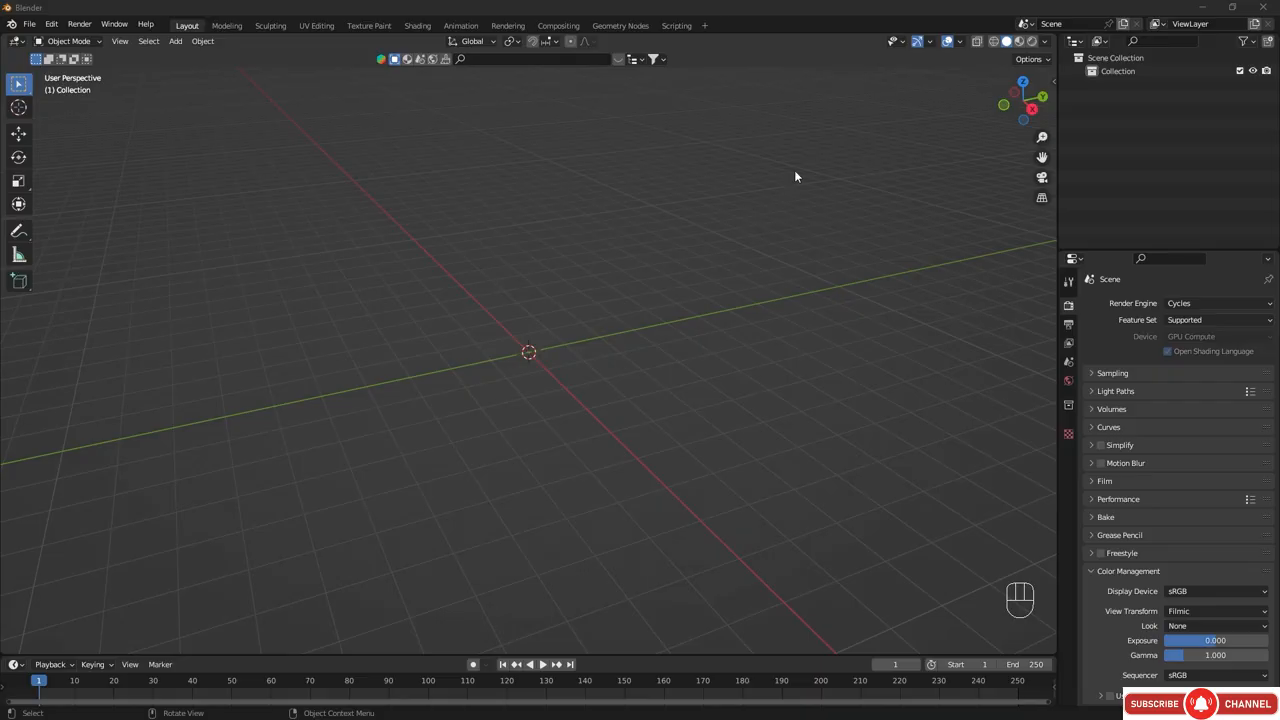
# - Show the Archimesh creation tools in the 3D viewport and add a Room element to the empty scene
pyautogui.click(1053, 81)
pyautogui.press('n')
pyautogui.press('n')
pyautogui.press('n')
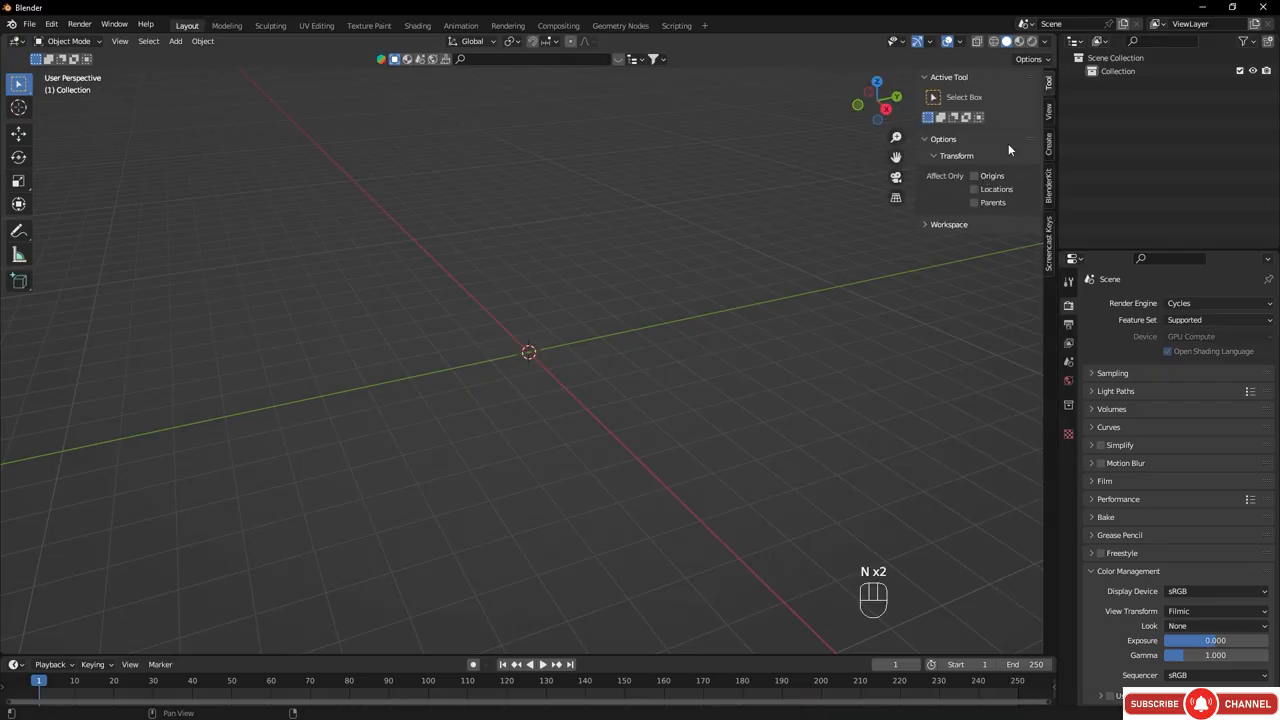
pyautogui.click(1051, 83)
pyautogui.click(1048, 143)
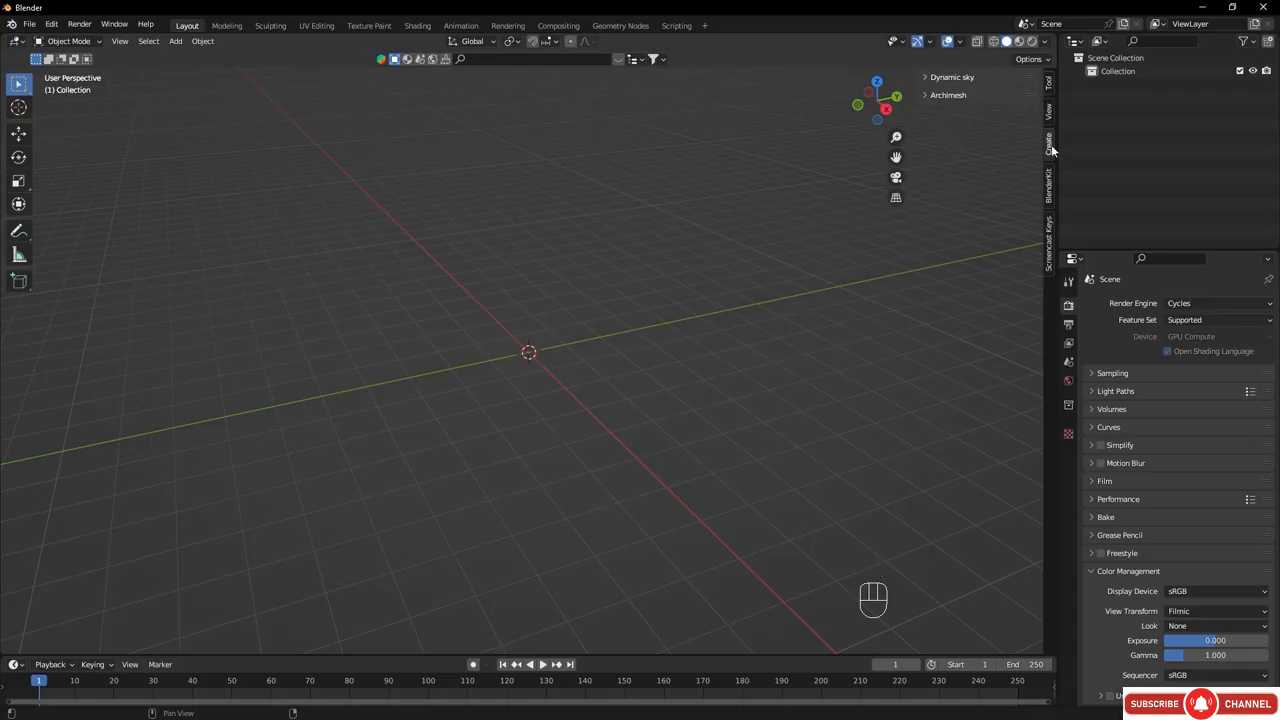
pyautogui.click(944, 94)
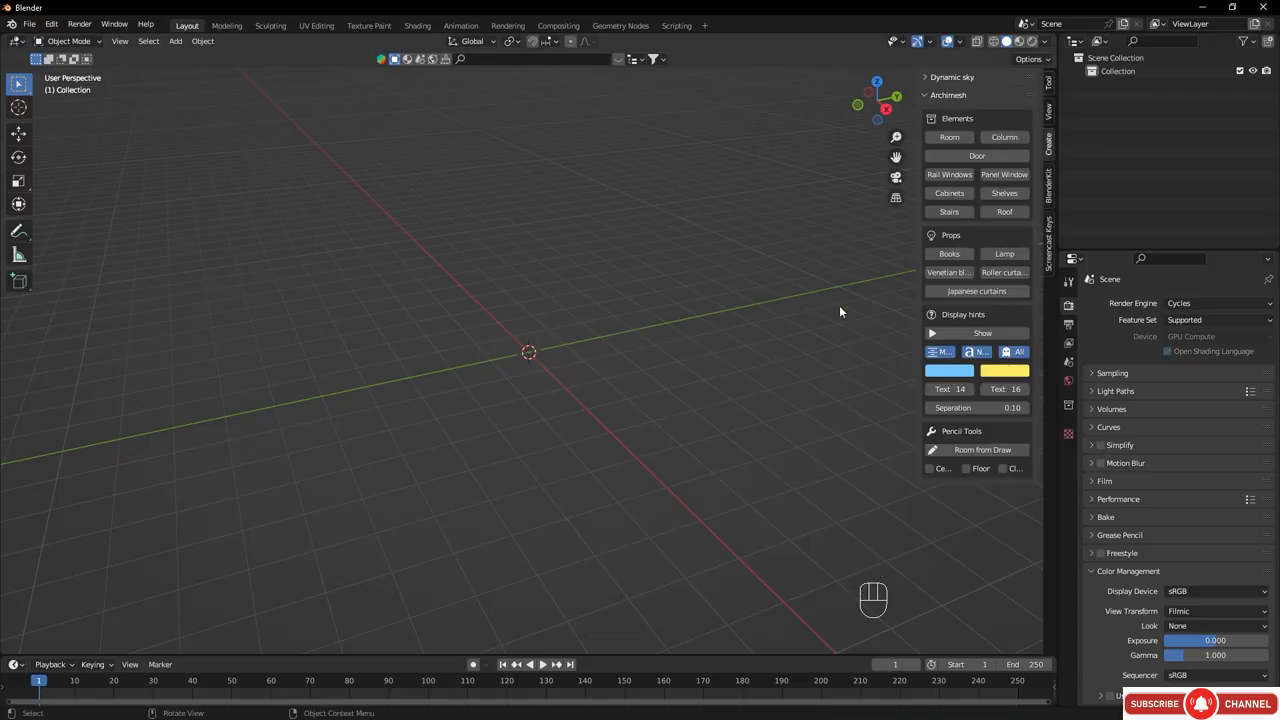
pyautogui.click(952, 138)
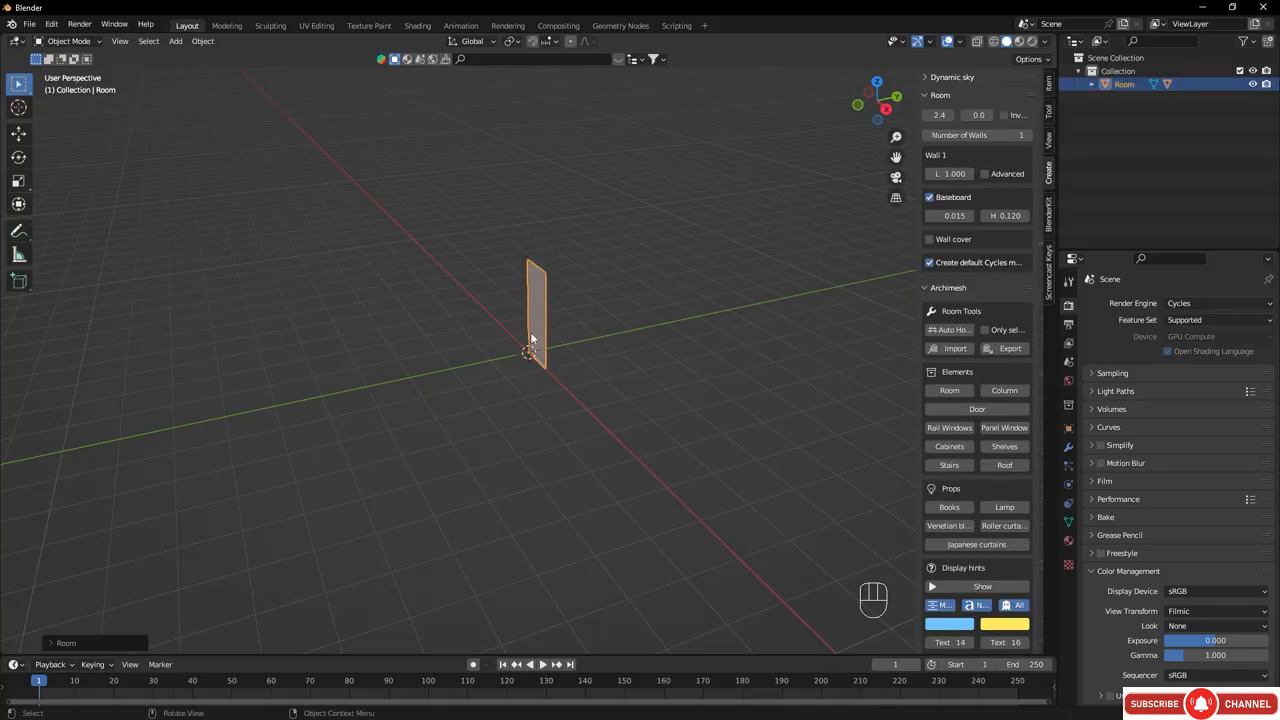
# - Widen the sidebar to make the room parameters readable and set the length of Wall 1 to 4.5
pyautogui.moveTo(534, 340); pyautogui.dragTo(621, 367, button='middle')
pyautogui.keyDown('ctrl'); pyautogui.moveTo(560, 334); pyautogui.dragTo(533, 356, button='middle'); pyautogui.keyUp('ctrl')
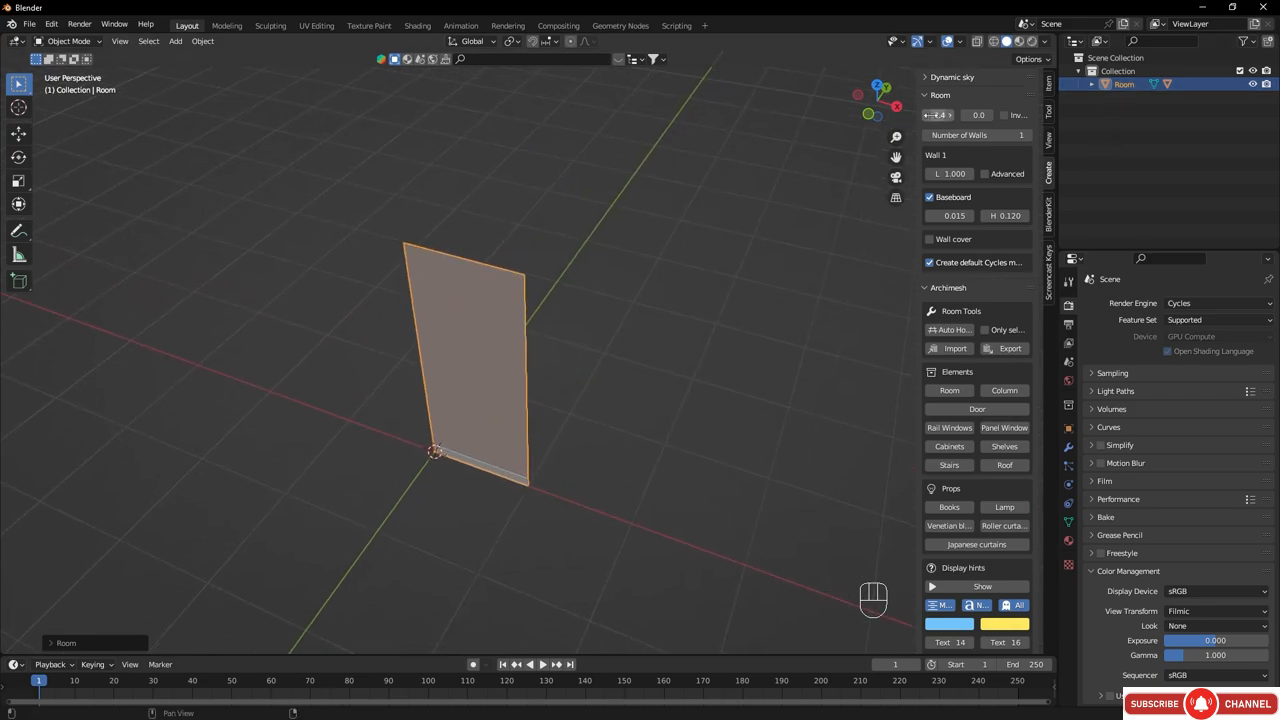
pyautogui.moveTo(916, 114); pyautogui.dragTo(803, 118)
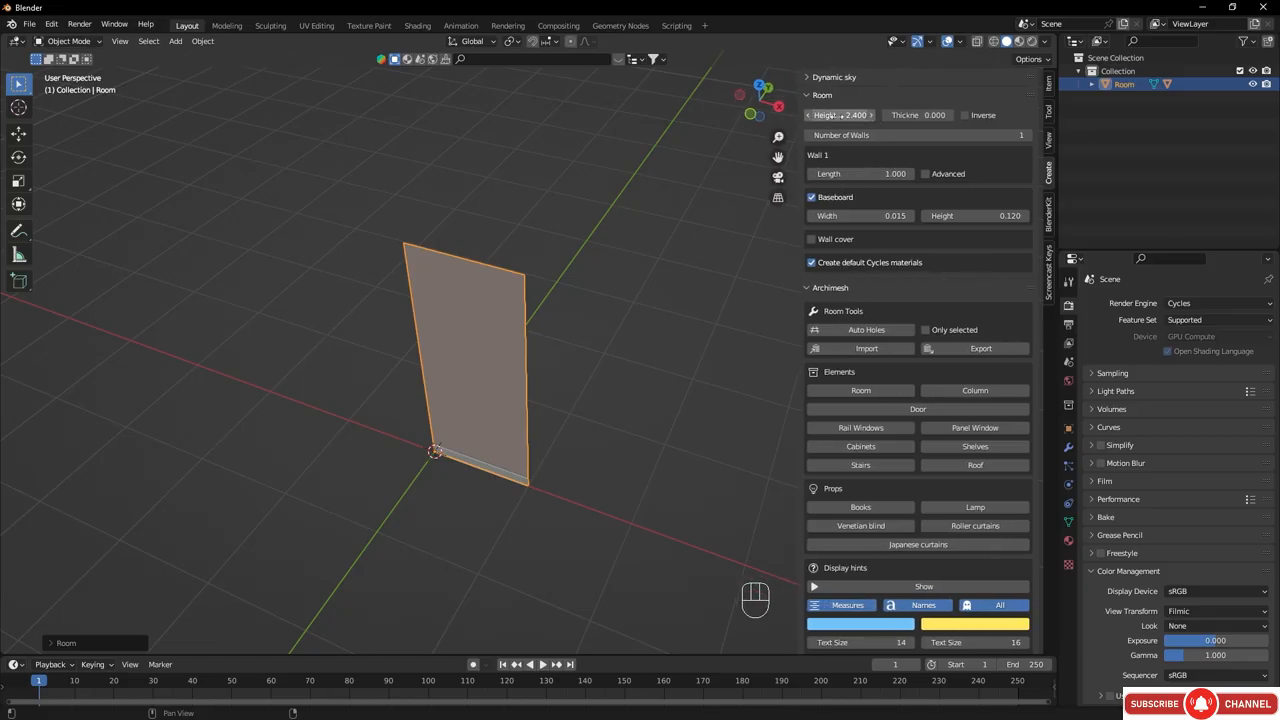
pyautogui.click(876, 174)
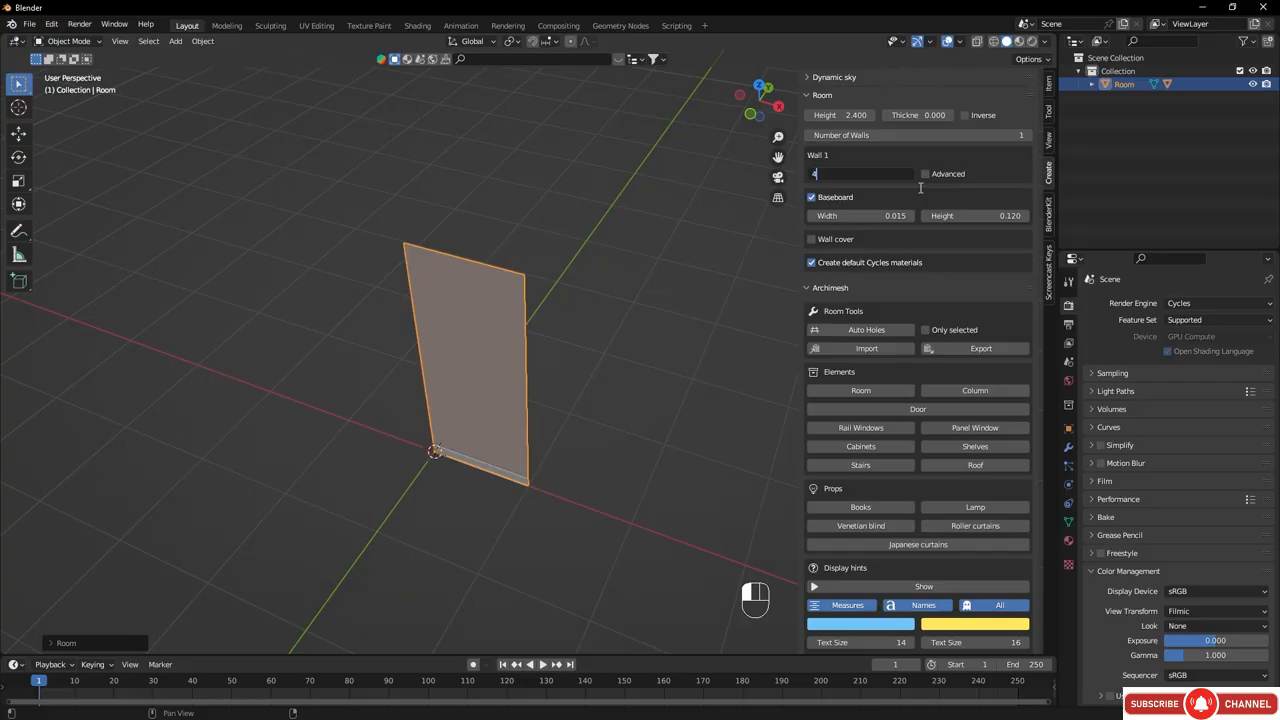
pyautogui.write('4.5')
pyautogui.press('Return')
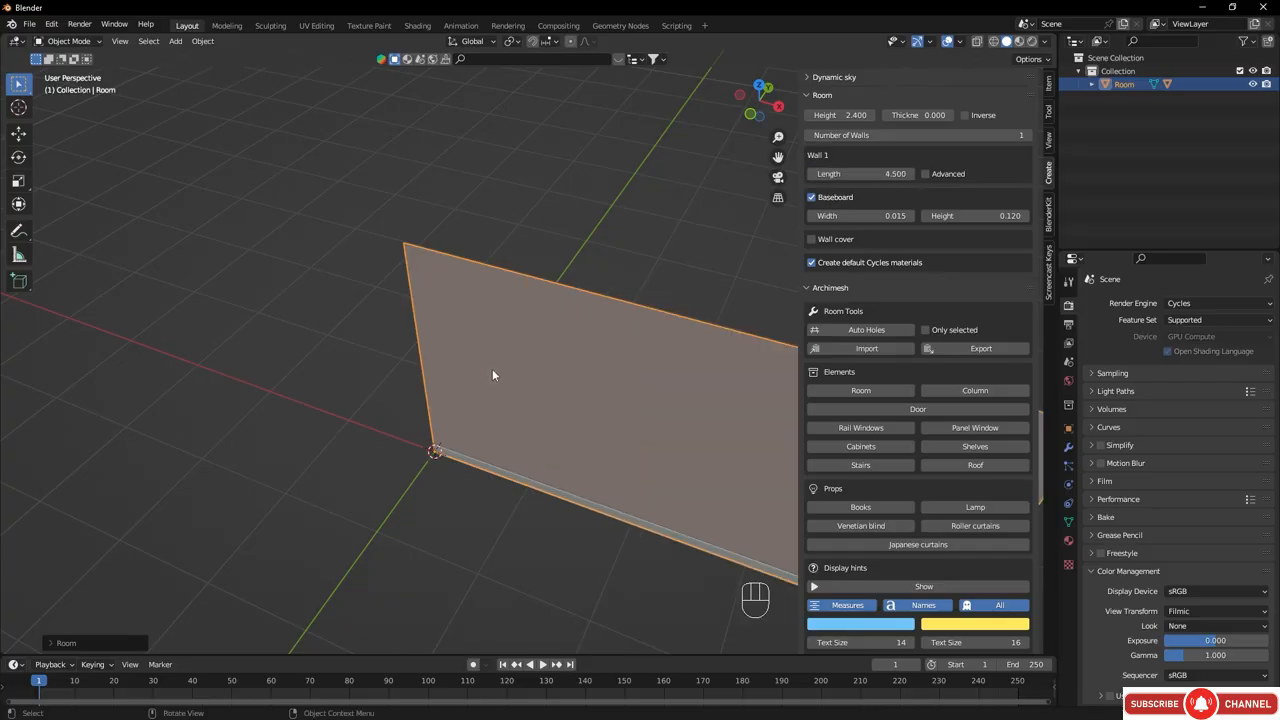
# - Add a second wall to the room and set its length to 6.2
pyautogui.moveTo(492, 368); pyautogui.dragTo(403, 410, button='middle')
pyautogui.keyDown('shift'); pyautogui.moveTo(552, 406); pyautogui.dragTo(354, 316, button='middle'); pyautogui.keyUp('shift')
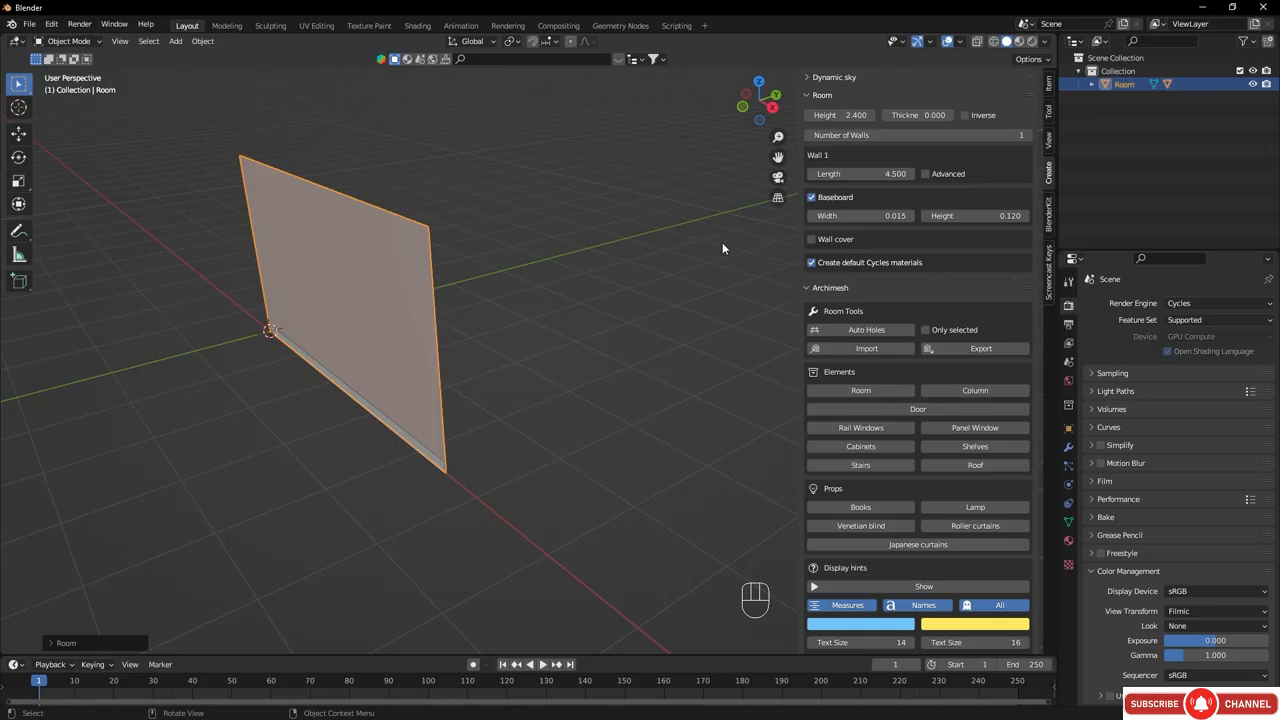
pyautogui.click(1028, 137)
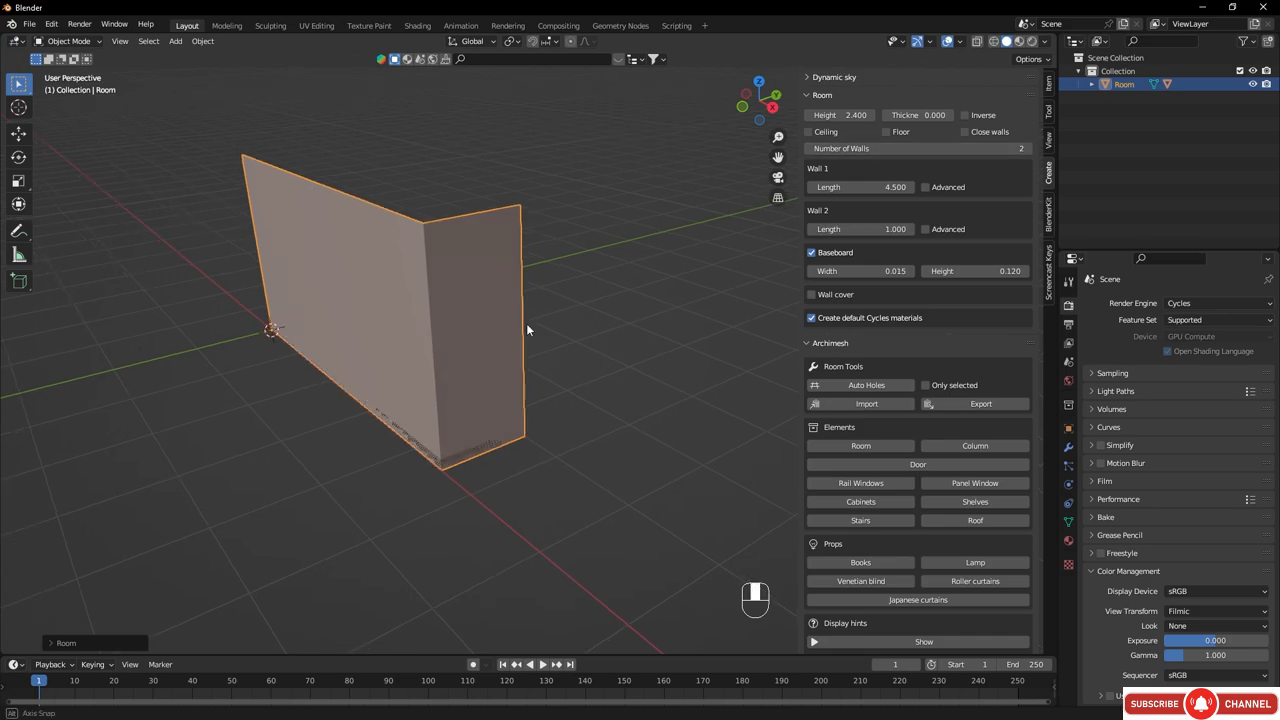
pyautogui.moveTo(527, 329); pyautogui.dragTo(551, 383, button='middle')
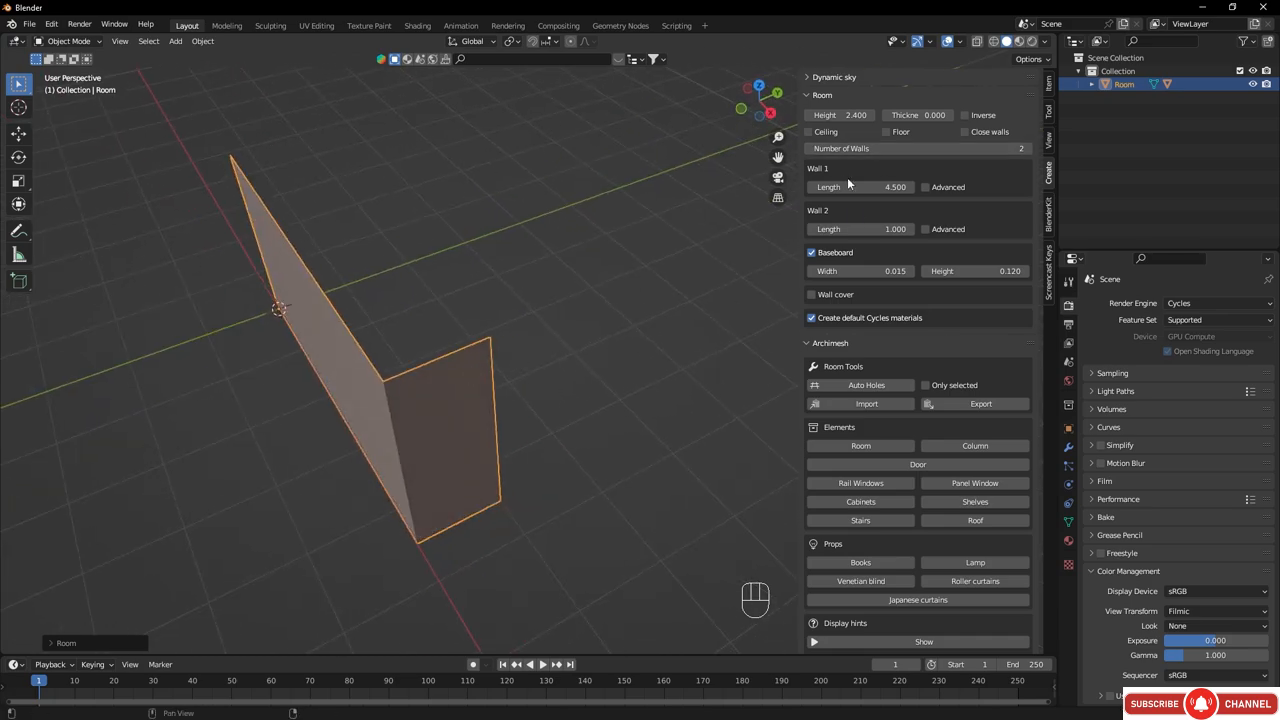
pyautogui.click(876, 230)
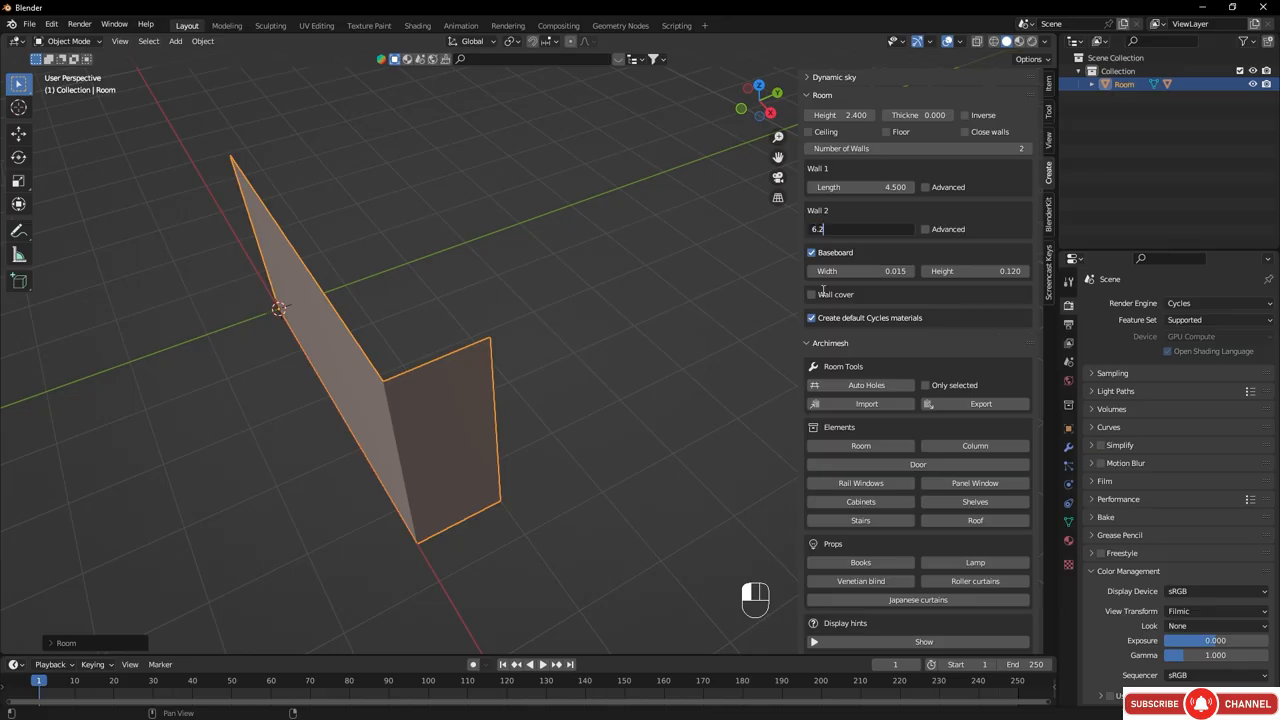
pyautogui.press('Return')
# - Add a third wall to the room and set its length to -4.5
pyautogui.moveTo(611, 243); pyautogui.dragTo(458, 372, button='middle')
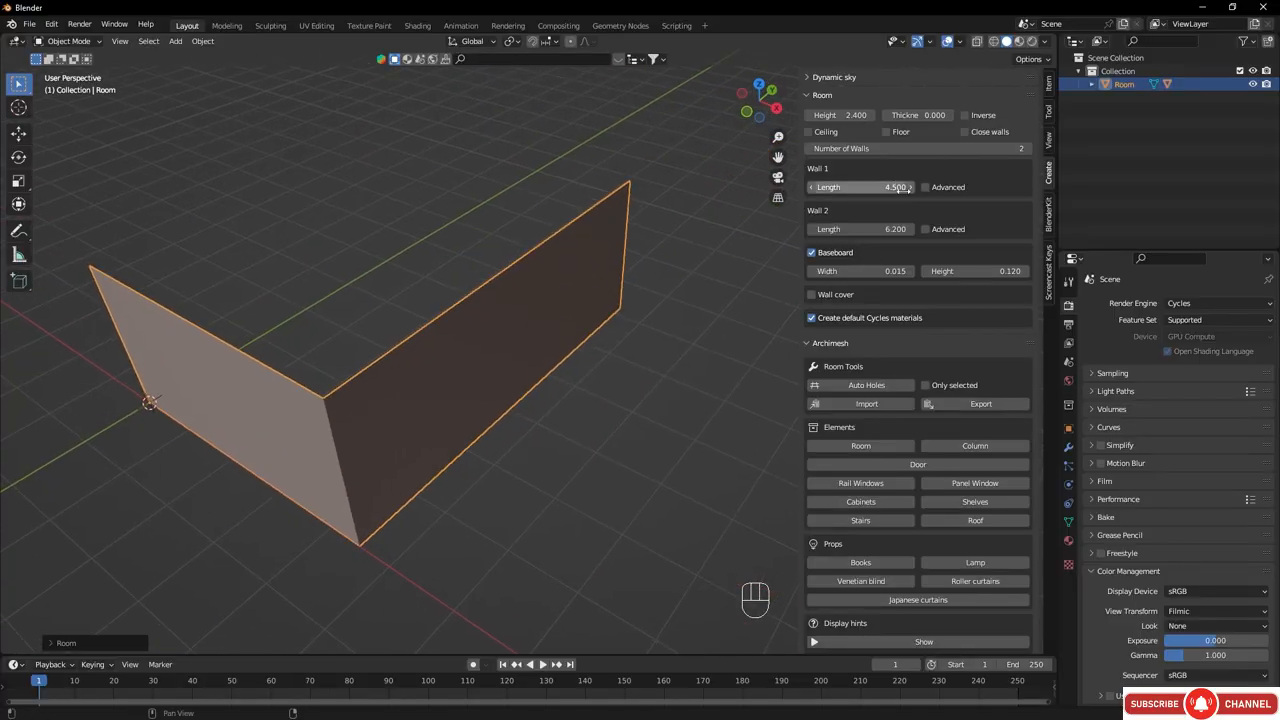
pyautogui.click(1030, 150)
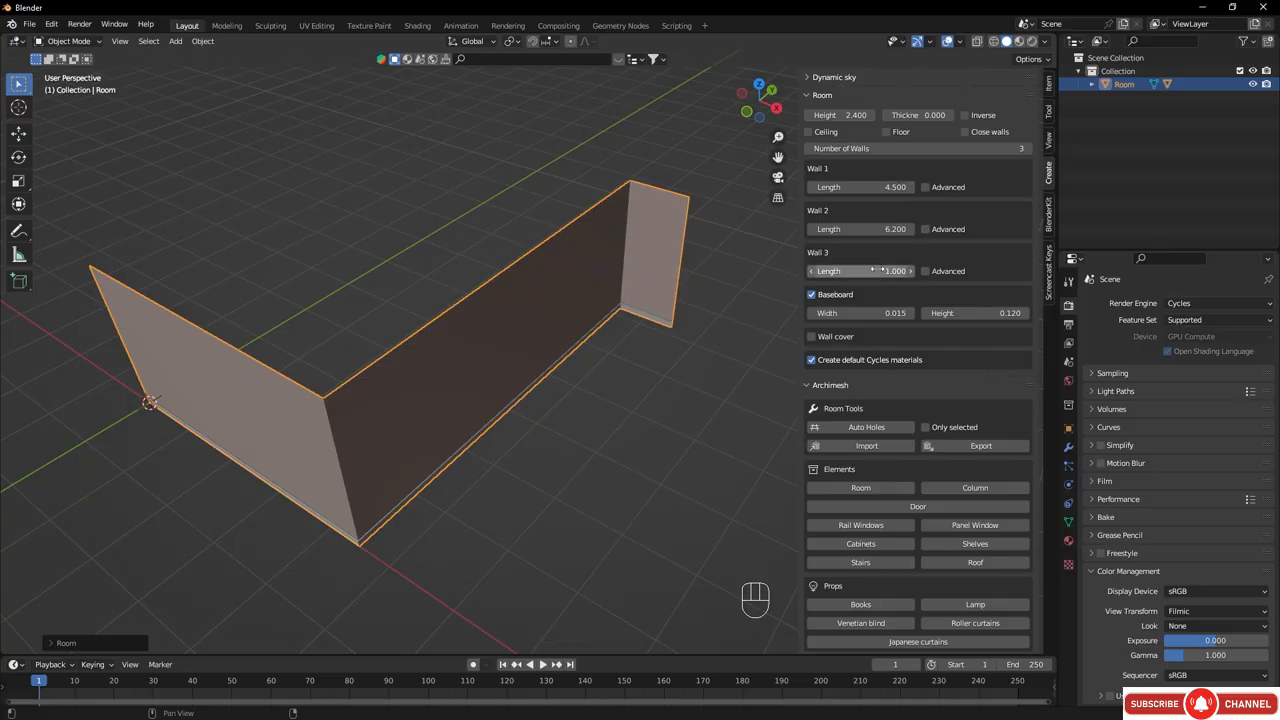
pyautogui.click(900, 271)
pyautogui.press('BackSpace')
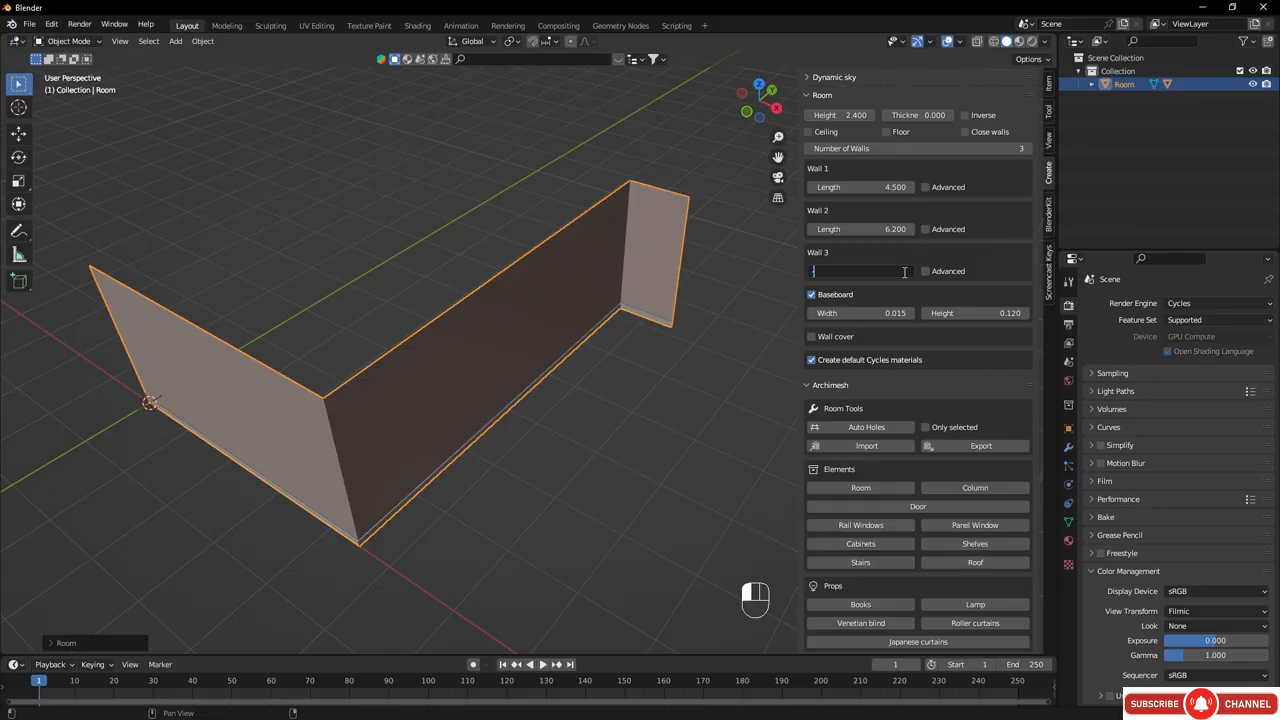
pyautogui.write('-4.5')
pyautogui.press('Return')
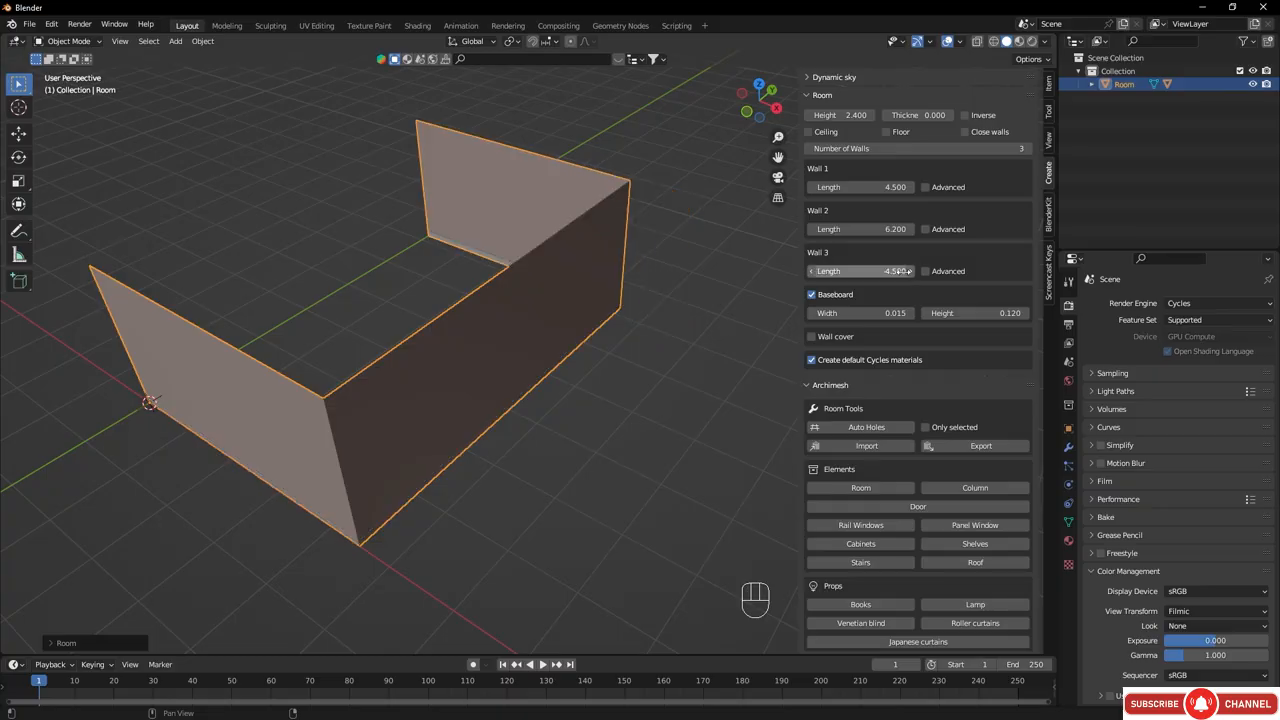
# - Close the room's walls and add a floor and a ceiling
pyautogui.moveTo(371, 294); pyautogui.dragTo(304, 291, button='middle')
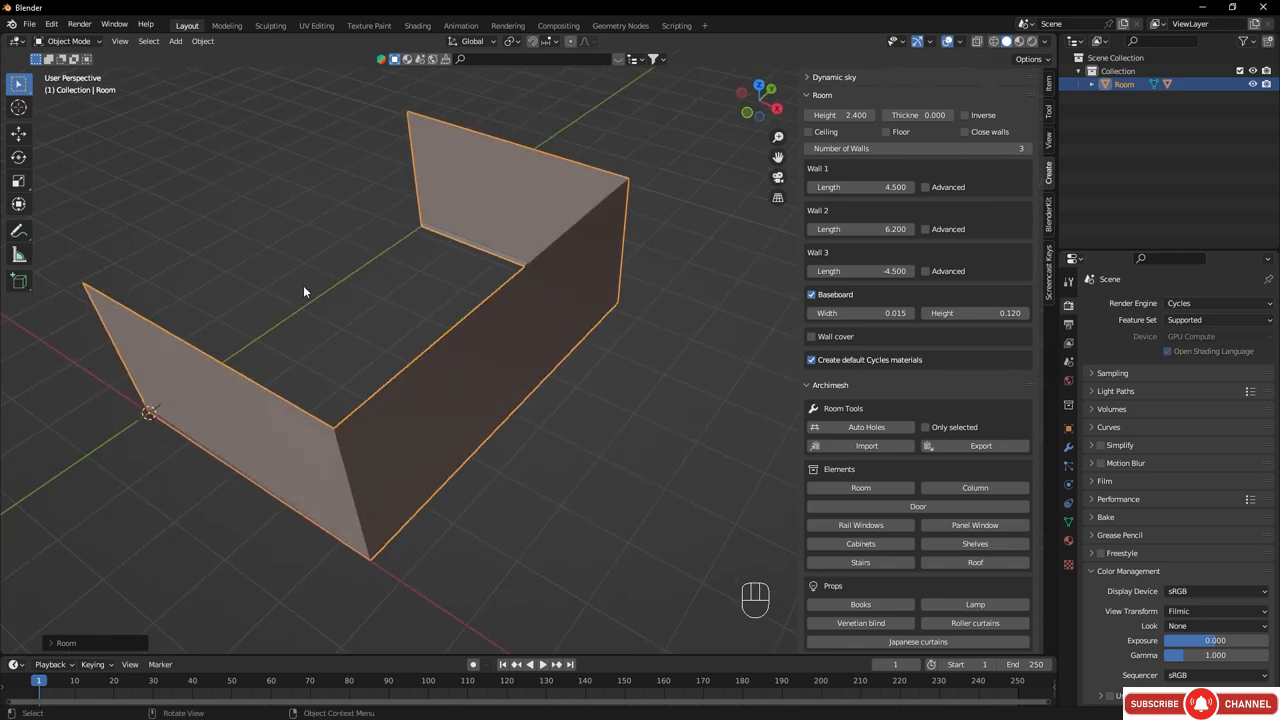
pyautogui.click(965, 131)
pyautogui.moveTo(298, 336); pyautogui.dragTo(372, 303, button='middle')
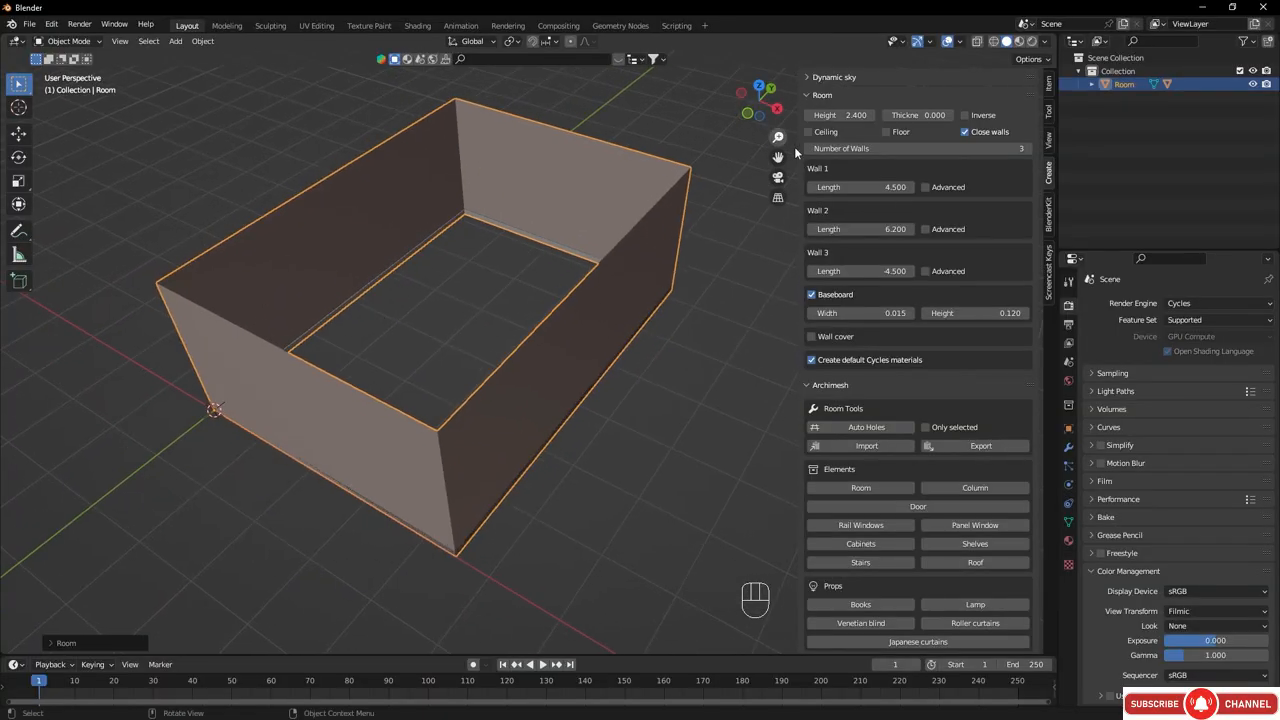
pyautogui.click(886, 131)
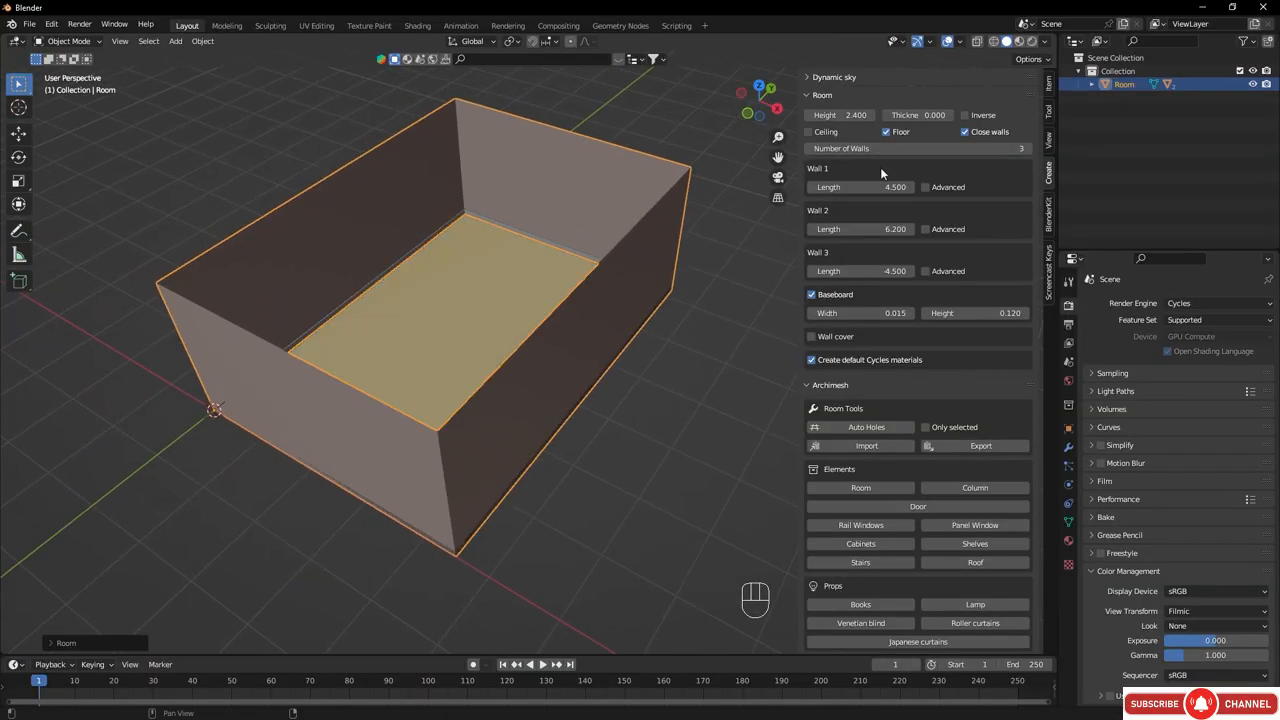
pyautogui.click(811, 134)
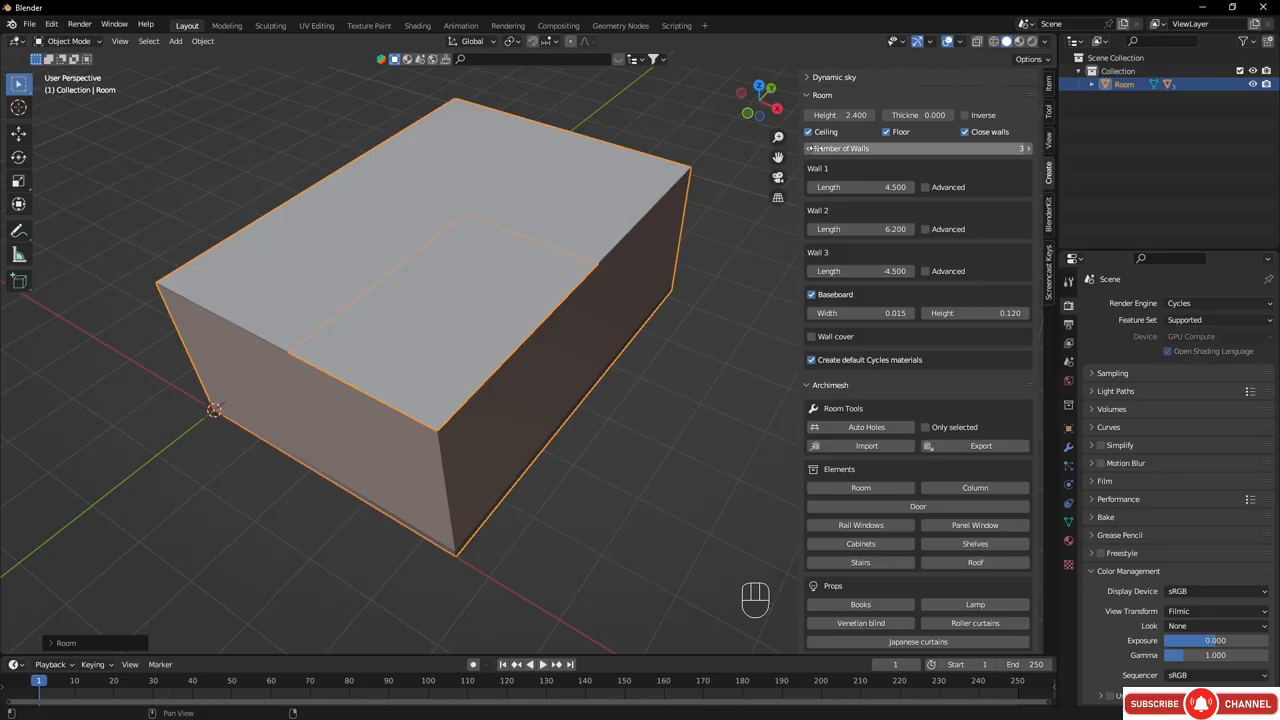
# - Expand the Room object's hierarchy and hide its ceiling in the viewport
pyautogui.click(1091, 84)
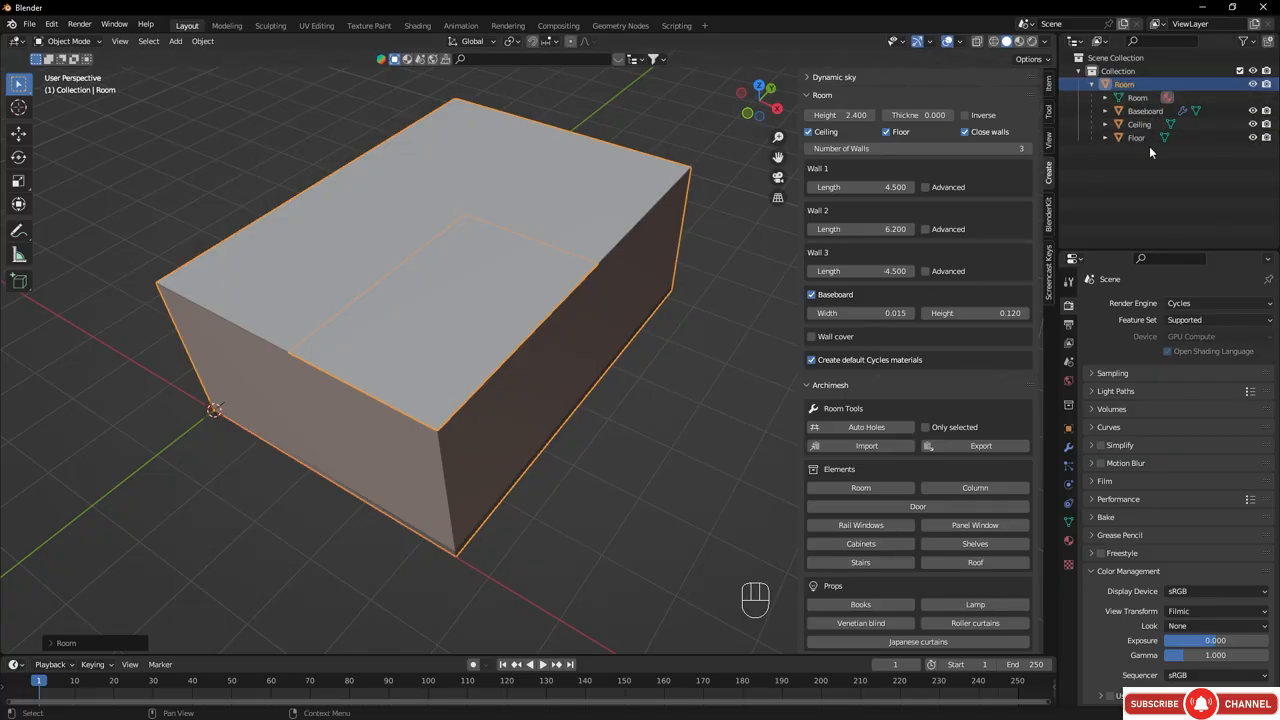
pyautogui.click(1255, 125)
pyautogui.moveTo(357, 303); pyautogui.dragTo(416, 287, button='middle')
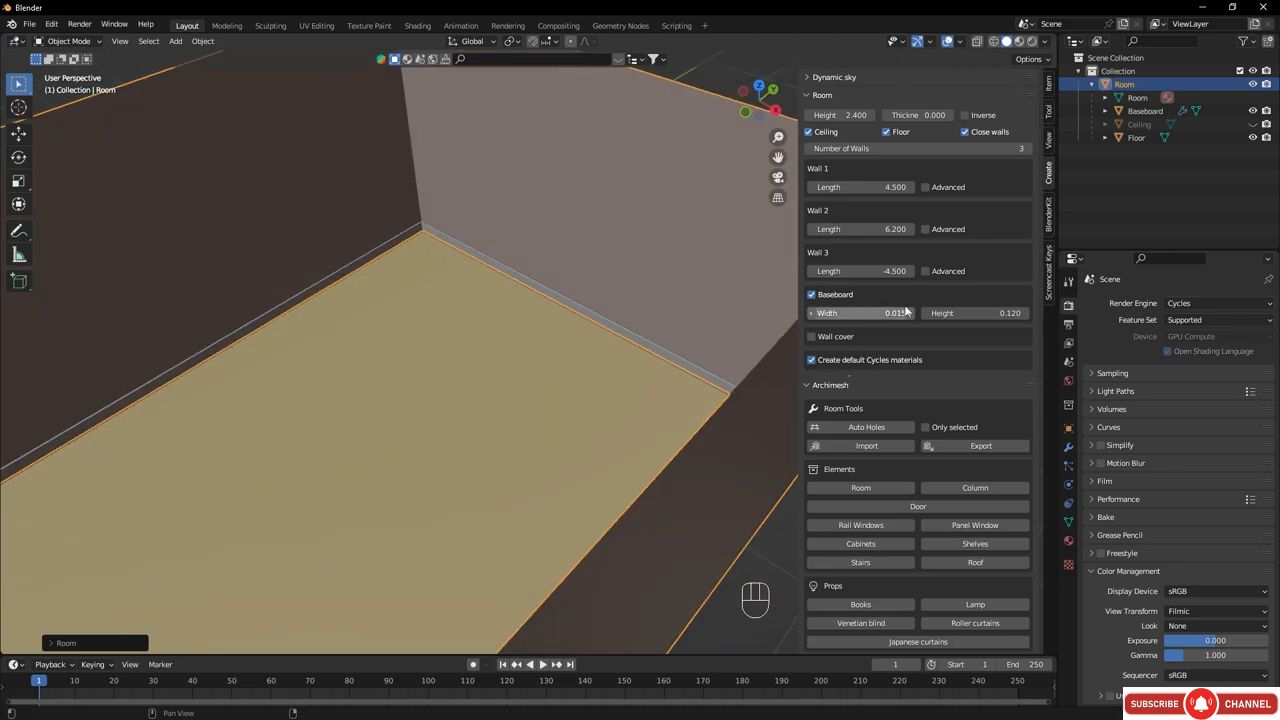
# - Turn off the room's baseboard, toggle the ceiling's viewport visibility, and disable the ceiling in the room parameters
pyautogui.click(811, 295)
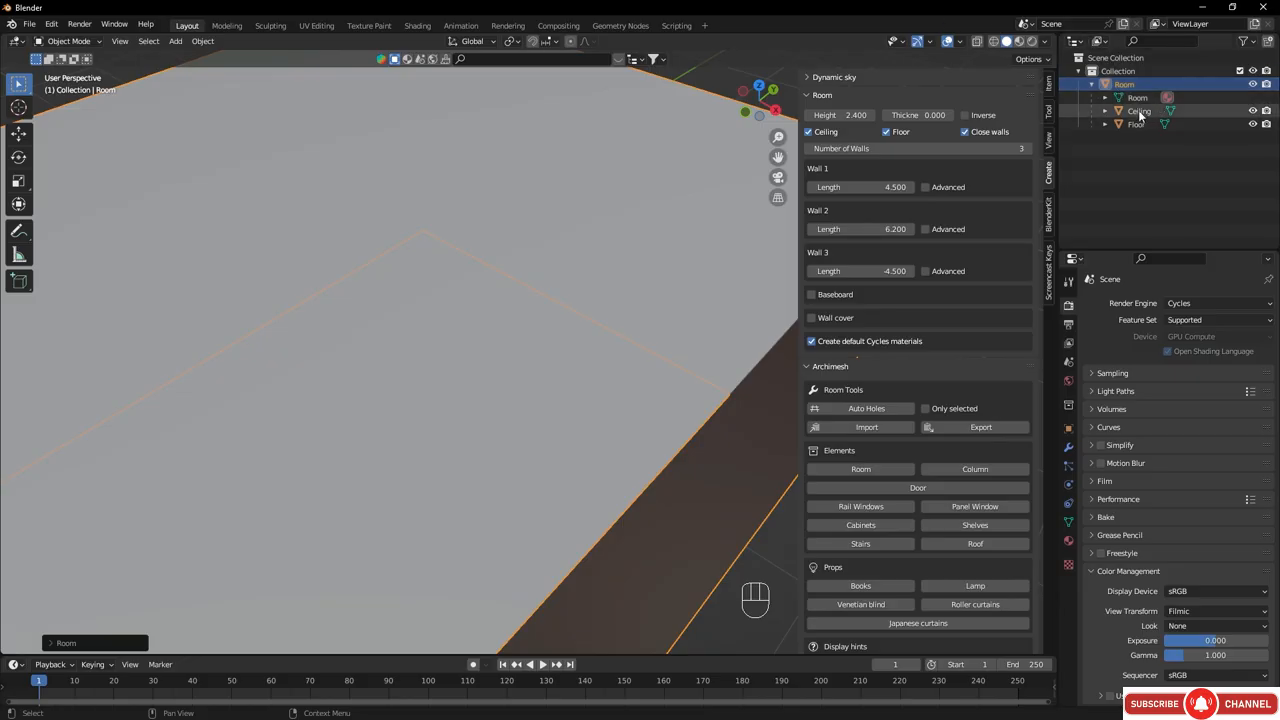
pyautogui.click(1253, 111)
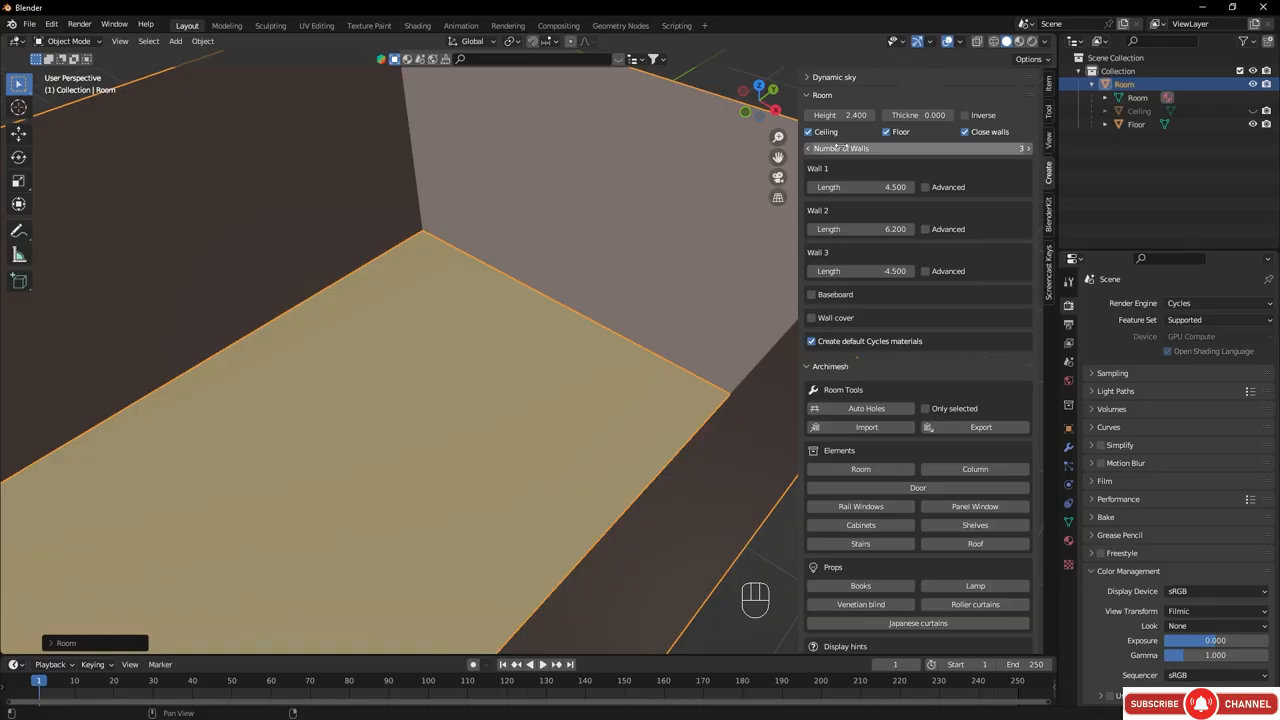
pyautogui.click(1253, 111)
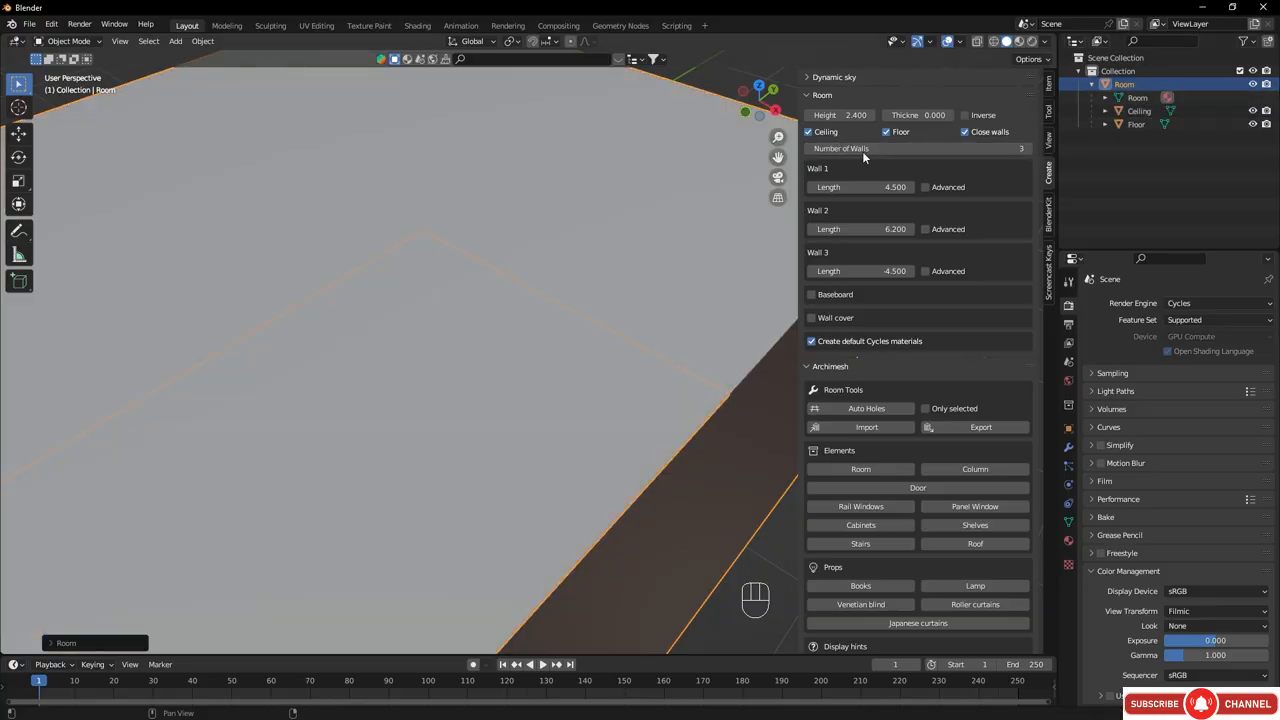
pyautogui.click(810, 132)
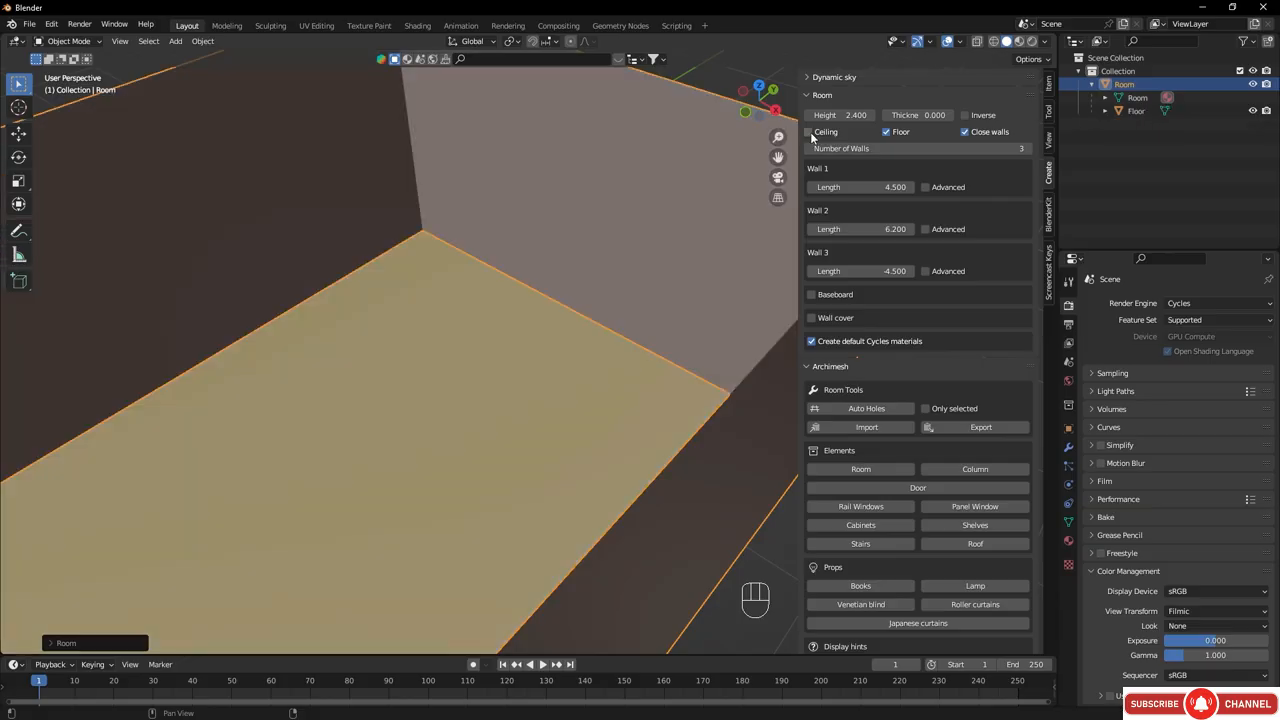
# - Enable the baseboard again along the inside of the room's walls
pyautogui.moveTo(359, 308); pyautogui.dragTo(271, 349, button='middle')
pyautogui.keyDown('shift'); pyautogui.moveTo(449, 349); pyautogui.dragTo(503, 260, button='middle'); pyautogui.keyUp('shift')
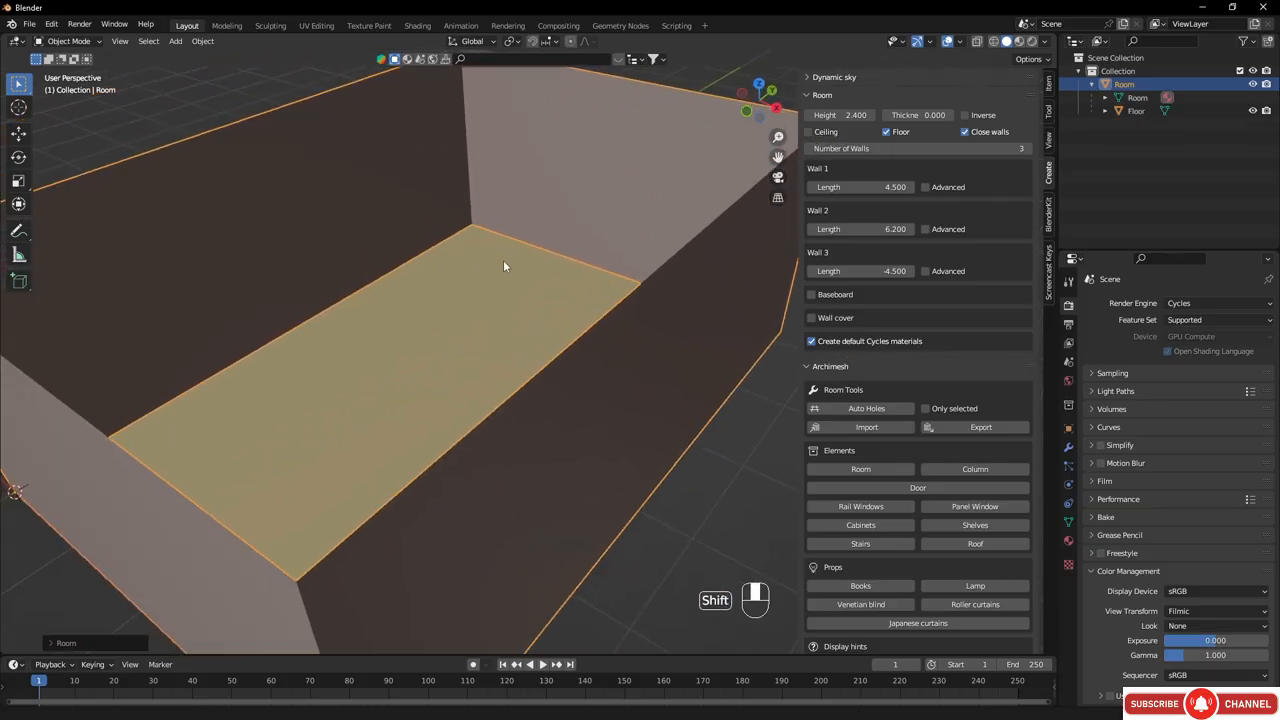
pyautogui.click(811, 295)
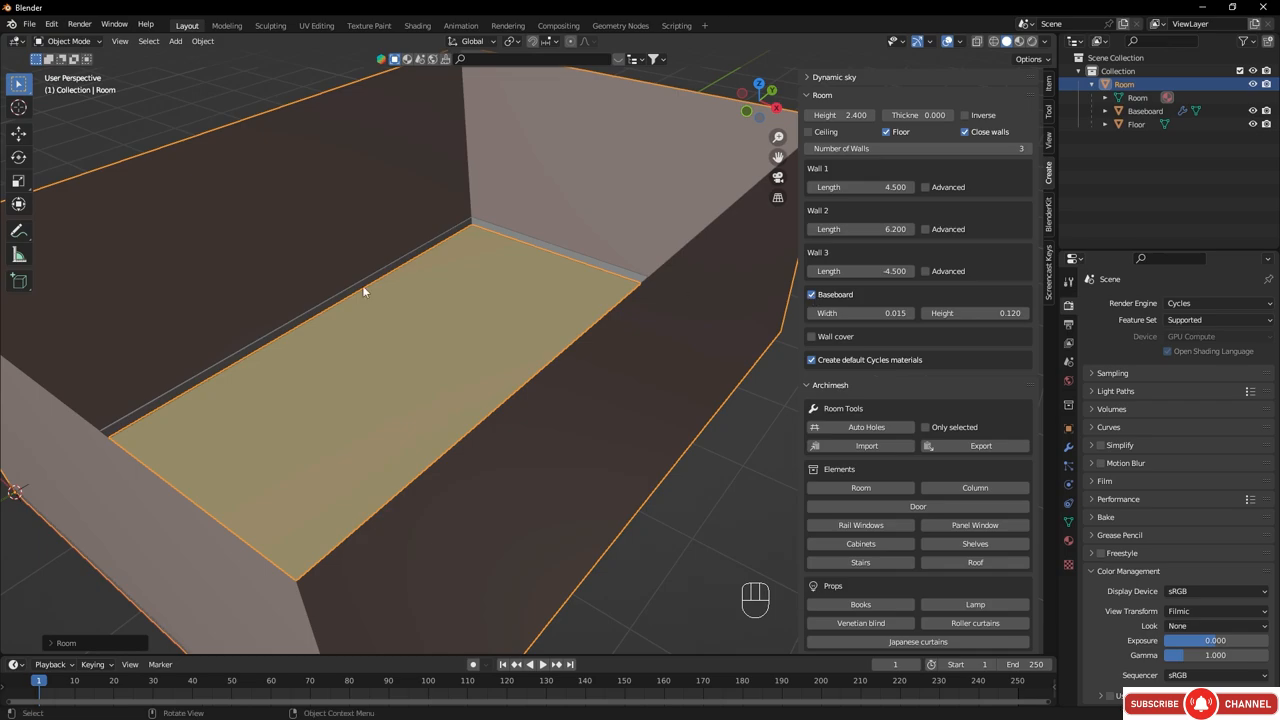
# - Give the room's walls a thickness of 0.1
pyautogui.moveTo(363, 289); pyautogui.dragTo(292, 391, button='middle')
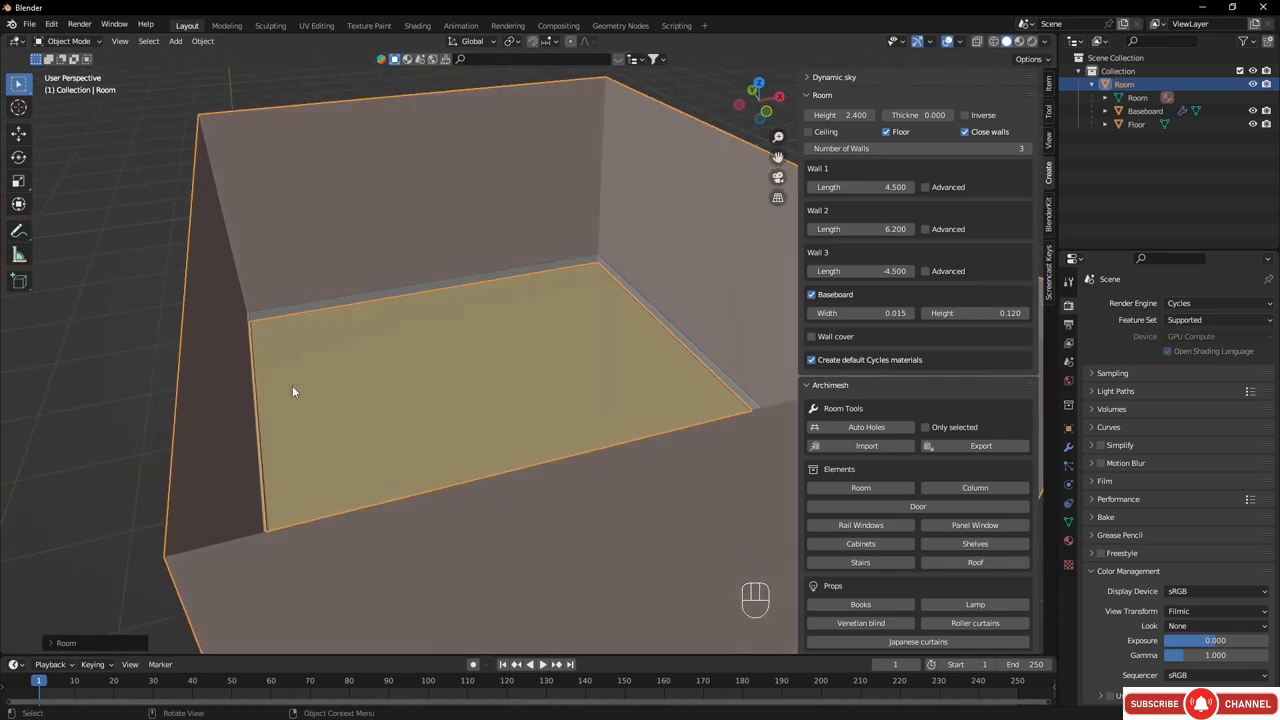
pyautogui.moveTo(434, 232); pyautogui.dragTo(483, 271, button='middle')
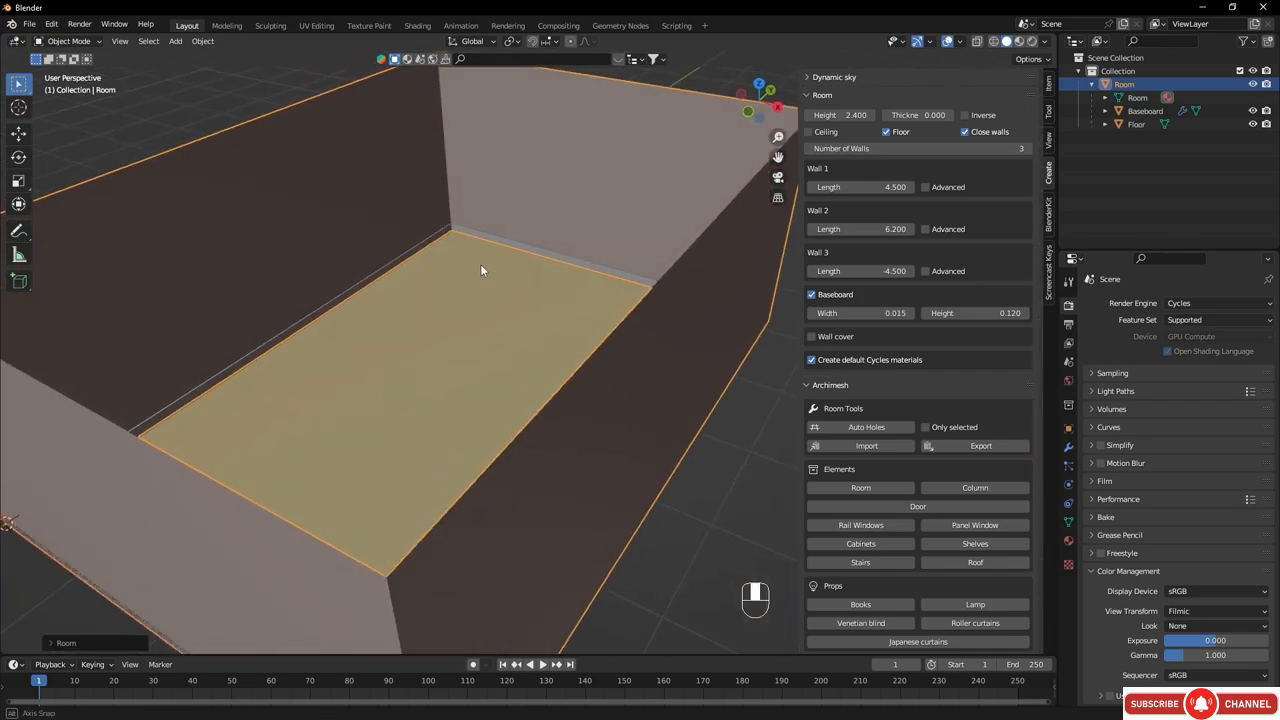
pyautogui.moveTo(952, 113)
pyautogui.mouseDown()
pyautogui.moveTo(964, 113)
pyautogui.moveTo(944, 116)
pyautogui.mouseUp()
pyautogui.click(912, 115)
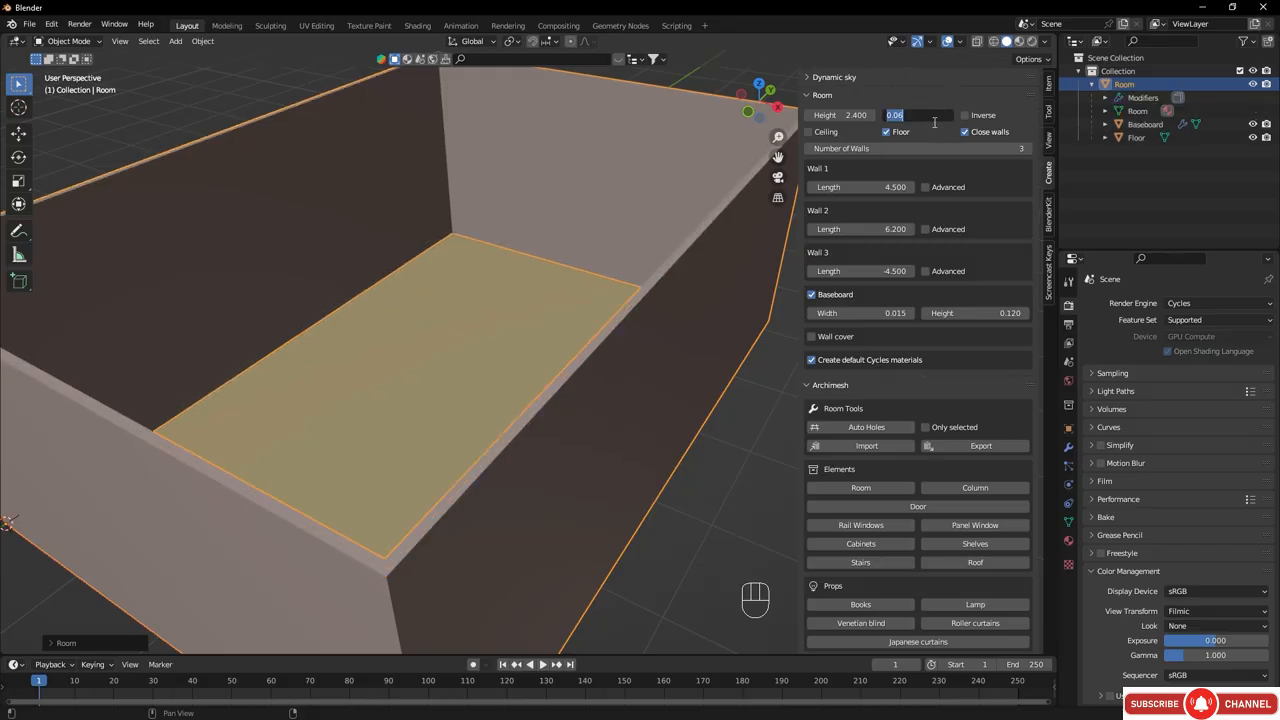
pyautogui.write('0.1')
pyautogui.press('Return')
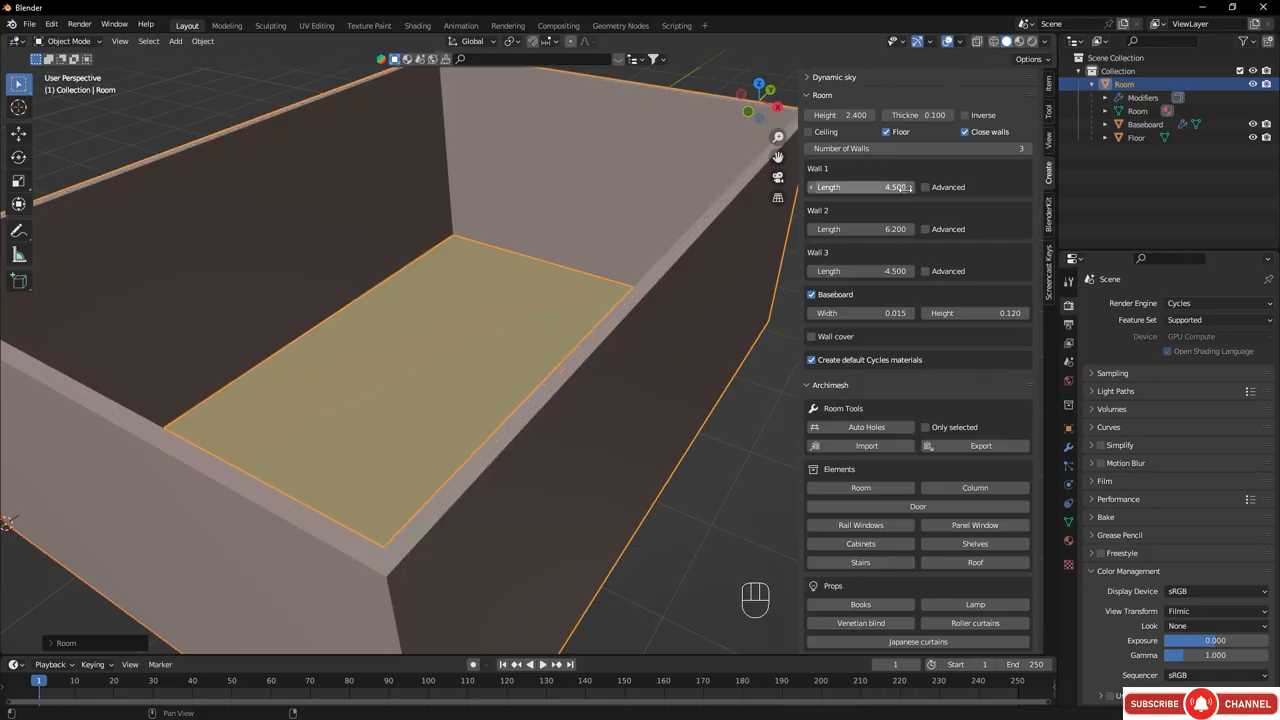
# - Adjust the baseboard width to 0.105 so it shows in front of the thickened walls
pyautogui.scroll(4, 471, 351)
pyautogui.moveTo(471, 351); pyautogui.dragTo(408, 337, button='middle')
pyautogui.moveTo(150, 261); pyautogui.dragTo(336, 241, button='middle')
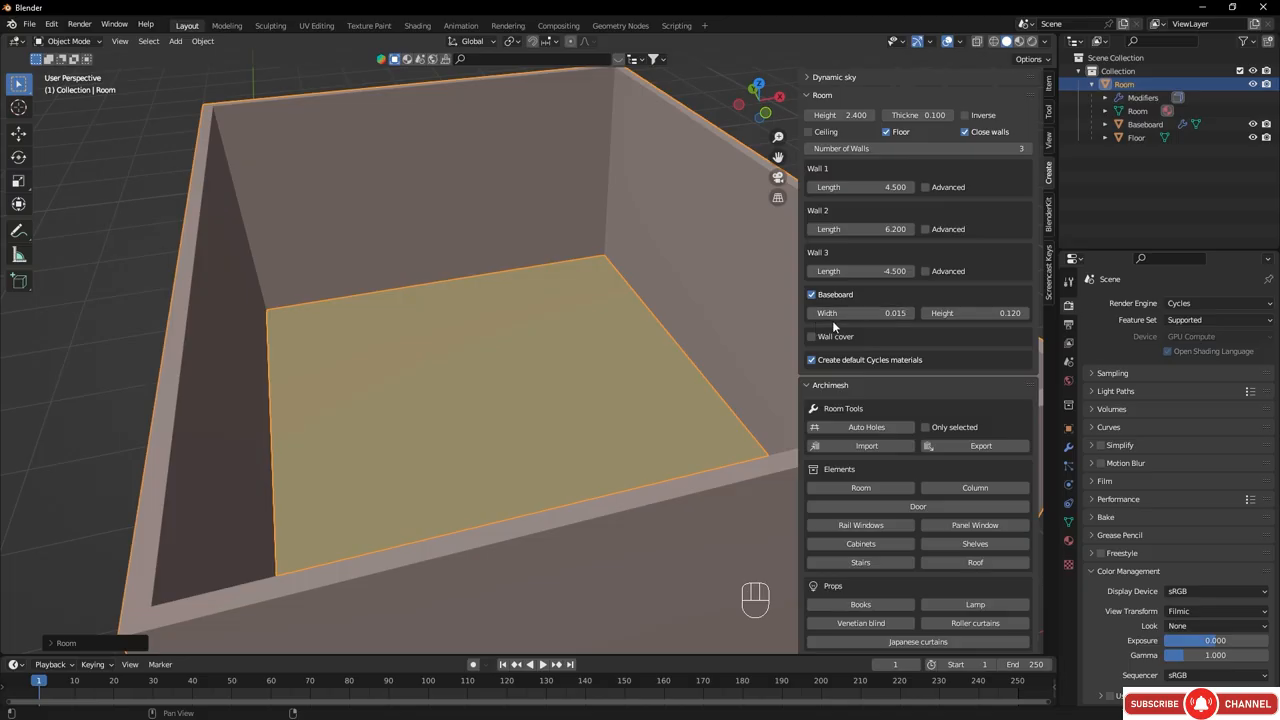
pyautogui.click(911, 313)
pyautogui.click(911, 314)
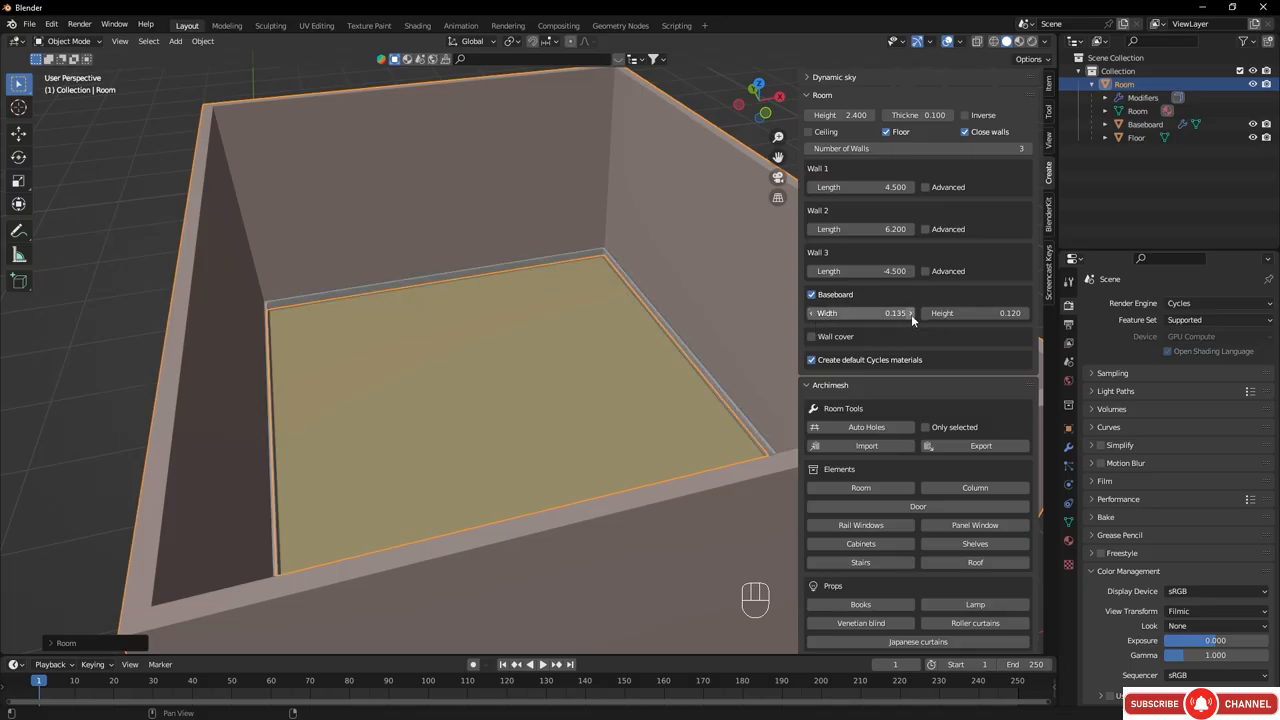
pyautogui.click(812, 314)
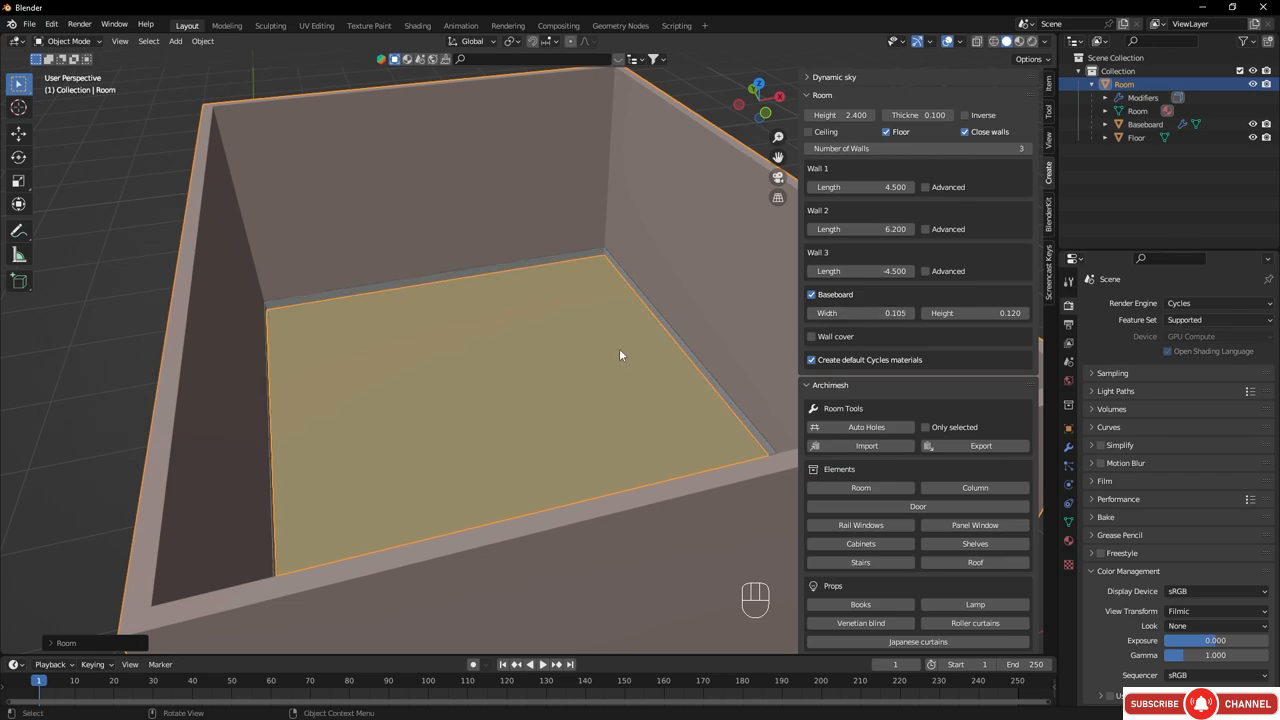
# - Enable the ceiling in the room parameters again and toggle the Ceiling object's viewport visibility off and back on
pyautogui.moveTo(619, 348); pyautogui.dragTo(650, 350, button='middle')
pyautogui.keyDown('ctrl'); pyautogui.moveTo(596, 304); pyautogui.dragTo(416, 306, button='middle'); pyautogui.keyUp('ctrl')
pyautogui.keyDown('ctrl'); pyautogui.moveTo(591, 380); pyautogui.dragTo(458, 358, button='middle'); pyautogui.keyUp('ctrl')
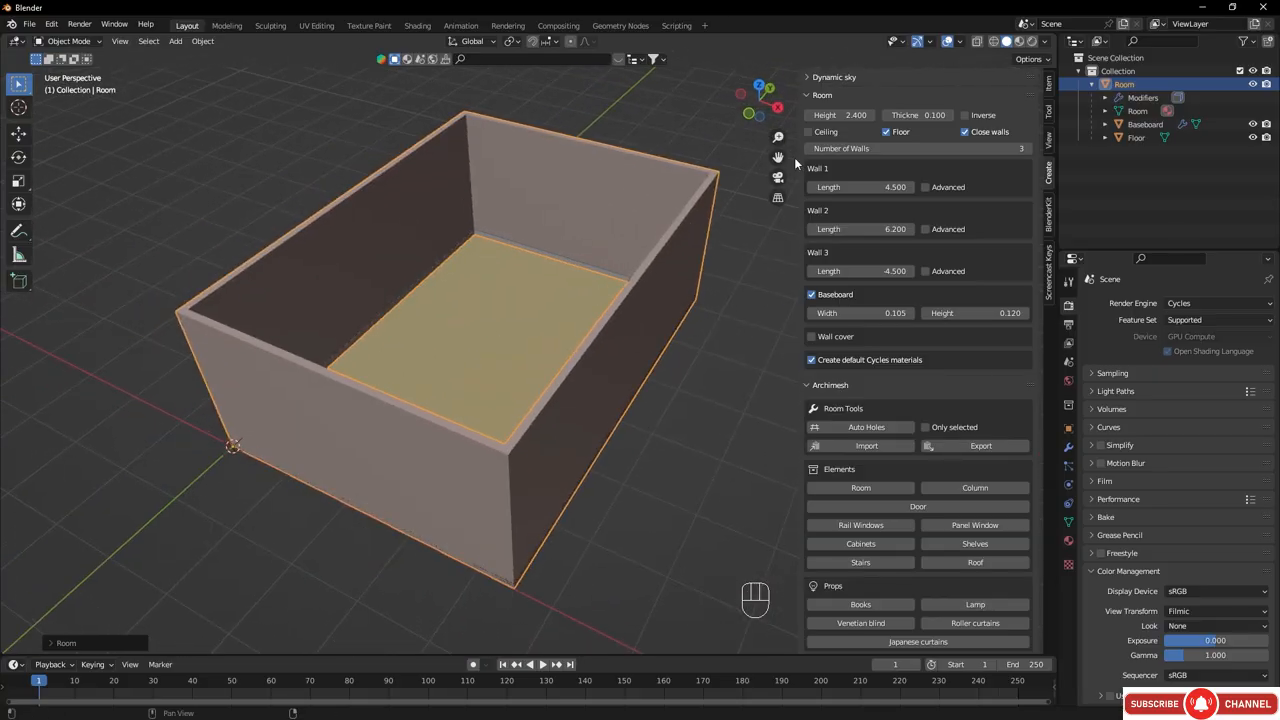
pyautogui.click(809, 131)
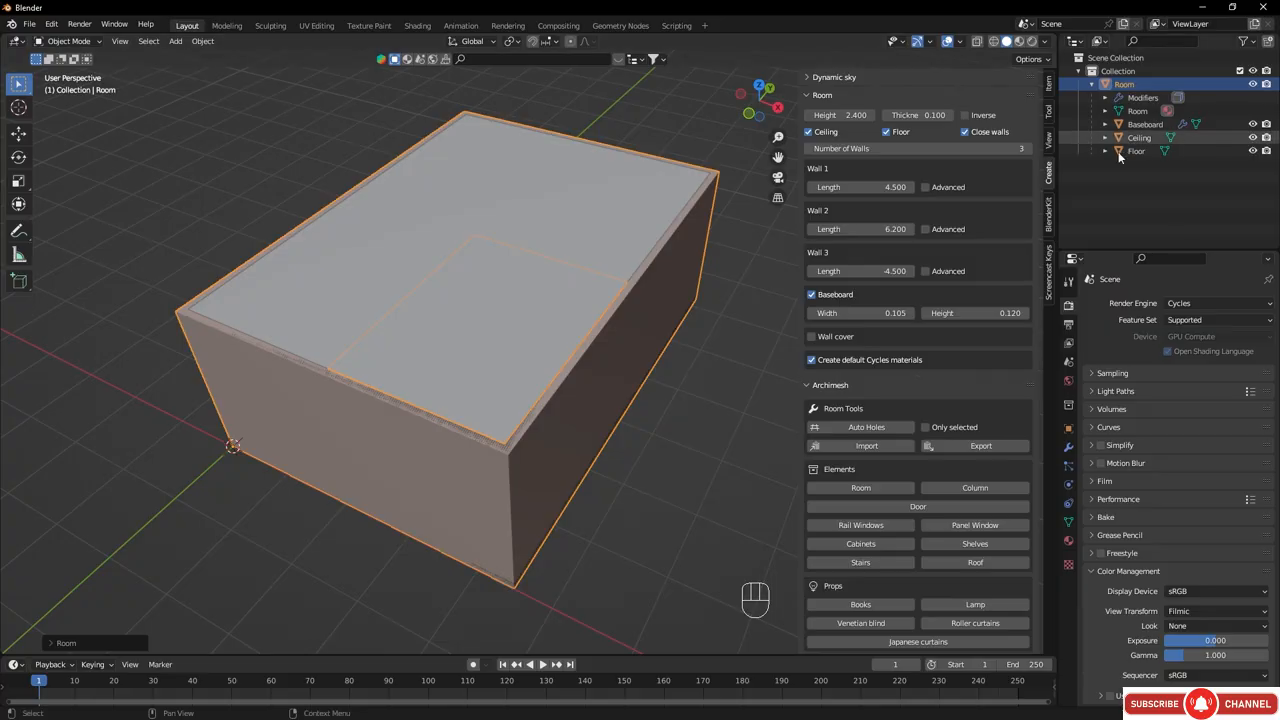
pyautogui.click(1144, 140)
pyautogui.click(1252, 137)
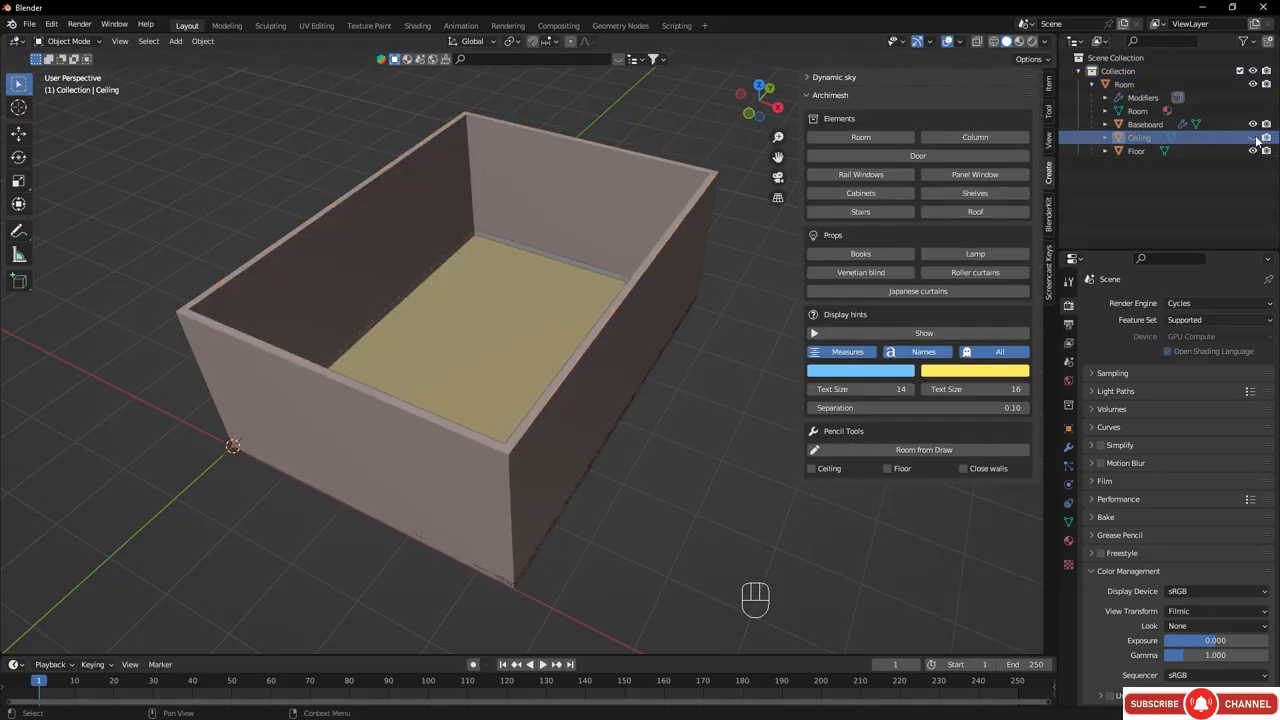
pyautogui.click(1253, 138)
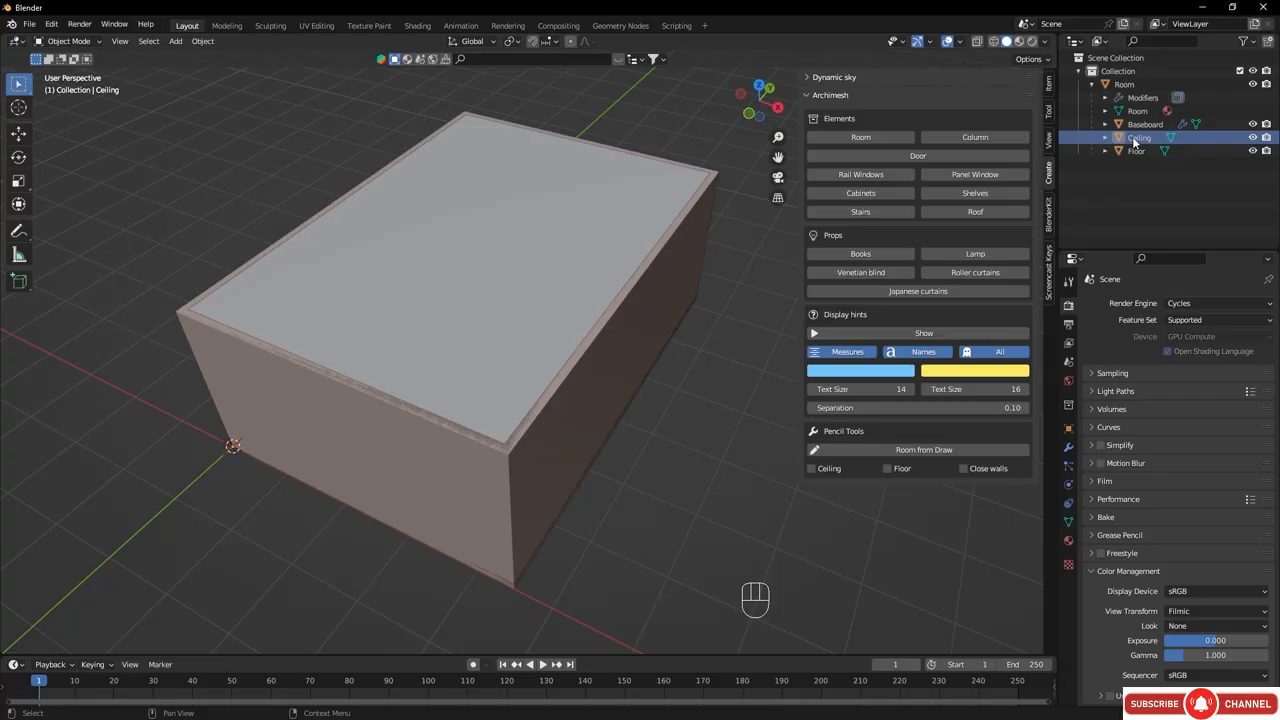
# - Set the Ceiling object's viewport display to Wire so the room's interior can be seen
pyautogui.keyDown('shift'); pyautogui.moveTo(528, 299); pyautogui.dragTo(511, 323, button='middle'); pyautogui.keyUp('shift')
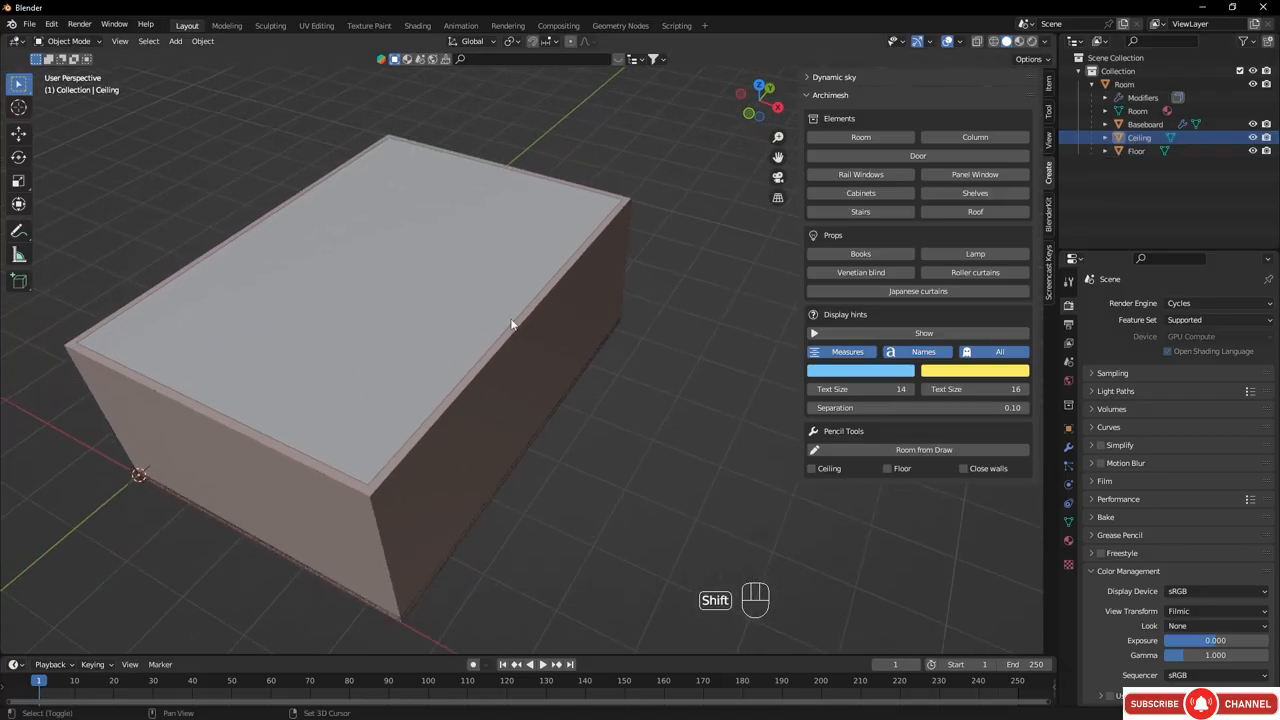
pyautogui.click(1126, 139)
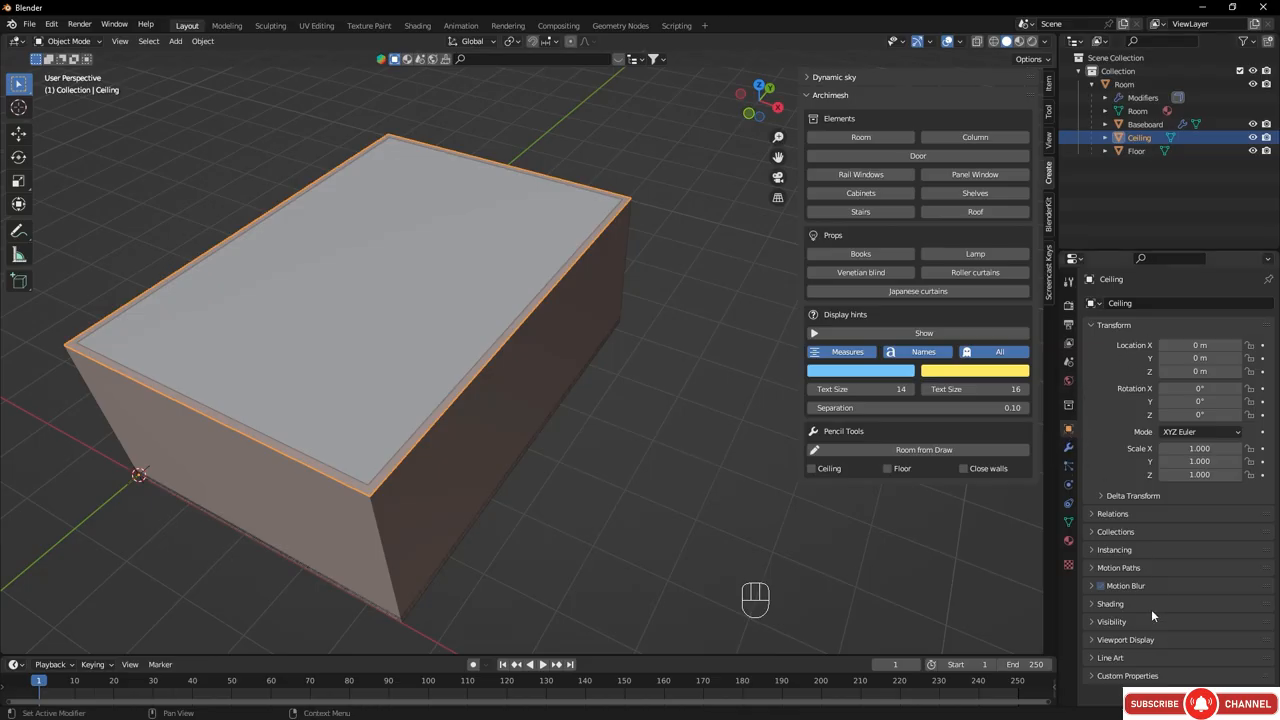
pyautogui.click(1107, 640)
pyautogui.scroll(-4, 1095, 648)
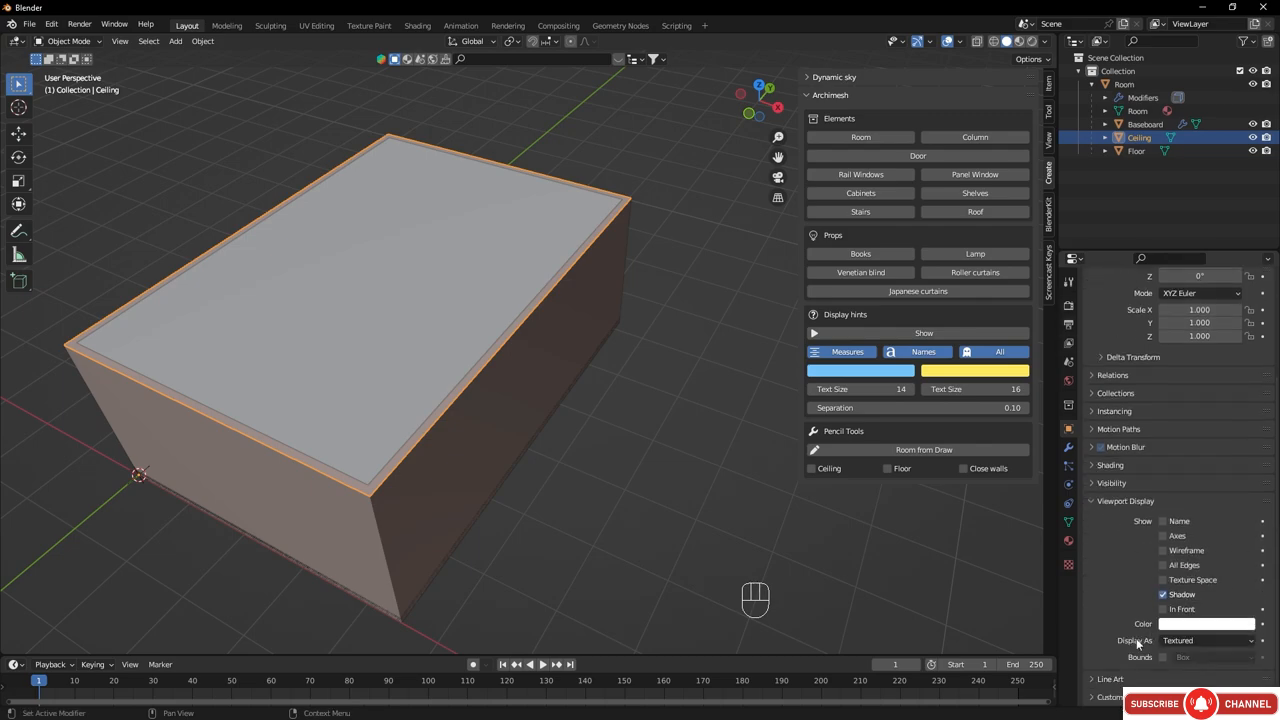
pyautogui.click(1192, 641)
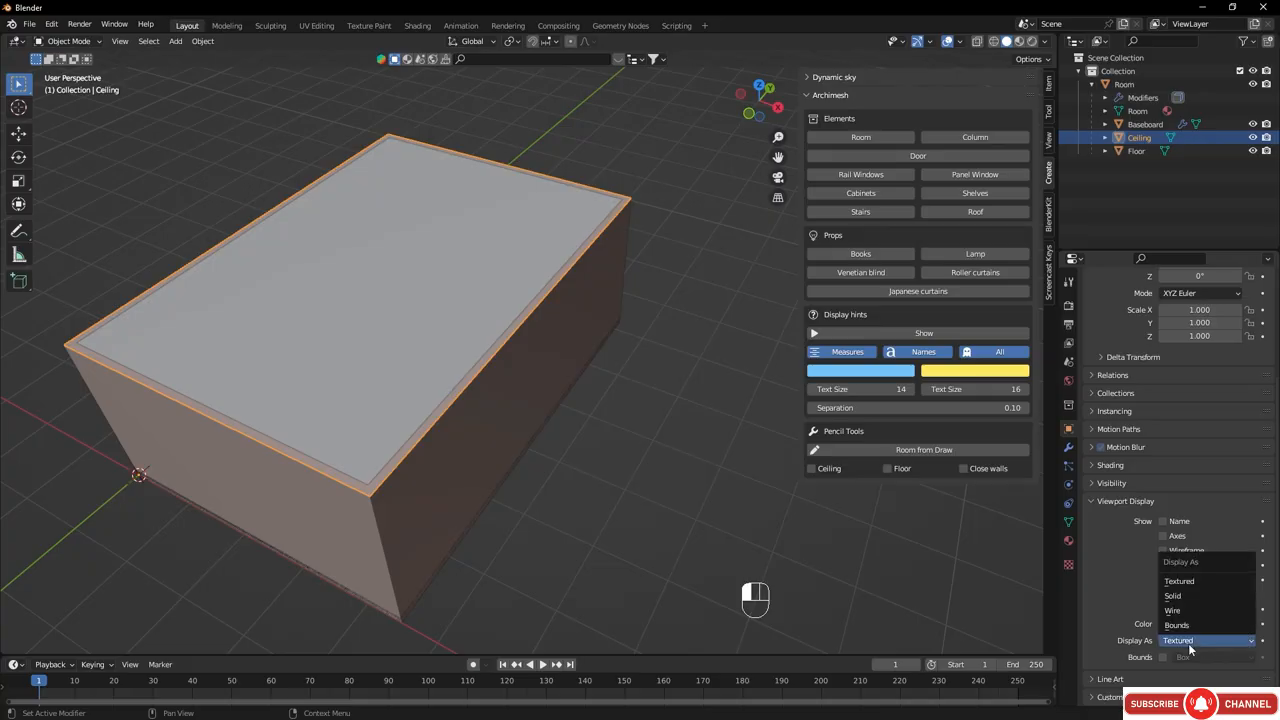
pyautogui.click(1175, 610)
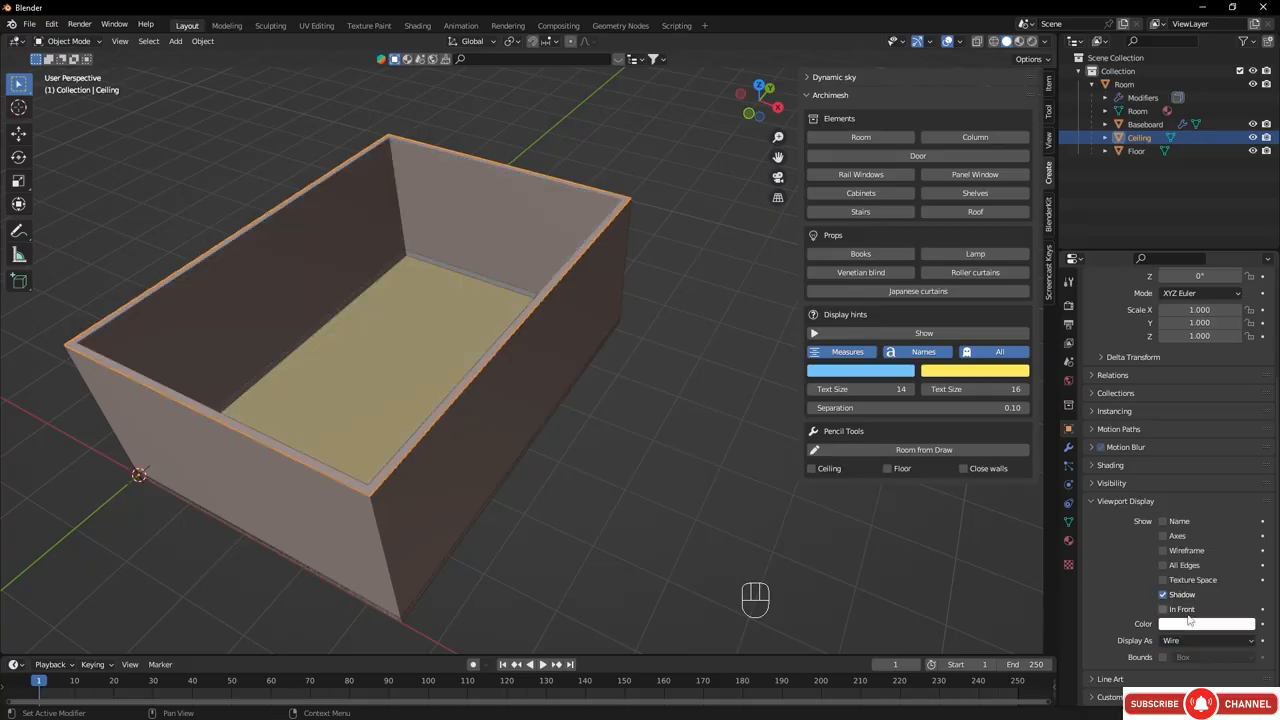
pyautogui.moveTo(402, 362); pyautogui.dragTo(424, 347, button='middle')
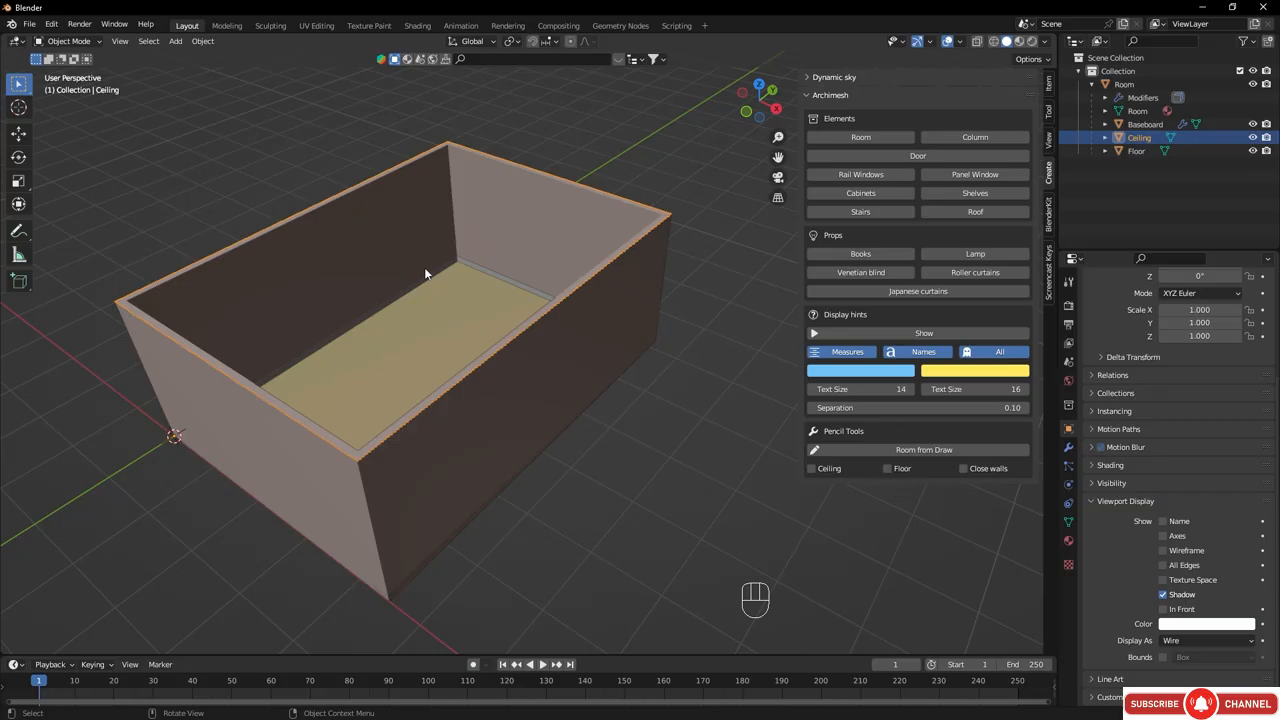
# - Place the 3D cursor at the base of the room's far short wall and add an Archimesh panel window there
pyautogui.click(571, 352)
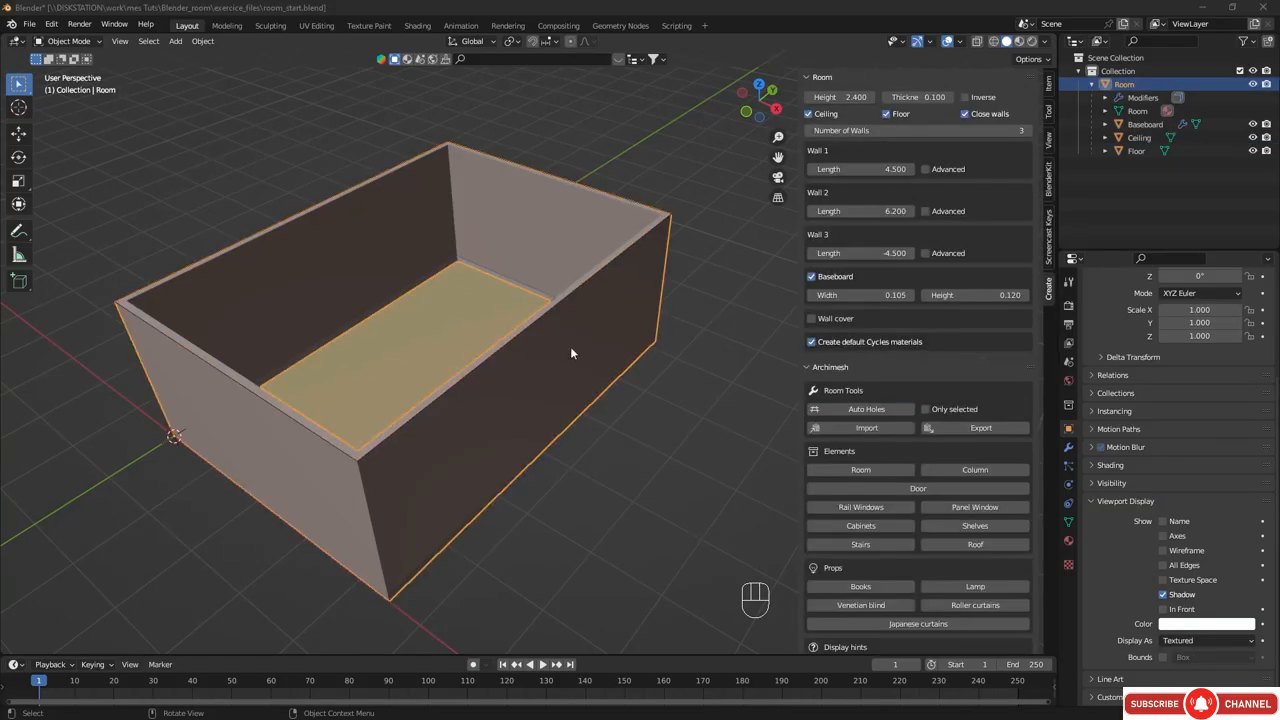
pyautogui.moveTo(535, 332); pyautogui.dragTo(375, 316, button='middle')
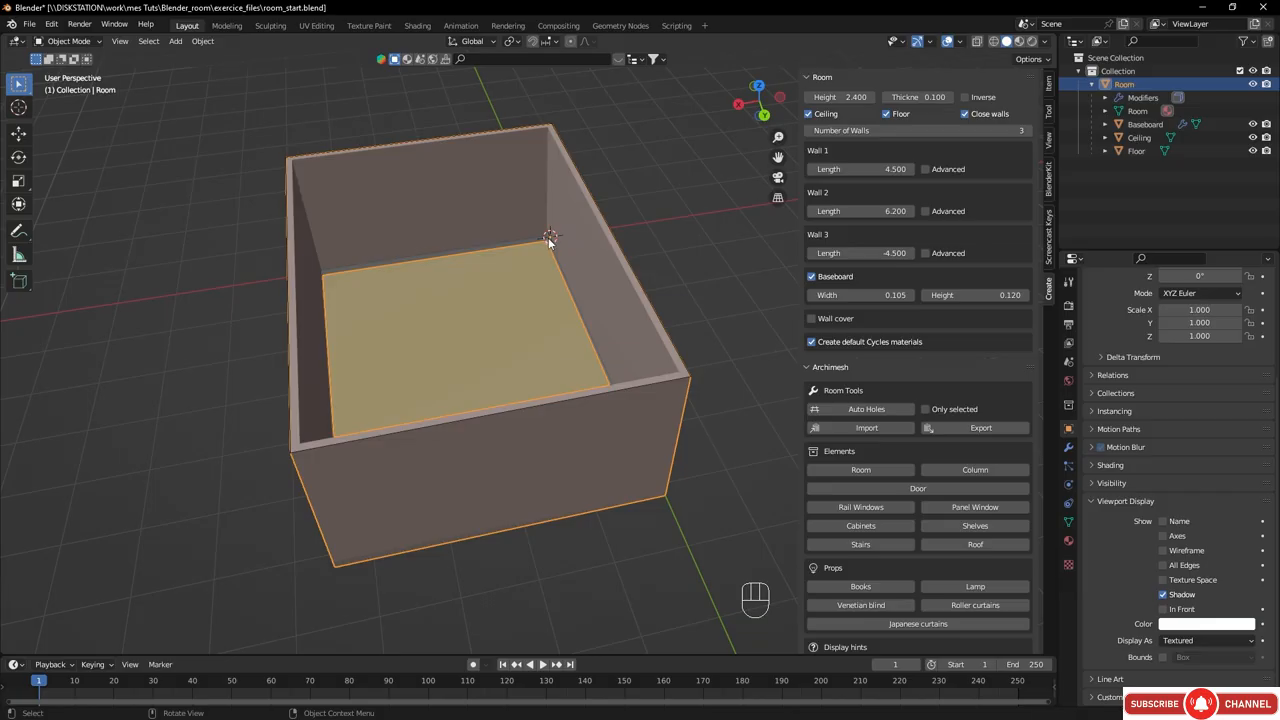
pyautogui.keyDown('shift'); pyautogui.rightClick(418, 256); pyautogui.keyUp('shift')
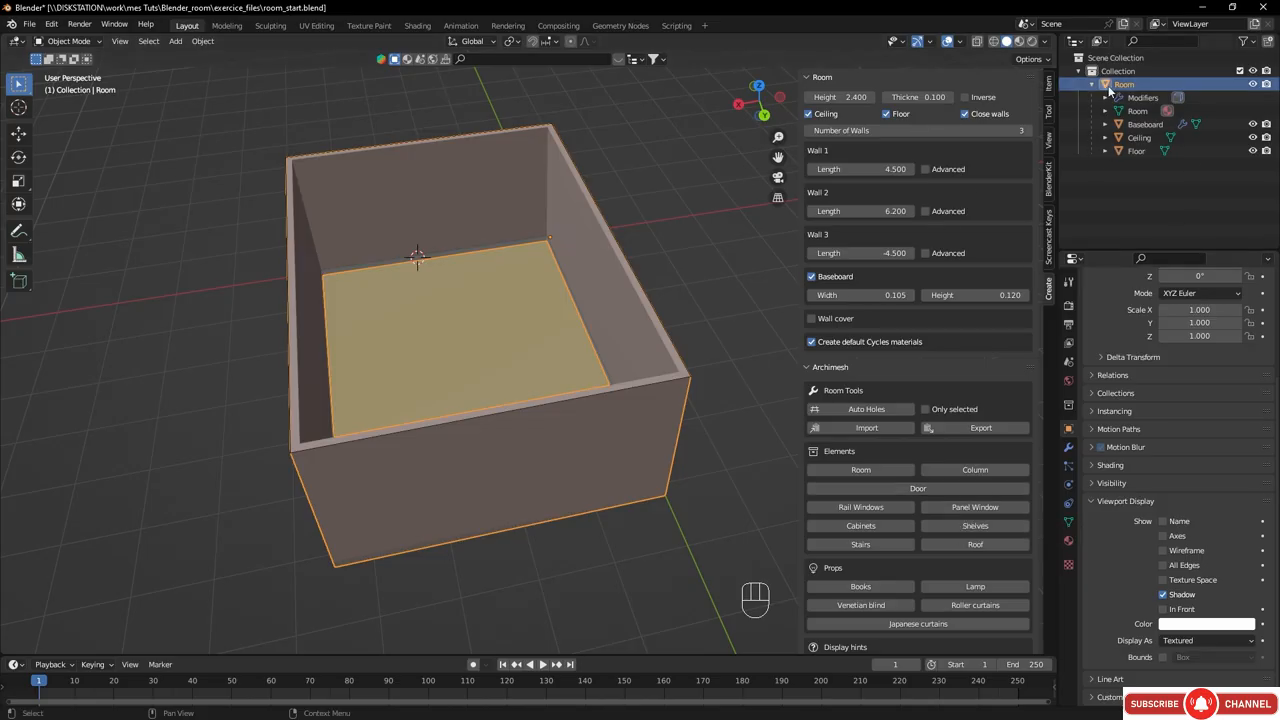
pyautogui.click(978, 509)
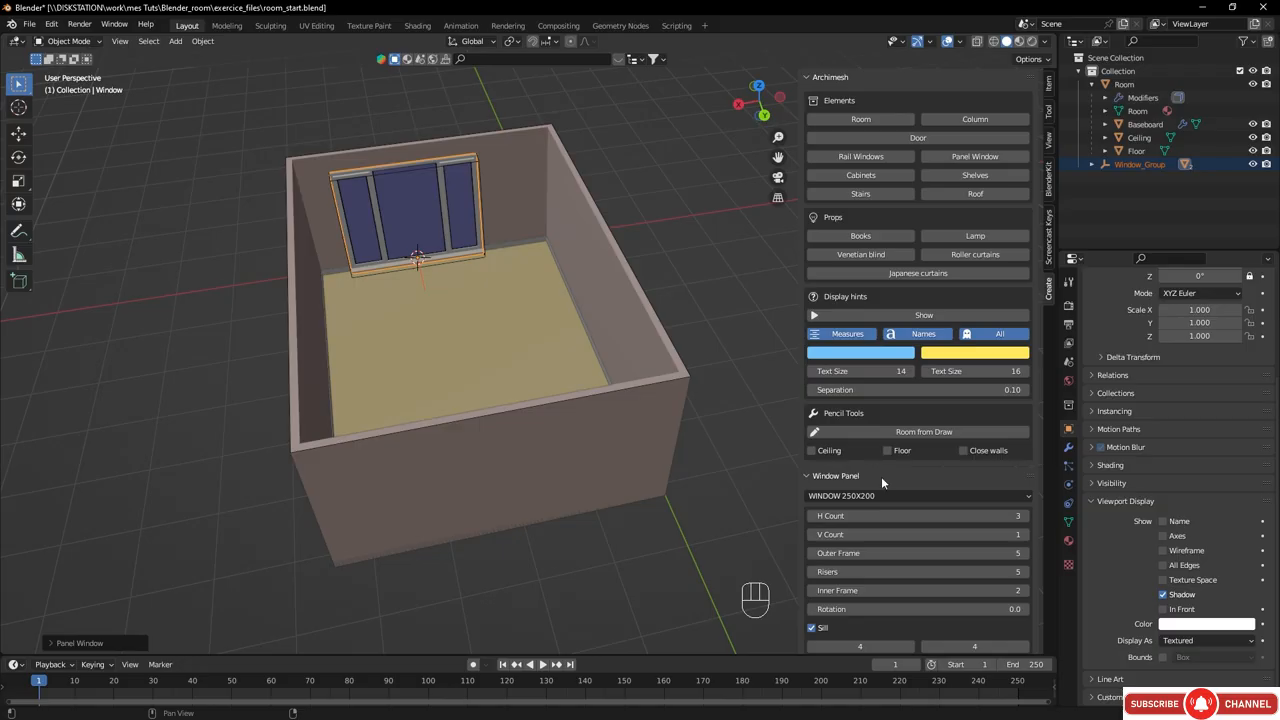
# - Try the WINDOW 180X200 preset on the panel window, then return to WINDOW 250X200
pyautogui.scroll(-3, 881, 476)
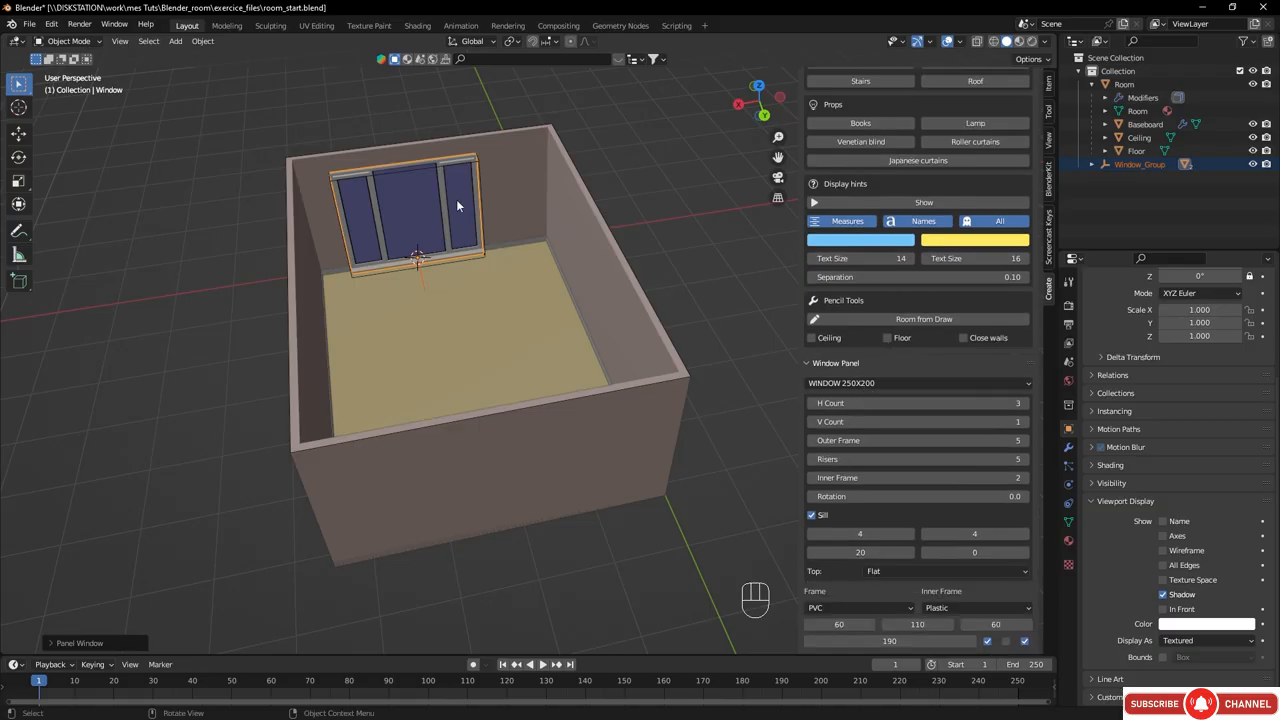
pyautogui.click(861, 384)
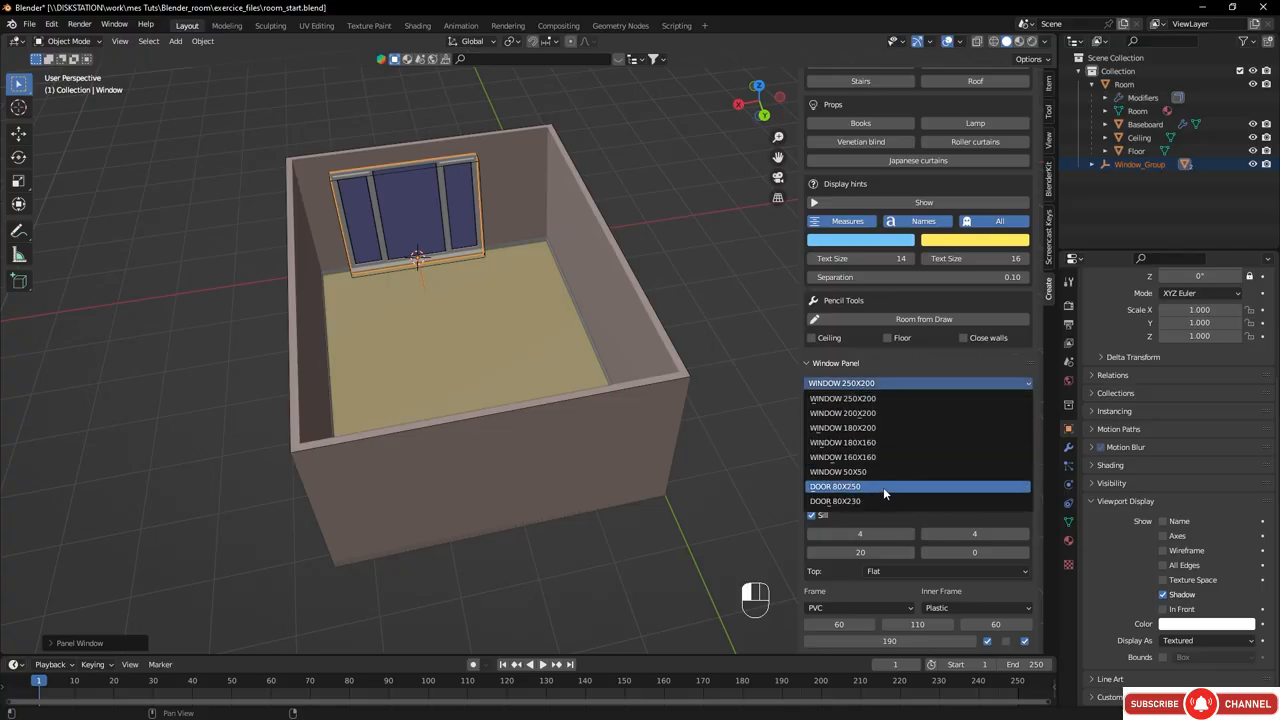
pyautogui.click(854, 429)
pyautogui.click(867, 385)
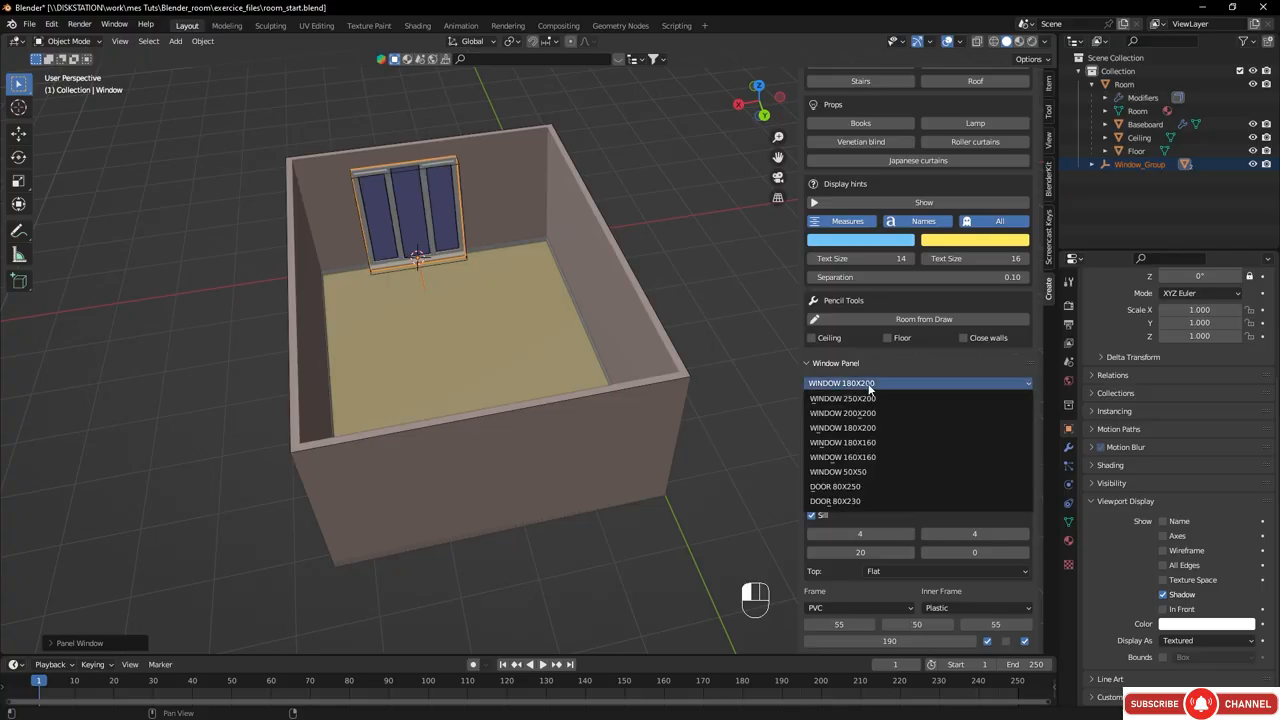
pyautogui.click(857, 399)
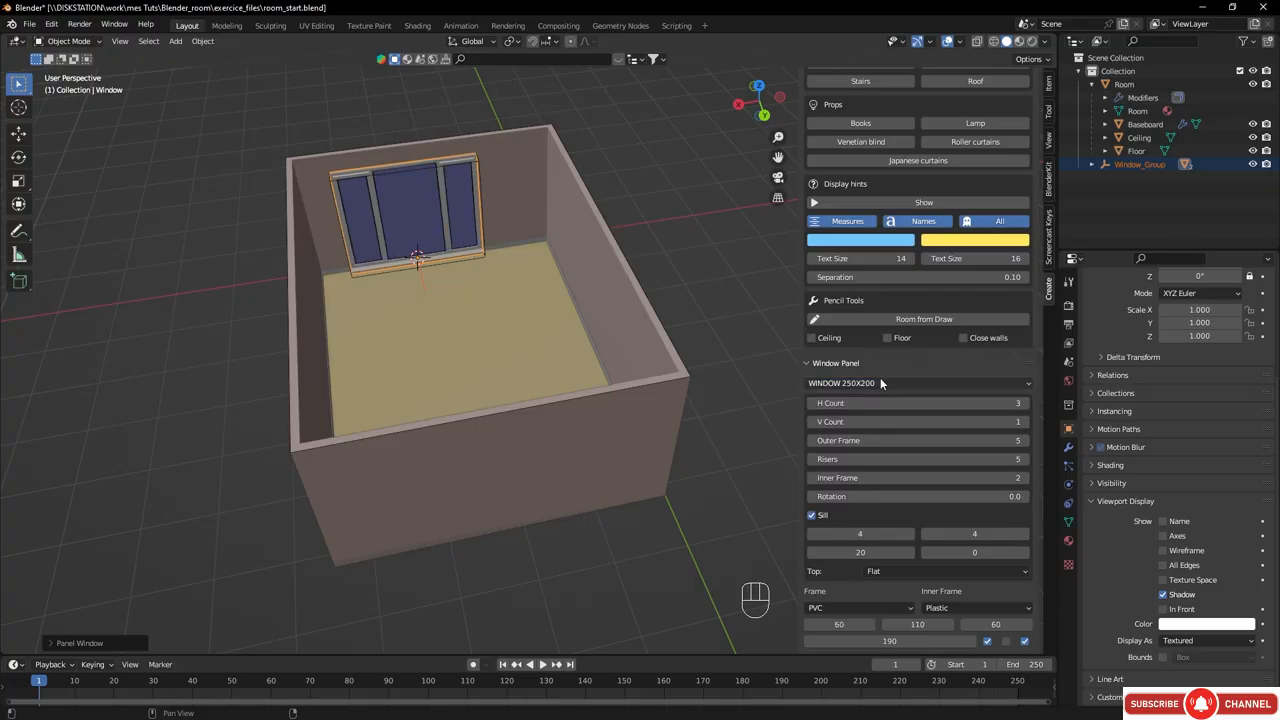
# - Set the panel window's H Count to 4 and V Count to 2
pyautogui.click(1027, 402)
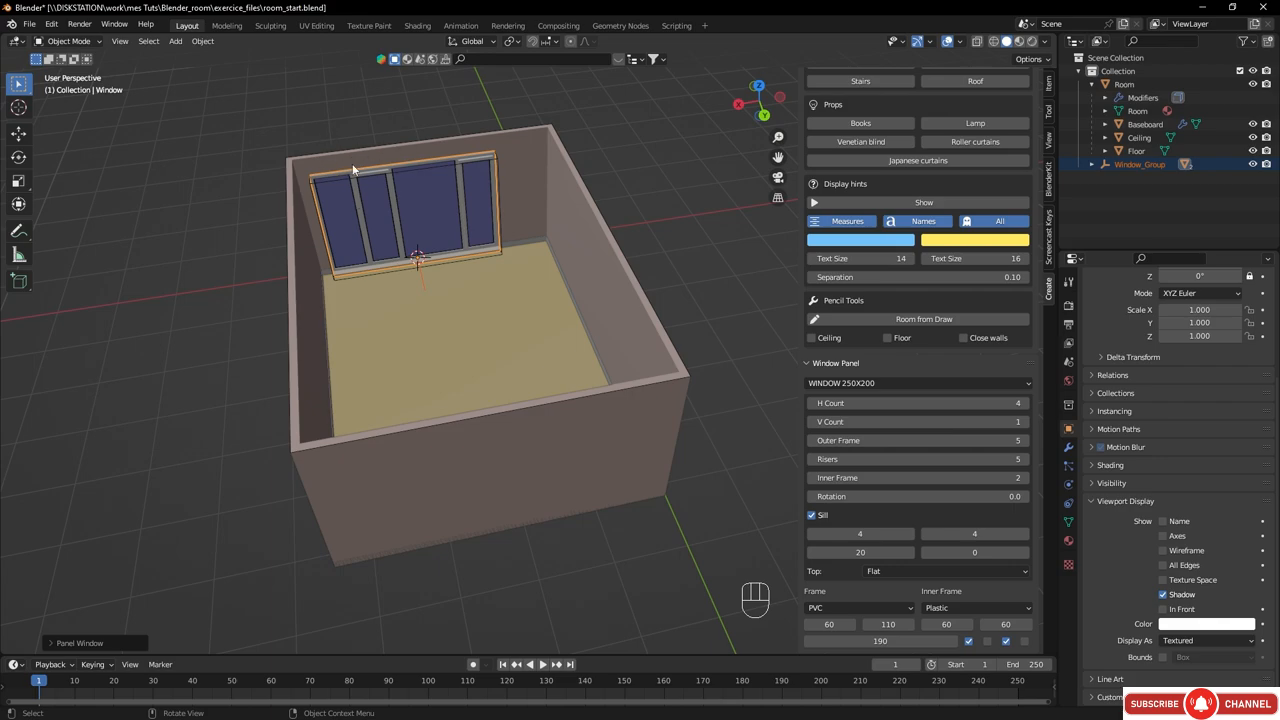
pyautogui.click(1025, 421)
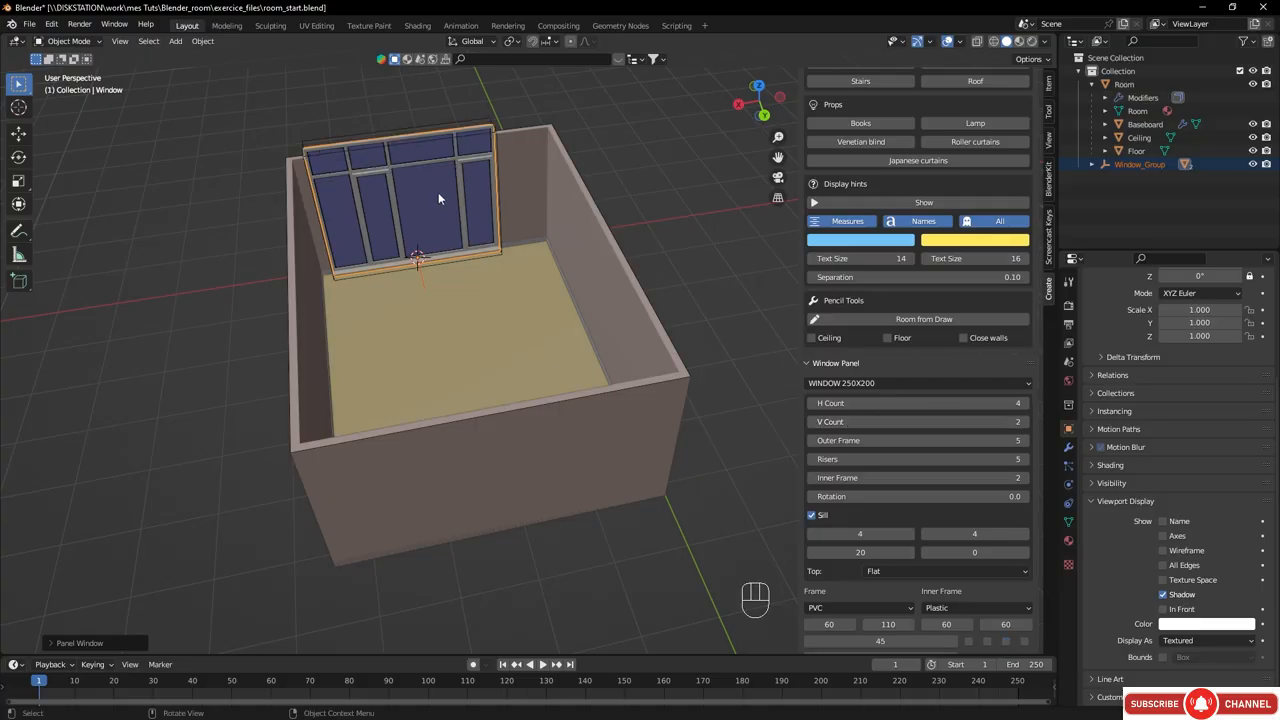
# - Move the whole Window_Group along the wall on the X axis to an X location of about 2.34 m
pyautogui.click(1130, 166)
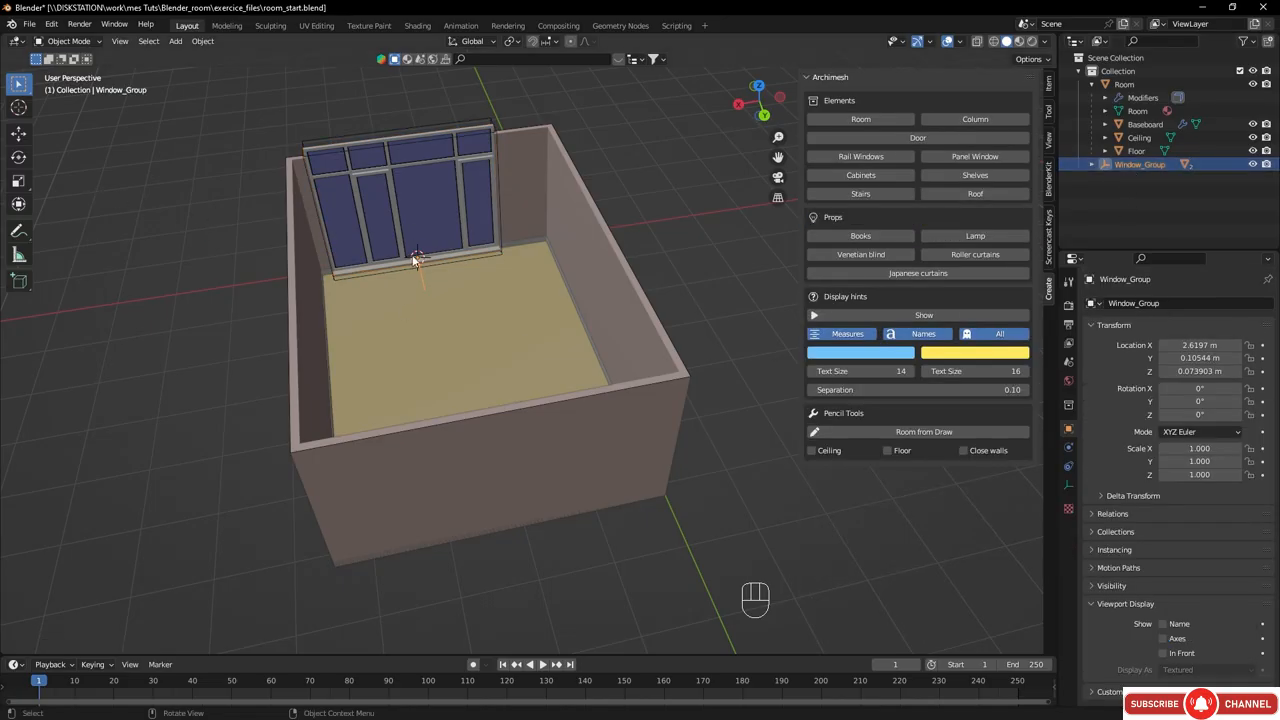
pyautogui.press('g')
pyautogui.rightClick(473, 262)
pyautogui.click(22, 134)
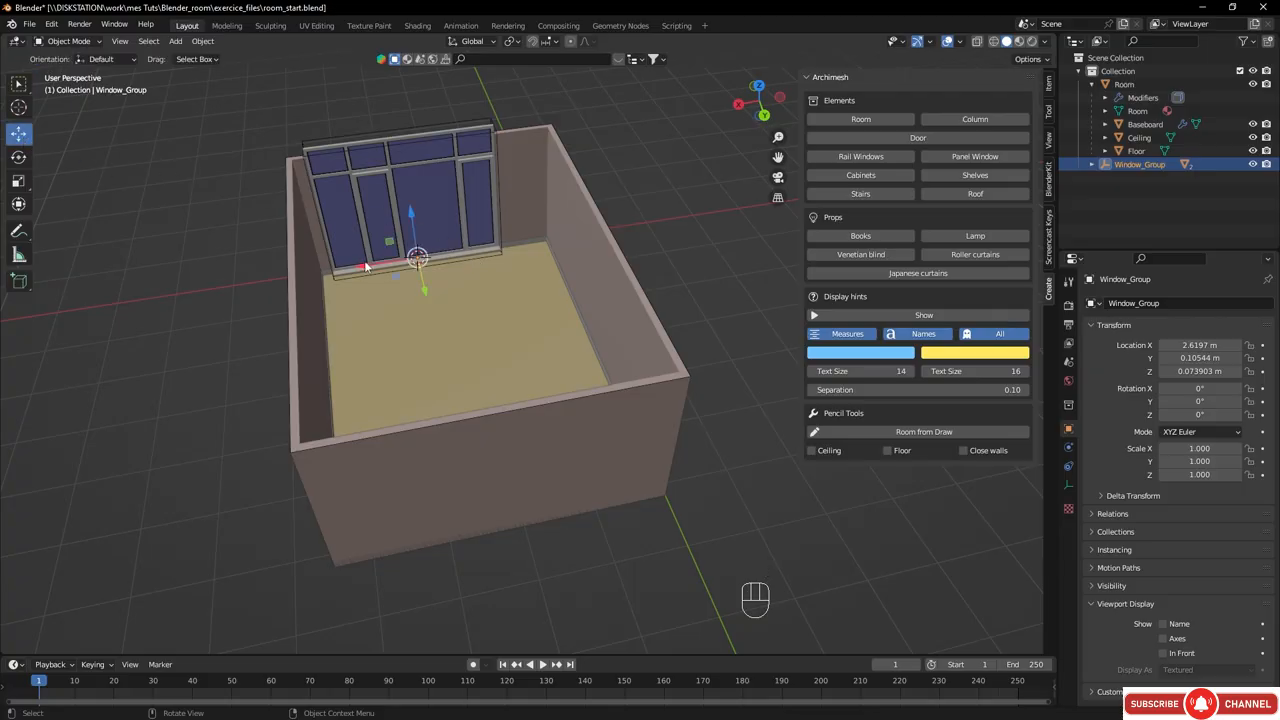
pyautogui.moveTo(367, 270); pyautogui.dragTo(389, 265)
pyautogui.moveTo(502, 267); pyautogui.dragTo(523, 204, button='middle')
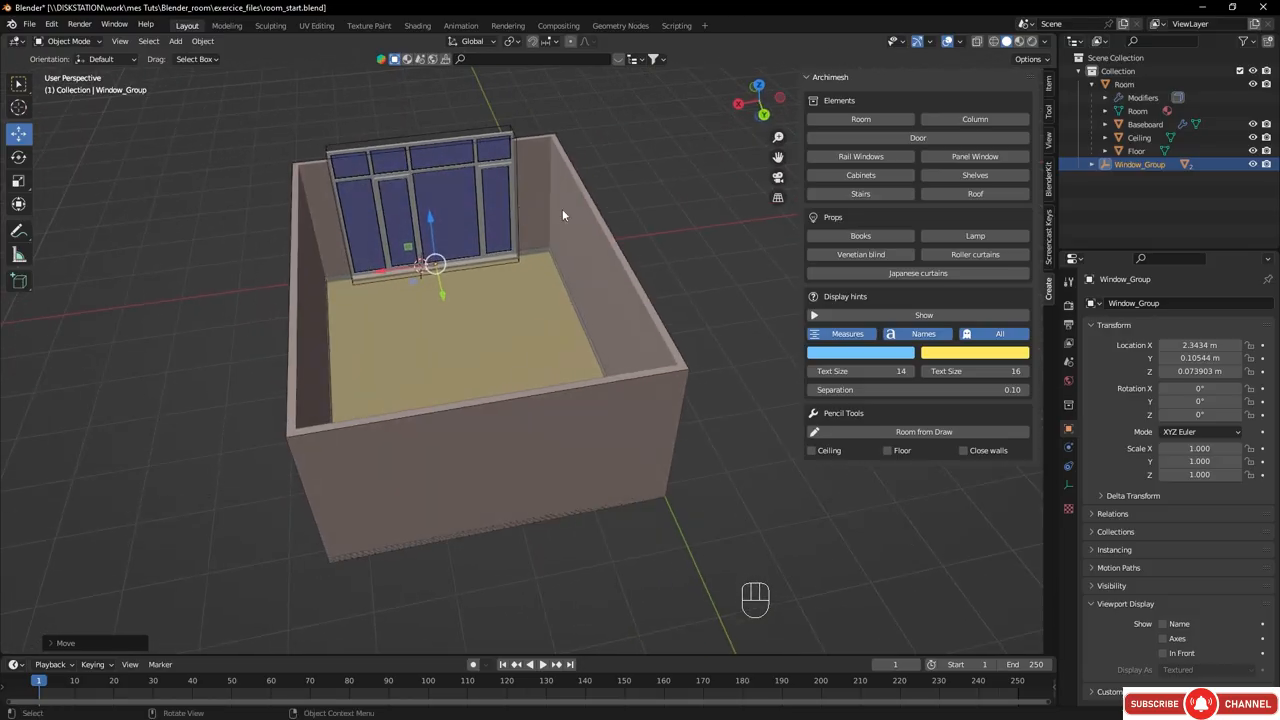
# - Raise the room's height to 2.7 and disable its ceiling
pyautogui.click(1124, 85)
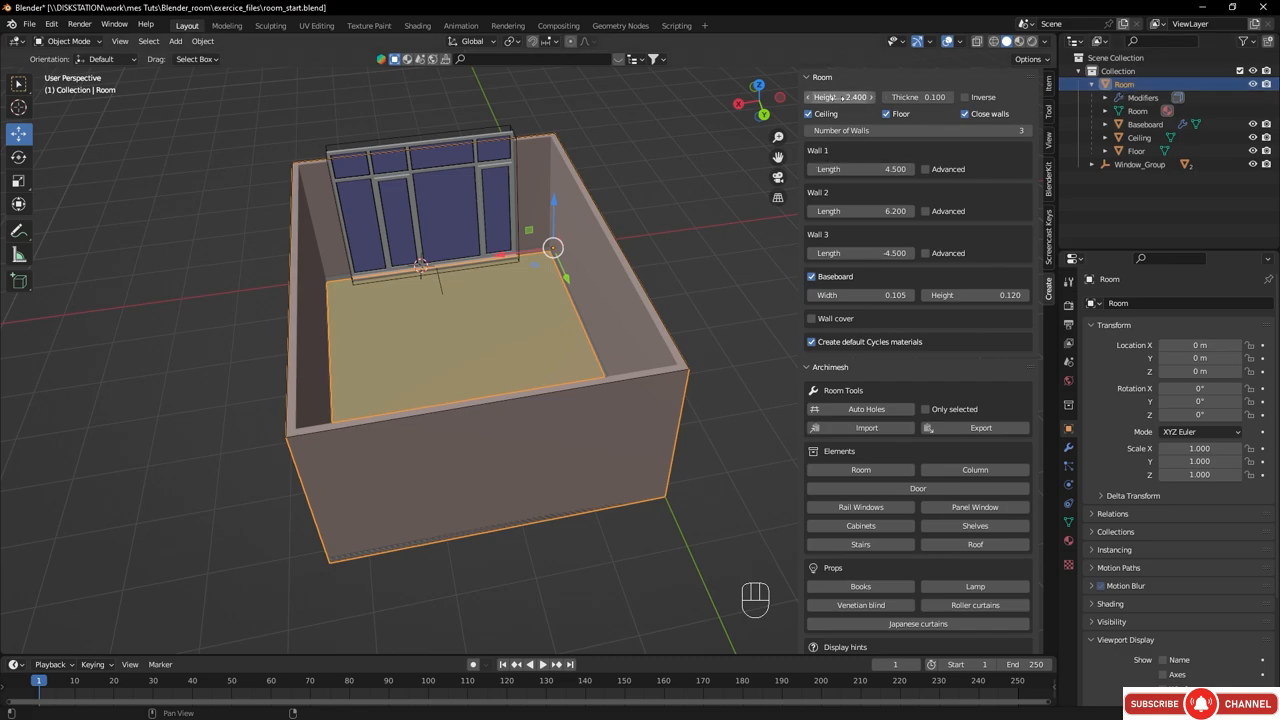
pyautogui.moveTo(840, 97); pyautogui.dragTo(873, 99)
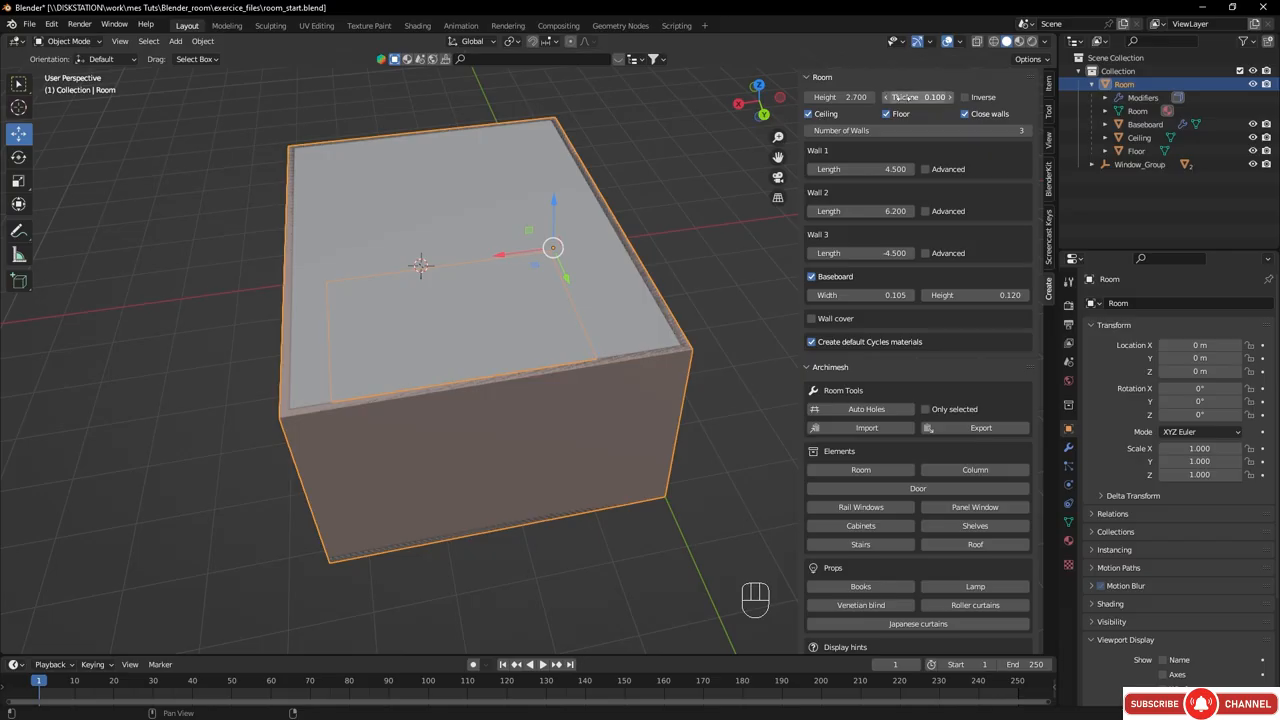
pyautogui.click(810, 114)
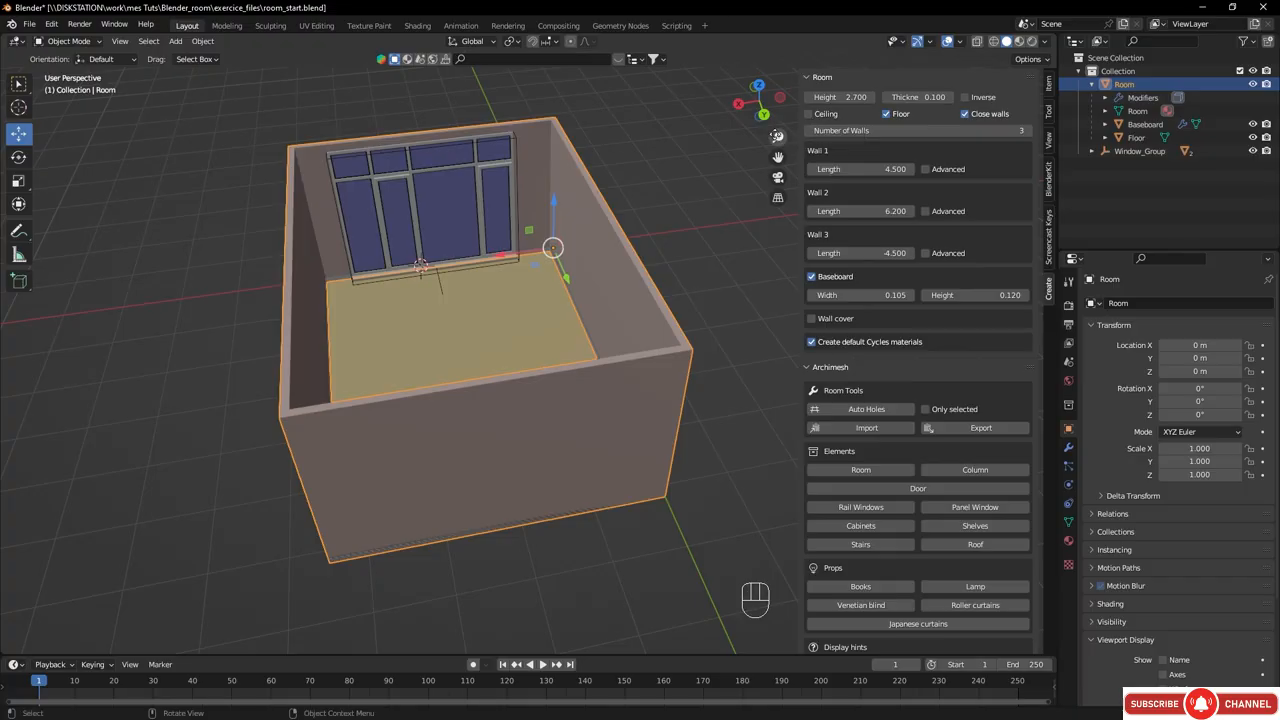
# - Examine the window wall from outside, inside and above, and check how the window group's CTRL_Hole object crosses the wall
pyautogui.moveTo(521, 252); pyautogui.dragTo(478, 247, button='middle')
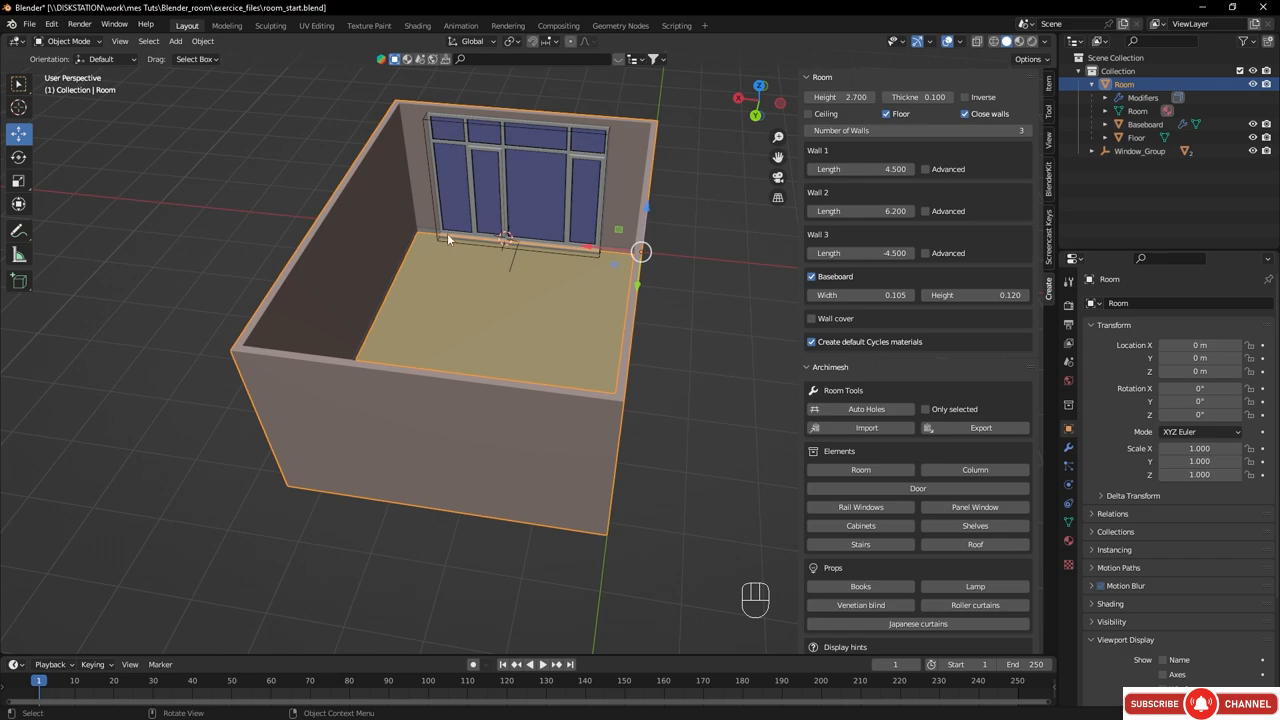
pyautogui.moveTo(447, 237); pyautogui.dragTo(506, 383, button='middle')
pyautogui.keyDown('shift'); pyautogui.moveTo(569, 420); pyautogui.dragTo(420, 363, button='middle'); pyautogui.keyUp('shift')
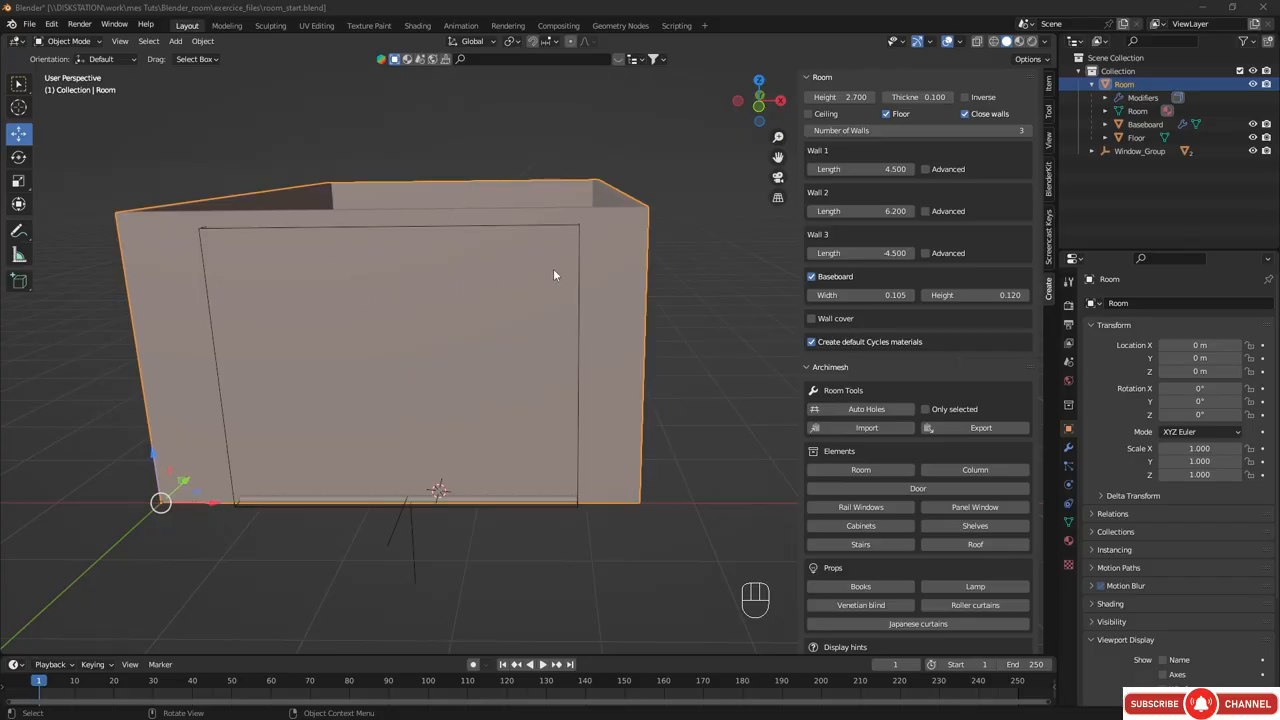
pyautogui.moveTo(595, 243); pyautogui.dragTo(356, 334, button='middle')
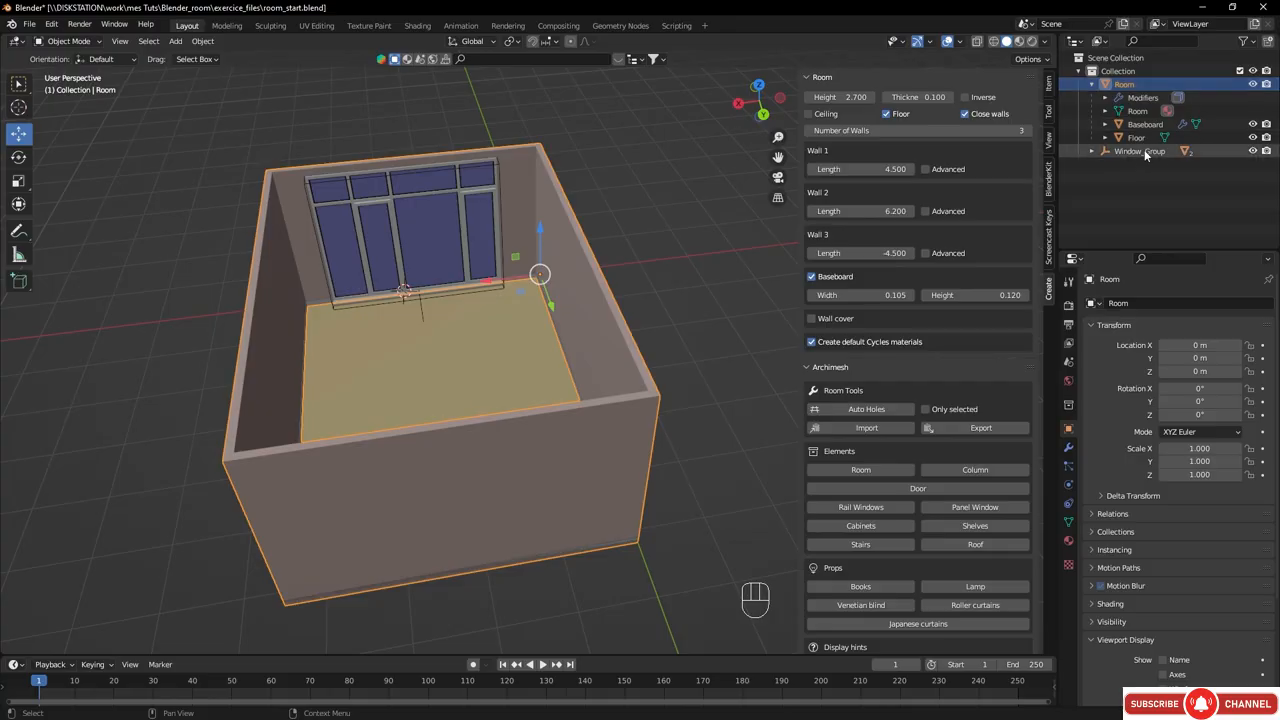
pyautogui.click(1092, 151)
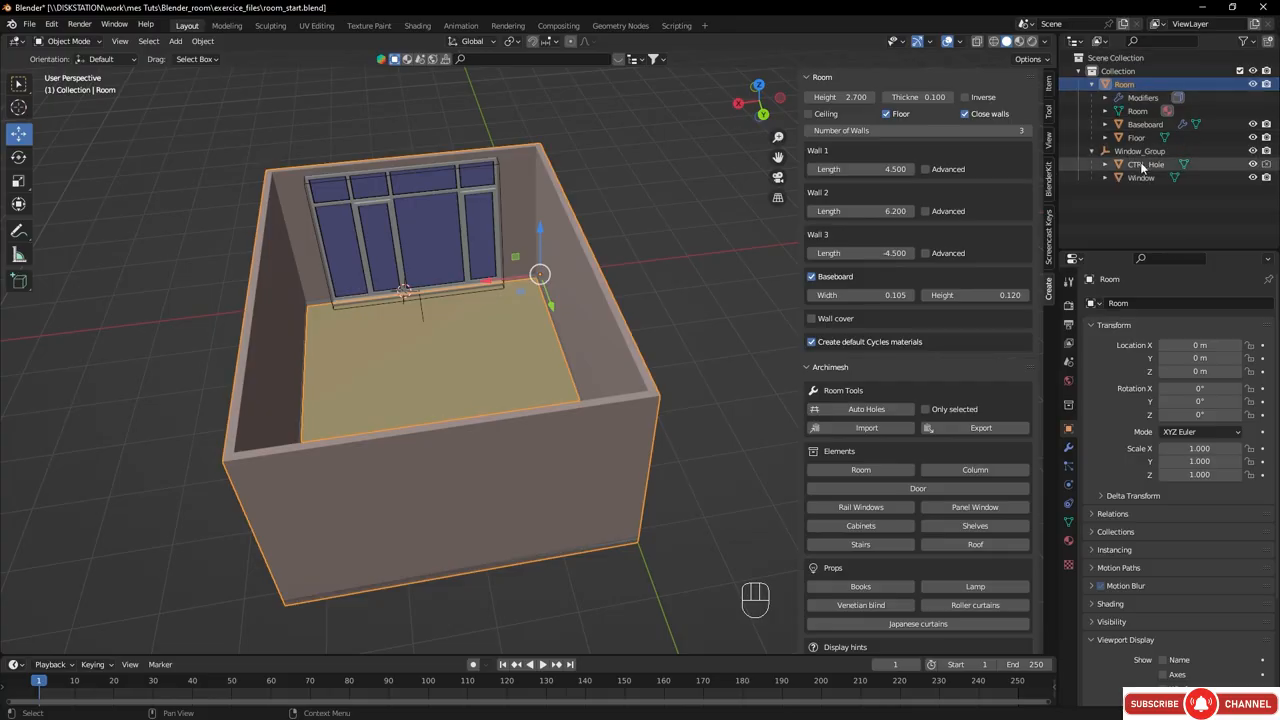
pyautogui.click(1143, 167)
pyautogui.moveTo(462, 277); pyautogui.dragTo(632, 325, button='middle')
pyautogui.keyDown('shift'); pyautogui.moveTo(381, 400); pyautogui.dragTo(486, 322, button='middle'); pyautogui.keyUp('shift')
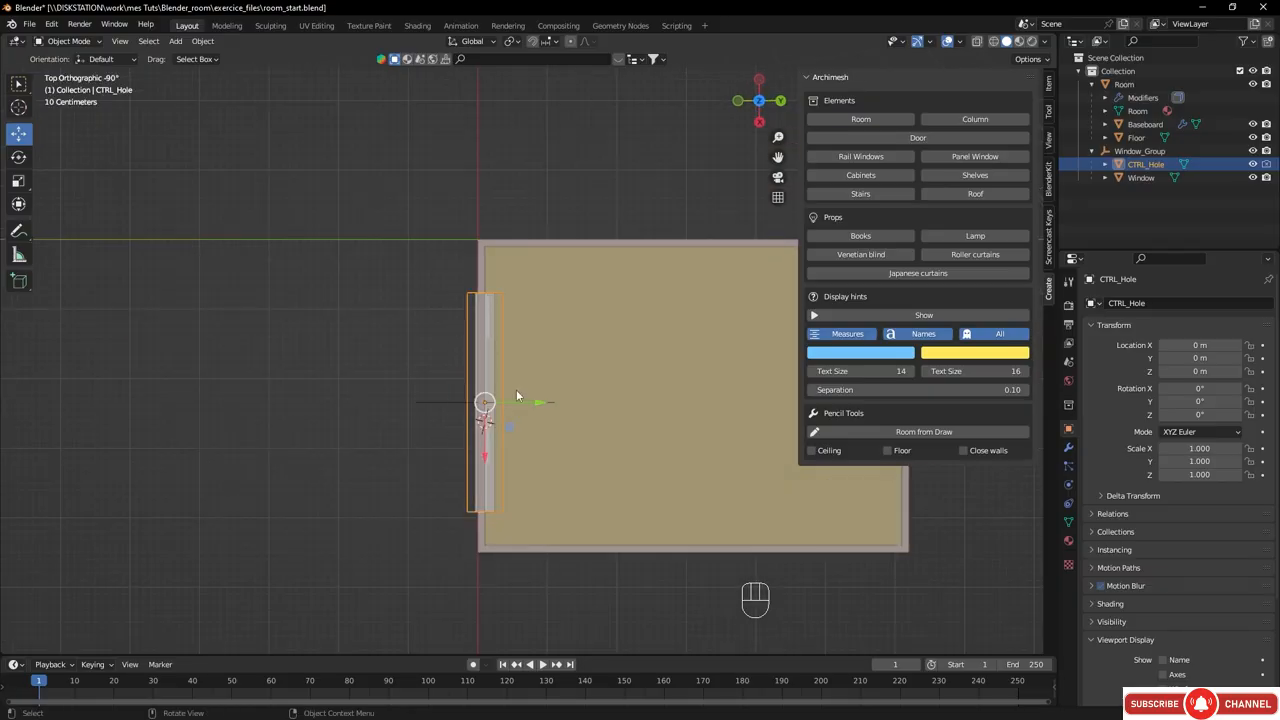
pyautogui.moveTo(517, 396); pyautogui.dragTo(512, 300, button='middle')
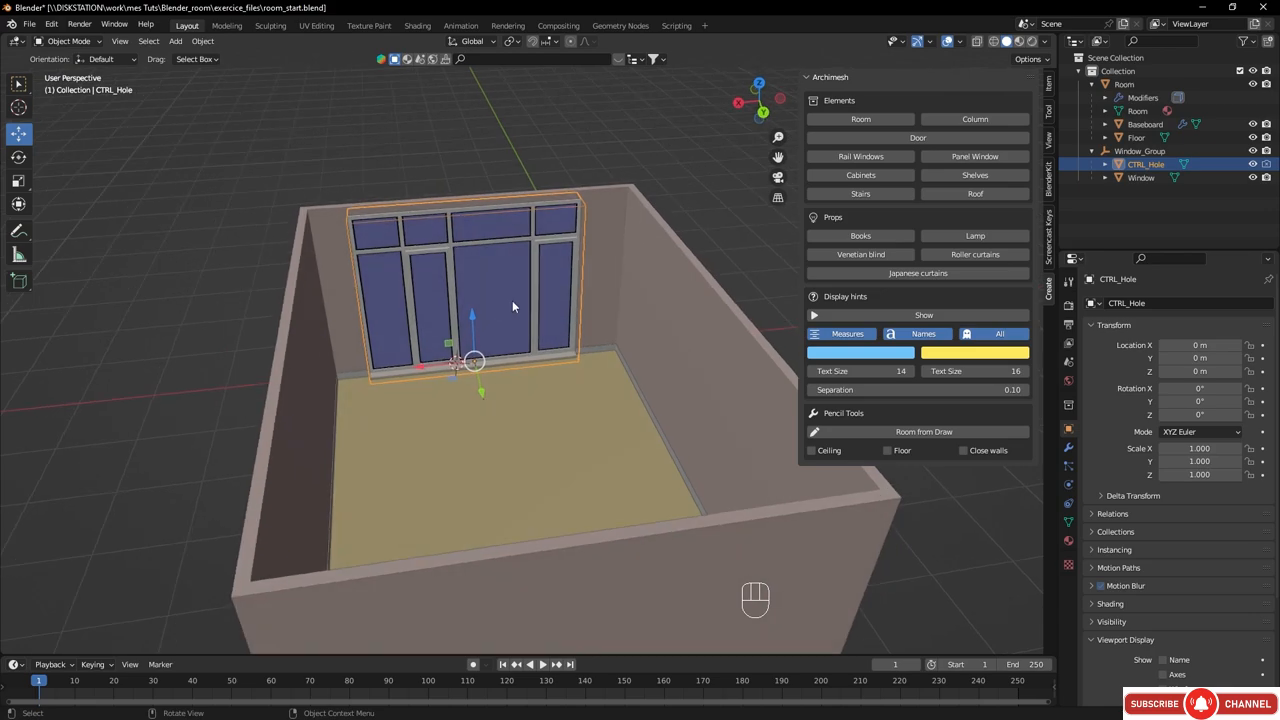
# - Cut the window opening into the room's wall with Auto Holes and check it from outside
pyautogui.click(1124, 85)
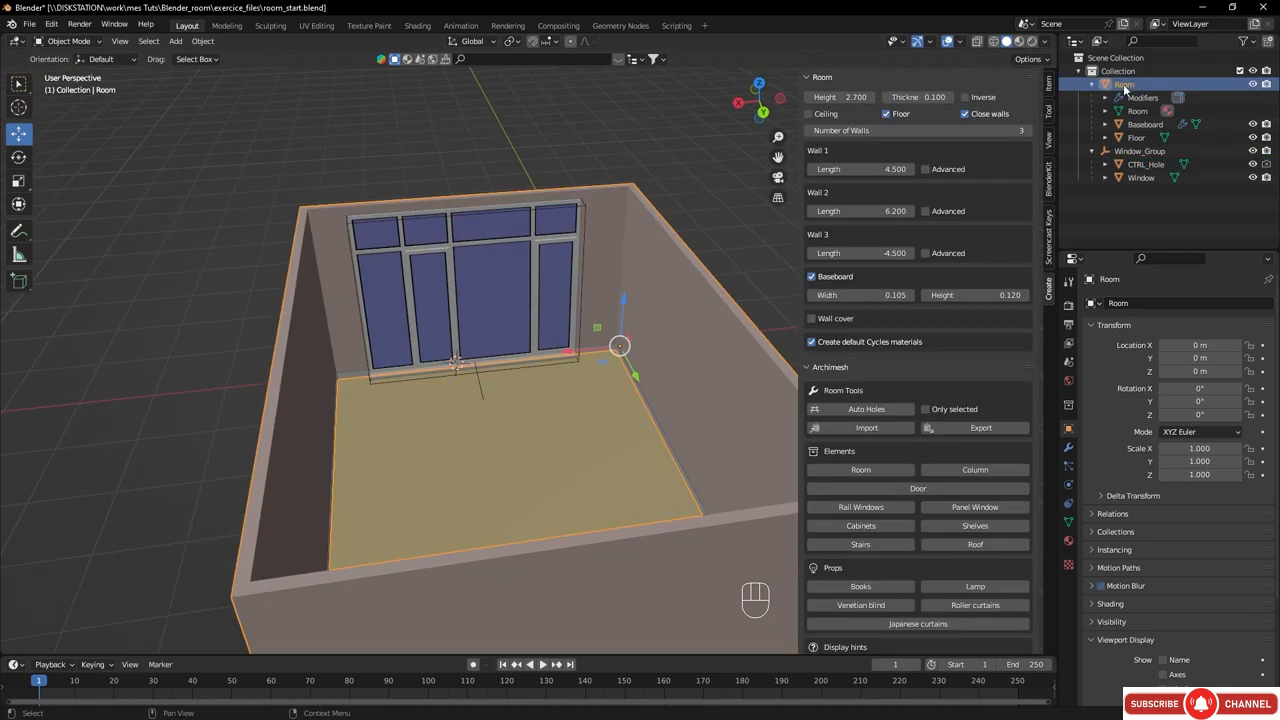
pyautogui.click(873, 412)
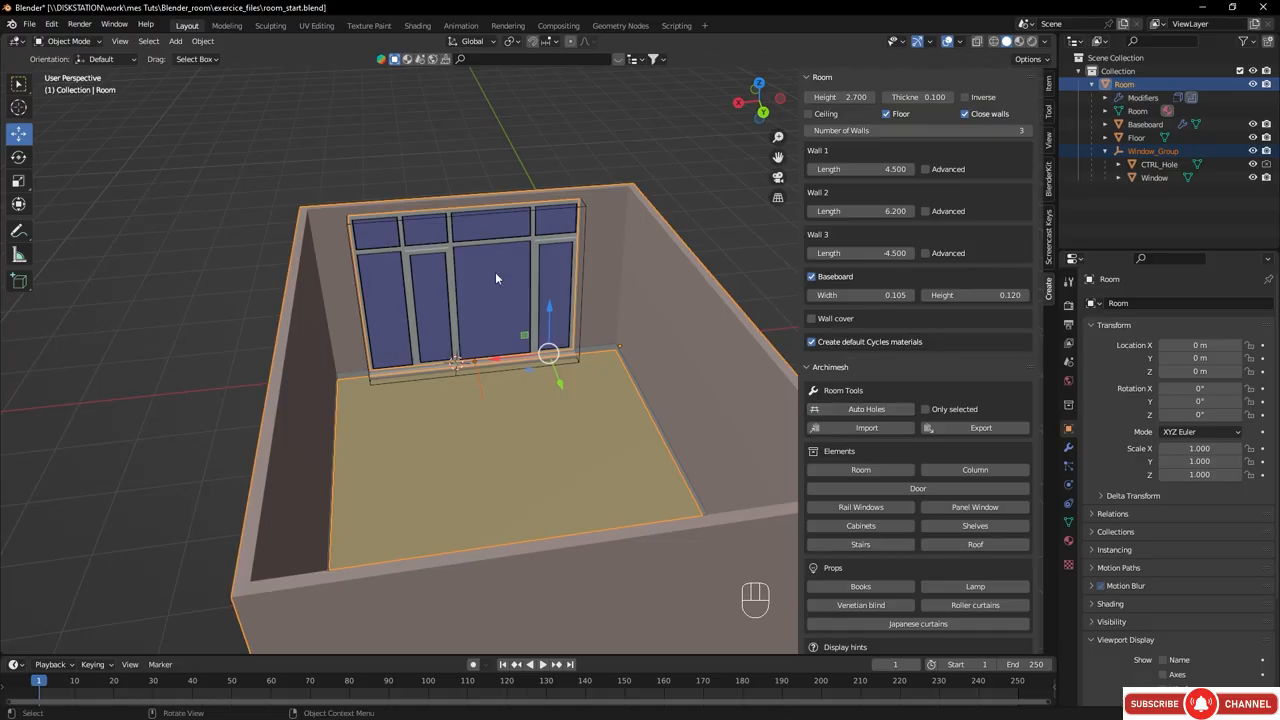
pyautogui.moveTo(495, 272); pyautogui.dragTo(455, 278, button='middle')
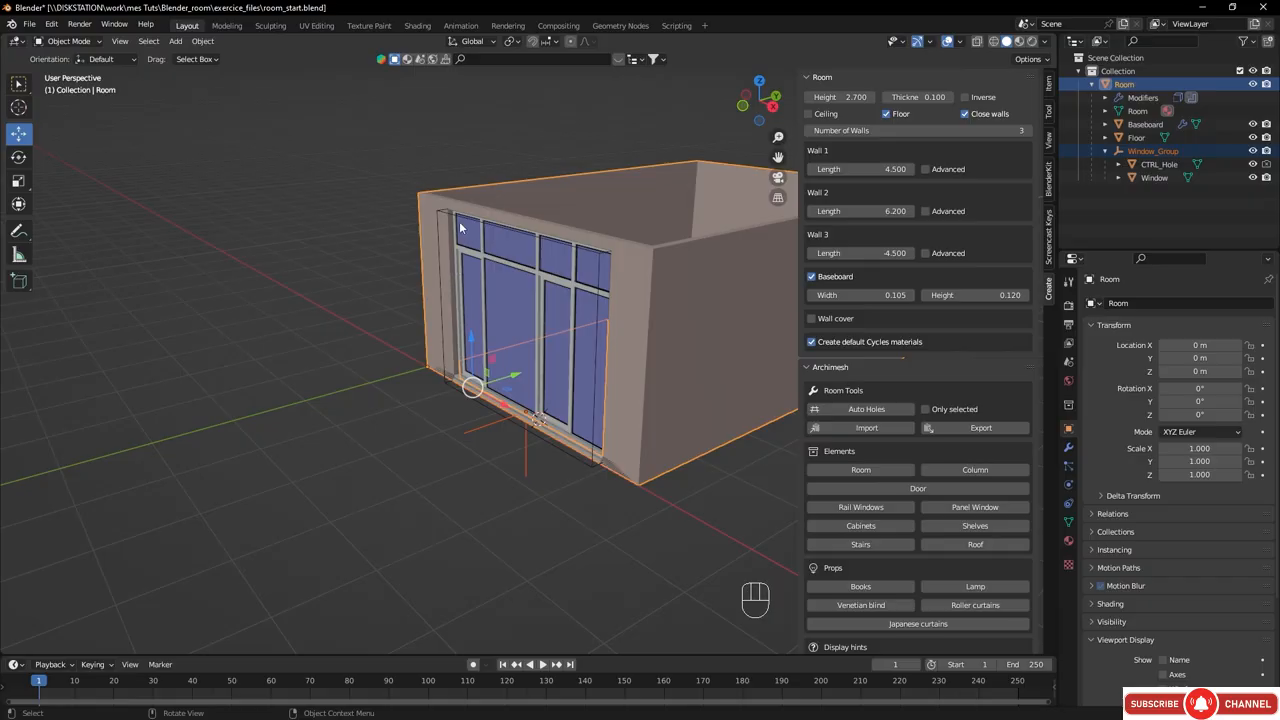
# - Shift Window_Group across the wall's thickness along the Y axis to a Y location of about 0.094 m
pyautogui.moveTo(540, 278); pyautogui.dragTo(585, 337, button='middle')
pyautogui.keyDown('shift'); pyautogui.moveTo(497, 343); pyautogui.dragTo(474, 207, button='middle'); pyautogui.keyUp('shift')
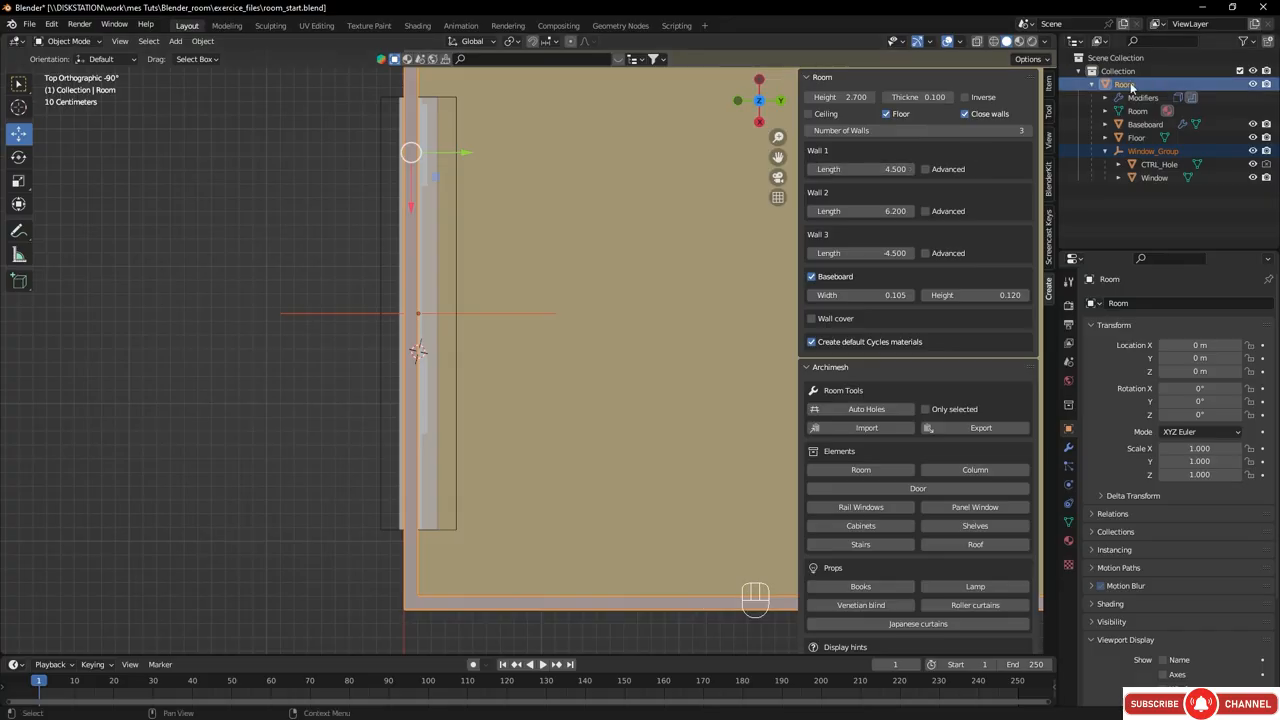
pyautogui.click(1153, 151)
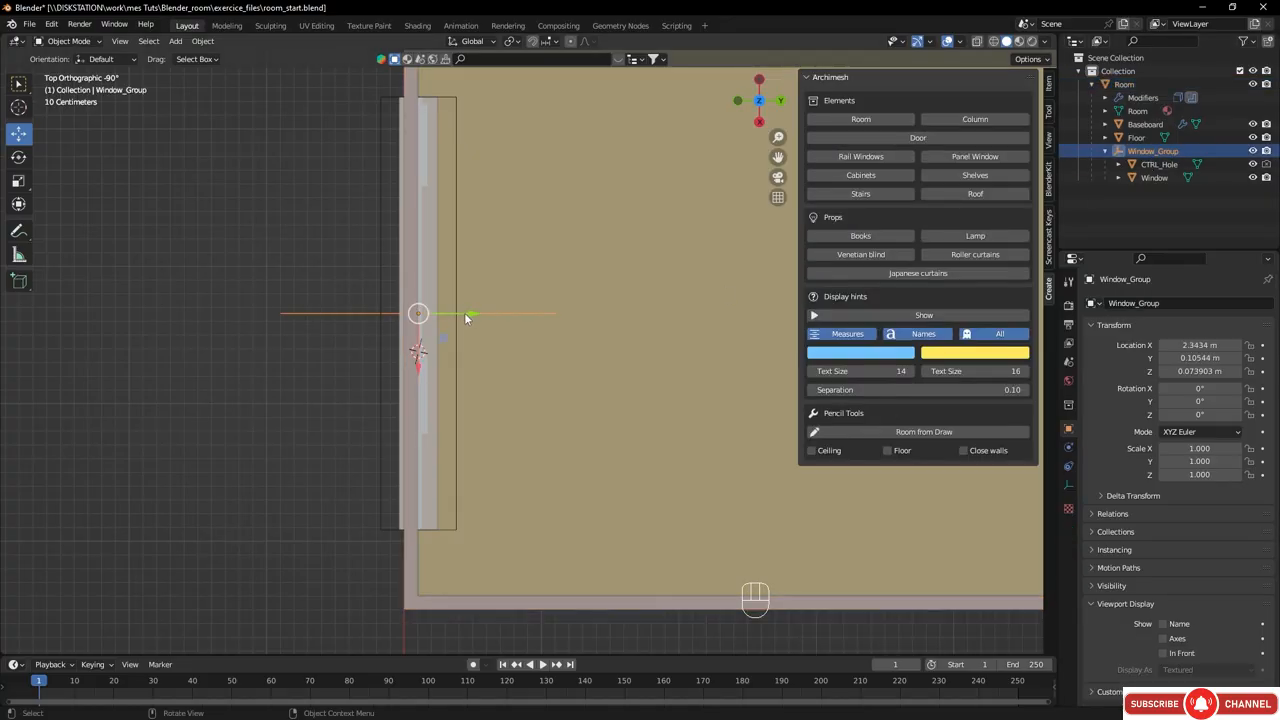
pyautogui.moveTo(454, 313); pyautogui.dragTo(453, 313)
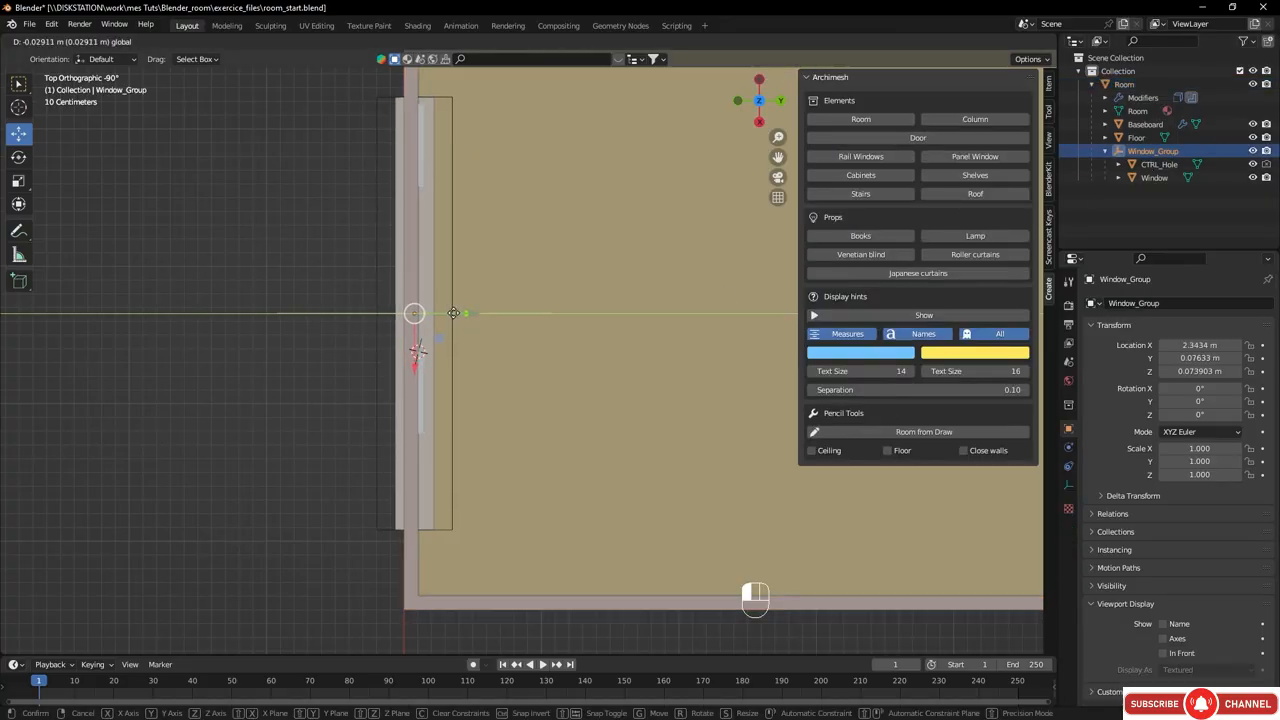
pyautogui.click(454, 313)
pyautogui.moveTo(506, 343); pyautogui.dragTo(384, 267, button='middle')
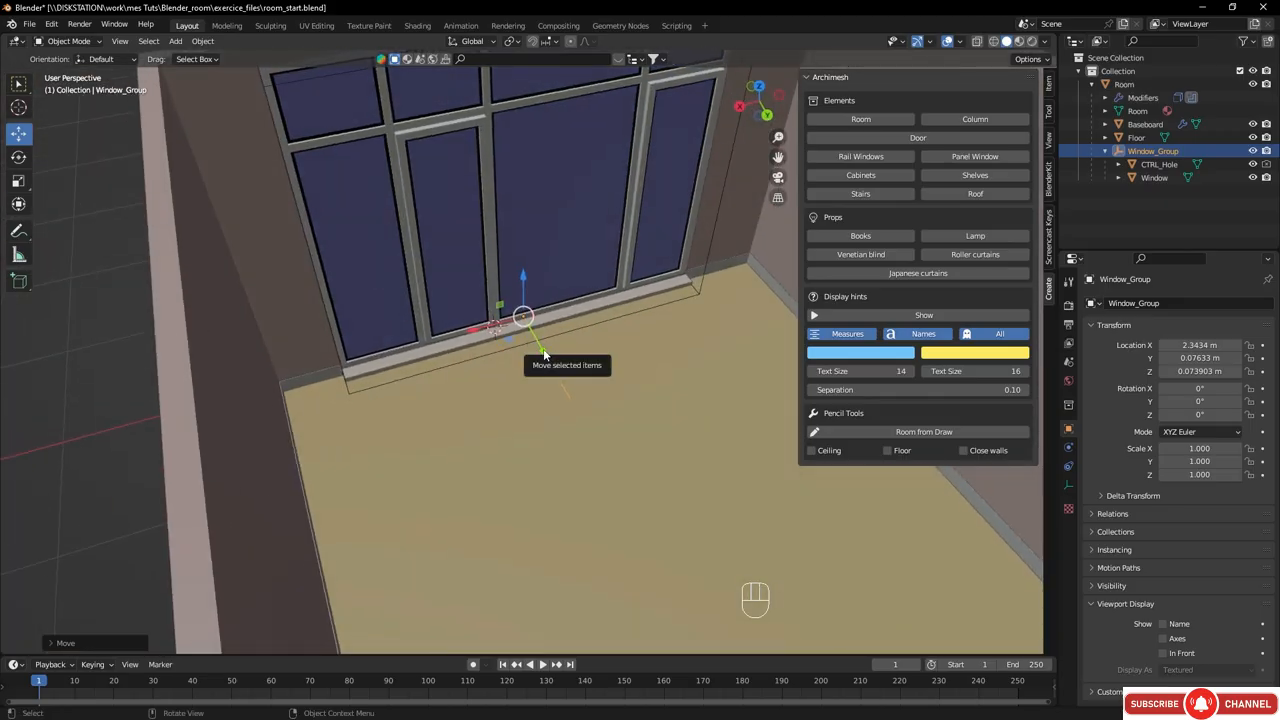
pyautogui.moveTo(542, 355); pyautogui.dragTo(547, 356)
pyautogui.moveTo(547, 356); pyautogui.dragTo(480, 316, button='middle')
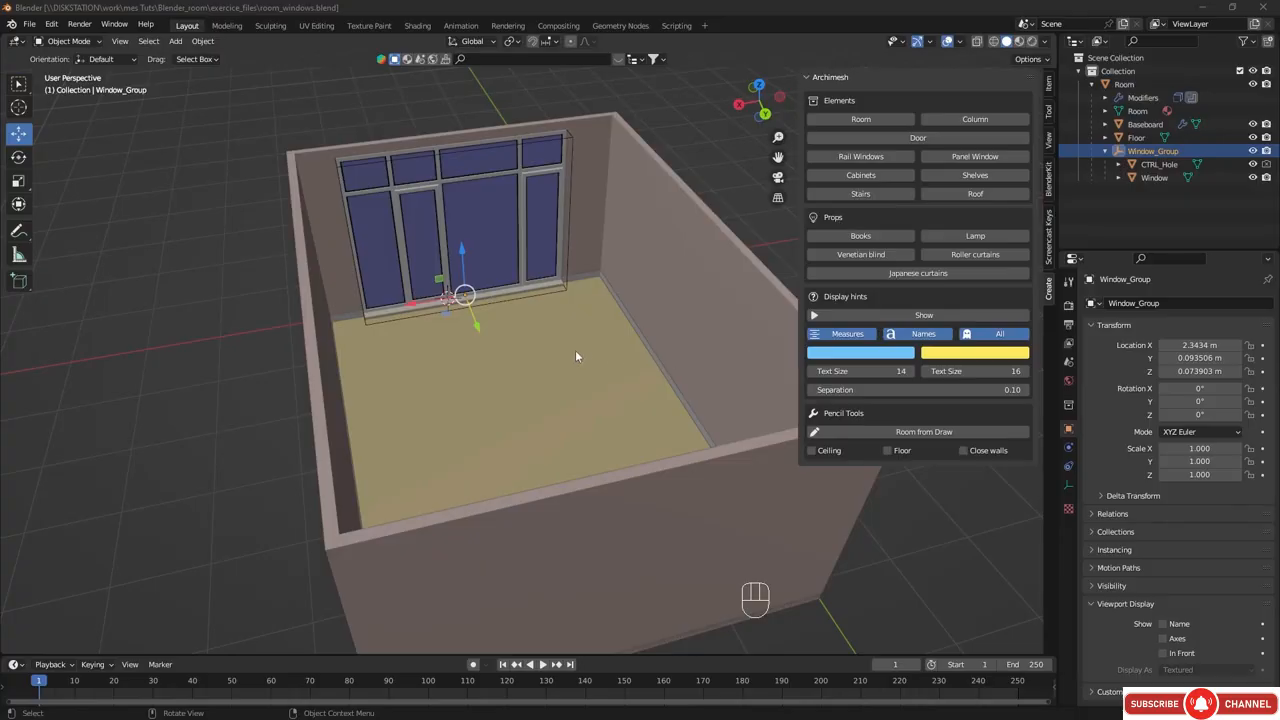
# - Place the 3D cursor at the base of the long wall near the corner opposite the window and add an Archimesh door there
pyautogui.moveTo(575, 352); pyautogui.dragTo(647, 306, button='middle')
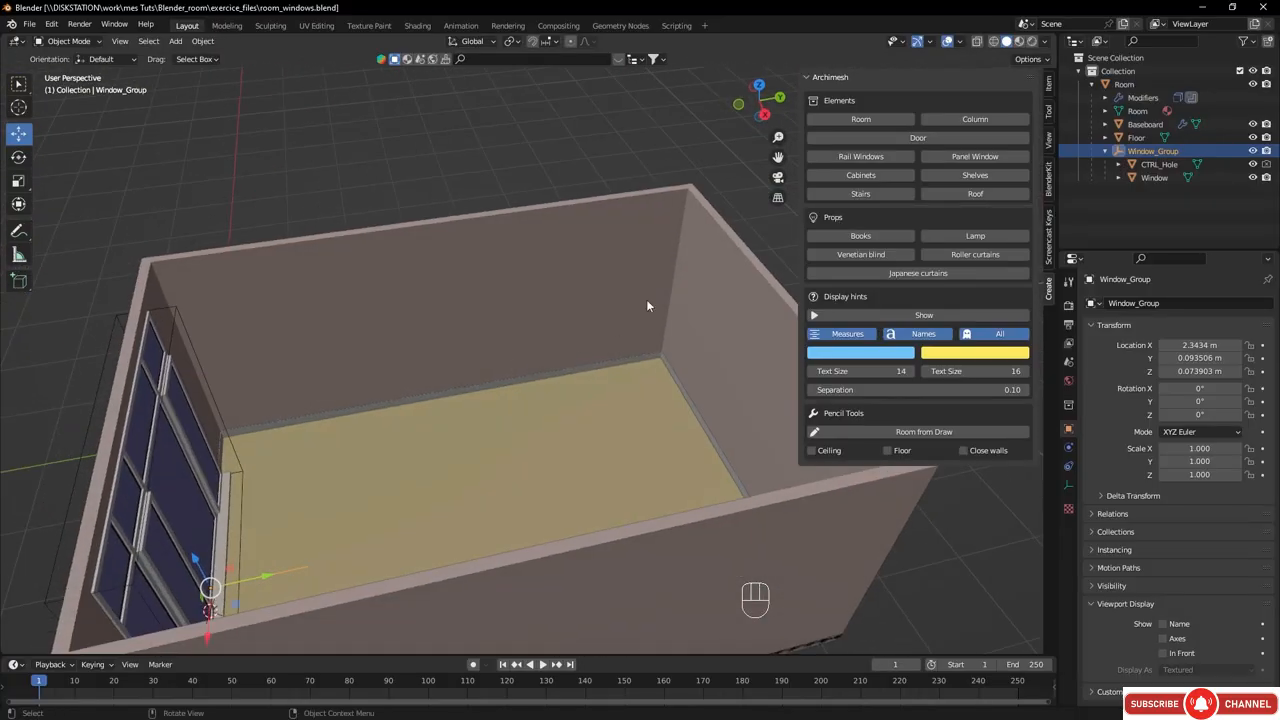
pyautogui.keyDown('shift'); pyautogui.rightClick(634, 359); pyautogui.keyUp('shift')
pyautogui.moveTo(667, 392); pyautogui.dragTo(620, 365, button='middle')
pyautogui.click(1124, 84)
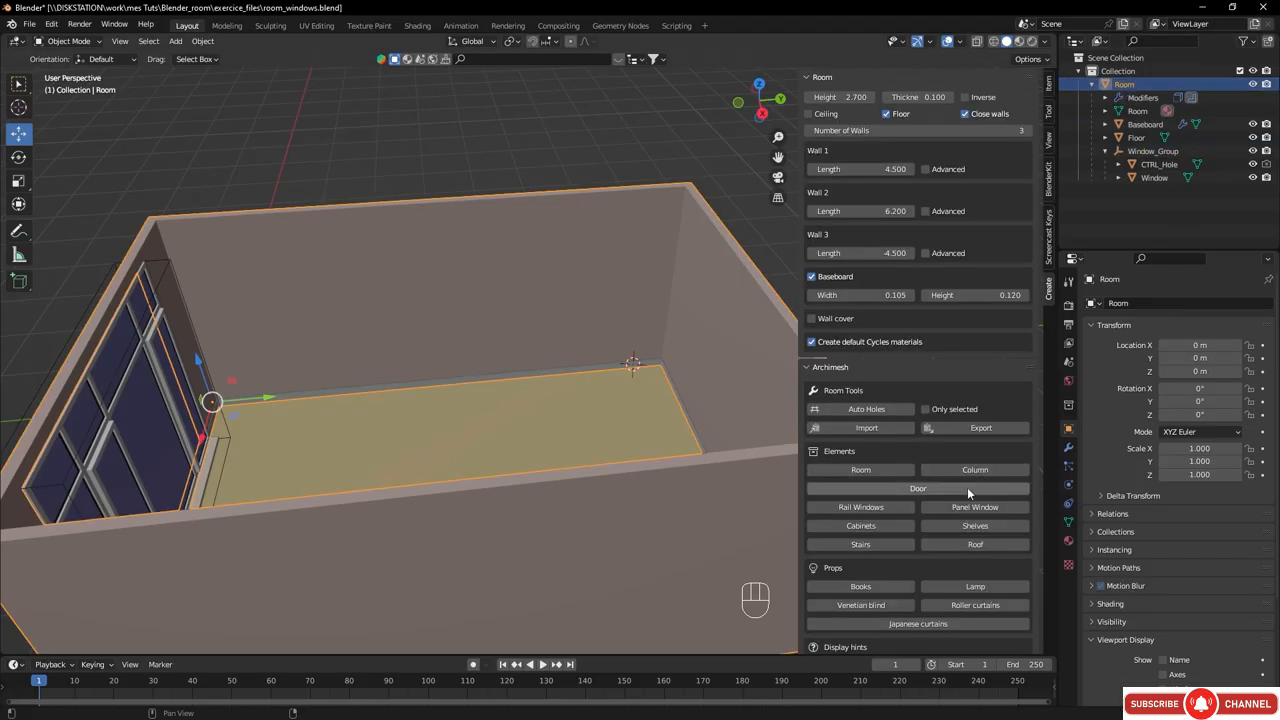
pyautogui.click(918, 489)
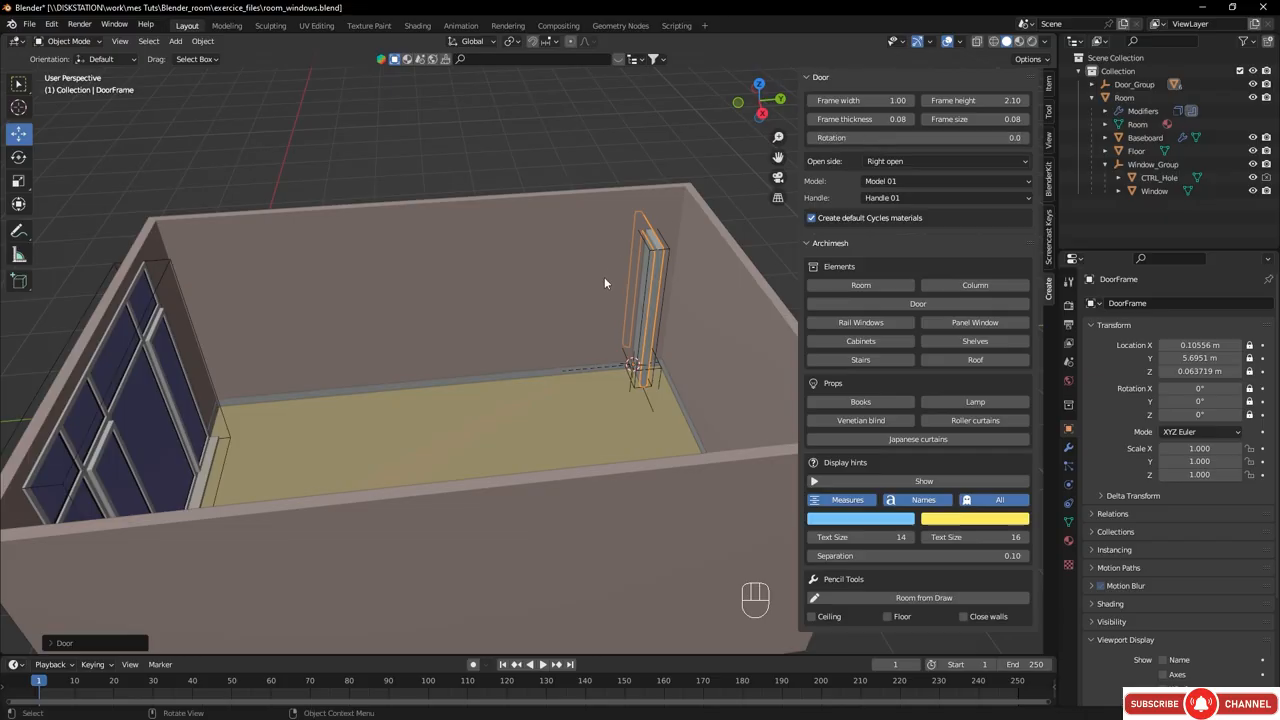
# - Set the new door's rotation to 90 so that it lies in line with the long wall
pyautogui.moveTo(602, 280); pyautogui.dragTo(620, 323, button='middle')
pyautogui.keyDown('shift'); pyautogui.moveTo(607, 328); pyautogui.dragTo(418, 309, button='middle'); pyautogui.keyUp('shift')
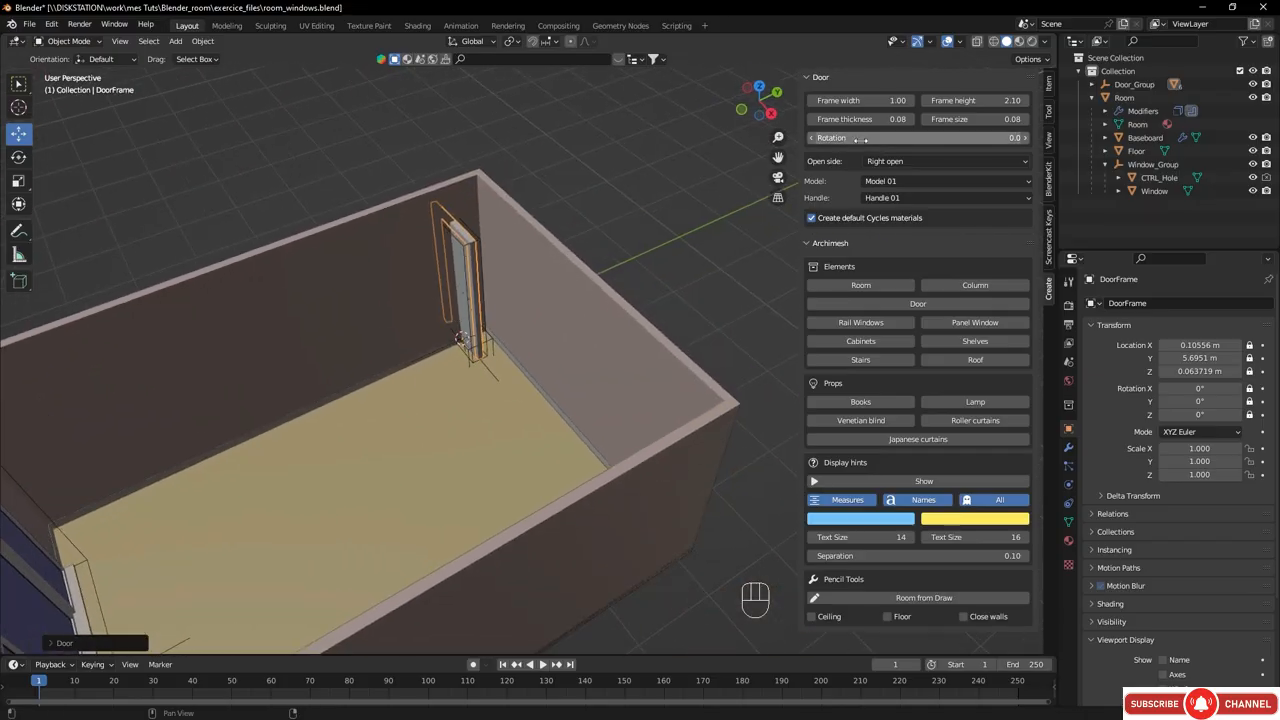
pyautogui.moveTo(885, 141); pyautogui.dragTo(940, 135)
pyautogui.click(940, 135)
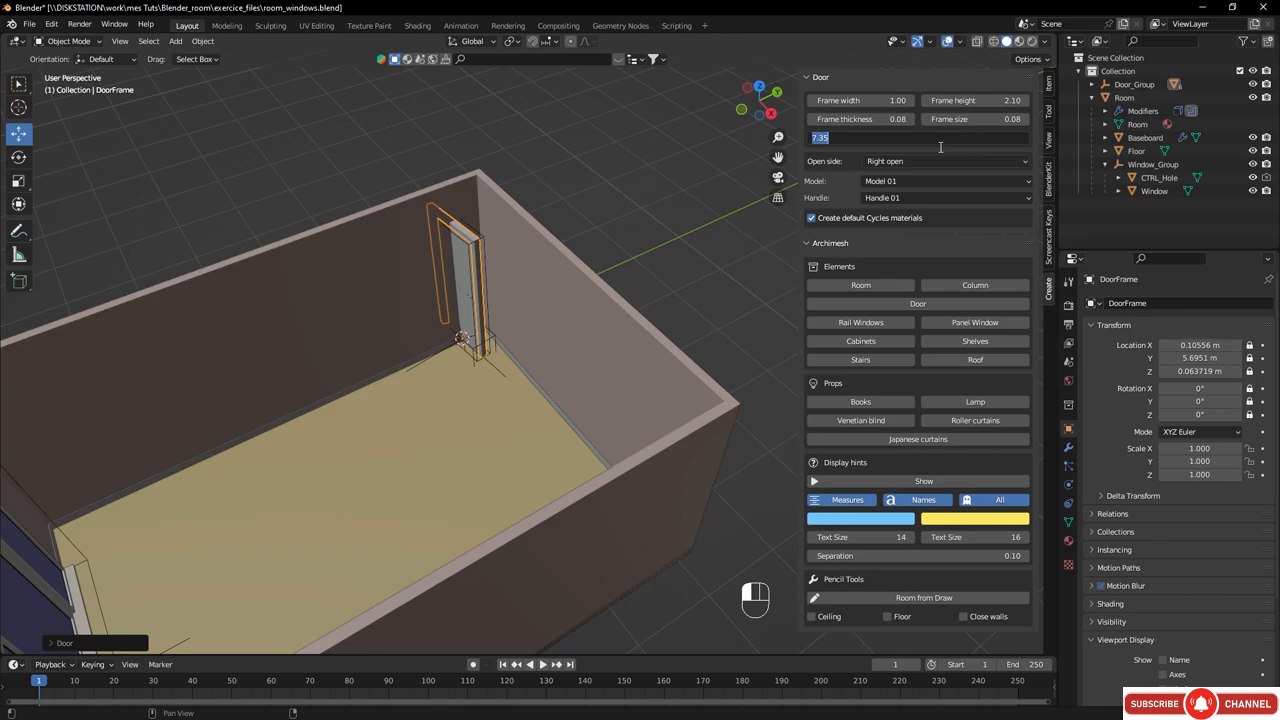
pyautogui.press('Return')
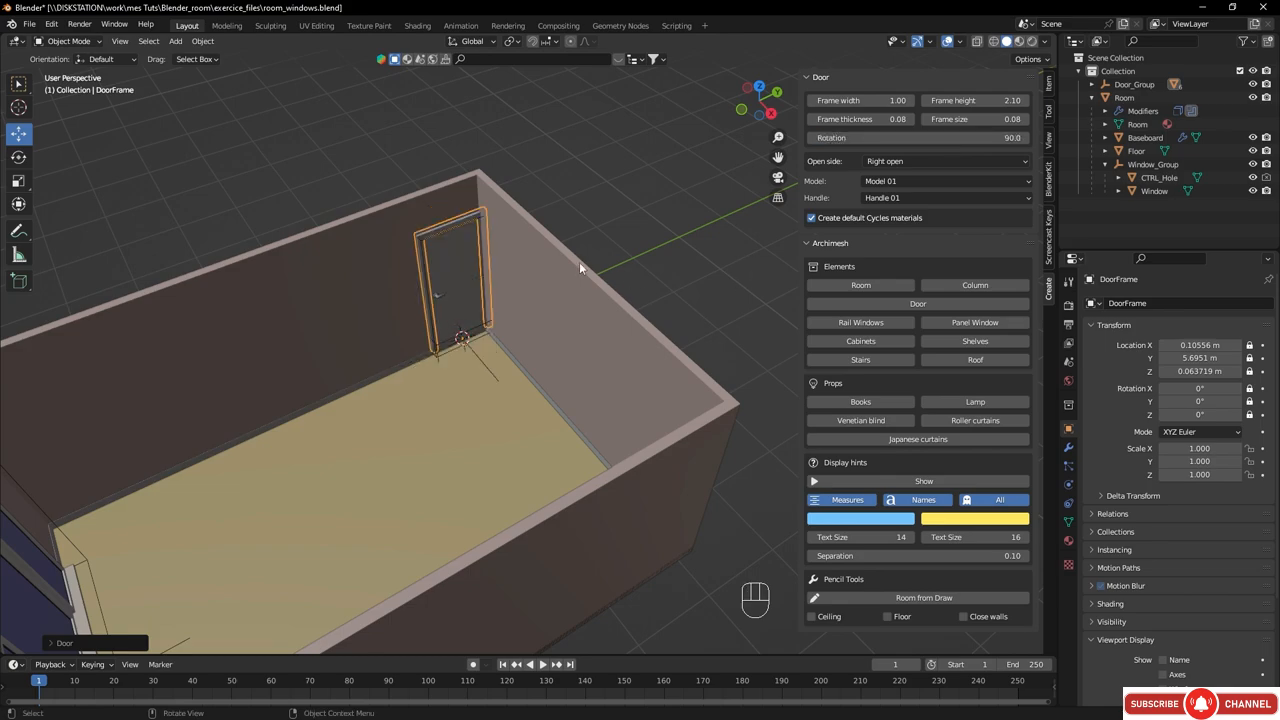
pyautogui.moveTo(470, 296); pyautogui.dragTo(579, 296, button='middle')
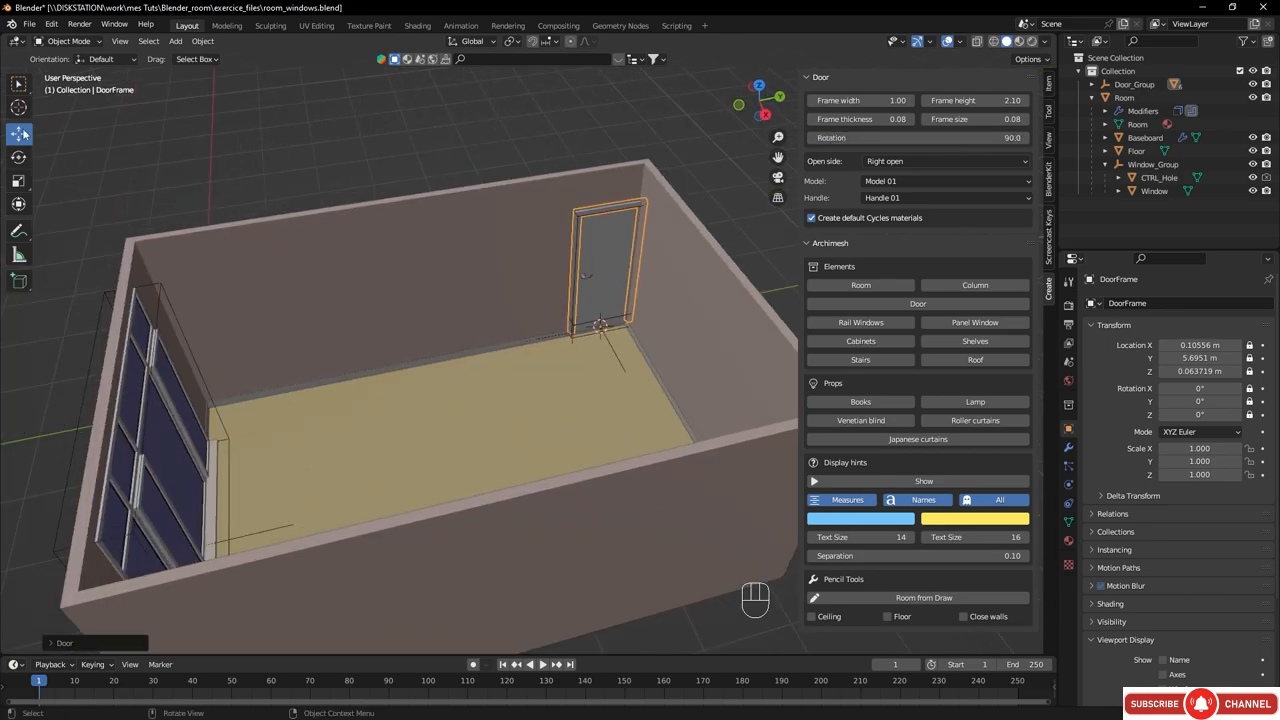
# - Slide Door_Group along the wall to a Y location of about 5.24 m and set its Z location to 0 m
pyautogui.click(1134, 85)
pyautogui.moveTo(645, 322); pyautogui.dragTo(564, 375)
pyautogui.moveTo(564, 375); pyautogui.dragTo(820, 296, button='middle')
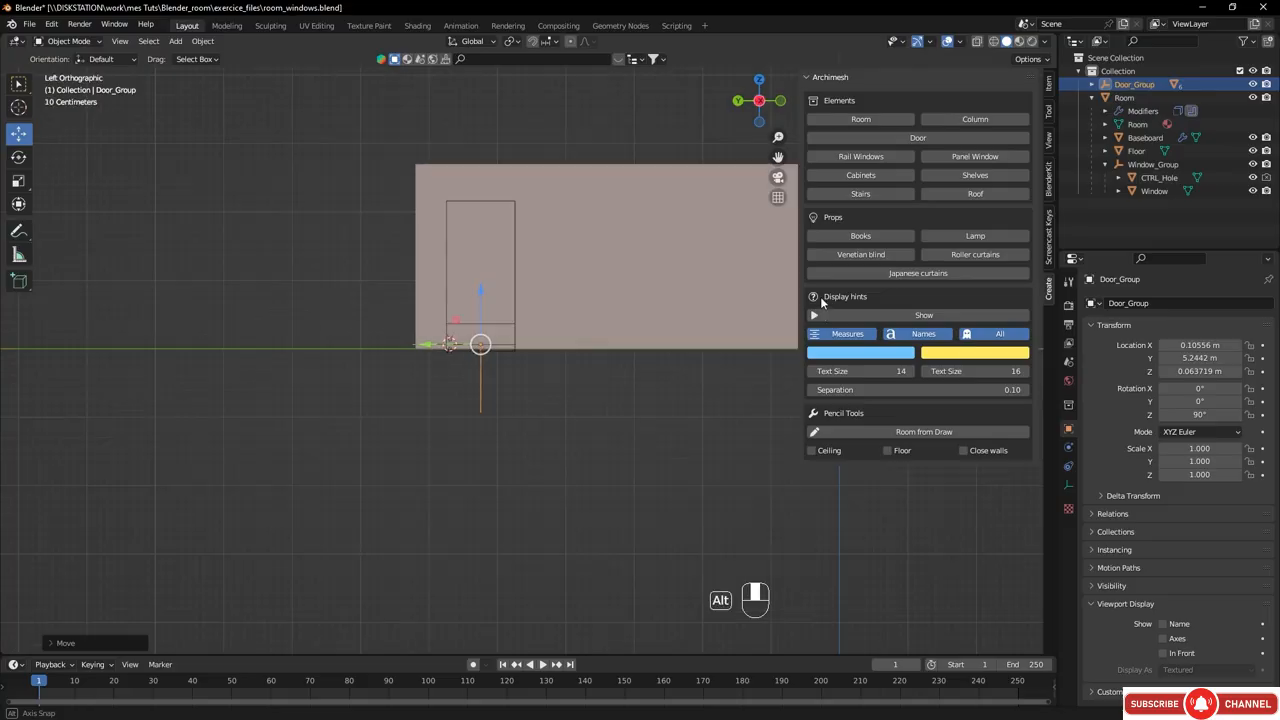
pyautogui.keyDown('shift'); pyautogui.moveTo(580, 307); pyautogui.dragTo(529, 301, button='middle'); pyautogui.keyUp('shift')
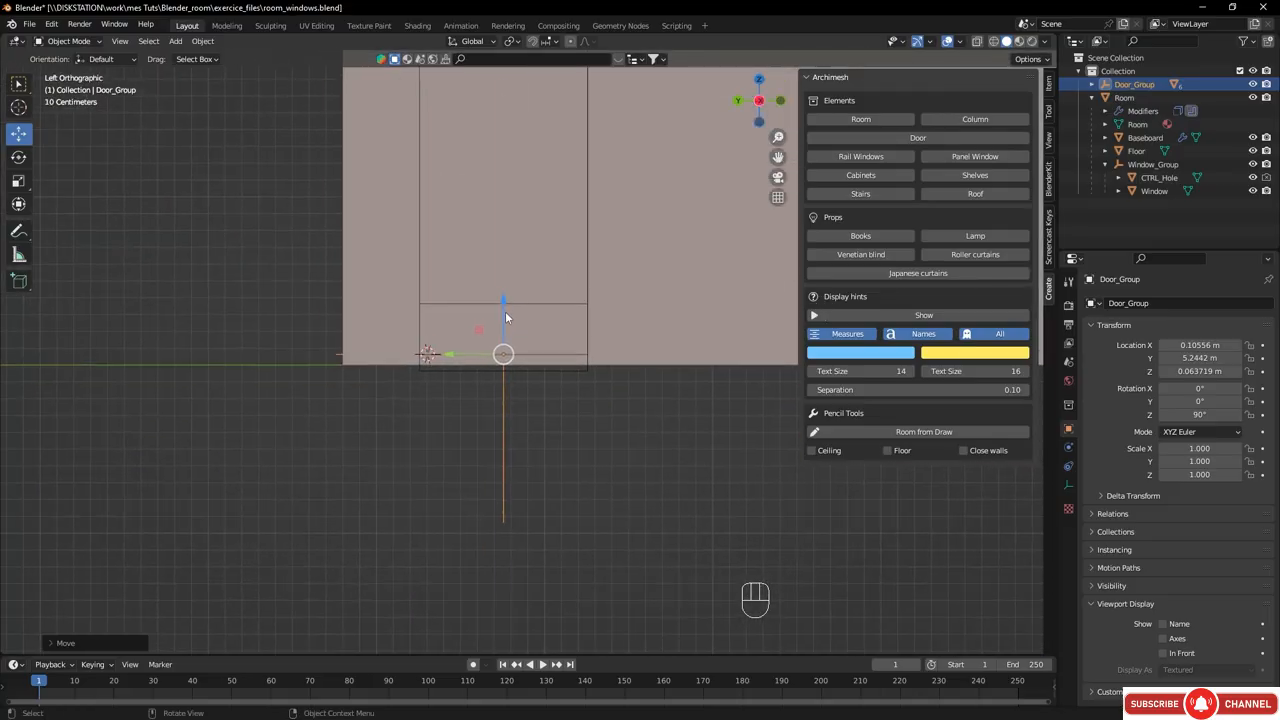
pyautogui.moveTo(504, 311); pyautogui.dragTo(507, 323)
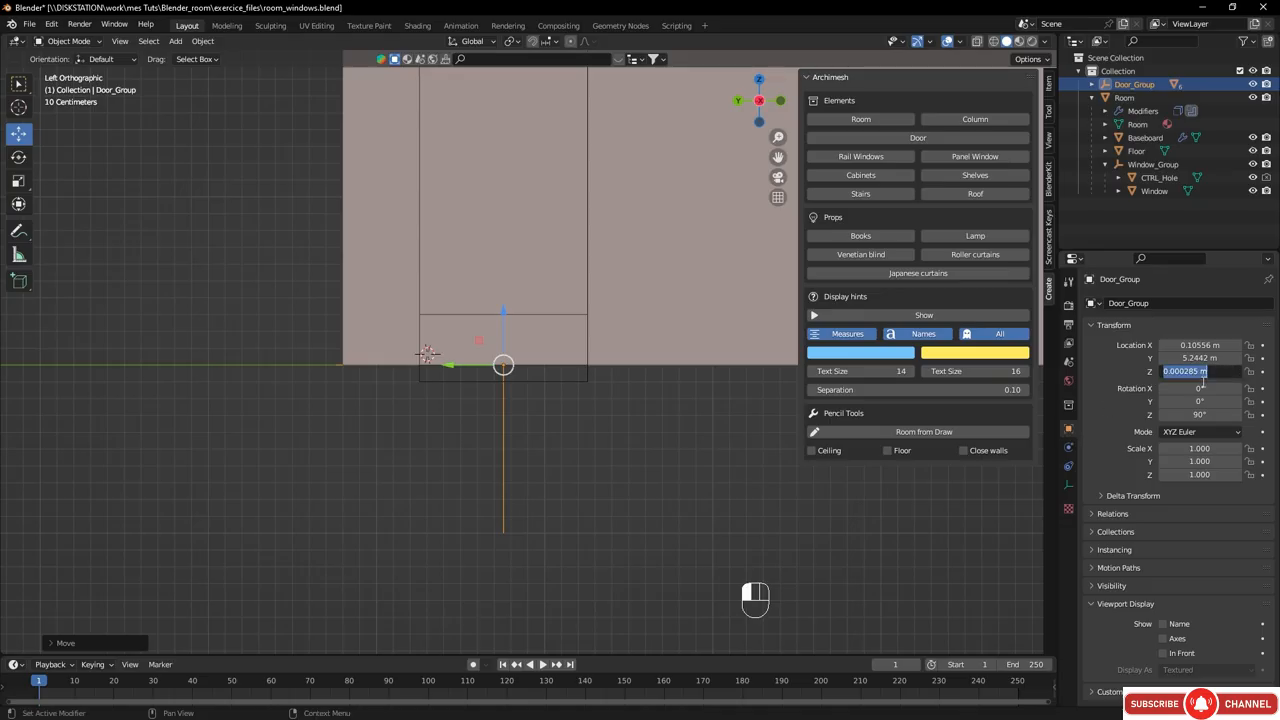
pyautogui.write('0')
pyautogui.press('Return')
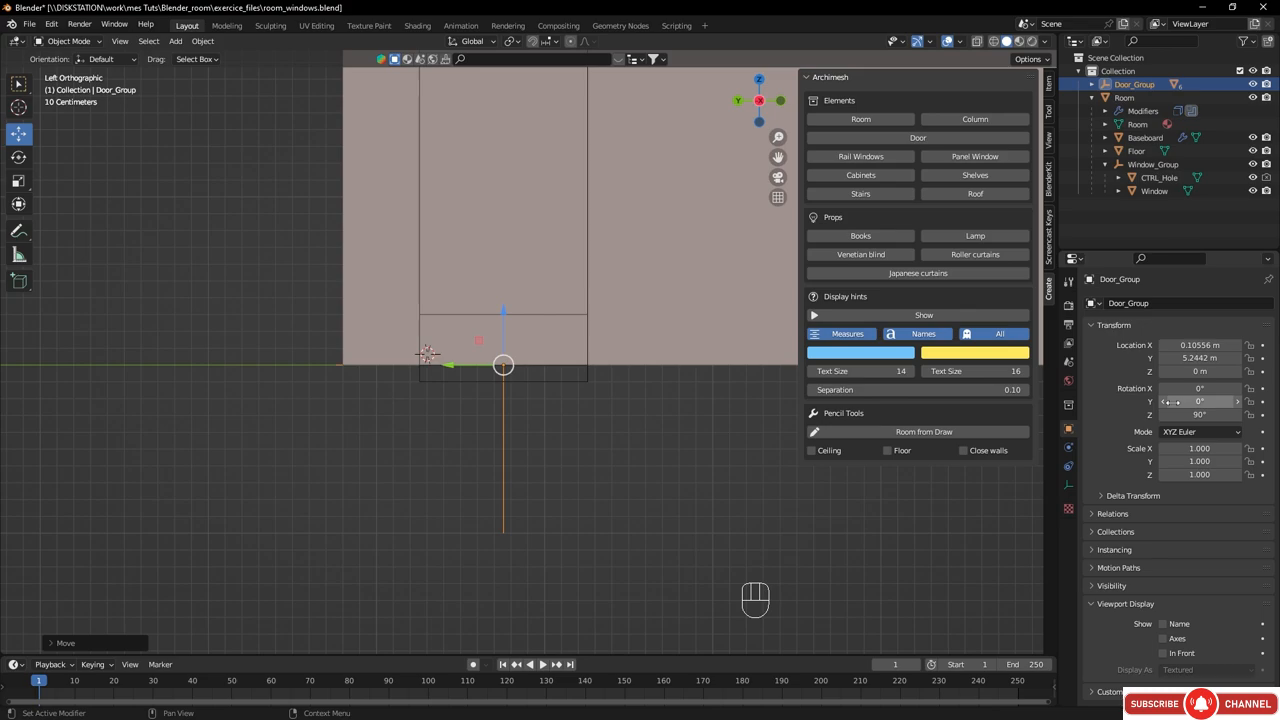
# - Cut the door opening into the Room object's wall with Auto Holes
pyautogui.moveTo(676, 208); pyautogui.dragTo(580, 320, button='middle')
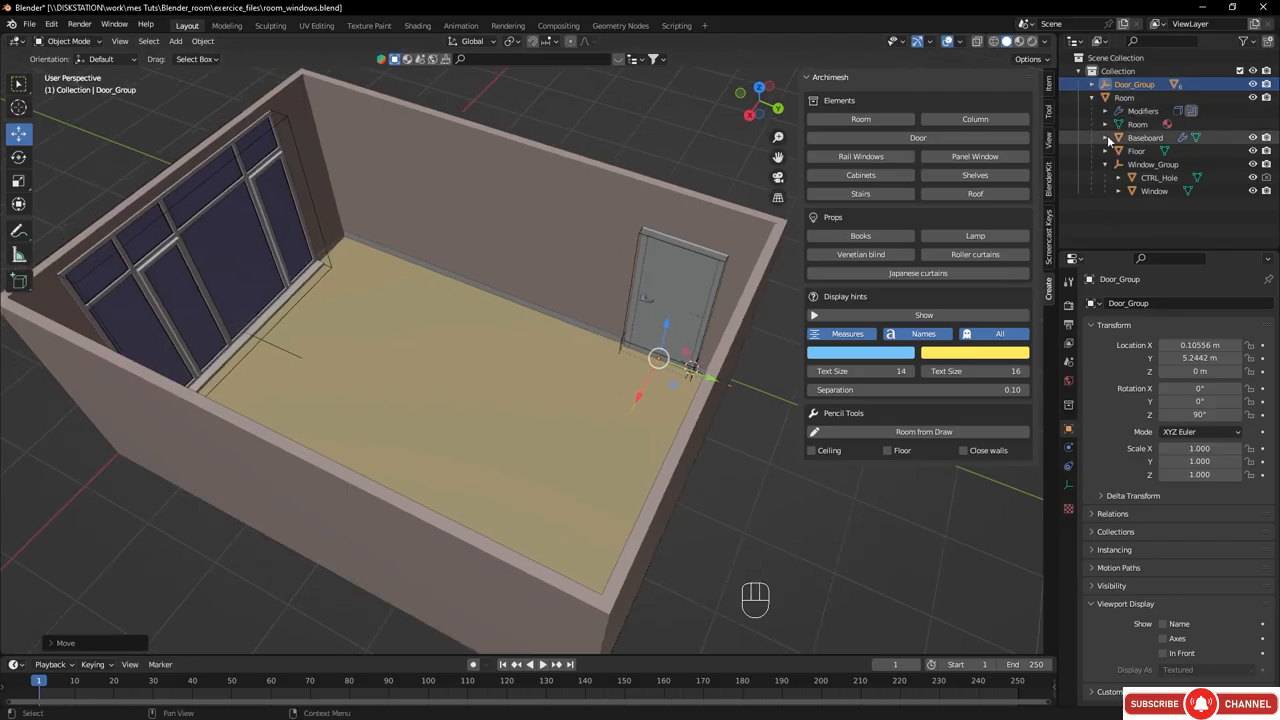
pyautogui.click(1124, 97)
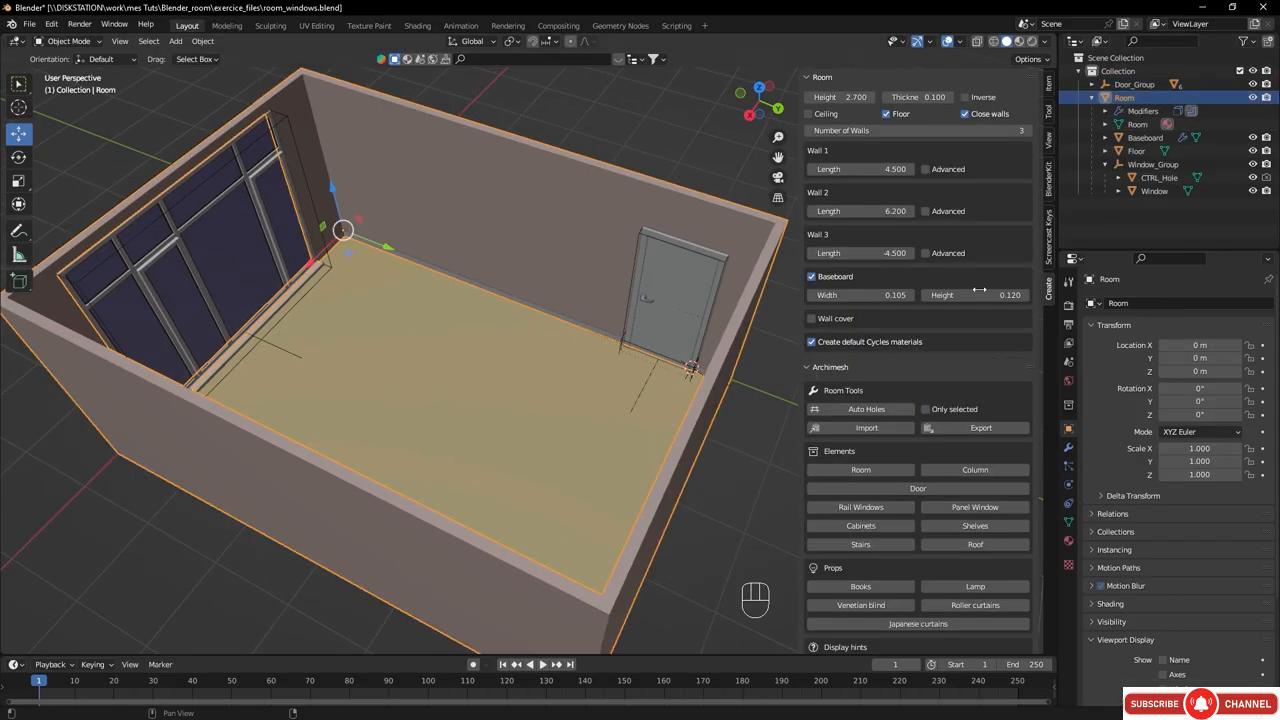
pyautogui.click(866, 409)
pyautogui.moveTo(700, 300); pyautogui.dragTo(494, 356, button='middle')
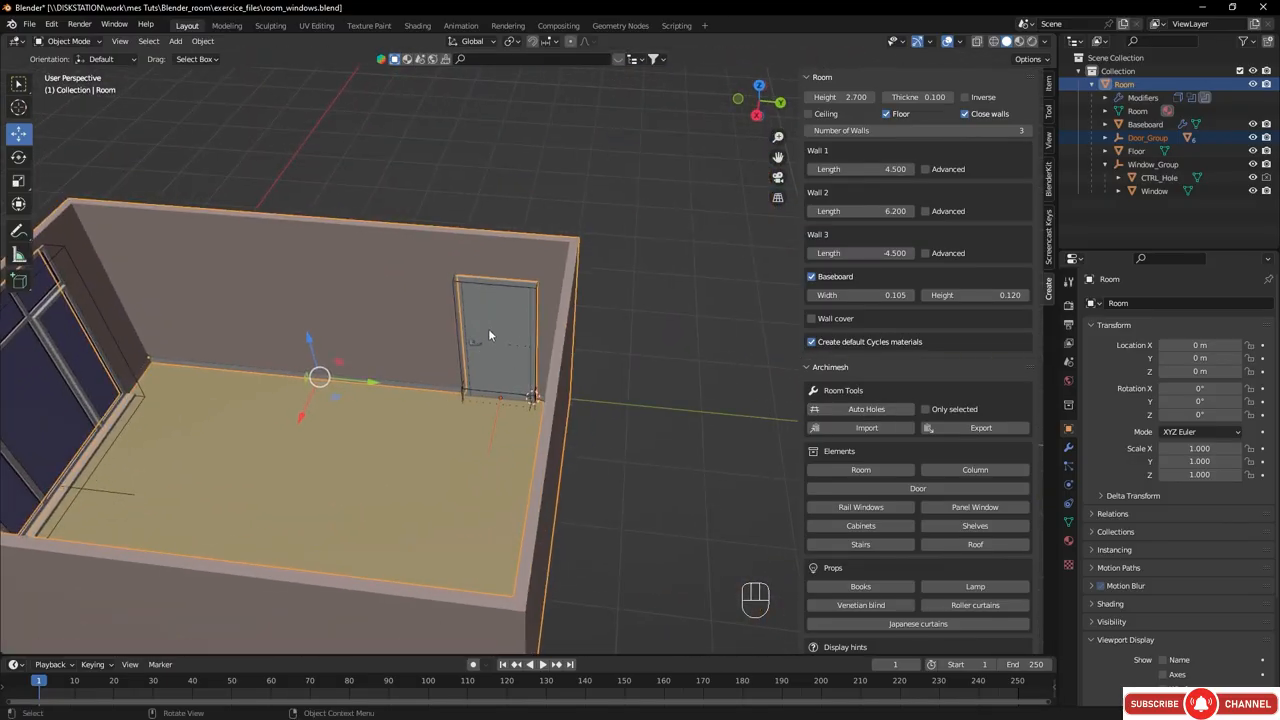
# - Try swinging the door leaf open by rotating it within its frame
pyautogui.click(487, 327)
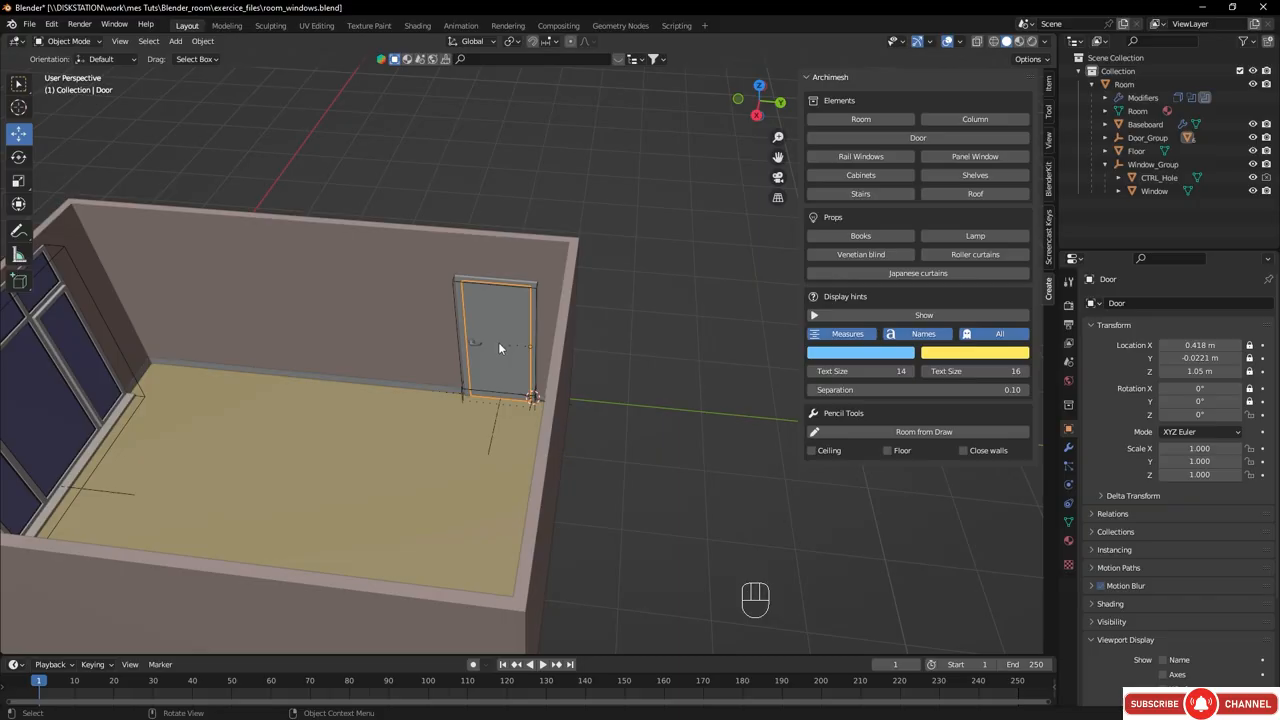
pyautogui.press('r')
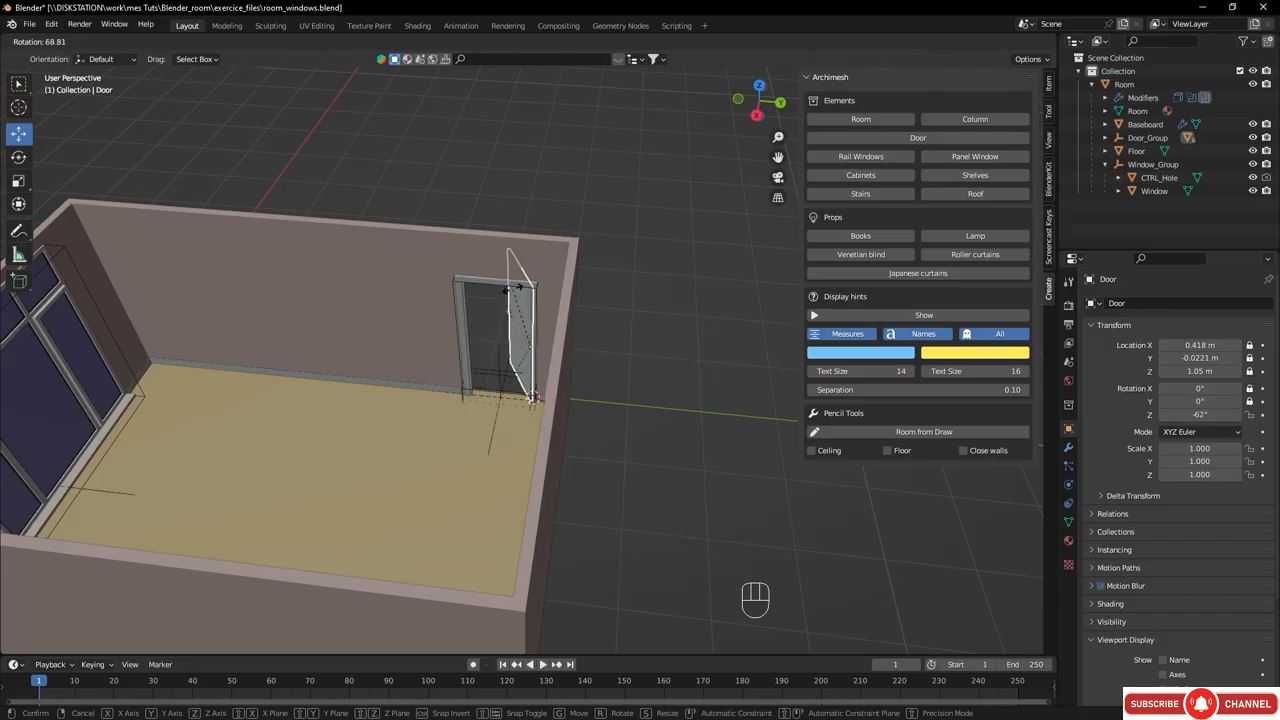
pyautogui.rightClick(504, 294)
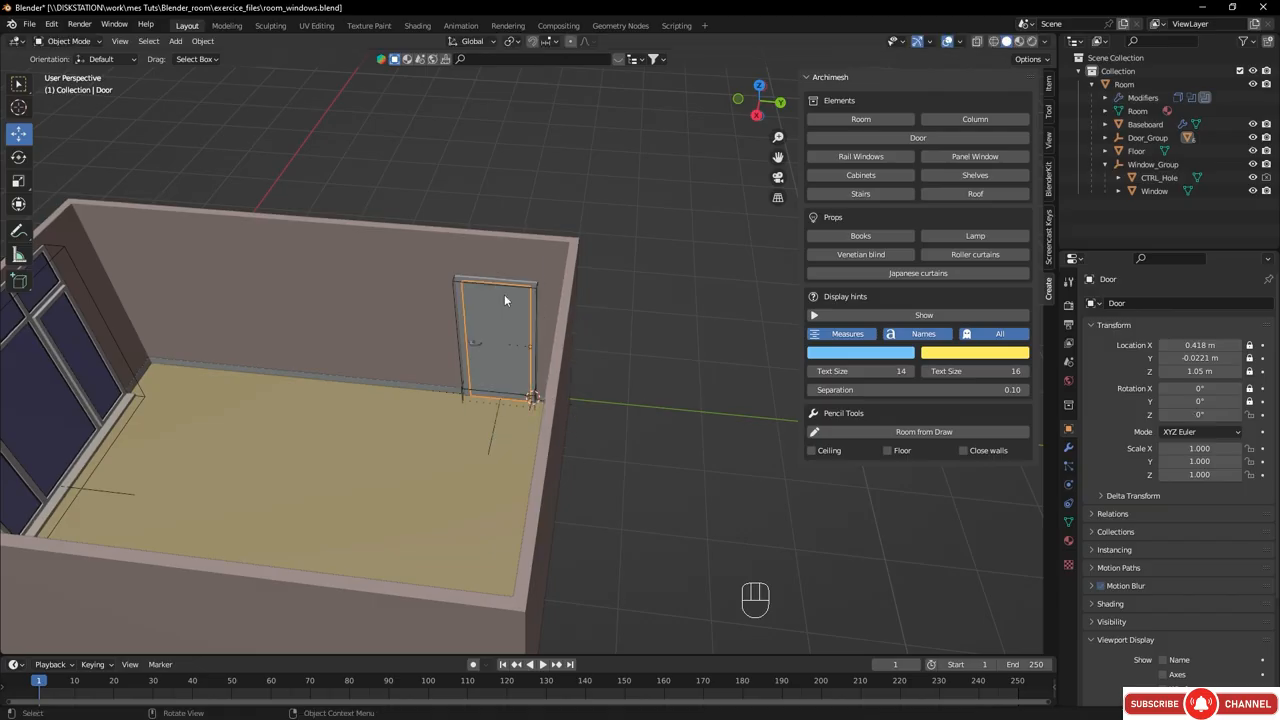
# - Add a second Archimesh door at the base of the opposite long wall near its corner and set its rotation to 90
pyautogui.moveTo(512, 375); pyautogui.dragTo(554, 351, button='middle')
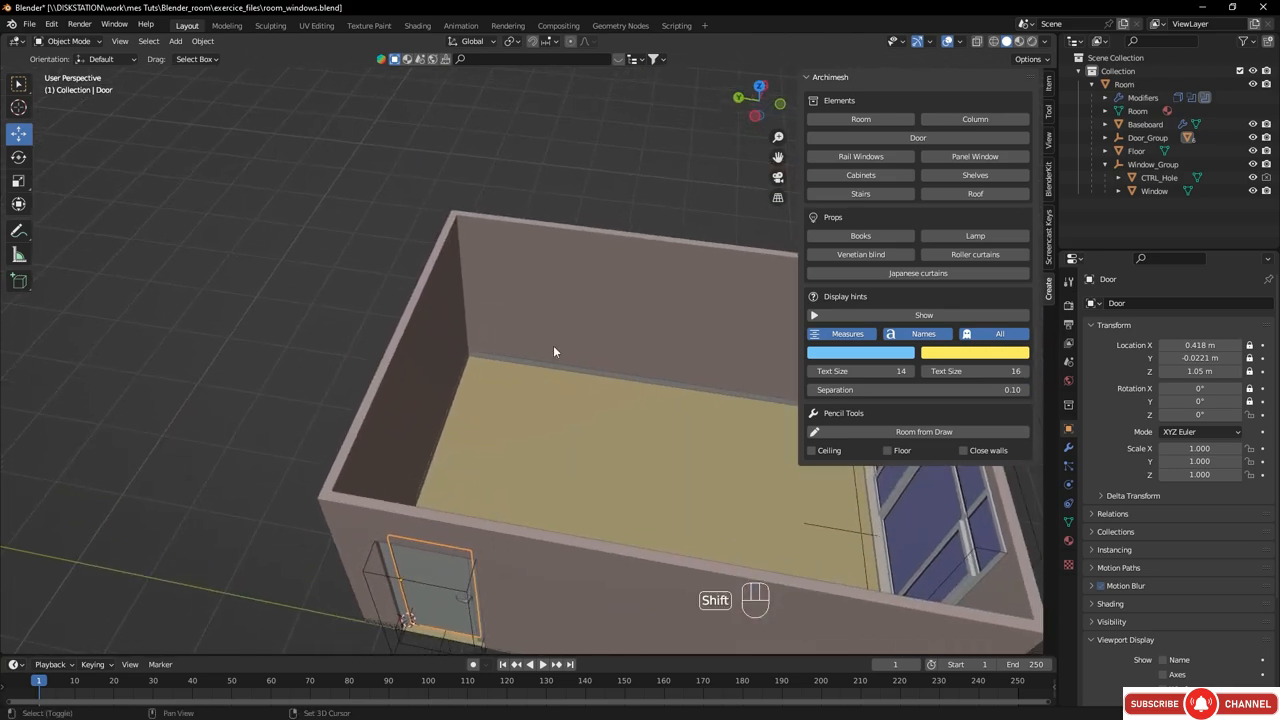
pyautogui.keyDown('shift'); pyautogui.rightClick(502, 359); pyautogui.keyUp('shift')
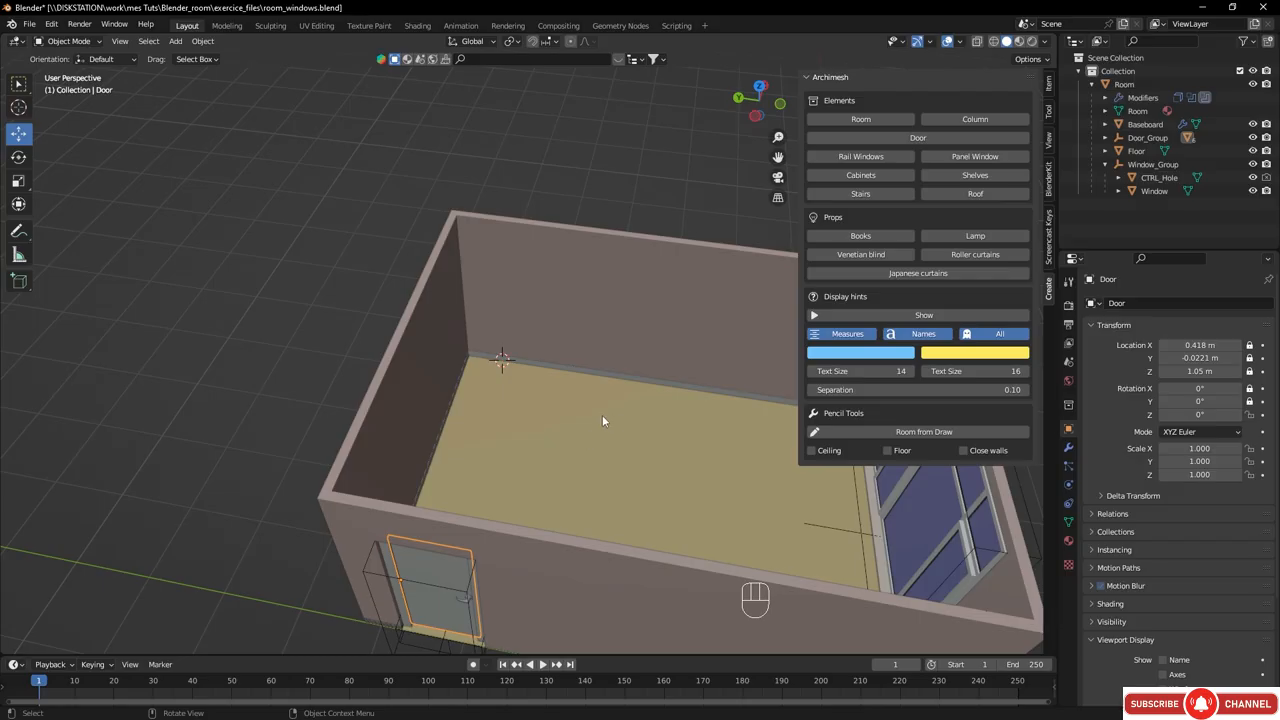
pyautogui.click(1124, 85)
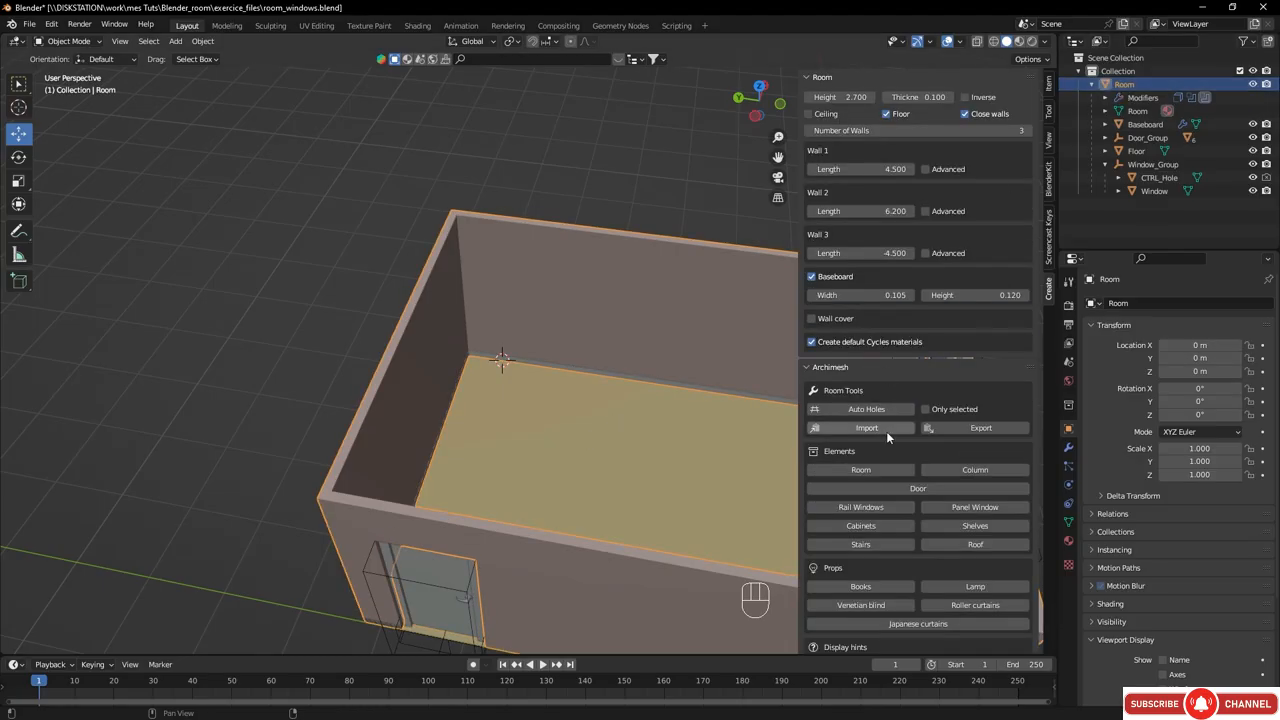
pyautogui.click(932, 489)
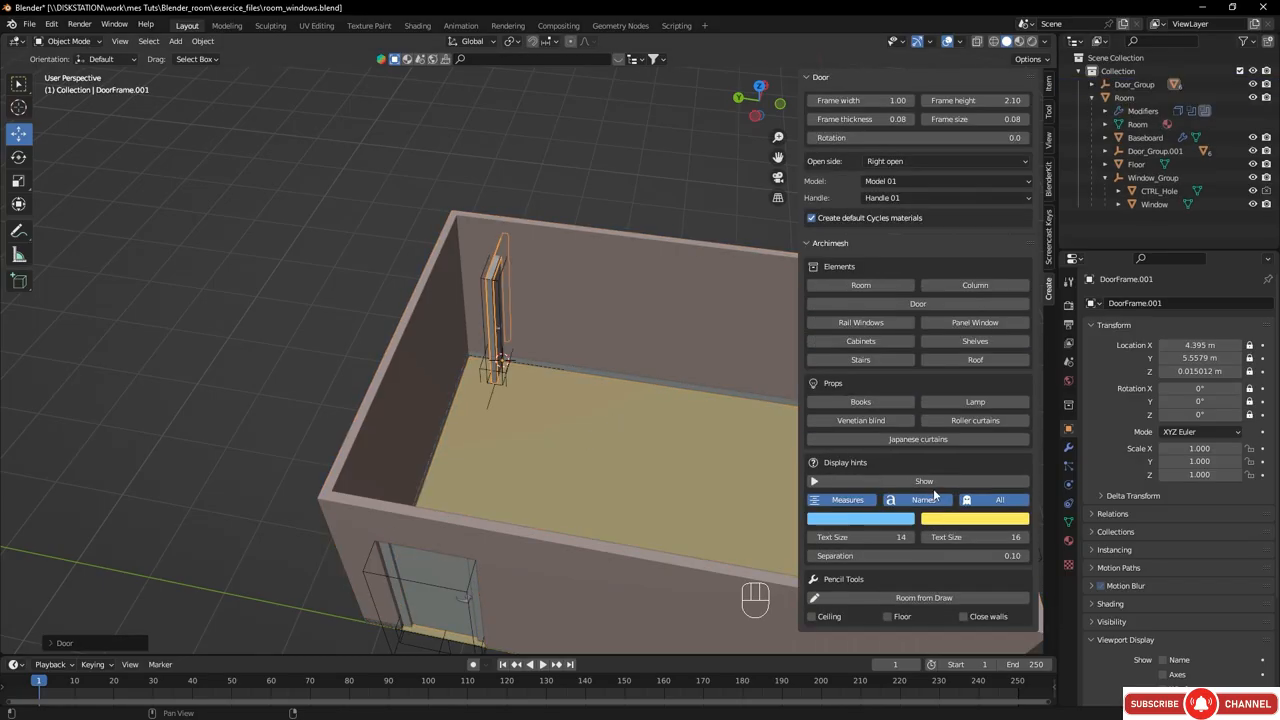
pyautogui.click(941, 138)
pyautogui.write('90')
pyautogui.press('Return')
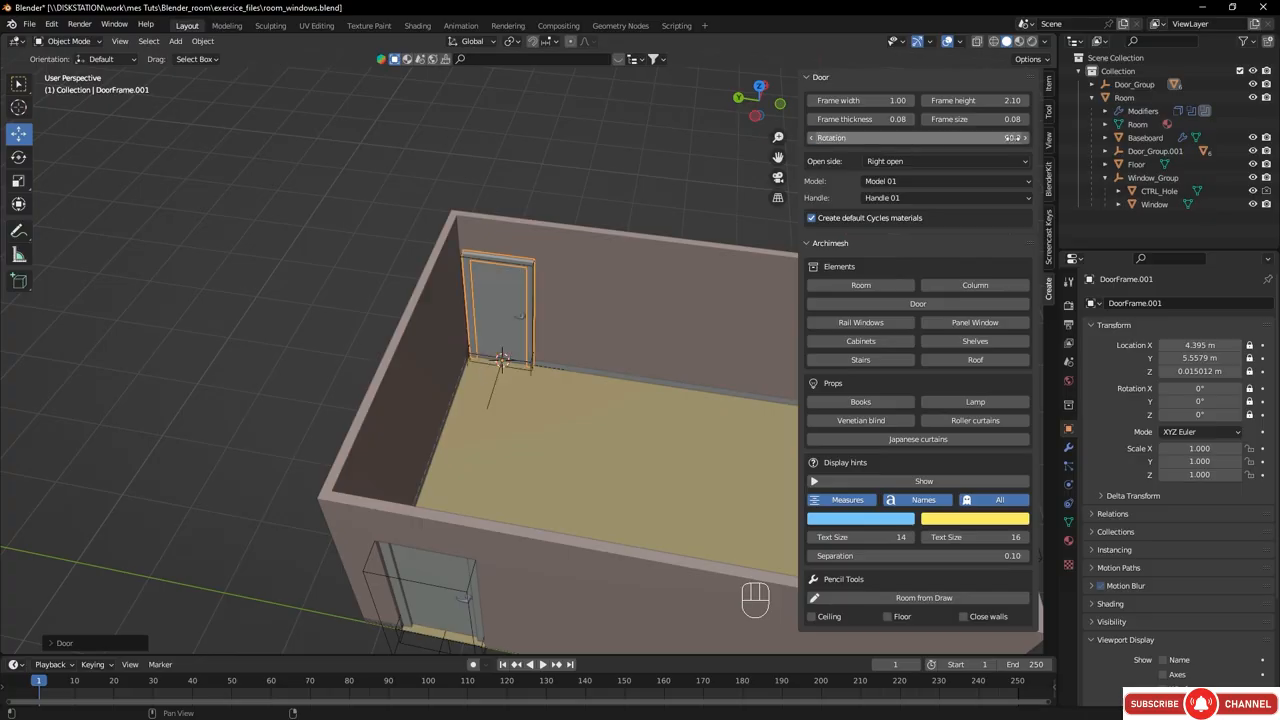
# - Set the second door's Door_Group to a Z location of 0 m
pyautogui.click(1136, 86)
pyautogui.moveTo(656, 300); pyautogui.dragTo(306, 266, button='middle')
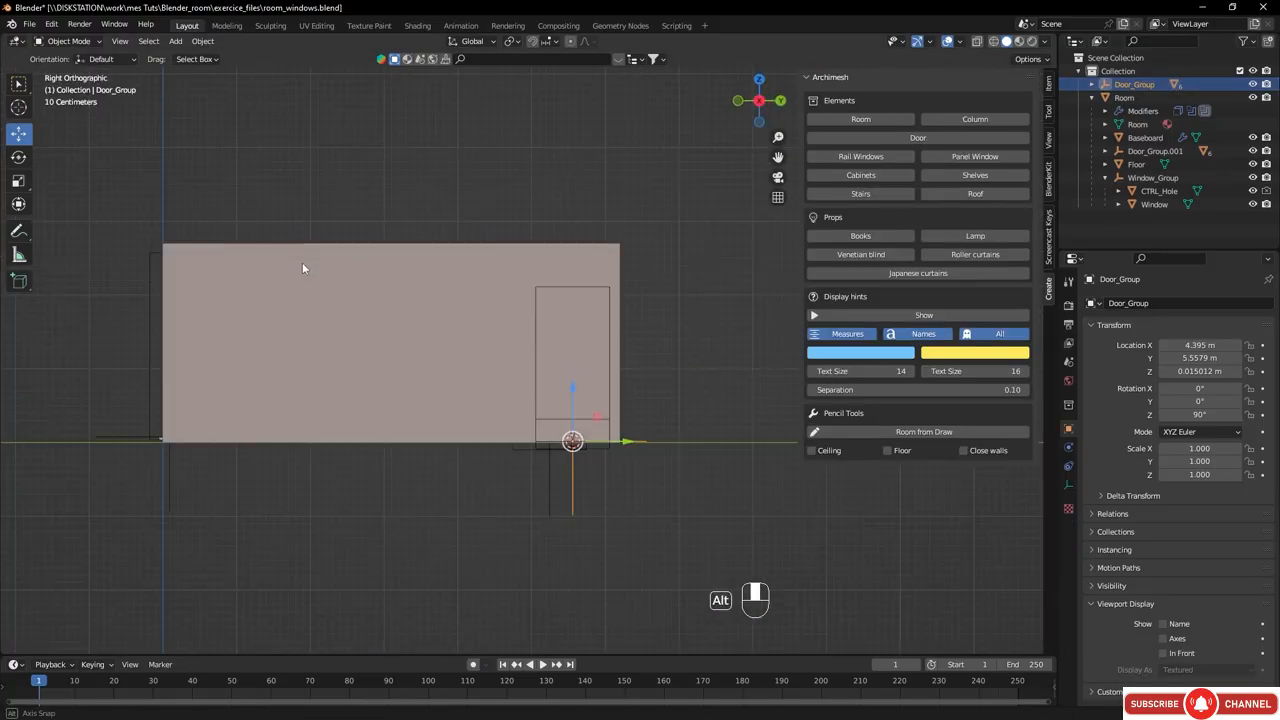
pyautogui.keyDown('ctrl'); pyautogui.moveTo(576, 457); pyautogui.dragTo(511, 338, button='middle'); pyautogui.keyUp('ctrl')
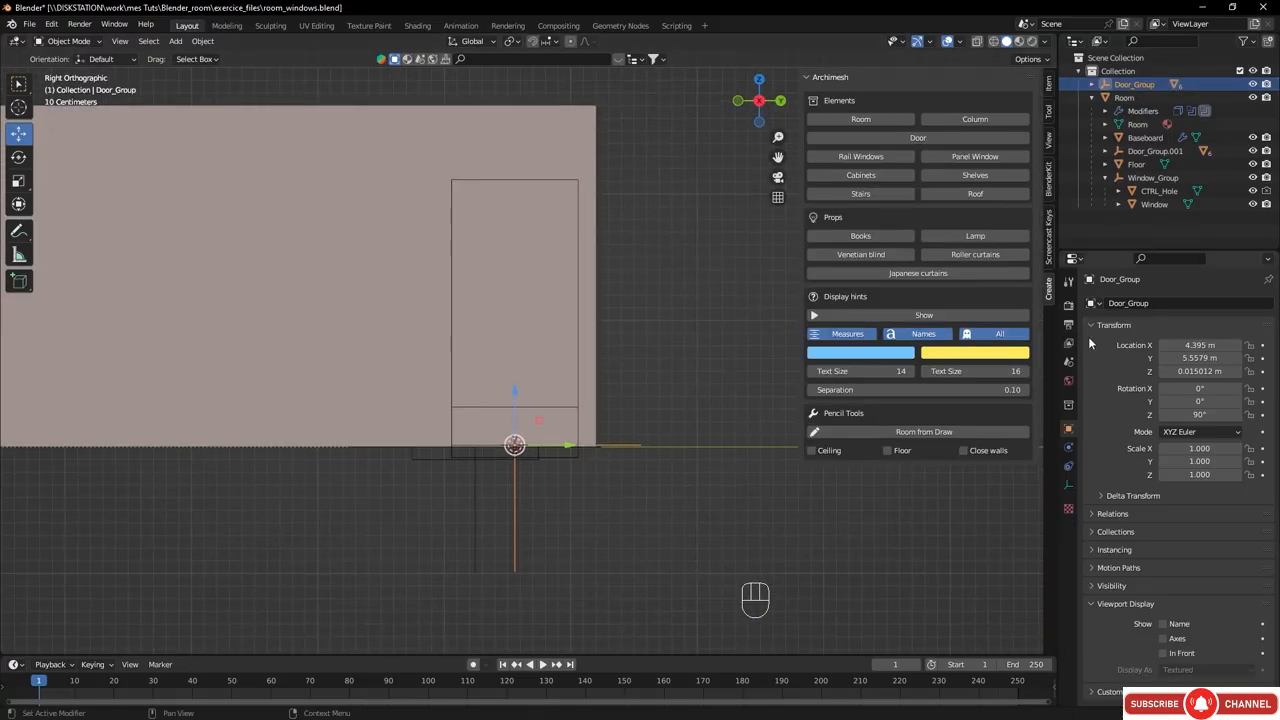
pyautogui.click(1190, 371)
pyautogui.press('Return')
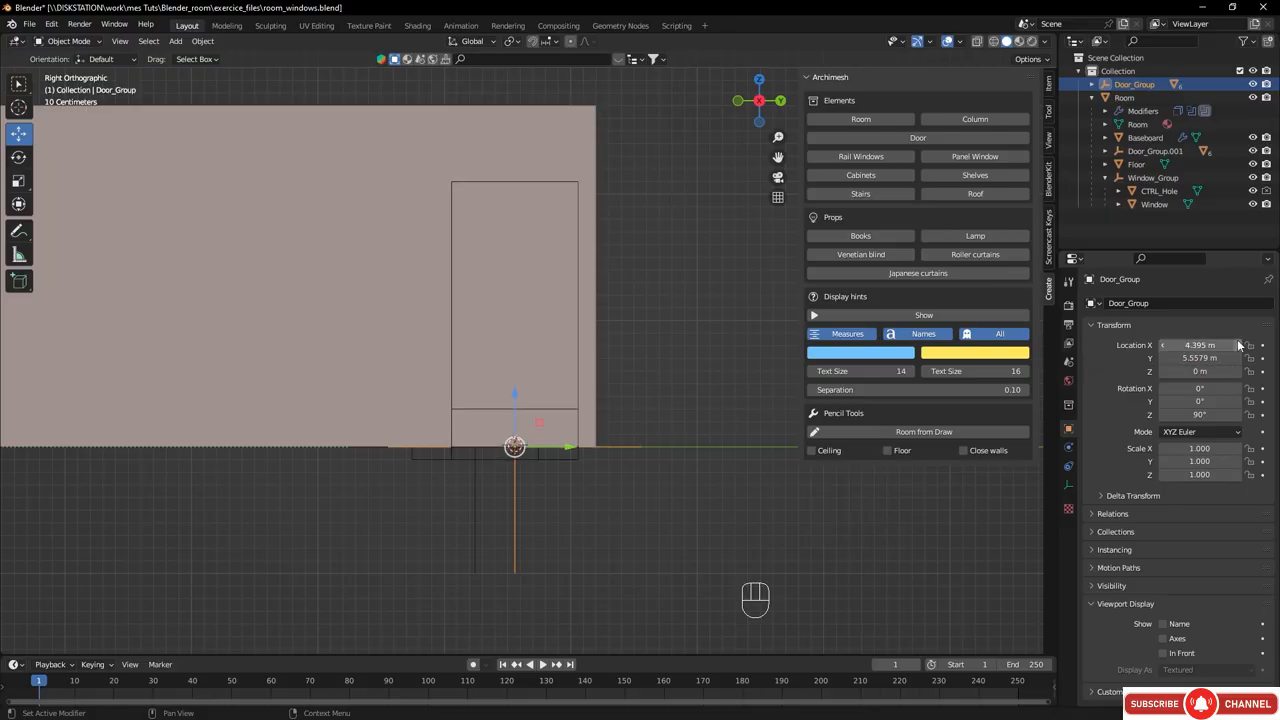
# - With X-ray display enabled, slide the second door along the Y axis to about 5.25 m, in line with the first door
pyautogui.moveTo(567, 451); pyautogui.dragTo(559, 451)
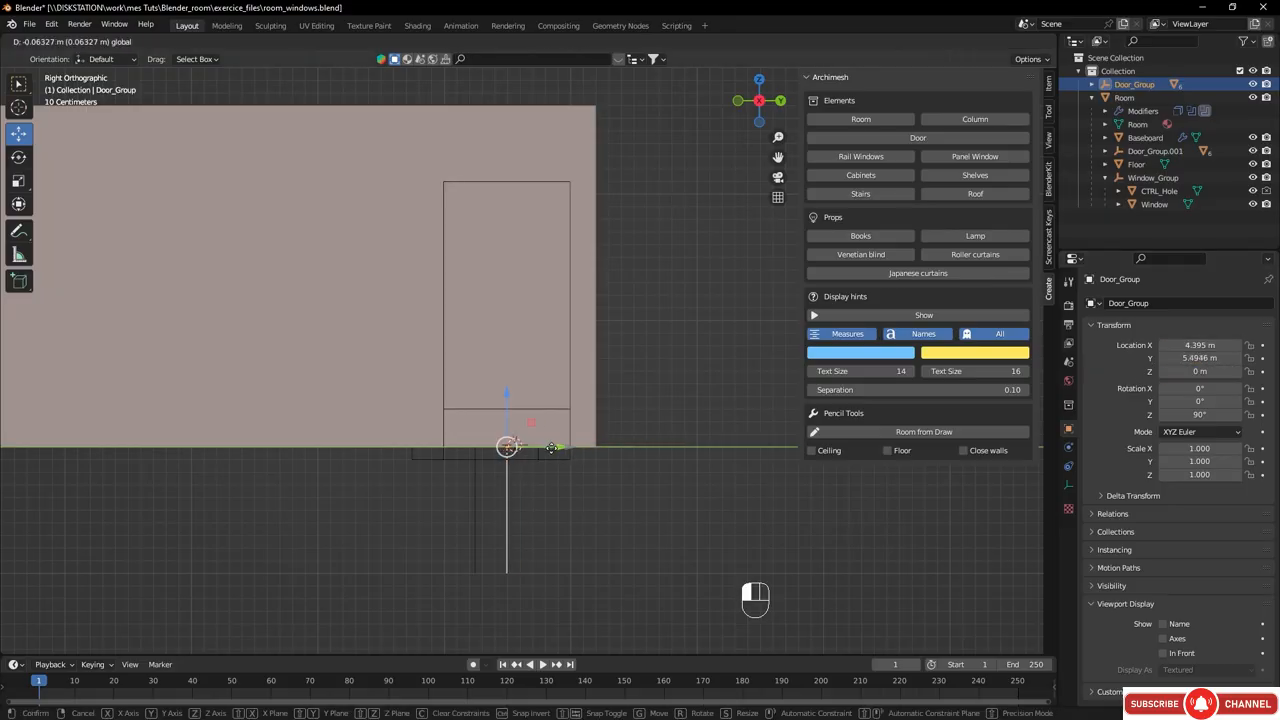
pyautogui.moveTo(559, 451); pyautogui.dragTo(513, 246, button='middle')
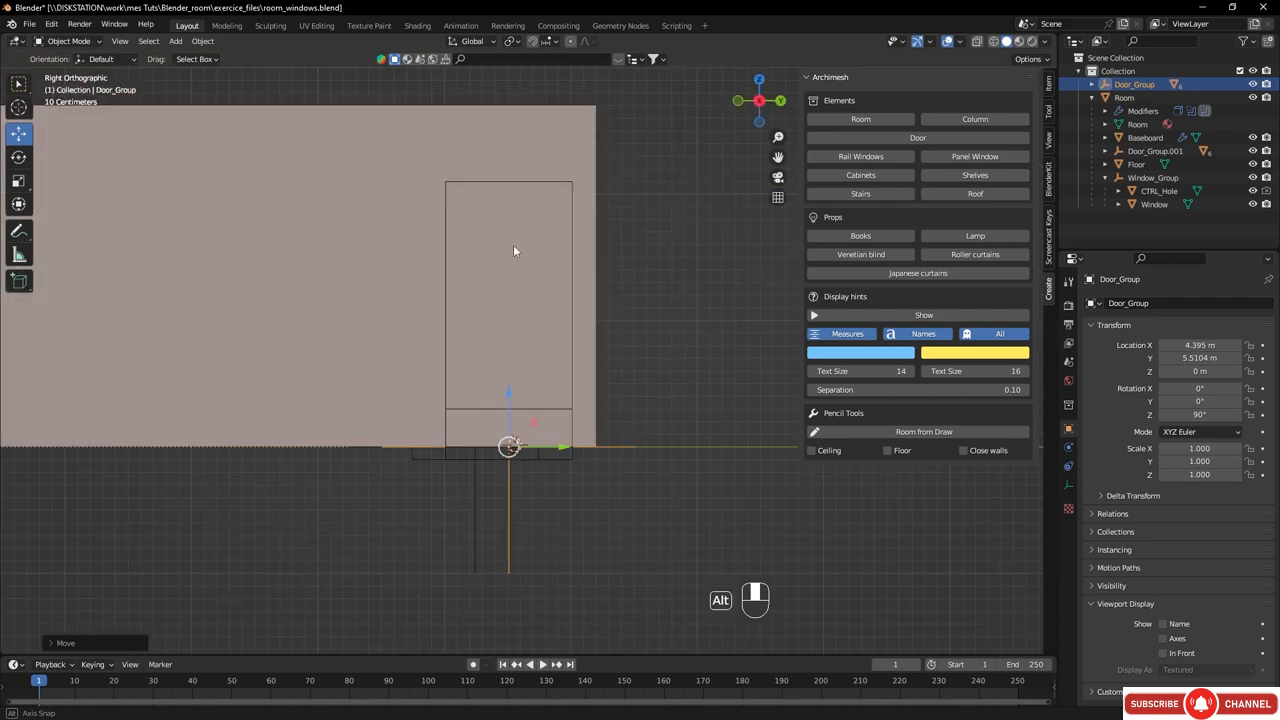
pyautogui.click(979, 42)
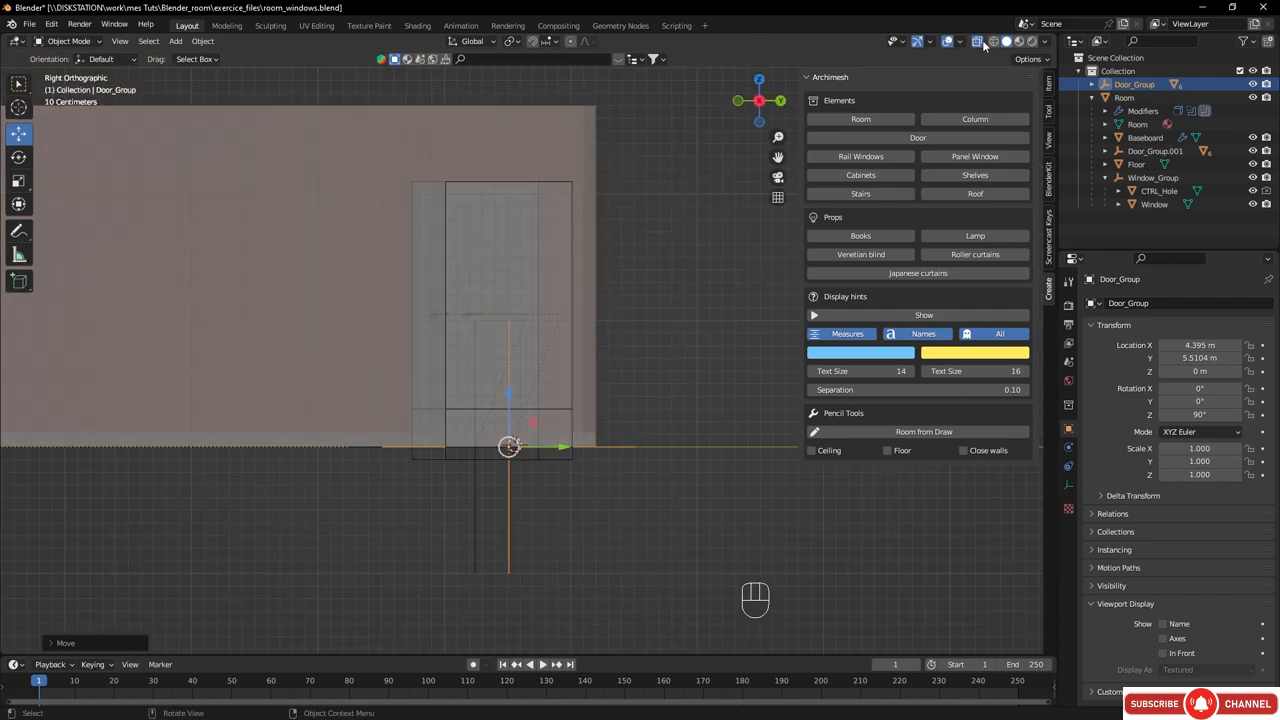
pyautogui.click(977, 43)
pyautogui.click(977, 43)
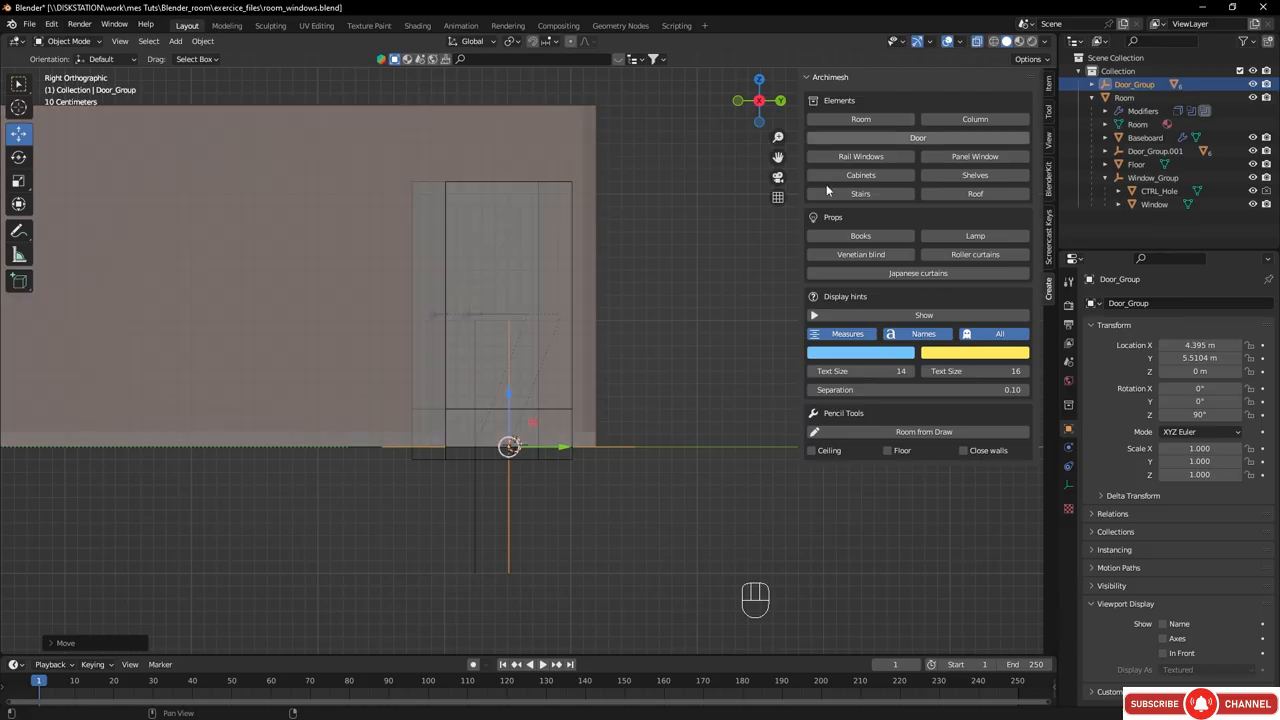
pyautogui.moveTo(563, 454); pyautogui.dragTo(520, 446)
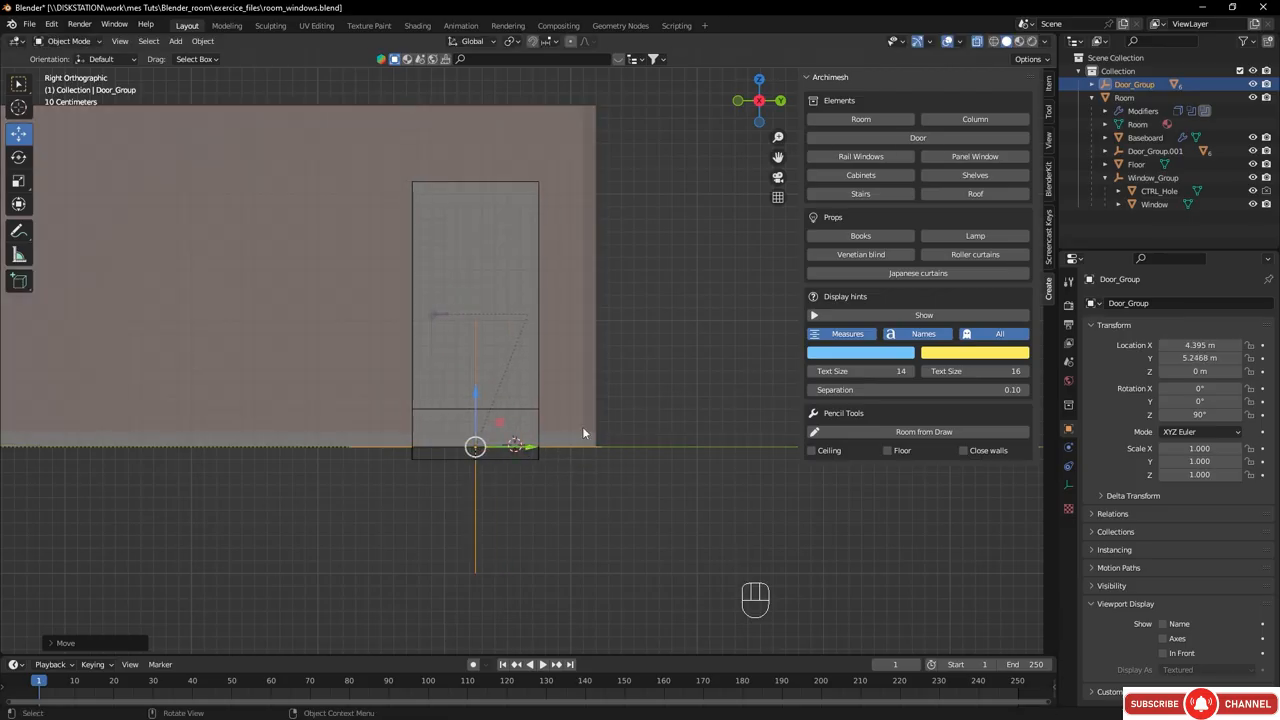
# - Turn off the X-ray display and cut the second door's opening into the room with Auto Holes
pyautogui.click(977, 41)
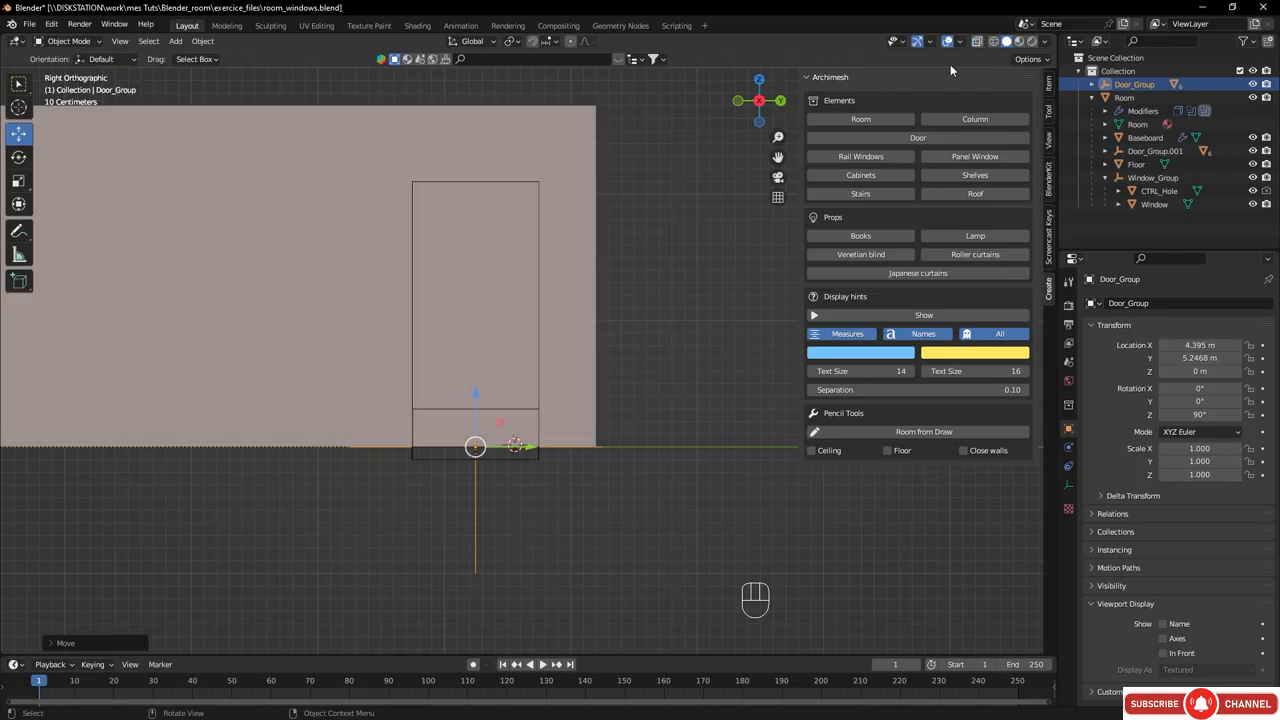
pyautogui.moveTo(570, 310); pyautogui.dragTo(468, 443, button='middle')
pyautogui.keyDown('shift'); pyautogui.moveTo(520, 402); pyautogui.dragTo(456, 384, button='middle'); pyautogui.keyUp('shift')
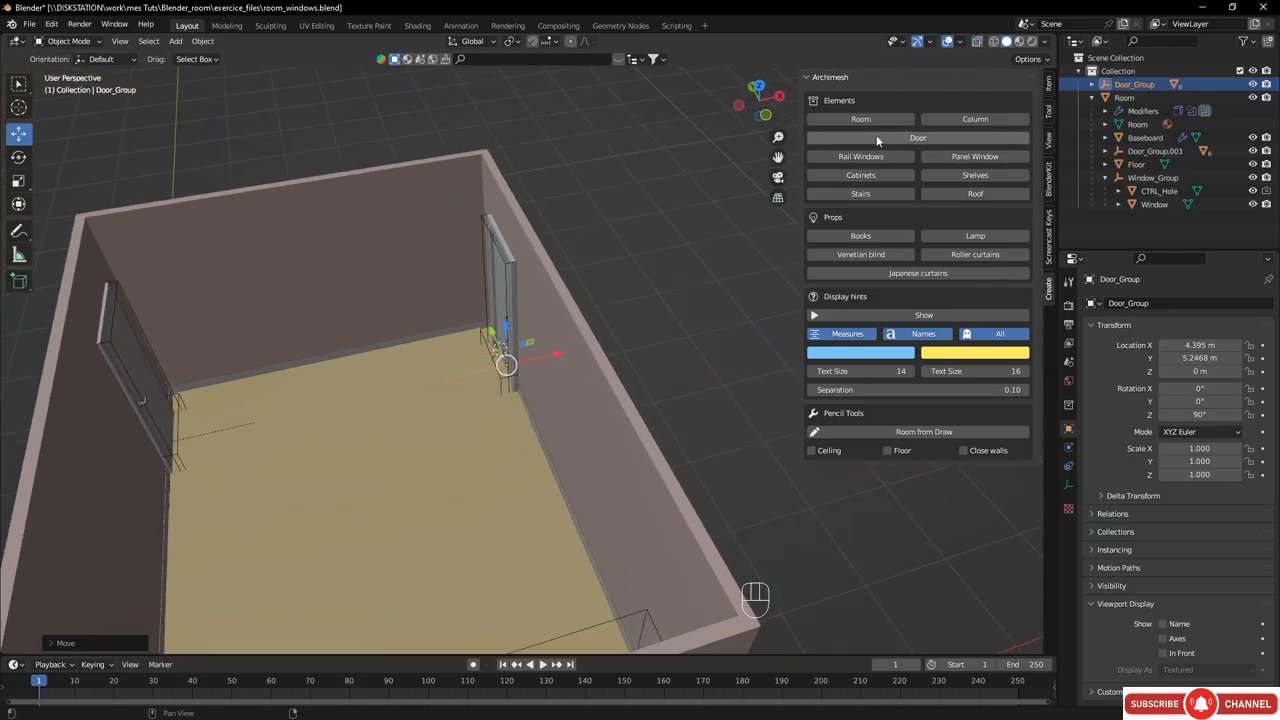
pyautogui.click(1125, 98)
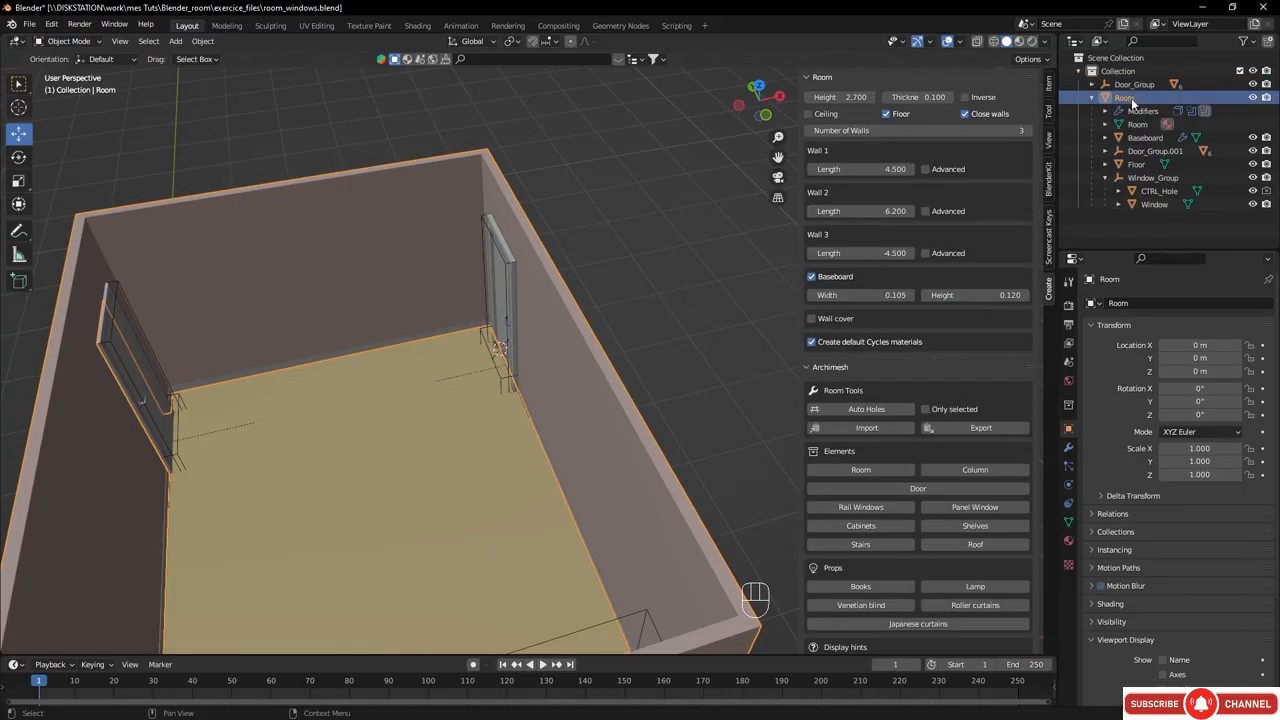
pyautogui.click(866, 411)
pyautogui.moveTo(492, 288)
pyautogui.mouseDown(button='middle')
pyautogui.moveTo(224, 244)
pyautogui.moveTo(213, 255)
pyautogui.moveTo(452, 286)
pyautogui.moveTo(520, 279)
pyautogui.moveTo(494, 294)
pyautogui.mouseUp(button='middle')
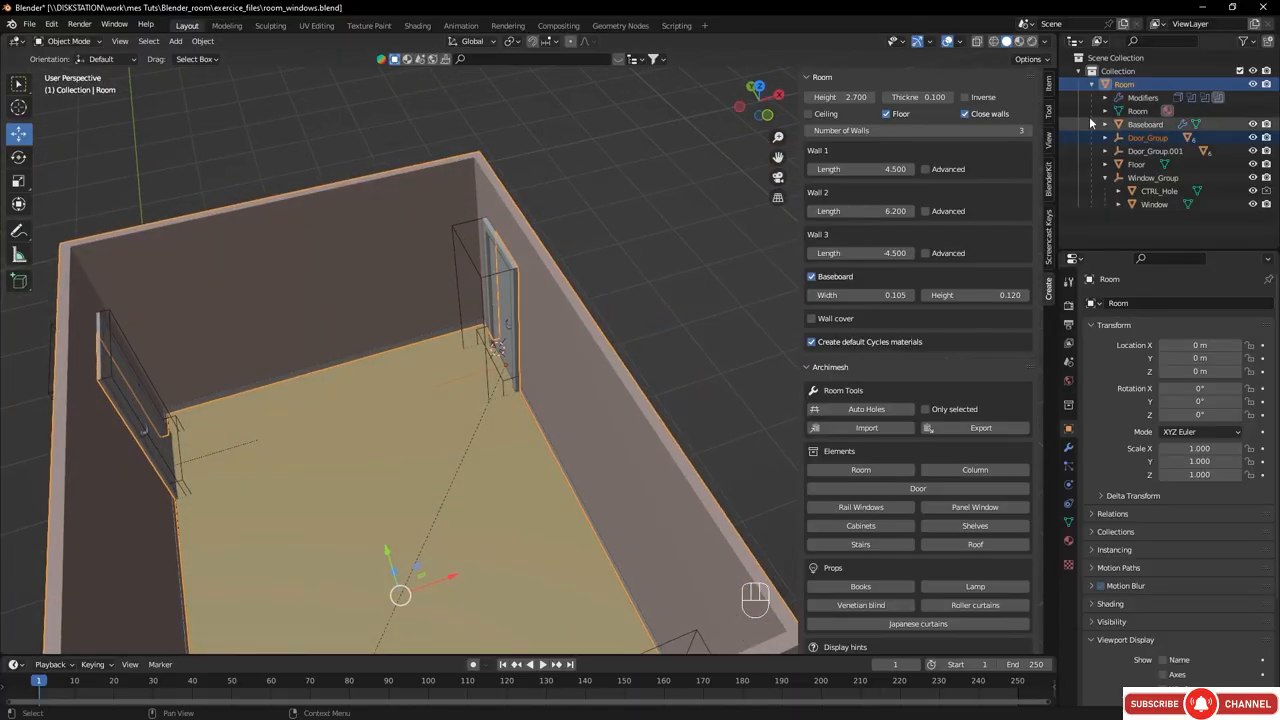
# - In top view, move the second door's Door_Group along X to about 4.456 m, deeper into its wall
pyautogui.click(1148, 137)
pyautogui.keyDown('alt'); pyautogui.moveTo(470, 380); pyautogui.dragTo(546, 287, button='middle'); pyautogui.keyUp('alt')
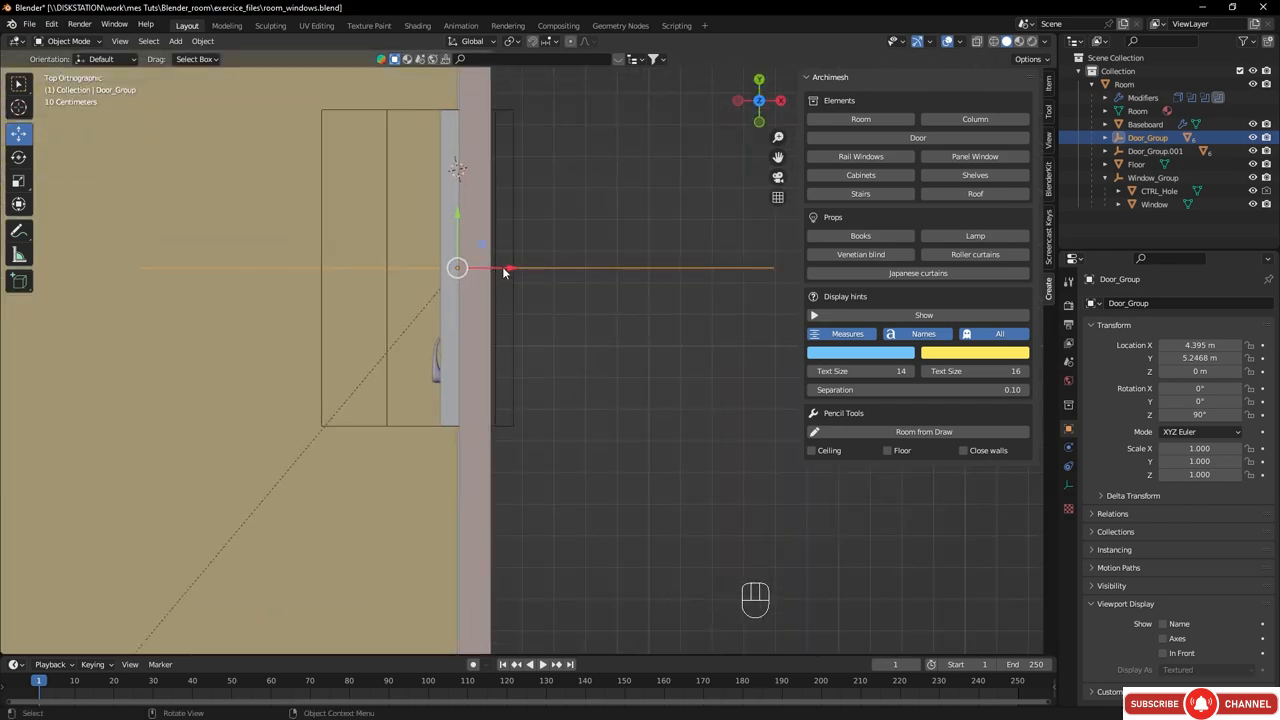
pyautogui.moveTo(510, 271); pyautogui.dragTo(530, 276)
# - Move Door_Group.001 on the opposite wall along X to about 0.071 m, deeper into its wall
pyautogui.keyDown('shift'); pyautogui.moveTo(345, 302); pyautogui.dragTo(925, 330, button='middle'); pyautogui.keyUp('shift')
pyautogui.keyDown('shift'); pyautogui.moveTo(463, 378); pyautogui.dragTo(560, 380, button='middle'); pyautogui.keyUp('shift')
pyautogui.keyDown('ctrl'); pyautogui.moveTo(374, 364); pyautogui.dragTo(368, 385, button='middle'); pyautogui.keyUp('ctrl')
pyautogui.keyDown('shift'); pyautogui.moveTo(167, 323); pyautogui.dragTo(248, 309, button='middle'); pyautogui.keyUp('shift')
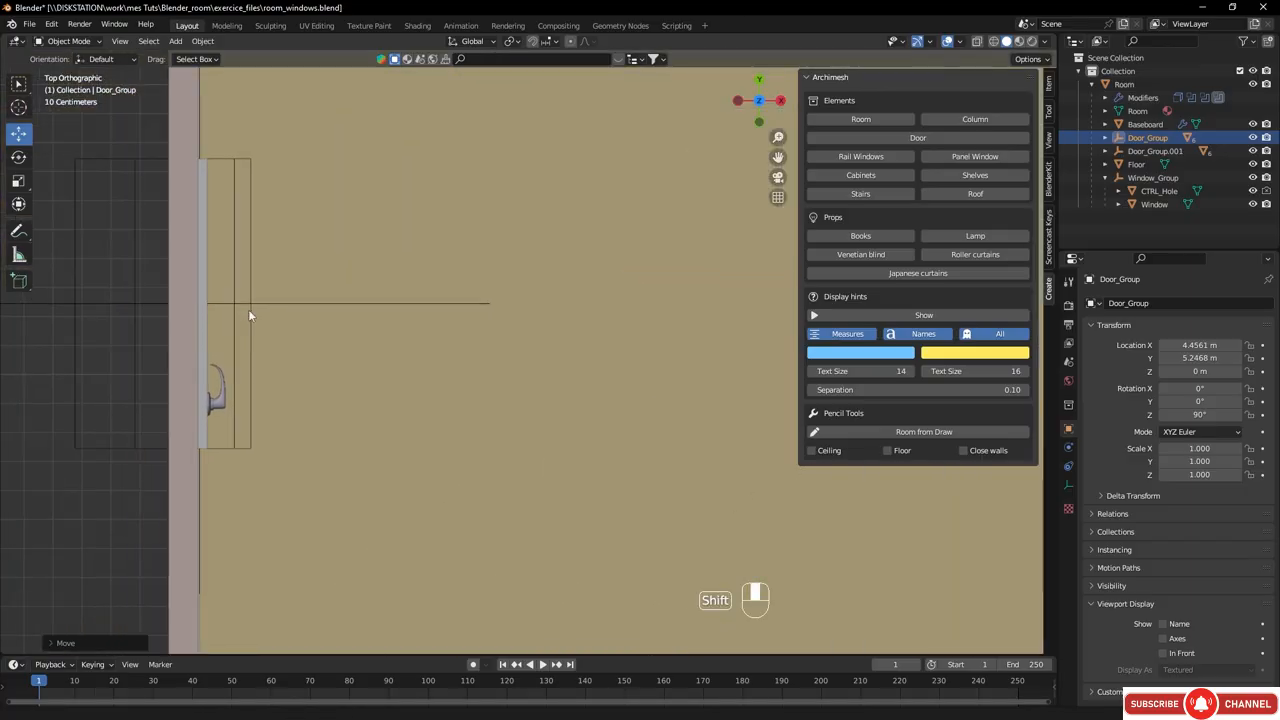
pyautogui.click(1152, 151)
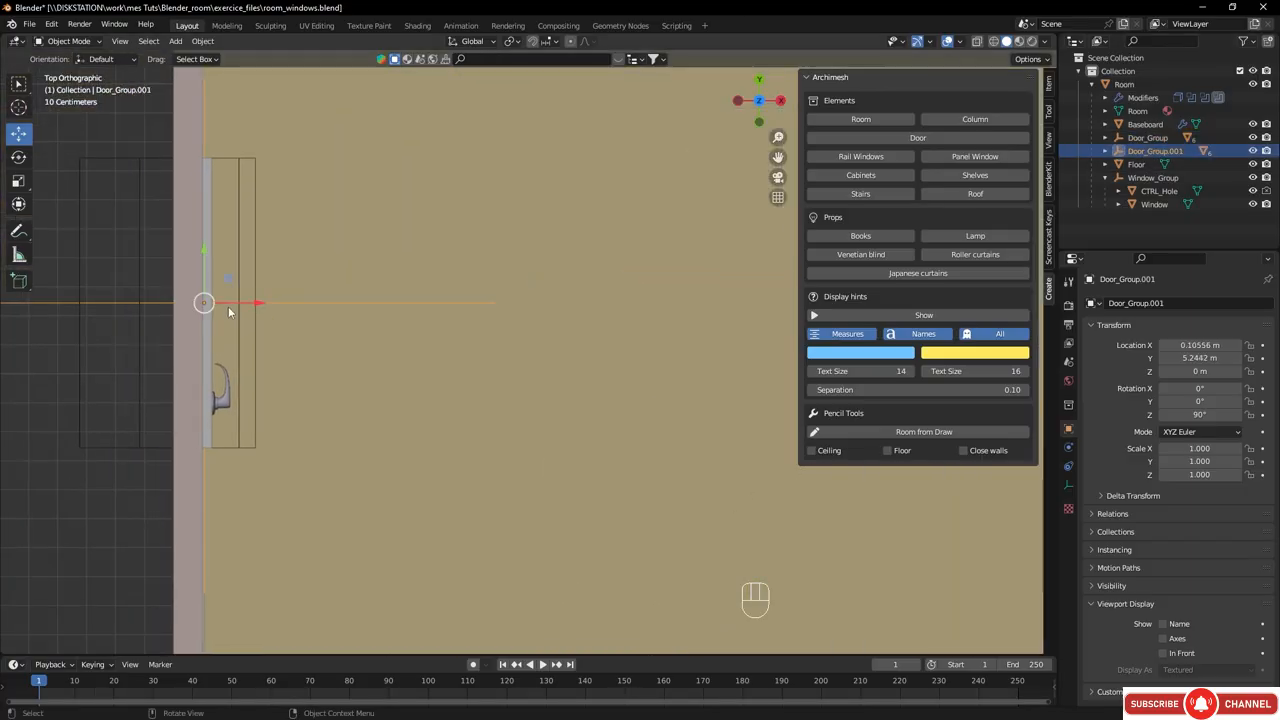
pyautogui.moveTo(258, 303); pyautogui.dragTo(239, 302)
# - Enable the ceiling in the Archimesh settings of the room
pyautogui.moveTo(478, 374); pyautogui.dragTo(275, 560, button='middle')
pyautogui.moveTo(570, 345); pyautogui.dragTo(397, 378, button='middle')
pyautogui.keyDown('shift'); pyautogui.moveTo(415, 377); pyautogui.dragTo(458, 460, button='middle'); pyautogui.keyUp('shift')
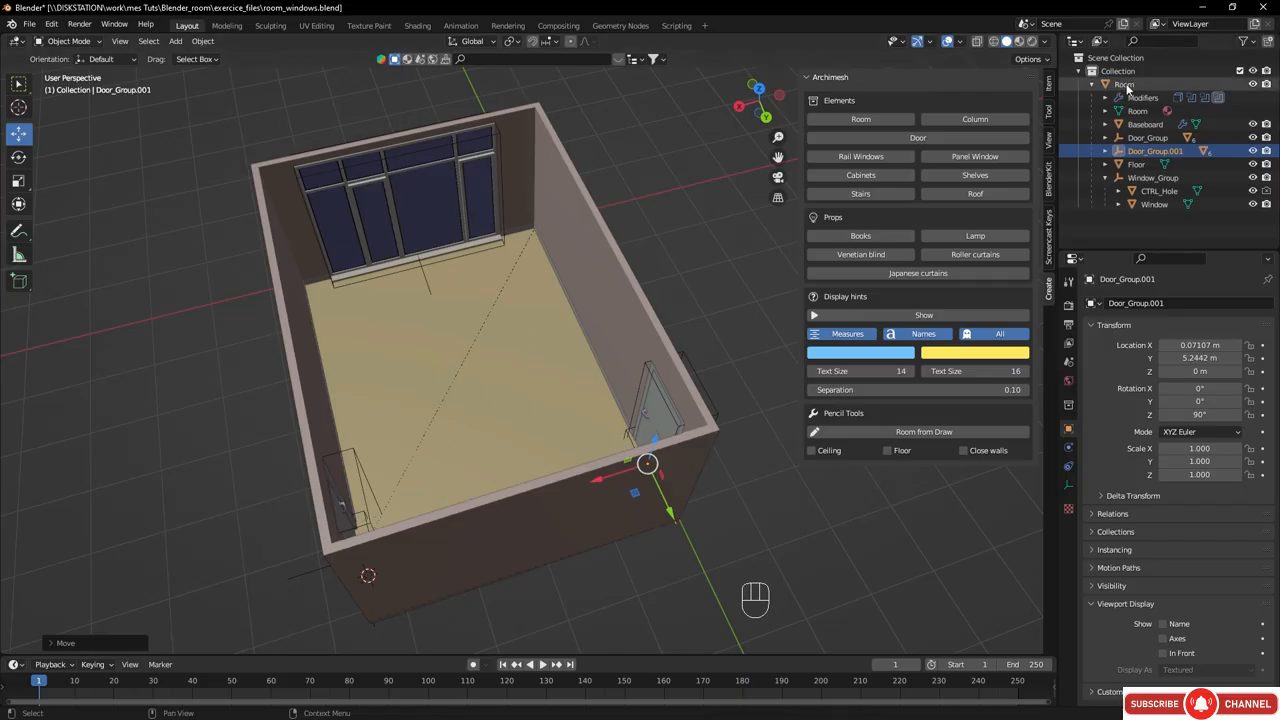
pyautogui.click(472, 311)
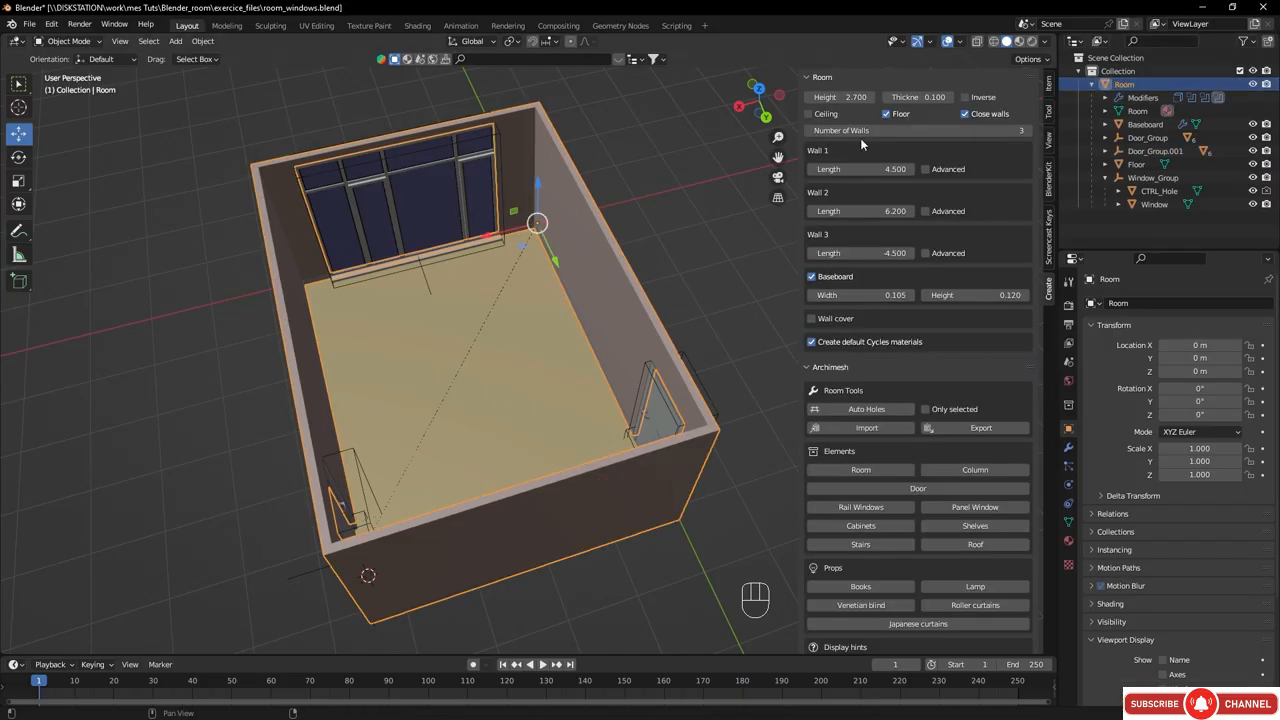
pyautogui.click(811, 114)
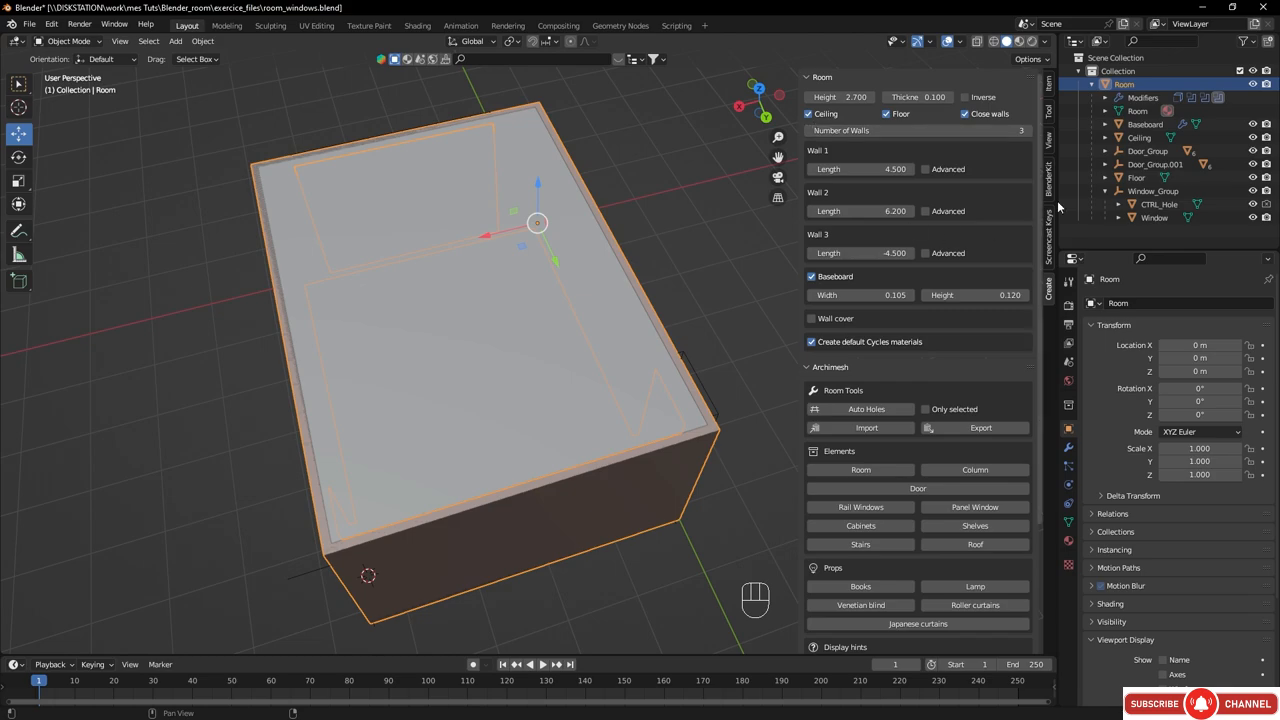
# - Set the Ceiling object's viewport display to Wire and inspect the room from outside
pyautogui.click(1141, 138)
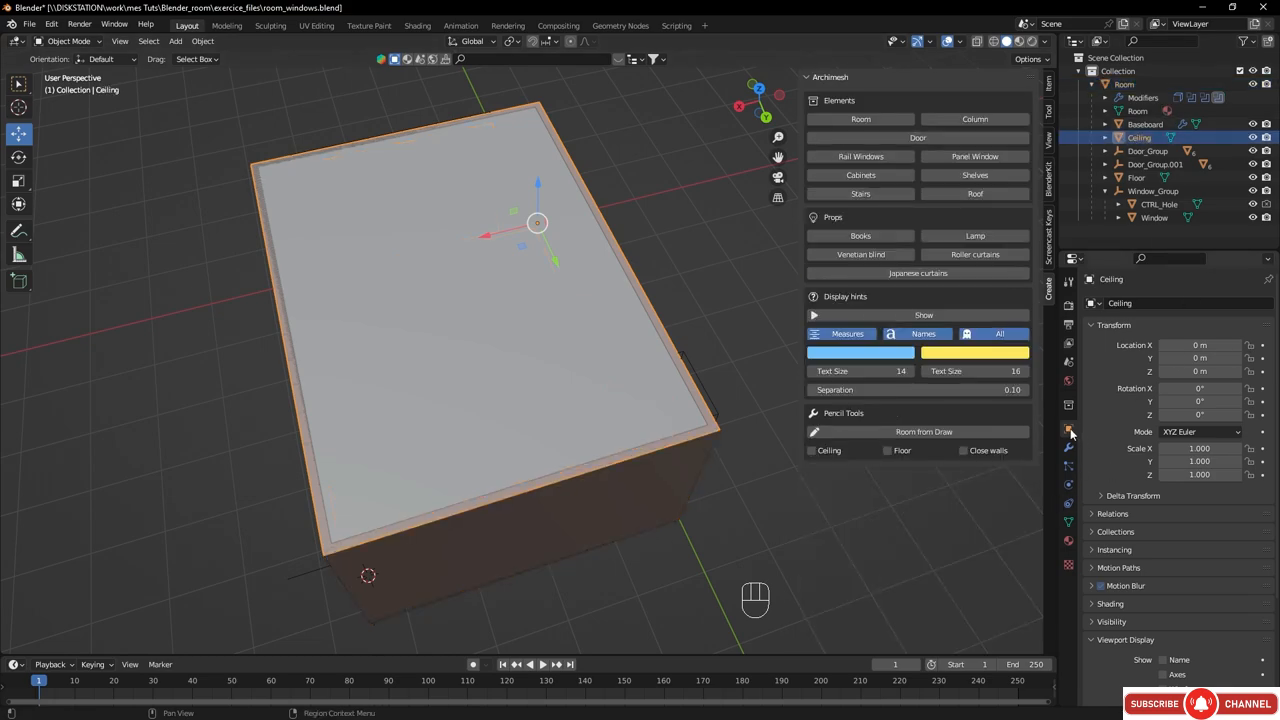
pyautogui.scroll(-4, 1116, 472)
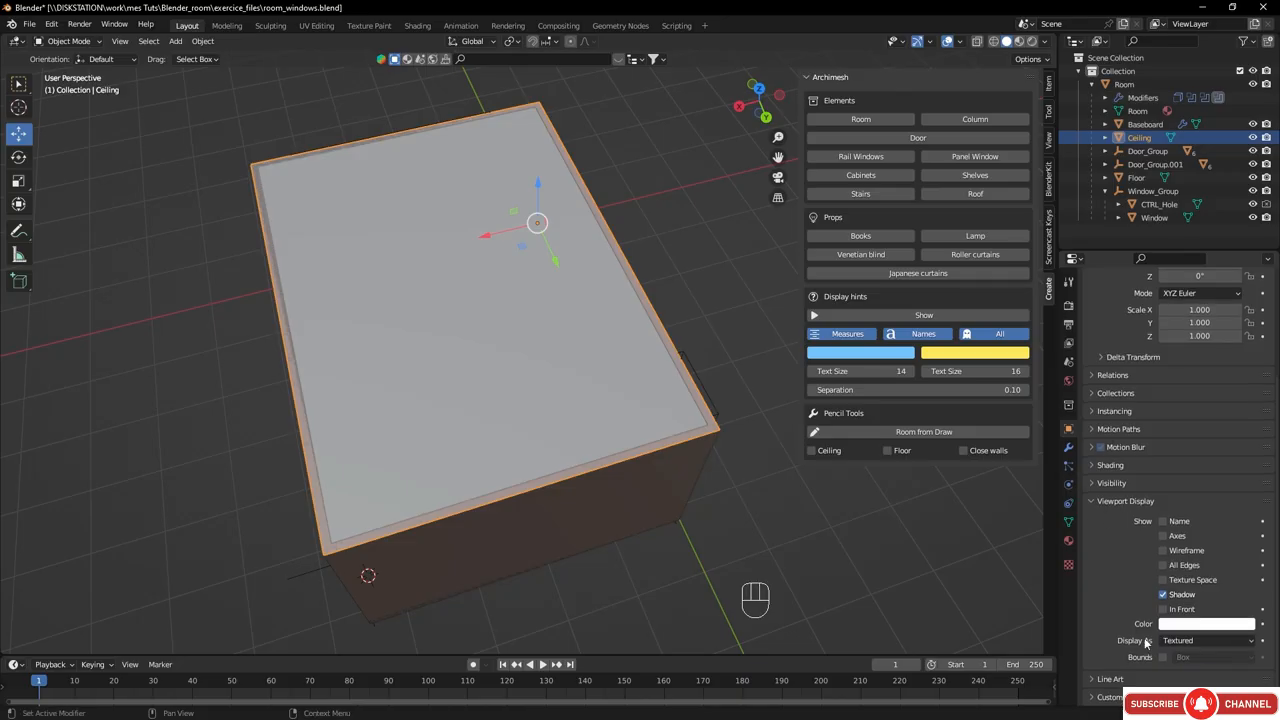
pyautogui.click(1200, 640)
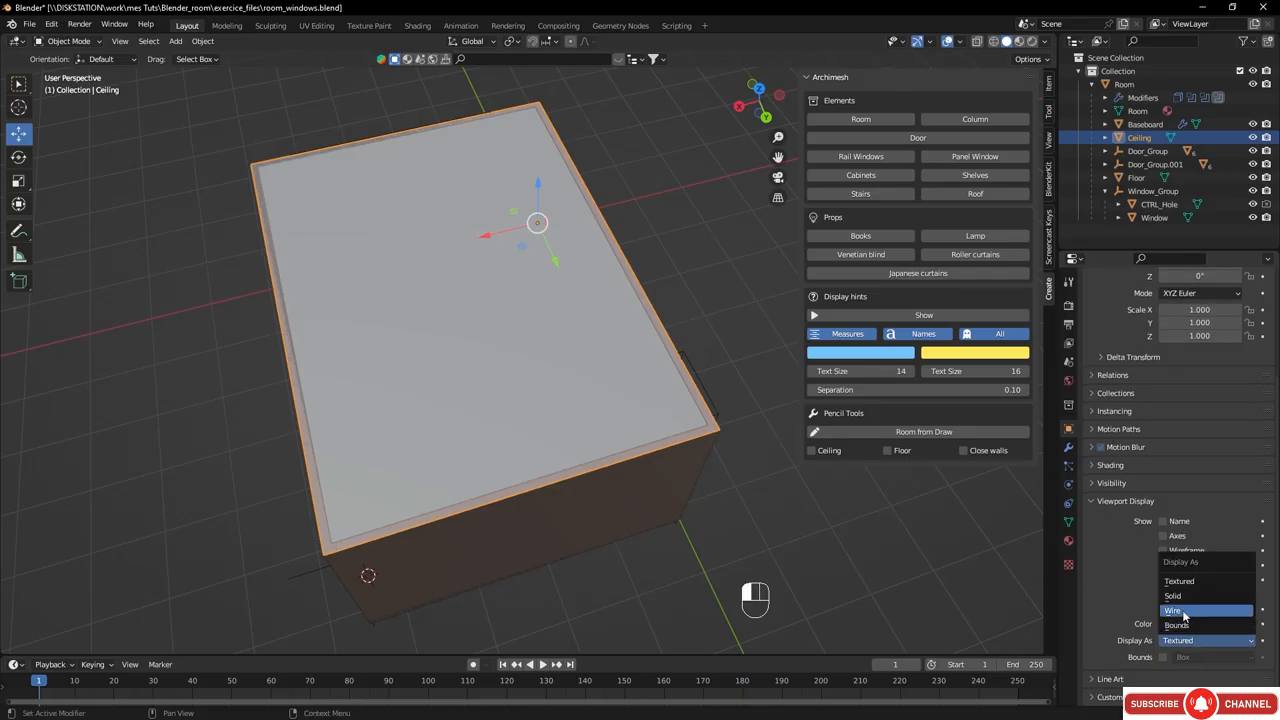
pyautogui.click(1185, 615)
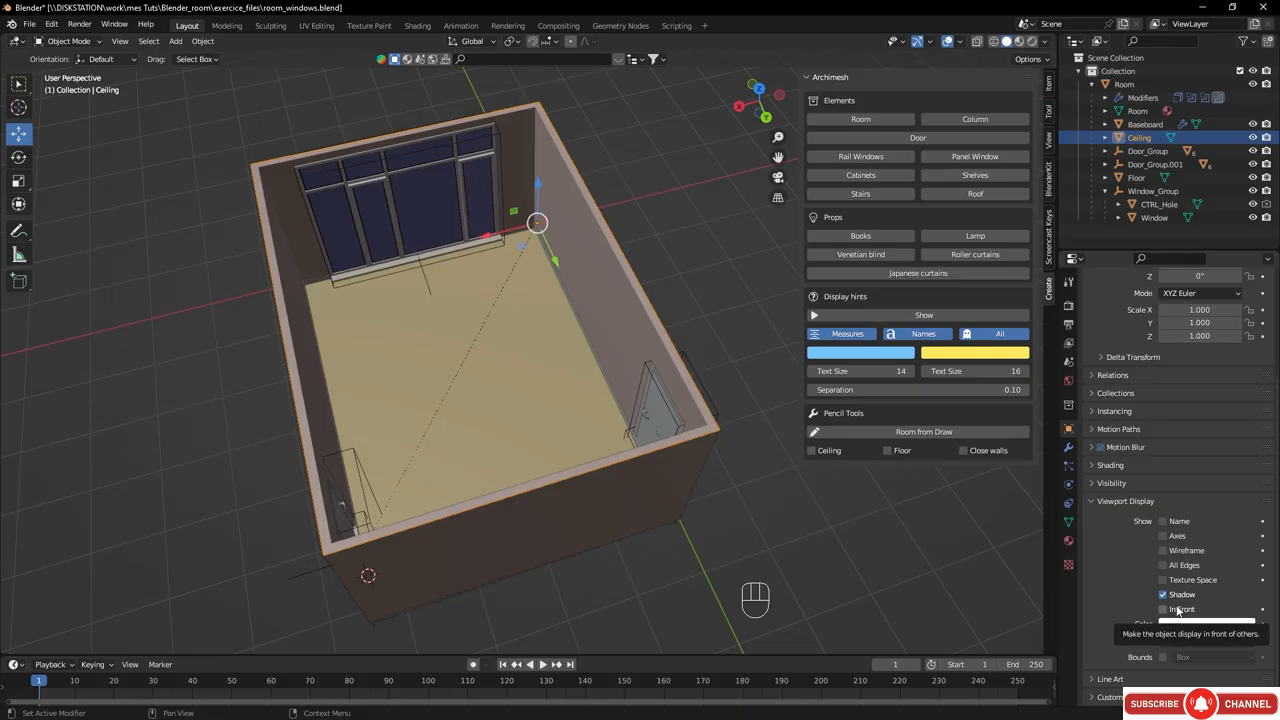
pyautogui.moveTo(494, 288); pyautogui.dragTo(434, 237, button='middle')
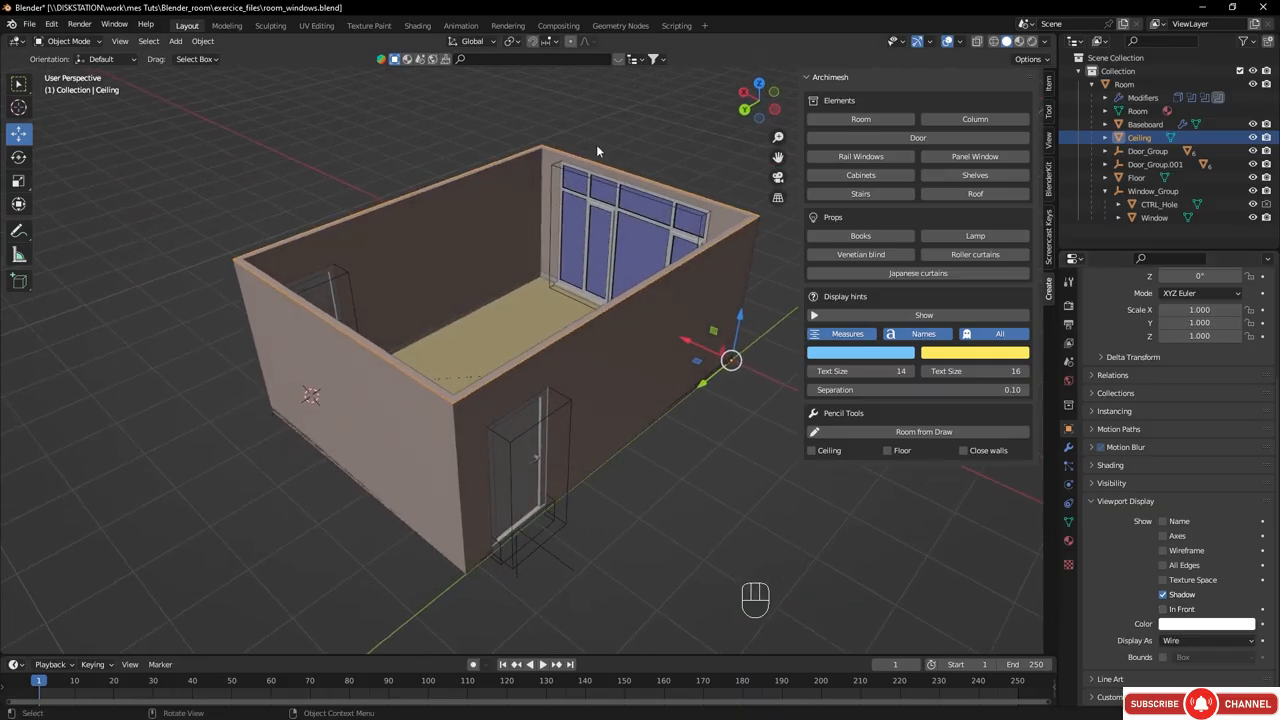
pyautogui.moveTo(516, 200); pyautogui.dragTo(530, 234, button='middle')
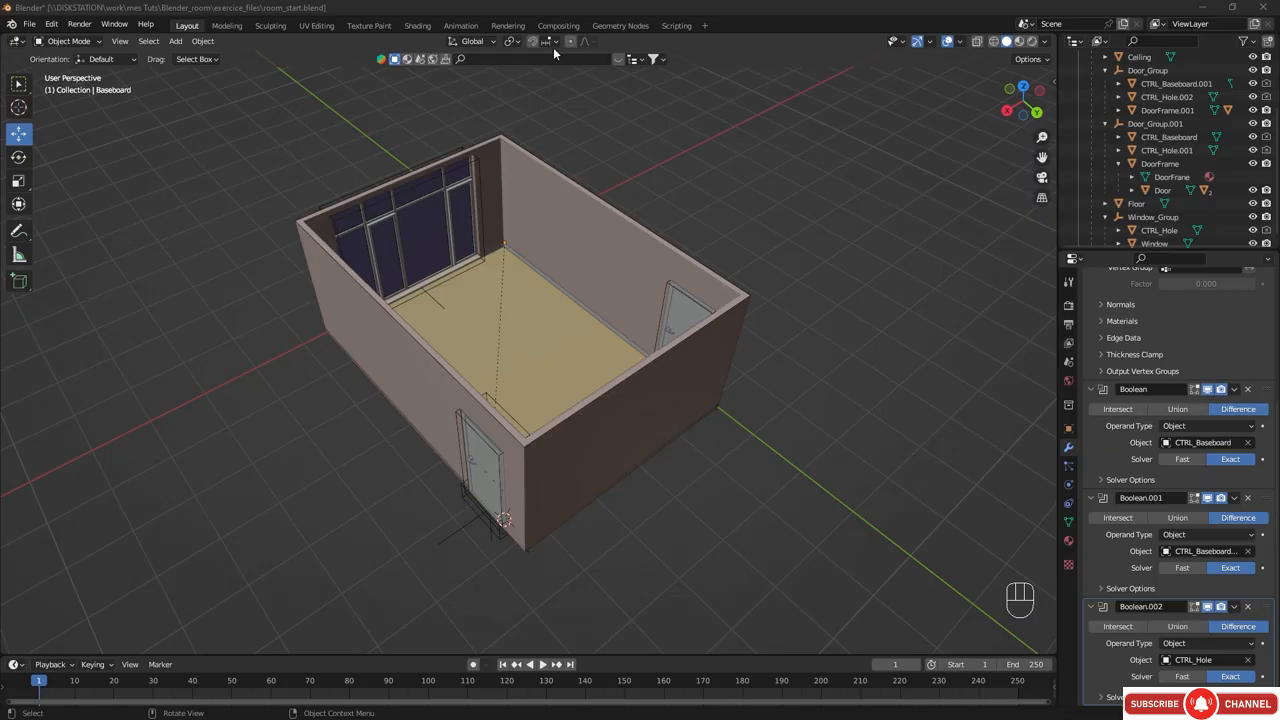
# - Show the BlenderKit asset bar and filter it to list free models first
pyautogui.click(618, 60)
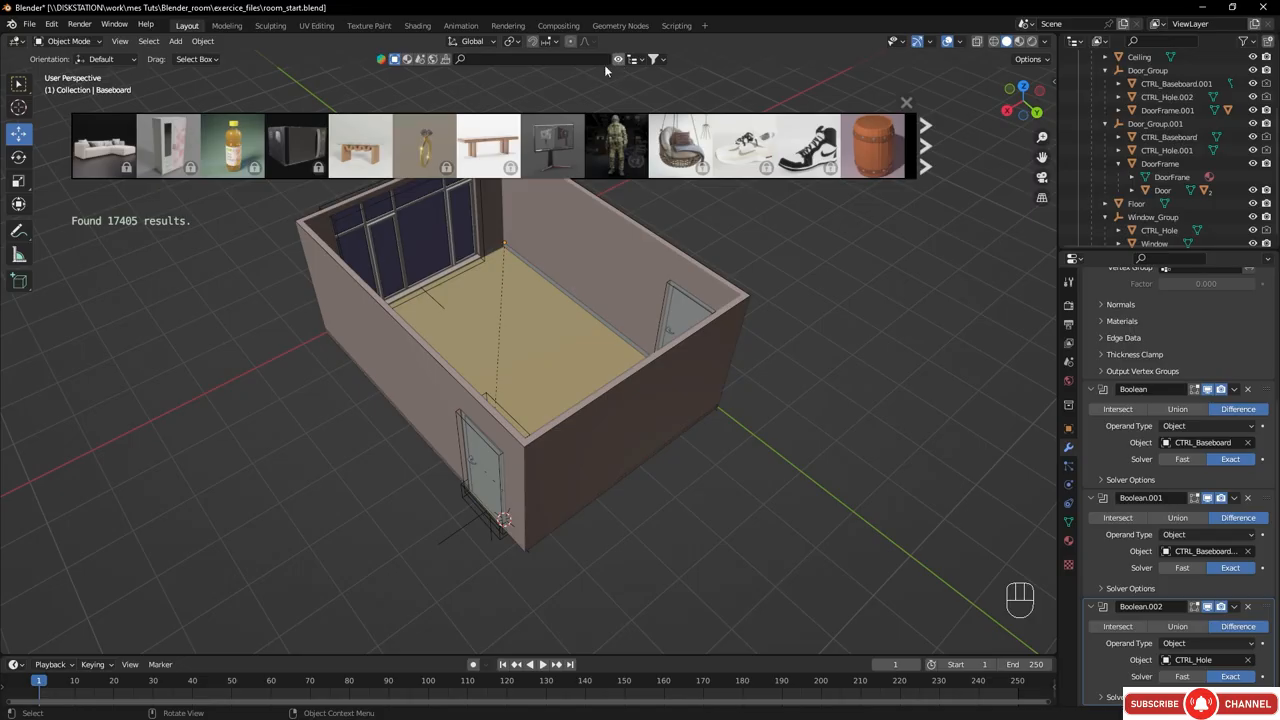
pyautogui.click(656, 60)
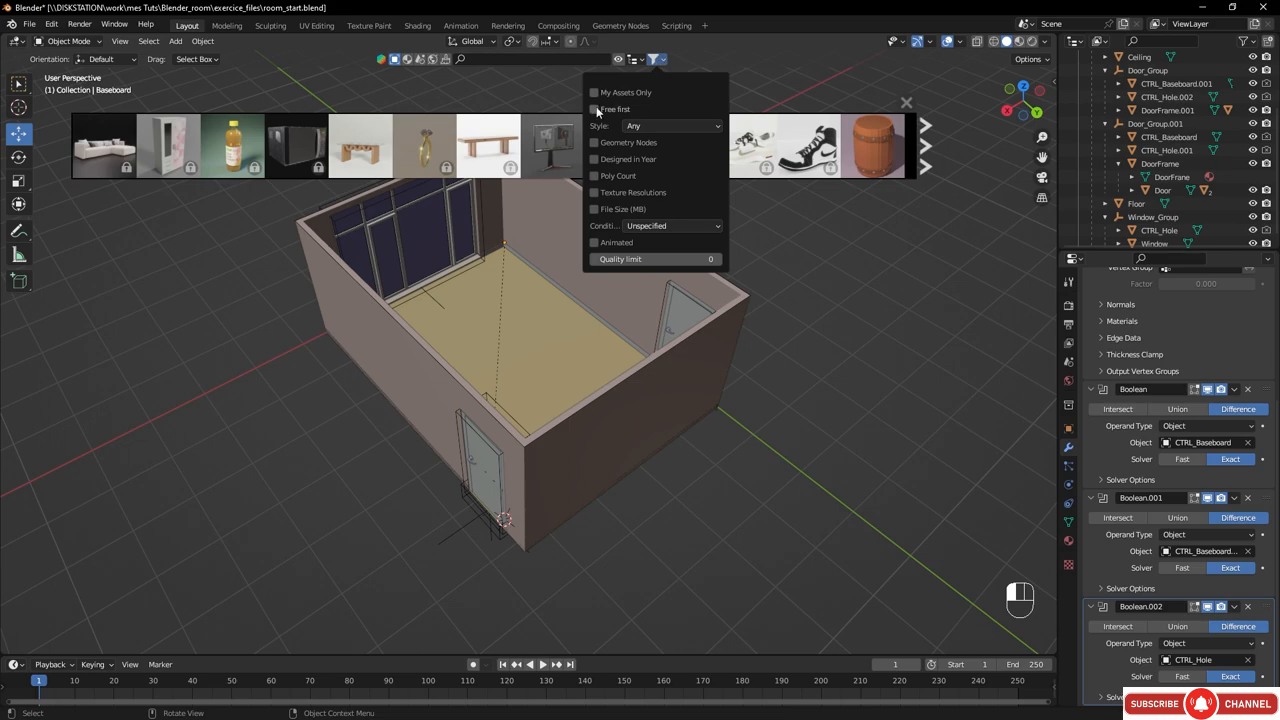
pyautogui.click(594, 109)
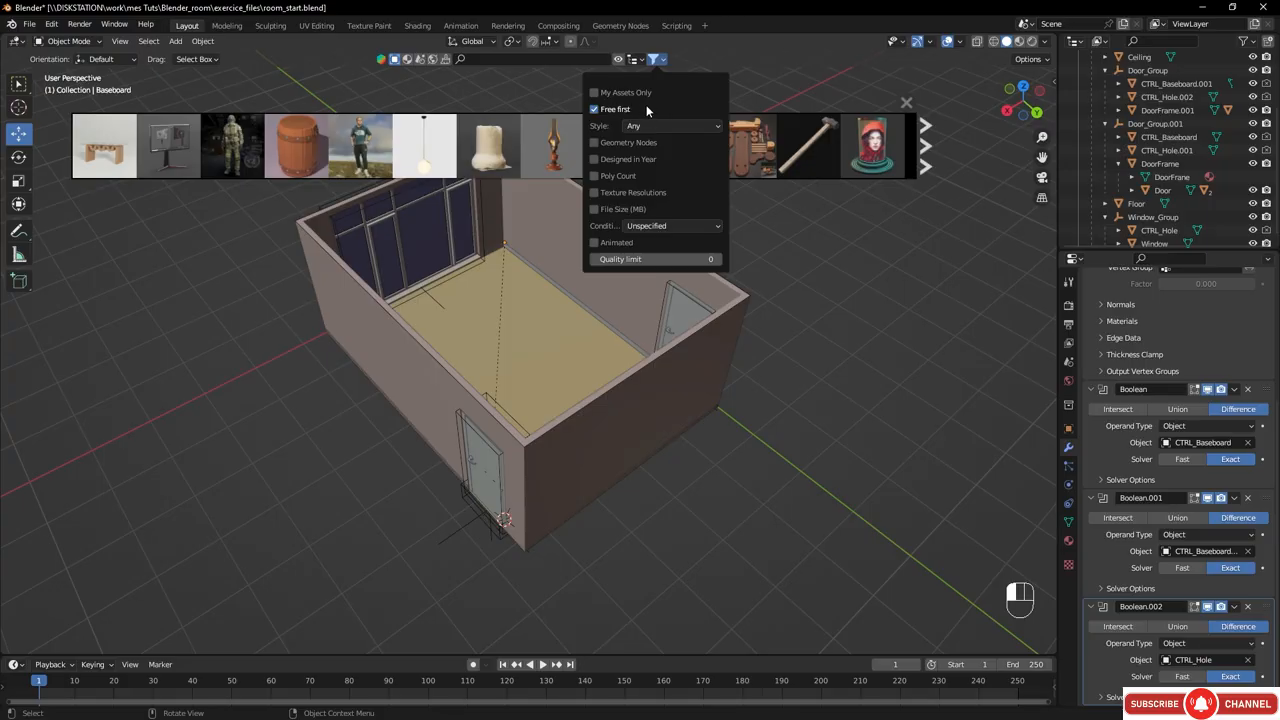
# - Search the BlenderKit models for "sofa" and place the Sofa G model on the ground outside the room
pyautogui.click(507, 58)
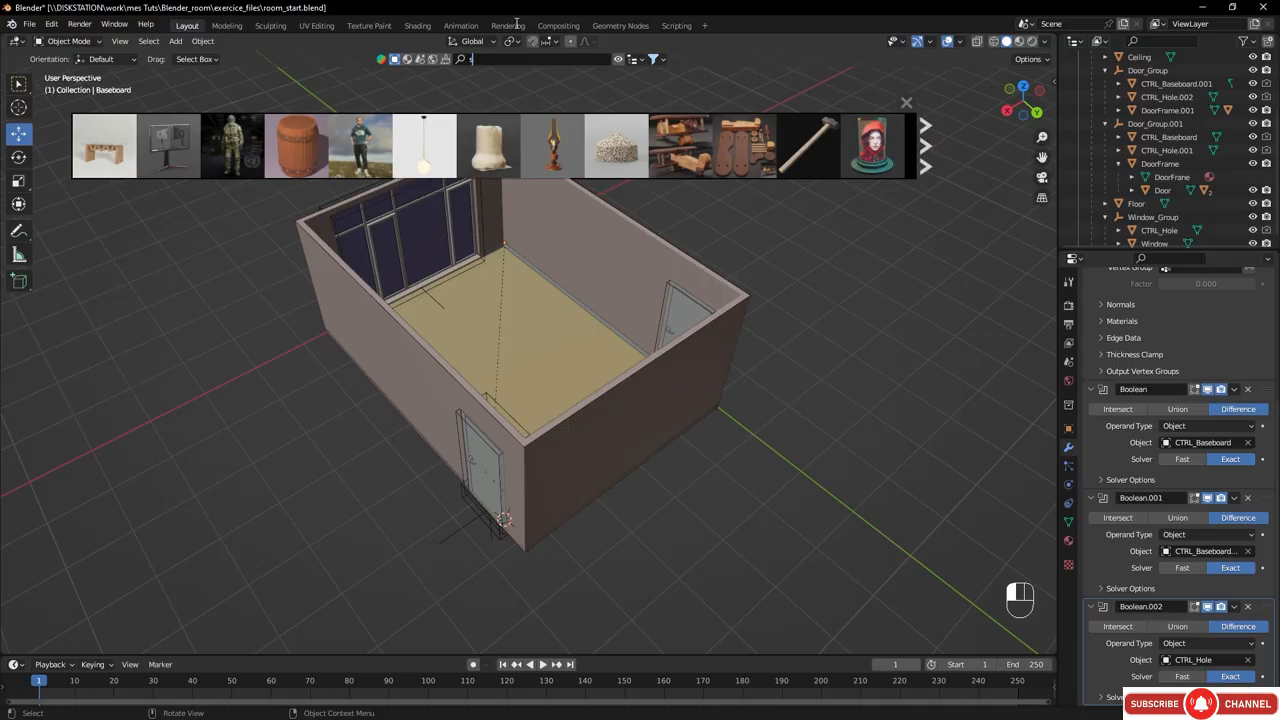
pyautogui.press('Return')
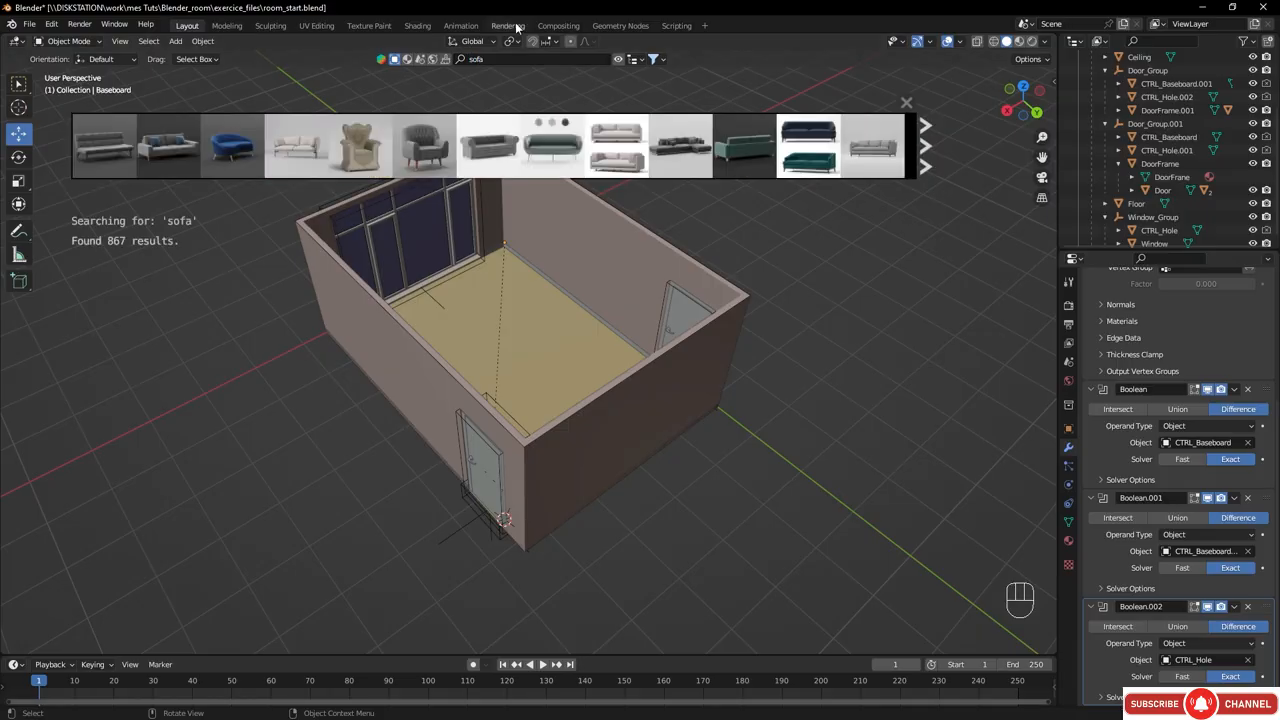
pyautogui.moveTo(95, 151)
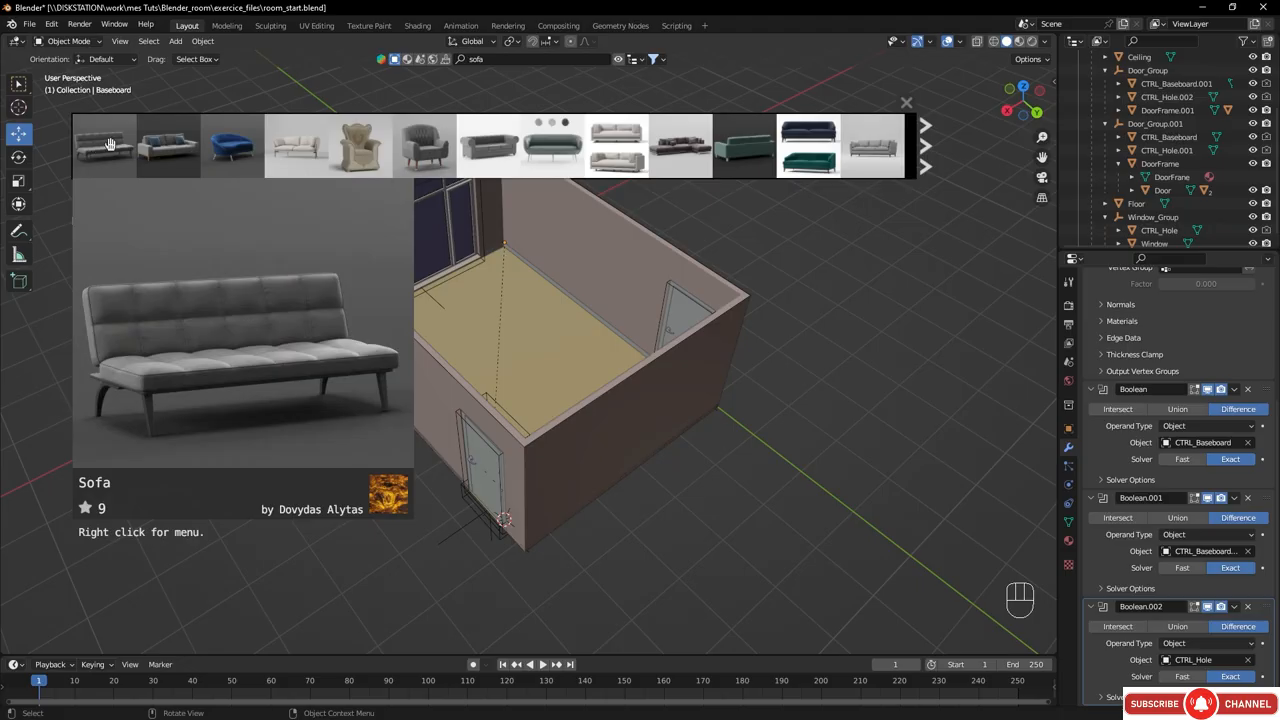
pyautogui.rightClick(111, 153)
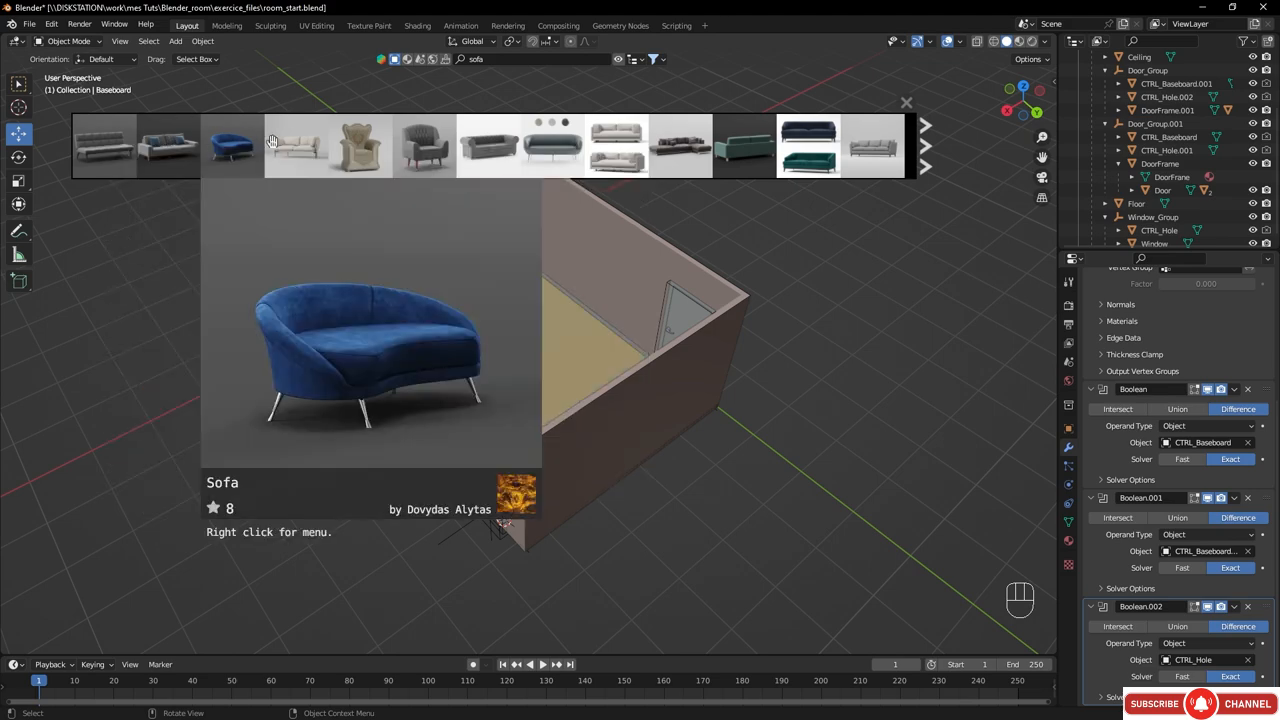
pyautogui.click(931, 152)
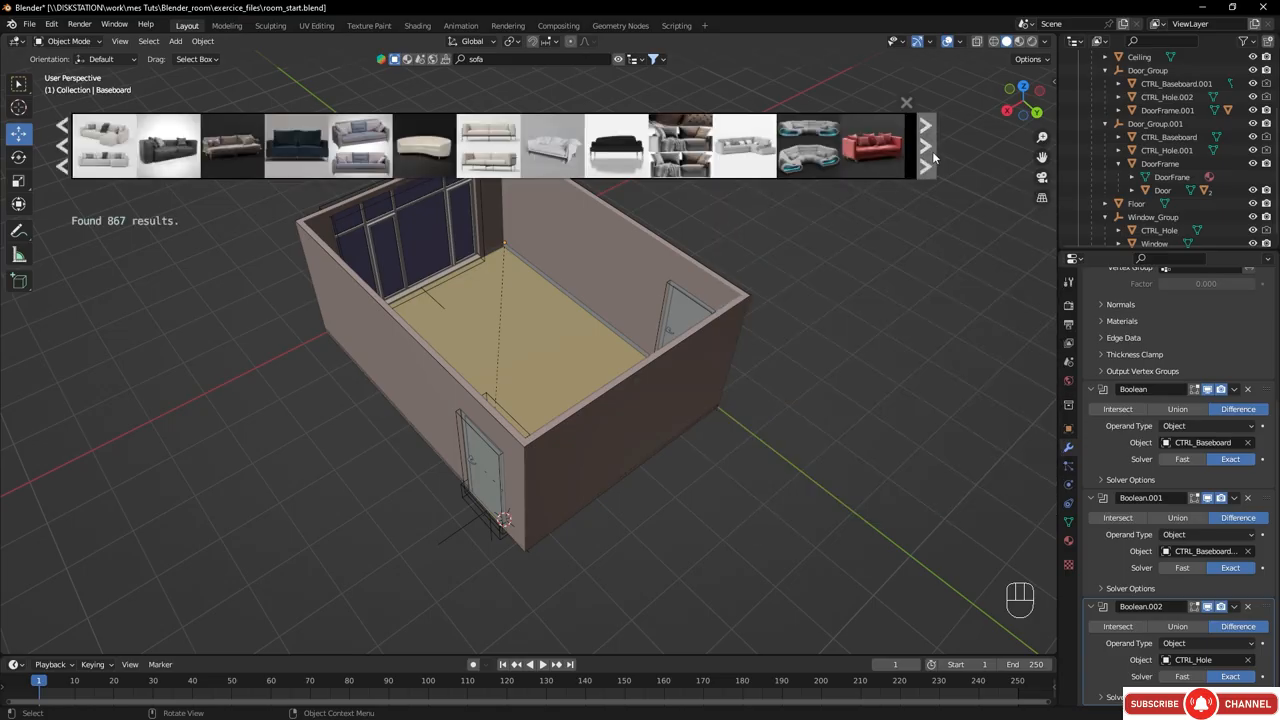
pyautogui.moveTo(684, 145)
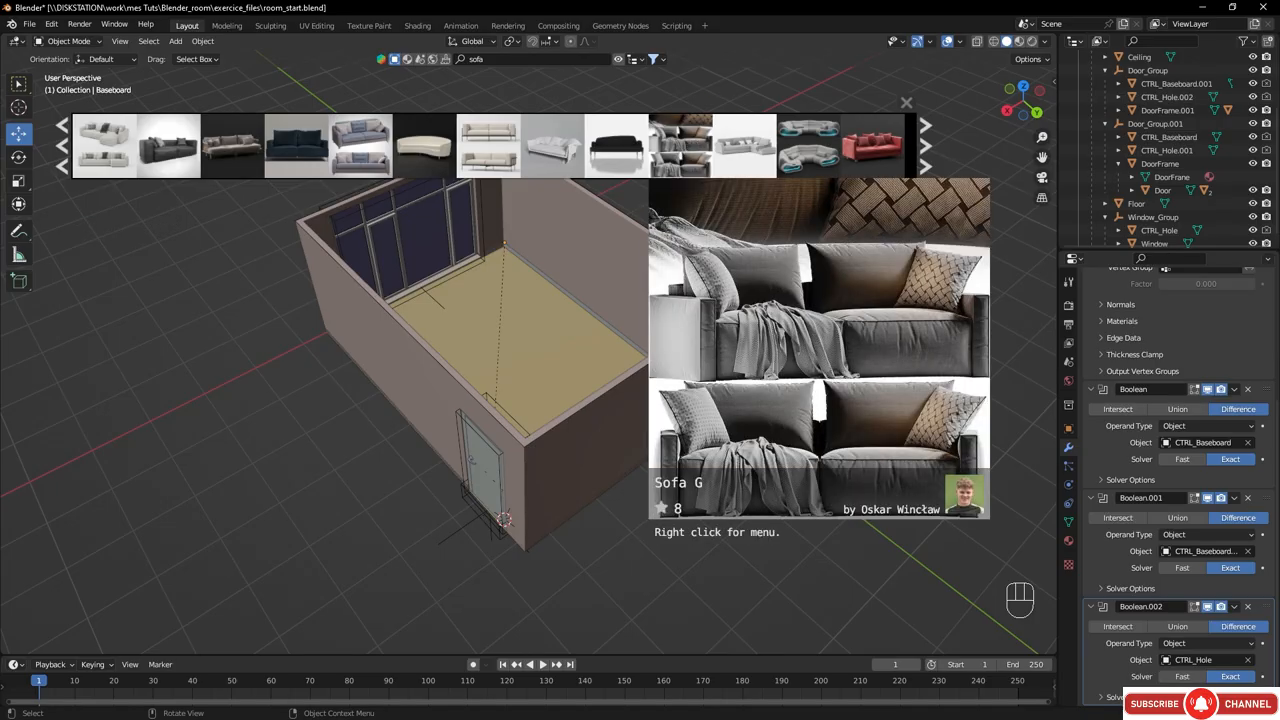
pyautogui.moveTo(680, 145); pyautogui.dragTo(887, 551)
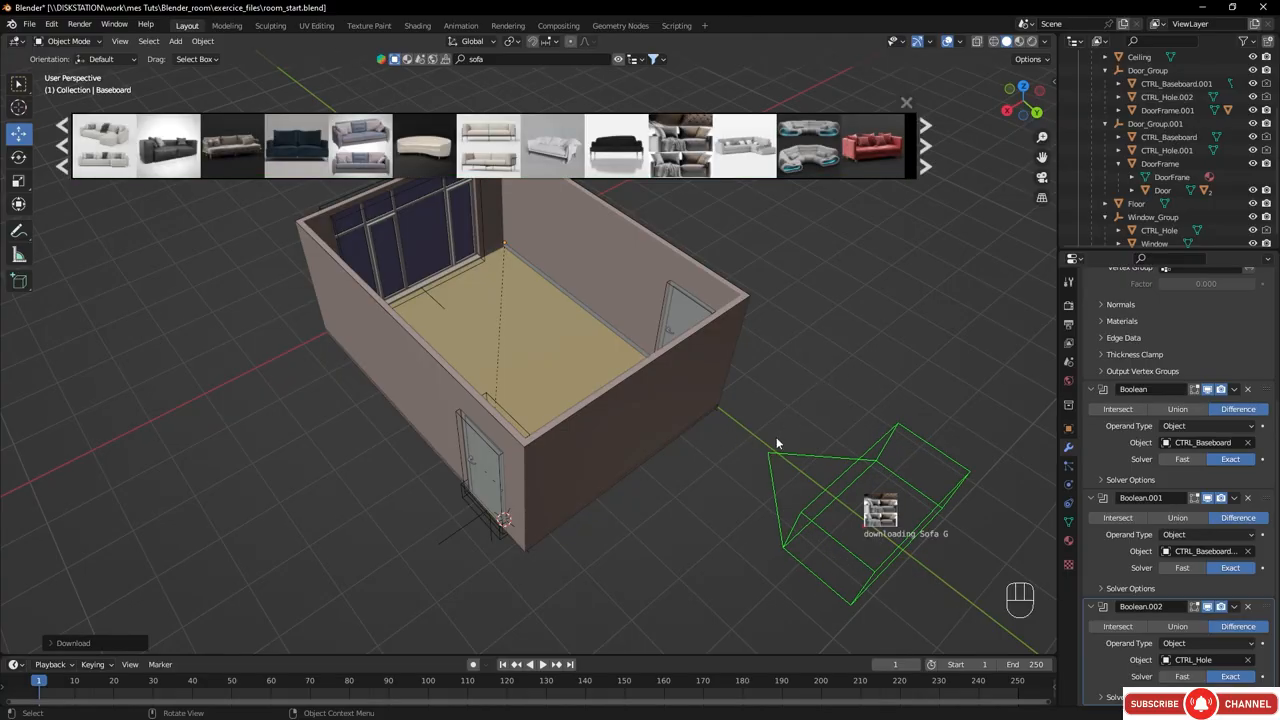
pyautogui.moveTo(736, 449); pyautogui.dragTo(768, 417, button='middle')
pyautogui.keyDown('shift'); pyautogui.moveTo(868, 412); pyautogui.dragTo(532, 391, button='middle'); pyautogui.keyUp('shift')
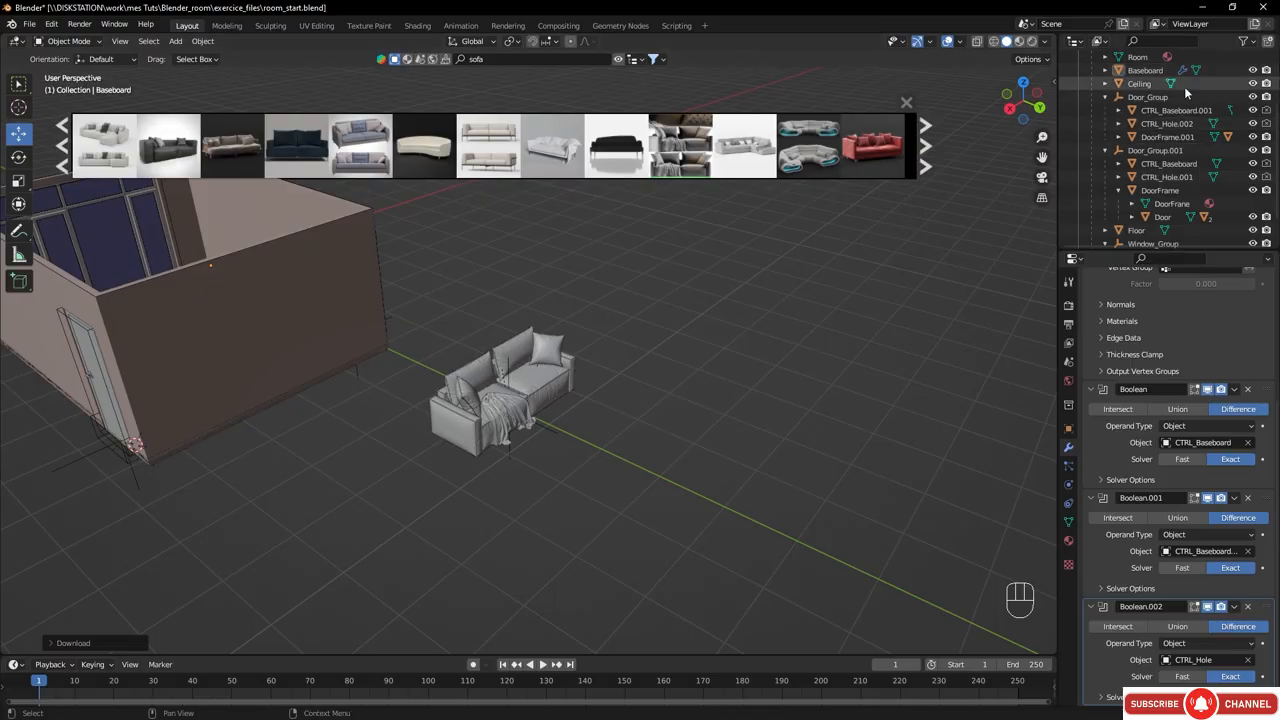
# - Collapse the Room hierarchy and rename the main collection to ROOM
pyautogui.scroll(4, 1200, 110)
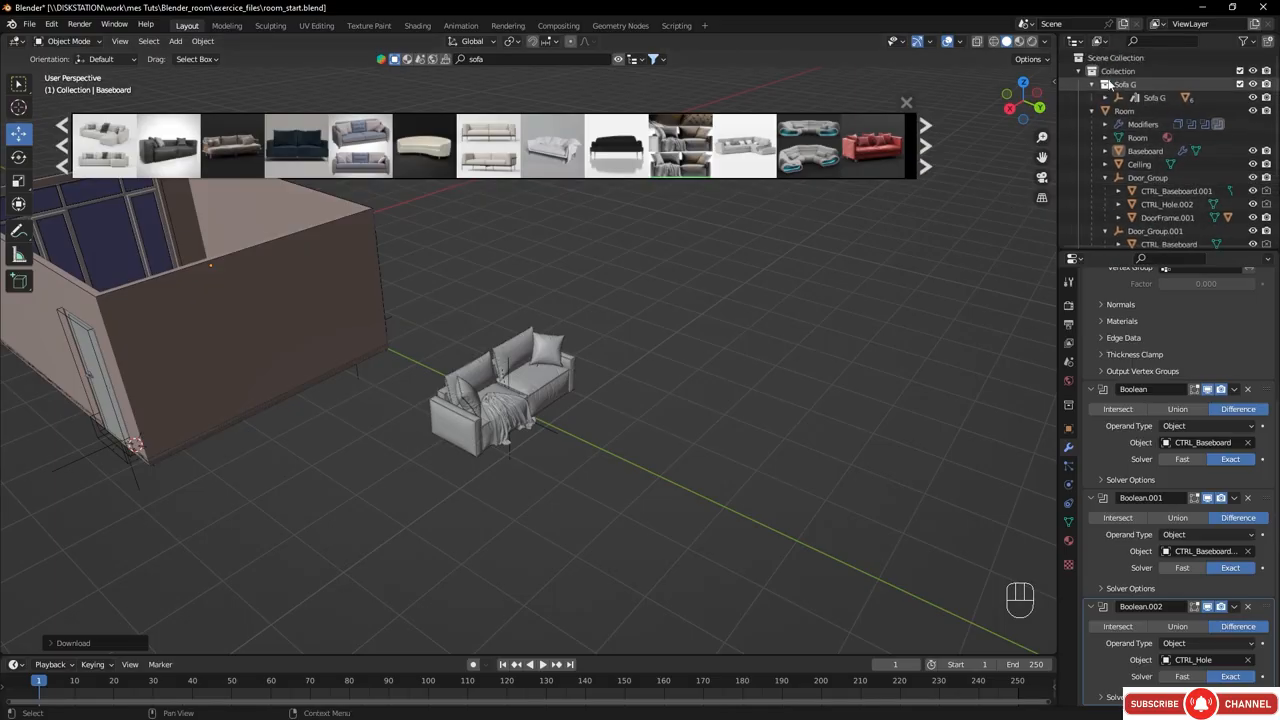
pyautogui.click(1091, 110)
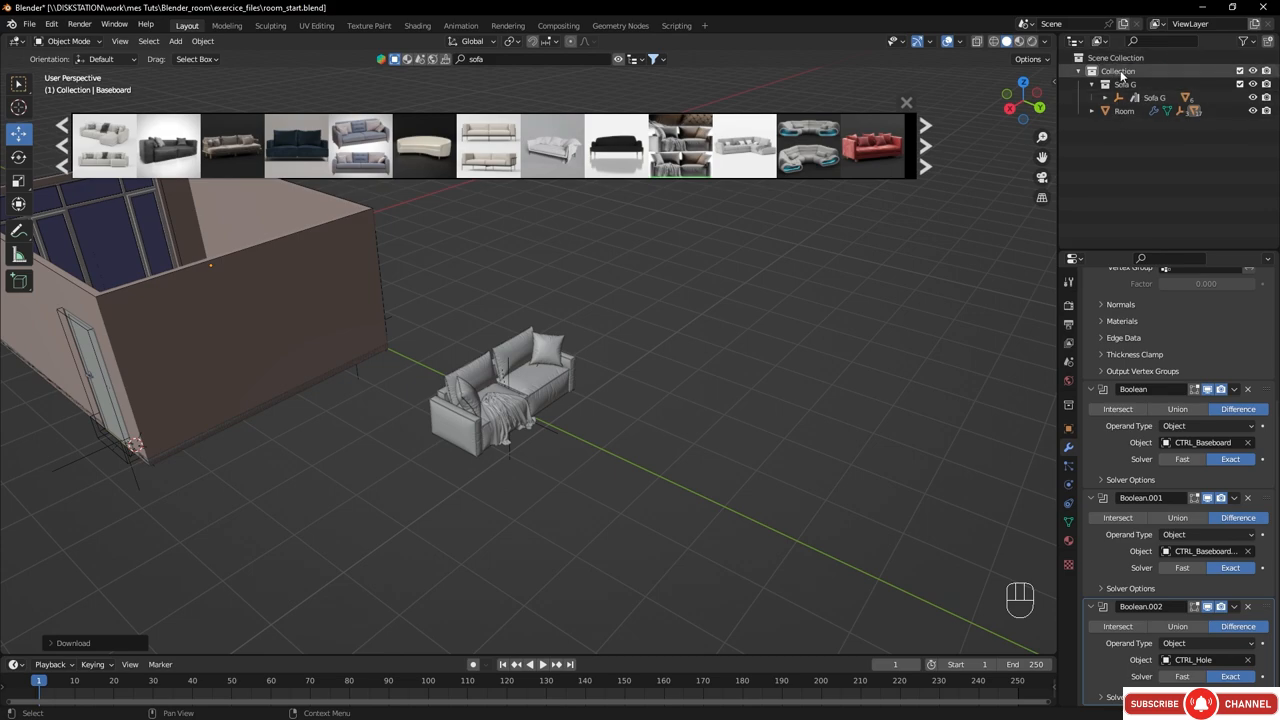
pyautogui.click(1115, 72)
pyautogui.doubleClick(1115, 72)
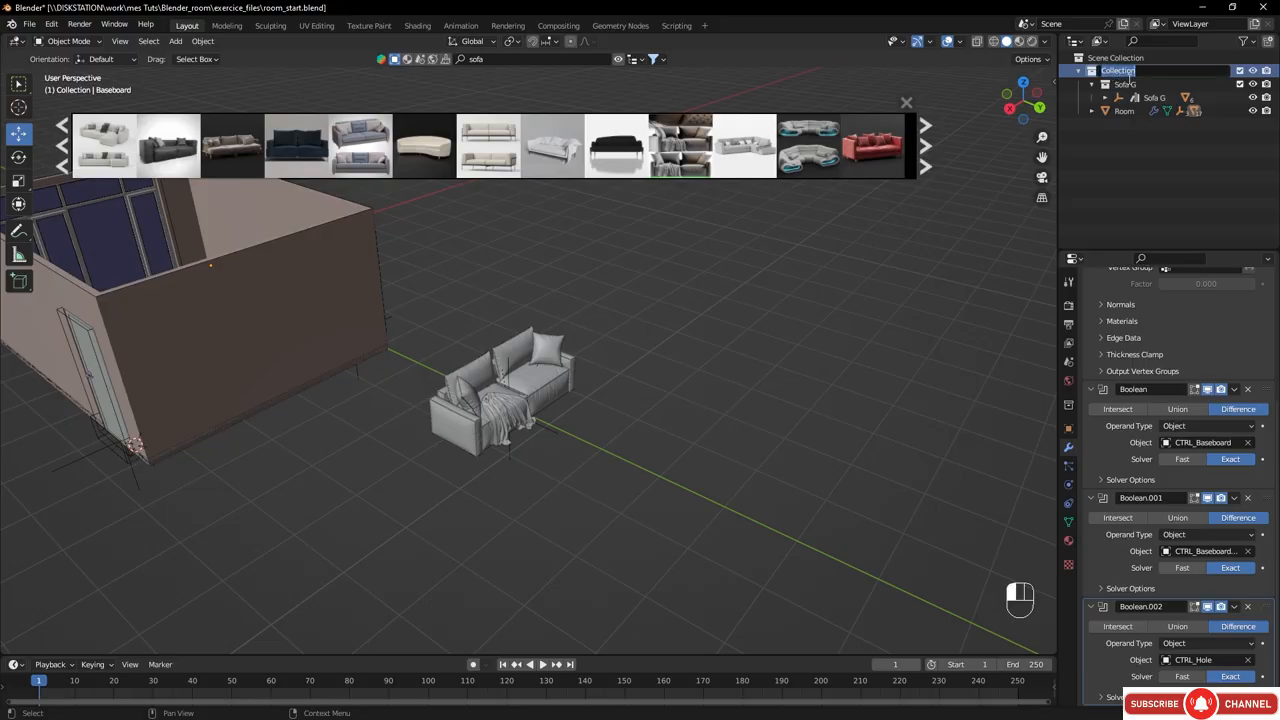
pyautogui.write('ROOM')
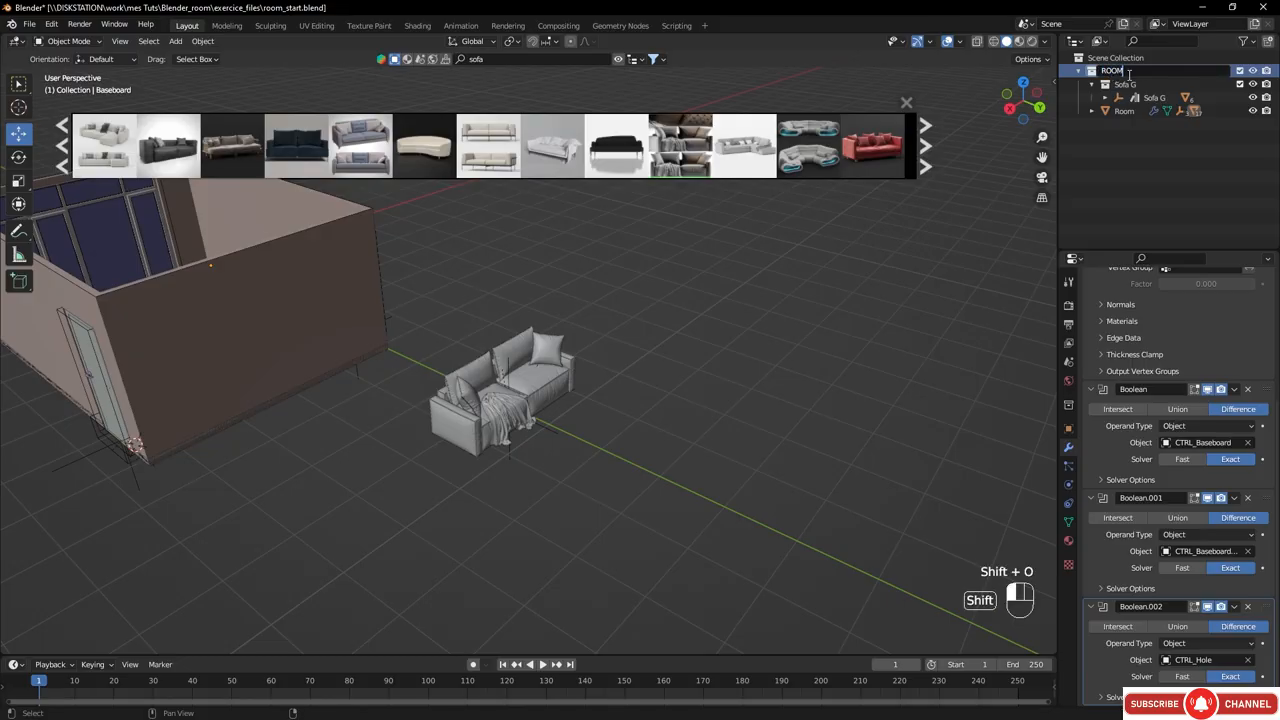
pyautogui.press('Return')
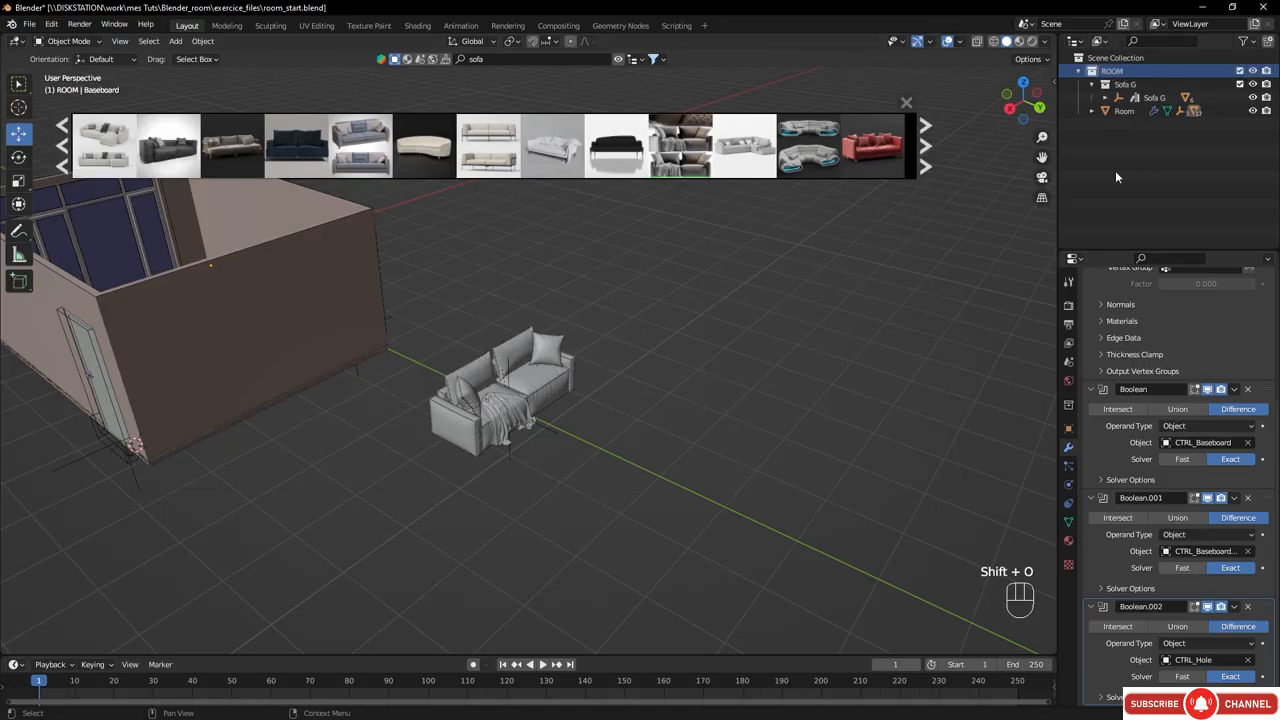
# - Create a new collection inside ROOM and rename it OBJECTS
pyautogui.click(1267, 41)
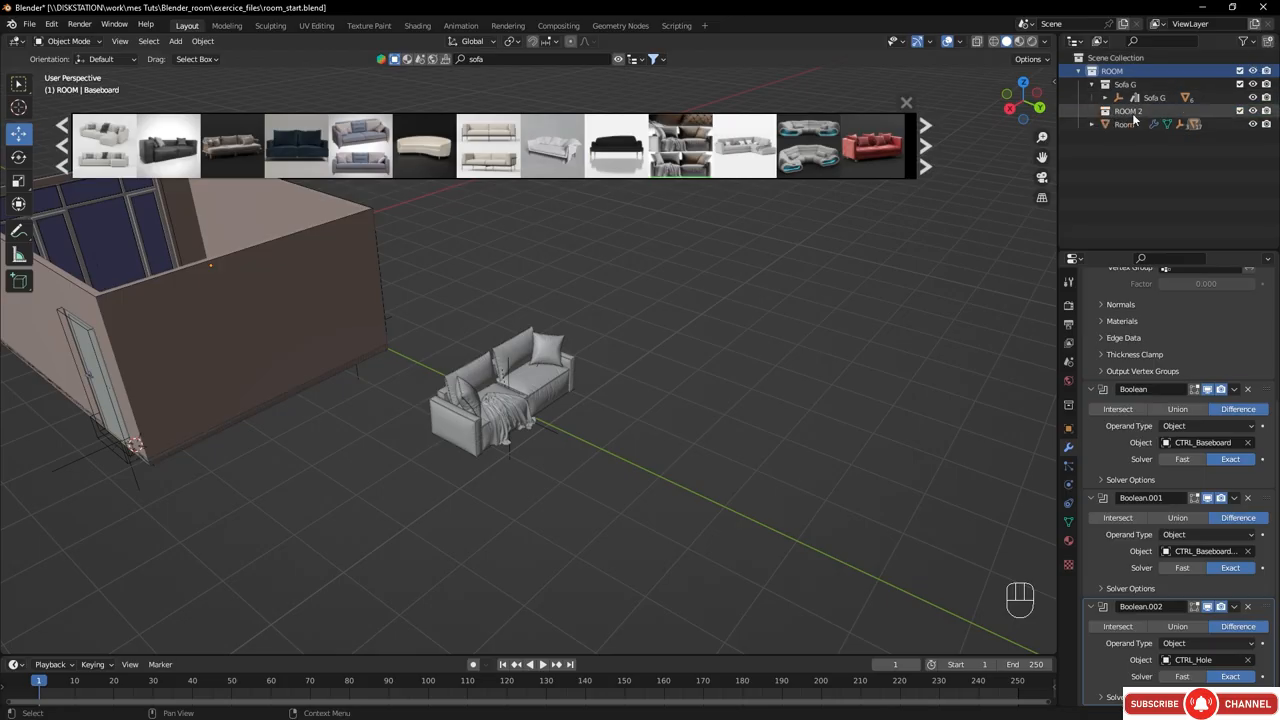
pyautogui.click(1130, 112)
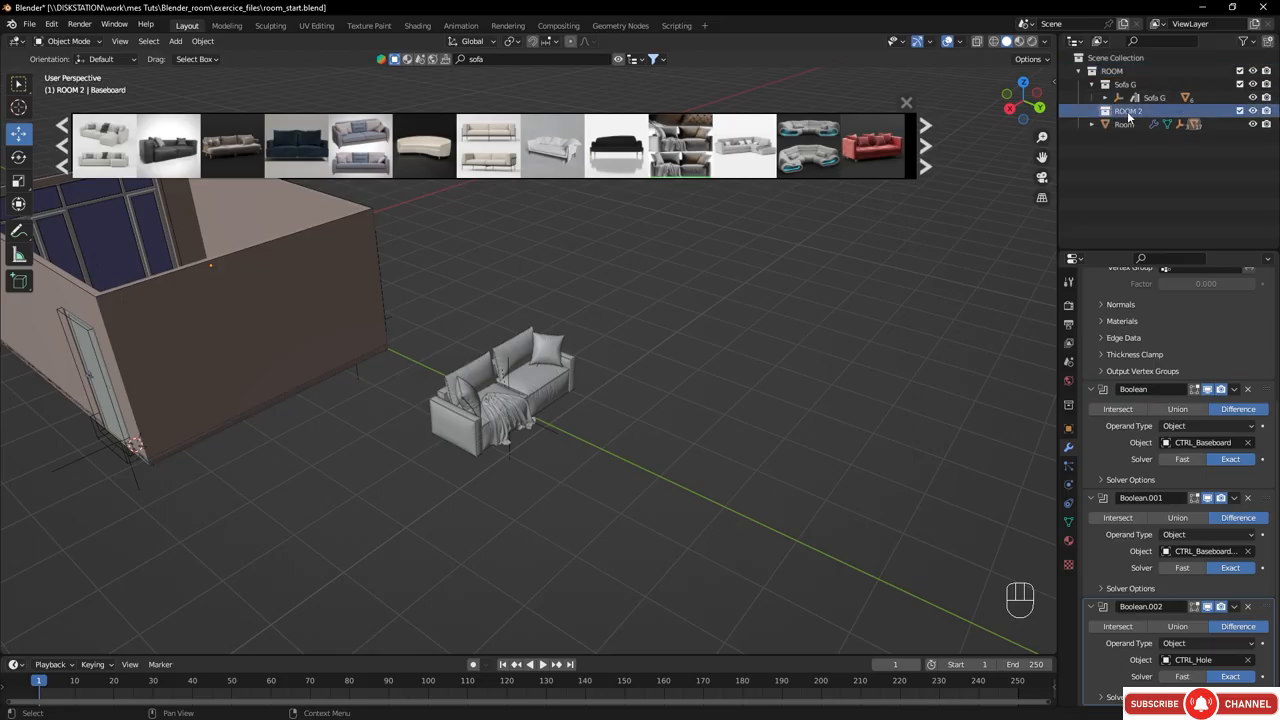
pyautogui.doubleClick(1130, 112)
pyautogui.write('OBJECTS')
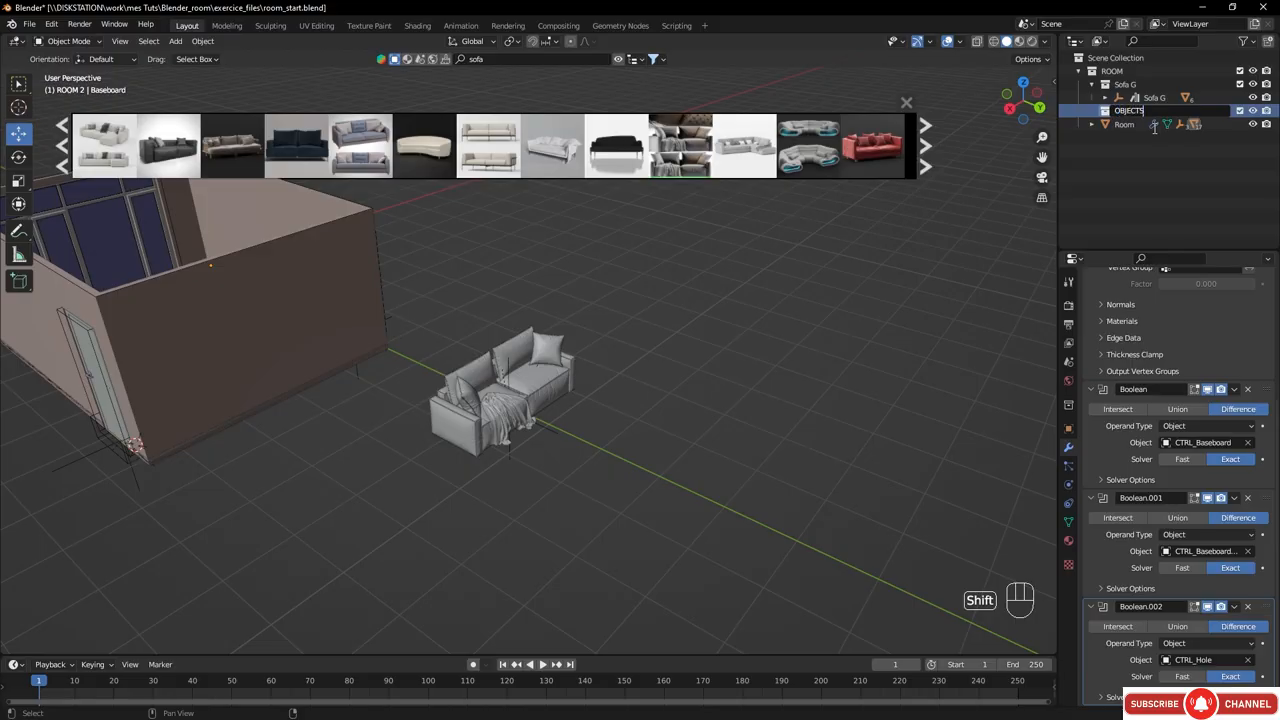
pyautogui.press('Return')
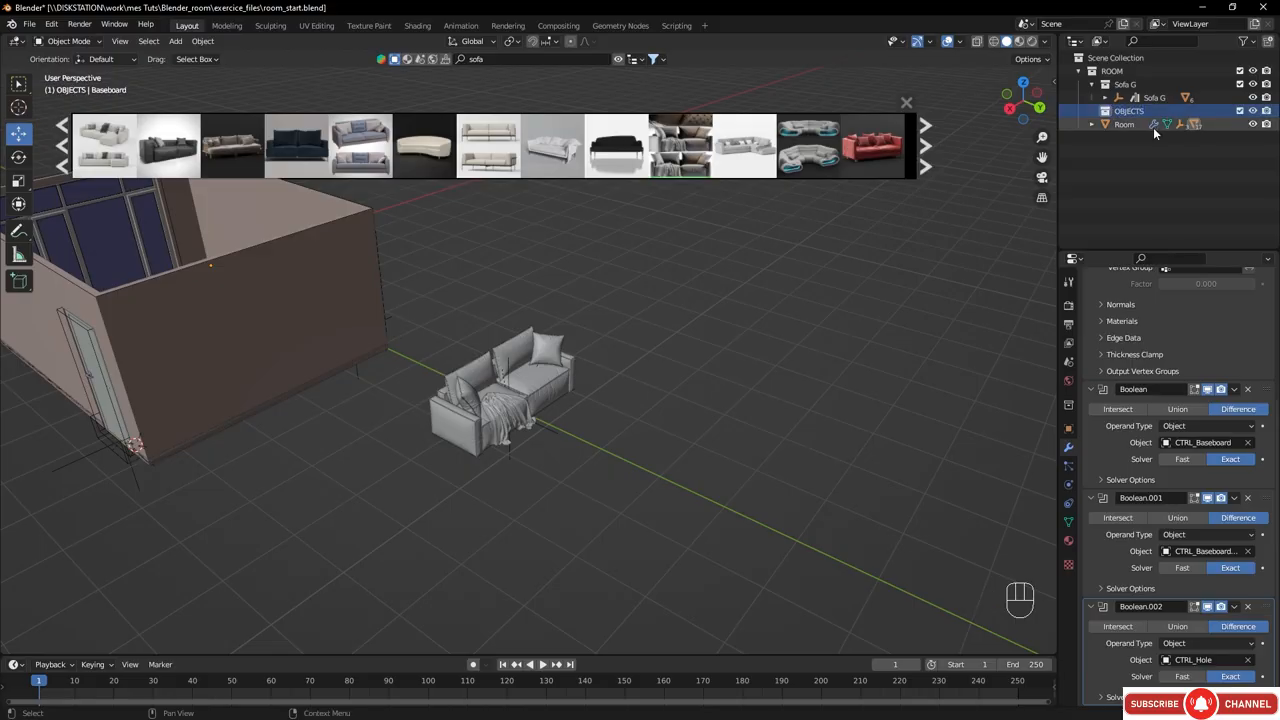
# - Move the OBJECTS collection out of ROOM to the Scene Collection level and put the Sofa G collection inside it
pyautogui.moveTo(1101, 113); pyautogui.dragTo(1147, 65)
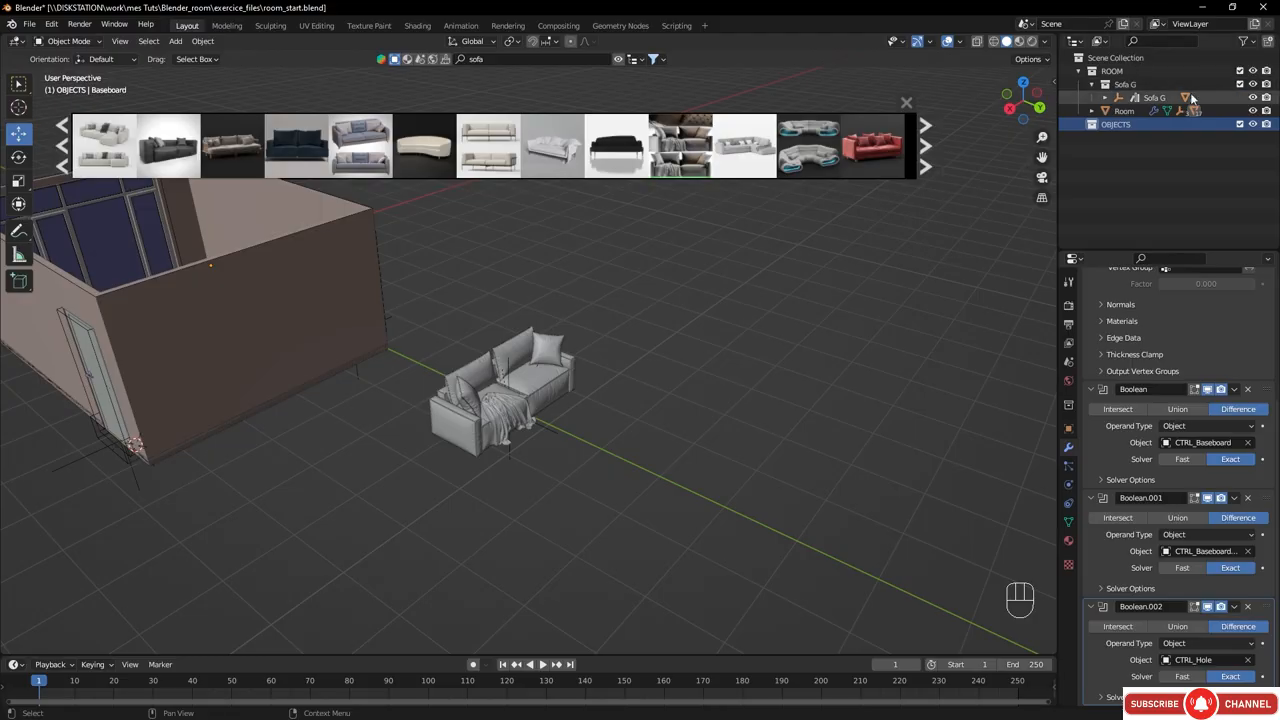
pyautogui.moveTo(1126, 88); pyautogui.dragTo(1110, 126)
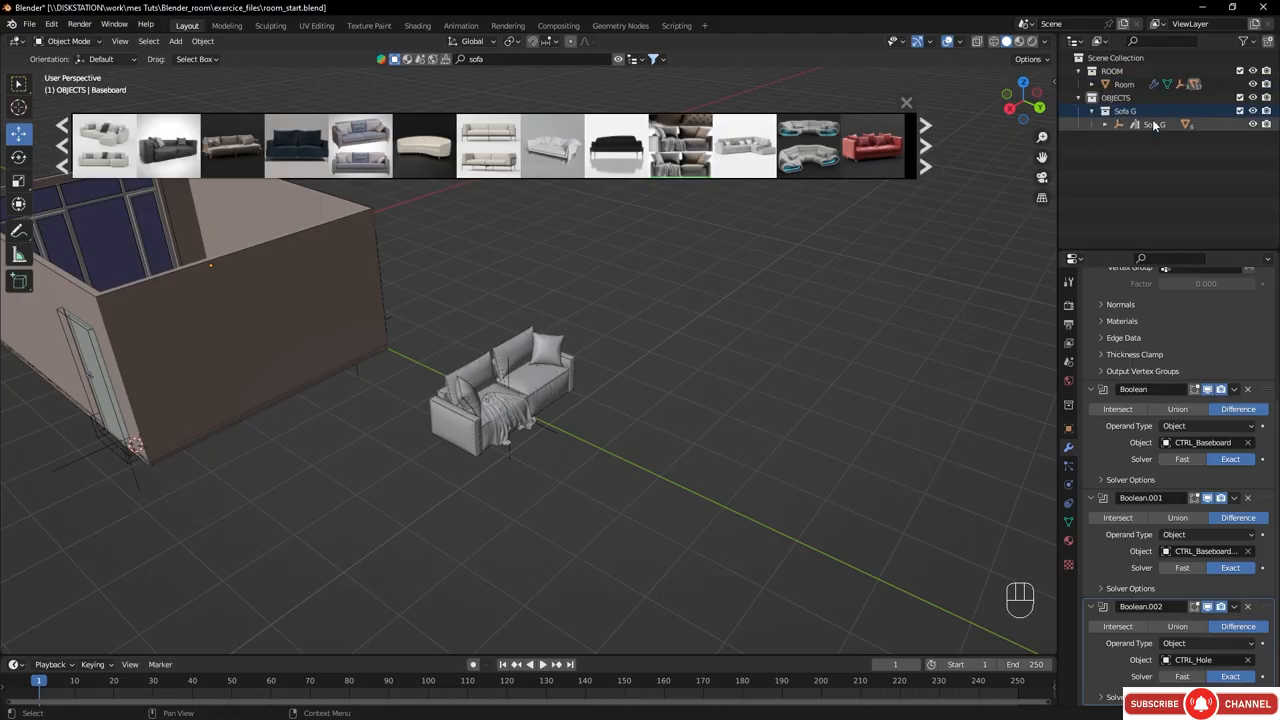
pyautogui.click(1091, 97)
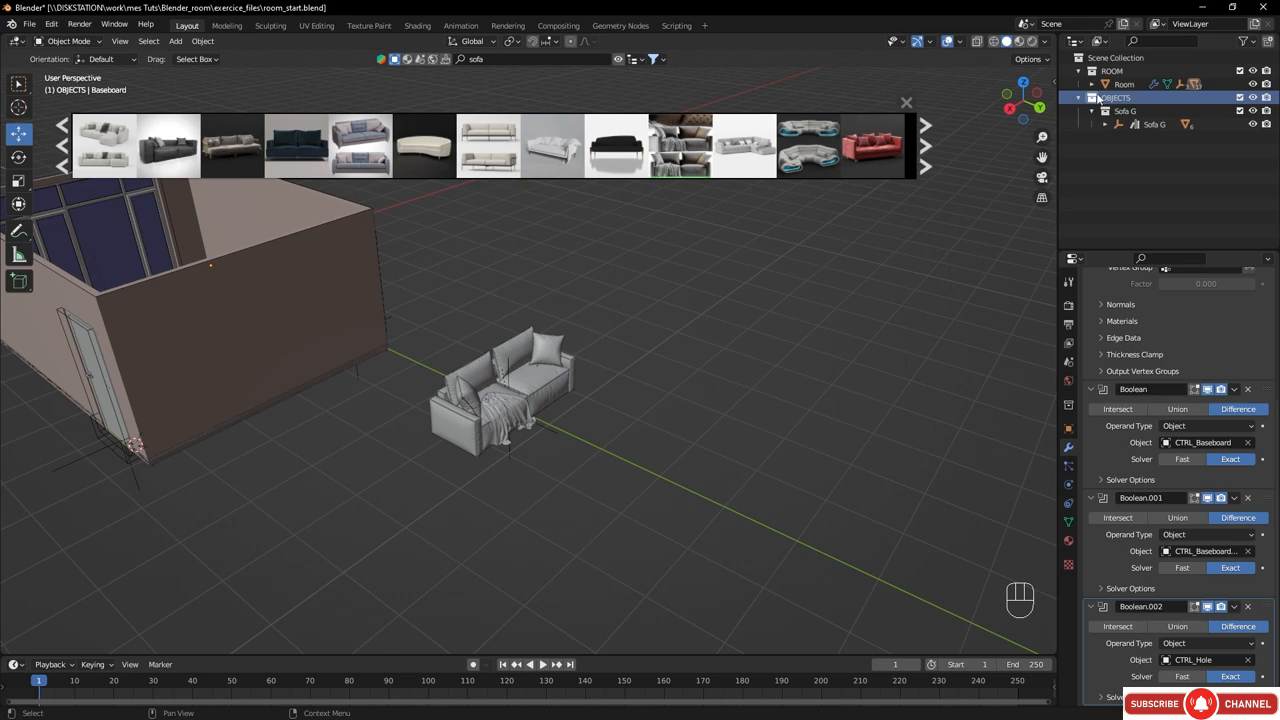
pyautogui.click(1094, 99)
# - Exclude and re-enable the OBJECTS and ROOM collections in turn to check what each one contains
pyautogui.click(1240, 97)
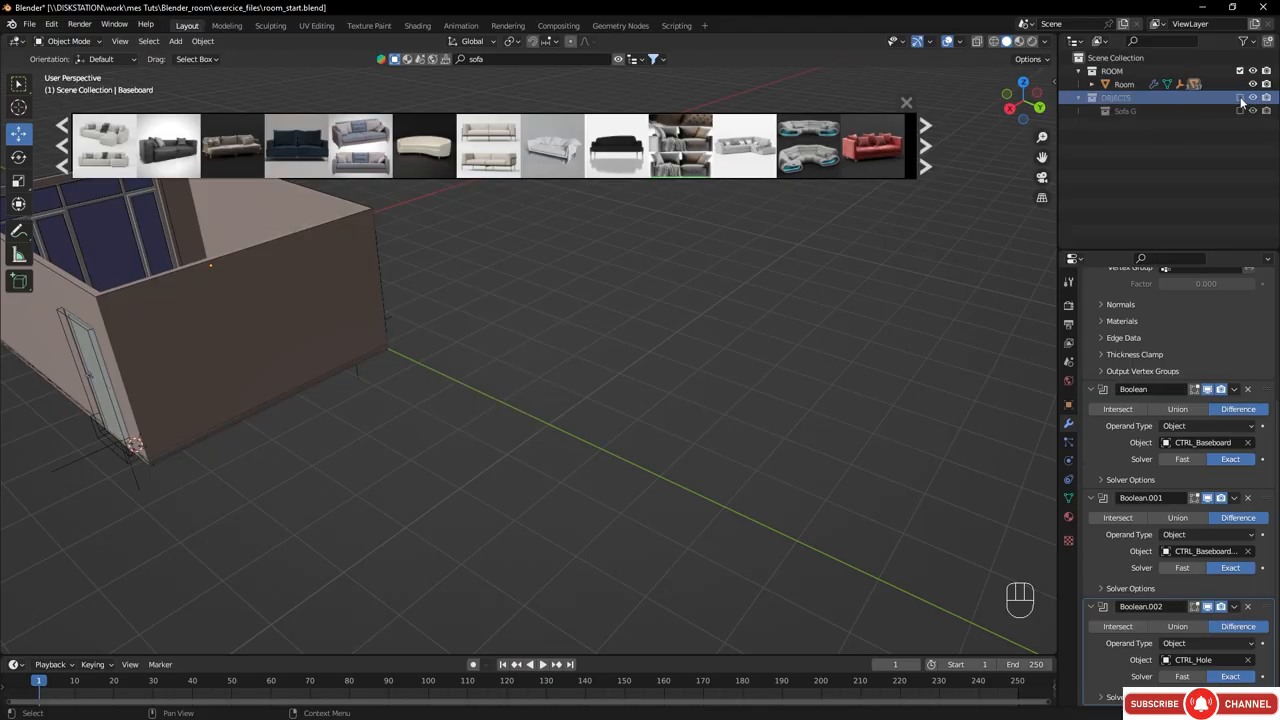
pyautogui.click(1240, 97)
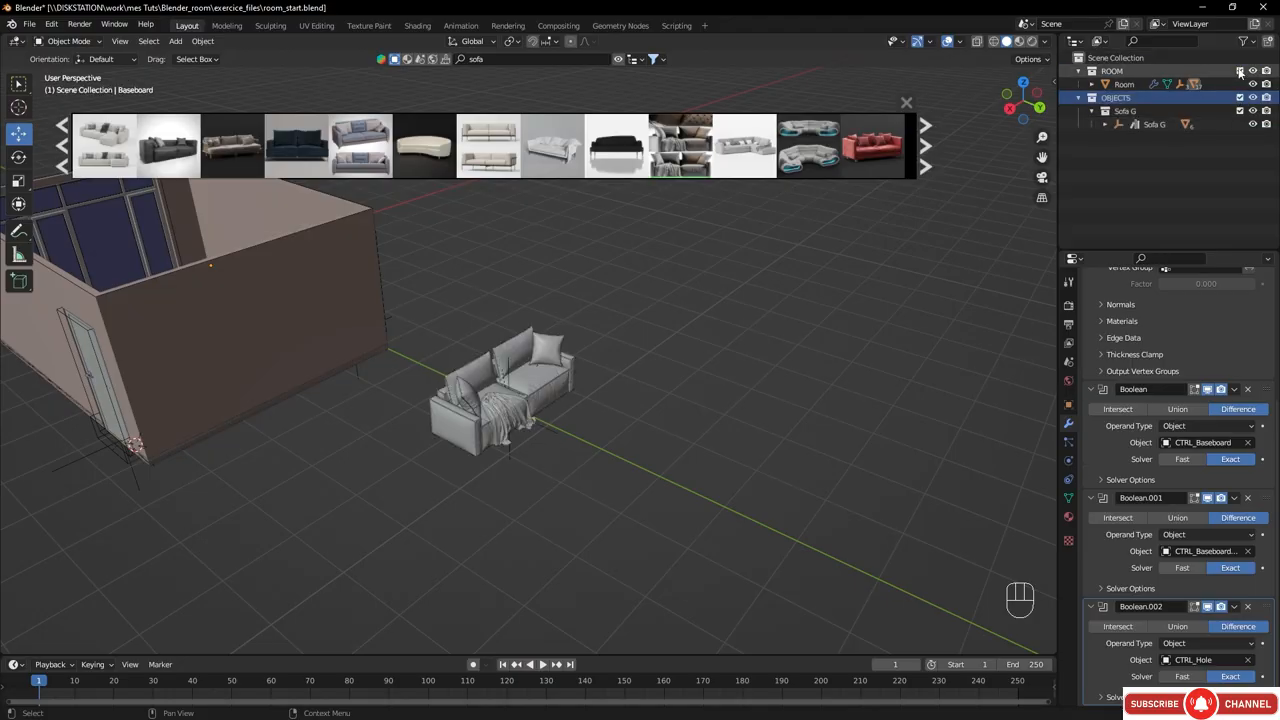
pyautogui.click(1240, 71)
pyautogui.click(1240, 71)
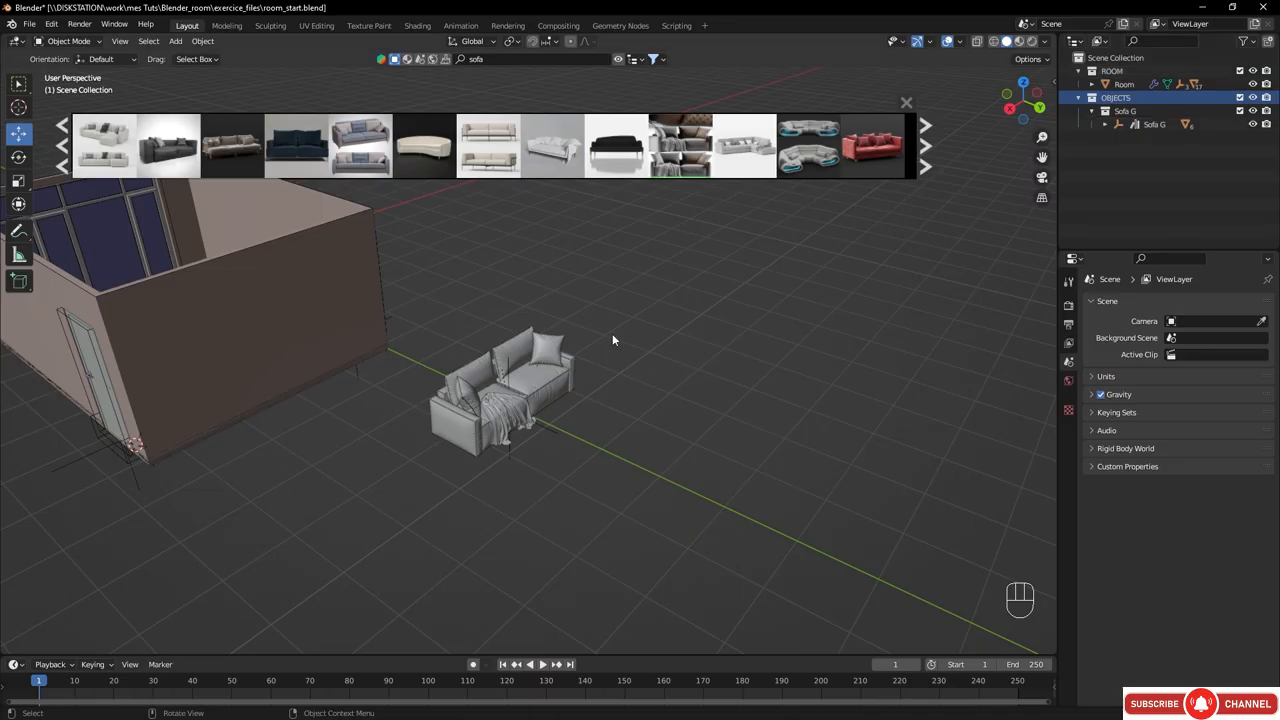
# - Try moving the sofa's blanket and its end pillow separately from the rest of the sofa
pyautogui.moveTo(515, 360); pyautogui.dragTo(576, 411, button='middle')
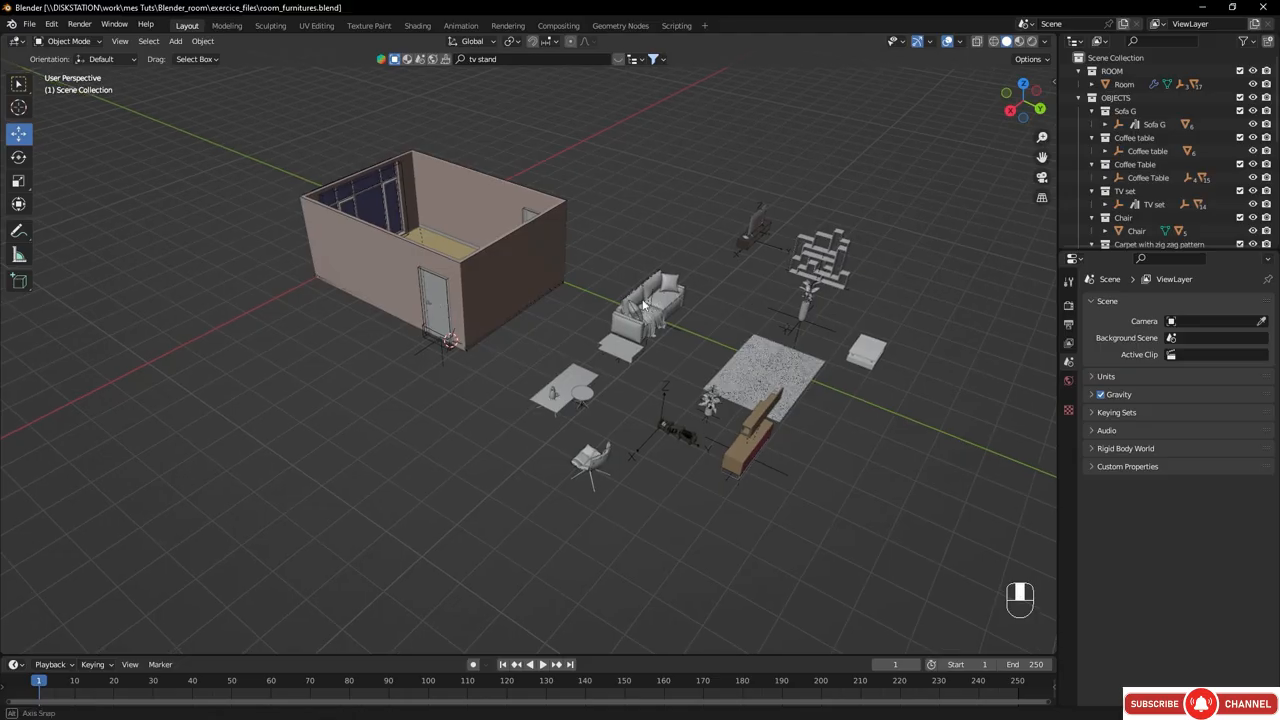
pyautogui.moveTo(652, 304); pyautogui.dragTo(716, 340, button='middle')
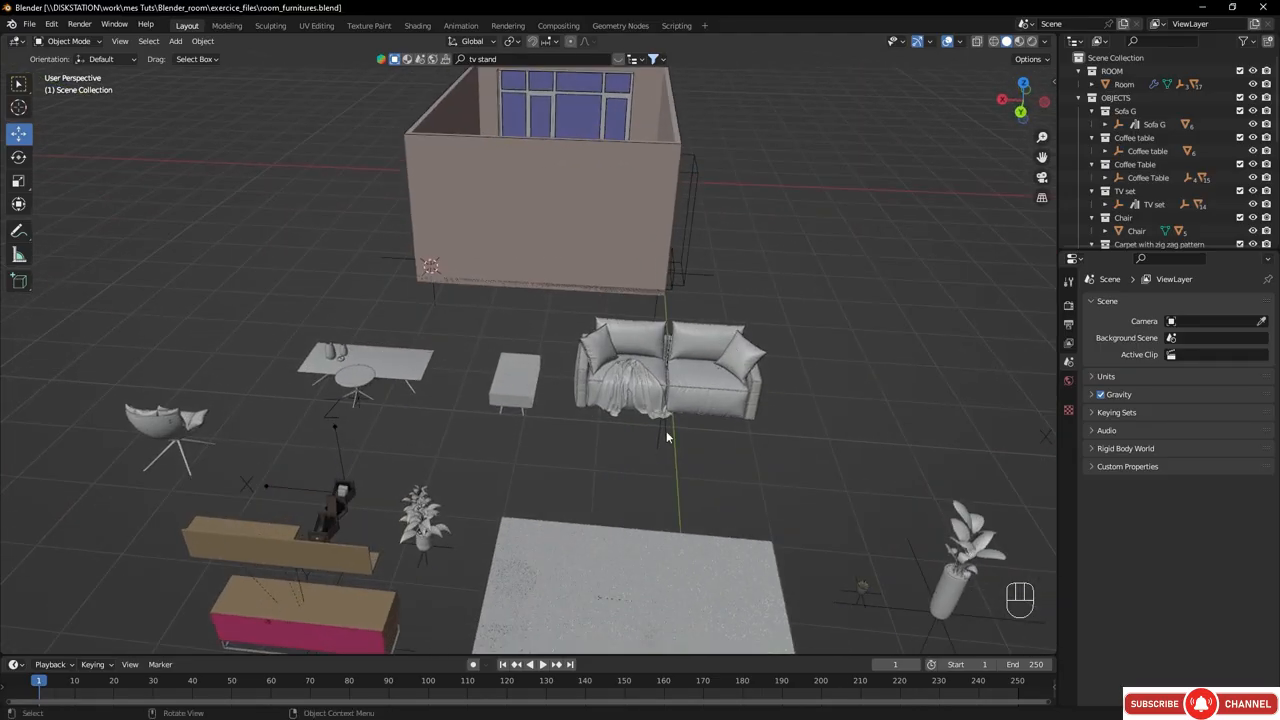
pyautogui.click(706, 413)
pyautogui.moveTo(706, 413); pyautogui.dragTo(582, 387, button='middle')
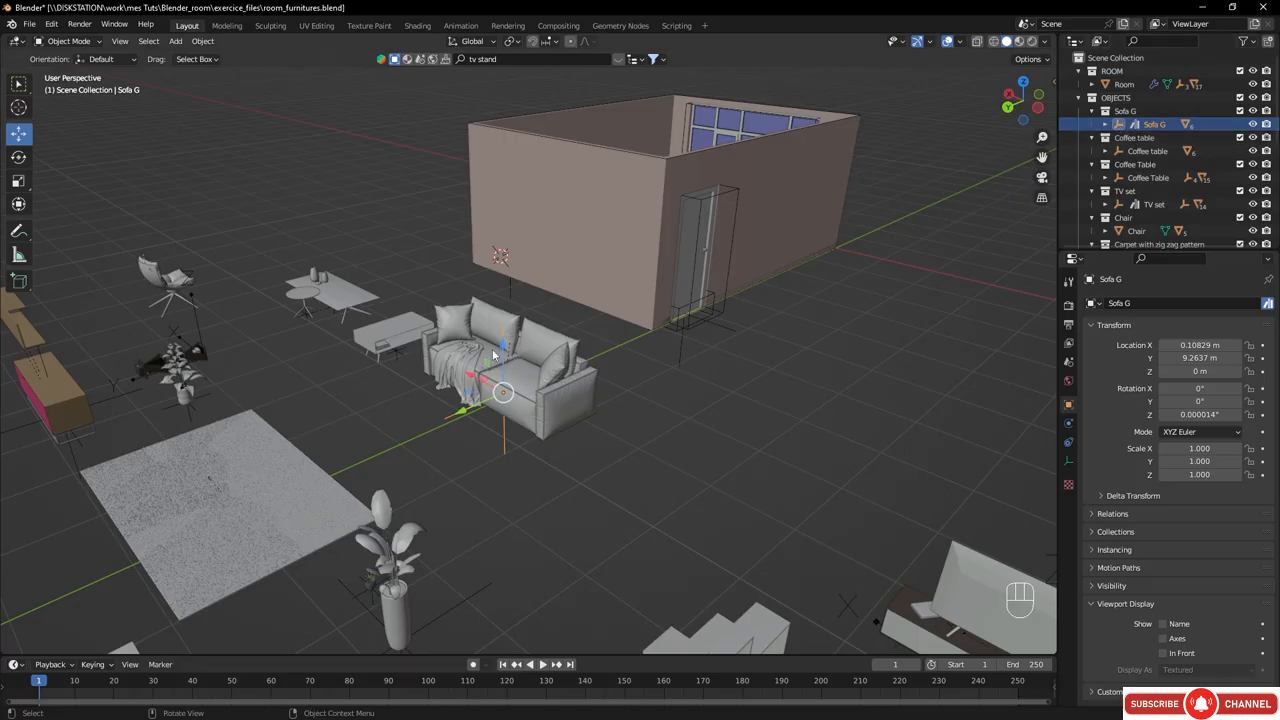
pyautogui.click(462, 356)
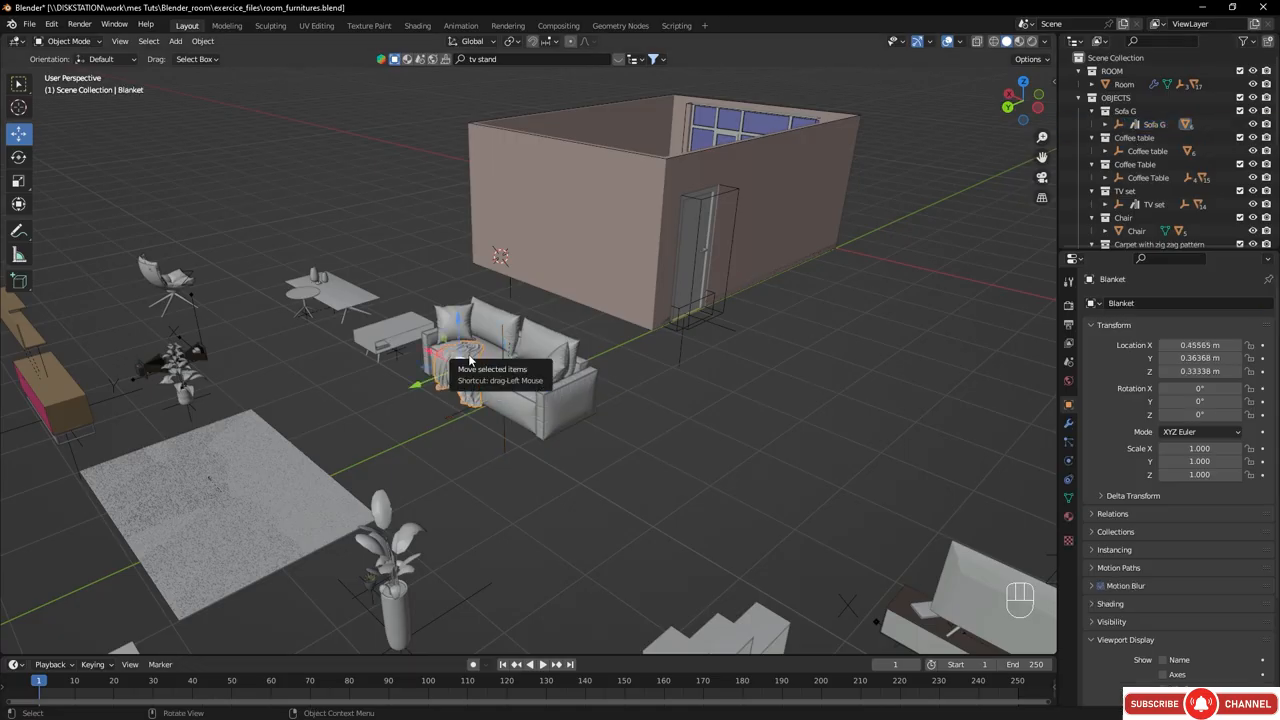
pyautogui.press('g')
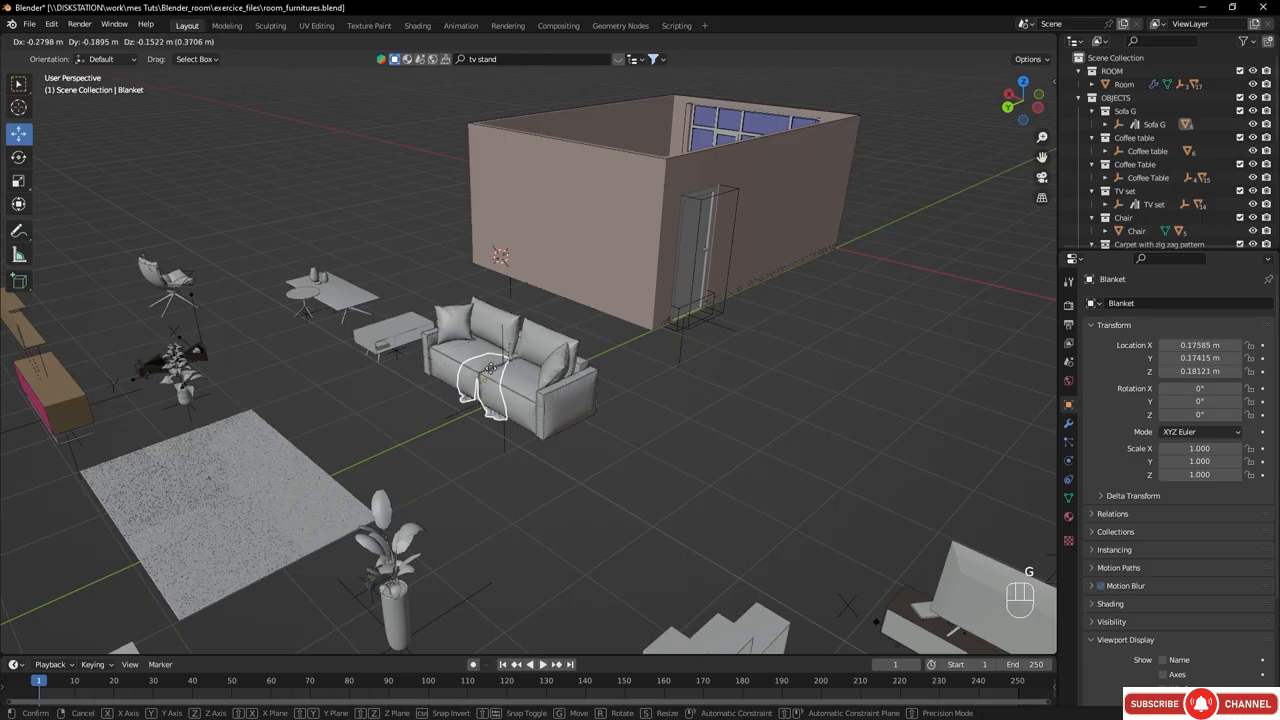
pyautogui.click(490, 372)
pyautogui.click(455, 325)
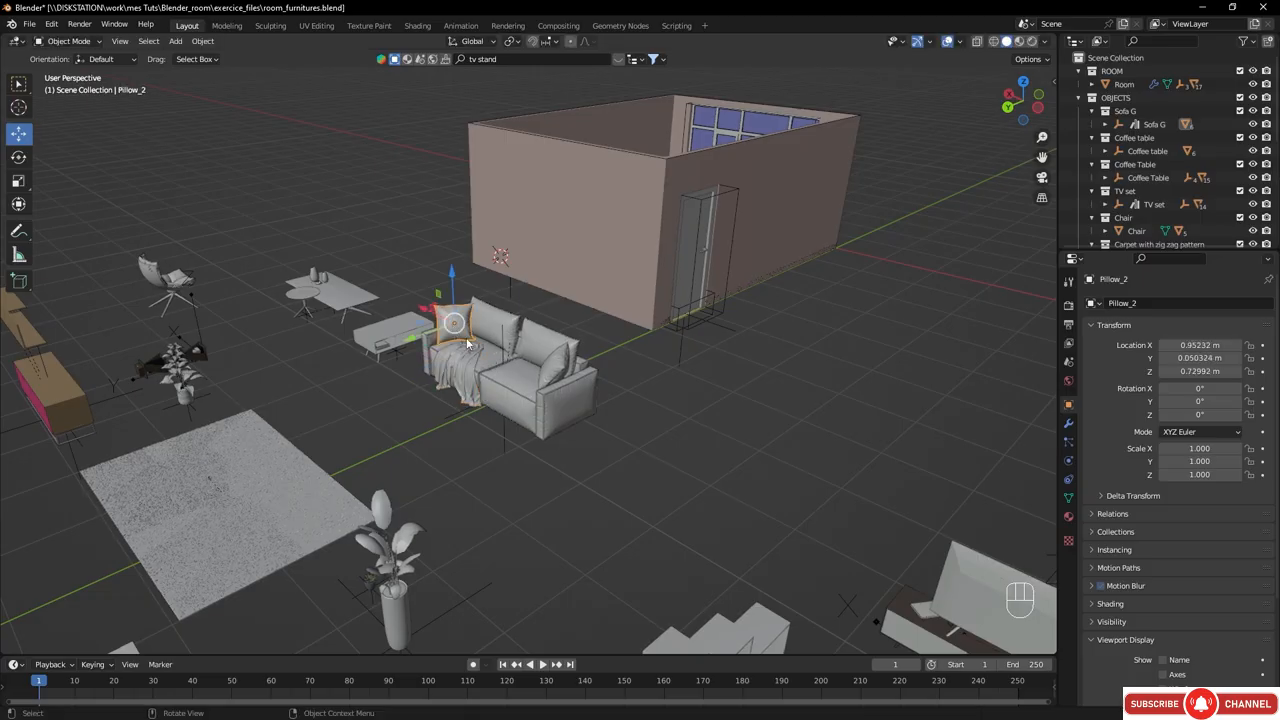
pyautogui.press('g')
pyautogui.click(495, 332)
# - Select the Sofa G parent empty and move the whole sofa into the room near the window in top view
pyautogui.click(458, 418)
pyautogui.moveTo(528, 361); pyautogui.dragTo(749, 451, button='middle')
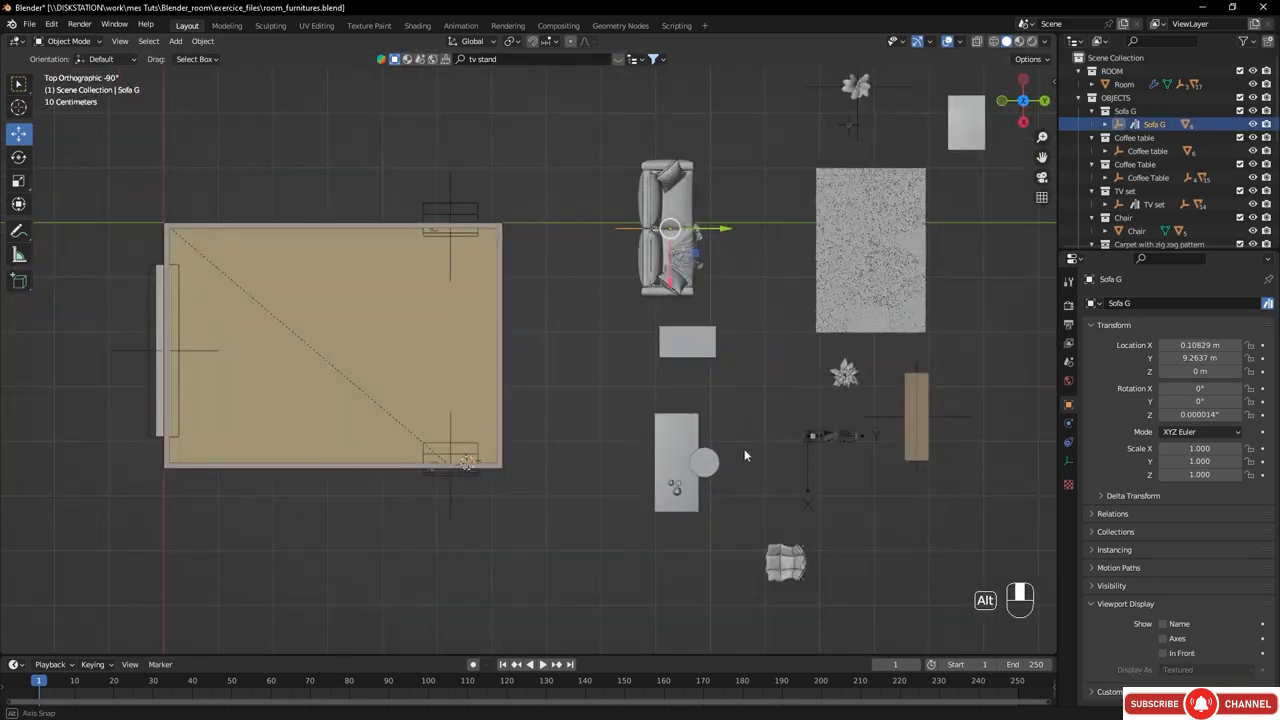
pyautogui.moveTo(603, 337)
pyautogui.mouseDown(button='middle')
pyautogui.moveTo(577, 266)
pyautogui.moveTo(605, 341)
pyautogui.mouseUp(button='middle')
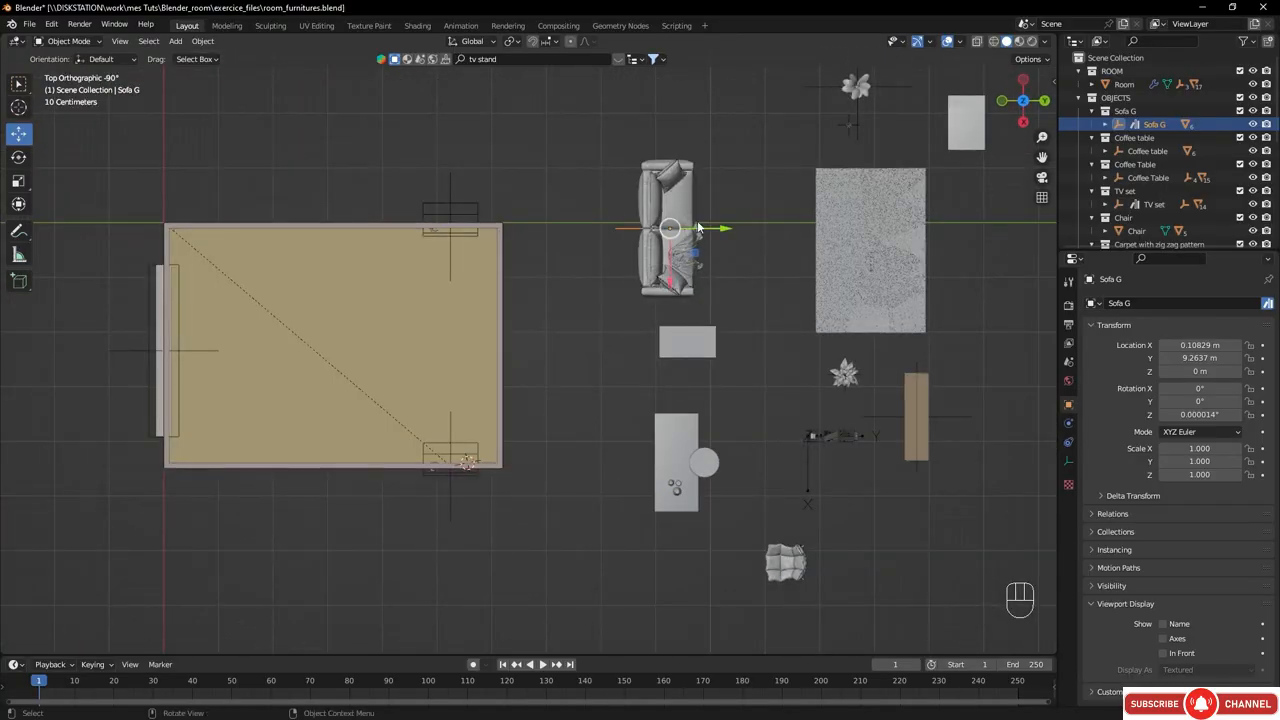
pyautogui.press('g')
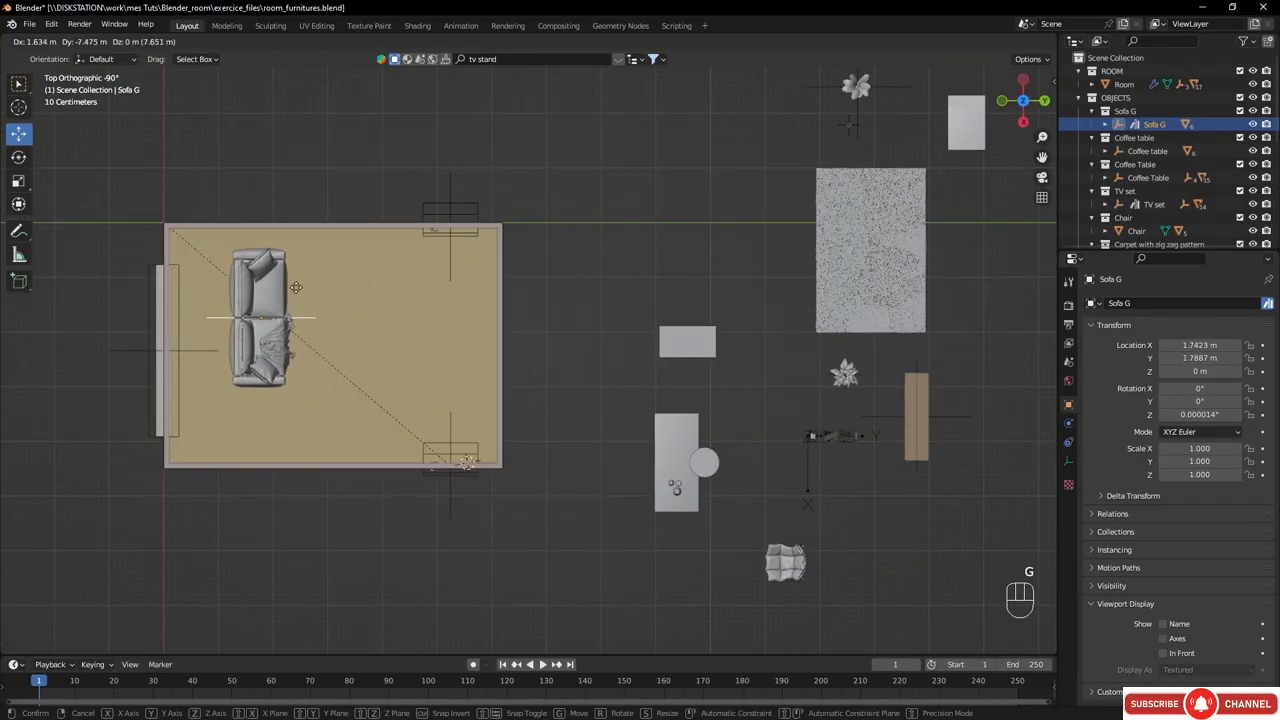
pyautogui.click(278, 277)
# - Rotate the sofa 90° and shift it against the side wall, at about X 0.78 m, Y 1.79 m
pyautogui.press('r')
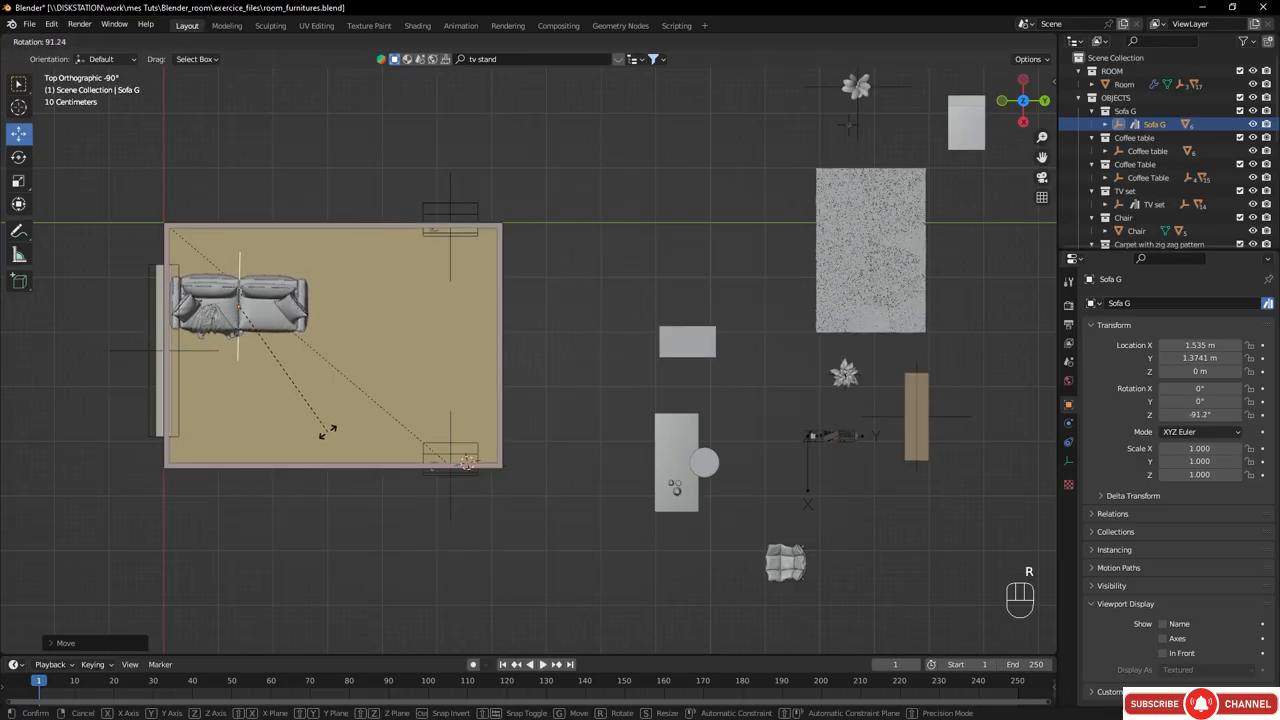
pyautogui.write('90')
pyautogui.press('Return')
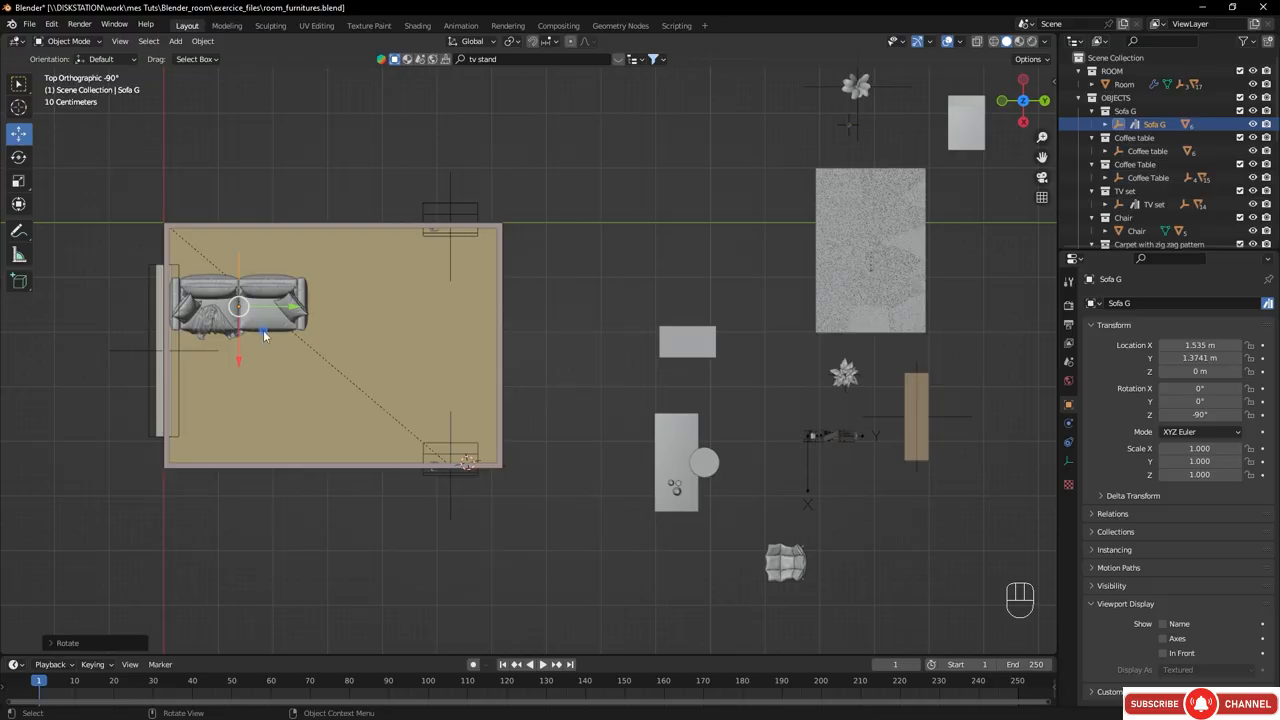
pyautogui.moveTo(265, 336); pyautogui.dragTo(292, 288)
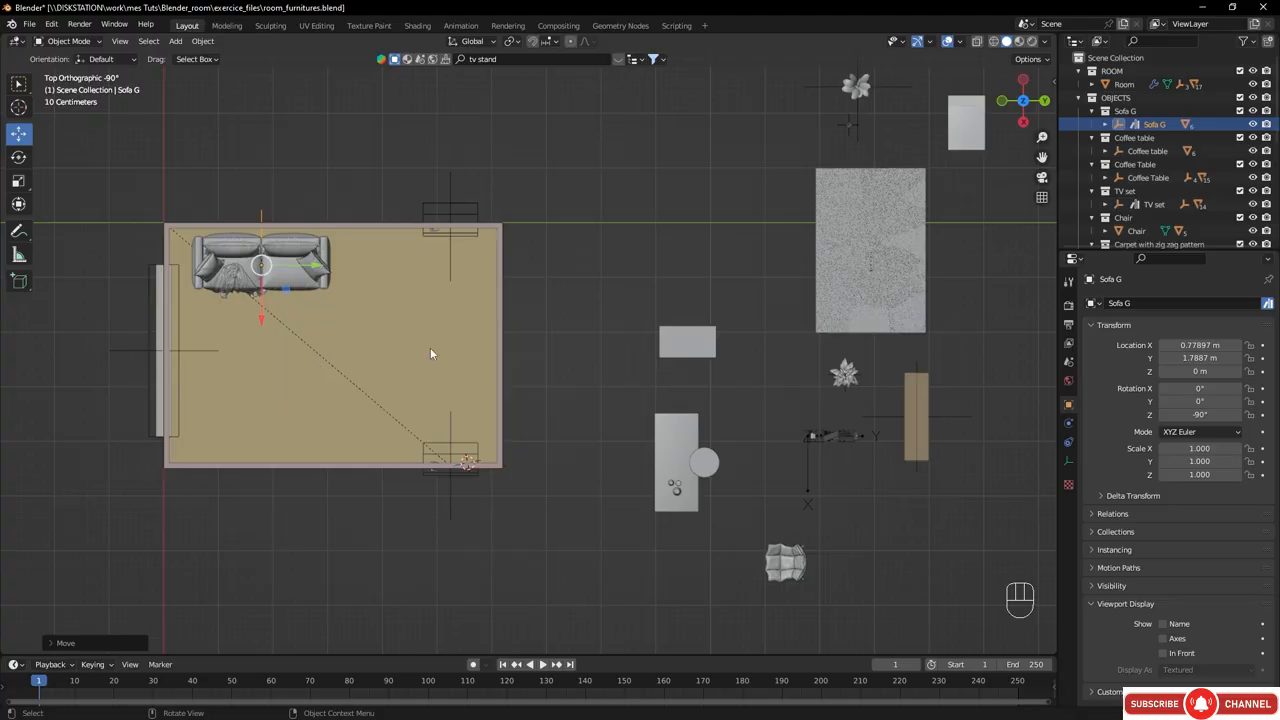
# - Select the zig zag carpet's parent empty in the hierarchy and move the carpet onto the room floor in front of the sofa
pyautogui.moveTo(430, 353); pyautogui.dragTo(398, 373, button='middle')
pyautogui.keyDown('shift'); pyautogui.moveTo(494, 396); pyautogui.dragTo(629, 303, button='middle'); pyautogui.keyUp('shift')
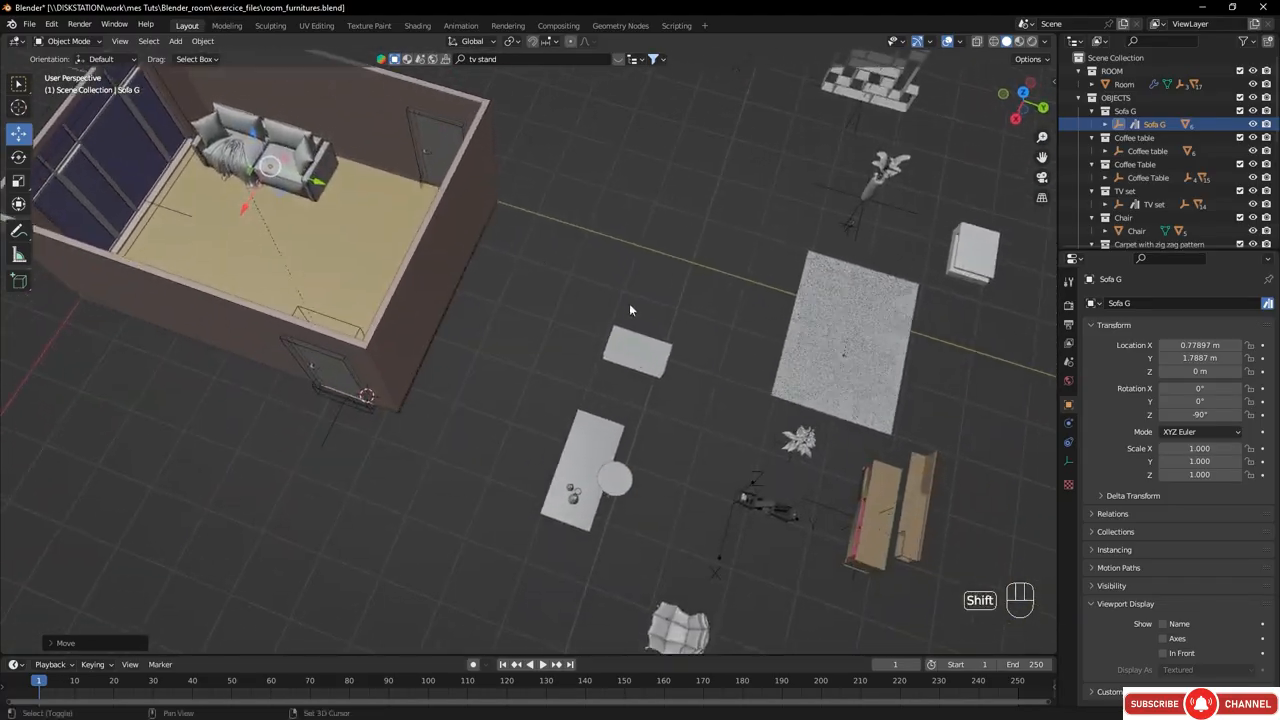
pyautogui.click(842, 339)
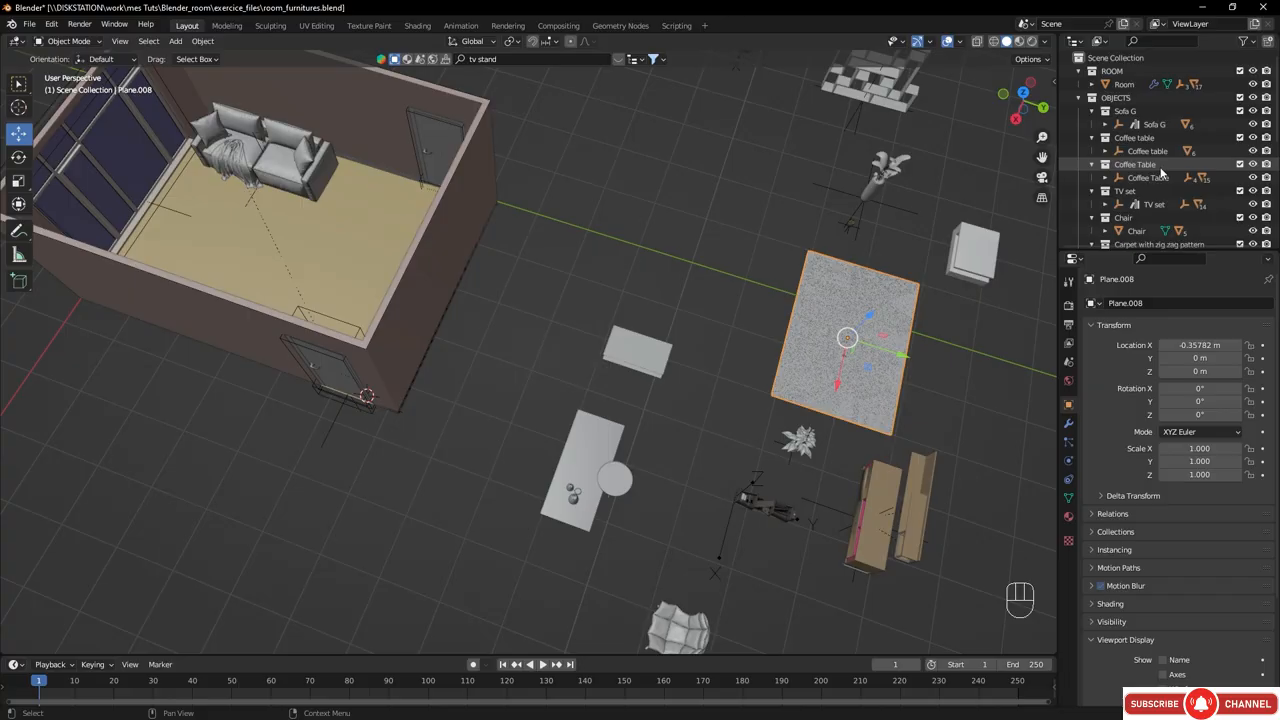
pyautogui.press('KP_Decimal')
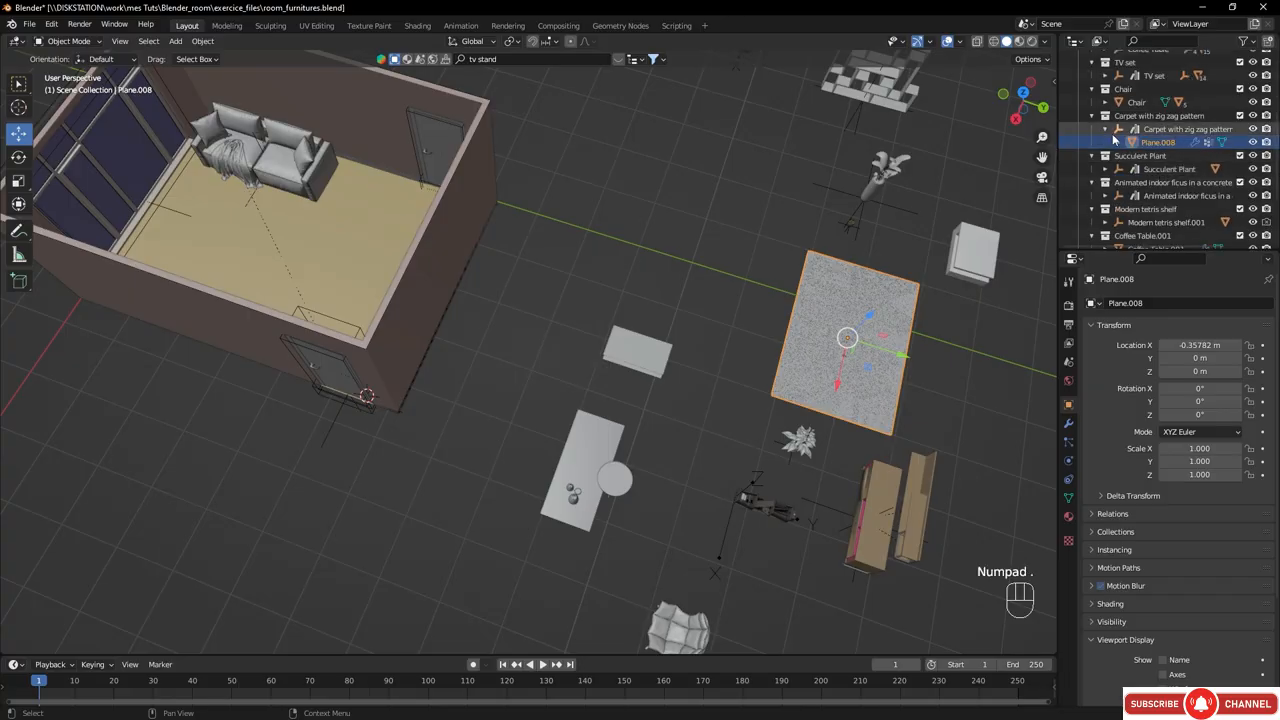
pyautogui.click(1124, 131)
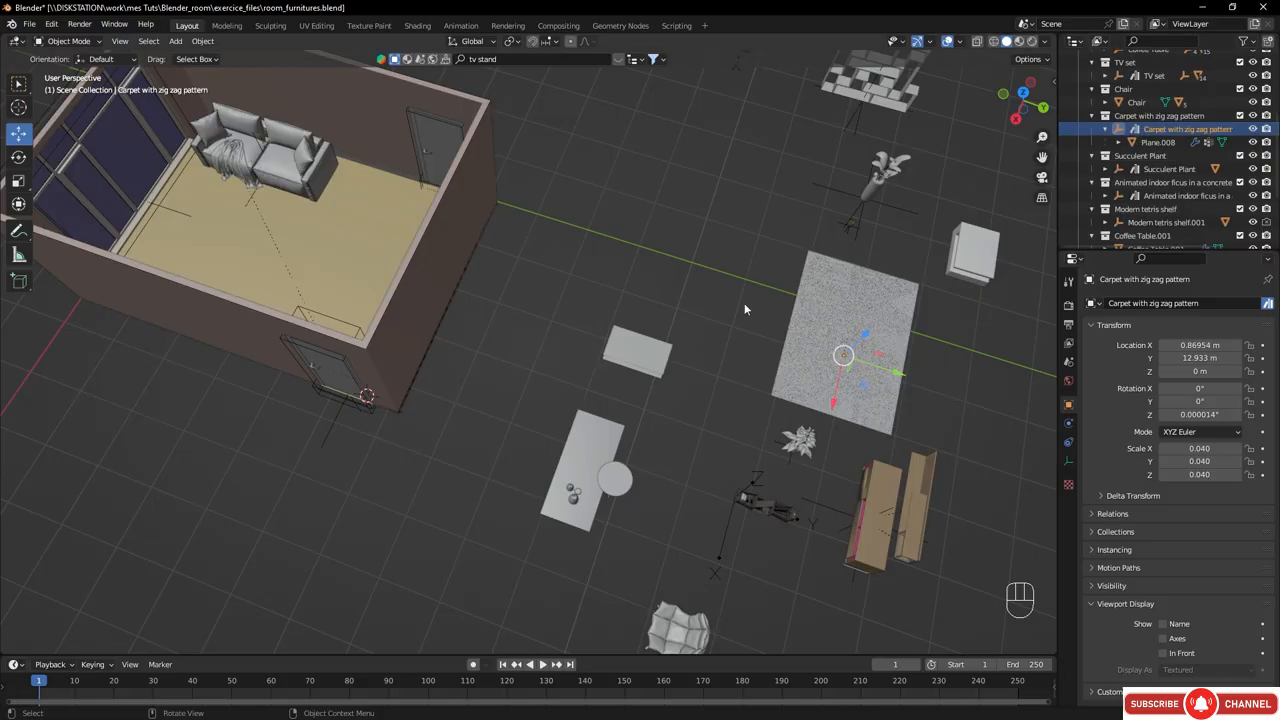
pyautogui.moveTo(637, 278); pyautogui.dragTo(652, 330, button='middle')
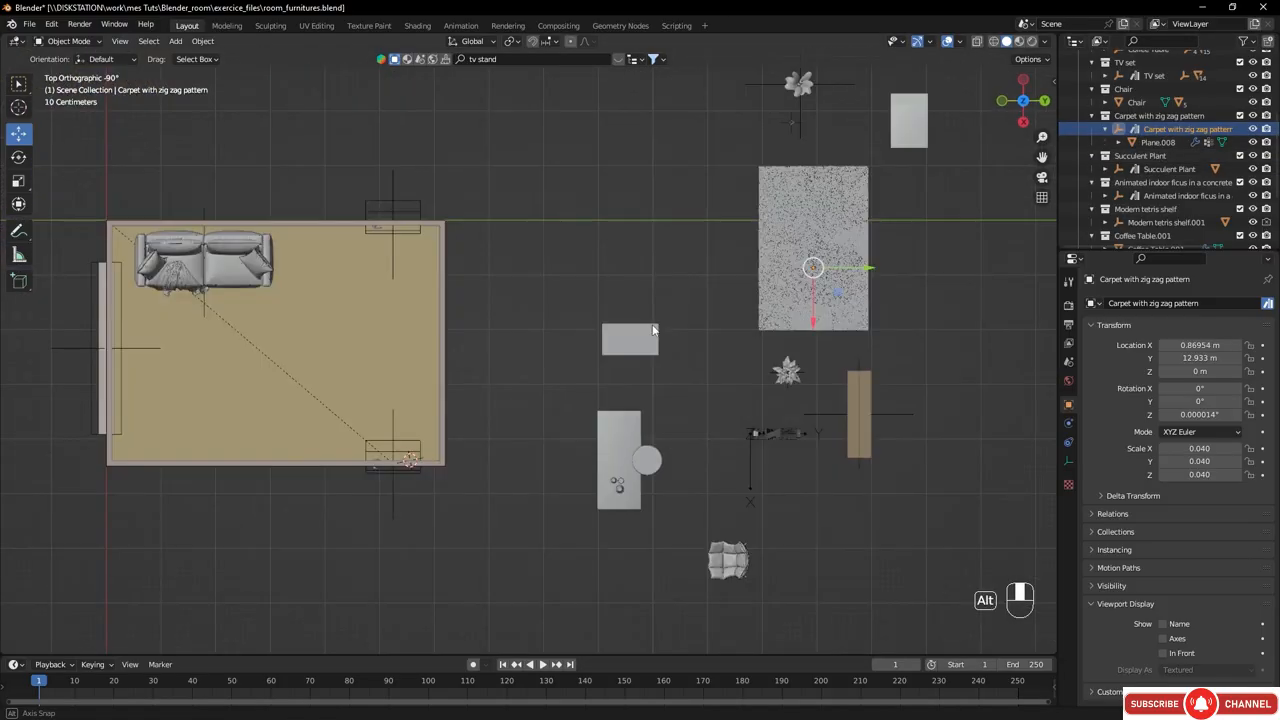
pyautogui.press('g')
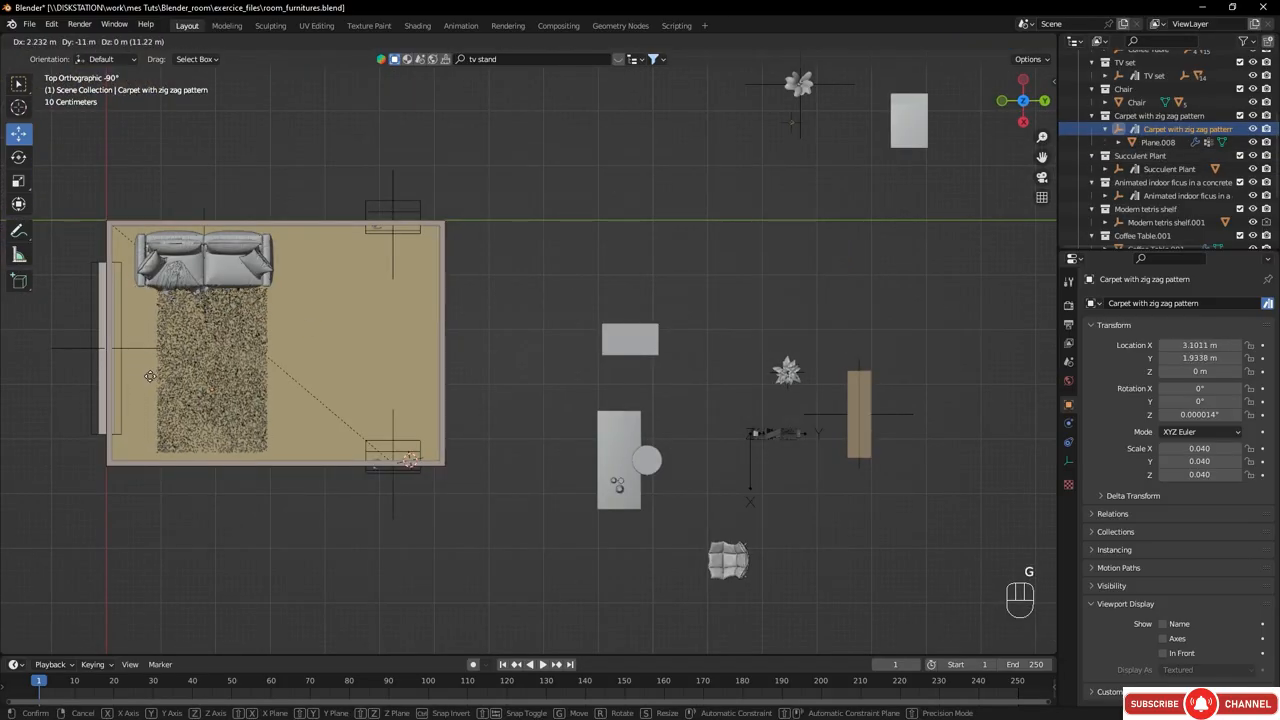
pyautogui.click(273, 322)
# - Rotate the carpet to -90° about Z and reposition it in front of the sofa at about X 2.44 m, Y 1.64 m
pyautogui.press('r')
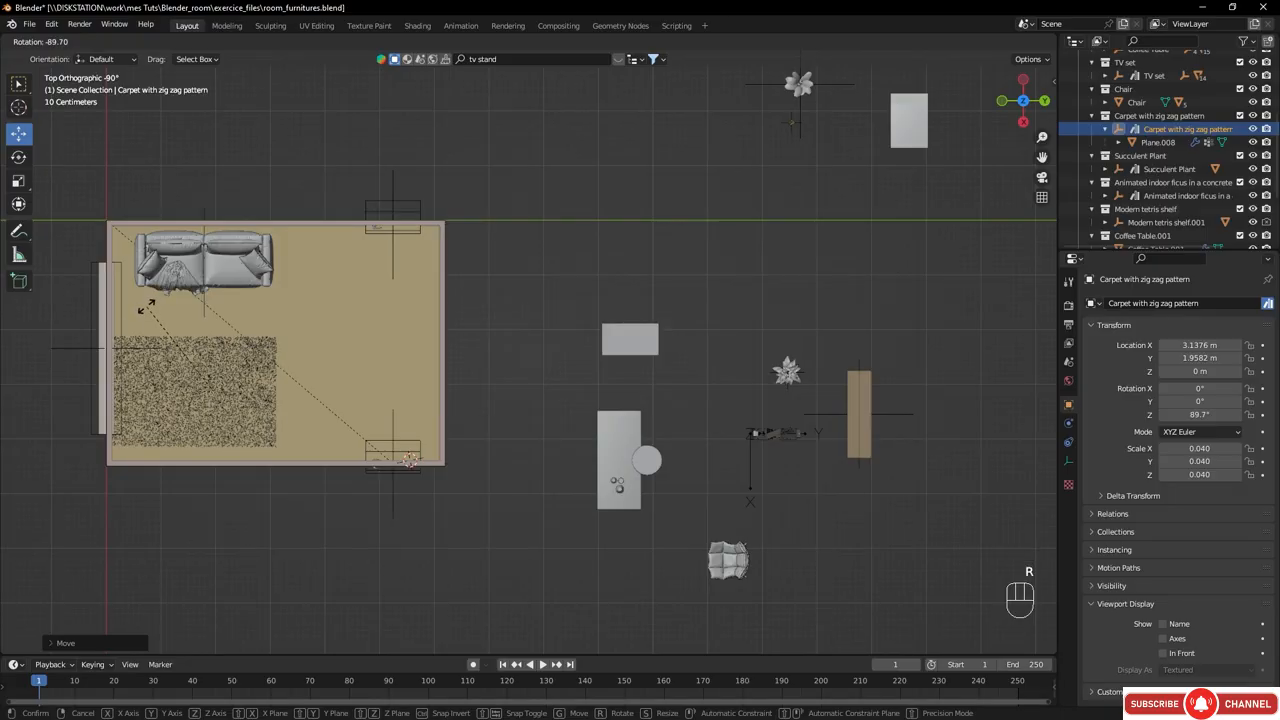
pyautogui.click(222, 368)
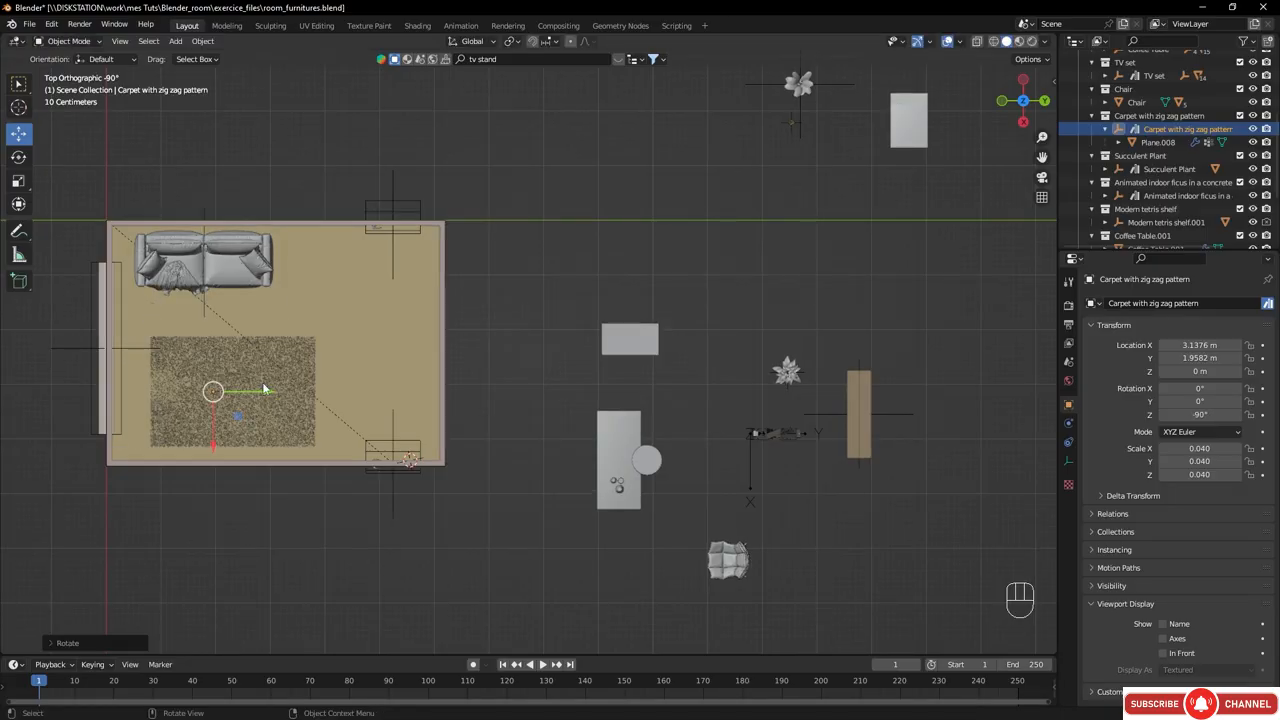
pyautogui.press('g')
pyautogui.click(250, 351)
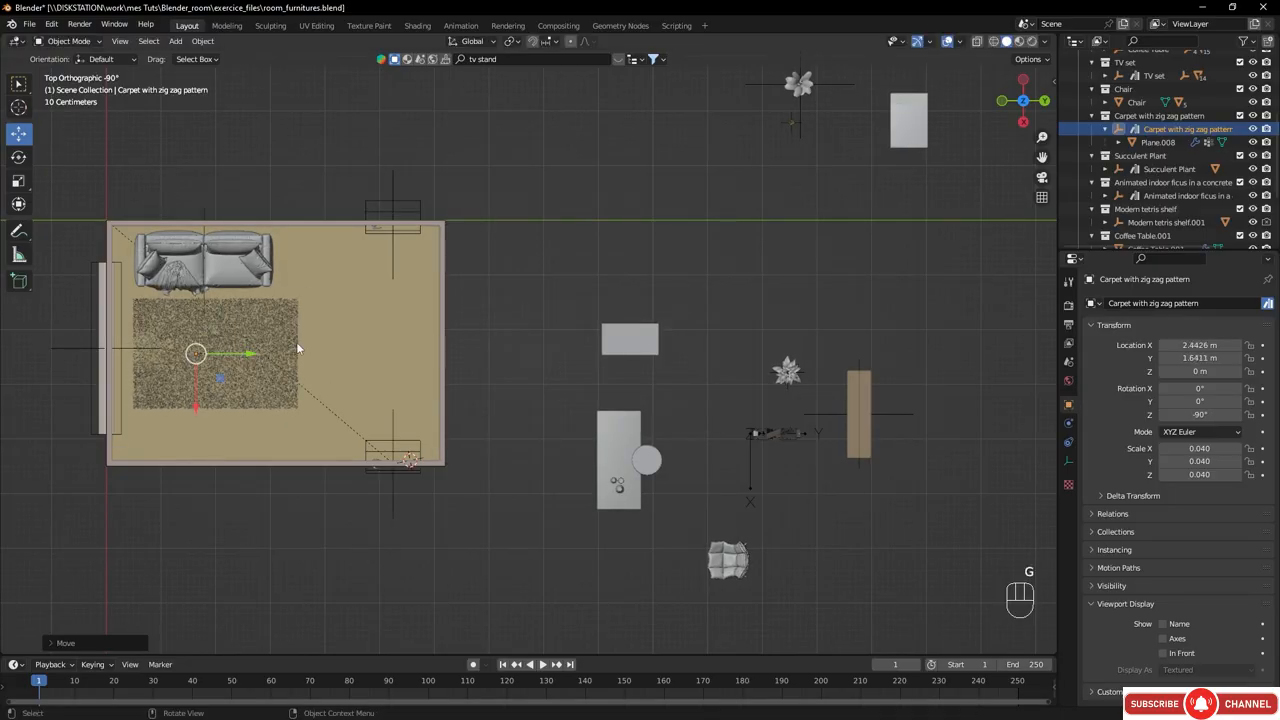
# - Set the solid viewport shading colour to Random and inspect the furnished room from above
pyautogui.moveTo(297, 348); pyautogui.dragTo(203, 289, button='middle')
pyautogui.keyDown('shift'); pyautogui.moveTo(554, 137); pyautogui.dragTo(563, 342, button='middle'); pyautogui.keyUp('shift')
pyautogui.keyDown('ctrl'); pyautogui.moveTo(440, 374); pyautogui.dragTo(596, 298, button='middle'); pyautogui.keyUp('ctrl')
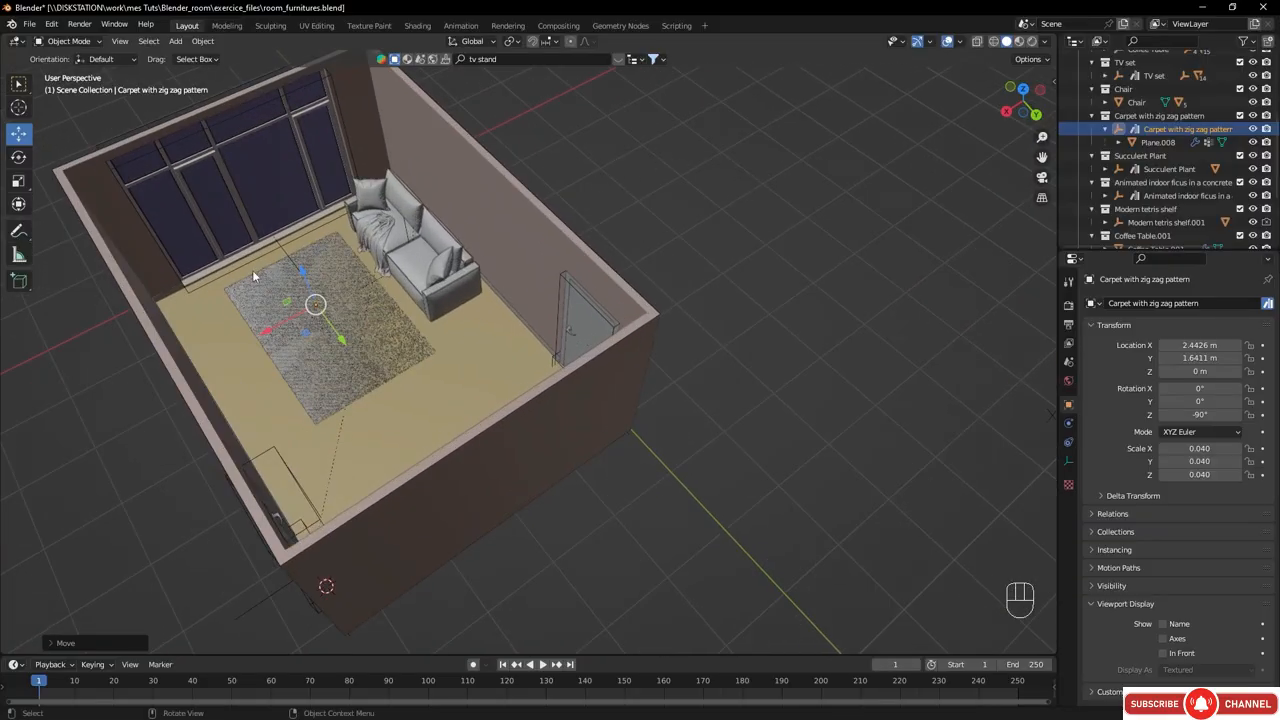
pyautogui.click(1046, 42)
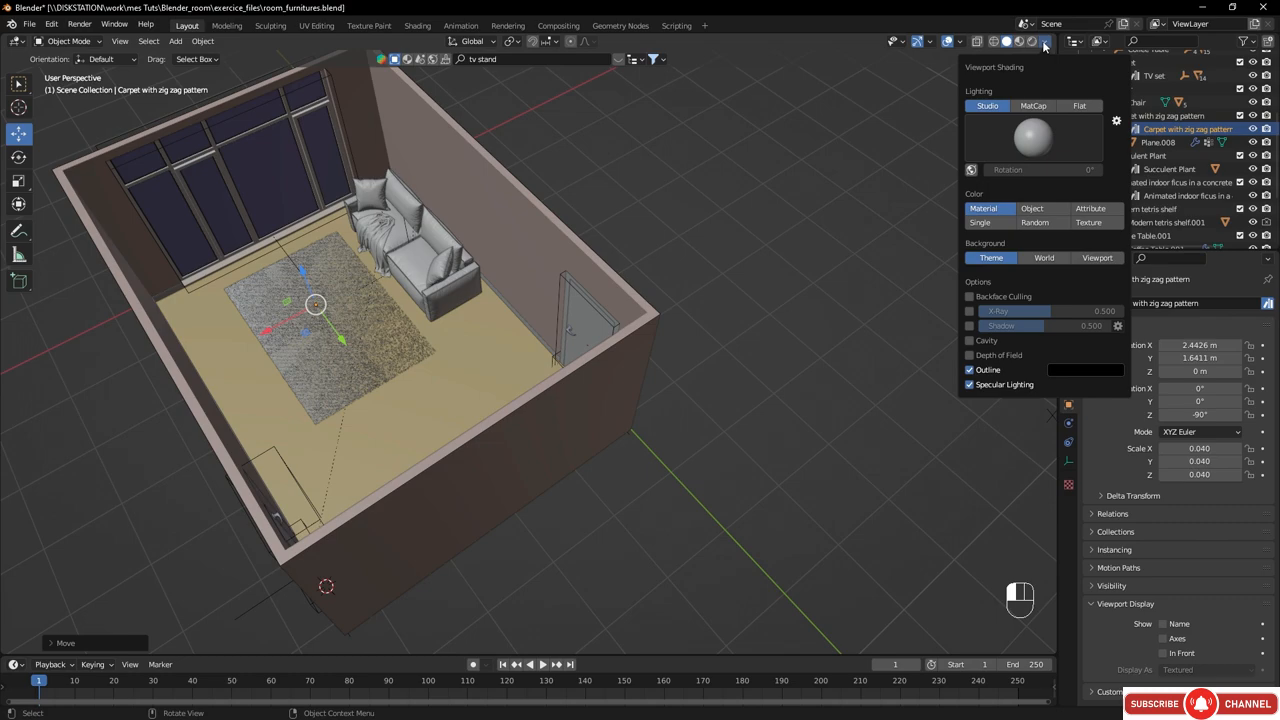
pyautogui.click(1036, 223)
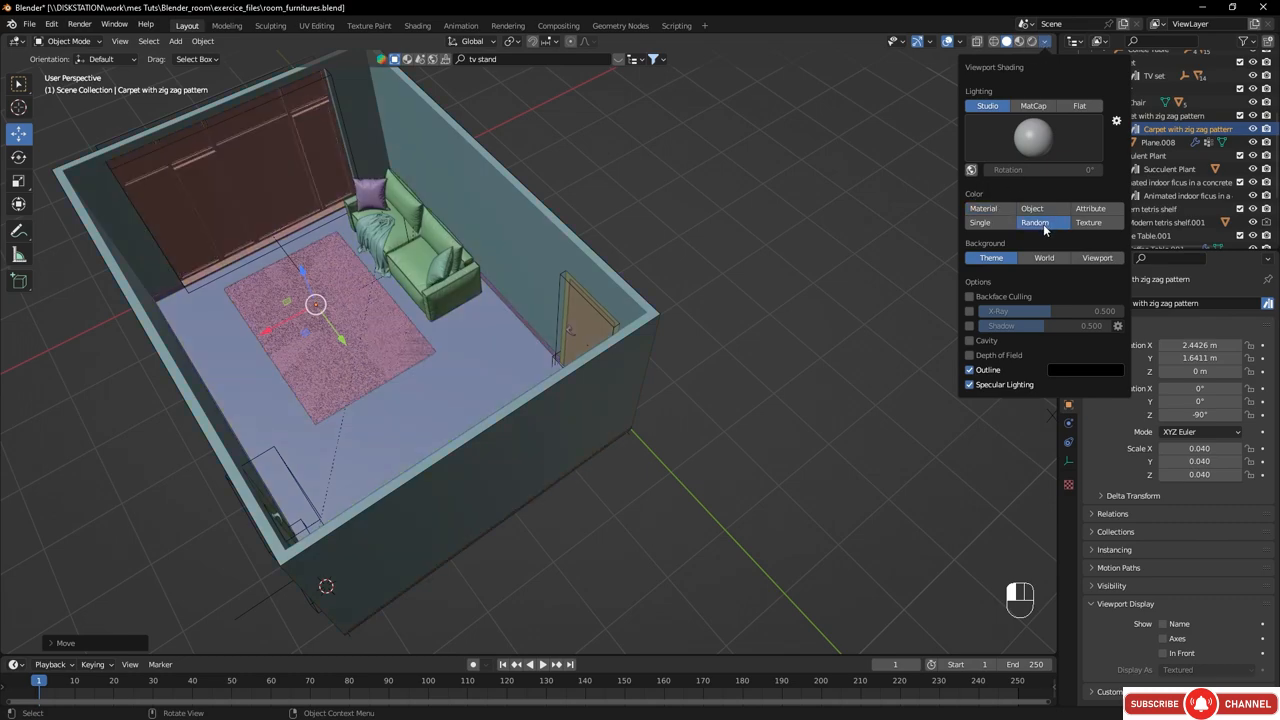
pyautogui.moveTo(777, 272)
pyautogui.mouseDown(button='middle')
pyautogui.moveTo(280, 334)
pyautogui.moveTo(347, 341)
pyautogui.moveTo(406, 289)
pyautogui.moveTo(369, 245)
pyautogui.mouseUp(button='middle')
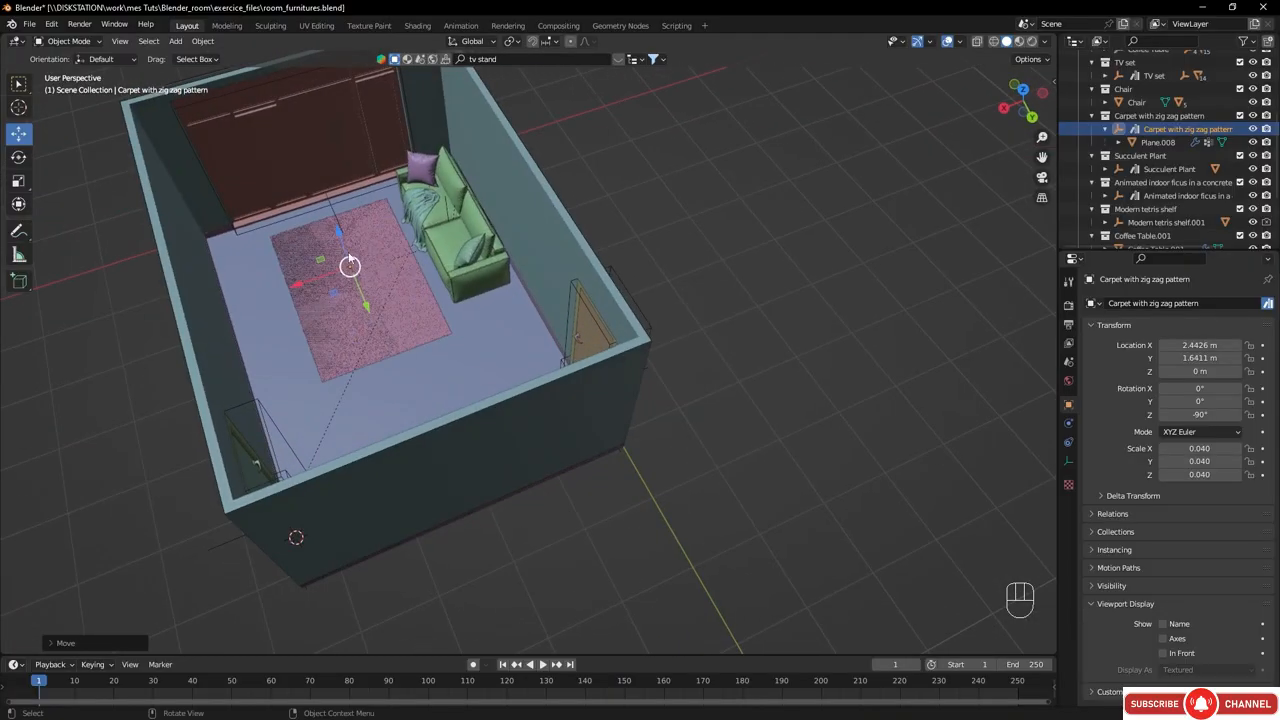
# - Raise the zig zag carpet slightly off the floor by setting its Z location to 0.01 m
pyautogui.keyDown('ctrl'); pyautogui.moveTo(352, 301); pyautogui.dragTo(465, 328, button='middle'); pyautogui.keyUp('ctrl')
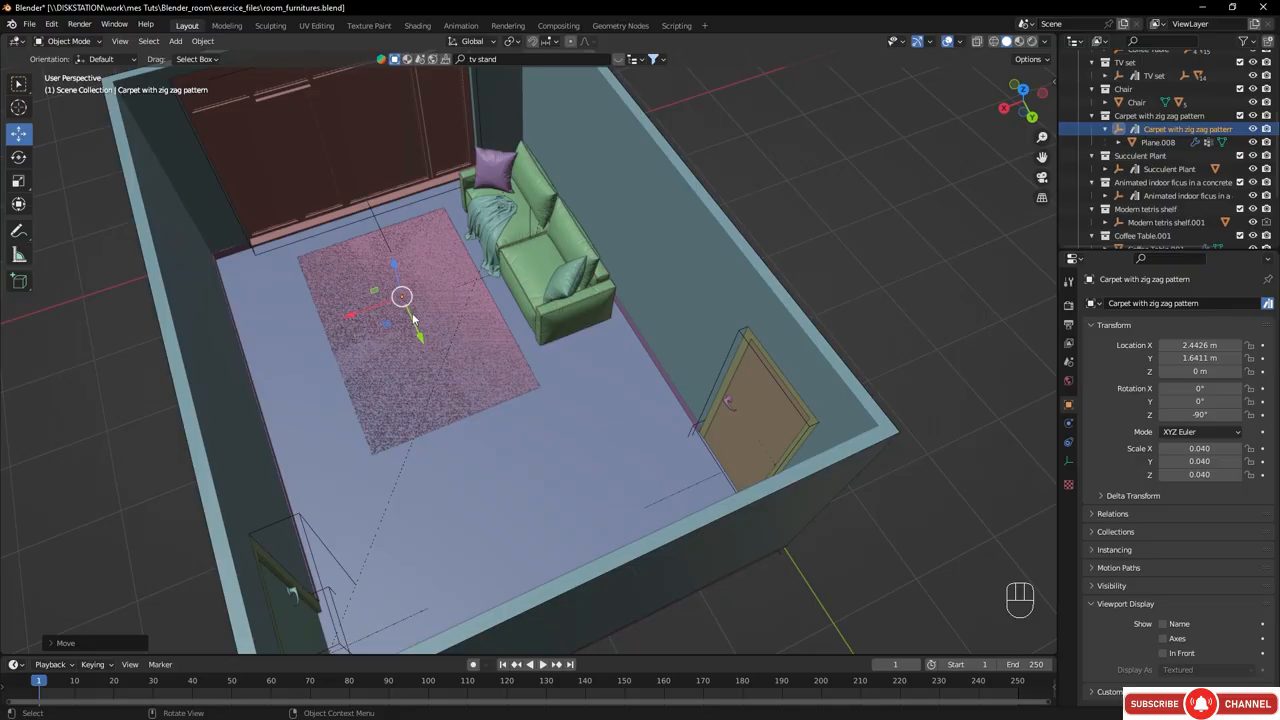
pyautogui.click(1118, 135)
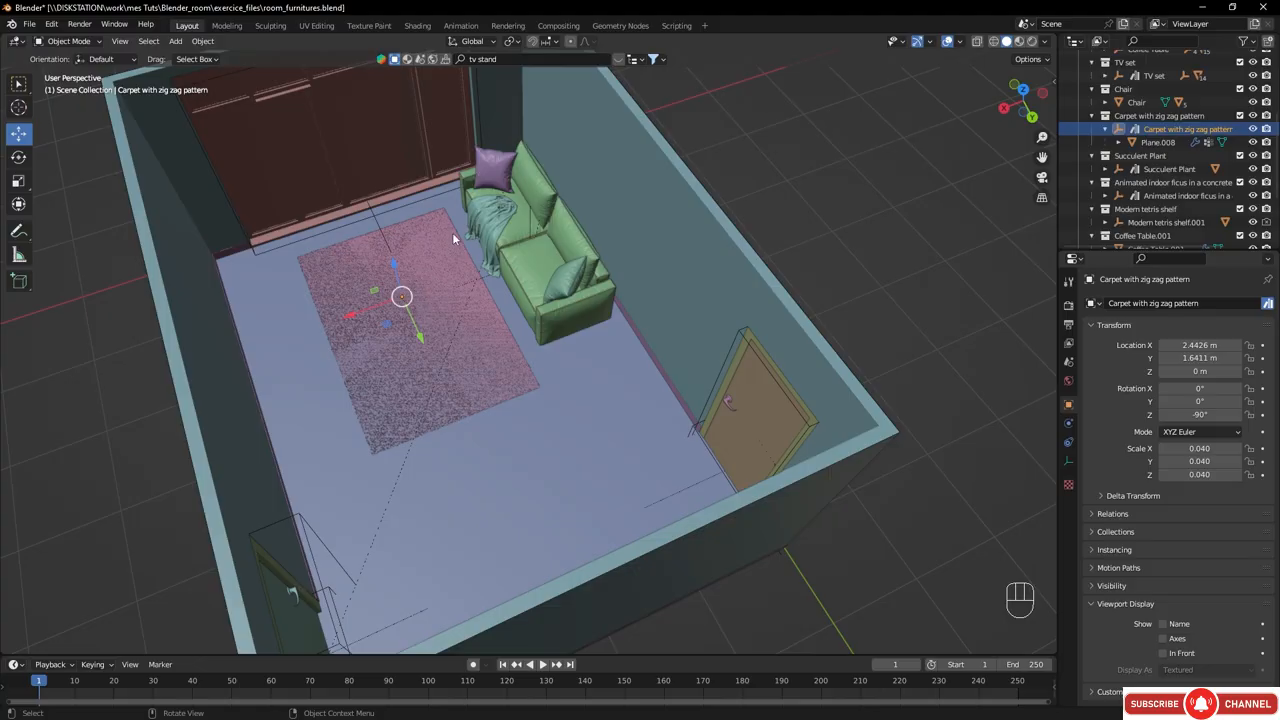
pyautogui.click(1238, 372)
pyautogui.moveTo(408, 337); pyautogui.dragTo(402, 183, button='middle')
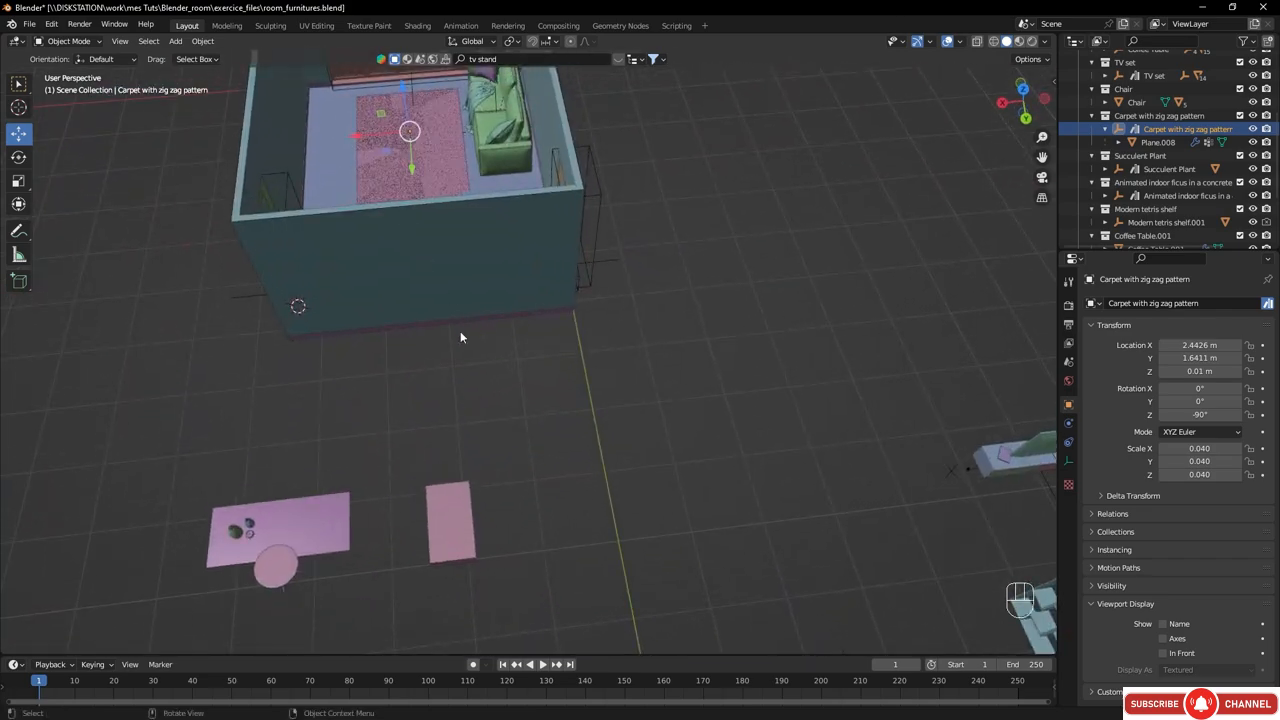
# - Select the TV set outside the room and move it in plan view onto the carpet, at about X 2.96 m, Y 1.48 m
pyautogui.keyDown('ctrl'); pyautogui.moveTo(460, 335); pyautogui.dragTo(300, 443, button='middle'); pyautogui.keyUp('ctrl')
pyautogui.keyDown('shift'); pyautogui.moveTo(692, 453); pyautogui.dragTo(668, 382, button='middle'); pyautogui.keyUp('shift')
pyautogui.click(822, 390)
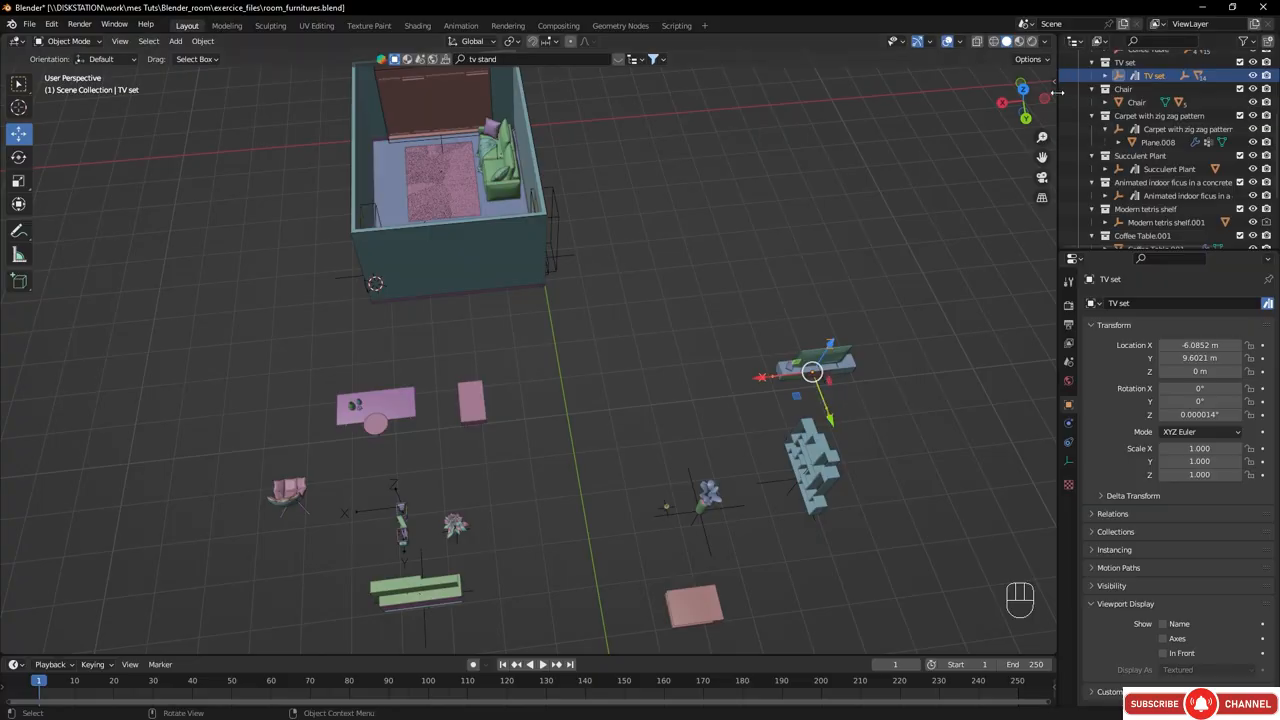
pyautogui.scroll(2, 1149, 117)
pyautogui.scroll(3, 1149, 117)
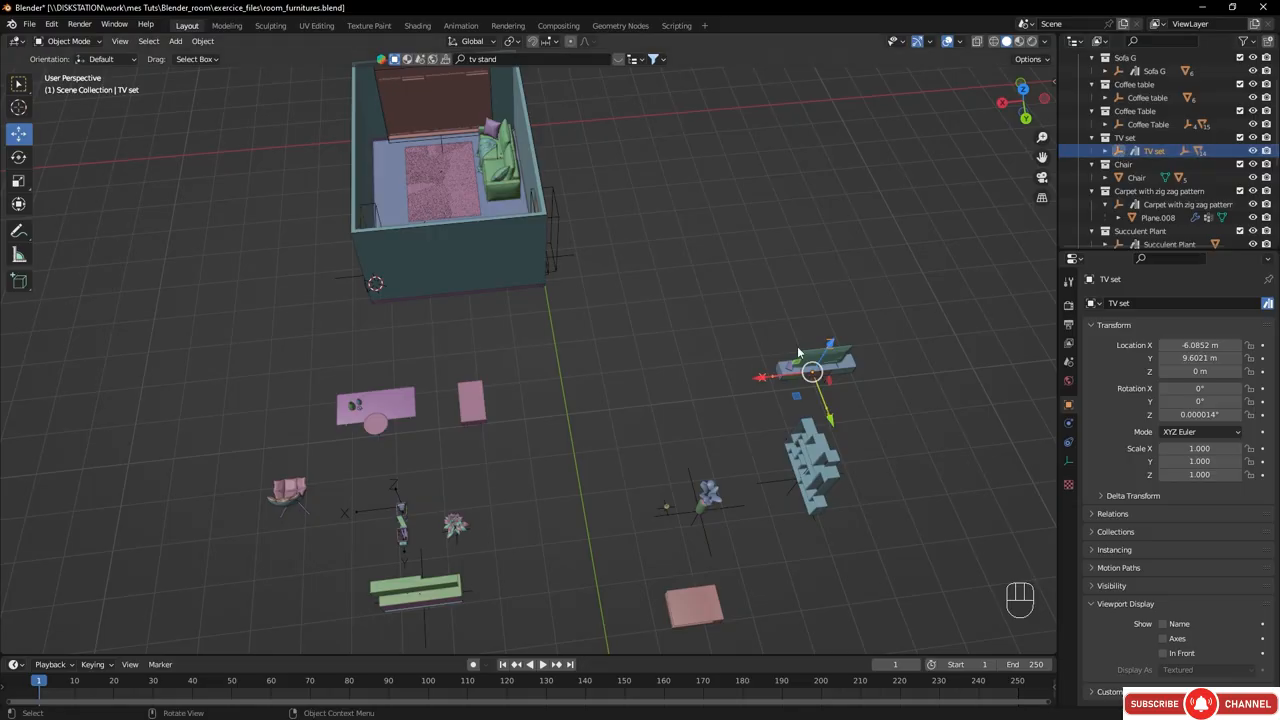
pyautogui.press('KP_7')
pyautogui.press('g')
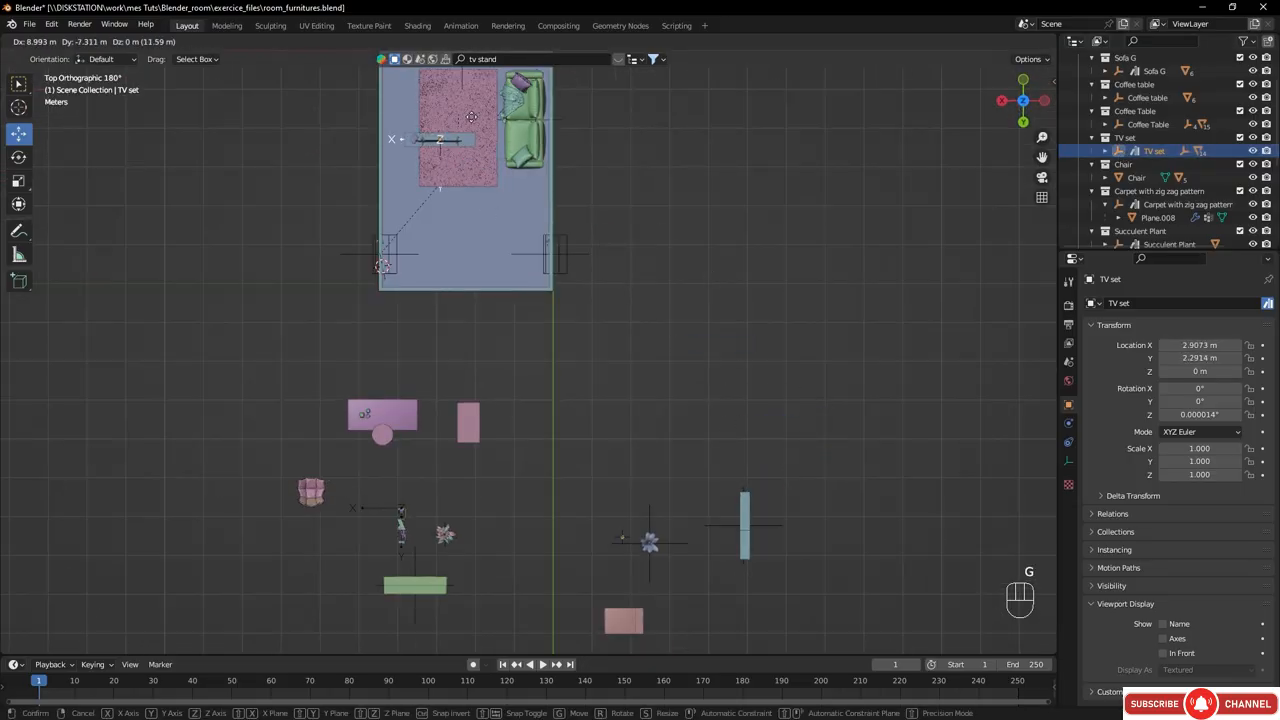
pyautogui.click(494, 114)
# - Rotate the TV set 90° about the Z axis
pyautogui.moveTo(494, 114); pyautogui.dragTo(496, 332, button='middle')
pyautogui.keyDown('ctrl'); pyautogui.moveTo(432, 396); pyautogui.dragTo(398, 345, button='middle'); pyautogui.keyUp('ctrl')
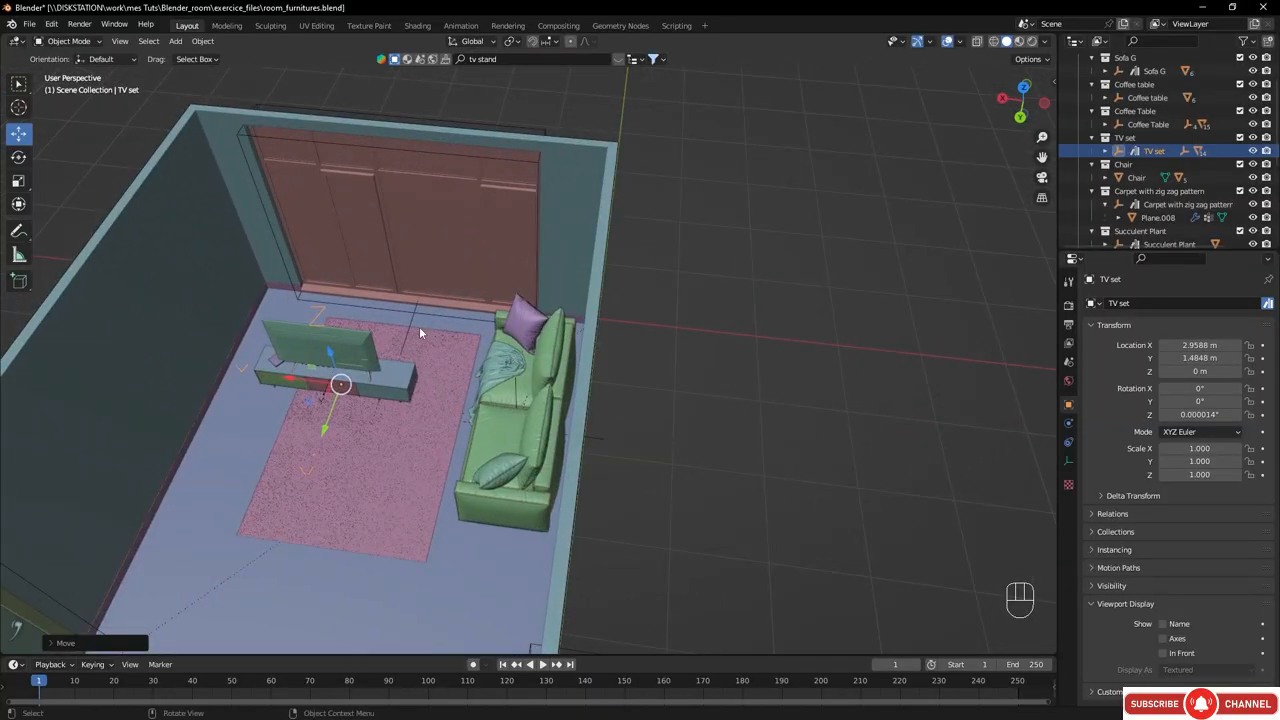
pyautogui.press('r')
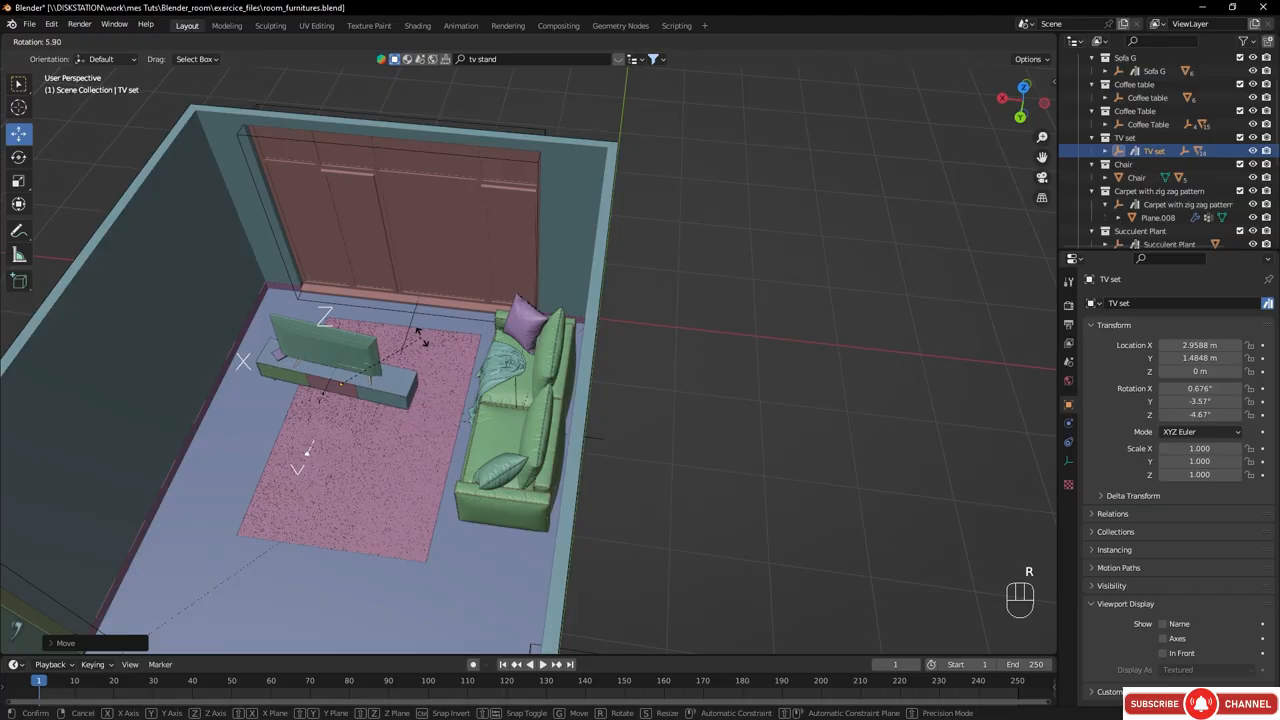
pyautogui.press('z')
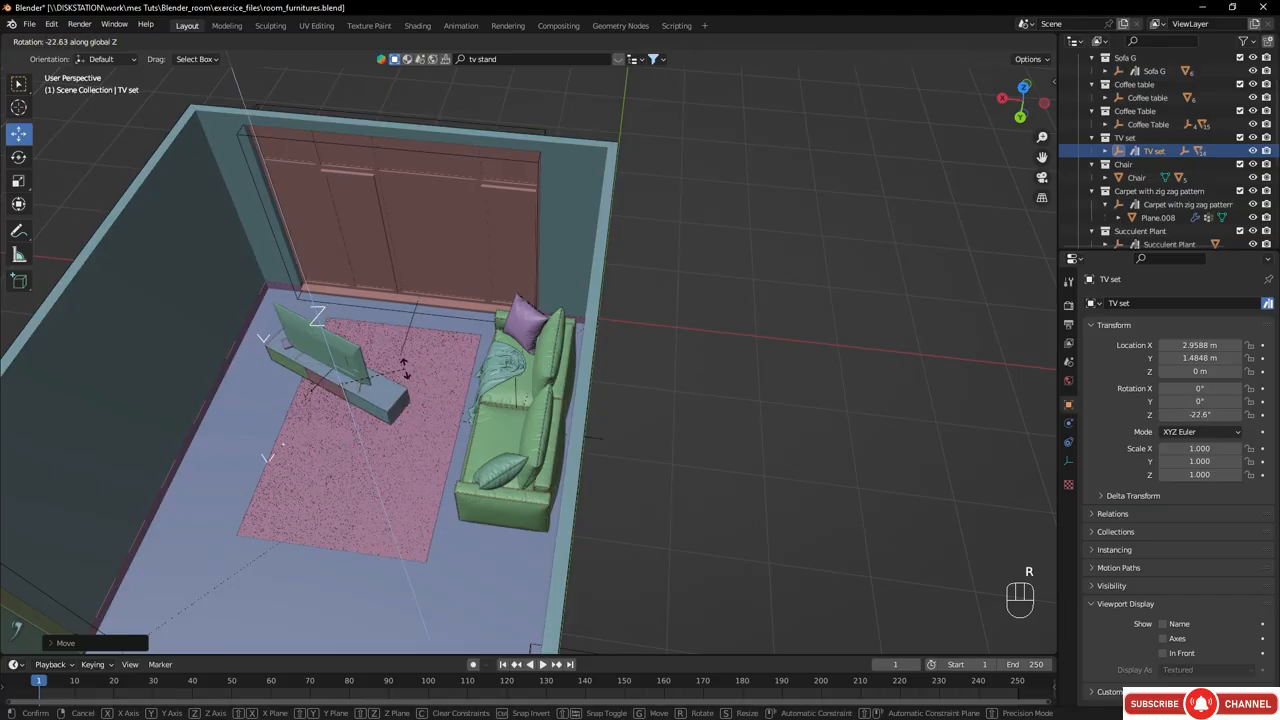
pyautogui.write('90')
pyautogui.press('Return')
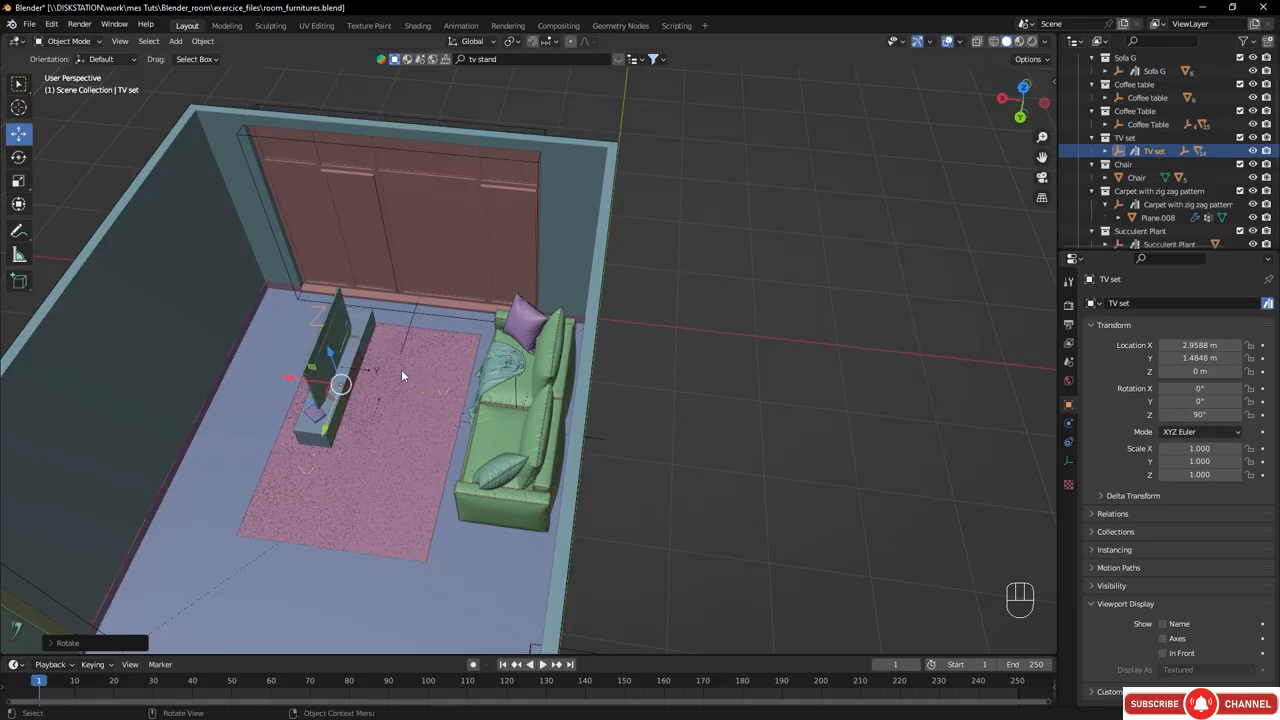
# - Move the TV set against the side wall opposite the sofa, at about X 4.01 m, Y 1.78 m
pyautogui.moveTo(401, 369); pyautogui.dragTo(313, 378, button='middle')
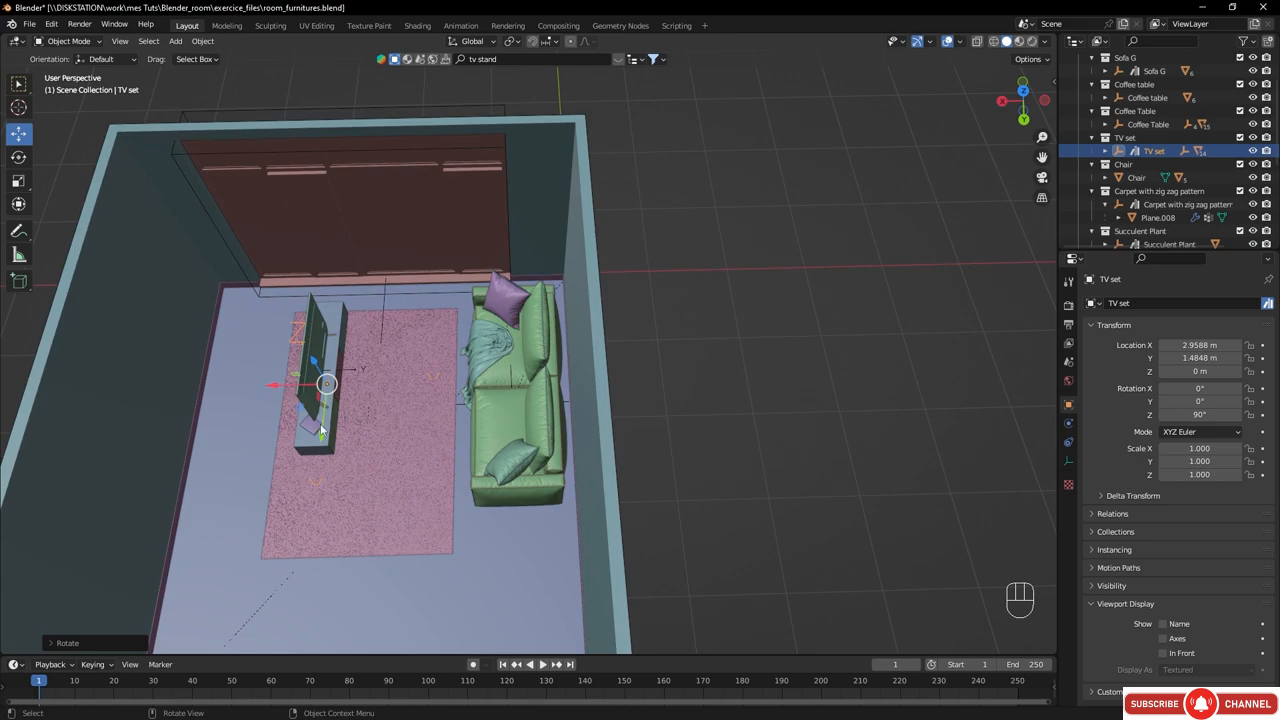
pyautogui.press('g')
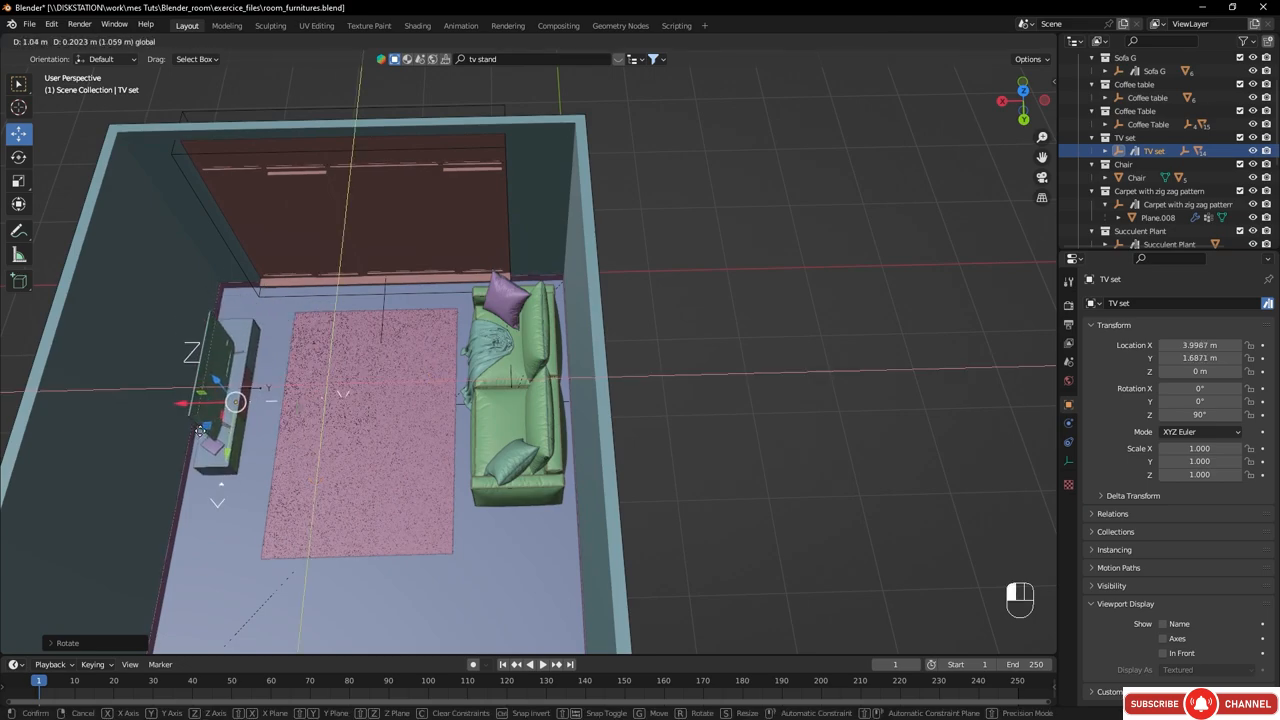
pyautogui.click(200, 436)
pyautogui.moveTo(200, 436); pyautogui.dragTo(337, 342, button='middle')
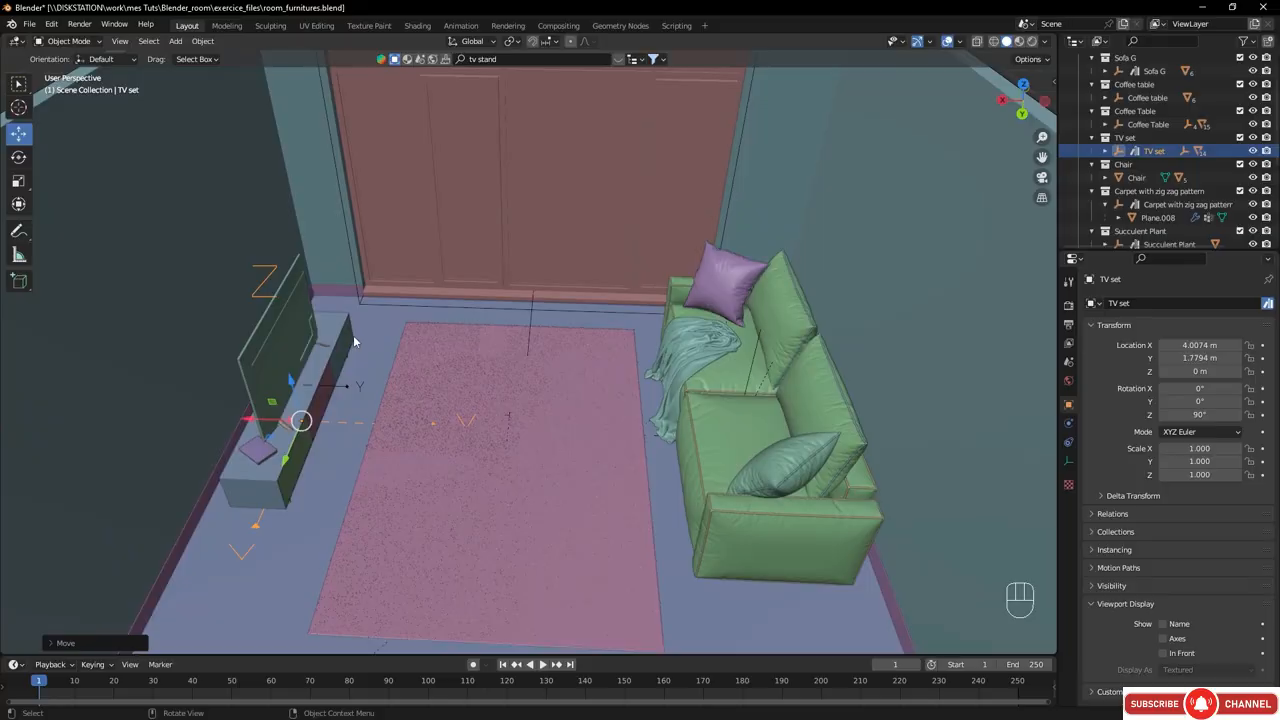
# - Turn the TV set a further 180° about Z
pyautogui.press('r')
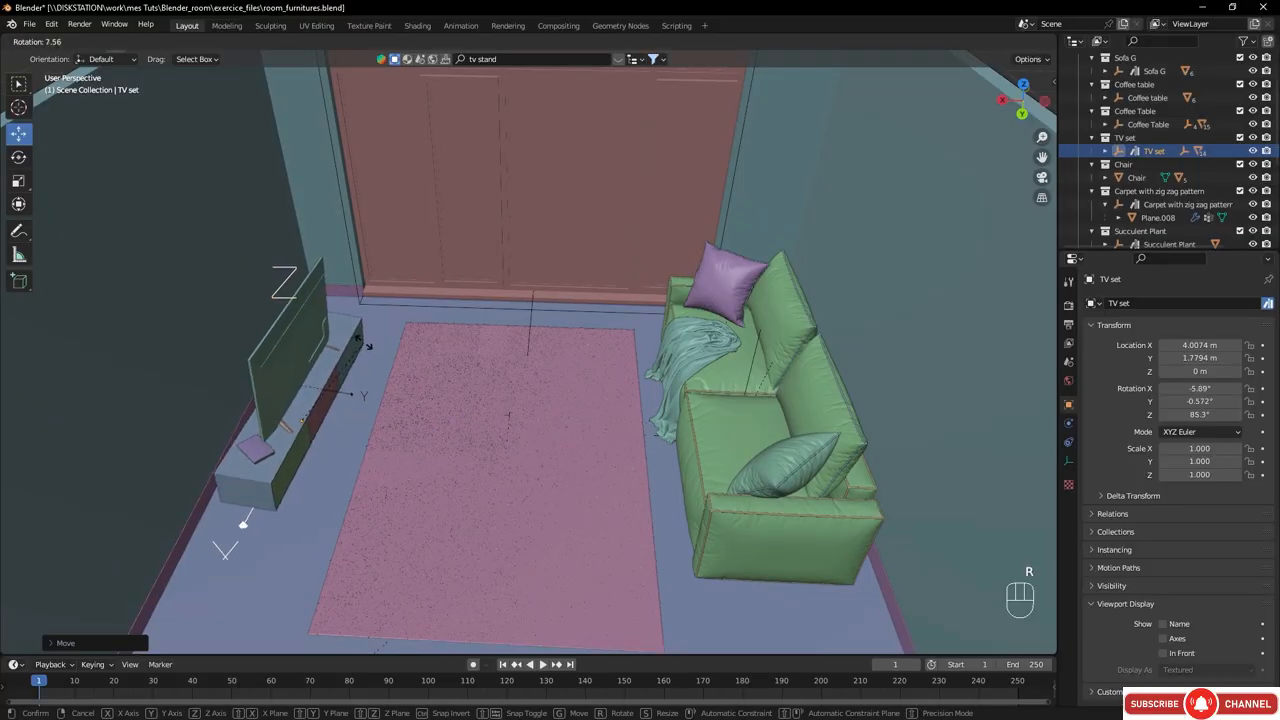
pyautogui.press('z')
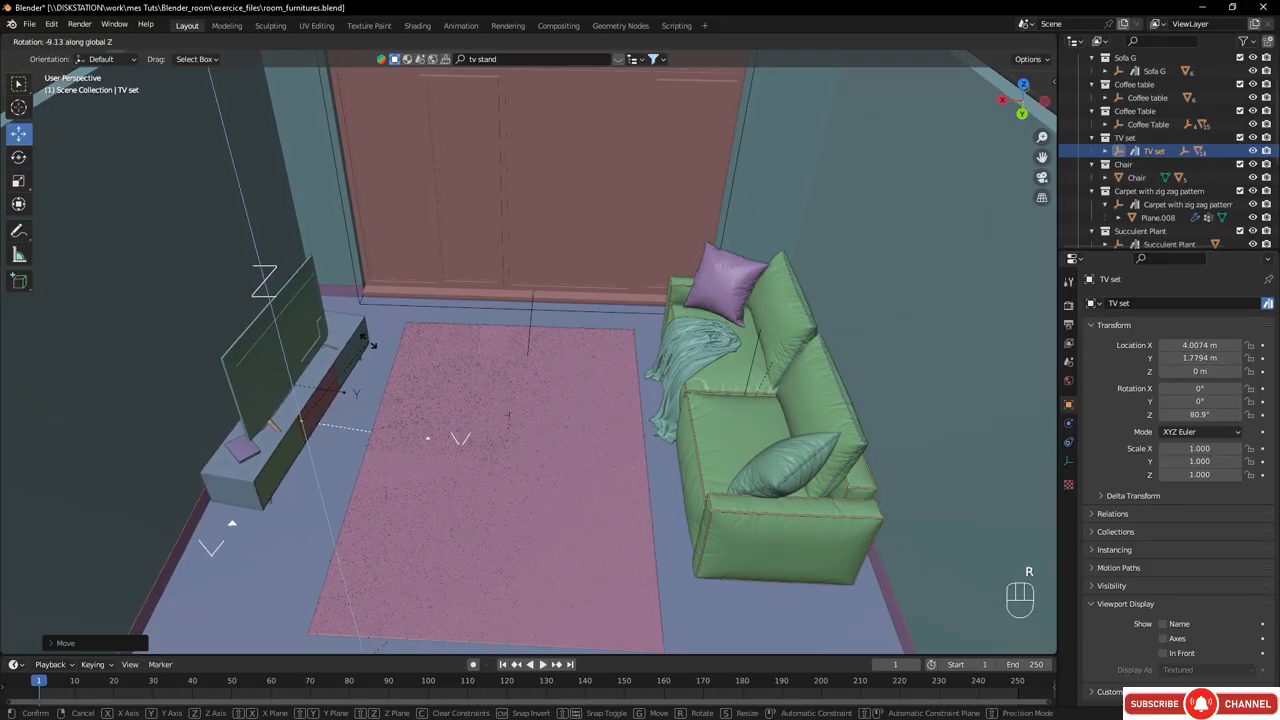
pyautogui.write('180')
pyautogui.press('Return')
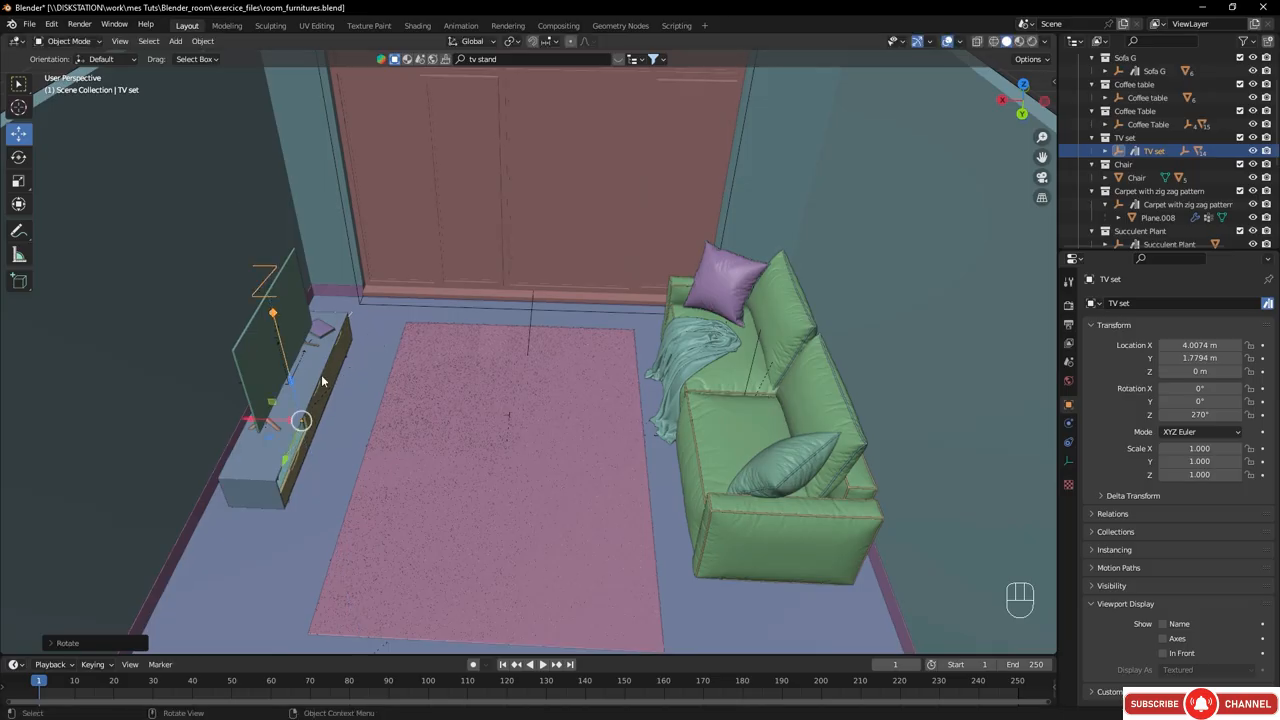
# - Select the modular plant's parent empty and move the plant in plan view into the room corner beside the TV set
pyautogui.moveTo(375, 340); pyautogui.dragTo(415, 363, button='middle')
pyautogui.moveTo(384, 422); pyautogui.dragTo(385, 416, button='middle')
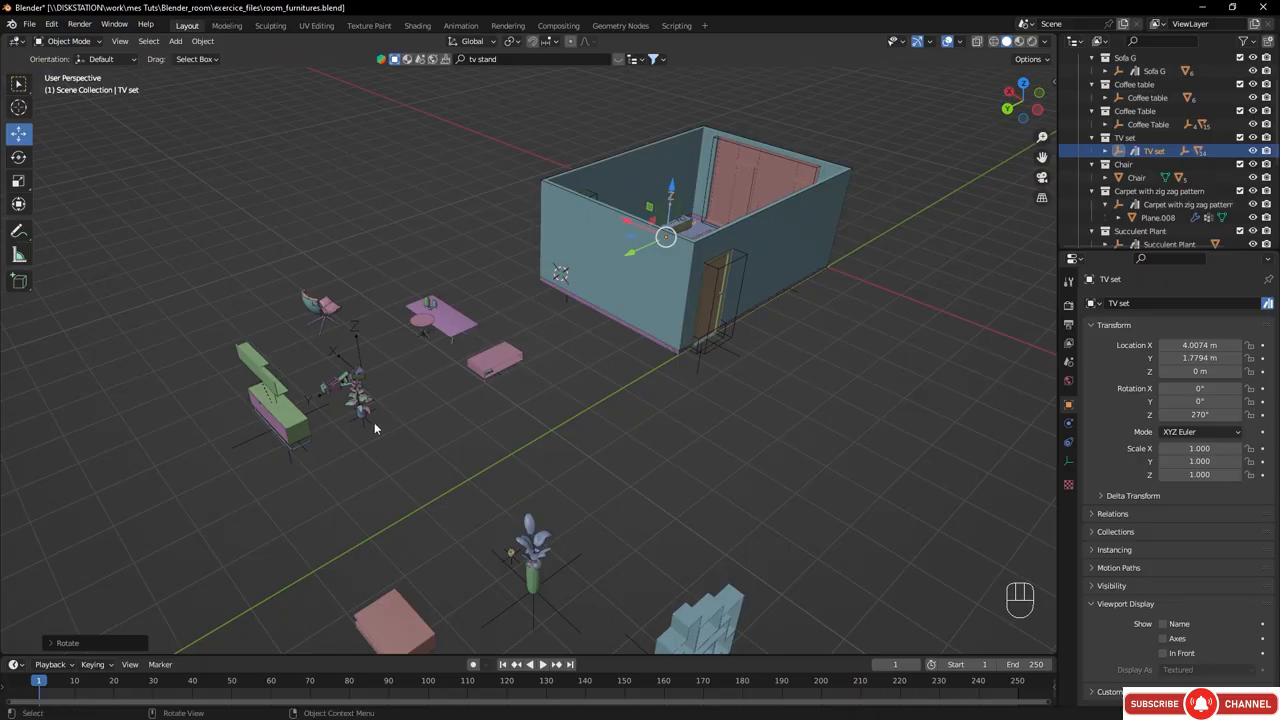
pyautogui.click(371, 424)
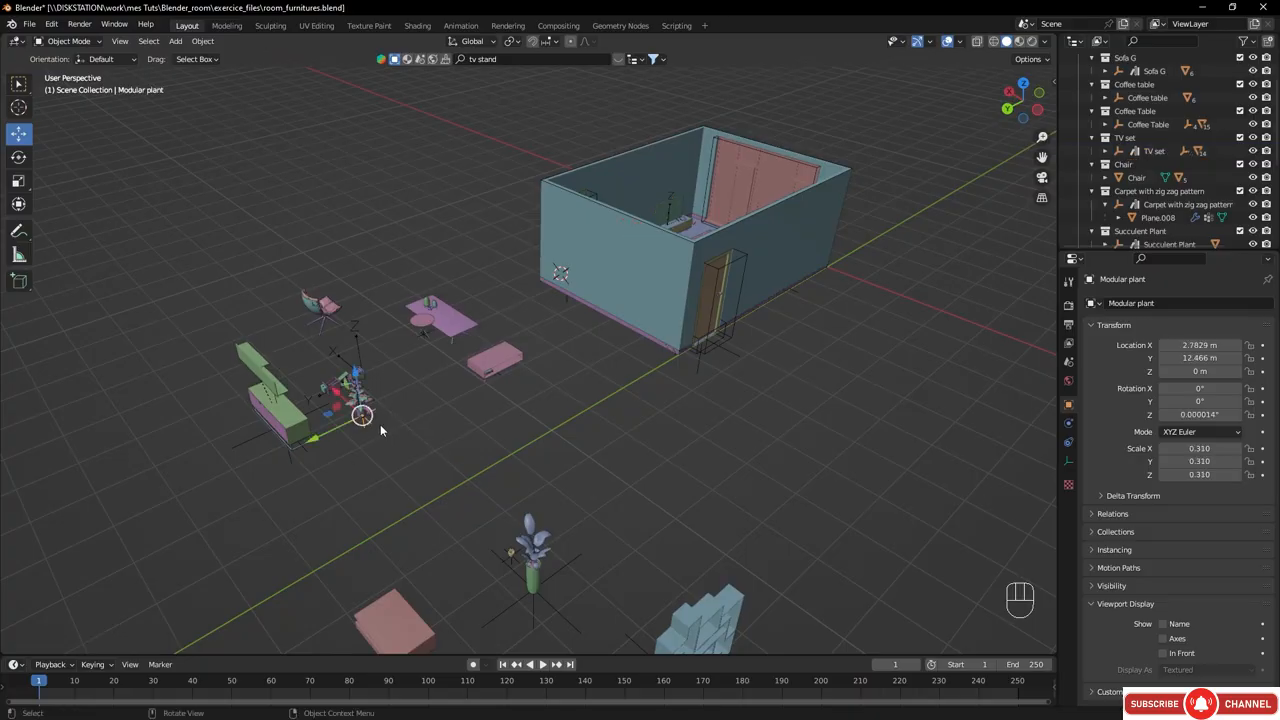
pyautogui.press('KP_Decimal')
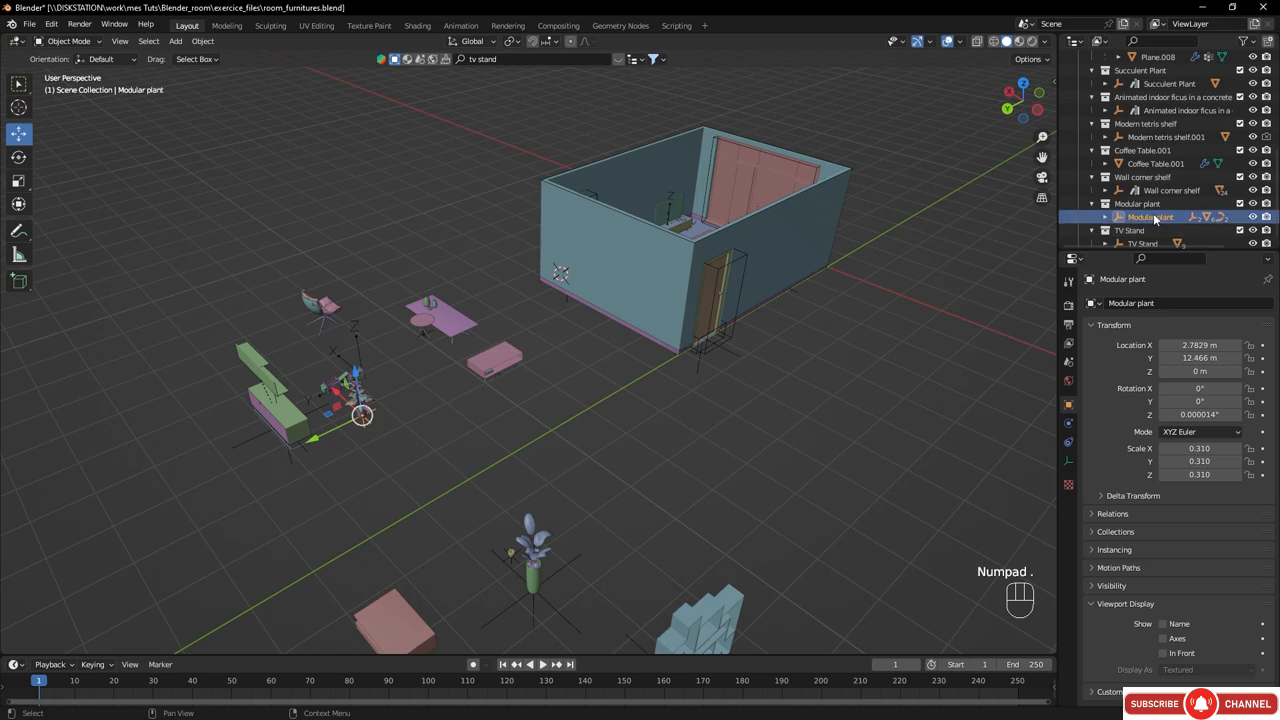
pyautogui.moveTo(570, 274); pyautogui.dragTo(616, 387, button='middle')
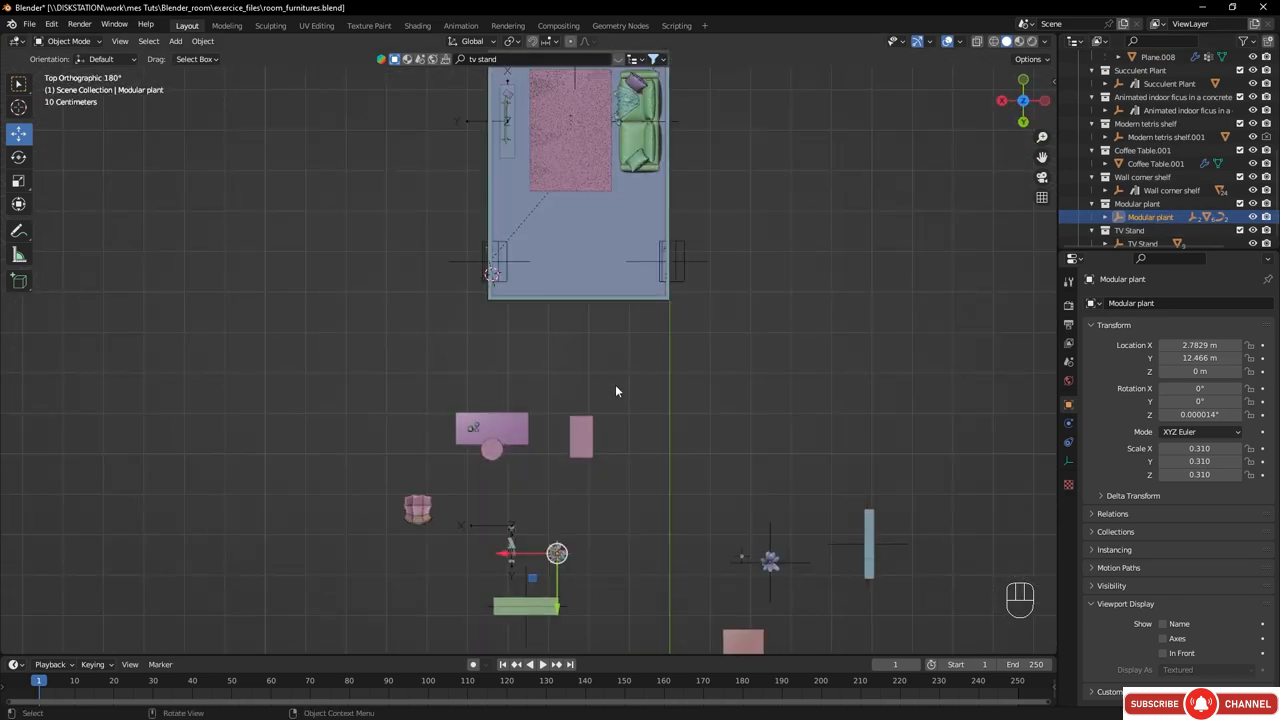
pyautogui.press('g')
pyautogui.click(669, 98)
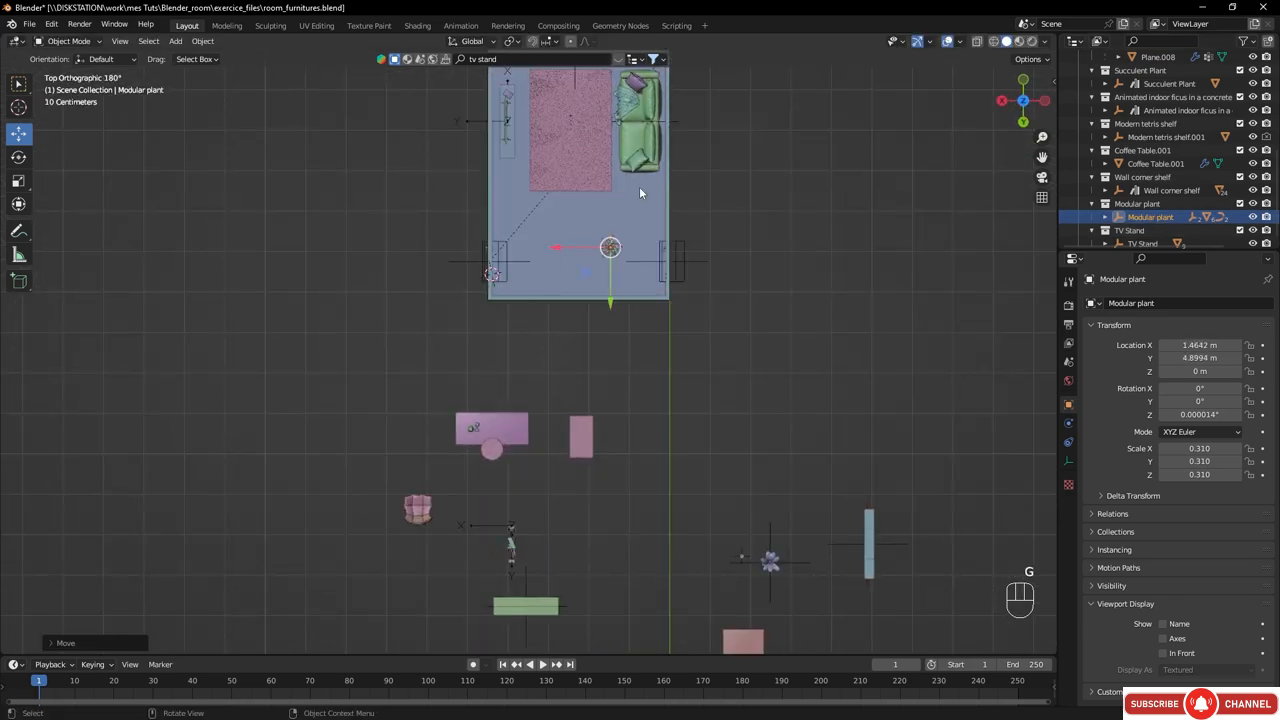
pyautogui.keyDown('shift'); pyautogui.moveTo(640, 193); pyautogui.dragTo(576, 396, button='middle'); pyautogui.keyUp('shift')
pyautogui.press('g')
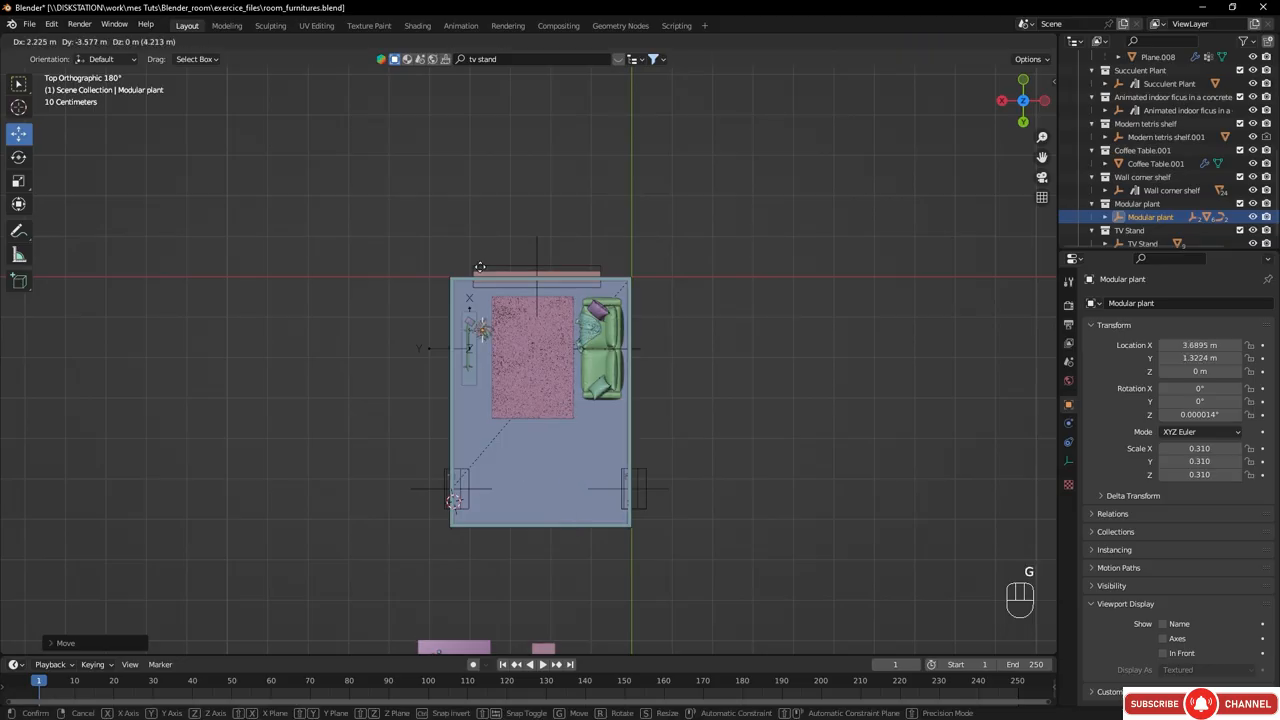
pyautogui.click(463, 234)
# - Select the TV stand and move it inside the room against the end wall, at about X 1.42 m, Y 5.88 m
pyautogui.moveTo(517, 369); pyautogui.dragTo(598, 216, button='middle')
pyautogui.click(566, 171)
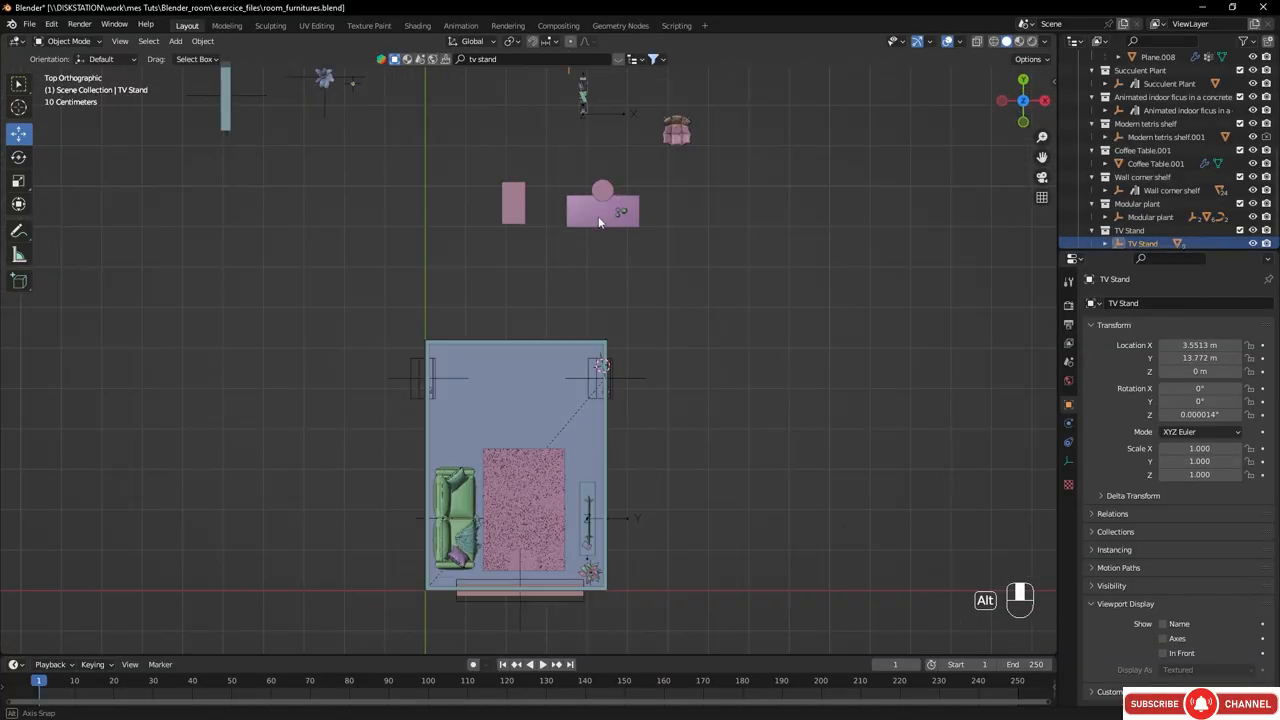
pyautogui.press('g')
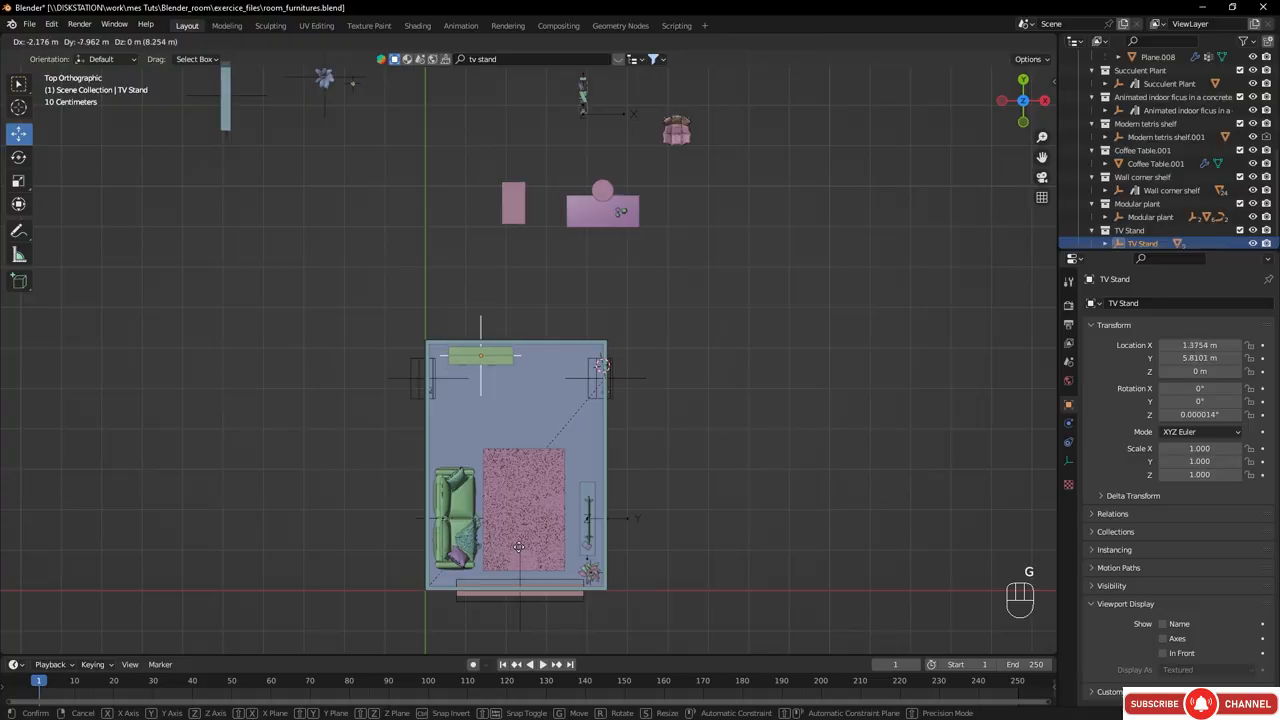
pyautogui.click(521, 549)
# - Select the wall corner shelf and stand it upright by rotating it 90° about the X axis
pyautogui.moveTo(605, 300); pyautogui.dragTo(507, 200, button='middle')
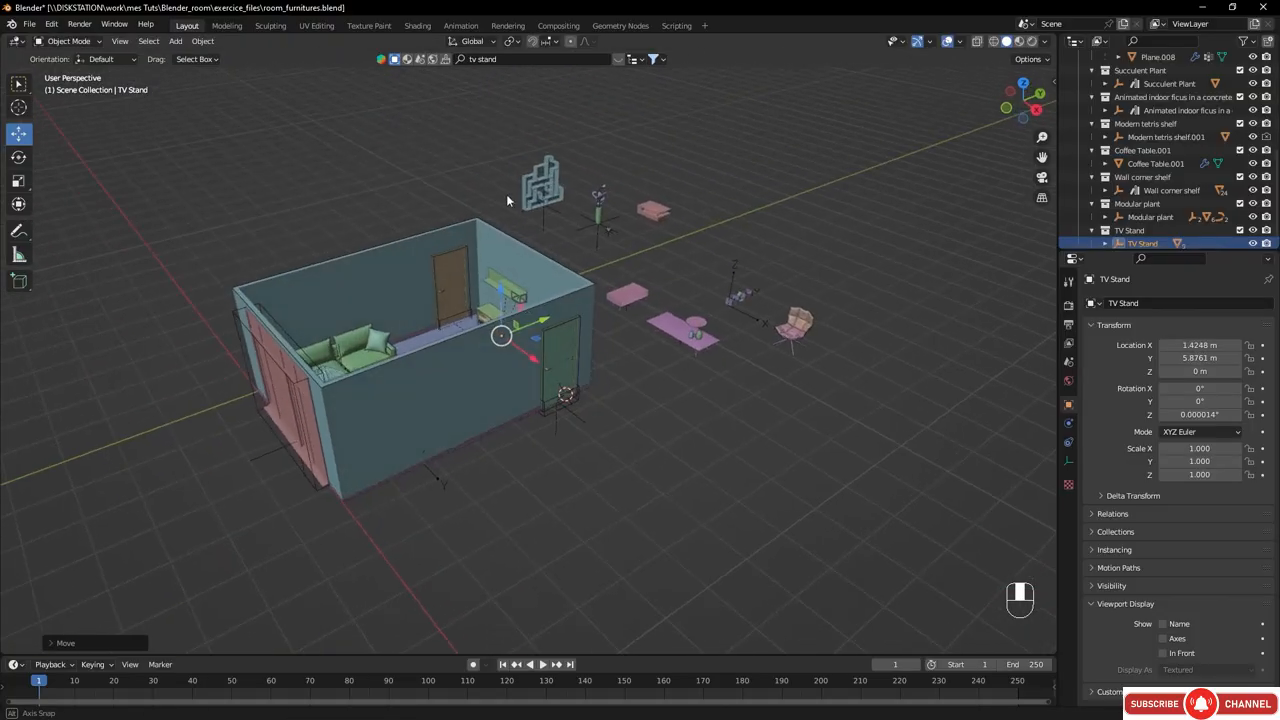
pyautogui.click(738, 300)
pyautogui.moveTo(738, 300); pyautogui.dragTo(483, 298, button='middle')
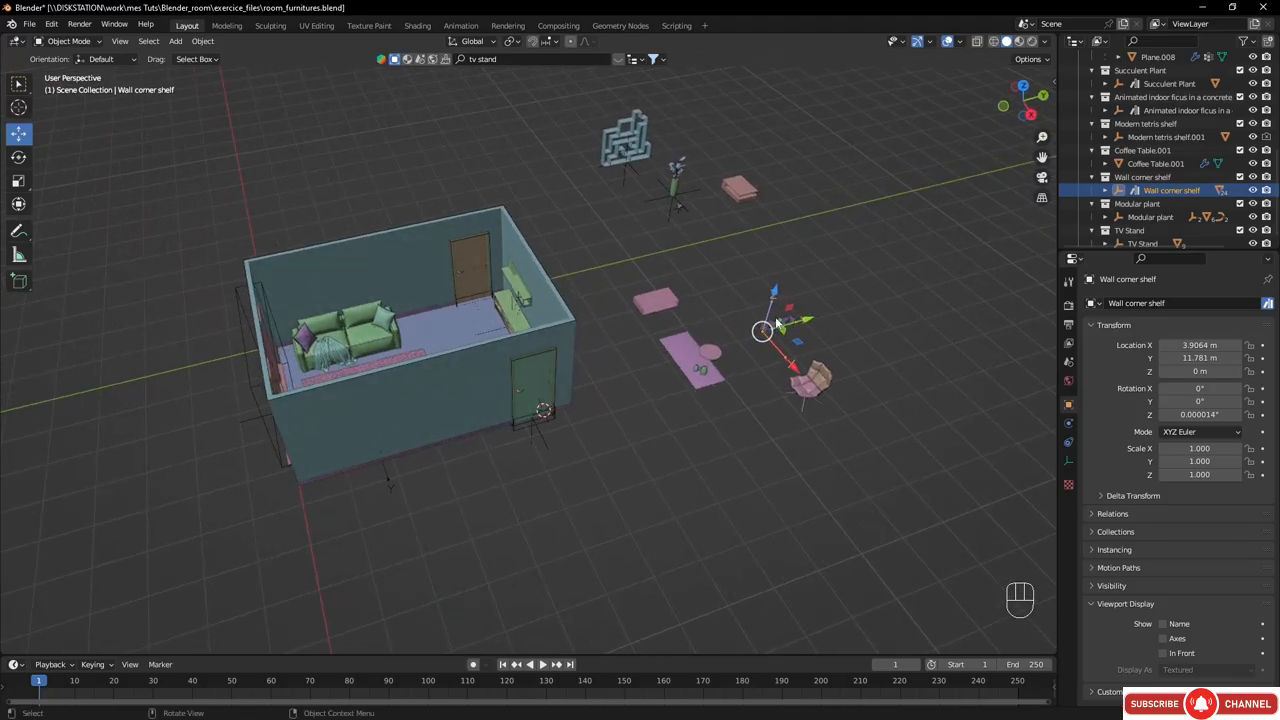
pyautogui.moveTo(832, 297); pyautogui.dragTo(763, 322, button='middle')
pyautogui.keyDown('ctrl'); pyautogui.moveTo(804, 404); pyautogui.dragTo(870, 312, button='middle'); pyautogui.keyUp('ctrl')
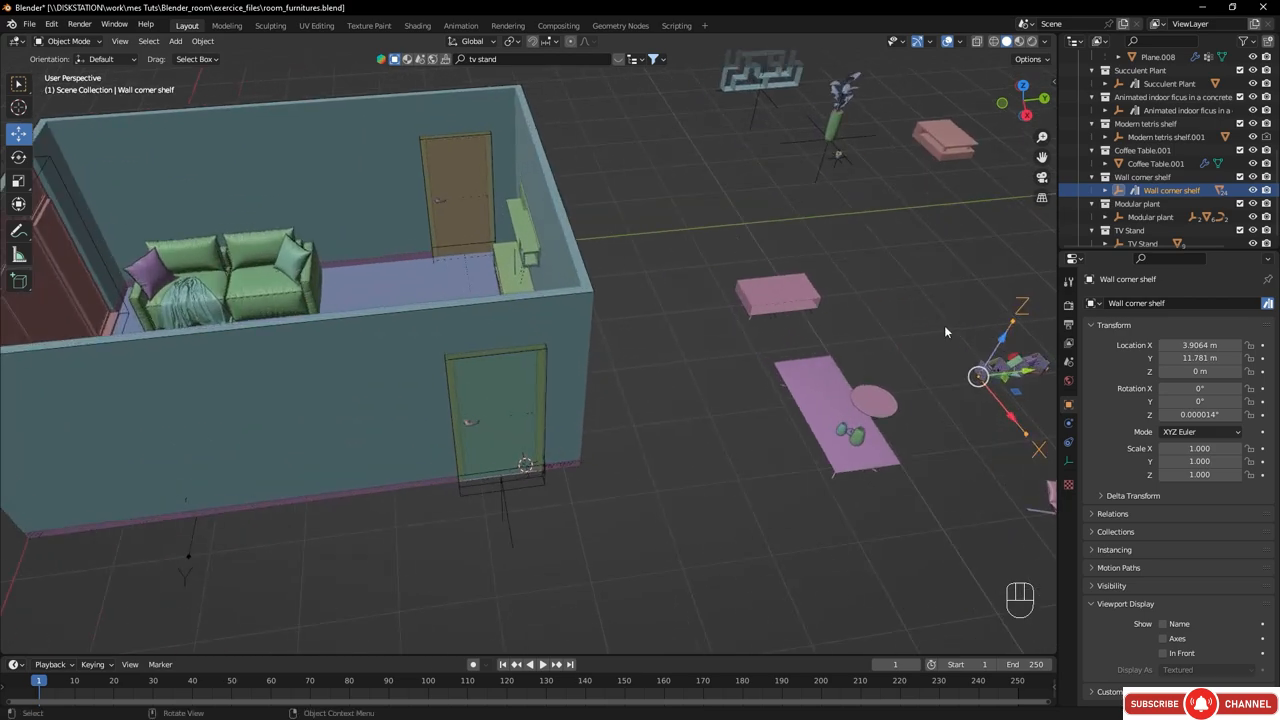
pyautogui.keyDown('shift'); pyautogui.moveTo(948, 322); pyautogui.dragTo(678, 258, button='middle'); pyautogui.keyUp('shift')
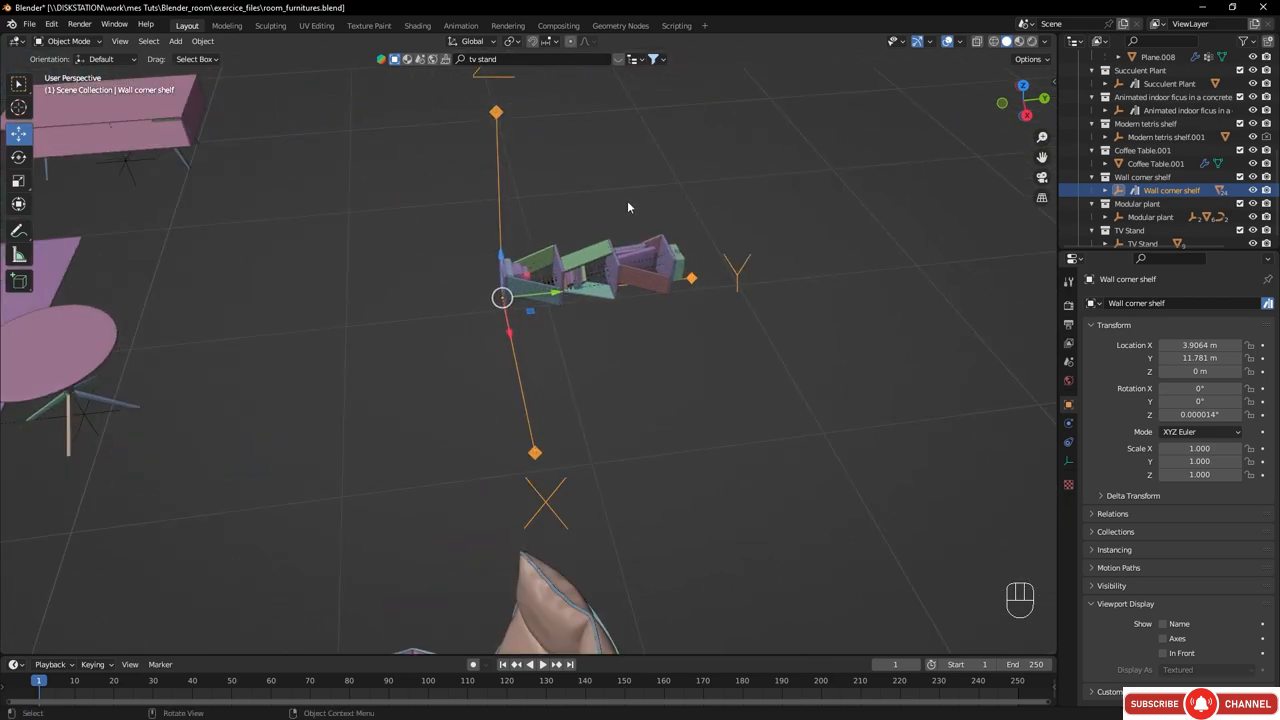
pyautogui.click(18, 205)
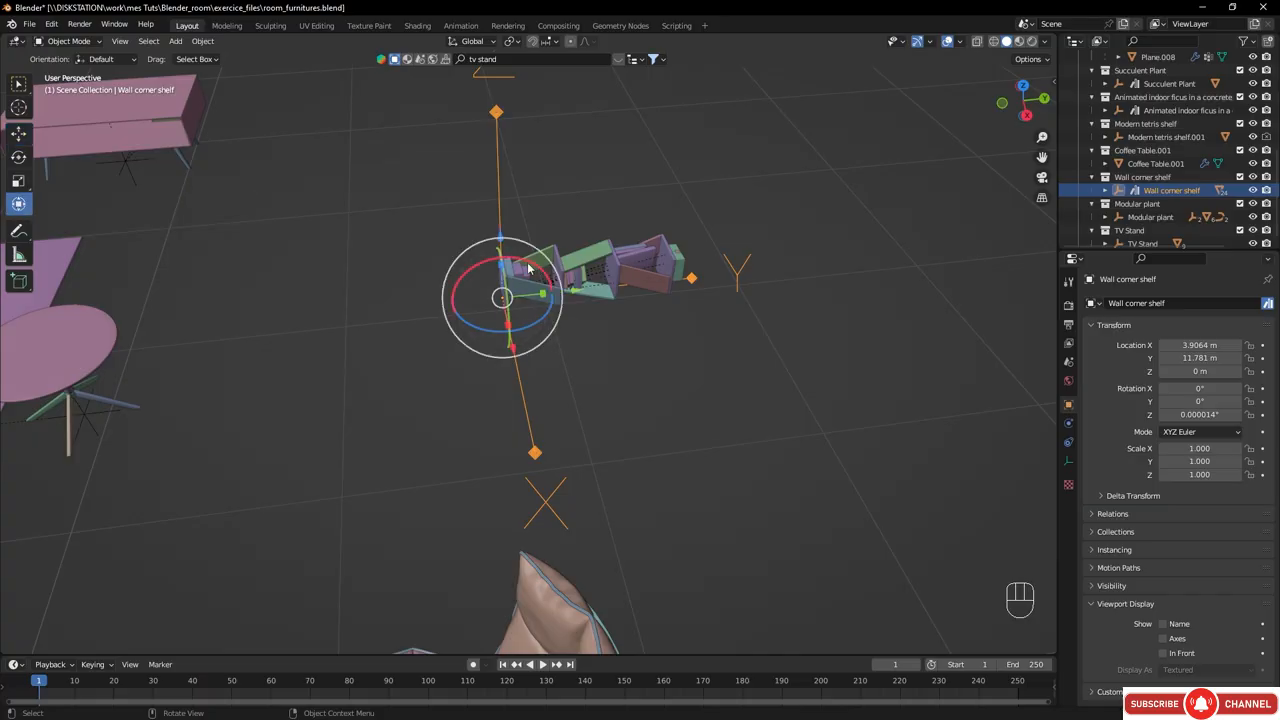
pyautogui.moveTo(529, 268); pyautogui.dragTo(460, 280)
# - Place the 3D cursor on the side wall between the sofa and the door and snap the wall corner shelf to it
pyautogui.moveTo(491, 294); pyautogui.dragTo(237, 446, button='middle')
pyautogui.keyDown('shift'); pyautogui.moveTo(368, 386); pyautogui.dragTo(427, 318, button='middle'); pyautogui.keyUp('shift')
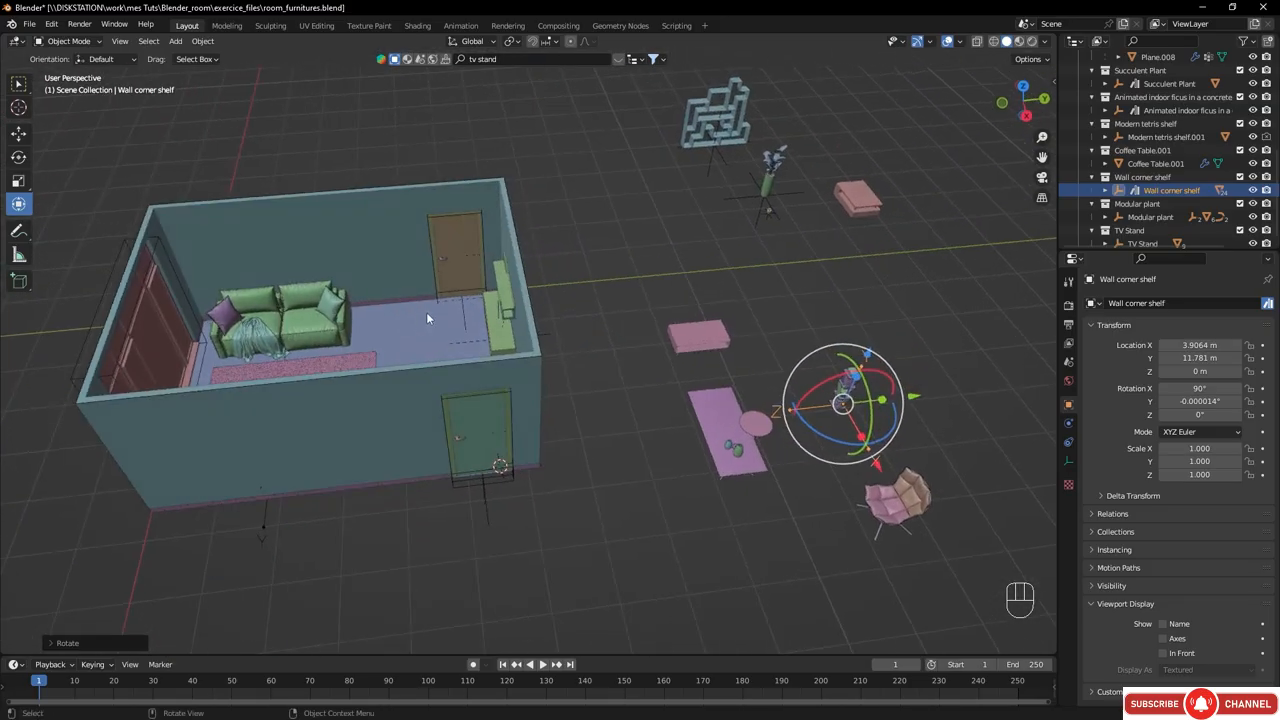
pyautogui.keyDown('shift'); pyautogui.rightClick(399, 268); pyautogui.keyUp('shift')
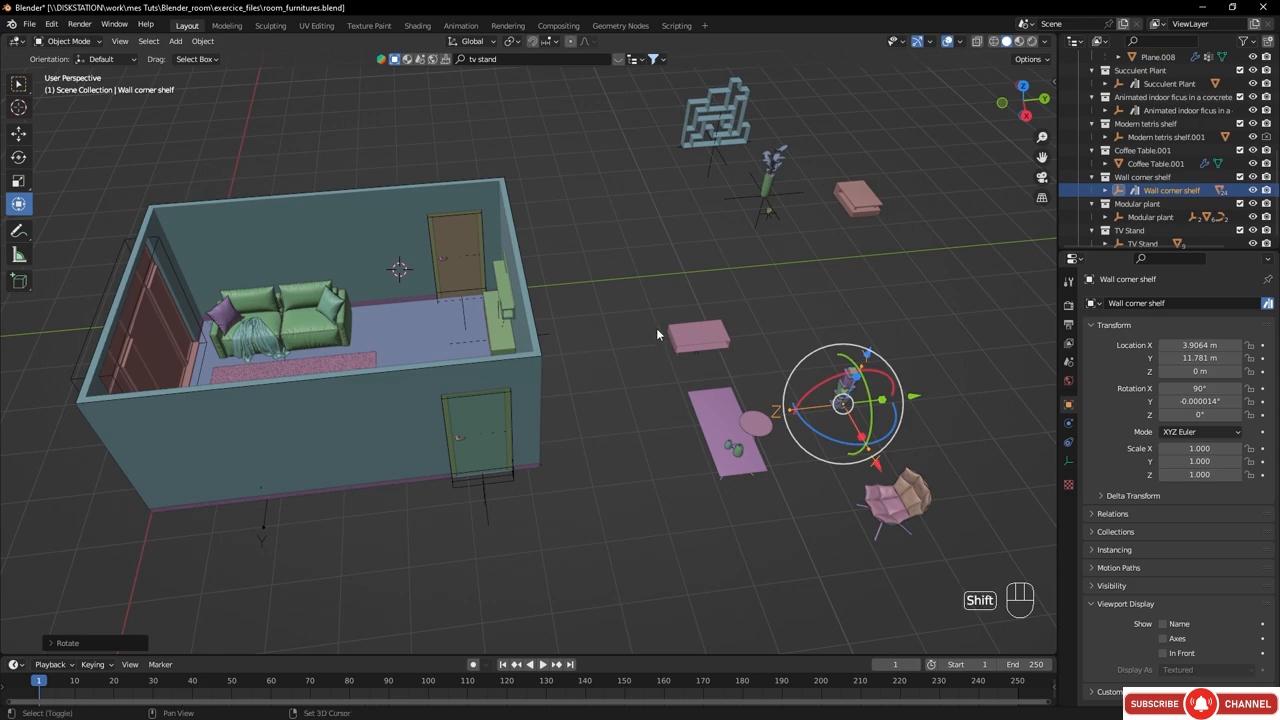
pyautogui.hotkey('shift', 's')
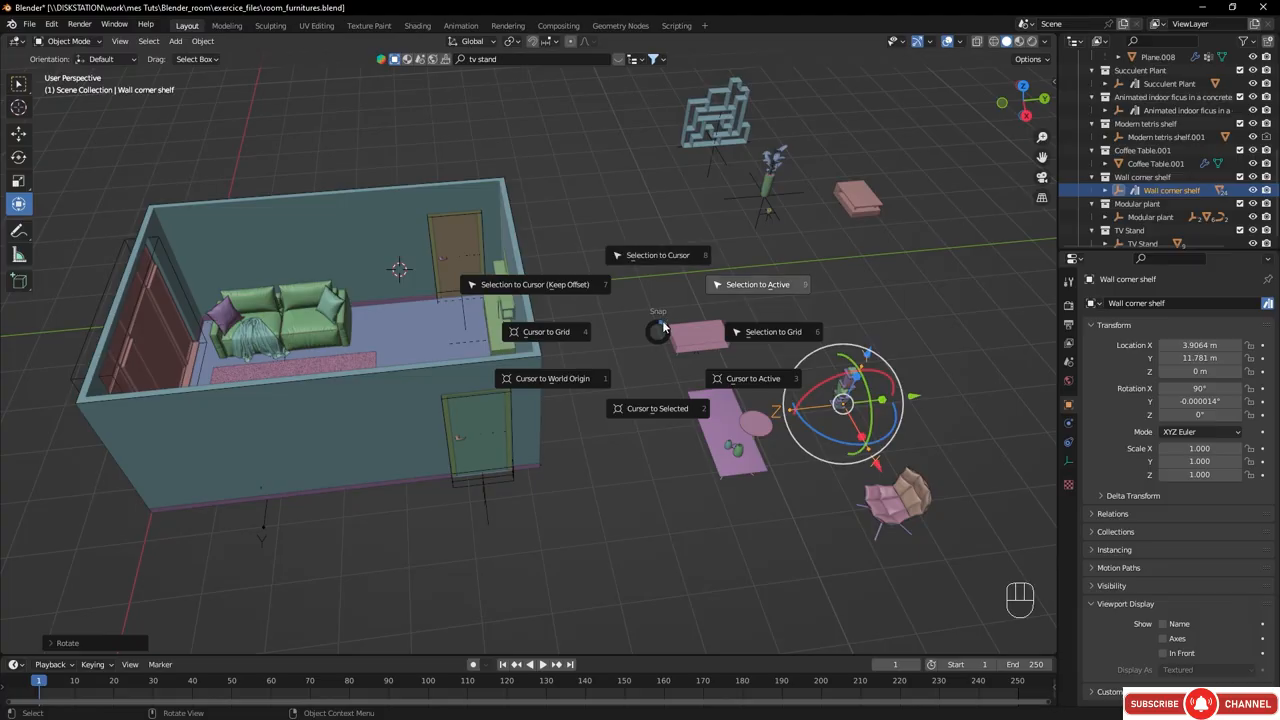
pyautogui.click(655, 258)
# - Shift the wall corner shelf along X to about 0.22 m and rotate it 90° about Z
pyautogui.moveTo(523, 273); pyautogui.dragTo(474, 301, button='middle')
pyautogui.keyDown('shift'); pyautogui.moveTo(262, 365); pyautogui.dragTo(443, 303, button='middle'); pyautogui.keyUp('shift')
pyautogui.moveTo(338, 362); pyautogui.dragTo(417, 360, button='middle')
pyautogui.moveTo(681, 416); pyautogui.dragTo(711, 426)
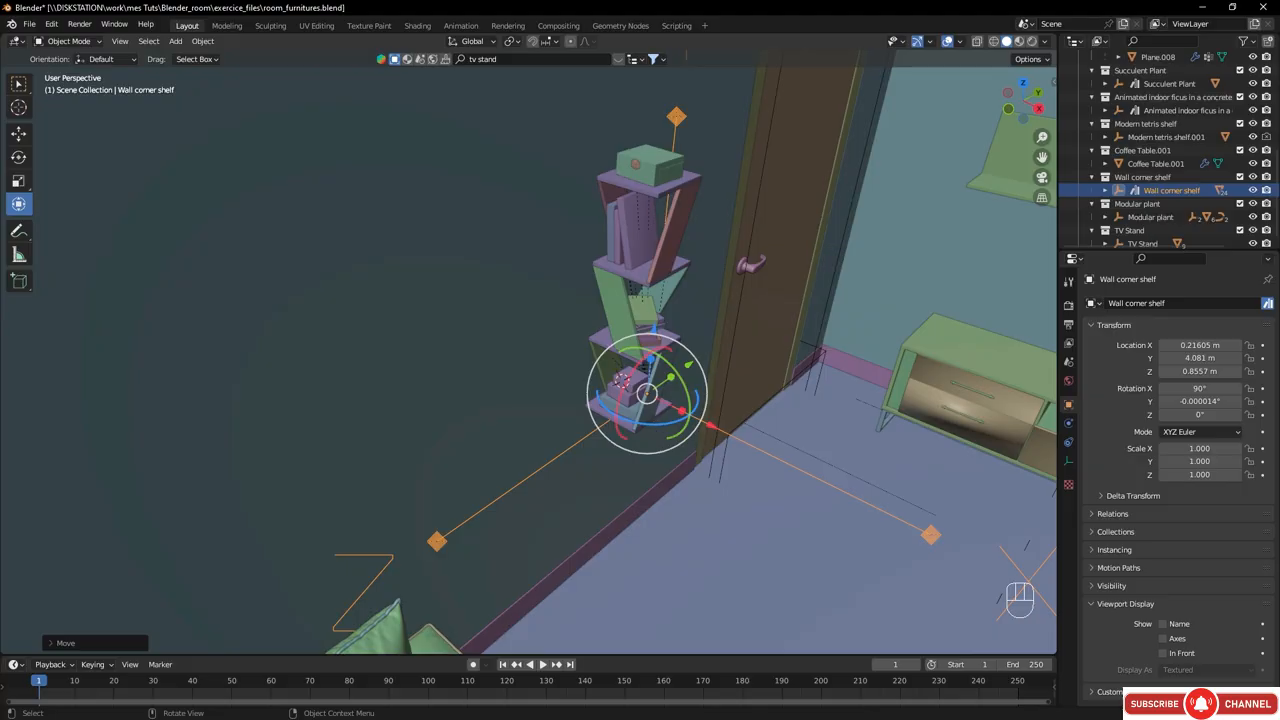
pyautogui.moveTo(655, 422); pyautogui.dragTo(805, 282)
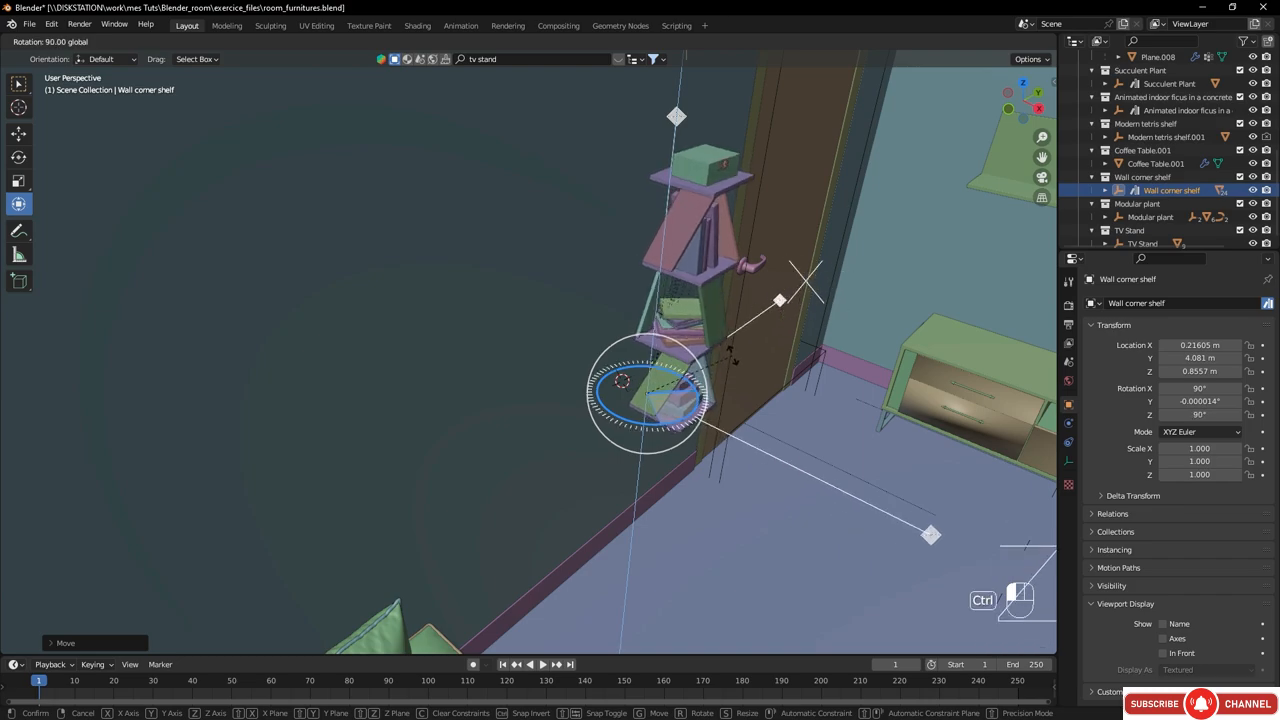
pyautogui.keyDown('ctrl'); pyautogui.moveTo(733, 354); pyautogui.dragTo(745, 360); pyautogui.keyUp('ctrl')
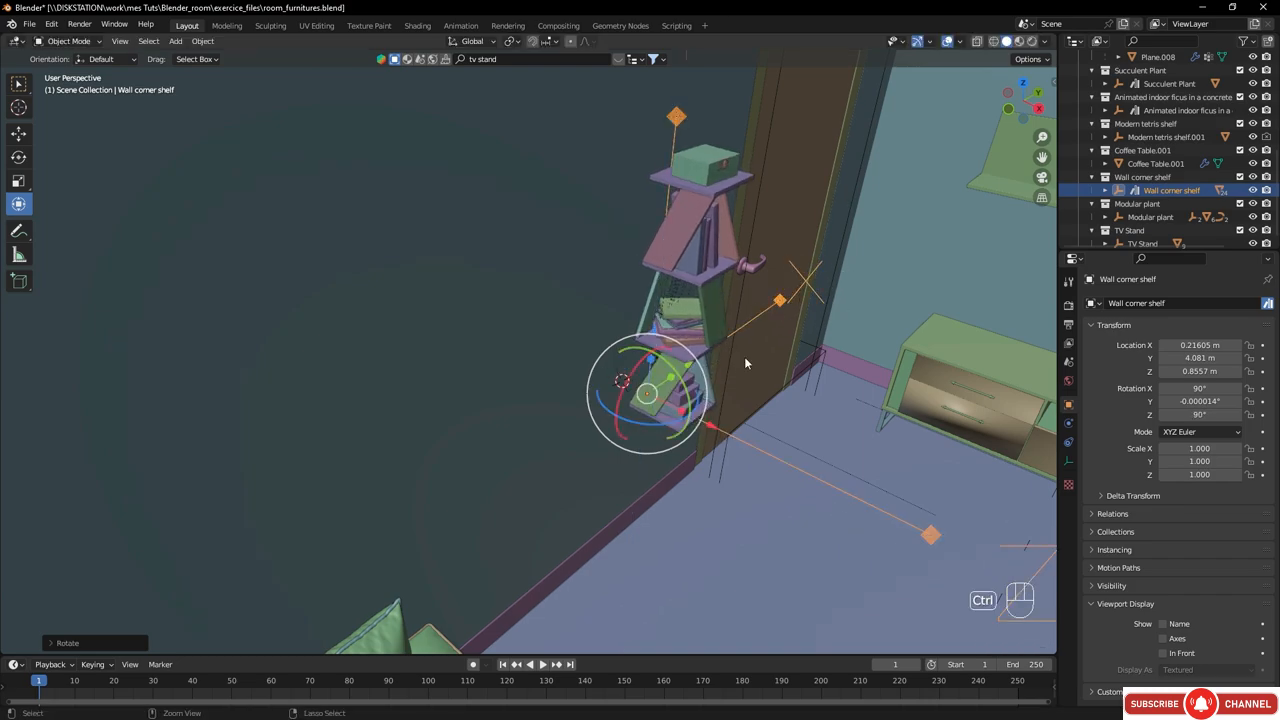
# - Slide the wall corner shelf along X toward the side wall to about 0.105 m
pyautogui.moveTo(785, 335); pyautogui.dragTo(803, 486, button='middle')
pyautogui.keyDown('shift'); pyautogui.moveTo(775, 428); pyautogui.dragTo(403, 246, button='middle'); pyautogui.keyUp('shift')
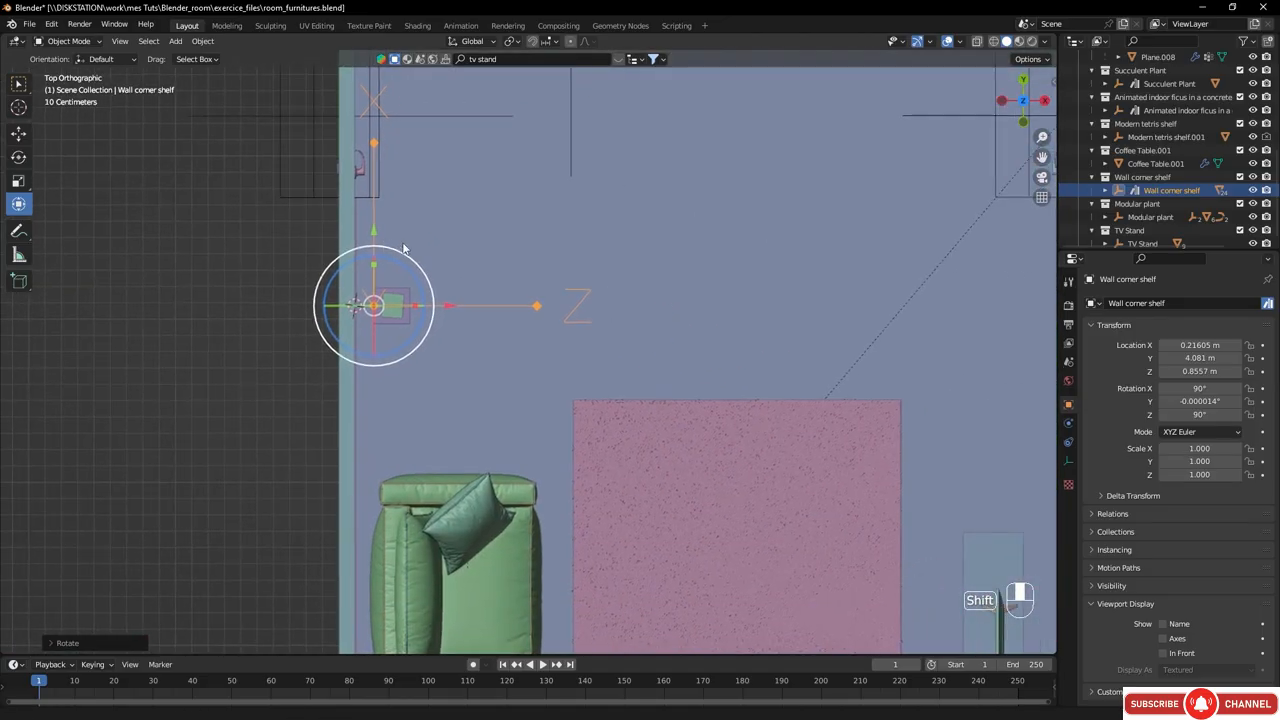
pyautogui.keyDown('ctrl'); pyautogui.moveTo(406, 314); pyautogui.dragTo(342, 275, button='middle'); pyautogui.keyUp('ctrl')
pyautogui.moveTo(333, 276); pyautogui.dragTo(294, 270)
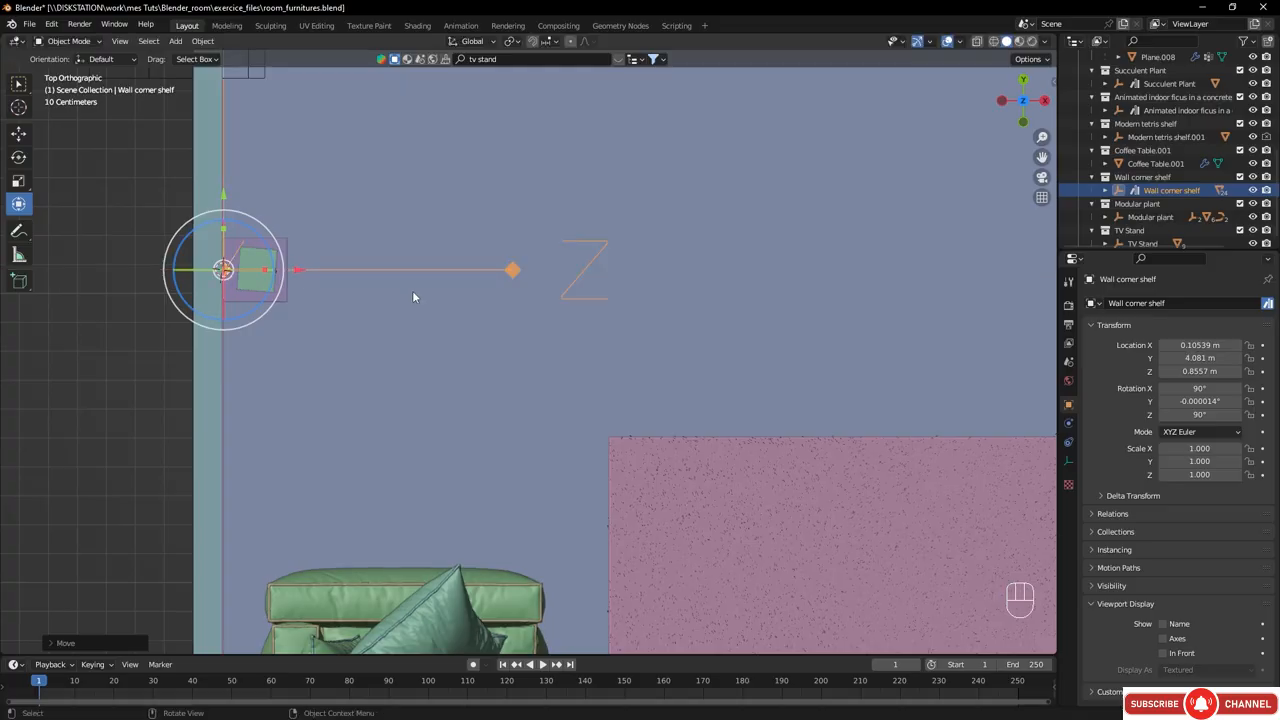
# - Raise the wall corner shelf to about Z 1.10 m and shift it along Y to about 4.14 m
pyautogui.moveTo(412, 290); pyautogui.dragTo(309, 200, button='middle')
pyautogui.keyDown('shift'); pyautogui.moveTo(551, 195); pyautogui.dragTo(455, 190, button='middle'); pyautogui.keyUp('shift')
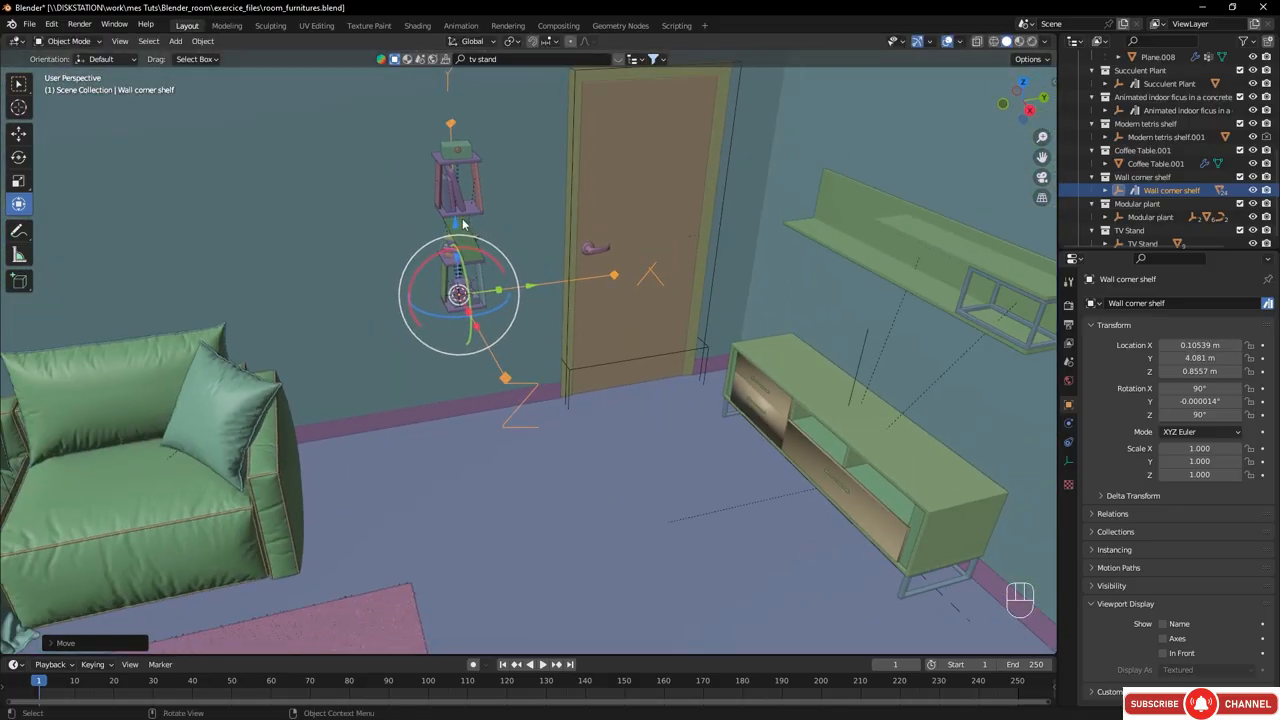
pyautogui.moveTo(463, 224); pyautogui.dragTo(465, 184)
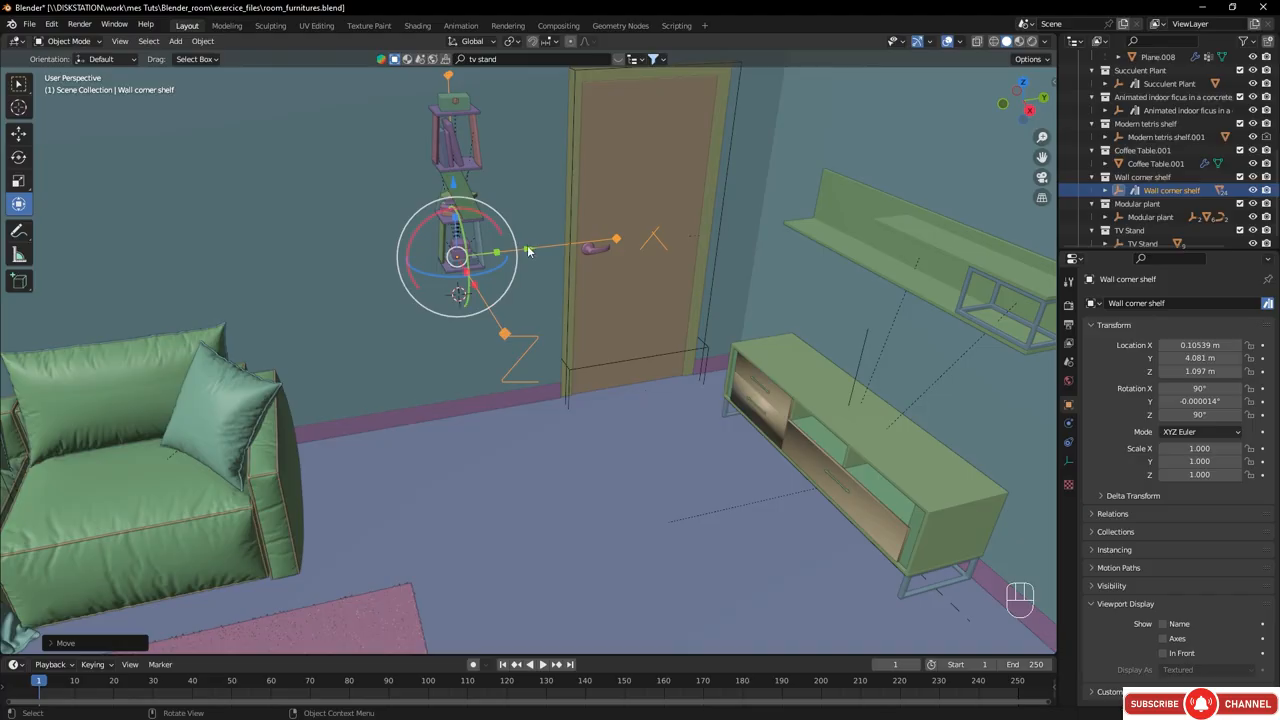
pyautogui.moveTo(528, 249)
pyautogui.mouseDown()
pyautogui.moveTo(558, 246)
pyautogui.moveTo(538, 248)
pyautogui.mouseUp()
pyautogui.moveTo(500, 324); pyautogui.dragTo(516, 334, button='middle')
pyautogui.keyDown('ctrl'); pyautogui.moveTo(625, 322); pyautogui.dragTo(606, 343, button='middle'); pyautogui.keyUp('ctrl')
pyautogui.keyDown('ctrl'); pyautogui.moveTo(640, 280); pyautogui.dragTo(560, 400, button='middle'); pyautogui.keyUp('ctrl')
pyautogui.keyDown('ctrl'); pyautogui.moveTo(644, 309); pyautogui.dragTo(556, 350, button='middle'); pyautogui.keyUp('ctrl')
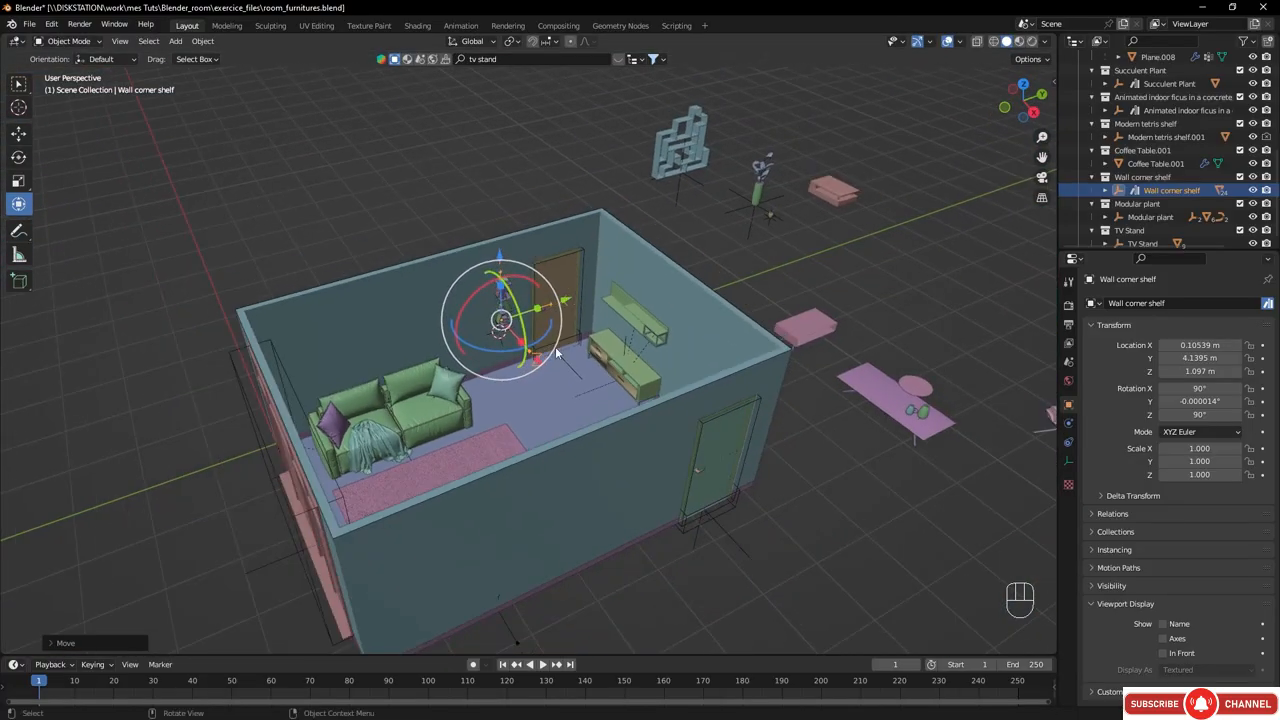
# - Select the round stool's TOOL empty outside the room, locate it in the outliner, and save the file as room_furnitures1.blend
pyautogui.keyDown('shift'); pyautogui.moveTo(690, 304); pyautogui.dragTo(438, 276, button='middle'); pyautogui.keyUp('shift')
pyautogui.moveTo(613, 352); pyautogui.dragTo(533, 440, button='middle')
pyautogui.click(541, 440)
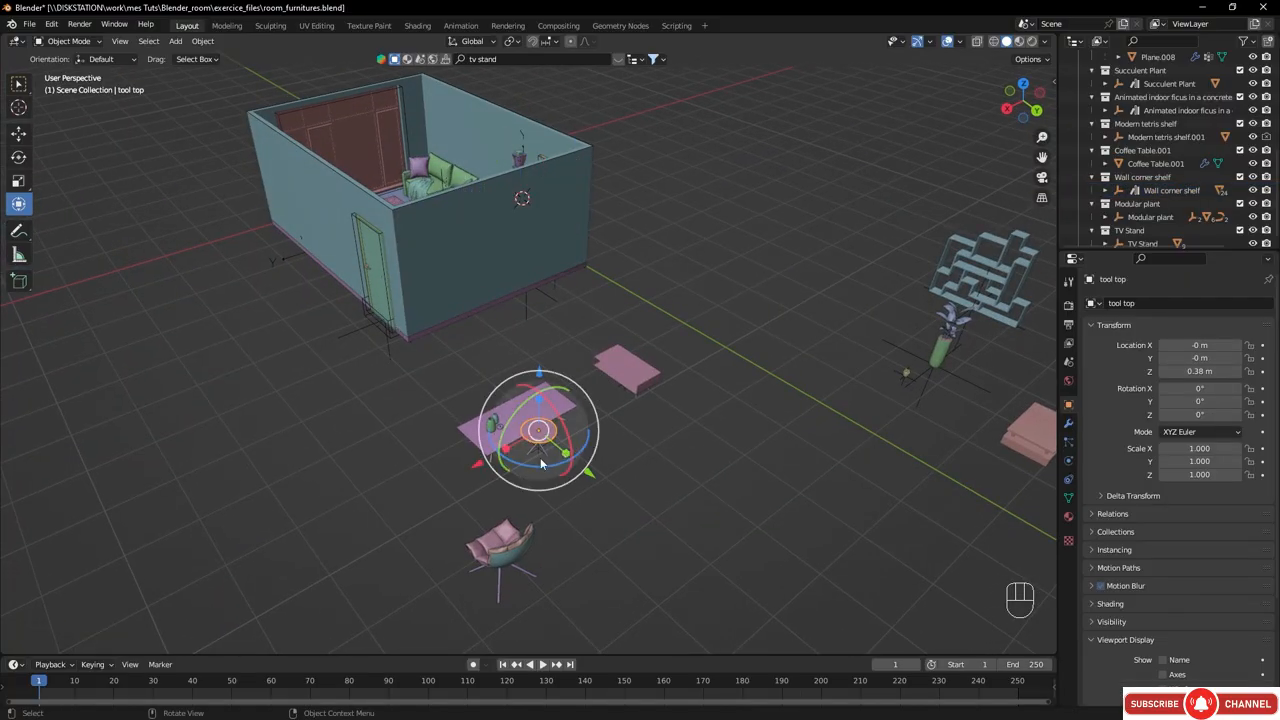
pyautogui.click(541, 459)
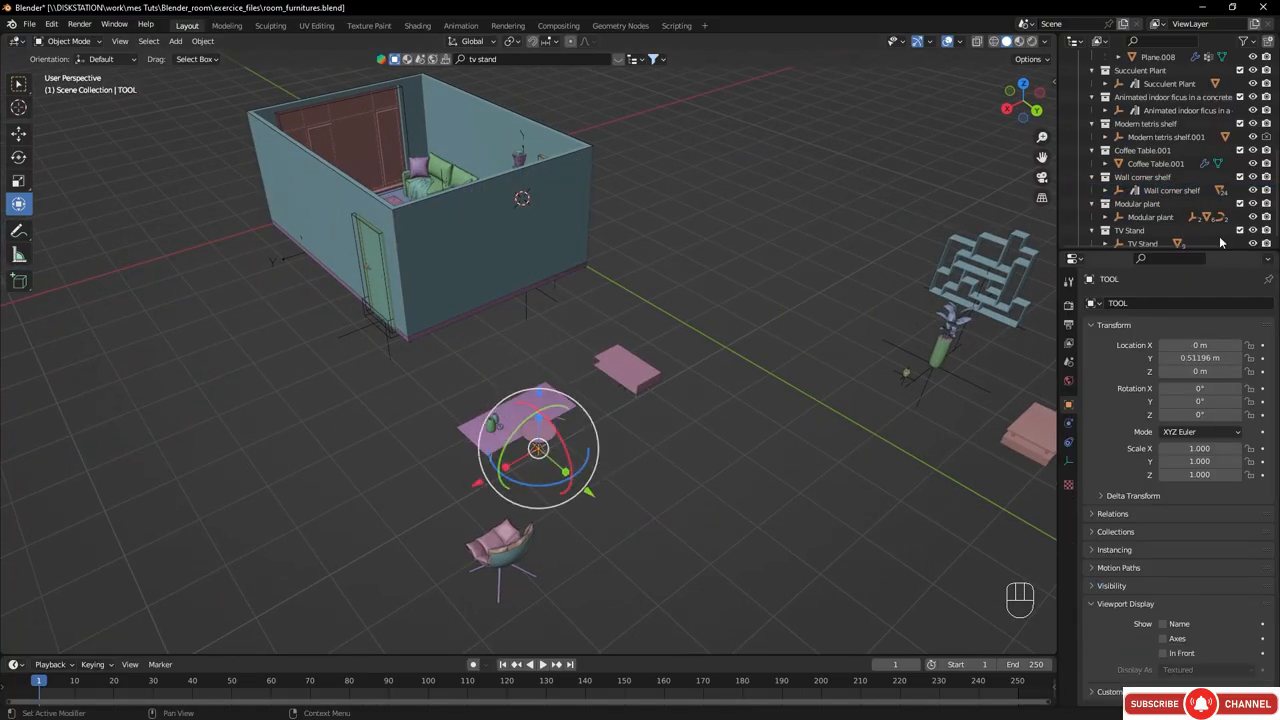
pyautogui.press('KP_Decimal')
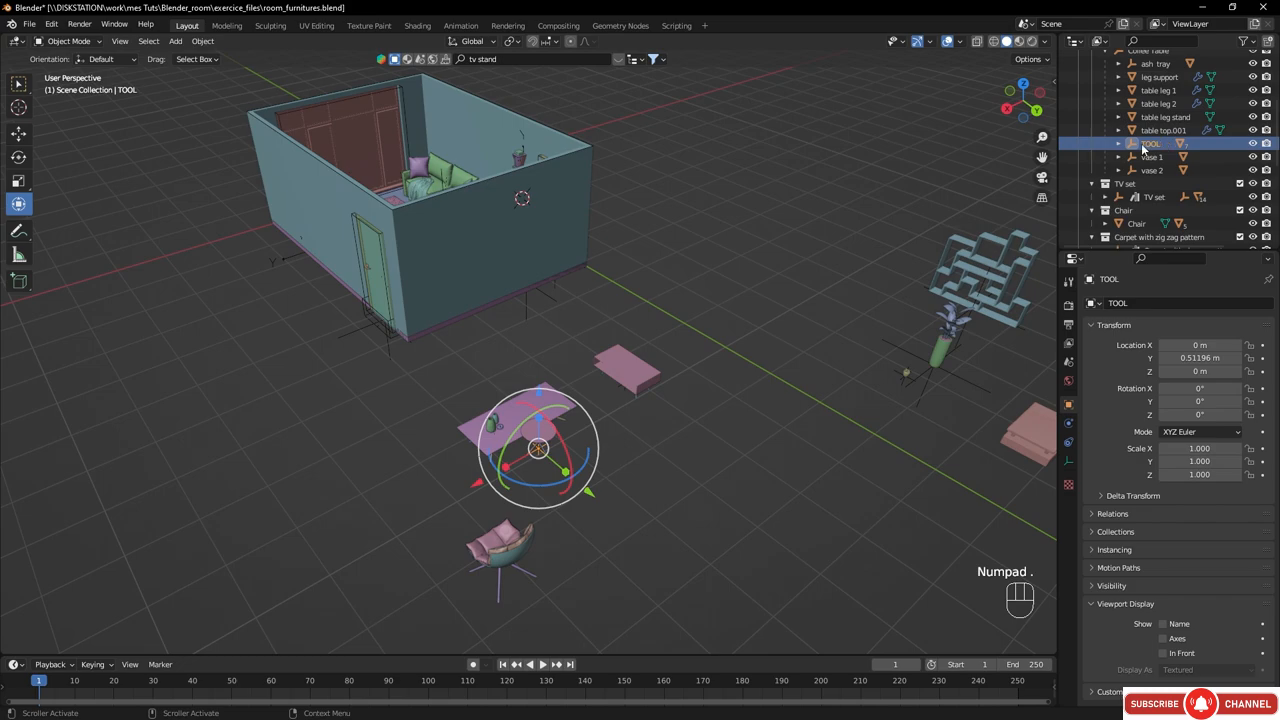
pyautogui.moveTo(549, 436); pyautogui.dragTo(535, 352, button='middle')
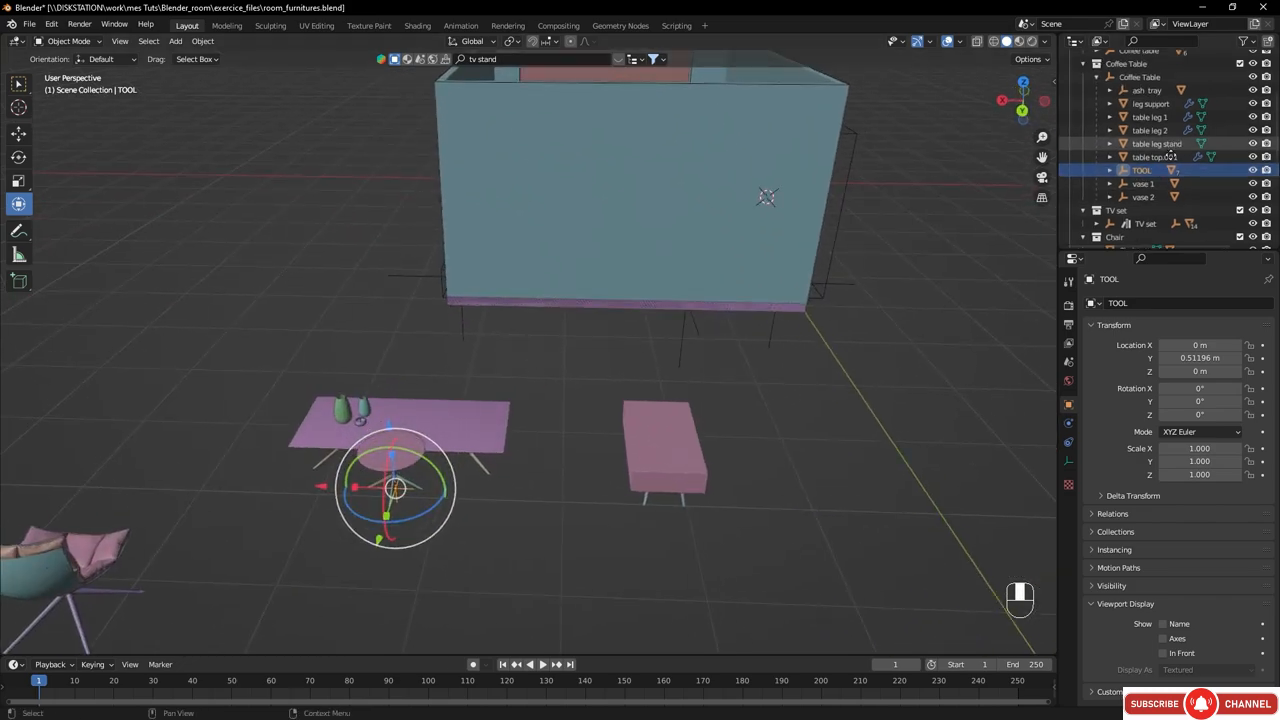
pyautogui.scroll(3, 1205, 172)
pyautogui.hotkey('ctrl', 's')
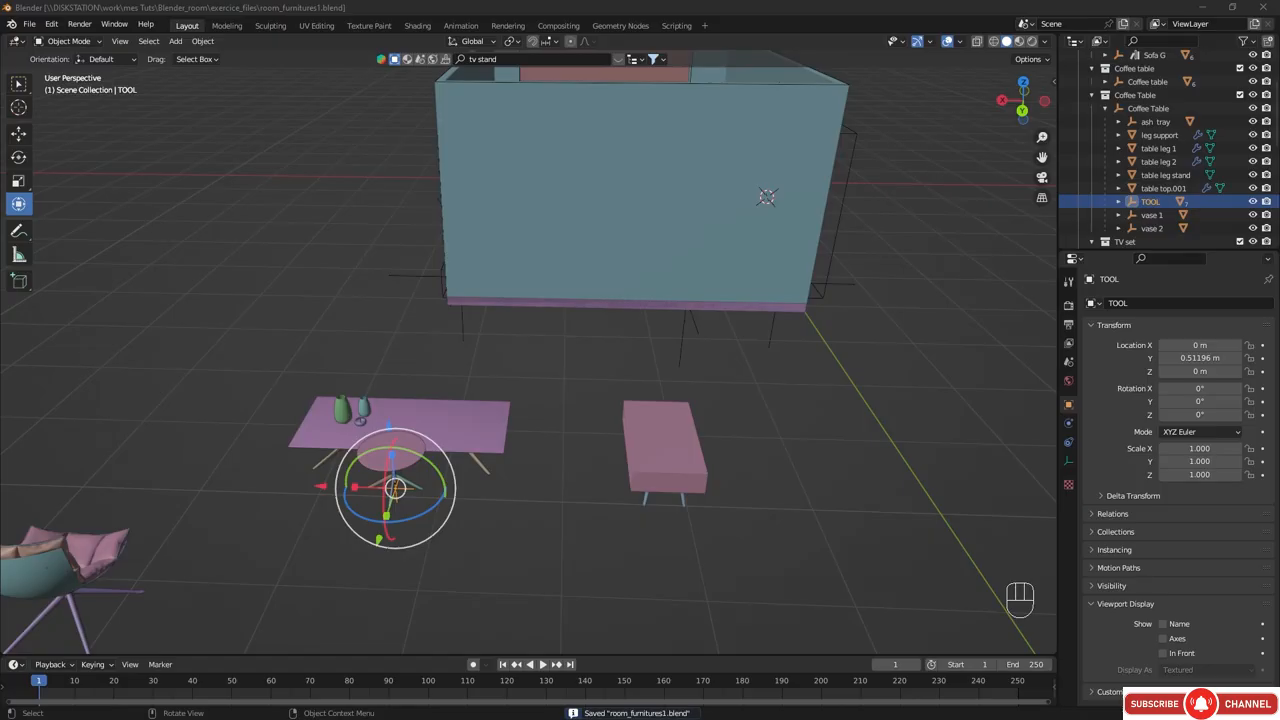
# - Exclude and re-enable the Coffee Table collection to check which objects belong to it
pyautogui.click(1142, 95)
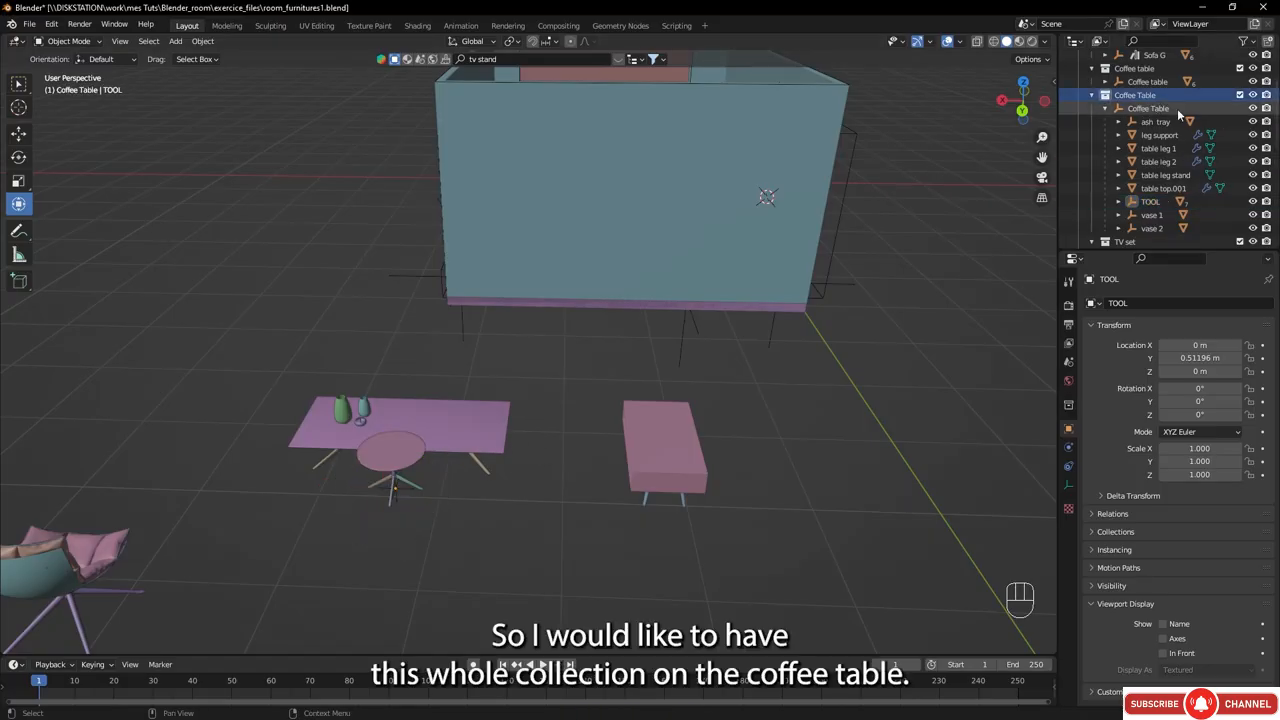
pyautogui.click(1240, 95)
pyautogui.click(1240, 95)
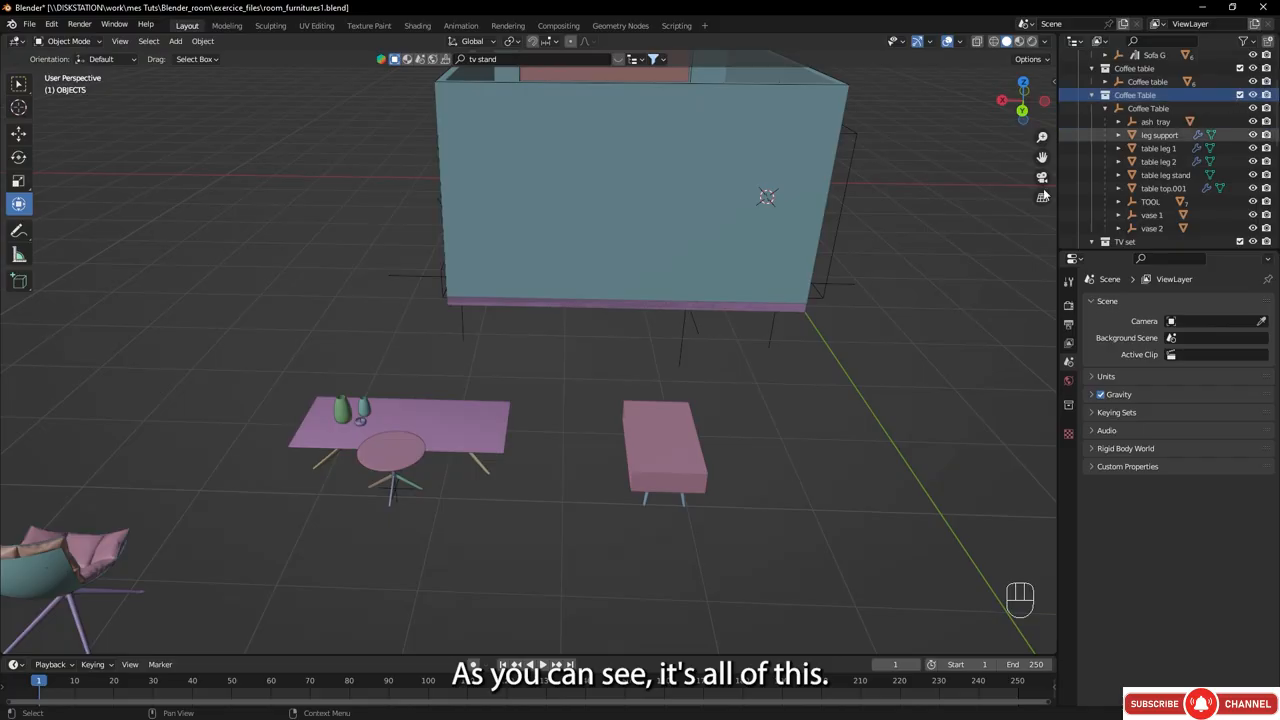
# - Select the stool's TOOL empty, then use Select Grouped to select its immediate children
pyautogui.click(404, 488)
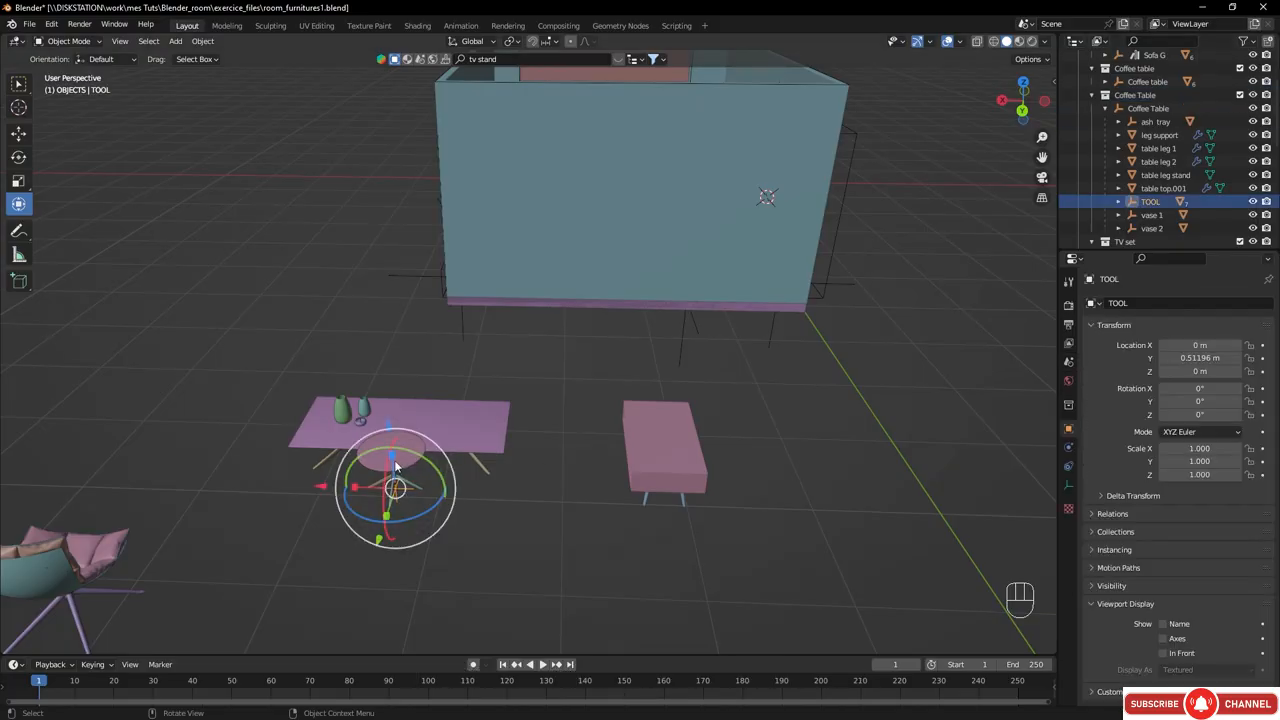
pyautogui.moveTo(406, 466); pyautogui.dragTo(323, 462, button='middle')
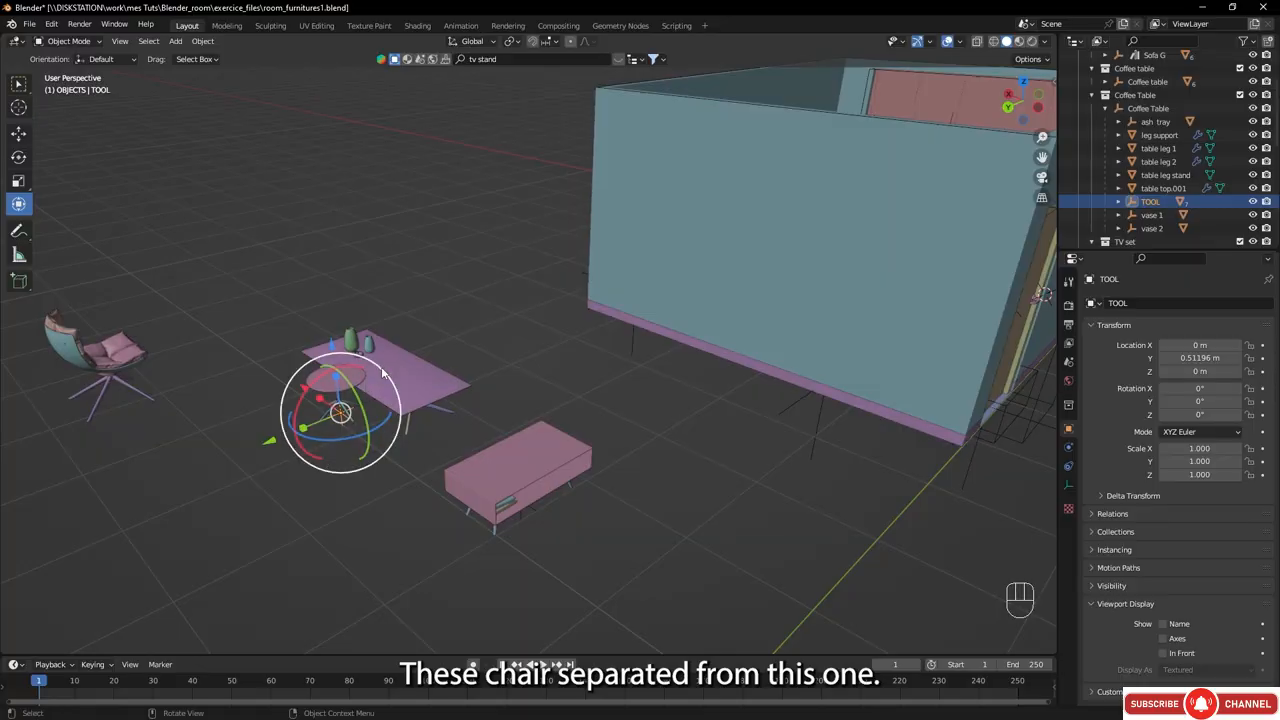
pyautogui.click(1119, 202)
pyautogui.click(1119, 202)
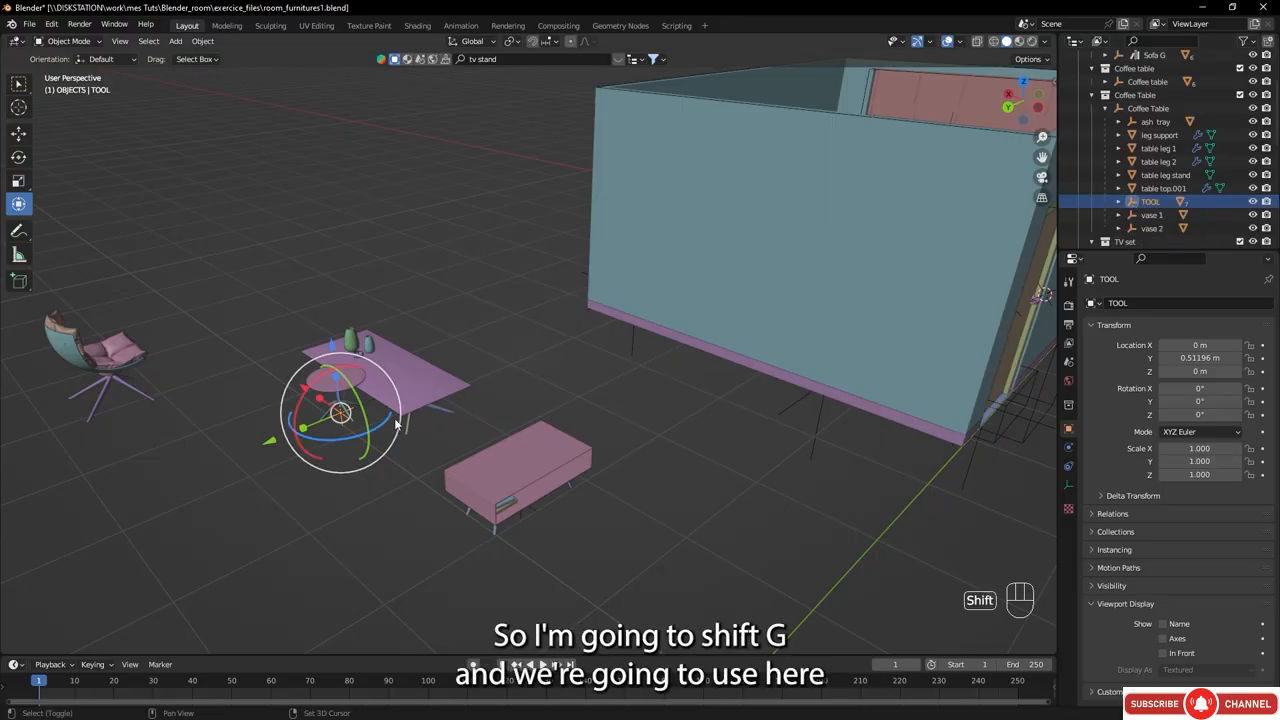
pyautogui.hotkey('shift', 'g')
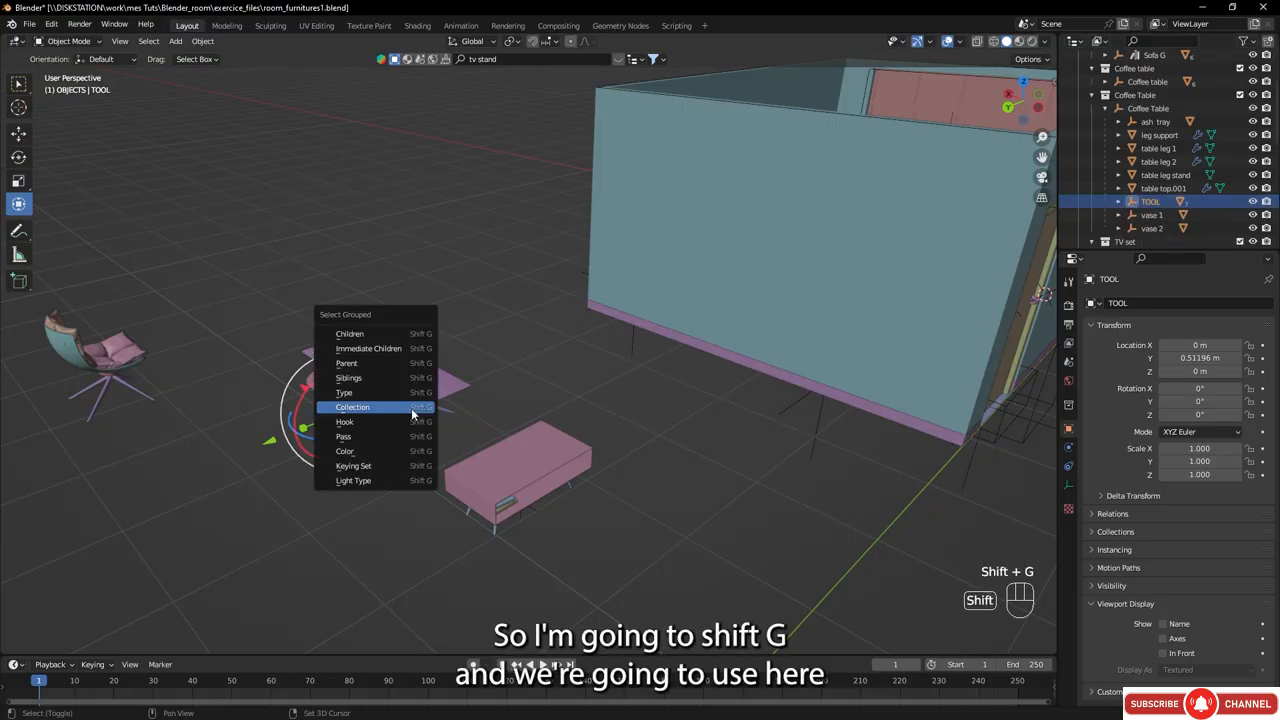
pyautogui.click(372, 350)
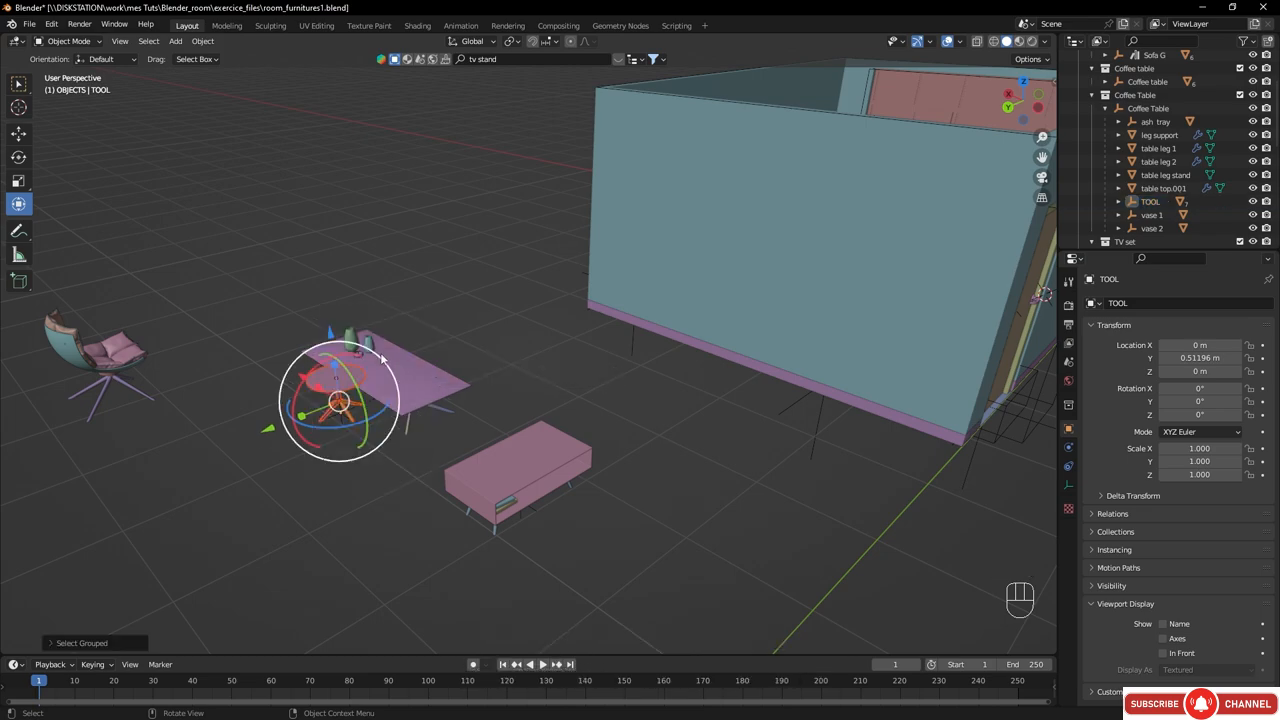
pyautogui.press('g')
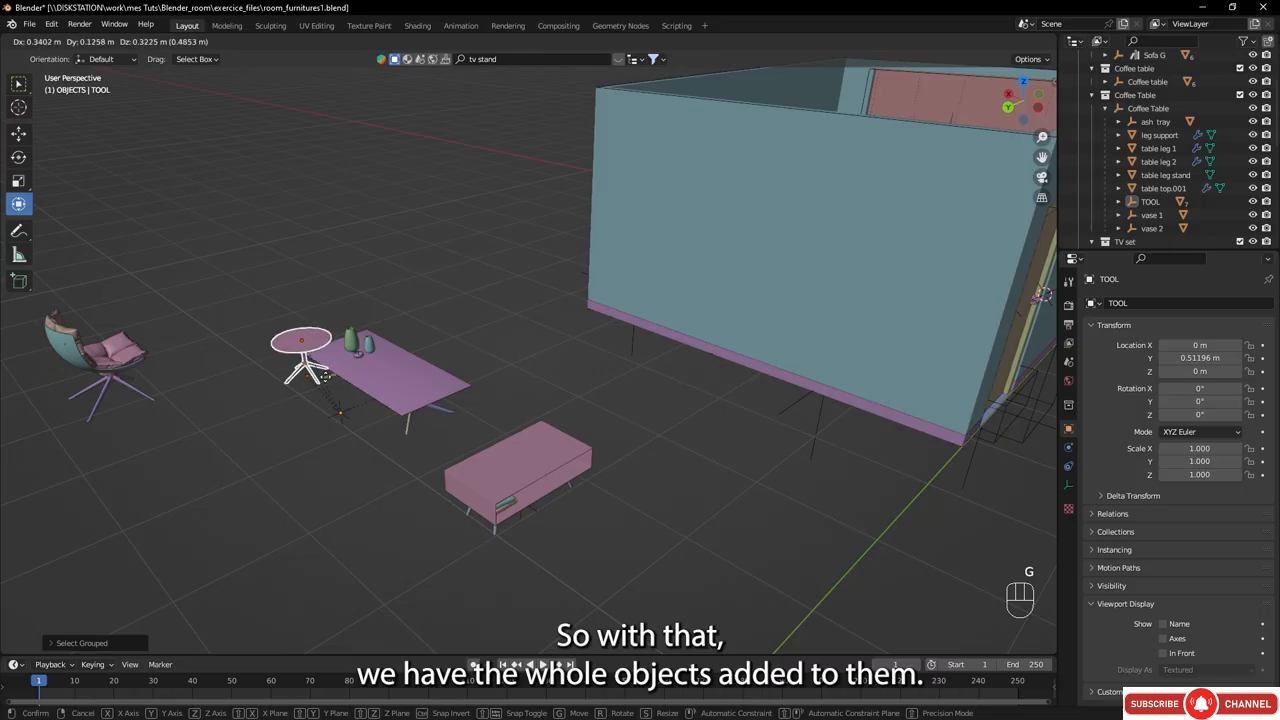
pyautogui.rightClick(326, 383)
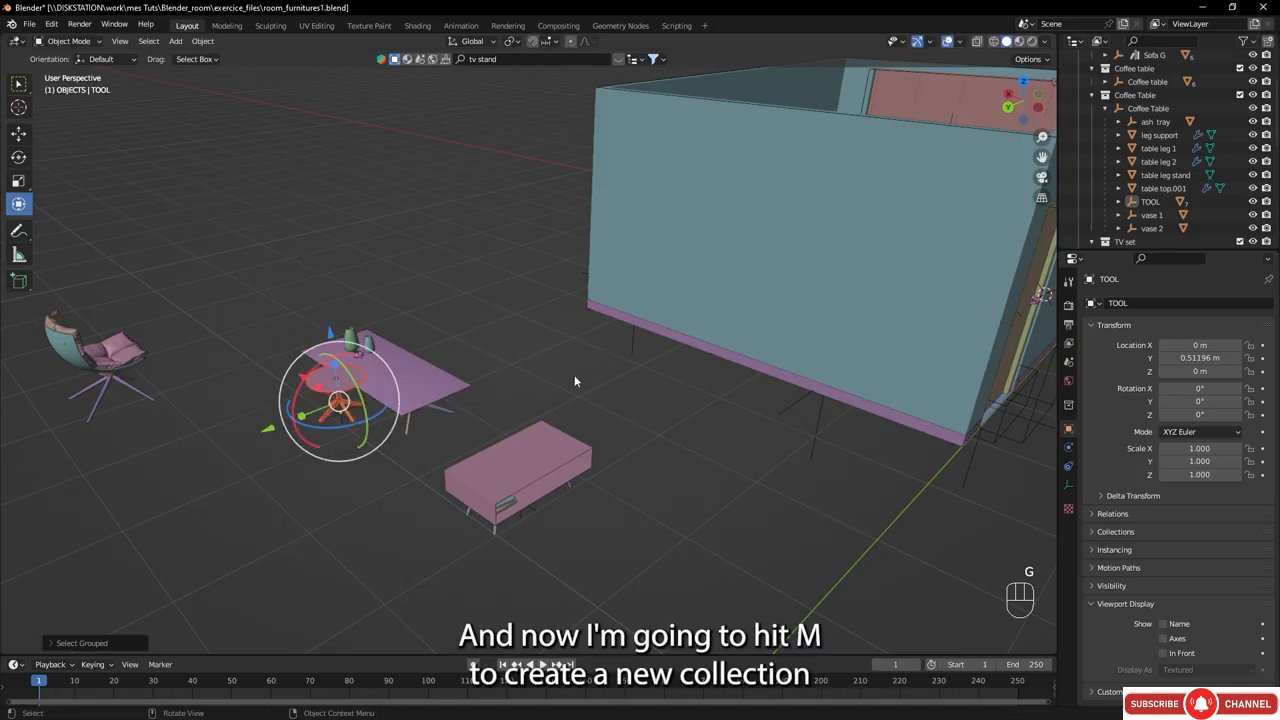
# - Move the selected stool parts to a new collection named CHAIR
pyautogui.press('m')
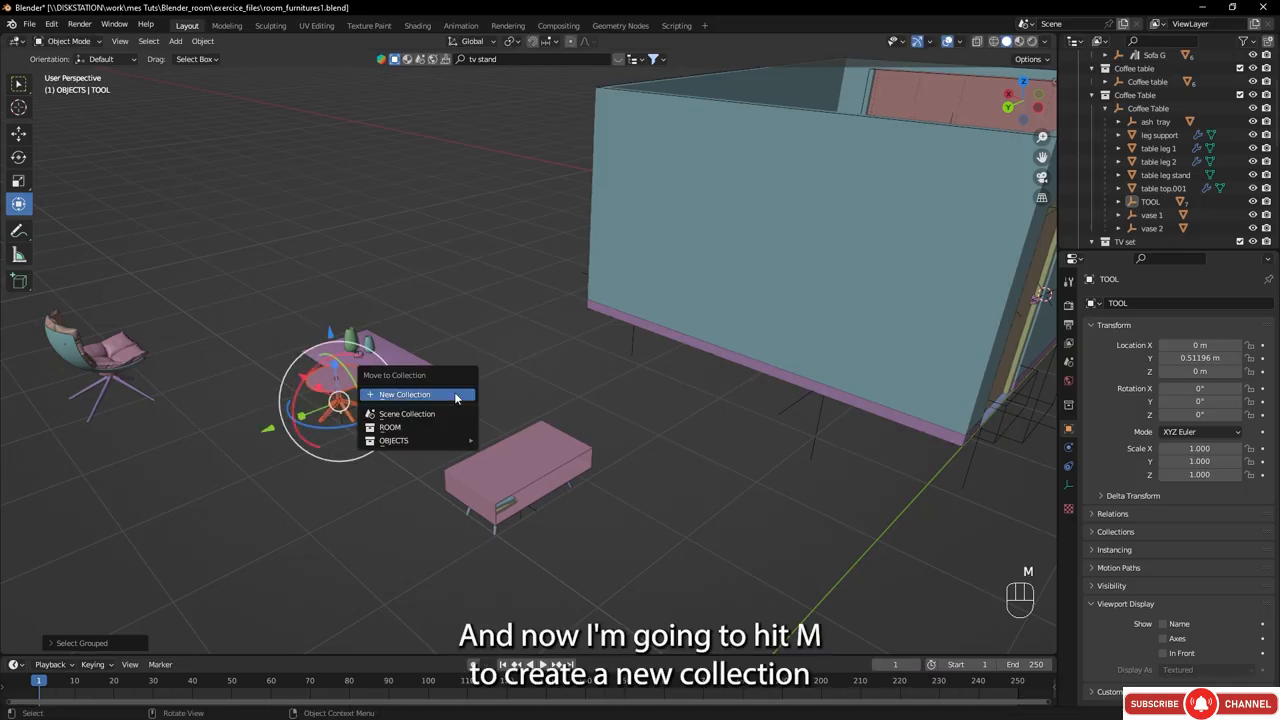
pyautogui.click(396, 396)
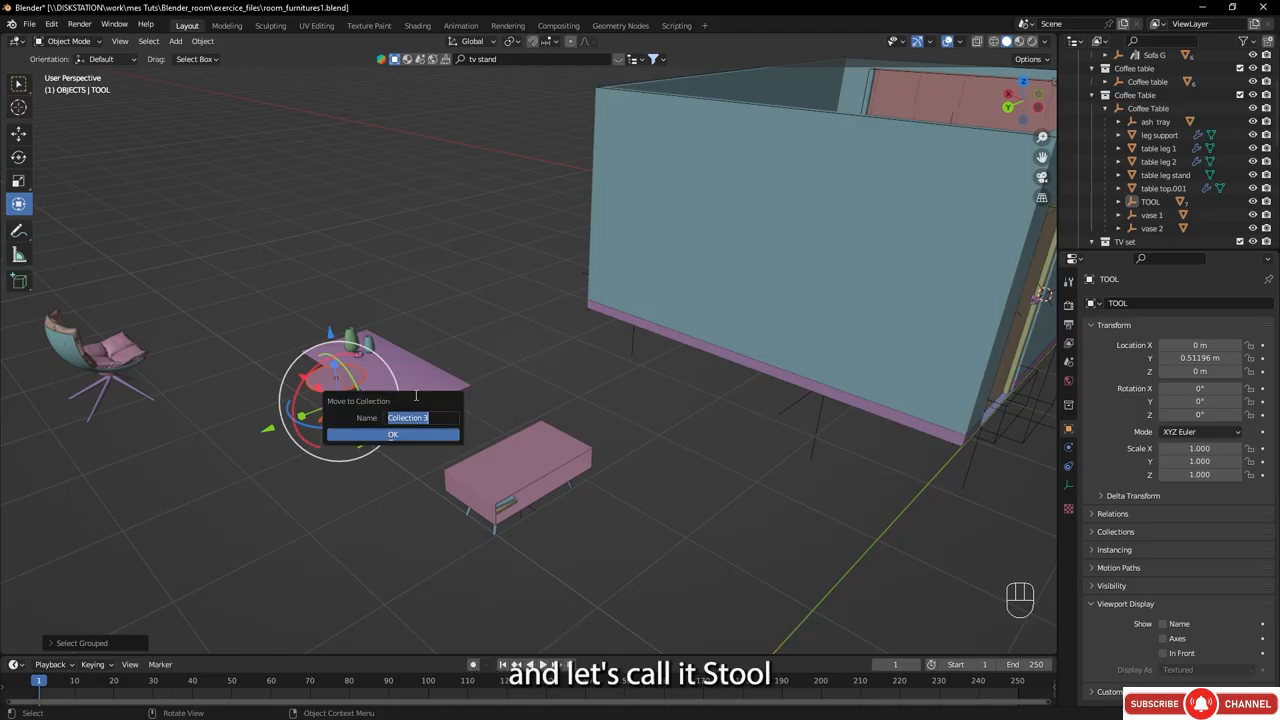
pyautogui.write('STOOL')
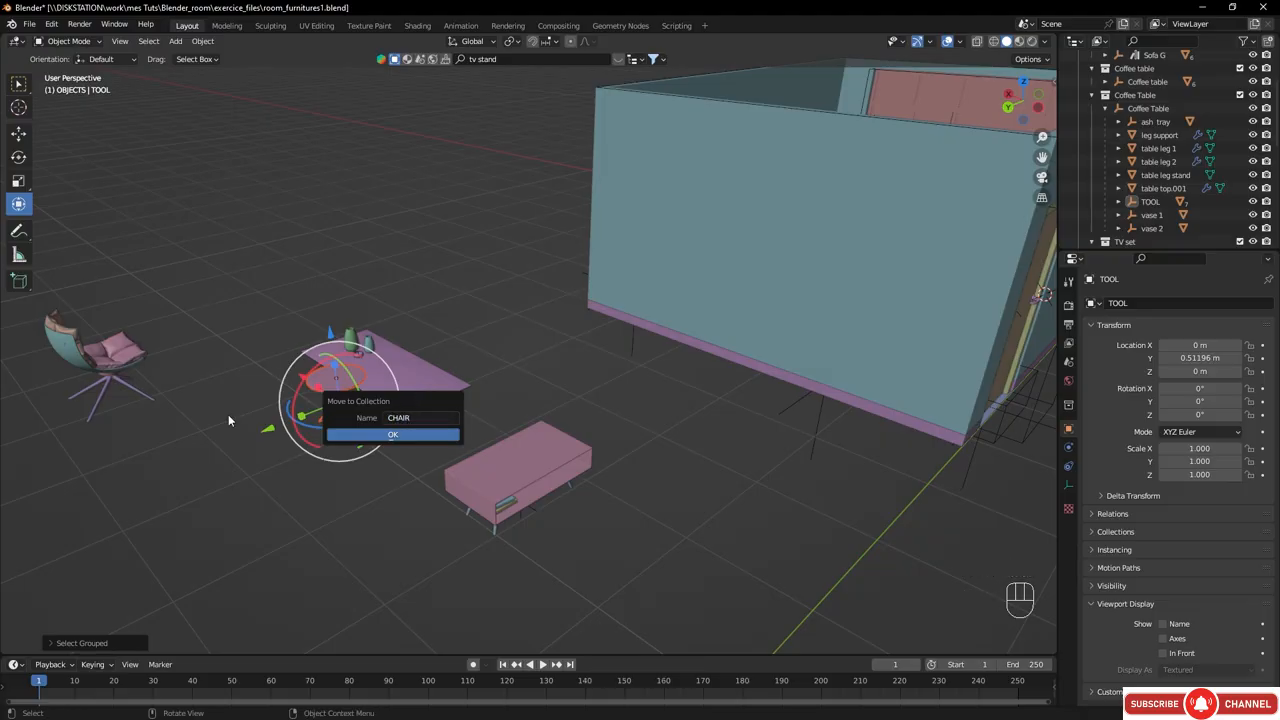
pyautogui.click(391, 435)
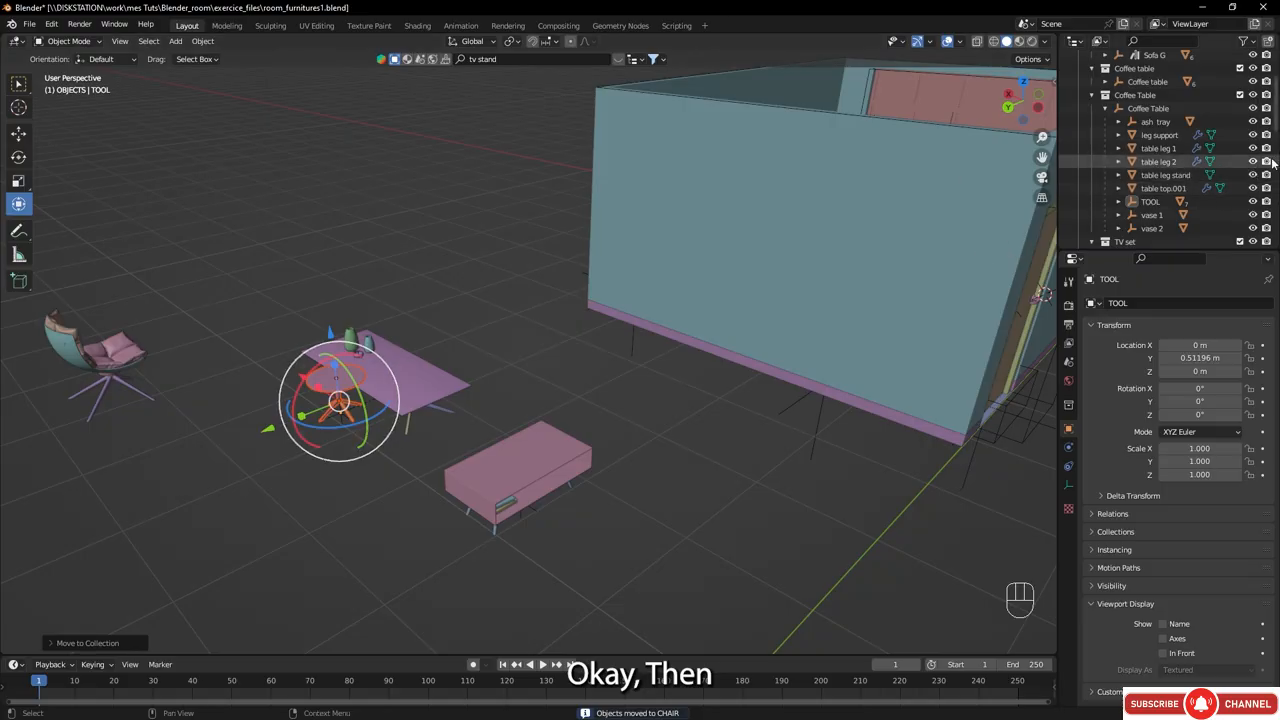
# - Move the TOOL parent empty from the Coffee Table collection into the CHAIR collection
pyautogui.click(1132, 202)
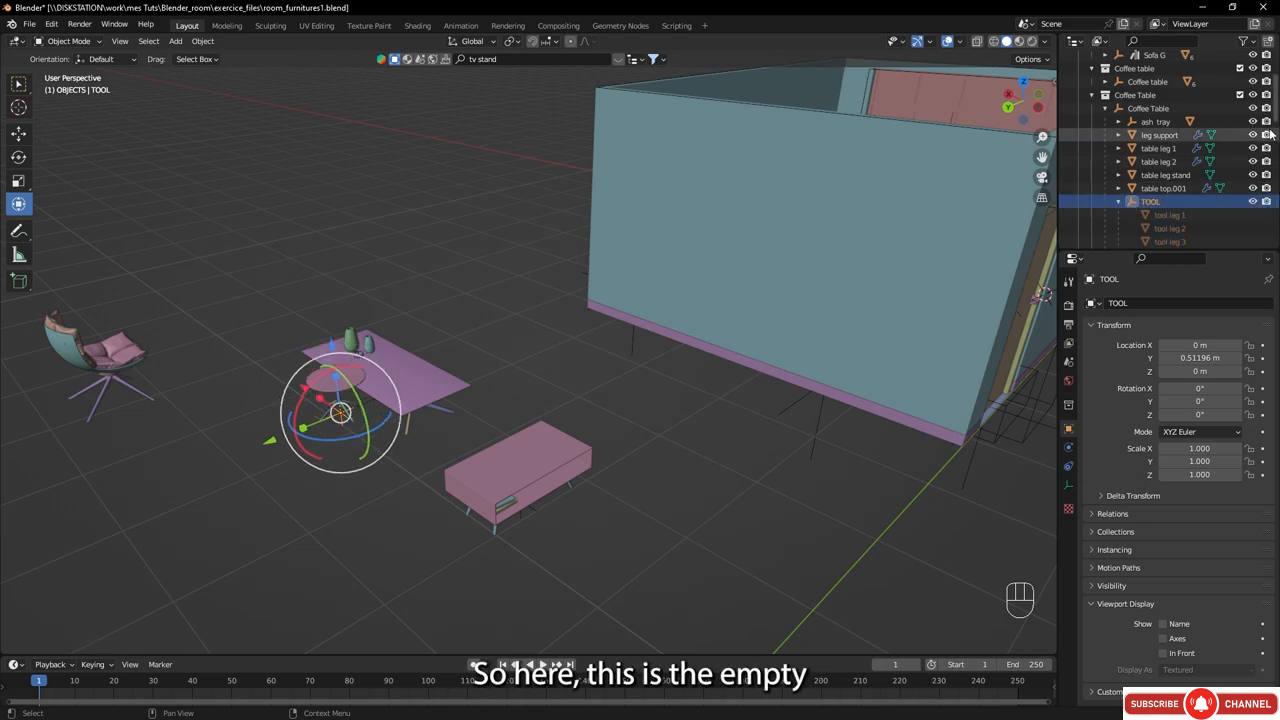
pyautogui.scroll(-6, 1273, 222)
pyautogui.scroll(-4, 1273, 222)
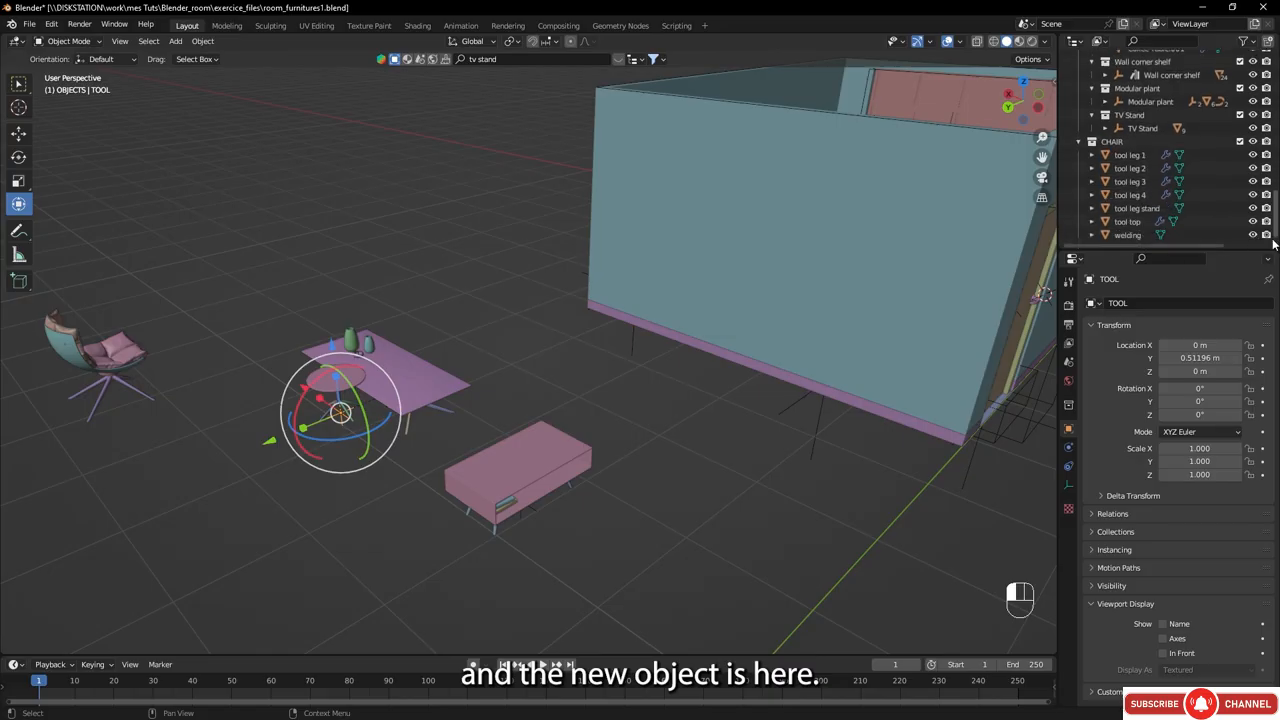
pyautogui.scroll(8, 1220, 160)
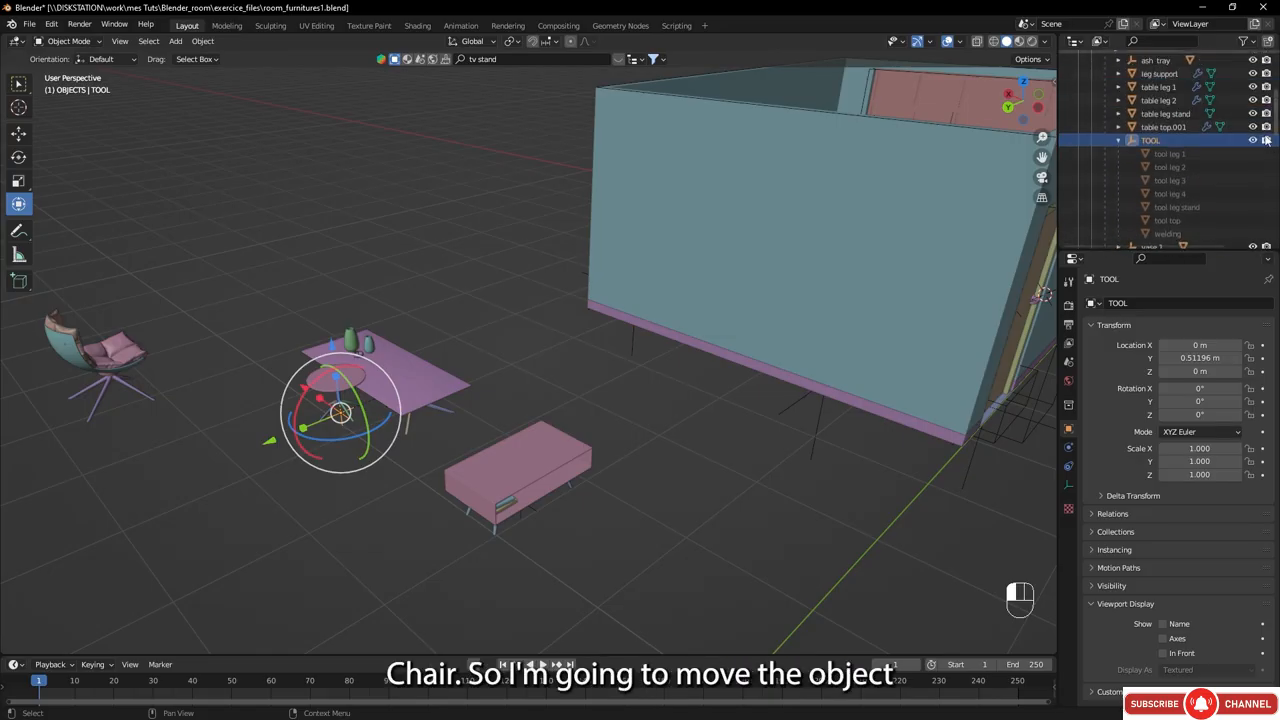
pyautogui.moveTo(1138, 141); pyautogui.dragTo(1151, 242)
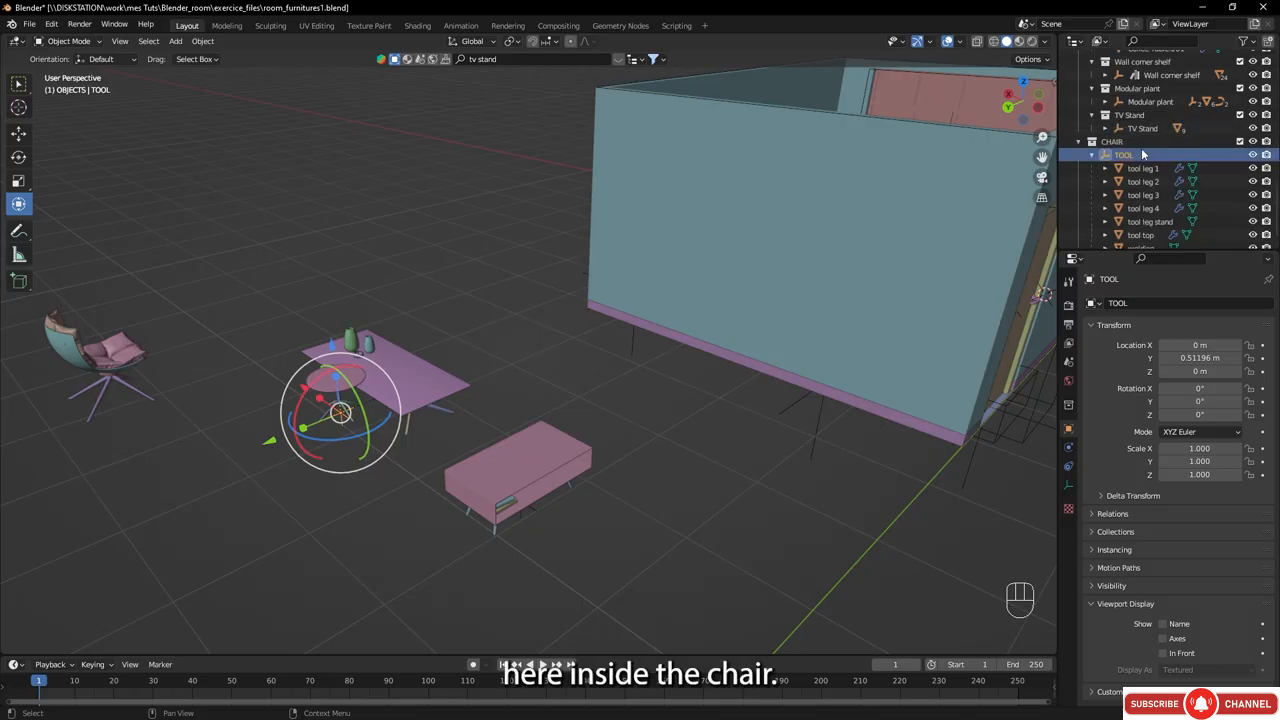
# - Exclude and re-enable the CHAIR collection to check that it contains the whole stool
pyautogui.click(1240, 141)
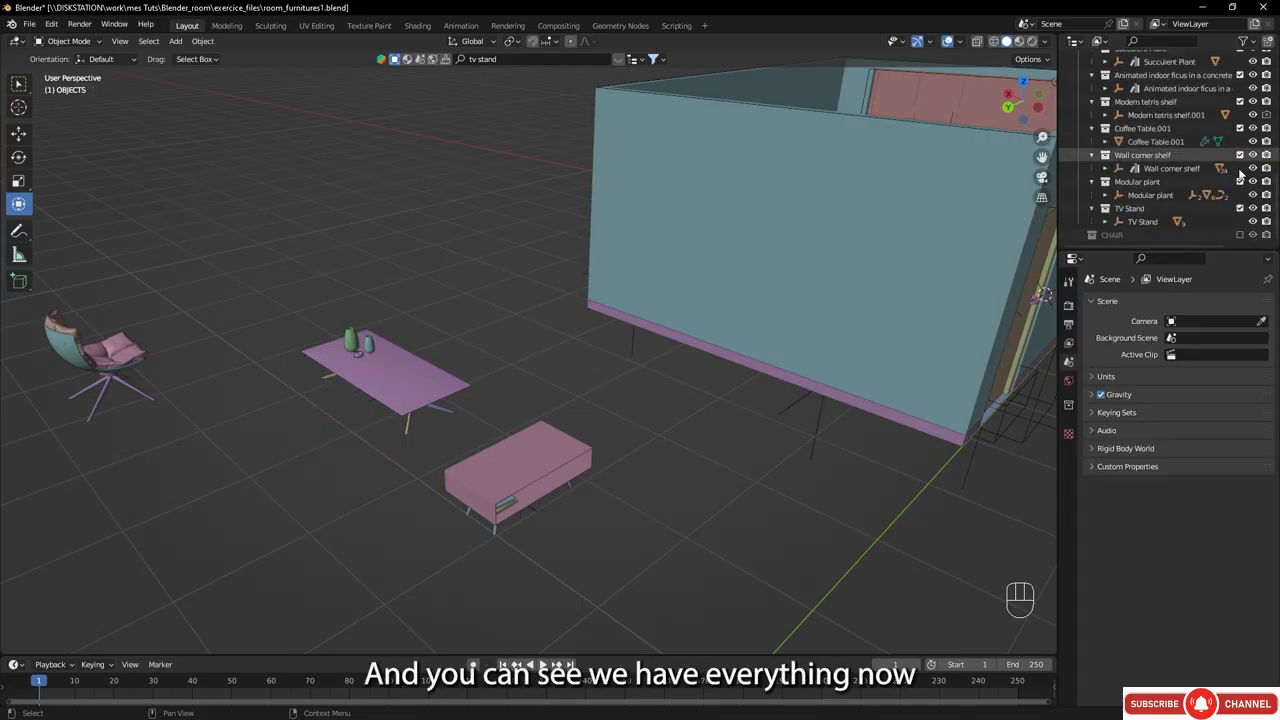
pyautogui.click(1240, 235)
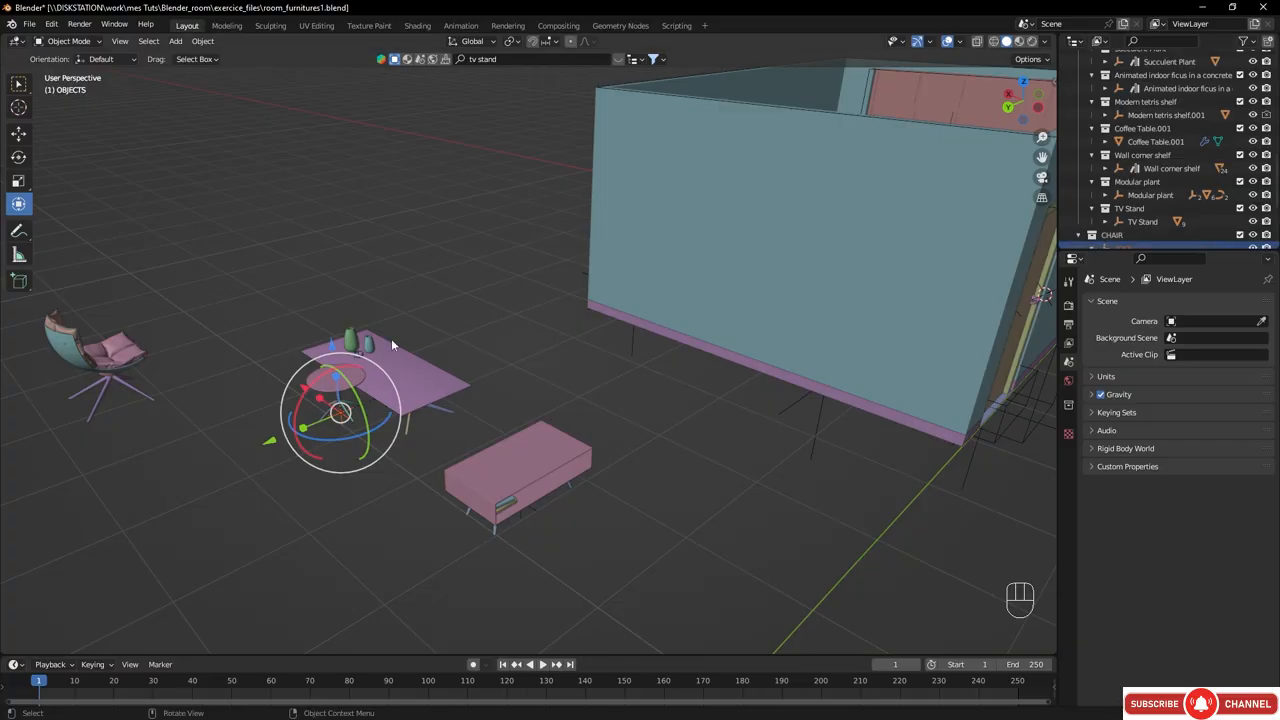
pyautogui.moveTo(394, 346); pyautogui.dragTo(424, 368, button='middle')
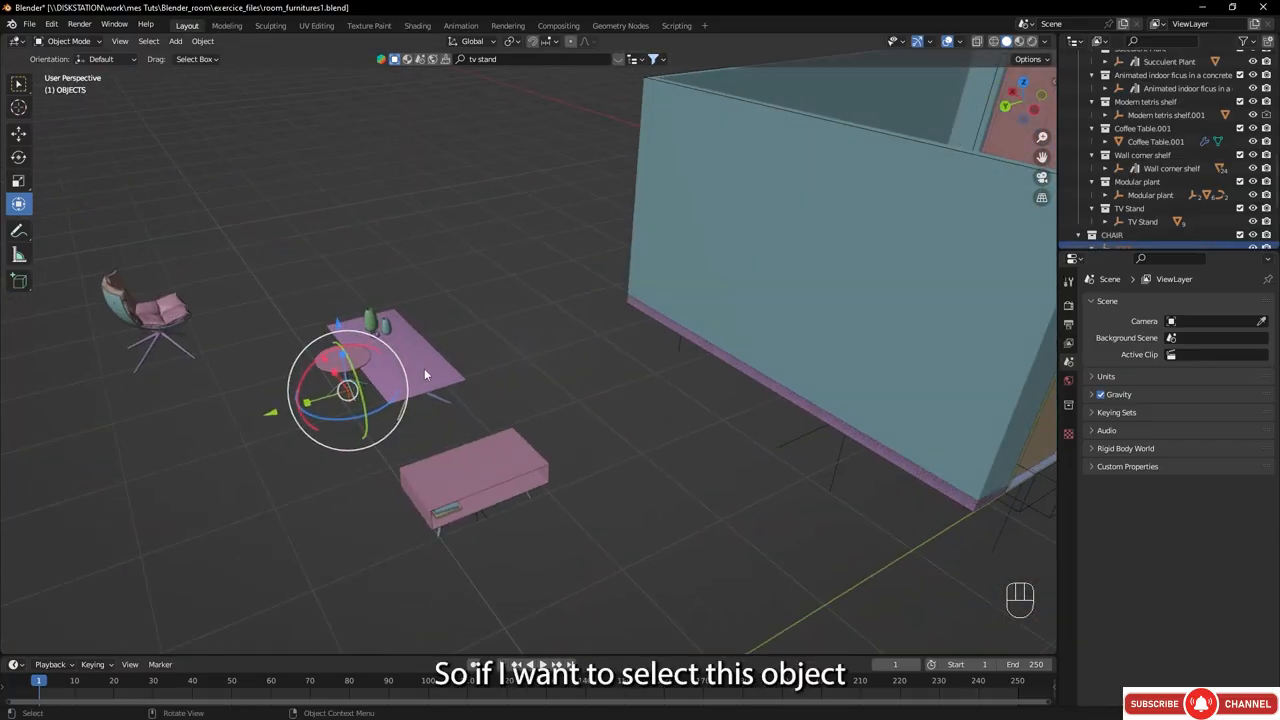
# - Select the Coffee Table parent empty of table top.001 and move it into the room's free corner beside the TV stand
pyautogui.click(428, 370)
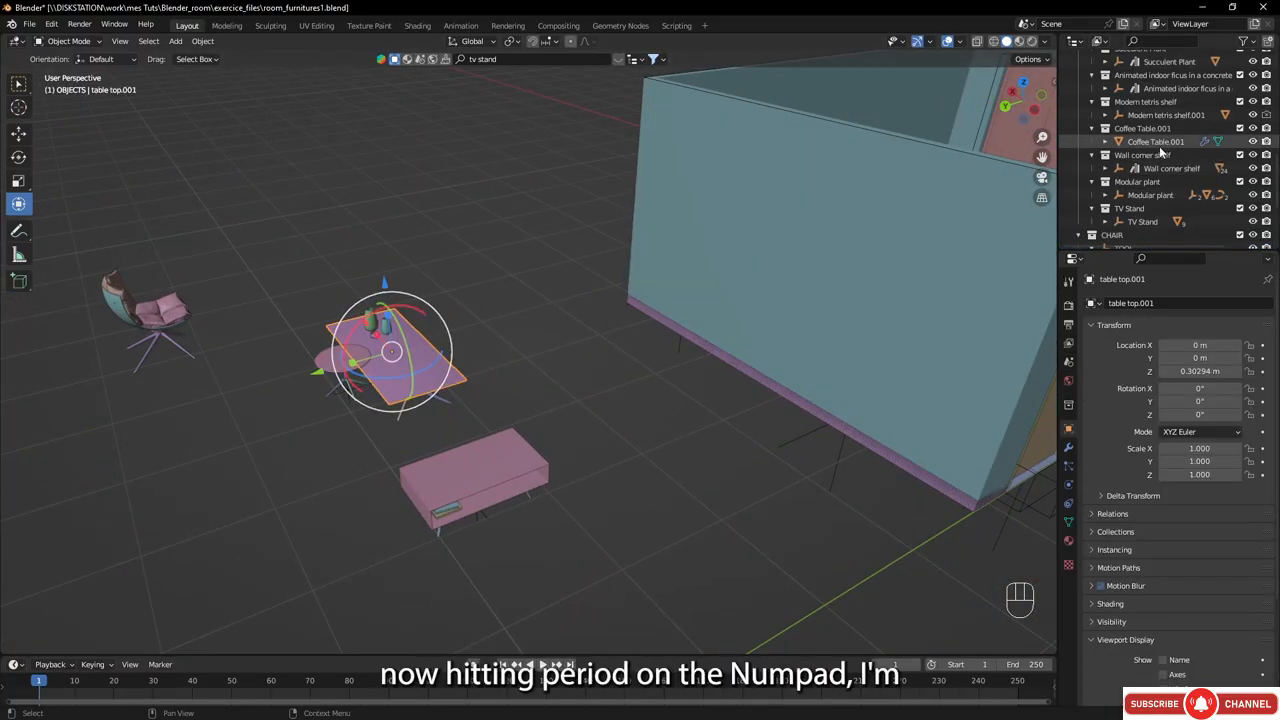
pyautogui.press('KP_Decimal')
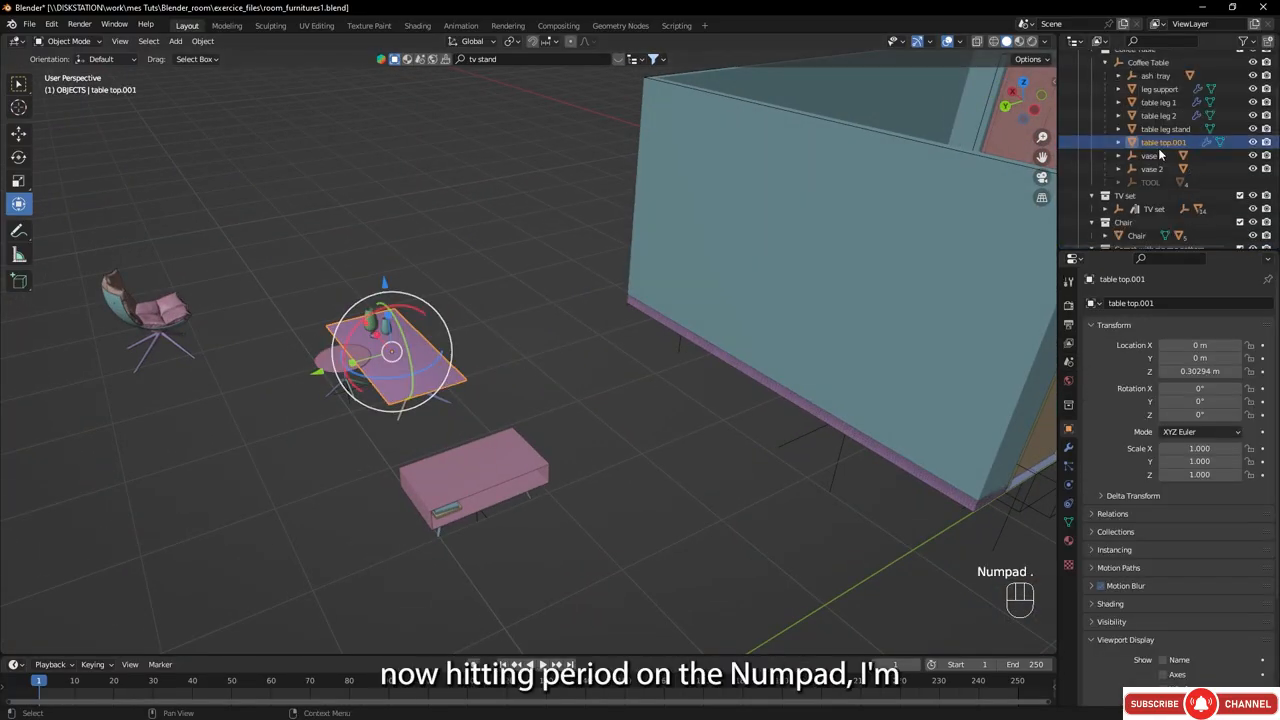
pyautogui.click(1147, 65)
pyautogui.moveTo(604, 300); pyautogui.dragTo(500, 400, button='middle')
pyautogui.moveTo(520, 350); pyautogui.dragTo(362, 436, button='middle')
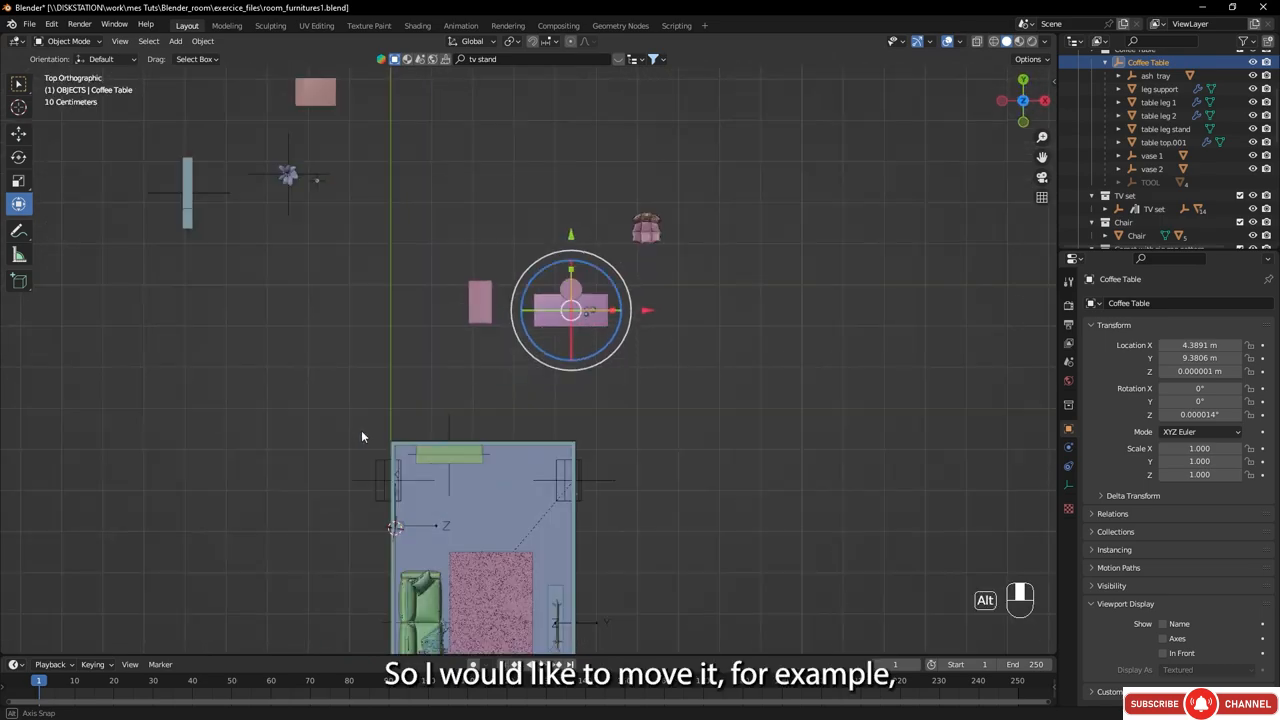
pyautogui.press('g')
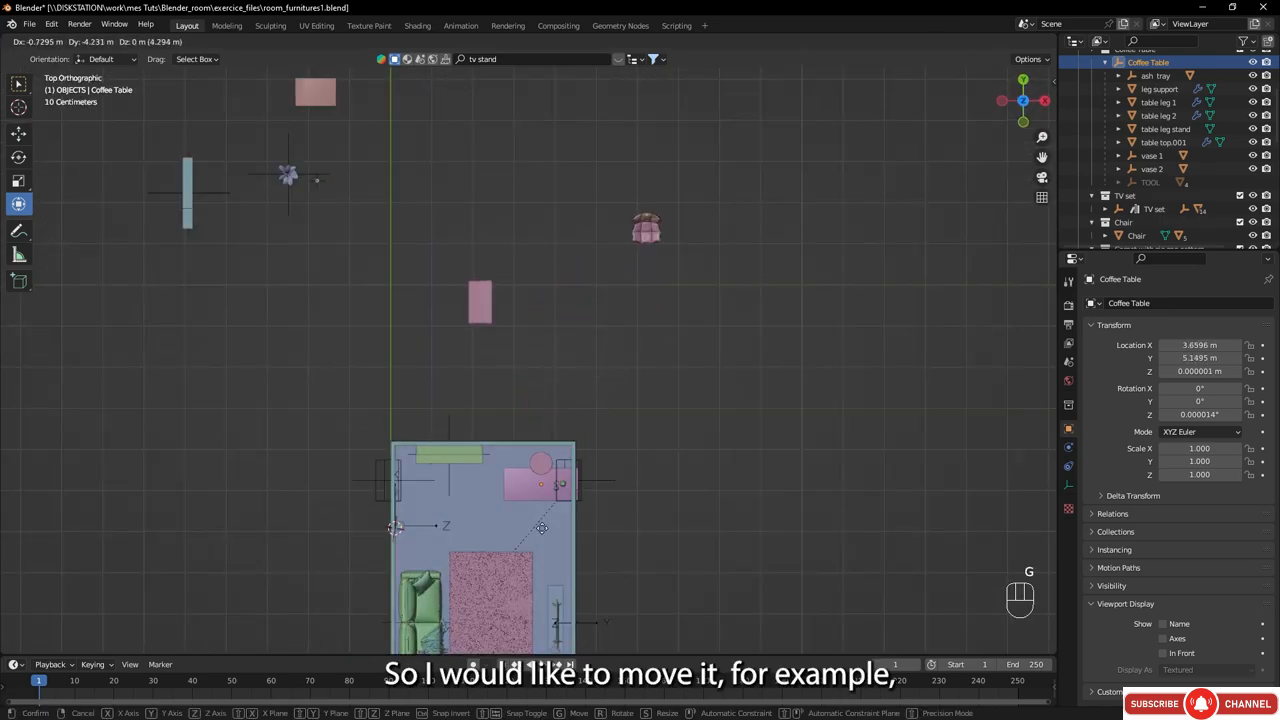
pyautogui.click(531, 503)
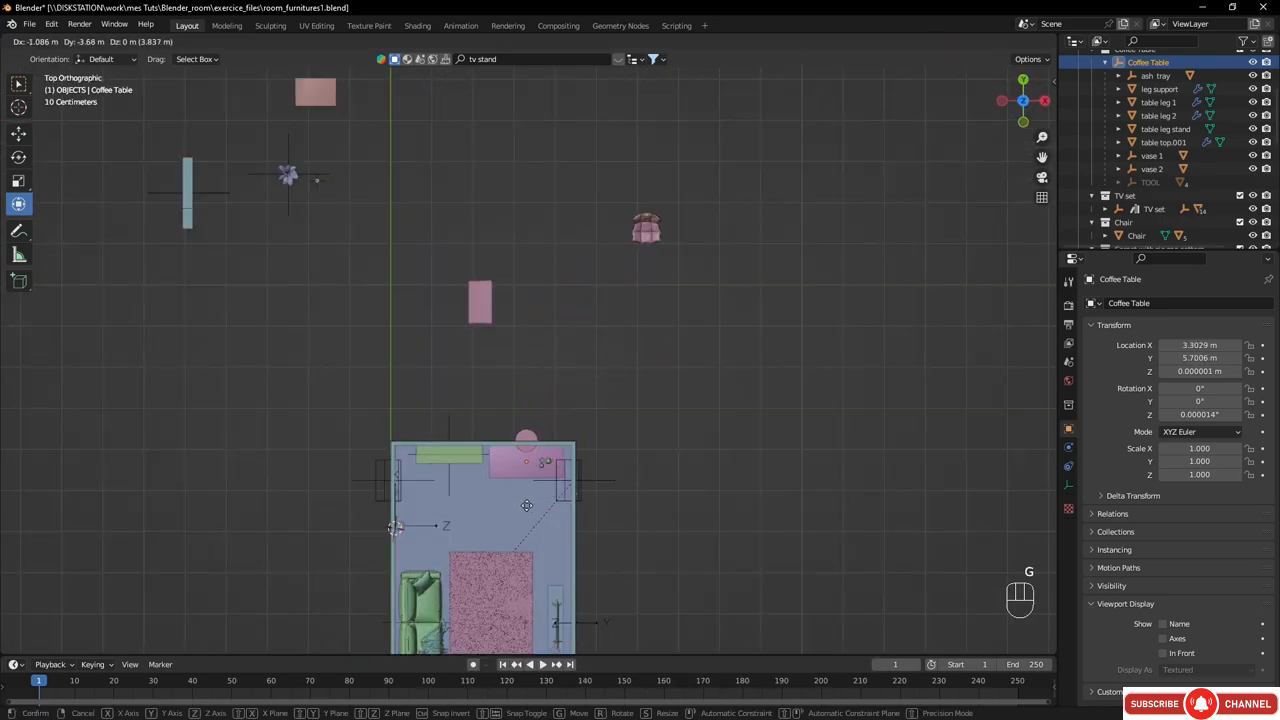
pyautogui.moveTo(537, 505); pyautogui.dragTo(556, 360, button='middle')
# - Move the TOOL empty from the CHAIR collection to the wall side of the room, just past the end of the sofa
pyautogui.scroll(-10, 1147, 222)
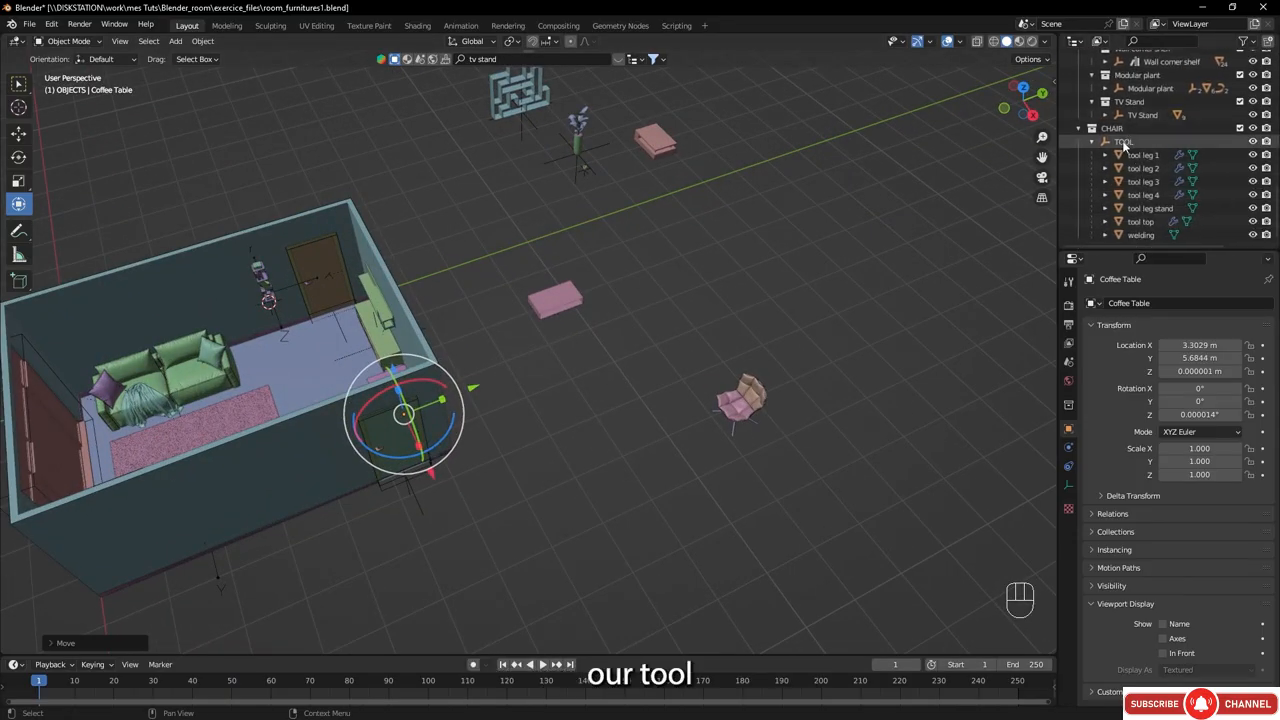
pyautogui.click(1122, 141)
pyautogui.moveTo(821, 242); pyautogui.dragTo(482, 350, button='middle')
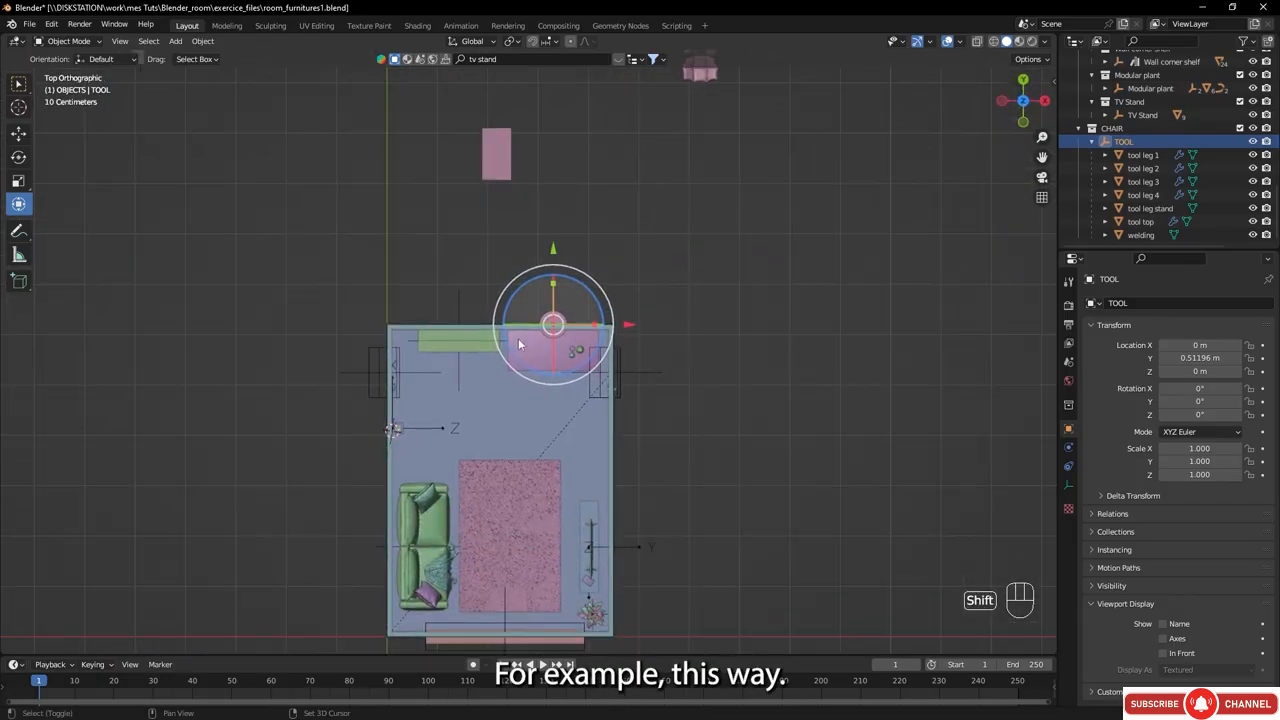
pyautogui.press('g')
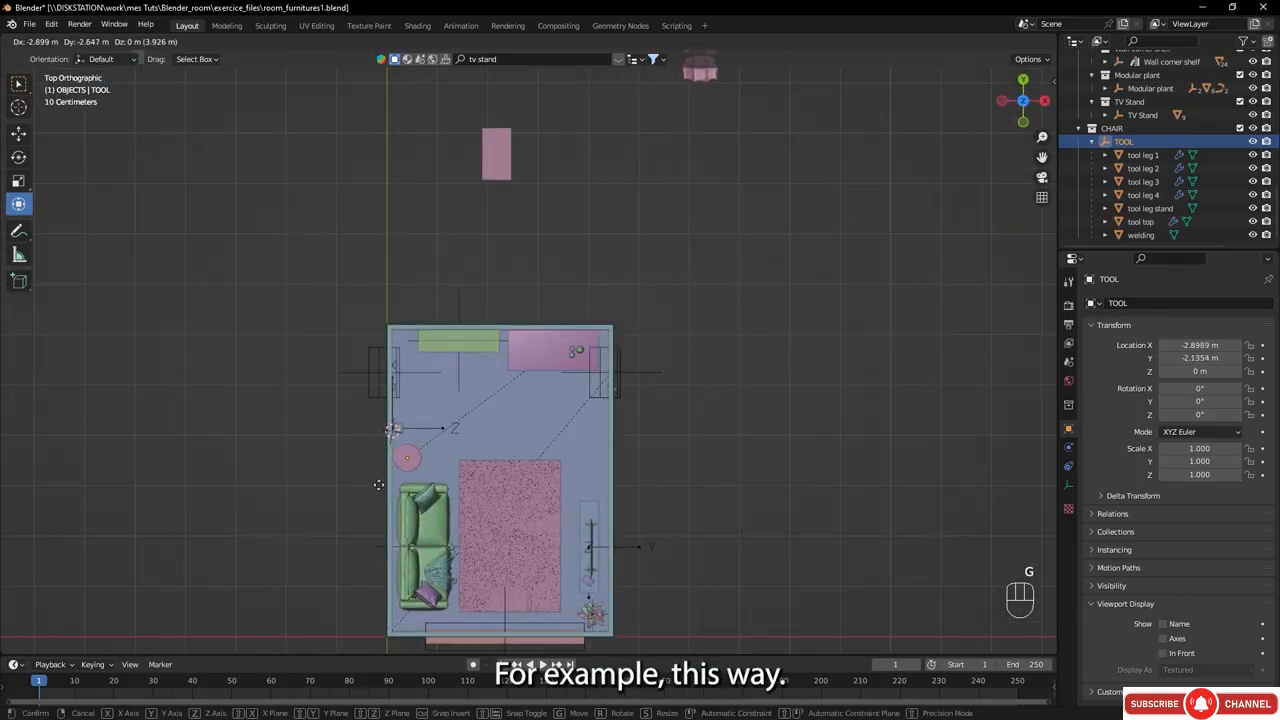
pyautogui.click(380, 484)
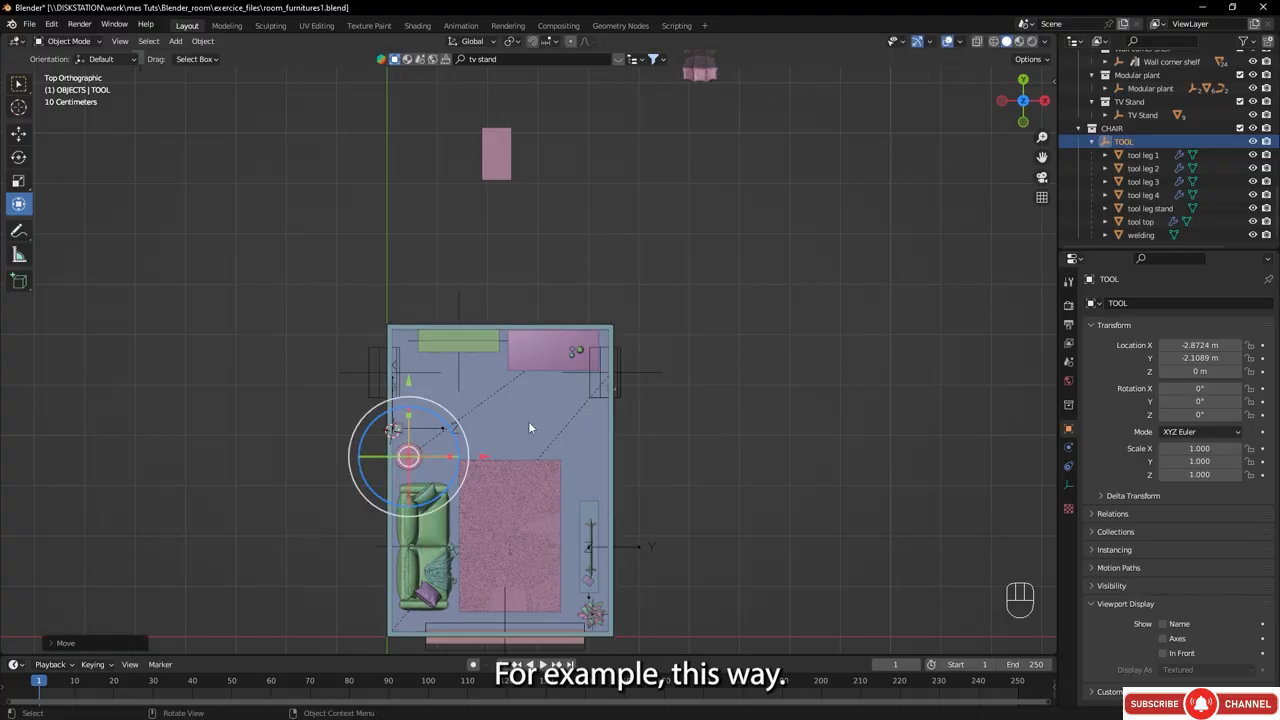
pyautogui.moveTo(409, 455); pyautogui.dragTo(536, 331, button='middle')
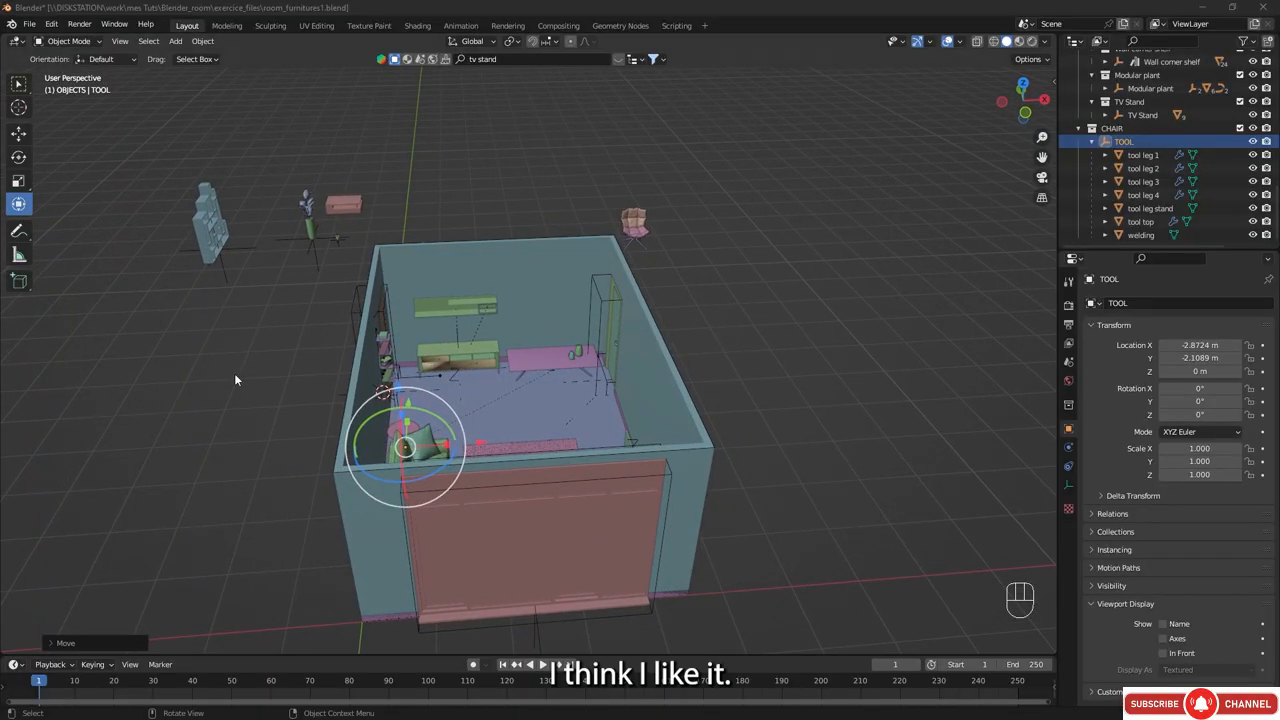
pyautogui.moveTo(577, 337); pyautogui.dragTo(553, 372, button='middle')
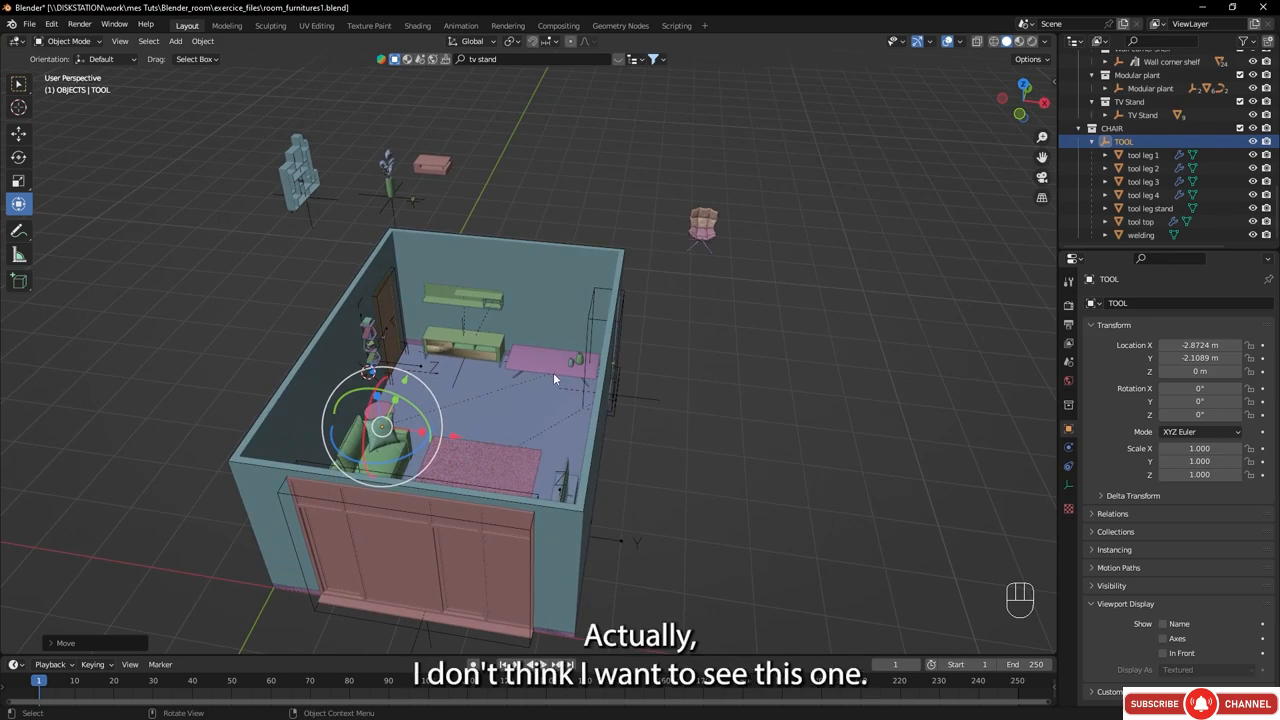
# - Select the Coffee Table parent empty of table top.001 and move it out of the room along Y to about 12.8 m
pyautogui.click(551, 372)
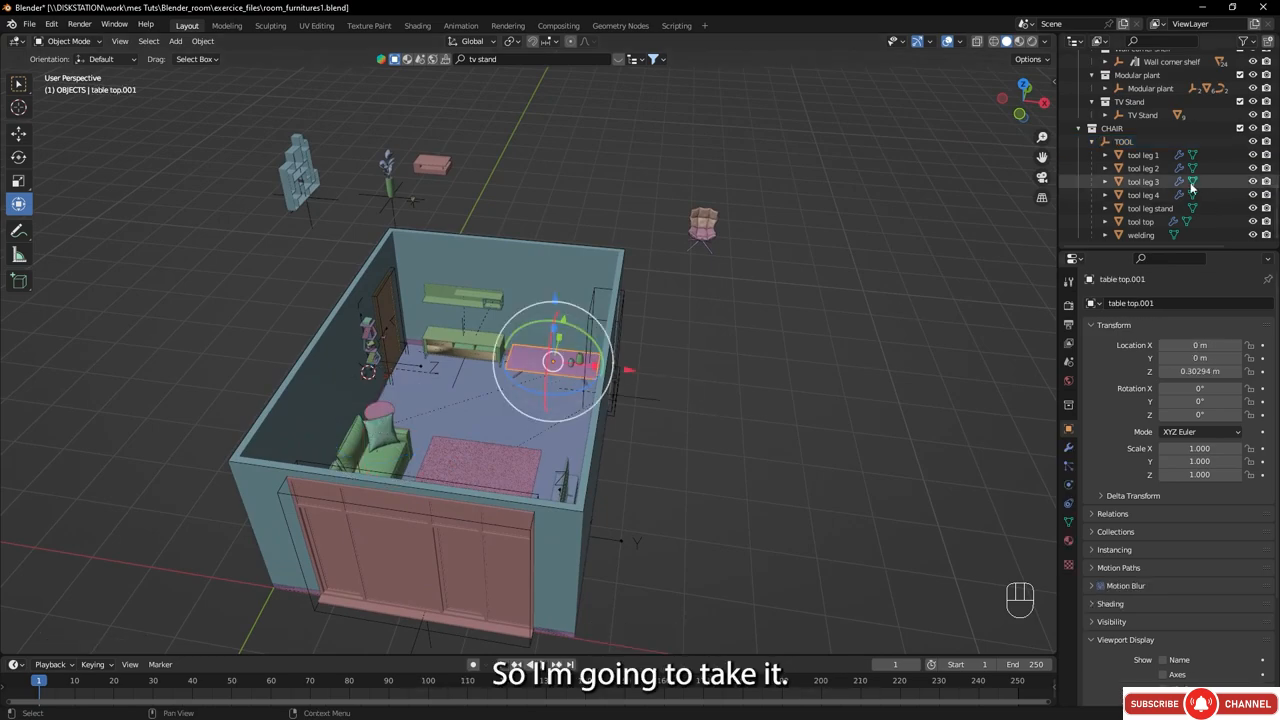
pyautogui.press('KP_Decimal')
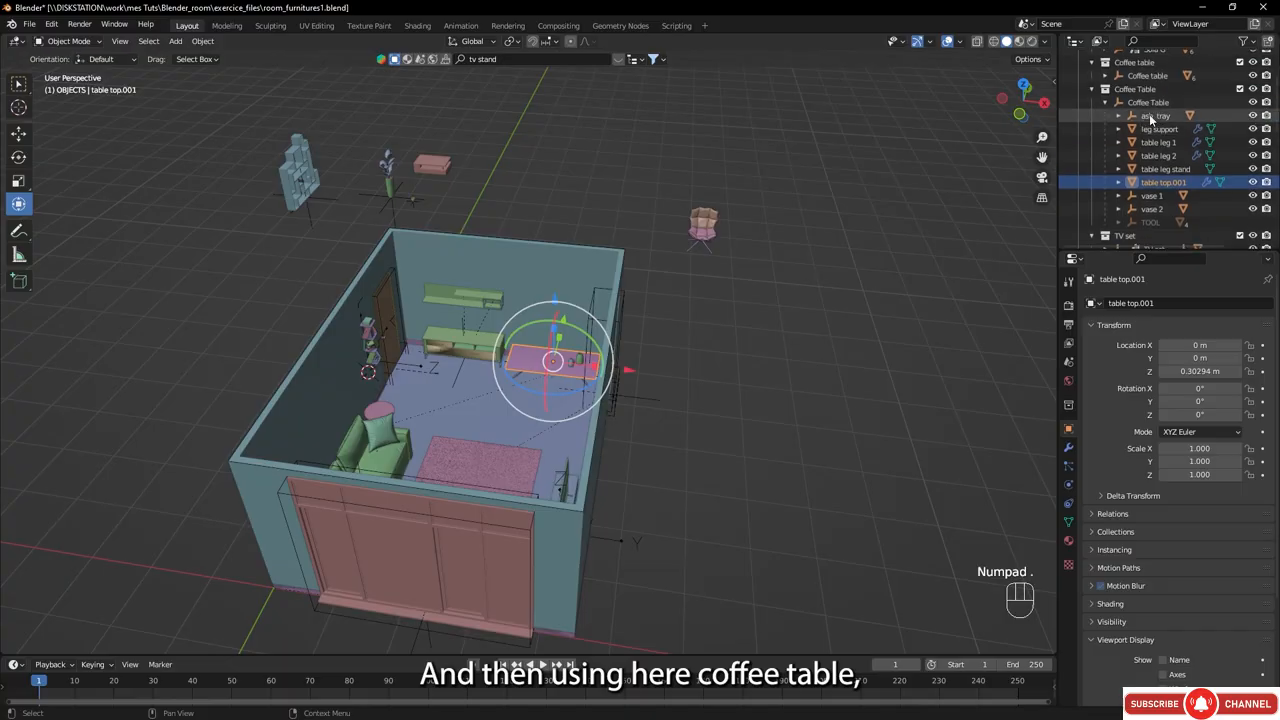
pyautogui.click(1148, 102)
pyautogui.moveTo(580, 350); pyautogui.dragTo(530, 357, button='middle')
pyautogui.moveTo(604, 351); pyautogui.dragTo(852, 215)
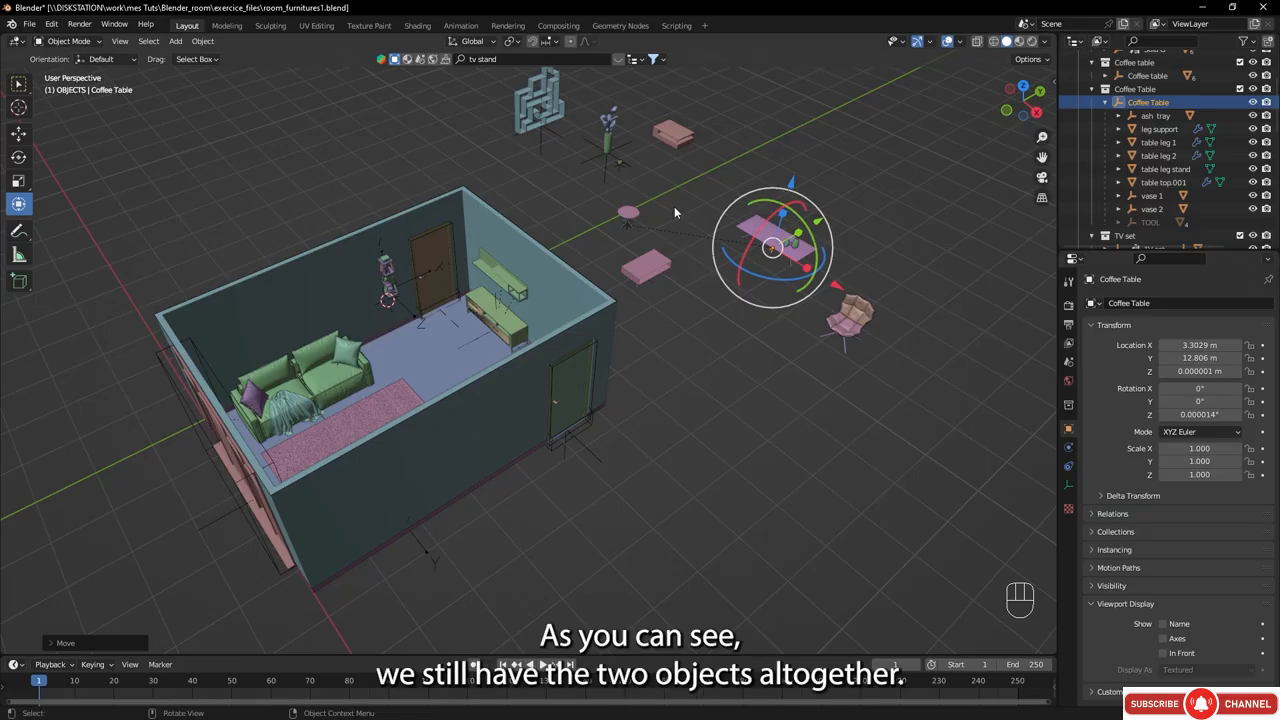
# - Unparent the stool's TOOL empty from the Coffee Table using Clear and Keep Transformation, and deselect it
pyautogui.moveTo(636, 236); pyautogui.dragTo(546, 266, button='middle')
pyautogui.click(541, 236)
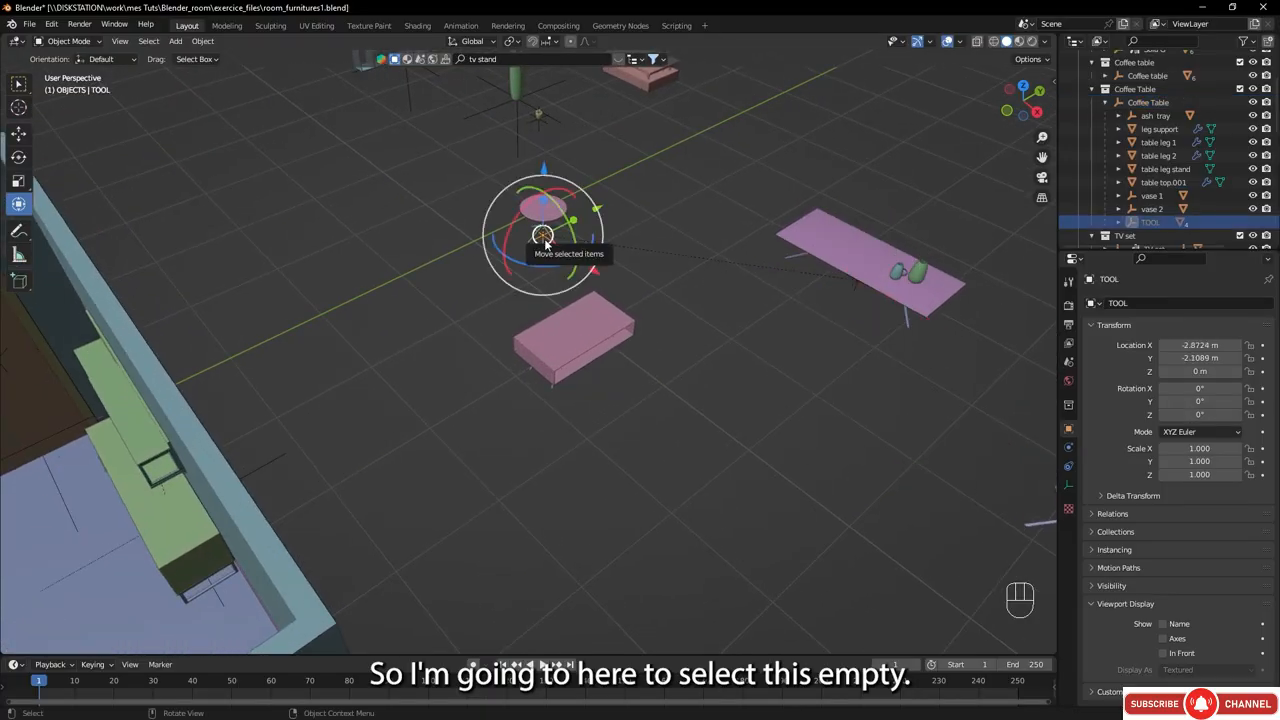
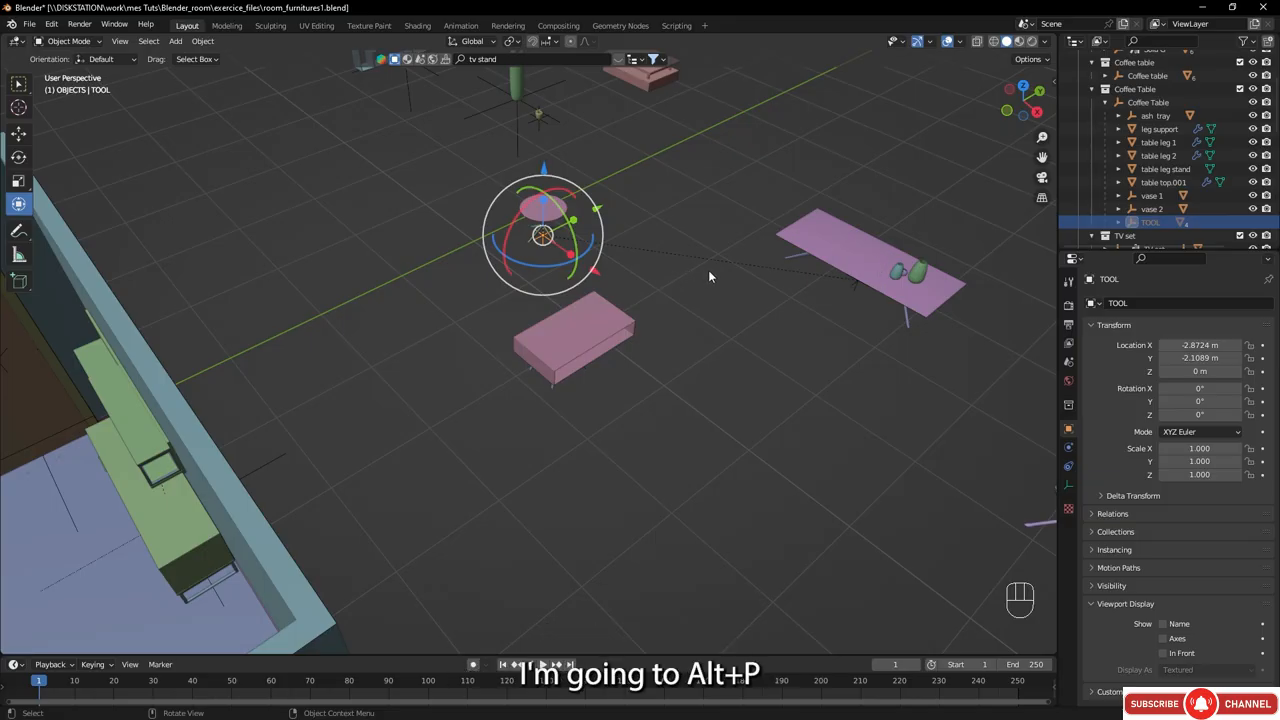
pyautogui.hotkey('ctrl', 'alt', 'p')
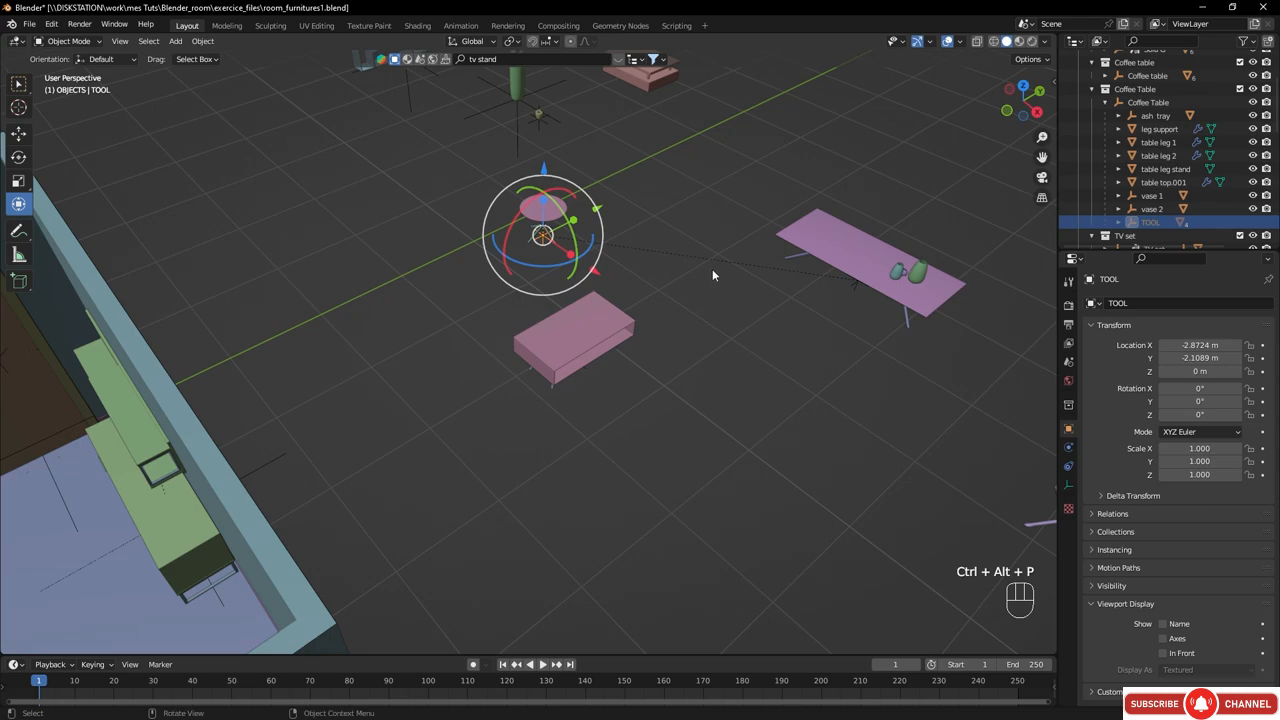
pyautogui.hotkey('alt', 'p')
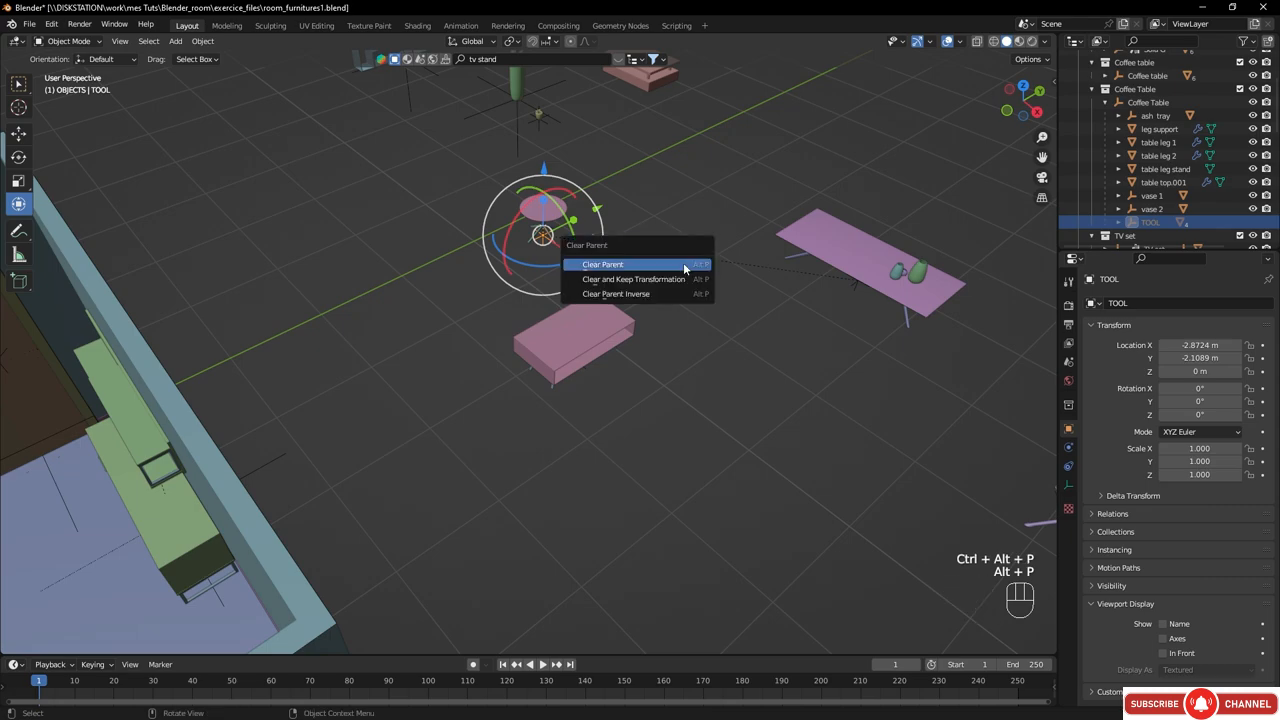
pyautogui.press('Escape')
pyautogui.hotkey('alt', 'p')
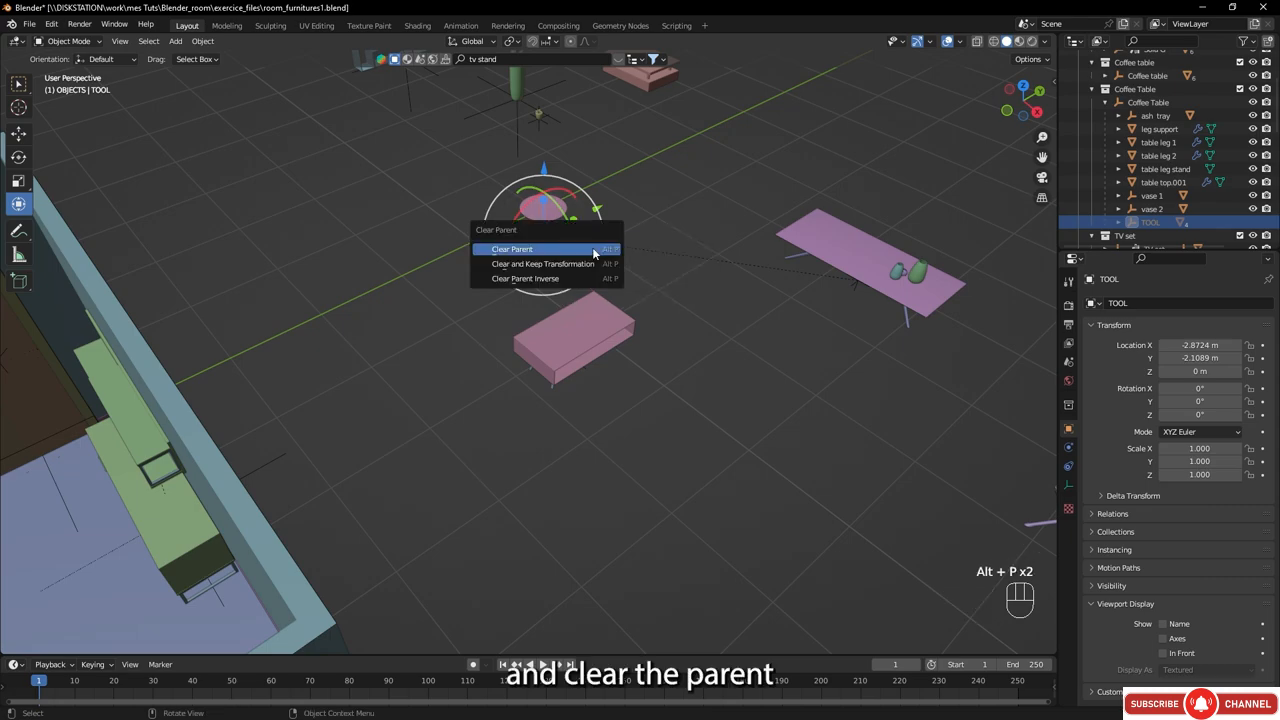
pyautogui.press('Down')
pyautogui.press('Return')
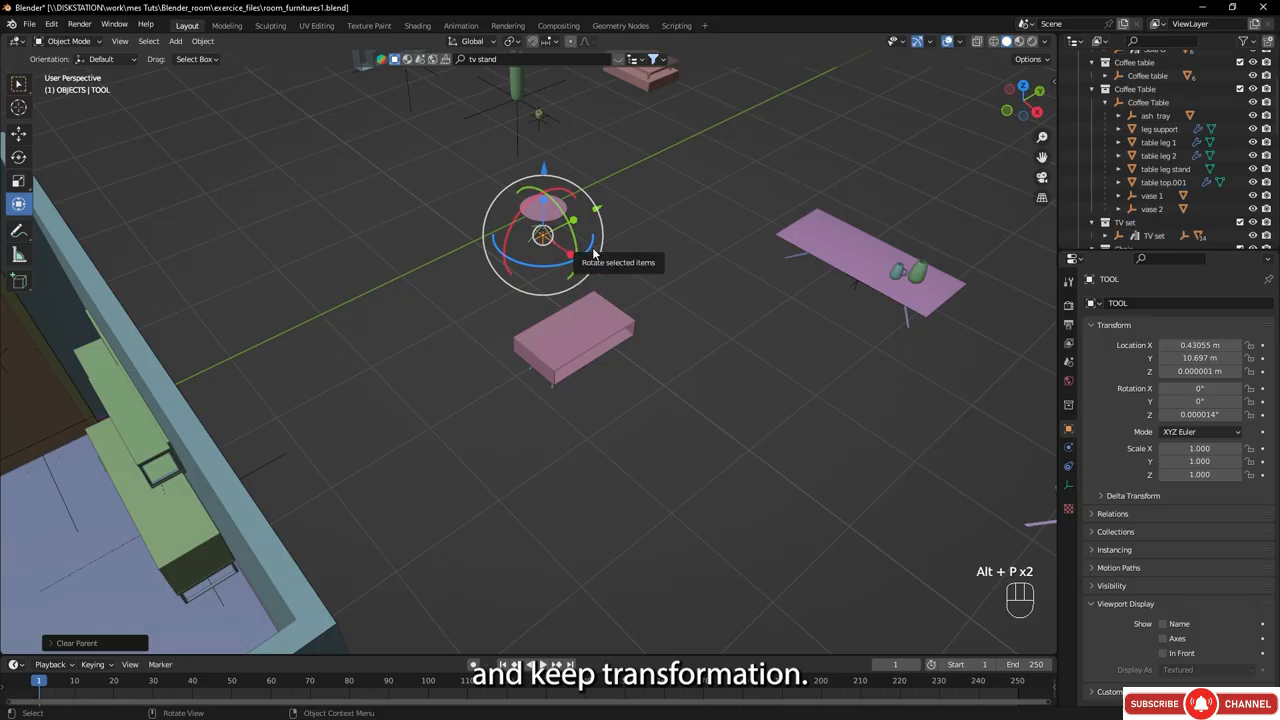
pyautogui.click(419, 270)
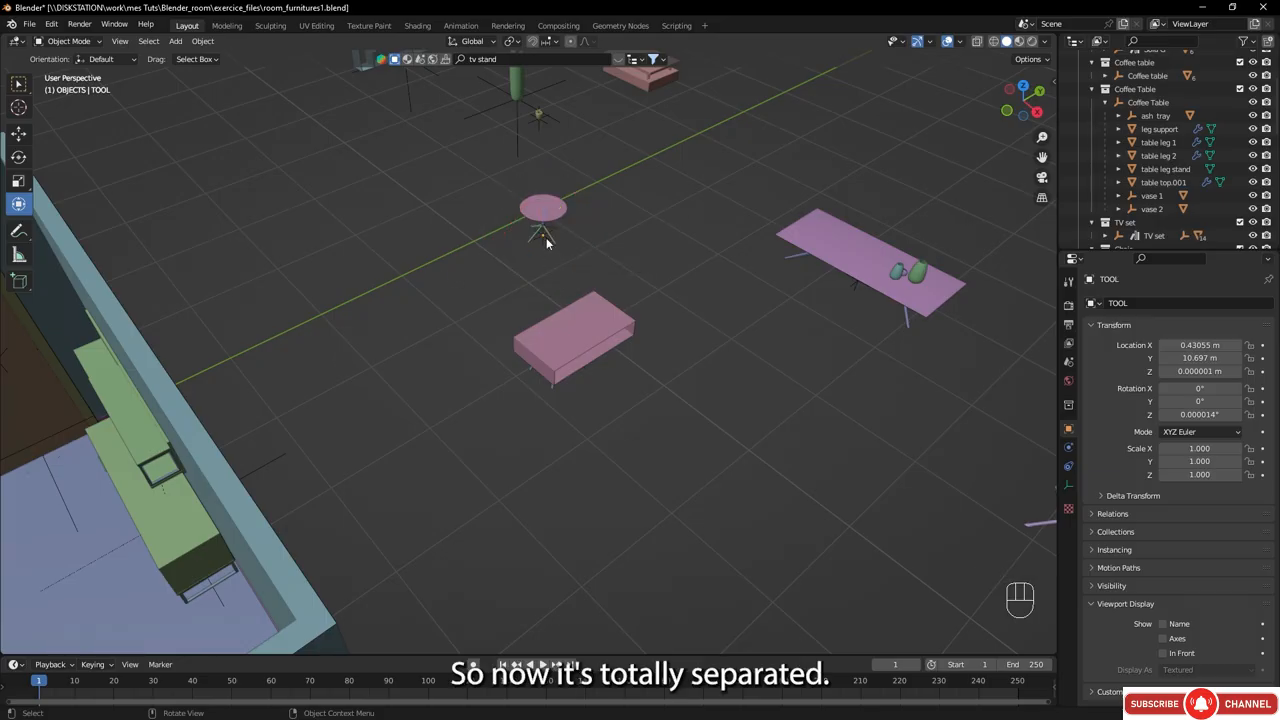
# - Move the stool by its TOOL empty into the room beside the side wall, to about X 0.44 m, Y 4.08 m
pyautogui.click(546, 237)
pyautogui.click(490, 243)
pyautogui.click(548, 251)
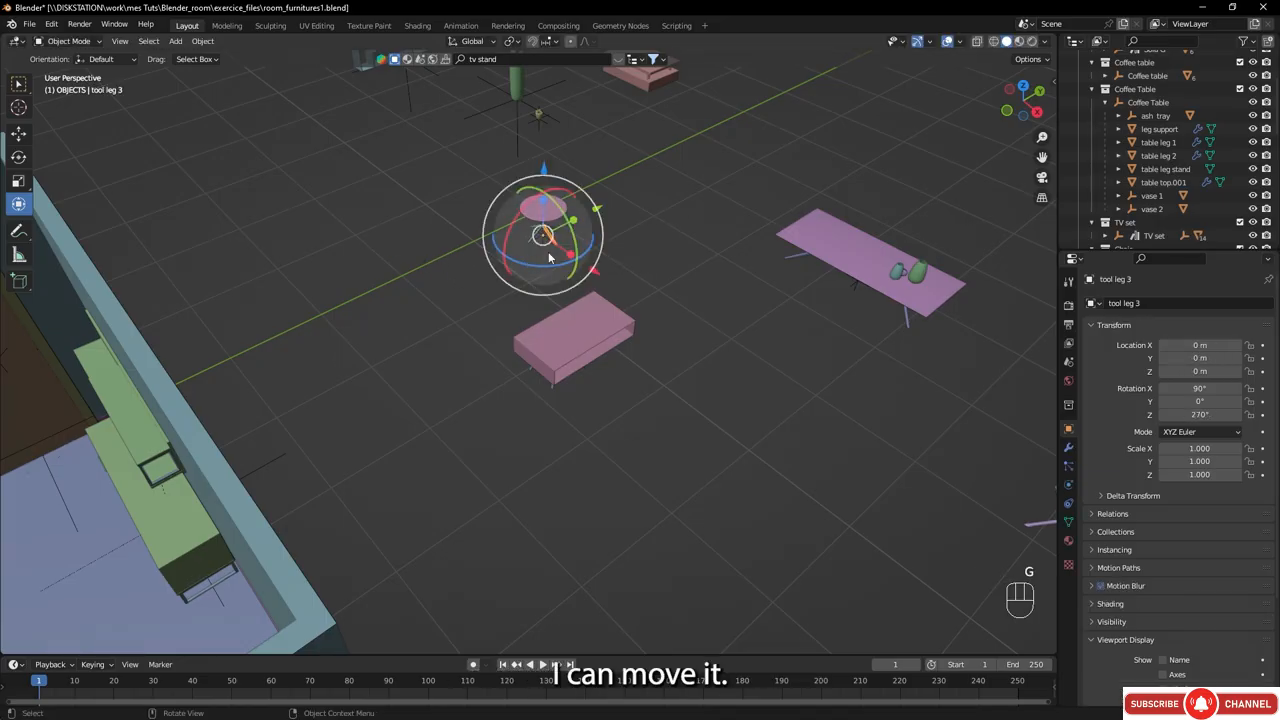
pyautogui.press('g')
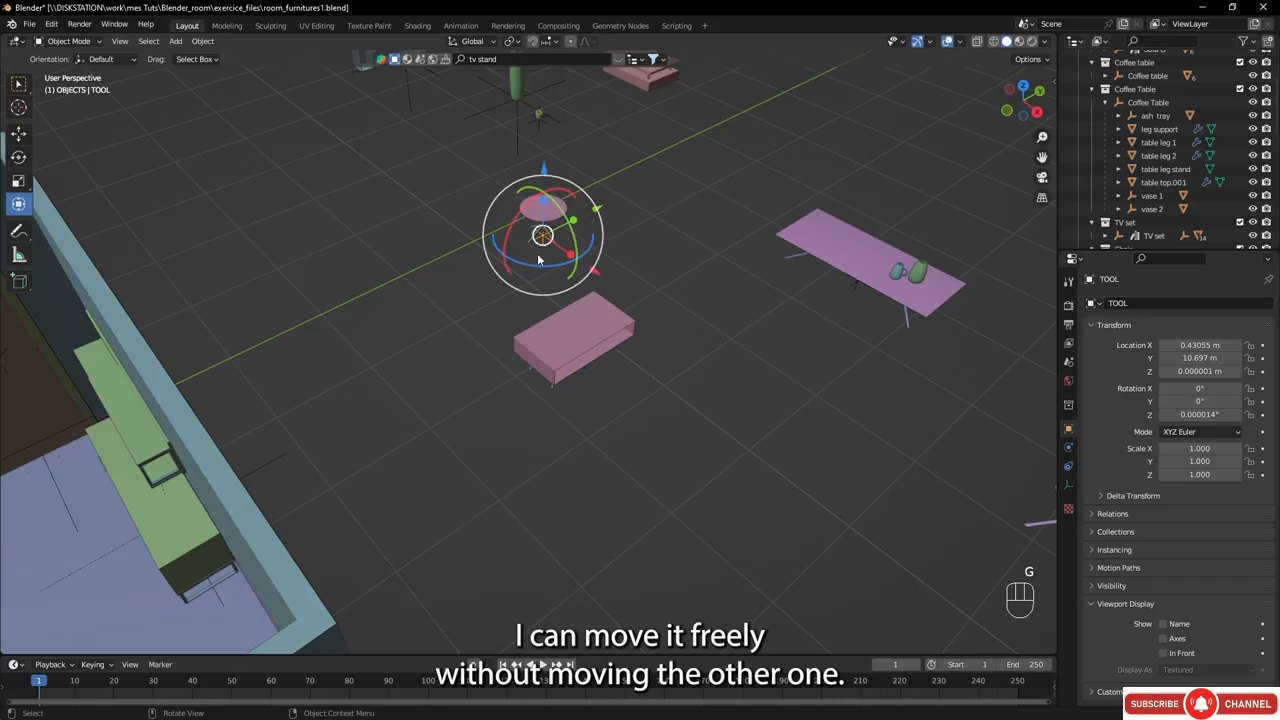
pyautogui.keyDown('alt'); pyautogui.moveTo(540, 260); pyautogui.dragTo(603, 320, button='middle'); pyautogui.keyUp('alt')
pyautogui.scroll(-4, 615, 323)
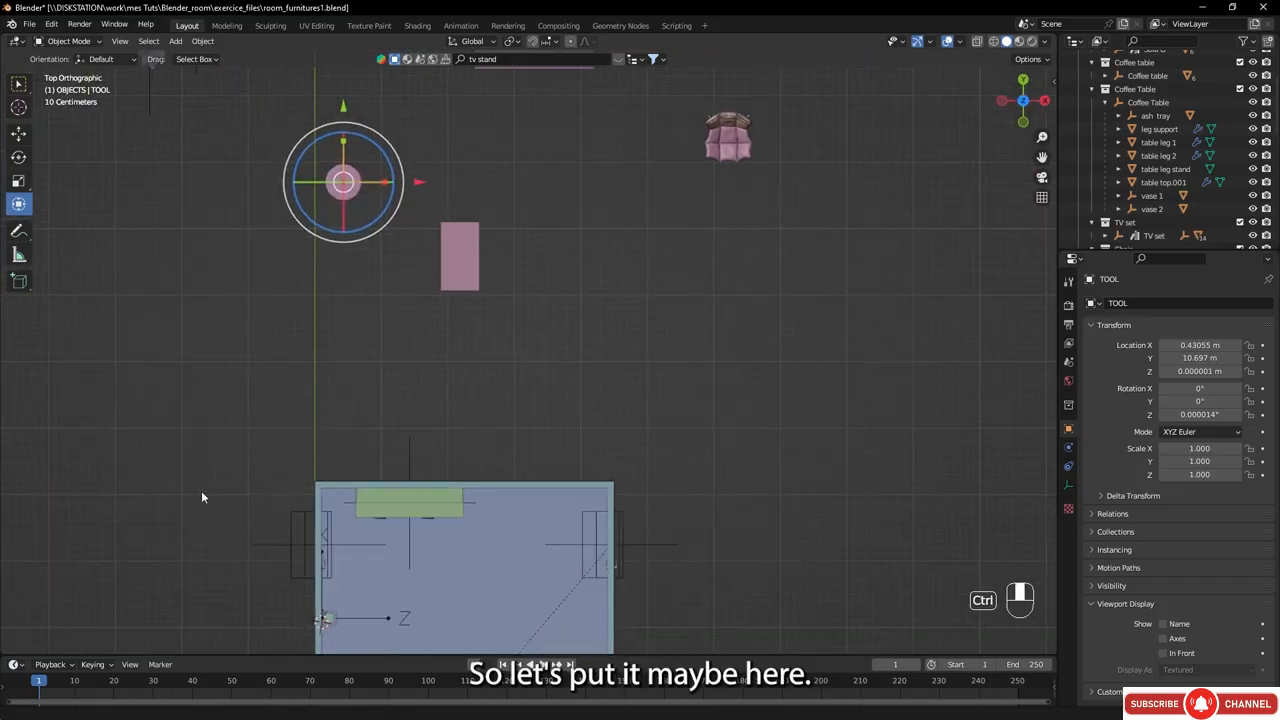
pyautogui.keyDown('shift'); pyautogui.scroll(-4, 414, 371); pyautogui.keyUp('shift')
pyautogui.press('g')
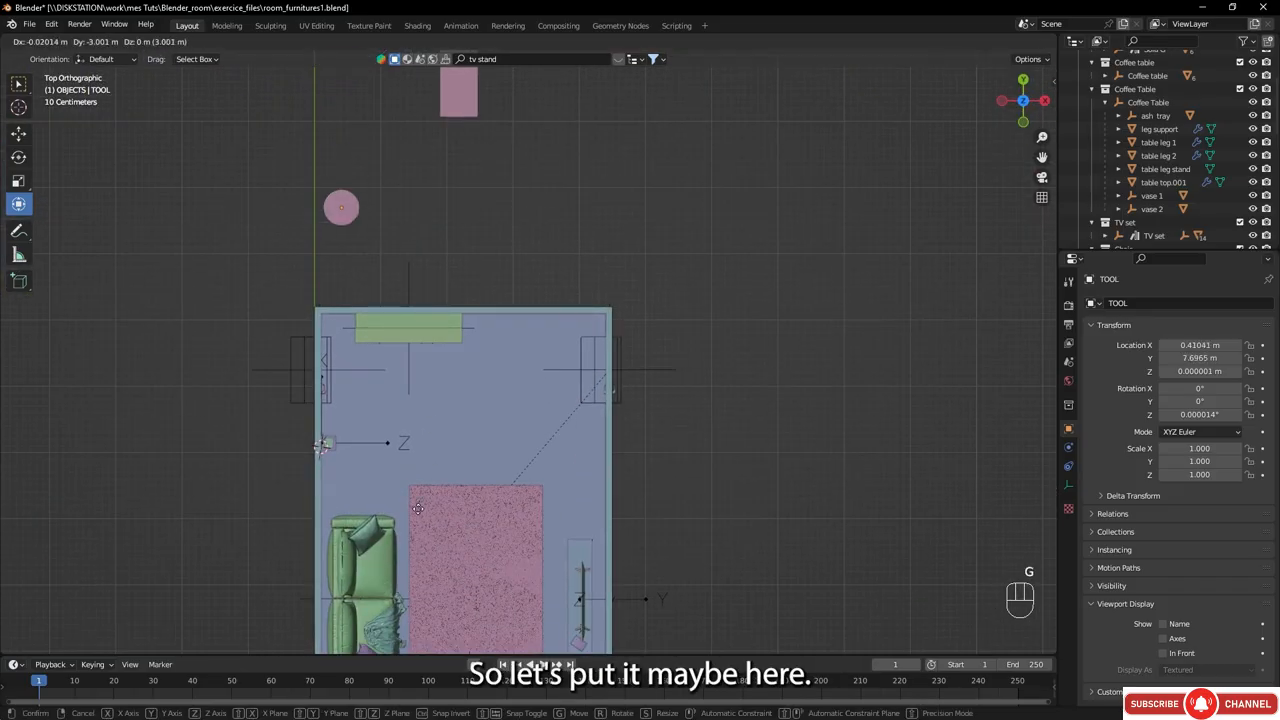
pyautogui.click(428, 713)
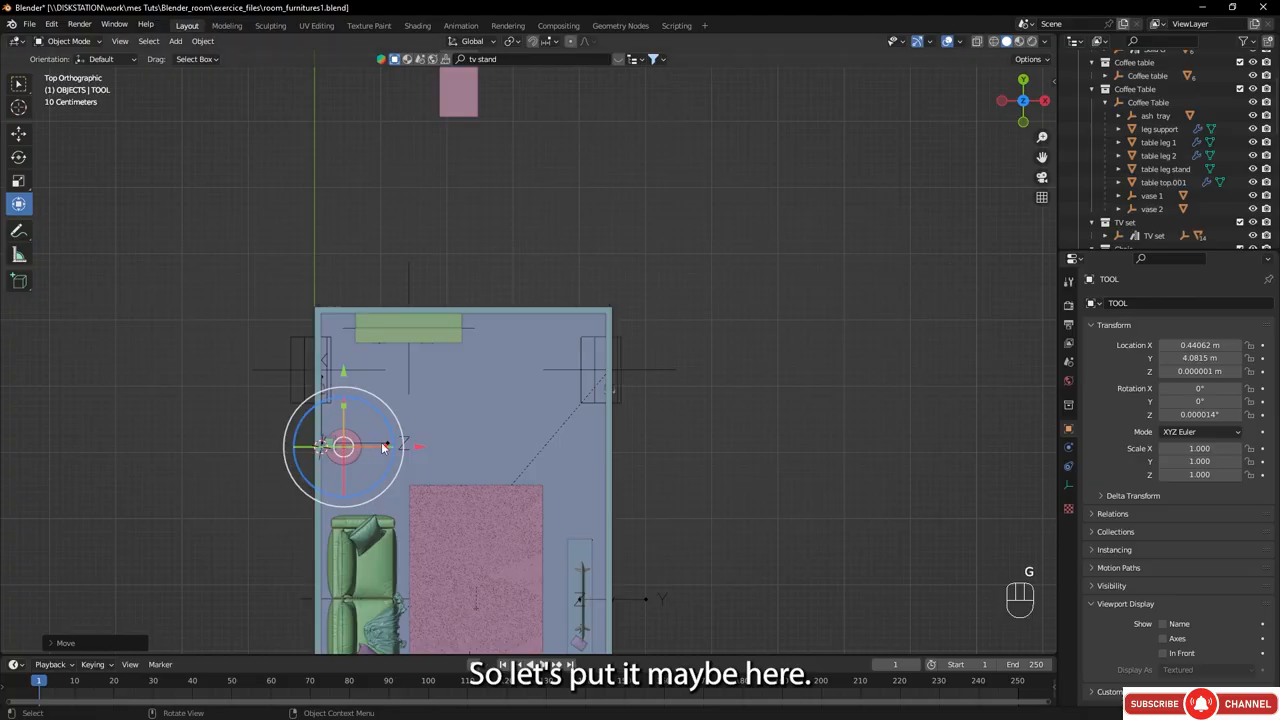
# - Fine-tune the stool's position so that it stands close to the end of the sofa
pyautogui.press('g')
pyautogui.click(383, 481)
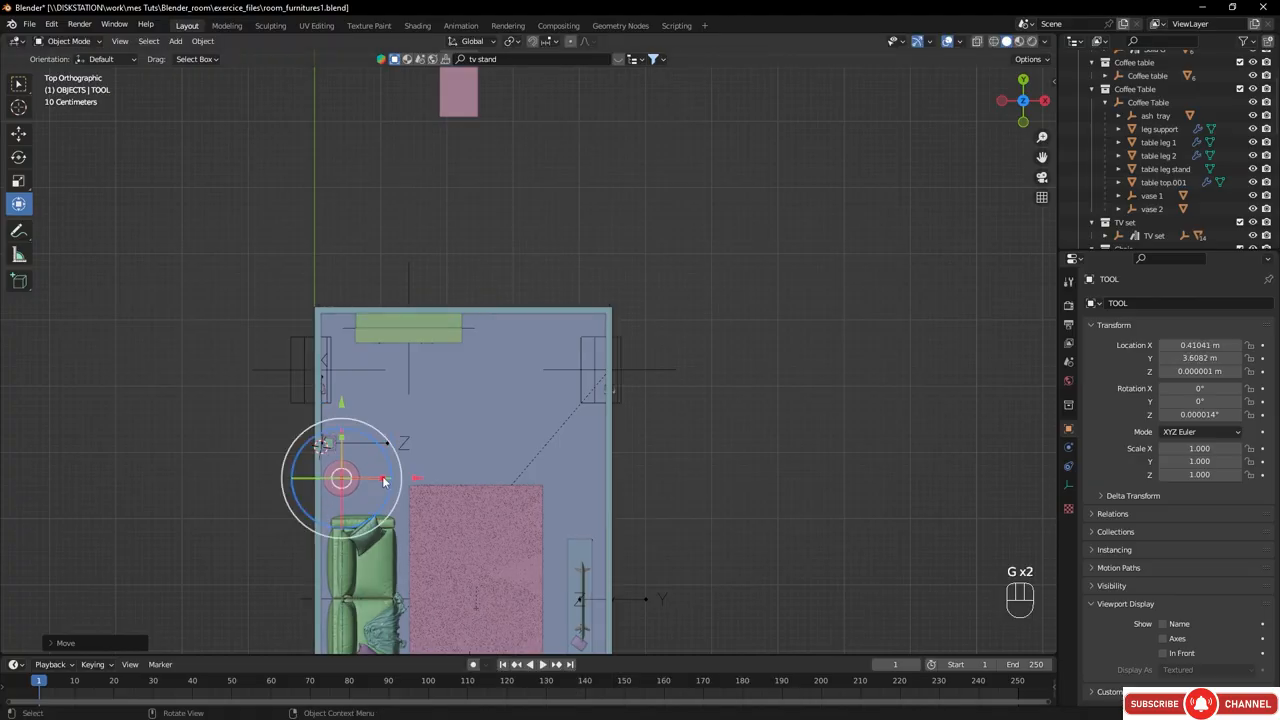
pyautogui.press('g')
pyautogui.click(391, 481)
# - Select the Coffee table parent empty of the book table and move it into the room, to about X 3.22 m, Y 5.45 m
pyautogui.moveTo(528, 337); pyautogui.dragTo(533, 282, button='middle')
pyautogui.moveTo(445, 203); pyautogui.dragTo(370, 222, button='middle')
pyautogui.click(690, 305)
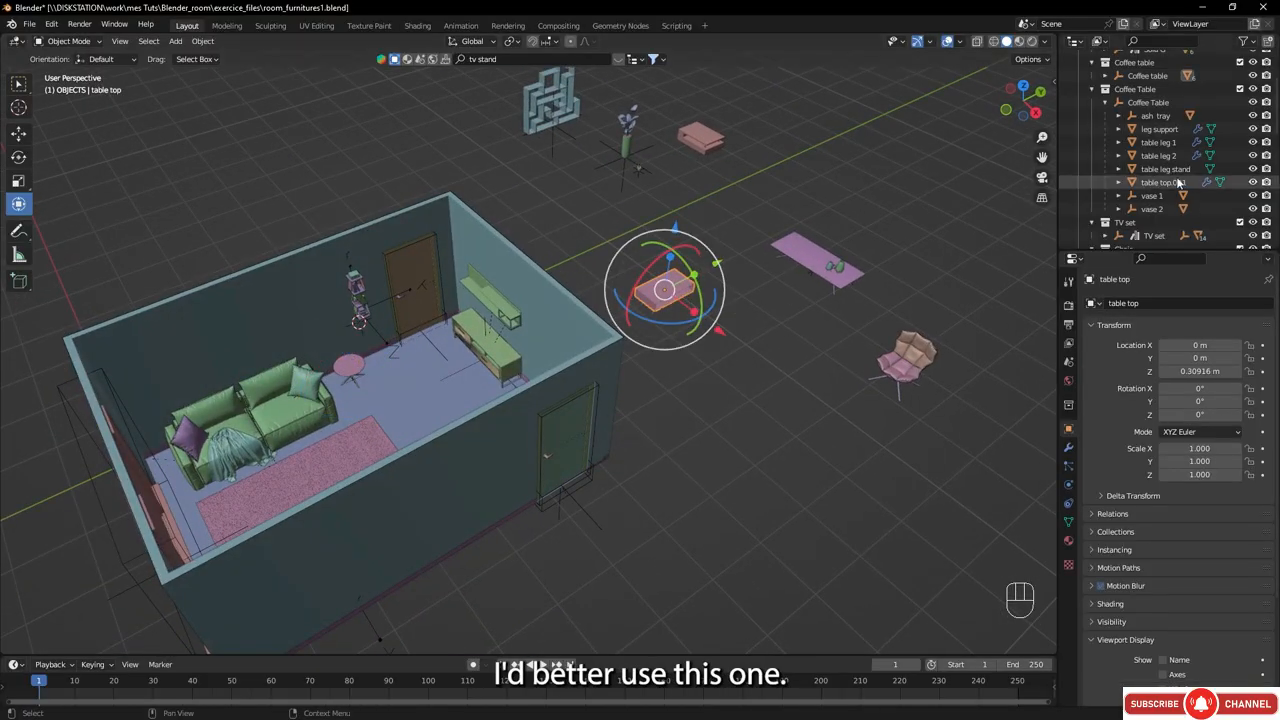
pyautogui.press('KP_Decimal')
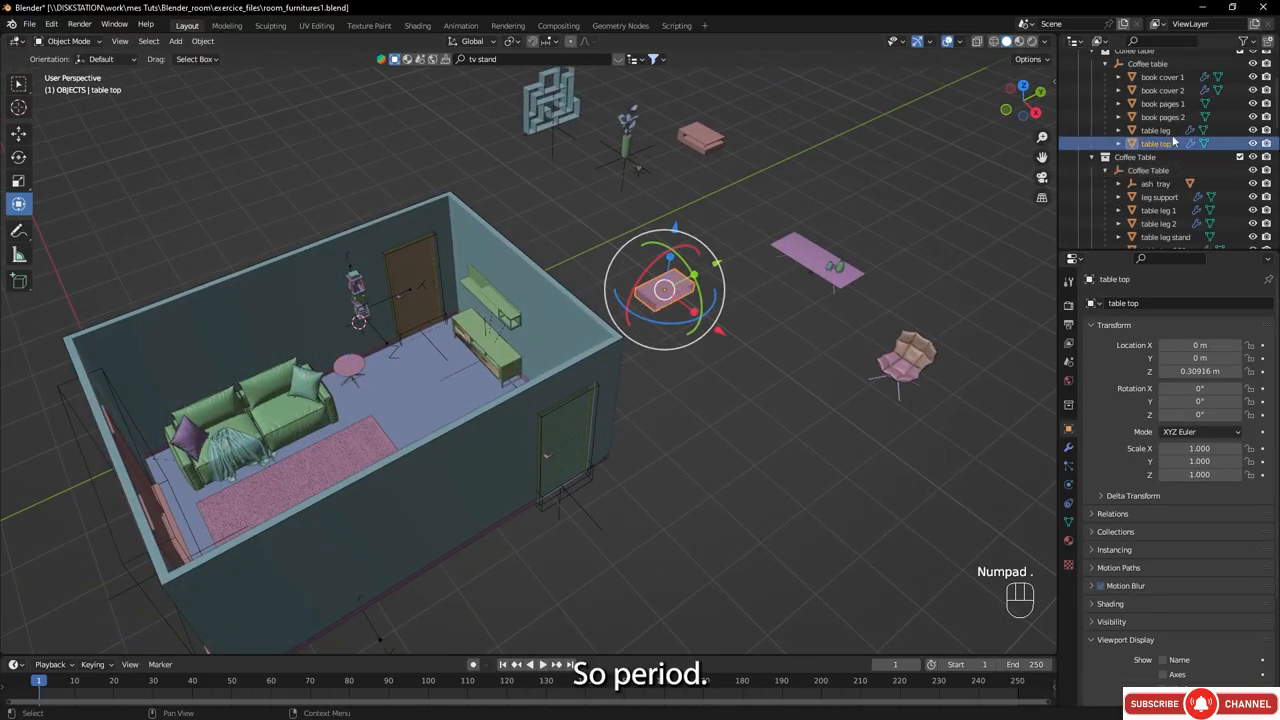
pyautogui.click(1147, 63)
pyautogui.keyDown('alt'); pyautogui.moveTo(720, 340); pyautogui.dragTo(798, 366, button='middle'); pyautogui.keyUp('alt')
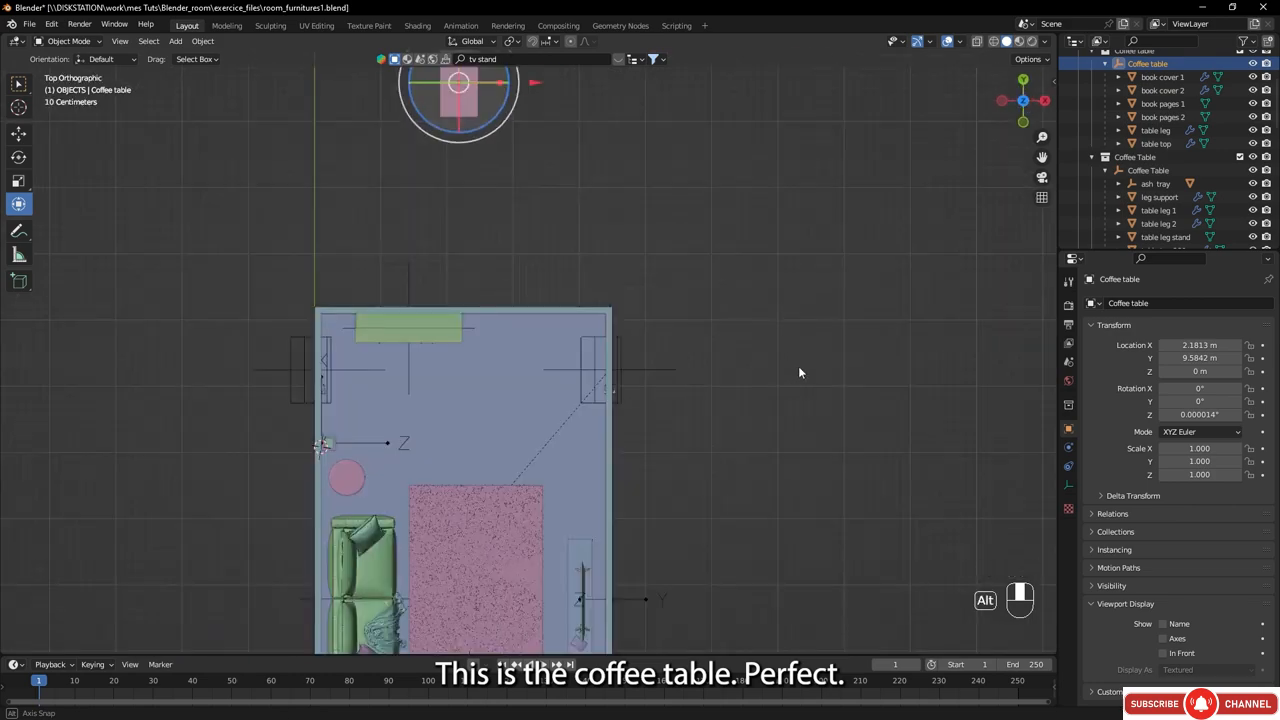
pyautogui.press('g')
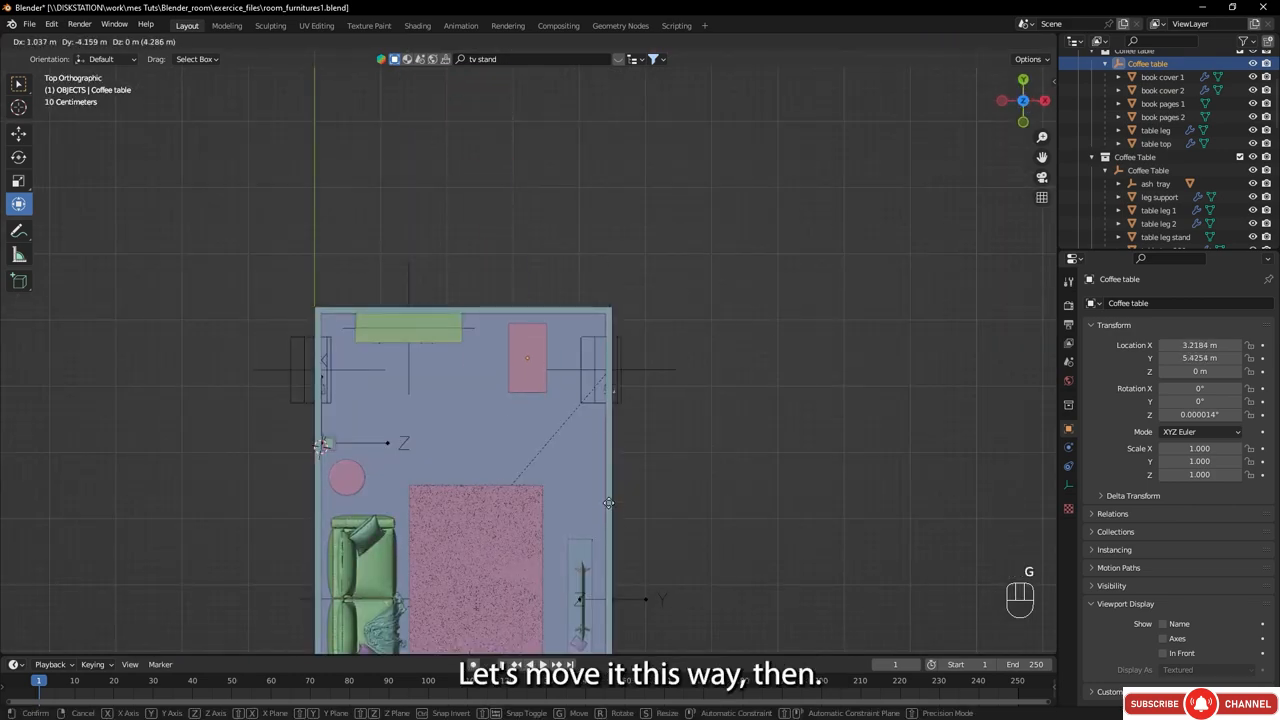
pyautogui.click(610, 505)
# - Rotate the book table to -90° about Z and shift it along Y towards the back wall
pyautogui.press('r')
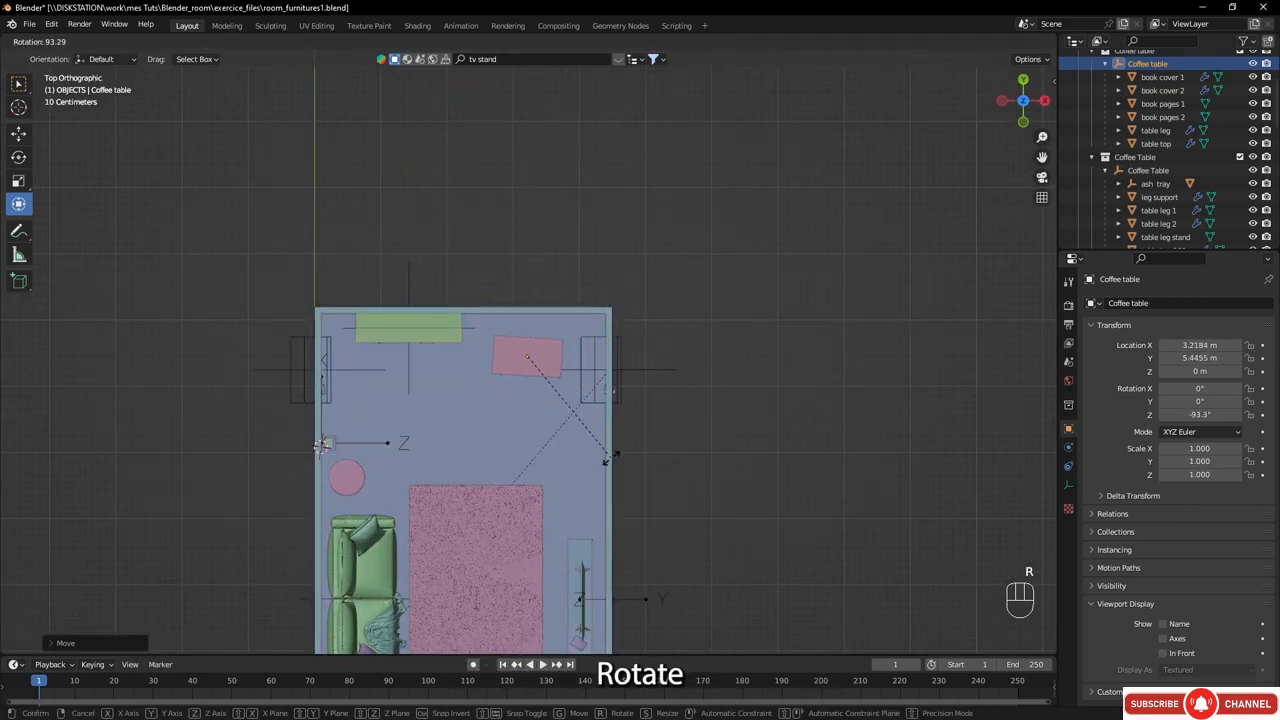
pyautogui.click(615, 458)
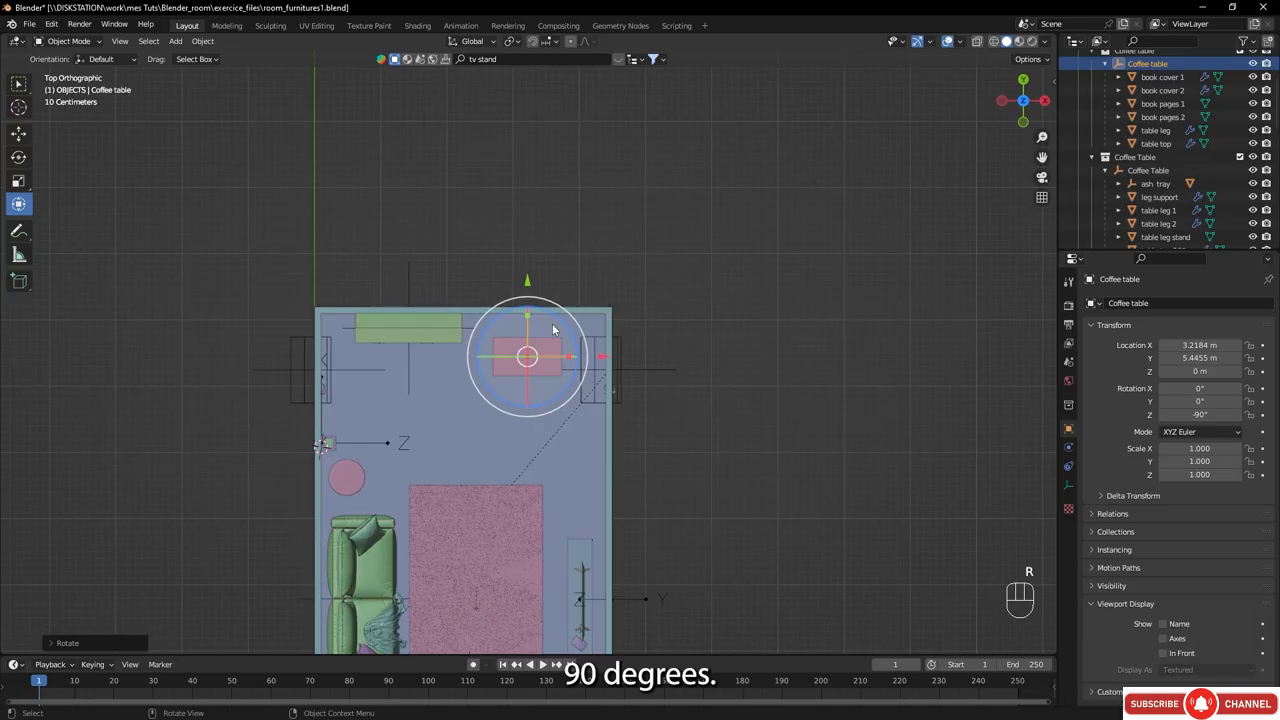
pyautogui.moveTo(527, 285); pyautogui.dragTo(527, 256)
# - Move the Chair to the edge of the carpet at about X 2.56 m, Y 3.15 m and rotate it to about -12.6° about Z
pyautogui.moveTo(527, 256); pyautogui.dragTo(410, 276, button='middle')
pyautogui.click(605, 268)
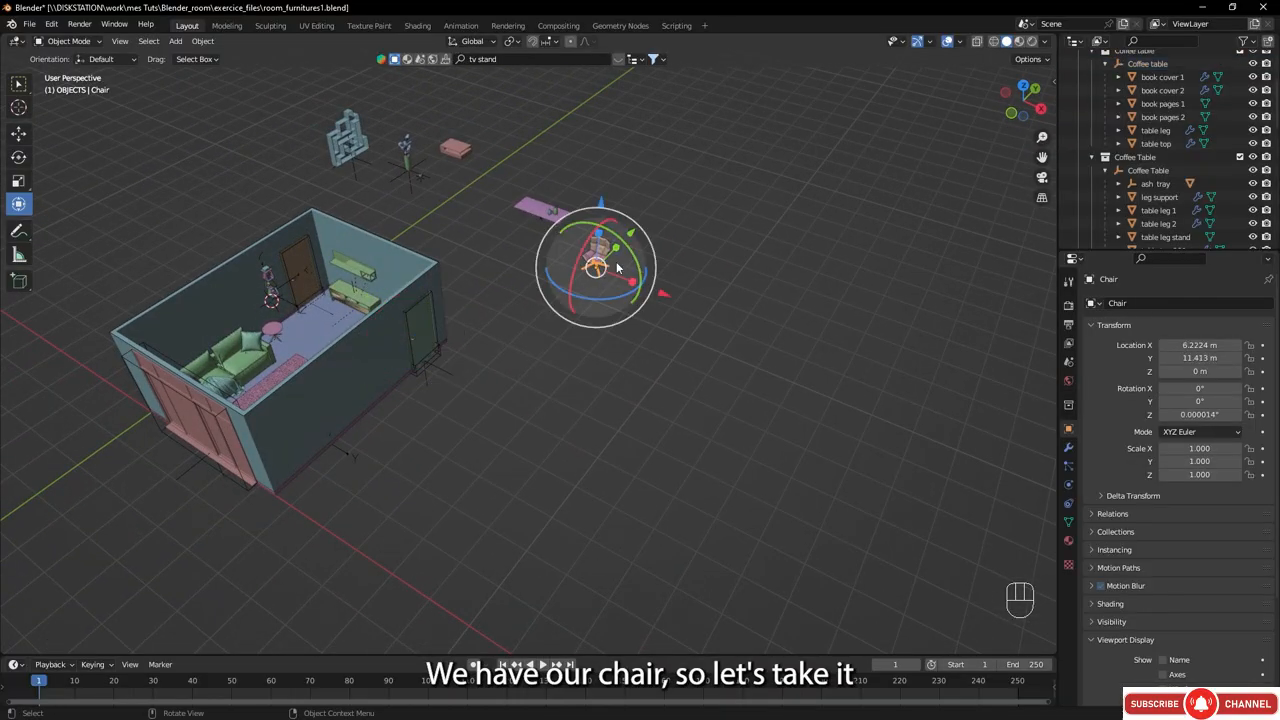
pyautogui.press('KP_Decimal')
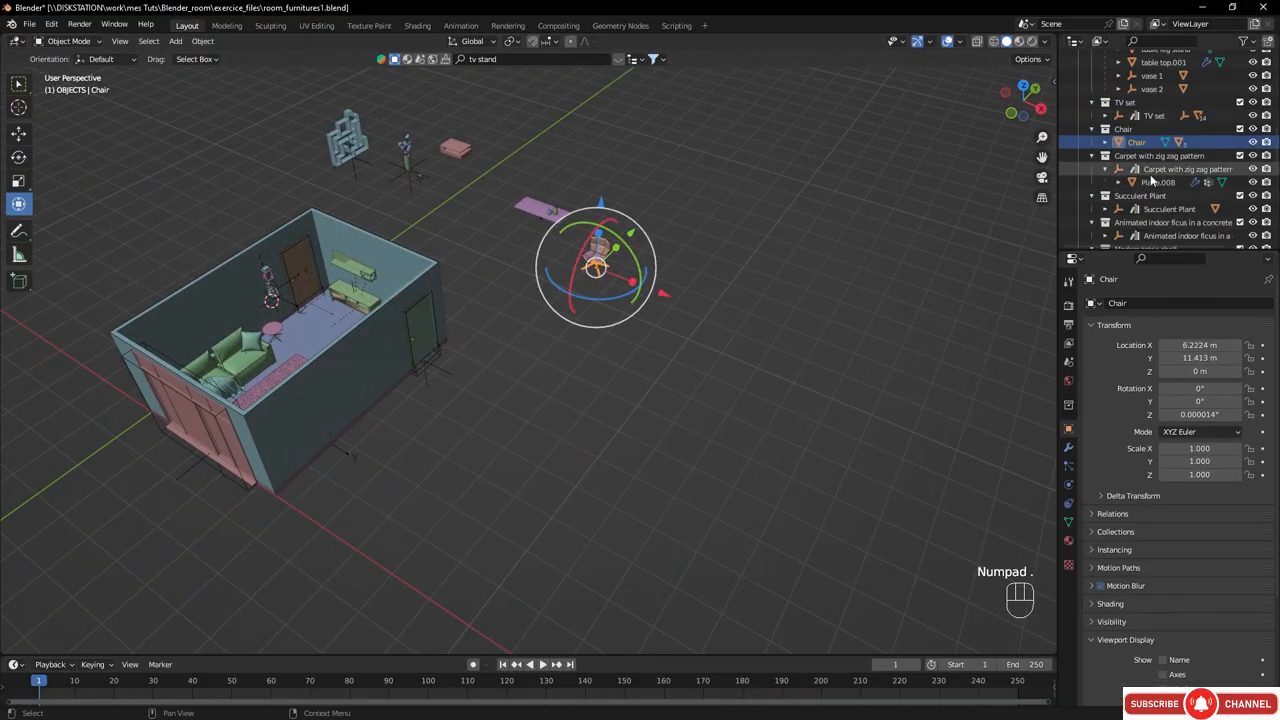
pyautogui.press('KP_7')
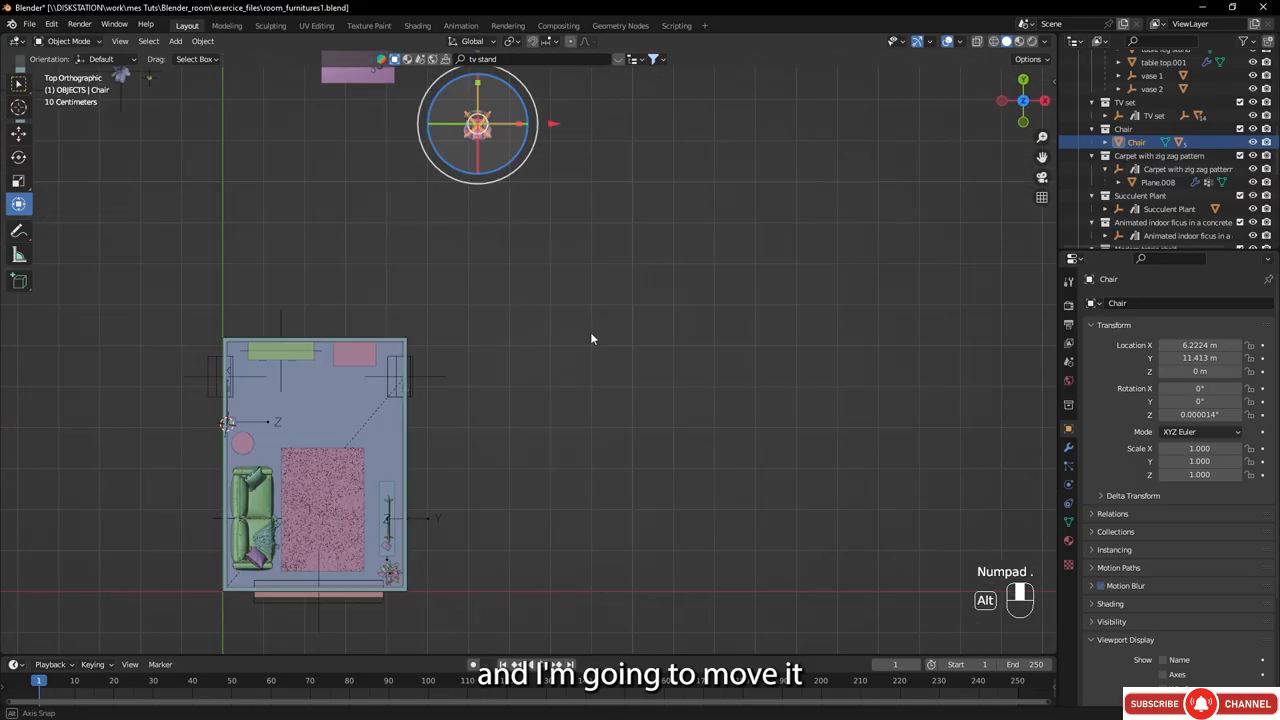
pyautogui.press('g')
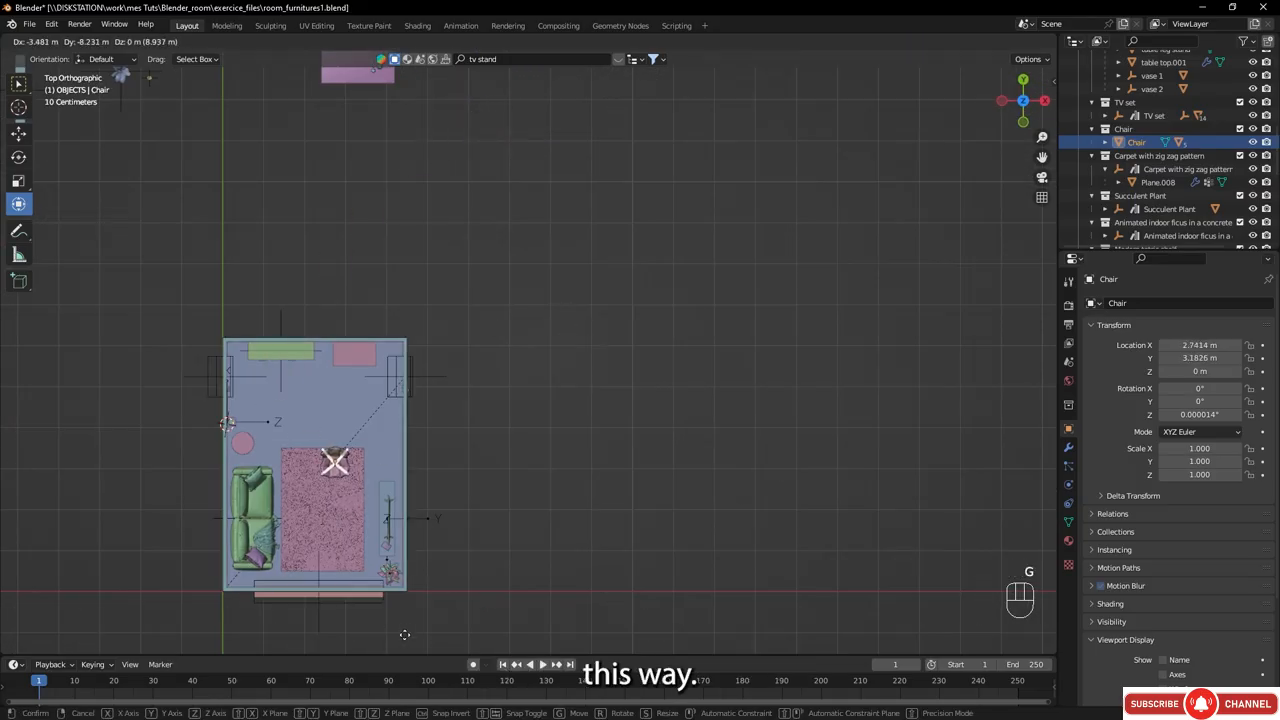
pyautogui.click(407, 630)
pyautogui.press('r')
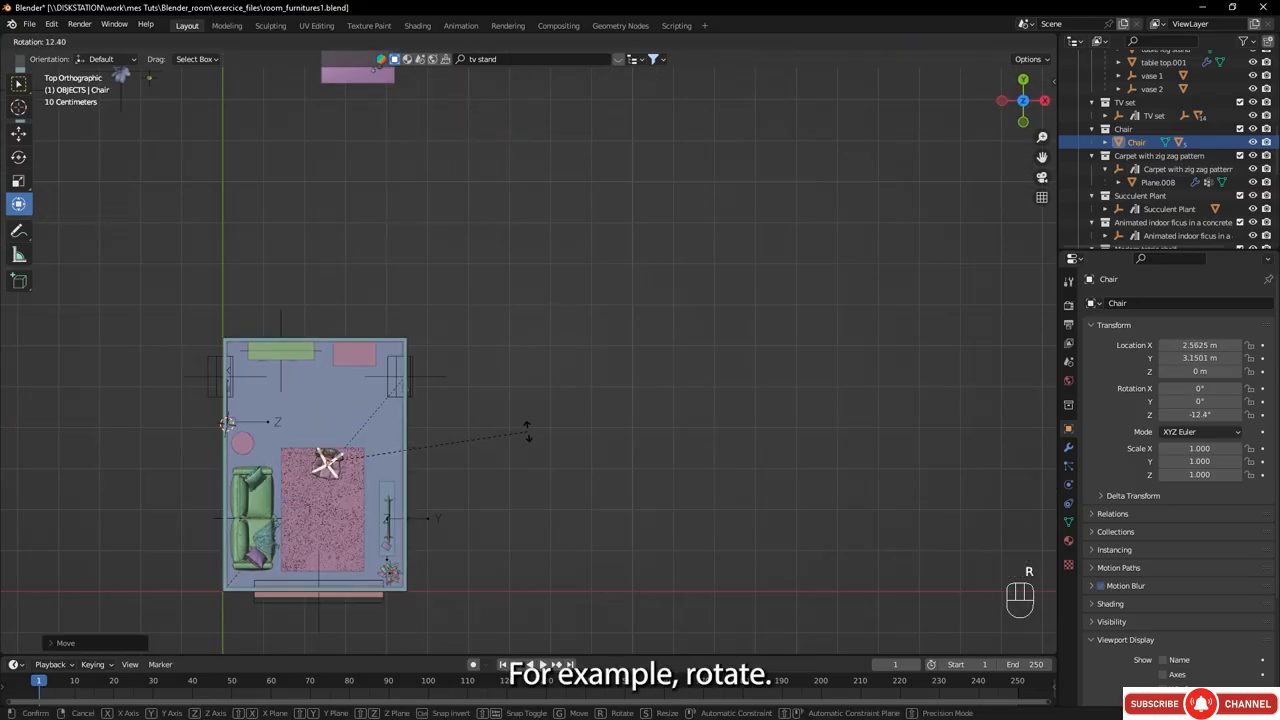
pyautogui.click(543, 438)
# - Select the Modern tetris shelf parent empty and move it against the room's side wall, to about X 4.29 m, Y 3.74 m
pyautogui.moveTo(469, 397); pyautogui.dragTo(555, 247, button='middle')
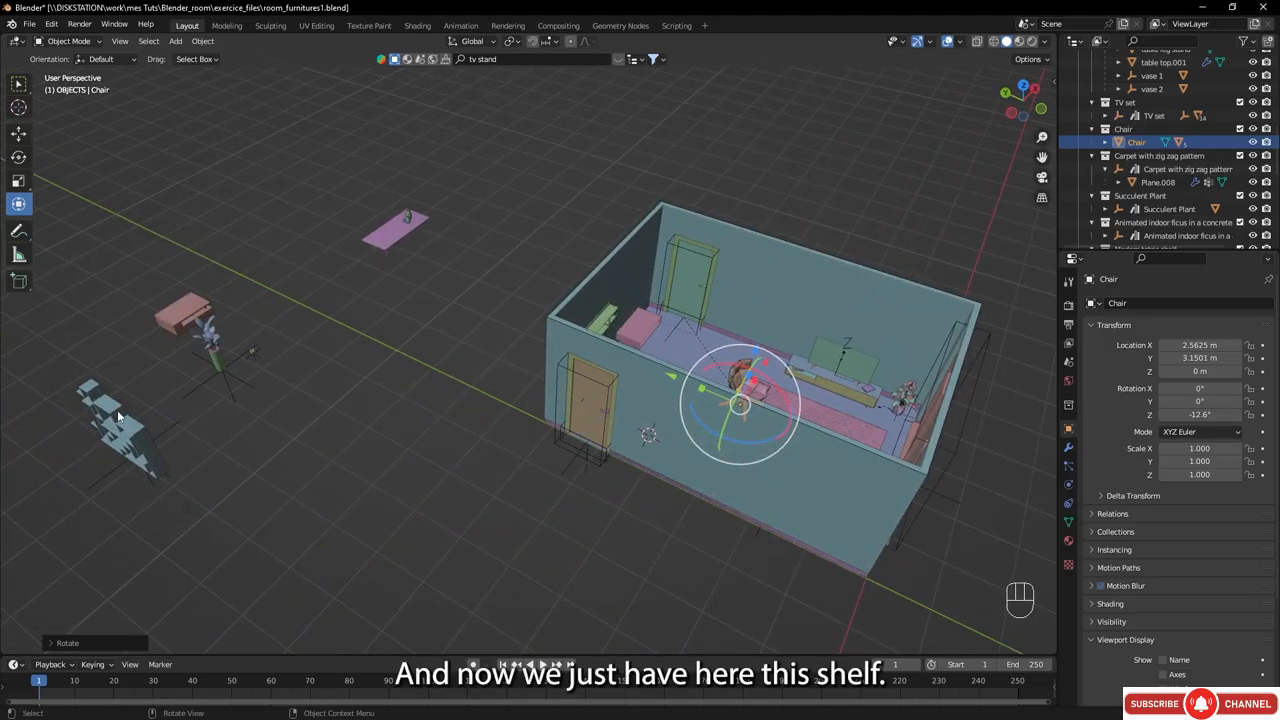
pyautogui.moveTo(117, 410); pyautogui.dragTo(161, 386, button='middle')
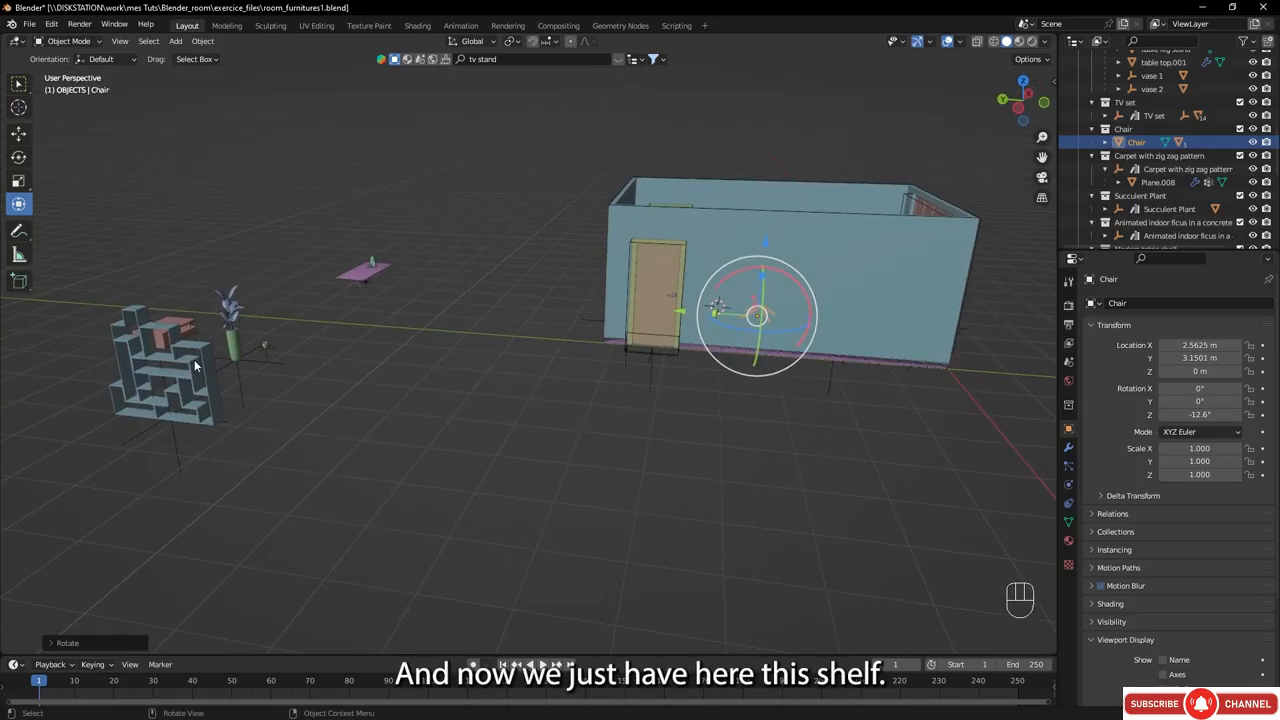
pyautogui.click(140, 428)
pyautogui.moveTo(252, 374); pyautogui.dragTo(298, 461, button='middle')
pyautogui.keyDown('shift'); pyautogui.moveTo(463, 434); pyautogui.dragTo(296, 357, button='middle'); pyautogui.keyUp('shift')
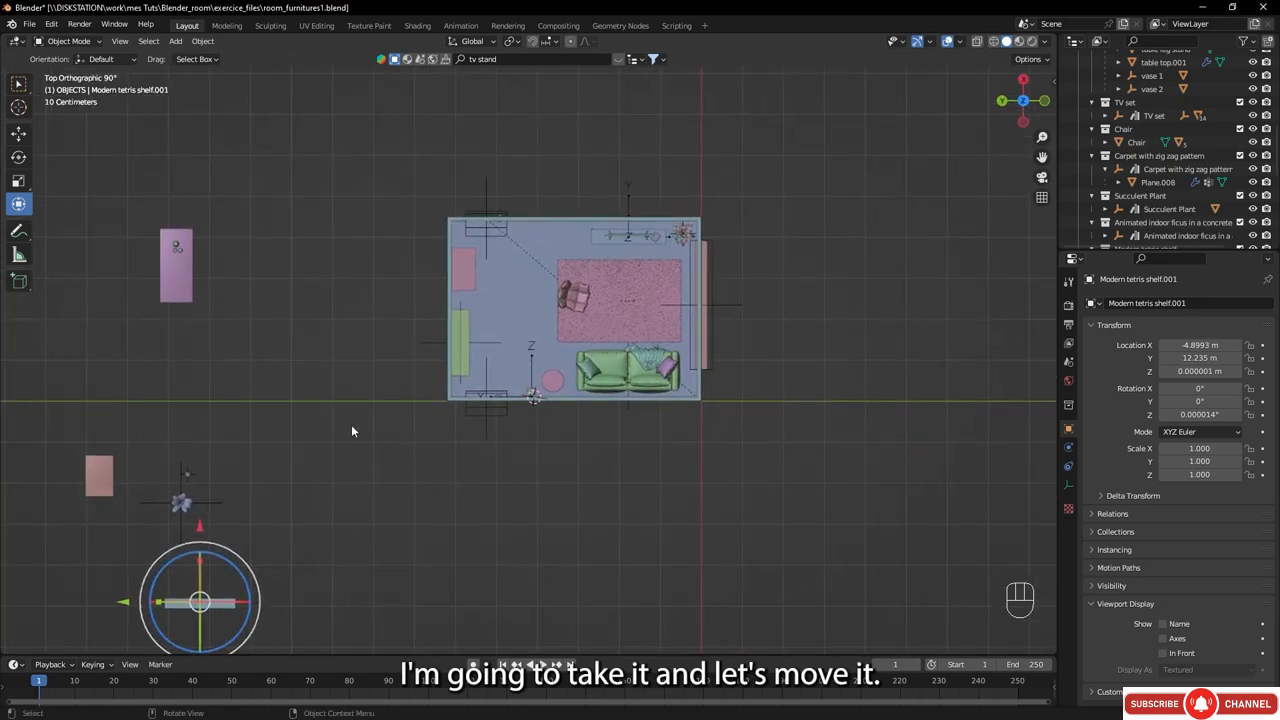
pyautogui.press('g')
pyautogui.click(578, 250)
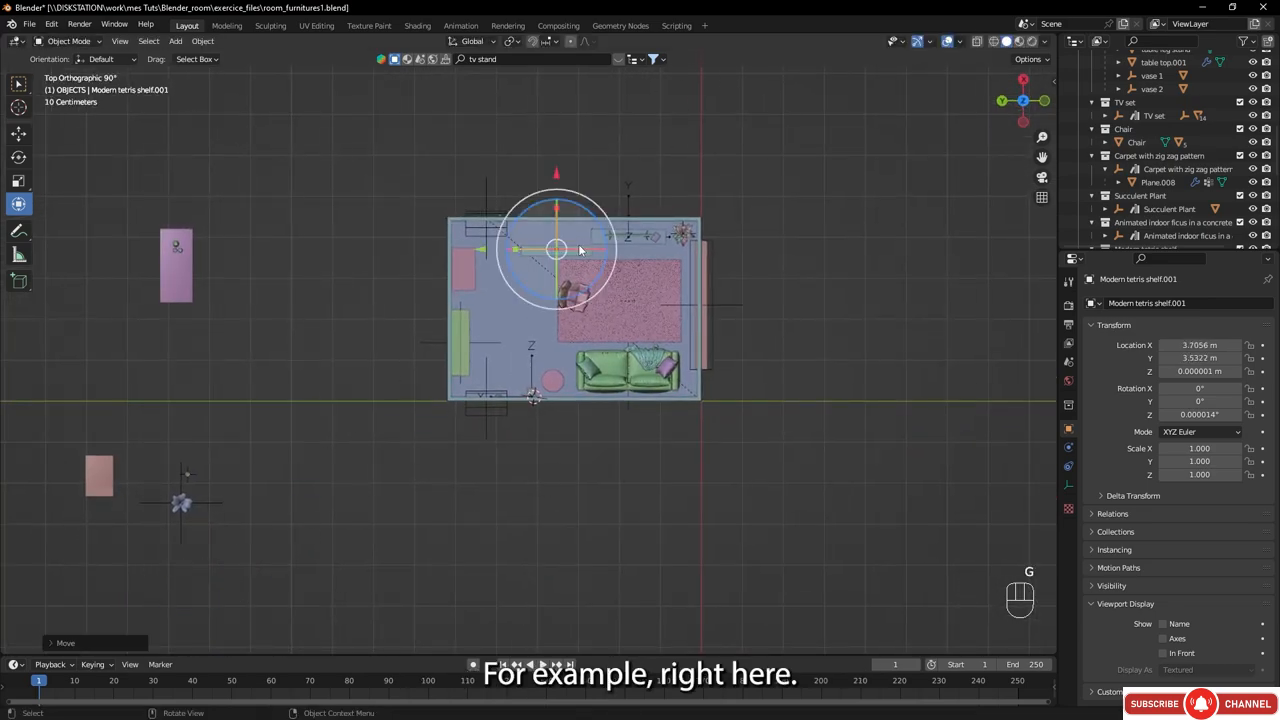
pyautogui.press('g')
pyautogui.click(570, 218)
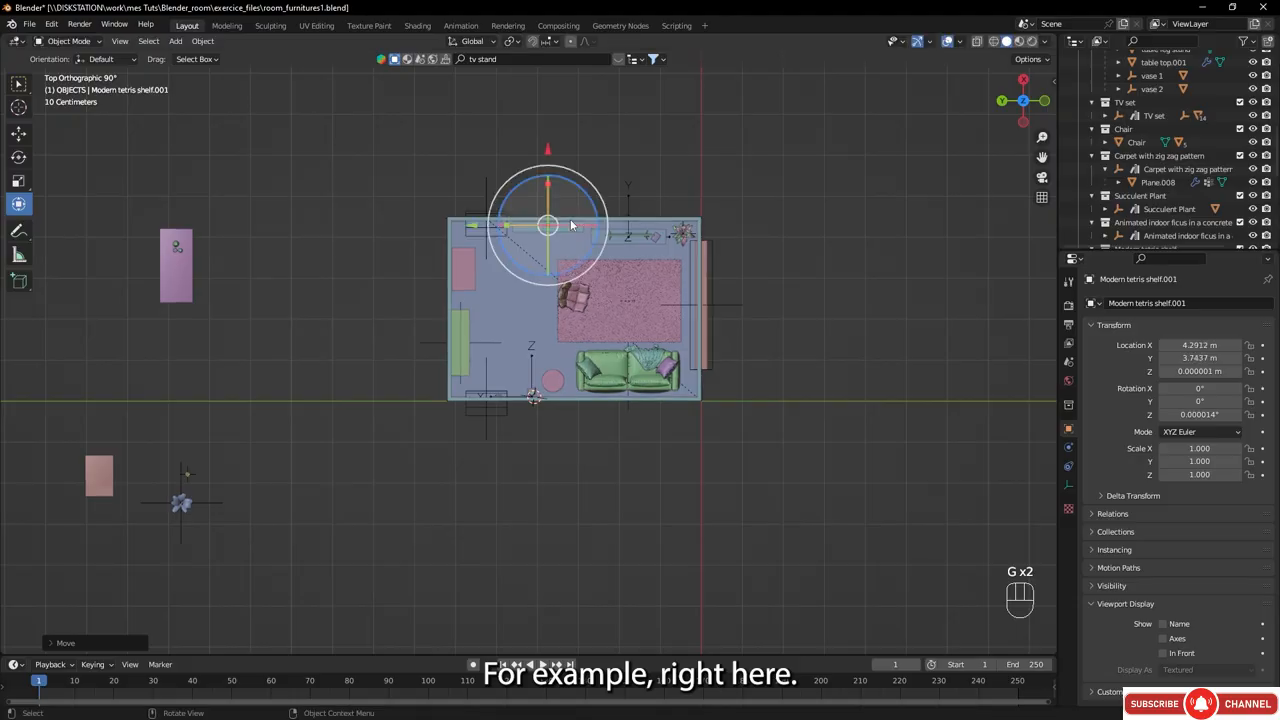
# - Examine the furnished room in first person with Walk Navigation, looking around the chair, shelves and TV stand, and leave without keeping the view
pyautogui.moveTo(560, 216); pyautogui.dragTo(417, 140, button='middle')
pyautogui.scroll(5, 670, 243)
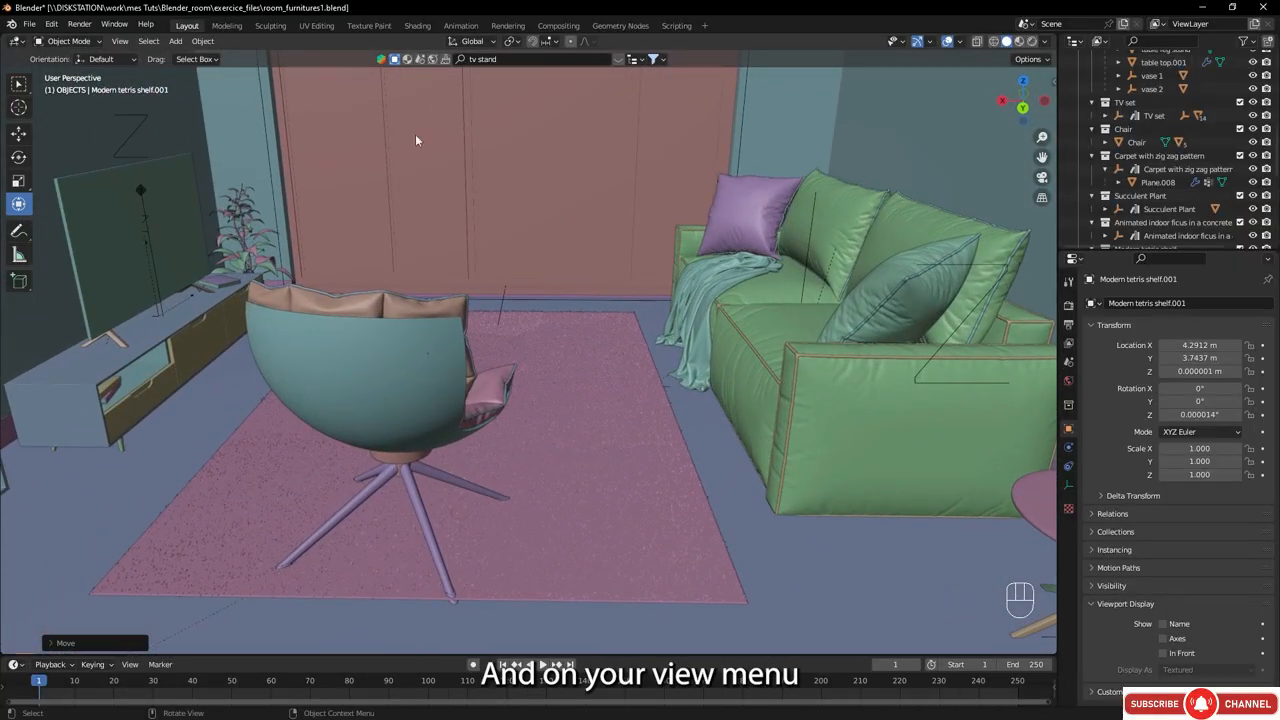
pyautogui.click(116, 43)
pyautogui.moveTo(185, 222)
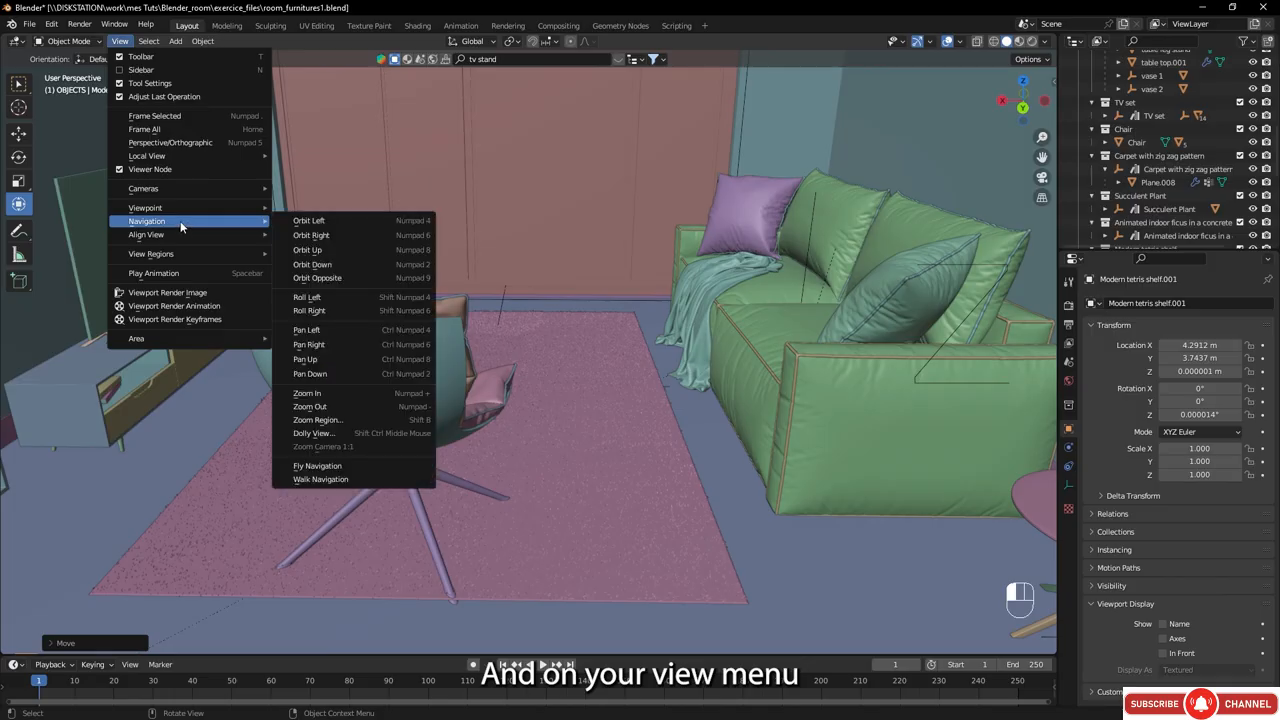
pyautogui.click(329, 480)
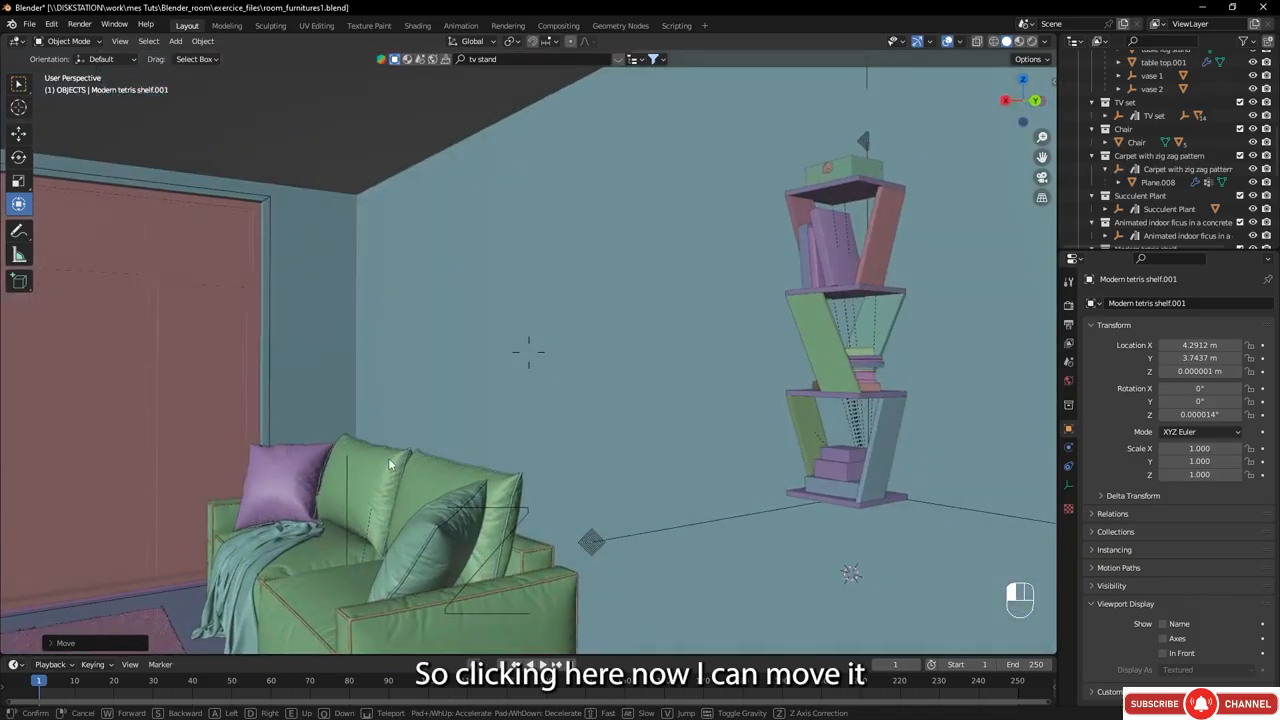
pyautogui.press('Up')
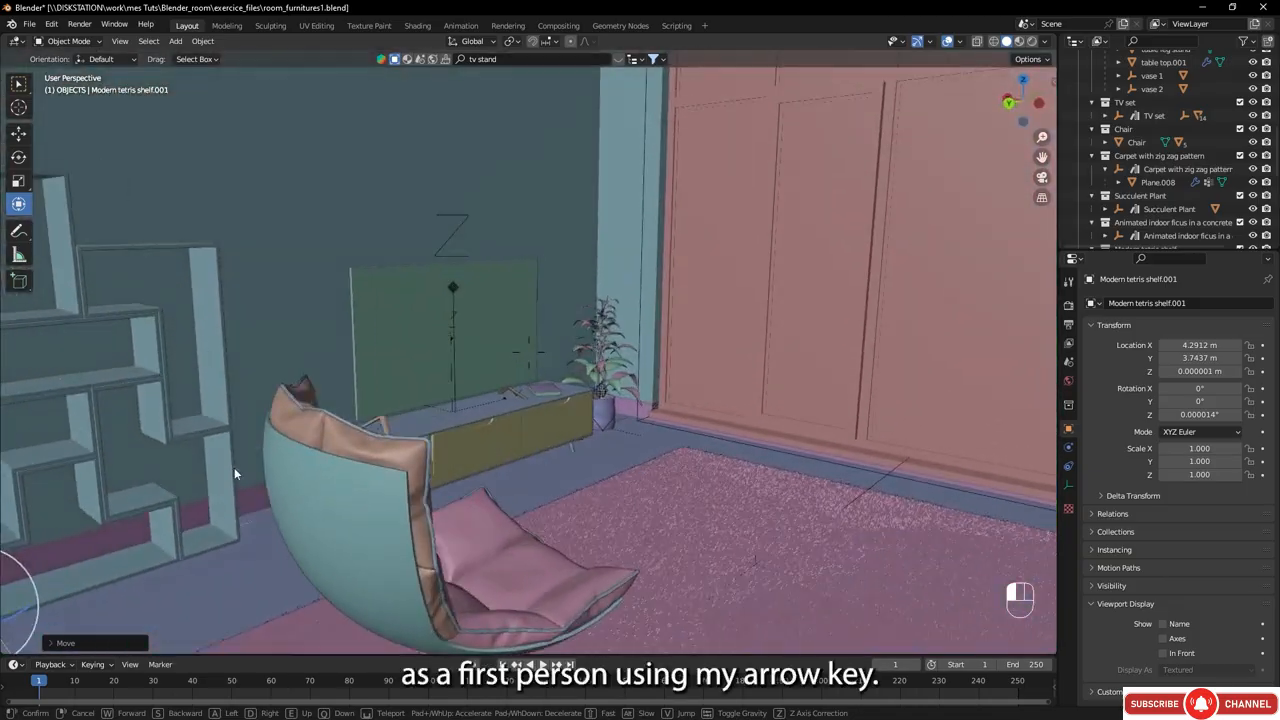
pyautogui.press('Right')
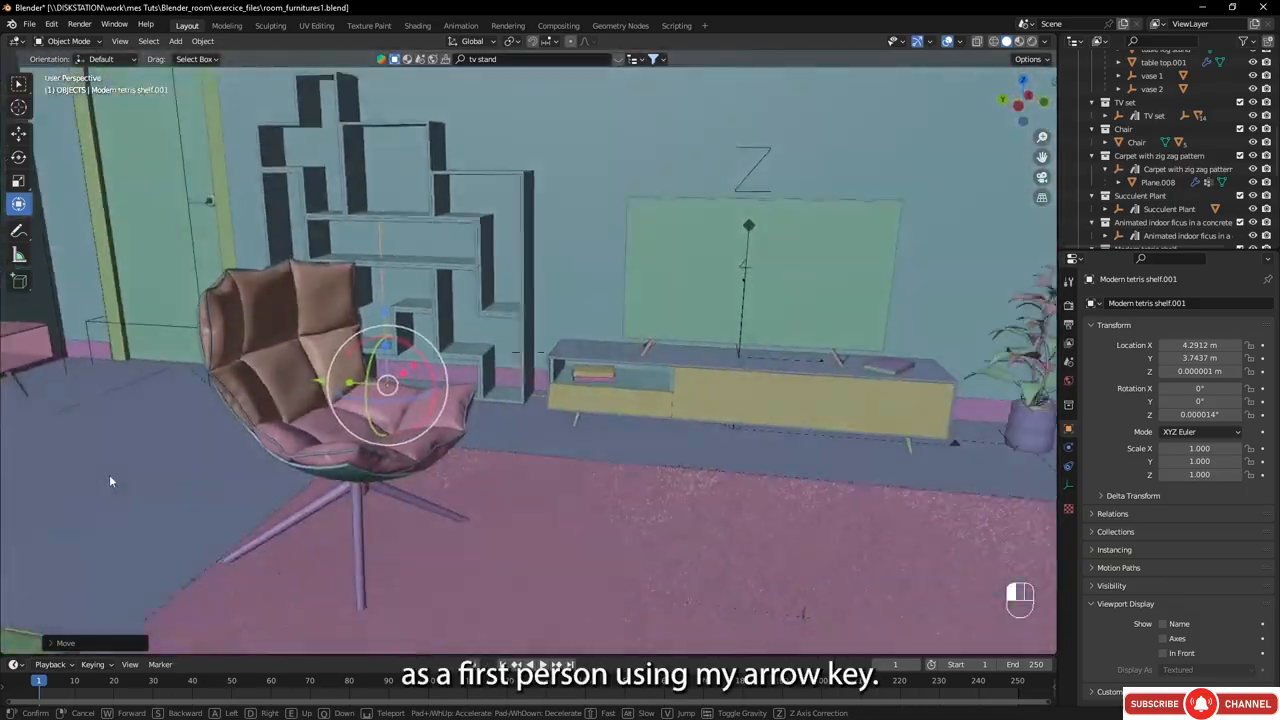
pyautogui.press('Right')
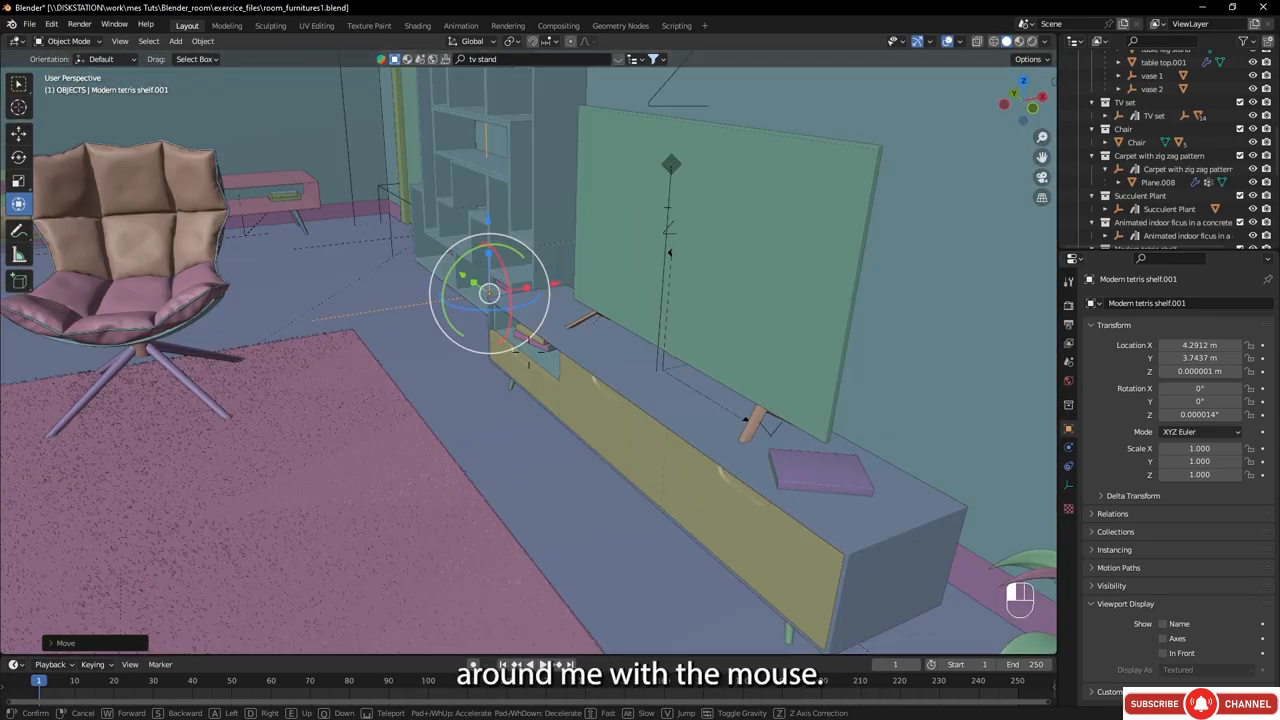
pyautogui.press('Escape')
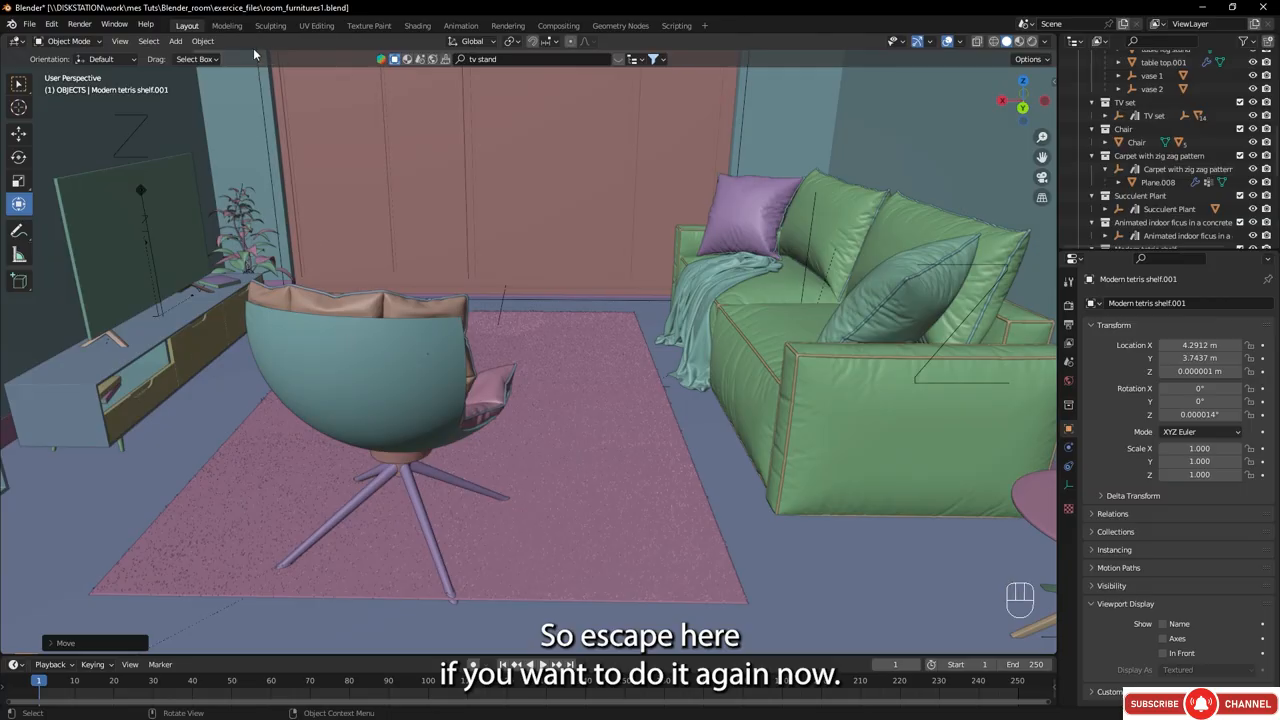
# - Bring up the options of the Walk Navigation command for adding it to Quick Favorites
pyautogui.click(120, 42)
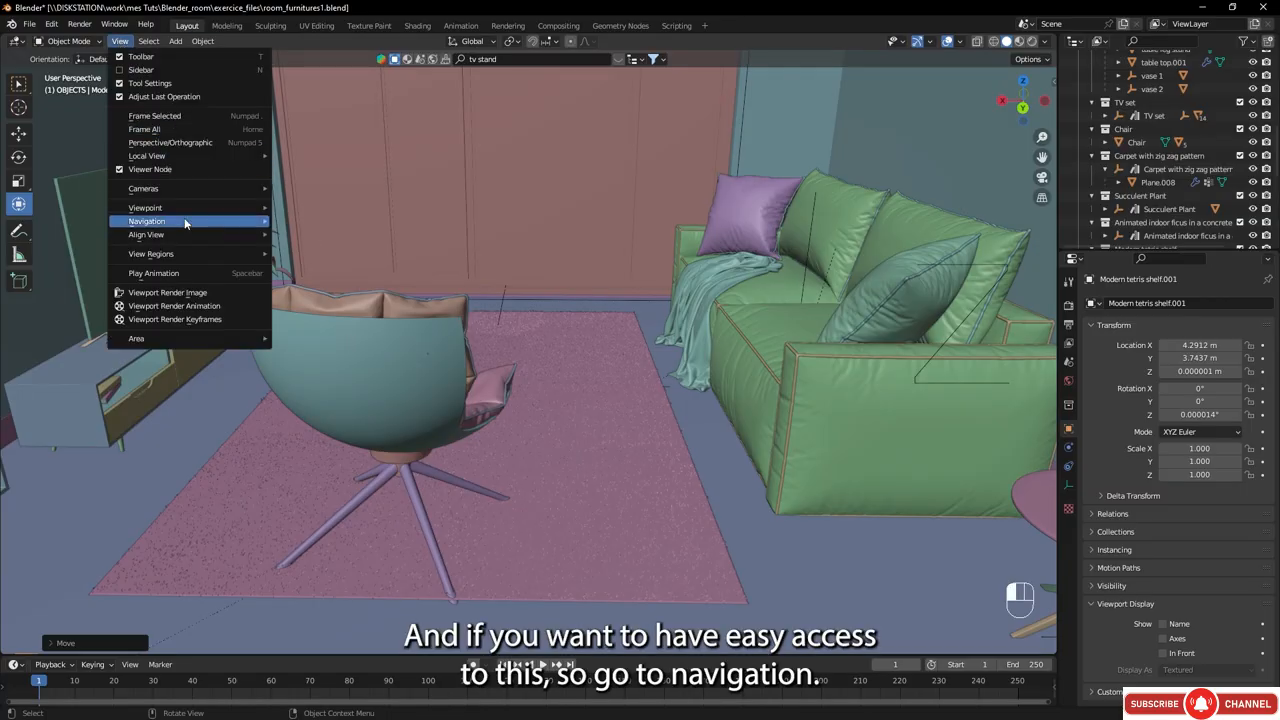
pyautogui.moveTo(170, 238)
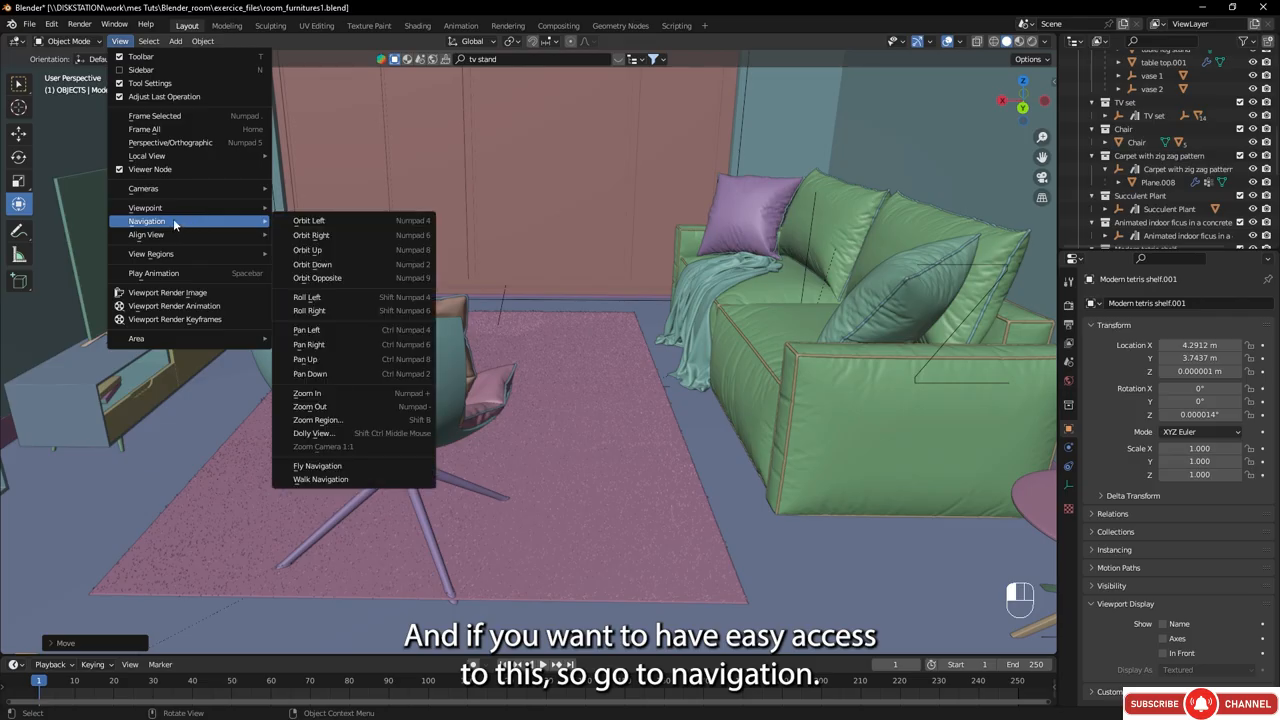
pyautogui.rightClick(319, 481)
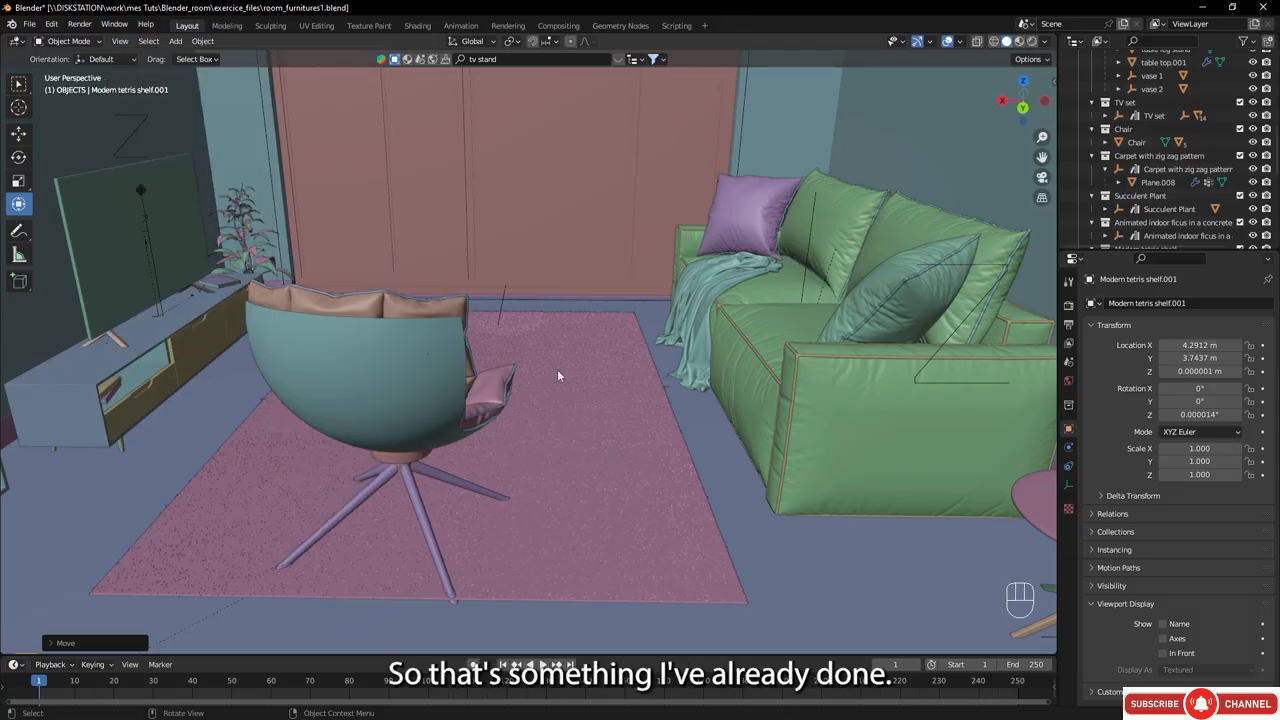
# - Walk through the room with Walk Navigation from Quick Favorites to check the furniture layout, and keep the final view facing the sofa and chair
pyautogui.press('q')
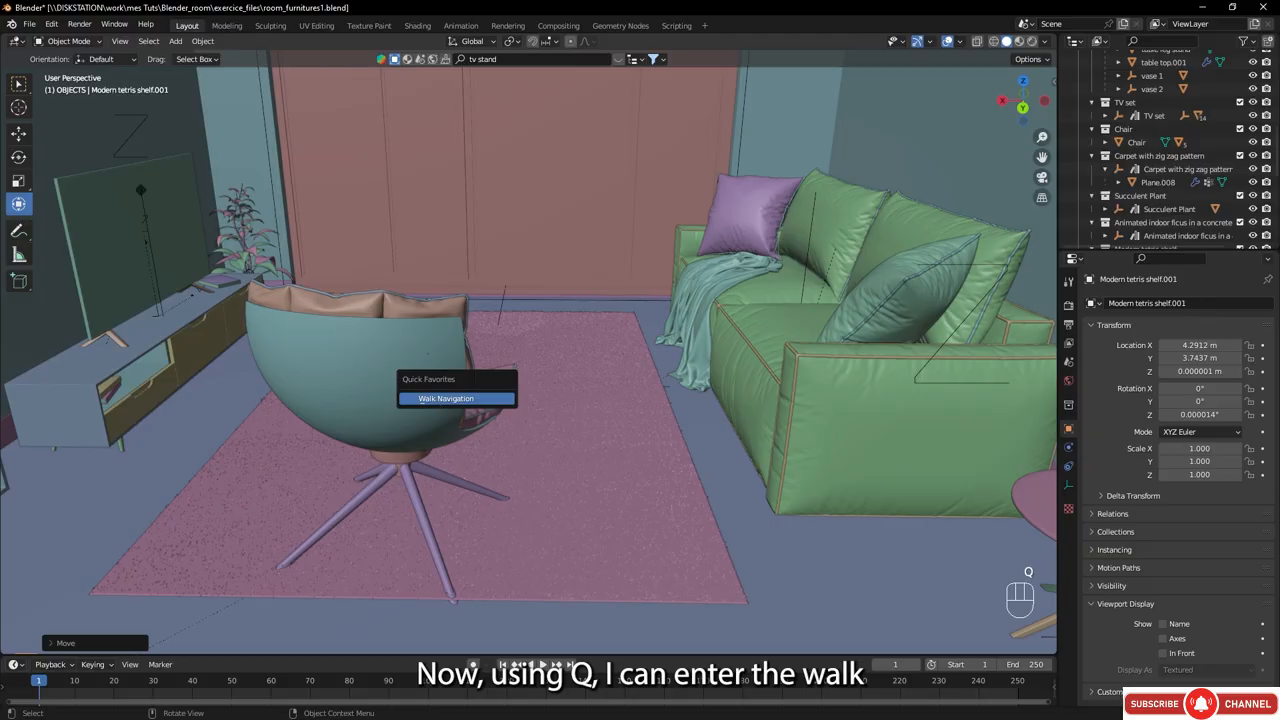
pyautogui.click(437, 400)
pyautogui.press('w')
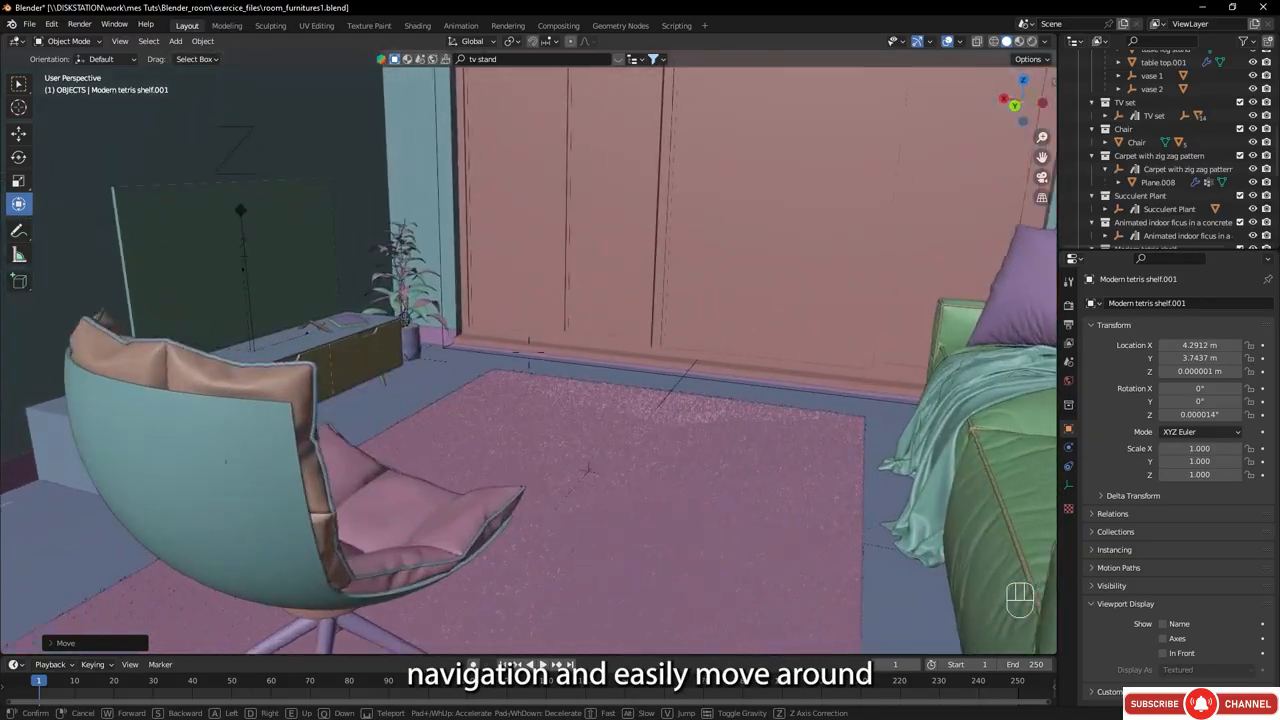
pyautogui.press('d')
pyautogui.press('s')
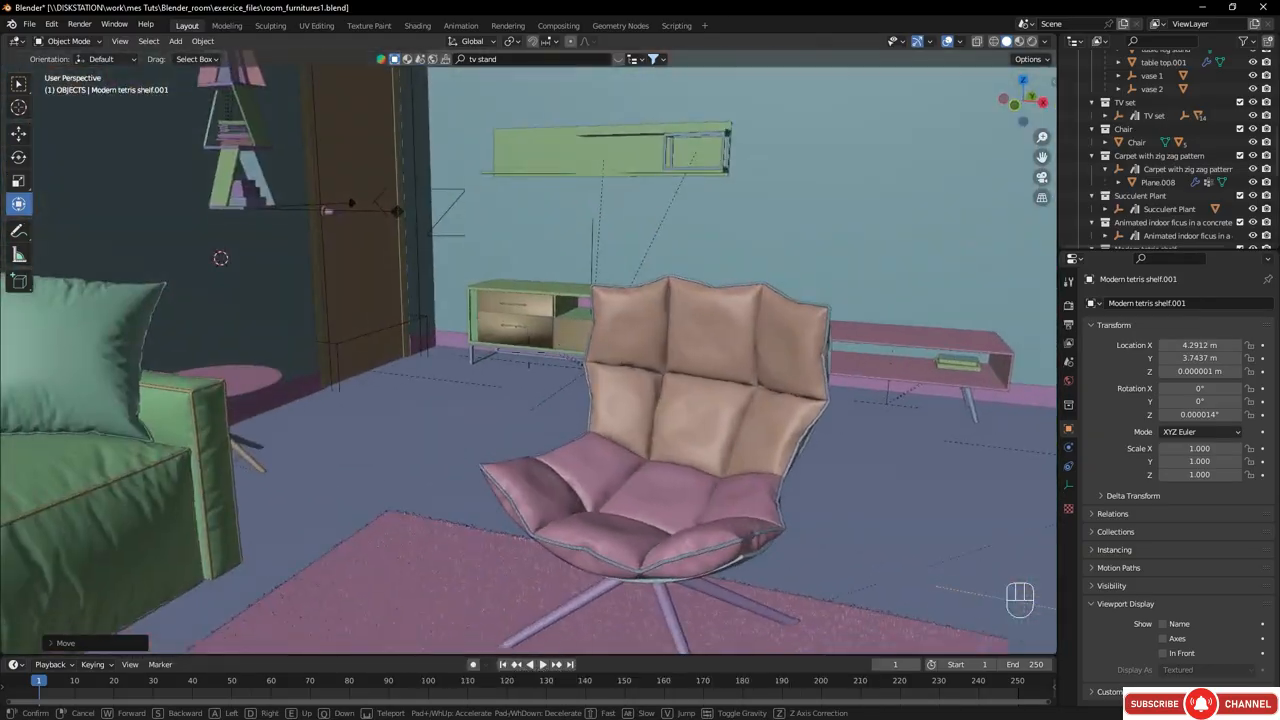
pyautogui.press('a')
pyautogui.press('d')
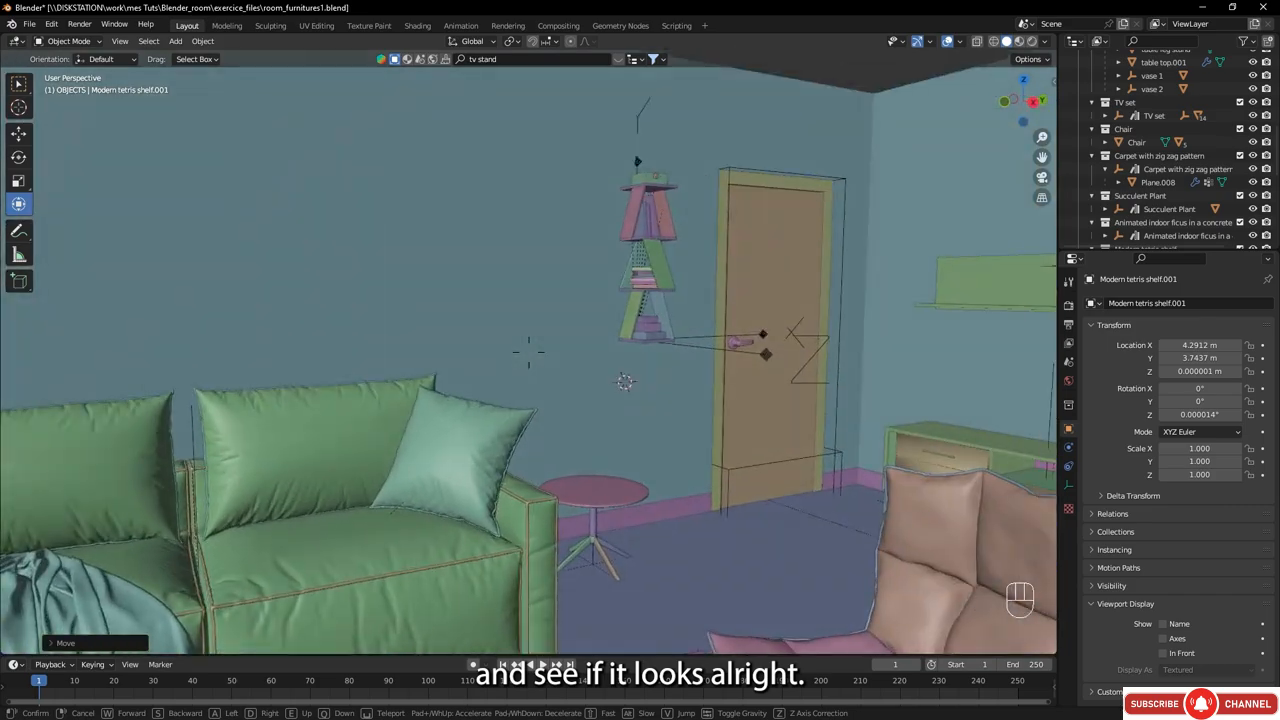
pyautogui.press('w')
pyautogui.press('w')
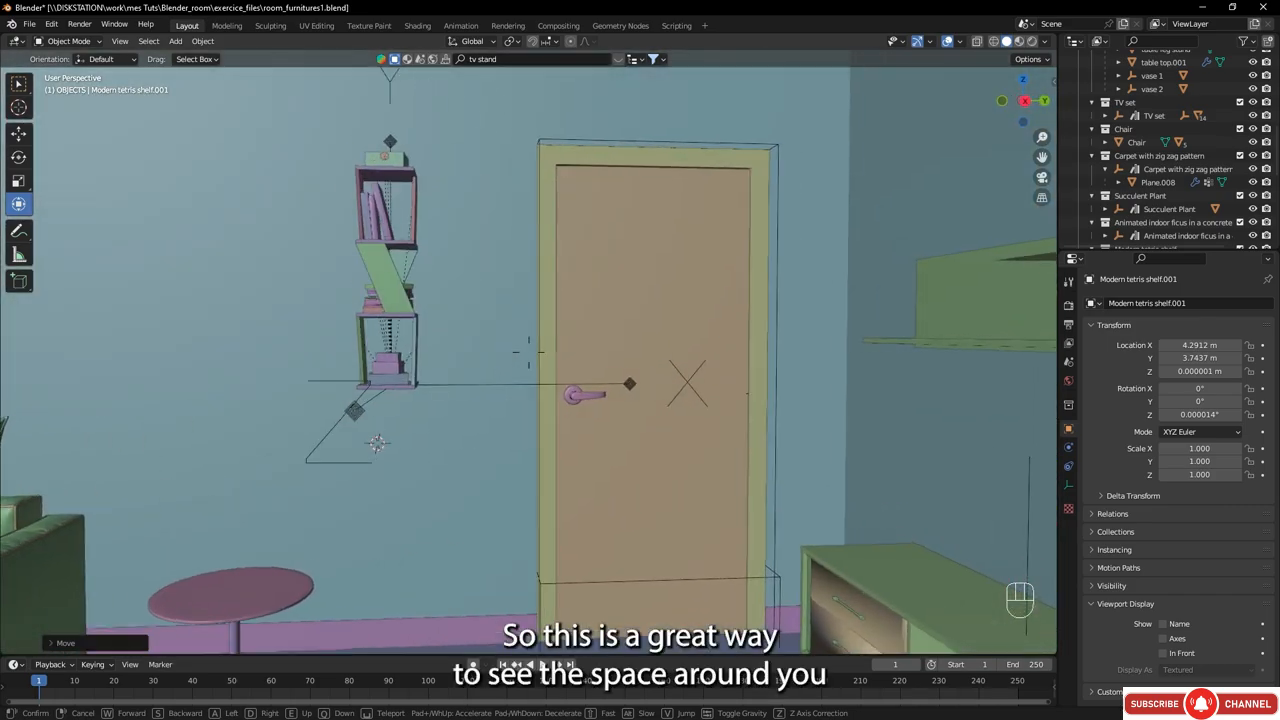
pyautogui.press('s')
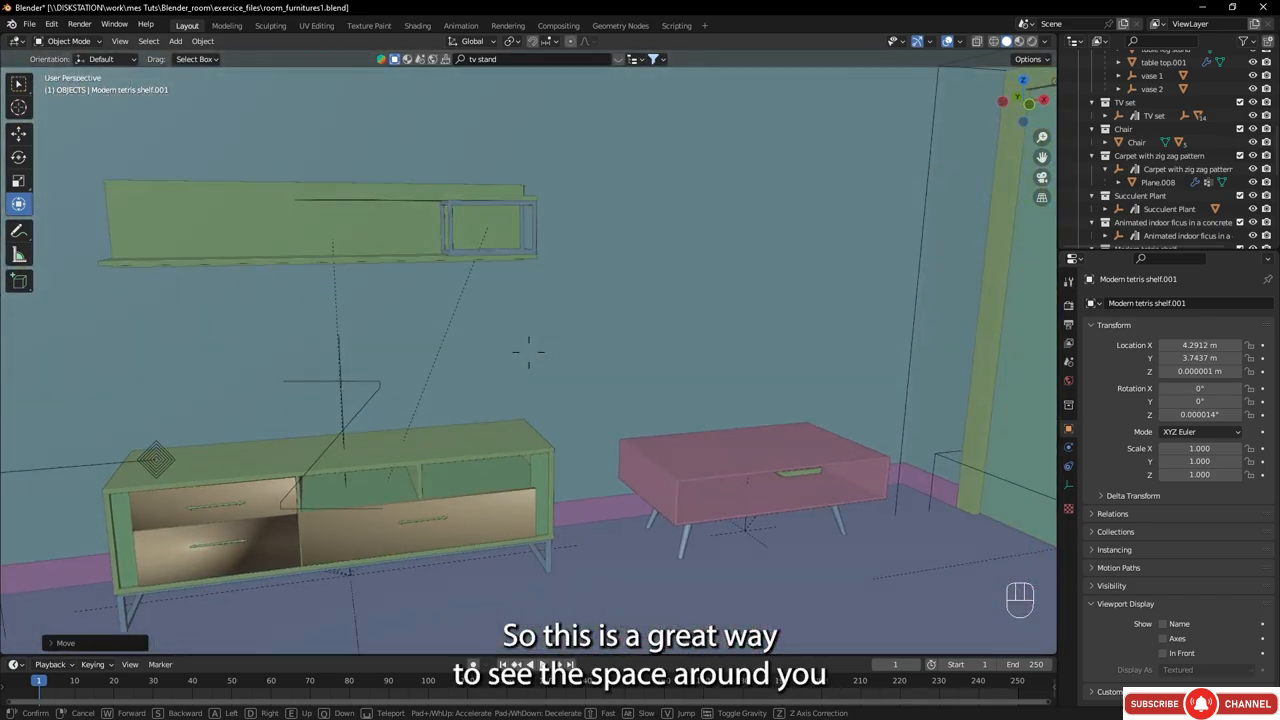
pyautogui.press('a')
pyautogui.press('s')
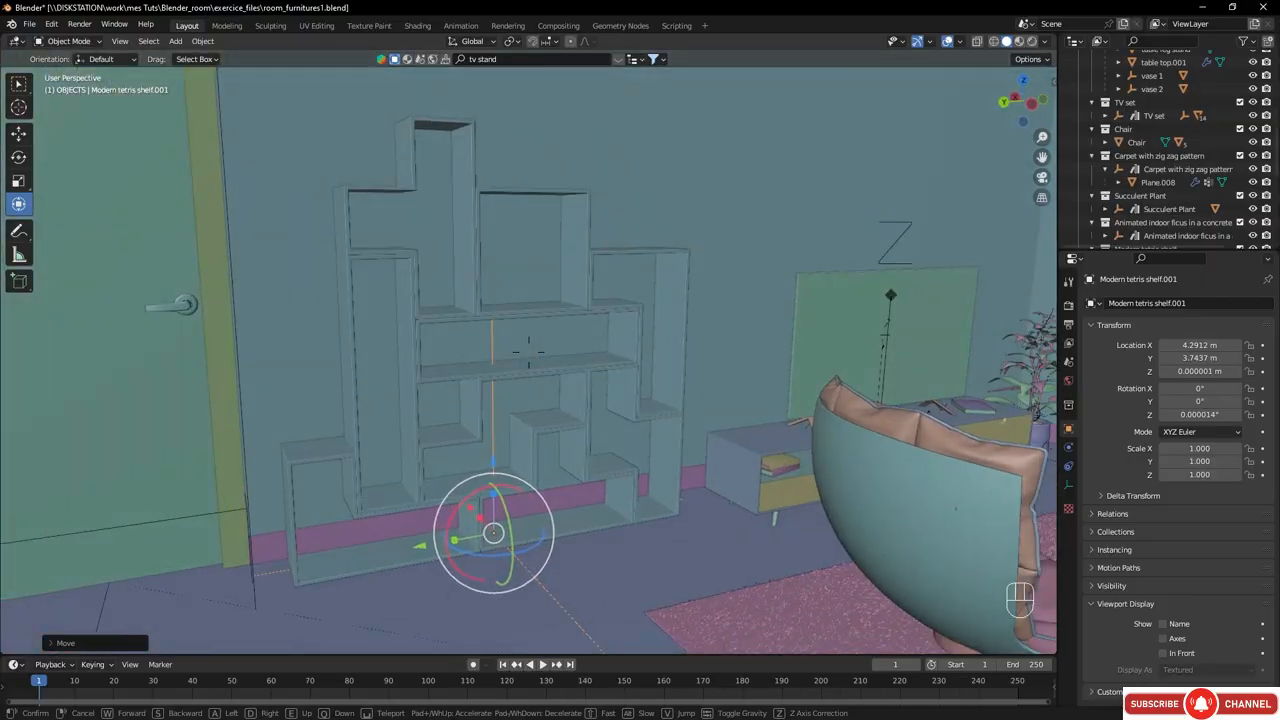
pyautogui.press('a')
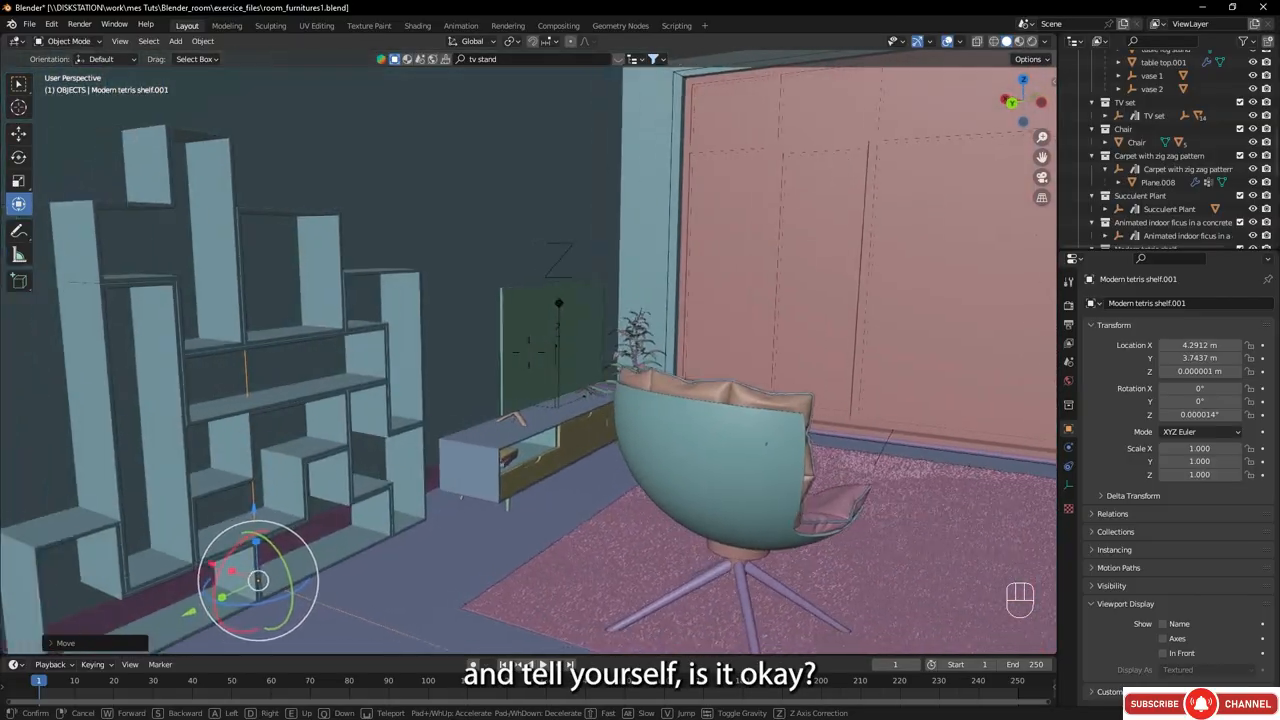
pyautogui.press('w')
pyautogui.press('s')
pyautogui.press('s')
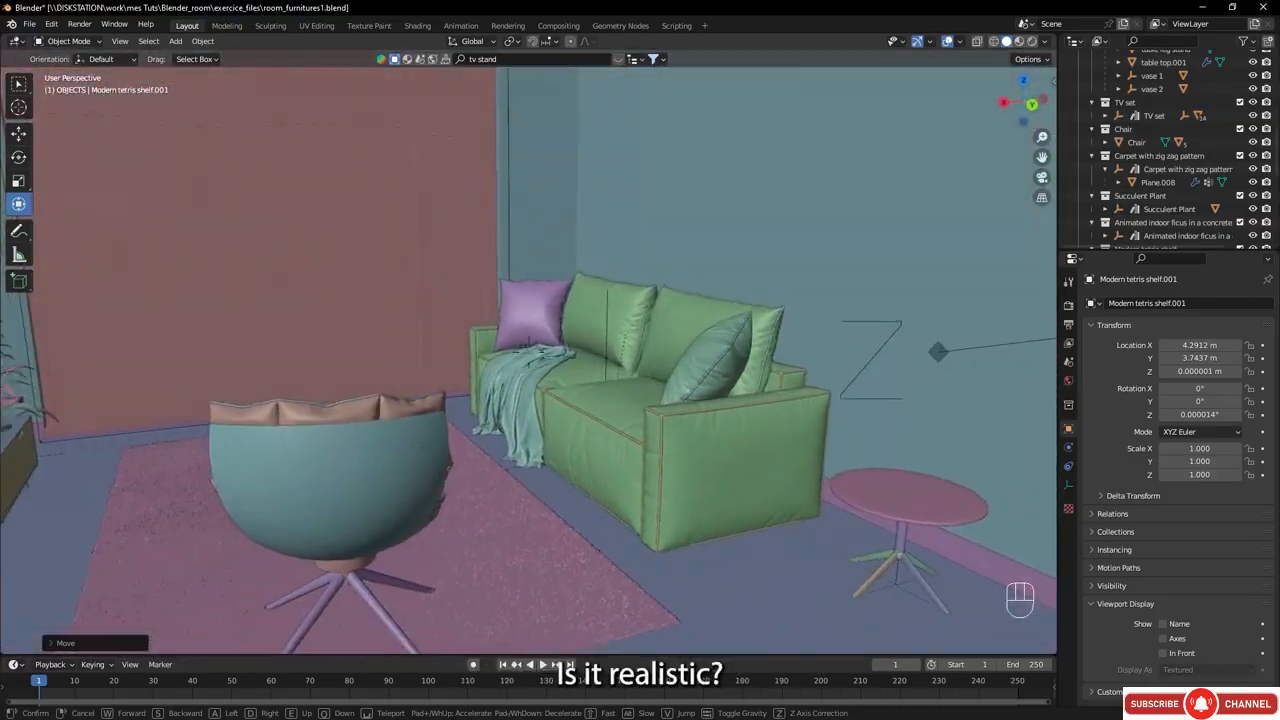
pyautogui.press('w')
pyautogui.press('s')
pyautogui.press('s')
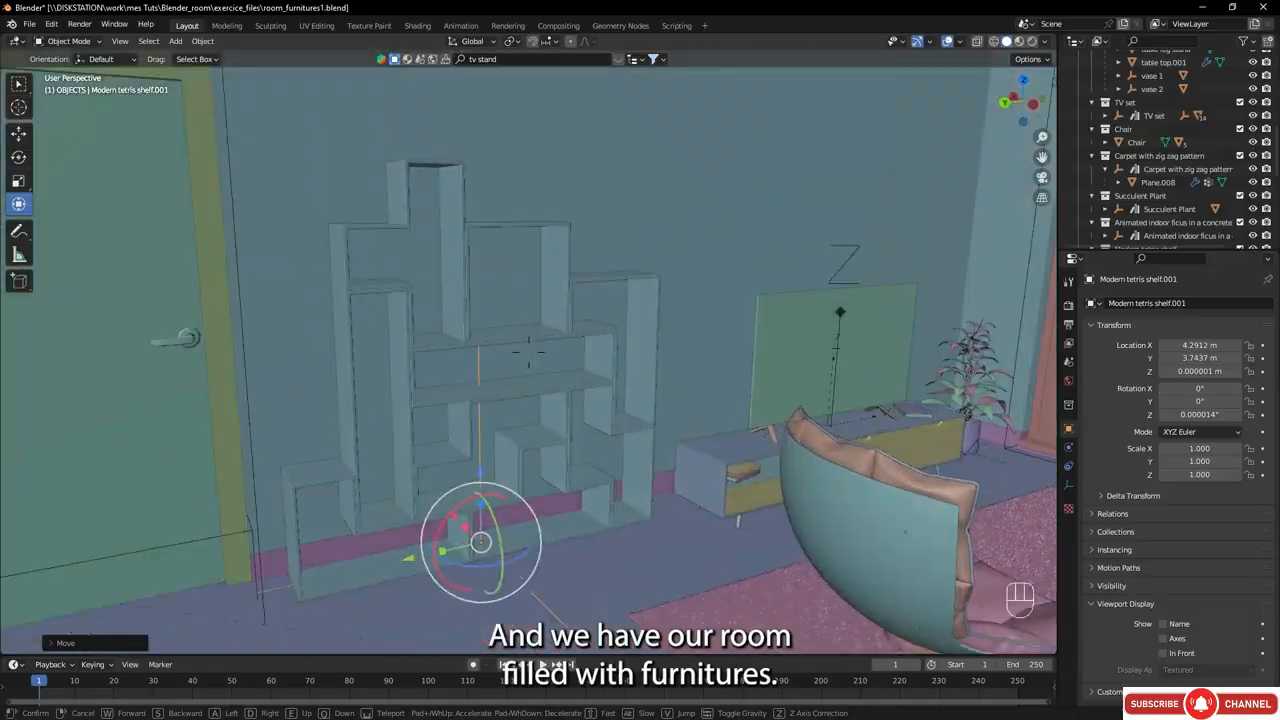
pyautogui.press('s')
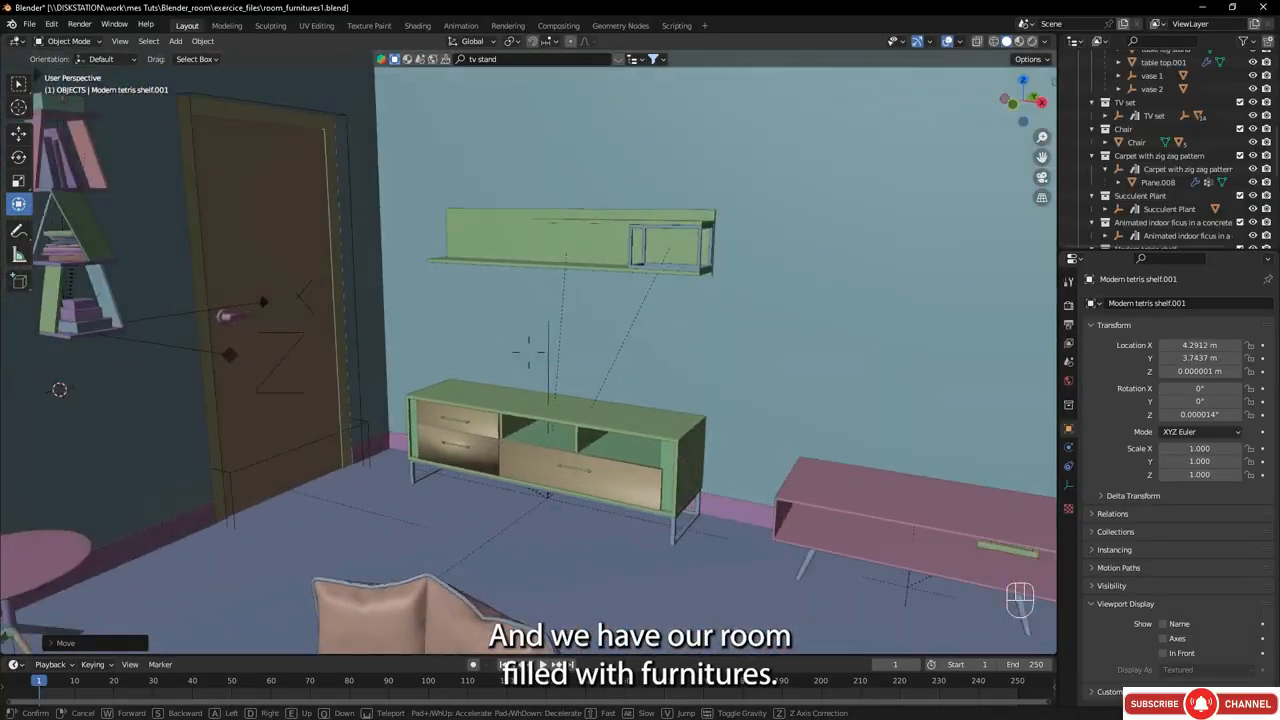
pyautogui.press('w')
pyautogui.press('d')
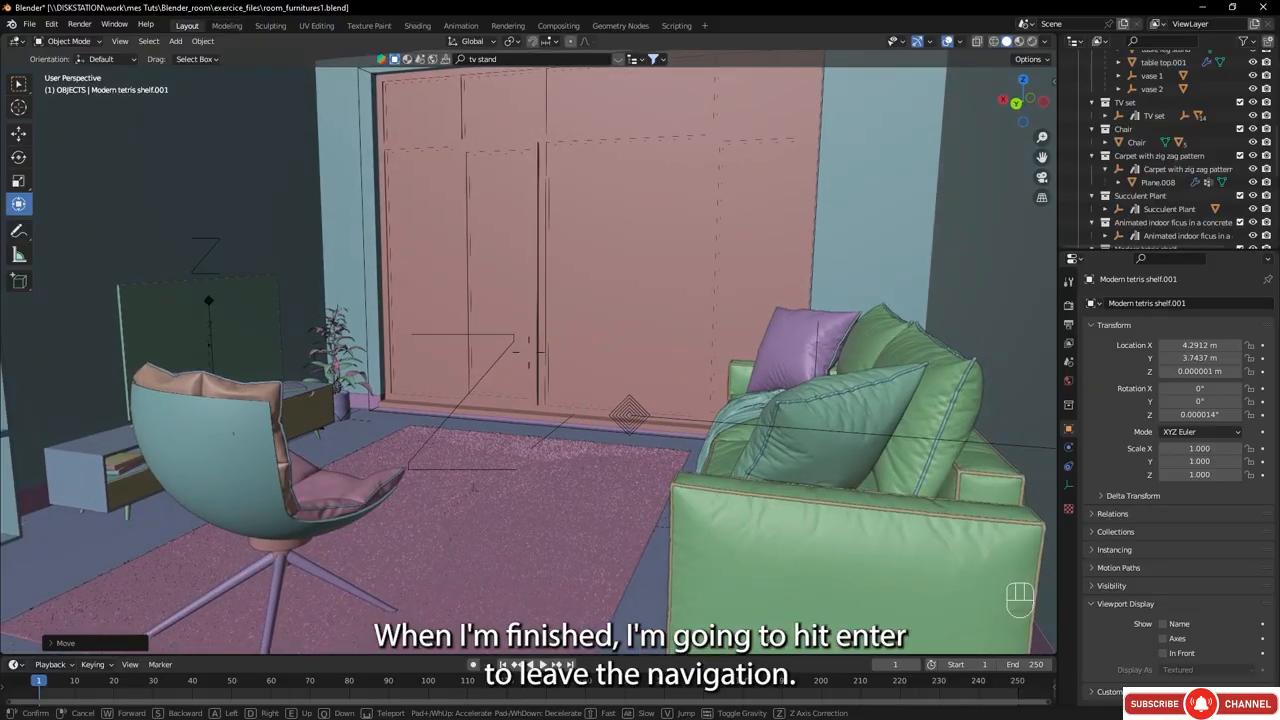
pyautogui.press('Return')
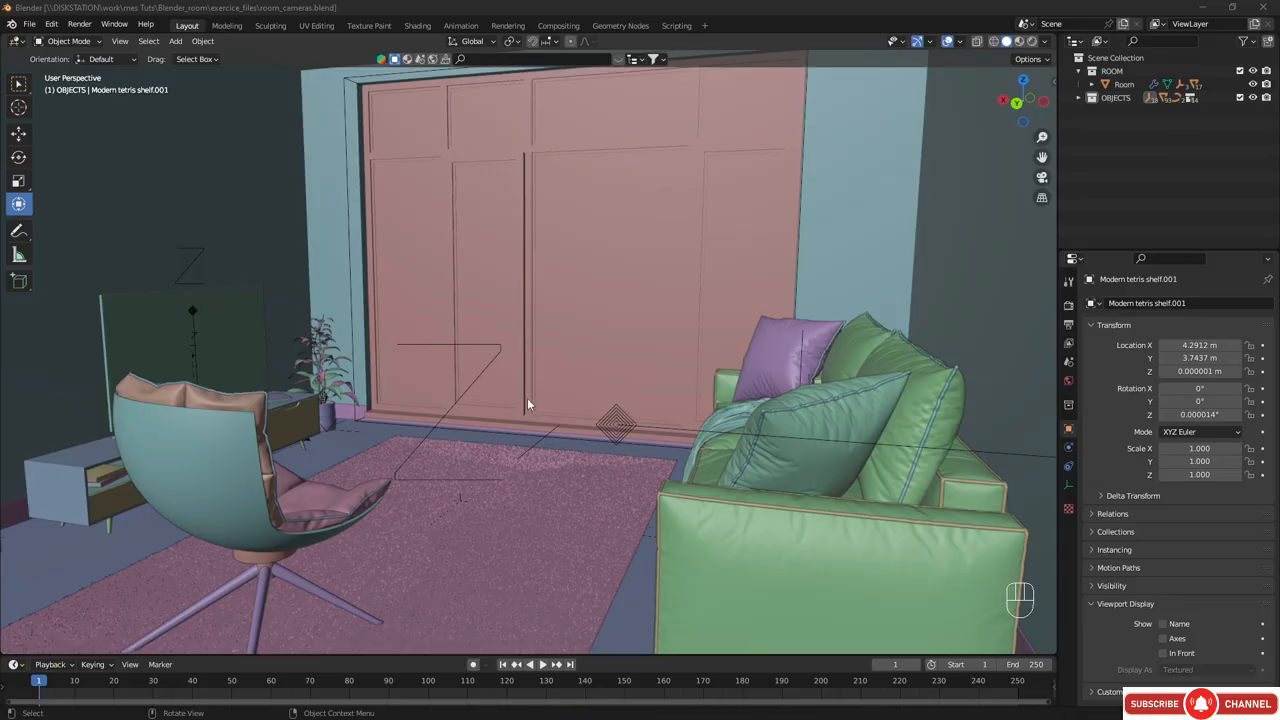
# - Exclude the OBJECTS collection from the view layer to see the empty room, and include it again
pyautogui.moveTo(529, 401); pyautogui.dragTo(538, 396, button='middle')
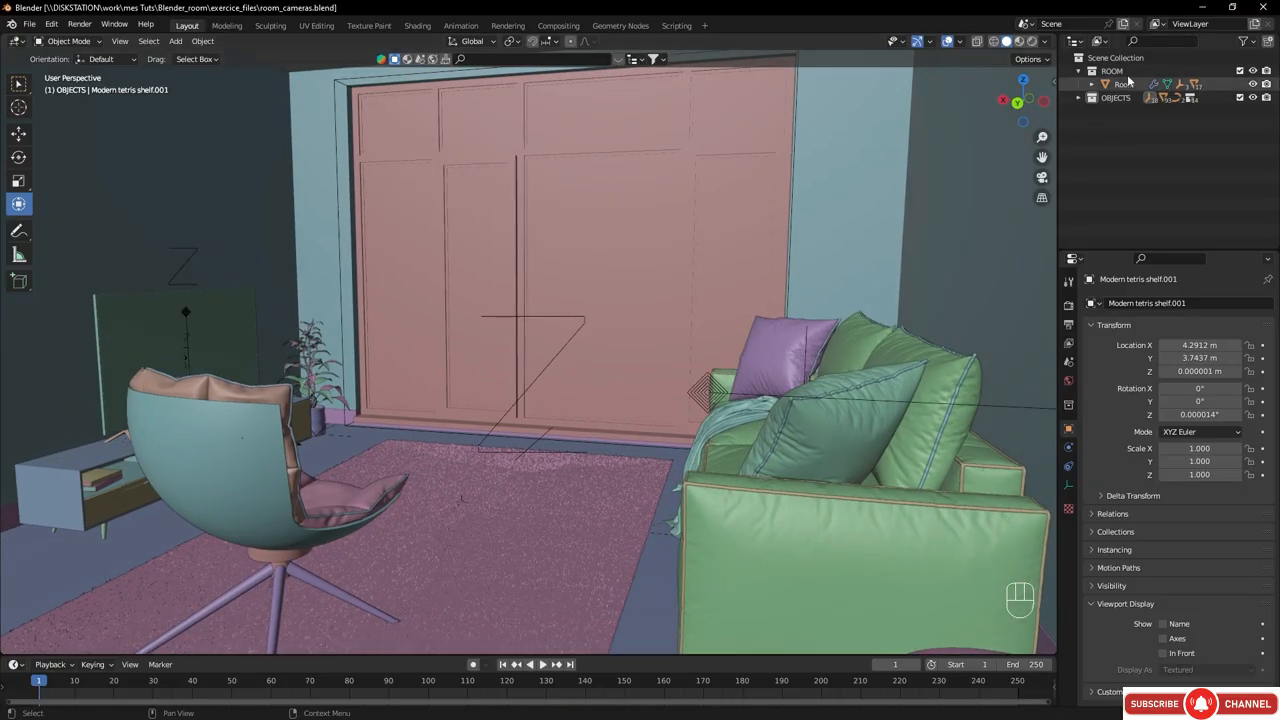
pyautogui.click(1105, 102)
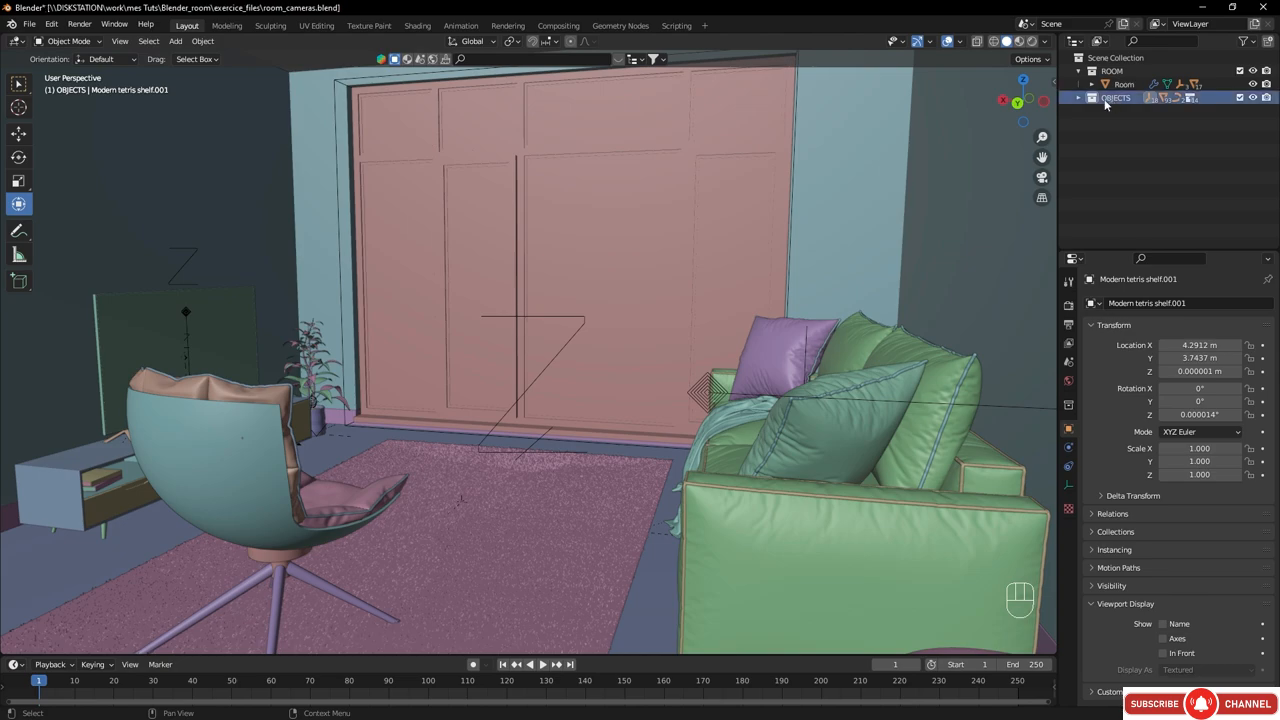
pyautogui.click(1240, 98)
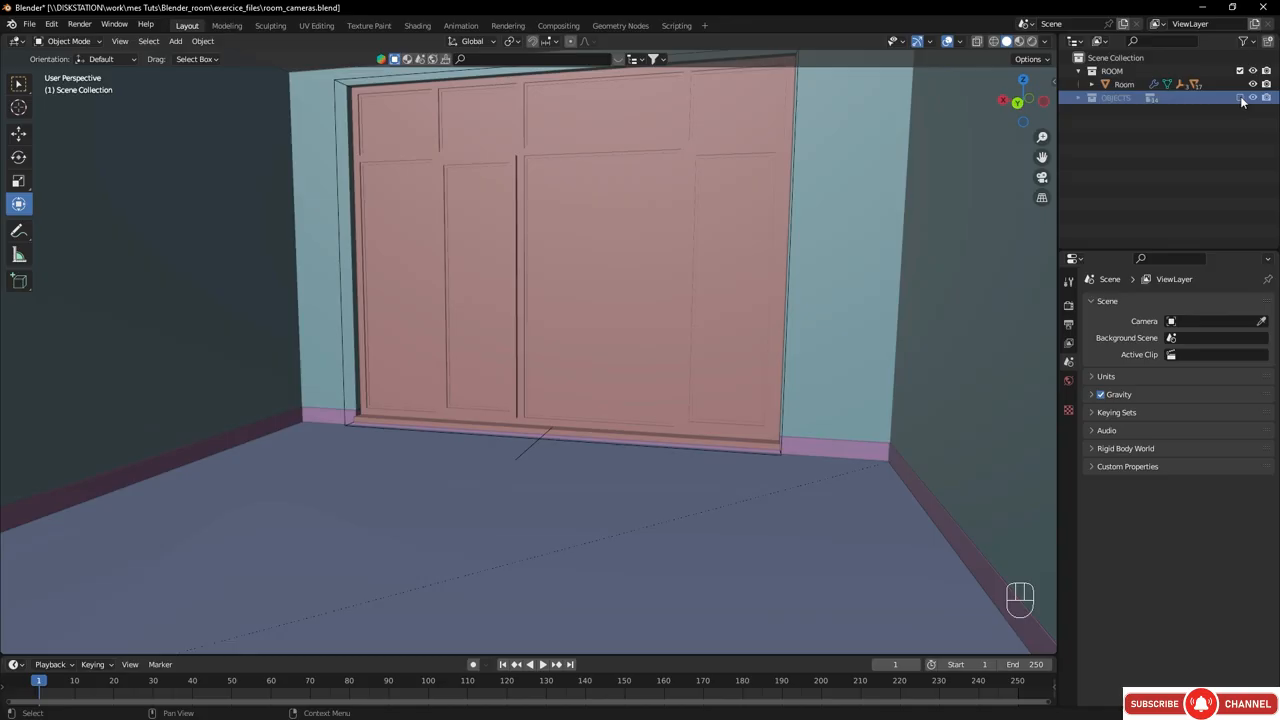
pyautogui.click(1240, 98)
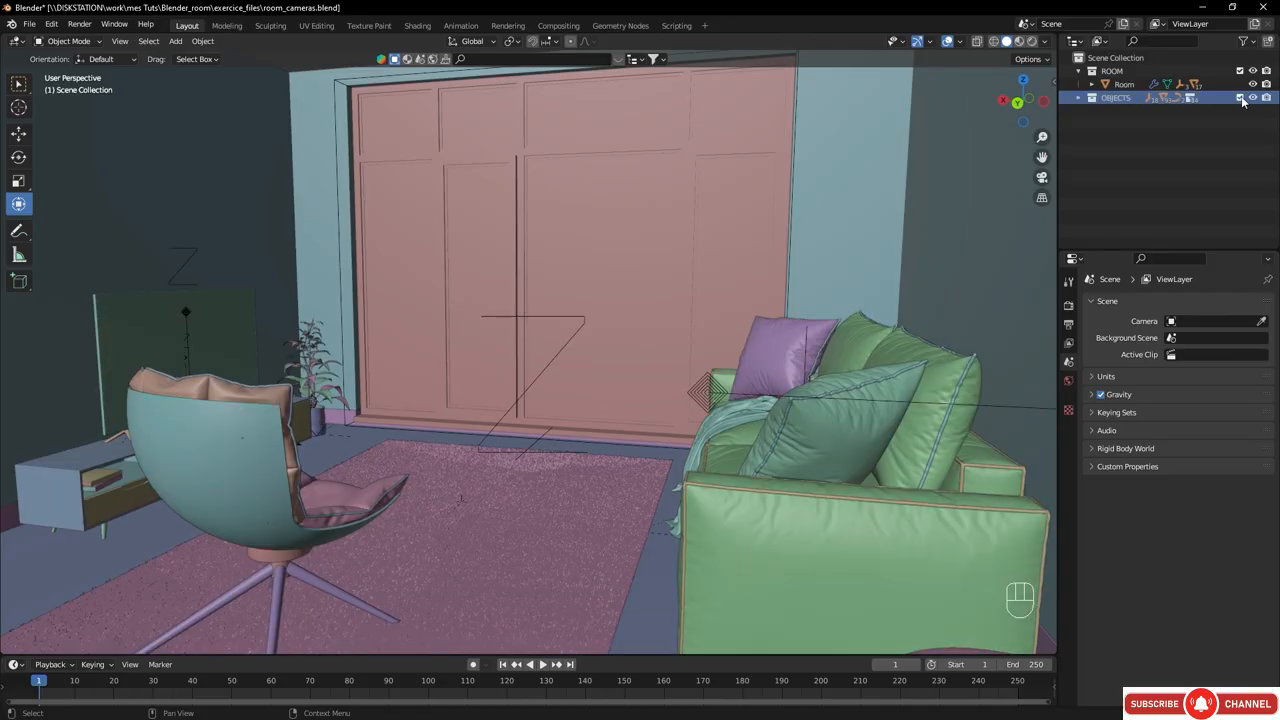
# - Create a new collection directly under the Scene Collection and name it CAMS
pyautogui.click(1082, 61)
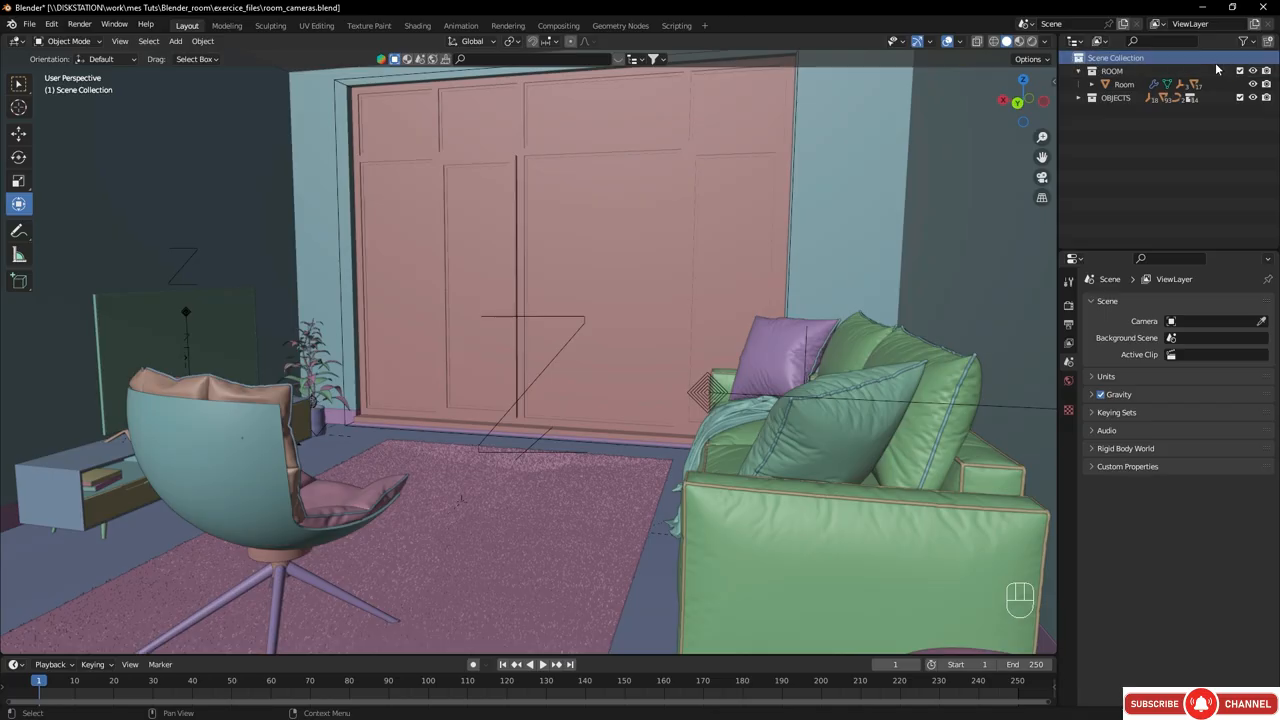
pyautogui.click(1269, 44)
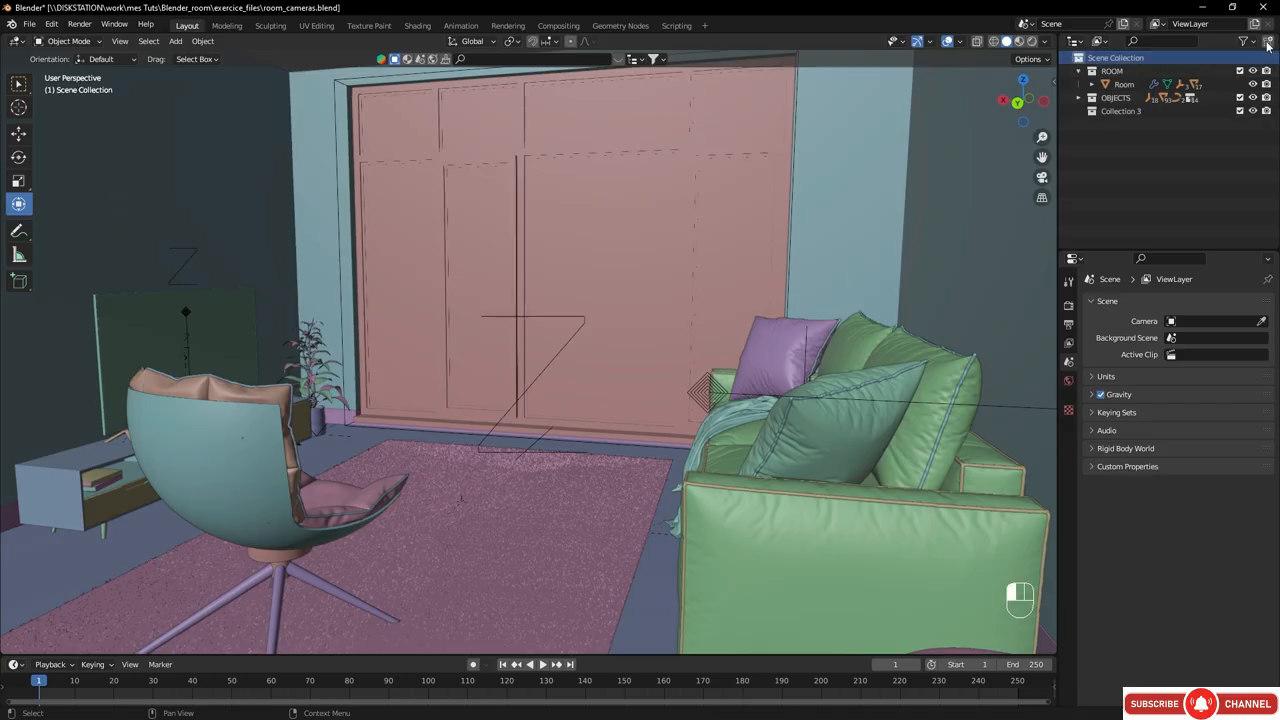
pyautogui.doubleClick(1118, 110)
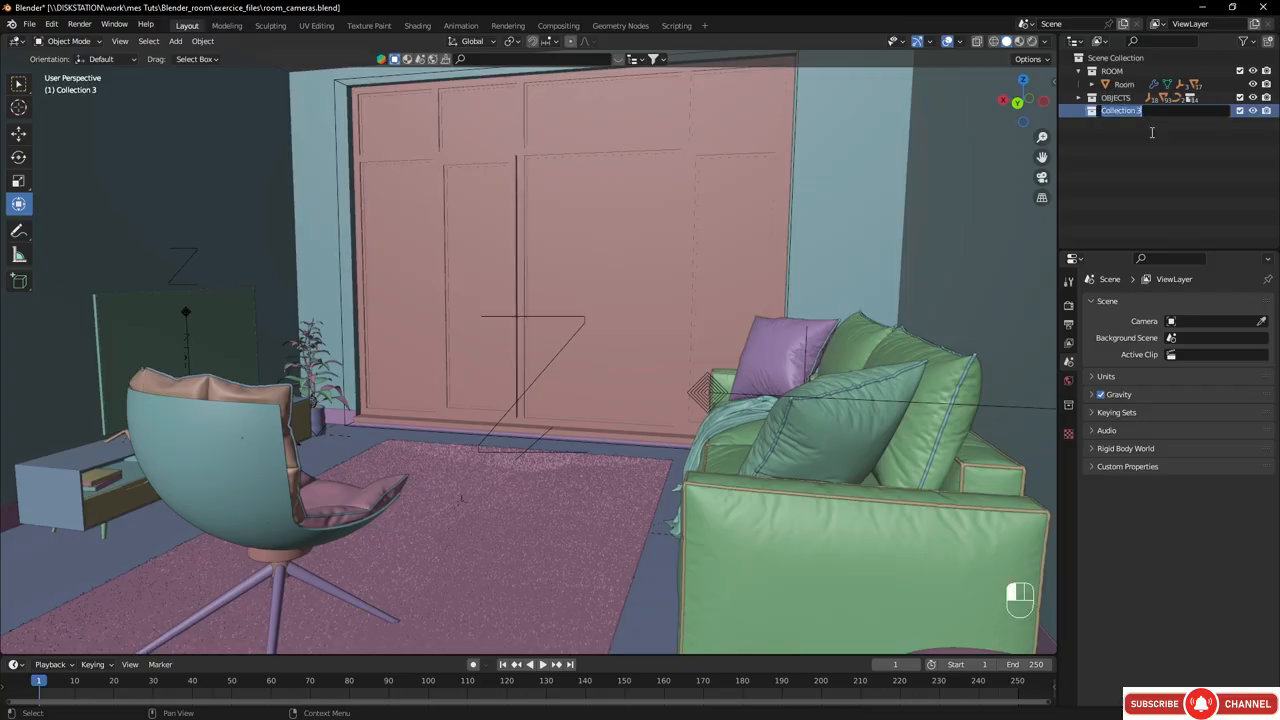
pyautogui.press('Return')
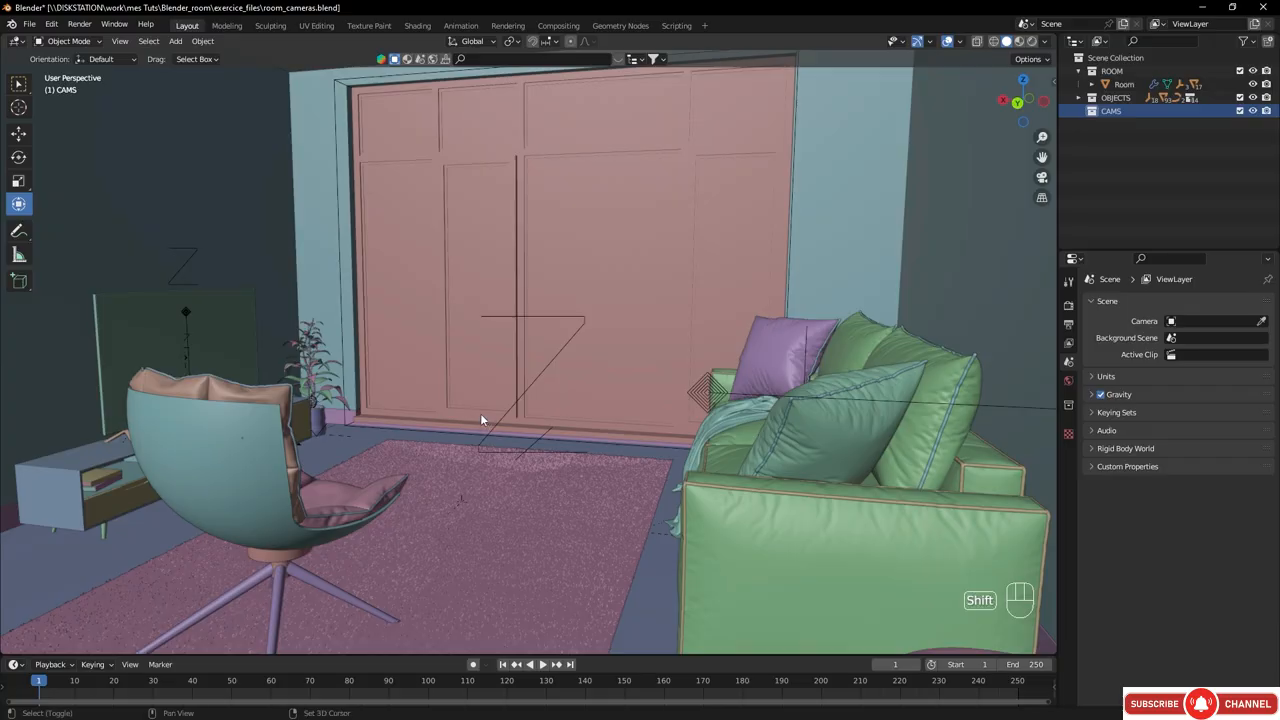
# - Add a camera to the CAMS collection and align it to a view facing the large window, with the chair and sofa in front
pyautogui.hotkey('shift', 'a')
pyautogui.click(430, 423)
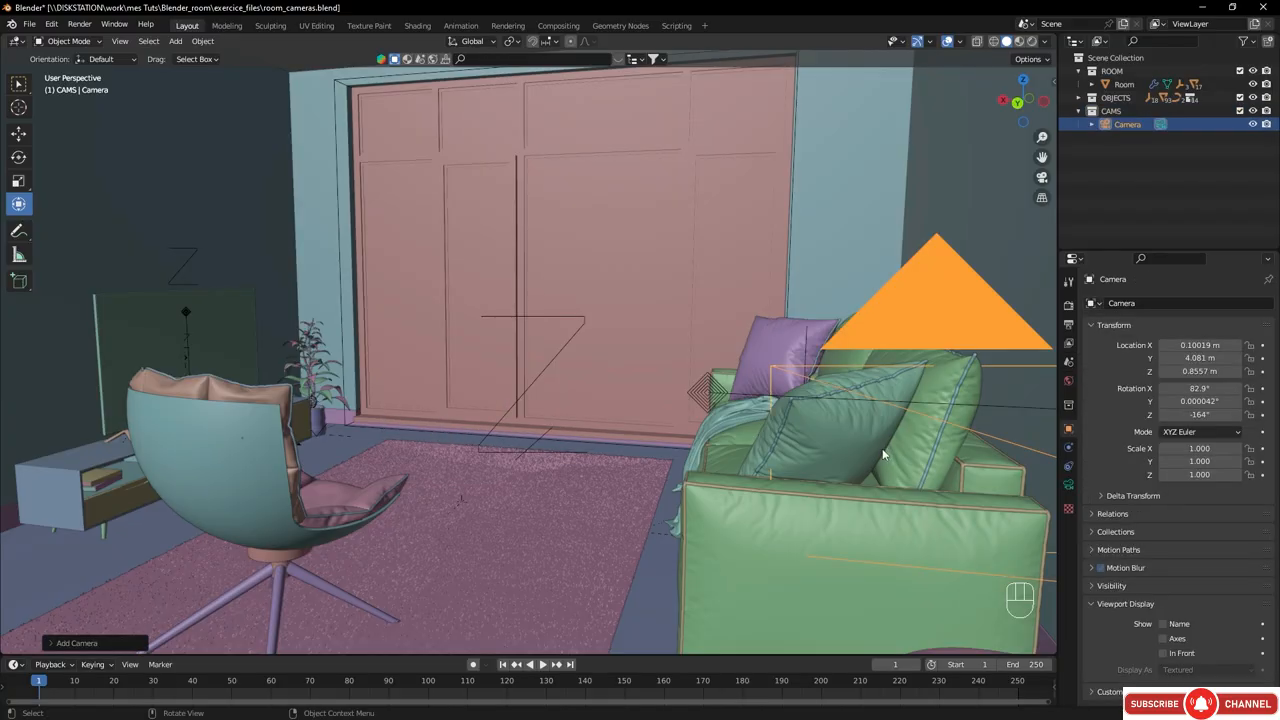
pyautogui.moveTo(845, 374); pyautogui.dragTo(656, 325, button='middle')
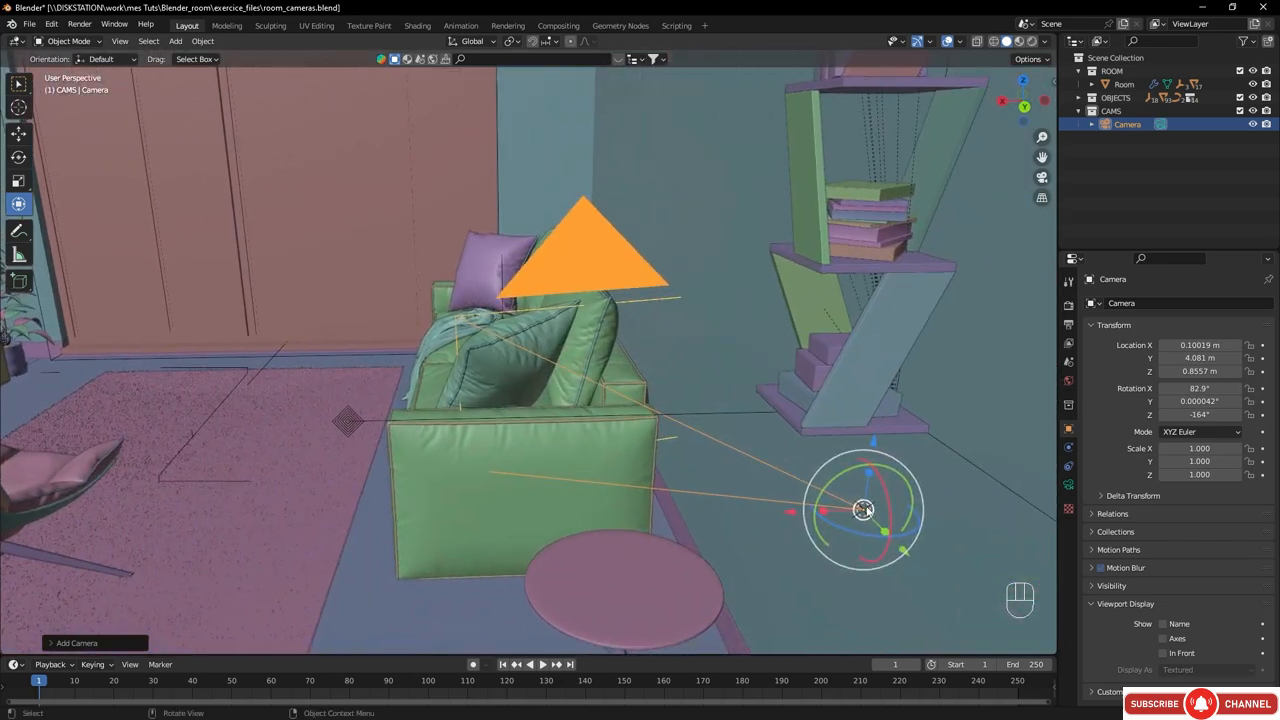
pyautogui.keyDown('shift'); pyautogui.moveTo(419, 317); pyautogui.dragTo(640, 380, button='middle'); pyautogui.keyUp('shift')
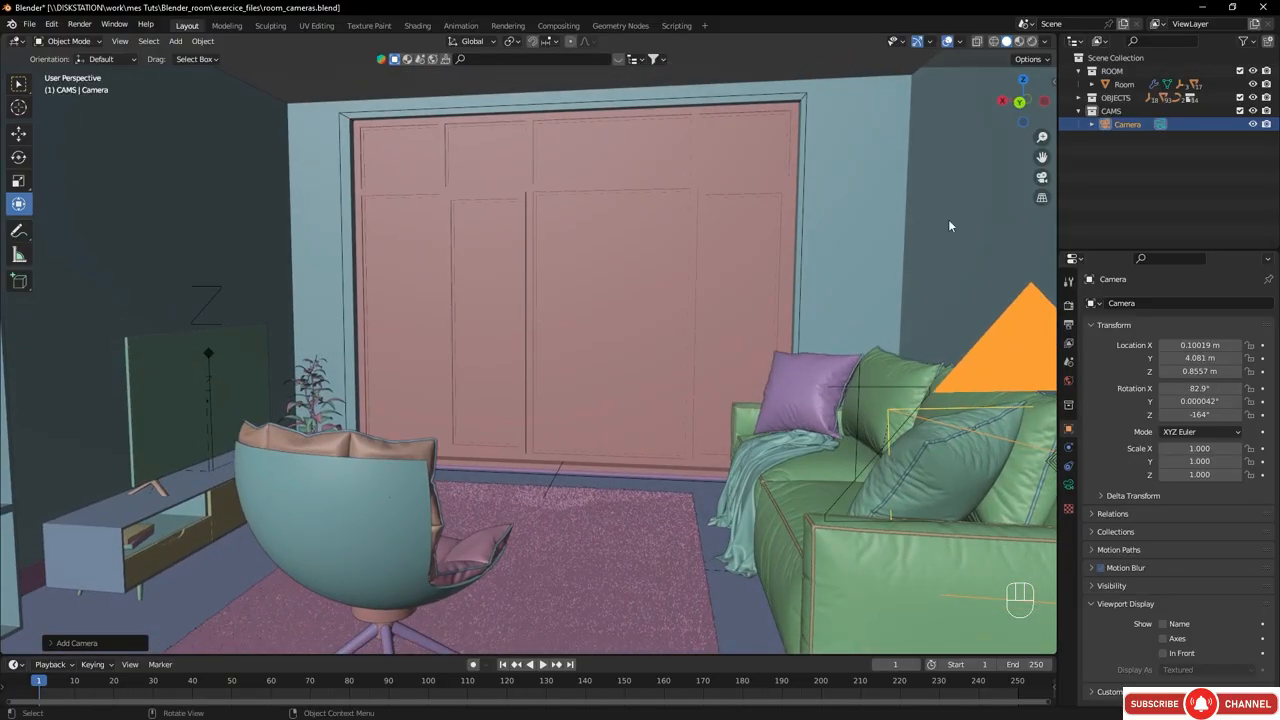
pyautogui.click(1128, 124)
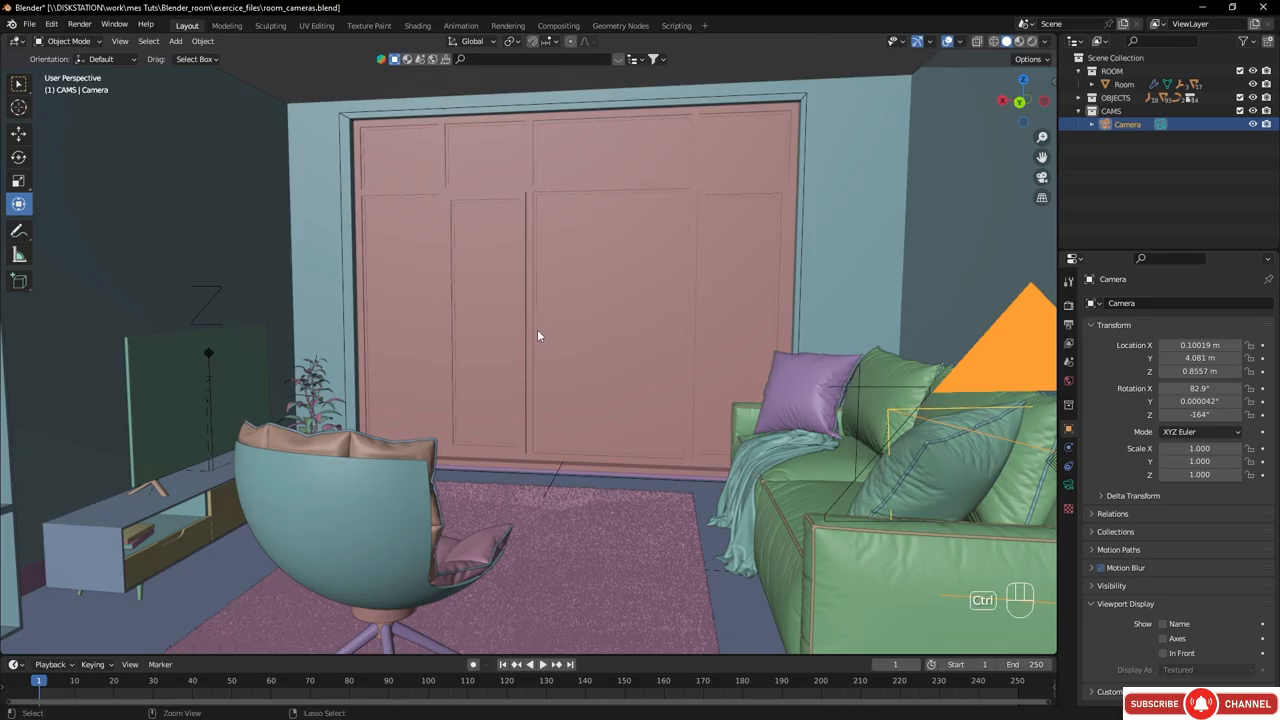
pyautogui.press('ctrl+alt+KP_0')
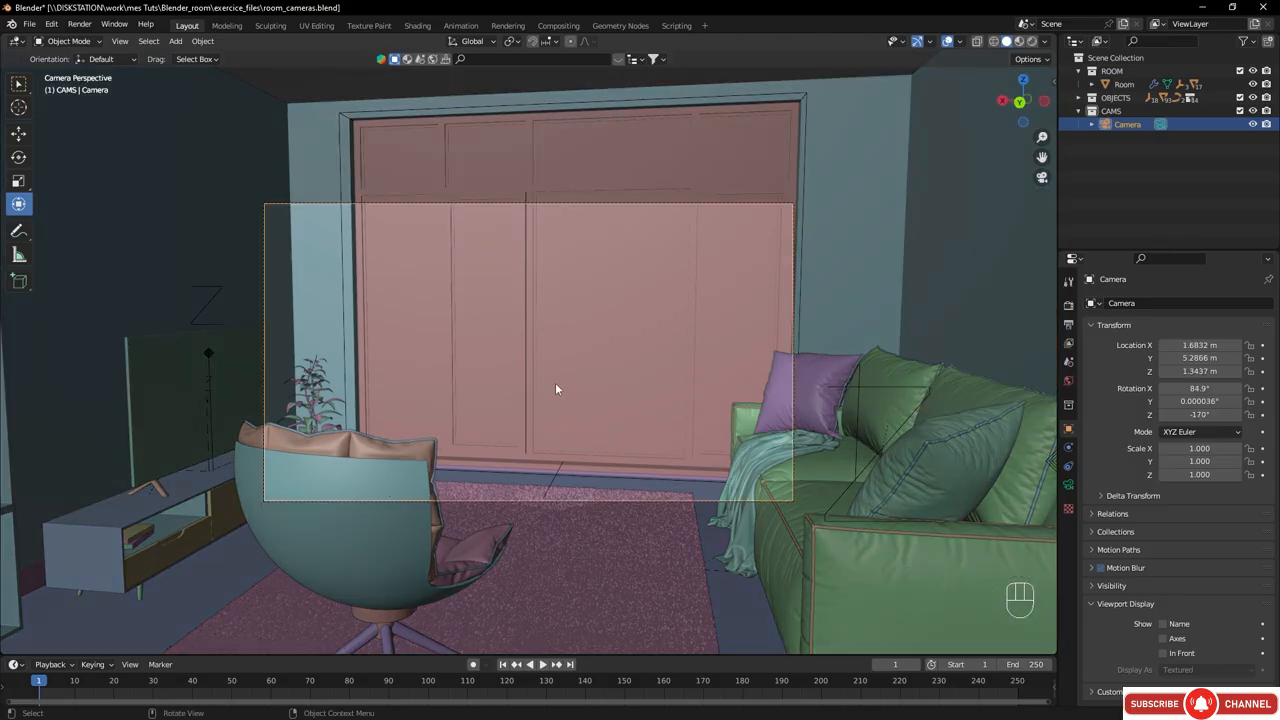
pyautogui.moveTo(555, 384); pyautogui.dragTo(486, 451, button='middle')
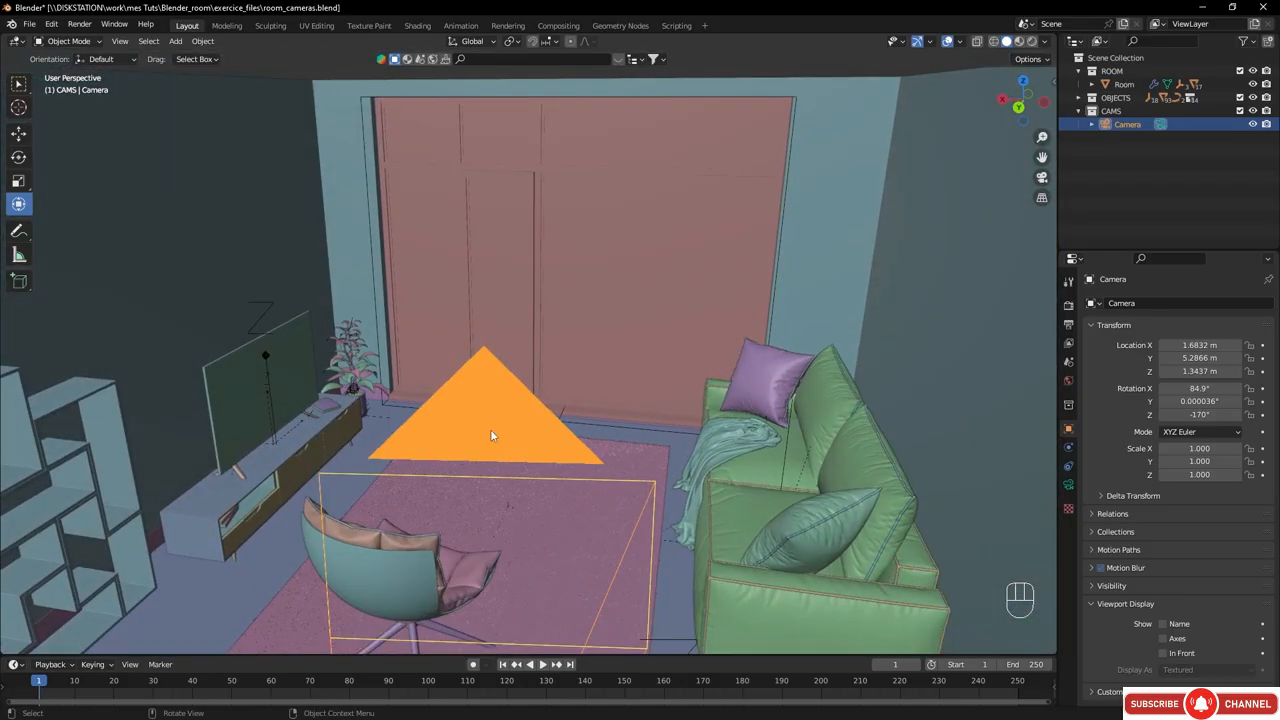
pyautogui.press('KP_0')
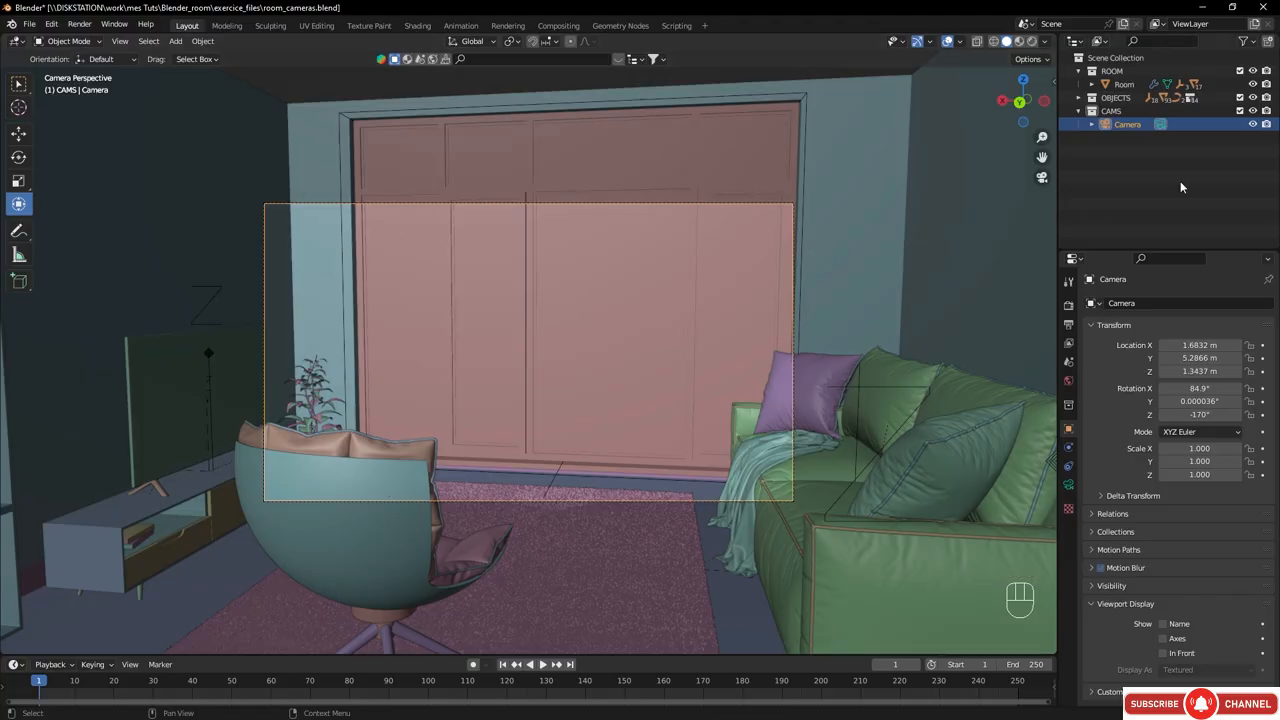
# - Set the camera's focal length to 28 mm for a wider view of the room
pyautogui.click(1160, 125)
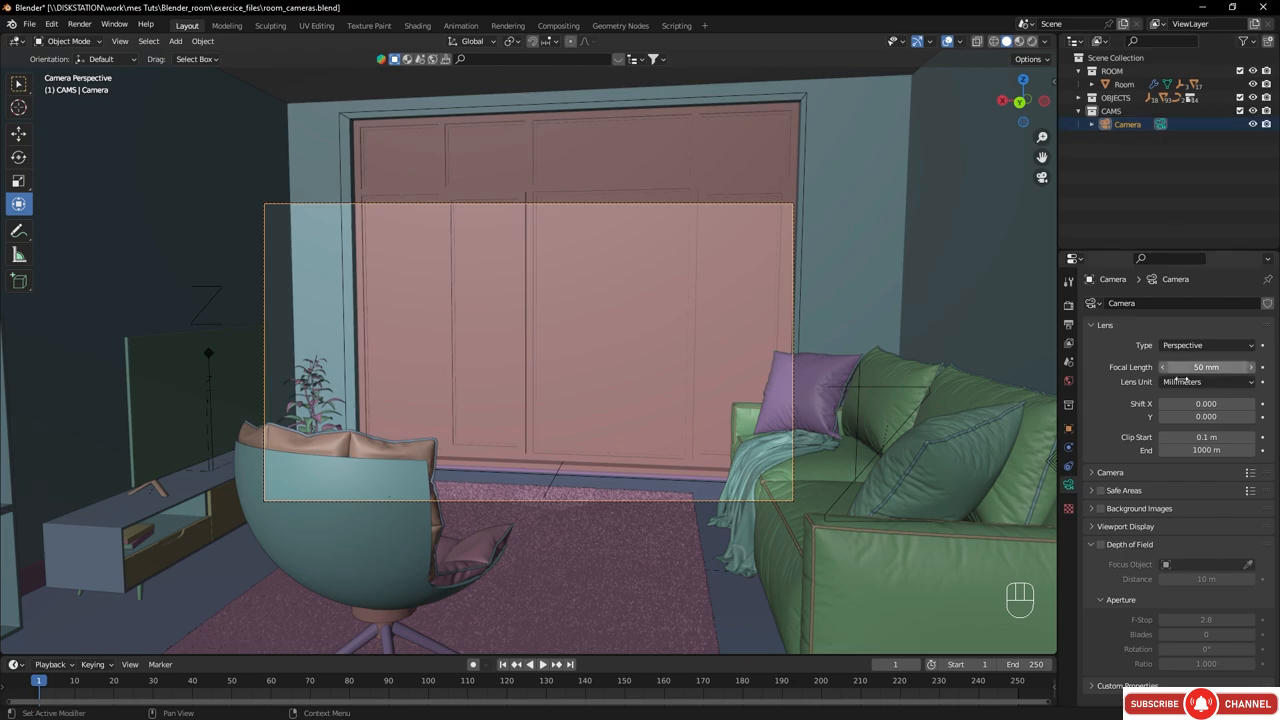
pyautogui.moveTo(1207, 367)
pyautogui.mouseDown()
pyautogui.moveTo(1180, 367)
pyautogui.moveTo(1220, 367)
pyautogui.mouseUp()
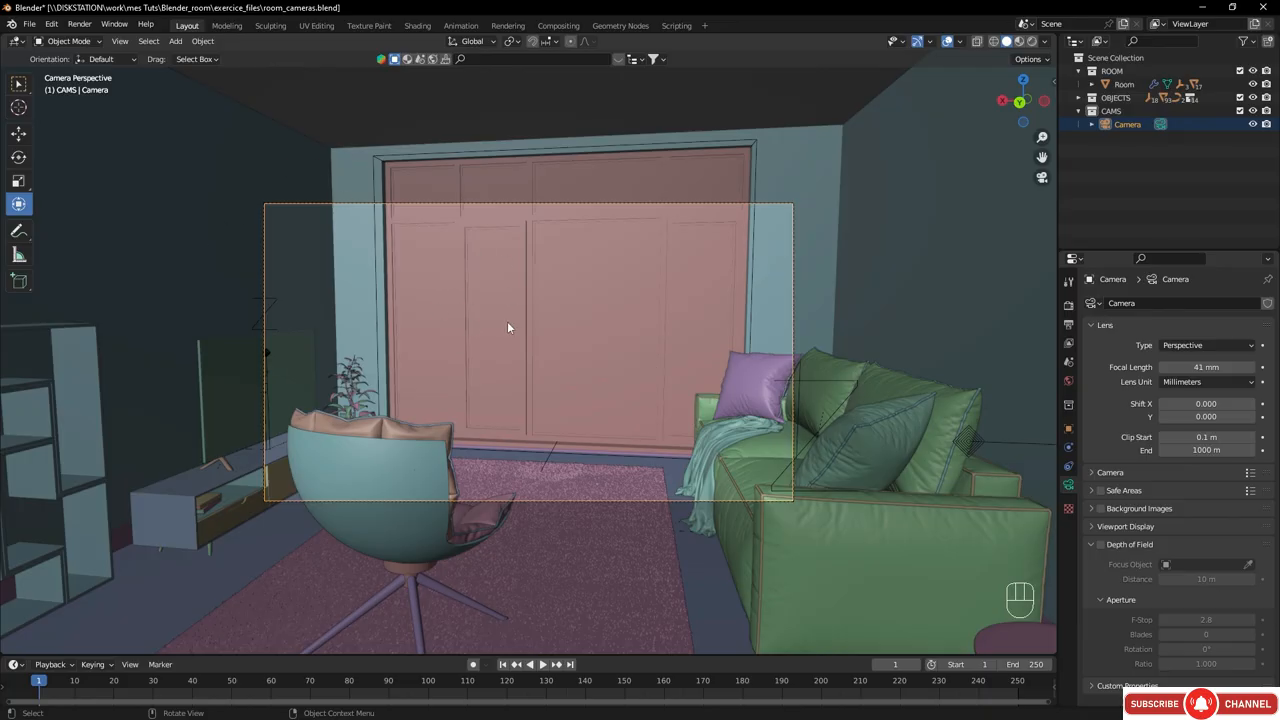
pyautogui.scroll(-3, 478, 315)
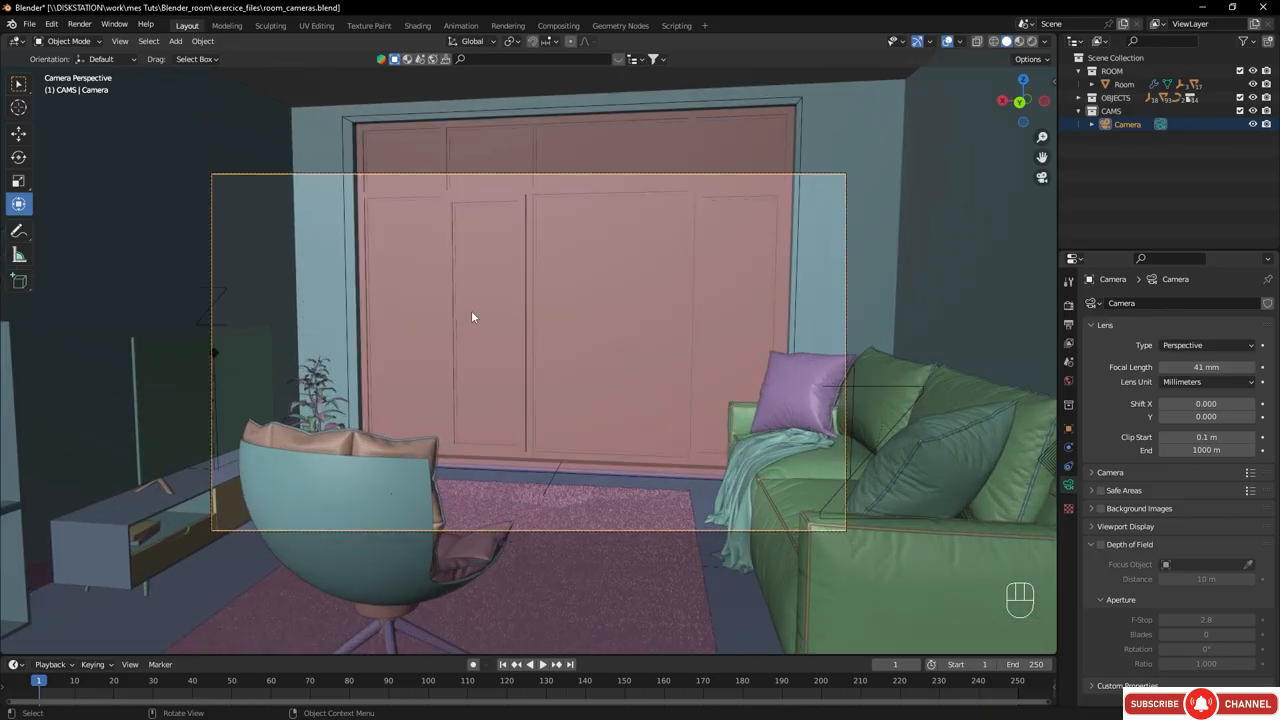
pyautogui.scroll(4, 471, 310)
pyautogui.scroll(-4, 471, 310)
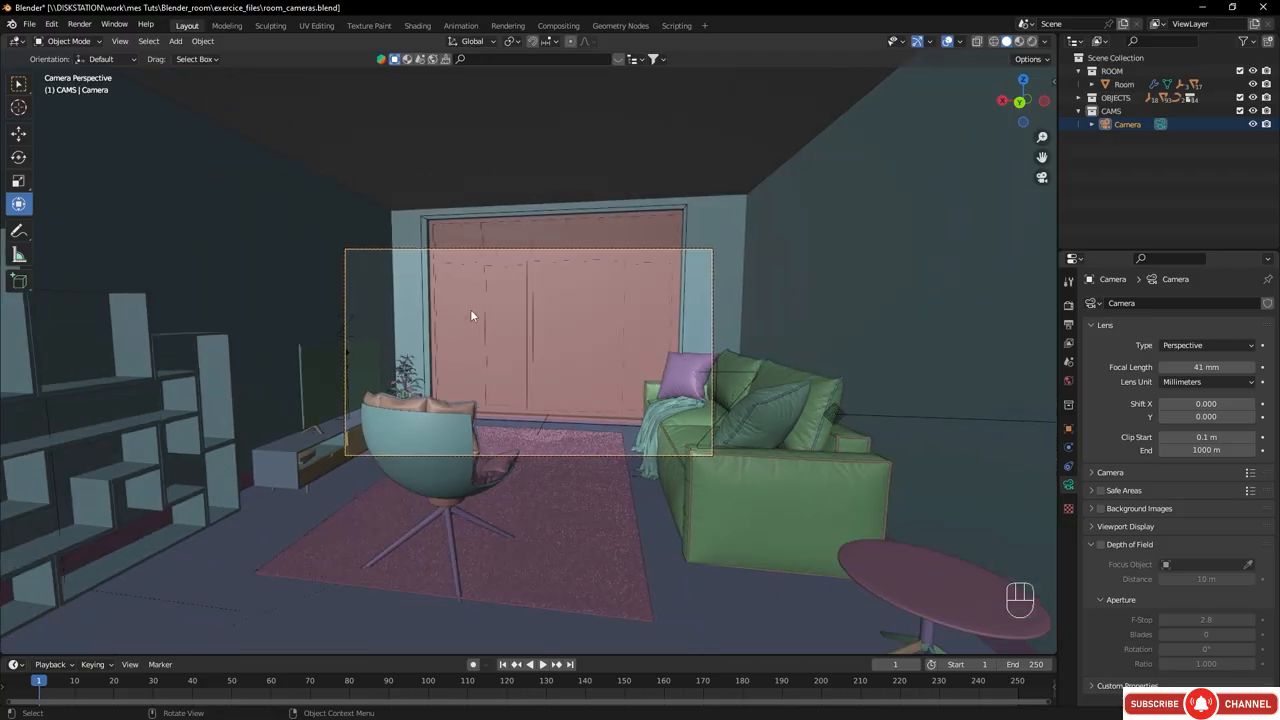
pyautogui.scroll(1, 470, 305)
pyautogui.scroll(2, 471, 299)
pyautogui.scroll(-3, 471, 299)
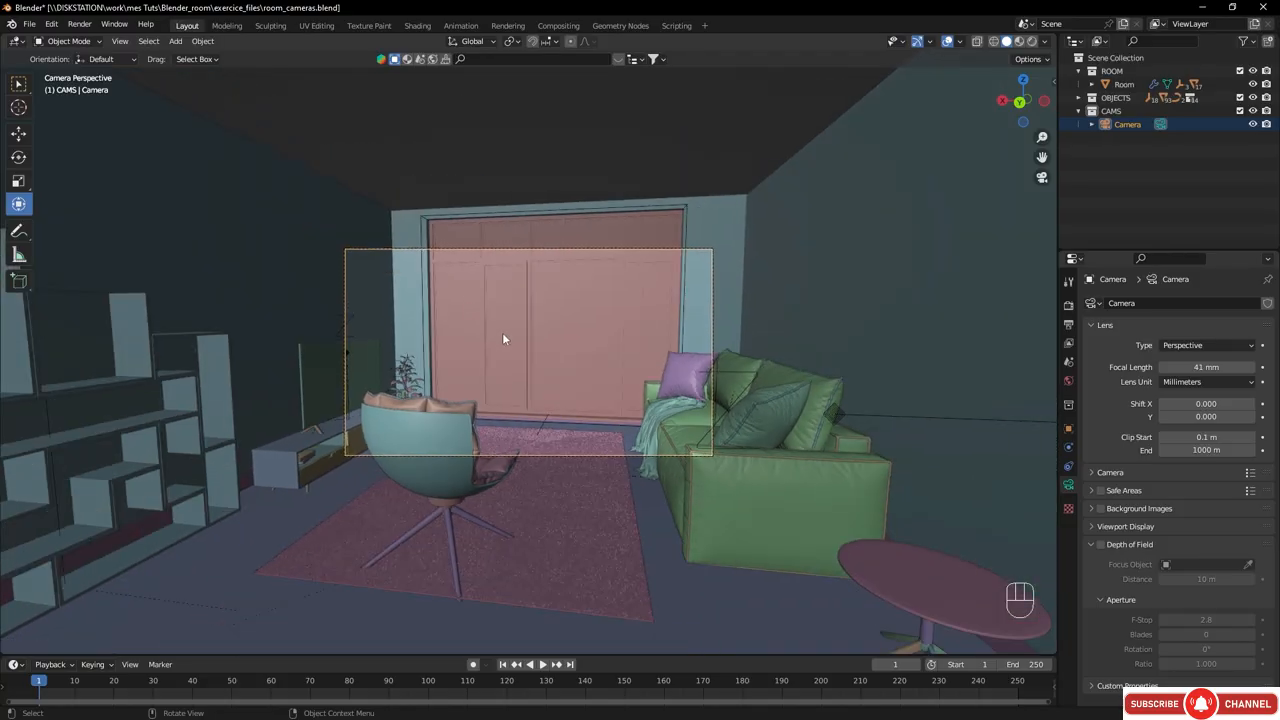
pyautogui.scroll(3, 502, 335)
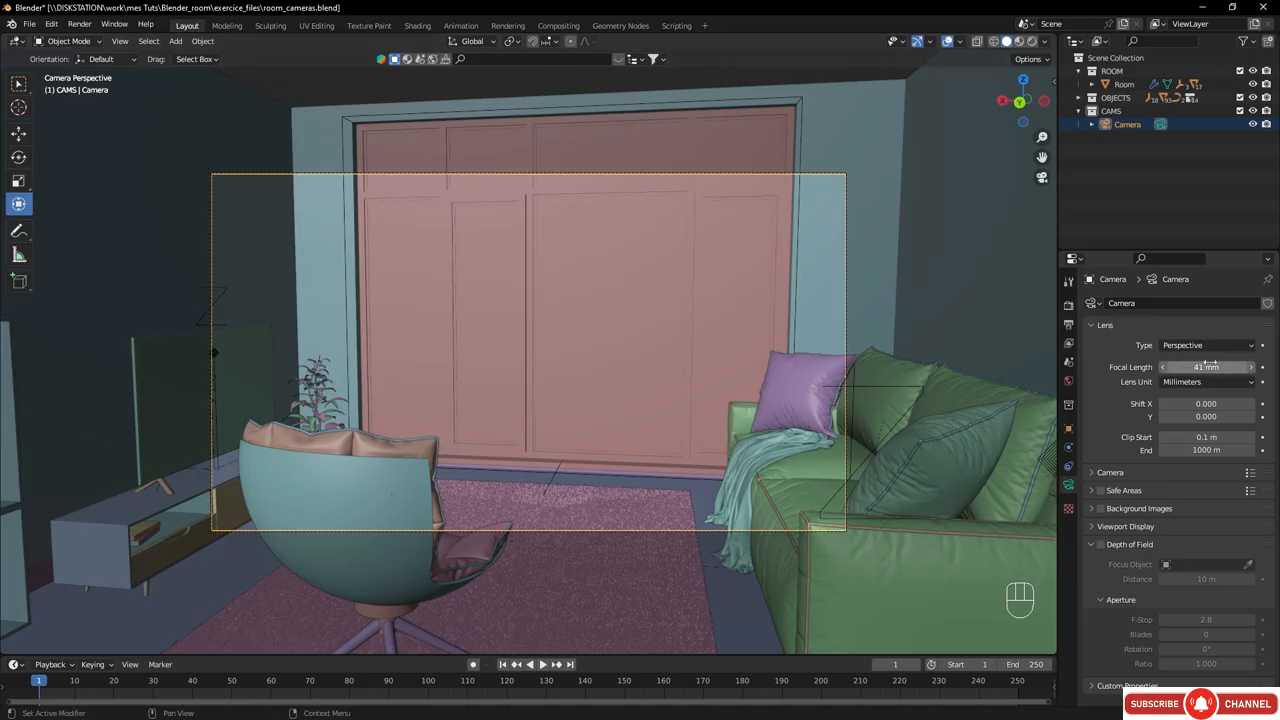
pyautogui.moveTo(1208, 366); pyautogui.dragTo(1188, 374)
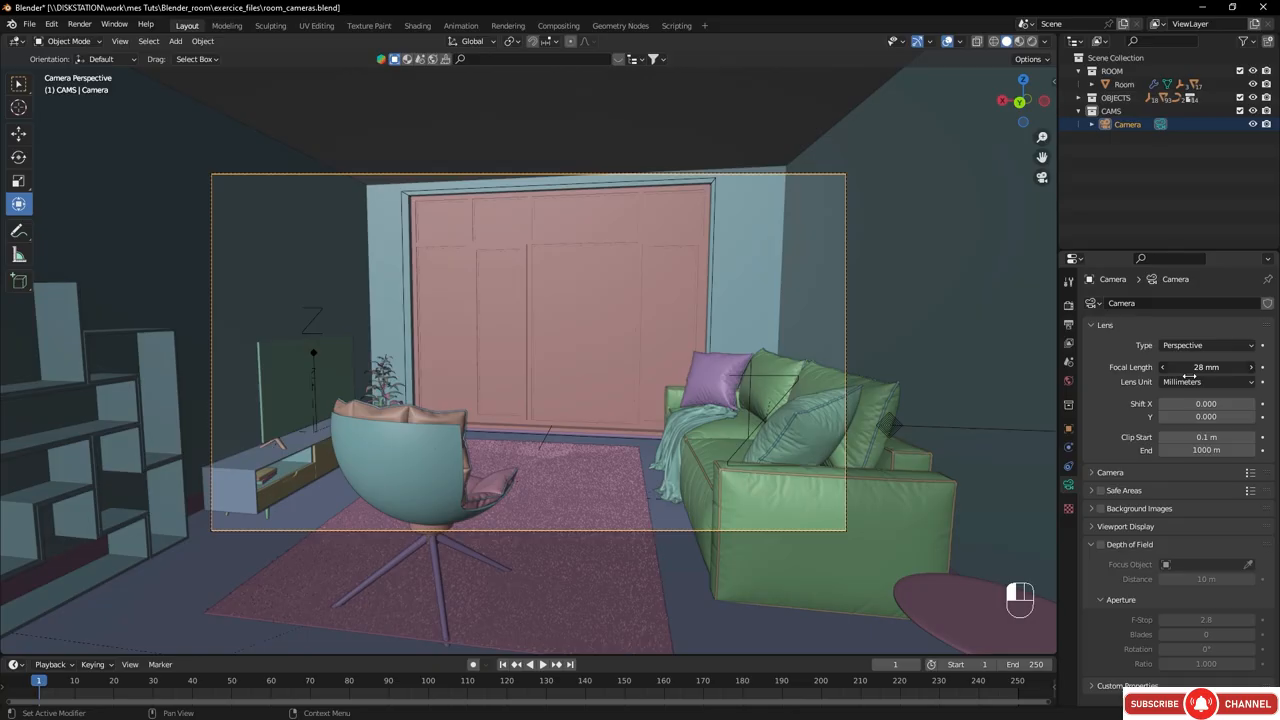
pyautogui.moveTo(1188, 374); pyautogui.dragTo(1188, 375)
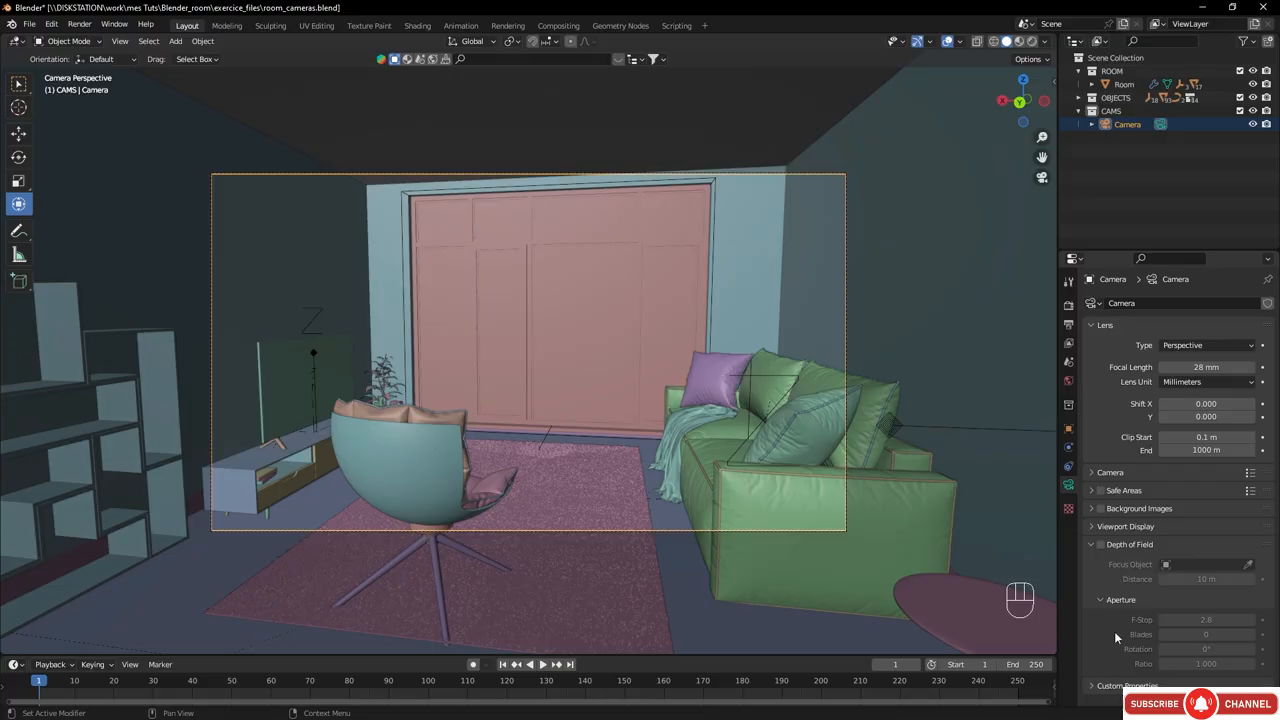
# - Darken the area outside the camera frame by setting the Passepartout opacity to about 0.736
pyautogui.click(1113, 527)
pyautogui.scroll(-2, 1120, 545)
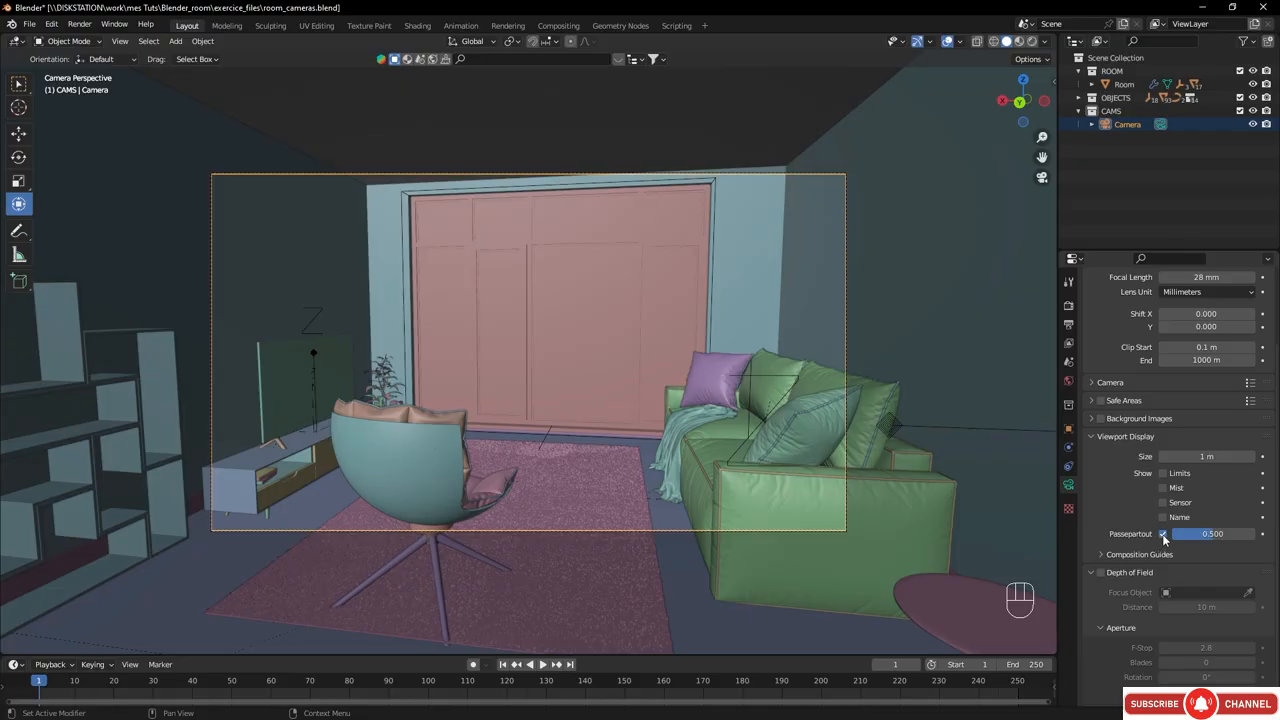
pyautogui.click(1163, 534)
pyautogui.click(1163, 534)
pyautogui.moveTo(1205, 533)
pyautogui.mouseDown()
pyautogui.moveTo(1245, 544)
pyautogui.moveTo(1227, 544)
pyautogui.mouseUp()
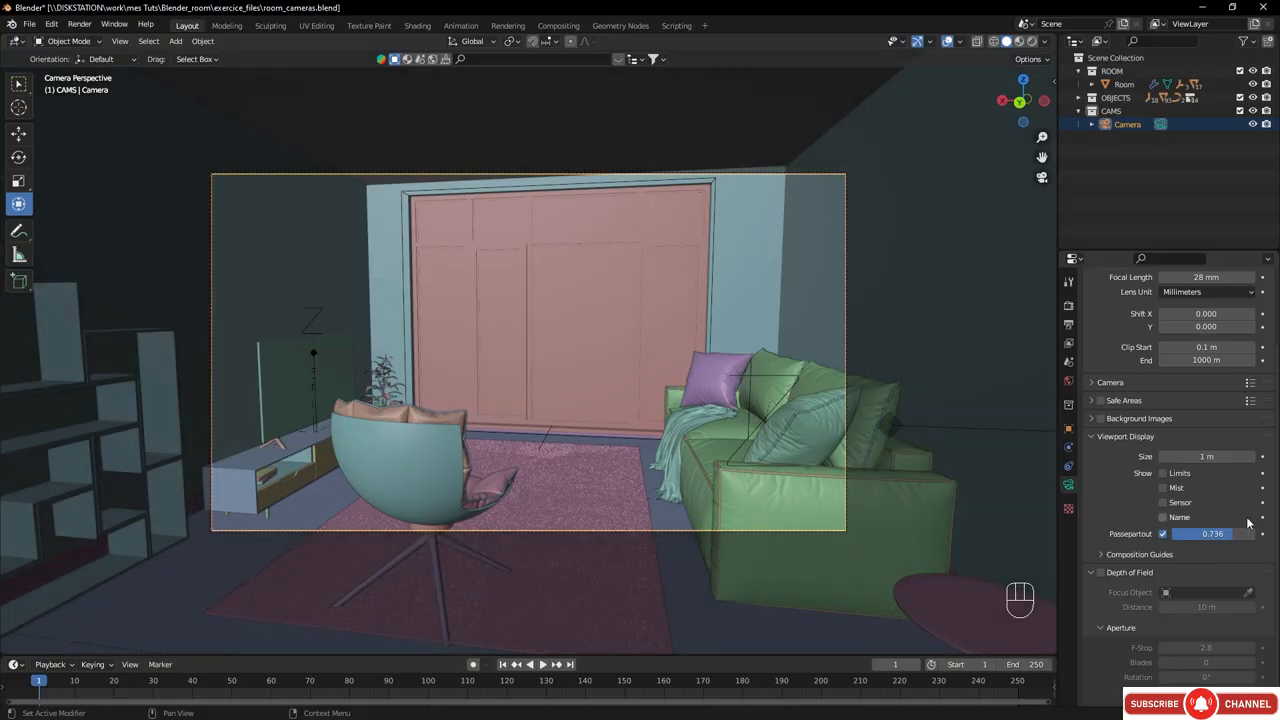
# - Frame the camera bounds so the camera view fills the viewport
pyautogui.click(120, 41)
pyautogui.moveTo(188, 188)
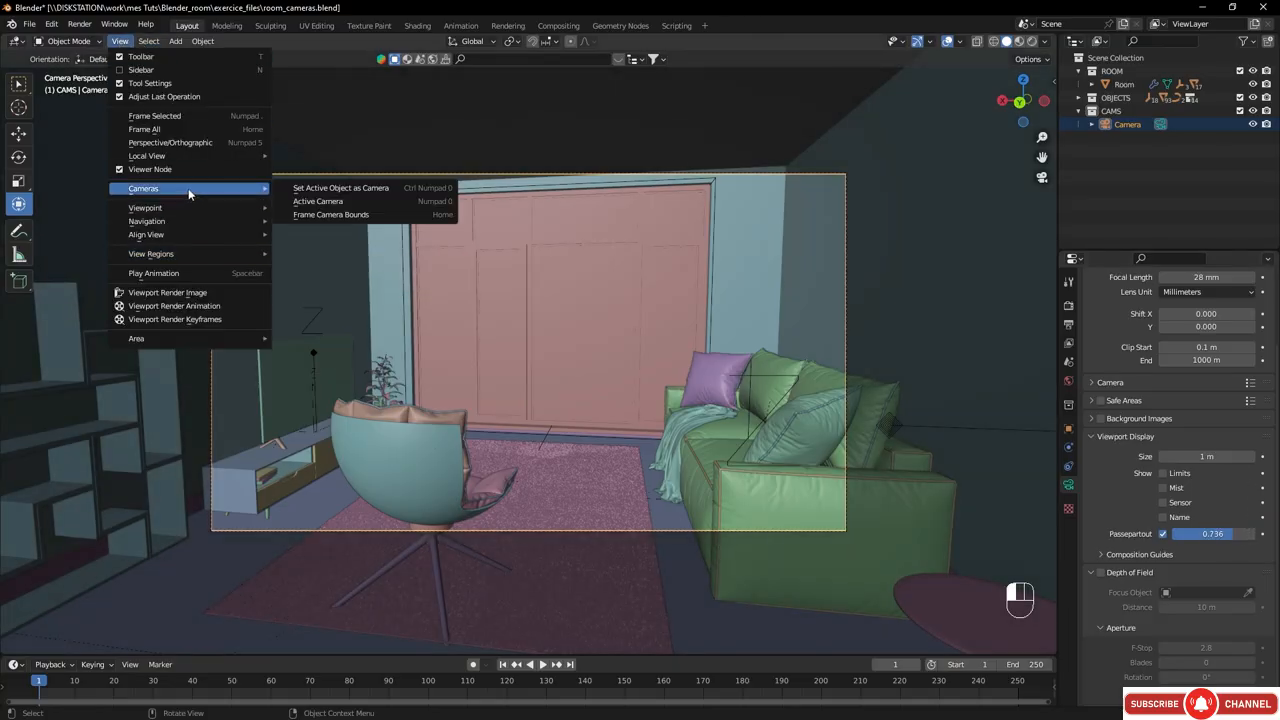
pyautogui.click(349, 216)
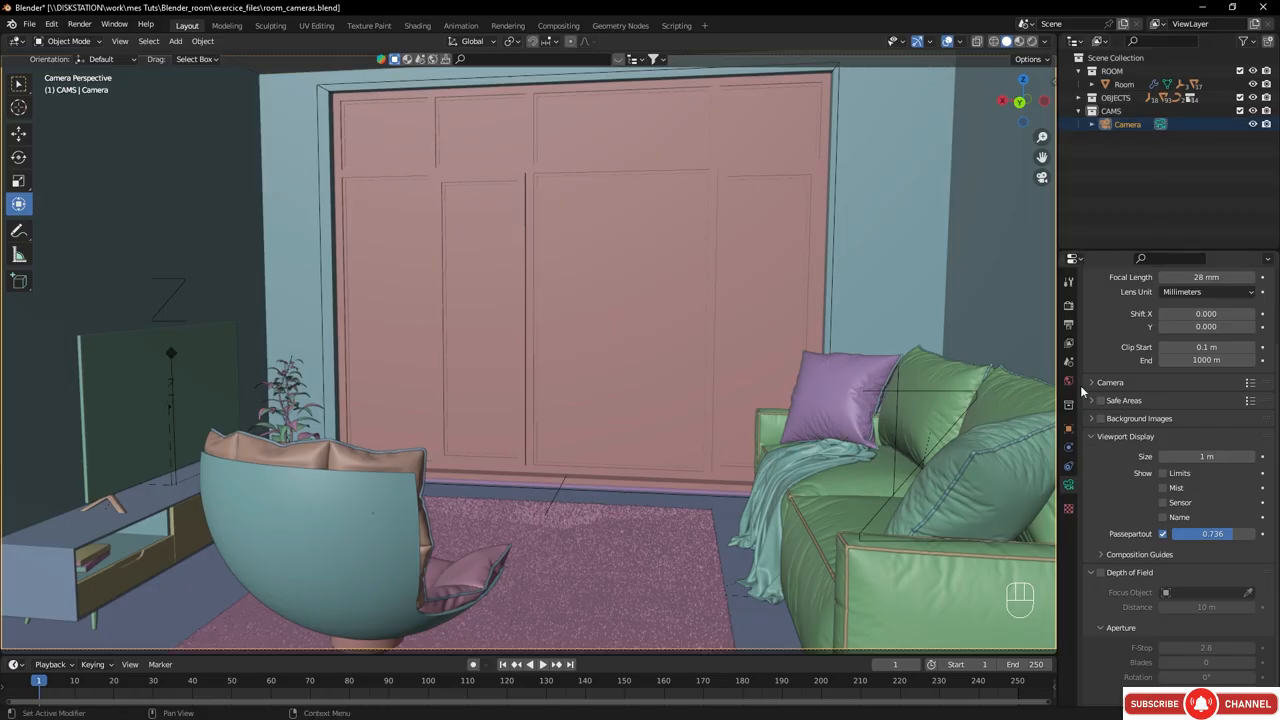
# - Straighten the camera by setting its rotation to X 90°, Y 0° and Z -180°
pyautogui.click(1070, 431)
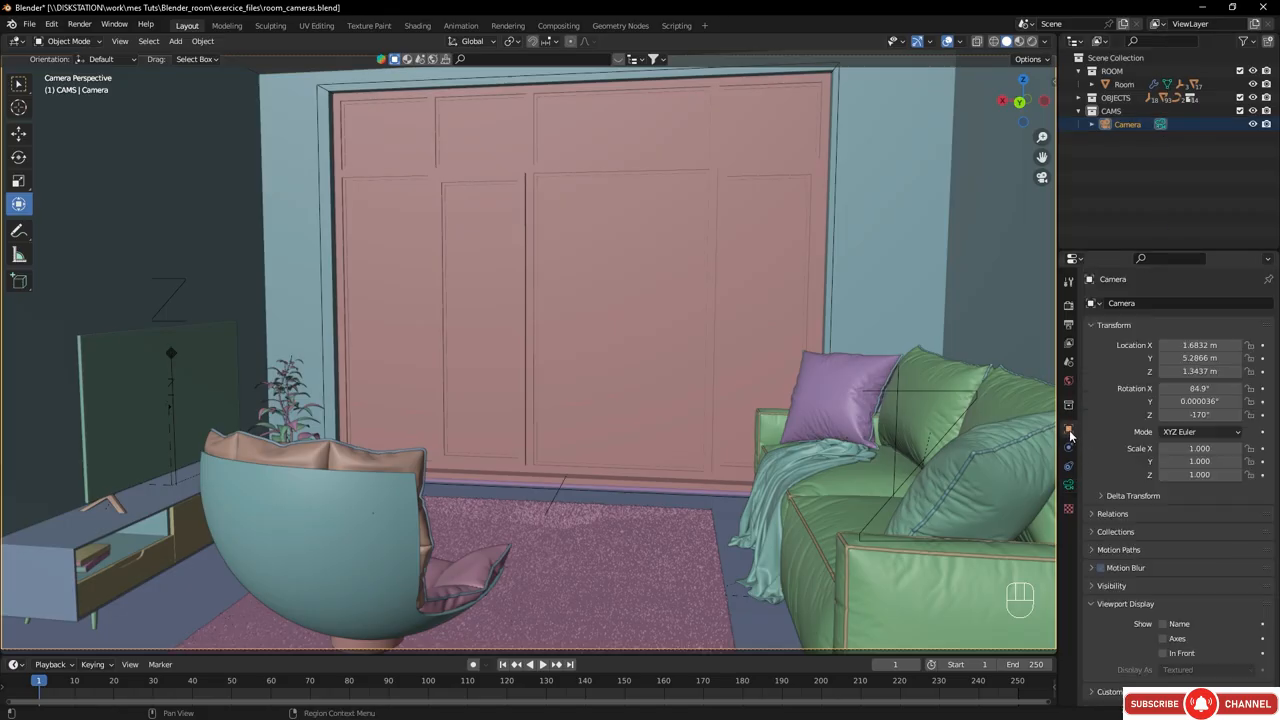
pyautogui.click(1210, 388)
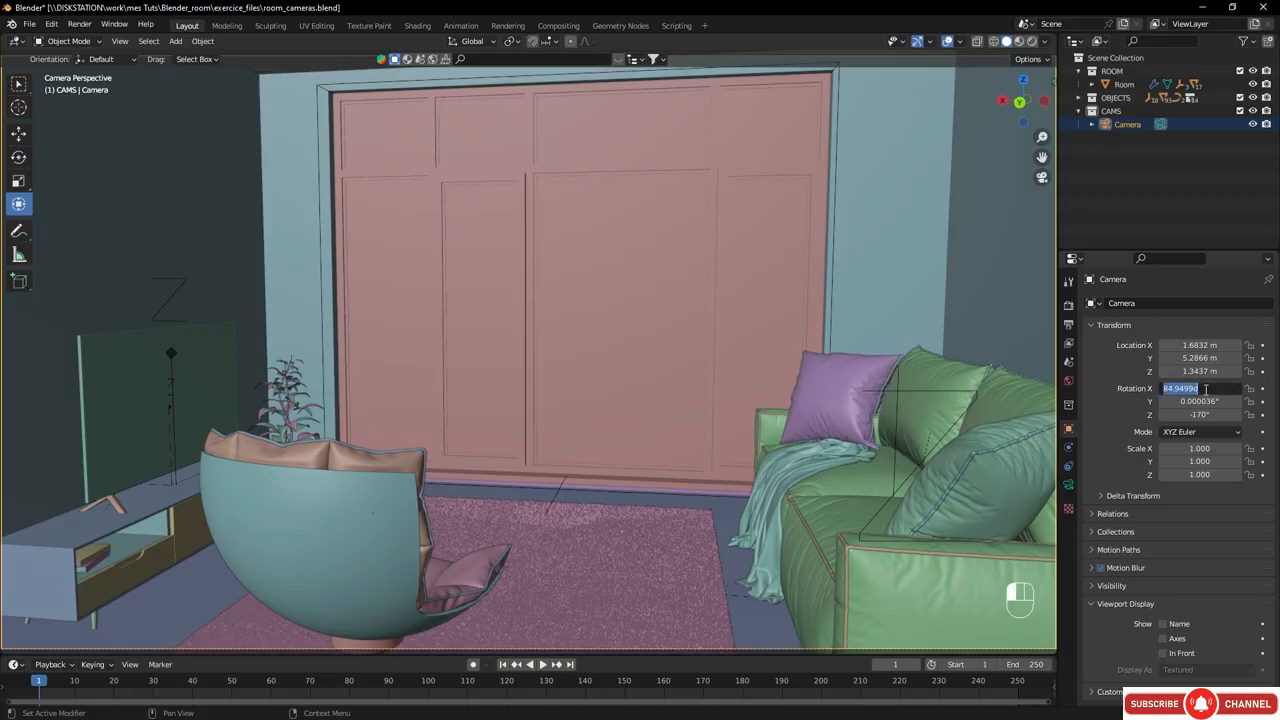
pyautogui.write('90')
pyautogui.press('Tab')
pyautogui.write('0')
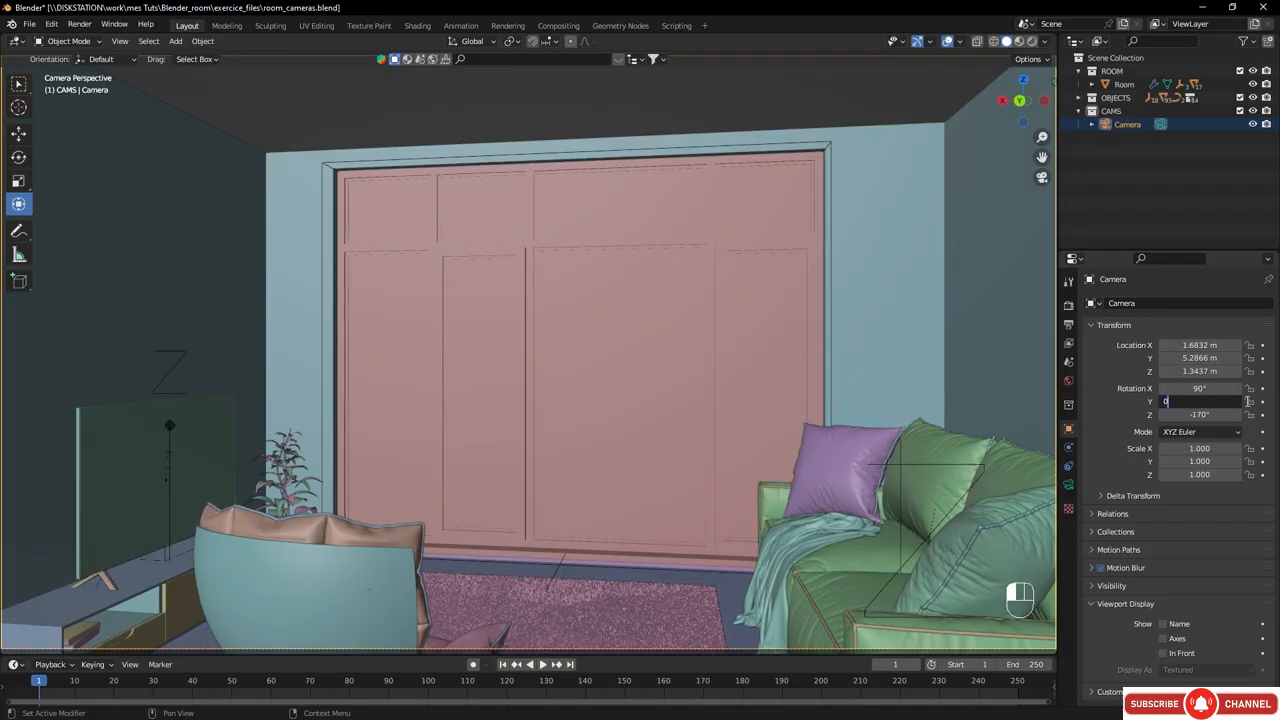
pyautogui.press('Tab')
pyautogui.press('BackSpace')
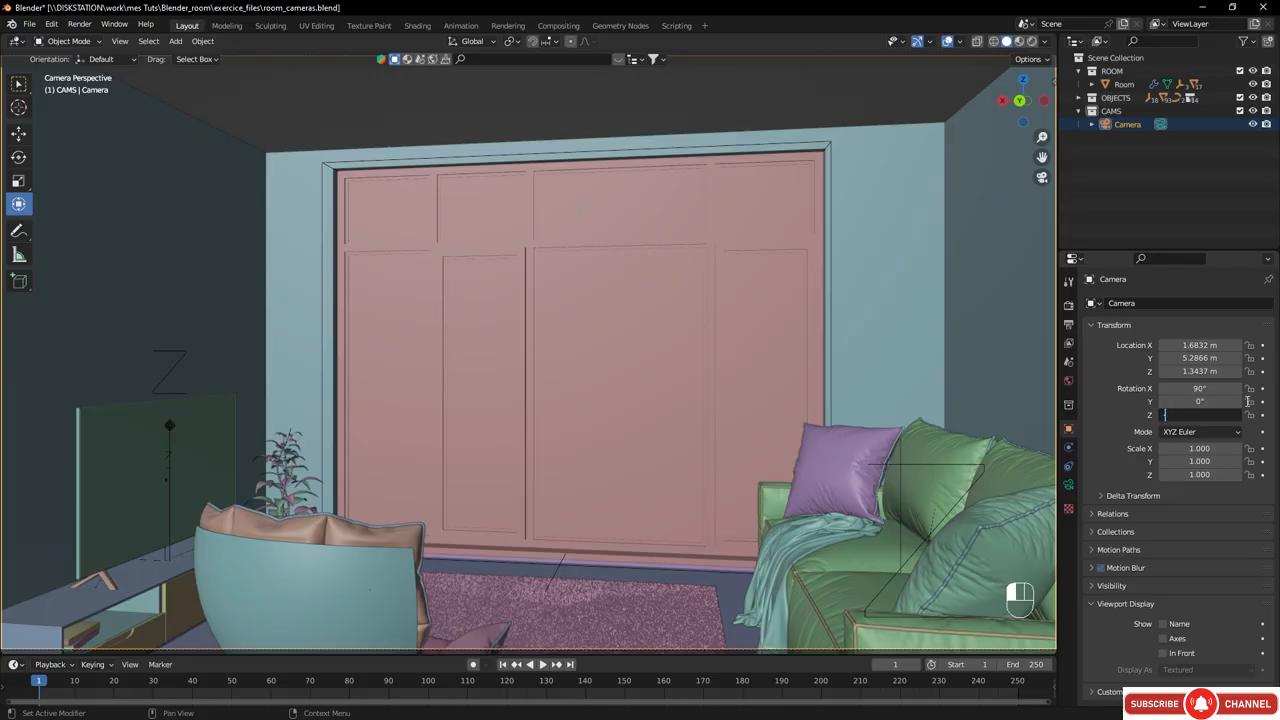
pyautogui.press('Return')
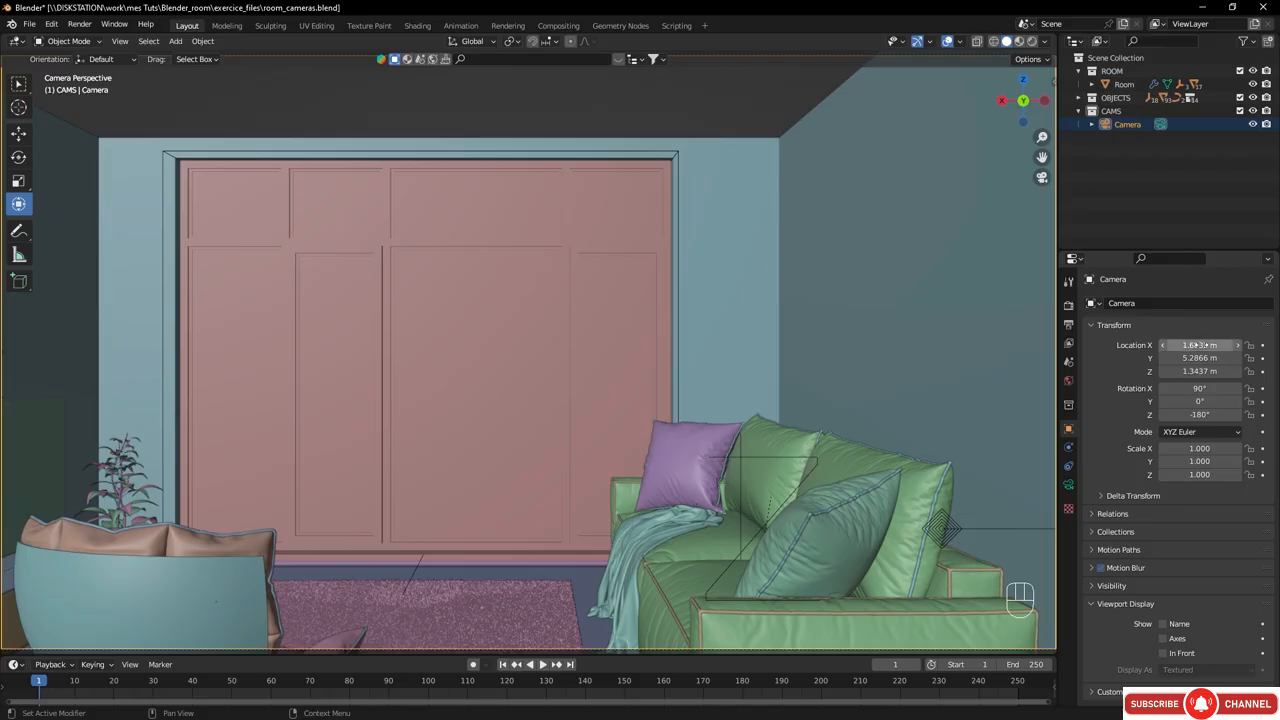
# - Move the camera to about X 2.26 m, Y 5.60 m, Z 1.26 m, finishing with a backward shift along its local Z axis
pyautogui.moveTo(1192, 345)
pyautogui.mouseDown()
pyautogui.moveTo(1247, 346)
pyautogui.moveTo(1203, 371)
pyautogui.moveTo(1187, 371)
pyautogui.moveTo(1210, 360)
pyautogui.moveTo(1203, 346)
pyautogui.moveTo(1186, 347)
pyautogui.mouseUp()
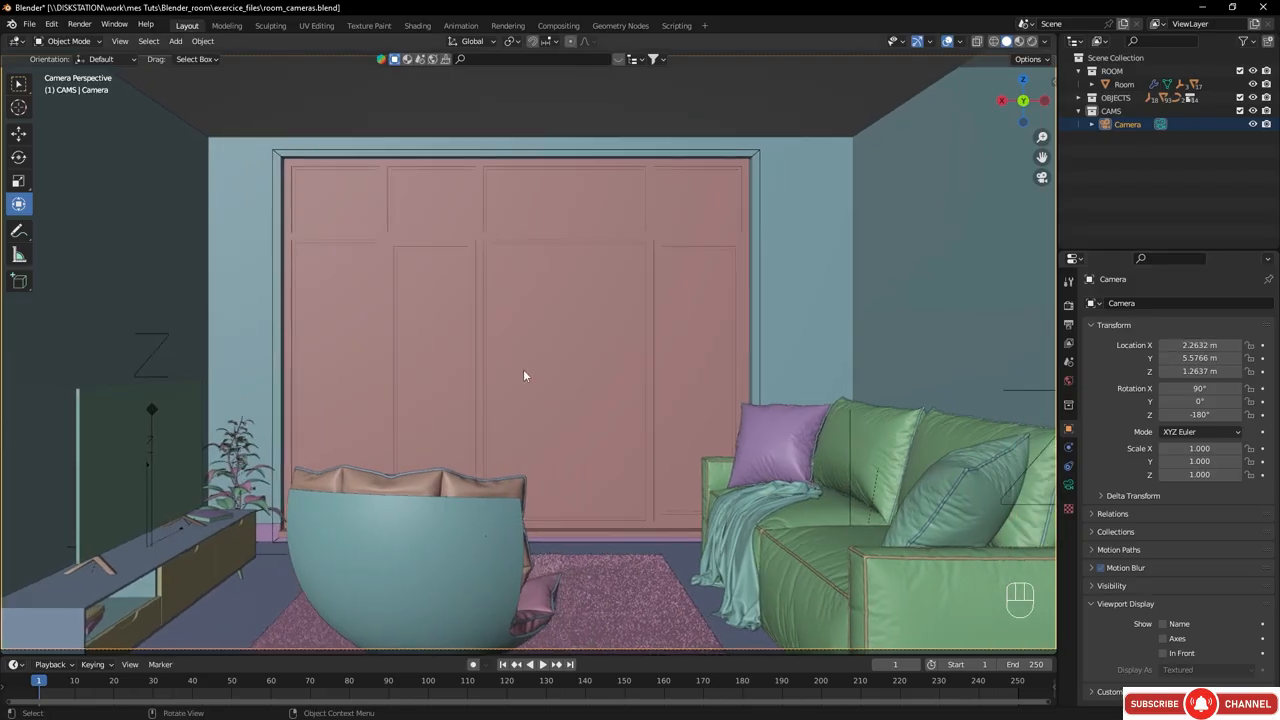
pyautogui.click(1110, 127)
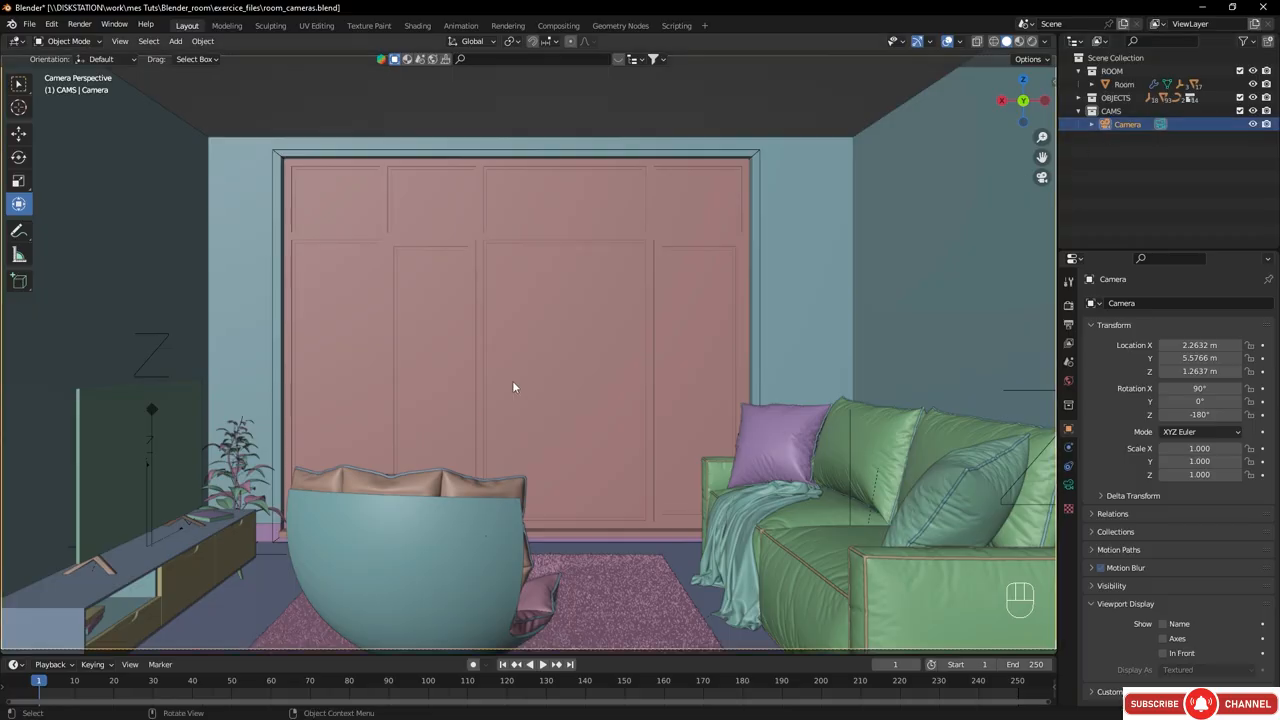
pyautogui.press('g')
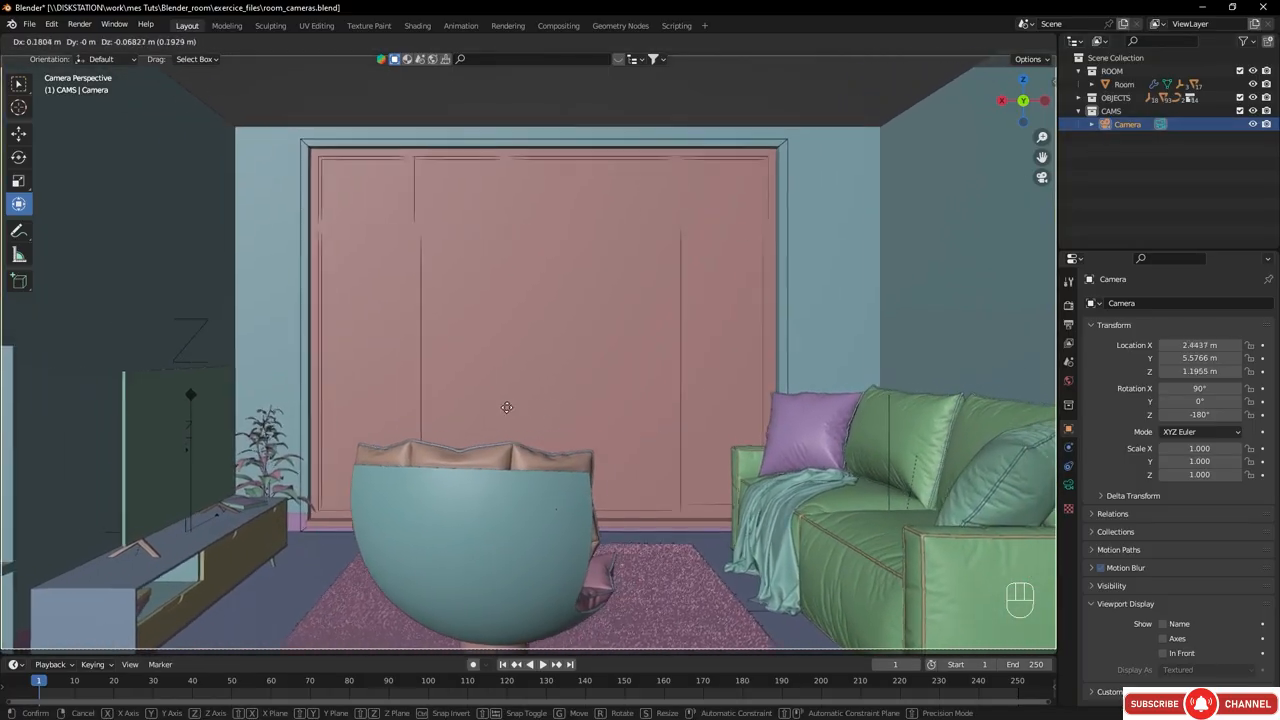
pyautogui.press('z')
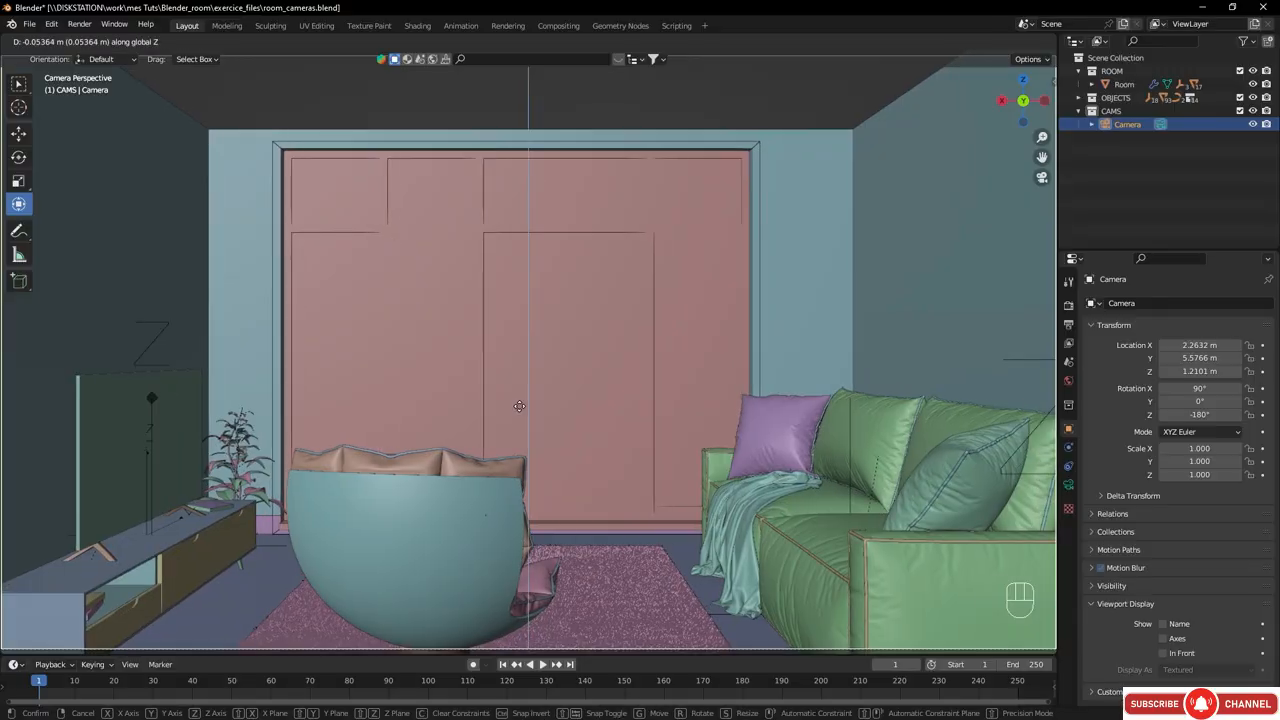
pyautogui.press('z')
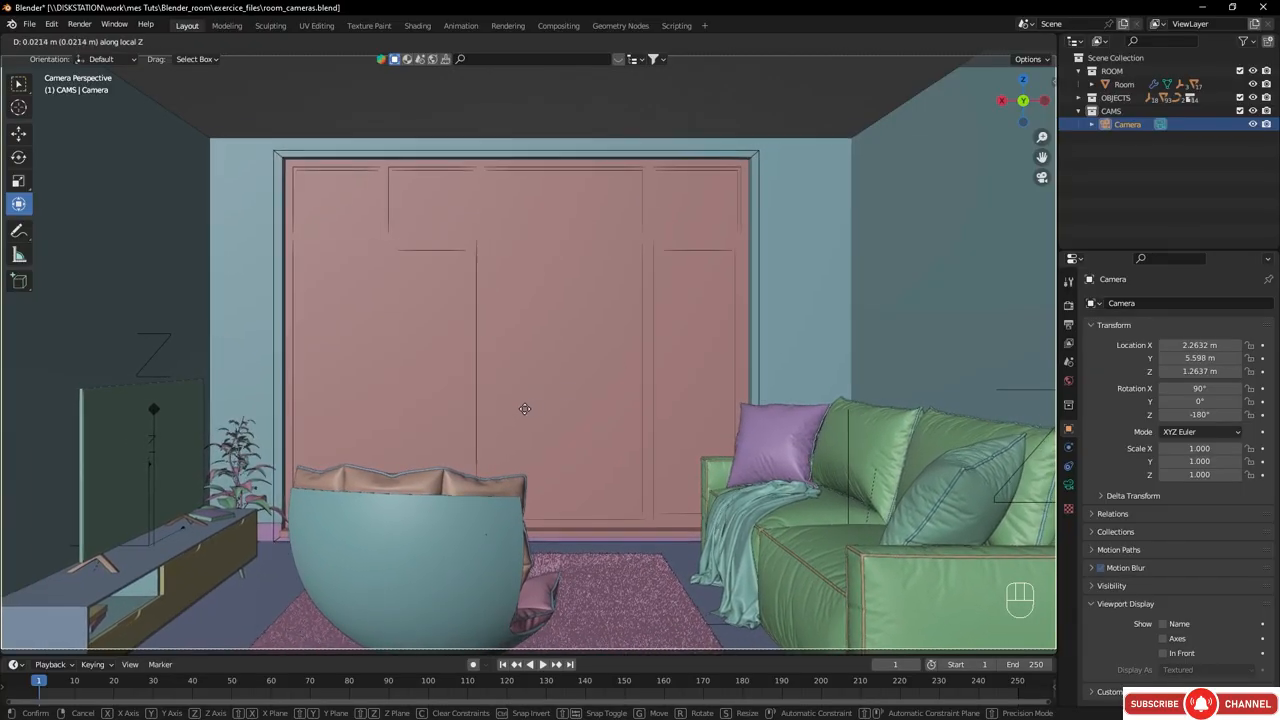
pyautogui.click(520, 416)
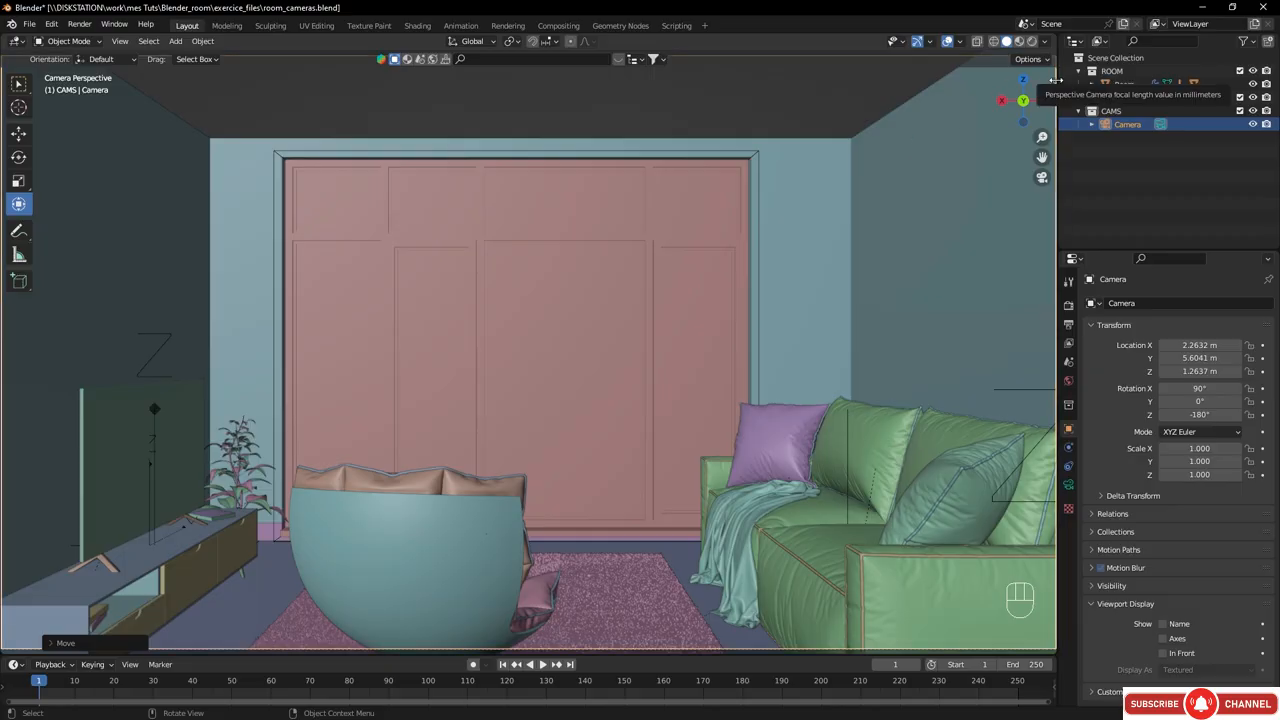
# - Add the Camera to View lock option to the Quick Favorites
pyautogui.press('n')
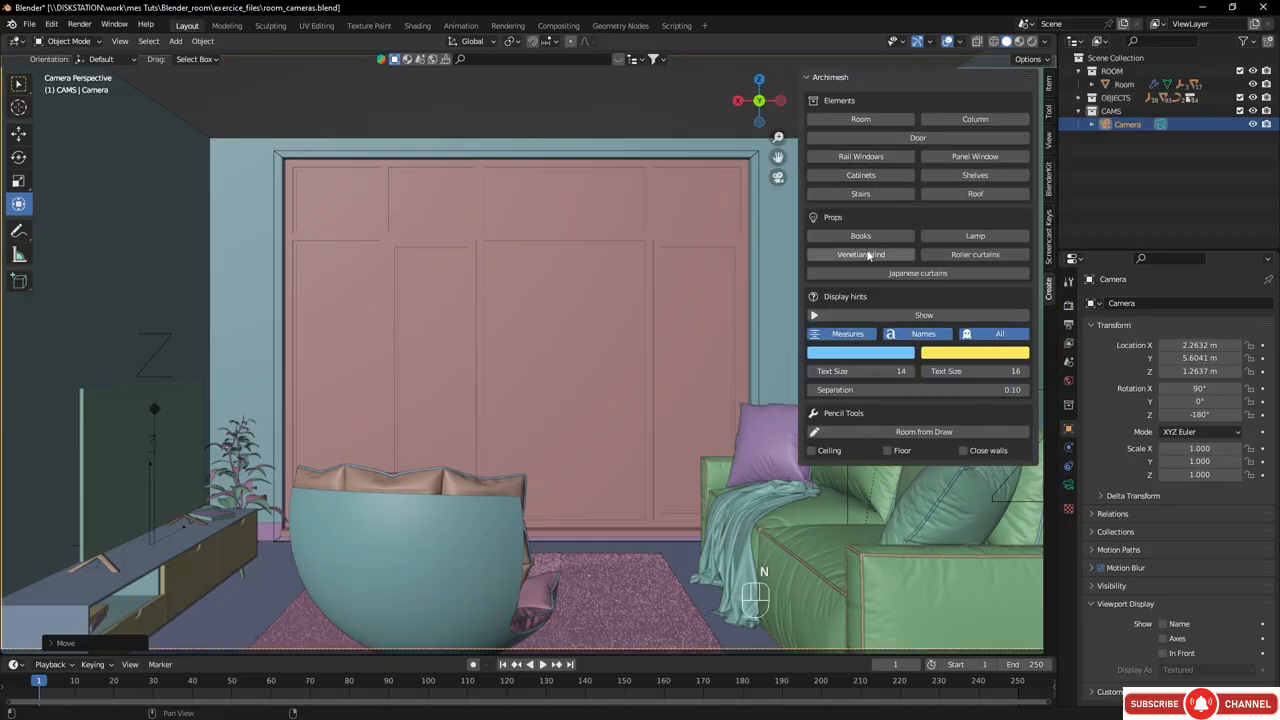
pyautogui.click(1049, 149)
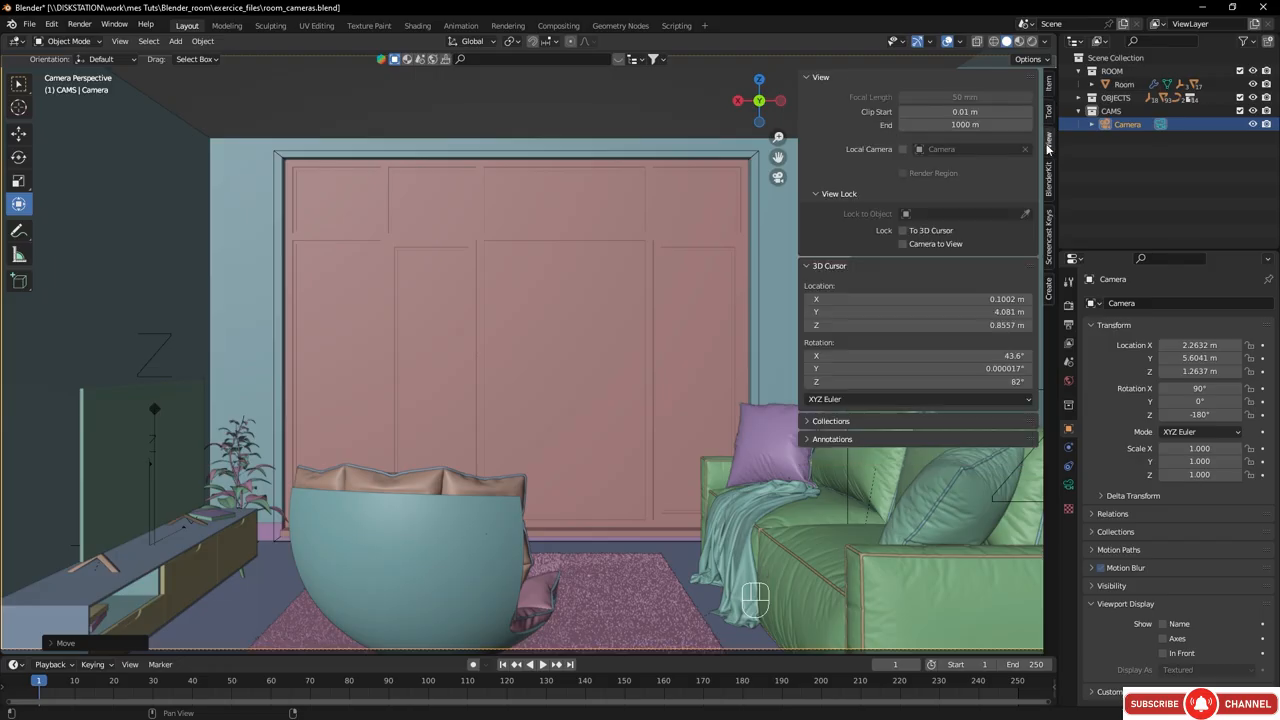
pyautogui.rightClick(904, 244)
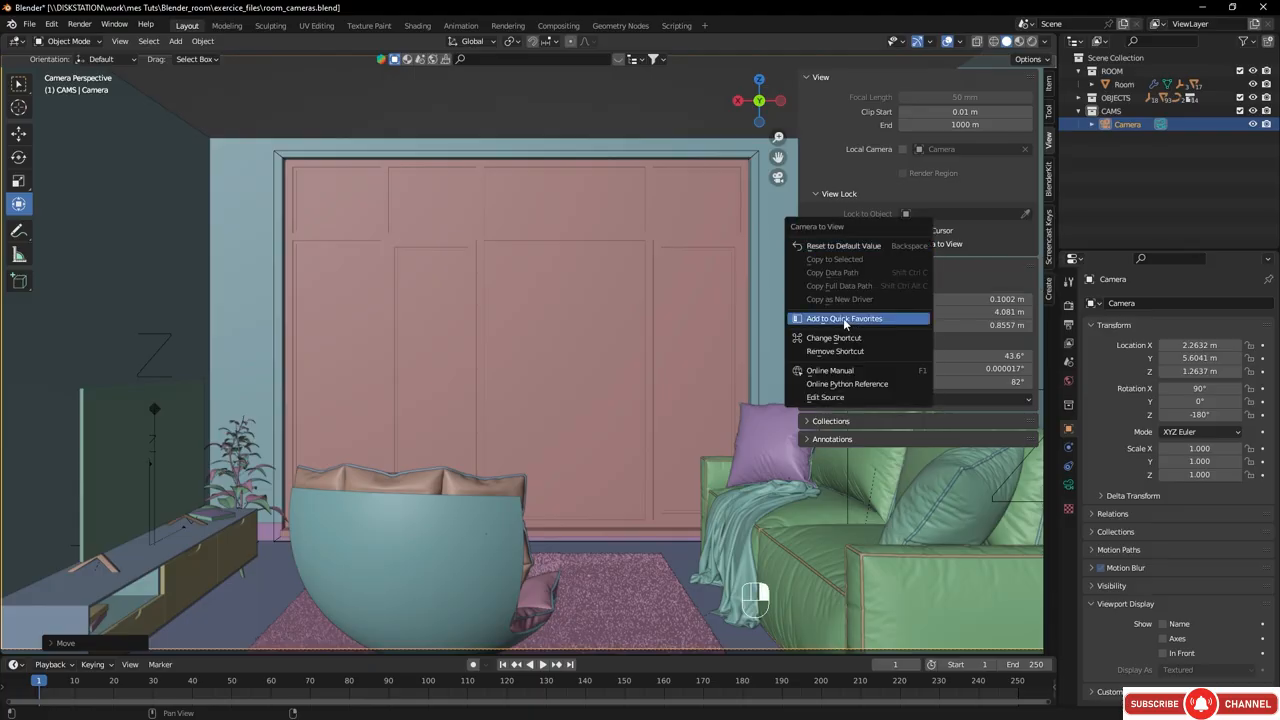
pyautogui.click(845, 319)
# - Lock the camera to the view and reframe the room to about X 1.96 m, Y 5.59 m, Z 1.47 m, turned to about -176° around Z
pyautogui.click(902, 244)
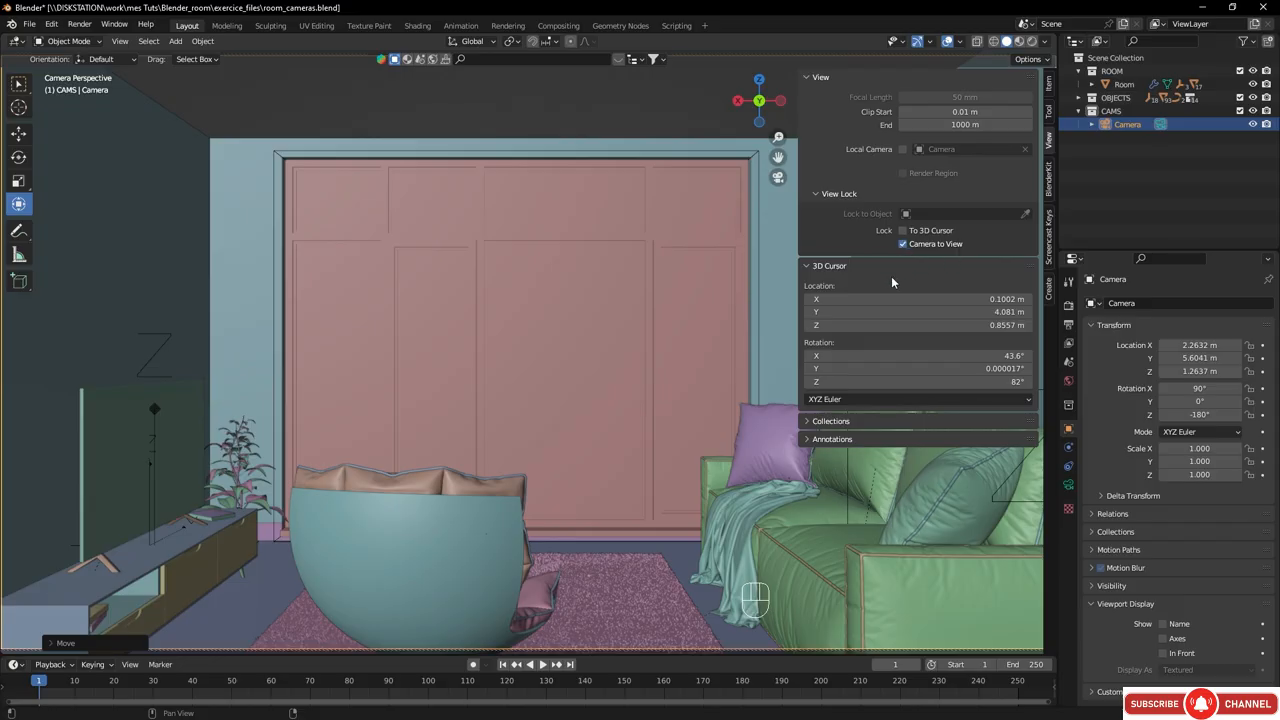
pyautogui.press('n')
pyautogui.moveTo(486, 399)
pyautogui.mouseDown(button='middle')
pyautogui.moveTo(470, 401)
pyautogui.moveTo(490, 400)
pyautogui.mouseUp(button='middle')
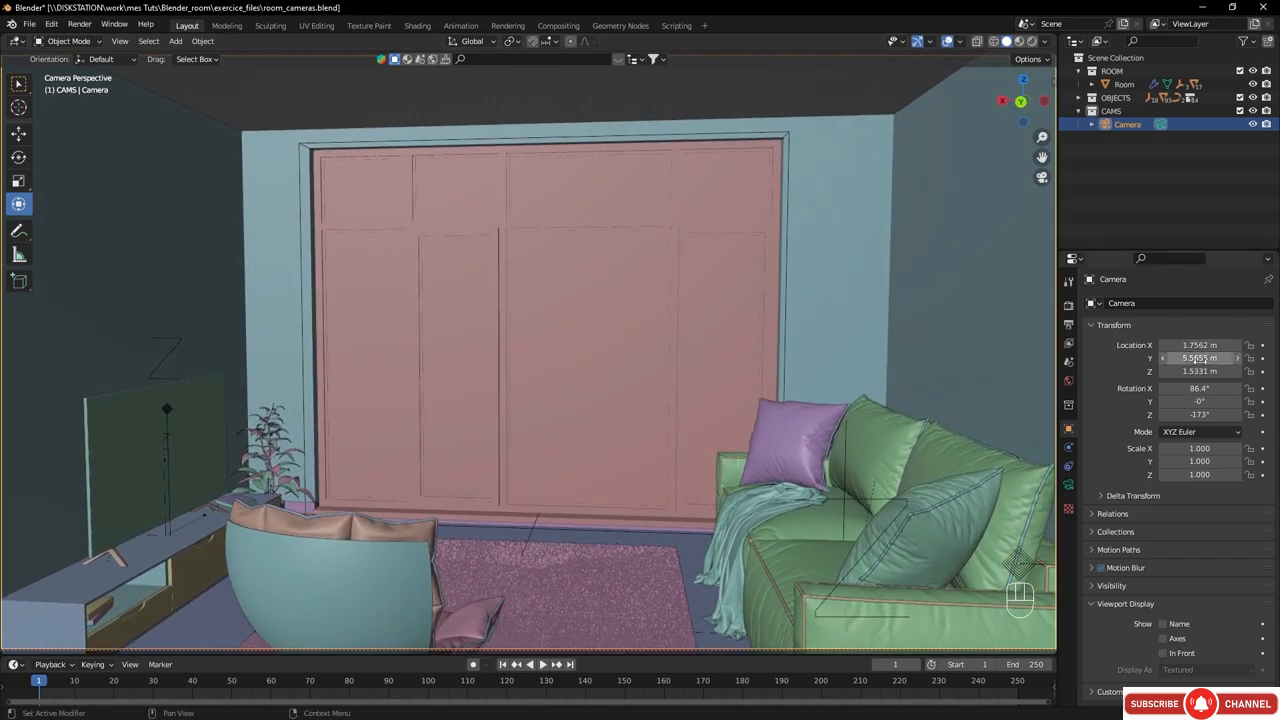
pyautogui.moveTo(584, 439); pyautogui.dragTo(577, 430, button='middle')
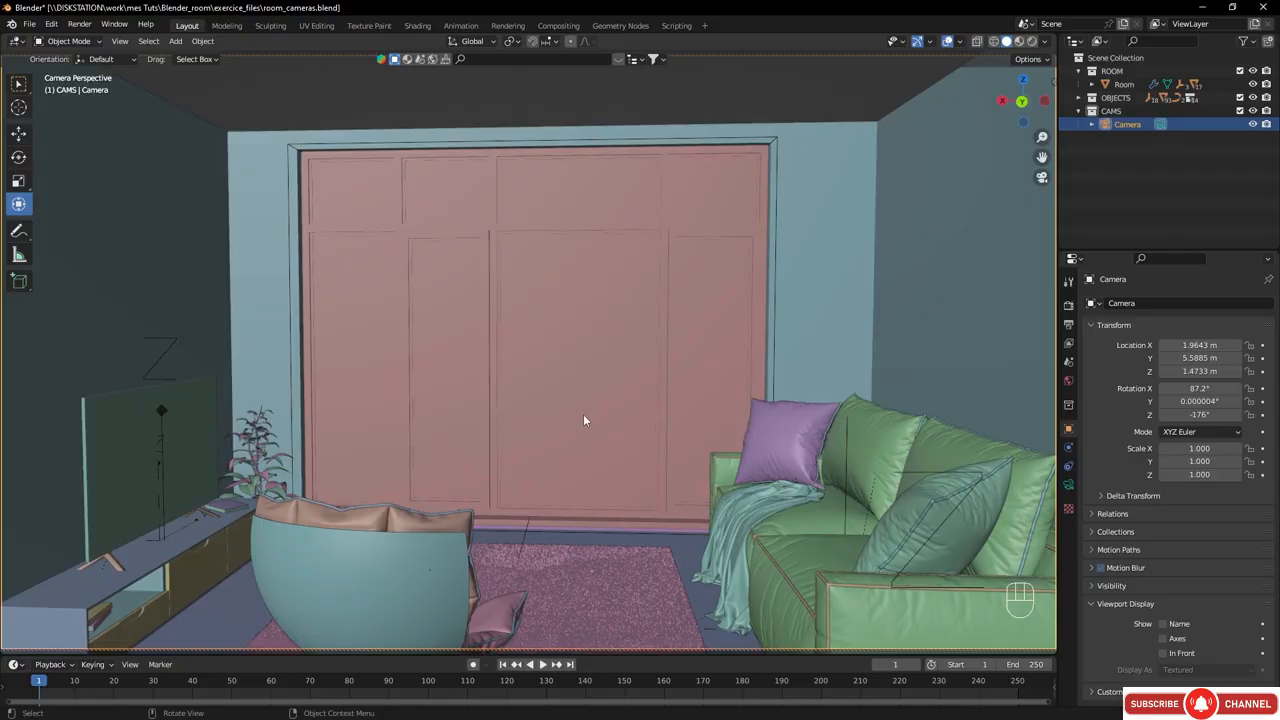
# - Turn off the camera lock through Quick Favorites, orbit out of the camera view and return to it
pyautogui.press('q')
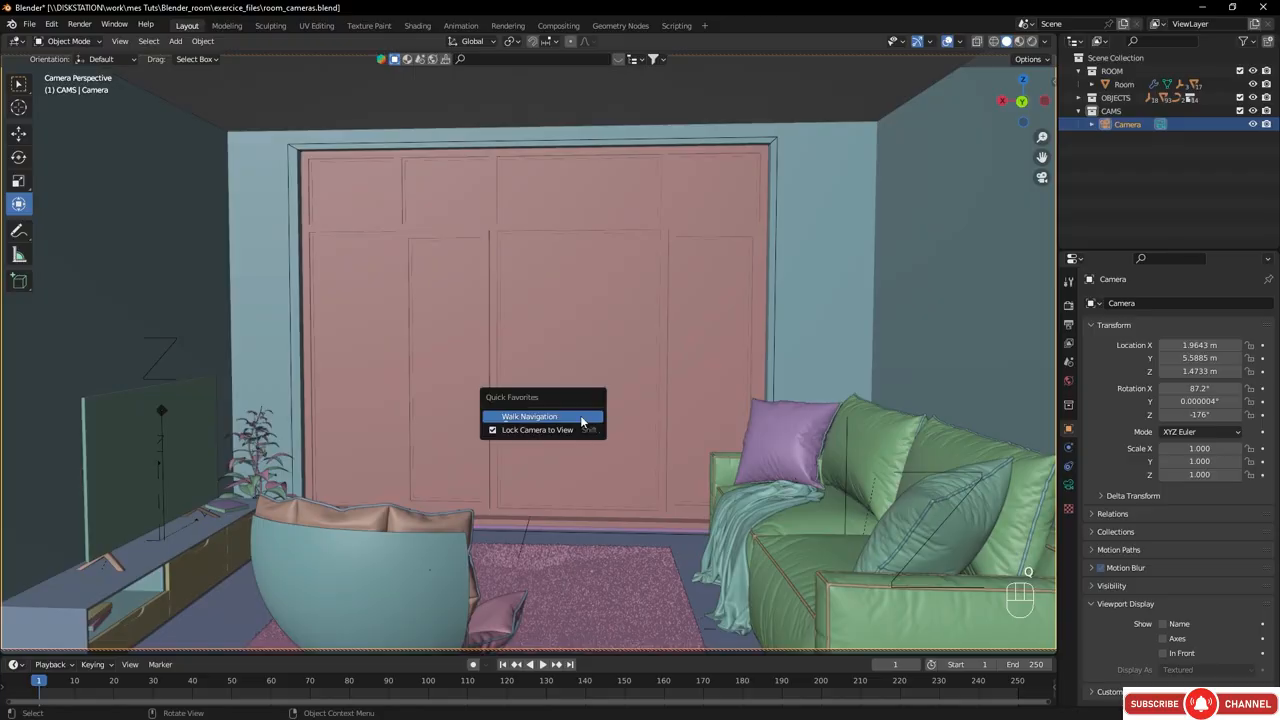
pyautogui.click(493, 431)
pyautogui.moveTo(564, 414)
pyautogui.mouseDown(button='middle')
pyautogui.moveTo(538, 431)
pyautogui.moveTo(585, 432)
pyautogui.moveTo(602, 407)
pyautogui.moveTo(534, 412)
pyautogui.moveTo(564, 426)
pyautogui.moveTo(569, 404)
pyautogui.mouseUp(button='middle')
pyautogui.press('KP_0')
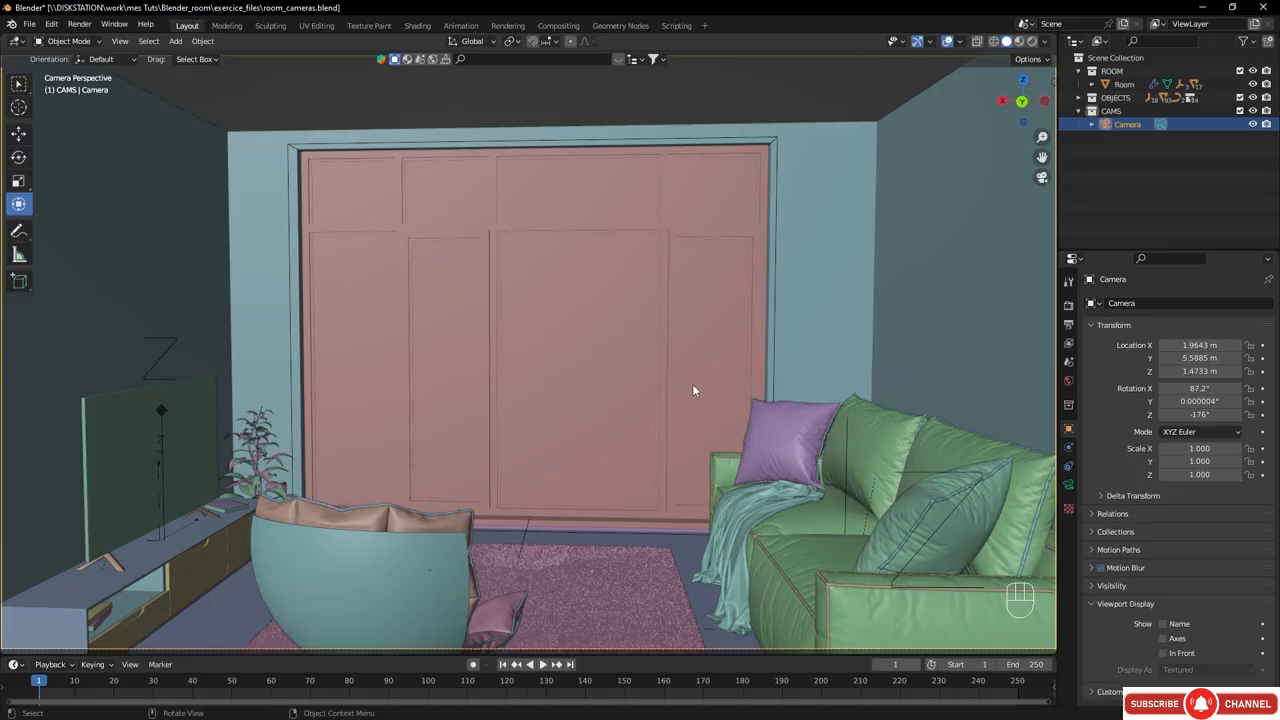
# - Lock the camera to the view again and reposition it with Walk Navigation to about X 1.46 m, Y 5.62 m, Z 1.52 m
pyautogui.press('q')
pyautogui.click(601, 388)
pyautogui.press('q')
pyautogui.click(579, 386)
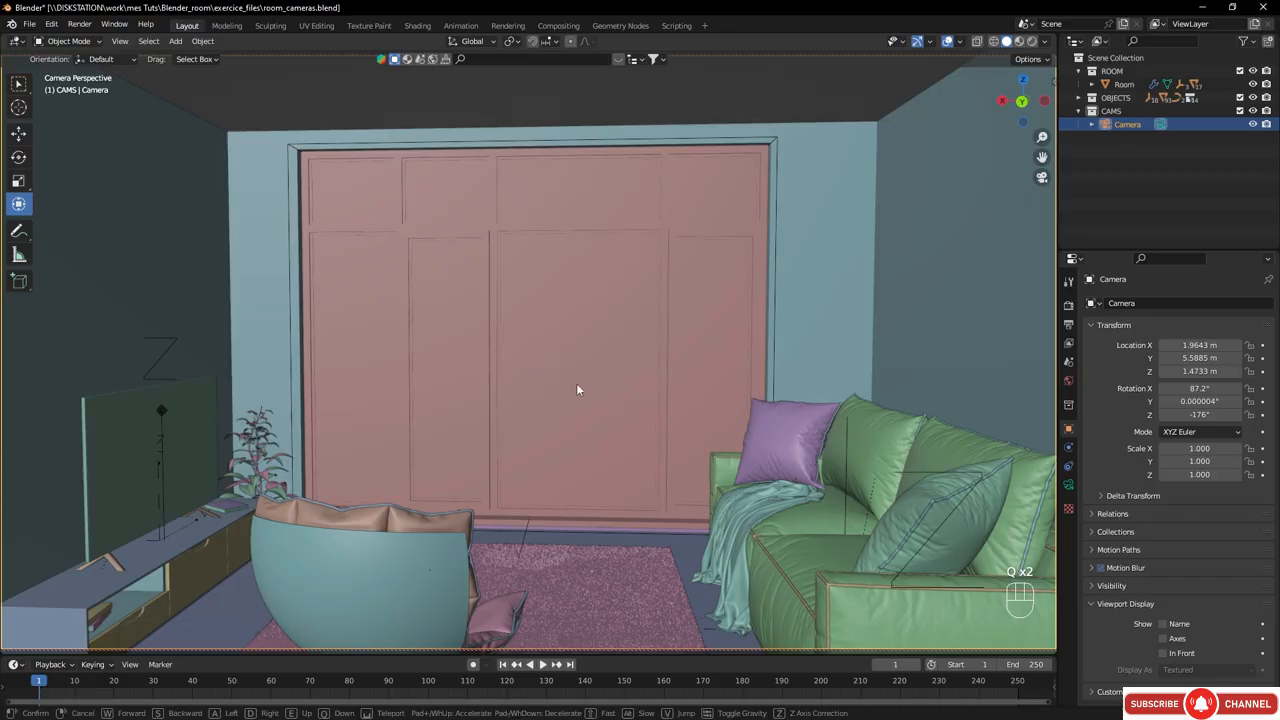
pyautogui.press('d')
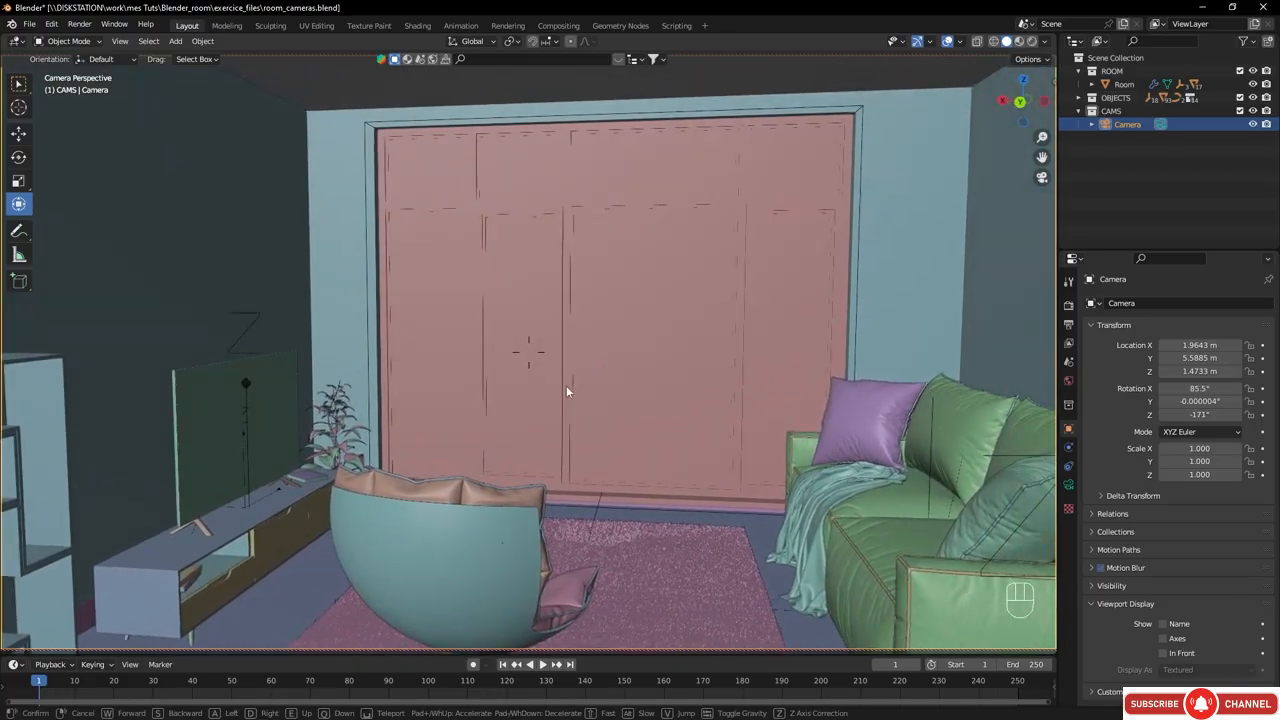
pyautogui.press('s')
pyautogui.press('a')
pyautogui.press('s')
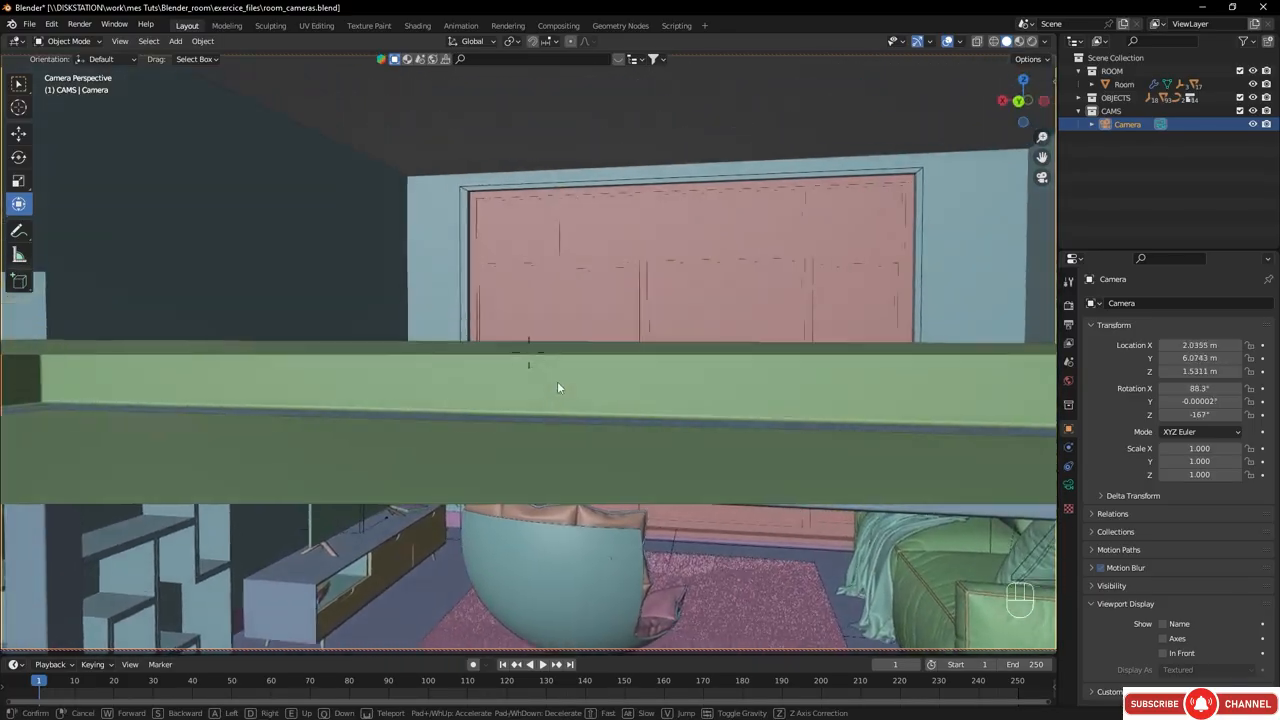
pyautogui.press('w')
pyautogui.press('d')
pyautogui.press('d')
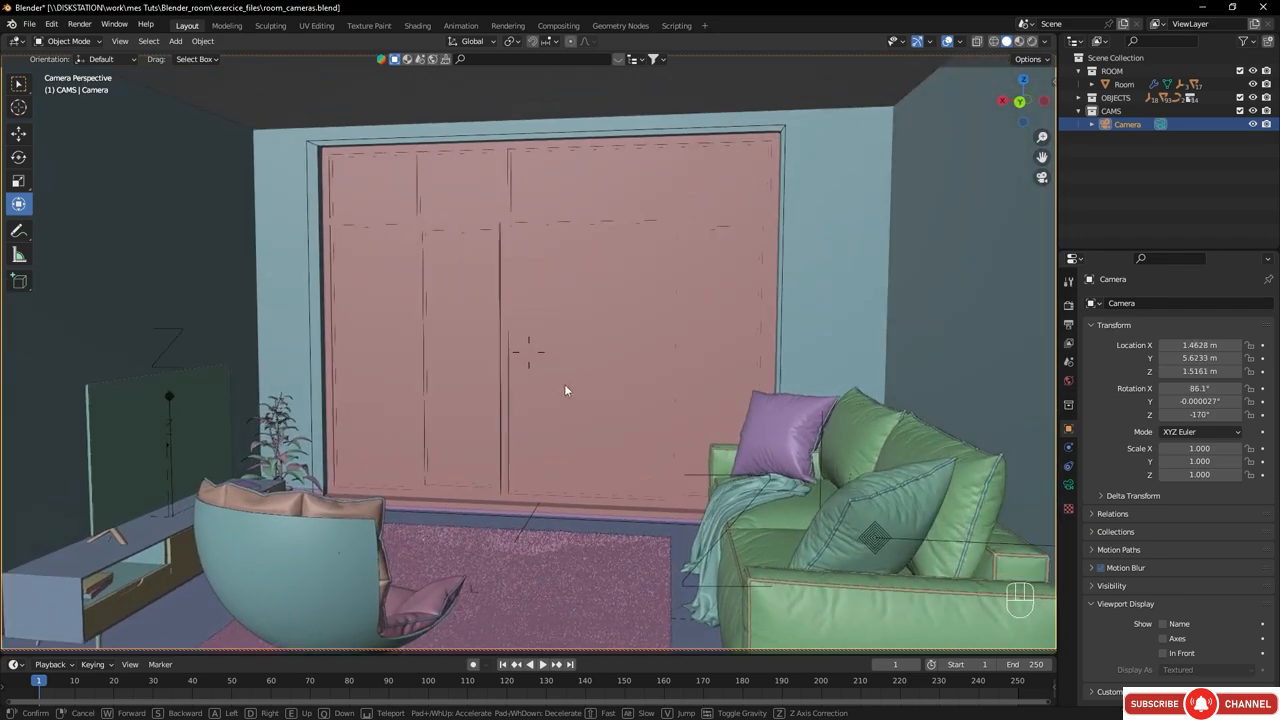
pyautogui.click(560, 391)
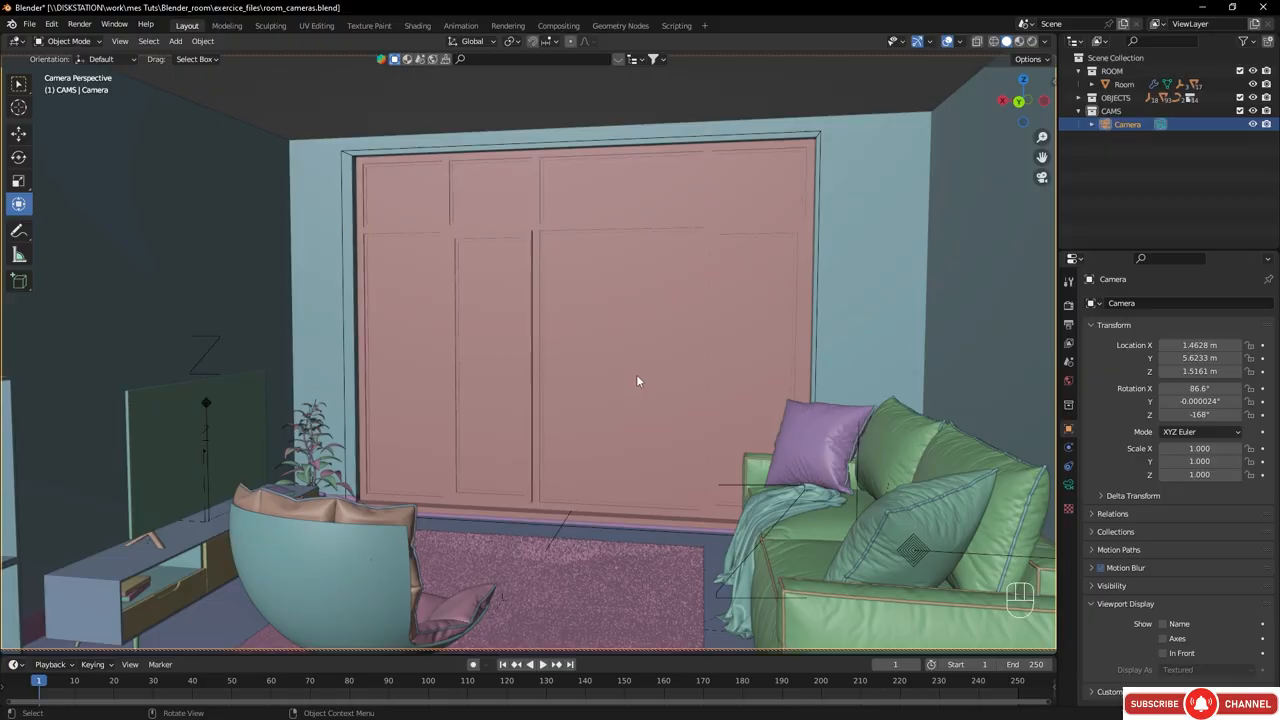
# - Unlock the camera from the view and add a second camera to the CAMS collection
pyautogui.press('q')
pyautogui.click(551, 396)
pyautogui.moveTo(550, 398); pyautogui.dragTo(428, 365, button='middle')
pyautogui.moveTo(507, 363); pyautogui.dragTo(468, 394, button='middle')
pyautogui.keyDown('shift'); pyautogui.moveTo(545, 385); pyautogui.dragTo(551, 358, button='middle'); pyautogui.keyUp('shift')
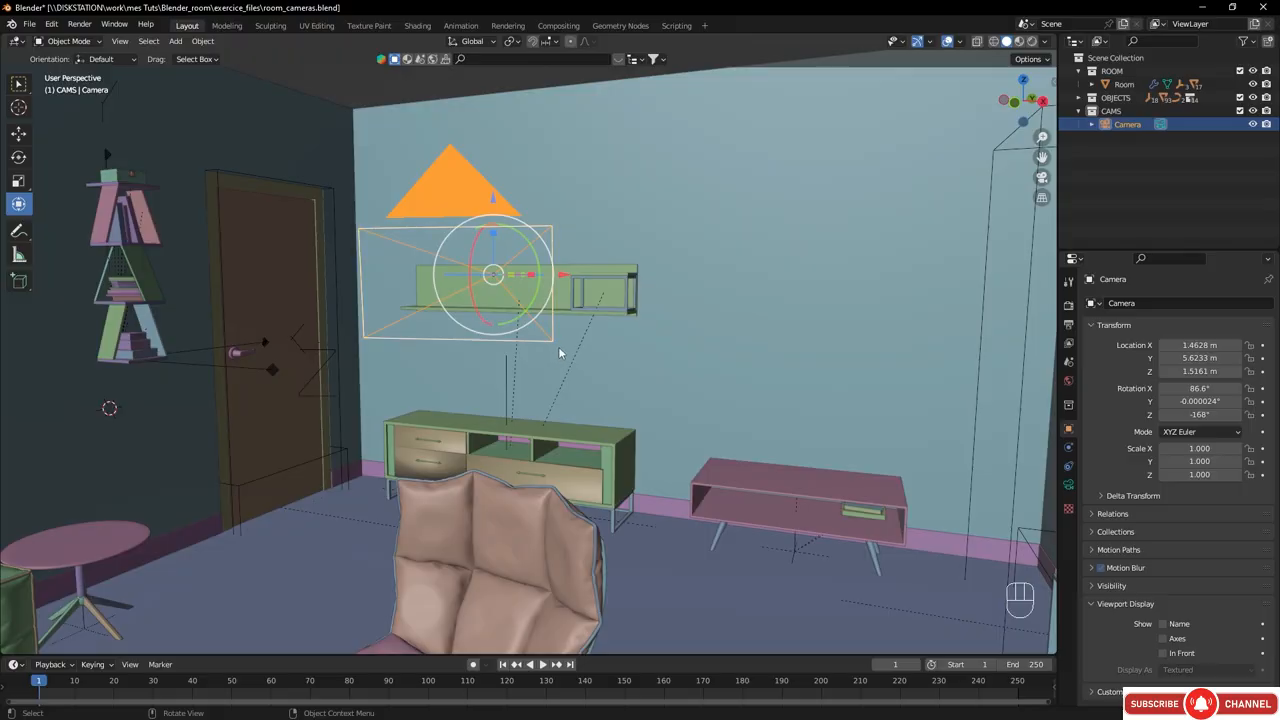
pyautogui.hotkey('shift', 'a')
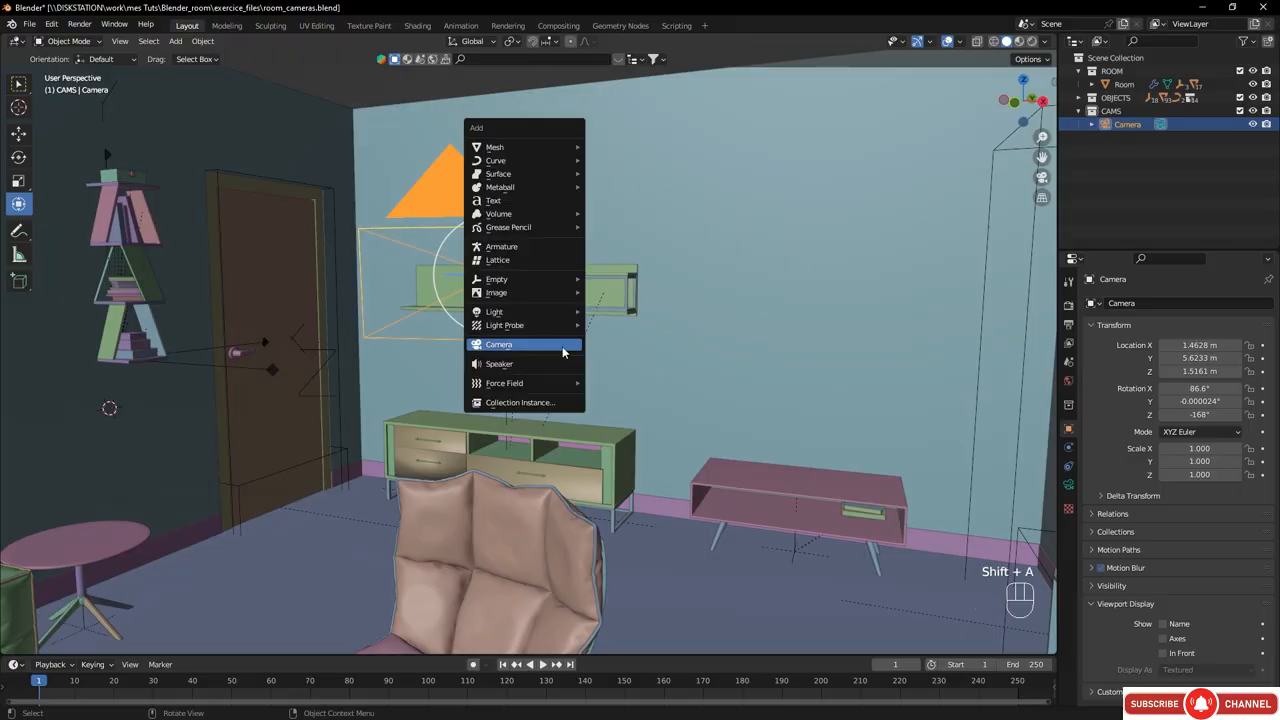
pyautogui.click(510, 352)
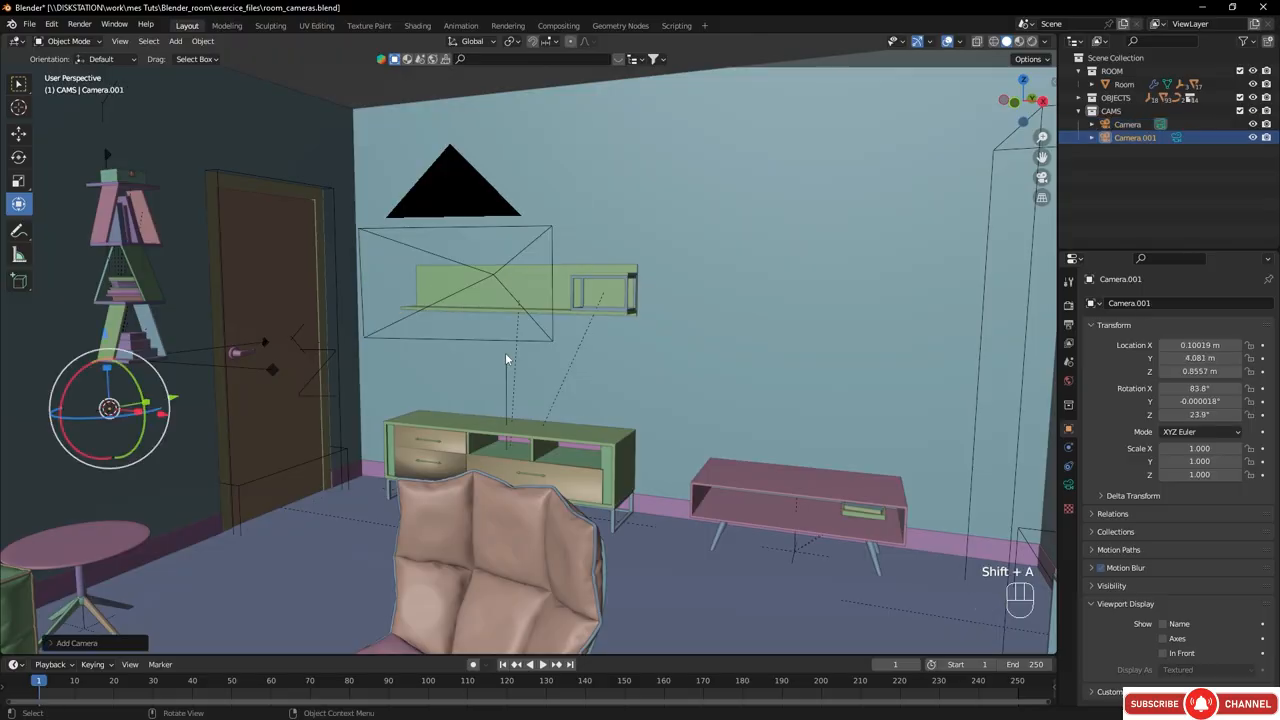
# - Make Camera.001 the active scene camera and check the camera assigned in the scene settings
pyautogui.click(1128, 141)
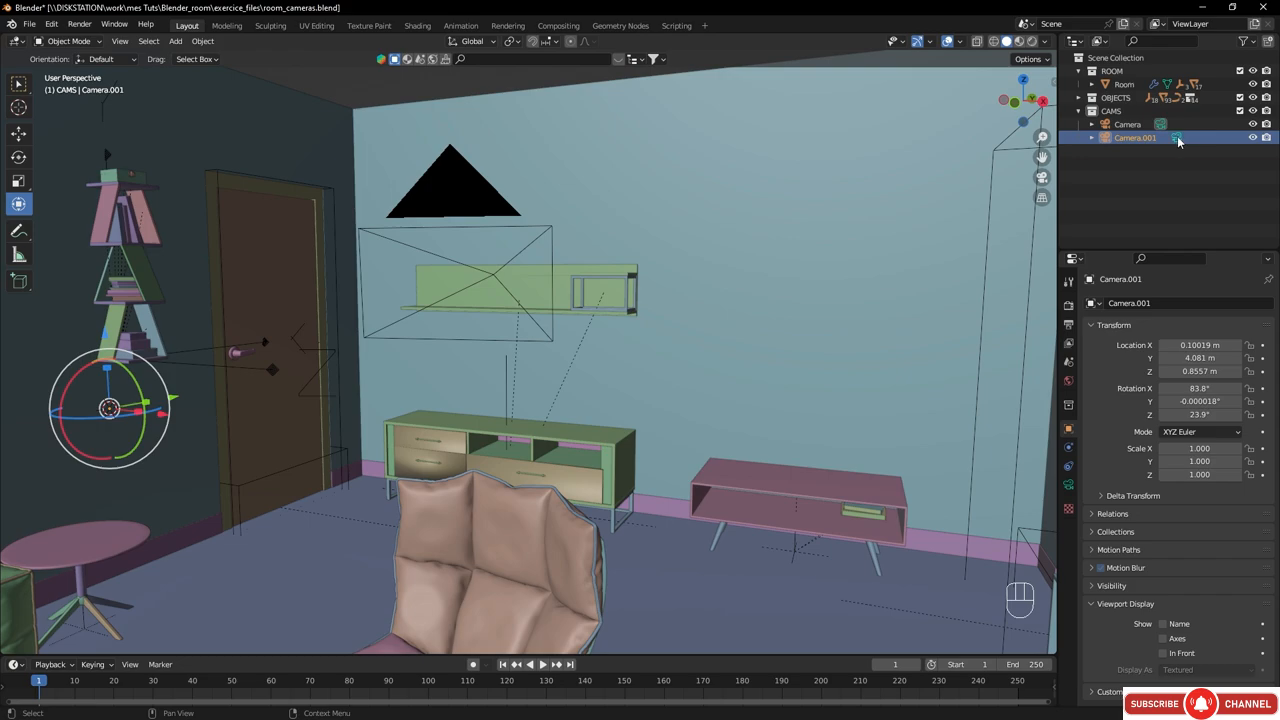
pyautogui.click(1177, 139)
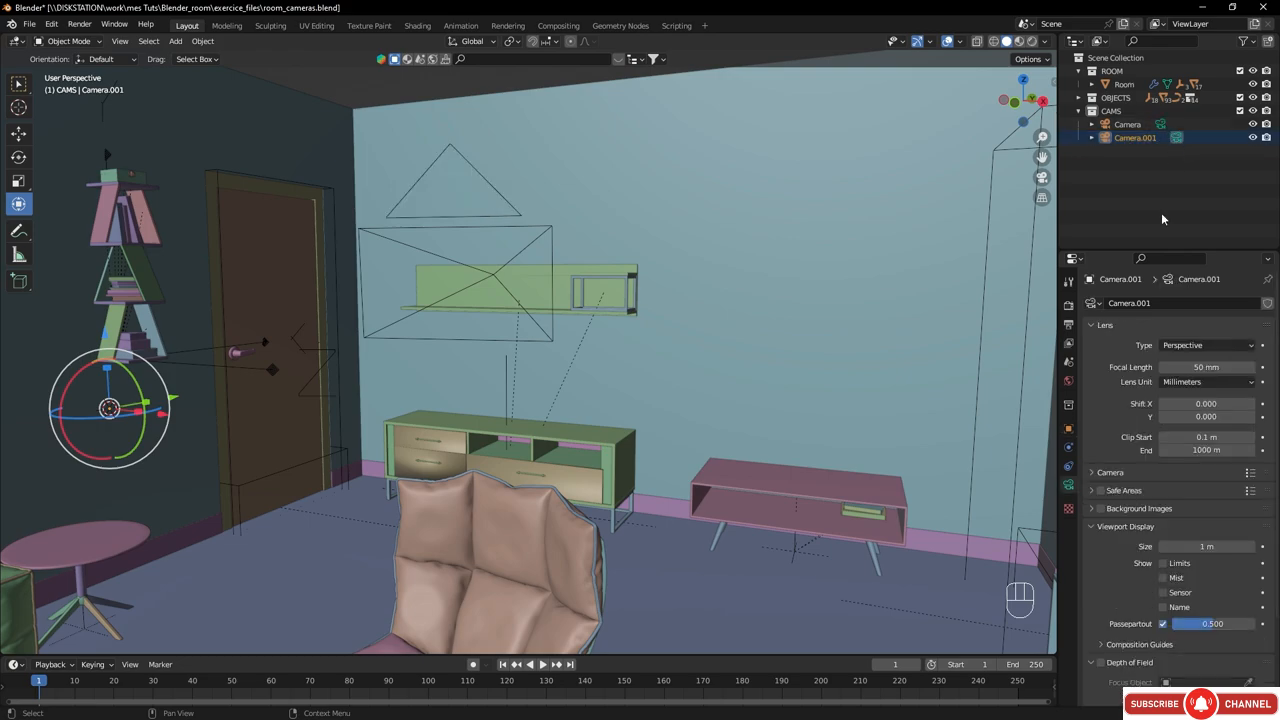
pyautogui.click(1070, 364)
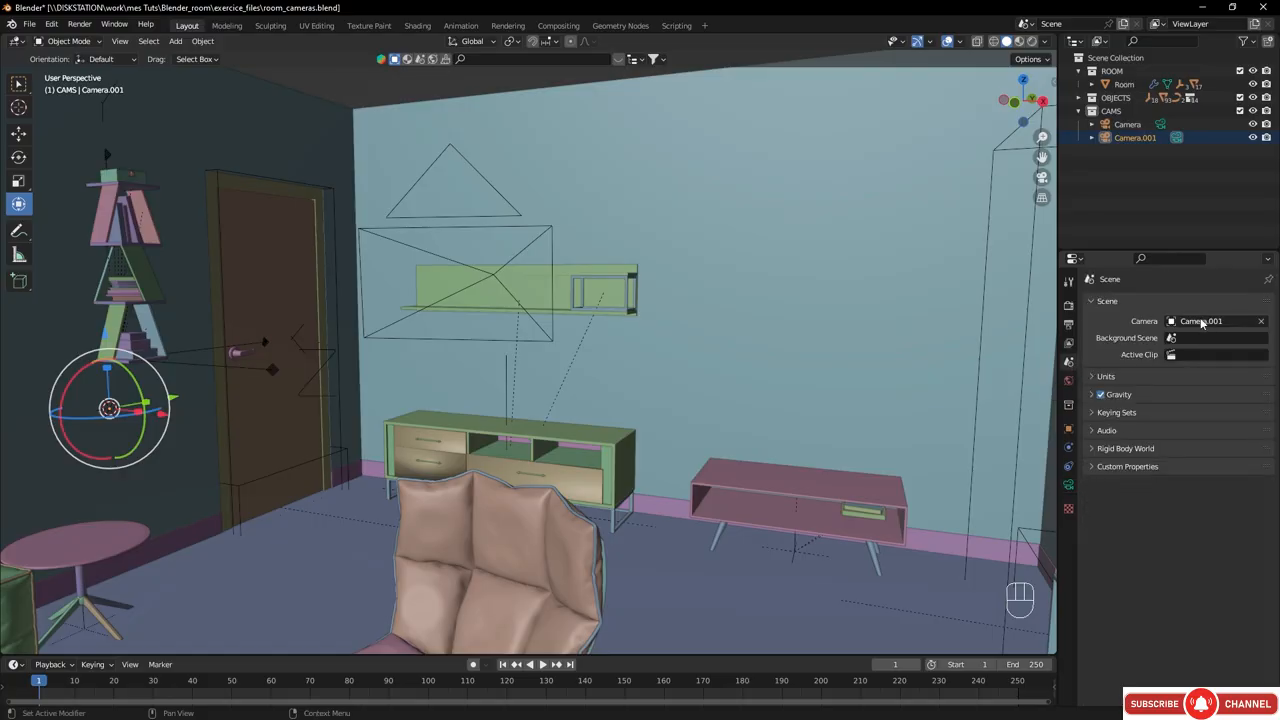
# - Switch the active scene camera to the first camera, check the scene settings, and switch back to Camera.001
pyautogui.click(1160, 125)
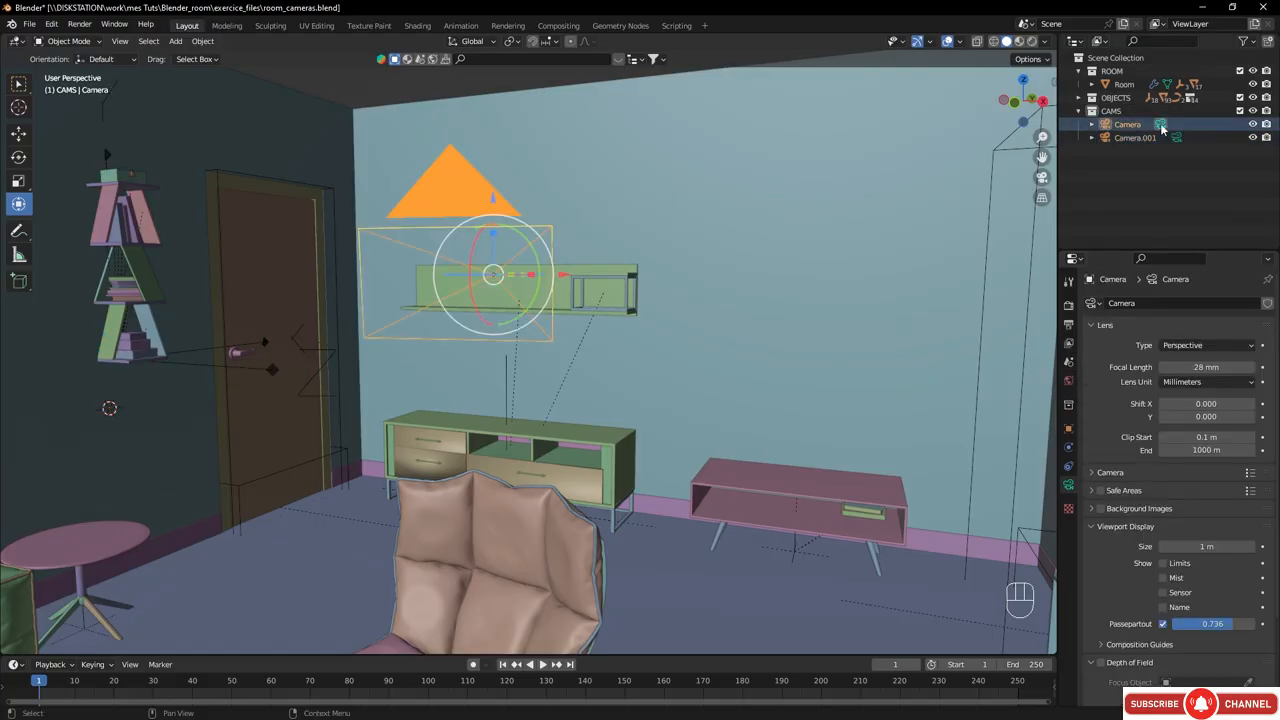
pyautogui.click(1068, 362)
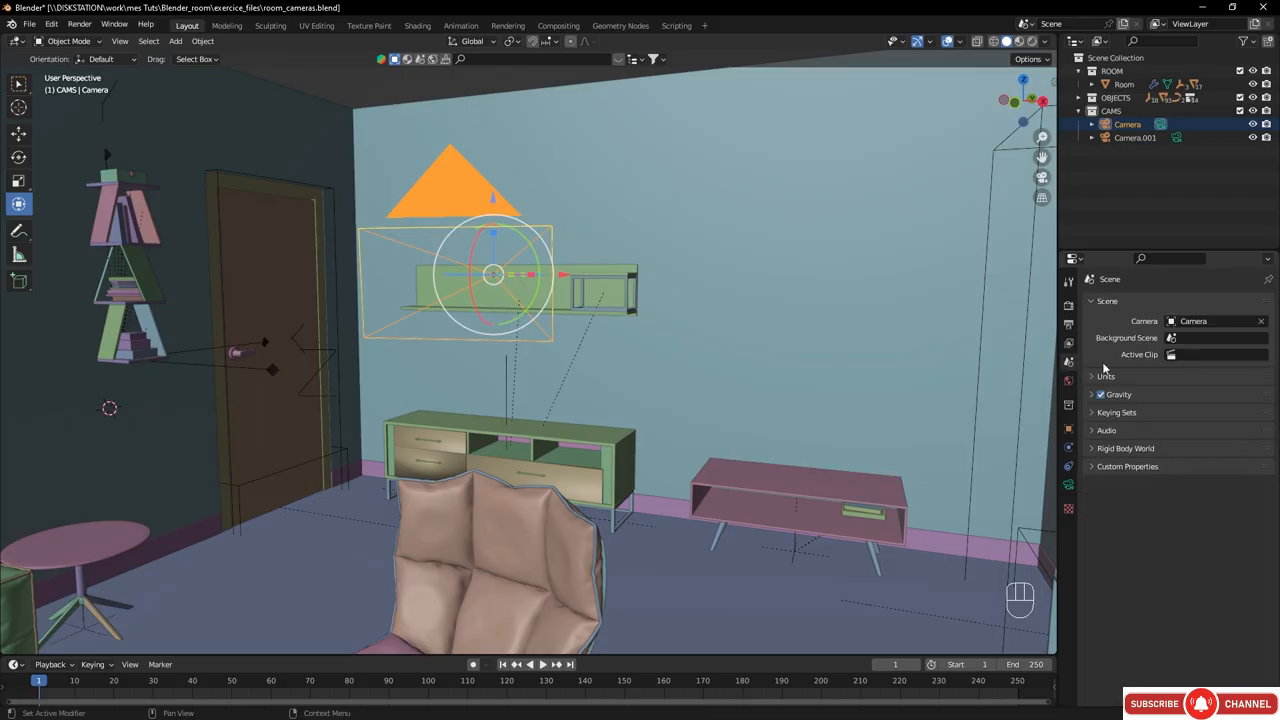
pyautogui.click(1178, 139)
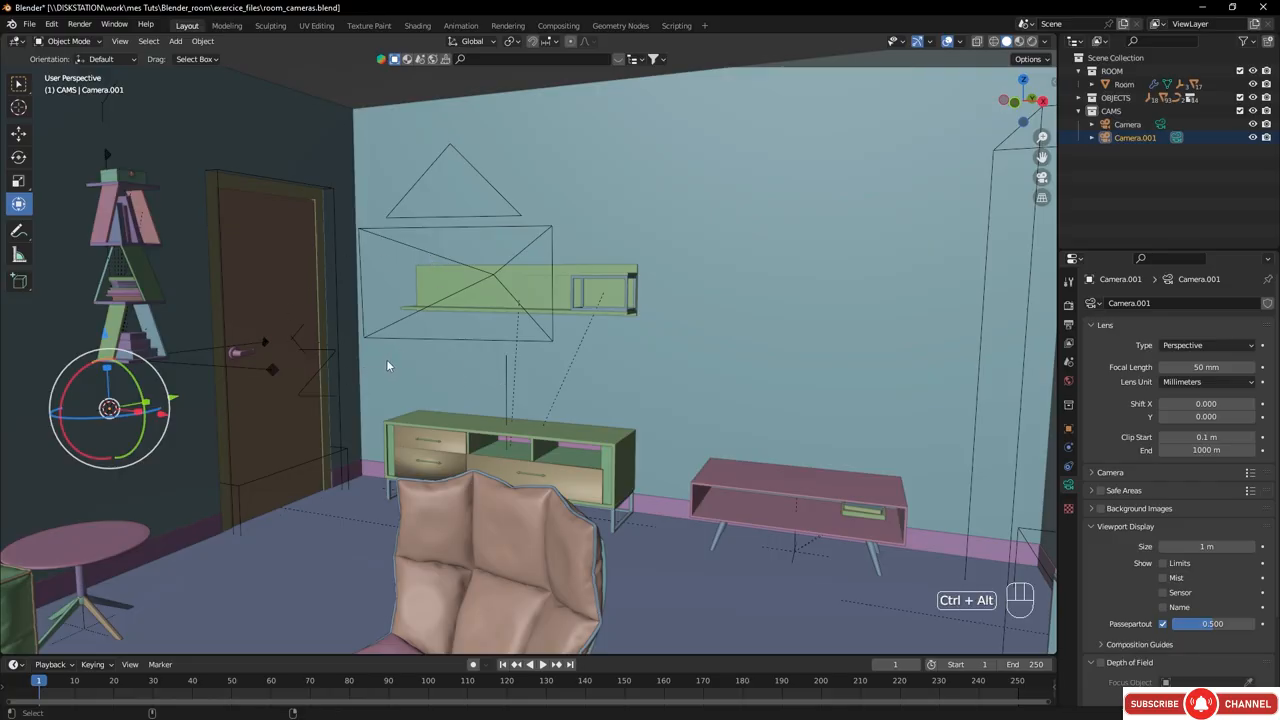
# - Align Camera.001 to the current view of the door corner and set its focal length to 28 mm
pyautogui.press('ctrl+alt+KP_0')
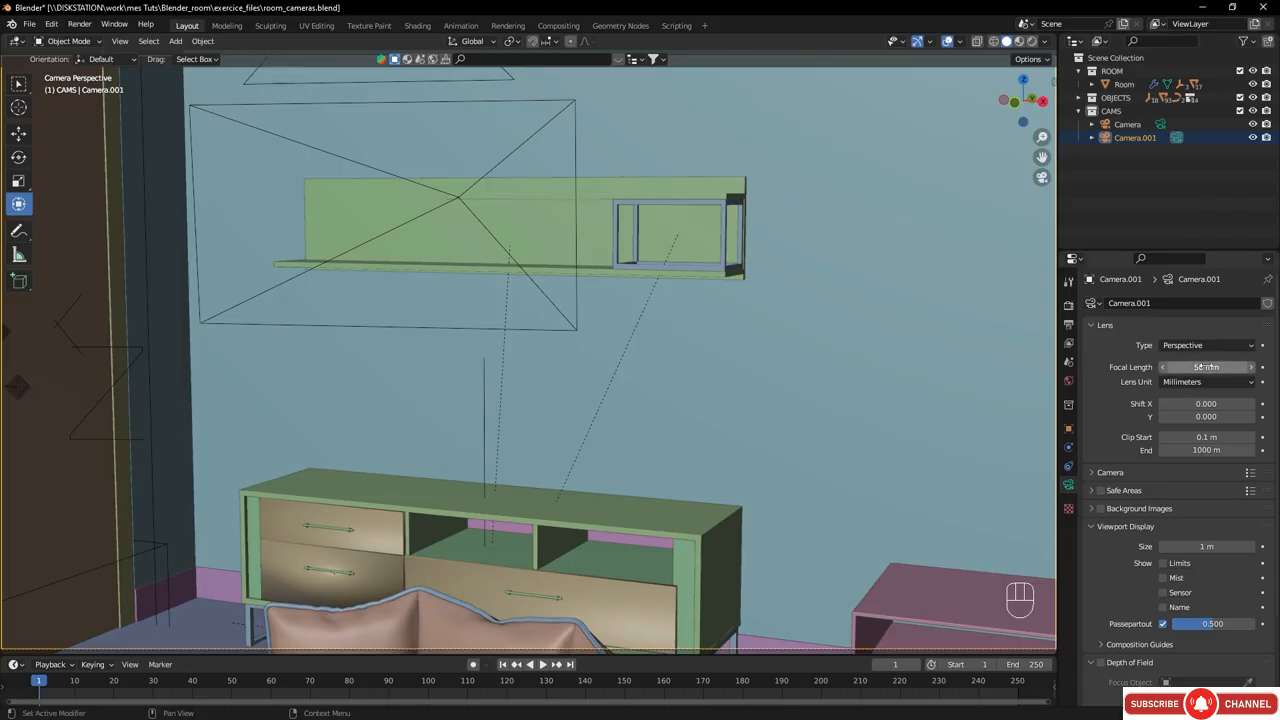
pyautogui.moveTo(1206, 367); pyautogui.dragTo(1185, 368)
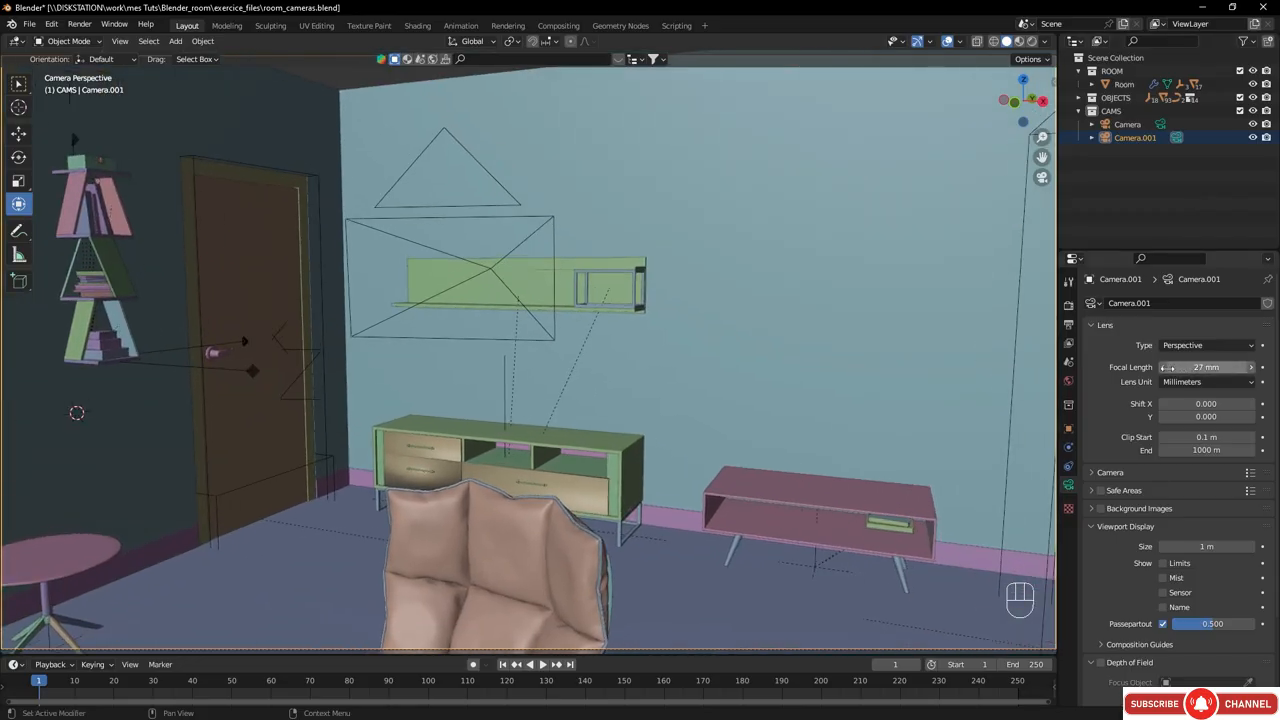
pyautogui.click(1252, 370)
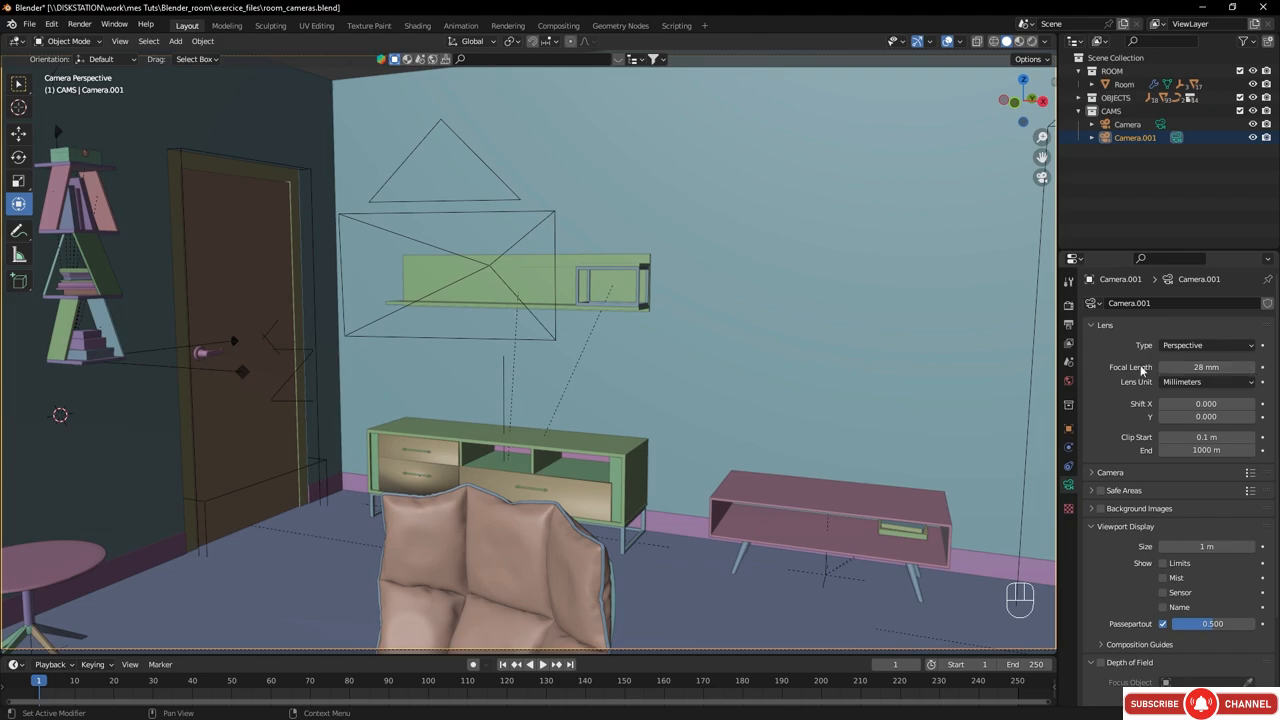
# - Lock the camera to the view and walk Camera.001 to reframe the door corner with the sideboard, armchair, side table and part of the sofa
pyautogui.press('q')
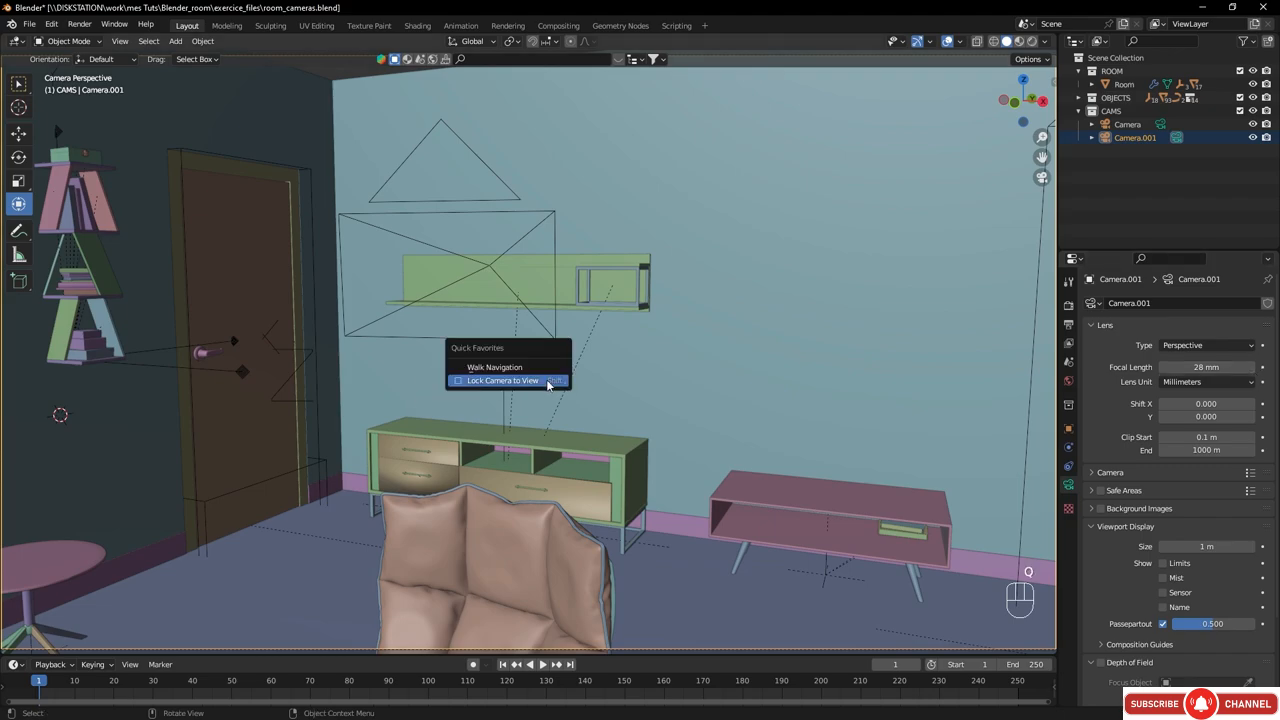
pyautogui.click(459, 384)
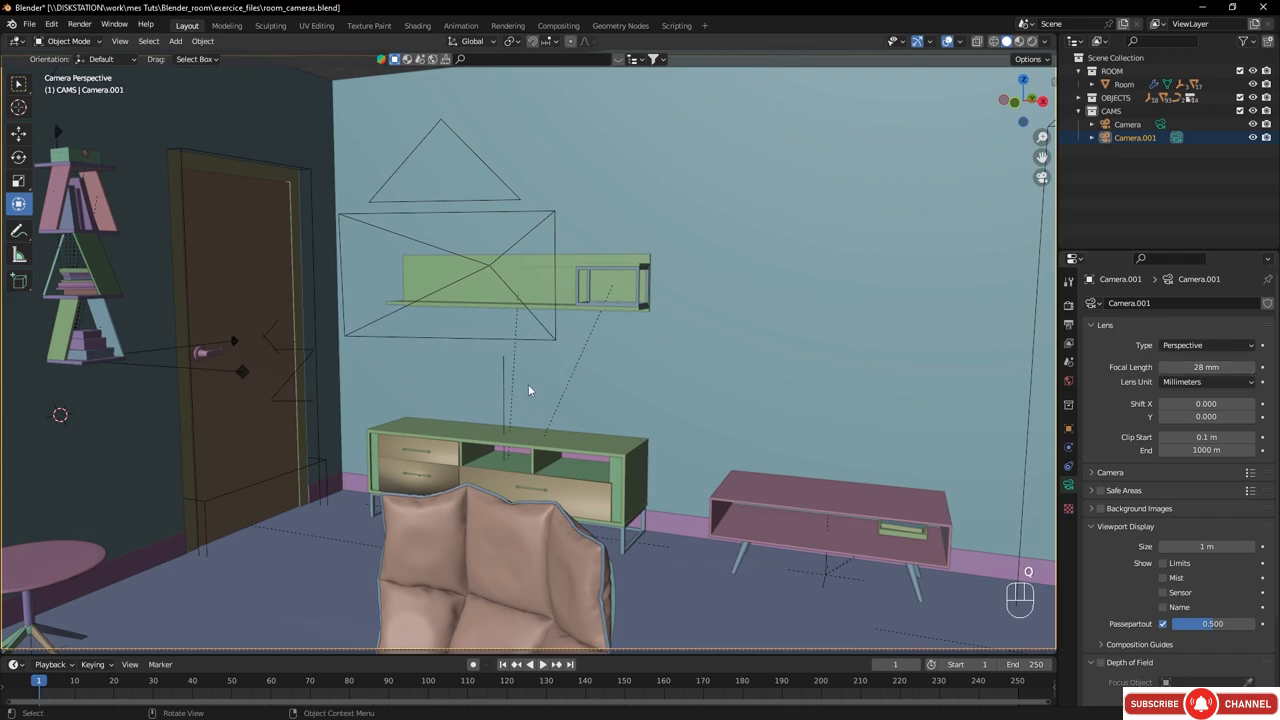
pyautogui.press('q')
pyautogui.click(497, 382)
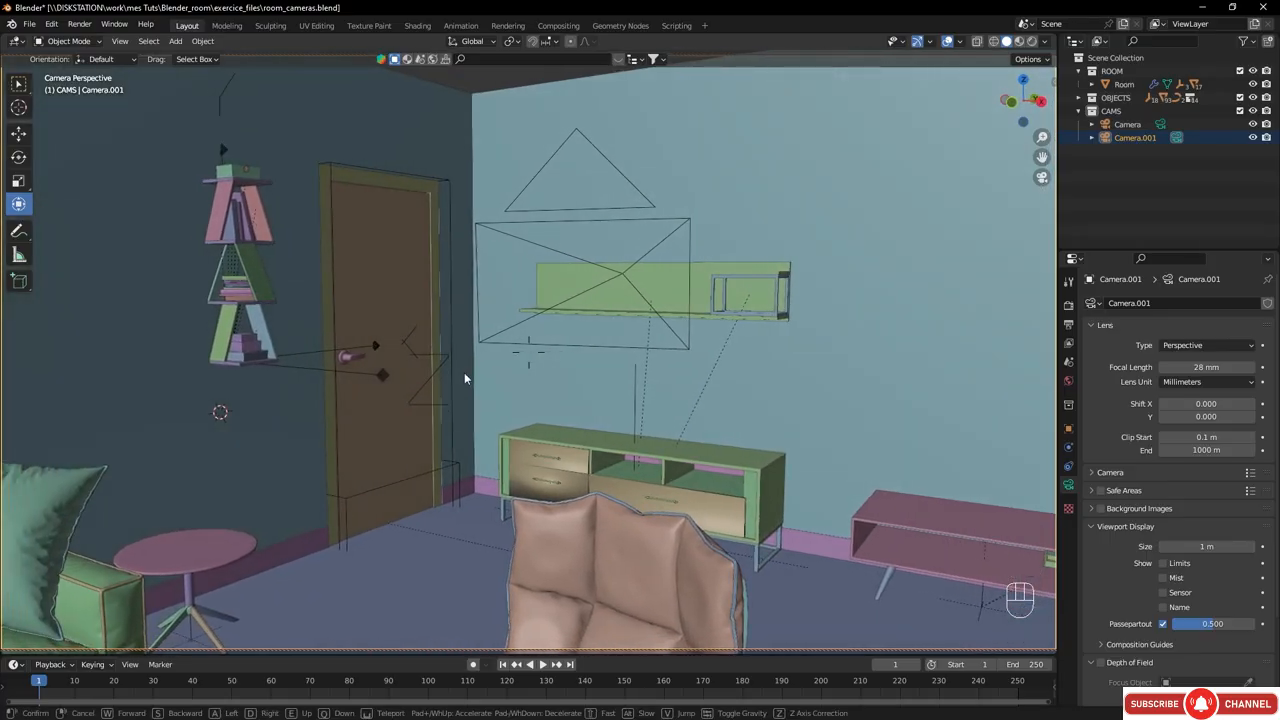
pyautogui.press('s')
pyautogui.press('w')
pyautogui.press('s')
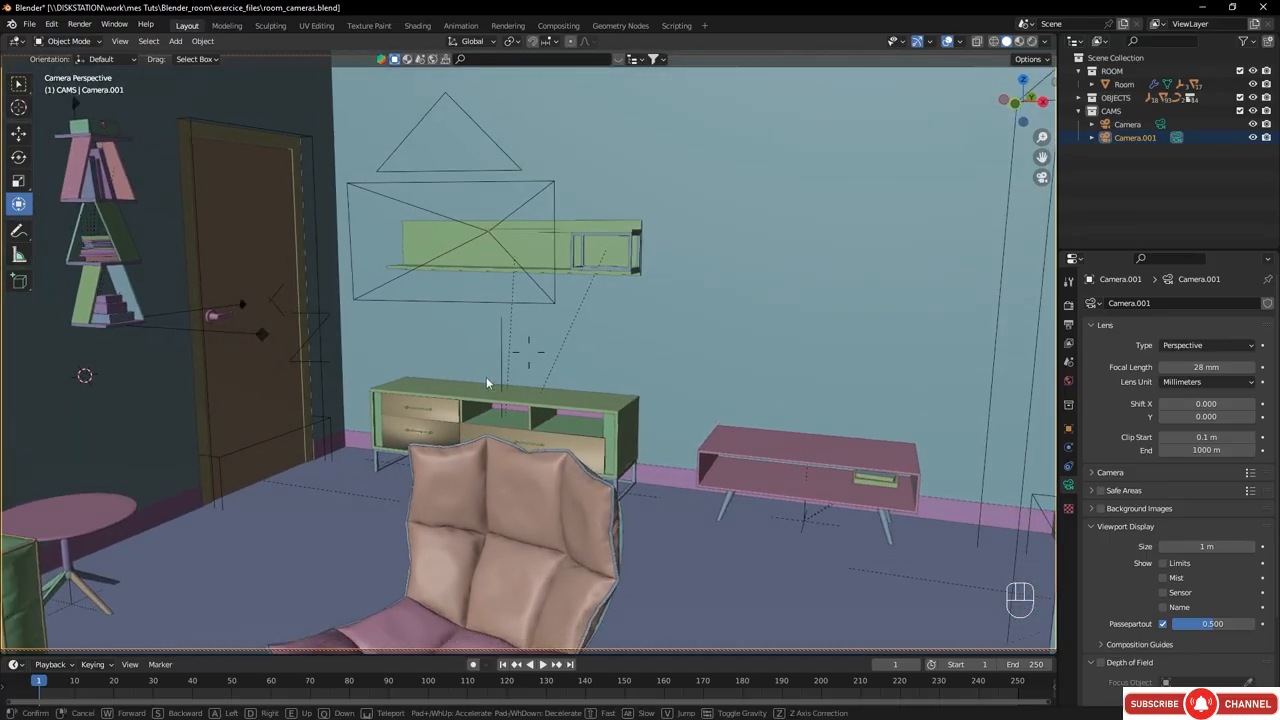
pyautogui.press('w')
pyautogui.press('a')
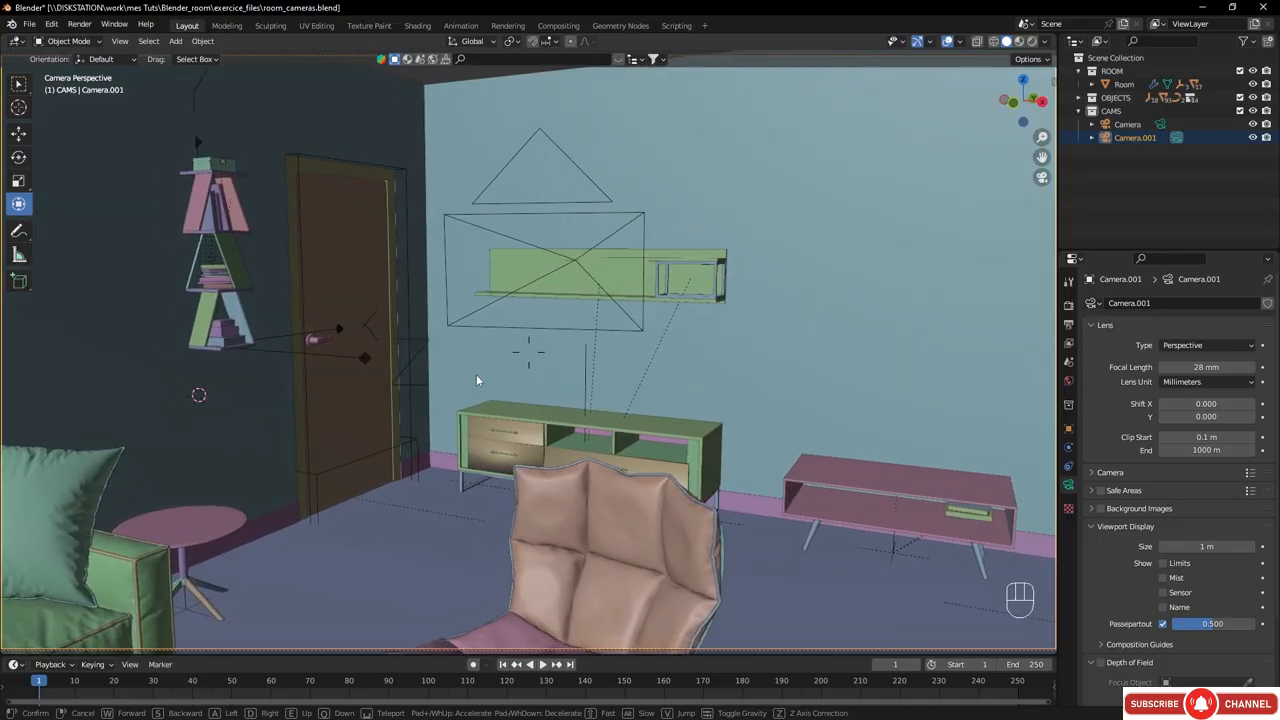
pyautogui.press('s')
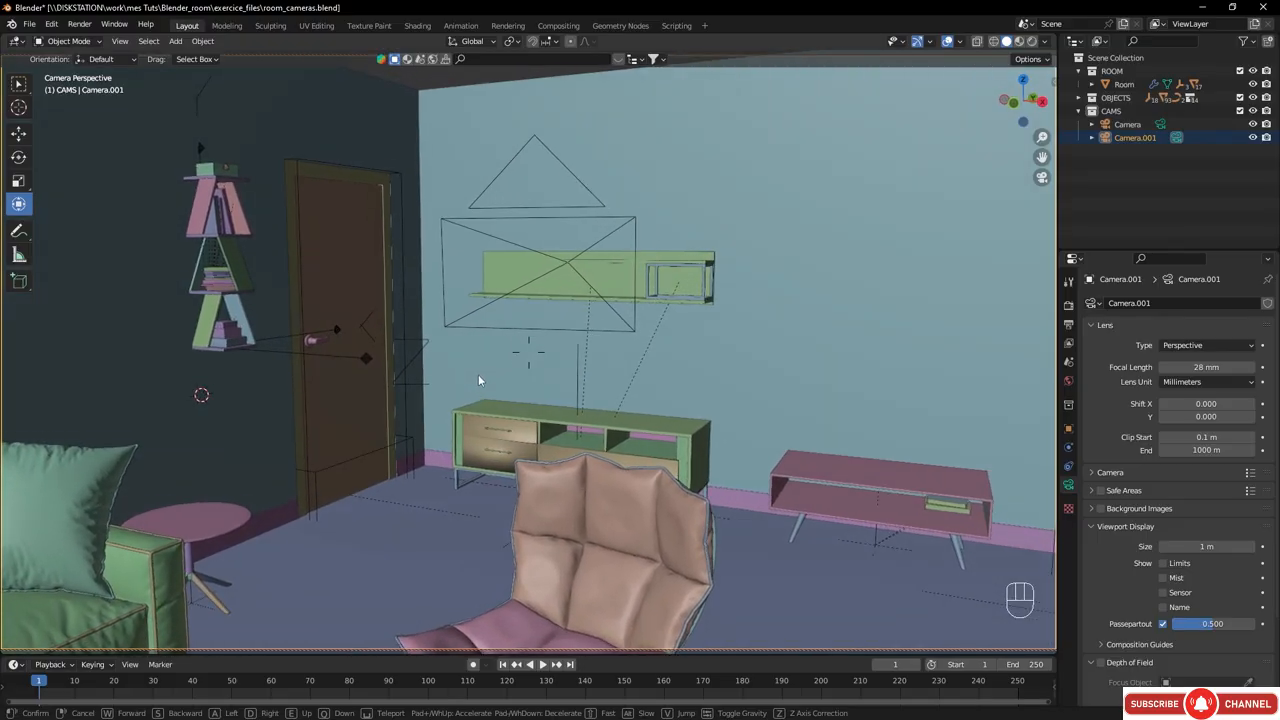
pyautogui.click(477, 378)
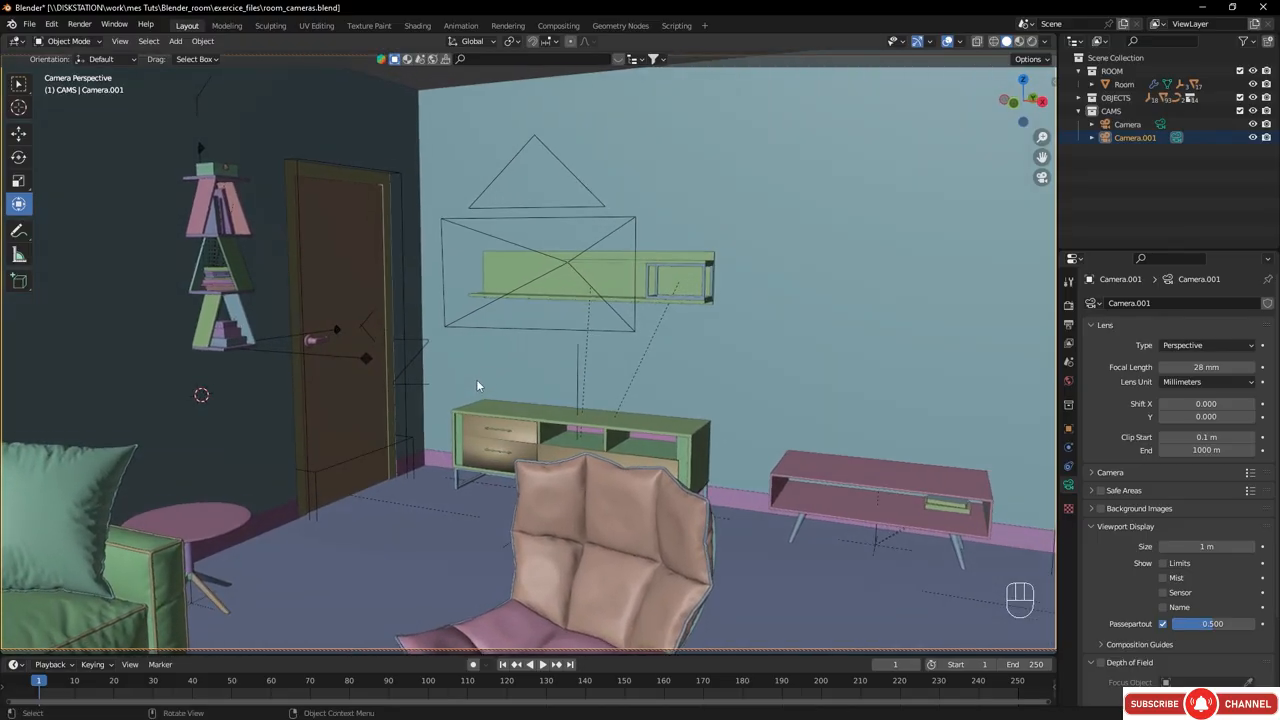
# - Set Camera.001's rotation to 90° on X and 0° on Y, and lower its Z location to about 1.29 m
pyautogui.click(1068, 428)
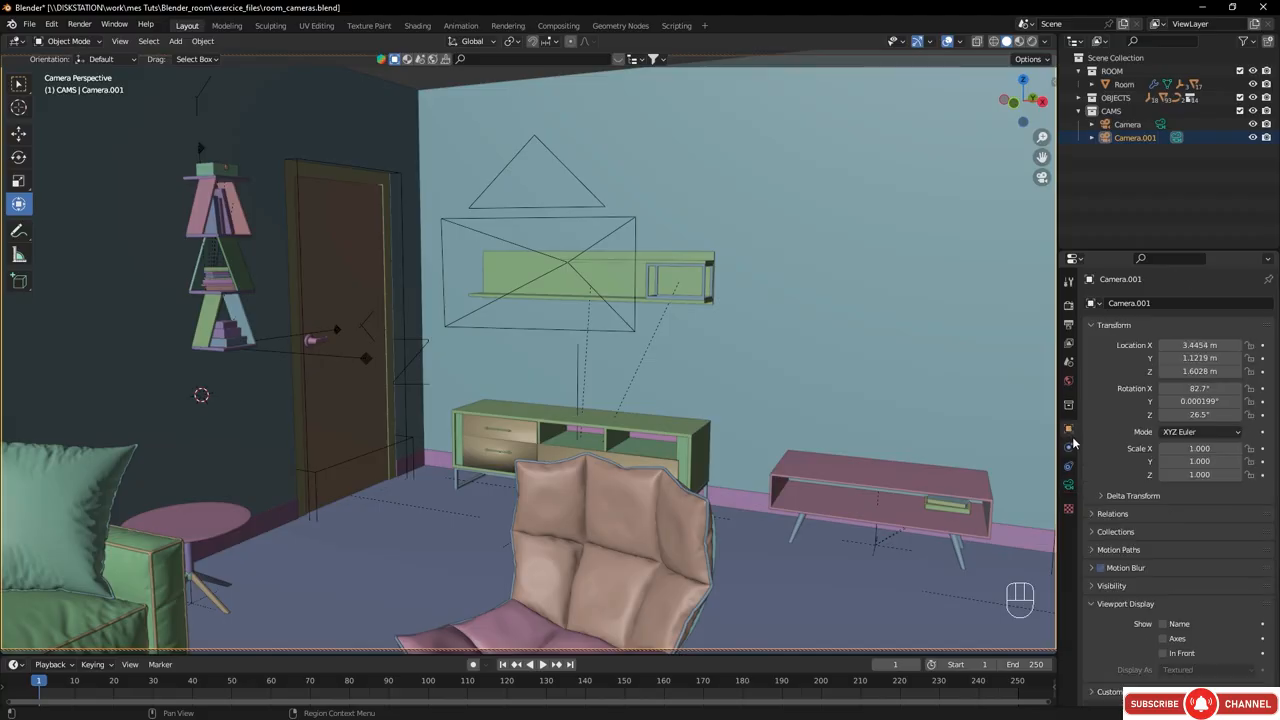
pyautogui.click(1201, 390)
pyautogui.moveTo(1213, 390); pyautogui.dragTo(1209, 401)
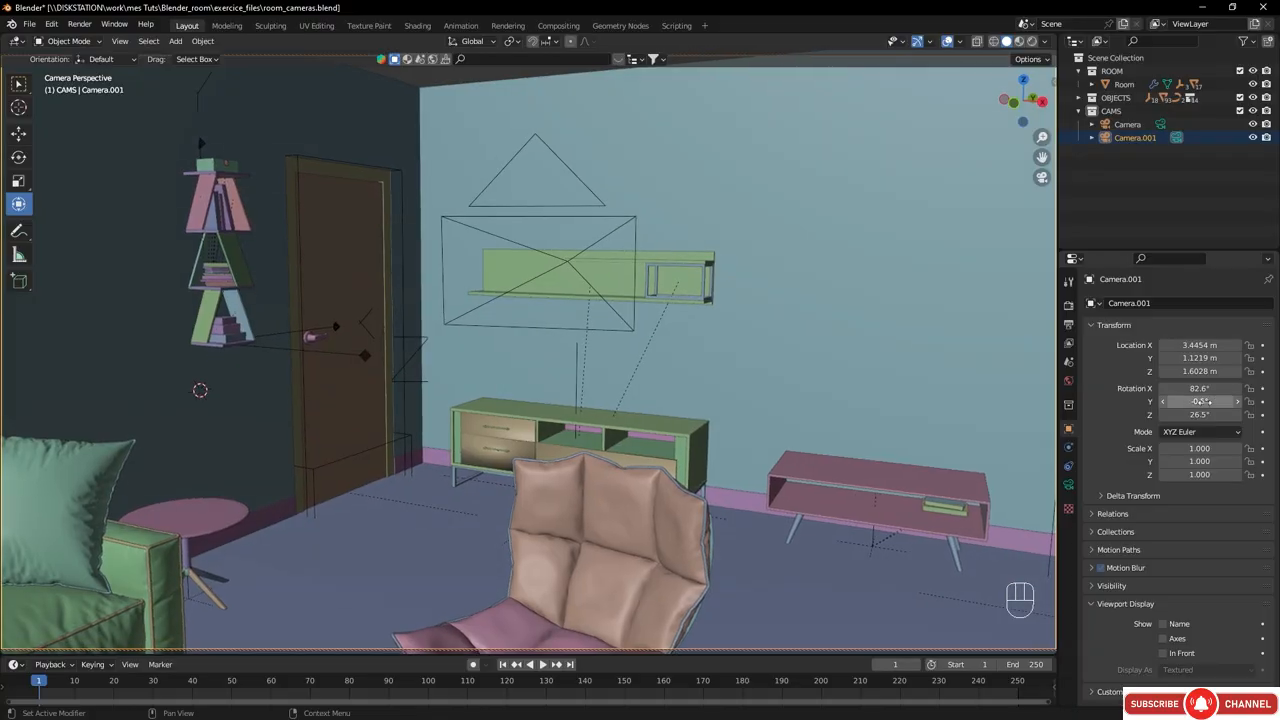
pyautogui.click(1209, 402)
pyautogui.write('0')
pyautogui.press('Return')
pyautogui.click(1211, 390)
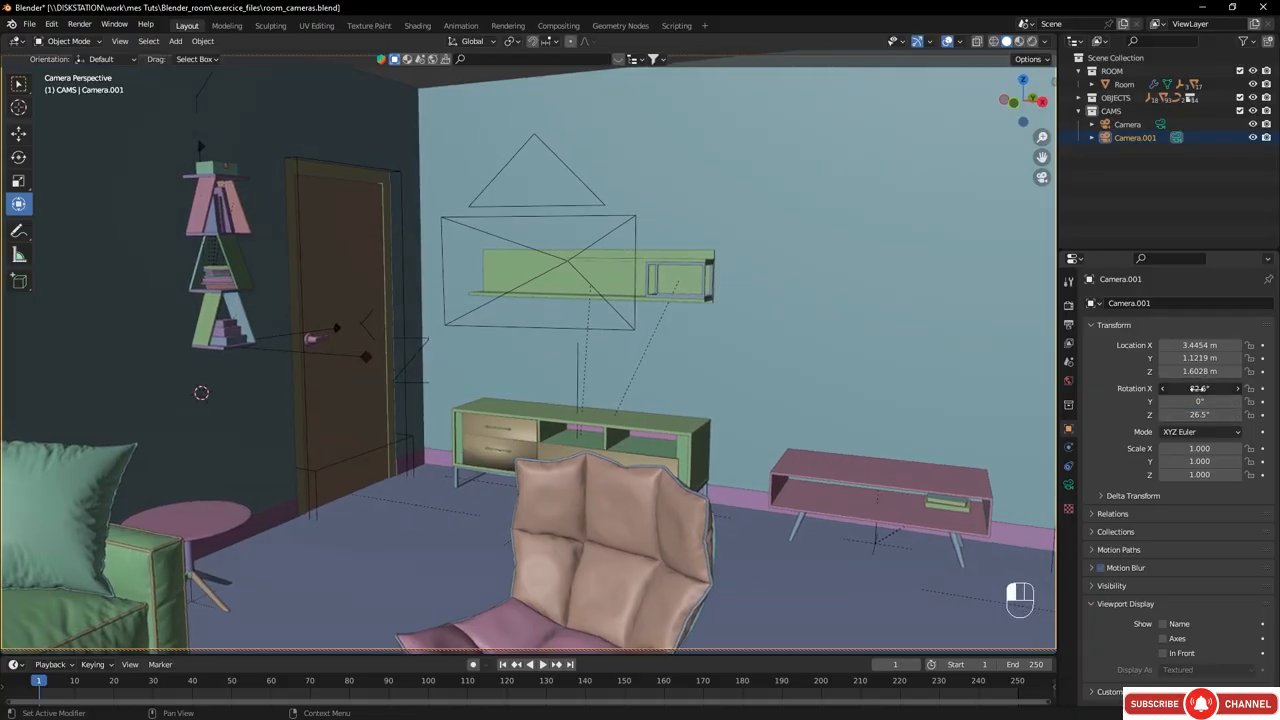
pyautogui.write('90')
pyautogui.press('Return')
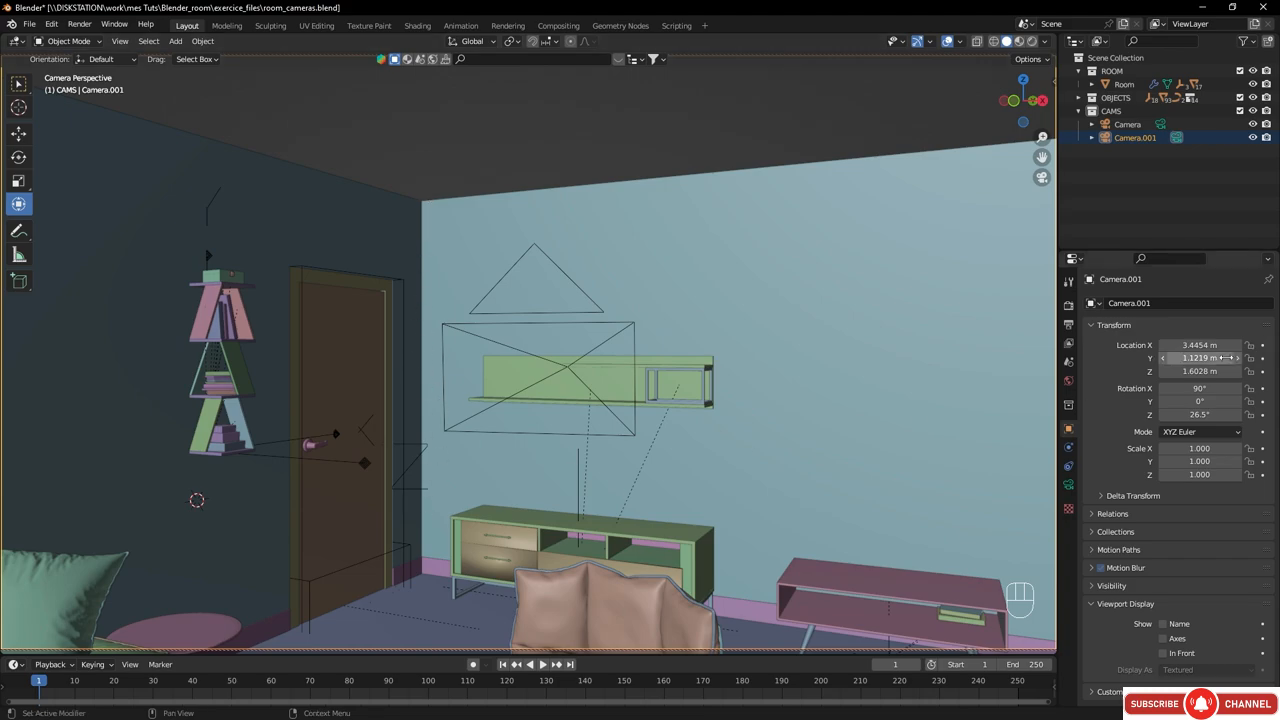
pyautogui.moveTo(1201, 370)
pyautogui.mouseDown()
pyautogui.moveTo(1168, 374)
pyautogui.moveTo(1184, 374)
pyautogui.mouseUp()
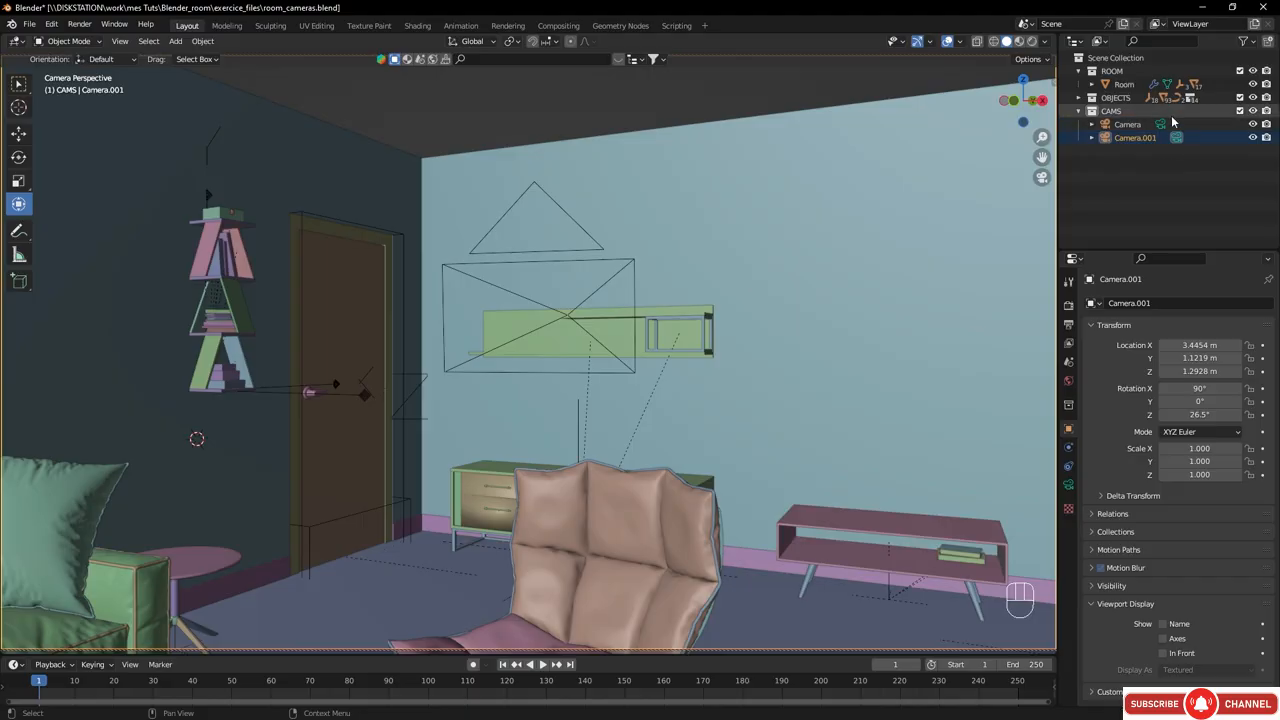
# - Select the first camera in the CAMS collection and choose GPU Compute as the Cycles render device
pyautogui.click(1114, 123)
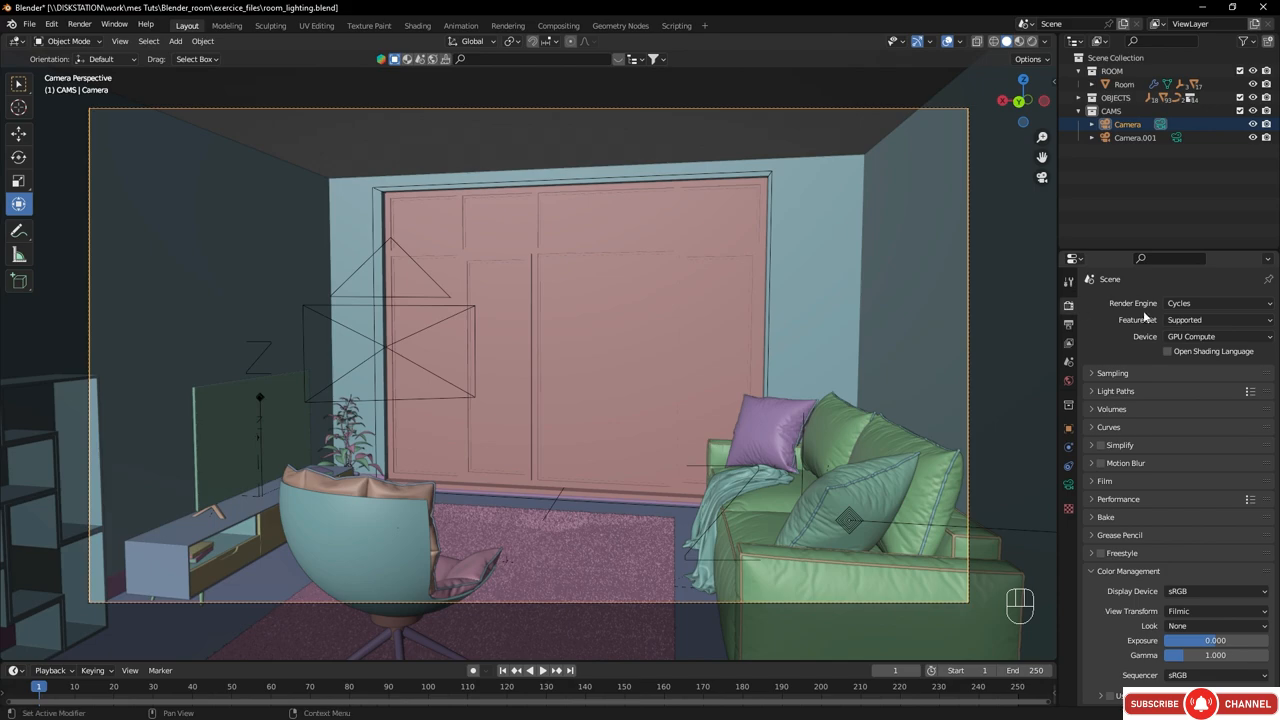
pyautogui.click(1196, 338)
pyautogui.click(1190, 367)
# - Check the HIP and oneAPI Cycles render devices in the system preferences, and choose OptiX with the NVIDIA GeForce RTX 4090 enabled
pyautogui.click(50, 25)
pyautogui.click(78, 228)
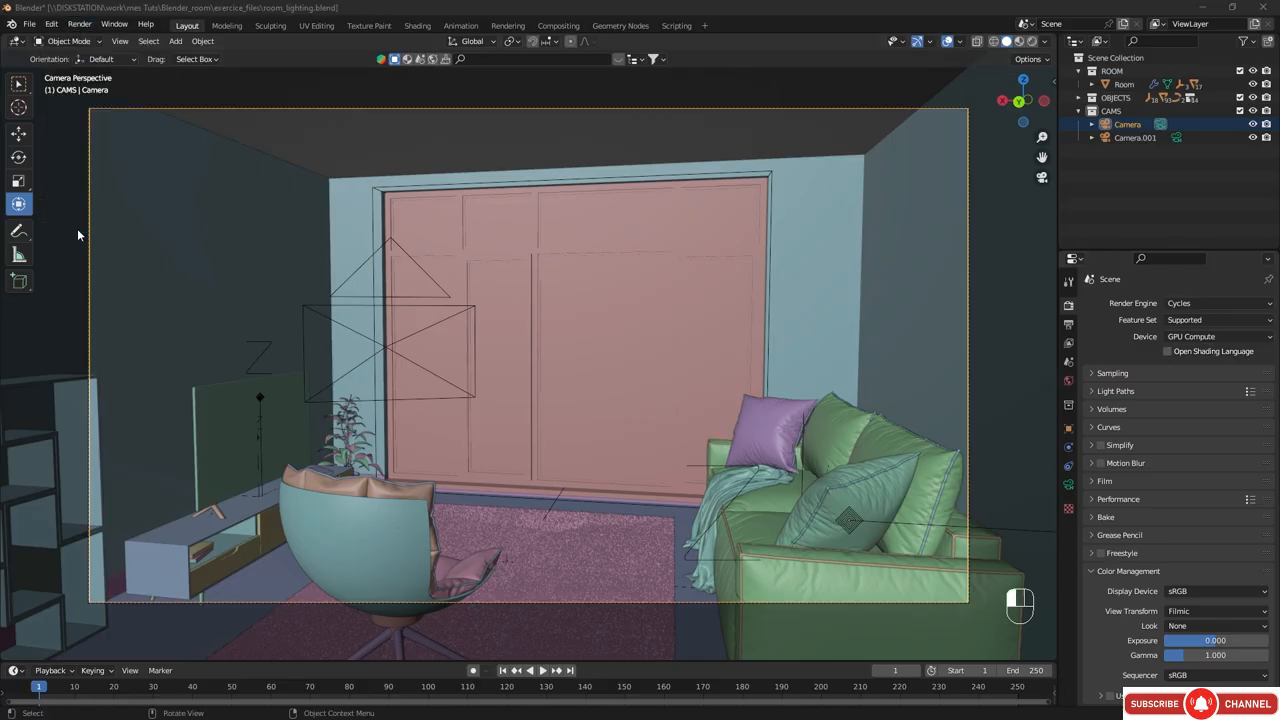
pyautogui.moveTo(187, 37); pyautogui.dragTo(300, 66)
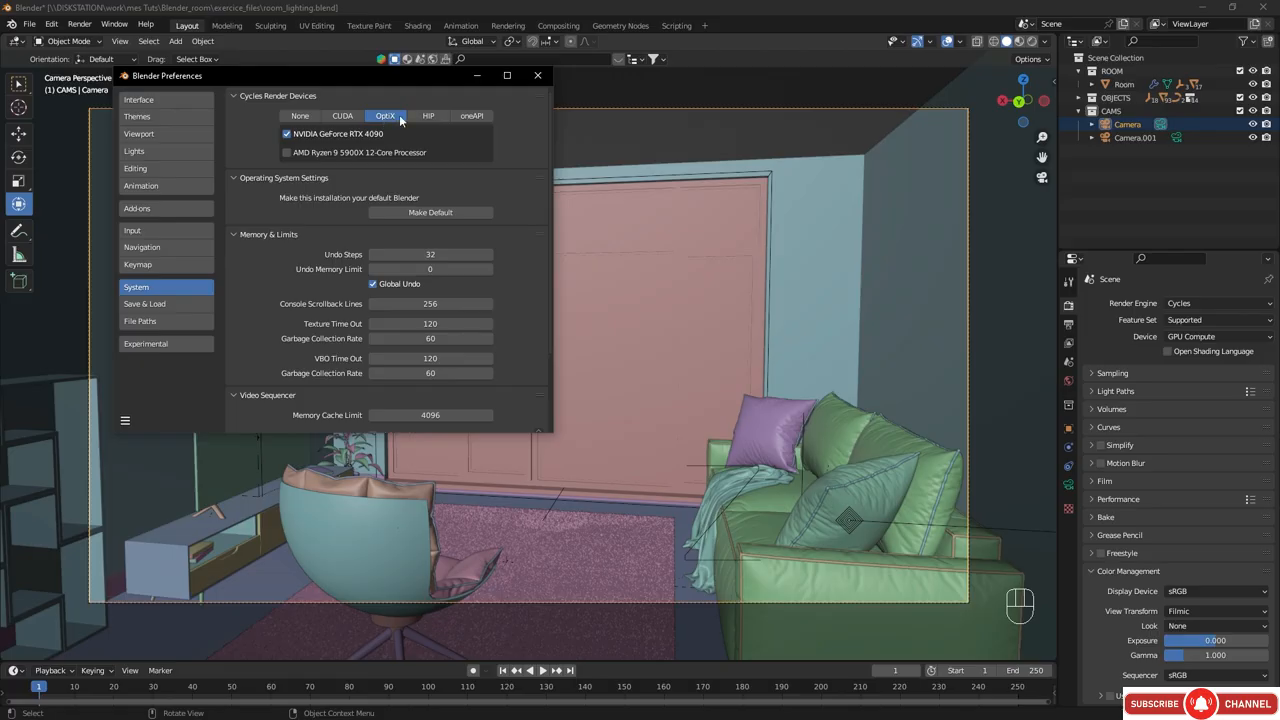
pyautogui.click(429, 117)
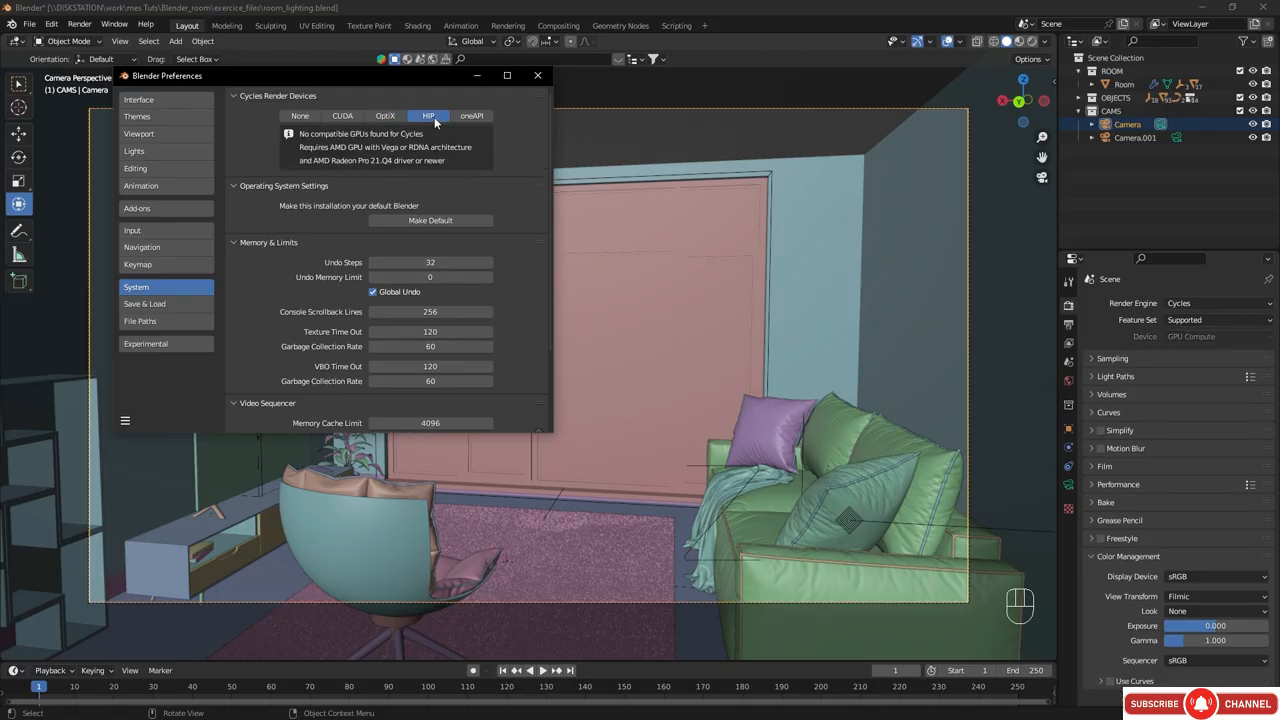
pyautogui.click(468, 117)
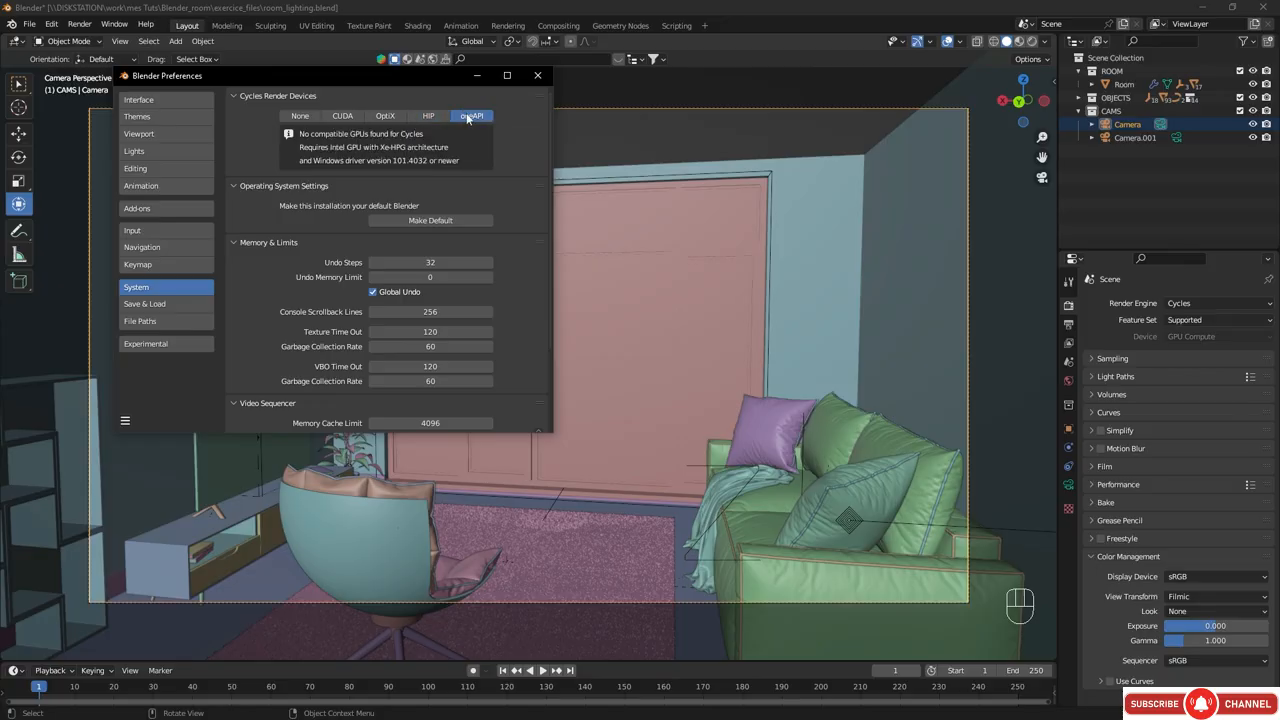
pyautogui.click(385, 117)
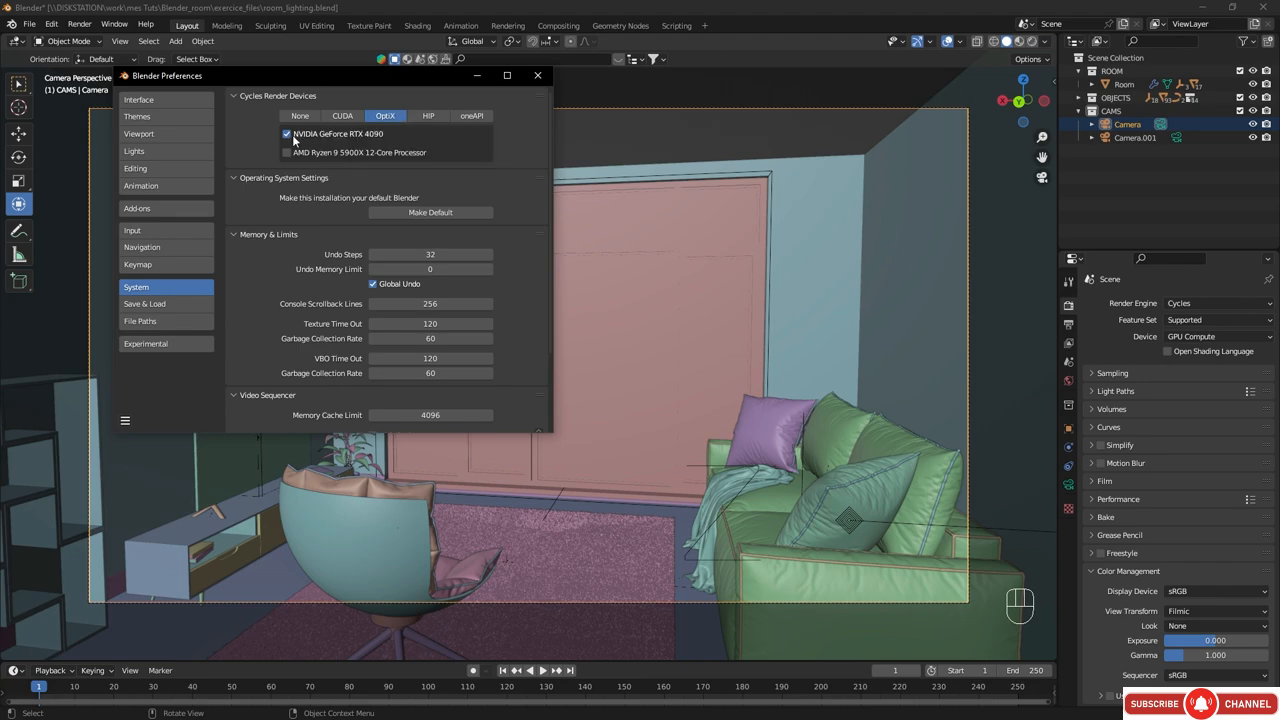
pyautogui.click(540, 84)
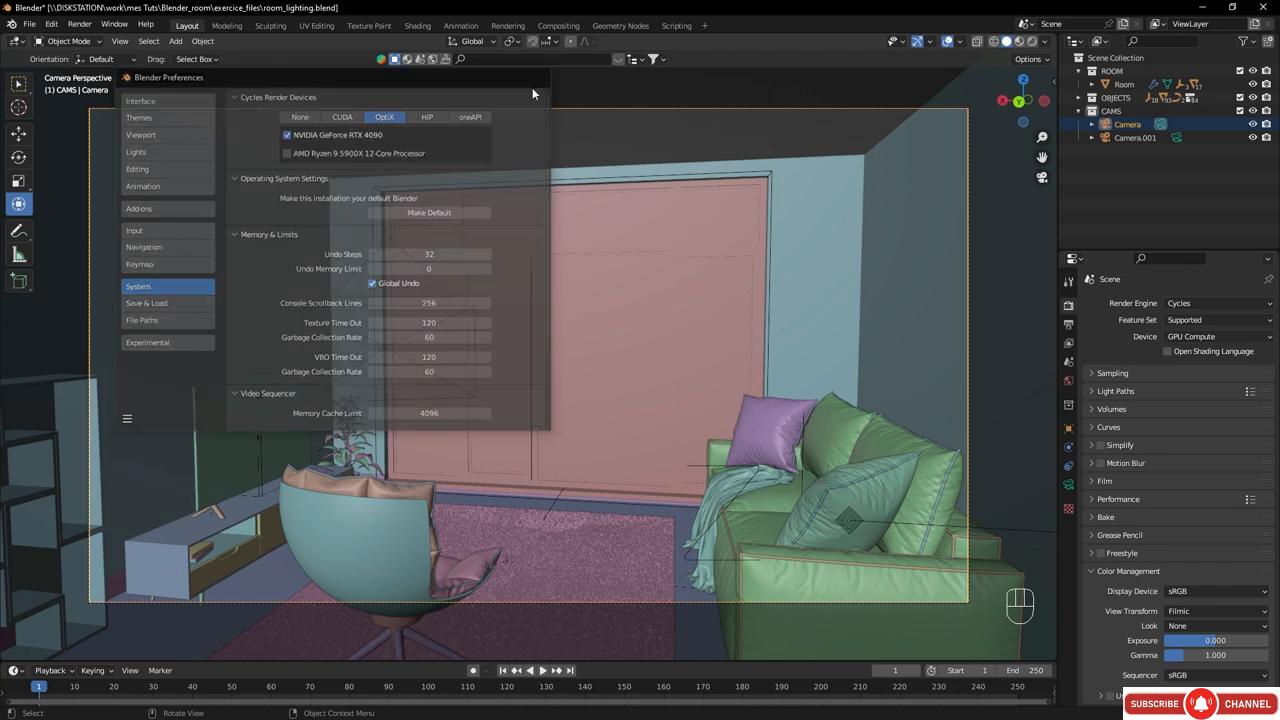
# - Keep the Cycles device on GPU Compute and show the camera view in rendered shading
pyautogui.click(1192, 340)
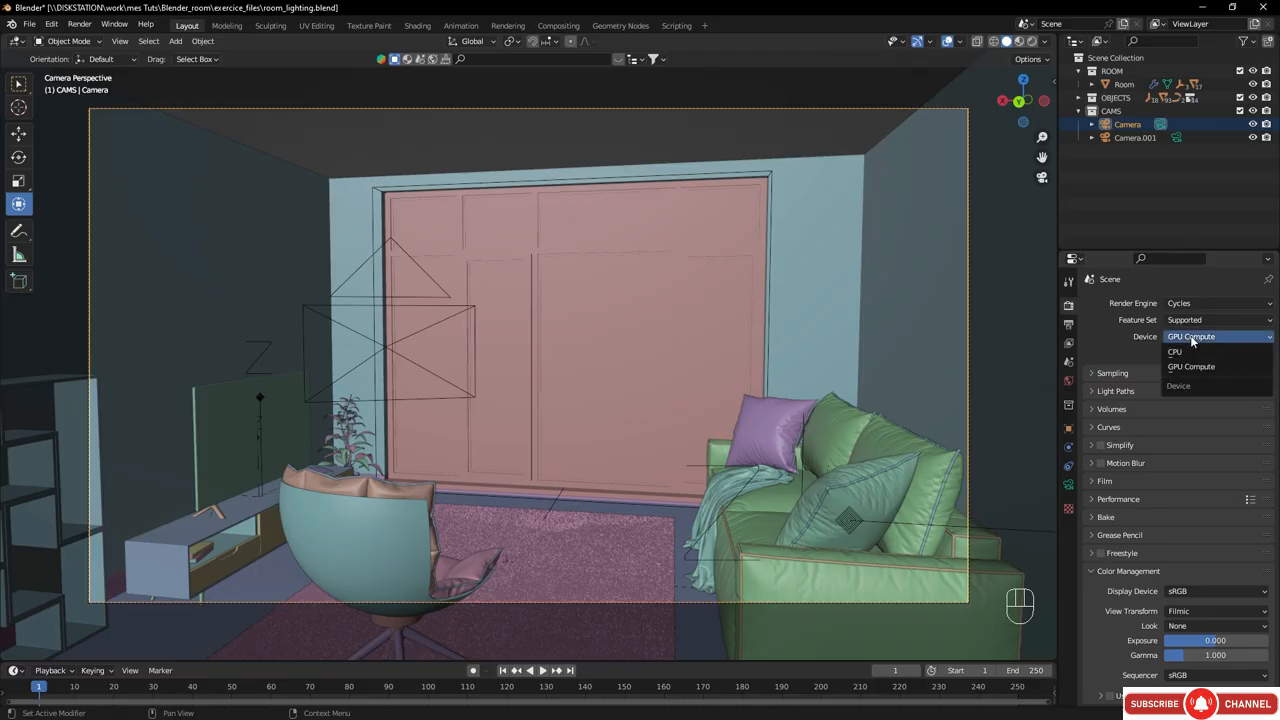
pyautogui.click(1189, 366)
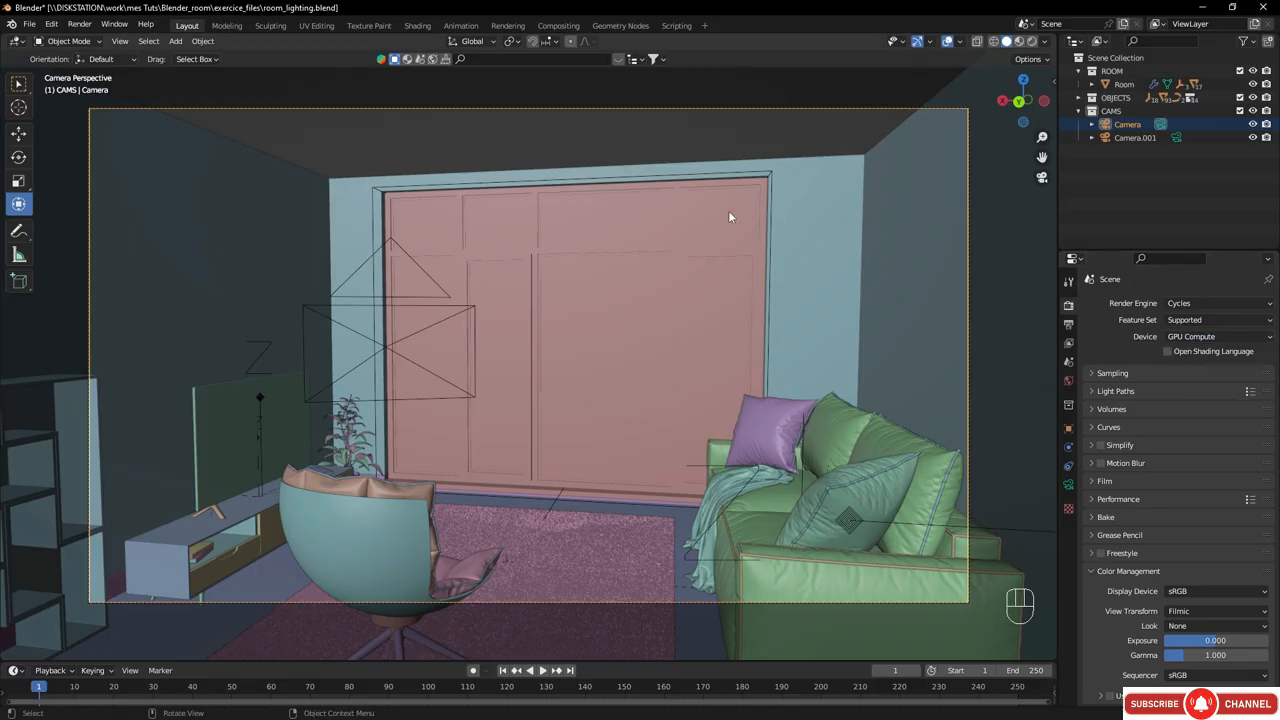
pyautogui.click(1031, 44)
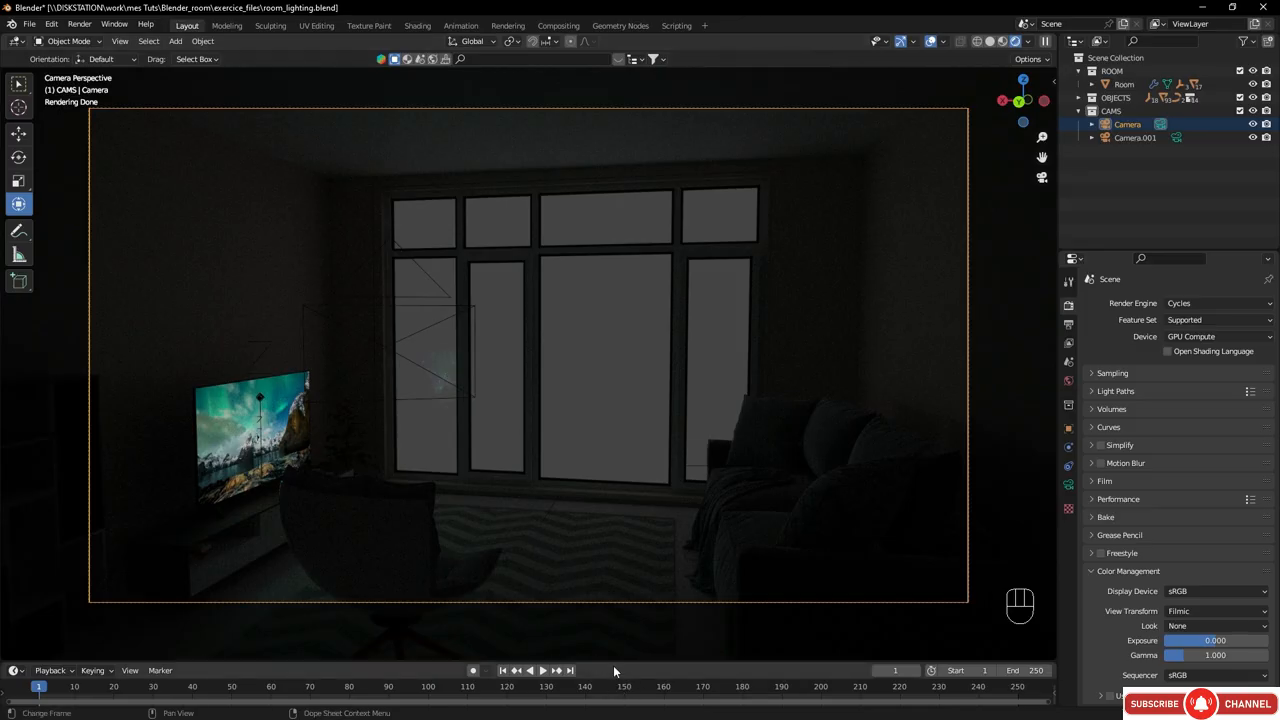
# - Enlarge the timeline area below the 3D viewport and turn it into a Shader Editor
pyautogui.moveTo(614, 665); pyautogui.dragTo(603, 448)
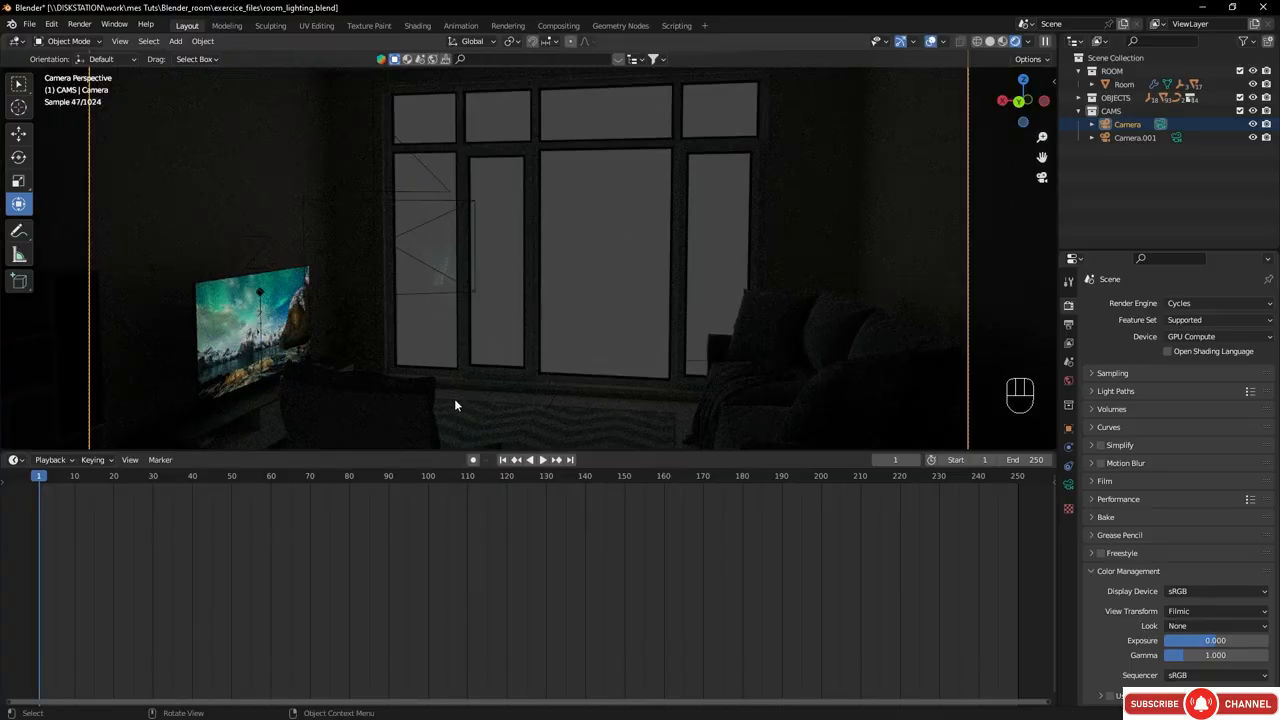
pyautogui.scroll(-1, 429, 337)
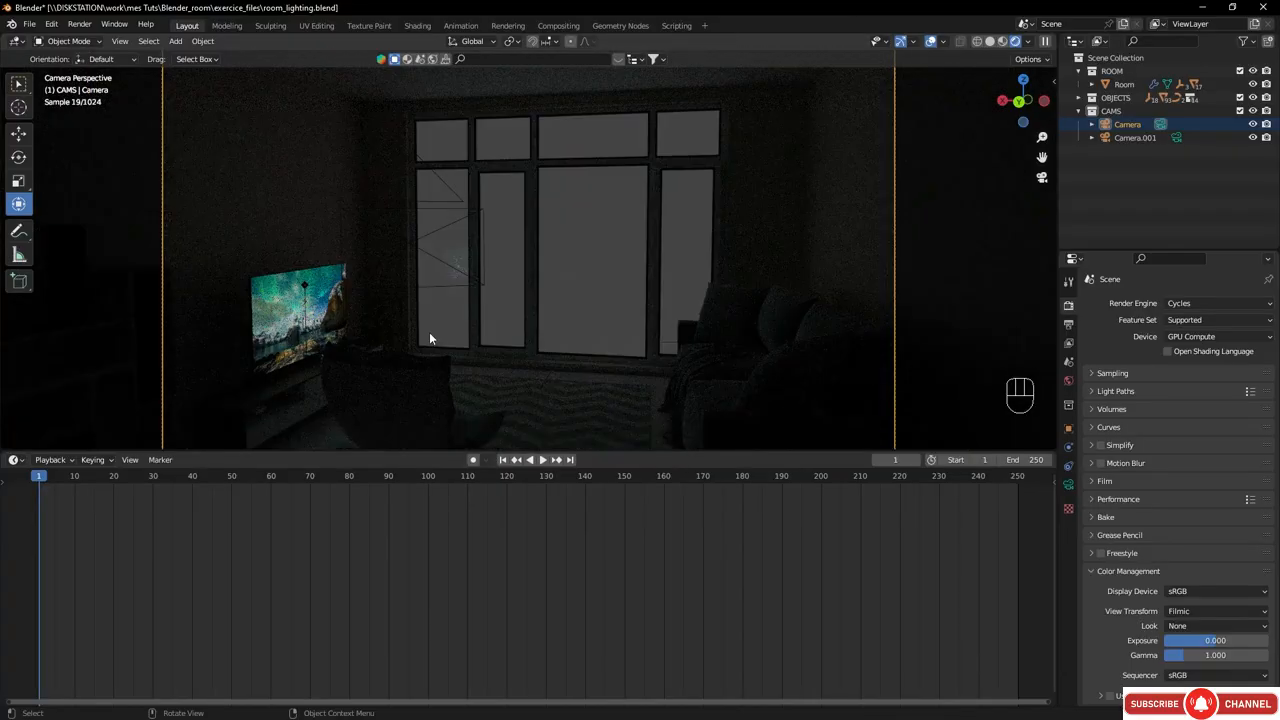
pyautogui.scroll(-1, 430, 338)
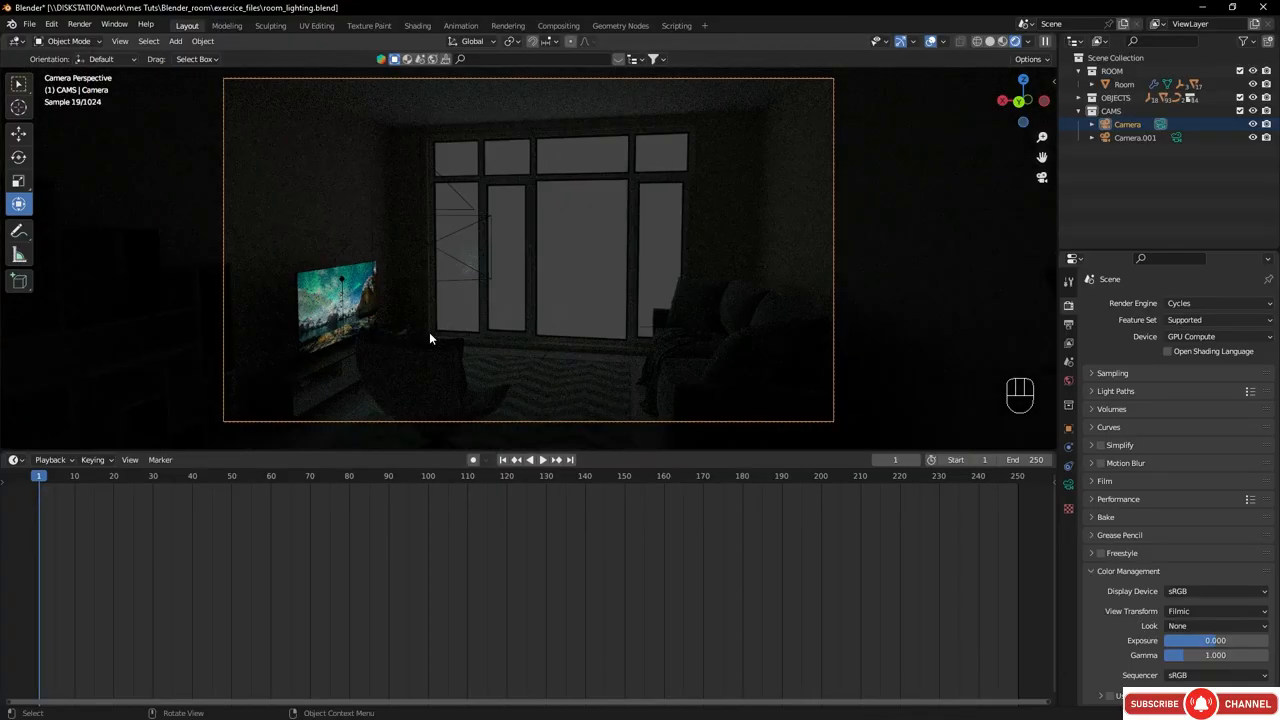
pyautogui.click(15, 461)
pyautogui.click(15, 461)
pyautogui.click(15, 462)
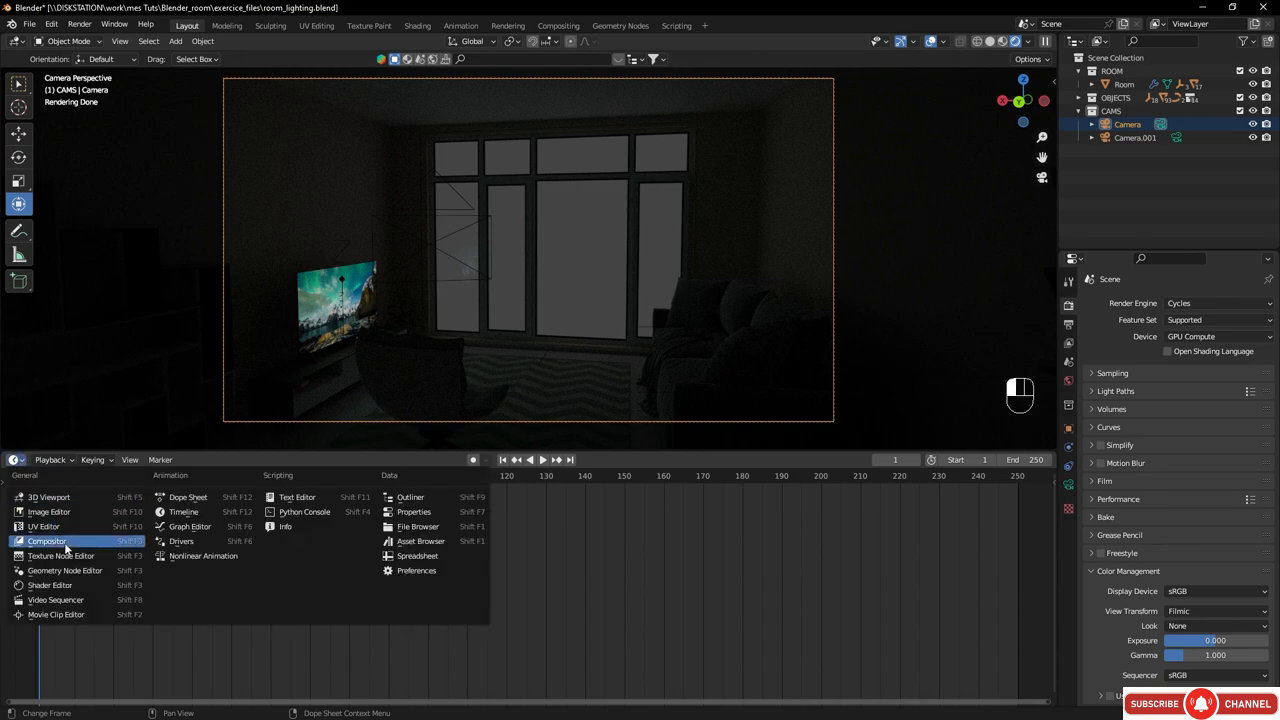
pyautogui.click(50, 585)
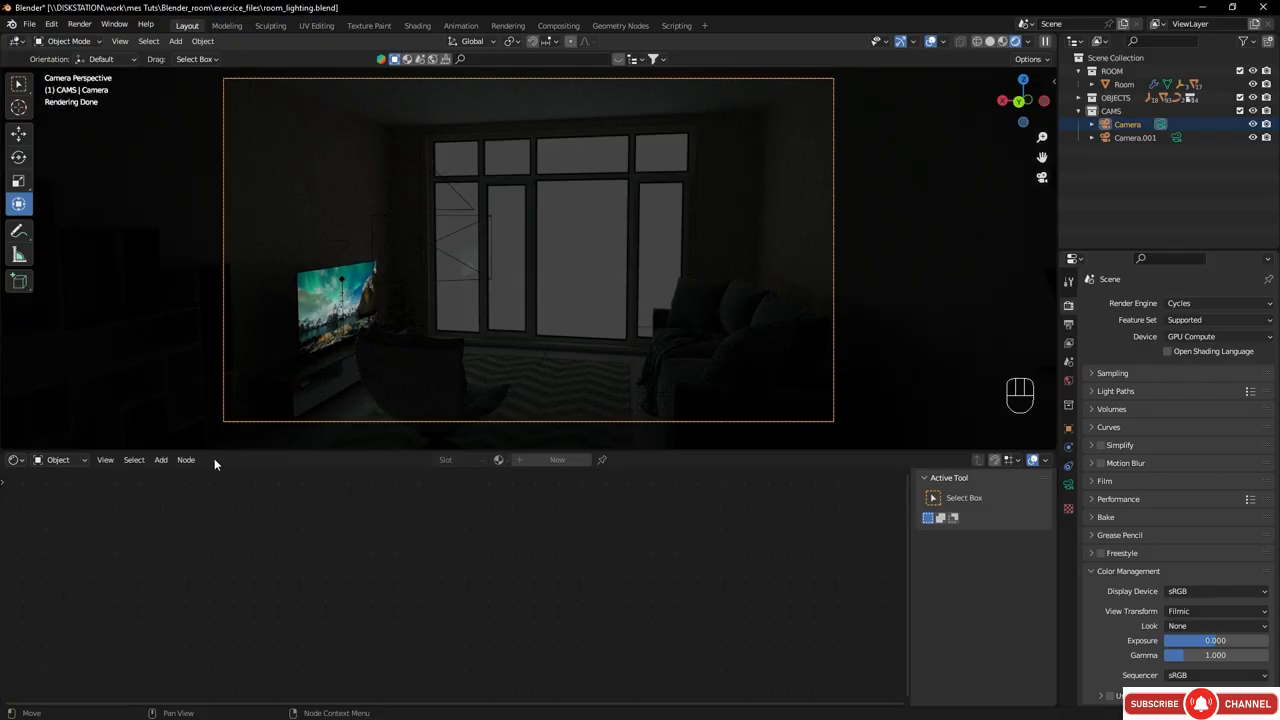
# - Show the World shader nodes and move the World Output node slightly farther from the Background node
pyautogui.click(61, 459)
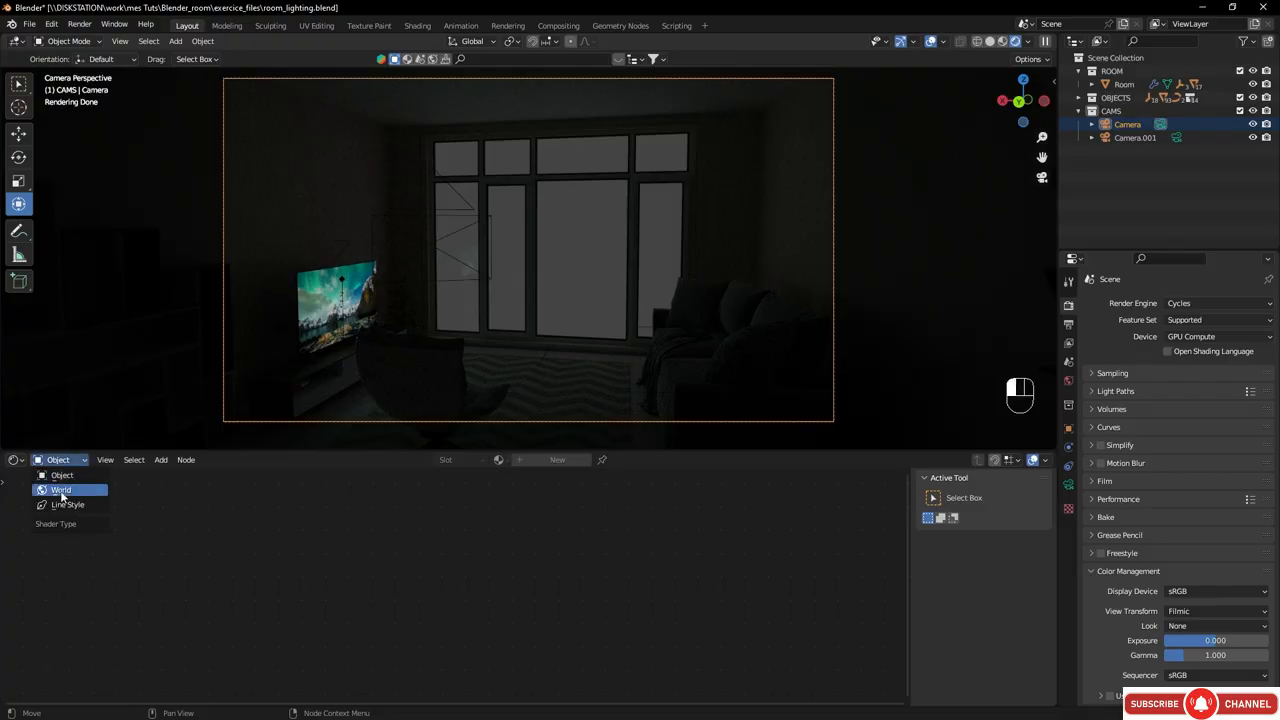
pyautogui.click(61, 491)
pyautogui.keyDown('ctrl'); pyautogui.moveTo(446, 565); pyautogui.dragTo(559, 566, button='middle'); pyautogui.keyUp('ctrl')
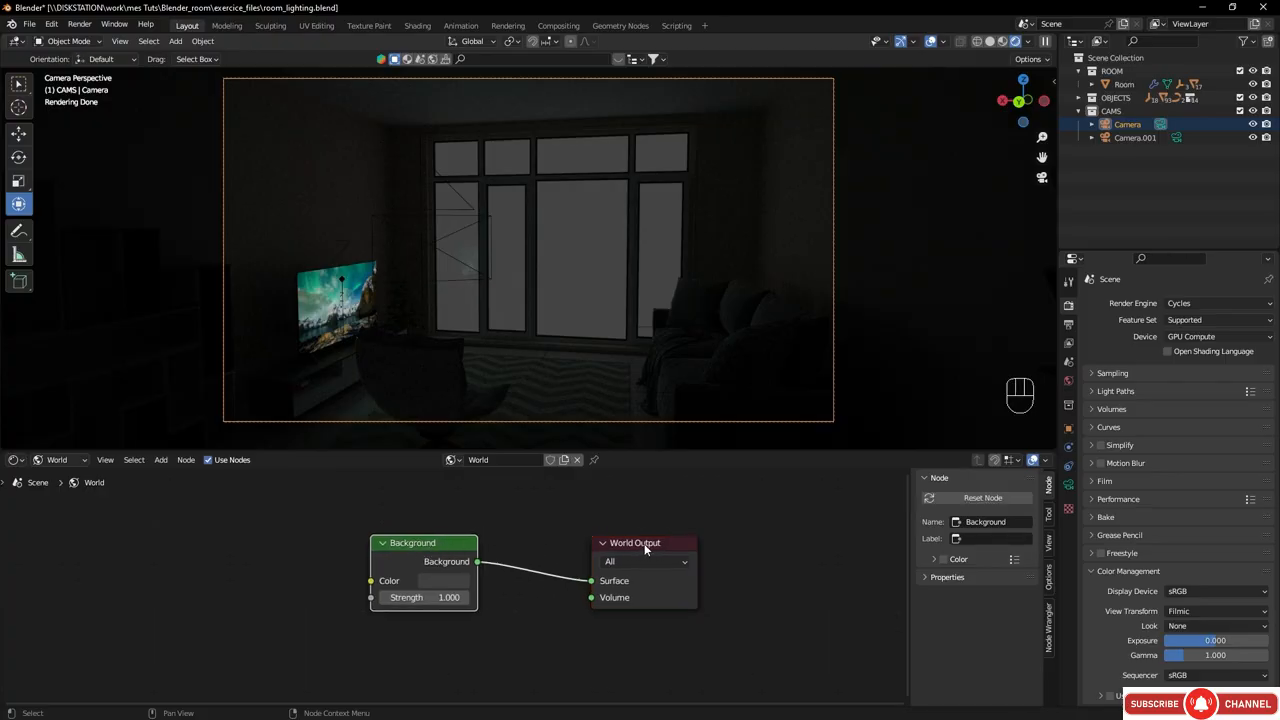
pyautogui.moveTo(646, 548); pyautogui.dragTo(671, 543)
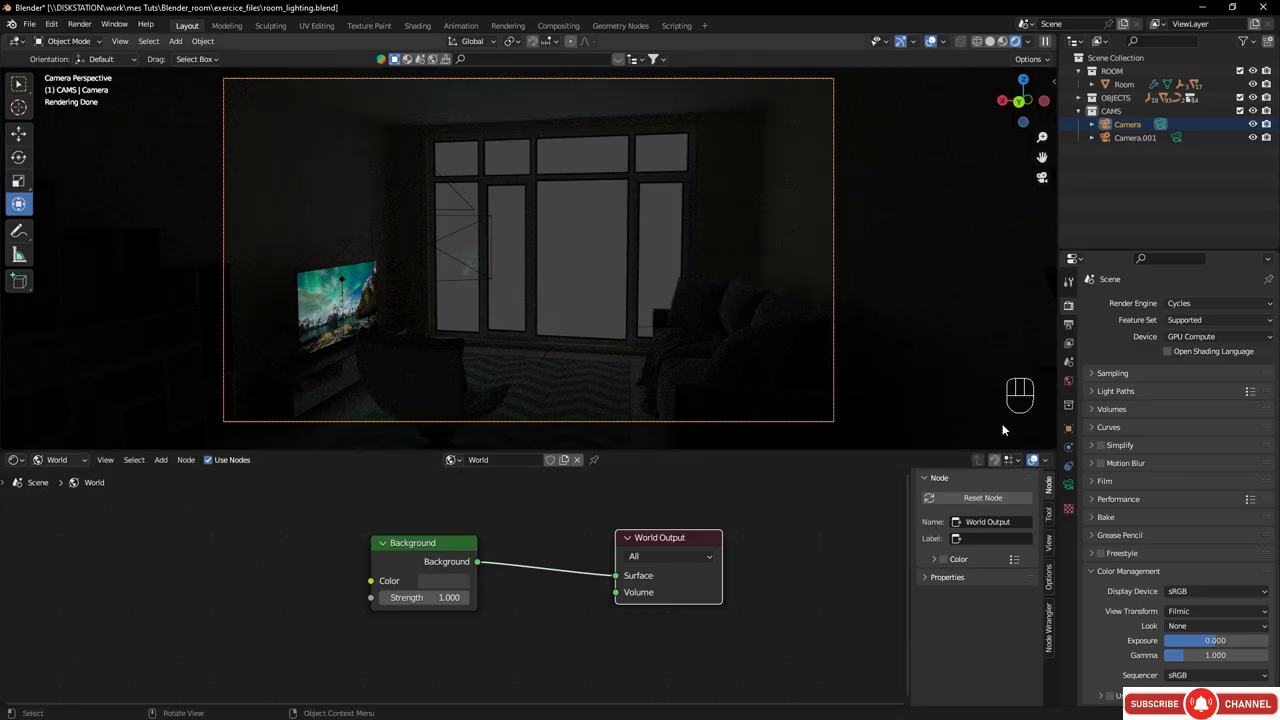
# - Set the world Background node's colour to white
pyautogui.click(1069, 380)
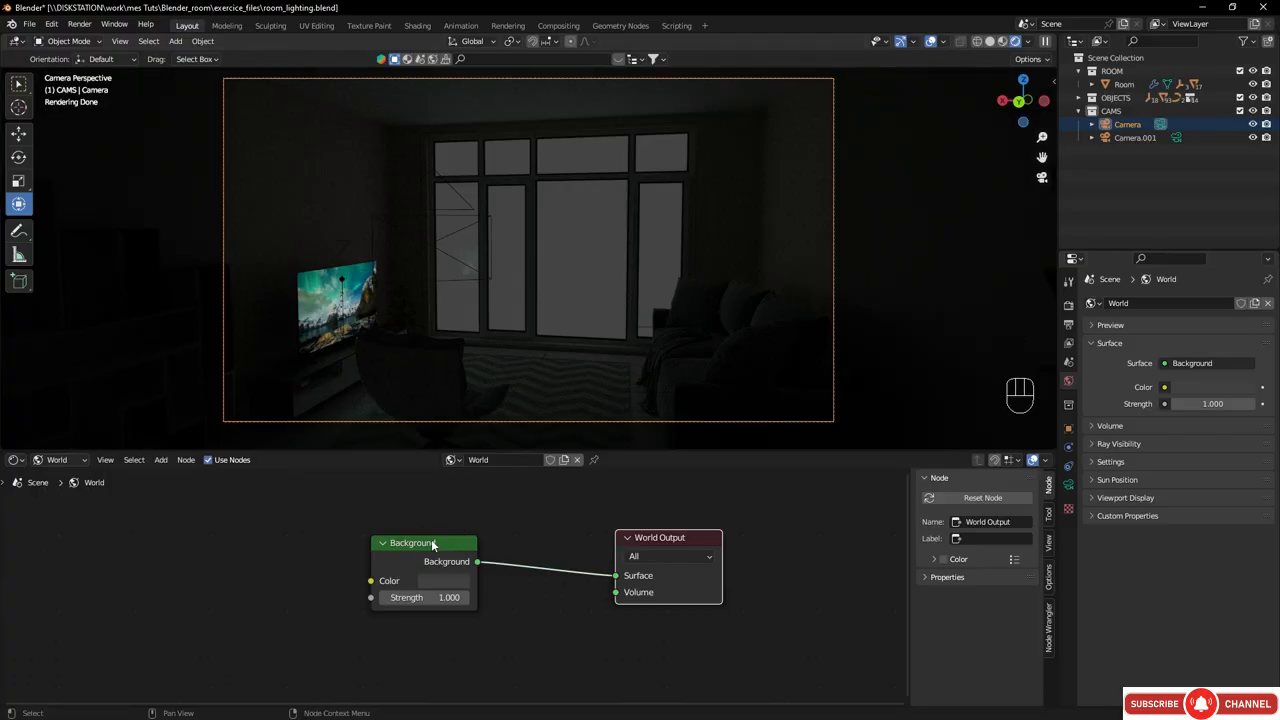
pyautogui.click(443, 581)
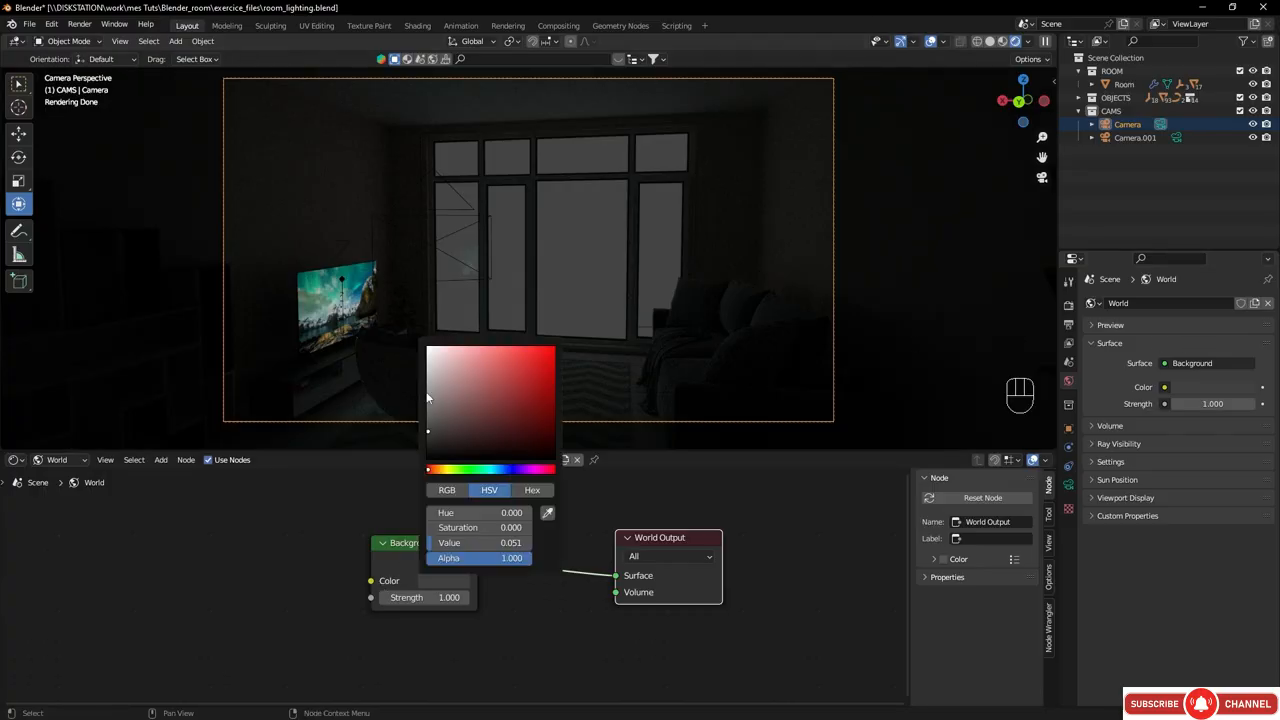
pyautogui.moveTo(428, 398); pyautogui.dragTo(402, 321)
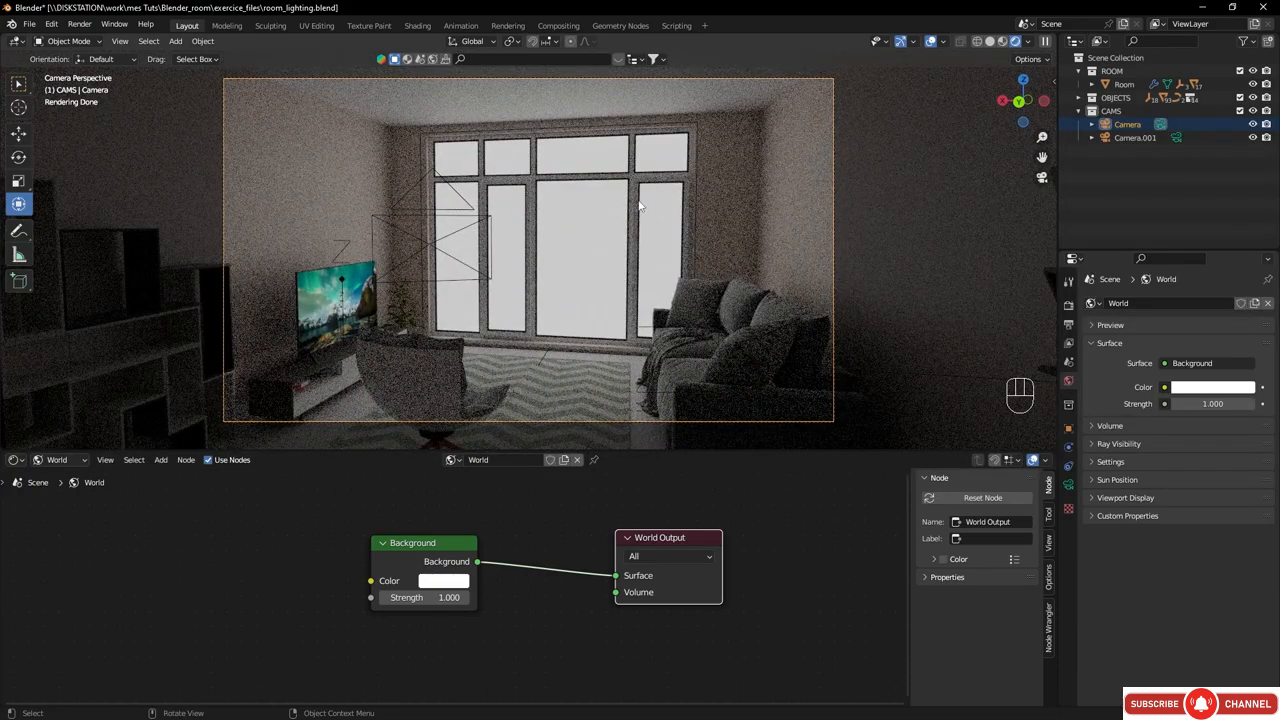
# - Set the viewport sampling noise threshold to 0.01 in the render properties
pyautogui.click(1069, 306)
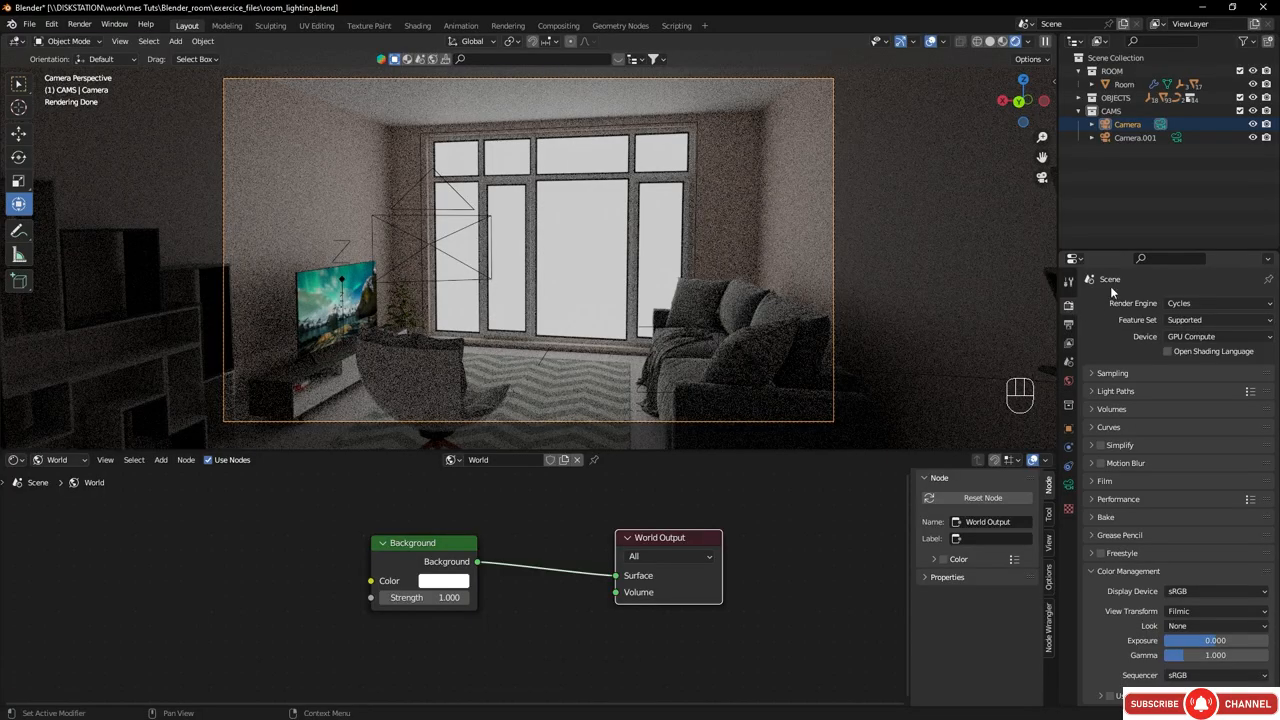
pyautogui.click(1107, 375)
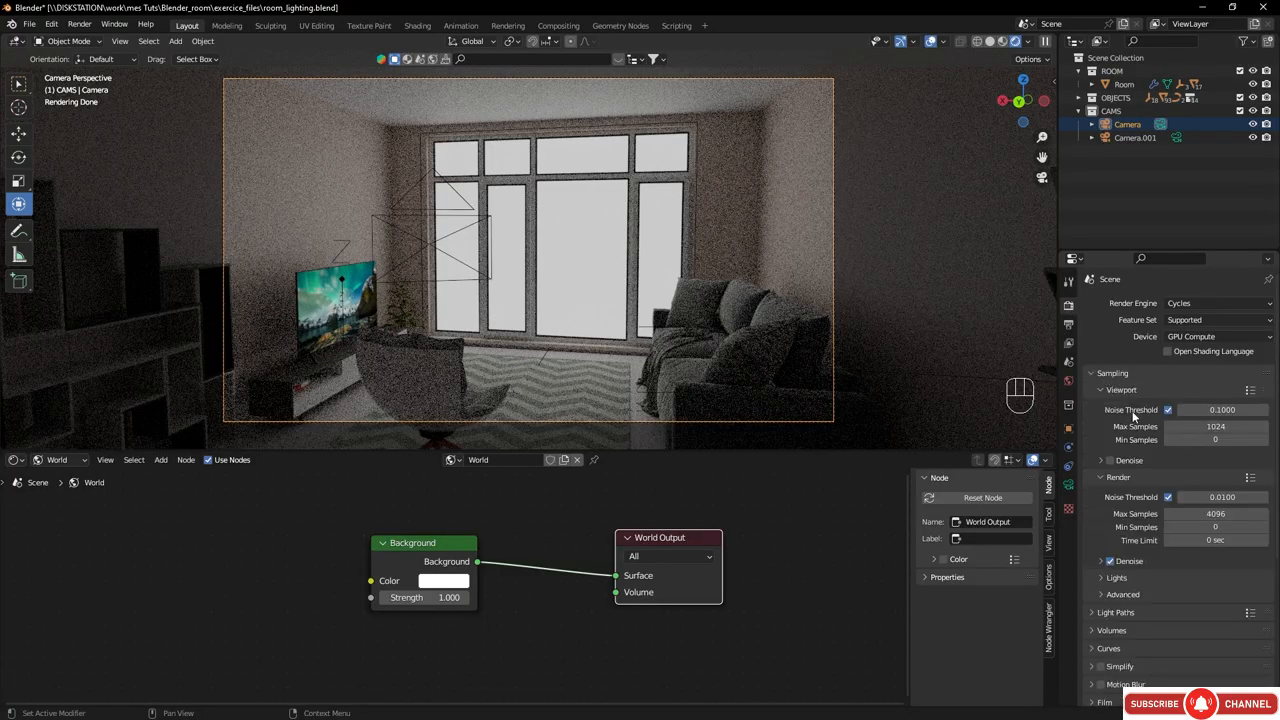
pyautogui.click(1230, 410)
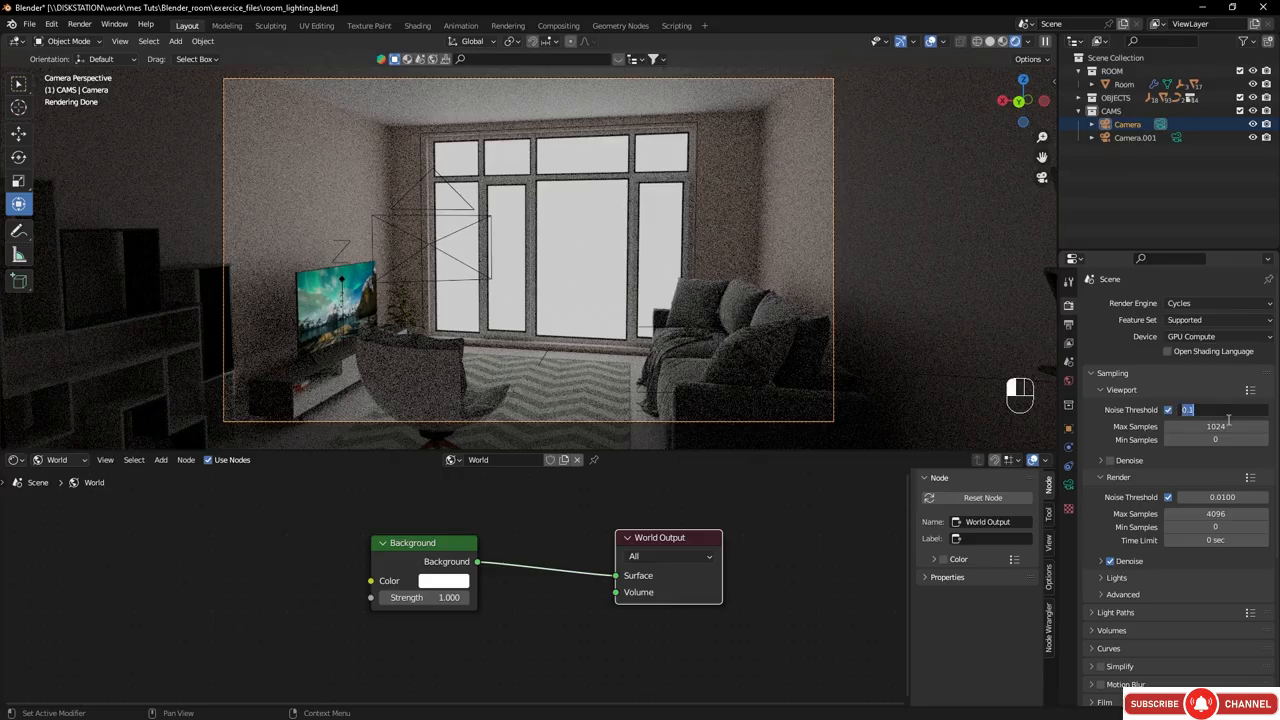
pyautogui.press('BackSpace')
pyautogui.write('.01')
pyautogui.press('Return')
# - Enable viewport denoising with the OptiX denoiser and a start sample of 100
pyautogui.click(1101, 460)
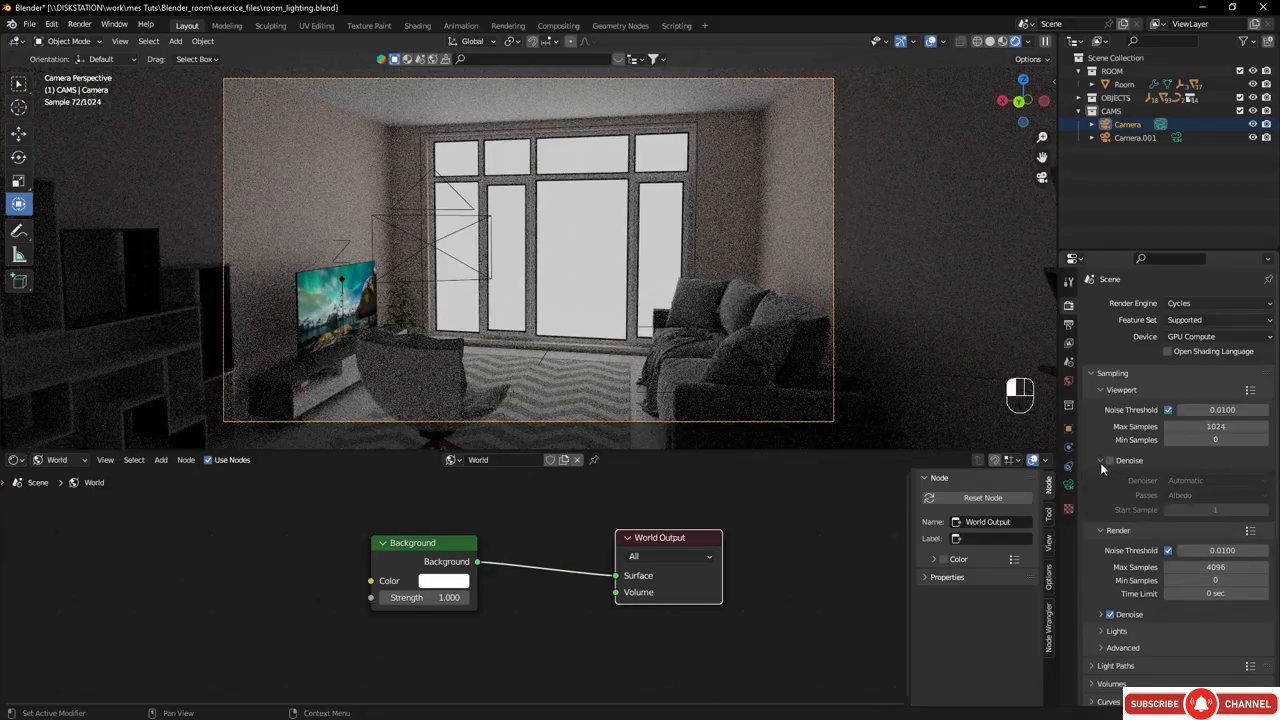
pyautogui.click(1110, 460)
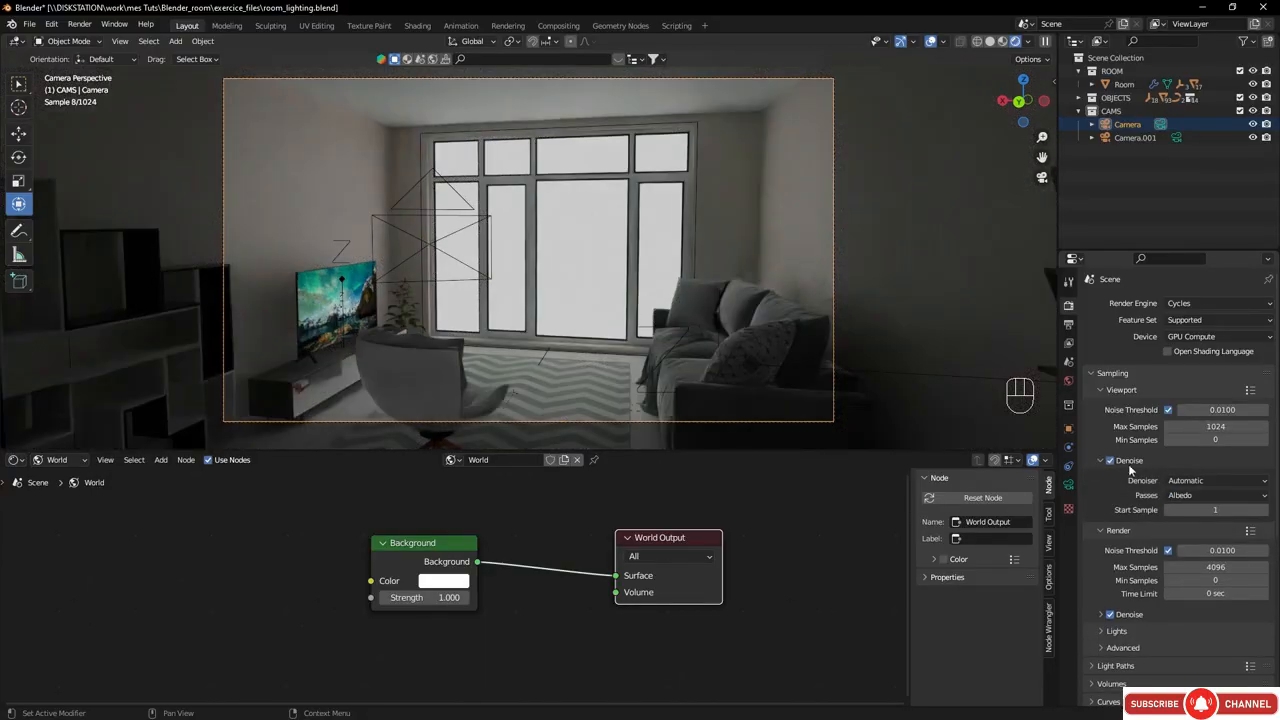
pyautogui.click(1192, 485)
pyautogui.click(1190, 512)
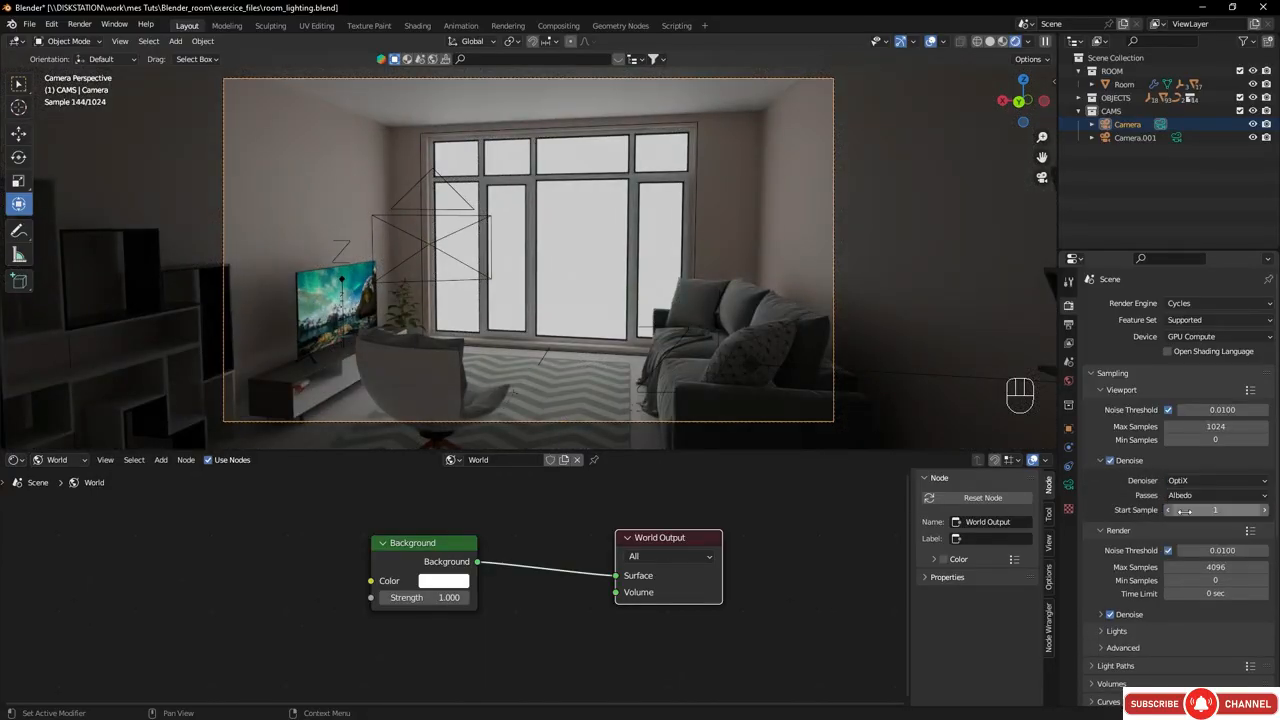
pyautogui.click(1216, 511)
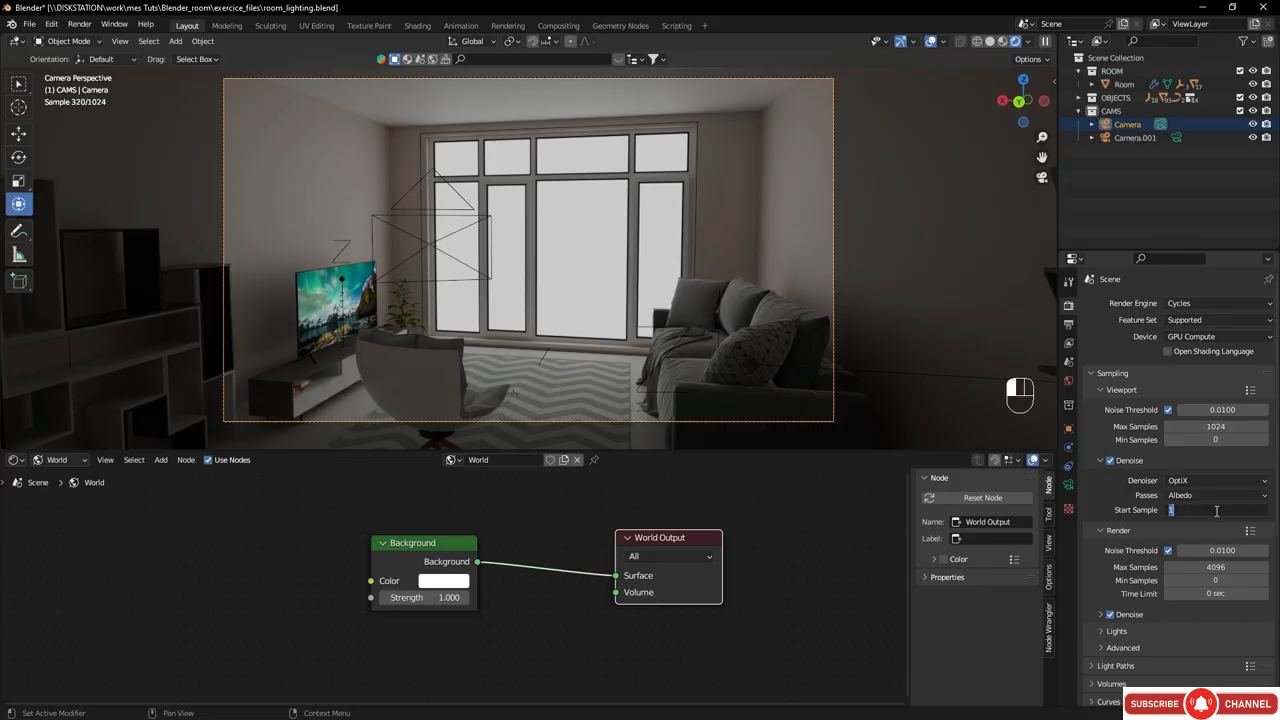
pyautogui.write('100')
pyautogui.press('Return')
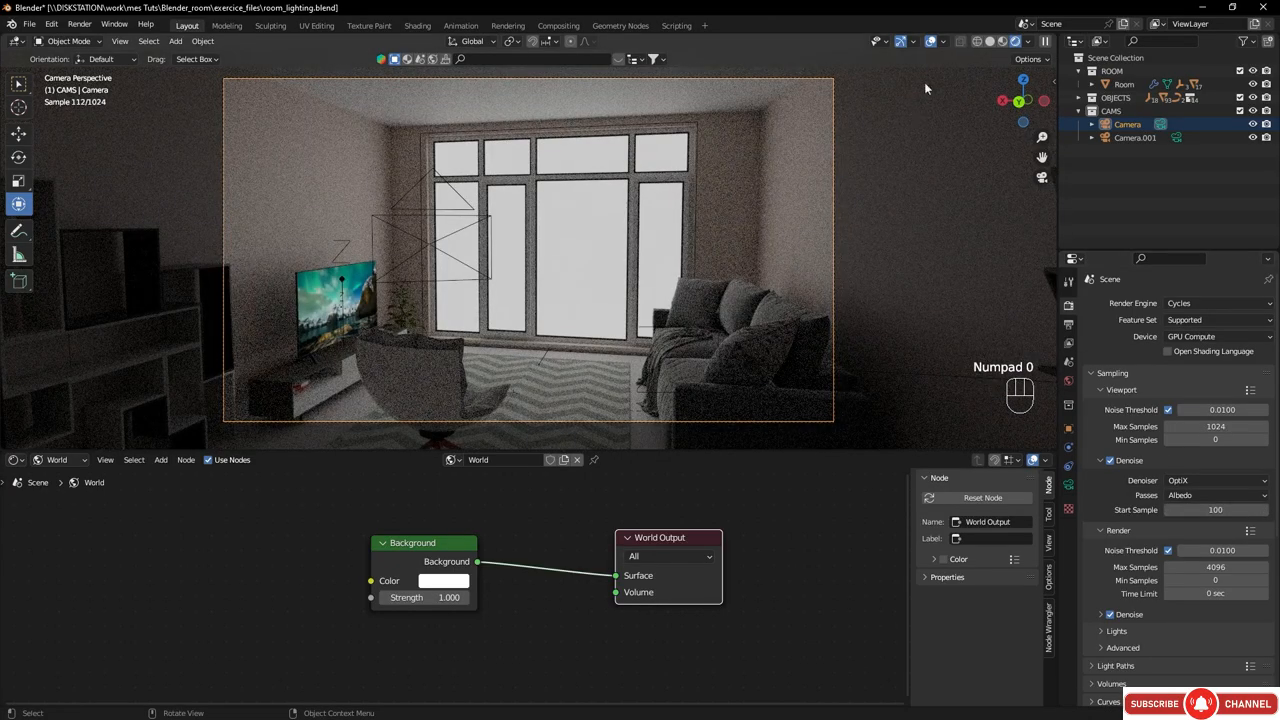
# - Hide the viewport overlays and compare the room through Camera.001 and Camera, finishing with Camera as the active scene camera
pyautogui.click(930, 42)
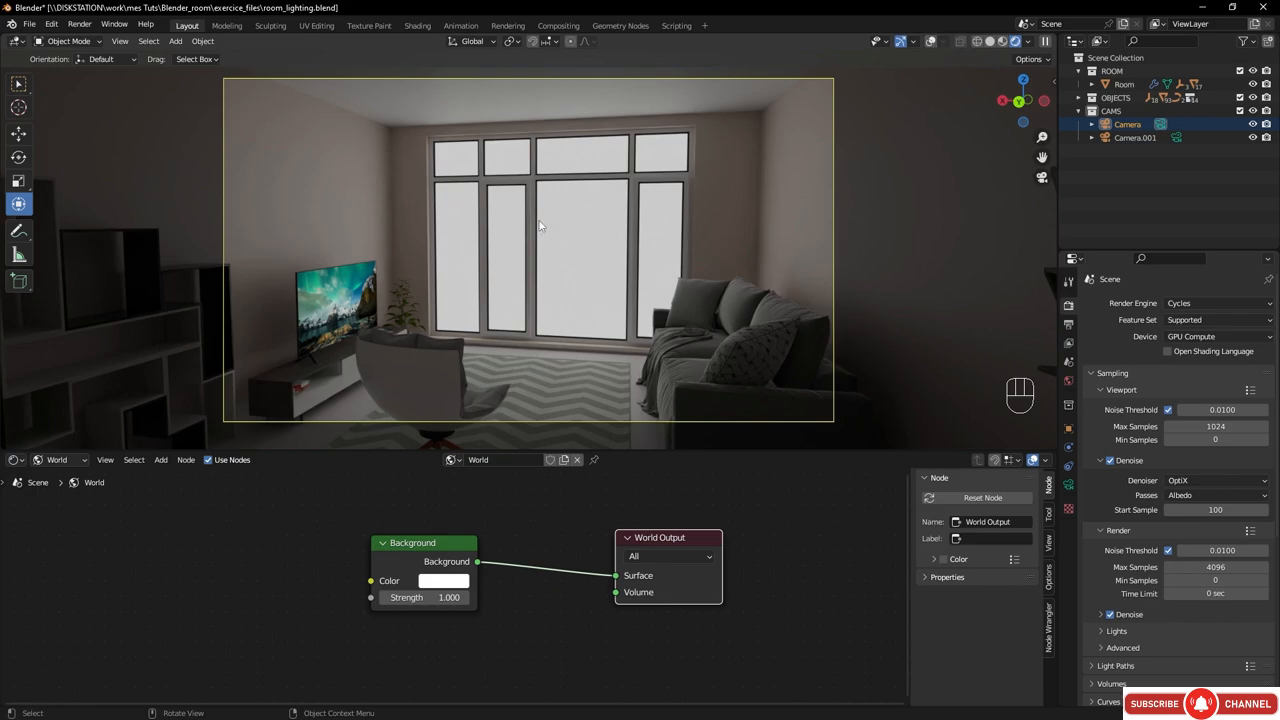
pyautogui.click(1069, 364)
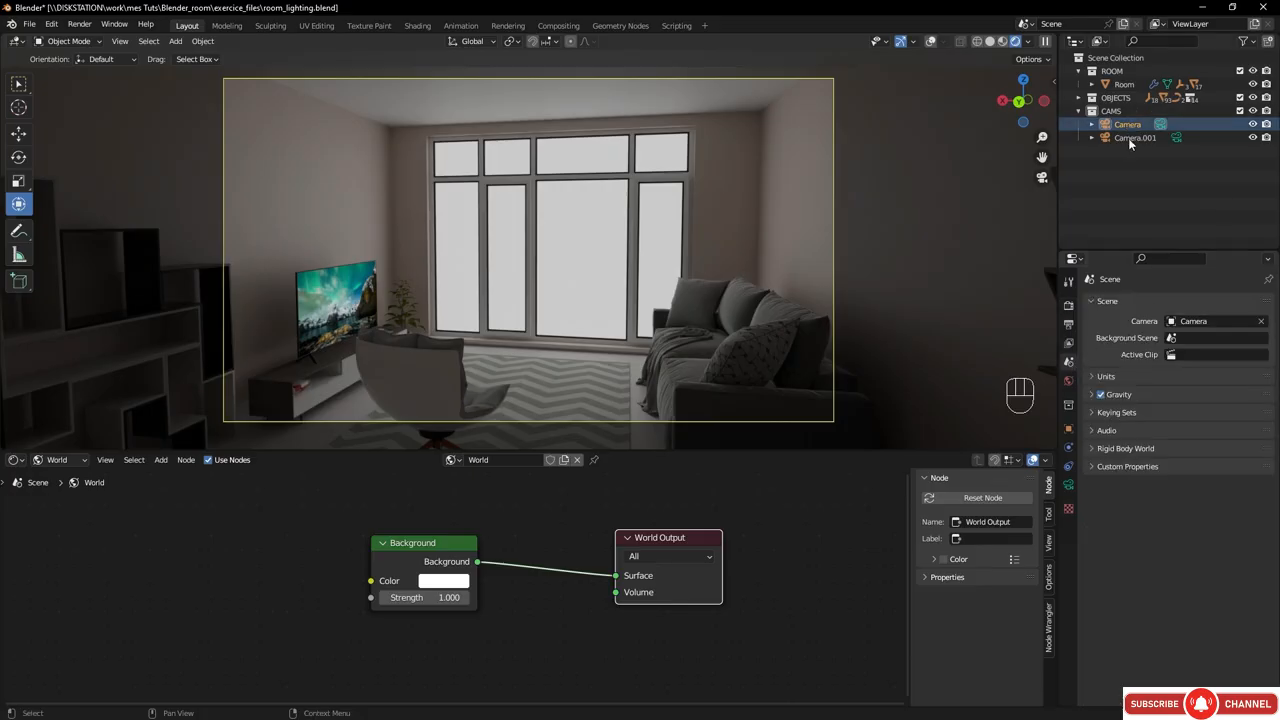
pyautogui.click(1200, 322)
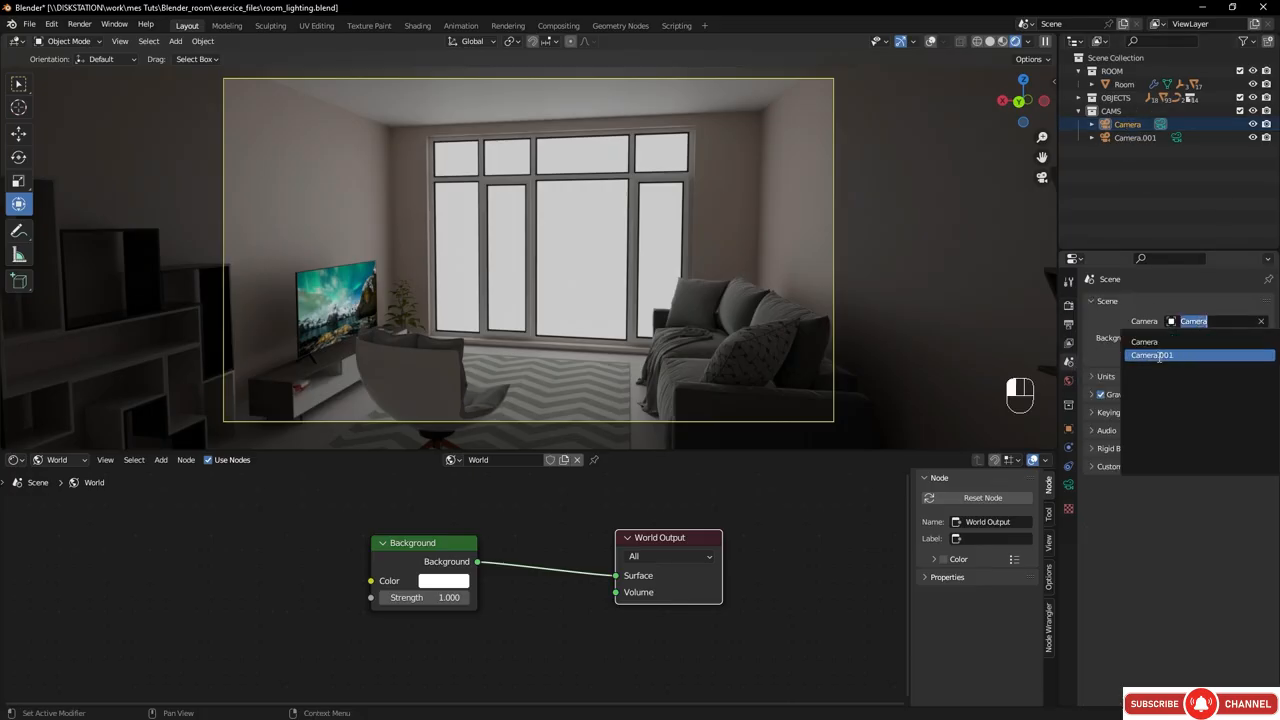
pyautogui.click(1159, 356)
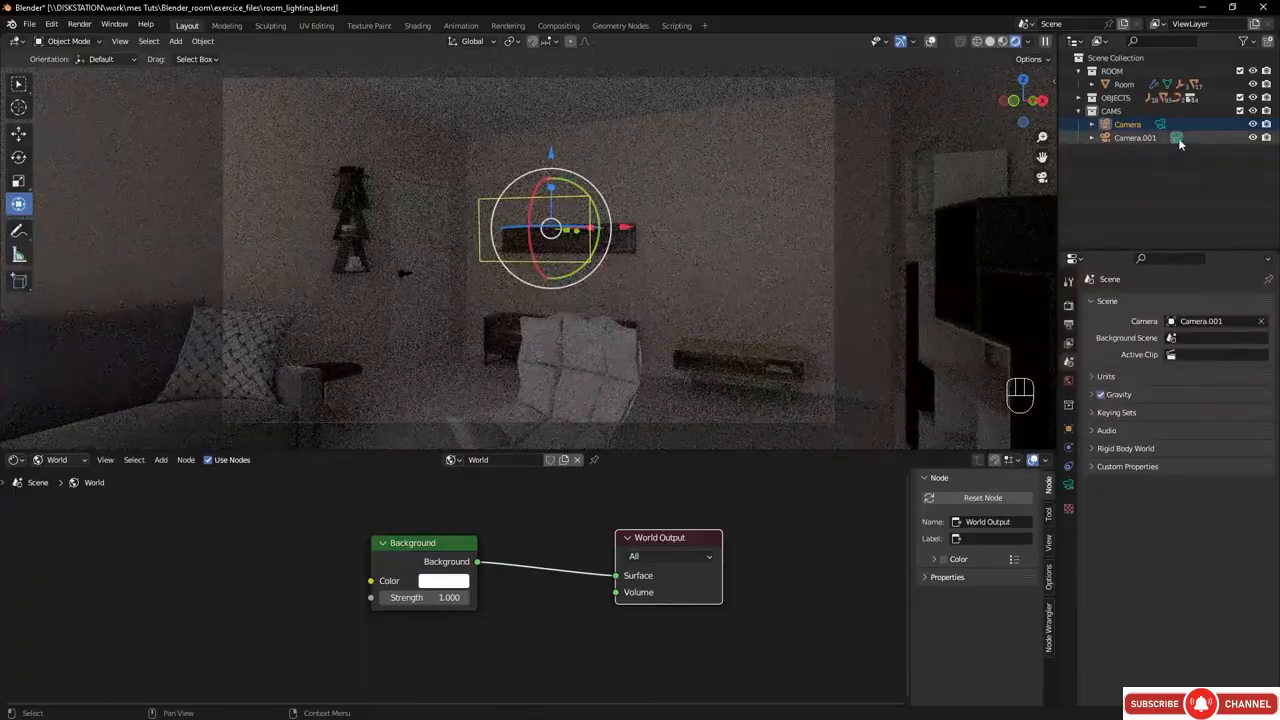
pyautogui.click(1159, 126)
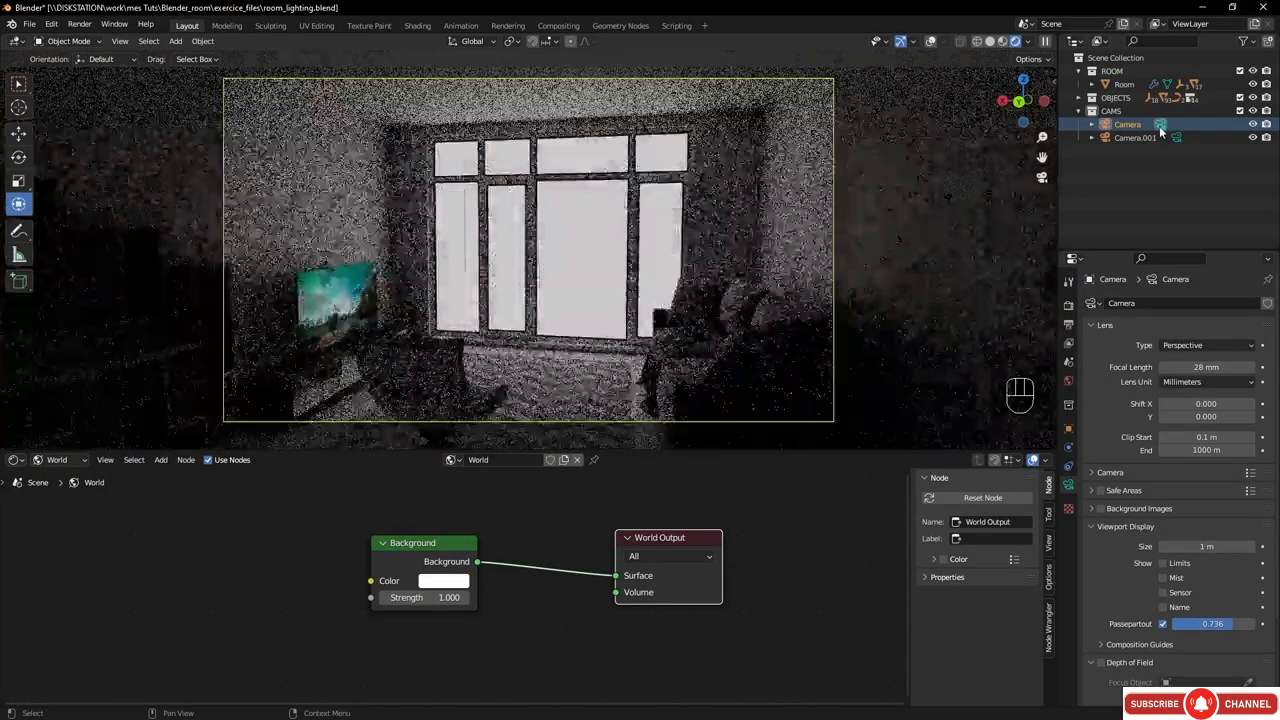
pyautogui.click(1176, 137)
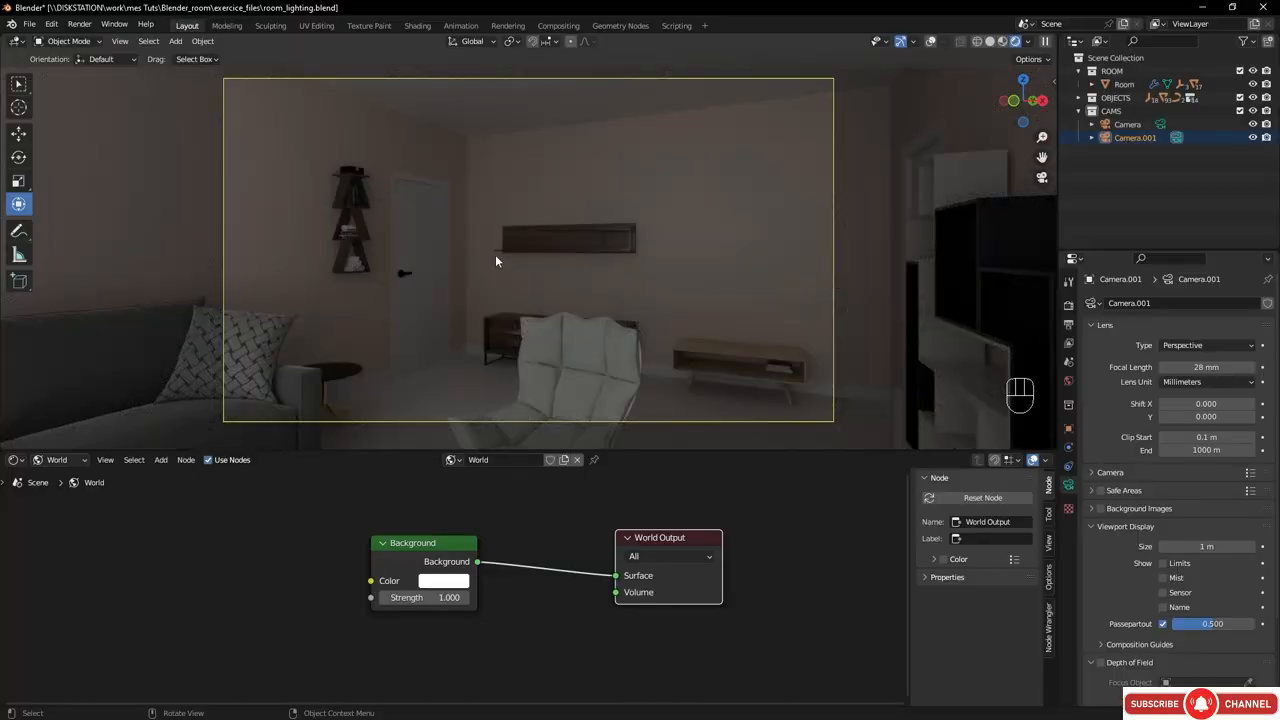
pyautogui.click(1160, 124)
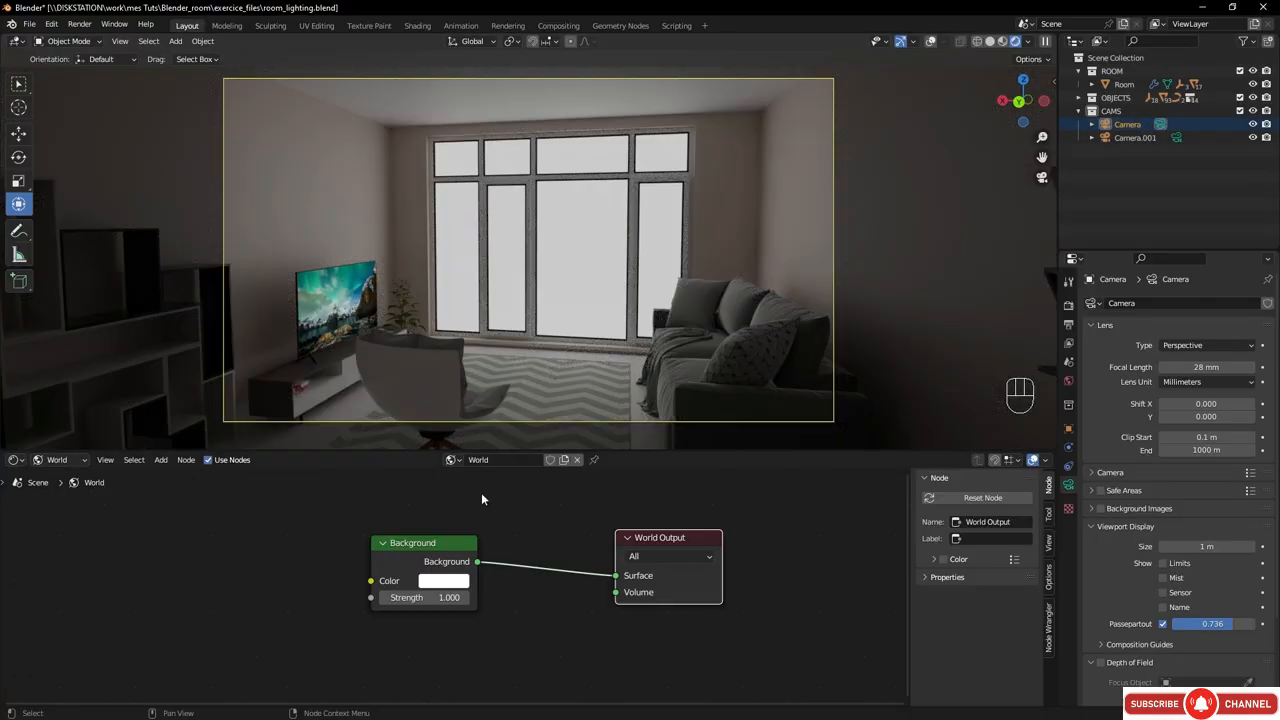
# - Add a Sky Texture node to the world nodes and connect its Color output to the Background node's Color input
pyautogui.moveTo(346, 526); pyautogui.dragTo(480, 530, button='middle')
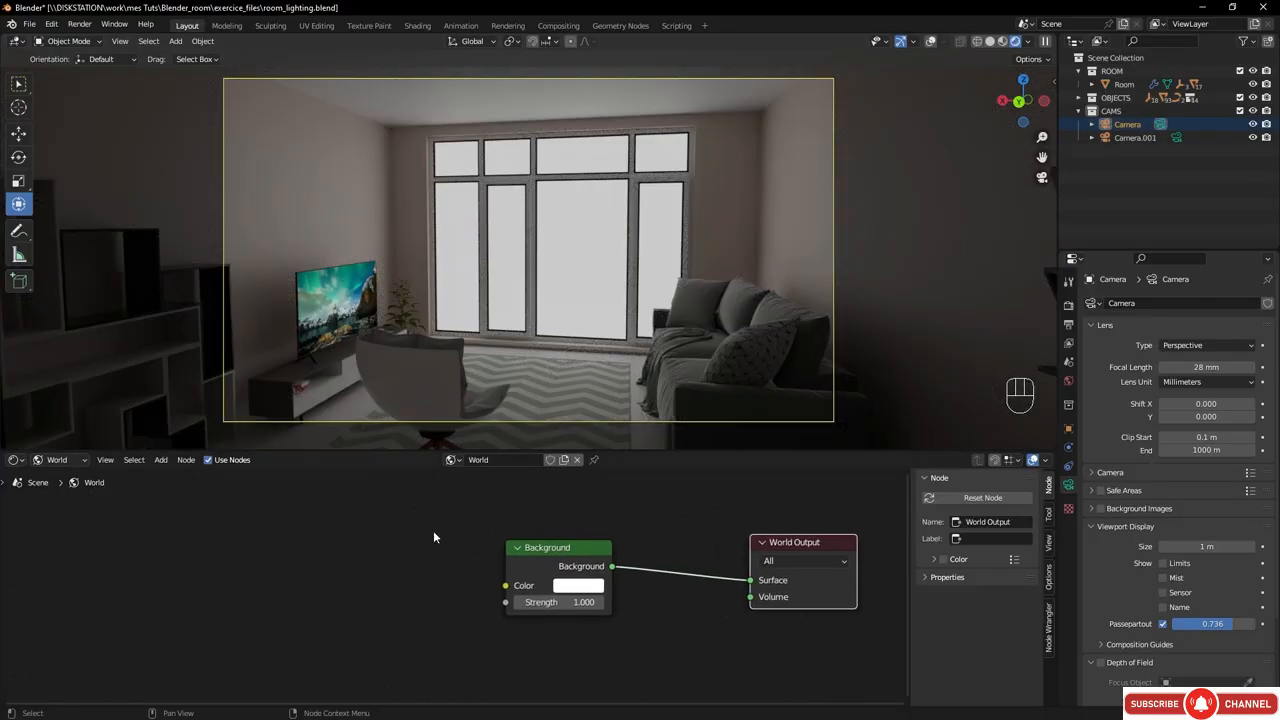
pyautogui.click(251, 543)
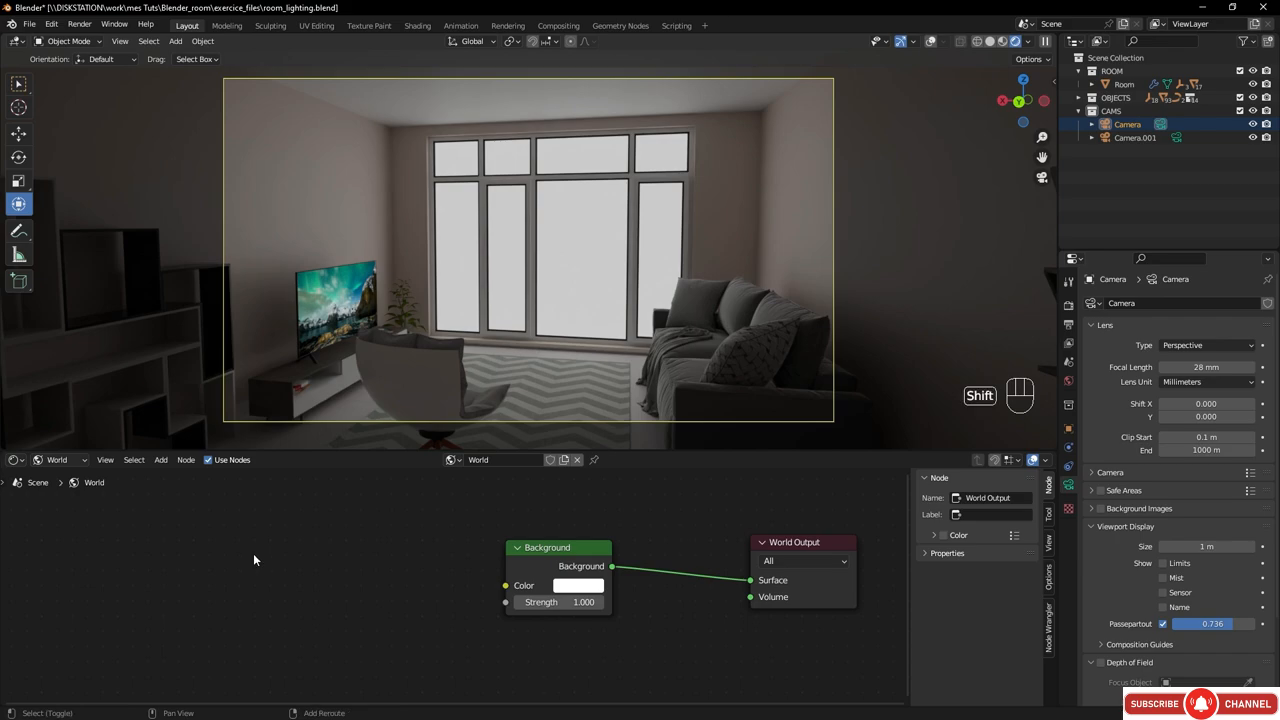
pyautogui.hotkey('shift', 'a')
pyautogui.click(254, 553)
pyautogui.write('sky')
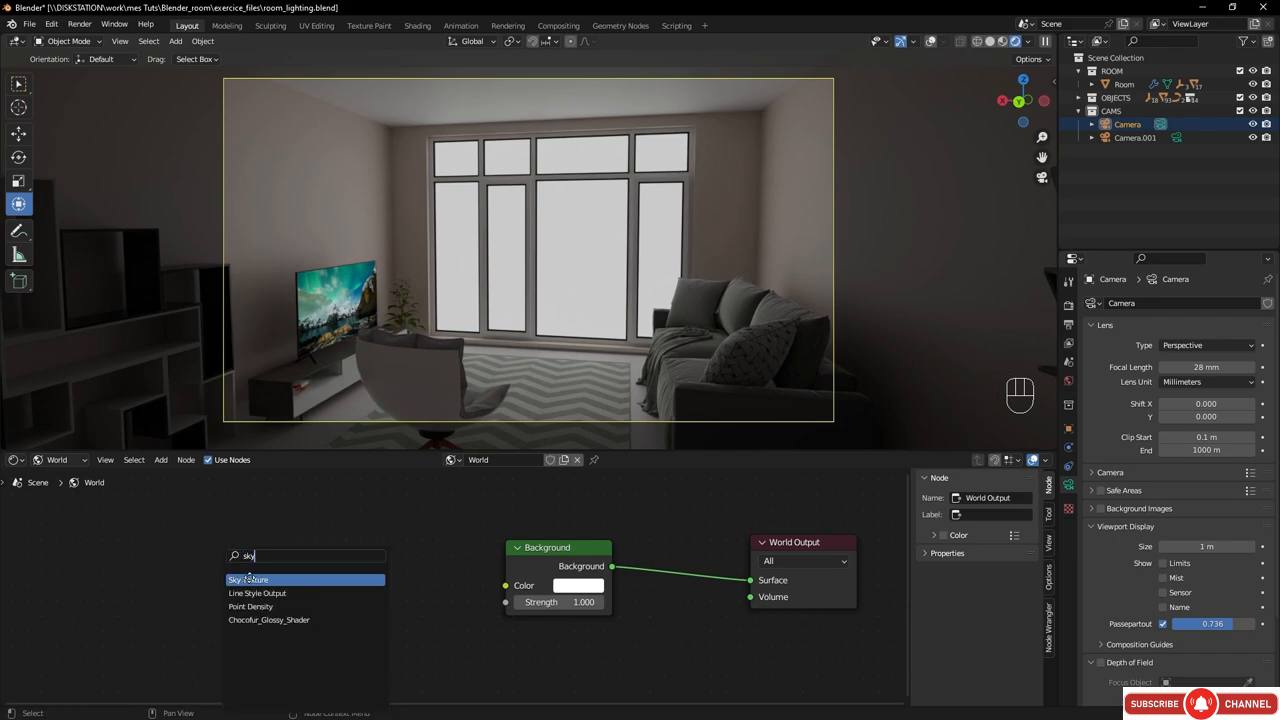
pyautogui.click(249, 579)
pyautogui.click(338, 536)
pyautogui.moveTo(381, 535); pyautogui.dragTo(506, 586)
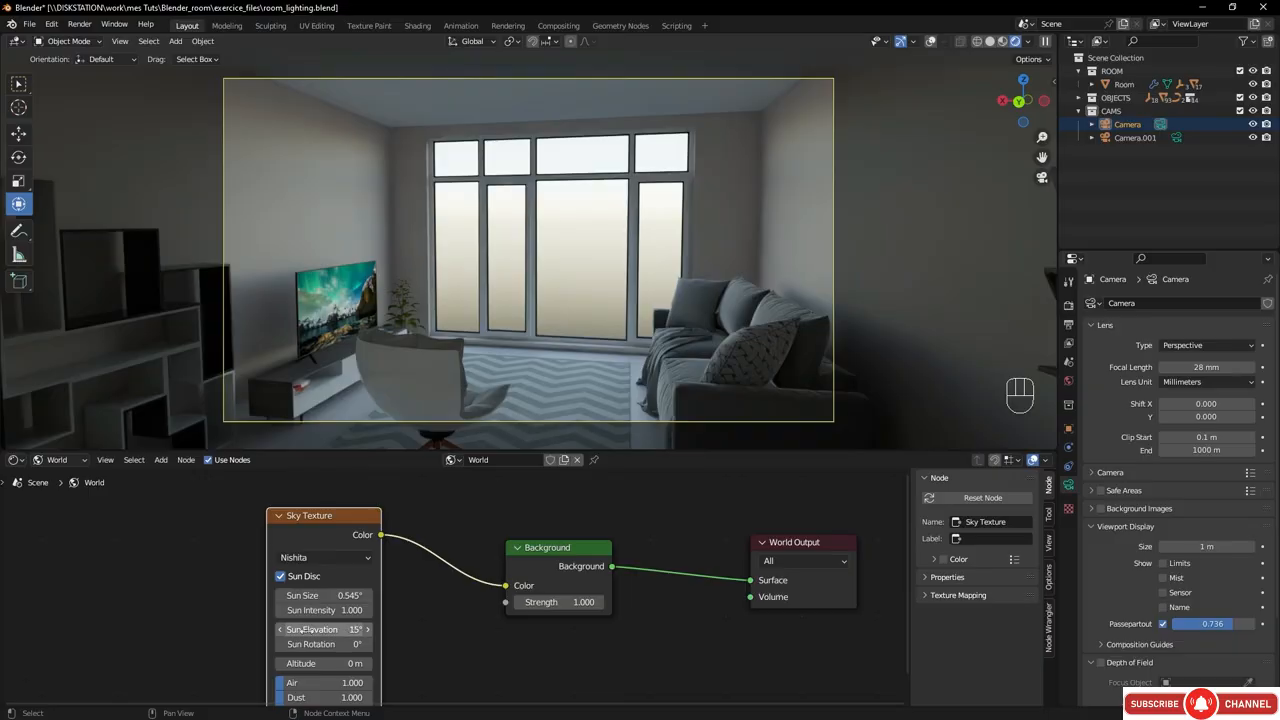
# - Set the Sky Texture's sun rotation to 120° so sunlight enters through the windows
pyautogui.moveTo(313, 644); pyautogui.dragTo(1052, 599)
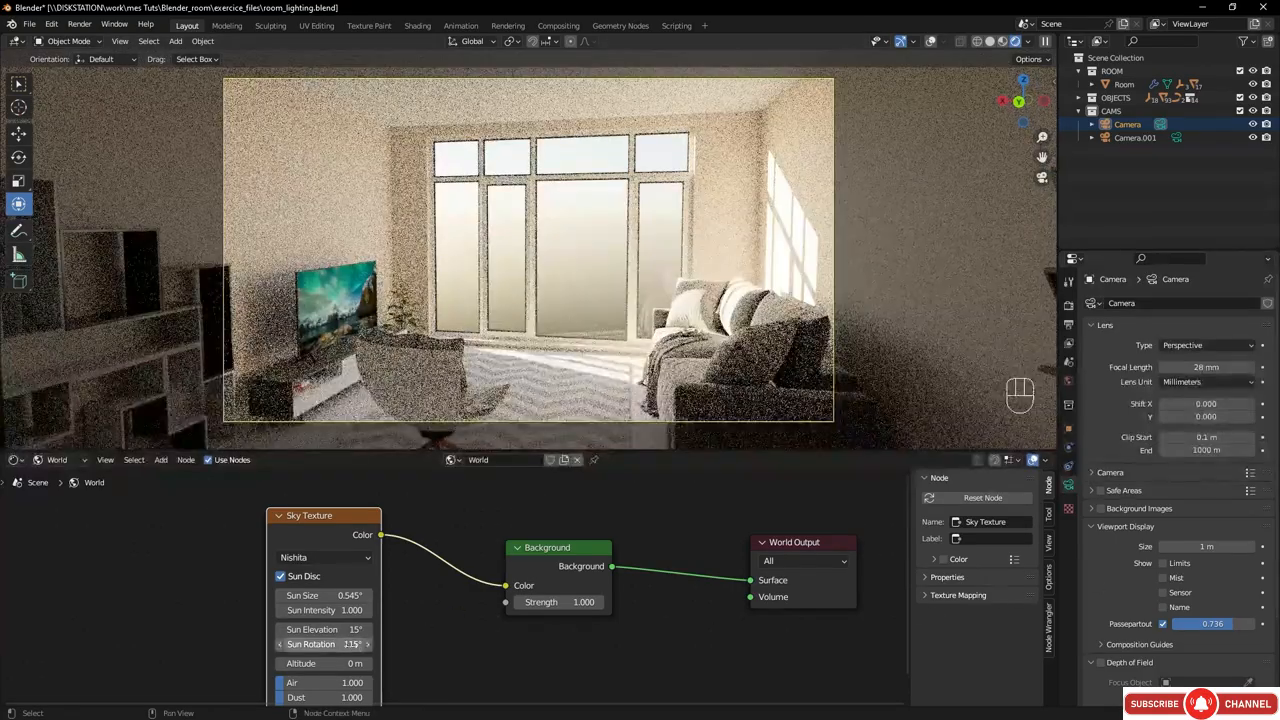
pyautogui.moveTo(335, 644); pyautogui.dragTo(375, 643)
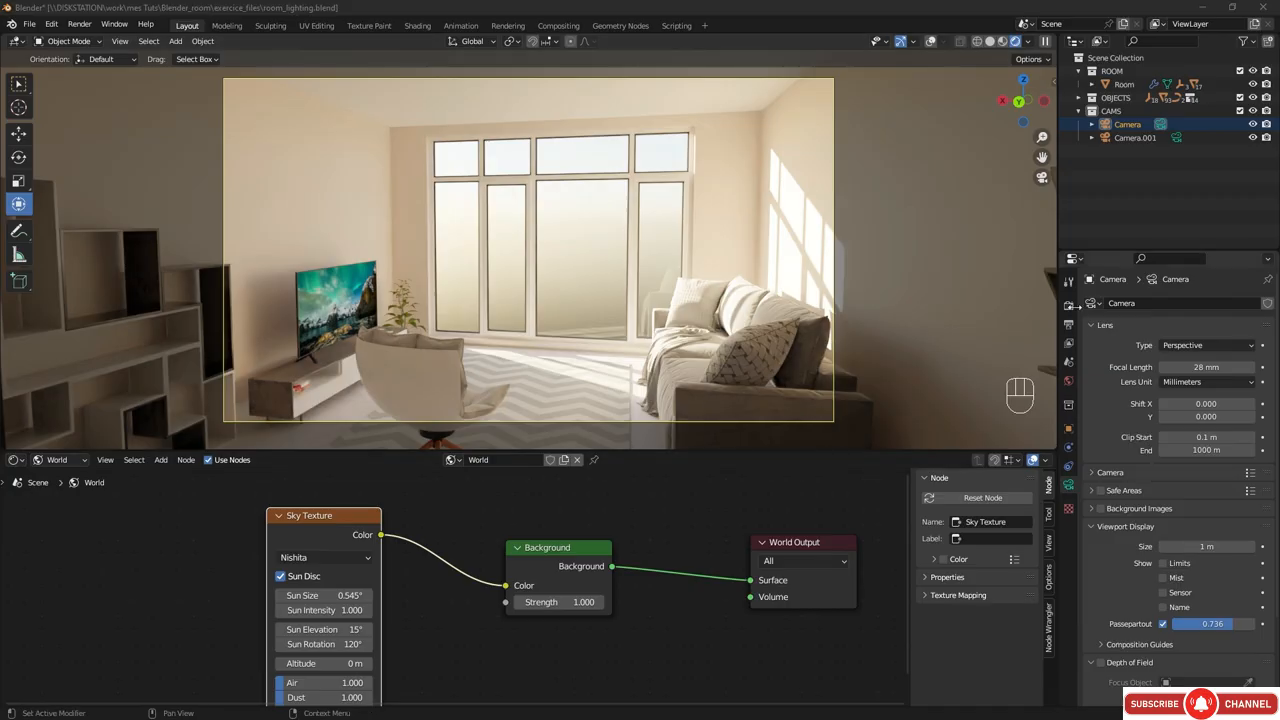
# - Examine the Color Management settings in the scene's render properties
pyautogui.click(1068, 306)
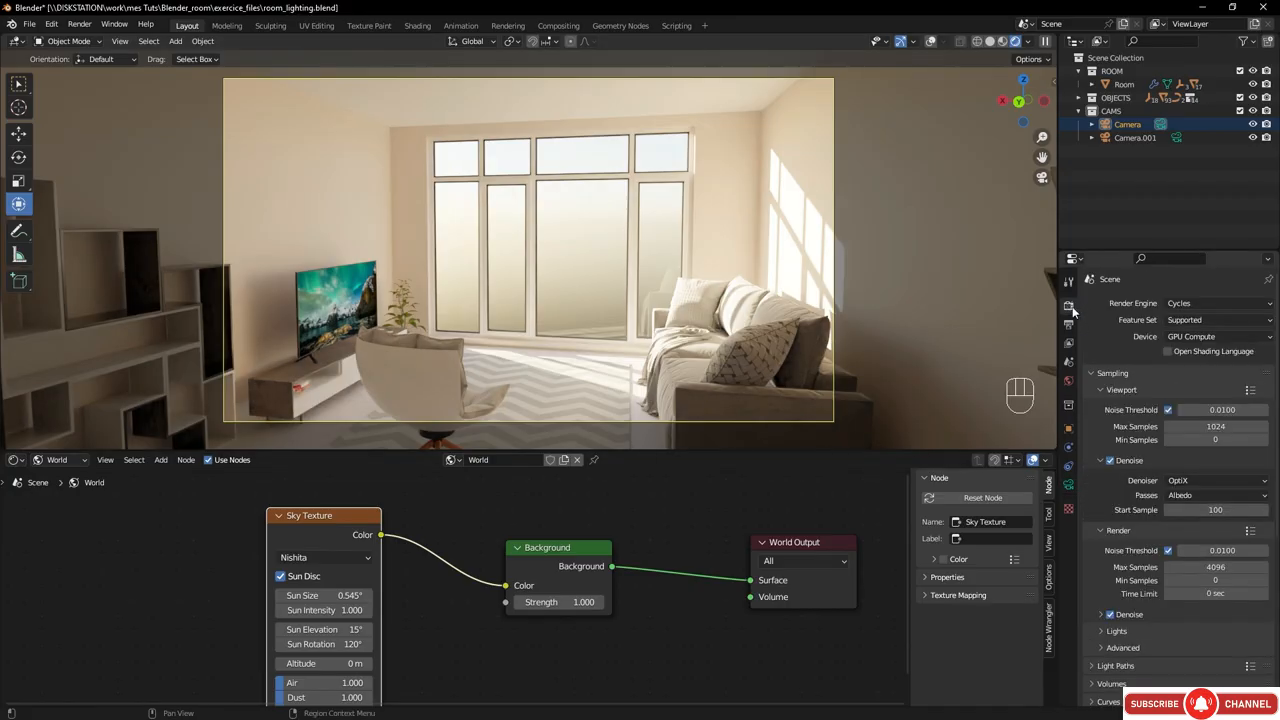
pyautogui.scroll(-7, 1136, 560)
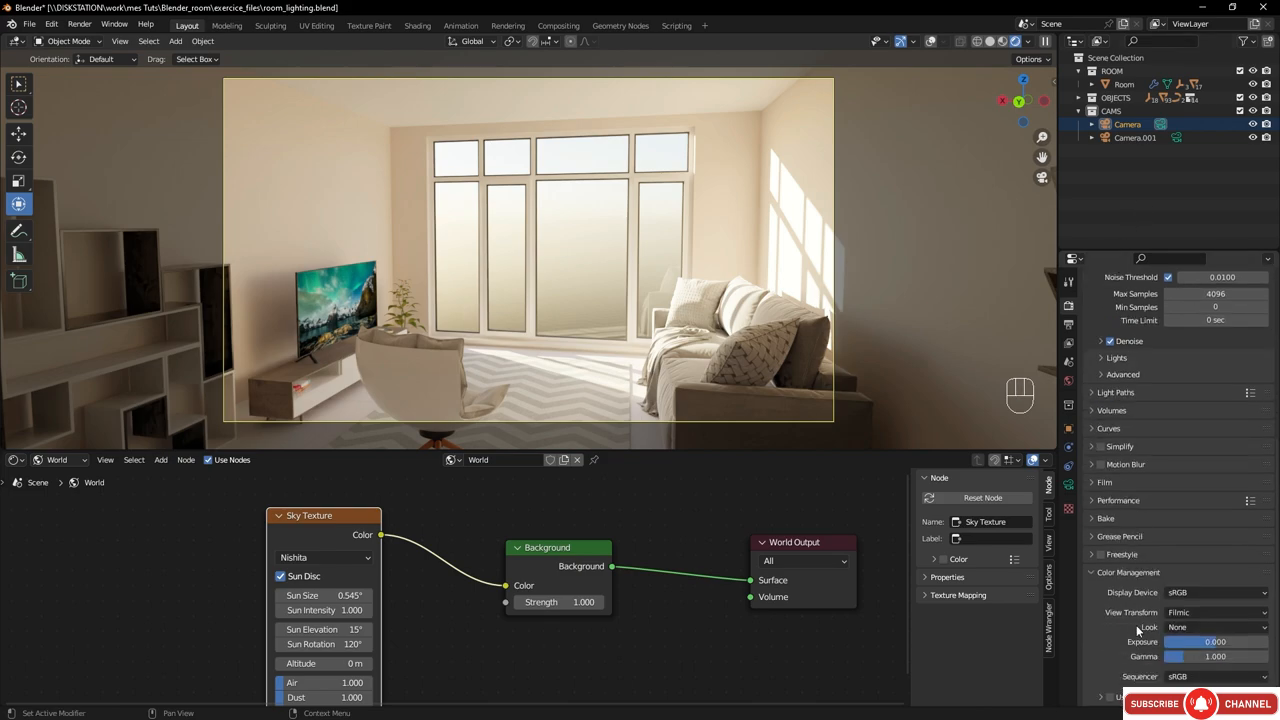
pyautogui.moveTo(1110, 567); pyautogui.dragTo(1110, 568, button='middle')
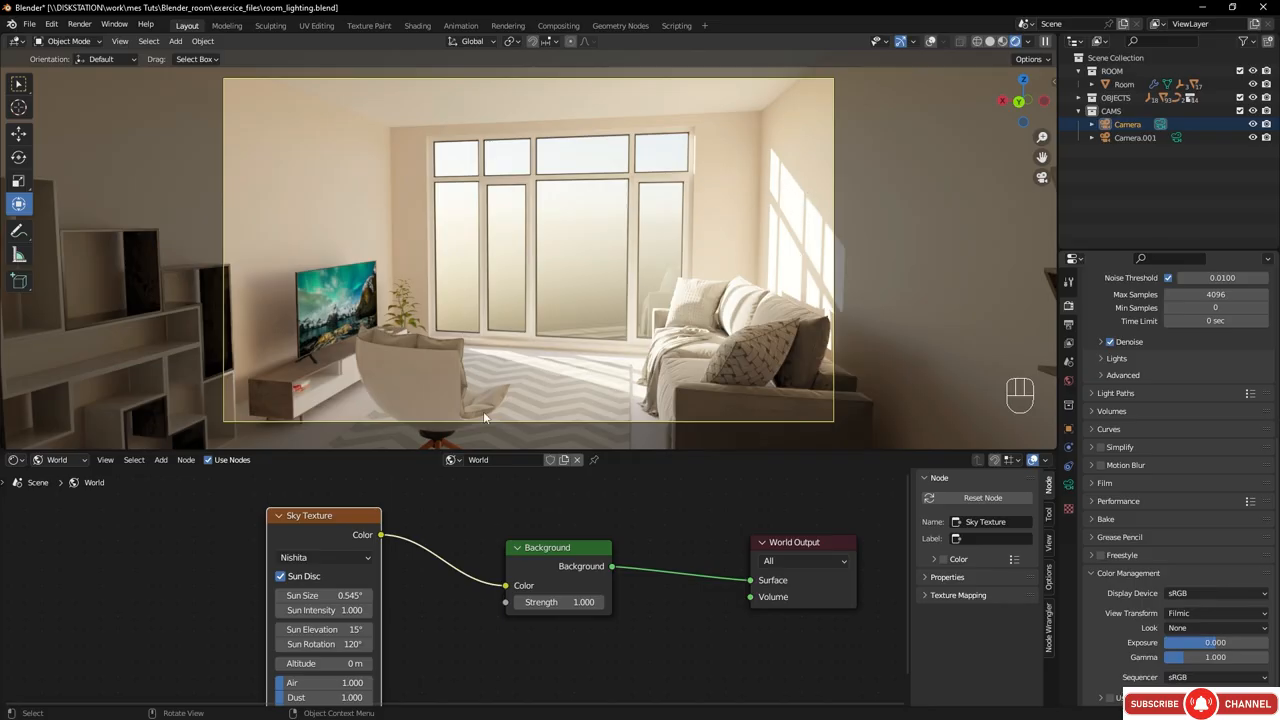
# - Set the Sky Texture's sun elevation to 26.9° and sun size to 3.04°, and check the room through Camera.001 and Camera
pyautogui.moveTo(310, 520); pyautogui.dragTo(330, 515)
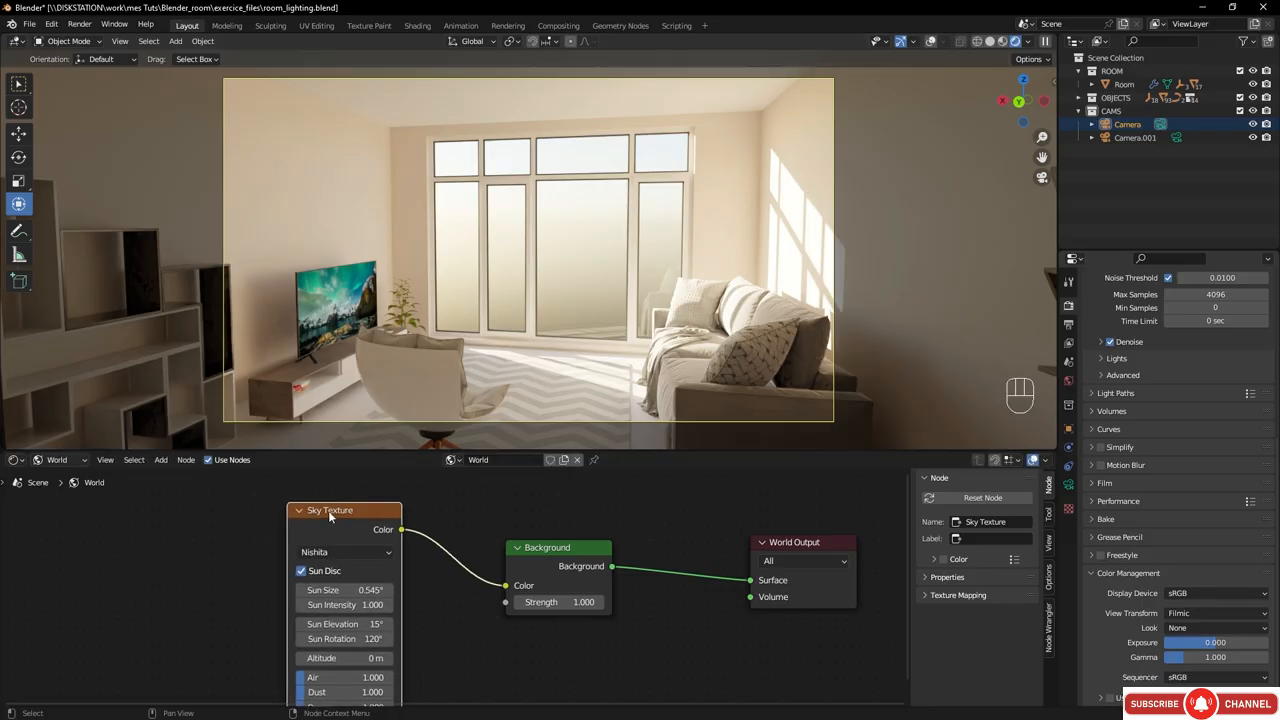
pyautogui.moveTo(345, 624); pyautogui.dragTo(318, 617)
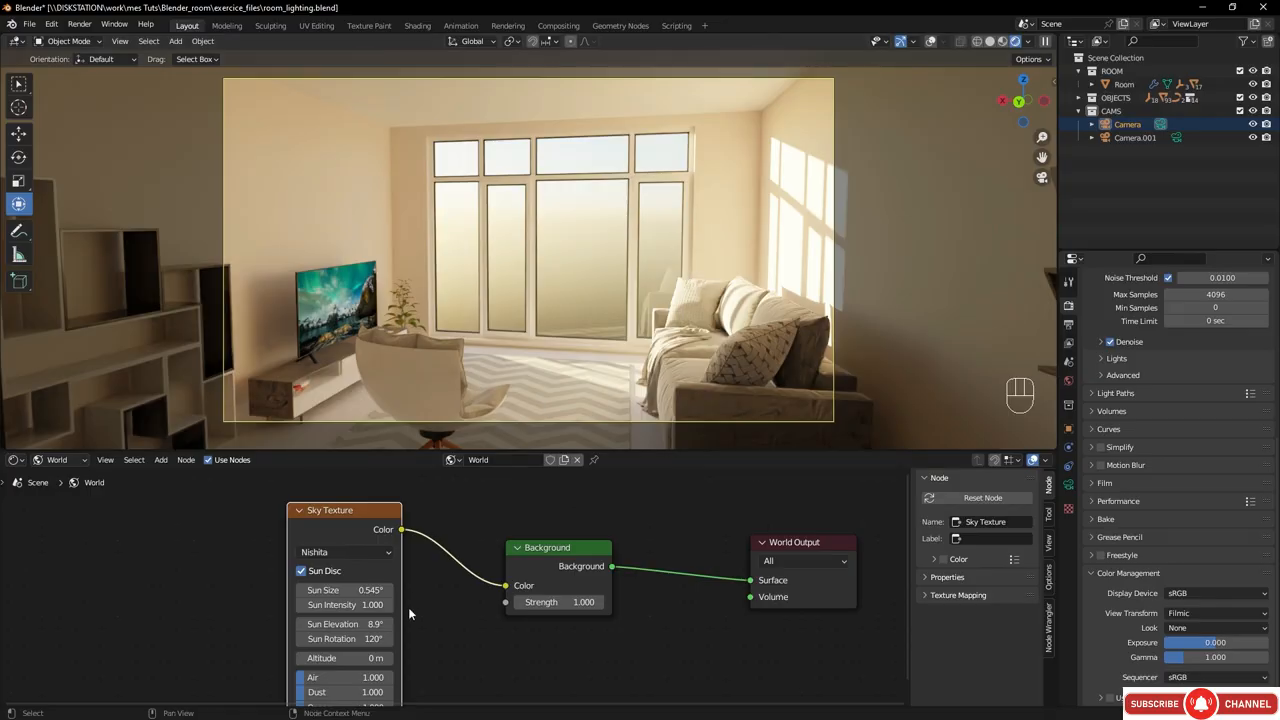
pyautogui.moveTo(350, 624); pyautogui.dragTo(486, 631)
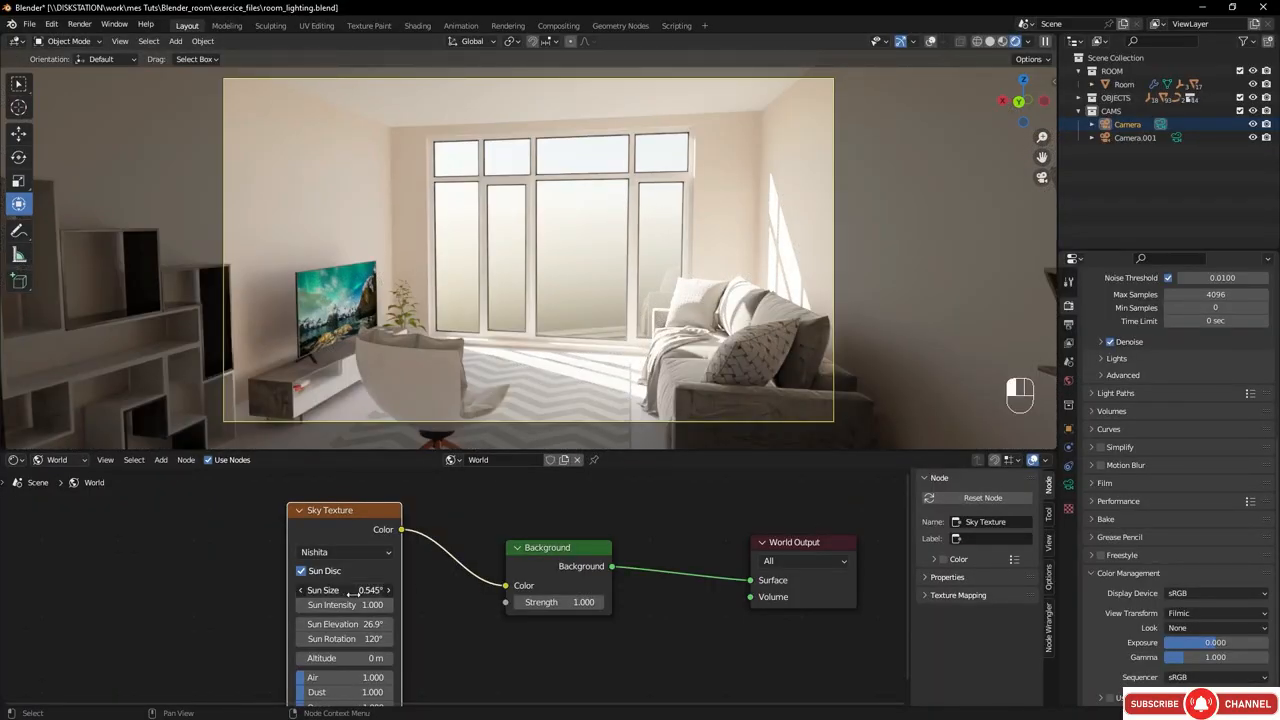
pyautogui.moveTo(352, 590); pyautogui.dragTo(373, 597)
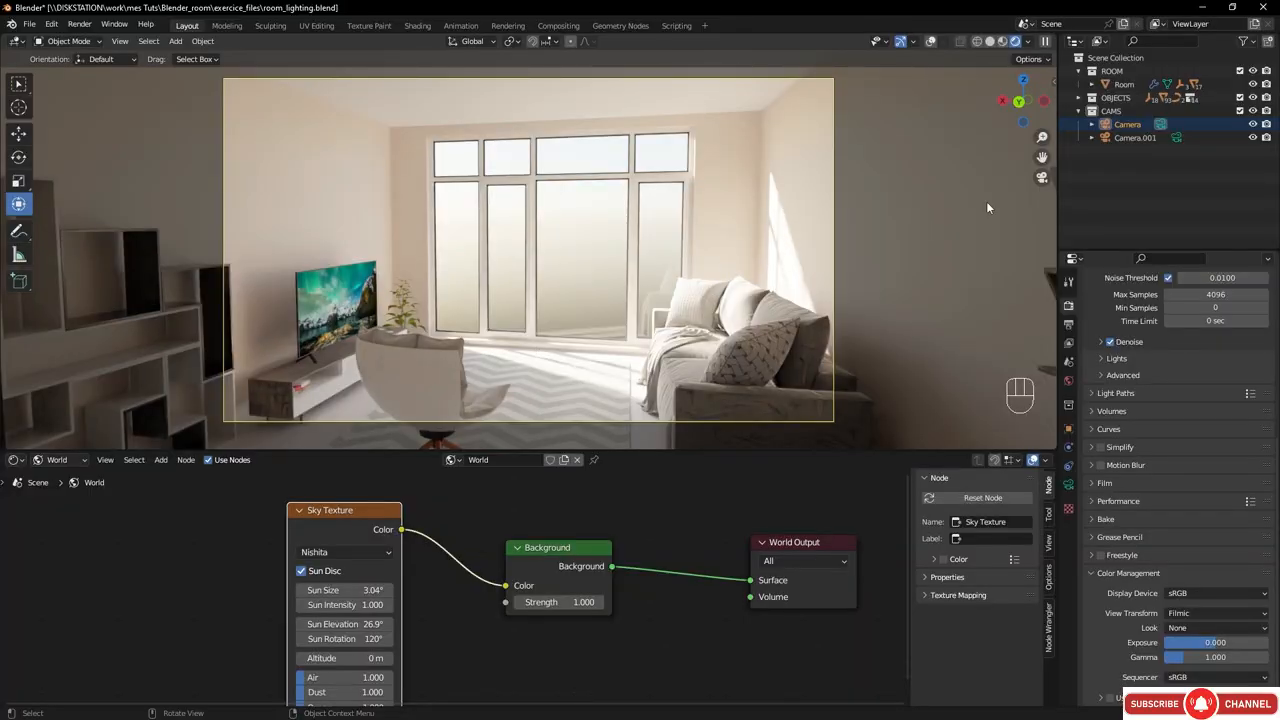
pyautogui.click(1177, 138)
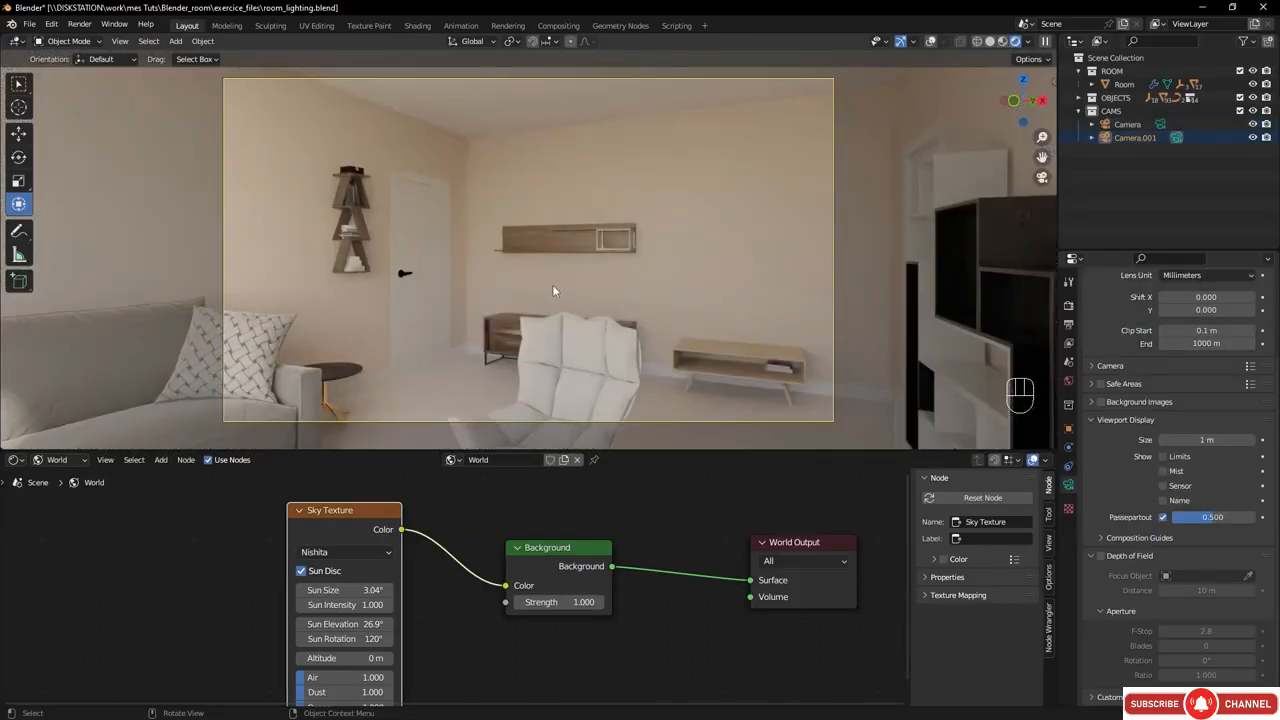
pyautogui.click(1160, 125)
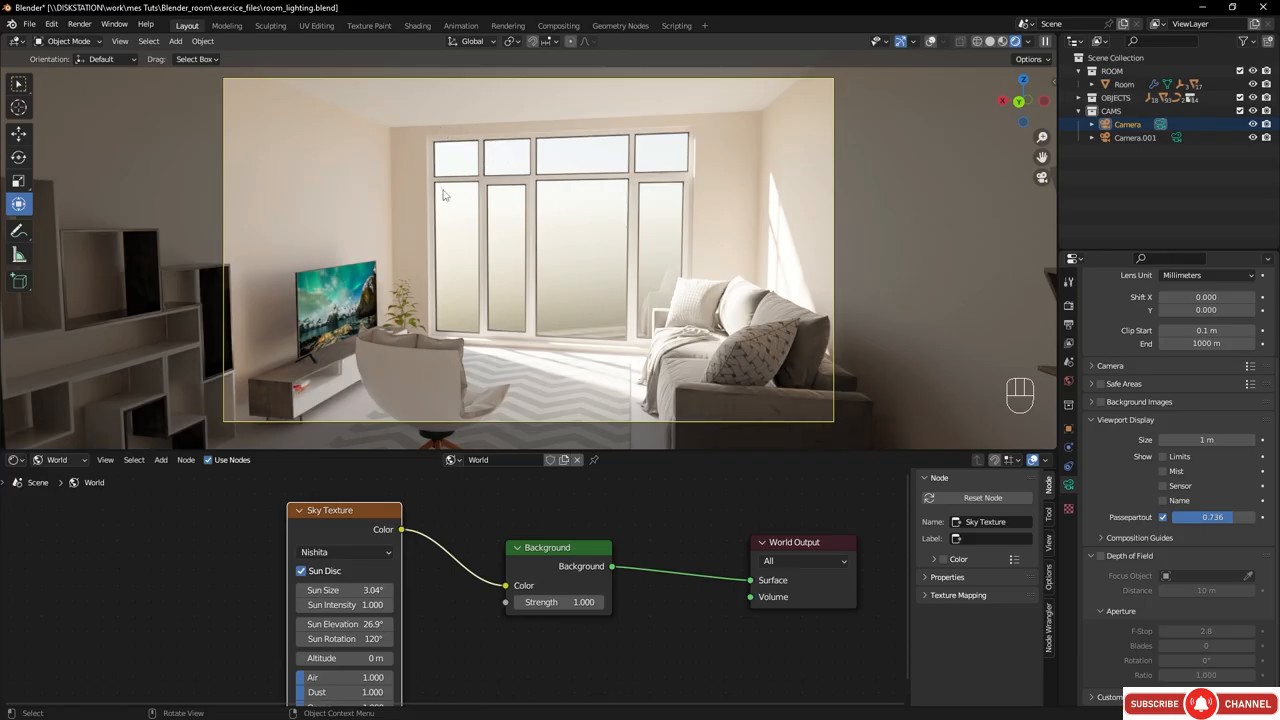
# - Add an Environment Texture node above the Sky Texture node and browse to the tex folder for its image
pyautogui.scroll(-4, 475, 540)
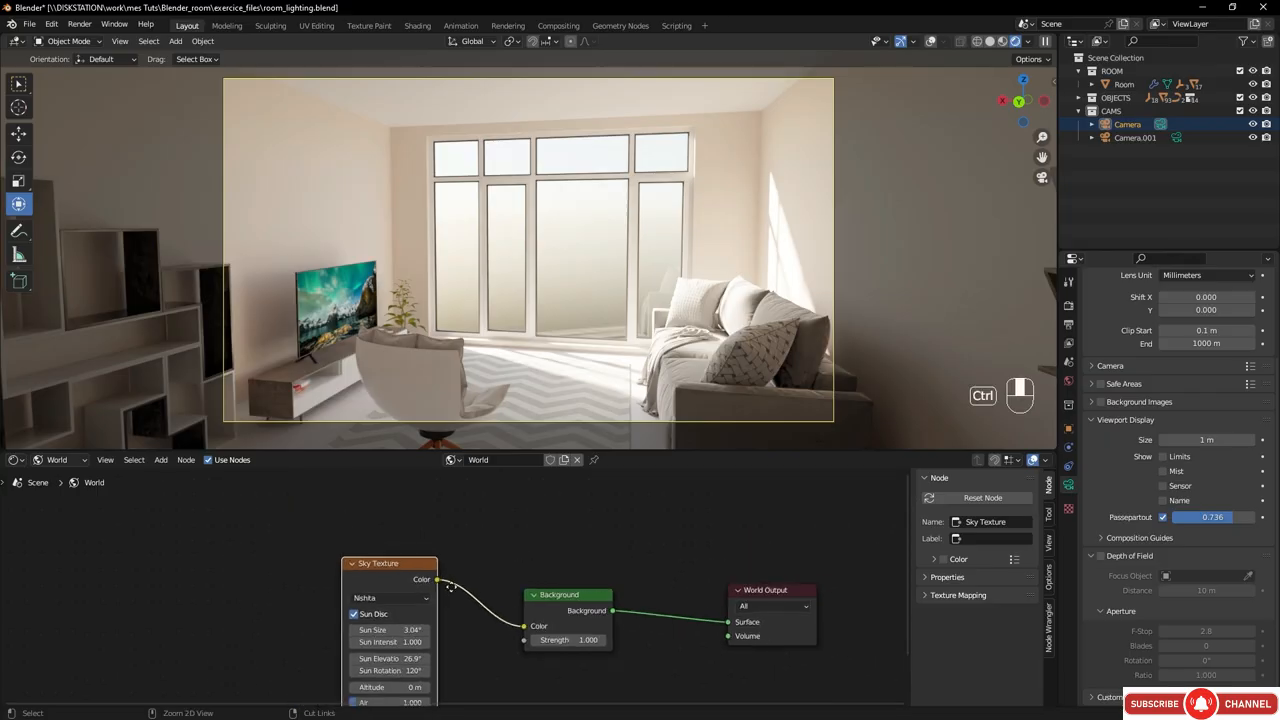
pyautogui.scroll(2, 474, 599)
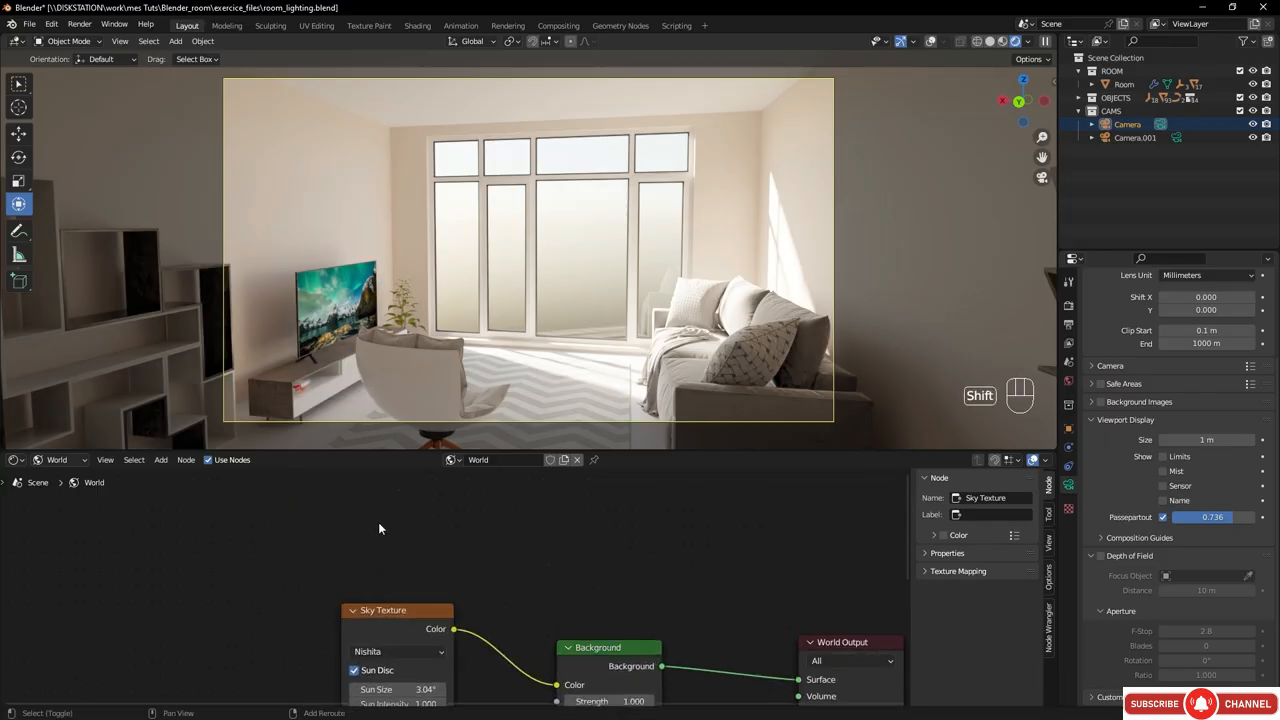
pyautogui.hotkey('shift', 'a')
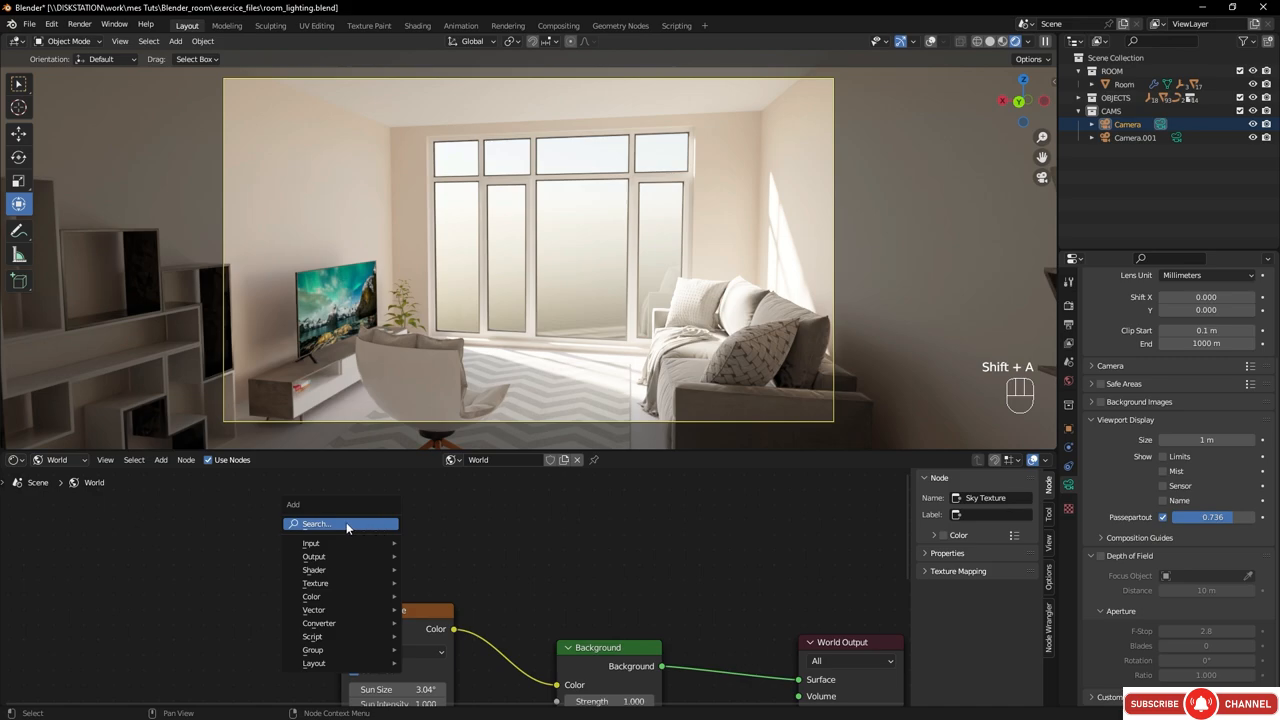
pyautogui.click(337, 524)
pyautogui.write('env')
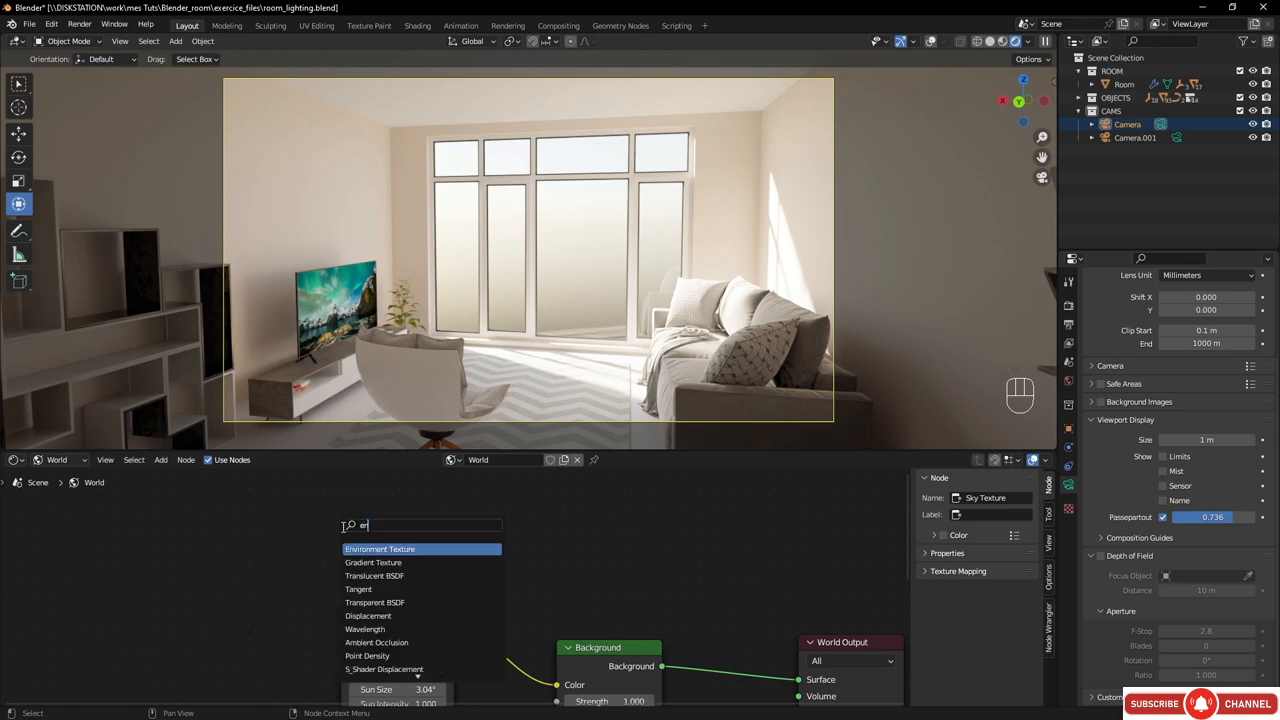
pyautogui.click(376, 549)
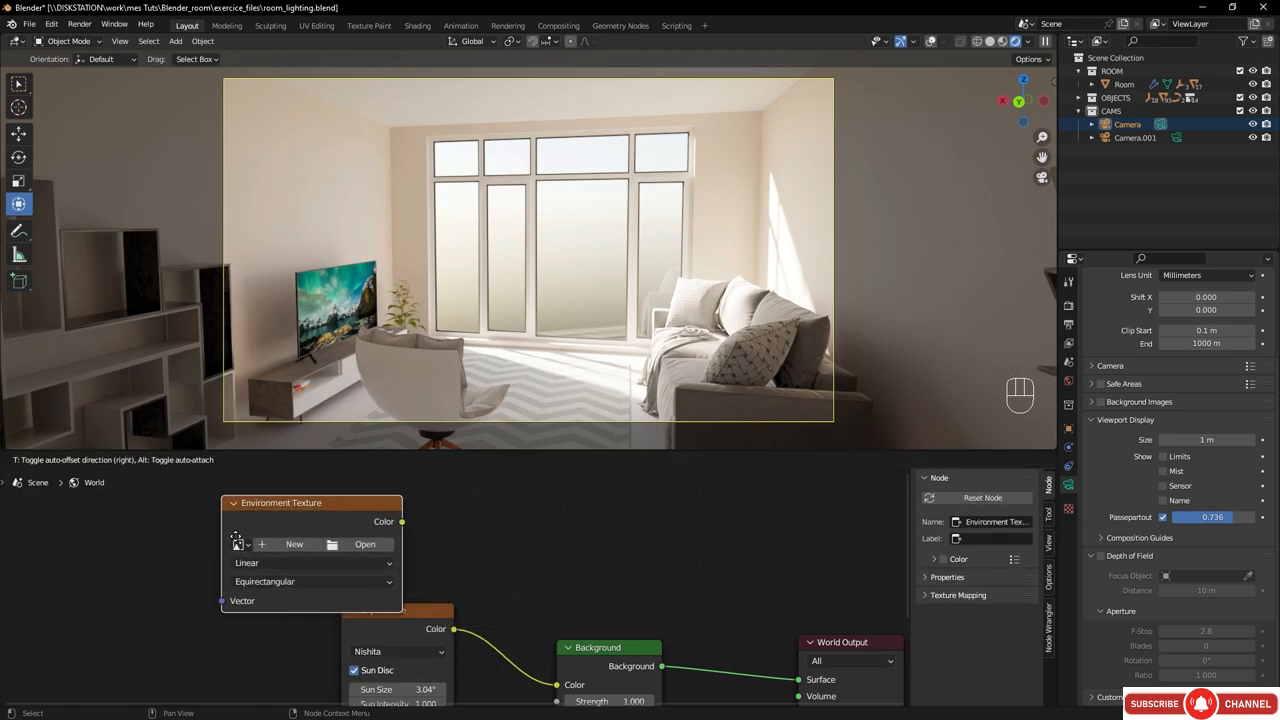
pyautogui.click(440, 520)
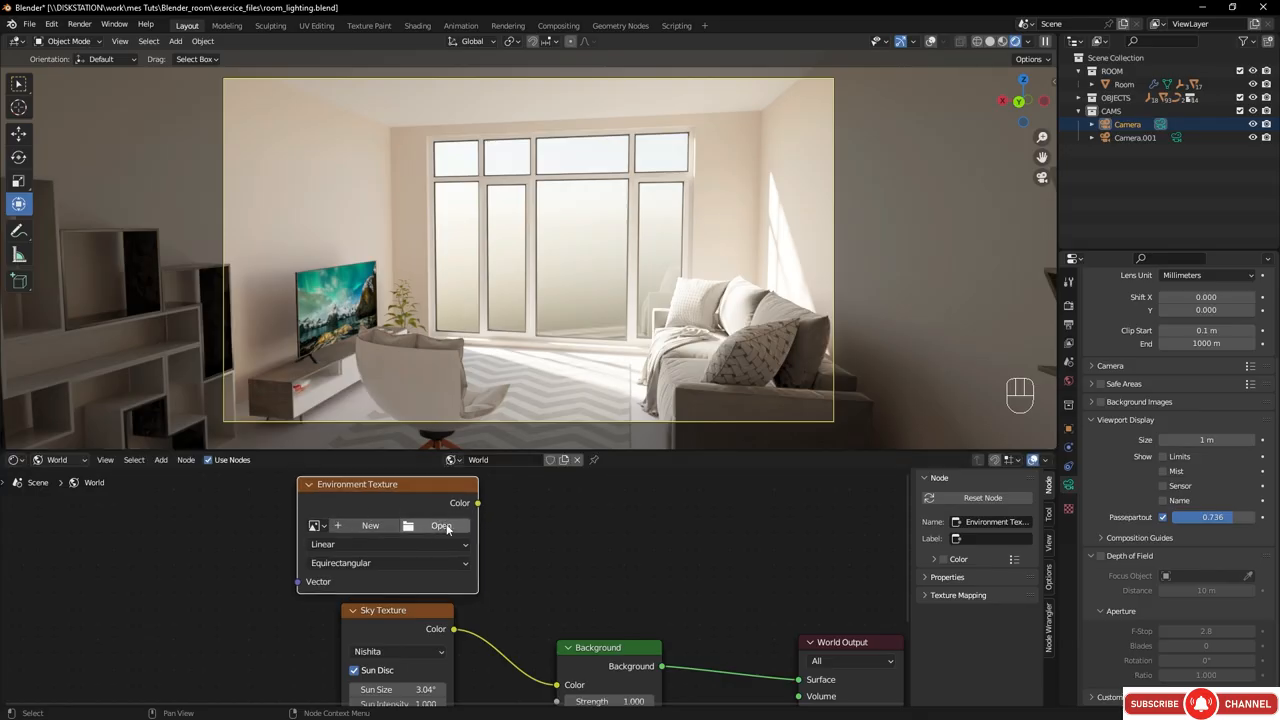
pyautogui.click(445, 527)
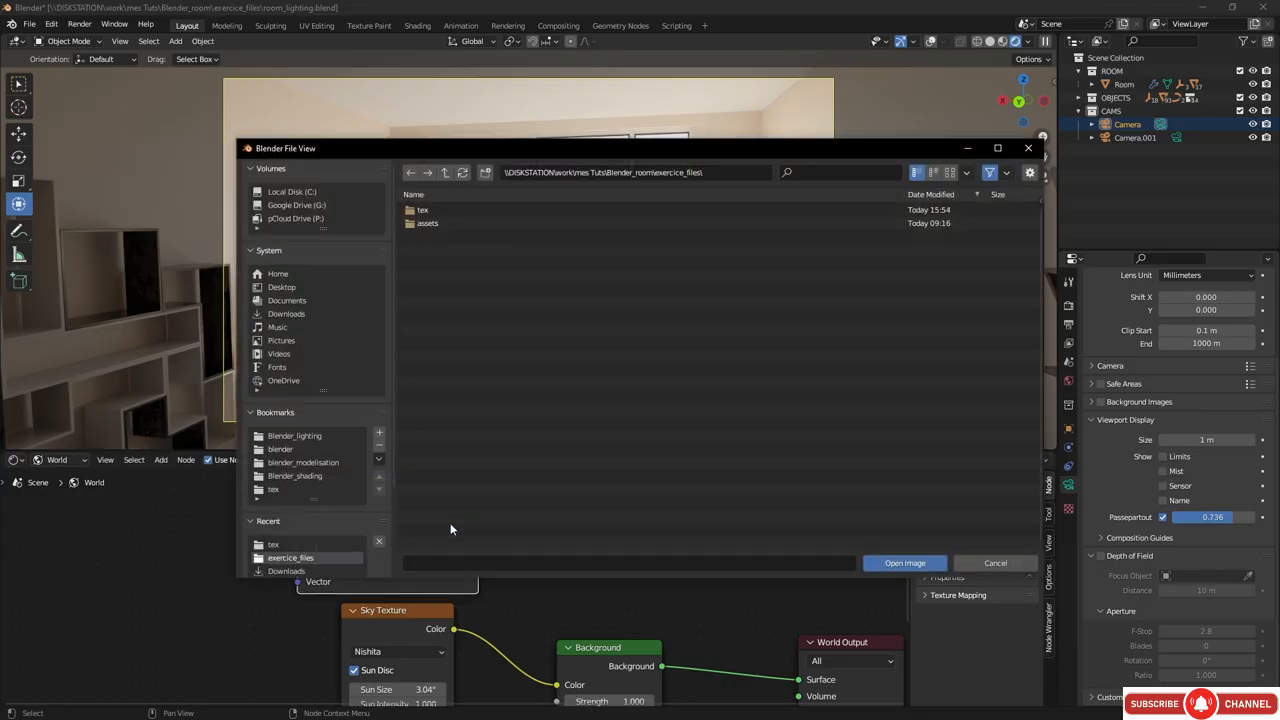
pyautogui.click(421, 210)
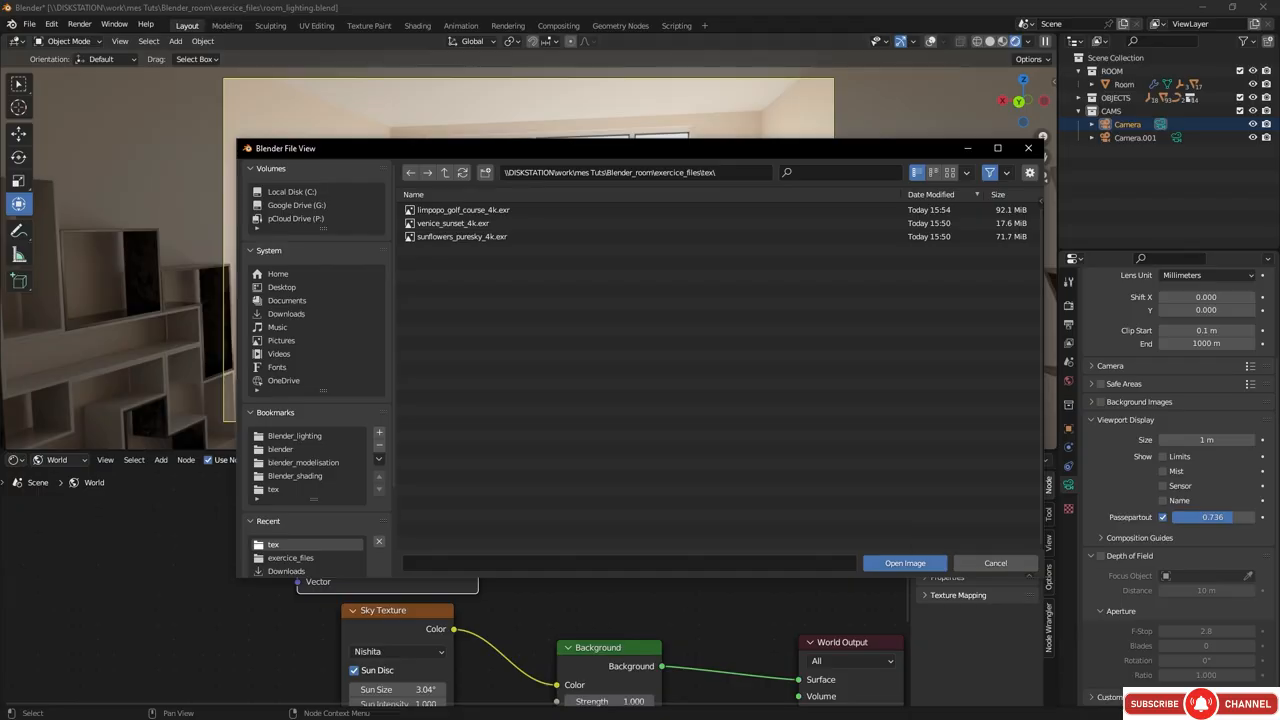
# - Switch to Poly Haven in the browser and examine the Sunflowers (Pure Sky) HDRI under Outdoor > Natural Light, including its dynamic range and sphere preview
pyautogui.moveTo(0, 78); pyautogui.dragTo(430, 2)
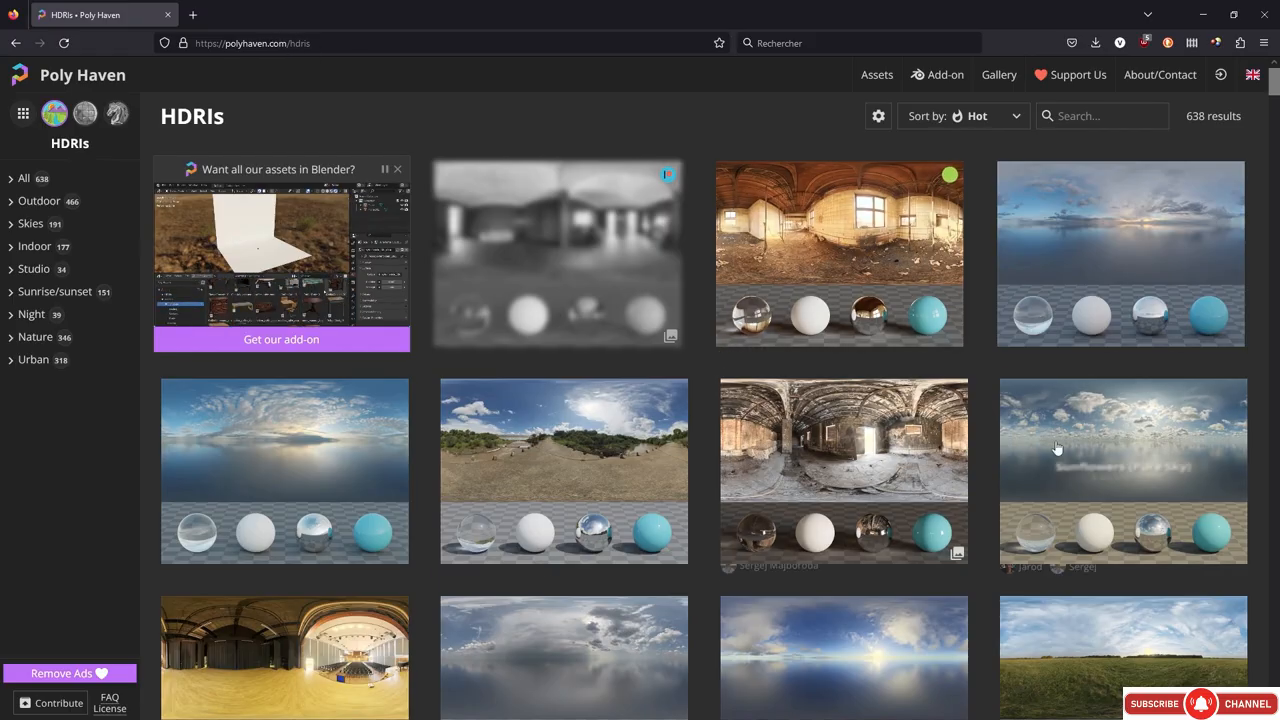
pyautogui.click(35, 204)
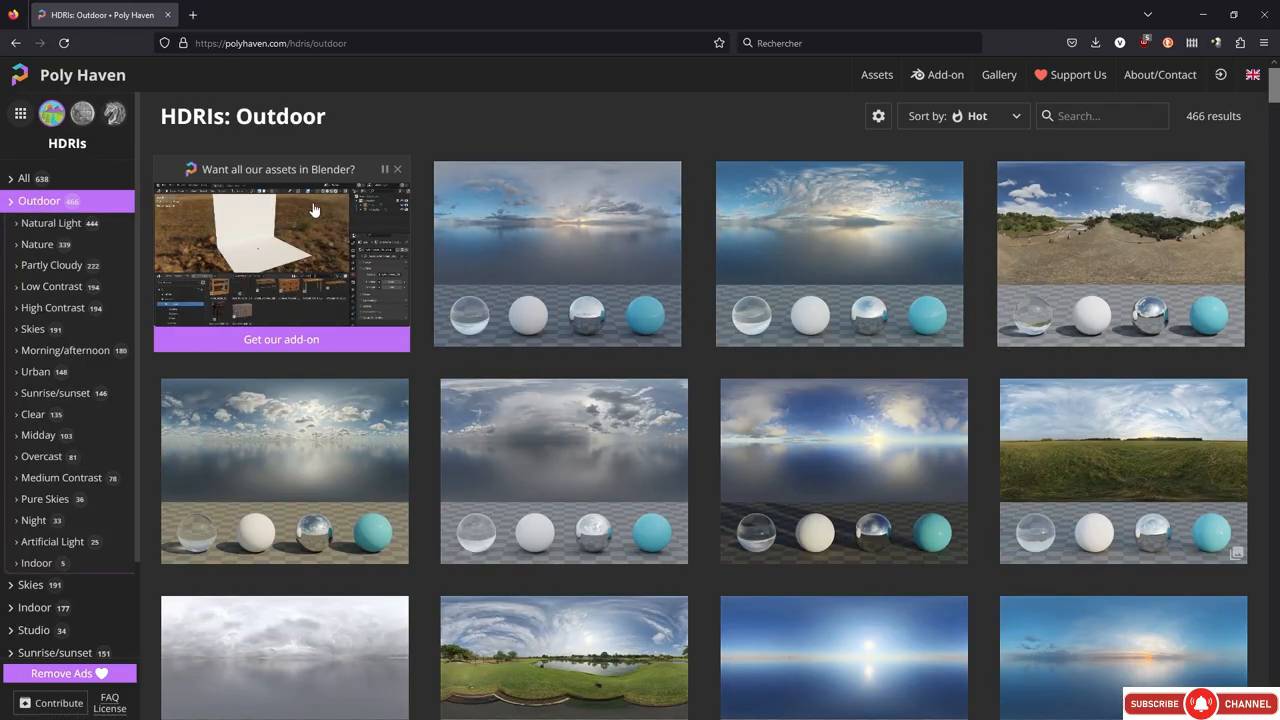
pyautogui.click(44, 226)
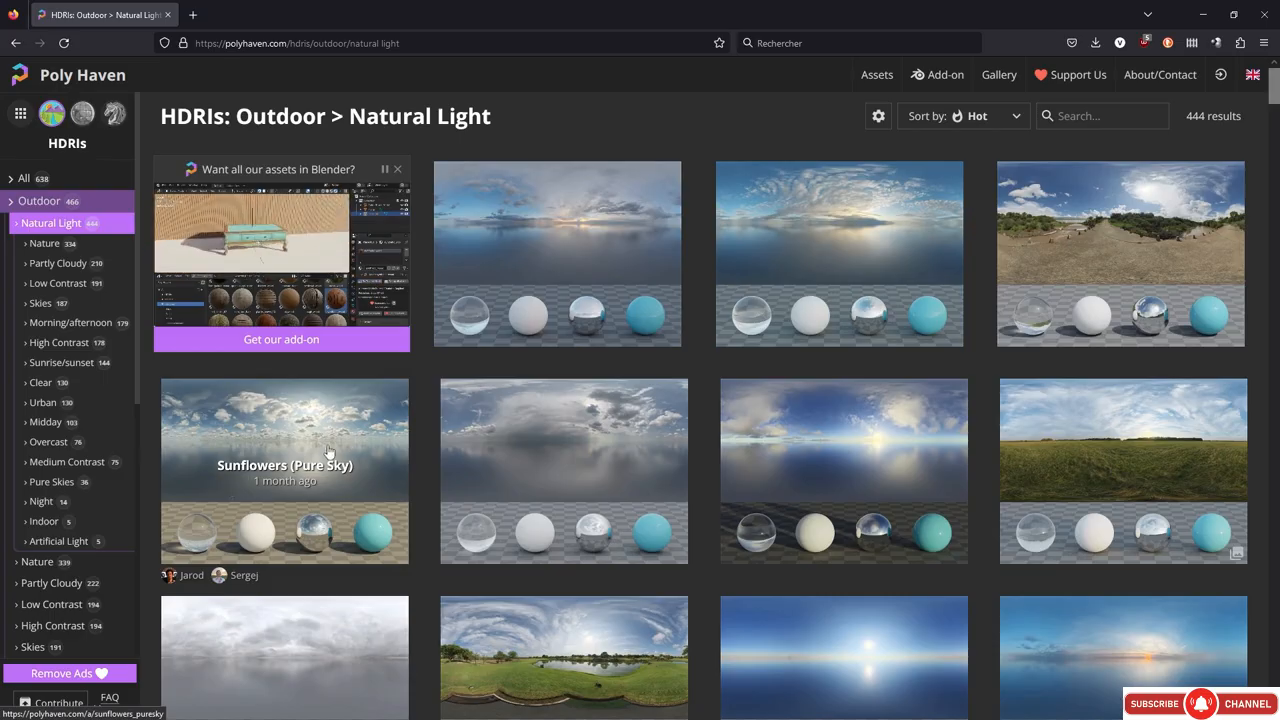
pyautogui.click(300, 430)
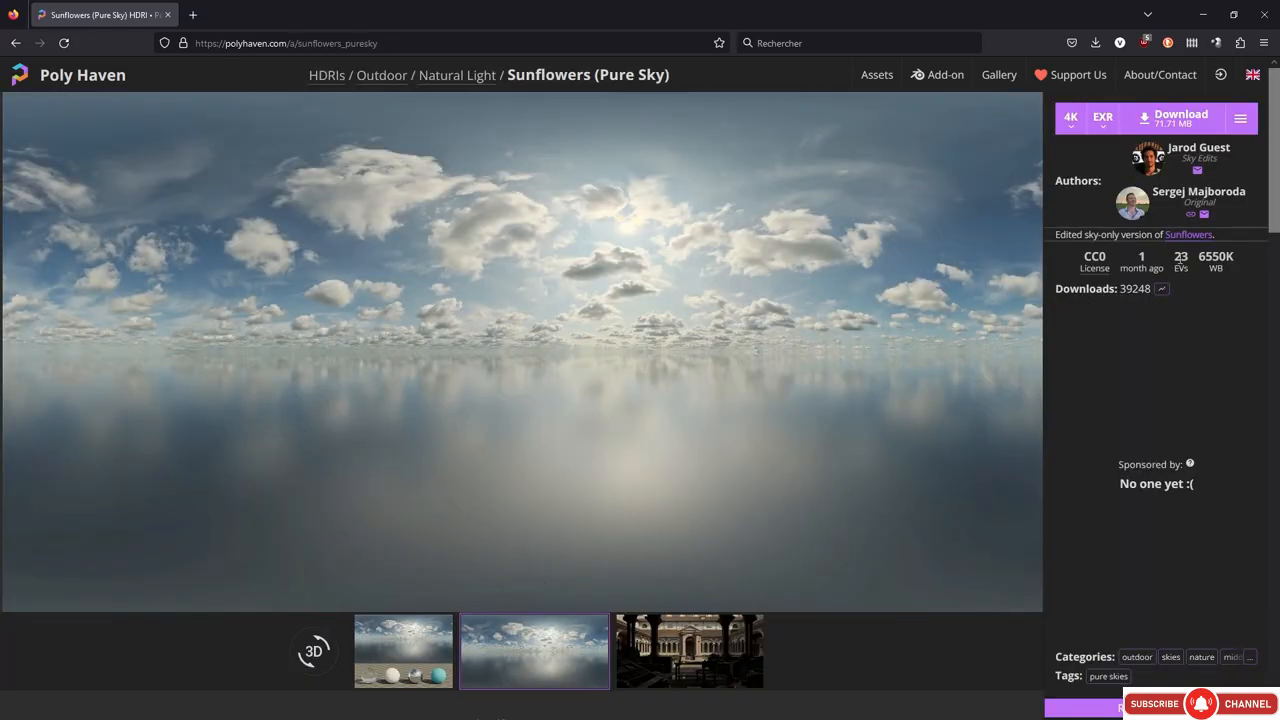
pyautogui.moveTo(1181, 258)
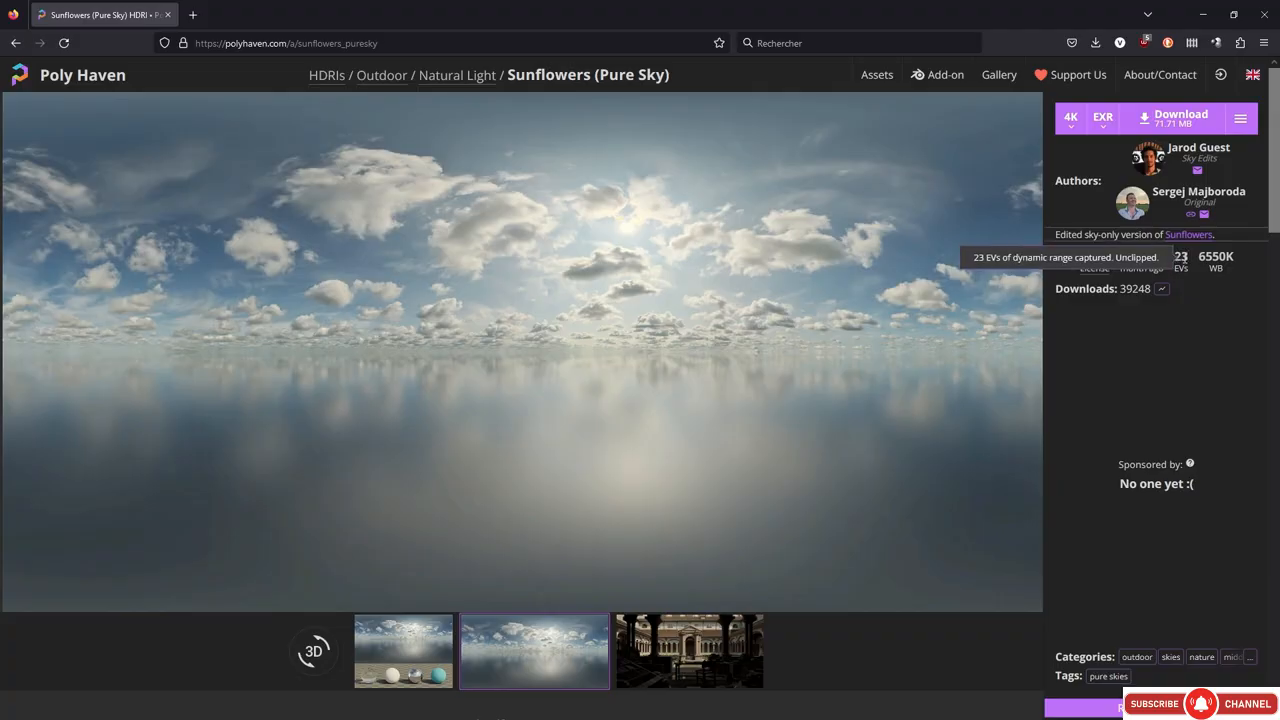
pyautogui.click(415, 660)
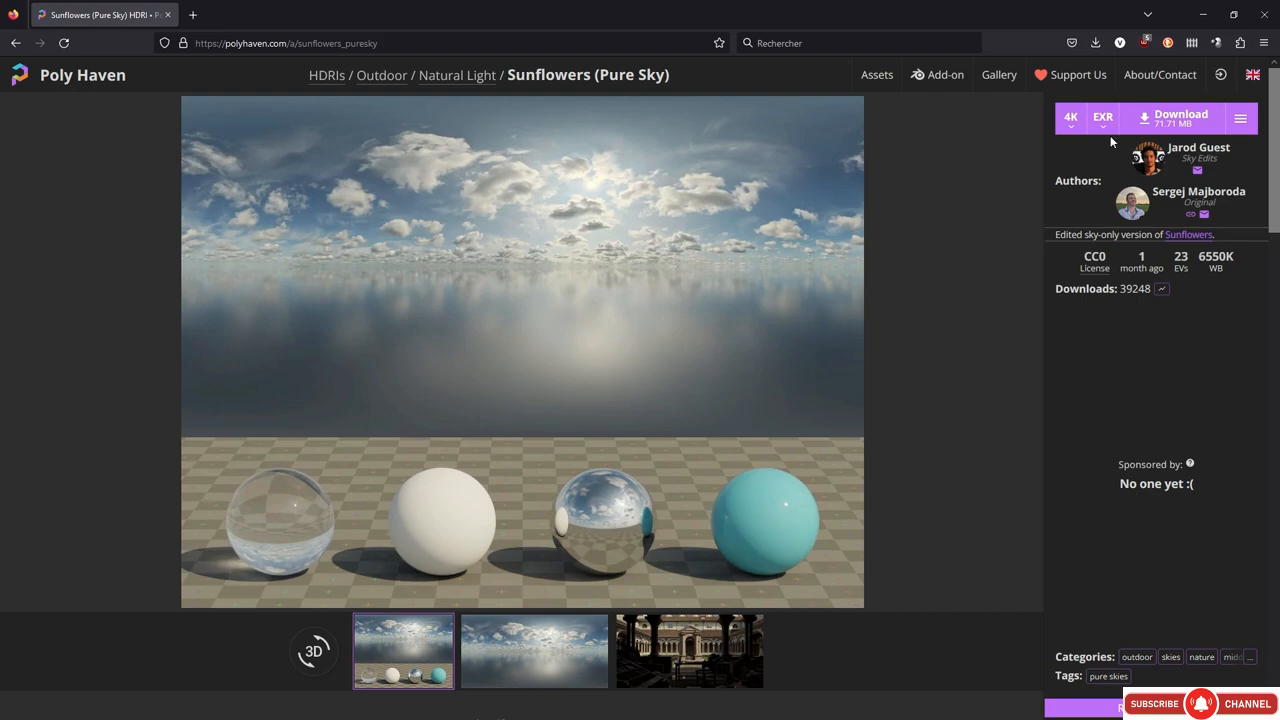
# - Examine the Belfast Sunset (Pure Sky) HDRI in the Sunrise/sunset category, including its dynamic range and preview renders
pyautogui.click(16, 43)
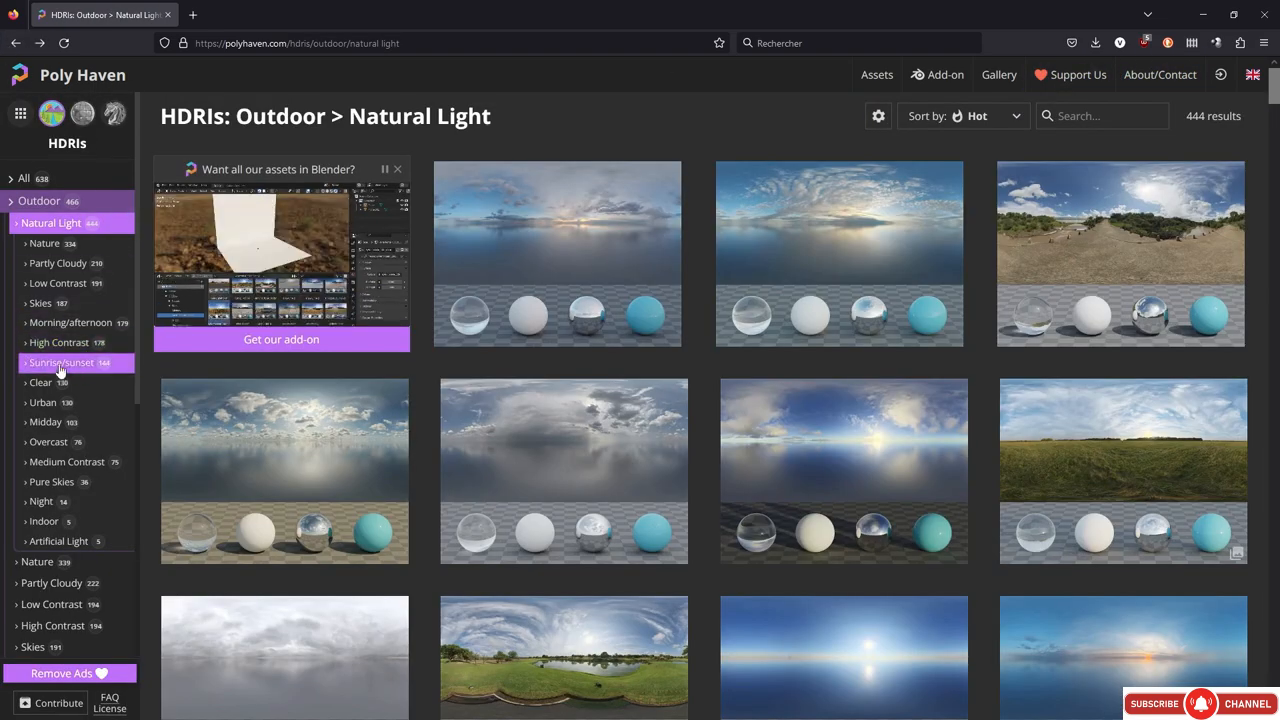
pyautogui.click(72, 370)
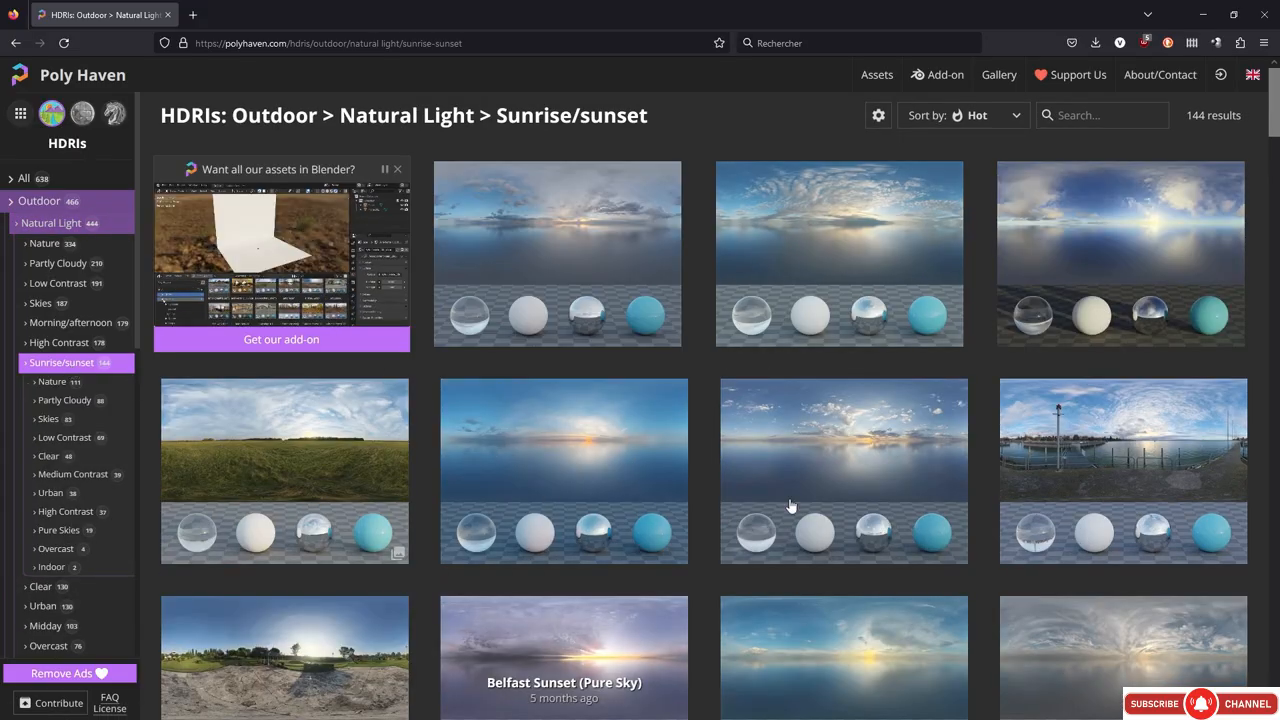
pyautogui.scroll(-3, 1275, 115)
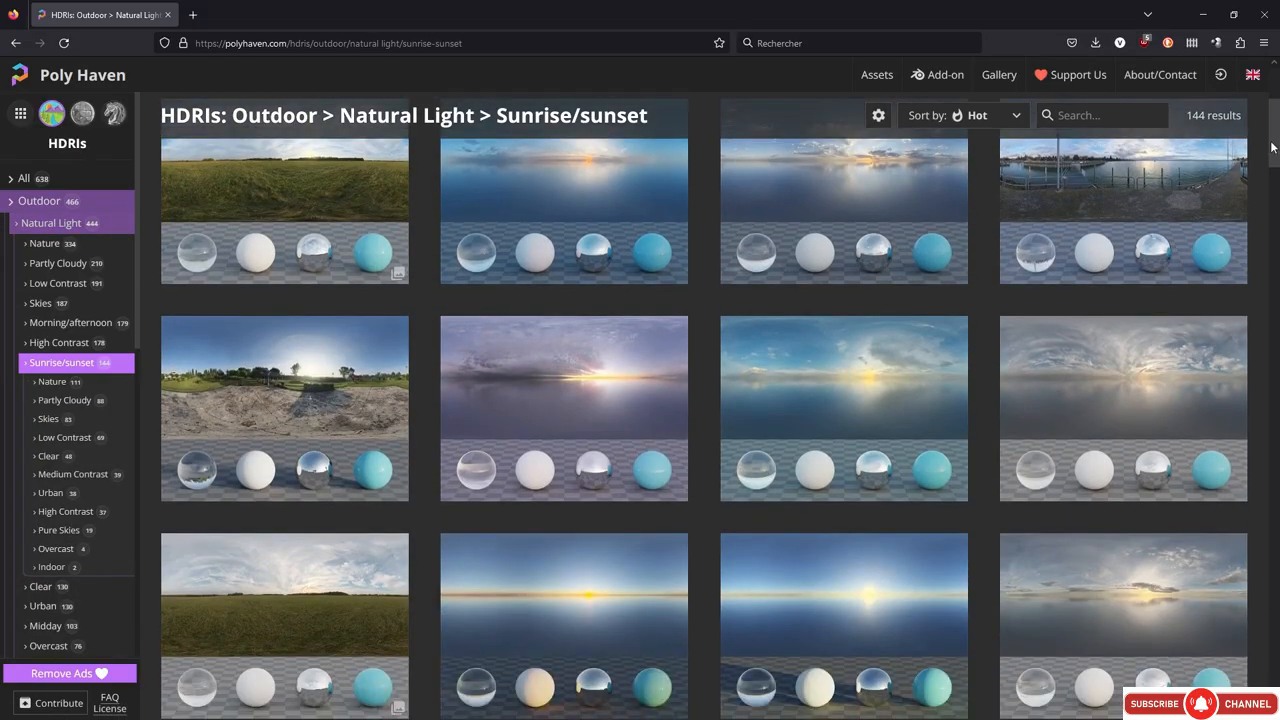
pyautogui.click(580, 365)
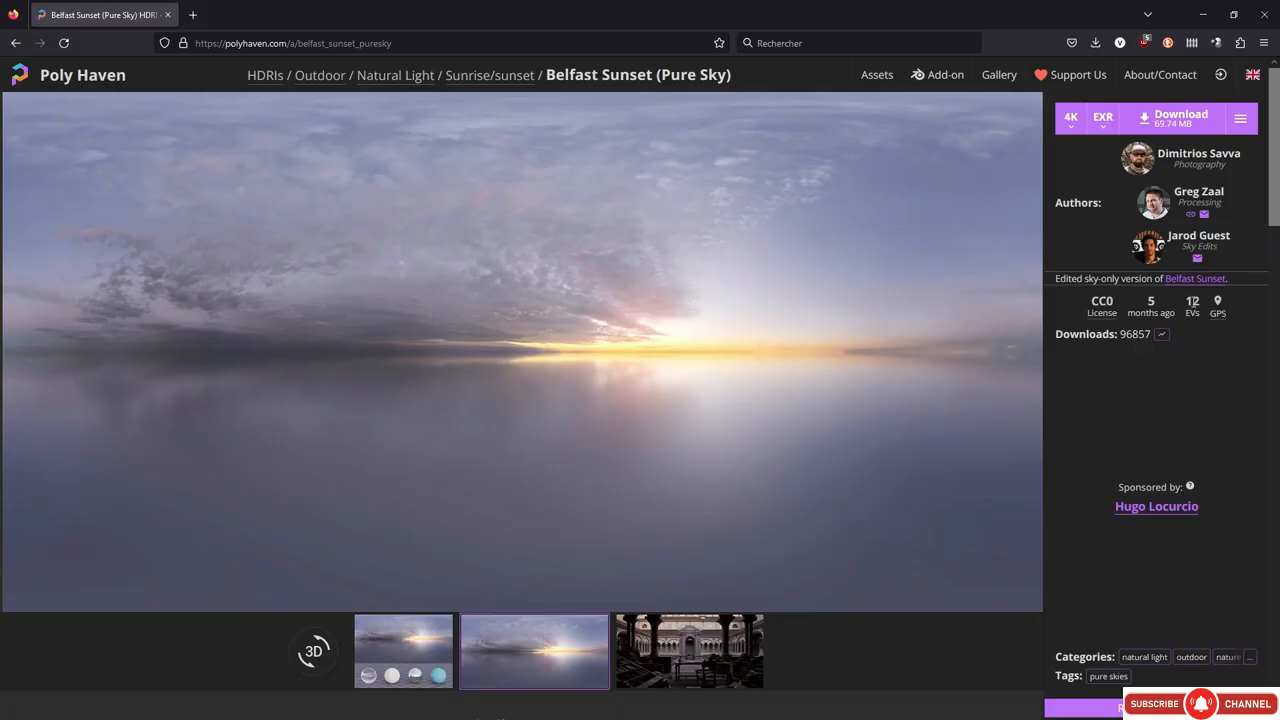
pyautogui.moveTo(1192, 302)
pyautogui.click(682, 650)
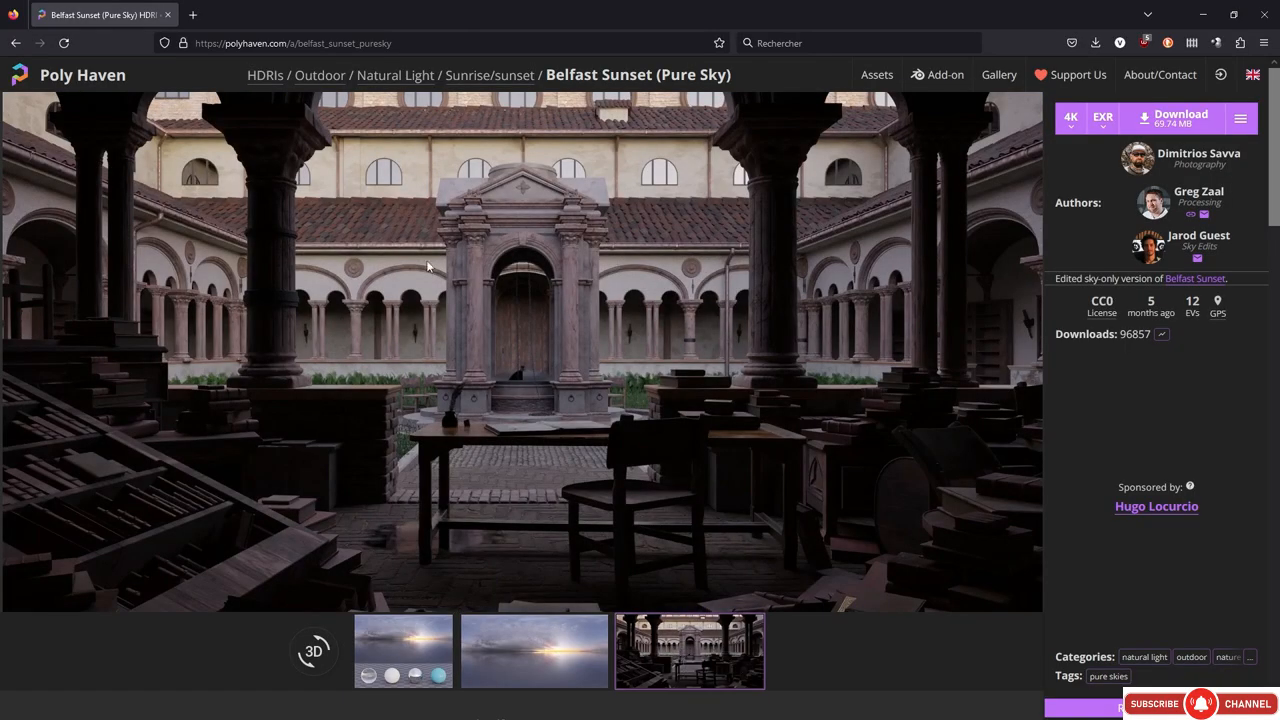
pyautogui.click(400, 655)
pyautogui.click(680, 645)
# - Back in Blender, load sunflowers_puresky_4k.exr into the Environment Texture node and connect its Color output to the Background node's Color input
pyautogui.click(1203, 15)
pyautogui.moveTo(550, 148); pyautogui.dragTo(607, 142)
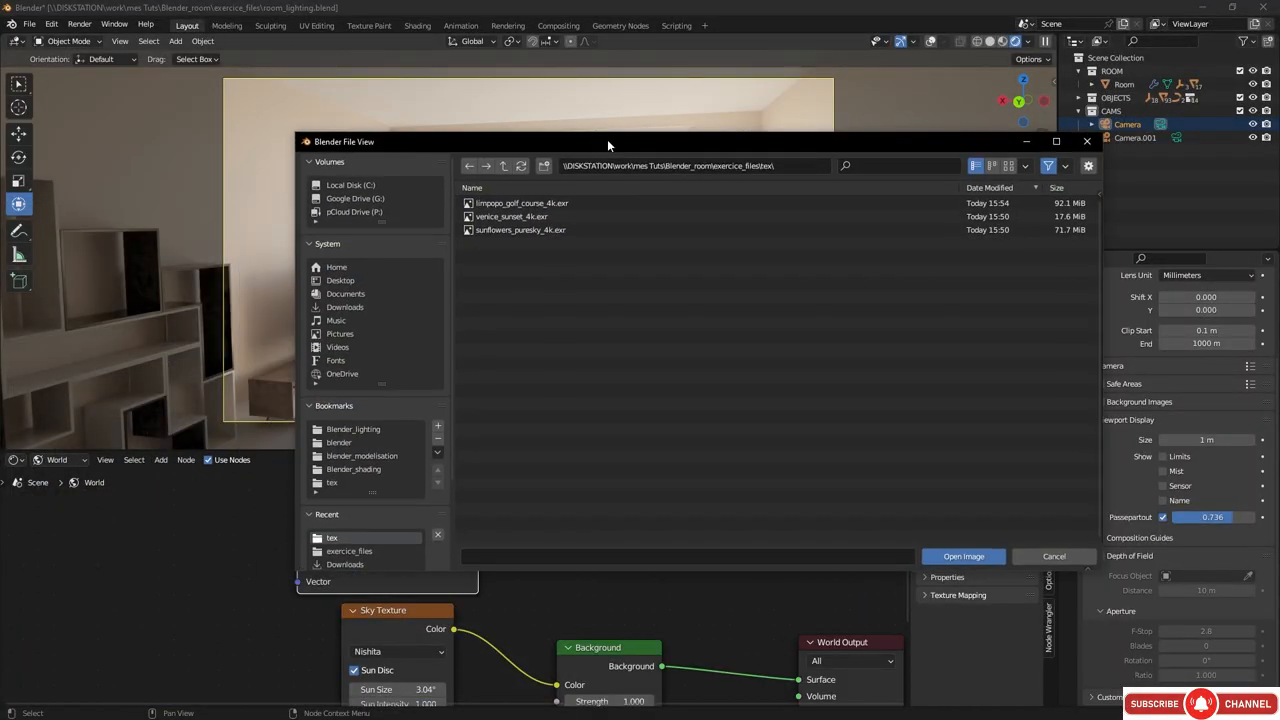
pyautogui.click(505, 204)
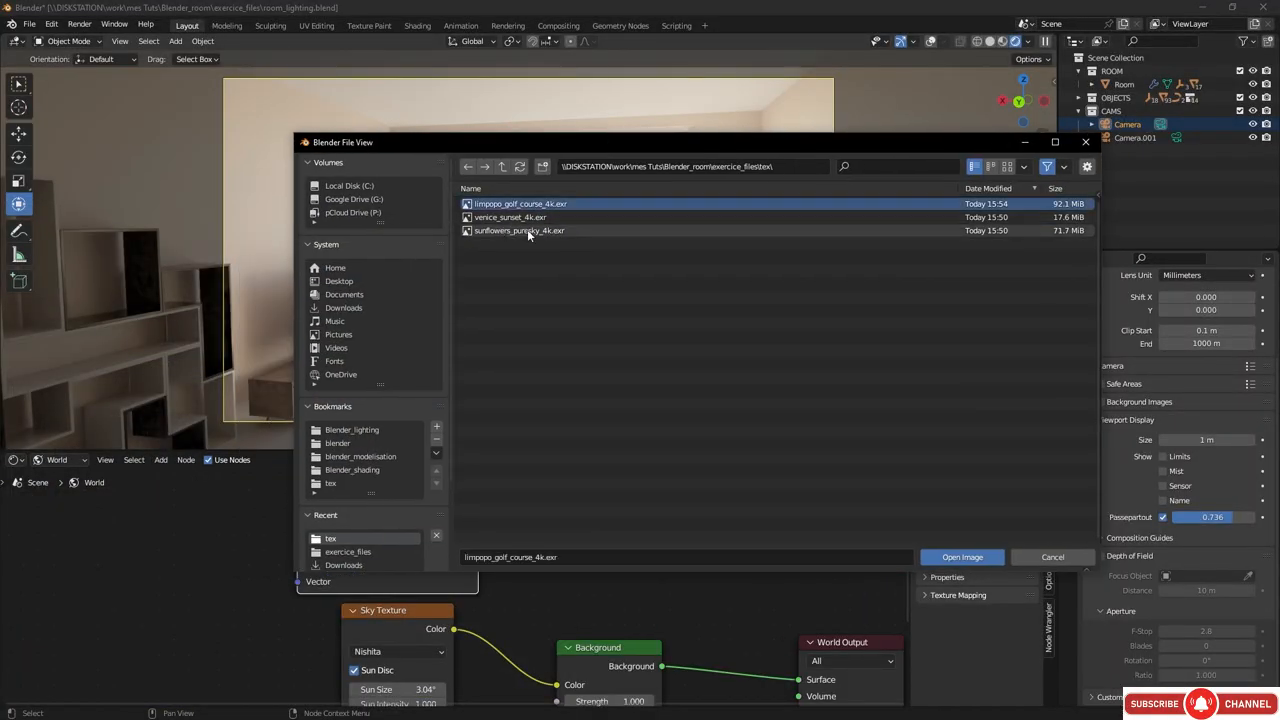
pyautogui.click(527, 231)
pyautogui.doubleClick(530, 230)
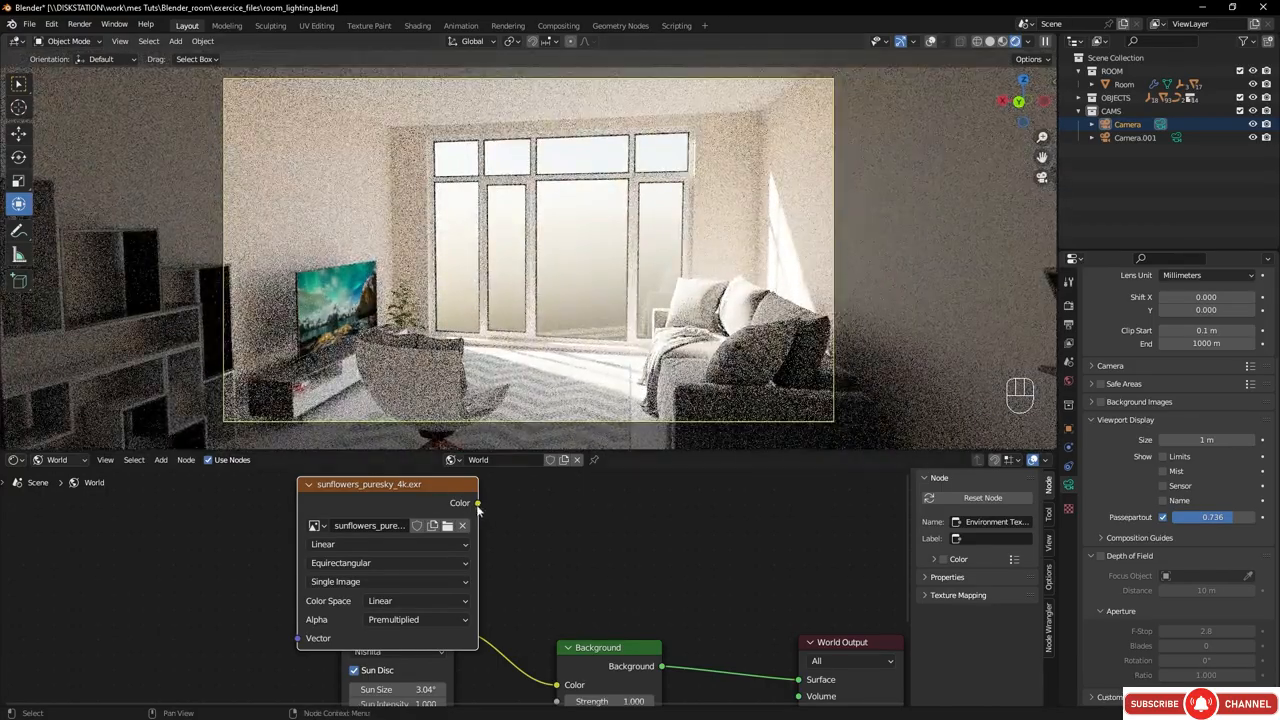
pyautogui.moveTo(478, 503); pyautogui.dragTo(556, 671)
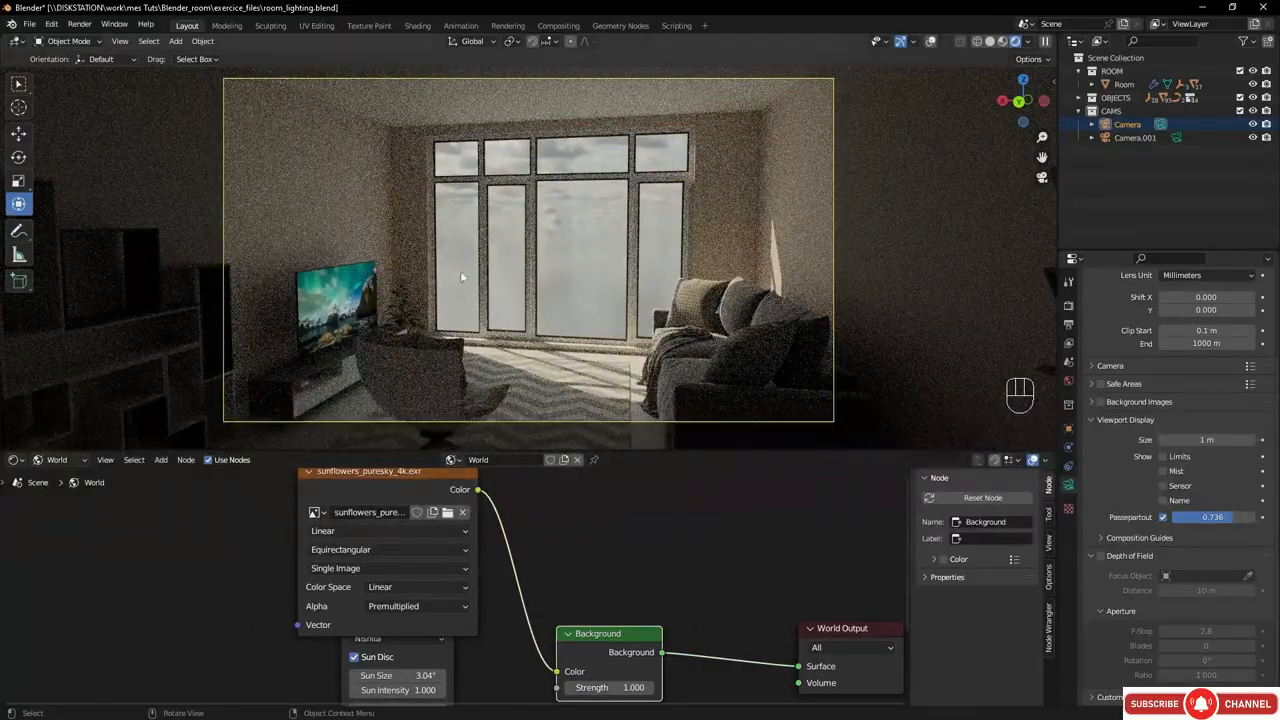
# - Add Texture Coordinate and Mapping nodes connected to the Vector input of the sunflowers_puresky_4k.exr environment texture
pyautogui.click(363, 477)
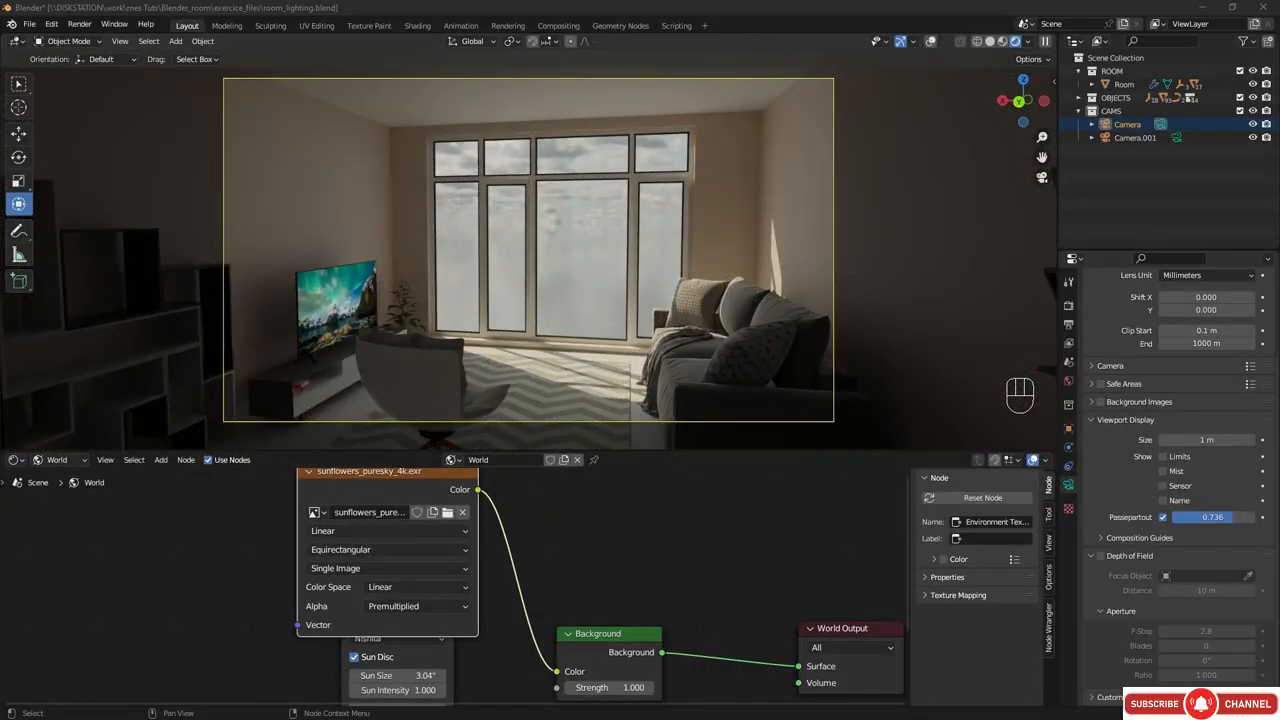
pyautogui.moveTo(253, 522); pyautogui.dragTo(271, 552, button='middle')
pyautogui.moveTo(383, 502); pyautogui.dragTo(387, 496)
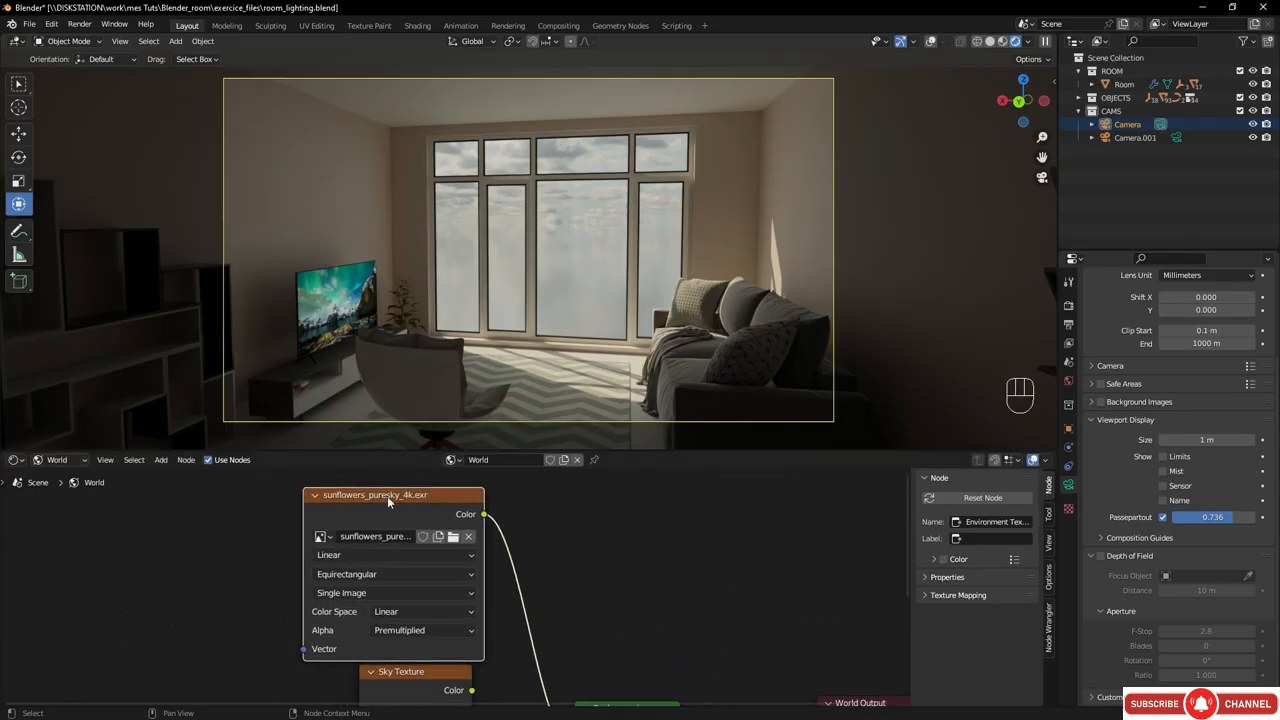
pyautogui.hotkey('ctrl', 't')
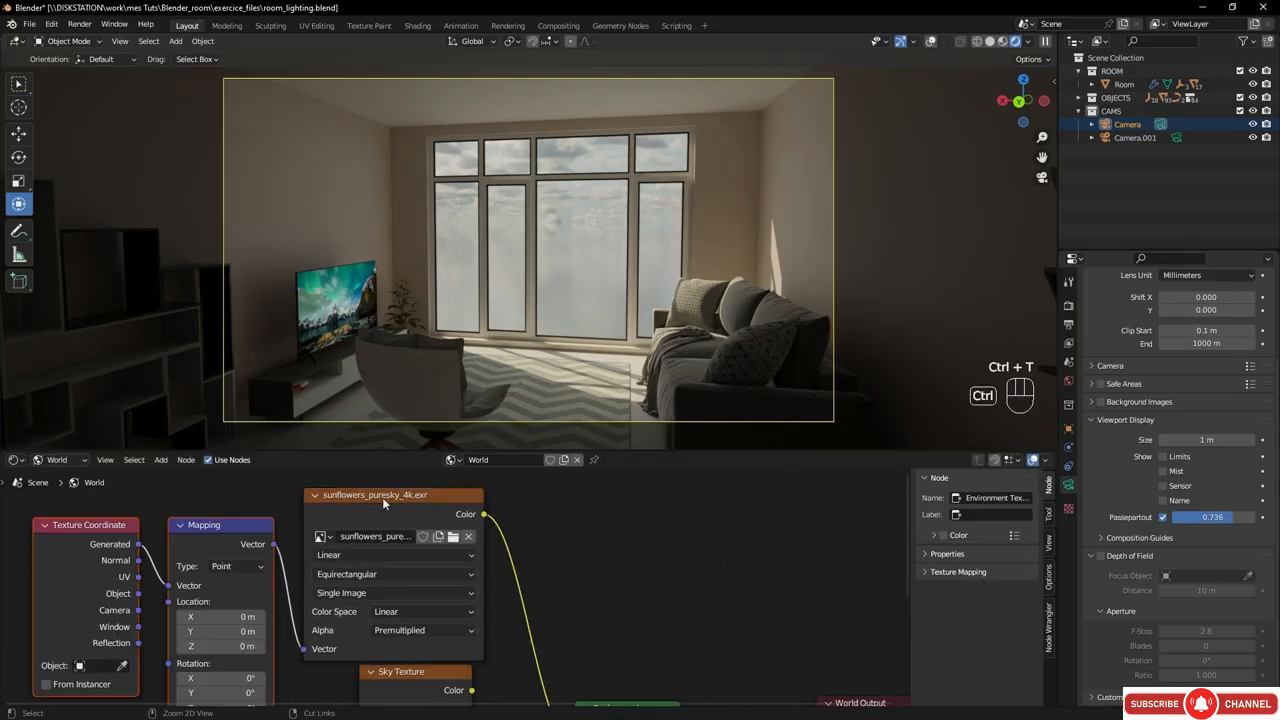
pyautogui.moveTo(376, 498); pyautogui.dragTo(514, 502, button='middle')
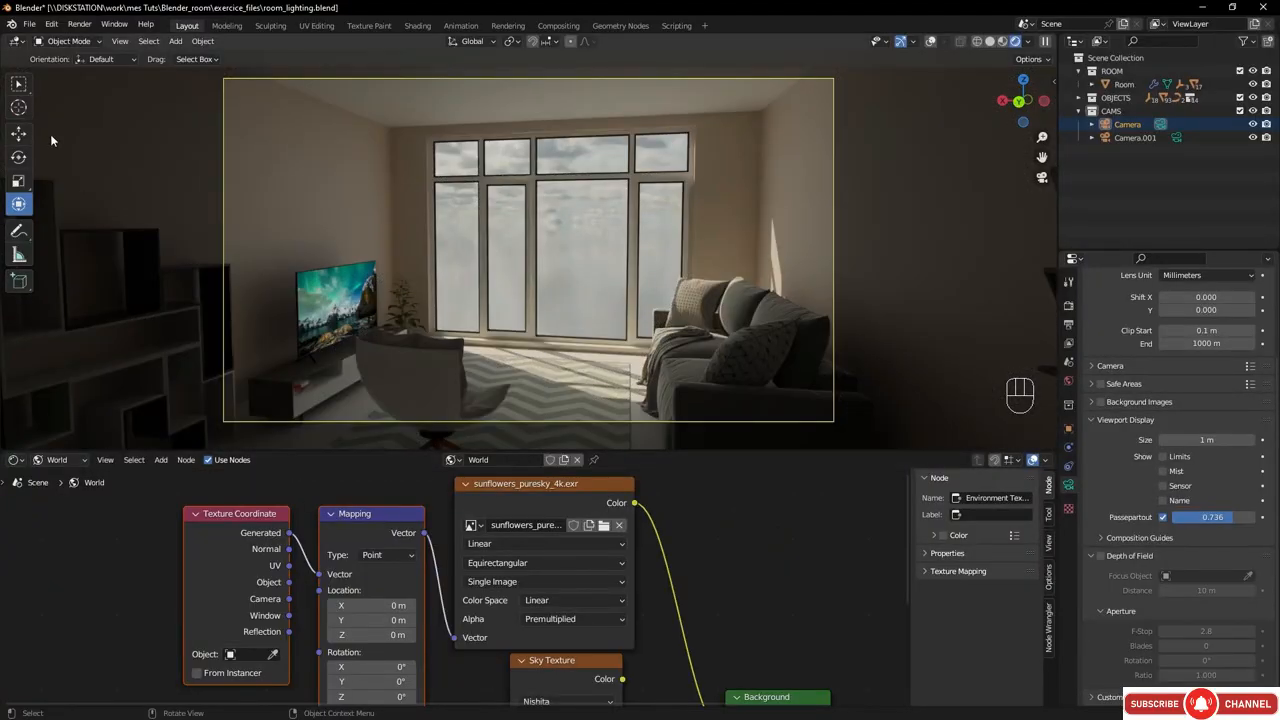
# - Check in the add-on preferences that Node Wrangler is enabled
pyautogui.click(52, 24)
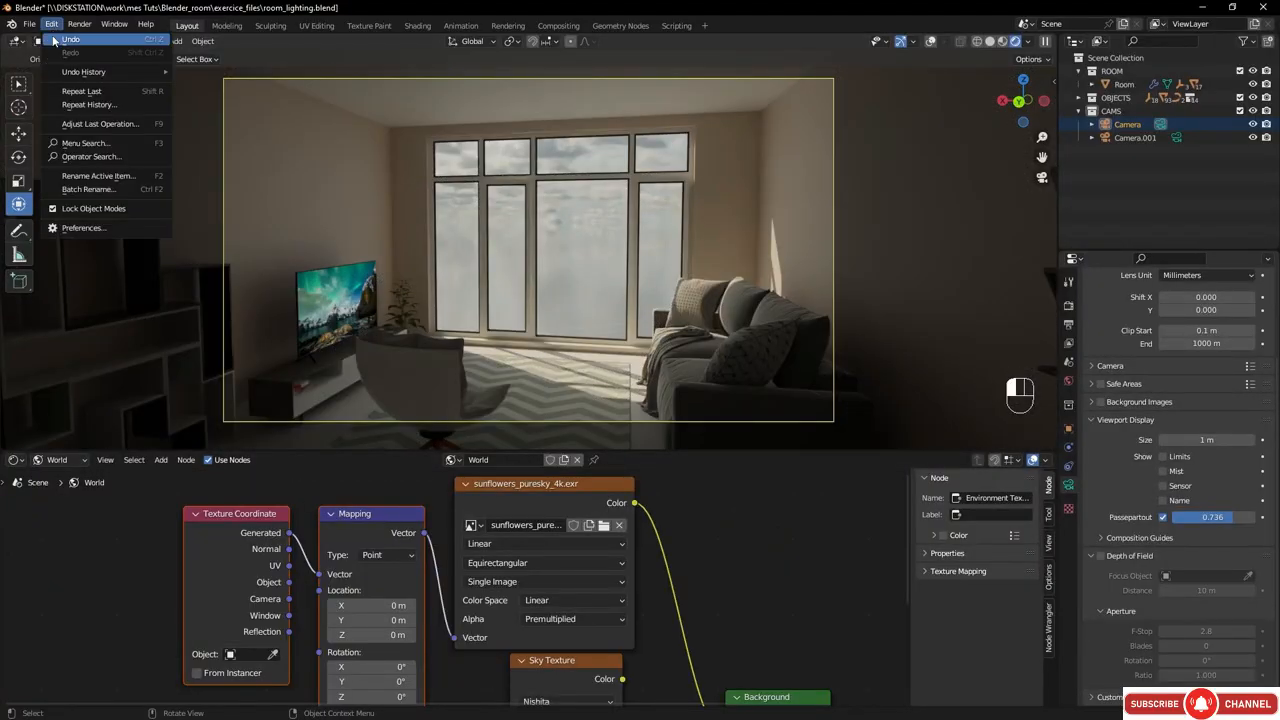
pyautogui.click(75, 229)
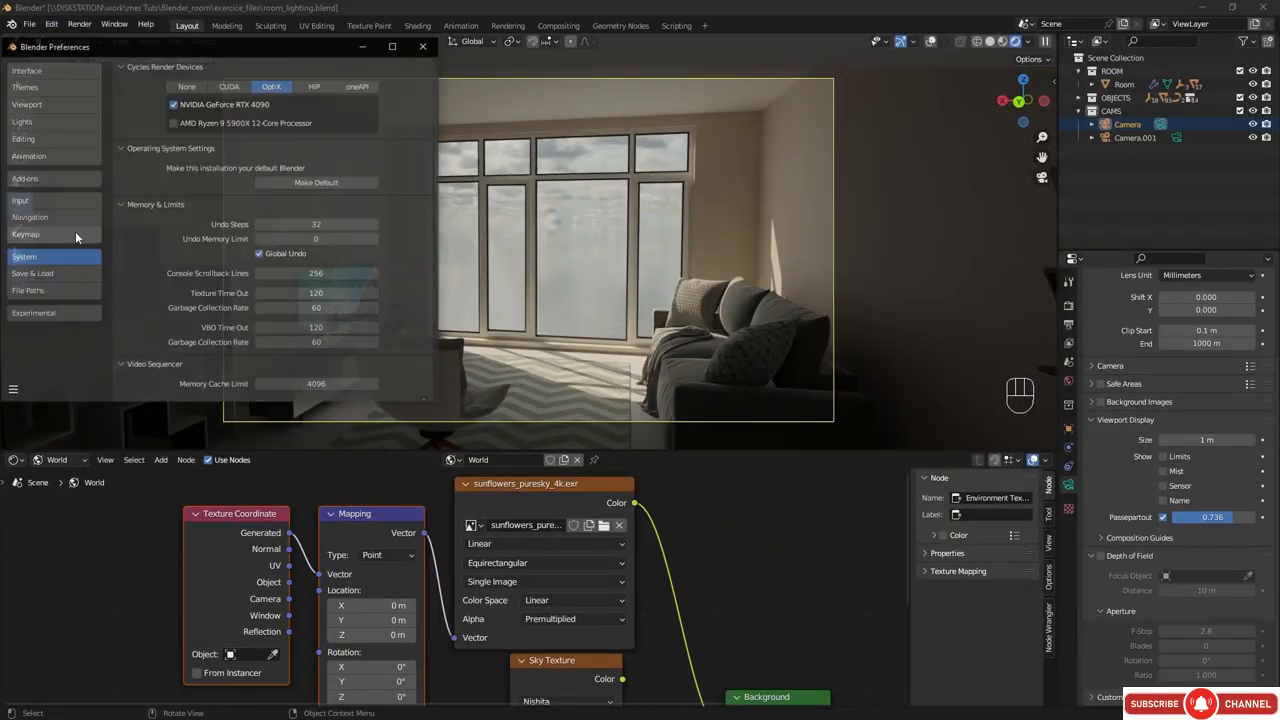
pyautogui.click(30, 178)
pyautogui.click(370, 86)
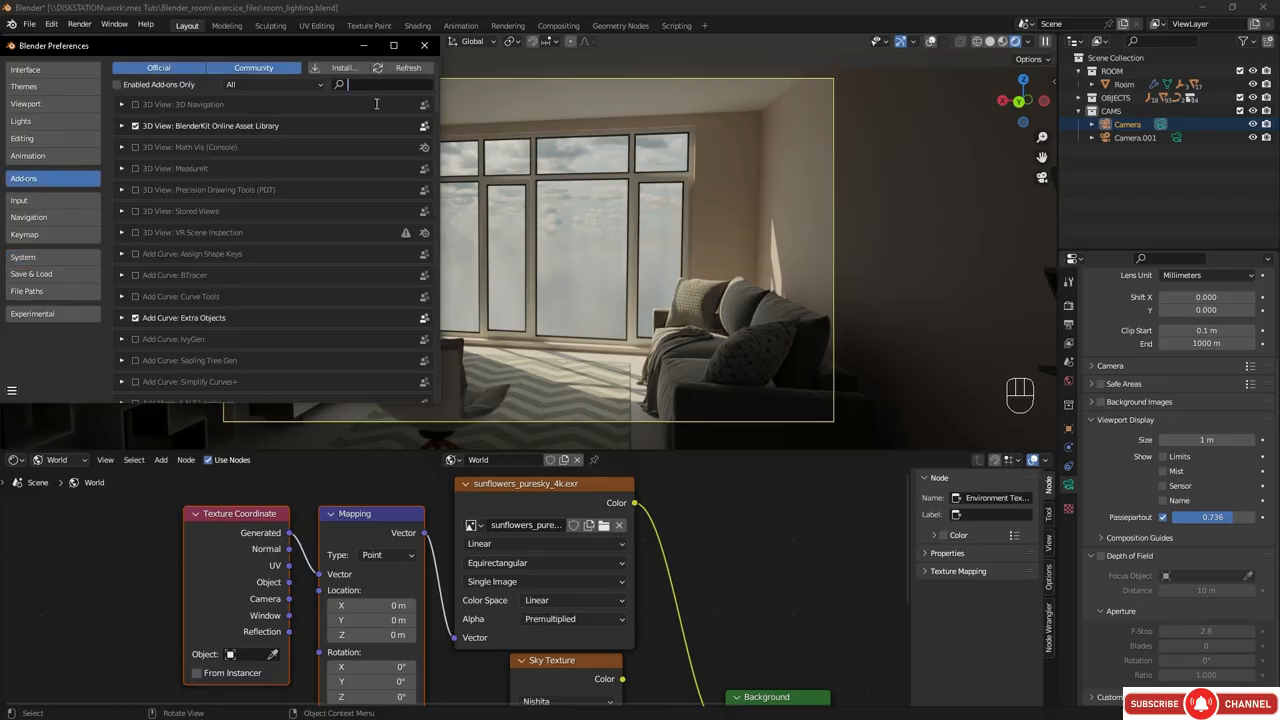
pyautogui.write('node')
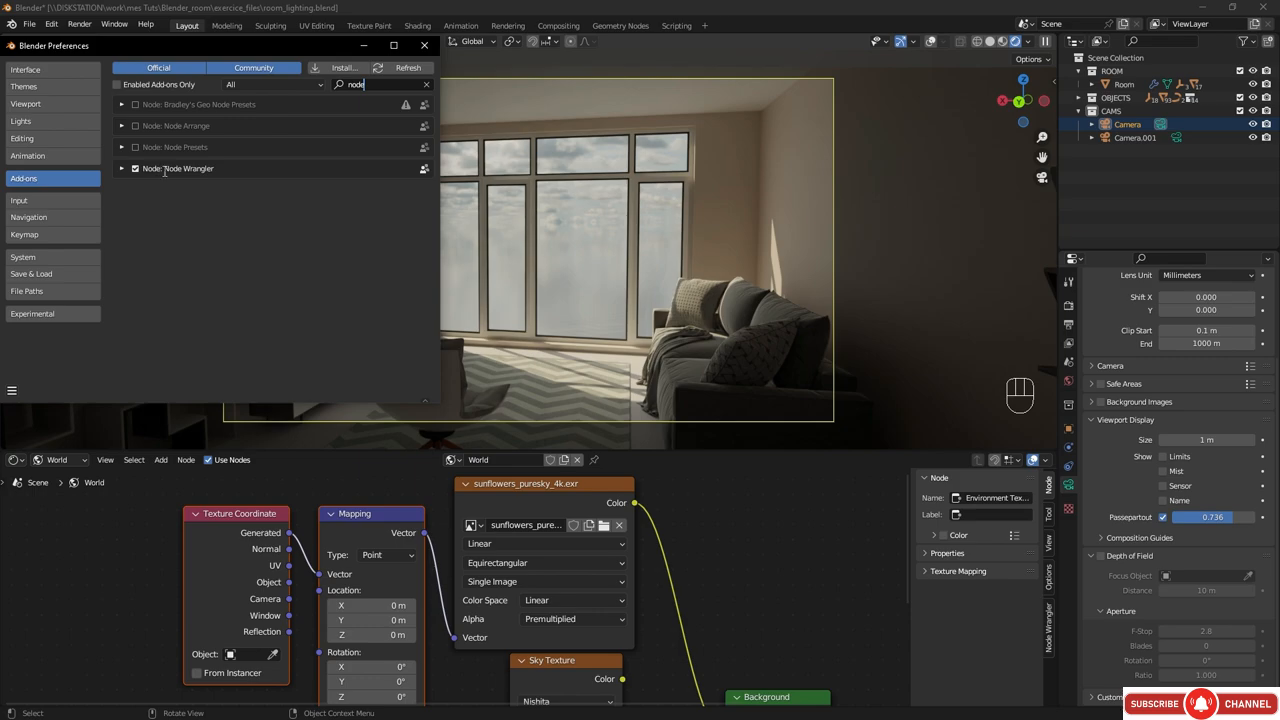
pyautogui.click(424, 45)
# - Set the Mapping node's Z rotation to 8.7° to turn the sunflowers sky
pyautogui.moveTo(440, 582); pyautogui.dragTo(384, 506, button='middle')
pyautogui.moveTo(355, 621)
pyautogui.mouseDown()
pyautogui.moveTo(405, 624)
pyautogui.moveTo(378, 626)
pyautogui.mouseUp()
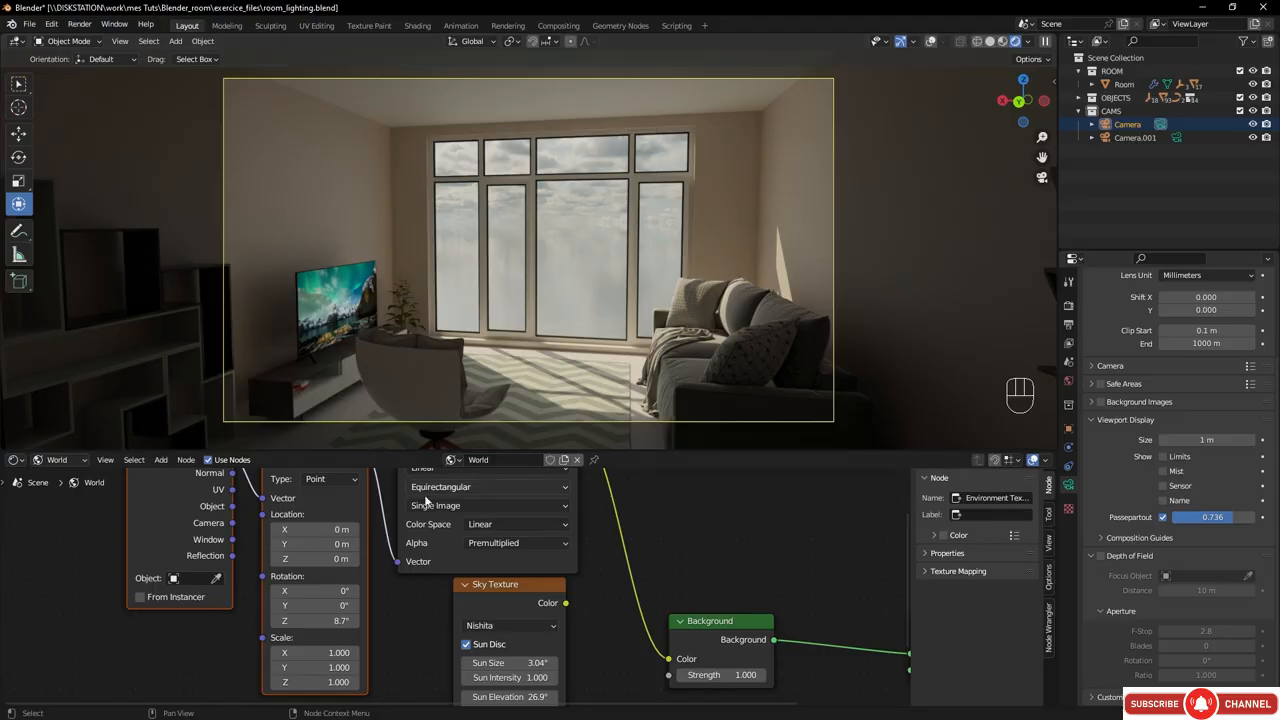
pyautogui.moveTo(494, 470); pyautogui.dragTo(453, 538, button='middle')
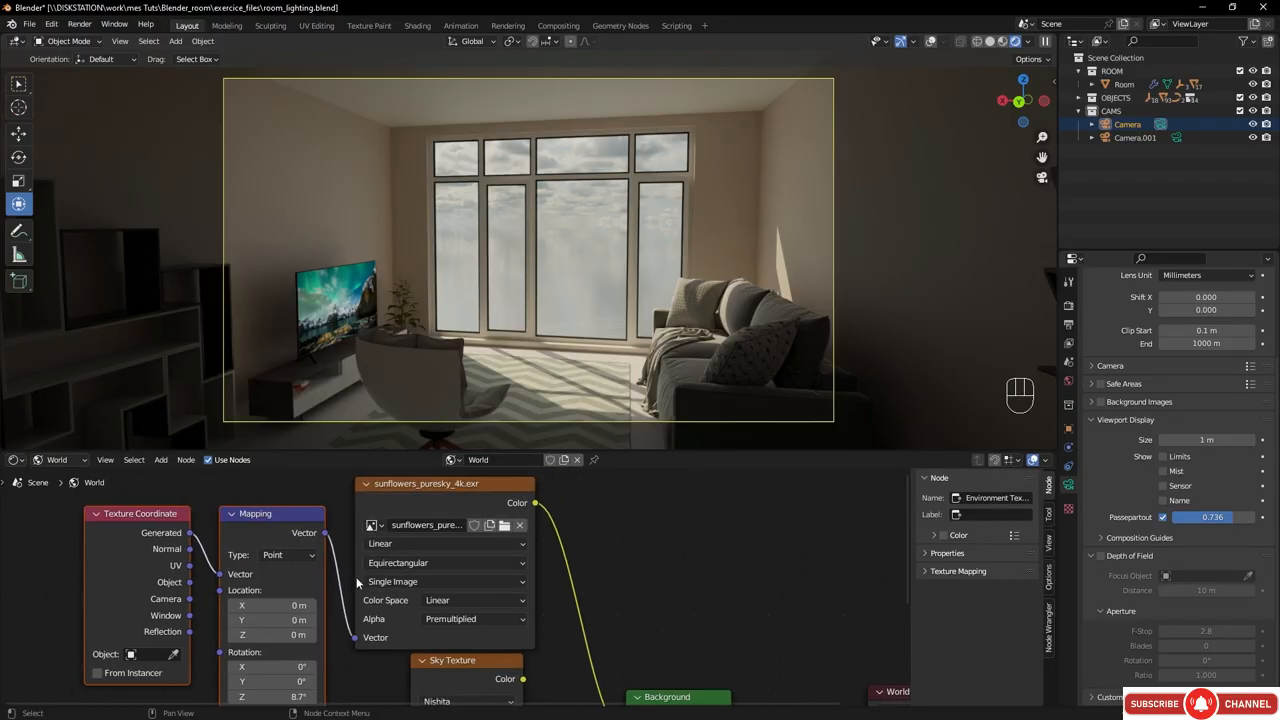
# - Replace the environment texture image with venice_sunset_4k.exr and set the Mapping node's Z rotation to -15°
pyautogui.click(504, 525)
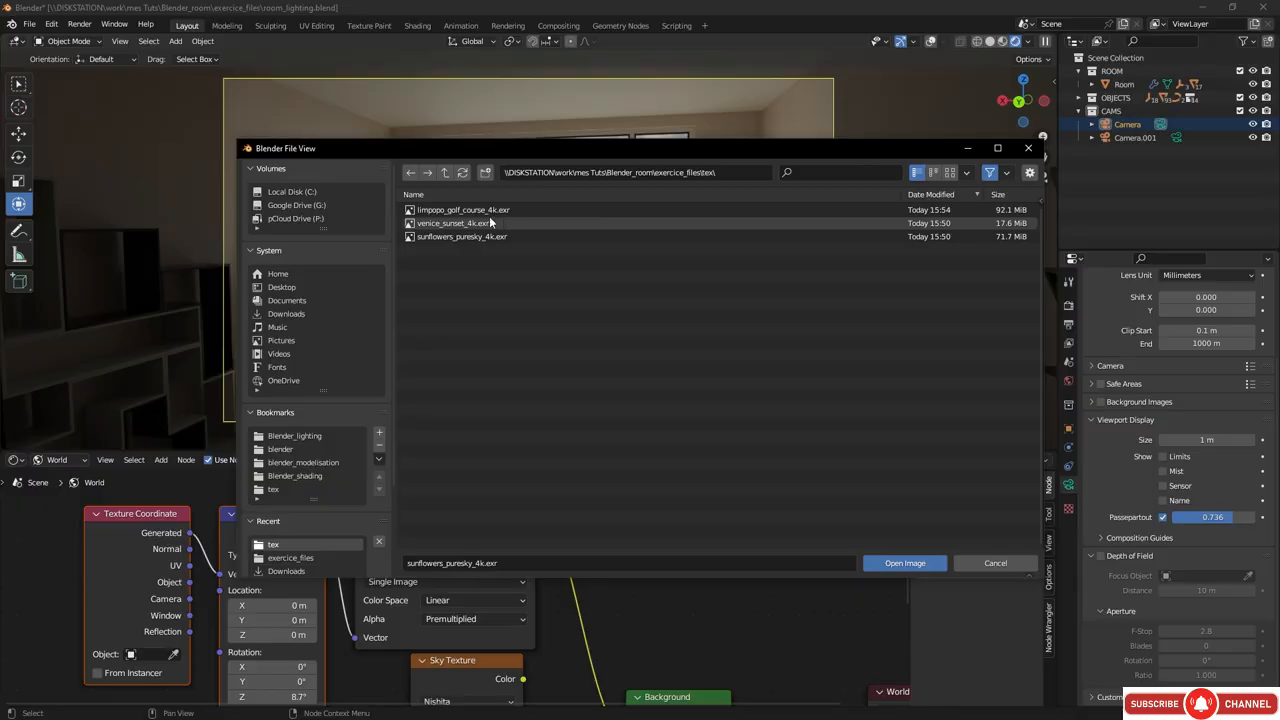
pyautogui.click(443, 224)
pyautogui.doubleClick(463, 226)
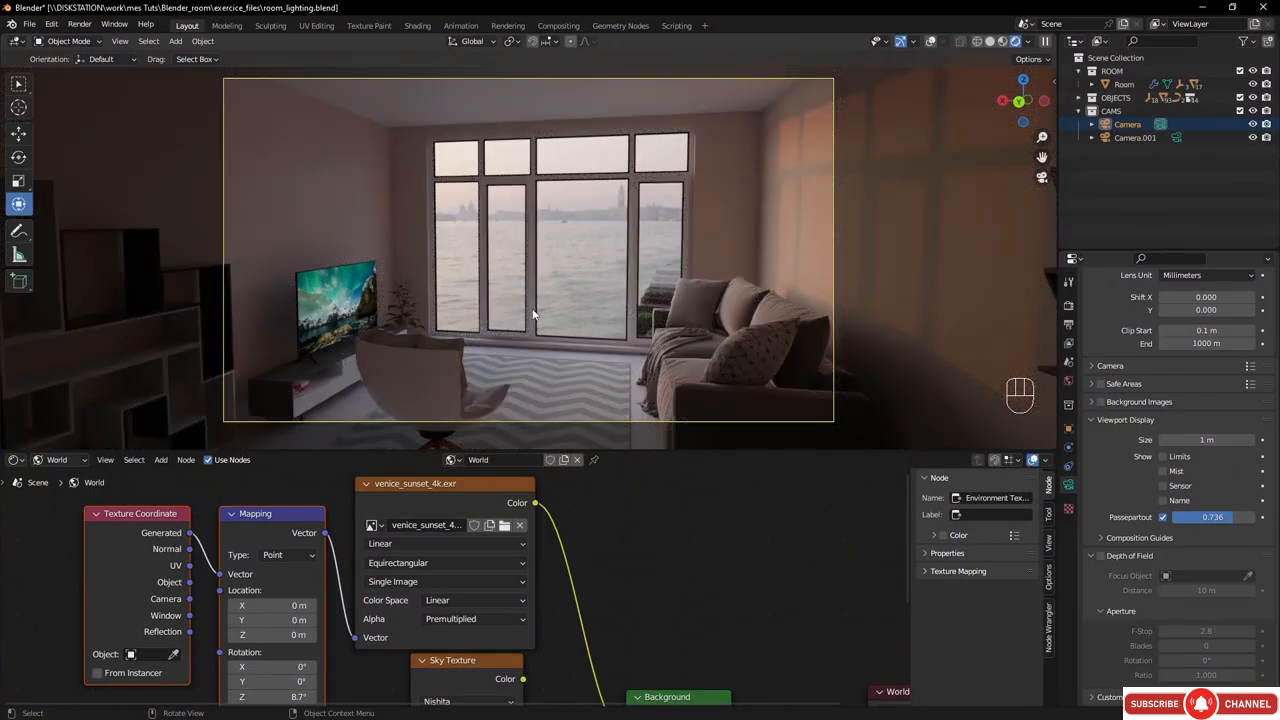
pyautogui.moveTo(297, 696); pyautogui.dragTo(138, 675)
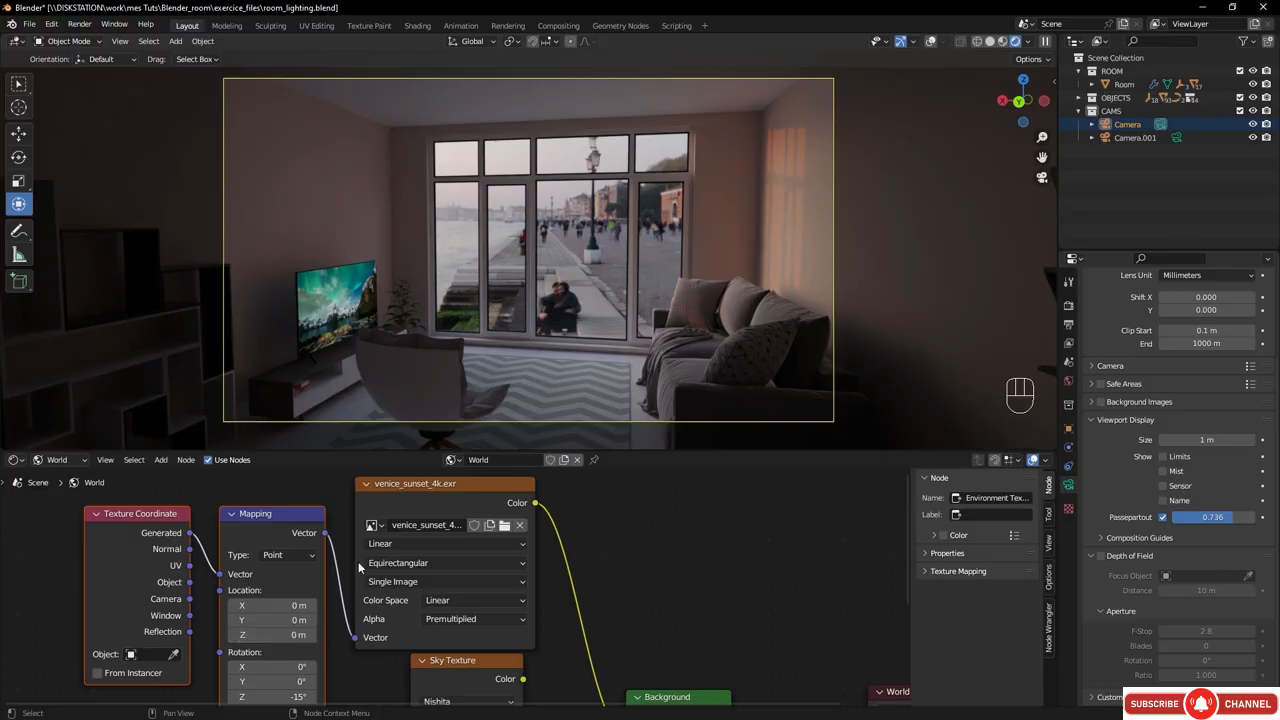
# - Look through Camera.001, set the Mapping node's Z rotation to 31.1°, and return to the first camera's view
pyautogui.click(1177, 137)
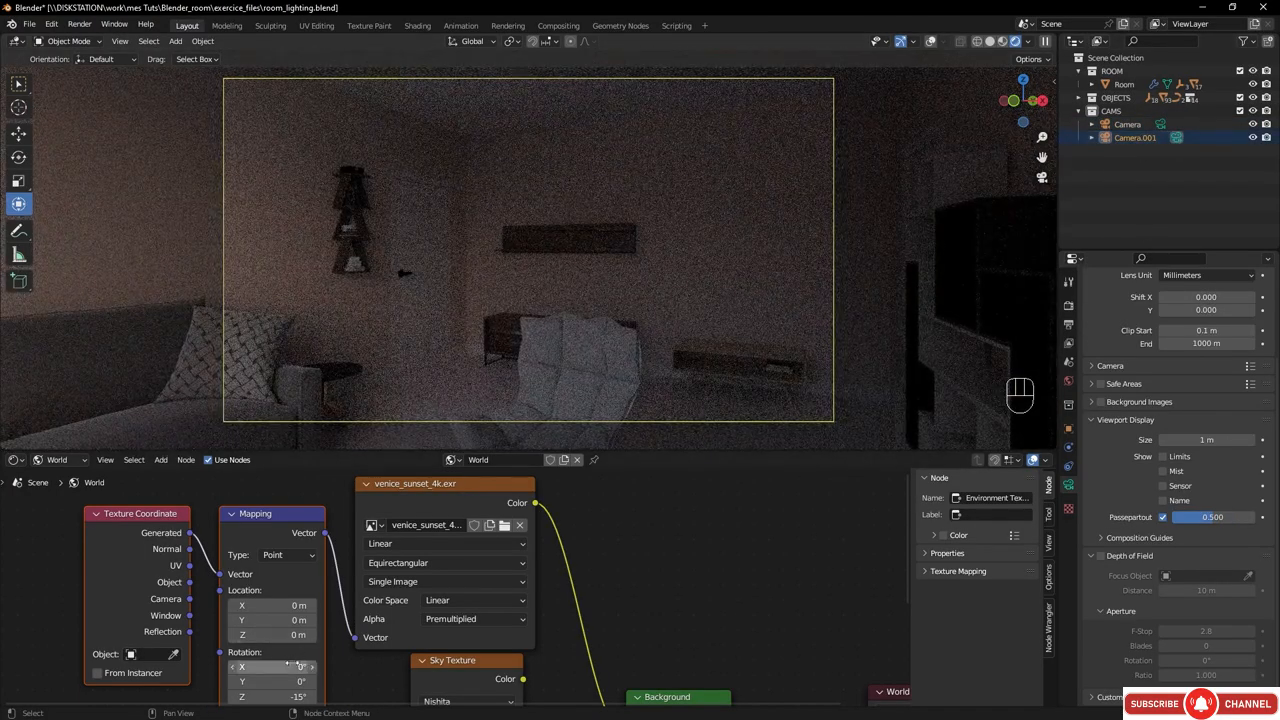
pyautogui.moveTo(298, 697); pyautogui.dragTo(609, 649)
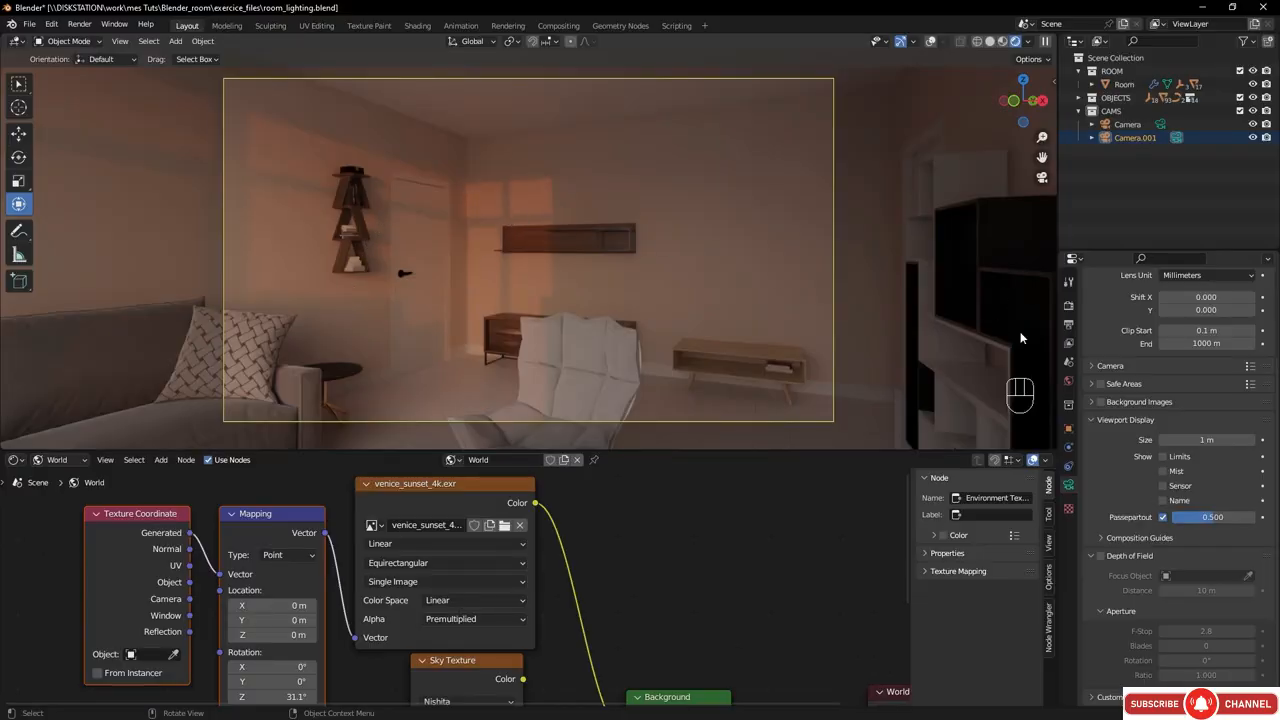
pyautogui.click(1161, 124)
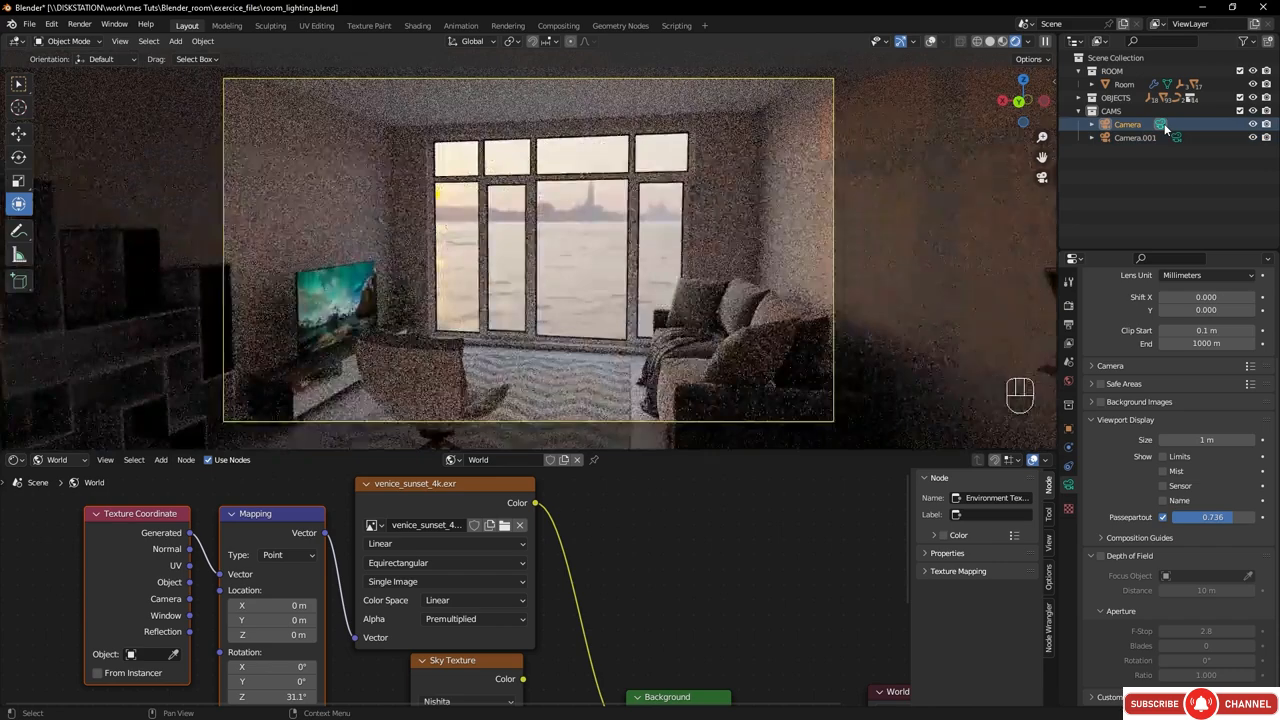
# - Replace the environment texture image with limpopo_golf_course_4k.exr and set the Mapping node's Z rotation to 6.4°
pyautogui.click(504, 526)
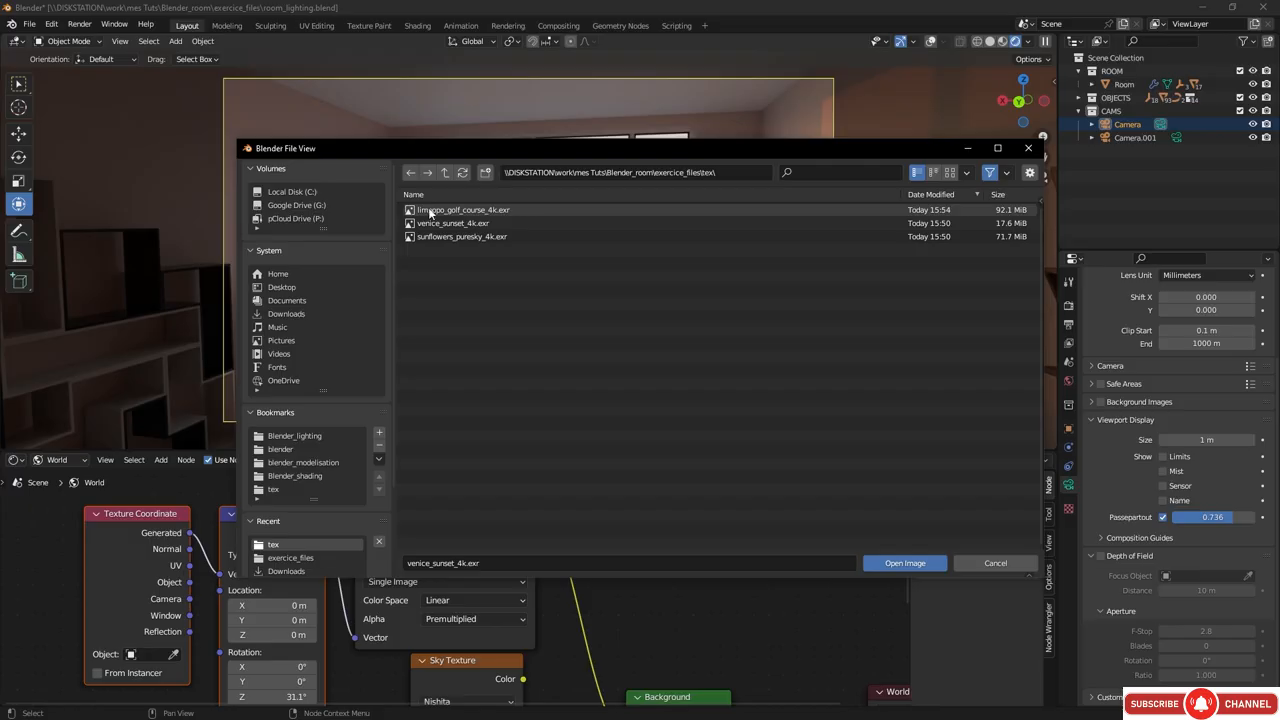
pyautogui.click(431, 213)
pyautogui.doubleClick(449, 213)
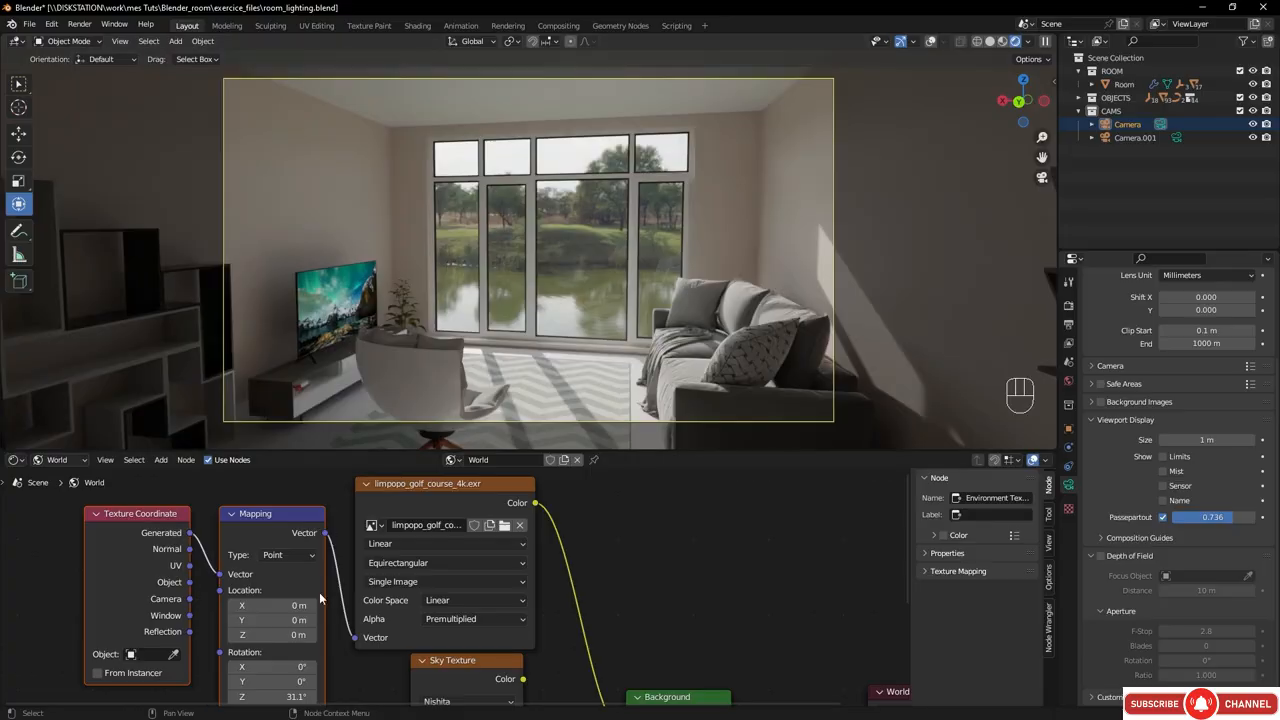
pyautogui.moveTo(331, 639)
pyautogui.mouseDown(button='middle')
pyautogui.moveTo(327, 574)
pyautogui.moveTo(320, 633)
pyautogui.mouseUp(button='middle')
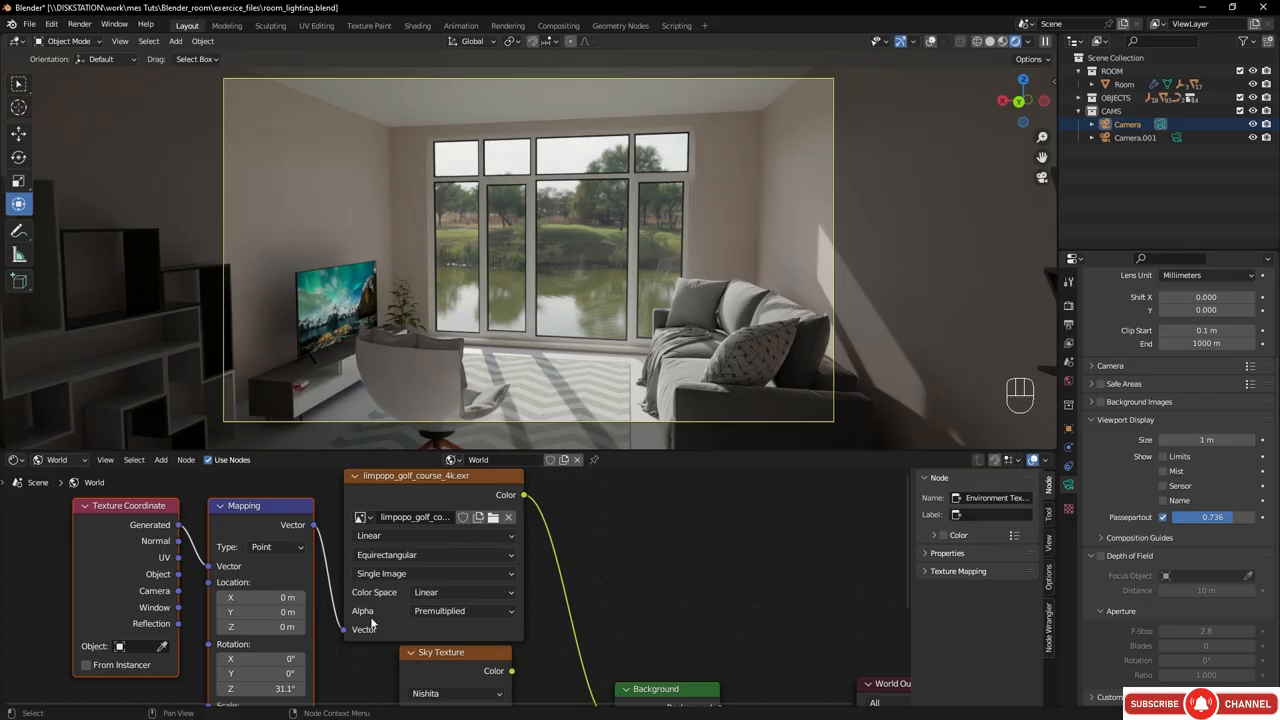
pyautogui.moveTo(330, 649); pyautogui.dragTo(337, 613, button='middle')
pyautogui.moveTo(277, 652); pyautogui.dragTo(108, 641)
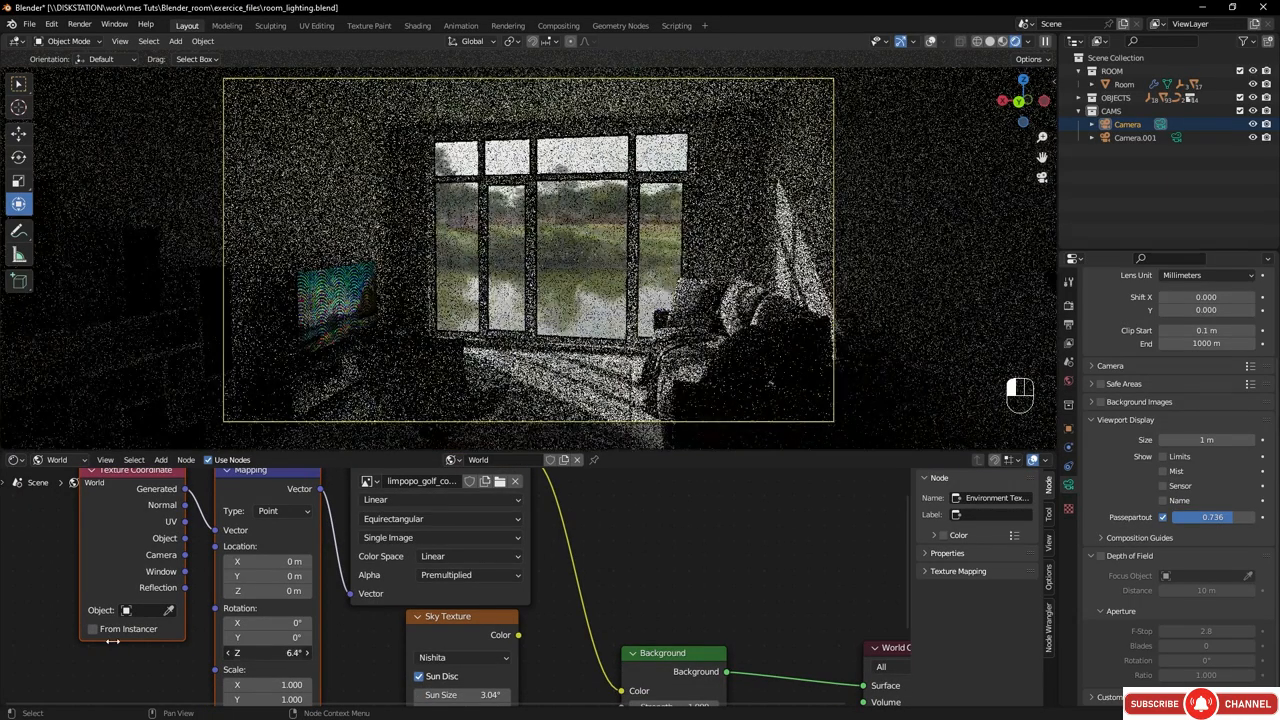
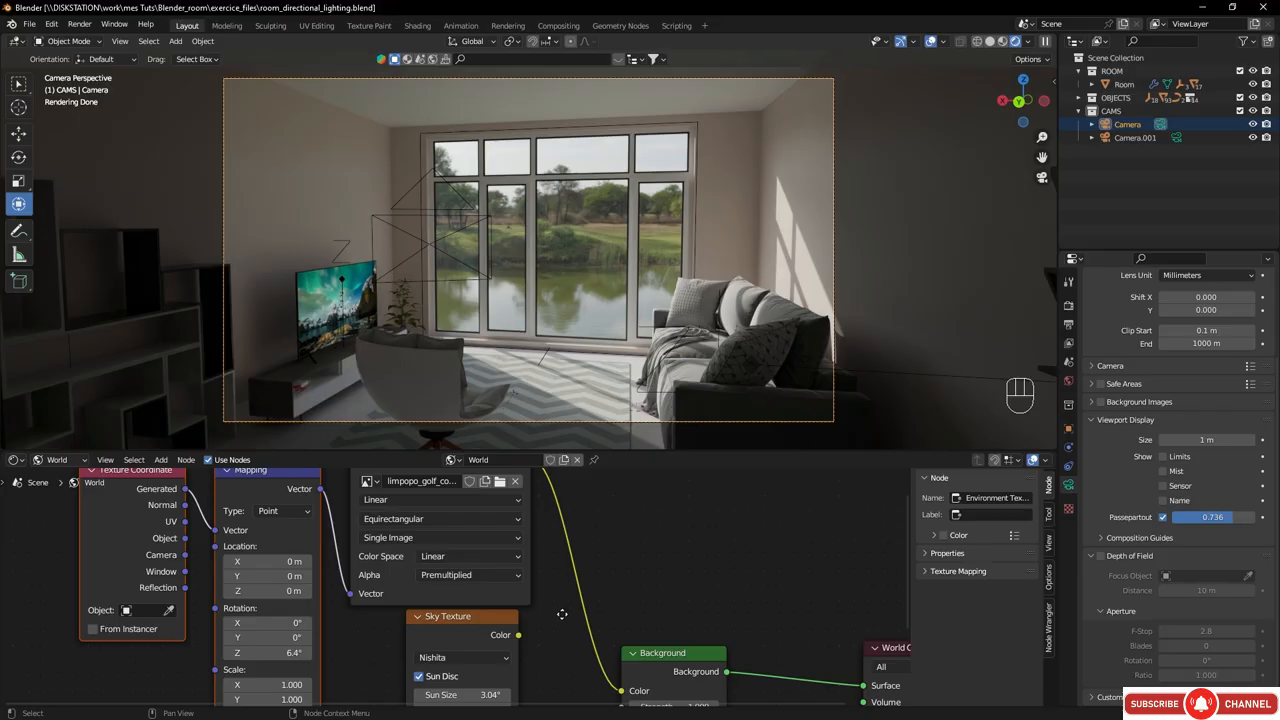
# - Disconnect the limpopo_golf_course_4k.exr environment texture from the Background node's Color input
pyautogui.moveTo(541, 594); pyautogui.dragTo(525, 538, button='middle')
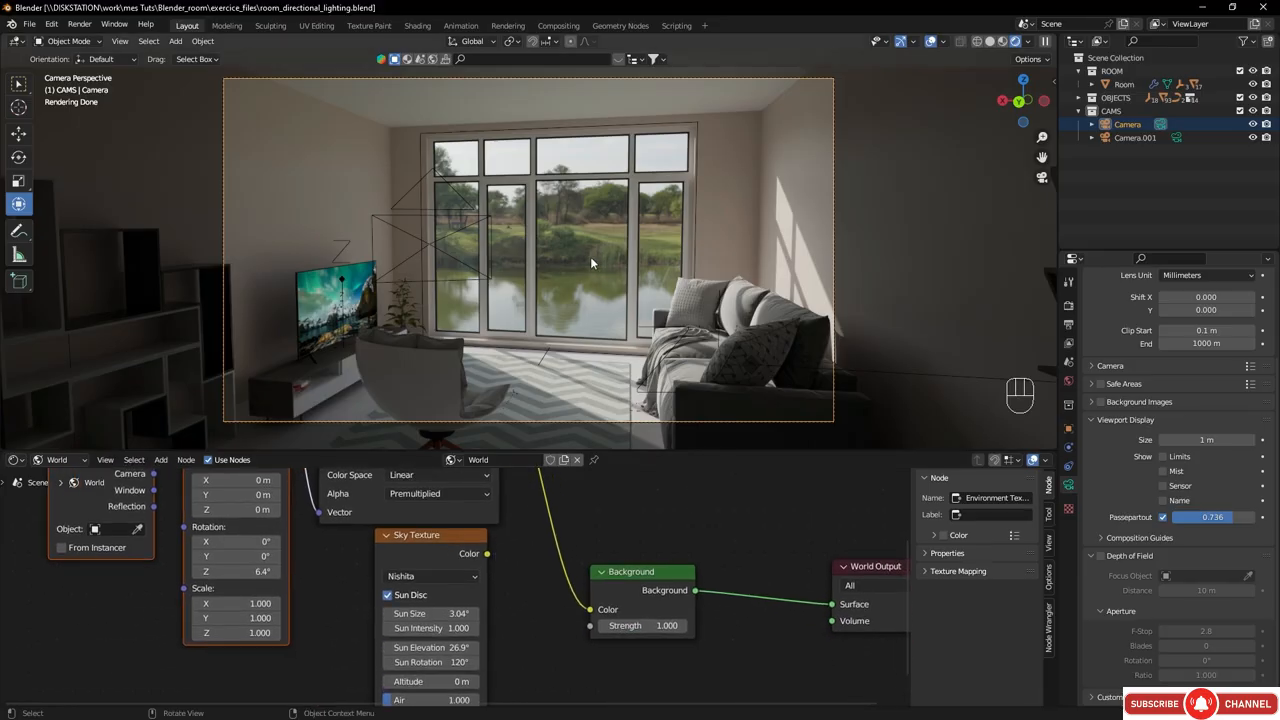
pyautogui.moveTo(543, 493); pyautogui.dragTo(553, 581, button='middle')
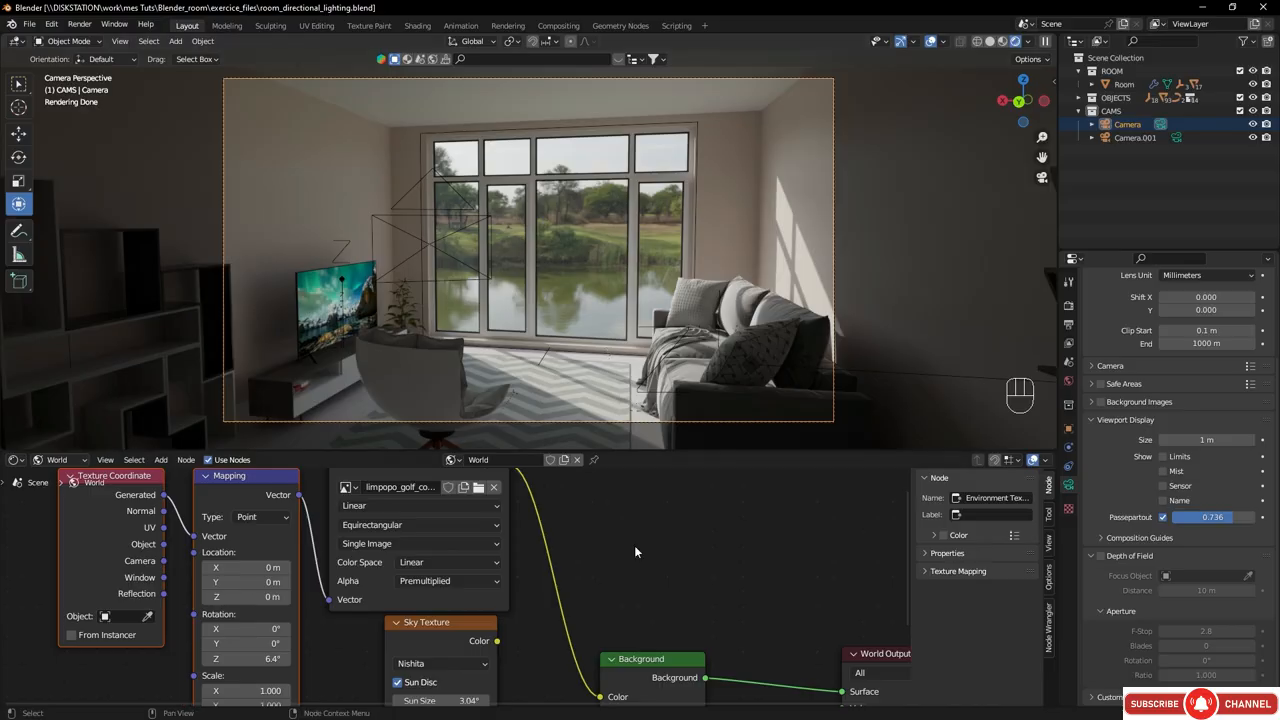
pyautogui.moveTo(582, 600); pyautogui.dragTo(577, 489, button='middle')
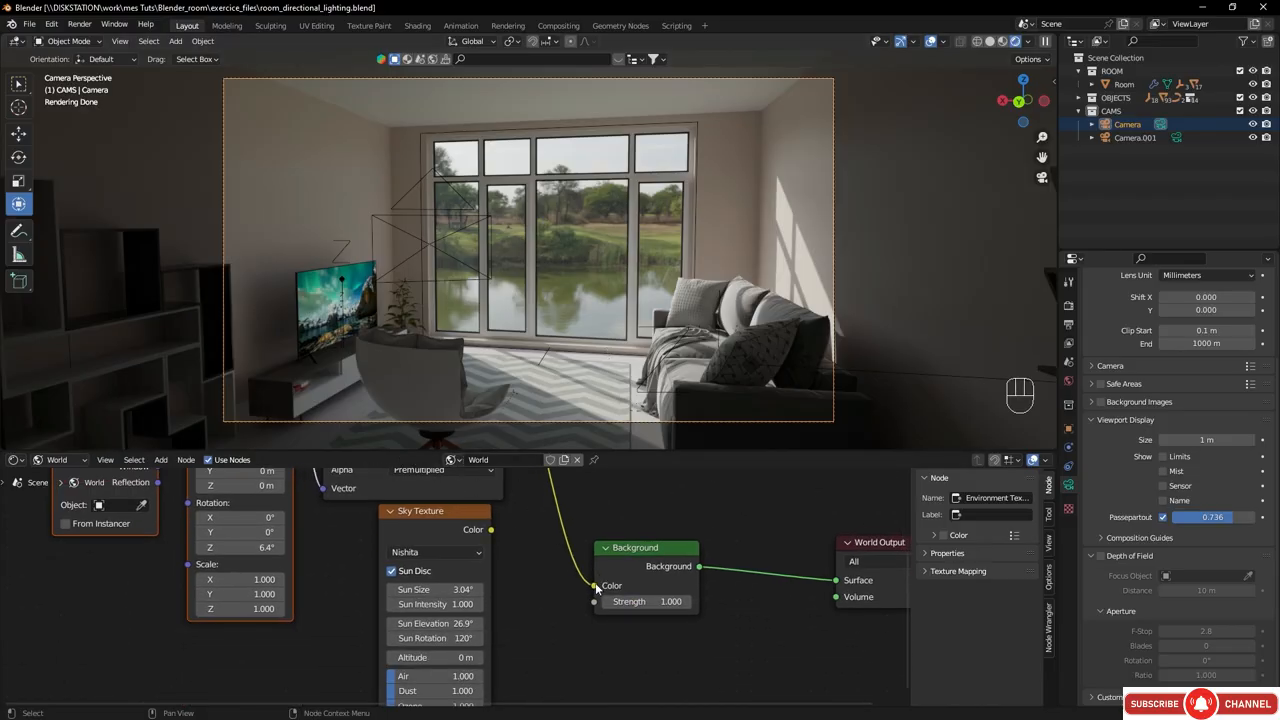
pyautogui.moveTo(596, 587); pyautogui.dragTo(572, 557)
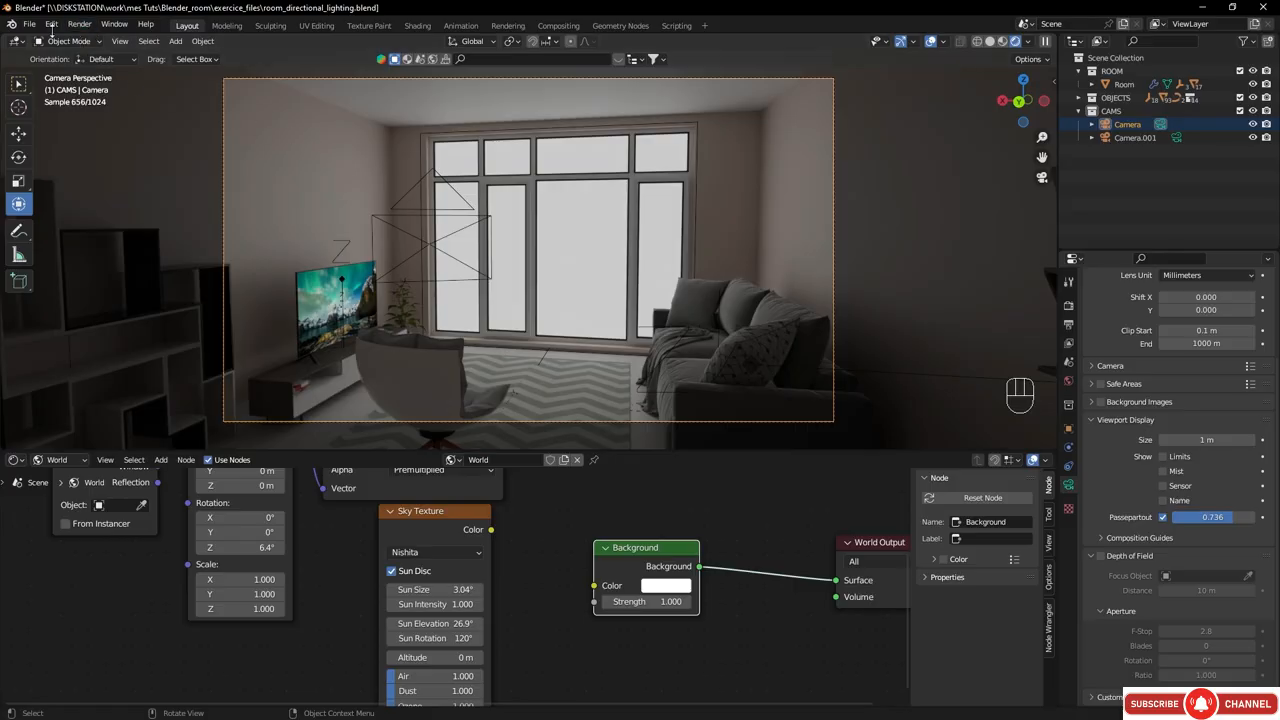
# - Enable the Import-Export: Import Images as Planes add-on in the preferences
pyautogui.click(51, 24)
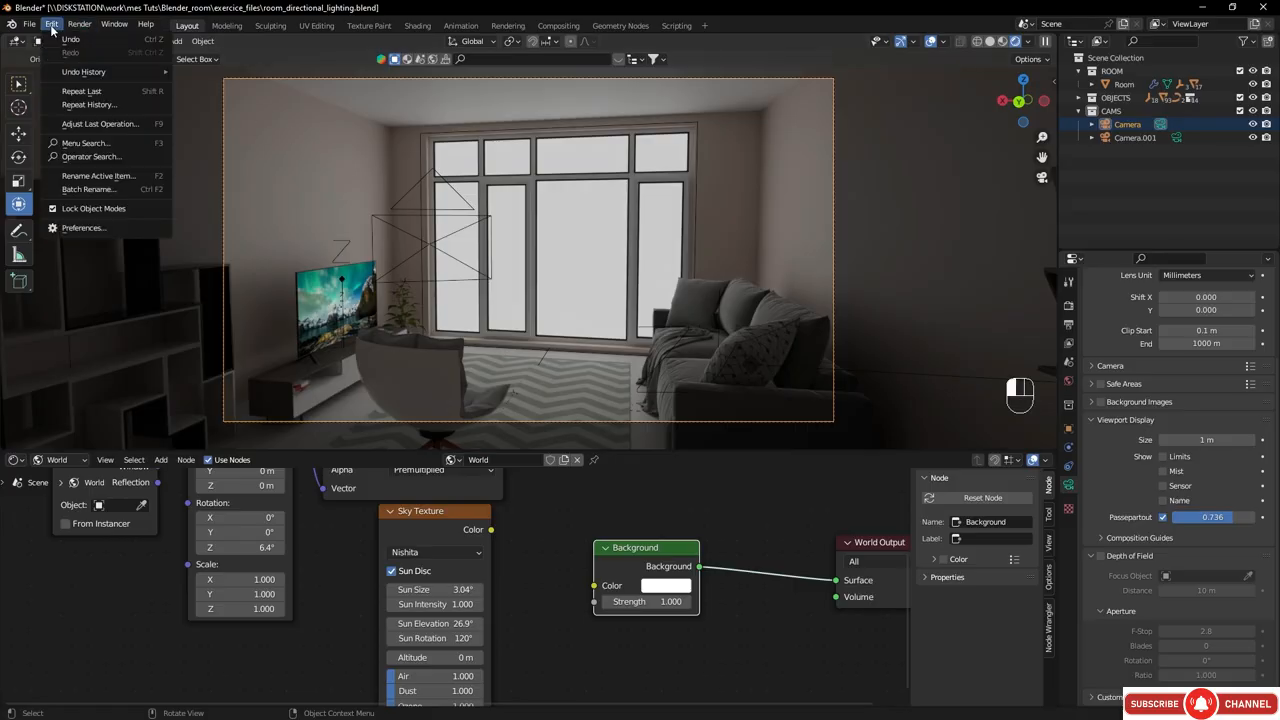
pyautogui.click(80, 229)
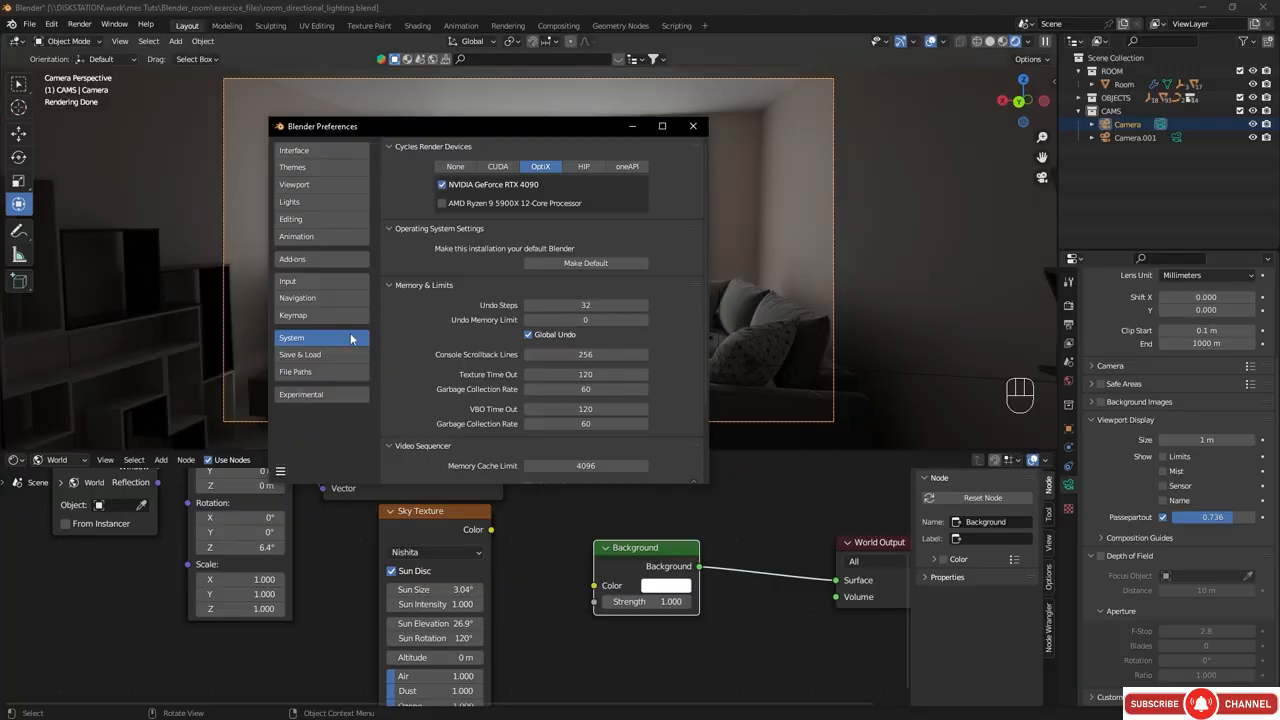
pyautogui.click(308, 259)
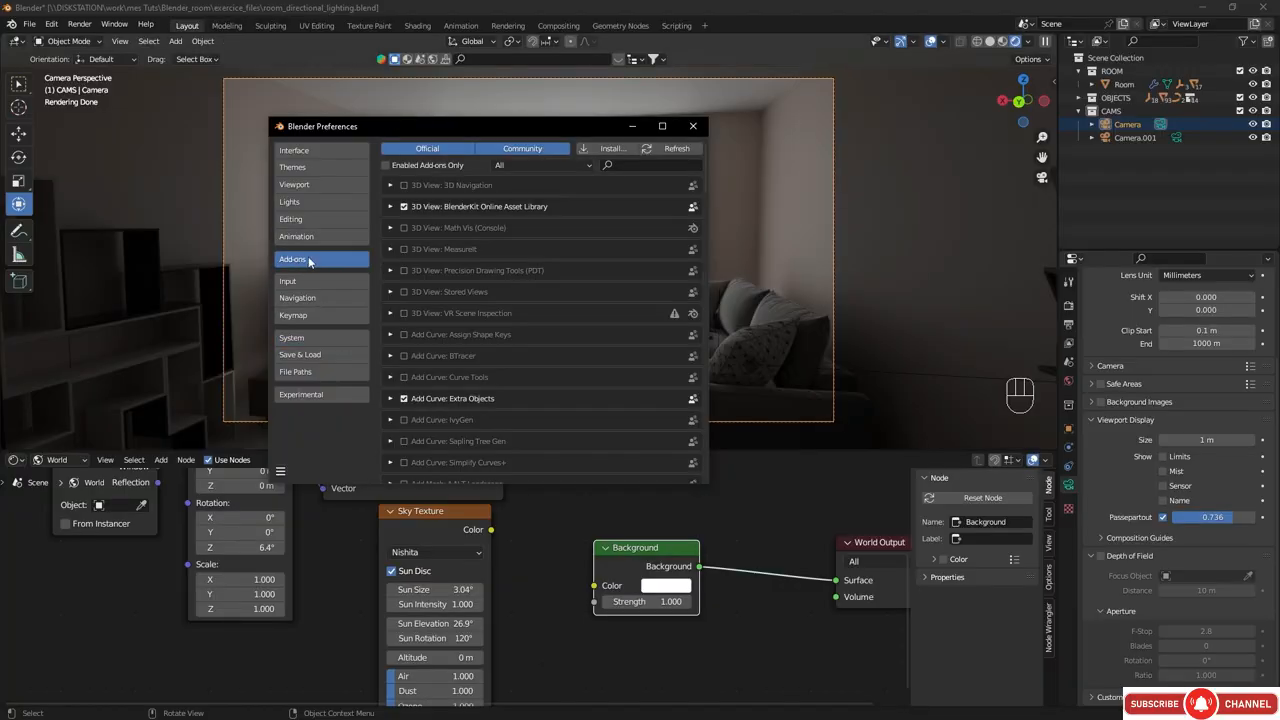
pyautogui.click(634, 166)
pyautogui.write('image')
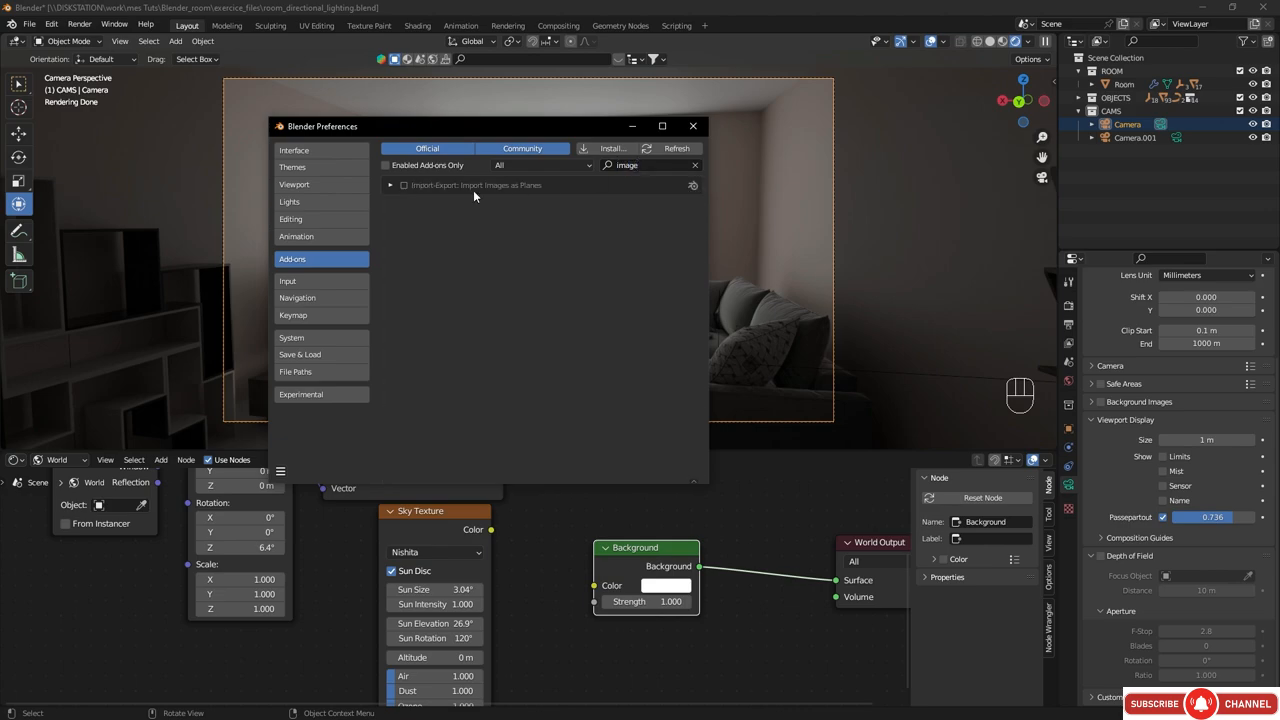
pyautogui.click(404, 186)
pyautogui.moveTo(500, 129); pyautogui.dragTo(467, 149)
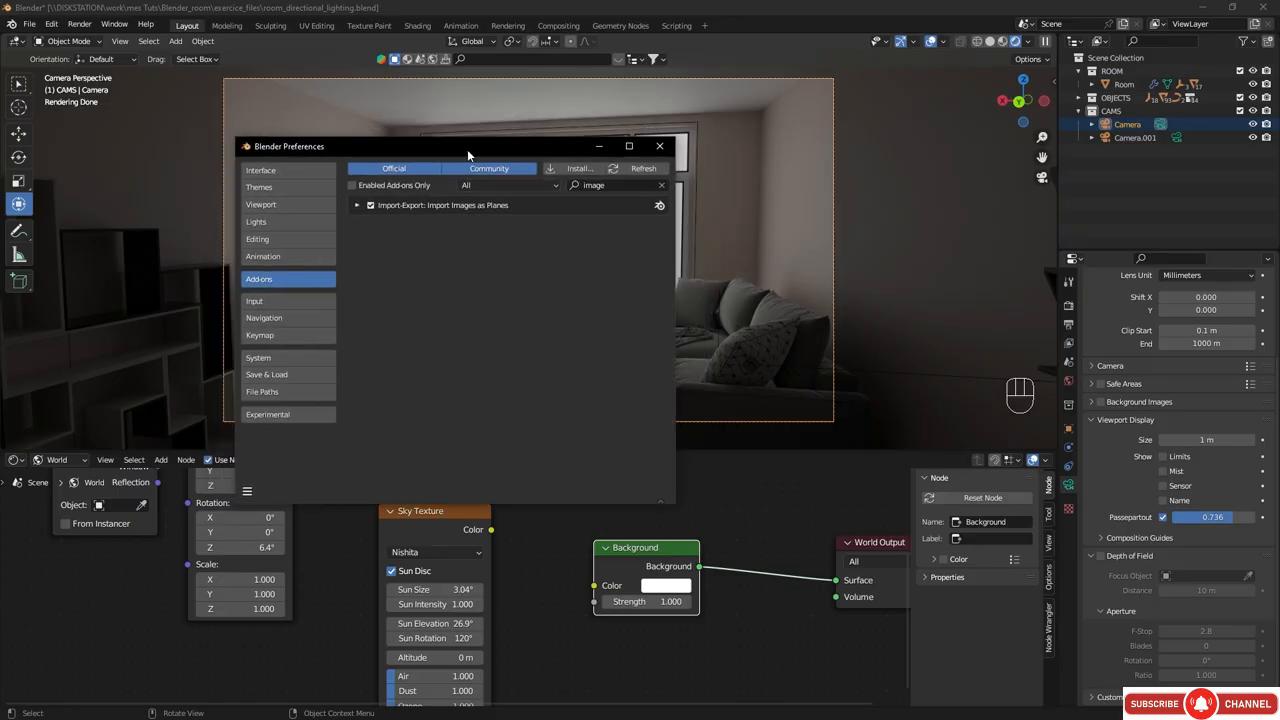
pyautogui.click(661, 152)
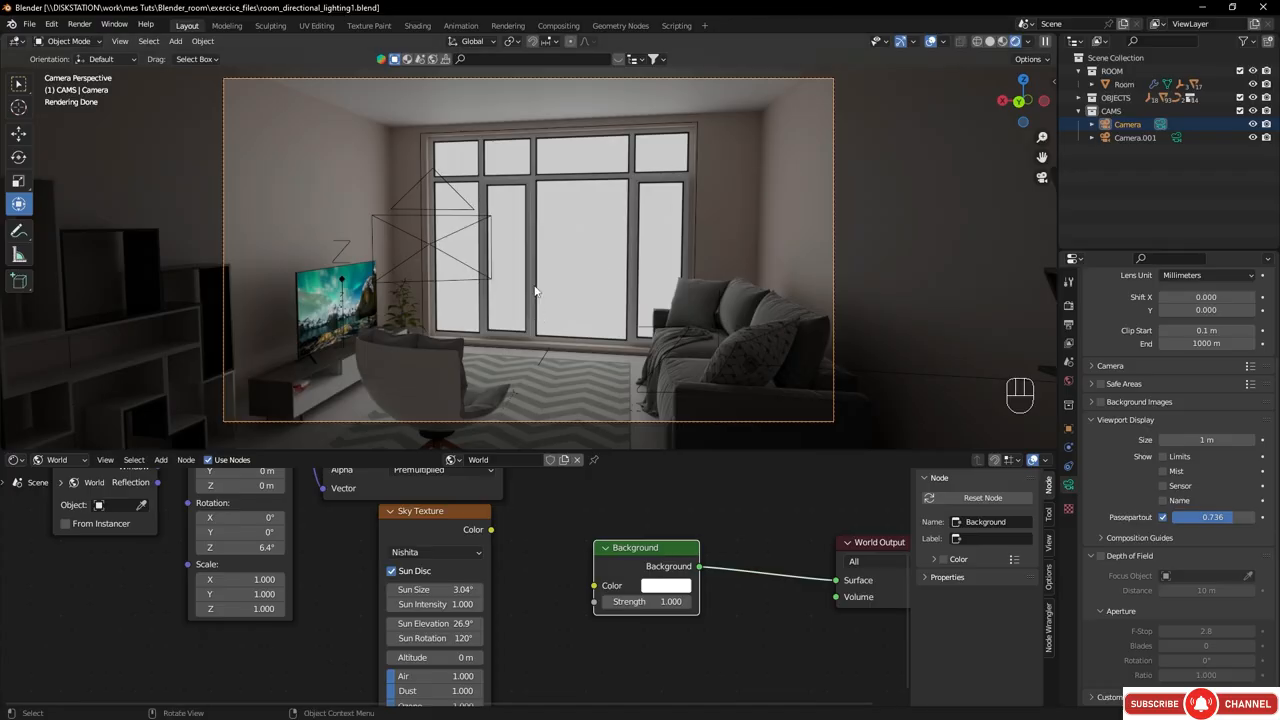
# - Import Cityscape.jpg from the tex folder as an image plane with the Emit material type
pyautogui.hotkey('shift', 'a')
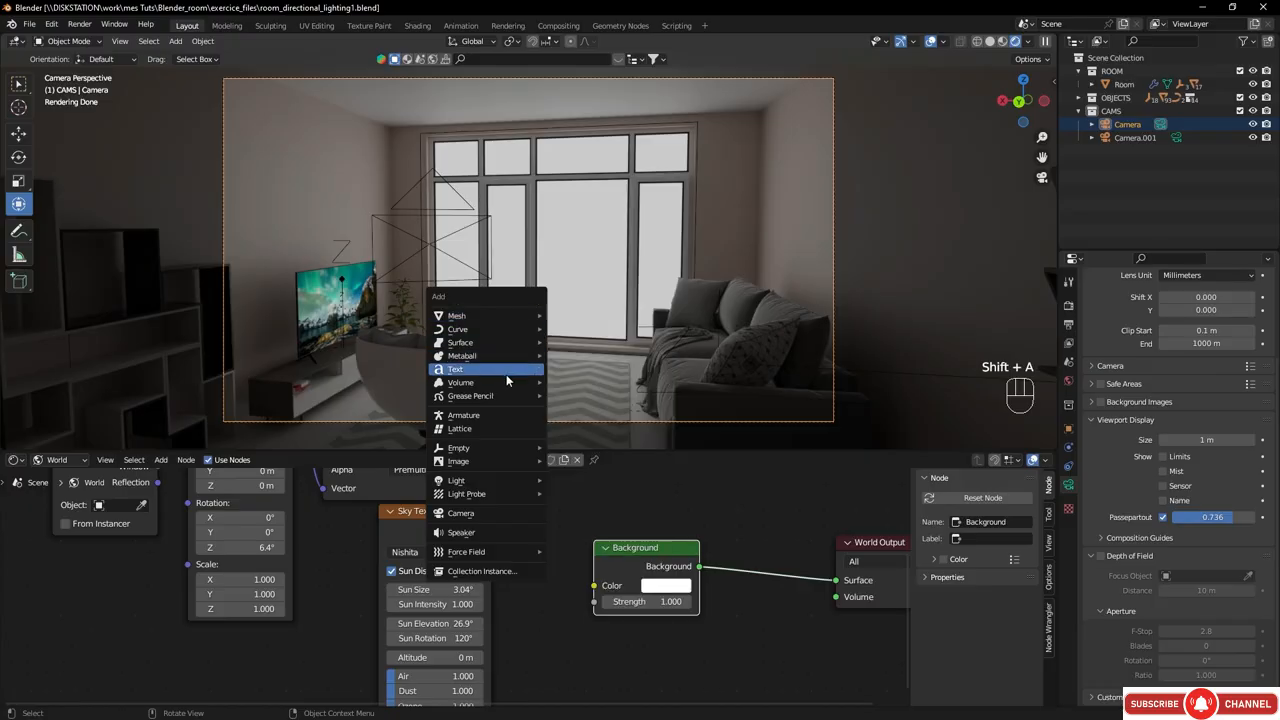
pyautogui.moveTo(486, 449)
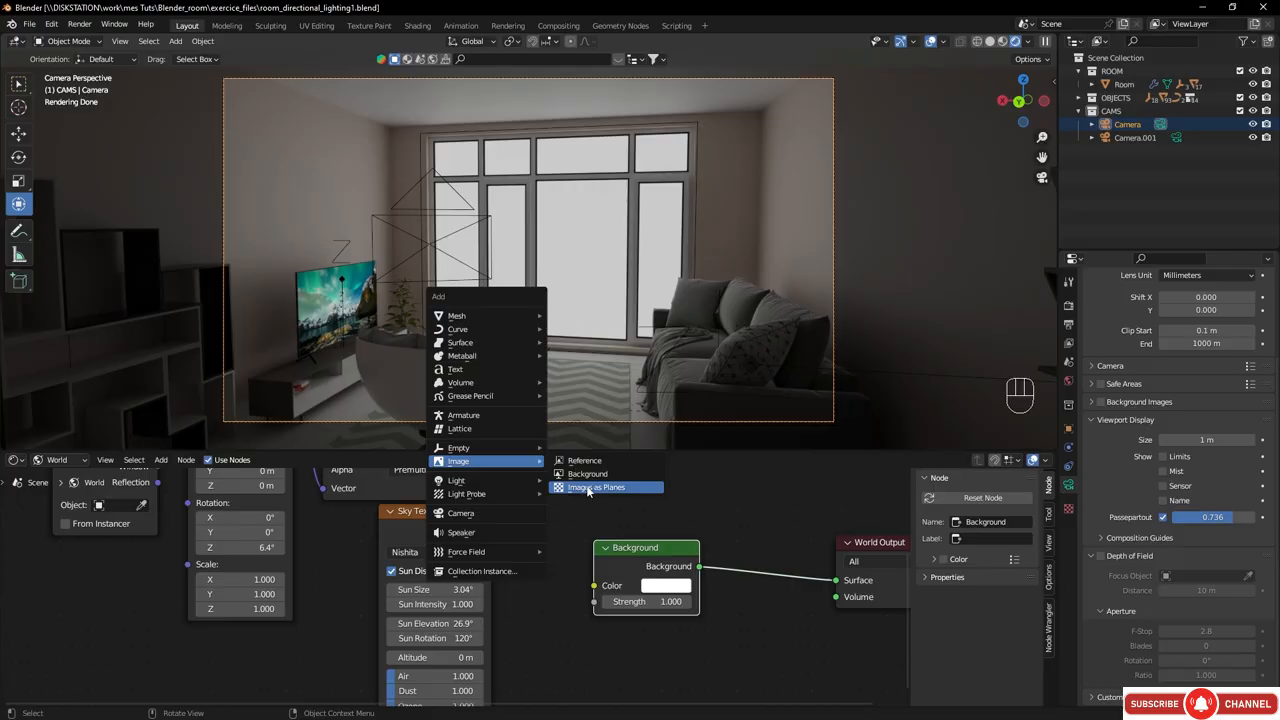
pyautogui.click(594, 487)
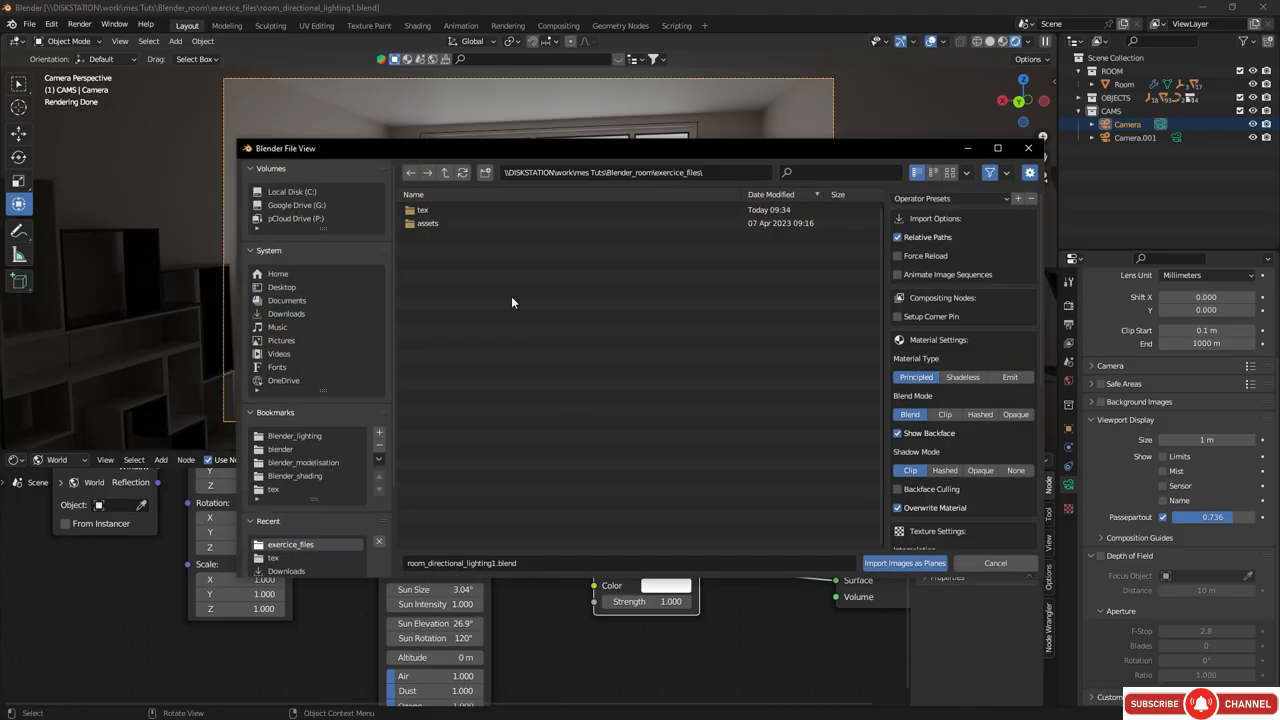
pyautogui.moveTo(386, 148); pyautogui.dragTo(354, 125)
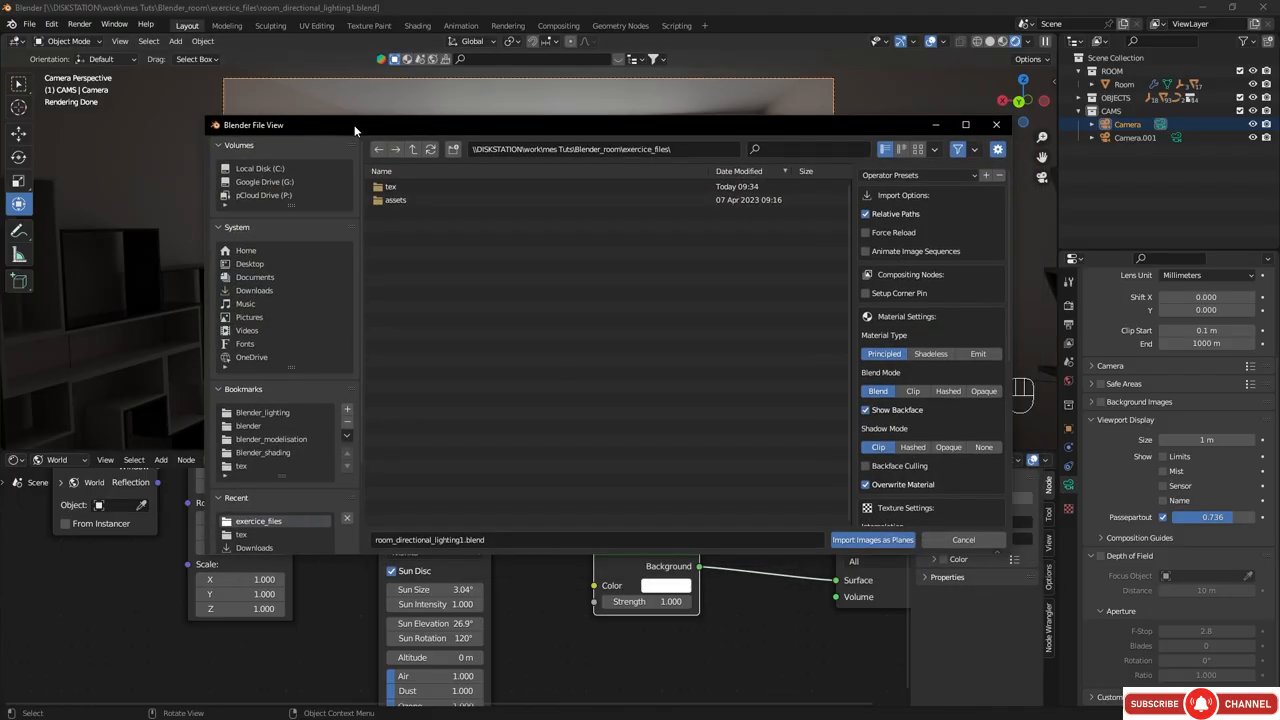
pyautogui.click(390, 187)
pyautogui.click(411, 230)
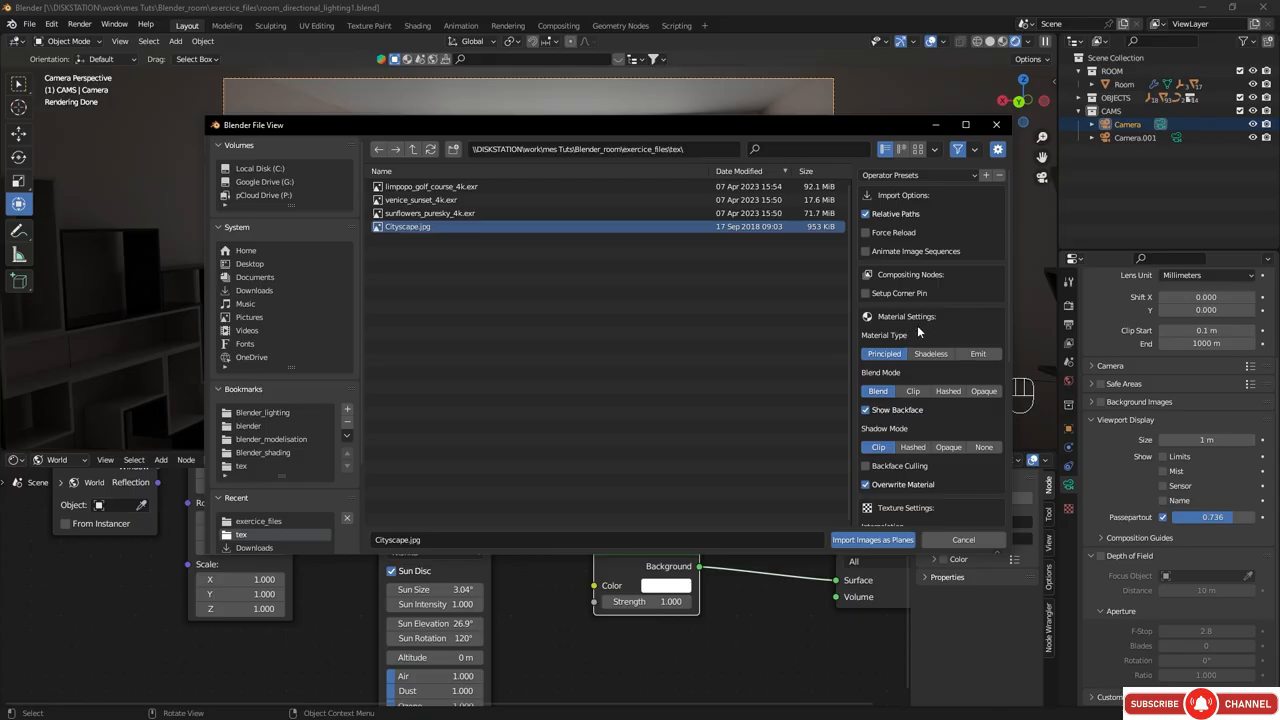
pyautogui.click(982, 354)
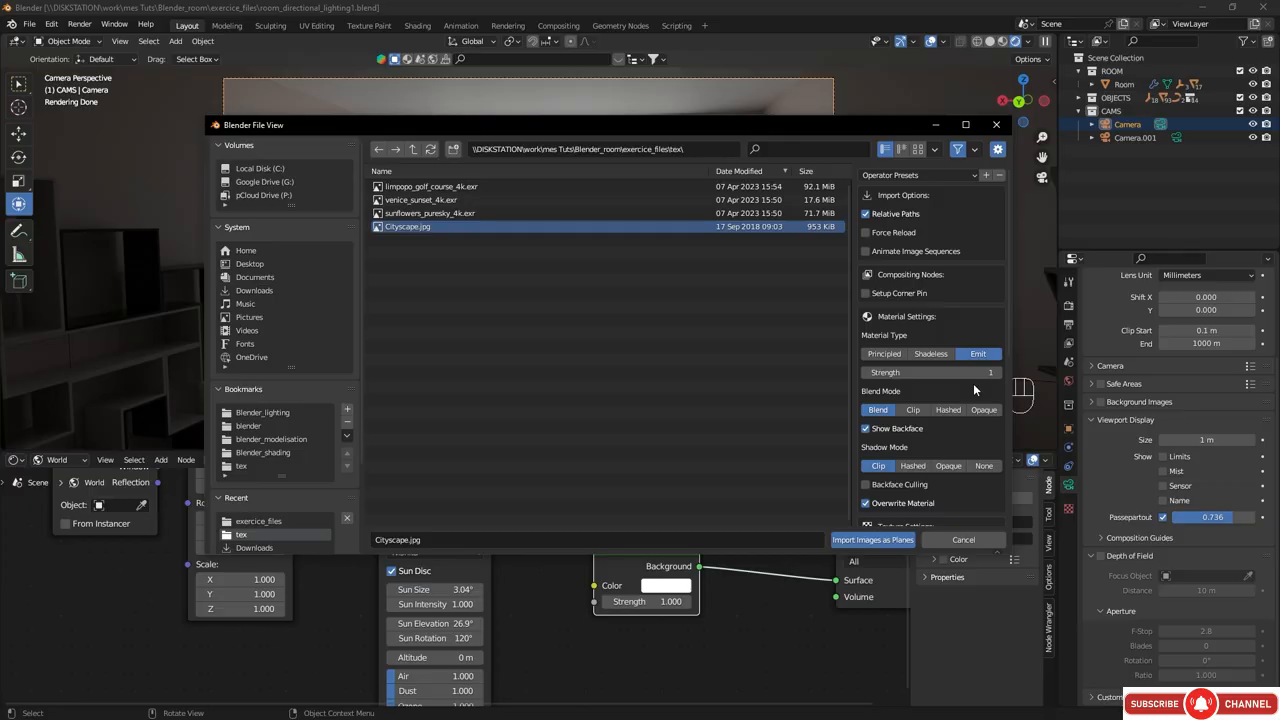
pyautogui.click(874, 540)
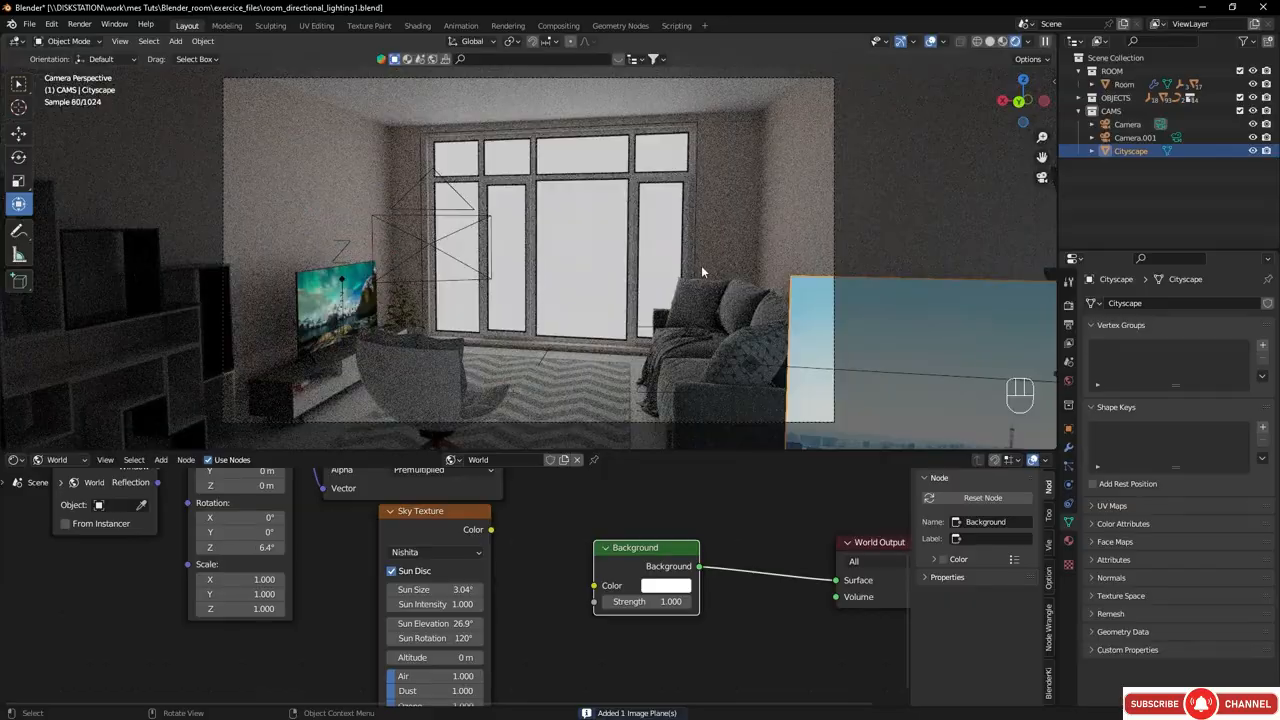
pyautogui.moveTo(701, 265); pyautogui.dragTo(480, 362, button='middle')
pyautogui.scroll(-7, 597, 320)
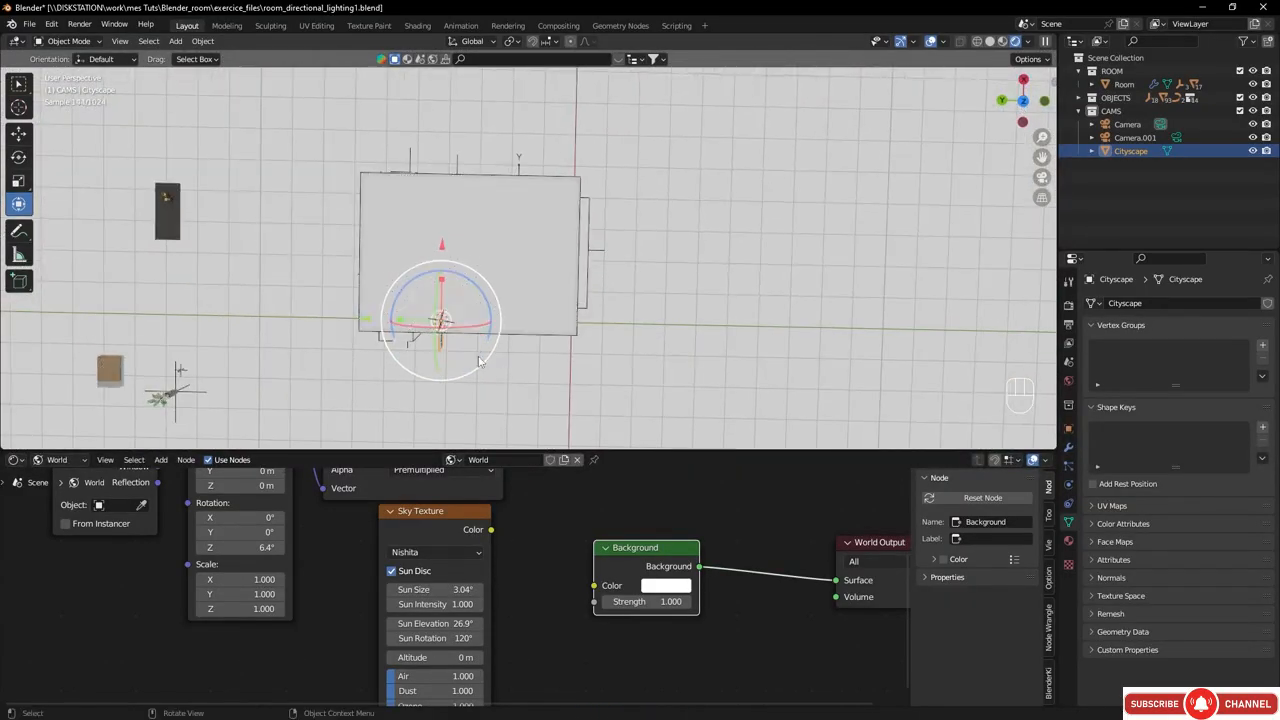
# - Move the Cityscape plane outside the window wall and scale it up about 5 times to fill the windows in camera view
pyautogui.moveTo(364, 321); pyautogui.dragTo(622, 322)
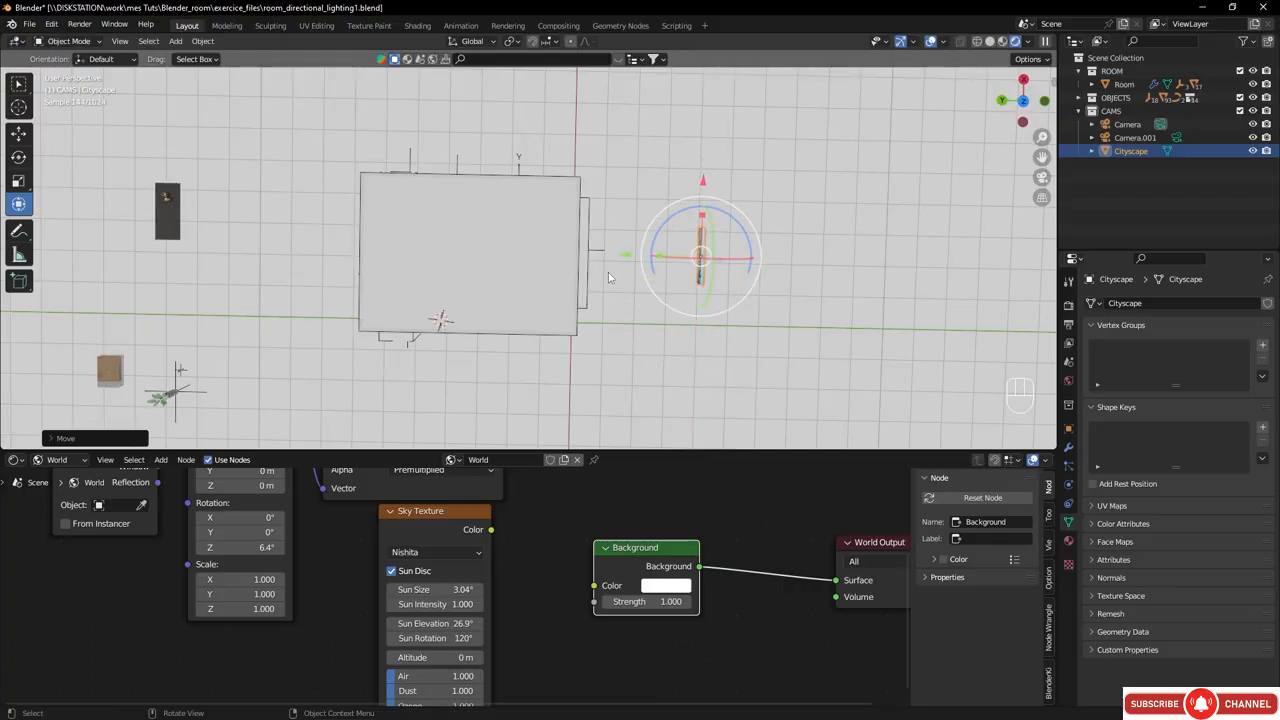
pyautogui.moveTo(608, 272); pyautogui.dragTo(489, 197, button='middle')
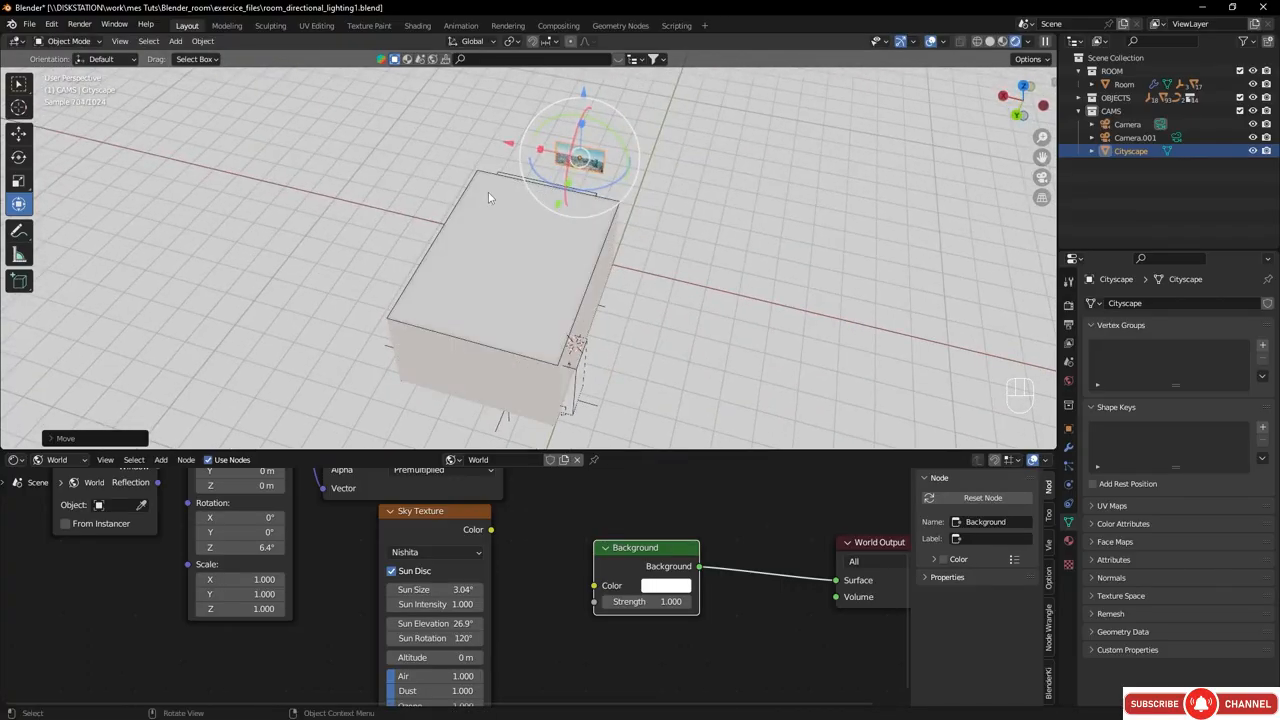
pyautogui.press('KP_0')
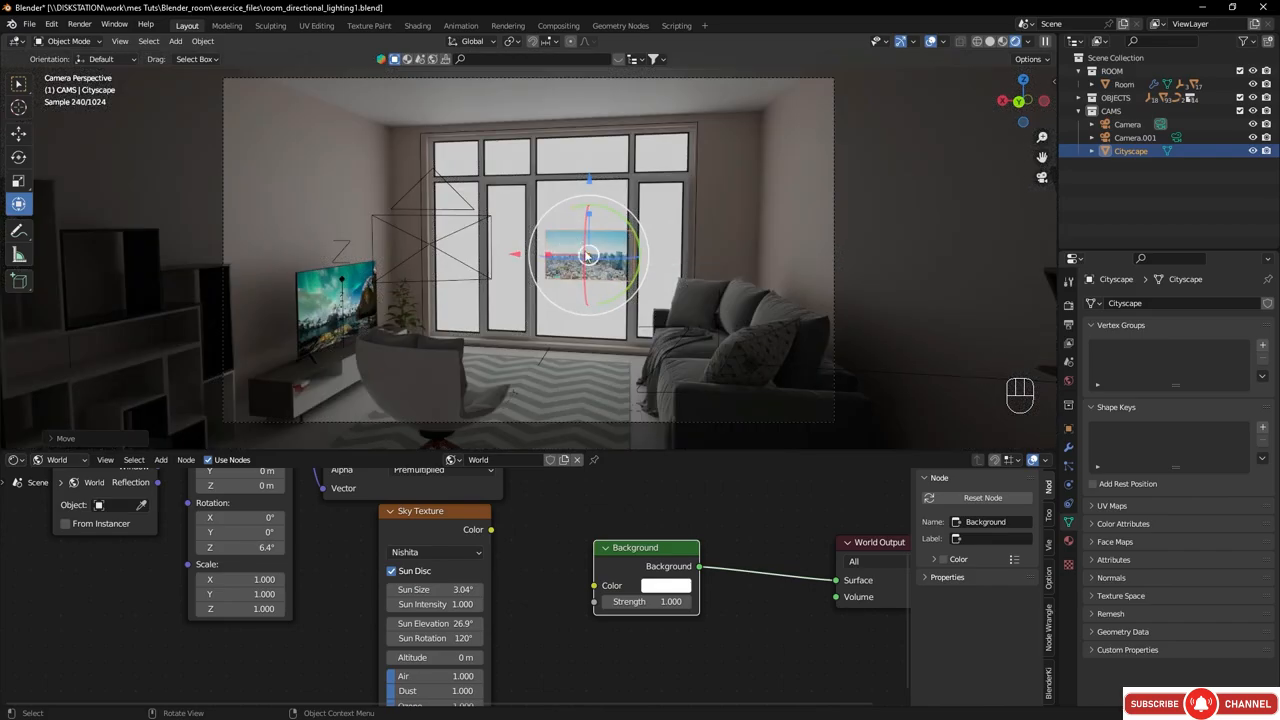
pyautogui.press('s')
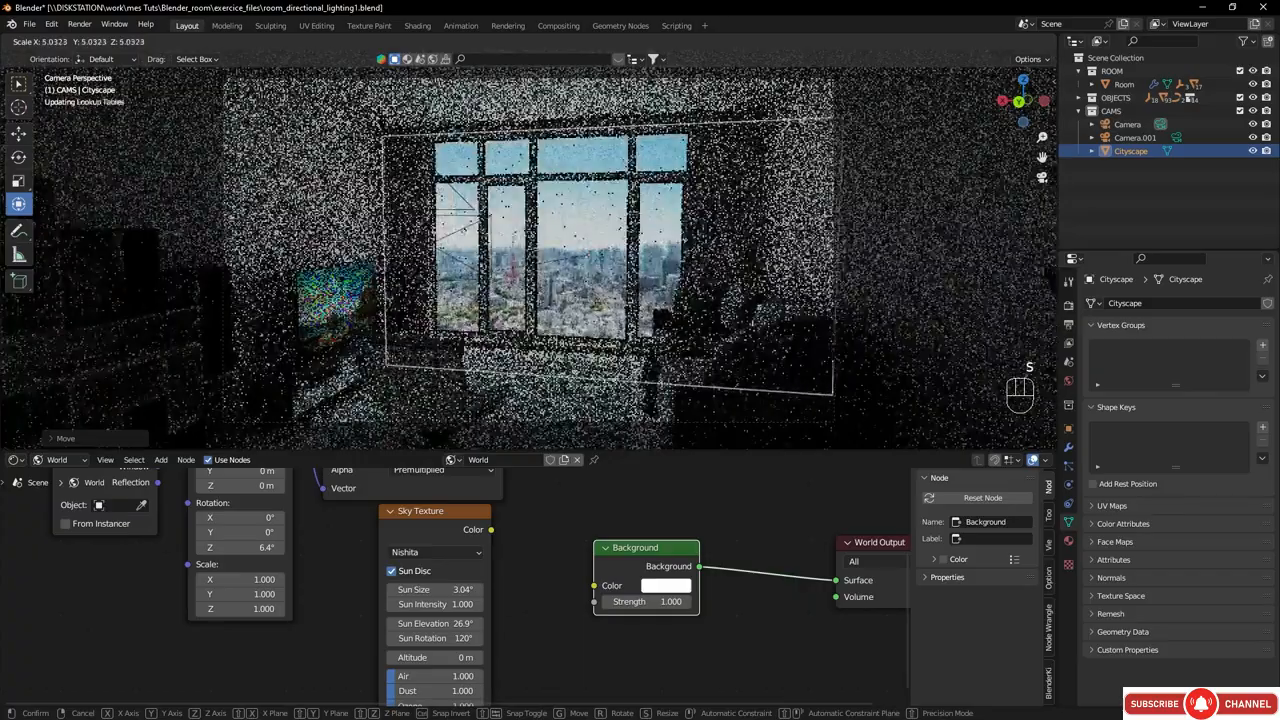
pyautogui.click(731, 257)
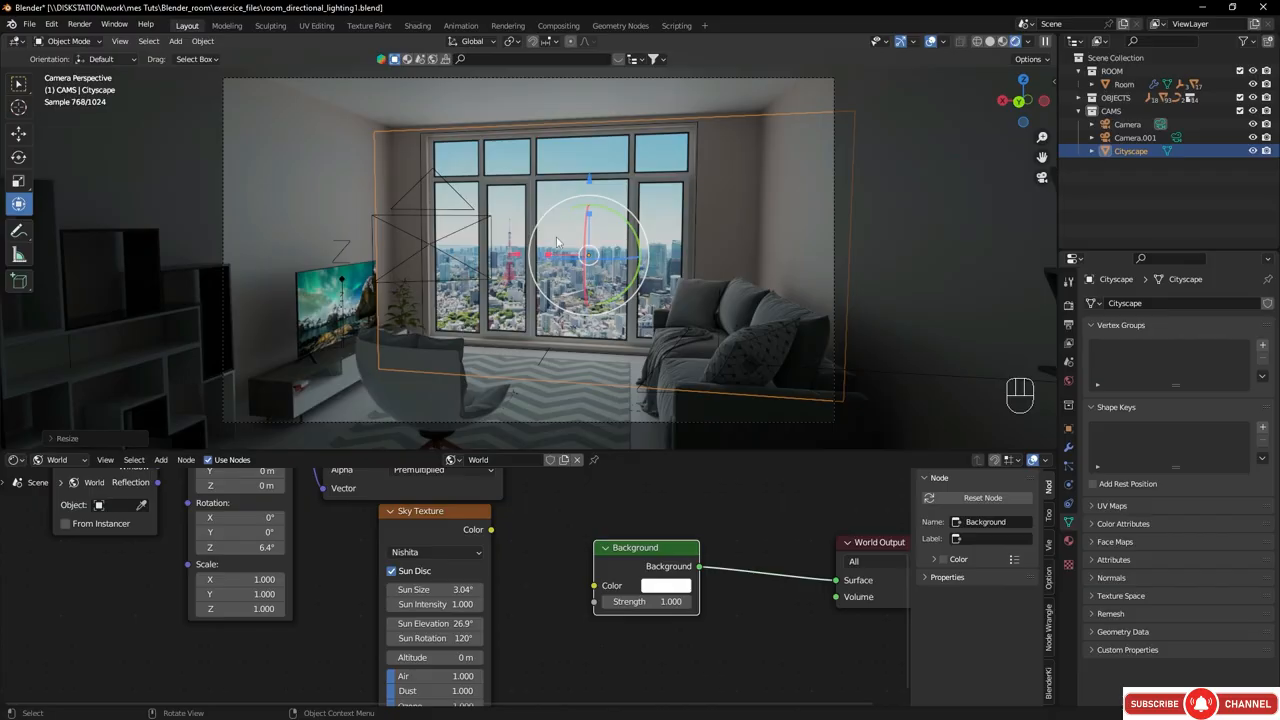
# - Move the Cityscape plane about 18 m farther away from the room along the Y axis
pyautogui.press('KP_0')
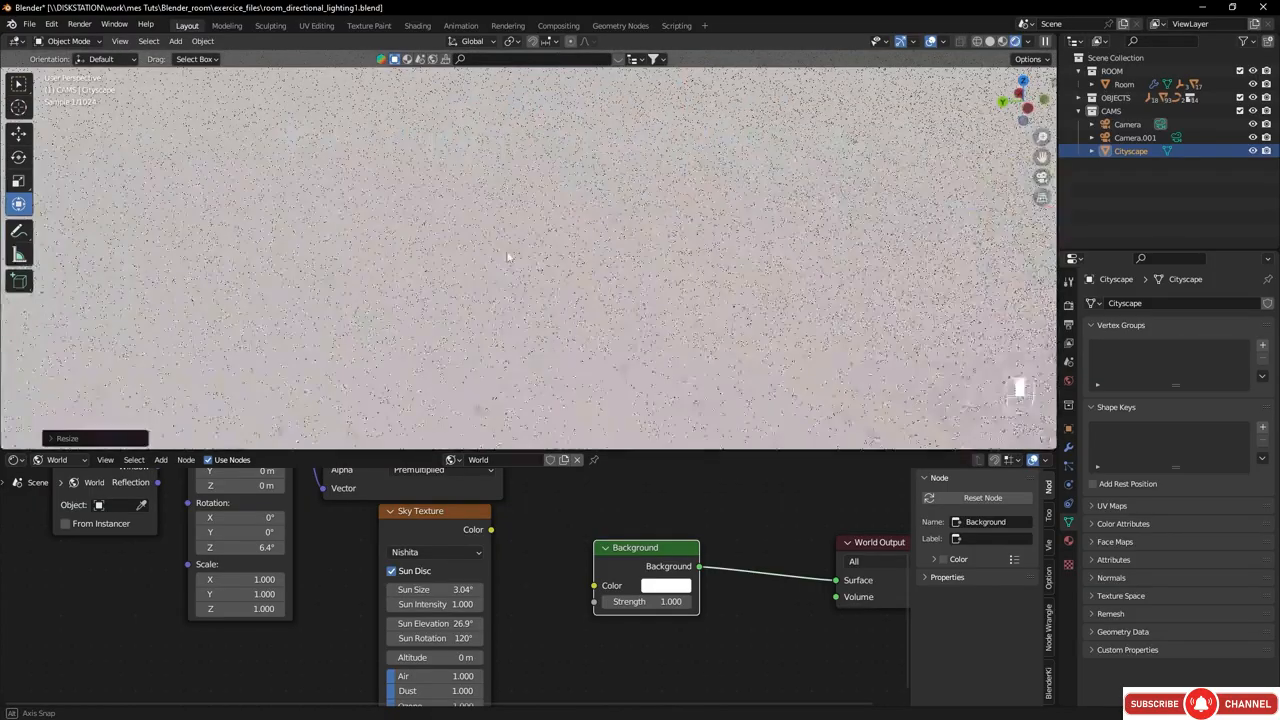
pyautogui.moveTo(612, 260)
pyautogui.mouseDown(button='middle')
pyautogui.moveTo(635, 390)
pyautogui.moveTo(633, 249)
pyautogui.moveTo(604, 270)
pyautogui.moveTo(565, 237)
pyautogui.moveTo(615, 325)
pyautogui.moveTo(568, 258)
pyautogui.moveTo(627, 259)
pyautogui.moveTo(594, 244)
pyautogui.mouseUp(button='middle')
pyautogui.scroll(-6, 568, 258)
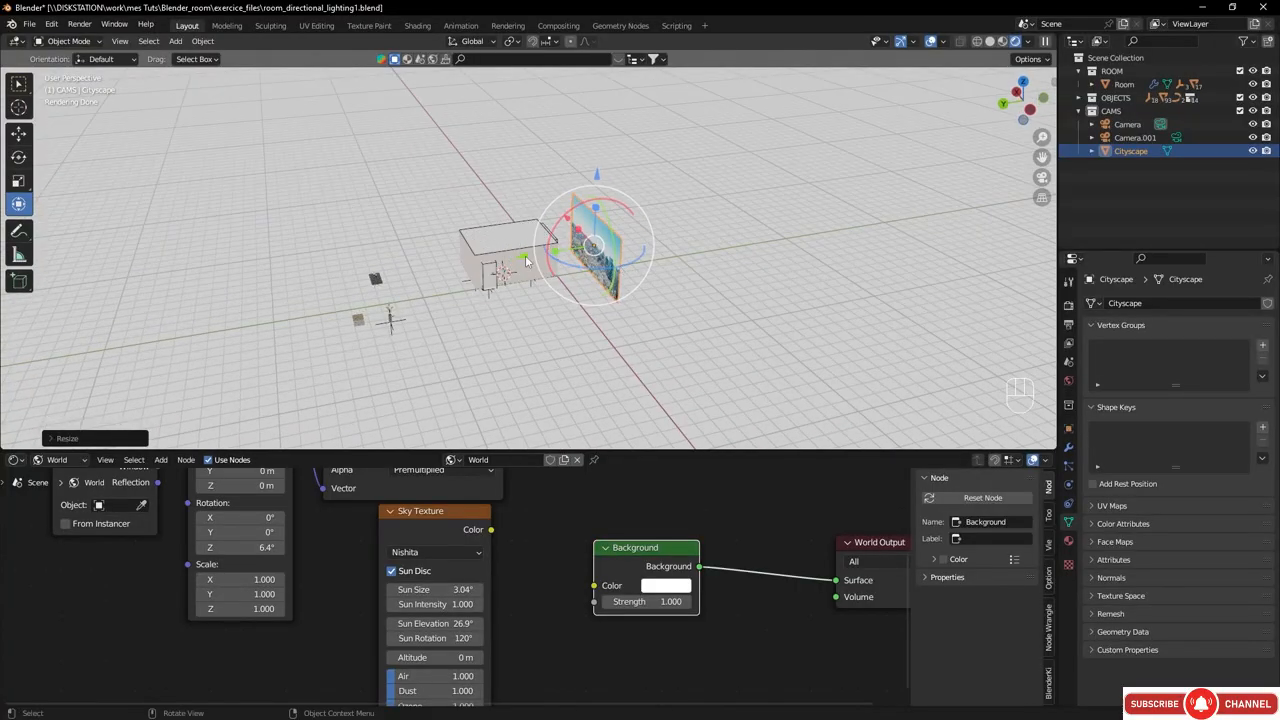
pyautogui.press('g')
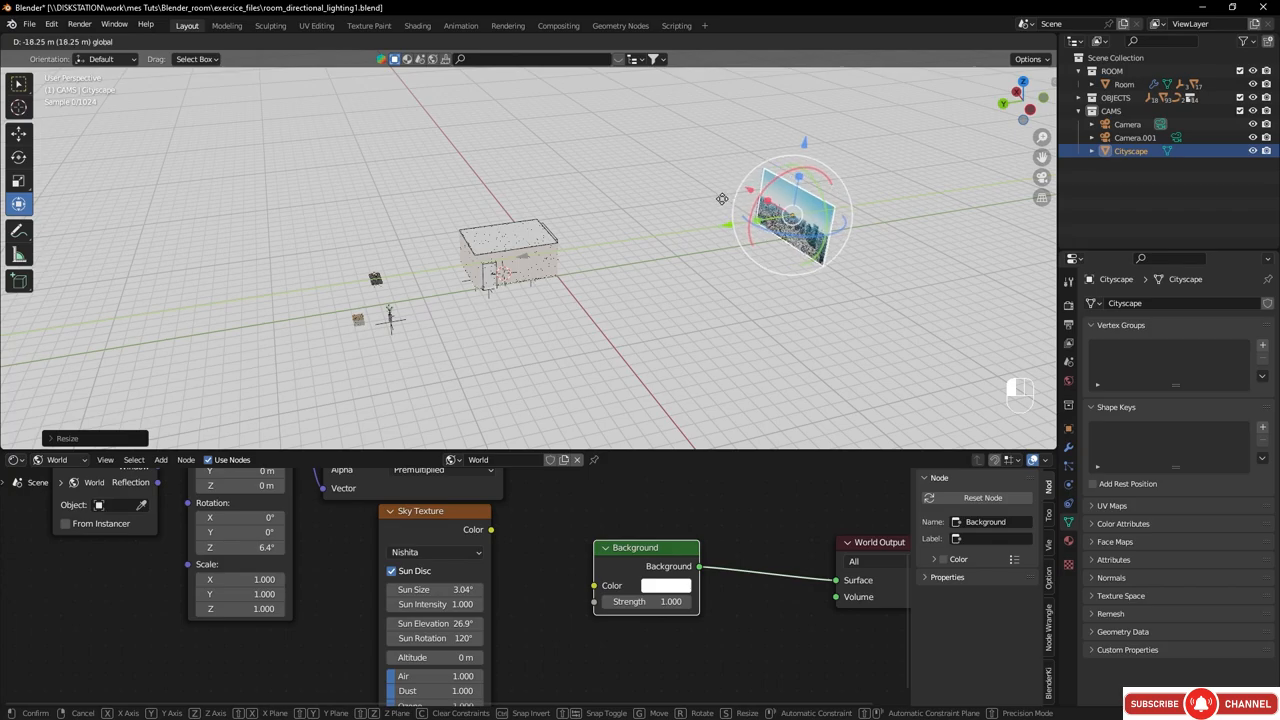
pyautogui.click(710, 220)
pyautogui.moveTo(533, 267); pyautogui.dragTo(618, 239, button='middle')
# - Scale the Cityscape plane up about 2.6 times so it covers all the windows in the camera view
pyautogui.press('KP_0')
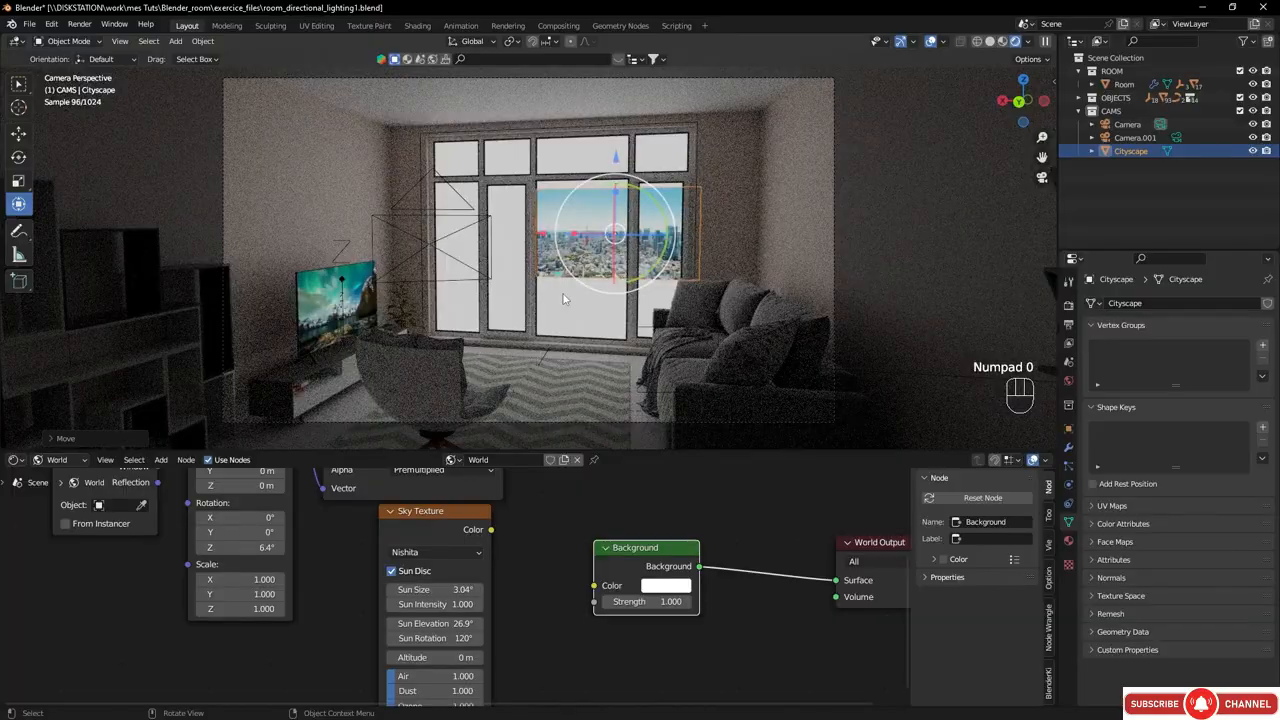
pyautogui.press('s')
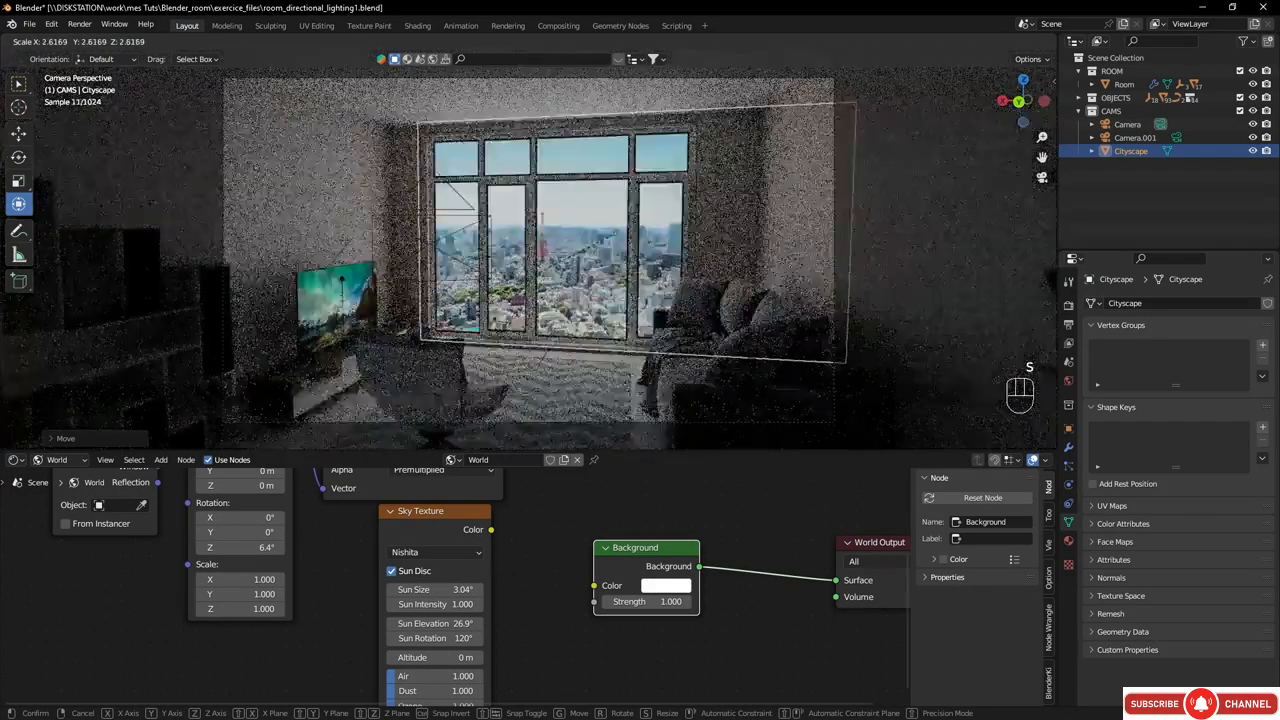
pyautogui.click(658, 285)
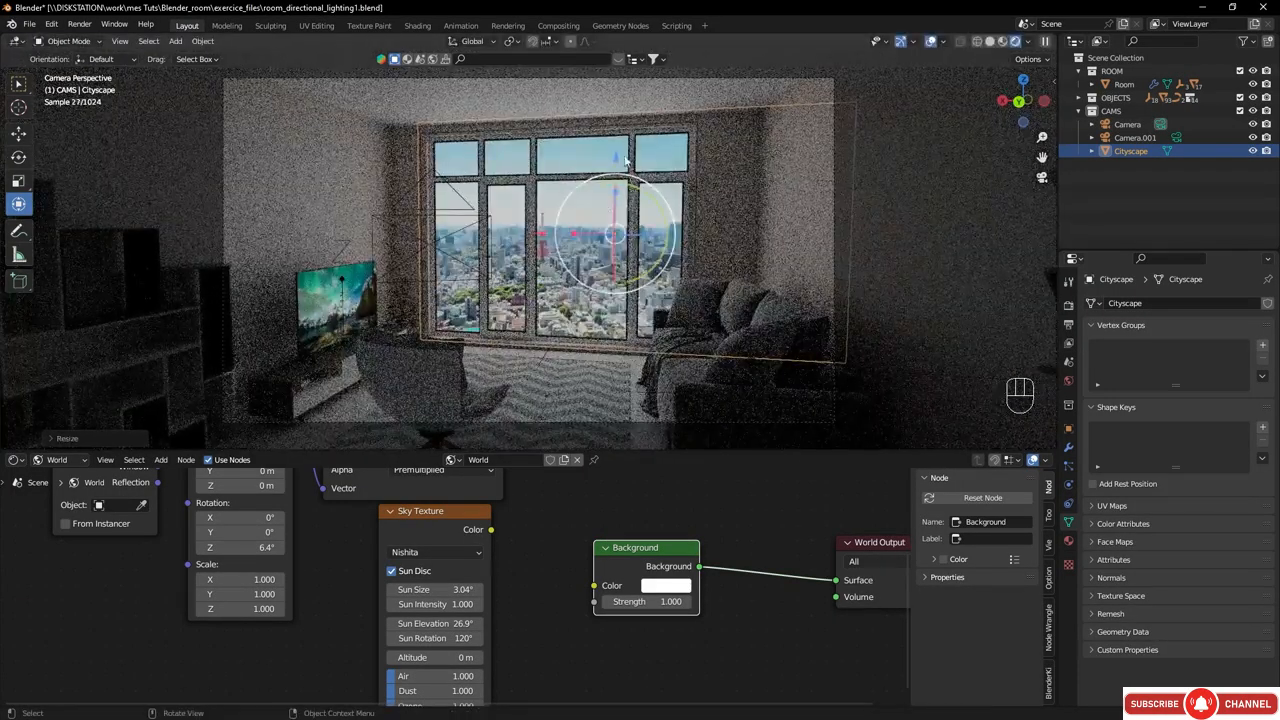
# - Lower the Cityscape plane slightly and shift it sideways along the X axis to center it behind the windows
pyautogui.moveTo(616, 159); pyautogui.dragTo(616, 167)
pyautogui.press('g')
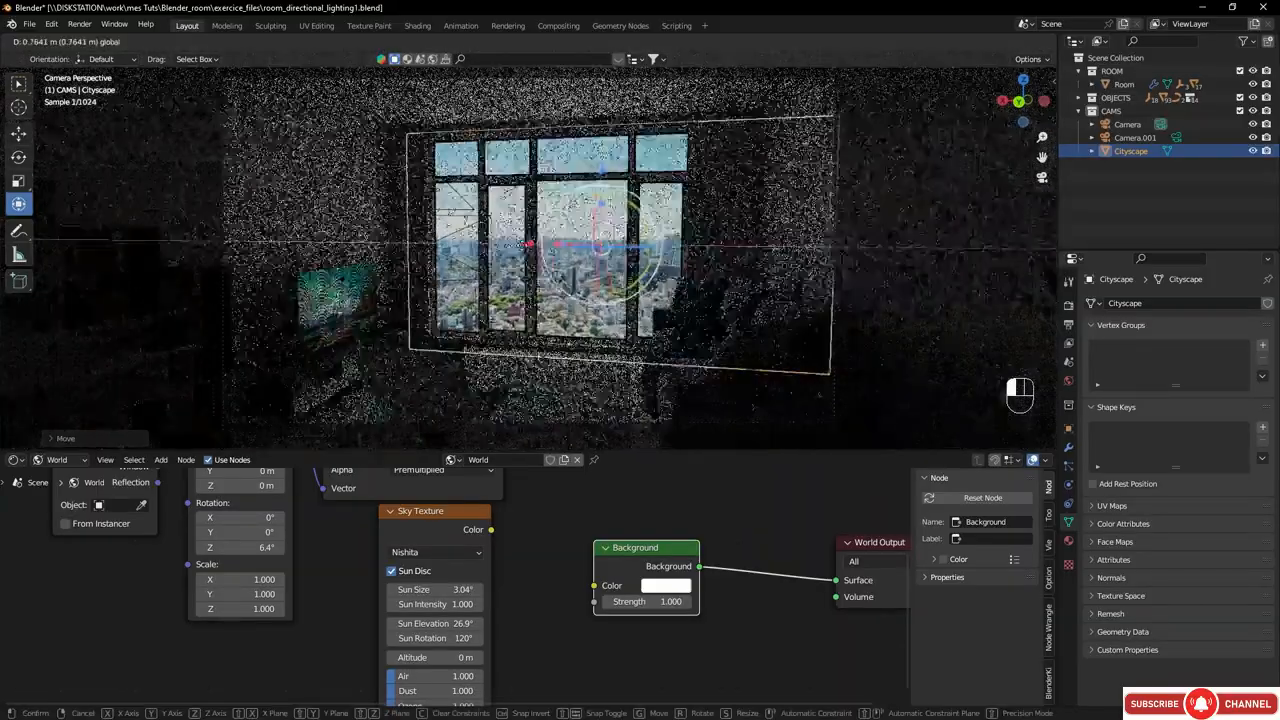
pyautogui.click(452, 244)
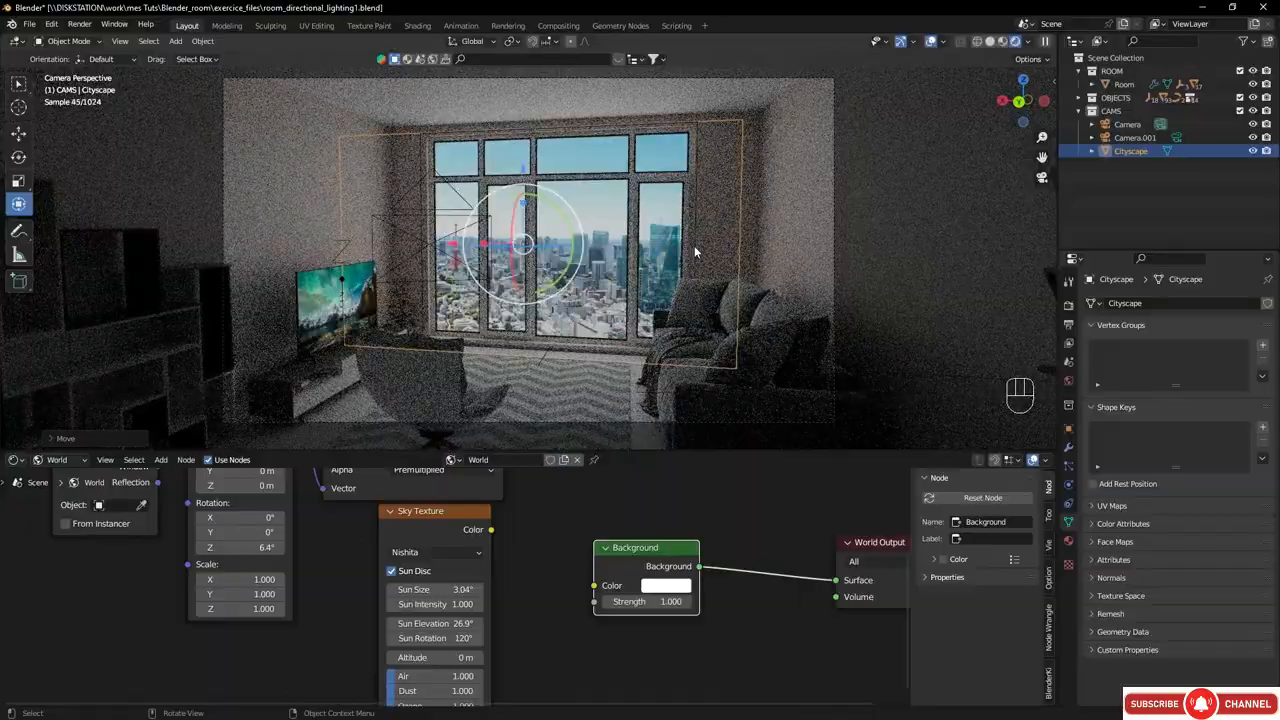
pyautogui.moveTo(526, 172); pyautogui.dragTo(526, 175)
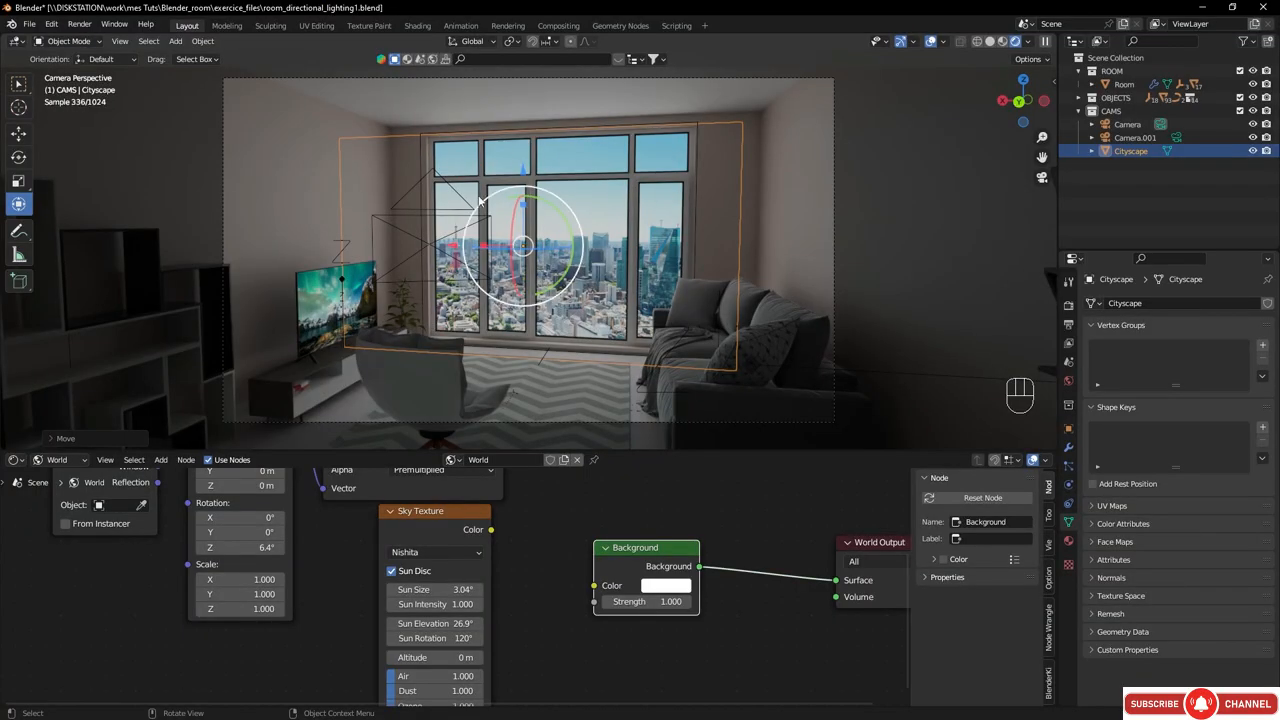
# - Show the Cityscape plane's material nodes, separate the Cityscape.jpg node, and delete the Principled BSDF node
pyautogui.click(58, 460)
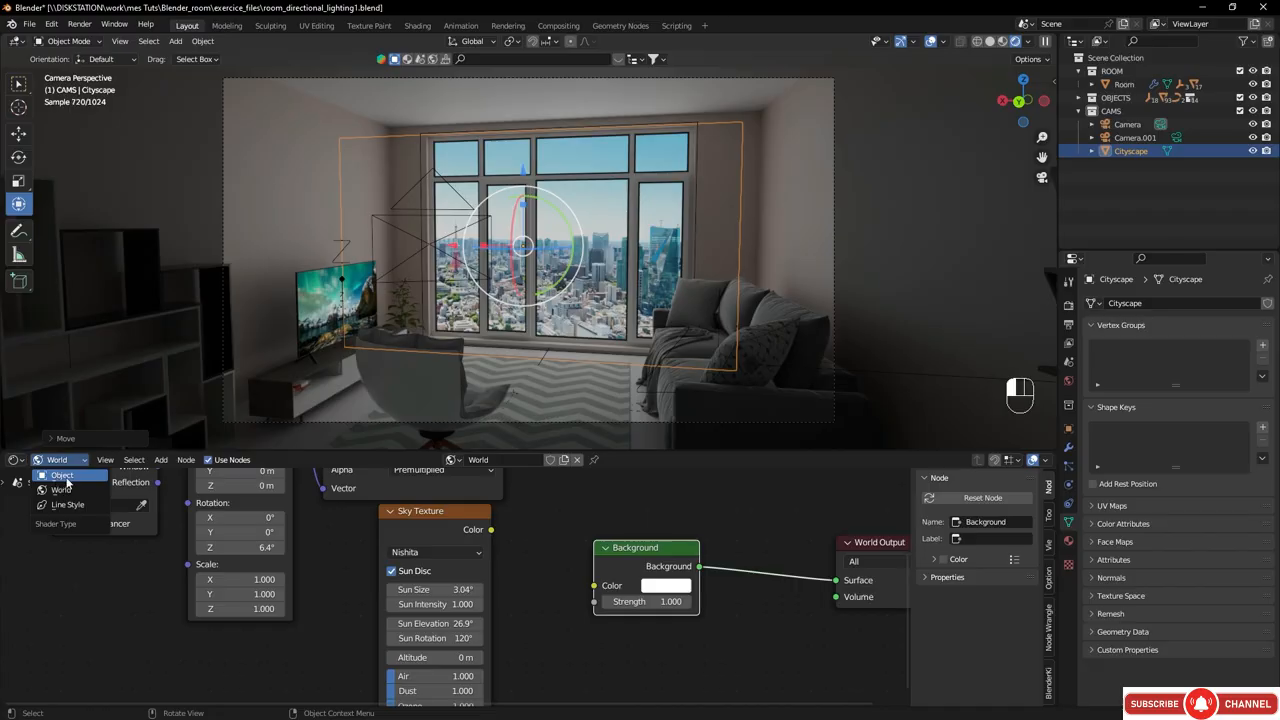
pyautogui.click(62, 477)
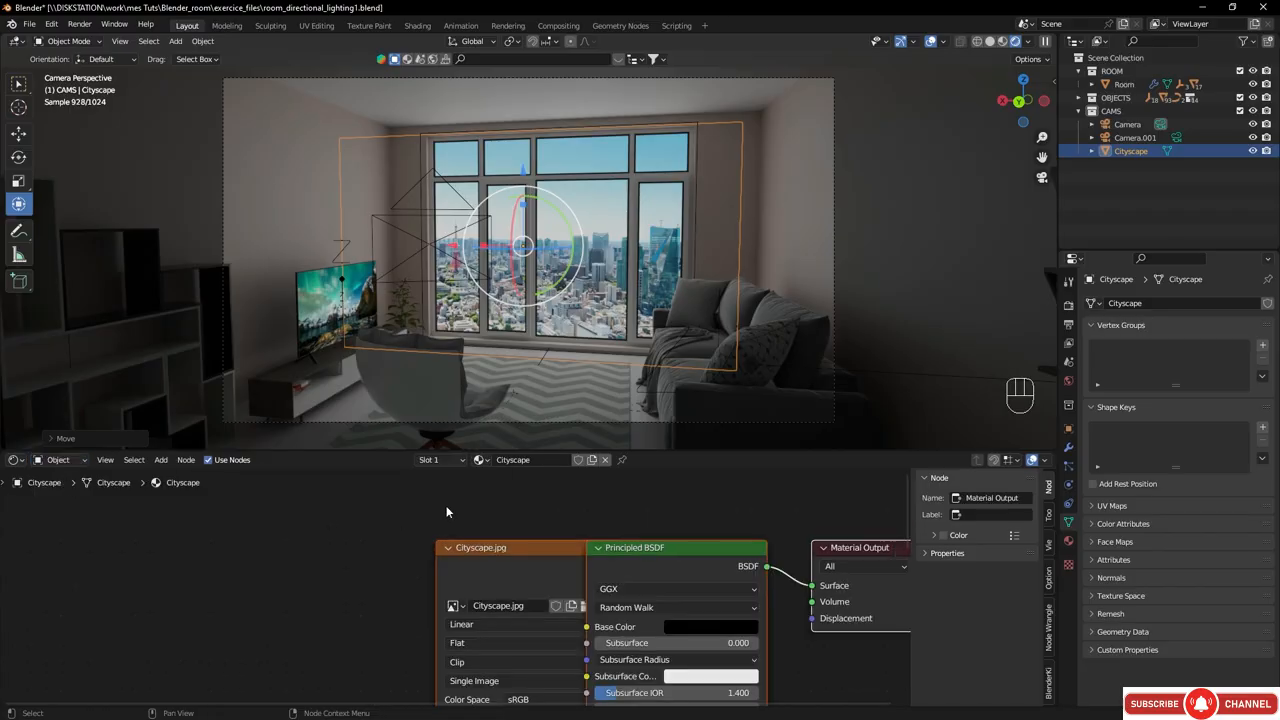
pyautogui.scroll(-2, 473, 532)
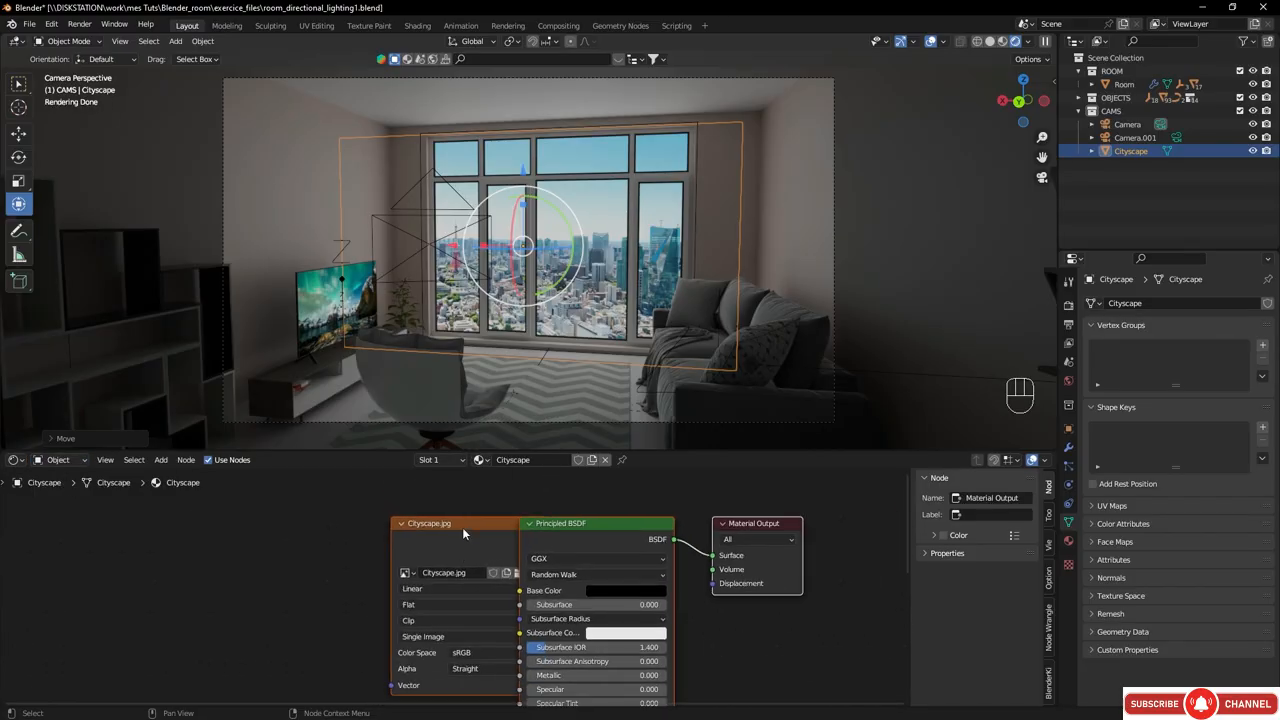
pyautogui.moveTo(462, 527); pyautogui.dragTo(303, 520)
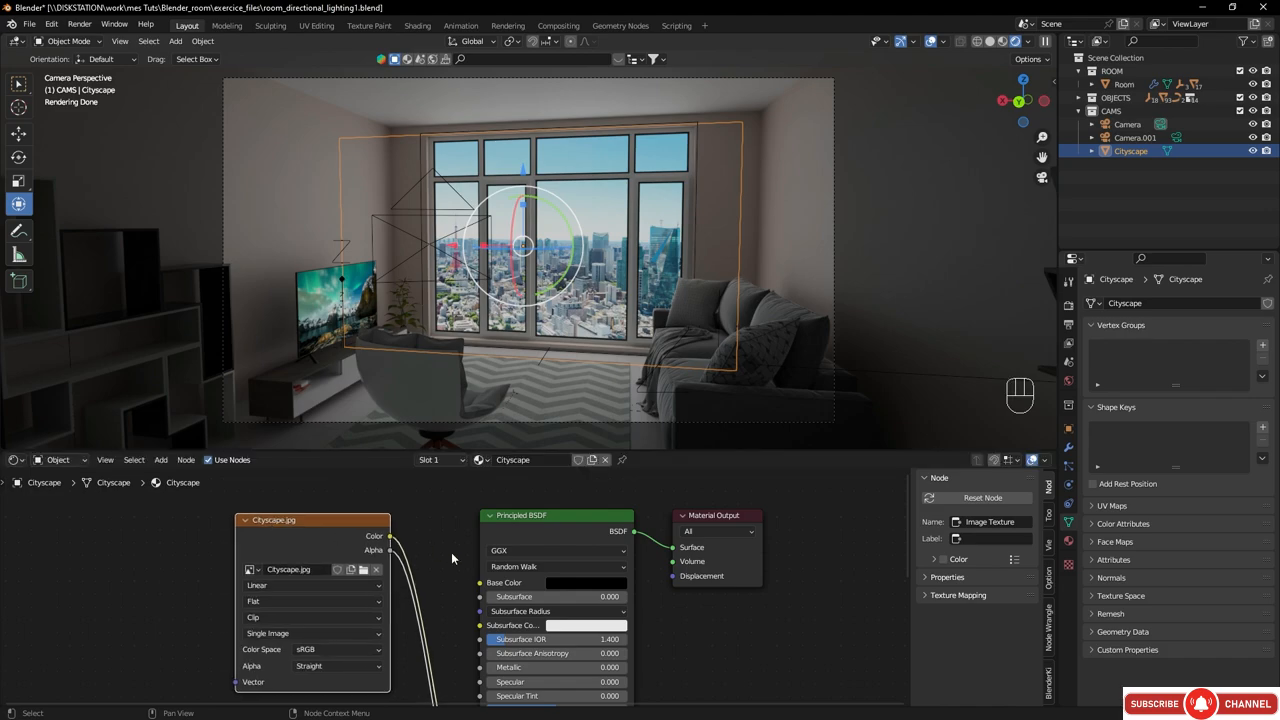
pyautogui.keyDown('shift'); pyautogui.scroll(-6, 521, 590); pyautogui.keyUp('shift')
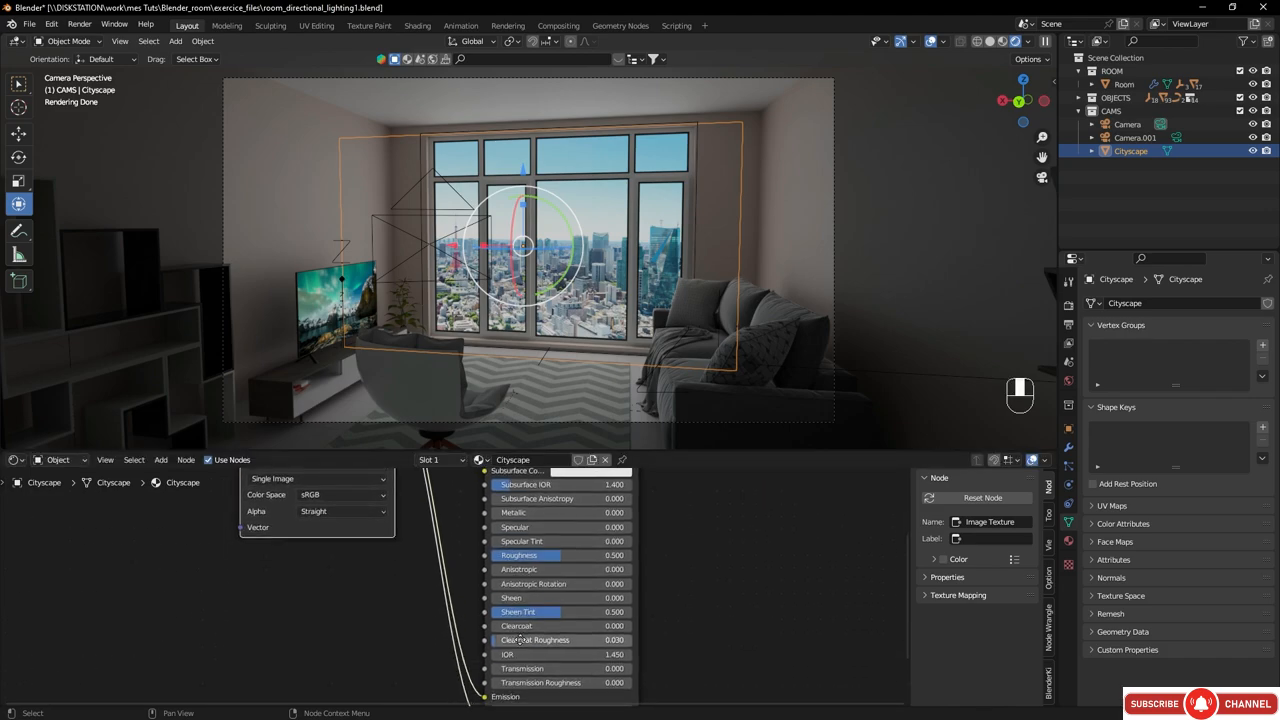
pyautogui.keyDown('shift'); pyautogui.scroll(6, 500, 598); pyautogui.keyUp('shift')
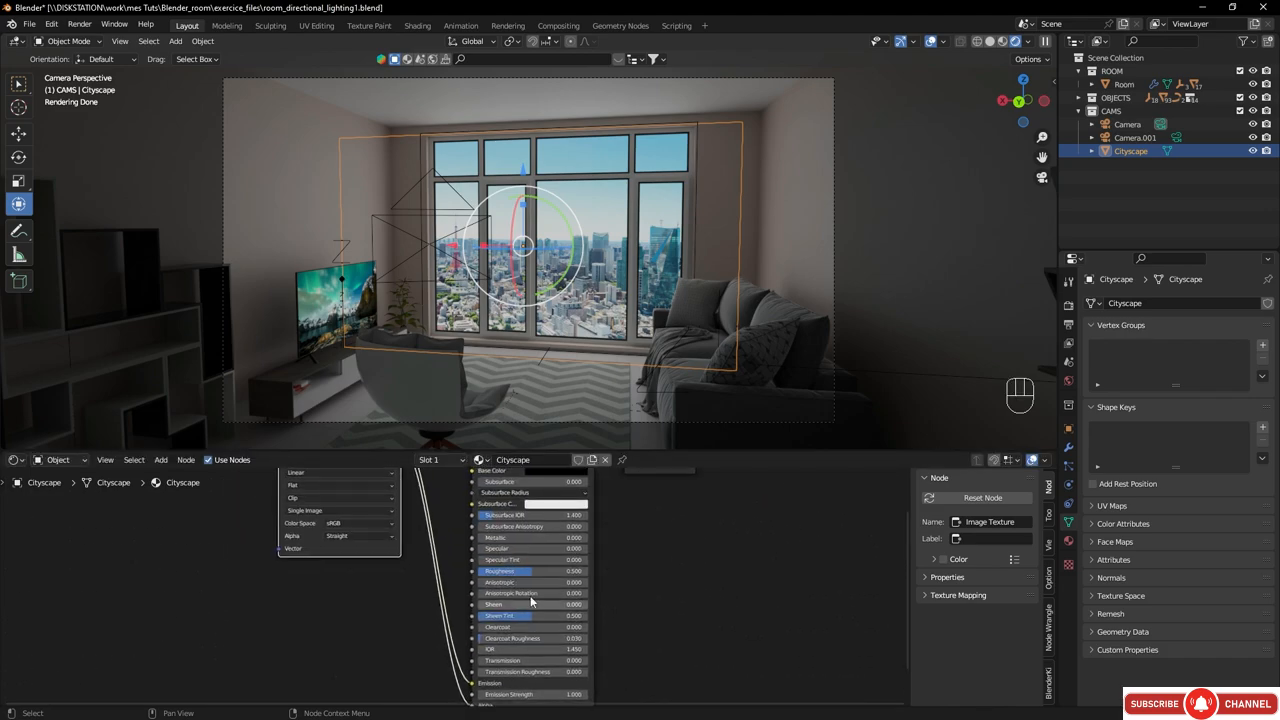
pyautogui.click(488, 514)
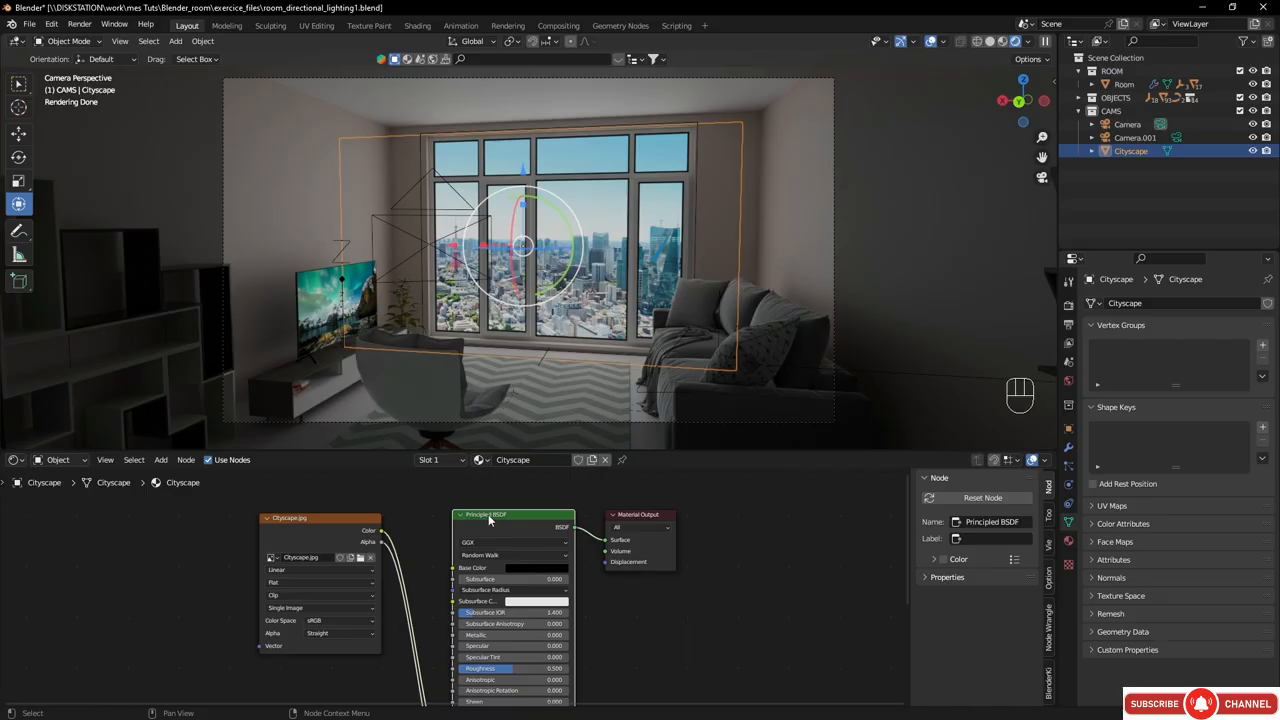
pyautogui.press('Delete')
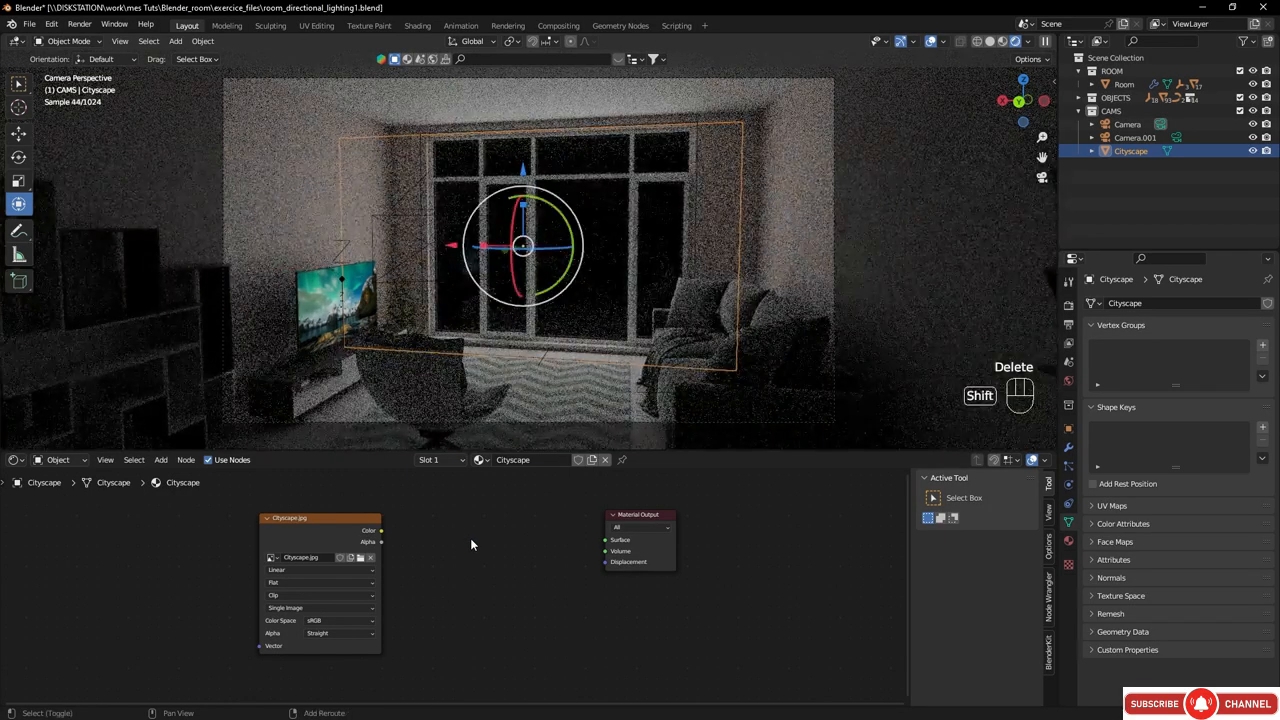
# - Add an Emission node between the Cityscape.jpg texture and the Material Output
pyautogui.hotkey('shift', 'a')
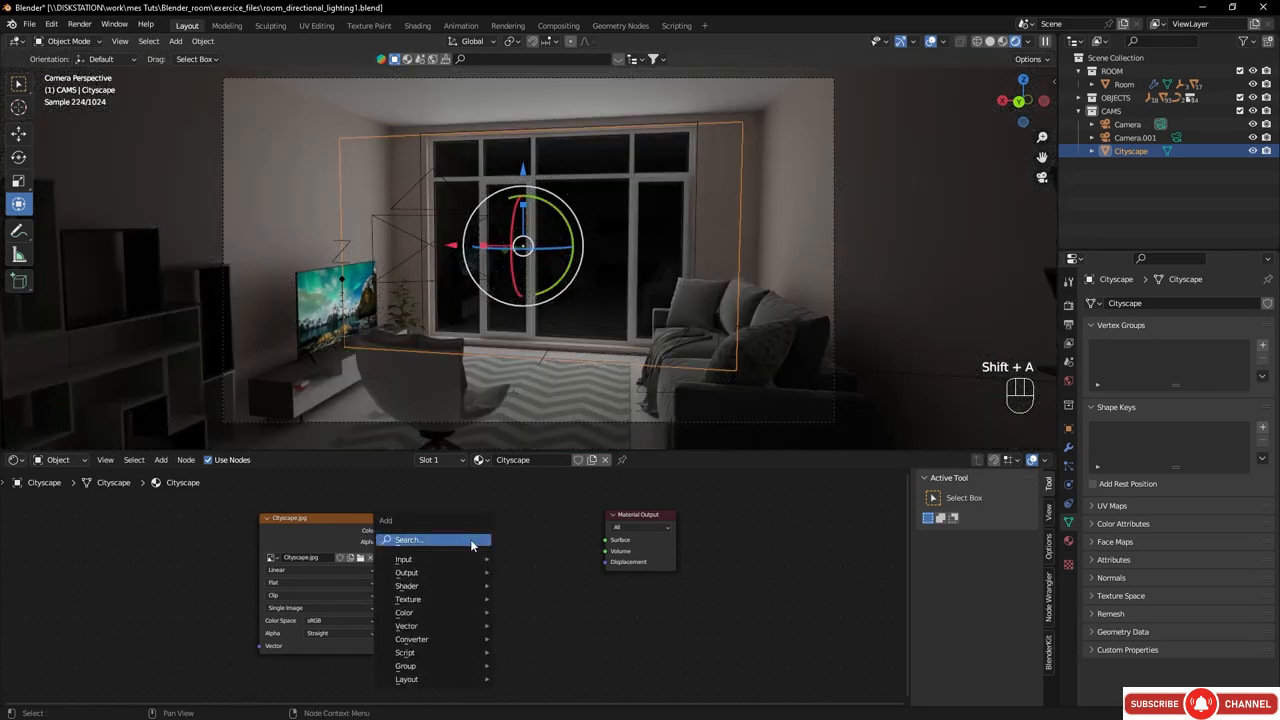
pyautogui.click(413, 544)
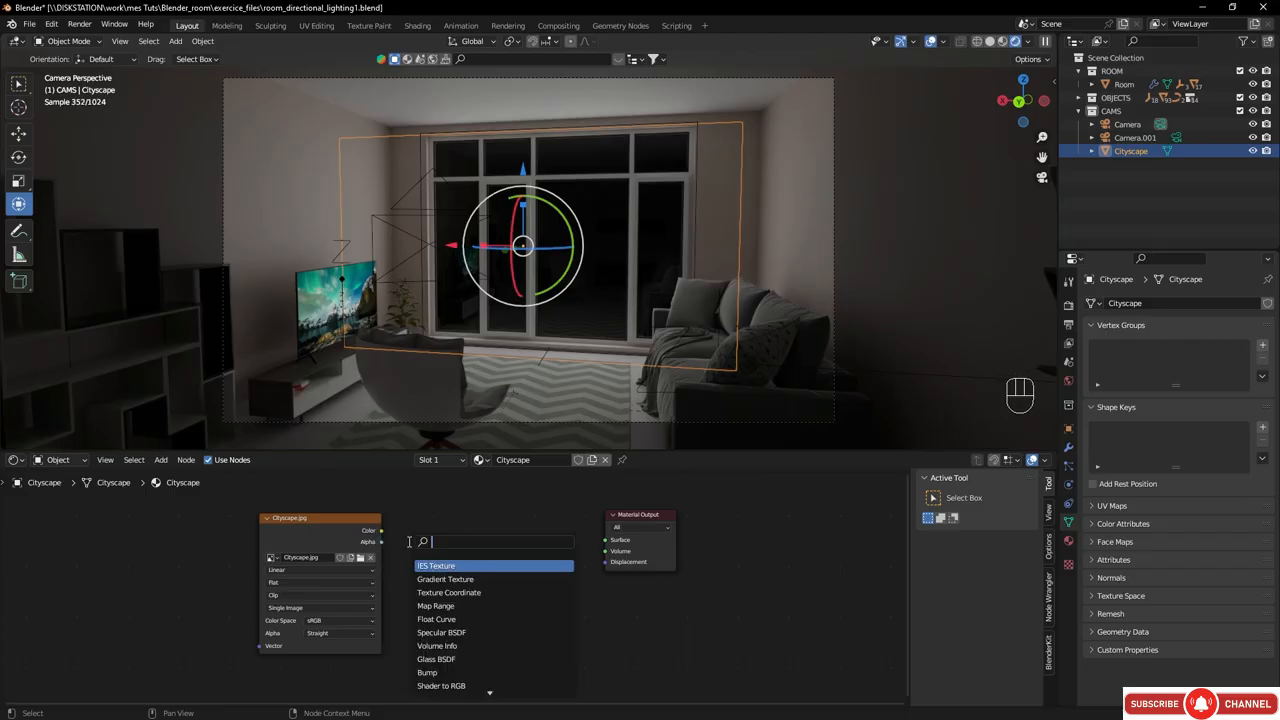
pyautogui.write('em')
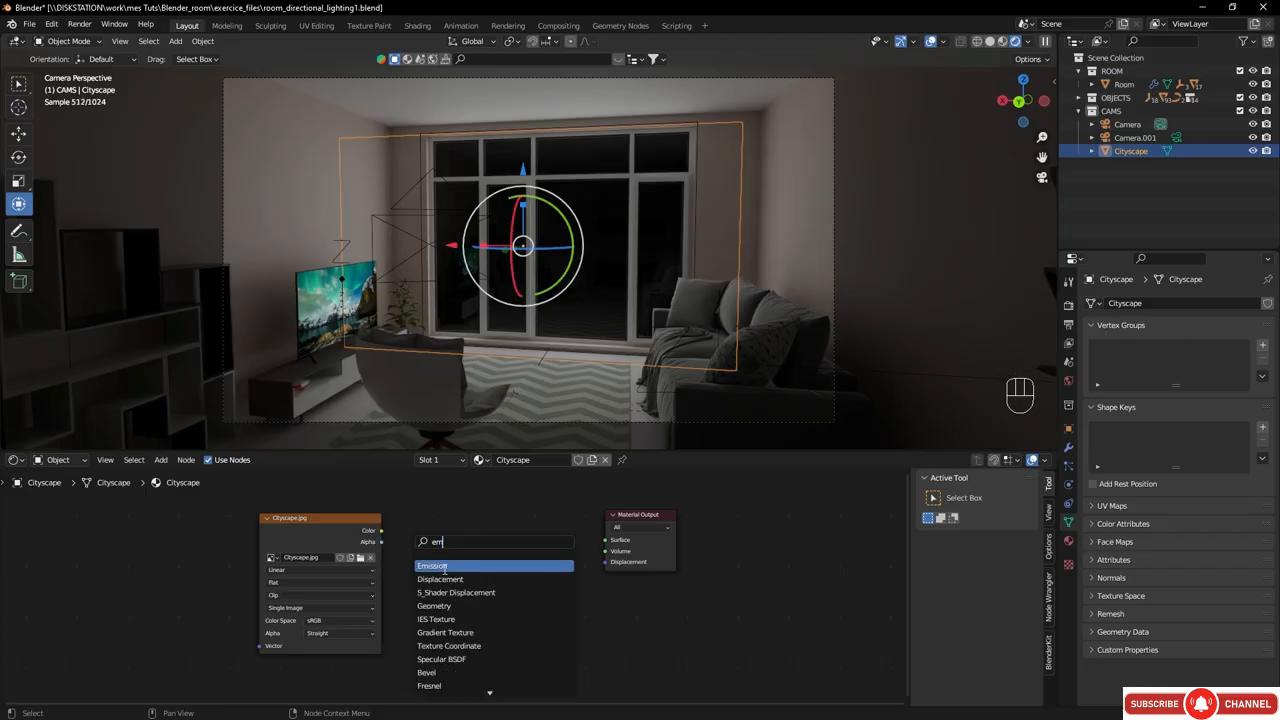
pyautogui.click(445, 567)
pyautogui.click(500, 548)
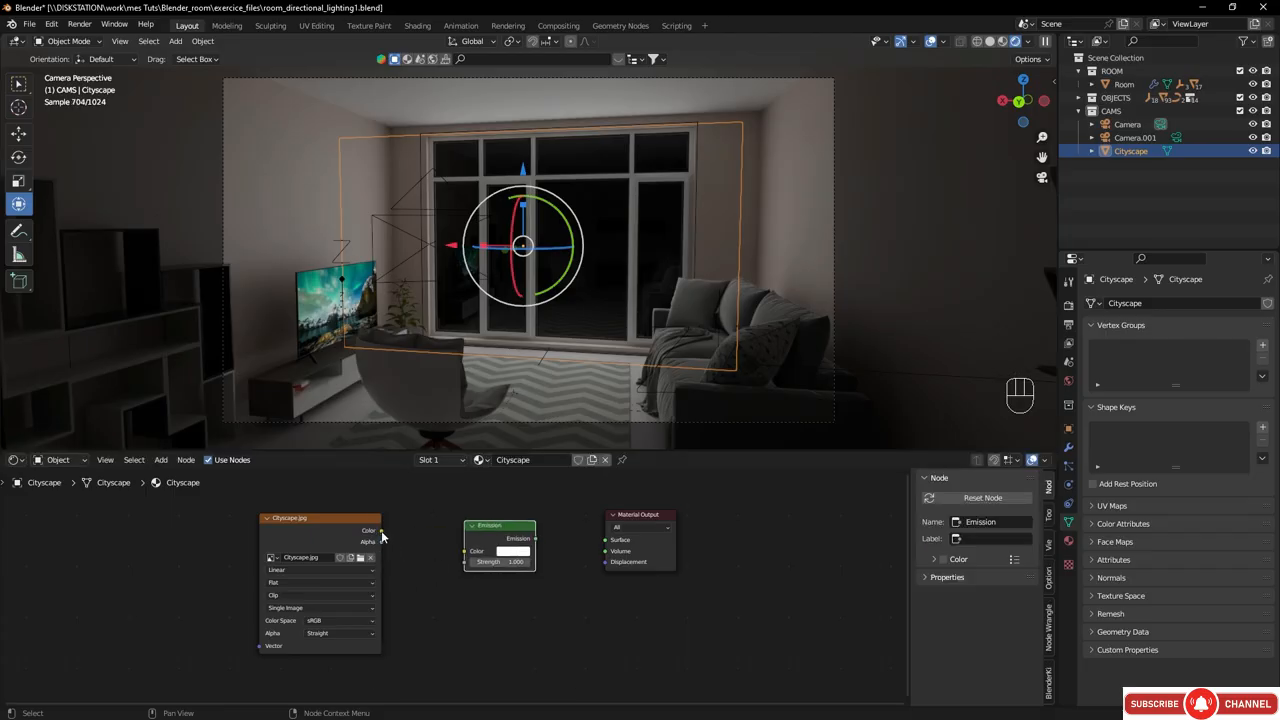
# - Connect the Cityscape.jpg color through the Emission node to the Material Output's Surface and set the emission strength to 2.5
pyautogui.moveTo(381, 531); pyautogui.dragTo(466, 557)
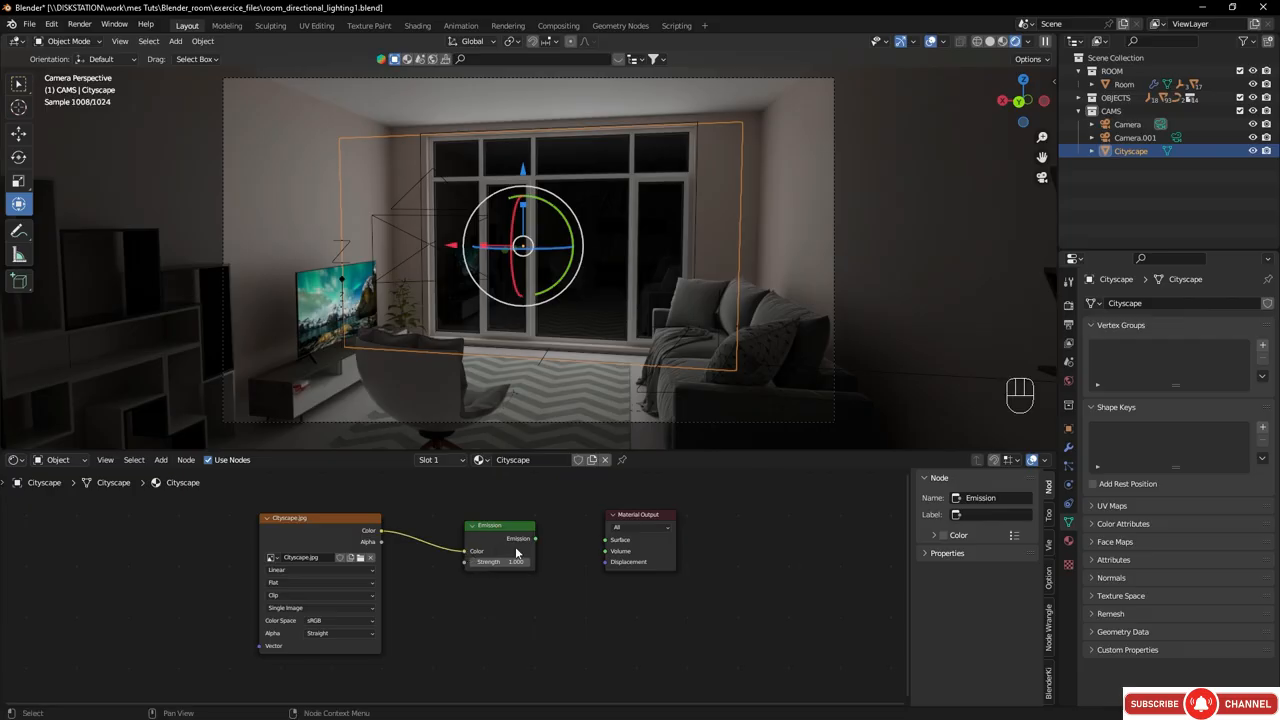
pyautogui.moveTo(536, 538); pyautogui.dragTo(568, 536)
pyautogui.moveTo(607, 537); pyautogui.dragTo(609, 540)
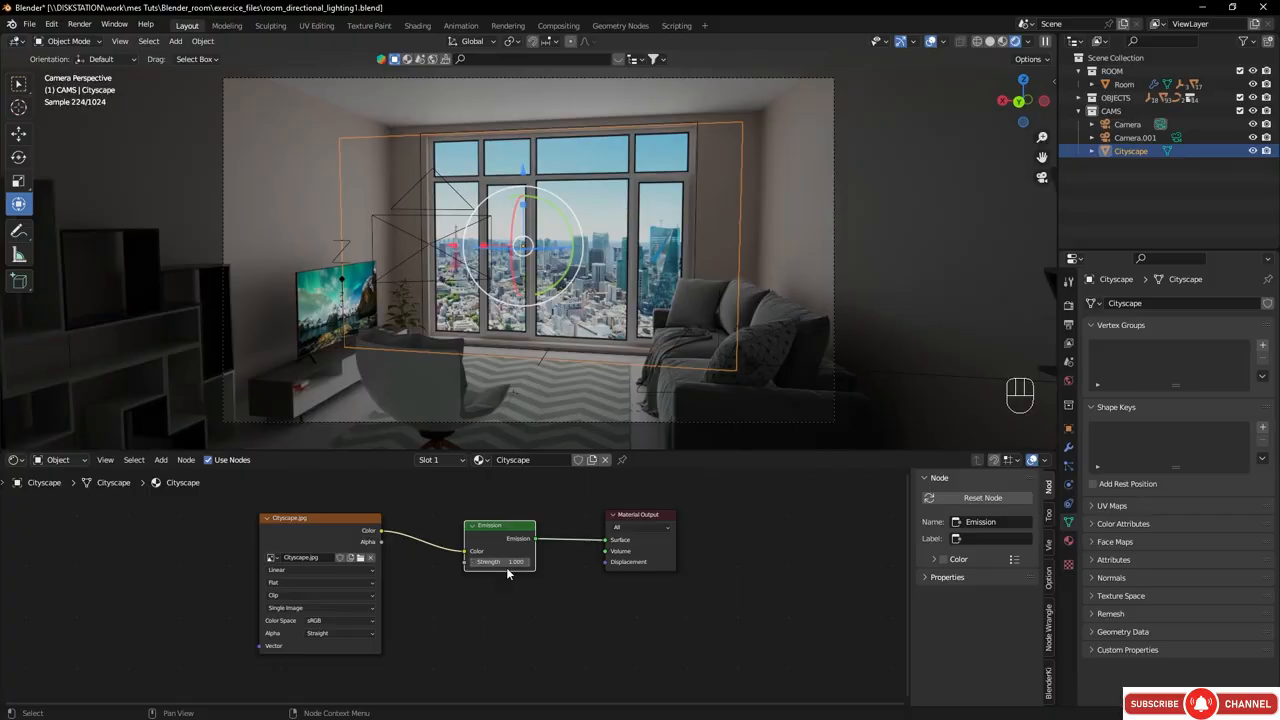
pyautogui.moveTo(506, 567); pyautogui.dragTo(543, 567)
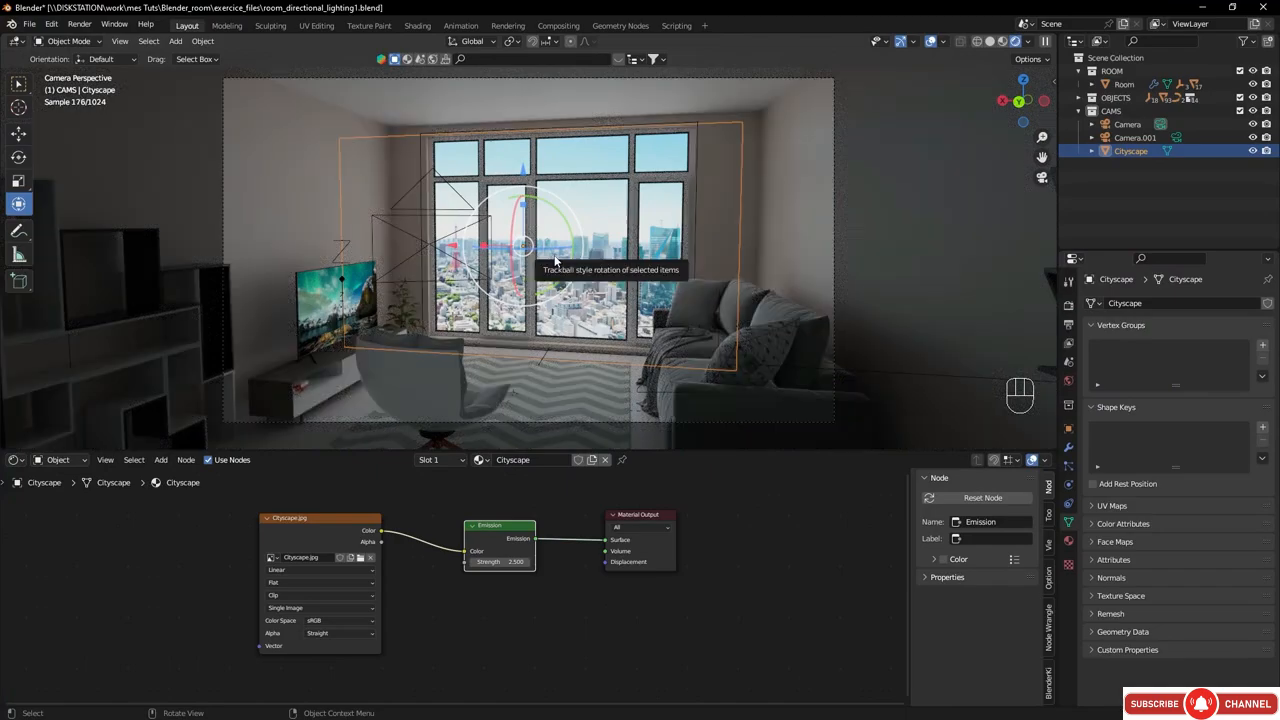
# - Set the World Background node's strength to 0
pyautogui.click(58, 460)
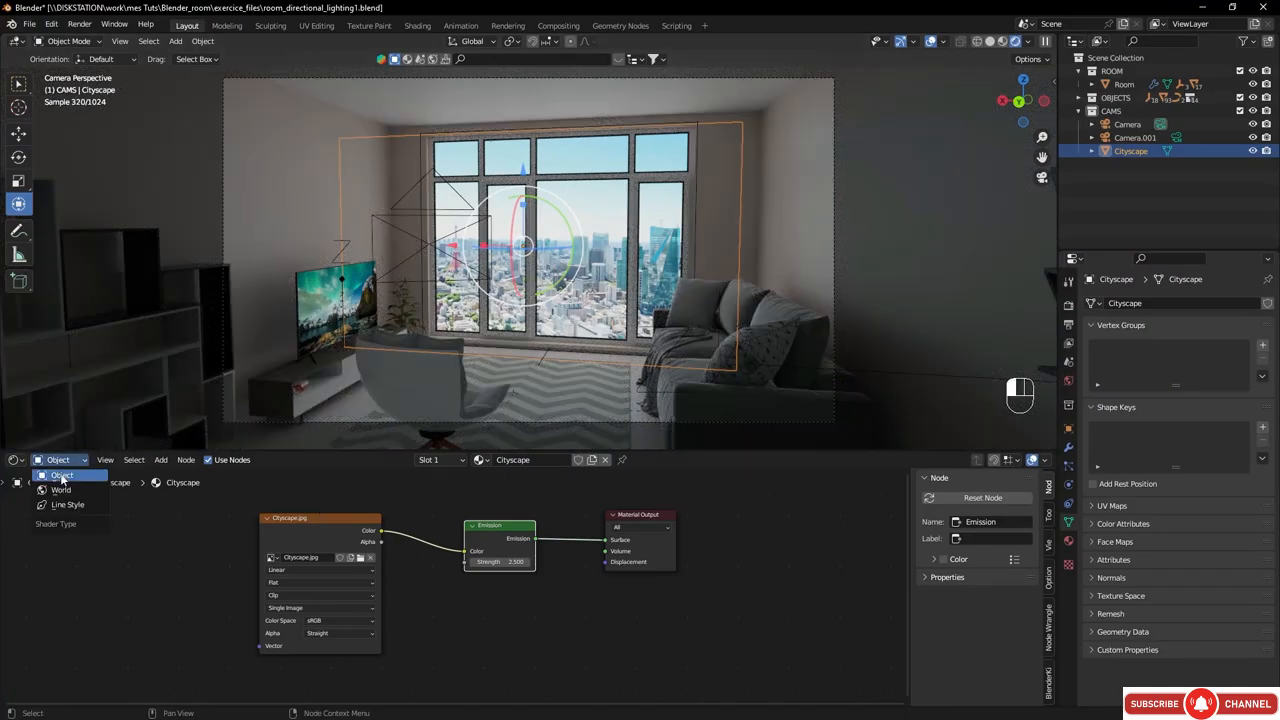
pyautogui.click(61, 490)
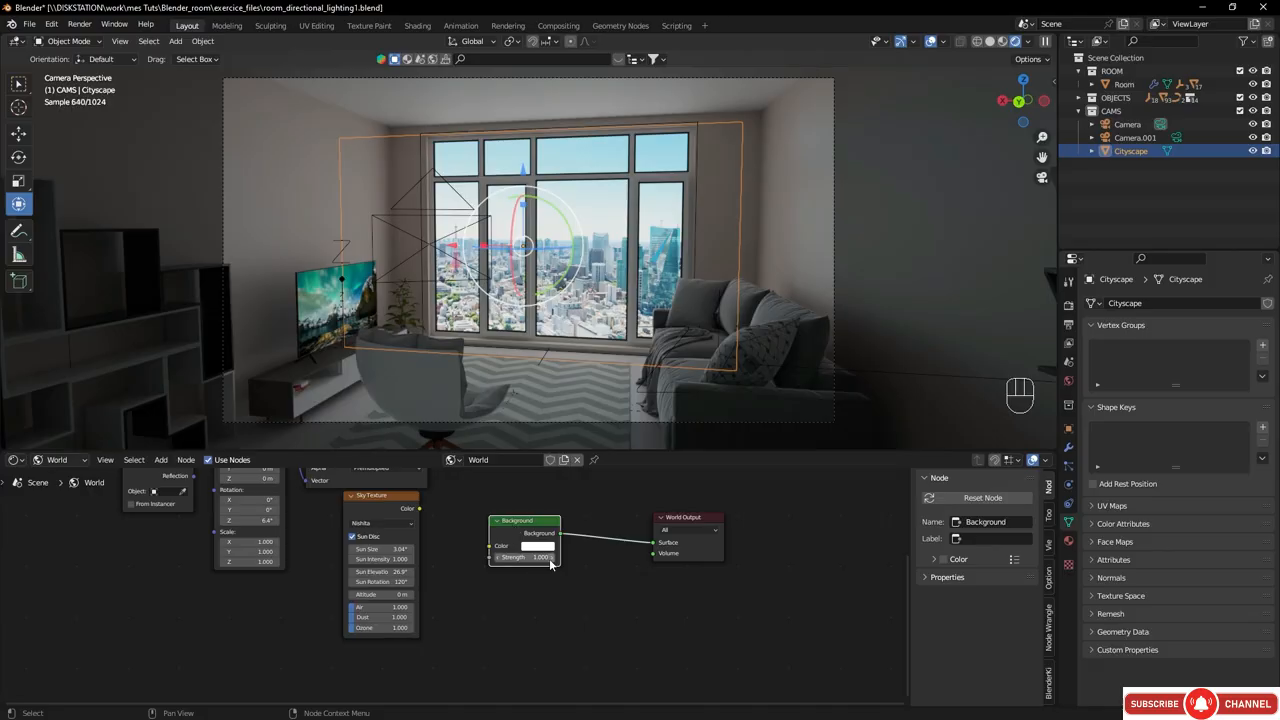
pyautogui.moveTo(549, 558); pyautogui.dragTo(470, 558)
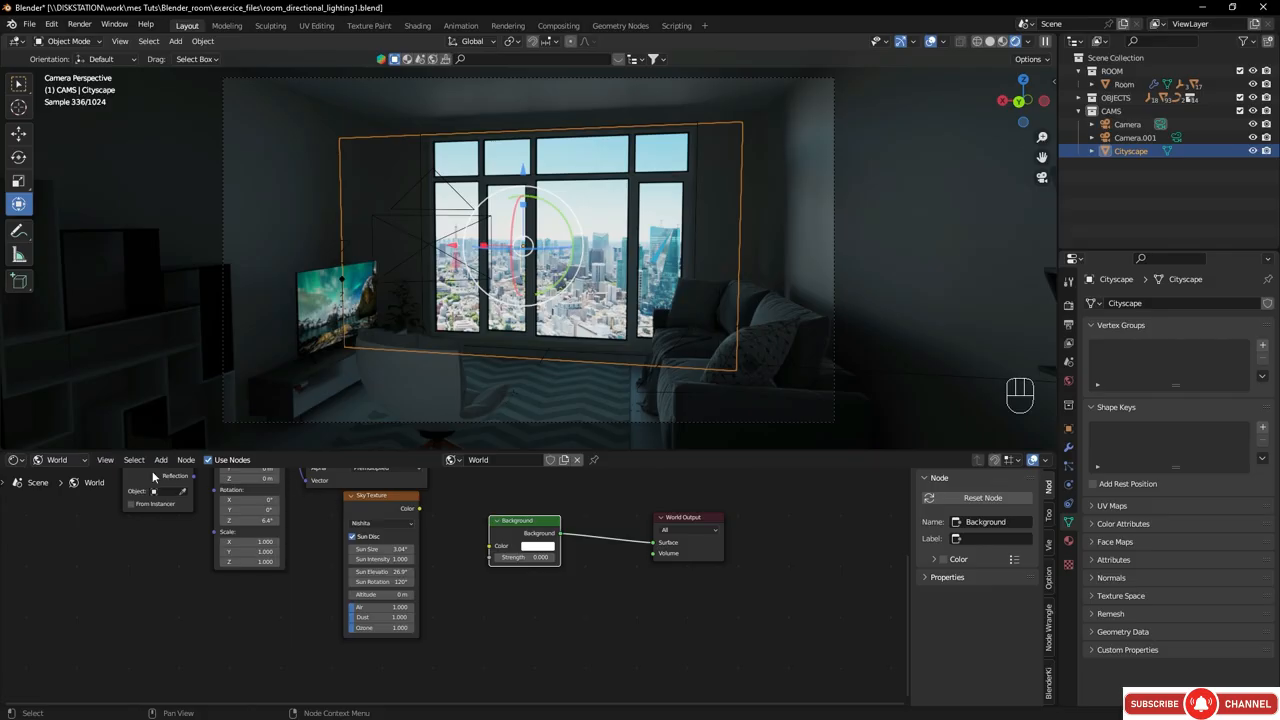
# - Show the Cityscape plane's material nodes again and try an Emission strength of 9.9
pyautogui.click(62, 459)
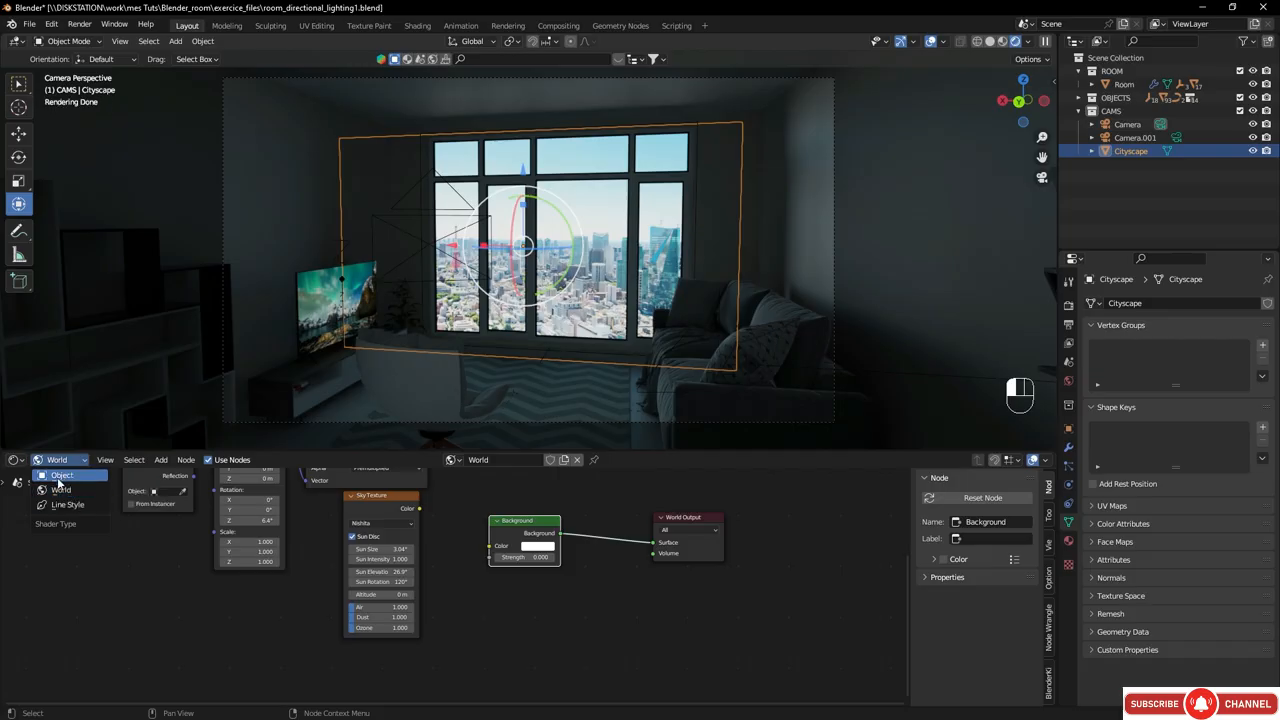
pyautogui.click(60, 476)
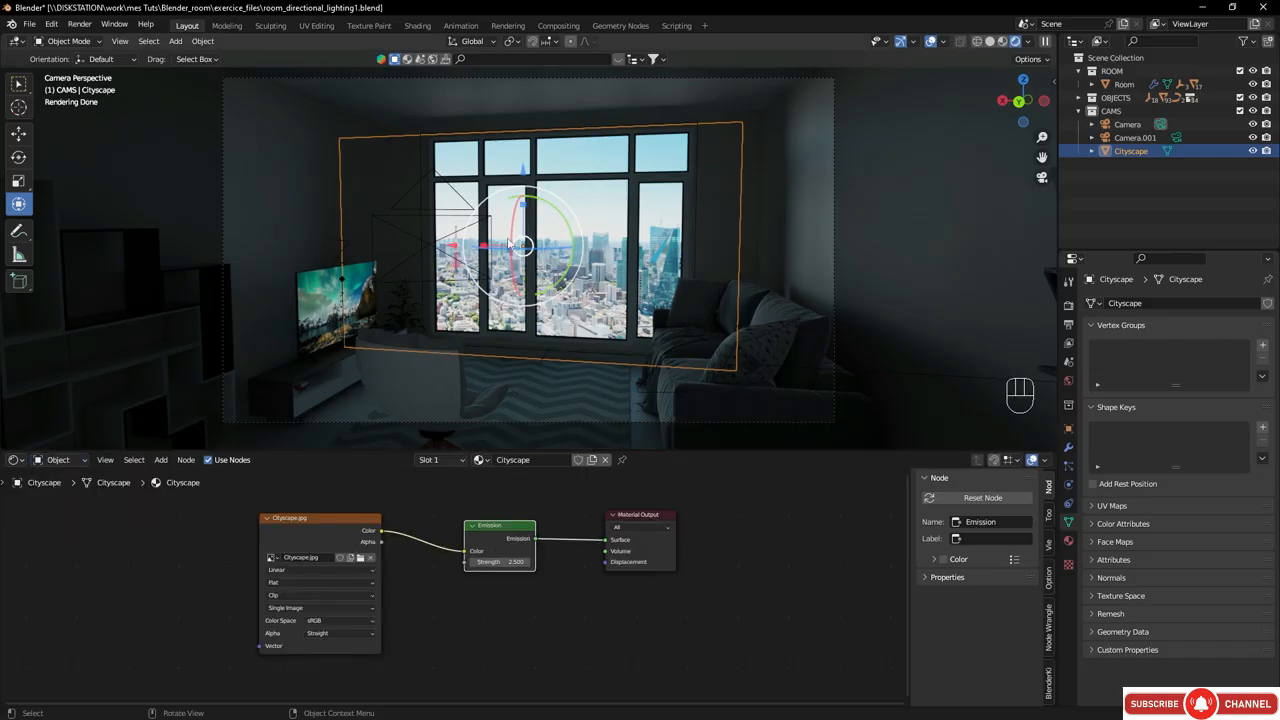
pyautogui.click(518, 562)
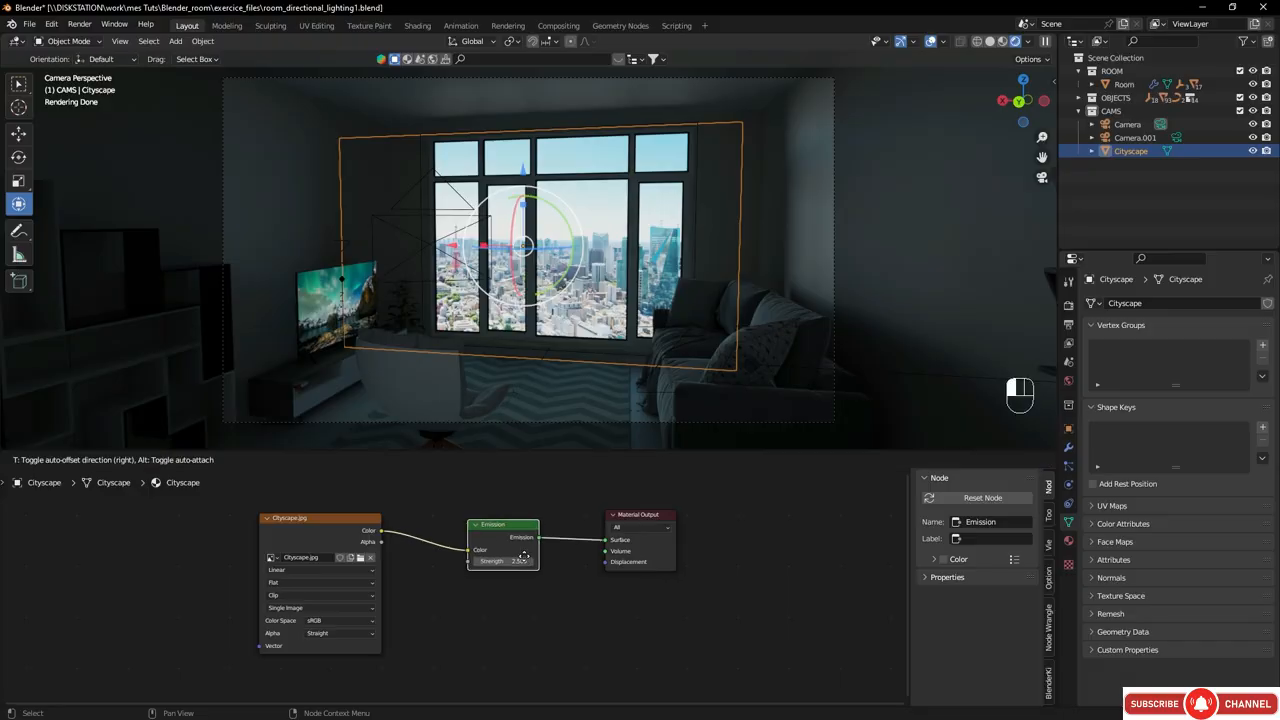
pyautogui.write('9.3')
pyautogui.press('Return')
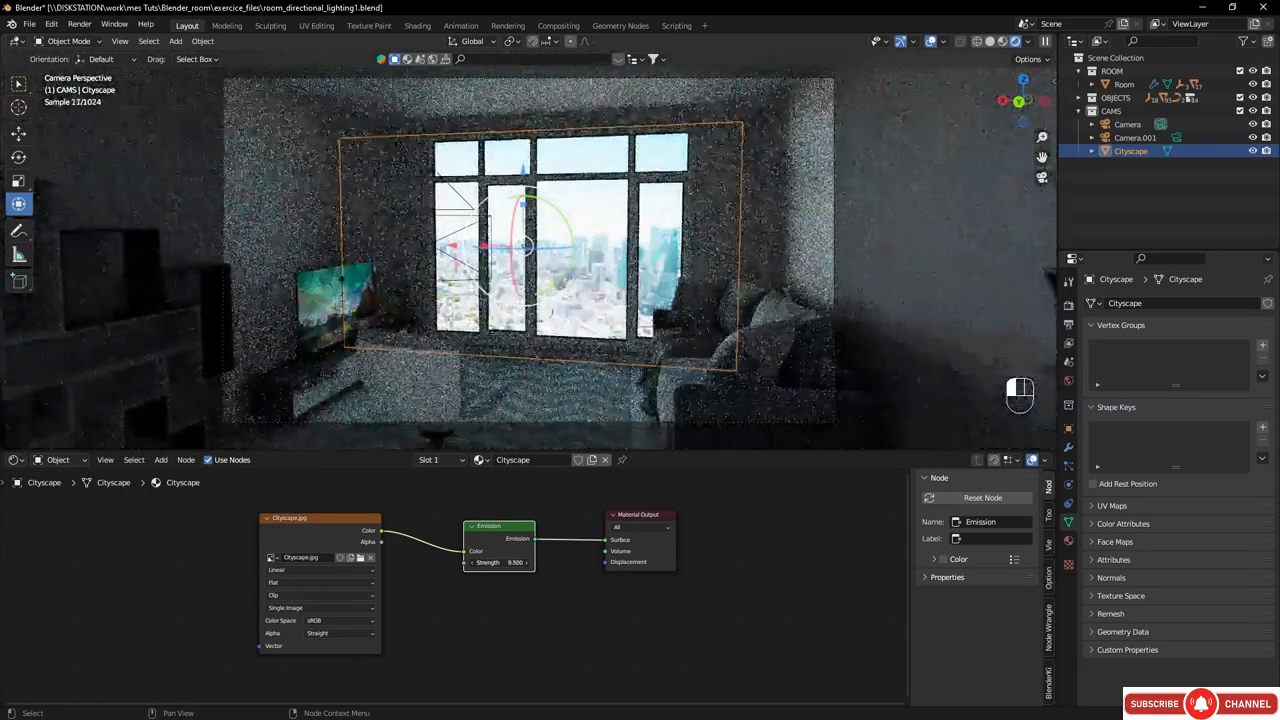
pyautogui.moveTo(500, 562); pyautogui.dragTo(508, 562)
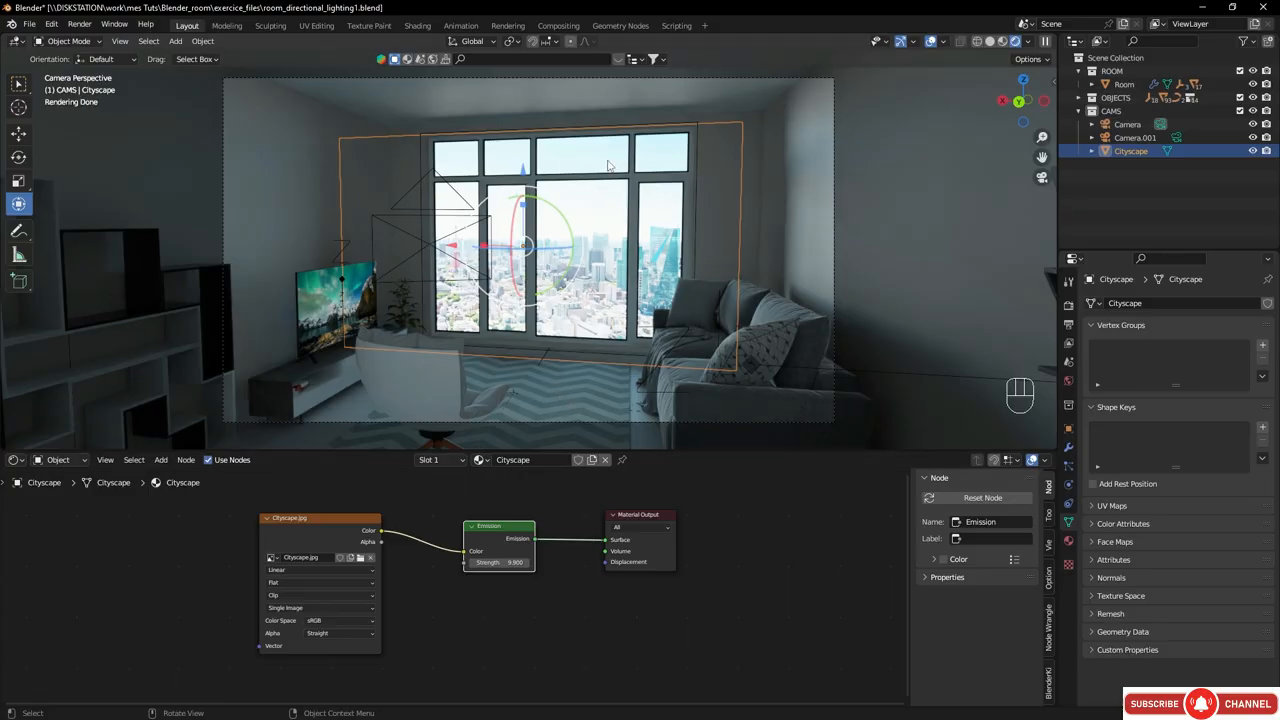
# - Lower the Cityscape material's Emission strength to 2
pyautogui.click(510, 565)
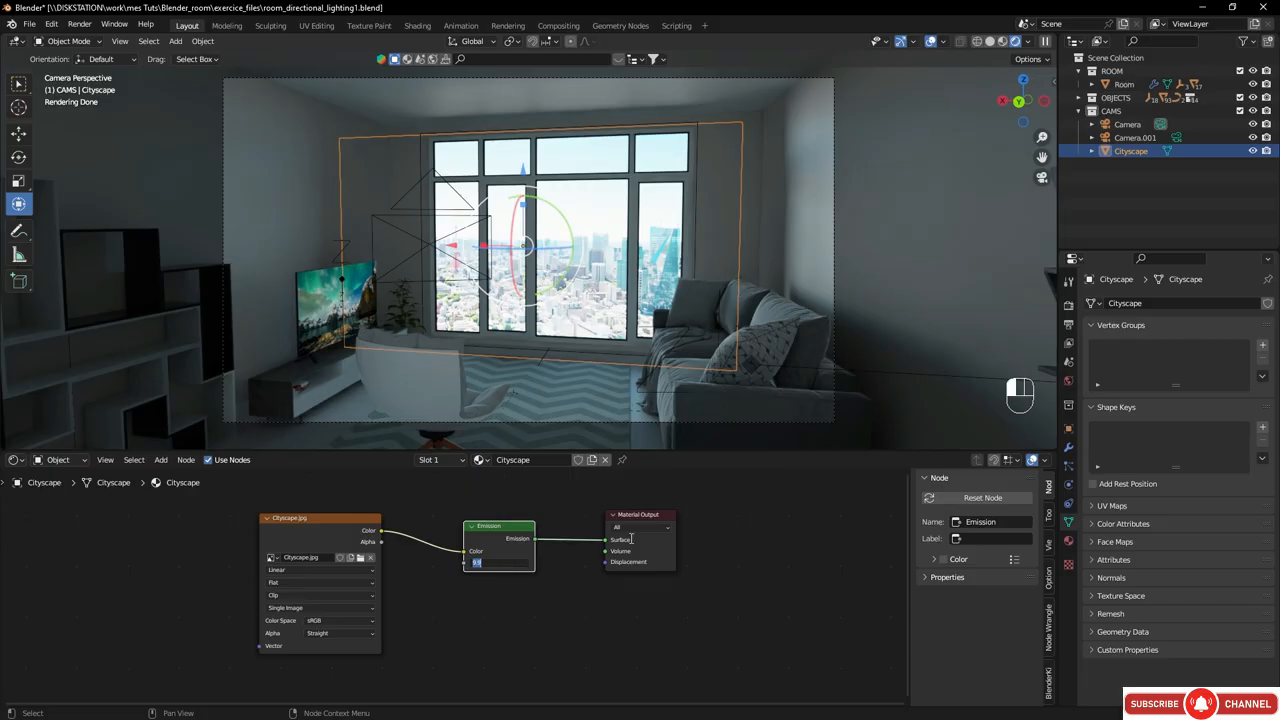
pyautogui.write('2')
pyautogui.press('Return')
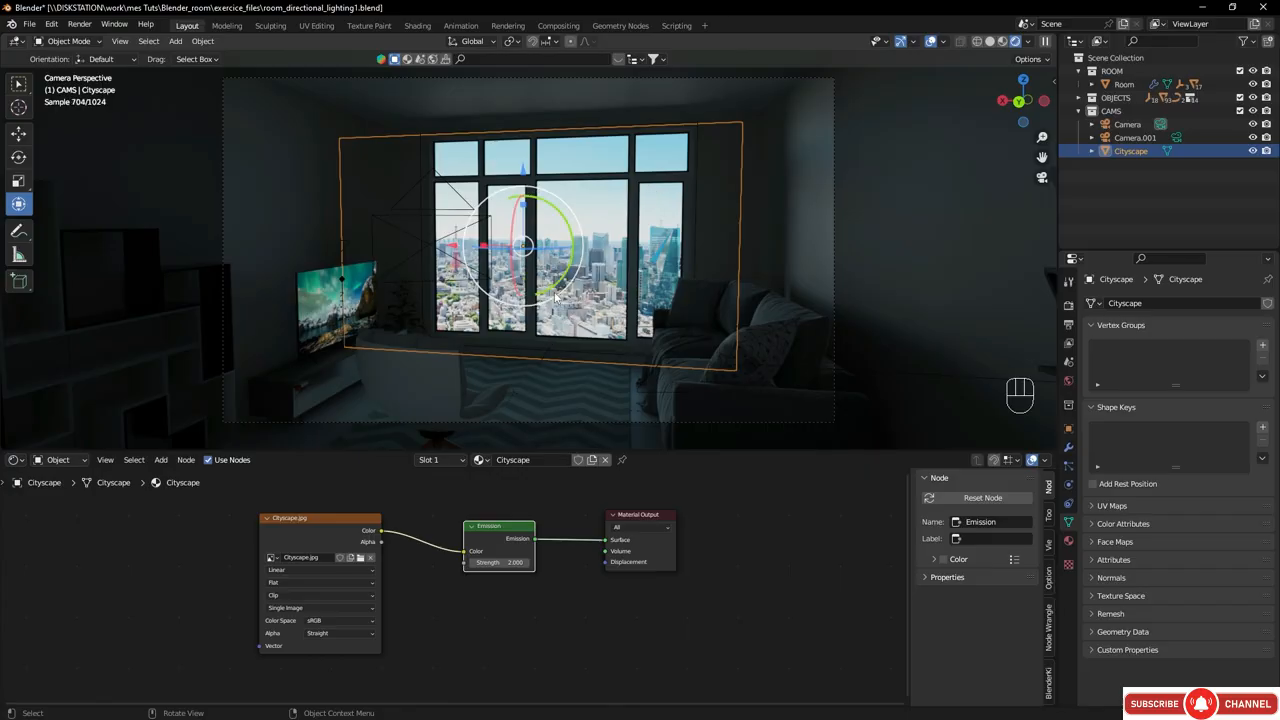
# - Place the 3D cursor on the floor in front of the windows and add a Sun light there
pyautogui.press('shift')
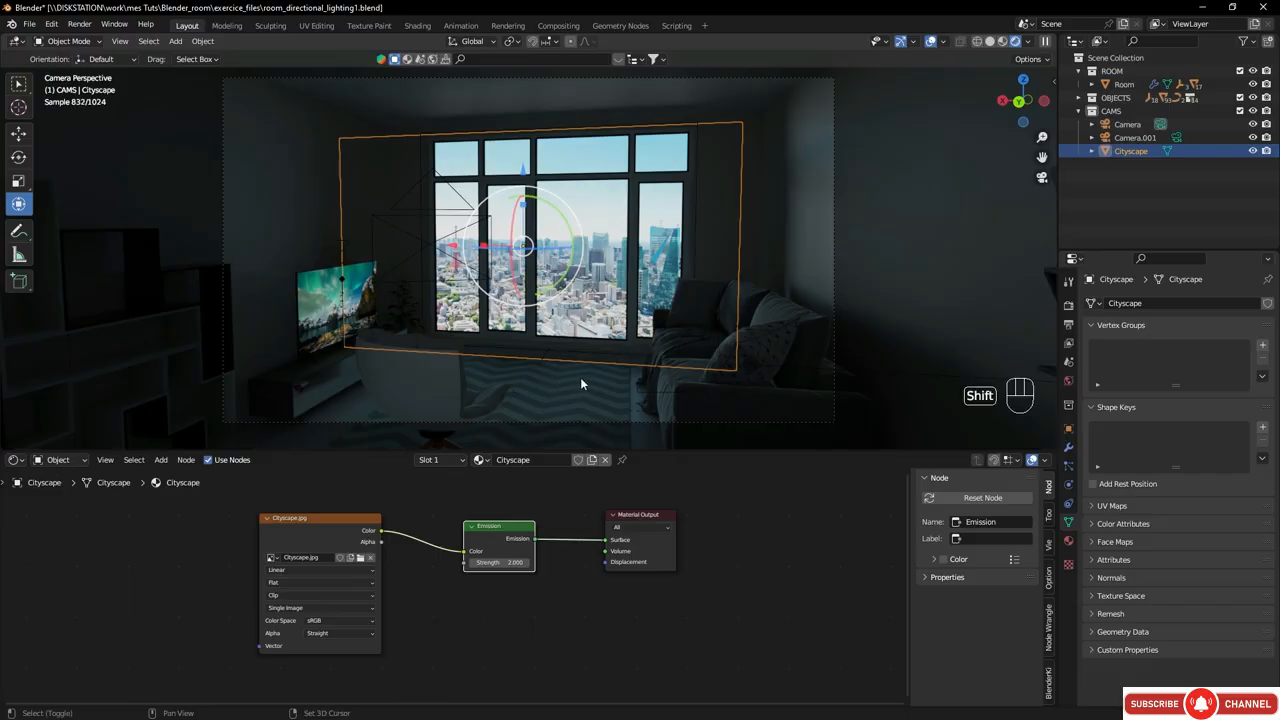
pyautogui.keyDown('shift'); pyautogui.rightClick(553, 384); pyautogui.keyUp('shift')
pyautogui.hotkey('shift', 'a')
pyautogui.moveTo(522, 486)
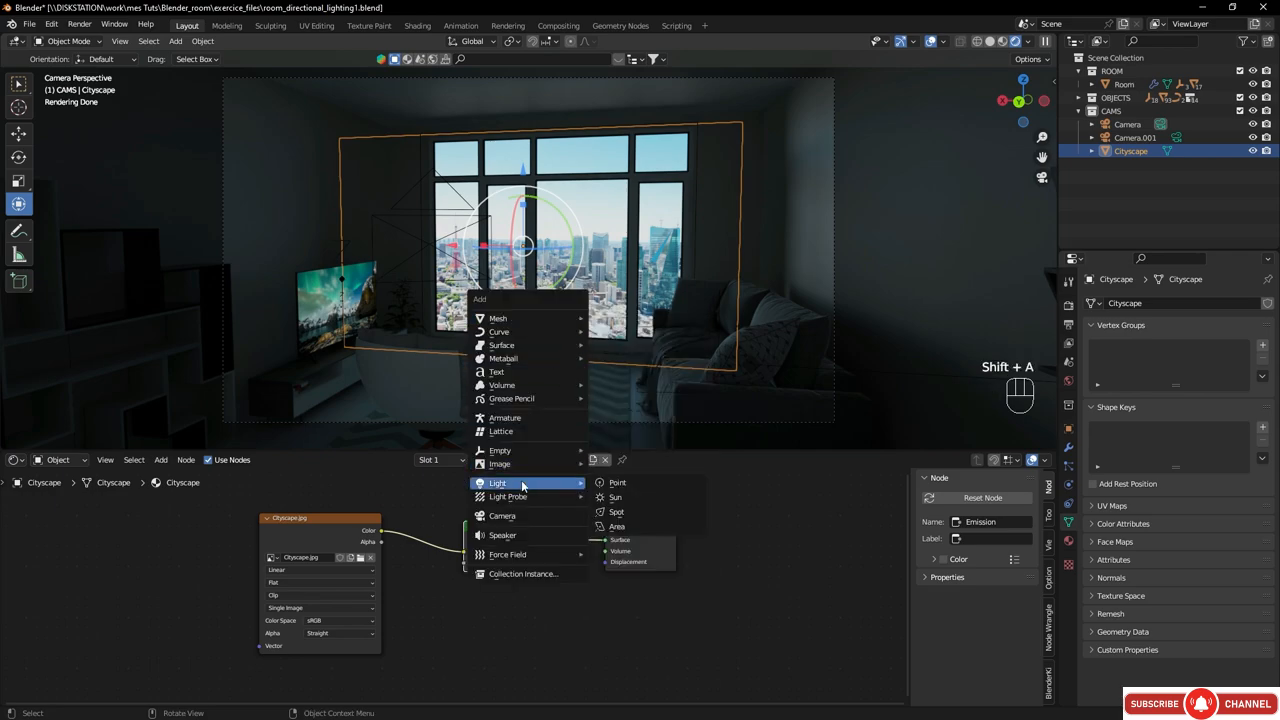
pyautogui.click(615, 497)
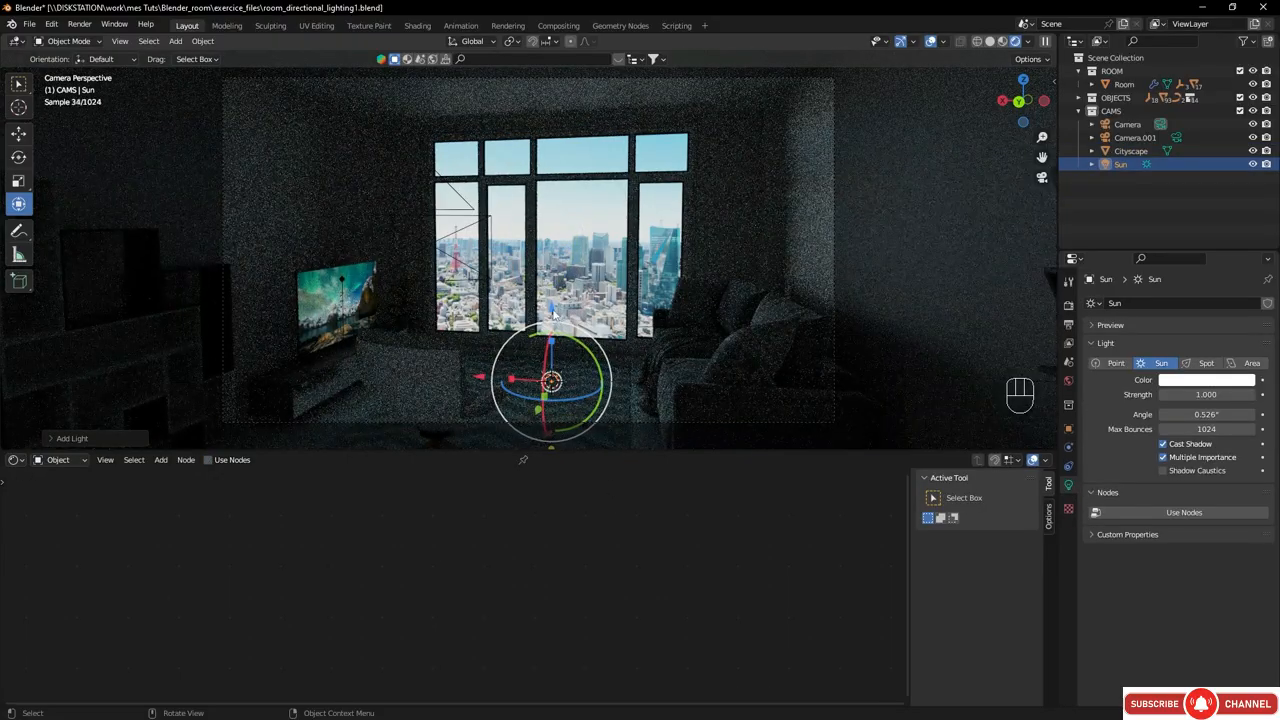
# - Raise the Sun light to mid-window height and aim it diagonally down toward the sofa
pyautogui.moveTo(553, 313); pyautogui.dragTo(556, 205)
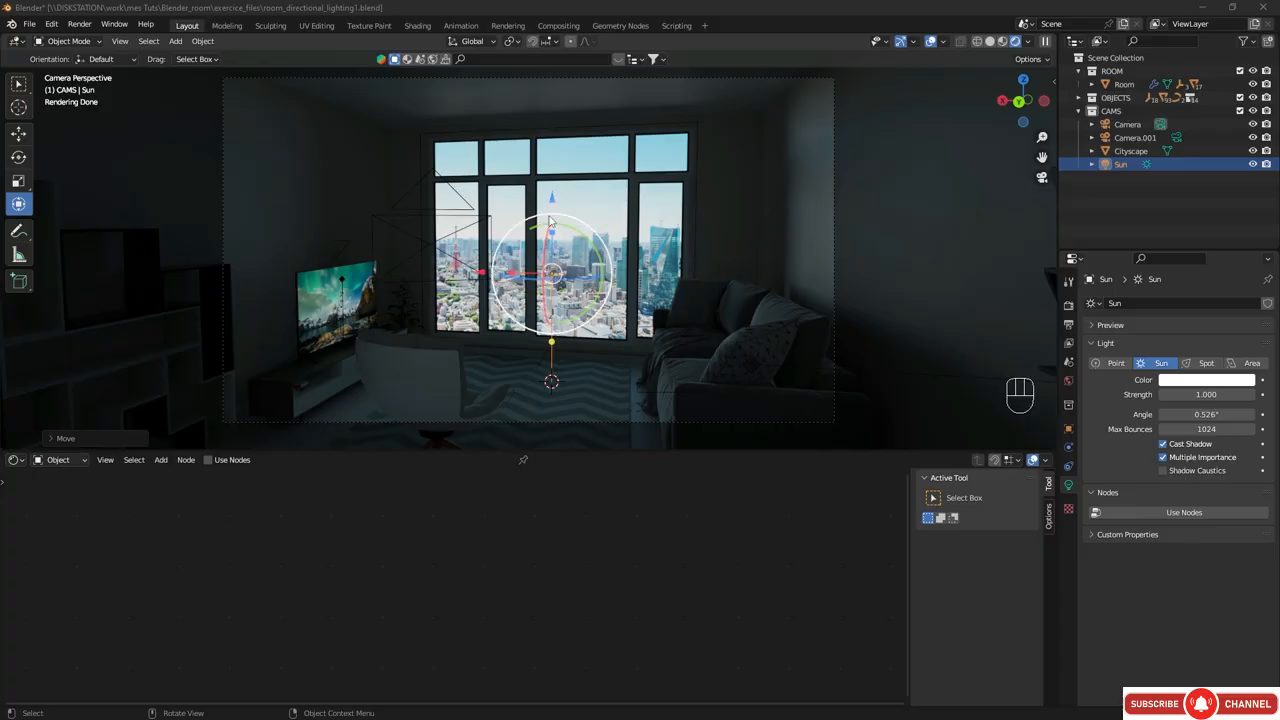
pyautogui.moveTo(553, 202); pyautogui.dragTo(556, 167)
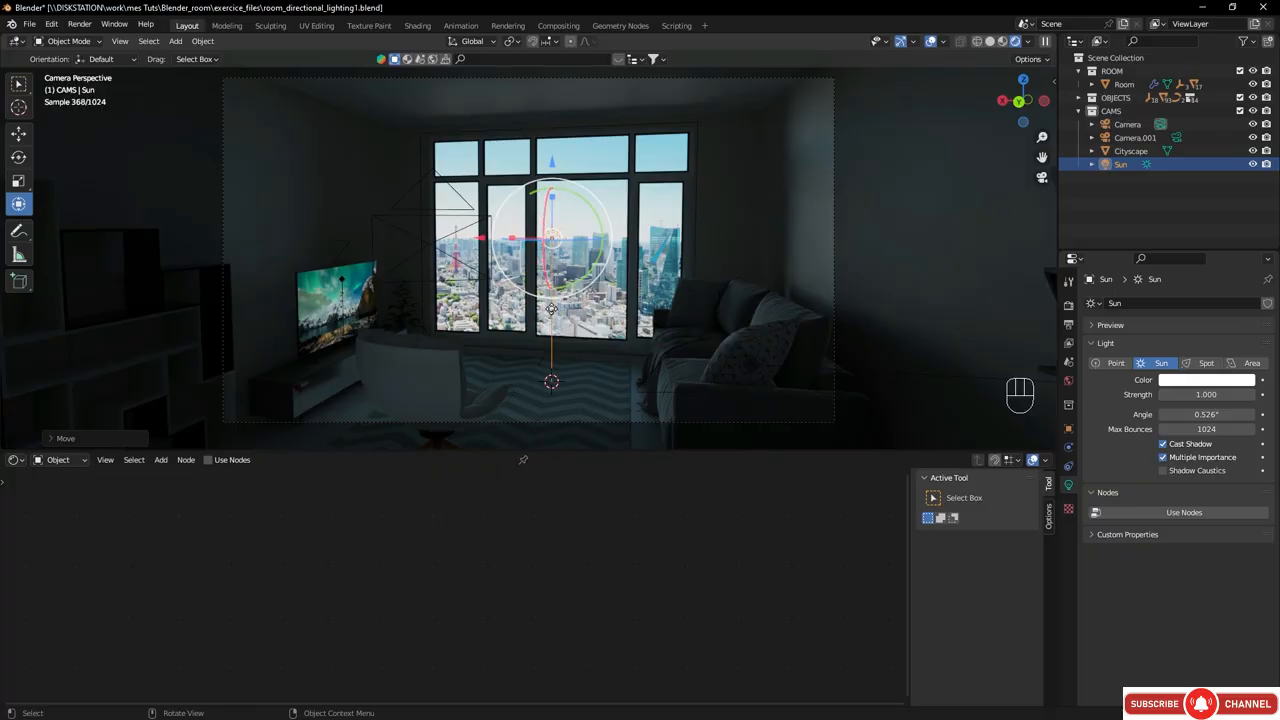
pyautogui.click(16, 86)
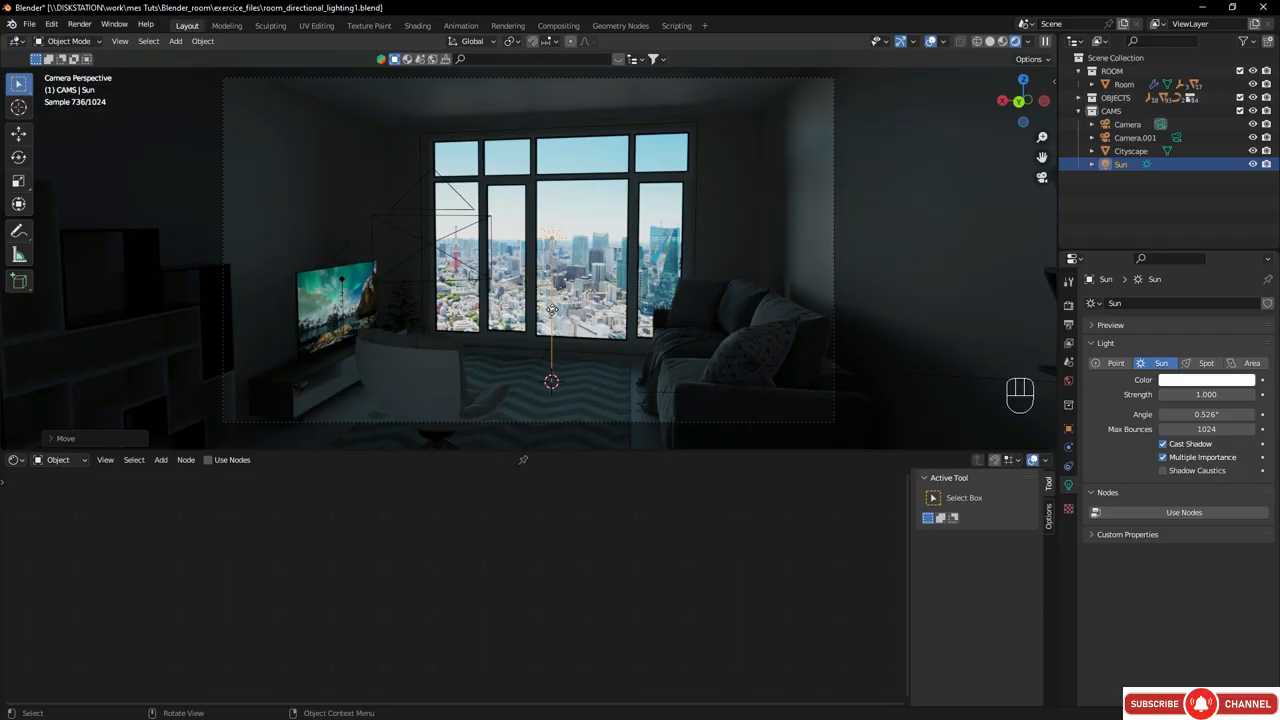
pyautogui.moveTo(552, 308); pyautogui.dragTo(700, 365)
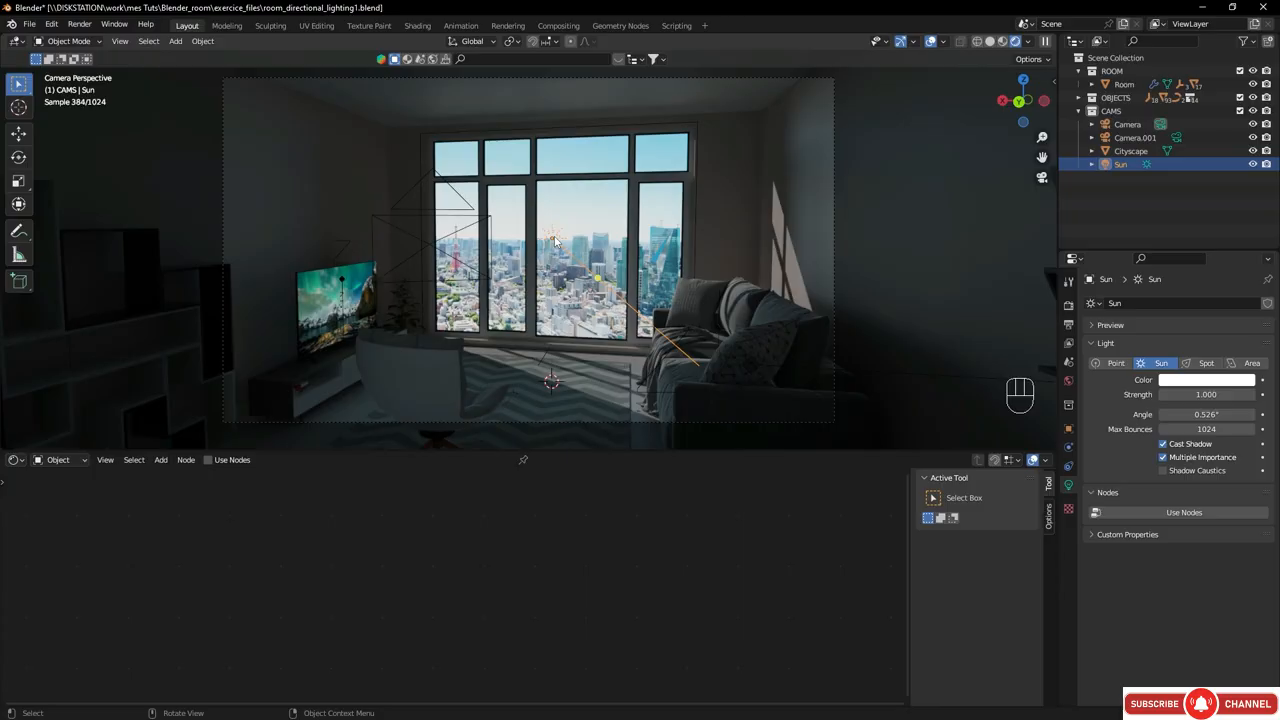
# - Move the Sun light slightly higher and rotate it so sunlight falls across the floor and the wall behind the sofa
pyautogui.press('g')
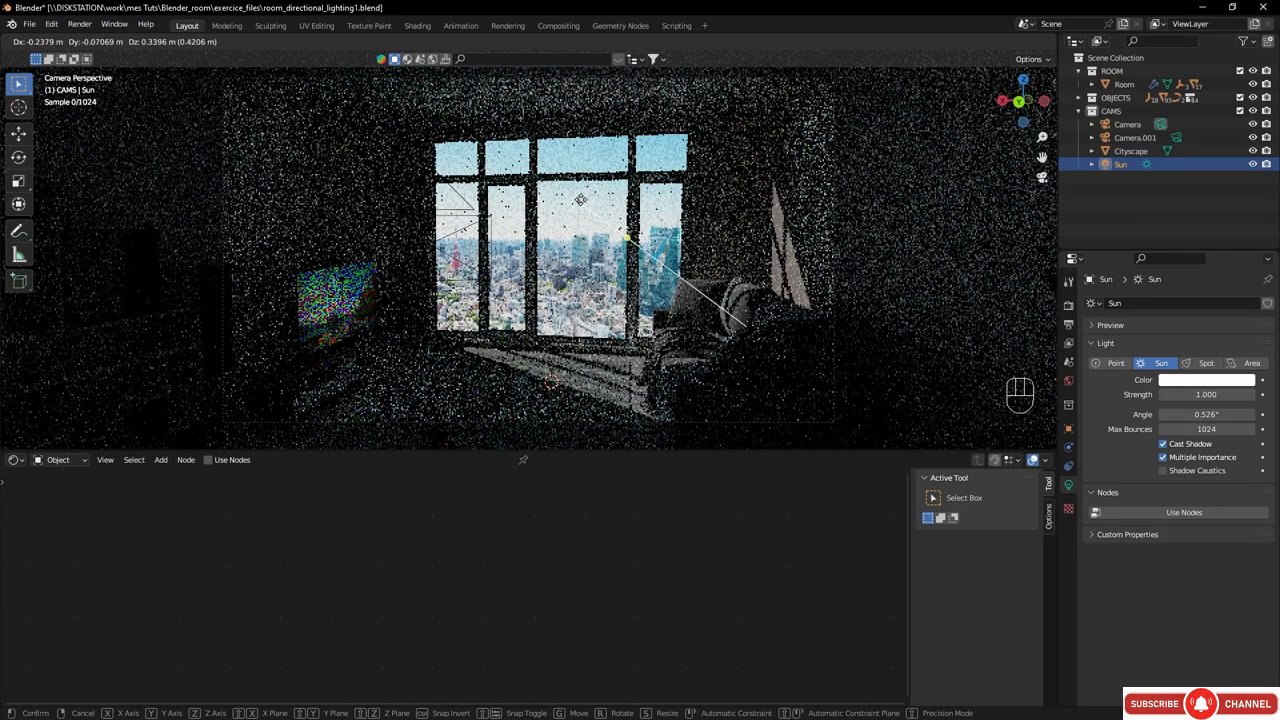
pyautogui.click(622, 247)
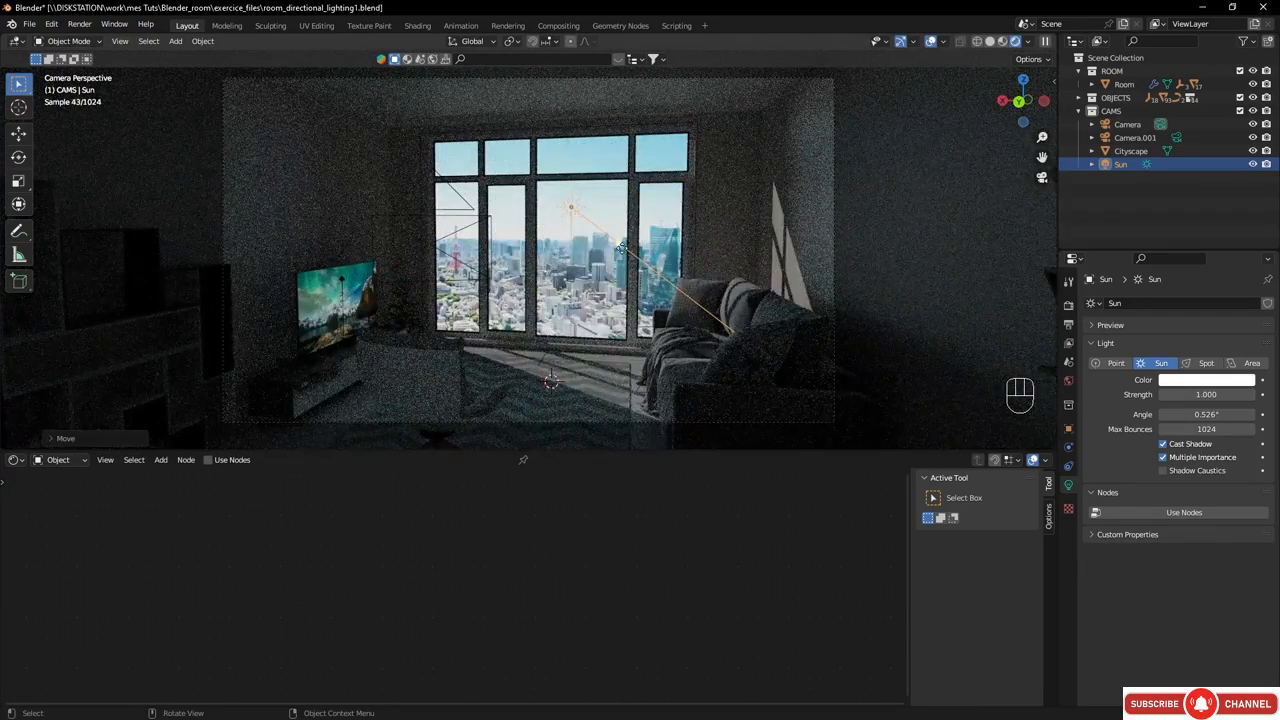
pyautogui.moveTo(622, 247); pyautogui.dragTo(710, 349)
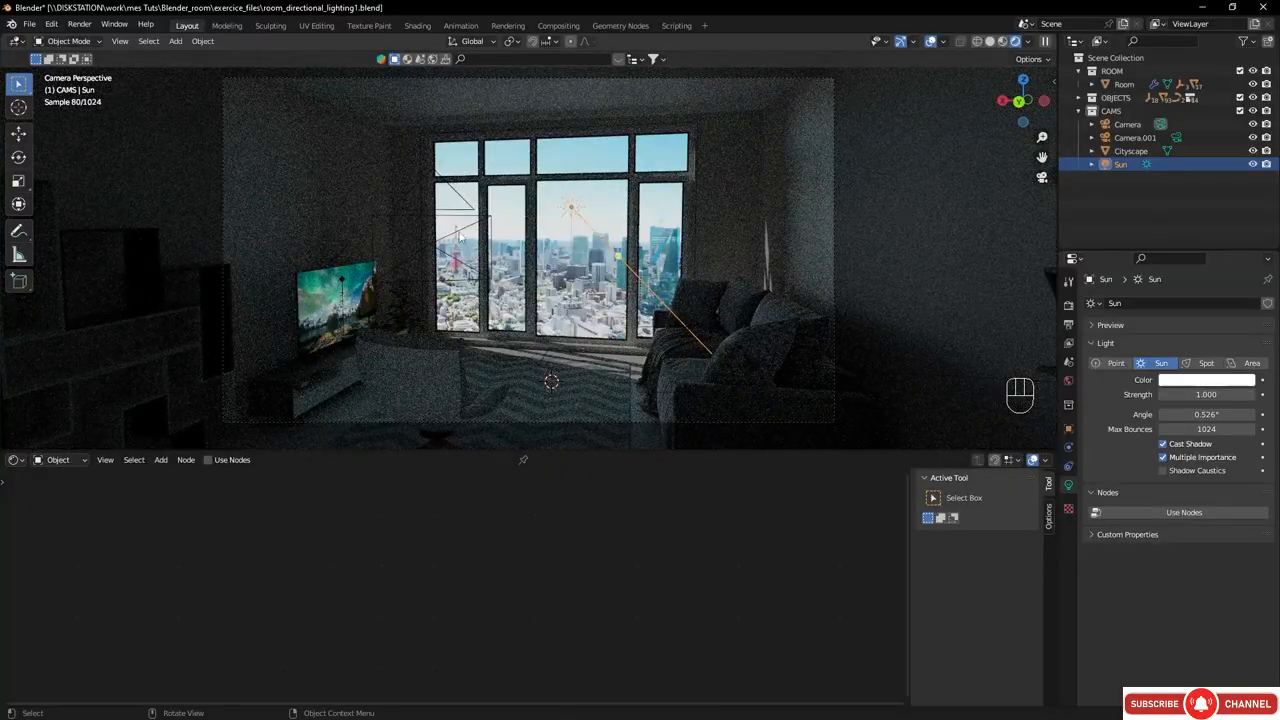
pyautogui.click(18, 203)
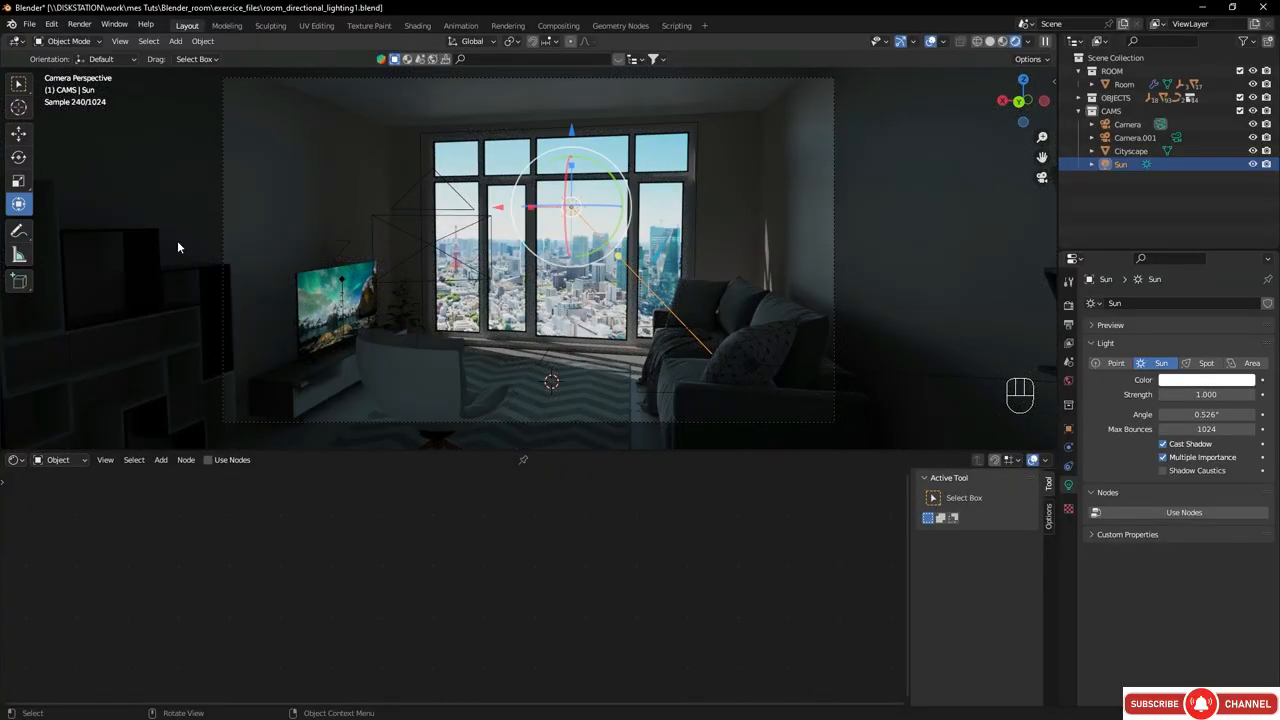
pyautogui.moveTo(620, 203); pyautogui.dragTo(562, 212)
pyautogui.press('r')
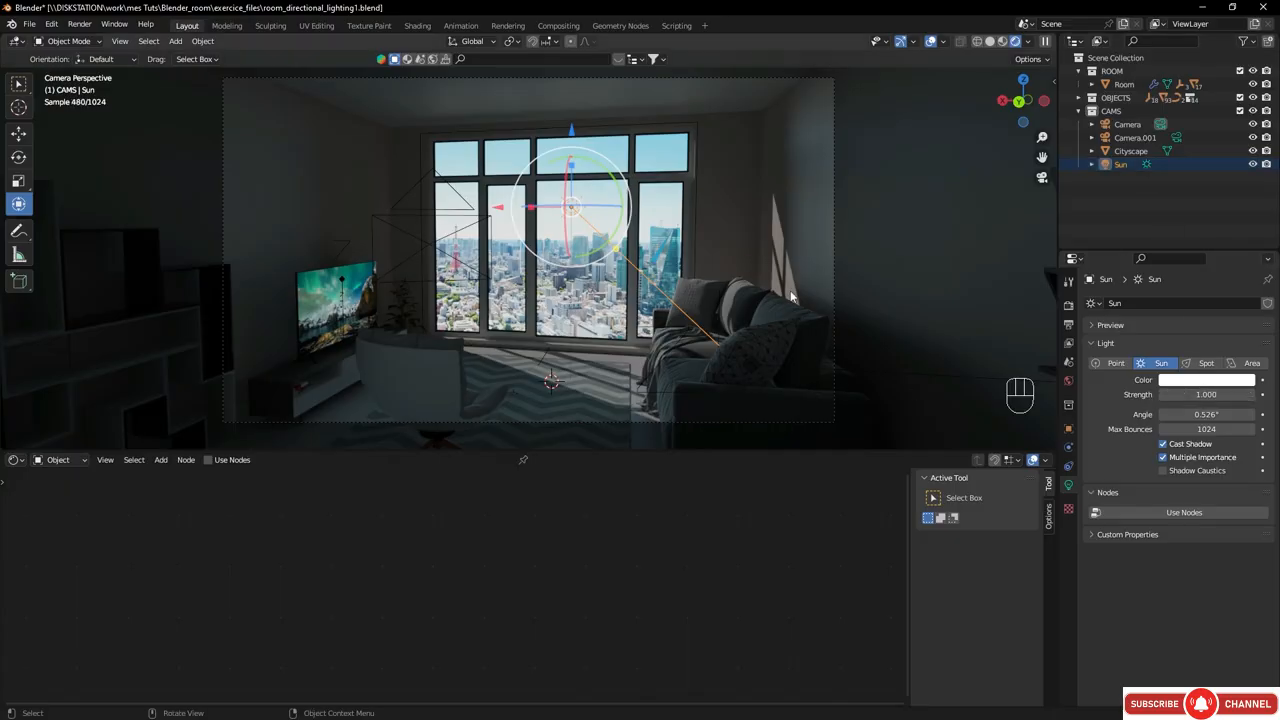
# - Set the Sun light's strength to 10
pyautogui.click(1207, 395)
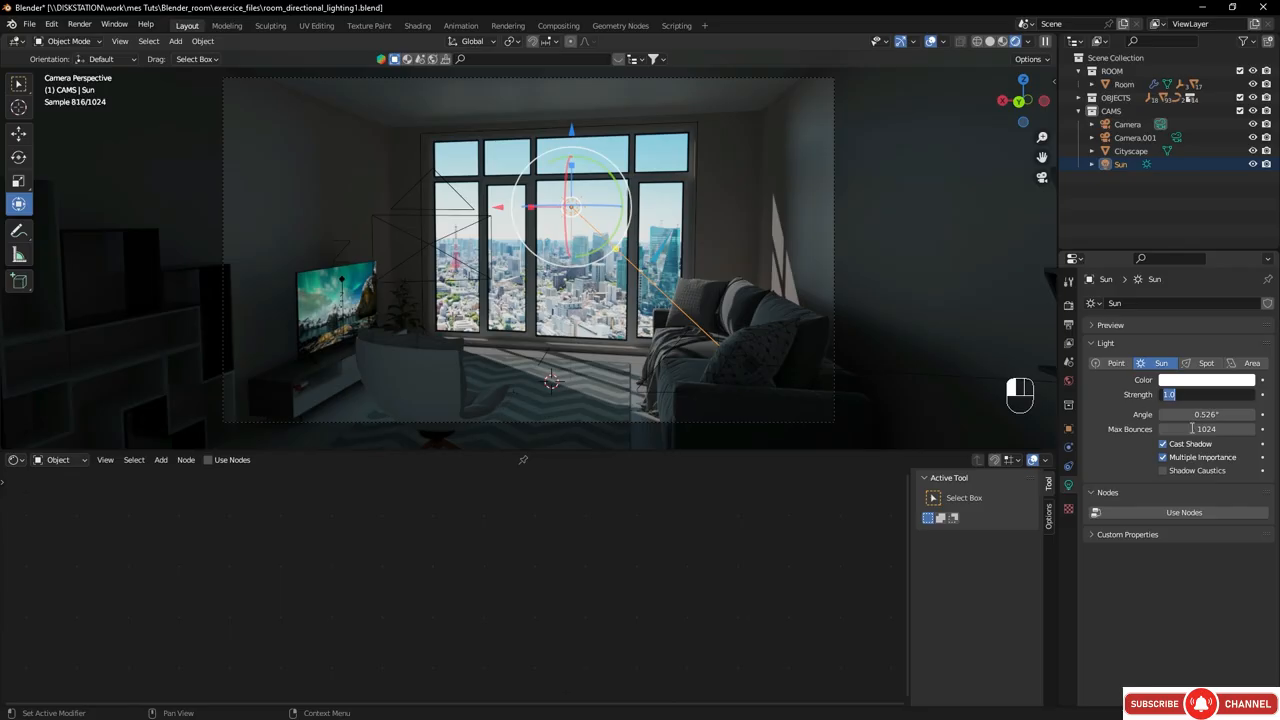
pyautogui.write('10')
pyautogui.press('Return')
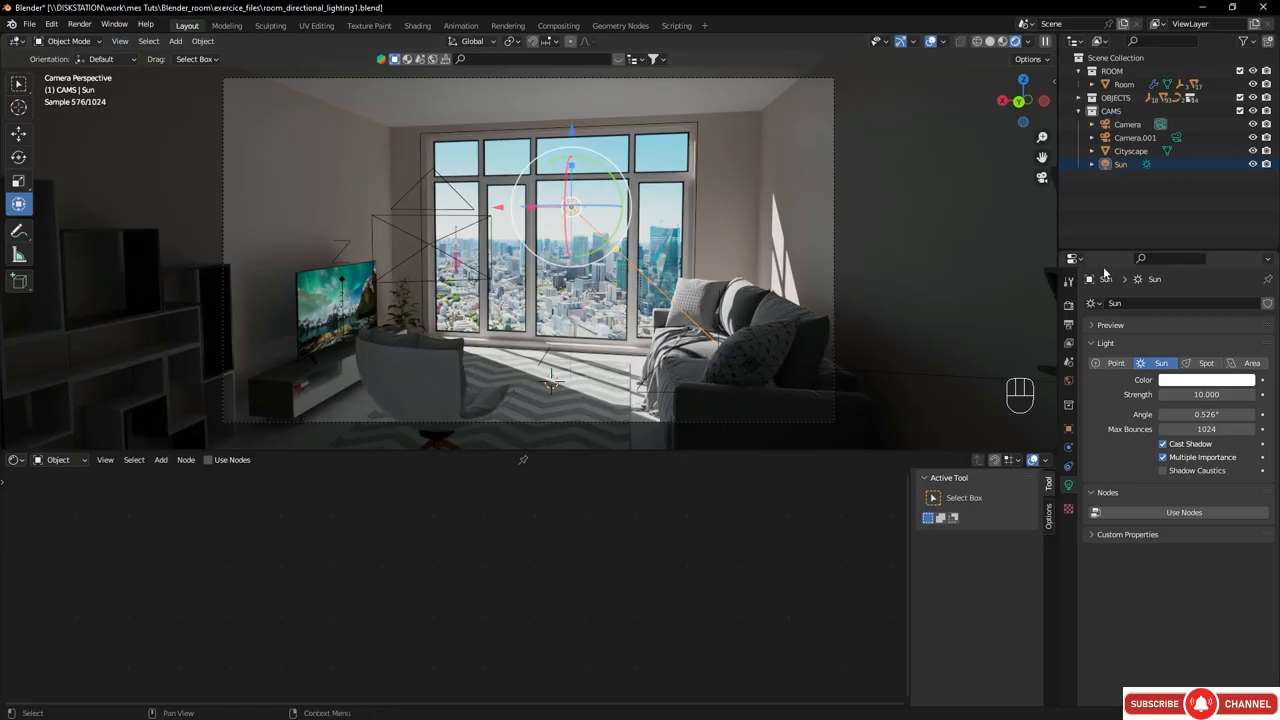
# - Try the Standard view transform in the render color management and restore Filmic
pyautogui.click(1069, 307)
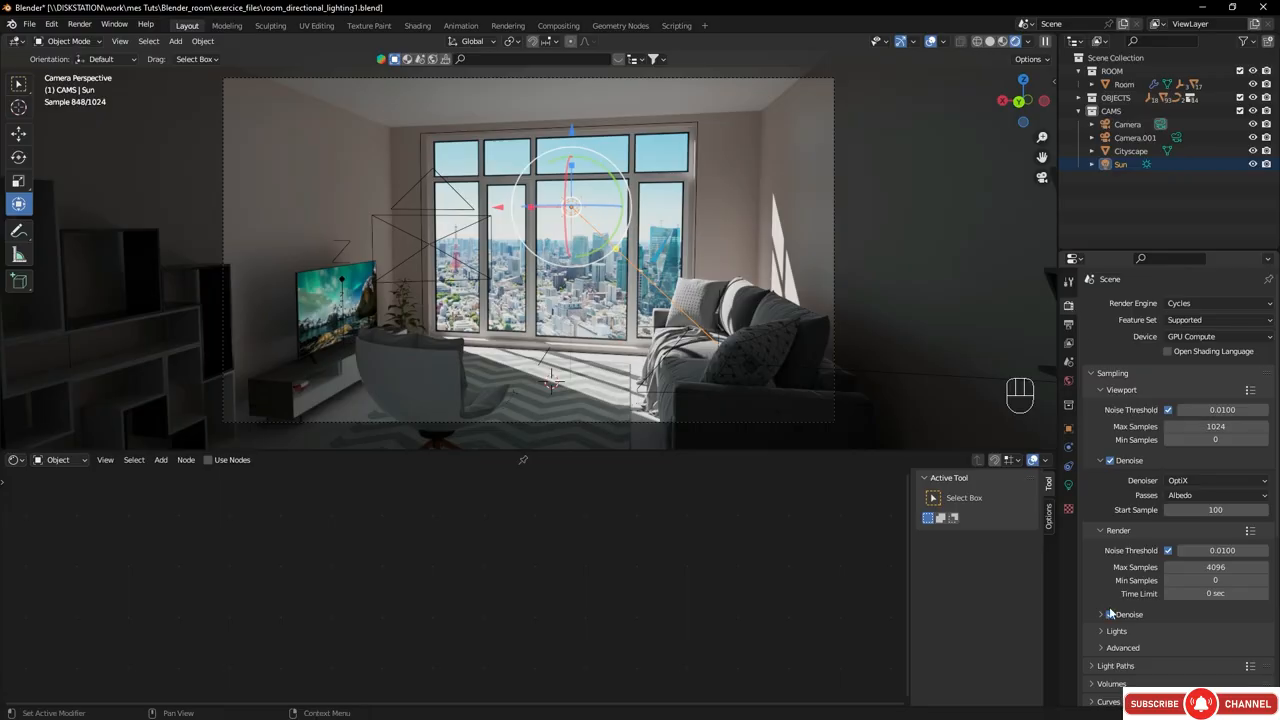
pyautogui.scroll(-7, 1104, 590)
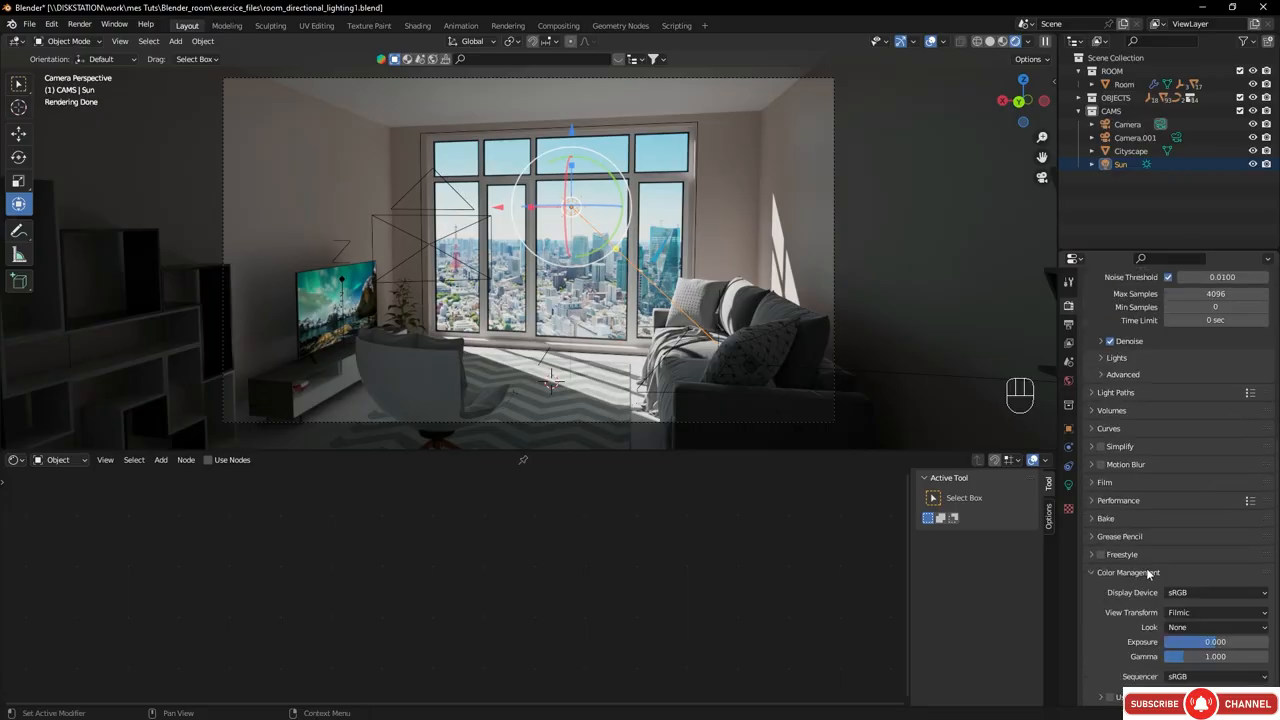
pyautogui.click(1182, 615)
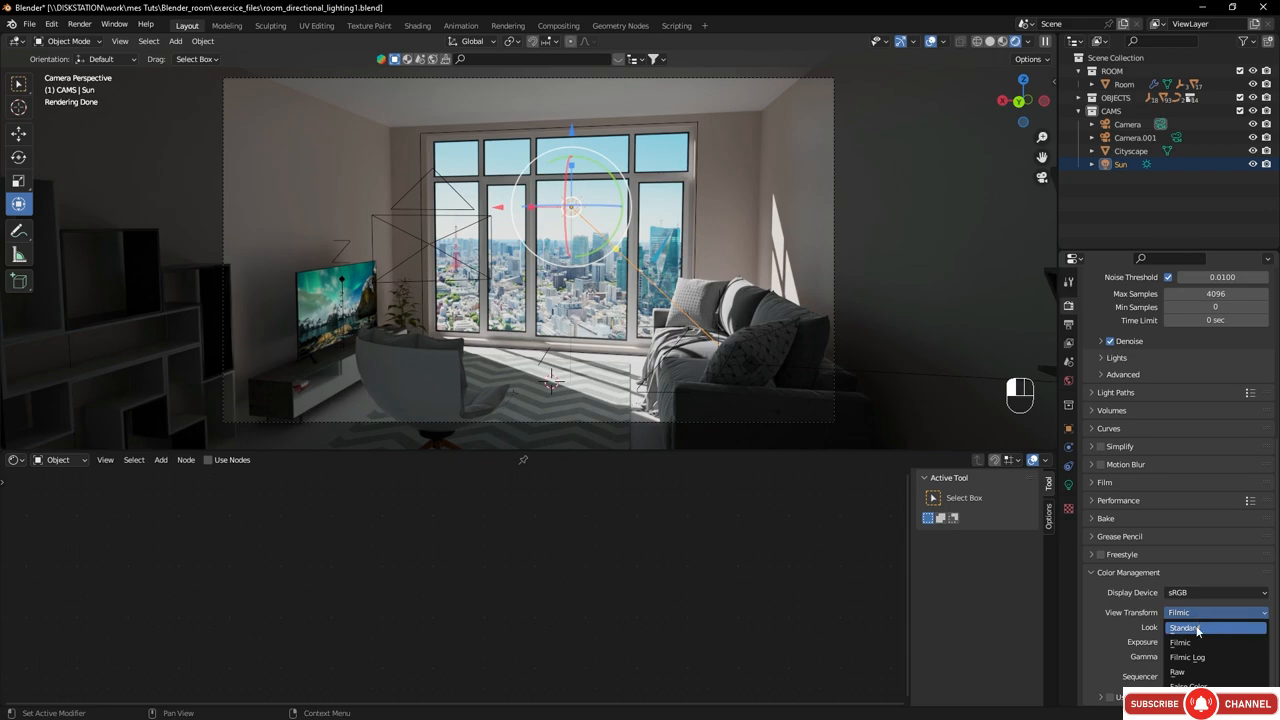
pyautogui.click(1197, 629)
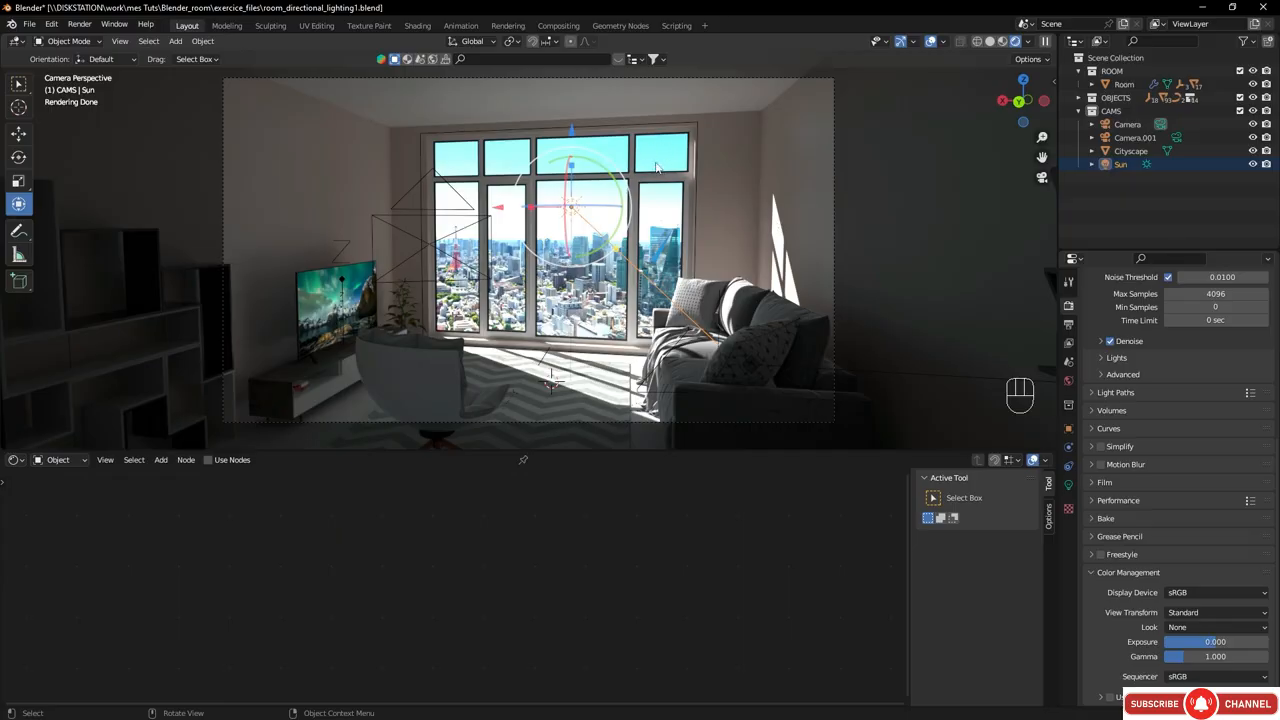
pyautogui.click(1187, 614)
pyautogui.click(1194, 644)
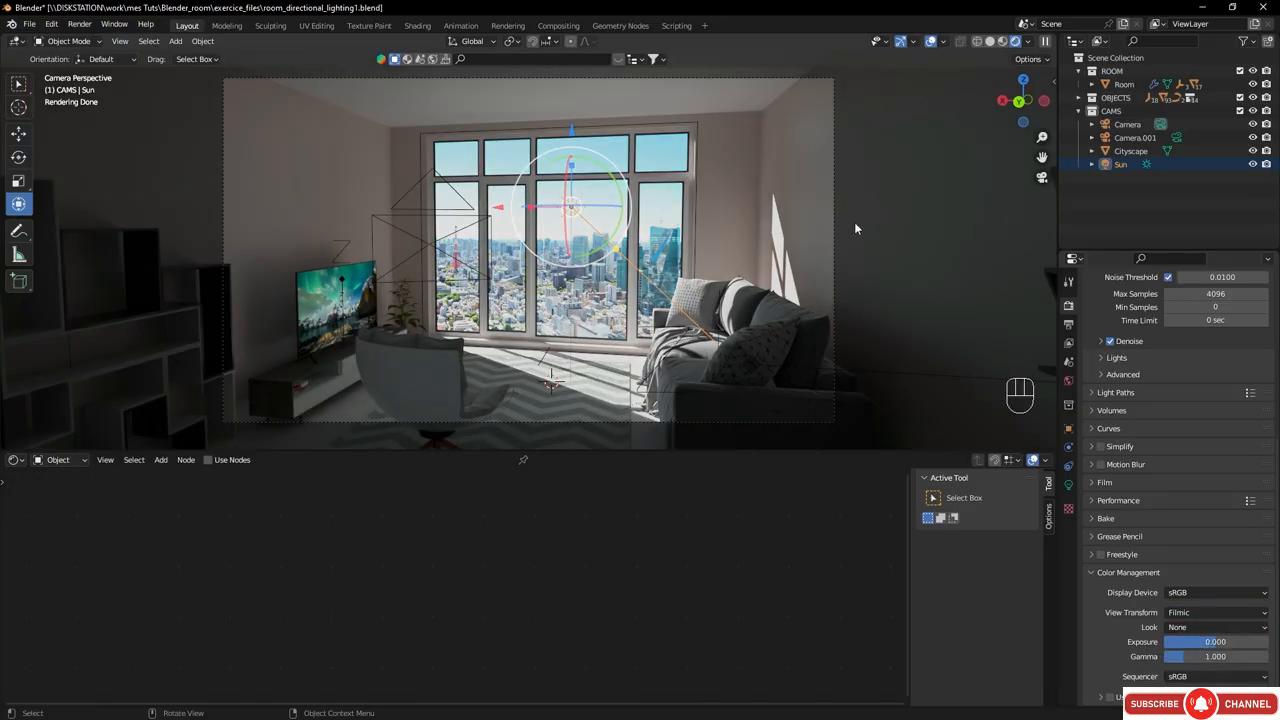
# - Test a strength of 20 on the Sun light and settle on 15
pyautogui.click(1148, 166)
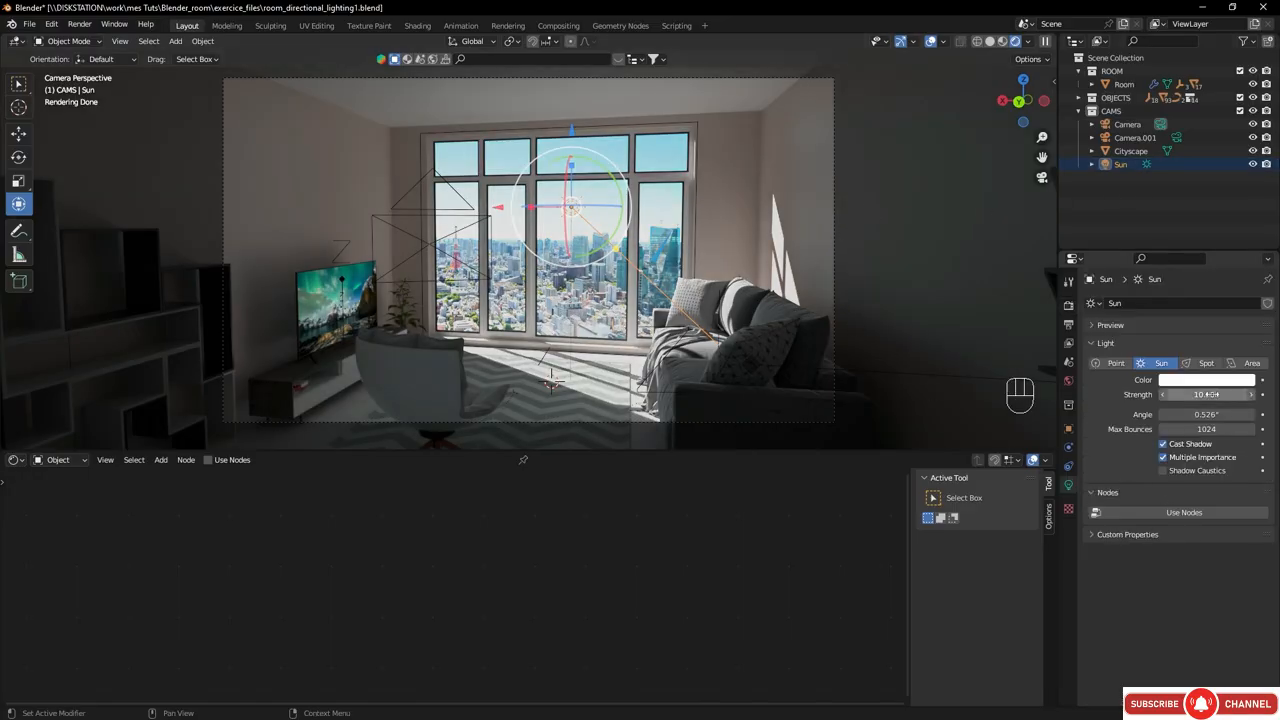
pyautogui.click(1208, 394)
pyautogui.write('20')
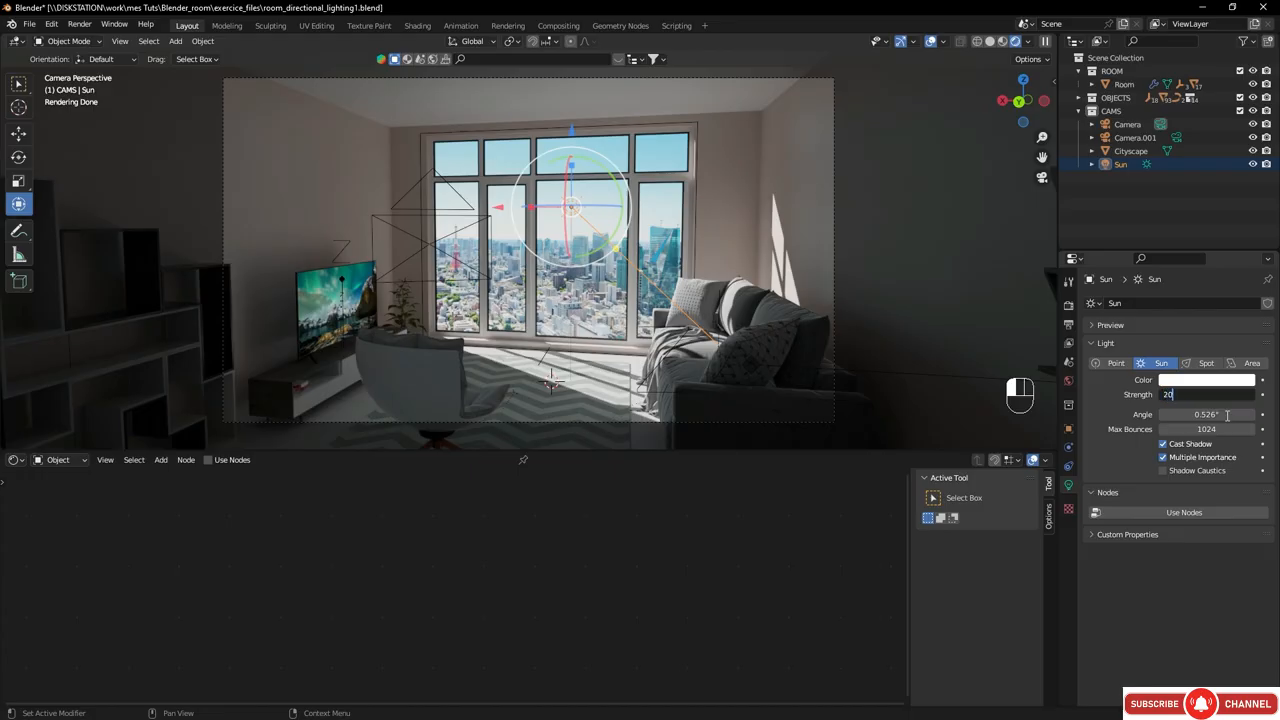
pyautogui.press('Return')
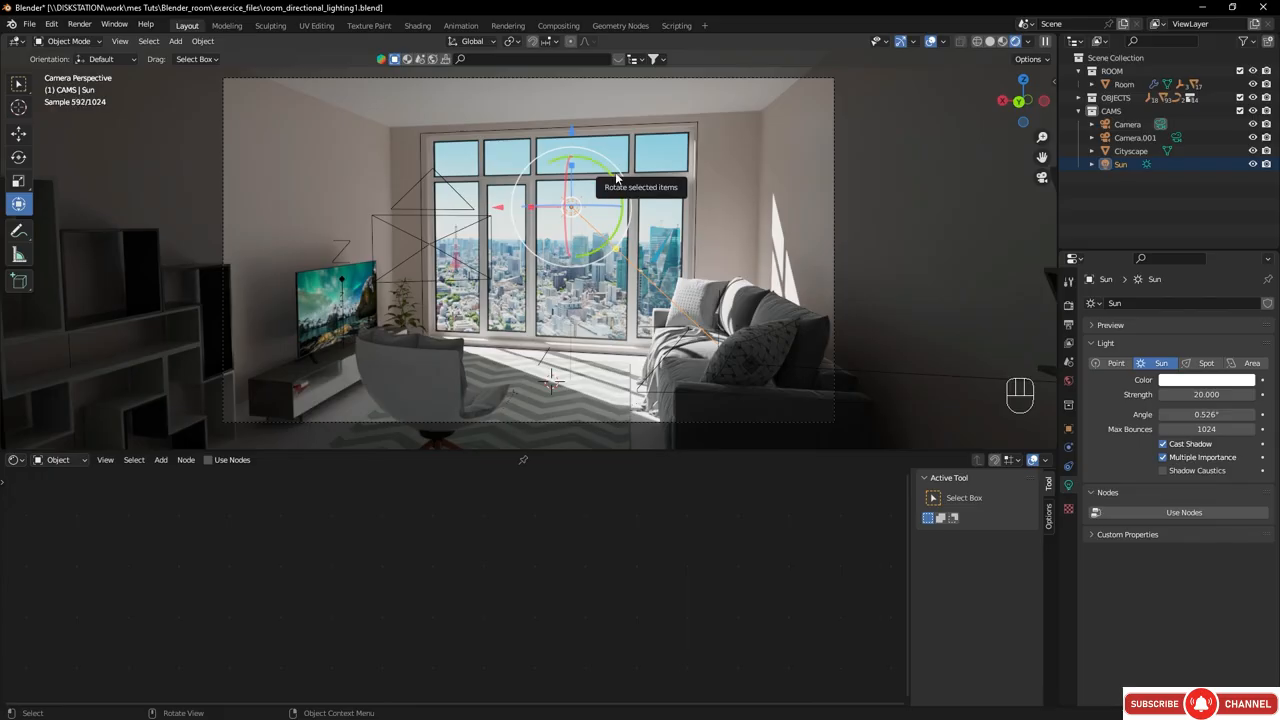
pyautogui.click(1218, 398)
pyautogui.write('15')
pyautogui.press('Return')
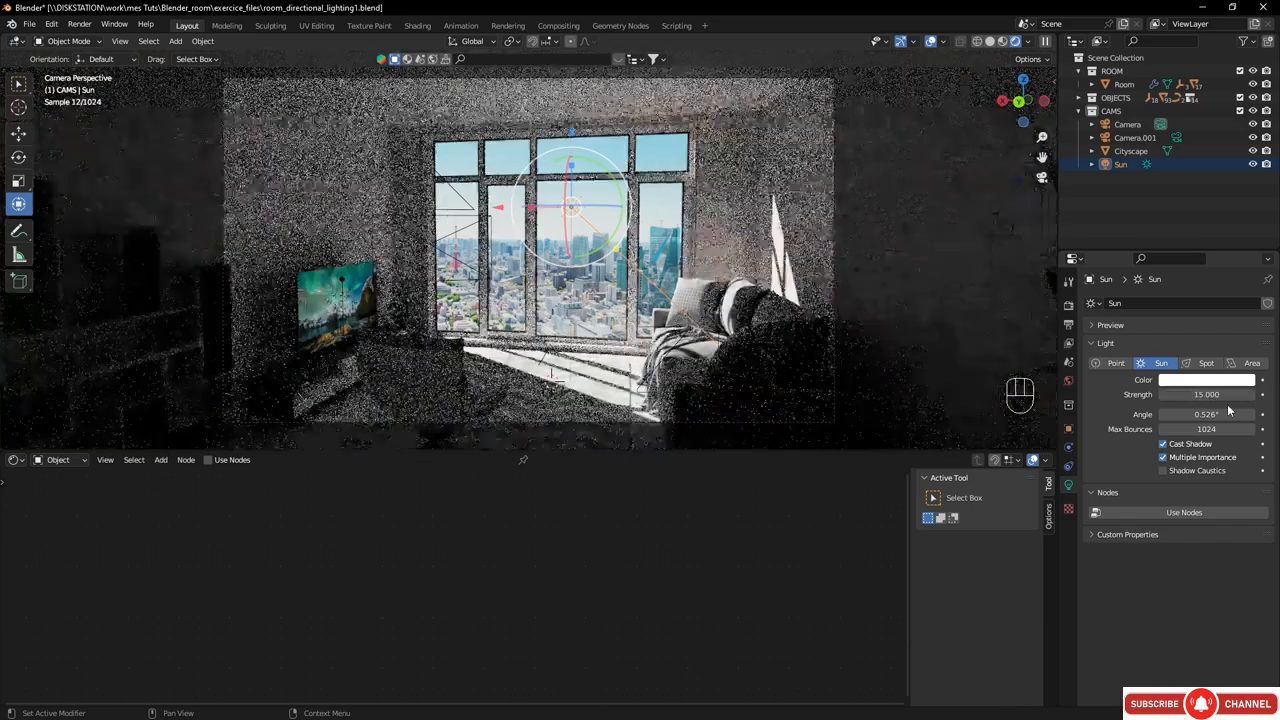
# - Try 3 and settle on 4 for the Cityscape plane's Emission strength, and hide the viewport overlays
pyautogui.click(1128, 152)
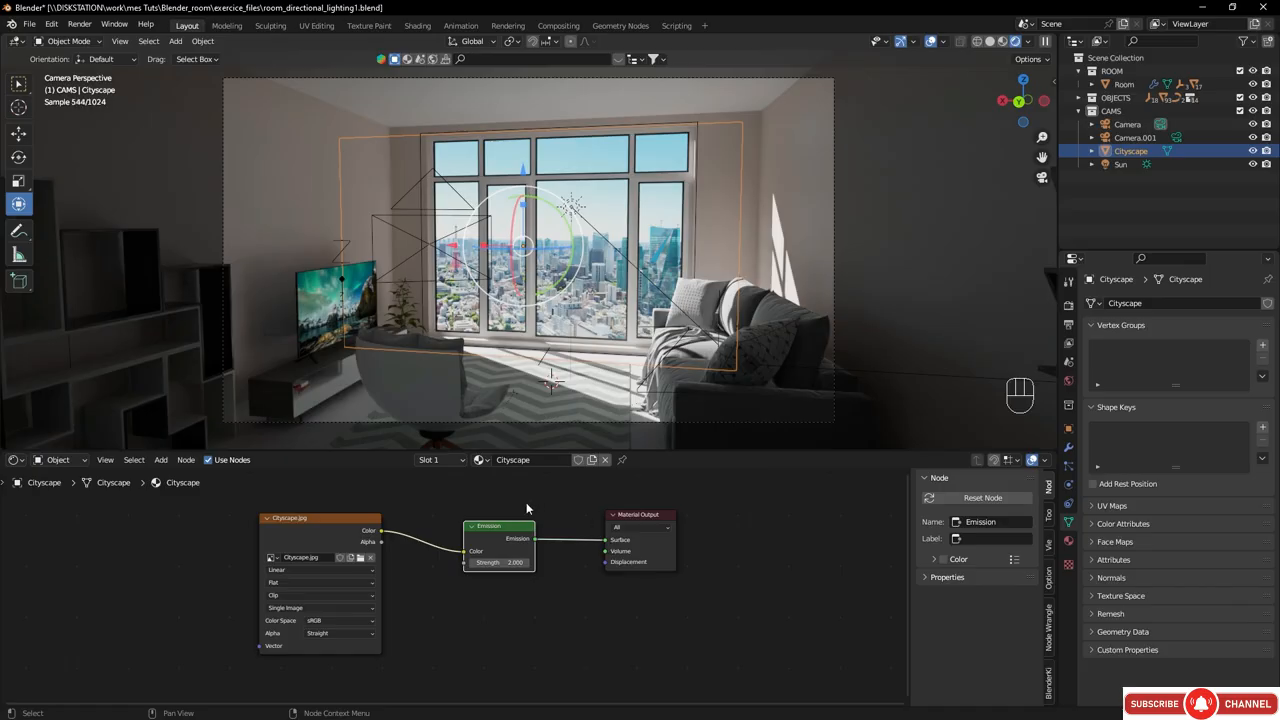
pyautogui.click(520, 564)
pyautogui.write('3')
pyautogui.press('Return')
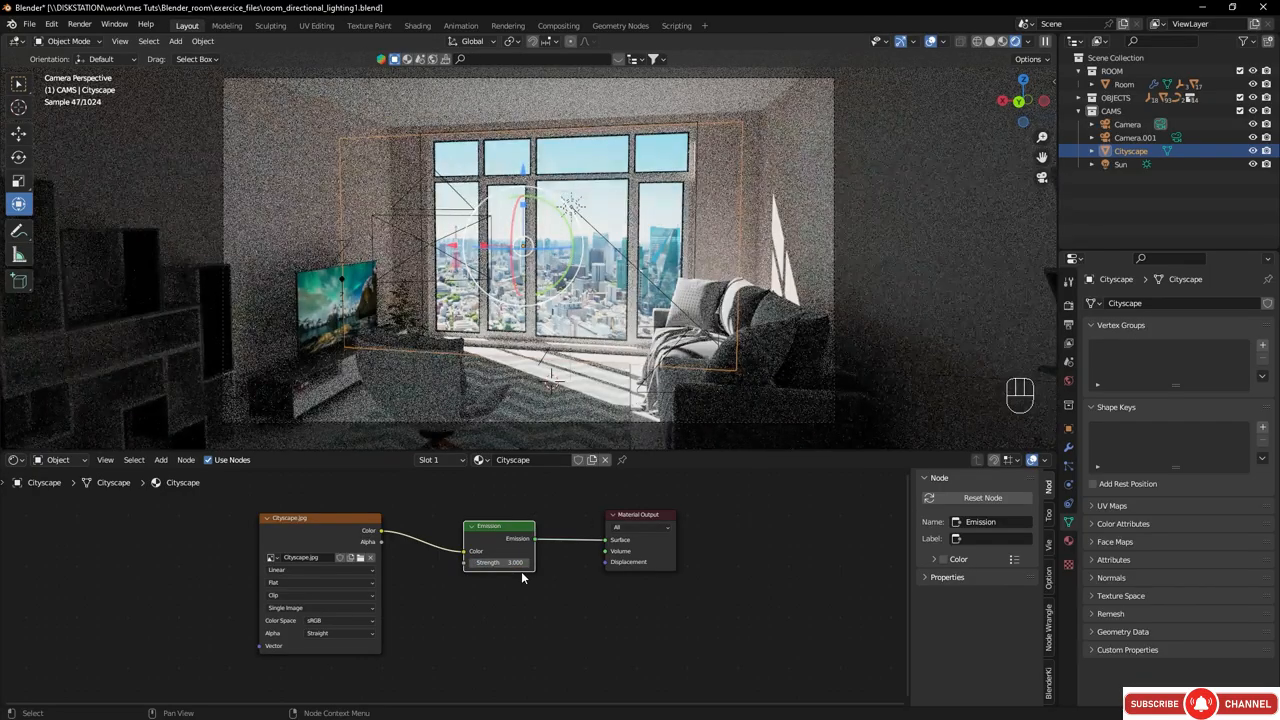
pyautogui.click(520, 564)
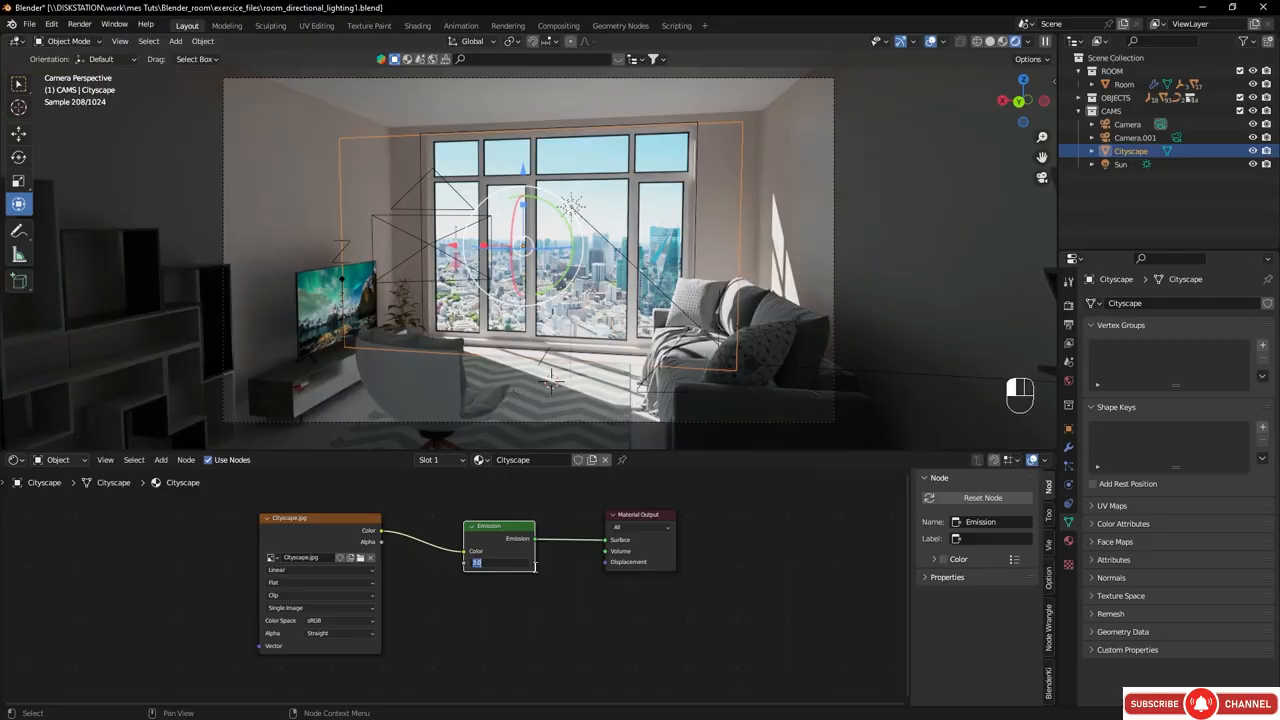
pyautogui.write('4')
pyautogui.press('Return')
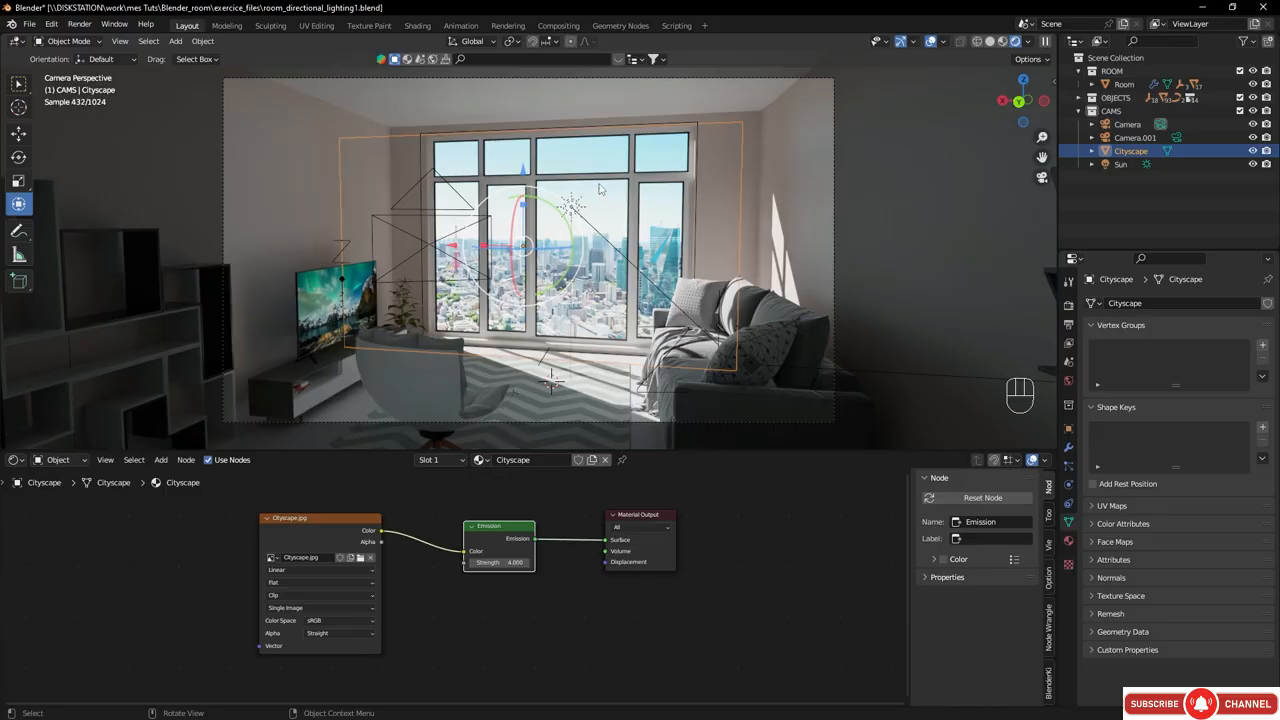
pyautogui.click(930, 43)
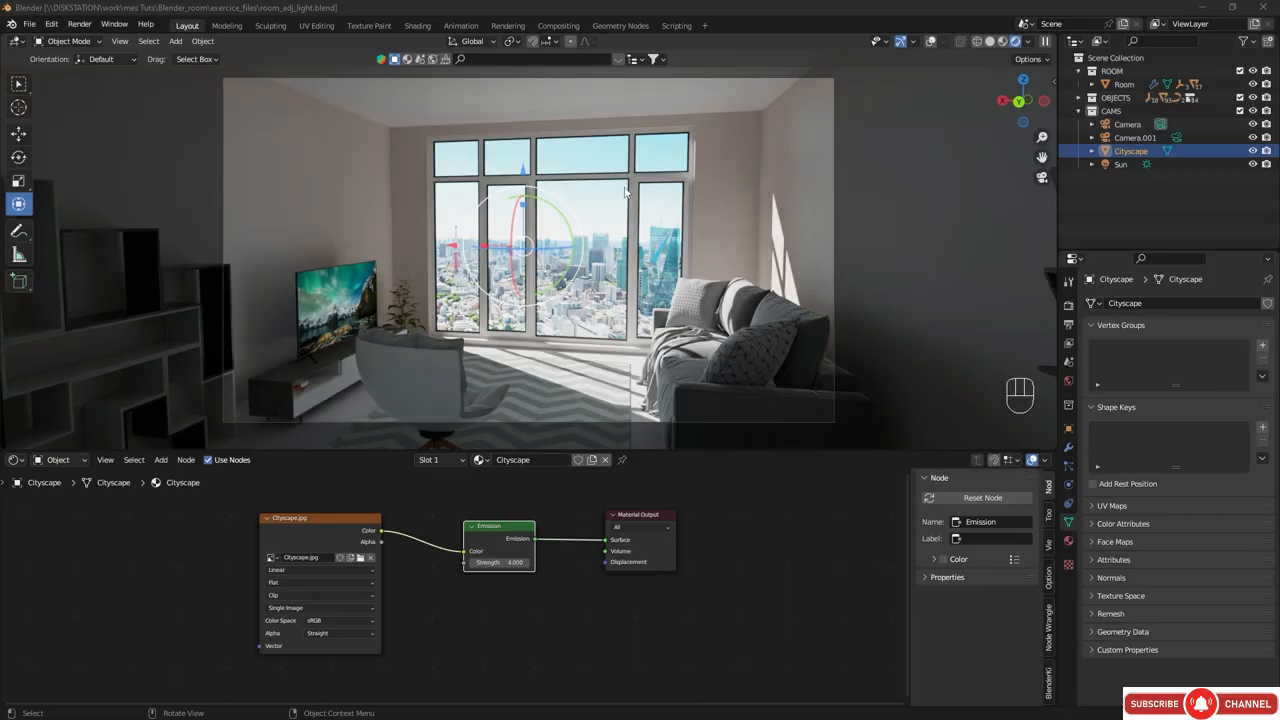
# - Check the room's lighting through Camera.001 and return to the view of Camera
pyautogui.click(1177, 137)
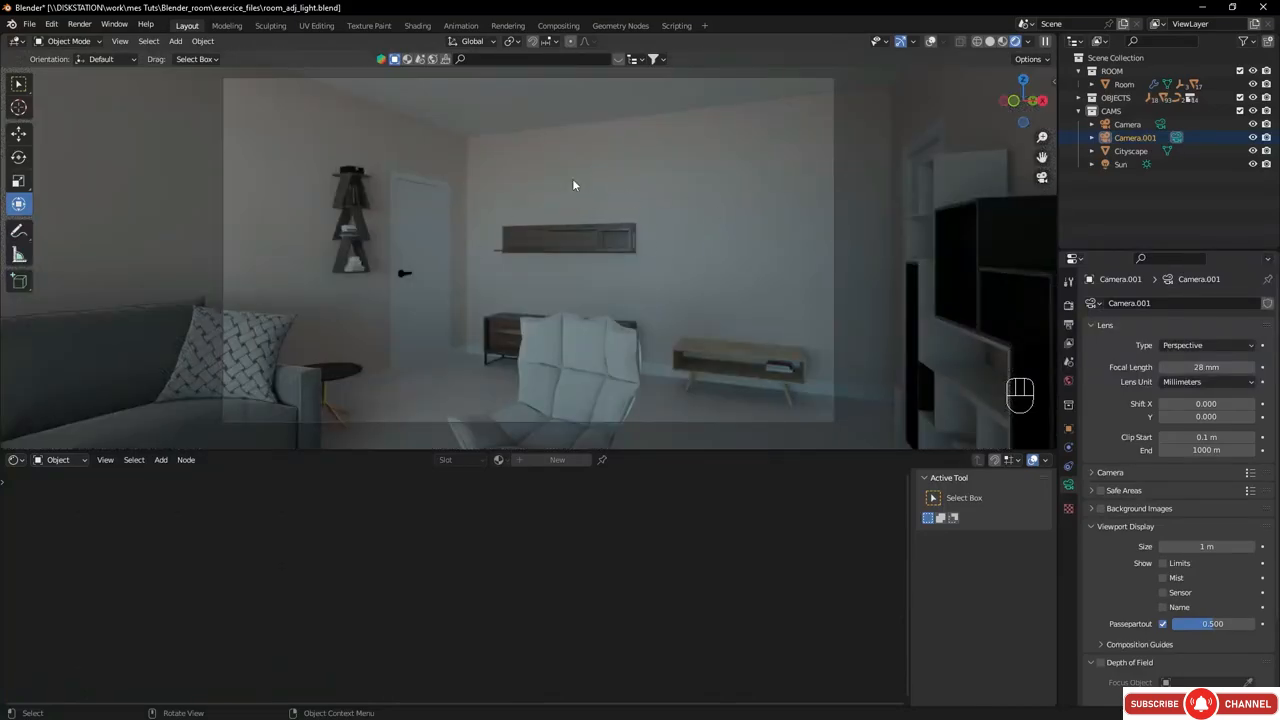
pyautogui.click(1160, 124)
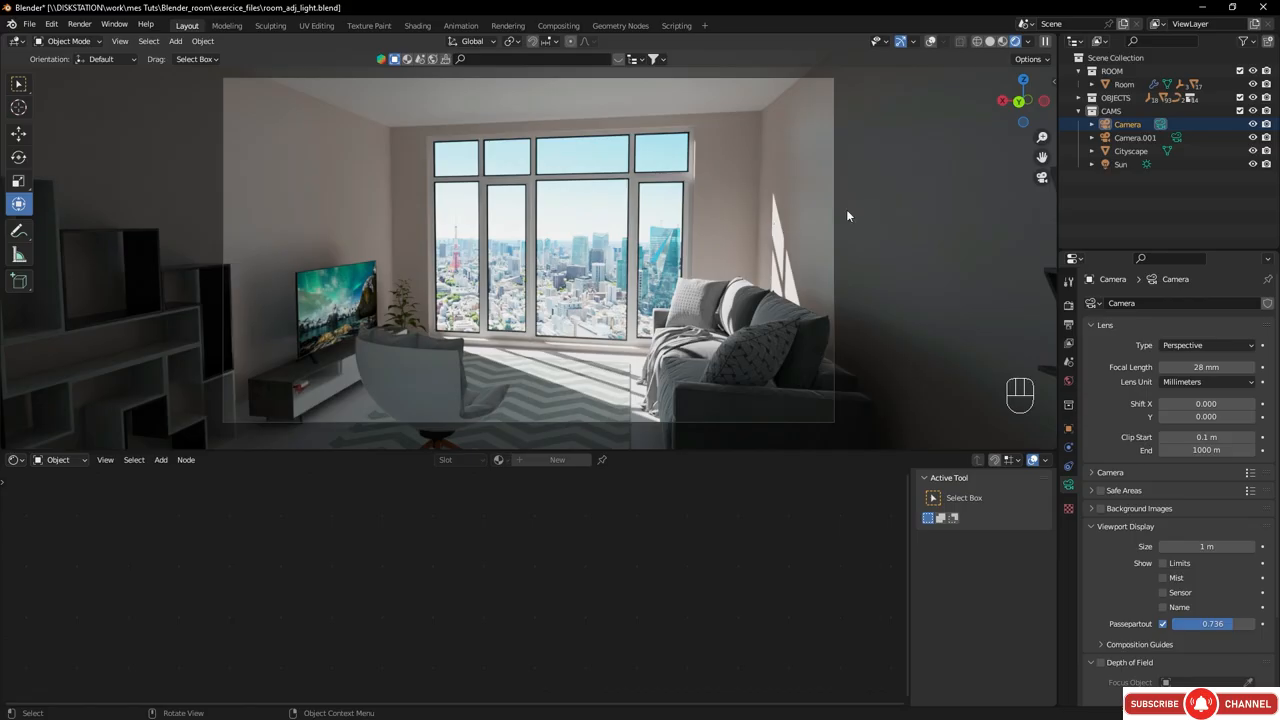
# - Try an Emission strength of 0 on the Cityscape plane, compare it through both cameras, and restore the strength to 4
pyautogui.click(1131, 151)
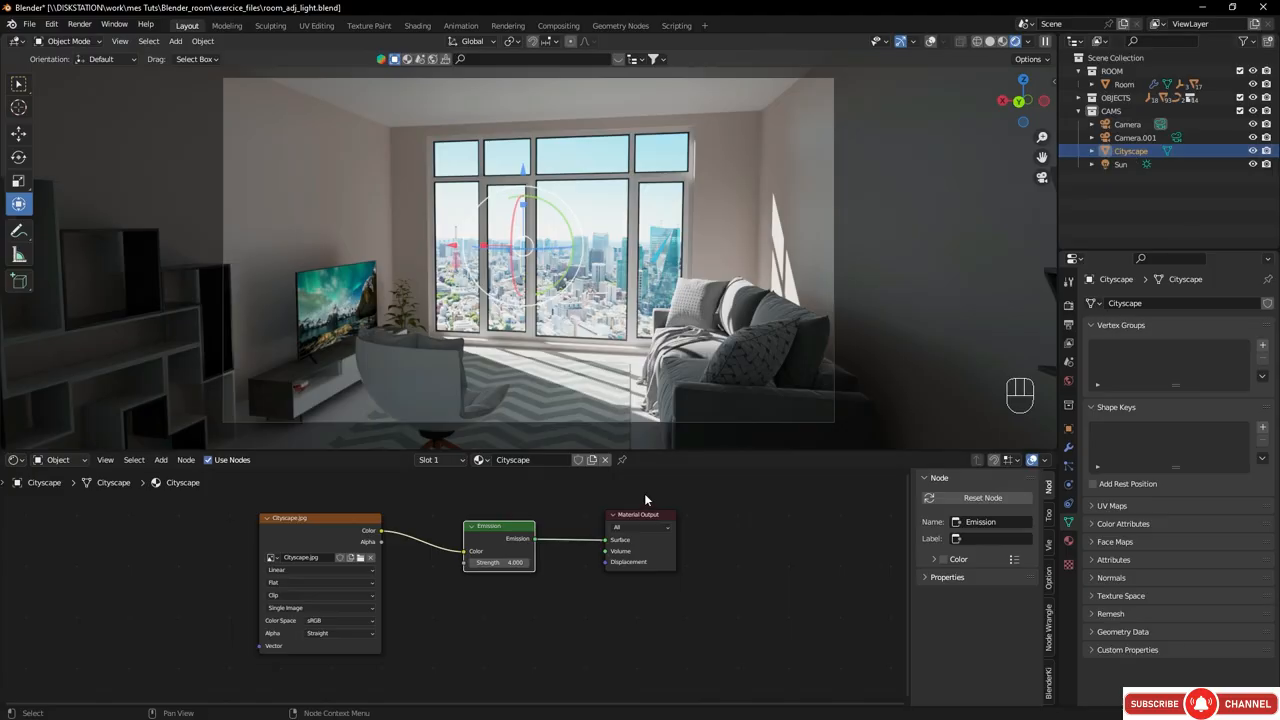
pyautogui.moveTo(437, 538); pyautogui.dragTo(425, 573, button='middle')
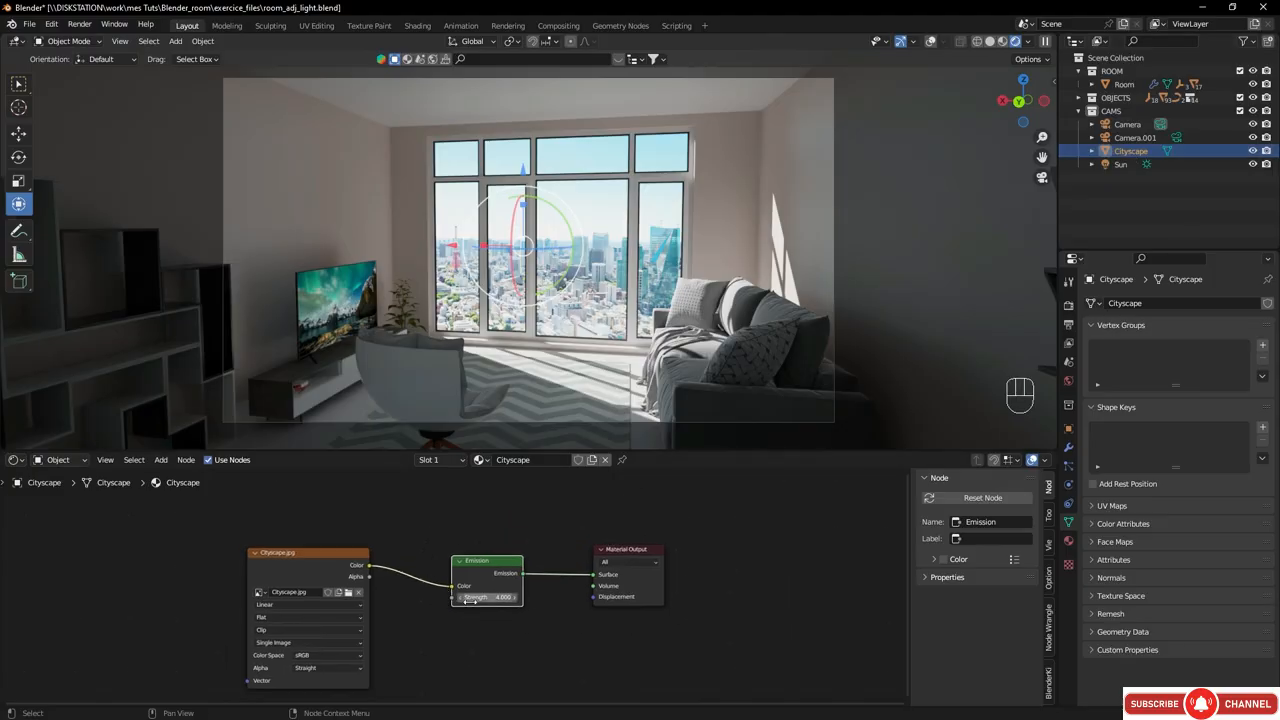
pyautogui.moveTo(497, 597); pyautogui.dragTo(455, 597)
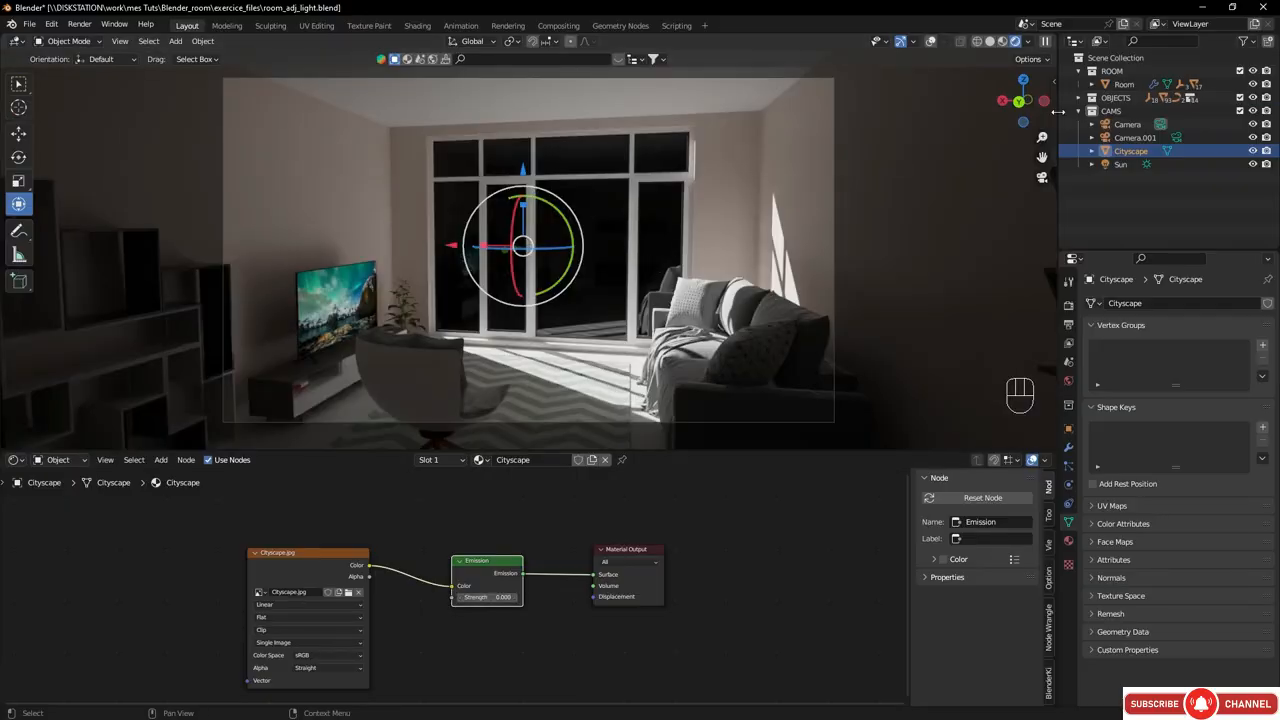
pyautogui.click(1176, 137)
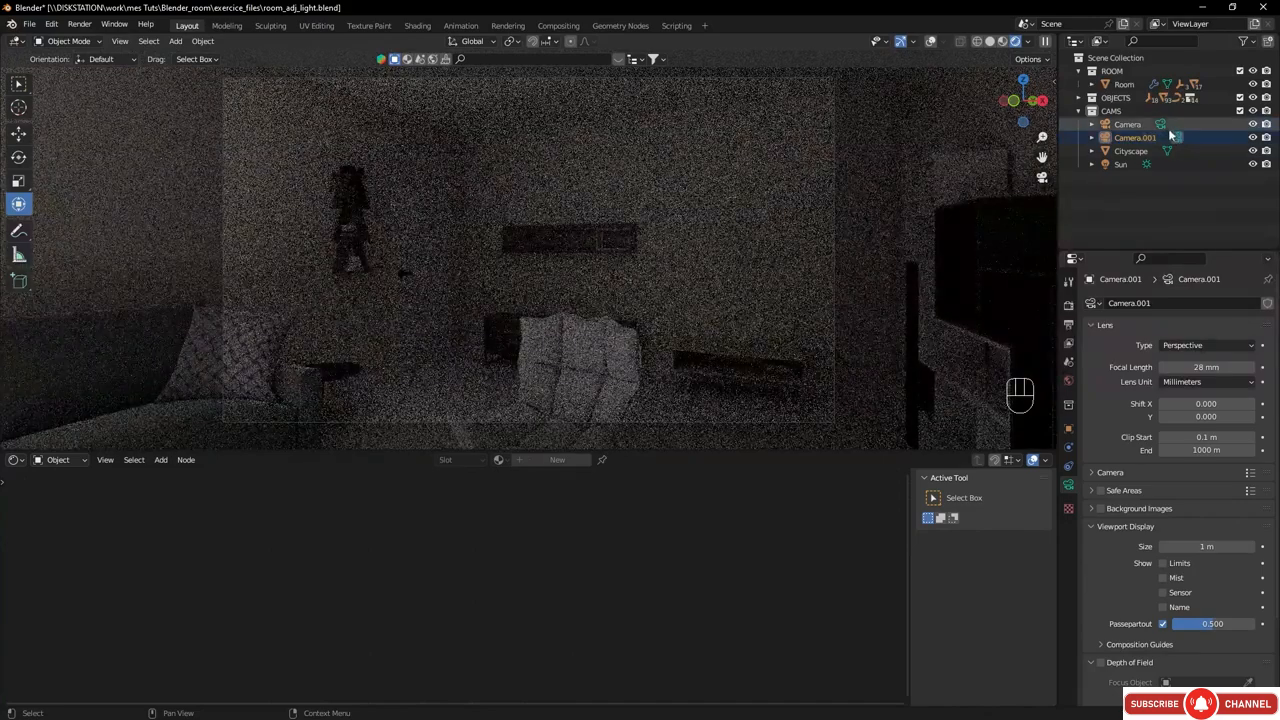
pyautogui.click(1160, 124)
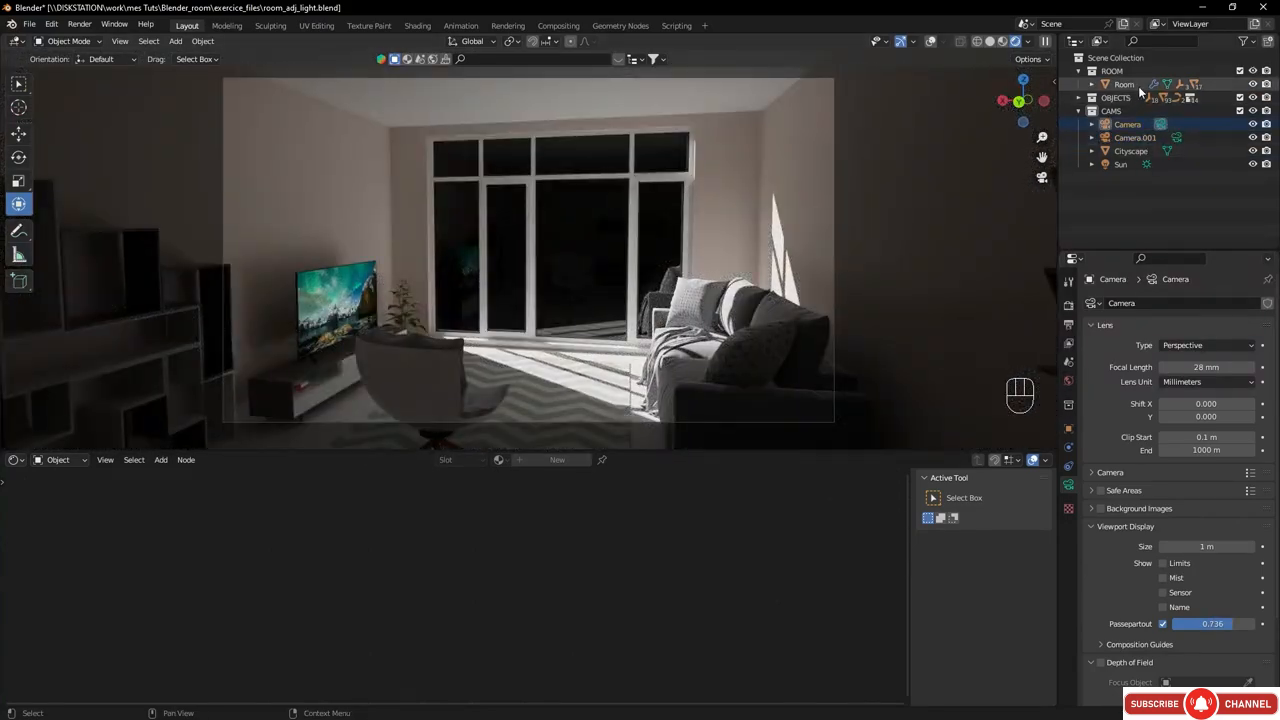
pyautogui.click(1130, 151)
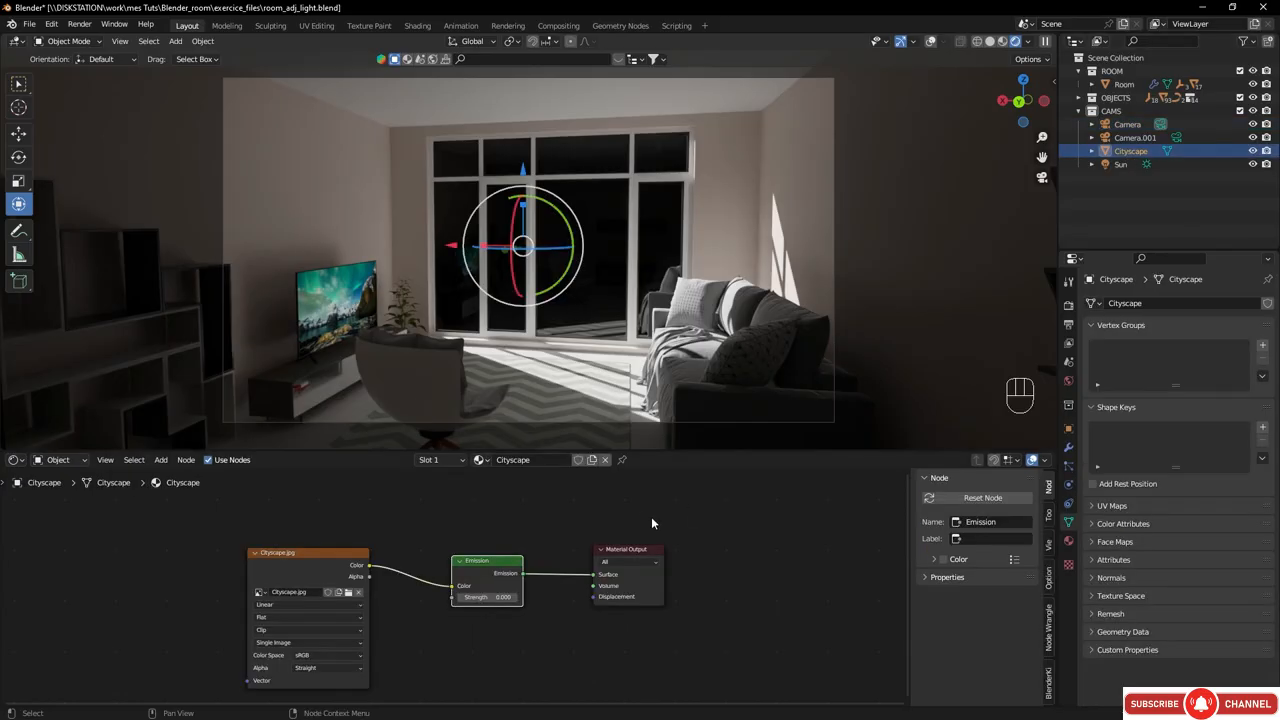
pyautogui.click(489, 592)
pyautogui.write('4')
pyautogui.press('Return')
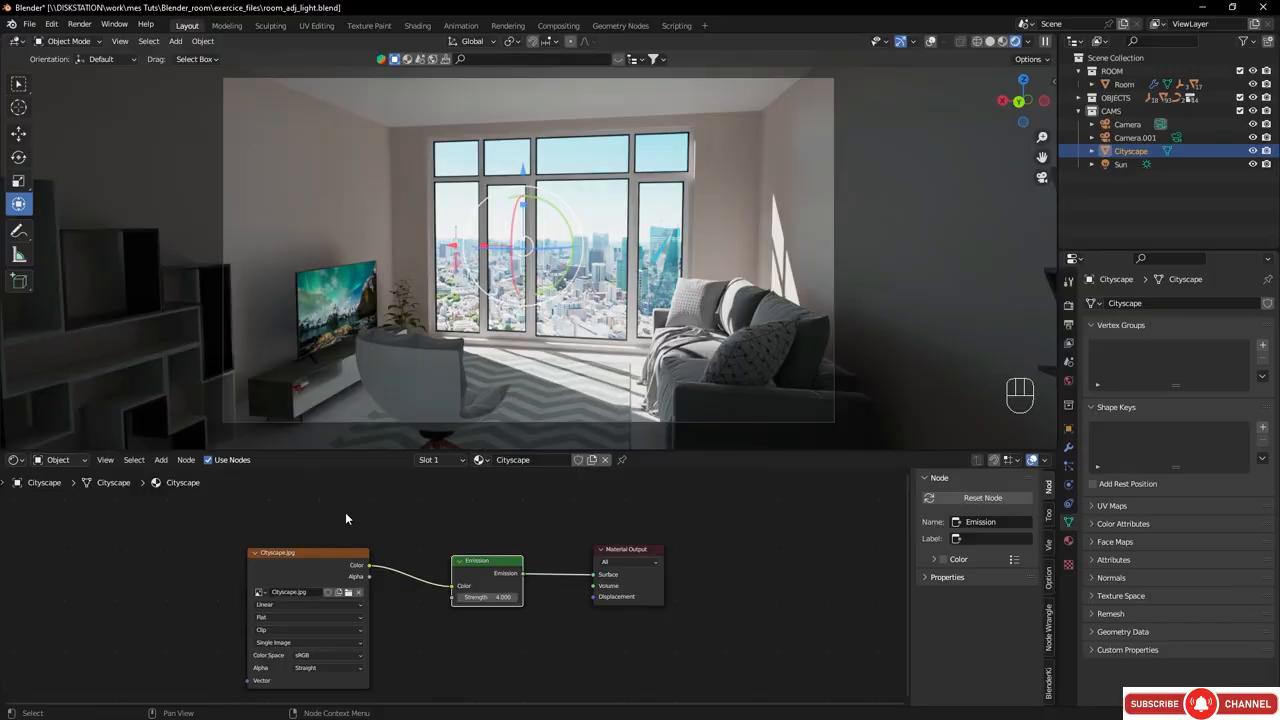
# - Add a Light Path node above the Cityscape.jpg image node in the Cityscape material
pyautogui.moveTo(345, 513); pyautogui.dragTo(341, 590, button='middle')
pyautogui.press('shift')
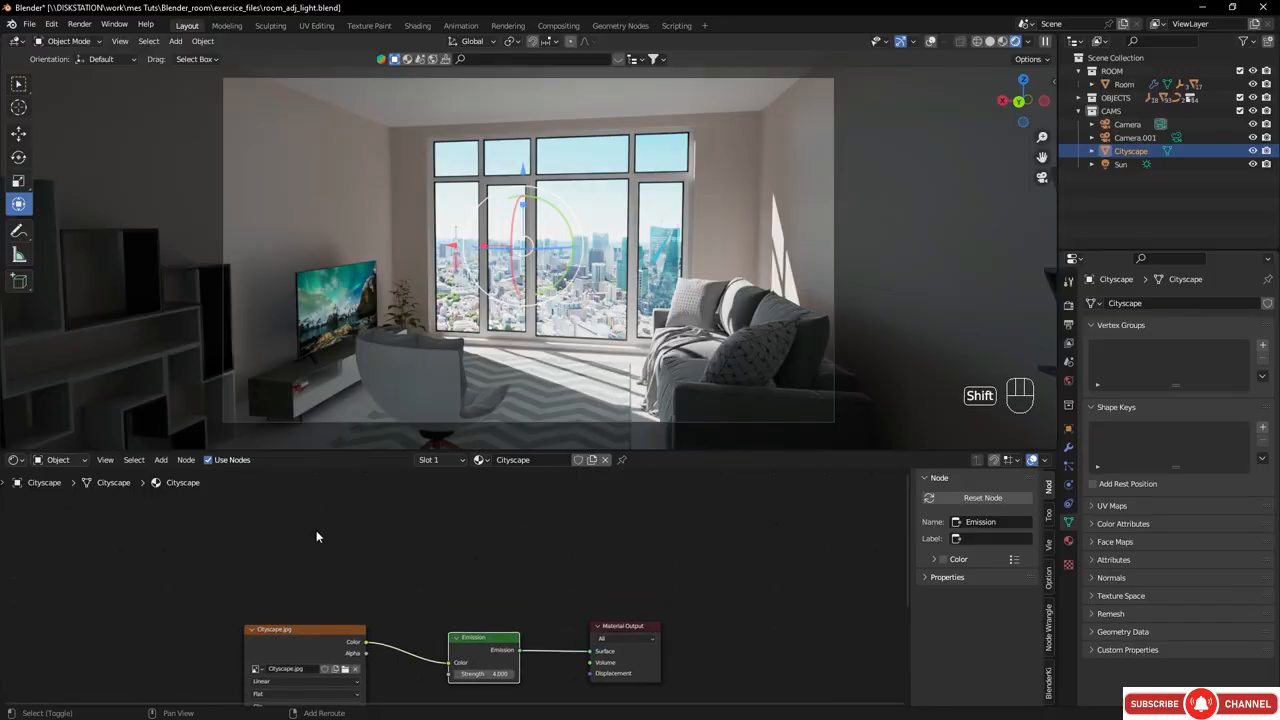
pyautogui.hotkey('shift', 'a')
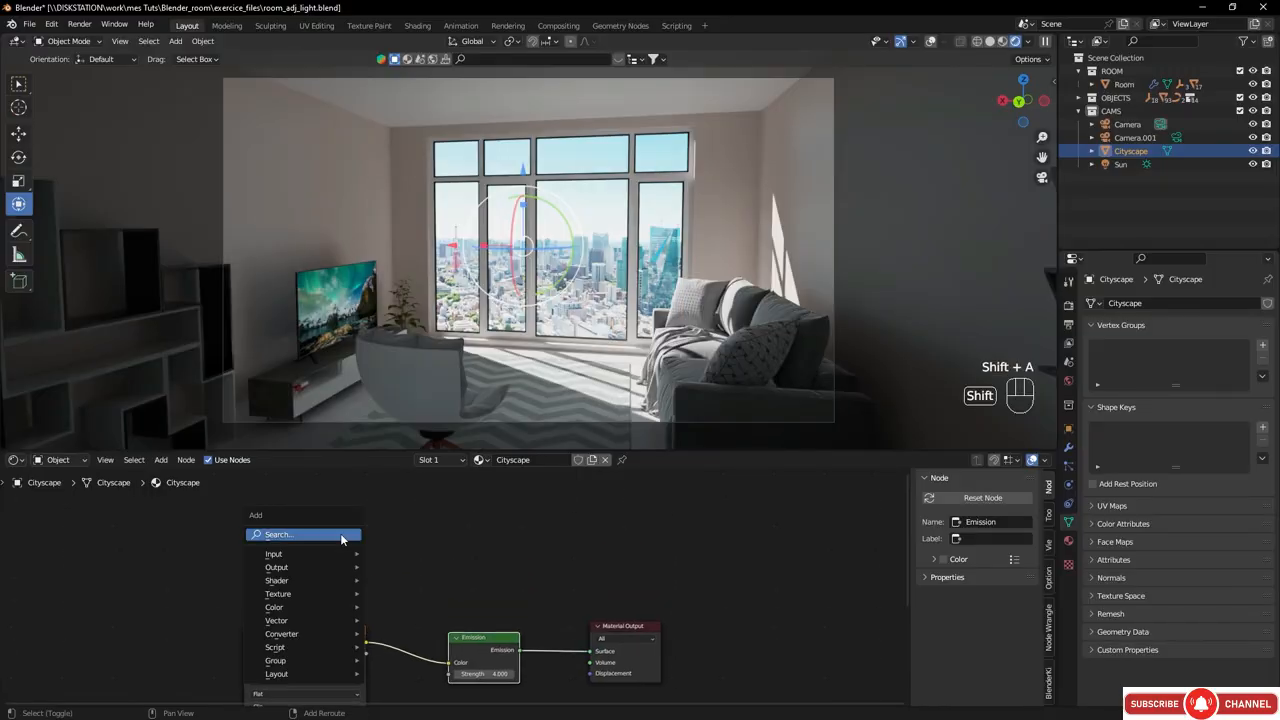
pyautogui.click(306, 534)
pyautogui.write('light')
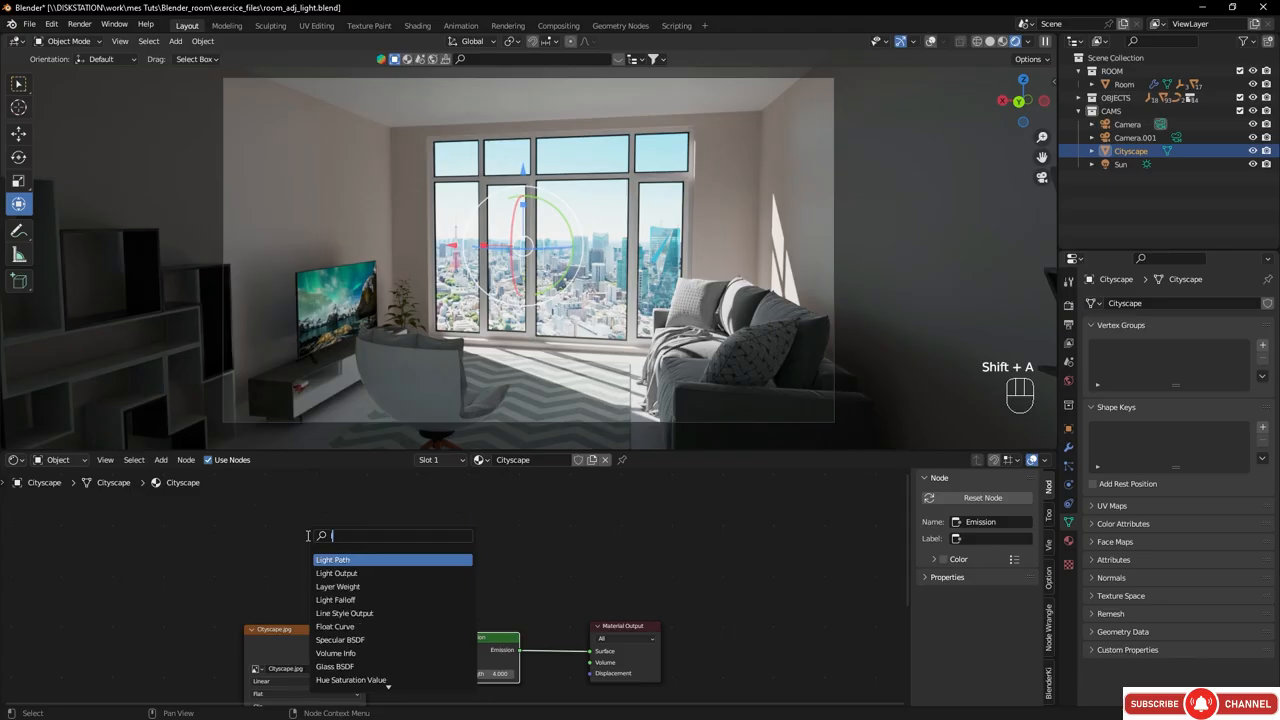
pyautogui.click(318, 560)
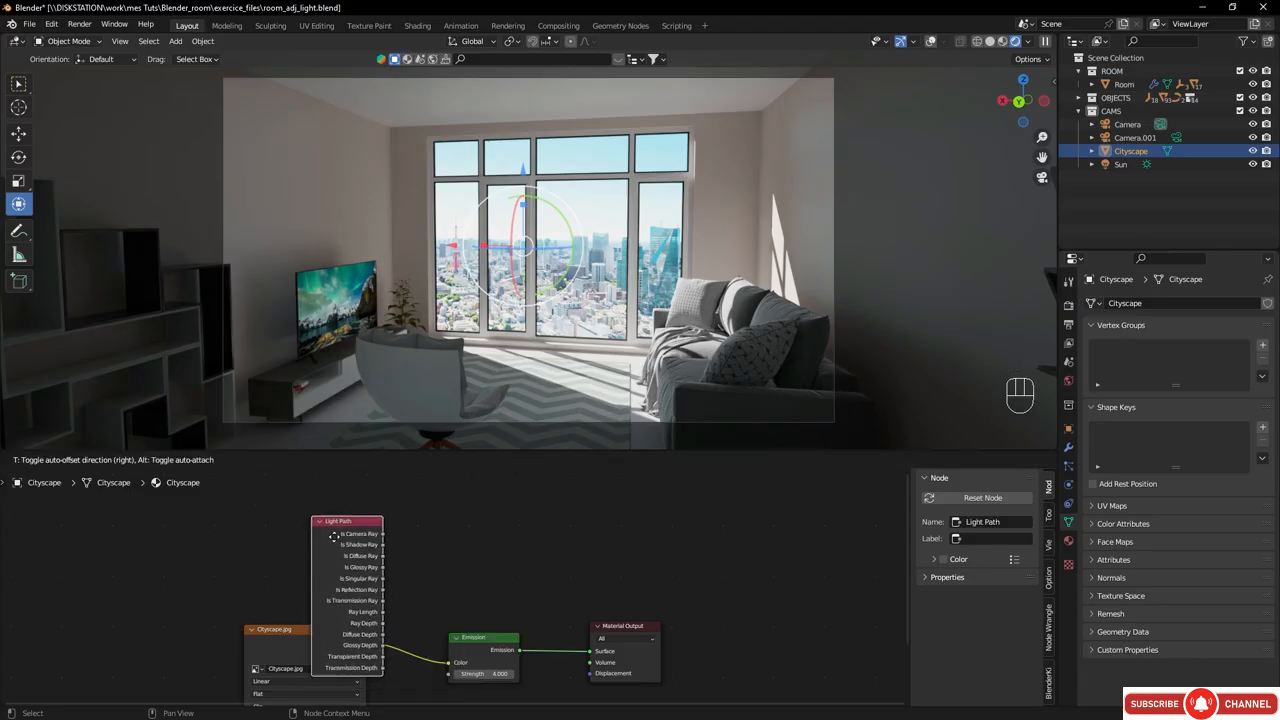
pyautogui.click(295, 491)
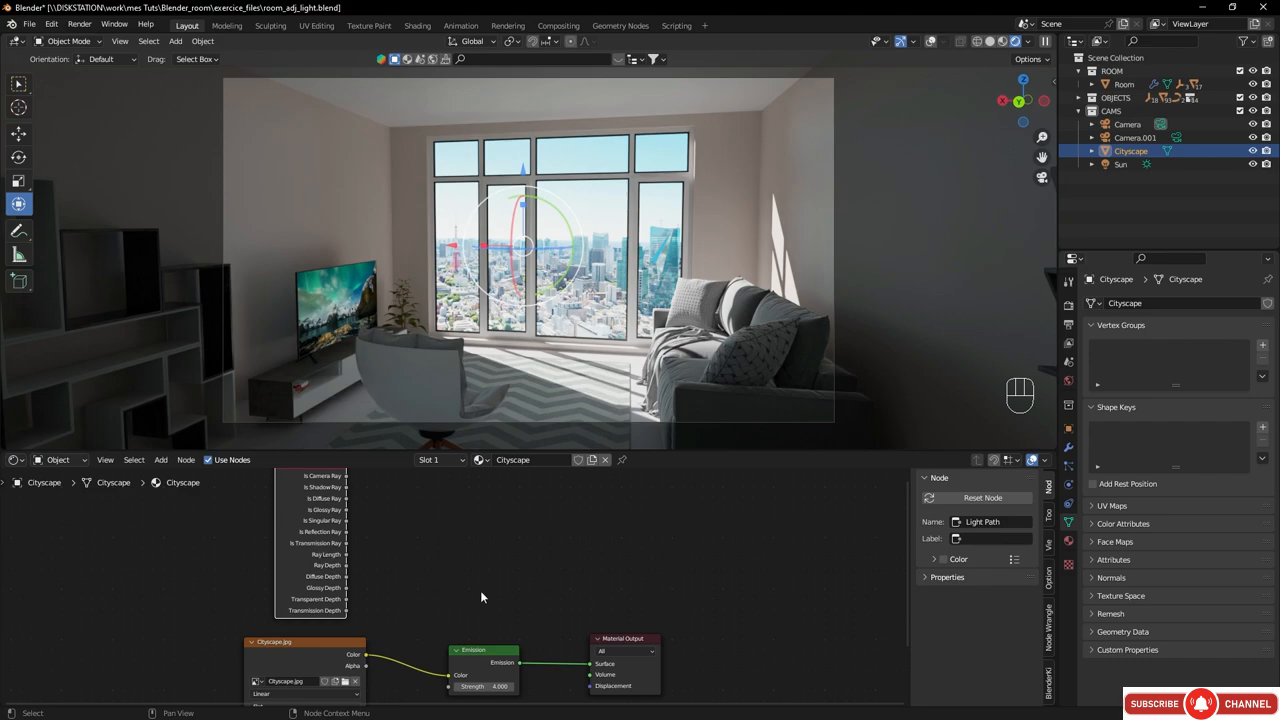
# - Duplicate the Emission node, feed it the Cityscape.jpg color and connect the copy to the Material Output's Surface
pyautogui.click(486, 656)
pyautogui.moveTo(486, 656); pyautogui.dragTo(483, 584, button='middle')
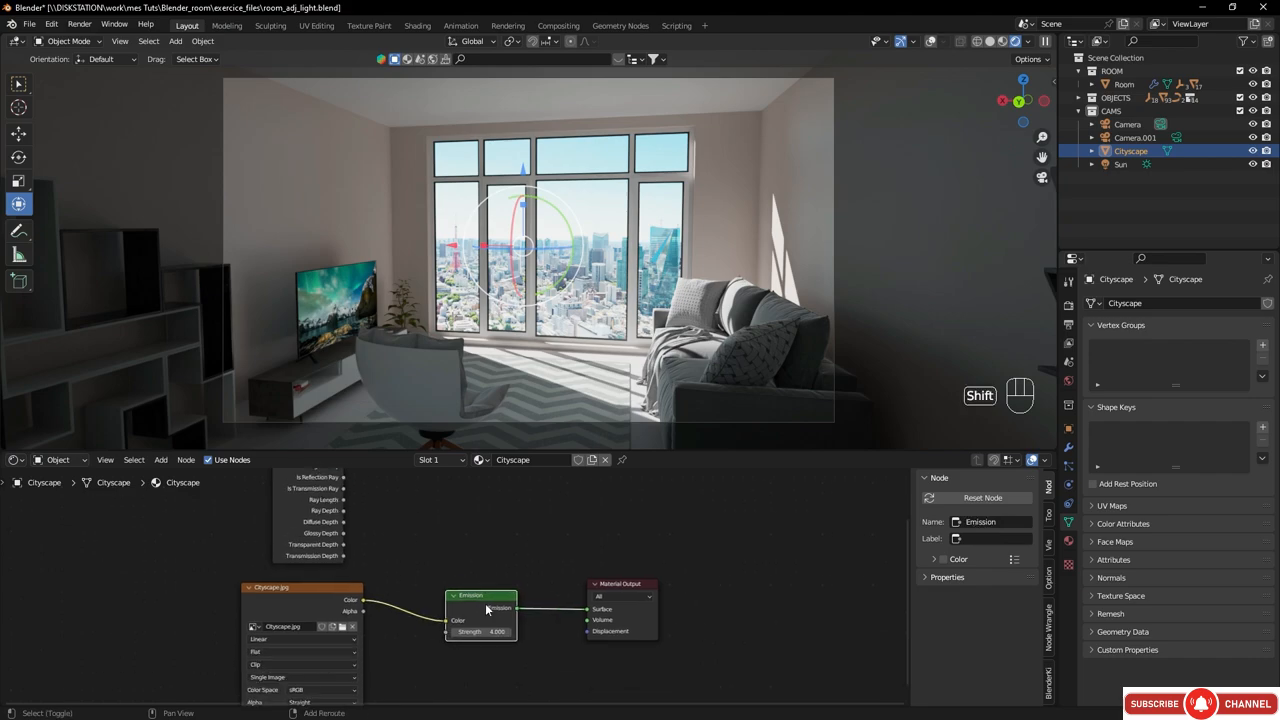
pyautogui.hotkey('shift', 'd')
pyautogui.click(493, 525)
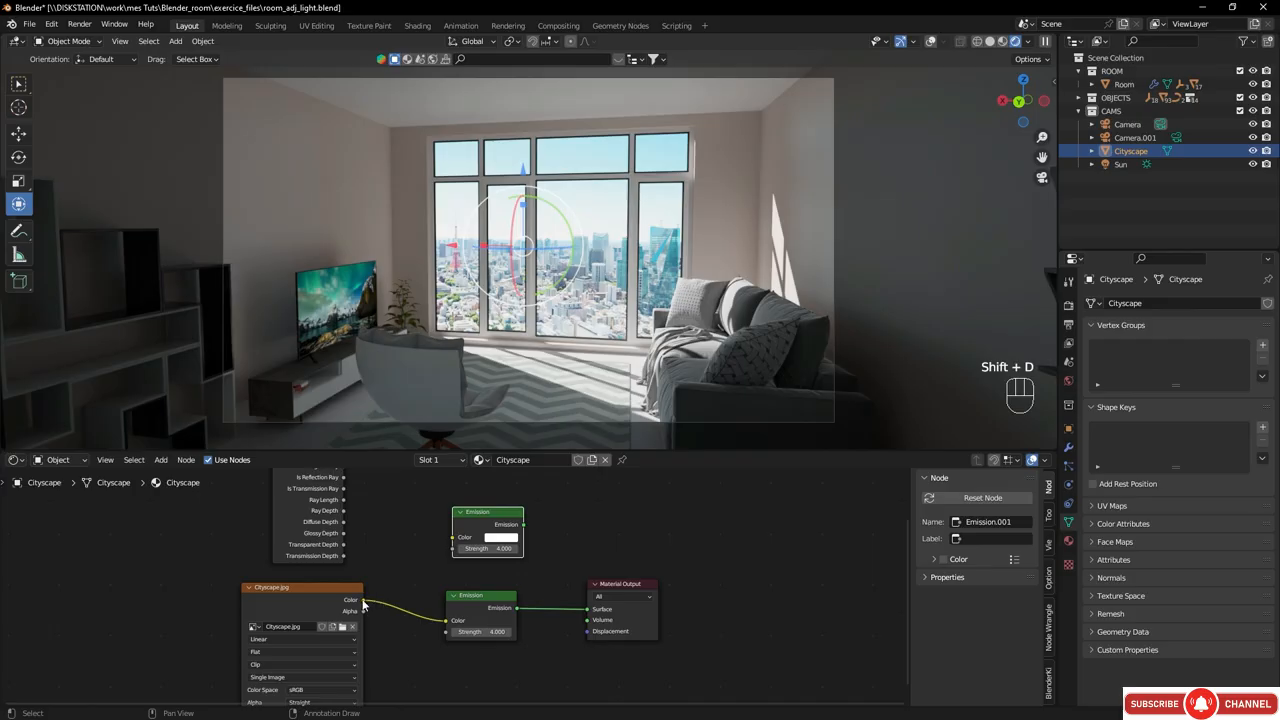
pyautogui.moveTo(363, 601); pyautogui.dragTo(452, 537)
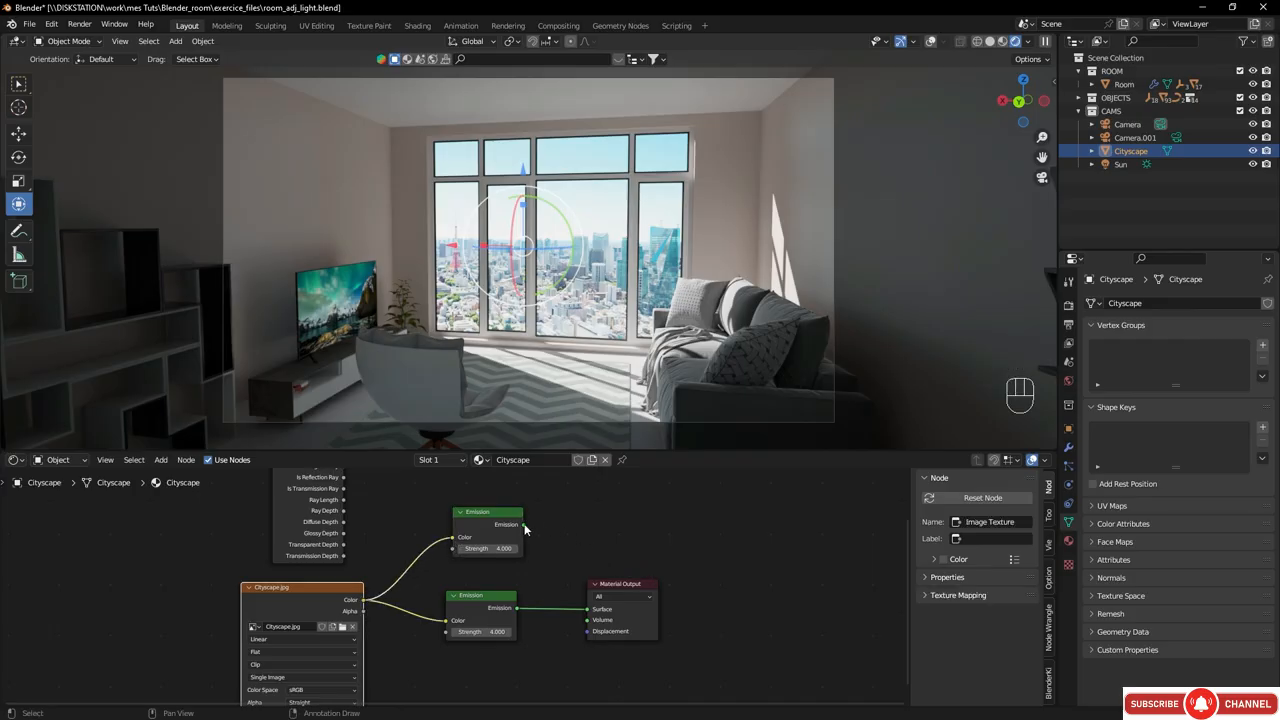
pyautogui.moveTo(523, 524); pyautogui.dragTo(728, 581)
pyautogui.moveTo(497, 524); pyautogui.dragTo(599, 524)
# - Insert a Hue Saturation Value node between Cityscape.jpg and the duplicated Emission, with Saturation set to 0
pyautogui.hotkey('shift', 'a')
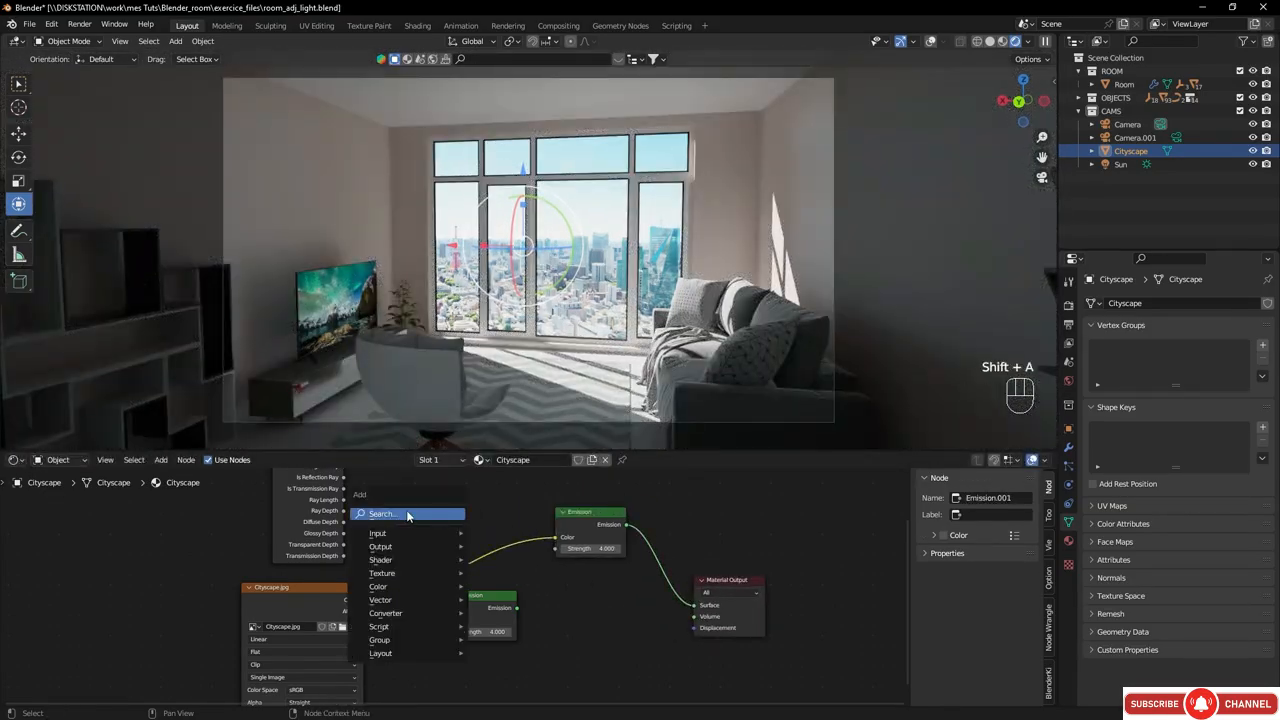
pyautogui.click(443, 514)
pyautogui.write('hue')
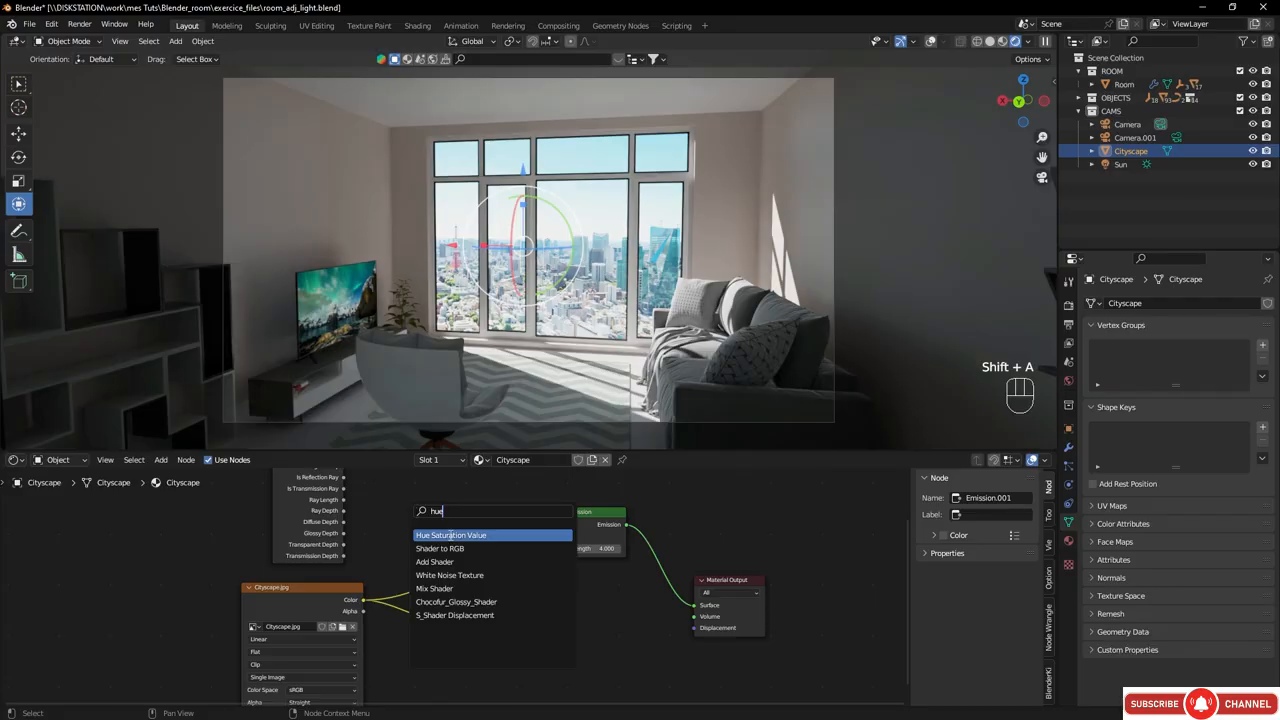
pyautogui.click(451, 535)
pyautogui.click(470, 495)
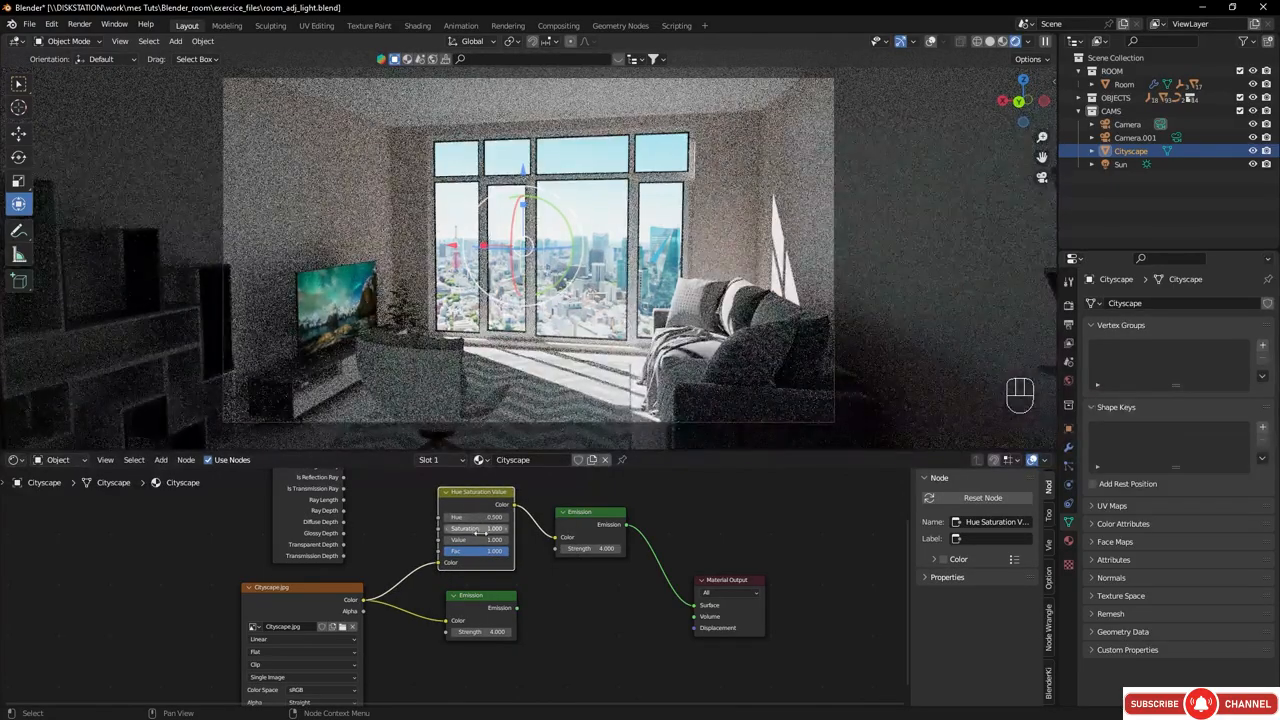
pyautogui.moveTo(484, 530); pyautogui.dragTo(440, 530)
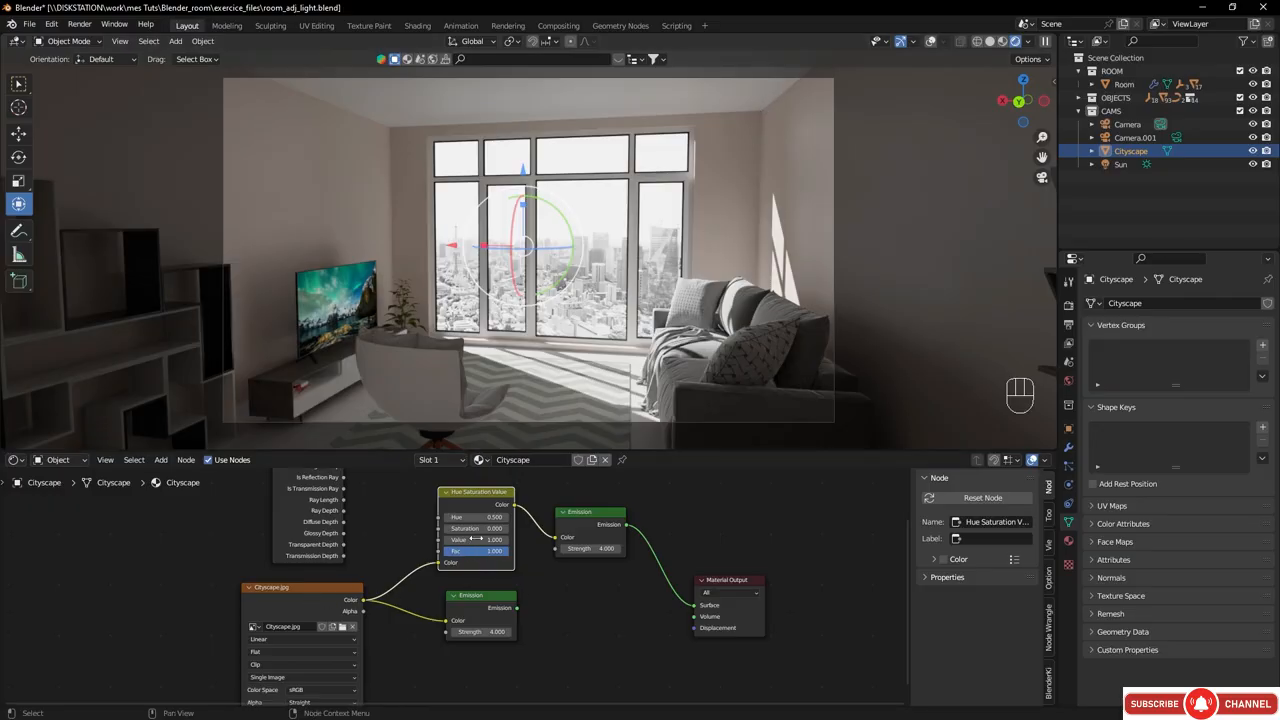
# - Reconnect the original Emission node to the Material Output's Surface and enlarge the node editor area
pyautogui.click(483, 597)
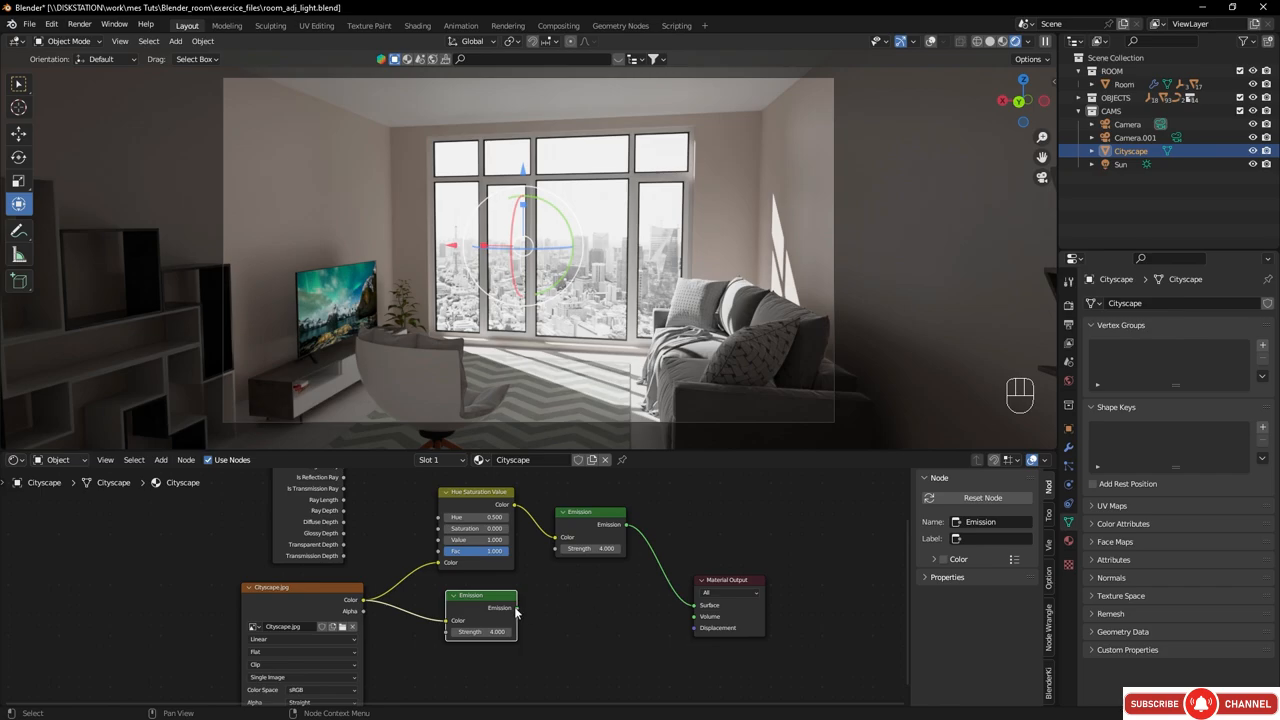
pyautogui.moveTo(517, 608); pyautogui.dragTo(694, 605)
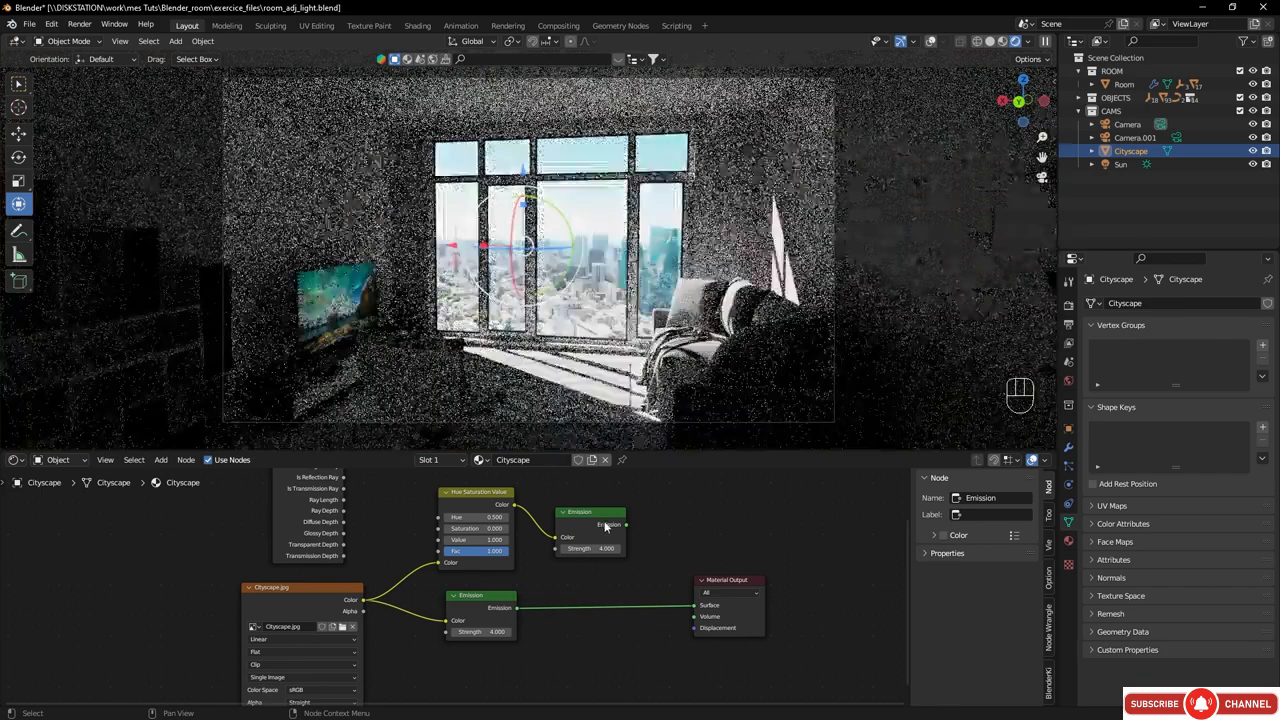
pyautogui.moveTo(470, 533); pyautogui.dragTo(449, 575, button='middle')
pyautogui.scroll(-1, 449, 577)
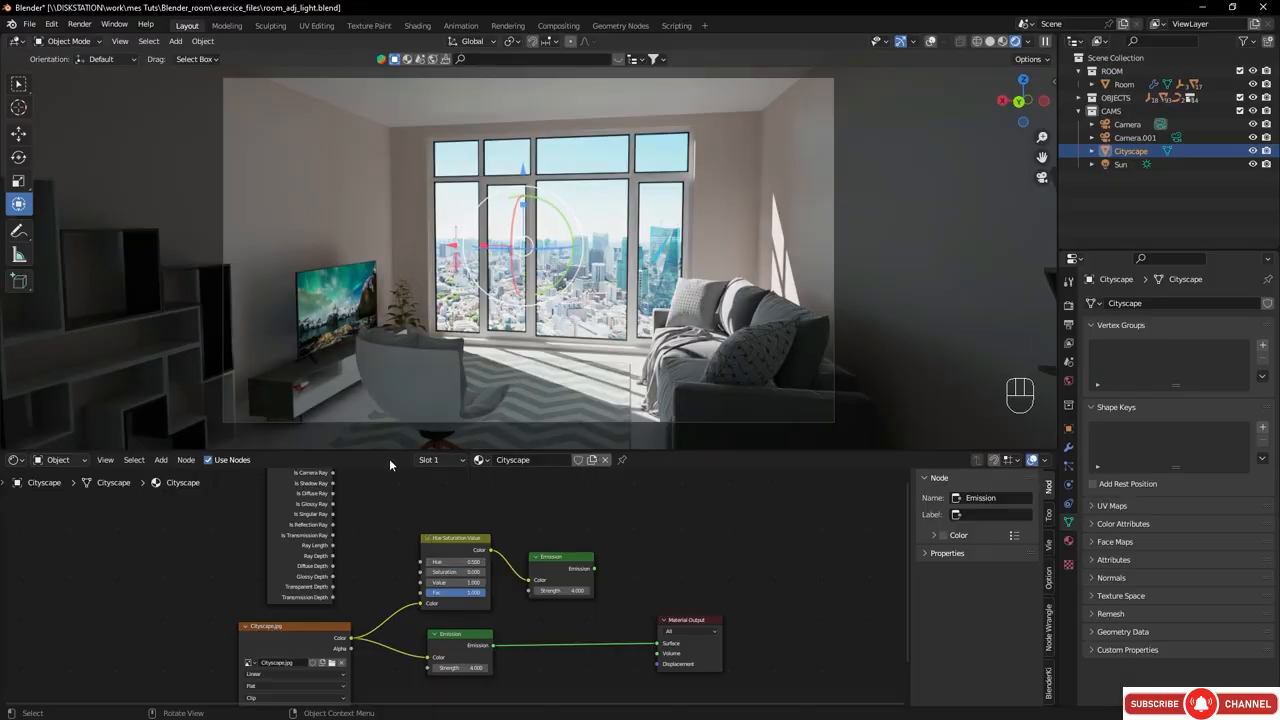
pyautogui.moveTo(395, 451); pyautogui.dragTo(395, 339)
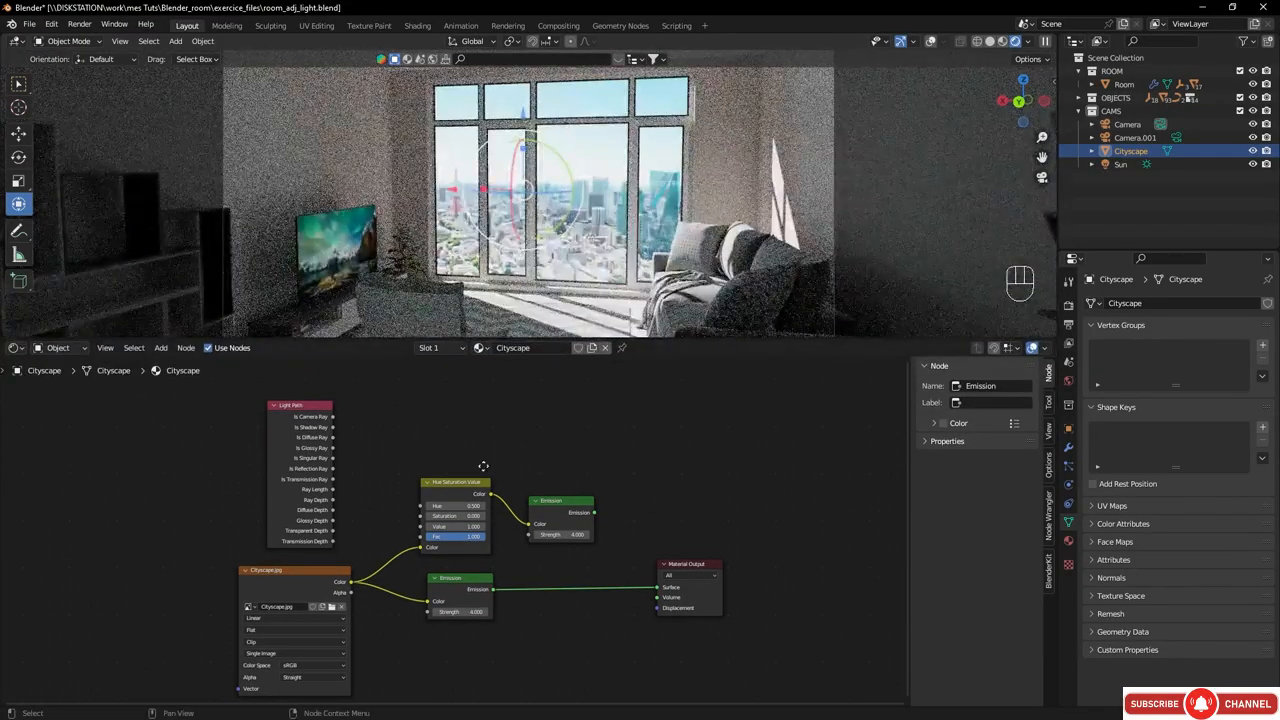
pyautogui.scroll(1, 463, 486)
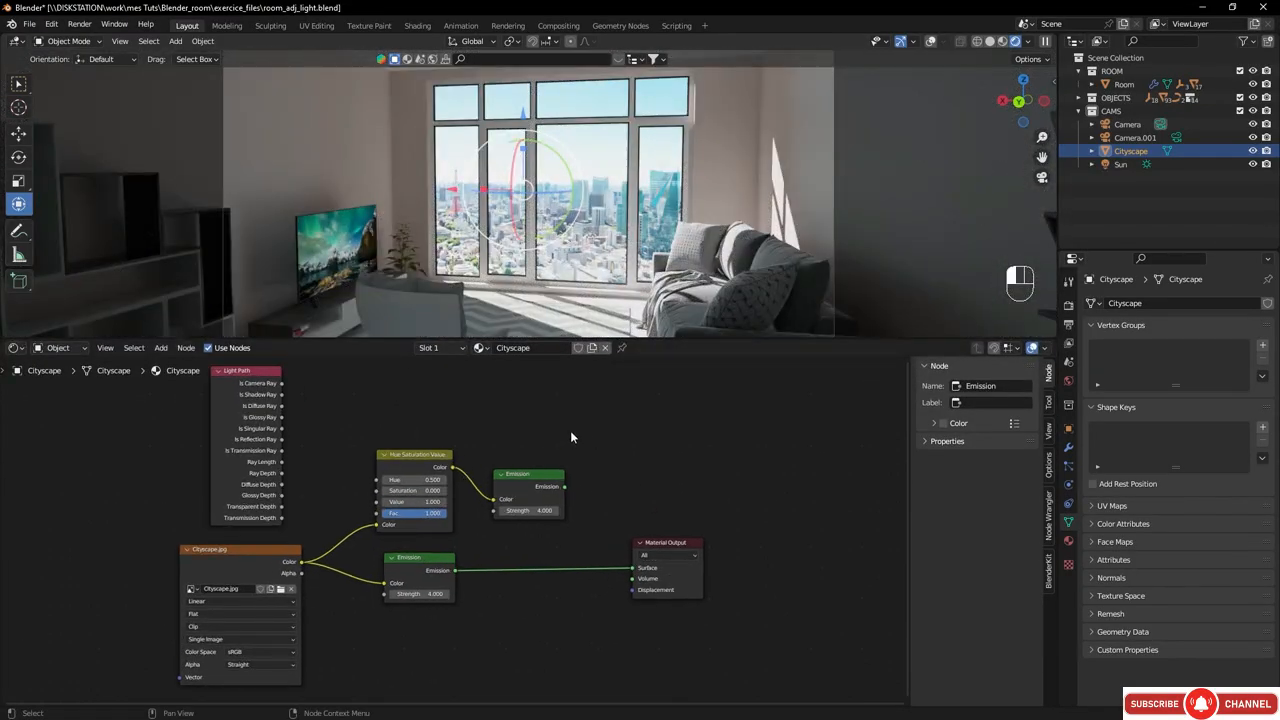
# - Add a Mix Shader node beside the duplicated Emission node
pyautogui.hotkey('shift', 'a')
pyautogui.click(541, 430)
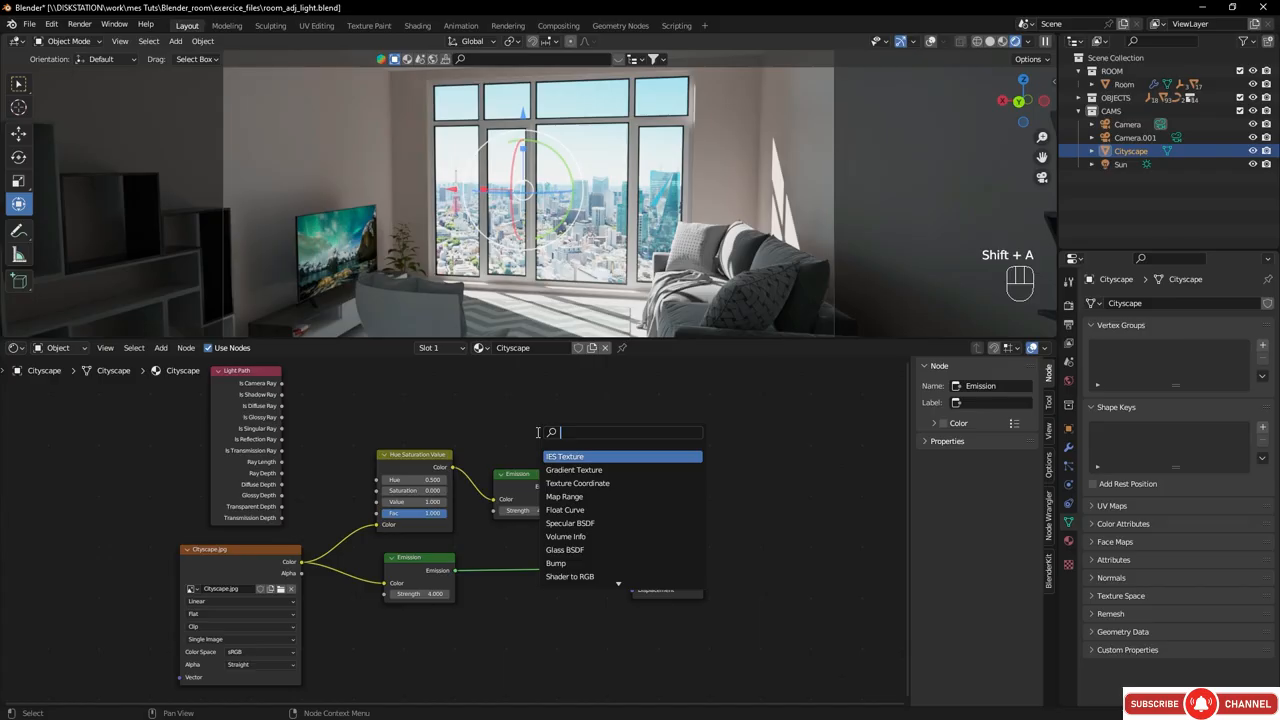
pyautogui.write('mix')
pyautogui.click(565, 469)
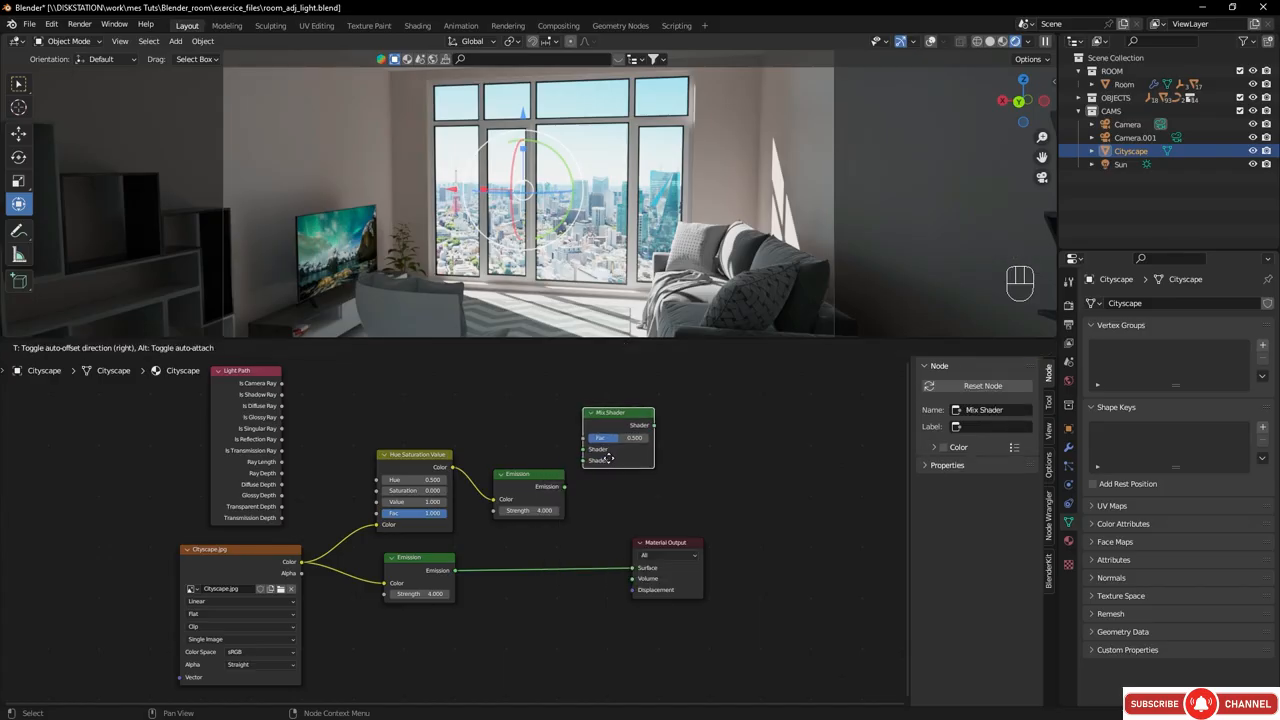
pyautogui.click(591, 520)
# - Mix the desaturated and original Emission shaders using Is Transmission Ray as the factor, and output the mix to the material's Surface
pyautogui.moveTo(533, 478); pyautogui.dragTo(533, 446)
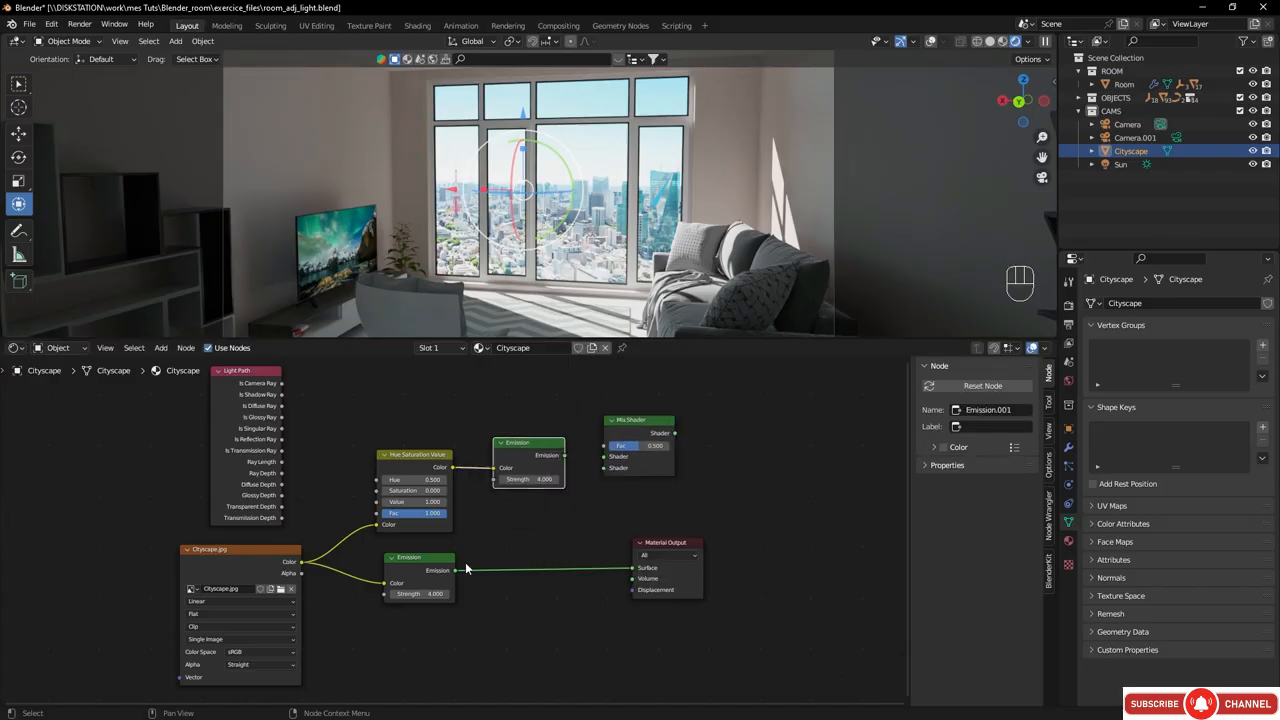
pyautogui.moveTo(455, 571); pyautogui.dragTo(284, 452)
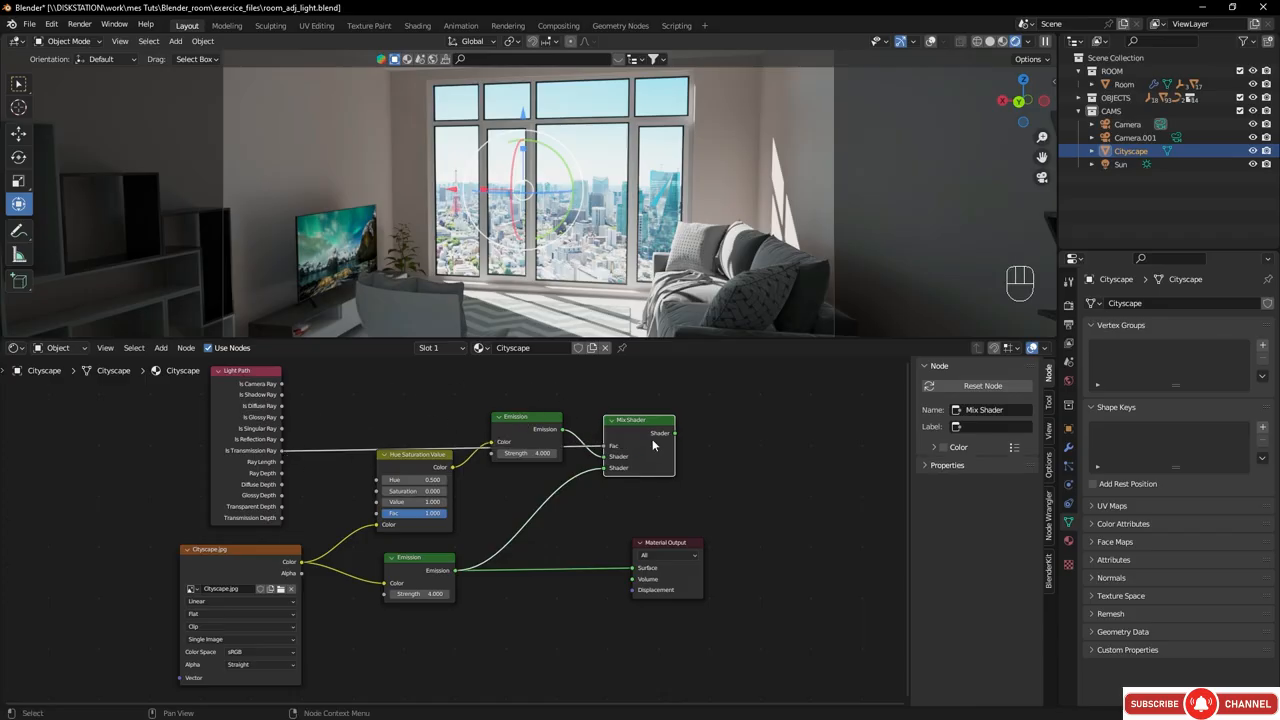
pyautogui.moveTo(680, 543); pyautogui.dragTo(773, 511)
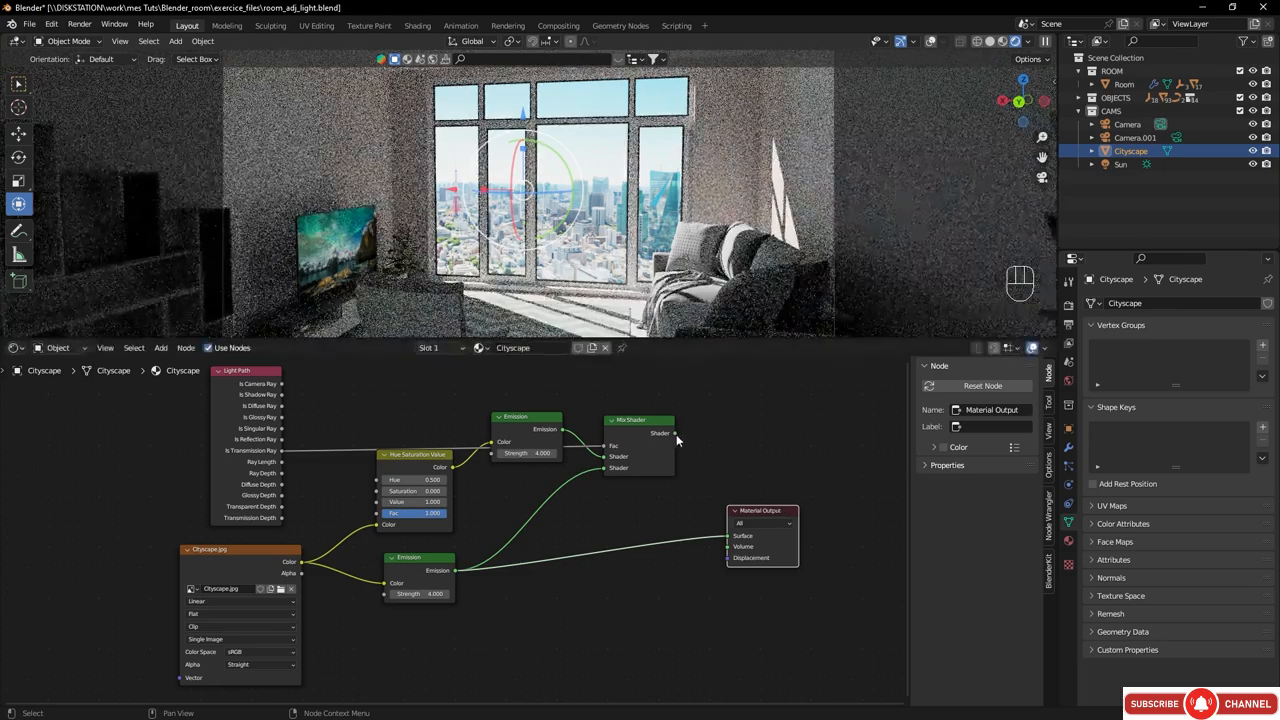
pyautogui.moveTo(676, 434); pyautogui.dragTo(727, 536)
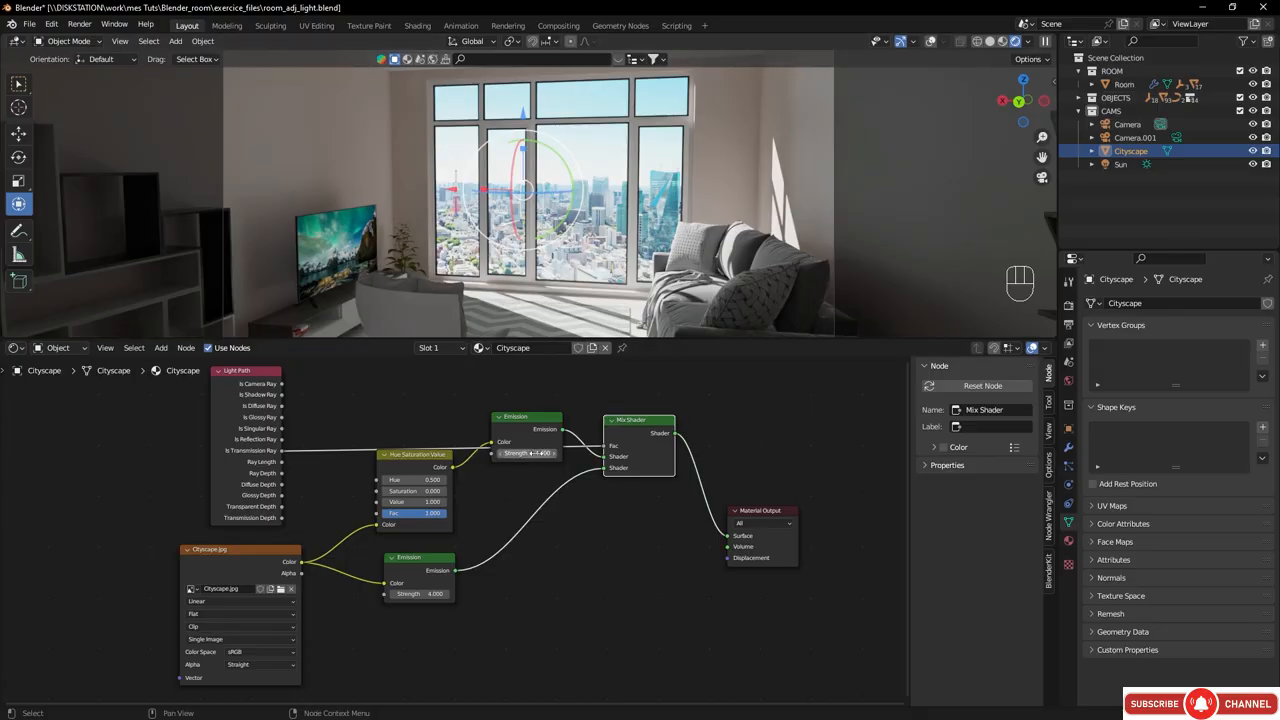
# - Adjust the strength of the desaturated Emission node and compare the room's lighting through Camera.001 and Camera
pyautogui.moveTo(533, 420); pyautogui.dragTo(528, 388)
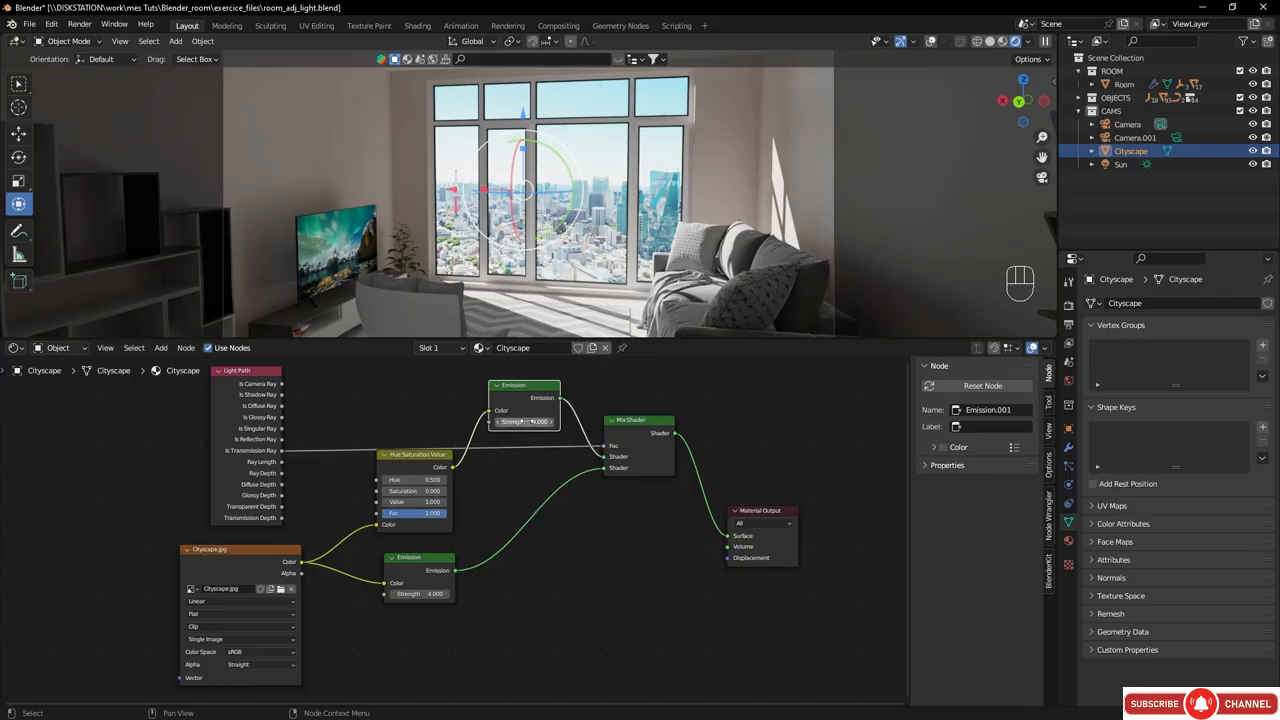
pyautogui.moveTo(525, 421); pyautogui.dragTo(480, 421)
pyautogui.moveTo(524, 422); pyautogui.dragTo(512, 422)
pyautogui.click(1177, 138)
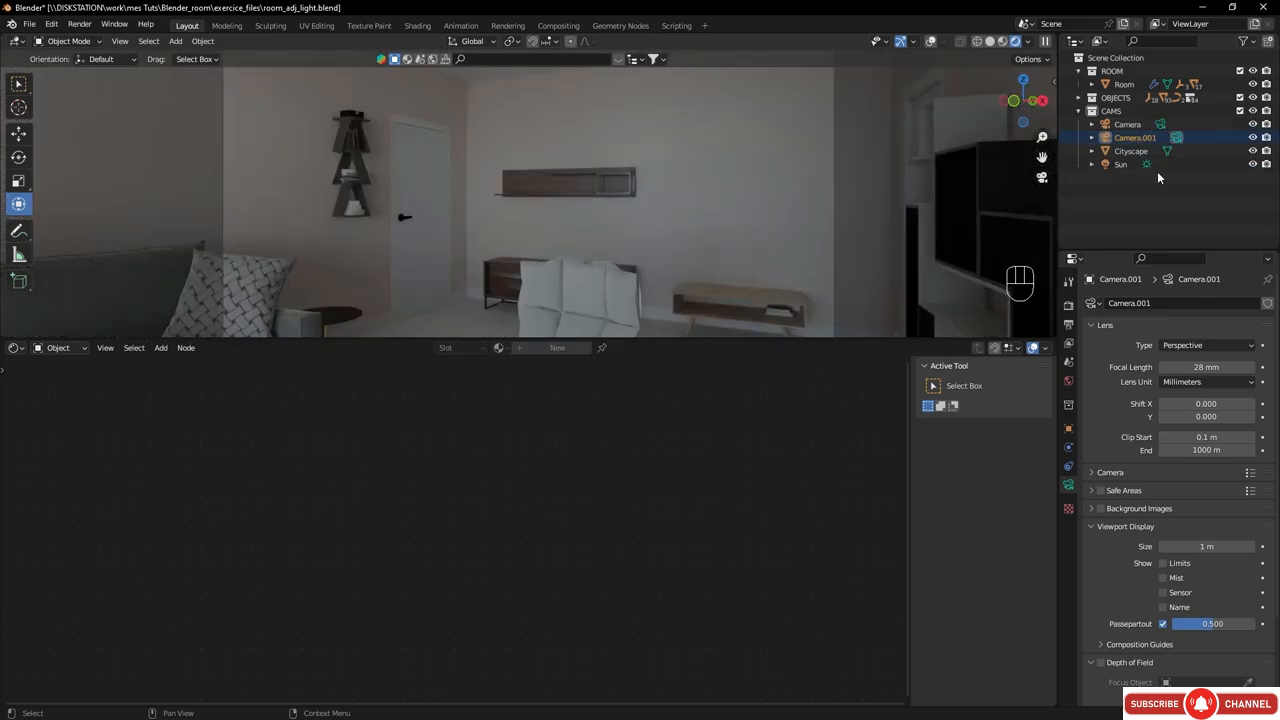
pyautogui.click(1161, 123)
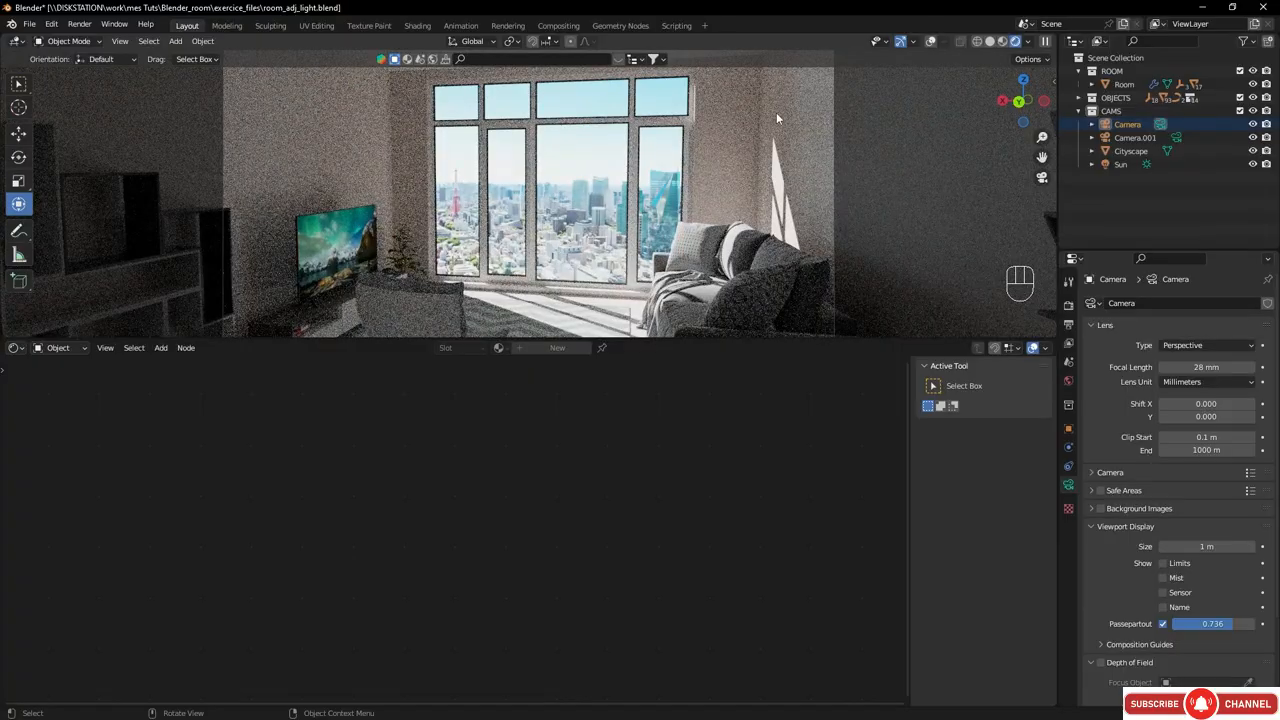
# - Try a Strength of 0 on the Cityscape material's original Emission node, and set it to 3.5
pyautogui.click(1132, 151)
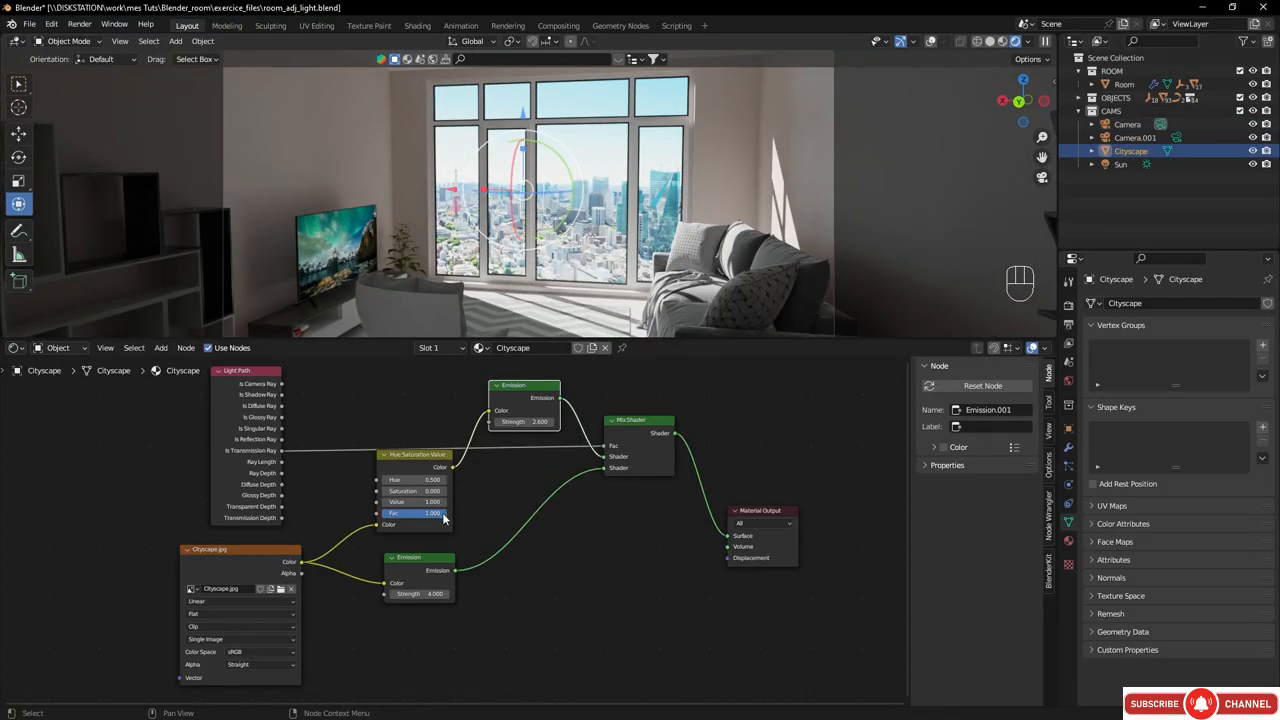
pyautogui.click(412, 559)
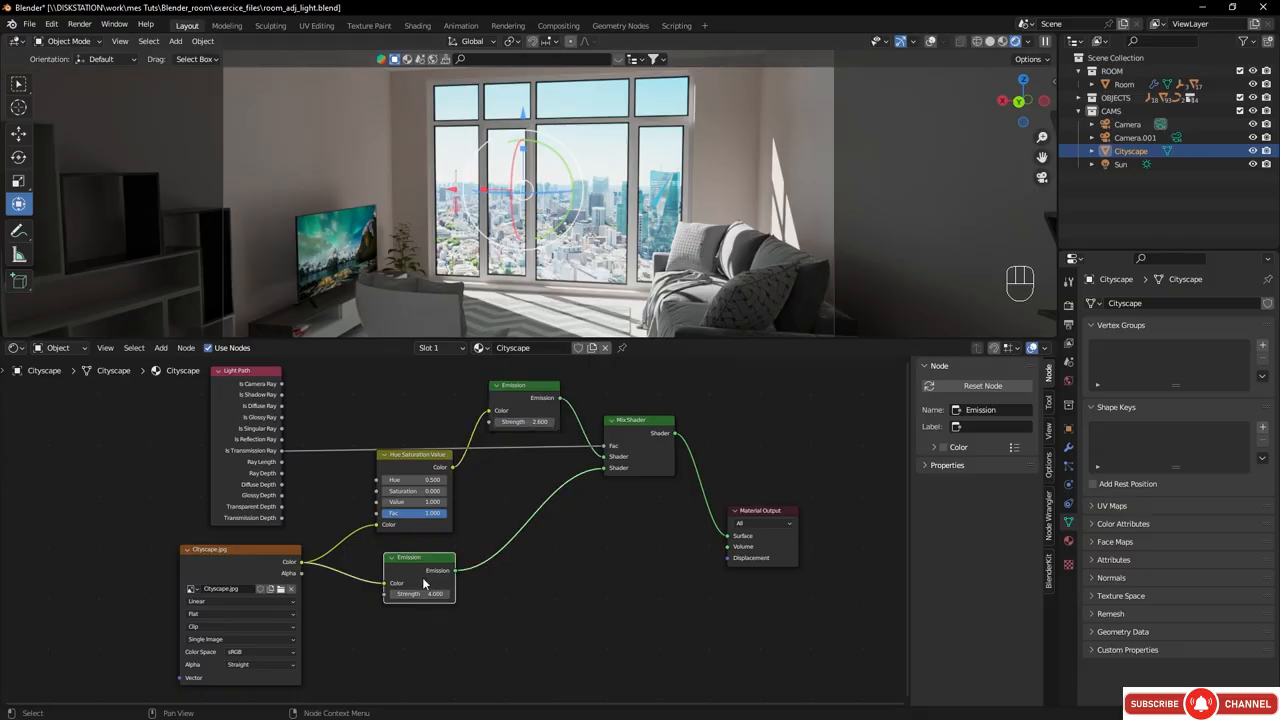
pyautogui.doubleClick(420, 594)
pyautogui.write('0')
pyautogui.press('Return')
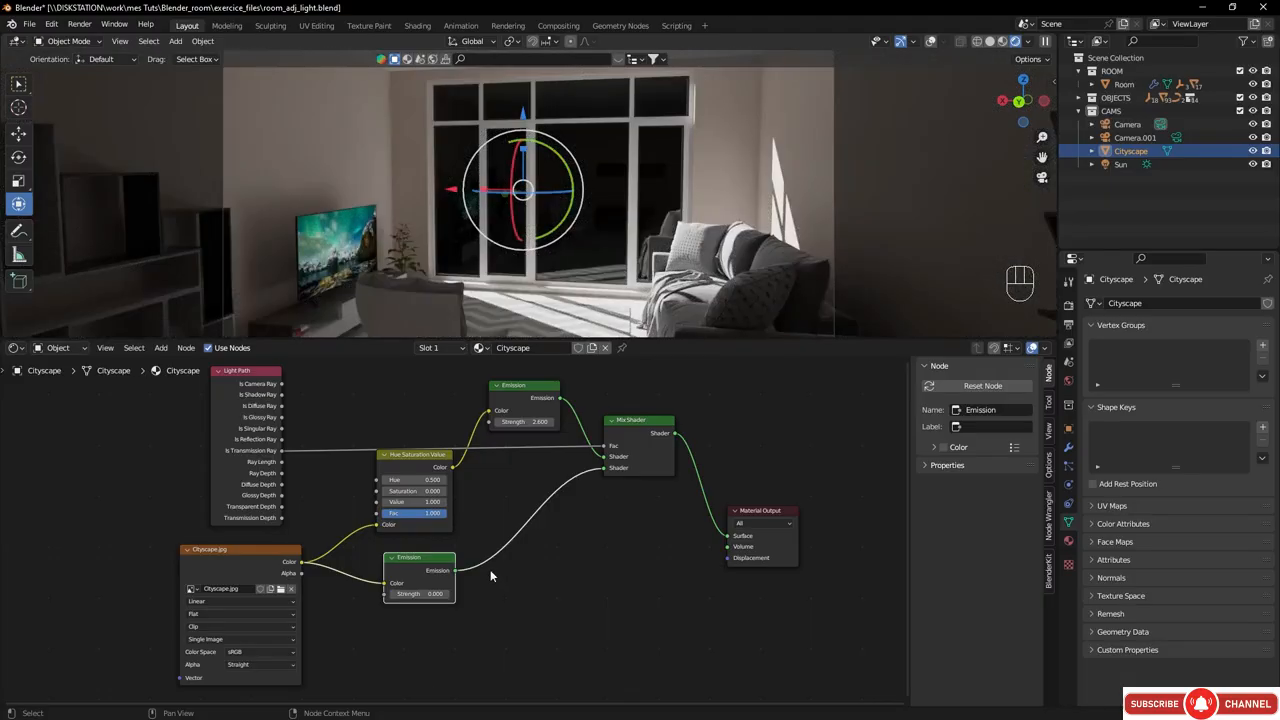
pyautogui.moveTo(435, 595); pyautogui.dragTo(480, 595)
pyautogui.doubleClick(430, 594)
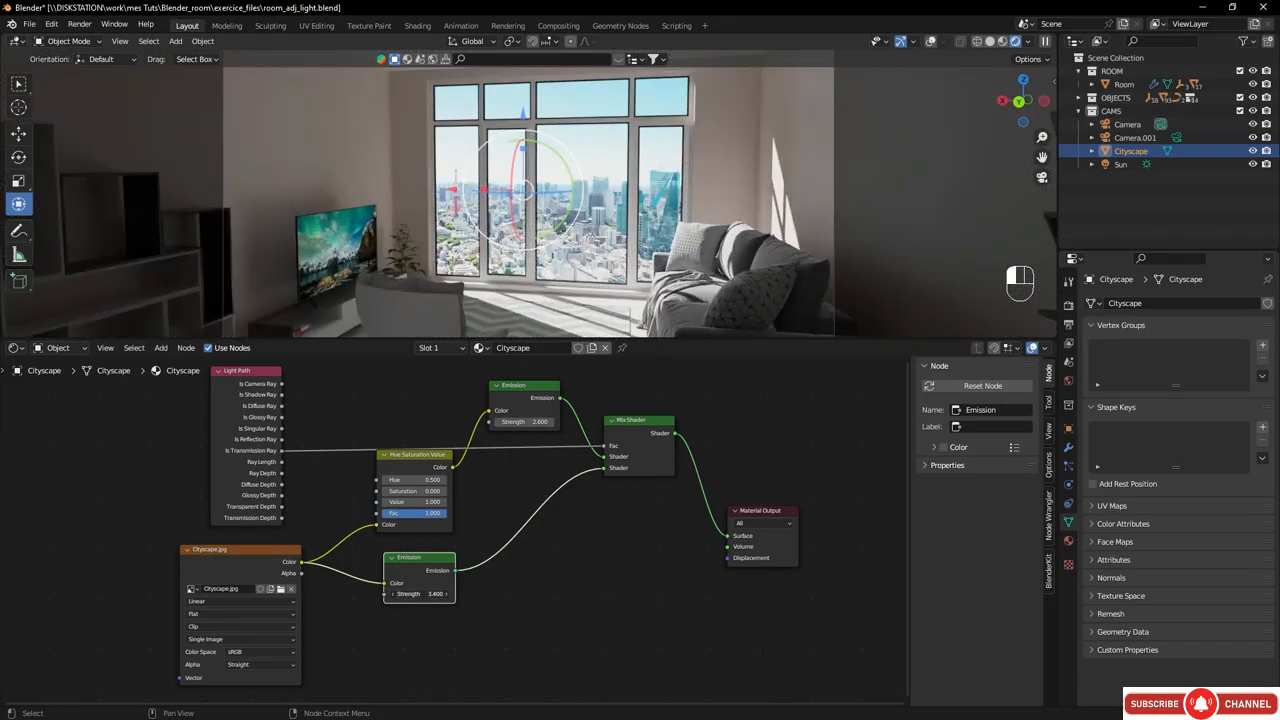
pyautogui.write('3.5')
pyautogui.press('Return')
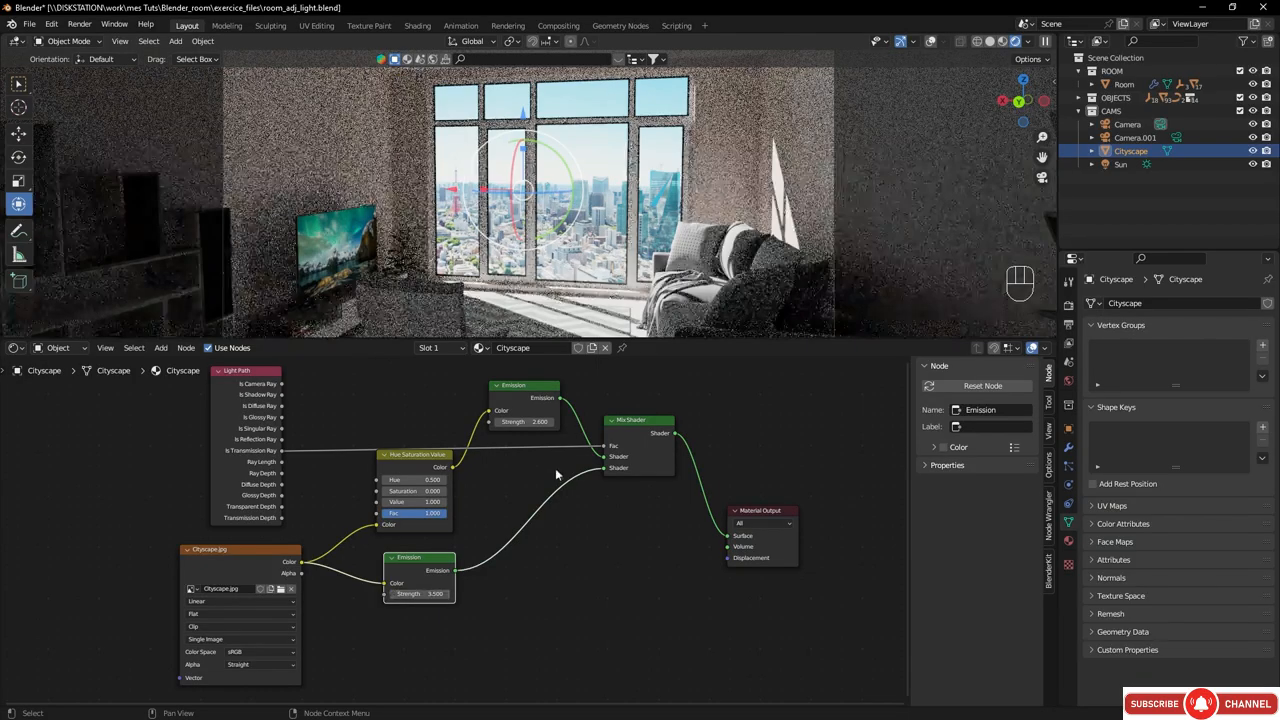
# - Reset the Strength of the desaturated Emission node to 0 to check its effect, and set it to 2
pyautogui.click(521, 390)
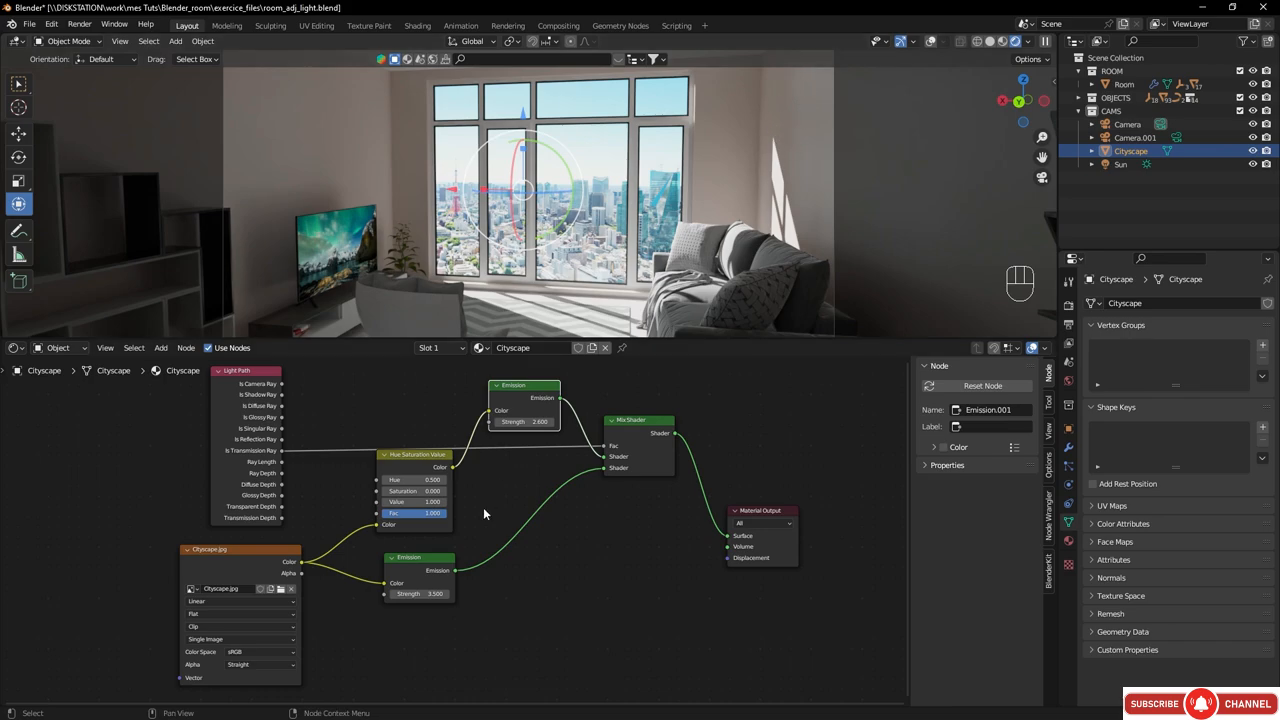
pyautogui.click(423, 566)
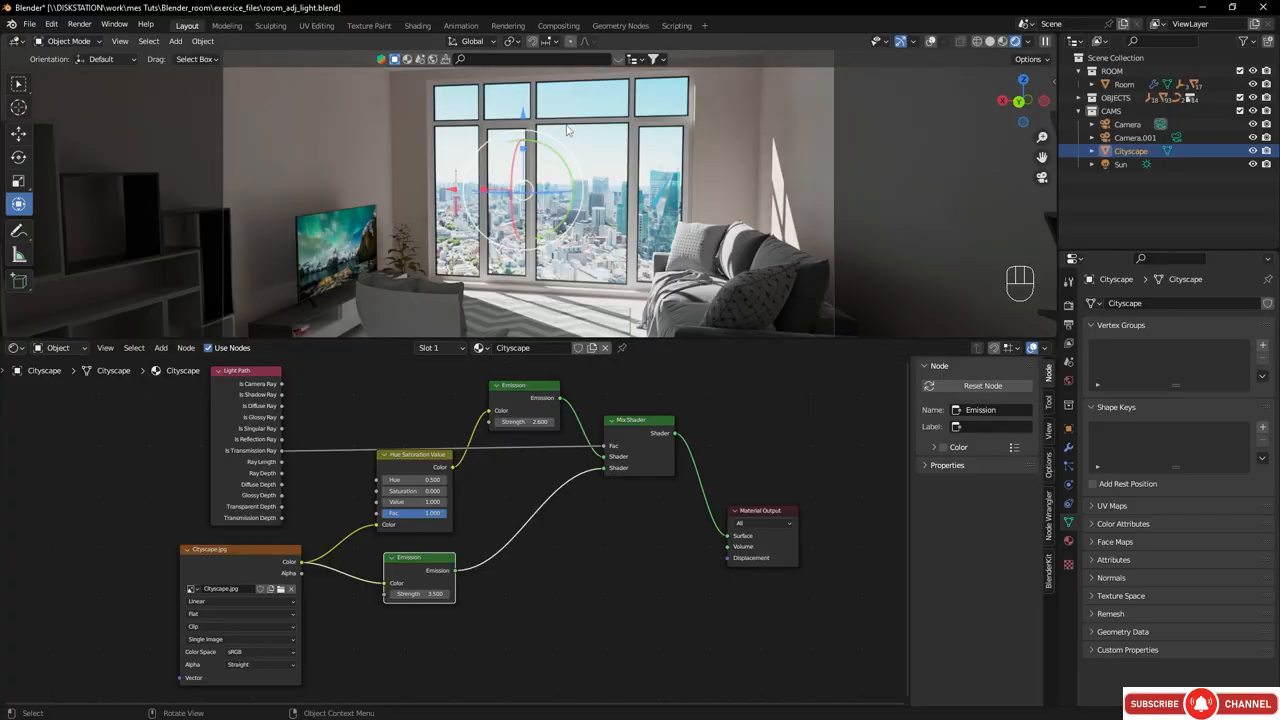
pyautogui.click(516, 395)
pyautogui.press('BackSpace')
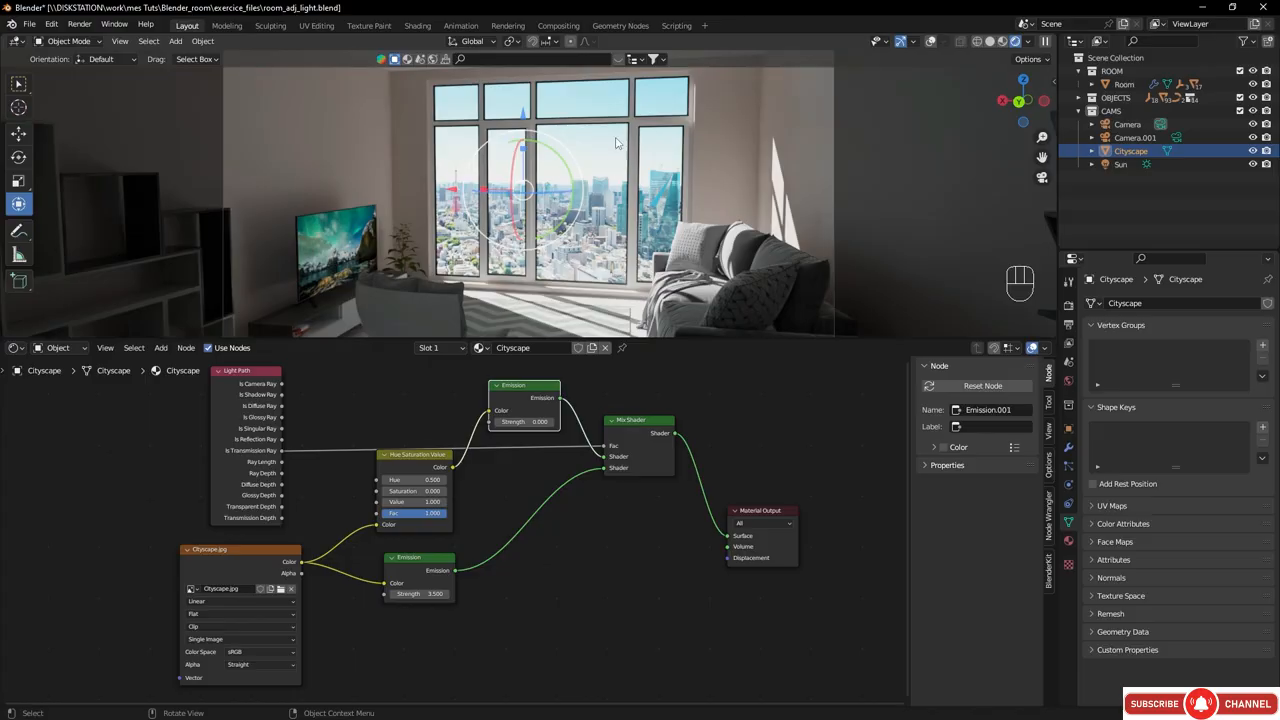
pyautogui.click(522, 421)
pyautogui.click(658, 399)
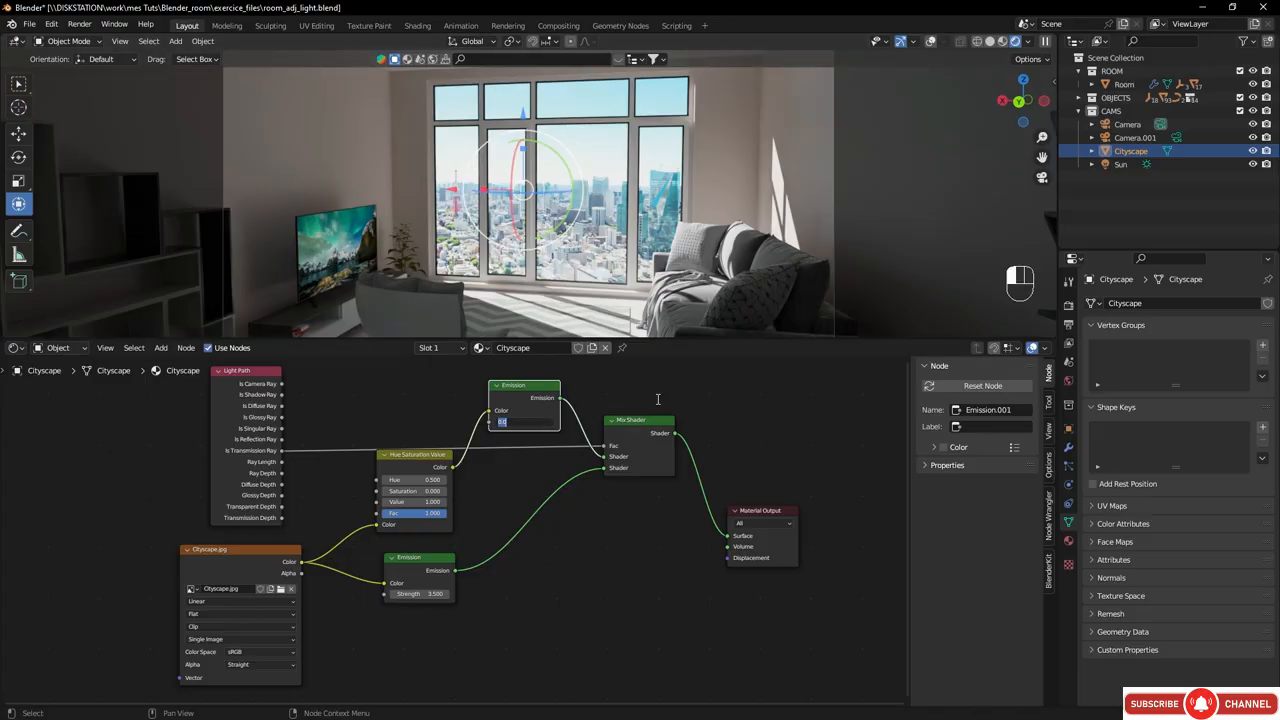
pyautogui.write('2')
pyautogui.press('Return')
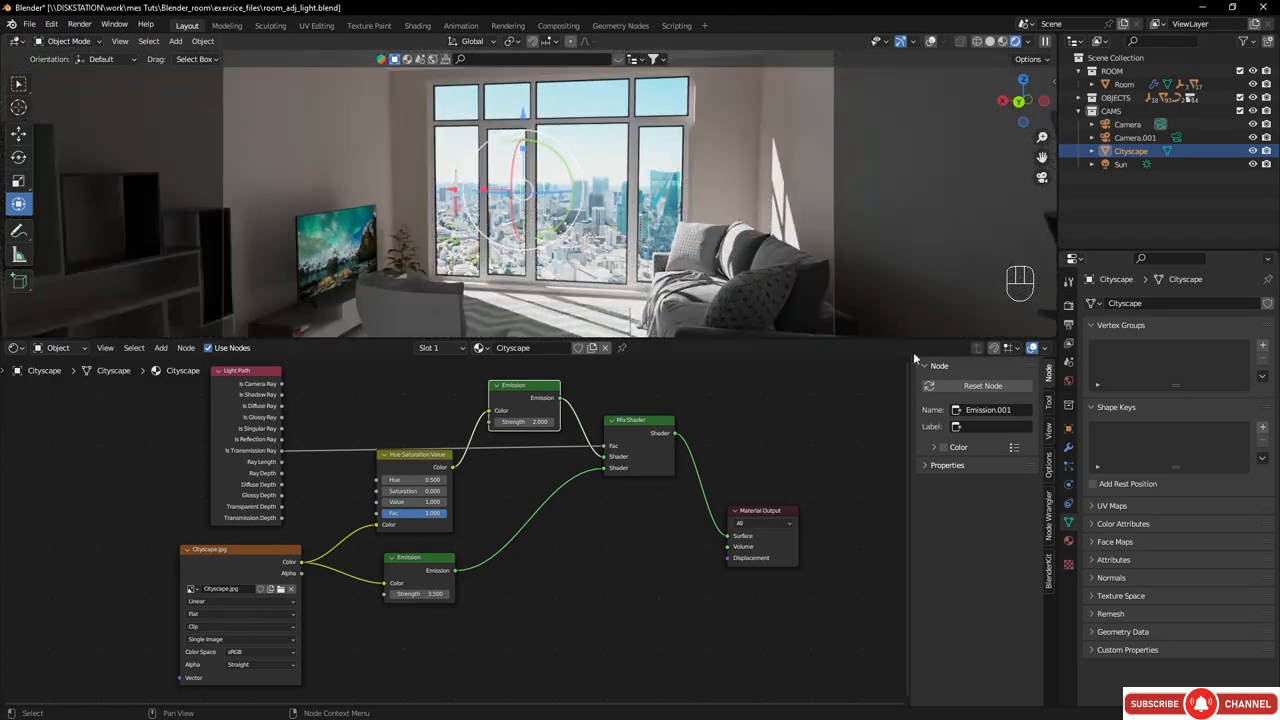
# - Compare the room's lighting through Camera.001 and Camera, and enlarge the 3D viewport over the node editor
pyautogui.click(1178, 139)
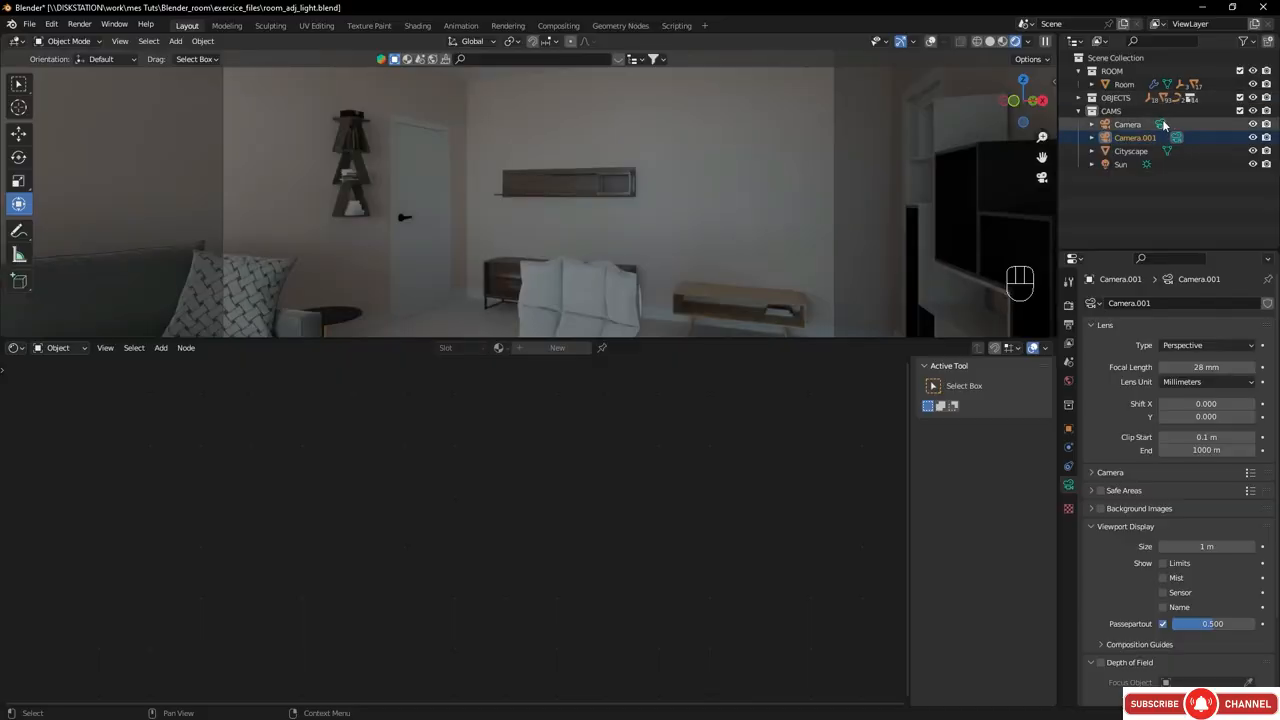
pyautogui.click(1161, 123)
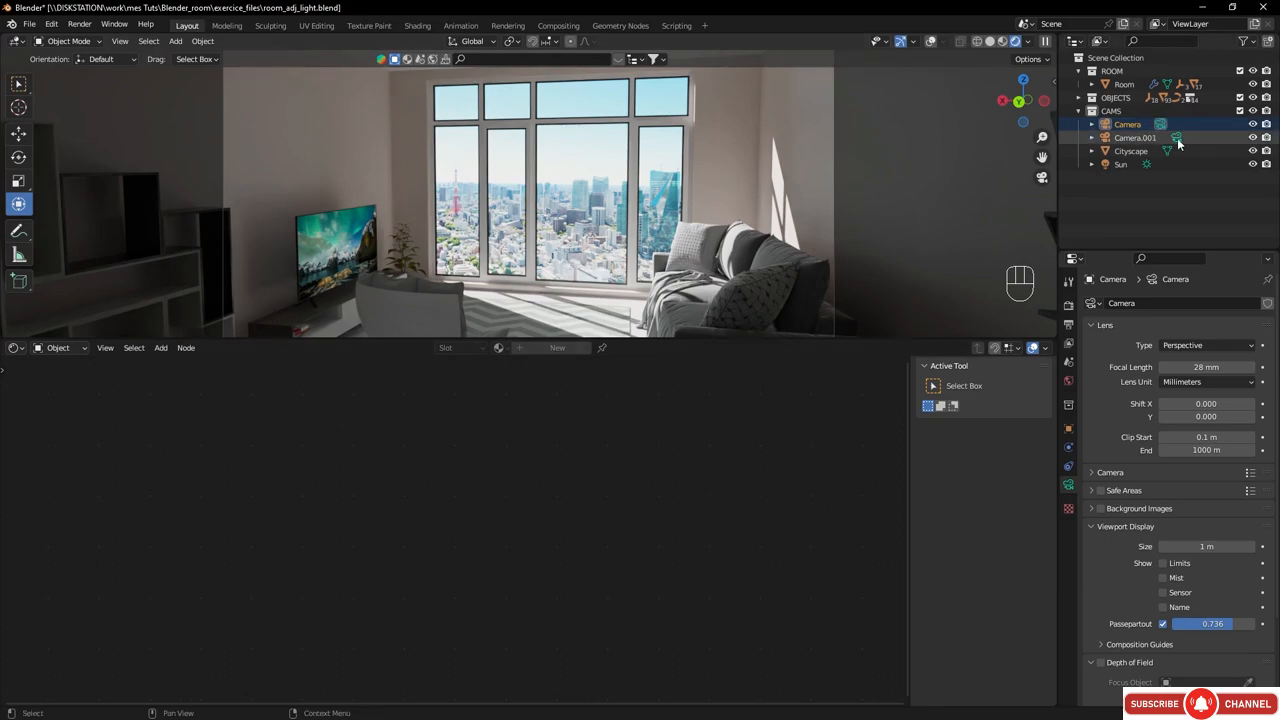
pyautogui.click(1178, 143)
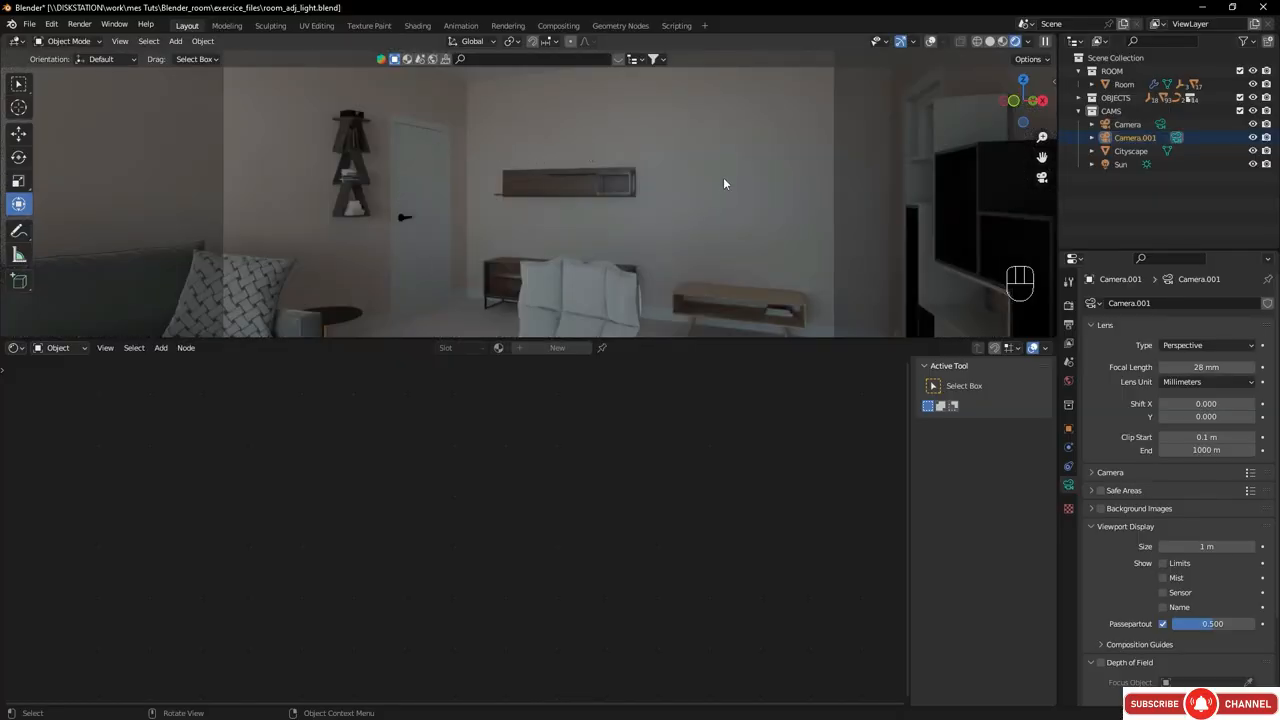
pyautogui.moveTo(597, 213); pyautogui.dragTo(632, 218, button='middle')
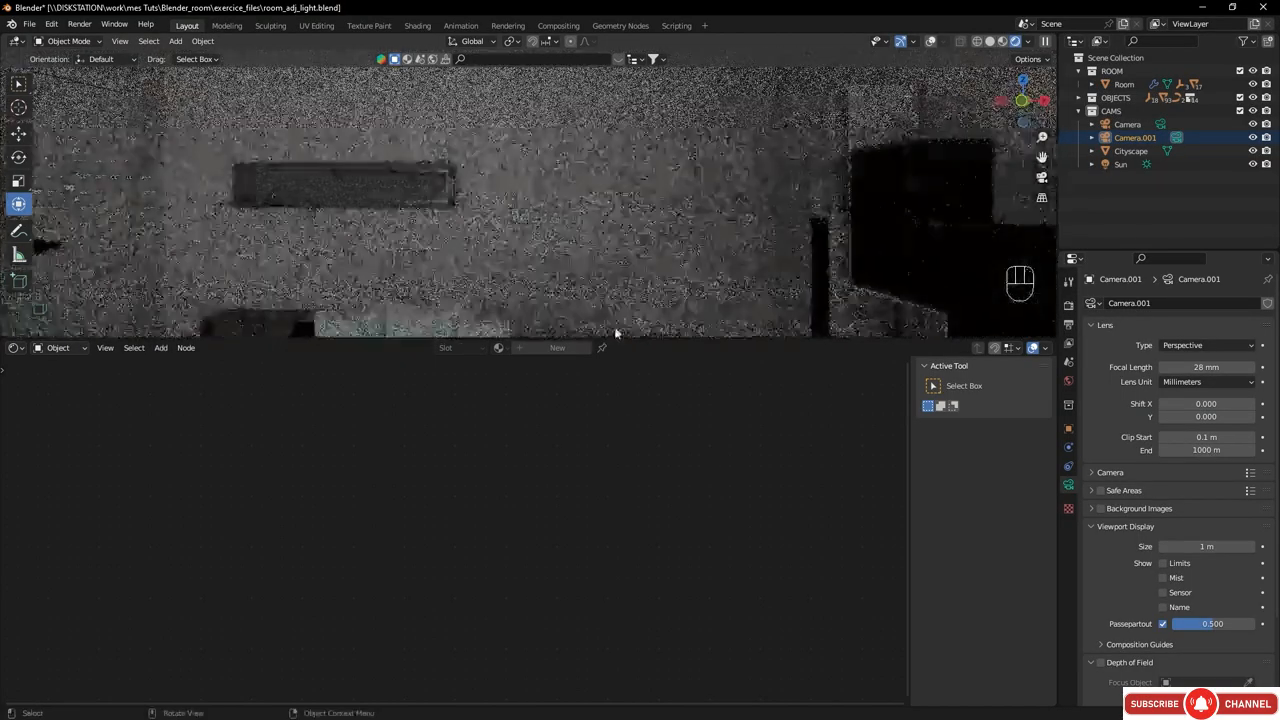
pyautogui.moveTo(627, 340); pyautogui.dragTo(614, 514)
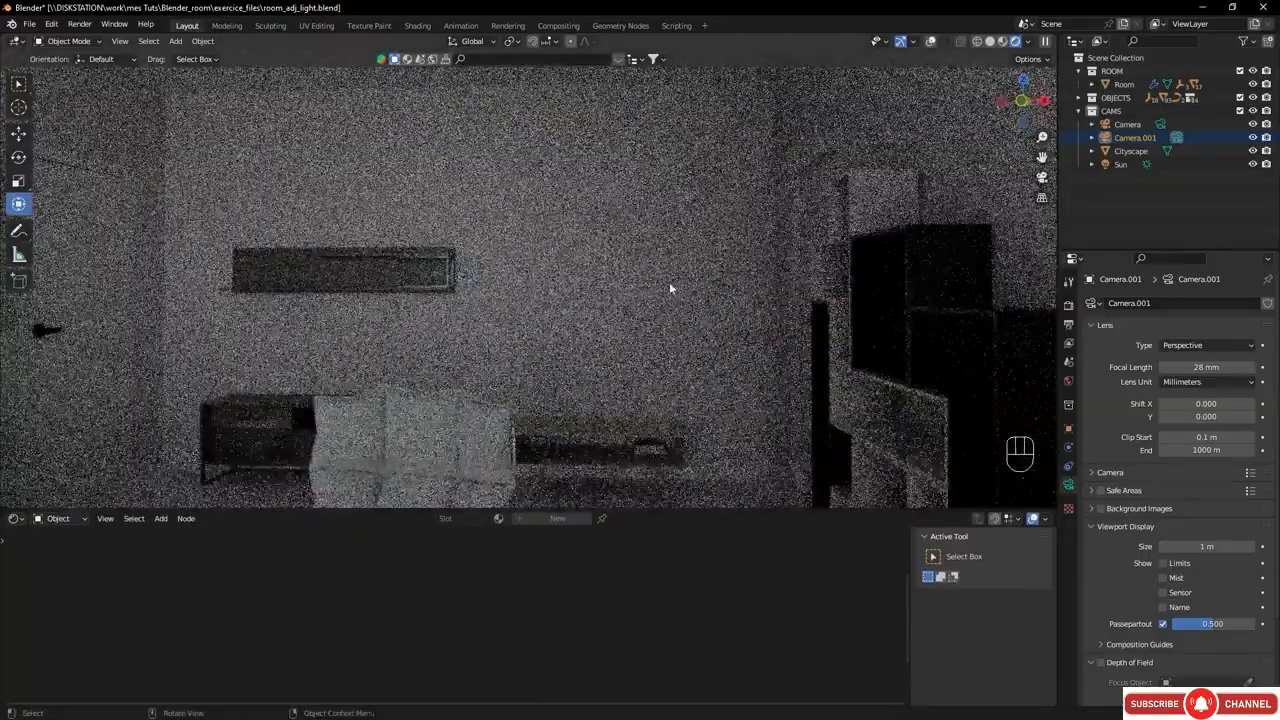
pyautogui.moveTo(669, 288); pyautogui.dragTo(897, 187, button='middle')
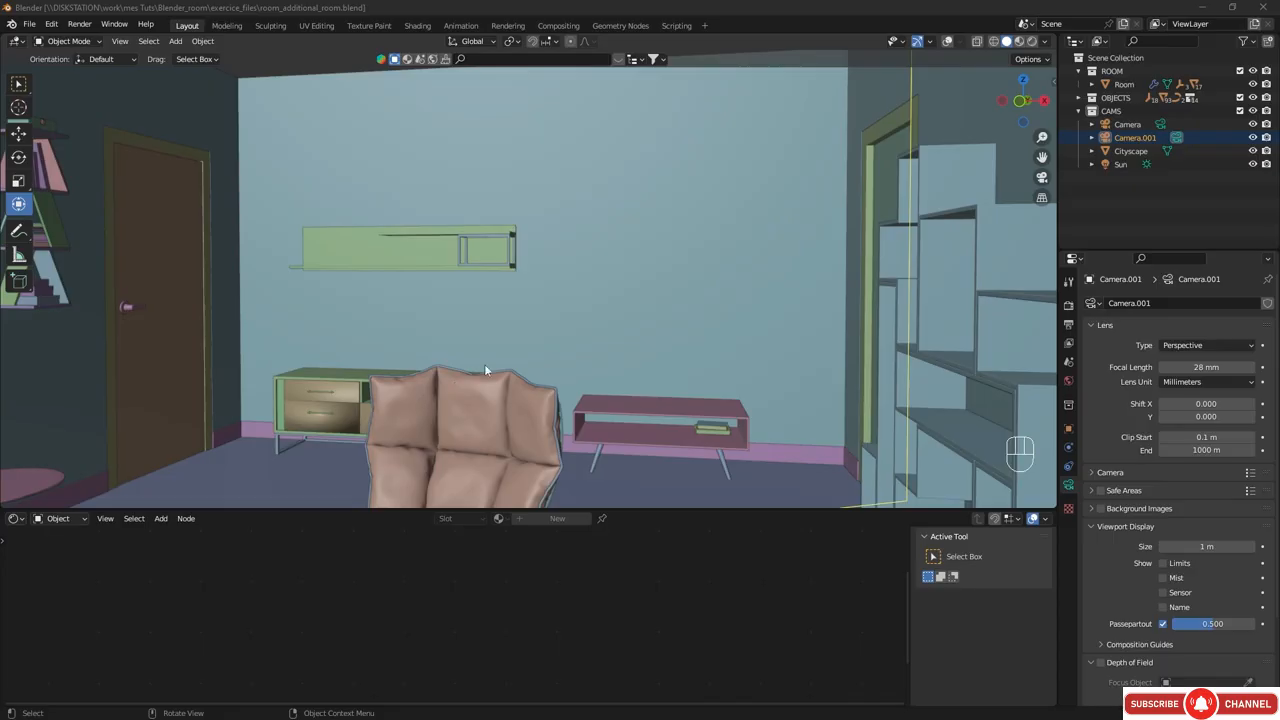
# - Open the door beside the tall shelving by rotating it outward around its vertical axis
pyautogui.moveTo(486, 371)
pyautogui.mouseDown(button='middle')
pyautogui.moveTo(554, 374)
pyautogui.moveTo(521, 348)
pyautogui.moveTo(609, 375)
pyautogui.moveTo(438, 328)
pyautogui.moveTo(717, 393)
pyautogui.moveTo(720, 462)
pyautogui.moveTo(686, 398)
pyautogui.moveTo(612, 379)
pyautogui.mouseUp(button='middle')
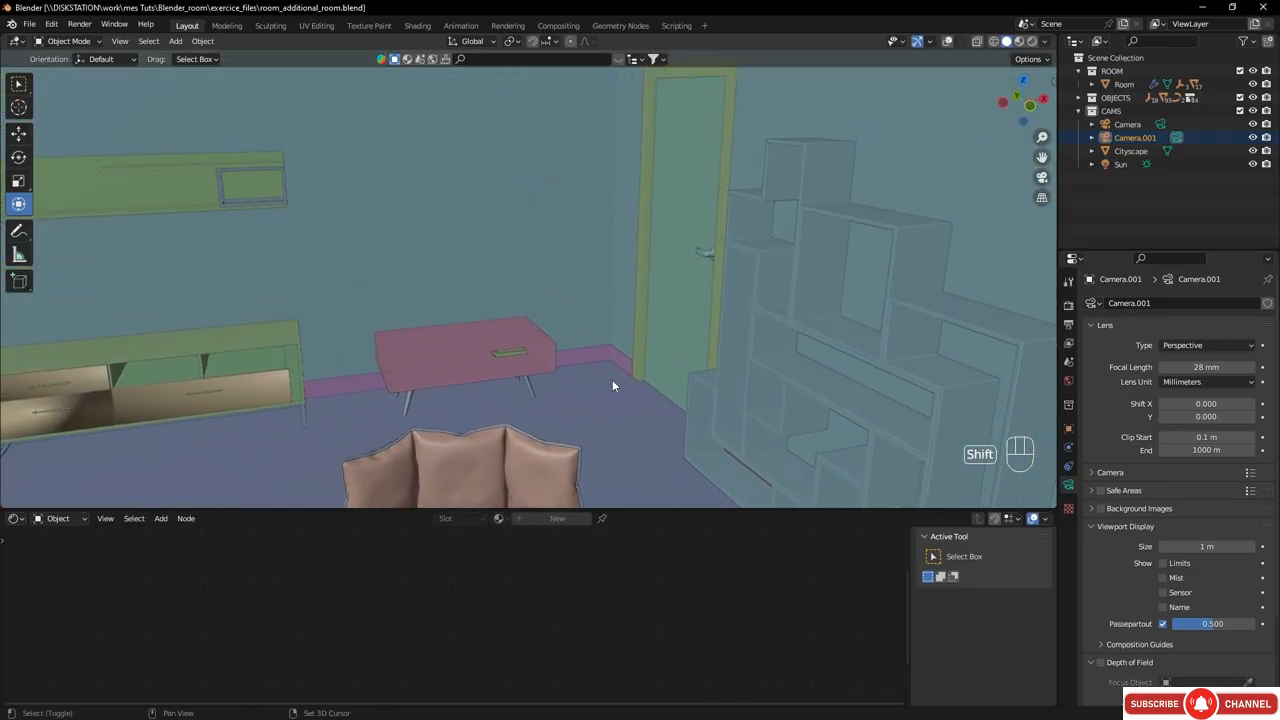
pyautogui.click(684, 212)
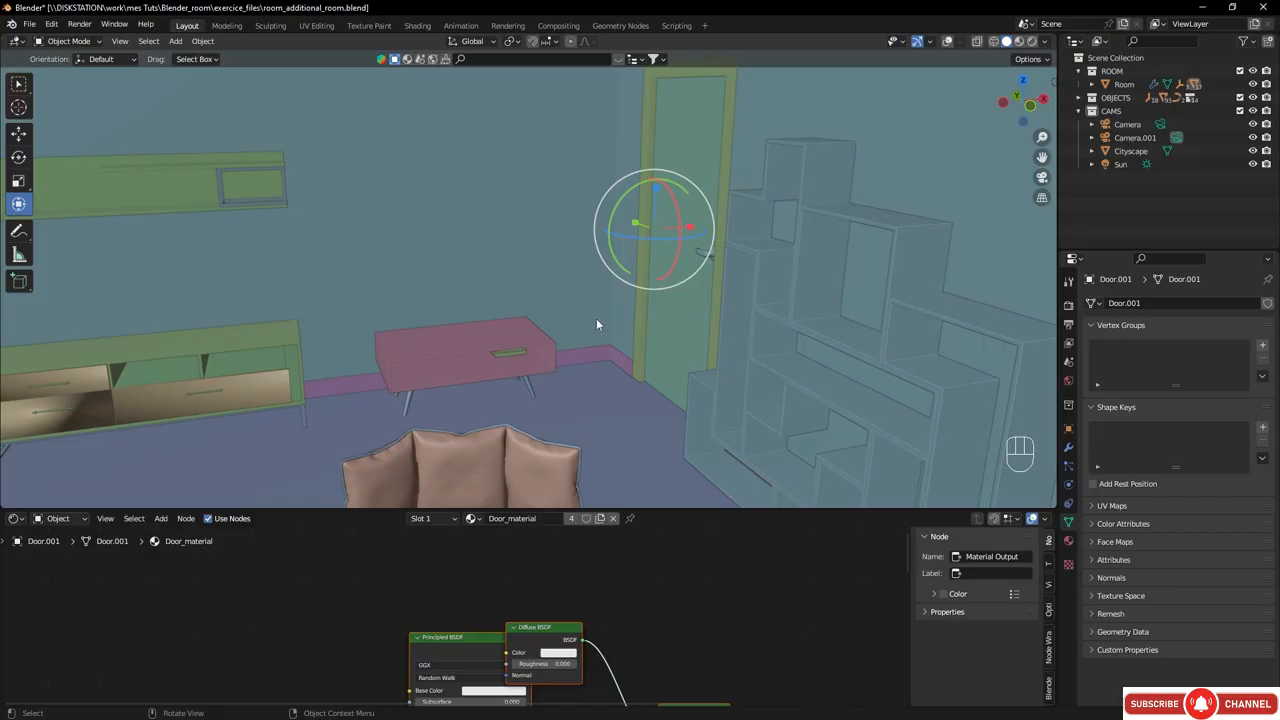
pyautogui.press('r')
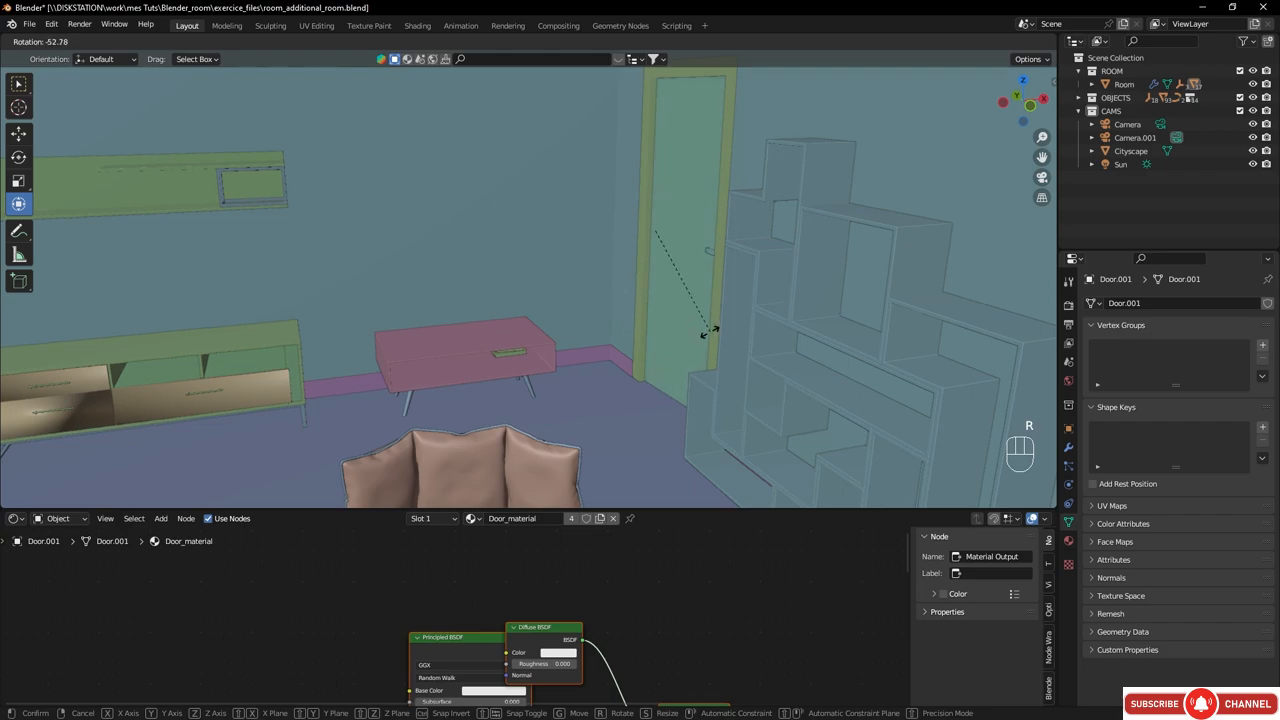
pyautogui.click(670, 262)
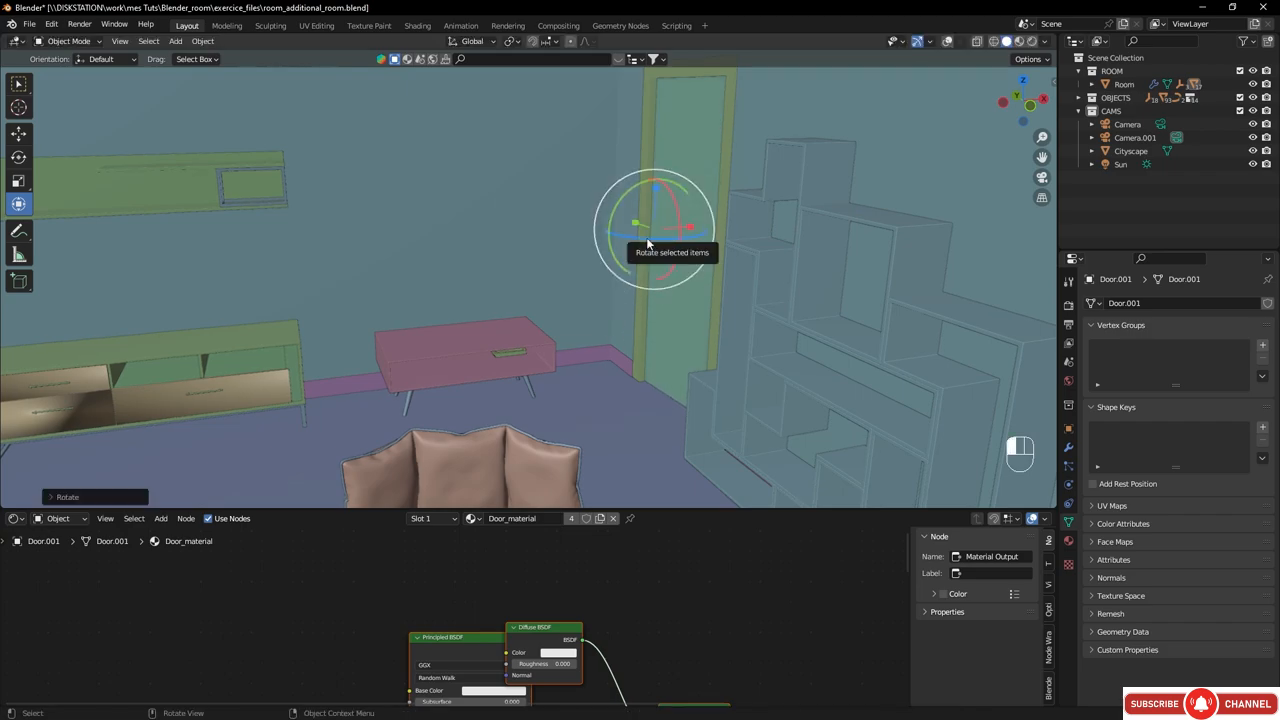
pyautogui.moveTo(648, 243); pyautogui.dragTo(690, 232)
pyautogui.moveTo(593, 312); pyautogui.dragTo(722, 217, button='middle')
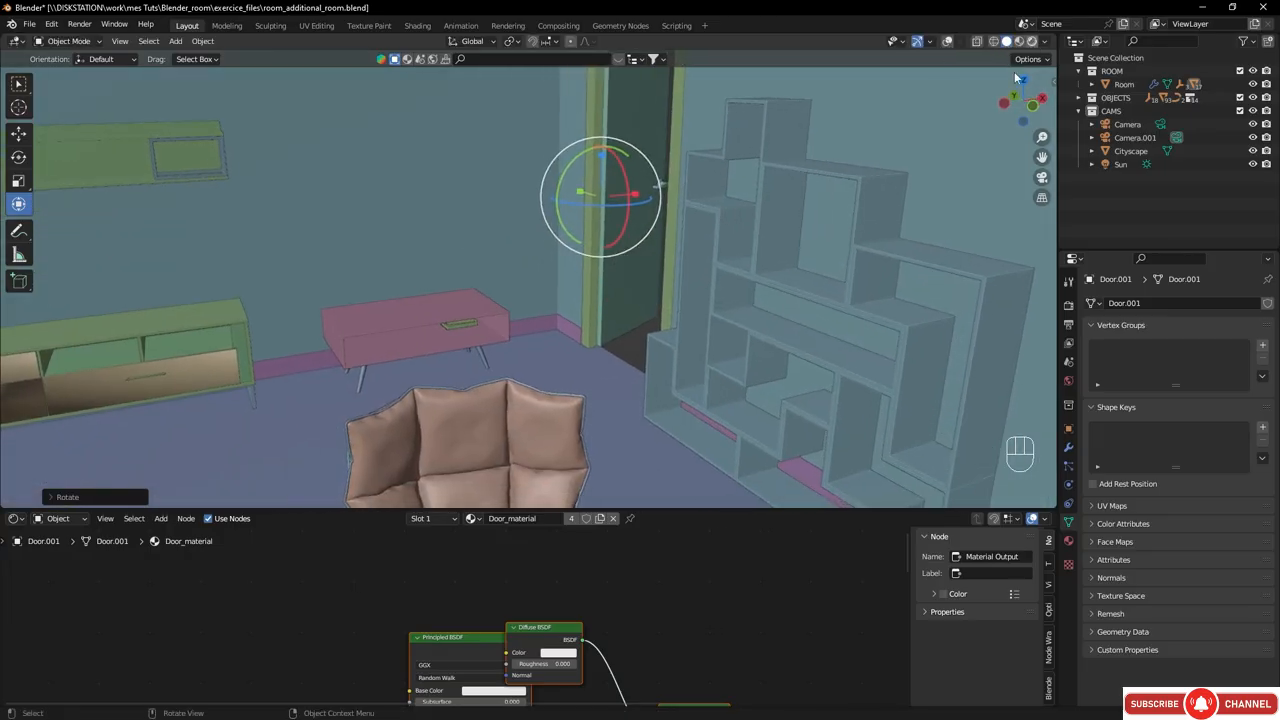
# - Render the viewport and examine how light enters the room through the open door
pyautogui.press('z')
pyautogui.click(756, 238)
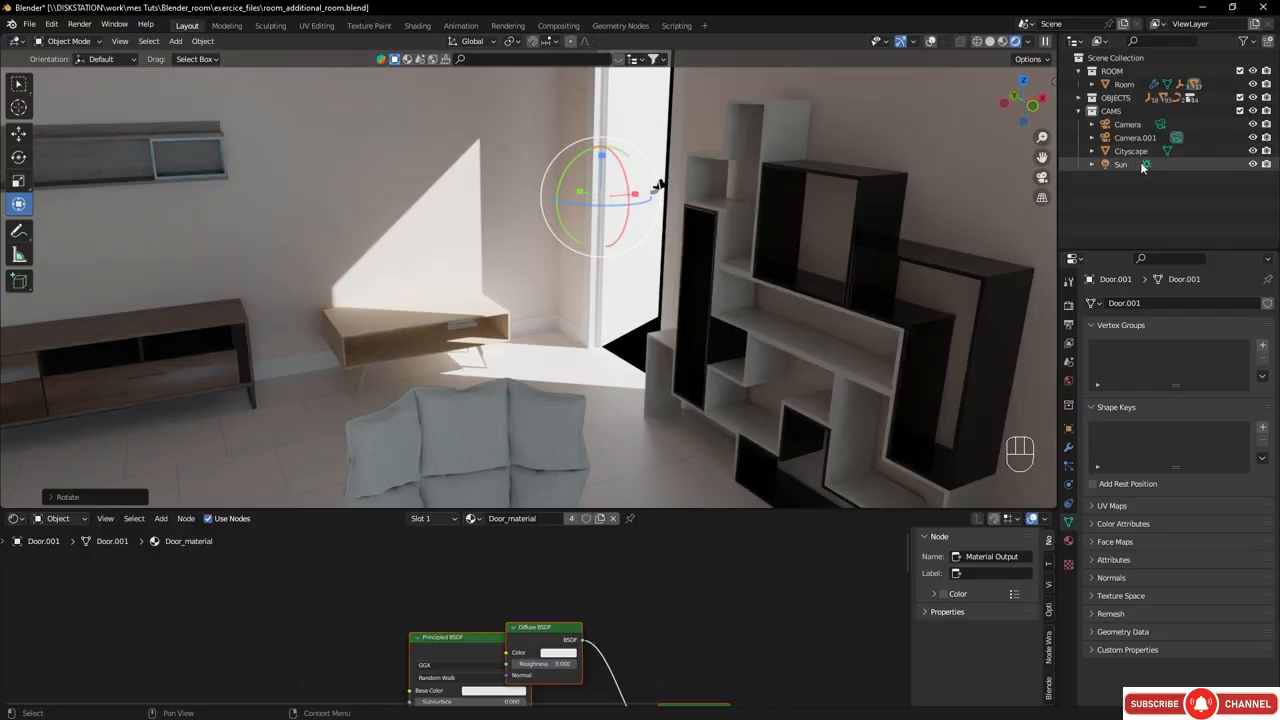
pyautogui.moveTo(647, 289); pyautogui.dragTo(671, 281, button='middle')
pyautogui.keyDown('shift'); pyautogui.moveTo(675, 292); pyautogui.dragTo(840, 283, button='middle'); pyautogui.keyUp('shift')
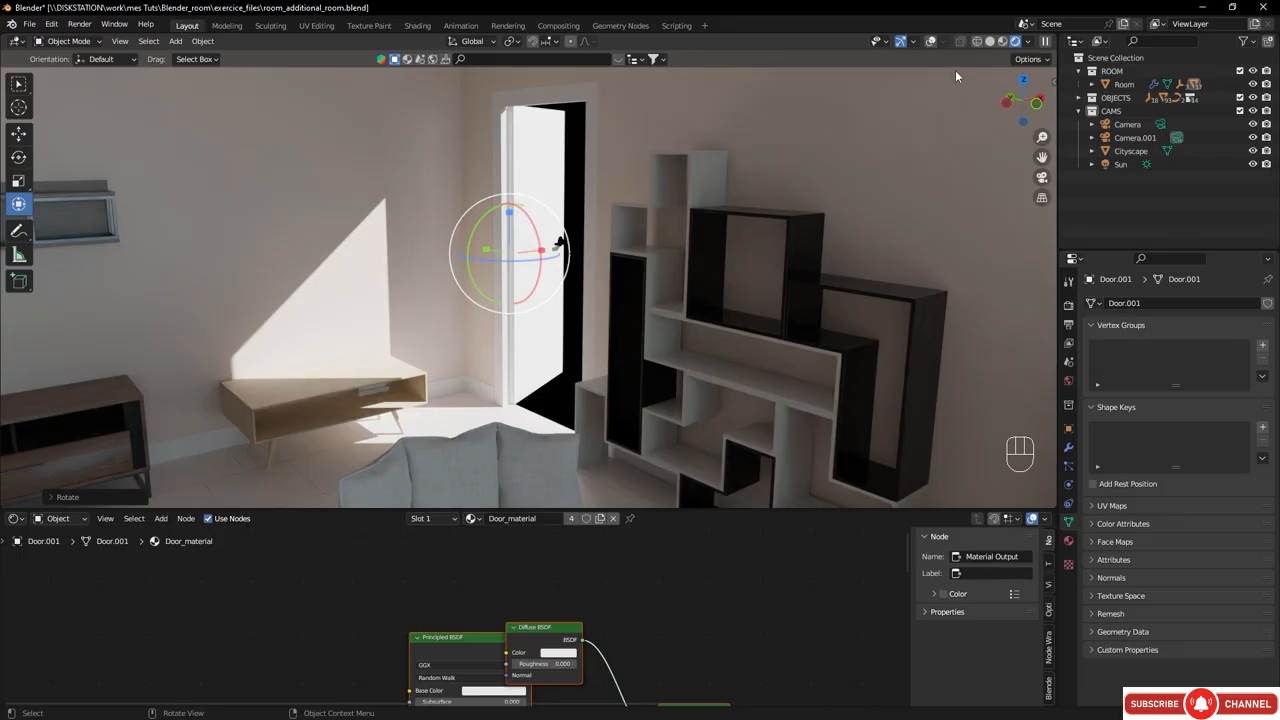
# - Show the whole room from directly above in solid shading with viewport overlays enabled
pyautogui.click(990, 46)
pyautogui.moveTo(577, 277); pyautogui.dragTo(534, 287, button='middle')
pyautogui.scroll(-6, 611, 284)
pyautogui.scroll(-8, 611, 291)
pyautogui.moveTo(622, 281); pyautogui.dragTo(584, 308, button='middle')
pyautogui.click(947, 43)
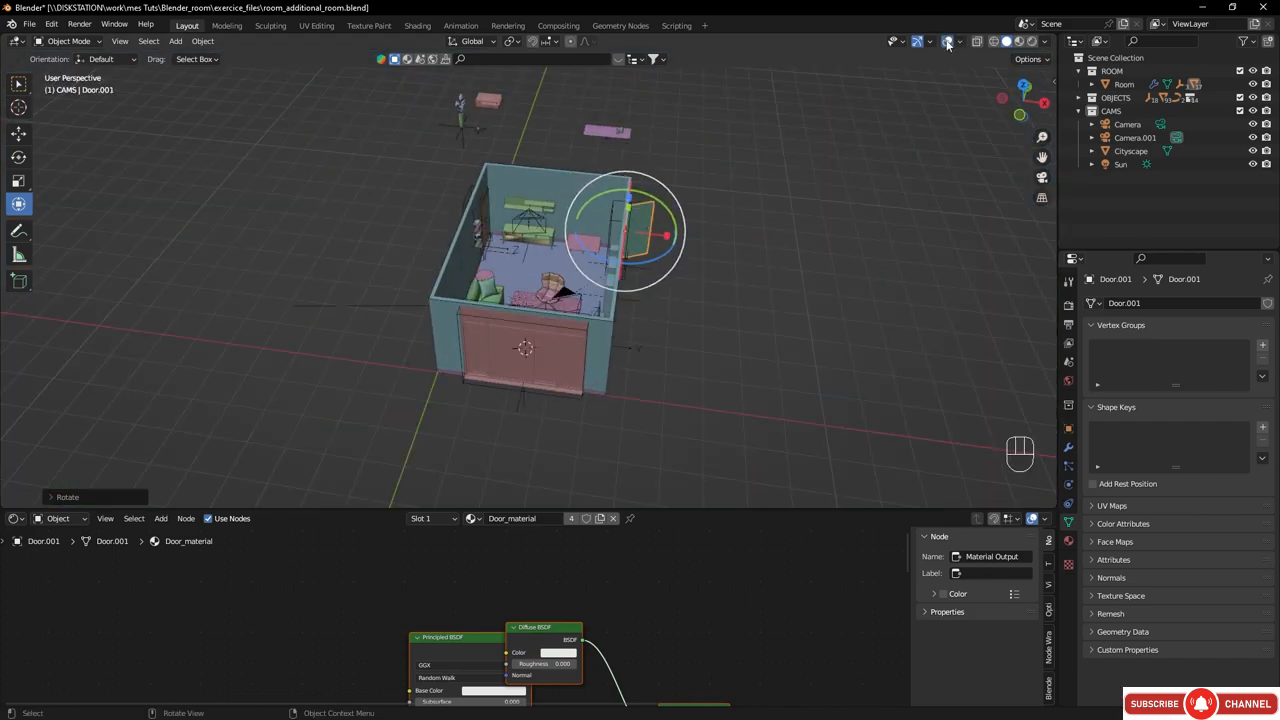
pyautogui.moveTo(690, 245); pyautogui.dragTo(430, 284, button='middle')
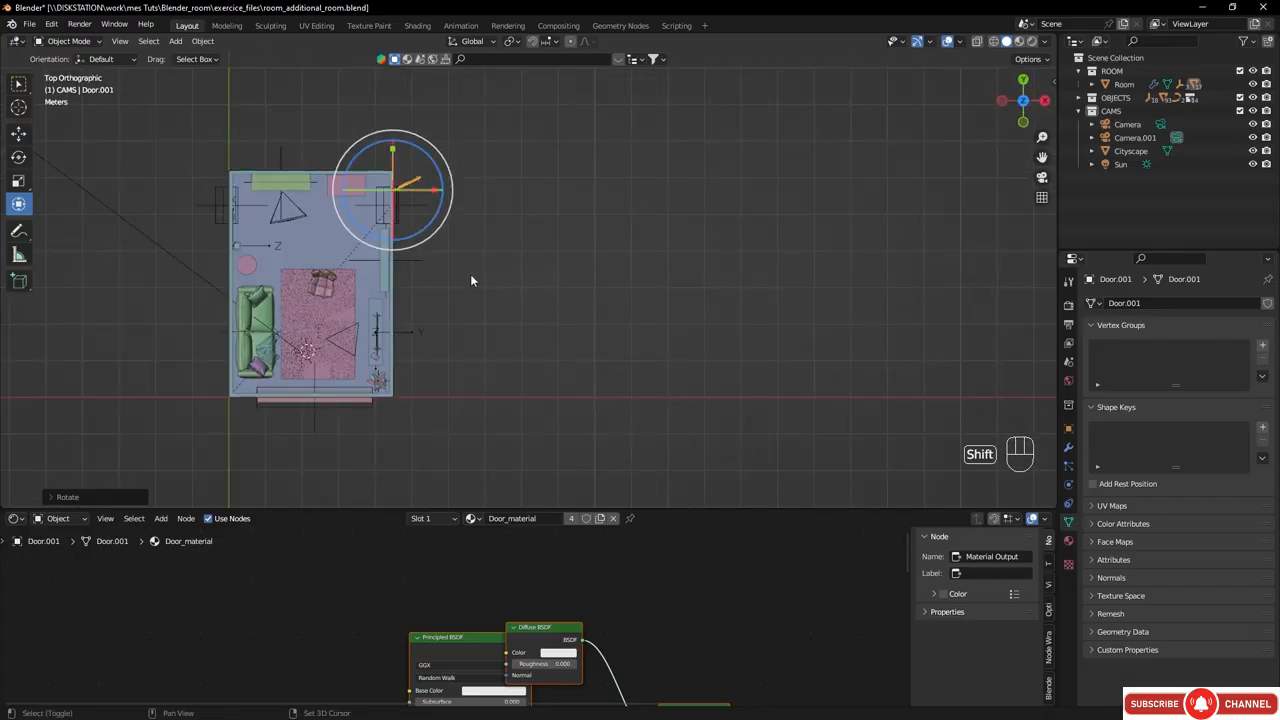
# - Place the 3D cursor outside the room on the open door's side, and add a cube there in the ROOM collection
pyautogui.keyDown('shift'); pyautogui.rightClick(465, 281); pyautogui.keyUp('shift')
pyautogui.click(1094, 74)
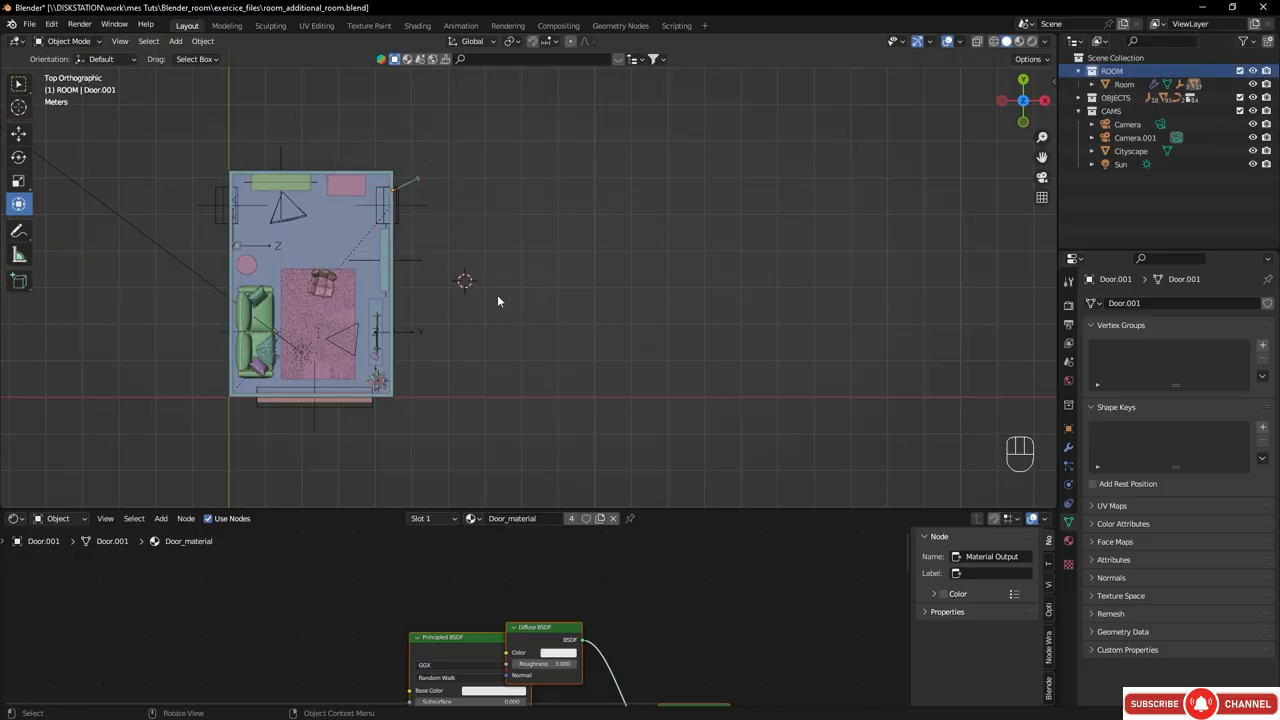
pyautogui.hotkey('shift', 'a')
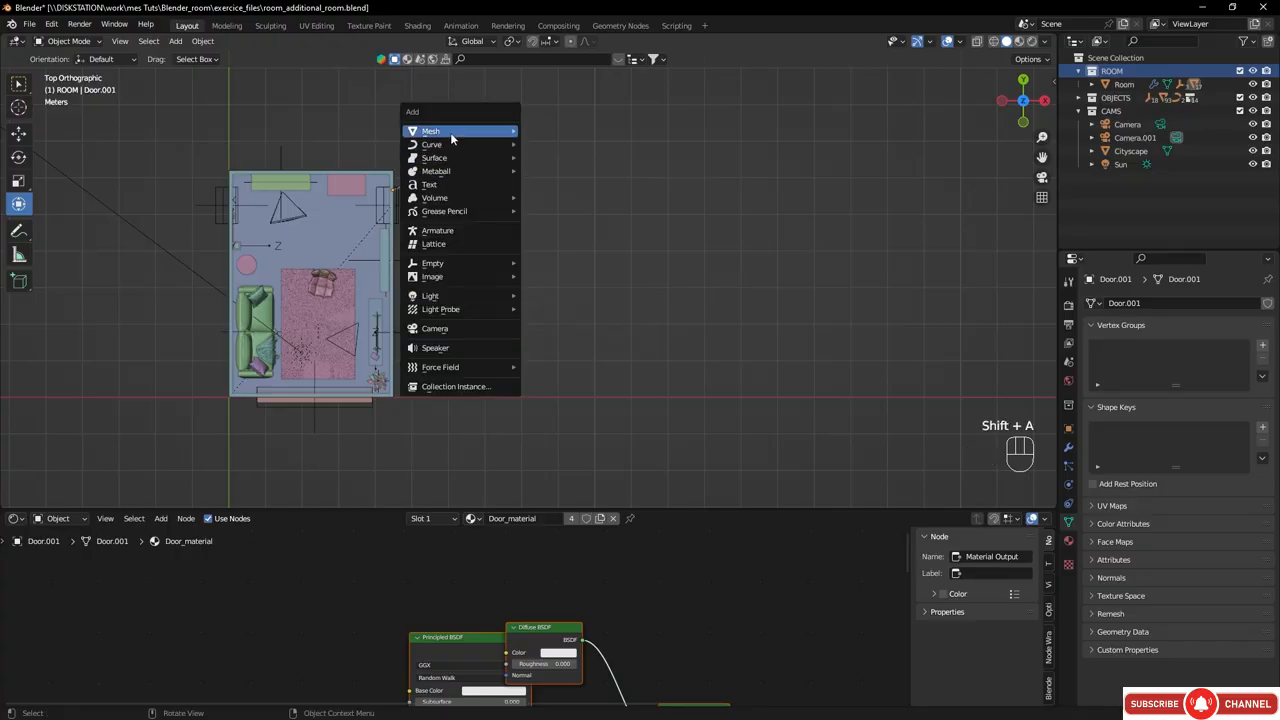
pyautogui.moveTo(450, 132)
pyautogui.click(560, 145)
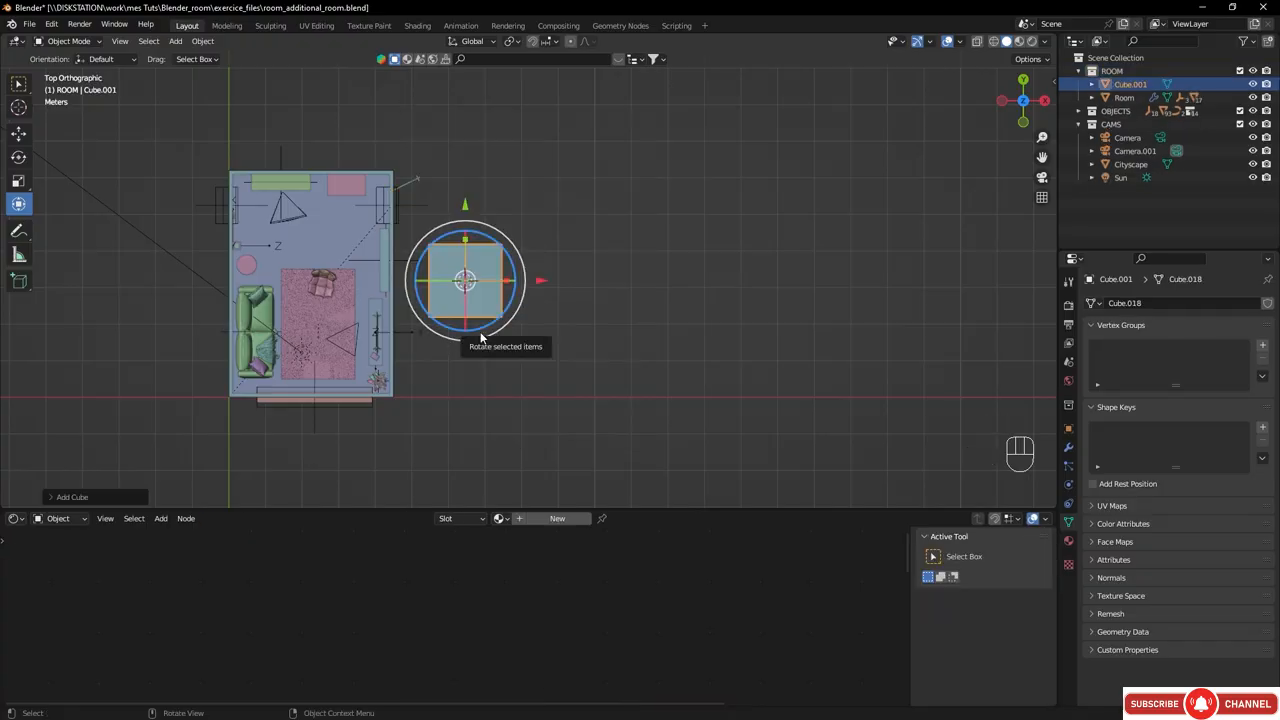
# - In wireframe, extend the cube's room-facing side along X until it meets the room's outer wall
pyautogui.press('shift')
pyautogui.hotkey('shift', 'z')
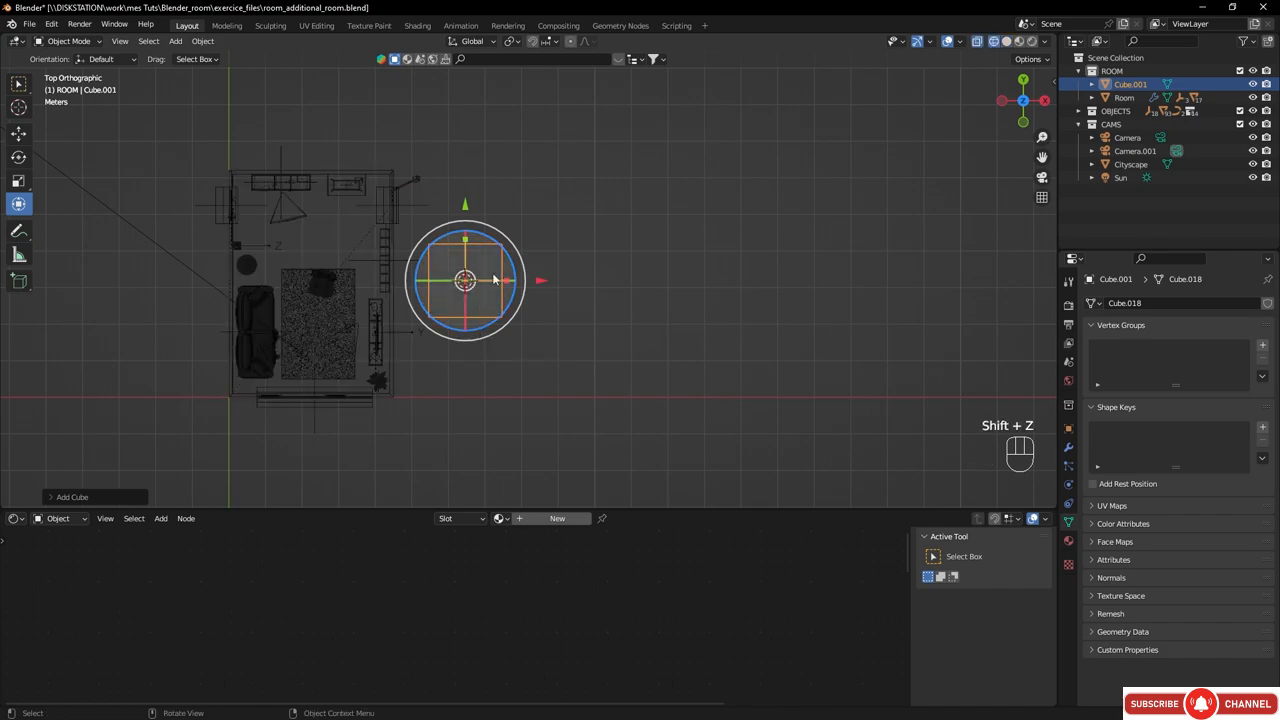
pyautogui.scroll(3, 470, 272)
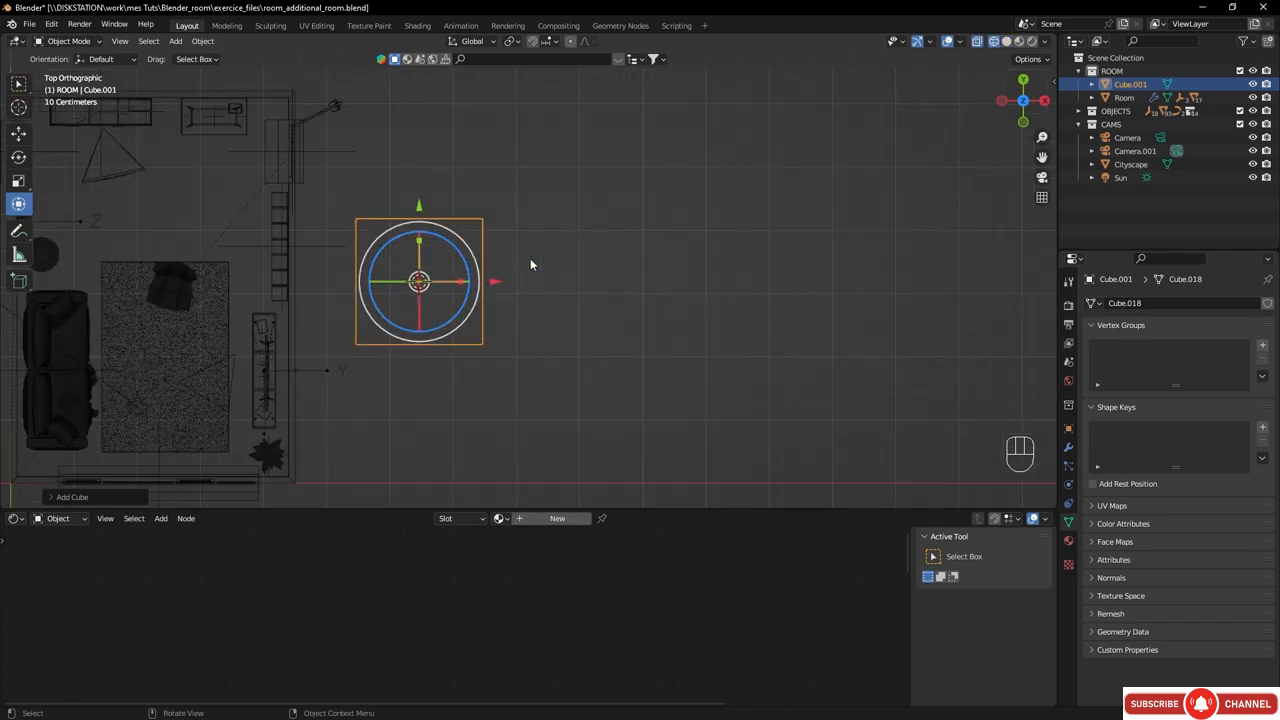
pyautogui.press('Tab')
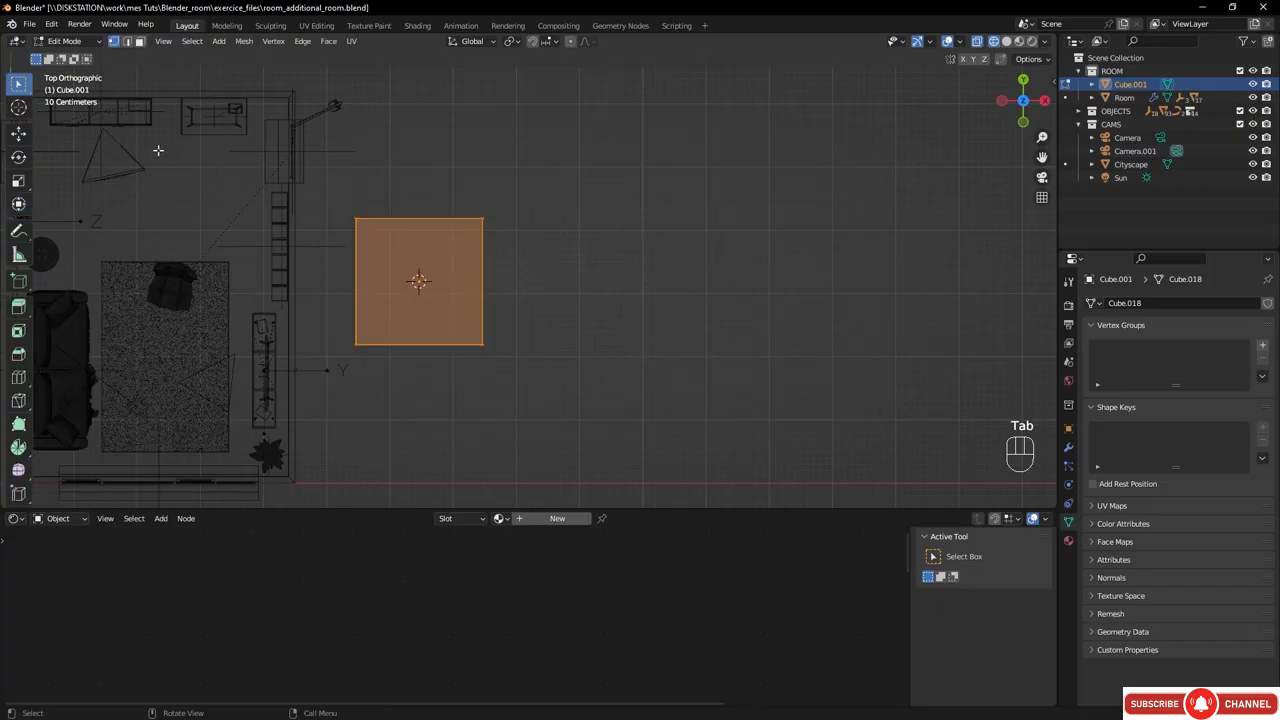
pyautogui.moveTo(324, 192); pyautogui.dragTo(392, 420)
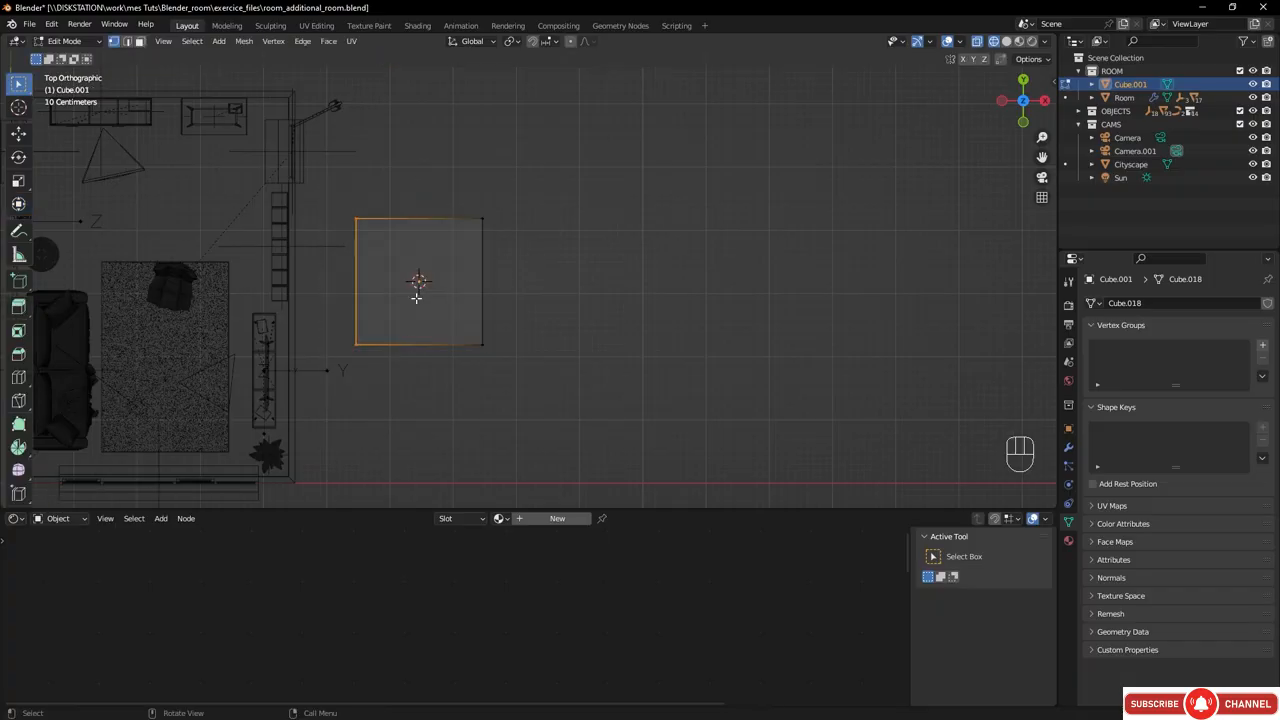
pyautogui.click(18, 204)
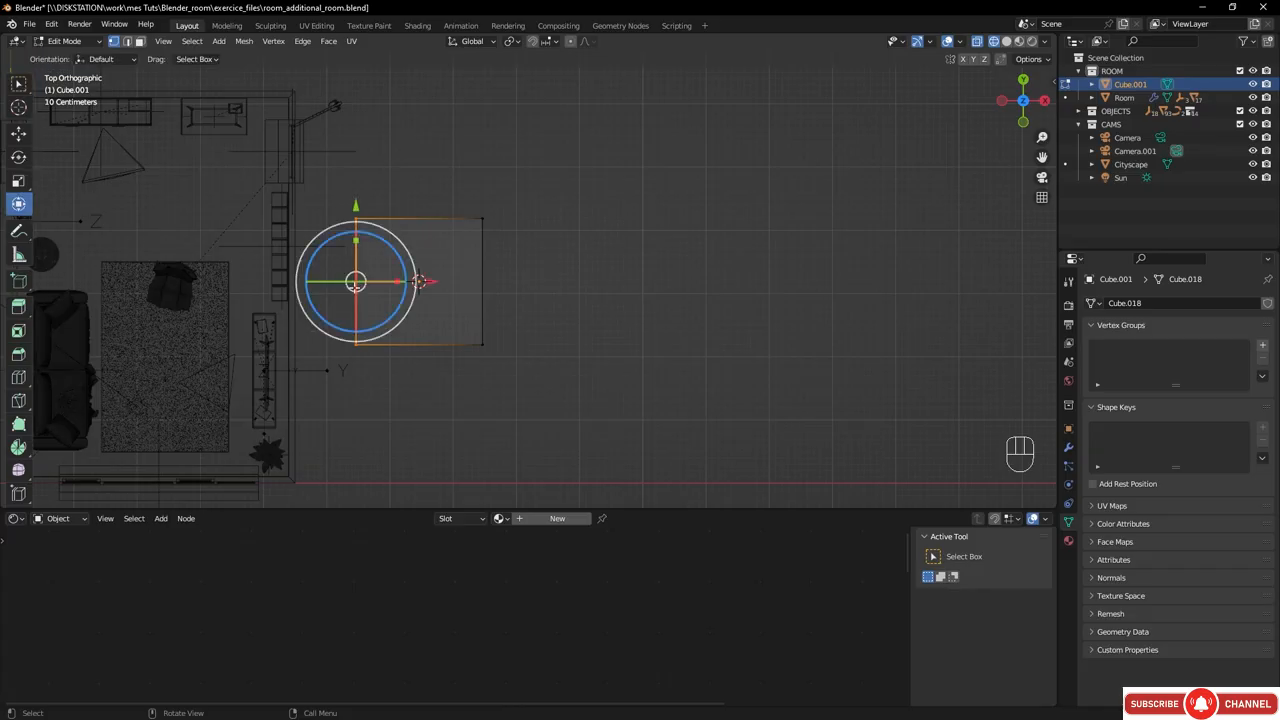
pyautogui.moveTo(427, 282); pyautogui.dragTo(363, 282)
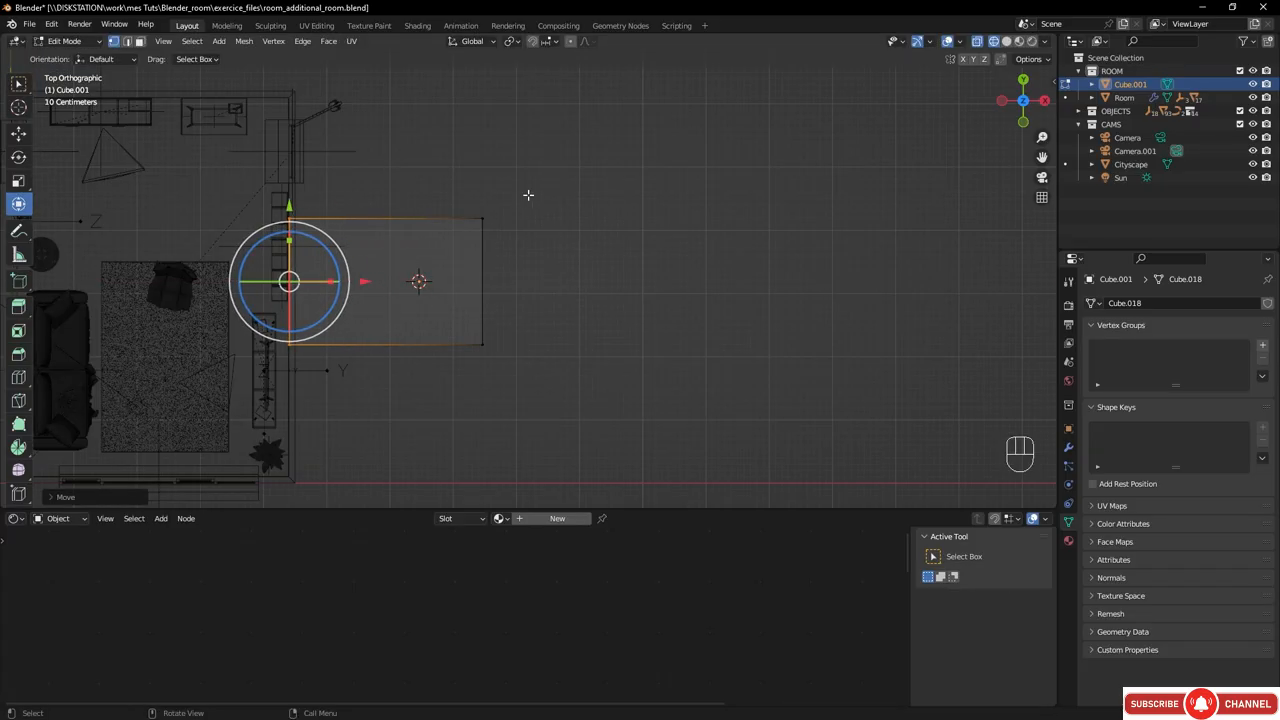
# - Widen the cube by moving its far side along X, away from the existing room
pyautogui.moveTo(528, 195); pyautogui.dragTo(430, 400)
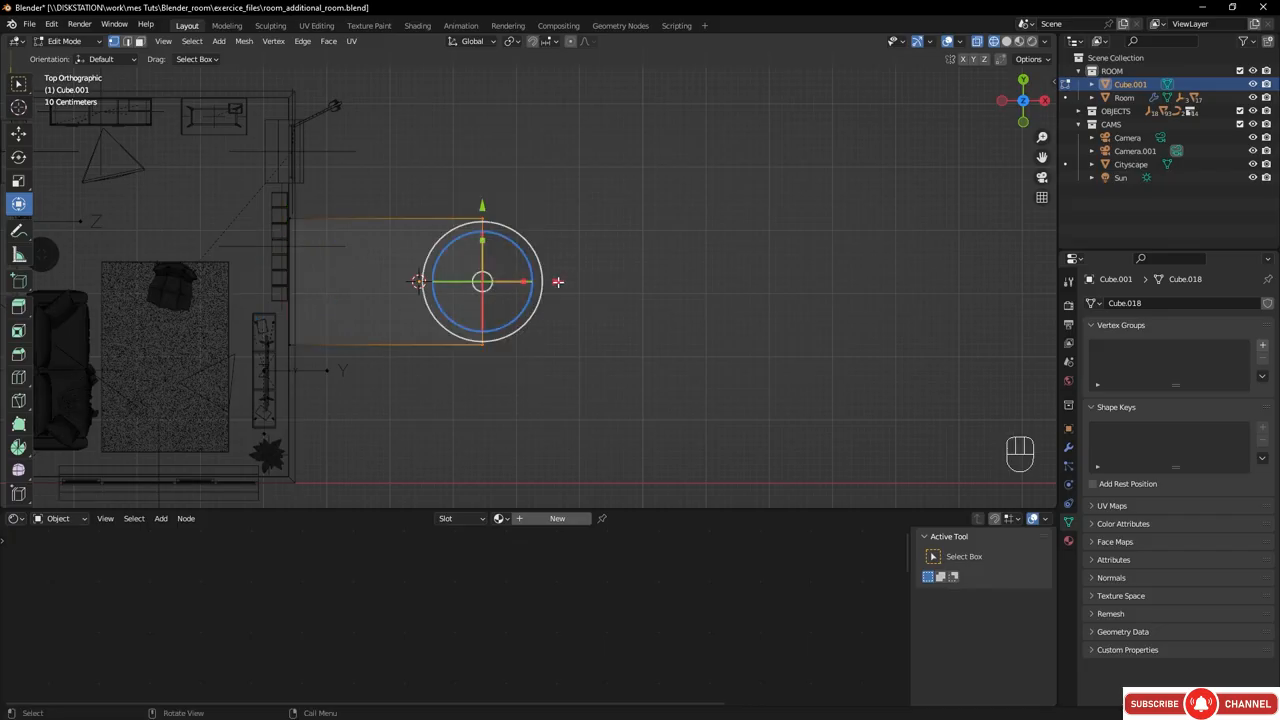
pyautogui.moveTo(557, 282); pyautogui.dragTo(611, 279)
pyautogui.keyDown('shift'); pyautogui.moveTo(381, 295); pyautogui.dragTo(400, 314, button='middle'); pyautogui.keyUp('shift')
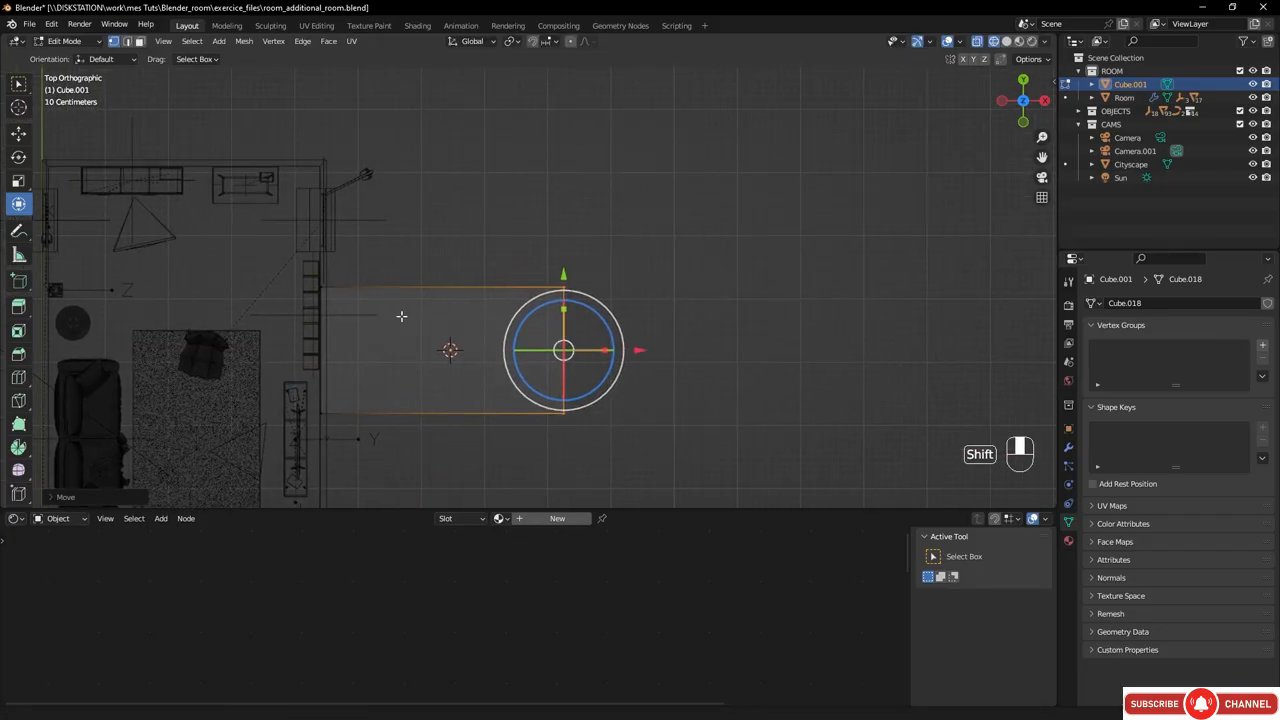
# - Stretch the cube along Y at both ends so its length matches the existing room's end walls
pyautogui.moveTo(637, 231); pyautogui.dragTo(277, 309)
pyautogui.moveTo(443, 211); pyautogui.dragTo(445, 88)
pyautogui.keyDown('shift'); pyautogui.moveTo(472, 347); pyautogui.dragTo(488, 240, button='middle'); pyautogui.keyUp('shift')
pyautogui.moveTo(636, 264); pyautogui.dragTo(256, 384)
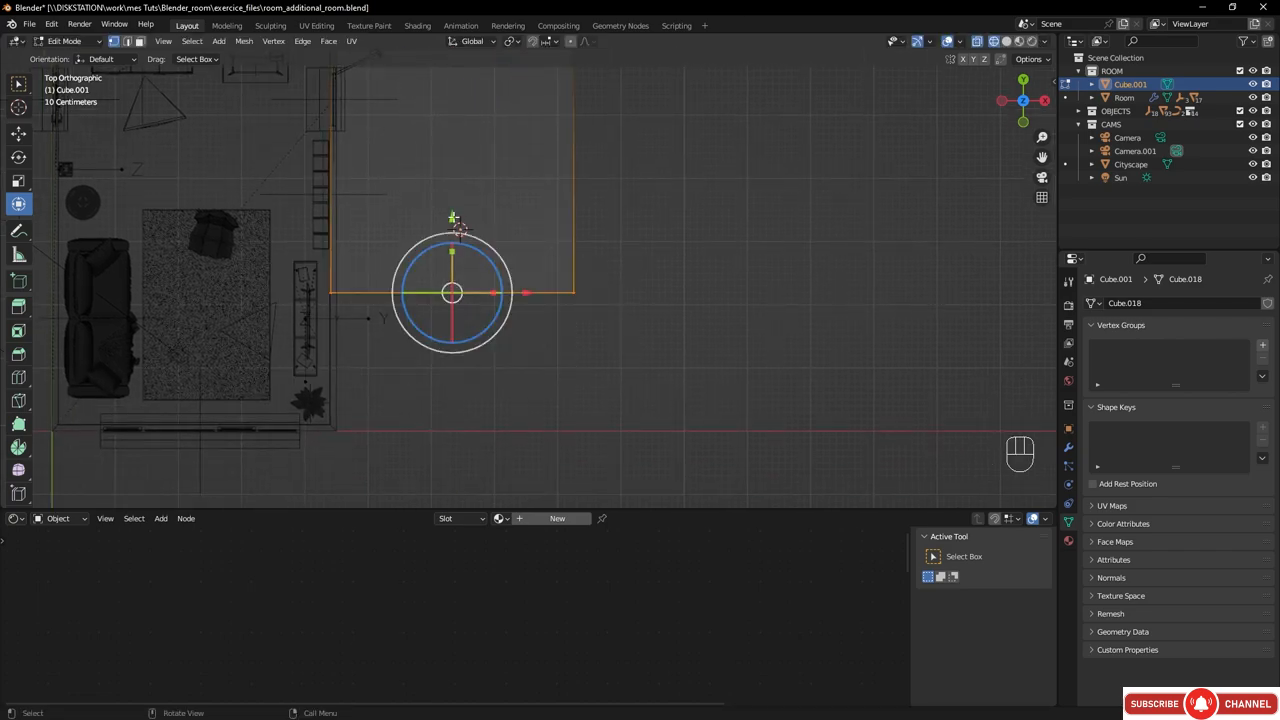
pyautogui.moveTo(452, 219); pyautogui.dragTo(421, 357)
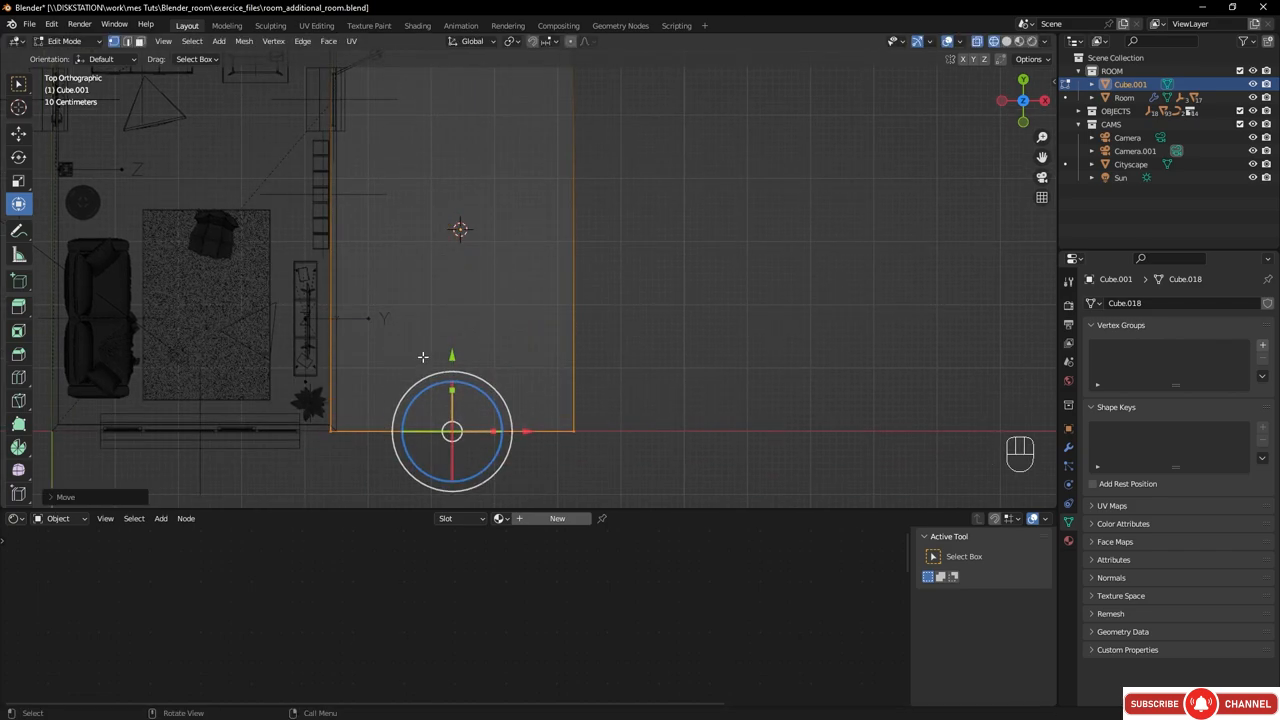
# - Raise the cube's top face to the room's wall height and its bottom face to floor level
pyautogui.moveTo(538, 341); pyautogui.dragTo(400, 186, button='middle')
pyautogui.moveTo(518, 264); pyautogui.dragTo(449, 262, button='middle')
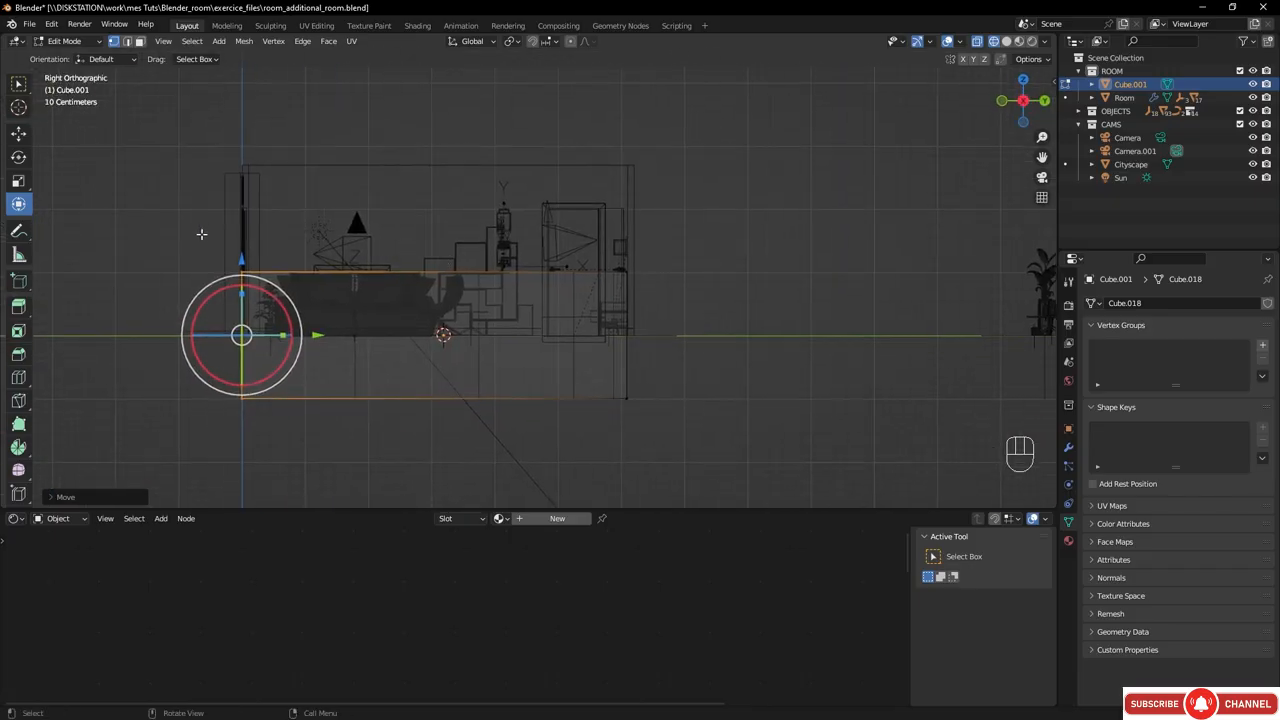
pyautogui.moveTo(181, 221); pyautogui.dragTo(704, 312)
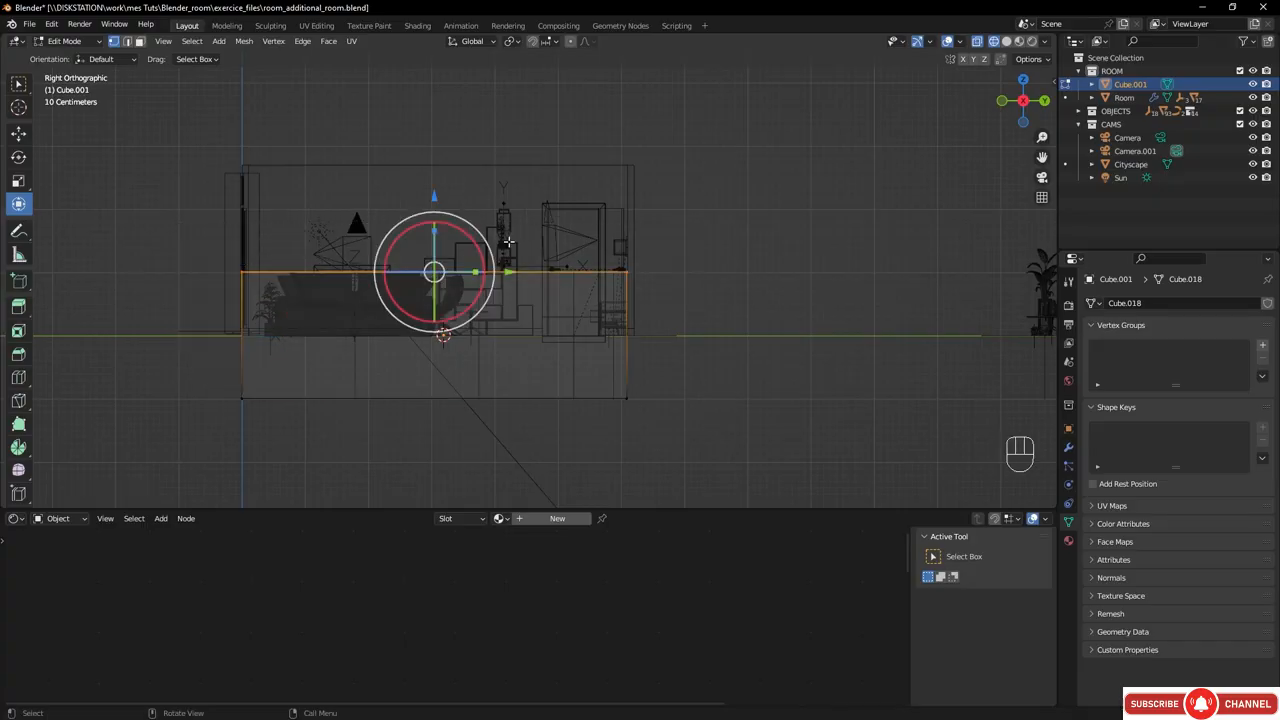
pyautogui.moveTo(439, 196); pyautogui.dragTo(443, 88)
pyautogui.moveTo(672, 374); pyautogui.dragTo(200, 452)
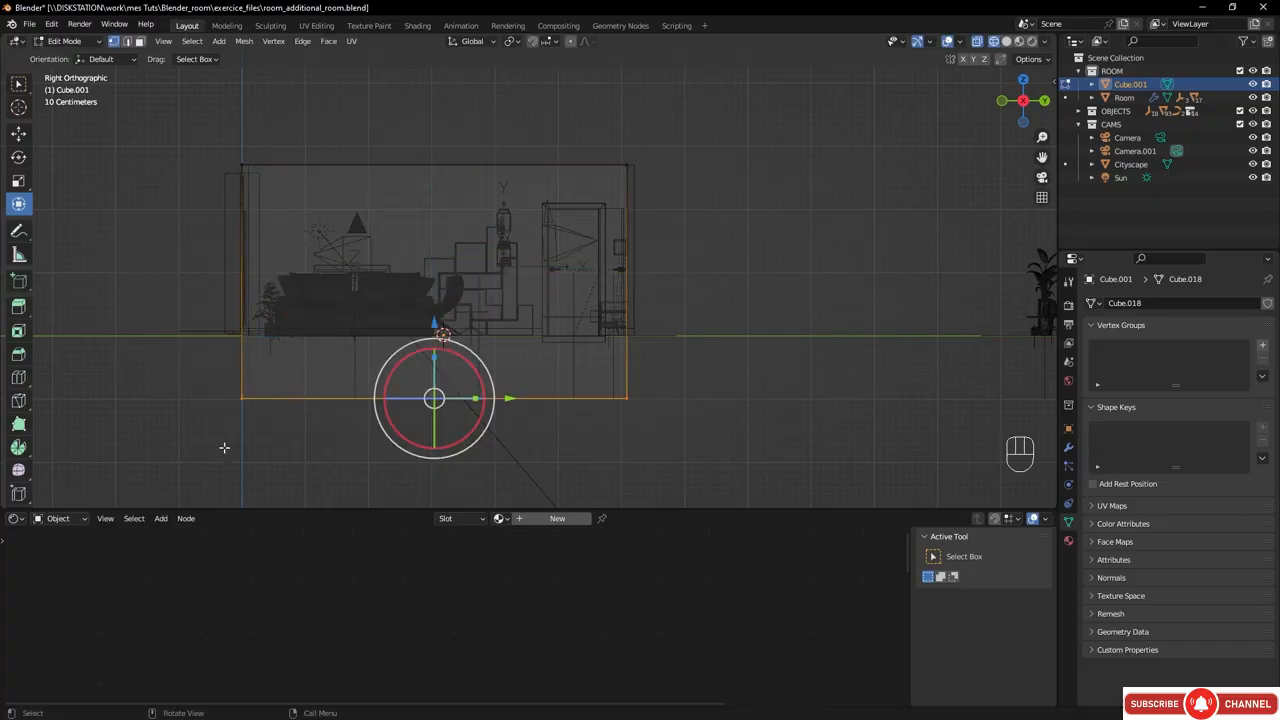
pyautogui.moveTo(436, 325); pyautogui.dragTo(432, 262)
# - Shift the cube's room-facing side slightly along X to line it up with the outer face of the room wall
pyautogui.moveTo(432, 262)
pyautogui.mouseDown(button='middle')
pyautogui.moveTo(363, 277)
pyautogui.moveTo(557, 277)
pyautogui.moveTo(527, 294)
pyautogui.moveTo(523, 338)
pyautogui.moveTo(517, 309)
pyautogui.moveTo(466, 362)
pyautogui.moveTo(560, 305)
pyautogui.mouseUp(button='middle')
pyautogui.hotkey('shift', 'z')
pyautogui.scroll(2, 490, 150)
pyautogui.scroll(1, 480, 153)
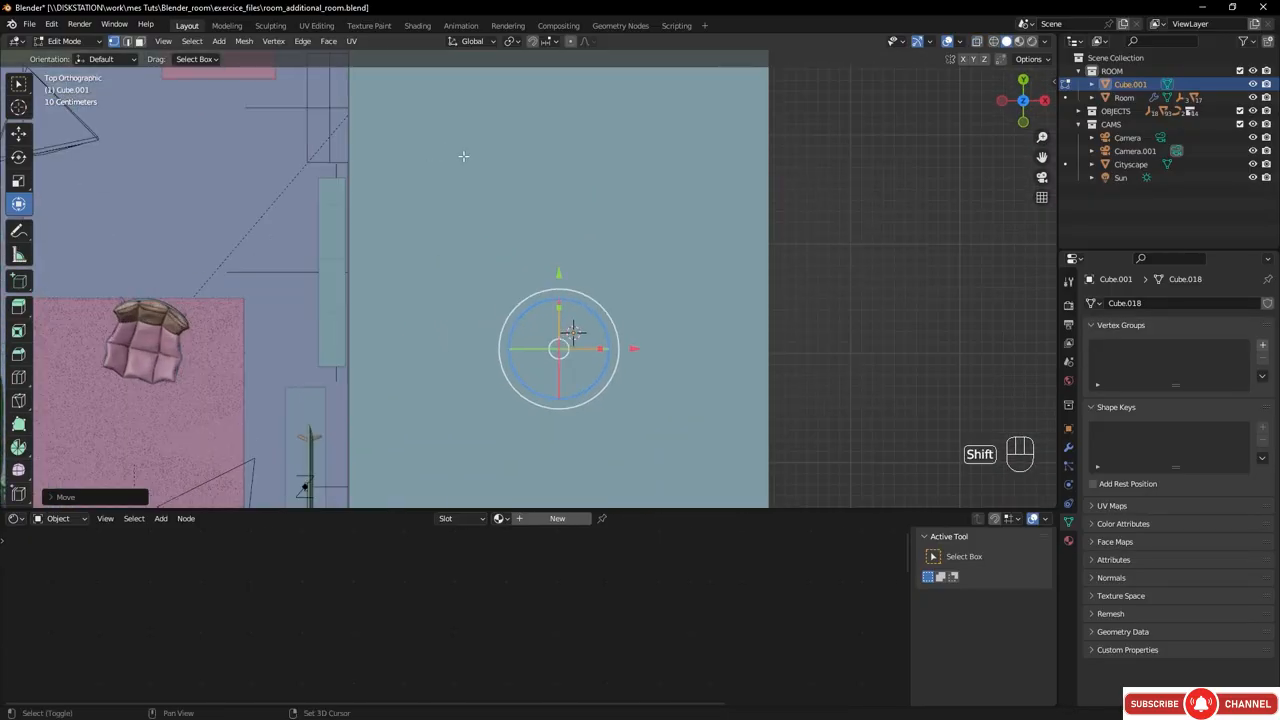
pyautogui.keyDown('shift'); pyautogui.moveTo(463, 157); pyautogui.dragTo(414, 340, button='middle'); pyautogui.keyUp('shift')
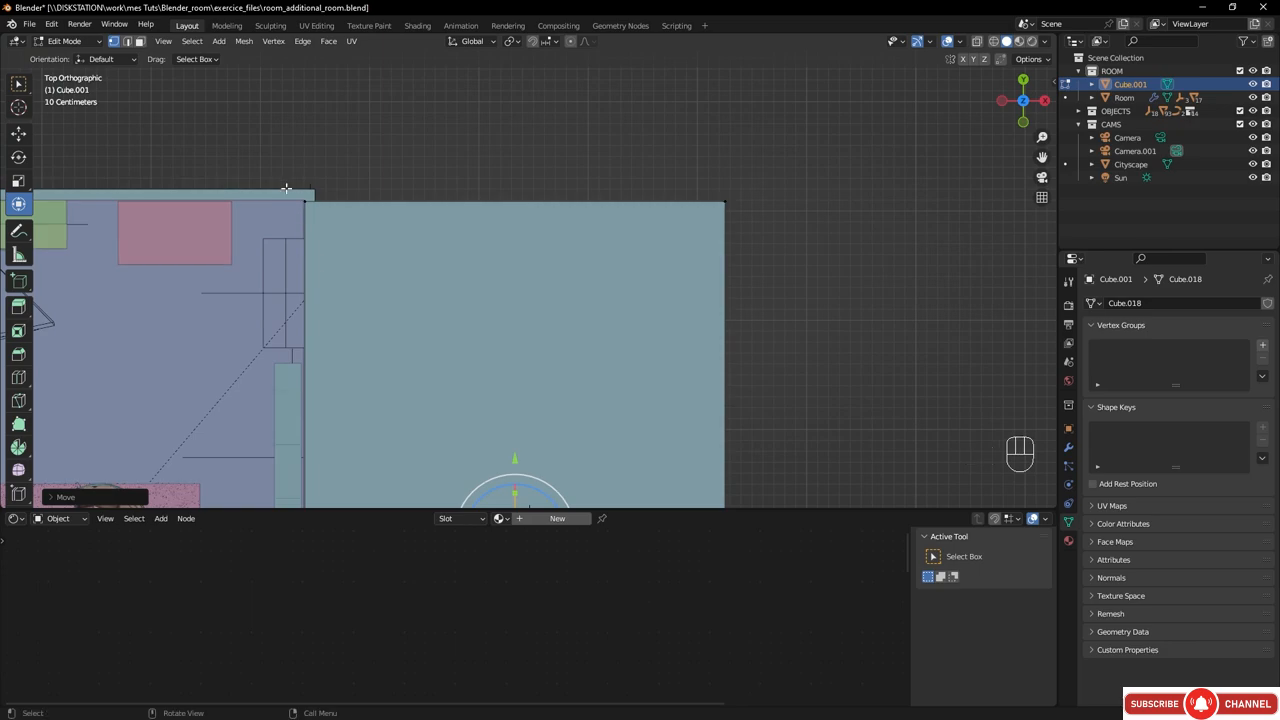
pyautogui.press('alt')
pyautogui.scroll(-2, 349, 304)
pyautogui.hotkey('shift', 'z')
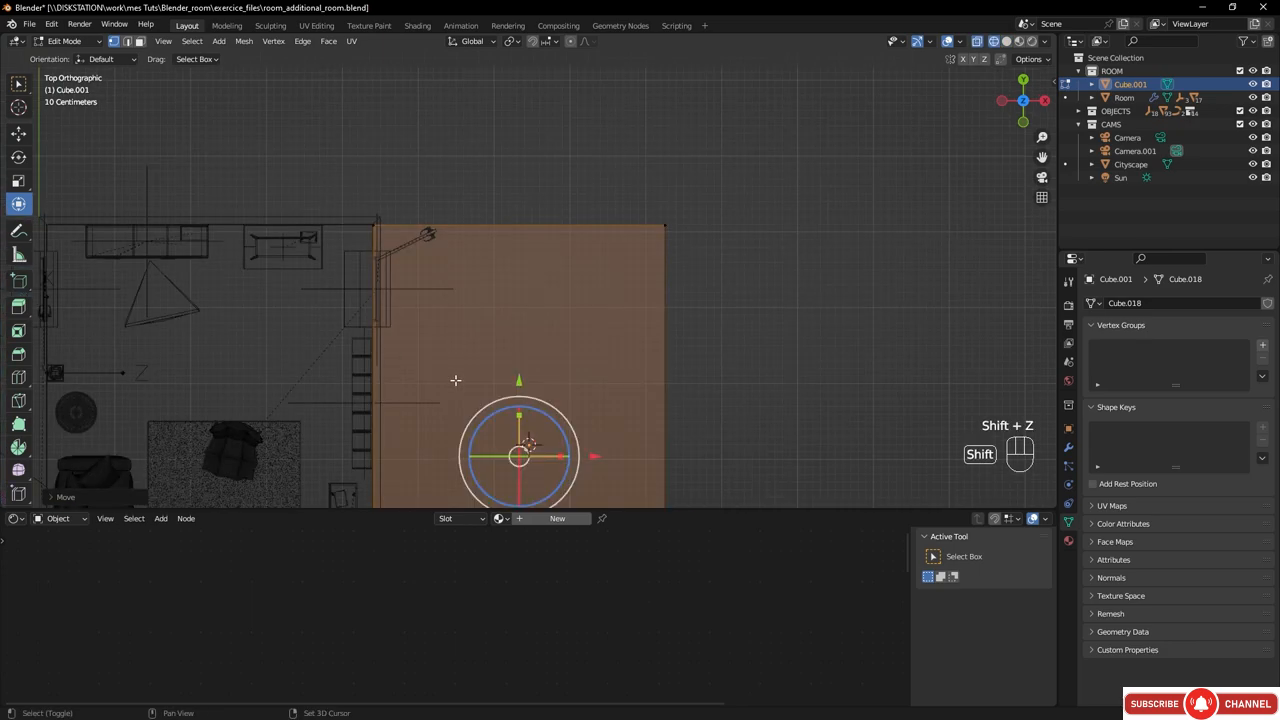
pyautogui.keyDown('shift'); pyautogui.moveTo(455, 380); pyautogui.dragTo(422, 246, button='middle'); pyautogui.keyUp('shift')
pyautogui.scroll(-1, 476, 236)
pyautogui.moveTo(337, 74); pyautogui.dragTo(438, 514)
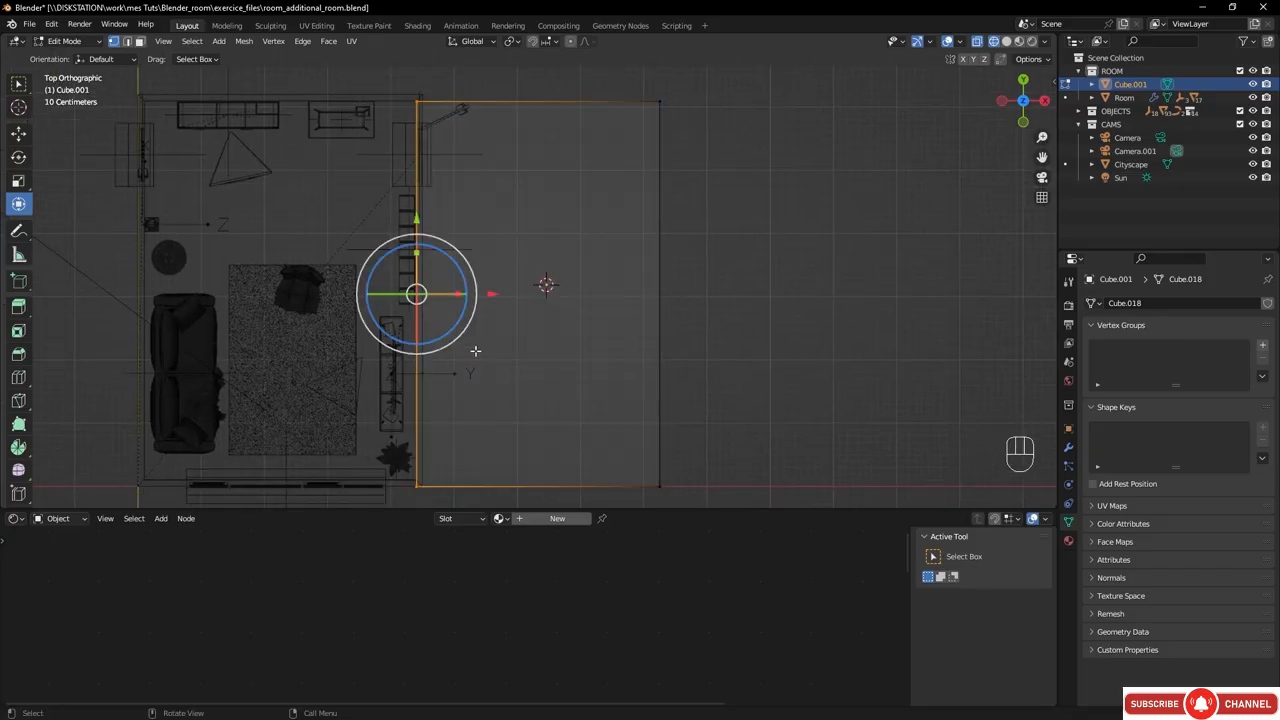
pyautogui.moveTo(486, 300); pyautogui.dragTo(491, 297)
# - Return the viewport to solid shading and leave mesh editing of the cube
pyautogui.moveTo(472, 360)
pyautogui.mouseDown(button='middle')
pyautogui.moveTo(548, 258)
pyautogui.moveTo(535, 299)
pyautogui.moveTo(370, 321)
pyautogui.mouseUp(button='middle')
pyautogui.hotkey('shift', 'z')
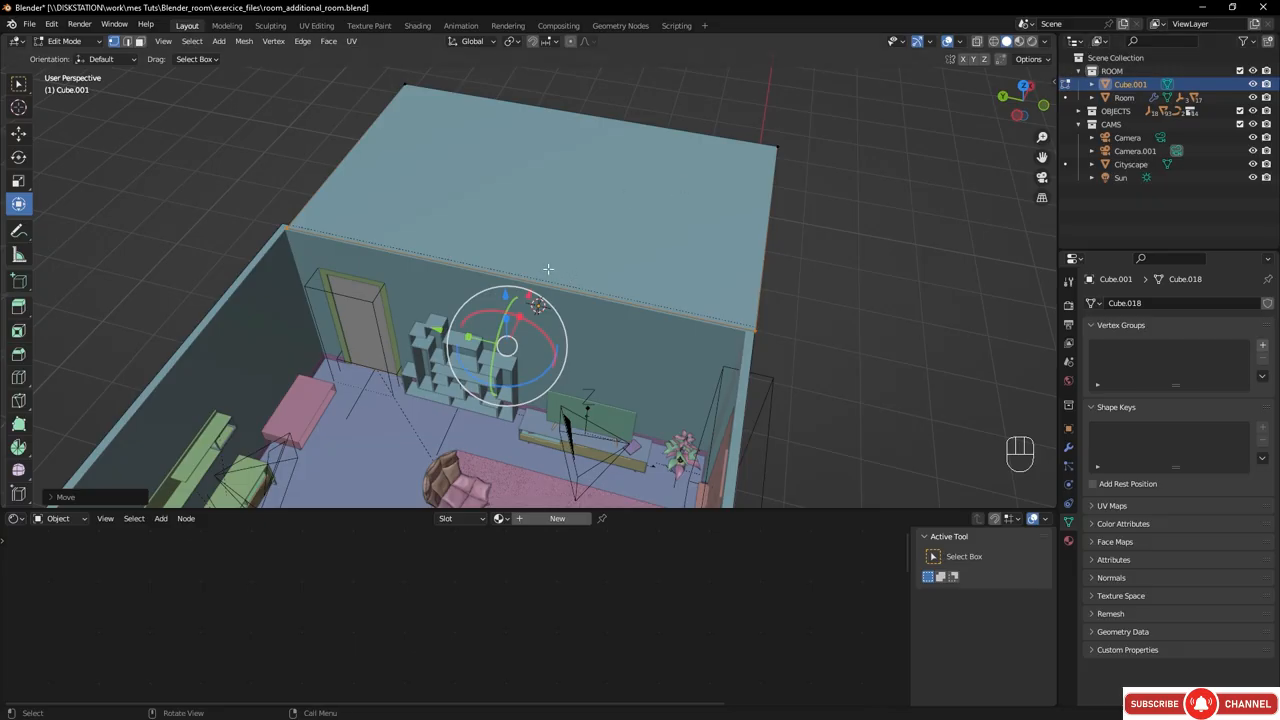
pyautogui.moveTo(536, 269); pyautogui.dragTo(432, 237, button='middle')
pyautogui.press('Tab')
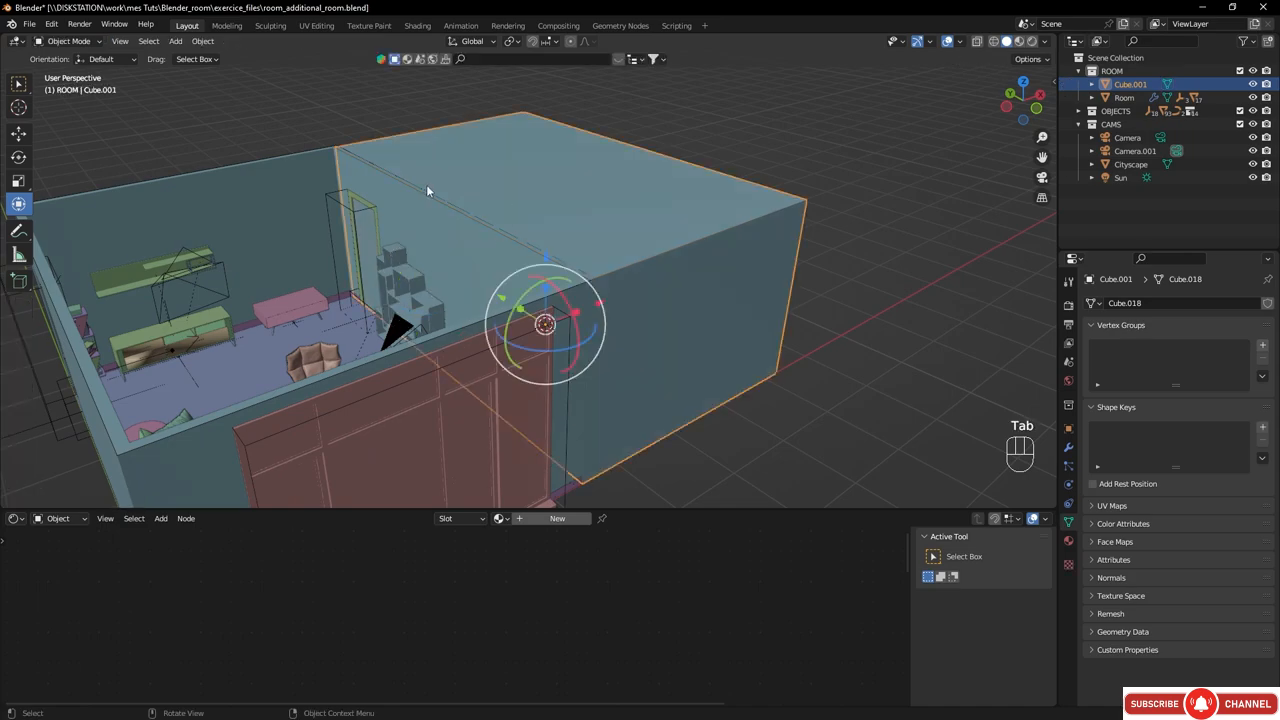
# - Inspect the modifier settings of the existing Room object, including its Solidify modifier
pyautogui.click(218, 179)
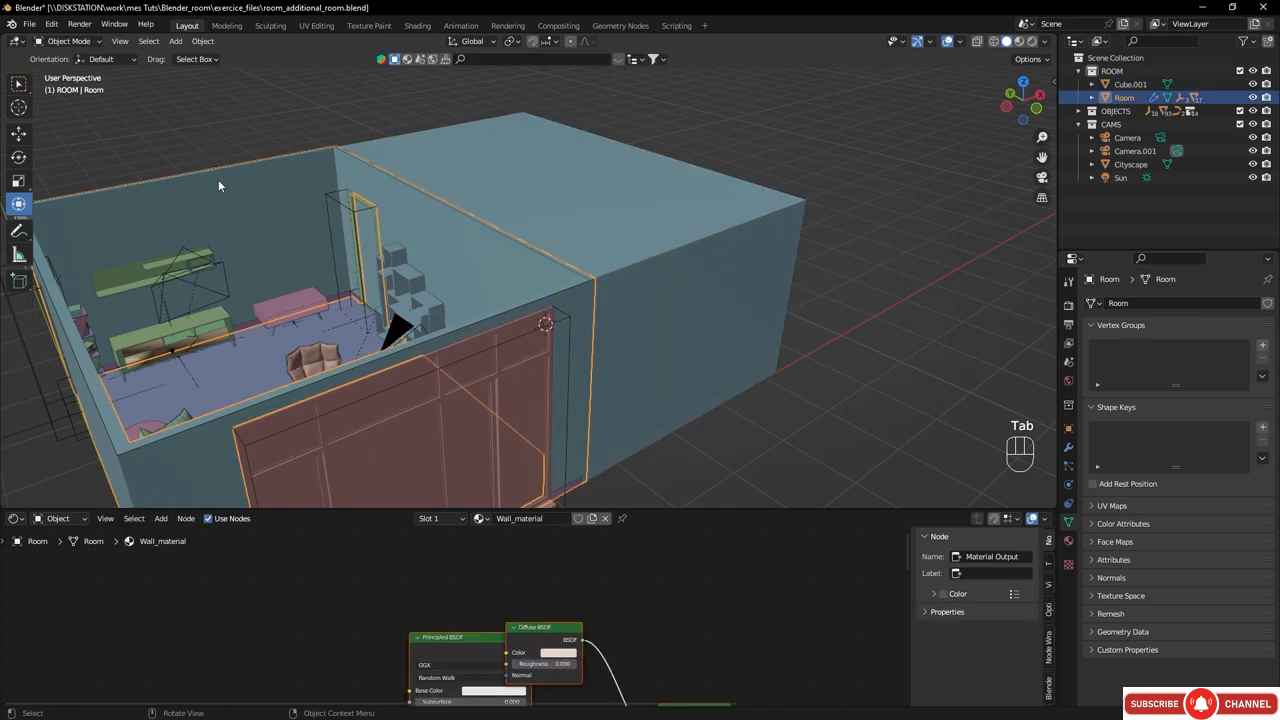
pyautogui.click(1123, 99)
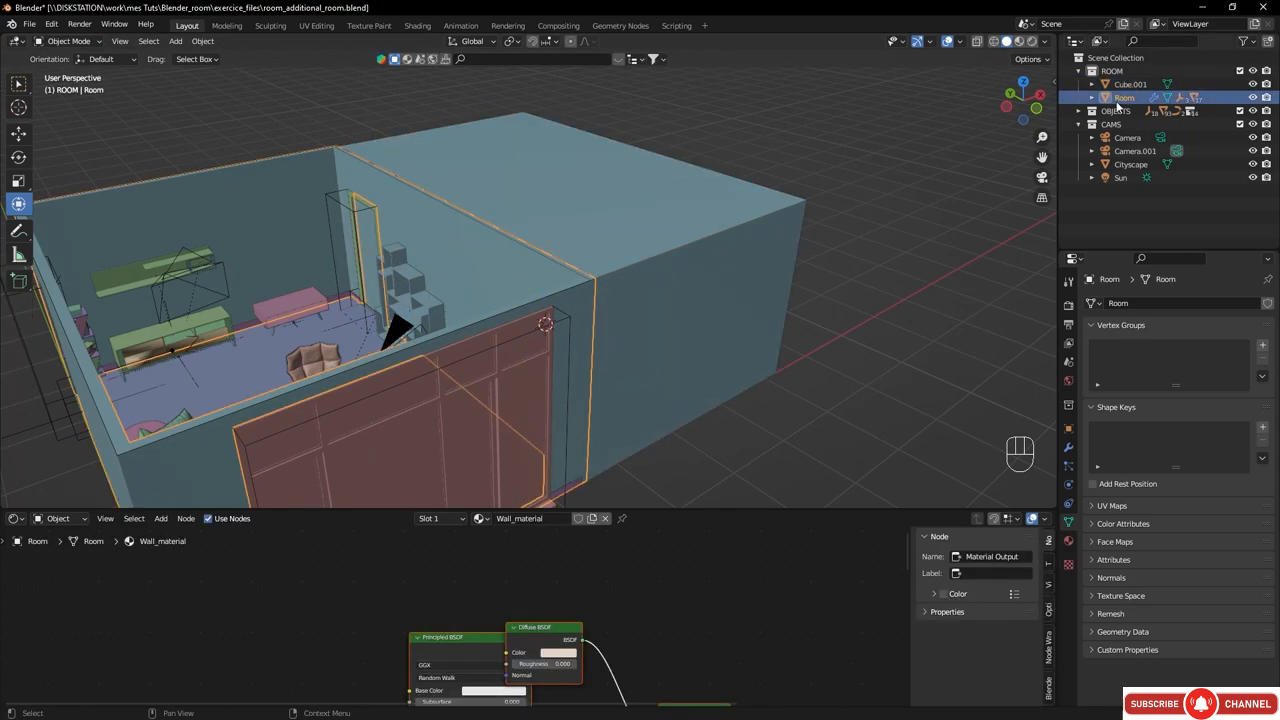
pyautogui.click(1068, 448)
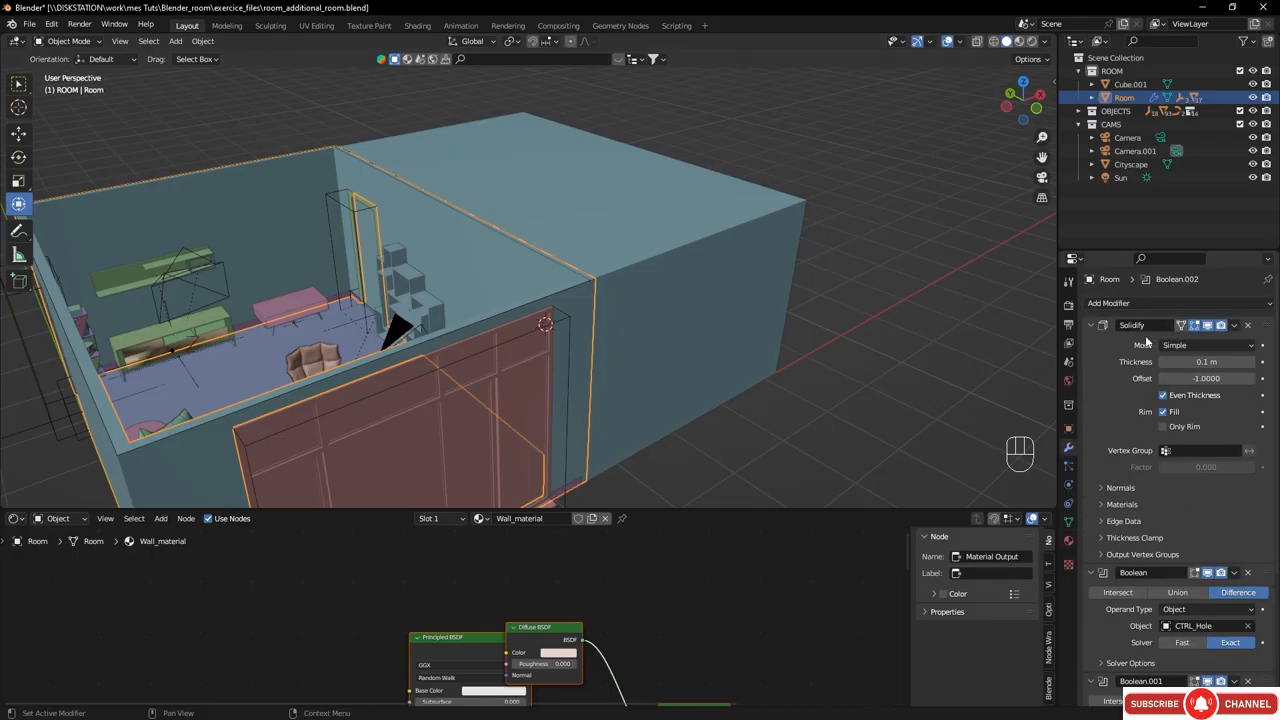
# - Add a Solidify modifier to the additional-room cube
pyautogui.click(702, 258)
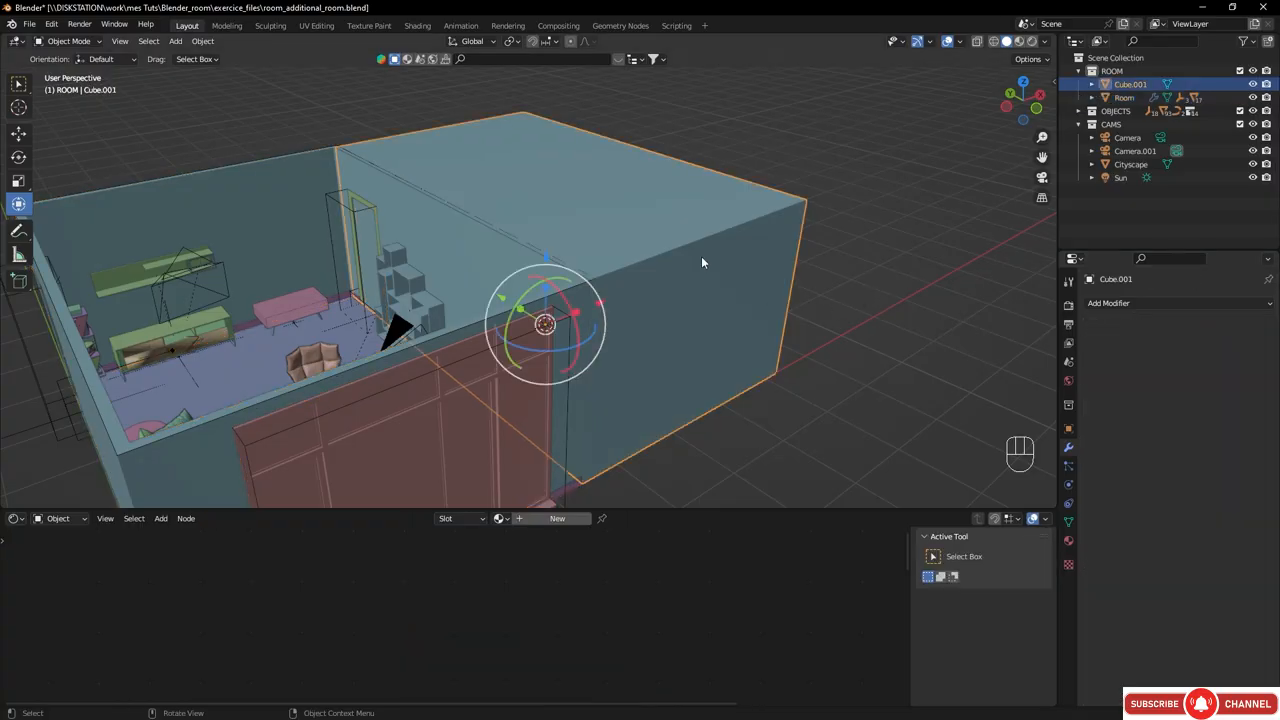
pyautogui.click(1122, 304)
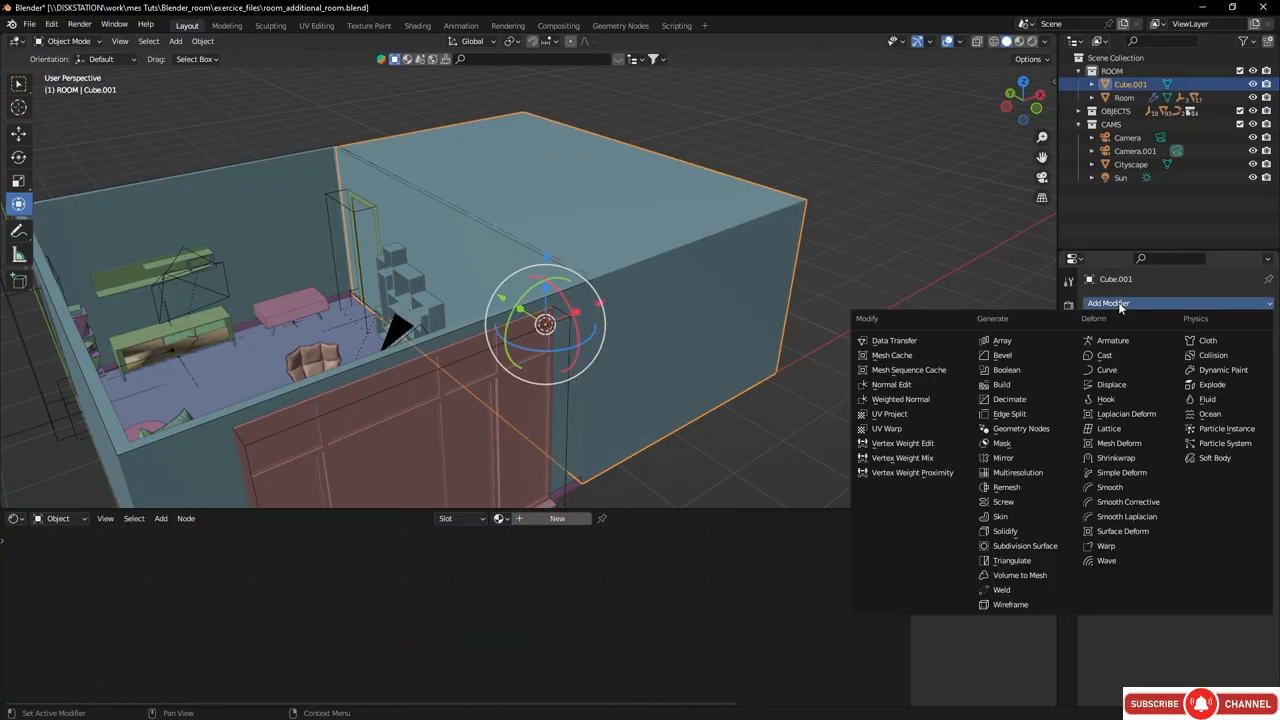
pyautogui.click(1010, 531)
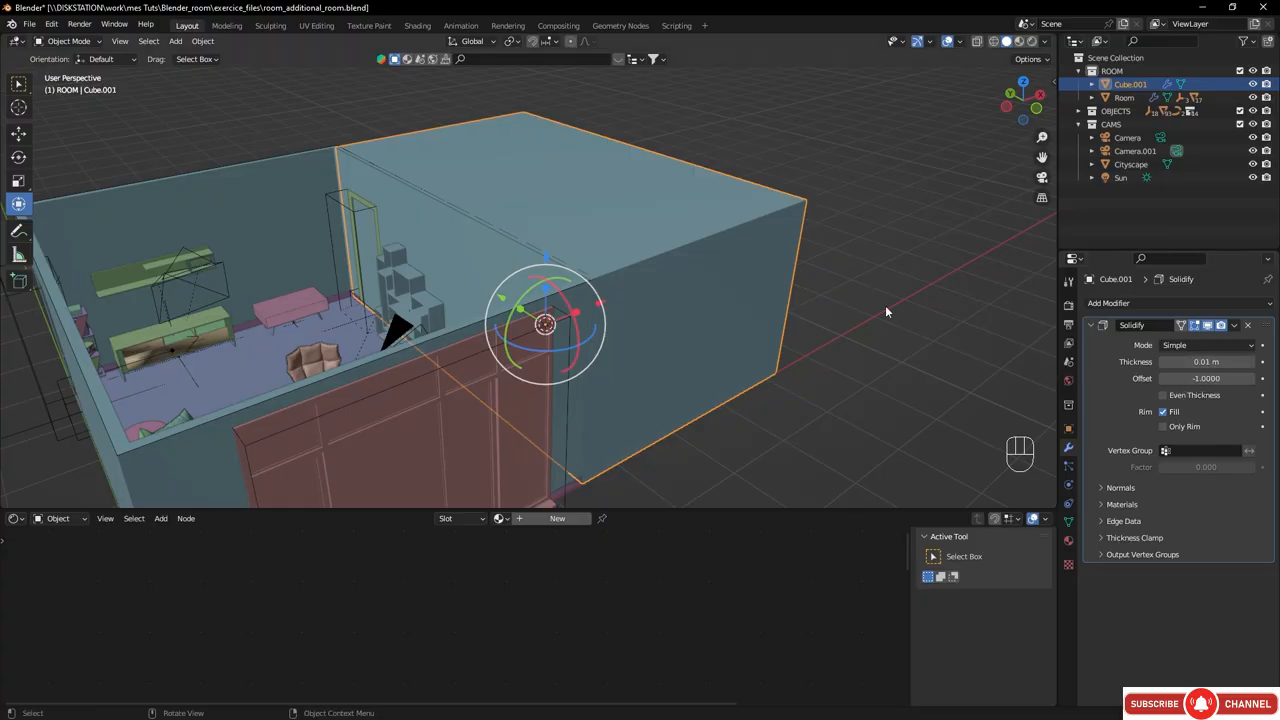
# - Add a Boolean modifier to the additional-room cube
pyautogui.moveTo(710, 271); pyautogui.dragTo(415, 316, button='middle')
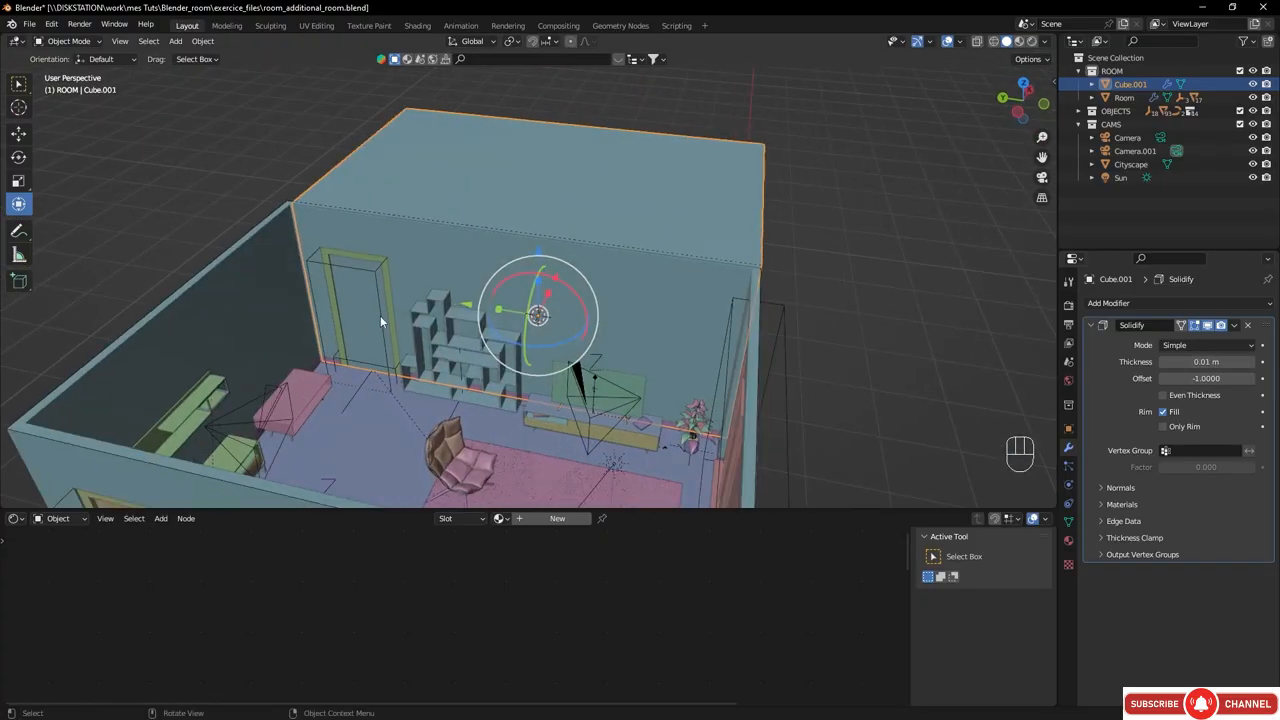
pyautogui.click(1124, 302)
pyautogui.click(1032, 370)
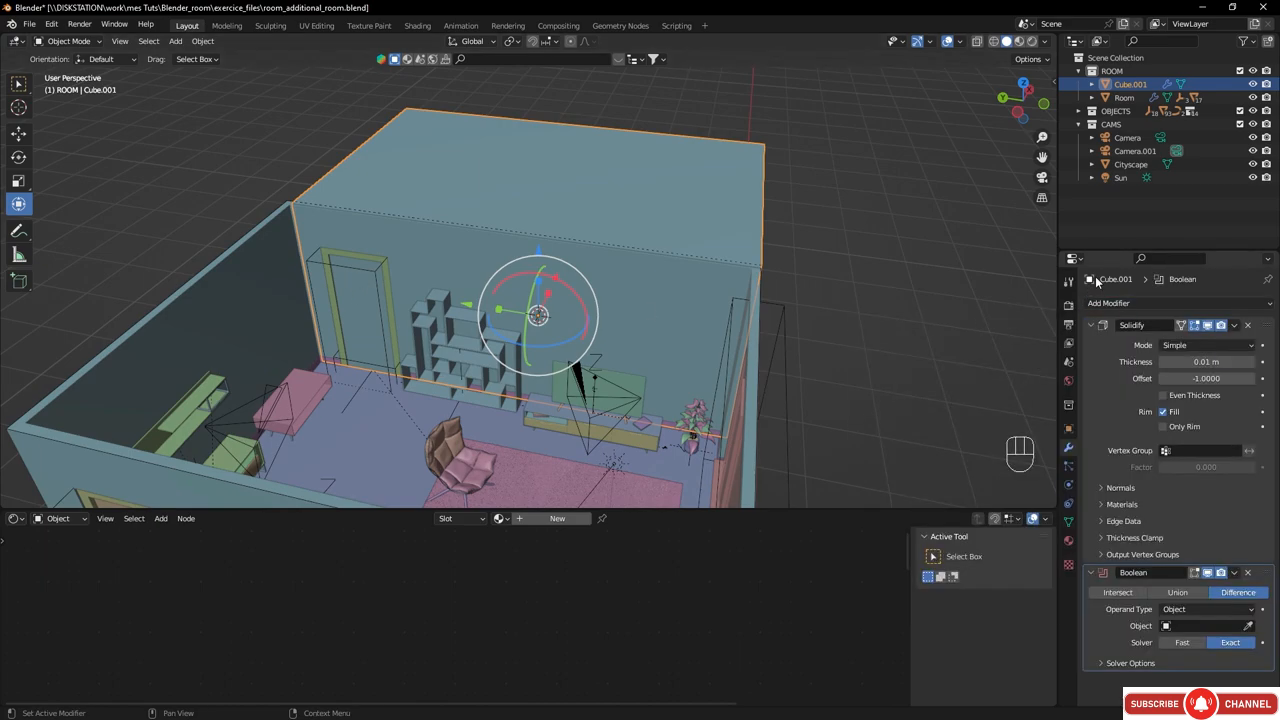
# - Set CTRL_Hole.002 from the Room's Door_Group as the object of the cube's Boolean modifier to cut the doorway
pyautogui.moveTo(428, 308); pyautogui.dragTo(336, 246, button='middle')
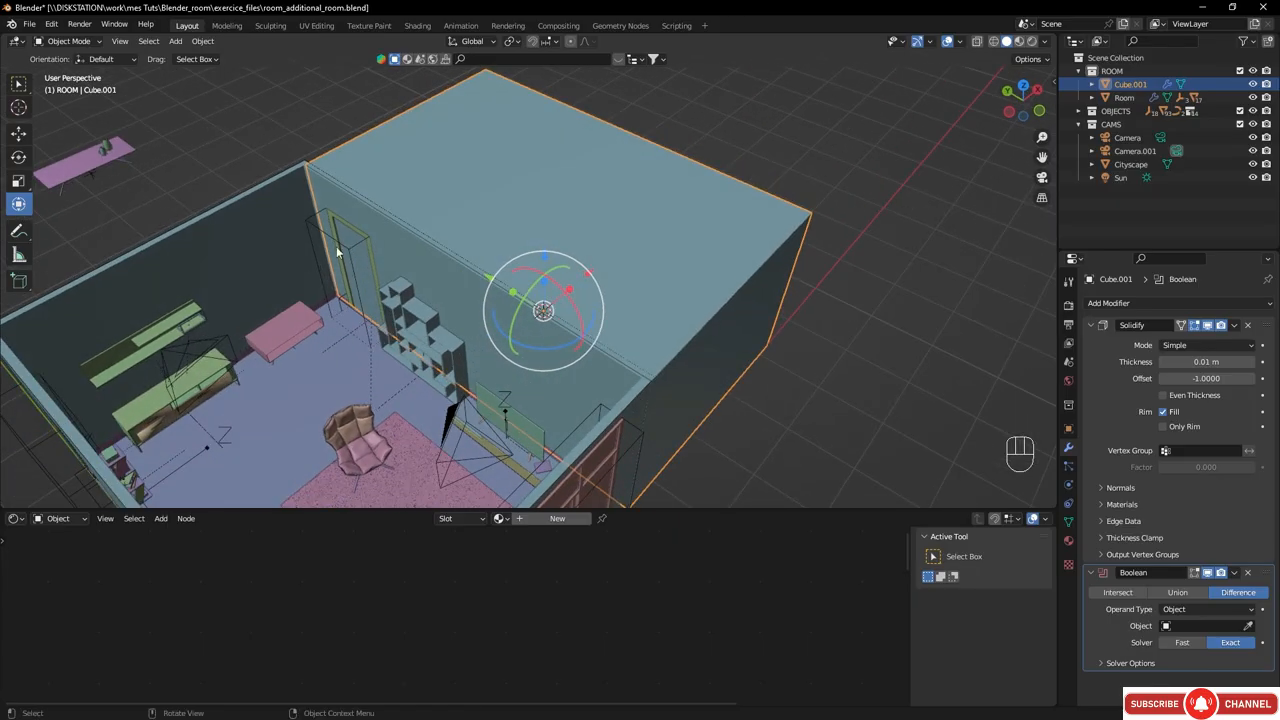
pyautogui.scroll(3, 328, 262)
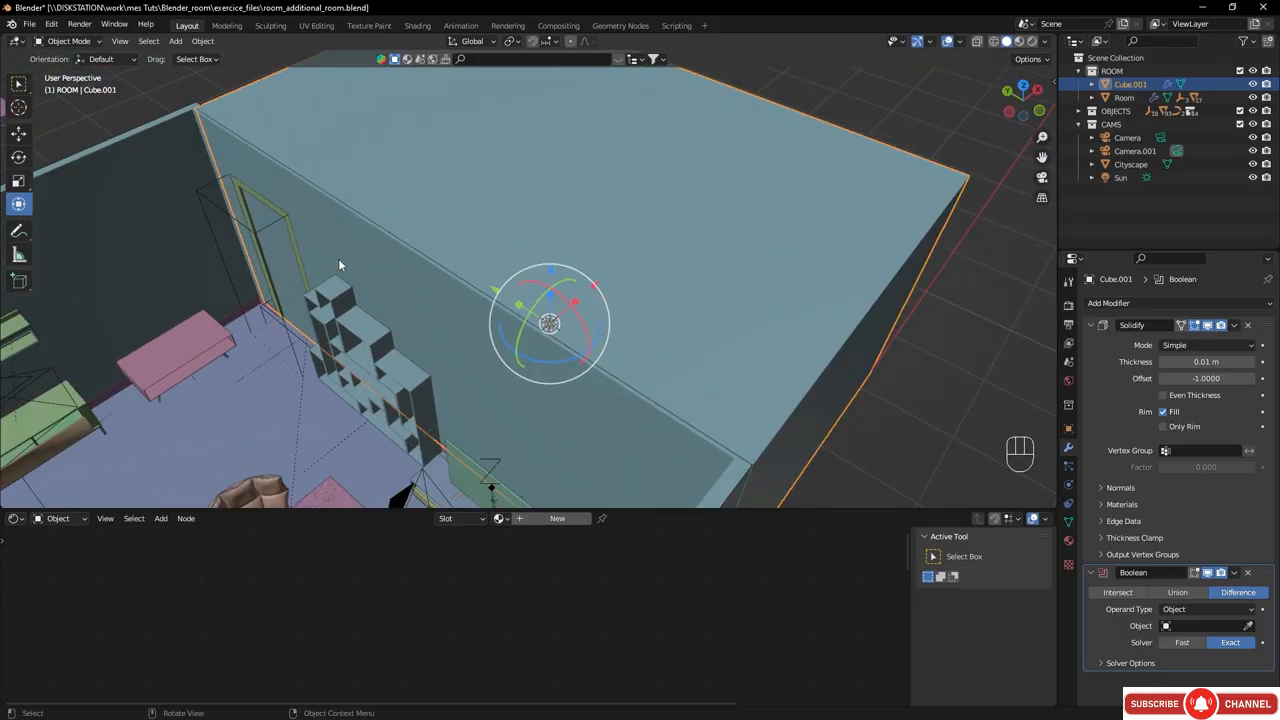
pyautogui.click(1092, 97)
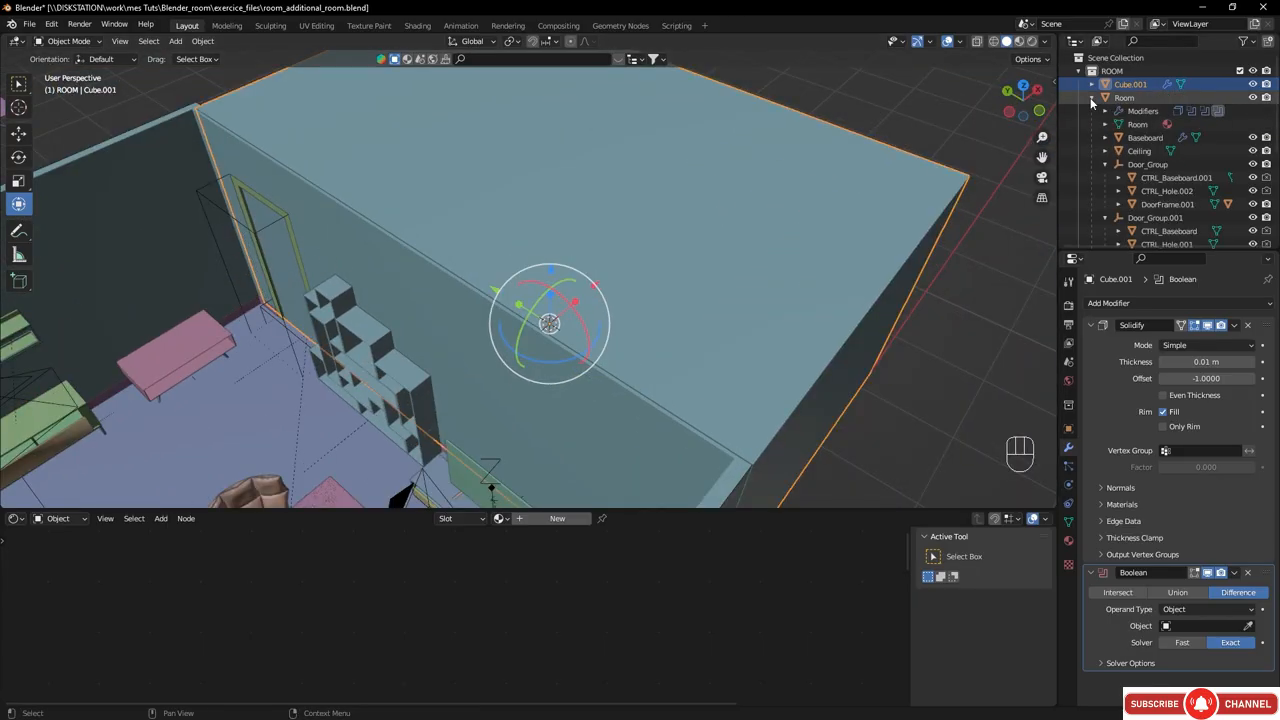
pyautogui.click(1147, 165)
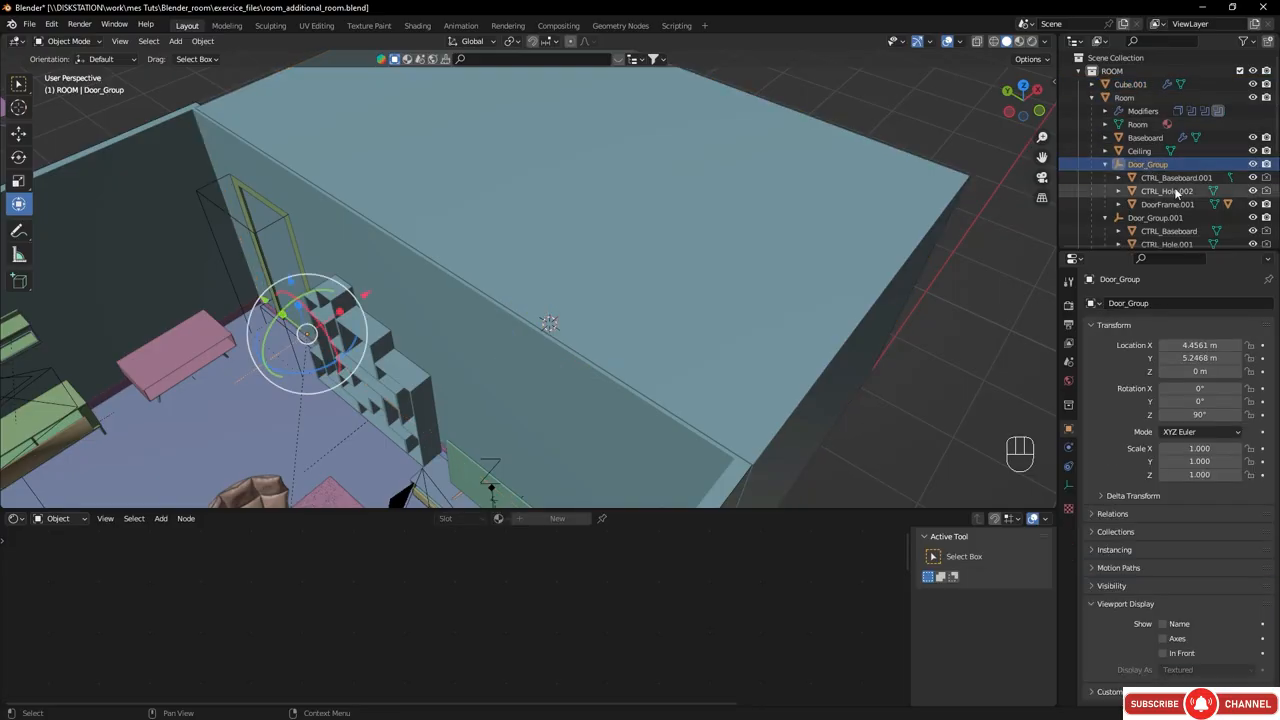
pyautogui.click(1170, 191)
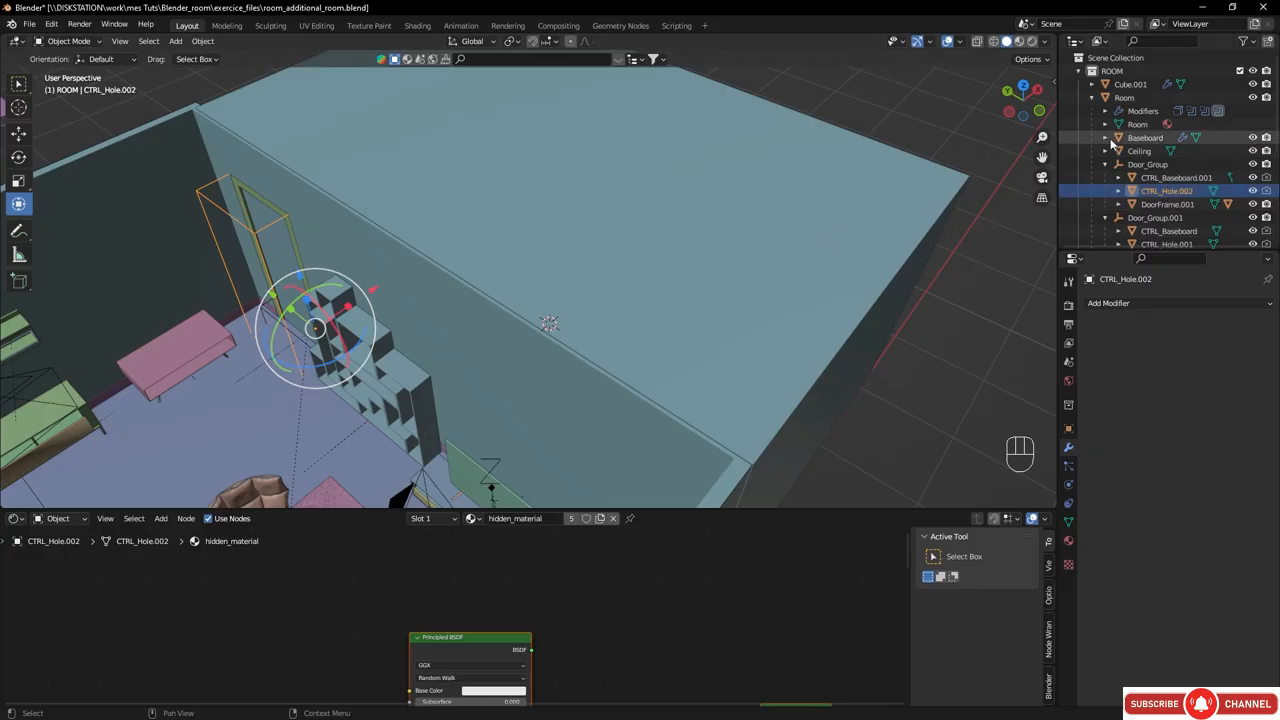
pyautogui.scroll(-4, 1113, 192)
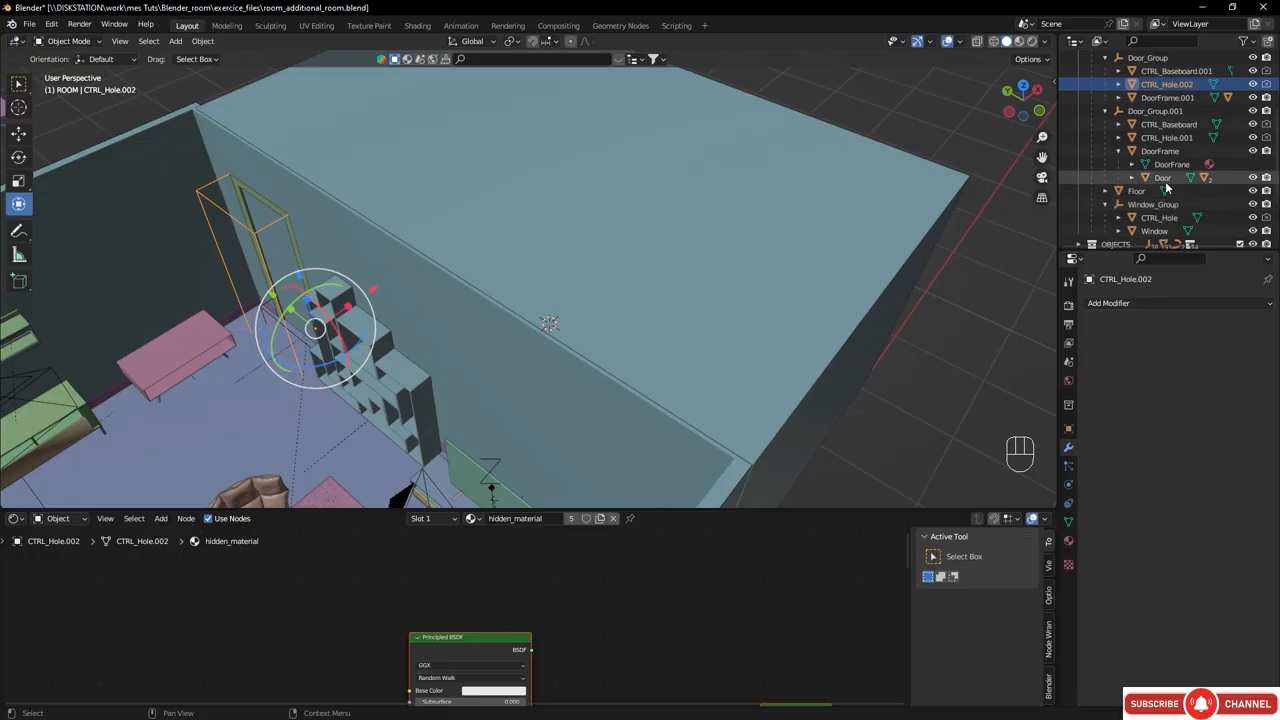
pyautogui.scroll(4, 1166, 187)
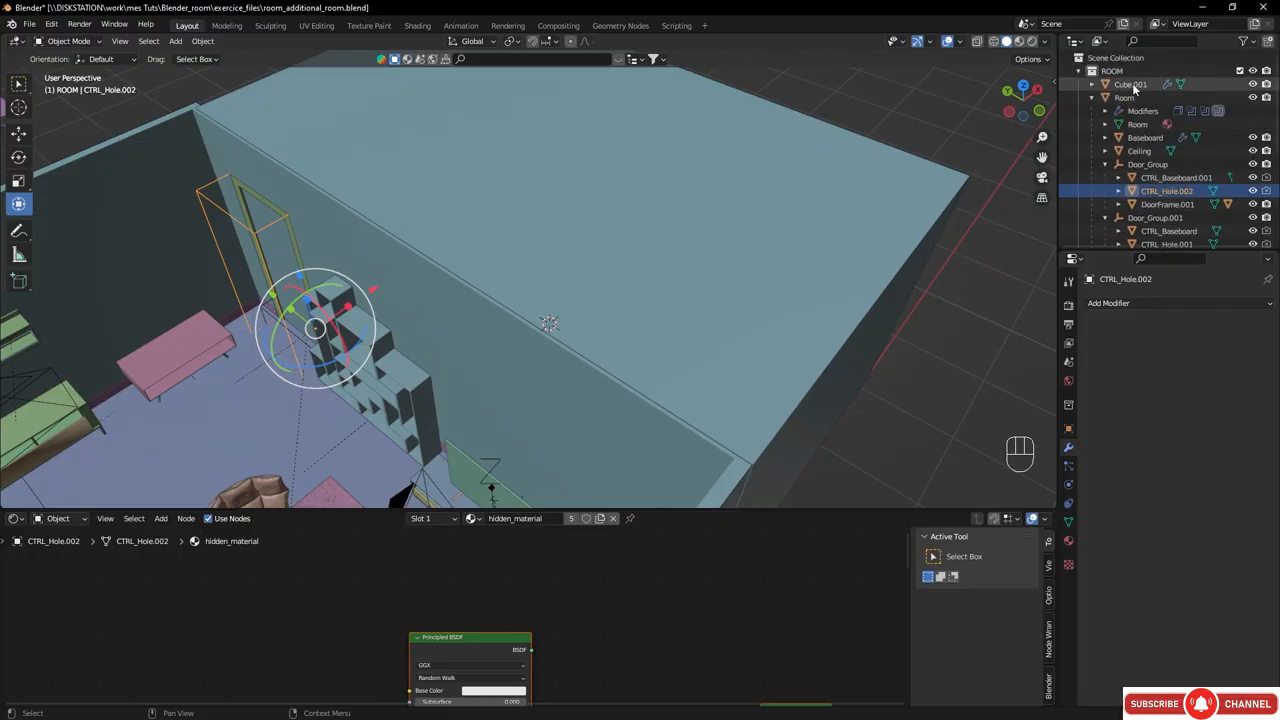
pyautogui.click(1131, 84)
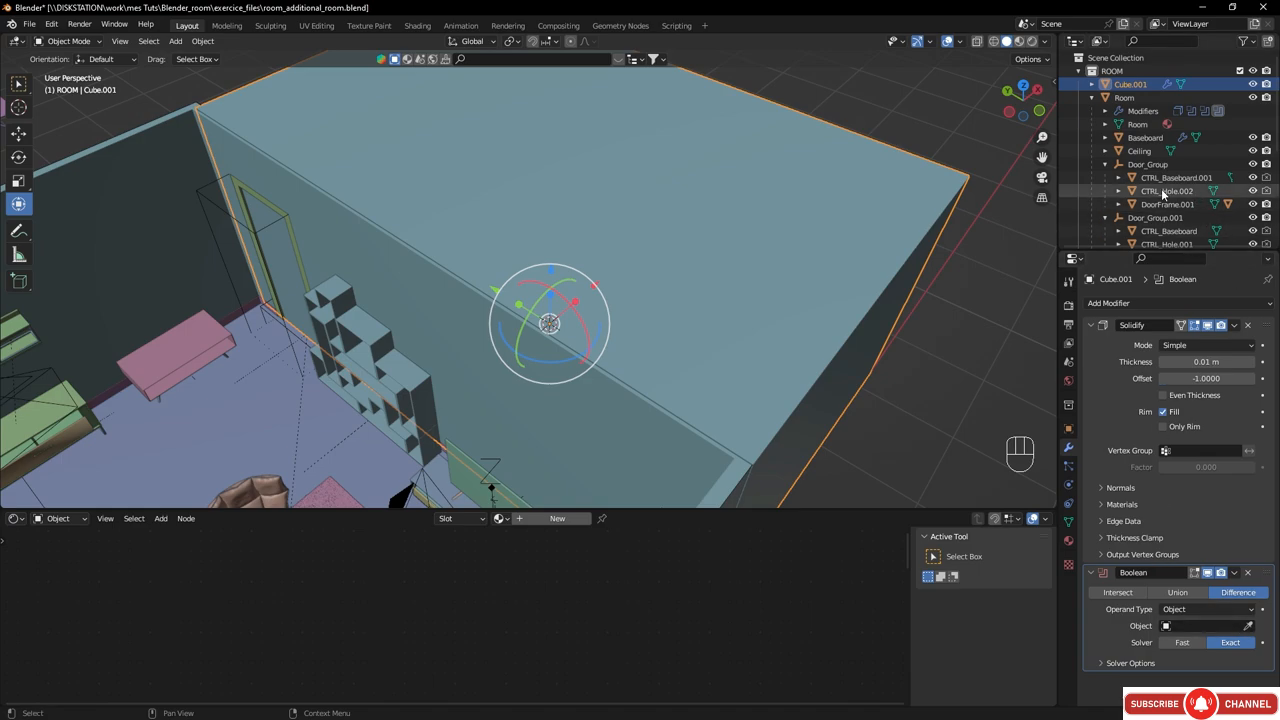
pyautogui.click(1248, 626)
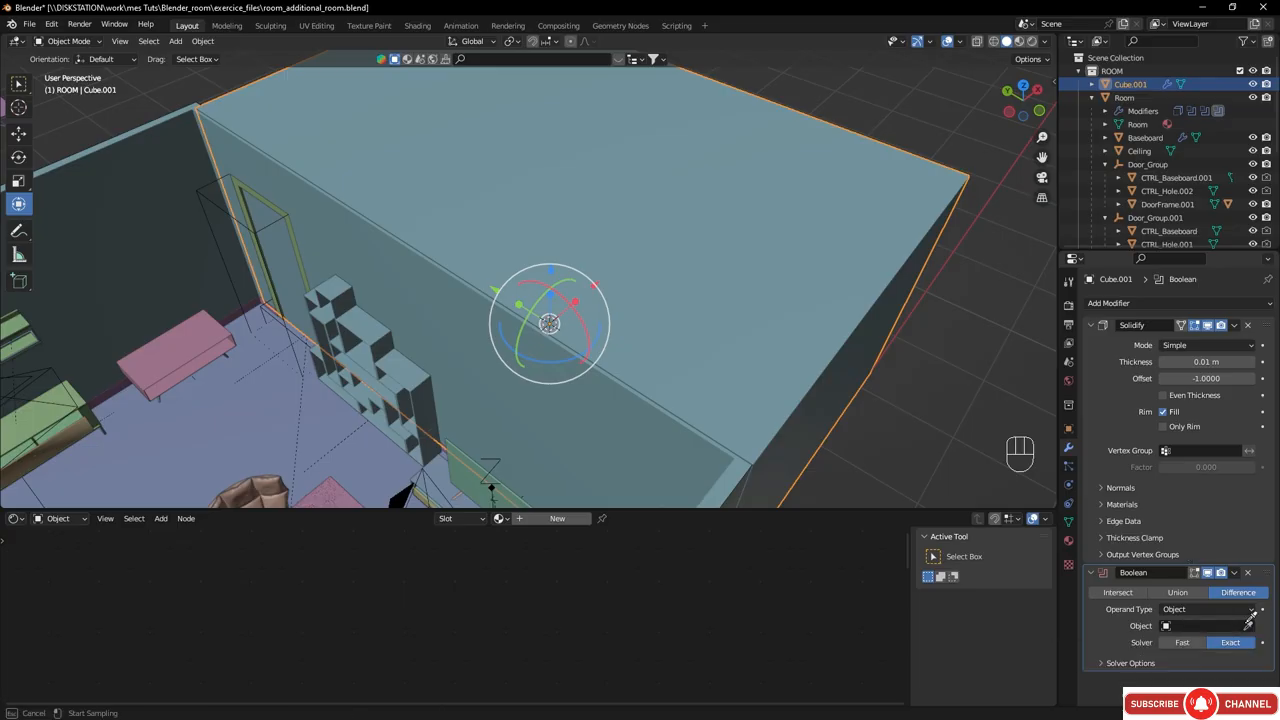
pyautogui.click(1160, 186)
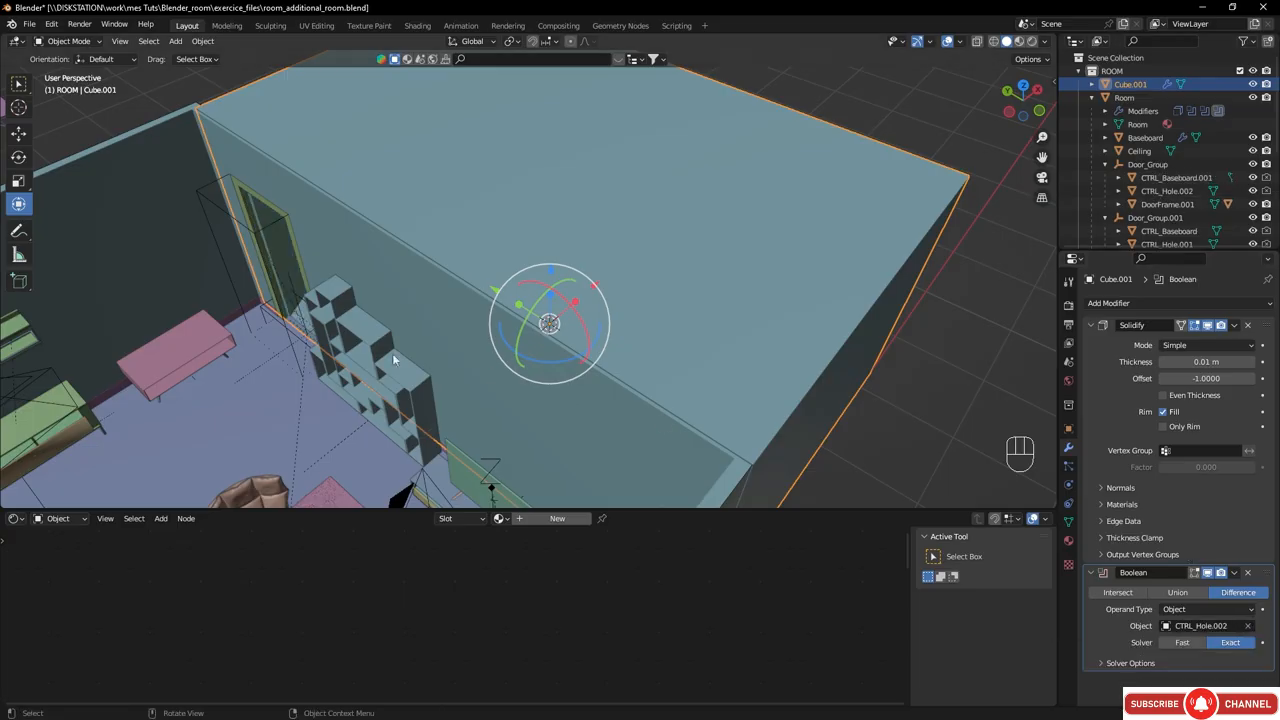
pyautogui.moveTo(392, 353); pyautogui.dragTo(286, 329, button='middle')
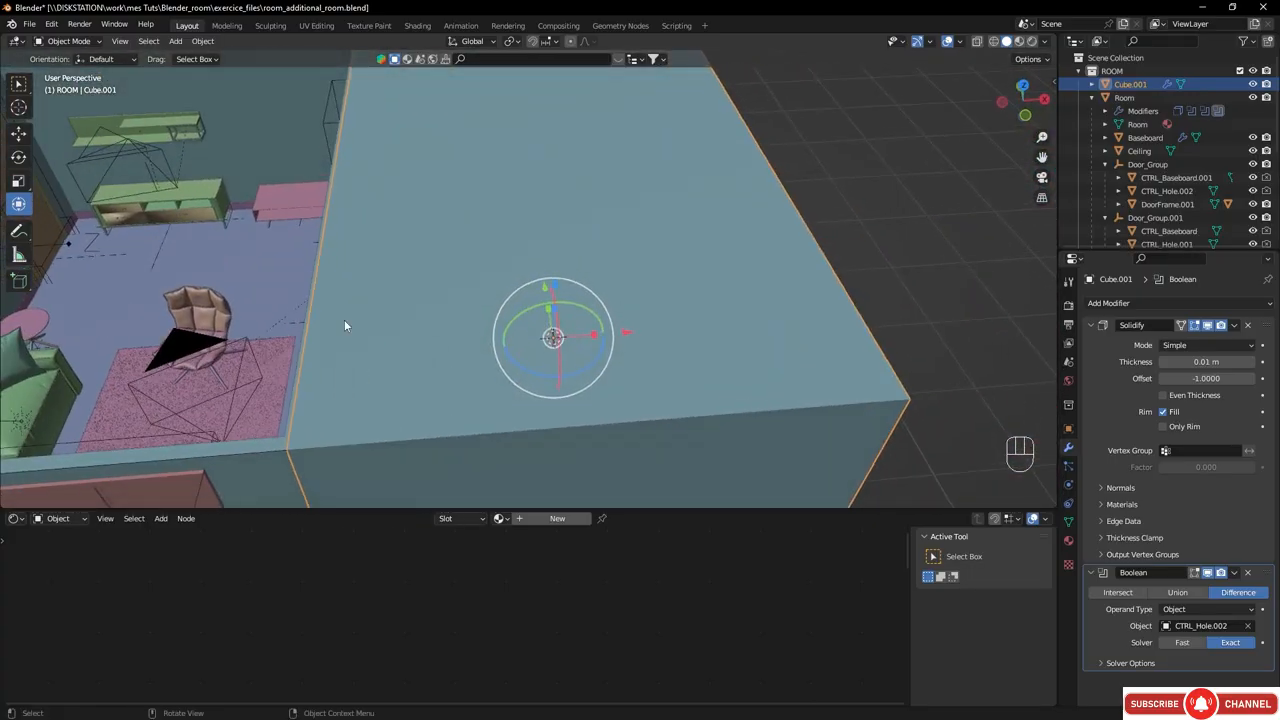
pyautogui.scroll(-5, 344, 325)
pyautogui.keyDown('shift'); pyautogui.moveTo(398, 295); pyautogui.dragTo(482, 180, button='middle'); pyautogui.keyUp('shift')
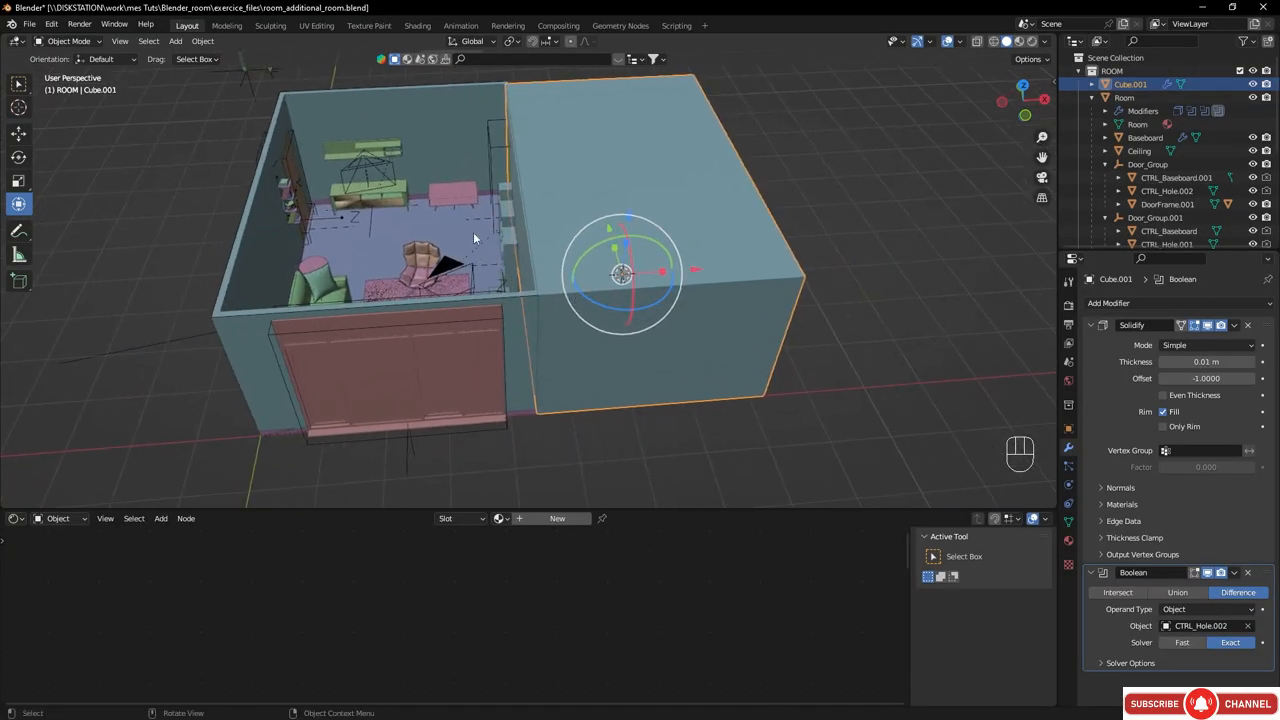
pyautogui.moveTo(472, 259); pyautogui.dragTo(541, 256, button='middle')
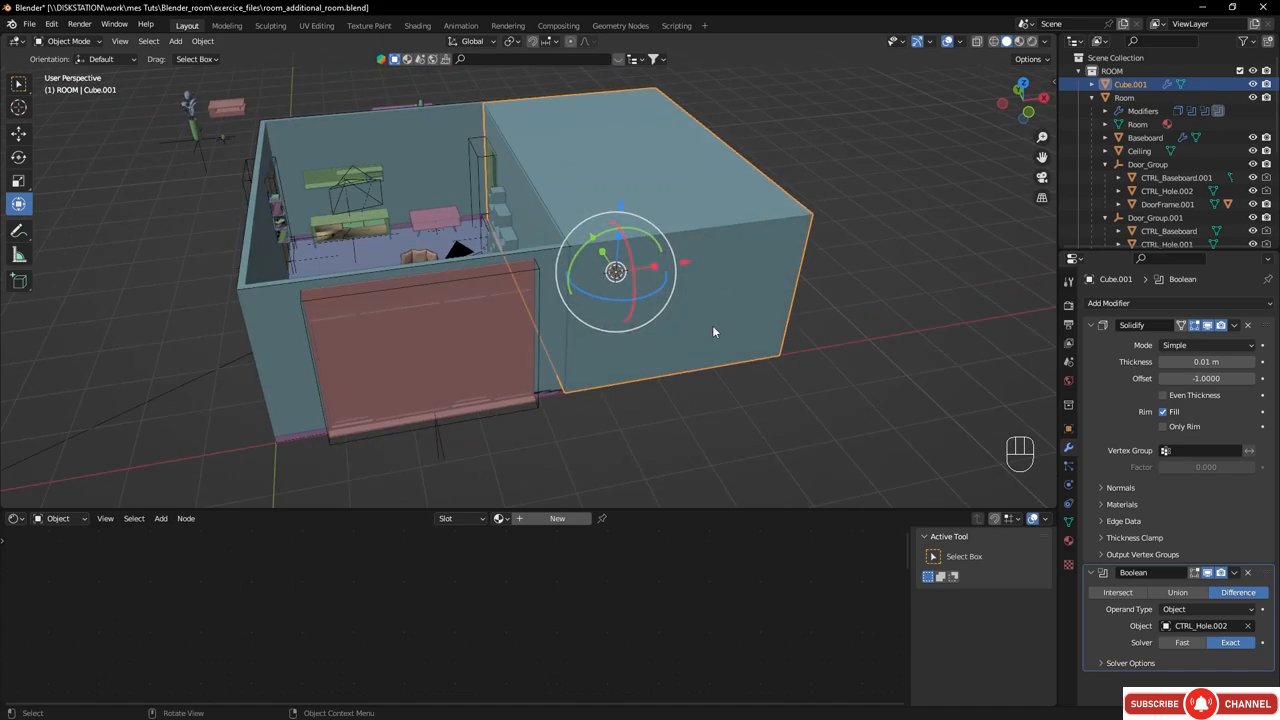
pyautogui.moveTo(712, 326)
pyautogui.mouseDown(button='middle')
pyautogui.moveTo(657, 285)
pyautogui.moveTo(698, 310)
pyautogui.mouseUp(button='middle')
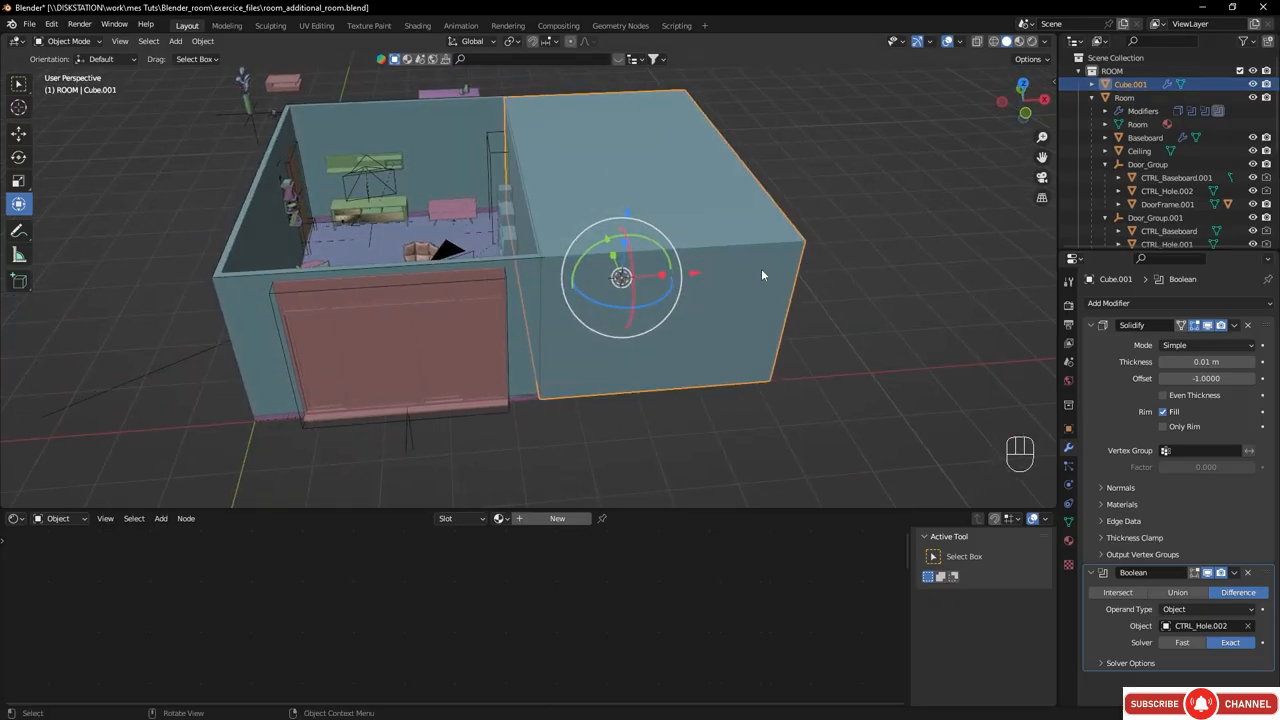
# - Inset the front face of the additional-room cube with a thickness of about 0.376 m
pyautogui.press('Tab')
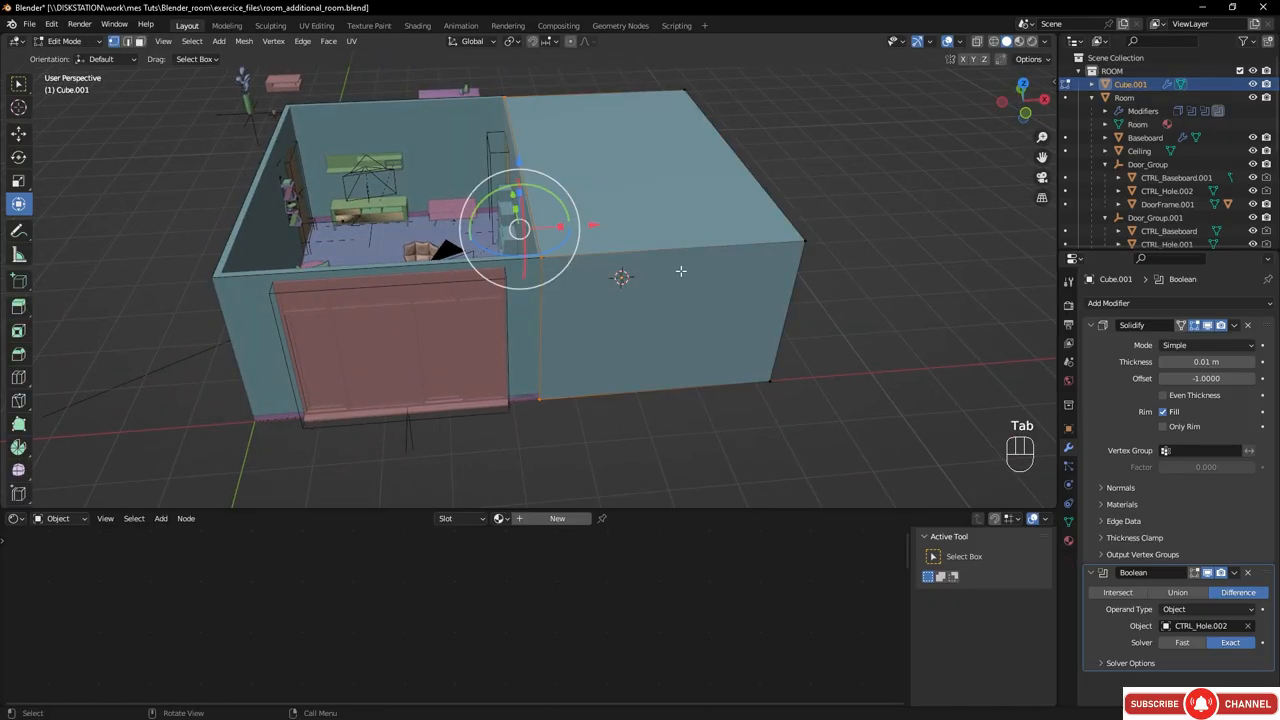
pyautogui.press('3')
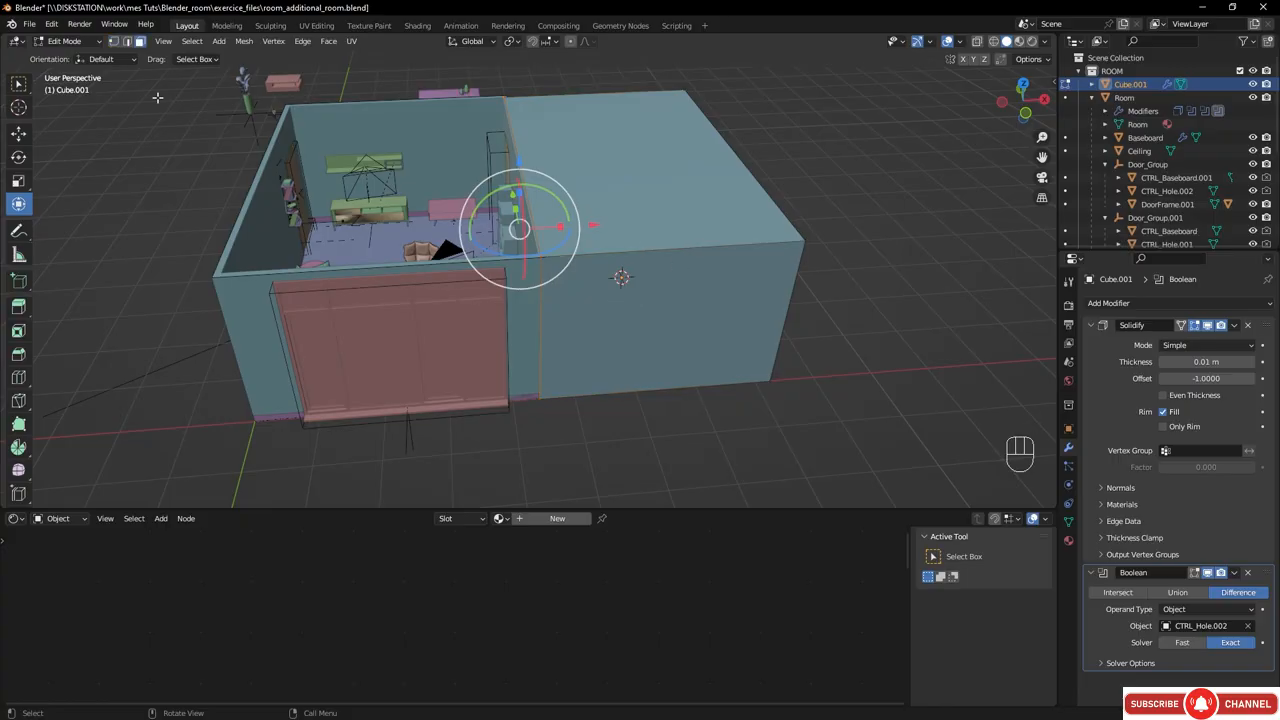
pyautogui.click(663, 316)
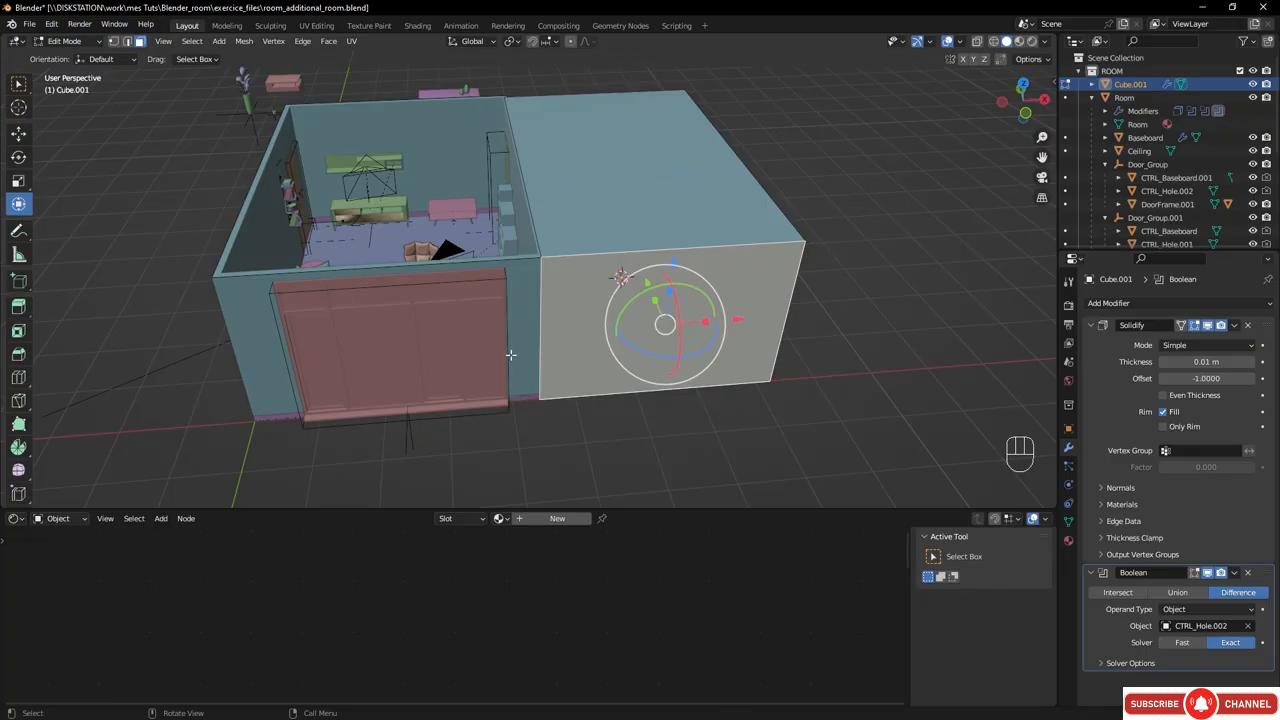
pyautogui.click(18, 330)
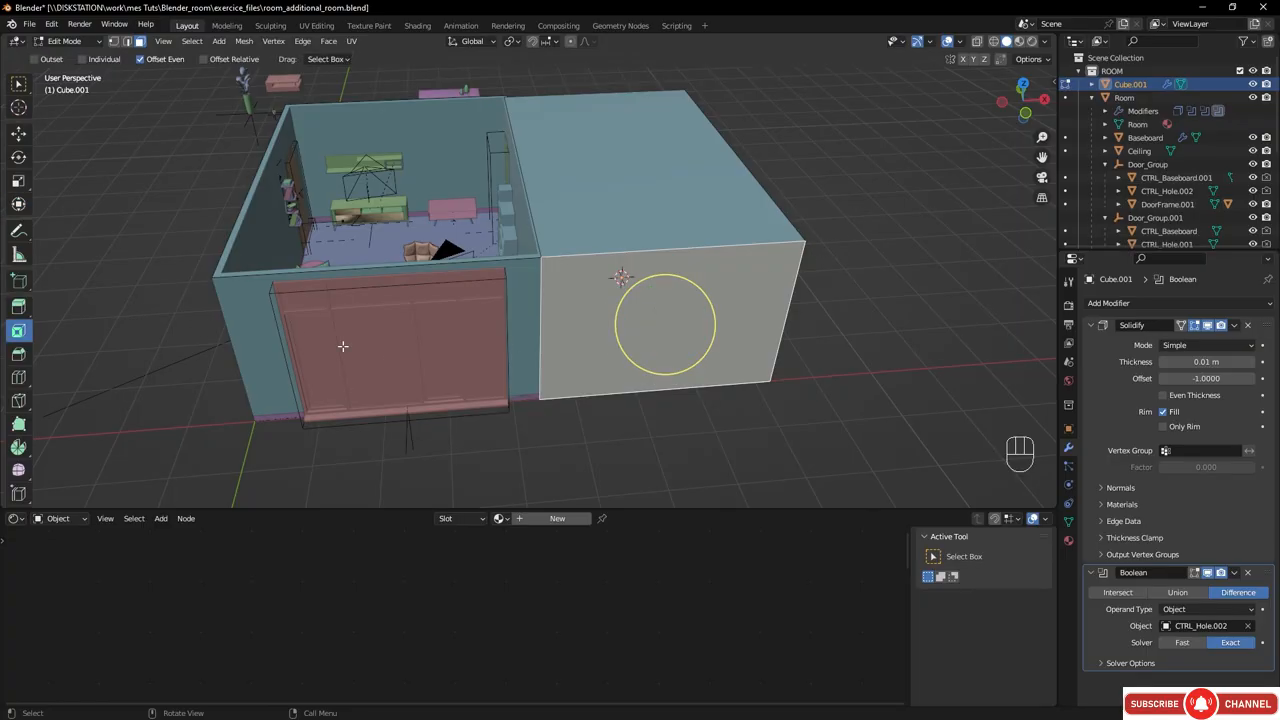
pyautogui.moveTo(680, 320)
pyautogui.mouseDown()
pyautogui.moveTo(647, 335)
pyautogui.moveTo(663, 330)
pyautogui.mouseUp()
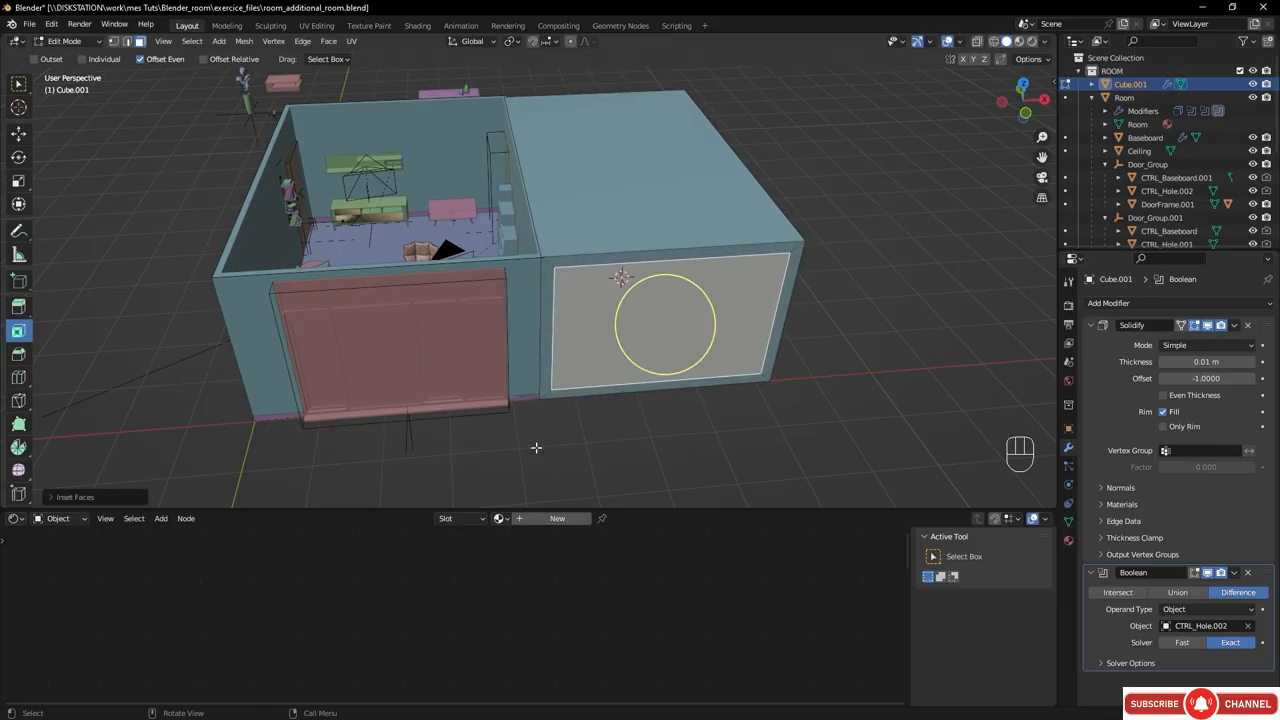
pyautogui.click(72, 496)
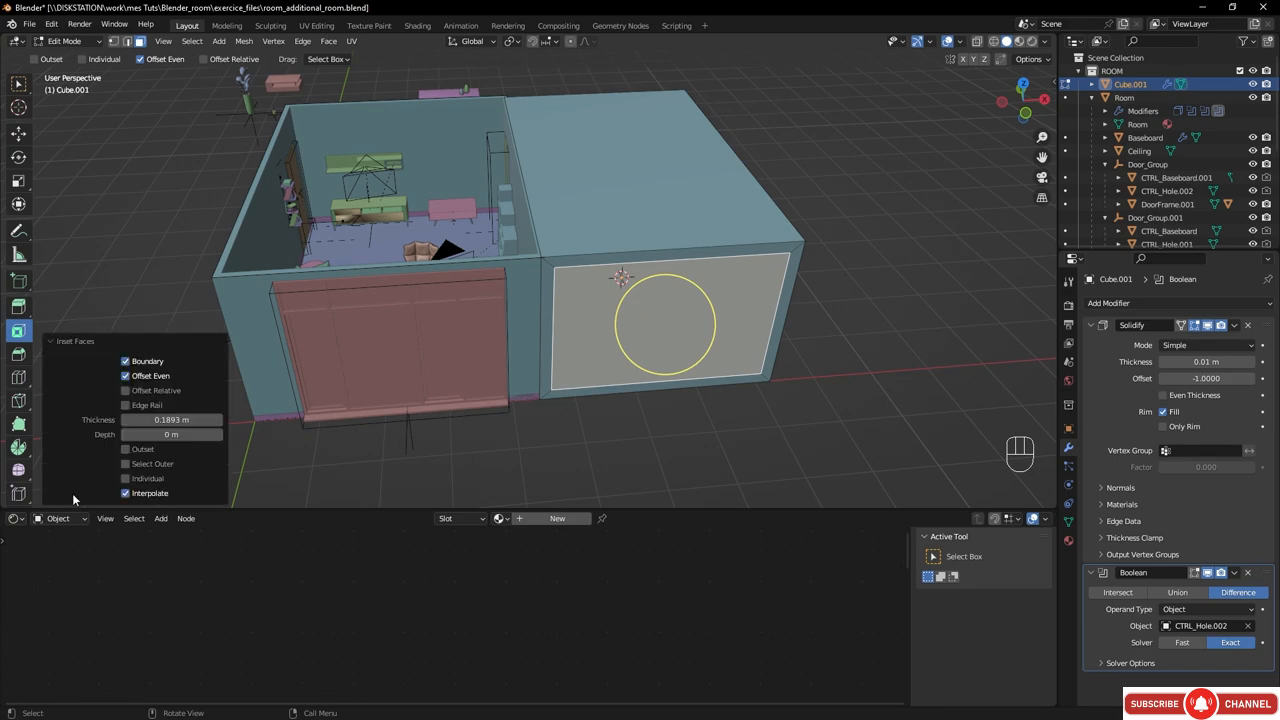
pyautogui.moveTo(171, 419); pyautogui.dragTo(198, 419)
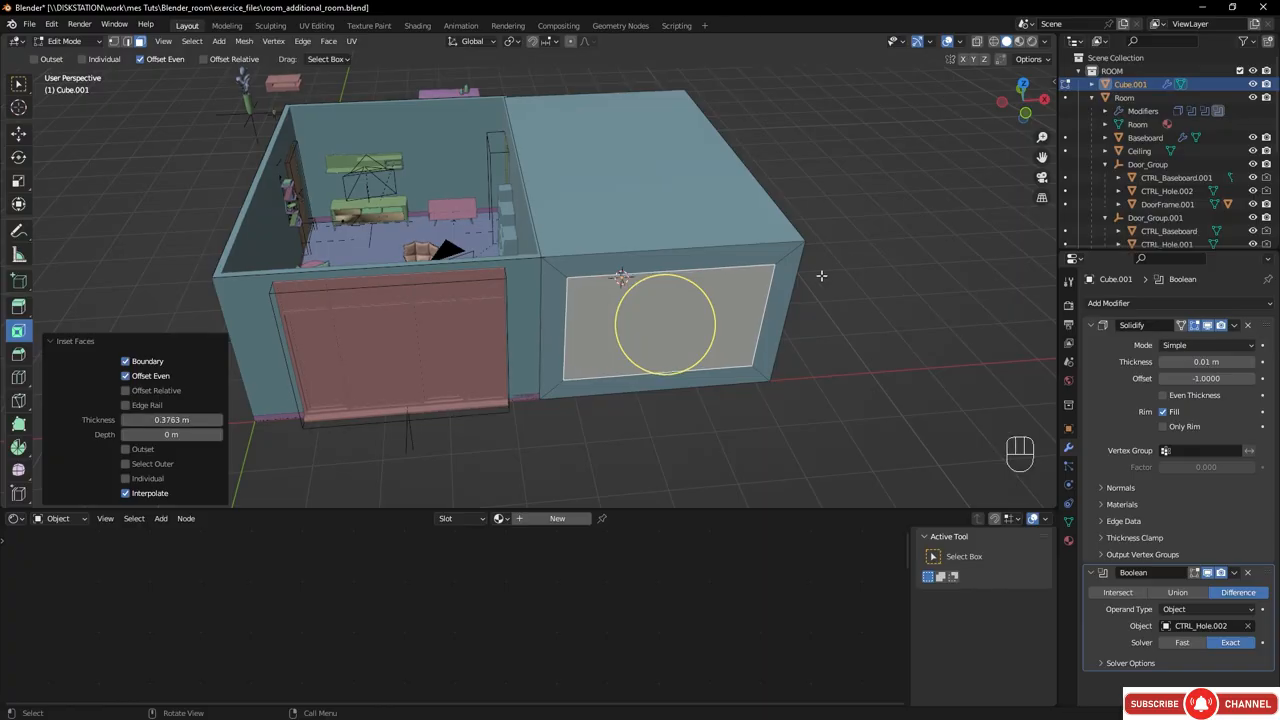
# - Delete the inset face to open a window in the additional room, and return to Object Mode
pyautogui.press('Delete')
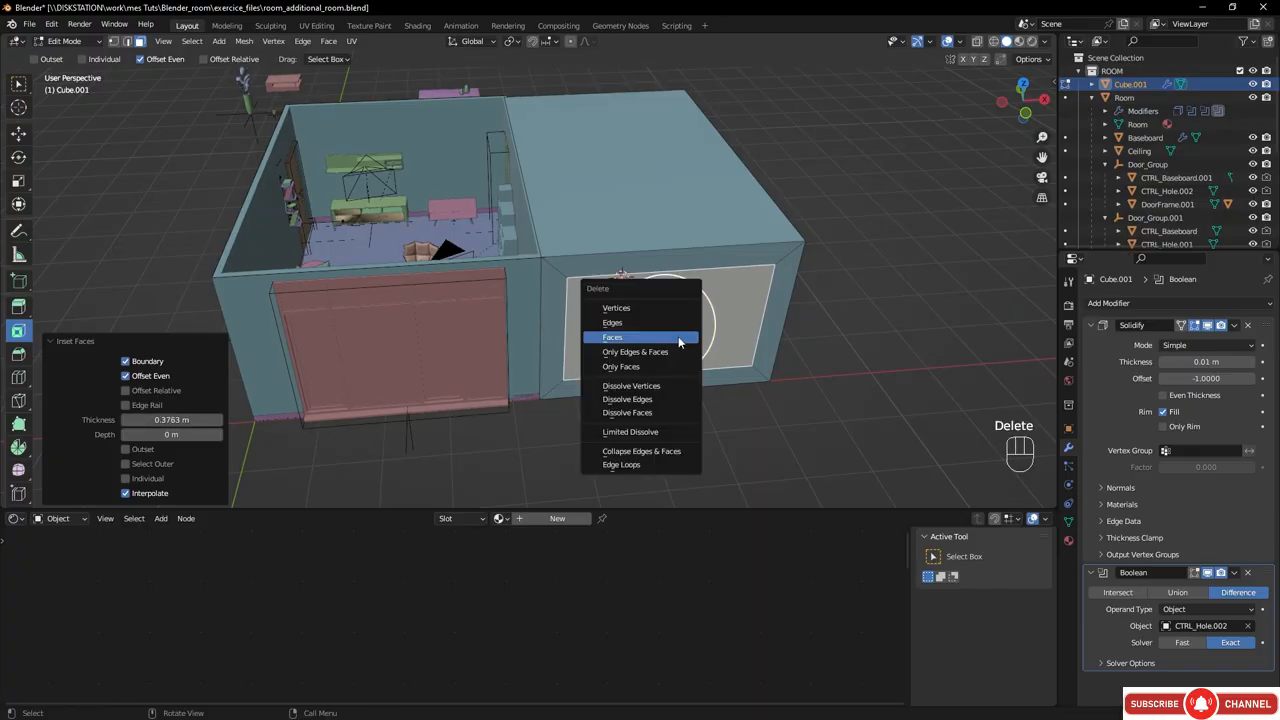
pyautogui.click(627, 341)
pyautogui.moveTo(631, 270); pyautogui.dragTo(766, 265, button='middle')
pyautogui.press('Tab')
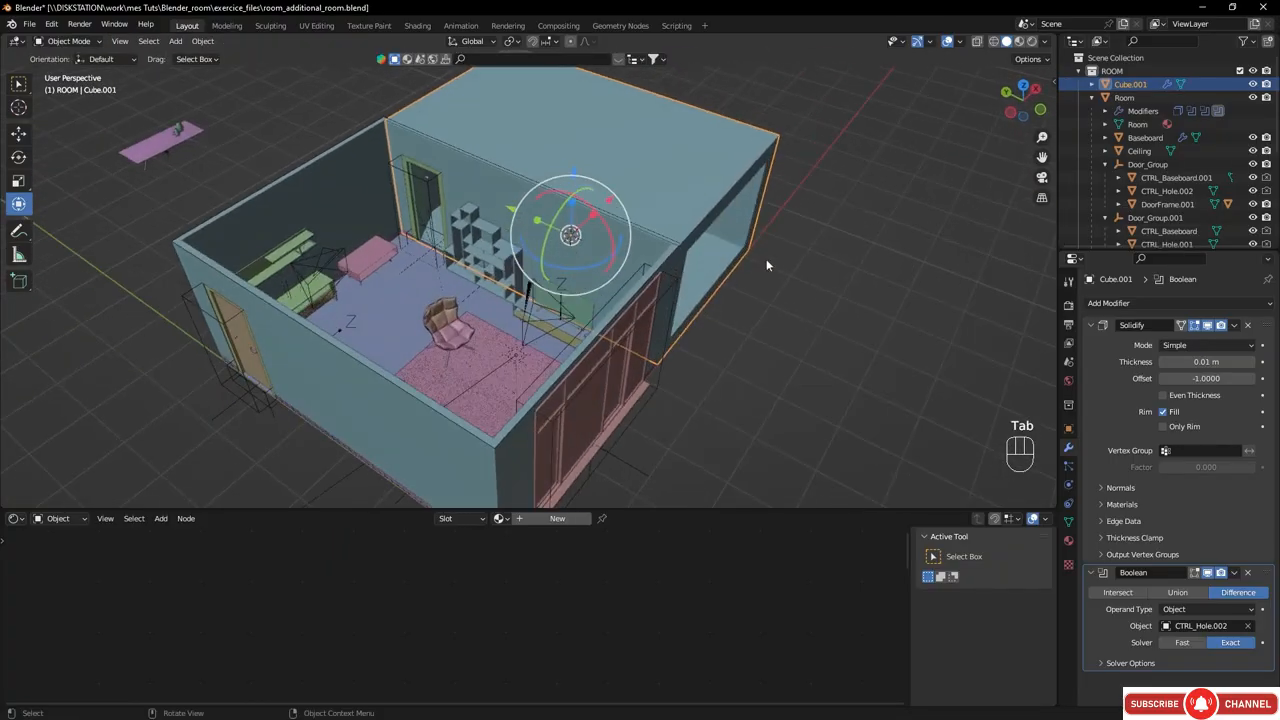
# - Add a new camera to the CAMS collection and make it the active scene camera
pyautogui.moveTo(687, 233); pyautogui.dragTo(677, 250, button='middle')
pyautogui.scroll(6, 491, 292)
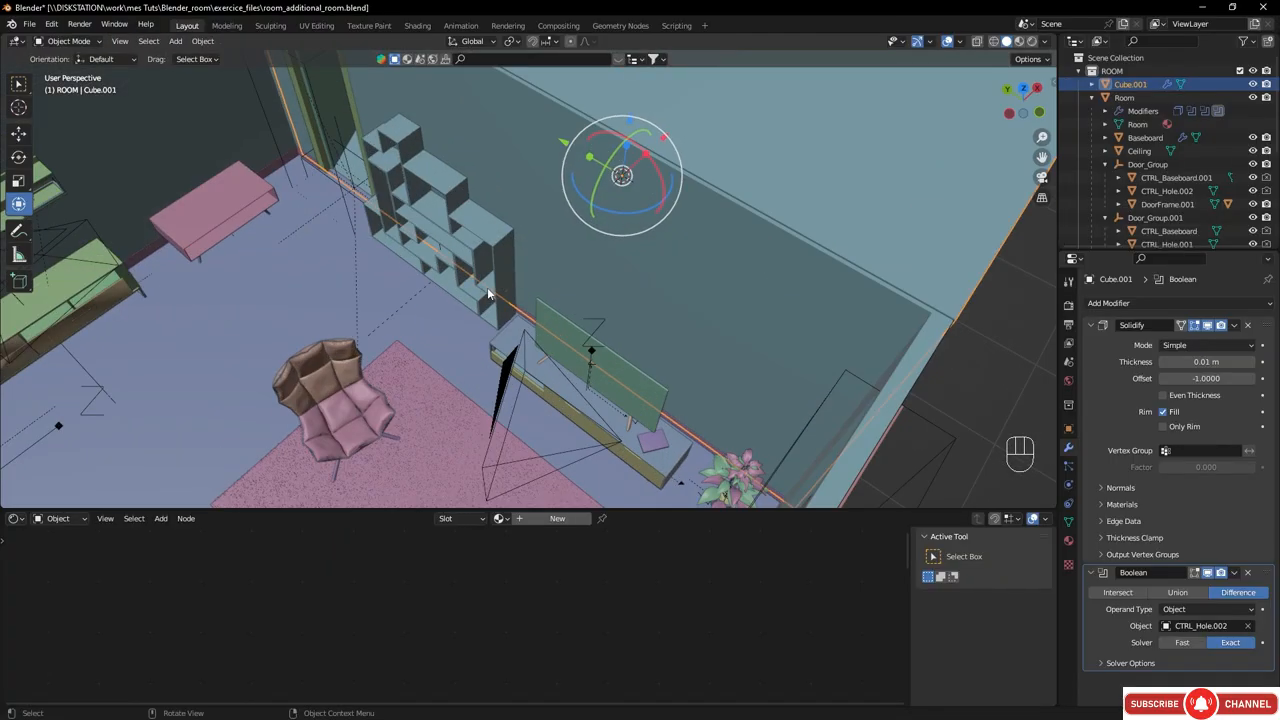
pyautogui.moveTo(453, 289); pyautogui.dragTo(589, 318, button='middle')
pyautogui.scroll(2, 584, 304)
pyautogui.scroll(-2, 584, 304)
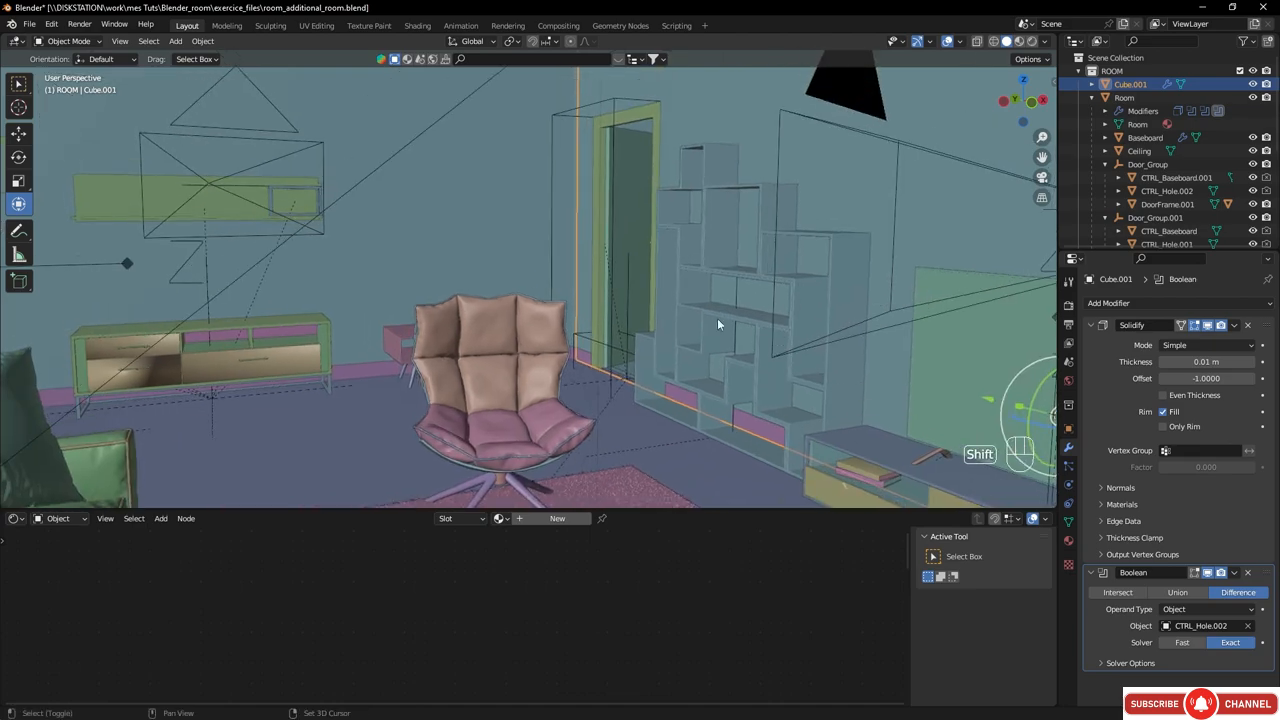
pyautogui.click(1080, 71)
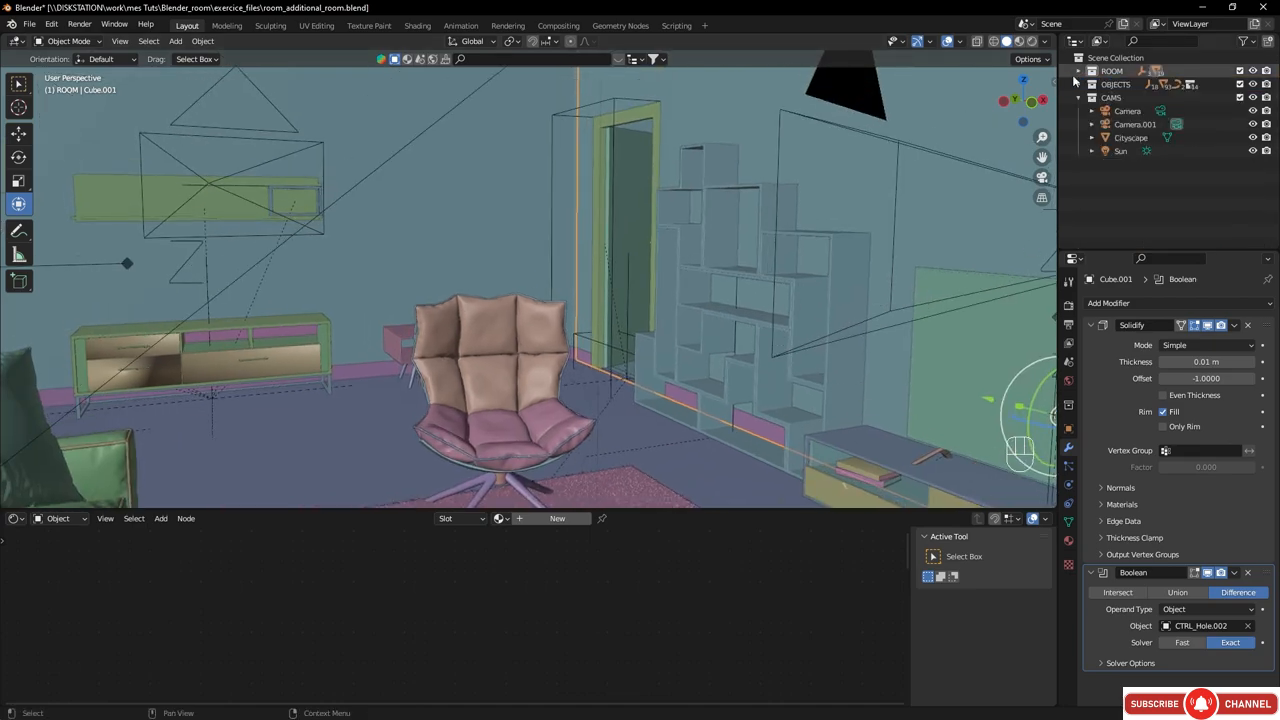
pyautogui.click(1089, 100)
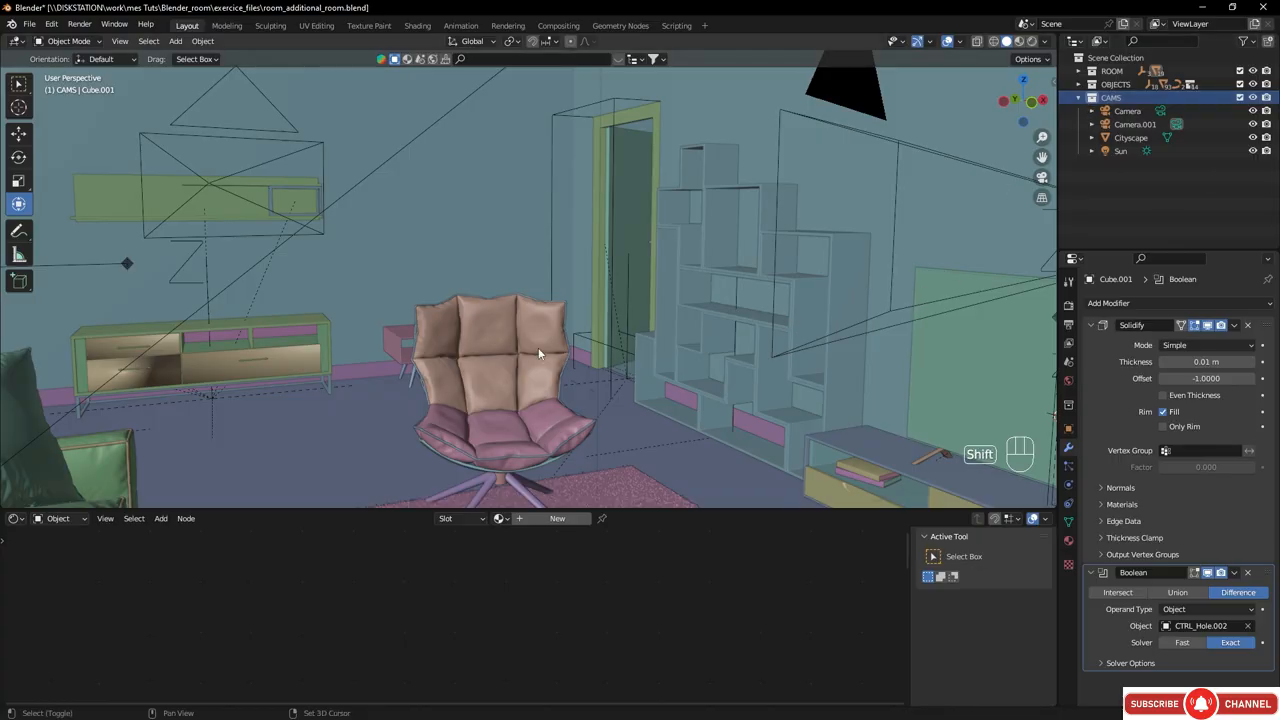
pyautogui.hotkey('shift', 'a')
pyautogui.moveTo(521, 345)
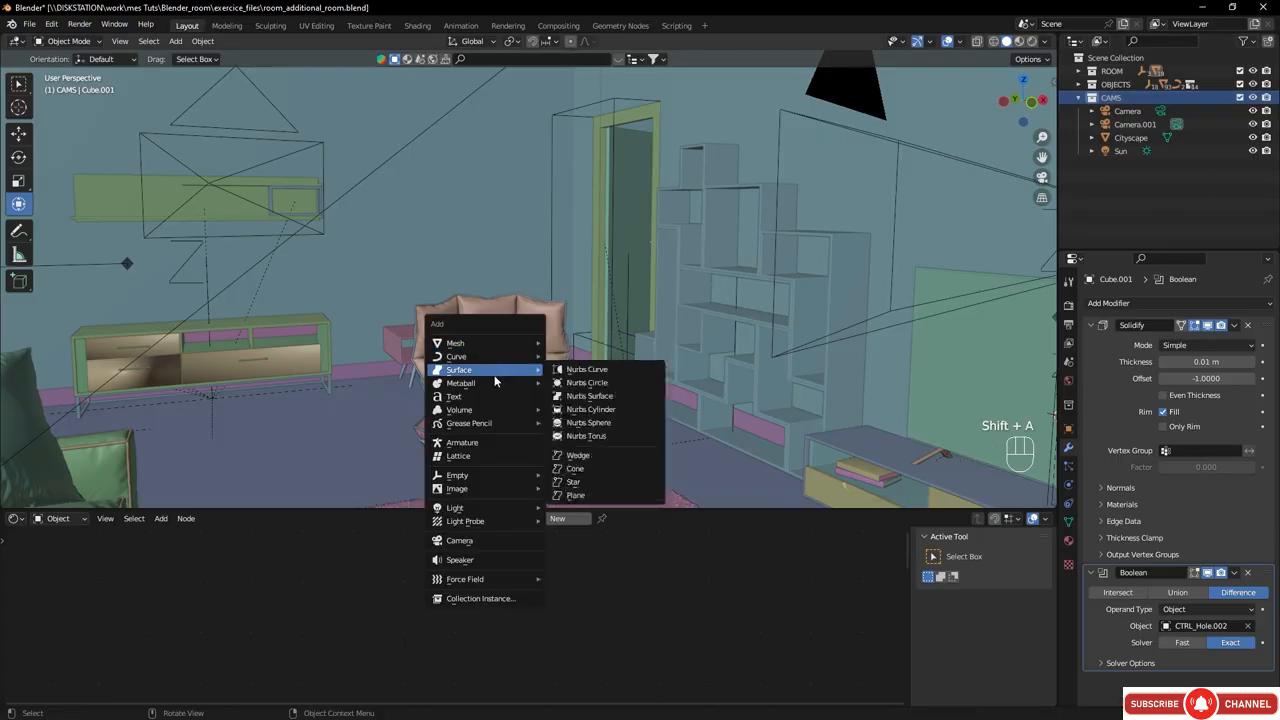
pyautogui.click(478, 542)
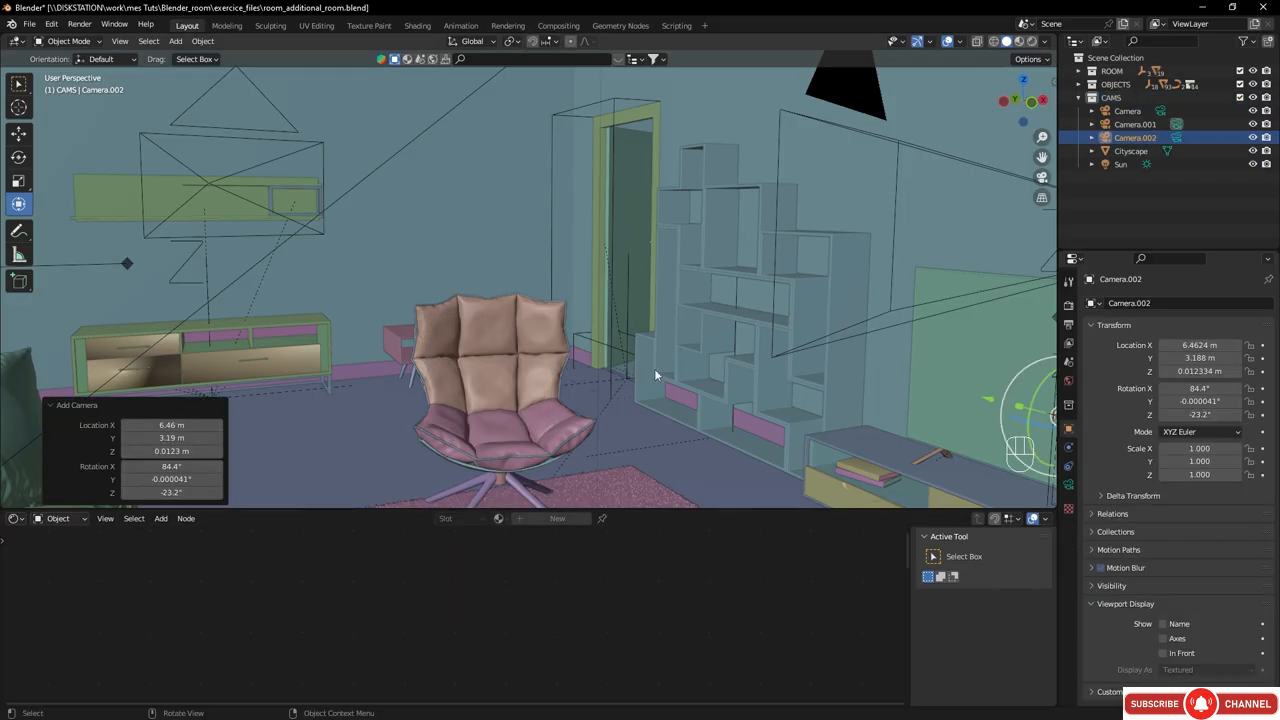
pyautogui.click(1104, 140)
pyautogui.click(1176, 138)
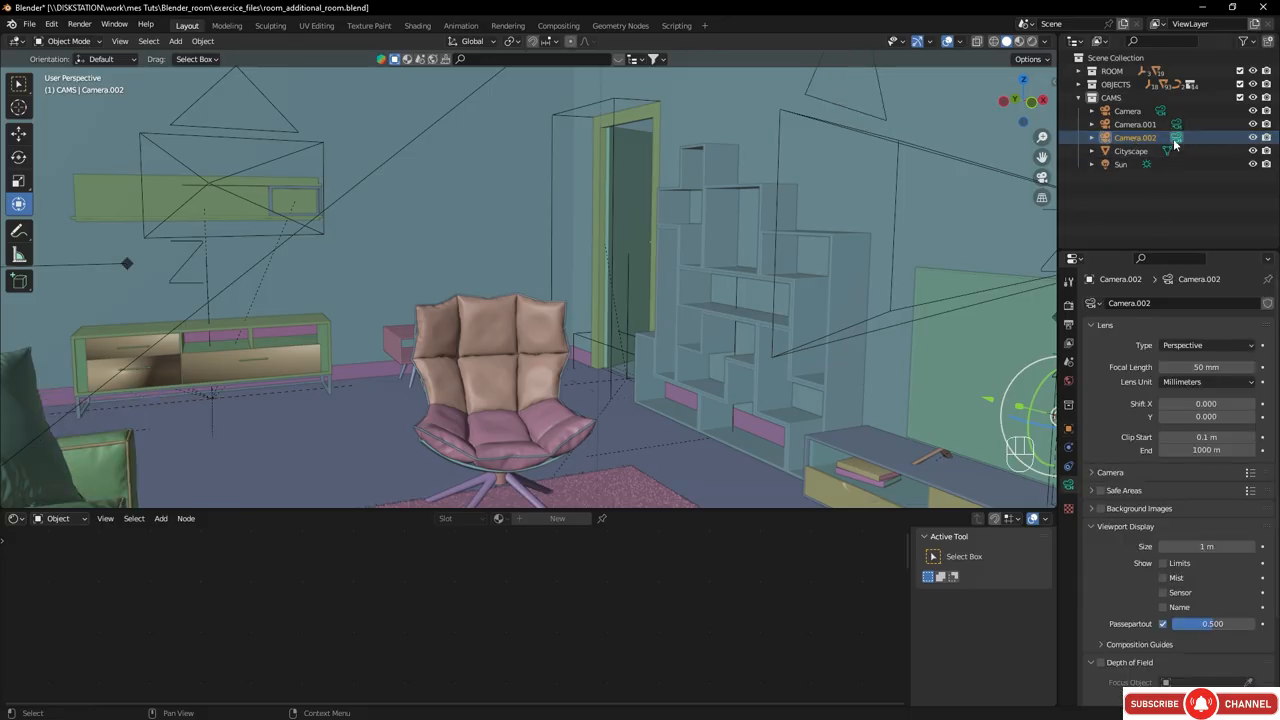
# - Align the new camera to the current view of the chair and open door, and set its focal length to 28 mm
pyautogui.hotkey('ctrl', 'alt')
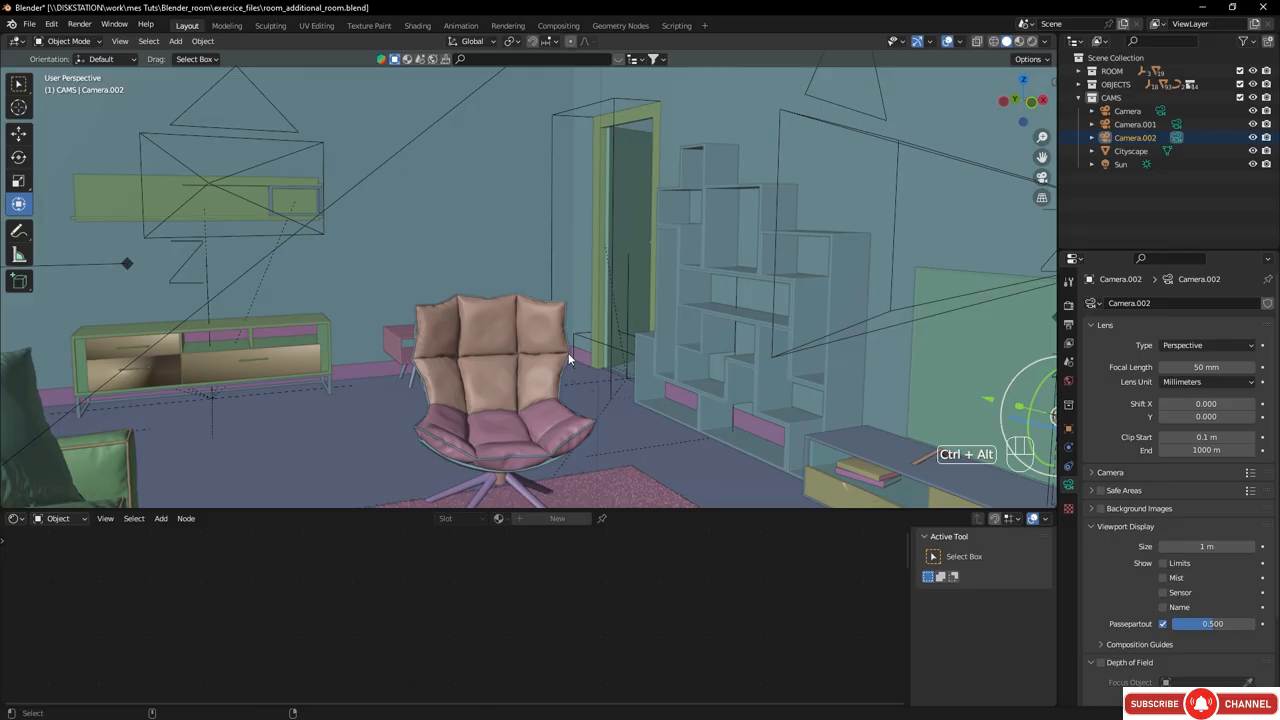
pyautogui.press('ctrl+alt+KP_0')
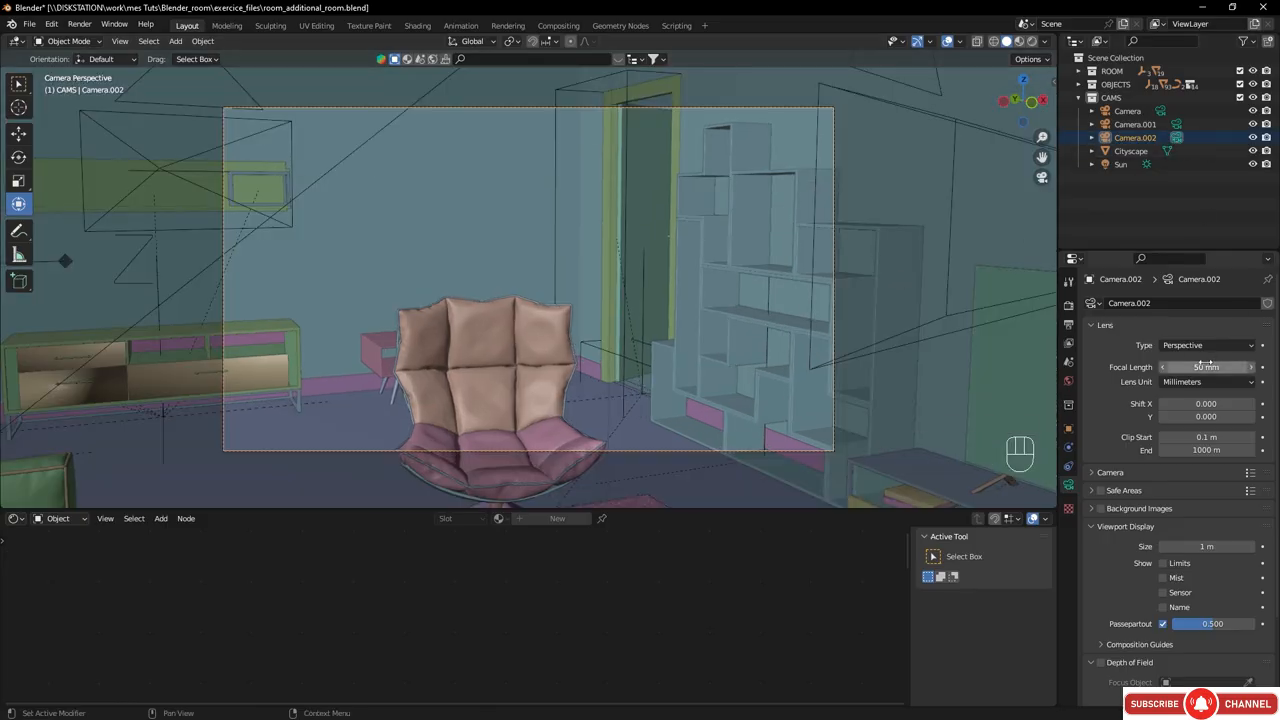
pyautogui.moveTo(1206, 367); pyautogui.dragTo(1125, 367)
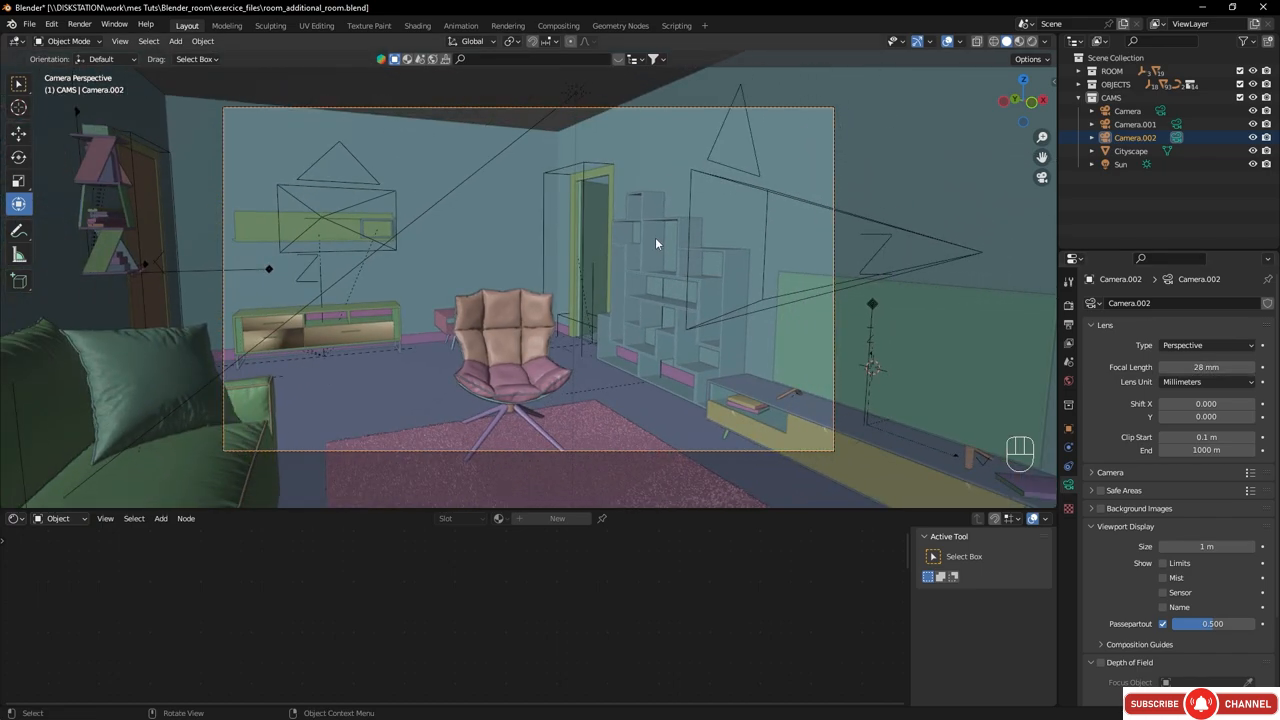
pyautogui.scroll(2, 656, 243)
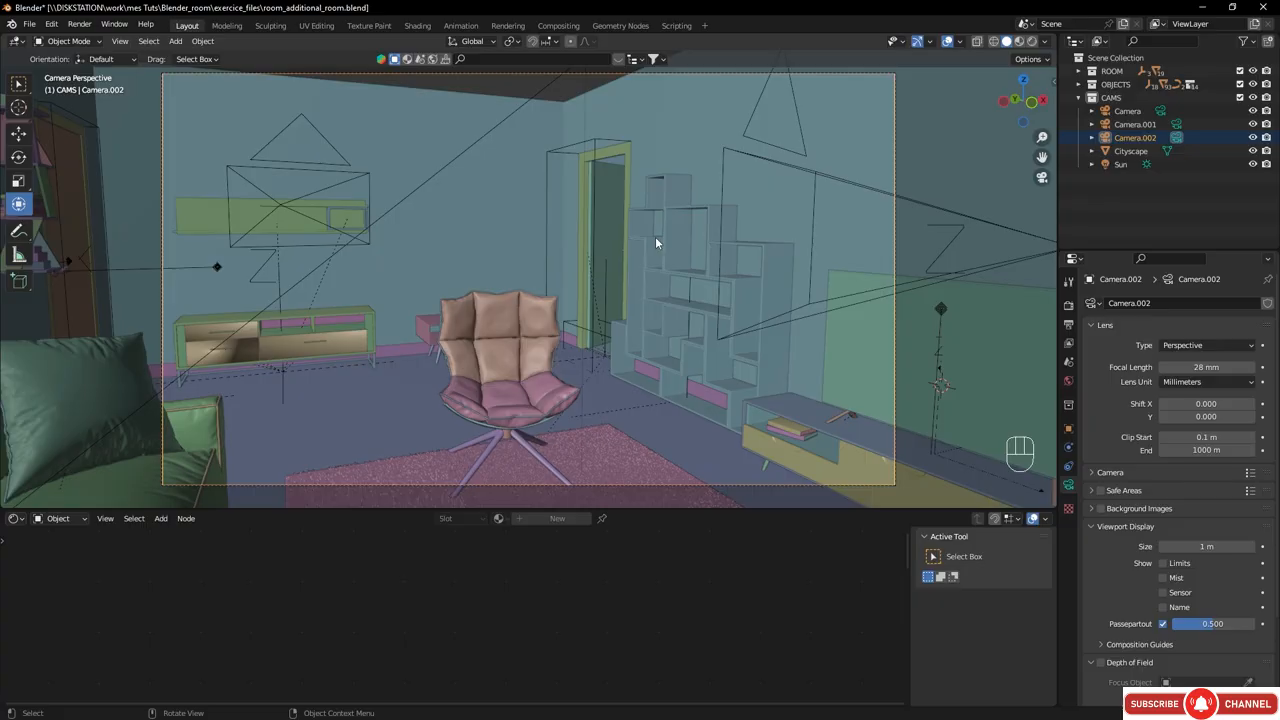
# - Preview the scene in rendered shading and examine the light entering the additional room through its window opening
pyautogui.click(1031, 42)
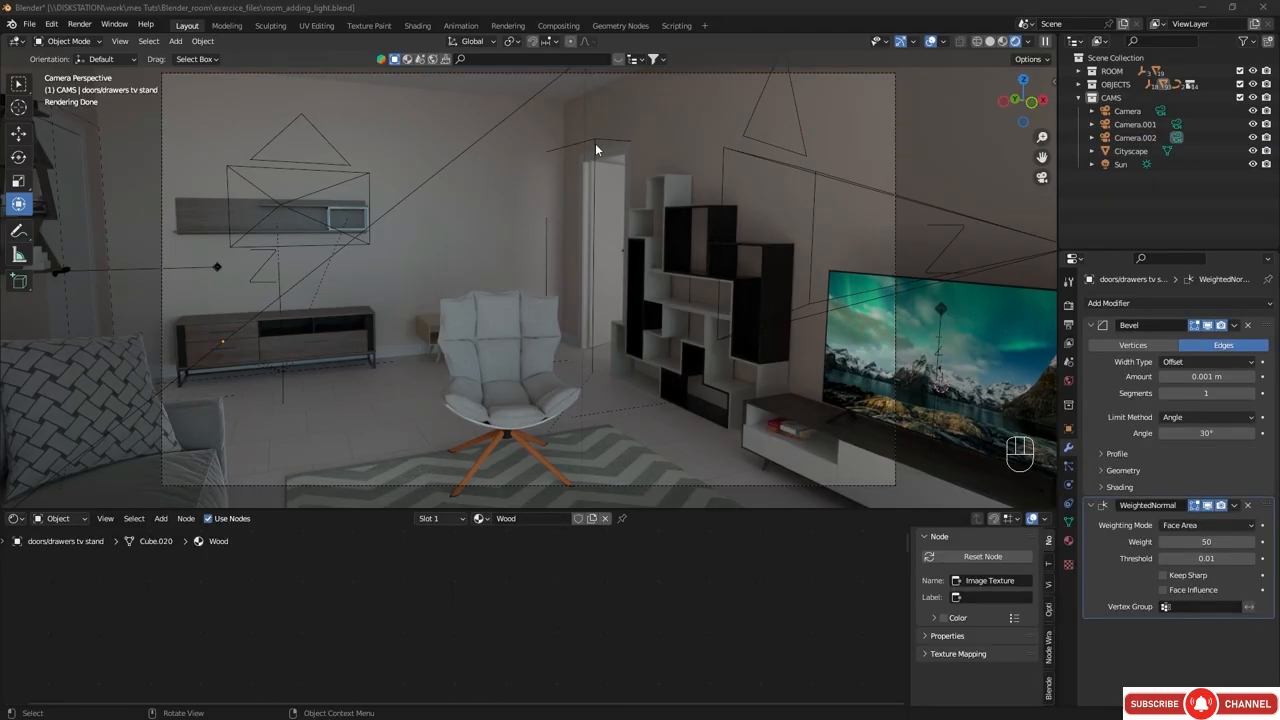
pyautogui.moveTo(625, 274); pyautogui.dragTo(603, 274, button='middle')
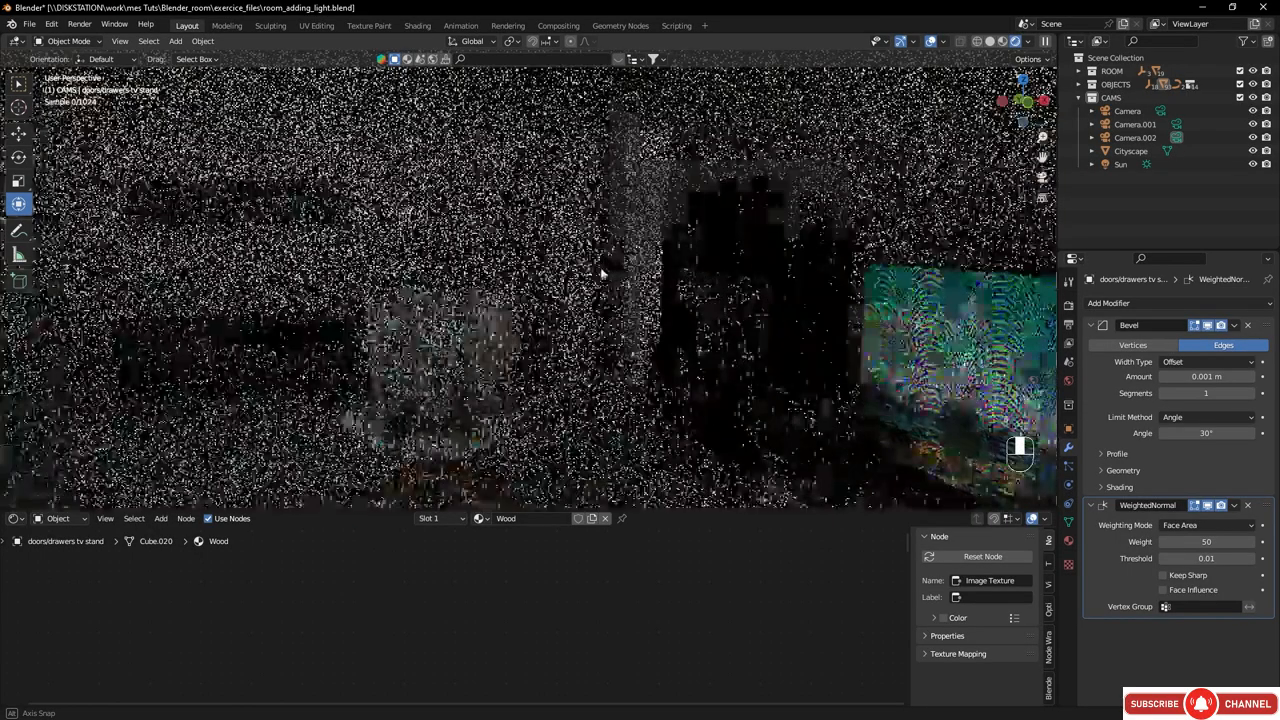
pyautogui.scroll(-8, 614, 283)
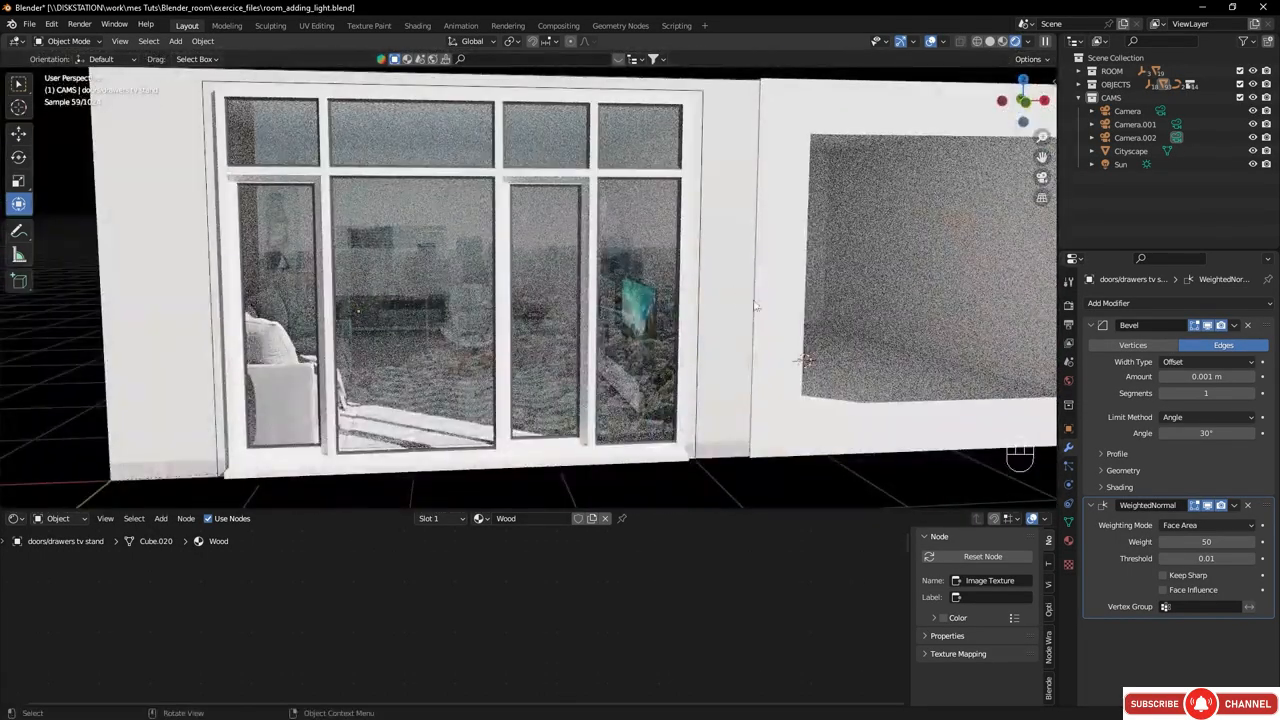
pyautogui.keyDown('shift'); pyautogui.moveTo(754, 297); pyautogui.dragTo(403, 297, button='middle'); pyautogui.keyUp('shift')
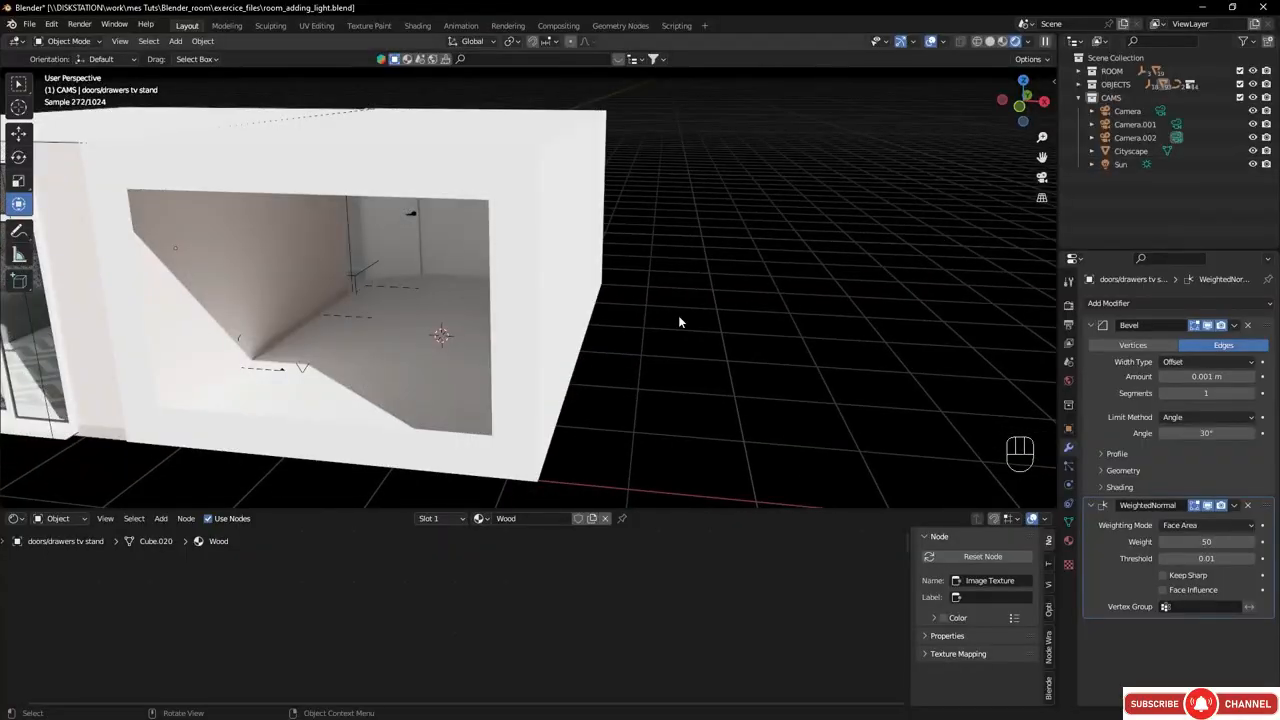
pyautogui.moveTo(680, 320); pyautogui.dragTo(478, 328, button='middle')
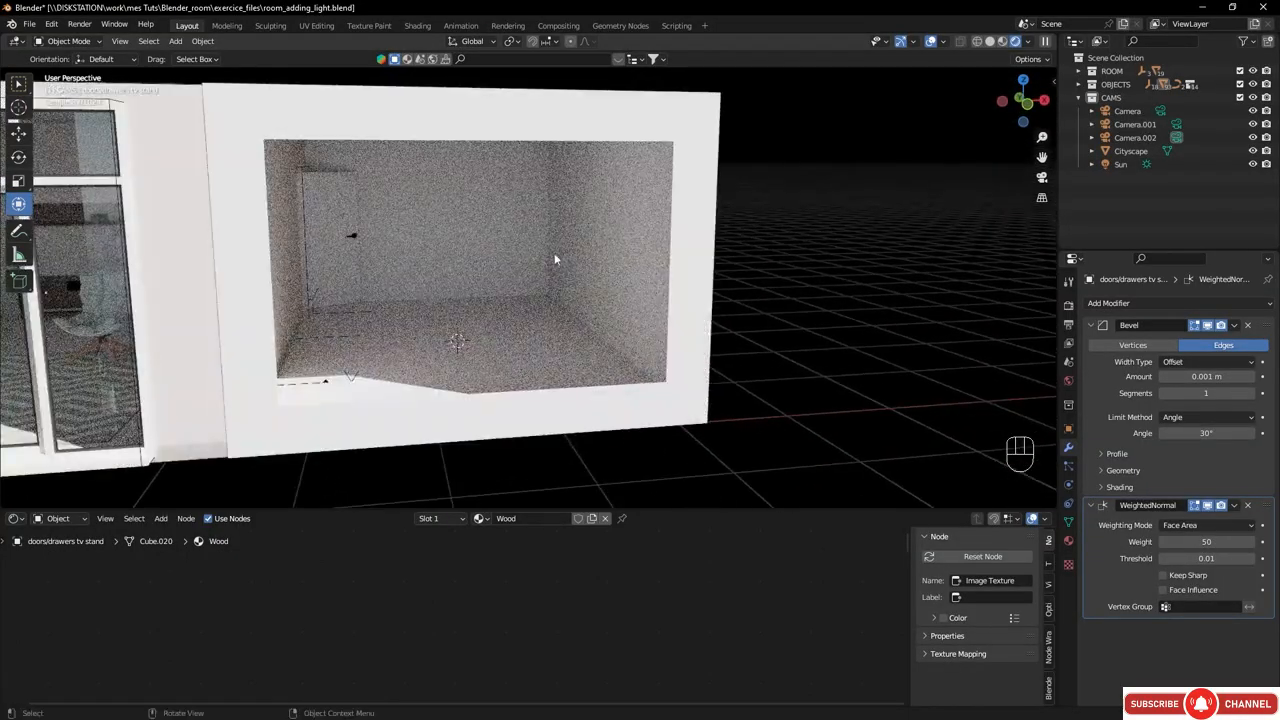
pyautogui.press('shift')
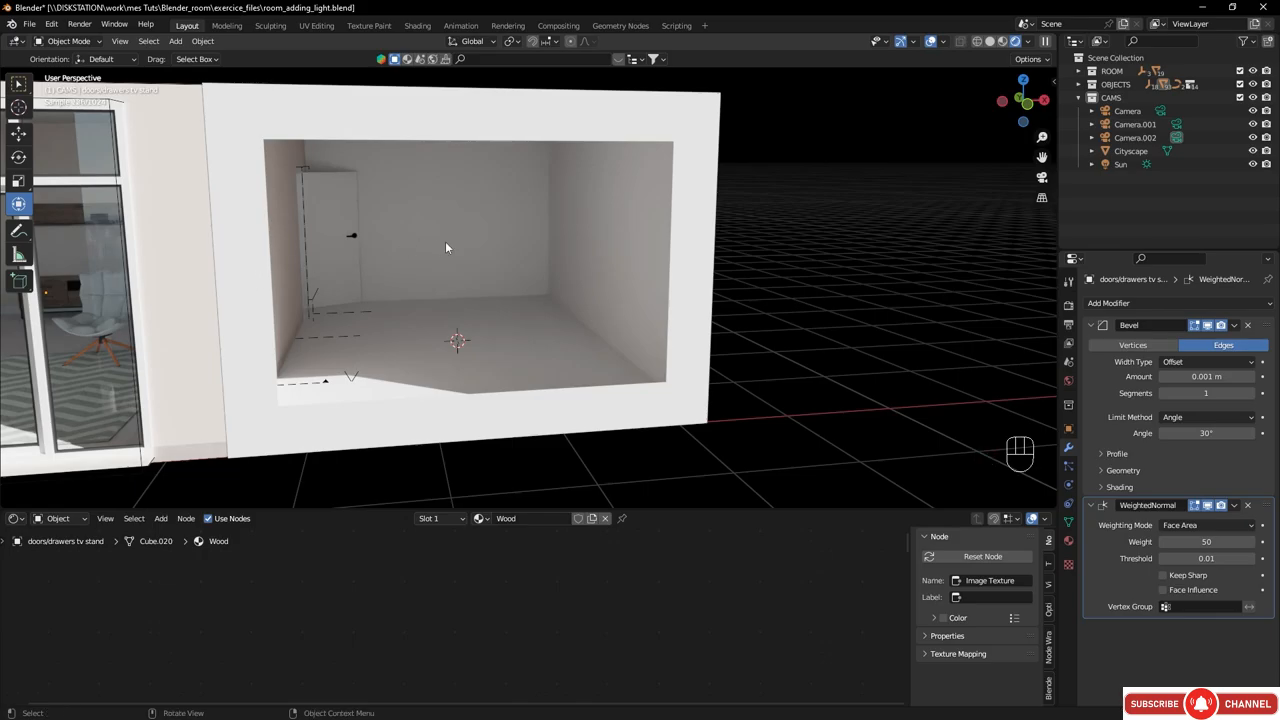
pyautogui.moveTo(393, 258); pyautogui.dragTo(382, 306, button='middle')
pyautogui.moveTo(382, 306); pyautogui.dragTo(440, 297, button='middle')
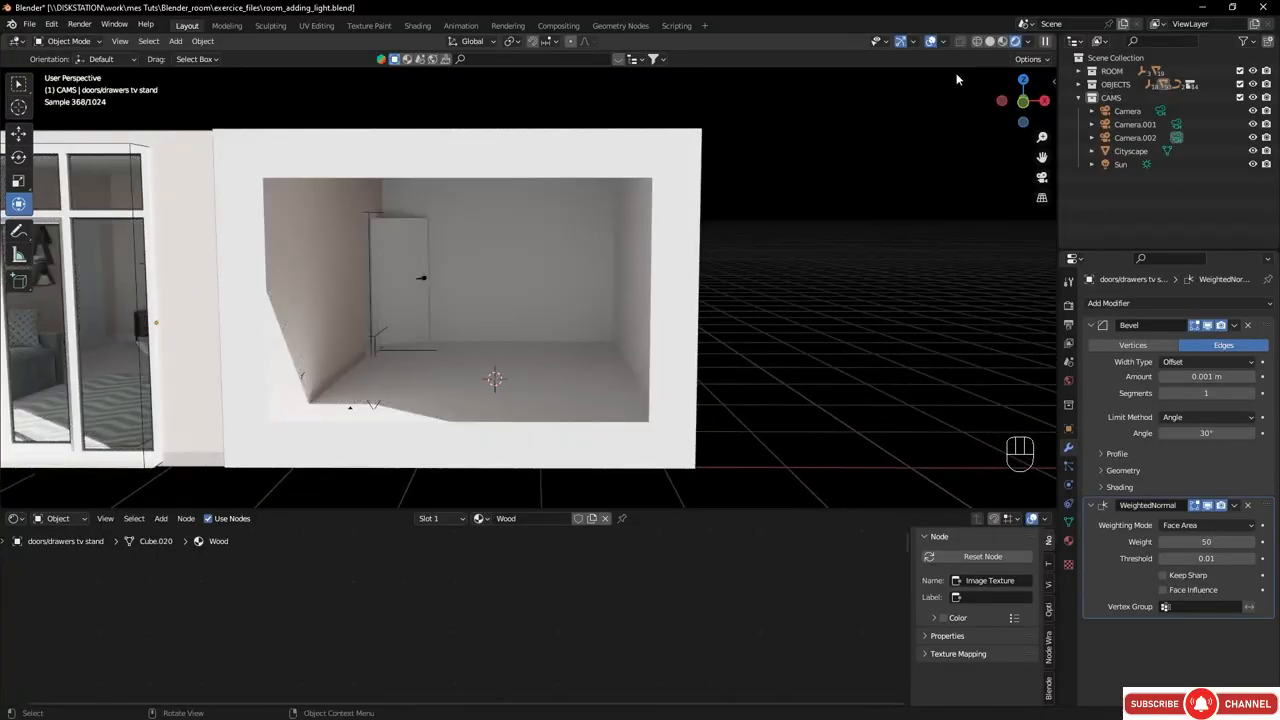
# - In wireframe display, add an Area light to the CAMS collection inside the additional room, and activate the Select Box tool
pyautogui.click(990, 42)
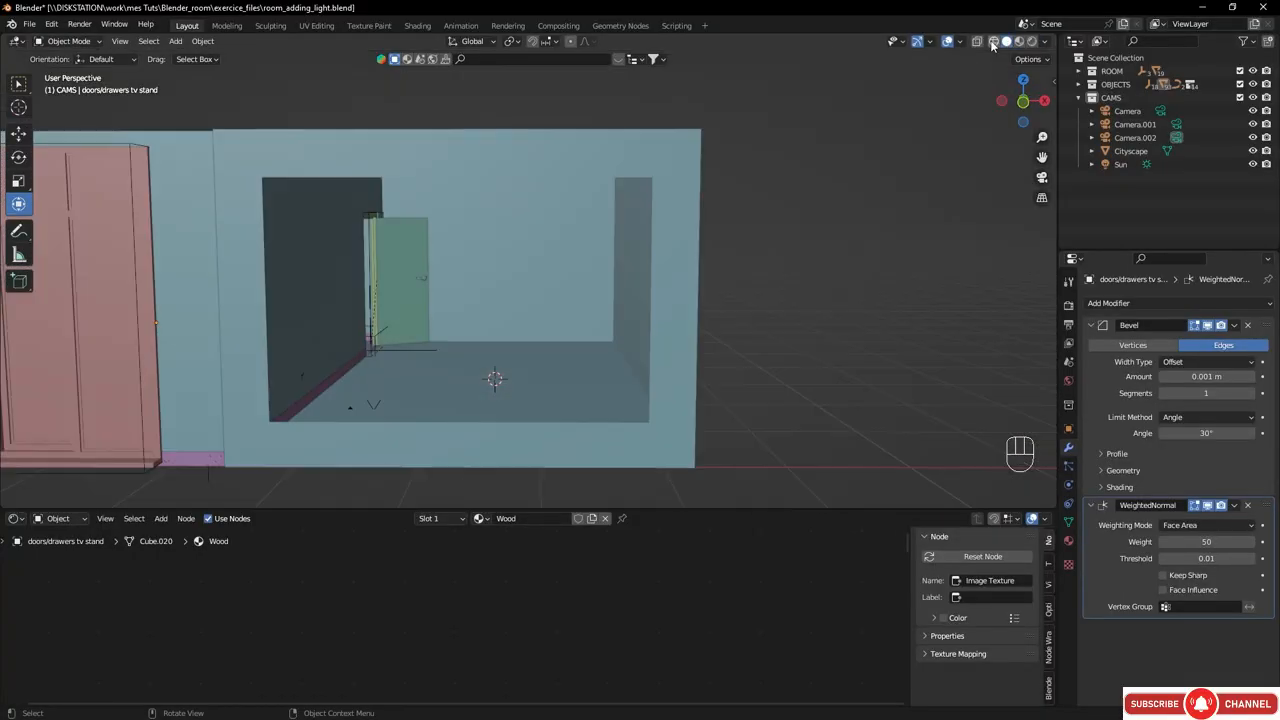
pyautogui.moveTo(591, 298)
pyautogui.mouseDown(button='middle')
pyautogui.moveTo(613, 312)
pyautogui.moveTo(543, 286)
pyautogui.moveTo(491, 343)
pyautogui.moveTo(633, 280)
pyautogui.moveTo(666, 289)
pyautogui.moveTo(743, 237)
pyautogui.mouseUp(button='middle')
pyautogui.hotkey('shift', 'z')
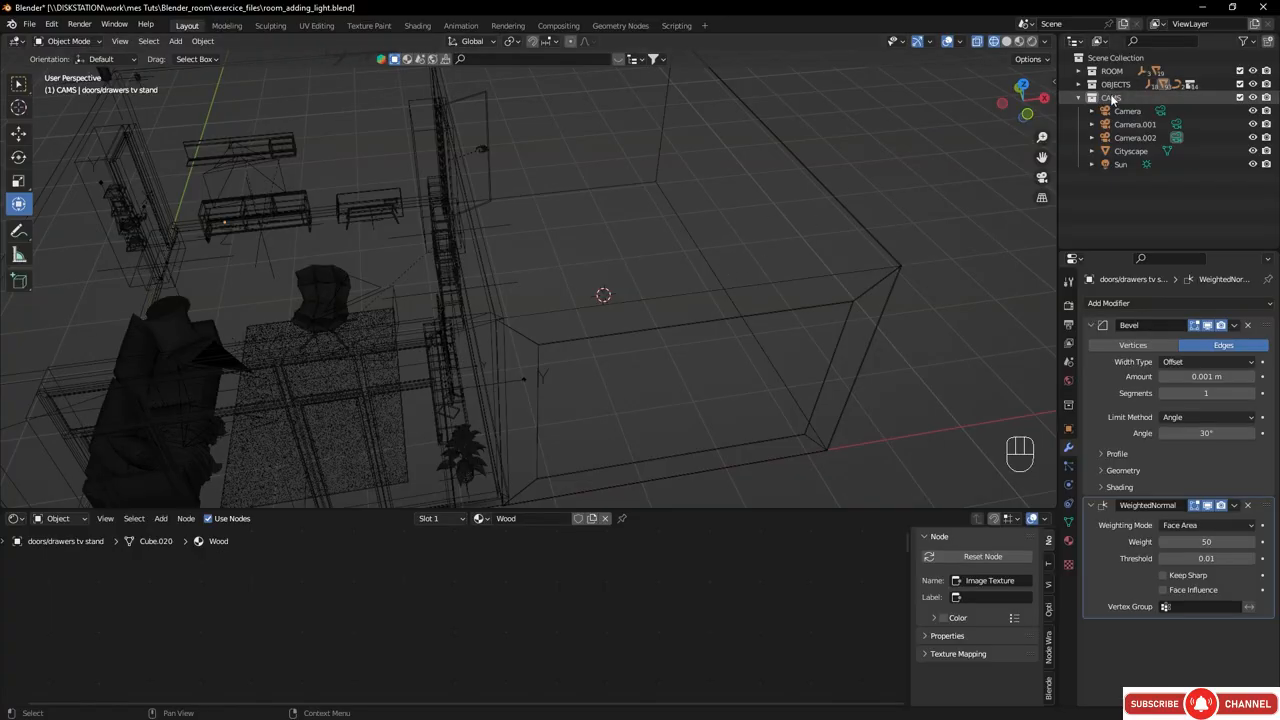
pyautogui.hotkey('shift', 'a')
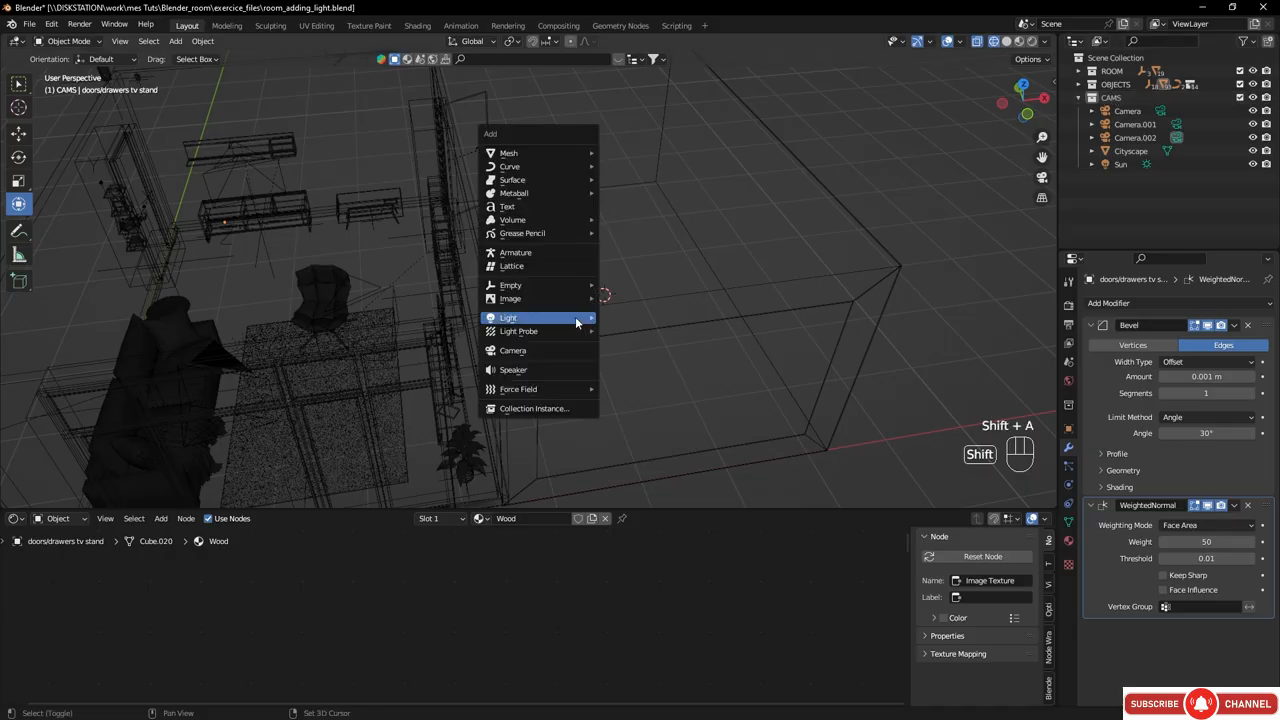
pyautogui.moveTo(575, 317)
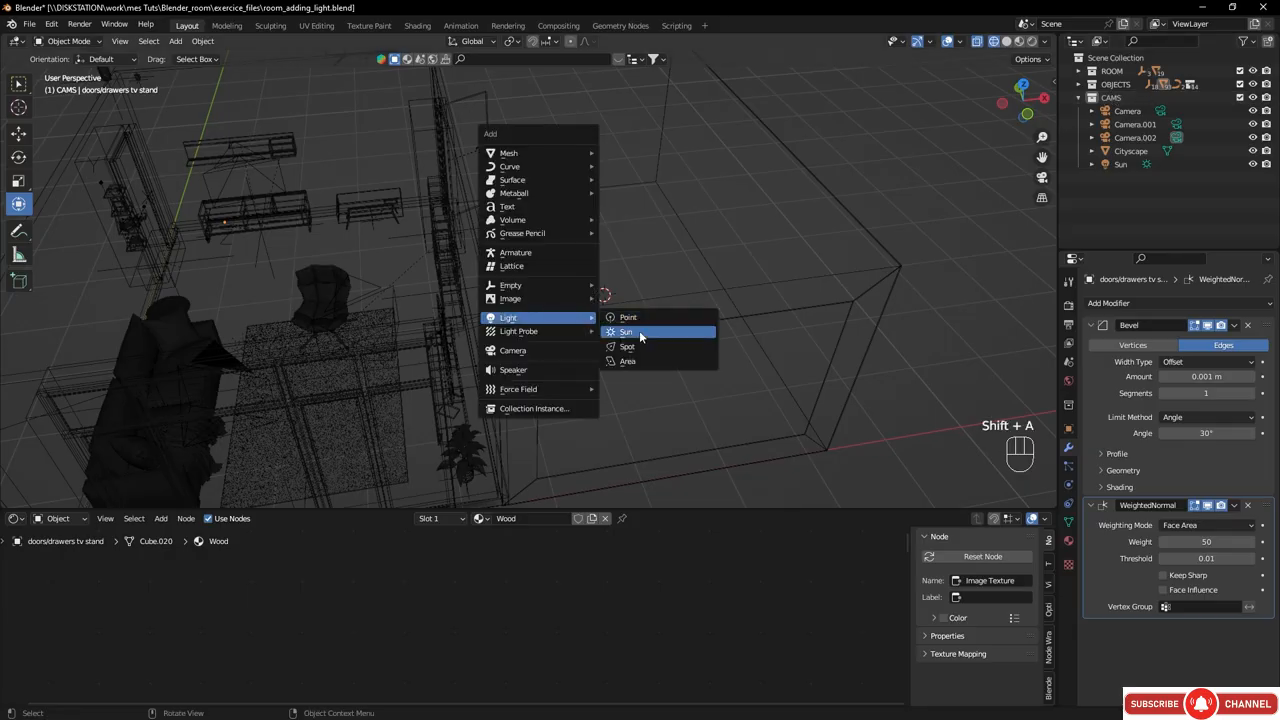
pyautogui.click(632, 362)
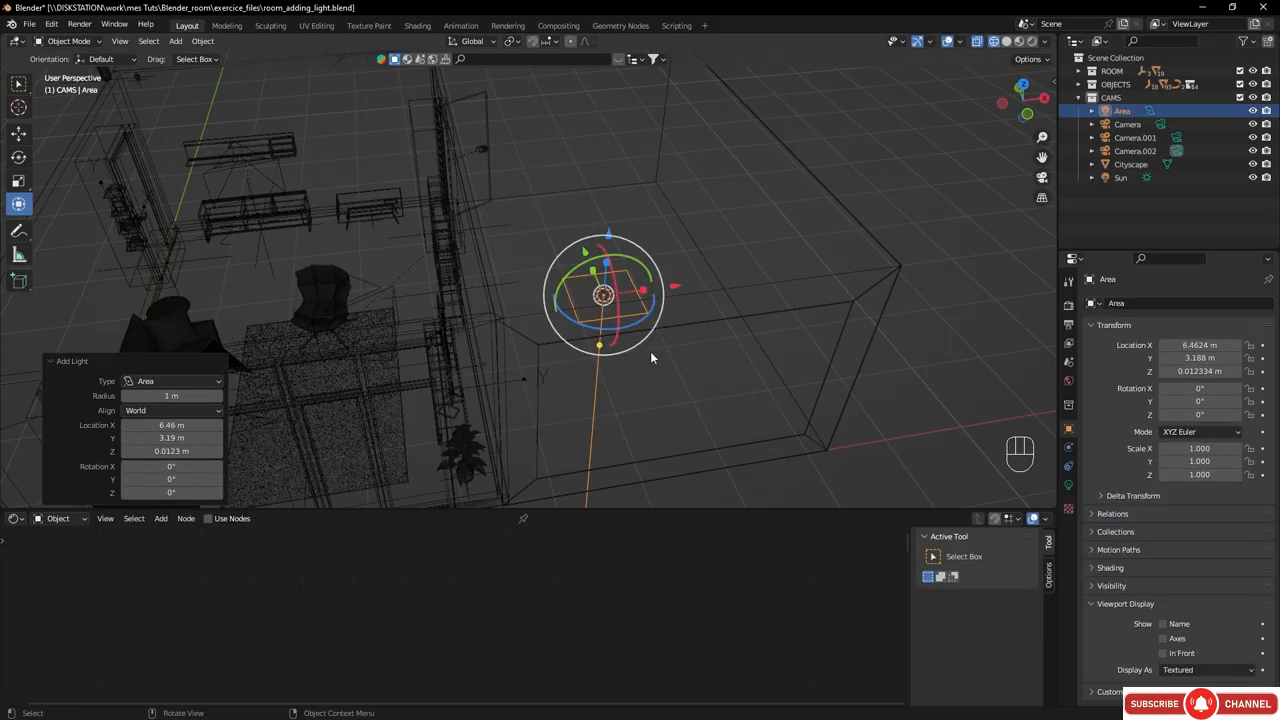
pyautogui.moveTo(650, 351); pyautogui.dragTo(676, 233, button='middle')
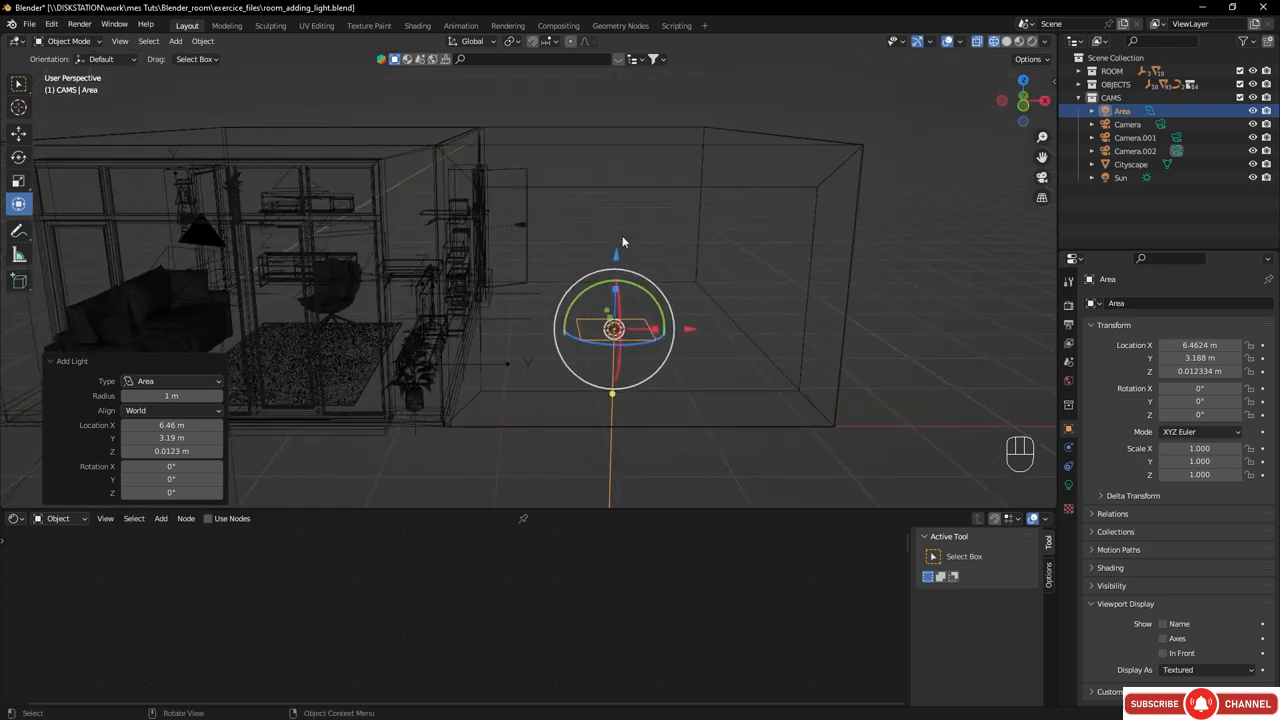
pyautogui.click(18, 83)
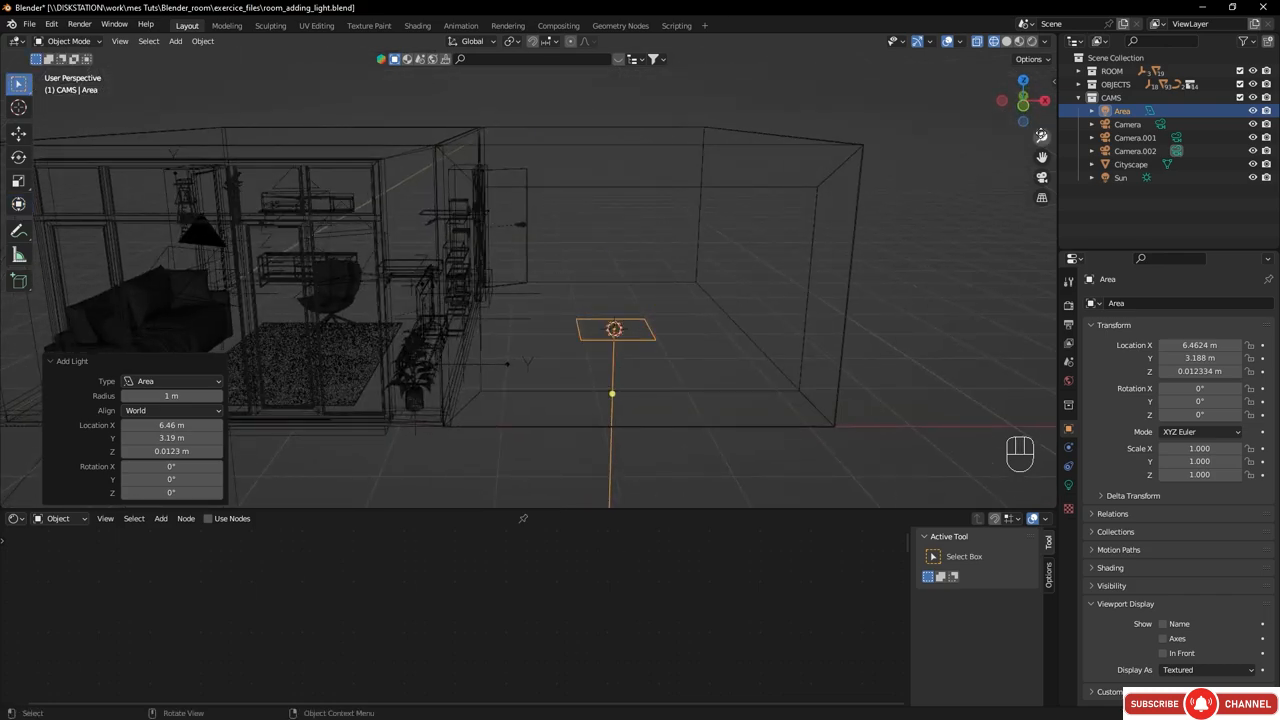
pyautogui.moveTo(958, 181); pyautogui.dragTo(930, 210, button='middle')
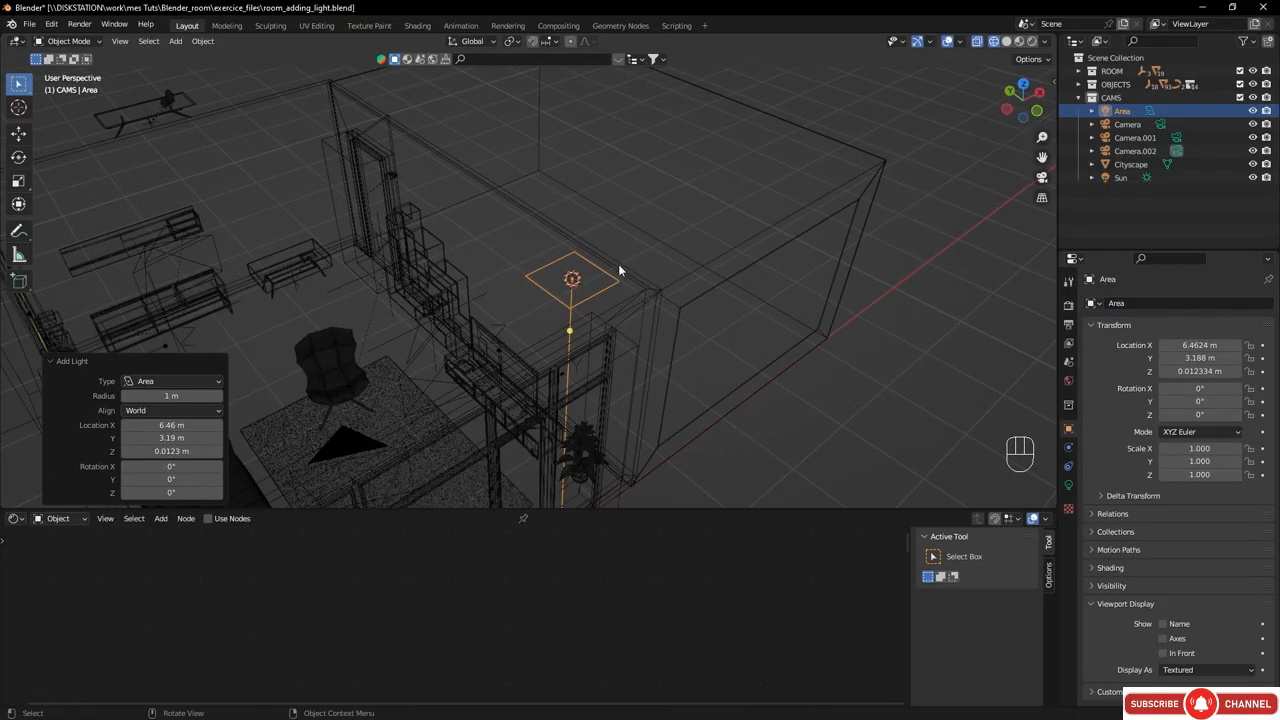
# - Rotate the Area light in the additional room 90° about the global Y axis so it points toward the living room
pyautogui.moveTo(577, 290); pyautogui.dragTo(620, 254, button='middle')
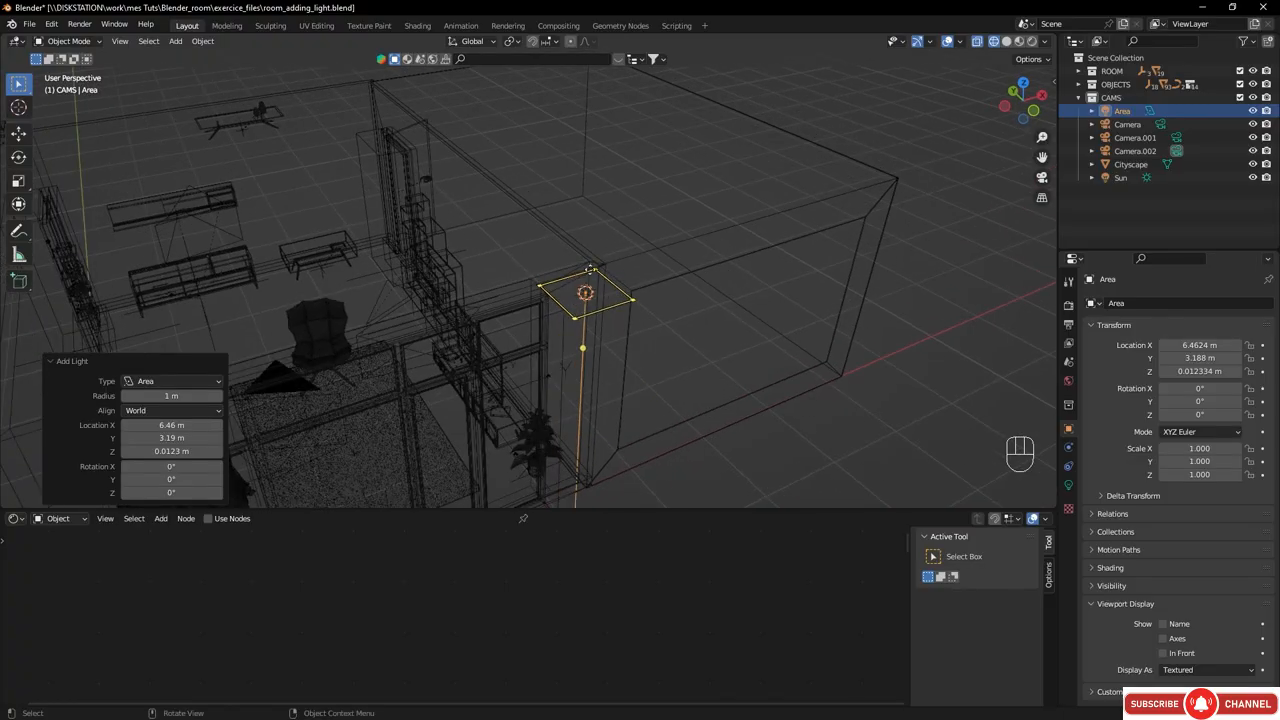
pyautogui.press('r')
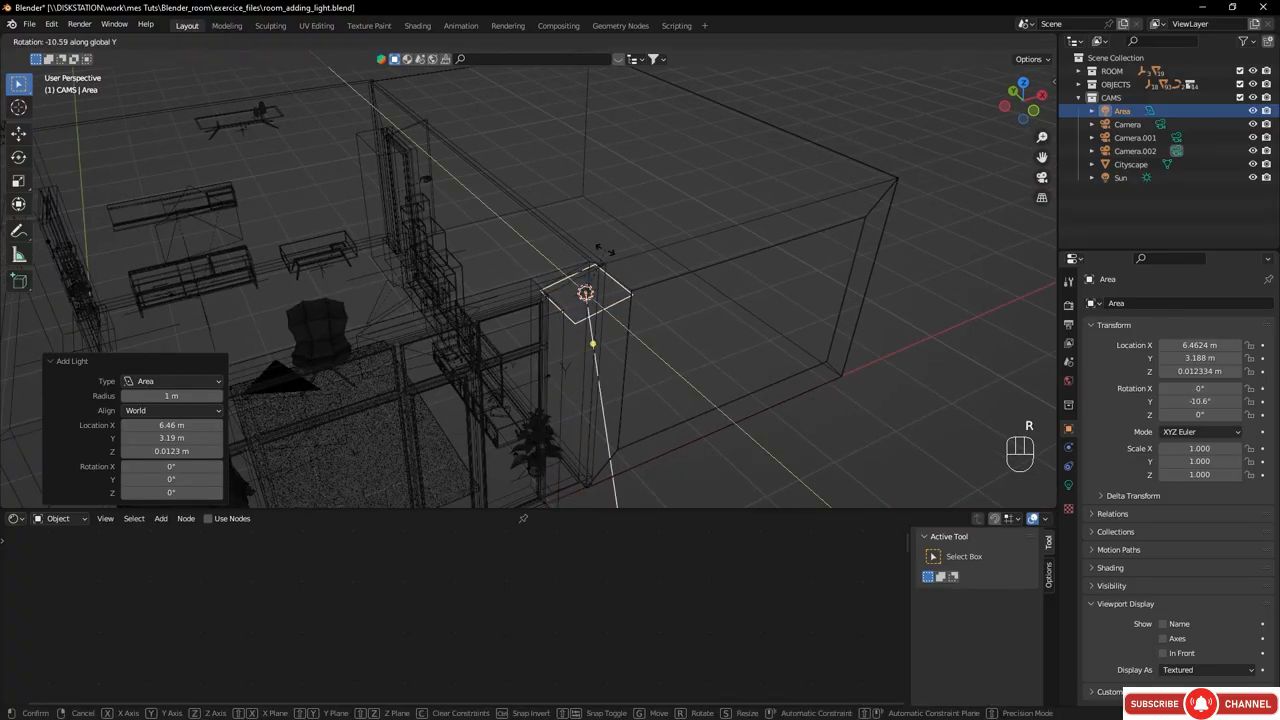
pyautogui.press('y')
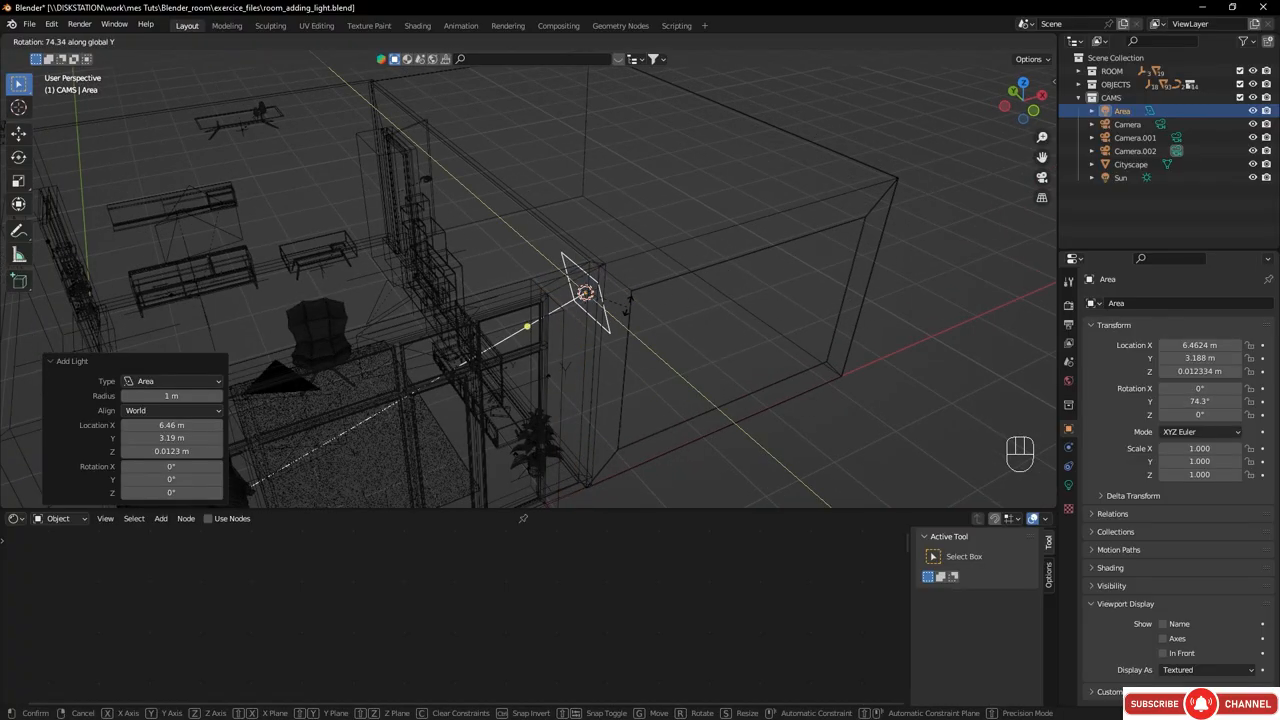
pyautogui.write('90')
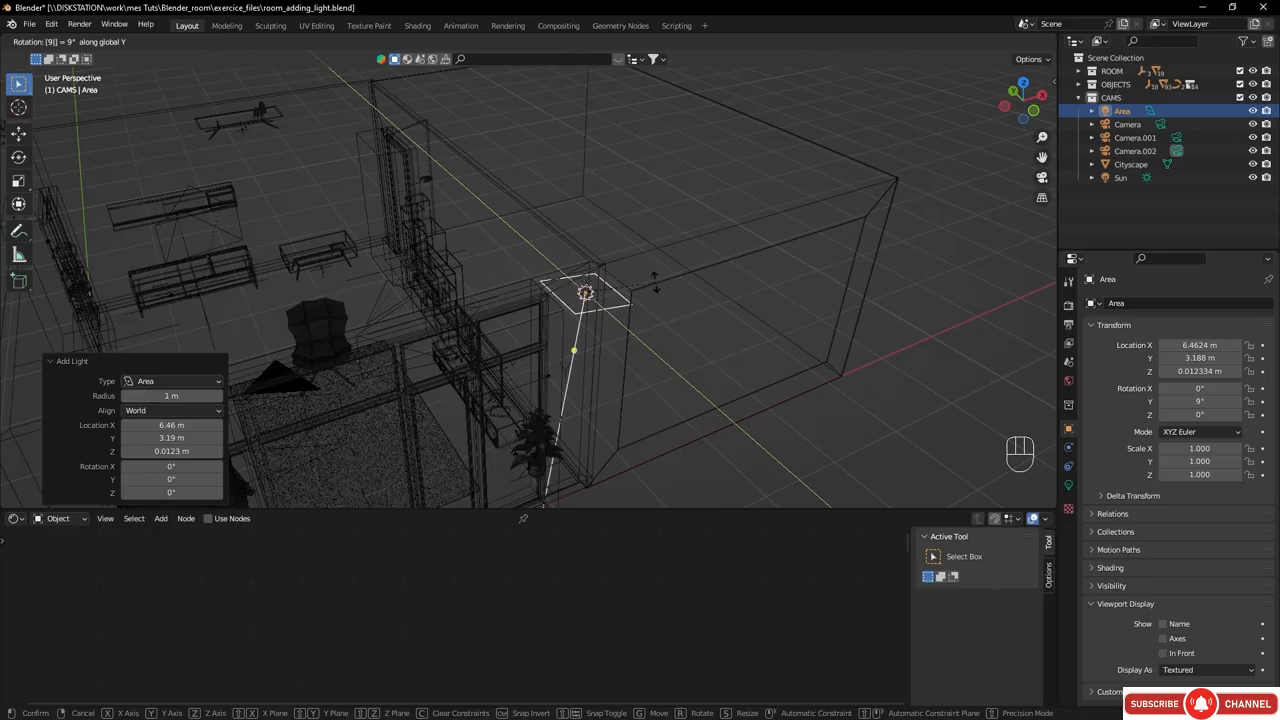
pyautogui.press('Return')
# - Move the Area light deeper into the additional room and in line with the door, at about X 7.68, Y 5.19, Z 1.18 m
pyautogui.moveTo(650, 284); pyautogui.dragTo(610, 211, button='middle')
pyautogui.press('g')
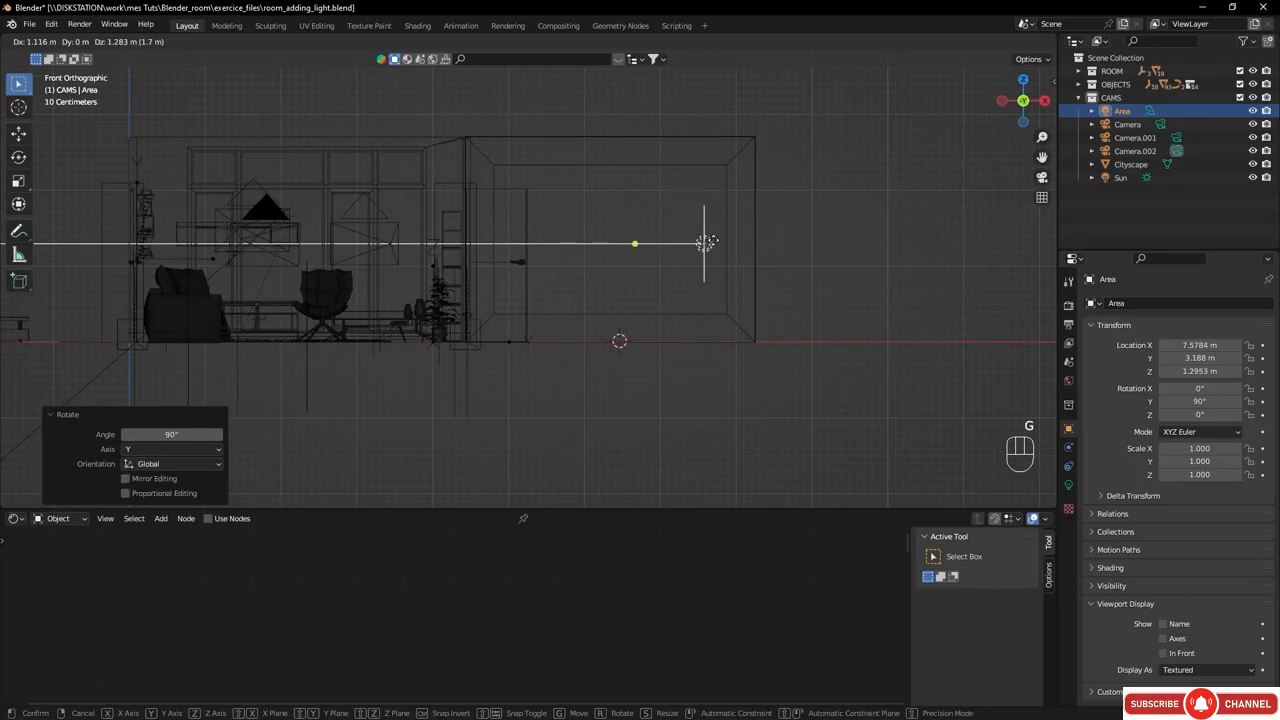
pyautogui.click(688, 236)
pyautogui.moveTo(688, 236); pyautogui.dragTo(826, 260, button='middle')
pyautogui.press('g')
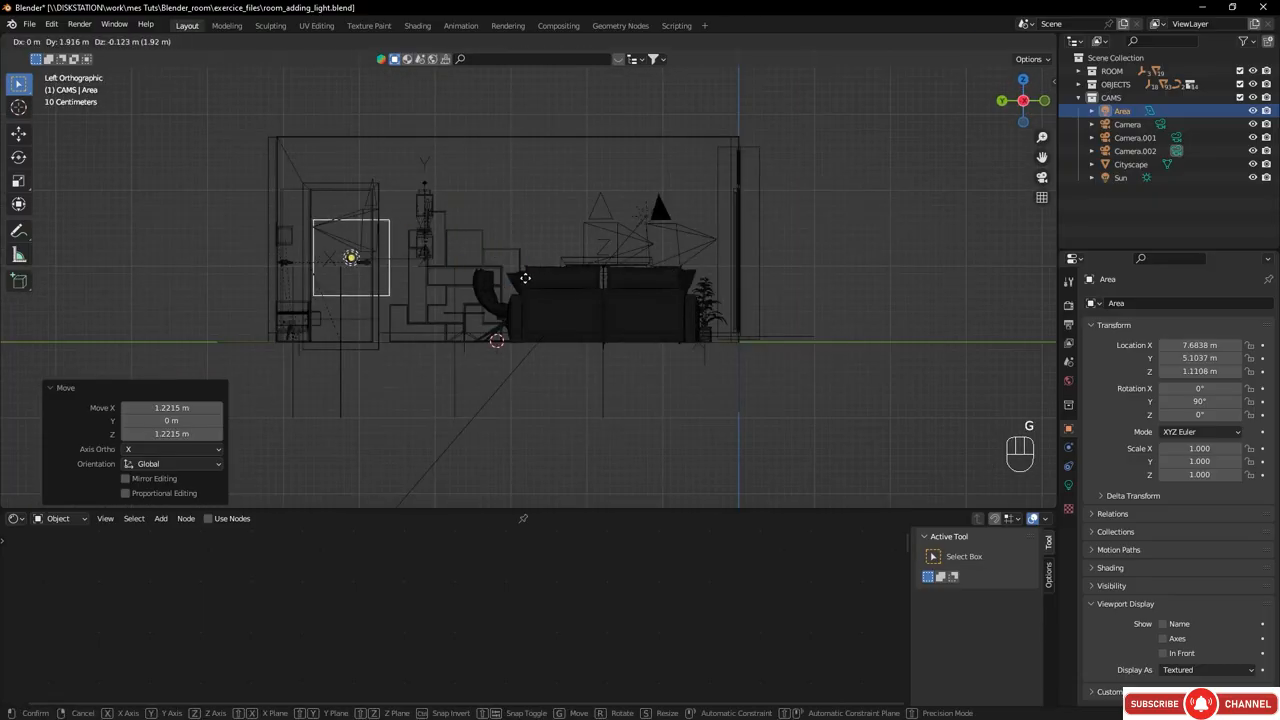
pyautogui.click(370, 218)
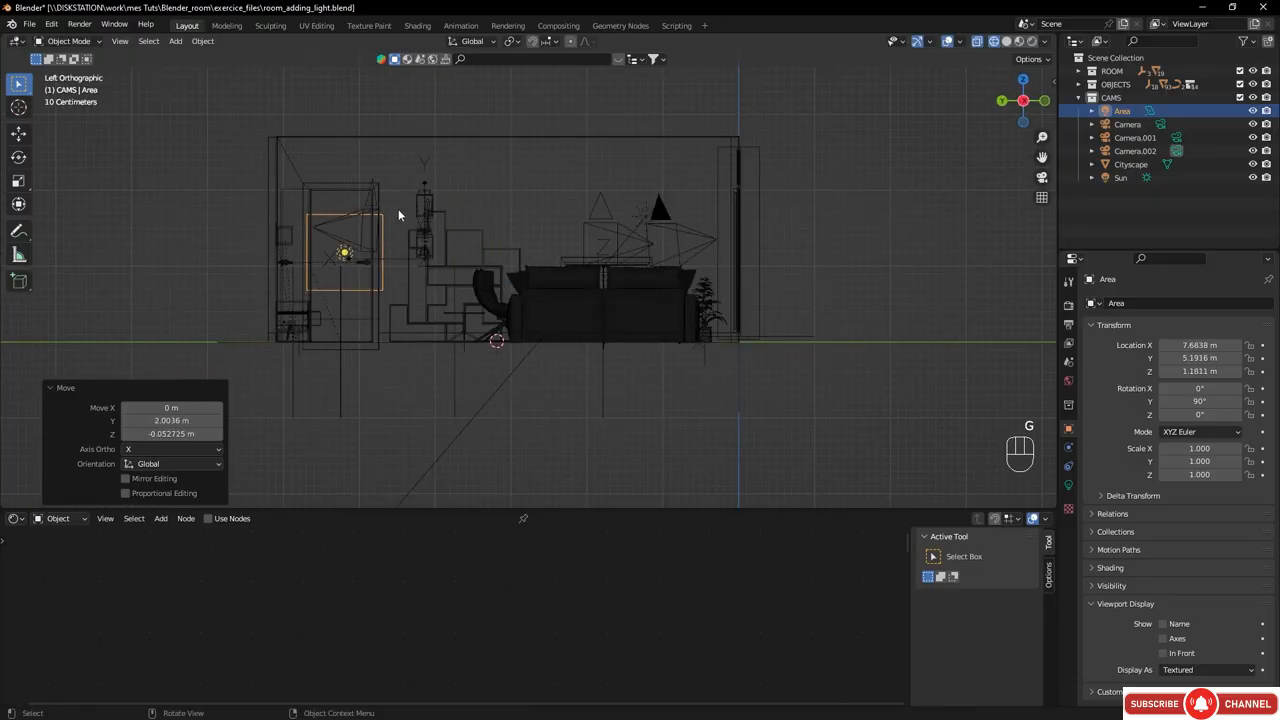
# - Change the Area light's shape to Rectangle and resize it to about 2.1 m by 1.3 m to cover the doorway
pyautogui.click(1069, 485)
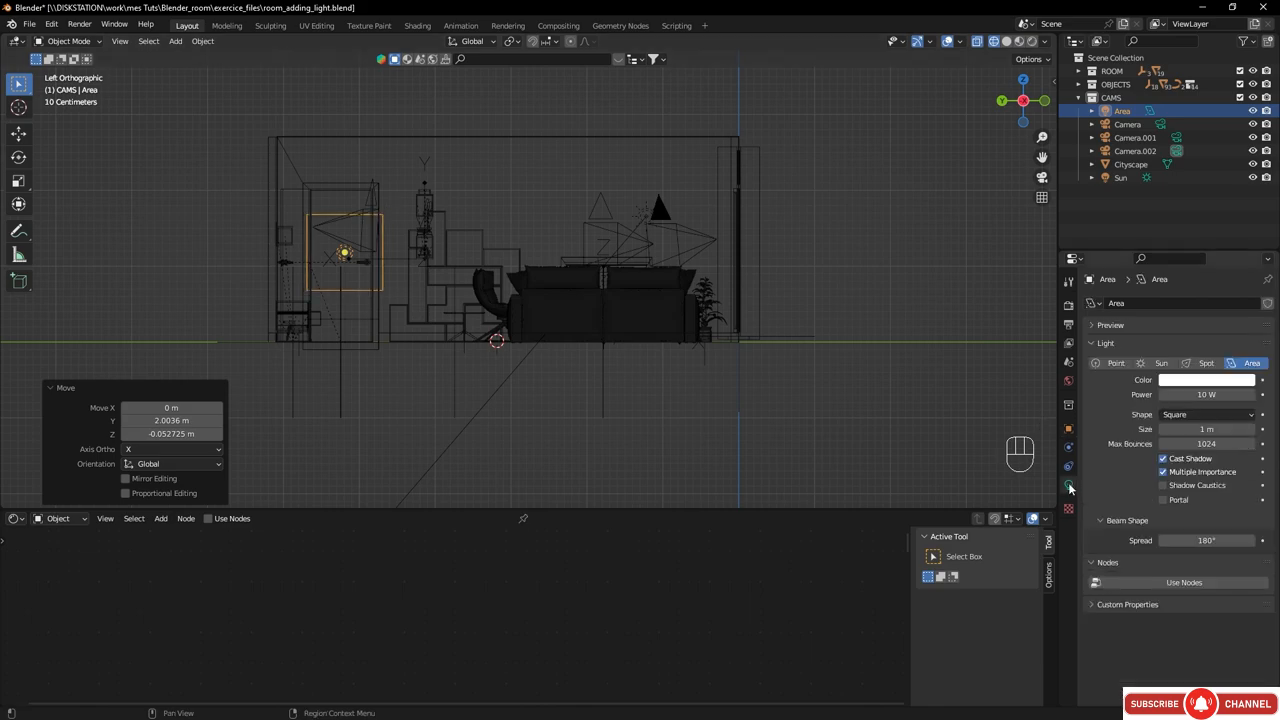
pyautogui.click(1183, 420)
pyautogui.click(1192, 446)
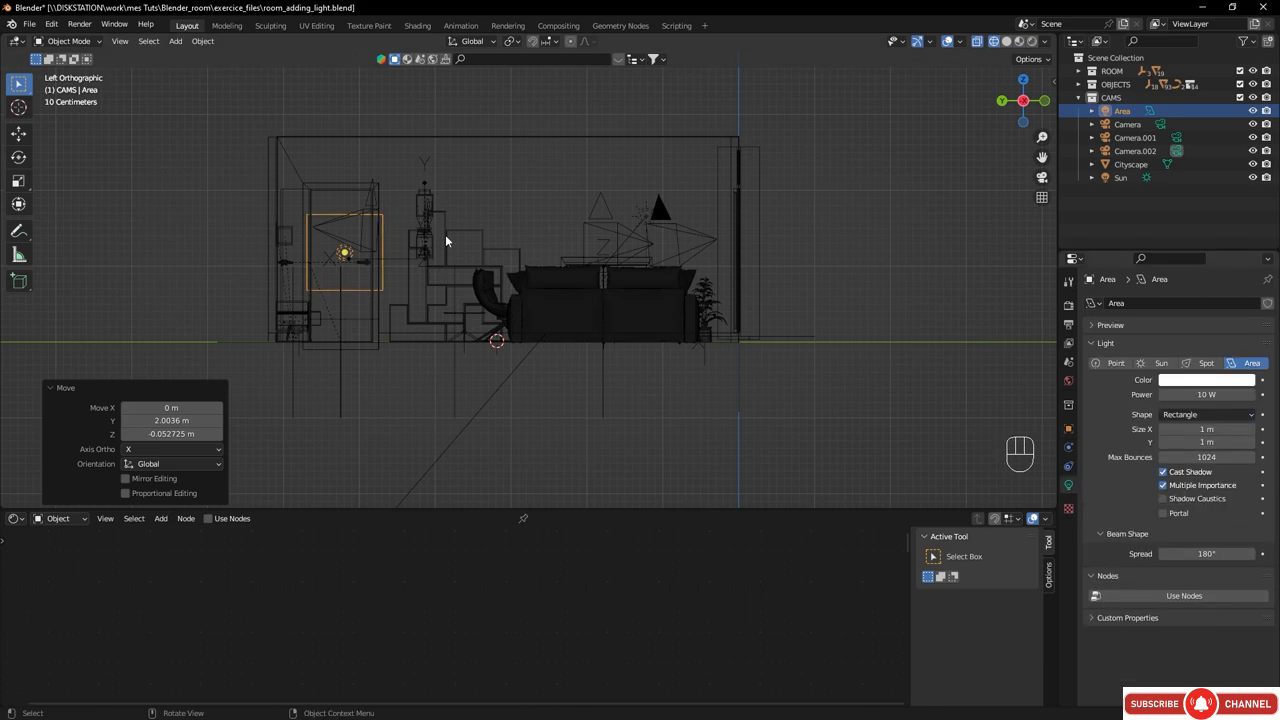
pyautogui.moveTo(345, 214); pyautogui.dragTo(347, 171)
pyautogui.moveTo(384, 217); pyautogui.dragTo(395, 218)
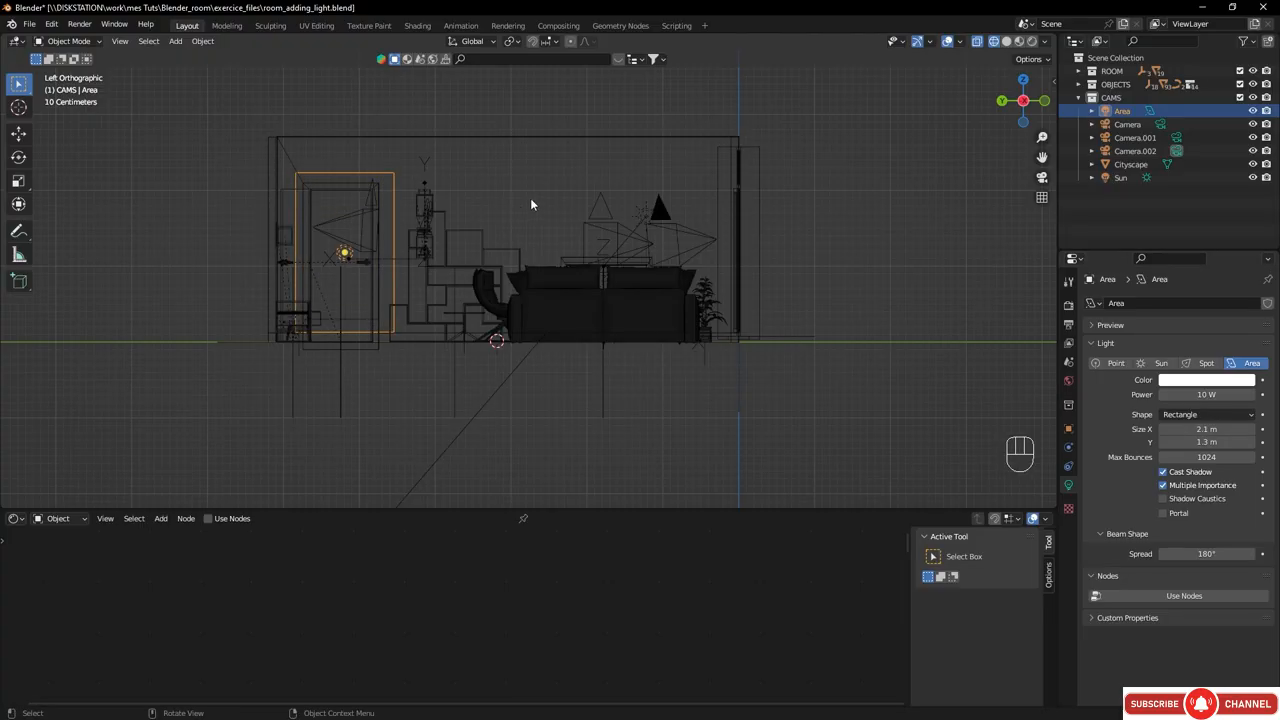
# - Preview the doorway through the active camera in rendered shading and set the Area light's power to 35 W
pyautogui.moveTo(530, 198); pyautogui.dragTo(355, 222, button='middle')
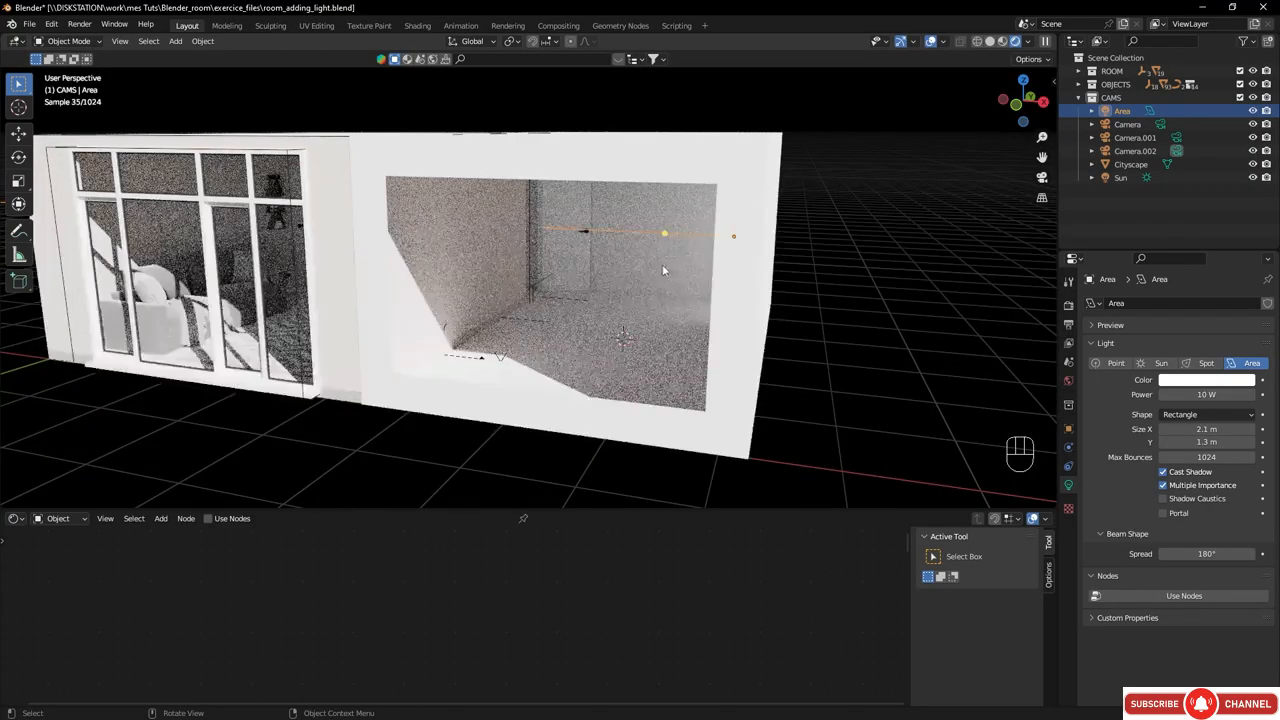
pyautogui.moveTo(665, 264); pyautogui.dragTo(575, 257, button='middle')
pyautogui.press('KP_0')
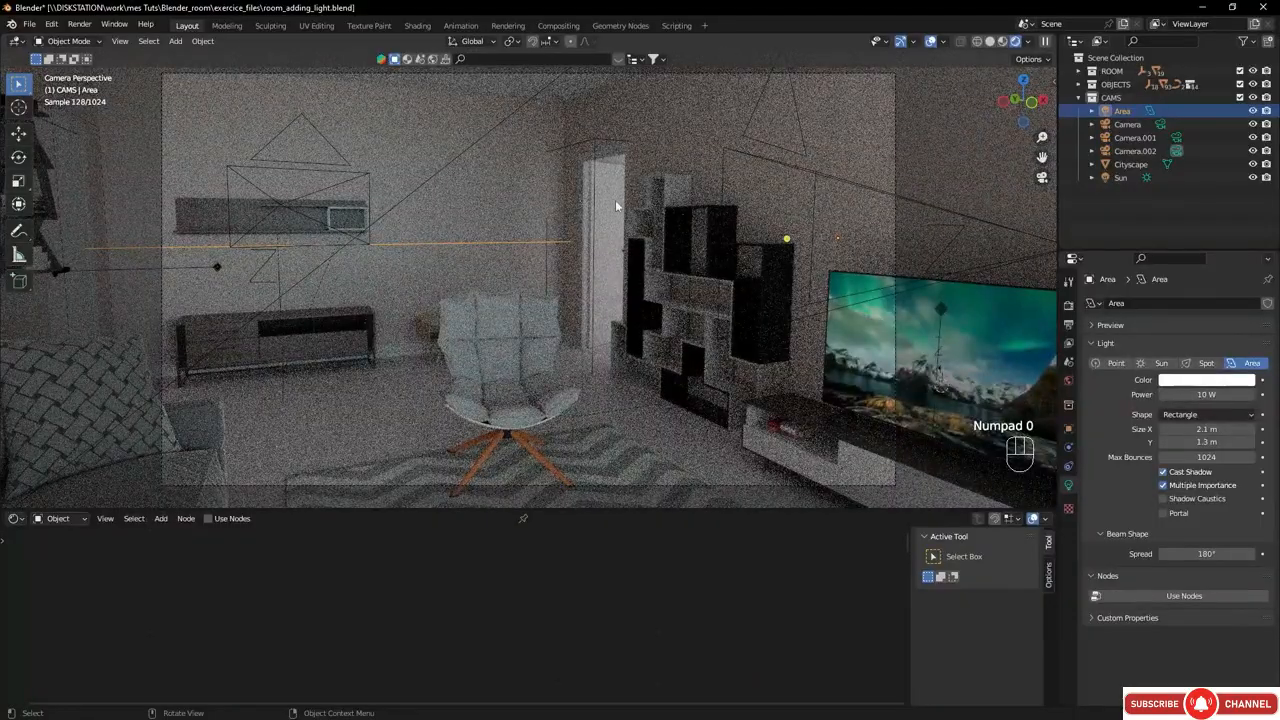
pyautogui.click(1151, 114)
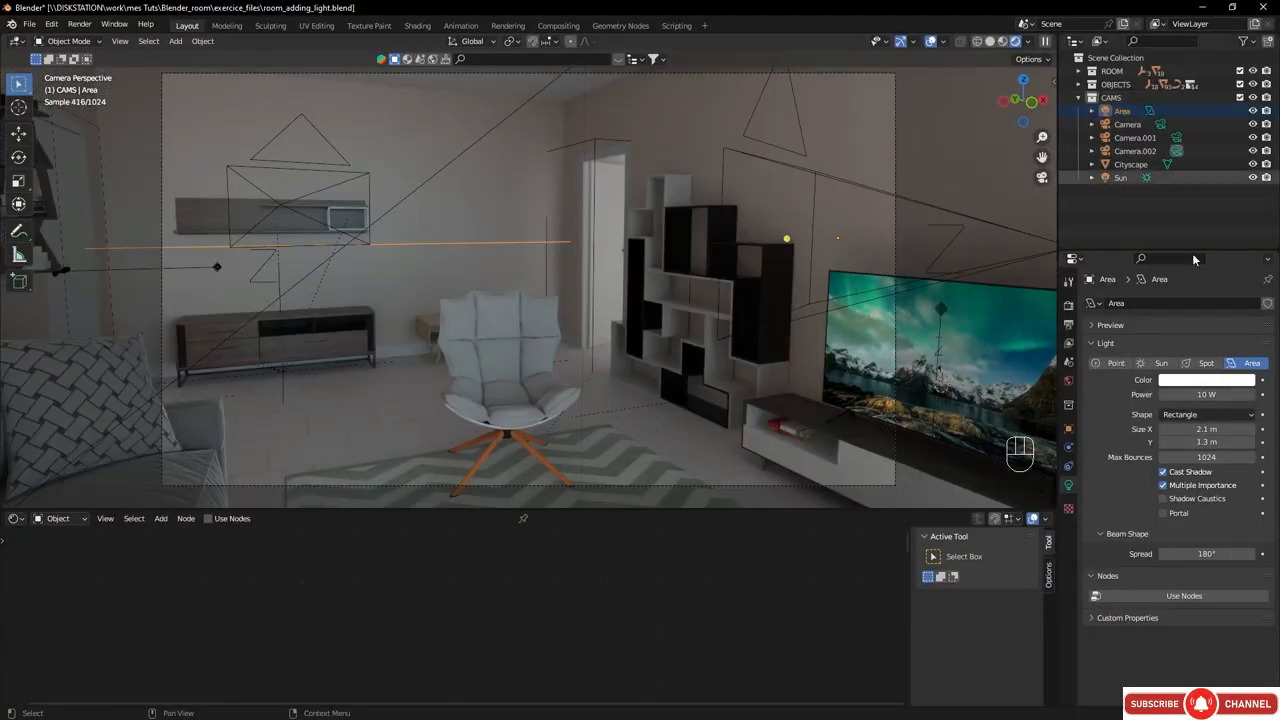
pyautogui.click(1236, 395)
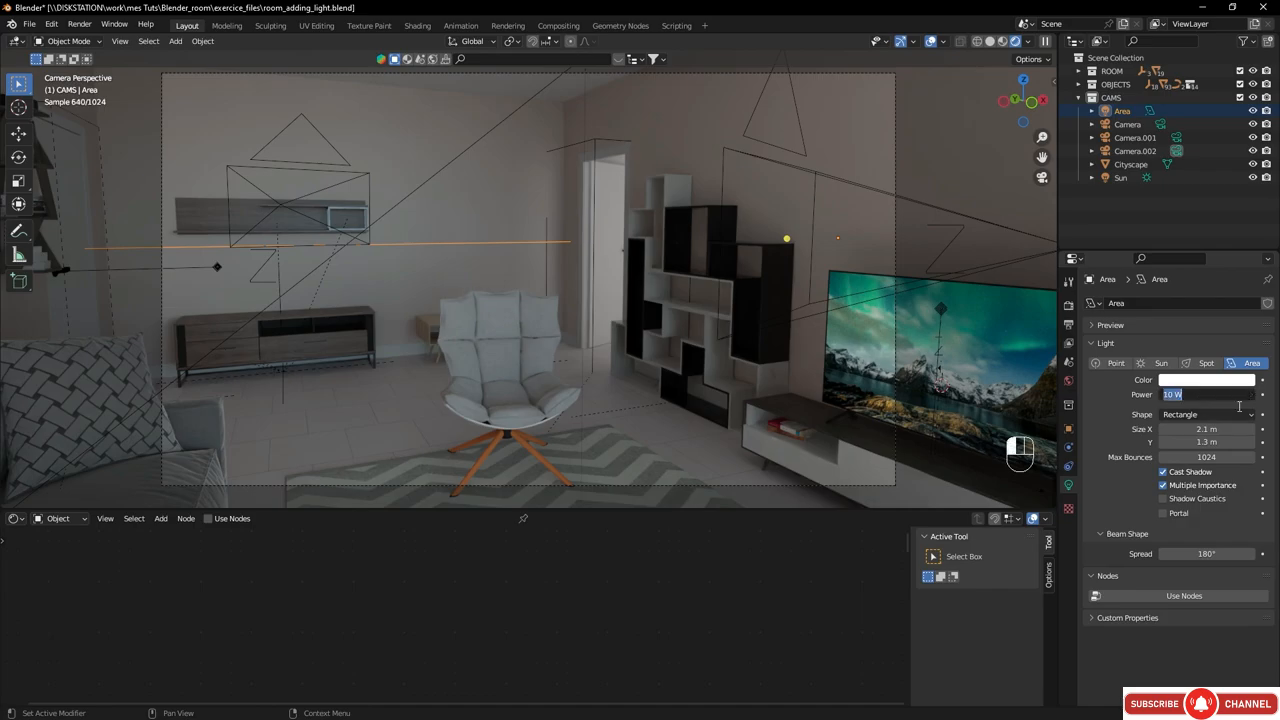
pyautogui.write('35')
pyautogui.press('Return')
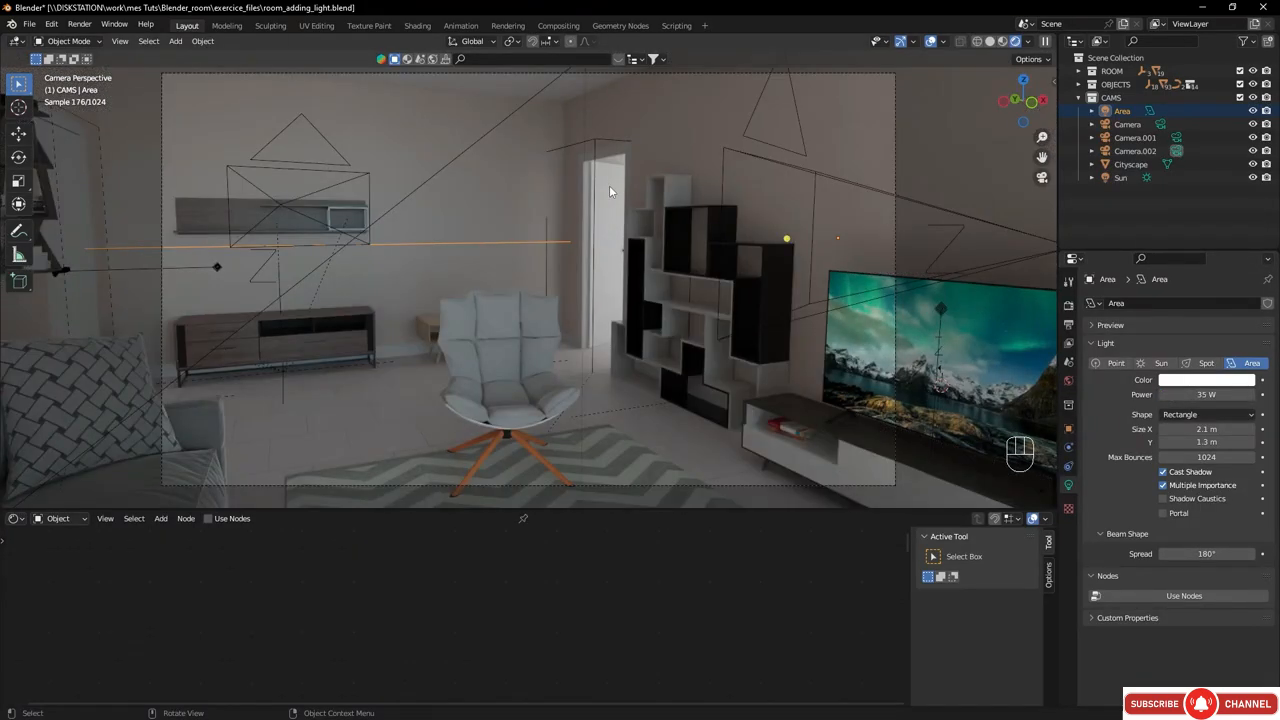
# - Make Camera.001 the active scene camera and set the Area light's power to 60 W
pyautogui.click(1178, 138)
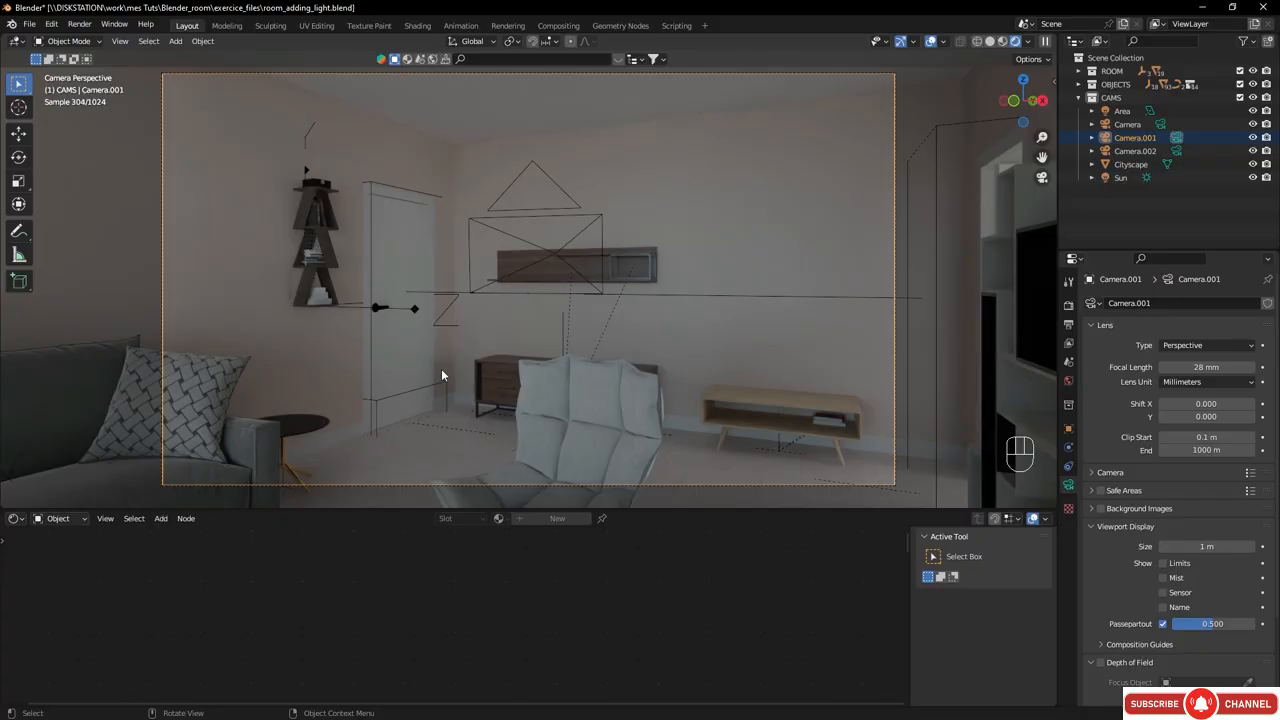
pyautogui.click(1123, 111)
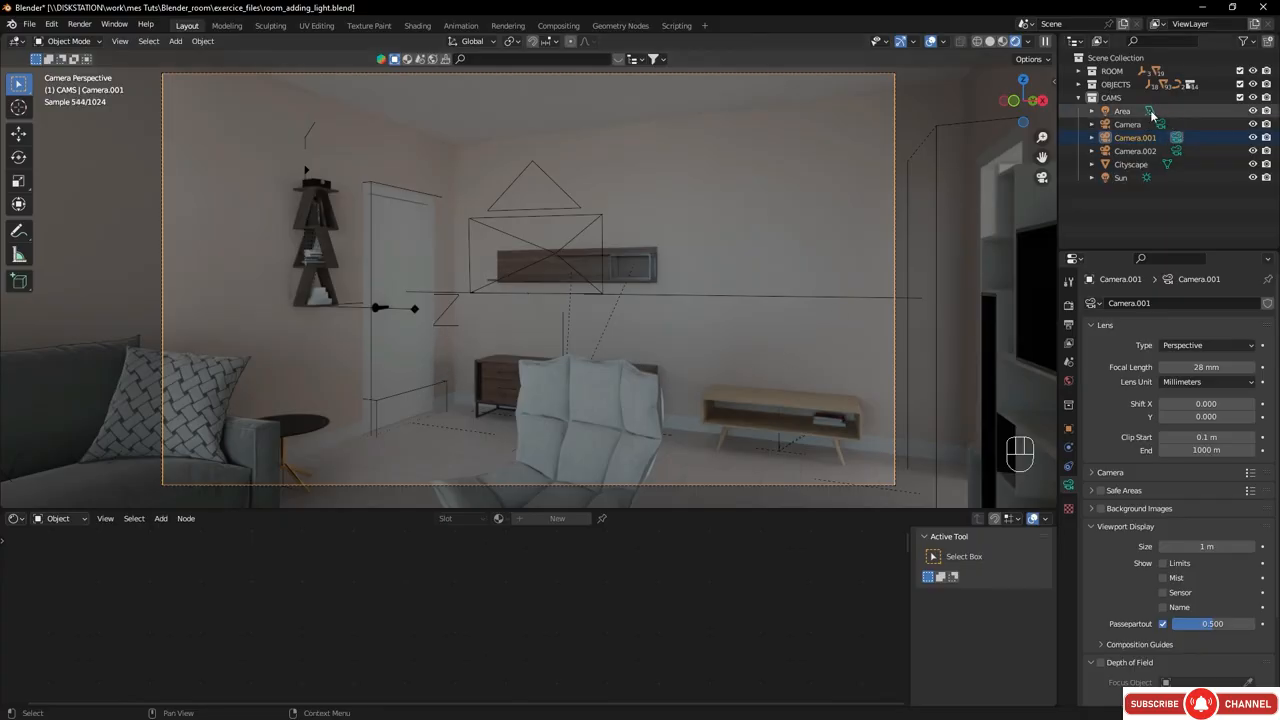
pyautogui.click(1205, 394)
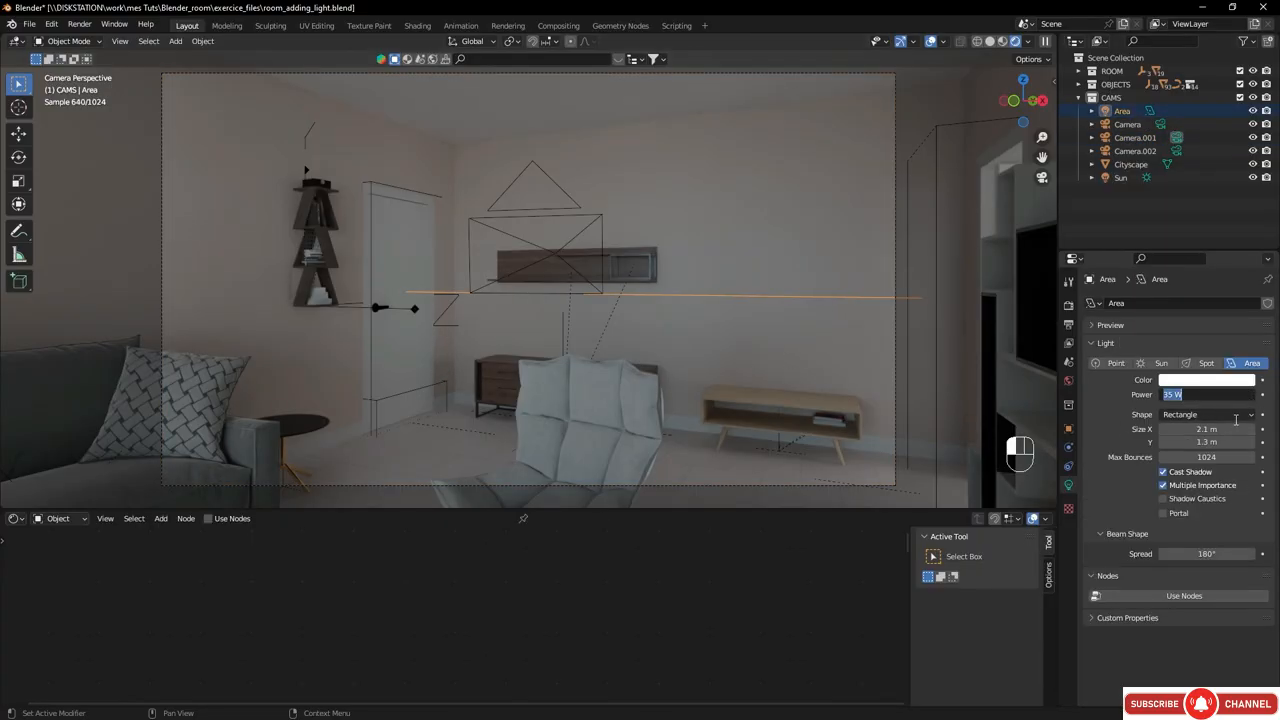
pyautogui.write('60')
pyautogui.press('Return')
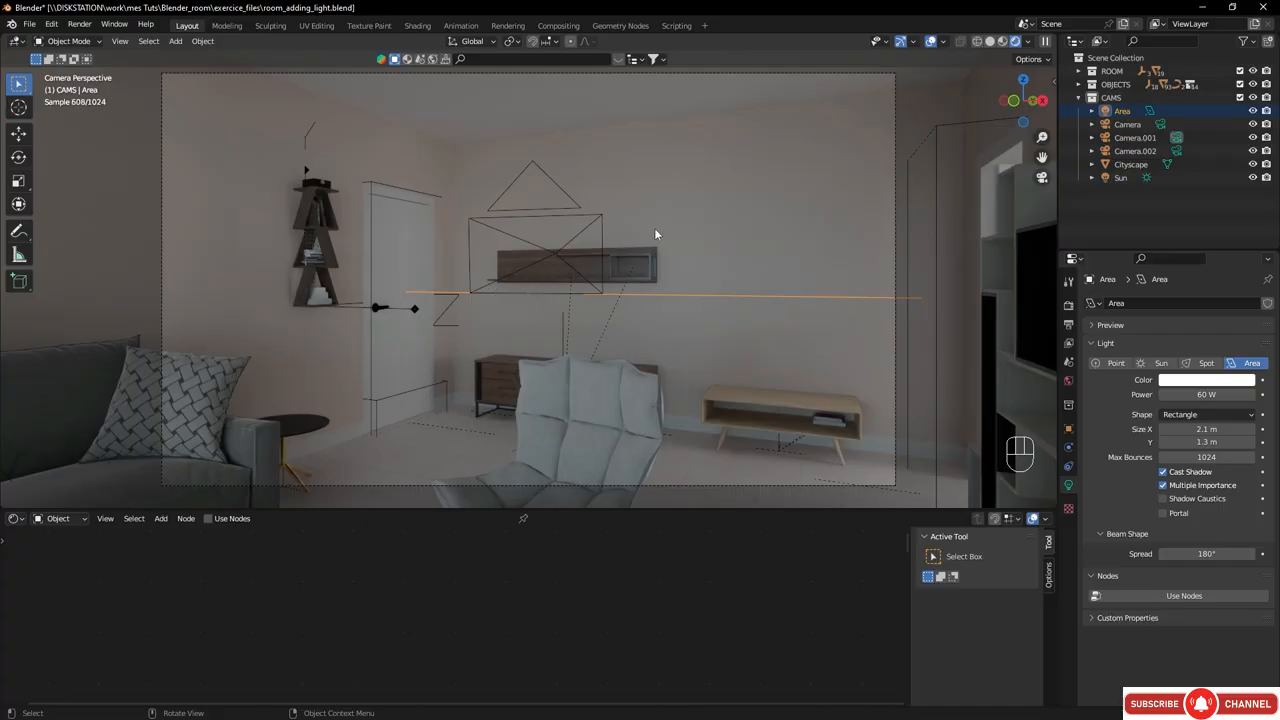
# - Set the Area light's power to 30 W
pyautogui.click(1212, 395)
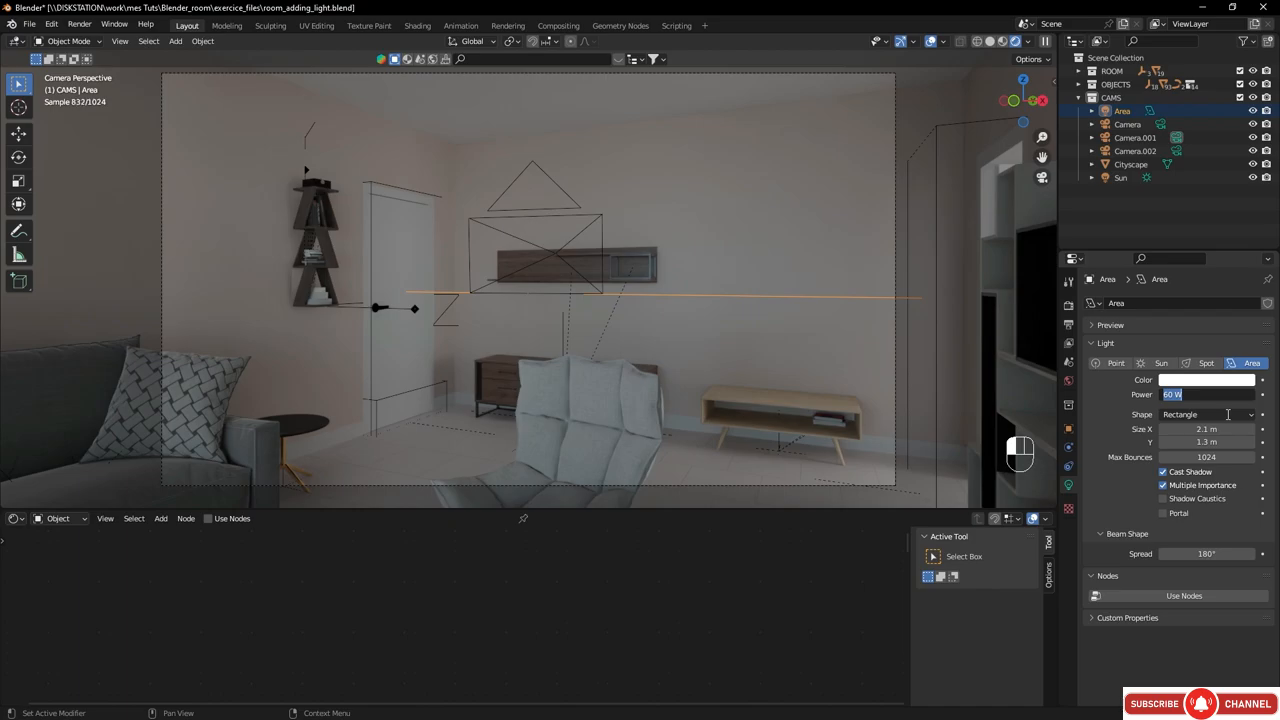
pyautogui.write('30')
pyautogui.press('Return')
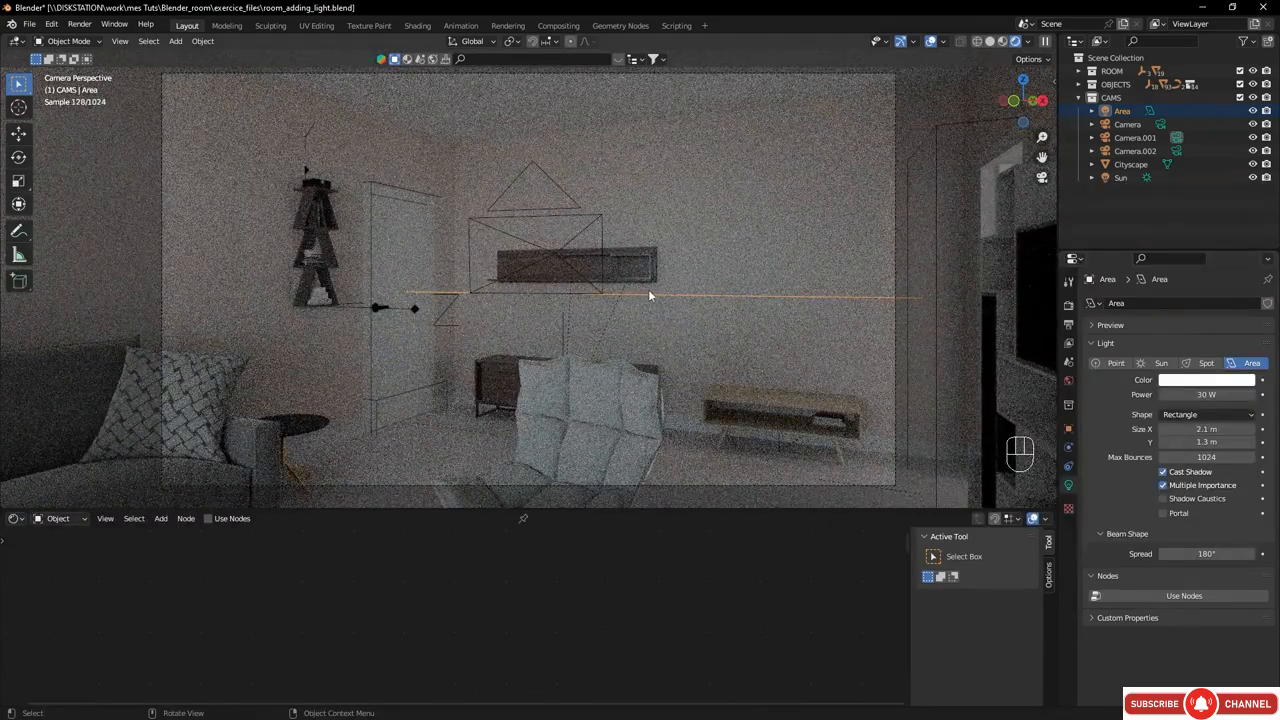
# - In solid shading, place the 3D cursor on the living room's large window from outside and add a second Area light there
pyautogui.moveTo(654, 289); pyautogui.dragTo(480, 306, button='middle')
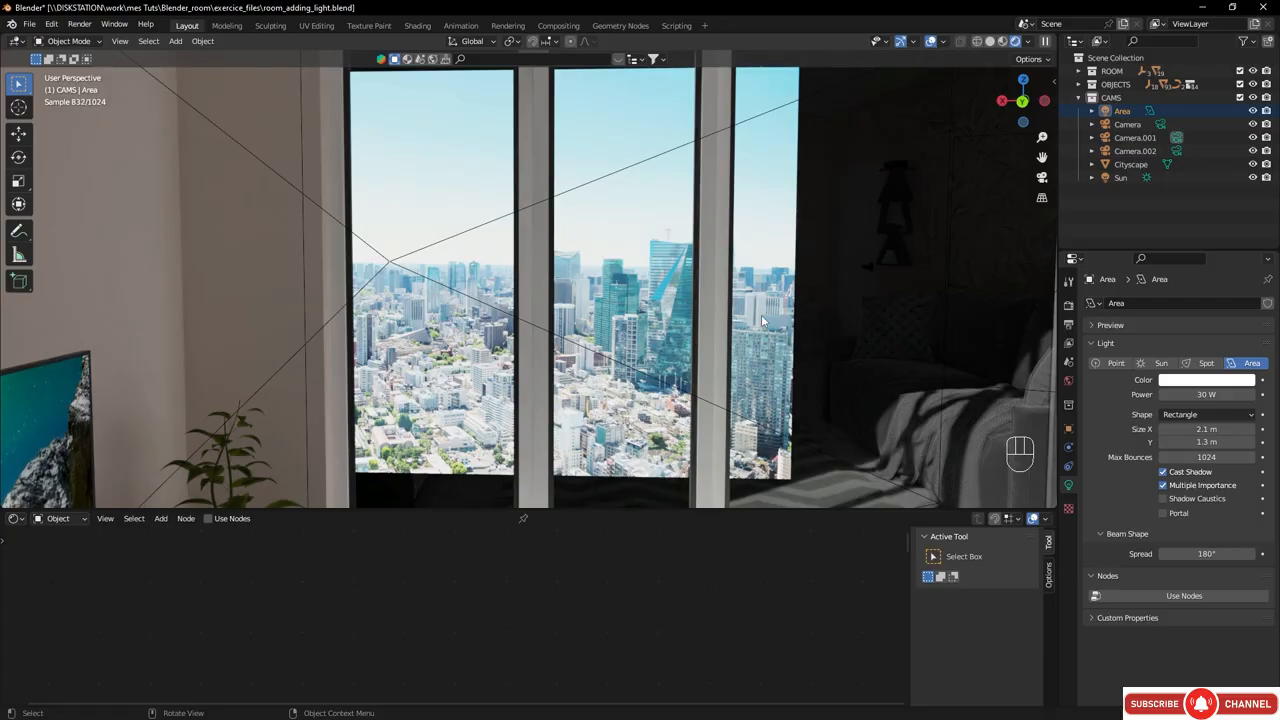
pyautogui.moveTo(762, 320); pyautogui.dragTo(663, 366, button='middle')
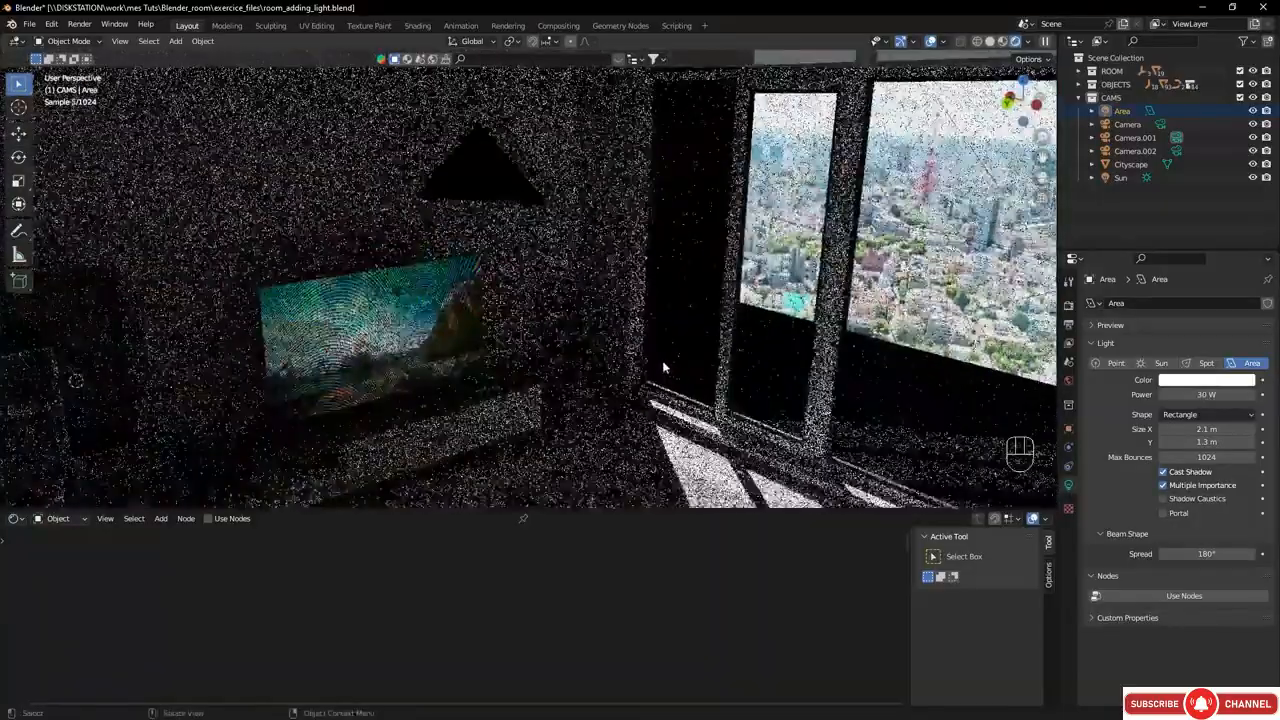
pyautogui.scroll(-8, 665, 360)
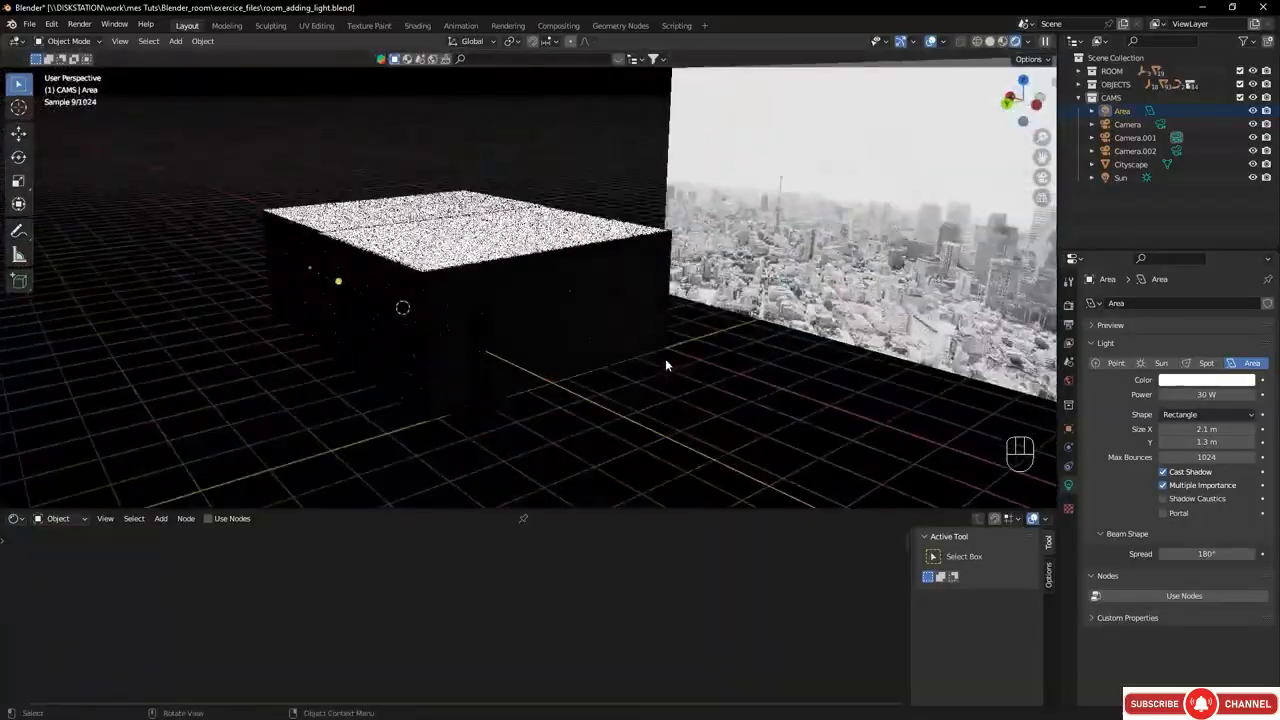
pyautogui.click(989, 42)
pyautogui.moveTo(736, 253)
pyautogui.mouseDown(button='middle')
pyautogui.moveTo(531, 272)
pyautogui.moveTo(542, 280)
pyautogui.mouseUp(button='middle')
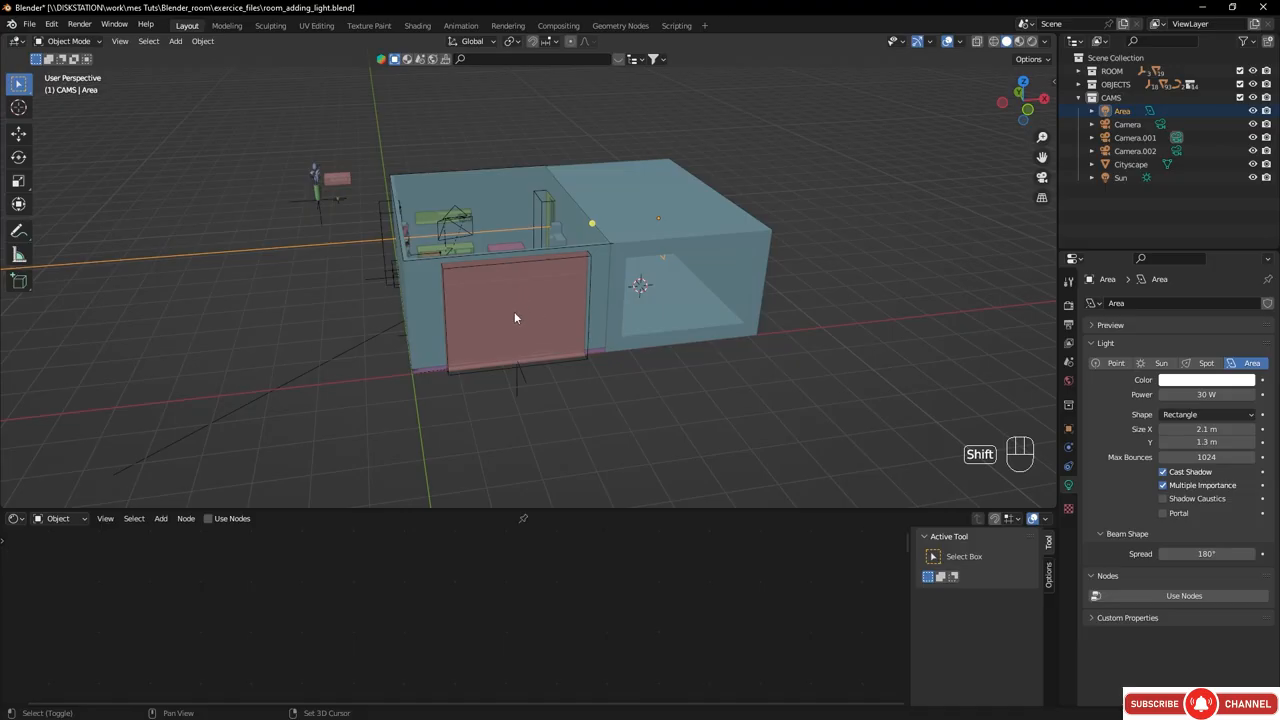
pyautogui.keyDown('shift'); pyautogui.rightClick(515, 310); pyautogui.keyUp('shift')
pyautogui.moveTo(523, 320); pyautogui.dragTo(540, 299, button='middle')
pyautogui.hotkey('shift', 'a')
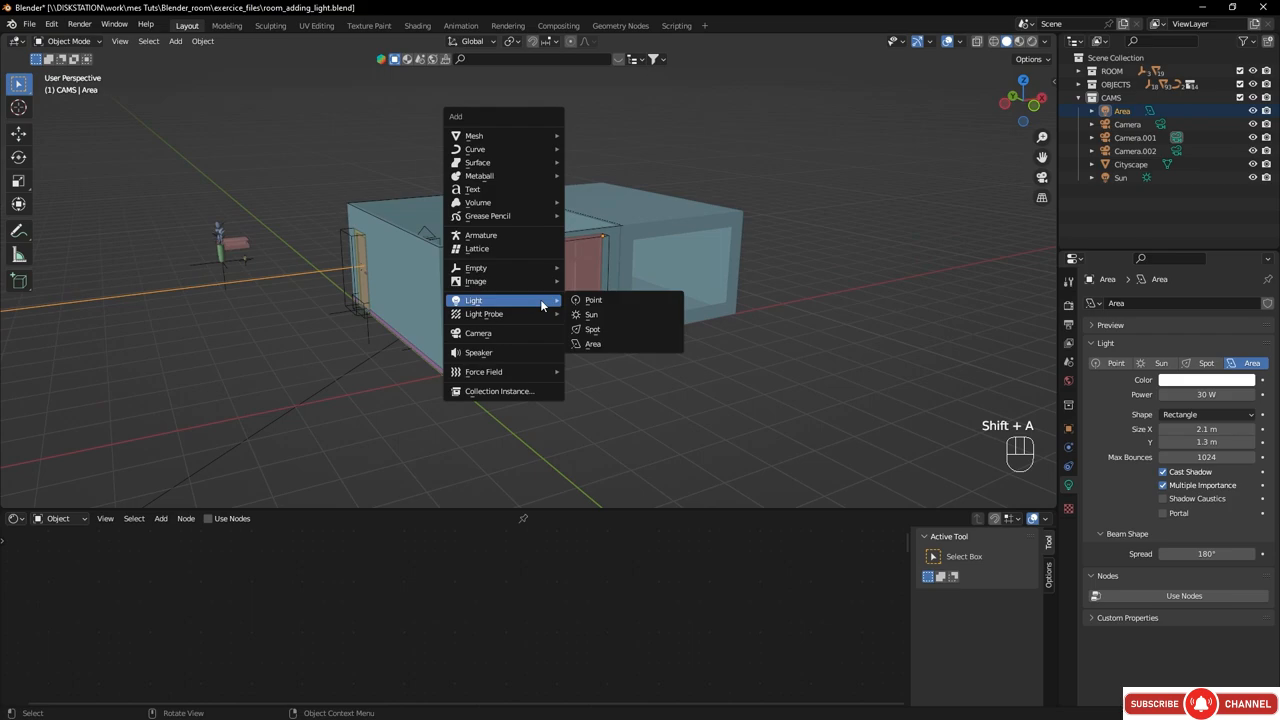
pyautogui.click(600, 344)
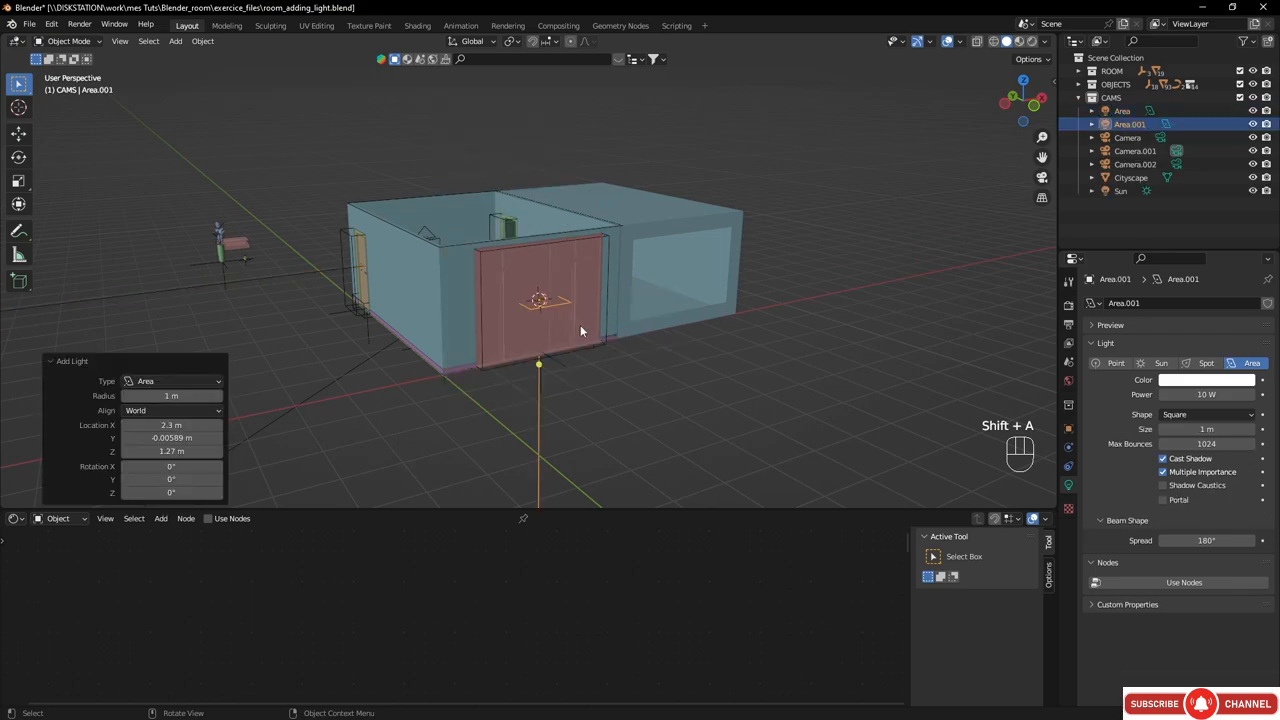
# - Rotate the window's Area light 90° about the global X axis so it points into the living room
pyautogui.moveTo(580, 325); pyautogui.dragTo(632, 343, button='middle')
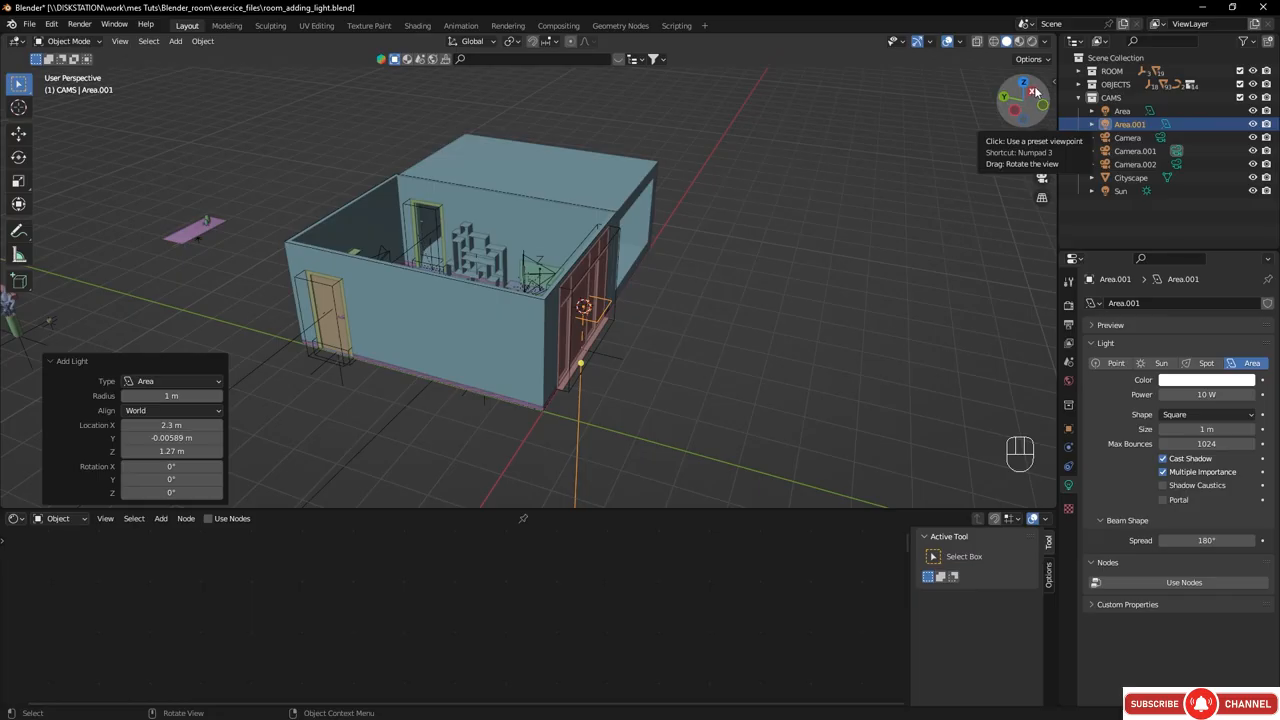
pyautogui.press('r')
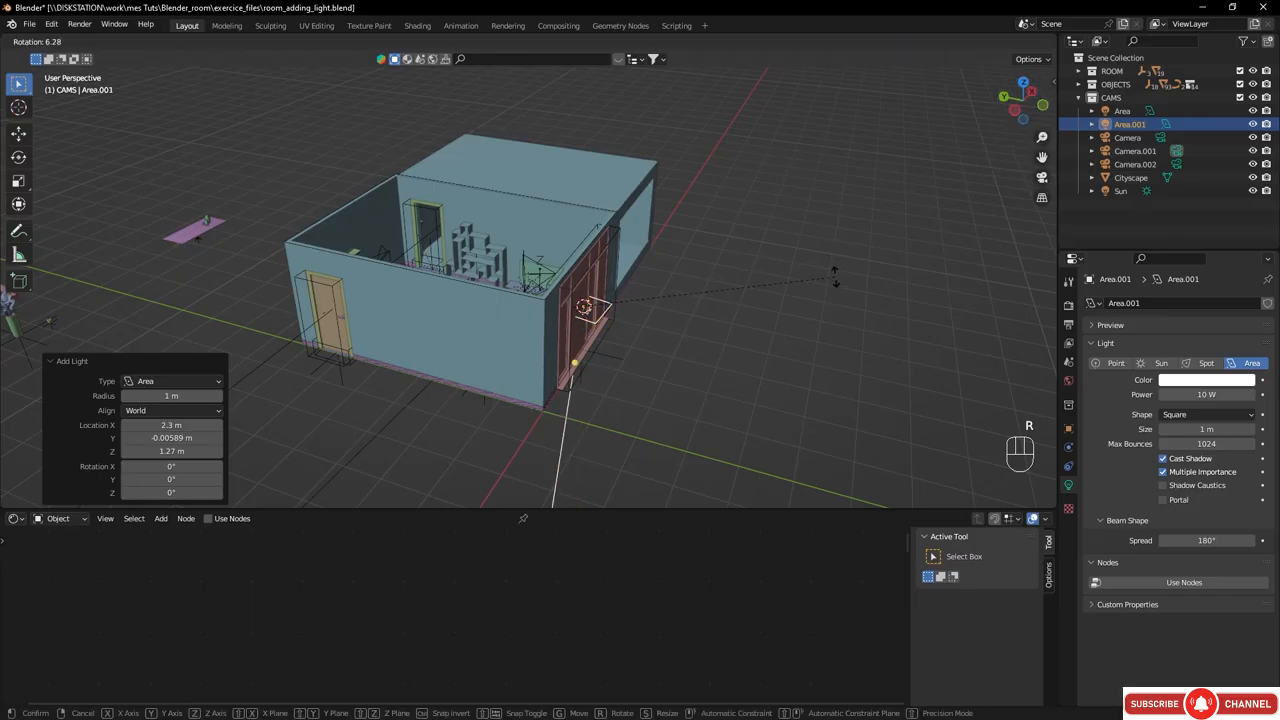
pyautogui.write('x')
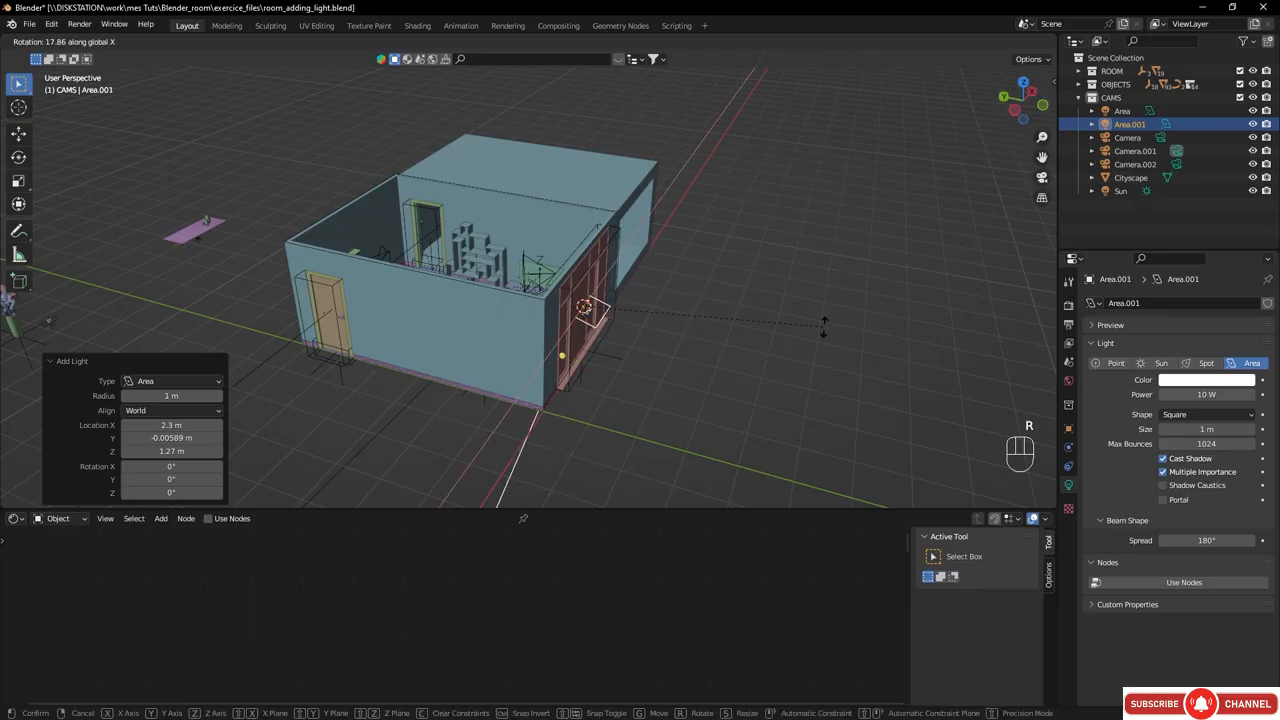
pyautogui.write('90')
pyautogui.press('Return')
# - Move the window's Area light about 0.21 m outward along Y, just outside the living room window
pyautogui.keyDown('alt'); pyautogui.moveTo(635, 286); pyautogui.dragTo(544, 188, button='middle'); pyautogui.keyUp('alt')
pyautogui.press('g')
pyautogui.click(668, 367)
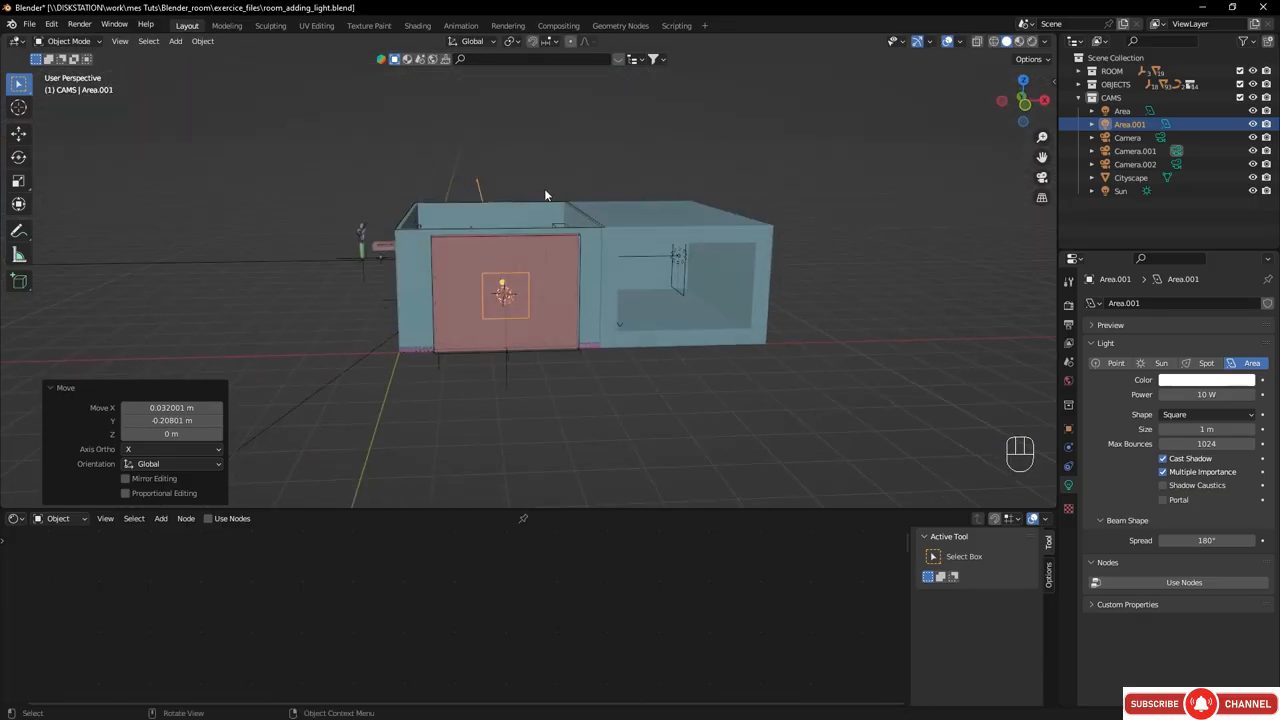
# - Change the window light's shape to Rectangle and resize it to about 3.44 m by 2.79 m to cover the window
pyautogui.click(1192, 414)
pyautogui.click(1200, 445)
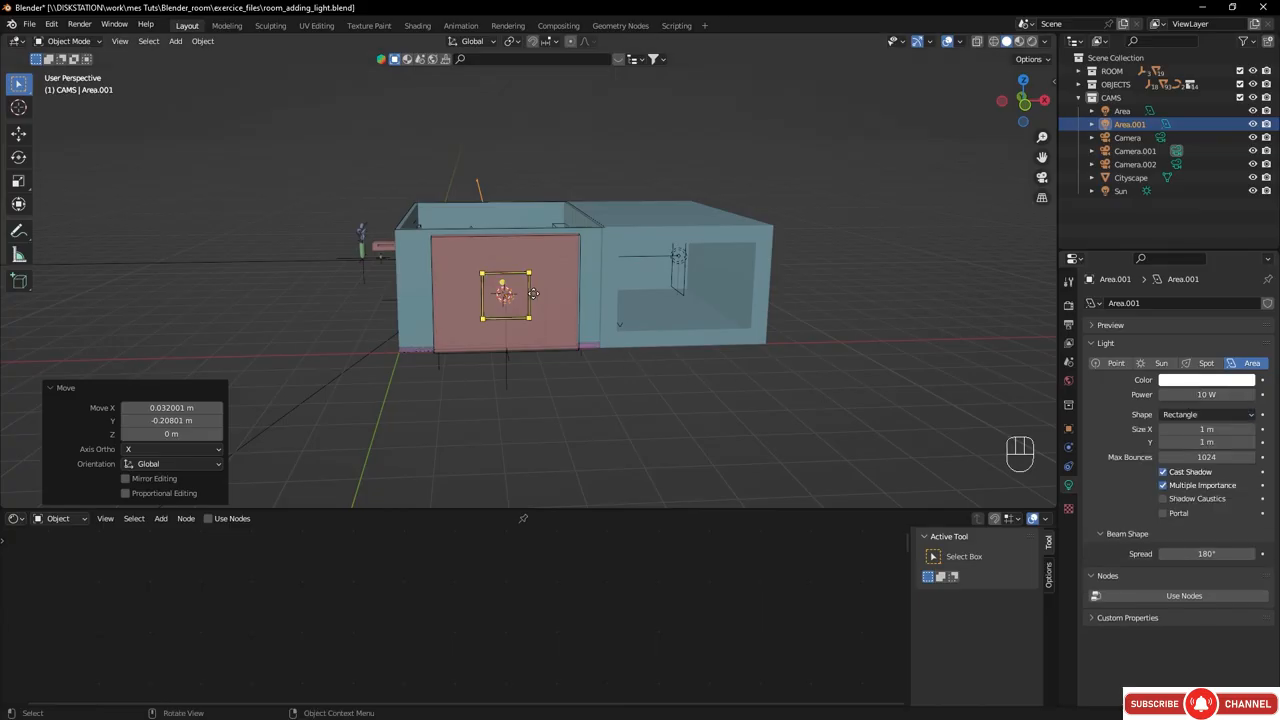
pyautogui.moveTo(534, 293); pyautogui.dragTo(590, 293)
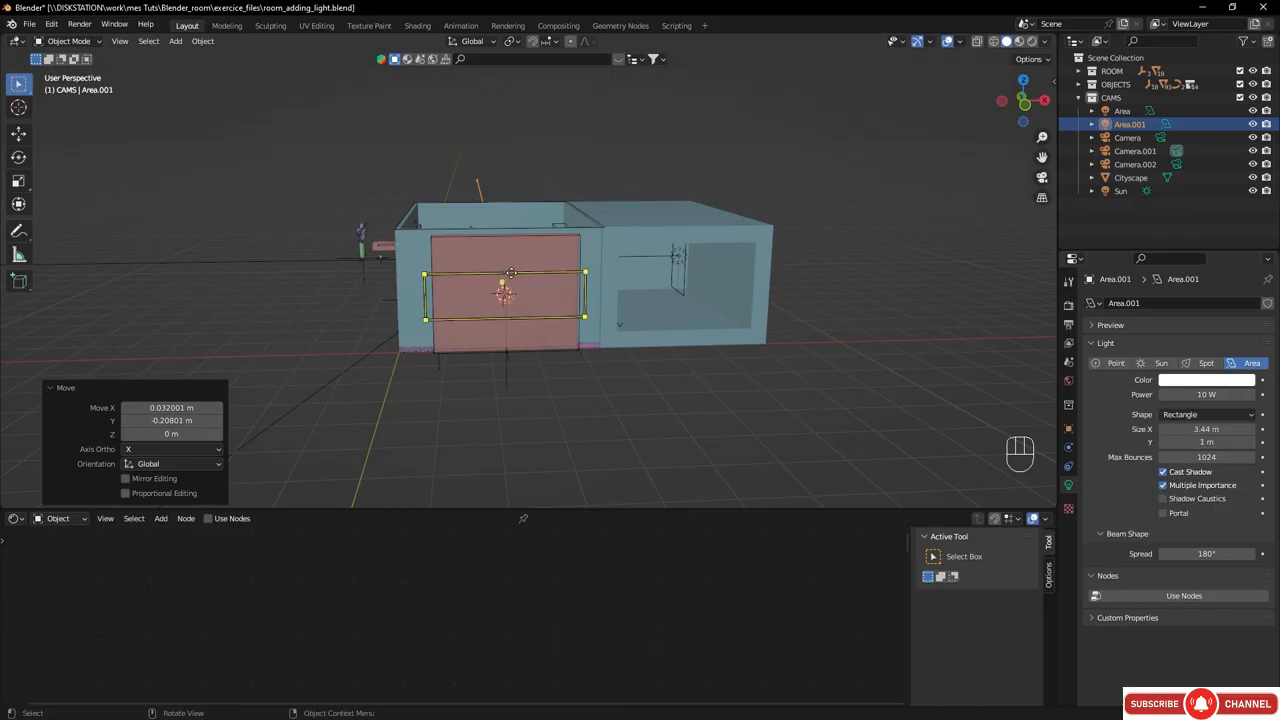
pyautogui.moveTo(511, 273); pyautogui.dragTo(505, 228)
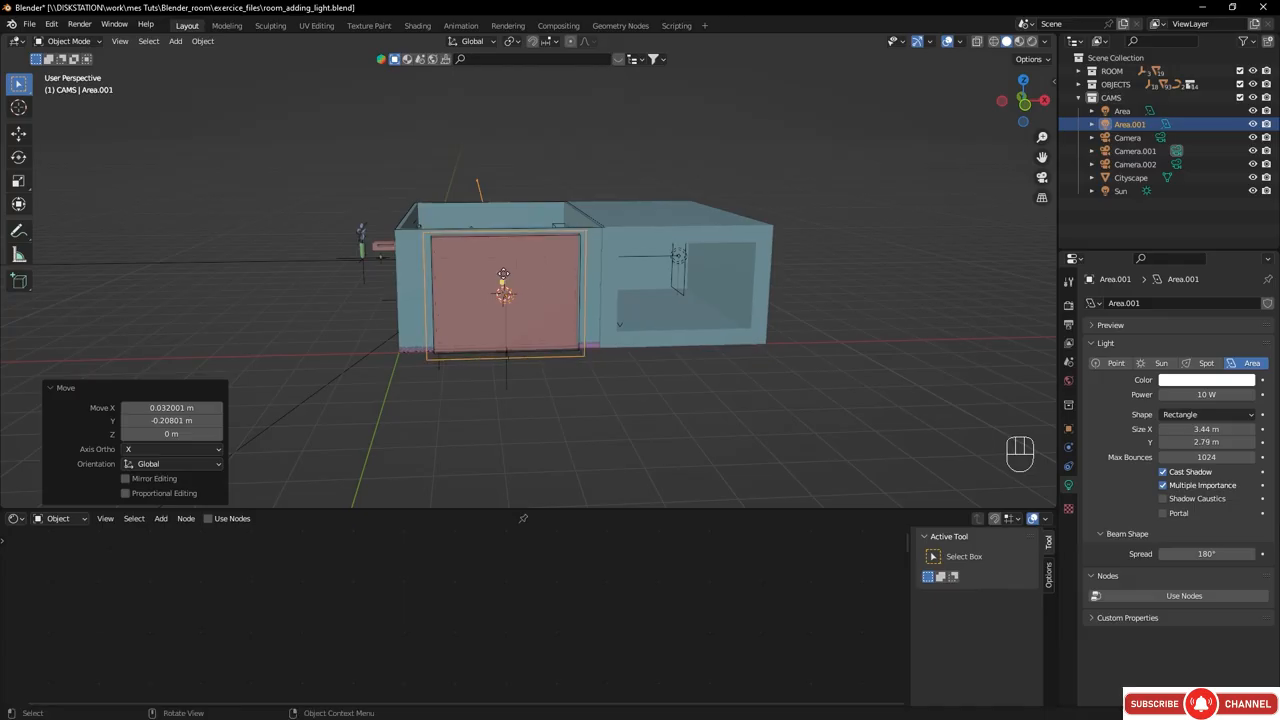
pyautogui.moveTo(510, 285); pyautogui.dragTo(800, 322, button='middle')
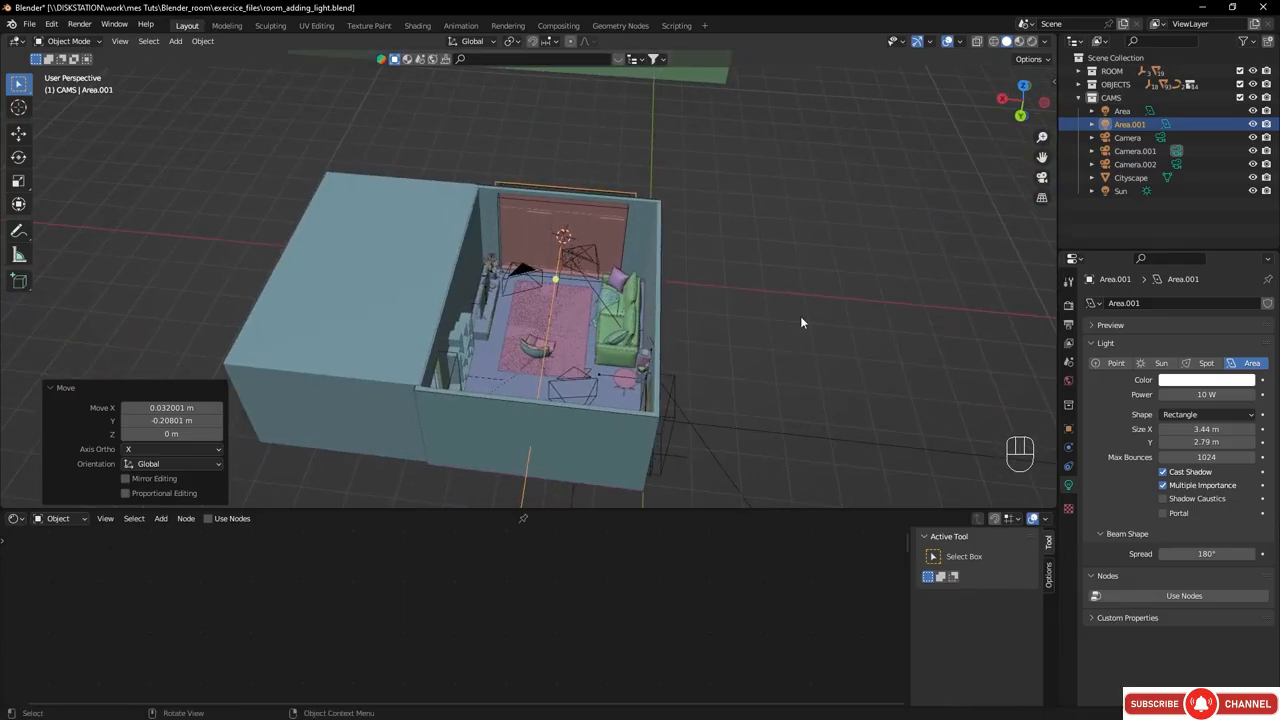
# - View the living room through the first camera and display it in rendered shading
pyautogui.click(1161, 138)
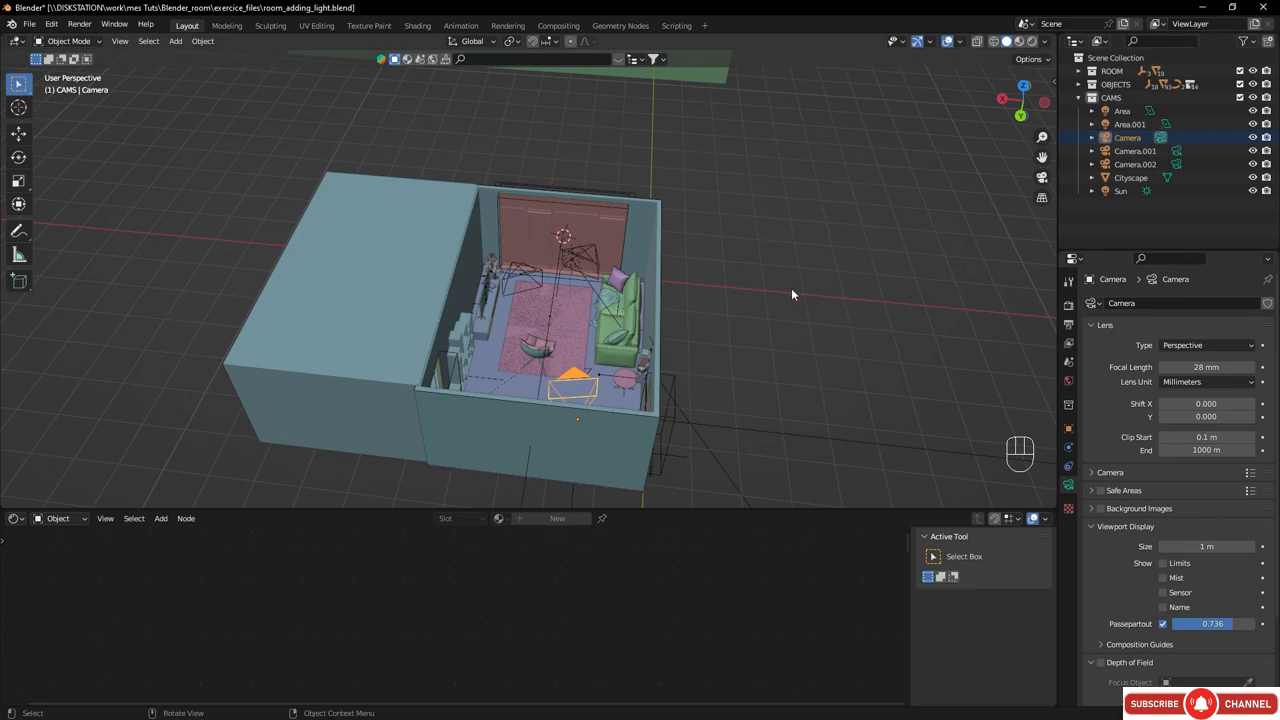
pyautogui.press('KP_0')
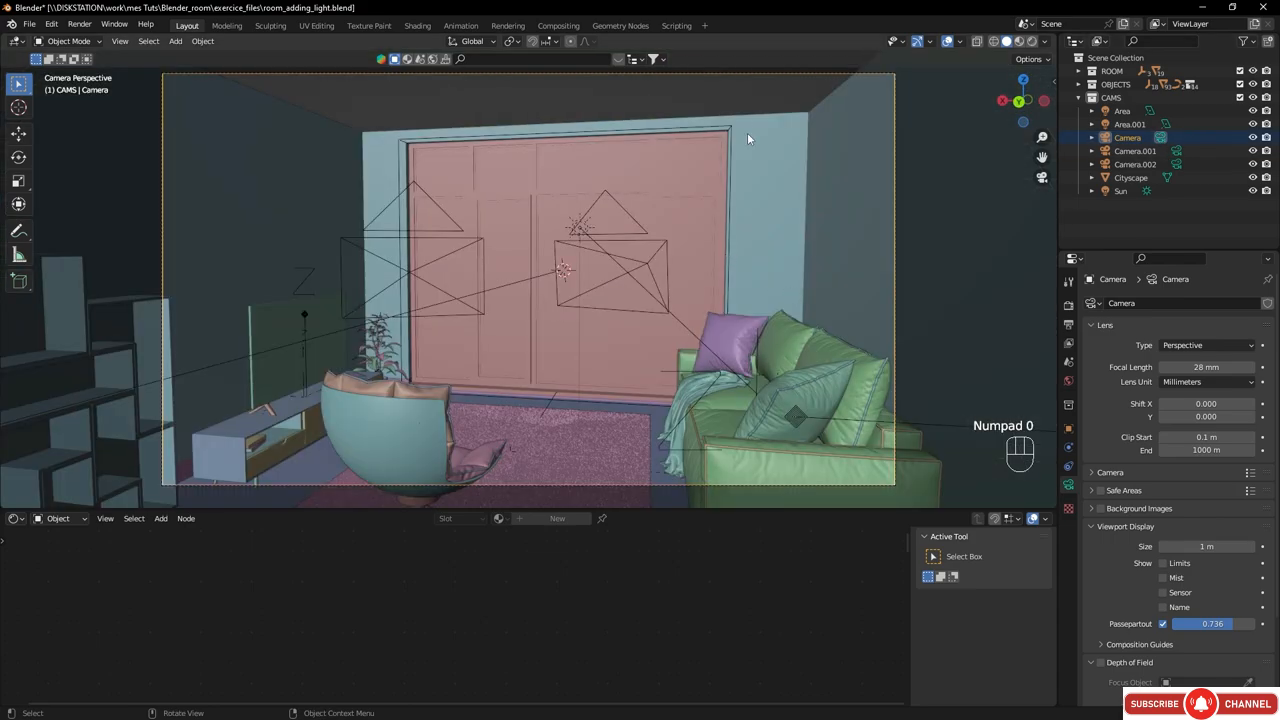
pyautogui.click(1032, 42)
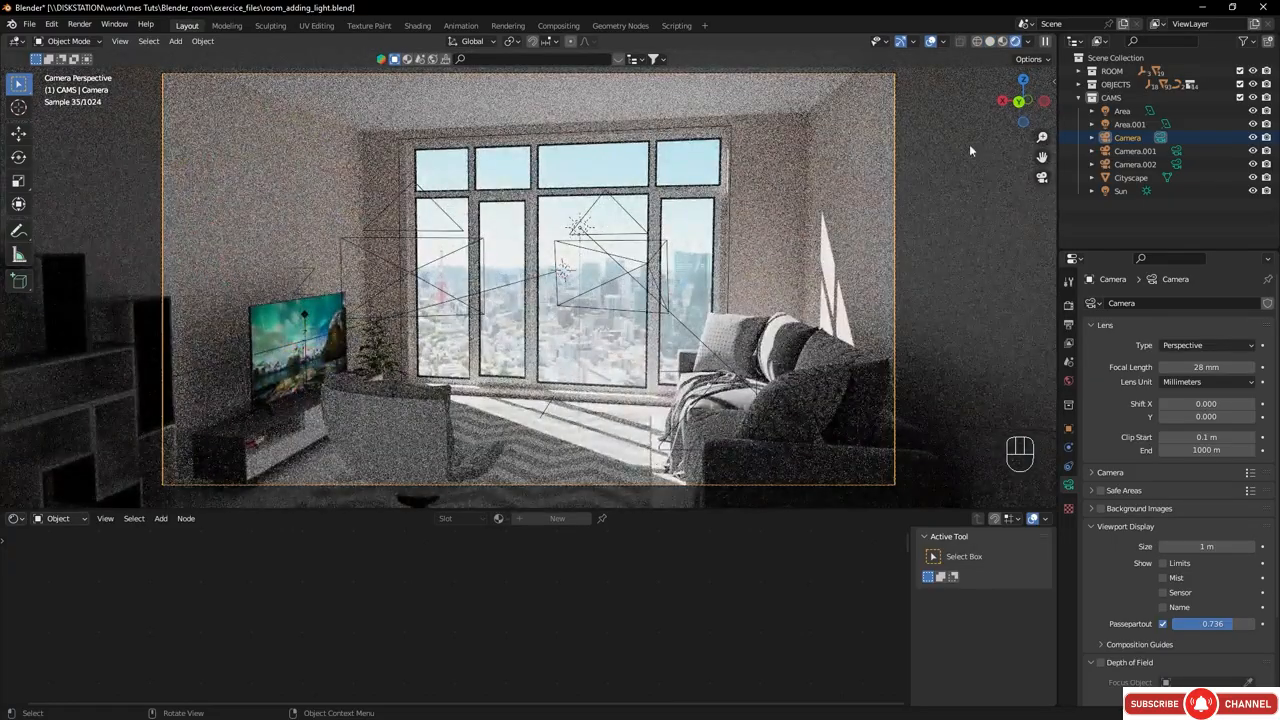
# - Set the power of the window's Area light, Area.001, to 35 W
pyautogui.click(1136, 125)
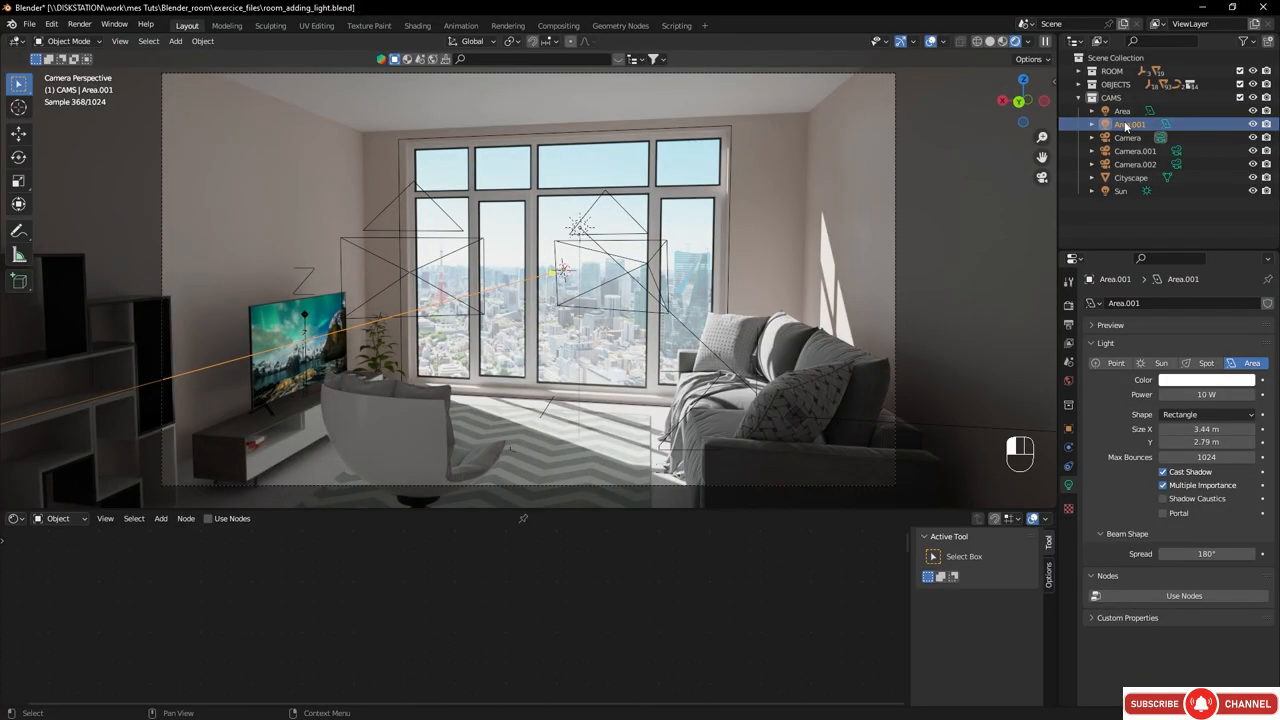
pyautogui.doubleClick(1222, 395)
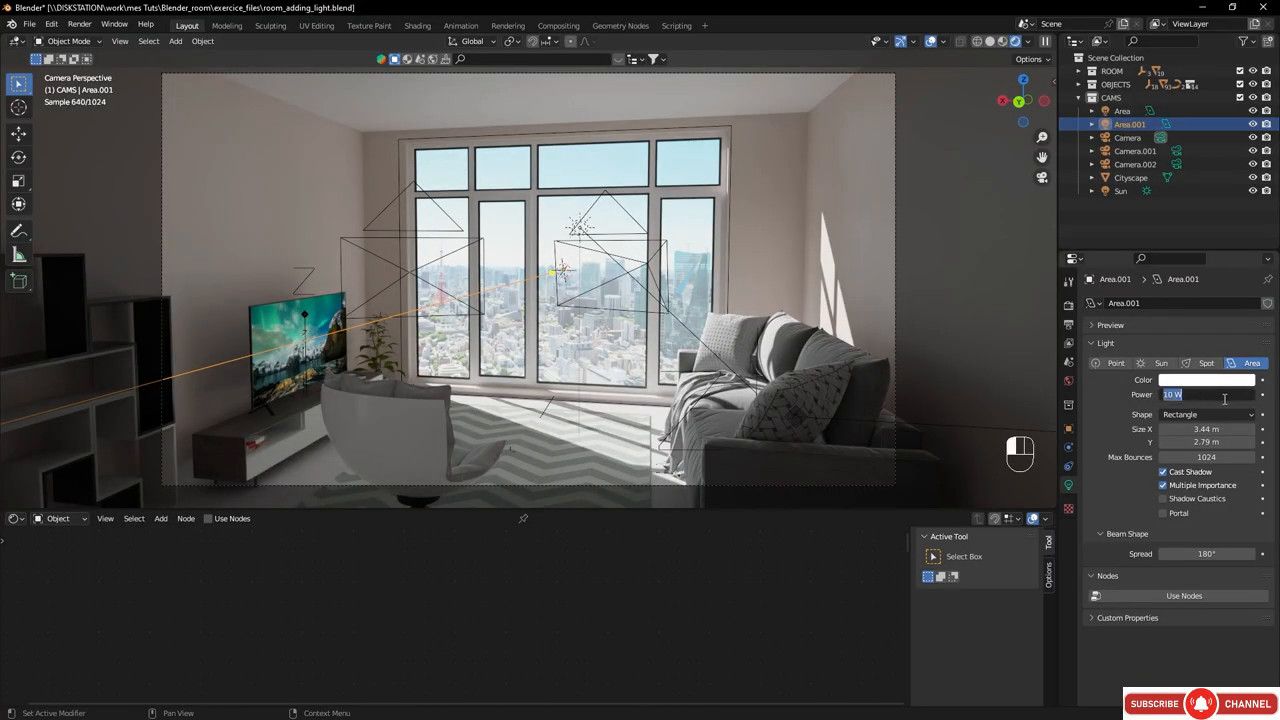
pyautogui.write('35')
pyautogui.press('Return')
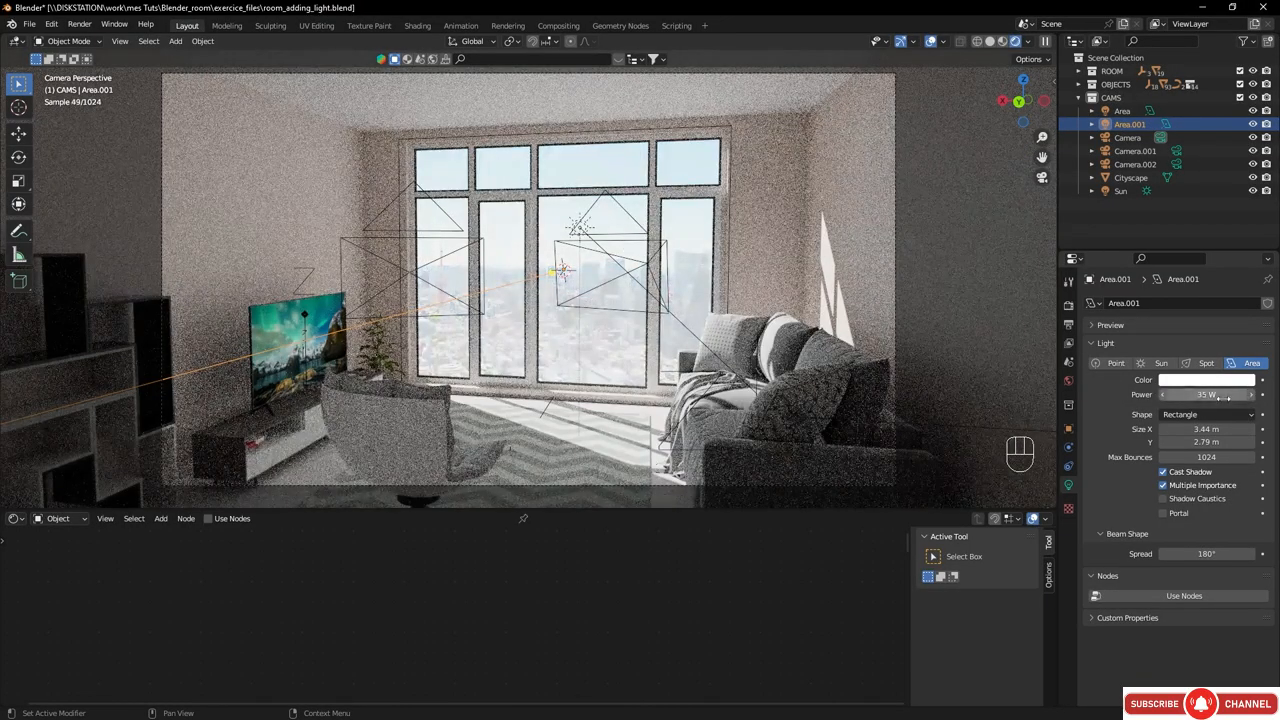
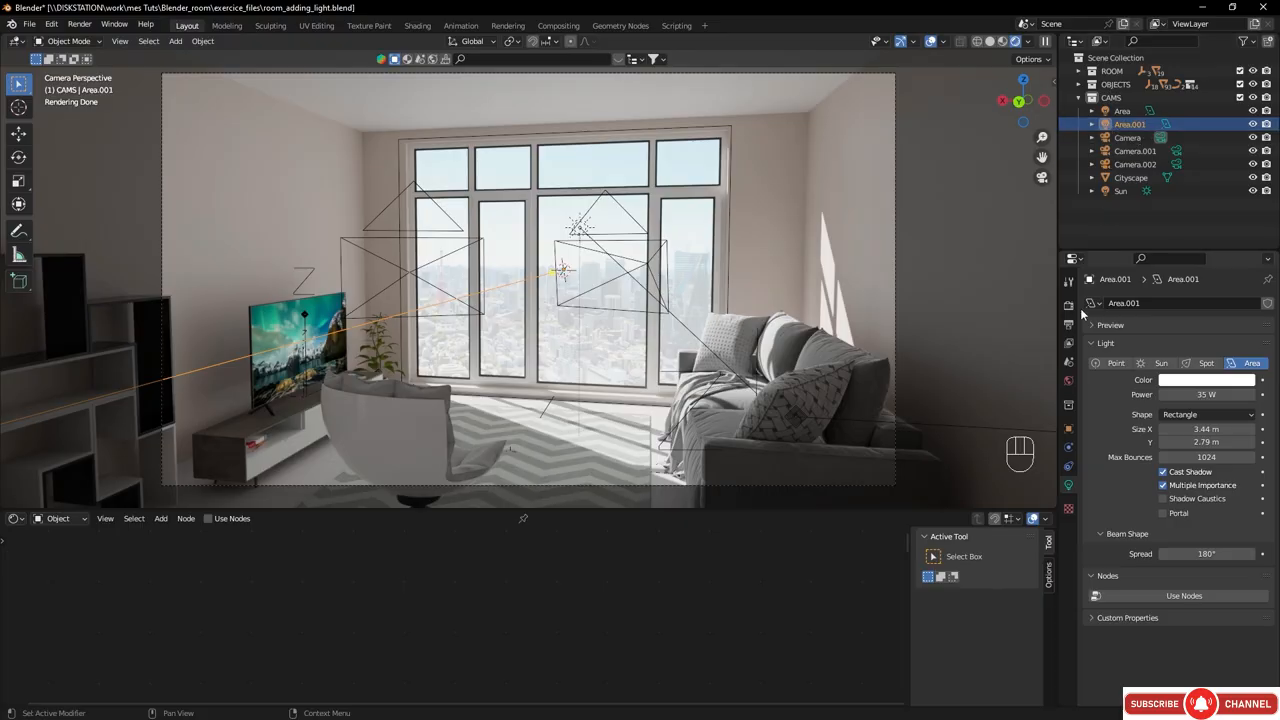
# - Turn off Glossy and Transmission ray visibility for the window's Area light
pyautogui.click(1068, 430)
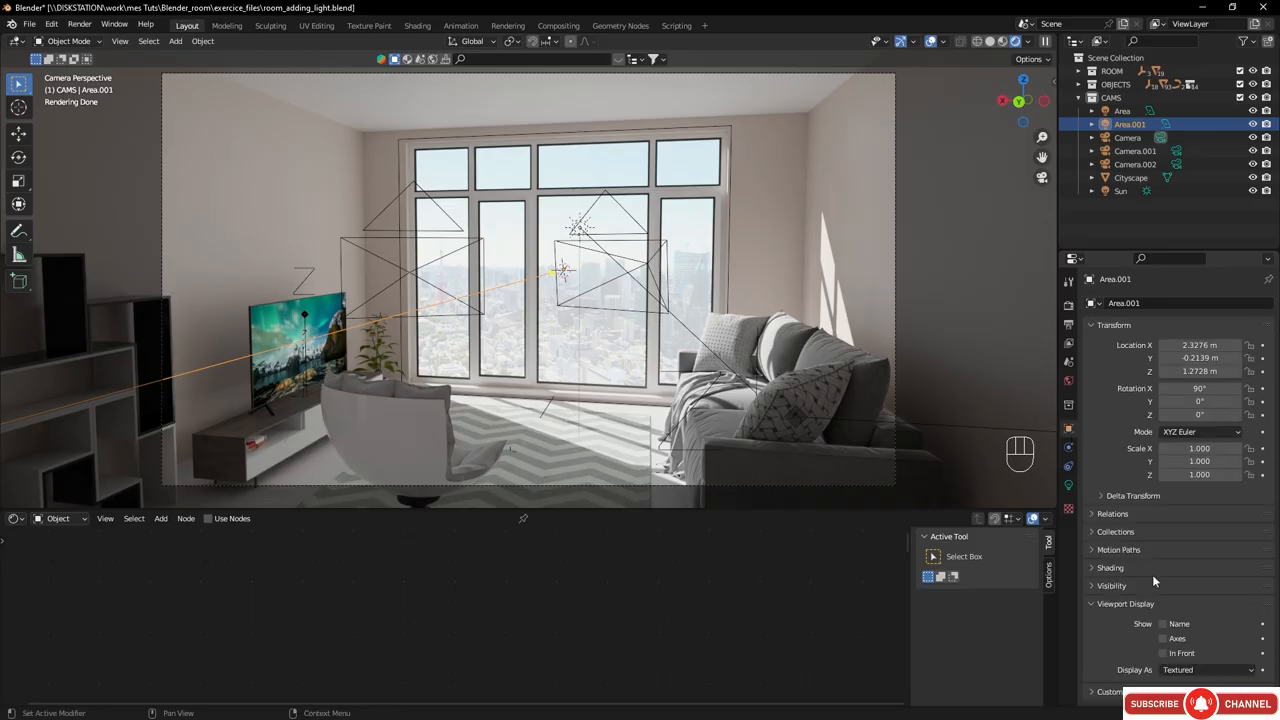
pyautogui.click(1115, 568)
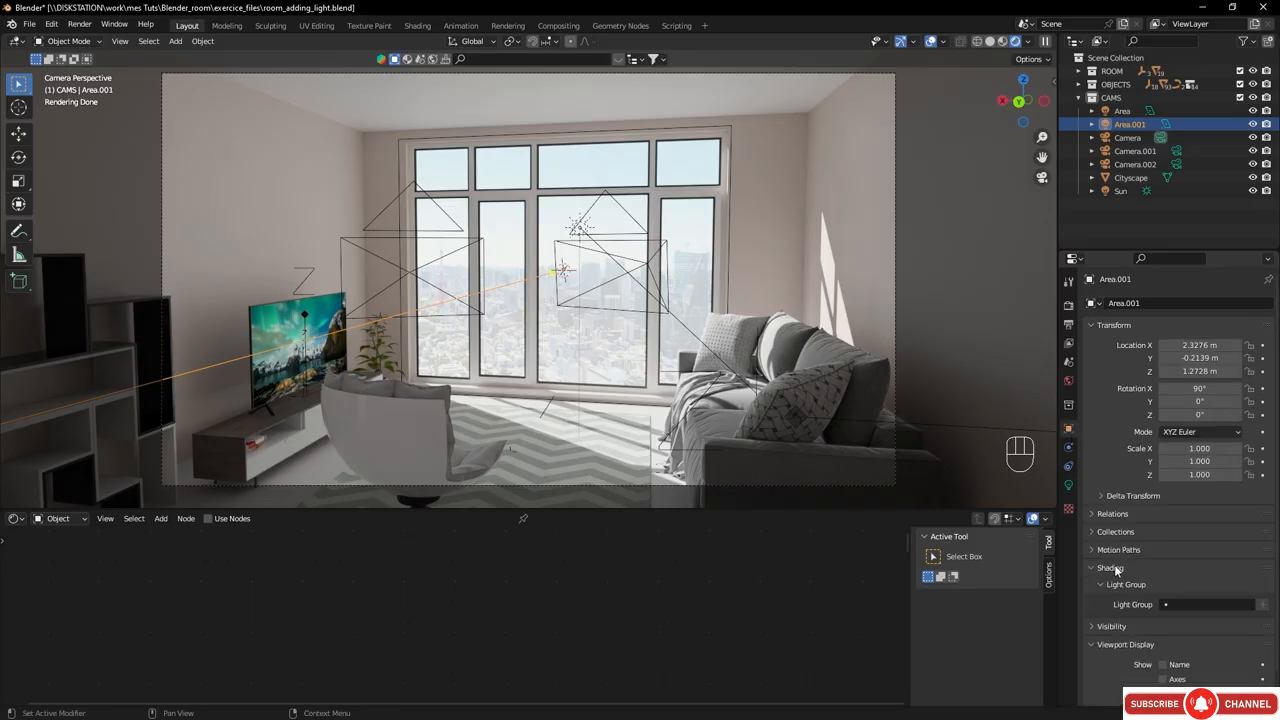
pyautogui.click(1113, 626)
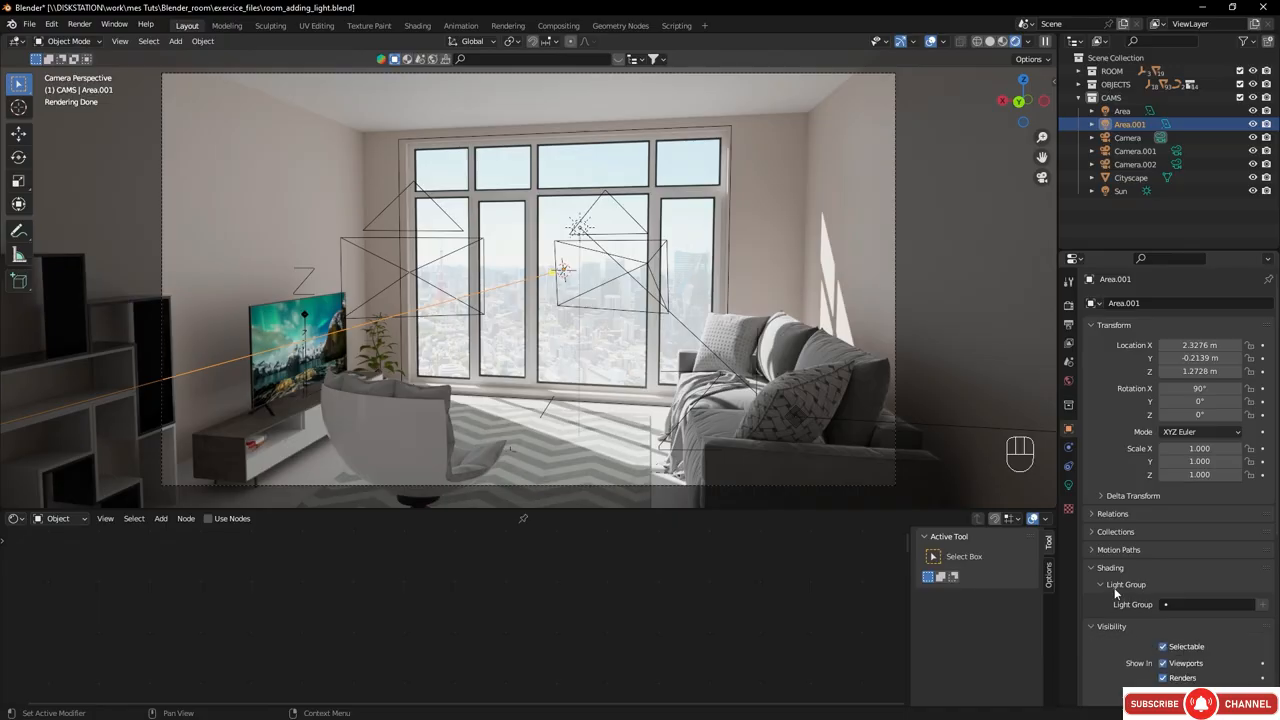
pyautogui.scroll(-6, 1114, 587)
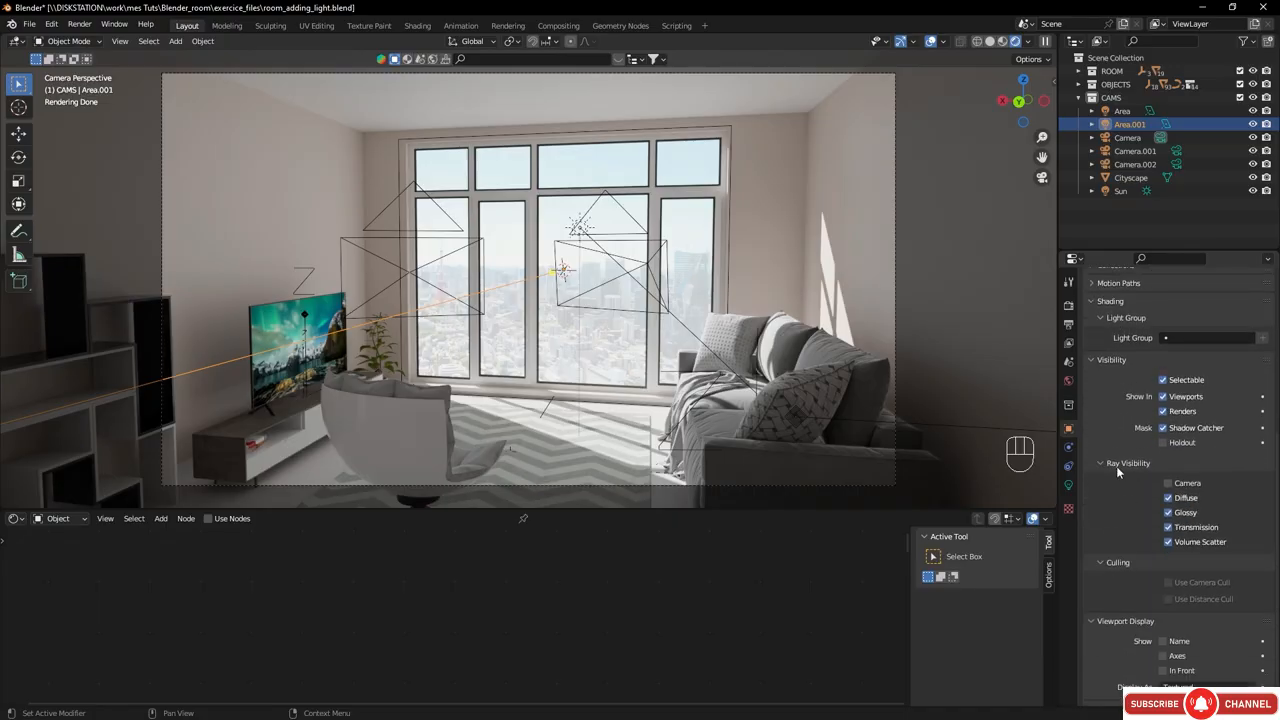
pyautogui.click(1168, 512)
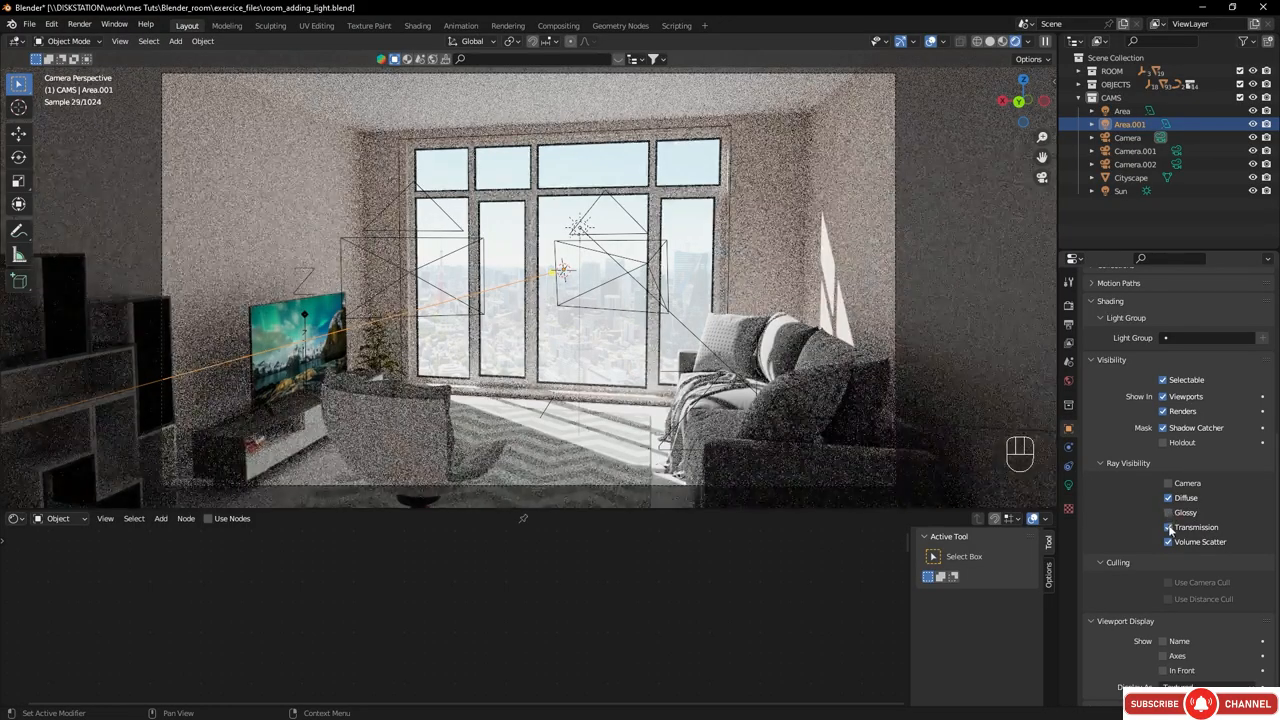
pyautogui.click(1169, 528)
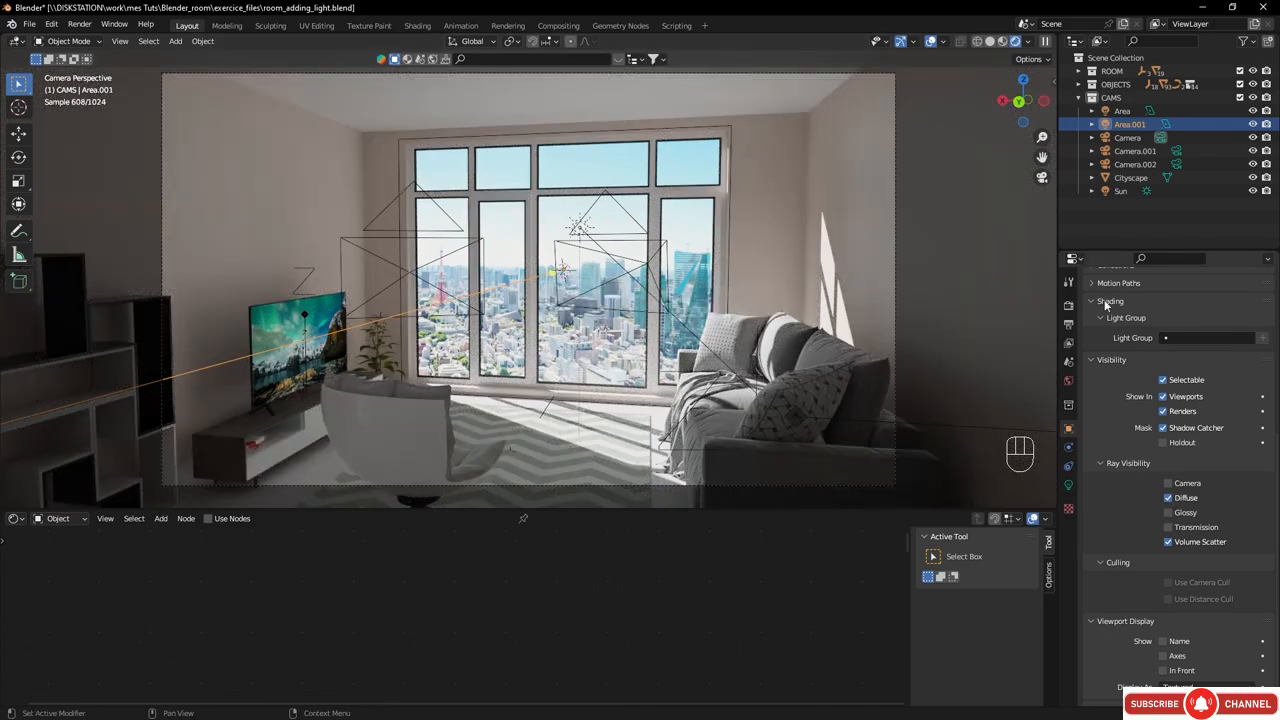
# - Compare the rendered room with the window's Area light hidden and shown
pyautogui.click(1165, 124)
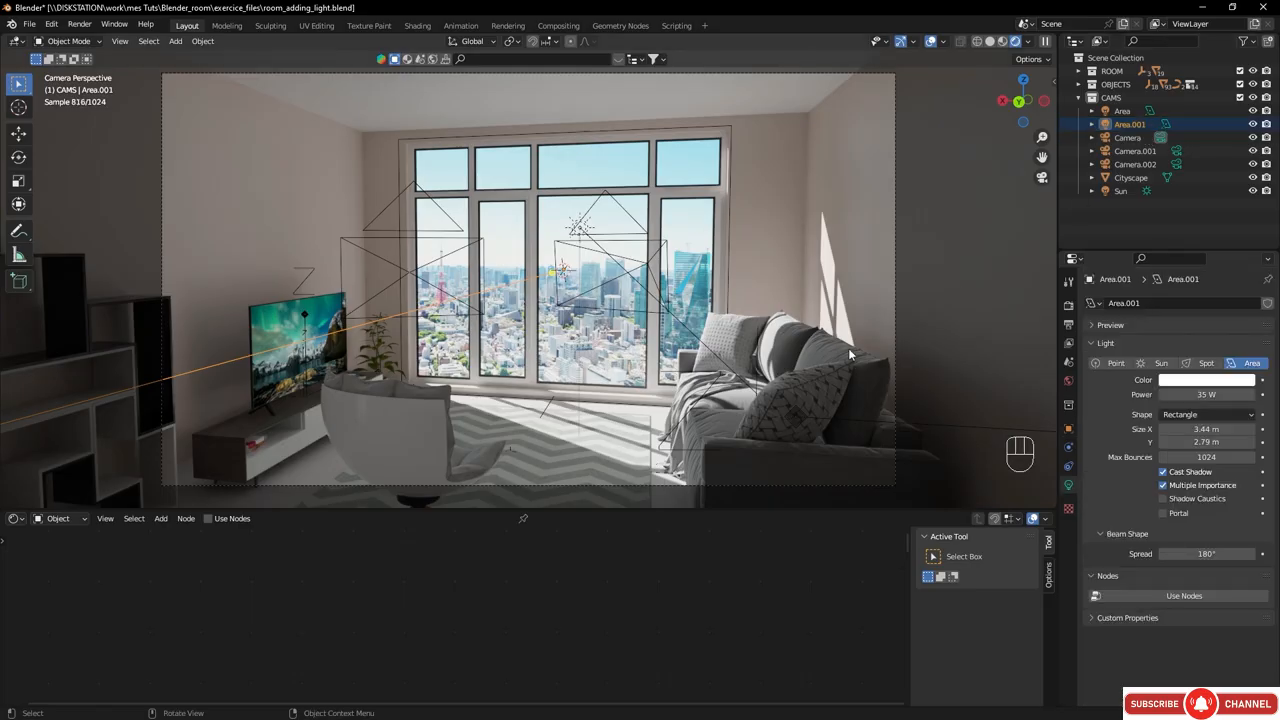
pyautogui.click(1253, 124)
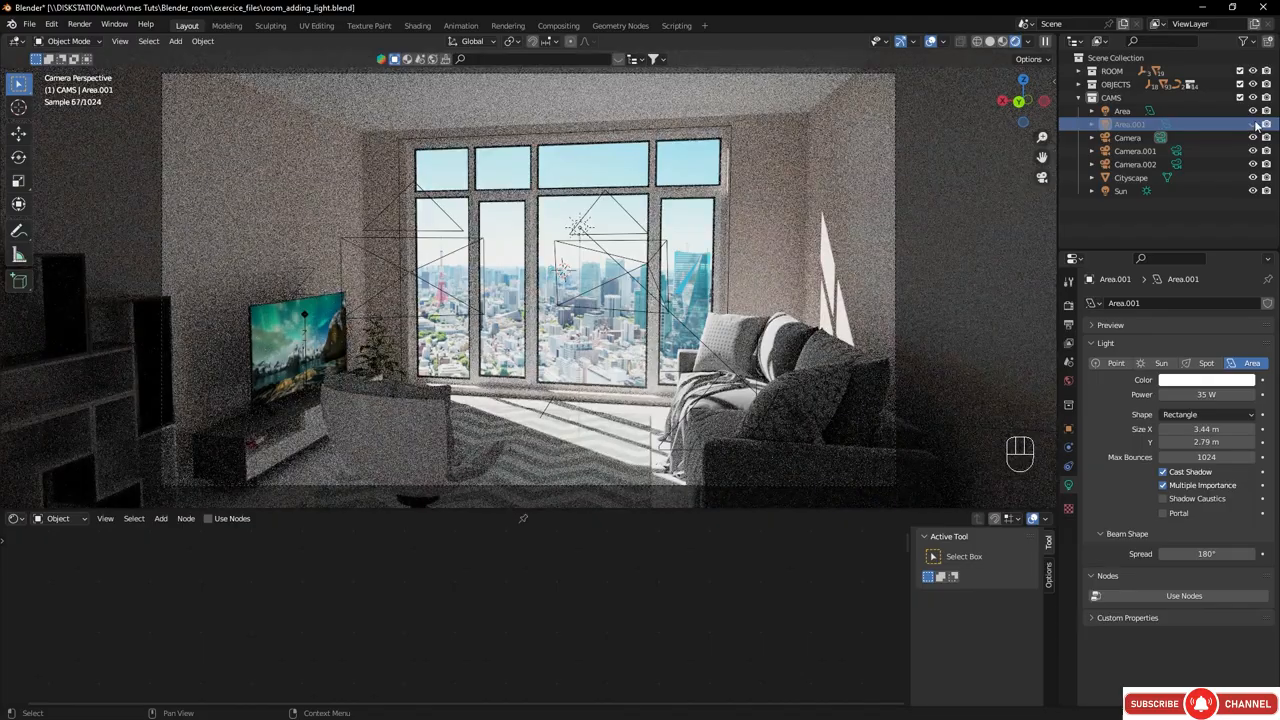
pyautogui.click(1253, 124)
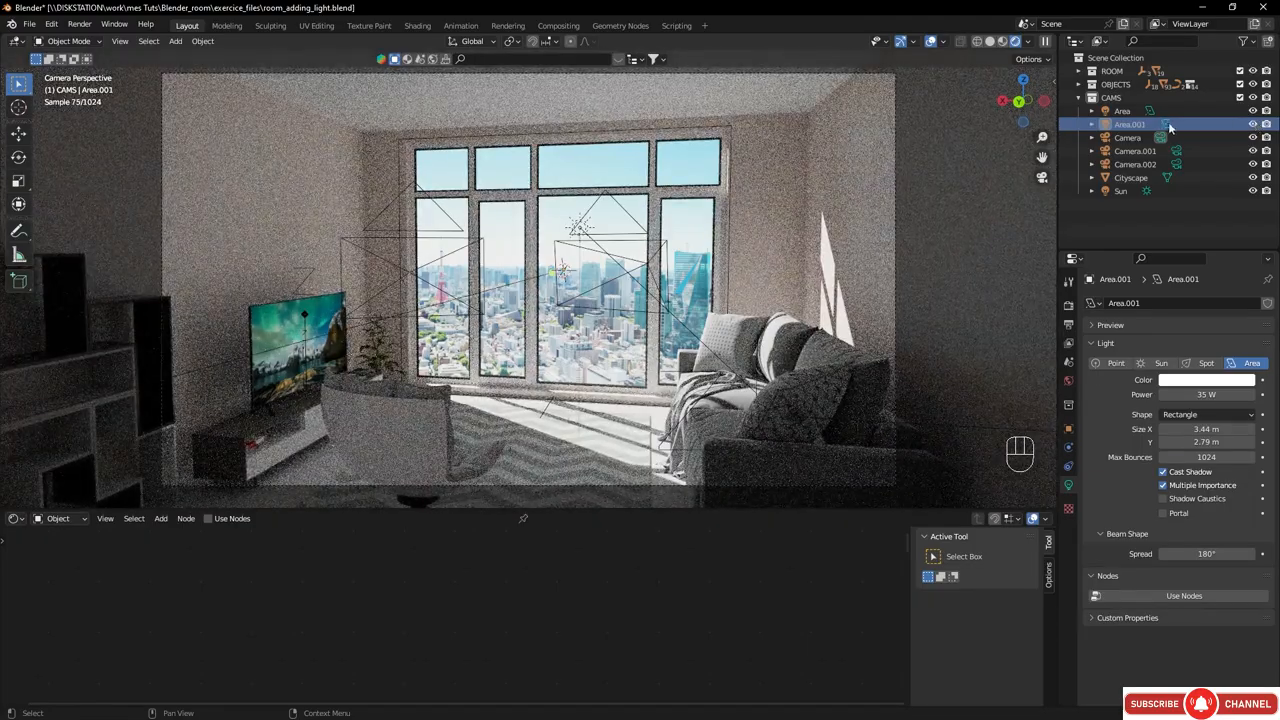
# - Raise the window light's power to 150 W and compare the room with the light hidden and shown
pyautogui.click(1232, 395)
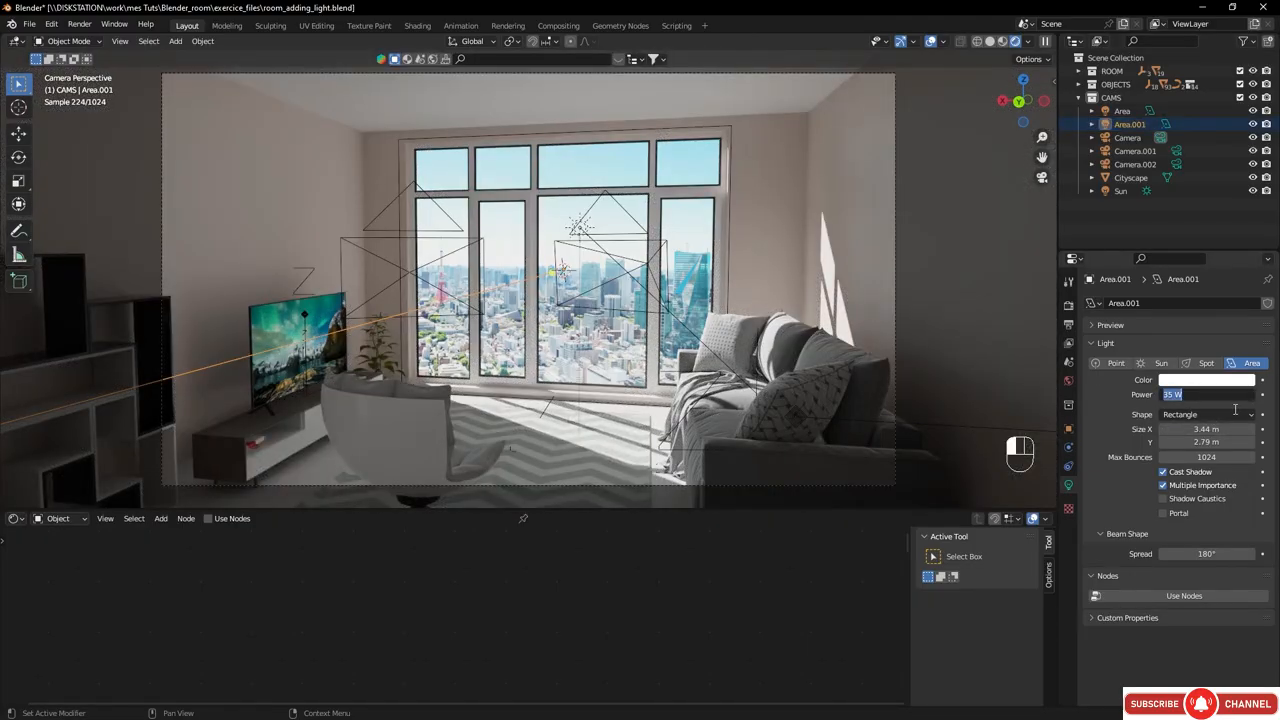
pyautogui.write('150')
pyautogui.press('Return')
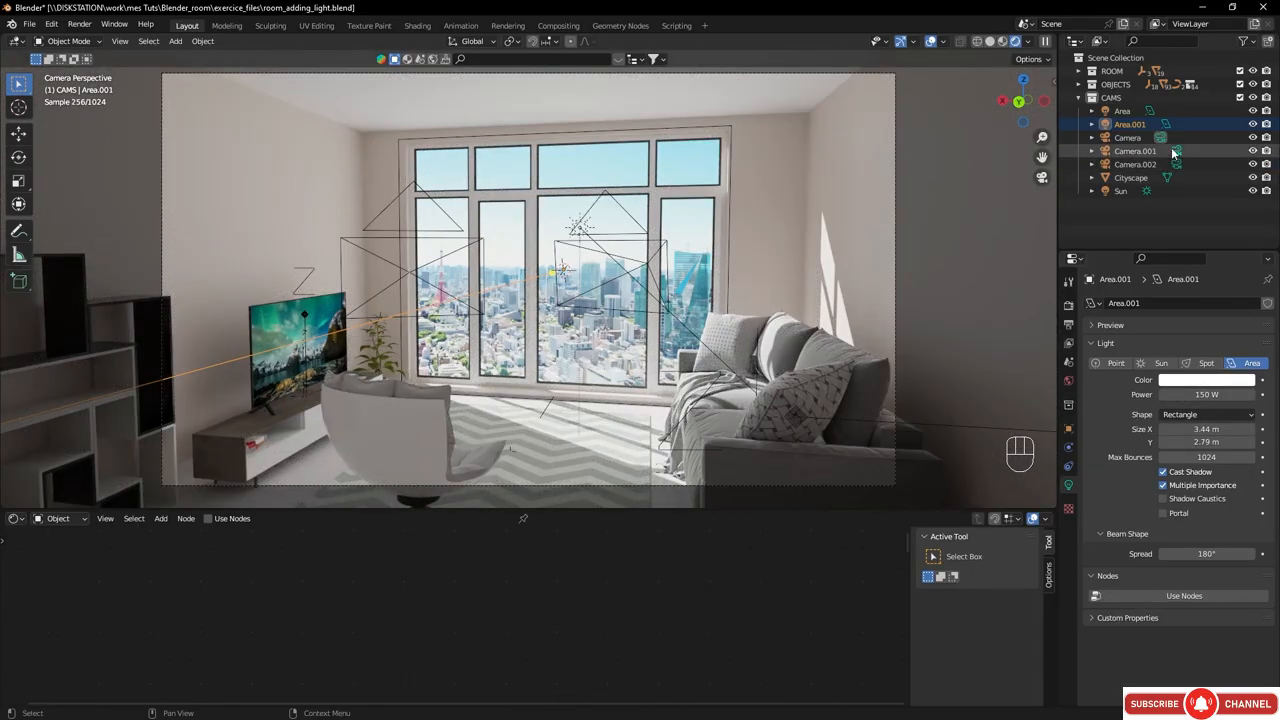
pyautogui.click(1252, 124)
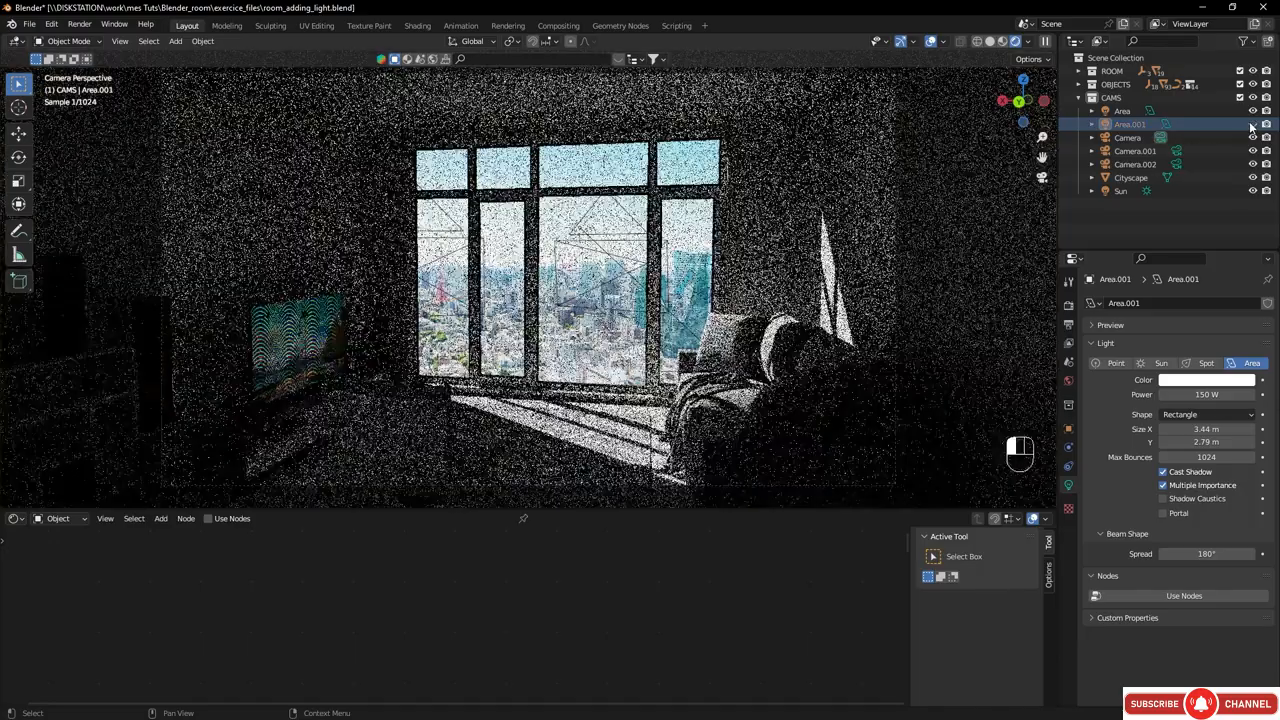
pyautogui.click(1252, 124)
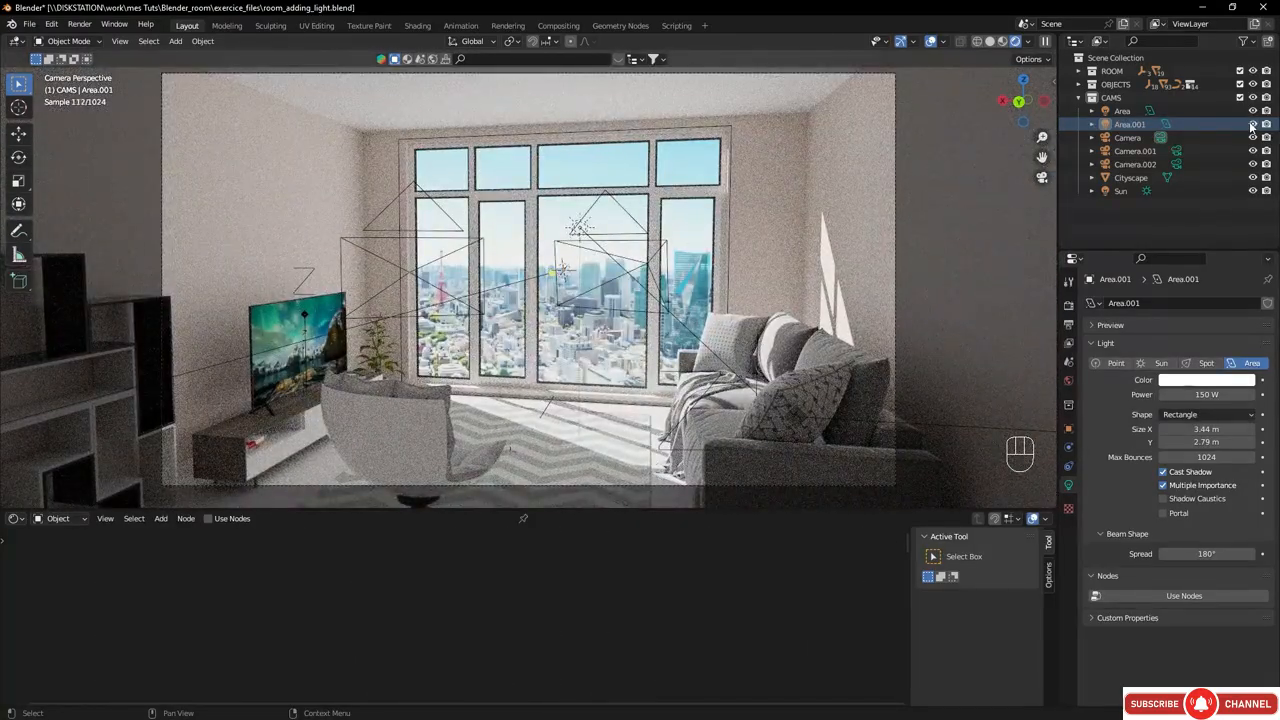
# - Looking through Camera.001, set the window light's power to 80 W and compare the room with the light hidden and shown
pyautogui.click(1179, 151)
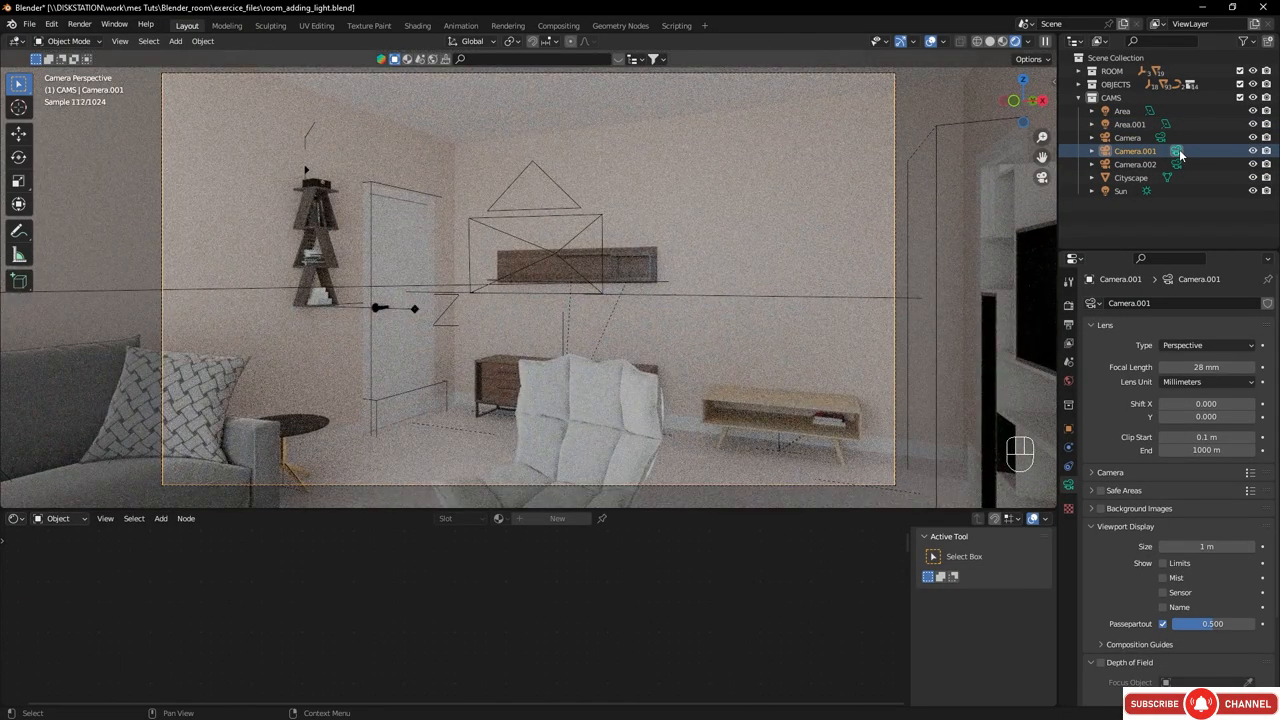
pyautogui.click(1128, 124)
pyautogui.click(1240, 395)
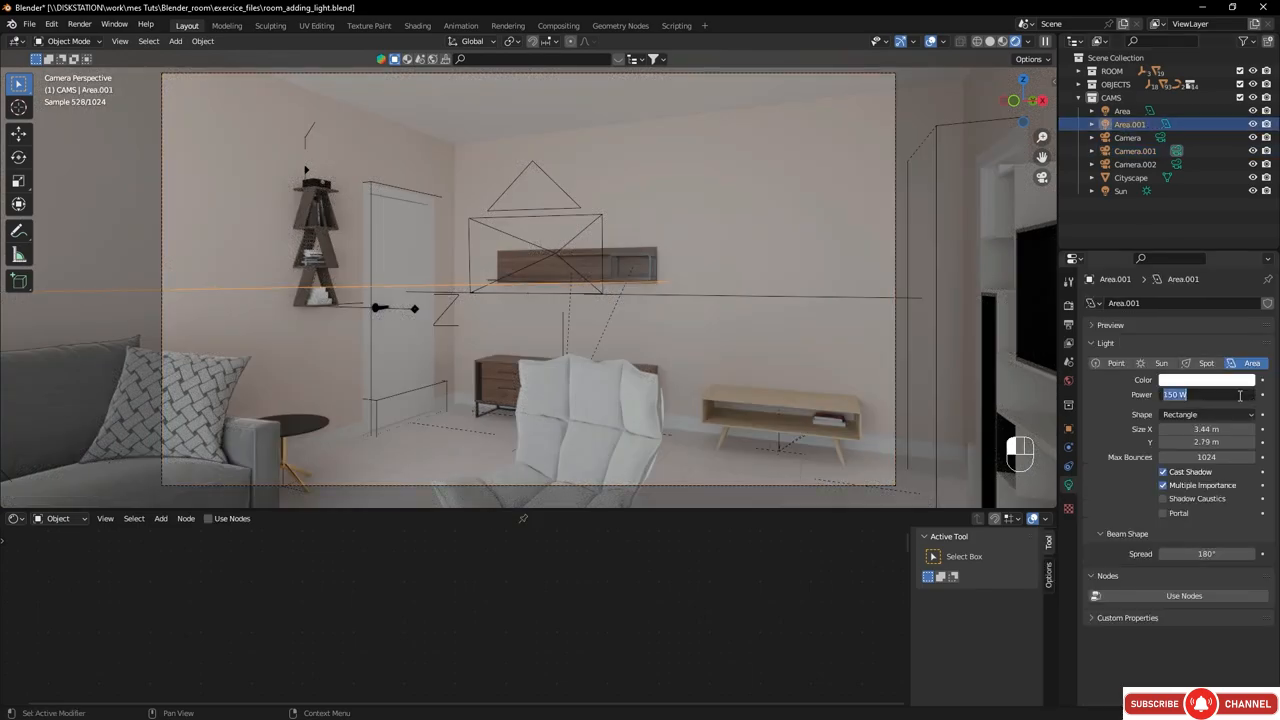
pyautogui.write('80')
pyautogui.press('Return')
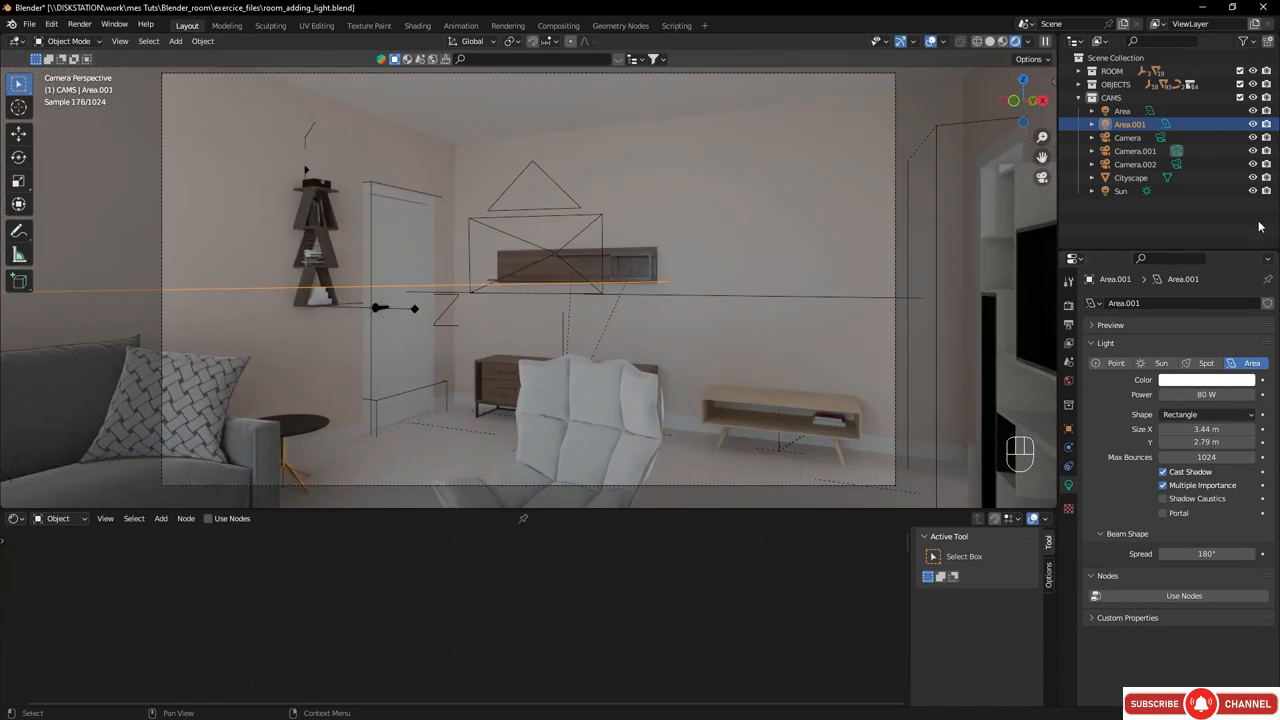
pyautogui.click(1253, 124)
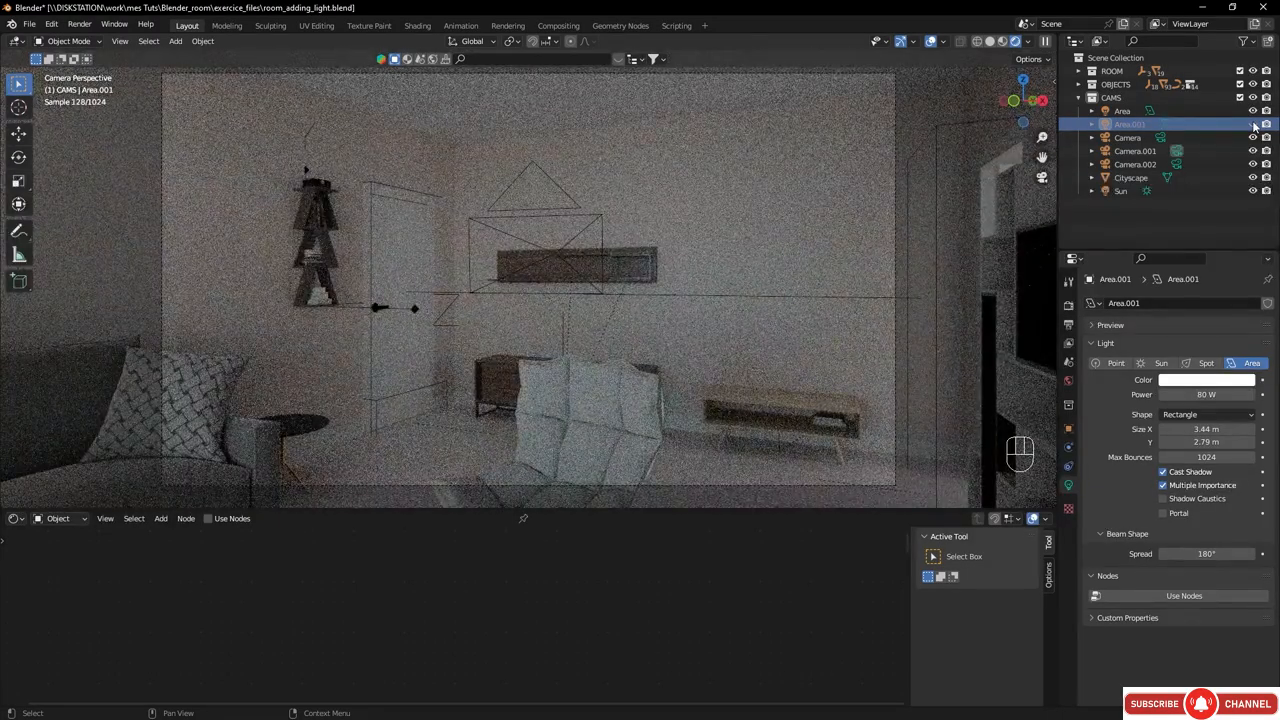
pyautogui.click(1253, 124)
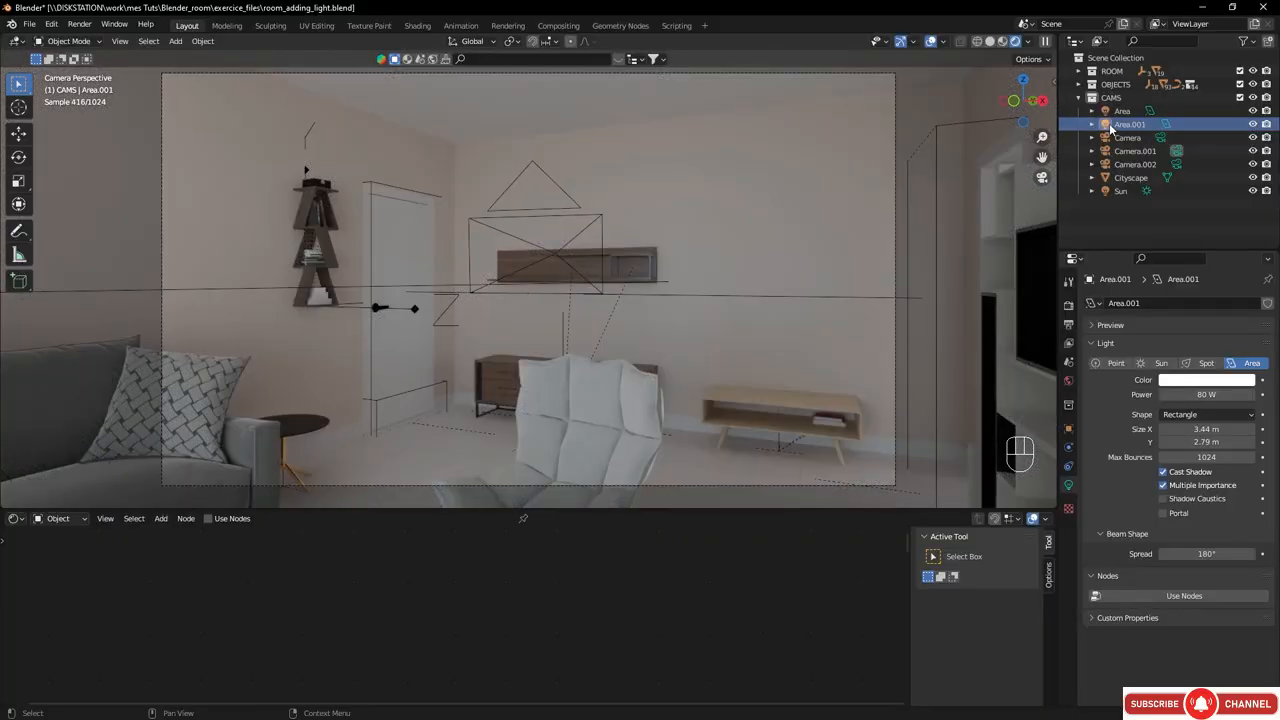
# - Set the Color Management Look in the render settings to Very High Contrast
pyautogui.click(1070, 308)
pyautogui.scroll(-6, 1122, 490)
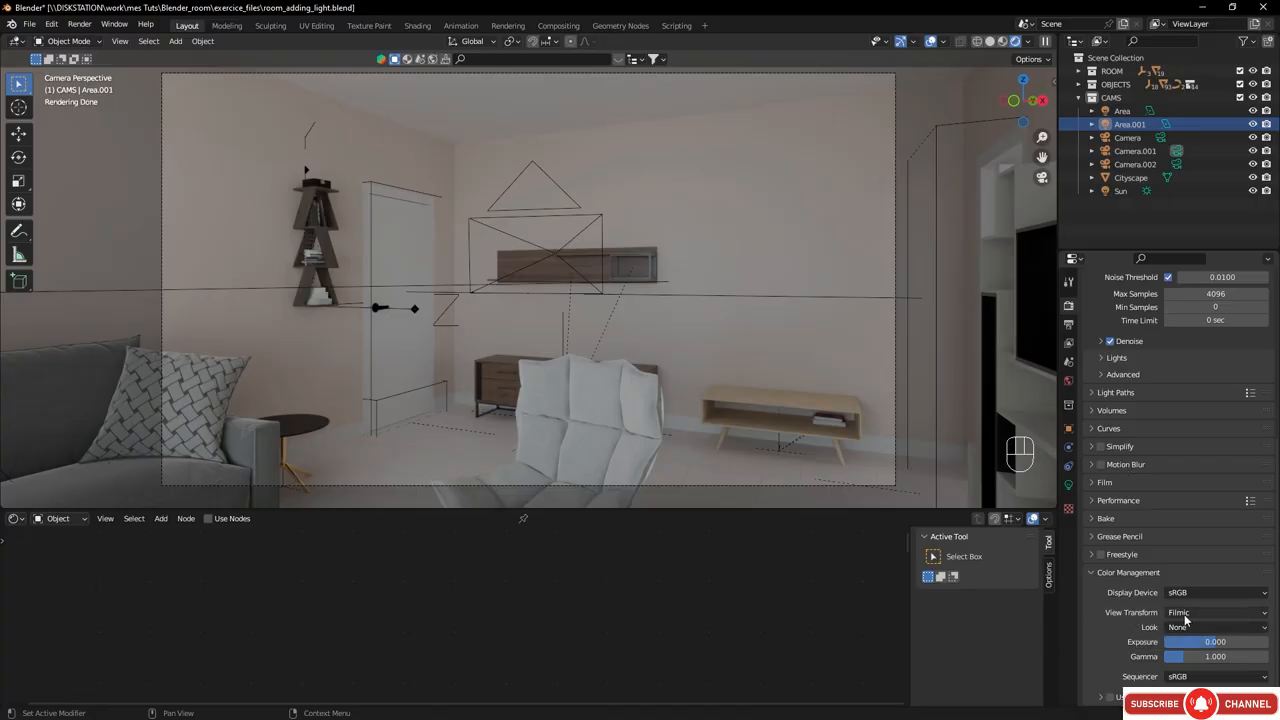
pyautogui.click(1184, 627)
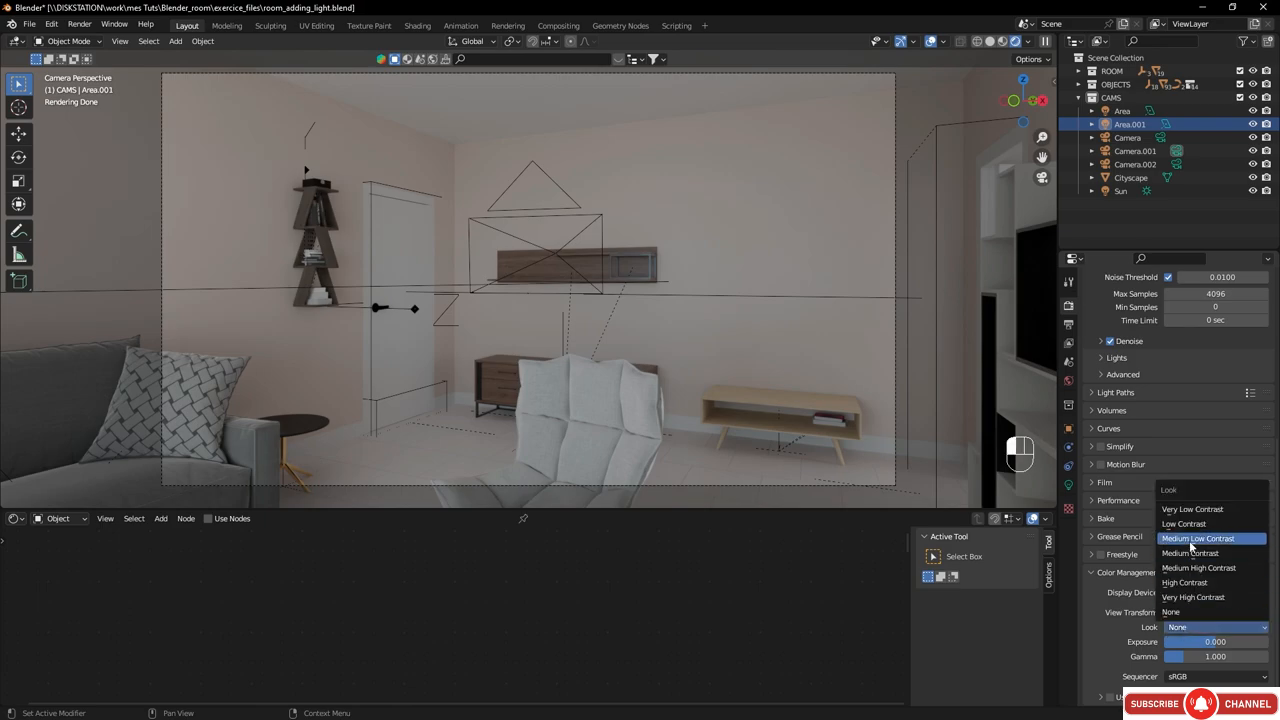
pyautogui.click(1190, 597)
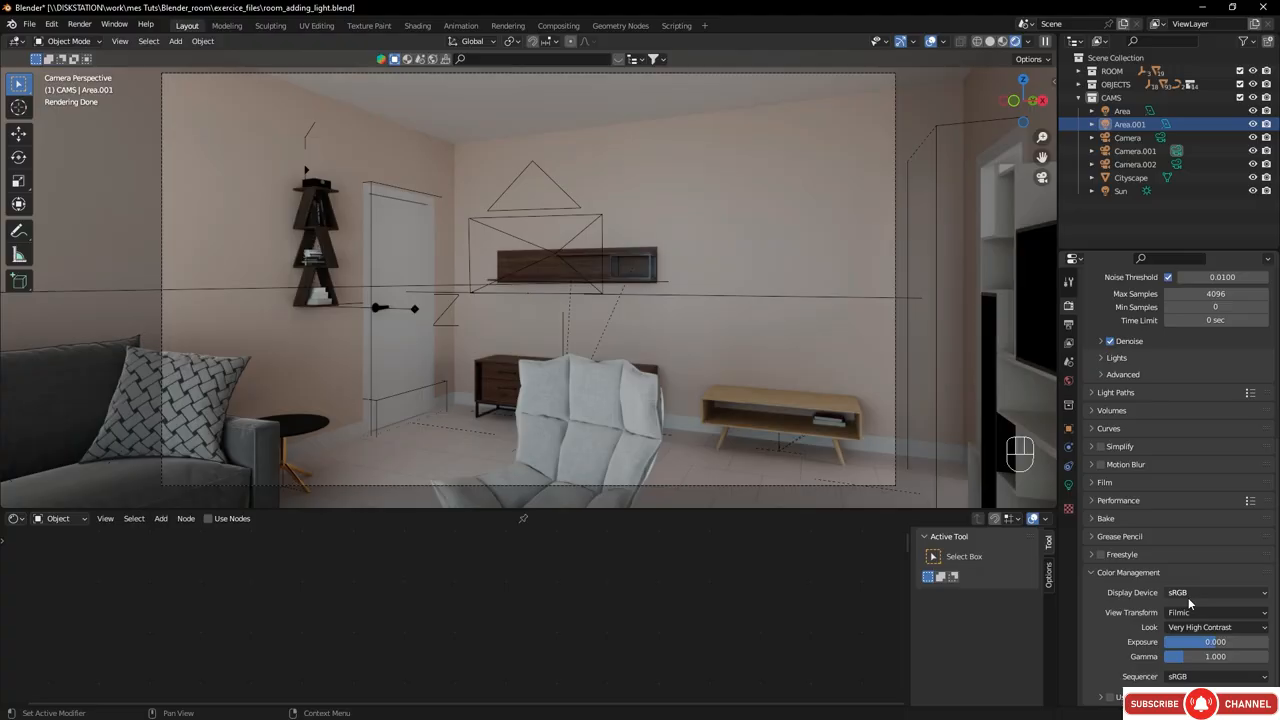
# - Try the Medium High Contrast and Medium Contrast looks in Color Management
pyautogui.click(1172, 627)
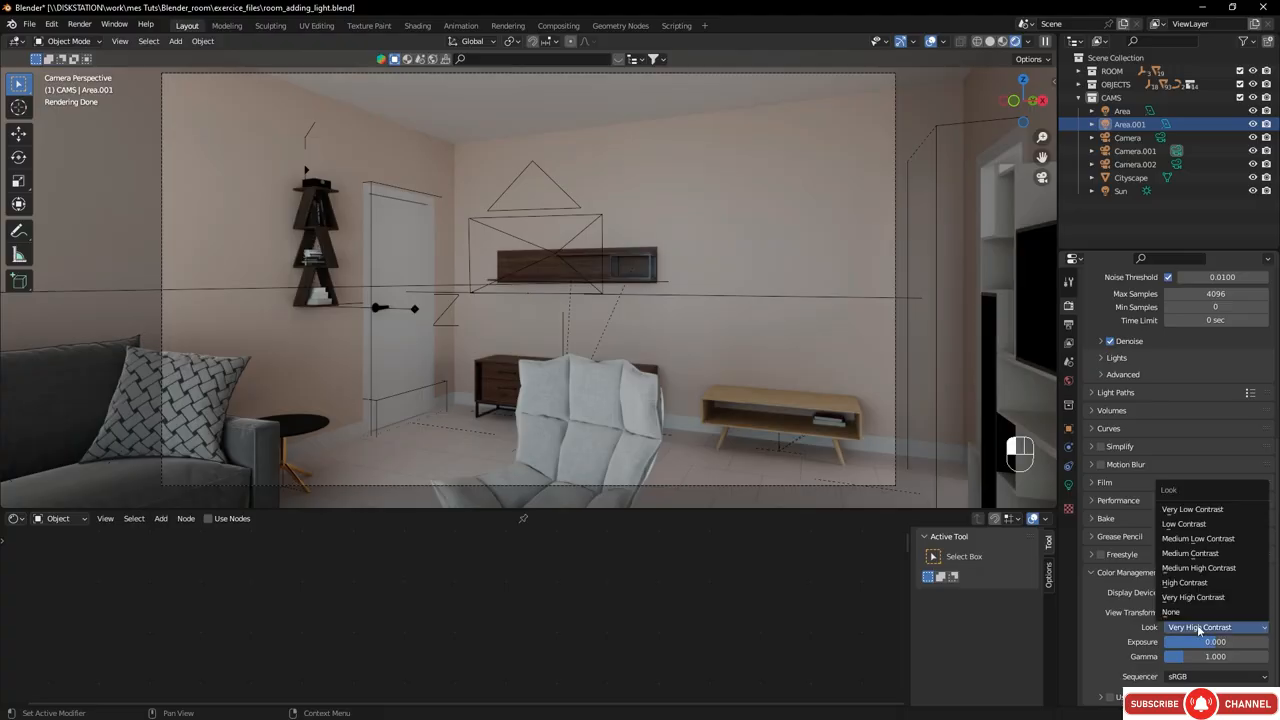
pyautogui.click(1197, 567)
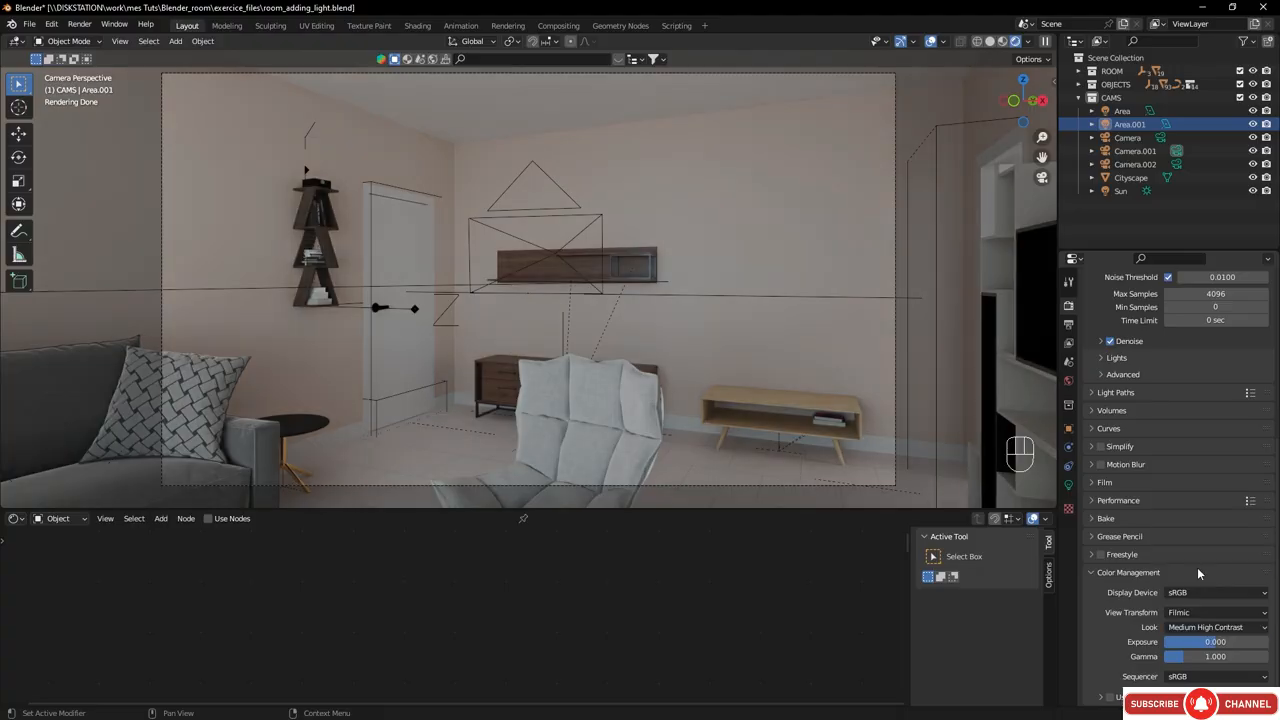
pyautogui.click(1205, 627)
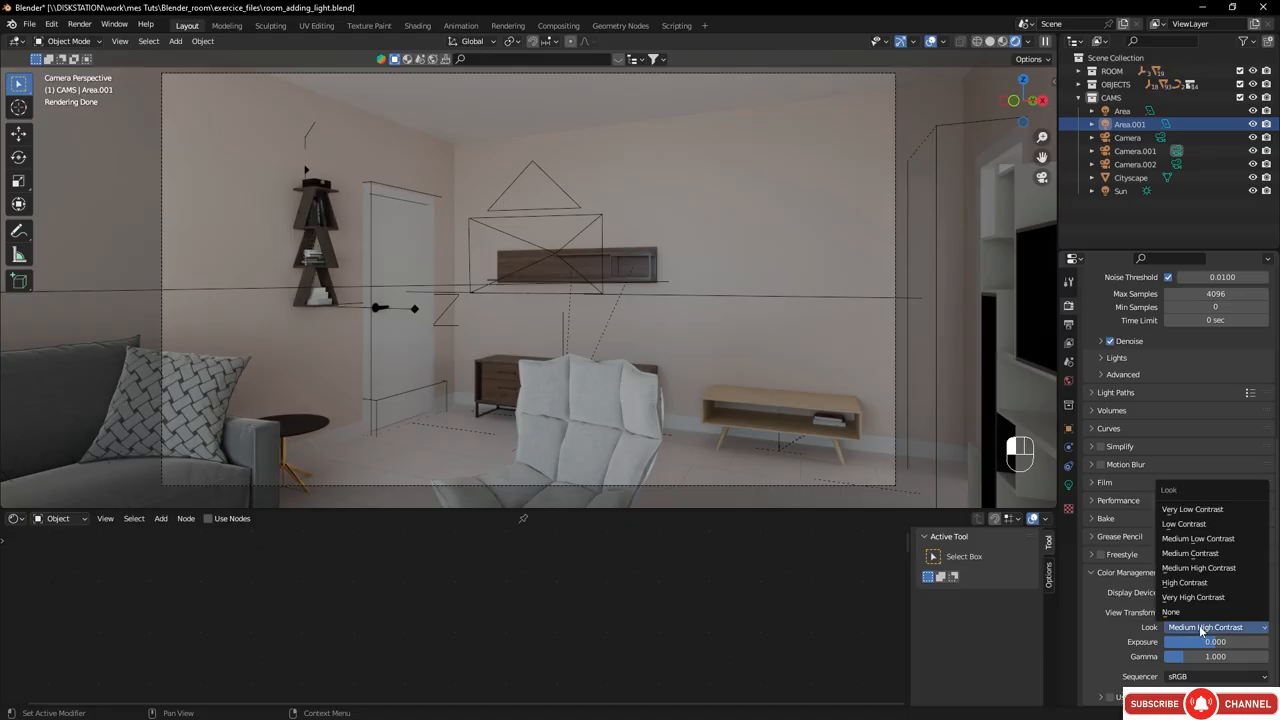
pyautogui.click(1197, 554)
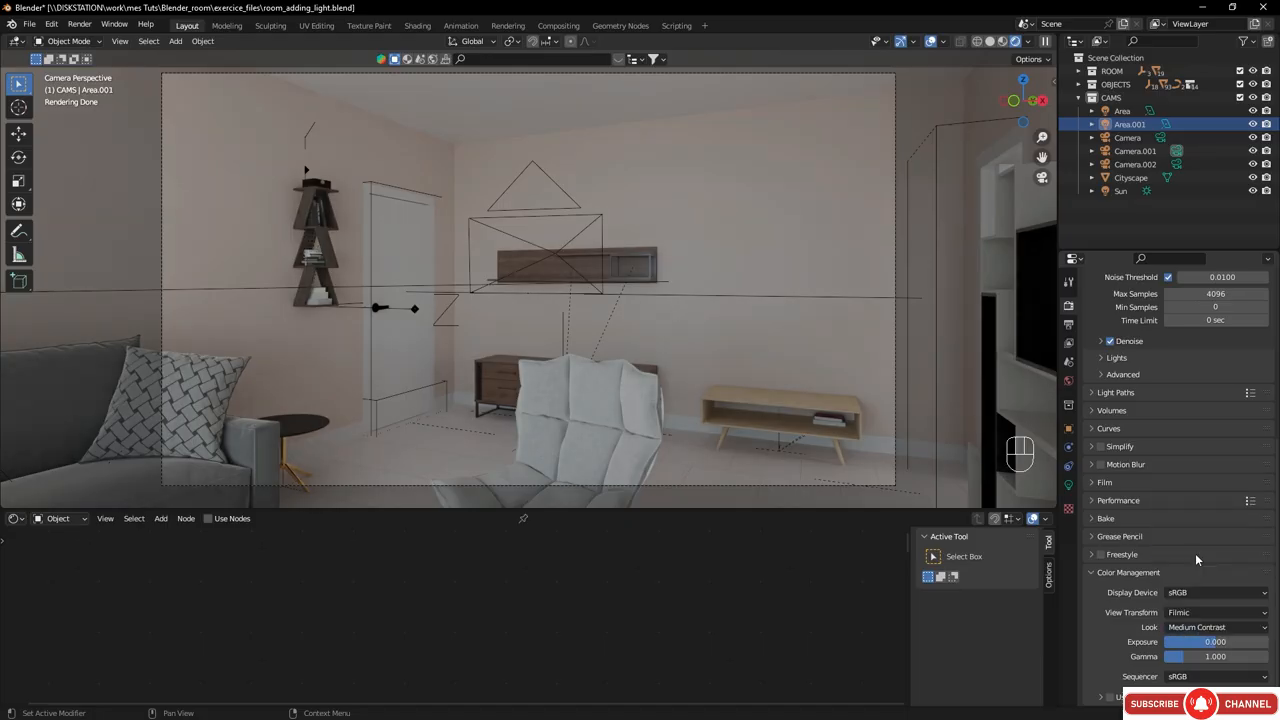
# - Try the Very Low Contrast and Medium Contrast looks in the render's Color Management settings
pyautogui.click(1208, 628)
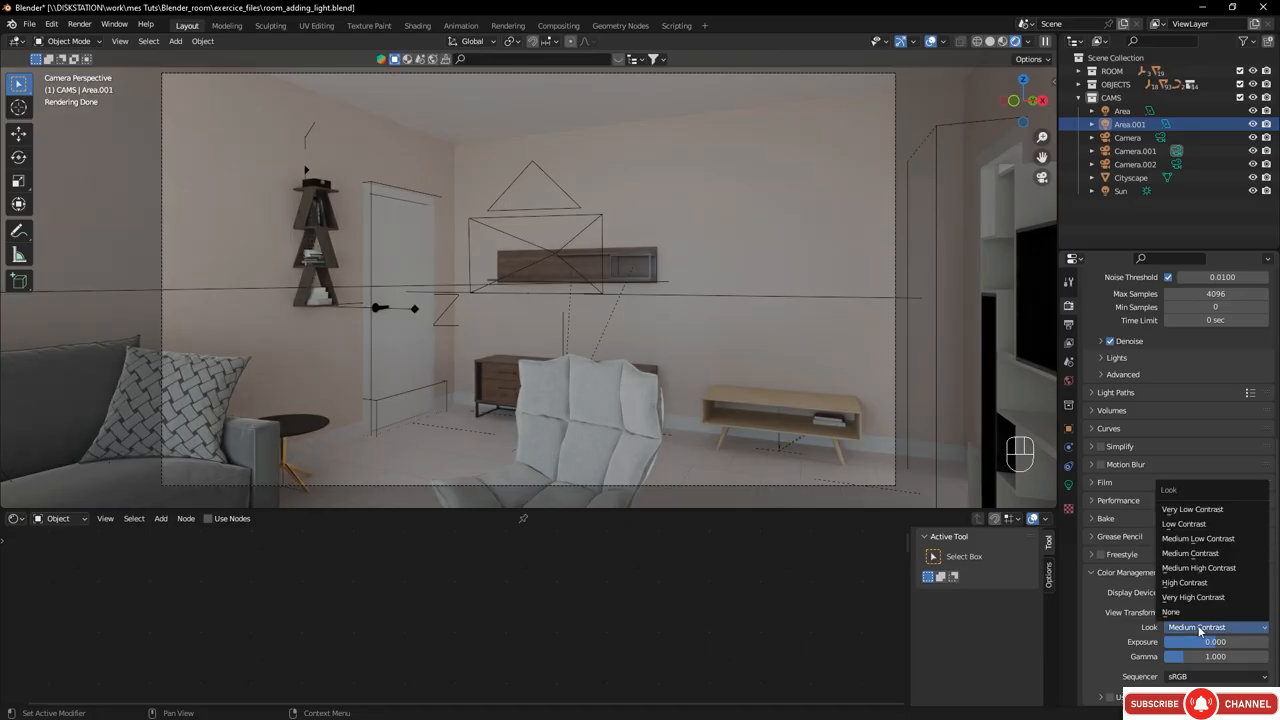
pyautogui.click(1200, 511)
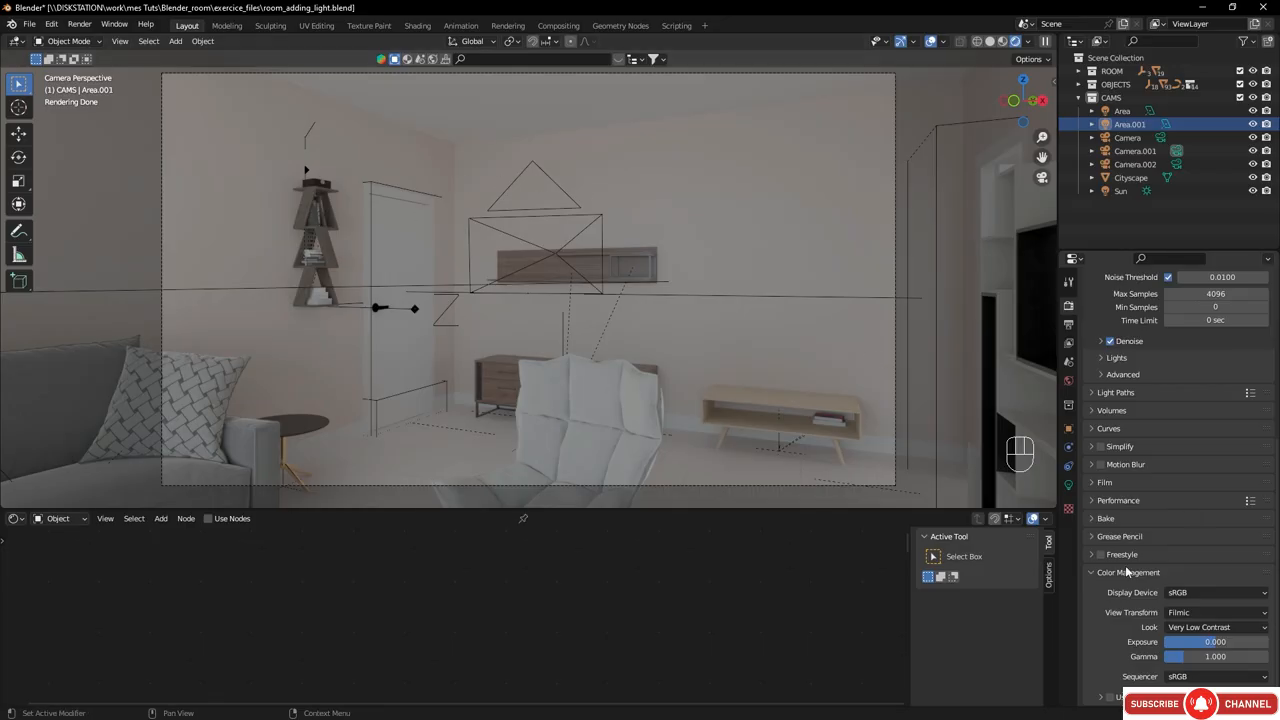
pyautogui.click(1200, 628)
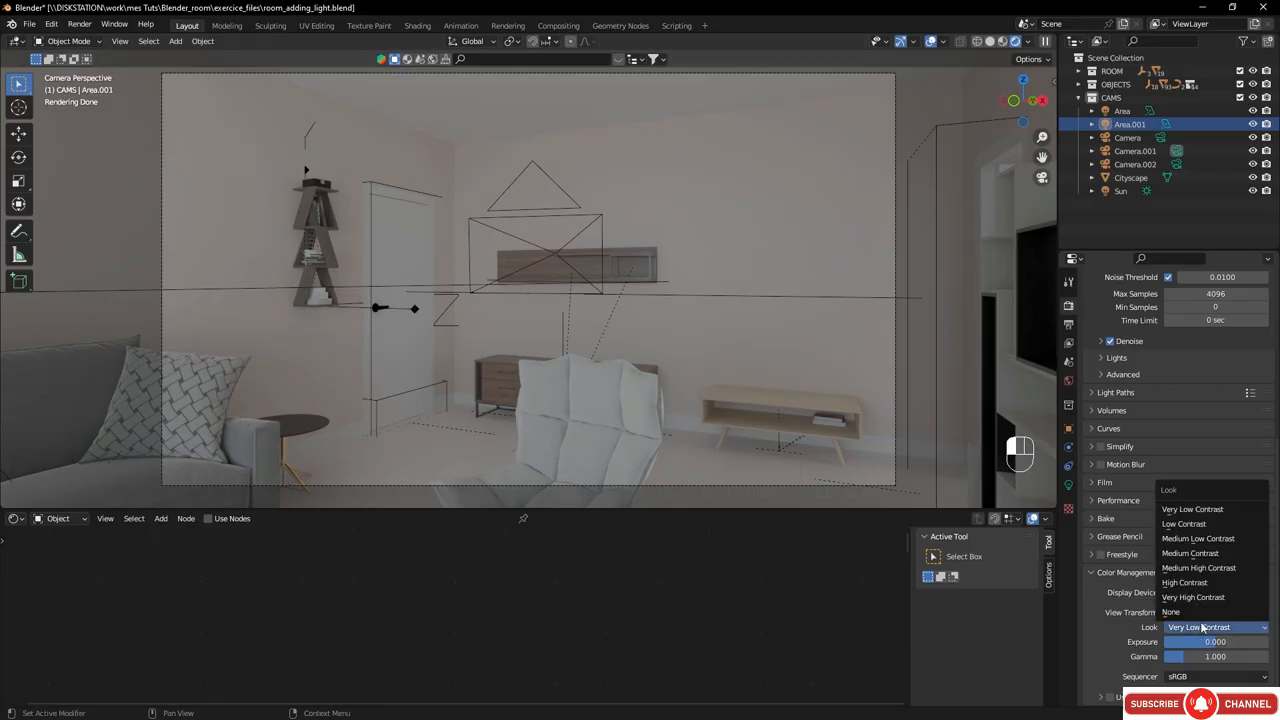
pyautogui.click(1206, 554)
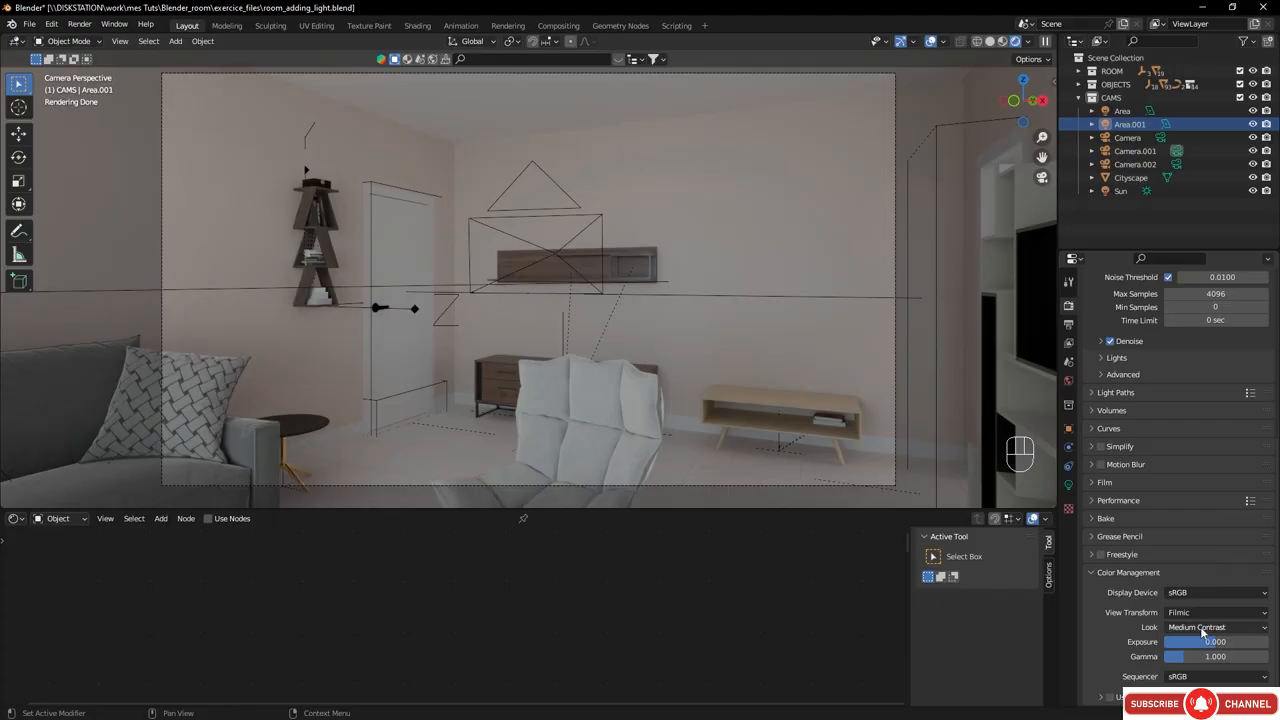
# - Set the Color Management look to Medium High Contrast and check the room through Camera.002 and Camera
pyautogui.click(1200, 626)
pyautogui.click(1213, 568)
pyautogui.click(1175, 165)
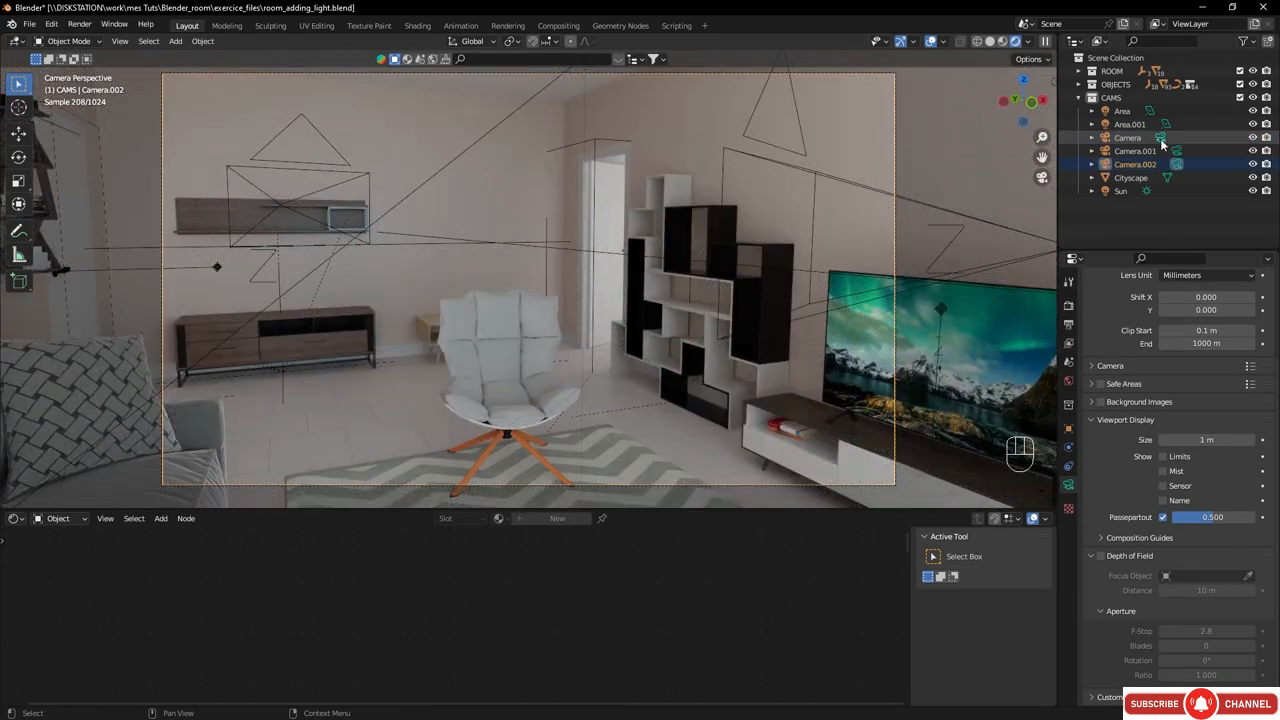
pyautogui.click(1160, 138)
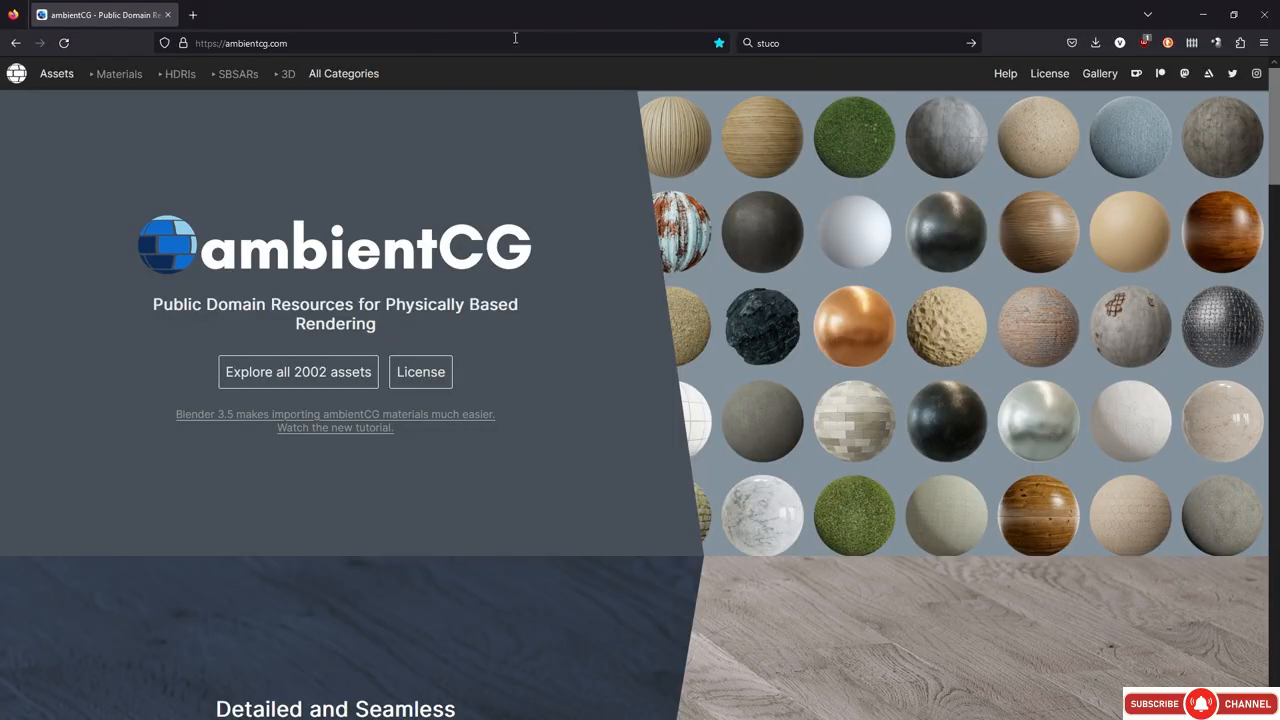
# - Switch to the ambientCG website in the browser and search its materials for "floor wood"
pyautogui.click(113, 78)
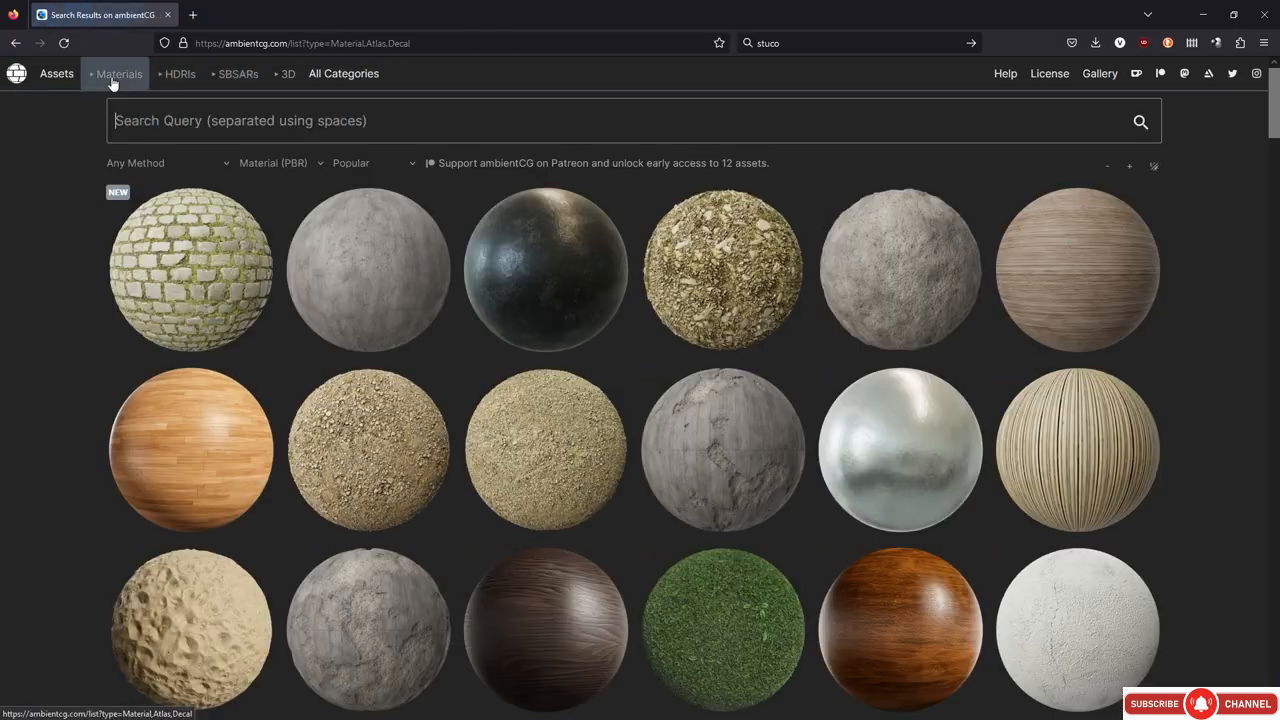
pyautogui.click(191, 117)
pyautogui.write('fl')
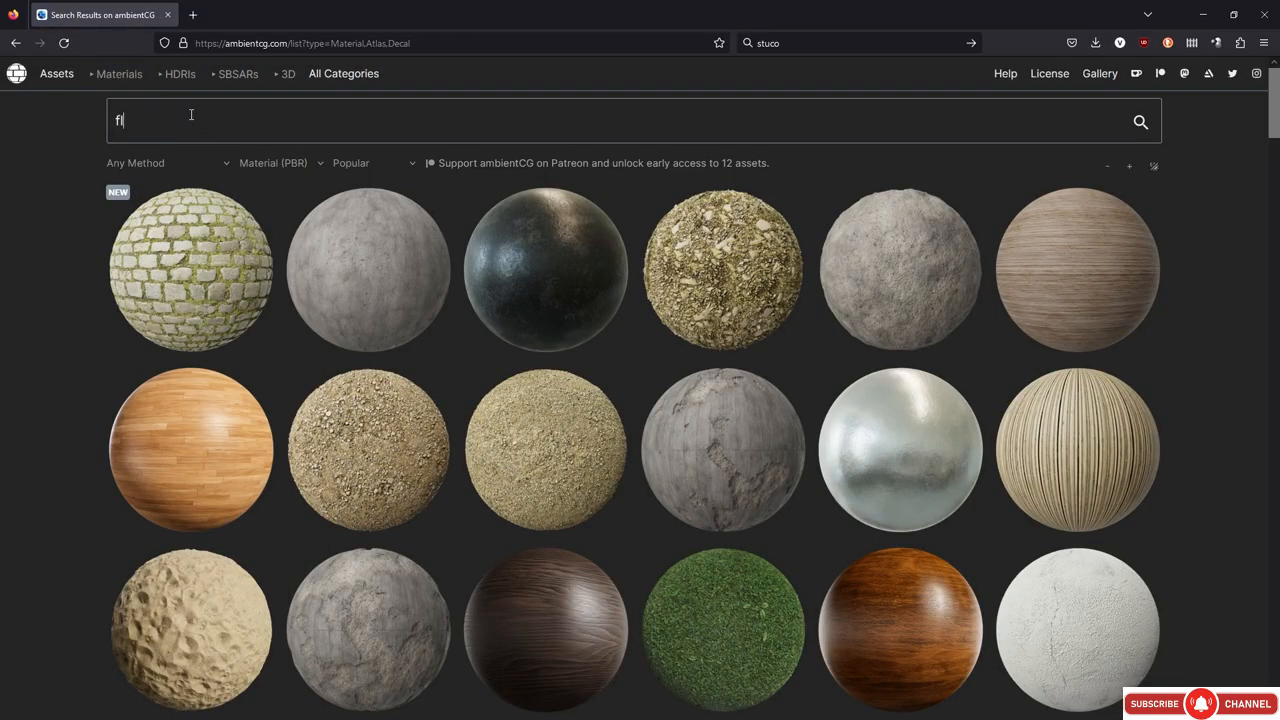
pyautogui.write('oor wood')
pyautogui.press('Return')
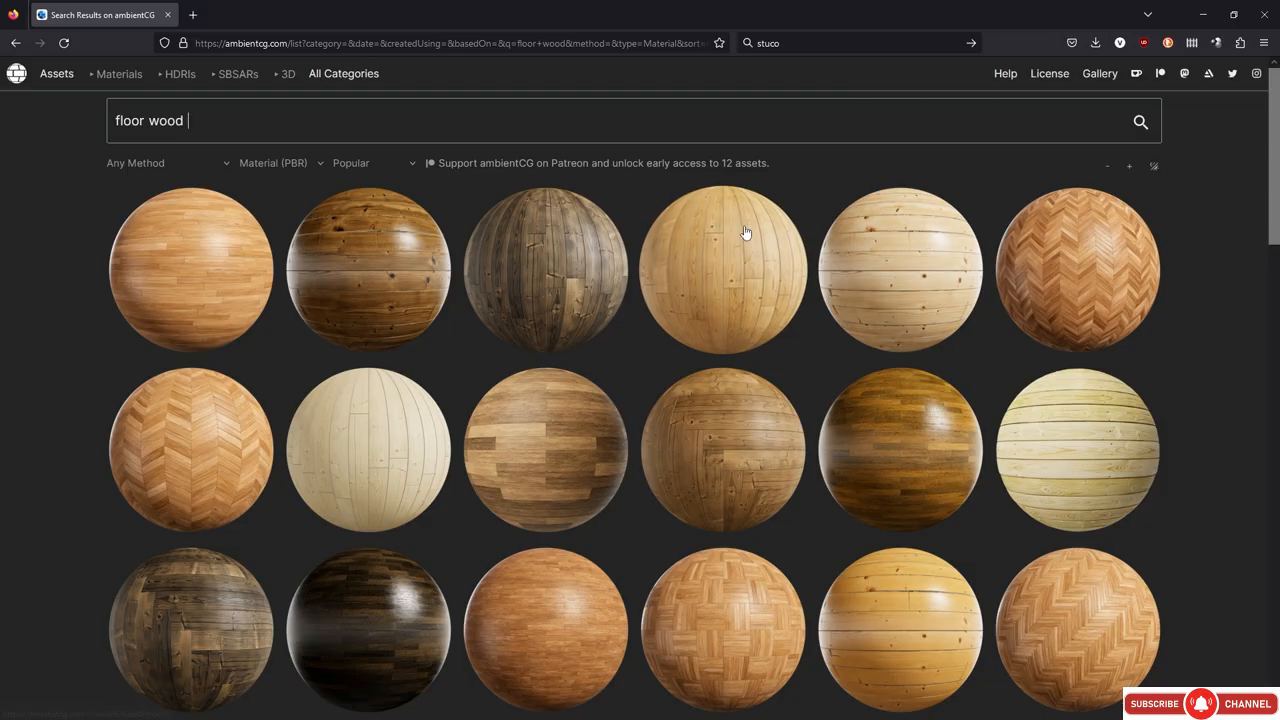
# - Browse the wood floor materials and open the Wood Floor 040 page with its download options
pyautogui.scroll(-3, 1277, 208)
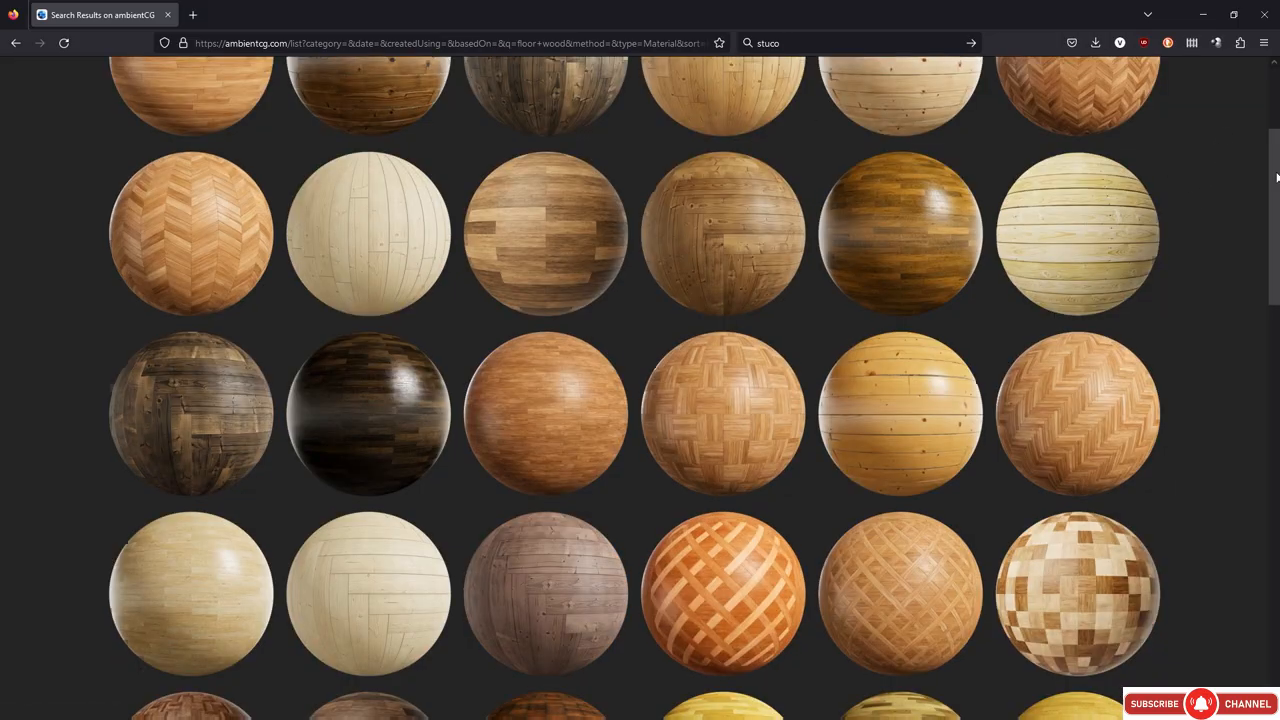
pyautogui.moveTo(1277, 208); pyautogui.dragTo(1276, 108)
pyautogui.click(721, 259)
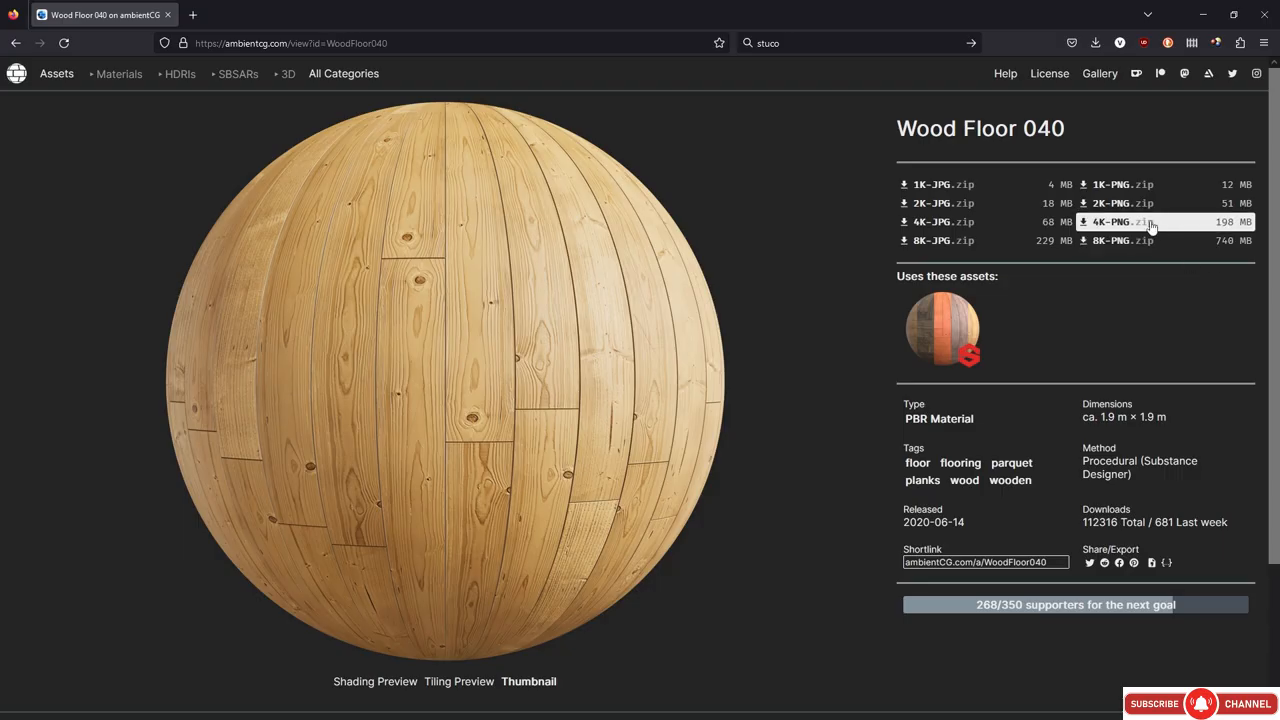
pyautogui.moveTo(1104, 229)
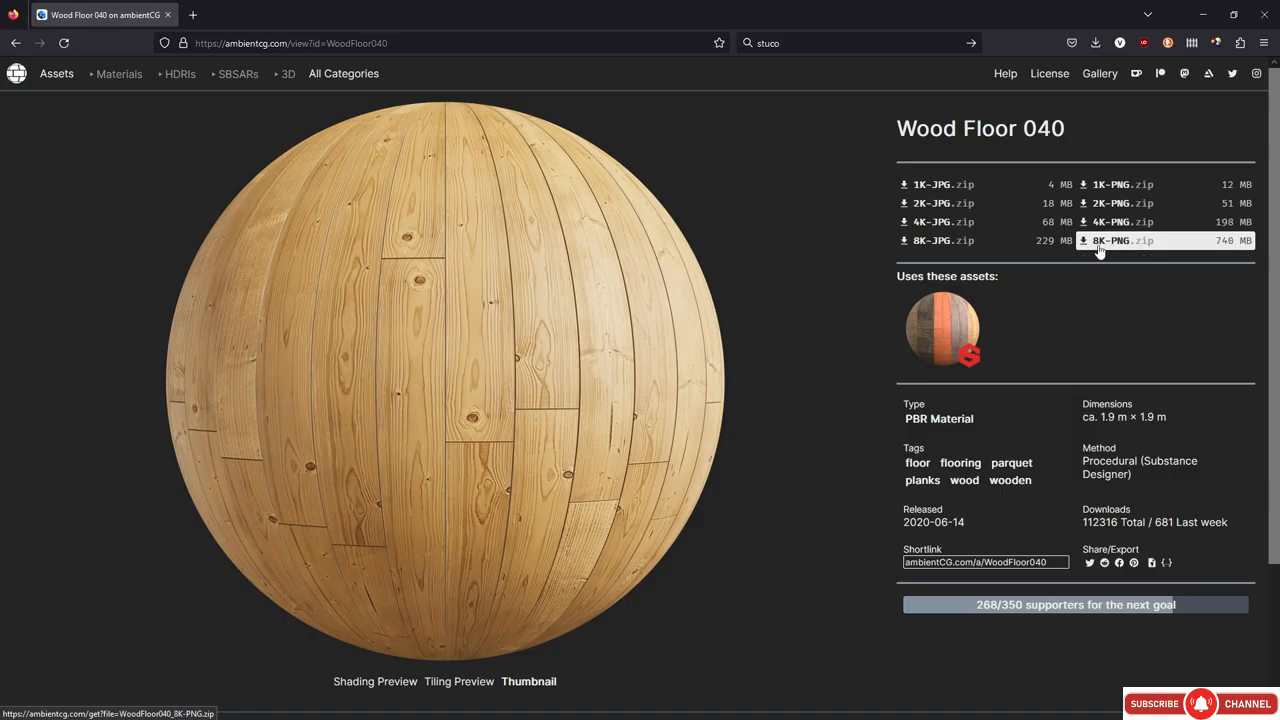
# - Switch to Blender and move the Principled BSDF node slightly up in the Floor_material node tree
pyautogui.moveTo(1099, 251)
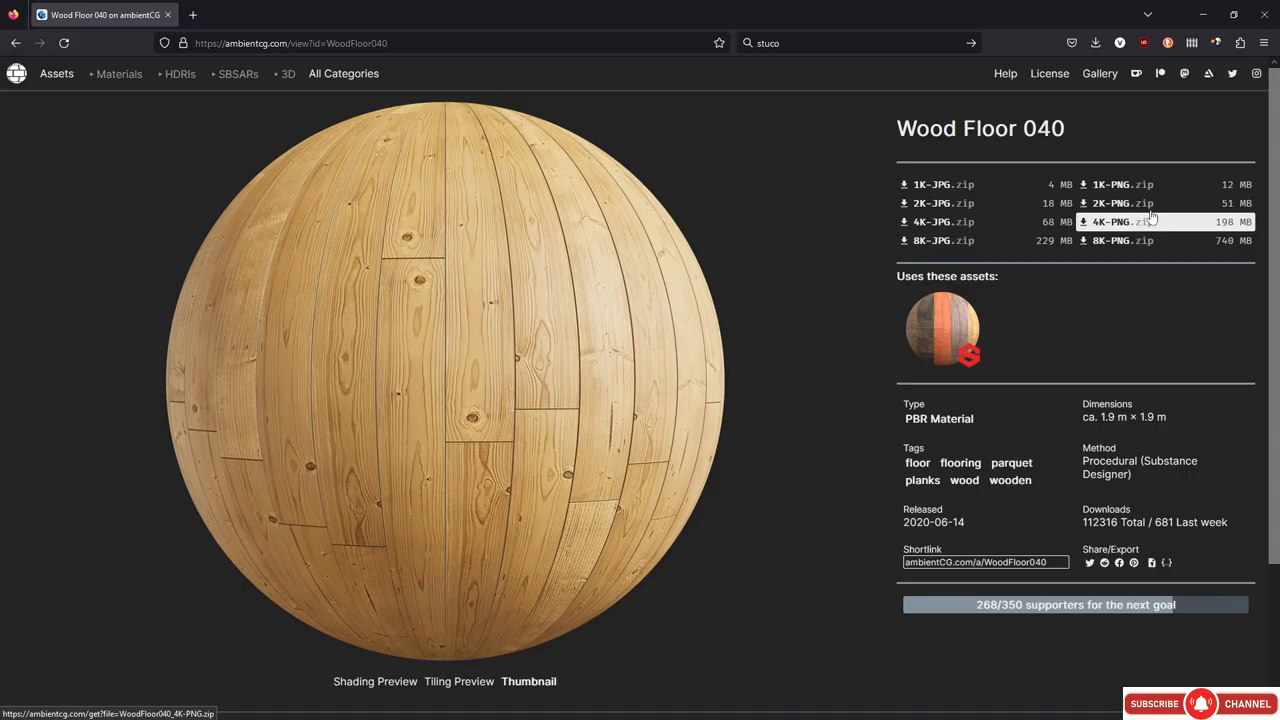
pyautogui.click(1200, 8)
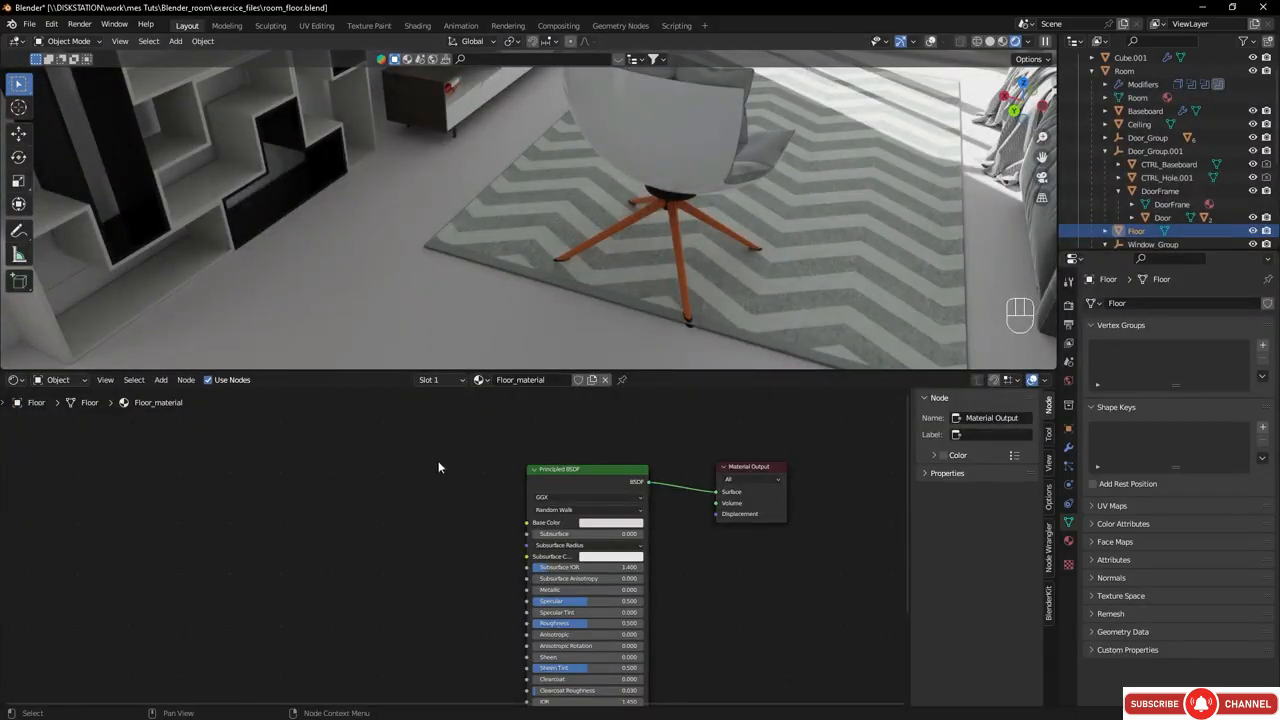
pyautogui.moveTo(576, 470)
pyautogui.mouseDown()
pyautogui.moveTo(592, 440)
pyautogui.moveTo(584, 449)
pyautogui.mouseUp()
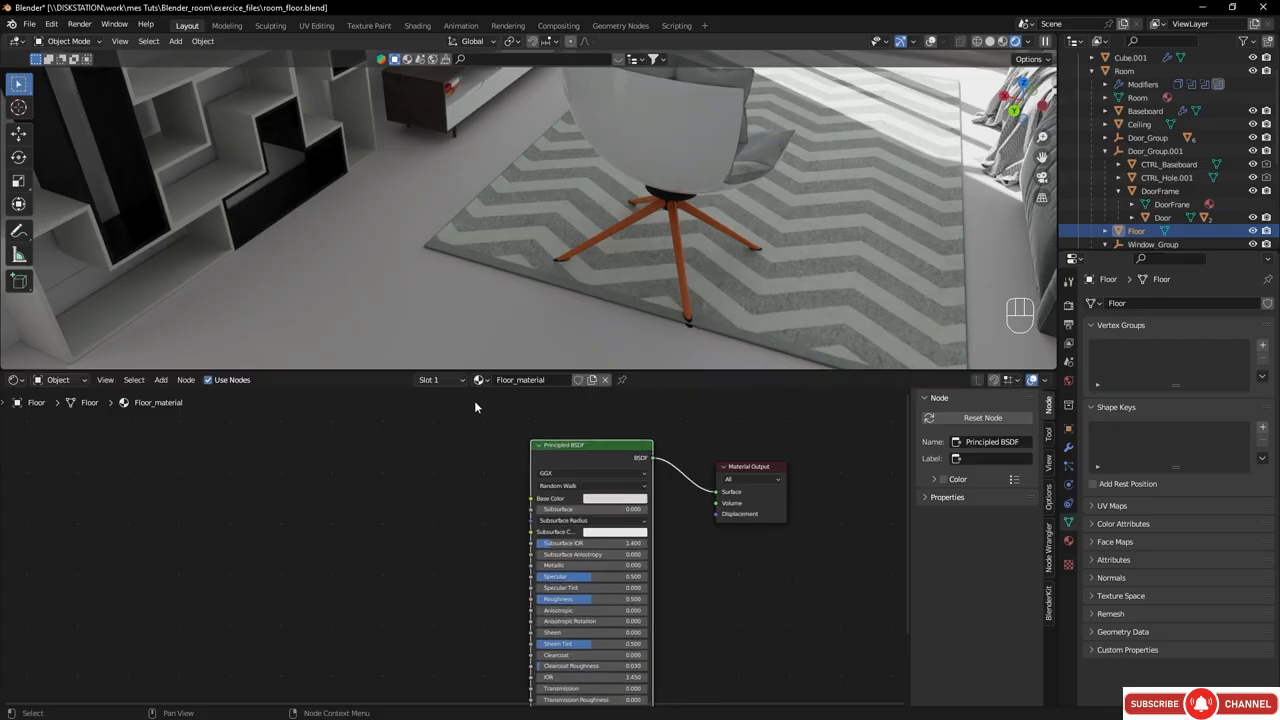
# - Check whether the Node Wrangler add-on is enabled by filtering the add-on preferences for "node", and close the preferences
pyautogui.click(51, 24)
pyautogui.click(82, 228)
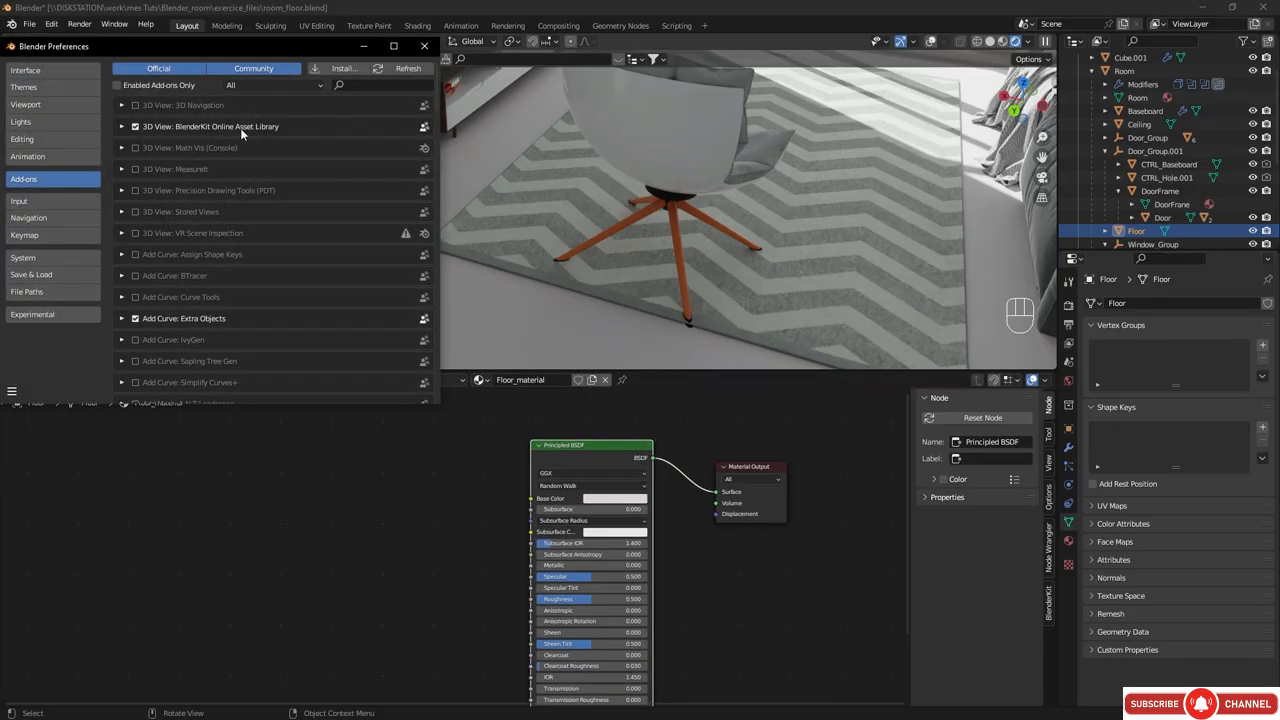
pyautogui.click(358, 85)
pyautogui.write('node')
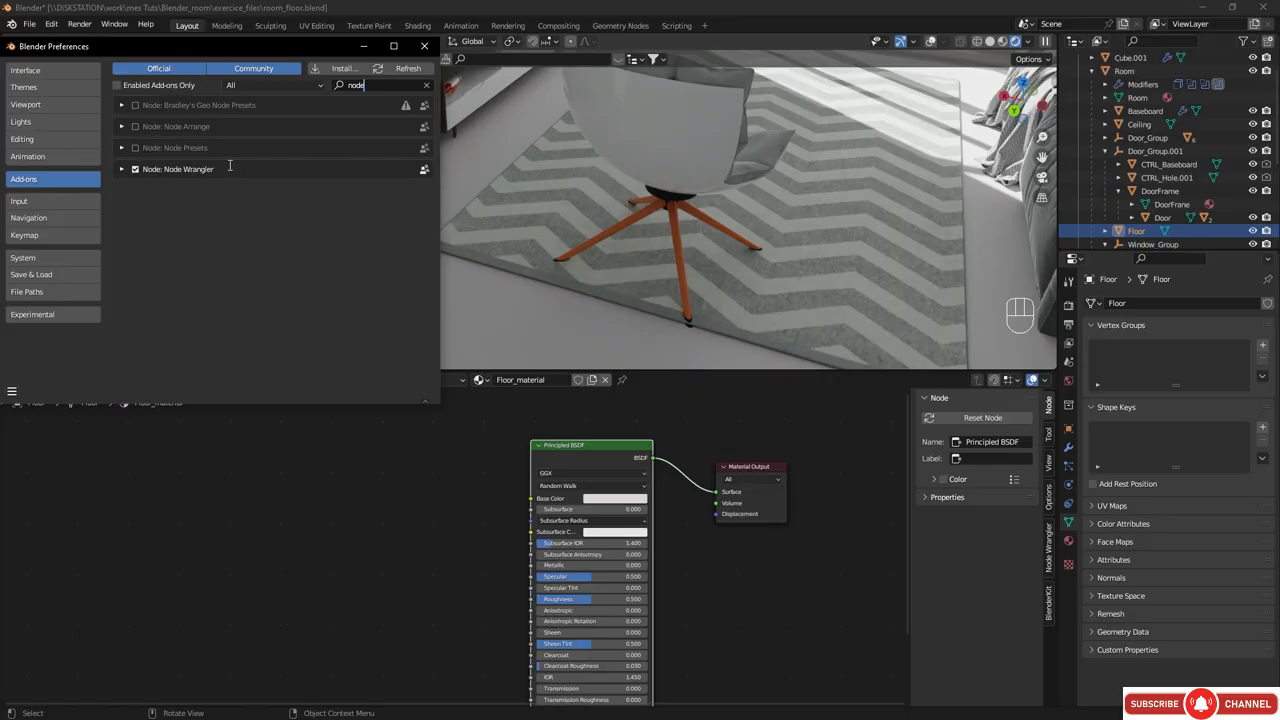
pyautogui.moveTo(224, 44); pyautogui.dragTo(336, 140)
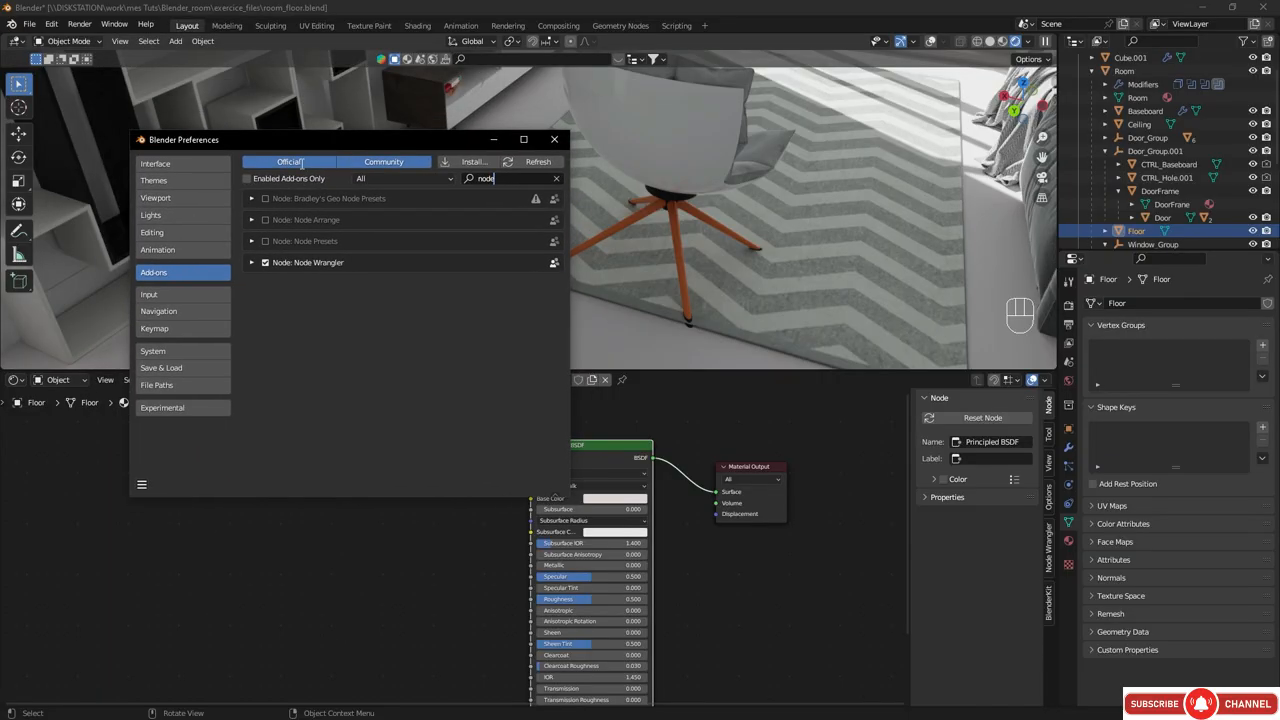
pyautogui.click(554, 139)
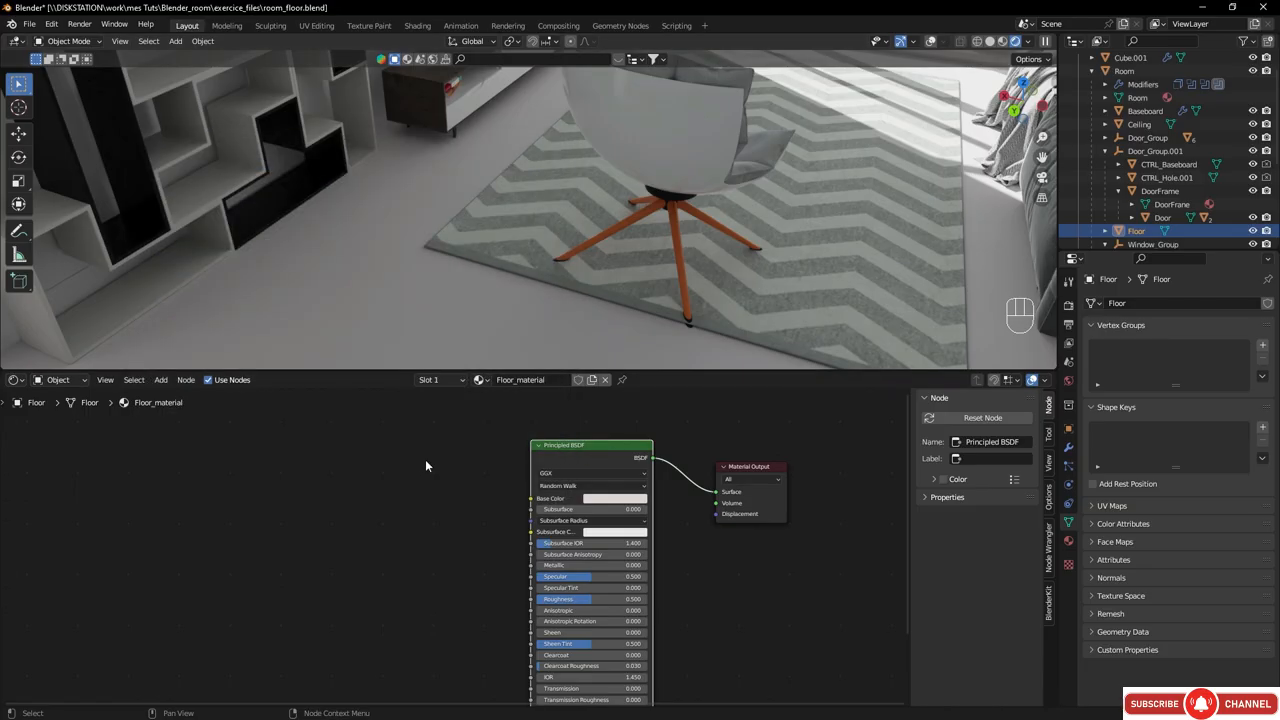
# - Start Node Wrangler's Principled Texture Setup and browse to the WoodFloor040_4K-PNG folder inside tex
pyautogui.press('ctrl')
pyautogui.press('shift')
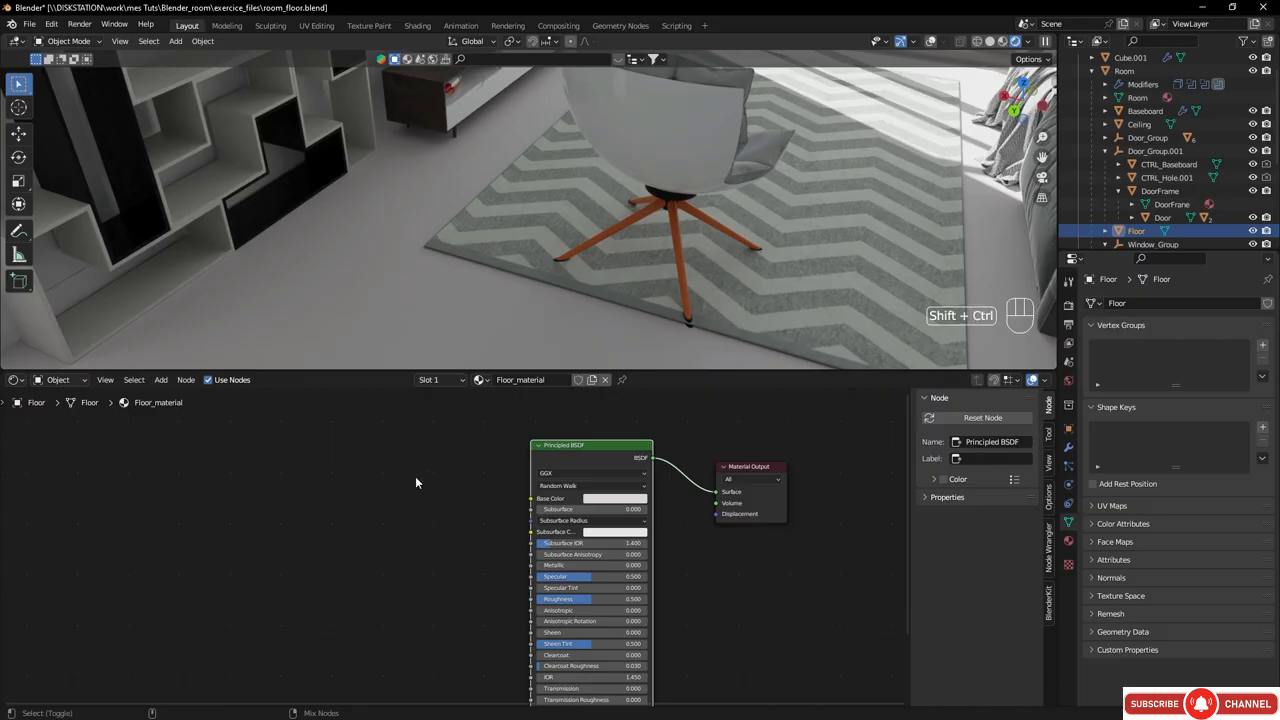
pyautogui.hotkey('ctrl', 'shift', 't')
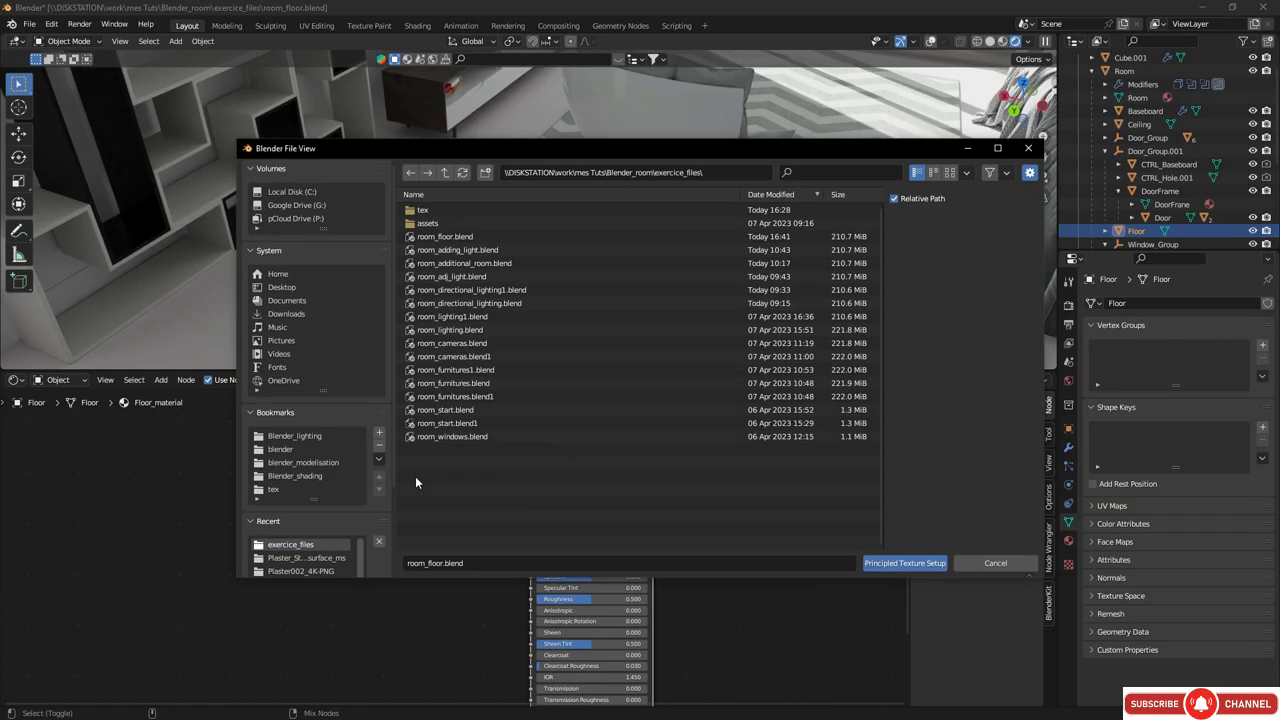
pyautogui.moveTo(681, 142); pyautogui.dragTo(463, 142)
pyautogui.doubleClick(324, 201)
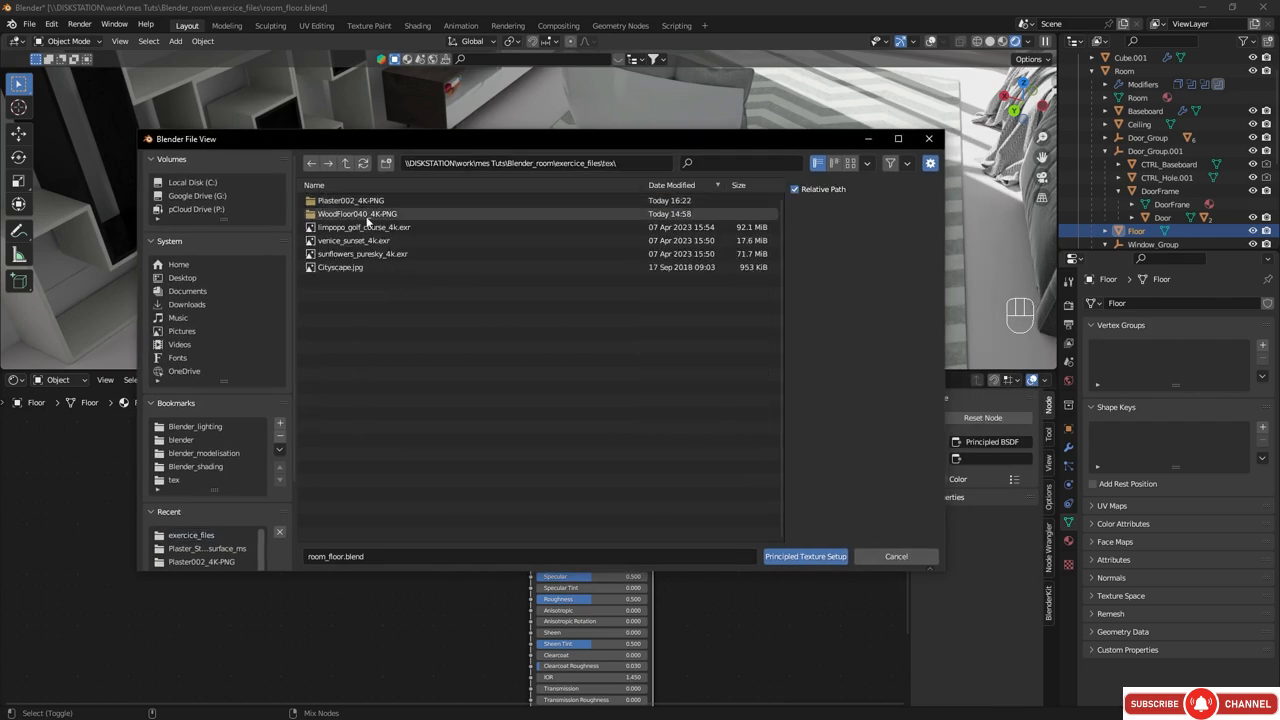
pyautogui.click(343, 215)
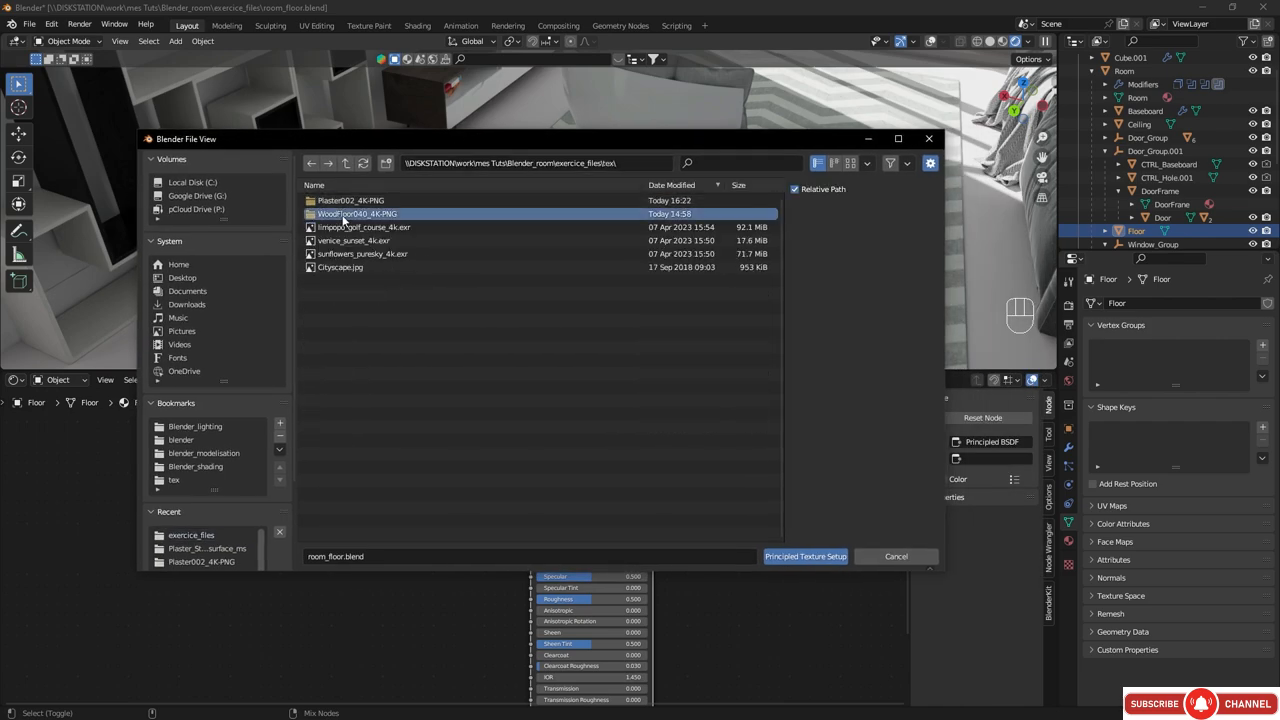
pyautogui.doubleClick(343, 215)
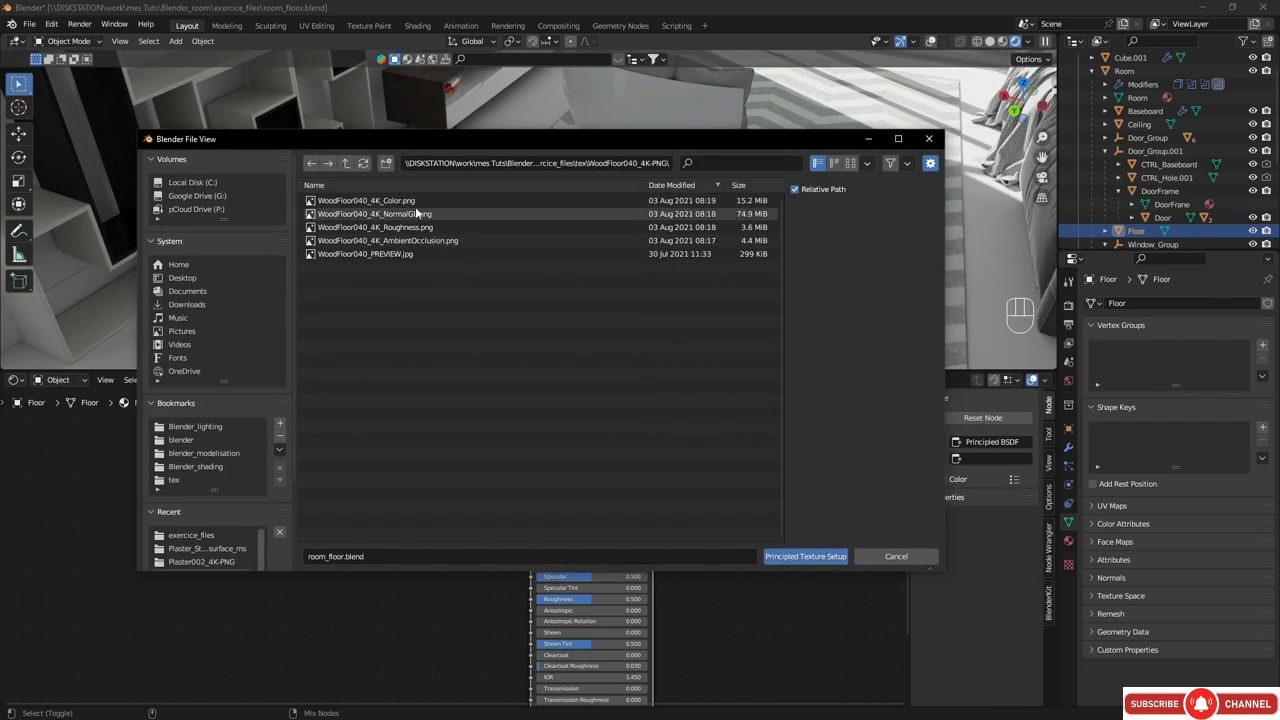
# - Load the WoodFloor040 4K Color, NormalGL, Roughness and AmbientOcclusion maps into the floor material with Principled Texture Setup
pyautogui.click(376, 201)
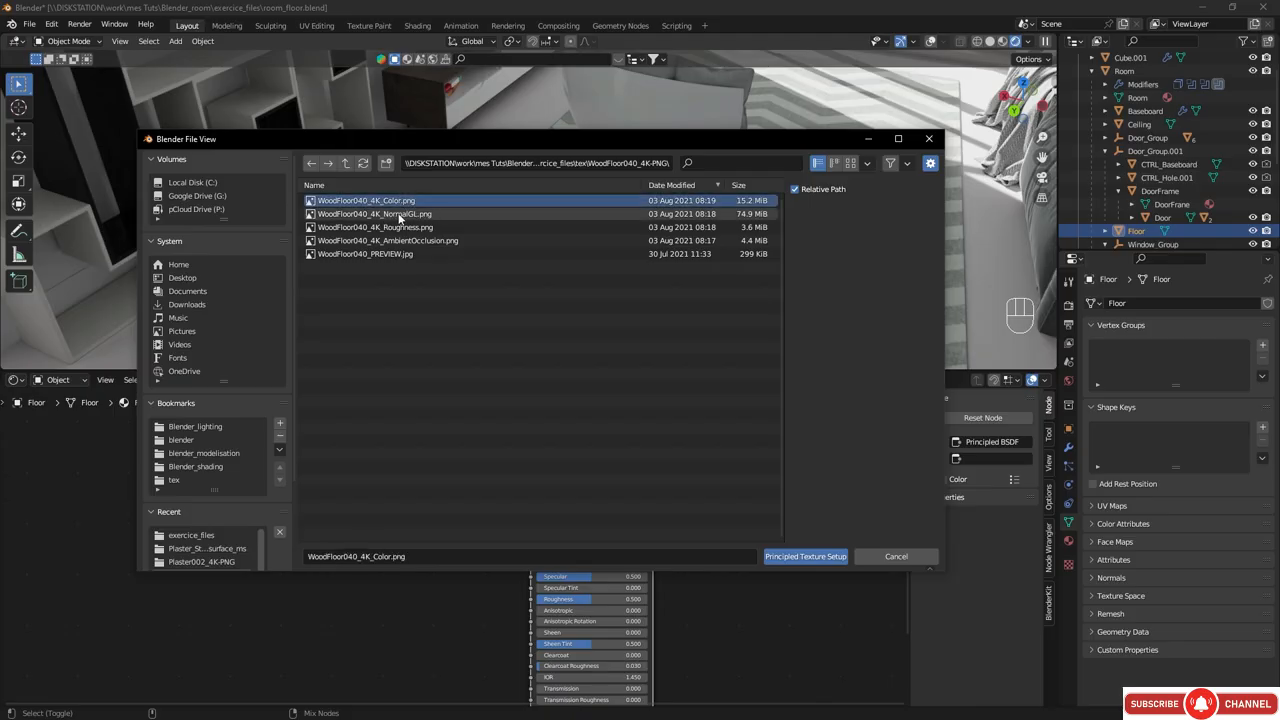
pyautogui.keyDown('shift'); pyautogui.click(400, 215); pyautogui.keyUp('shift')
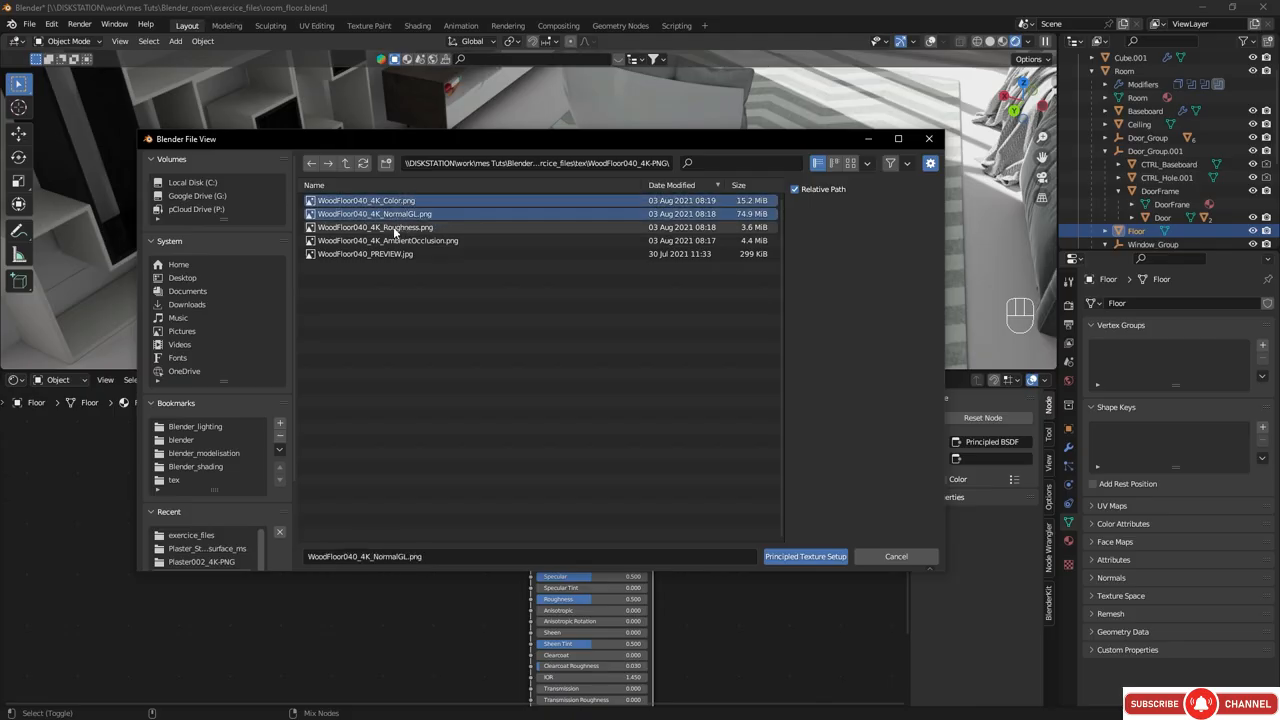
pyautogui.keyDown('shift'); pyautogui.click(395, 229); pyautogui.keyUp('shift')
pyautogui.keyDown('shift'); pyautogui.click(406, 242); pyautogui.keyUp('shift')
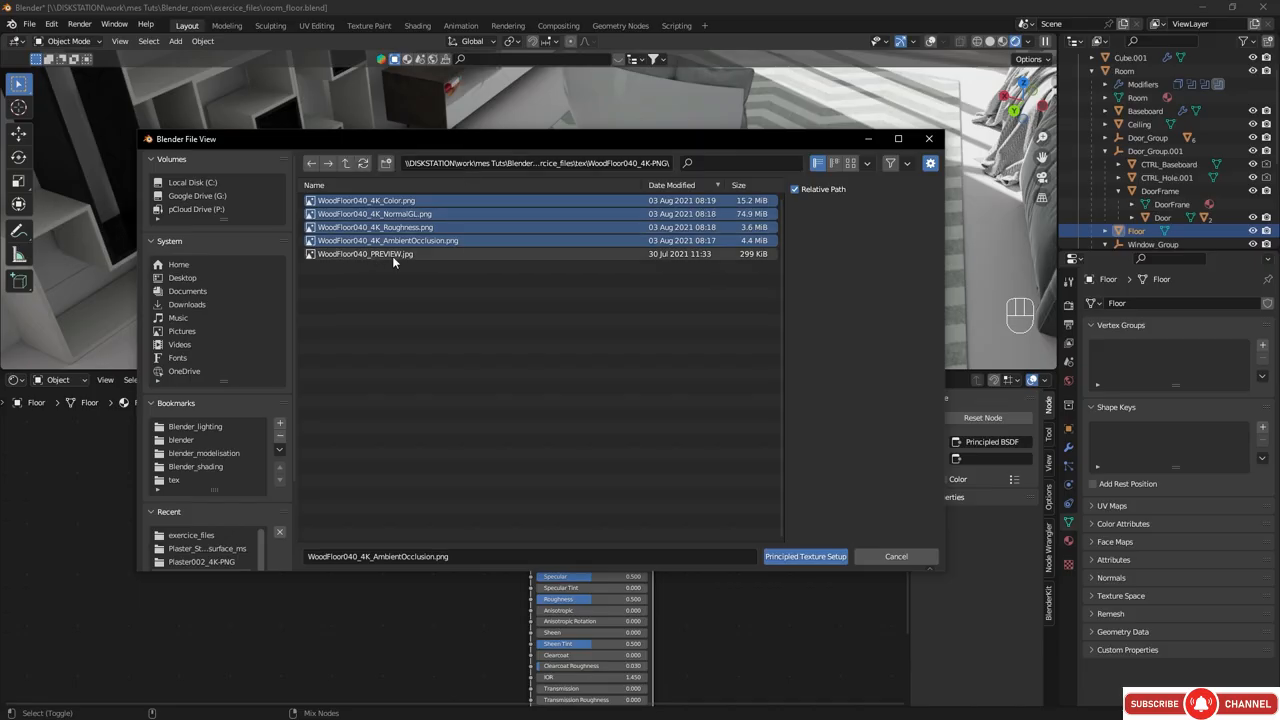
pyautogui.click(806, 557)
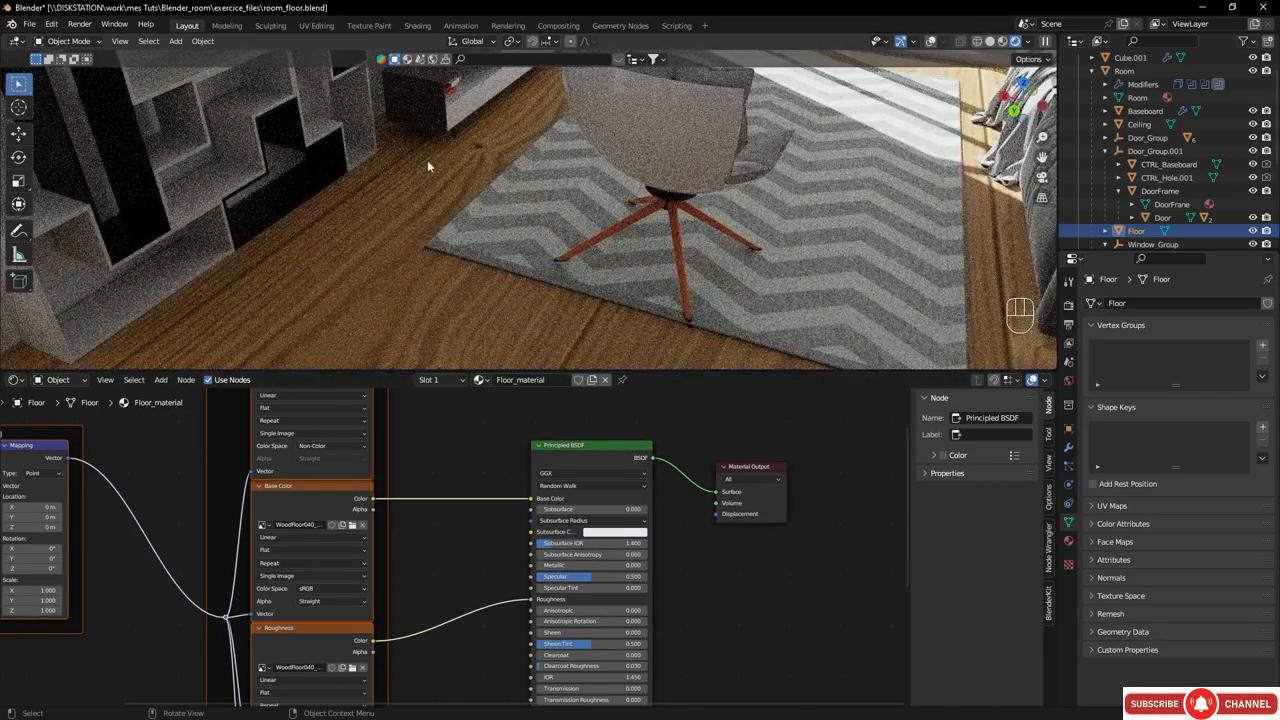
# - Set the Mapping node's Scale to 8.700 on X, Y and Z for the floor texture
pyautogui.moveTo(454, 234); pyautogui.dragTo(498, 283, button='middle')
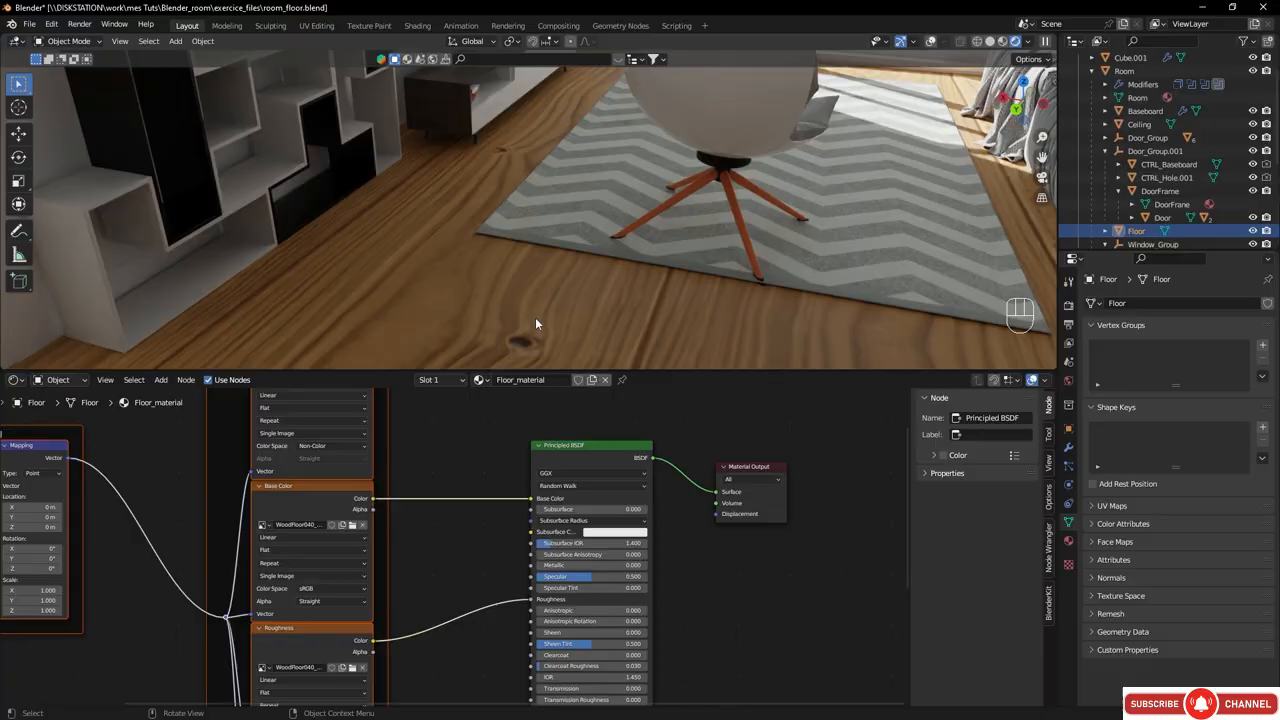
pyautogui.scroll(-1, 338, 506)
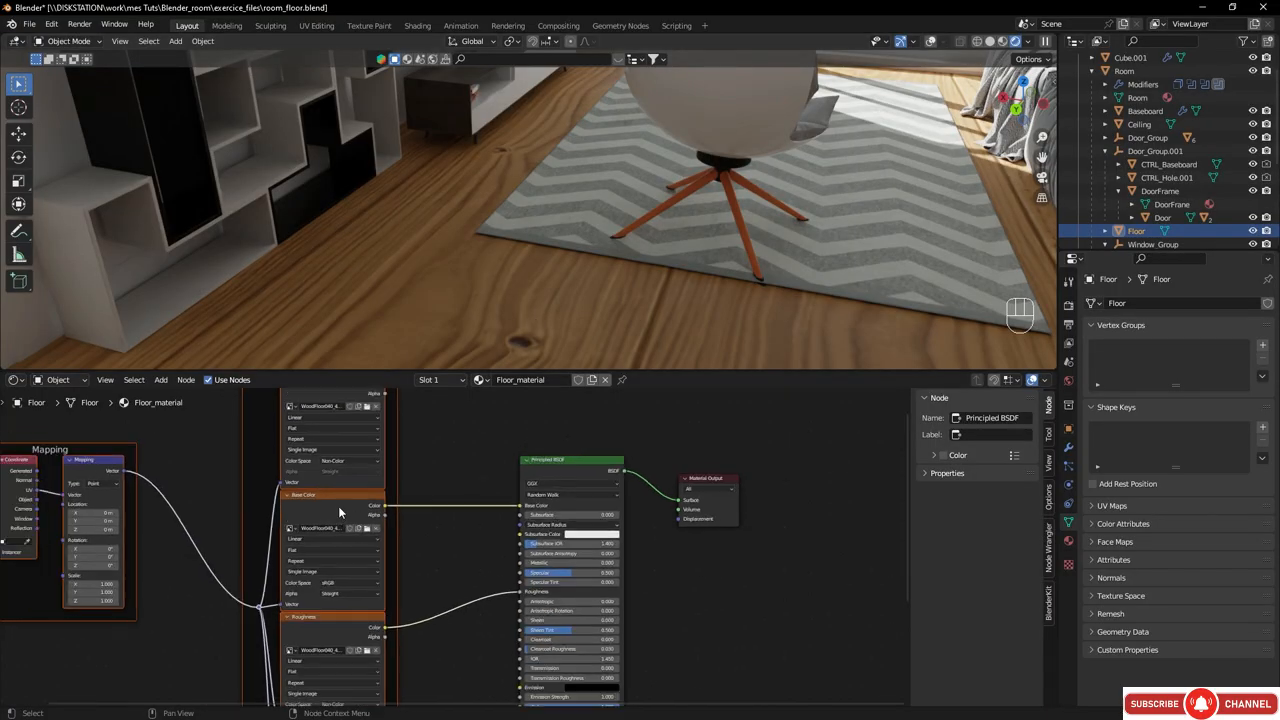
pyautogui.moveTo(335, 616); pyautogui.dragTo(477, 583, button='middle')
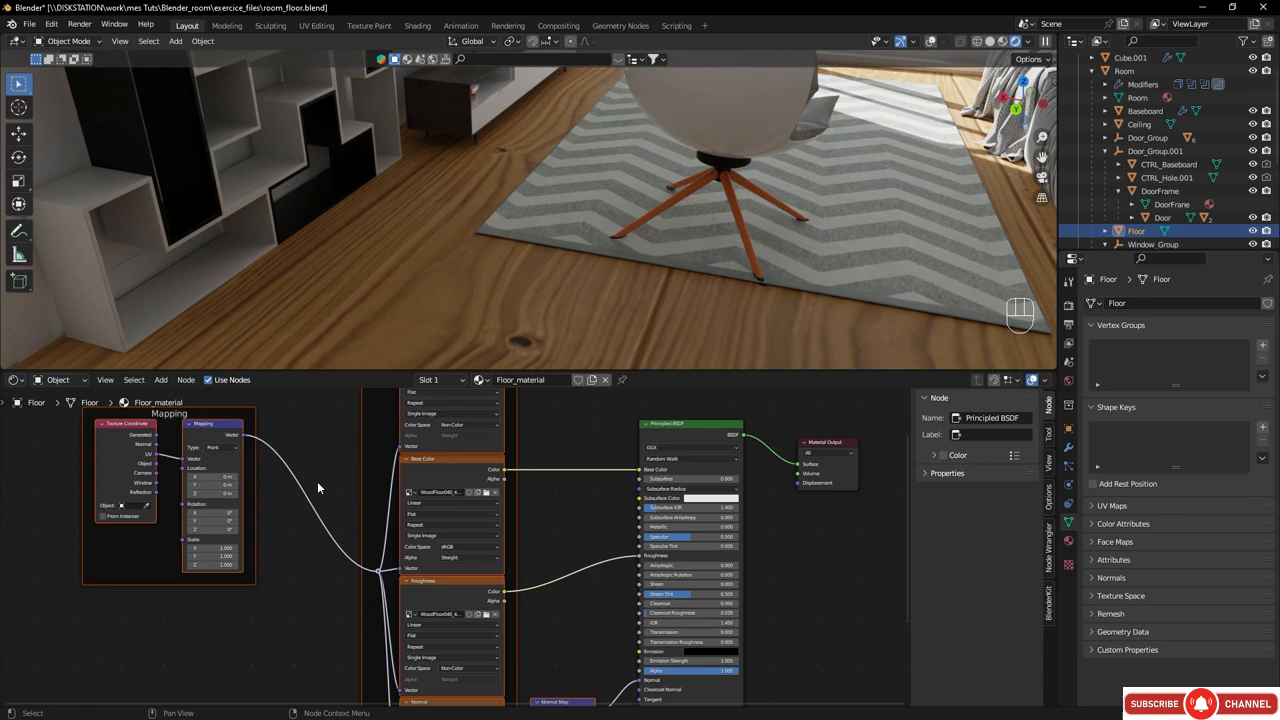
pyautogui.moveTo(317, 482); pyautogui.dragTo(467, 566, button='middle')
pyautogui.scroll(3, 420, 596)
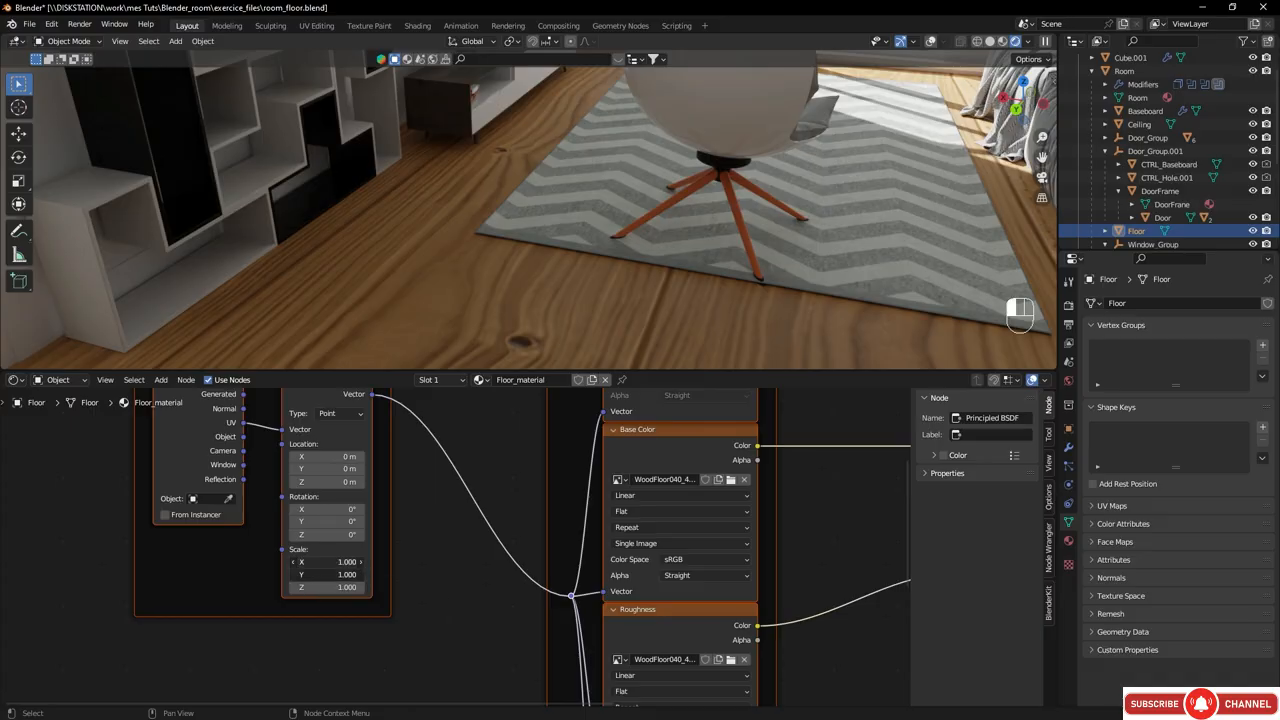
pyautogui.moveTo(326, 586); pyautogui.dragTo(403, 586)
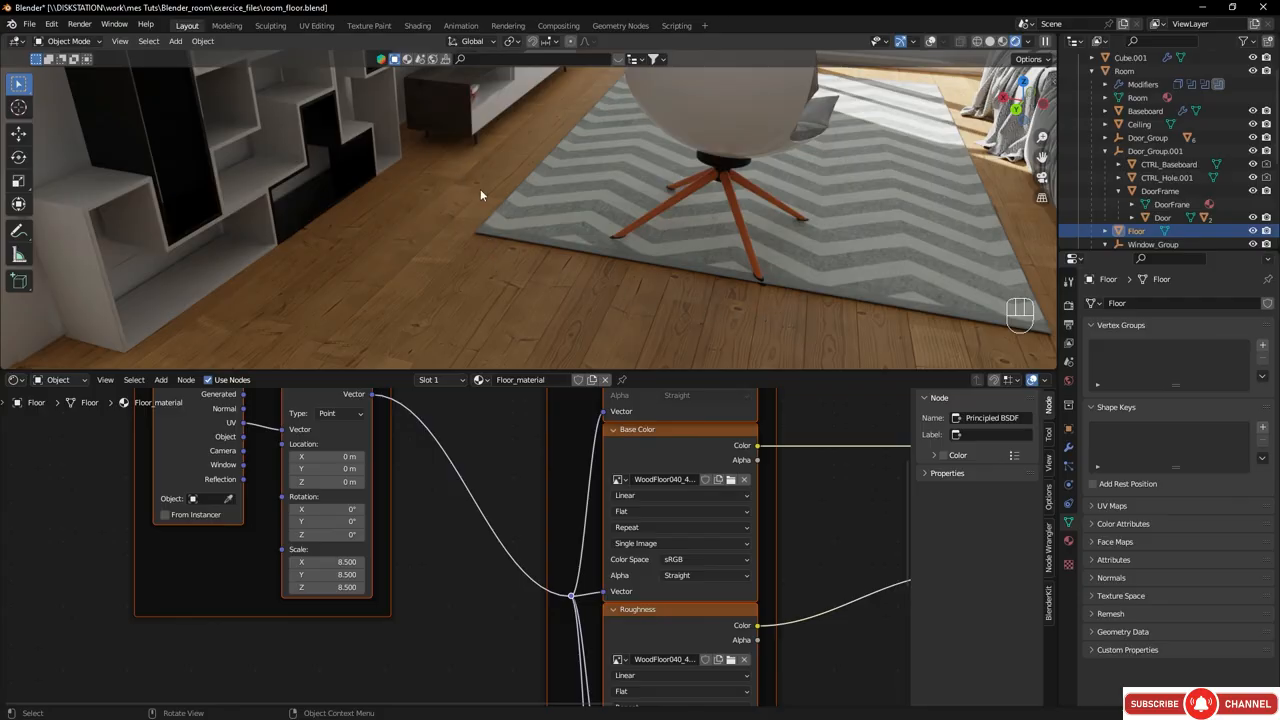
pyautogui.moveTo(330, 562); pyautogui.dragTo(284, 587)
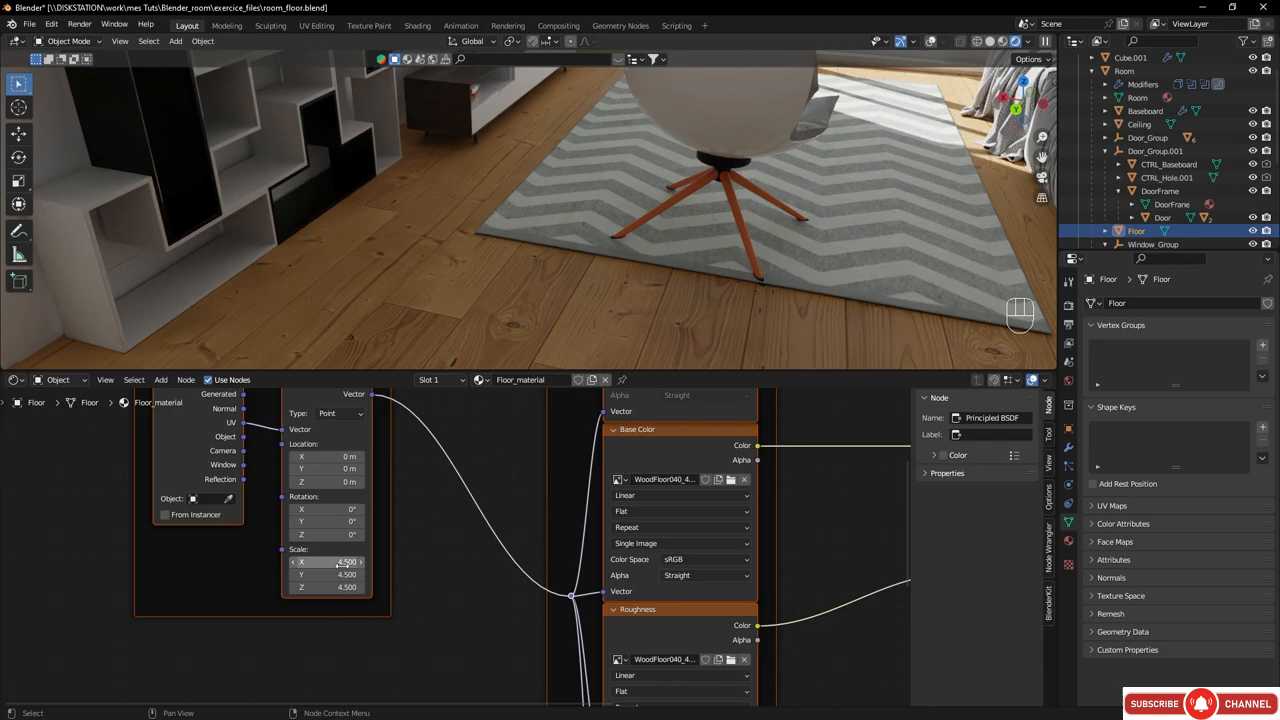
pyautogui.moveTo(346, 562); pyautogui.dragTo(438, 587)
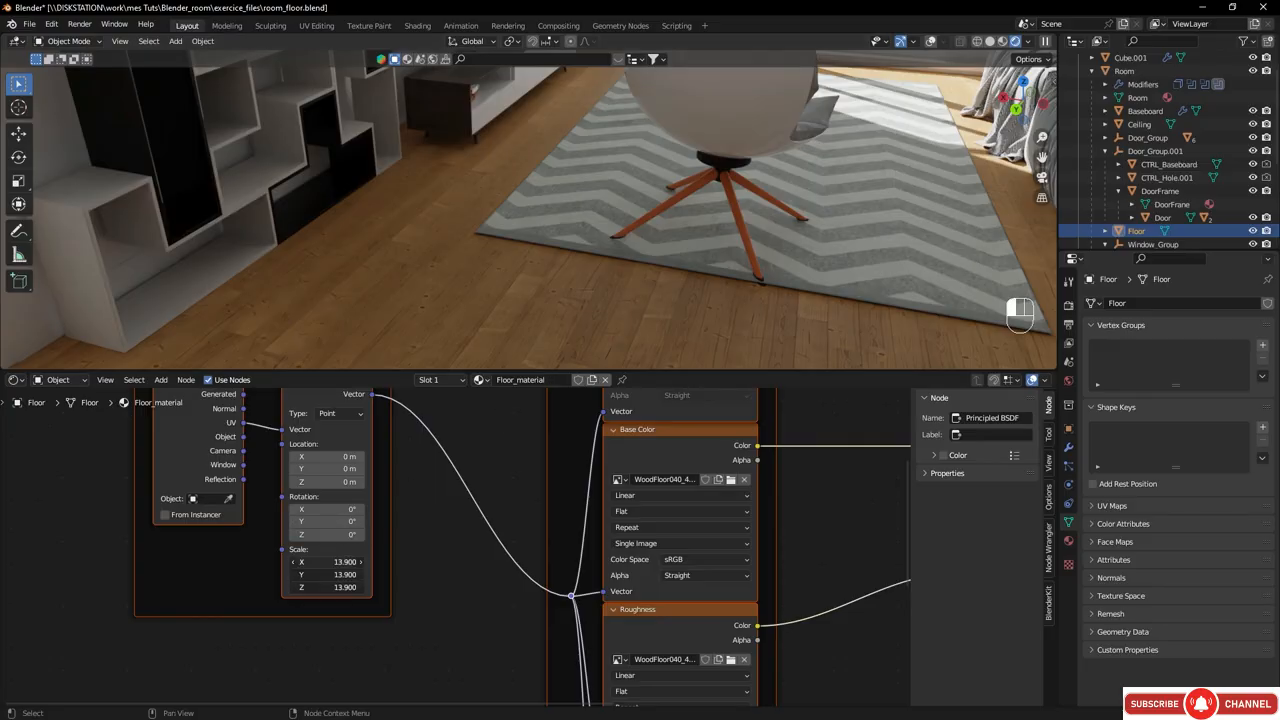
pyautogui.moveTo(327, 587); pyautogui.dragTo(278, 587)
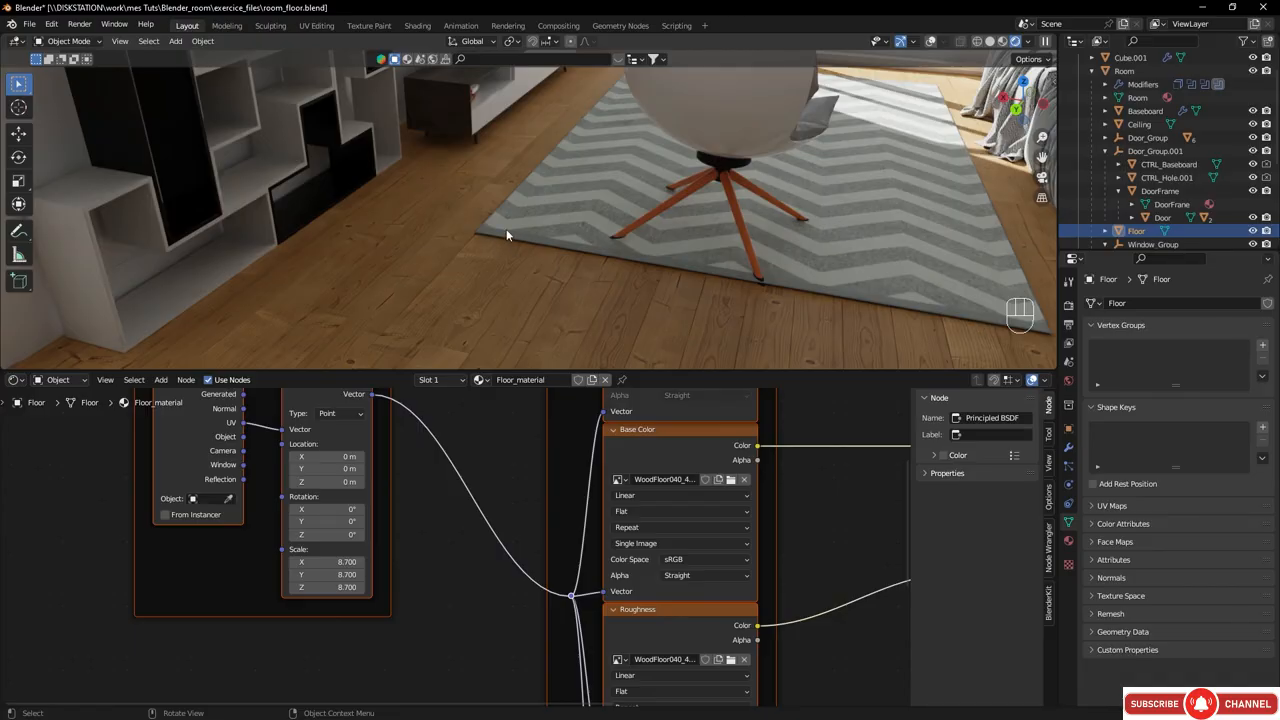
# - Examine the wood plank texture from several sides of the room in the rendered viewport
pyautogui.moveTo(716, 141); pyautogui.dragTo(790, 152, button='middle')
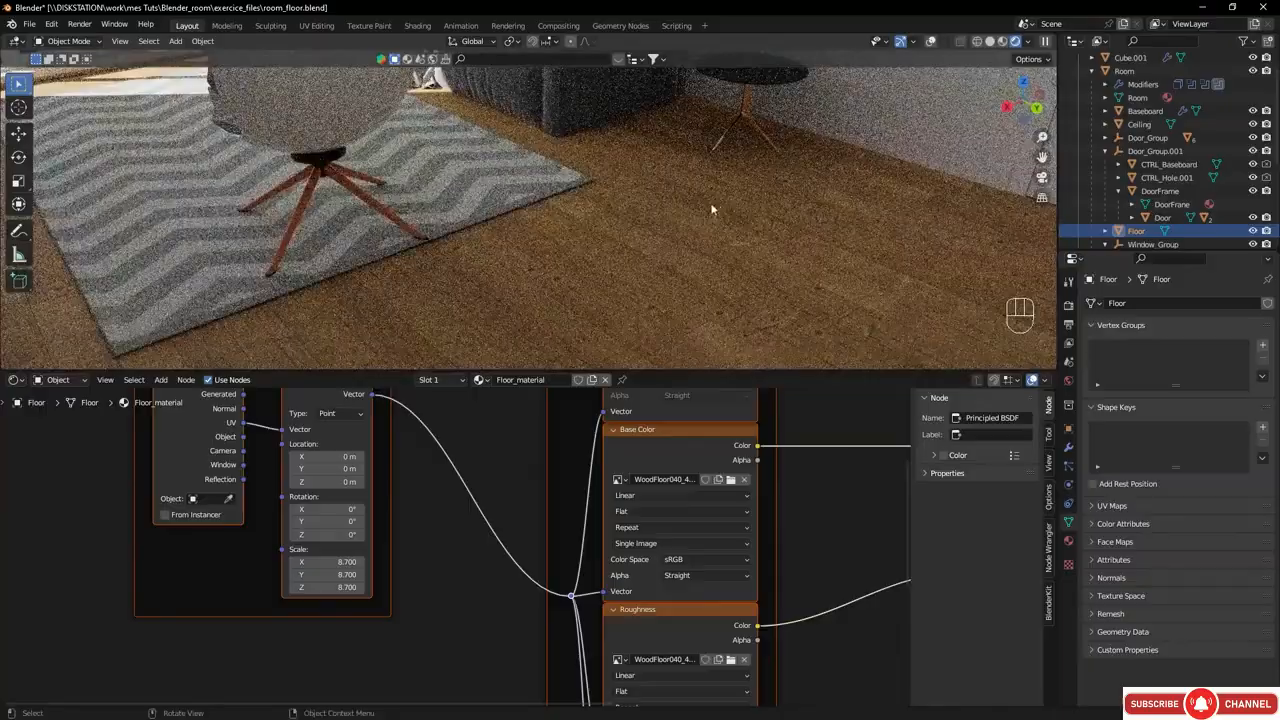
pyautogui.moveTo(712, 208); pyautogui.dragTo(757, 208, button='middle')
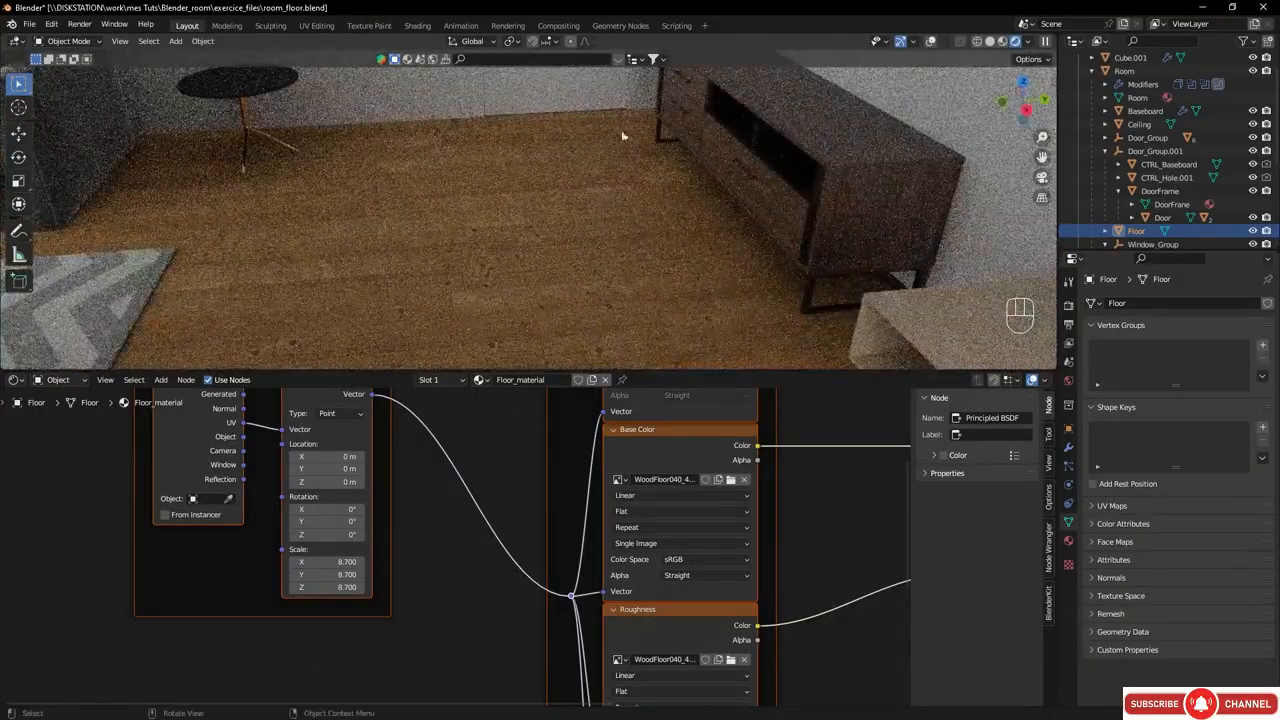
pyautogui.moveTo(677, 195); pyautogui.dragTo(718, 338, button='middle')
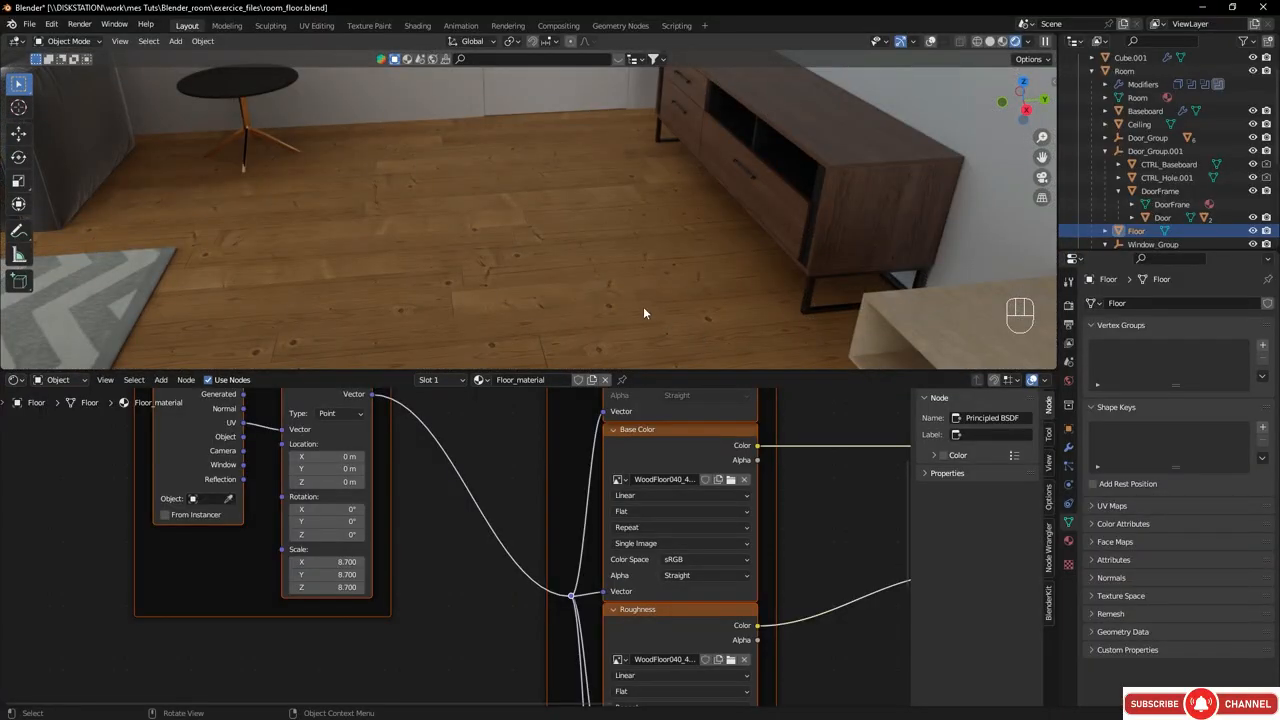
pyautogui.moveTo(641, 224); pyautogui.dragTo(465, 203, button='middle')
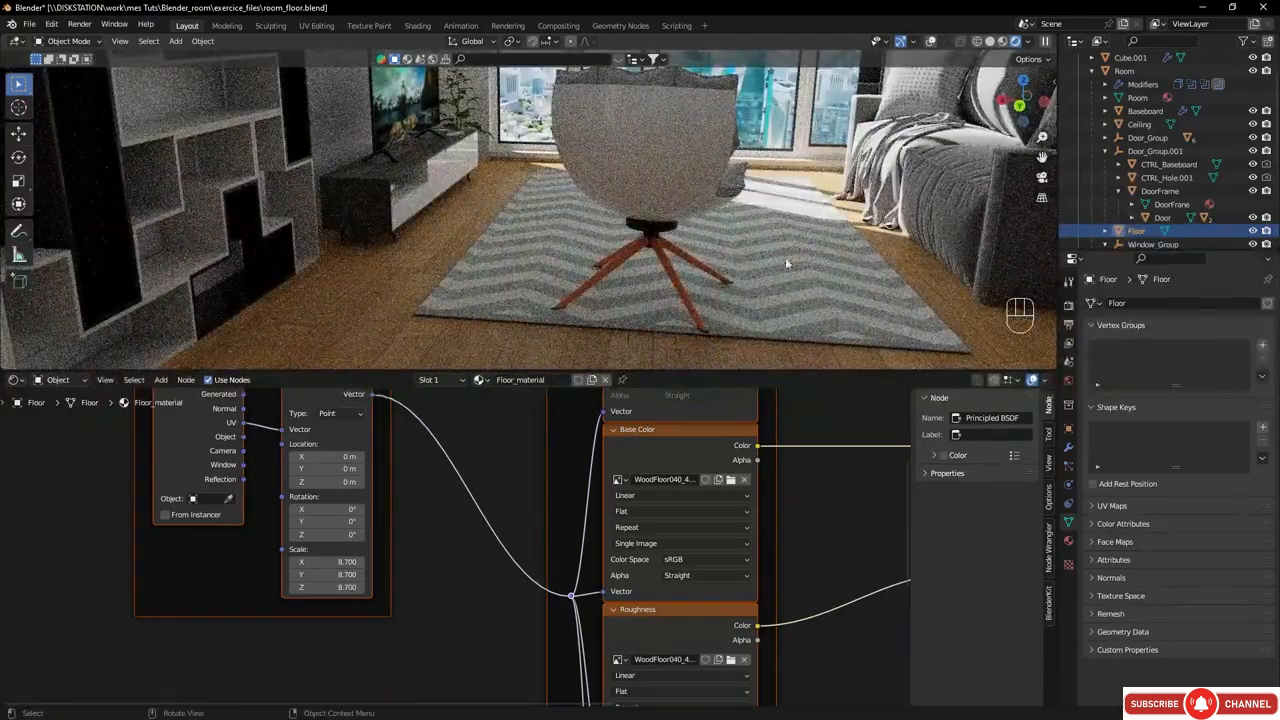
# - Open the render settings, show the viewport overlays and check the sampling progress while viewing the floor beside the rug
pyautogui.click(1068, 306)
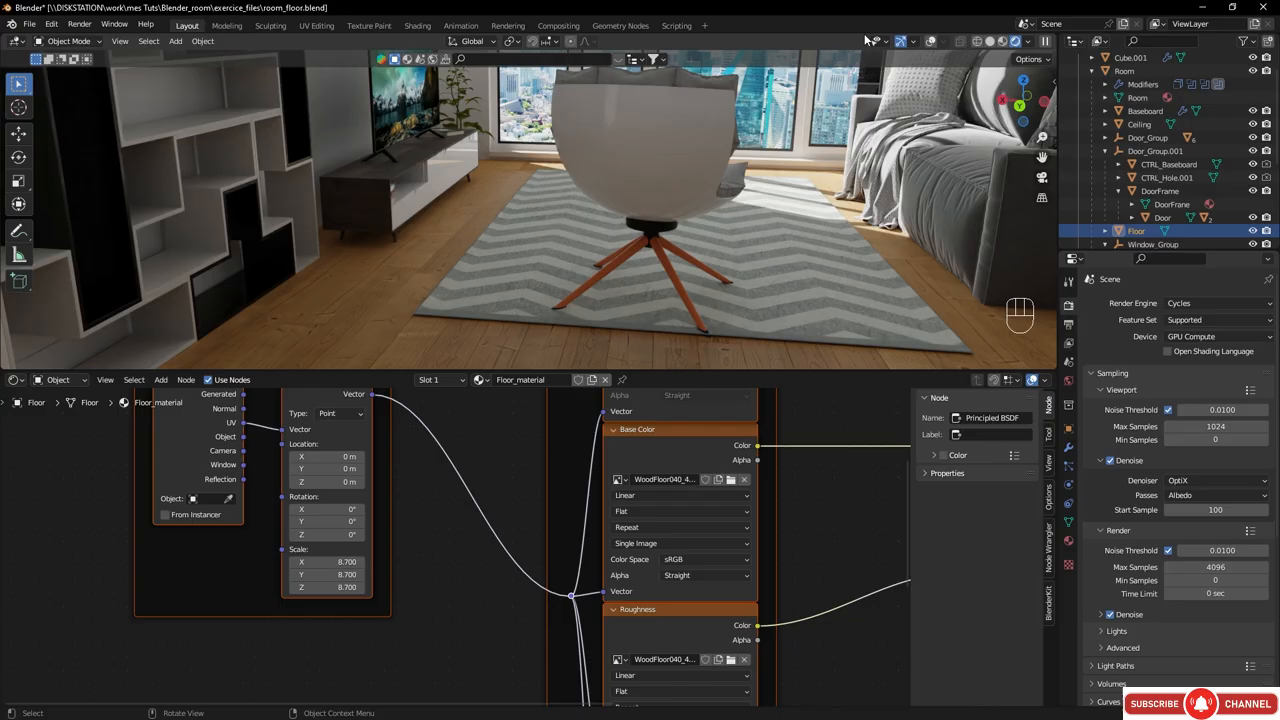
pyautogui.click(933, 42)
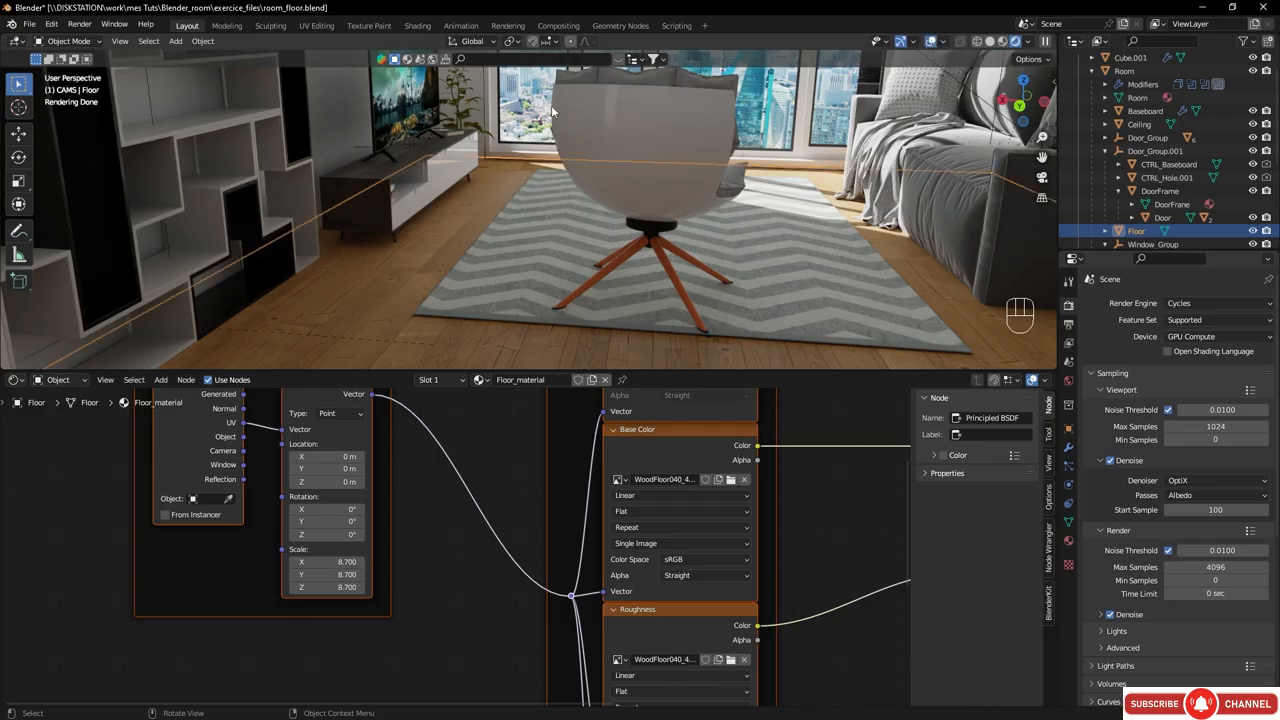
pyautogui.moveTo(348, 209); pyautogui.dragTo(364, 202, button='middle')
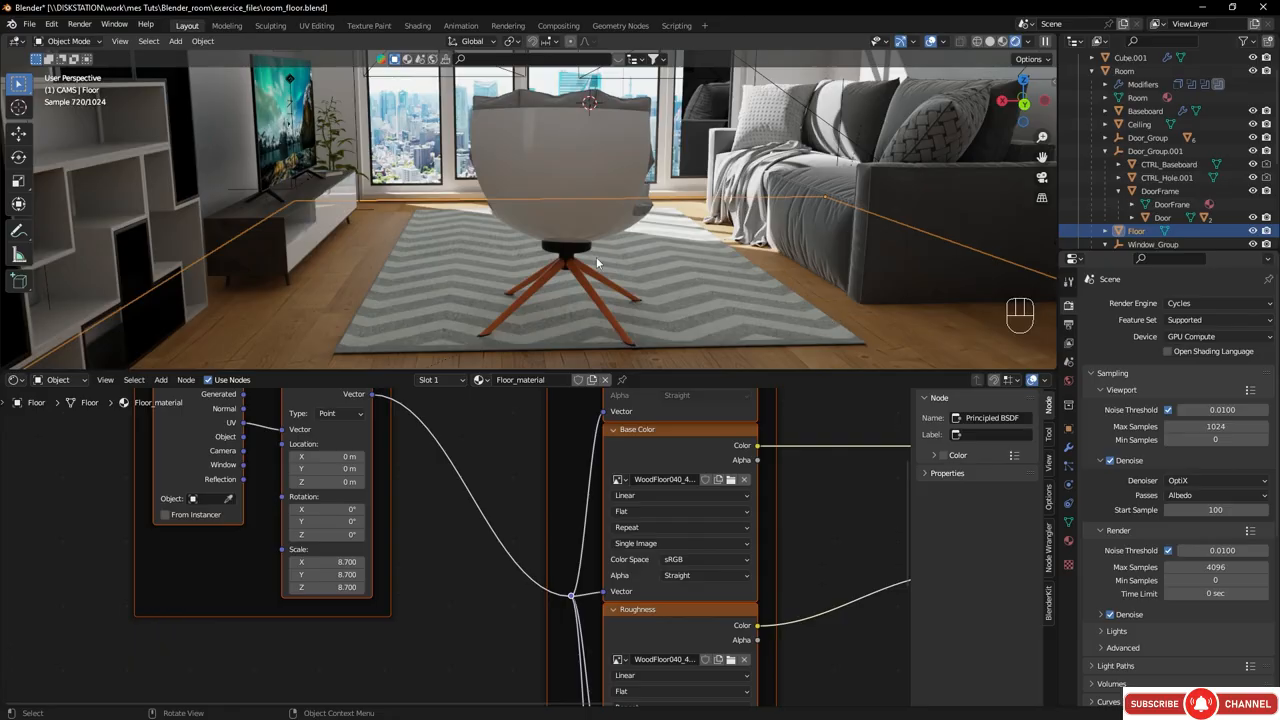
pyautogui.keyDown('shift'); pyautogui.moveTo(326, 281); pyautogui.dragTo(390, 226, button='middle'); pyautogui.keyUp('shift')
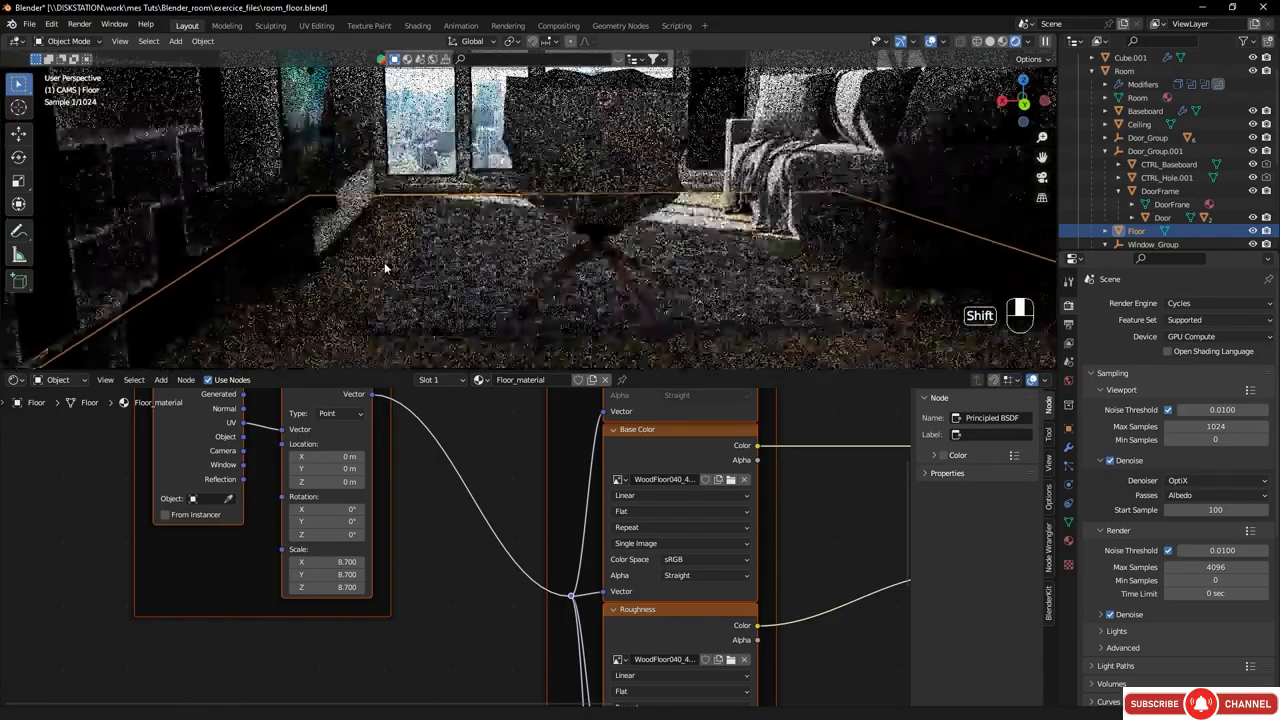
pyautogui.scroll(1, 356, 294)
pyautogui.moveTo(354, 296); pyautogui.dragTo(450, 262, button='middle')
pyautogui.keyDown('shift'); pyautogui.moveTo(450, 262); pyautogui.dragTo(495, 300, button='middle'); pyautogui.keyUp('shift')
pyautogui.keyDown('shift'); pyautogui.moveTo(495, 300); pyautogui.dragTo(553, 277, button='middle'); pyautogui.keyUp('shift')
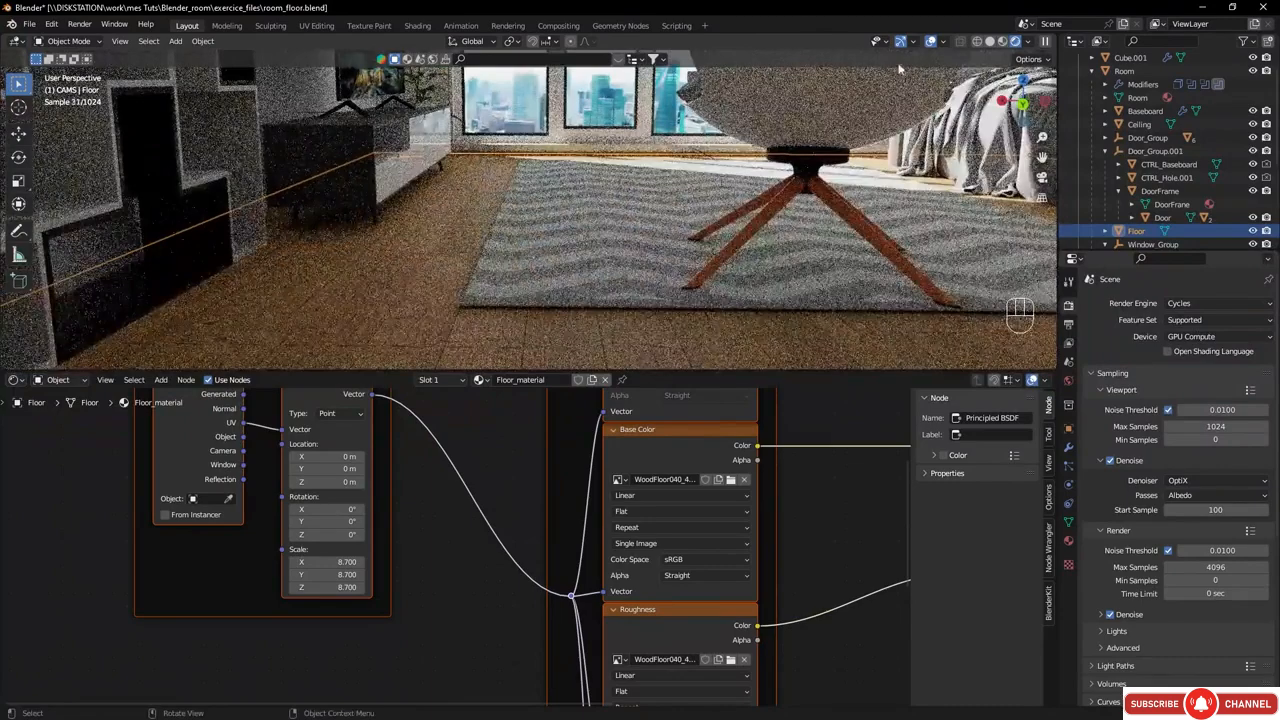
# - Locate the rug's "Carpet with zig zag pattern" collection in the outliner and exclude it from the view layer
pyautogui.click(552, 276)
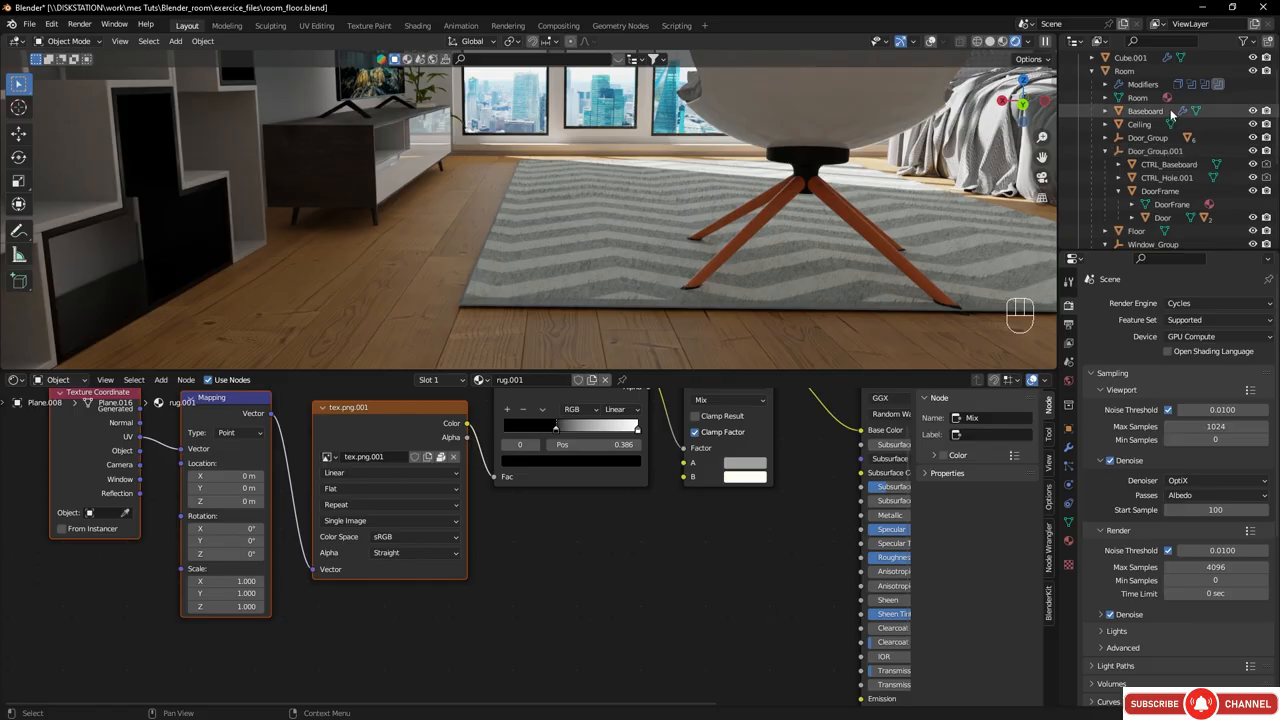
pyautogui.press('KP_Decimal')
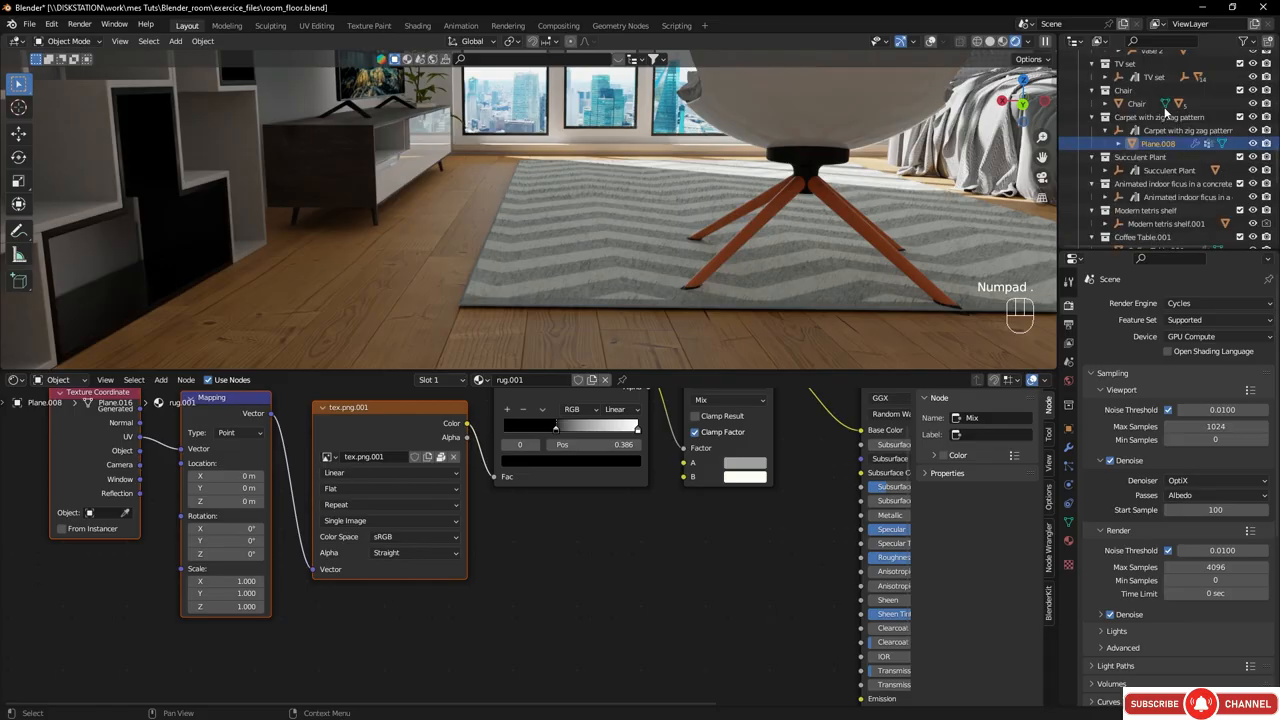
pyautogui.click(1145, 118)
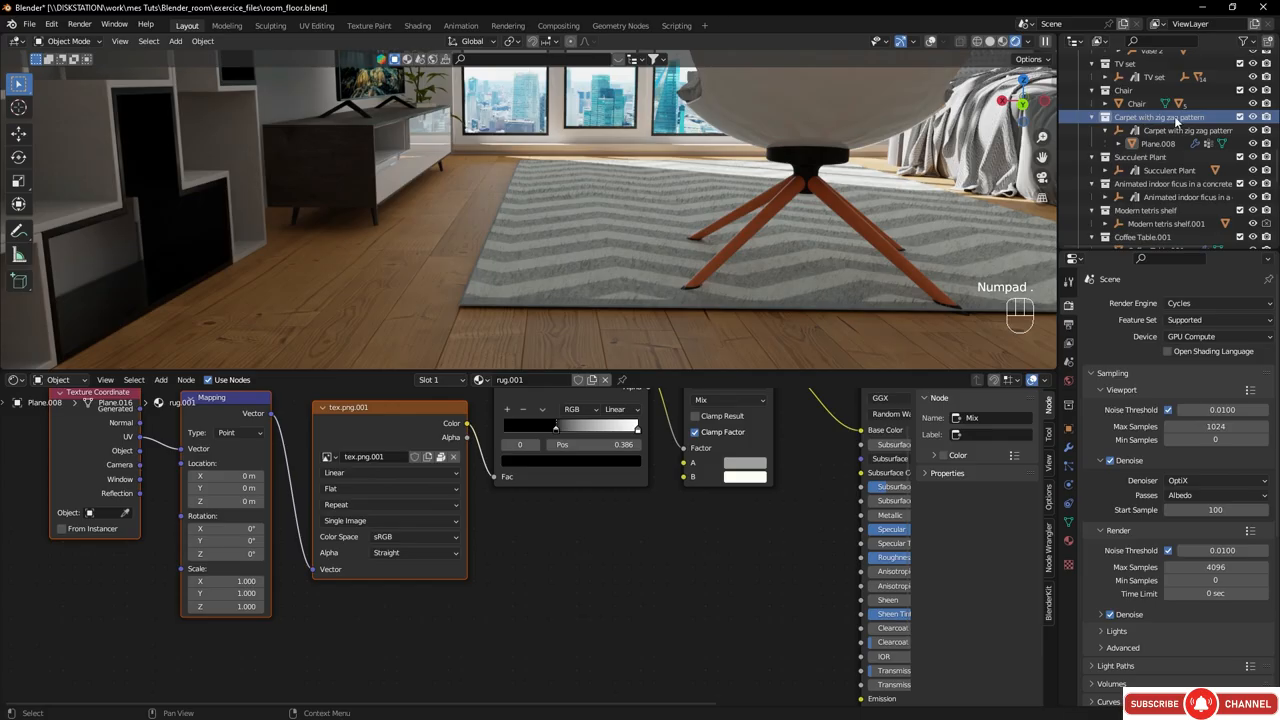
pyautogui.click(1240, 117)
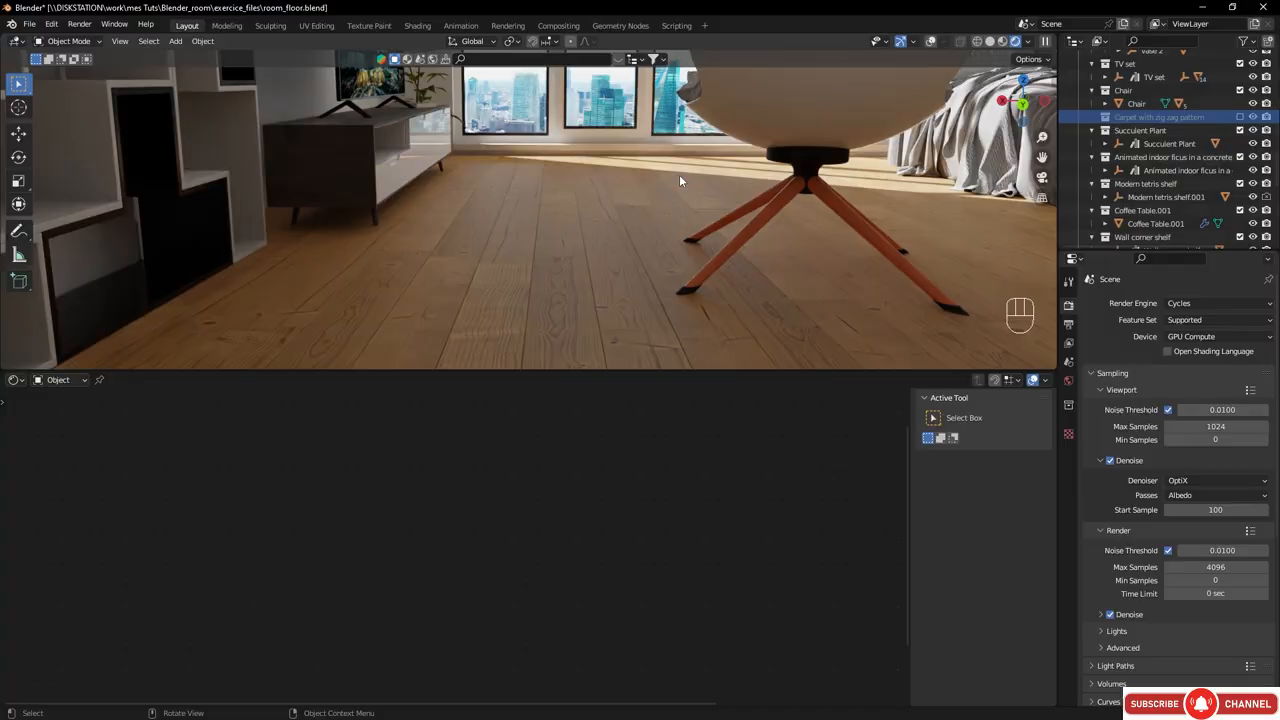
# - Set the floor material's Principled BSDF Specular to 1.000
pyautogui.click(518, 267)
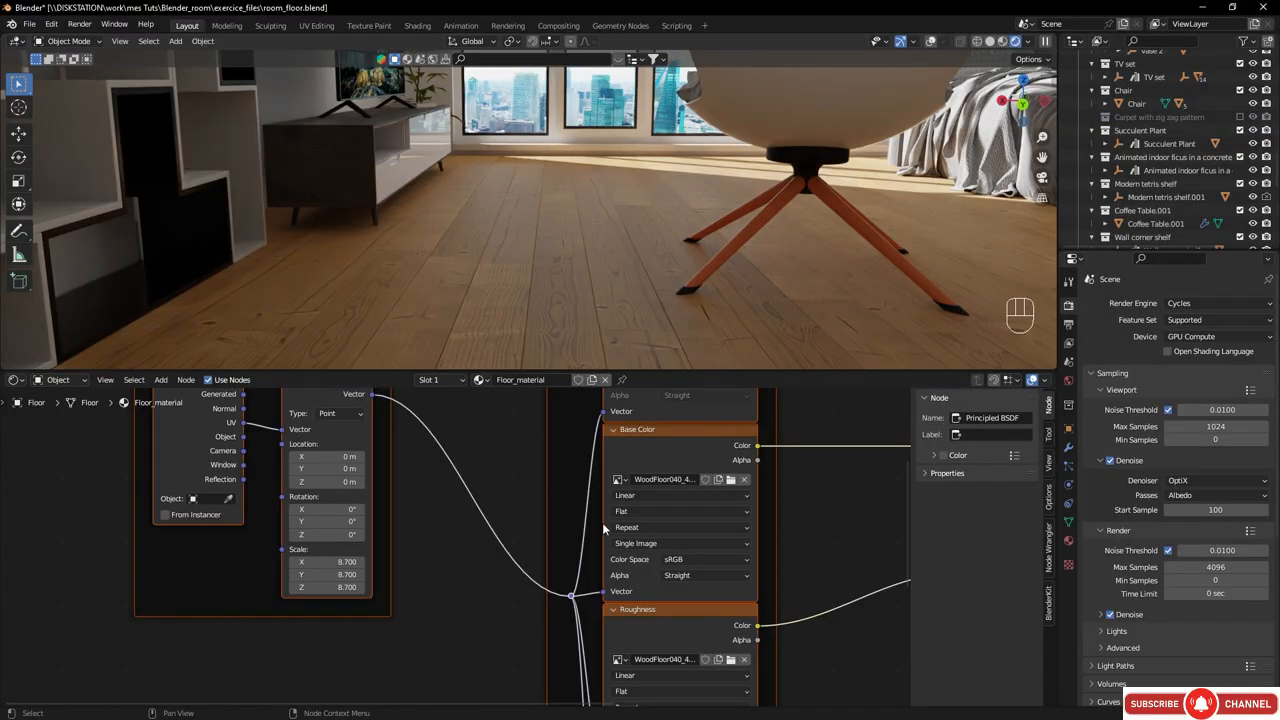
pyautogui.moveTo(722, 468); pyautogui.dragTo(505, 566, button='middle')
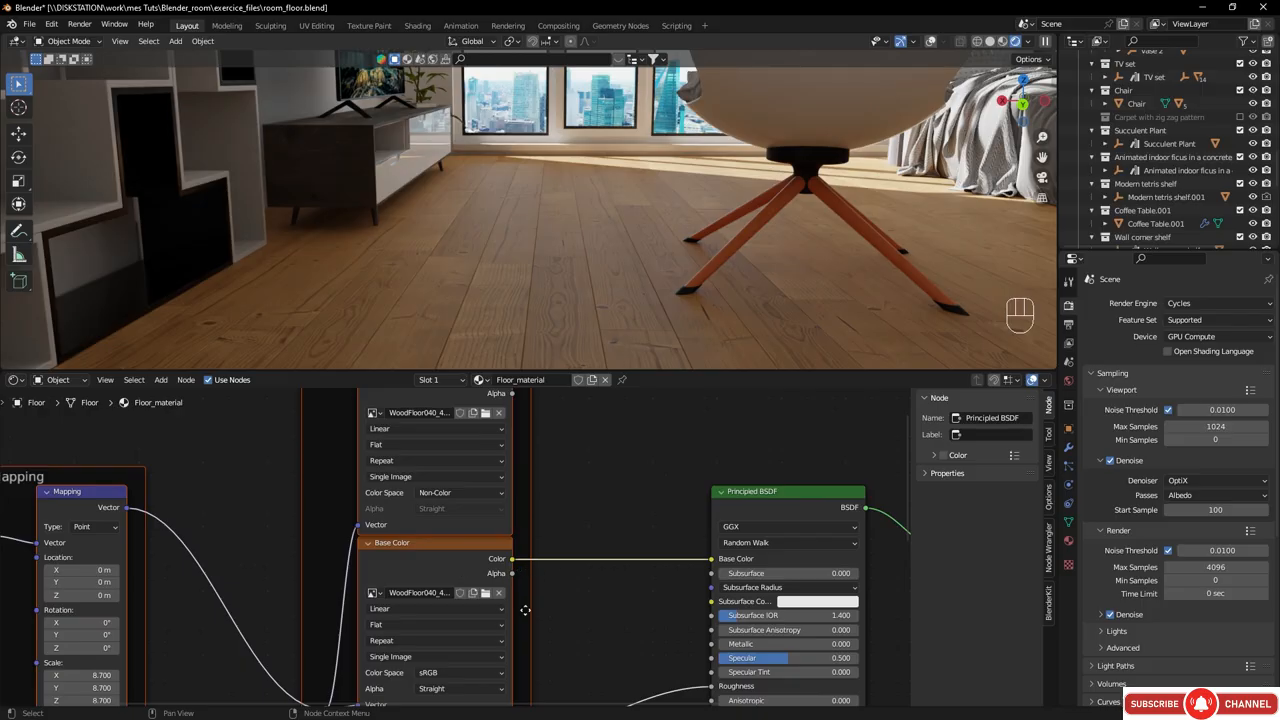
pyautogui.moveTo(517, 606); pyautogui.dragTo(518, 510, button='middle')
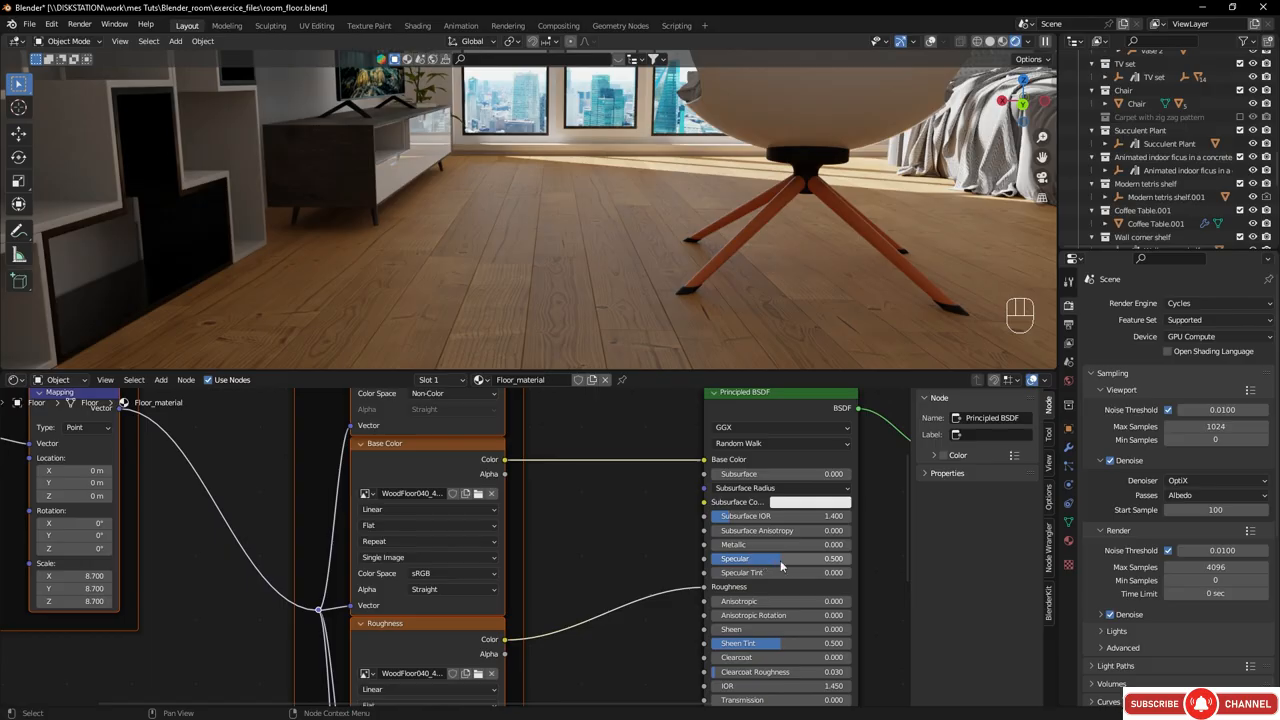
pyautogui.moveTo(770, 560); pyautogui.dragTo(835, 560)
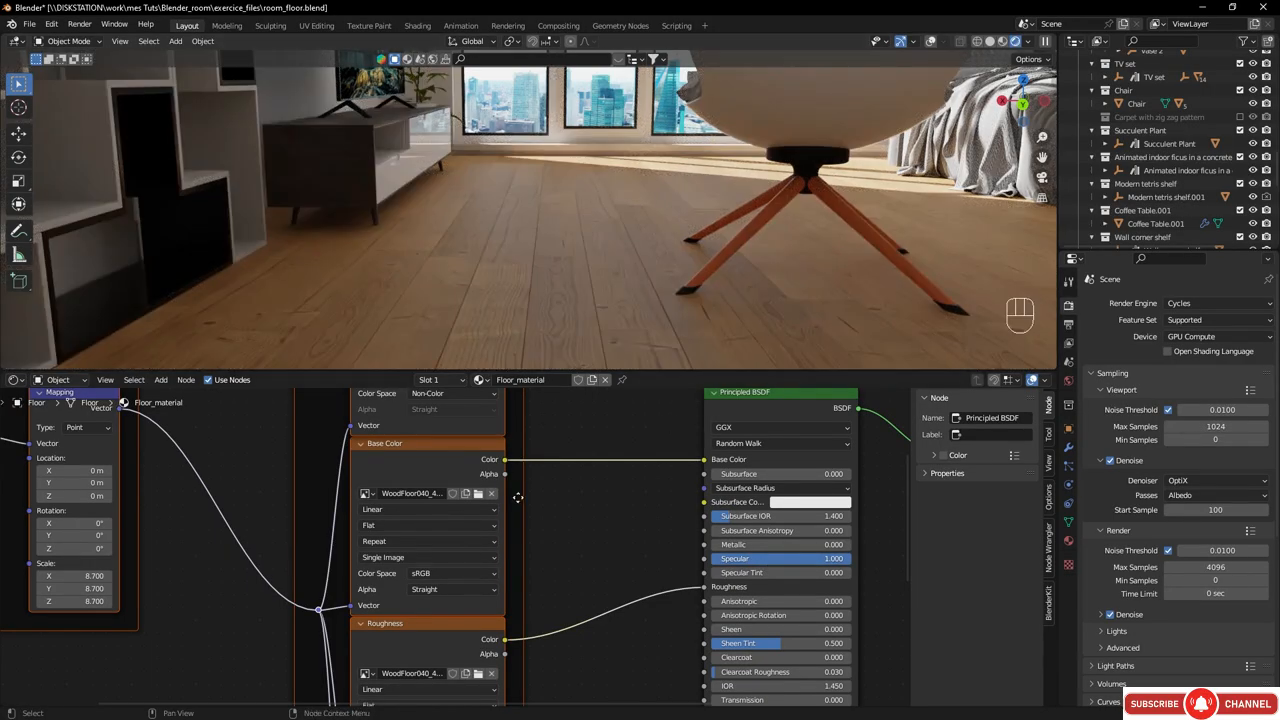
# - Disconnect the floor's roughness map, try Roughness values such as 0.000, 0.264 and 0.691, and reconnect the map to Roughness
pyautogui.moveTo(542, 599); pyautogui.dragTo(501, 539, button='middle')
pyautogui.moveTo(659, 531); pyautogui.dragTo(613, 545)
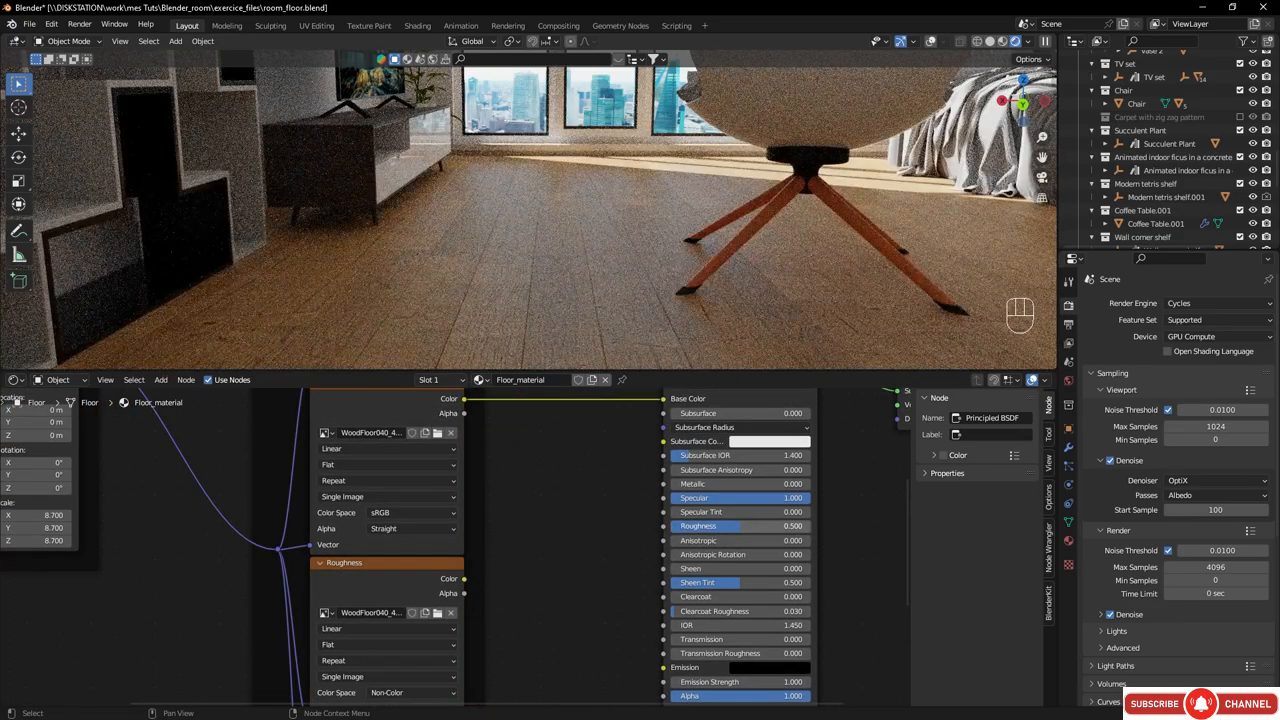
pyautogui.moveTo(741, 527); pyautogui.dragTo(671, 528)
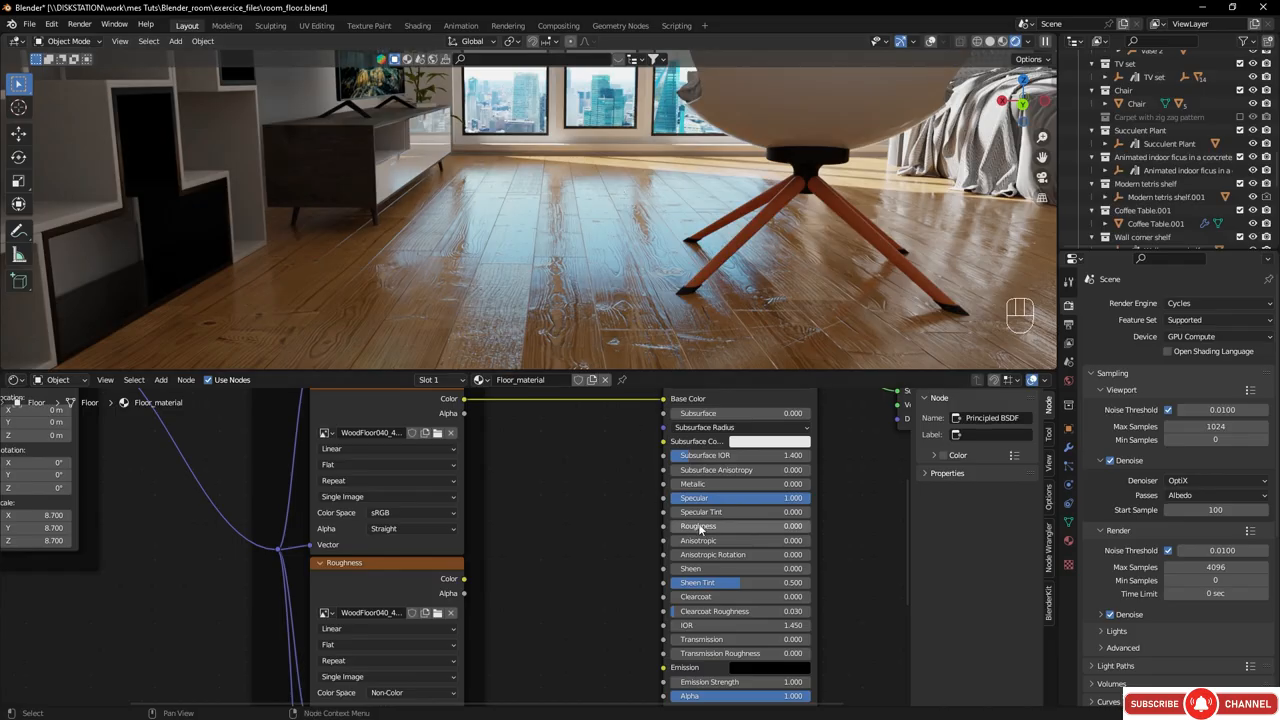
pyautogui.moveTo(700, 529)
pyautogui.mouseDown()
pyautogui.moveTo(728, 529)
pyautogui.moveTo(690, 531)
pyautogui.moveTo(717, 531)
pyautogui.mouseUp()
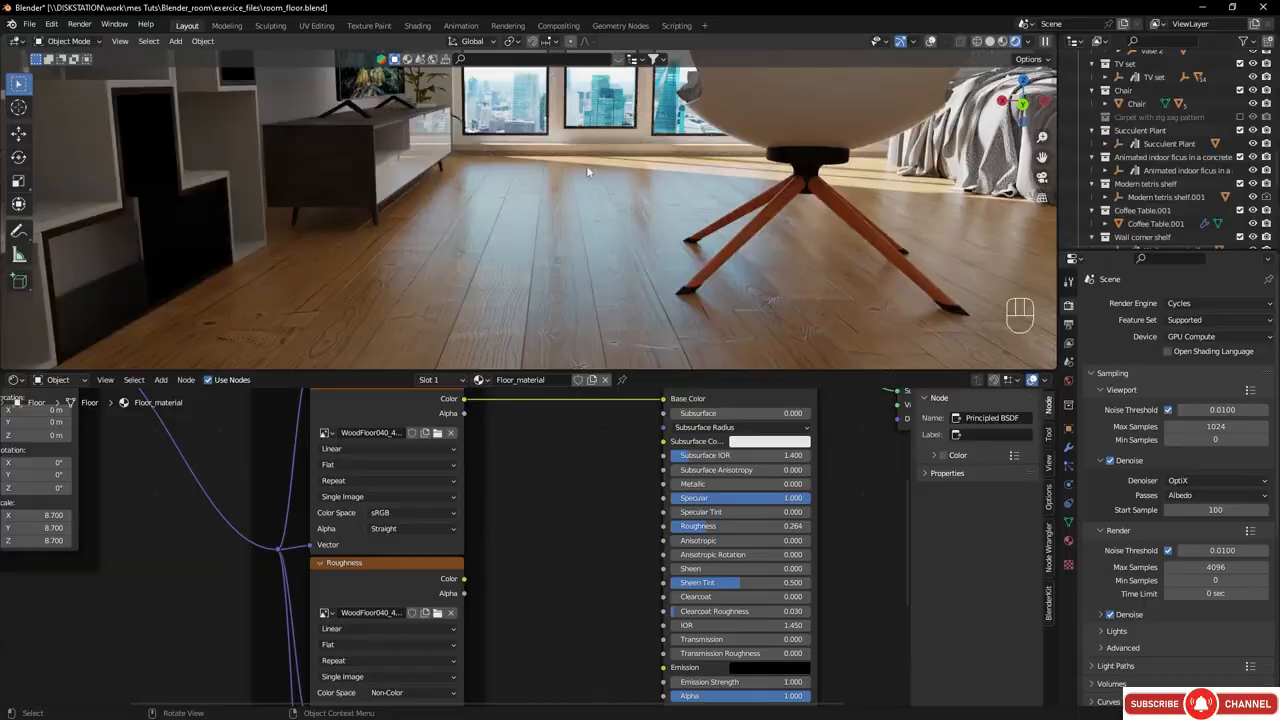
pyautogui.moveTo(742, 527); pyautogui.dragTo(800, 526)
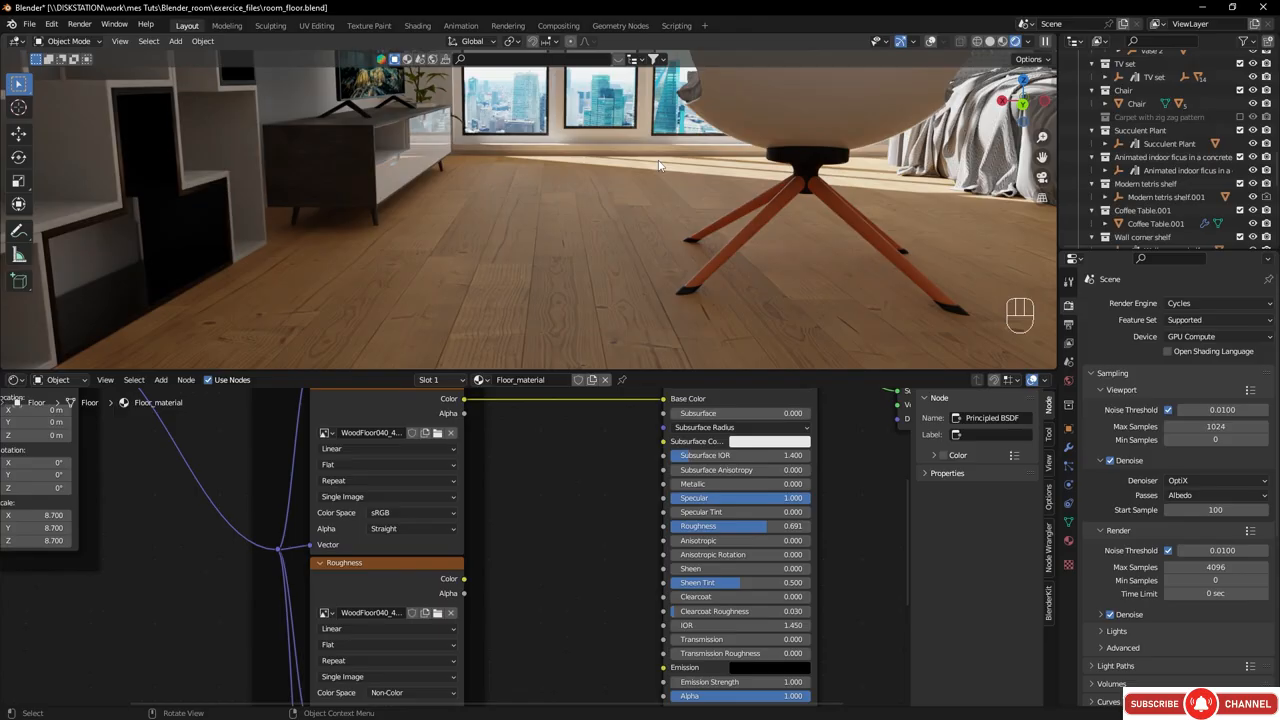
pyautogui.moveTo(771, 526); pyautogui.dragTo(716, 526)
pyautogui.moveTo(463, 579); pyautogui.dragTo(663, 526)
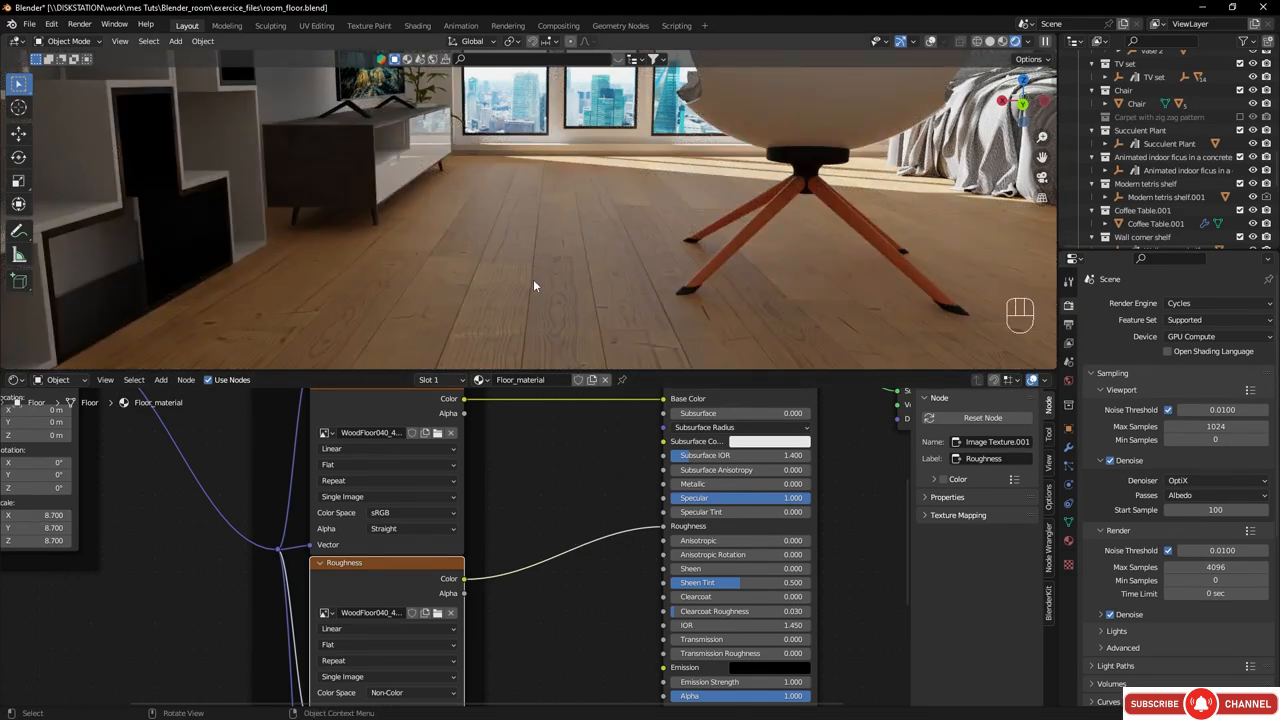
# - Insert a Gamma node between the Roughness texture and the Principled BSDF's Roughness input, and set its Gamma to 2.000
pyautogui.click(542, 493)
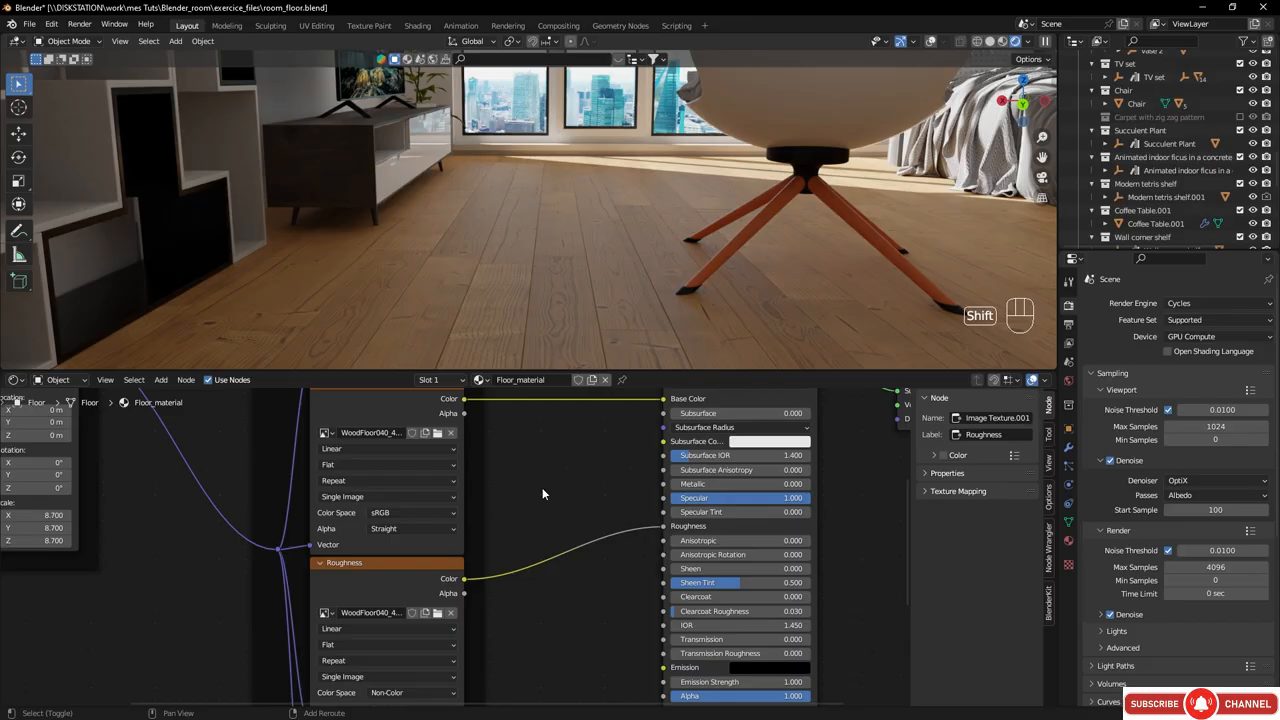
pyautogui.hotkey('shift', 'a')
pyautogui.write('g')
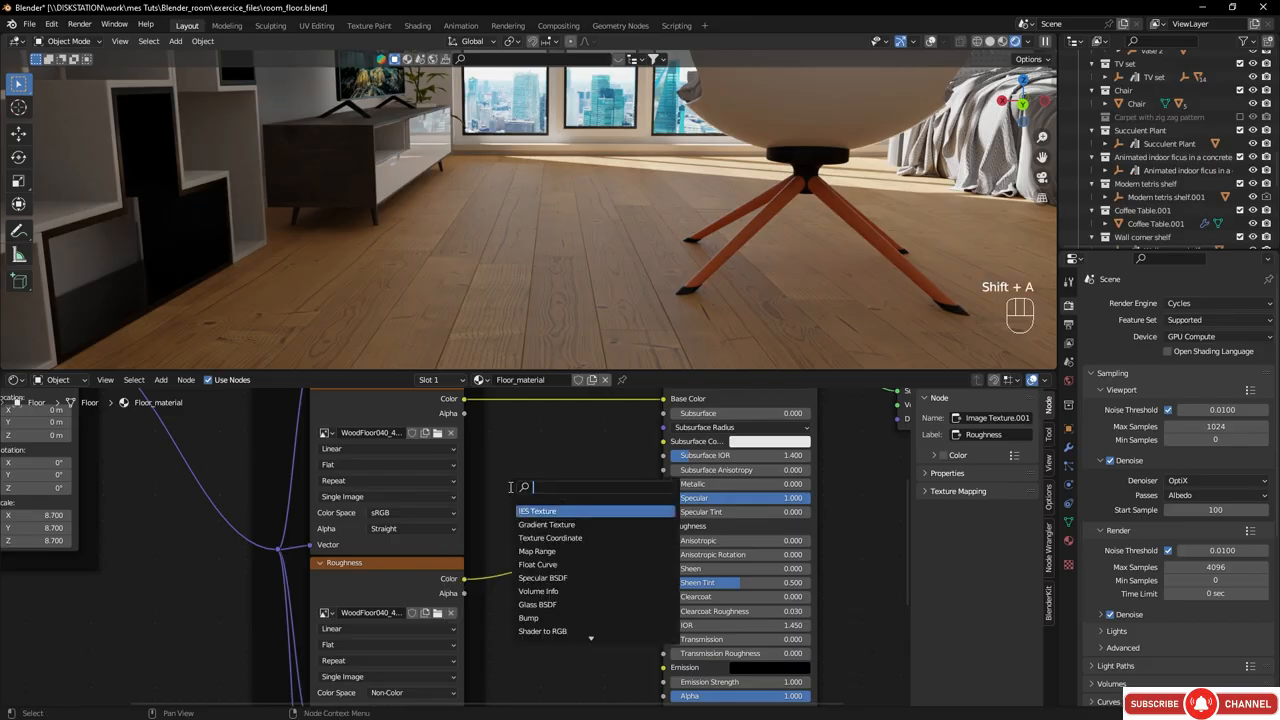
pyautogui.write('a')
pyautogui.press('Return')
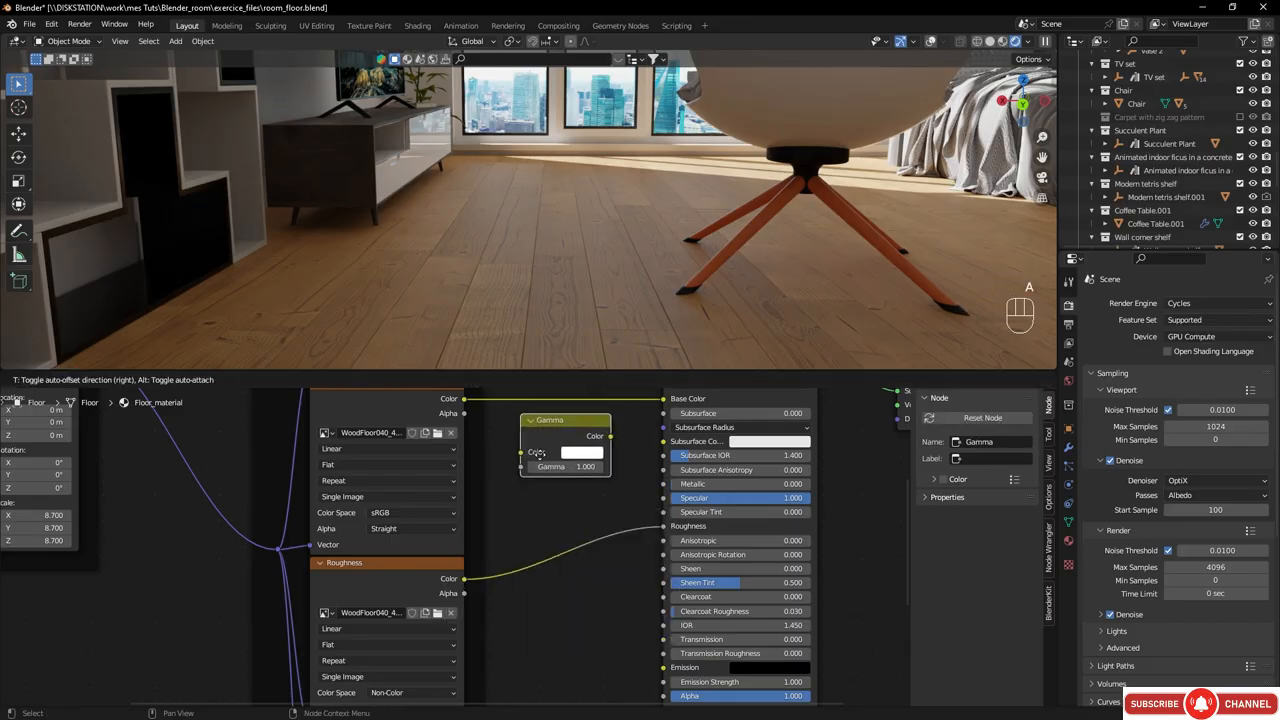
pyautogui.click(558, 540)
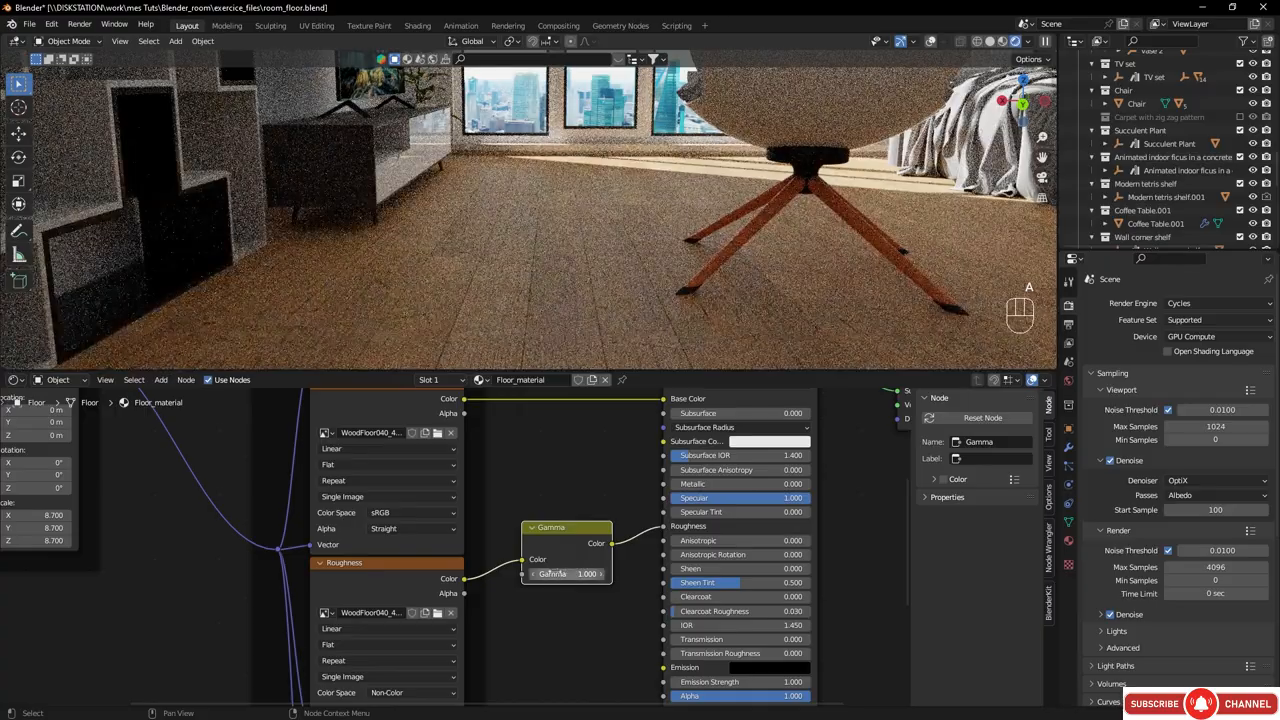
pyautogui.moveTo(569, 574); pyautogui.dragTo(610, 574)
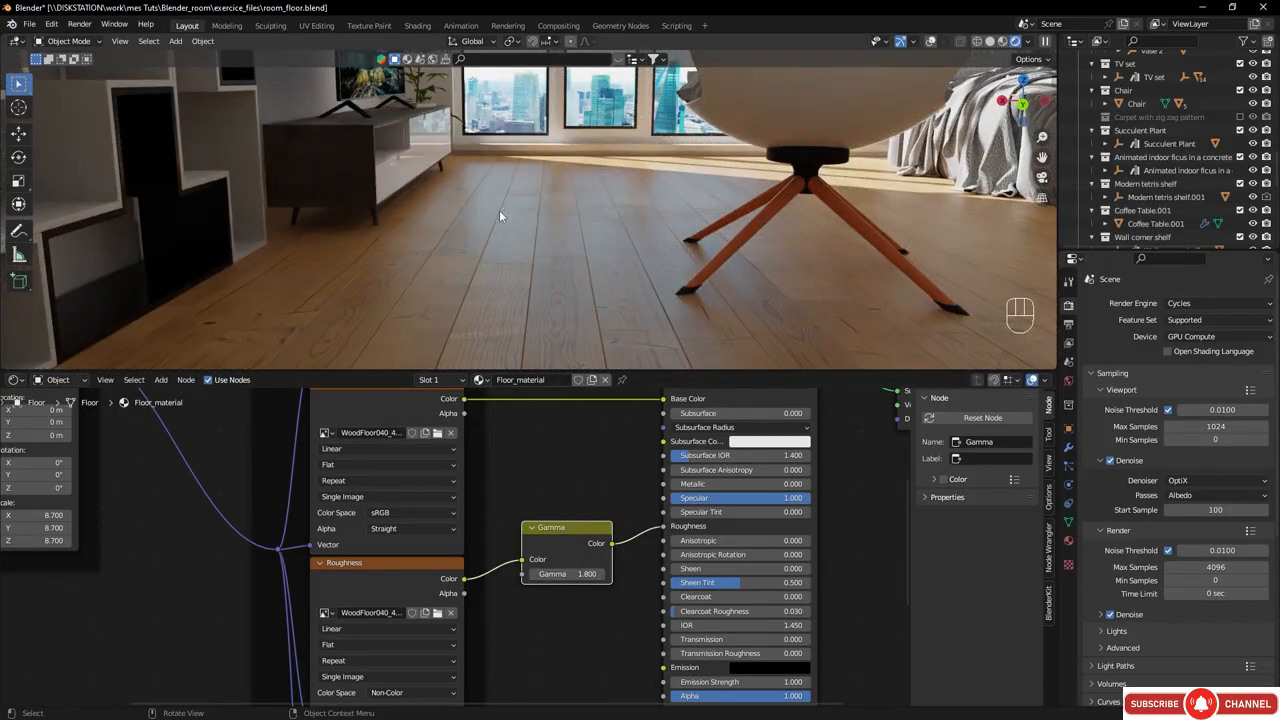
pyautogui.moveTo(575, 574); pyautogui.dragTo(590, 574)
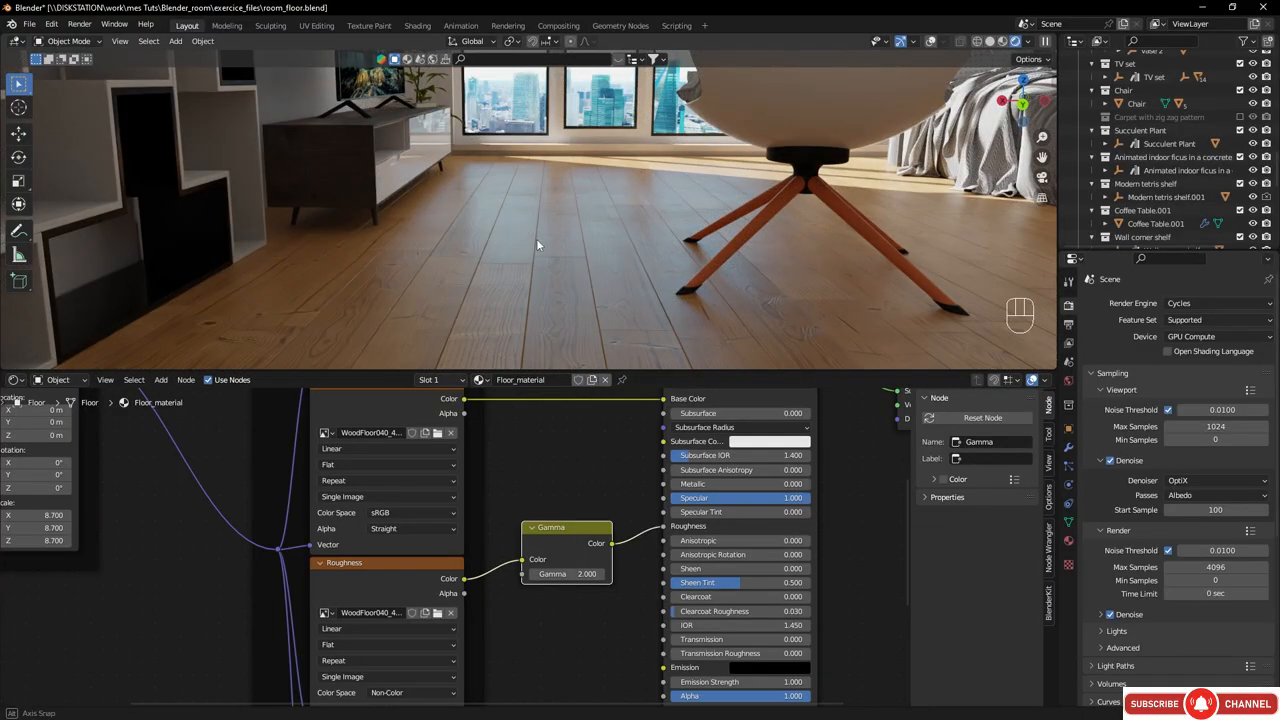
# - Examine the floor's reflections and planks from low and close angles and through Camera, Camera.001 and Camera.002
pyautogui.keyDown('shift'); pyautogui.moveTo(536, 237); pyautogui.dragTo(572, 250, button='middle'); pyautogui.keyUp('shift')
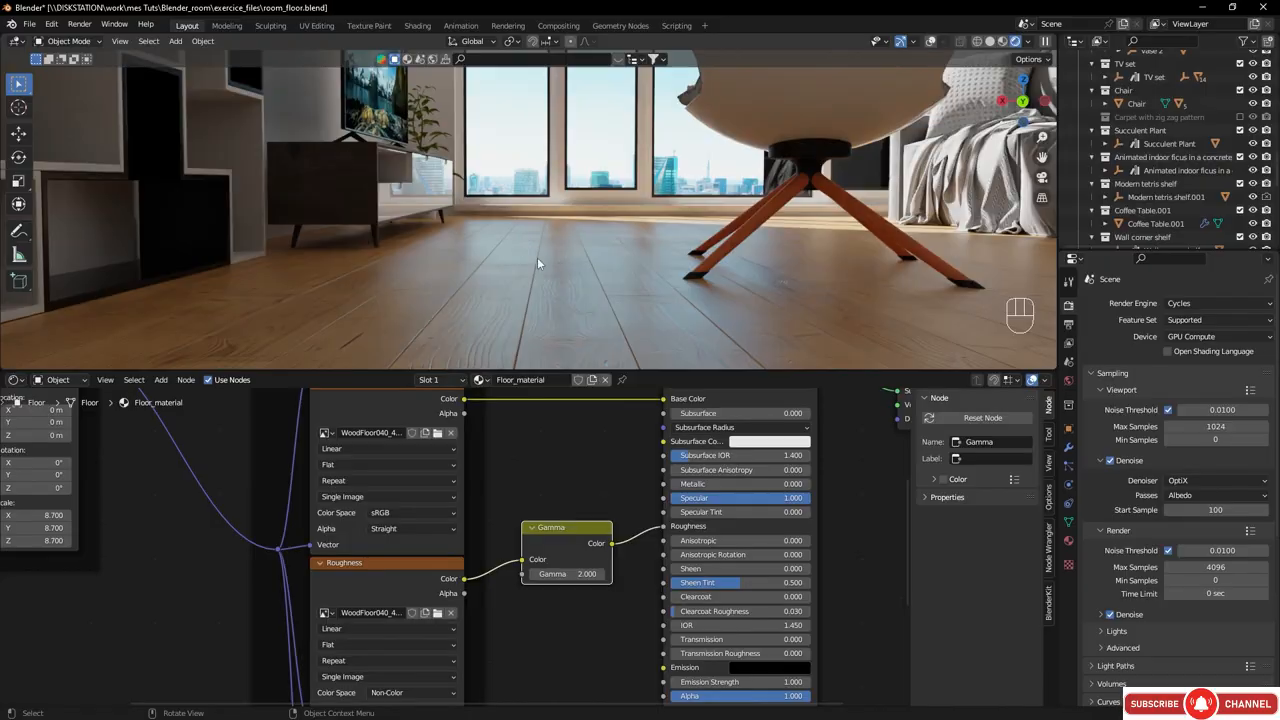
pyautogui.moveTo(597, 247); pyautogui.dragTo(586, 300, button='middle')
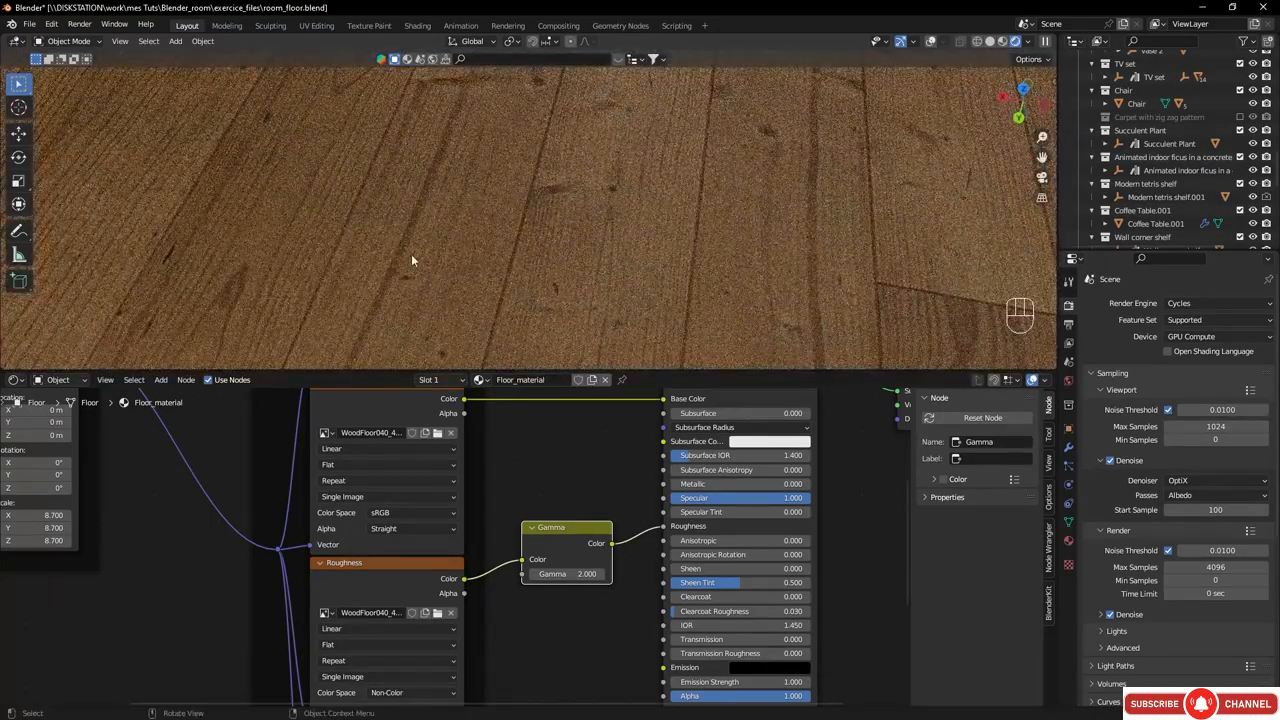
pyautogui.moveTo(501, 220); pyautogui.dragTo(558, 113, button='middle')
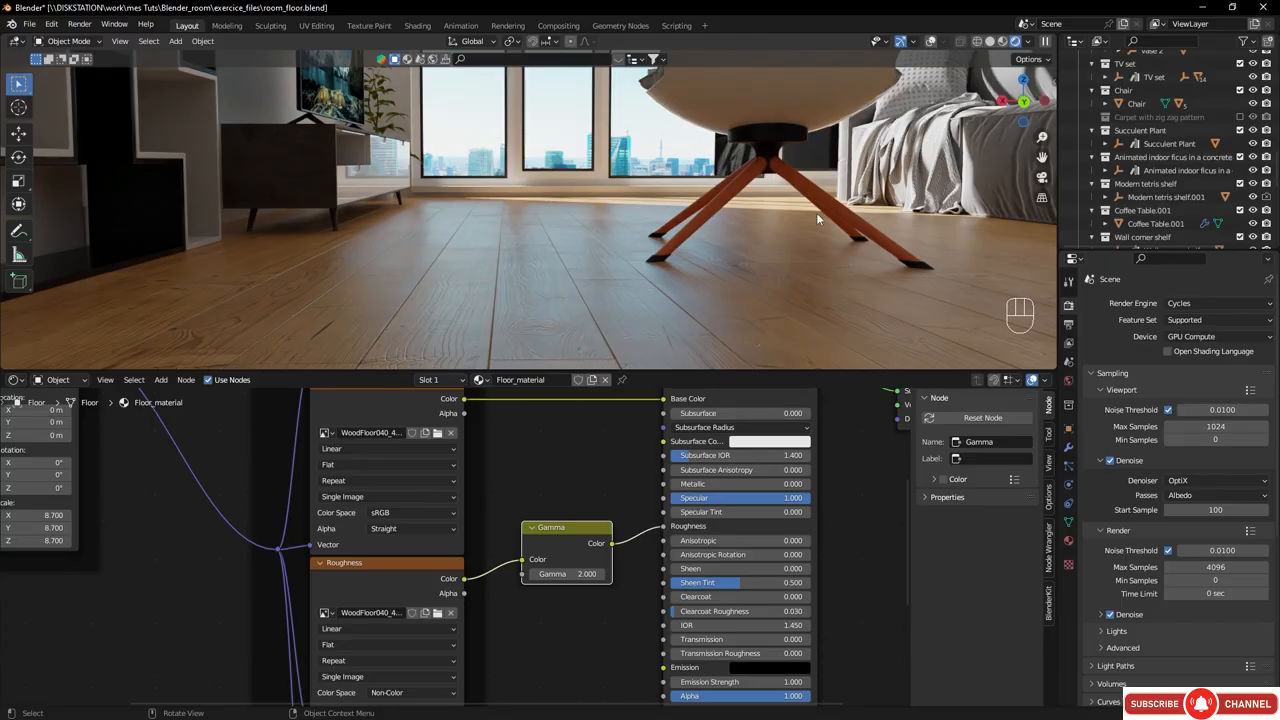
pyautogui.moveTo(816, 212); pyautogui.dragTo(692, 181, button='middle')
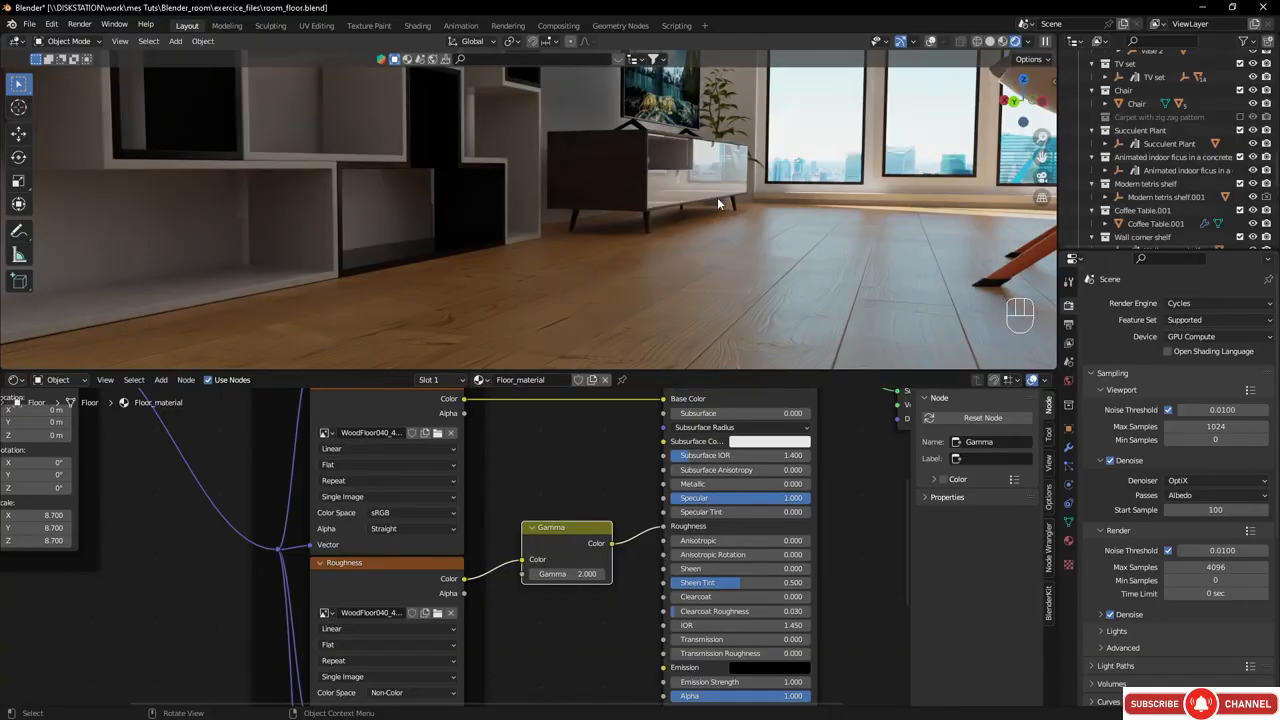
pyautogui.press('KP_0')
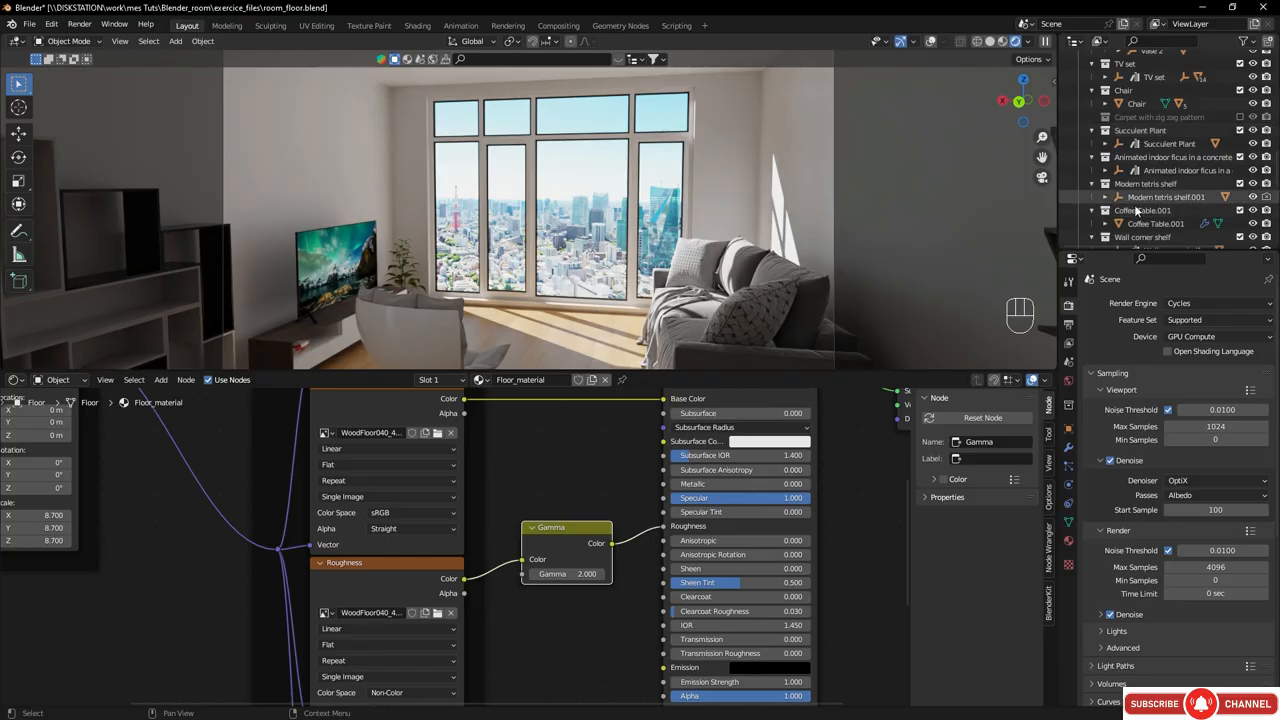
pyautogui.scroll(-10, 1136, 210)
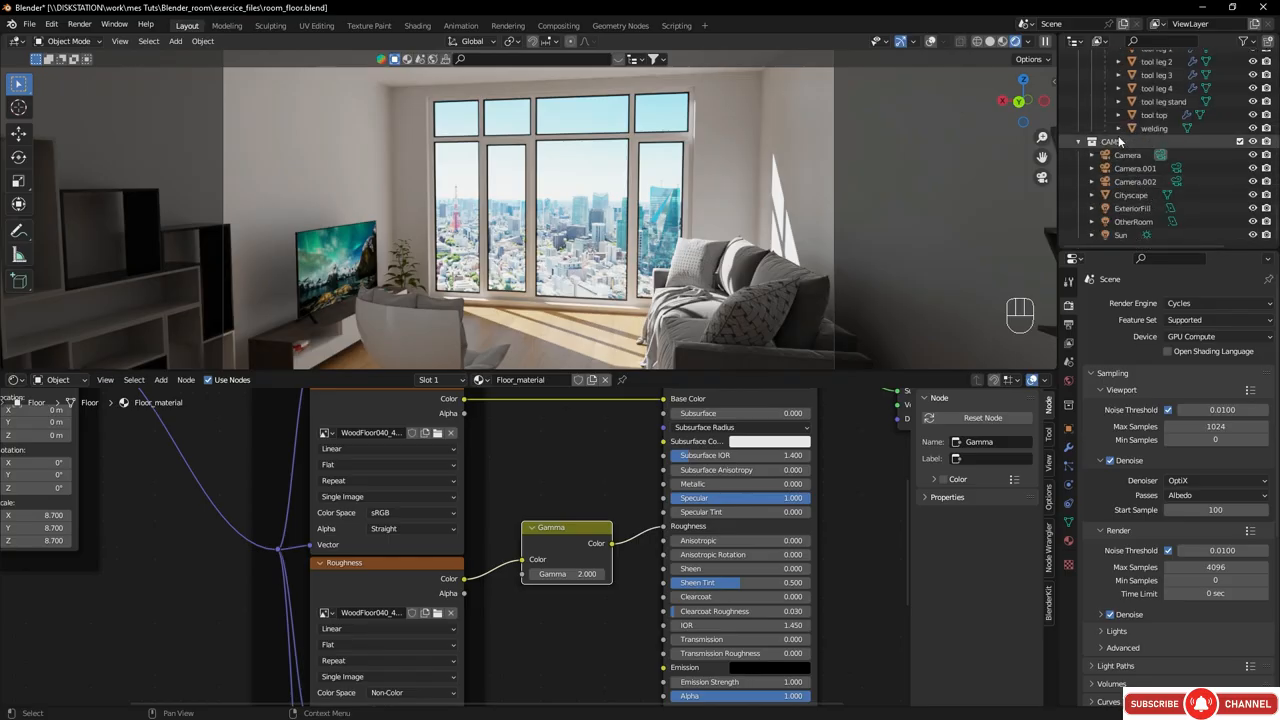
pyautogui.click(1178, 169)
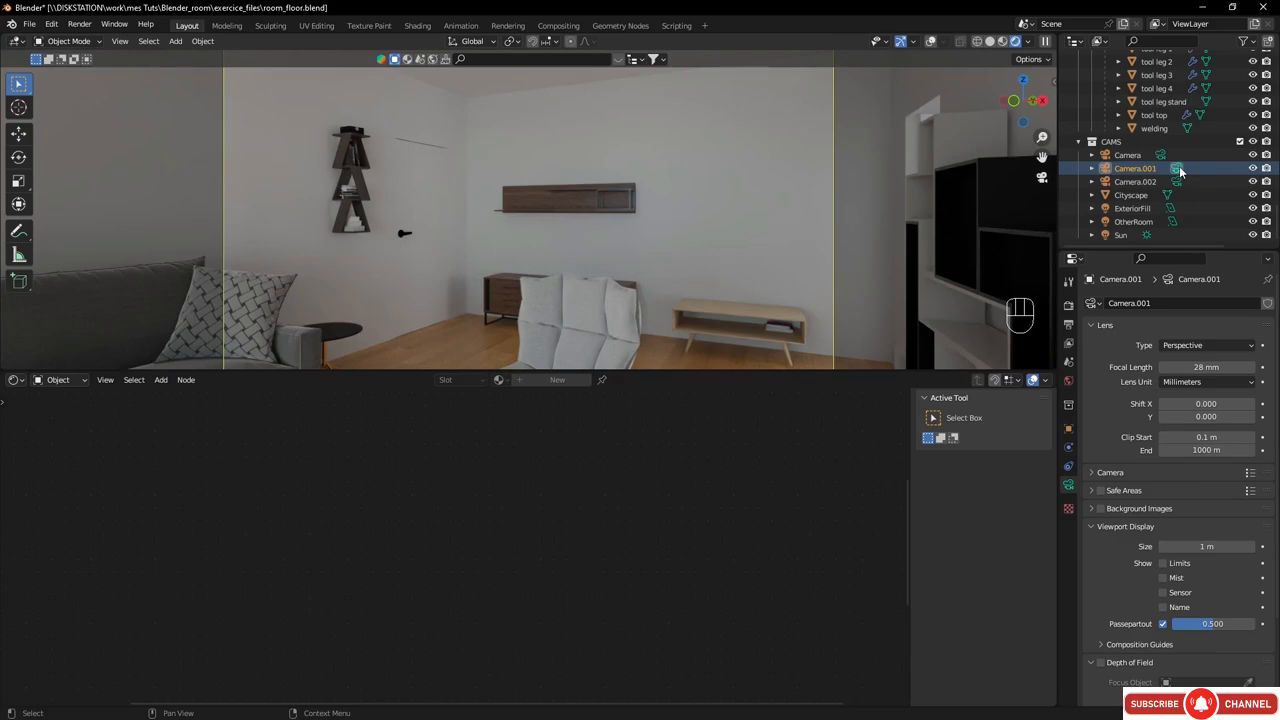
pyautogui.click(1178, 182)
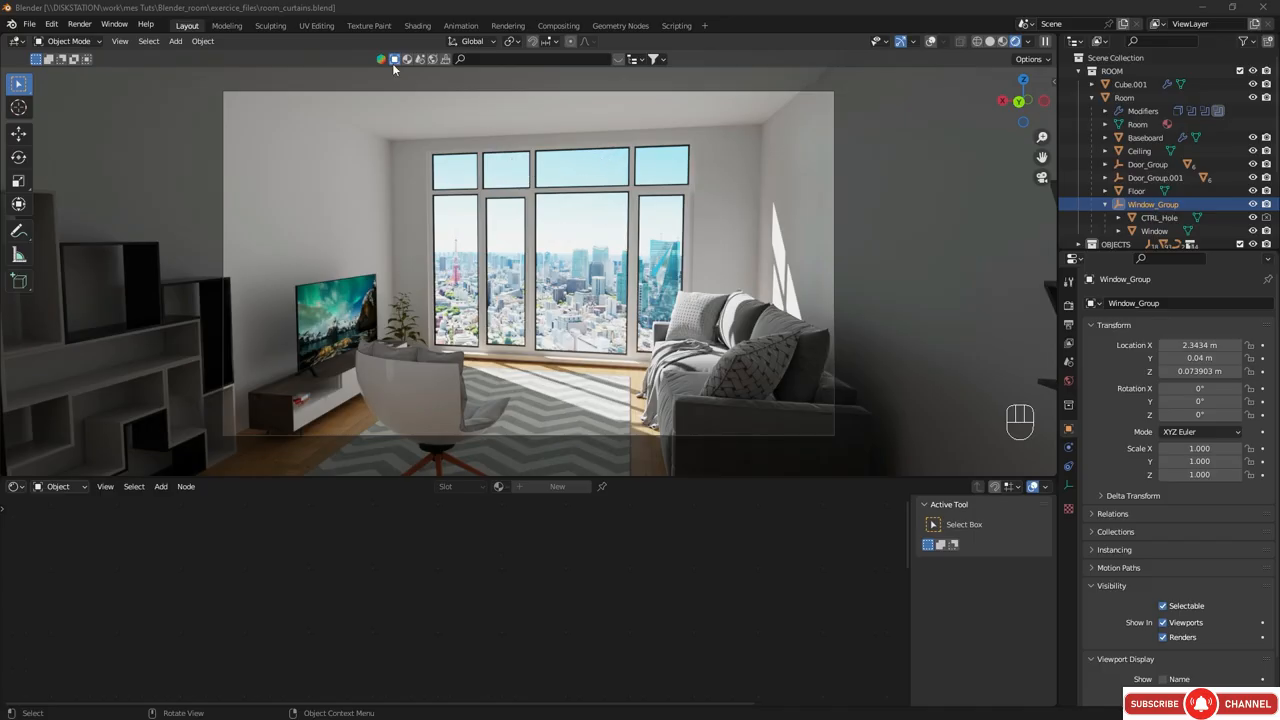
# - Search the model library for "curtains" with Free first enabled, and compare the previews of the results
pyautogui.click(507, 58)
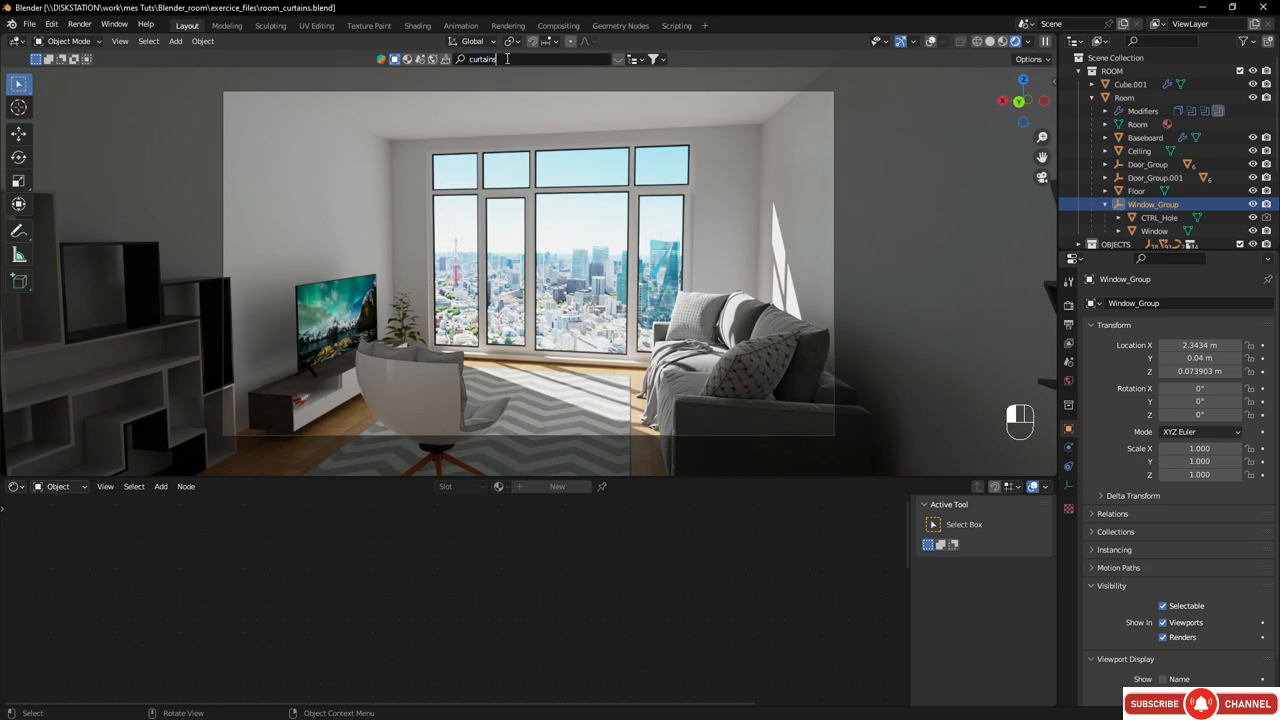
pyautogui.write('curtains')
pyautogui.press('Return')
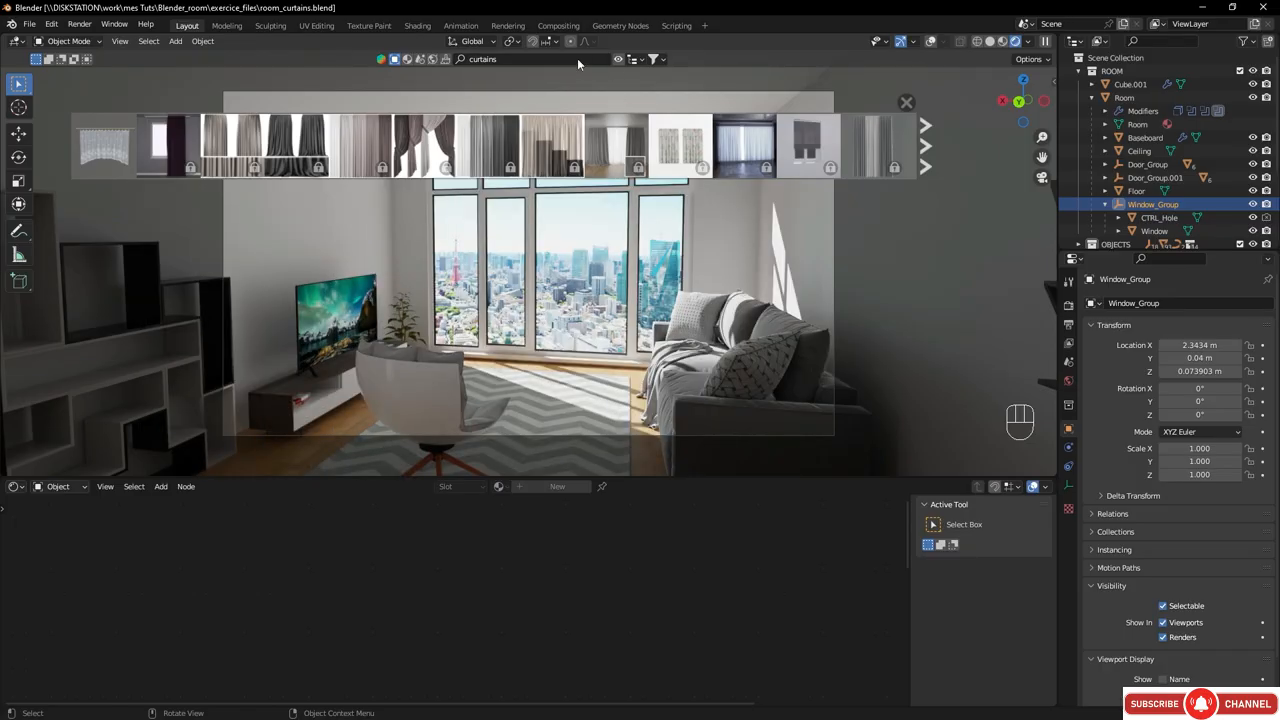
pyautogui.click(656, 59)
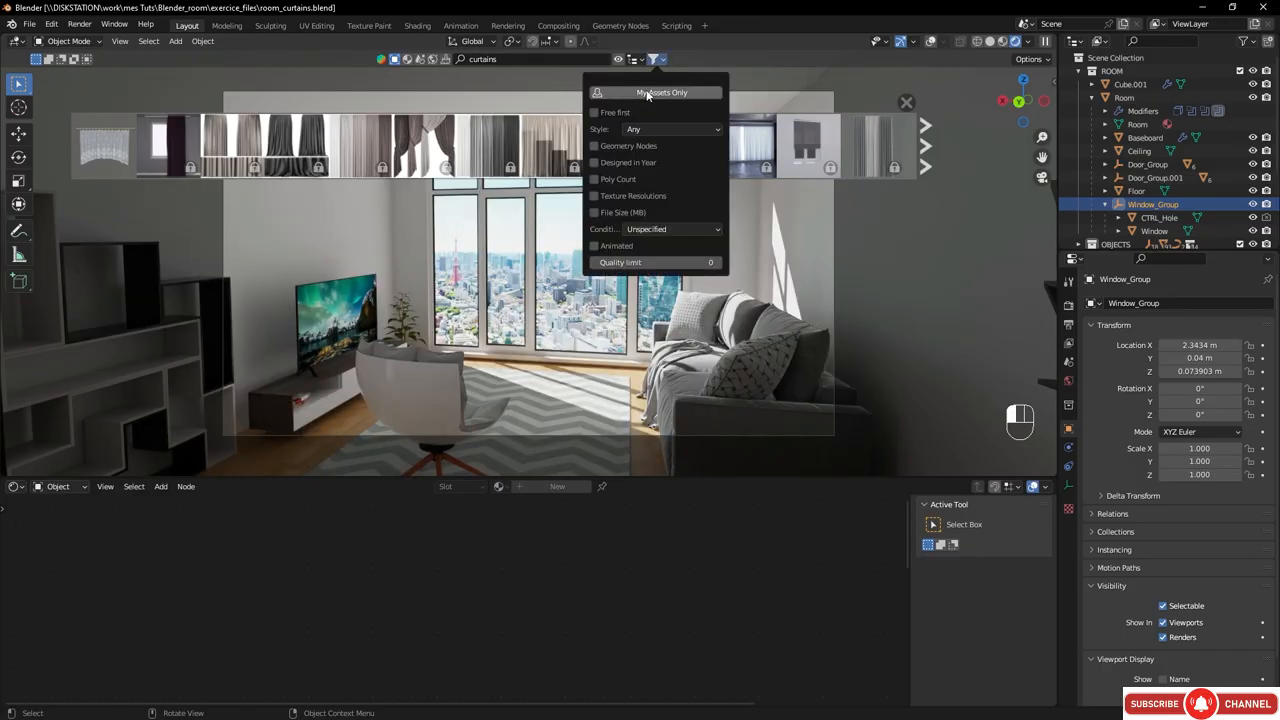
pyautogui.click(594, 113)
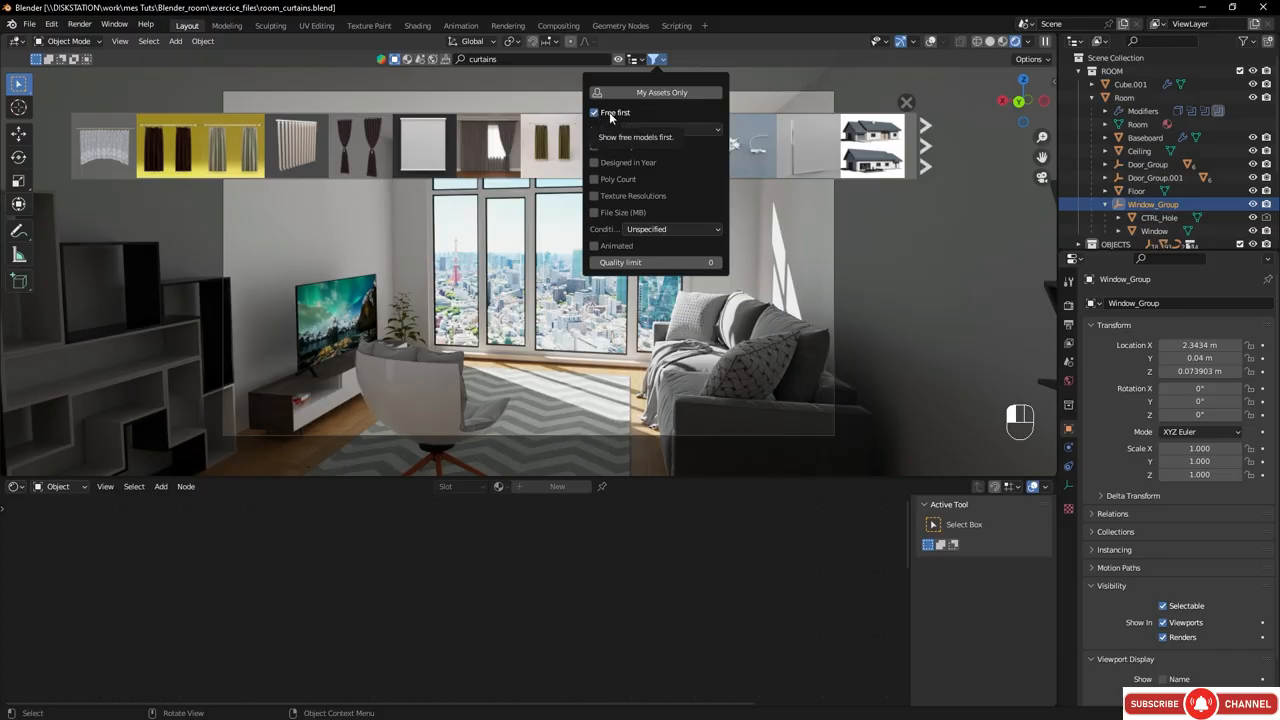
pyautogui.moveTo(148, 146)
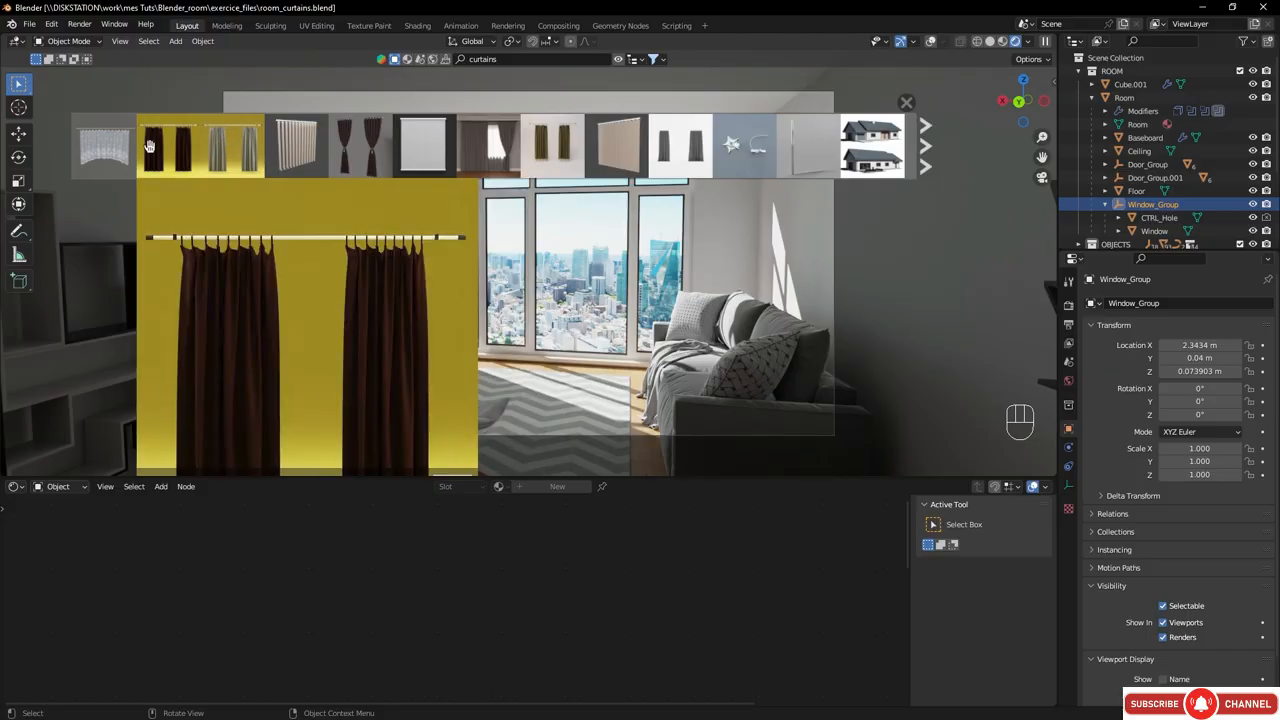
pyautogui.moveTo(335, 157)
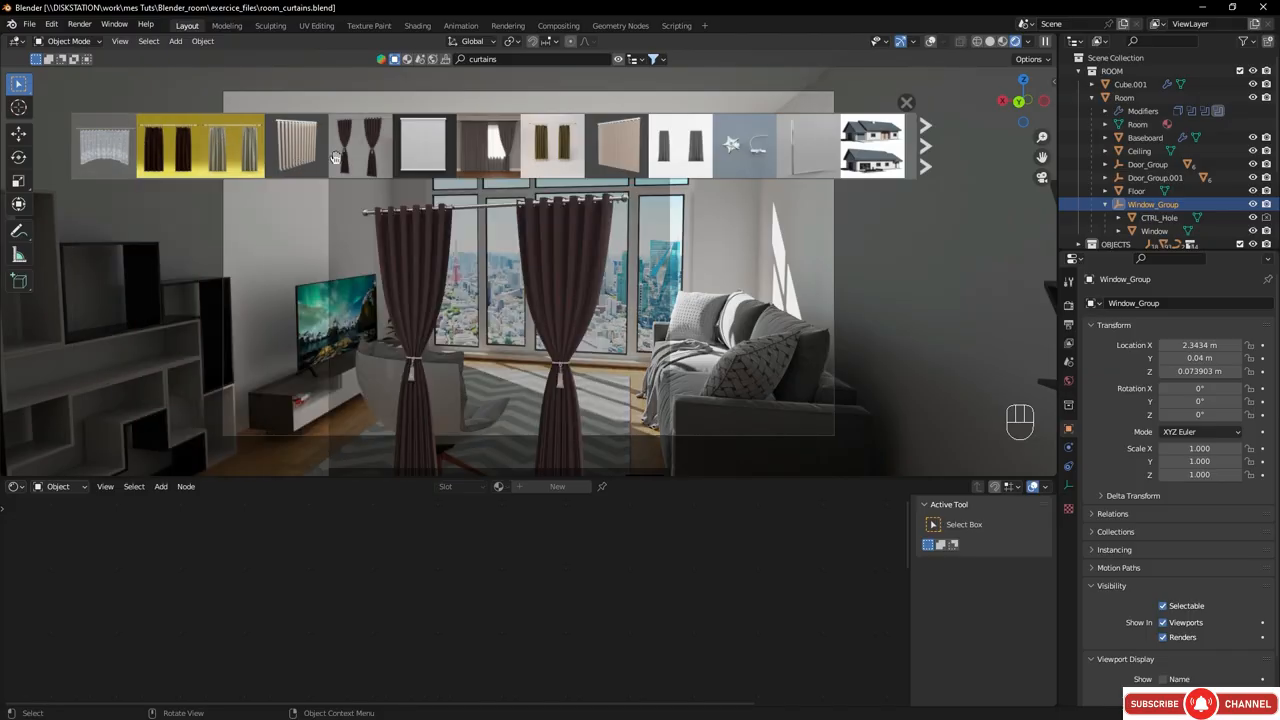
pyautogui.moveTo(556, 154)
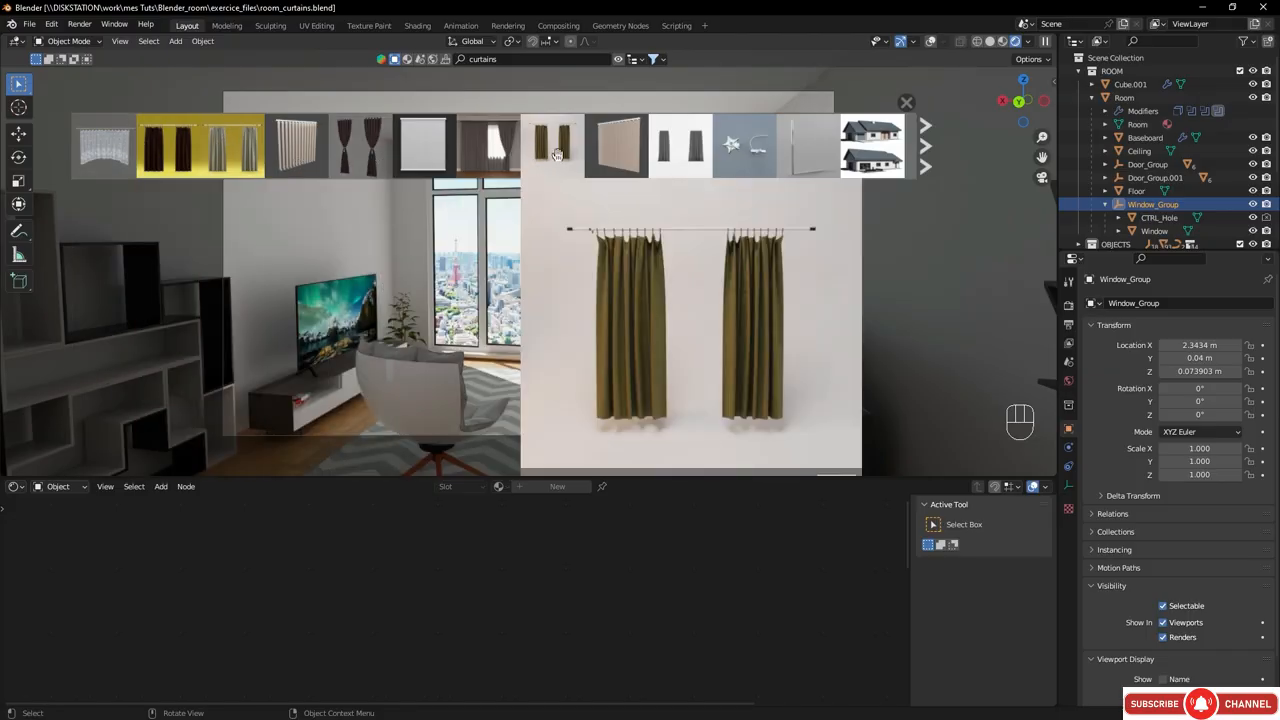
pyautogui.moveTo(507, 153)
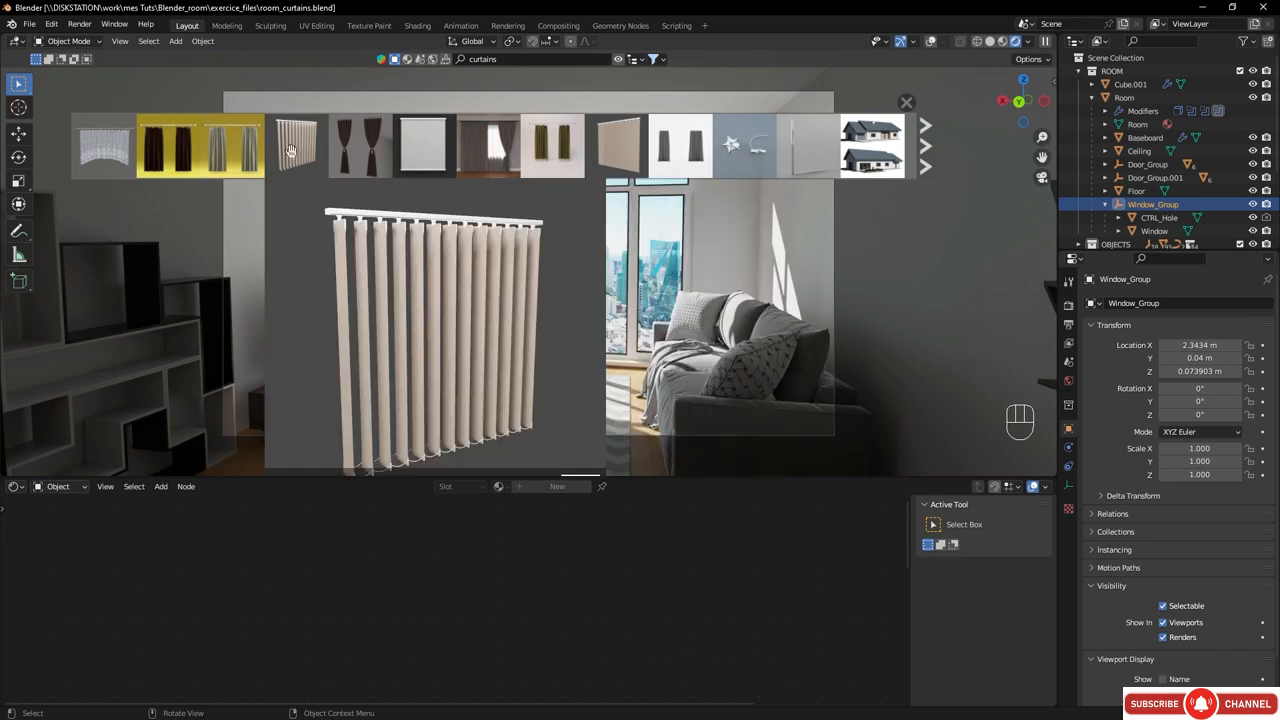
# - Add the grey curtain model from the search results near the ceiling in front of the window and close the results
pyautogui.moveTo(232, 146)
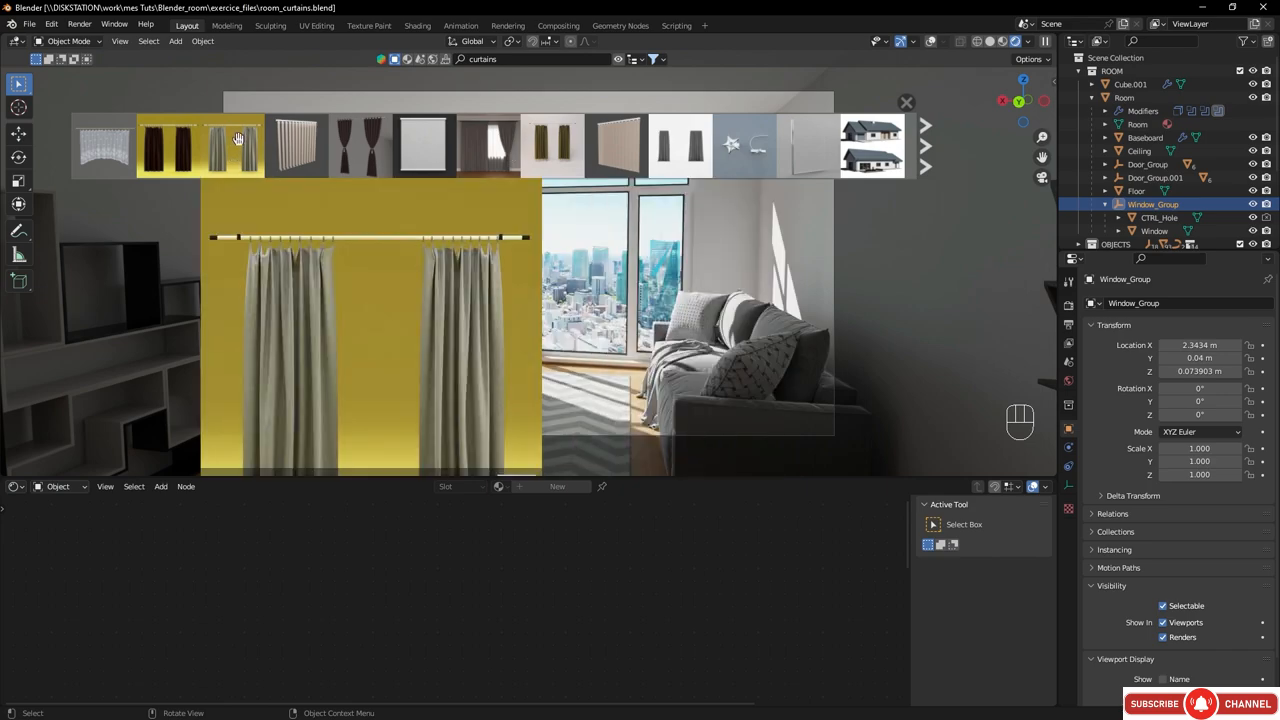
pyautogui.moveTo(234, 142); pyautogui.dragTo(586, 168)
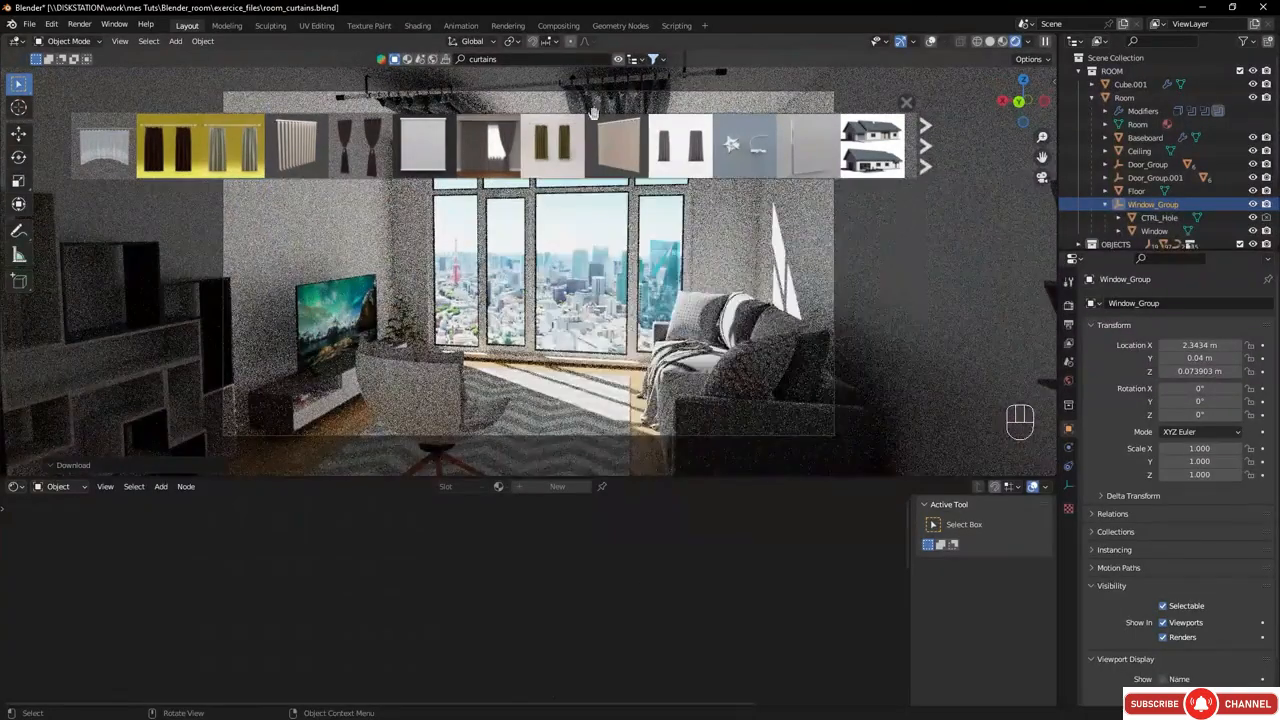
pyautogui.click(907, 103)
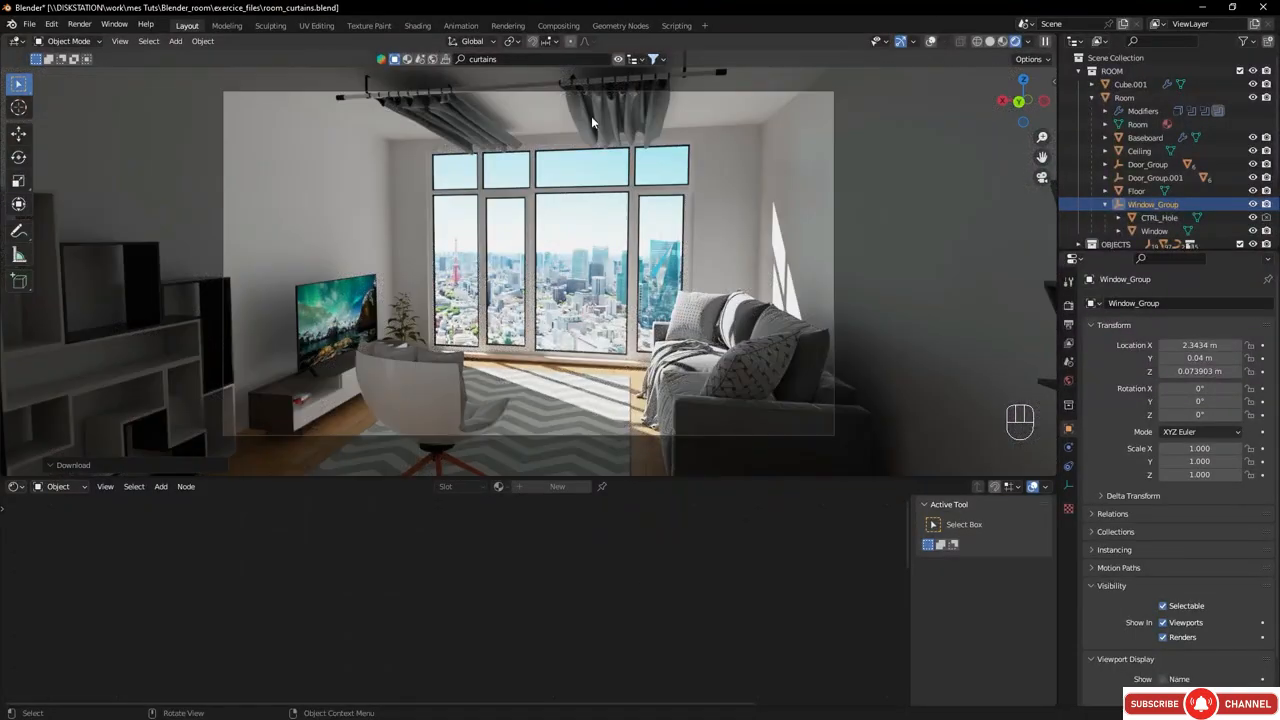
# - Switch the viewport to Solid shading with overlays shown and enlarge the 3D view over the node editor
pyautogui.click(991, 43)
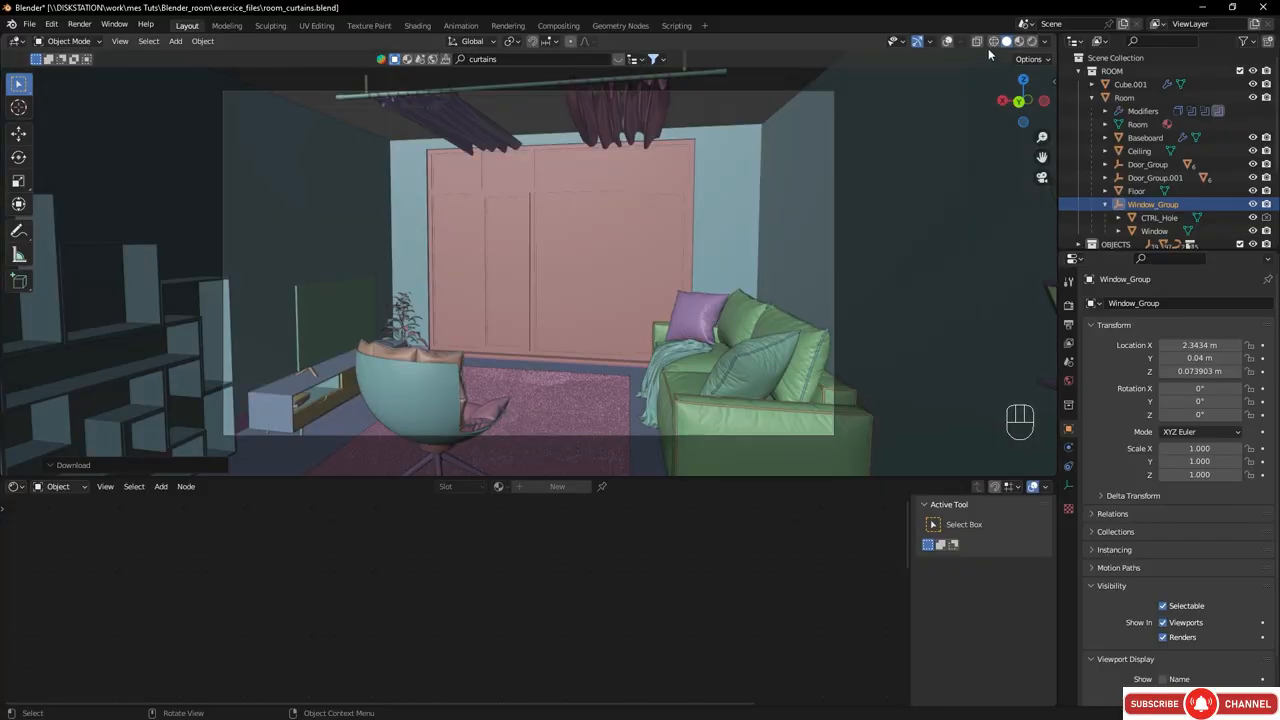
pyautogui.click(948, 43)
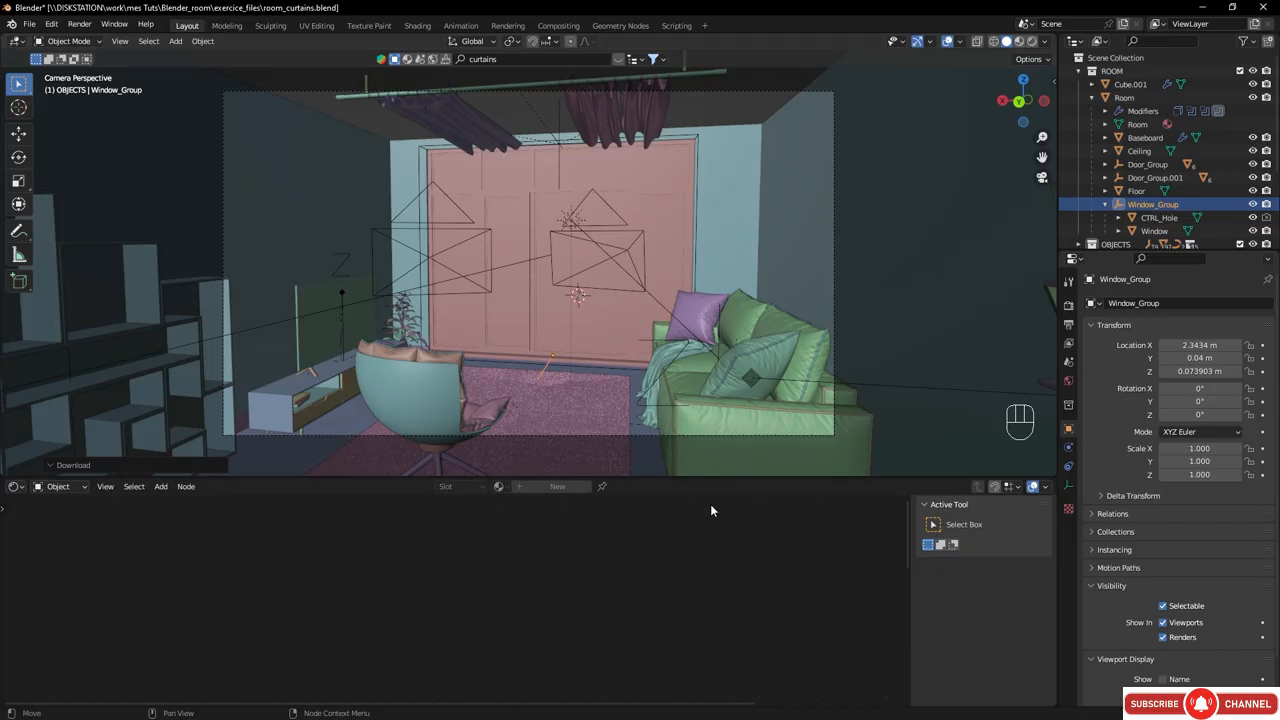
pyautogui.moveTo(674, 479); pyautogui.dragTo(664, 686)
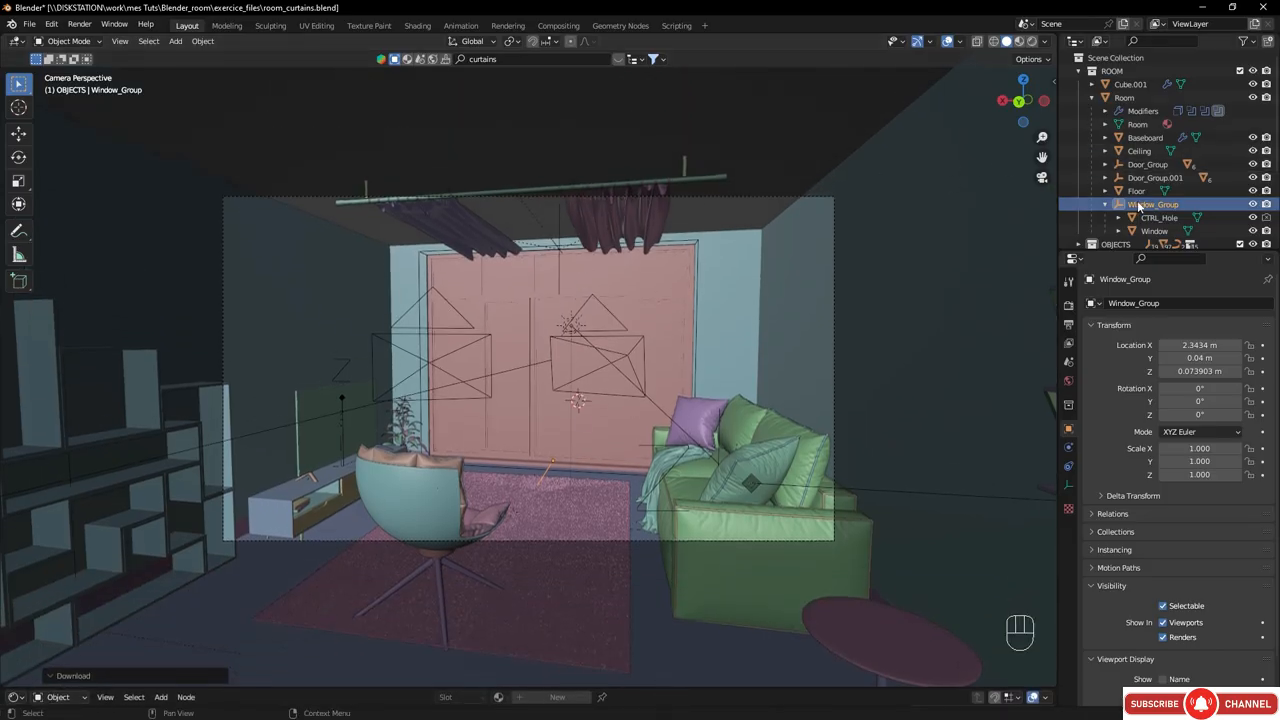
# - Select the Curtain grey 01 parent empty and rotate the whole curtain set 90° around the X axis
pyautogui.click(633, 216)
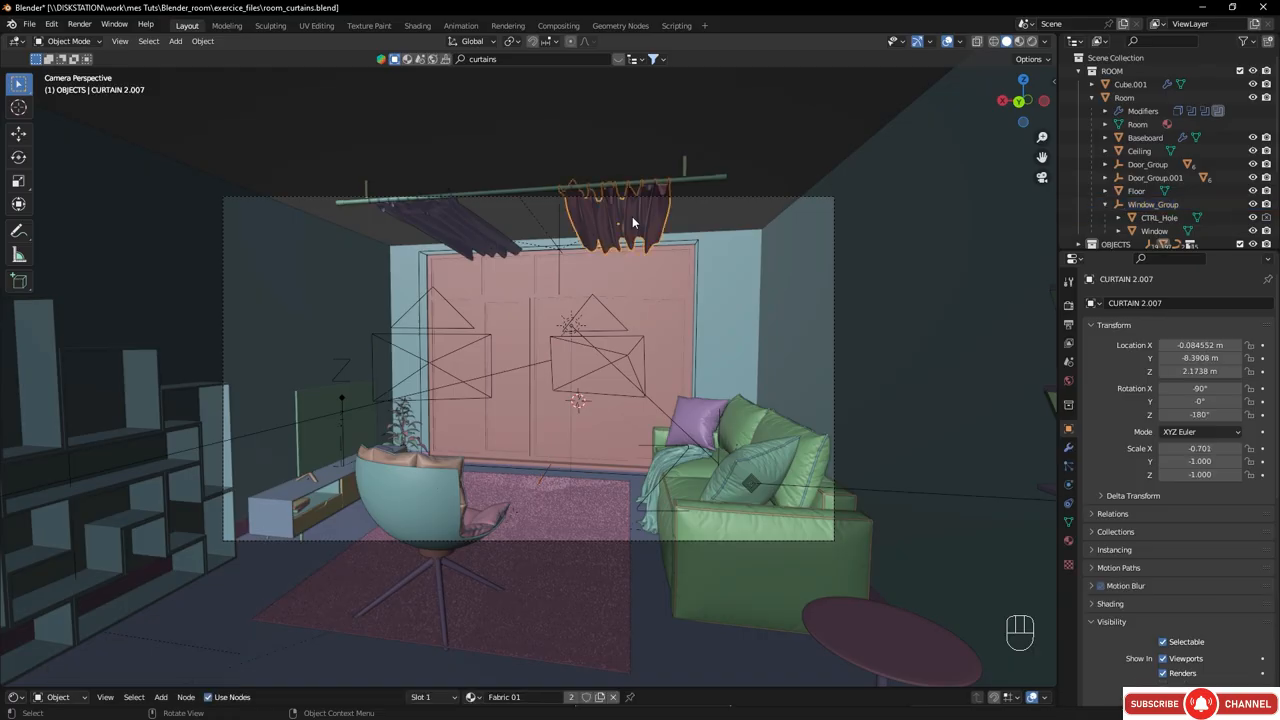
pyautogui.scroll(-4, 1168, 199)
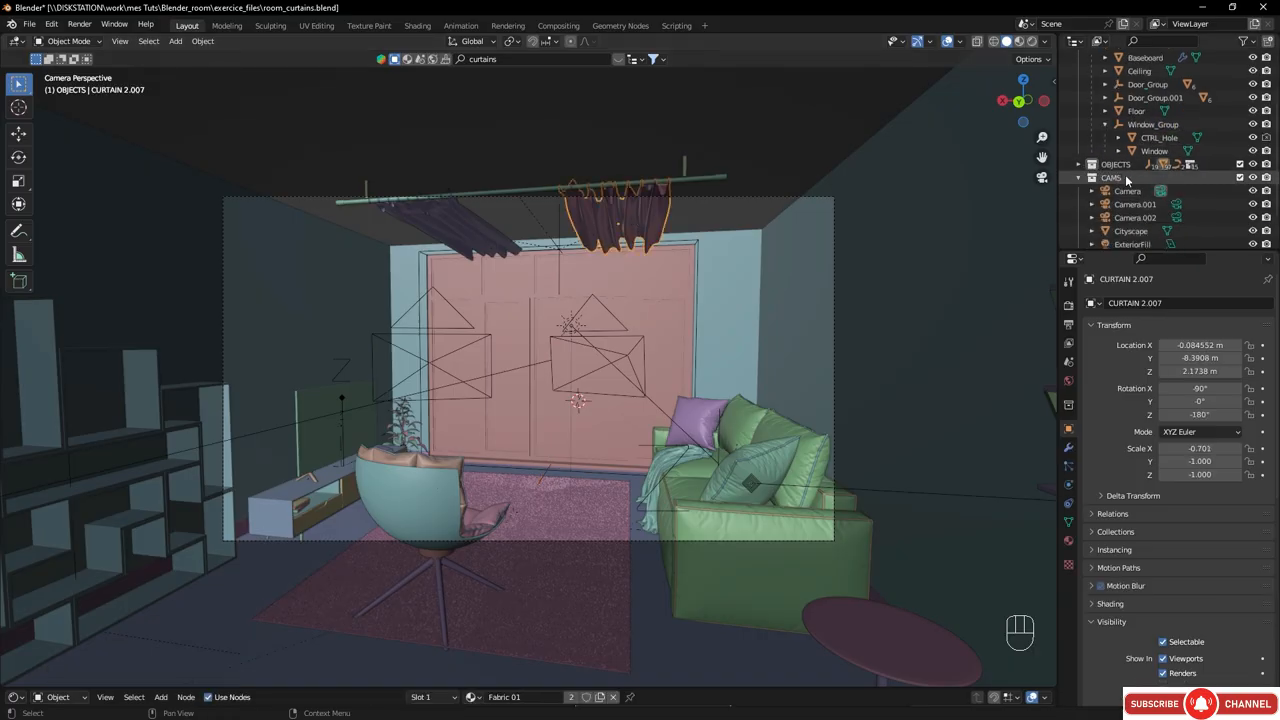
pyautogui.press('KP_Decimal')
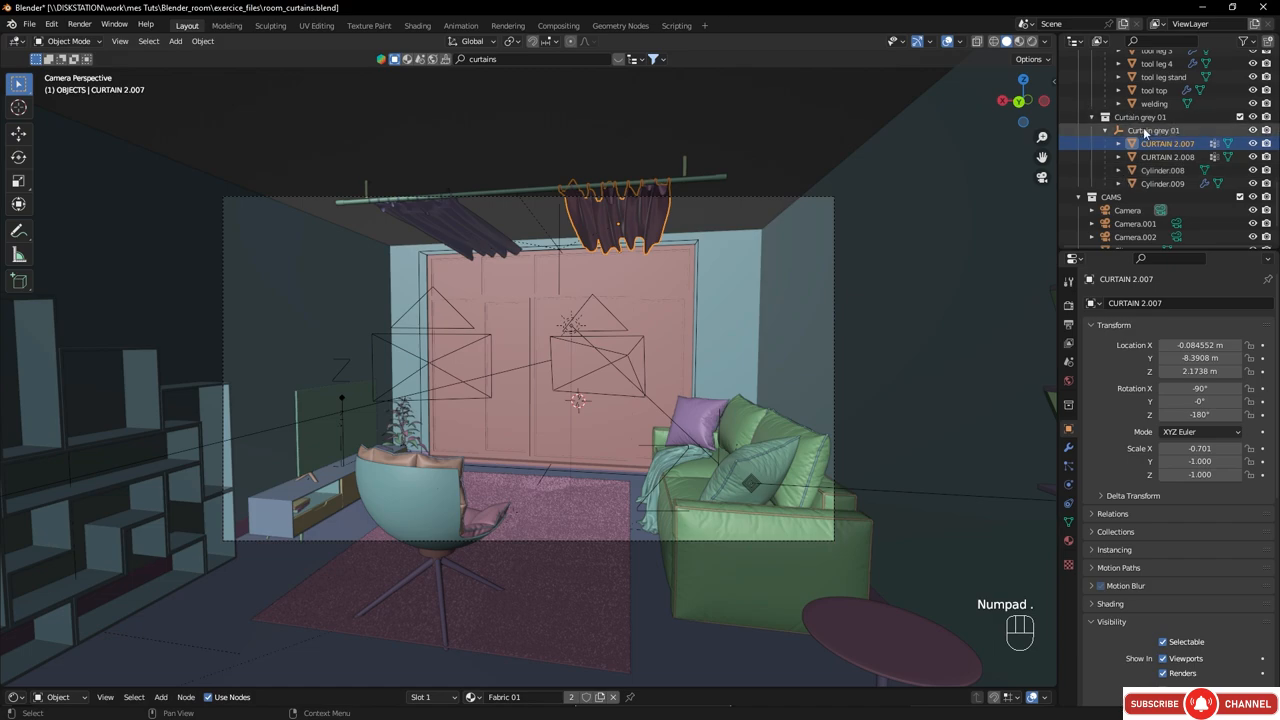
pyautogui.click(1133, 134)
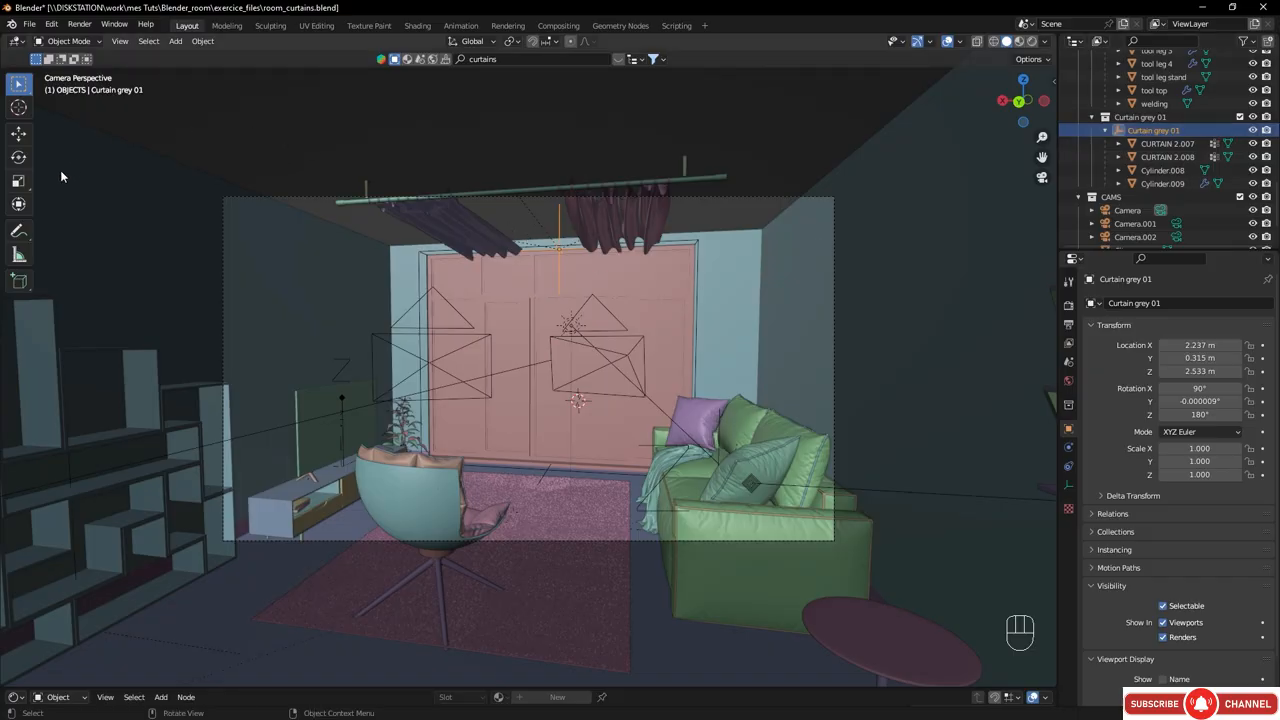
pyautogui.click(18, 203)
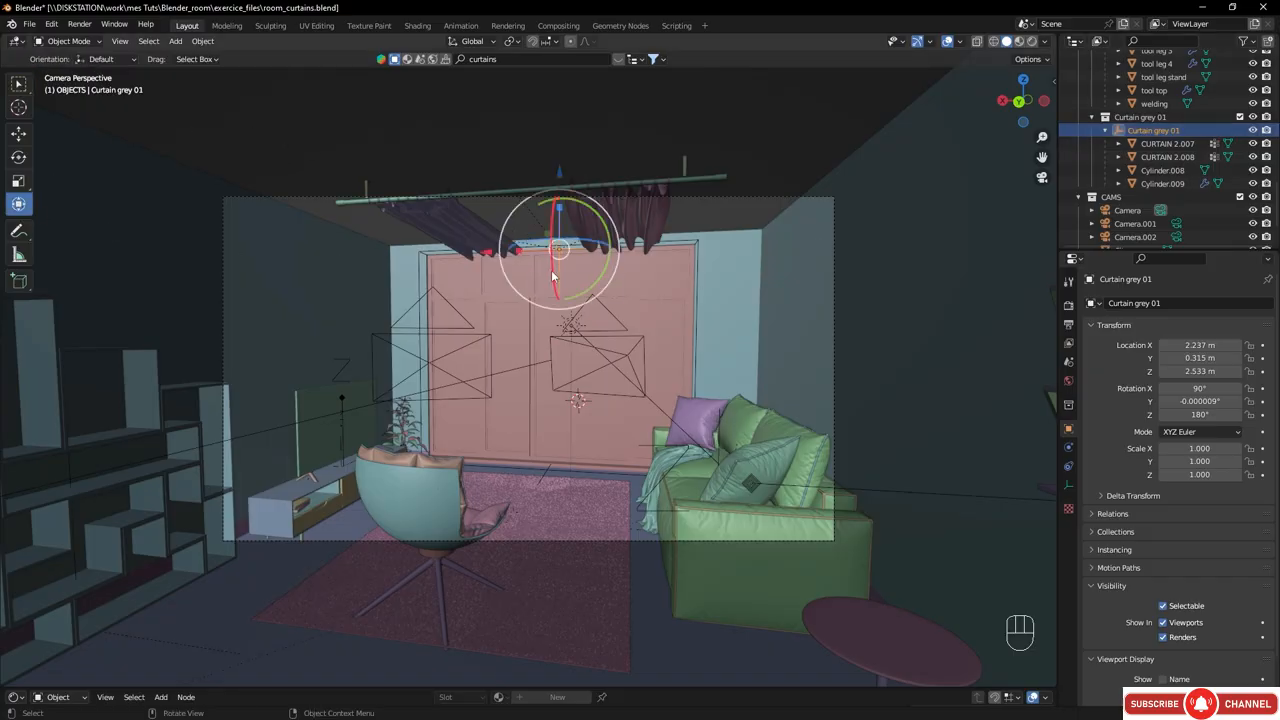
pyautogui.moveTo(552, 276); pyautogui.dragTo(536, 289)
pyautogui.hotkey('ctrl', 'z')
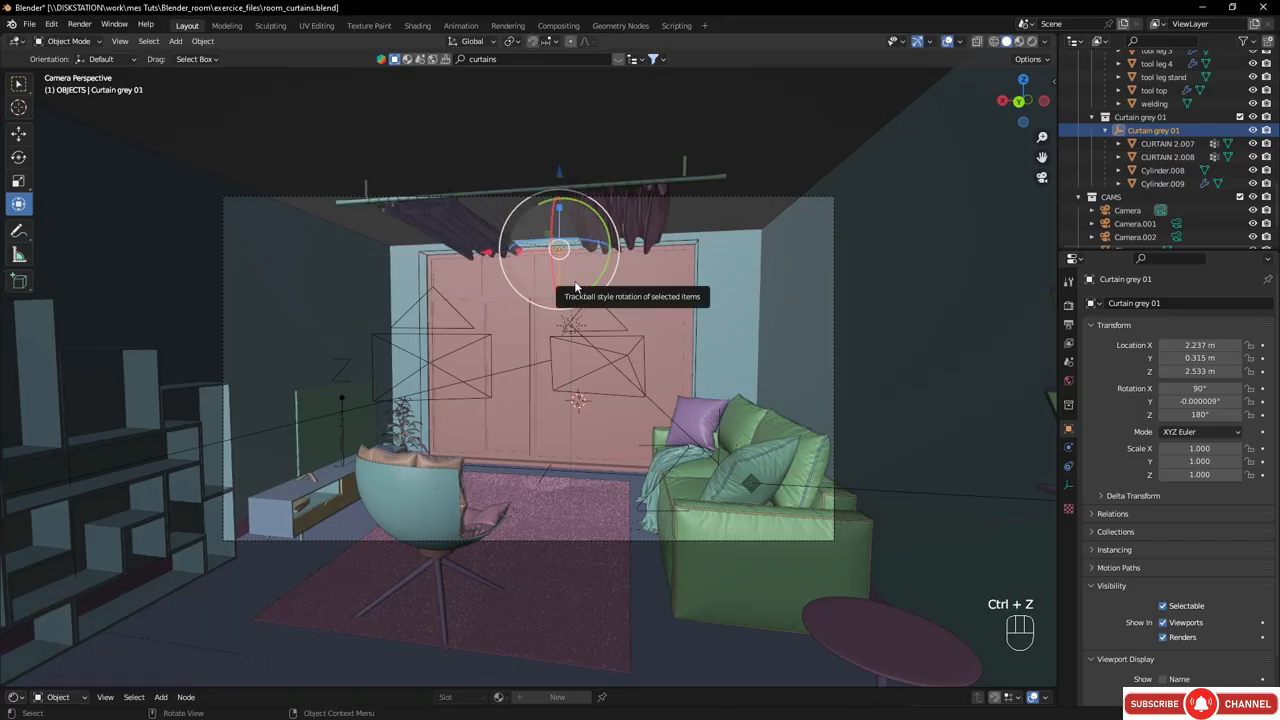
pyautogui.press('r')
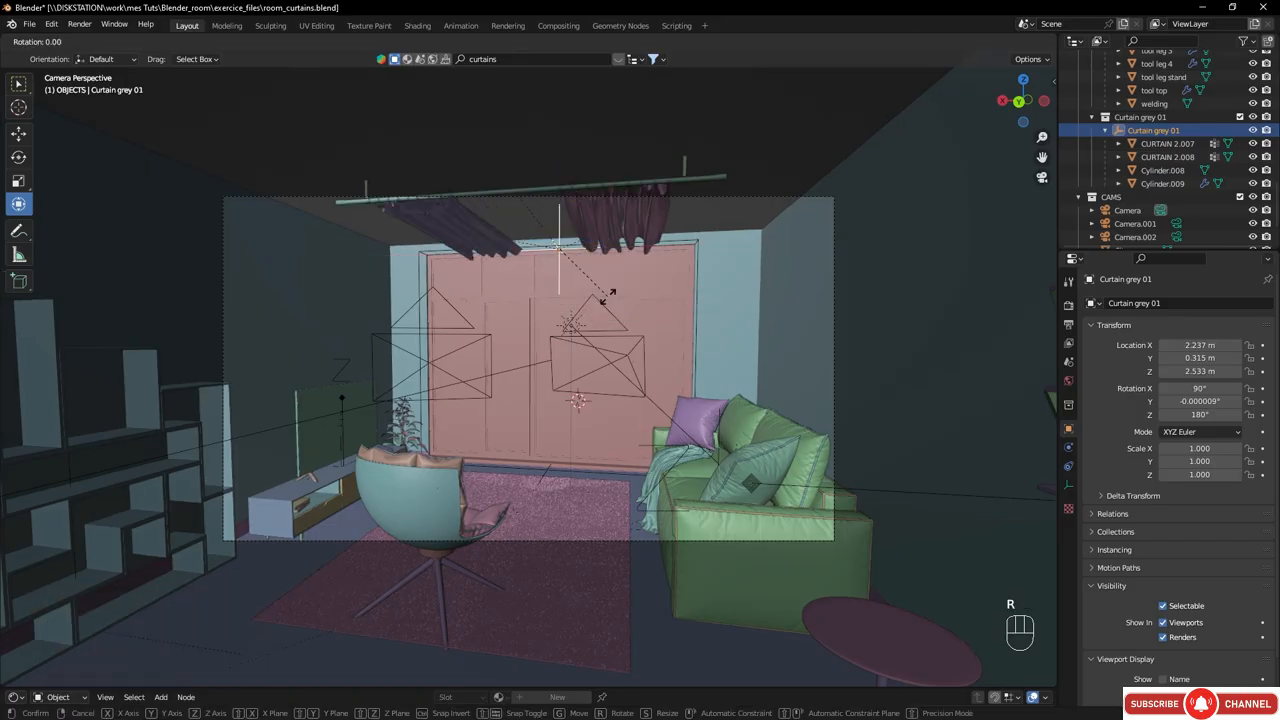
pyautogui.press('x')
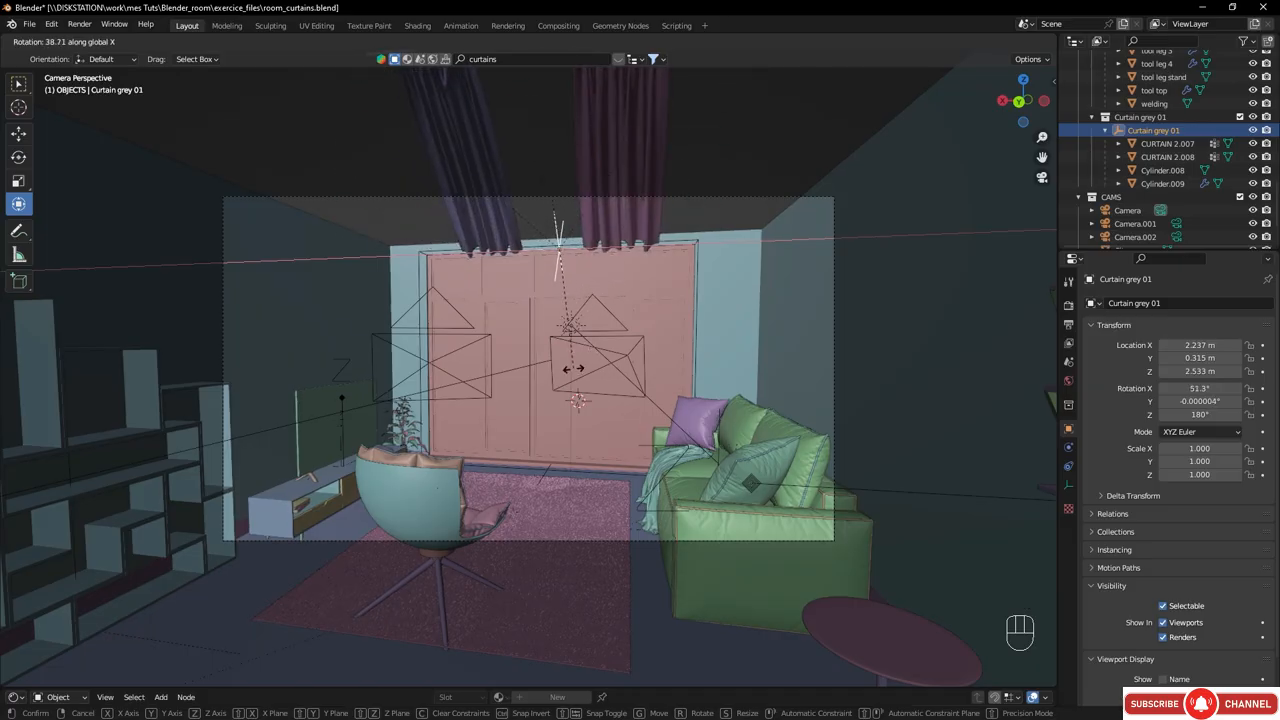
pyautogui.write('90')
pyautogui.press('Return')
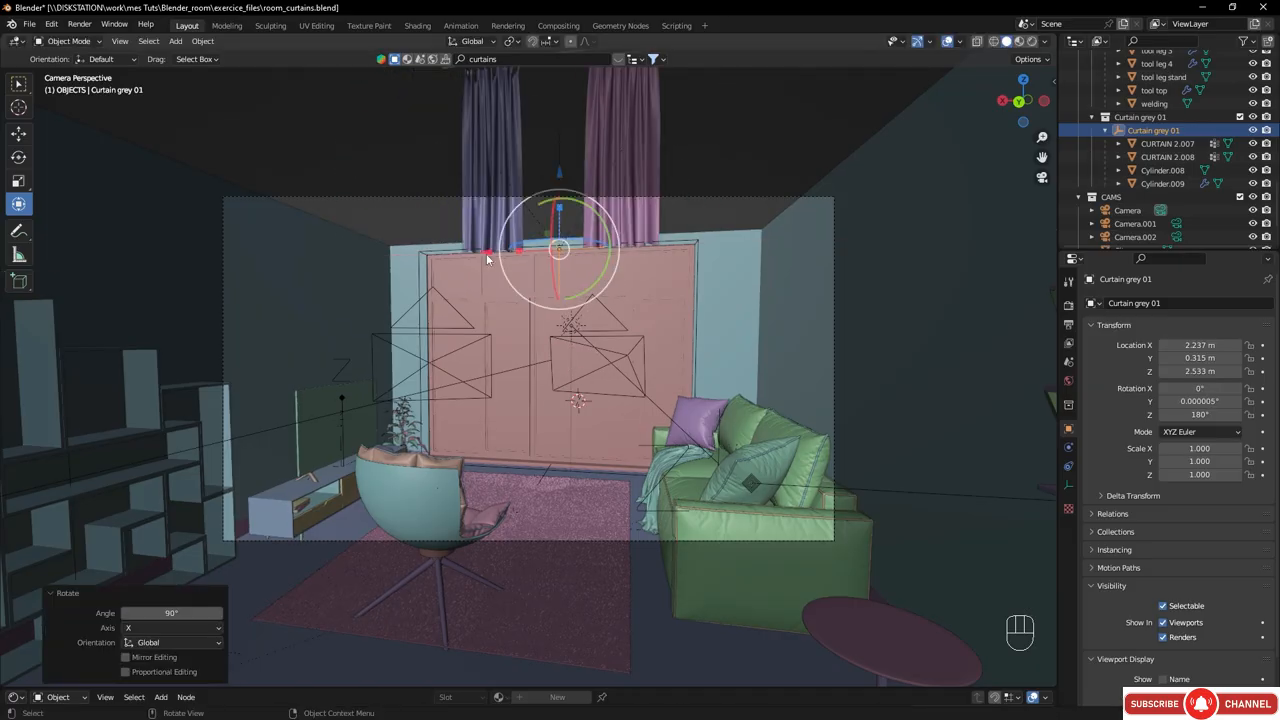
# - Move the Curtain grey 01 parent down about 2.03 m along Z so the curtains hang in front of the window
pyautogui.moveTo(561, 167); pyautogui.dragTo(551, 271)
pyautogui.hotkey('ctrl', 'z')
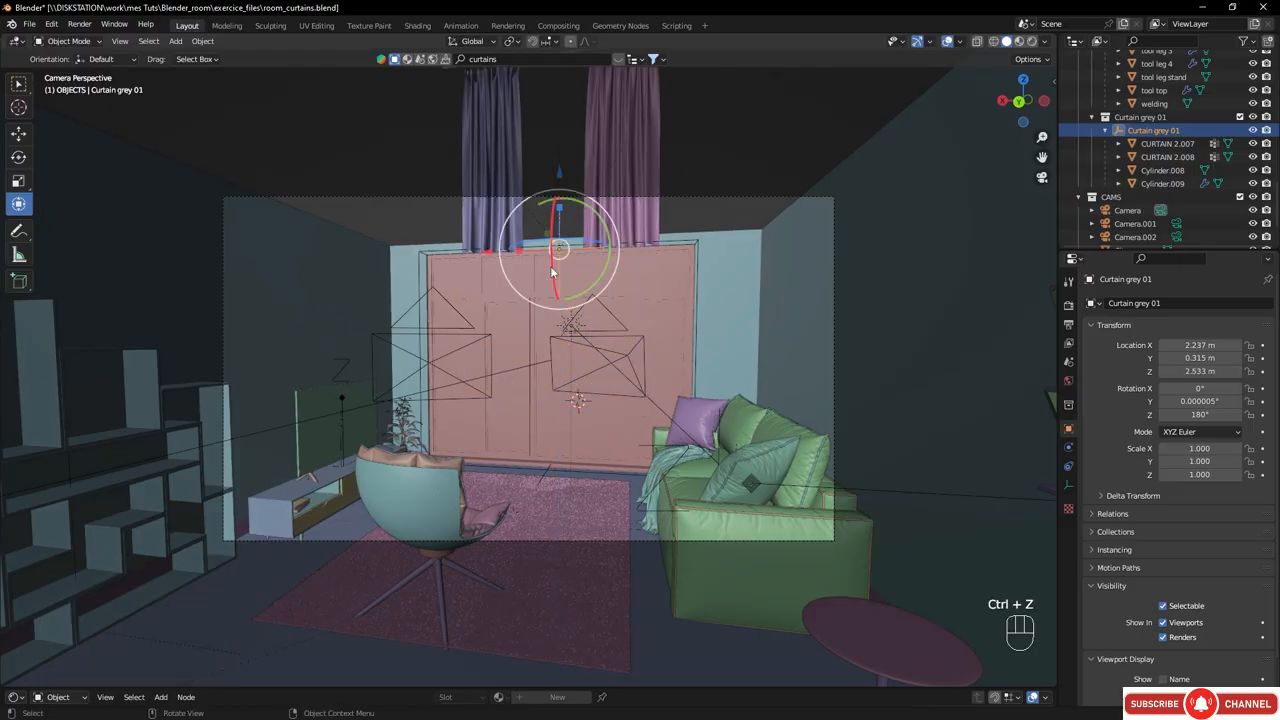
pyautogui.press('g')
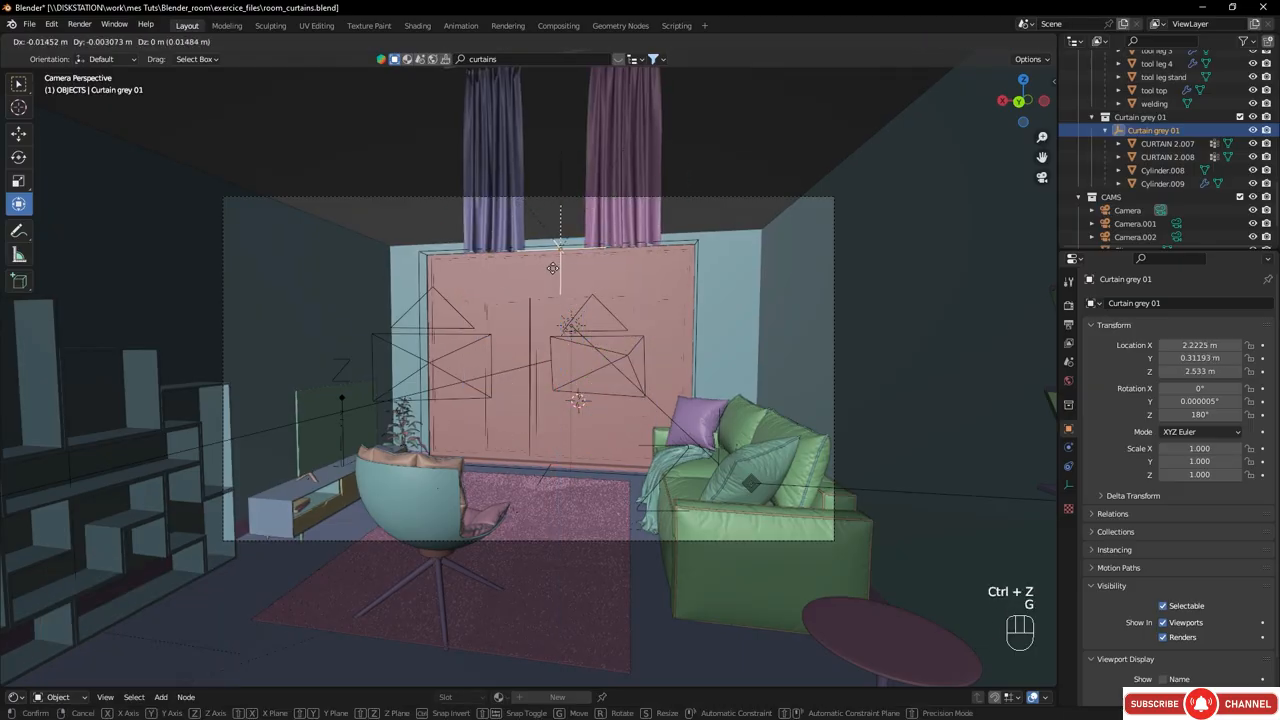
pyautogui.press('z')
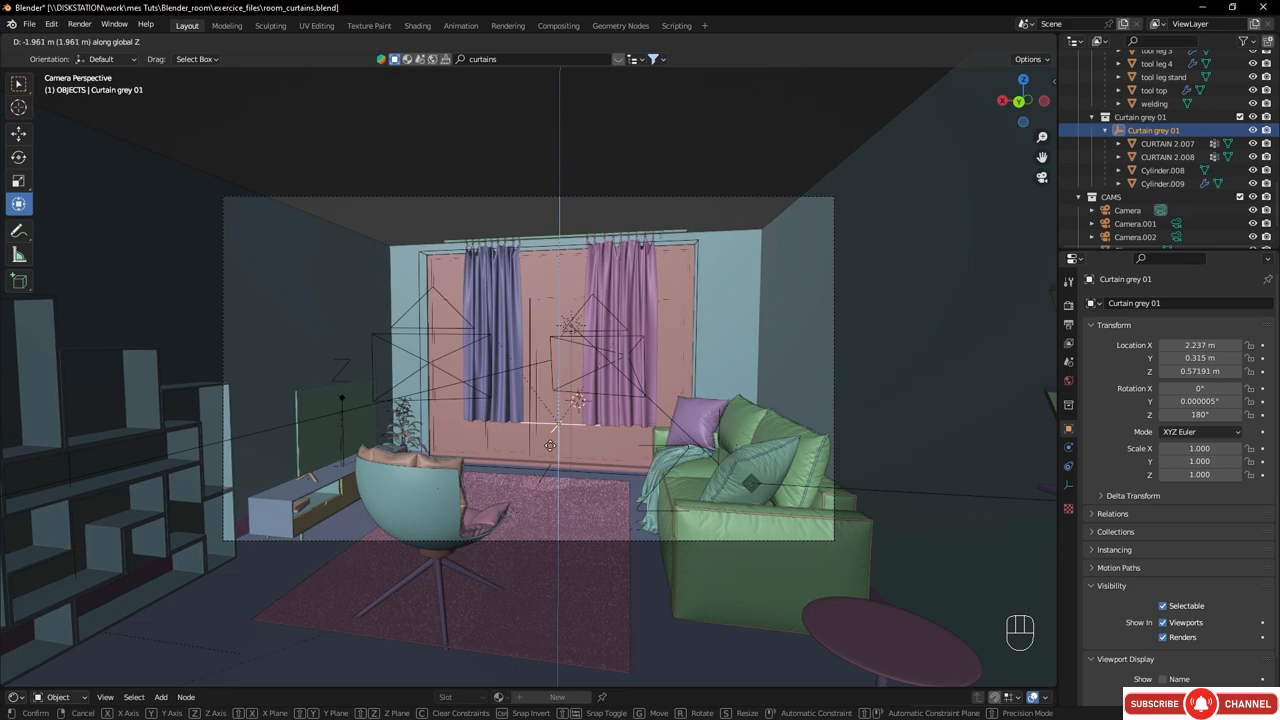
pyautogui.click(545, 445)
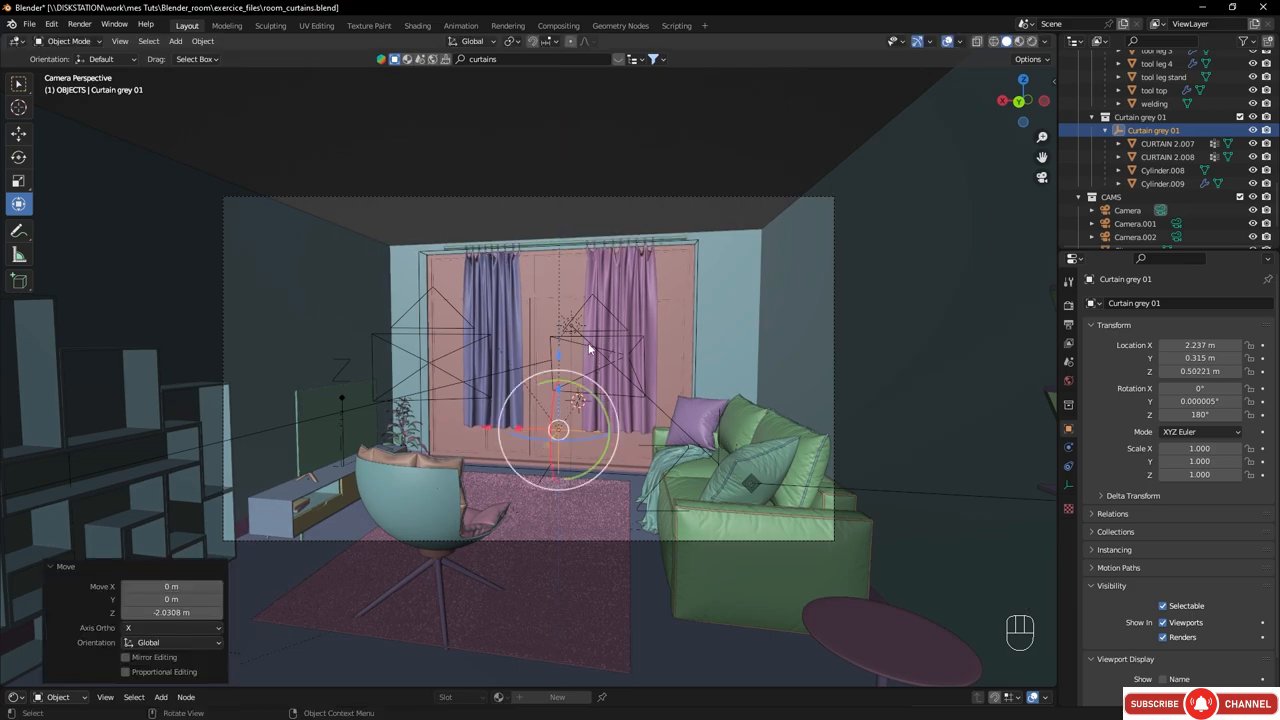
# - Open the curtain rod's mesh (Cylinder.008) in Edit Mode and display the scene as wireframe
pyautogui.moveTo(588, 348); pyautogui.dragTo(585, 327, button='middle')
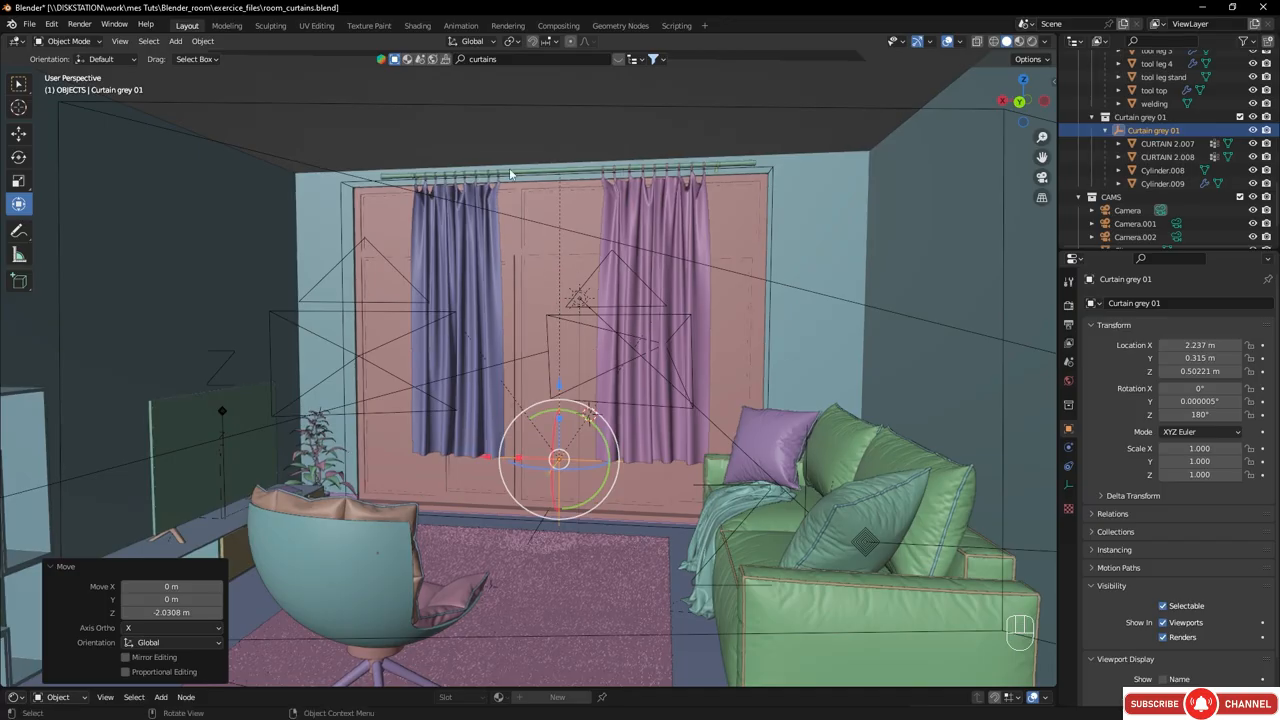
pyautogui.click(537, 176)
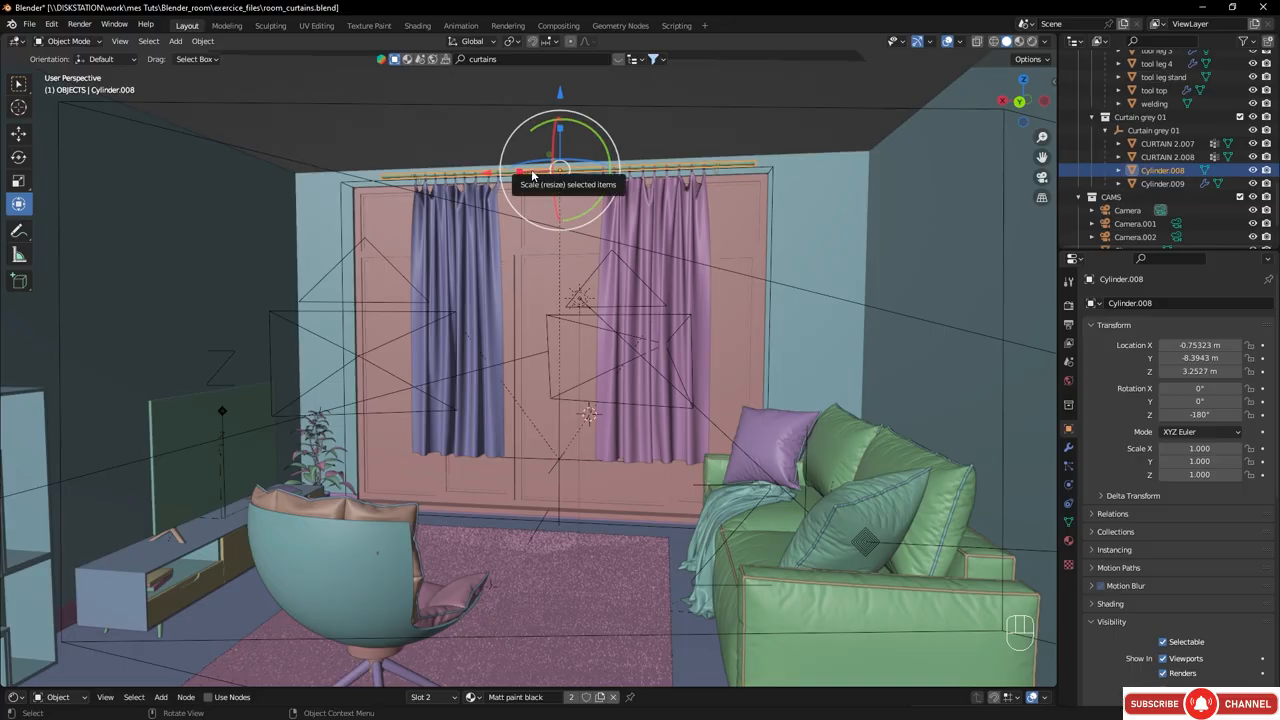
pyautogui.scroll(4, 683, 185)
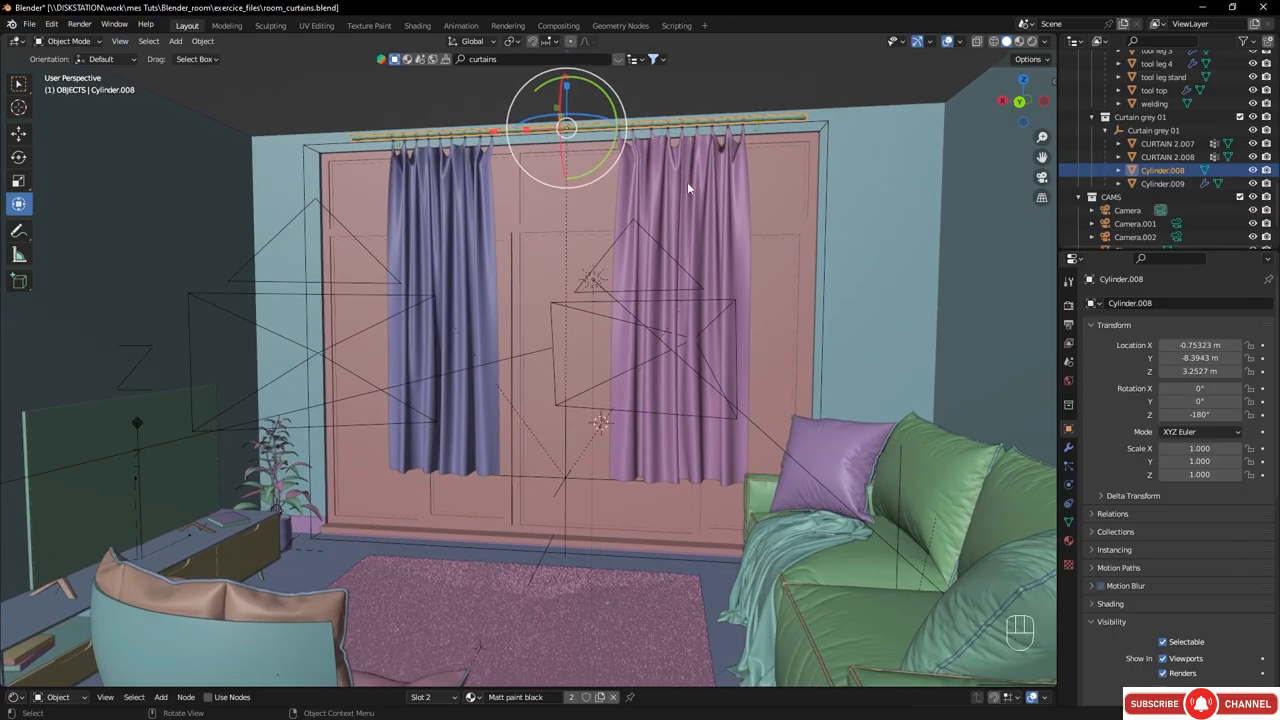
pyautogui.keyDown('shift'); pyautogui.moveTo(687, 182); pyautogui.dragTo(675, 265, button='middle'); pyautogui.keyUp('shift')
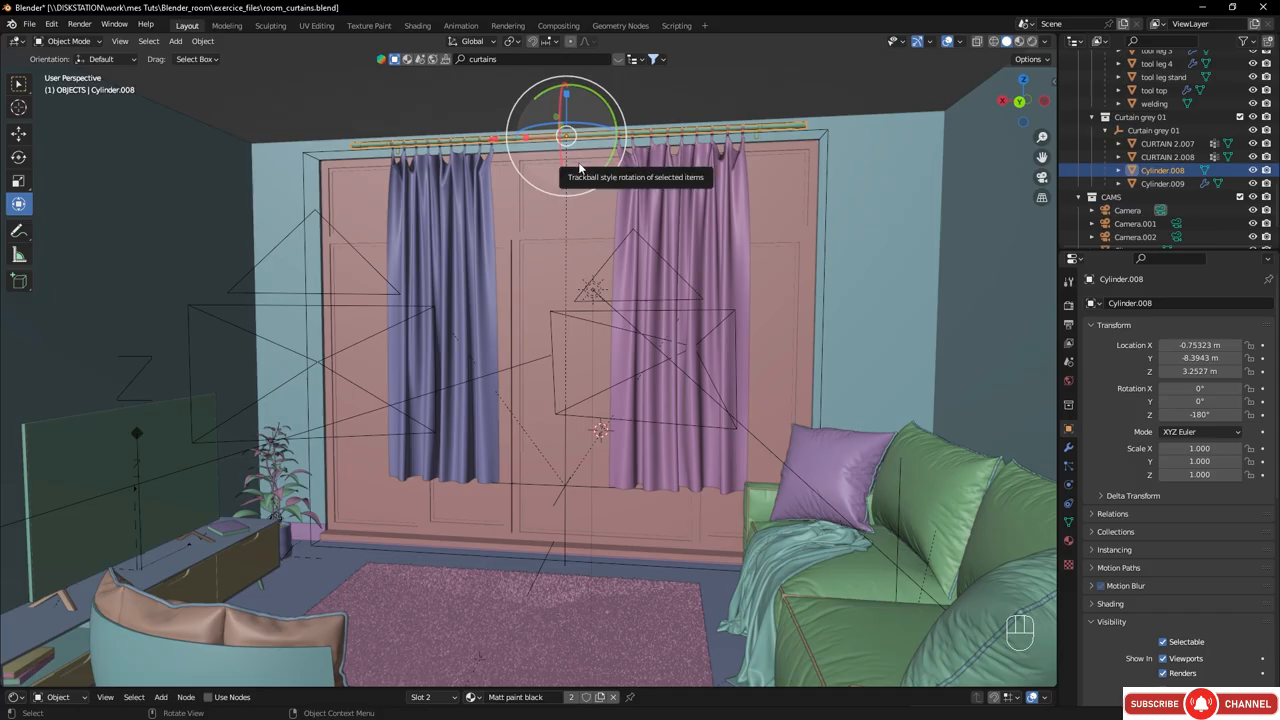
pyautogui.press('Tab')
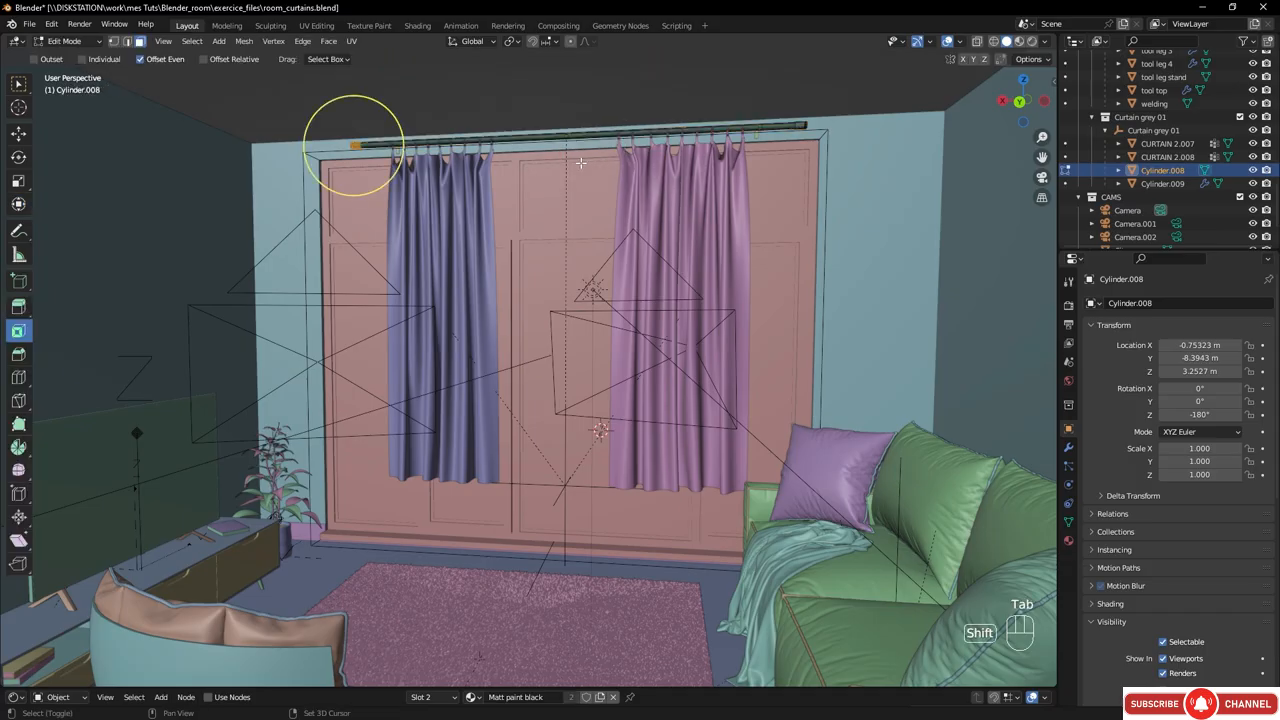
pyautogui.hotkey('shift', 'z')
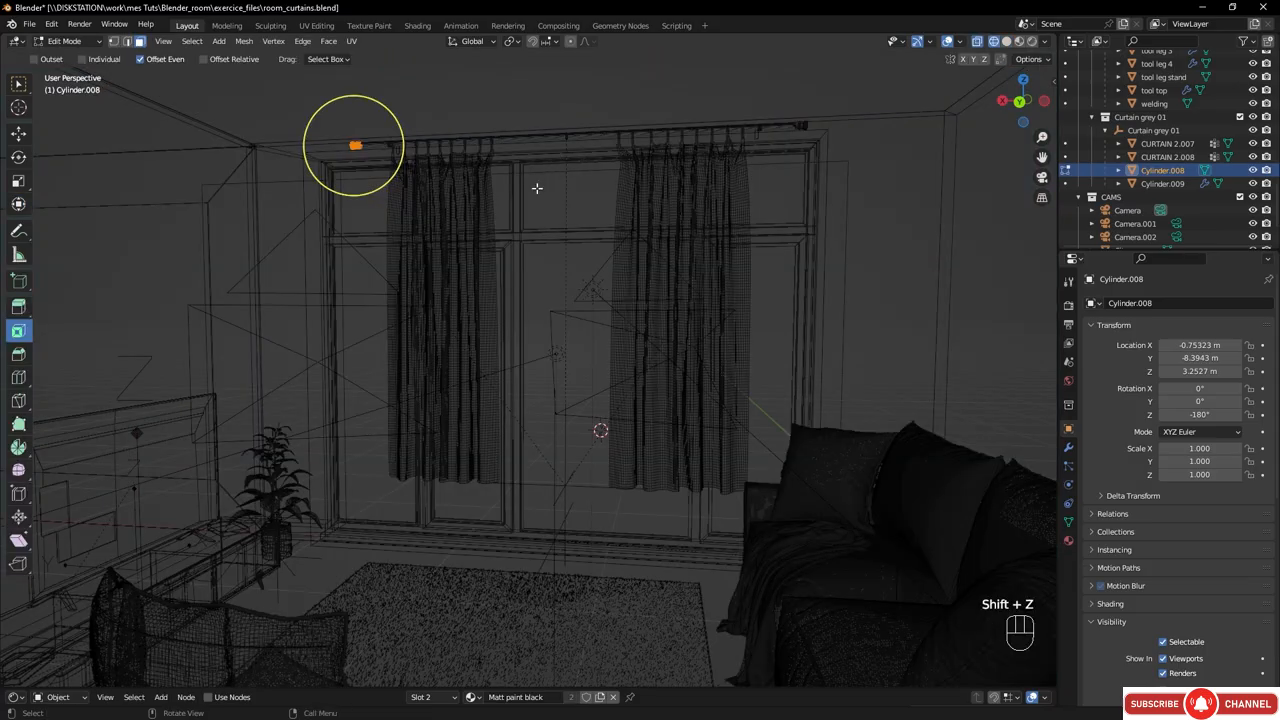
pyautogui.moveTo(537, 188); pyautogui.dragTo(557, 180, button='middle')
pyautogui.keyDown('shift'); pyautogui.moveTo(423, 218); pyautogui.dragTo(464, 209, button='middle'); pyautogui.keyUp('shift')
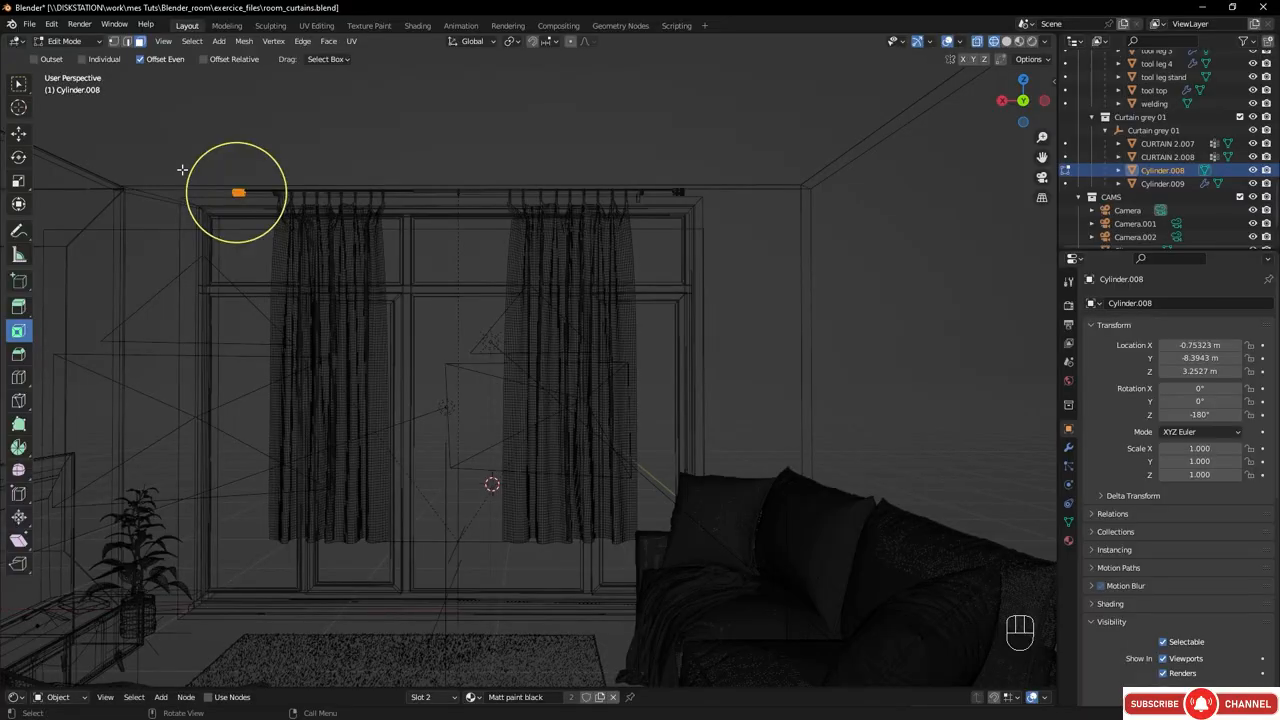
# - In the back orthographic view, select the rod's plant-side end and move it outward about 0.42 m along X
pyautogui.click(20, 86)
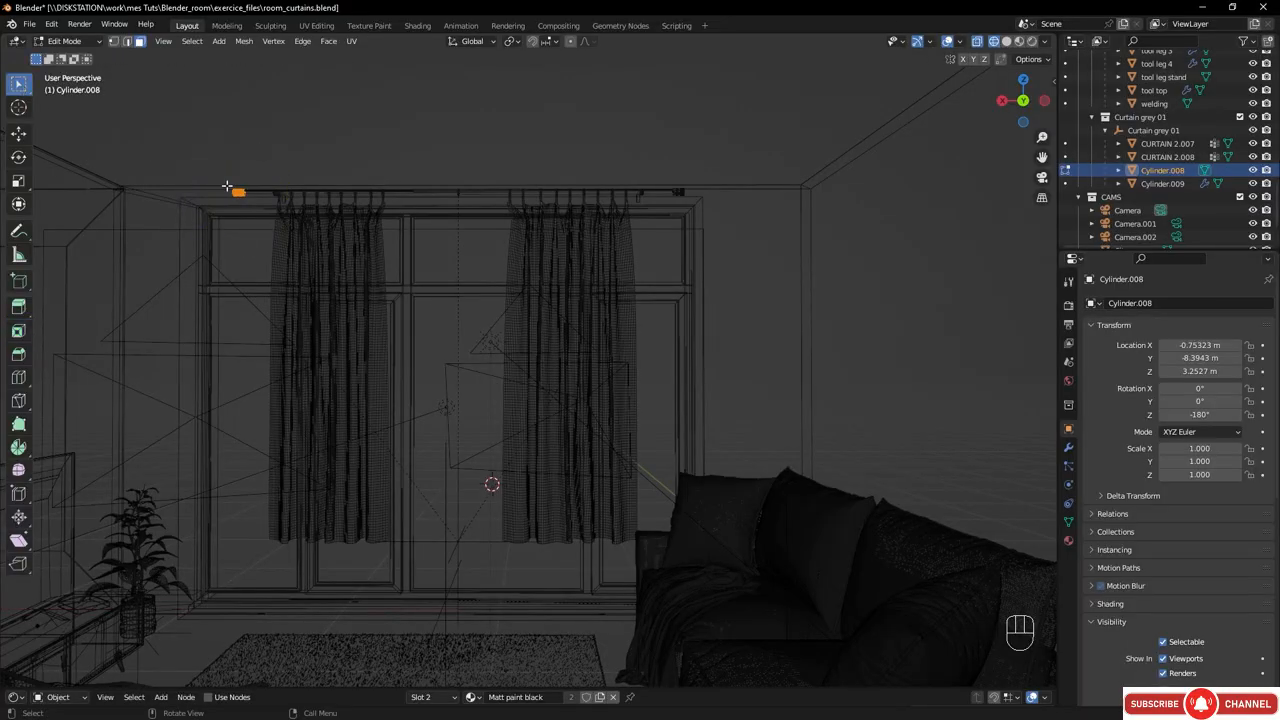
pyautogui.moveTo(186, 151); pyautogui.dragTo(237, 214)
pyautogui.moveTo(184, 155); pyautogui.dragTo(237, 211)
pyautogui.keyDown('alt'); pyautogui.moveTo(307, 239); pyautogui.dragTo(365, 257, button='middle'); pyautogui.keyUp('alt')
pyautogui.scroll(-10, 425, 324)
pyautogui.scroll(-6, 425, 324)
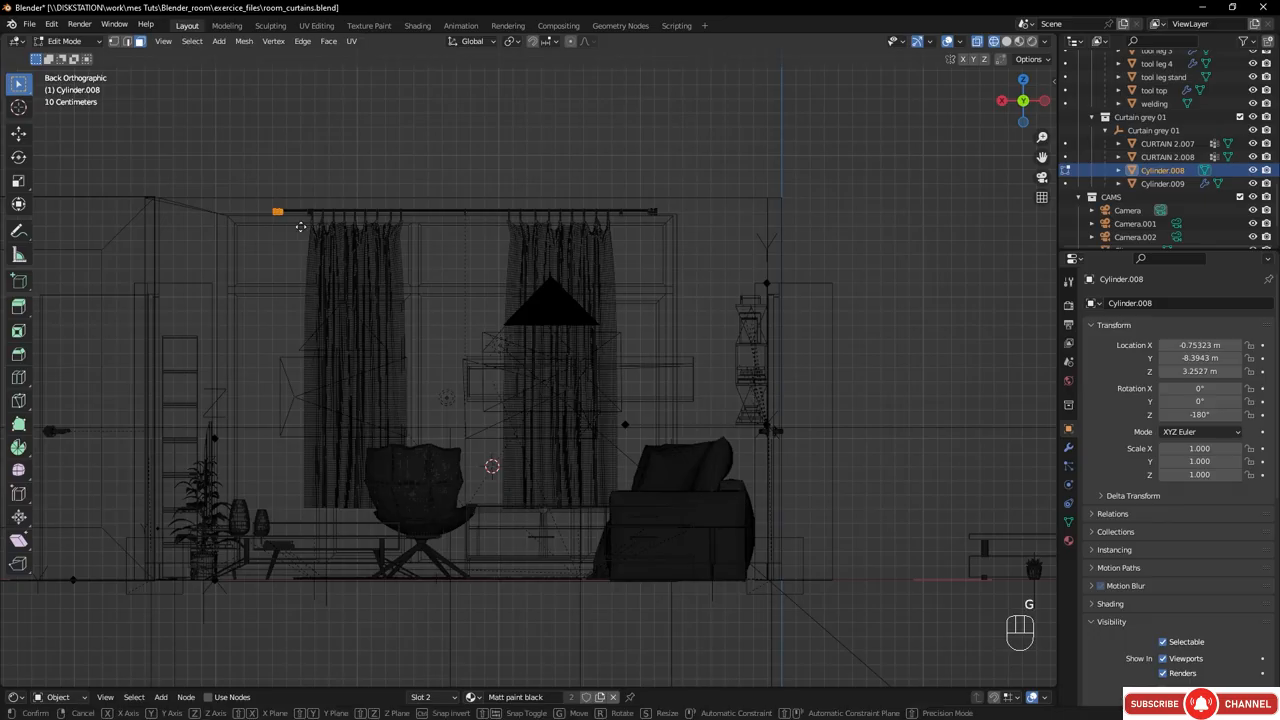
pyautogui.press('g')
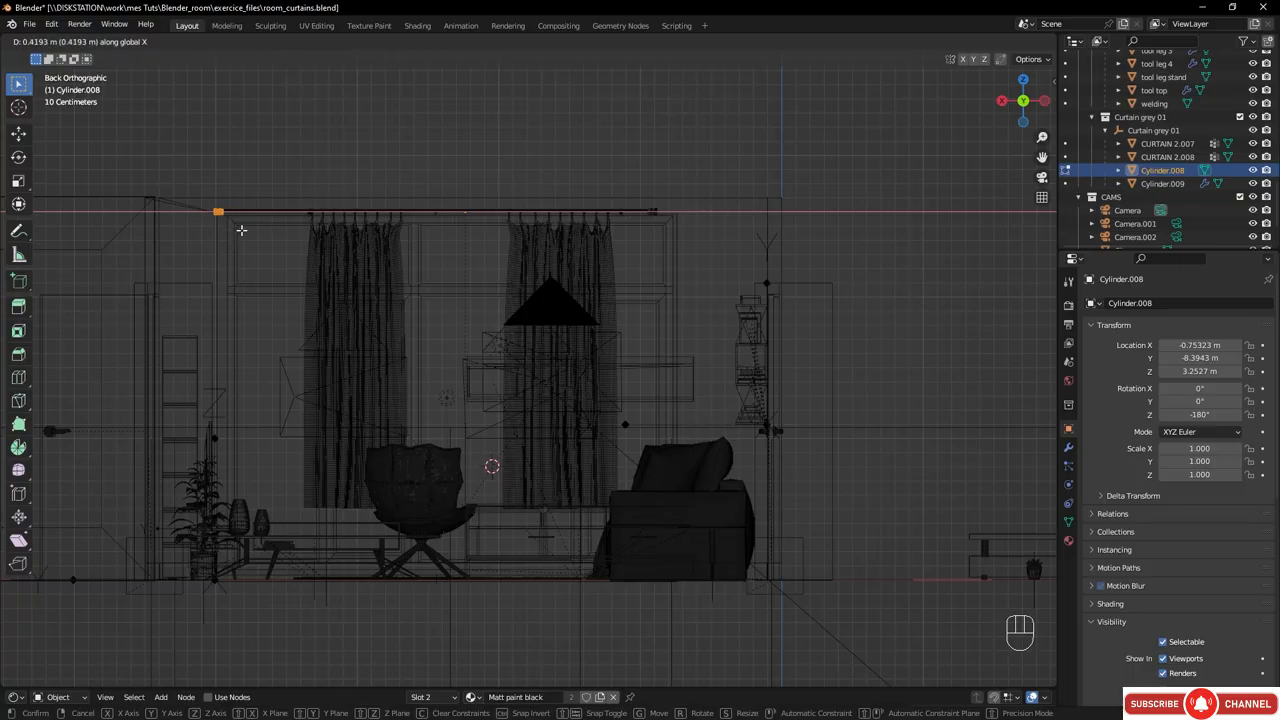
pyautogui.click(241, 230)
# - Move the rod's sofa-side end outward about 0.24 m along X and return to Object Mode
pyautogui.moveTo(676, 199); pyautogui.dragTo(616, 254)
pyautogui.press('g')
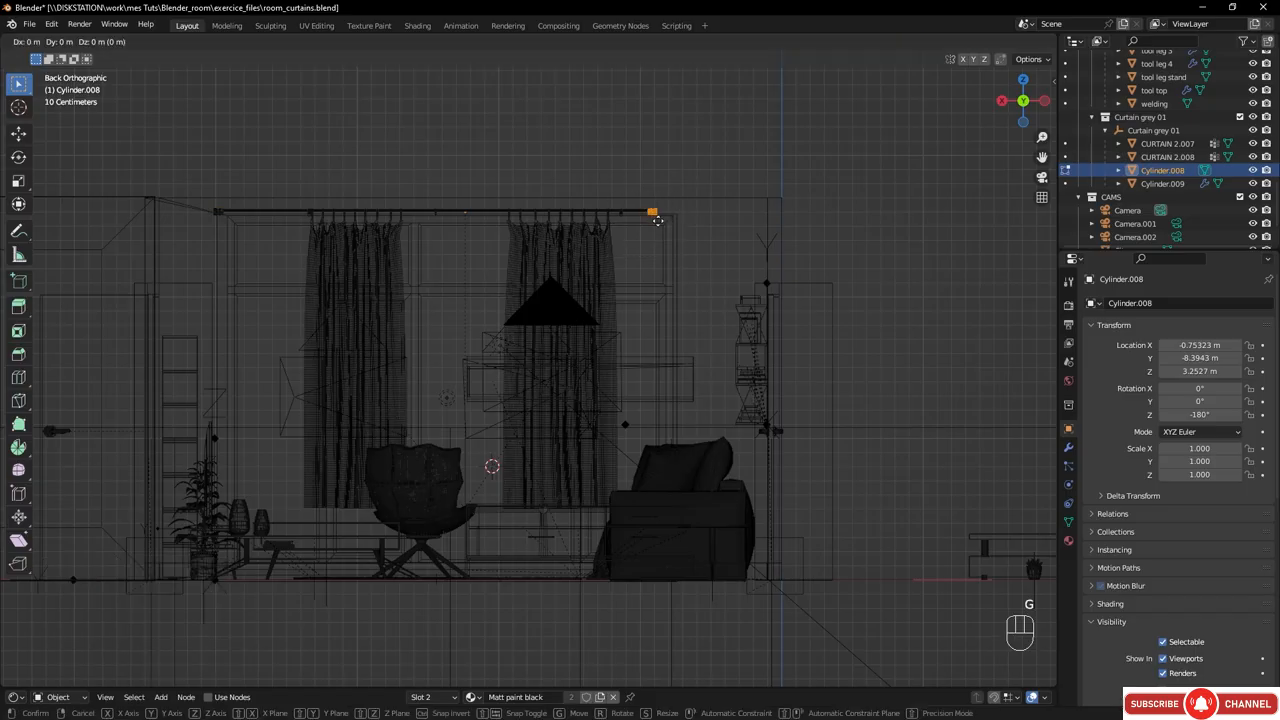
pyautogui.press('x')
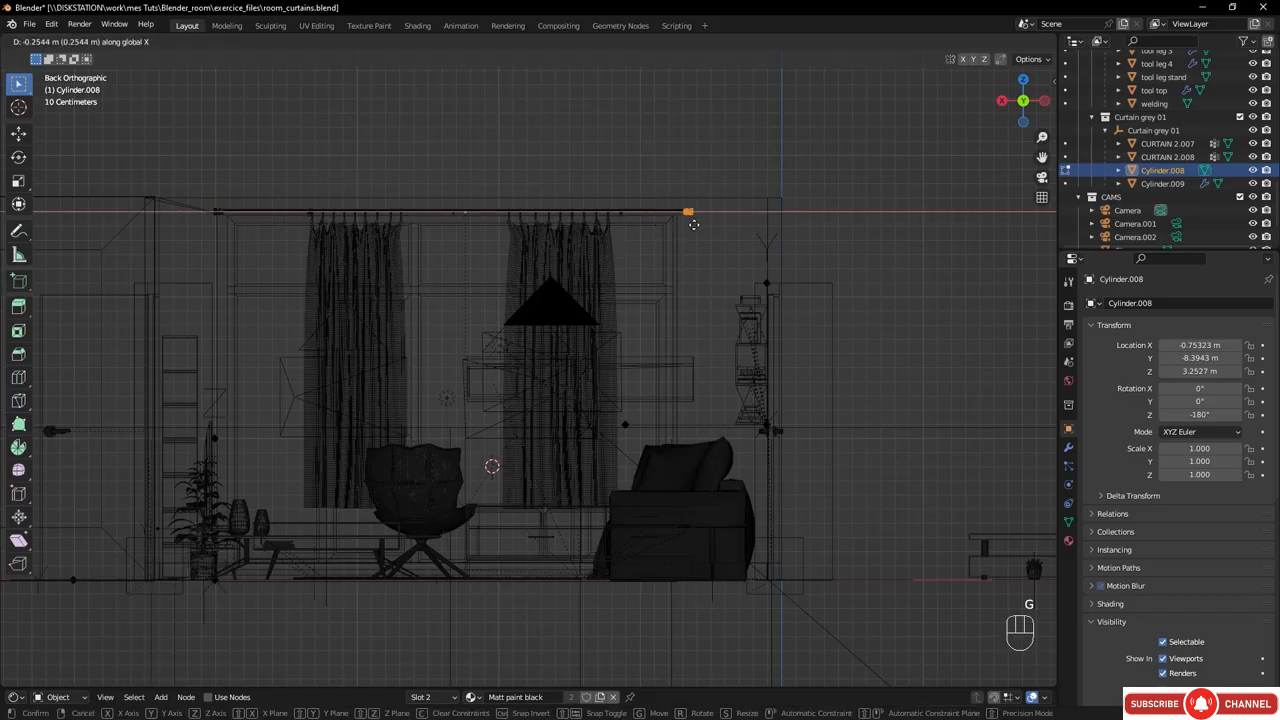
pyautogui.click(691, 224)
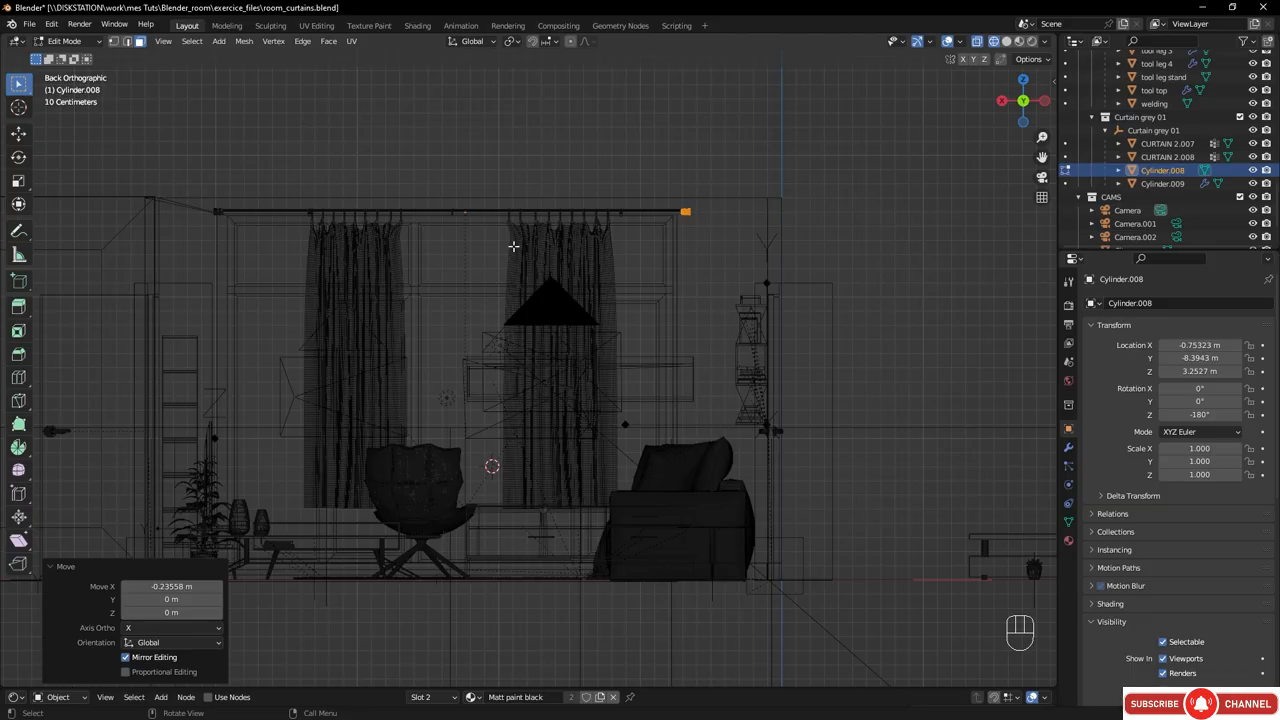
pyautogui.press('Tab')
# - Select both curtain panels, CURTAIN 2.007 and CURTAIN 2.008, and place the 3D cursor on the rod between them
pyautogui.click(1168, 144)
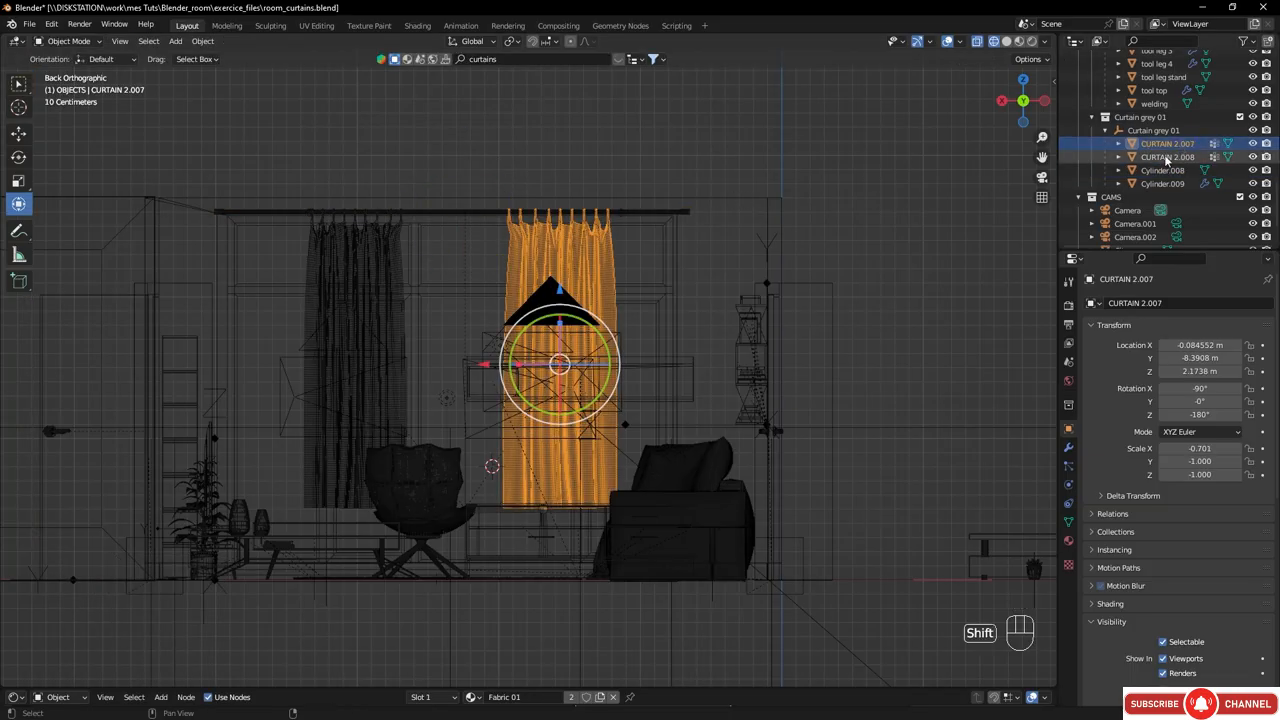
pyautogui.keyDown('shift'); pyautogui.click(1167, 157); pyautogui.keyUp('shift')
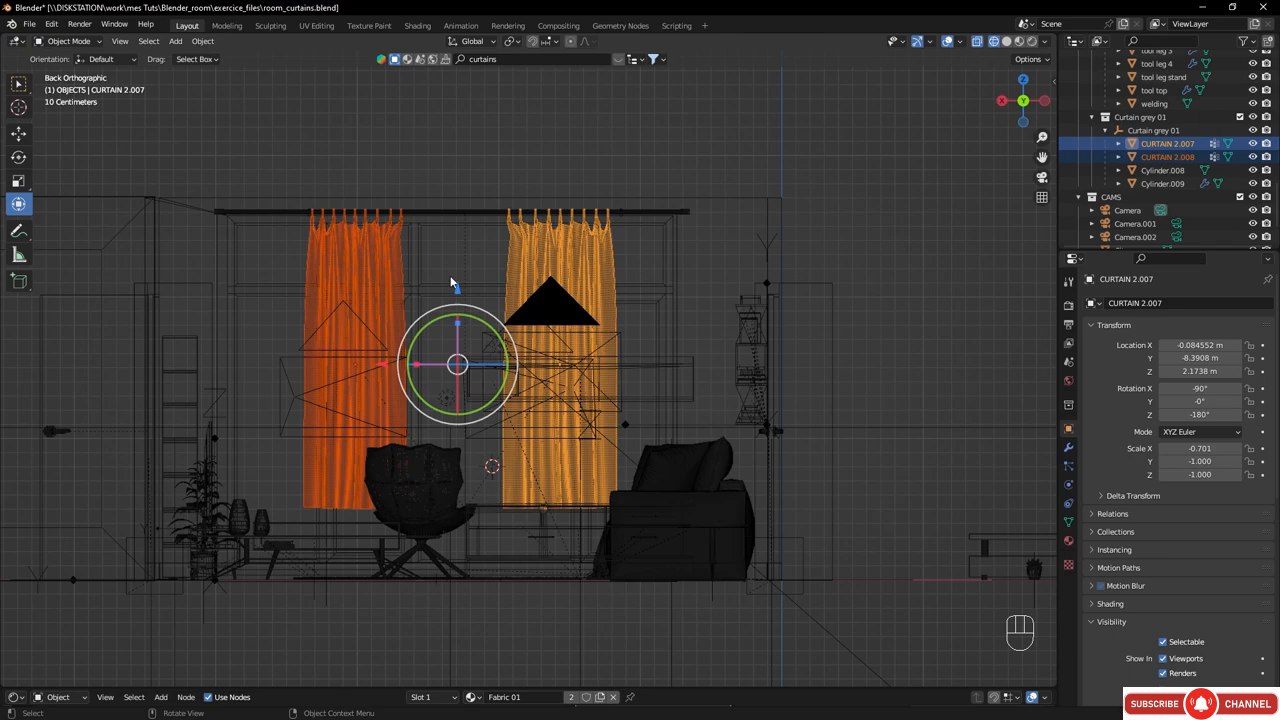
pyautogui.scroll(4, 450, 283)
pyautogui.keyDown('shift'); pyautogui.moveTo(437, 263); pyautogui.dragTo(517, 337, button='middle'); pyautogui.keyUp('shift')
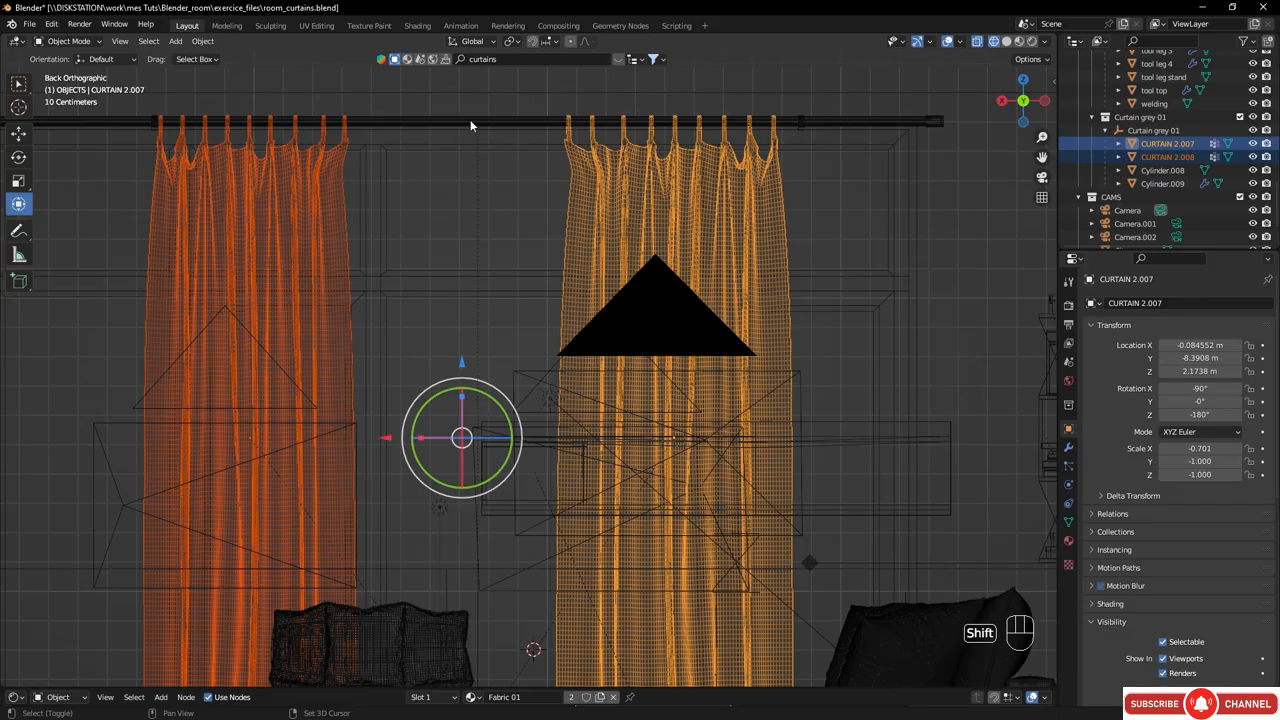
pyautogui.moveTo(536, 135); pyautogui.dragTo(471, 161, button='middle')
pyautogui.moveTo(738, 197); pyautogui.dragTo(396, 245, button='middle')
pyautogui.scroll(-5, 715, 238)
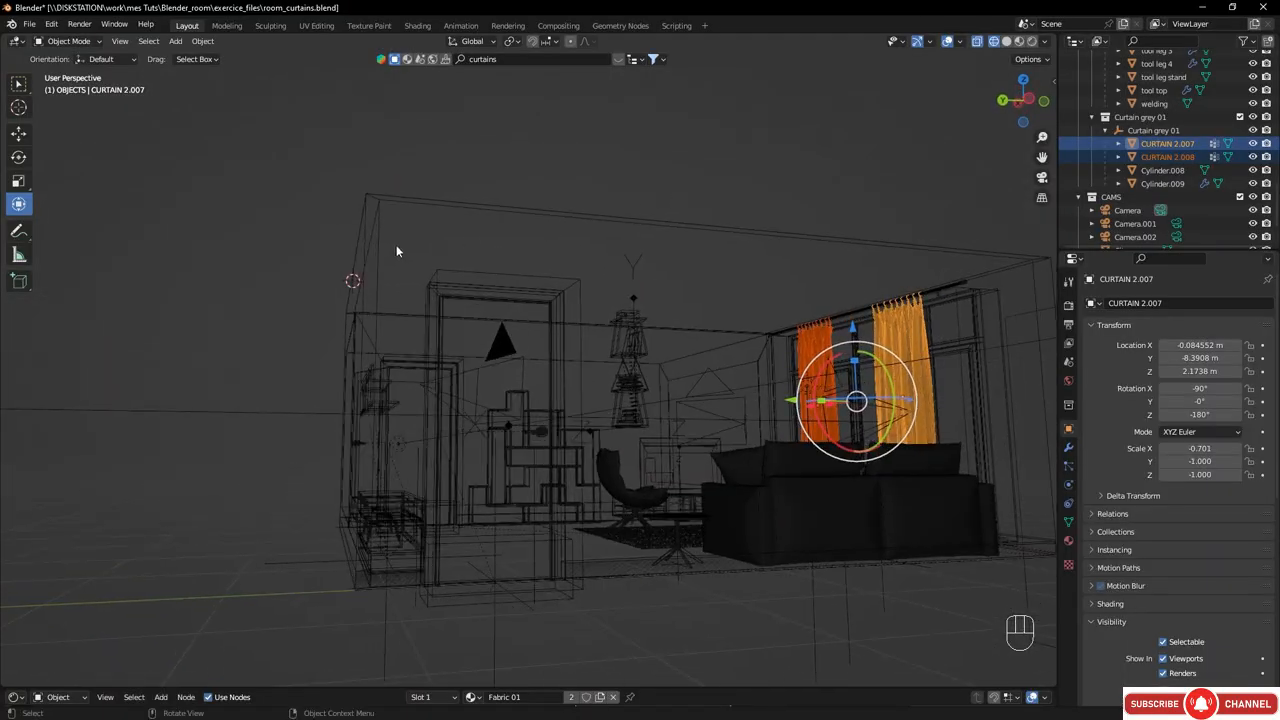
pyautogui.moveTo(370, 286); pyautogui.dragTo(700, 308, button='middle')
pyautogui.scroll(4, 621, 200)
pyautogui.keyDown('shift'); pyautogui.moveTo(640, 161); pyautogui.dragTo(550, 214, button='middle'); pyautogui.keyUp('shift')
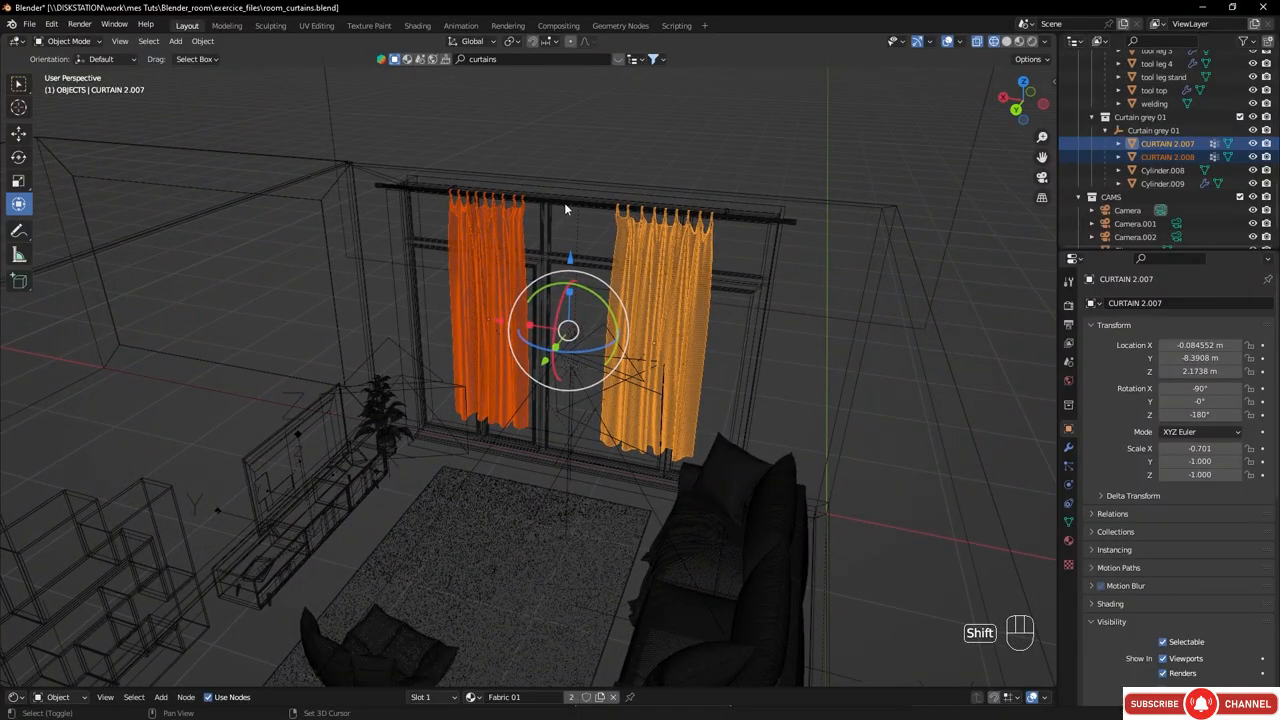
pyautogui.moveTo(608, 209); pyautogui.dragTo(641, 201, button='middle')
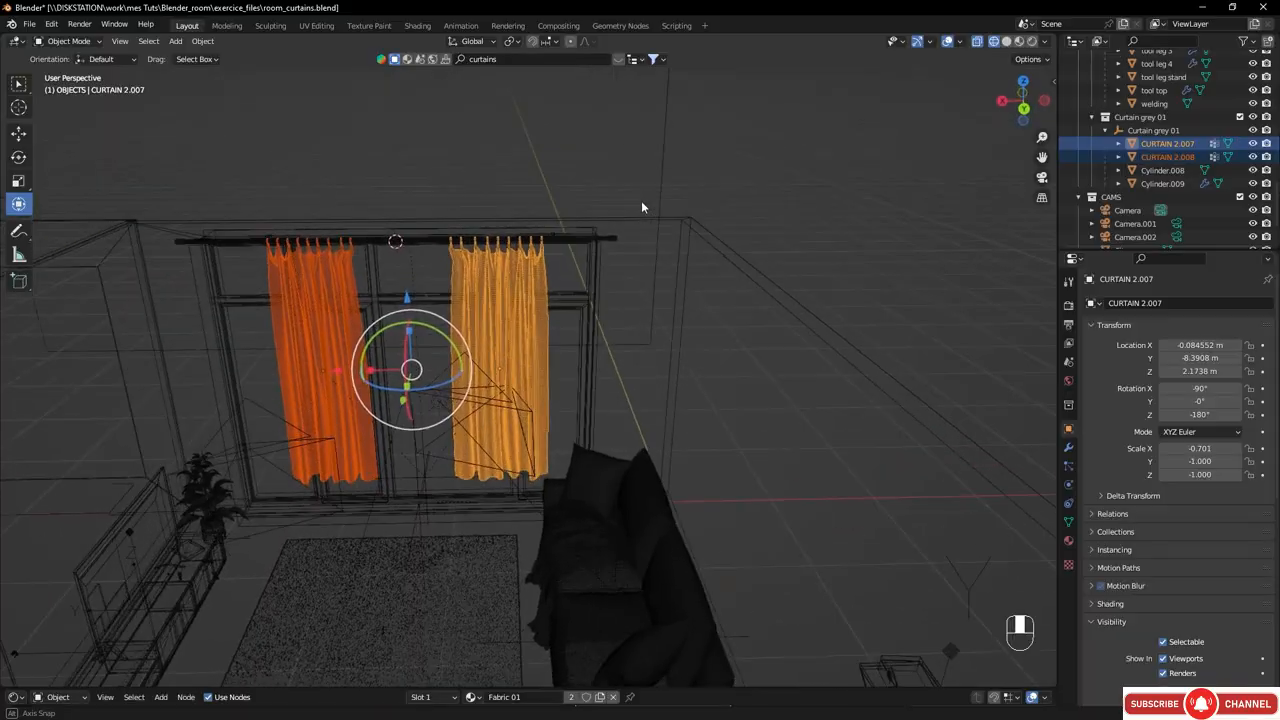
pyautogui.moveTo(495, 242); pyautogui.dragTo(596, 180, button='middle')
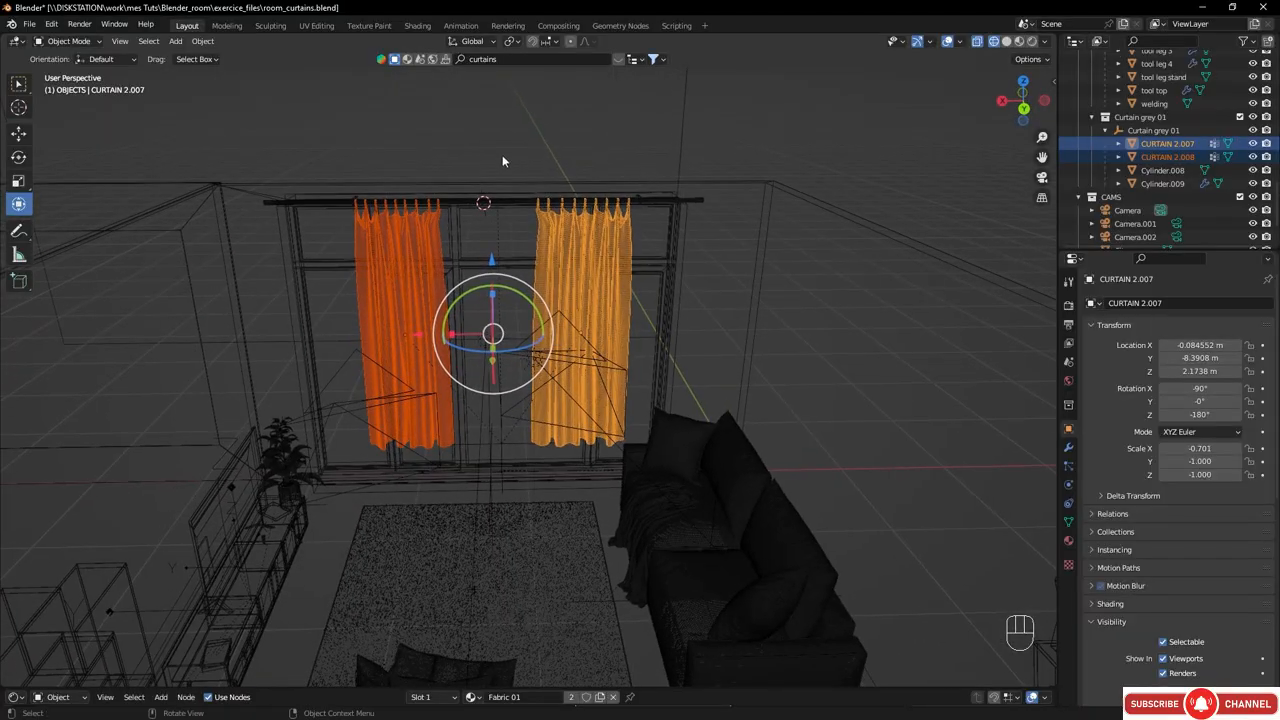
# - Set the pivot point to 3D Cursor and lengthen both curtains down to the floor, scaling along Z by about 1.18 and again by 1.03
pyautogui.click(516, 42)
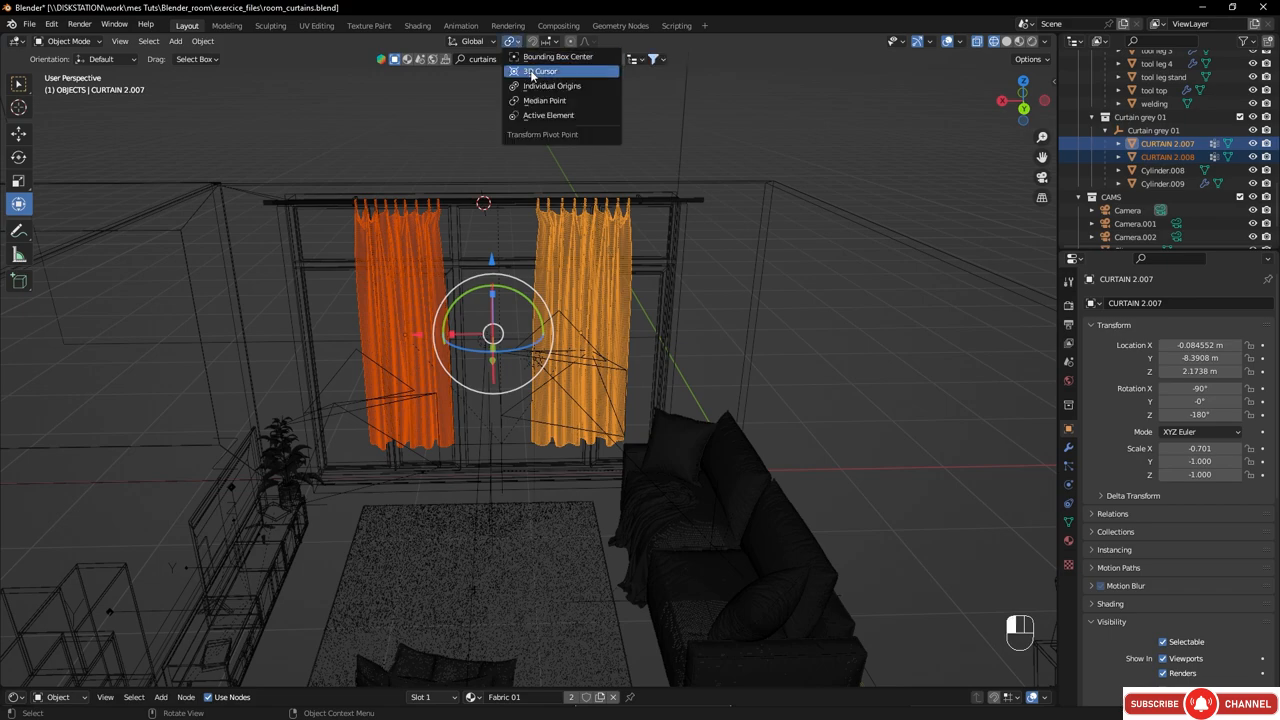
pyautogui.click(535, 71)
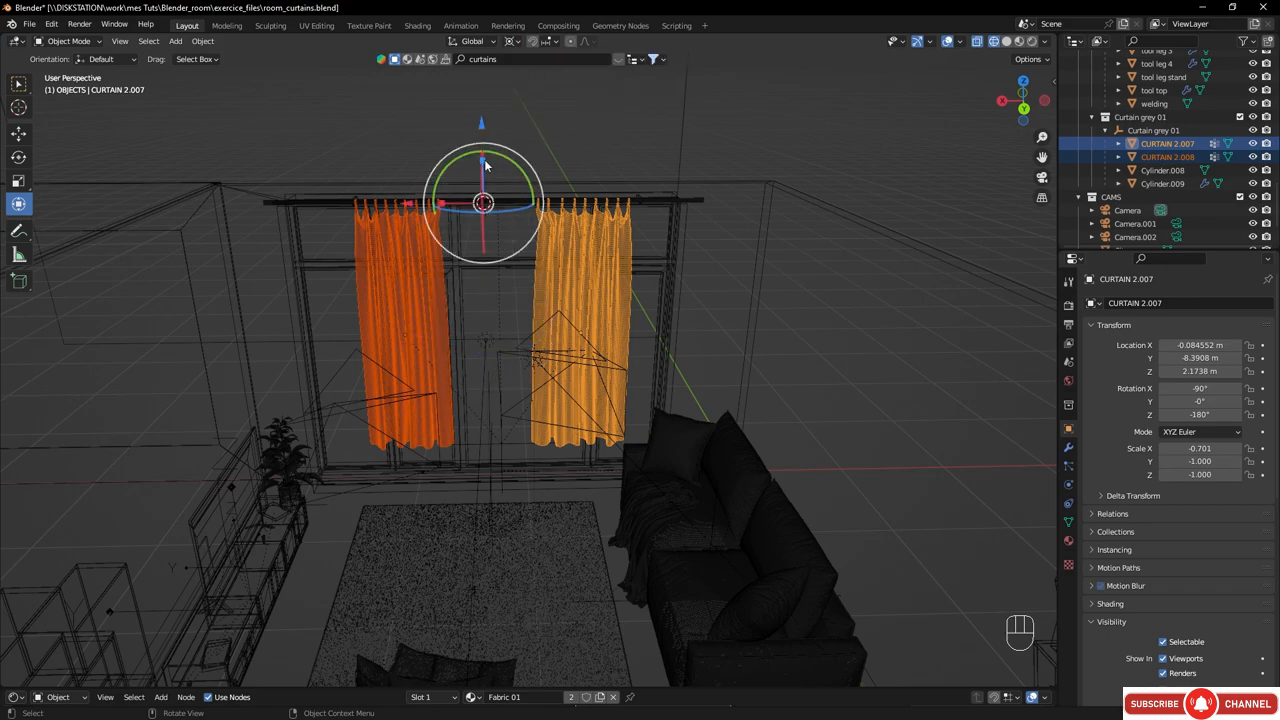
pyautogui.moveTo(483, 162)
pyautogui.mouseDown()
pyautogui.moveTo(482, 135)
pyautogui.moveTo(483, 150)
pyautogui.mouseUp()
pyautogui.keyDown('alt'); pyautogui.moveTo(512, 288); pyautogui.dragTo(511, 257, button='middle'); pyautogui.keyUp('alt')
pyautogui.scroll(-5, 512, 373)
pyautogui.keyDown('shift'); pyautogui.moveTo(521, 424); pyautogui.dragTo(491, 321, button='middle'); pyautogui.keyUp('shift')
pyautogui.scroll(1, 499, 272)
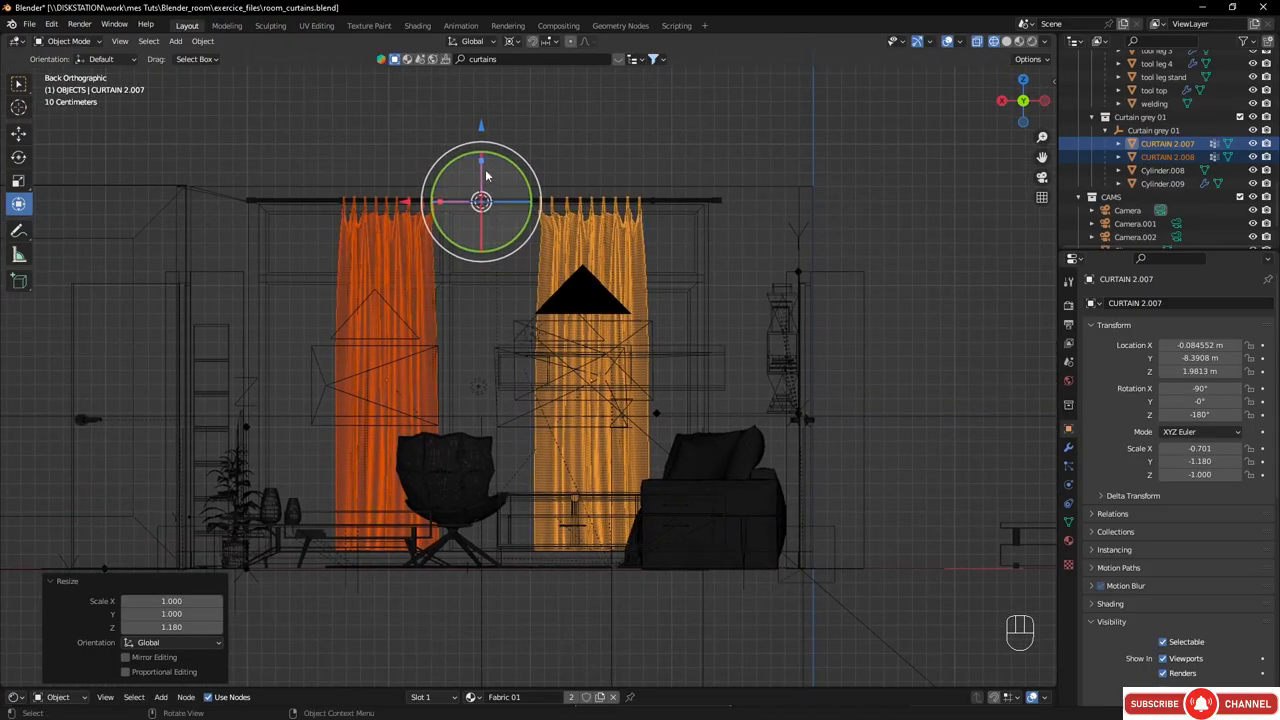
pyautogui.moveTo(481, 158); pyautogui.dragTo(481, 153)
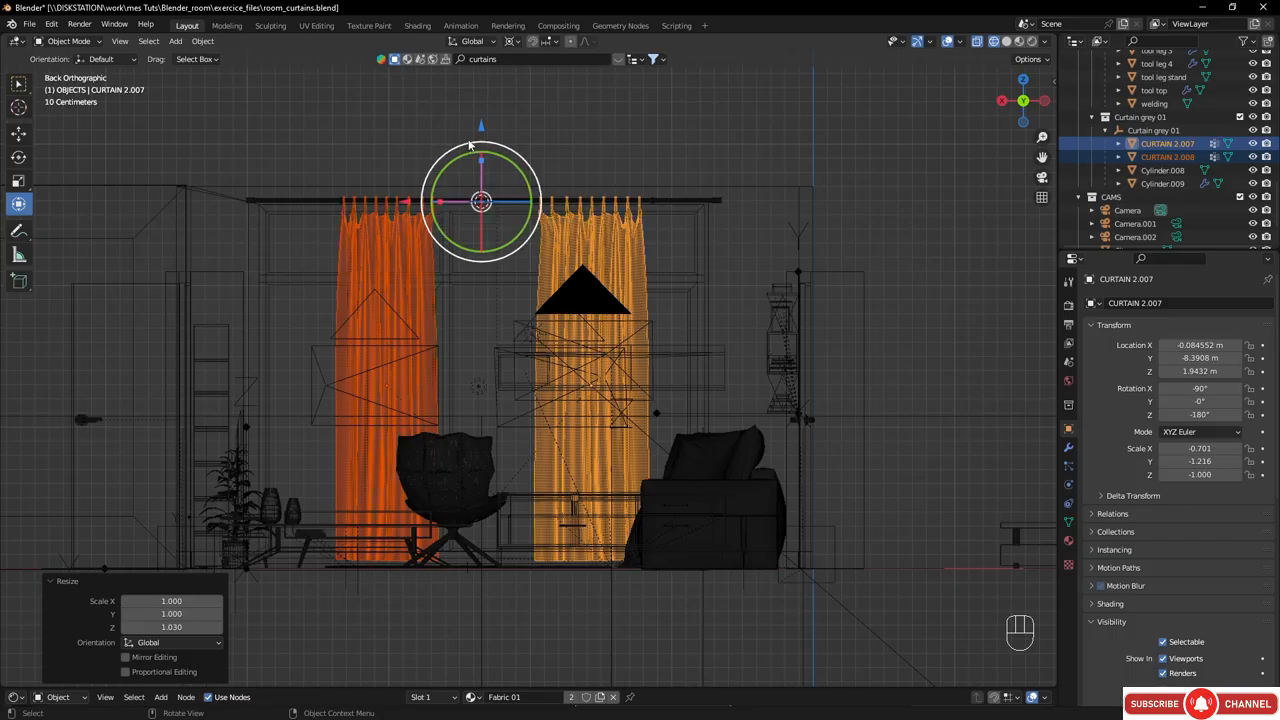
# - Move CURTAIN 2.007 about 0.48 m toward the sofa and CURTAIN 2.008 about 0.56 m toward the plant along X
pyautogui.click(1170, 145)
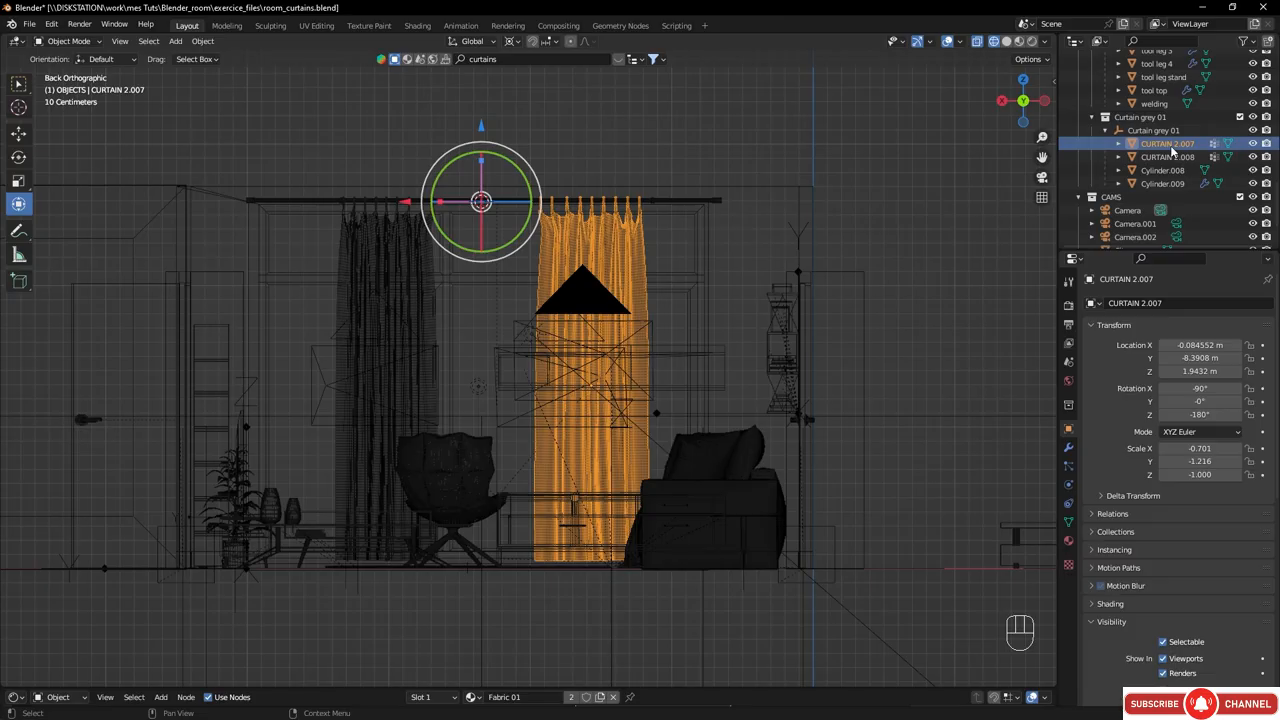
pyautogui.press('g')
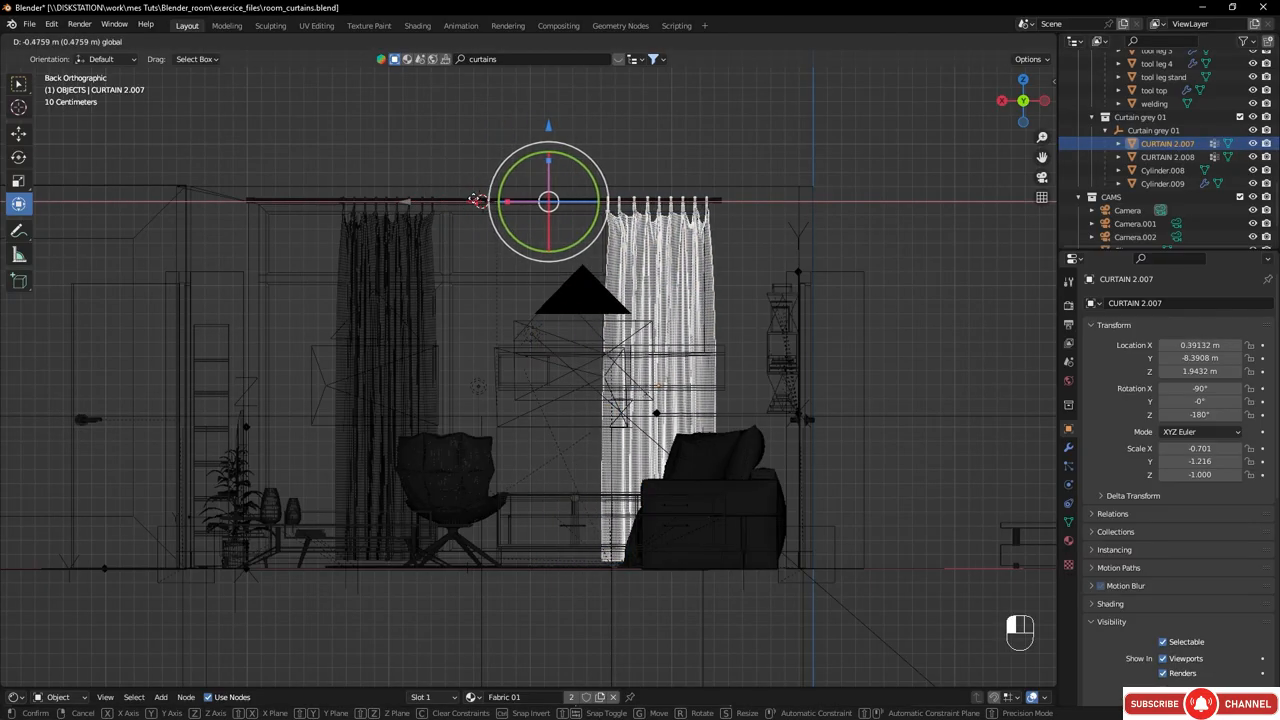
pyautogui.click(478, 201)
pyautogui.click(1181, 157)
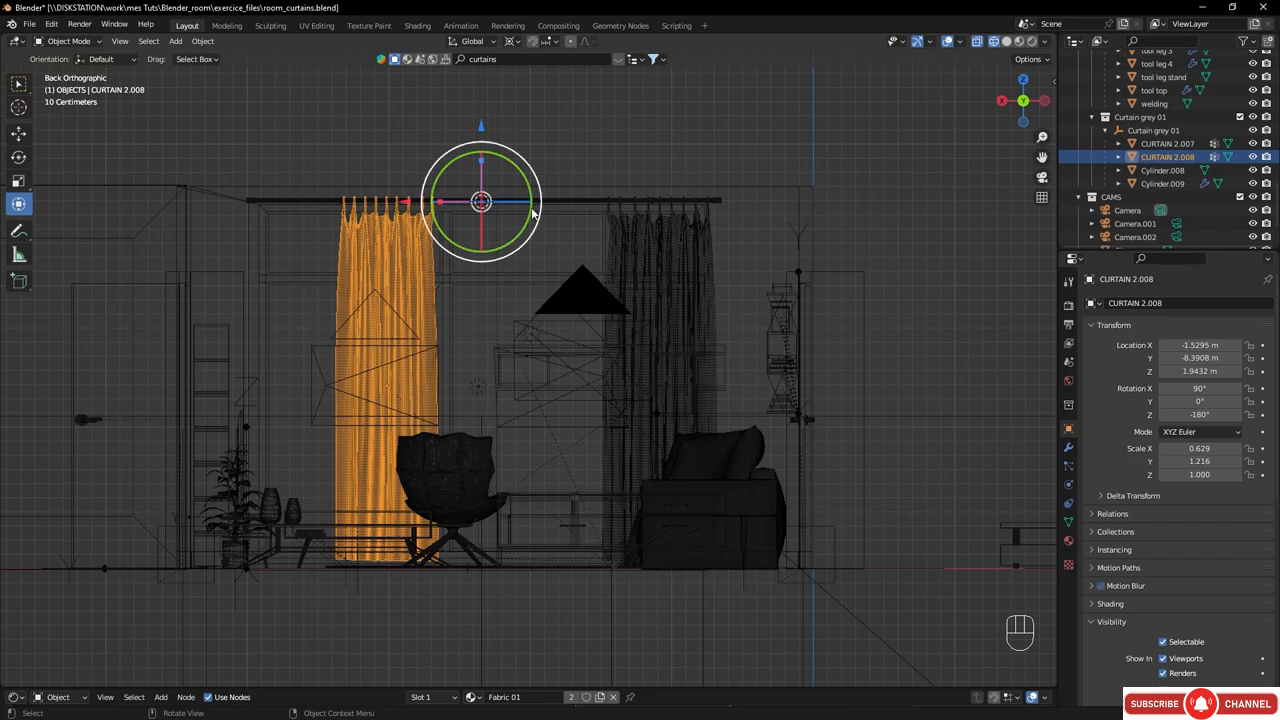
pyautogui.press('g')
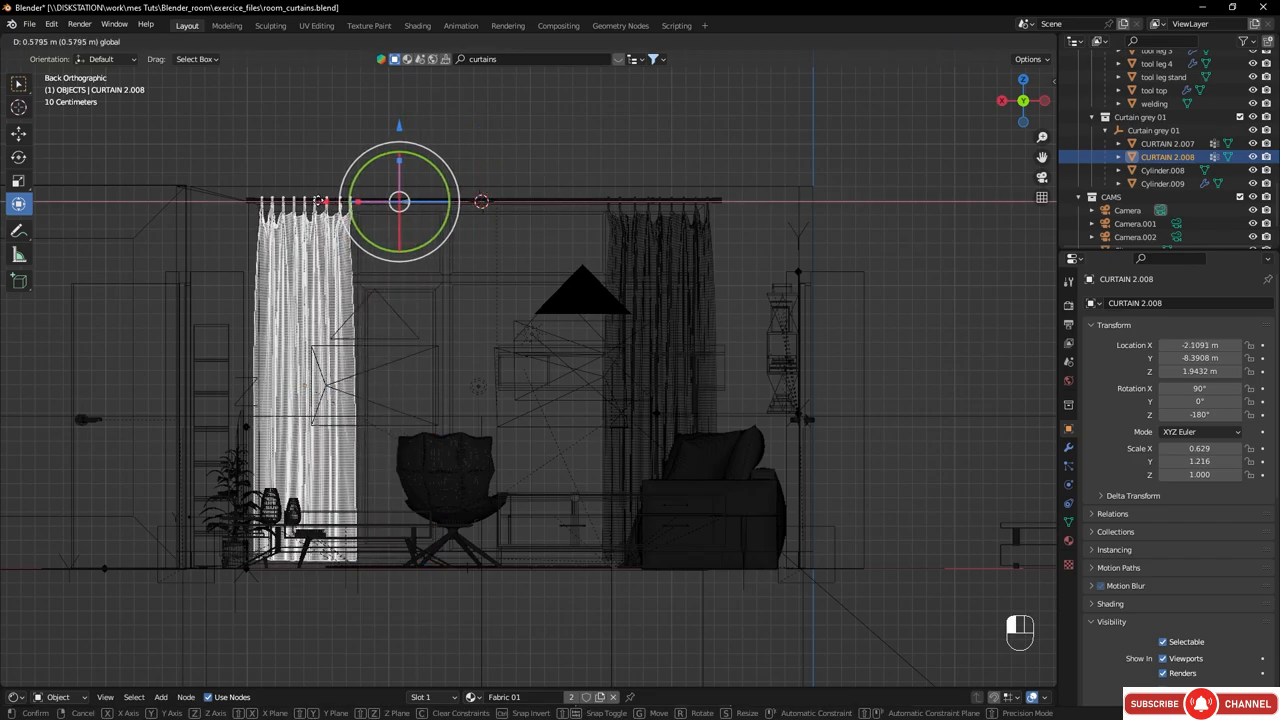
pyautogui.click(325, 201)
# - Display the scene in solid shading, select the rod brackets (Cylinder.009) and show their modifiers
pyautogui.moveTo(410, 240); pyautogui.dragTo(543, 350, button='middle')
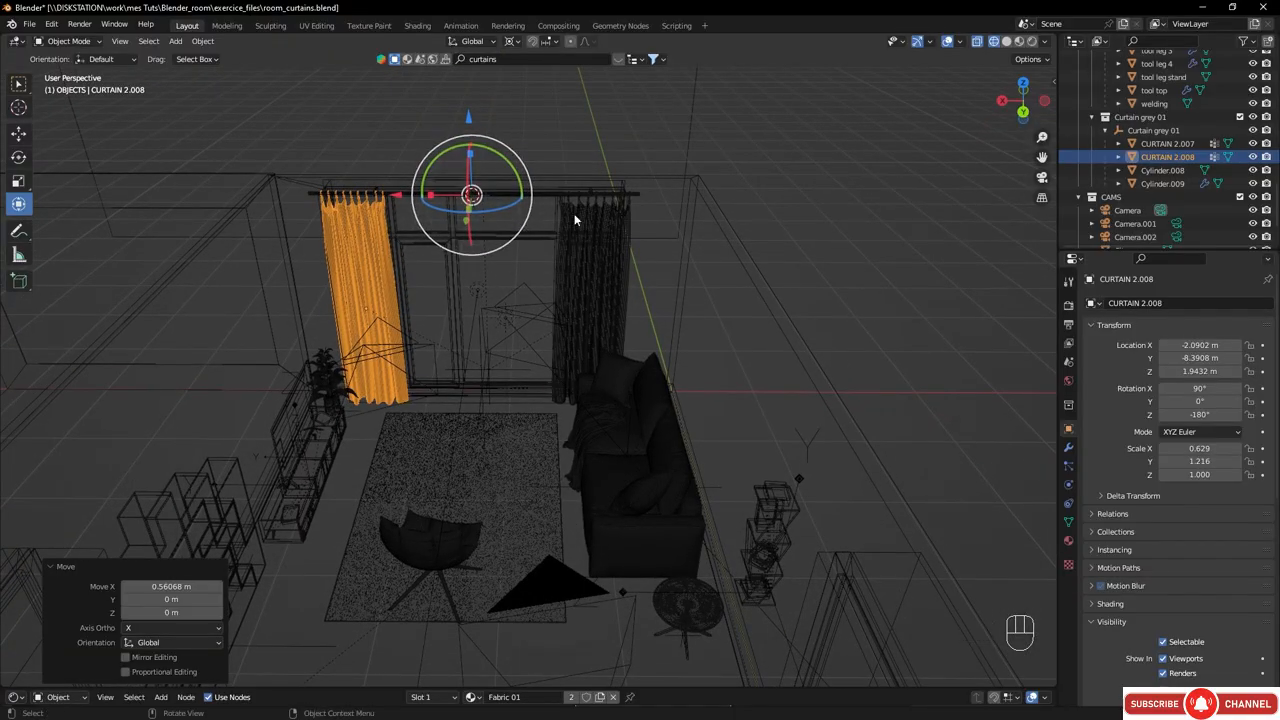
pyautogui.scroll(6, 600, 180)
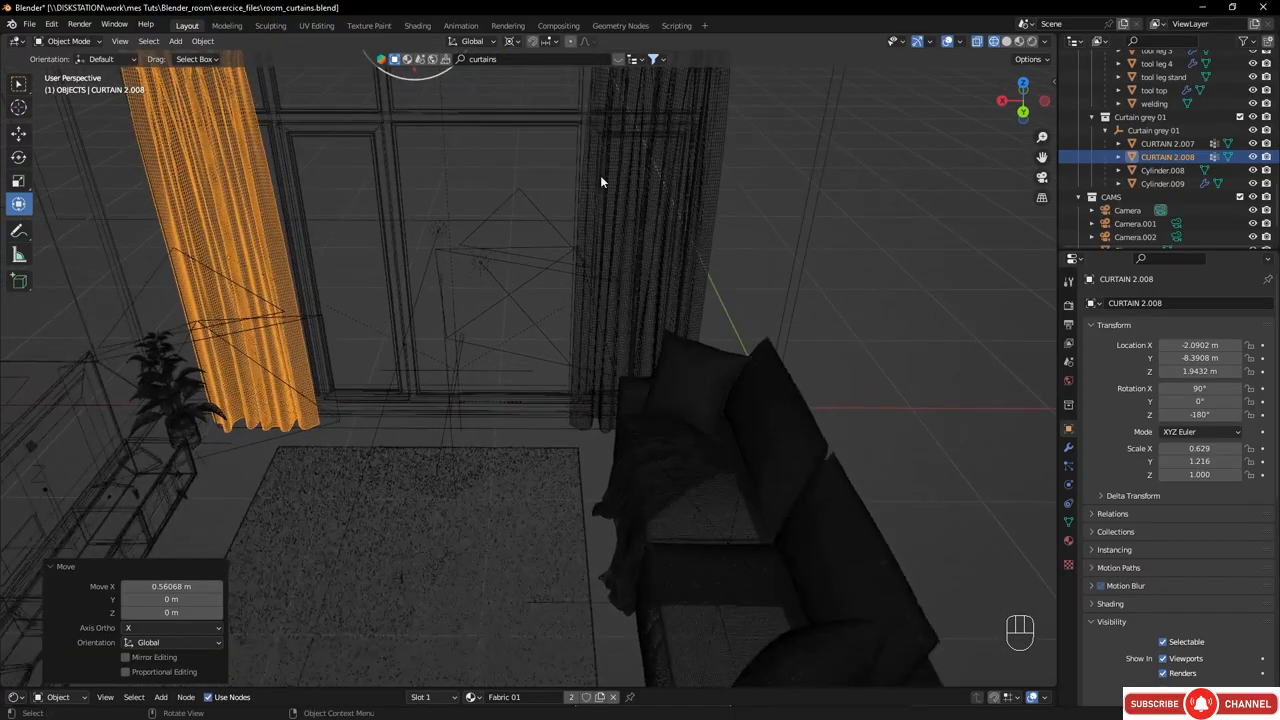
pyautogui.keyDown('shift'); pyautogui.moveTo(600, 180); pyautogui.dragTo(544, 366, button='middle'); pyautogui.keyUp('shift')
pyautogui.hotkey('shift', 'z')
pyautogui.moveTo(566, 275); pyautogui.dragTo(712, 269, button='middle')
pyautogui.click(742, 233)
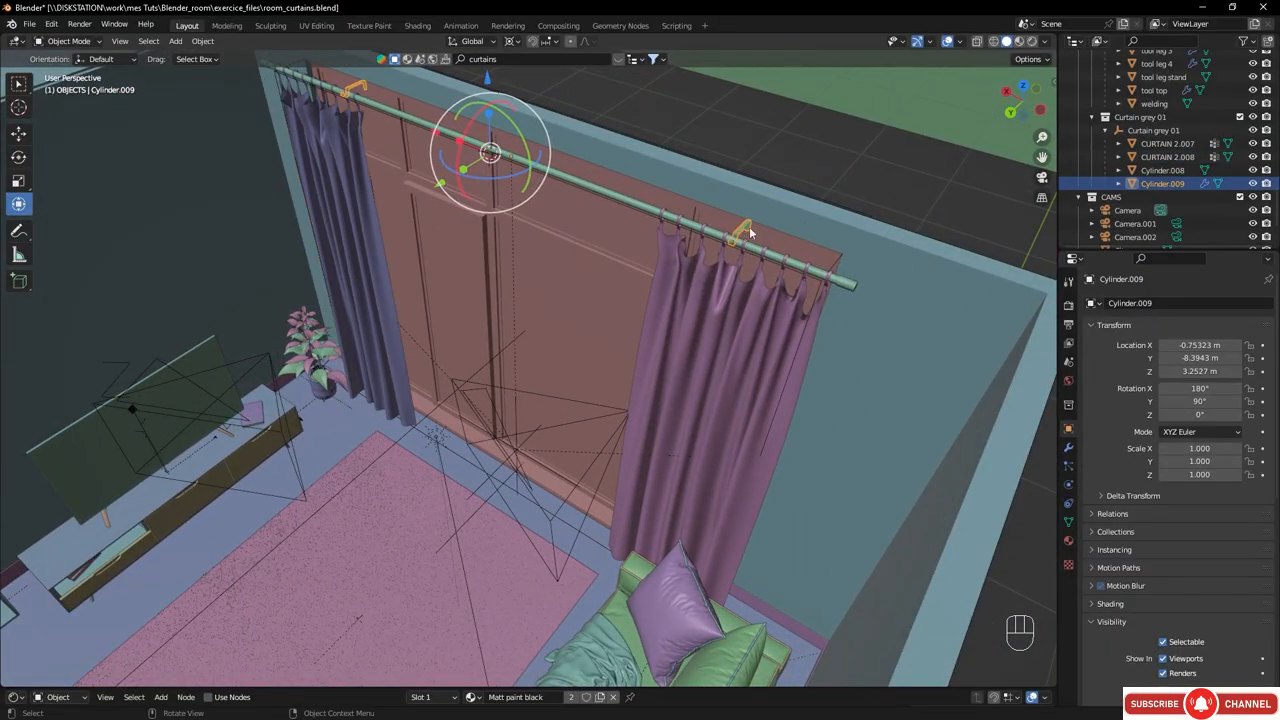
pyautogui.click(1205, 185)
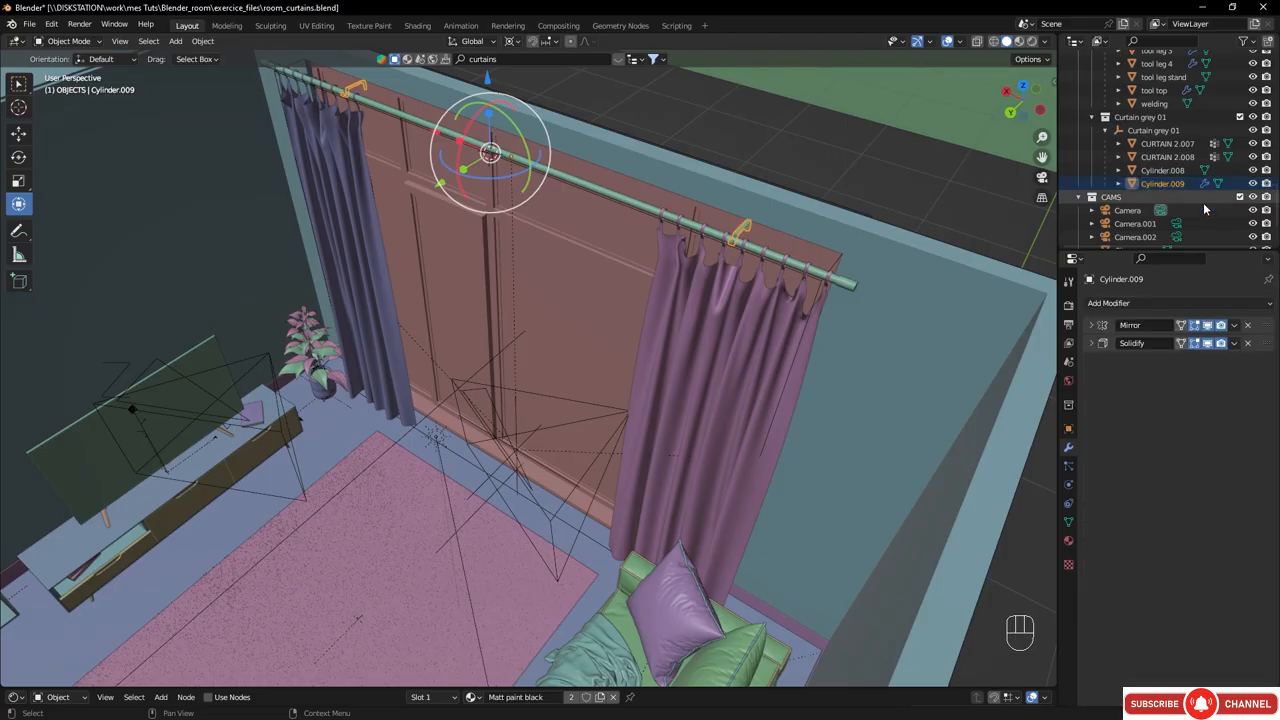
# - Toggle the Mirror modifier's viewport visibility to check which rod bracket is the mirrored copy
pyautogui.click(1208, 326)
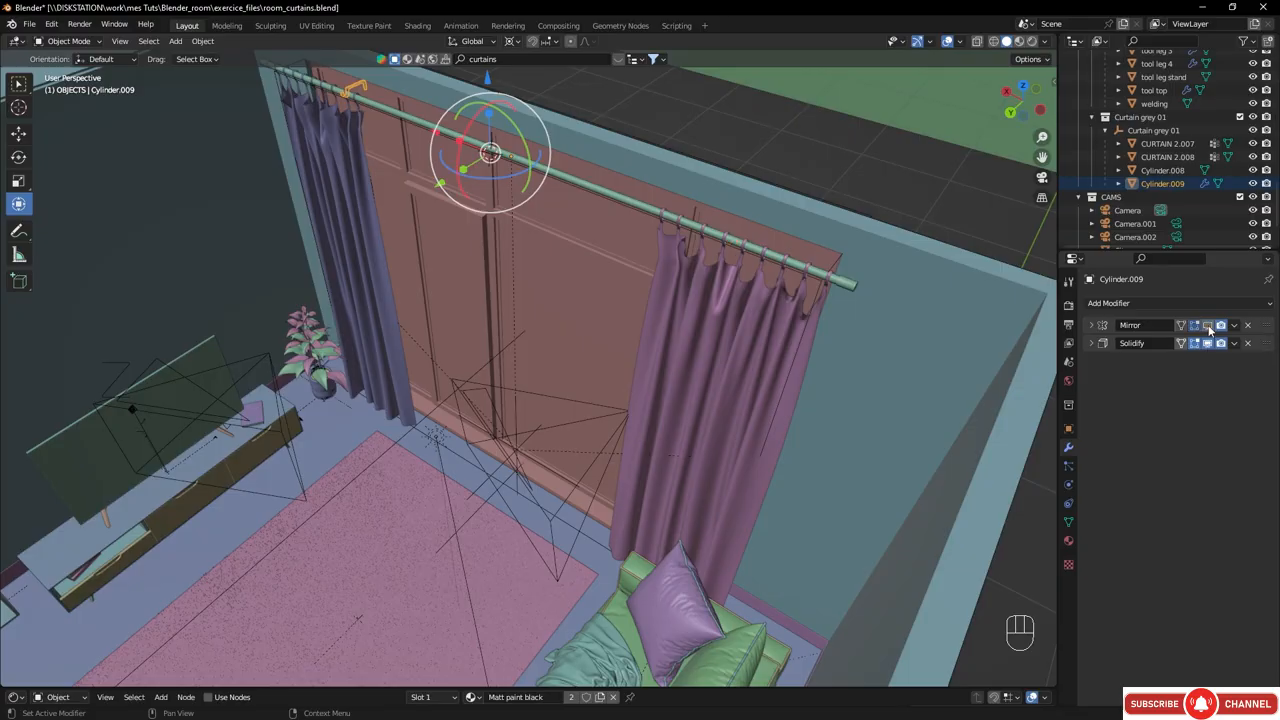
pyautogui.click(1208, 326)
pyautogui.click(1208, 326)
pyautogui.click(1208, 326)
pyautogui.click(1208, 326)
pyautogui.click(1208, 326)
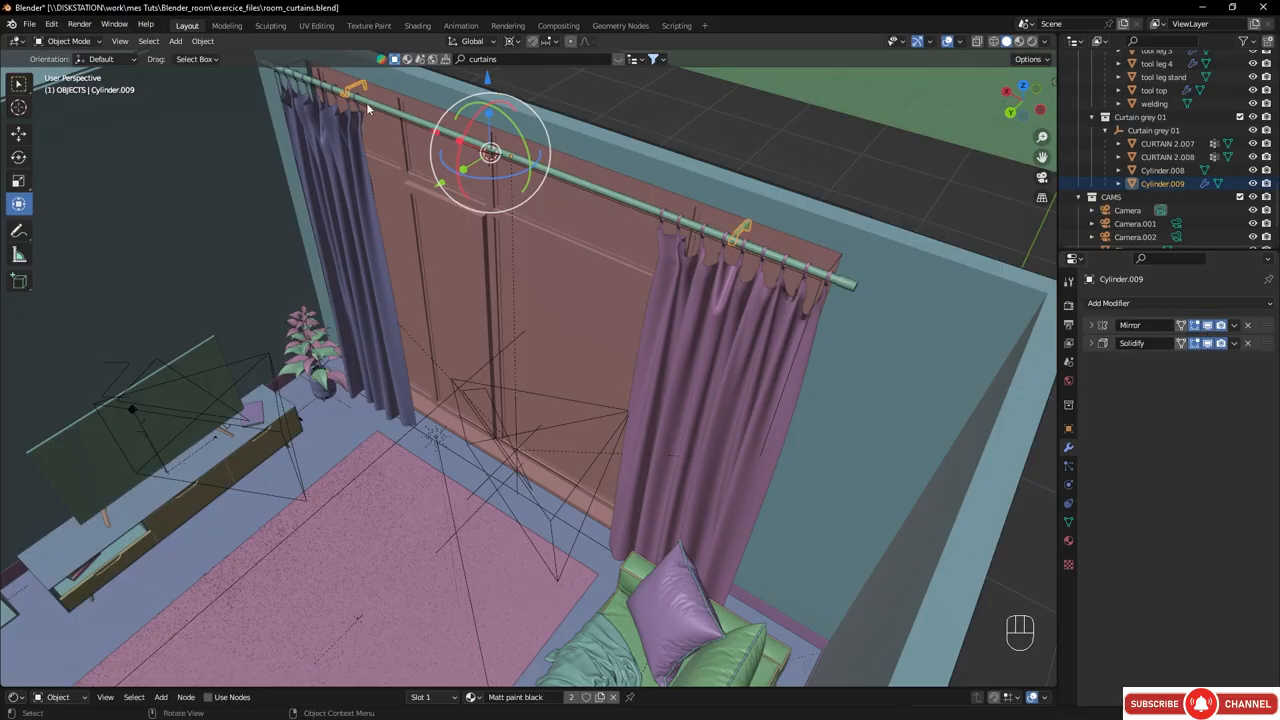
# - Select the bracket's entire mesh in Edit Mode and move it outward about 0.58 m along X
pyautogui.moveTo(489, 151); pyautogui.dragTo(403, 218, button='middle')
pyautogui.press('Tab')
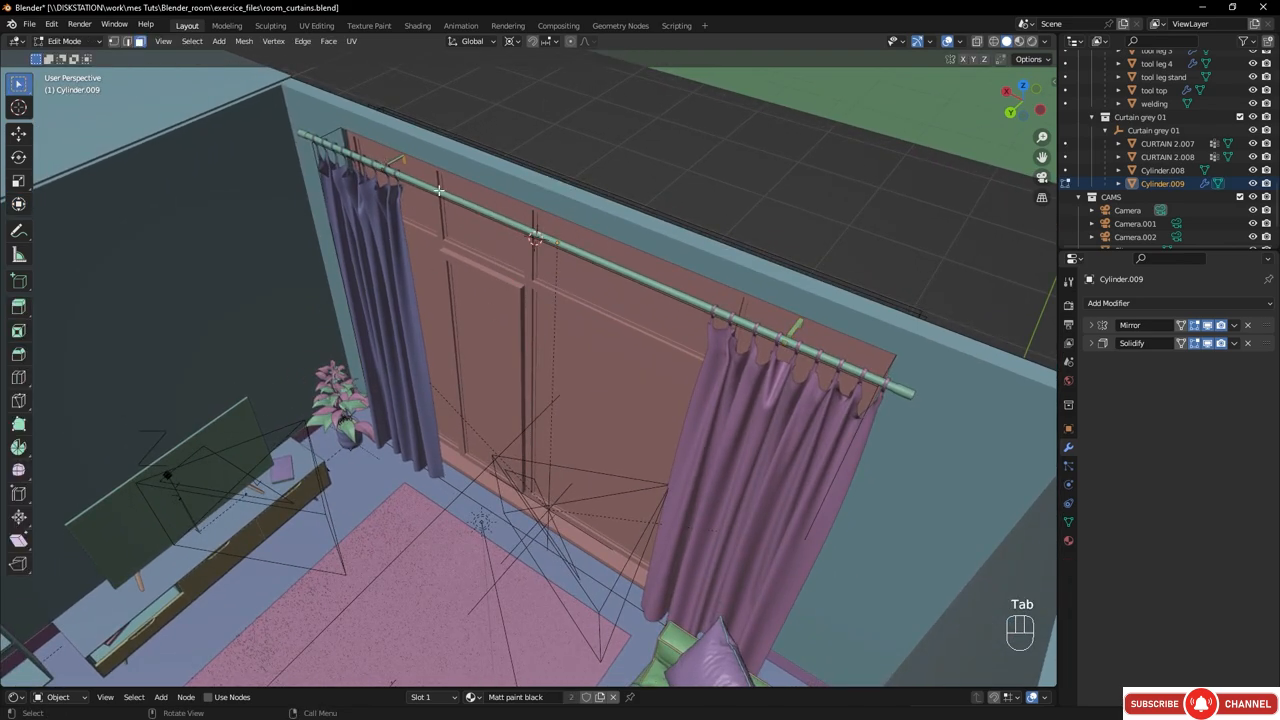
pyautogui.press('a')
pyautogui.click(17, 134)
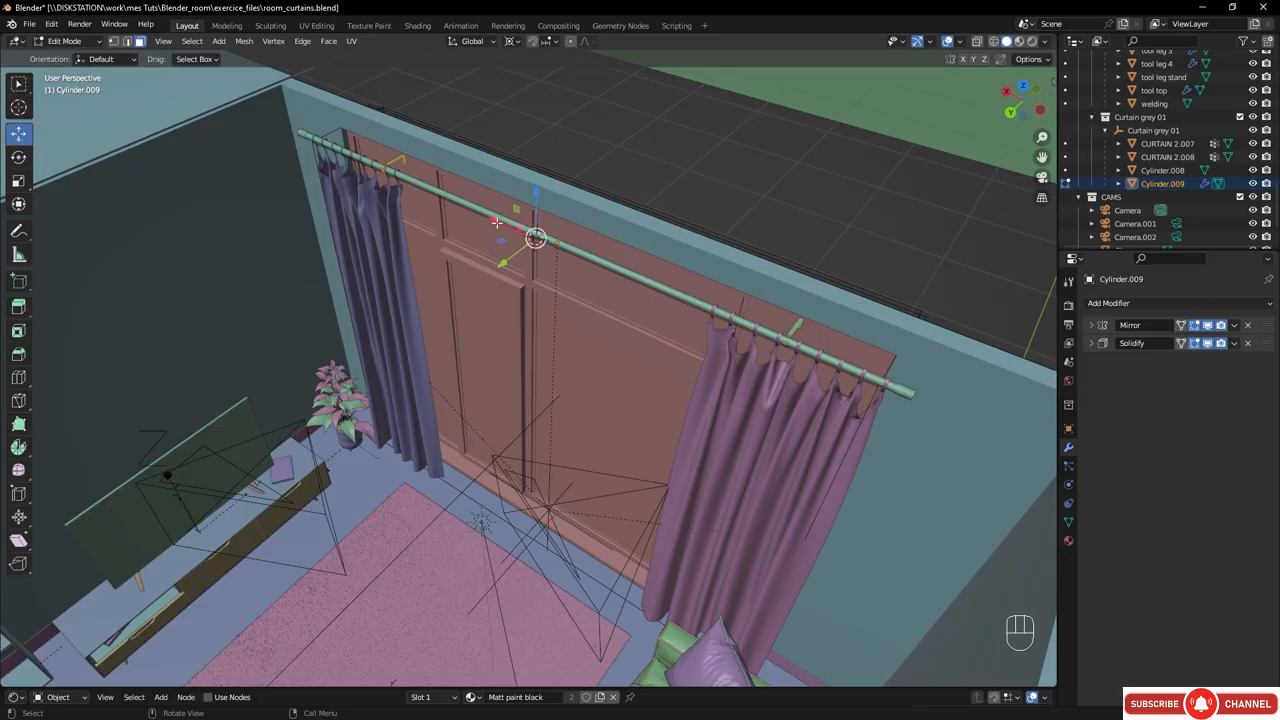
pyautogui.moveTo(496, 222); pyautogui.dragTo(403, 216)
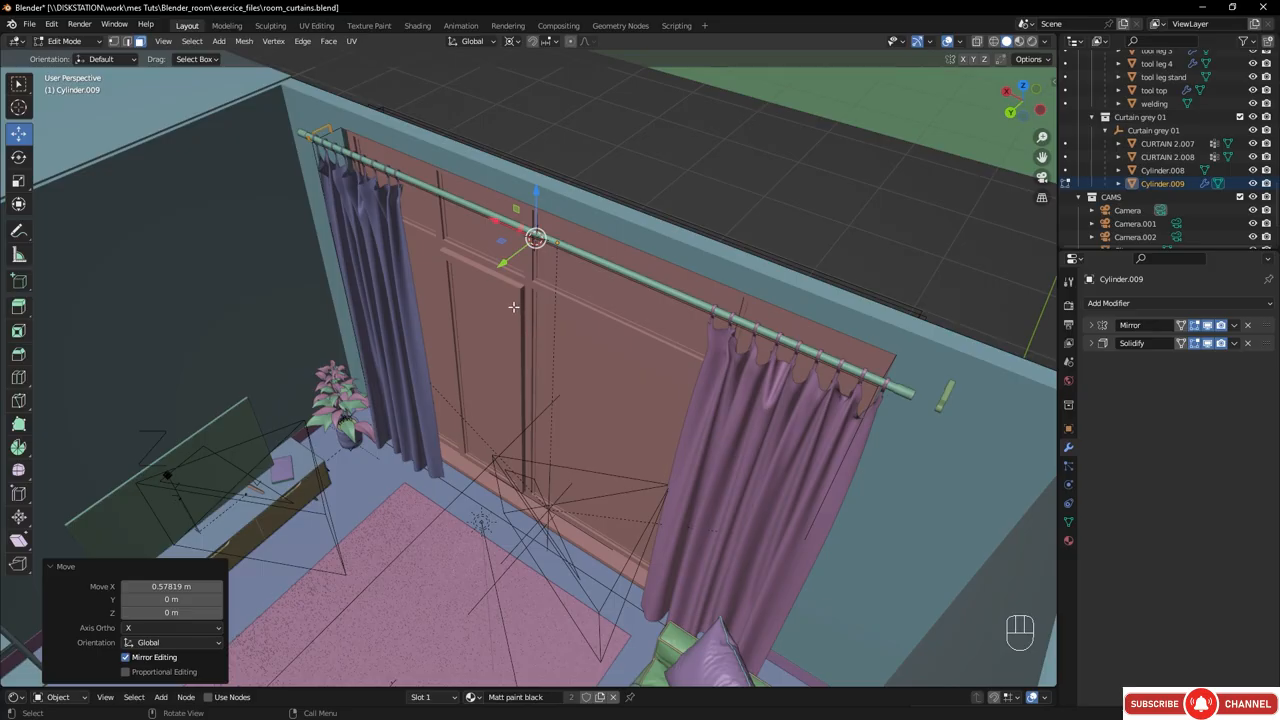
# - Move the bracket mesh back inward along X until the sofa-side bracket sits on the rod's end, and return to Object Mode
pyautogui.moveTo(613, 322); pyautogui.dragTo(671, 288, button='middle')
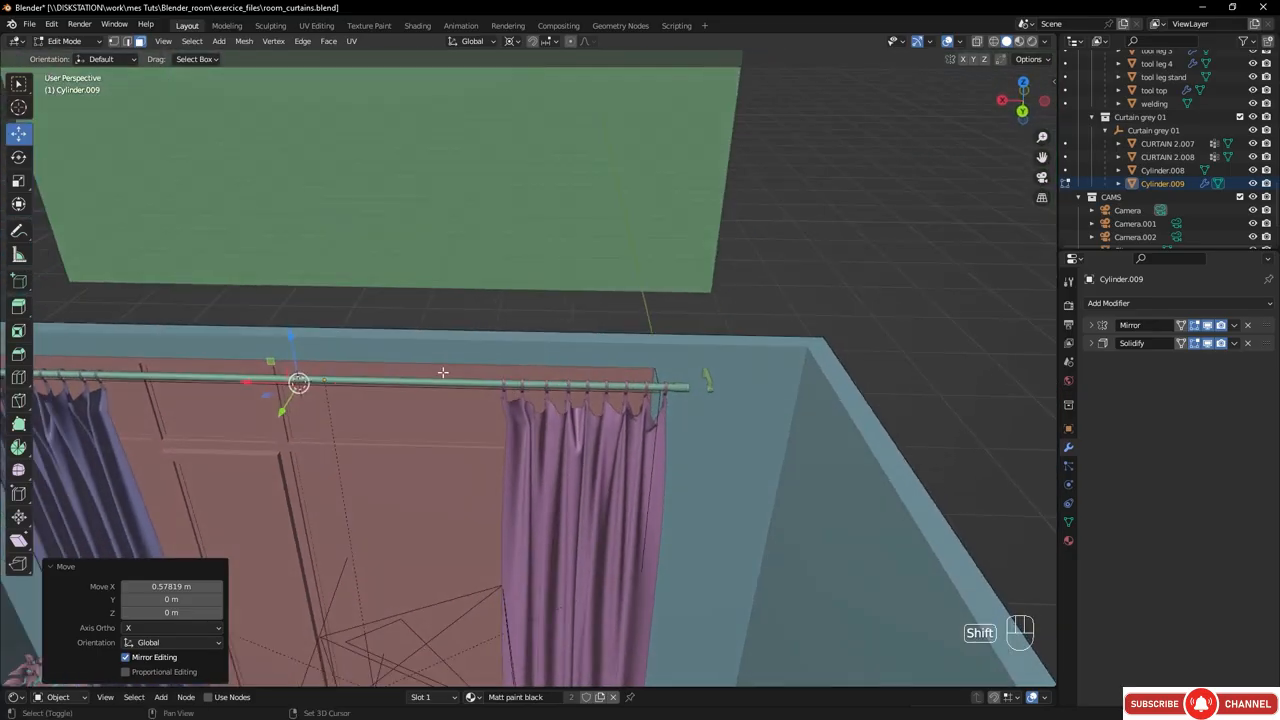
pyautogui.keyDown('shift'); pyautogui.moveTo(443, 371); pyautogui.dragTo(754, 274, button='middle'); pyautogui.keyUp('shift')
pyautogui.keyDown('shift'); pyautogui.moveTo(485, 325); pyautogui.dragTo(618, 289, button='middle'); pyautogui.keyUp('shift')
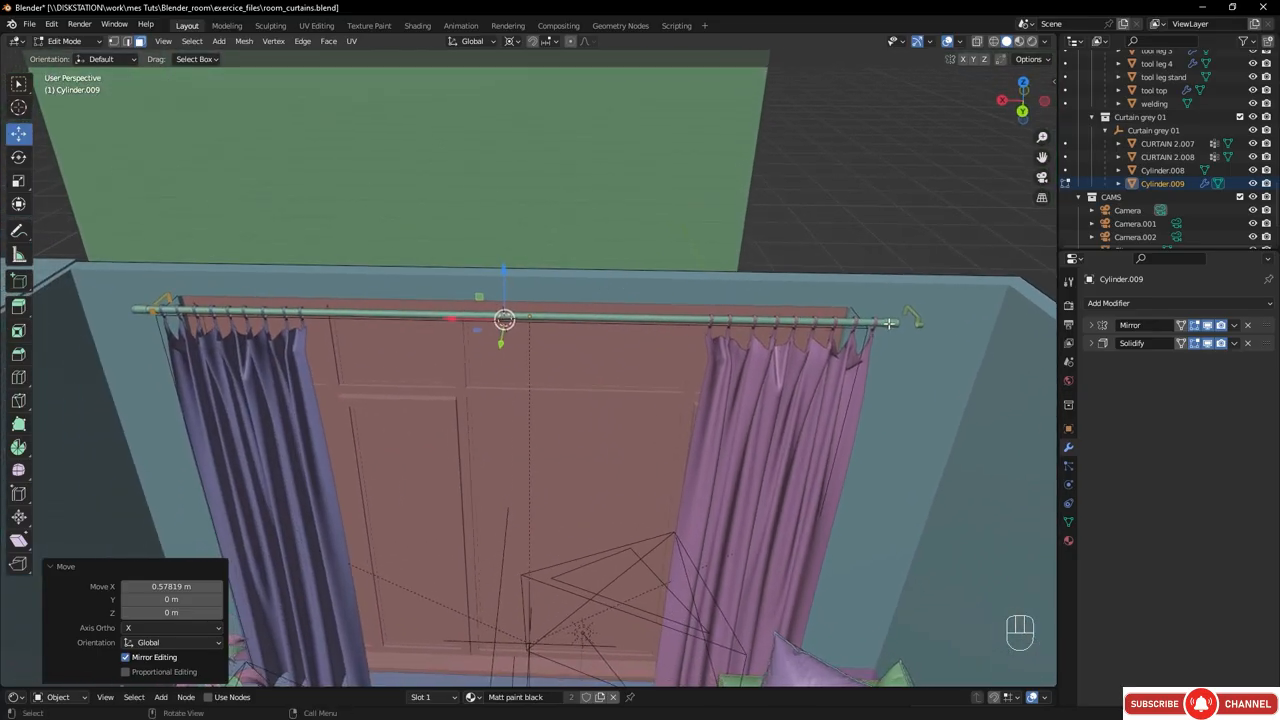
pyautogui.moveTo(463, 320); pyautogui.dragTo(486, 306)
pyautogui.press('Tab')
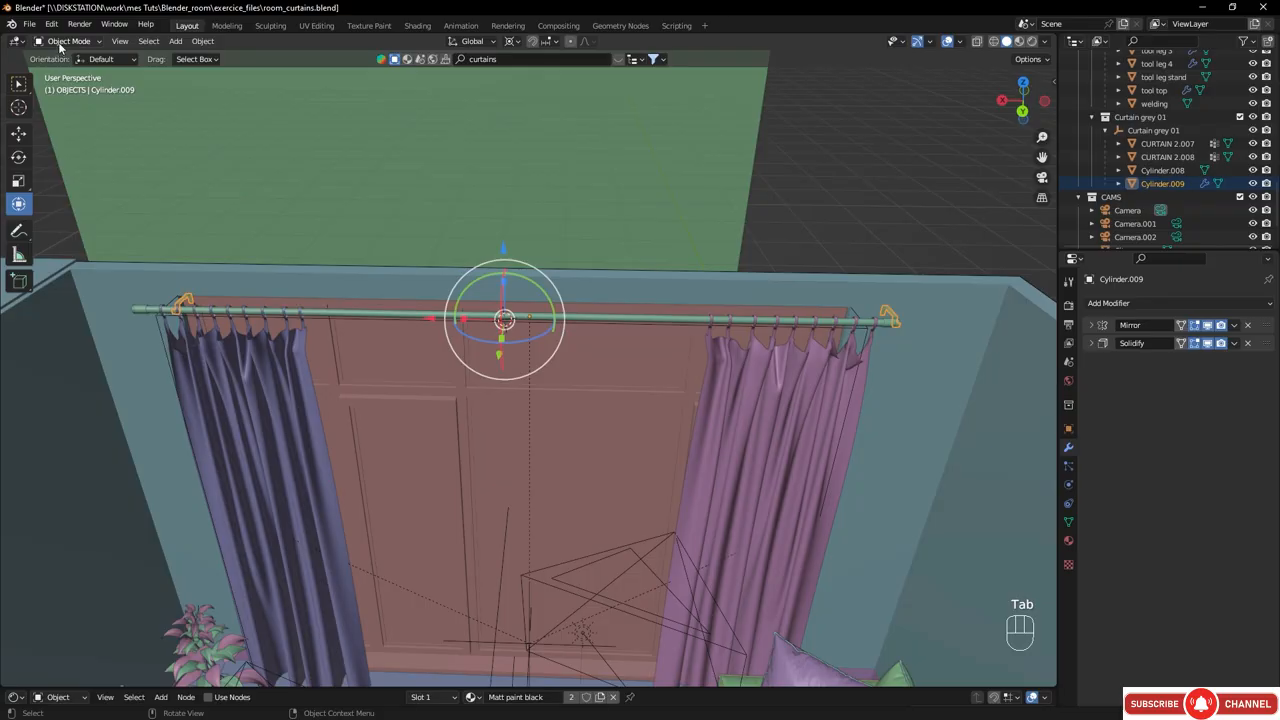
# - Shift the whole bracket object about 0.07 m along X toward the plant and fine-tune its position to centre both brackets on the rod
pyautogui.press('Tab')
pyautogui.press('Tab')
pyautogui.moveTo(428, 317); pyautogui.dragTo(413, 317)
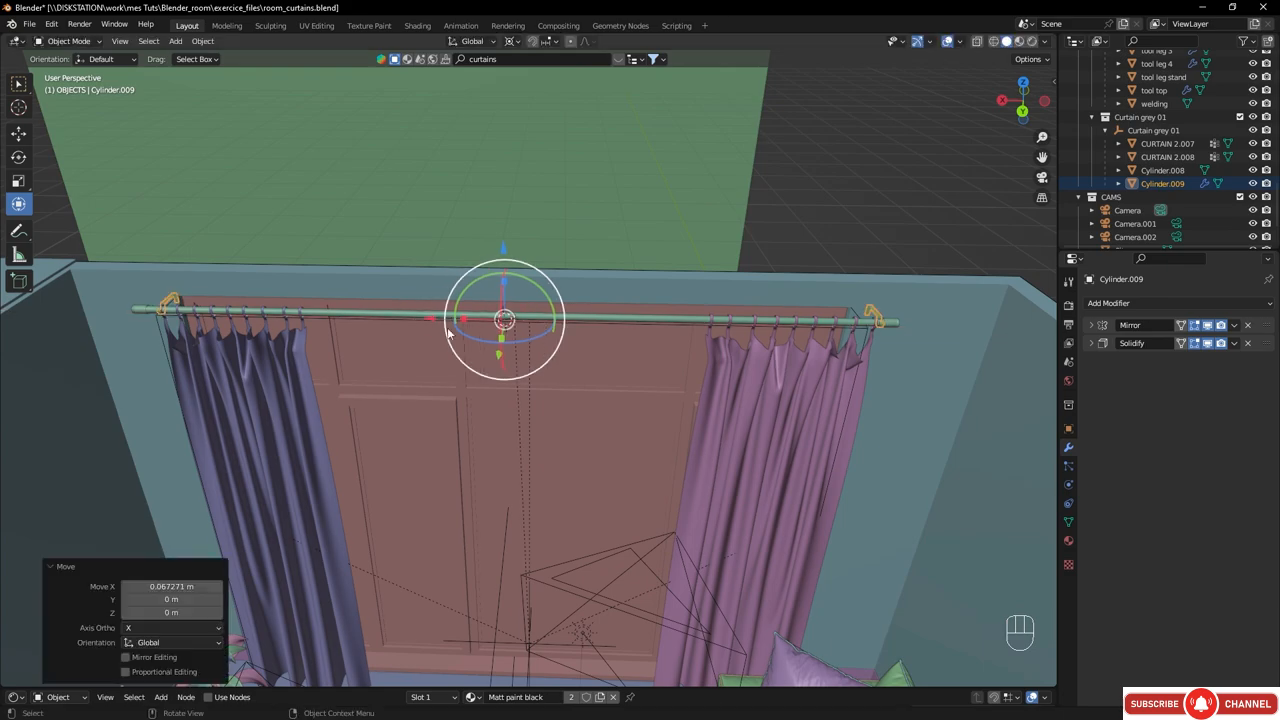
pyautogui.moveTo(449, 334); pyautogui.dragTo(454, 292, button='middle')
pyautogui.keyDown('shift'); pyautogui.moveTo(647, 382); pyautogui.dragTo(219, 242, button='middle'); pyautogui.keyUp('shift')
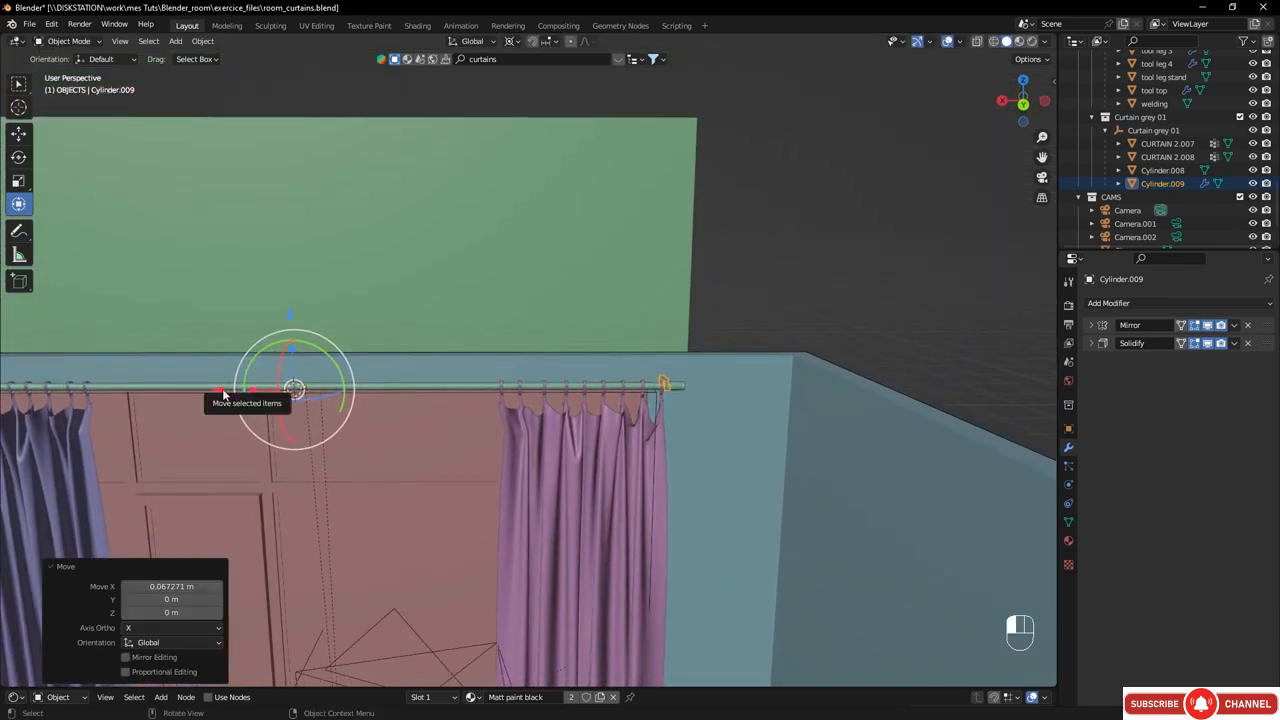
pyautogui.moveTo(223, 389); pyautogui.dragTo(224, 388)
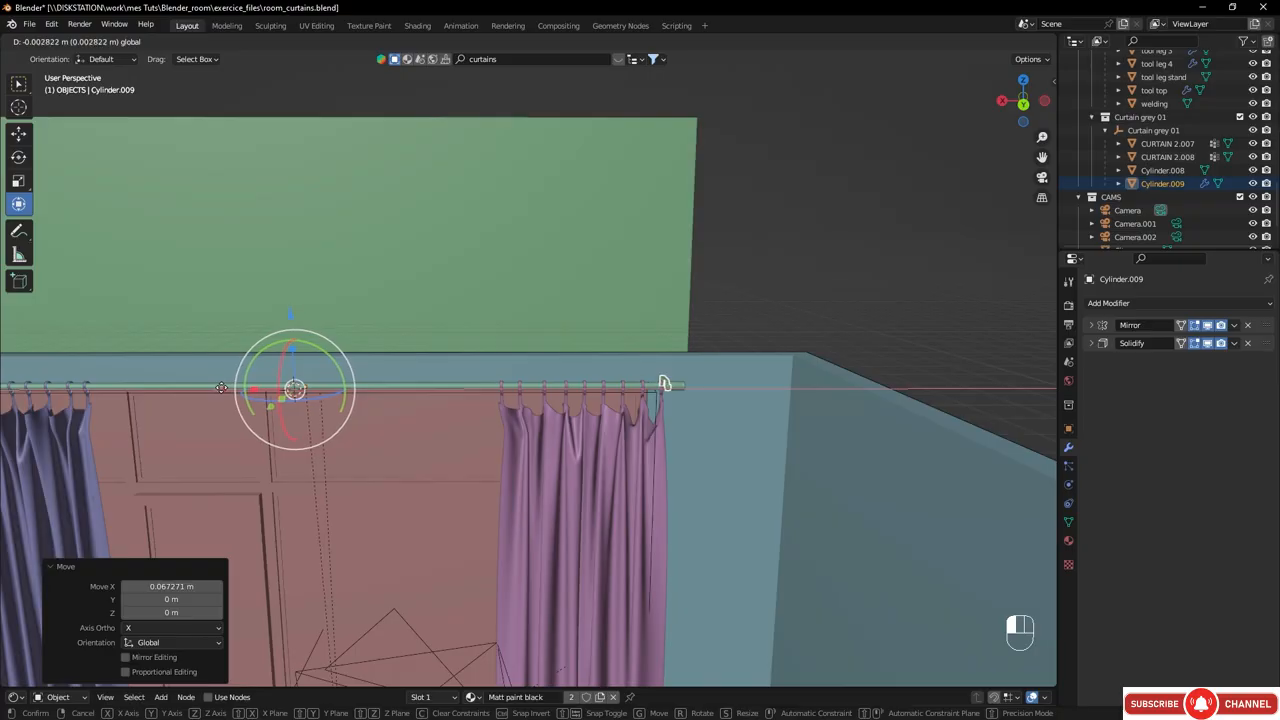
pyautogui.keyDown('shift'); pyautogui.moveTo(340, 365); pyautogui.dragTo(640, 312, button='middle'); pyautogui.keyUp('shift')
pyautogui.moveTo(424, 355); pyautogui.dragTo(413, 353)
# - Nudge the bracket mesh slightly outward along X in Edit Mode and return to Object Mode
pyautogui.press('Tab')
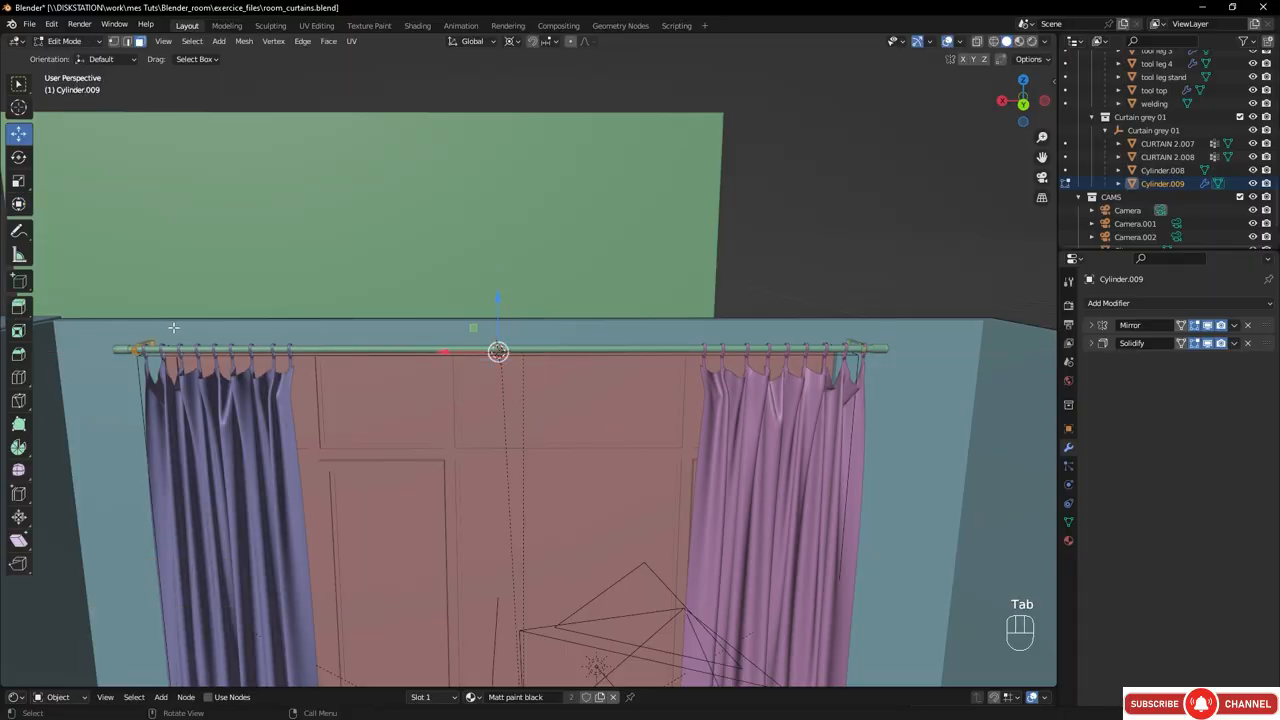
pyautogui.moveTo(443, 353); pyautogui.dragTo(434, 354)
pyautogui.press('Tab')
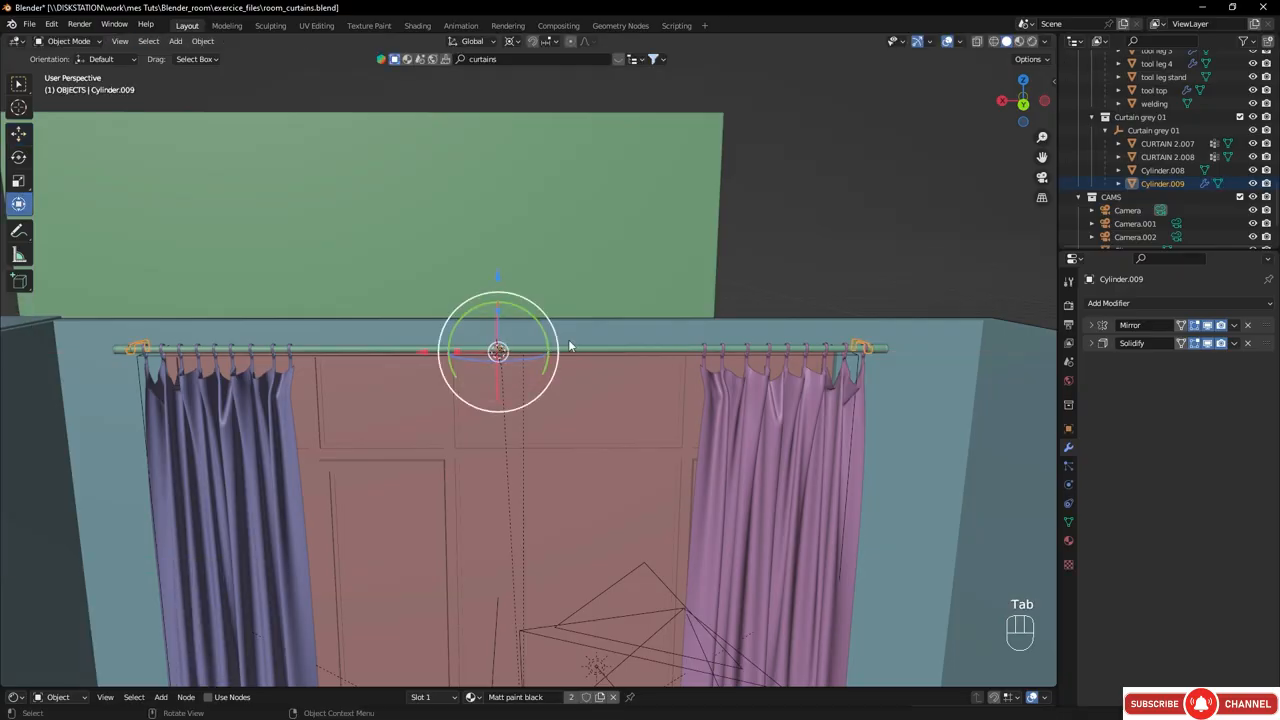
# - Examine the fitted curtains and brackets around the window and view the room through the scene camera
pyautogui.moveTo(568, 343); pyautogui.dragTo(316, 249, button='middle')
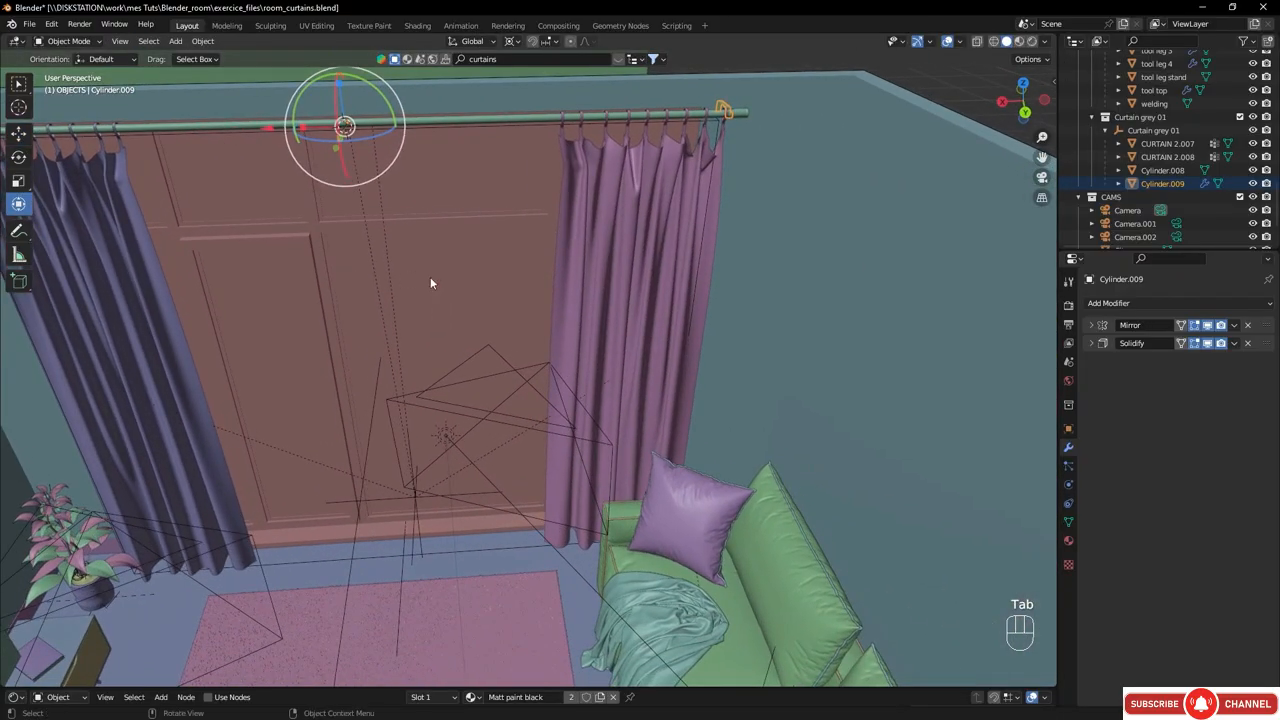
pyautogui.moveTo(495, 301); pyautogui.dragTo(468, 276, button='middle')
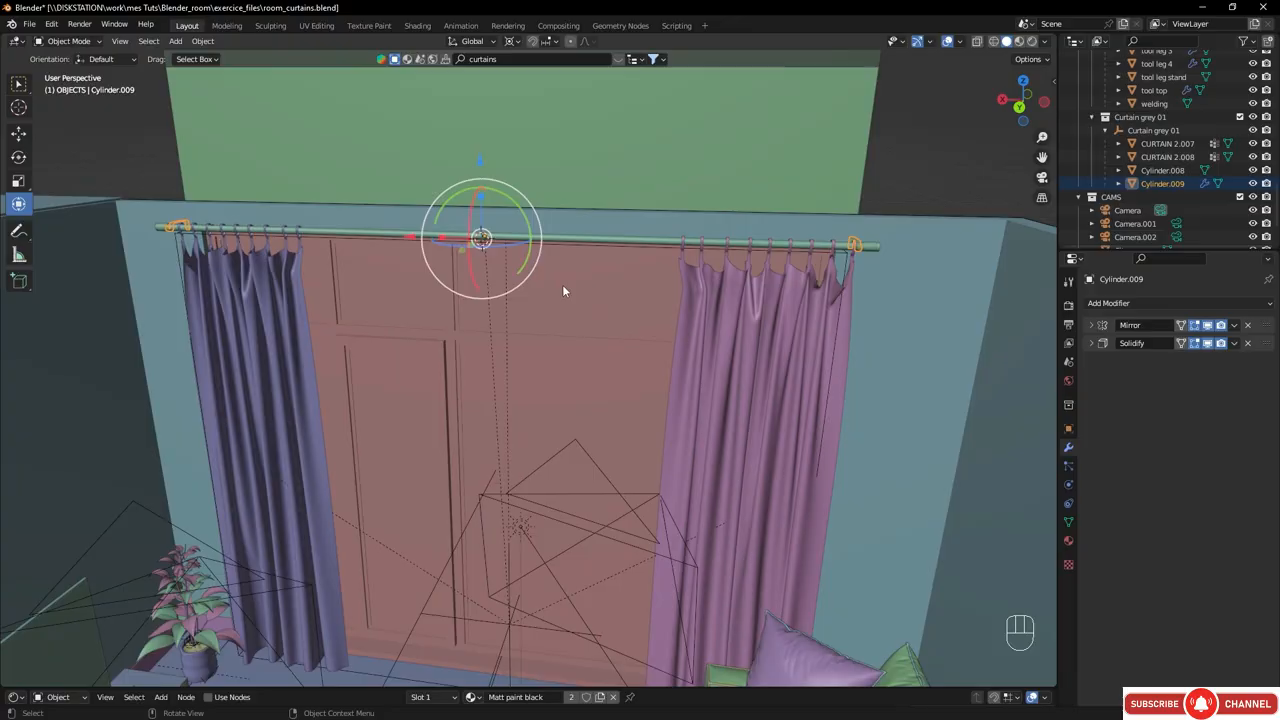
pyautogui.press('KP_0')
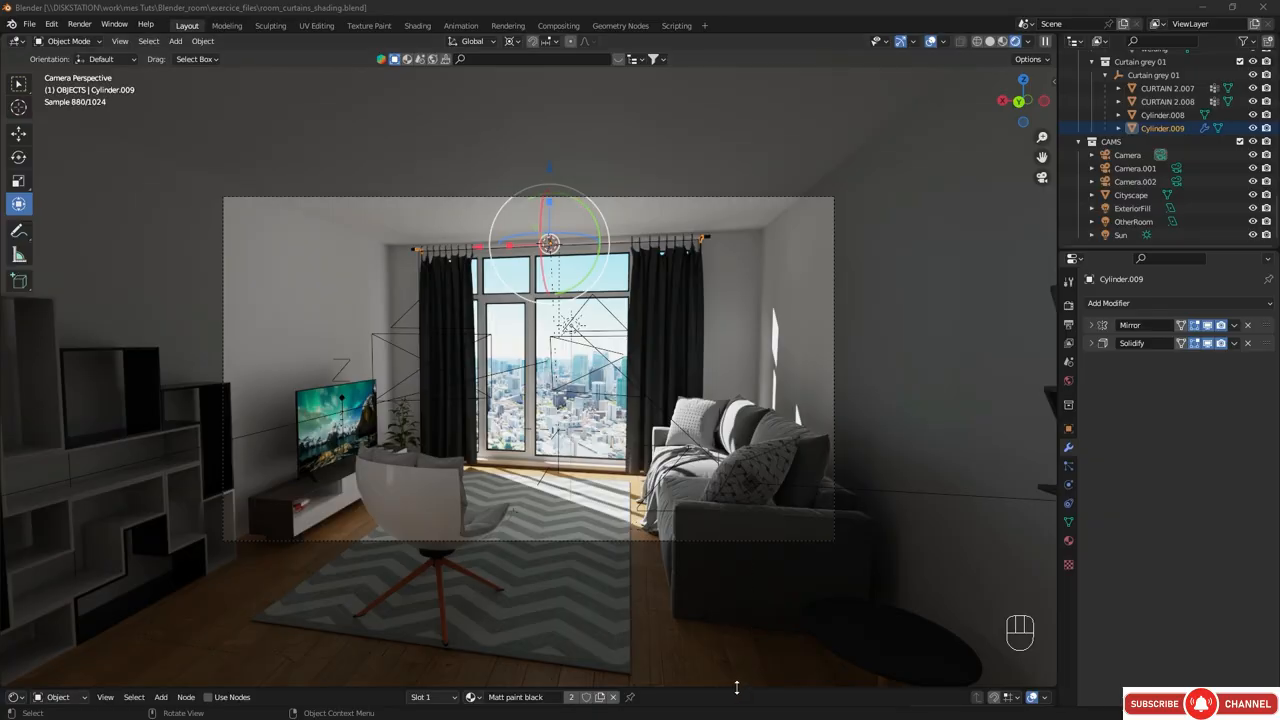
# - Enlarge the shader editor and select the curtain panel on the plant side to show its Fabric 01 material
pyautogui.moveTo(736, 687); pyautogui.dragTo(744, 423)
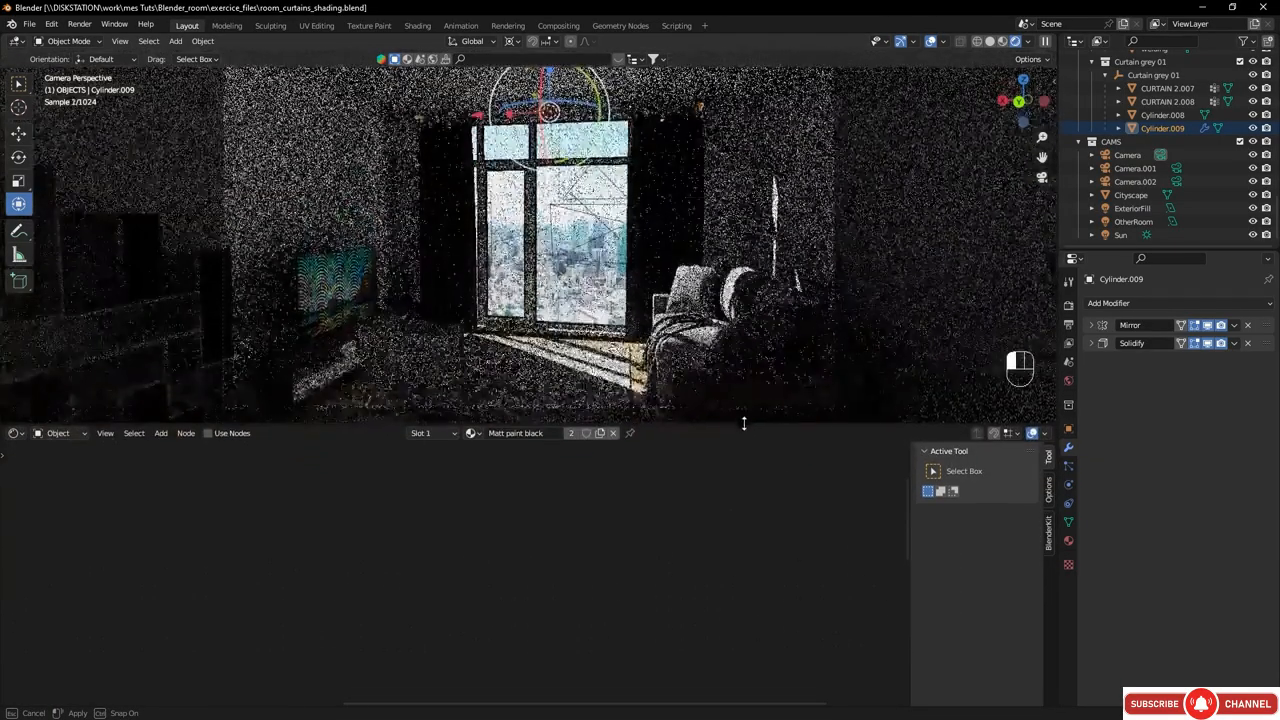
pyautogui.click(446, 171)
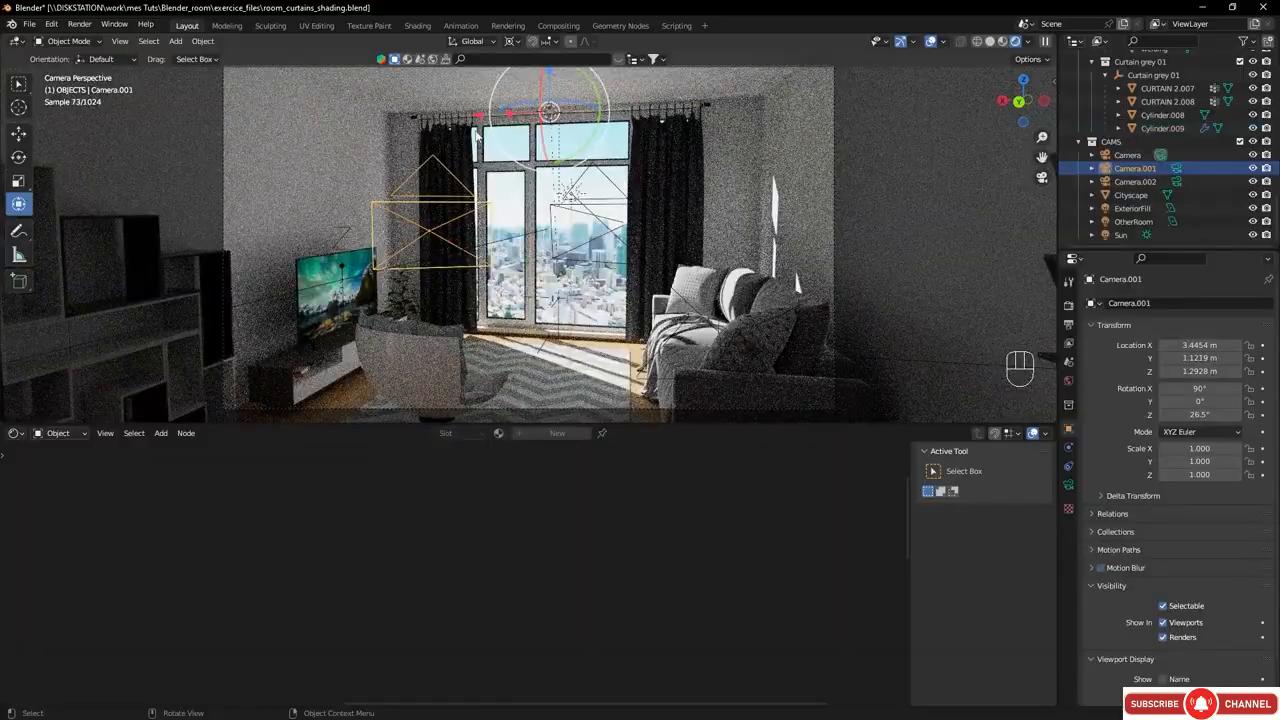
pyautogui.click(446, 148)
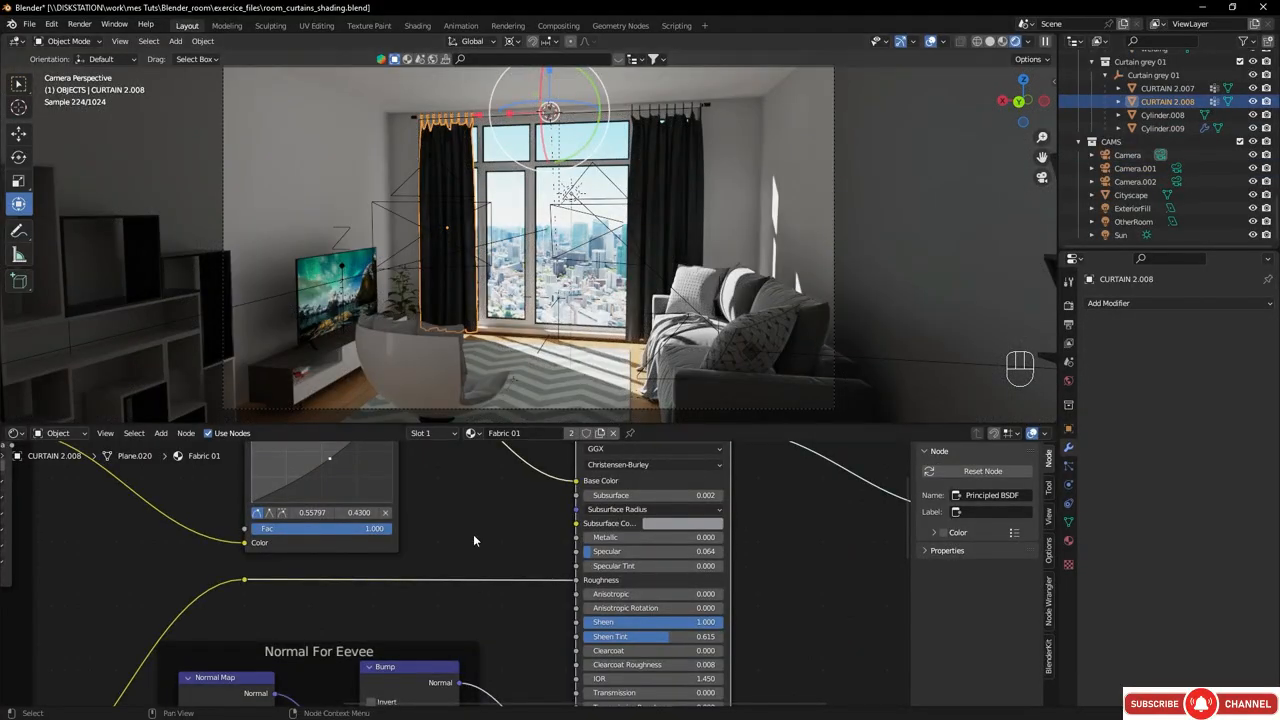
# - Connect the Normal Map in the Normal For Cycles/True Displacement frame to the Principled BSDF's Normal input, replacing the Eevee bump
pyautogui.scroll(-3, 472, 531)
pyautogui.moveTo(472, 530); pyautogui.dragTo(537, 700, button='middle')
pyautogui.scroll(-1, 540, 595)
pyautogui.moveTo(544, 580); pyautogui.dragTo(478, 553, button='middle')
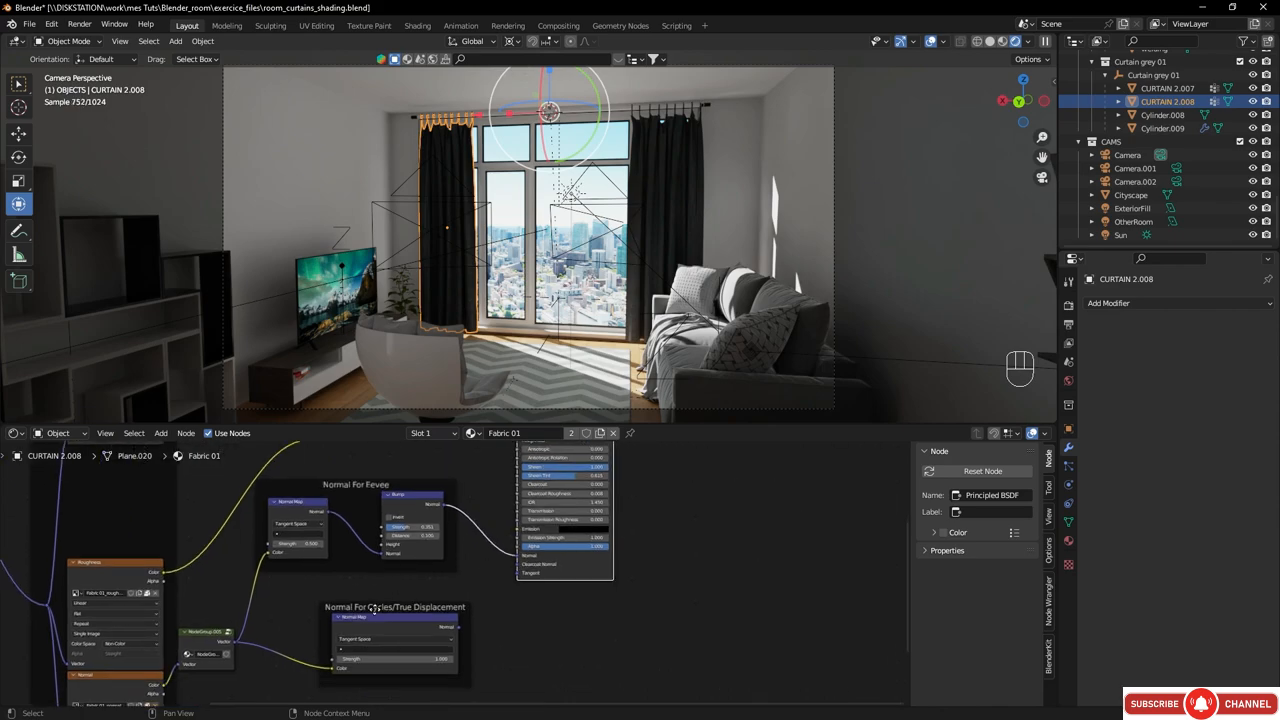
pyautogui.moveTo(384, 608); pyautogui.dragTo(361, 602)
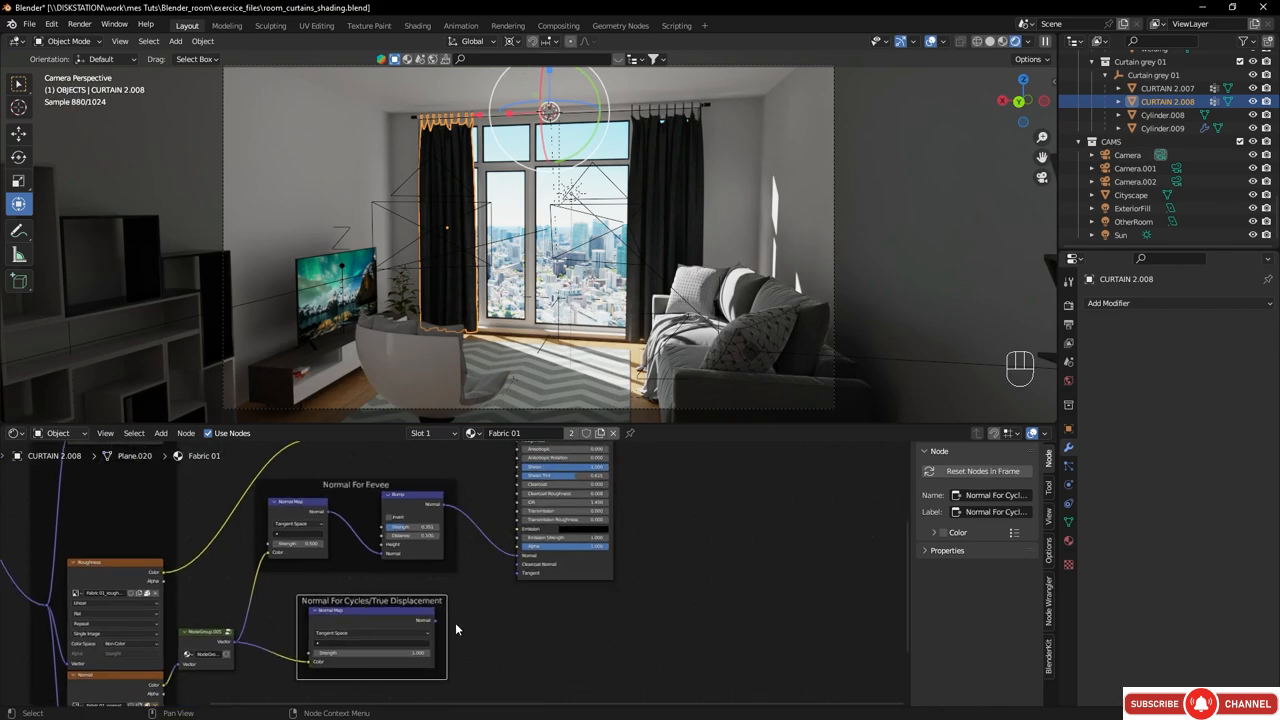
pyautogui.moveTo(438, 620); pyautogui.dragTo(513, 562)
# - Hide the viewport overlays and switch to the Select Box tool to clear the camera view
pyautogui.click(931, 43)
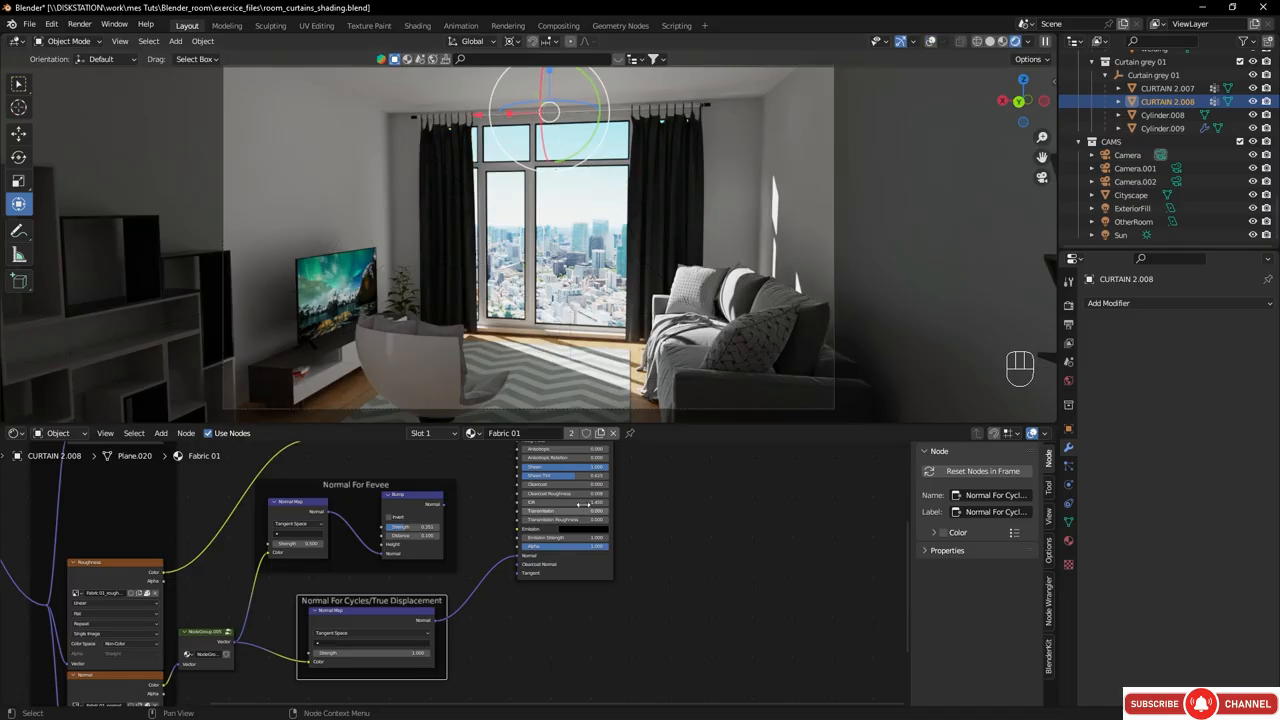
pyautogui.click(18, 83)
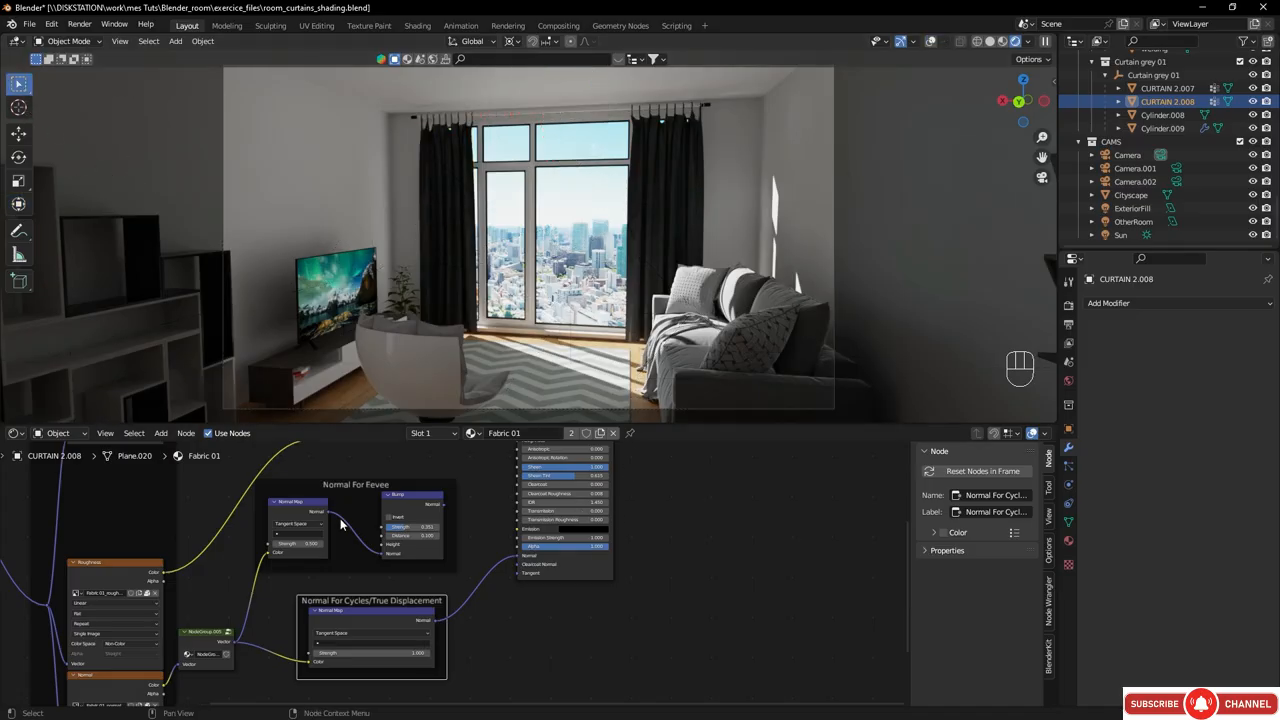
# - Raise the Subsurface amount of the Fabric 01 Principled BSDF to 0.484
pyautogui.moveTo(506, 497); pyautogui.dragTo(459, 641, button='middle')
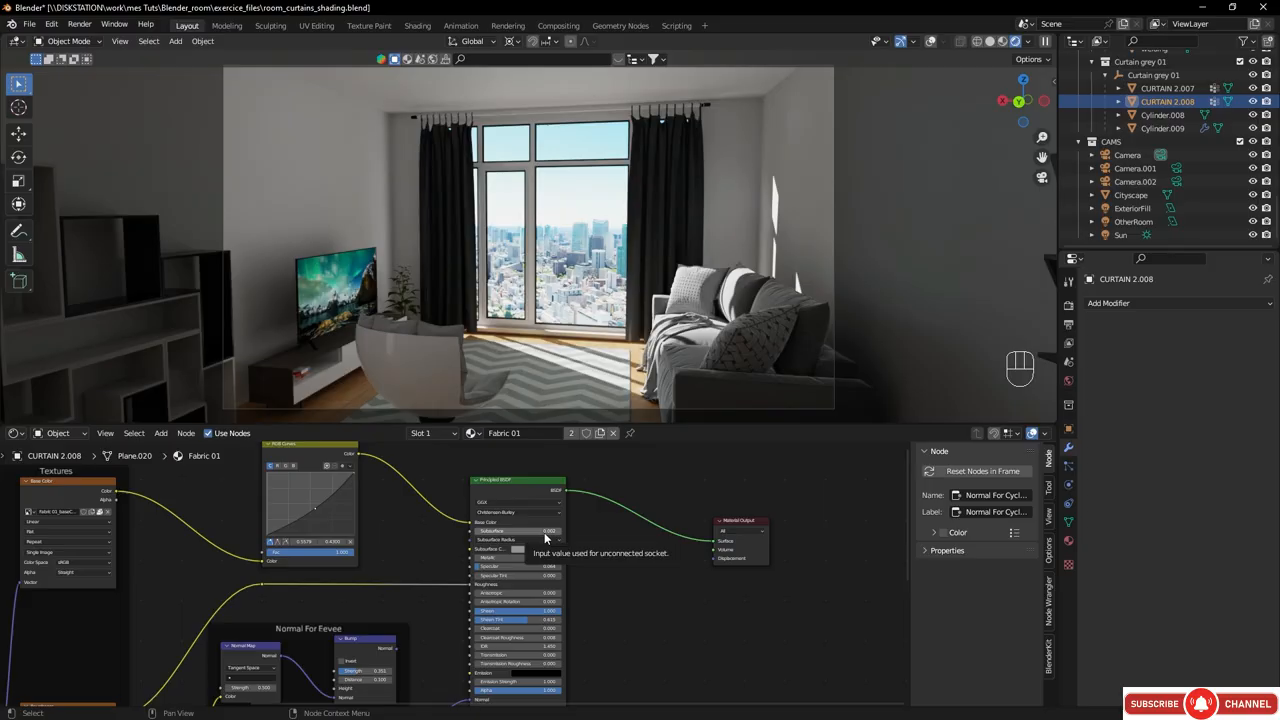
pyautogui.moveTo(522, 532); pyautogui.dragTo(541, 512)
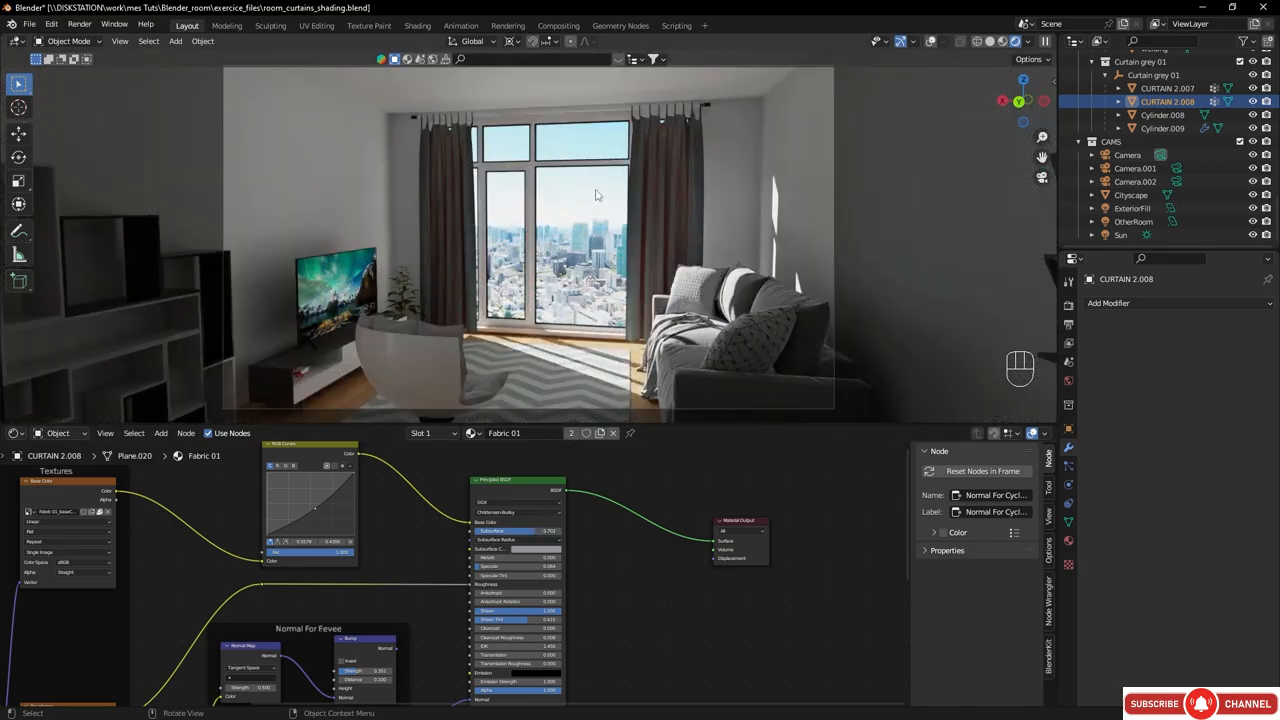
pyautogui.moveTo(508, 530); pyautogui.dragTo(488, 530)
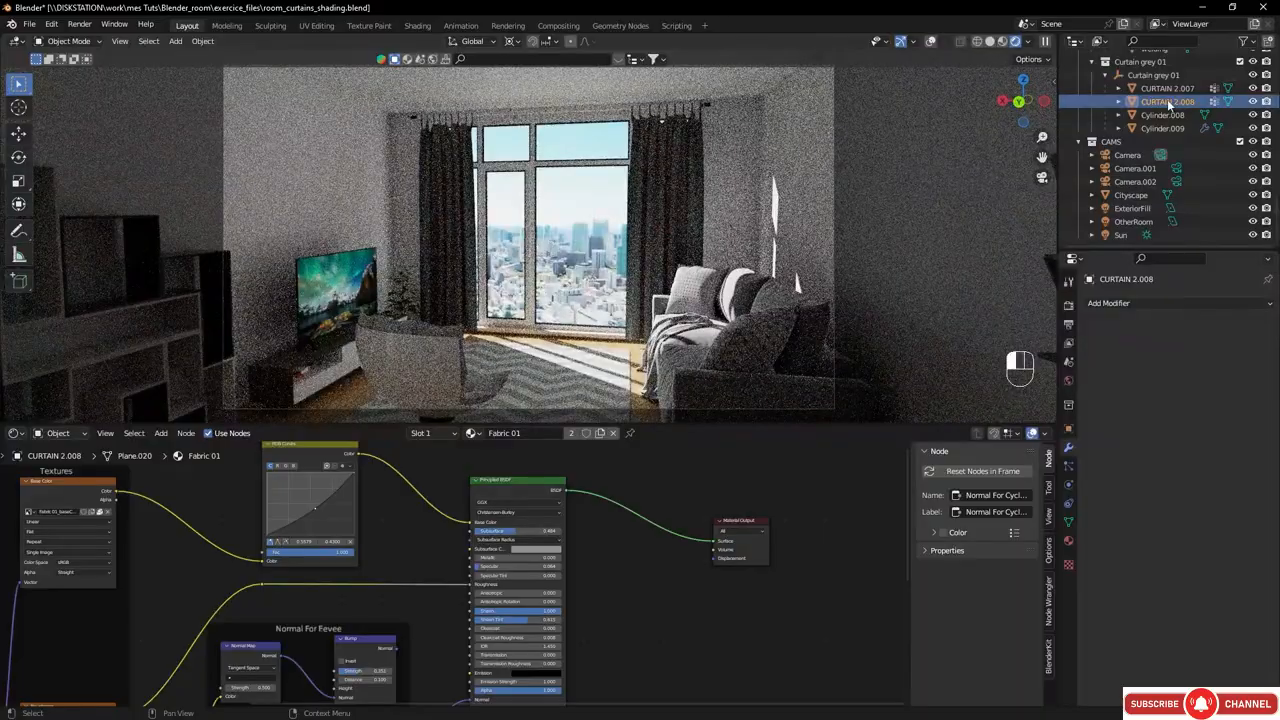
# - Add a Solidify modifier with 0.01 m thickness to the curtain panel beside the sofa
pyautogui.click(990, 42)
pyautogui.moveTo(667, 147); pyautogui.dragTo(700, 157, button='middle')
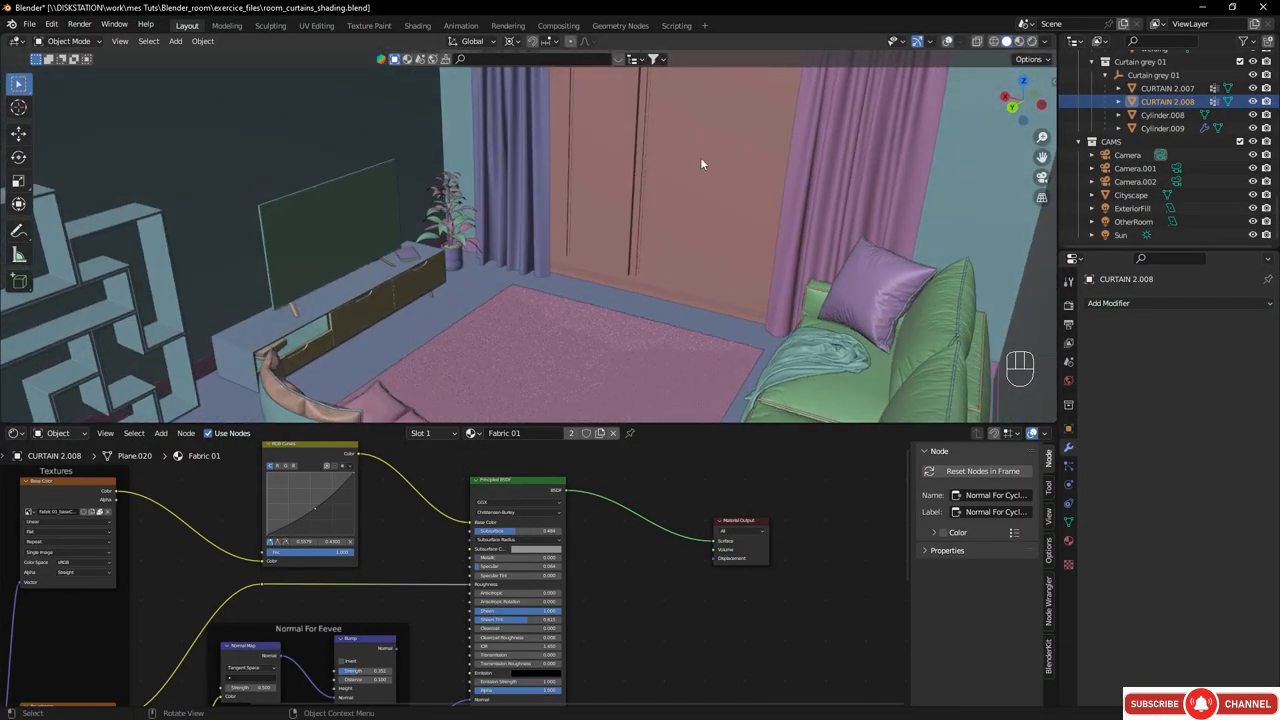
pyautogui.keyDown('shift'); pyautogui.moveTo(780, 122); pyautogui.dragTo(520, 346, button='middle'); pyautogui.keyUp('shift')
pyautogui.scroll(2, 749, 131)
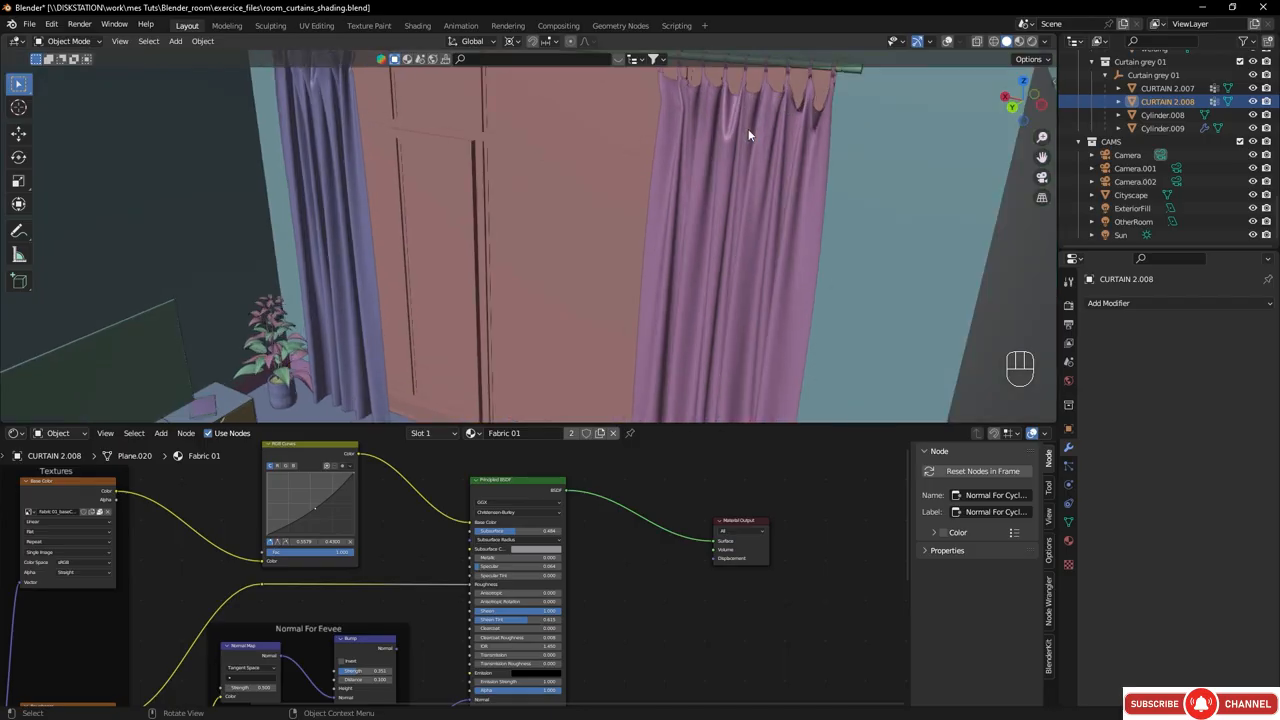
pyautogui.keyDown('shift'); pyautogui.moveTo(745, 137); pyautogui.dragTo(596, 332, button='middle'); pyautogui.keyUp('shift')
pyautogui.scroll(6, 644, 238)
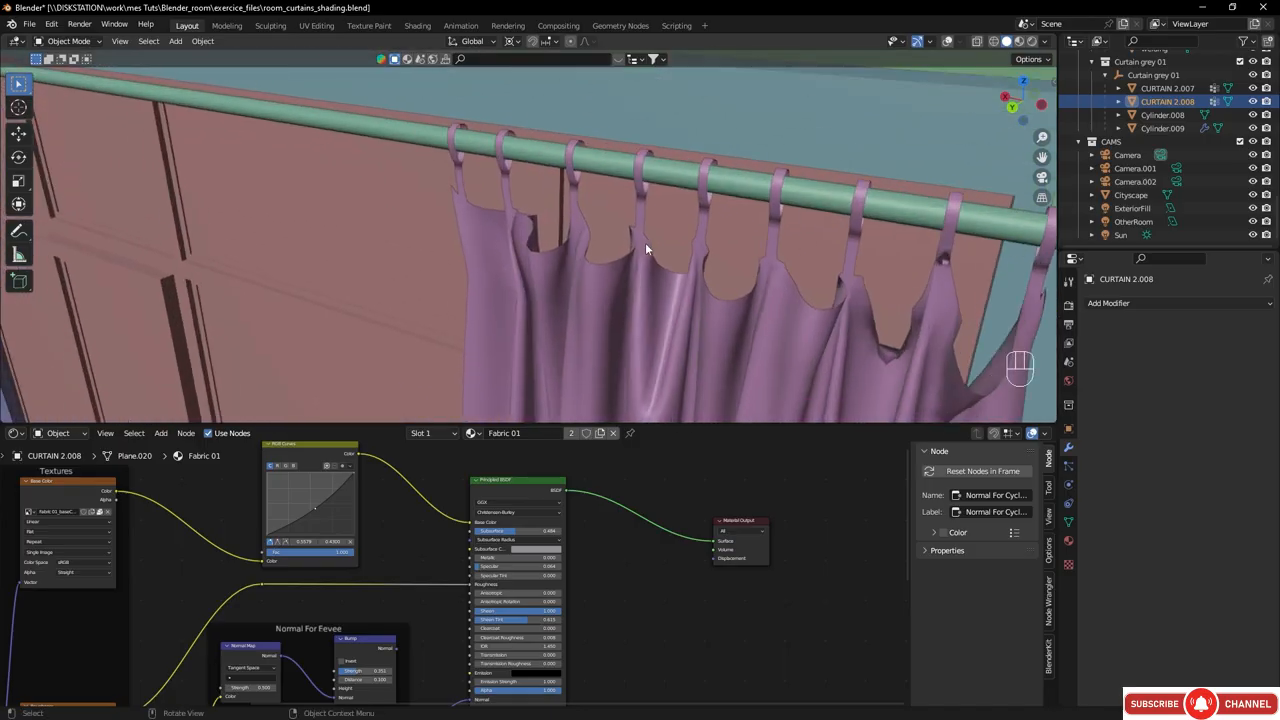
pyautogui.moveTo(645, 242); pyautogui.dragTo(643, 165, button='middle')
pyautogui.click(649, 188)
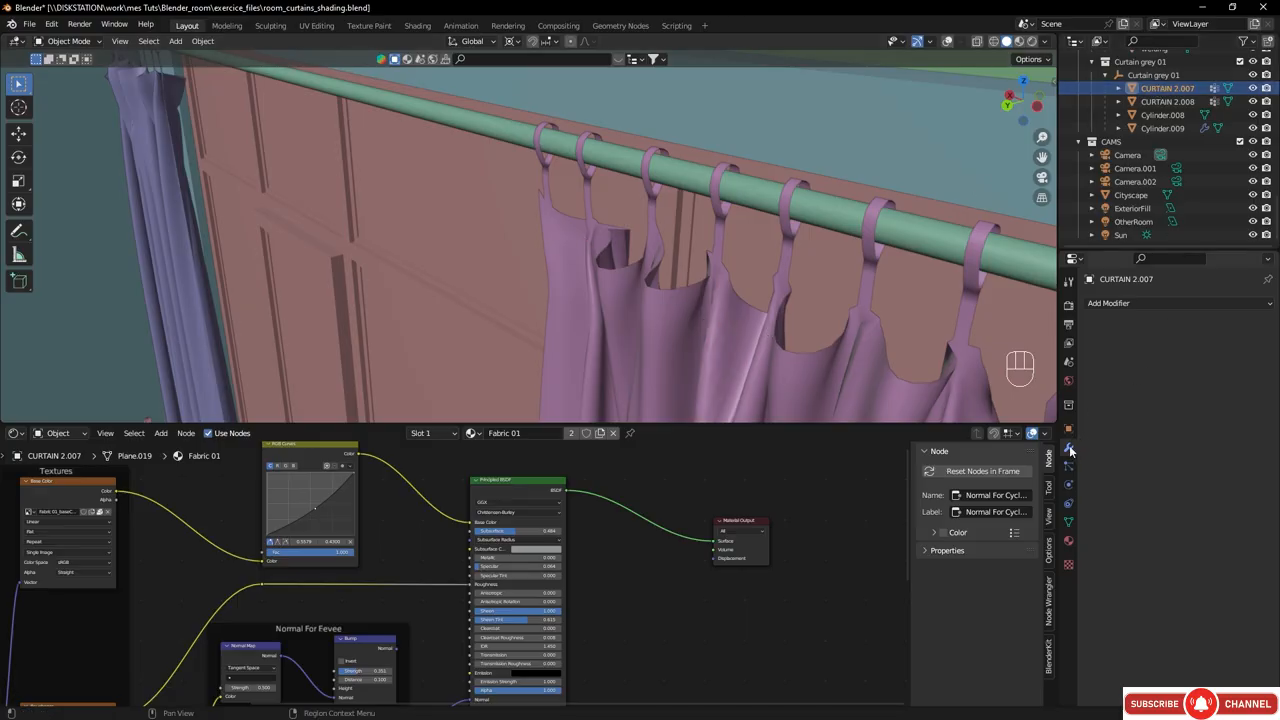
pyautogui.click(1108, 303)
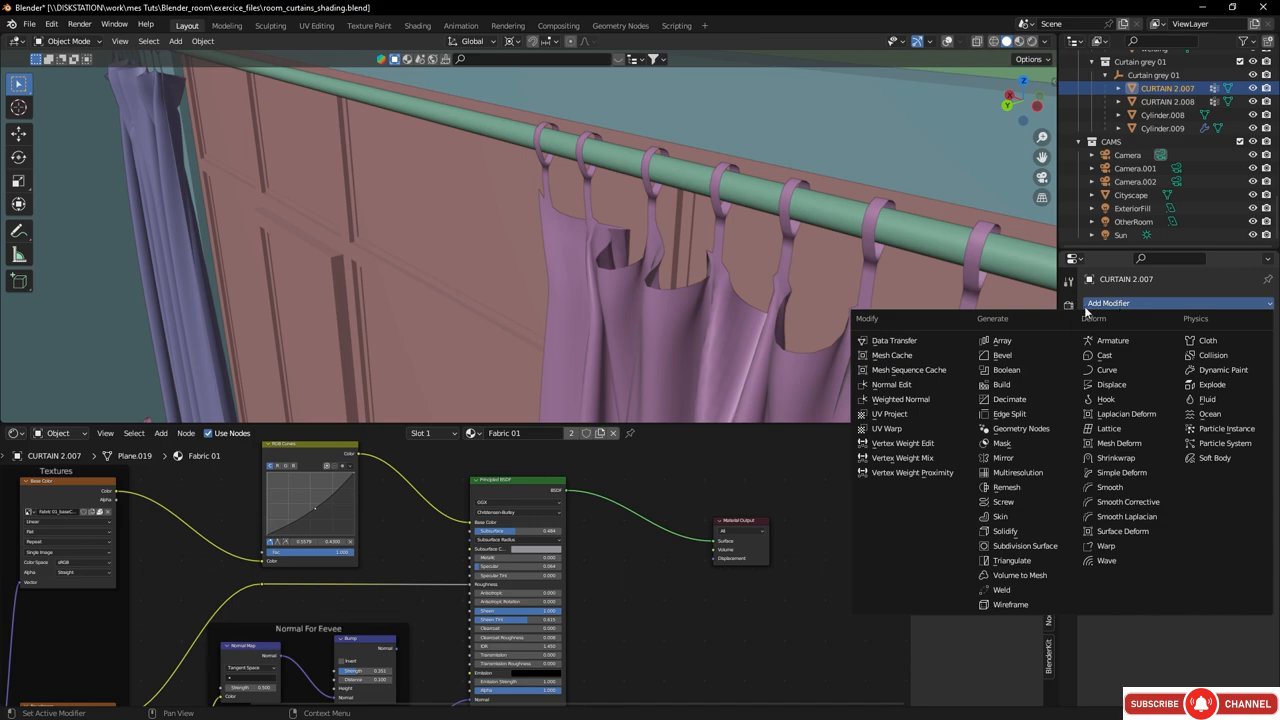
pyautogui.click(1005, 531)
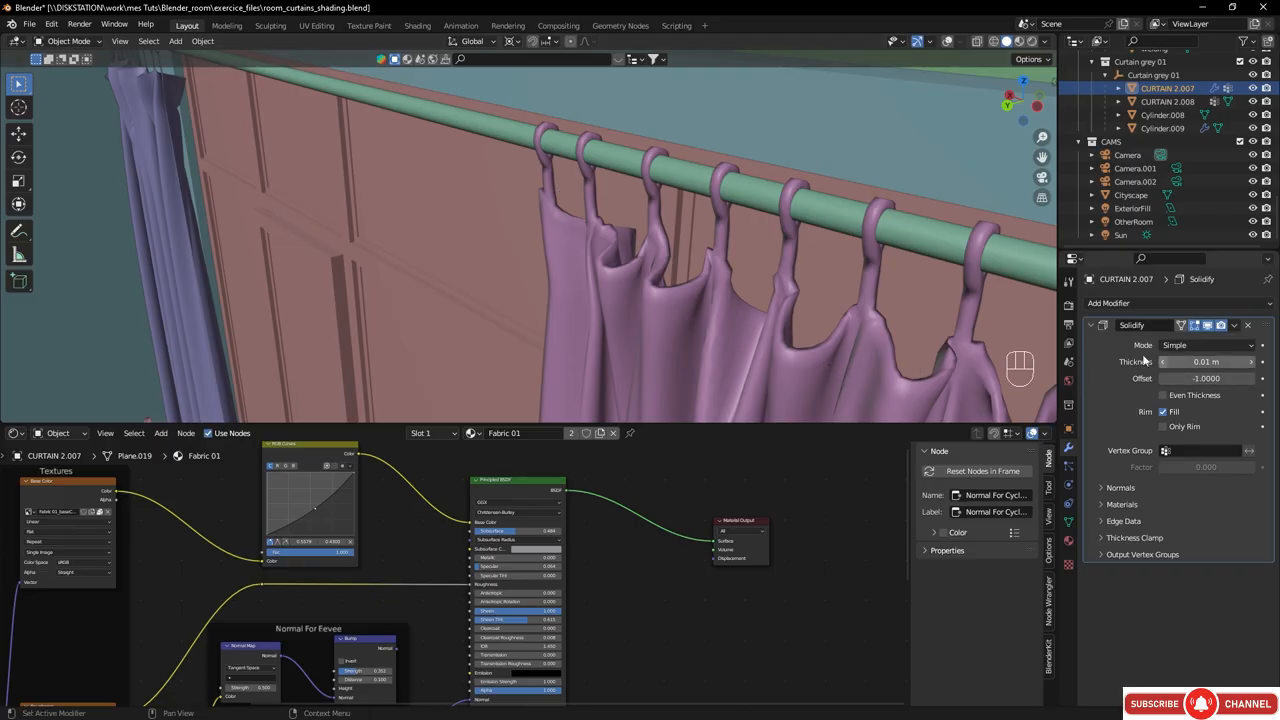
# - Add a 0.01 m Solidify modifier to the plant-side curtain panel as well and return to the rendered camera view
pyautogui.click(1167, 103)
pyautogui.click(1102, 303)
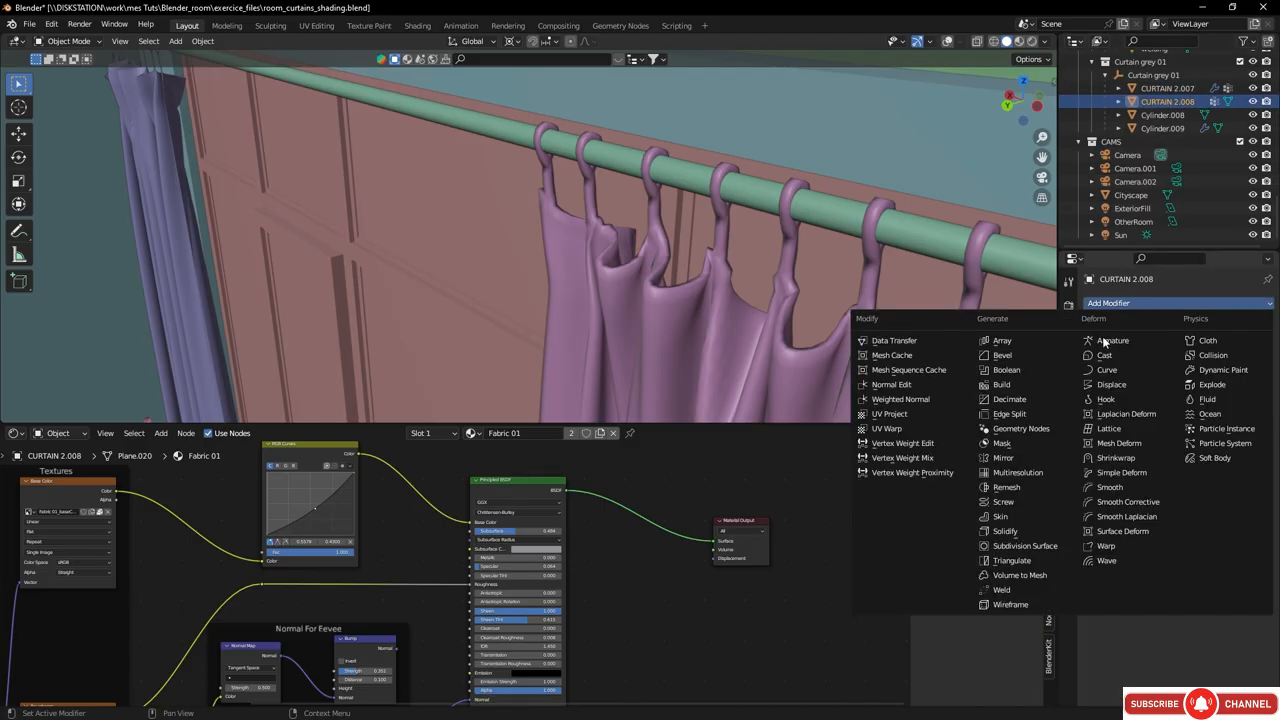
pyautogui.click(1007, 533)
pyautogui.press('KP_0')
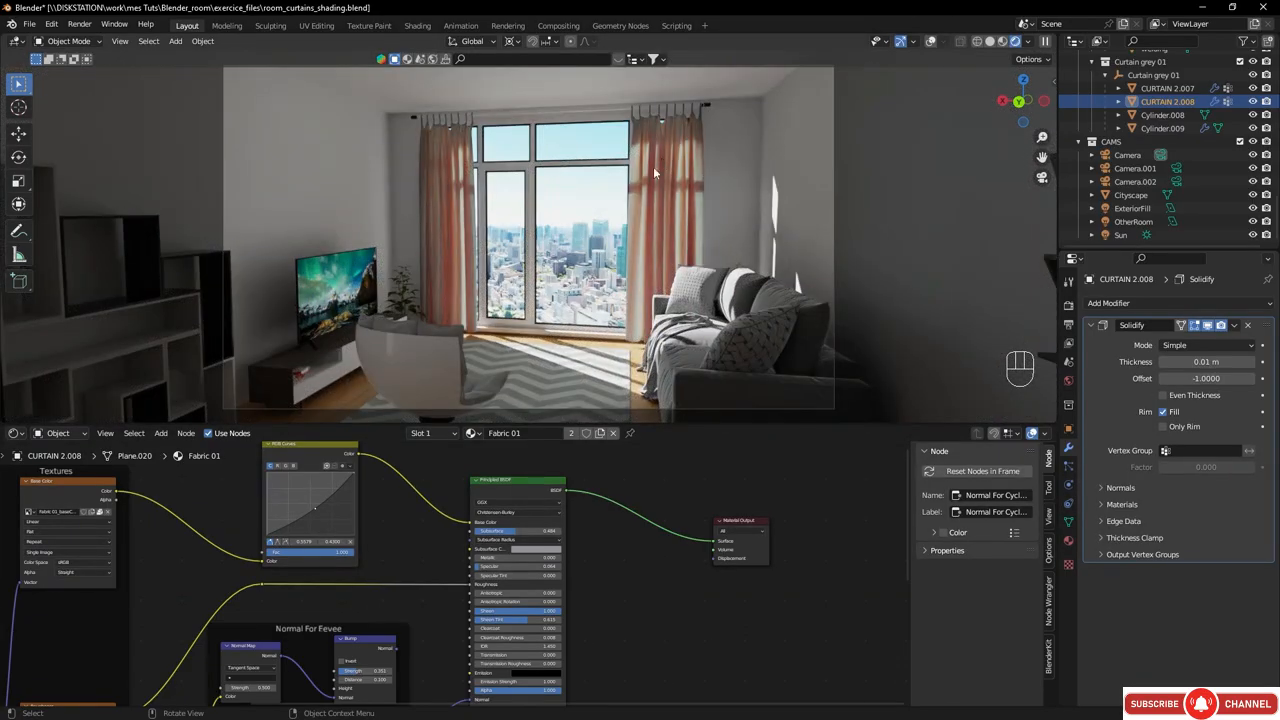
# - Try the curtain fabric's Subsurface at 1.000, then settle it at 0.523
pyautogui.scroll(3, 605, 560)
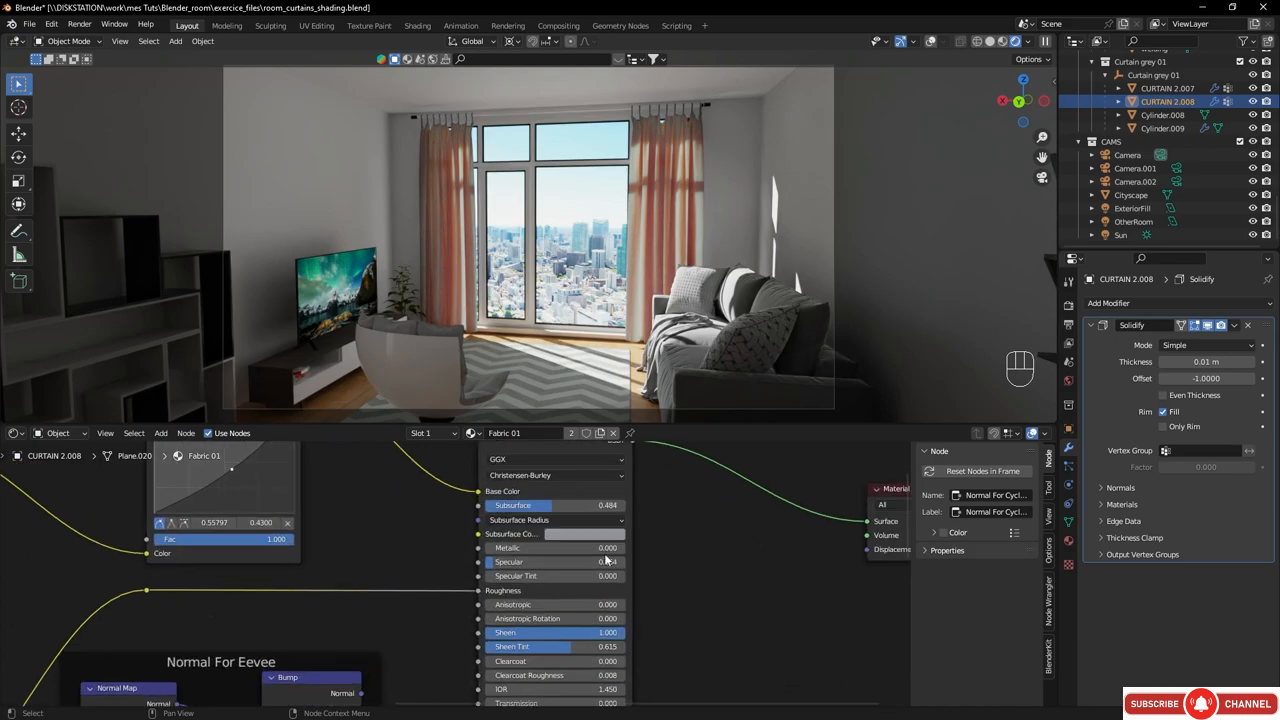
pyautogui.scroll(1, 605, 560)
pyautogui.moveTo(686, 509); pyautogui.dragTo(637, 545, button='middle')
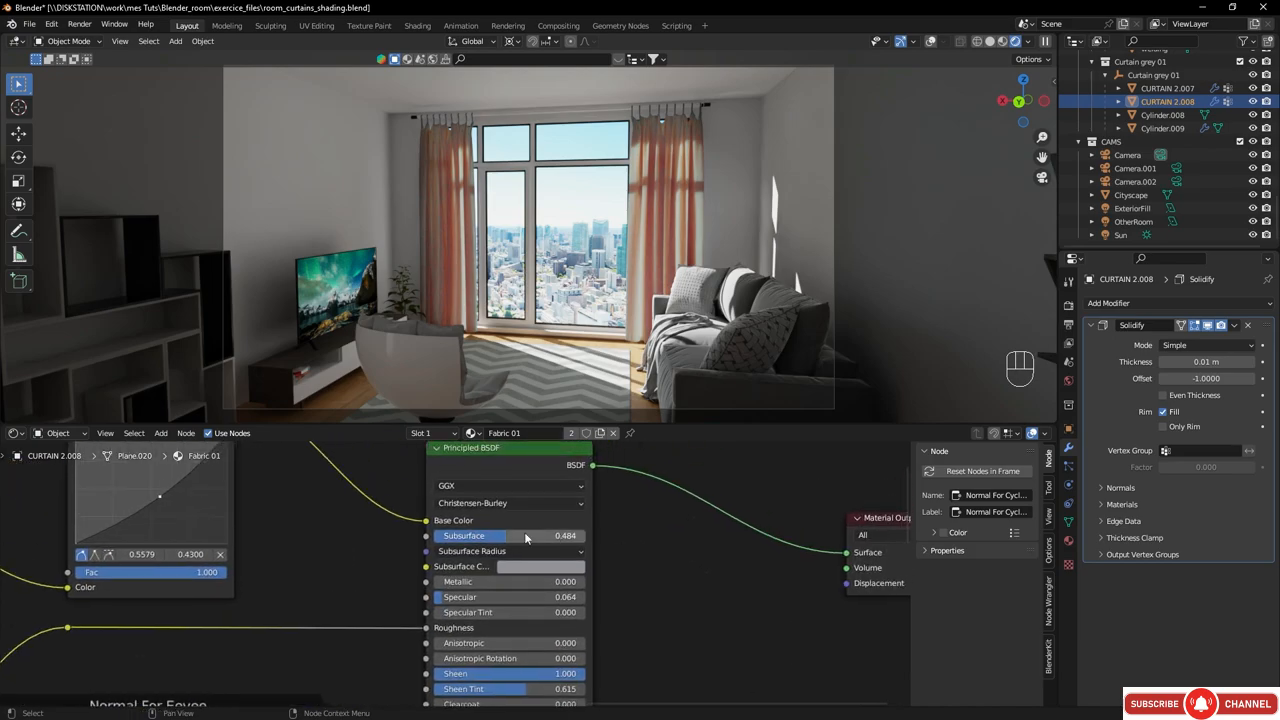
pyautogui.moveTo(508, 538); pyautogui.dragTo(590, 536)
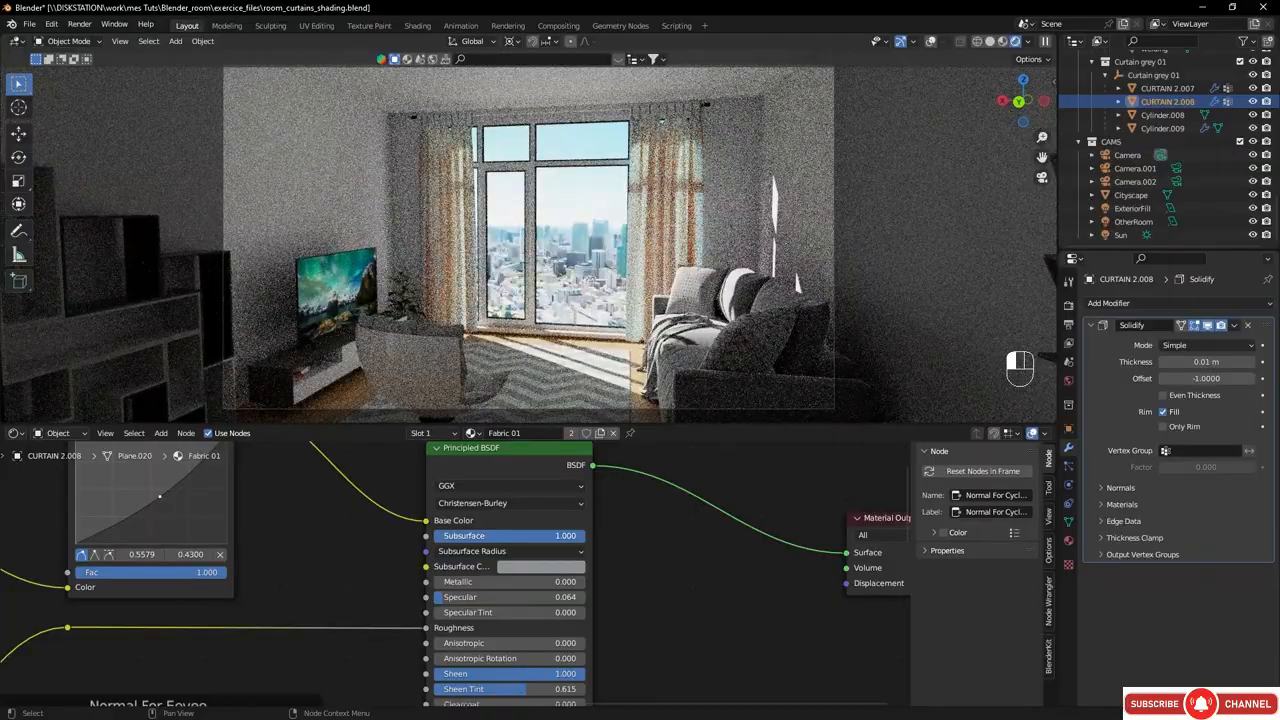
pyautogui.moveTo(585, 536); pyautogui.dragTo(512, 535)
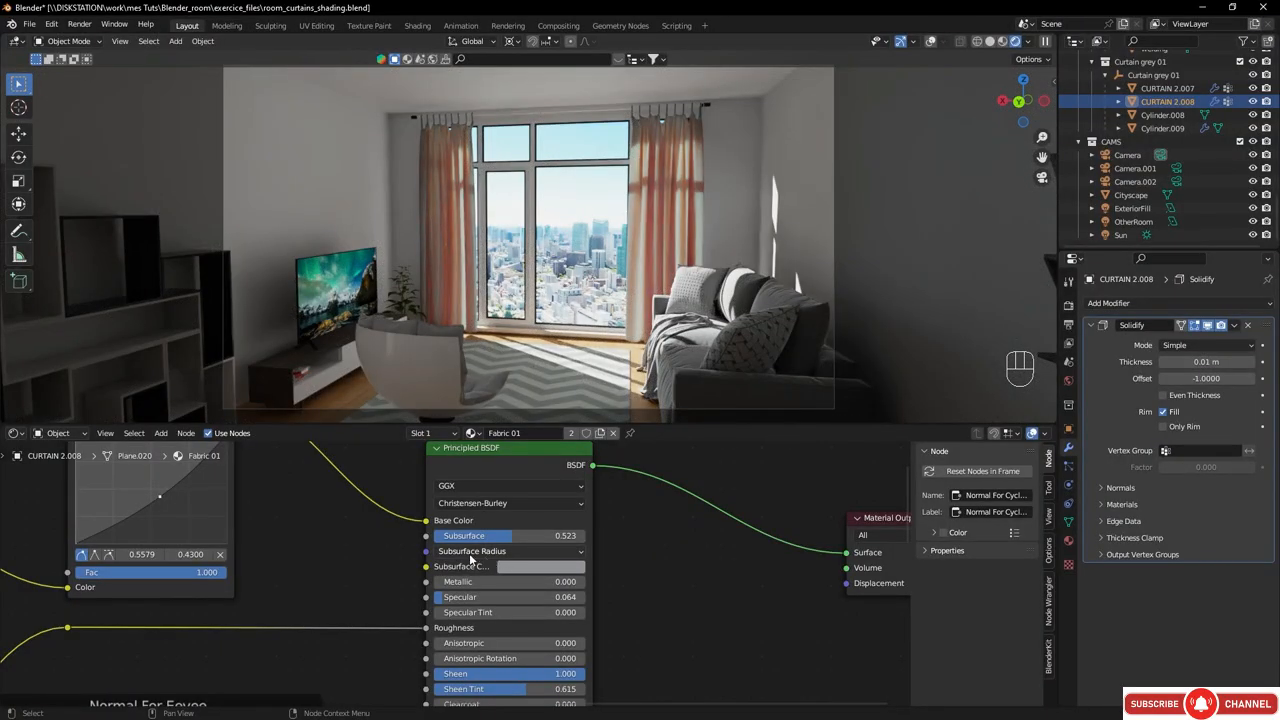
# - Set all three Subsurface Radius values of the curtain fabric to 0.1
pyautogui.click(500, 556)
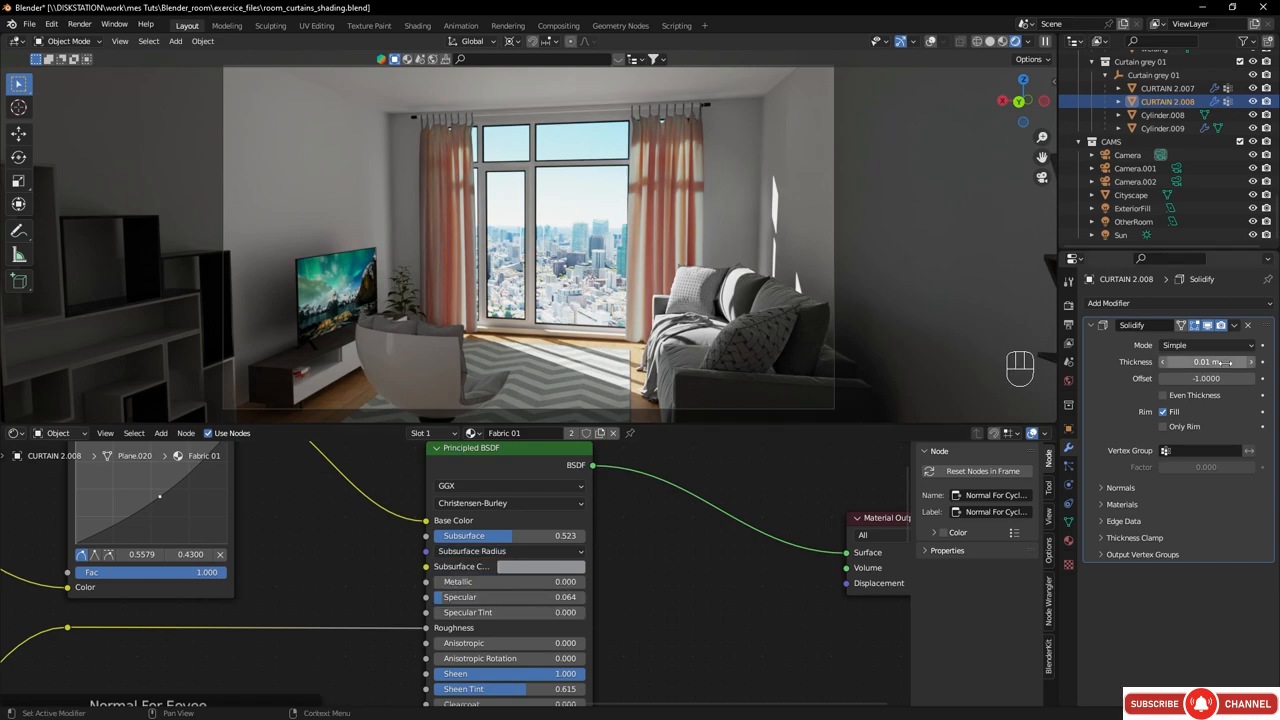
pyautogui.click(476, 551)
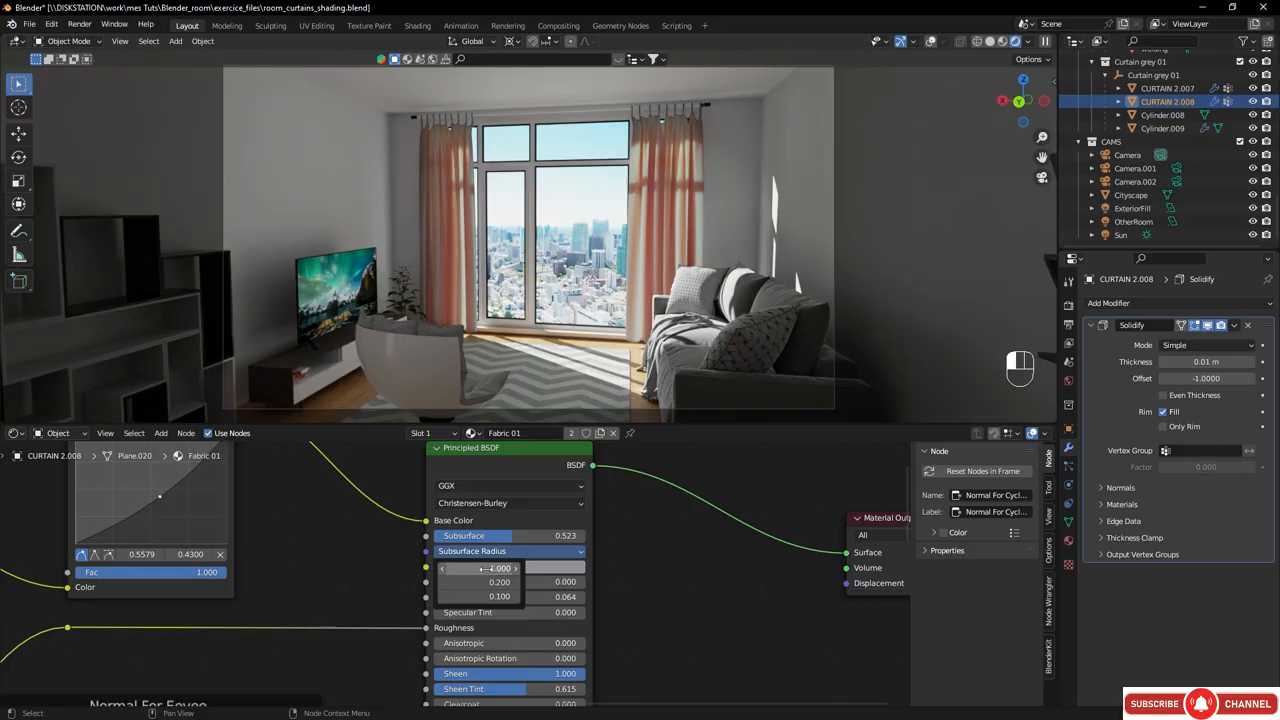
pyautogui.moveTo(478, 567)
pyautogui.mouseDown()
pyautogui.moveTo(478, 596)
pyautogui.moveTo(481, 567)
pyautogui.mouseUp()
pyautogui.press('BackSpace')
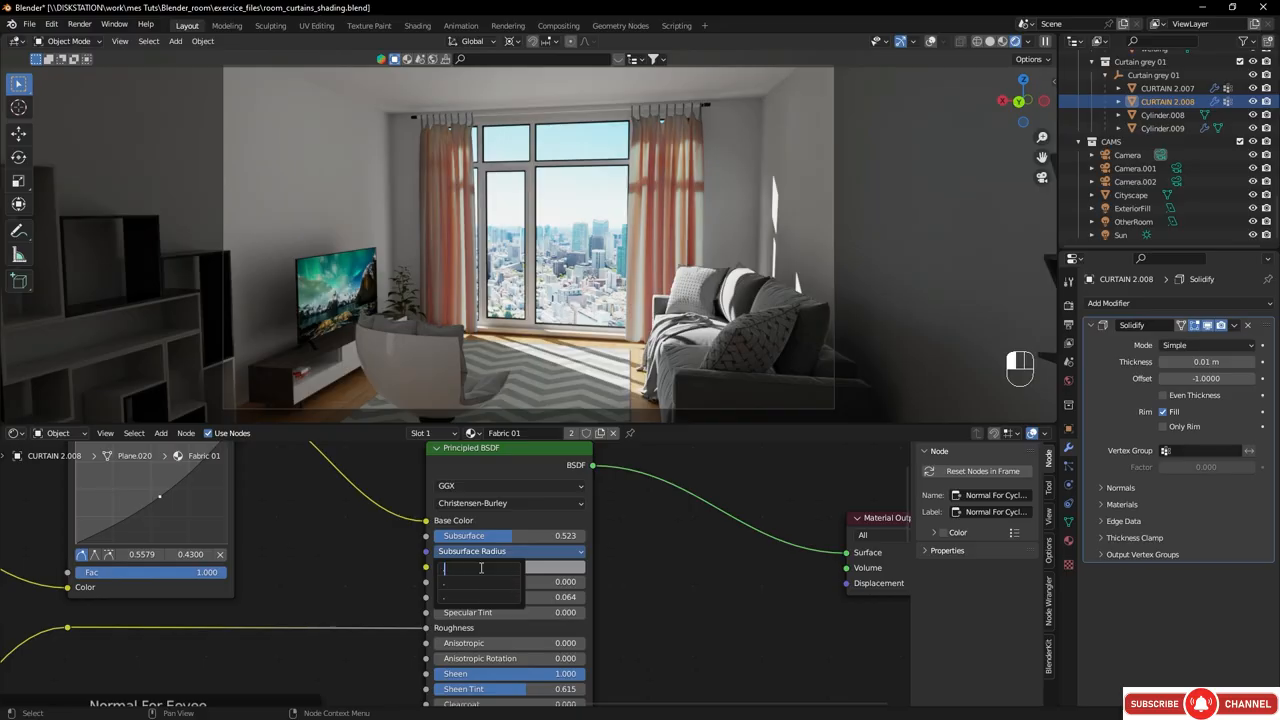
pyautogui.write('.1')
pyautogui.press('Return')
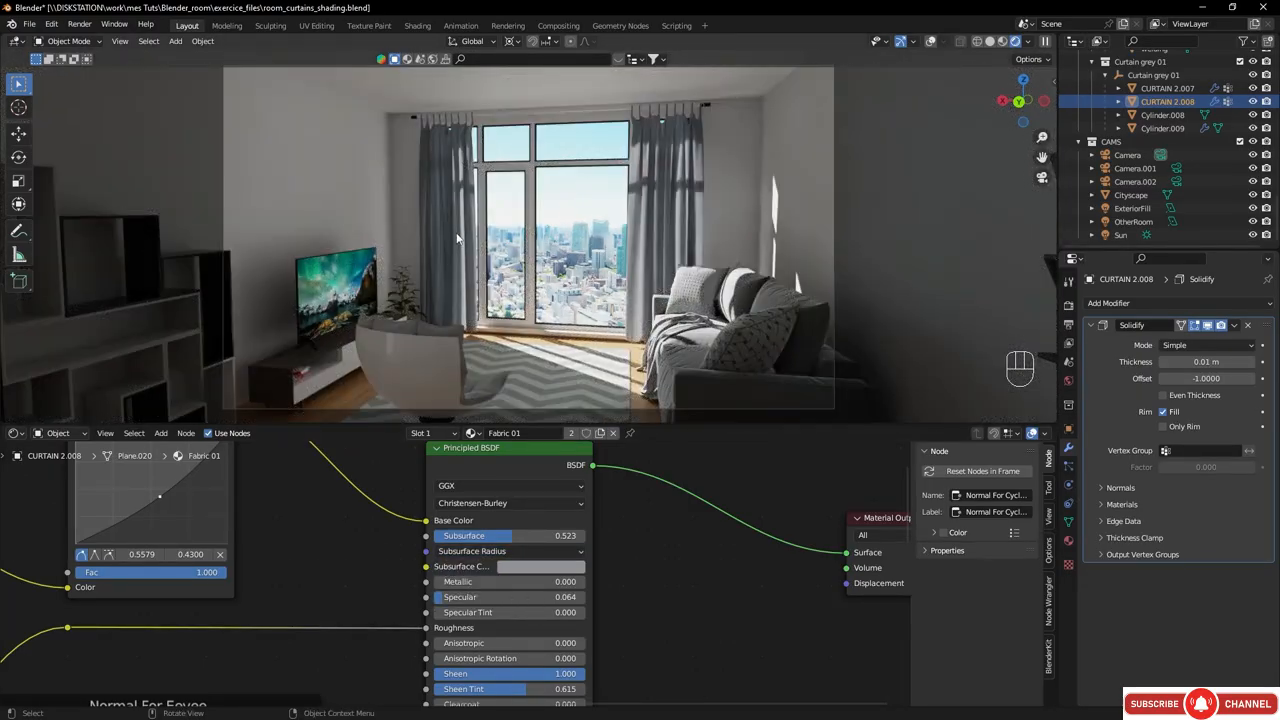
# - Try a value of 0.4 for all three Subsurface Radius components of the curtain fabric
pyautogui.click(472, 551)
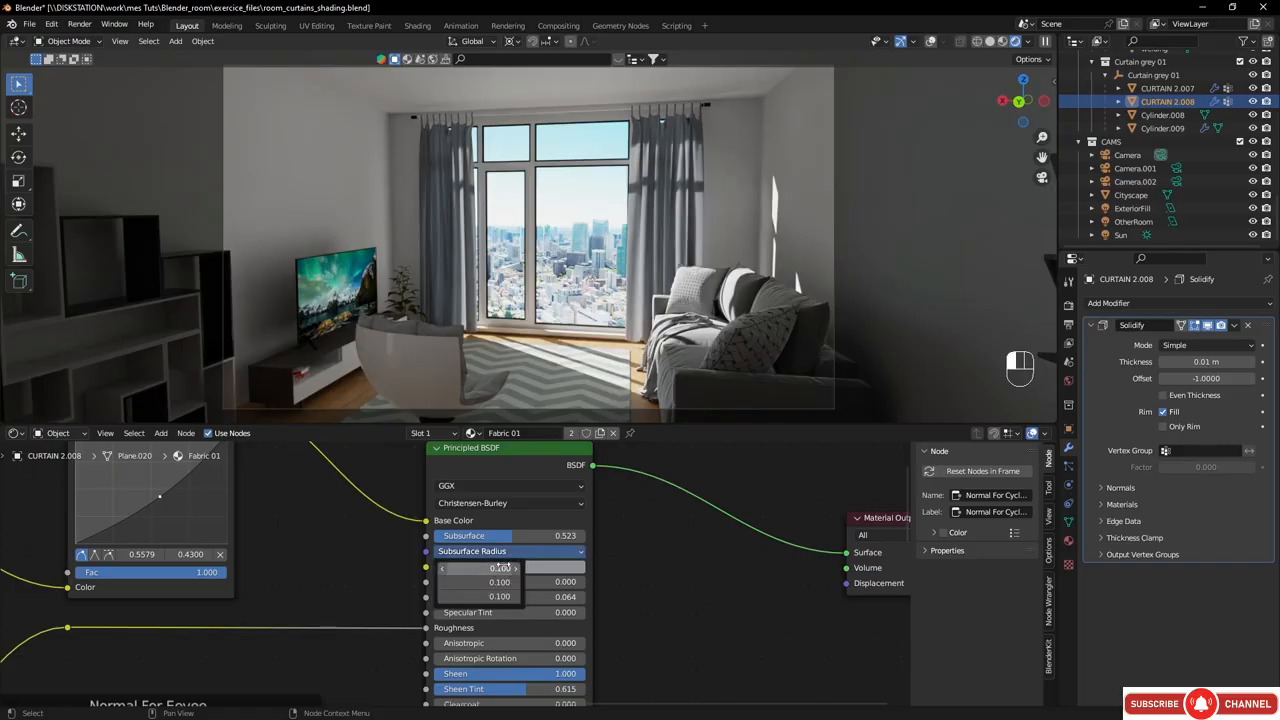
pyautogui.click(478, 568)
pyautogui.press('BackSpace')
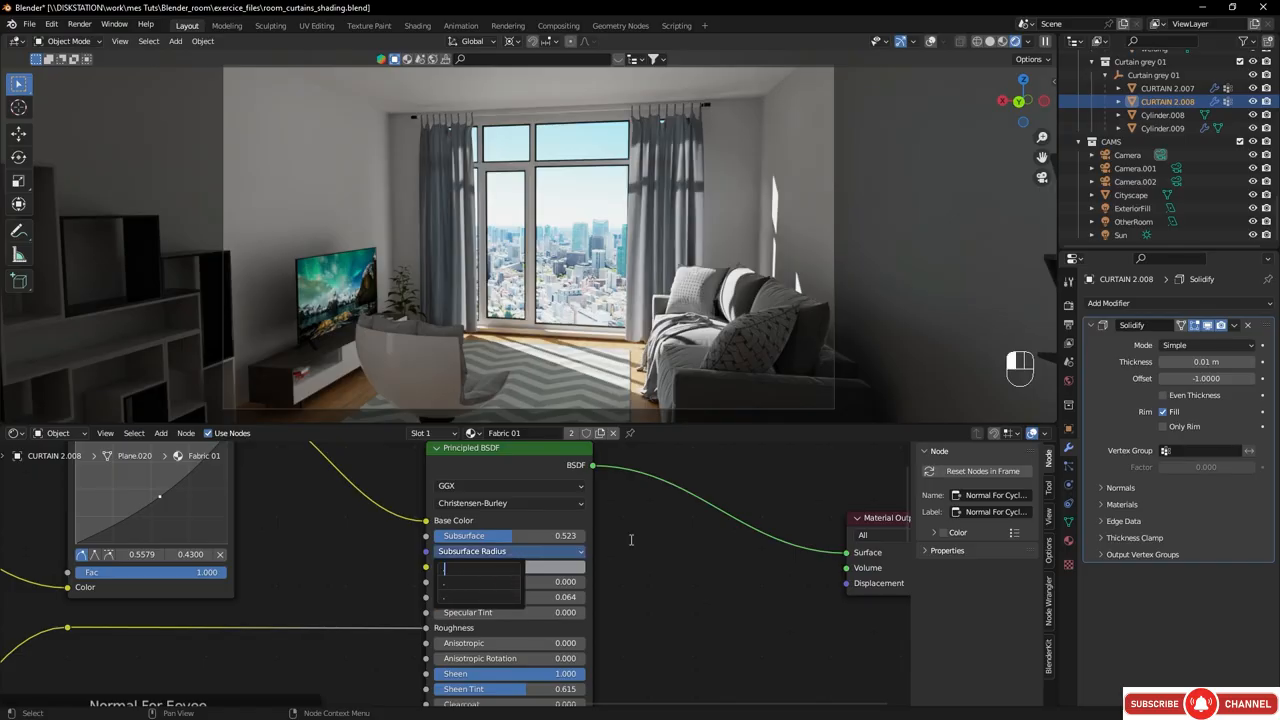
pyautogui.write('.4')
pyautogui.press('Return')
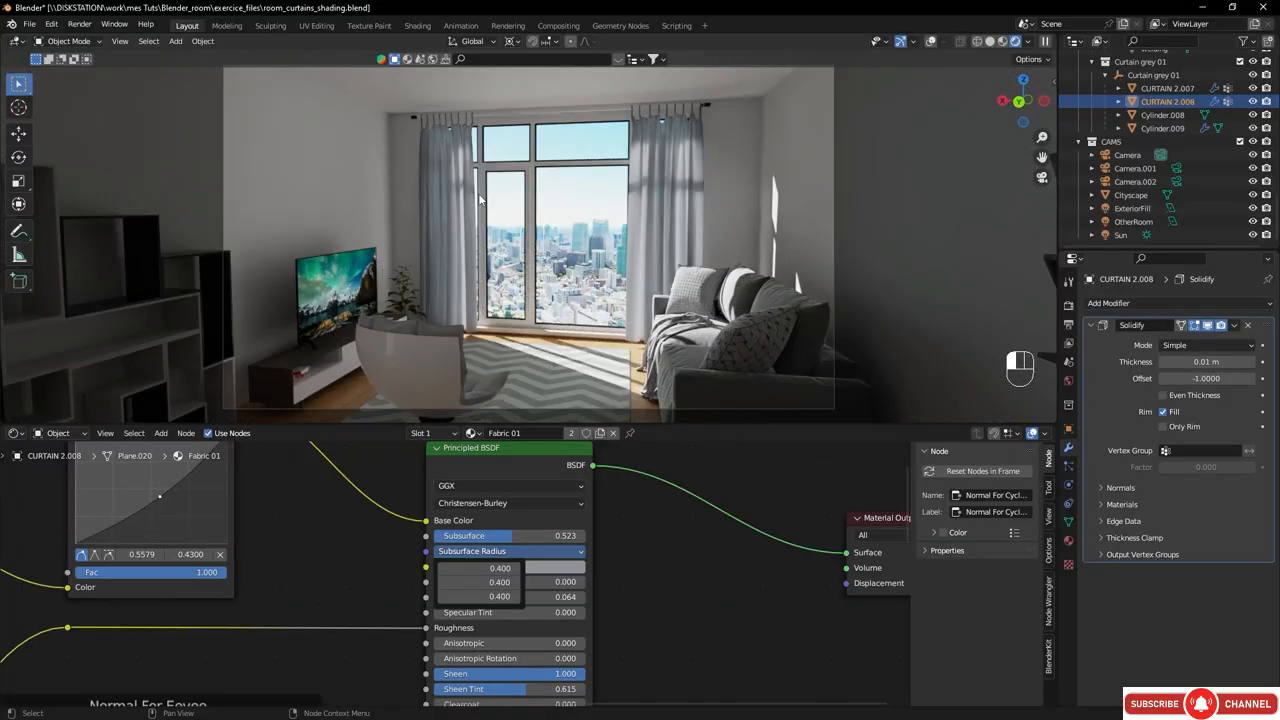
pyautogui.click(561, 516)
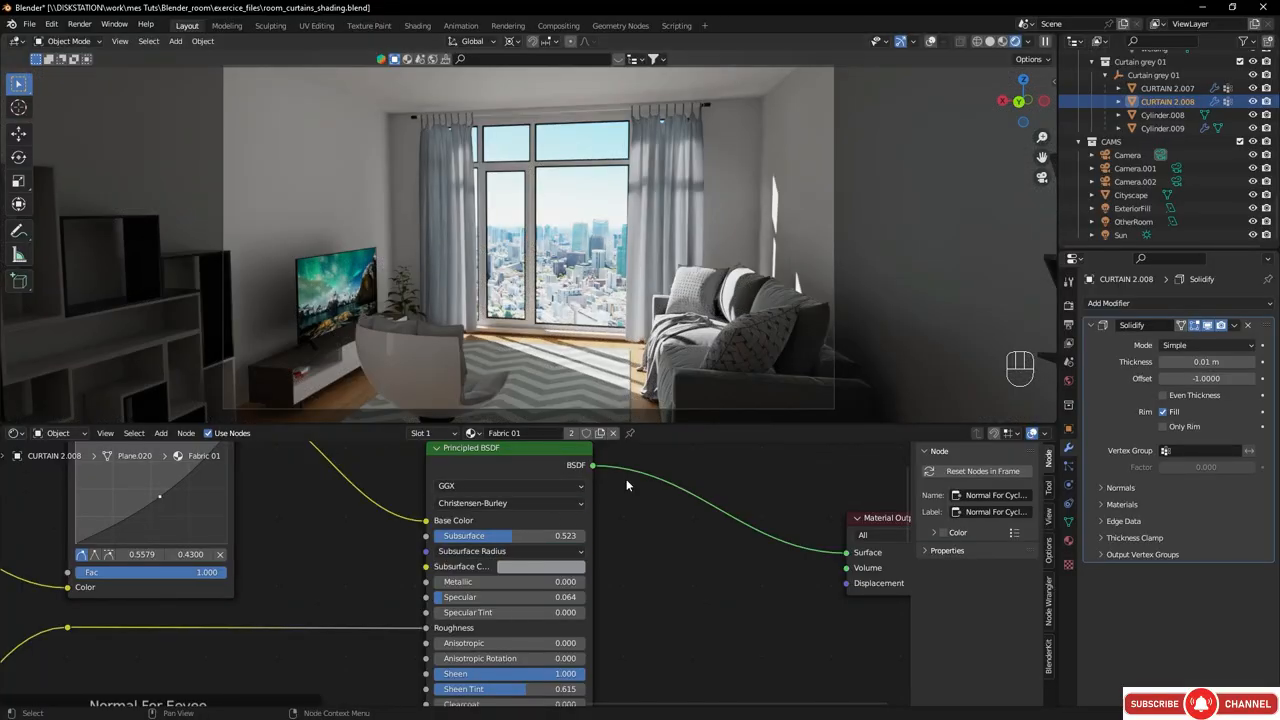
# - Return all three Subsurface Radius components of the curtain fabric to 0.1
pyautogui.click(505, 556)
pyautogui.click(504, 567)
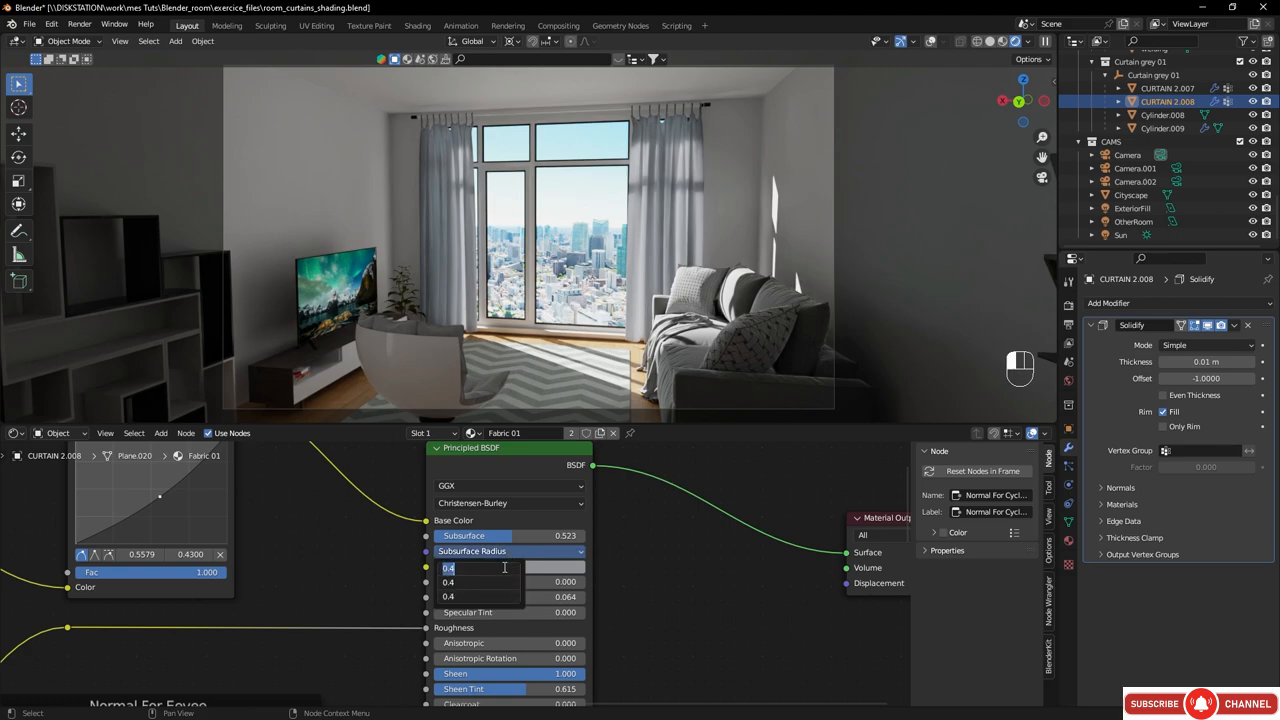
pyautogui.write('.1')
pyautogui.press('Return')
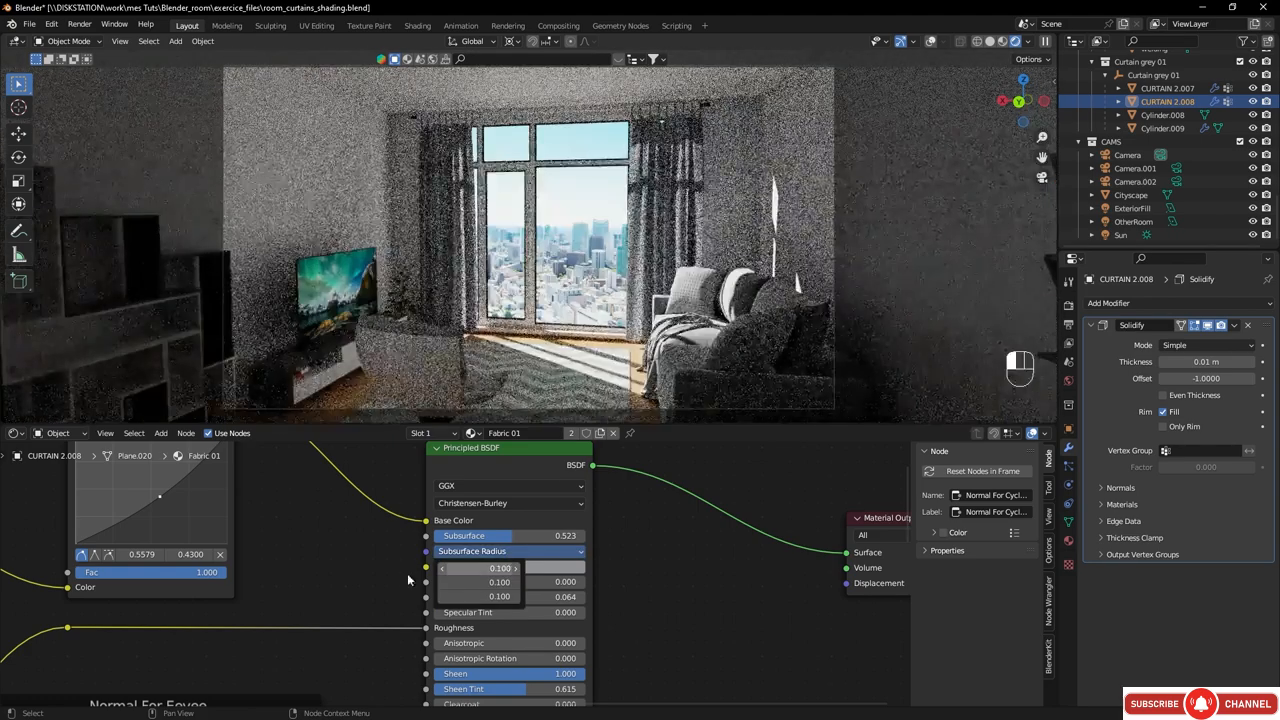
# - Preview the RGB Curves node's colour directly on the curtains by routing it to the Material Output
pyautogui.moveTo(316, 545); pyautogui.dragTo(455, 608, button='middle')
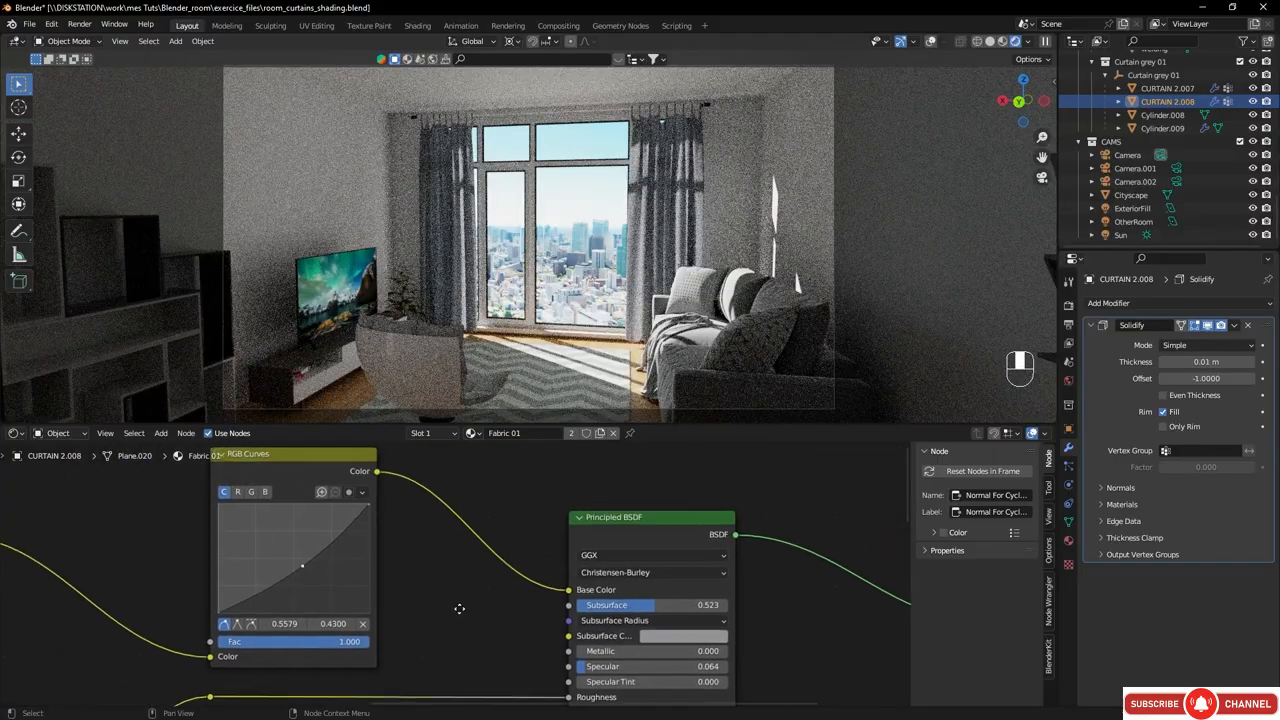
pyautogui.scroll(-1, 426, 543)
pyautogui.scroll(-1, 424, 546)
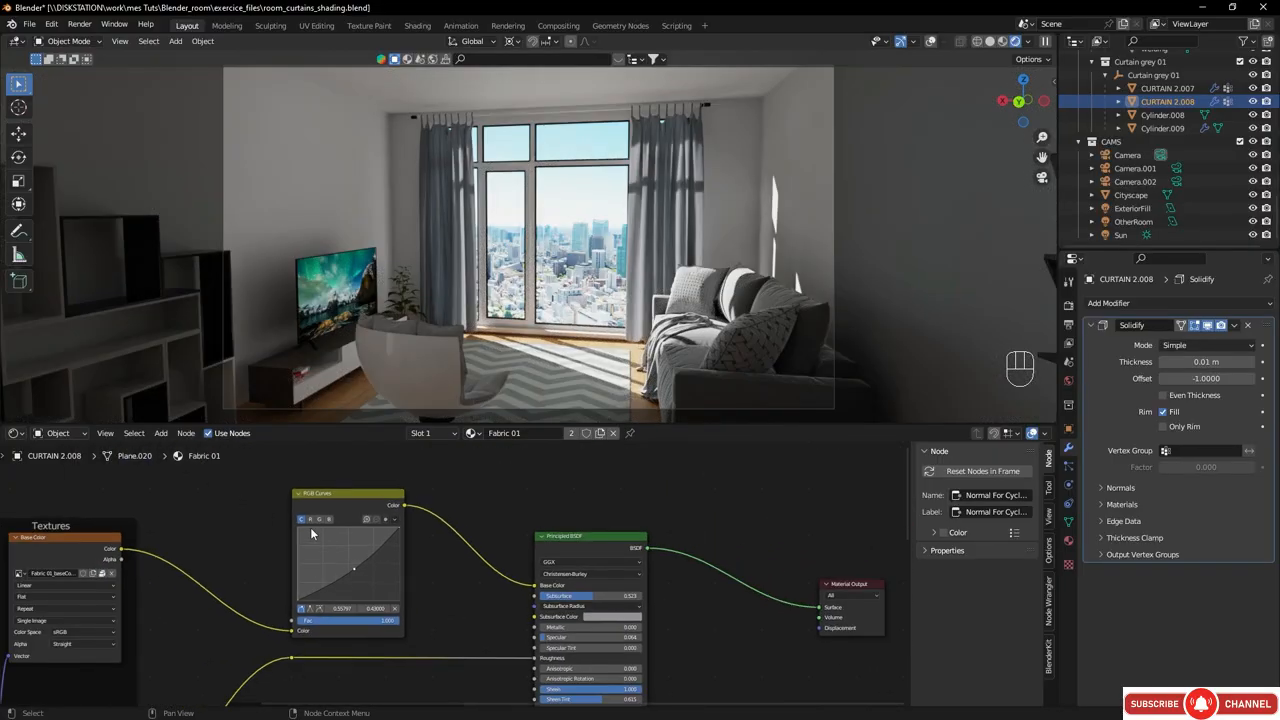
pyautogui.press('ctrl')
pyautogui.press('shift')
pyautogui.keyDown('ctrl'); pyautogui.keyDown('shift'); pyautogui.click(348, 493); pyautogui.keyUp('shift'); pyautogui.keyUp('ctrl')
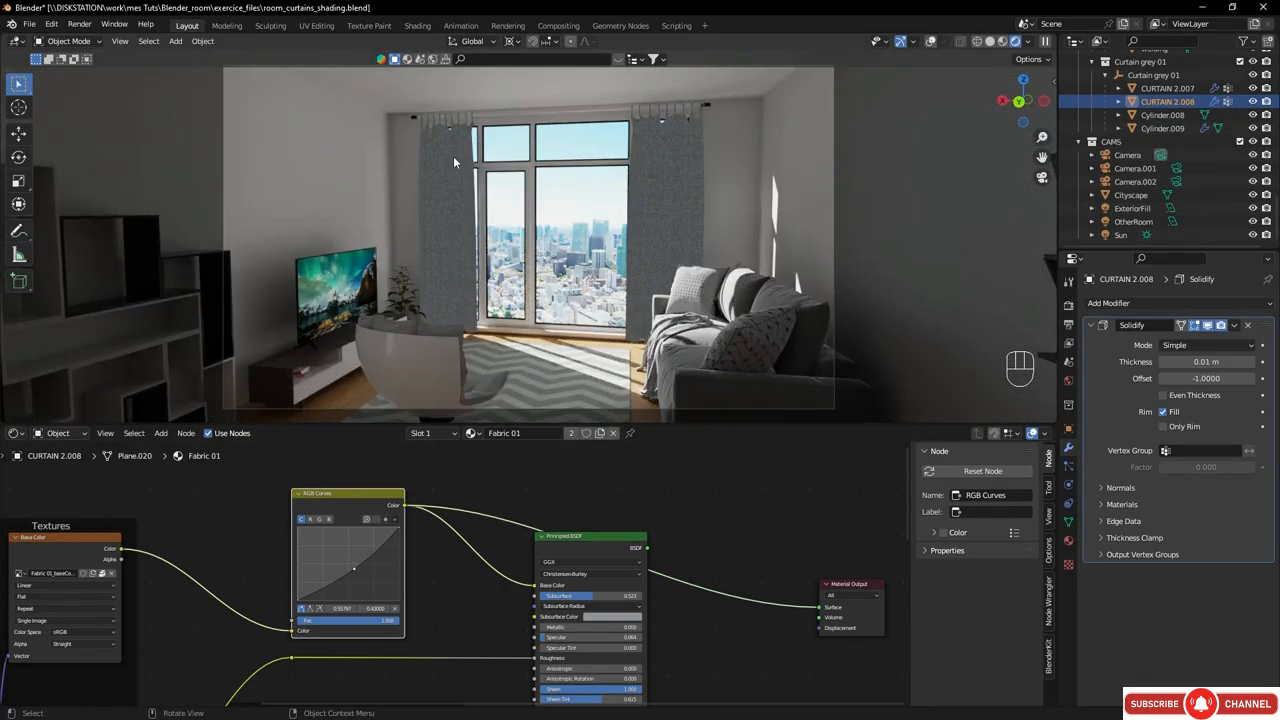
# - Brighten the Base Color curve by moving its midpoint to about 0.517, 0.511, and collapse the RGB Curves node
pyautogui.moveTo(355, 569); pyautogui.dragTo(349, 562)
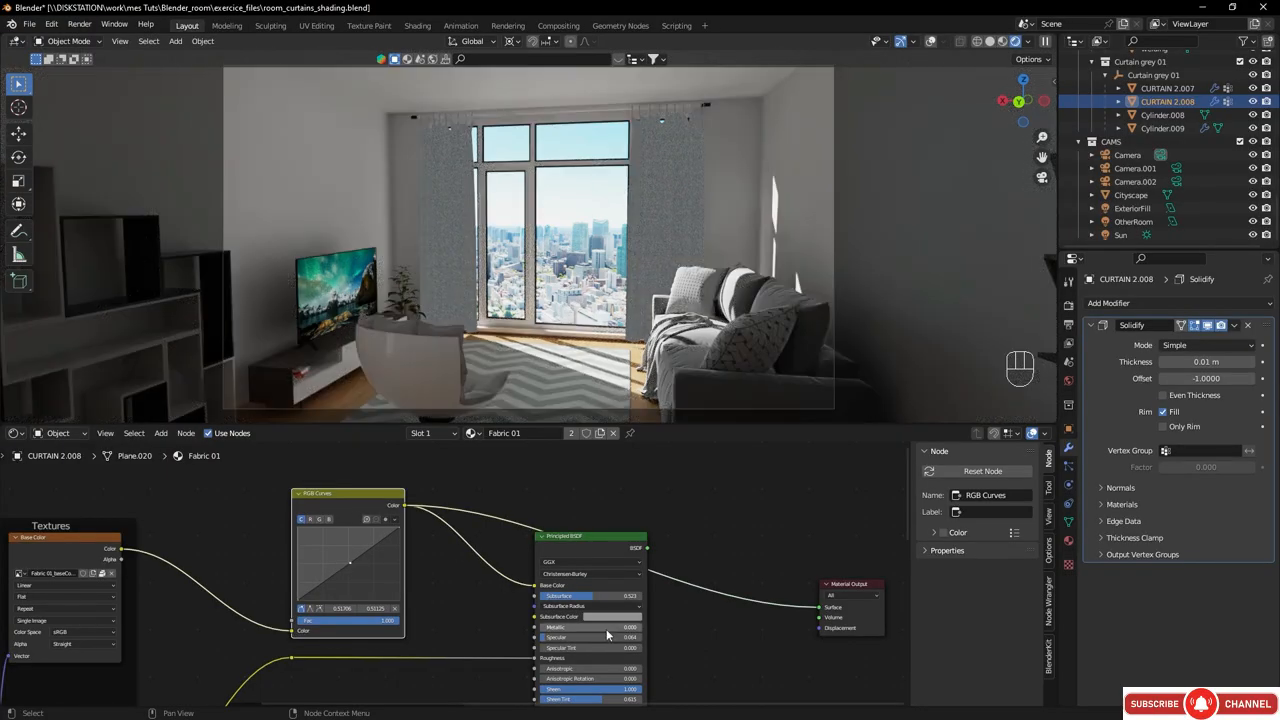
pyautogui.scroll(1, 595, 628)
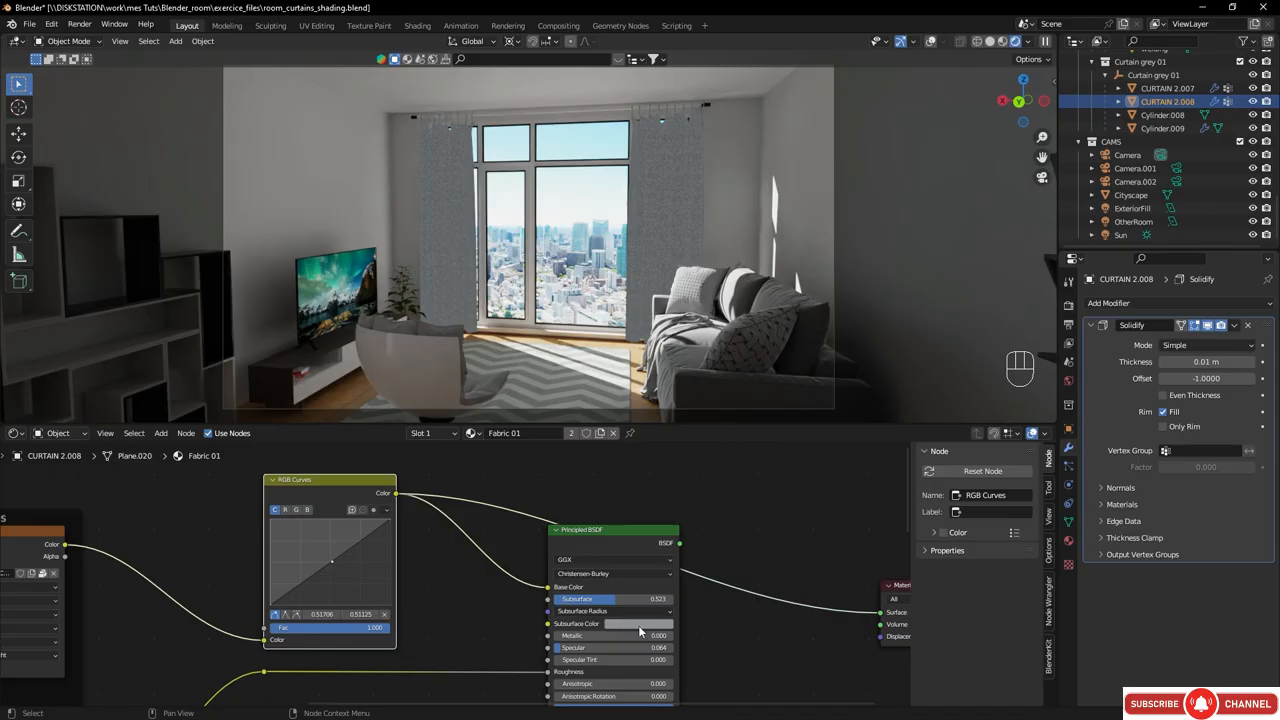
pyautogui.click(269, 484)
pyautogui.moveTo(316, 488); pyautogui.dragTo(327, 480)
# - Duplicate the RGB Curves node below the original, feed it from the Base Color texture and expand it
pyautogui.hotkey('shift', 'd')
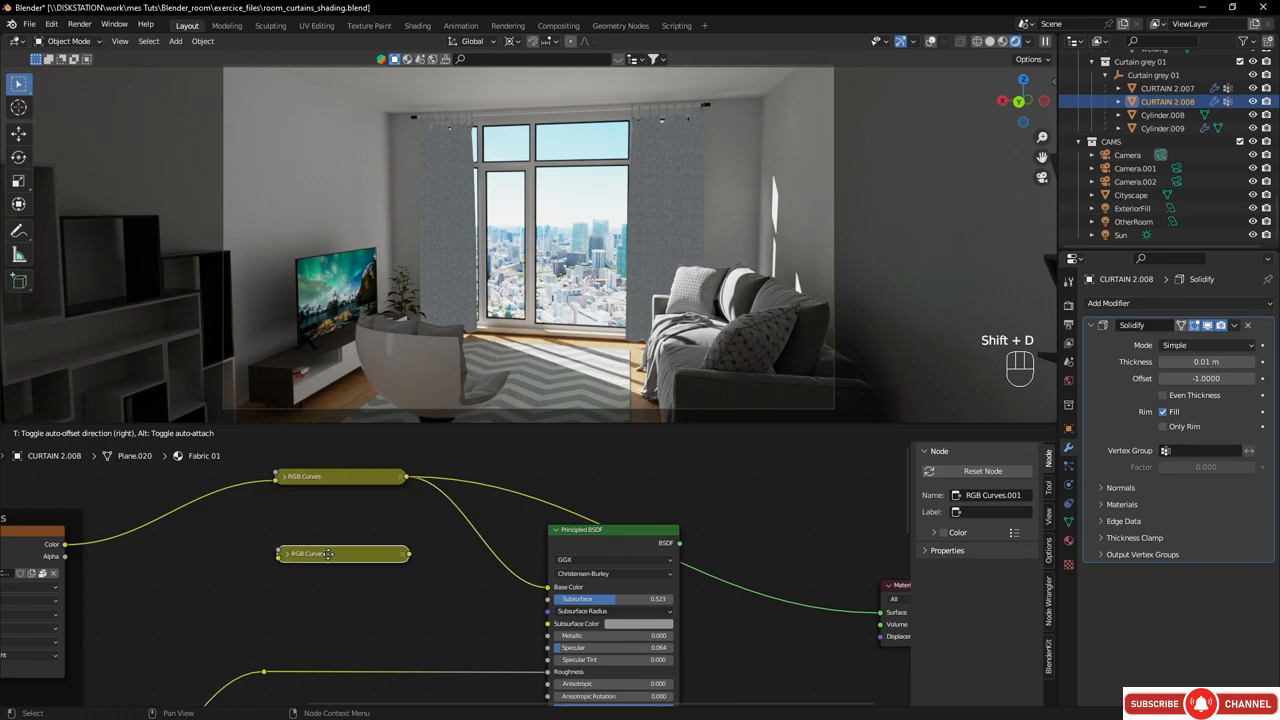
pyautogui.click(322, 556)
pyautogui.moveTo(65, 545); pyautogui.dragTo(326, 520)
pyautogui.click(286, 554)
# - Brighten the duplicate curve with a point at about 0.344, 0.768, and feed it into Subsurface Color with the Principled BSDF driving the output
pyautogui.moveTo(347, 596); pyautogui.dragTo(326, 573)
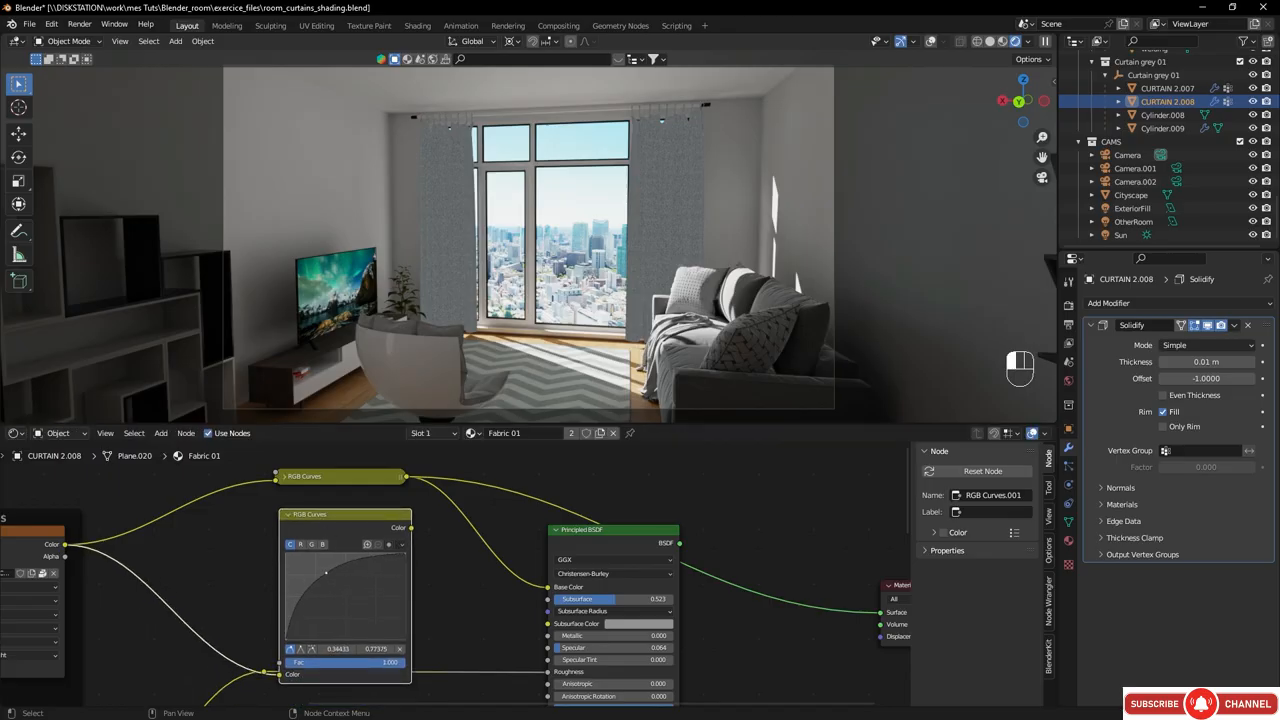
pyautogui.keyDown('ctrl'); pyautogui.keyDown('shift'); pyautogui.click(328, 513); pyautogui.keyUp('shift'); pyautogui.keyUp('ctrl')
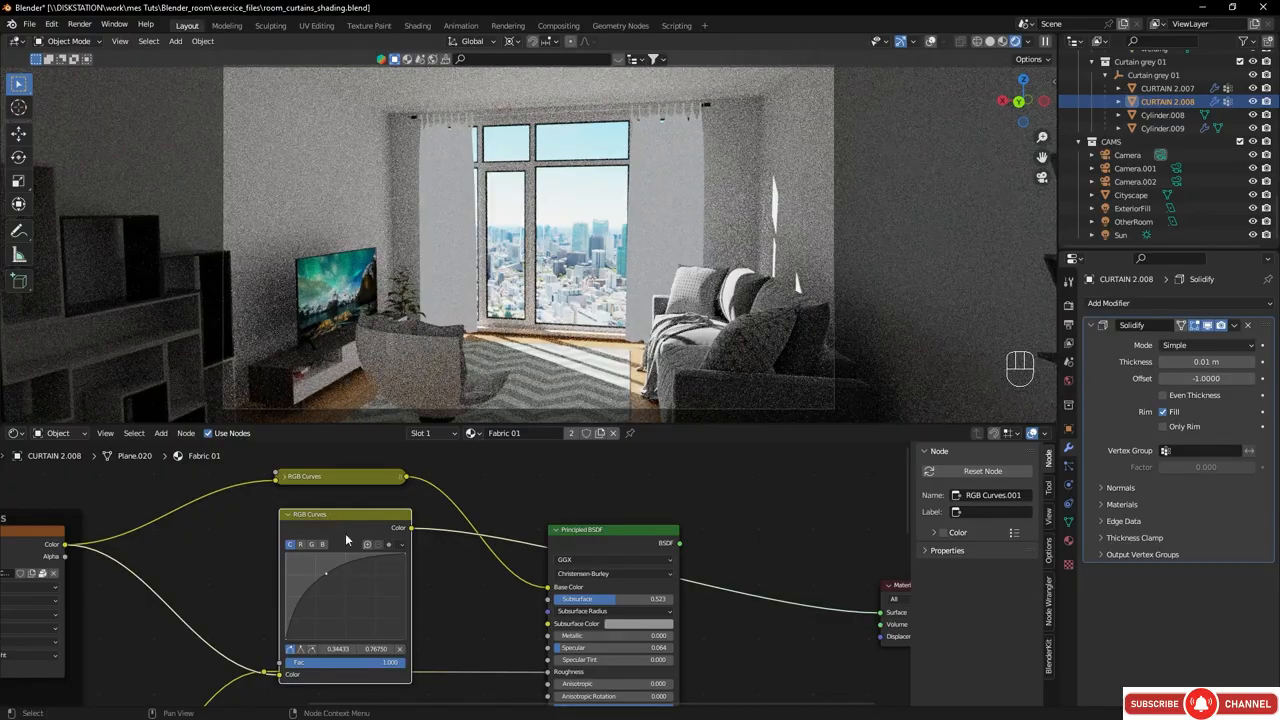
pyautogui.moveTo(410, 528); pyautogui.dragTo(548, 623)
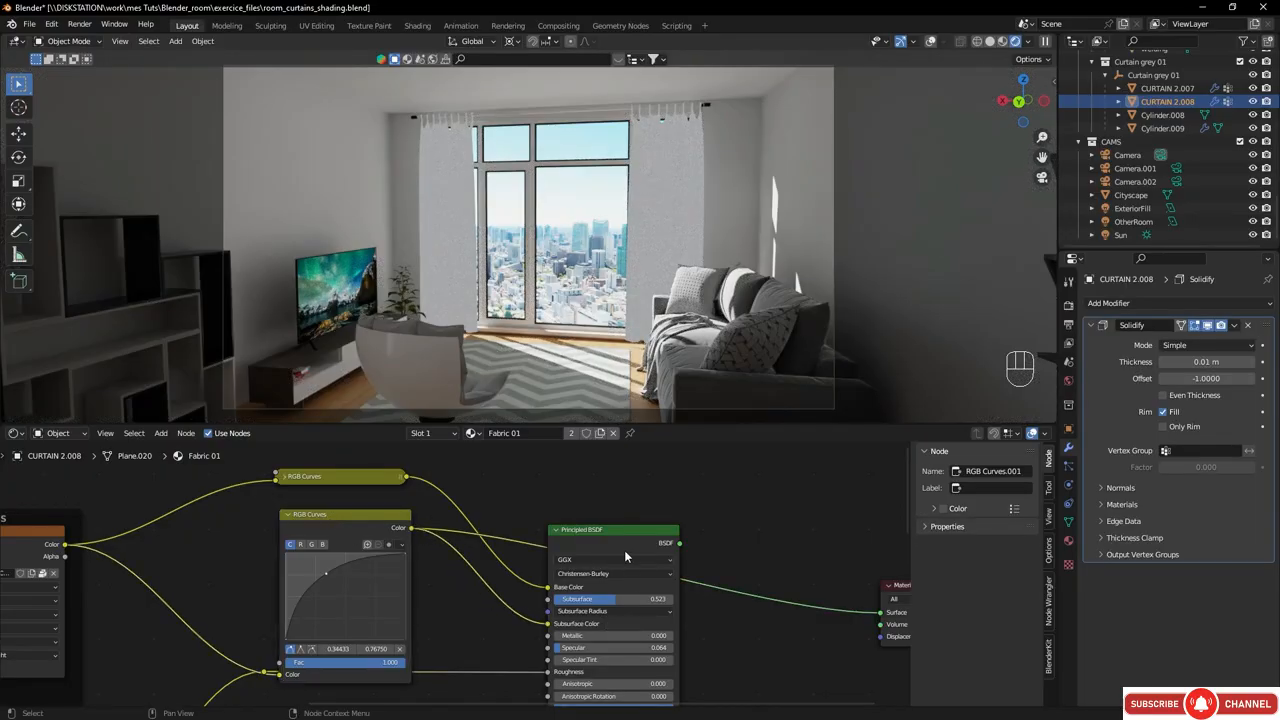
pyautogui.keyDown('ctrl'); pyautogui.keyDown('shift'); pyautogui.click(610, 529); pyautogui.keyUp('shift'); pyautogui.keyUp('ctrl')
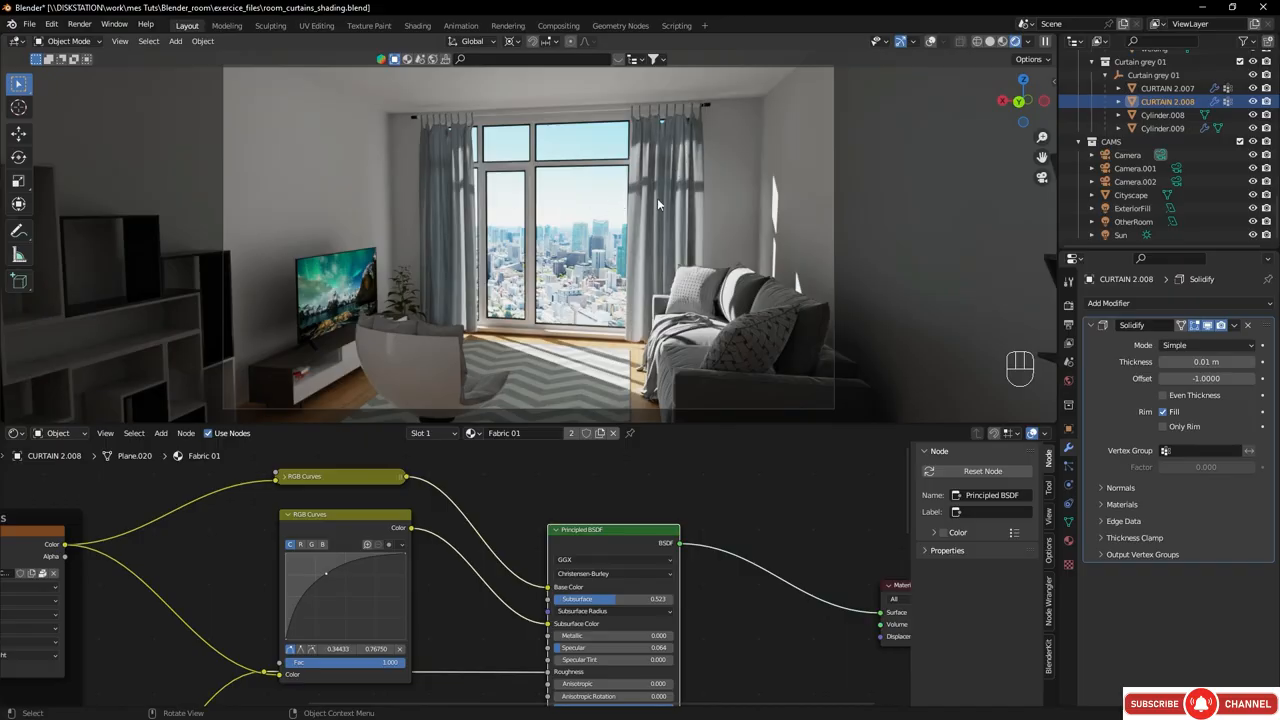
# - Examine the fabric weave and light translucency of the curtains up close, and return to the camera view
pyautogui.moveTo(674, 211); pyautogui.dragTo(634, 317, button='middle')
pyautogui.scroll(4, 642, 236)
pyautogui.scroll(3, 634, 317)
pyautogui.scroll(-3, 700, 200)
pyautogui.keyDown('shift'); pyautogui.moveTo(720, 190); pyautogui.dragTo(780, 84, button='middle'); pyautogui.keyUp('shift')
pyautogui.keyDown('shift'); pyautogui.moveTo(222, 378); pyautogui.dragTo(252, 355, button='middle'); pyautogui.keyUp('shift')
pyautogui.scroll(3, 460, 217)
pyautogui.keyDown('shift'); pyautogui.moveTo(457, 217); pyautogui.dragTo(508, 222, button='middle'); pyautogui.keyUp('shift')
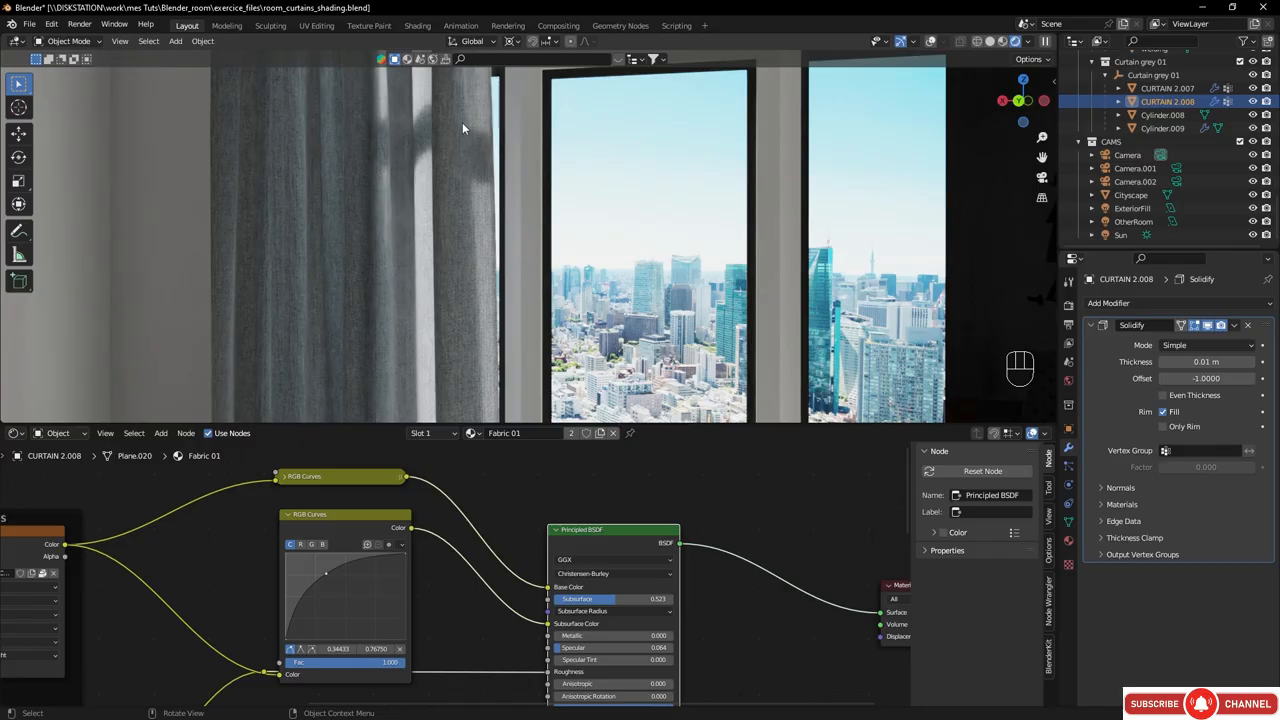
pyautogui.press('KP_0')
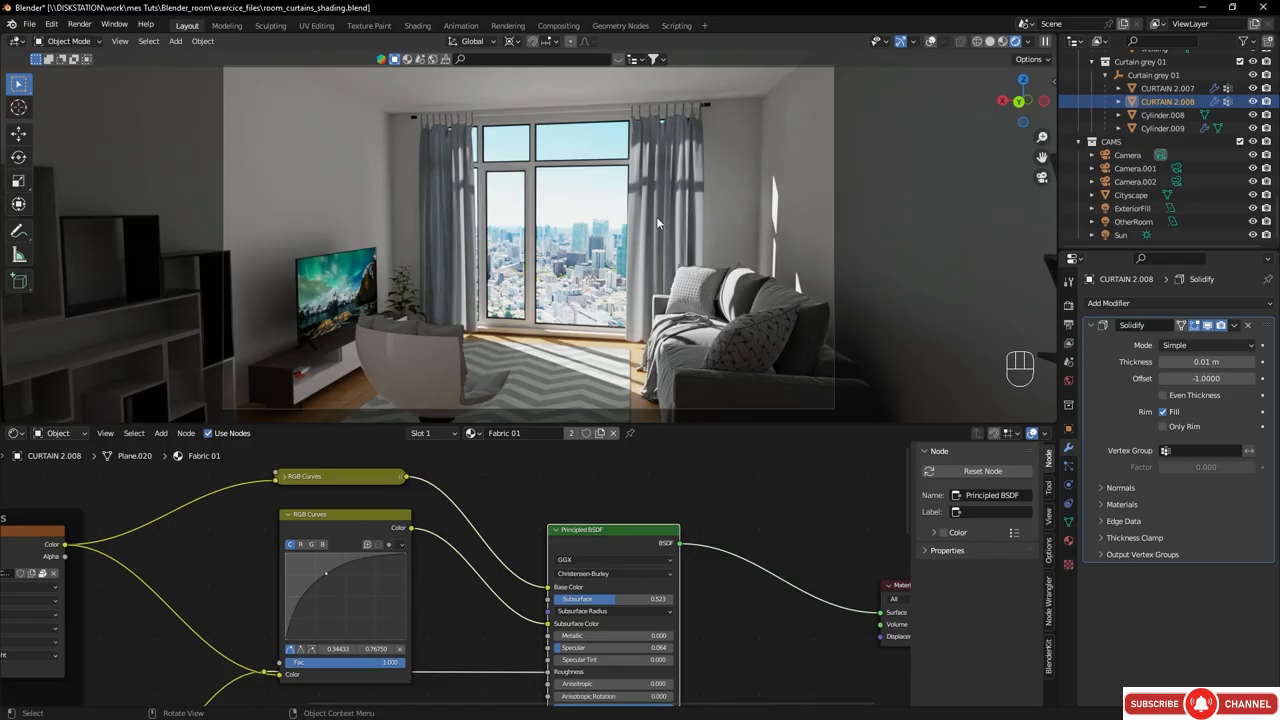
# - Enlarge the node editor and add a Light Path node above the RGB Curves nodes of Fabric 01
pyautogui.moveTo(621, 515); pyautogui.dragTo(516, 589, button='middle')
pyautogui.scroll(-1, 525, 548)
pyautogui.scroll(-2, 522, 545)
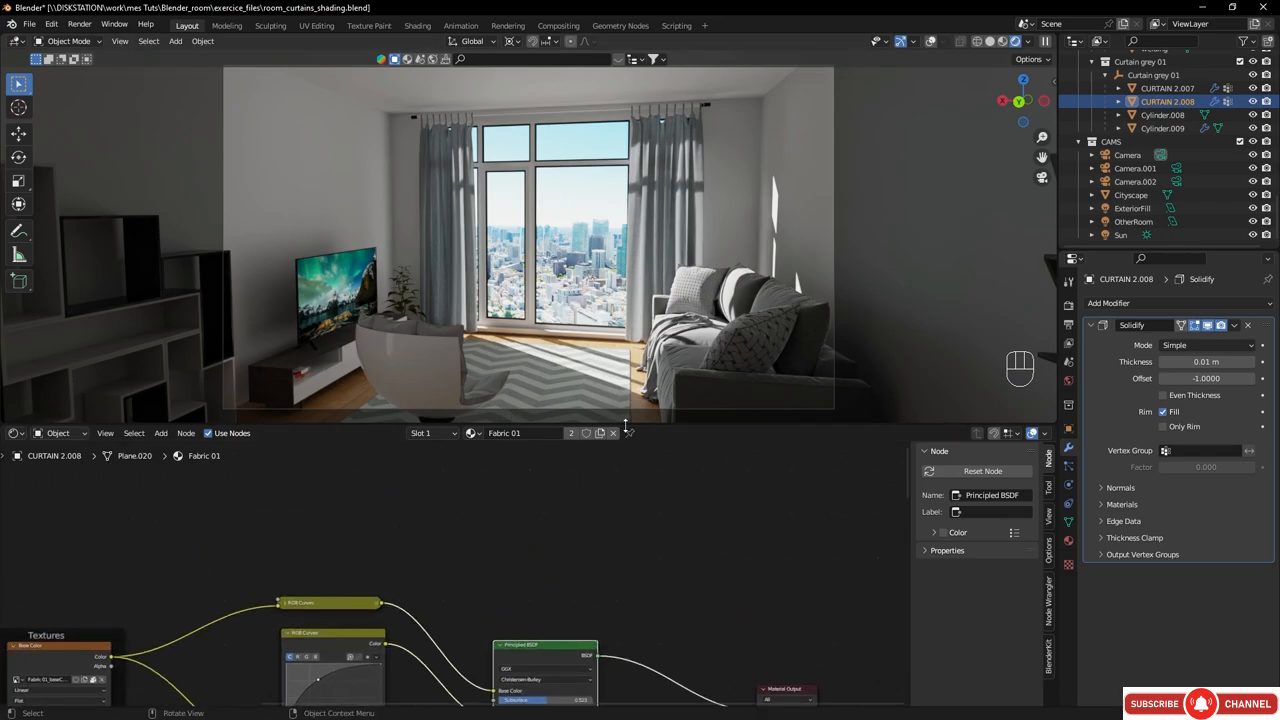
pyautogui.moveTo(626, 425); pyautogui.dragTo(626, 334)
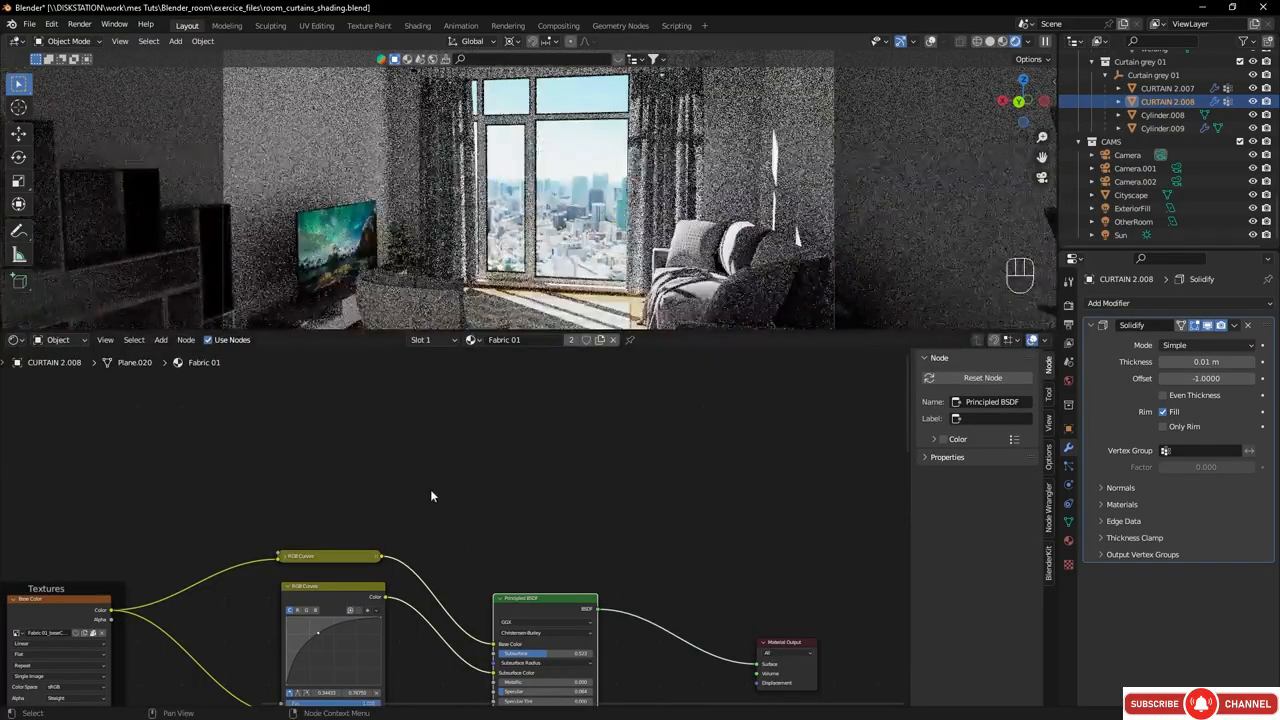
pyautogui.hotkey('shift', 'a')
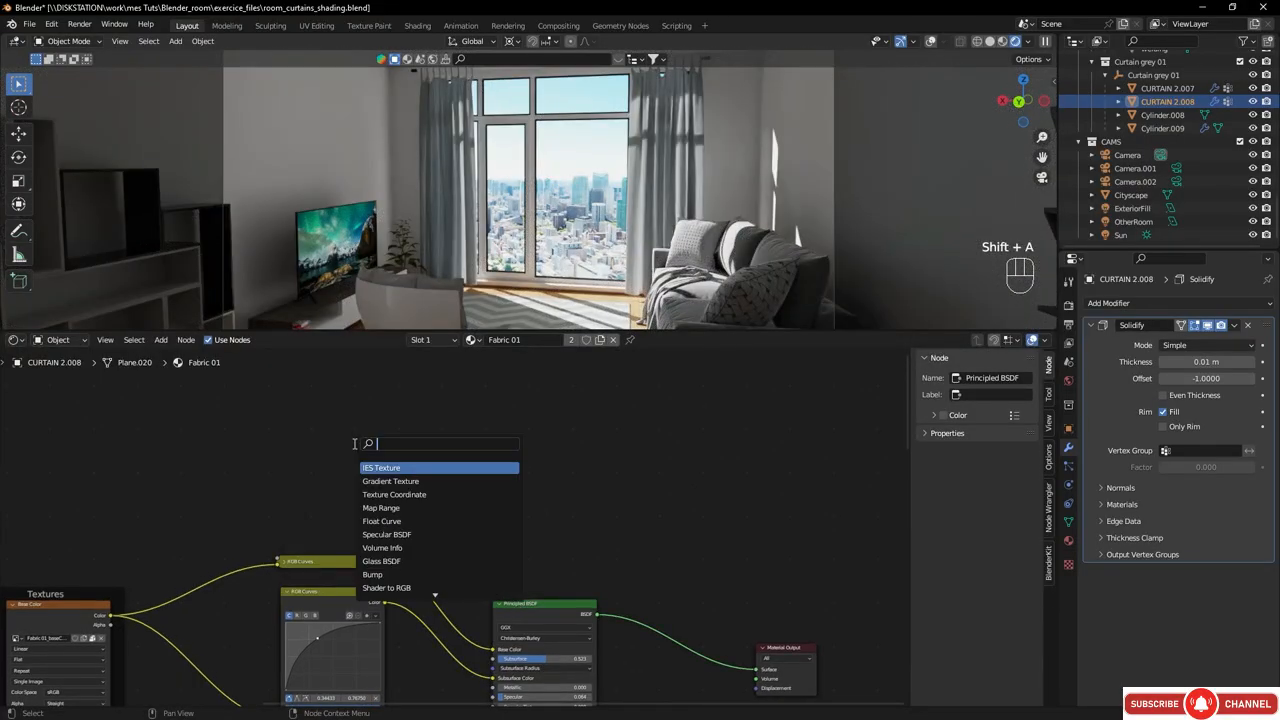
pyautogui.write('light')
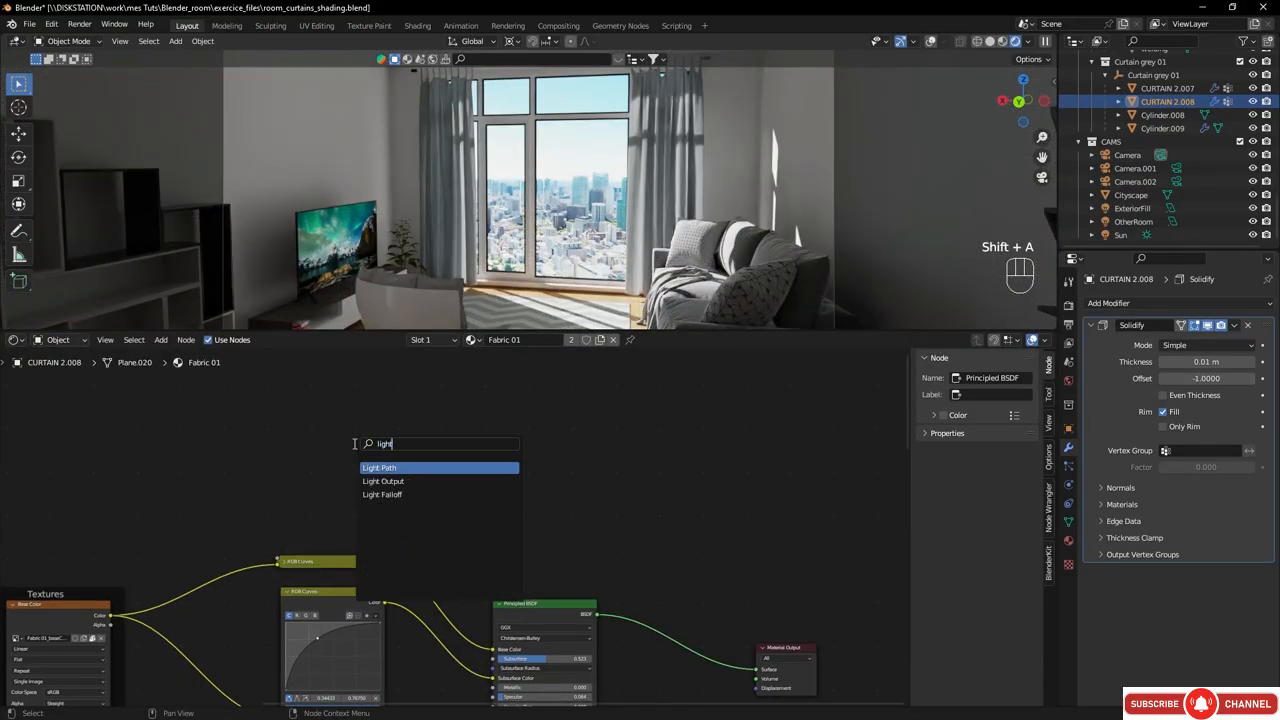
pyautogui.press('Down')
pyautogui.press('Down')
pyautogui.press('Up')
pyautogui.press('Up')
pyautogui.press('Return')
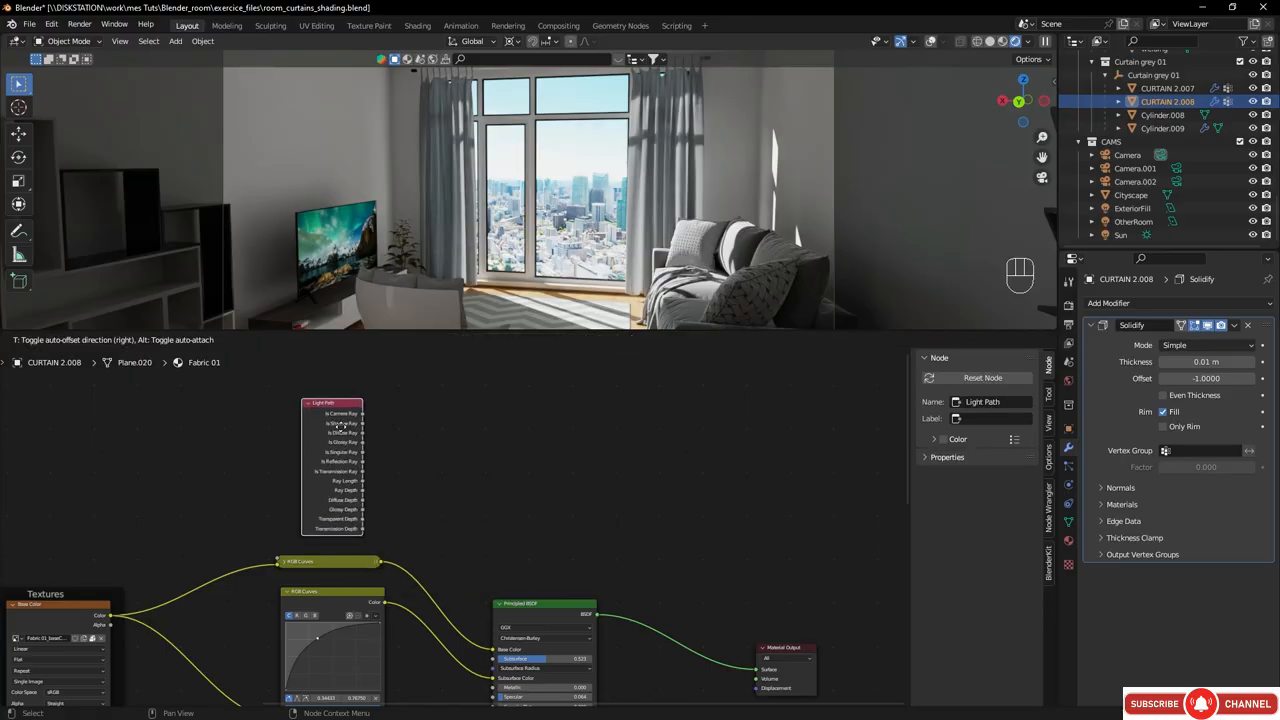
pyautogui.click(330, 404)
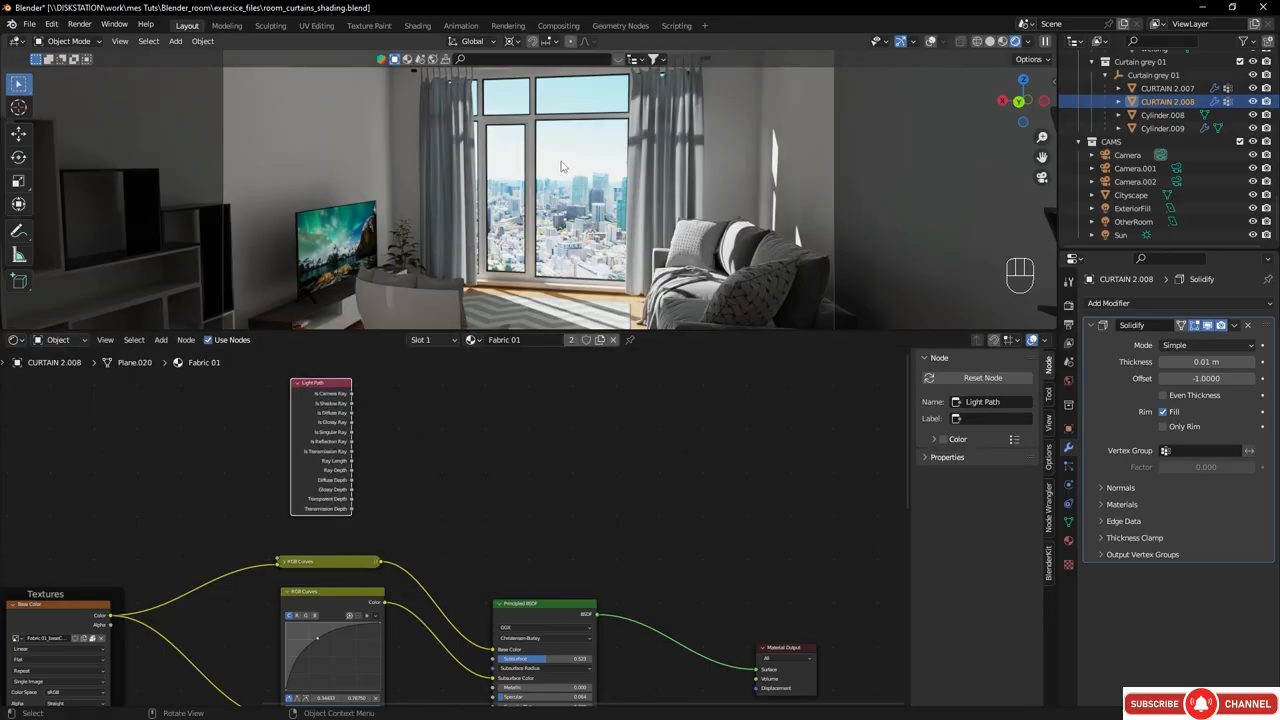
# - Add a Transparent BSDF node above the Principled BSDF
pyautogui.scroll(2, 334, 440)
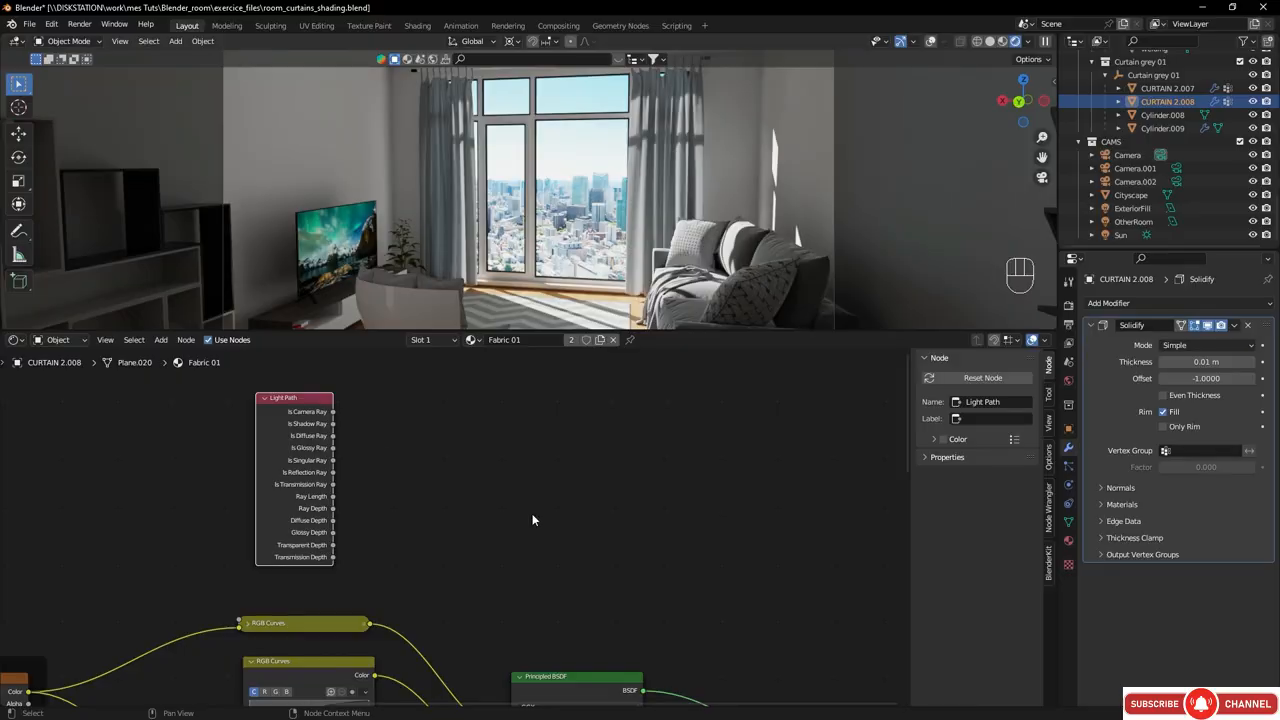
pyautogui.moveTo(532, 520); pyautogui.dragTo(514, 486, button='middle')
pyautogui.hotkey('shift', 'a')
pyautogui.click(454, 484)
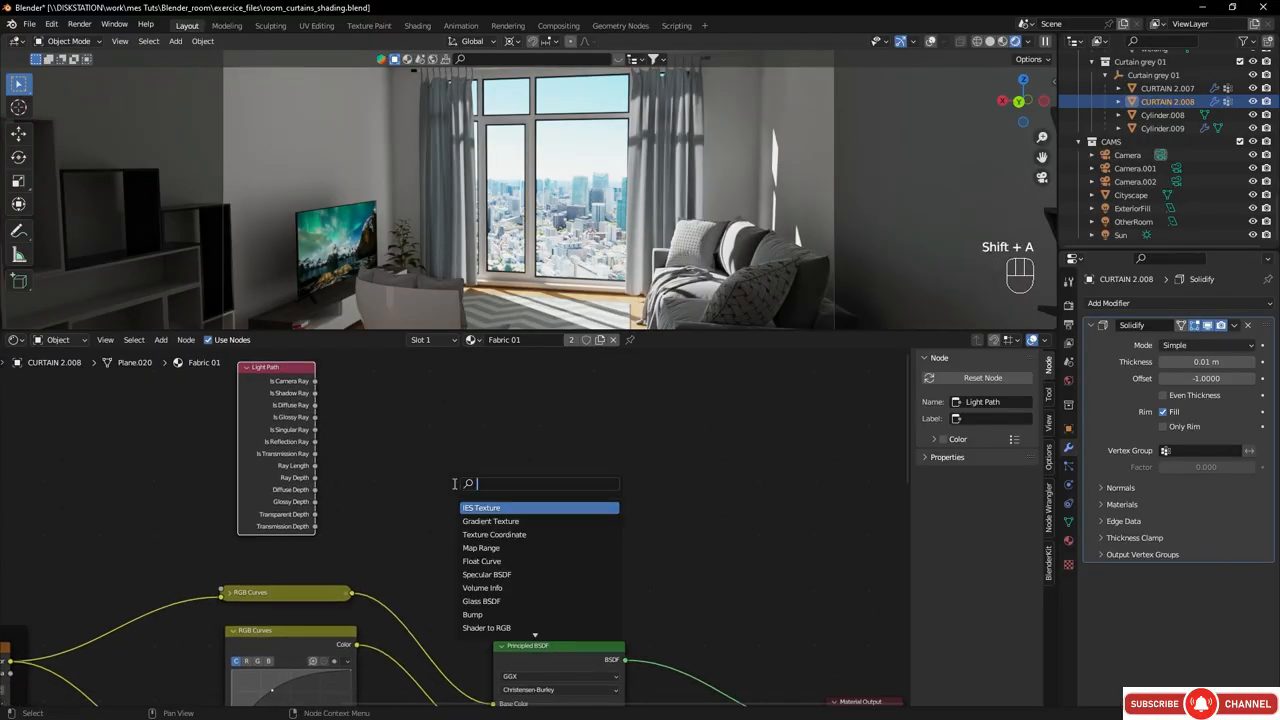
pyautogui.write('tras')
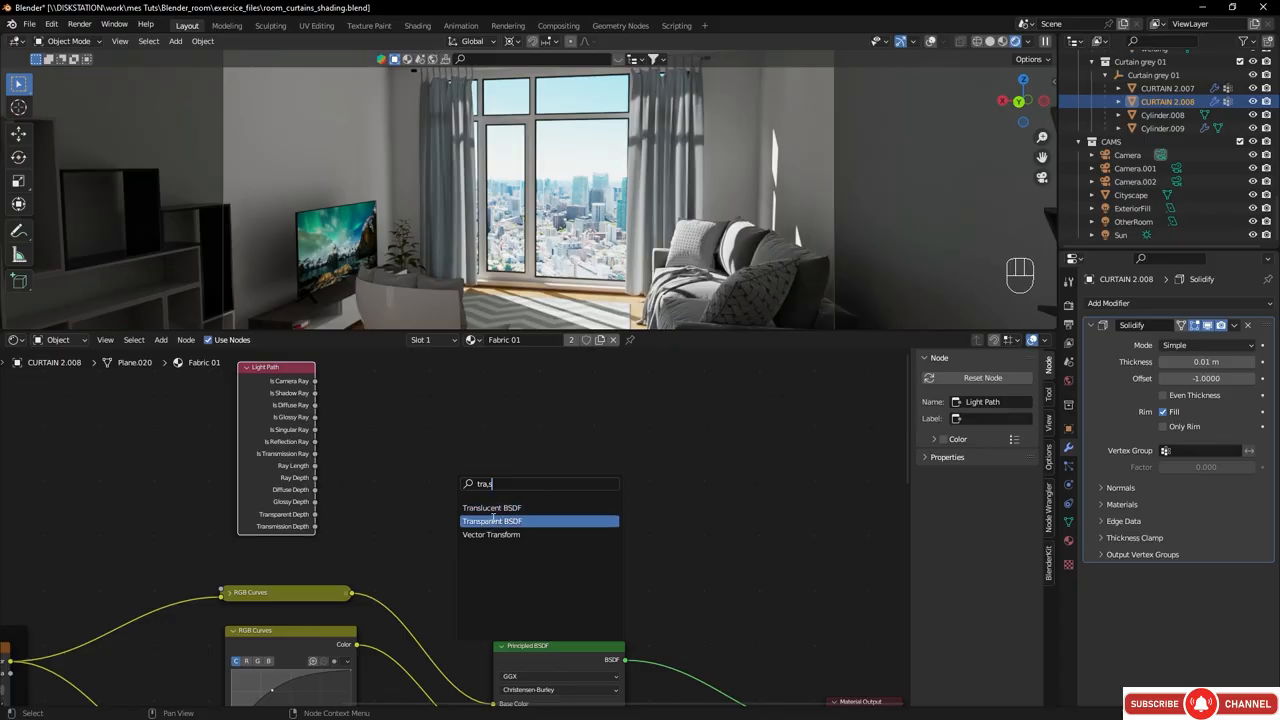
pyautogui.click(498, 521)
pyautogui.click(570, 535)
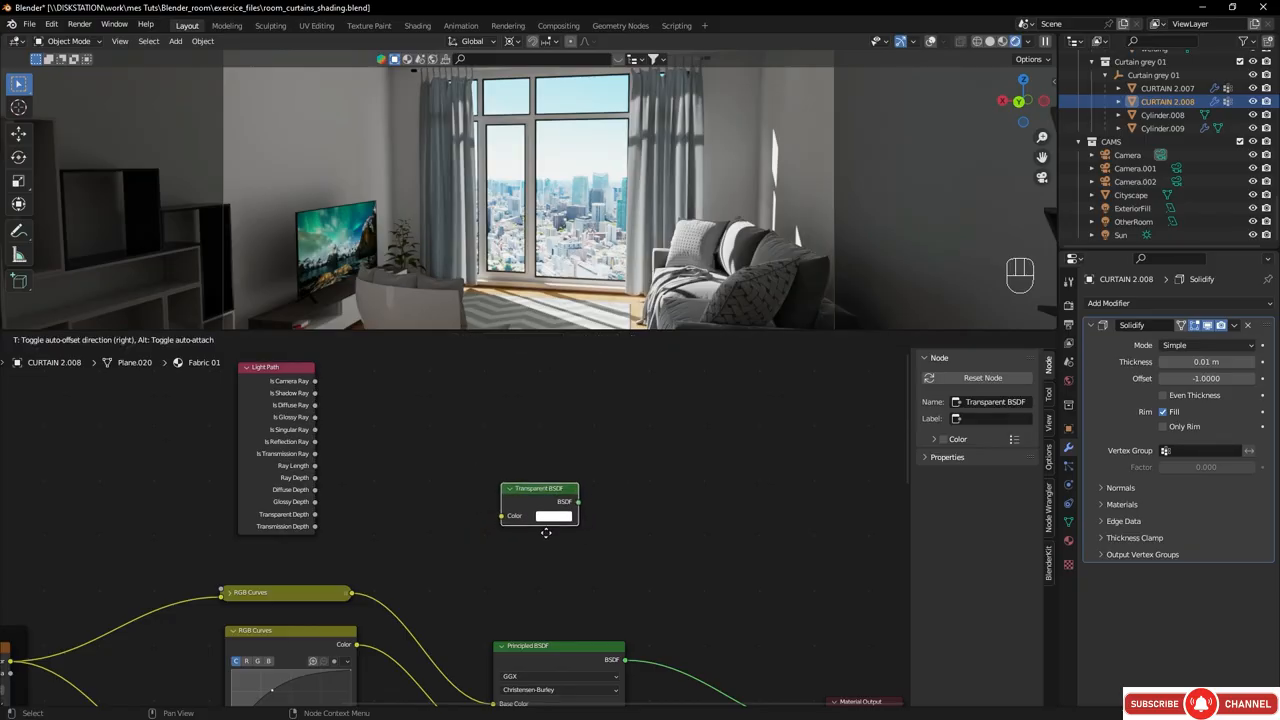
# - Add a Mix Shader node beside the Transparent BSDF, on its output side
pyautogui.moveTo(635, 517); pyautogui.dragTo(602, 504, button='middle')
pyautogui.hotkey('shift', 'a')
pyautogui.click(582, 502)
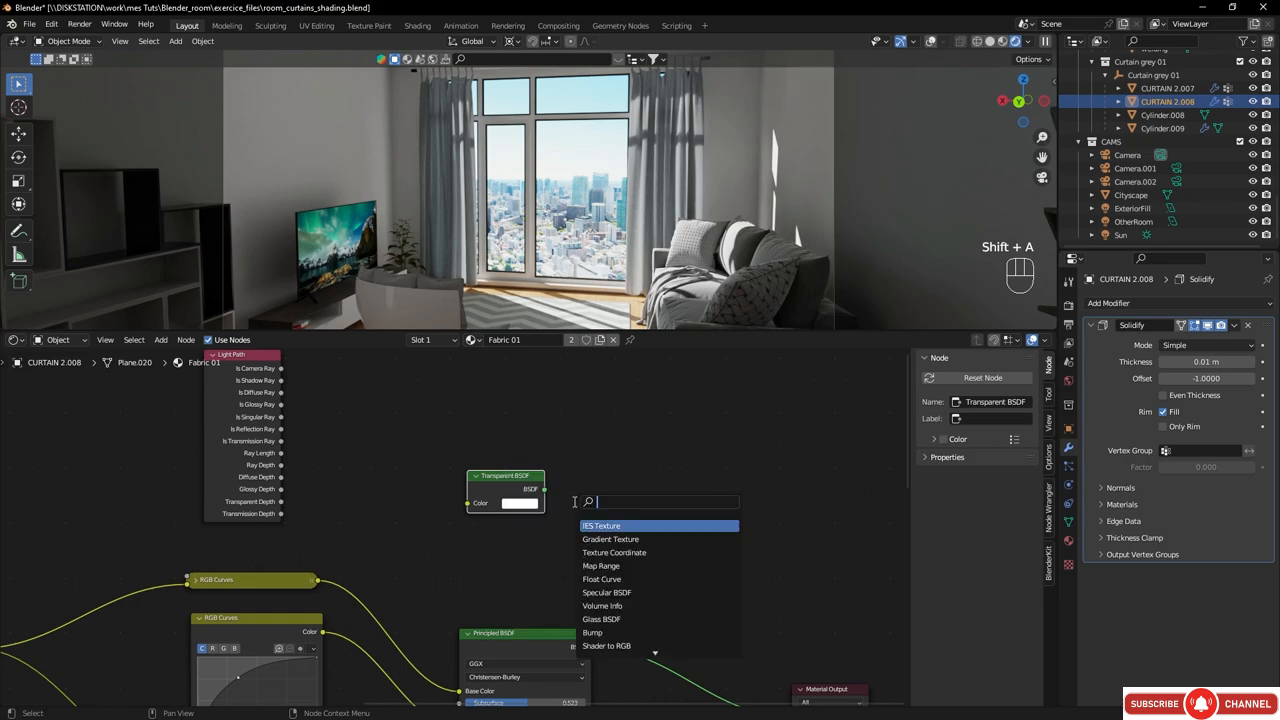
pyautogui.write('mix')
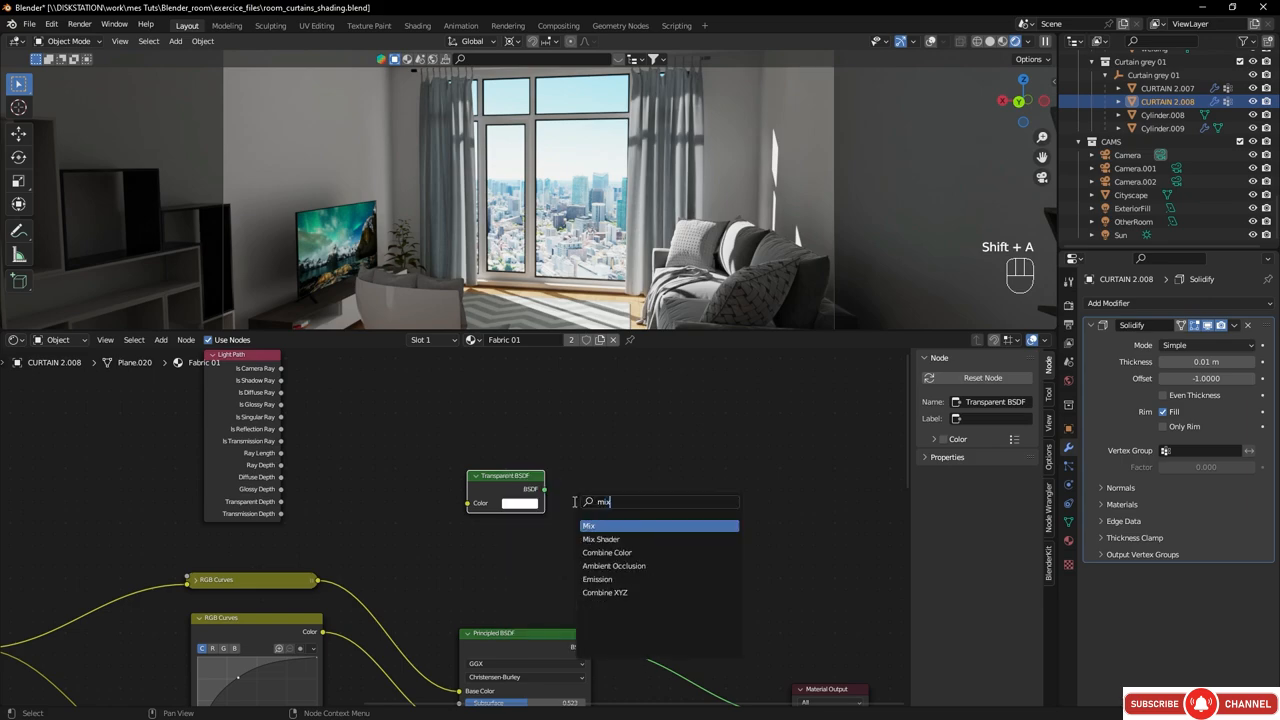
pyautogui.click(632, 539)
pyautogui.click(693, 492)
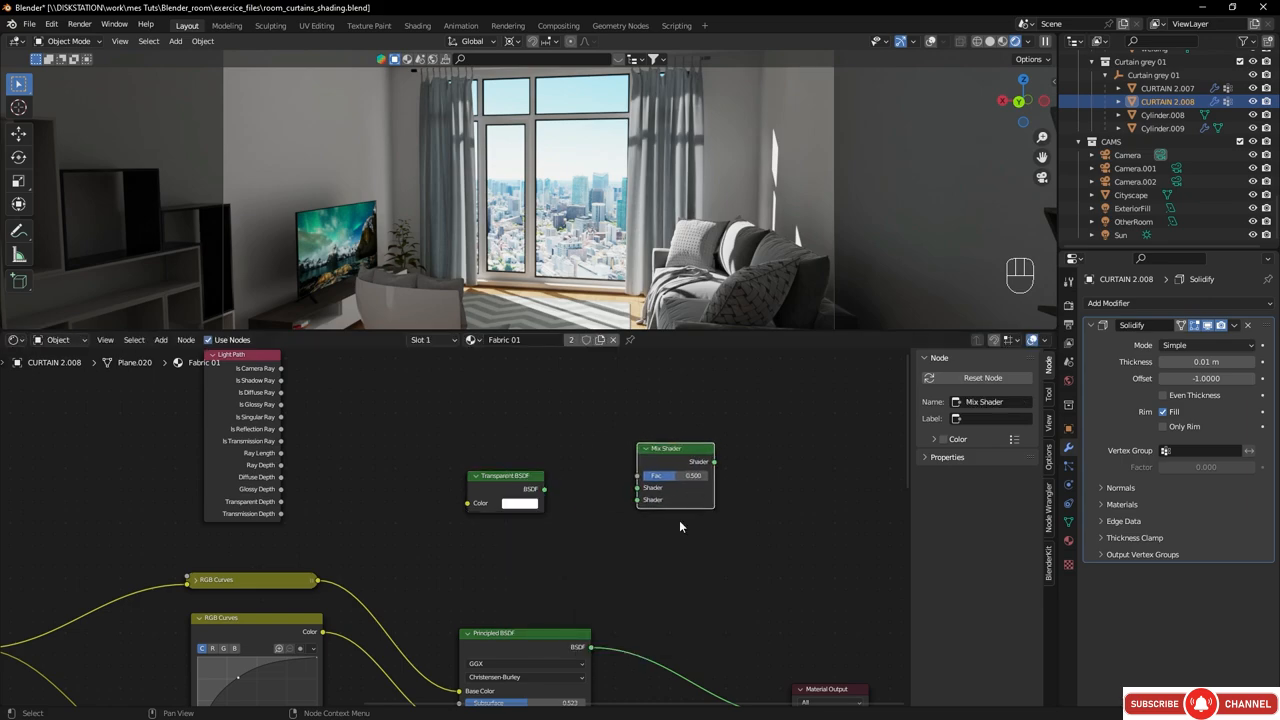
# - Connect the Principled BSDF to the Mix Shader's first shader input and the Transparent BSDF to its second
pyautogui.moveTo(514, 483); pyautogui.dragTo(640, 504)
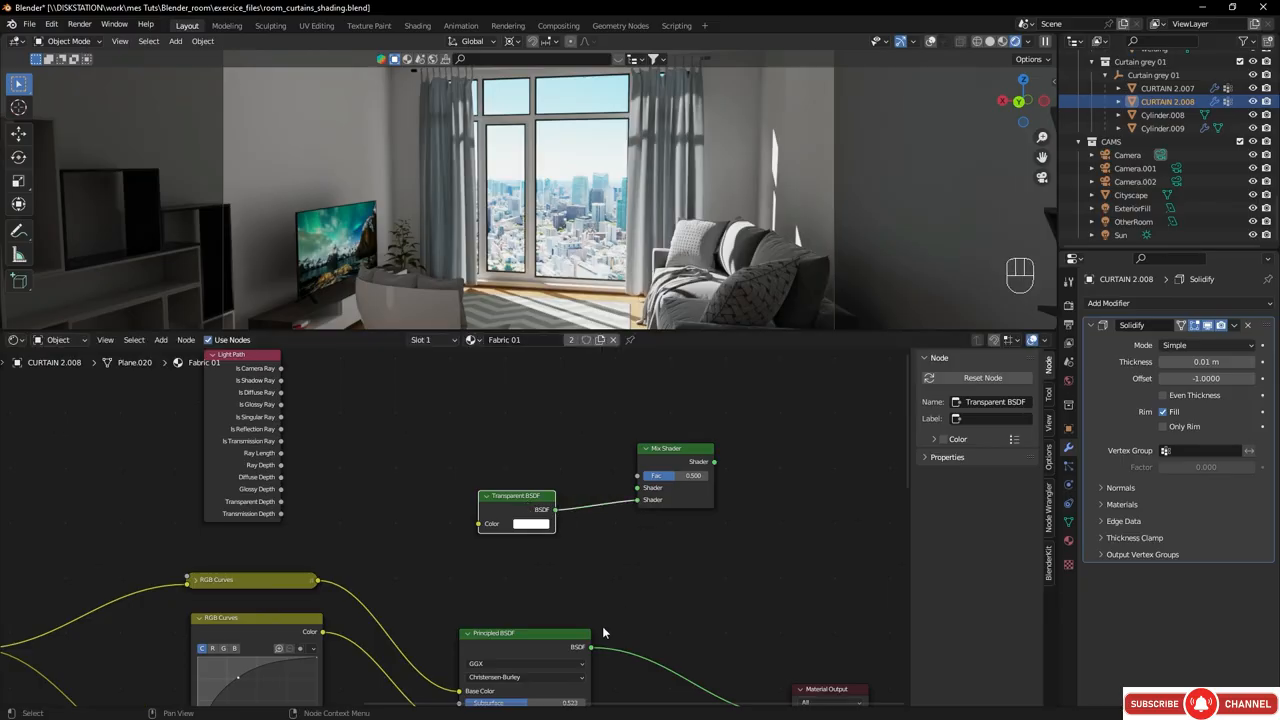
pyautogui.click(528, 633)
pyautogui.moveTo(591, 647); pyautogui.dragTo(637, 487)
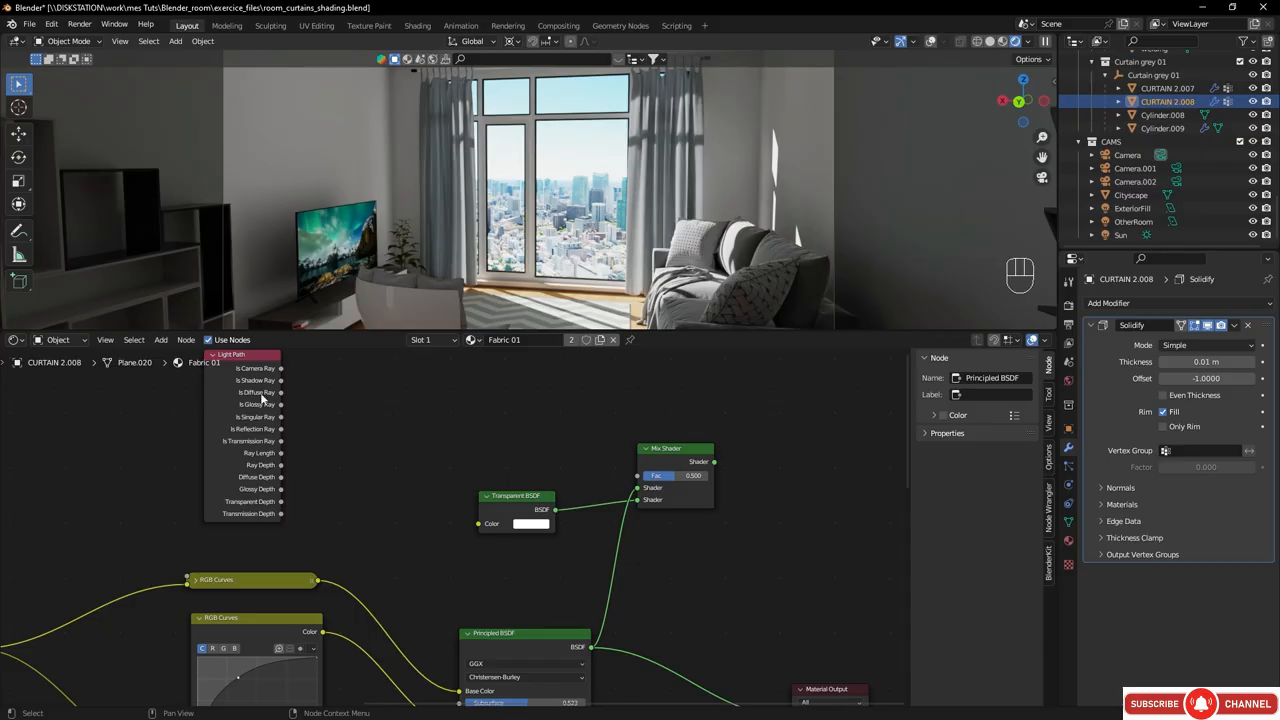
# - Drive the Mix Shader's Fac with the Light Path's Is Shadow Ray and route the mix to the Material Output surface
pyautogui.moveTo(280, 380); pyautogui.dragTo(642, 477)
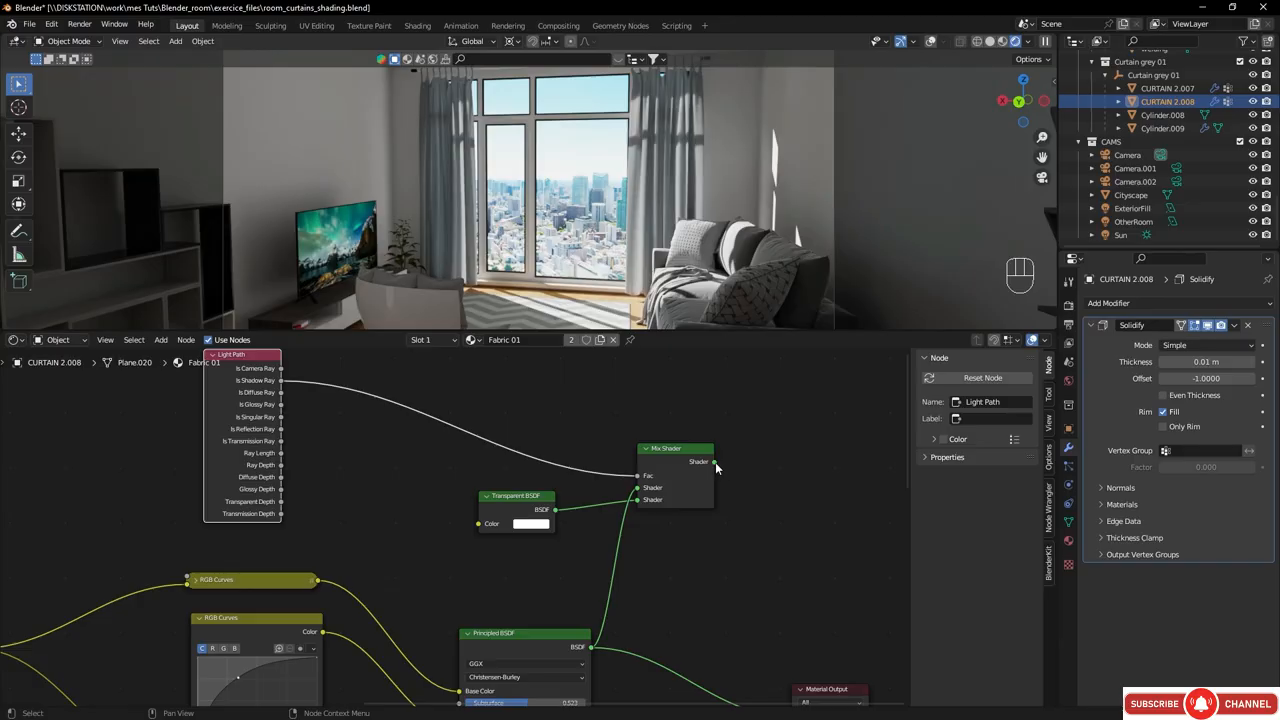
pyautogui.moveTo(716, 468); pyautogui.dragTo(585, 428, button='middle')
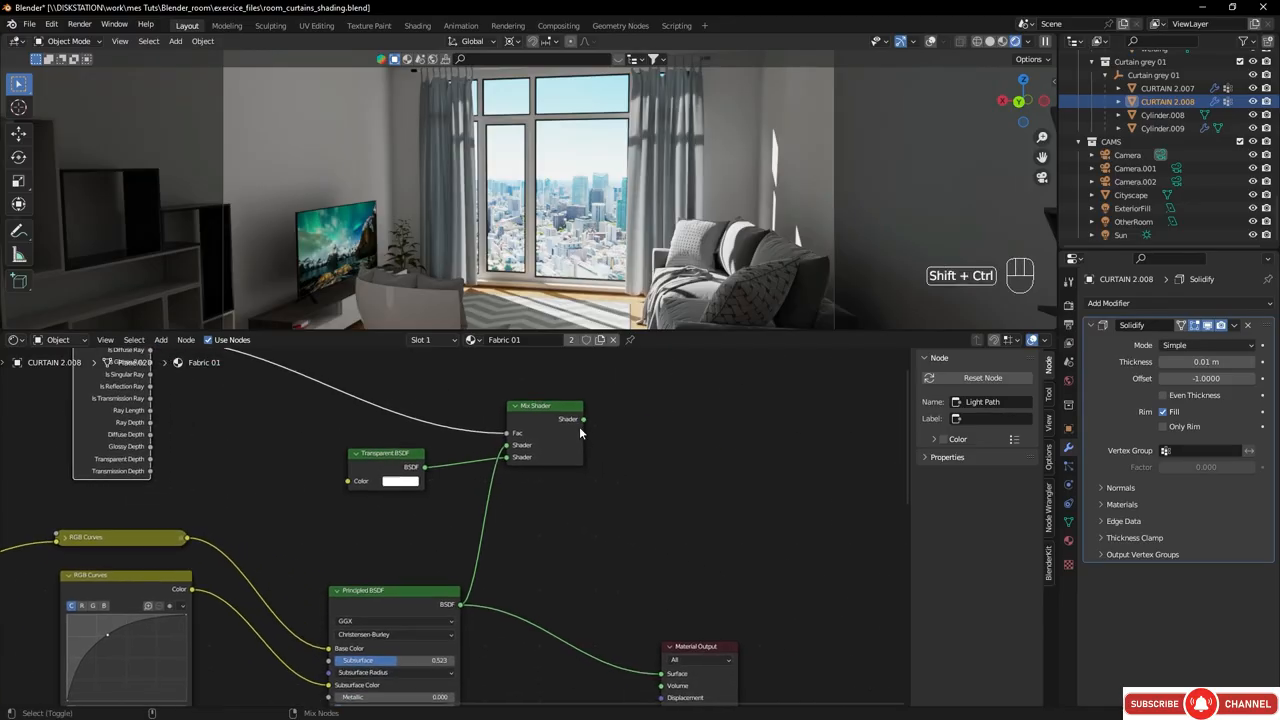
pyautogui.keyDown('ctrl'); pyautogui.keyDown('shift'); pyautogui.click(580, 432); pyautogui.keyUp('shift'); pyautogui.keyUp('ctrl')
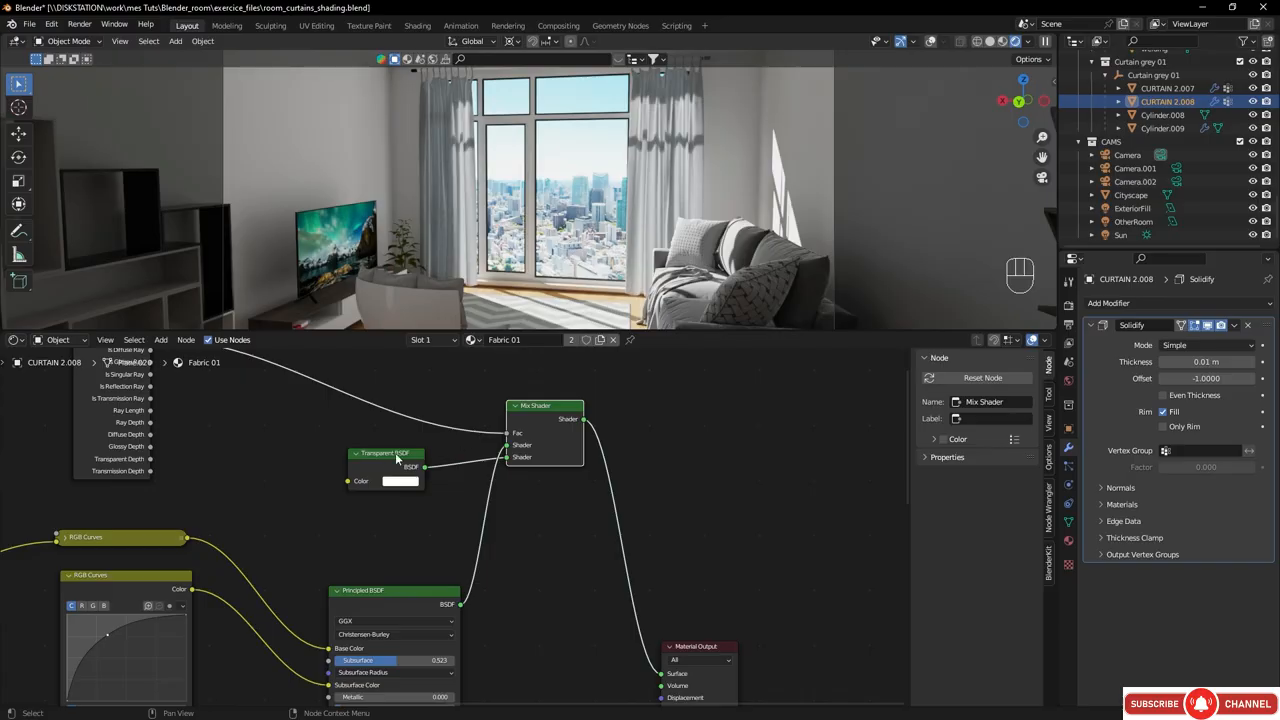
# - Try a black colour with Value 0 on the Transparent BSDF
pyautogui.moveTo(397, 457); pyautogui.dragTo(393, 447)
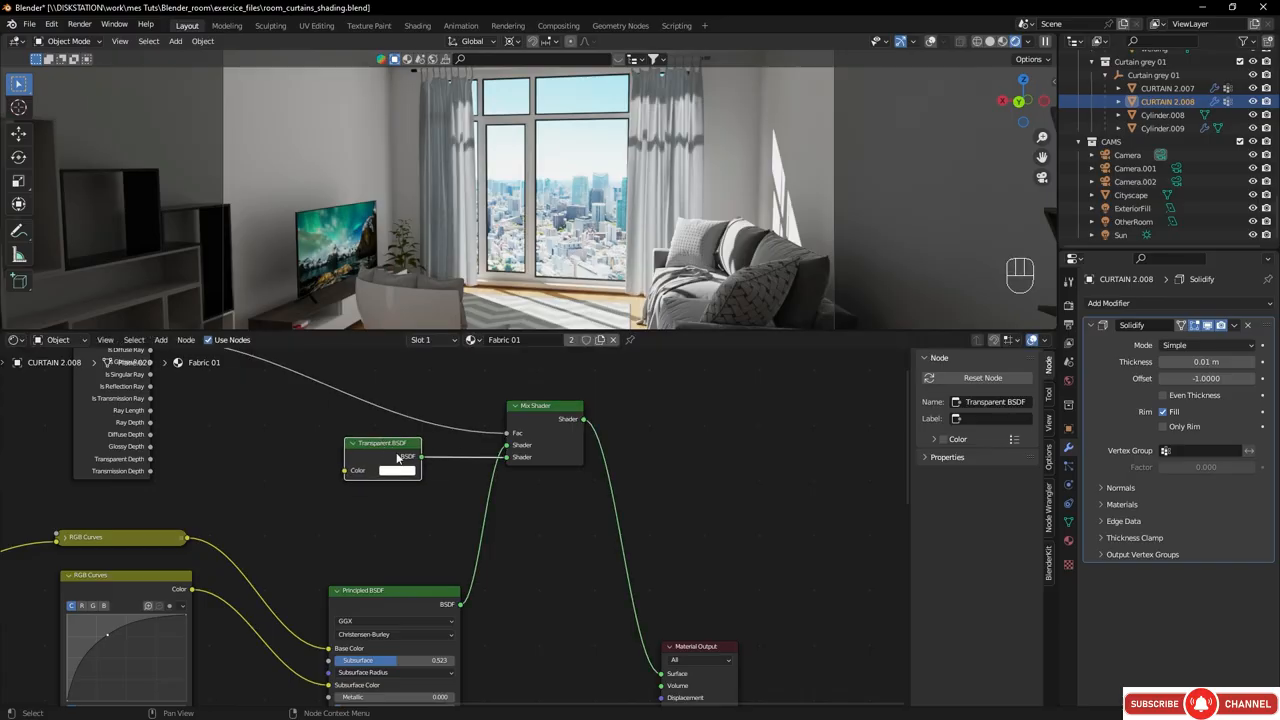
pyautogui.click(394, 471)
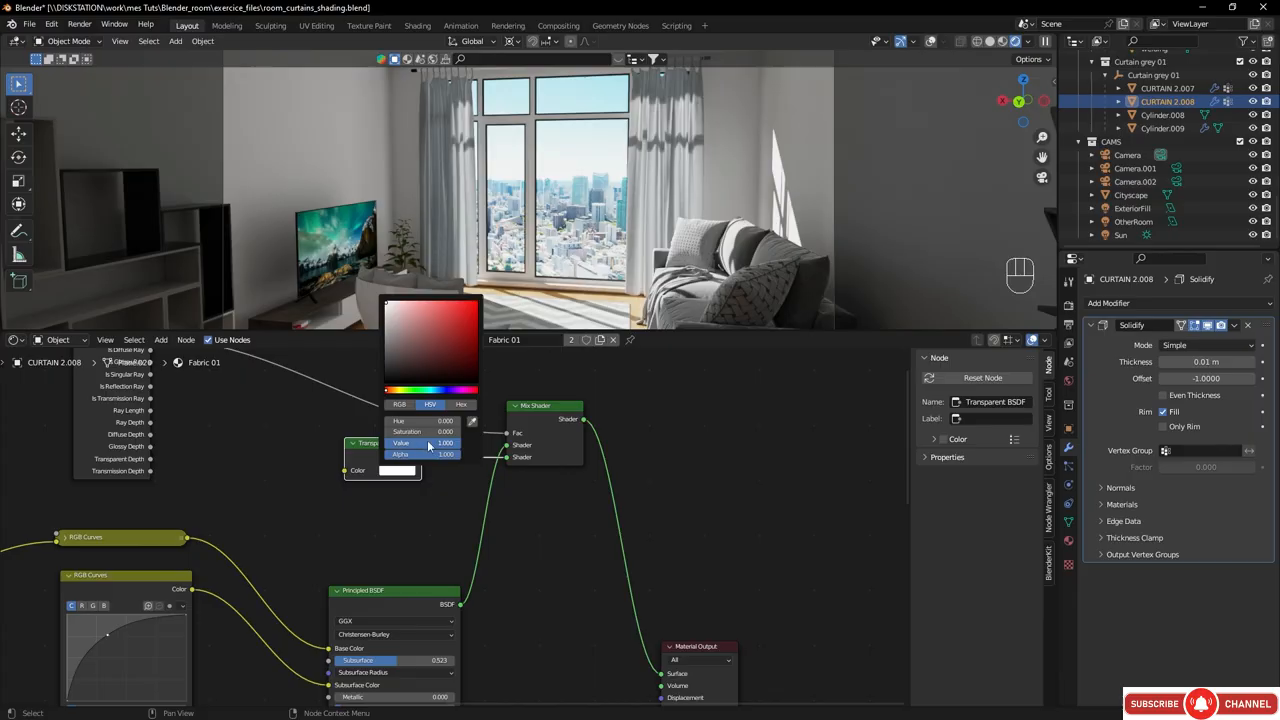
pyautogui.moveTo(450, 443); pyautogui.dragTo(385, 449)
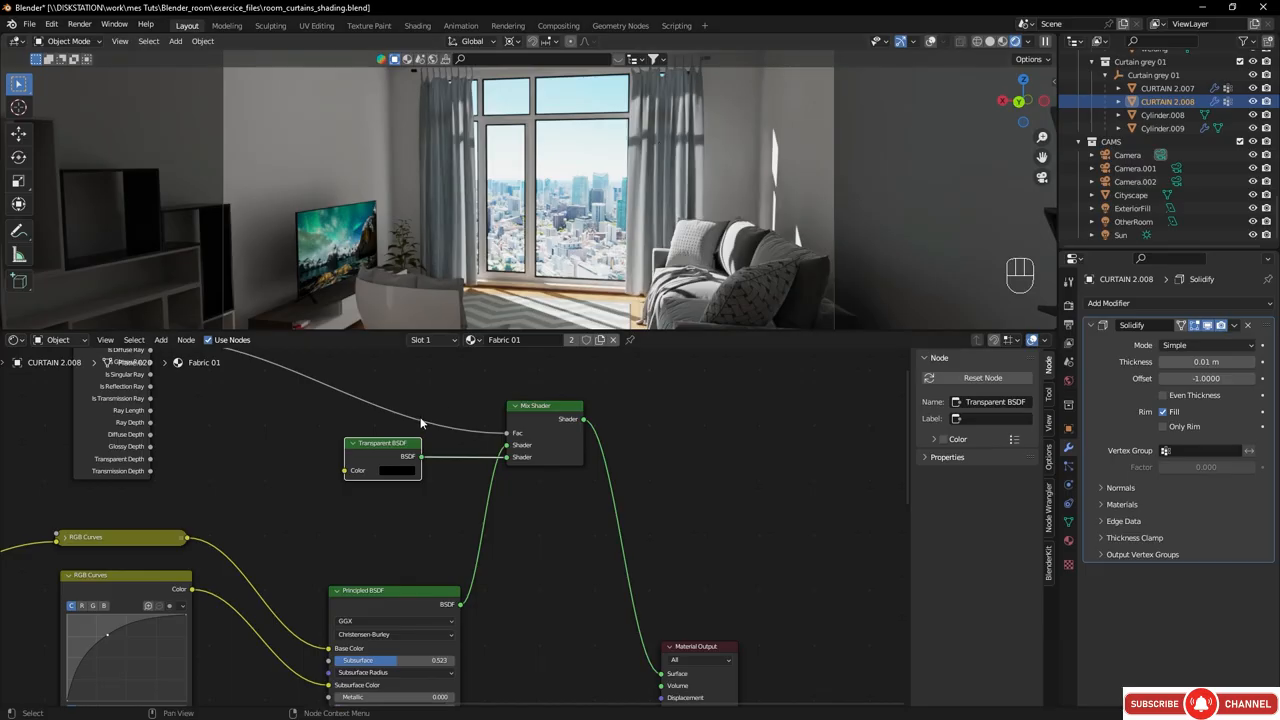
# - Change the Transparent BSDF colour to a light-medium grey, judging the curtain shadows beside the sofa
pyautogui.click(393, 471)
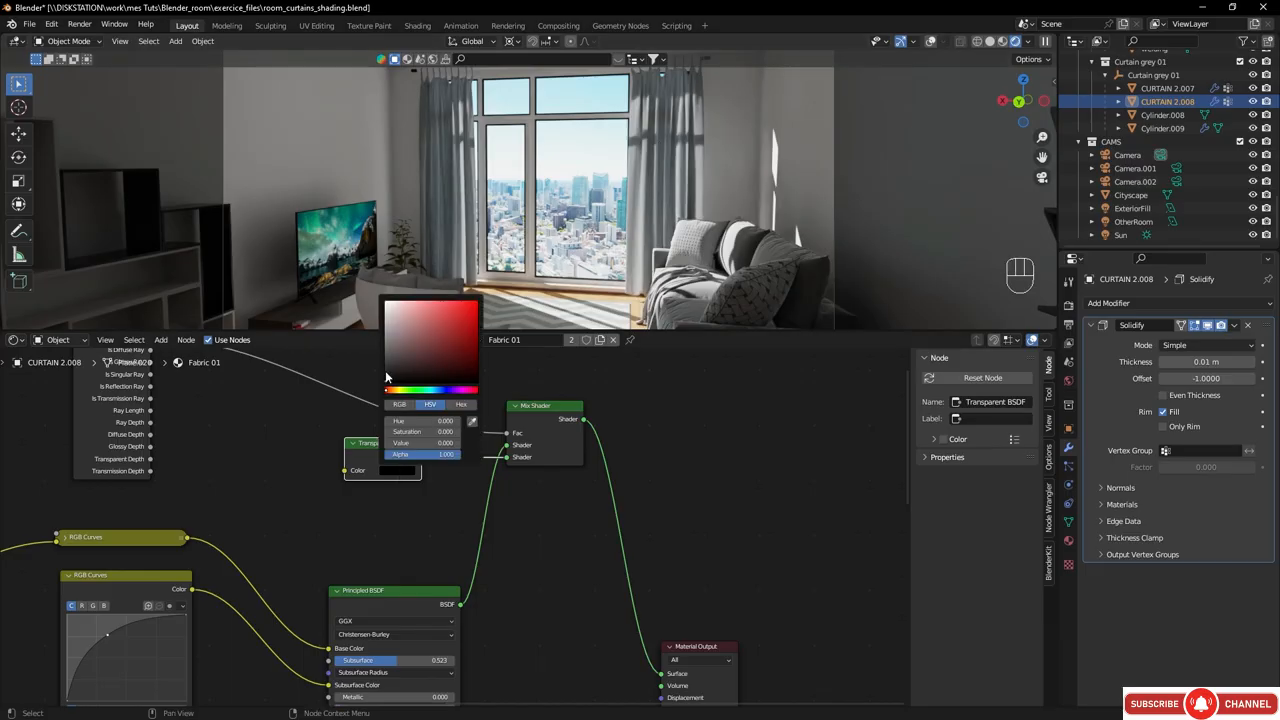
pyautogui.moveTo(386, 386); pyautogui.dragTo(387, 342)
pyautogui.moveTo(755, 229); pyautogui.dragTo(692, 224, button='middle')
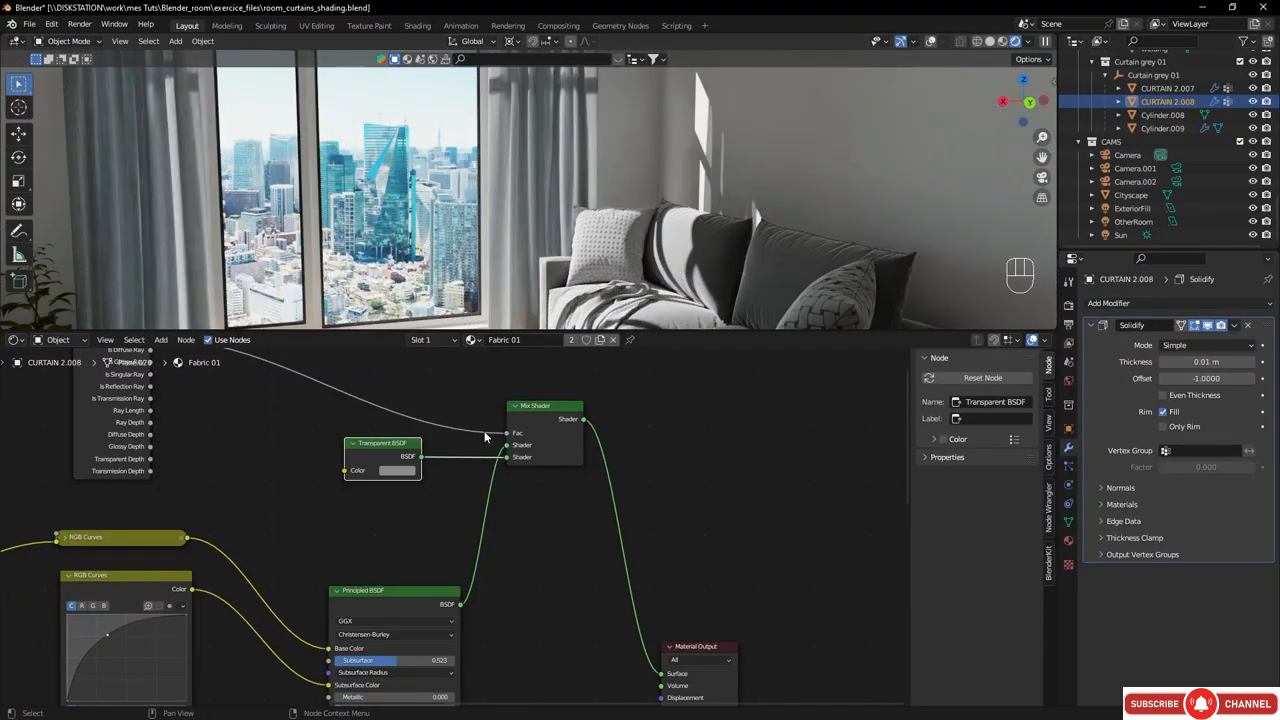
pyautogui.click(385, 470)
pyautogui.moveTo(386, 340); pyautogui.dragTo(385, 330)
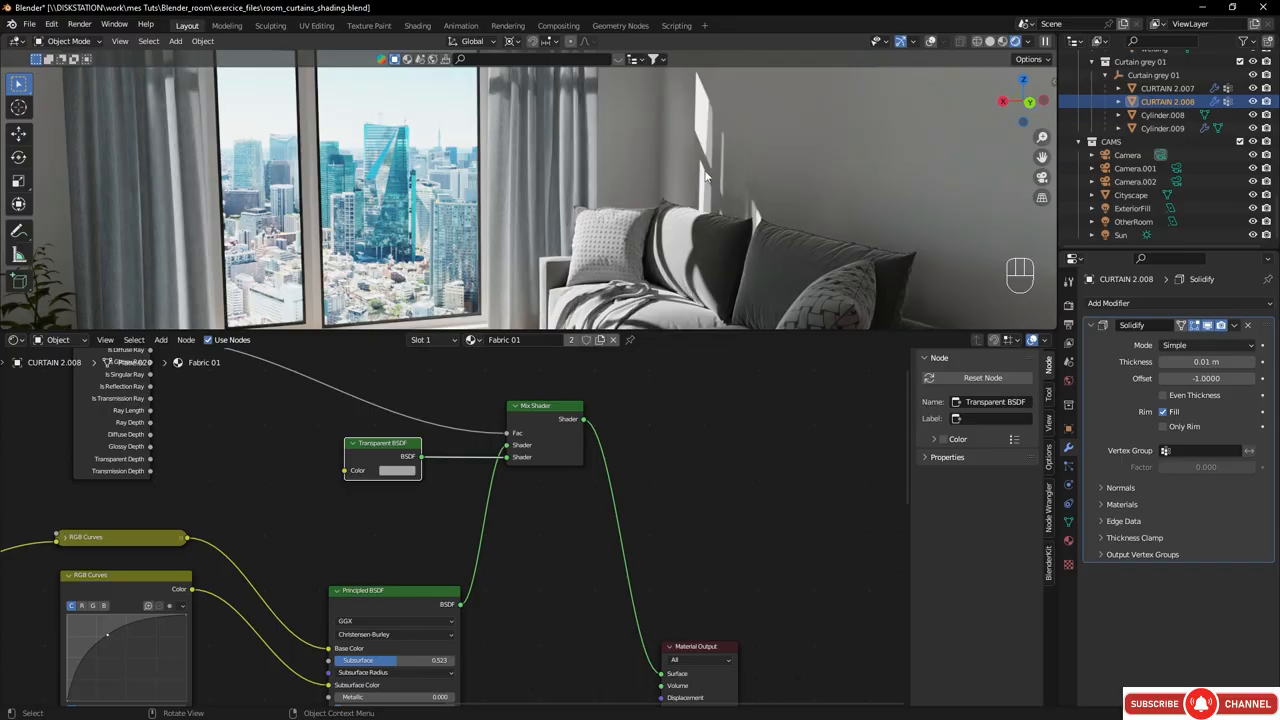
# - Set the Sun light's Angle to 1.43°
pyautogui.click(1148, 236)
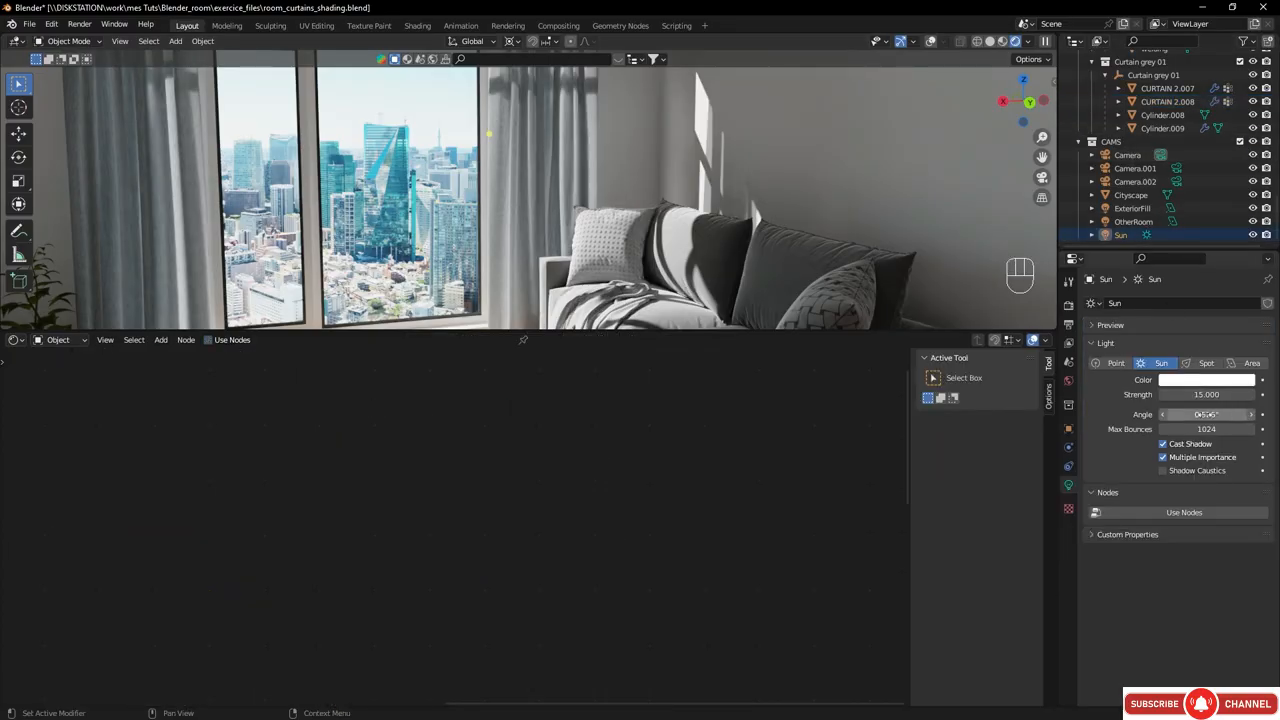
pyautogui.moveTo(1205, 414)
pyautogui.mouseDown()
pyautogui.moveTo(1233, 414)
pyautogui.moveTo(1206, 414)
pyautogui.mouseUp()
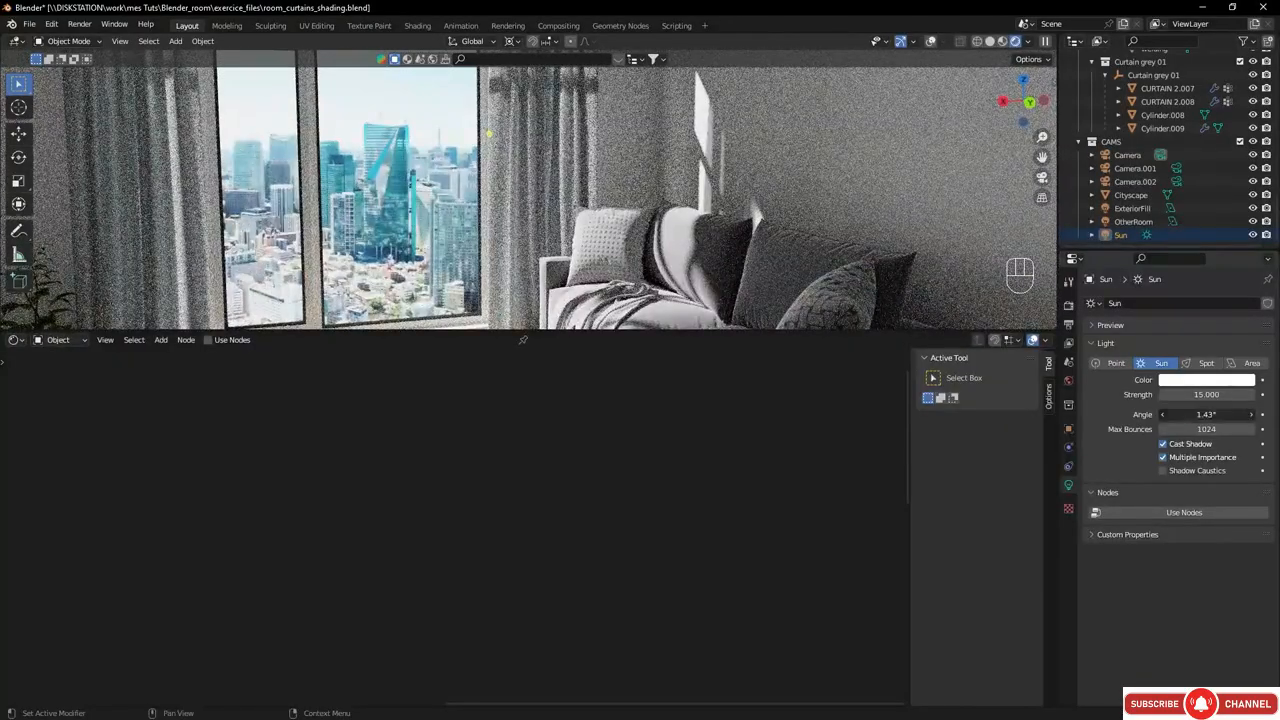
# - Check the softened sun shadows on the wall and sofa from the camera view
pyautogui.click(1206, 414)
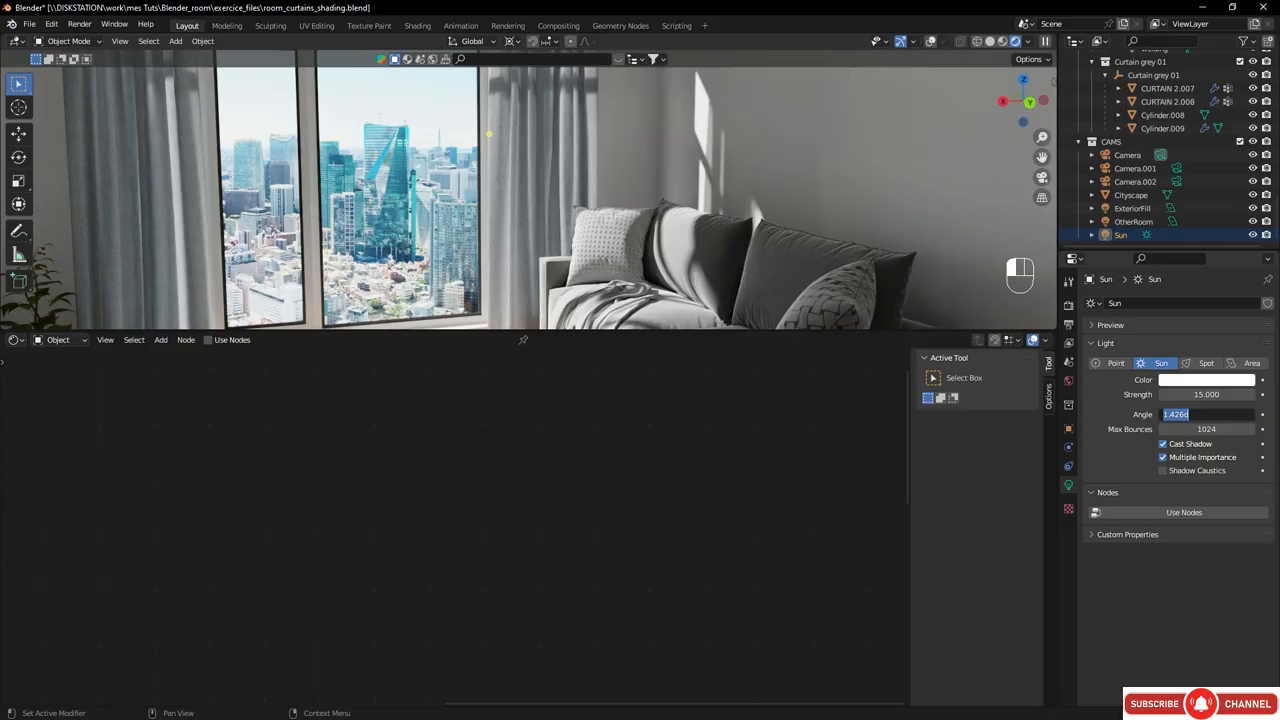
pyautogui.click(1113, 467)
pyautogui.moveTo(659, 266)
pyautogui.mouseDown(button='middle')
pyautogui.moveTo(661, 292)
pyautogui.moveTo(662, 262)
pyautogui.mouseUp(button='middle')
pyautogui.press('KP_0')
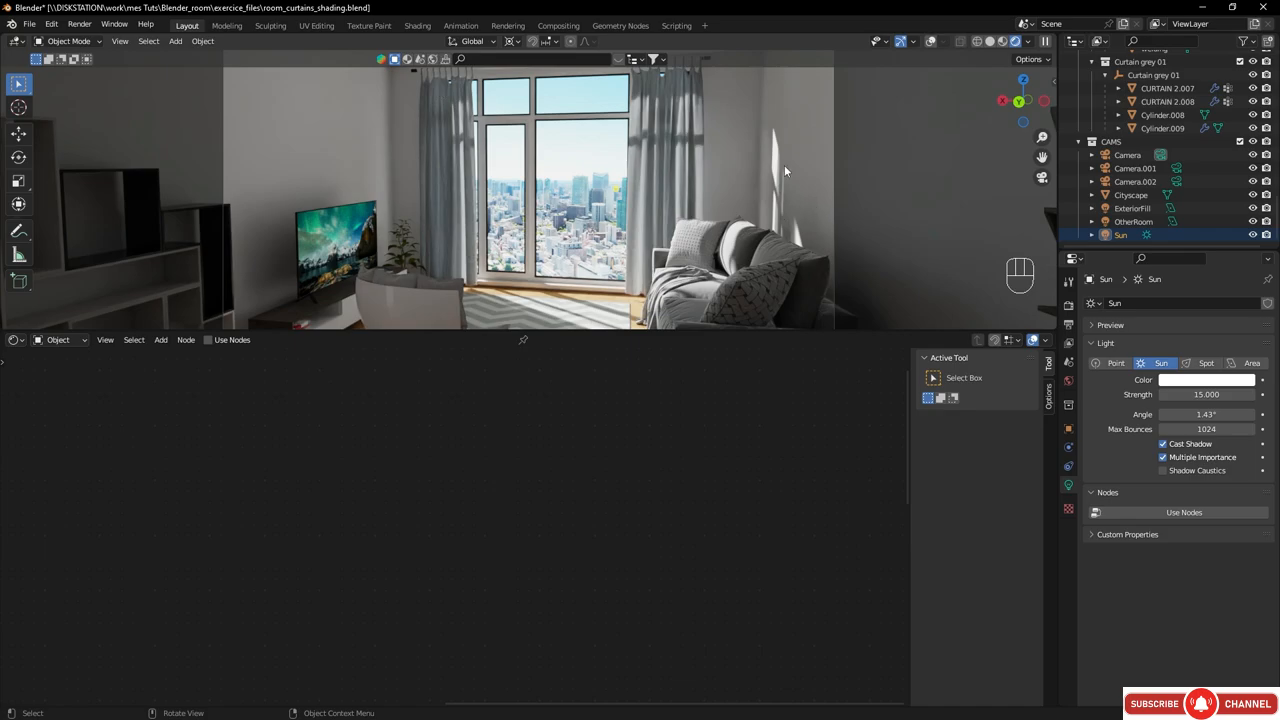
# - Select the window object and open its Plastic material in the enlarged room view
pyautogui.moveTo(740, 139); pyautogui.dragTo(770, 150, button='middle')
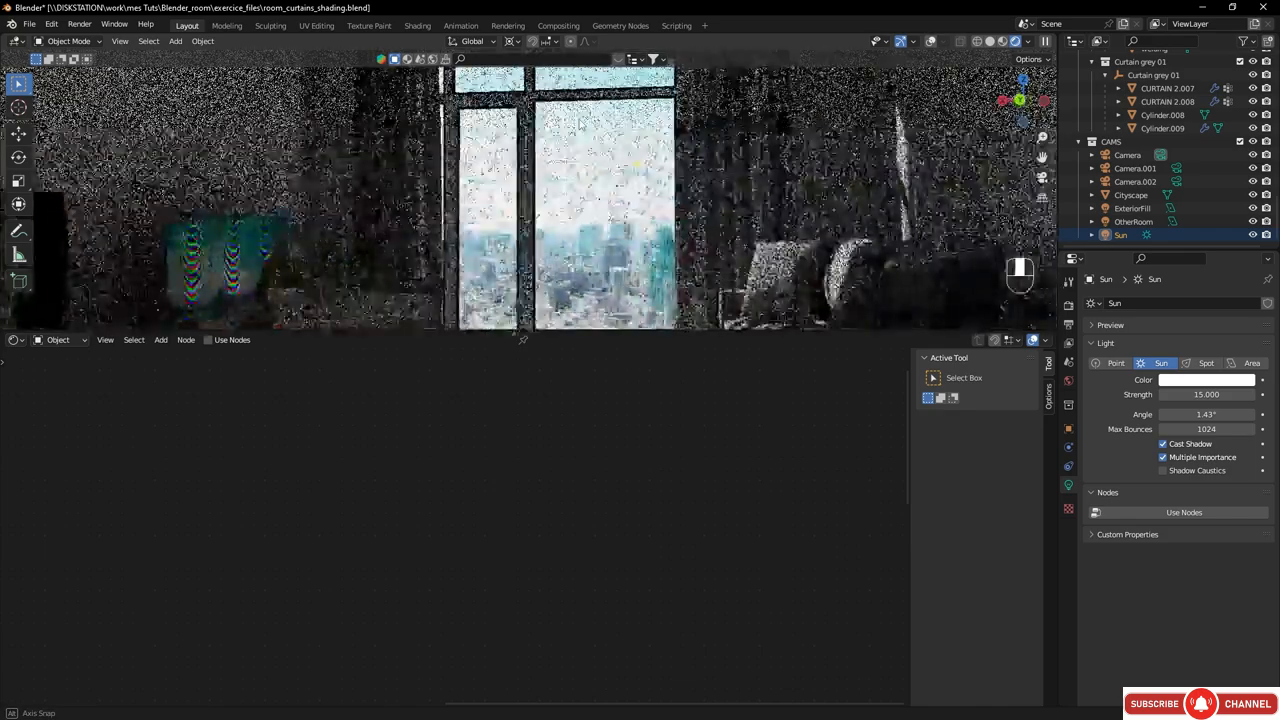
pyautogui.keyDown('shift'); pyautogui.moveTo(581, 128); pyautogui.dragTo(511, 194, button='middle'); pyautogui.keyUp('shift')
pyautogui.scroll(3, 529, 209)
pyautogui.scroll(2, 507, 160)
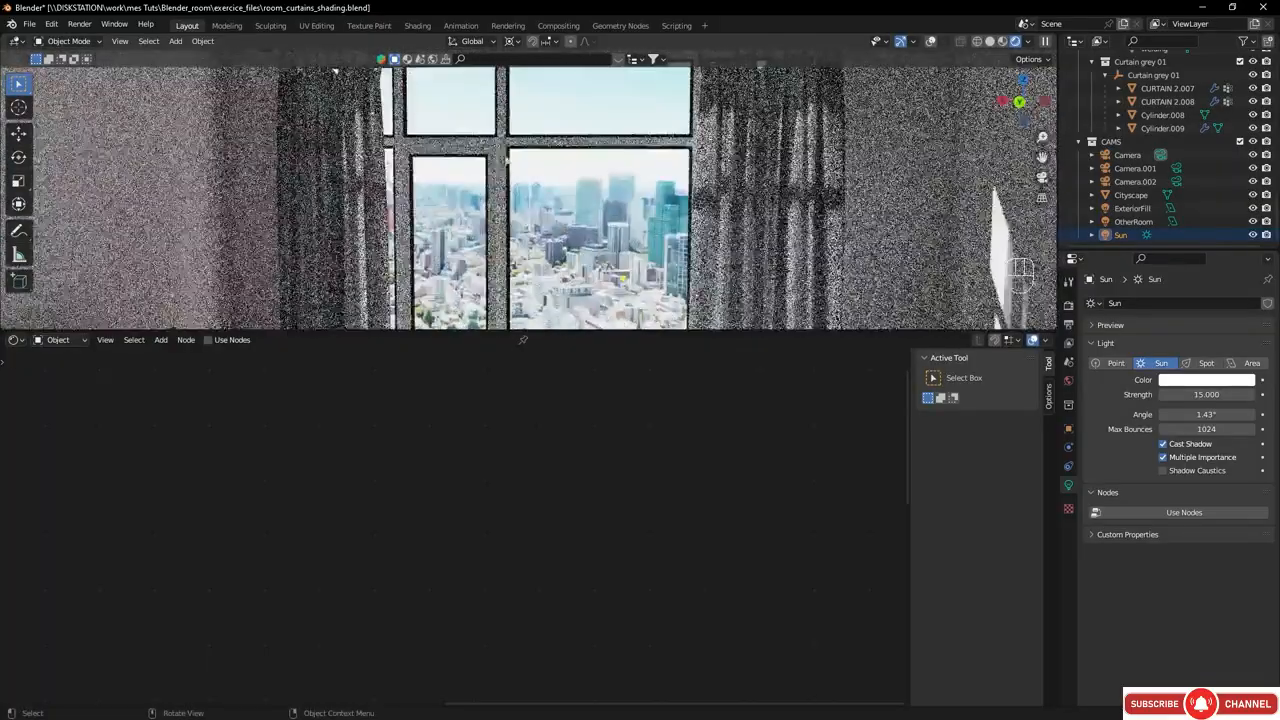
pyautogui.moveTo(630, 334); pyautogui.dragTo(630, 528)
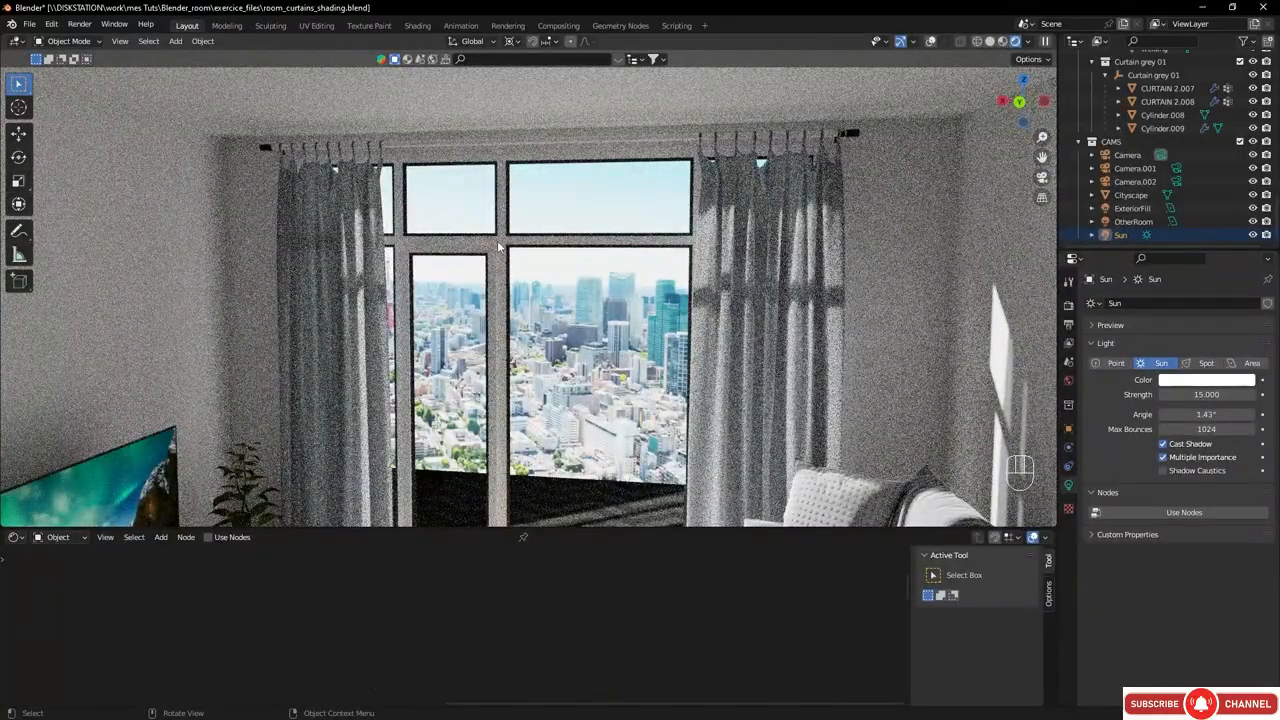
pyautogui.click(506, 247)
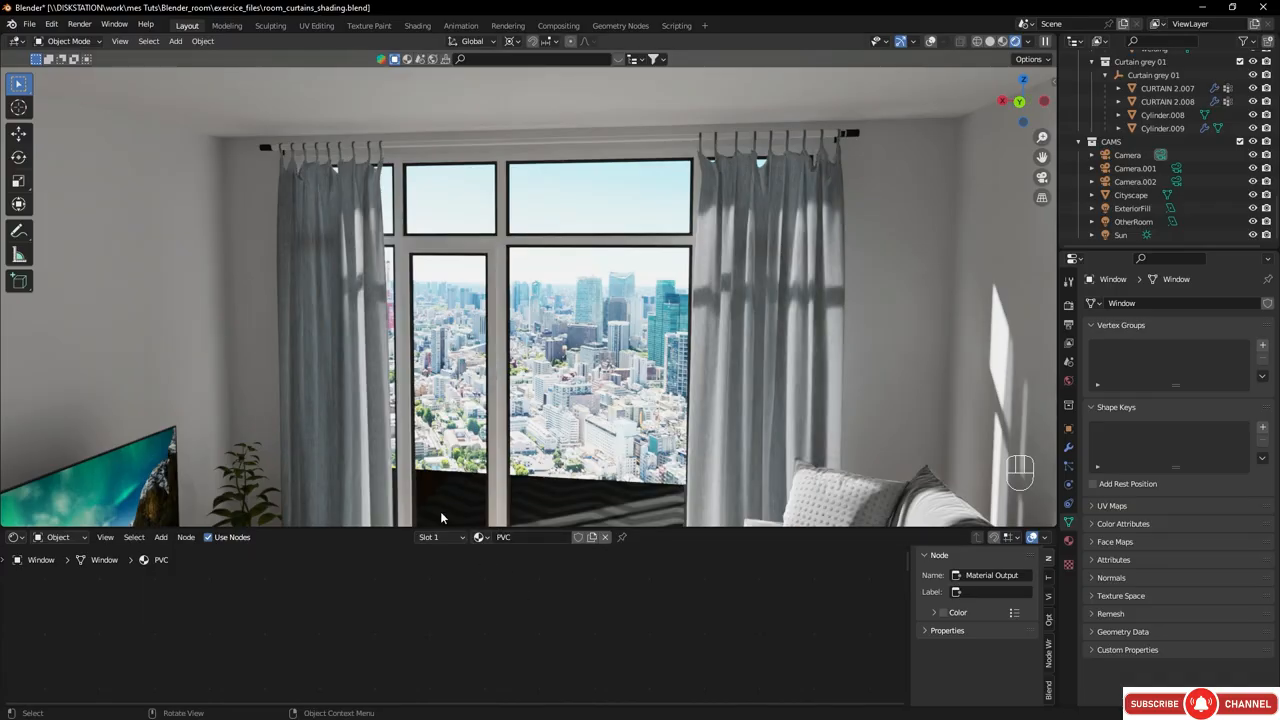
pyautogui.click(452, 540)
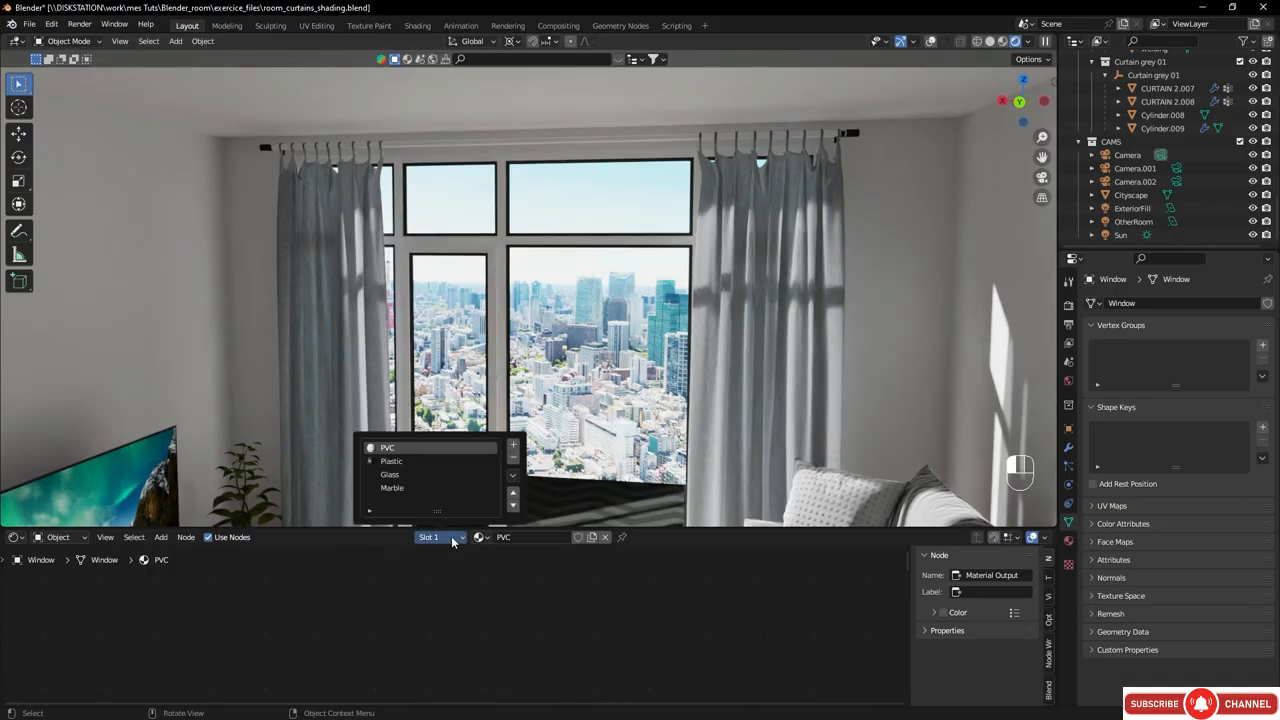
pyautogui.click(391, 462)
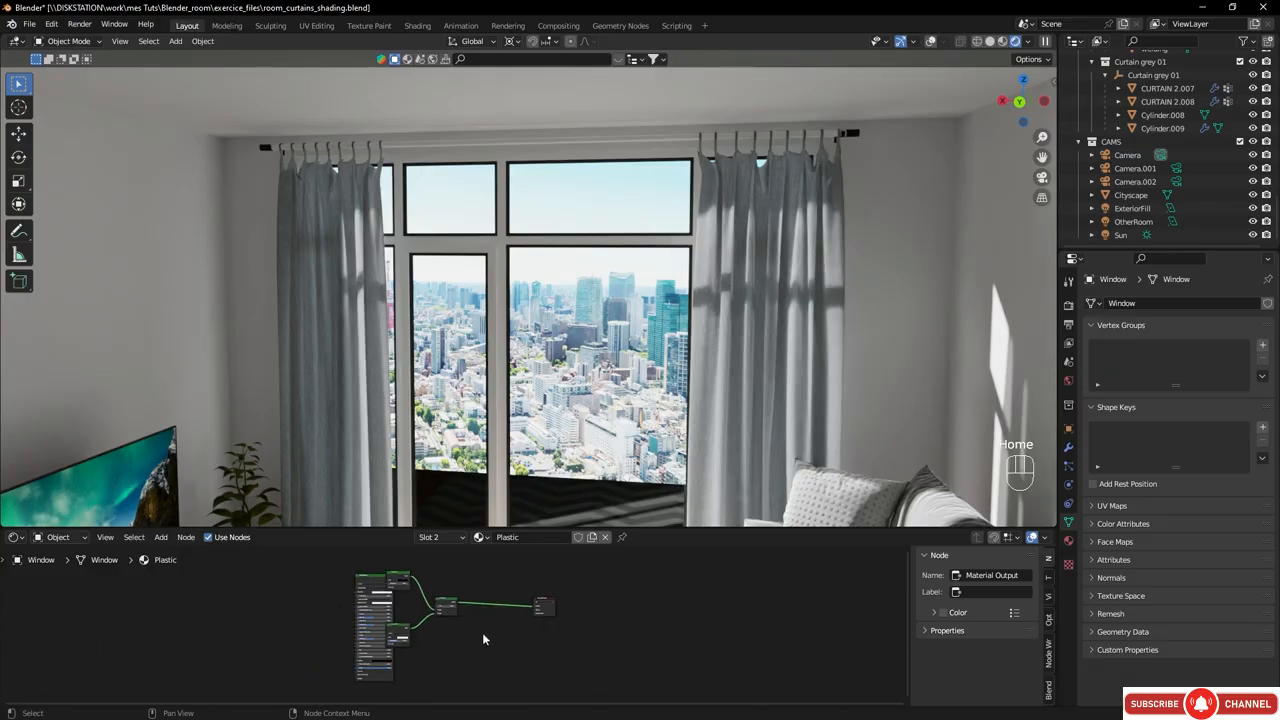
# - Delete the unconnected Principled BSDF node from the window's Plastic material
pyautogui.press('Home')
pyautogui.scroll(2, 471, 633)
pyautogui.moveTo(449, 606); pyautogui.dragTo(555, 679, button='middle')
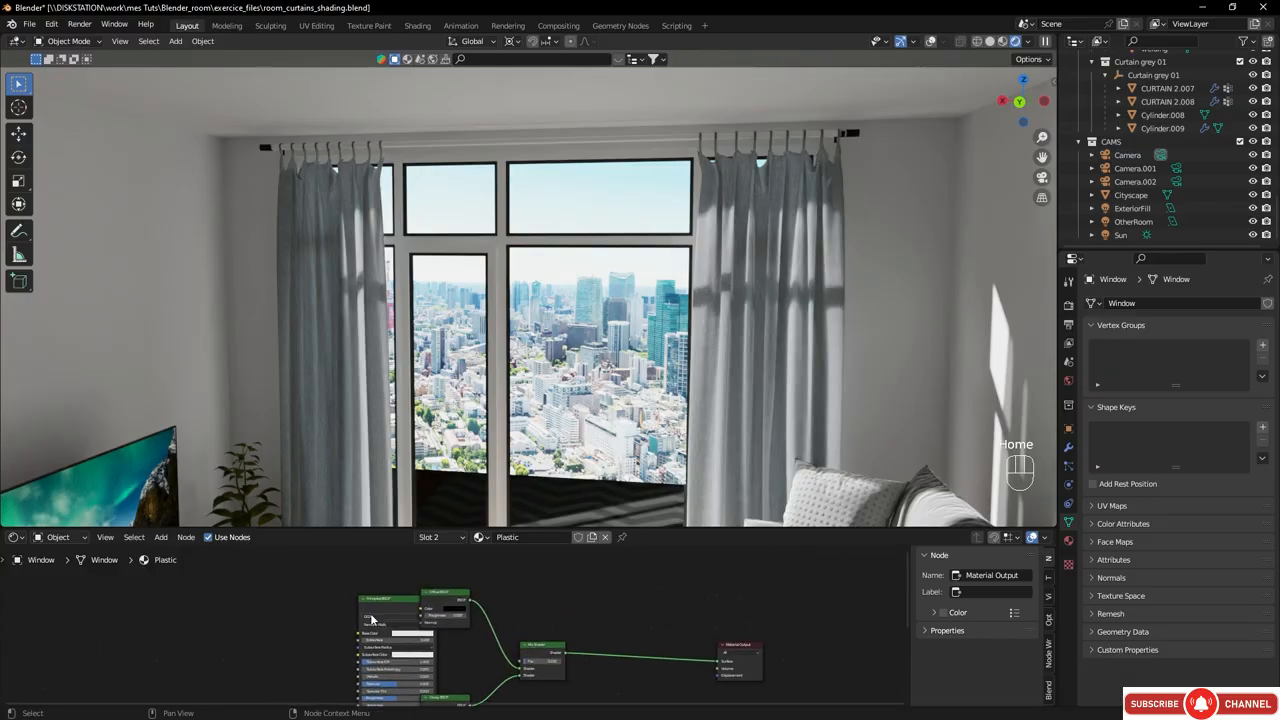
pyautogui.moveTo(384, 602); pyautogui.dragTo(232, 593)
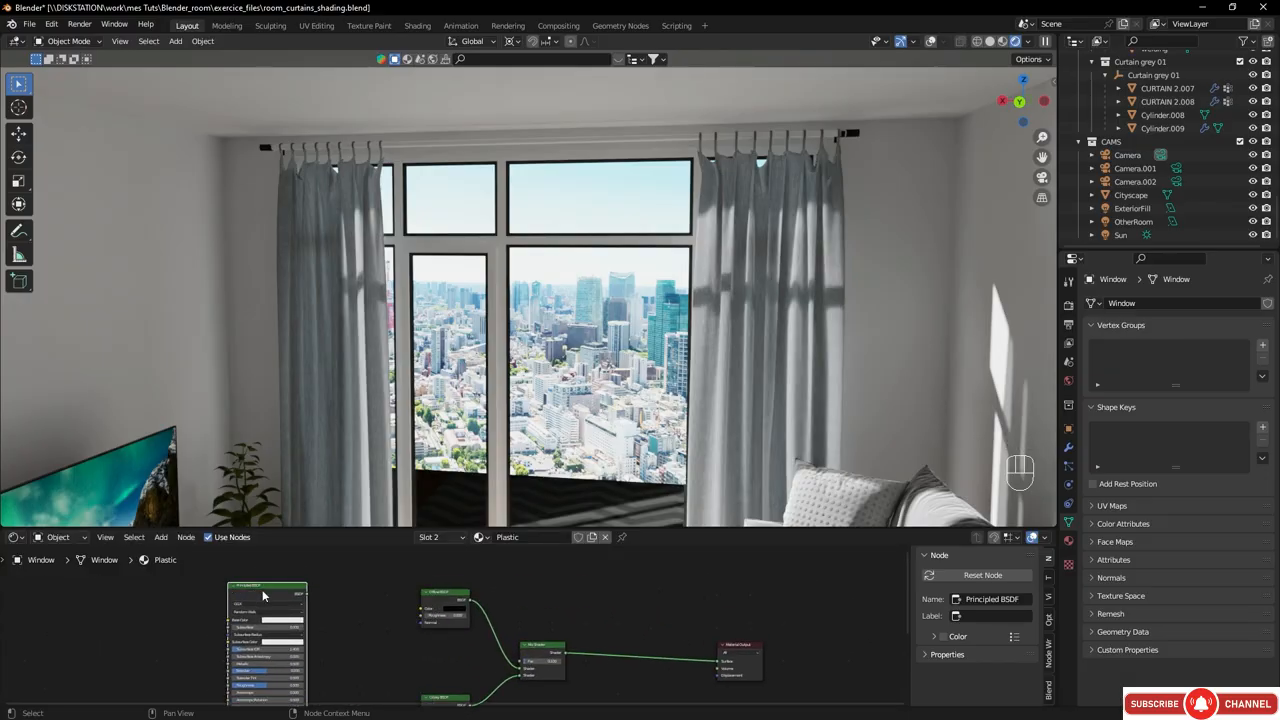
pyautogui.press('Delete')
# - Lighten the Plastic material's Diffuse BSDF colour to a grey with Value 0.373 and review the room through the camera
pyautogui.scroll(4, 460, 630)
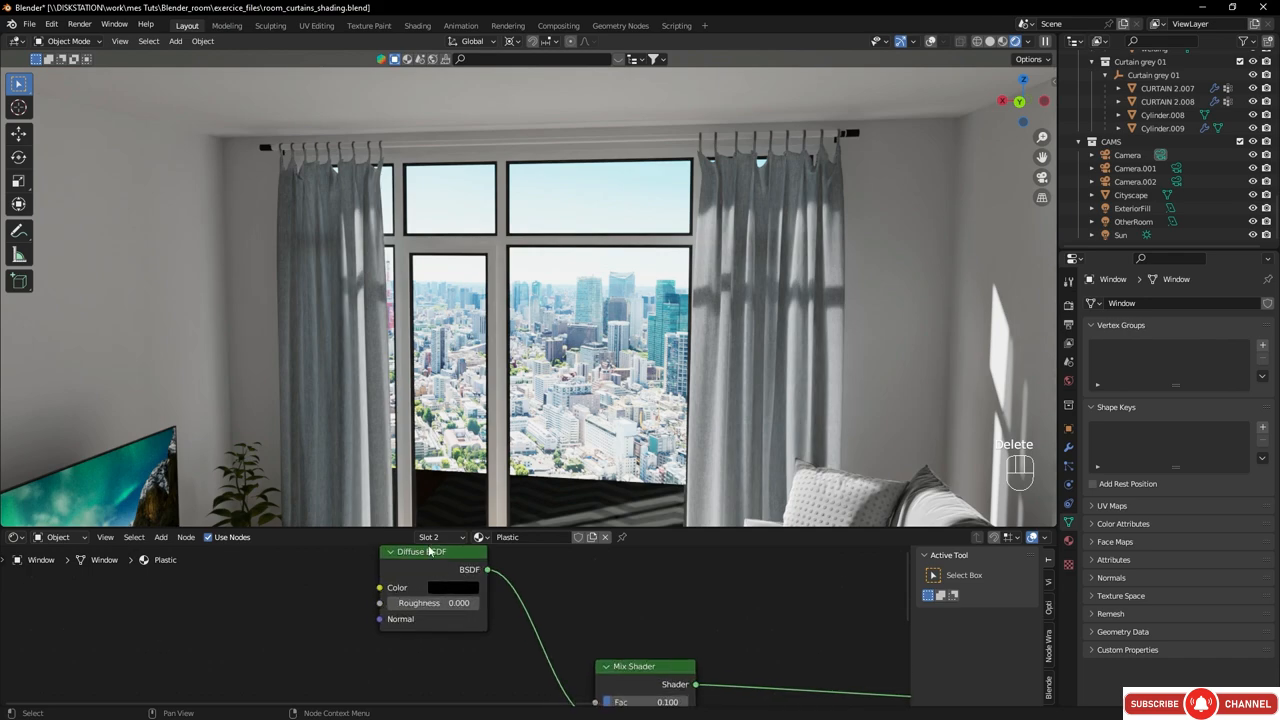
pyautogui.moveTo(428, 551); pyautogui.dragTo(448, 592)
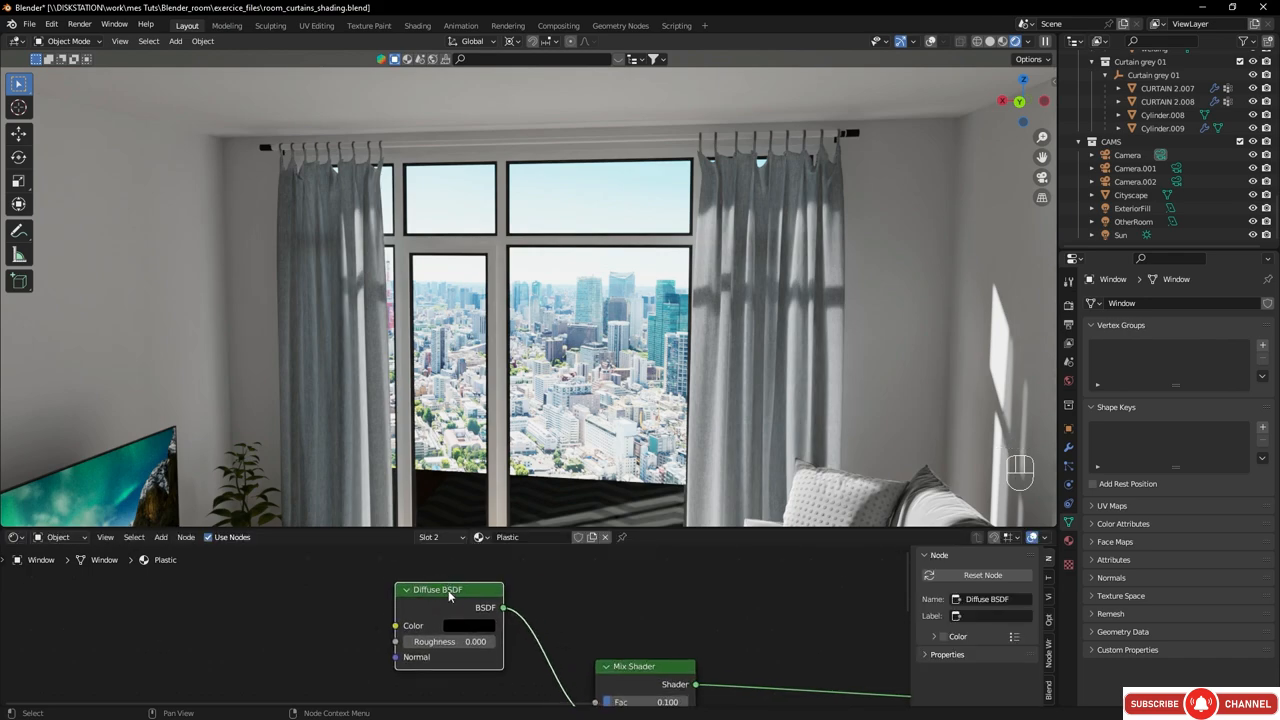
pyautogui.click(461, 624)
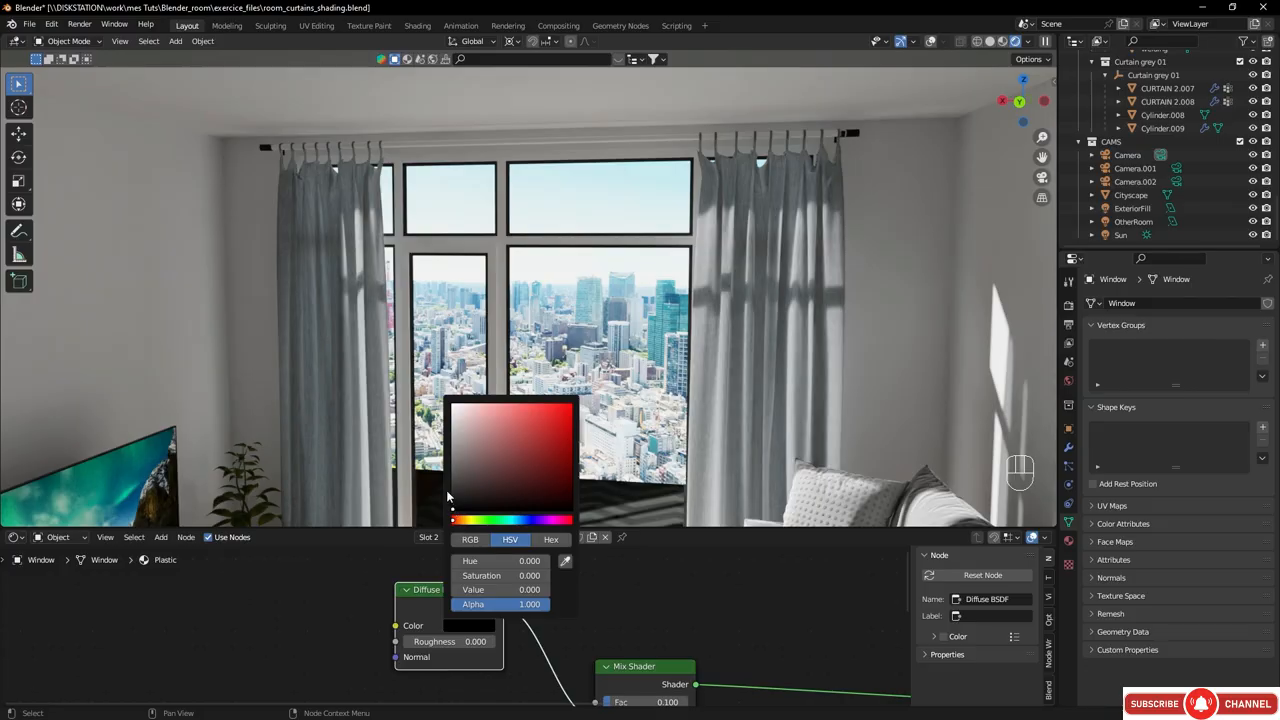
pyautogui.moveTo(458, 508); pyautogui.dragTo(451, 460)
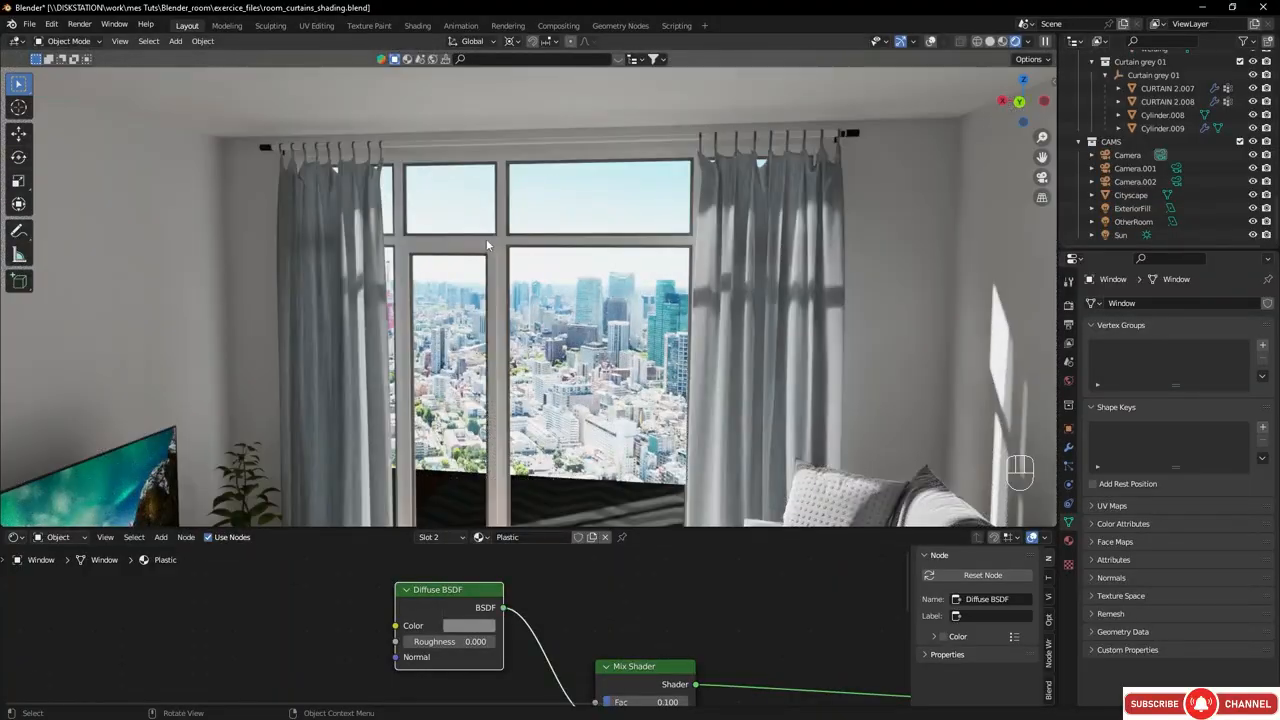
pyautogui.click(458, 627)
pyautogui.moveTo(451, 462); pyautogui.dragTo(453, 440)
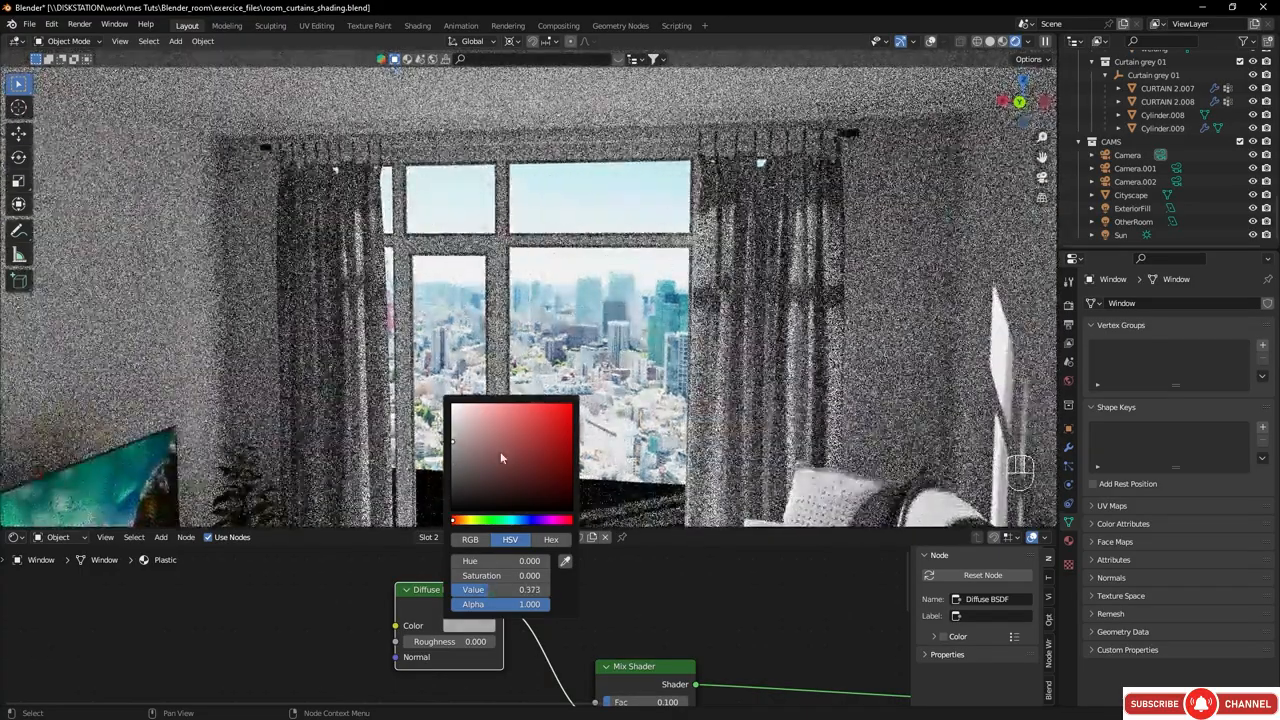
pyautogui.press('KP_0')
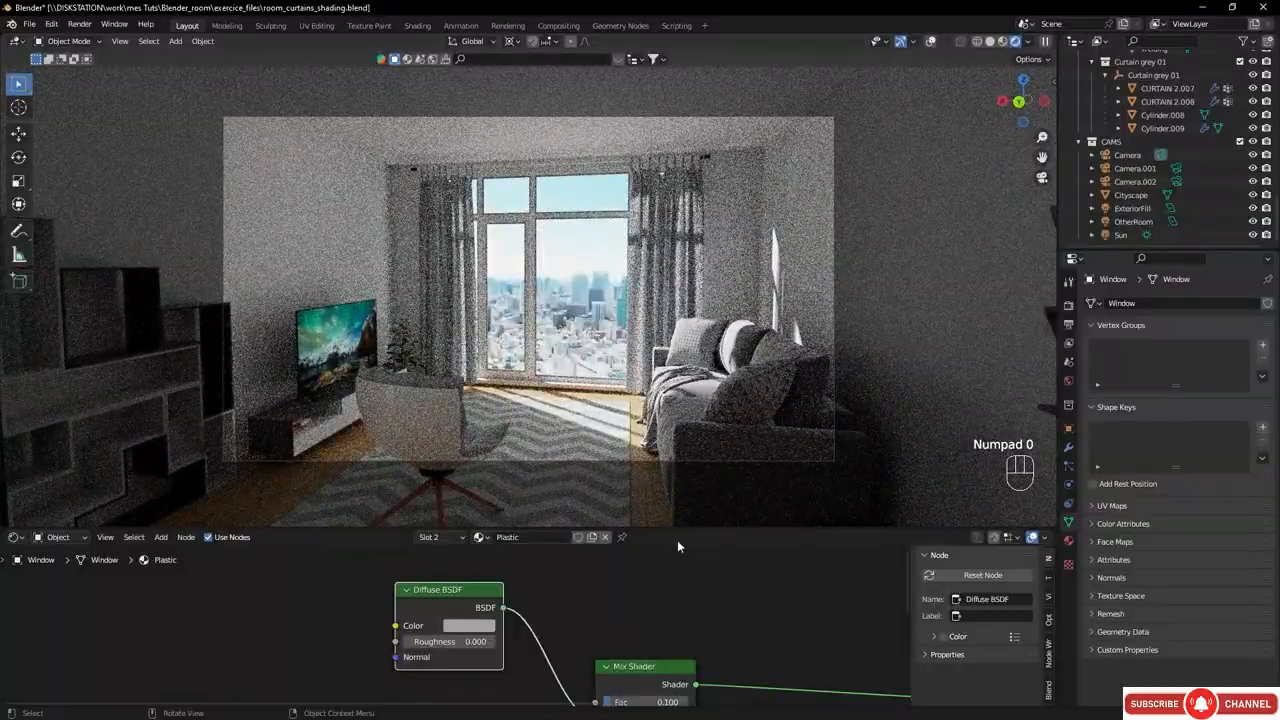
pyautogui.moveTo(681, 529); pyautogui.dragTo(681, 653)
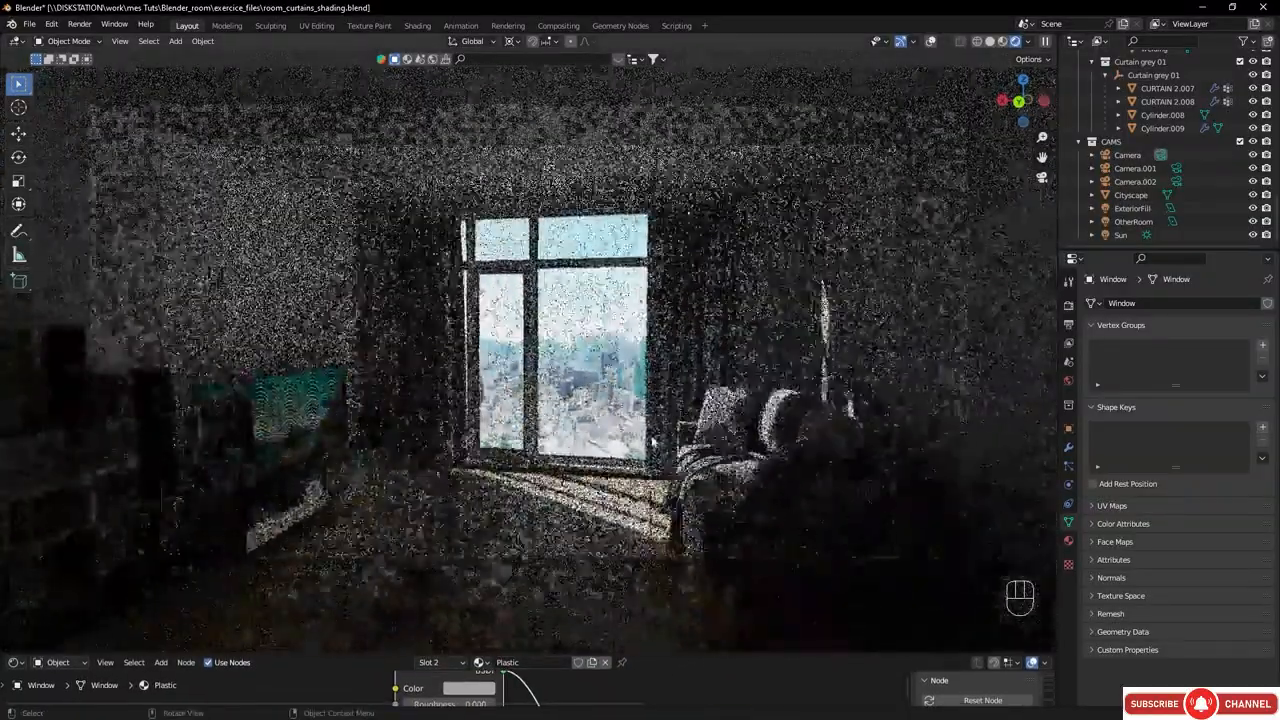
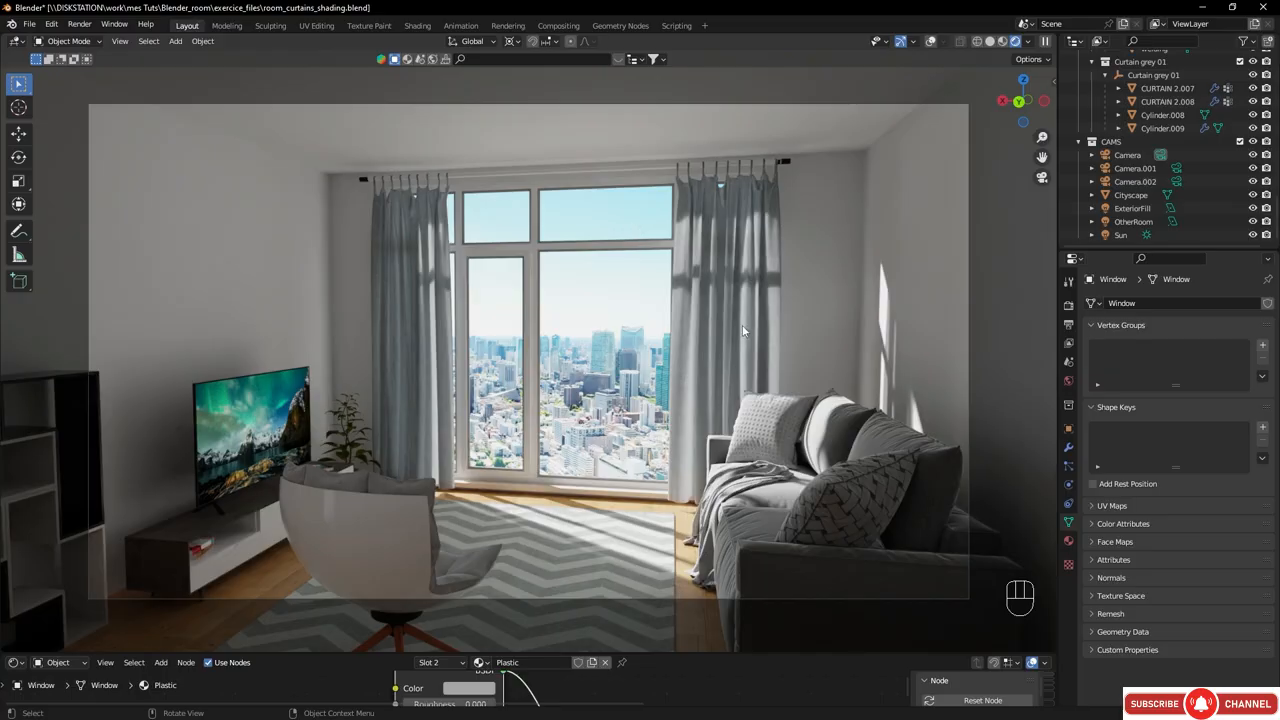
# - Select the curtain rod and enable nodes for its Matt paint black material
pyautogui.click(787, 160)
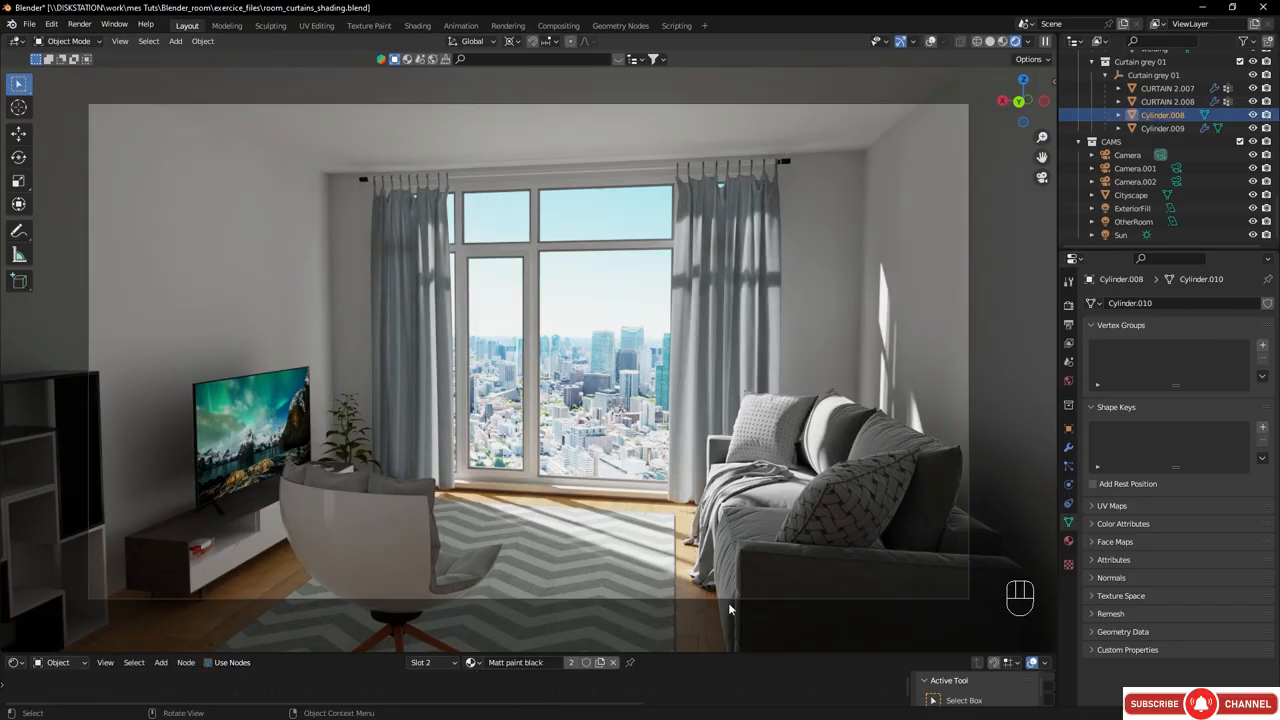
pyautogui.moveTo(677, 652); pyautogui.dragTo(645, 422)
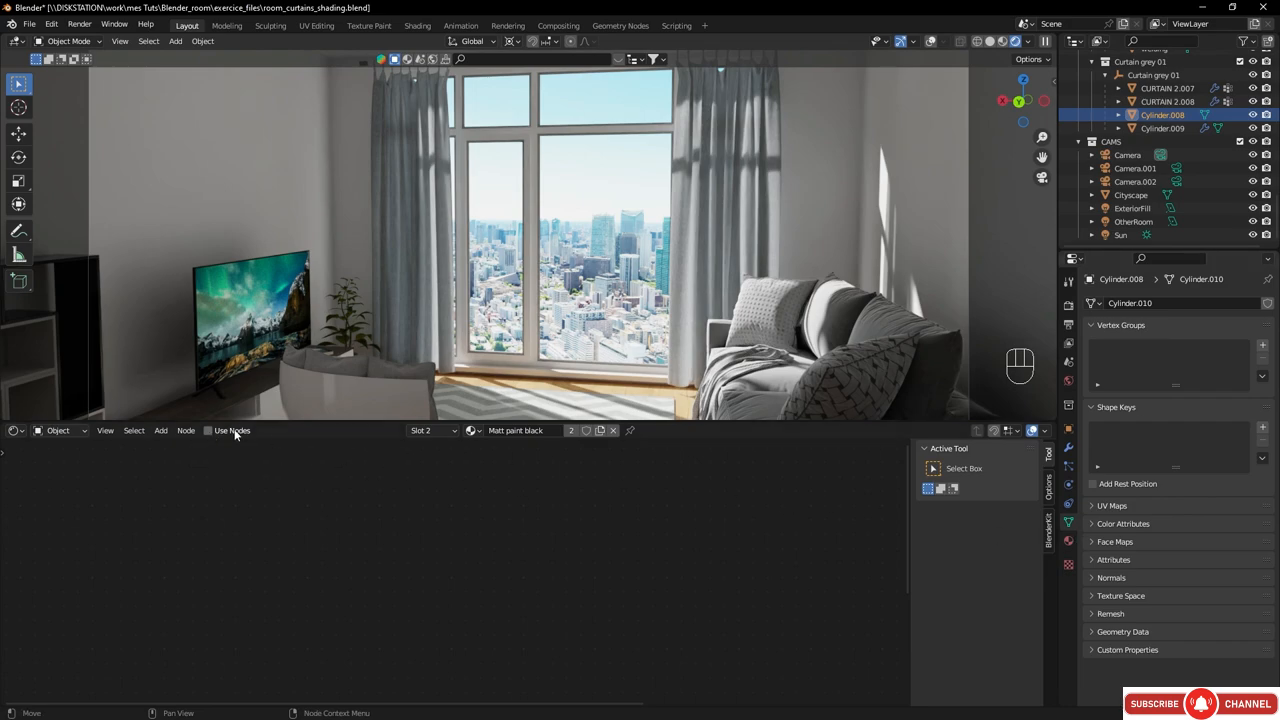
pyautogui.click(1068, 541)
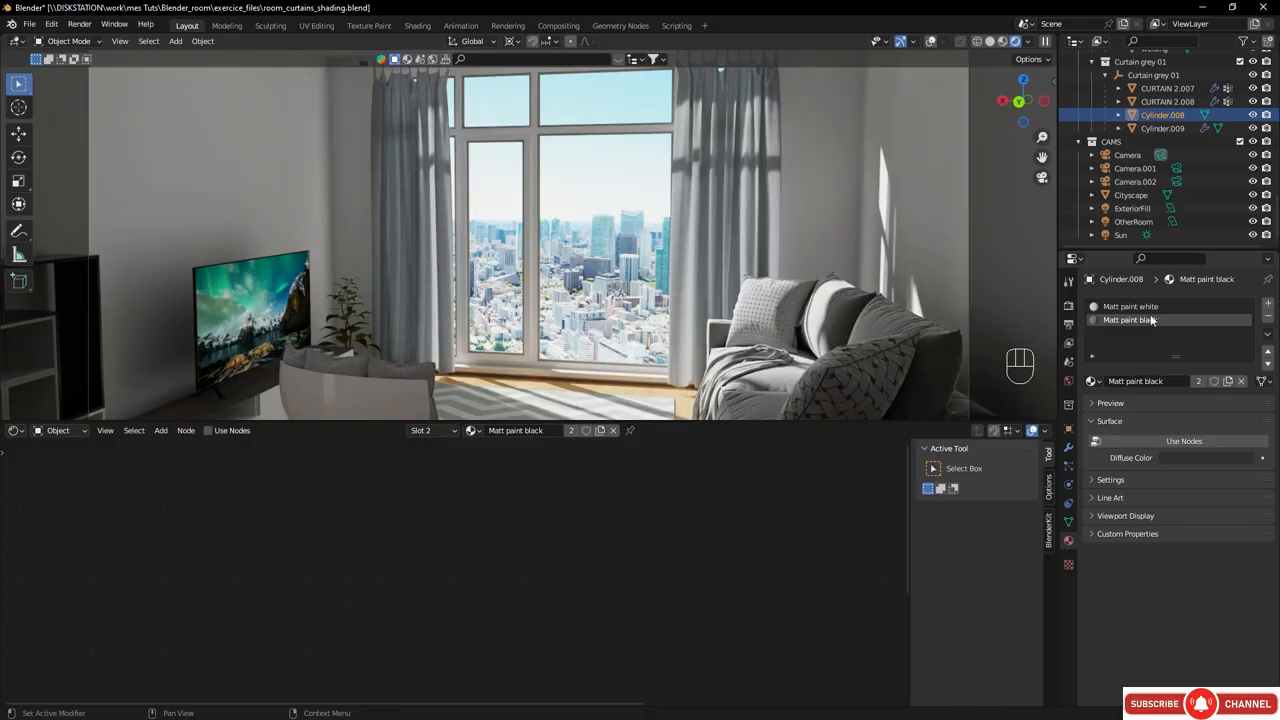
pyautogui.click(1110, 482)
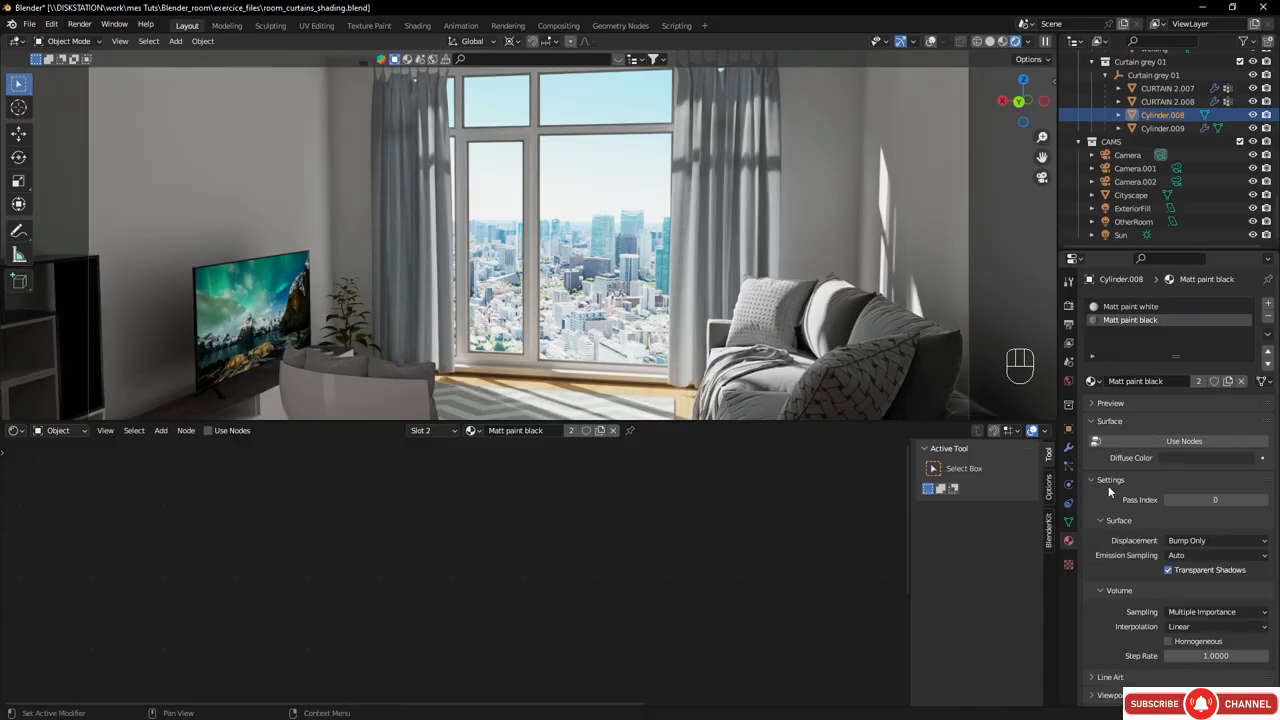
pyautogui.click(1108, 479)
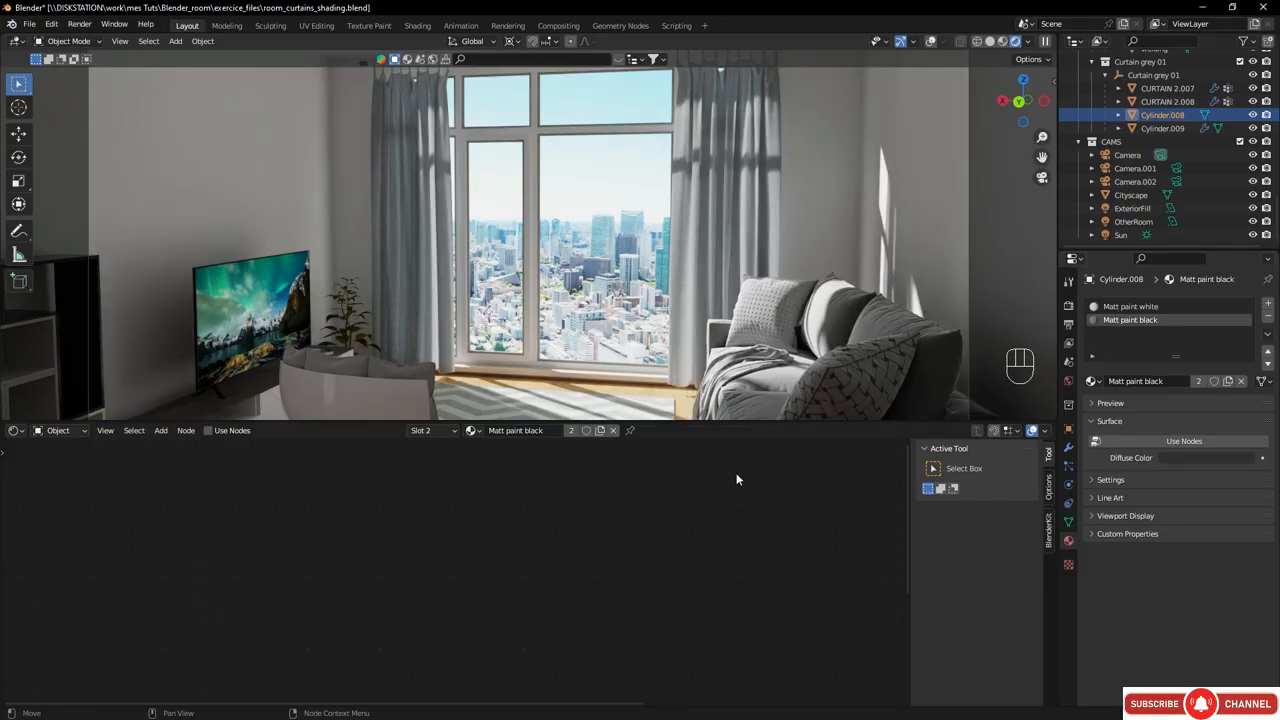
pyautogui.click(210, 430)
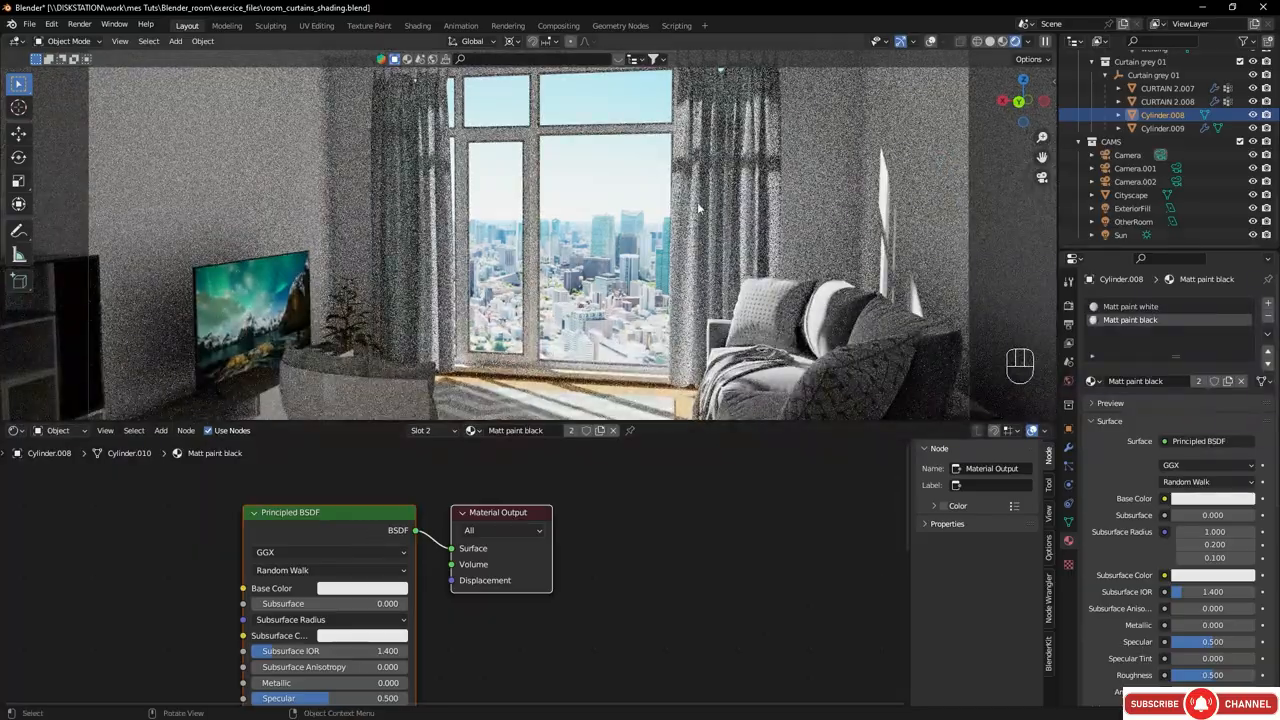
# - Make the rod's Matt paint black material metallic with Metallic 1 and Roughness 0.291
pyautogui.keyDown('shift'); pyautogui.moveTo(543, 201); pyautogui.dragTo(485, 279, button='middle'); pyautogui.keyUp('shift')
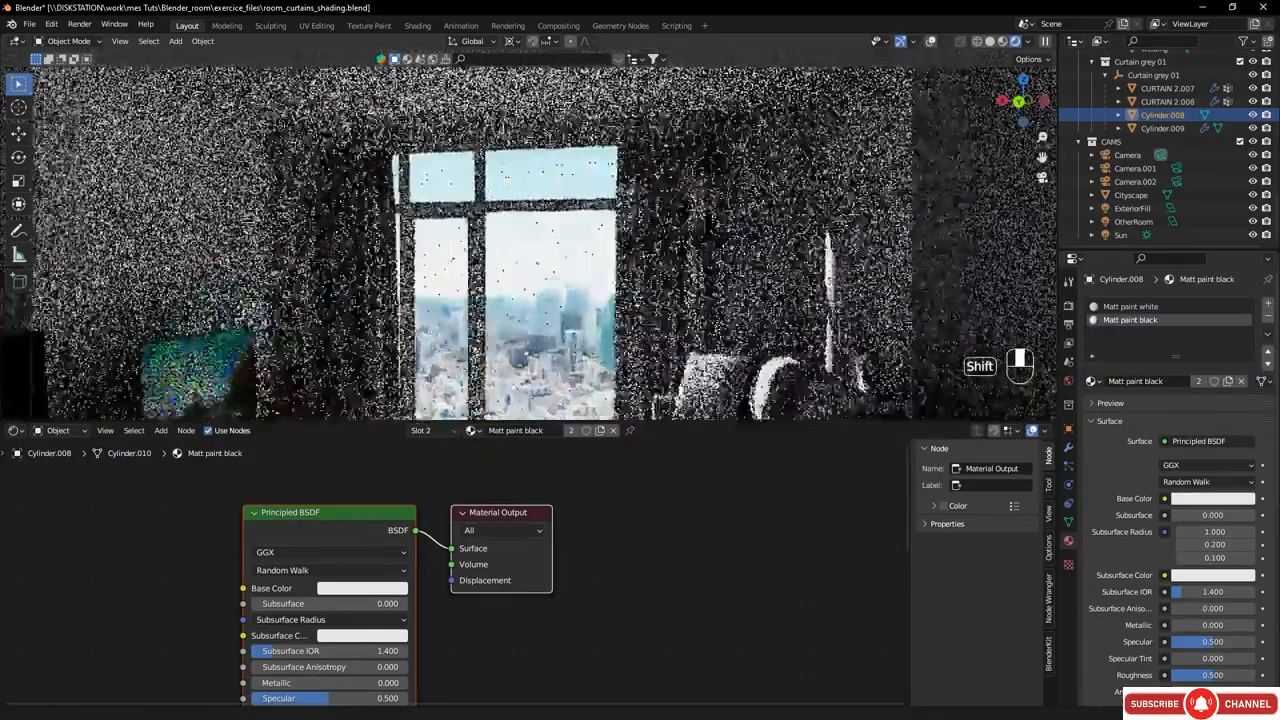
pyautogui.scroll(4, 743, 141)
pyautogui.scroll(-5, 743, 141)
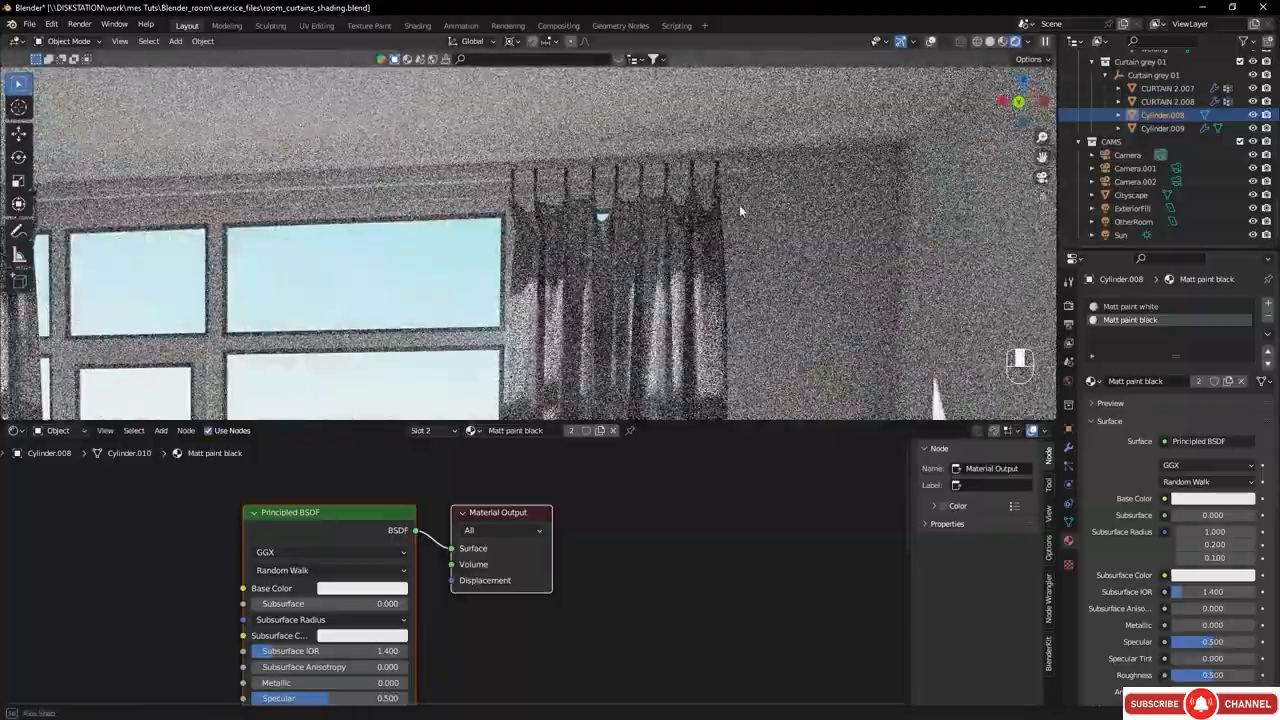
pyautogui.scroll(-4, 738, 208)
pyautogui.moveTo(740, 211); pyautogui.dragTo(628, 314, button='middle')
pyautogui.scroll(3, 682, 176)
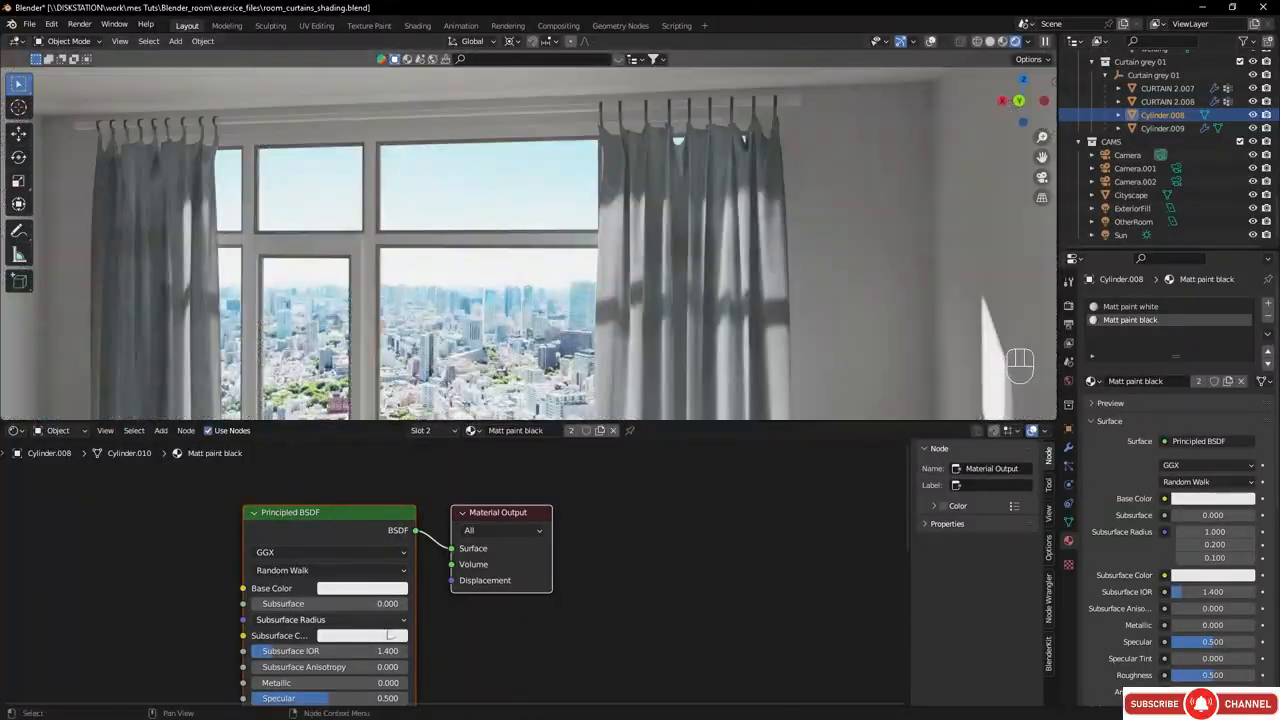
pyautogui.doubleClick(330, 683)
pyautogui.write('1')
pyautogui.press('Return')
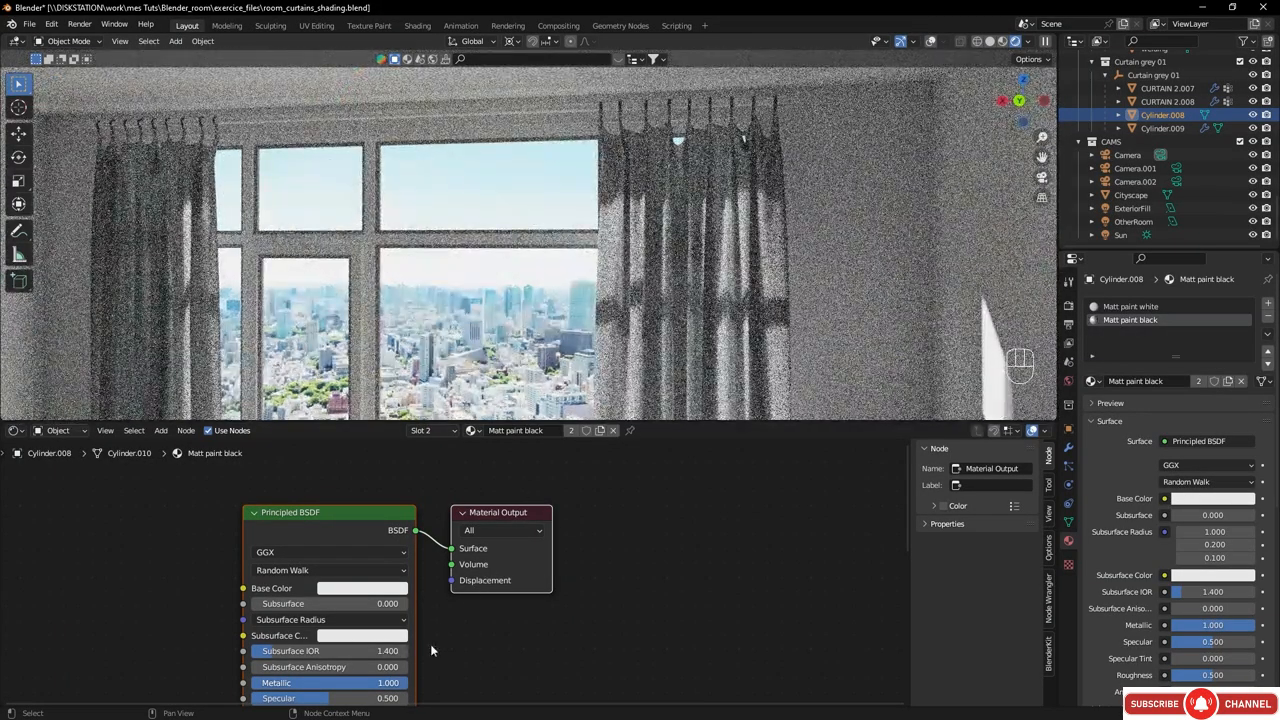
pyautogui.moveTo(476, 643); pyautogui.dragTo(512, 586, button='middle')
pyautogui.moveTo(397, 670); pyautogui.dragTo(340, 670)
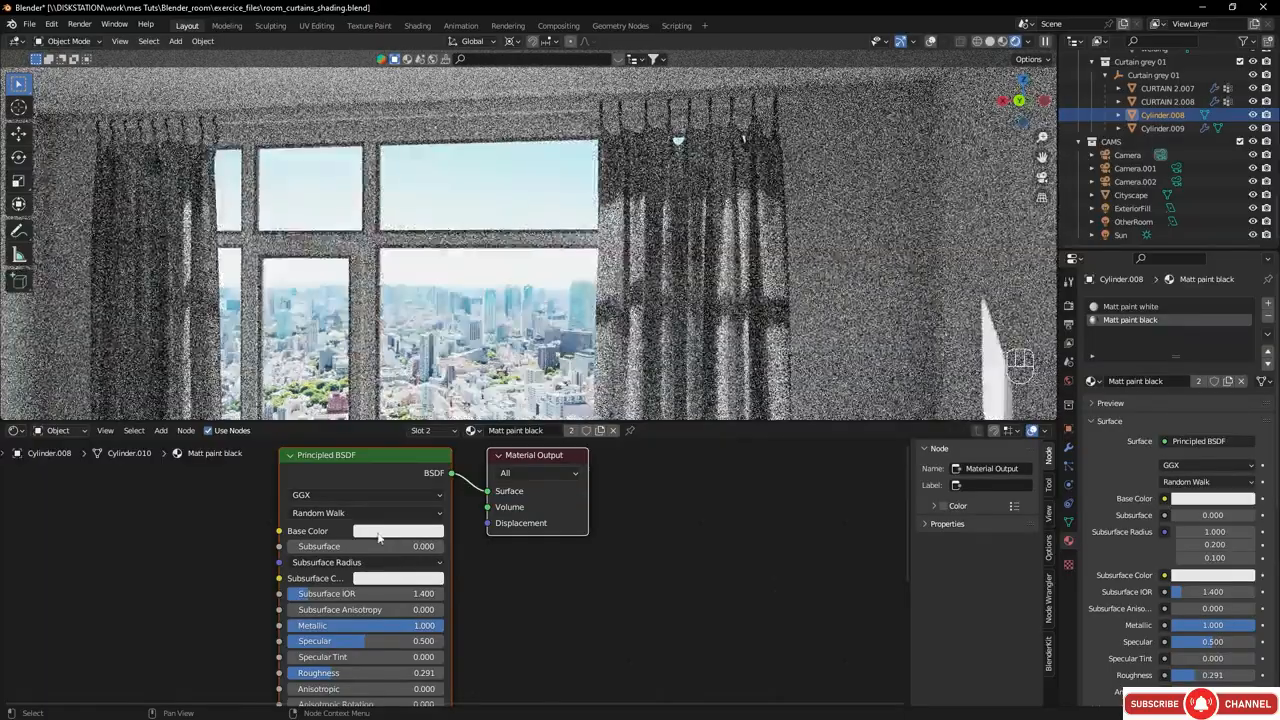
# - Change the Base Color of the rod's Matt paint black material to a light golden yellow with Hue 0.140
pyautogui.click(379, 538)
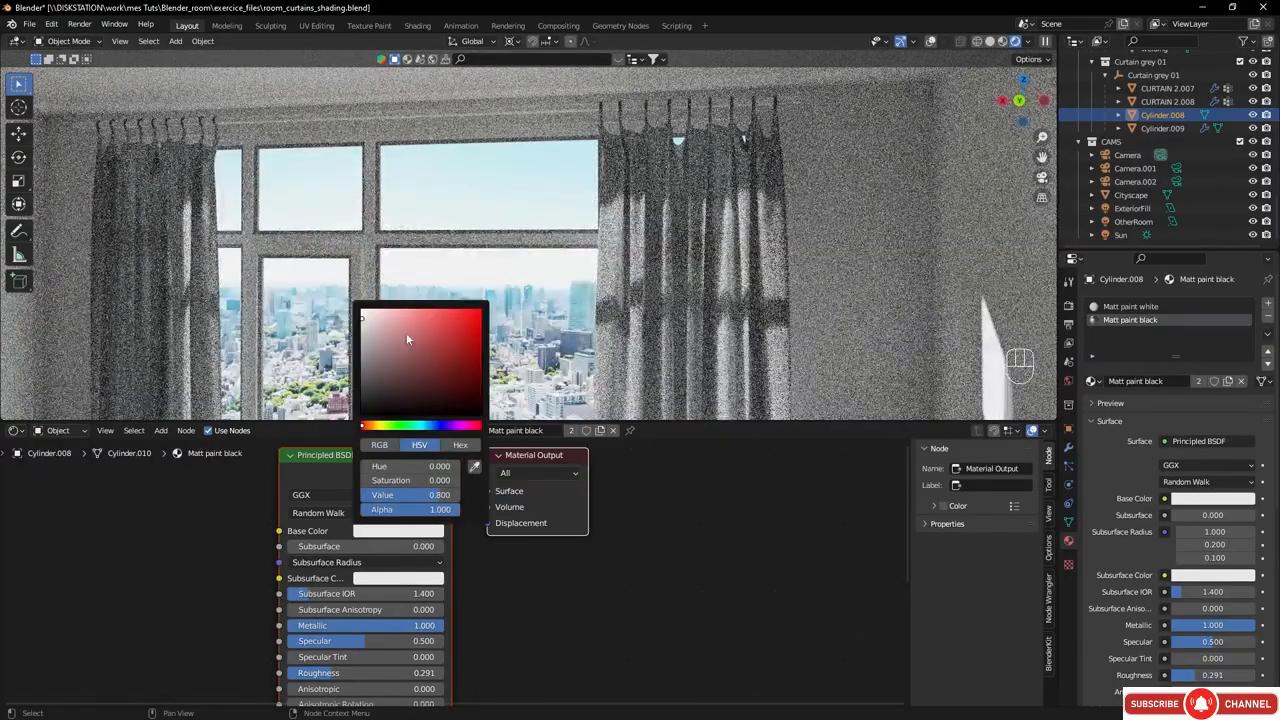
pyautogui.click(378, 426)
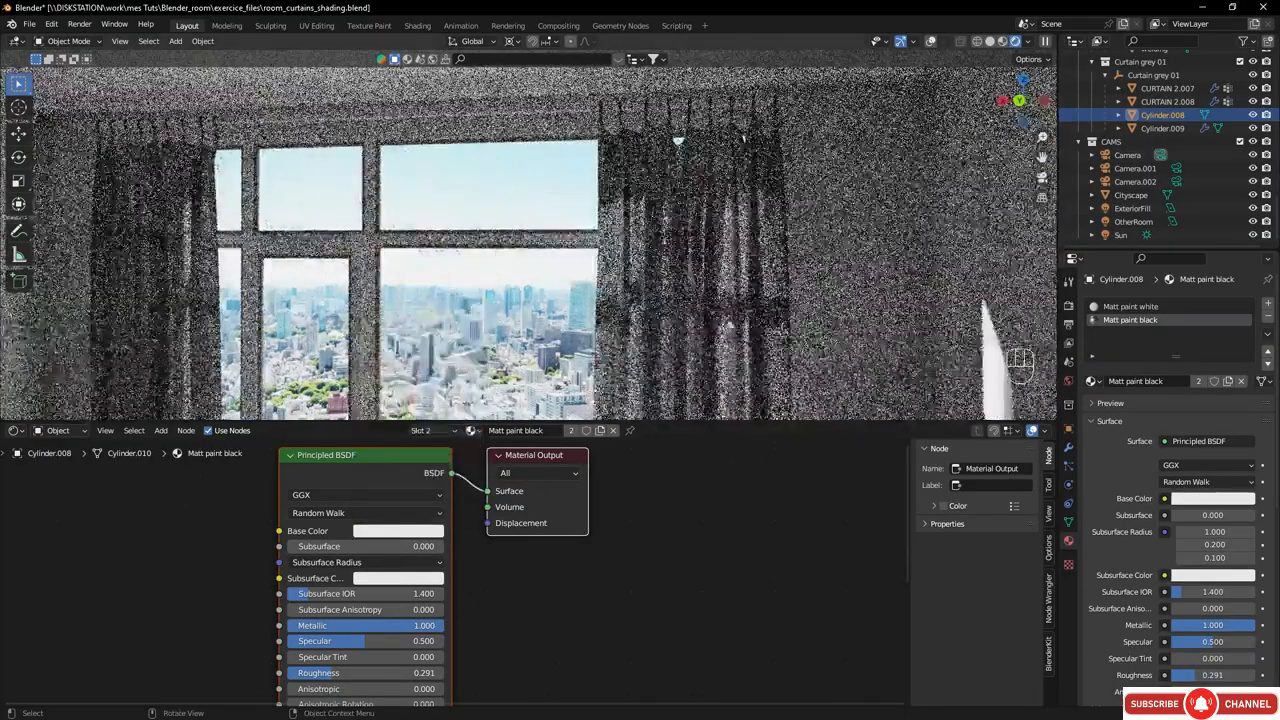
pyautogui.click(378, 533)
pyautogui.click(419, 350)
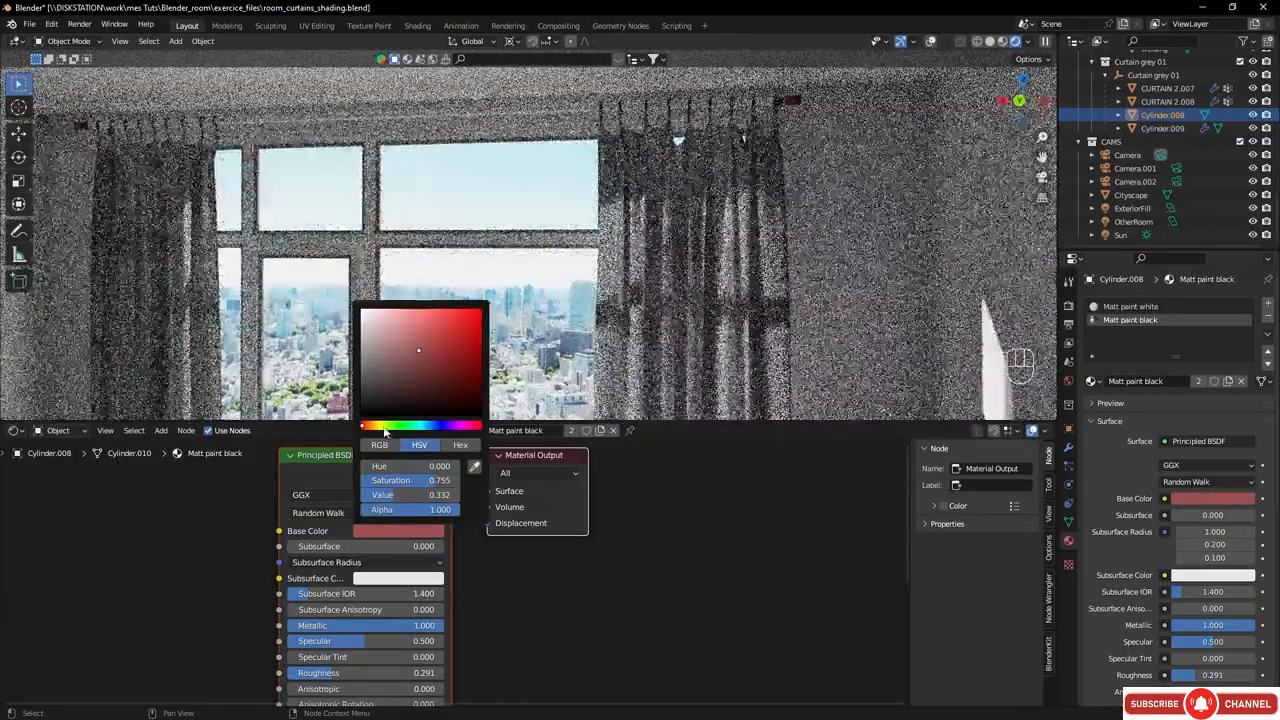
pyautogui.click(387, 425)
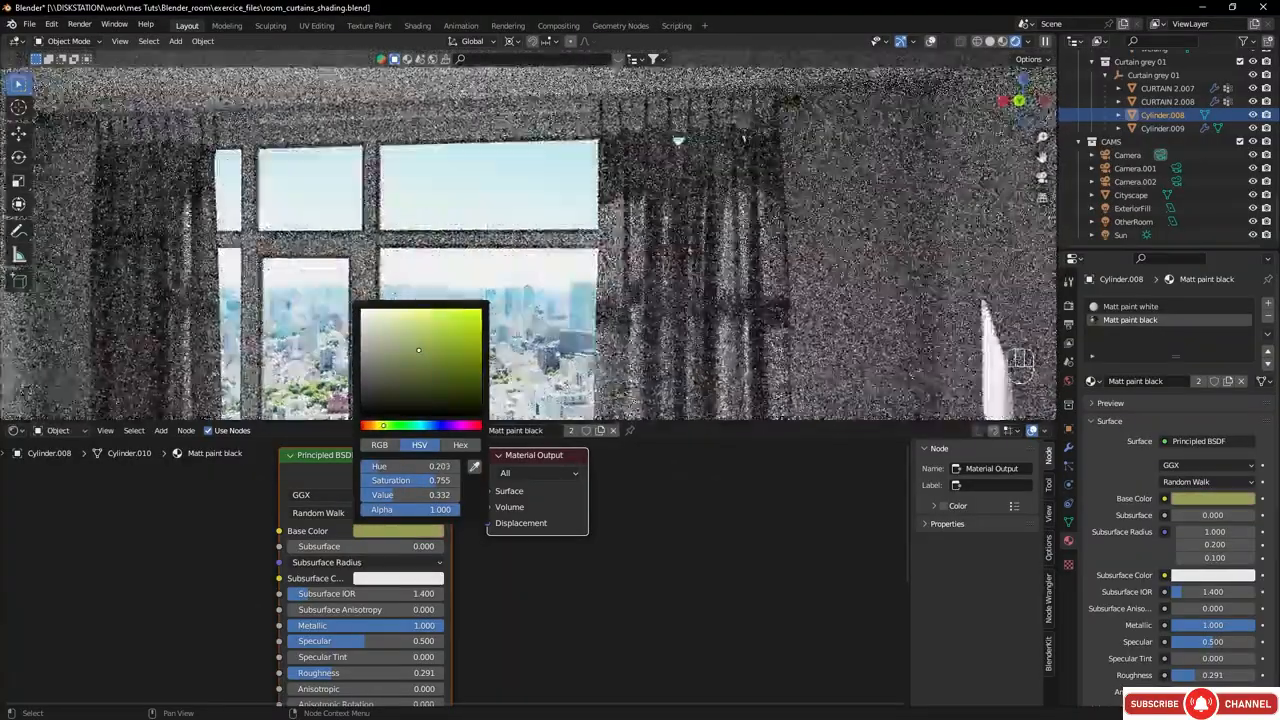
pyautogui.click(378, 425)
pyautogui.click(442, 327)
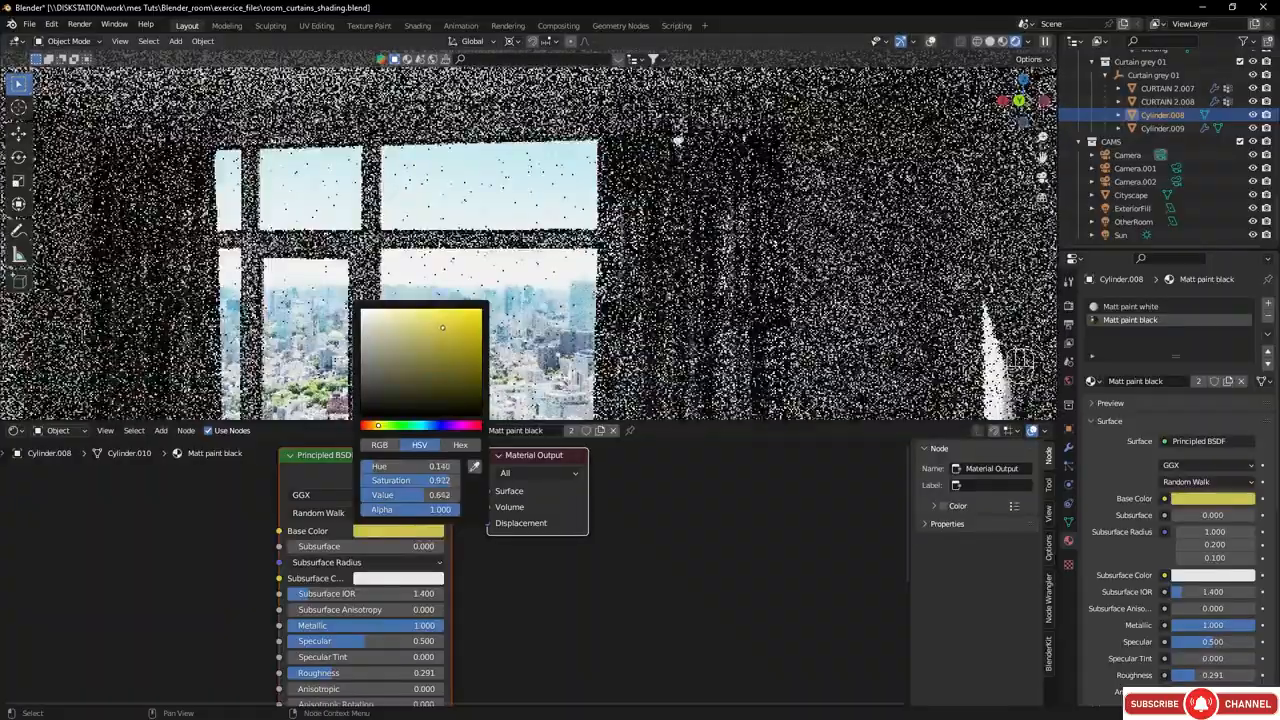
pyautogui.moveTo(443, 327); pyautogui.dragTo(422, 309)
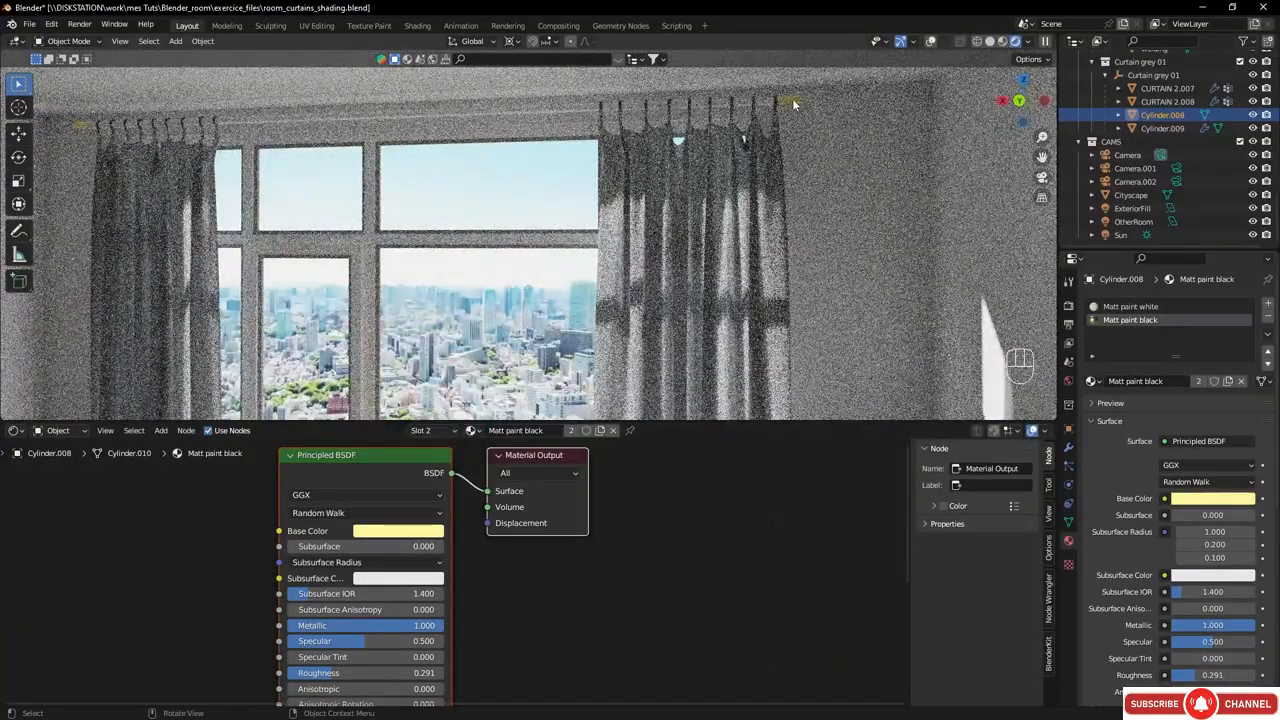
# - Change the Base Color of the rod's Matt paint black material to a darker golden tan with Hue 0.089 and review it through the camera
pyautogui.click(390, 537)
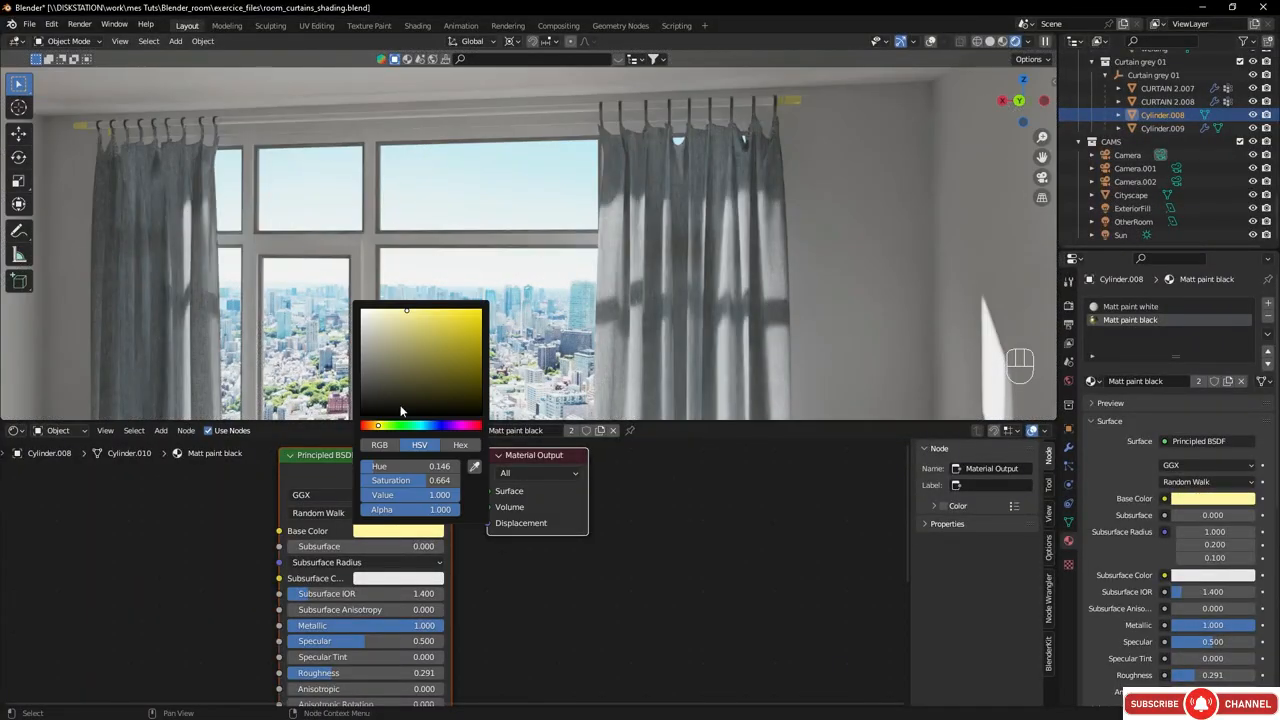
pyautogui.moveTo(377, 427); pyautogui.dragTo(372, 426)
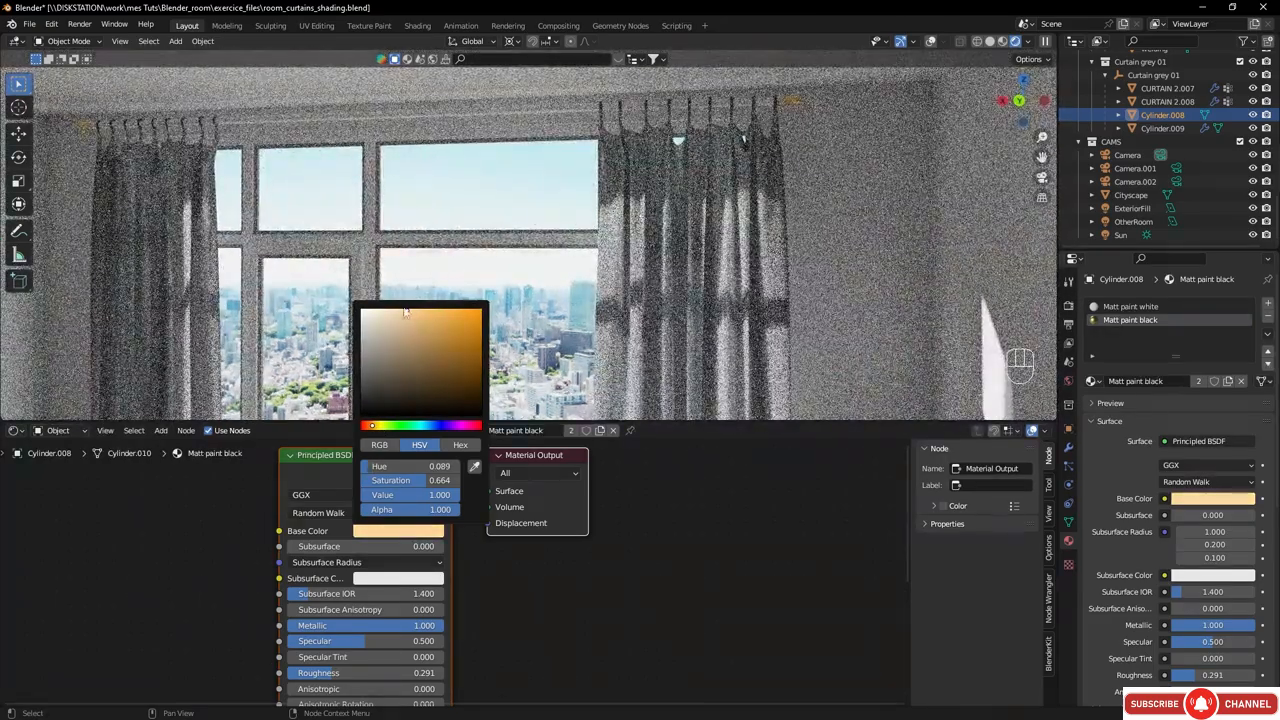
pyautogui.moveTo(413, 318)
pyautogui.mouseDown()
pyautogui.moveTo(415, 375)
pyautogui.moveTo(405, 340)
pyautogui.mouseUp()
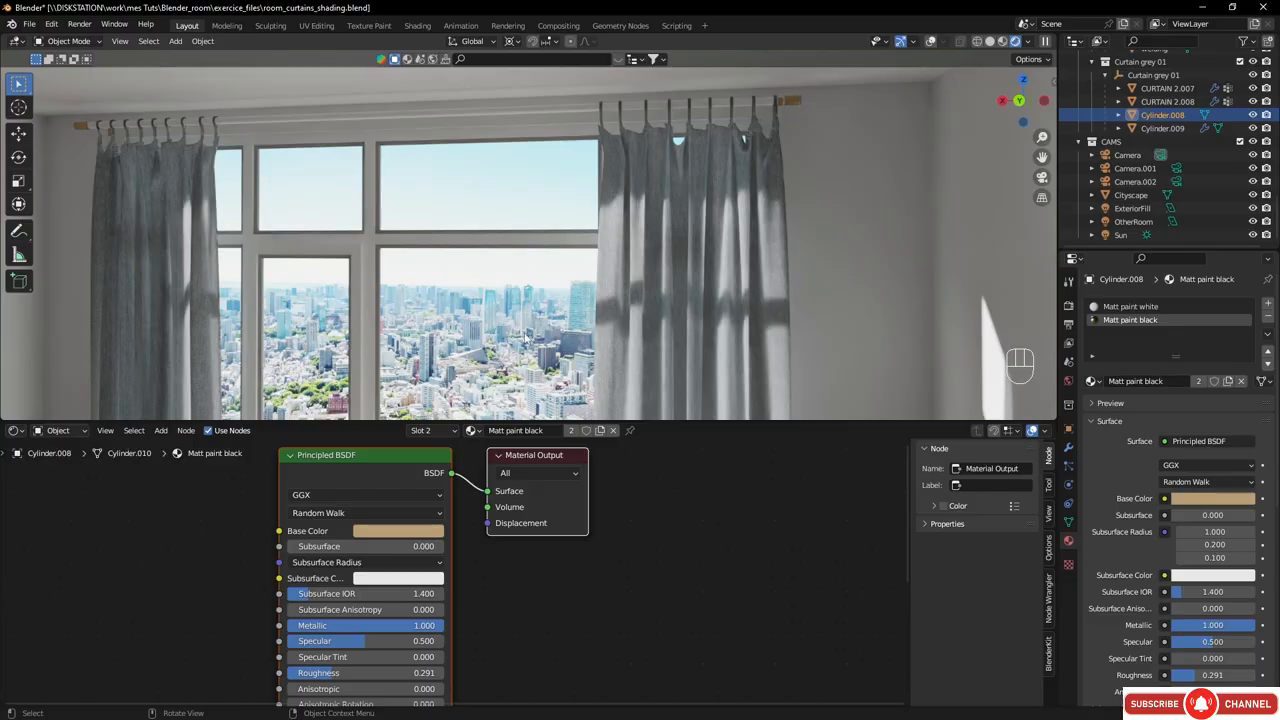
pyautogui.press('KP_0')
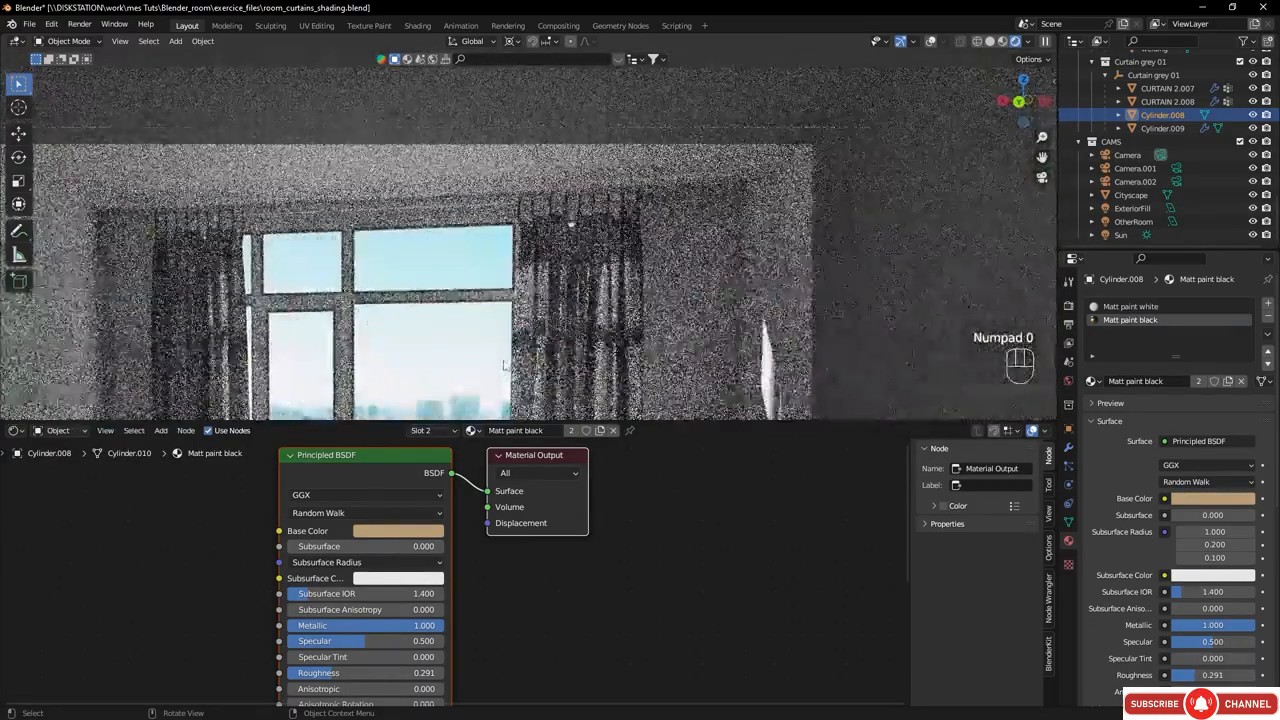
pyautogui.scroll(-3, 571, 225)
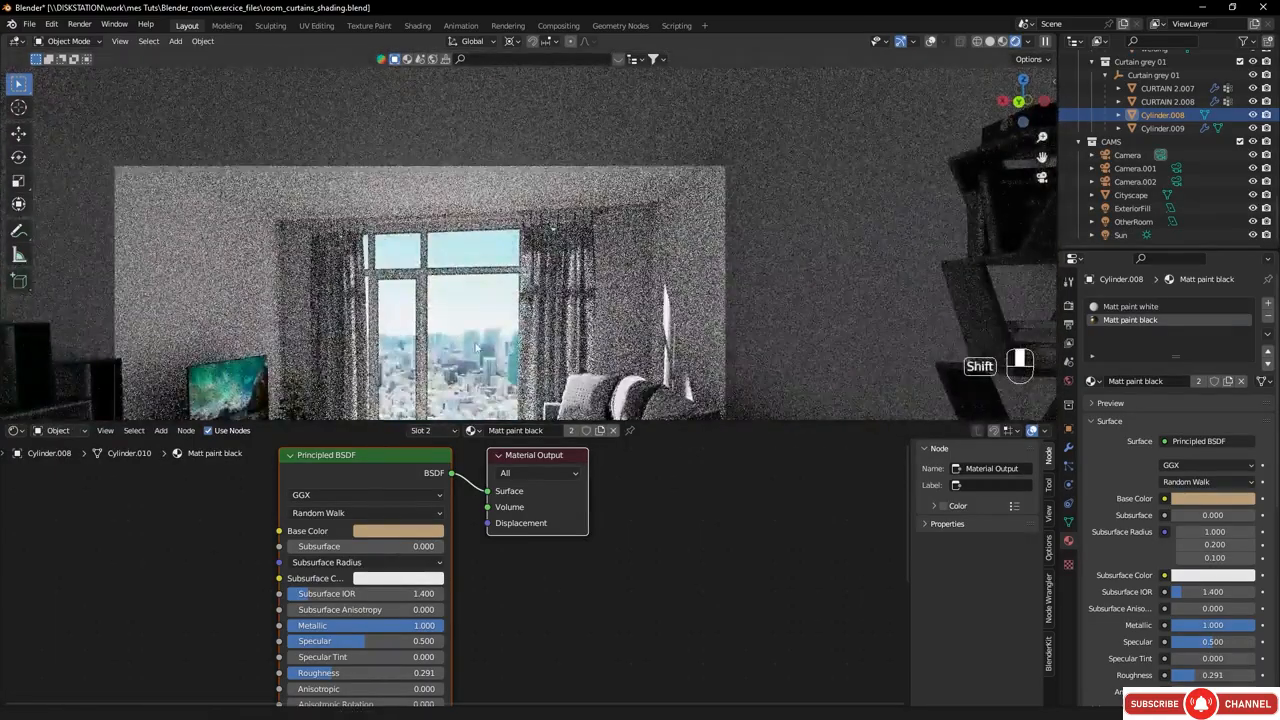
pyautogui.keyDown('shift'); pyautogui.moveTo(477, 373); pyautogui.dragTo(462, 273, button='middle'); pyautogui.keyUp('shift')
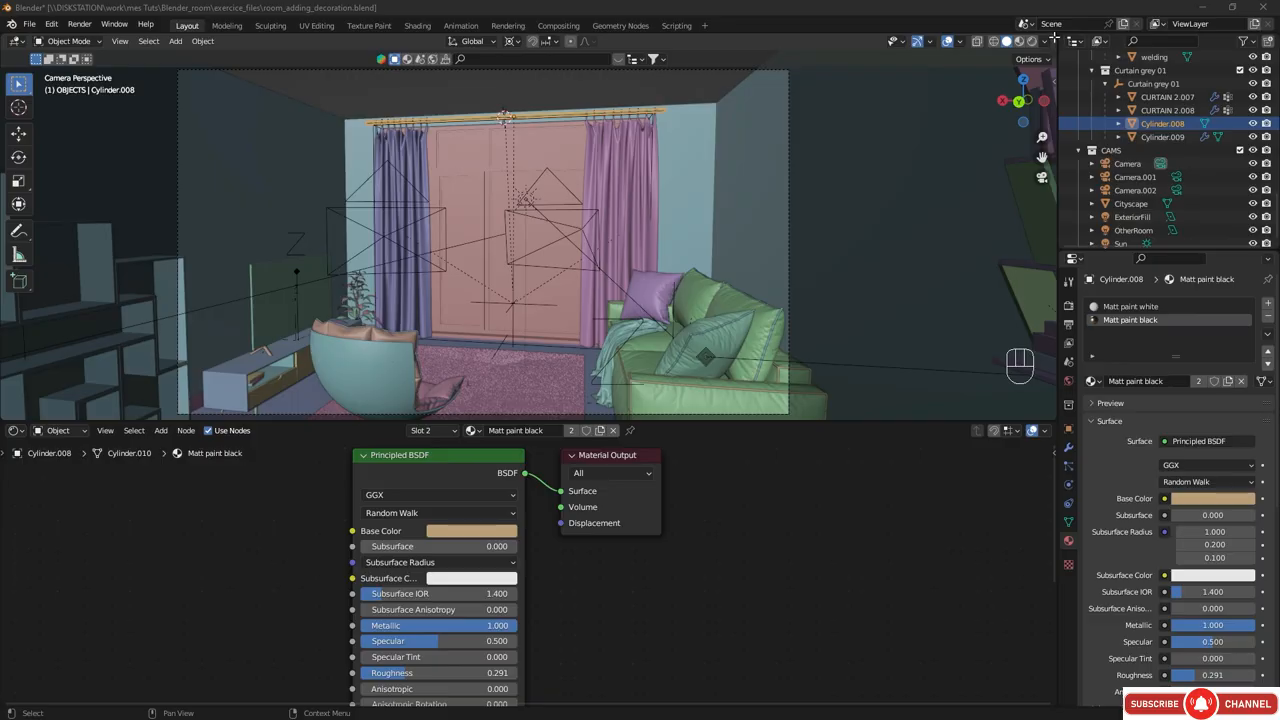
# - Split the 3D viewport vertically into two areas and frame the camera view in the narrower one
pyautogui.moveTo(1053, 37); pyautogui.dragTo(433, 42)
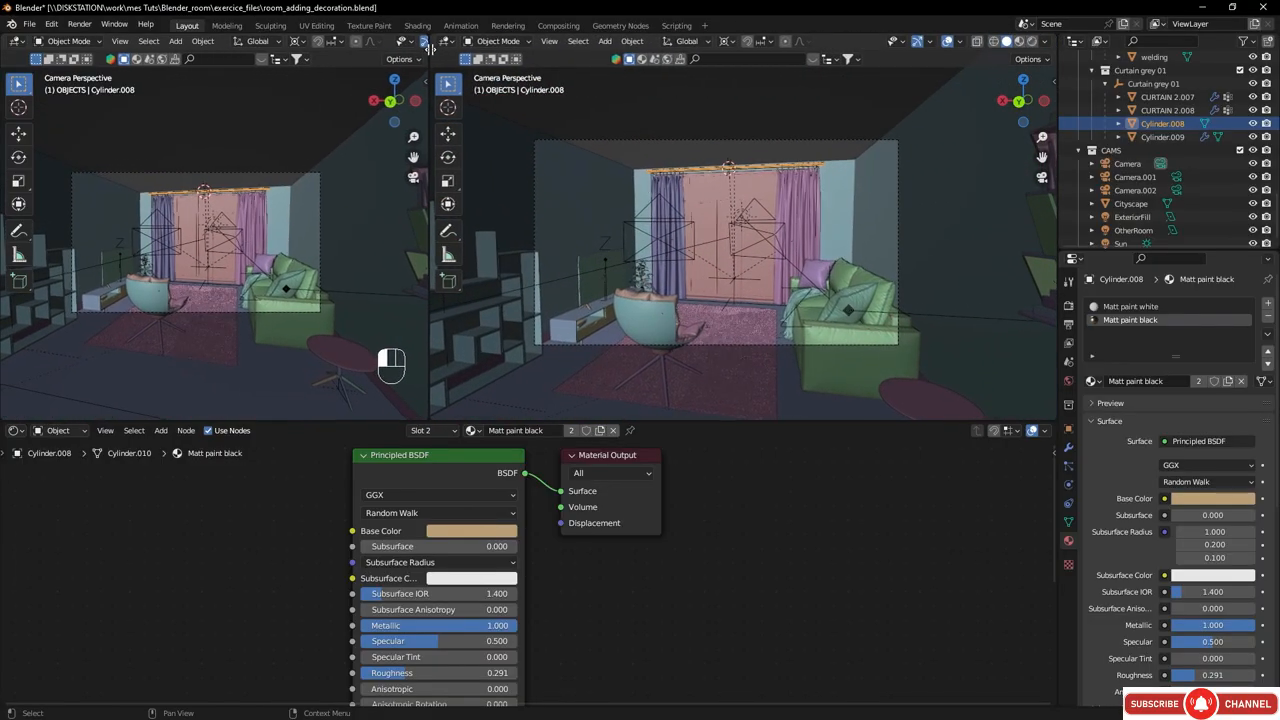
pyautogui.scroll(4, 216, 245)
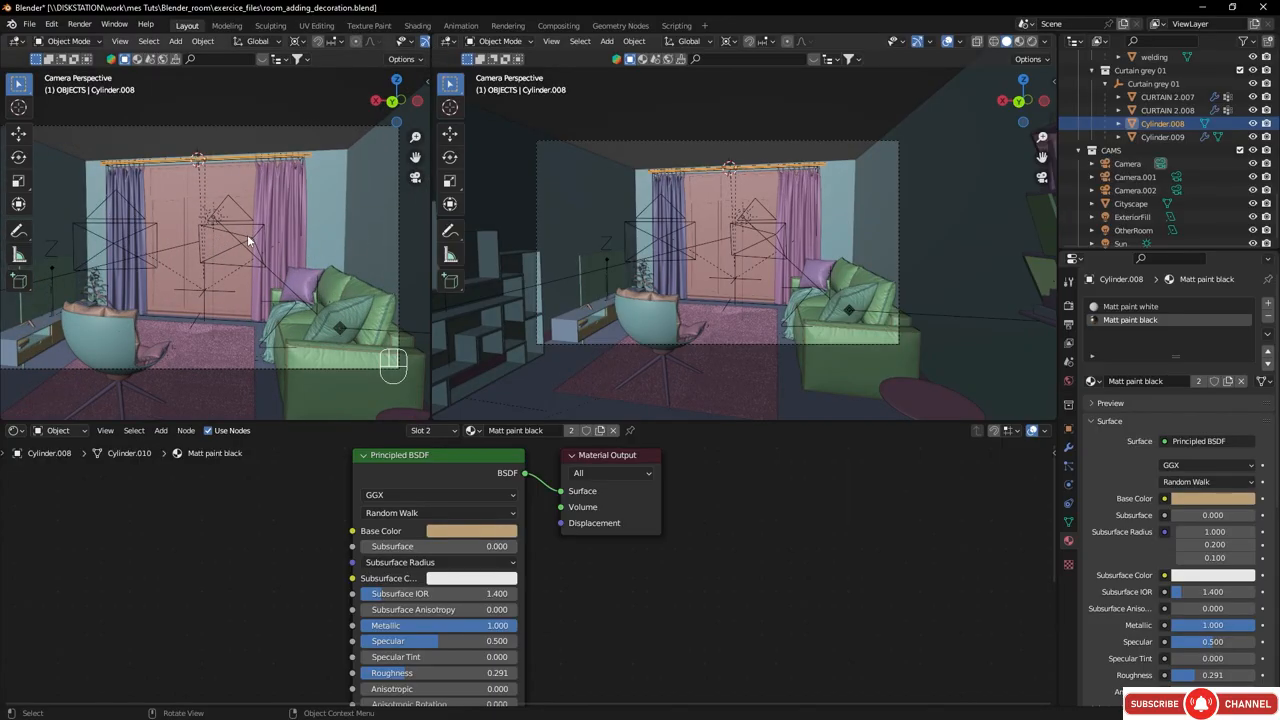
pyautogui.keyDown('shift'); pyautogui.moveTo(226, 238); pyautogui.dragTo(258, 246, button='middle'); pyautogui.keyUp('shift')
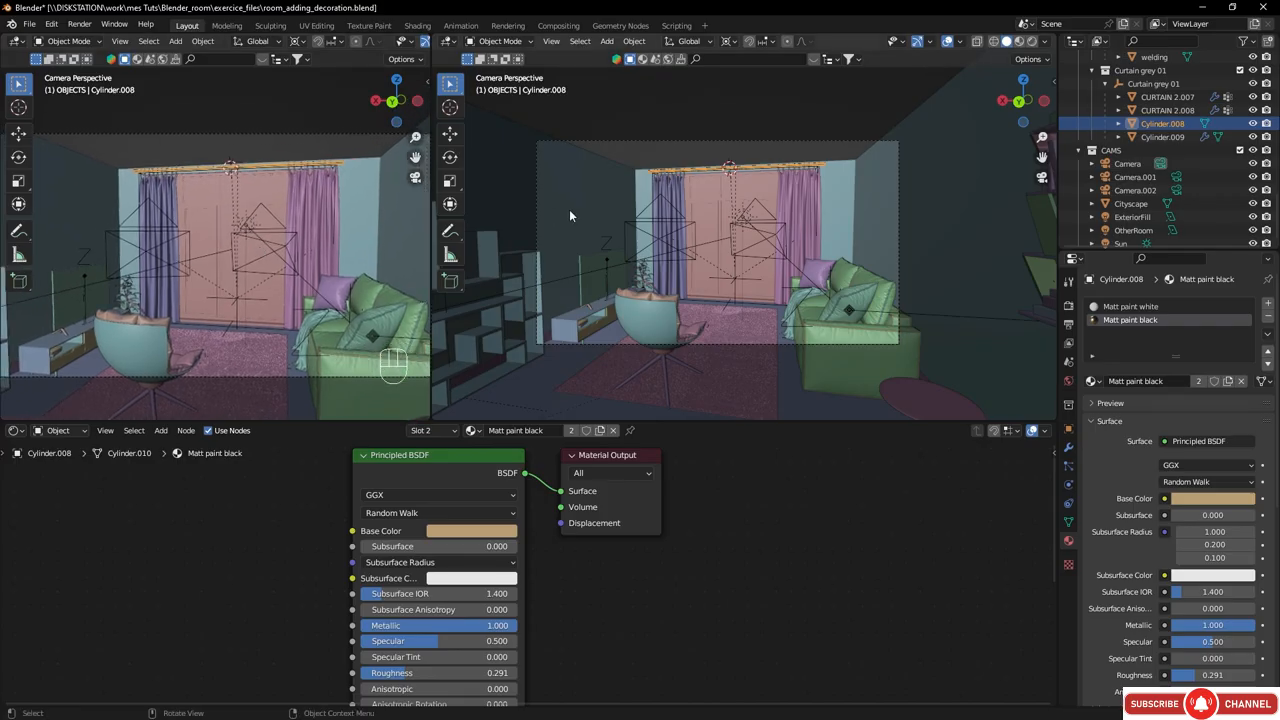
# - Set the Passepartout of the active Camera to 1.000 and hide the overlays in the narrower camera viewport
pyautogui.click(1128, 164)
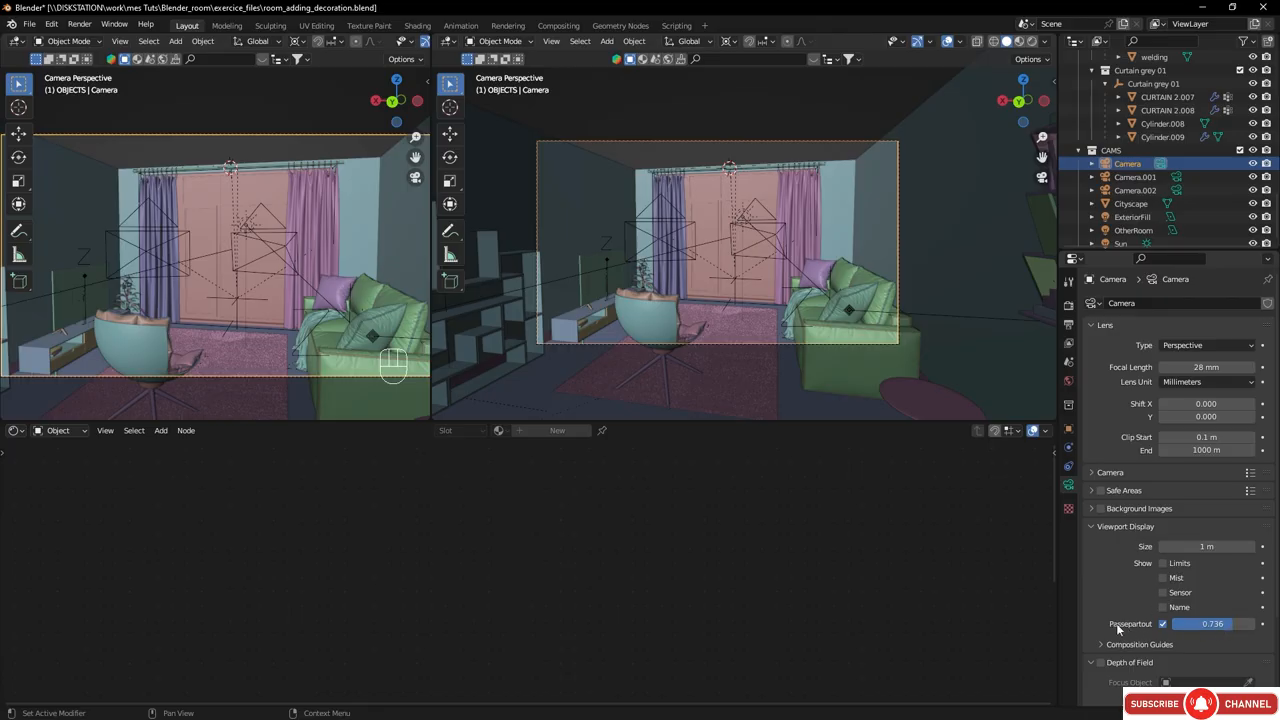
pyautogui.moveTo(1225, 622); pyautogui.dragTo(1250, 622)
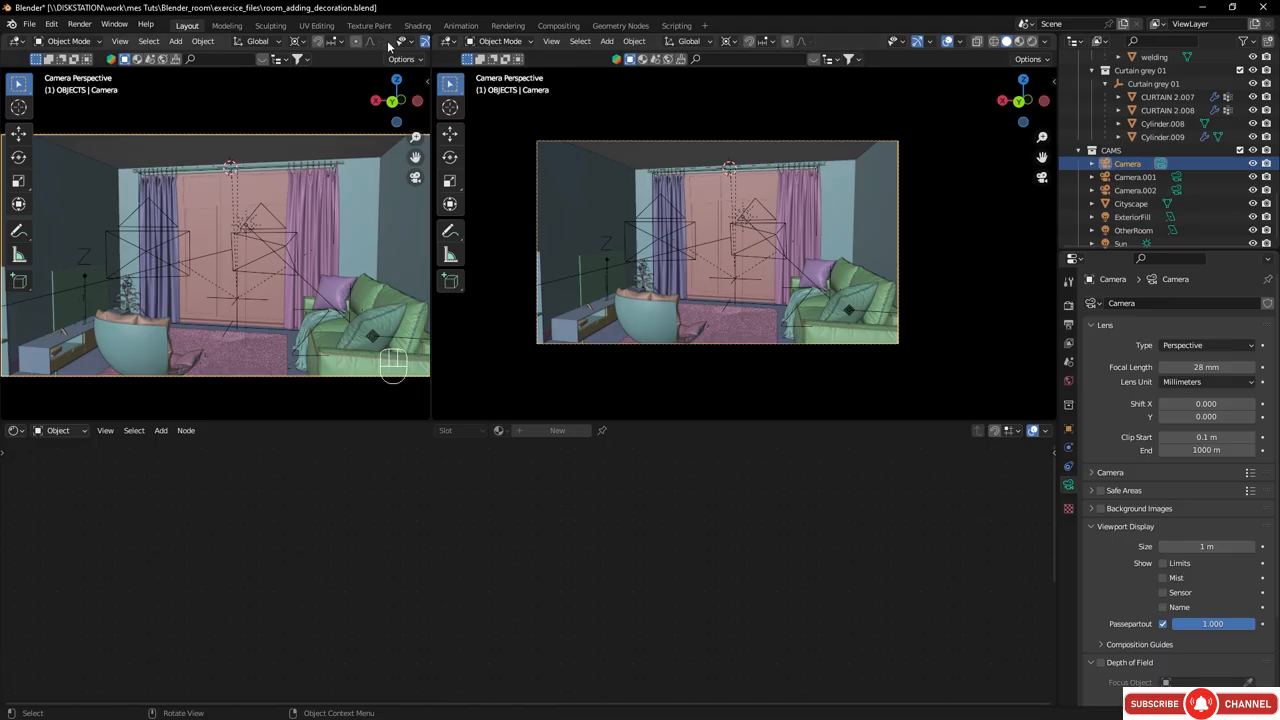
pyautogui.scroll(-5, 390, 47)
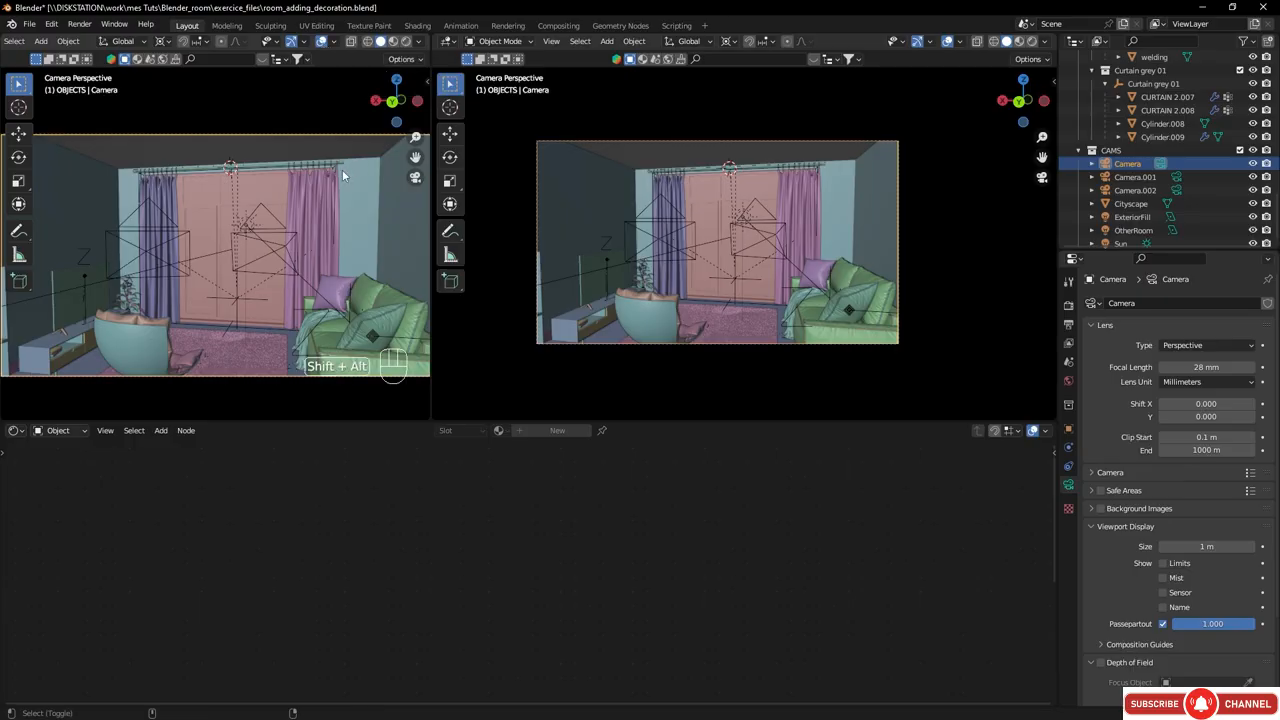
pyautogui.hotkey('shift', 'alt', 'z')
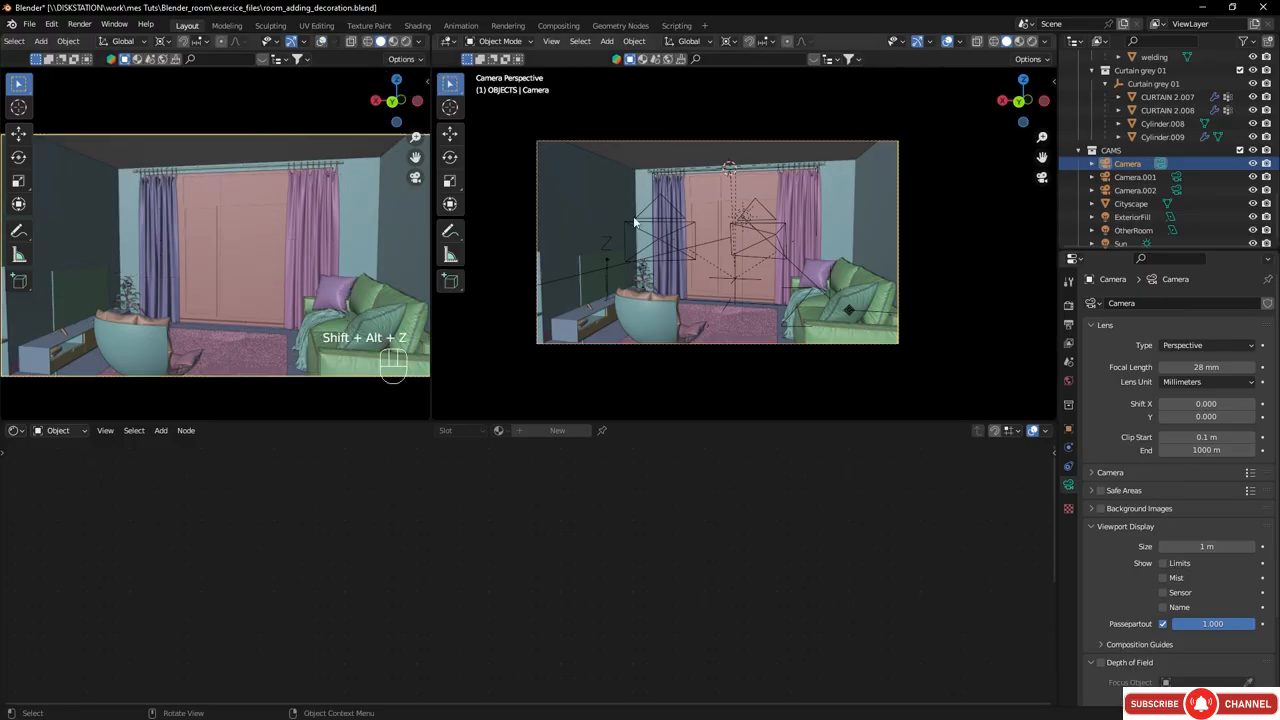
# - Move the coffee table from outside the room onto the rug in top view, about 4.03 m in X and -13.13 m in Y
pyautogui.moveTo(634, 222); pyautogui.dragTo(760, 284, button='middle')
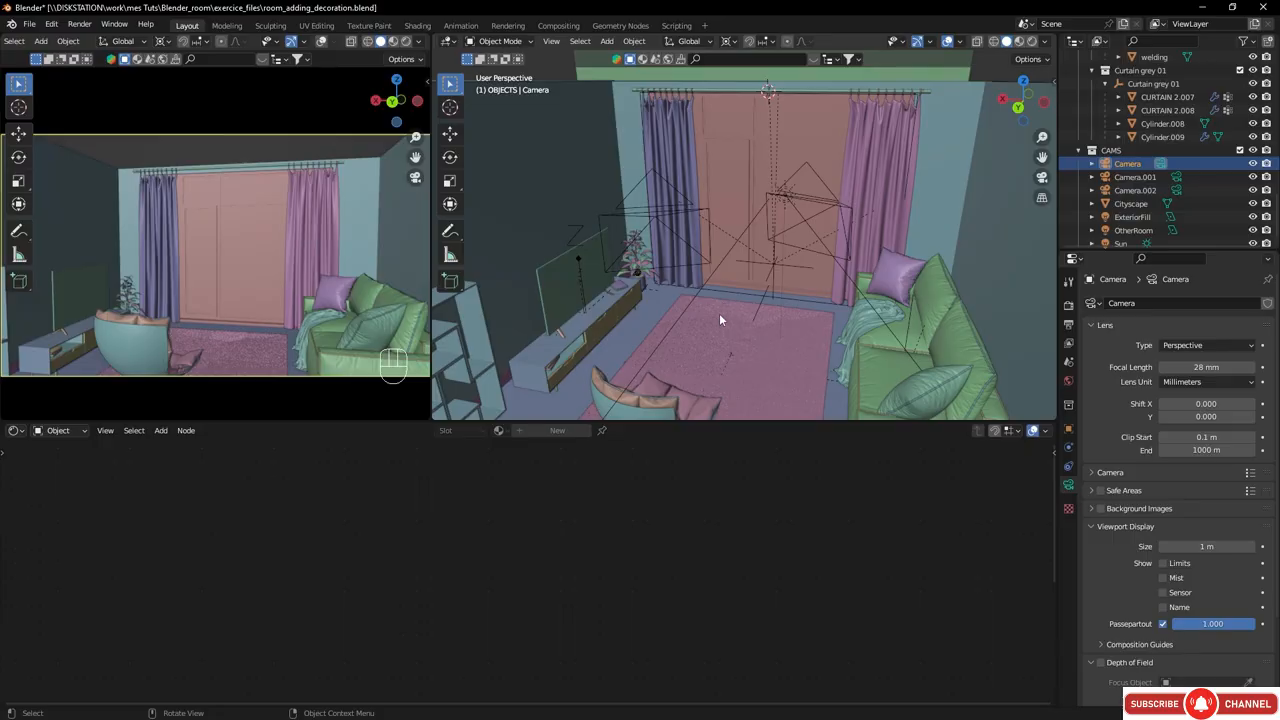
pyautogui.scroll(-10, 719, 313)
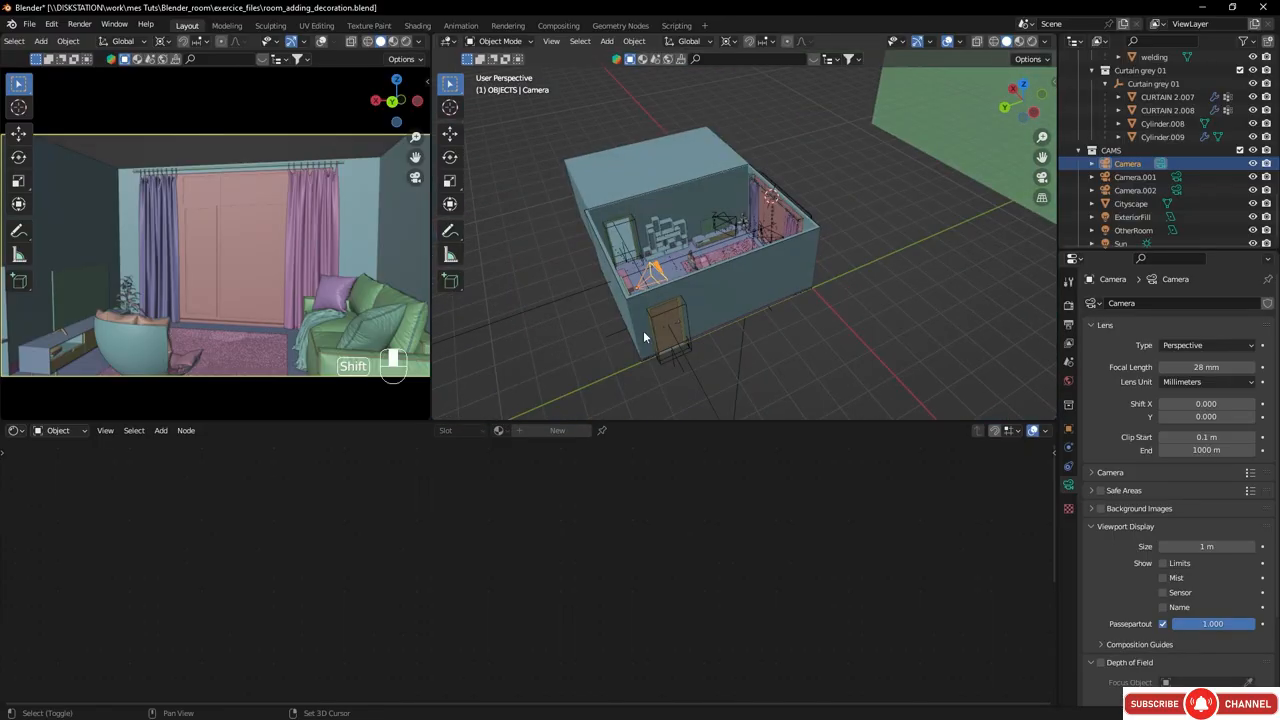
pyautogui.keyDown('shift'); pyautogui.moveTo(644, 333); pyautogui.dragTo(801, 239, button='middle'); pyautogui.keyUp('shift')
pyautogui.keyDown('shift'); pyautogui.moveTo(612, 308); pyautogui.dragTo(738, 196, button='middle'); pyautogui.keyUp('shift')
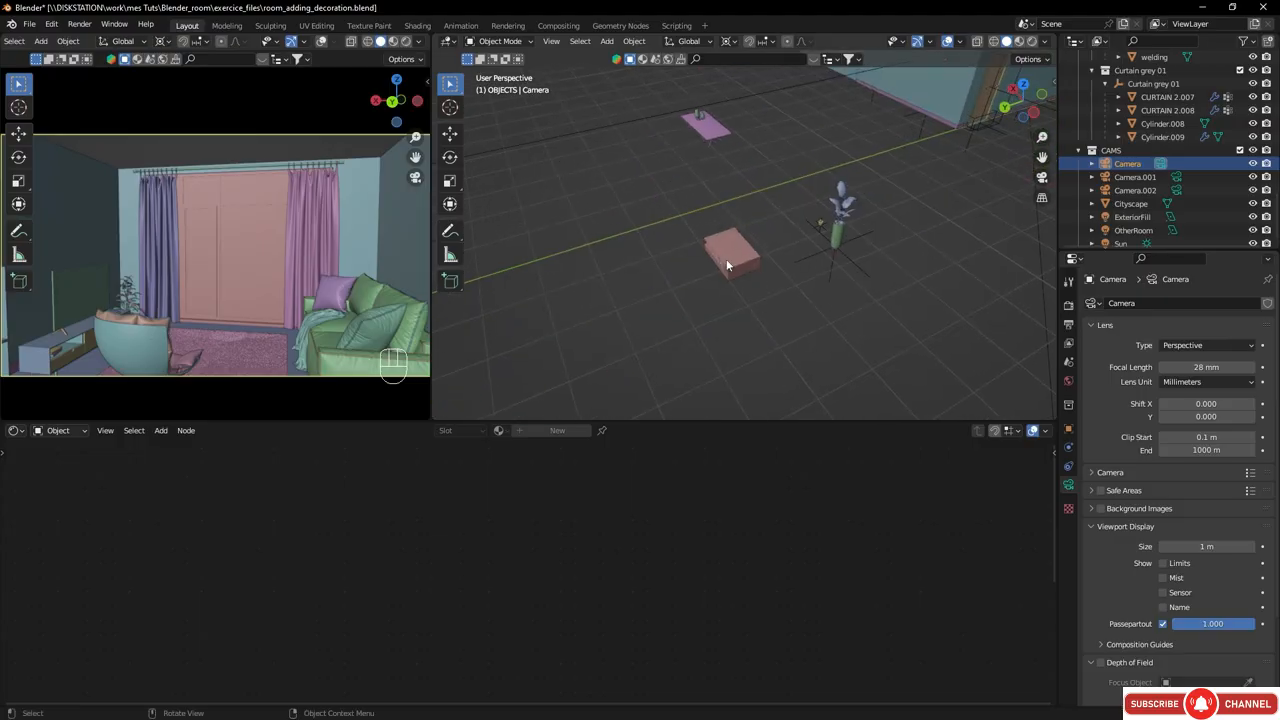
pyautogui.click(730, 258)
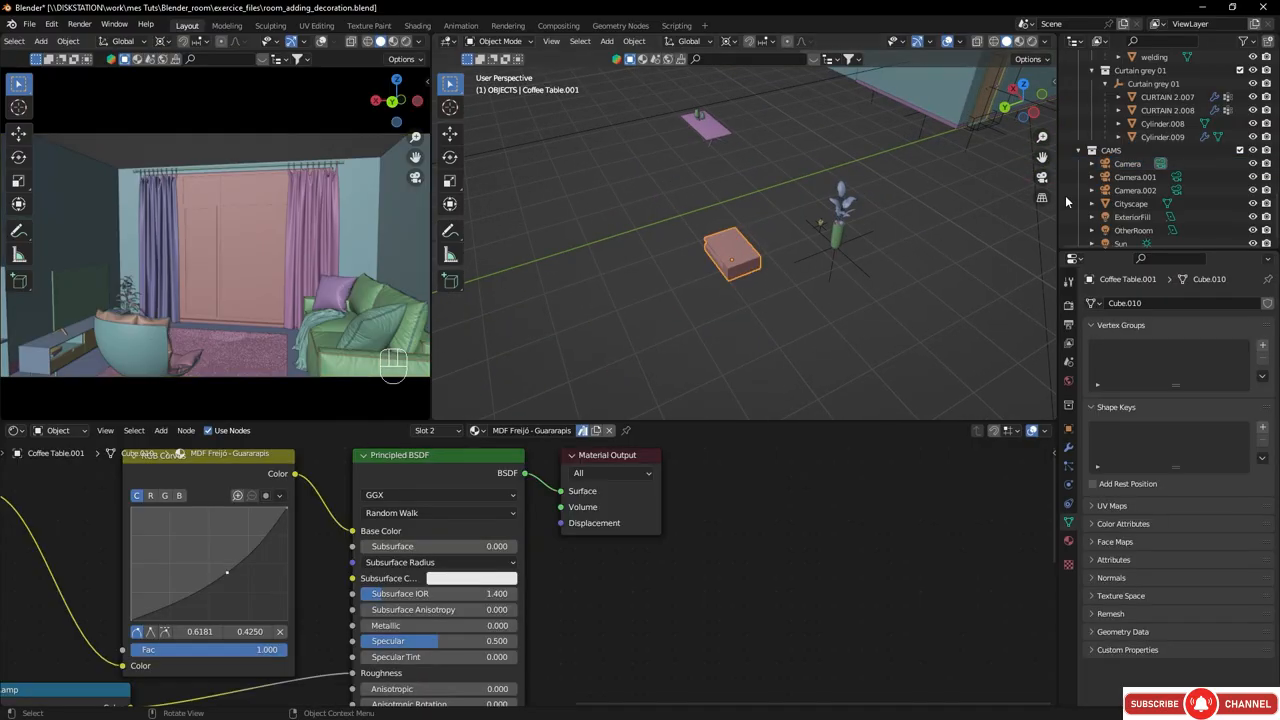
pyautogui.press('KP_Decimal')
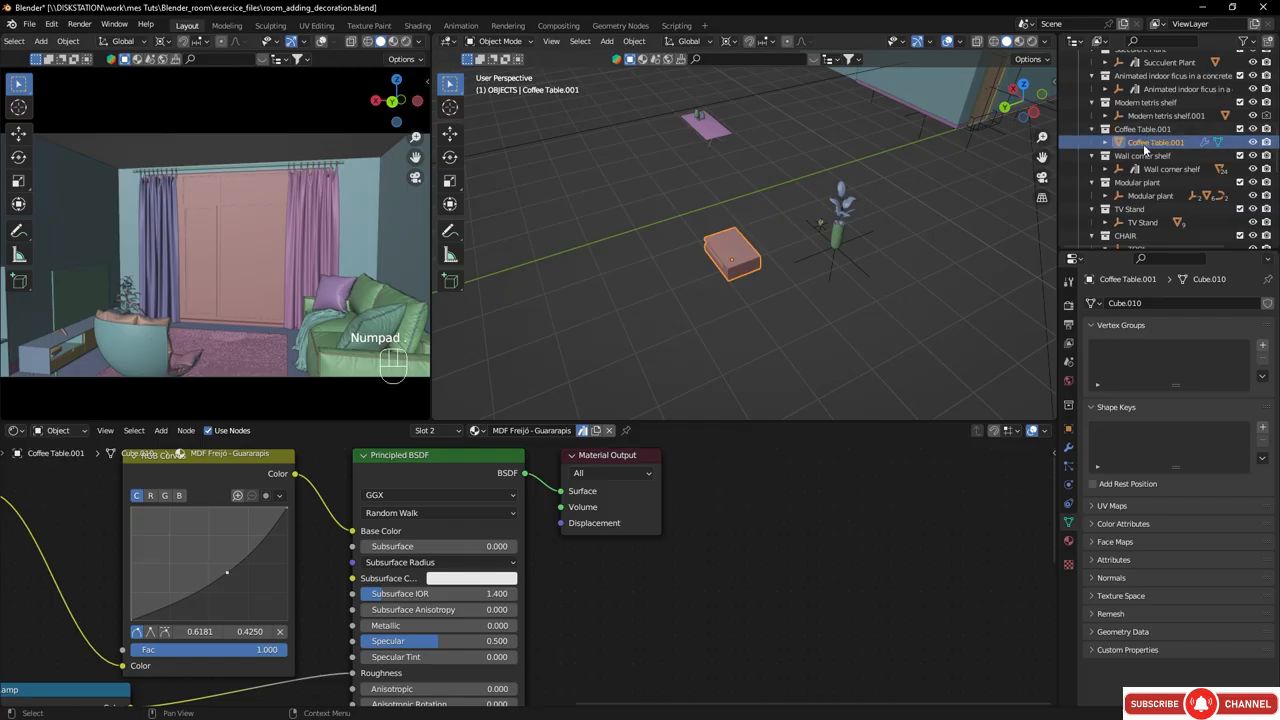
pyautogui.moveTo(773, 224); pyautogui.dragTo(781, 277, button='middle')
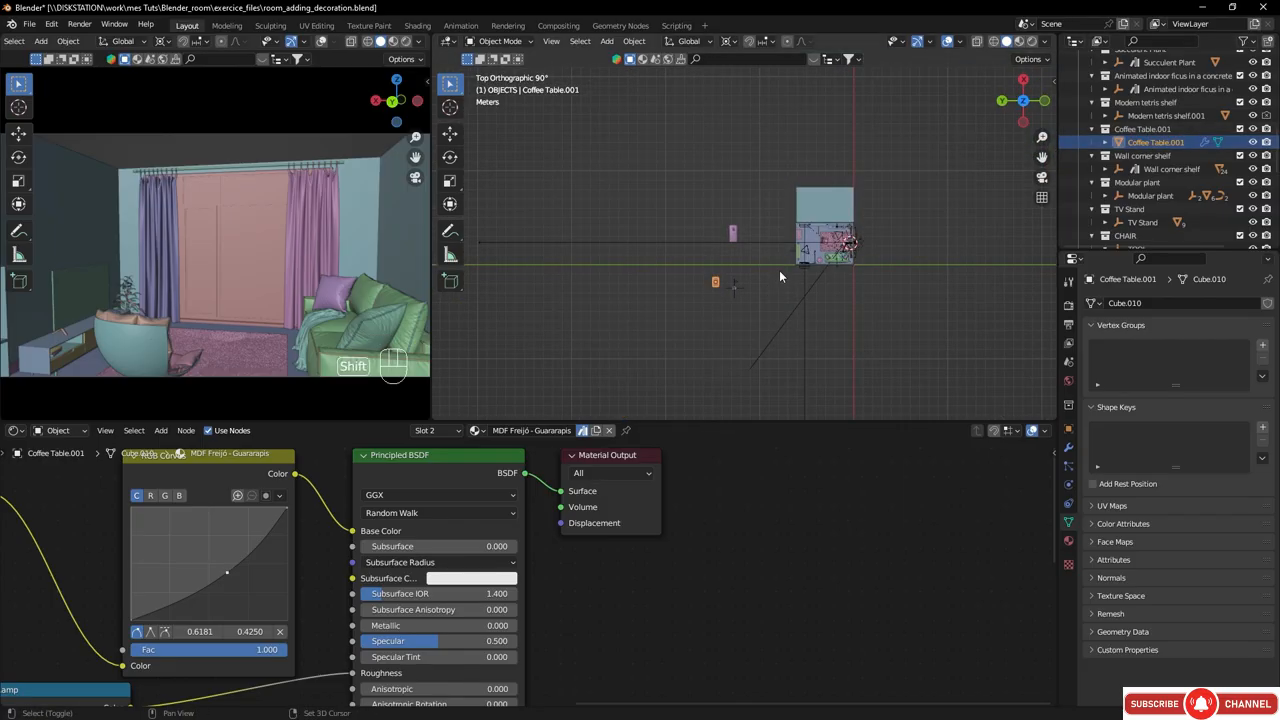
pyautogui.scroll(4, 780, 277)
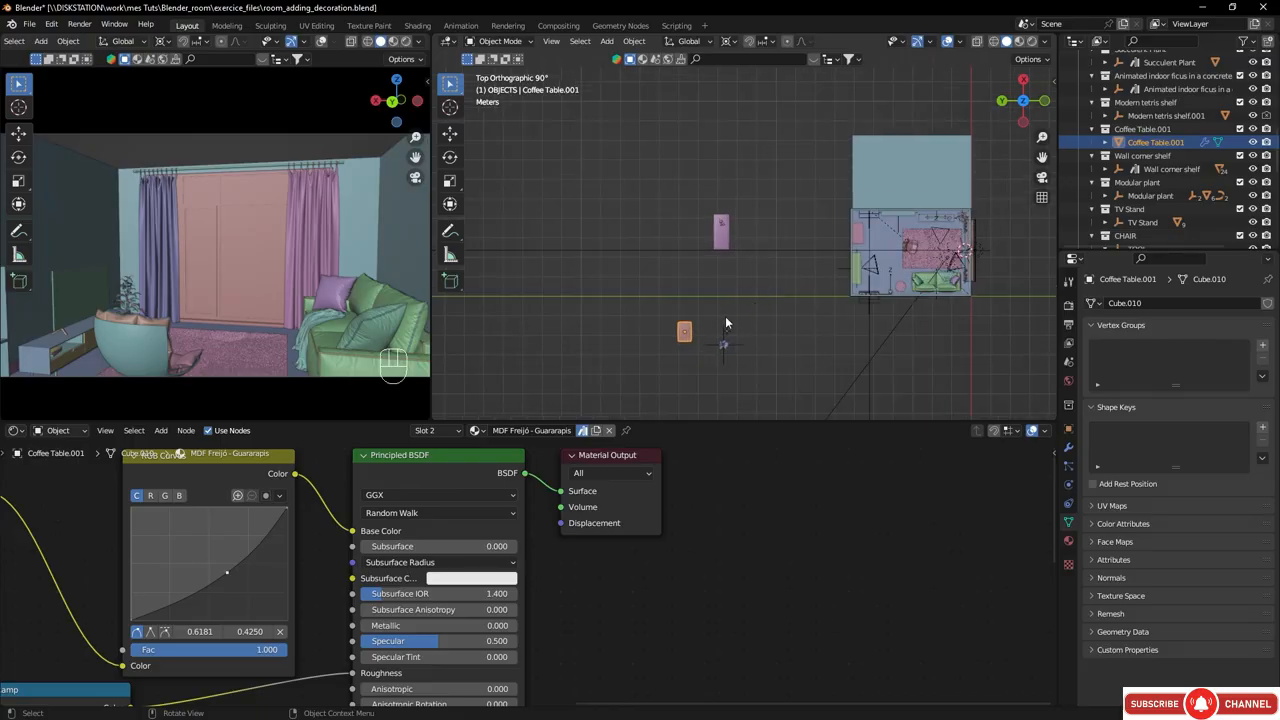
pyautogui.press('g')
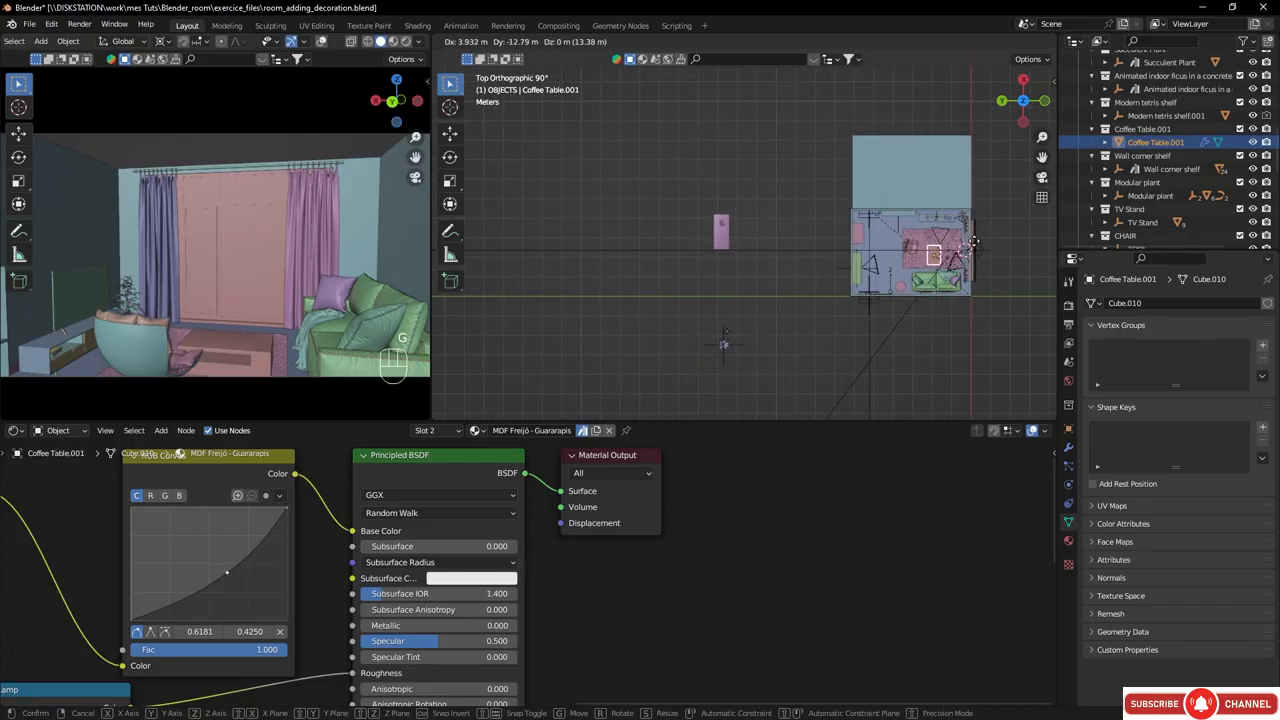
pyautogui.click(971, 258)
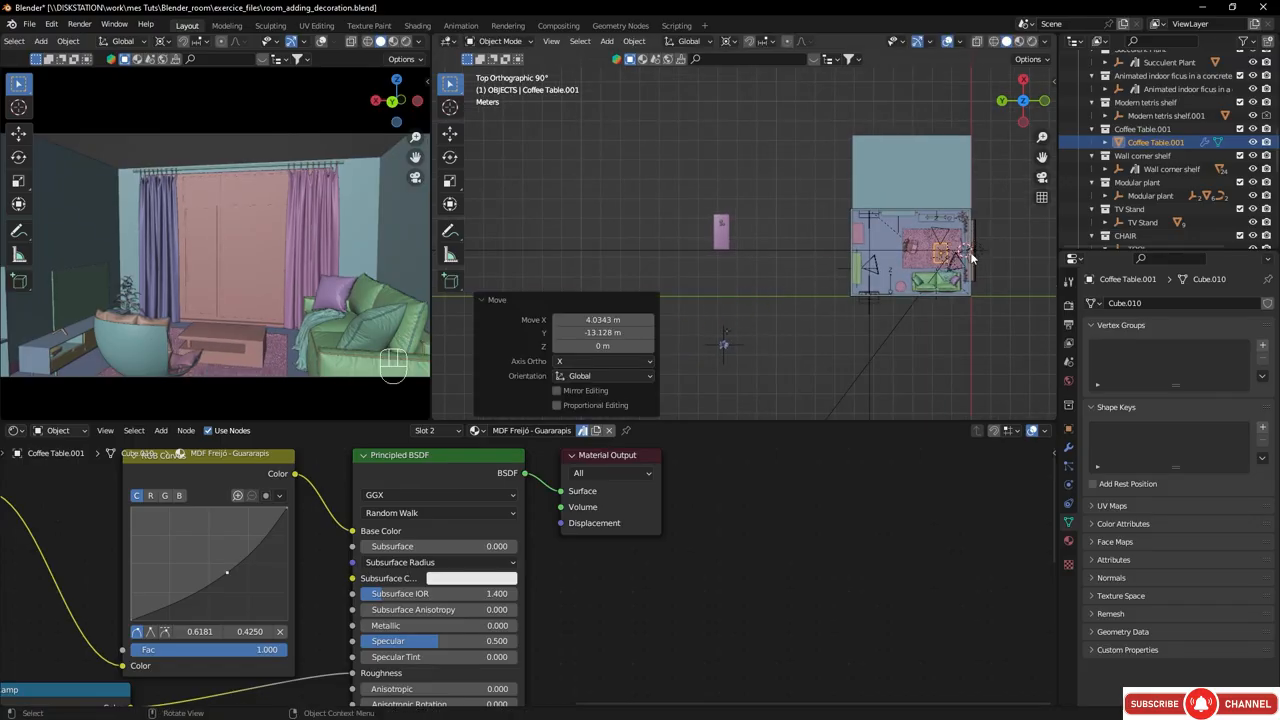
# - Set the transform pivot point to Median Point for rotating the coffee table
pyautogui.keyDown('shift'); pyautogui.moveTo(971, 258); pyautogui.dragTo(872, 225, button='middle'); pyautogui.keyUp('shift')
pyautogui.scroll(5, 781, 235)
pyautogui.press('r')
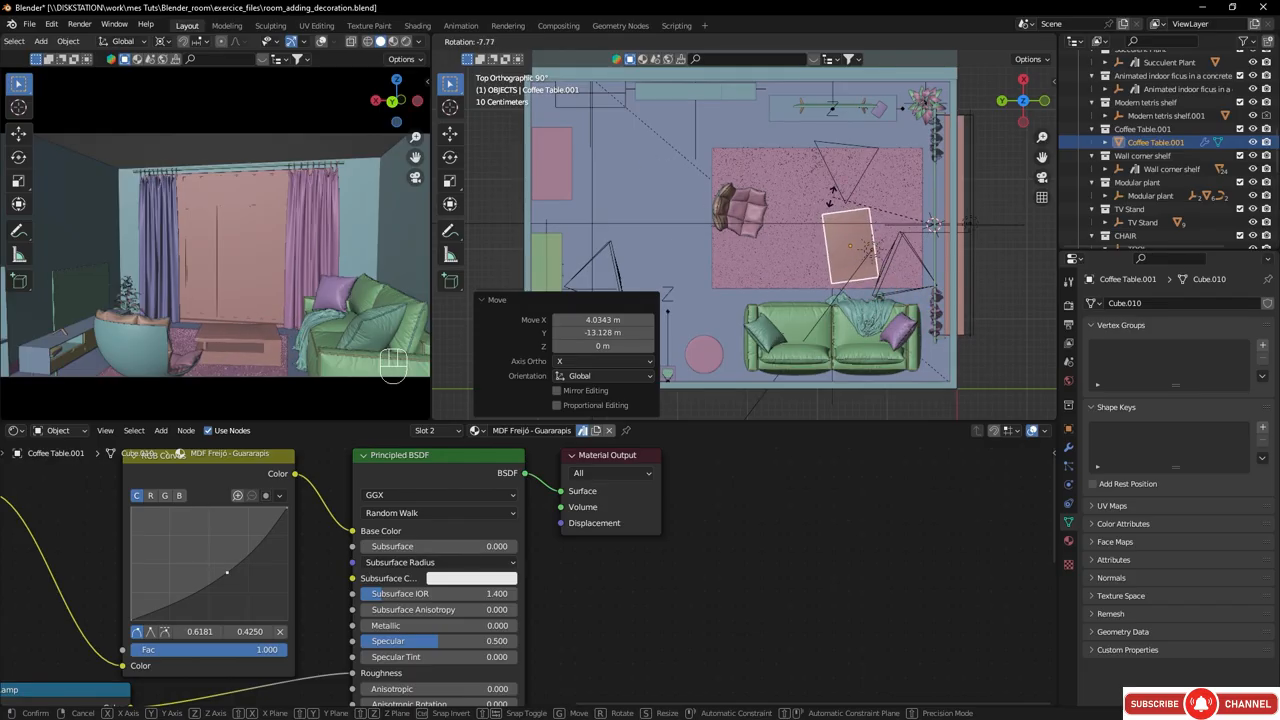
pyautogui.rightClick(826, 206)
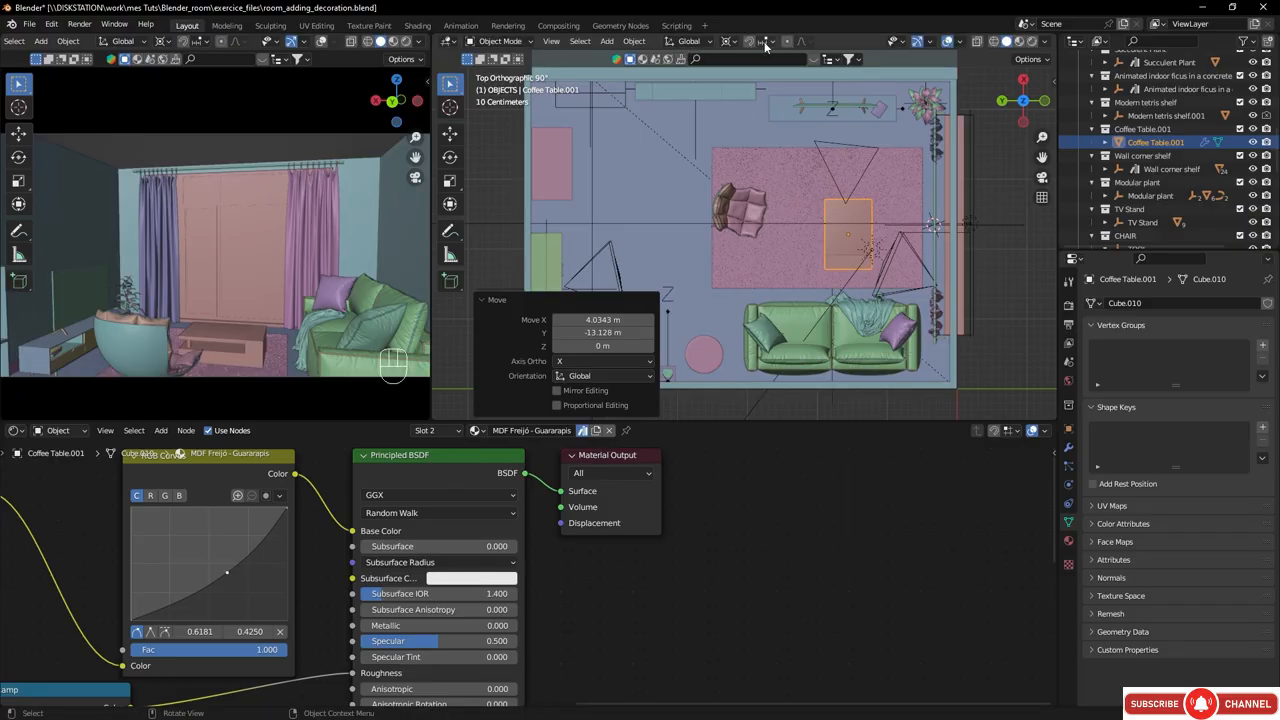
pyautogui.click(736, 42)
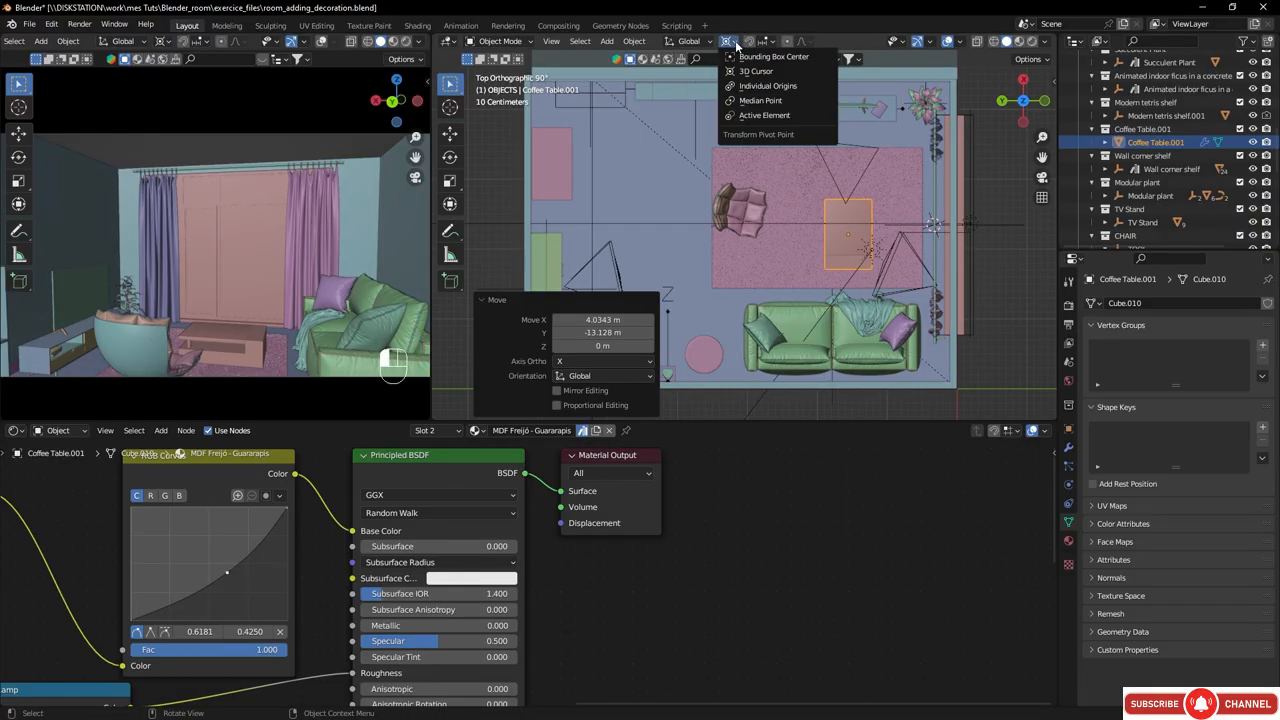
pyautogui.click(762, 102)
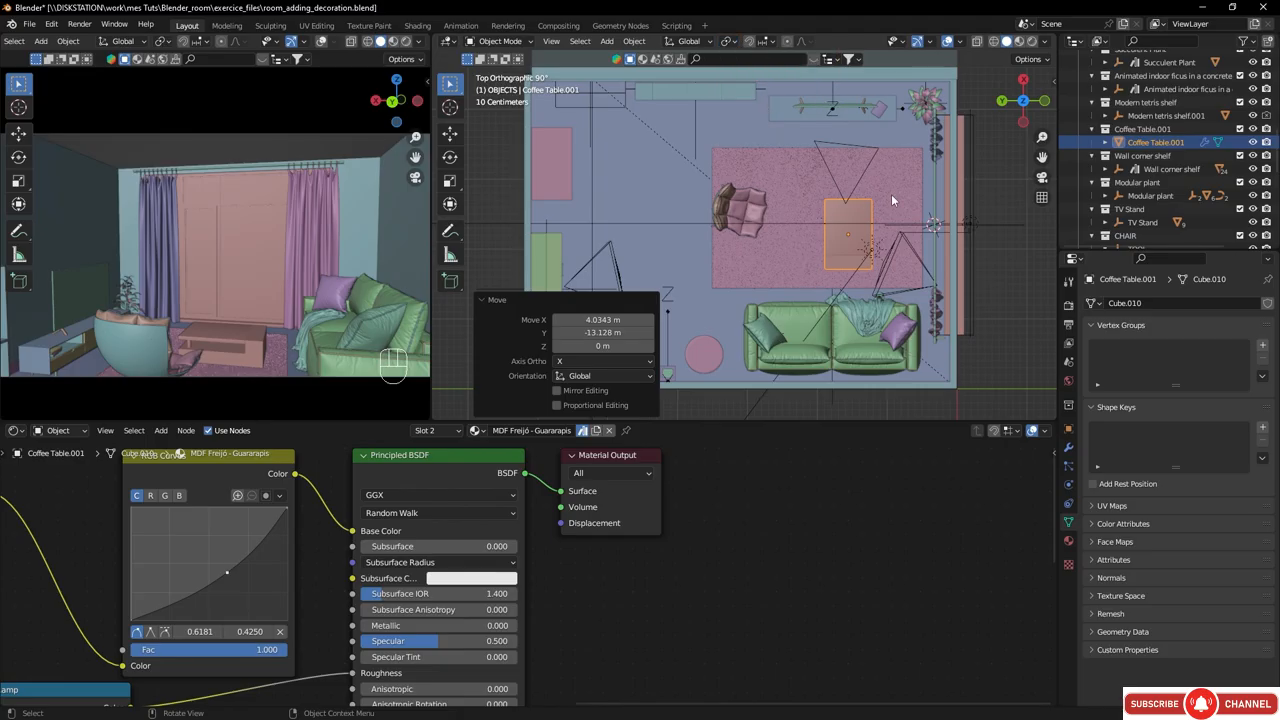
# - Rotate the coffee table in top view with an angle of 90180°
pyautogui.press('r')
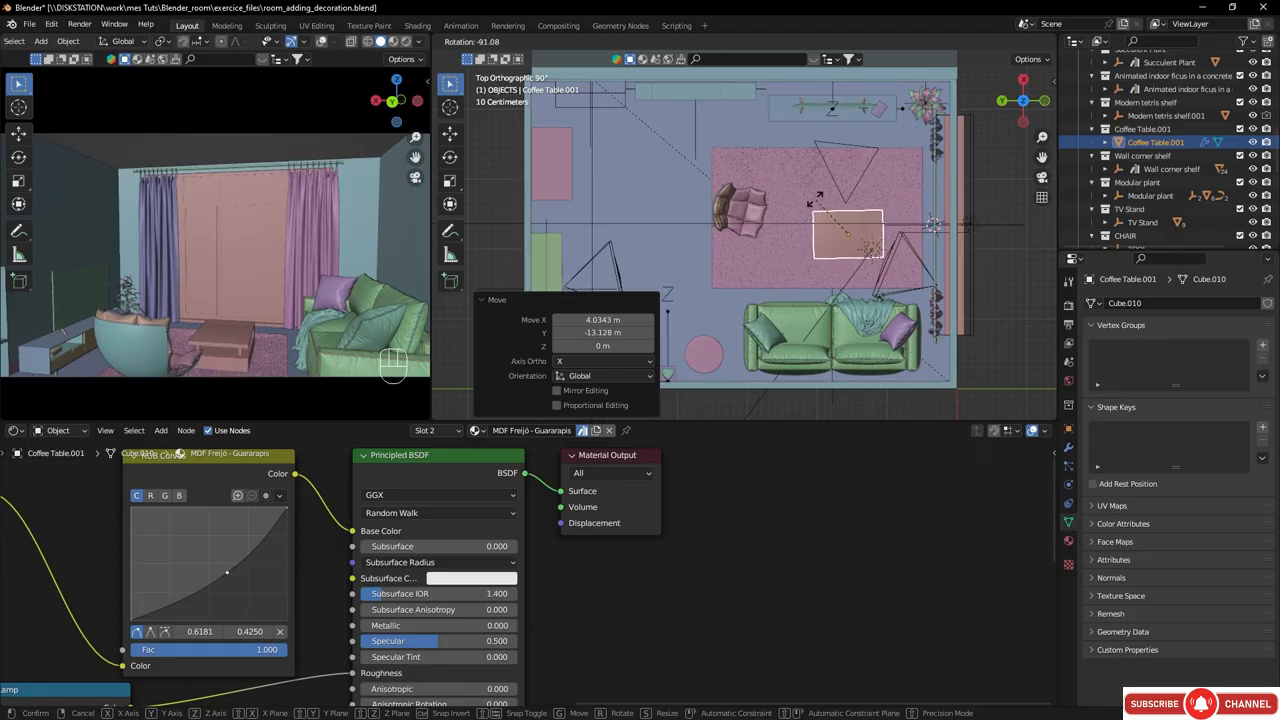
pyautogui.write('90')
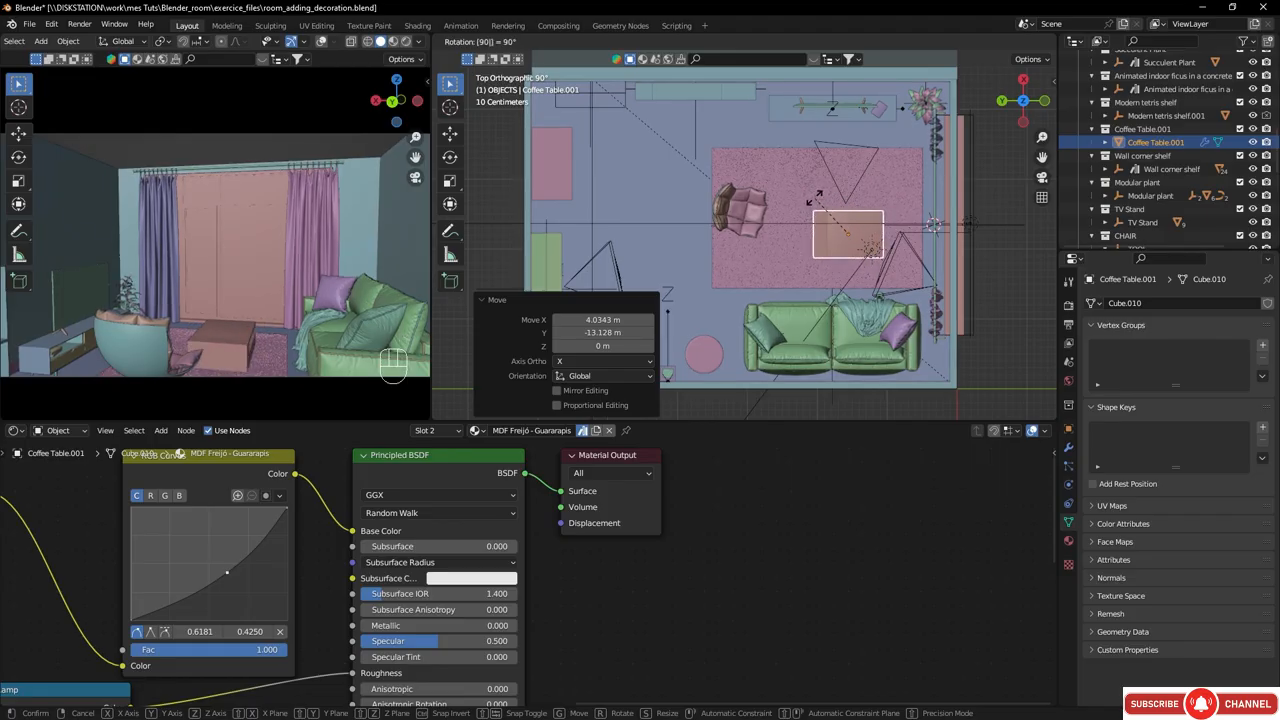
pyautogui.write('180')
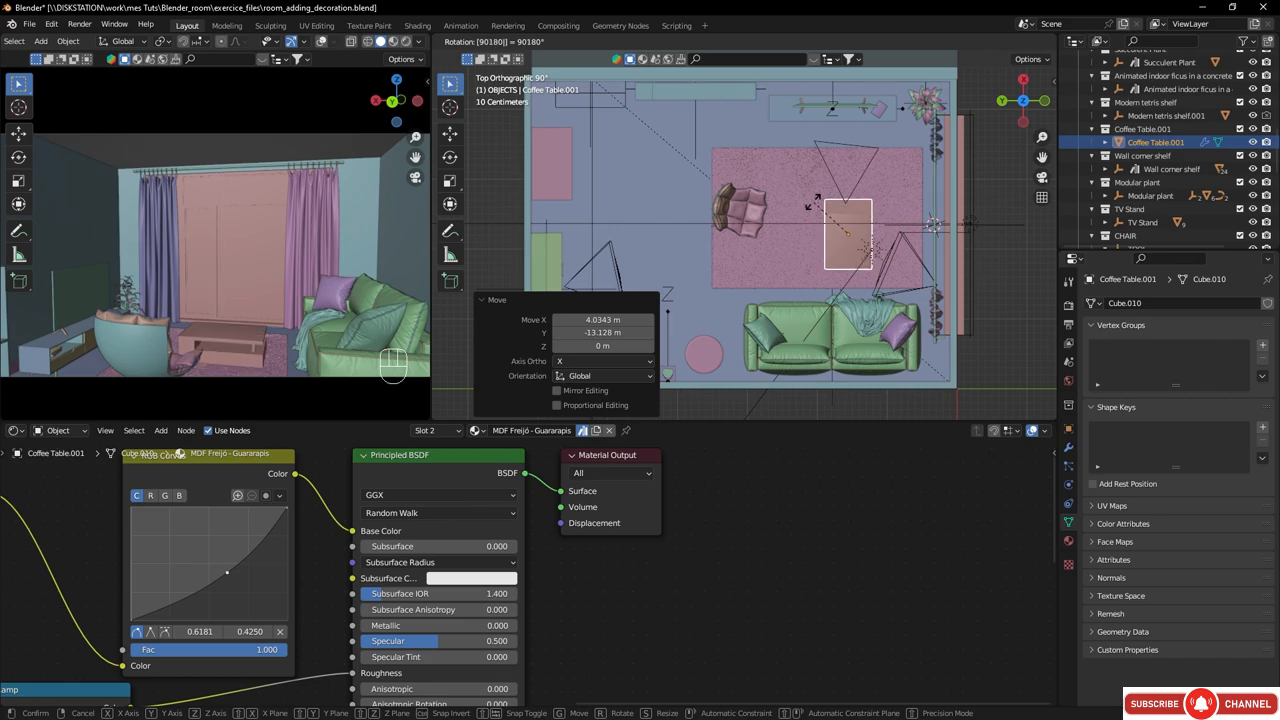
pyautogui.press('Return')
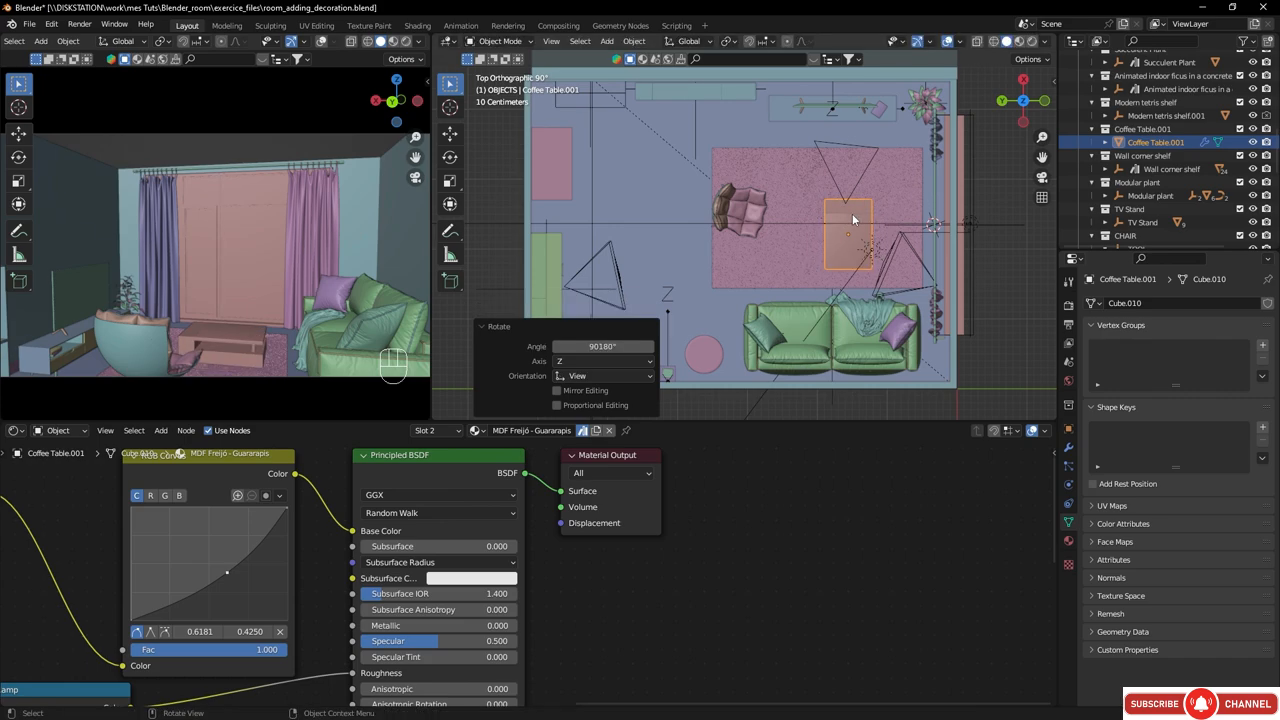
# - Rotate the coffee table a further 90° and move it about 0.23 m towards the sofa
pyautogui.press('r')
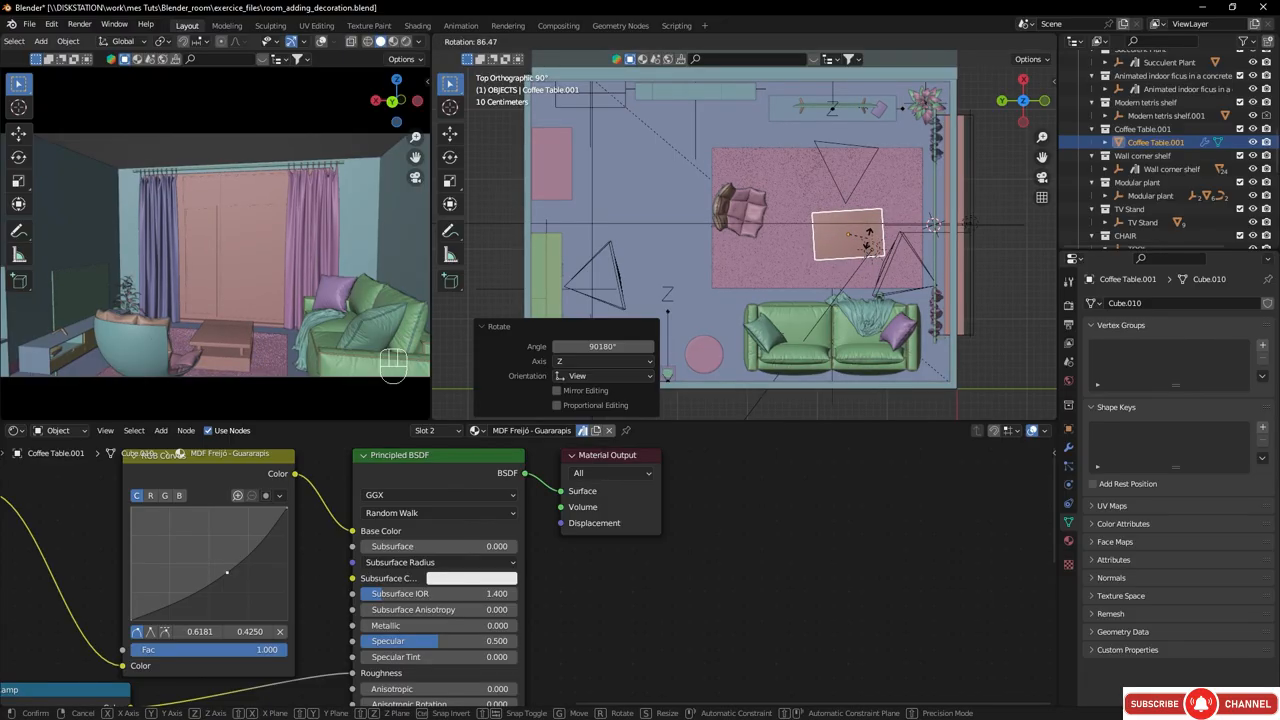
pyautogui.write('90')
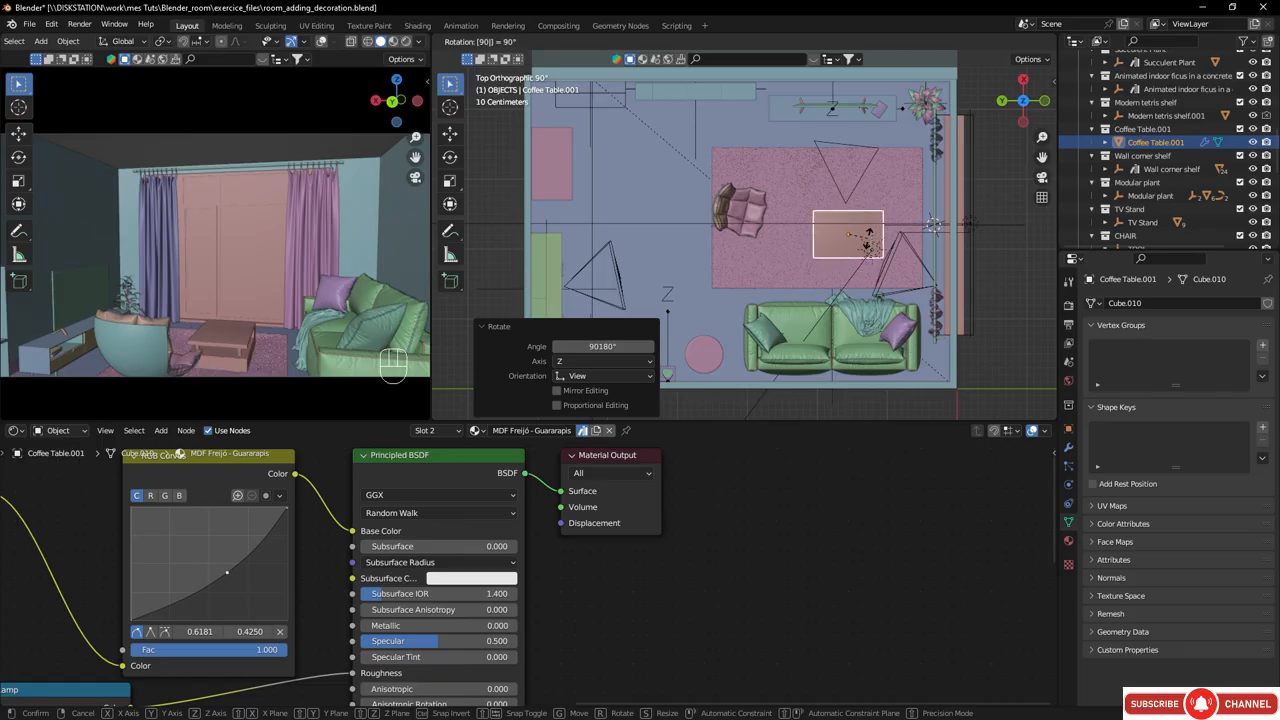
pyautogui.press('Return')
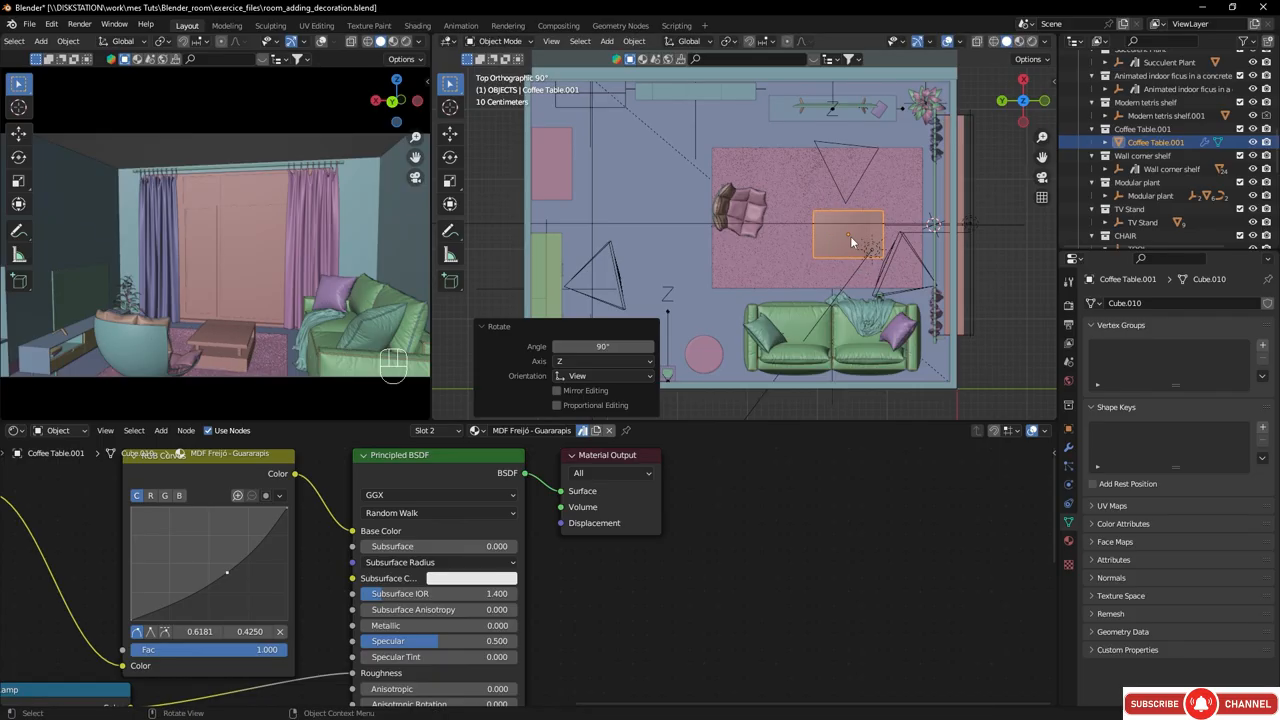
pyautogui.press('g')
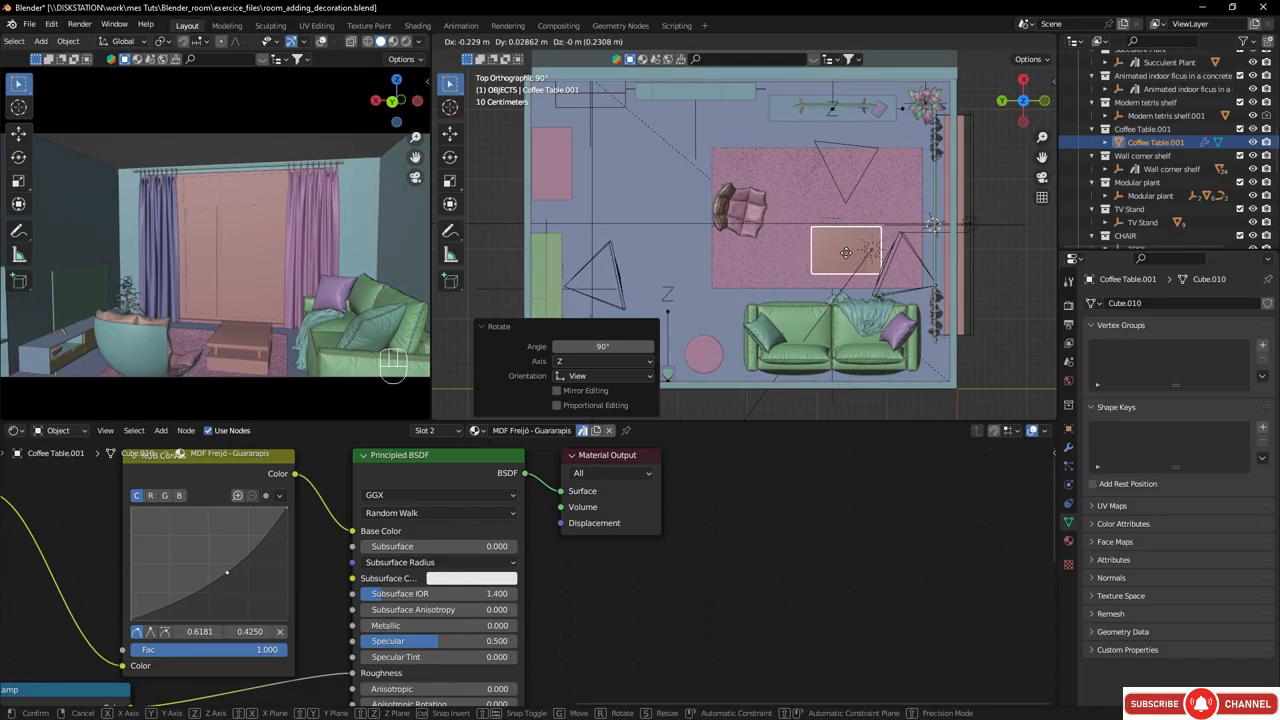
pyautogui.click(843, 252)
# - Select the whole Chair object and move it in top view about 0.04 m in X and -0.21 m in Y
pyautogui.click(740, 210)
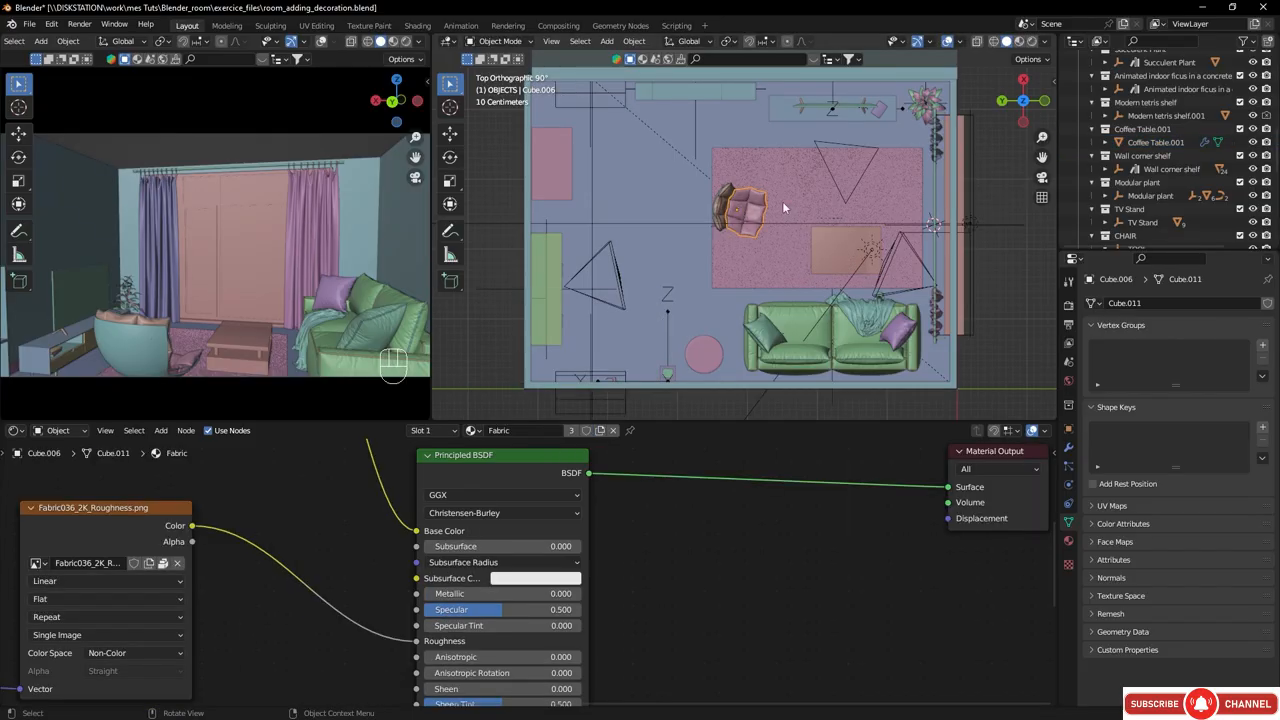
pyautogui.press('KP_Decimal')
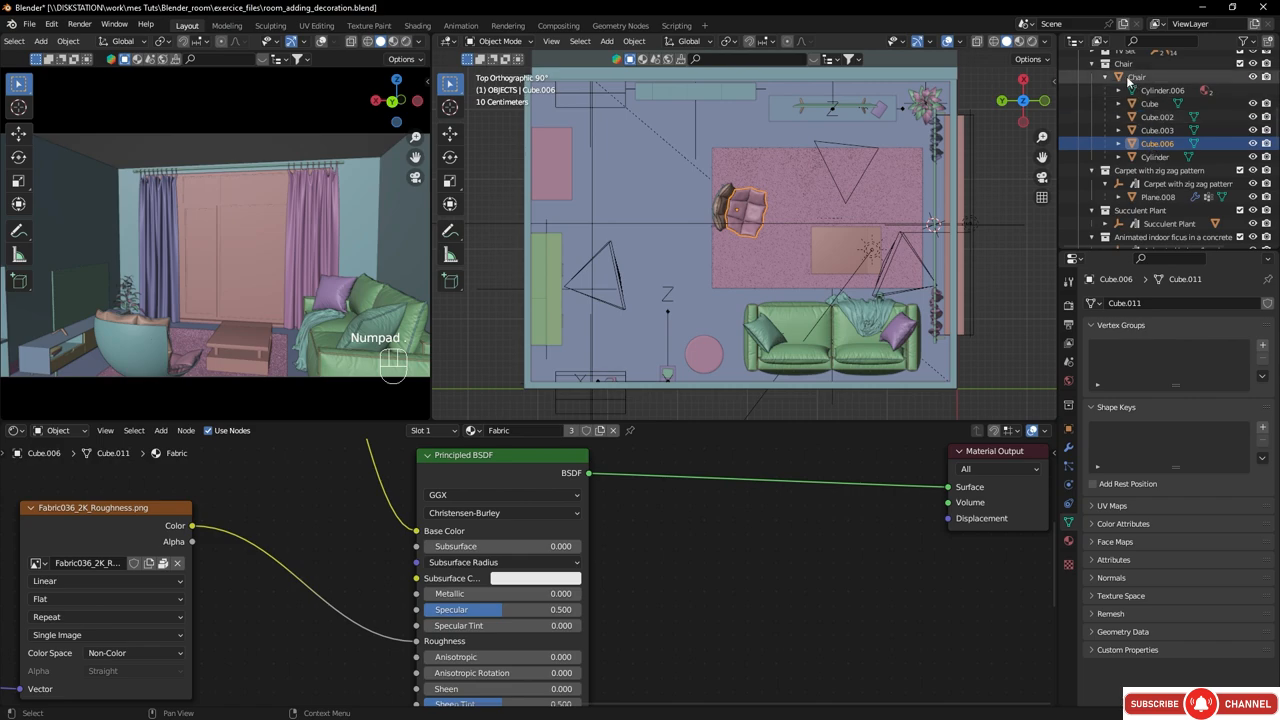
pyautogui.click(1130, 79)
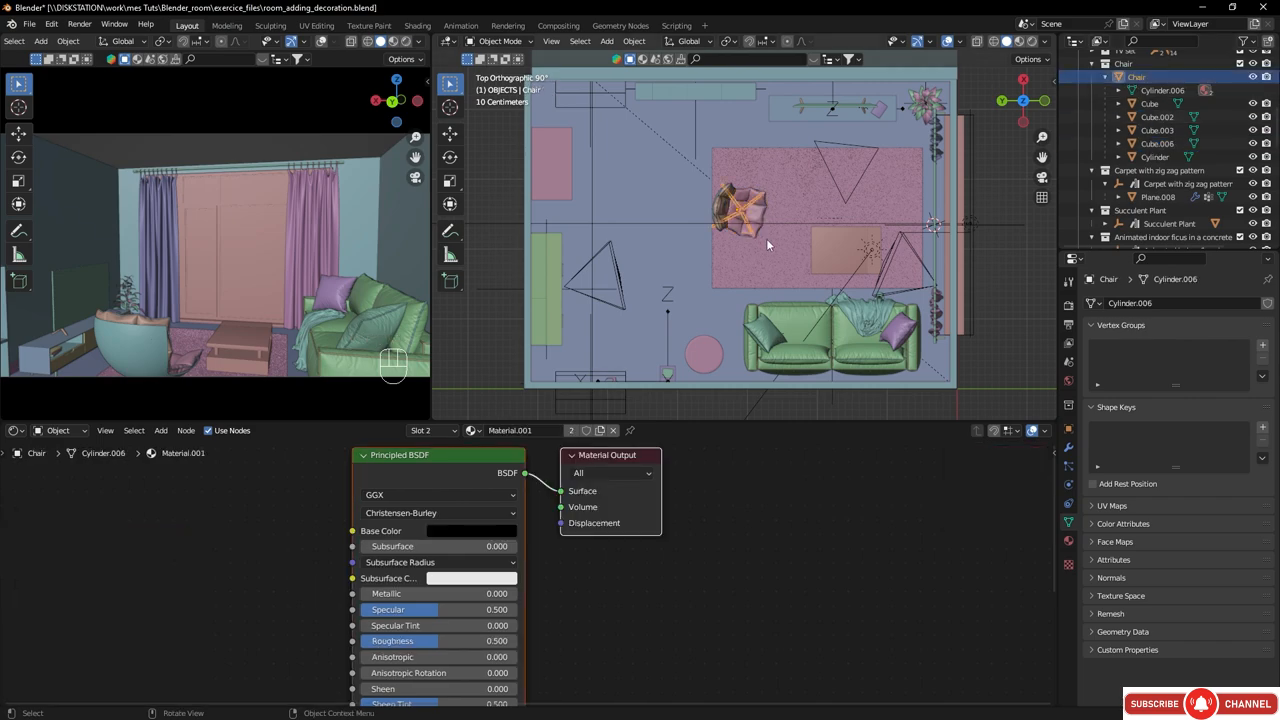
pyautogui.press('g')
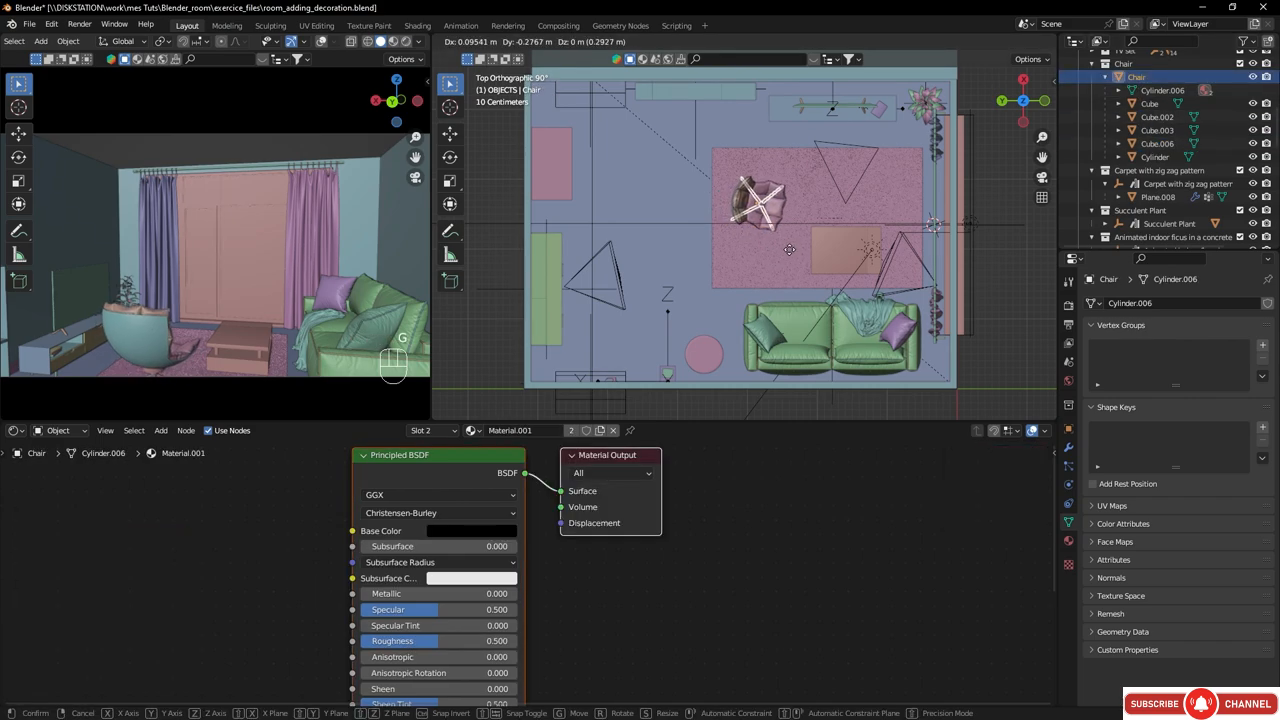
pyautogui.click(800, 205)
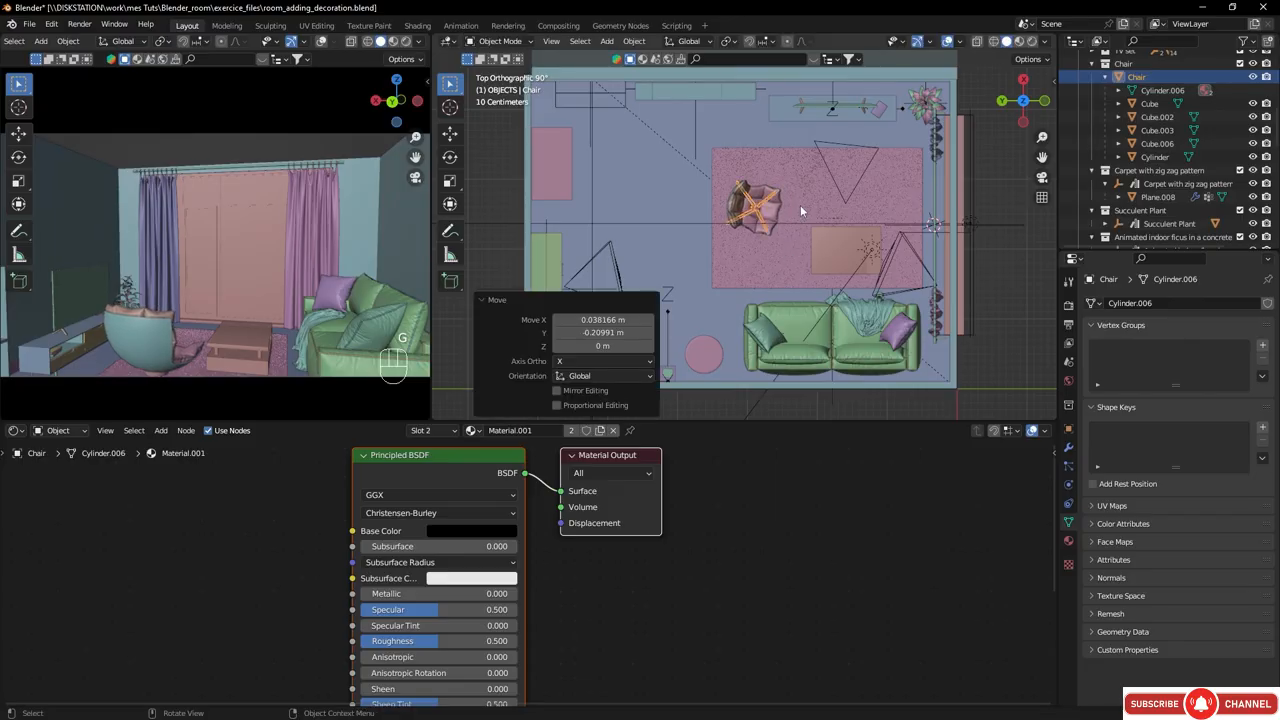
# - Rotate the chair about 21.2° towards the coffee table and move it about -0.26 m in X and 0.14 m in Y
pyautogui.press('r')
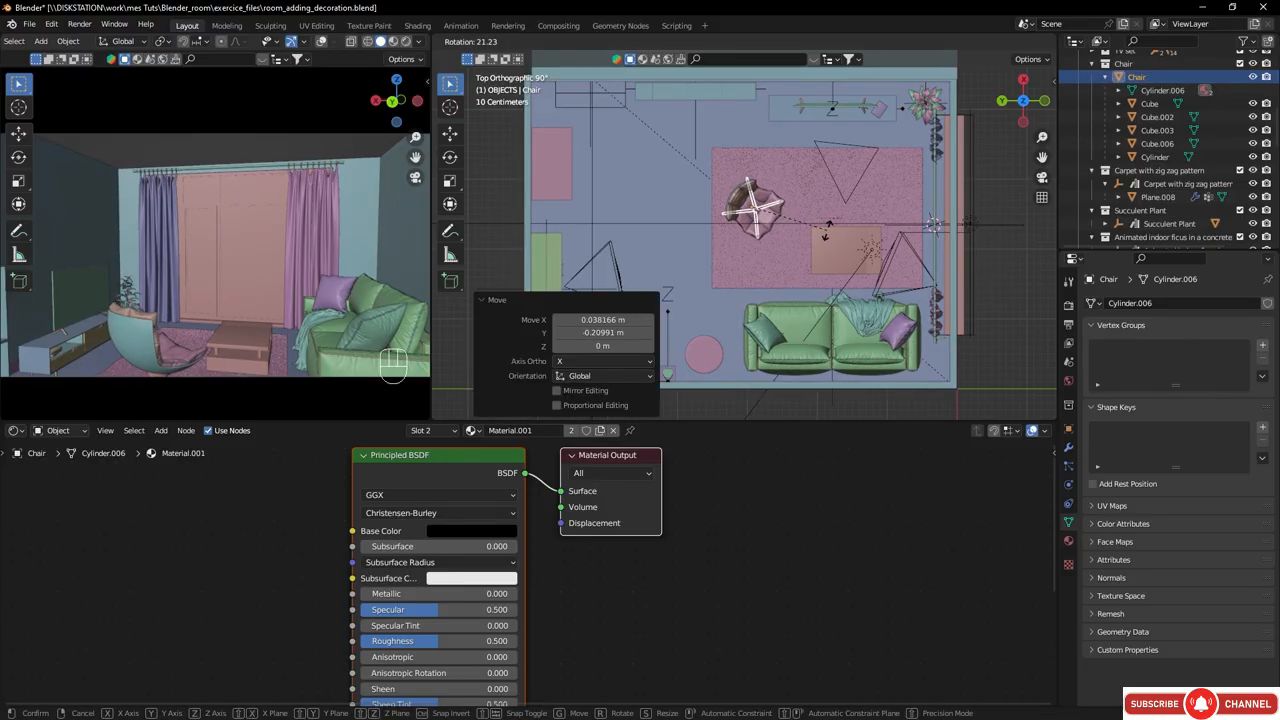
pyautogui.click(827, 236)
pyautogui.press('g')
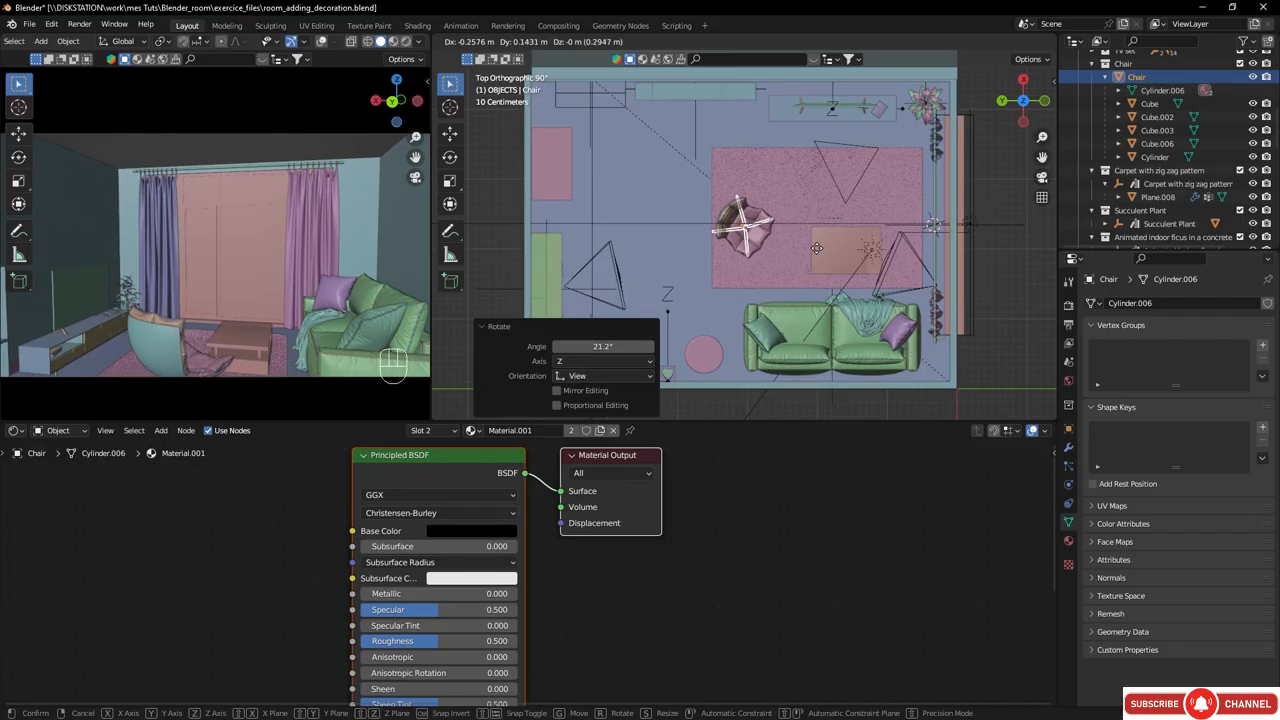
pyautogui.click(820, 250)
# - Collapse the ROOM and OBJECTS collections and set the main Camera's location to Y 5.6733 m and Z 1.3361 m
pyautogui.scroll(4, 1145, 163)
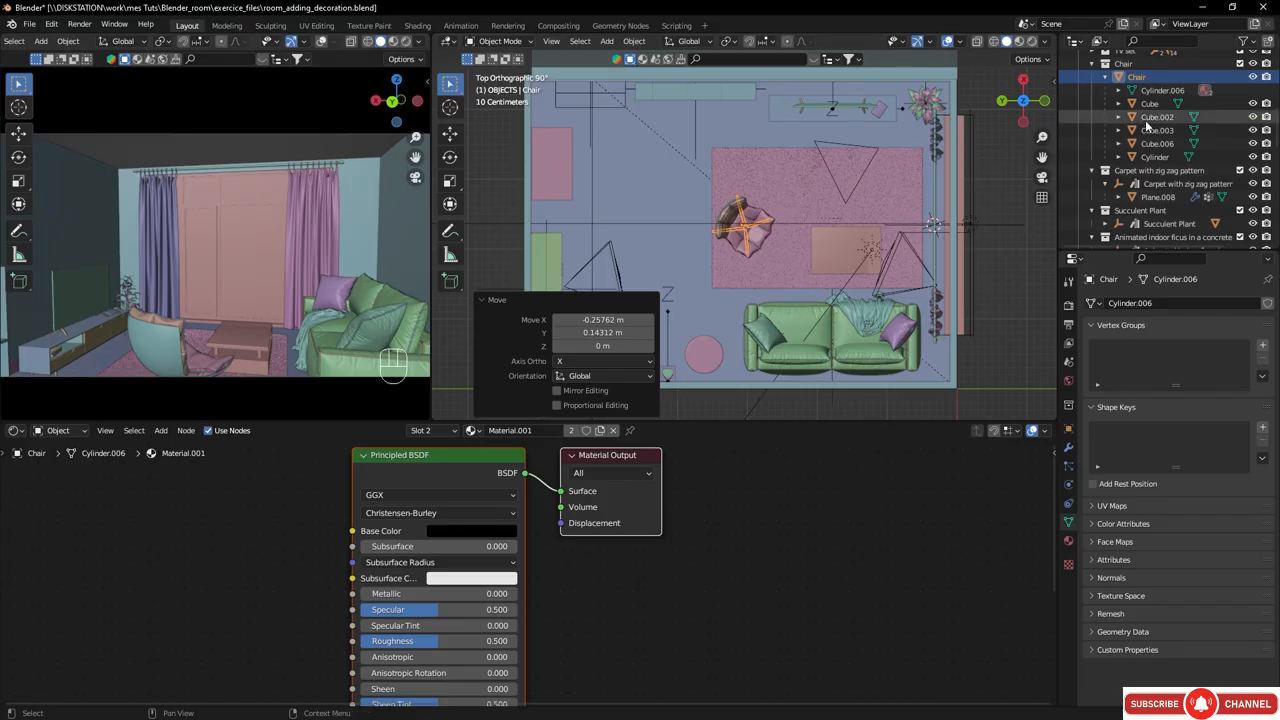
pyautogui.scroll(5, 1122, 140)
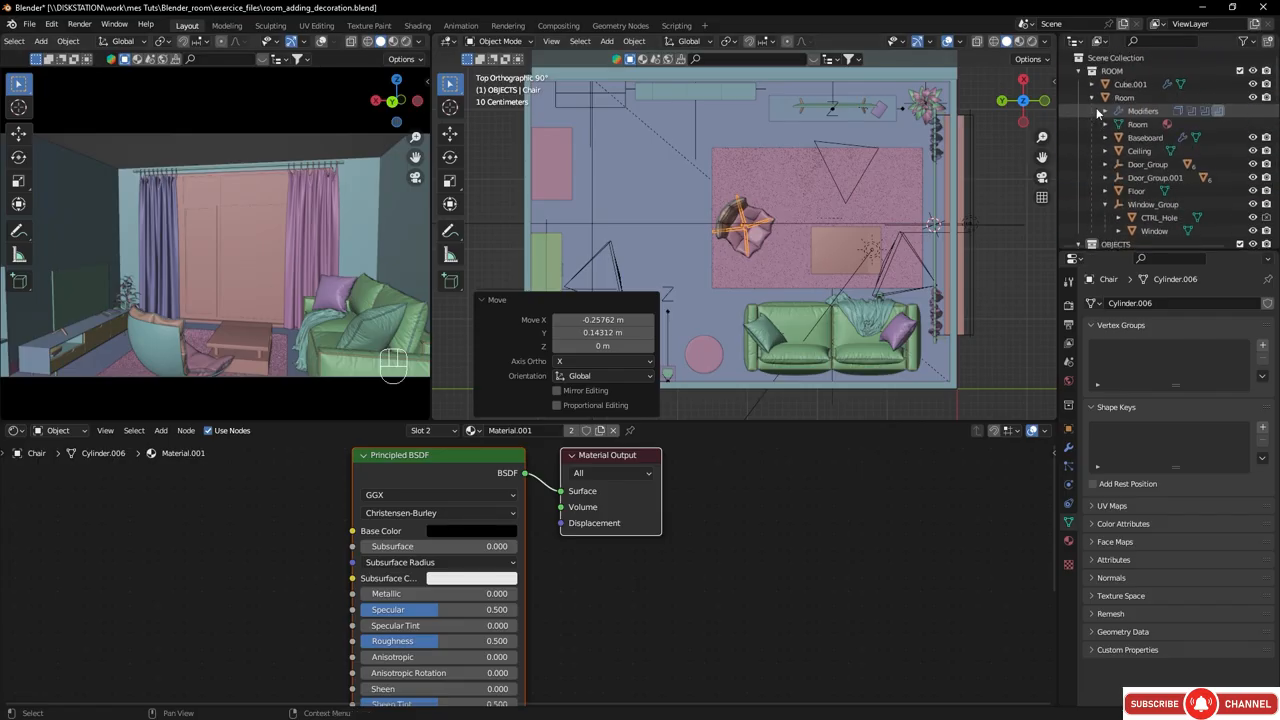
pyautogui.click(1079, 72)
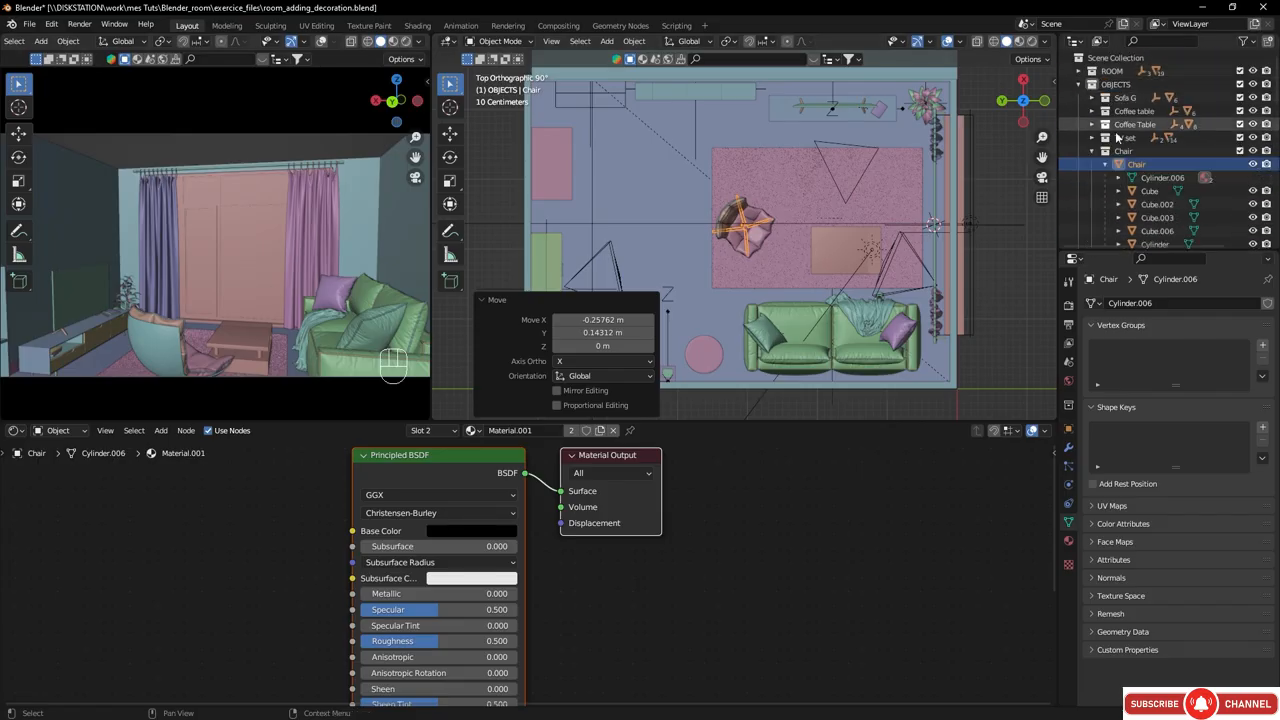
pyautogui.click(1080, 85)
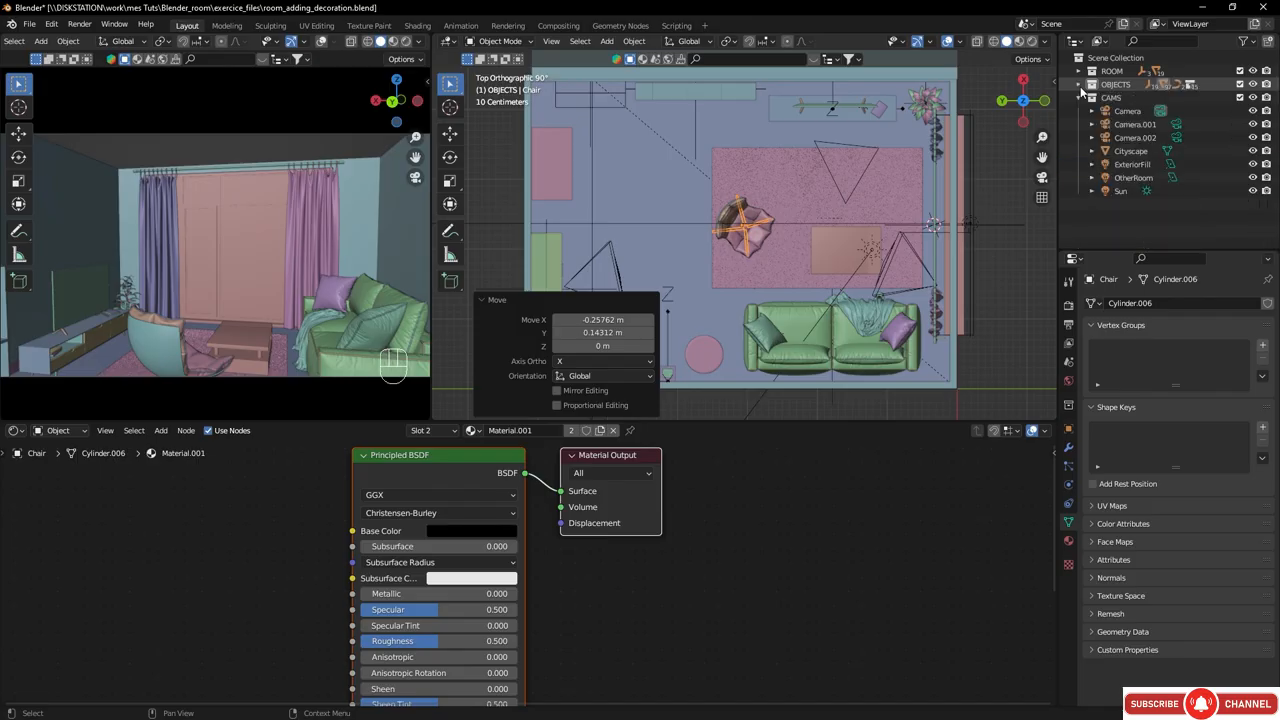
pyautogui.click(1127, 111)
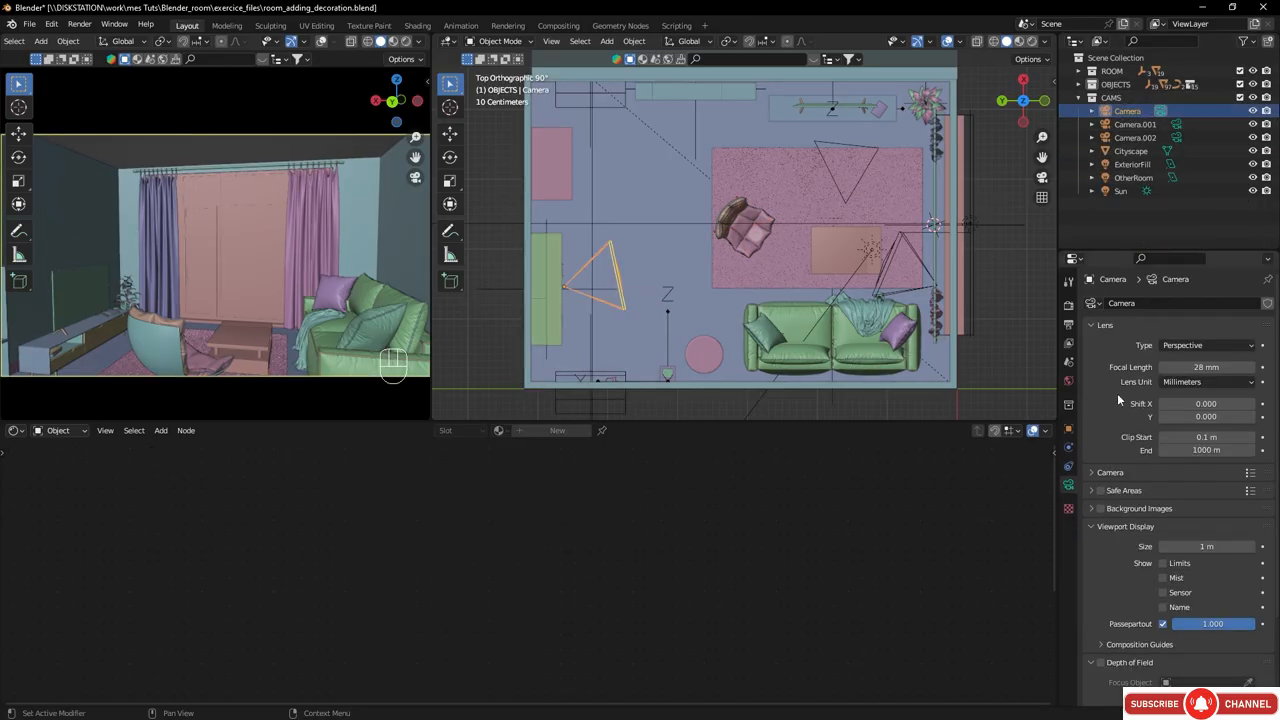
pyautogui.click(1069, 430)
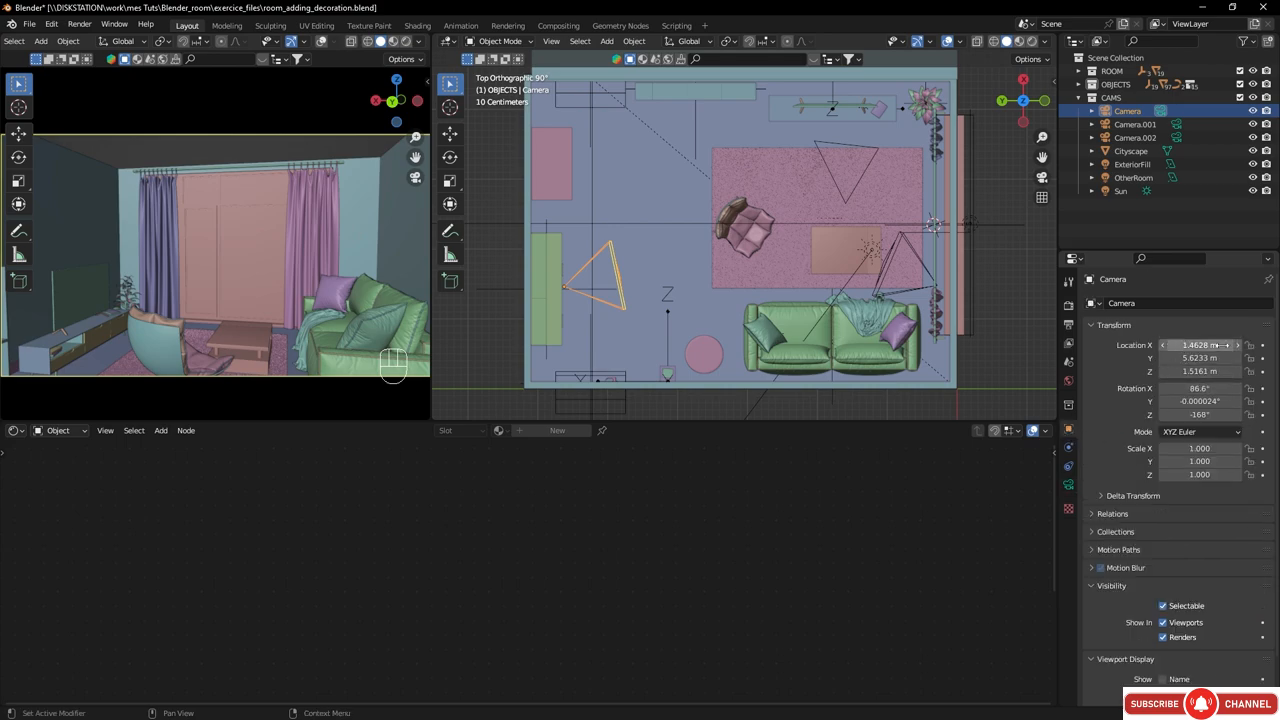
pyautogui.moveTo(1201, 357); pyautogui.dragTo(1176, 371)
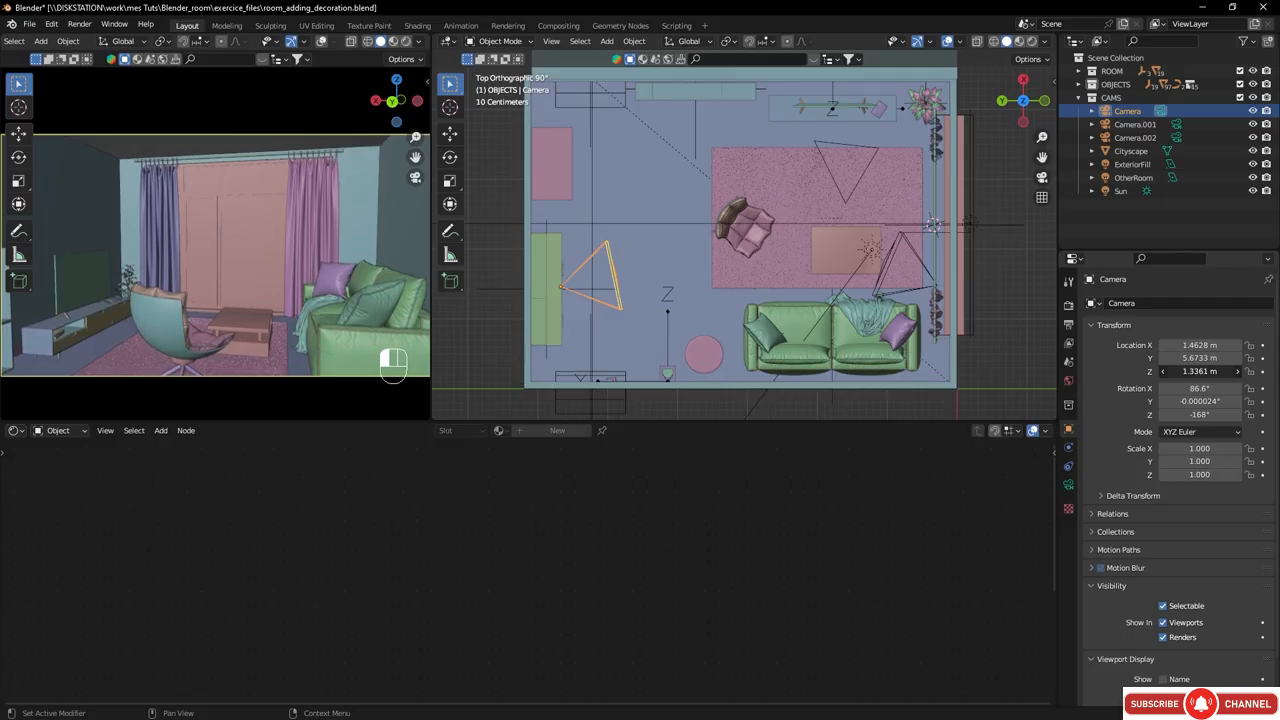
# - Set the camera's X rotation to 90° and its Z location to 1.2461 m, and save the file
pyautogui.click(1210, 389)
pyautogui.write('90')
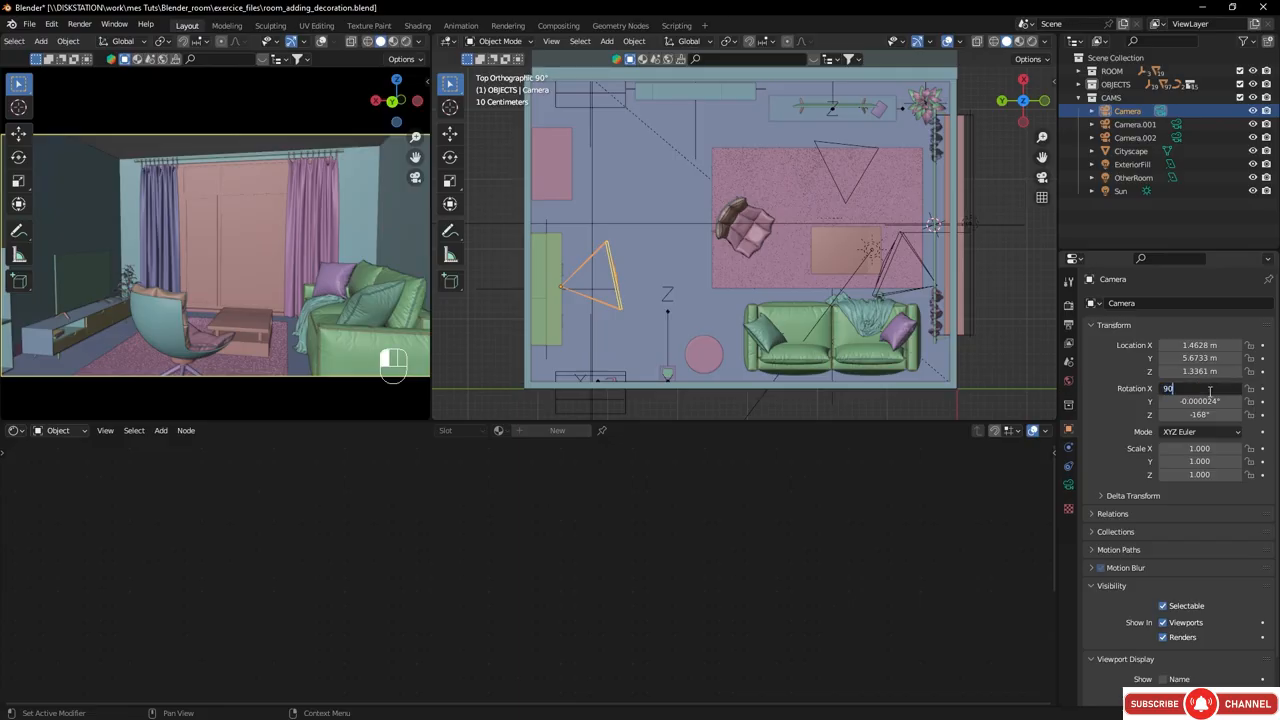
pyautogui.press('Return')
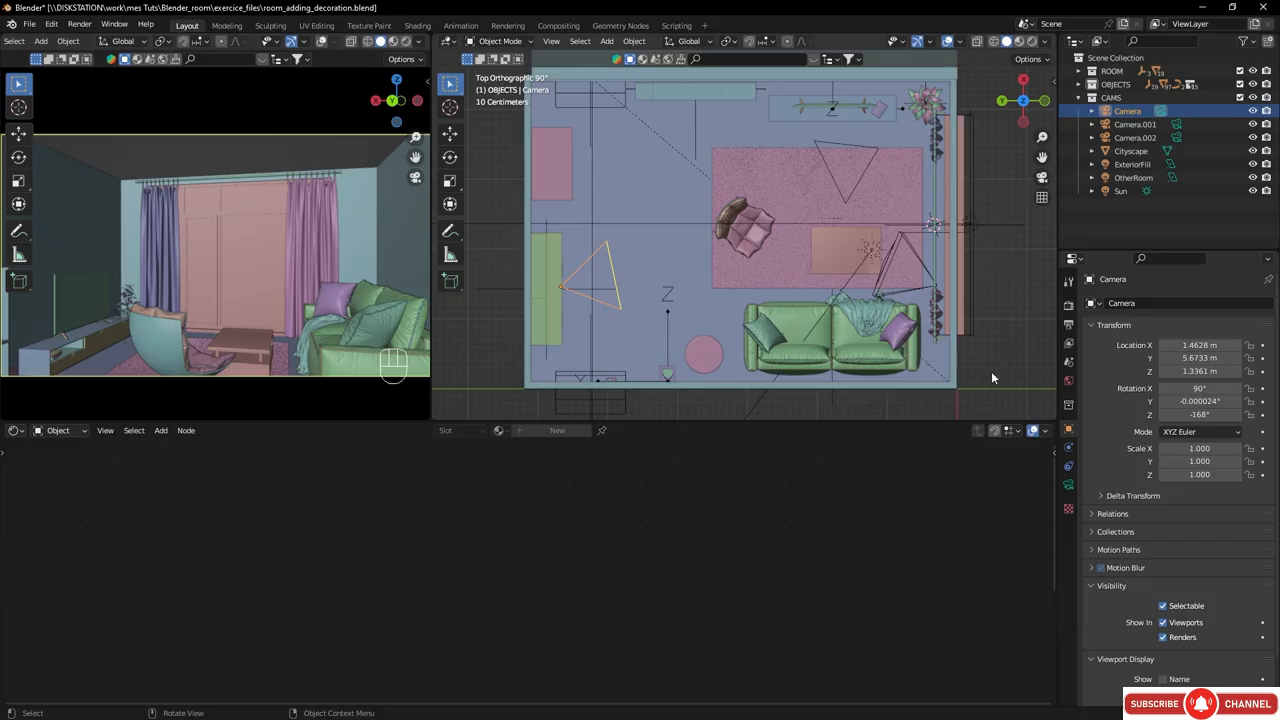
pyautogui.click(1203, 371)
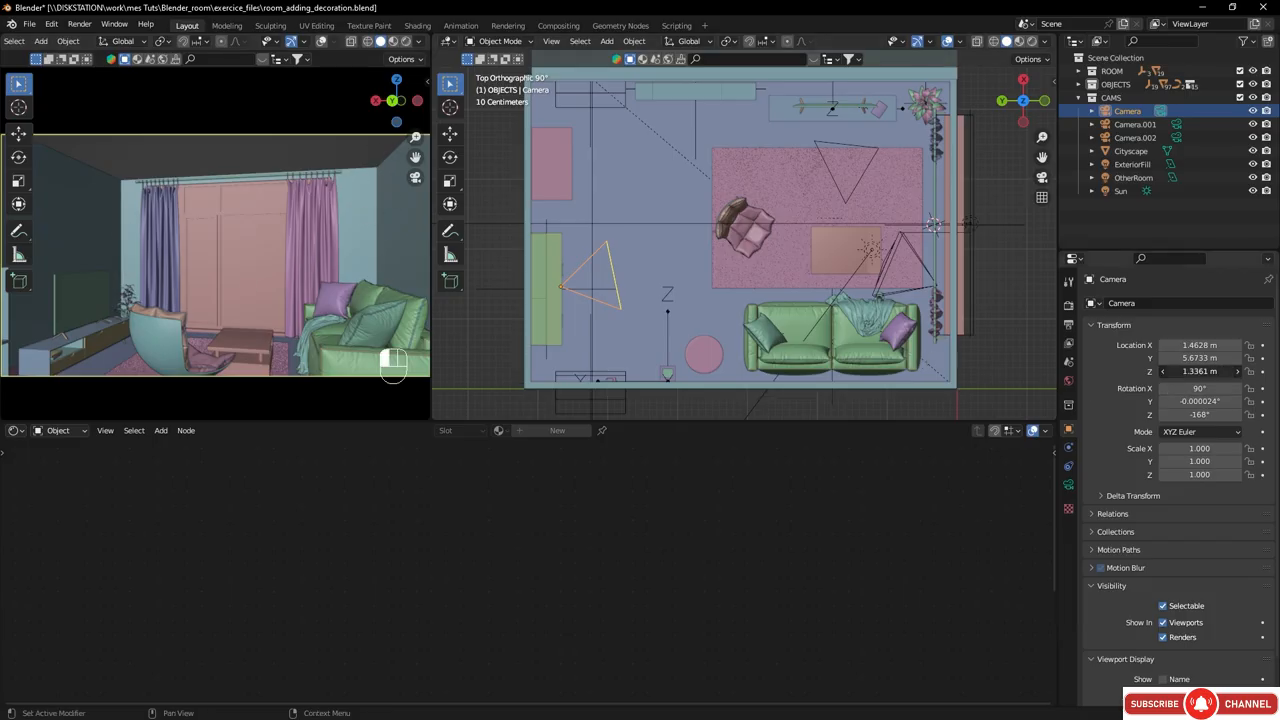
pyautogui.moveTo(1203, 371); pyautogui.dragTo(1170, 371)
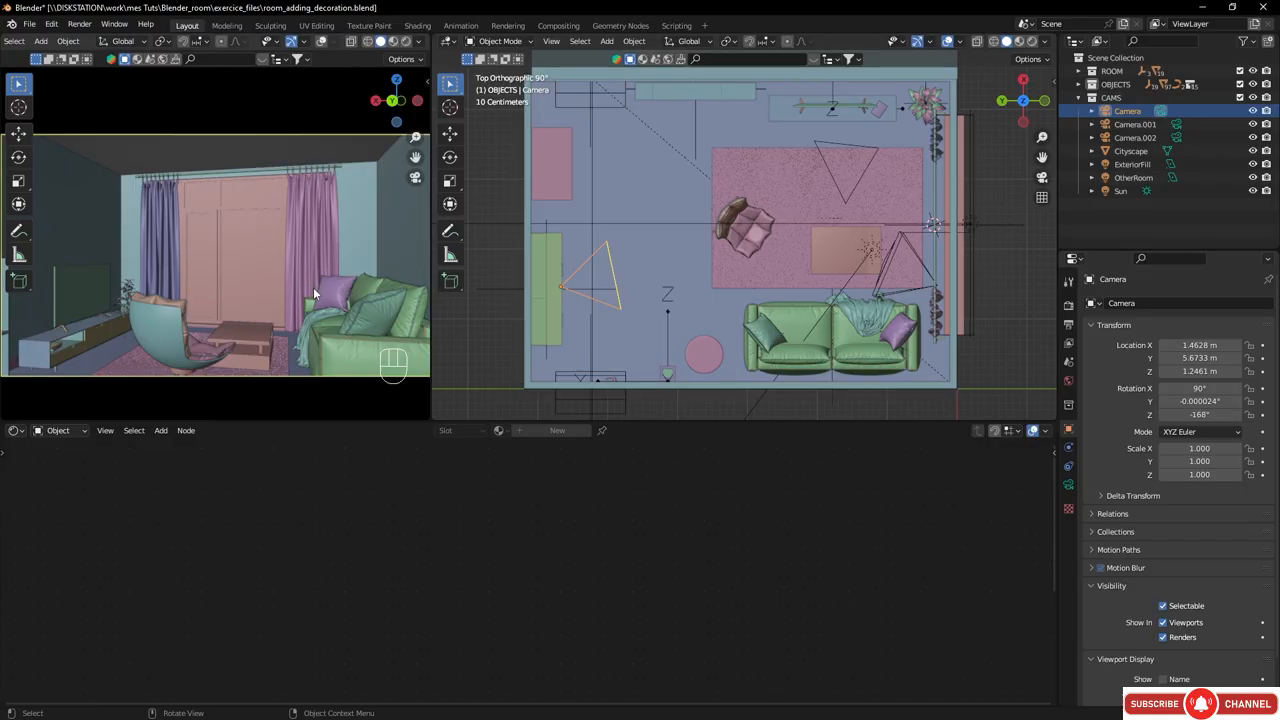
pyautogui.hotkey('ctrl', 's')
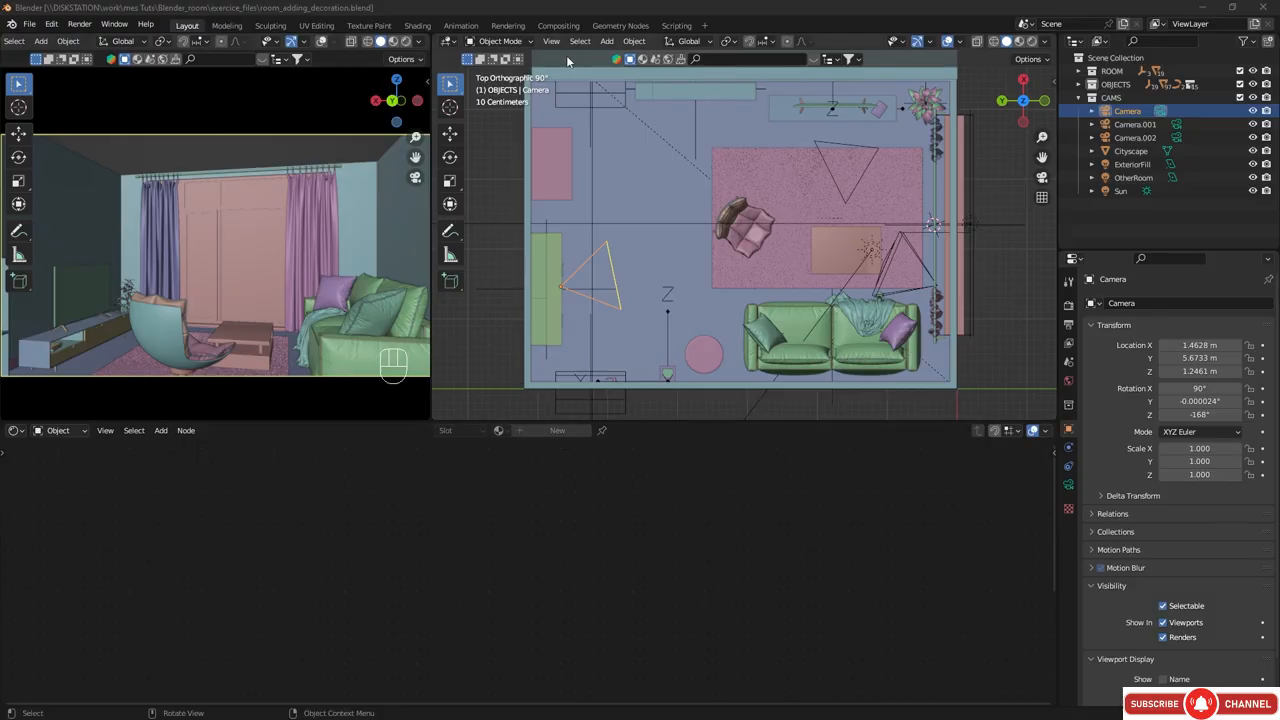
# - Set the BlenderKit asset search to show free models first and its import method to Link
pyautogui.click(857, 61)
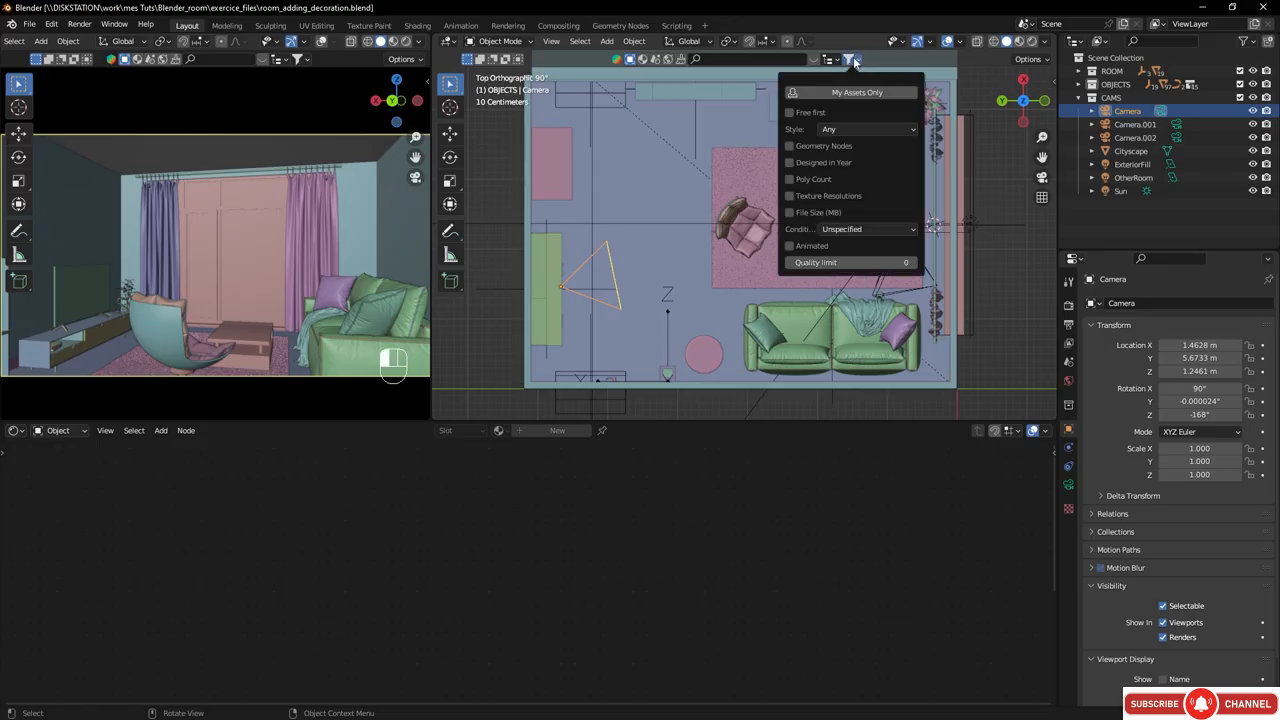
pyautogui.click(789, 113)
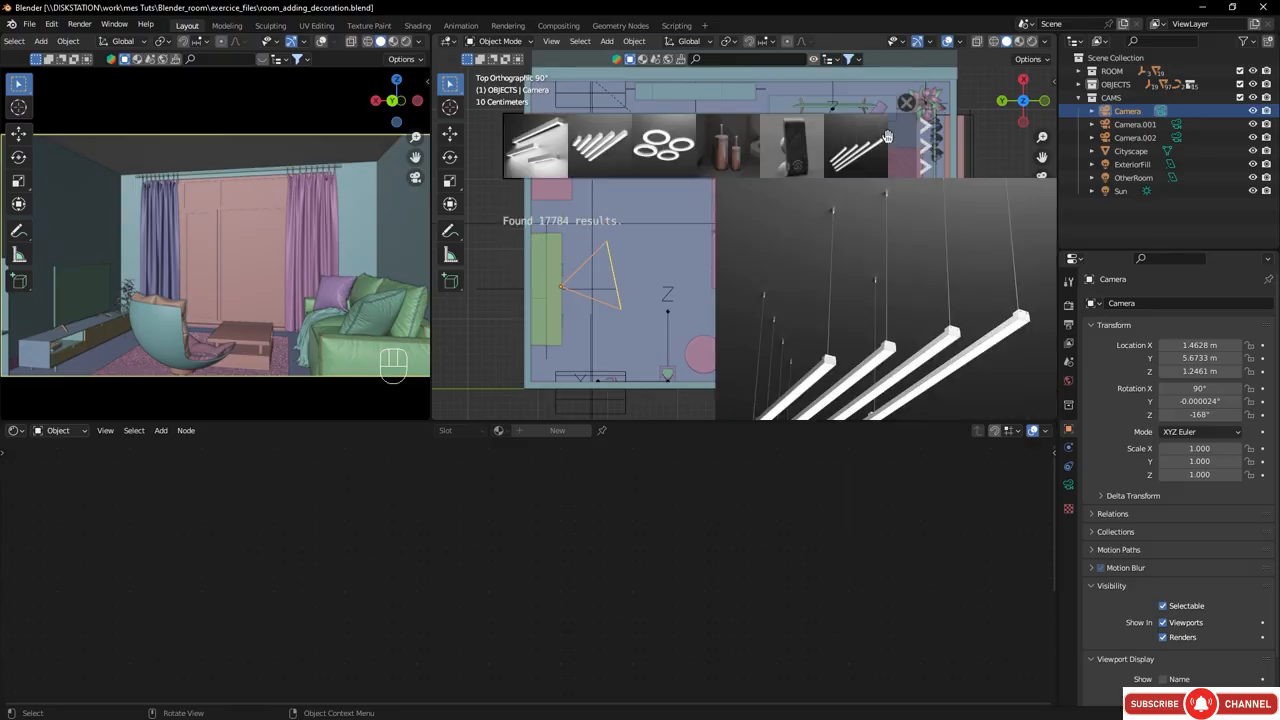
pyautogui.press('n')
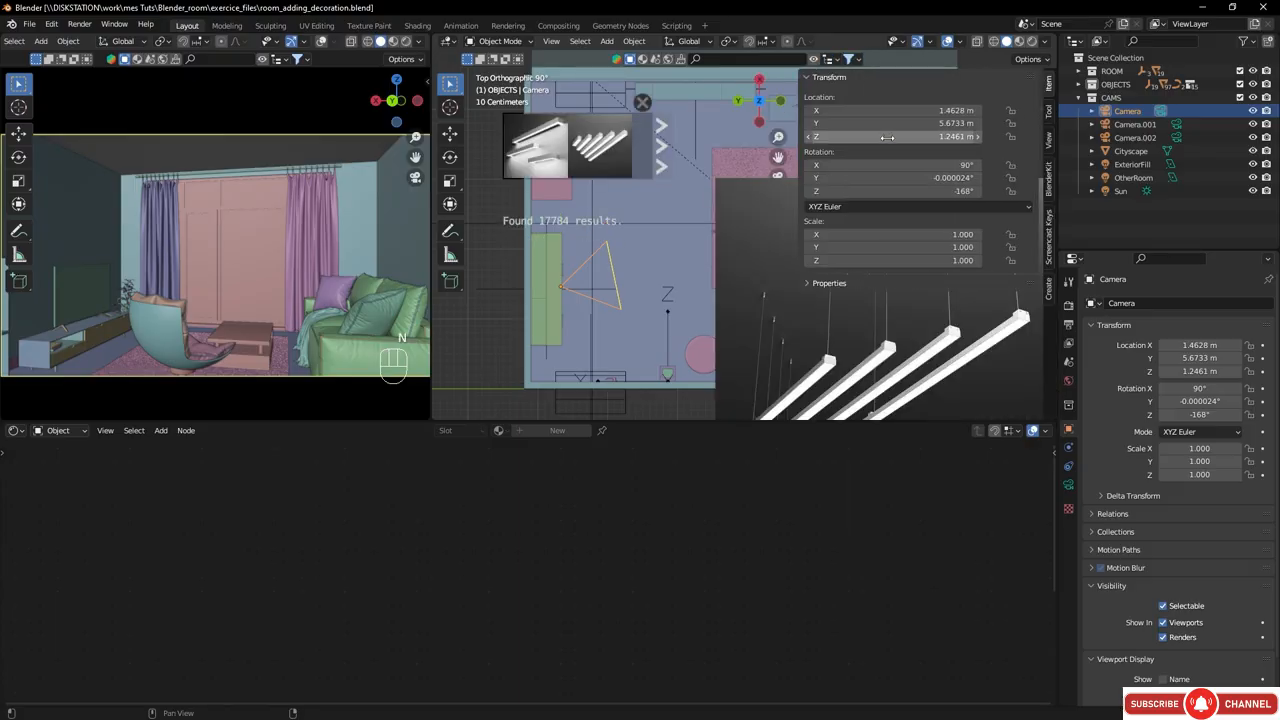
pyautogui.click(1049, 177)
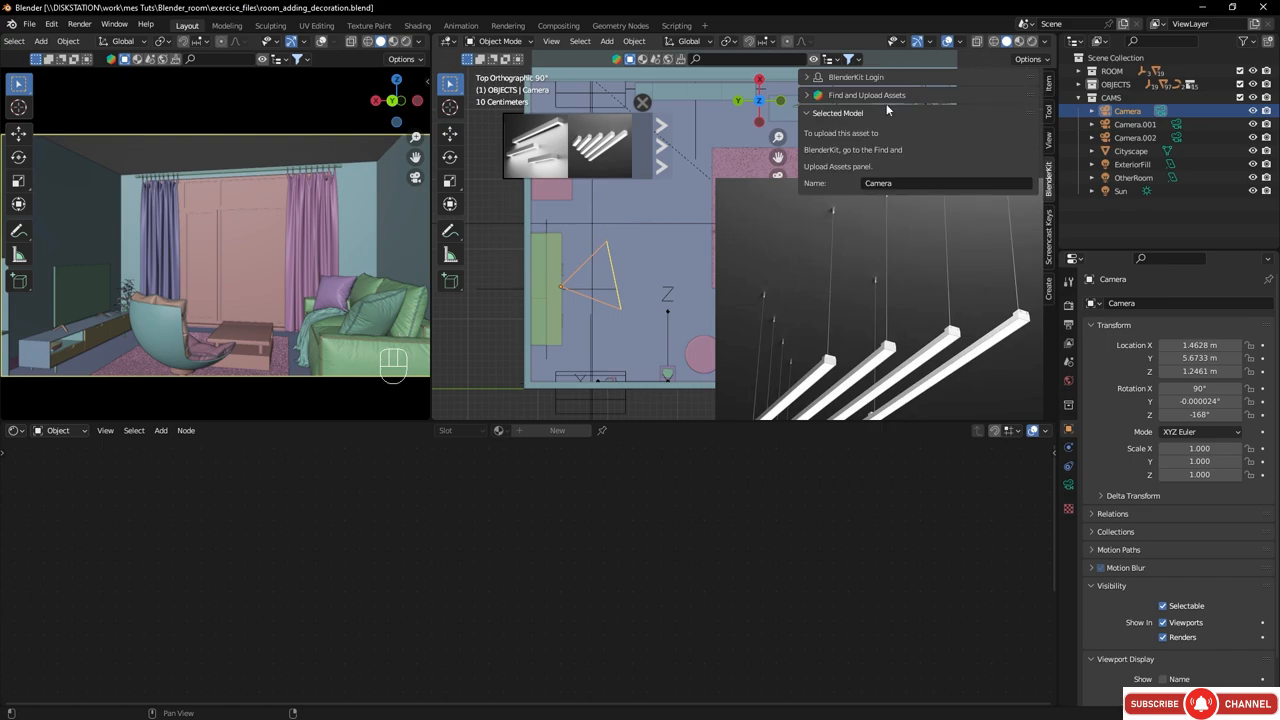
pyautogui.click(809, 95)
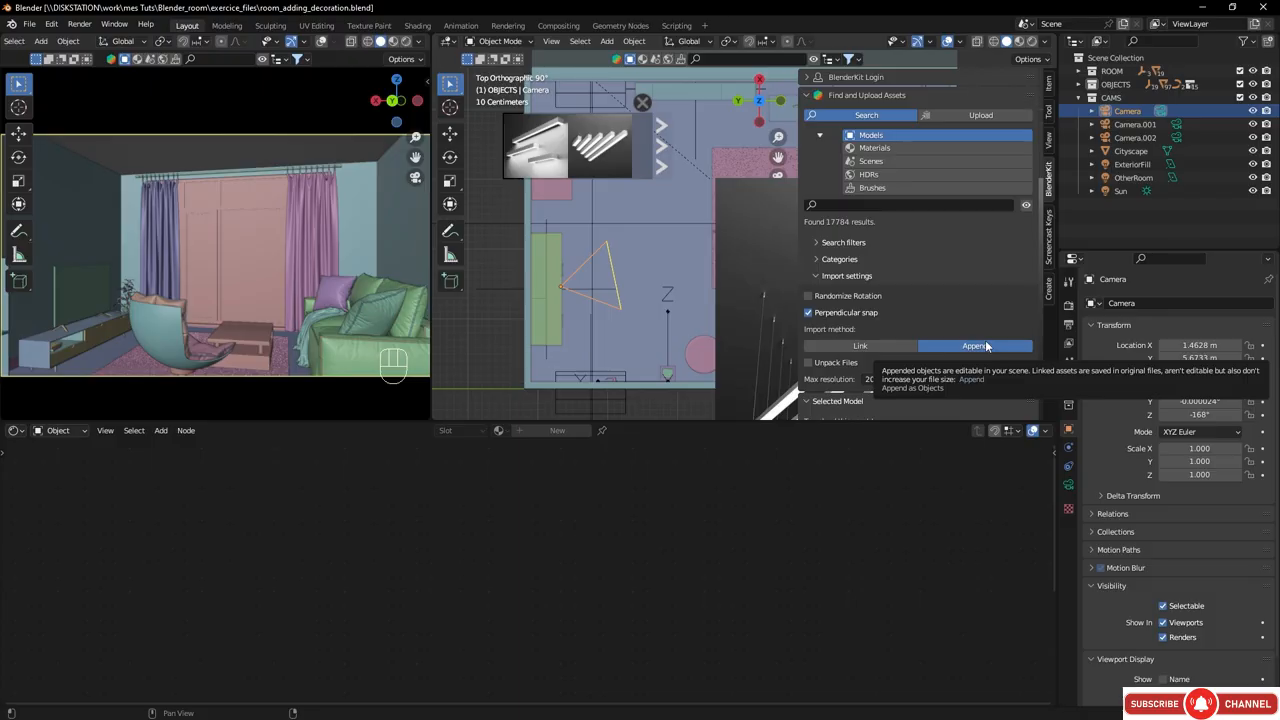
pyautogui.click(862, 347)
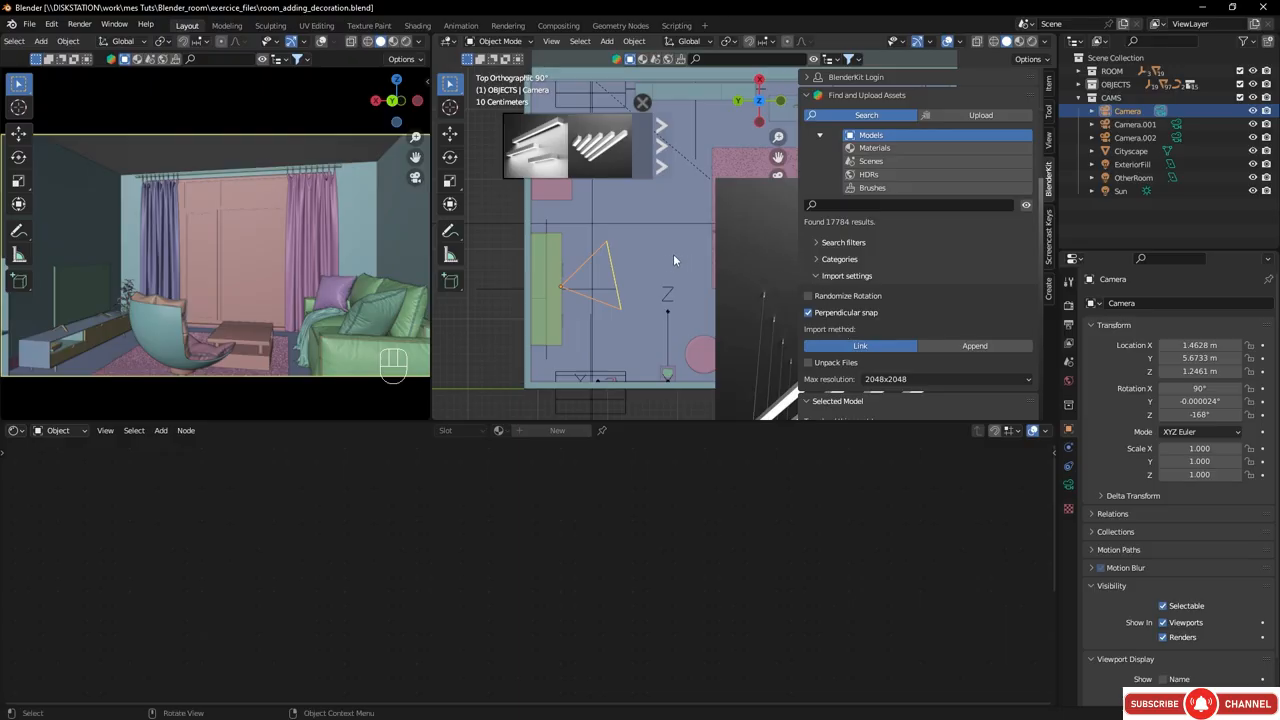
pyautogui.press('n')
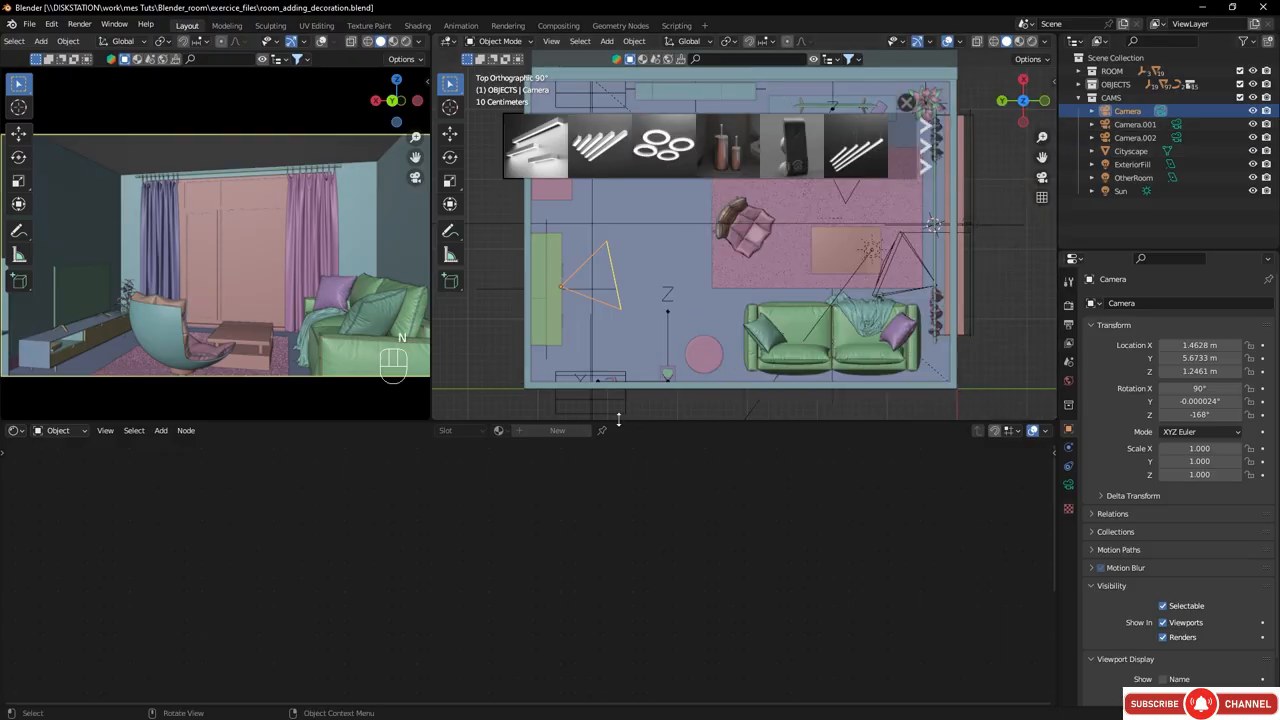
# - Enlarge the 3D viewports over the shader editor, widen the top-view one, and fit the camera frame in its viewport
pyautogui.moveTo(620, 421); pyautogui.dragTo(651, 595)
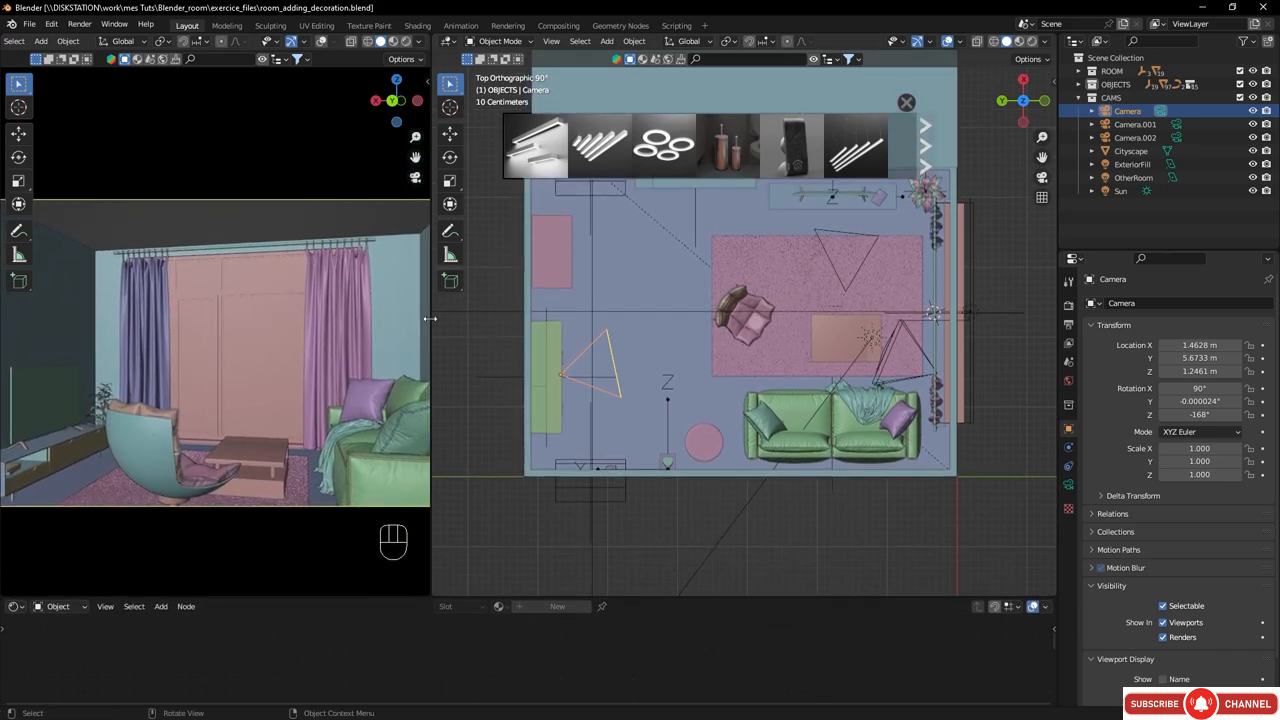
pyautogui.moveTo(430, 318); pyautogui.dragTo(382, 318)
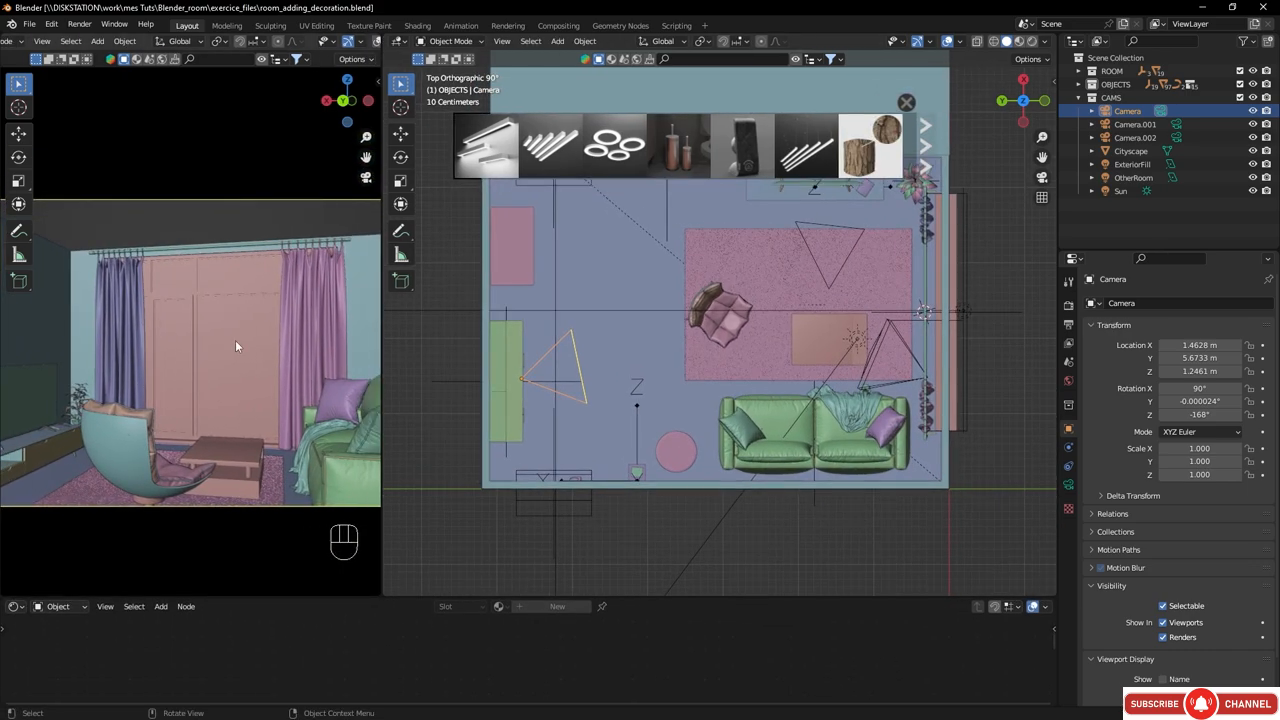
pyautogui.press('Home')
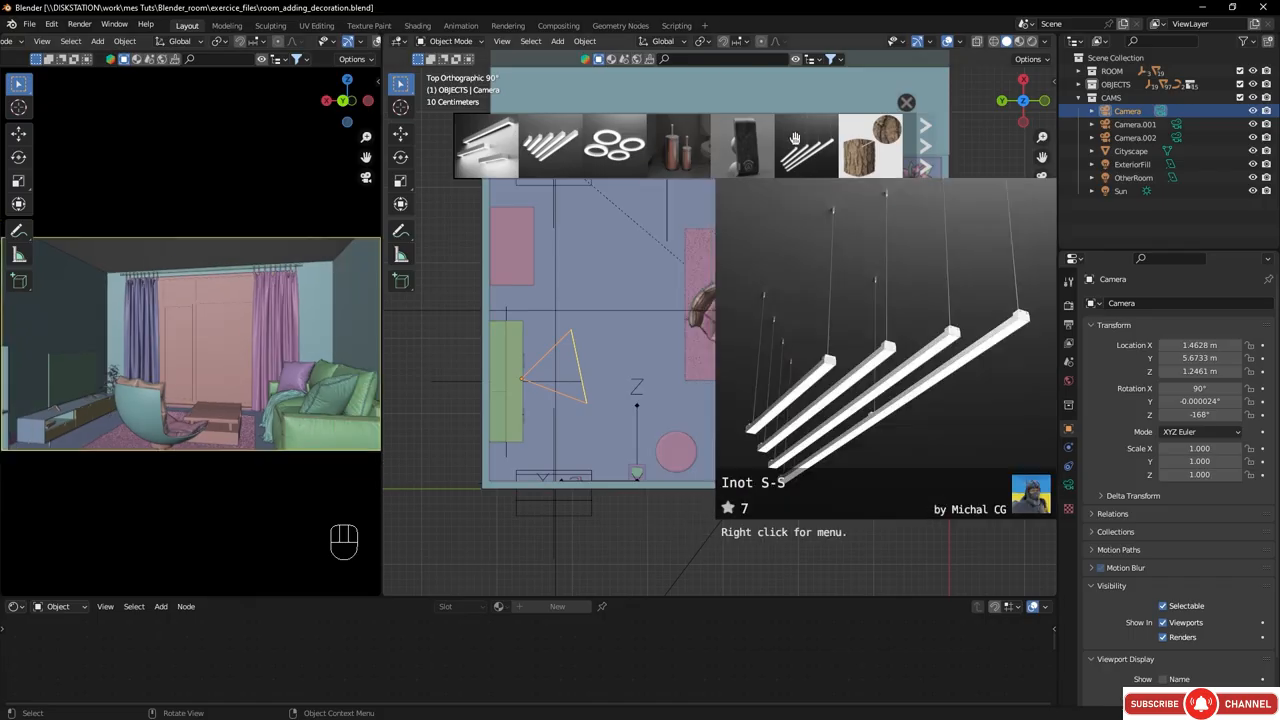
# - Search the BlenderKit models for "decorations" and browse to the next set of results
pyautogui.moveTo(706, 432); pyautogui.dragTo(680, 430, button='middle')
pyautogui.scroll(-6, 736, 350)
pyautogui.keyDown('shift'); pyautogui.moveTo(680, 430); pyautogui.dragTo(652, 343, button='middle'); pyautogui.keyUp('shift')
pyautogui.scroll(5, 652, 340)
pyautogui.keyDown('shift'); pyautogui.moveTo(622, 383); pyautogui.dragTo(734, 391, button='middle'); pyautogui.keyUp('shift')
pyautogui.click(688, 58)
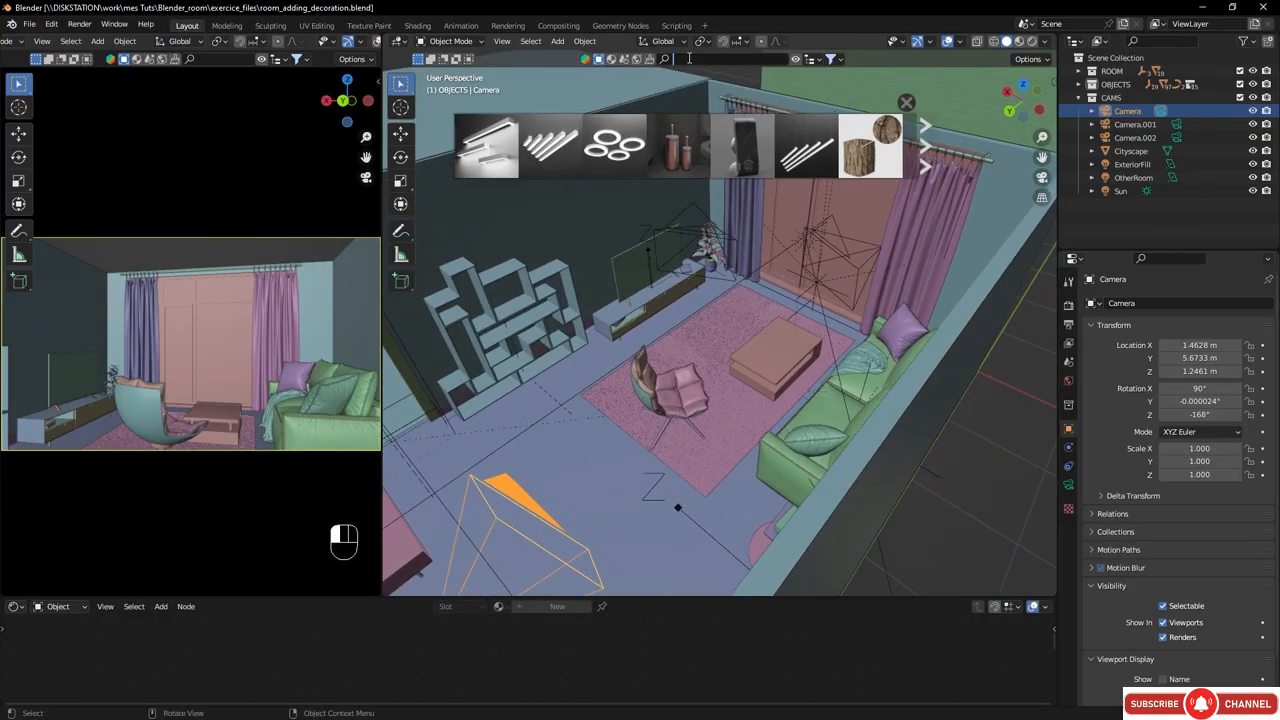
pyautogui.write('decorations')
pyautogui.press('Return')
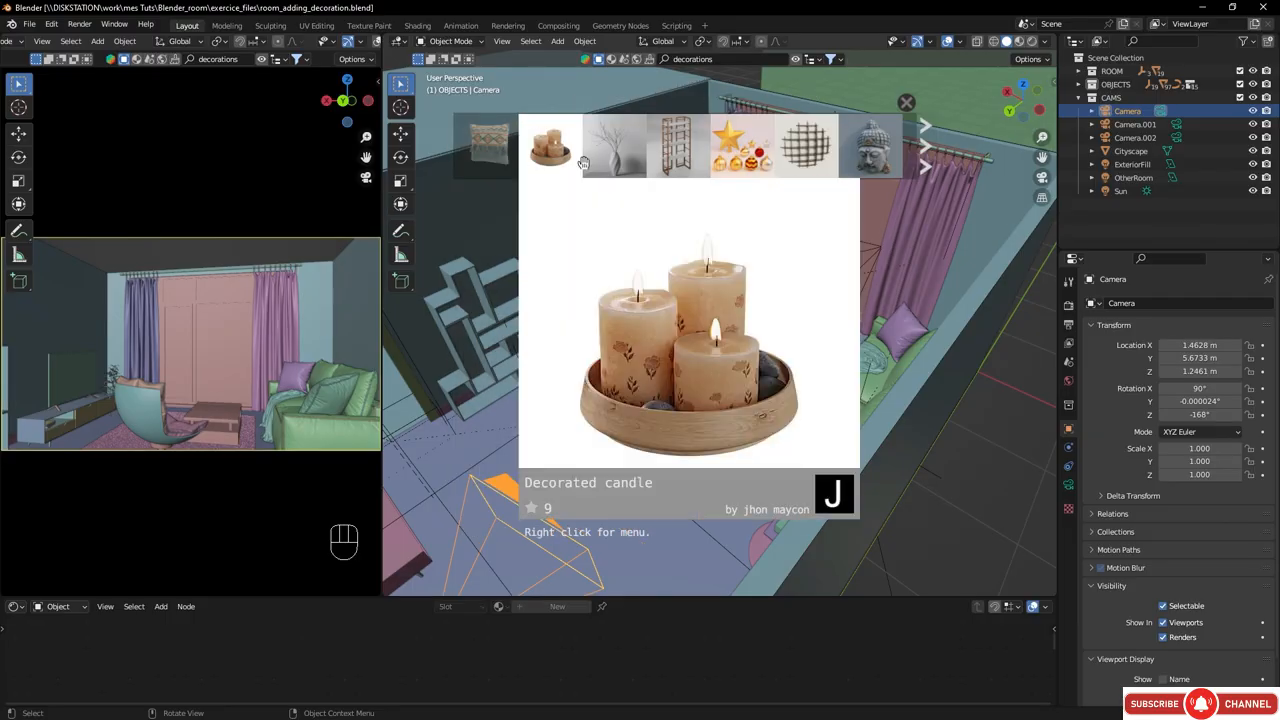
pyautogui.moveTo(612, 160)
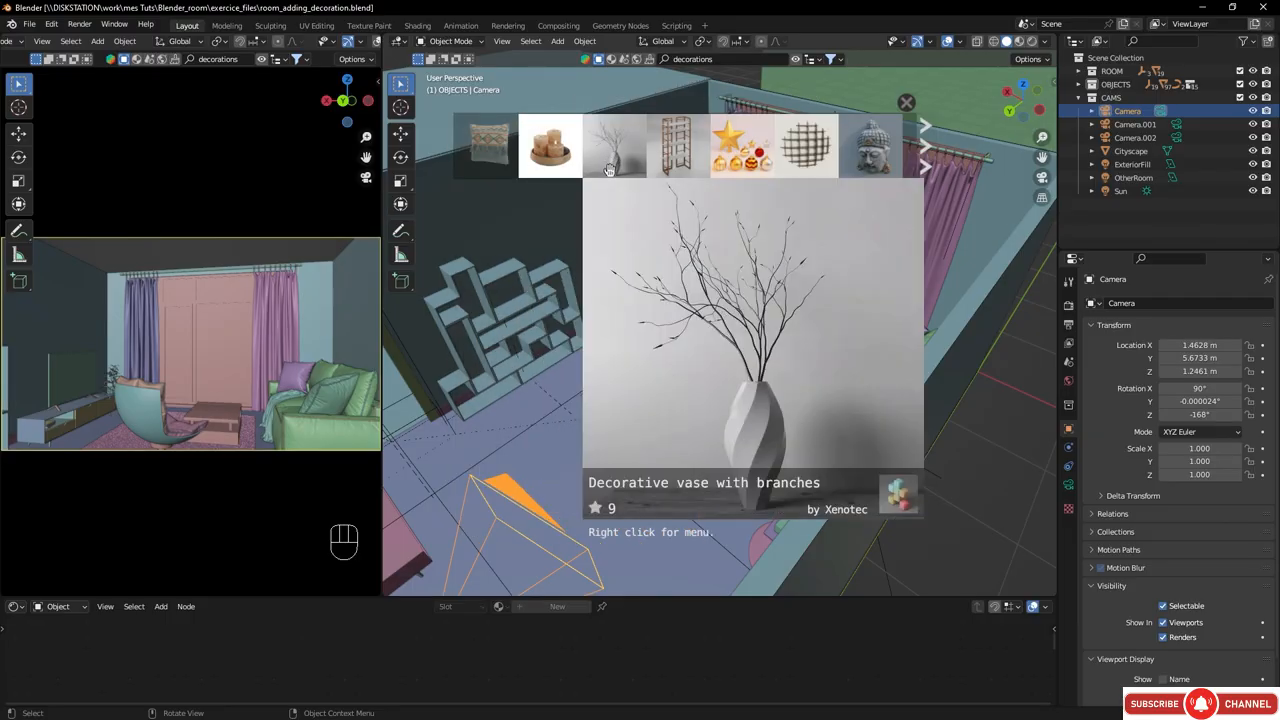
pyautogui.click(927, 156)
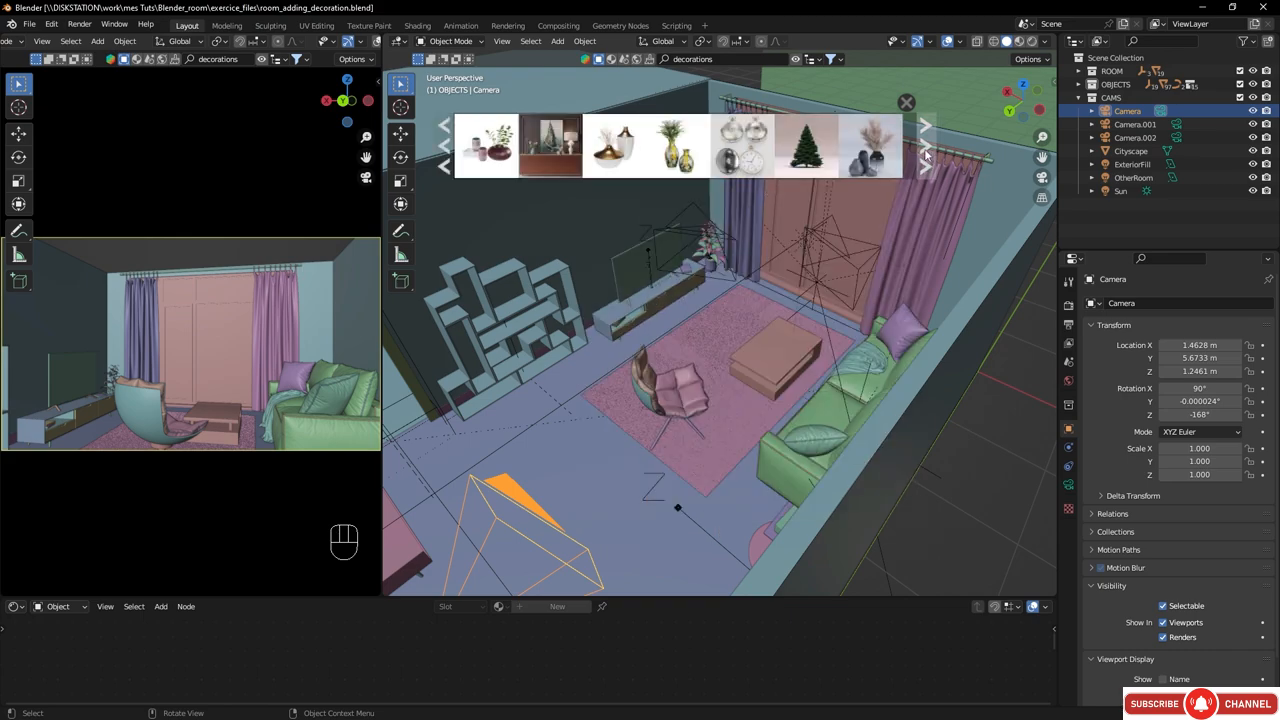
# - Place the "Table decoration" asset on the coffee table and shift it to about X 1.81 m, Y 1.64 m
pyautogui.moveTo(488, 150)
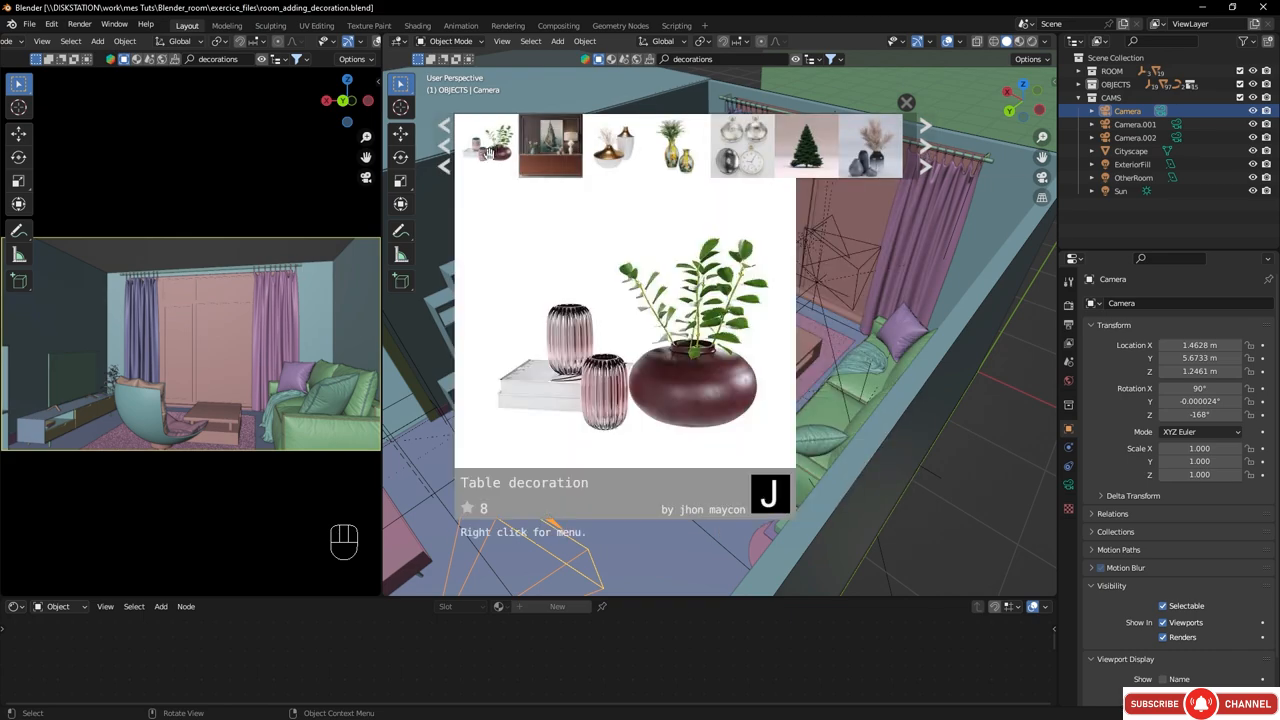
pyautogui.moveTo(825, 387); pyautogui.dragTo(760, 352, button='middle')
pyautogui.scroll(6, 811, 370)
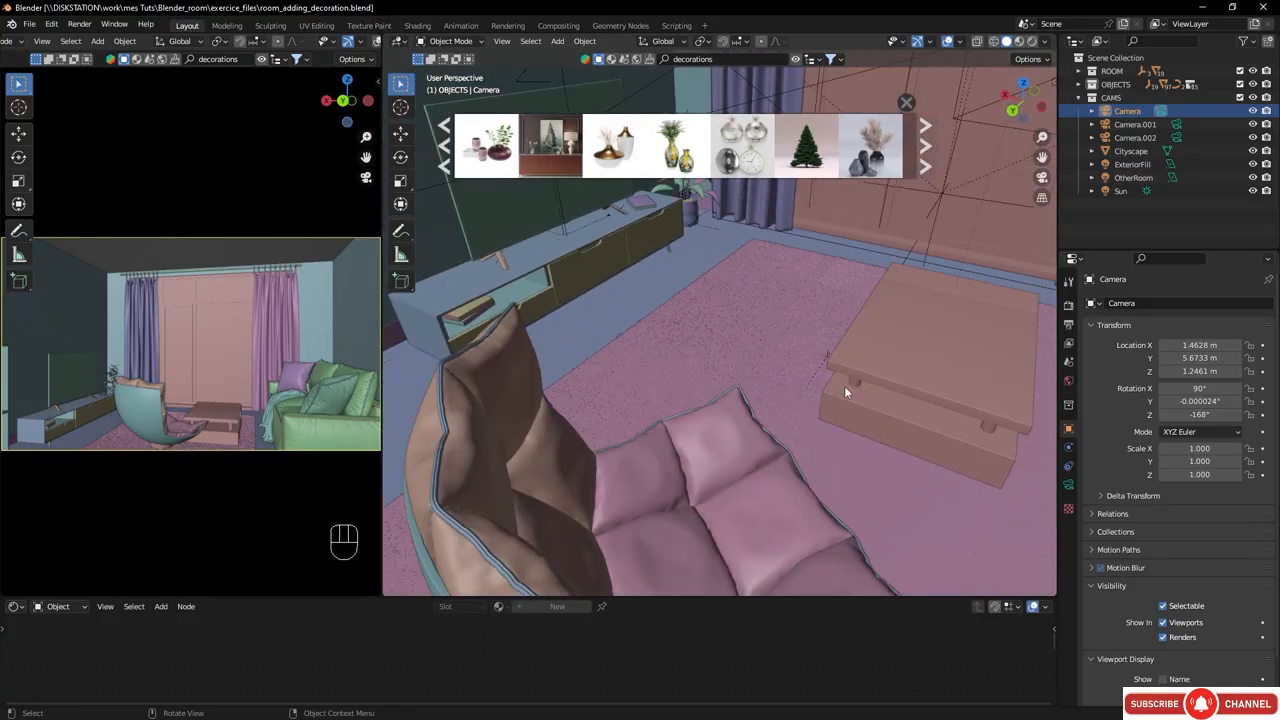
pyautogui.keyDown('shift'); pyautogui.moveTo(844, 386); pyautogui.dragTo(751, 371, button='middle'); pyautogui.keyUp('shift')
pyautogui.moveTo(483, 137)
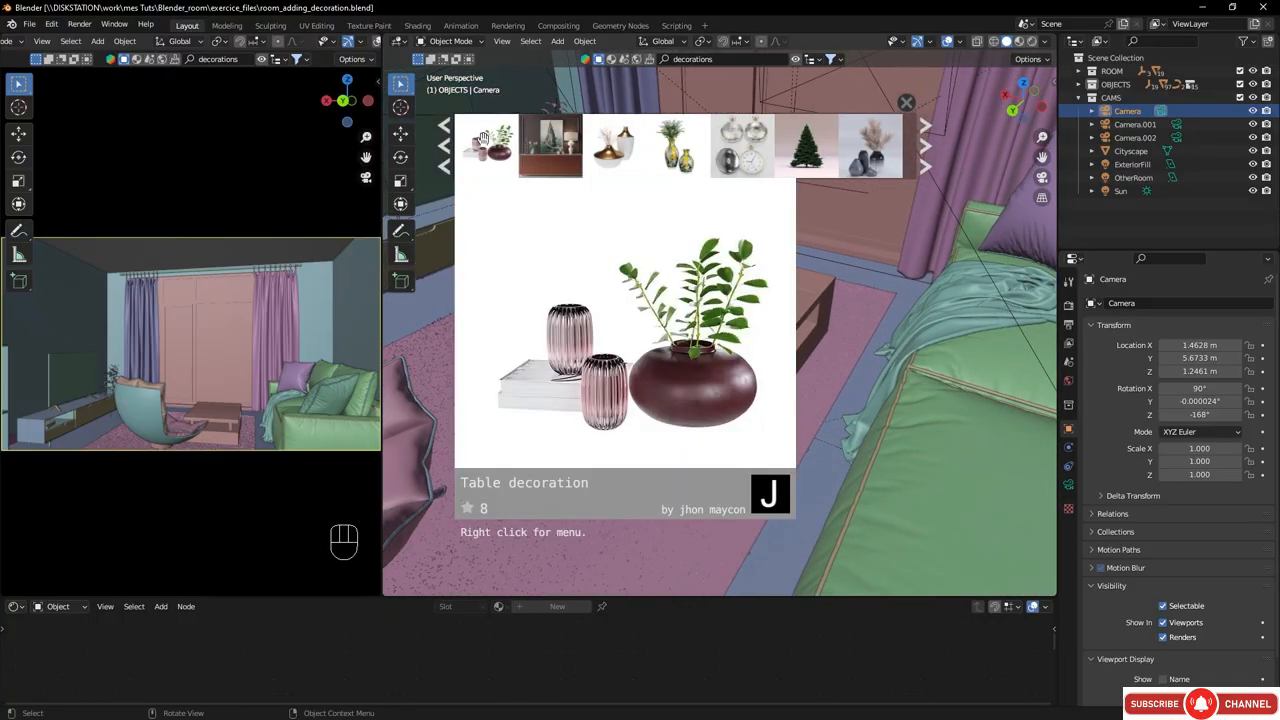
pyautogui.moveTo(483, 137); pyautogui.dragTo(776, 341)
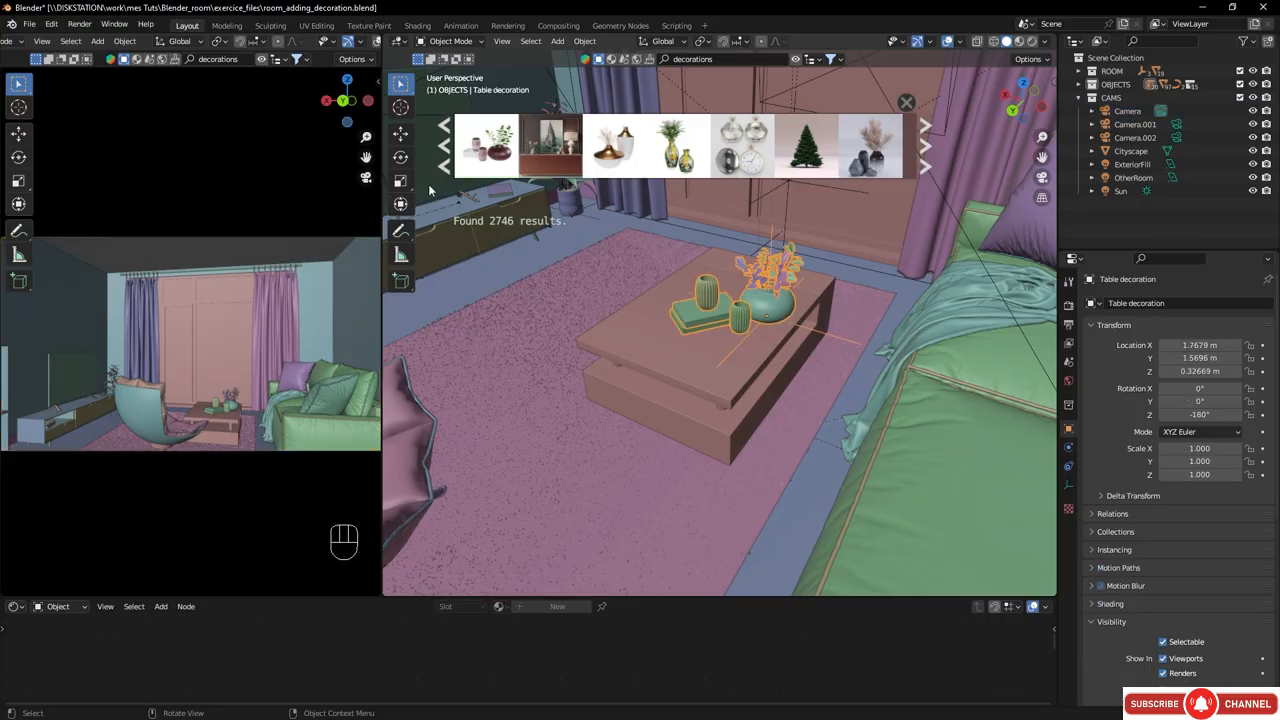
pyautogui.click(403, 136)
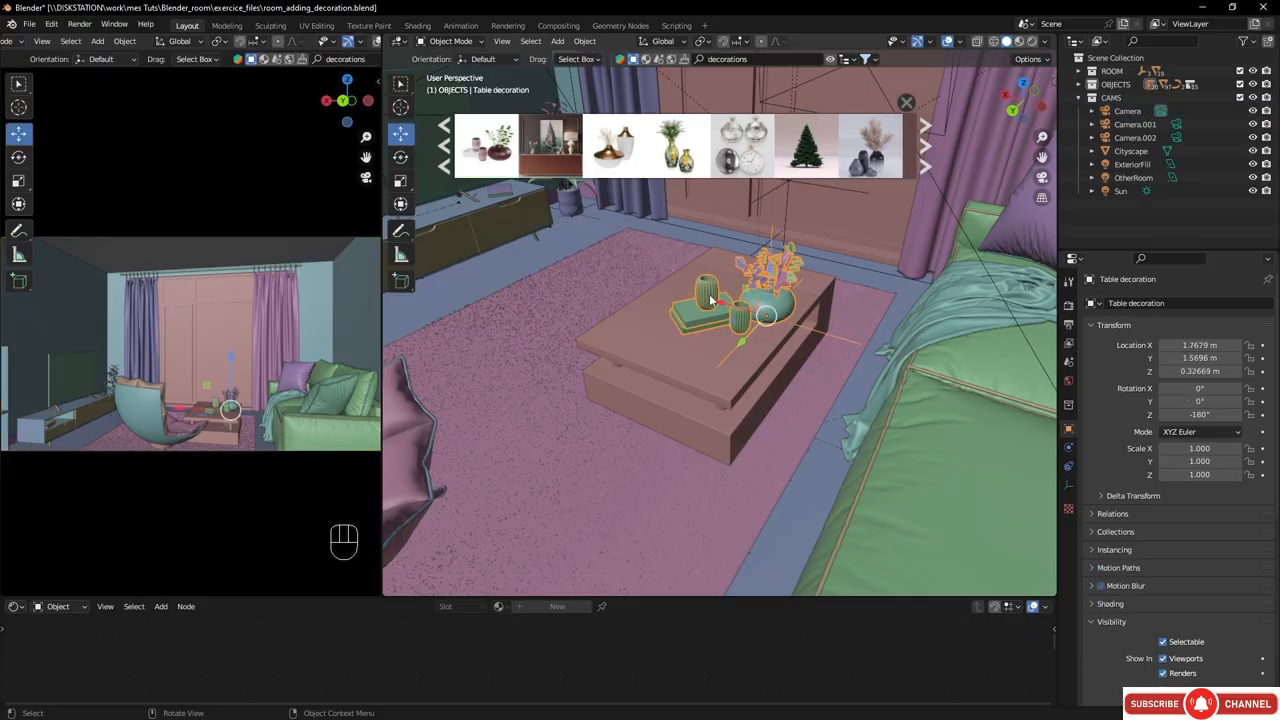
pyautogui.moveTo(727, 309); pyautogui.dragTo(722, 352)
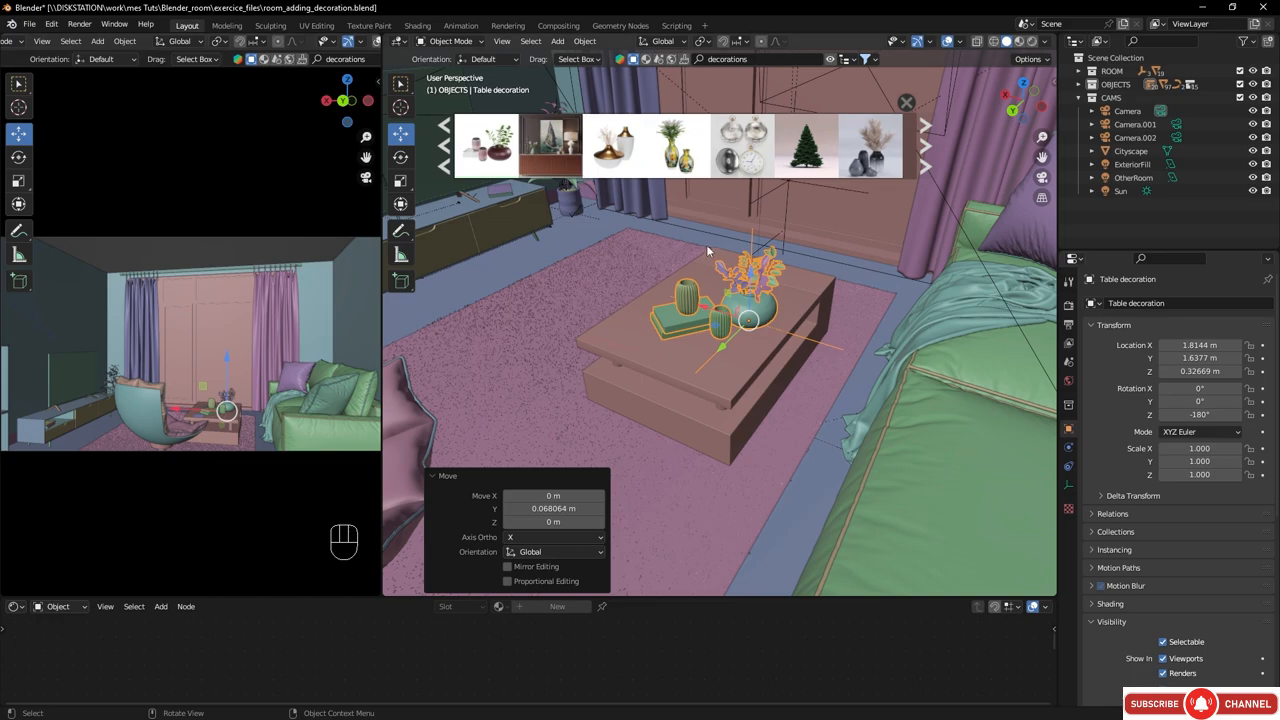
# - Return to the previous set of decoration results and place "Buddha wall decoration" on the wall above the low pink table
pyautogui.moveTo(753, 265); pyautogui.dragTo(751, 401, button='middle')
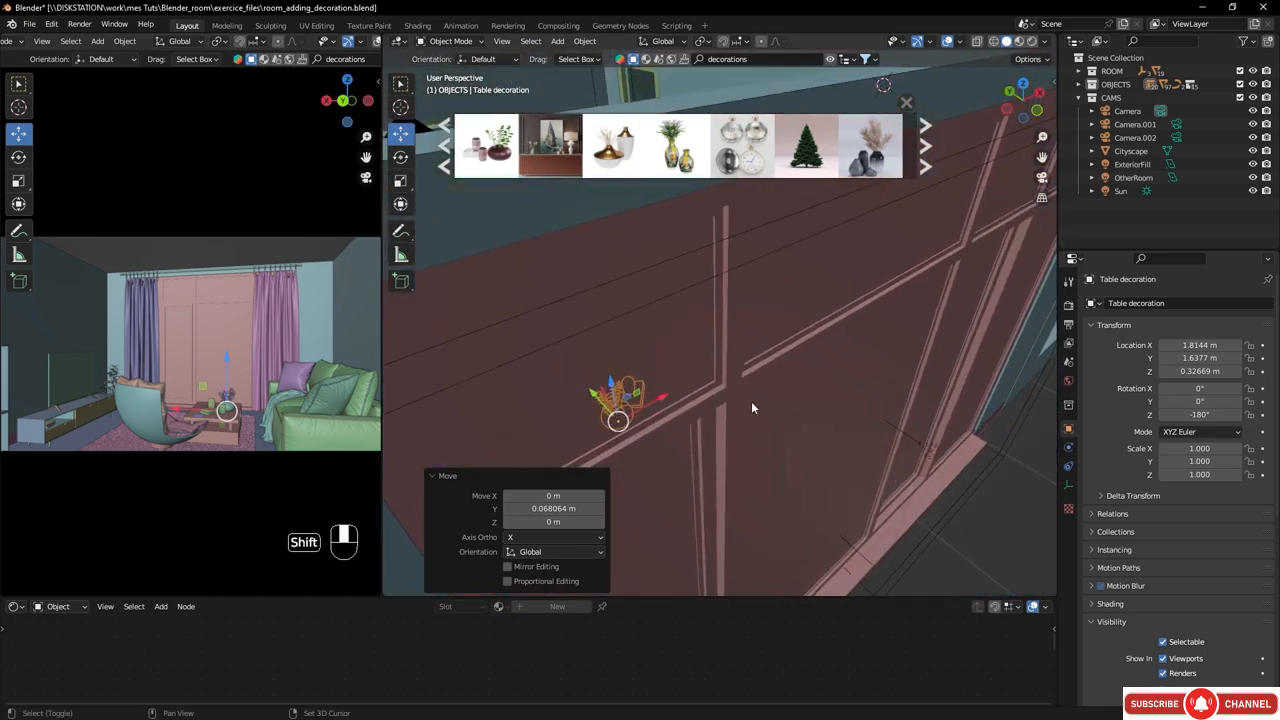
pyautogui.keyDown('shift'); pyautogui.moveTo(700, 340); pyautogui.dragTo(600, 338, button='middle'); pyautogui.keyUp('shift')
pyautogui.scroll(4, 753, 286)
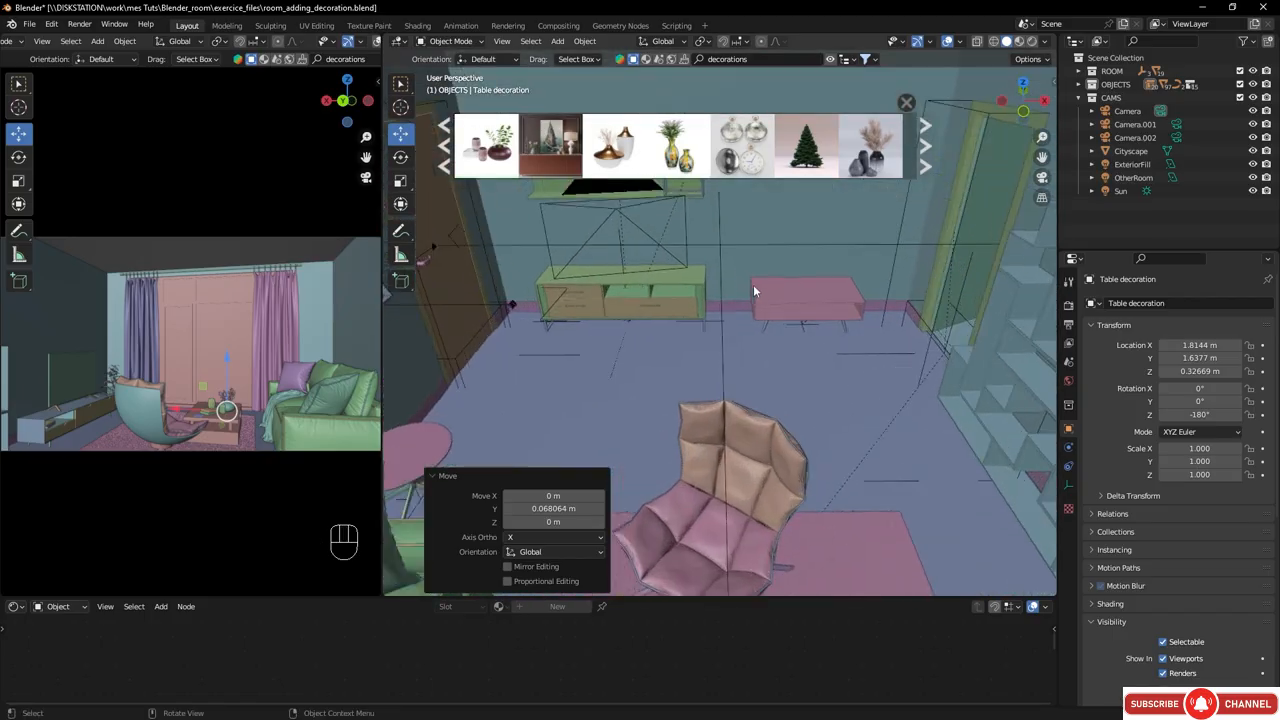
pyautogui.moveTo(753, 291); pyautogui.dragTo(714, 278, button='middle')
pyautogui.moveTo(512, 160)
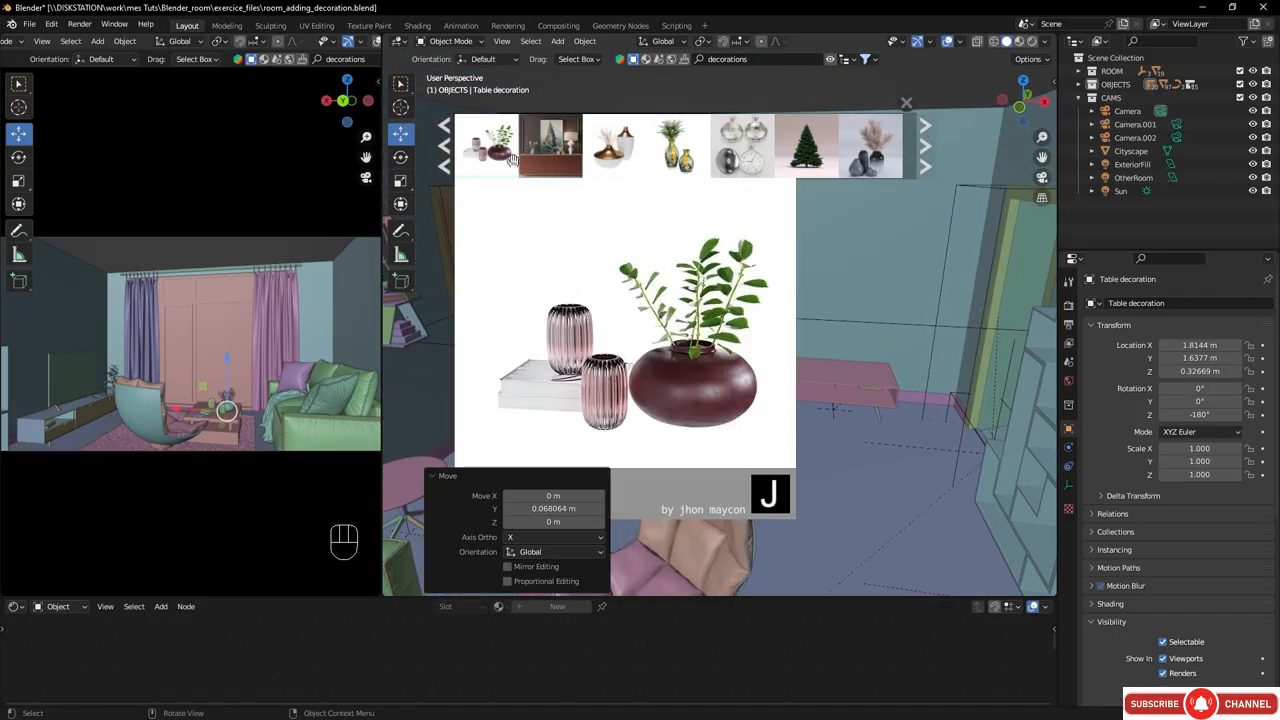
pyautogui.click(444, 149)
pyautogui.moveTo(863, 153)
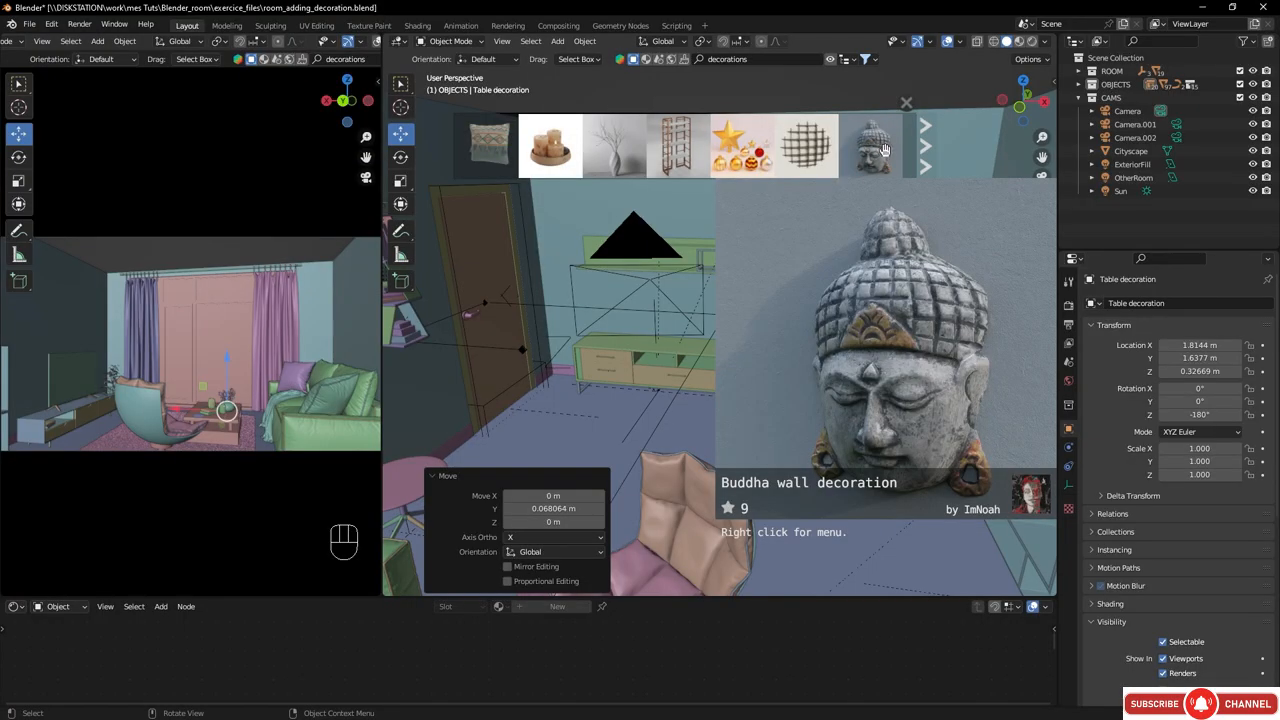
pyautogui.moveTo(884, 149); pyautogui.dragTo(900, 305)
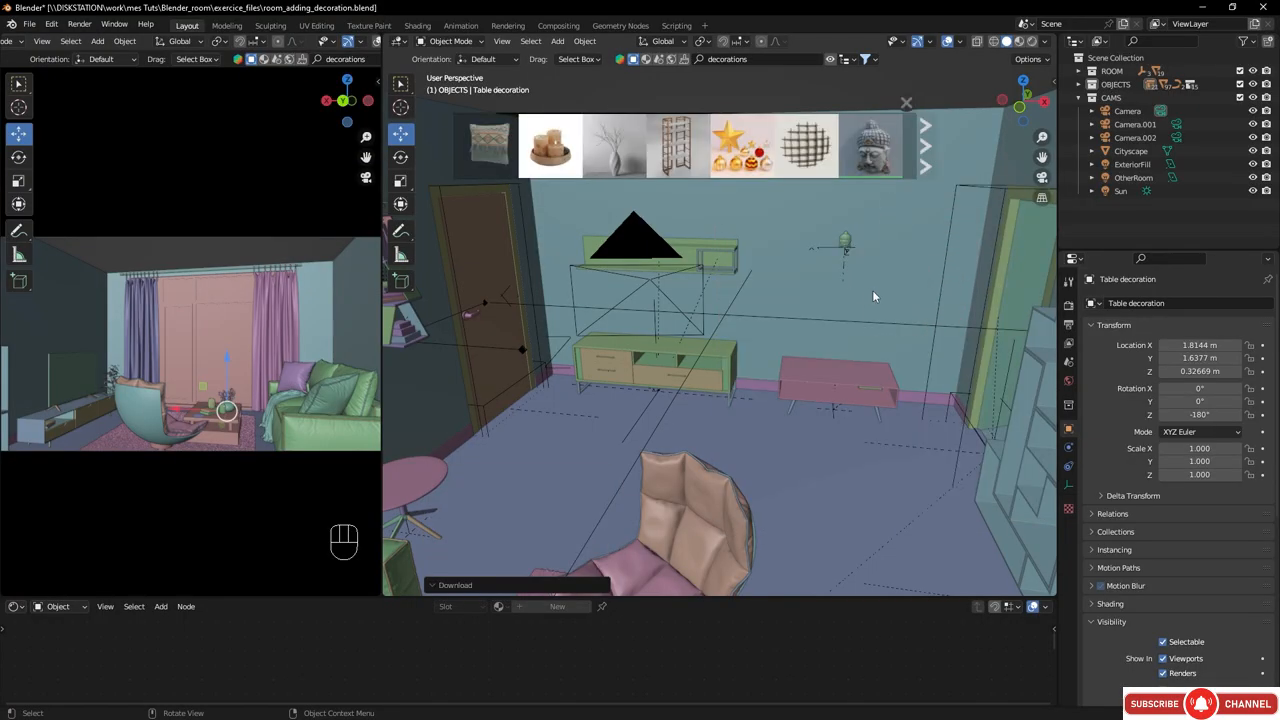
# - Select the Buddha wall decoration, locate it in the outliner and inspect its linked contents
pyautogui.moveTo(854, 250)
pyautogui.mouseDown(button='middle')
pyautogui.moveTo(820, 250)
pyautogui.moveTo(868, 252)
pyautogui.mouseUp(button='middle')
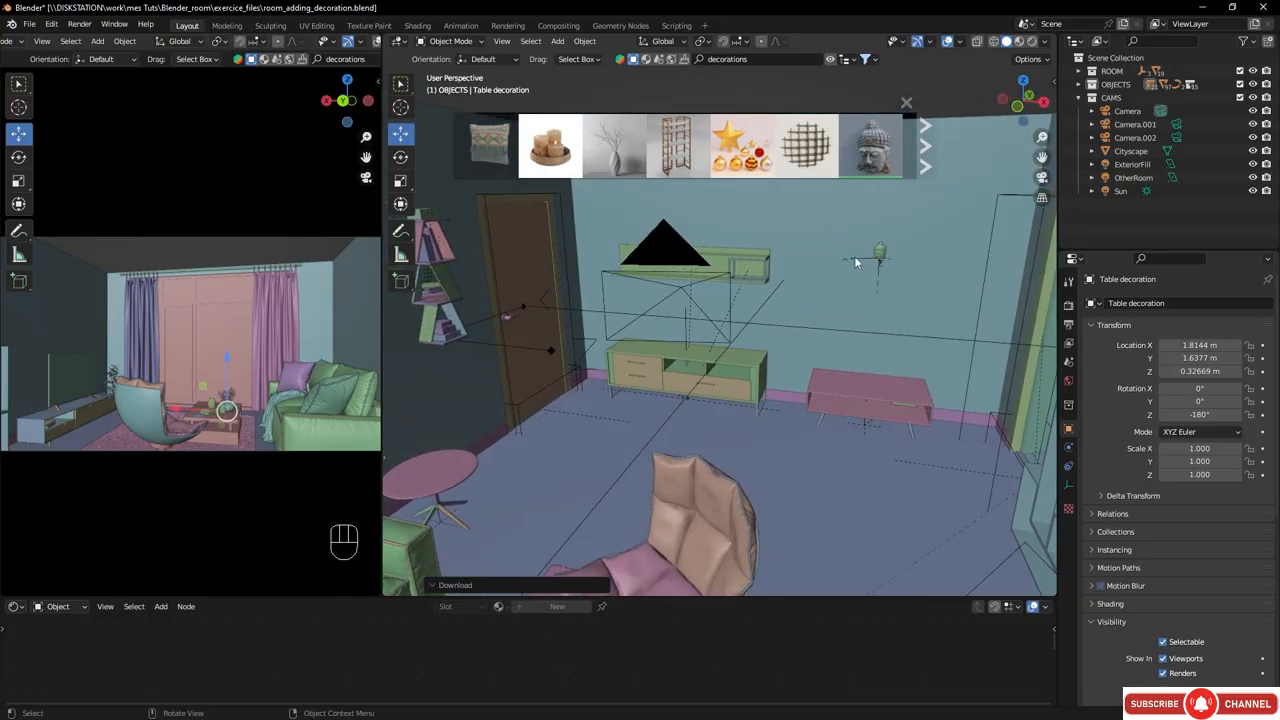
pyautogui.click(854, 256)
pyautogui.click(878, 255)
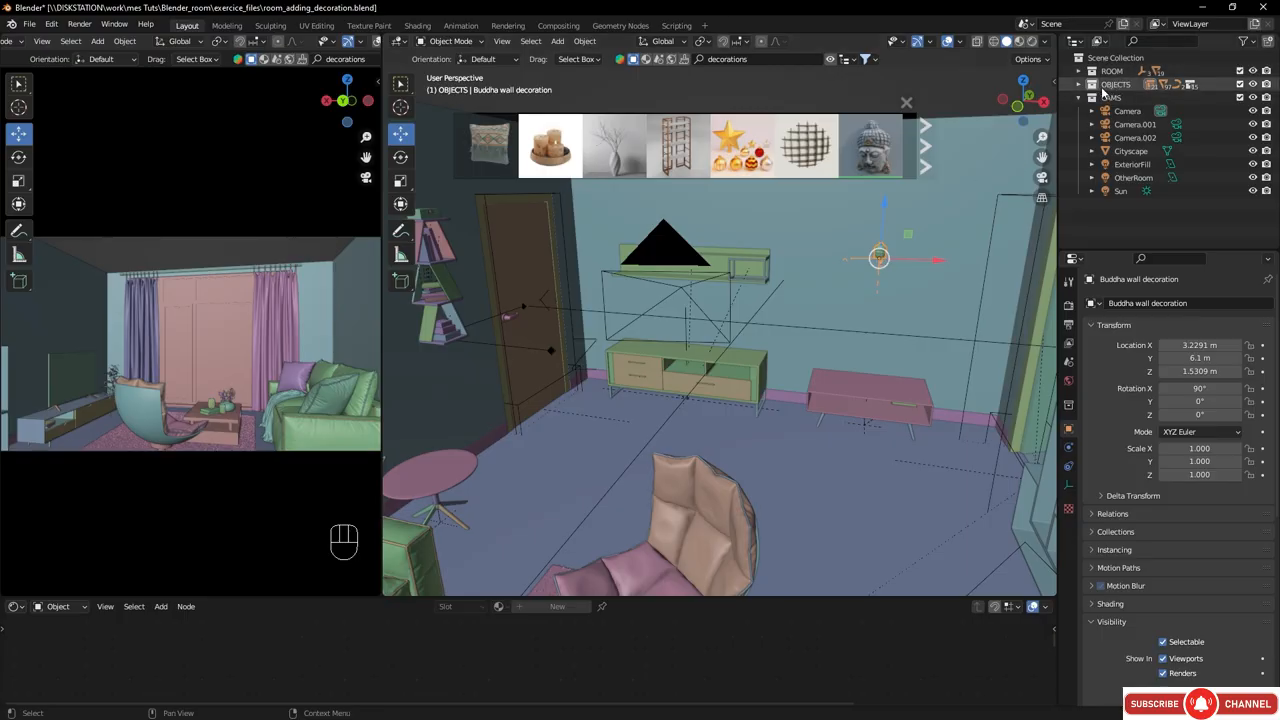
pyautogui.press('KP_Decimal')
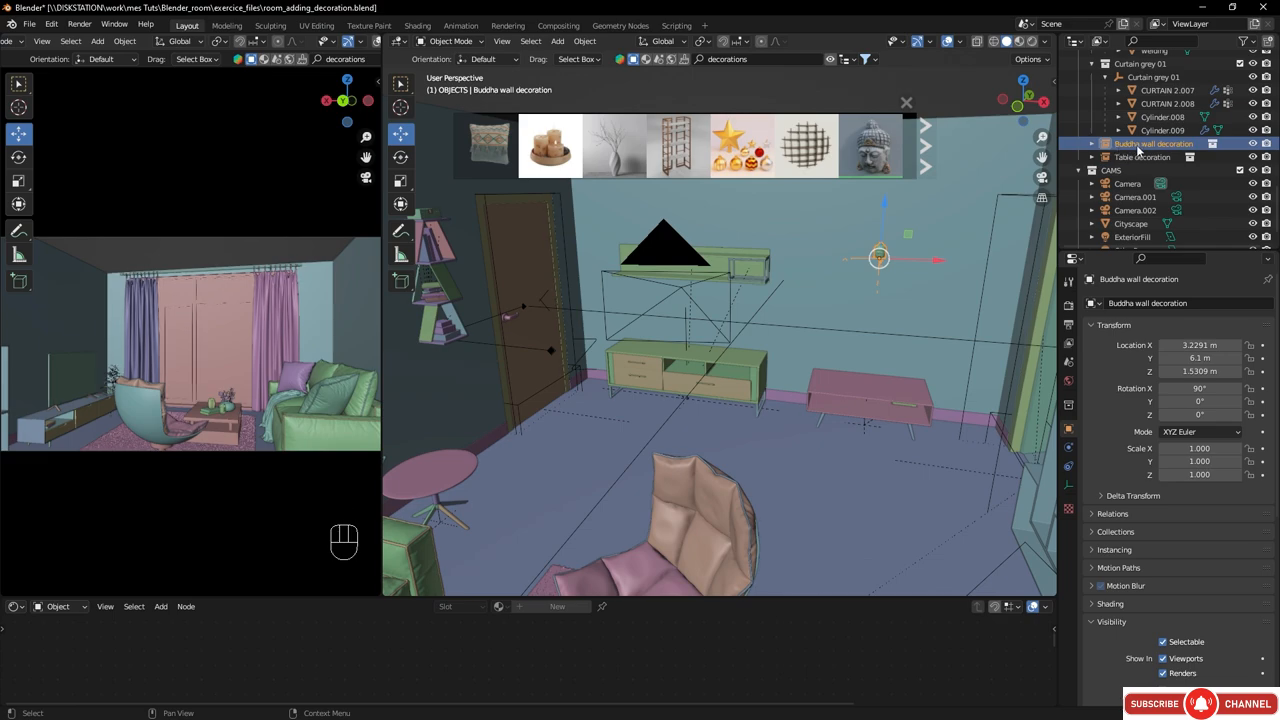
pyautogui.moveTo(915, 276); pyautogui.dragTo(914, 258, button='middle')
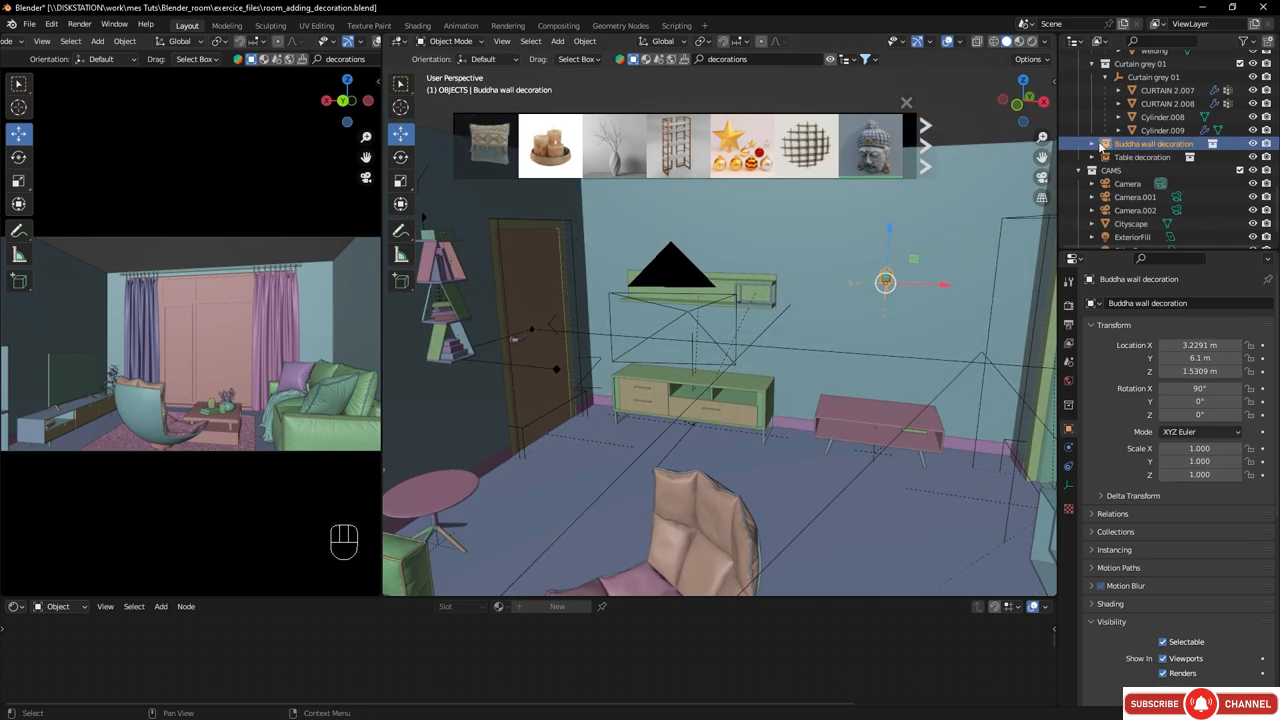
pyautogui.click(1092, 144)
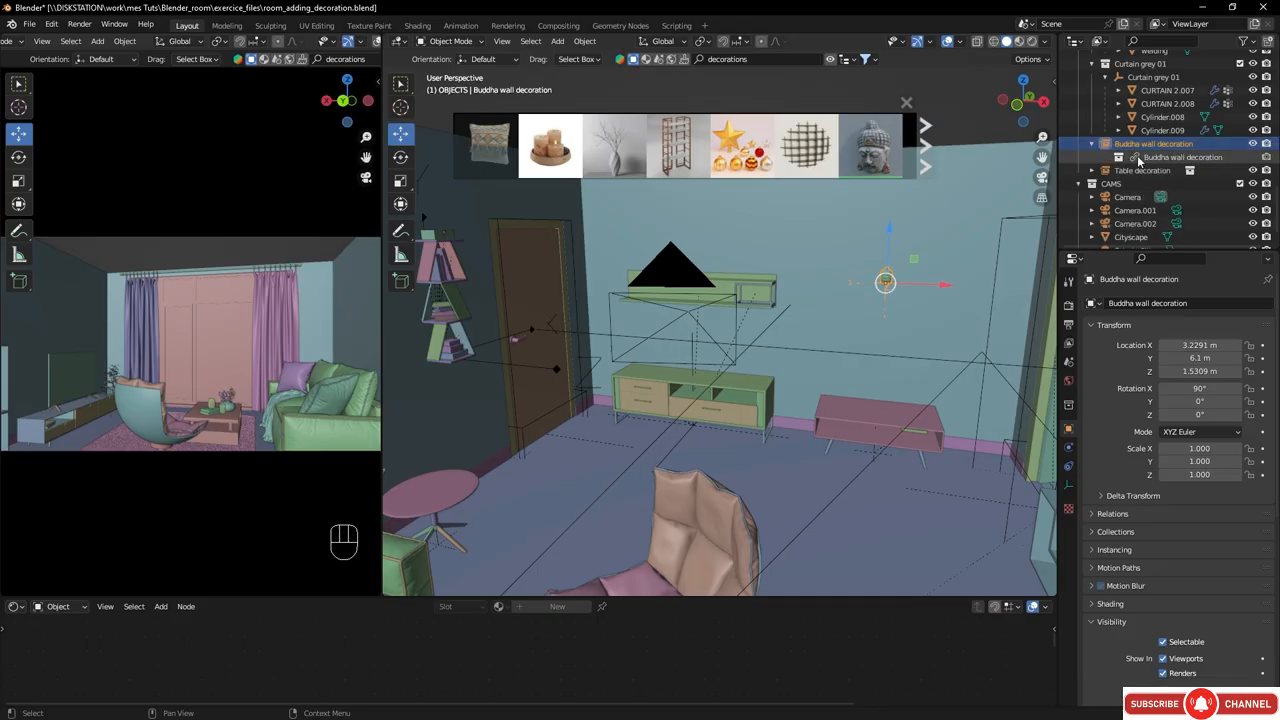
pyautogui.click(1092, 144)
# - Scale the Buddha wall decoration uniformly to about 4.34 and lower it about 0.086 m along Z
pyautogui.keyDown('shift'); pyautogui.moveTo(943, 280); pyautogui.dragTo(838, 322, button='middle'); pyautogui.keyUp('shift')
pyautogui.press('s')
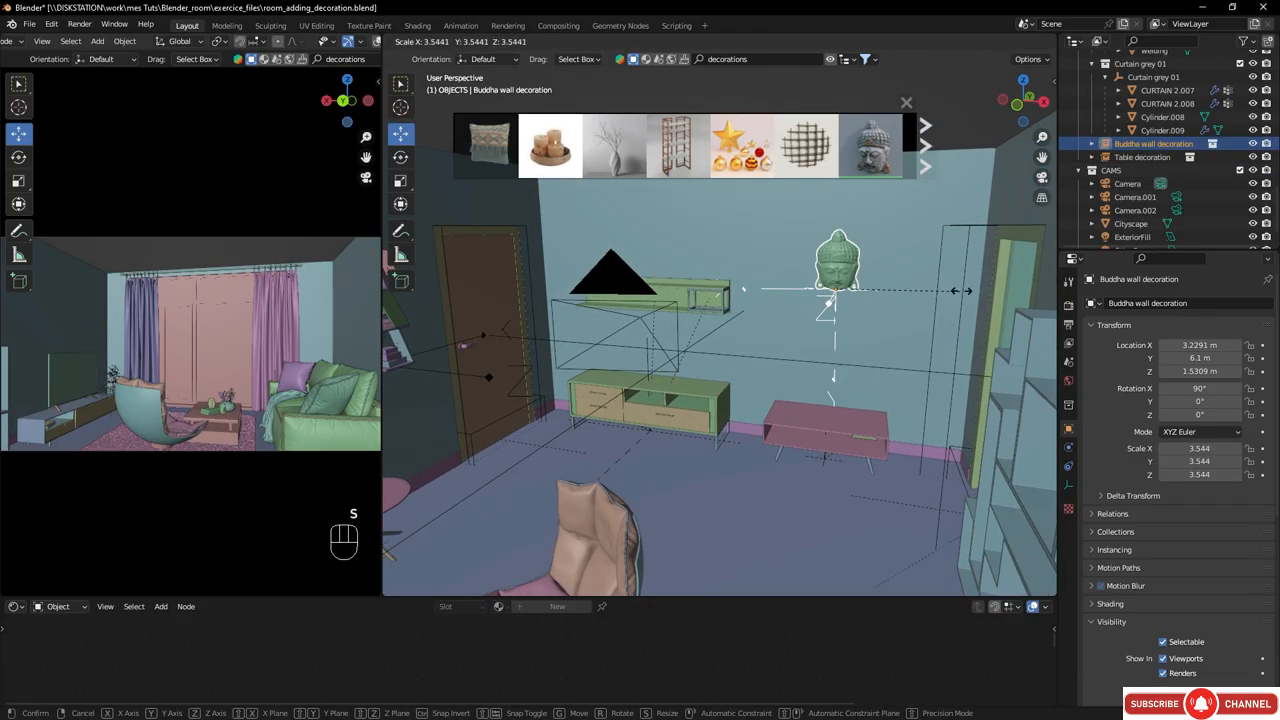
pyautogui.click(985, 278)
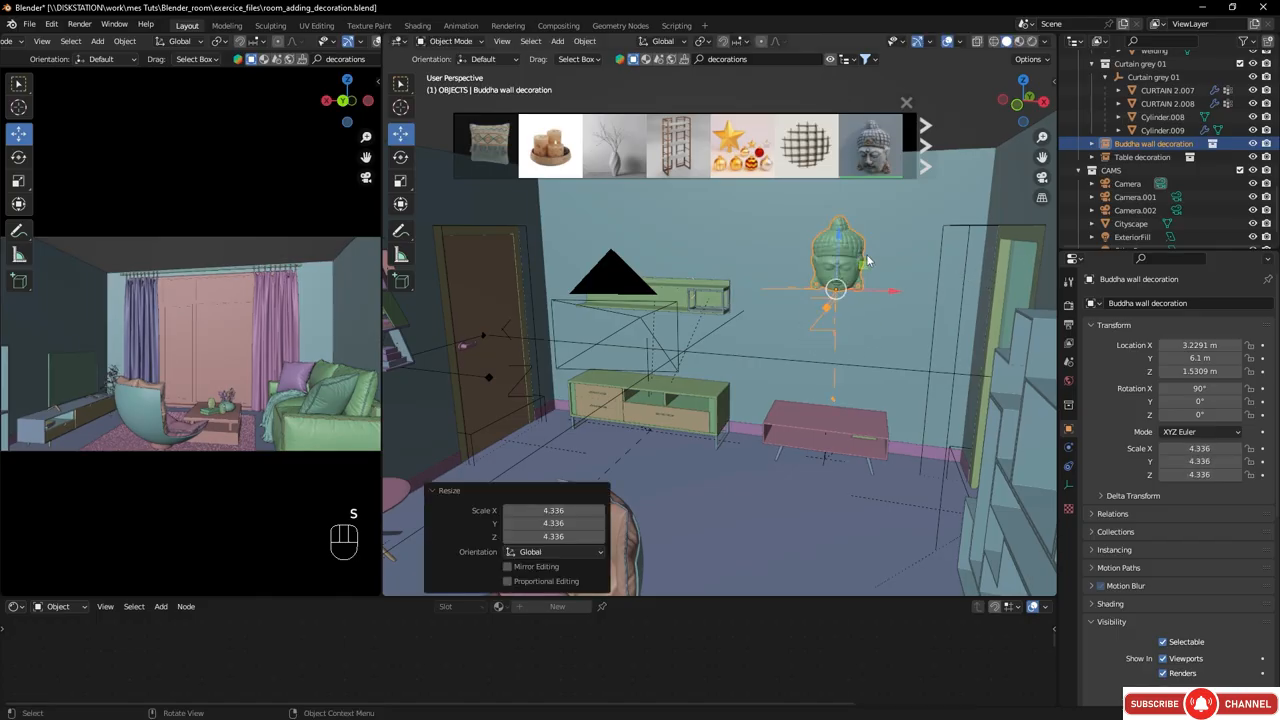
pyautogui.press('g')
pyautogui.press('z')
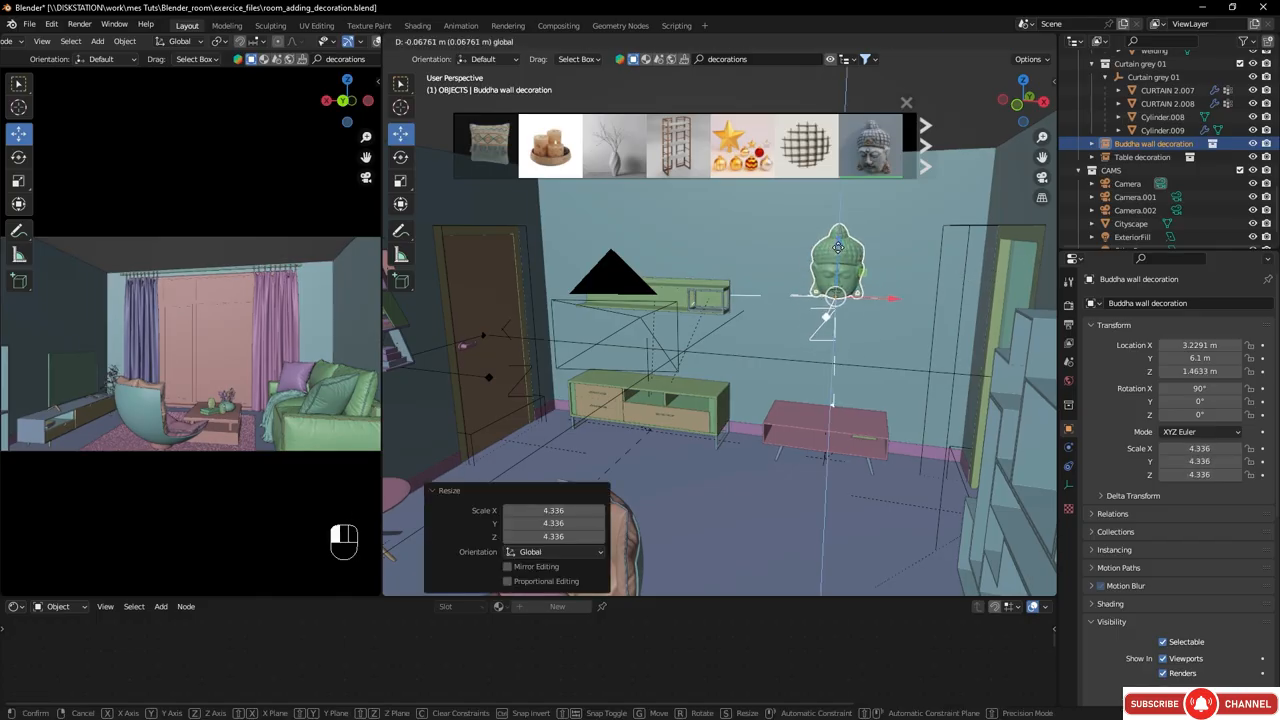
pyautogui.click(836, 246)
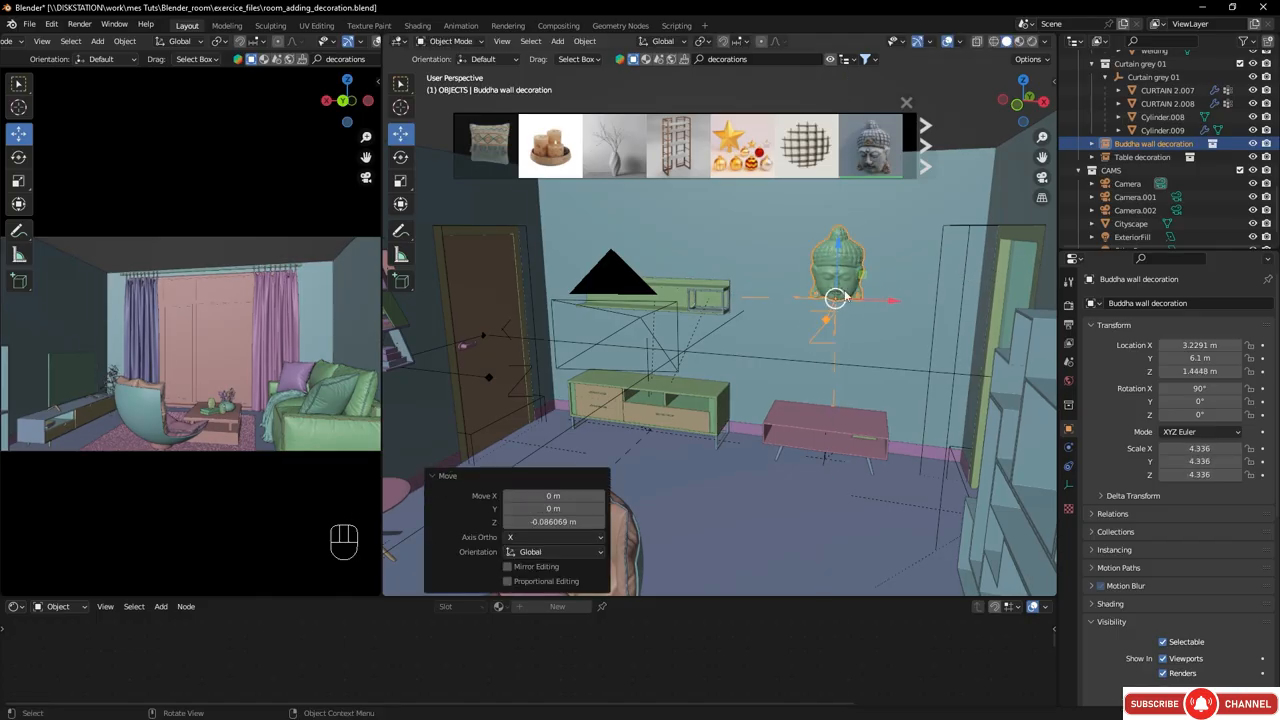
# - Check the wall decoration through Camera.001 and Camera.002, and make the first camera active again
pyautogui.click(1178, 197)
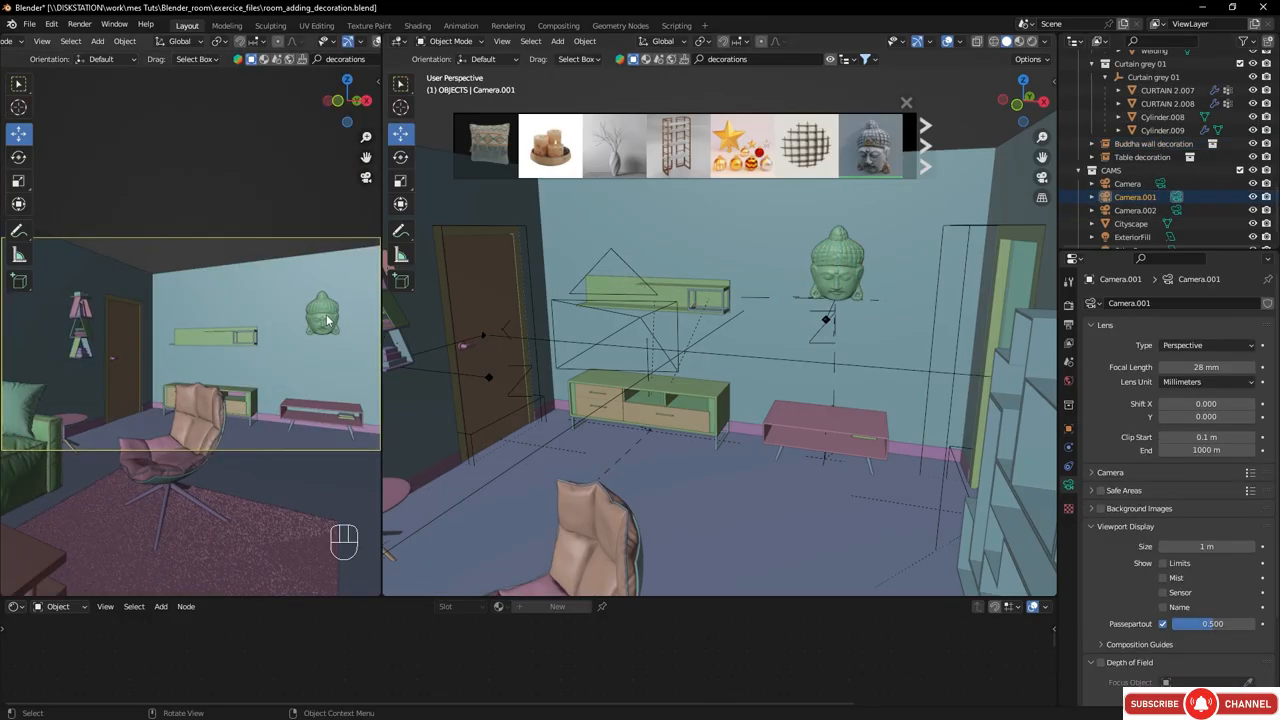
pyautogui.click(1177, 212)
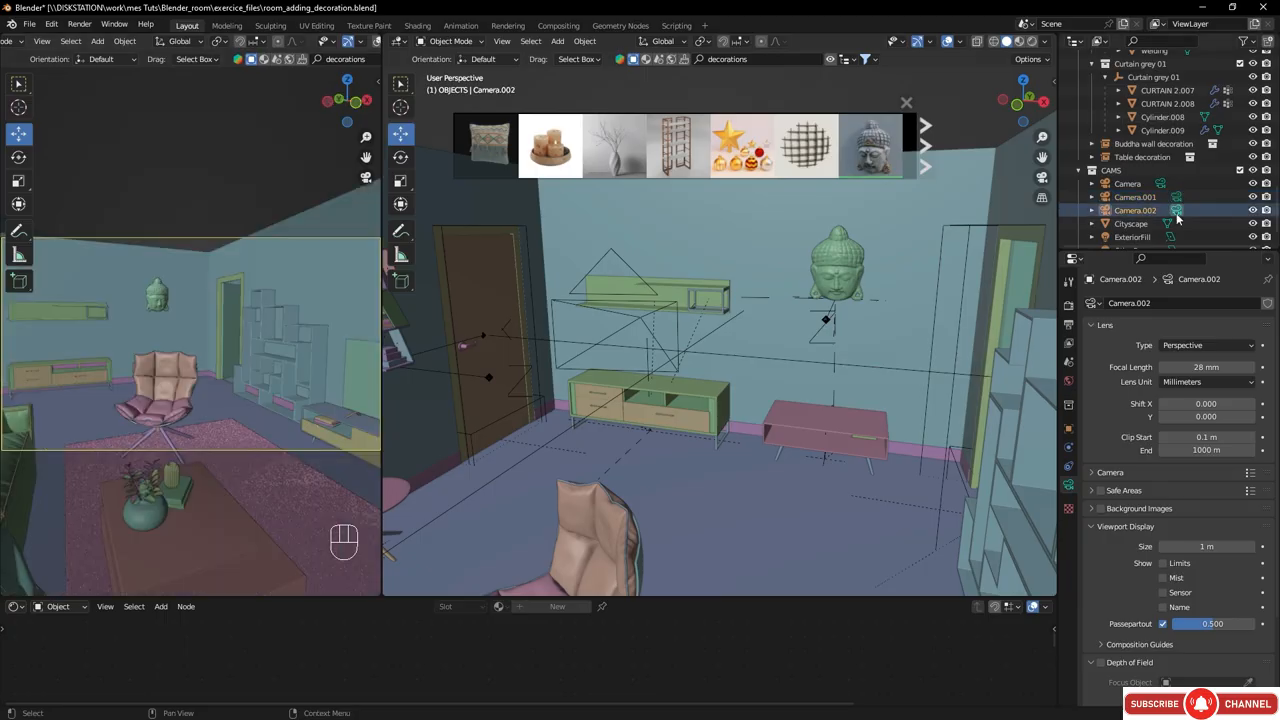
pyautogui.click(1159, 186)
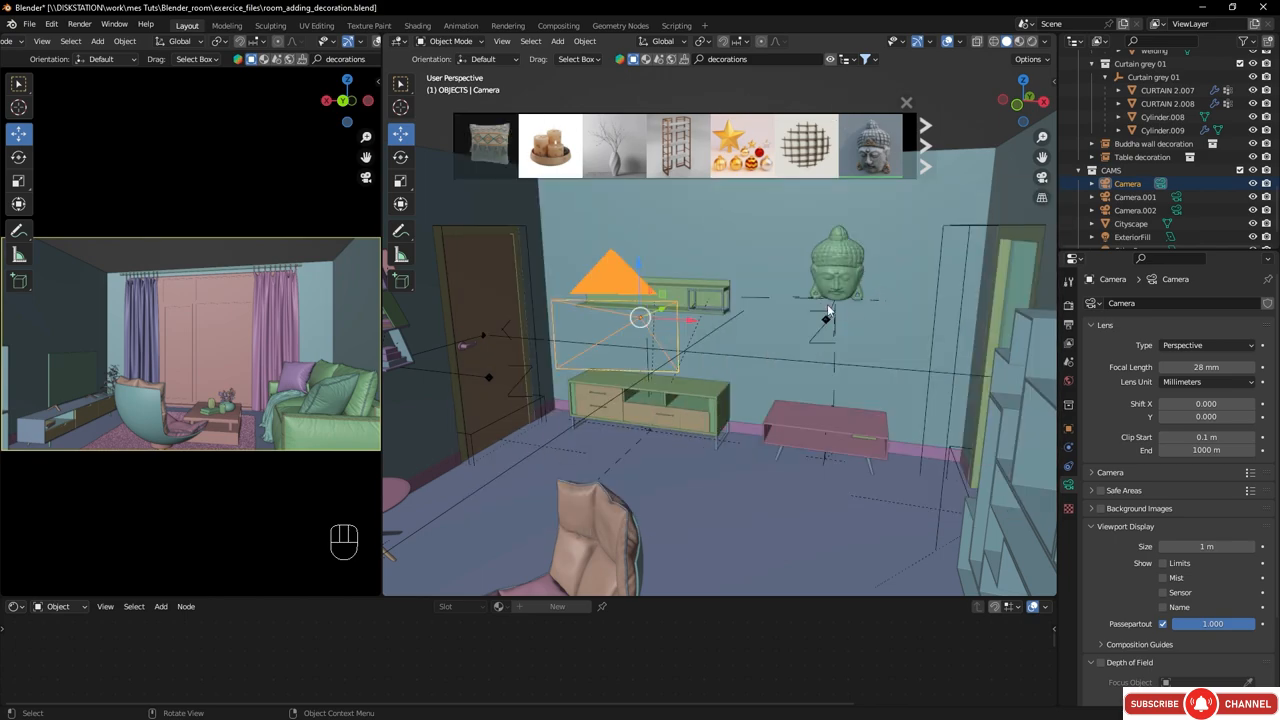
# - Go to the next set of decoration results and place "Decoration vases with pampas" on top of the green TV stand
pyautogui.moveTo(637, 149)
pyautogui.click(572, 319)
pyautogui.moveTo(578, 396); pyautogui.dragTo(685, 333, button='middle')
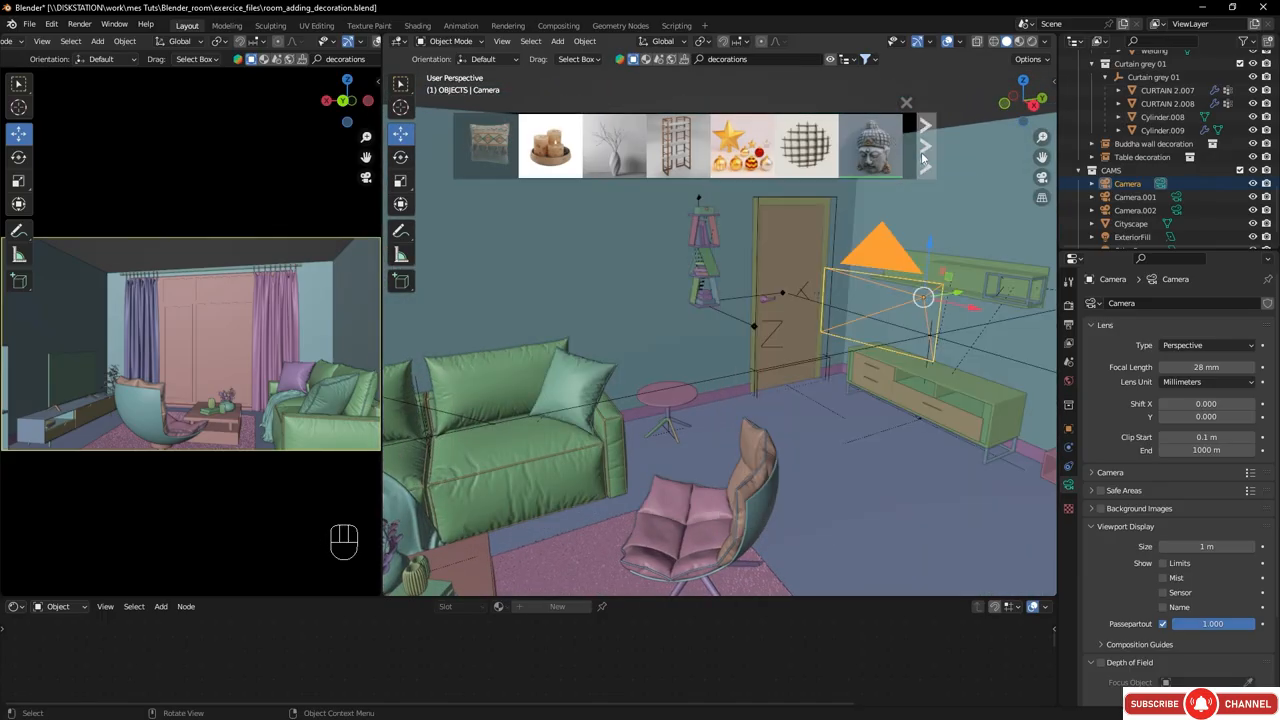
pyautogui.click(926, 148)
pyautogui.moveTo(875, 157)
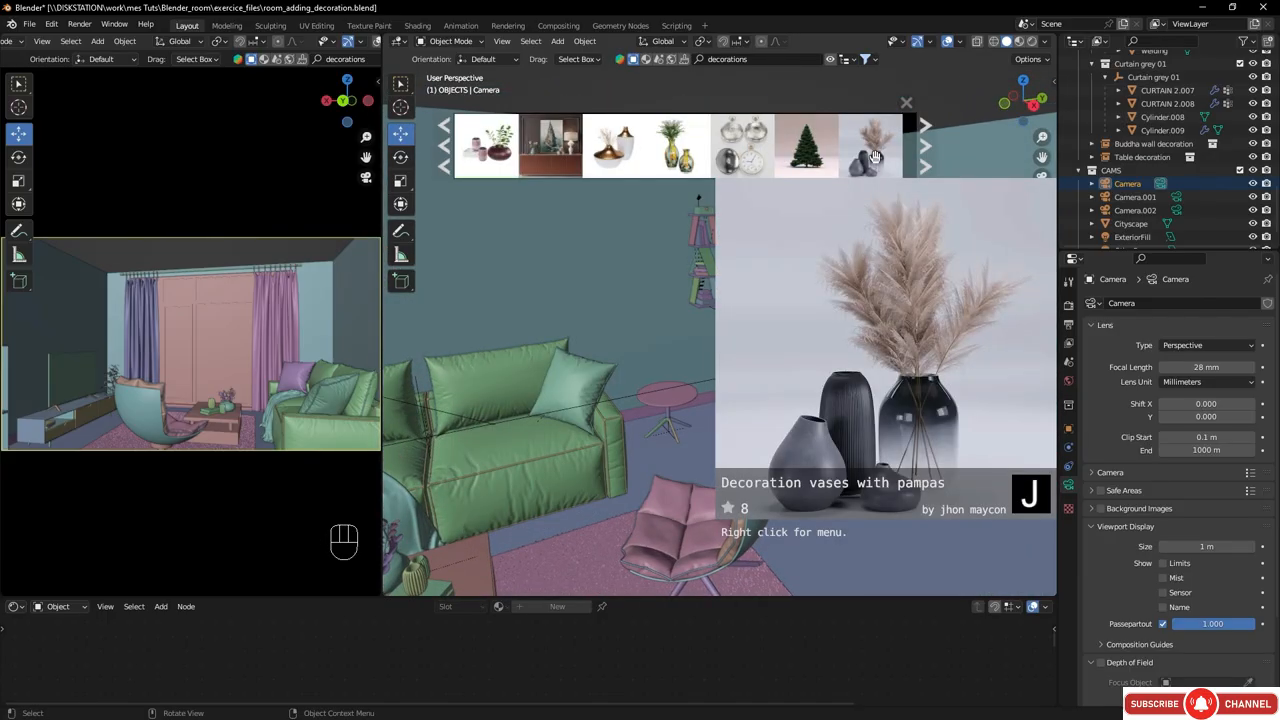
pyautogui.moveTo(820, 374)
pyautogui.mouseDown(button='middle')
pyautogui.moveTo(832, 376)
pyautogui.moveTo(806, 394)
pyautogui.mouseUp(button='middle')
pyautogui.scroll(2, 806, 394)
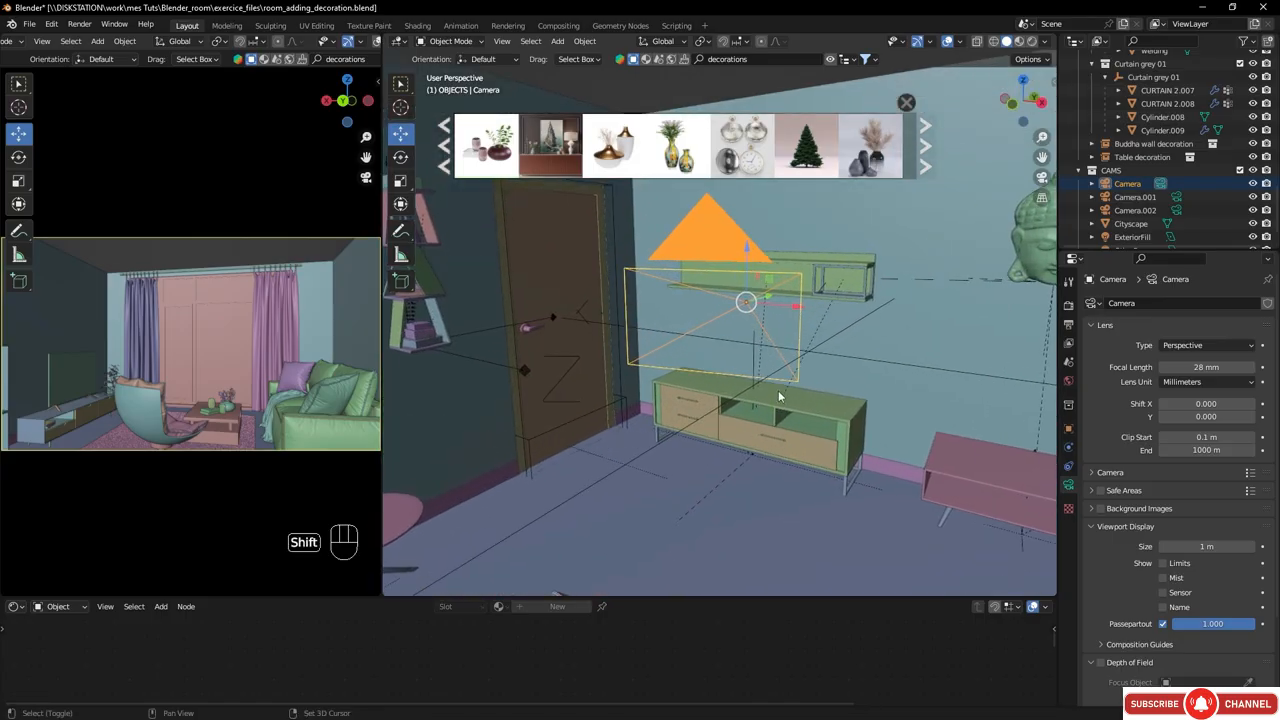
pyautogui.click(775, 403)
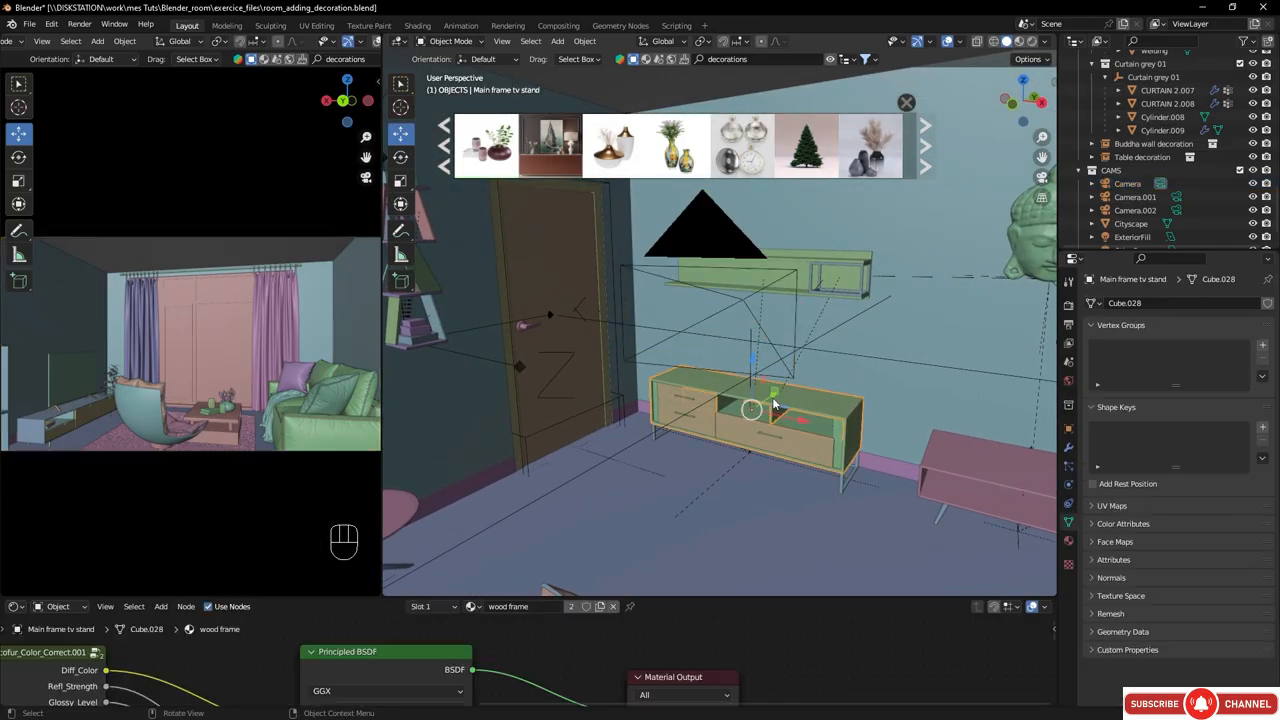
pyautogui.press('KP_Decimal')
pyautogui.moveTo(757, 312); pyautogui.dragTo(734, 374, button='middle')
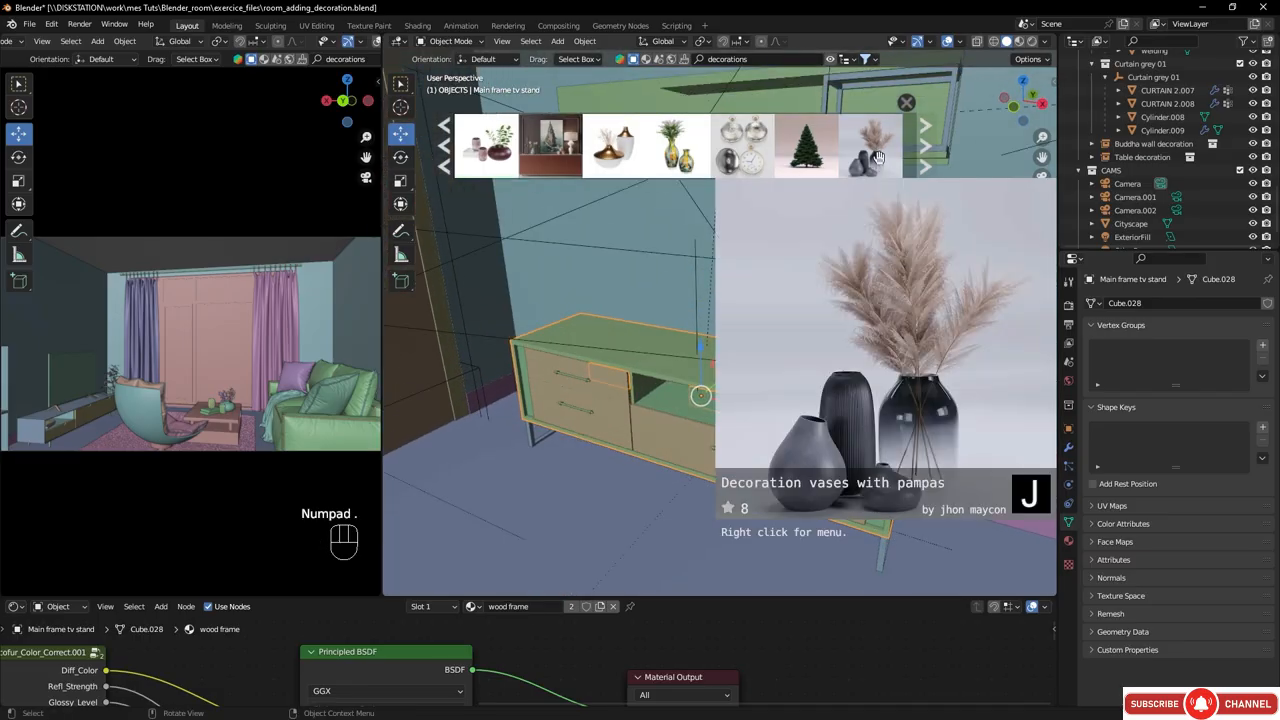
pyautogui.moveTo(870, 145); pyautogui.dragTo(714, 372)
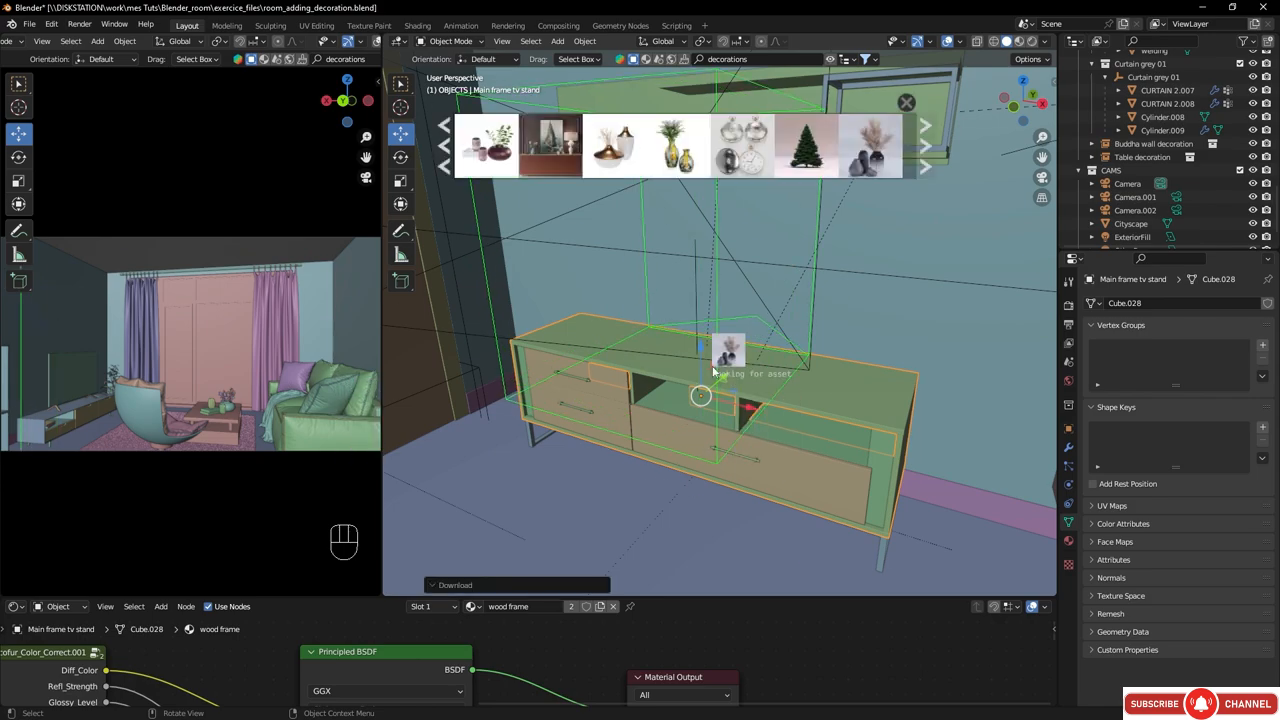
# - Scale the pampas vases on the TV stand down to about 0.65 and make Camera.001 the active camera
pyautogui.moveTo(741, 318); pyautogui.dragTo(749, 308, button='middle')
pyautogui.click(720, 308)
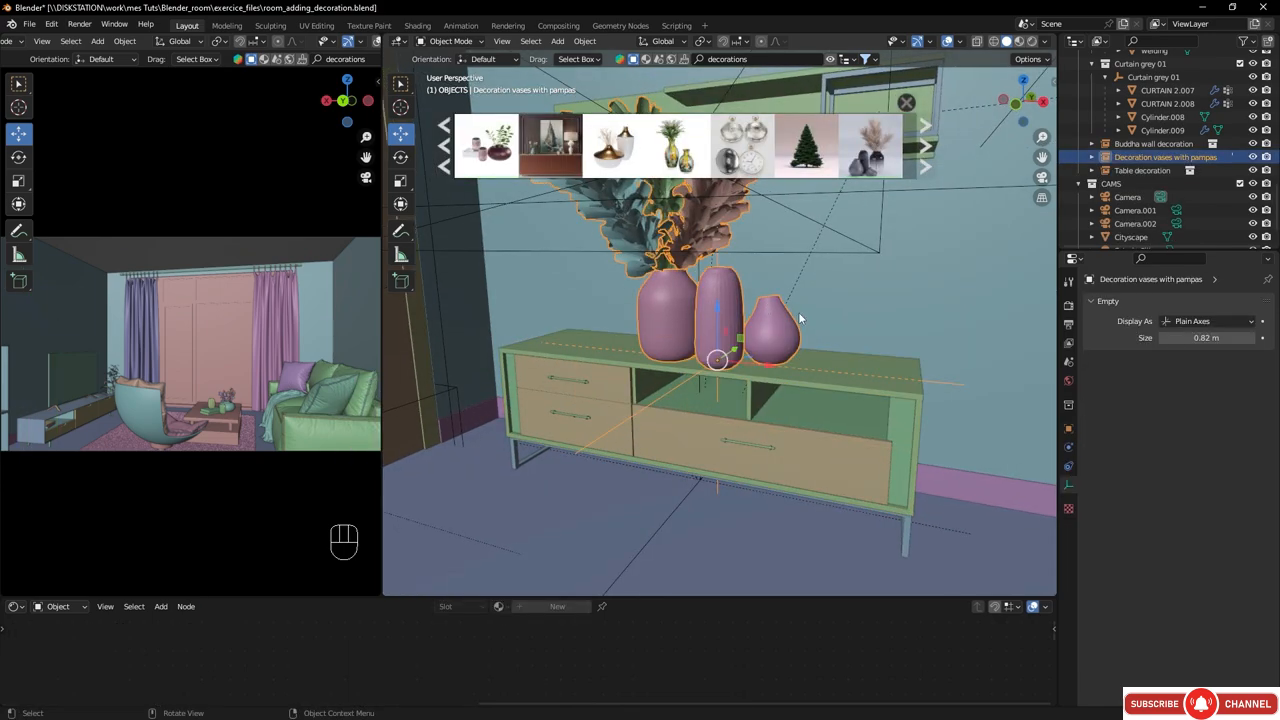
pyautogui.press('s')
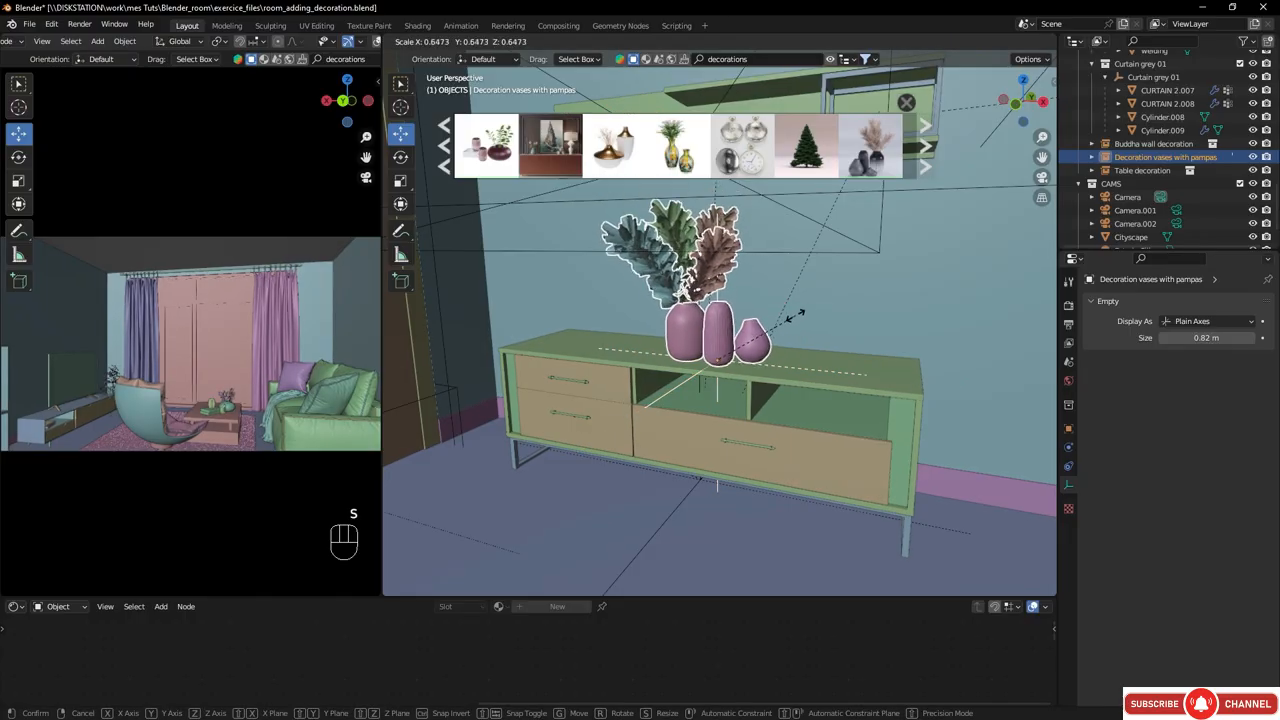
pyautogui.click(796, 314)
pyautogui.moveTo(767, 323); pyautogui.dragTo(768, 340, button='middle')
pyautogui.click(1175, 213)
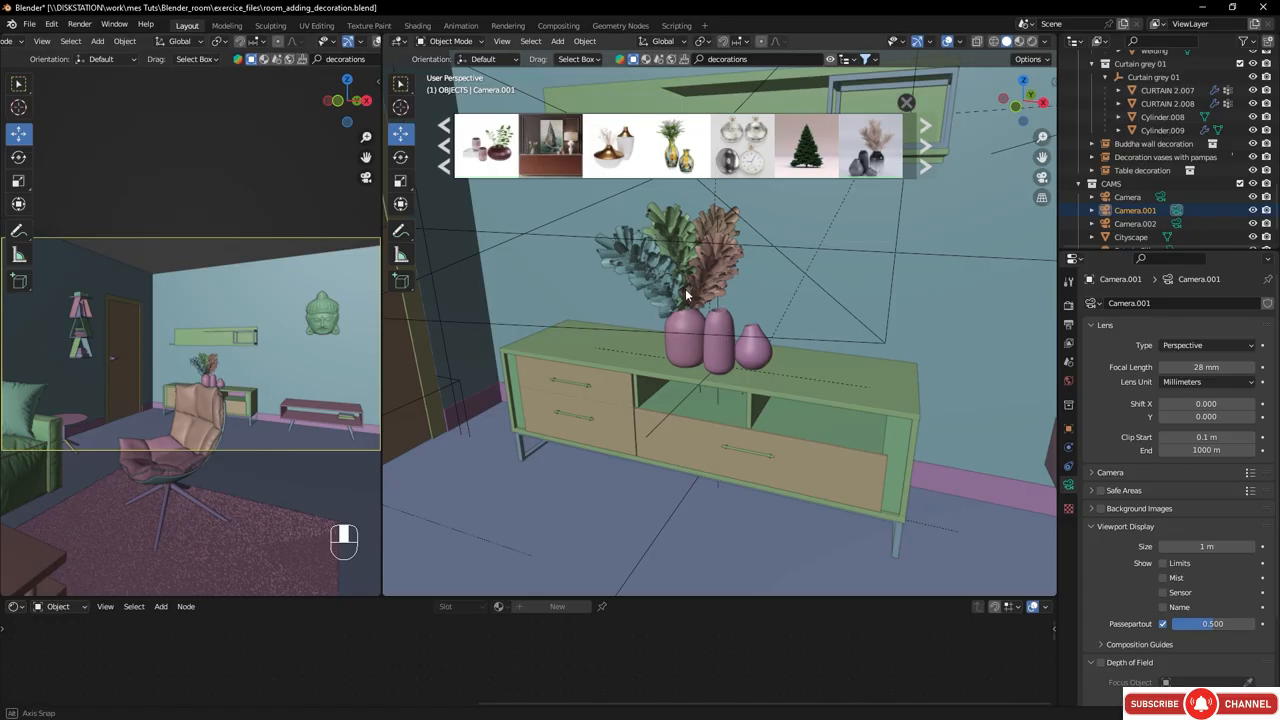
# - Bring the wall behind the sofa into view, search the BlenderKit models for "painting" and preview "Painting 3"
pyautogui.moveTo(686, 295); pyautogui.dragTo(739, 345, button='middle')
pyautogui.scroll(-3, 740, 344)
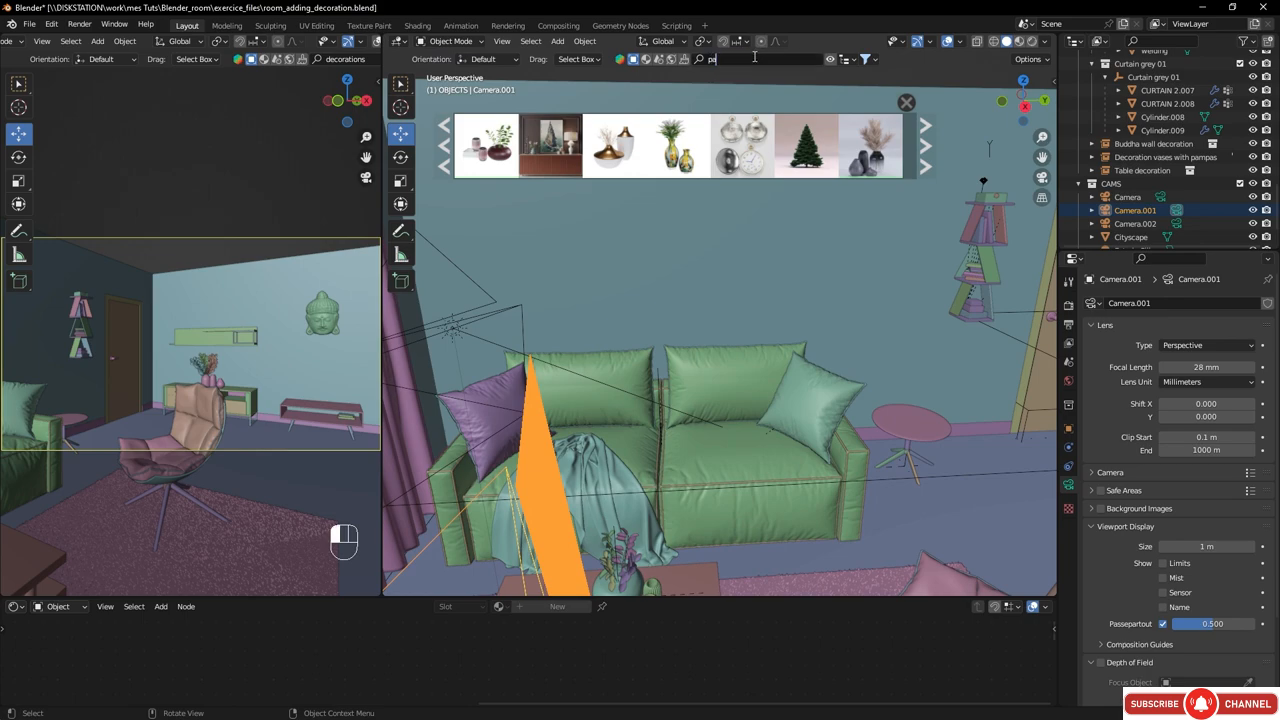
pyautogui.click(754, 57)
pyautogui.write('painting')
pyautogui.press('Return')
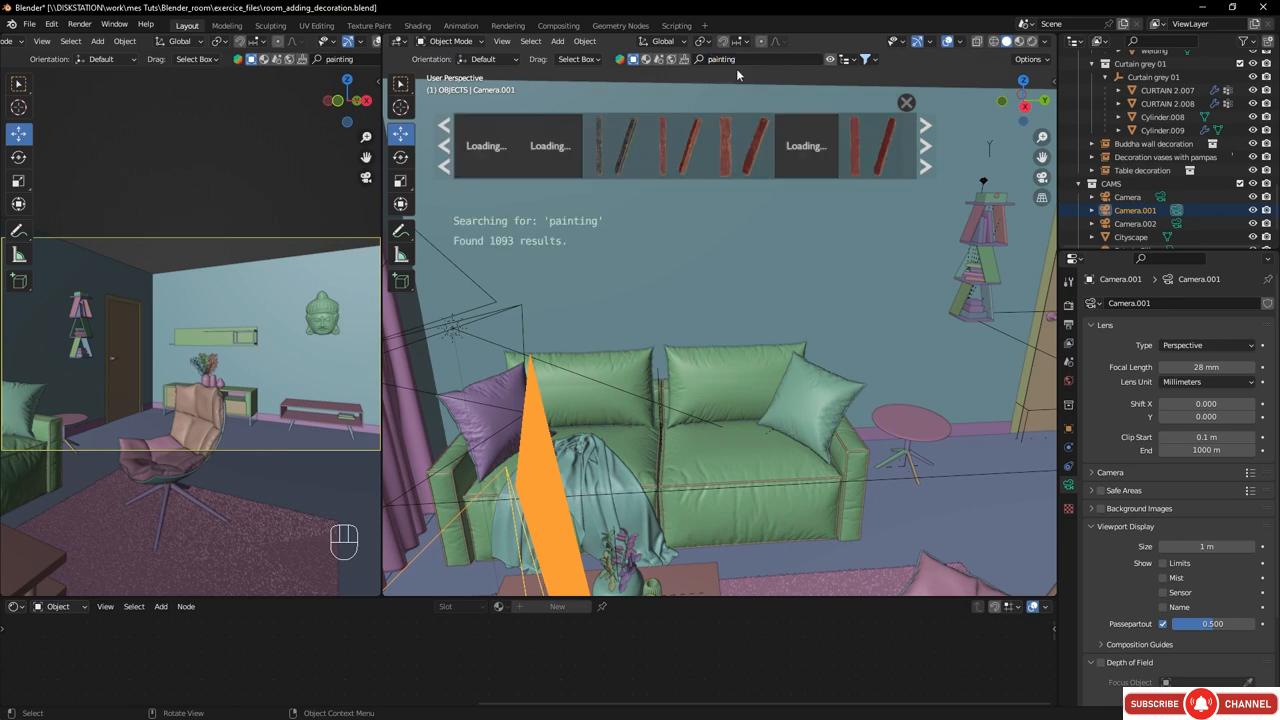
pyautogui.moveTo(576, 128)
pyautogui.moveTo(488, 146)
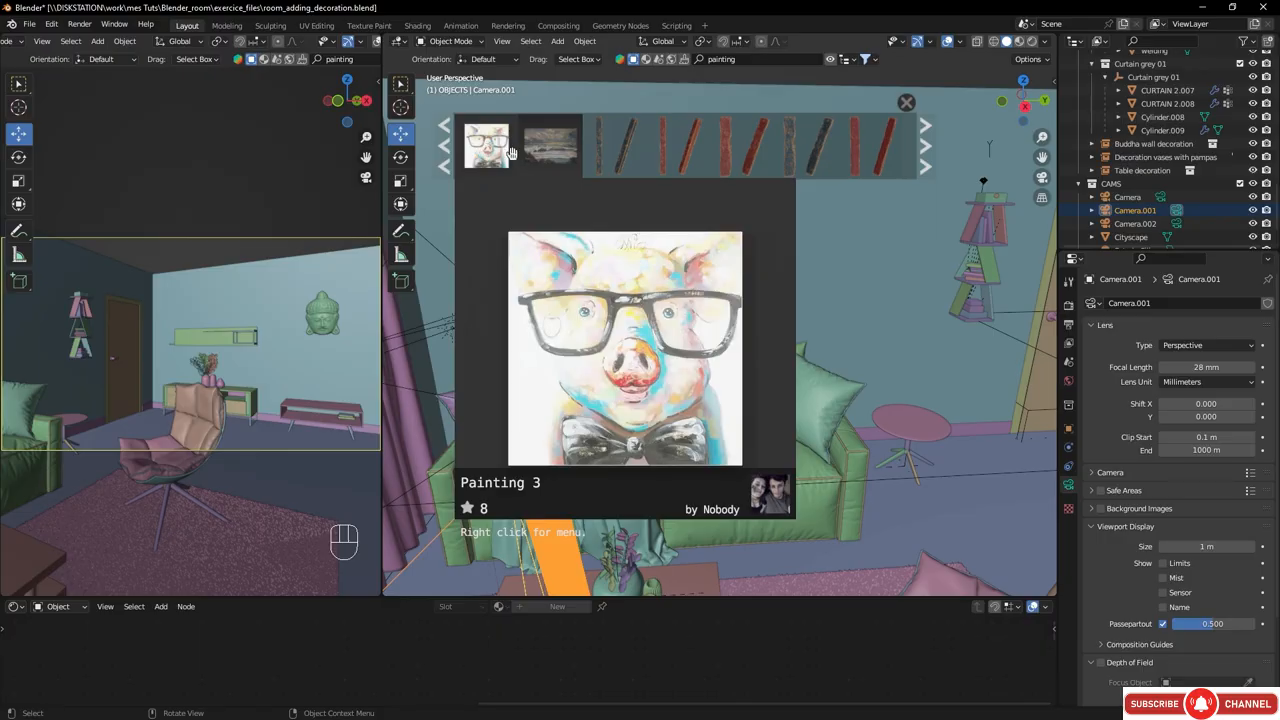
# - Check the next set of painting results and search the BlenderKit models for "picture"
pyautogui.moveTo(540, 149)
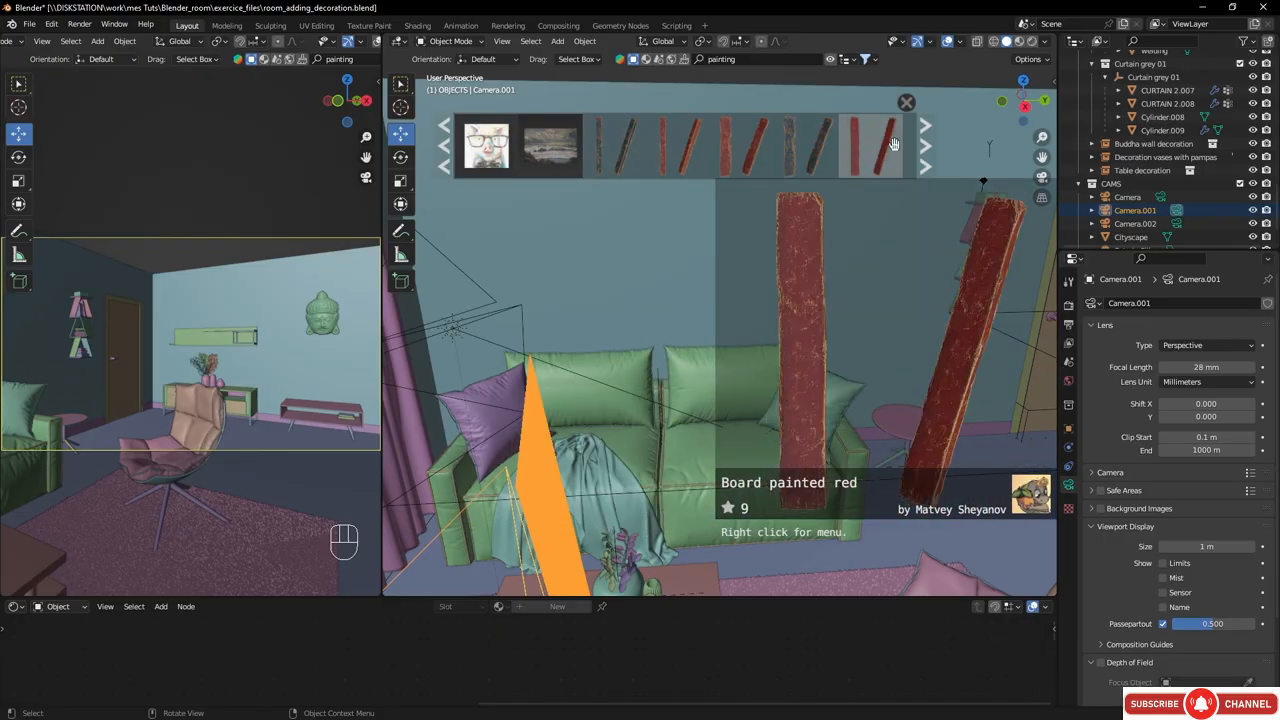
pyautogui.click(925, 147)
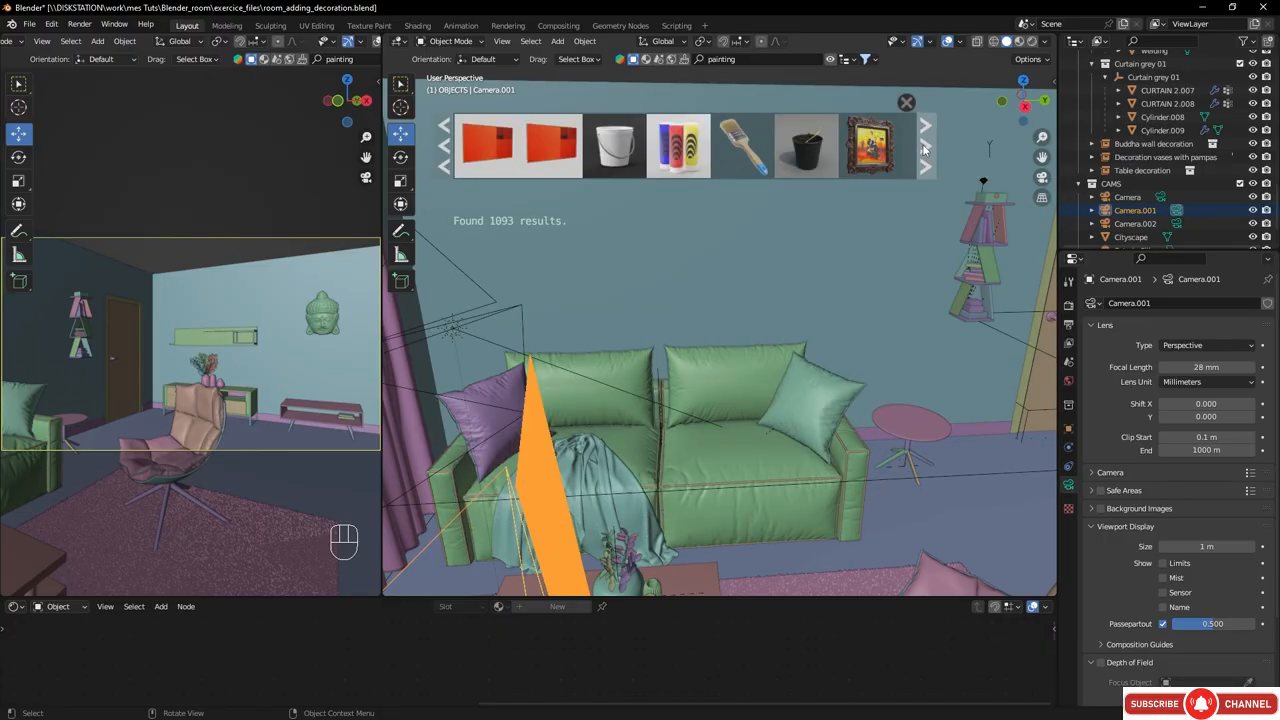
pyautogui.click(752, 58)
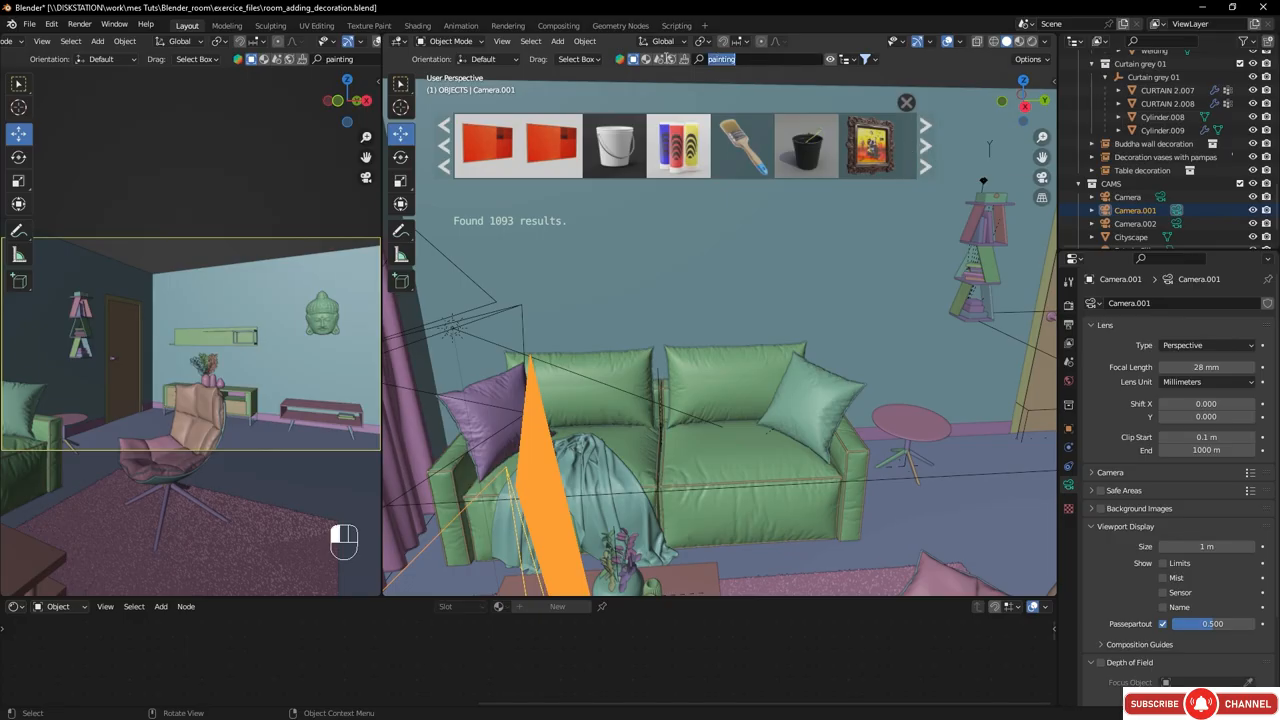
pyautogui.press('Return')
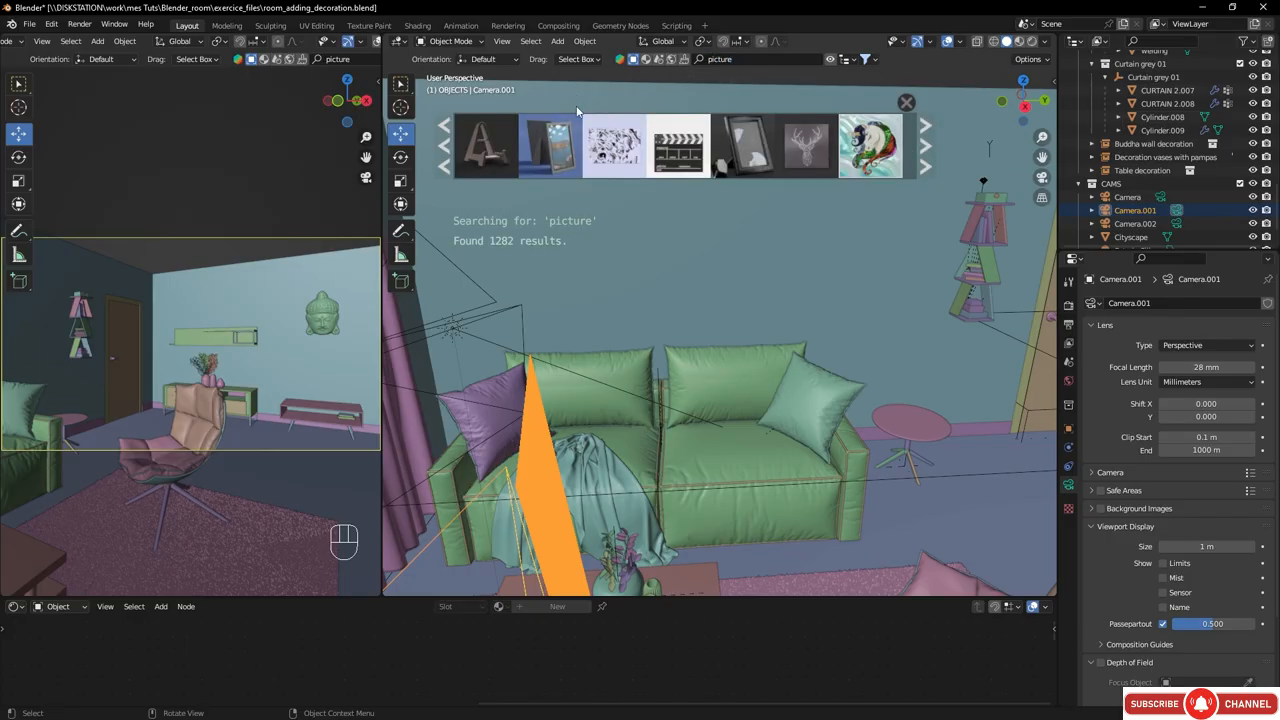
# - Browse several sets of picture results for a wall picture to hang above the sofa
pyautogui.moveTo(611, 149)
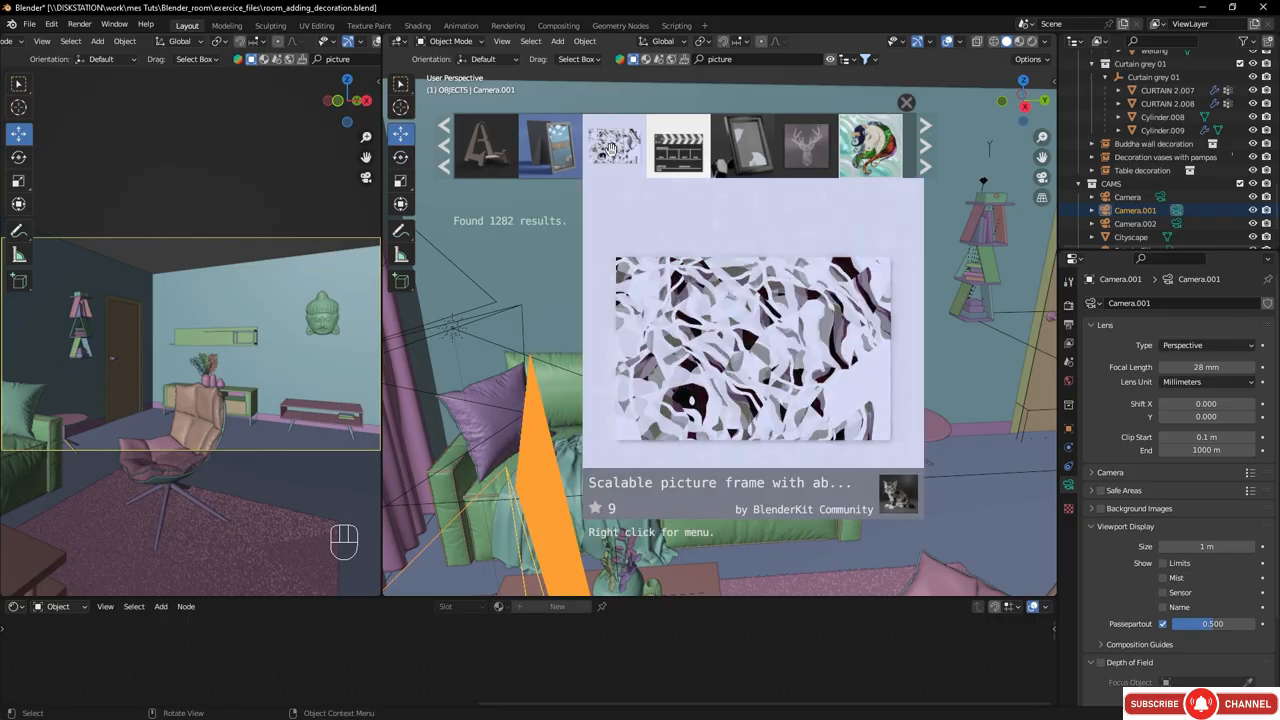
pyautogui.click(925, 146)
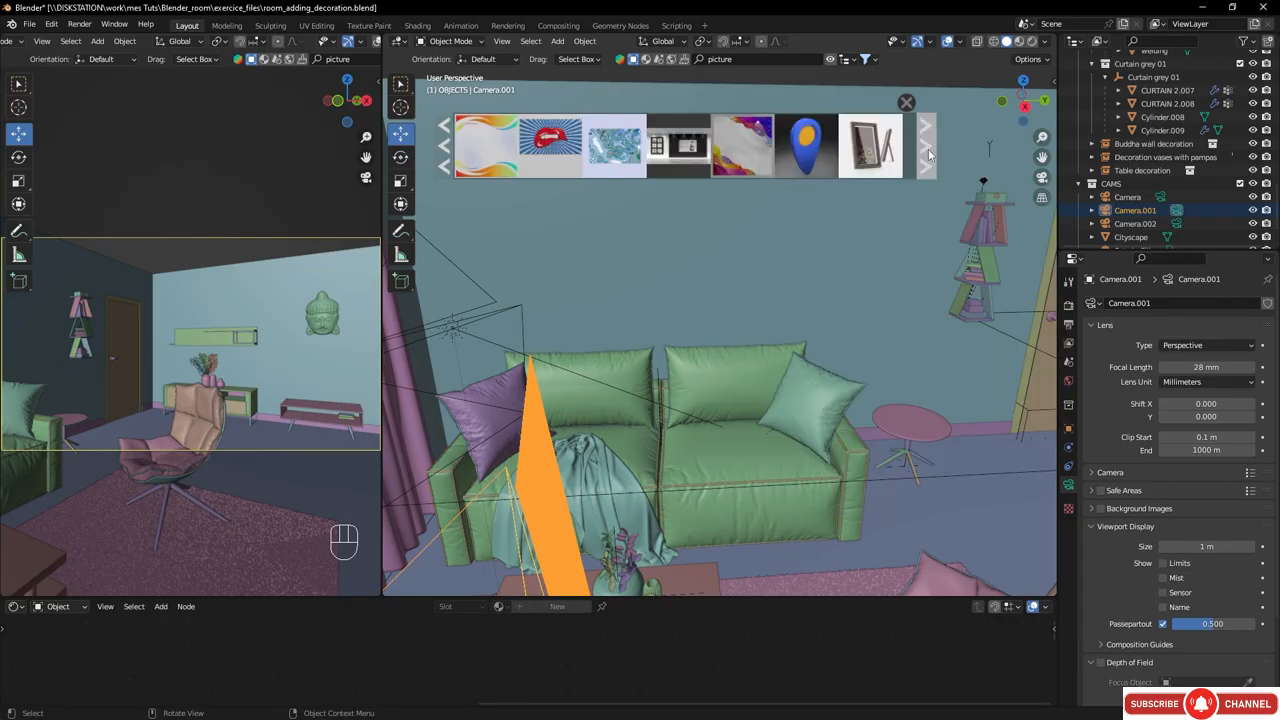
pyautogui.click(929, 149)
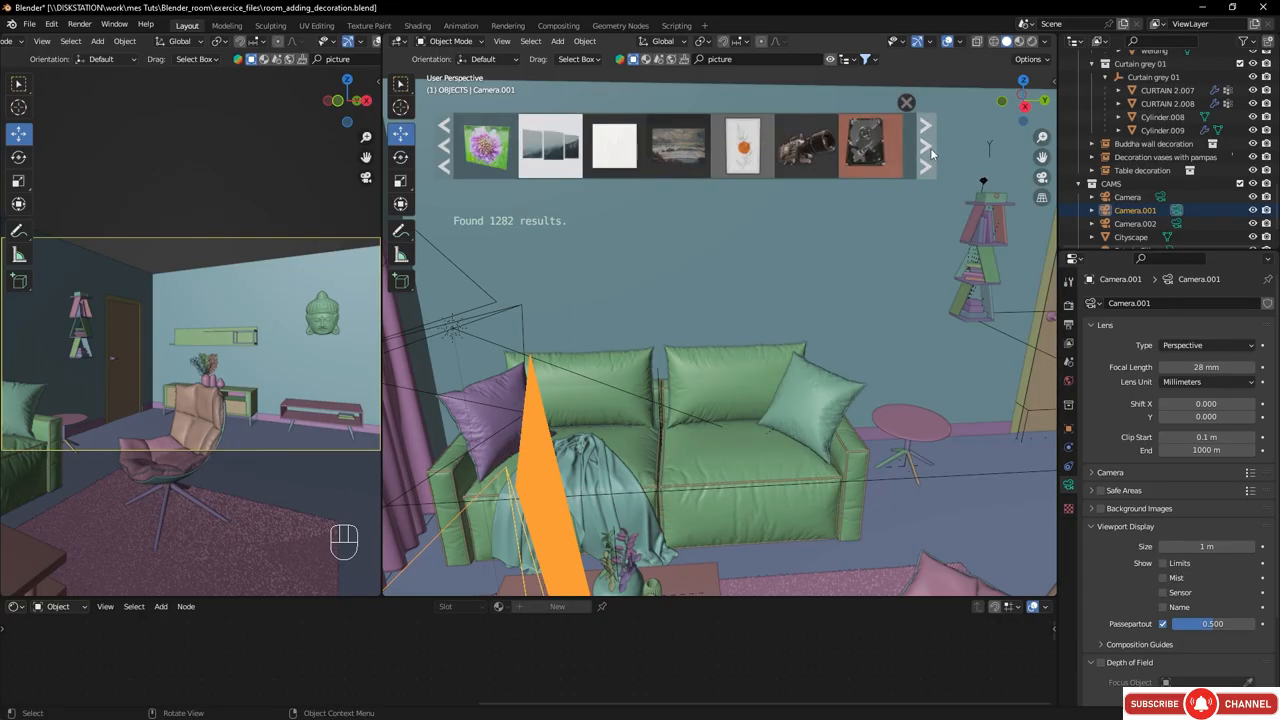
pyautogui.moveTo(868, 141)
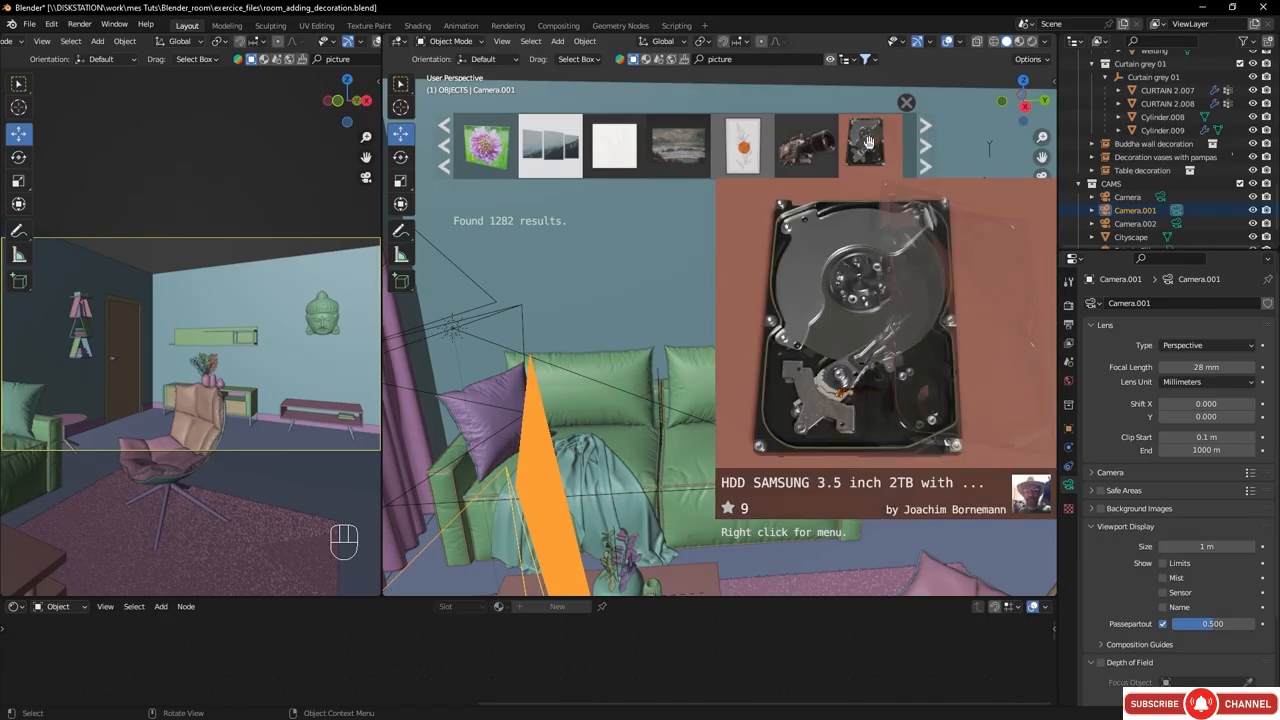
pyautogui.click(929, 150)
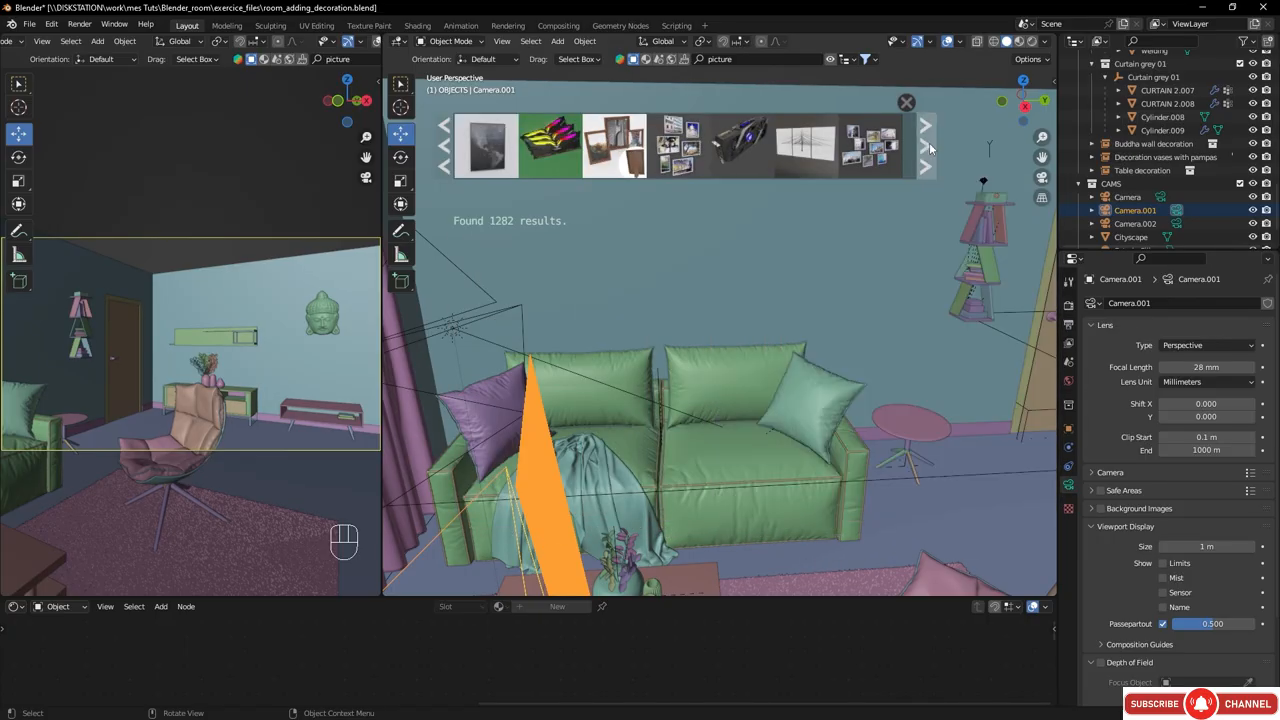
pyautogui.click(929, 148)
pyautogui.moveTo(552, 150)
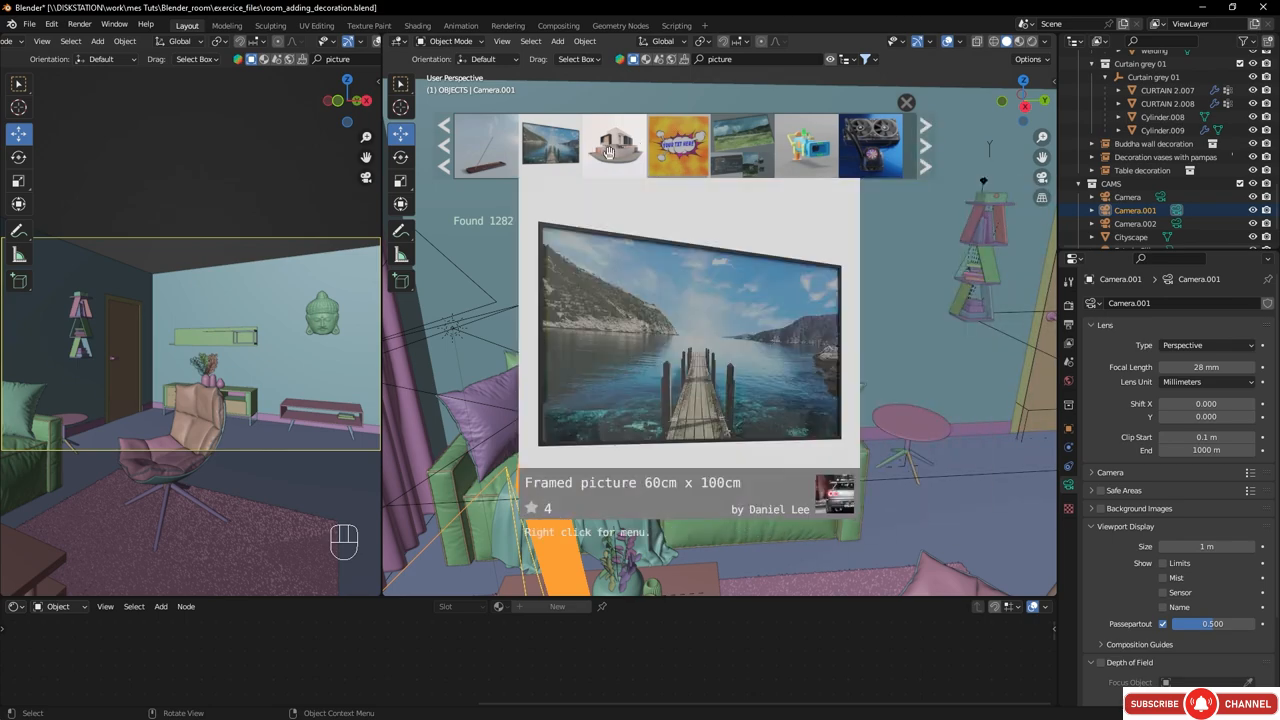
pyautogui.click(929, 148)
pyautogui.moveTo(630, 138)
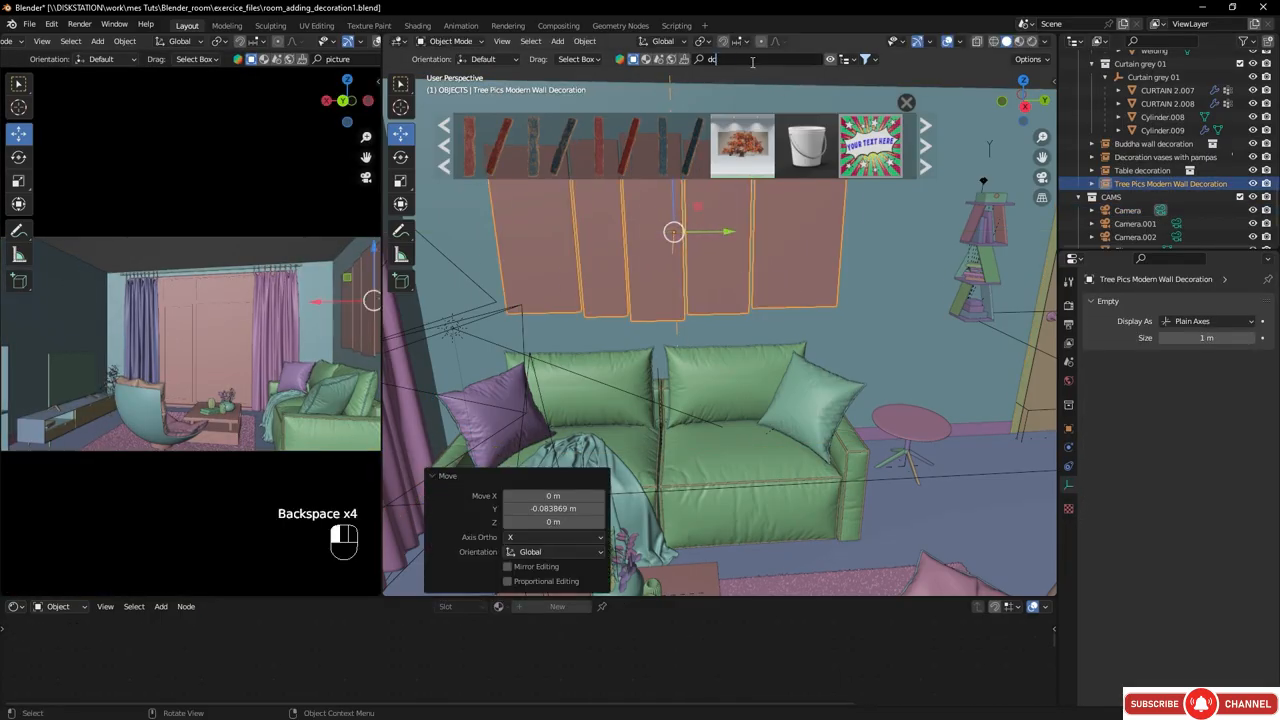
# - Search the models for "decoration" and place "Steel Art Decoration" on the low pink table below the Buddha head
pyautogui.write('coration')
pyautogui.moveTo(740, 383); pyautogui.dragTo(630, 402, button='middle')
pyautogui.click(926, 147)
pyautogui.click(926, 147)
pyautogui.moveTo(679, 147); pyautogui.dragTo(943, 338)
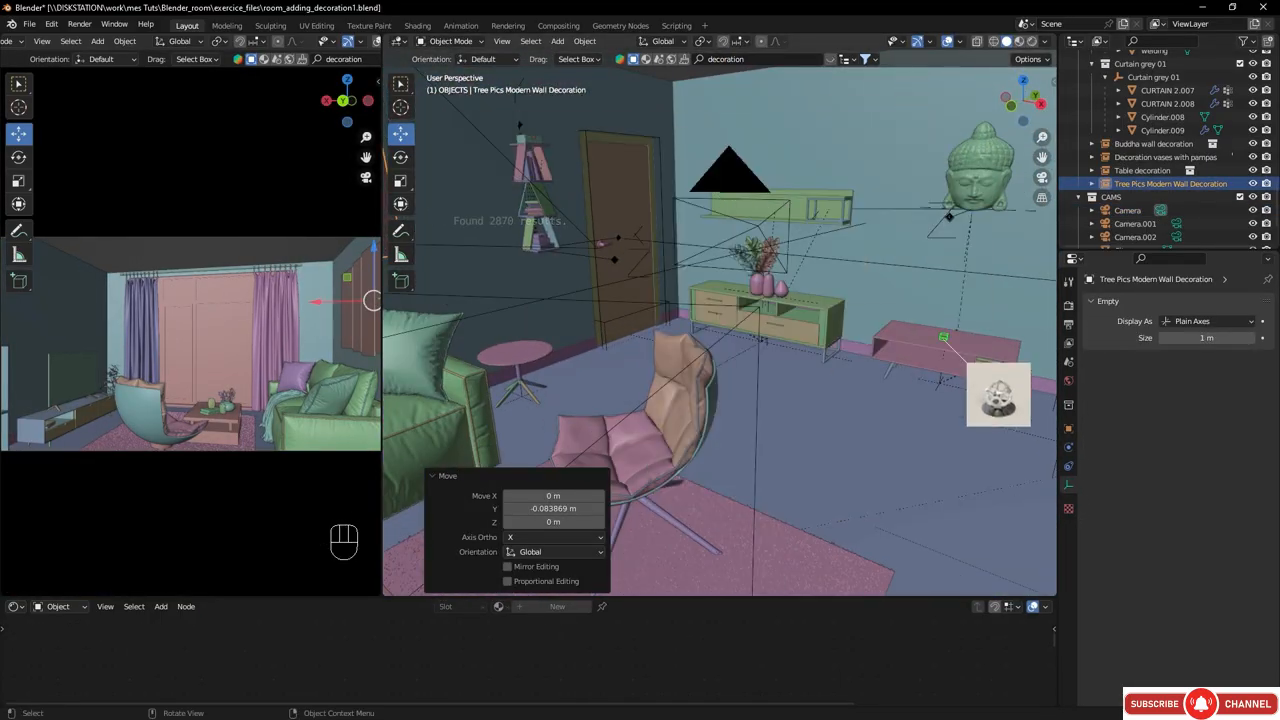
# - Scale the steel art decoration on the low pink table up to about 3.38
pyautogui.press('KP_Decimal')
pyautogui.scroll(-10, 924, 333)
pyautogui.press('s')
pyautogui.click(997, 309)
pyautogui.moveTo(840, 305); pyautogui.dragTo(760, 310, button='middle')
pyautogui.keyDown('shift'); pyautogui.moveTo(720, 250); pyautogui.dragTo(930, 370, button='middle'); pyautogui.keyUp('shift')
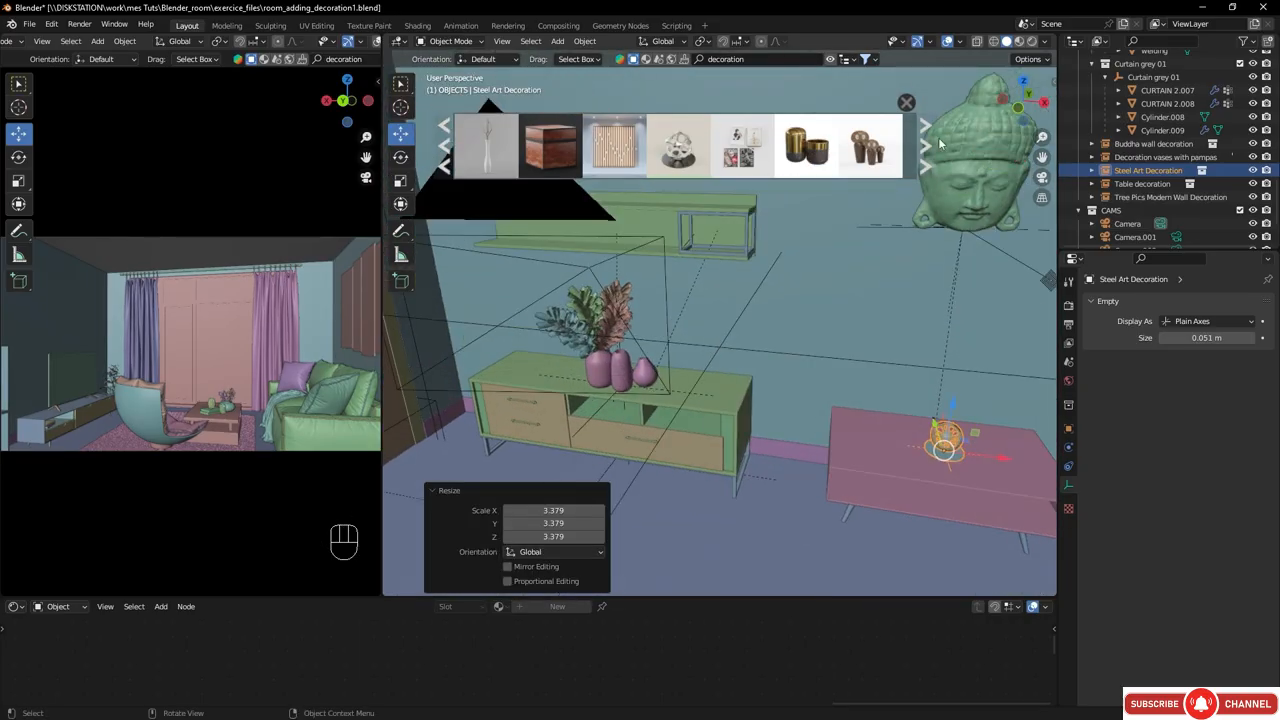
# - Browse the decoration results and place "KITCHEN SET 04 - Porcelain Decor" at the green wall shelf
pyautogui.click(926, 147)
pyautogui.click(926, 147)
pyautogui.click(926, 147)
pyautogui.click(926, 147)
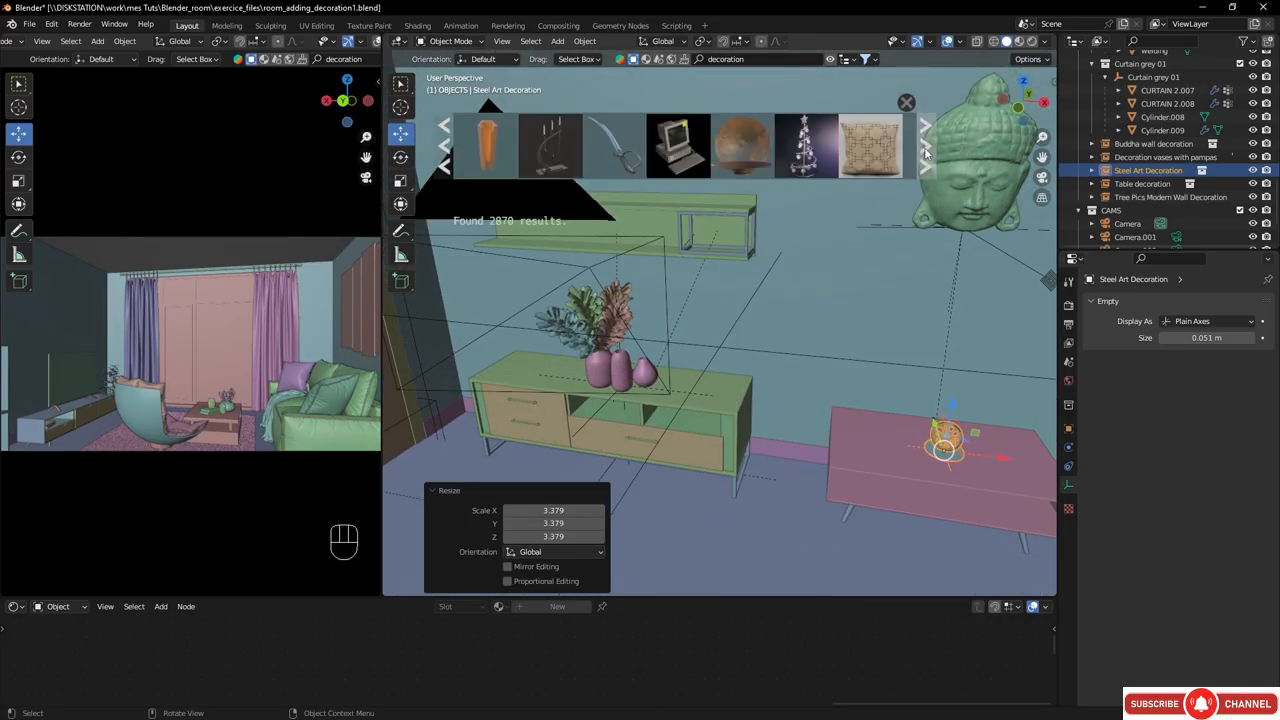
pyautogui.moveTo(655, 285); pyautogui.dragTo(550, 312, button='middle')
pyautogui.click(443, 143)
pyautogui.click(443, 143)
pyautogui.moveTo(620, 270); pyautogui.dragTo(655, 285, button='middle')
pyautogui.moveTo(742, 146); pyautogui.dragTo(713, 258)
# - Set the 3D cursor on the green wall shelf, snap the porcelain decor to it and reset the decor's rotation to 0°
pyautogui.scroll(5, 720, 290)
pyautogui.keyDown('shift'); pyautogui.rightClick(735, 333); pyautogui.keyUp('shift')
pyautogui.click(748, 201)
pyautogui.hotkey('shift', 's')
pyautogui.click(792, 187)
pyautogui.click(1069, 429)
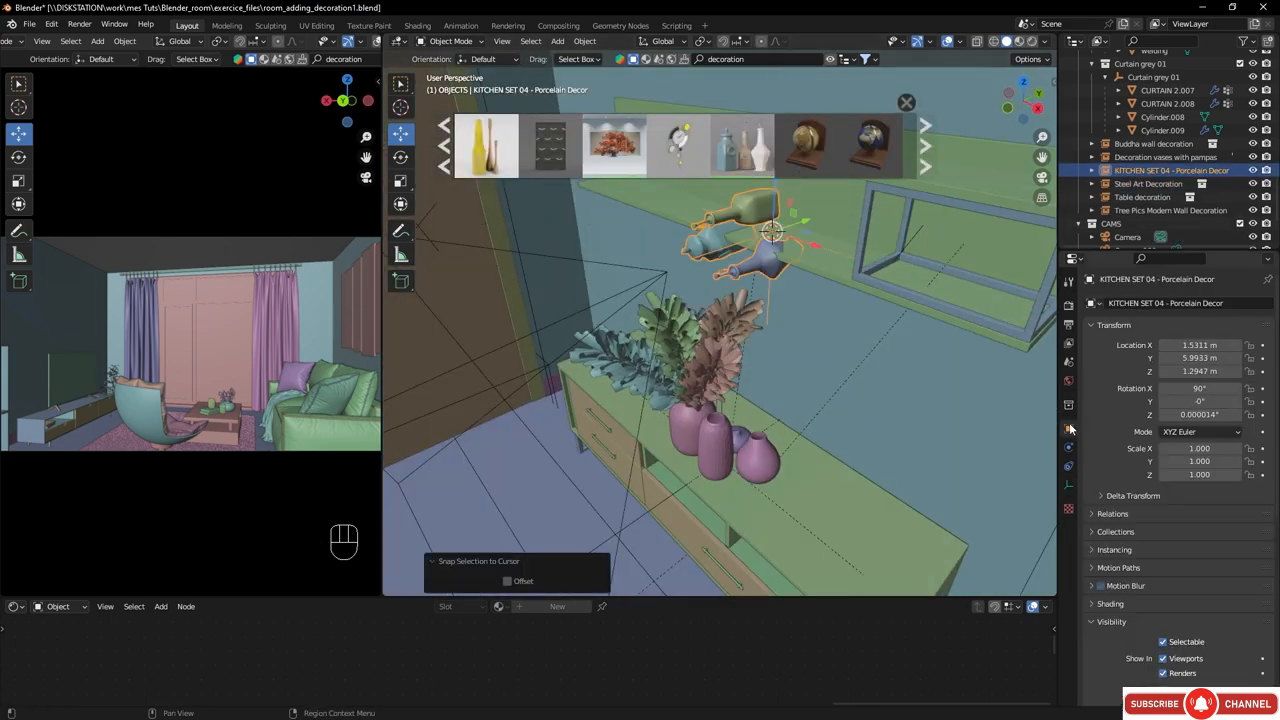
pyautogui.press('BackSpace')
# - Move the porcelain decor along the wall shelf to about 1.0 m in X and place "SM_Kokeshi Japanese Doll 03" beside it
pyautogui.moveTo(790, 370); pyautogui.dragTo(750, 300, button='middle')
pyautogui.moveTo(746, 303); pyautogui.dragTo(618, 280)
pyautogui.moveTo(640, 290); pyautogui.dragTo(680, 270, button='middle')
pyautogui.click(926, 147)
pyautogui.moveTo(487, 146); pyautogui.dragTo(776, 312)
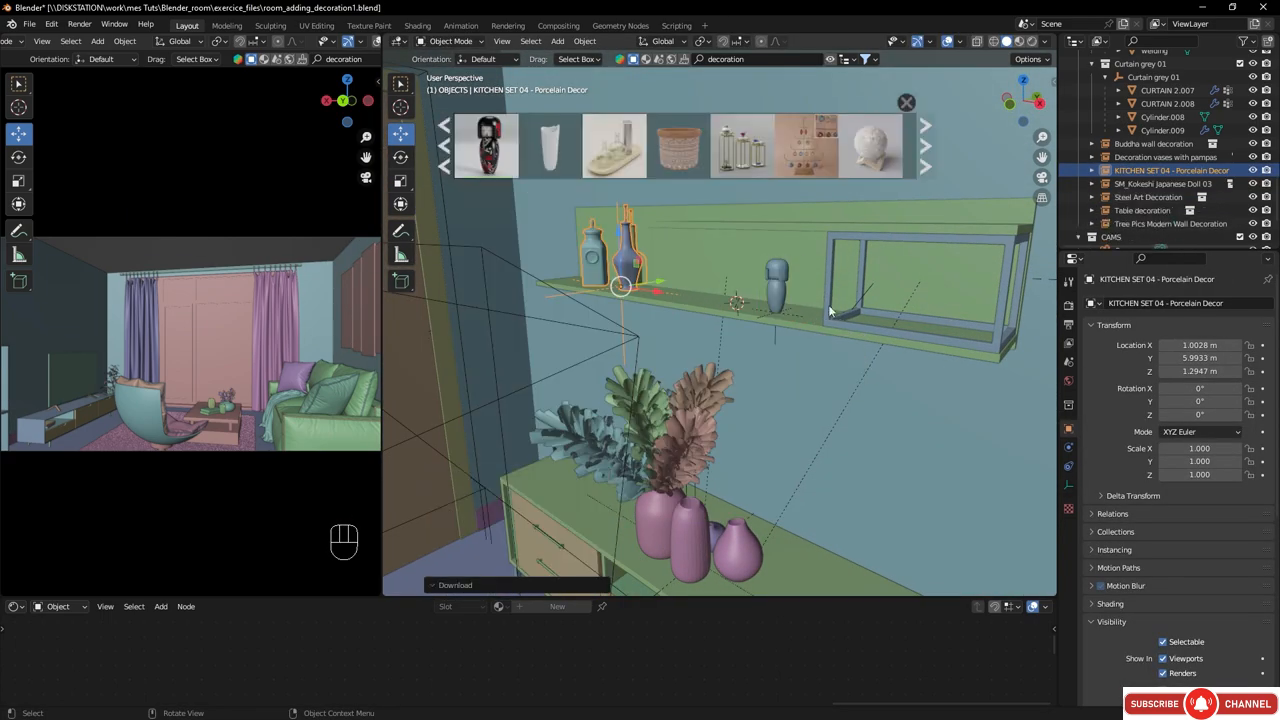
# - Place "Wooden Owl Decoration Set" on the round side table beside the sofa and resize it
pyautogui.moveTo(829, 311); pyautogui.dragTo(620, 340, button='middle')
pyautogui.click(926, 147)
pyautogui.moveTo(870, 147); pyautogui.dragTo(624, 382)
pyautogui.press('r')
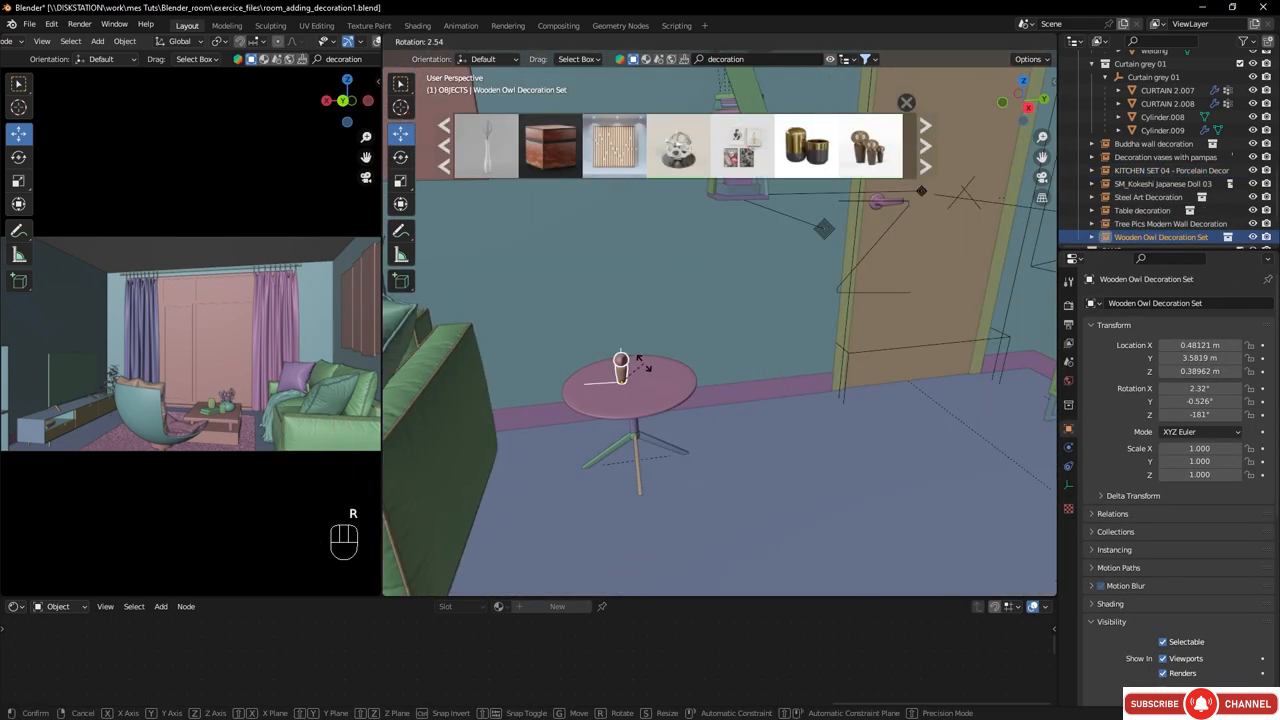
pyautogui.press('s')
pyautogui.click(648, 368)
# - Place the tall vase with dry branch decoration in the tall compartment of the shelving unit and resize it
pyautogui.moveTo(648, 368); pyautogui.dragTo(800, 370, button='middle')
pyautogui.keyDown('shift'); pyautogui.moveTo(800, 370); pyautogui.dragTo(760, 340, button='middle'); pyautogui.keyUp('shift')
pyautogui.moveTo(487, 146); pyautogui.dragTo(478, 340)
pyautogui.press('s')
pyautogui.click(534, 322)
# - Go back through the results, place "Snail table decoration" on the low TV bench and snap it to the 3D cursor
pyautogui.click(444, 147)
pyautogui.click(444, 147)
pyautogui.click(444, 147)
pyautogui.moveTo(677, 149); pyautogui.dragTo(763, 297)
pyautogui.press('KP_Decimal')
pyautogui.hotkey('shift', 's')
pyautogui.click(751, 311)
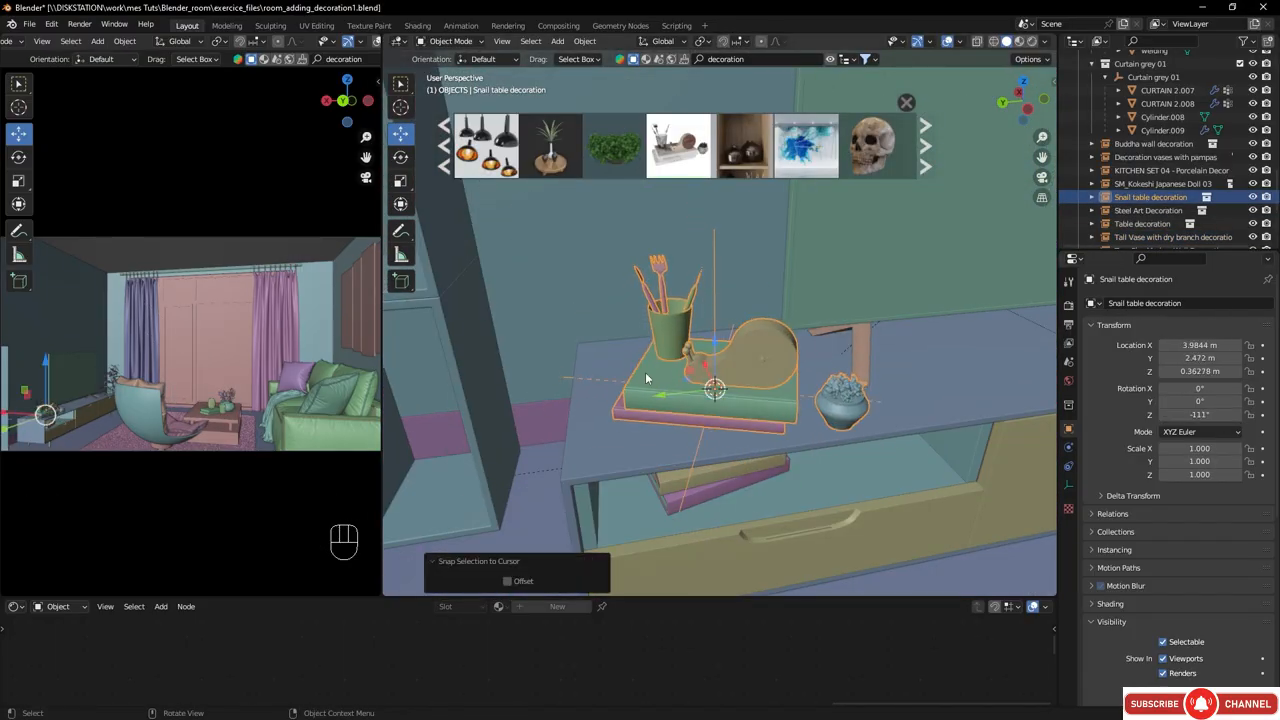
# - Bring the open shelving unit into close view and search the models for "books"
pyautogui.scroll(-2, 646, 378)
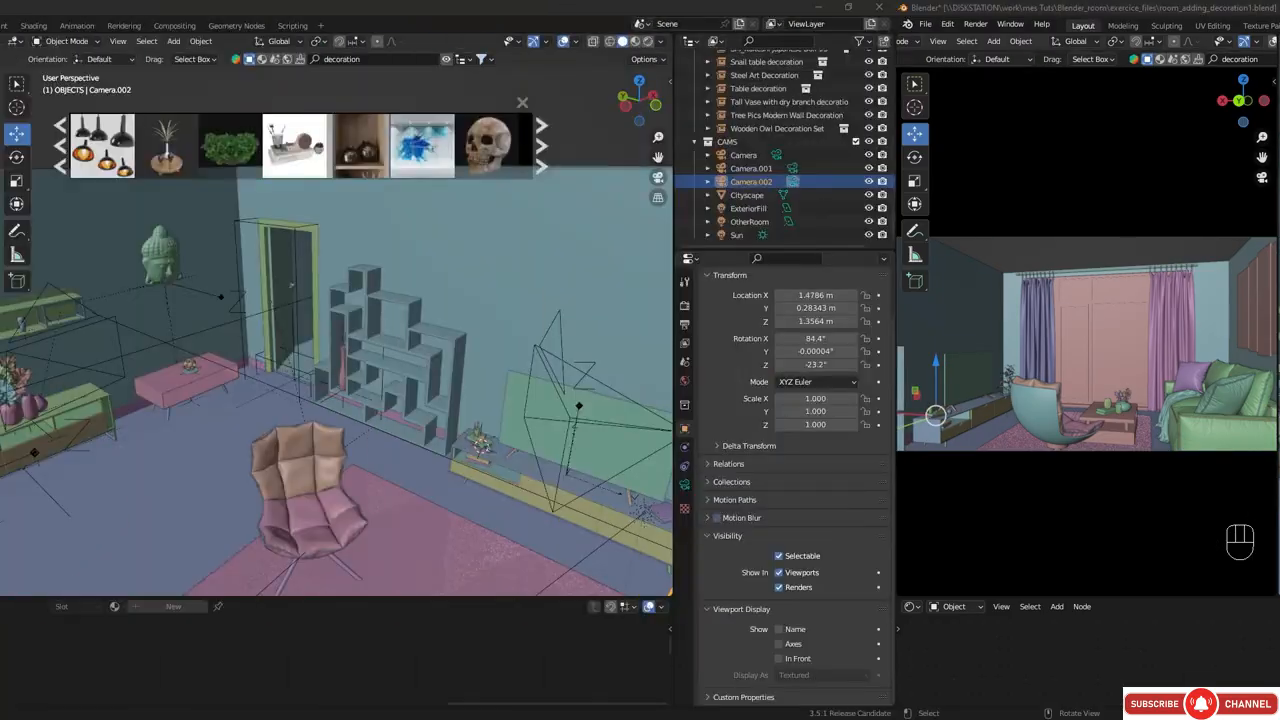
pyautogui.moveTo(739, 379); pyautogui.dragTo(726, 369, button='middle')
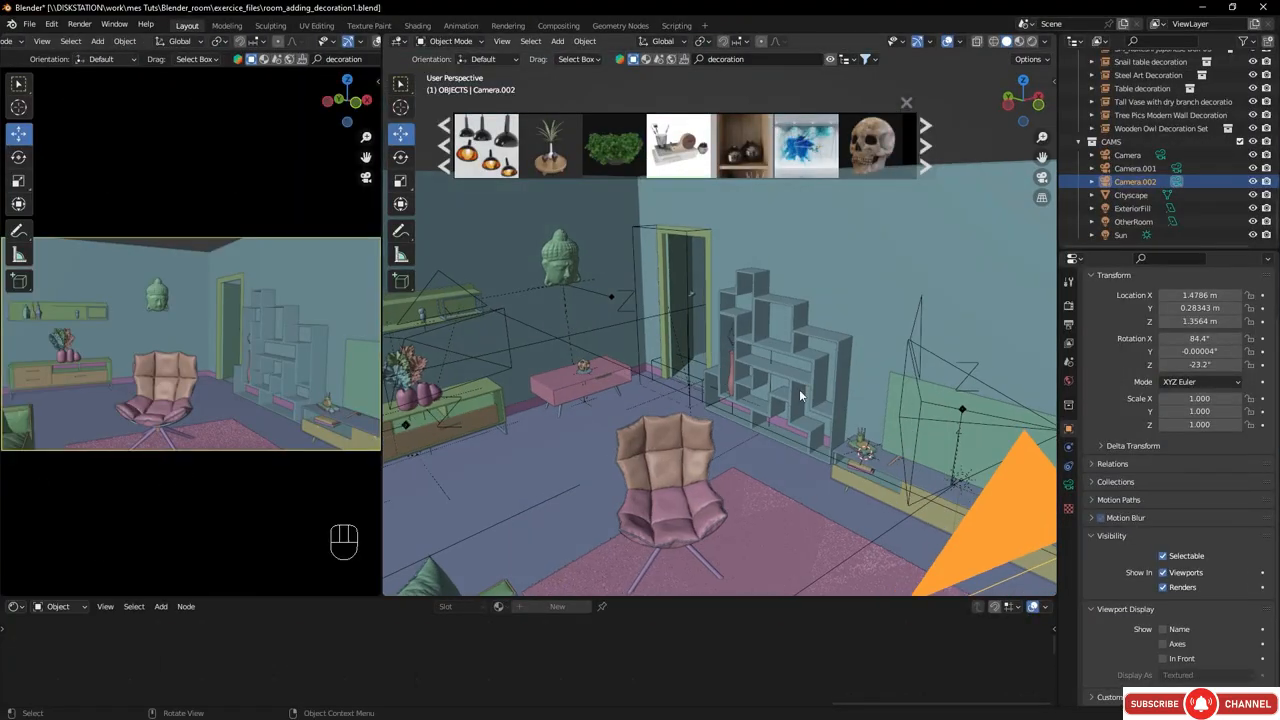
pyautogui.scroll(6, 800, 396)
pyautogui.keyDown('shift'); pyautogui.moveTo(812, 397); pyautogui.dragTo(692, 288, button='middle'); pyautogui.keyUp('shift')
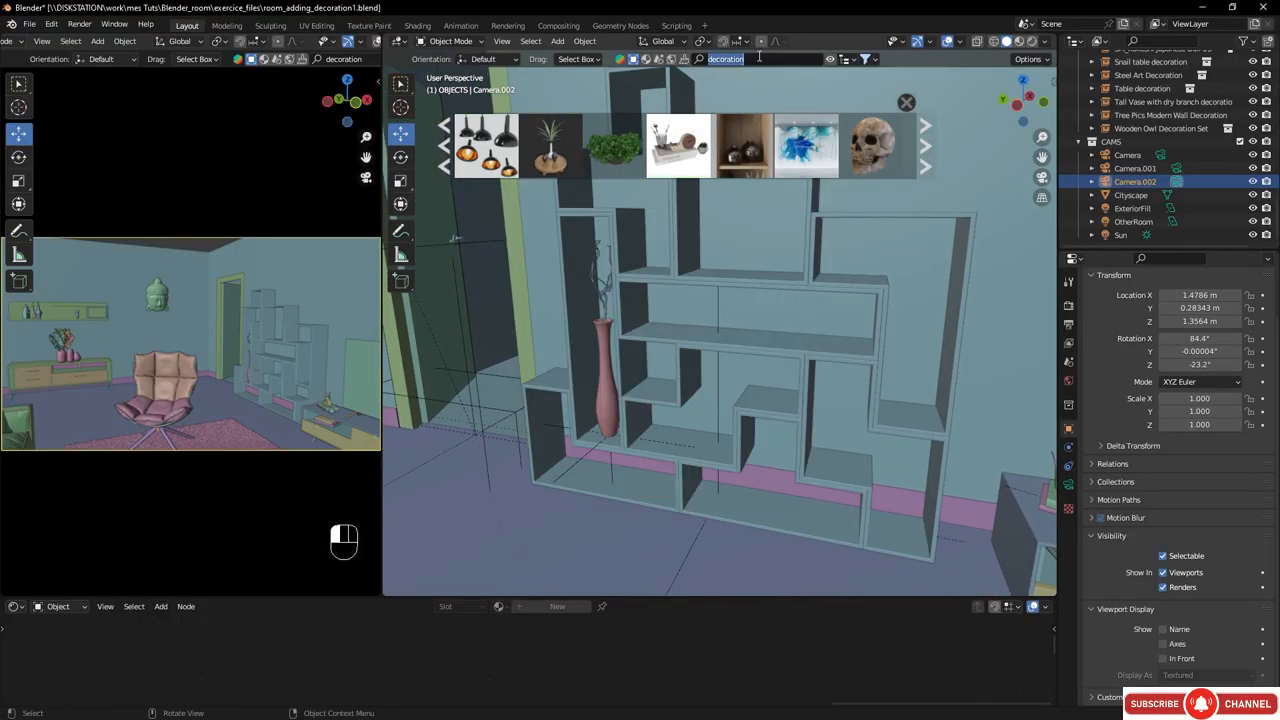
pyautogui.press('Return')
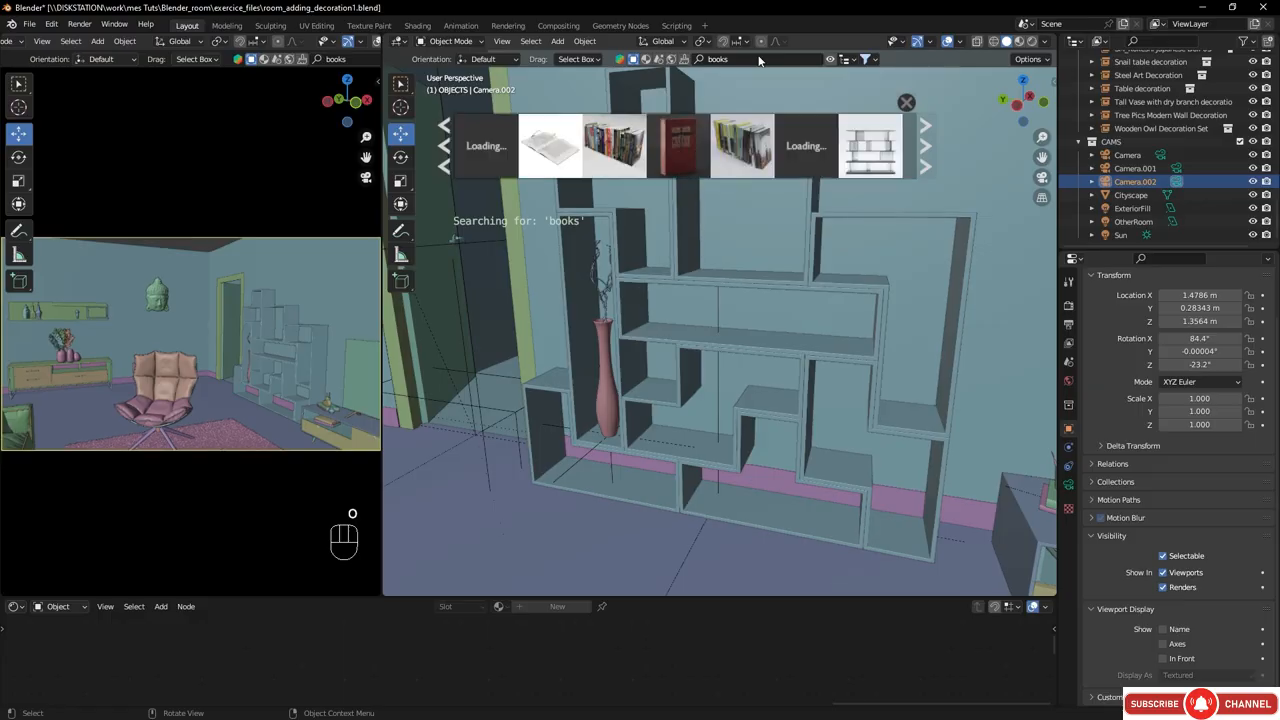
# - Preview the book sets and place "Twenty books" on the wide middle shelf of the shelving unit
pyautogui.moveTo(470, 148)
pyautogui.moveTo(627, 152)
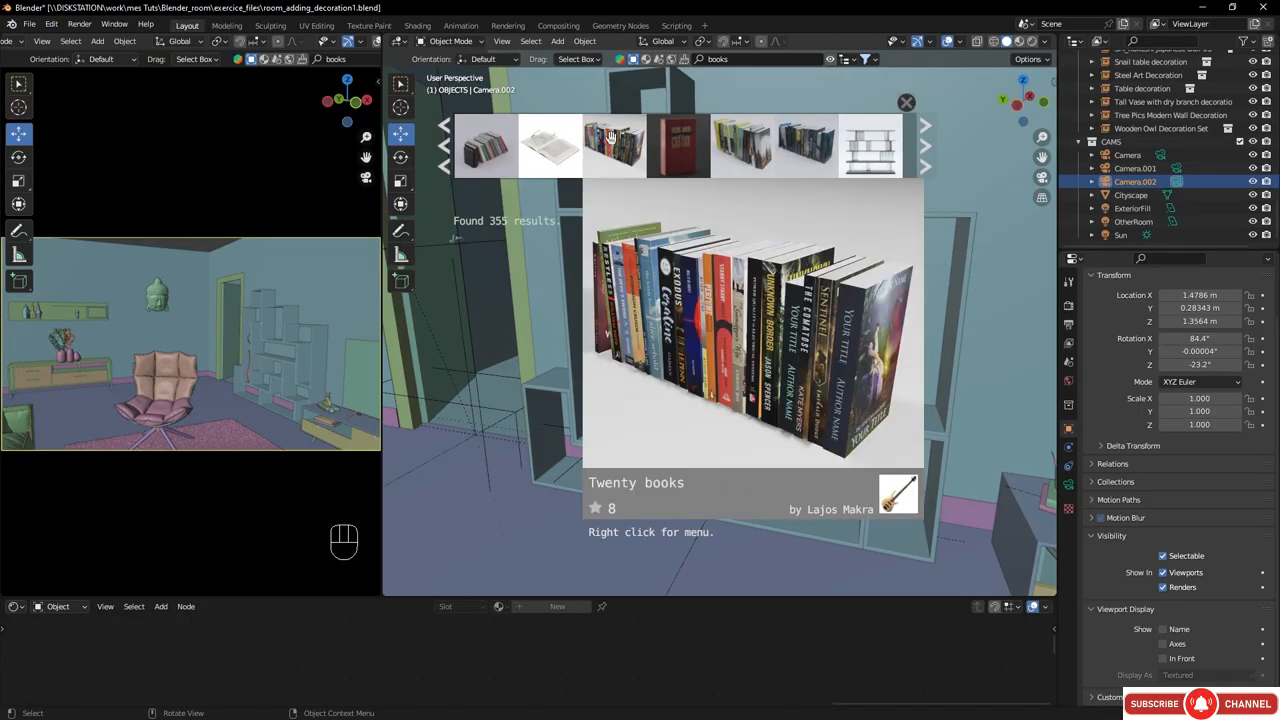
pyautogui.moveTo(610, 140); pyautogui.dragTo(776, 348)
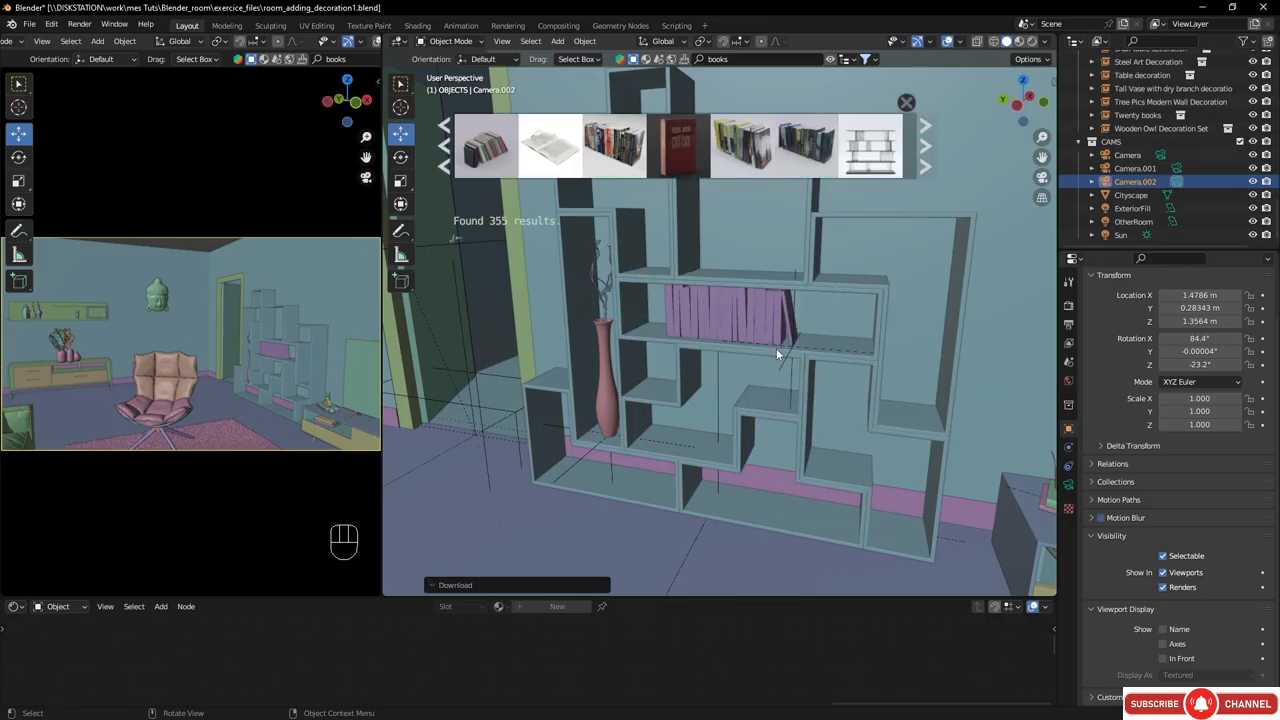
# - Scale the "Twenty books" set to 0.91 and shift it about 0.18 m in Y toward the vase side of the shelf
pyautogui.moveTo(745, 314); pyautogui.dragTo(836, 359, button='middle')
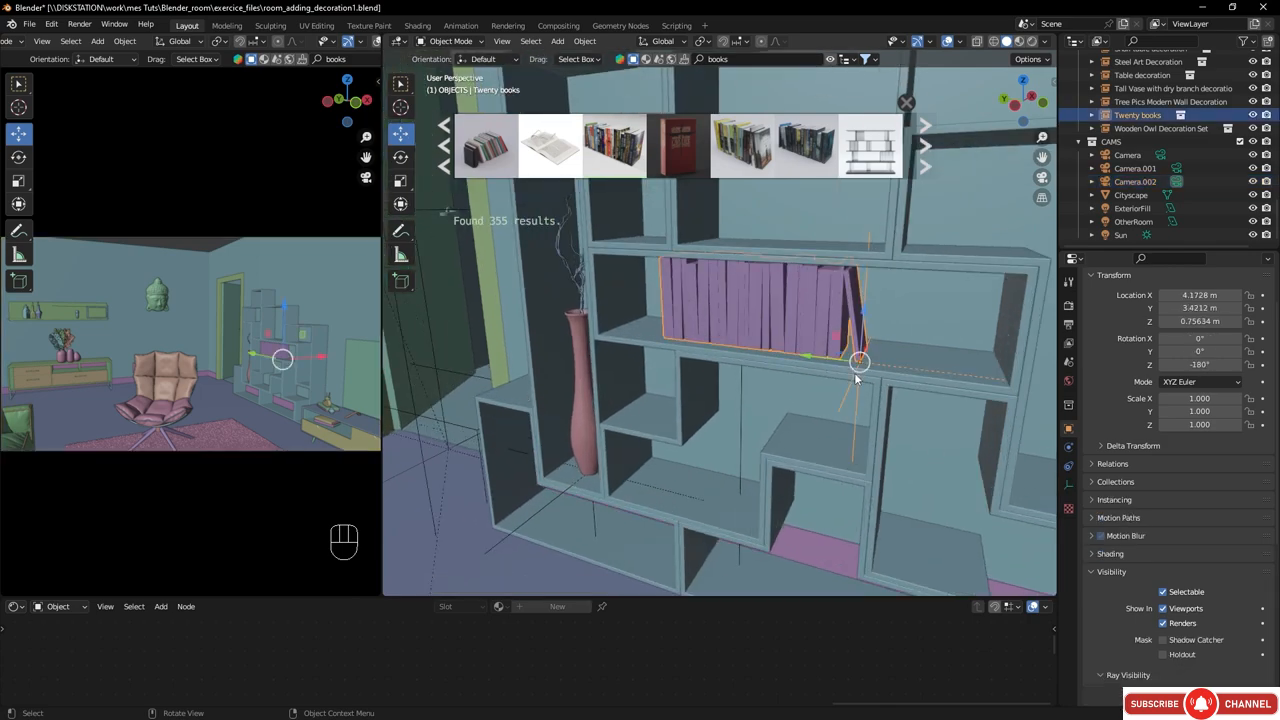
pyautogui.press('s')
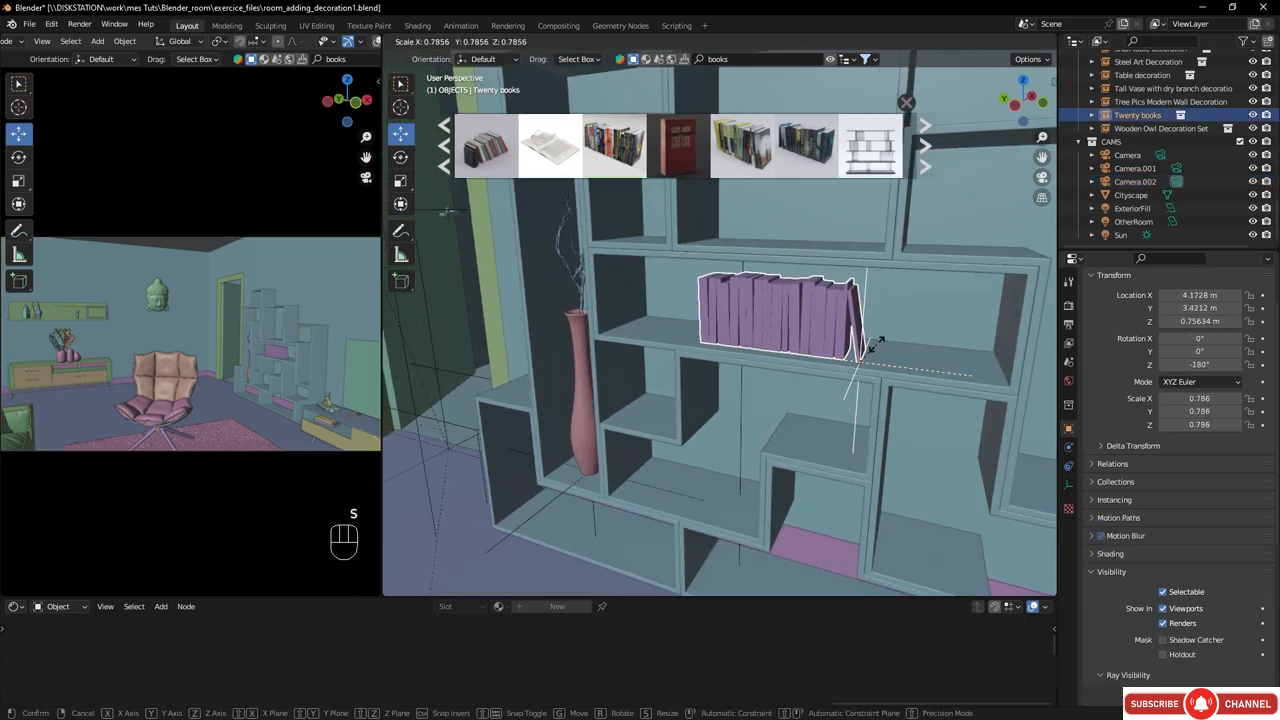
pyautogui.click(881, 347)
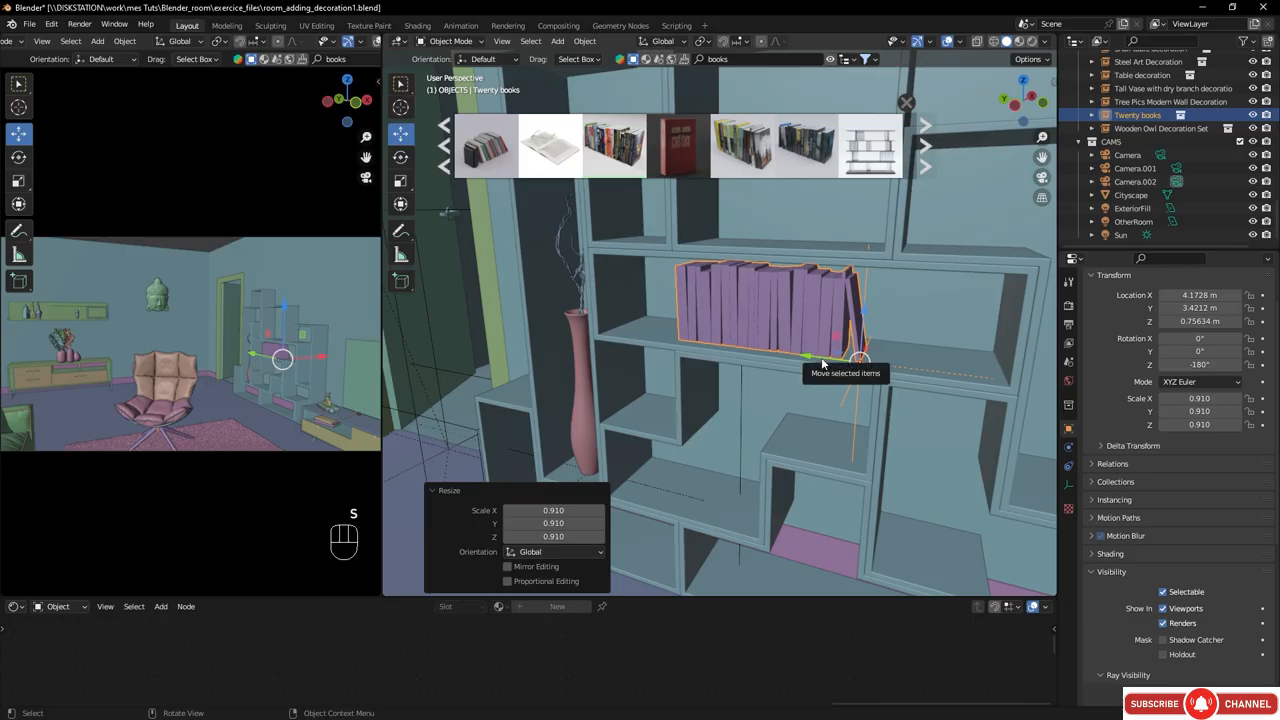
pyautogui.moveTo(829, 357); pyautogui.dragTo(738, 352)
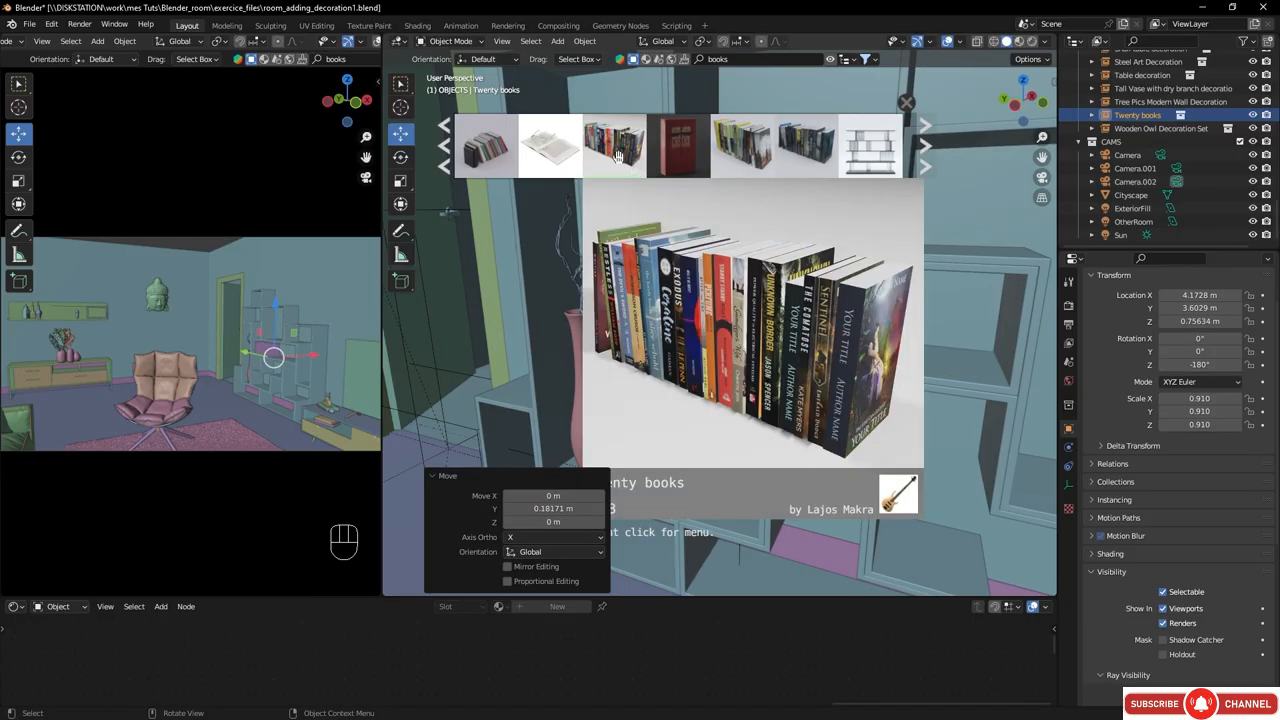
# - Place "Sixteen books" beside the first set on the middle shelf at 0.83 scale and nudge it about -0.008 m in Y
pyautogui.moveTo(741, 150)
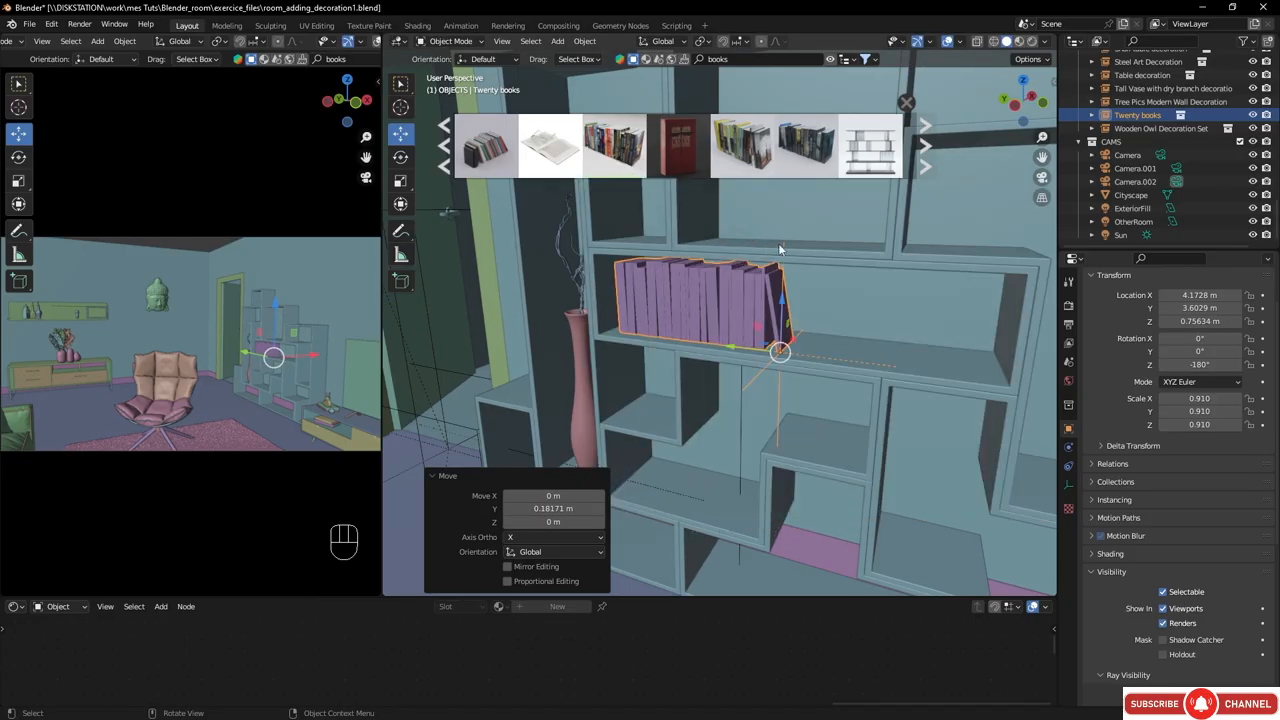
pyautogui.moveTo(752, 150); pyautogui.dragTo(864, 378)
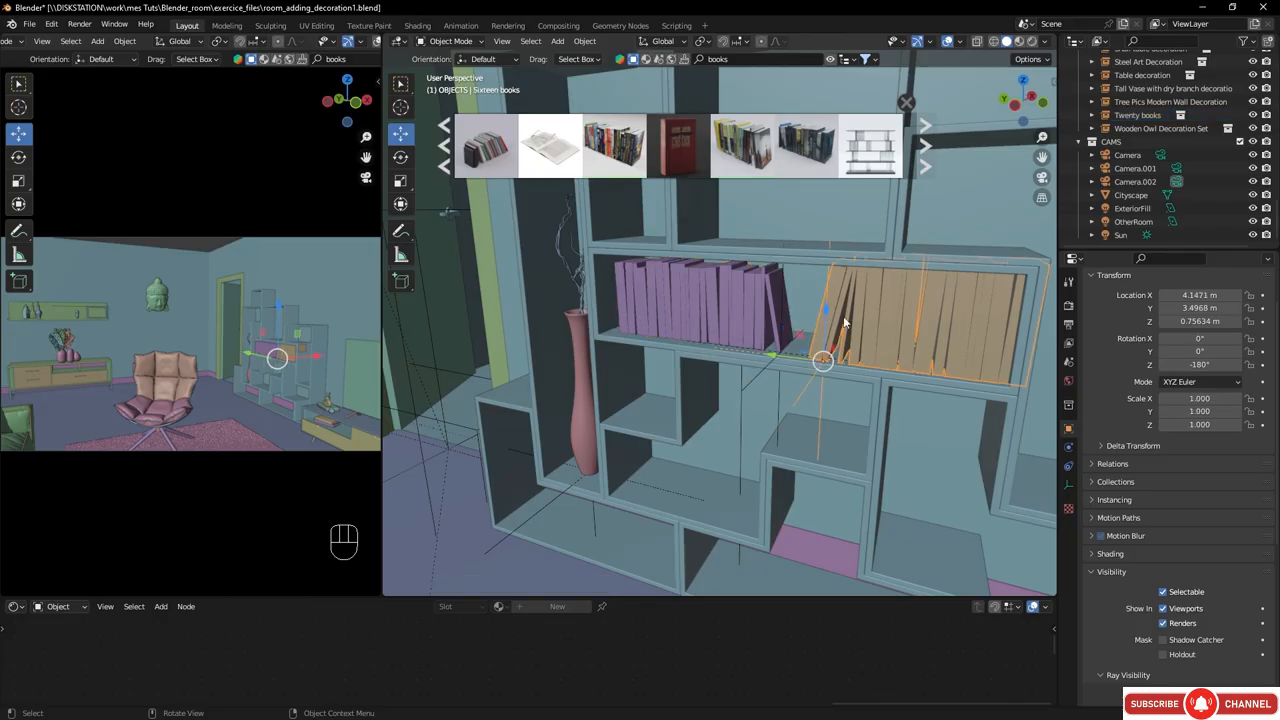
pyautogui.keyDown('shift'); pyautogui.moveTo(828, 326); pyautogui.dragTo(622, 318, button='middle'); pyautogui.keyUp('shift')
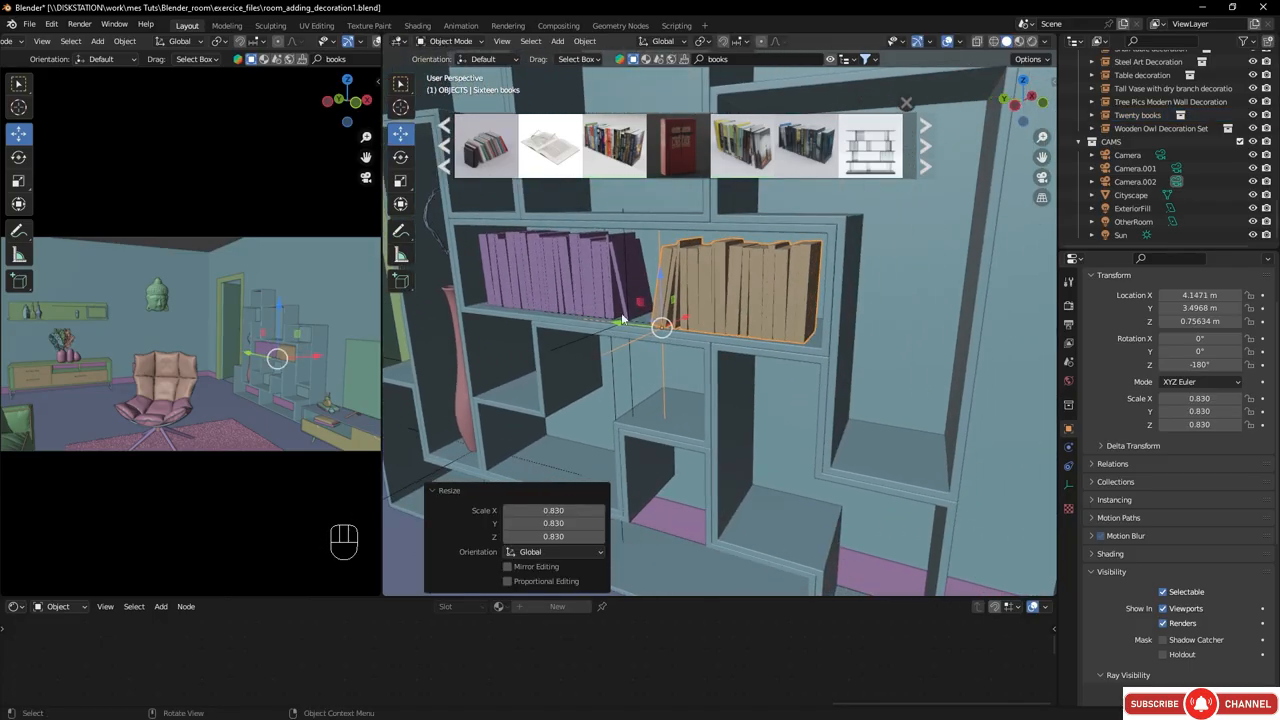
pyautogui.moveTo(618, 326); pyautogui.dragTo(621, 326)
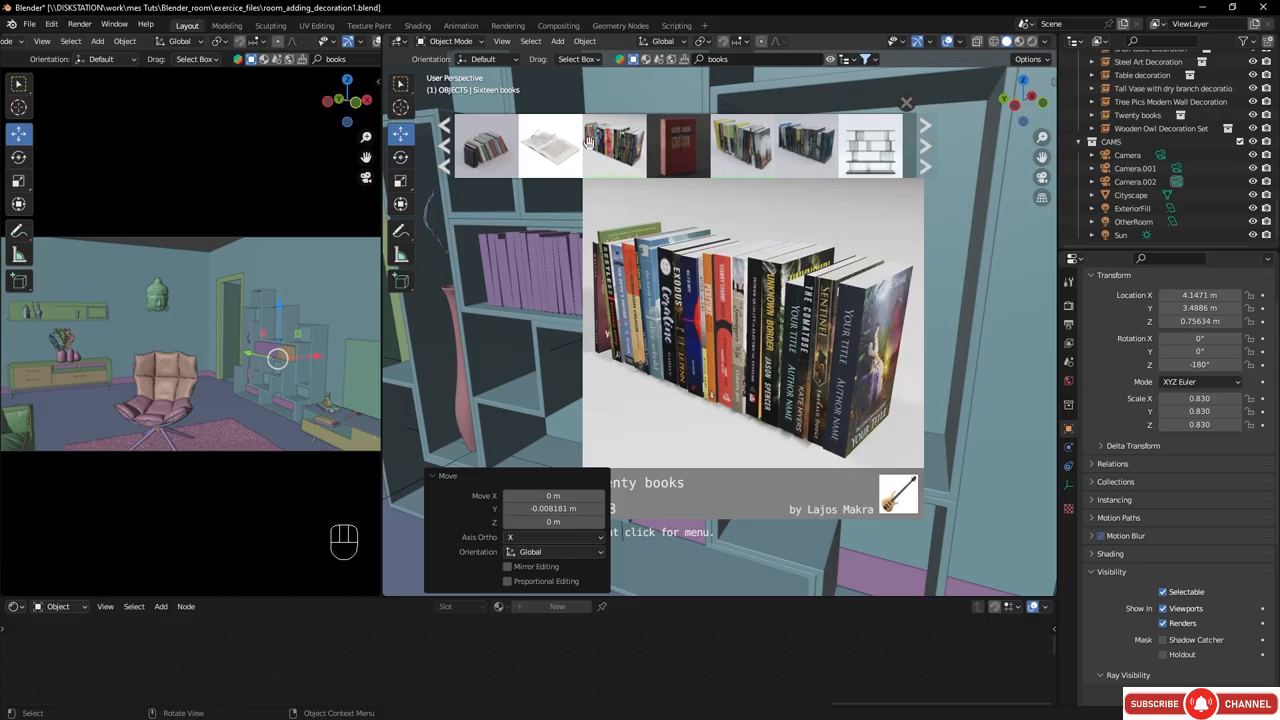
# - Place "Assorted fiction books" from the next results in the small compartment beside the vase and move it about 0.067 m in Y
pyautogui.click(929, 152)
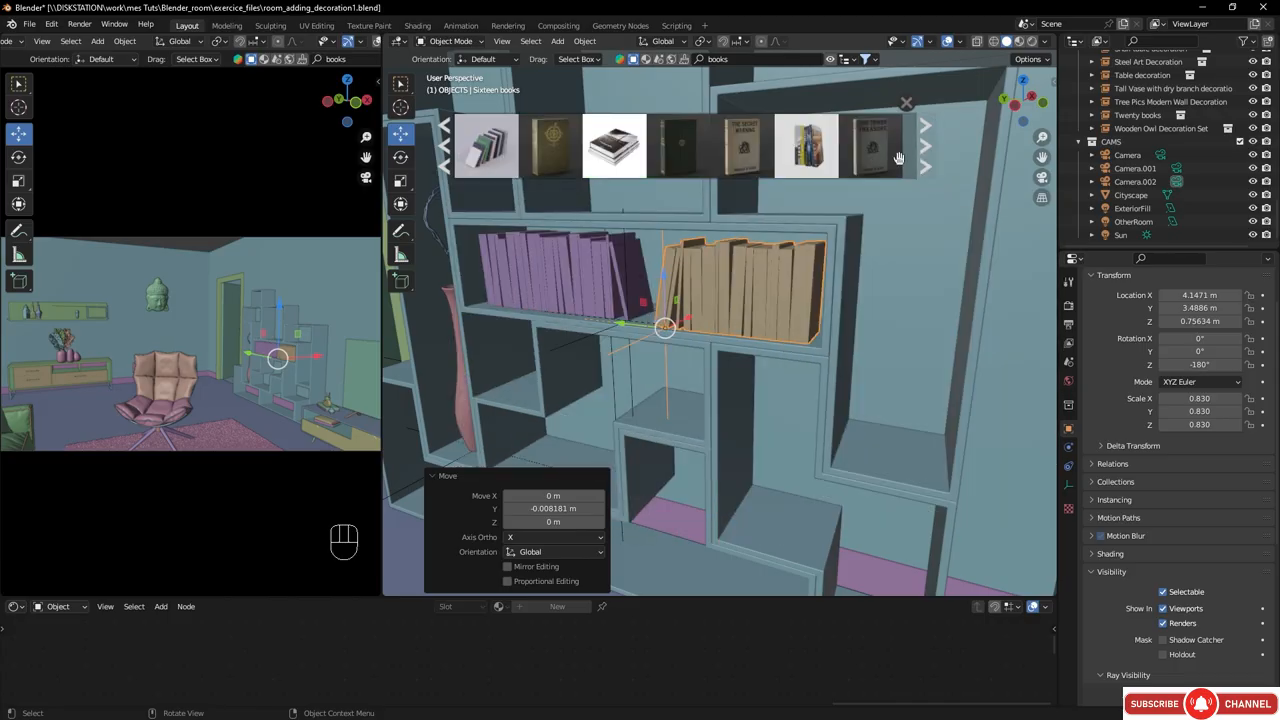
pyautogui.moveTo(806, 148)
pyautogui.moveTo(577, 354); pyautogui.dragTo(869, 280, button='middle')
pyautogui.moveTo(806, 148); pyautogui.dragTo(645, 395)
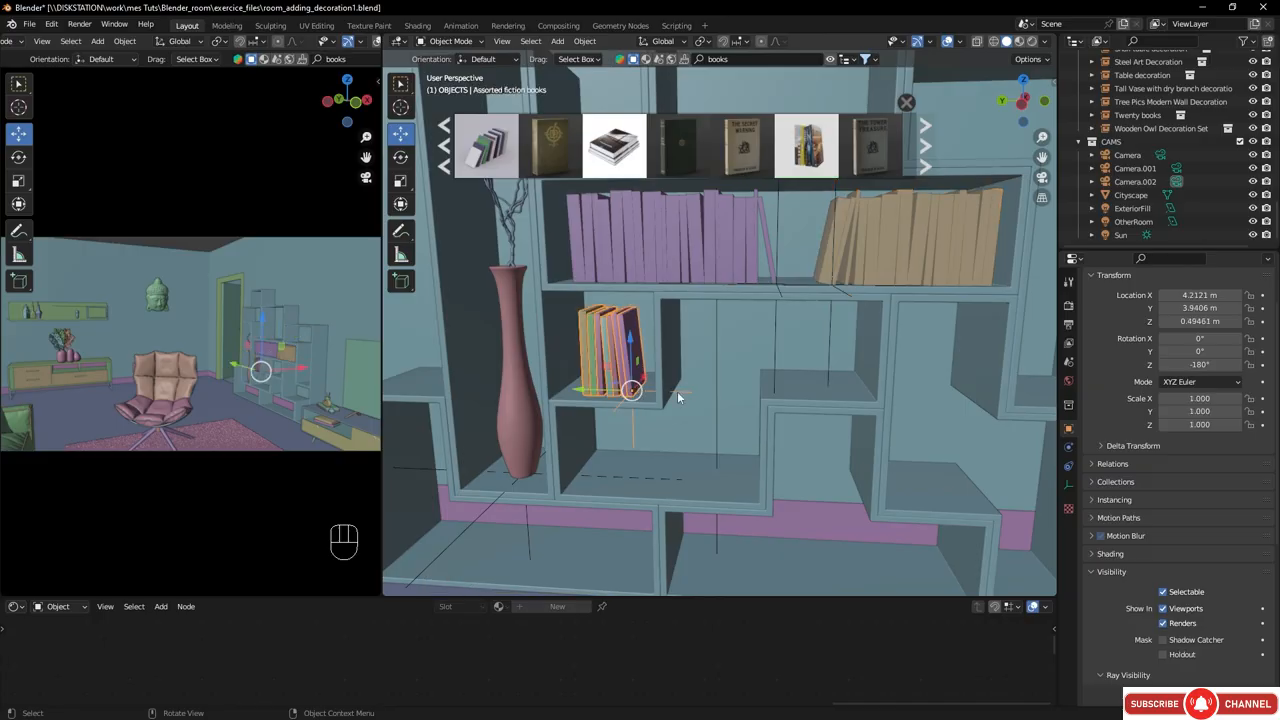
pyautogui.moveTo(594, 391); pyautogui.dragTo(559, 390)
pyautogui.moveTo(559, 390); pyautogui.dragTo(770, 365, button='middle')
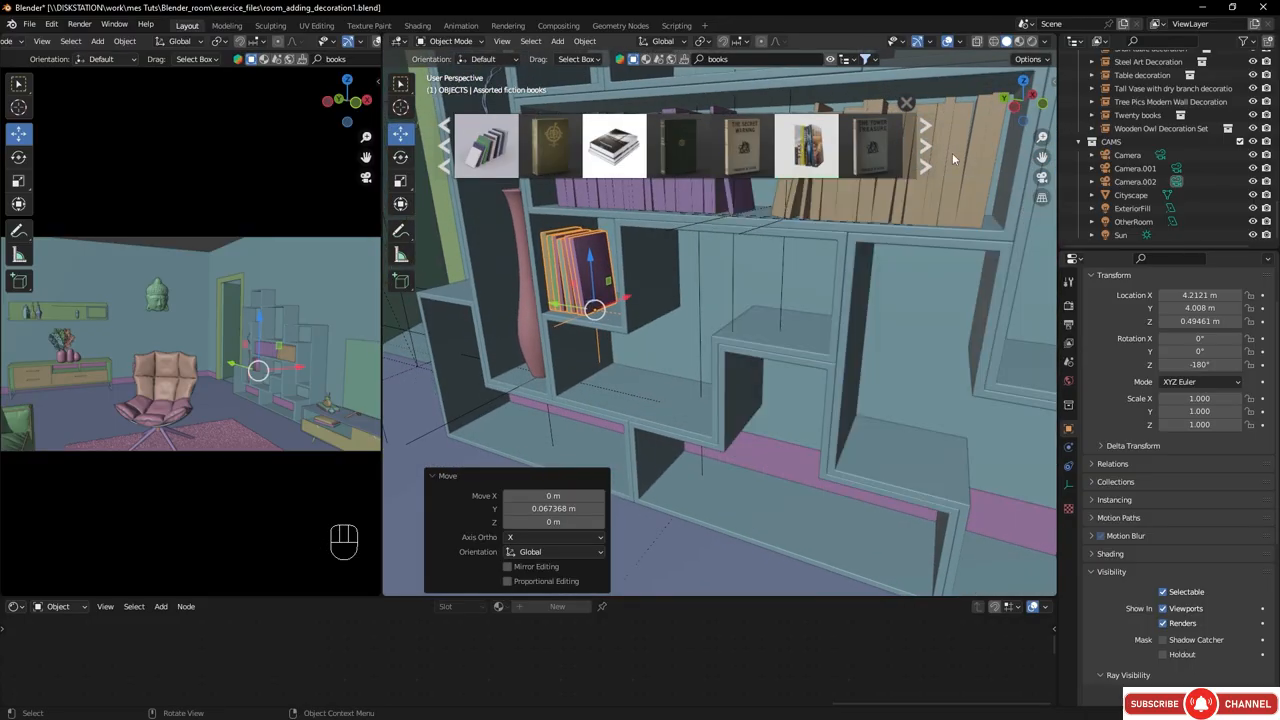
# - Browse further book results and place "Toy Wooden puppet with books" on the low step of the shelving unit, in the tall compartment
pyautogui.click(925, 148)
pyautogui.click(925, 150)
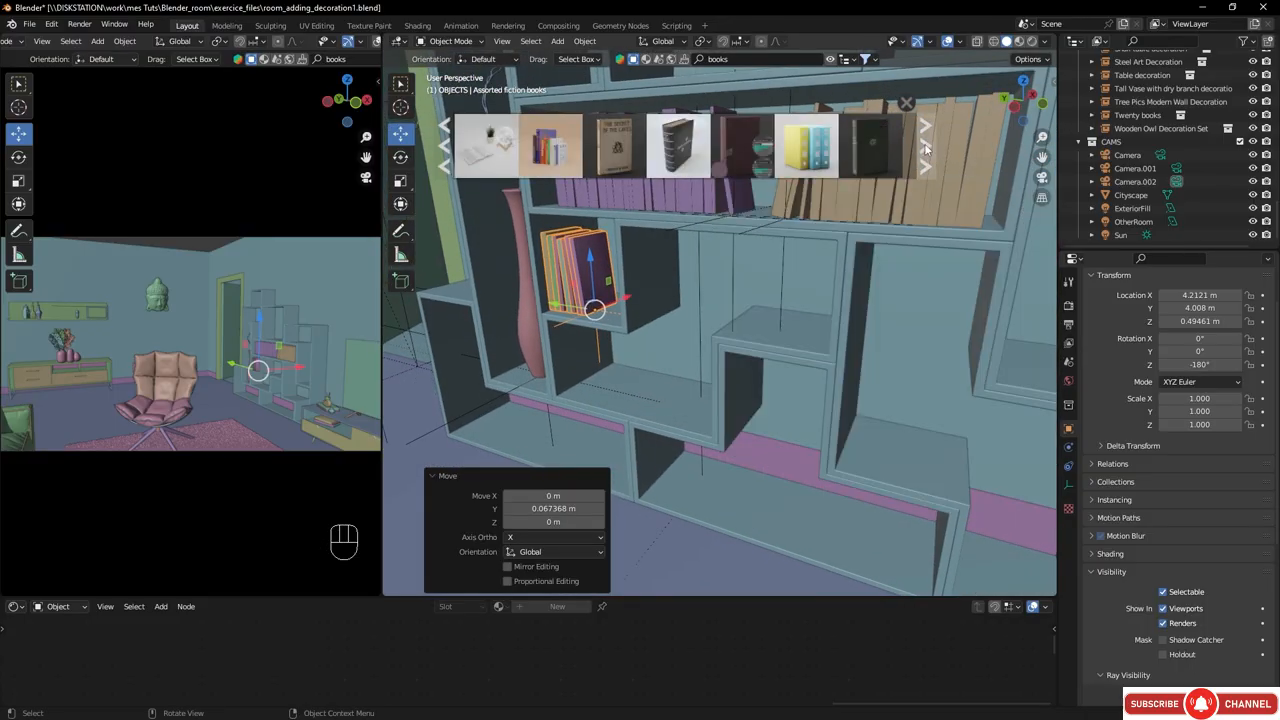
pyautogui.click(443, 148)
pyautogui.moveTo(548, 163)
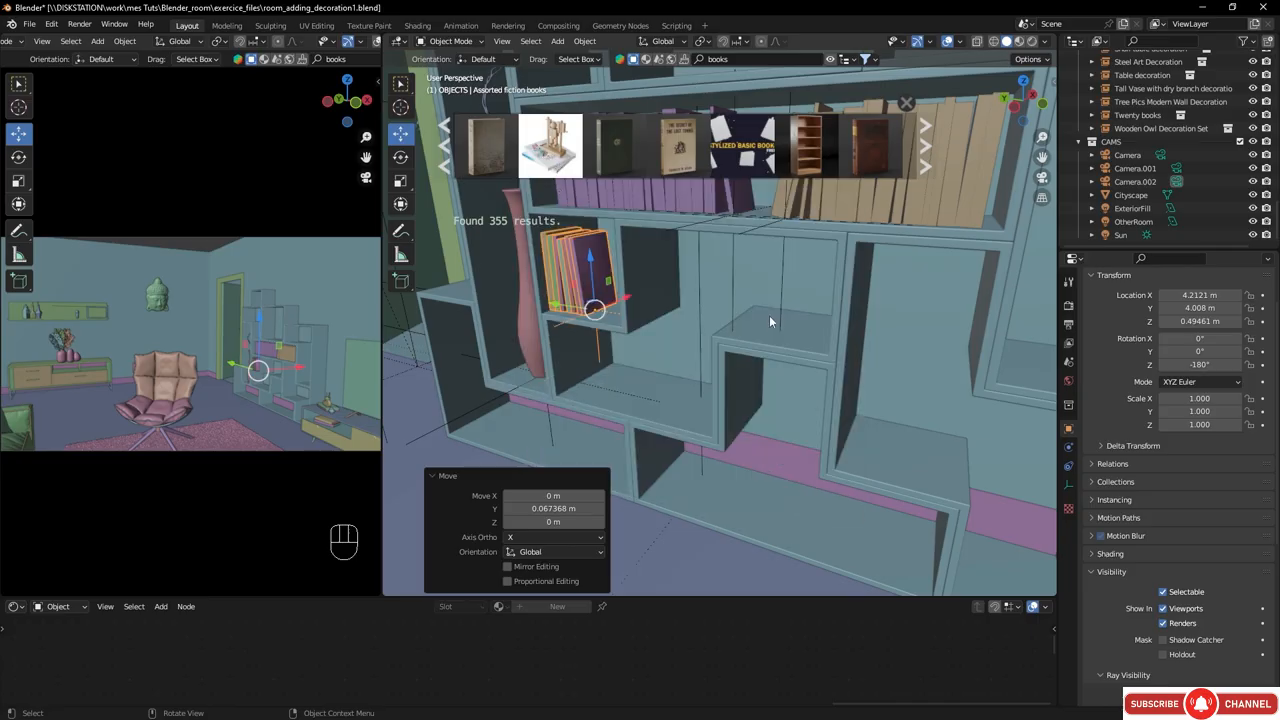
pyautogui.moveTo(552, 160); pyautogui.dragTo(874, 396)
# - Rotate the wooden puppet with books by -108° about the global Z axis and scale it to 0.835
pyautogui.moveTo(930, 430); pyautogui.dragTo(946, 464)
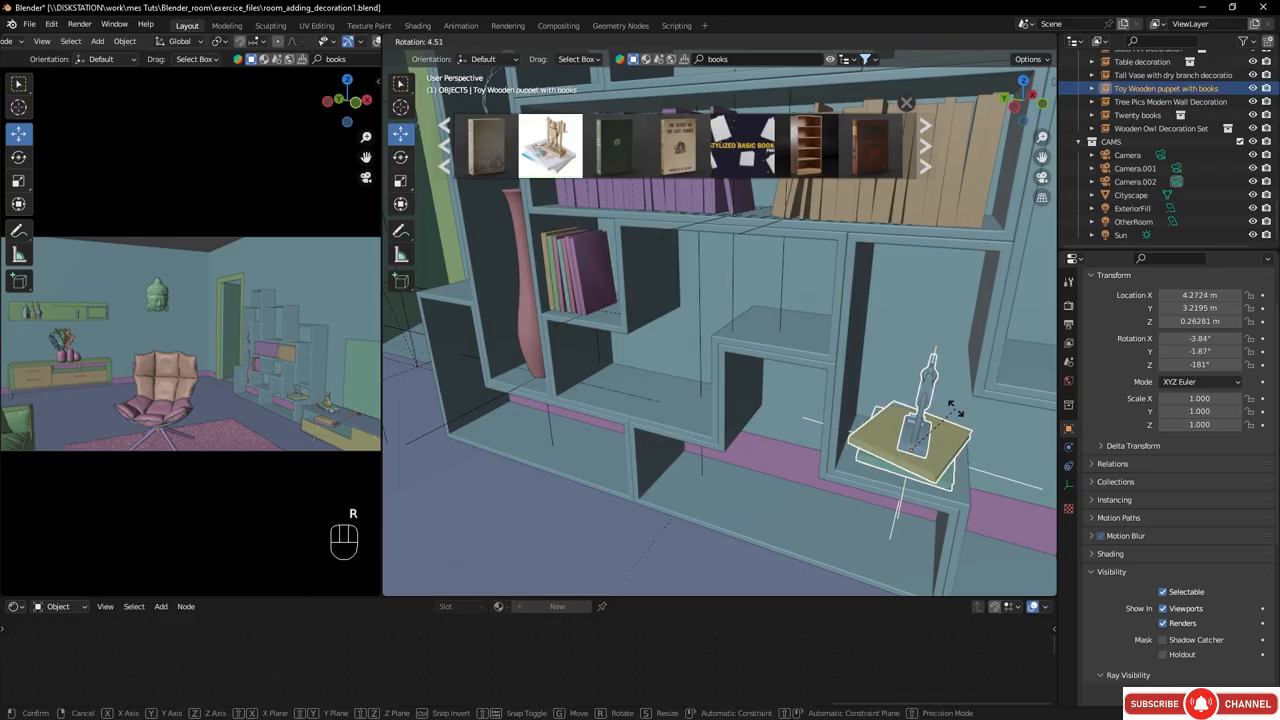
pyautogui.press('r')
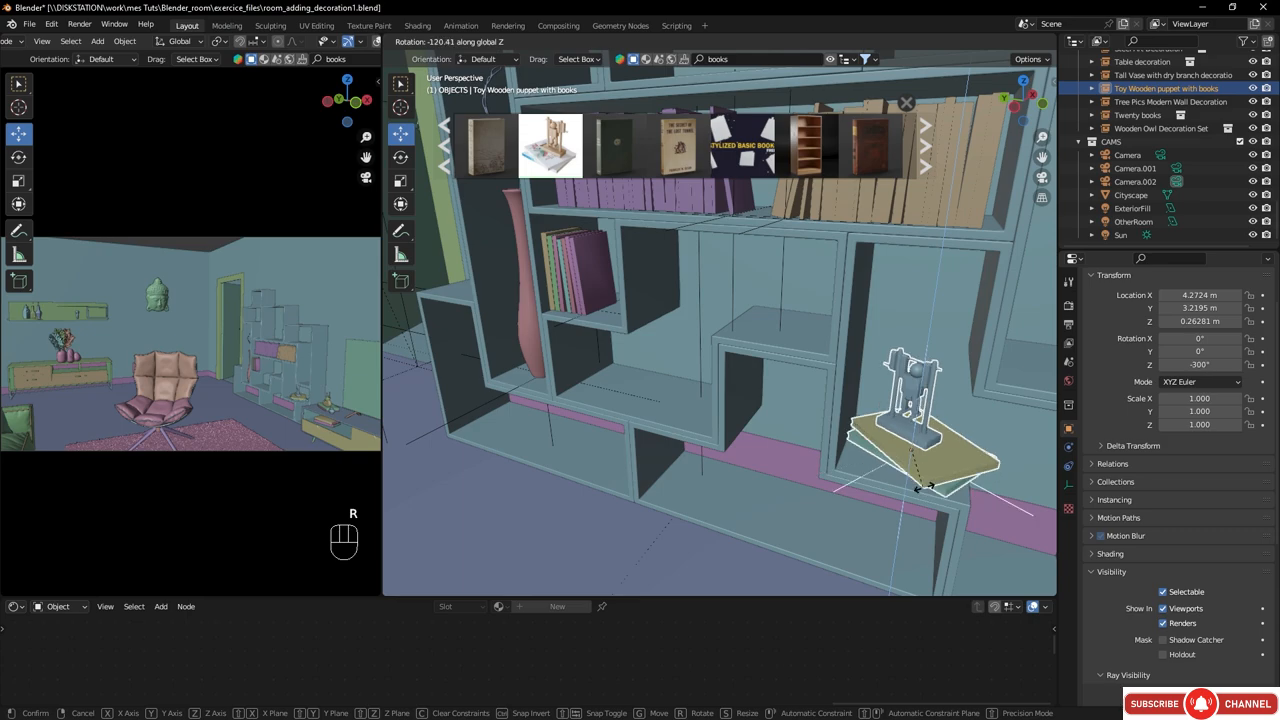
pyautogui.click(930, 487)
pyautogui.press('s')
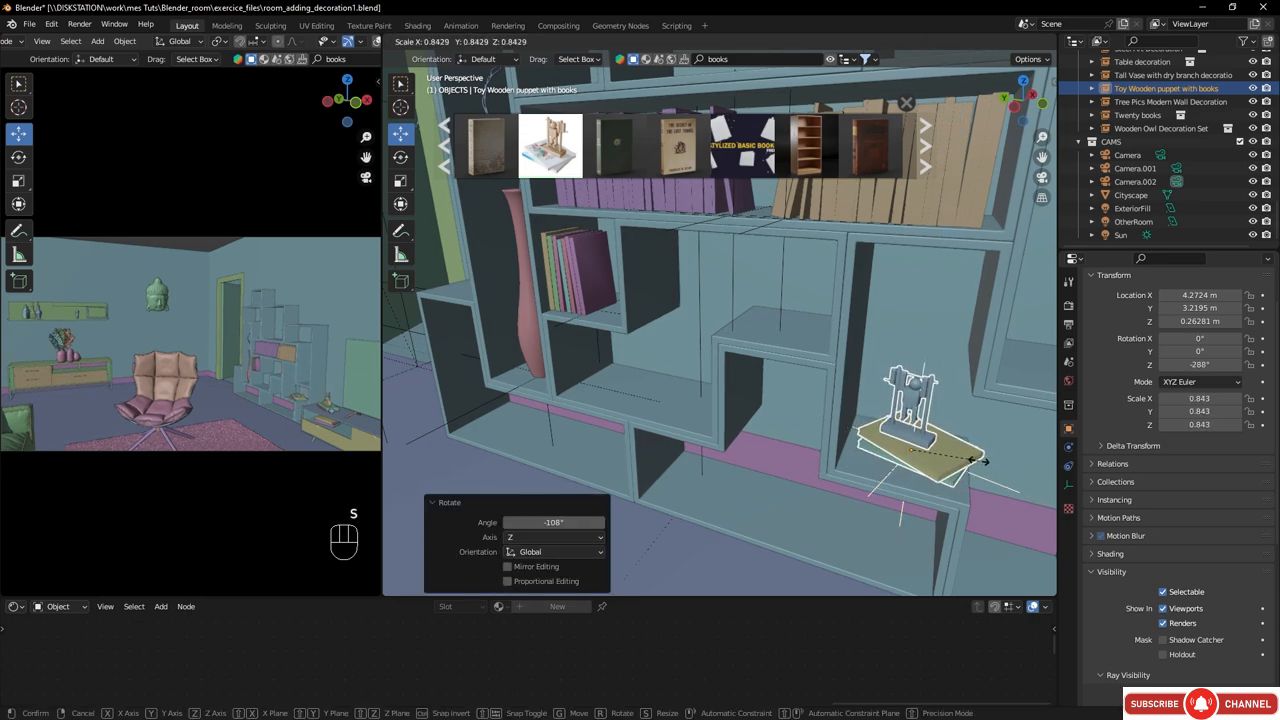
pyautogui.click(978, 460)
# - Preview more book sets, place "Individual Book Collection 1" in the square compartment above and beside the wooden puppet, and select it
pyautogui.moveTo(950, 452); pyautogui.dragTo(778, 352, button='middle')
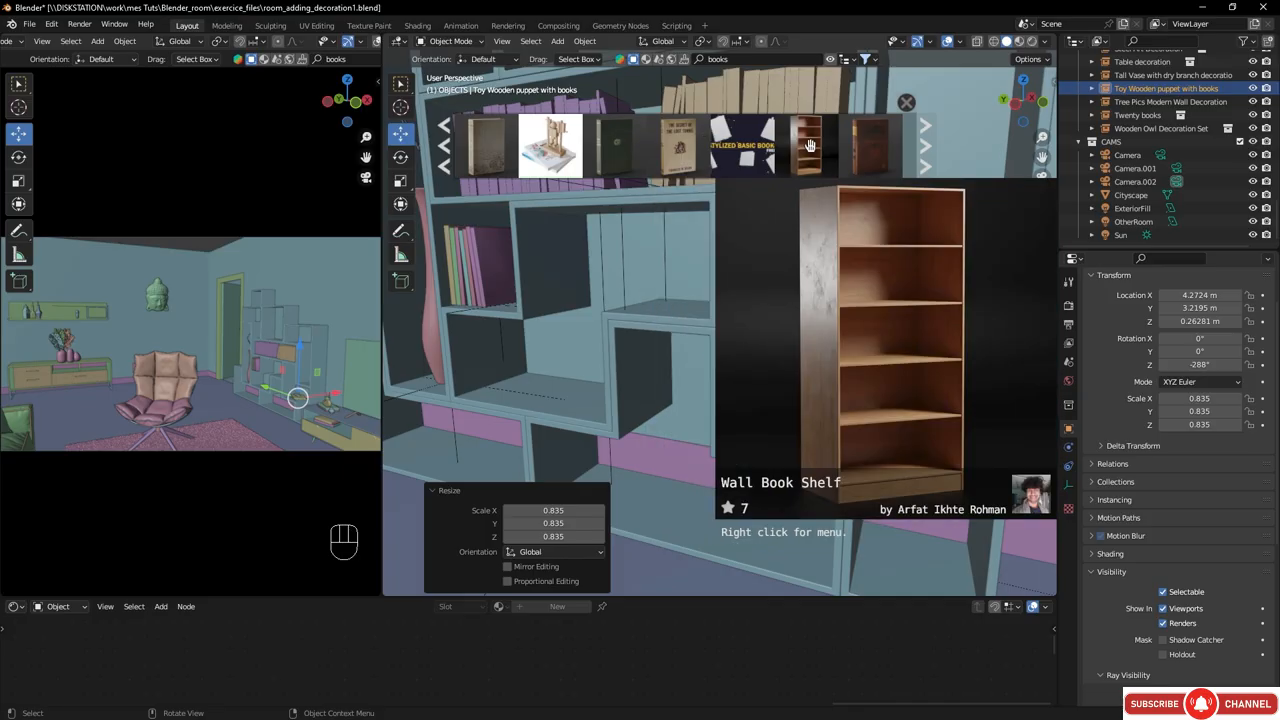
pyautogui.click(926, 148)
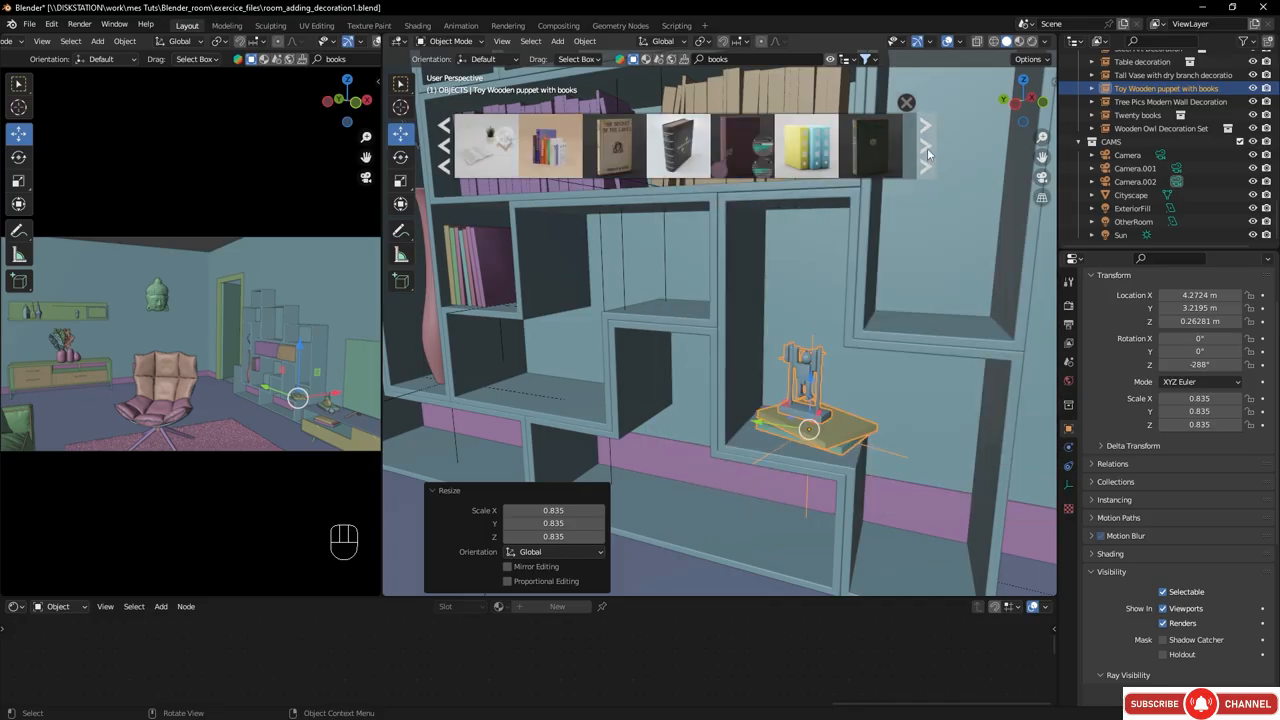
pyautogui.moveTo(791, 139)
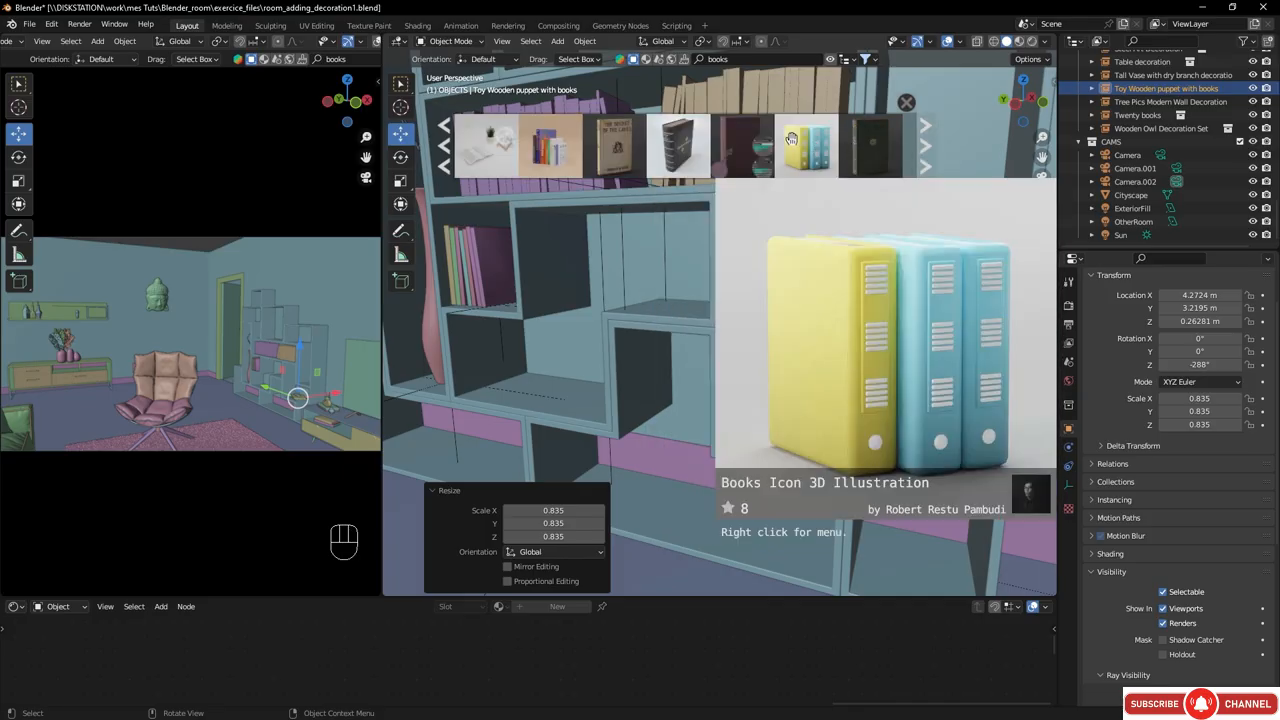
pyautogui.moveTo(543, 157)
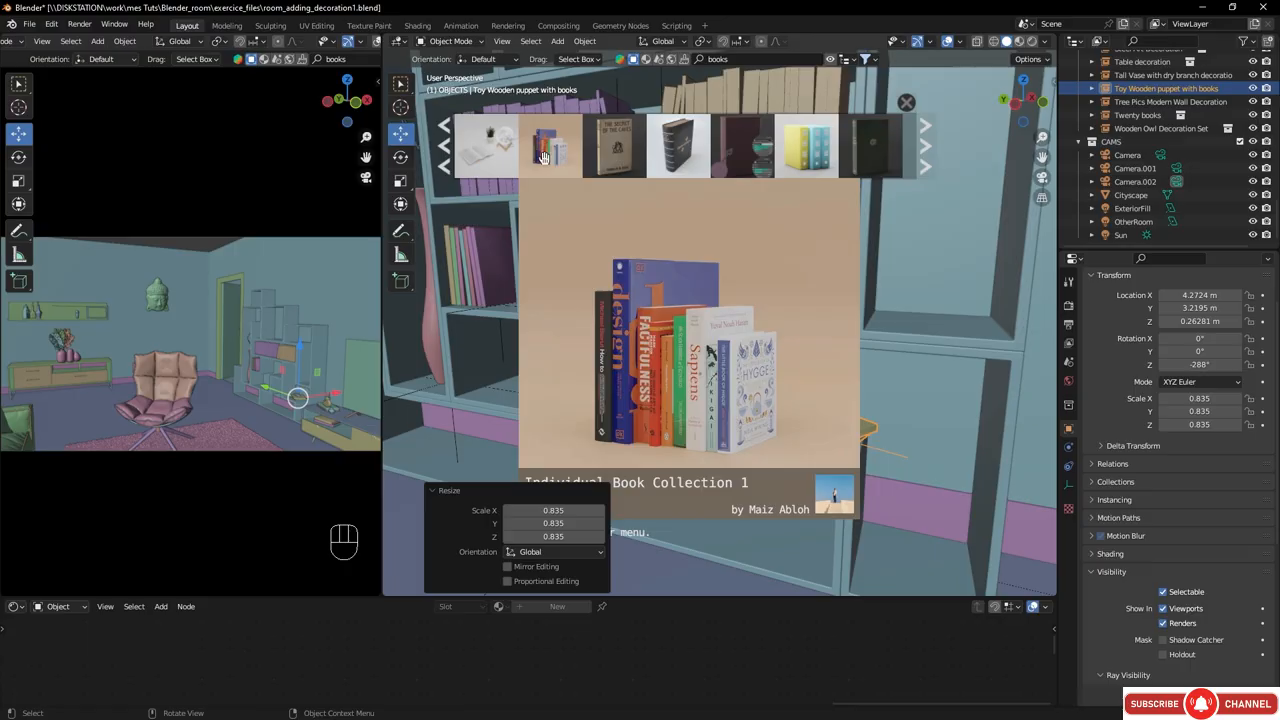
pyautogui.moveTo(543, 157); pyautogui.dragTo(934, 327)
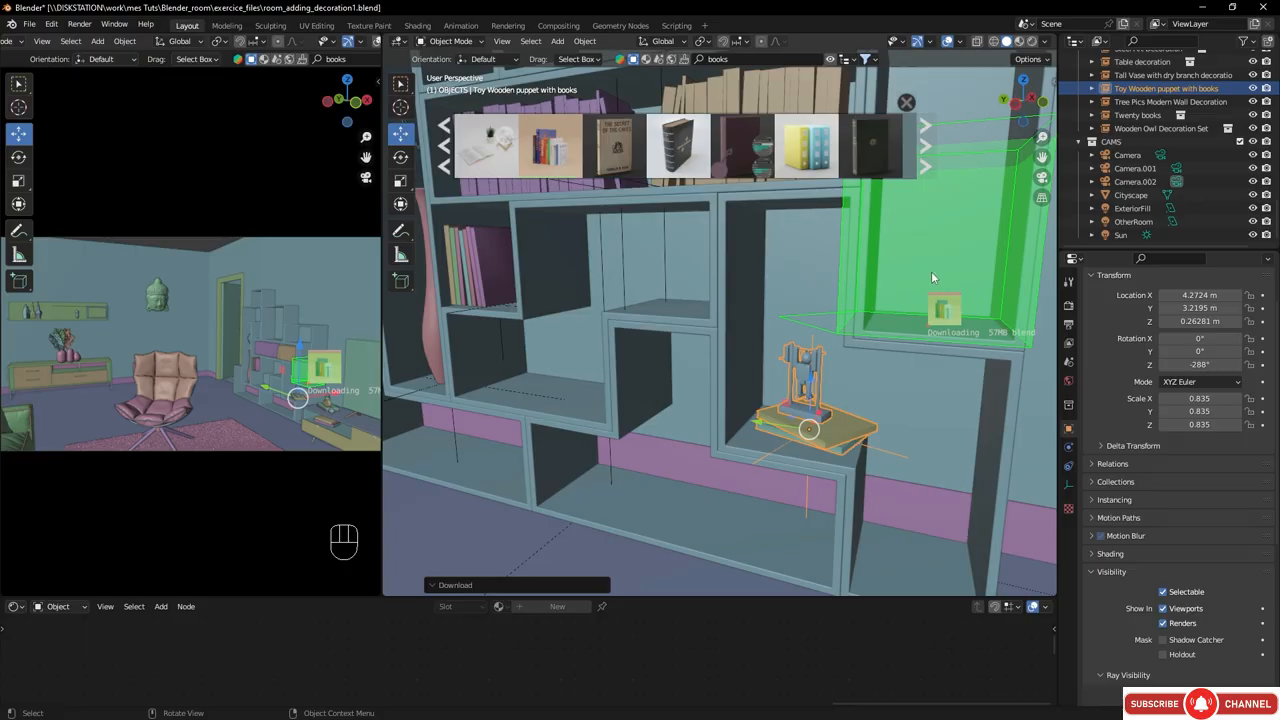
pyautogui.press('s')
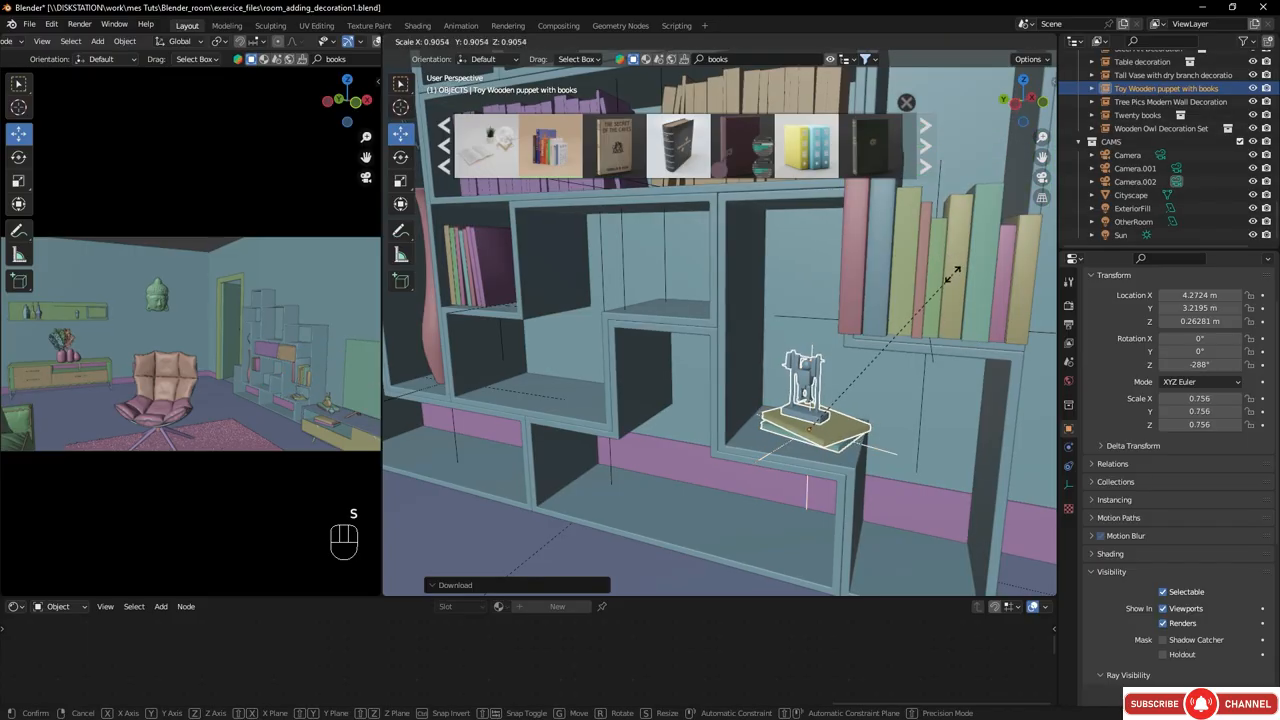
pyautogui.rightClick(943, 343)
pyautogui.click(930, 326)
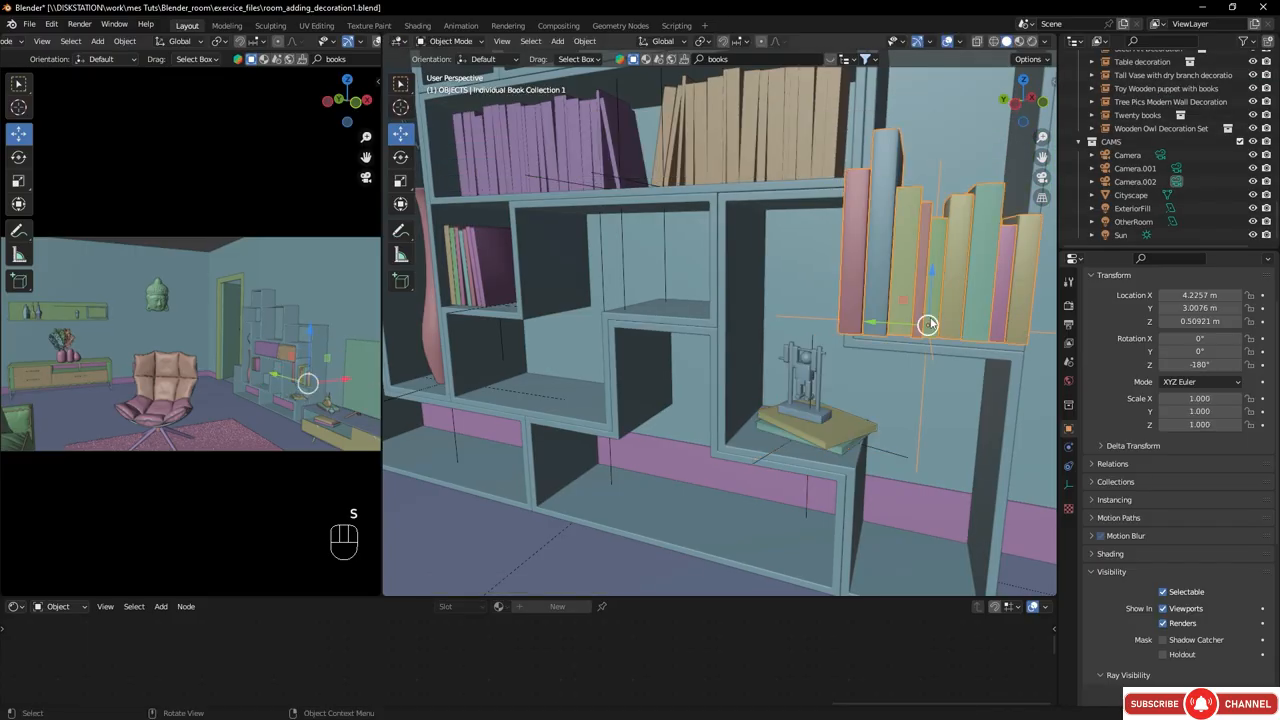
# - Scale the individual book collection on the bookcase shelf to about 0.625 and shift it about -0.016 m along Y
pyautogui.press('s')
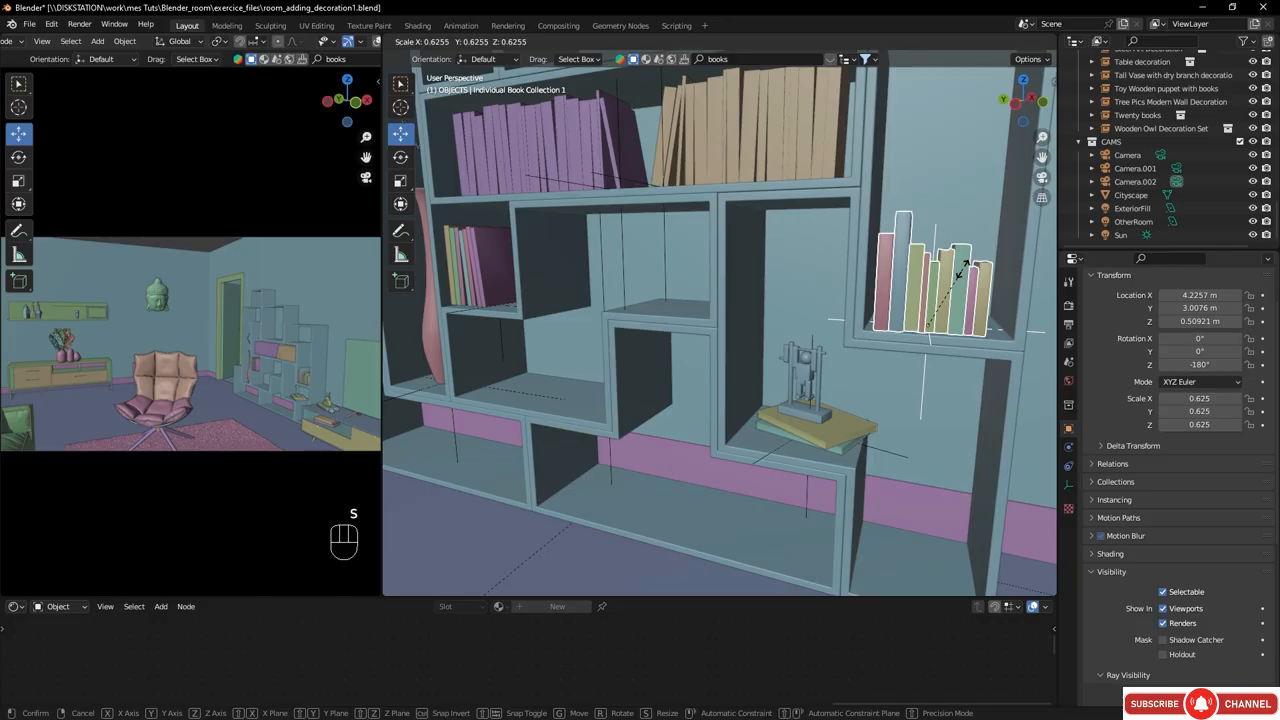
pyautogui.click(1008, 301)
pyautogui.moveTo(910, 322); pyautogui.dragTo(928, 348)
pyautogui.moveTo(950, 324); pyautogui.dragTo(904, 338, button='middle')
pyautogui.scroll(-2, 931, 361)
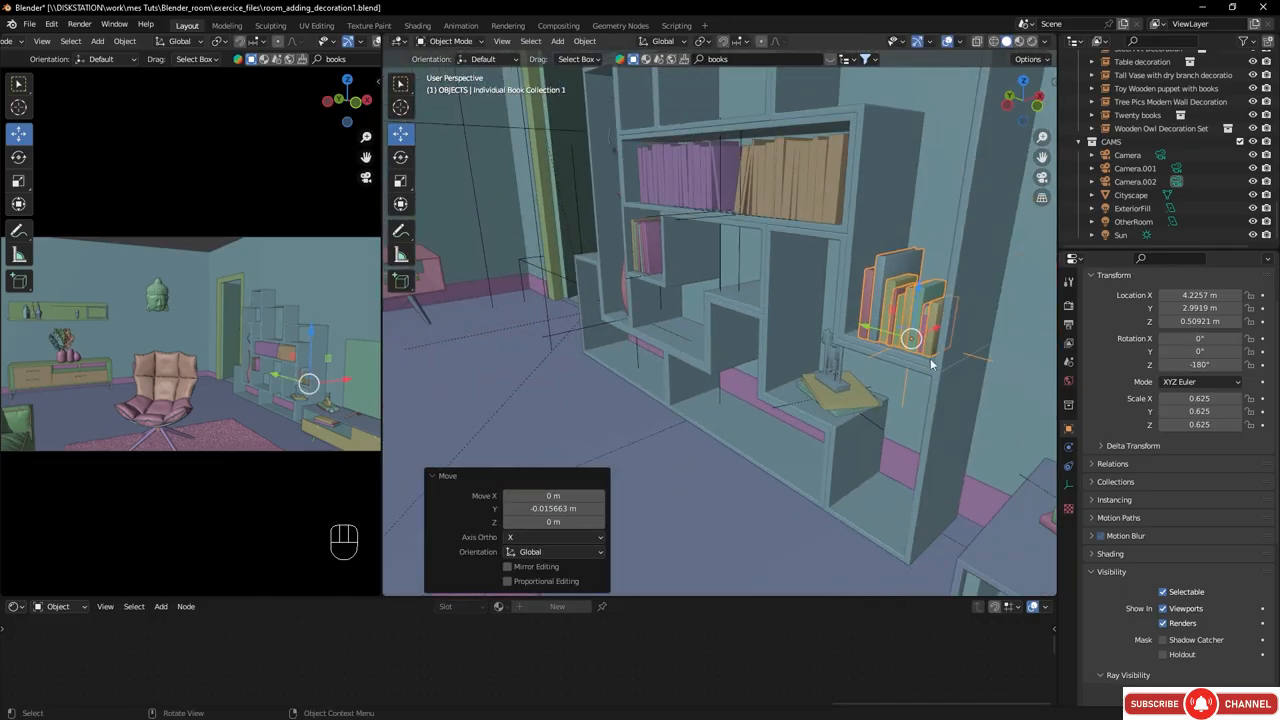
# - Search the asset library for decorations and place Decorative Vase-02 in the bookcase compartment above the purple books
pyautogui.moveTo(758, 338); pyautogui.dragTo(914, 392, button='middle')
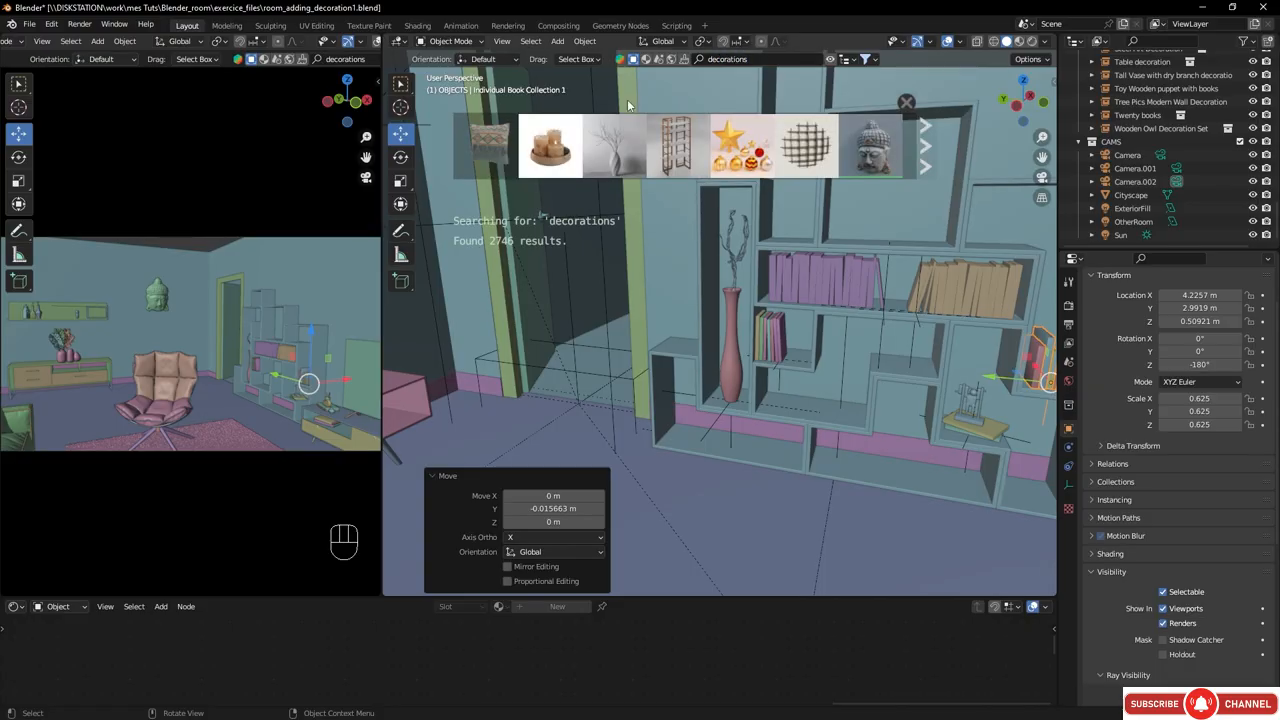
pyautogui.moveTo(816, 158)
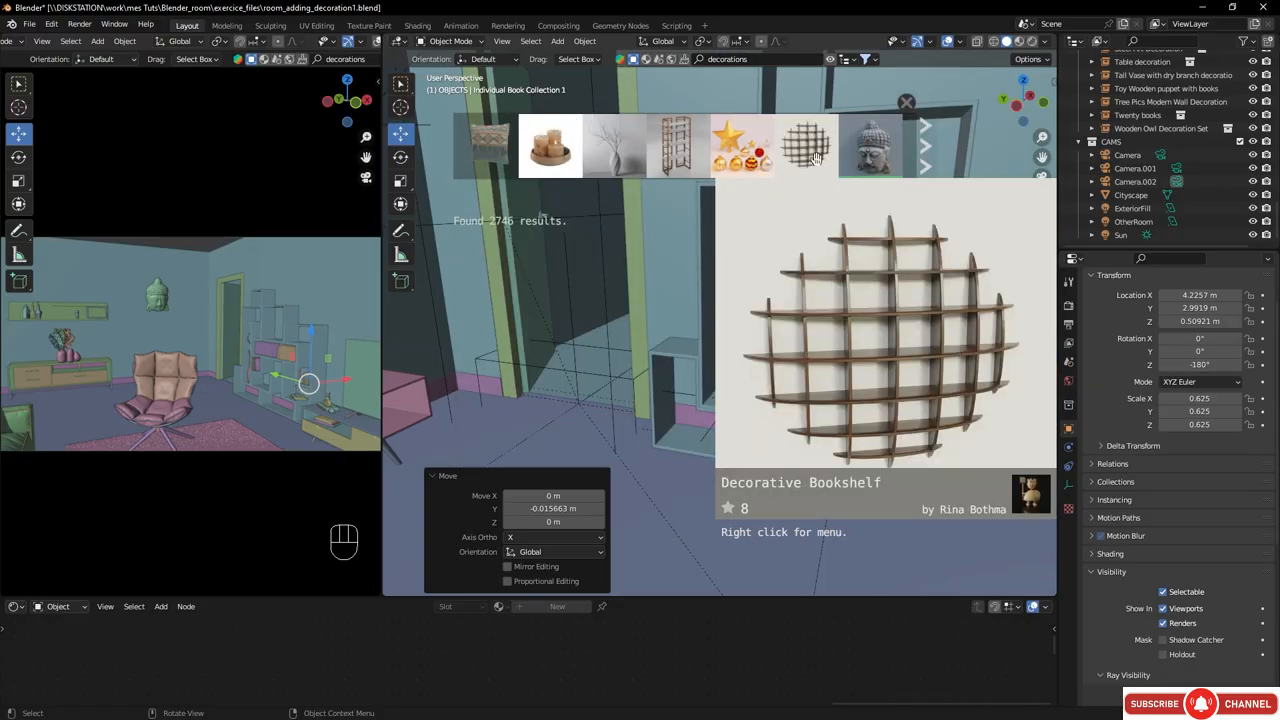
pyautogui.click(928, 152)
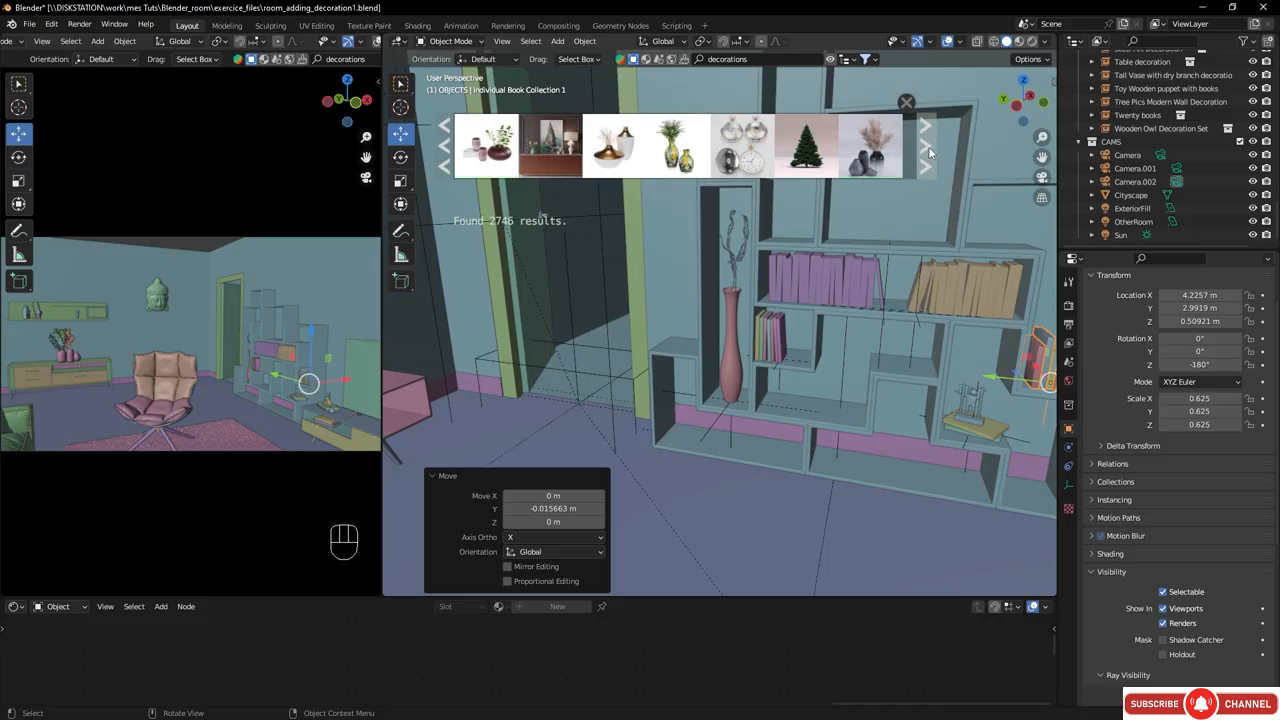
pyautogui.moveTo(583, 160)
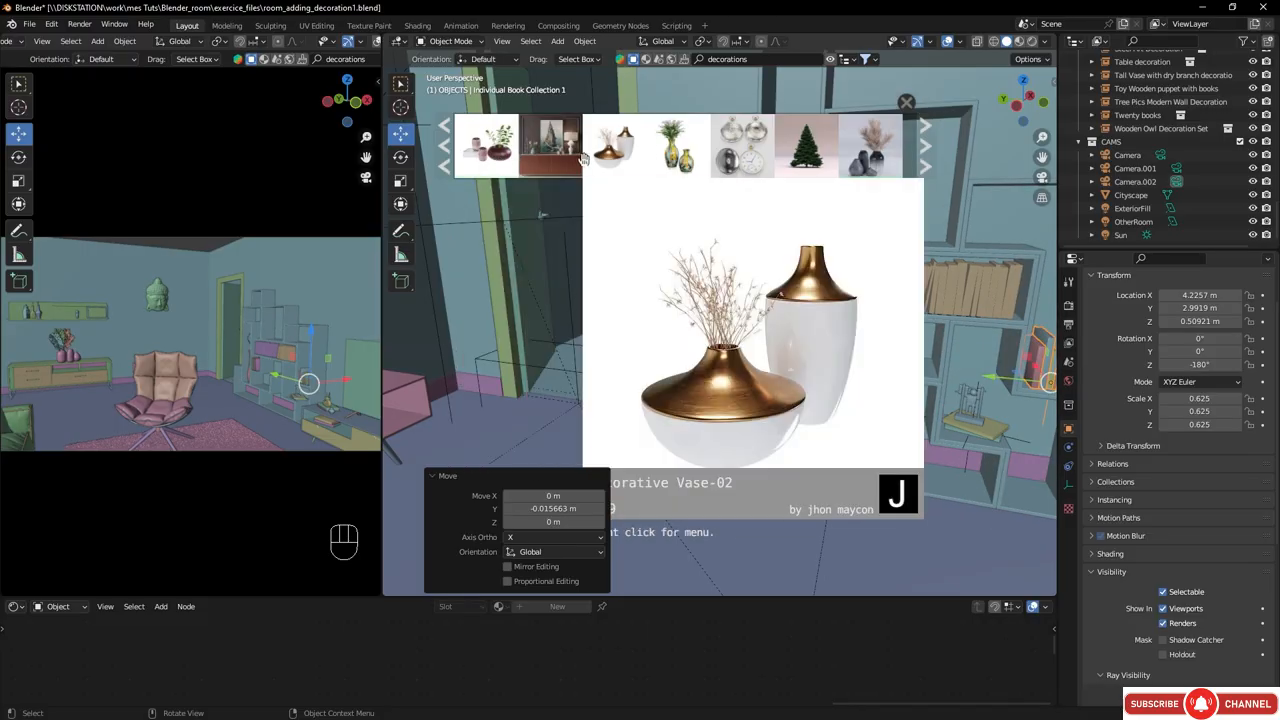
pyautogui.moveTo(600, 150); pyautogui.dragTo(900, 249)
pyautogui.moveTo(911, 241); pyautogui.dragTo(678, 292, button='middle')
pyautogui.scroll(5, 700, 270)
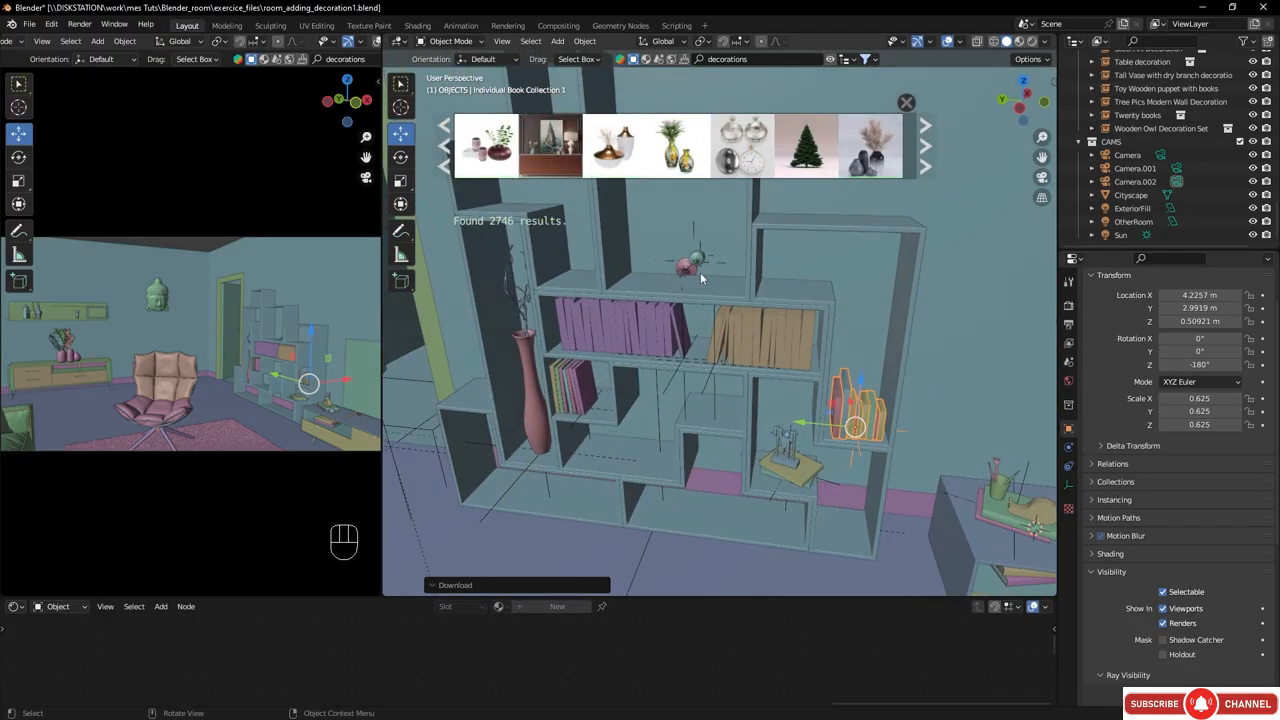
# - Snap the decorative vase set to the 3D cursor on the shelf board and reset its X rotation to 0°
pyautogui.click(670, 233)
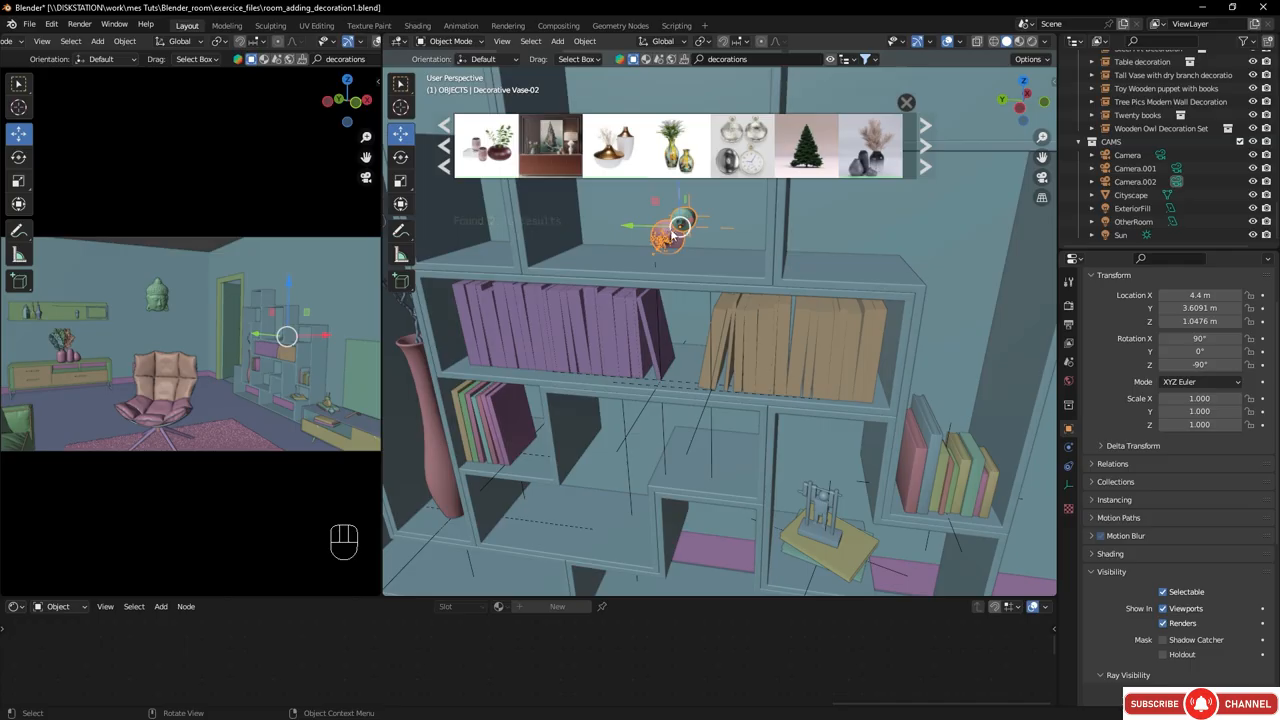
pyautogui.moveTo(708, 194); pyautogui.dragTo(710, 222, button='middle')
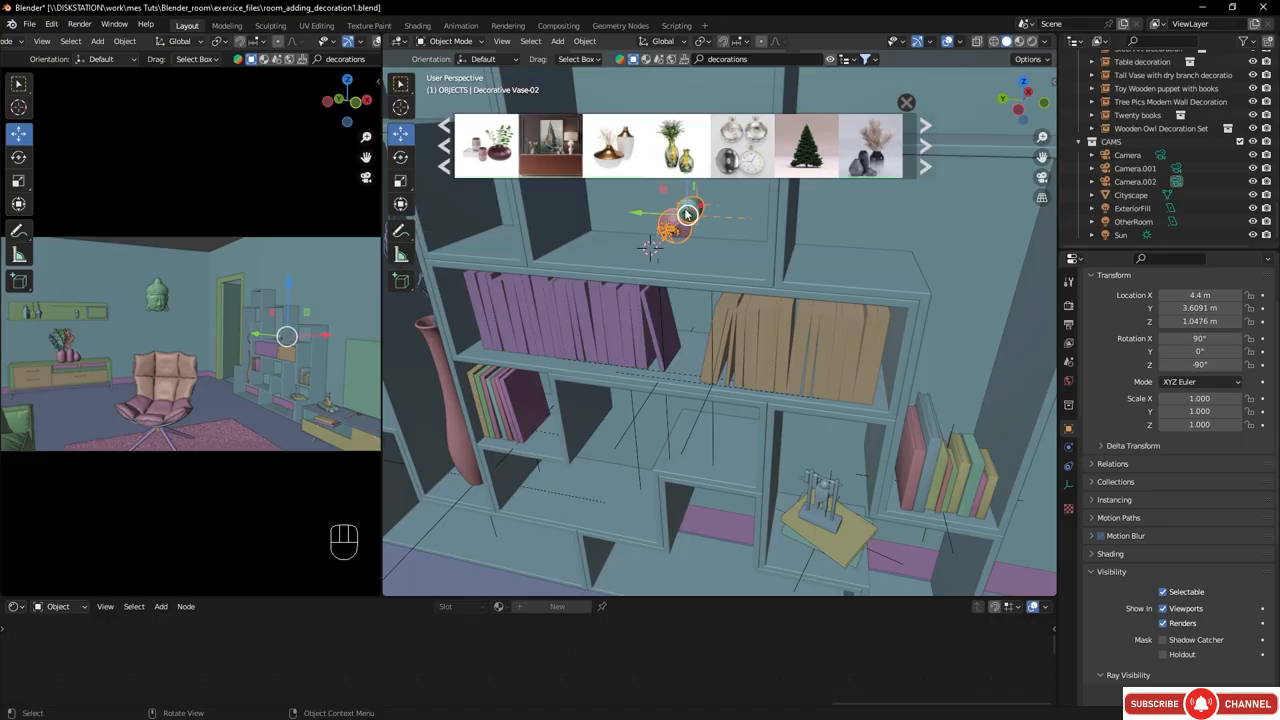
pyautogui.moveTo(690, 210); pyautogui.dragTo(696, 201, button='middle')
pyautogui.hotkey('shift', 's')
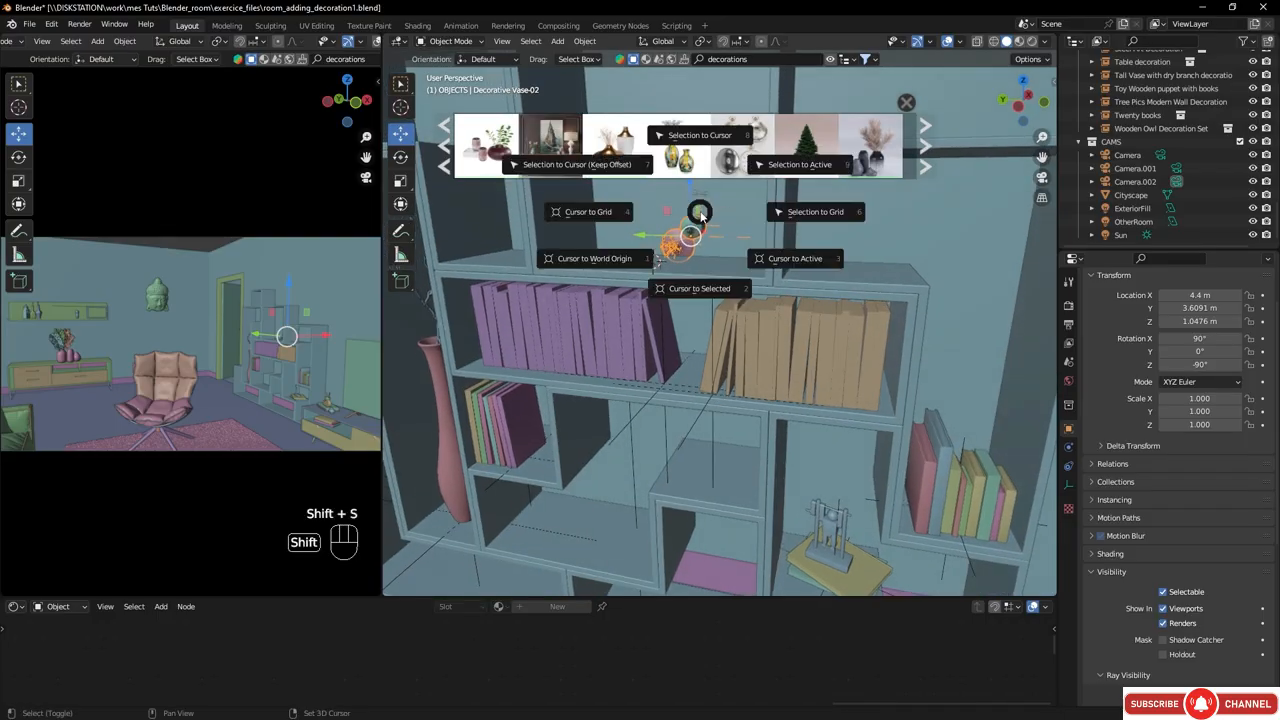
pyautogui.click(706, 138)
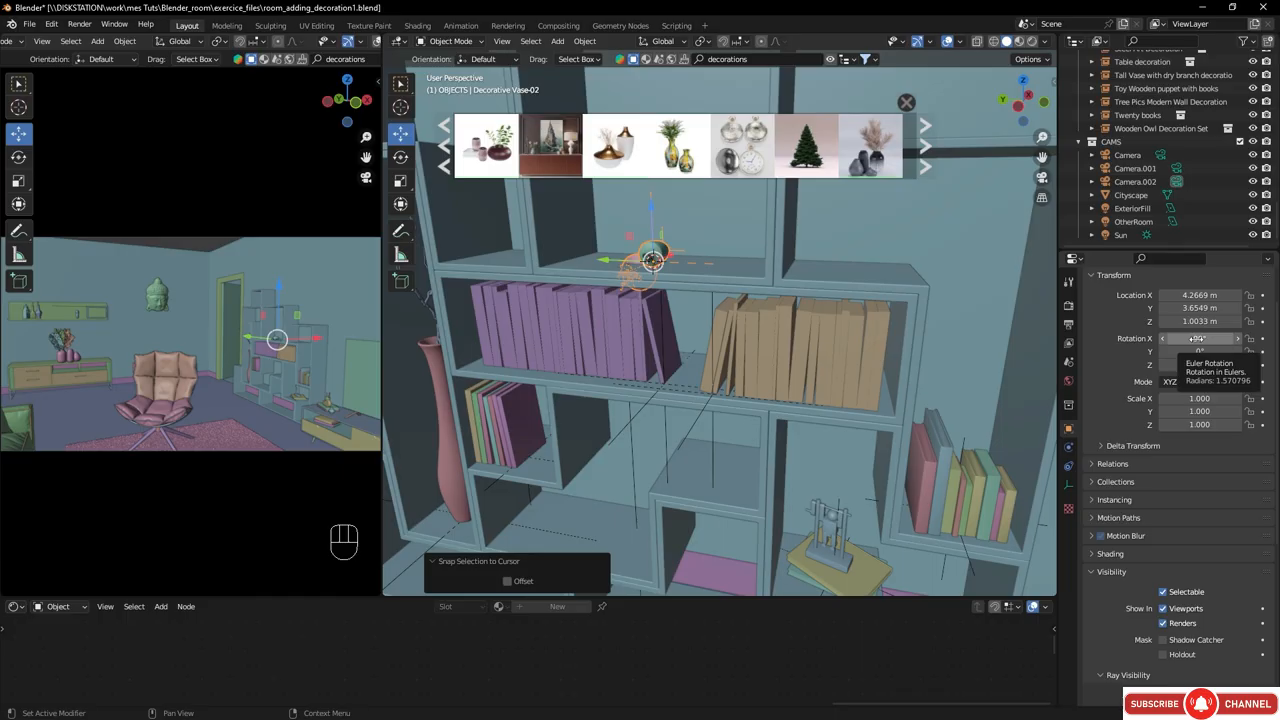
pyautogui.press('BackSpace')
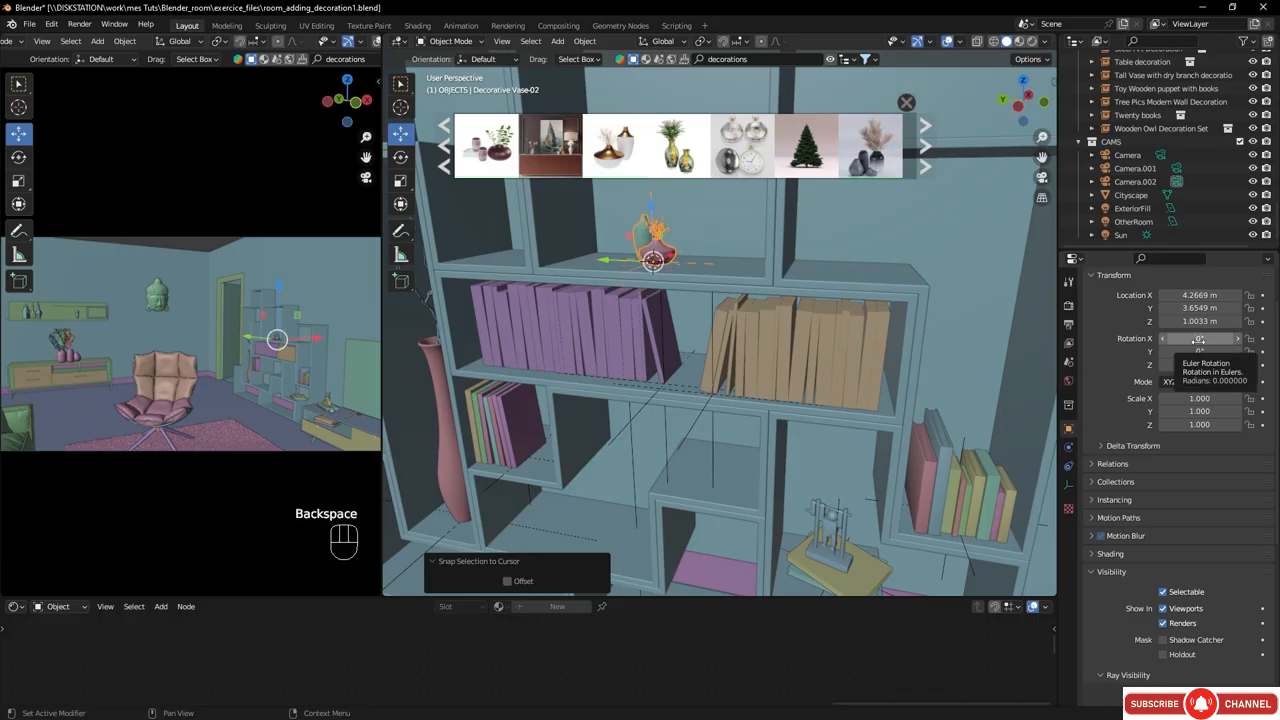
# - Scale the decorative vase set up to about 1.73
pyautogui.moveTo(684, 253); pyautogui.dragTo(678, 265, button='middle')
pyautogui.press('s')
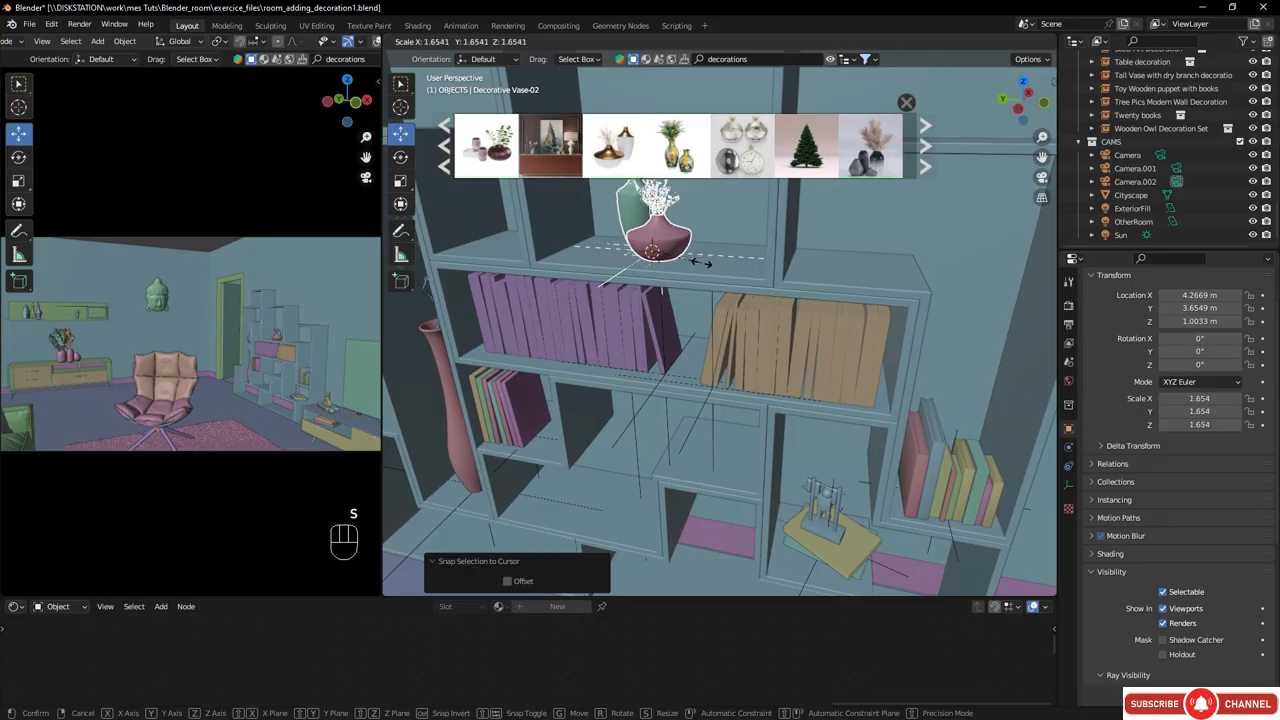
pyautogui.click(705, 264)
# - Rotate the decorative vase set to about 33.3° around Z and shift it to about X 4.244 m, Y 3.638 m
pyautogui.keyDown('shift'); pyautogui.moveTo(685, 246); pyautogui.dragTo(771, 413, button='middle'); pyautogui.keyUp('shift')
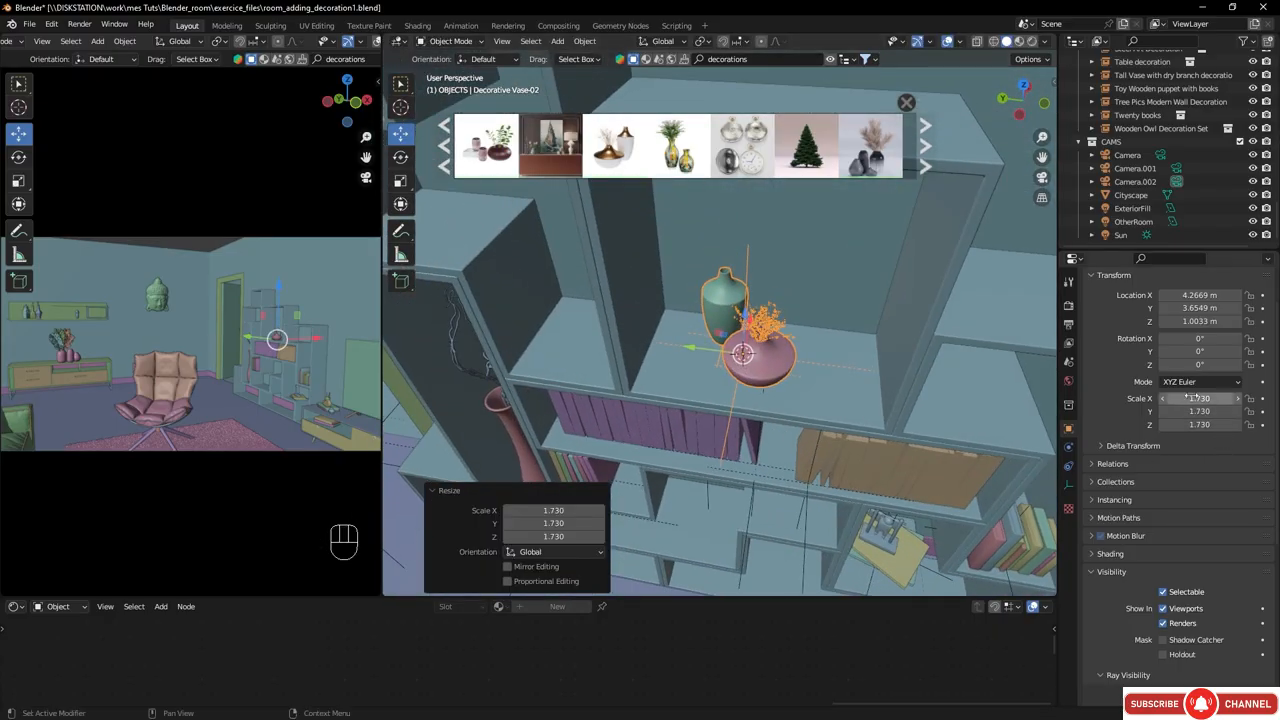
pyautogui.moveTo(1196, 364); pyautogui.dragTo(1236, 364)
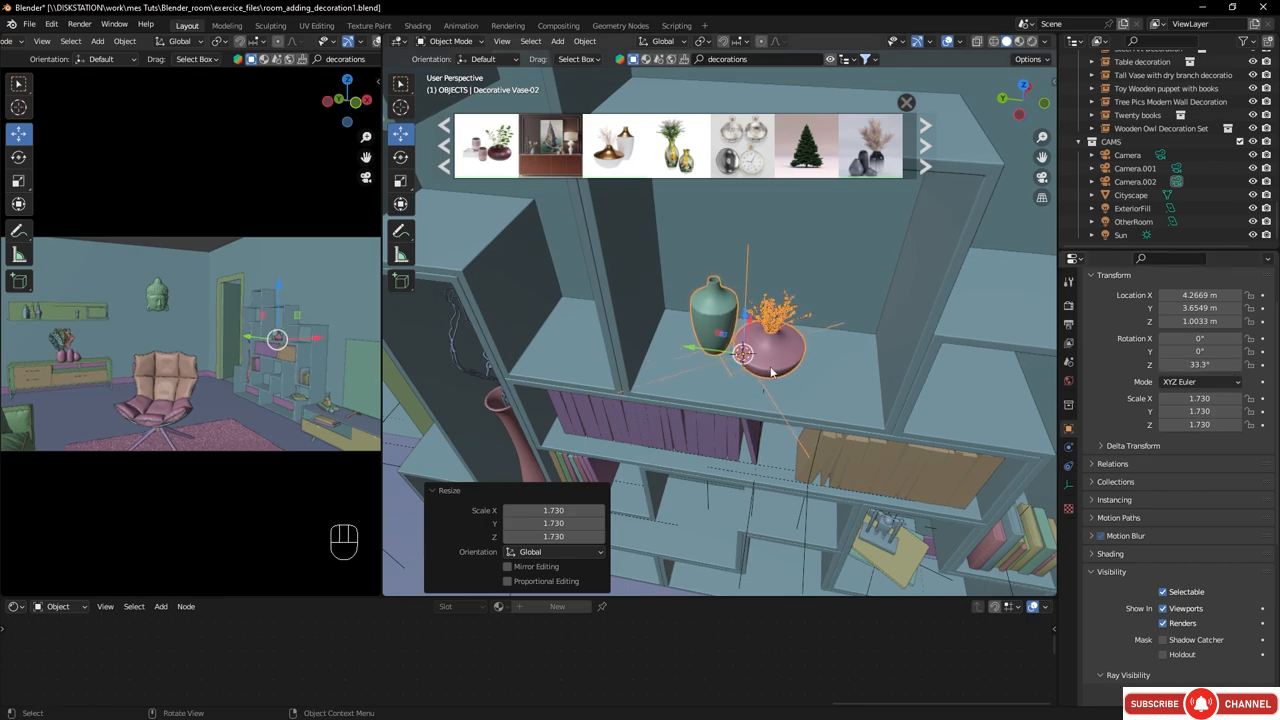
pyautogui.moveTo(695, 351); pyautogui.dragTo(715, 364)
pyautogui.moveTo(760, 328); pyautogui.dragTo(810, 386)
# - Search the asset library for vase, place the twisted white Vase beside the vase set's compartment and shift it about -0.025 m along Y
pyautogui.moveTo(753, 387); pyautogui.dragTo(778, 362, button='middle')
pyautogui.scroll(-3, 771, 359)
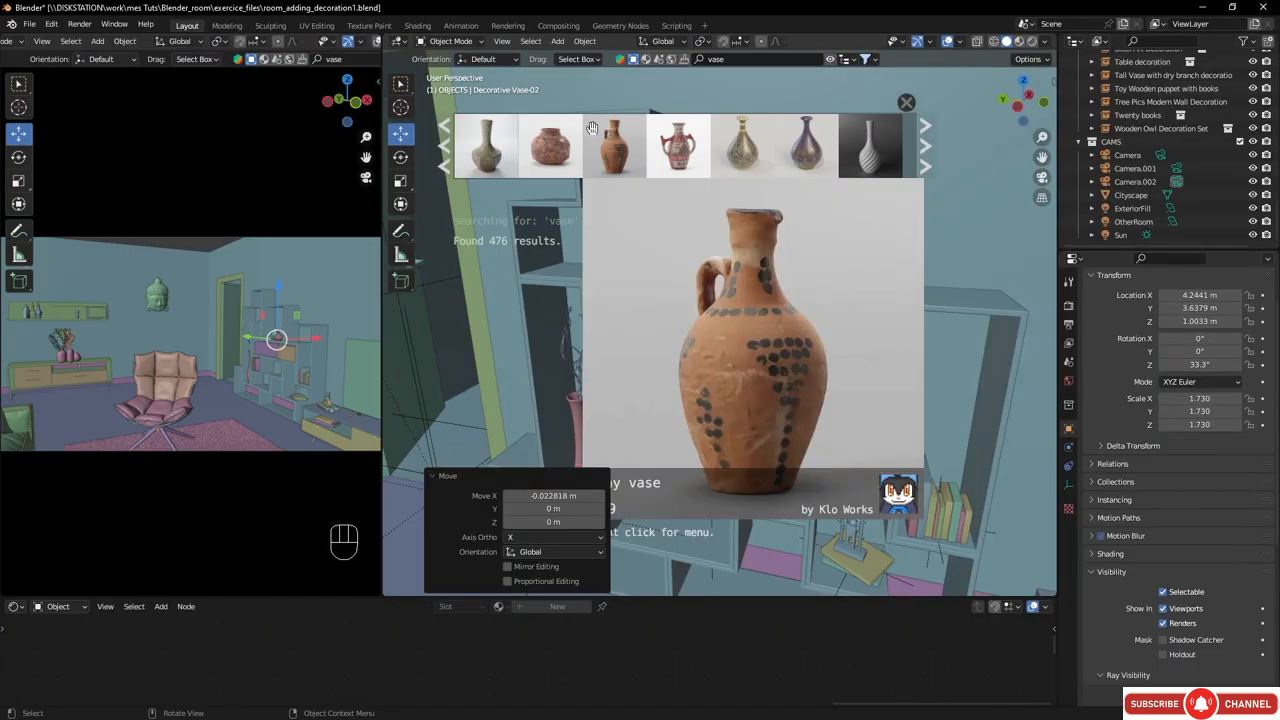
pyautogui.moveTo(893, 155)
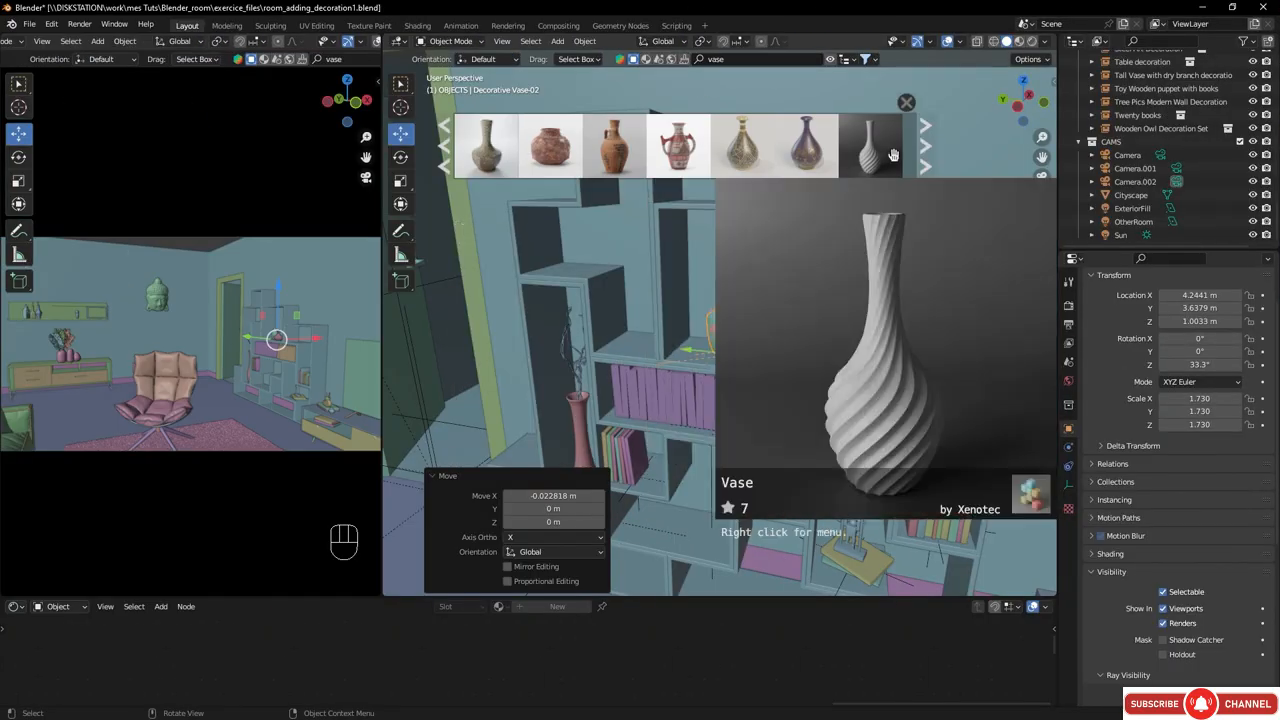
pyautogui.moveTo(893, 155); pyautogui.dragTo(632, 350)
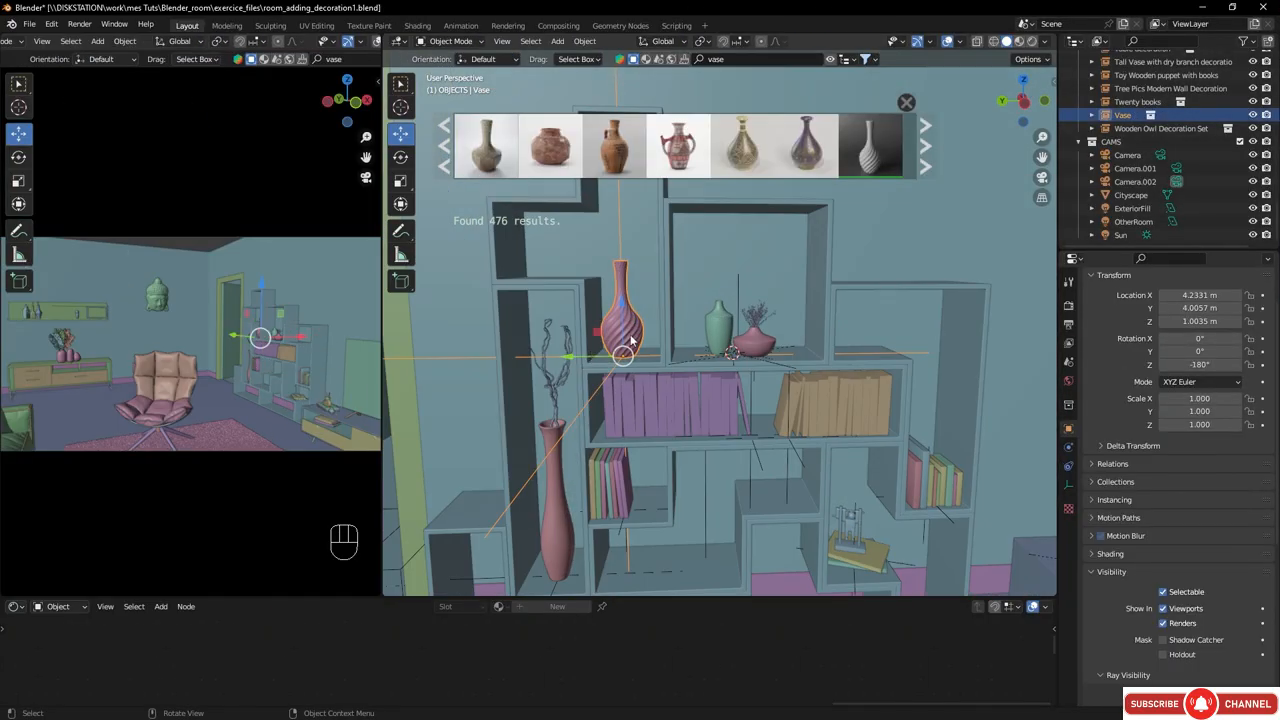
pyautogui.moveTo(572, 356); pyautogui.dragTo(580, 356)
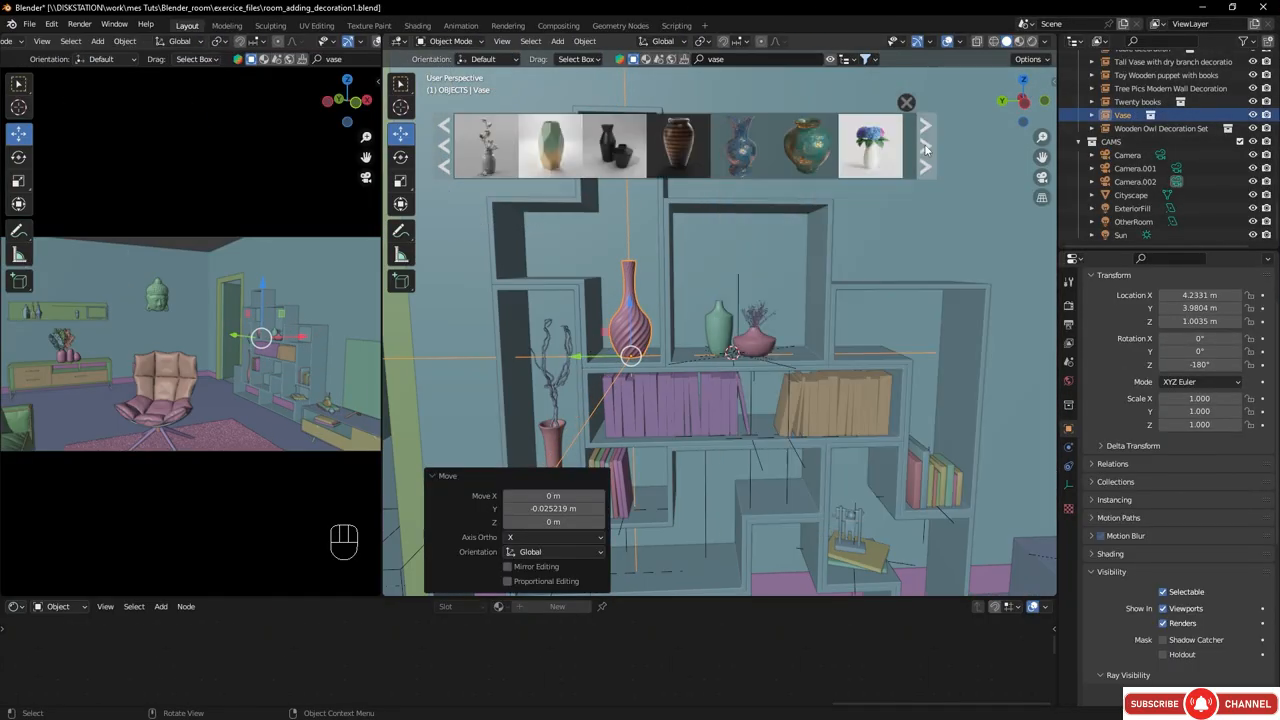
# - Search the library for decoration and place the Kokeshi Japanese doll above the tall floor vase's compartment, scaled to about 1.789
pyautogui.click(925, 149)
pyautogui.click(925, 149)
pyautogui.click(925, 149)
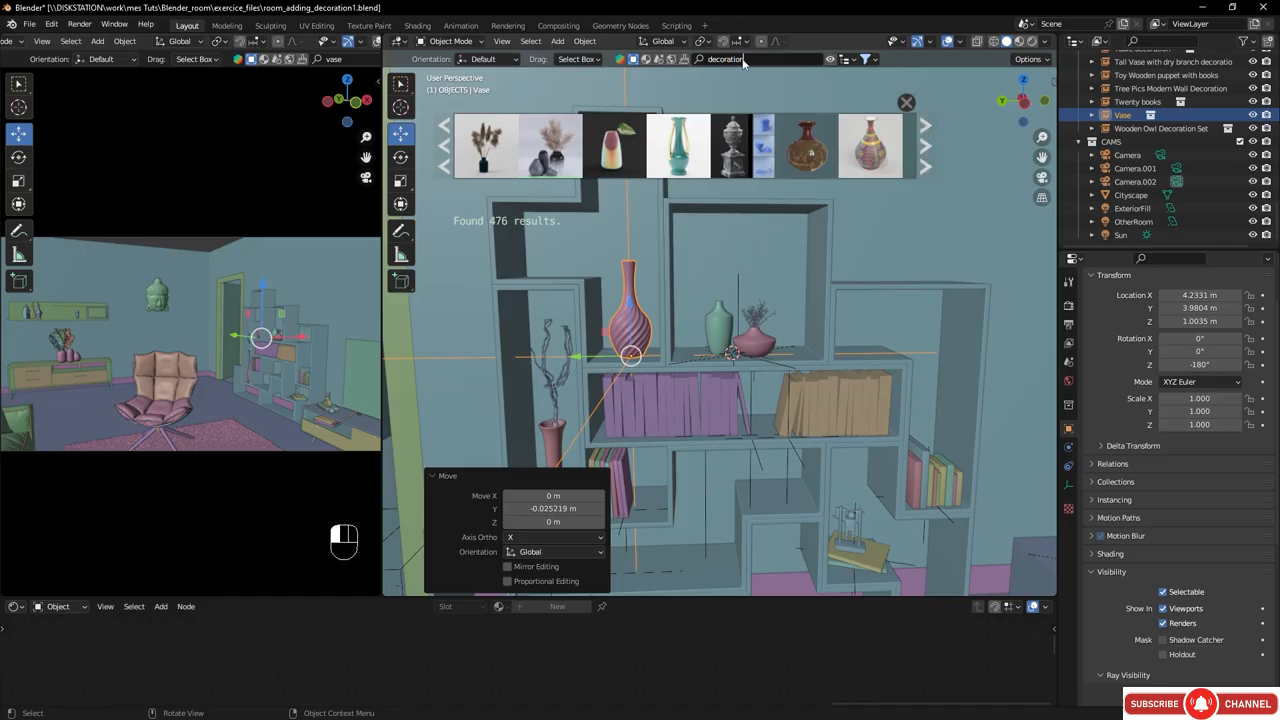
pyautogui.click(444, 146)
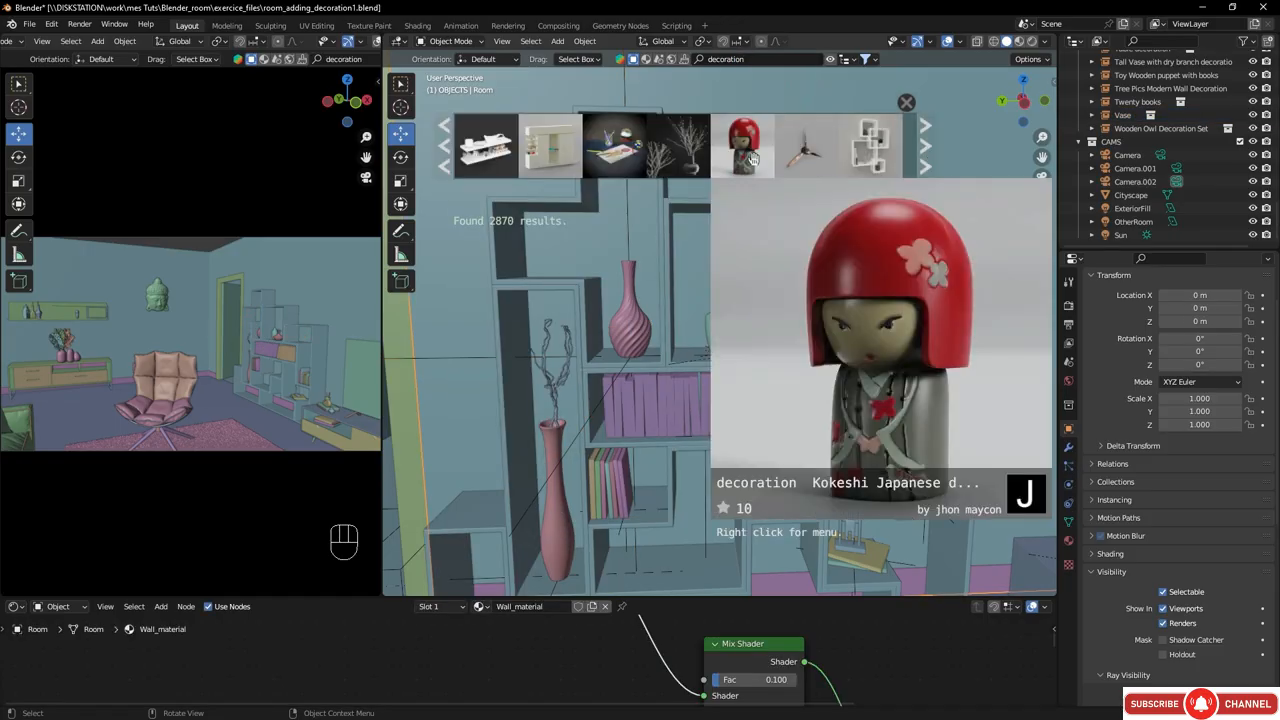
pyautogui.moveTo(743, 143); pyautogui.dragTo(614, 337)
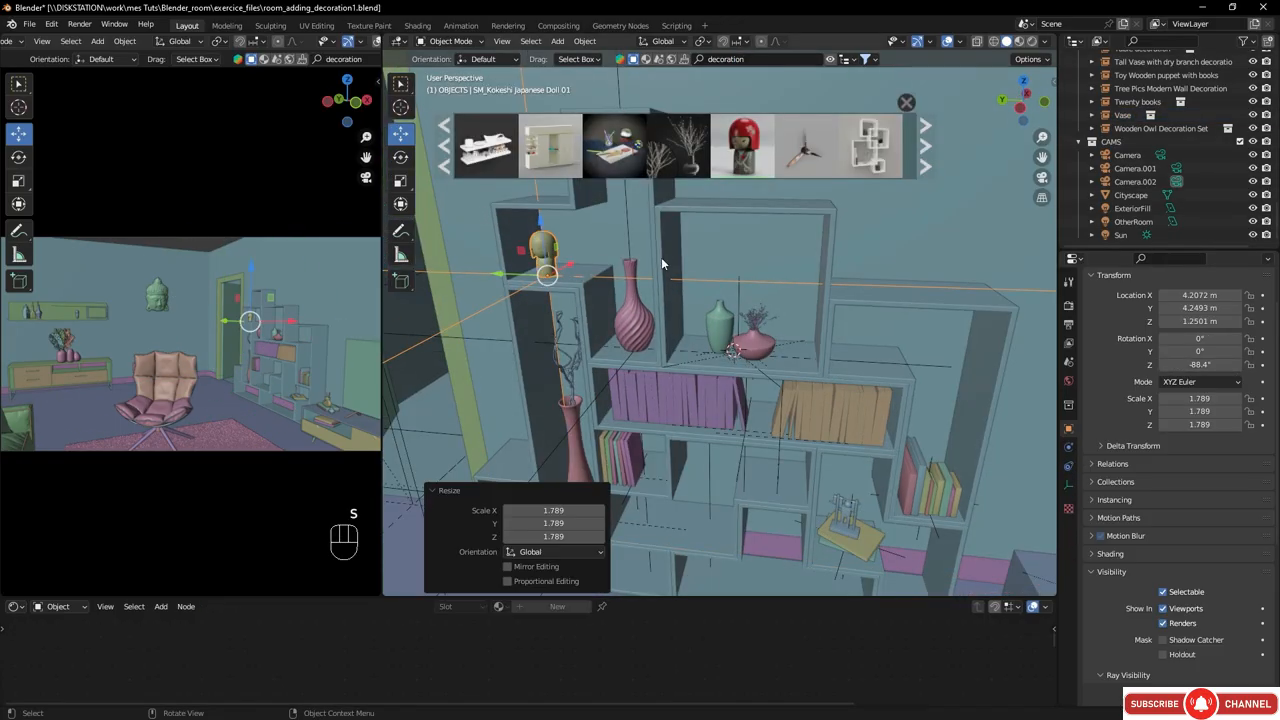
# - Browse further through the decoration assets and place the Toy wooden doll on the shelf above the tan books
pyautogui.click(925, 149)
pyautogui.click(925, 149)
pyautogui.click(925, 149)
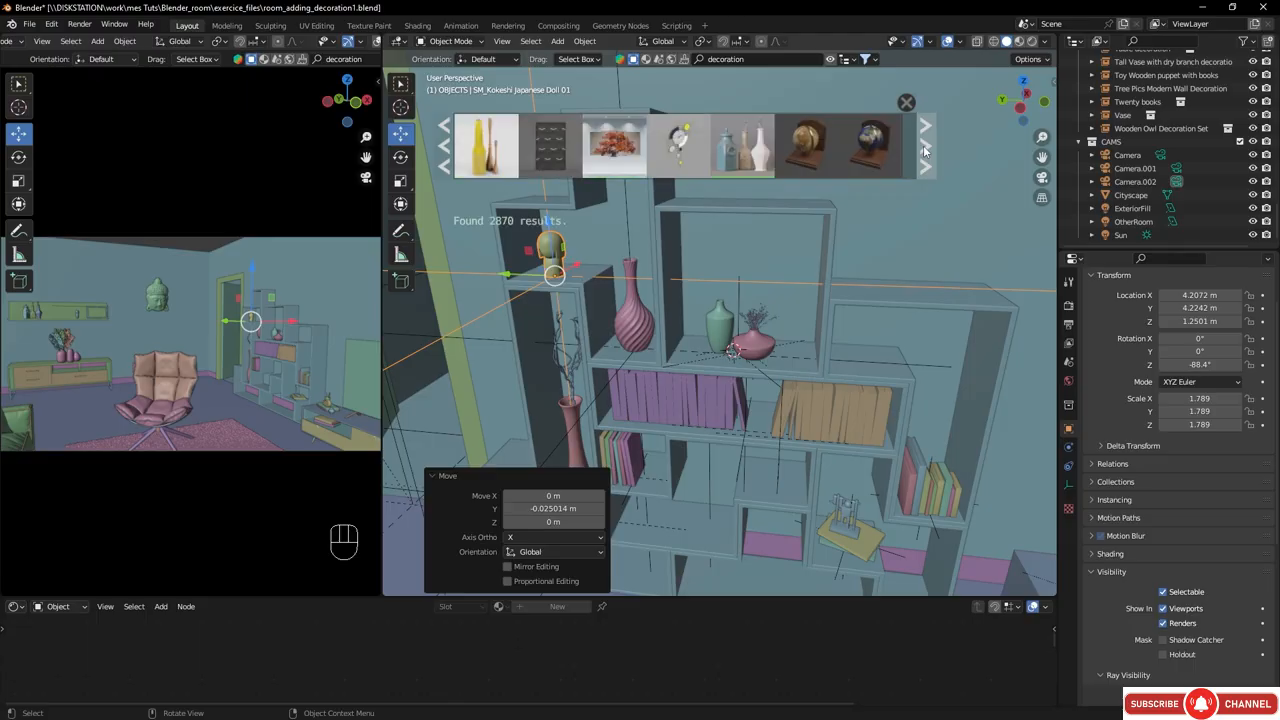
pyautogui.click(925, 152)
pyautogui.click(925, 153)
pyautogui.click(925, 153)
pyautogui.click(925, 153)
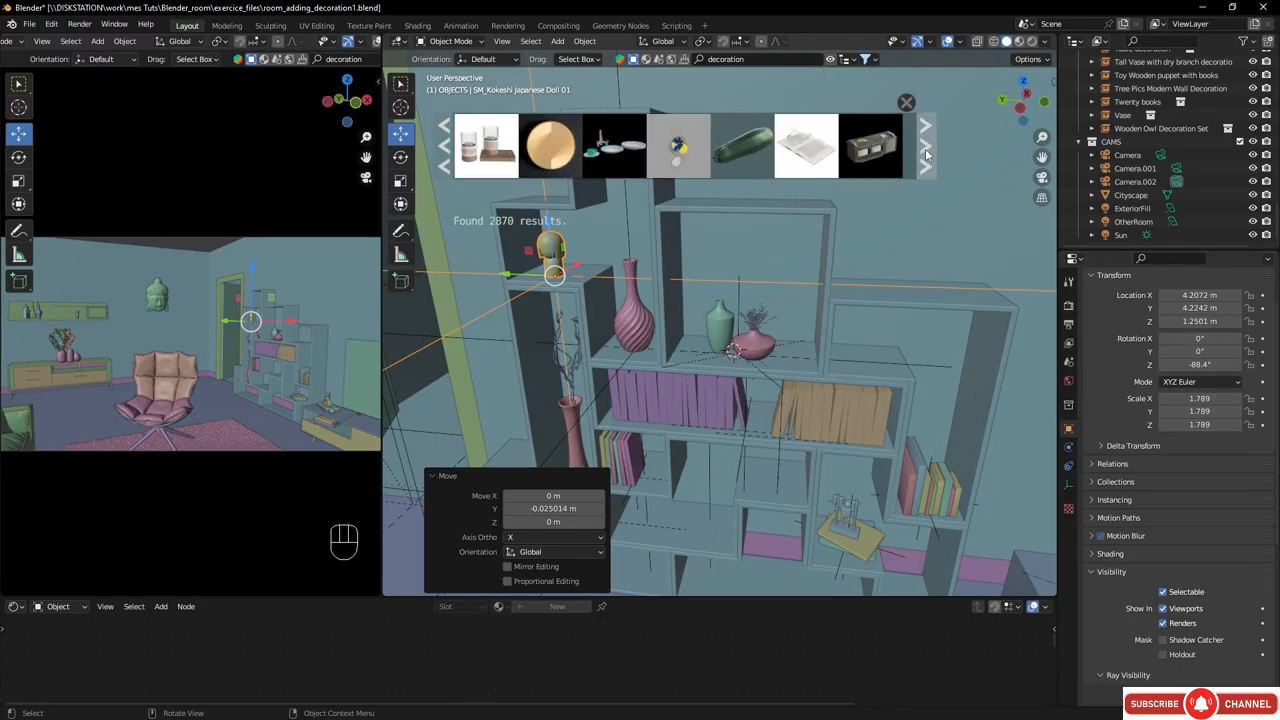
pyautogui.click(926, 154)
pyautogui.click(926, 153)
pyautogui.click(926, 153)
pyautogui.click(926, 153)
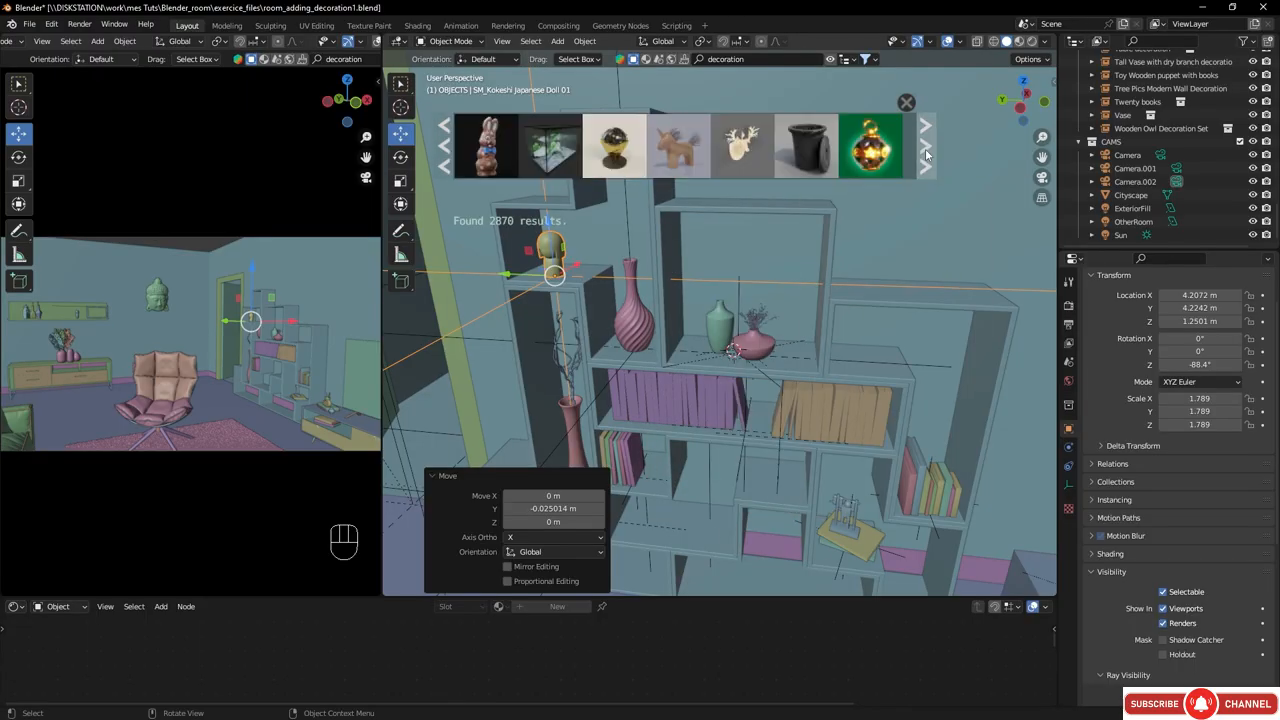
pyautogui.click(926, 153)
pyautogui.moveTo(876, 157)
pyautogui.moveTo(877, 157); pyautogui.dragTo(866, 360)
# - Rotate the toy wooden doll to about -123° around Z and scale it to about 1.336
pyautogui.press('r')
pyautogui.press('z')
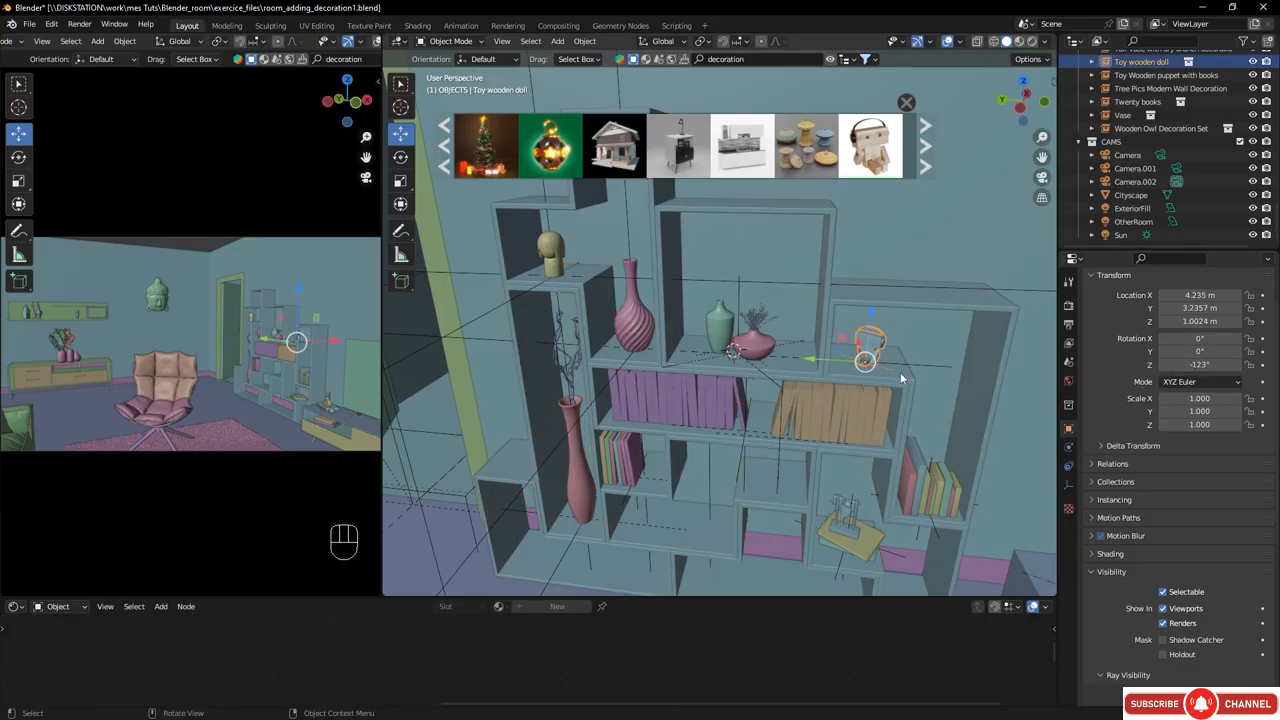
pyautogui.press('s')
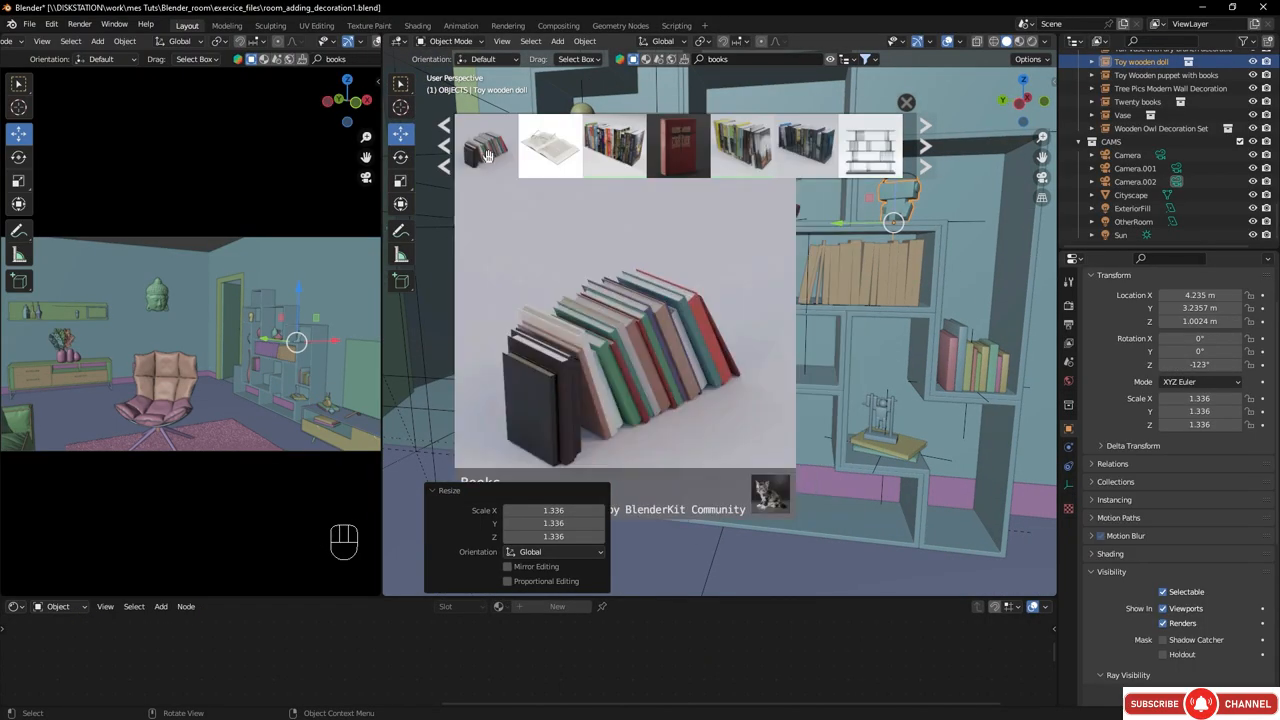
# - Place the leaning Books asset from a books search in the wide bottom compartment and snap it to the 3D cursor there
pyautogui.moveTo(487, 152); pyautogui.dragTo(790, 525)
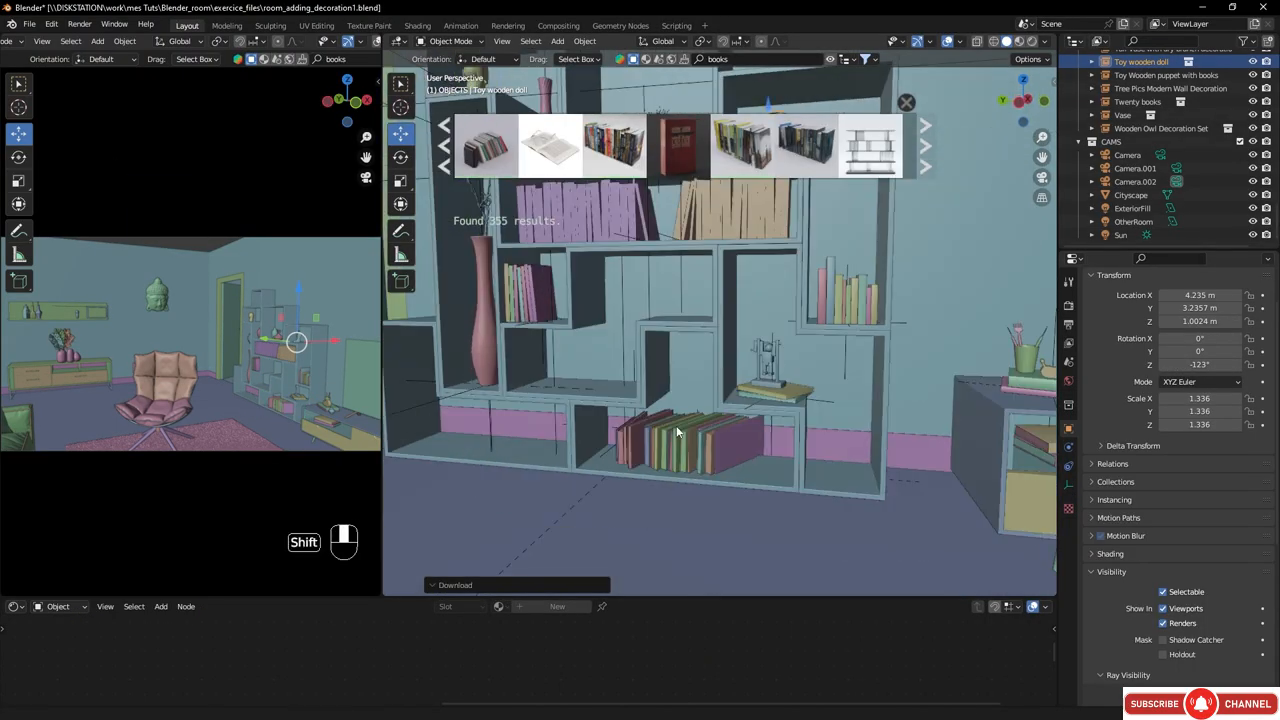
pyautogui.hotkey('shift', 's')
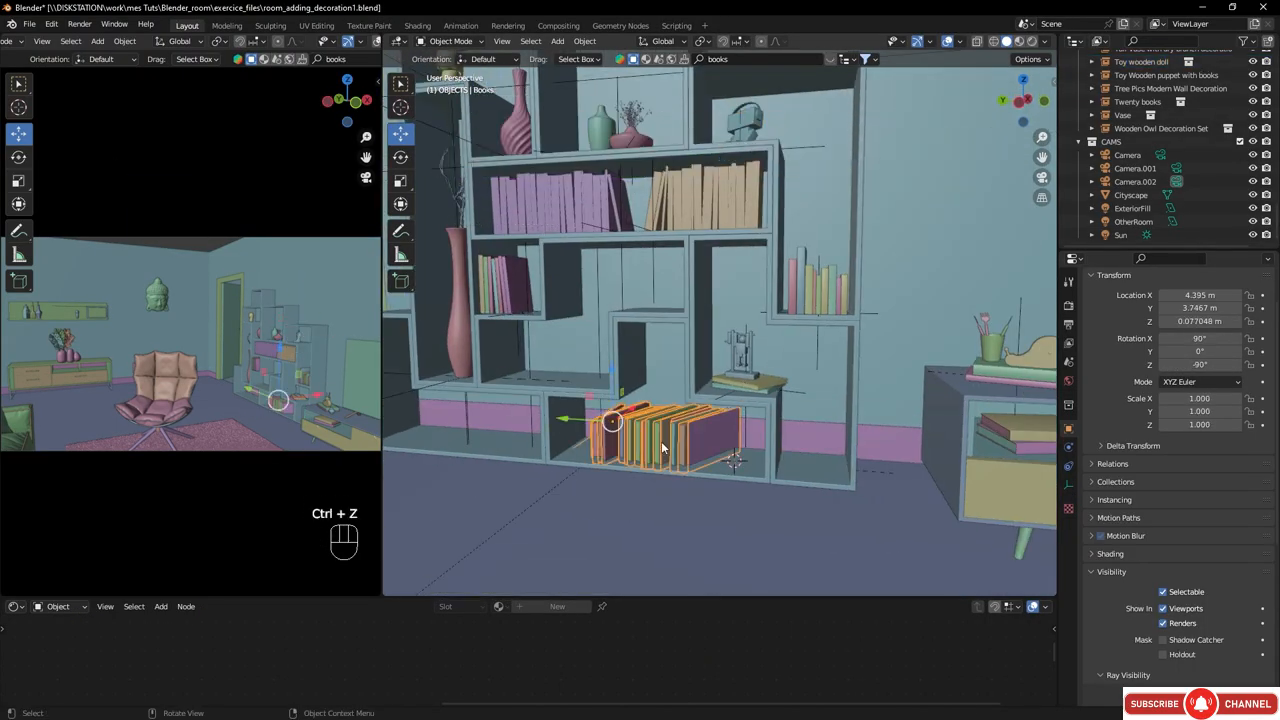
pyautogui.hotkey('shift', 's')
pyautogui.click(738, 415)
# - Stand the new row of books upright with an X rotation of 0° and a Z rotation of -90°
pyautogui.press('BackSpace')
pyautogui.moveTo(1174, 367); pyautogui.dragTo(1120, 367)
pyautogui.click(1174, 367)
pyautogui.write('-90')
pyautogui.press('Return')
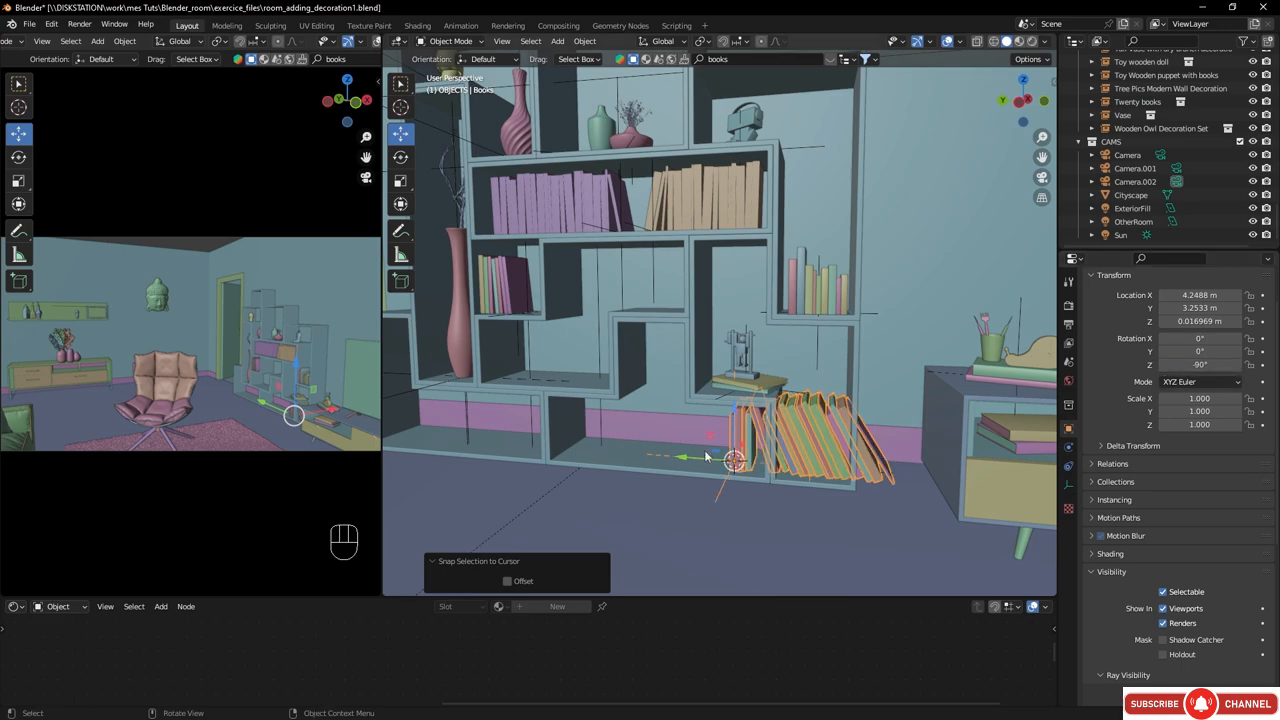
# - Slide the leaning books along Y to about 3.74 m in the bottom compartment and scale them to about 0.784
pyautogui.moveTo(704, 458); pyautogui.dragTo(568, 448)
pyautogui.press('s')
pyautogui.click(700, 456)
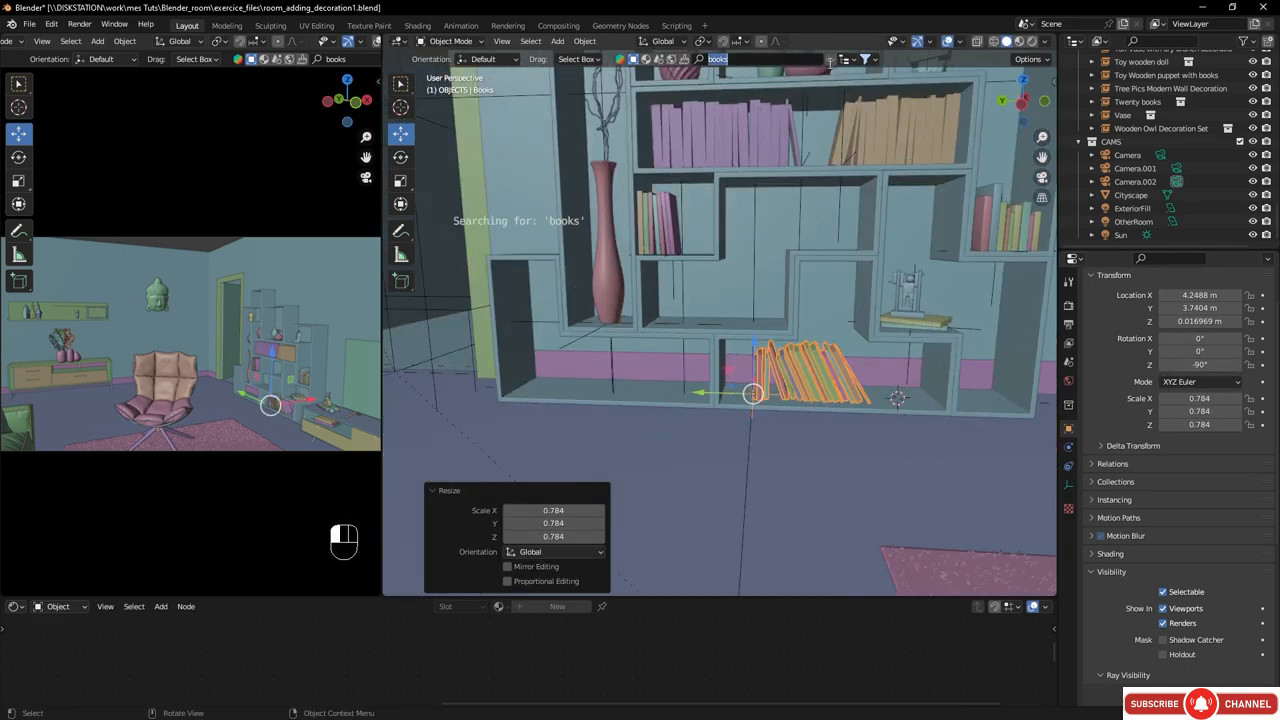
# - Place the Forty-two books asset in the adjacent bottom compartment beside the leaning books and scale it to about 0.664
pyautogui.moveTo(615, 143); pyautogui.dragTo(668, 398)
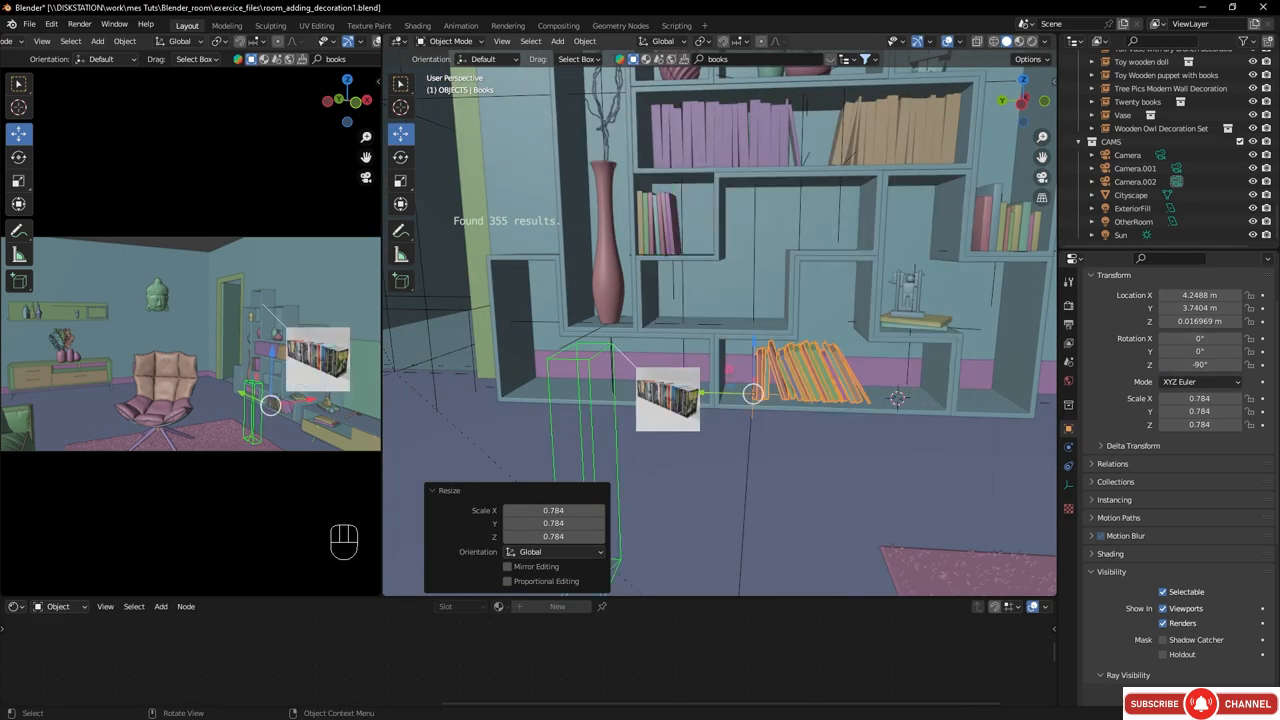
pyautogui.moveTo(612, 343); pyautogui.dragTo(648, 391)
pyautogui.press('s')
pyautogui.click(714, 326)
# - Search the asset library for decoration and browse the results for small toys and ornaments for the shelves
pyautogui.moveTo(720, 335); pyautogui.dragTo(690, 335, button='middle')
pyautogui.moveTo(789, 165)
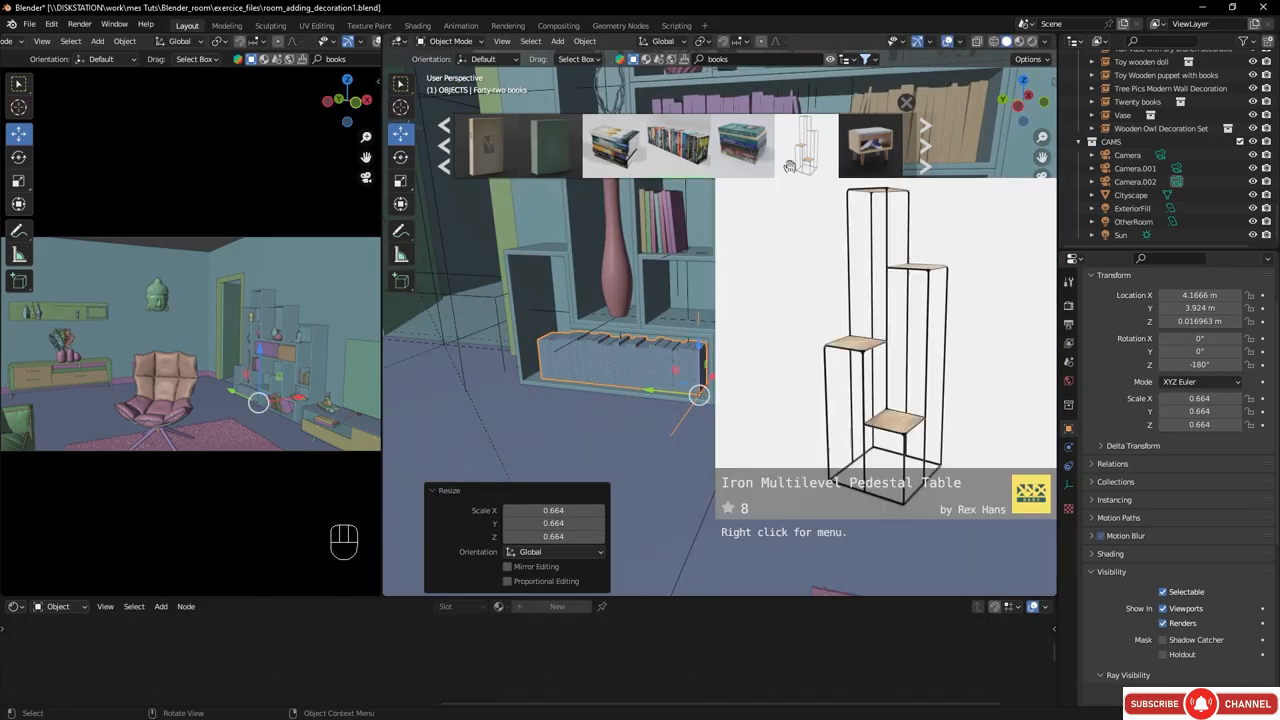
pyautogui.write('decoration')
pyautogui.press('Return')
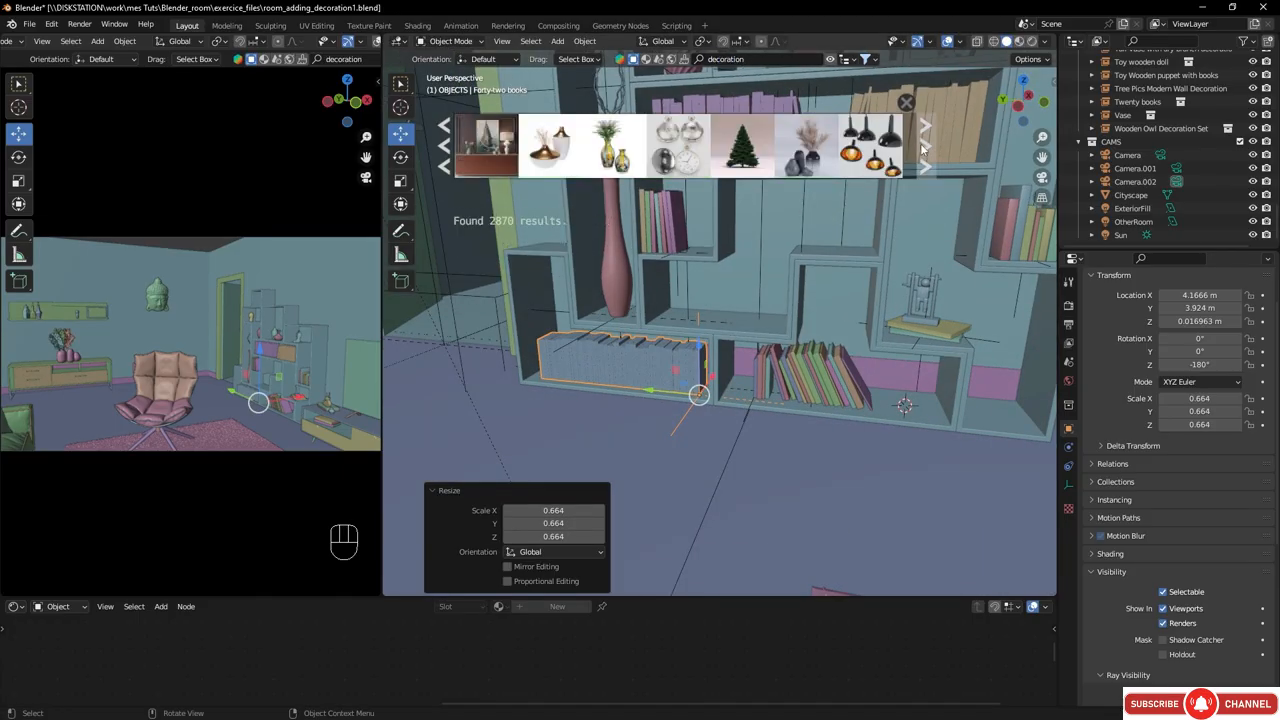
pyautogui.click(927, 148)
pyautogui.click(927, 148)
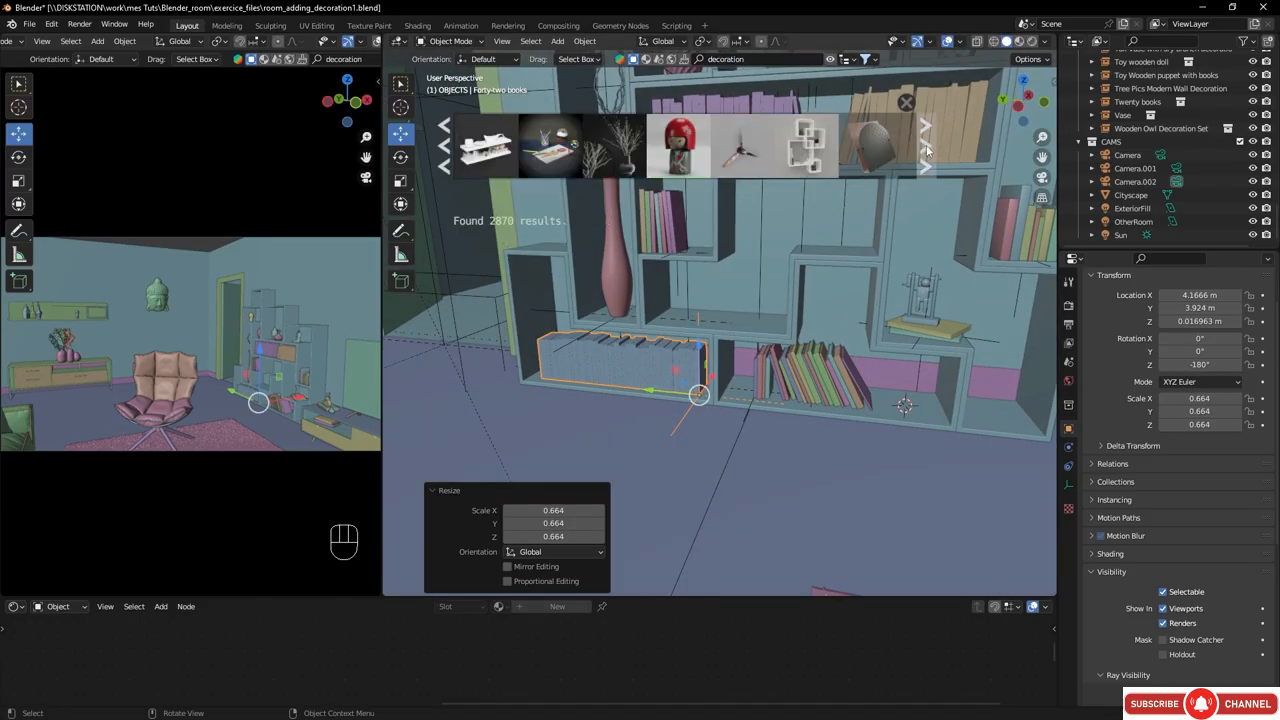
pyautogui.click(927, 148)
pyautogui.click(927, 148)
pyautogui.click(927, 148)
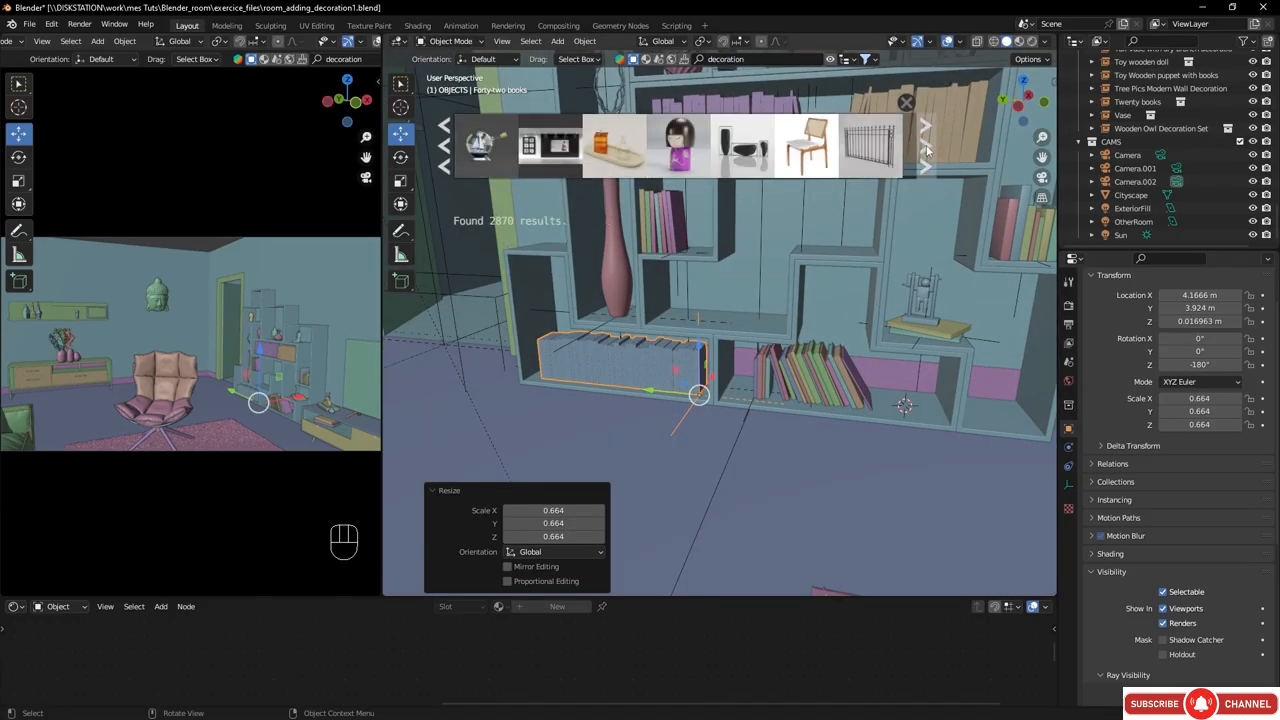
pyautogui.click(927, 148)
pyautogui.click(927, 148)
pyautogui.click(927, 148)
pyautogui.click(927, 148)
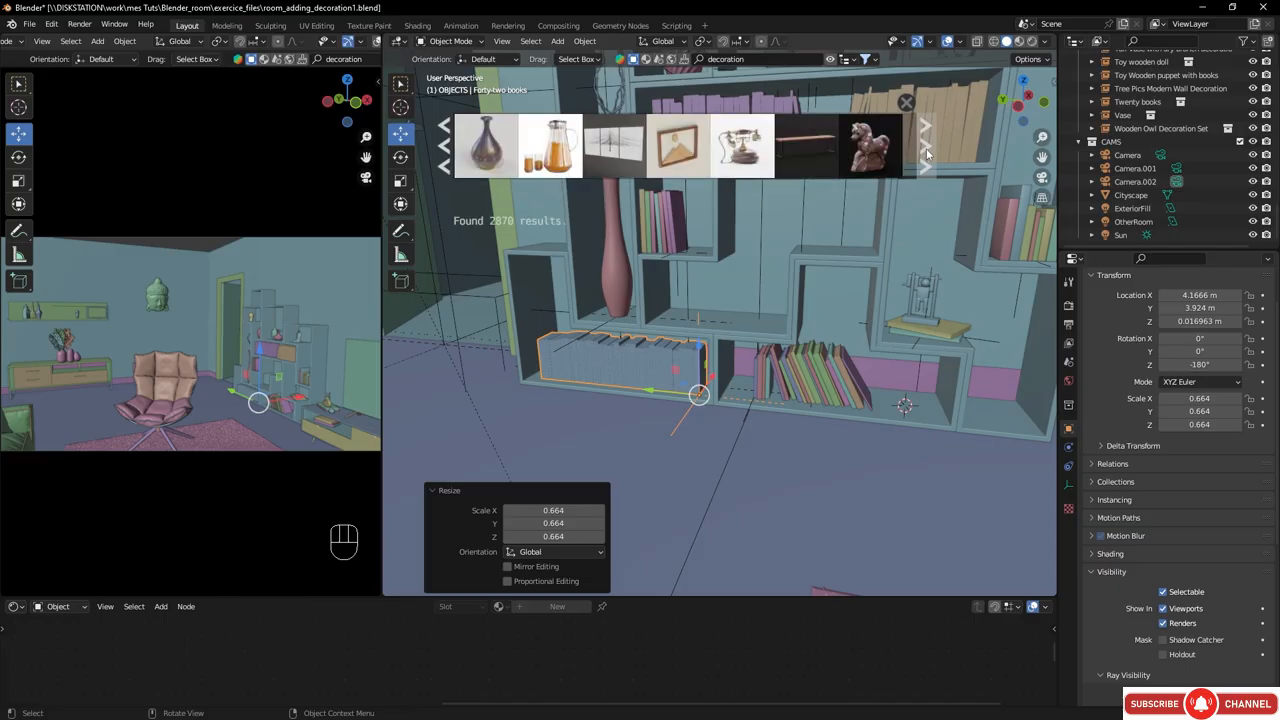
pyautogui.click(927, 148)
pyautogui.click(927, 152)
pyautogui.click(927, 152)
pyautogui.click(927, 152)
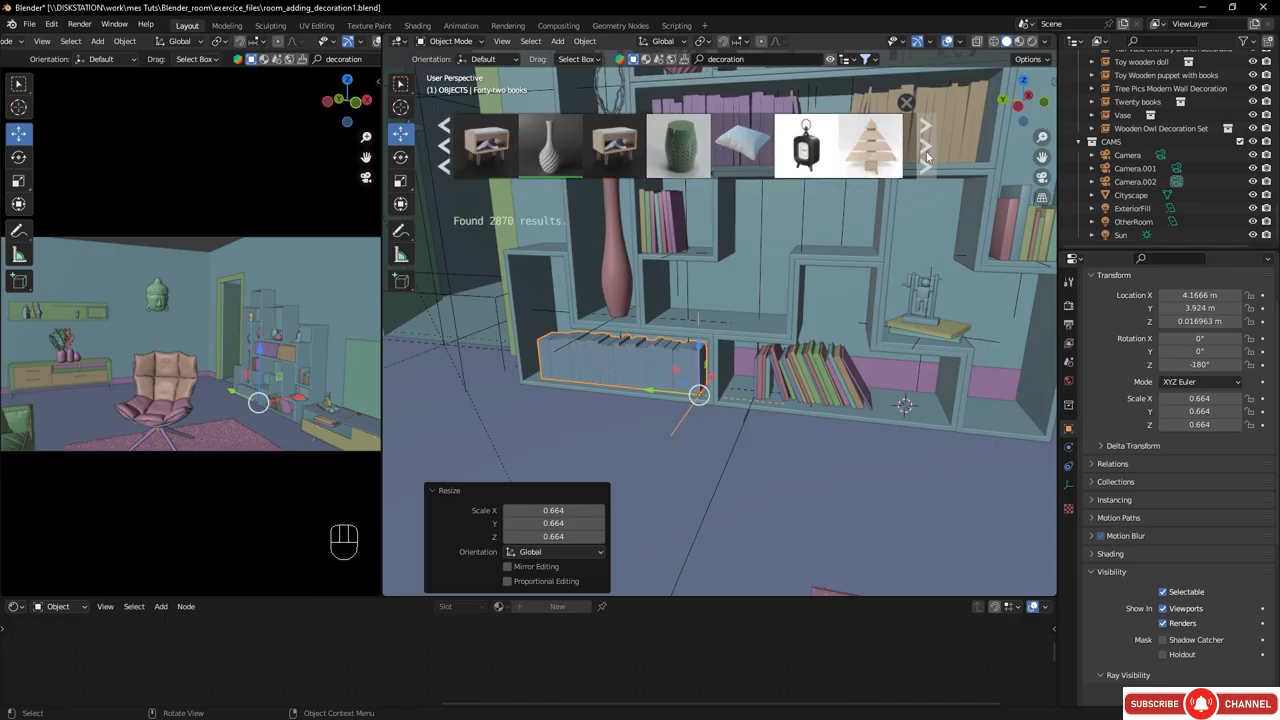
pyautogui.click(927, 155)
# - Place the wooden toy train in the open compartment above the Forty-two books row, rotate it -58.6° about Z and rescale it
pyautogui.moveTo(550, 146); pyautogui.dragTo(686, 318)
pyautogui.press('r')
pyautogui.press('z')
pyautogui.click(834, 403)
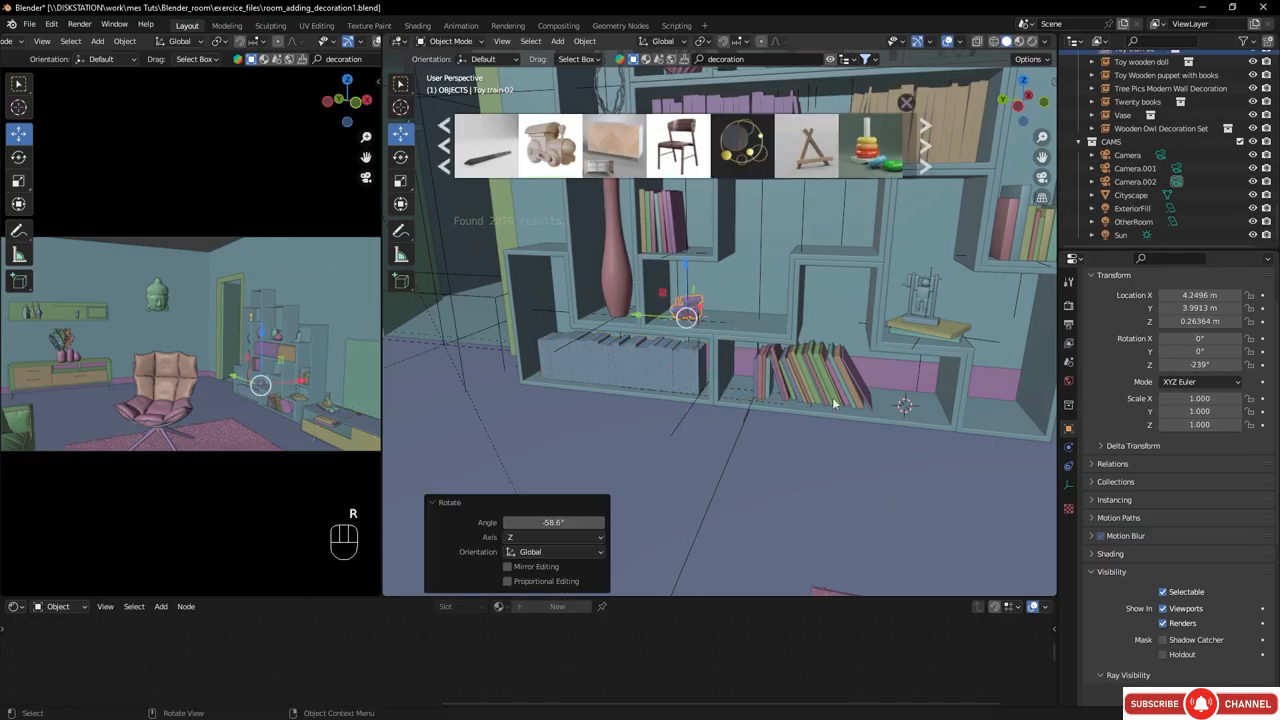
pyautogui.press('s')
pyautogui.click(876, 425)
# - Place the stacking Rings toy beside the toy train and scale it to 0.650
pyautogui.moveTo(870, 146); pyautogui.dragTo(753, 323)
pyautogui.press('s')
pyautogui.click(818, 294)
# - Find the Pampas Grass vase among the decoration results, place it on the raised ledge beside the rings' compartment and scale it down to fit
pyautogui.click(925, 150)
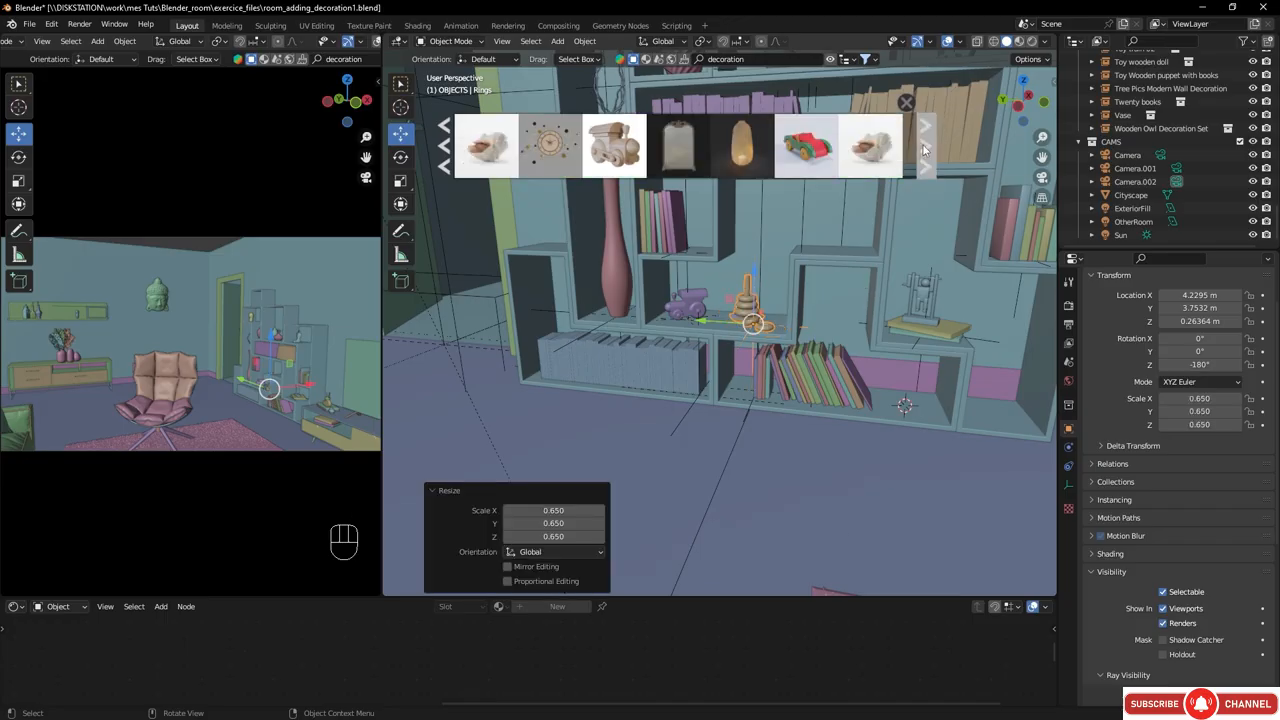
pyautogui.click(925, 150)
pyautogui.click(925, 150)
pyautogui.click(925, 150)
pyautogui.moveTo(742, 146); pyautogui.dragTo(831, 256)
pyautogui.click(836, 243)
pyautogui.press('s')
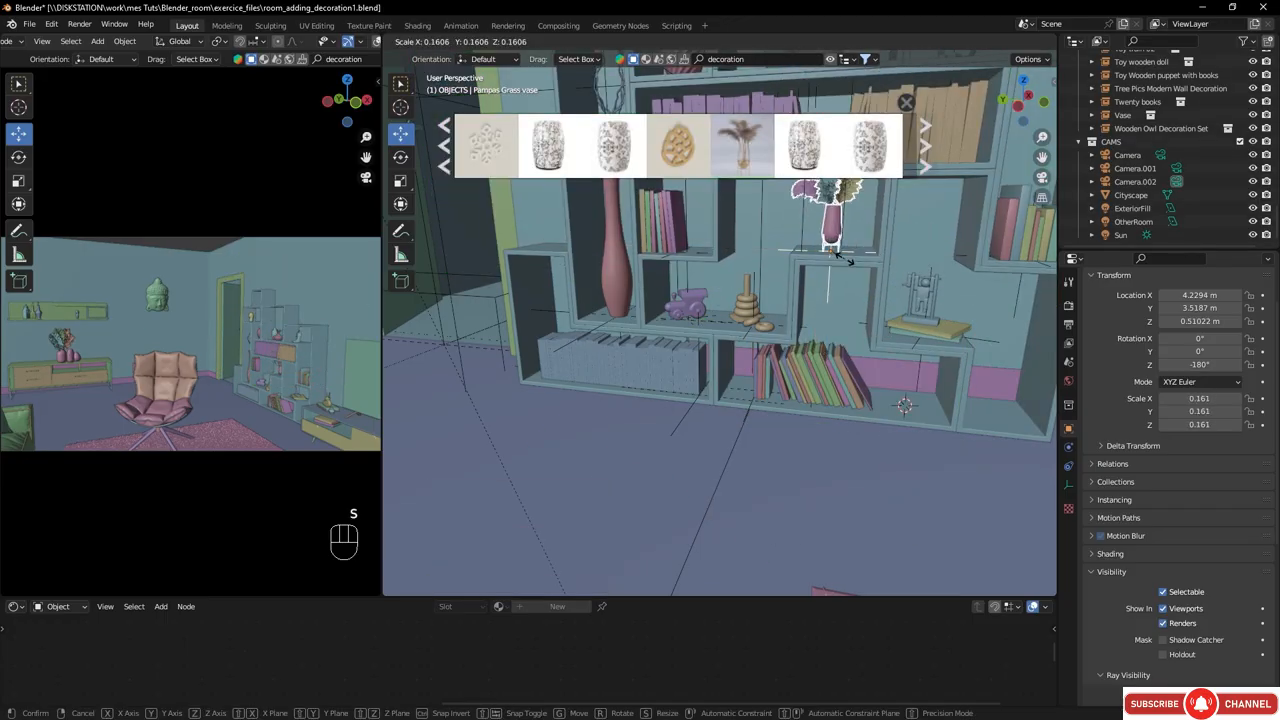
pyautogui.click(846, 249)
pyautogui.moveTo(846, 249); pyautogui.dragTo(842, 262, button='middle')
pyautogui.press('s')
pyautogui.click(836, 268)
# - Swap the two ornaments using the 3D cursor: the Pampas Grass vase into the toy train's compartment, the stacking rings onto the raised ledge
pyautogui.keyDown('shift'); pyautogui.rightClick(722, 347); pyautogui.keyUp('shift')
pyautogui.hotkey('shift', 's')
pyautogui.click(749, 357)
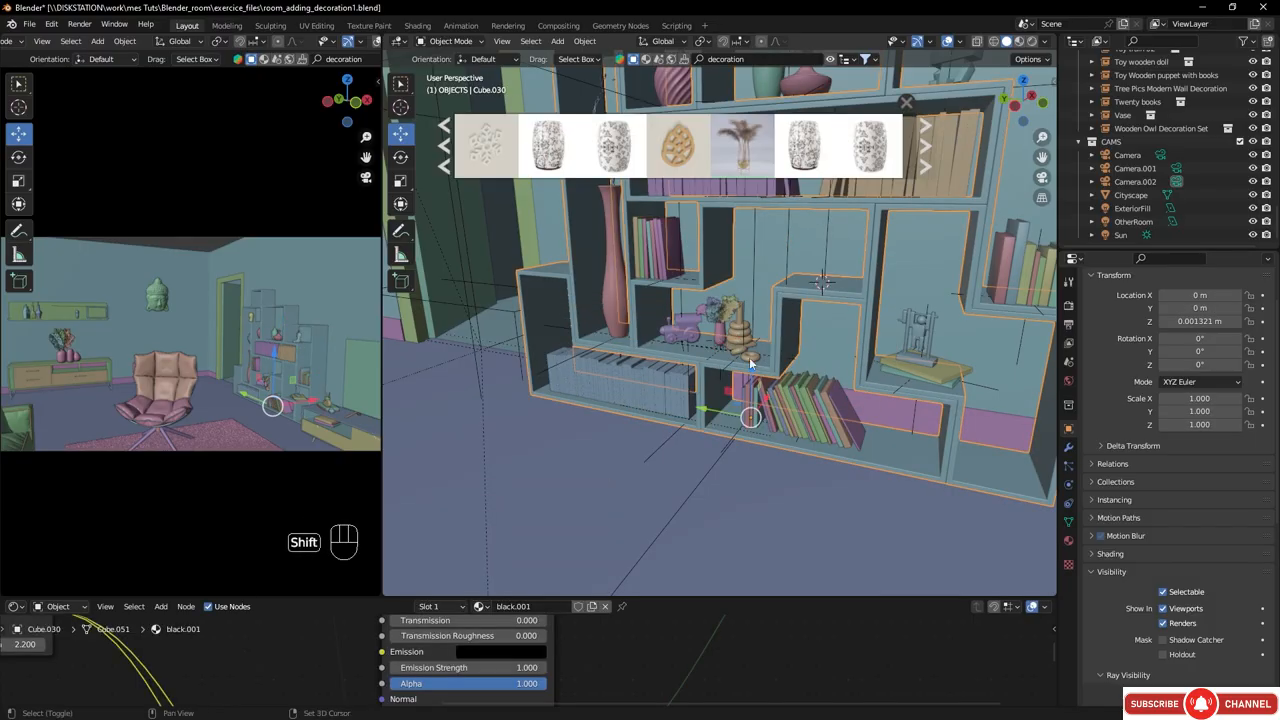
pyautogui.click(742, 336)
pyautogui.keyDown('shift'); pyautogui.rightClick(821, 283); pyautogui.keyUp('shift')
pyautogui.hotkey('shift', 's')
# - Enlarge the Pampas Grass vase to a scale of about 0.191 and slide it along Y to about 3.70 m
pyautogui.click(724, 344)
pyautogui.moveTo(674, 343); pyautogui.dragTo(691, 344)
pyautogui.press('s')
pyautogui.click(686, 343)
pyautogui.moveTo(686, 343); pyautogui.dragTo(732, 340, button='middle')
pyautogui.moveTo(708, 336); pyautogui.dragTo(722, 336)
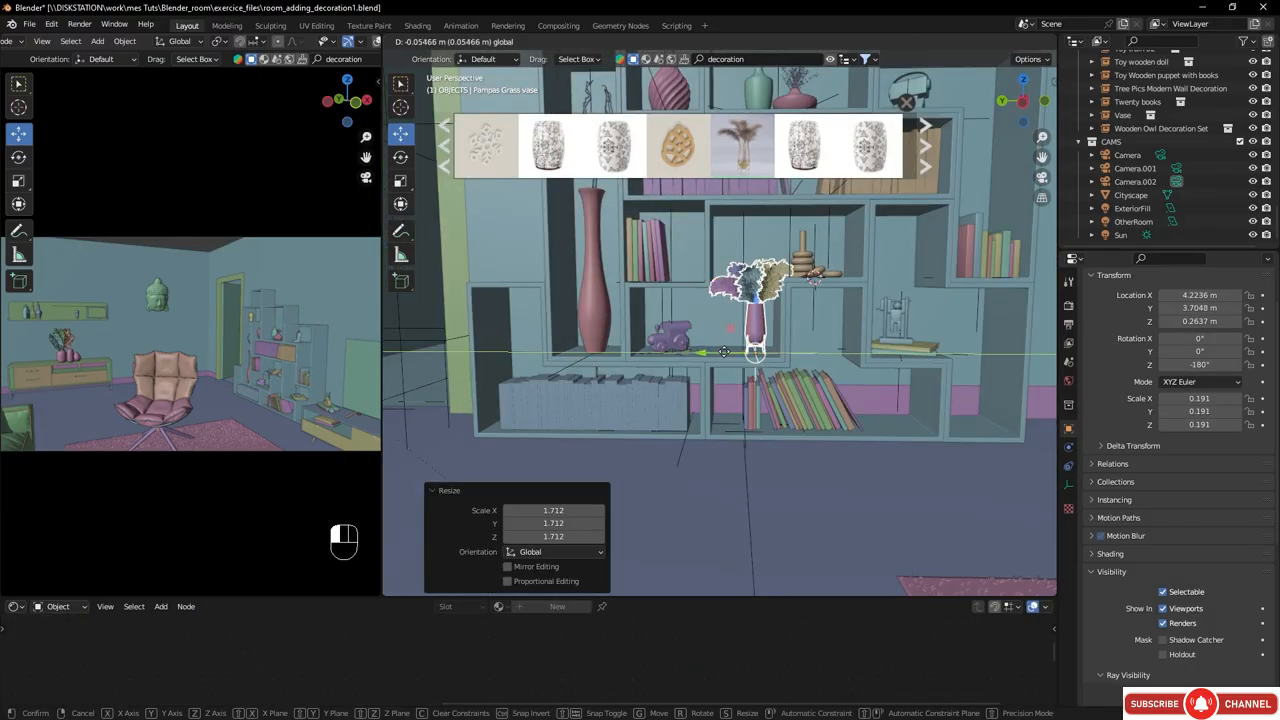
# - Snap the Pampas Grass vase onto the top of the bookcase's low end module near the doorway and scale it to about 0.205
pyautogui.scroll(-4, 724, 336)
pyautogui.moveTo(724, 336); pyautogui.dragTo(732, 333, button='middle')
pyautogui.keyDown('shift'); pyautogui.rightClick(604, 305); pyautogui.keyUp('shift')
pyautogui.hotkey('shift', 's')
pyautogui.click(600, 238)
pyautogui.press('s')
pyautogui.click(604, 250)
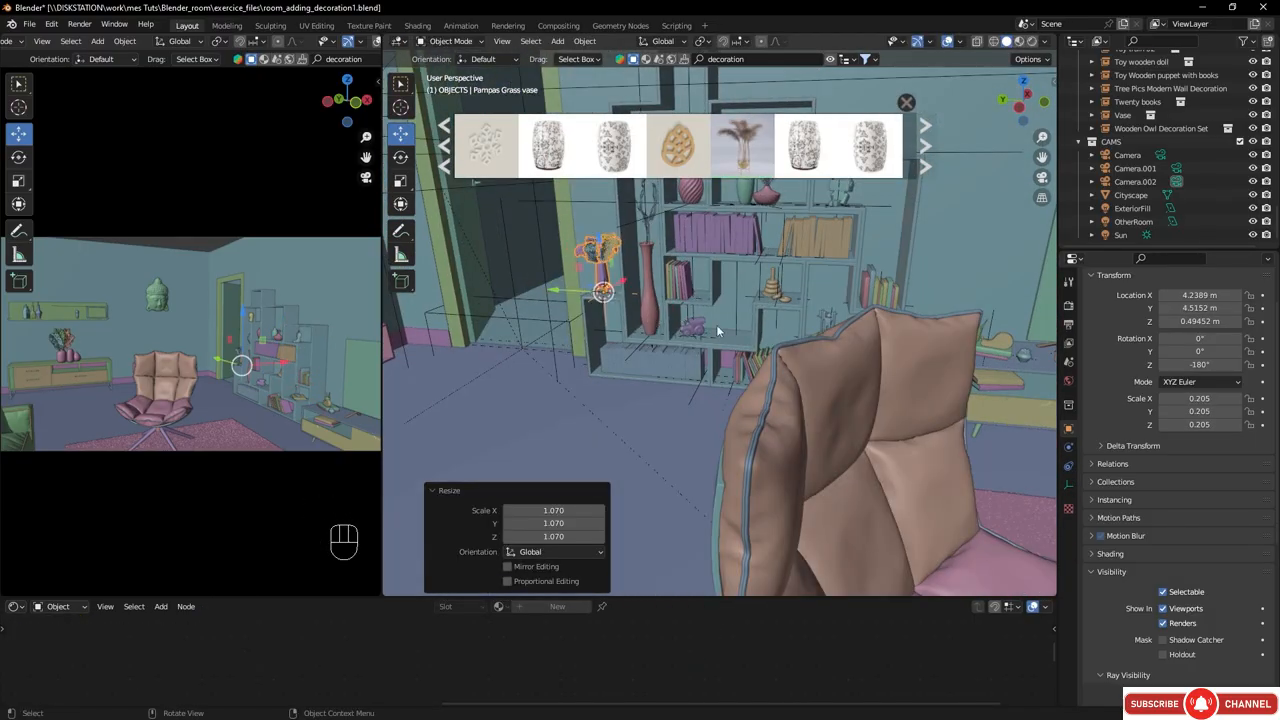
# - Slide the toy train along Y towards the middle of its compartment and adjust its scale
pyautogui.click(692, 328)
pyautogui.moveTo(652, 337); pyautogui.dragTo(674, 337)
pyautogui.press('s')
pyautogui.click(700, 330)
pyautogui.moveTo(700, 330); pyautogui.dragTo(740, 334, button='middle')
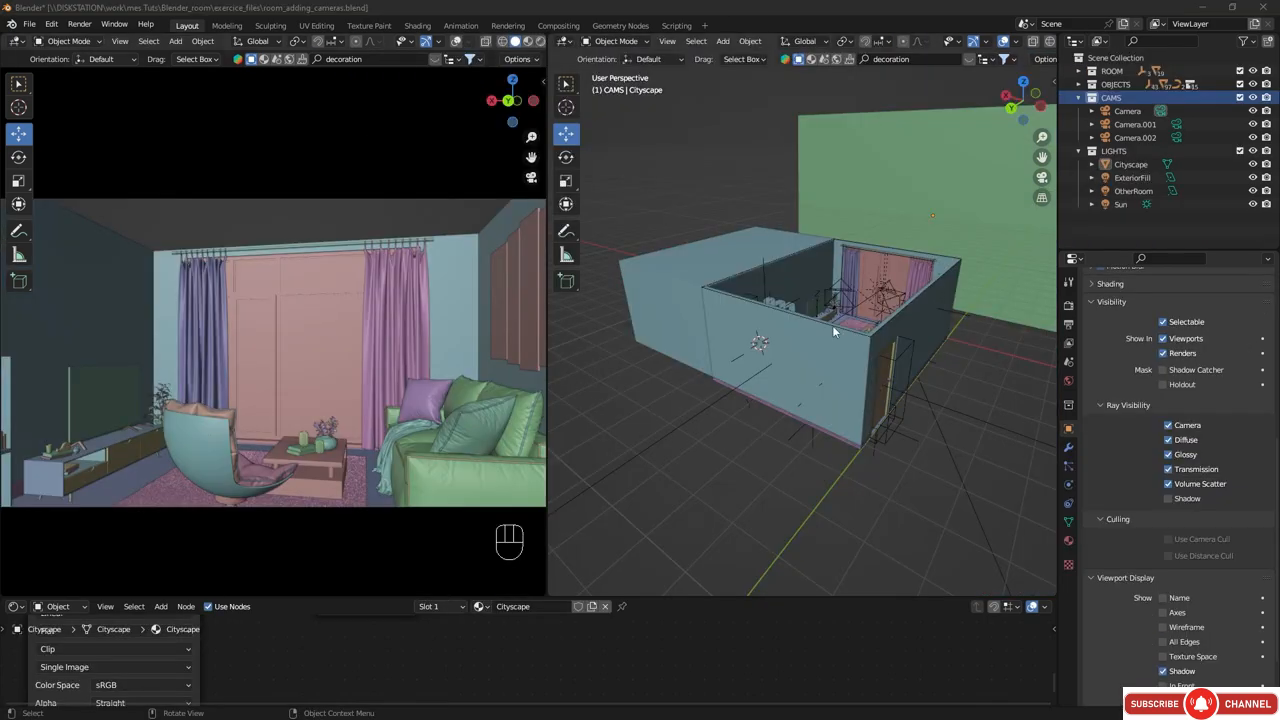
# - Add a new camera to the CAMS collection while viewing the room's interior towards the curtained window
pyautogui.moveTo(832, 325); pyautogui.dragTo(868, 338, button='middle')
pyautogui.scroll(7, 868, 337)
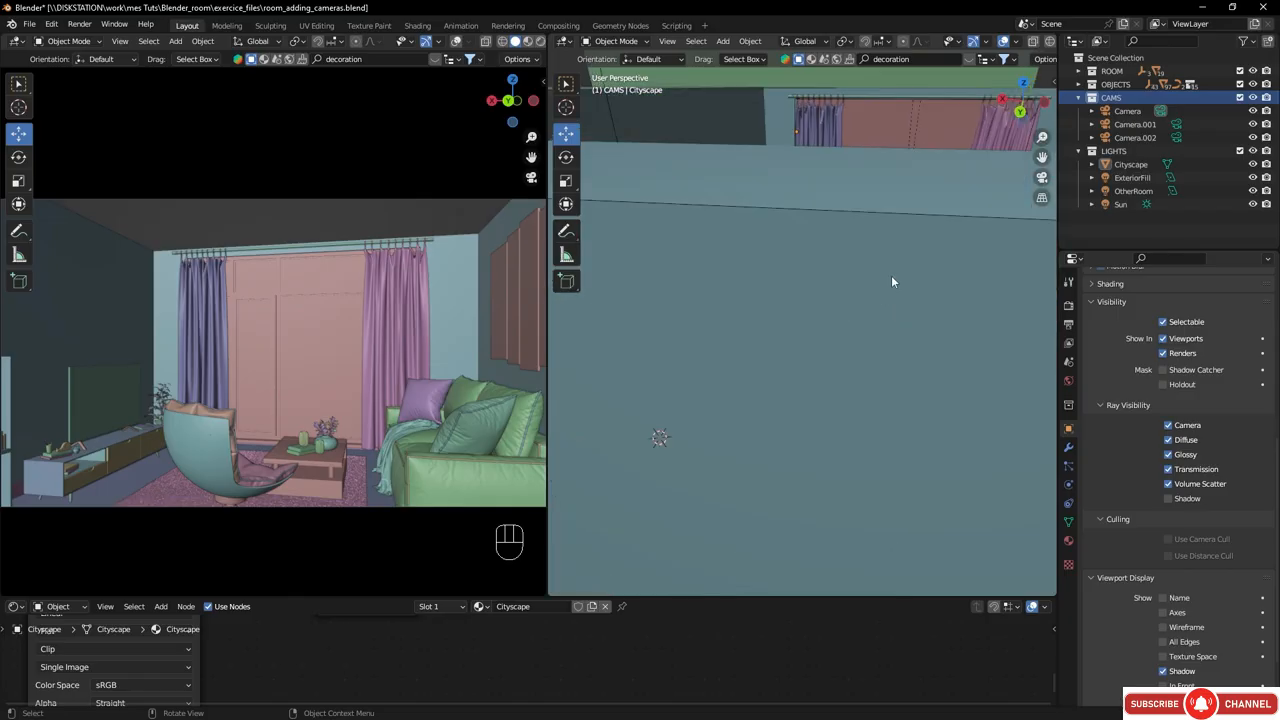
pyautogui.keyDown('shift'); pyautogui.moveTo(891, 280); pyautogui.dragTo(811, 366, button='middle'); pyautogui.keyUp('shift')
pyautogui.scroll(1, 872, 348)
pyautogui.scroll(2, 873, 348)
pyautogui.moveTo(882, 330); pyautogui.dragTo(768, 271, button='middle')
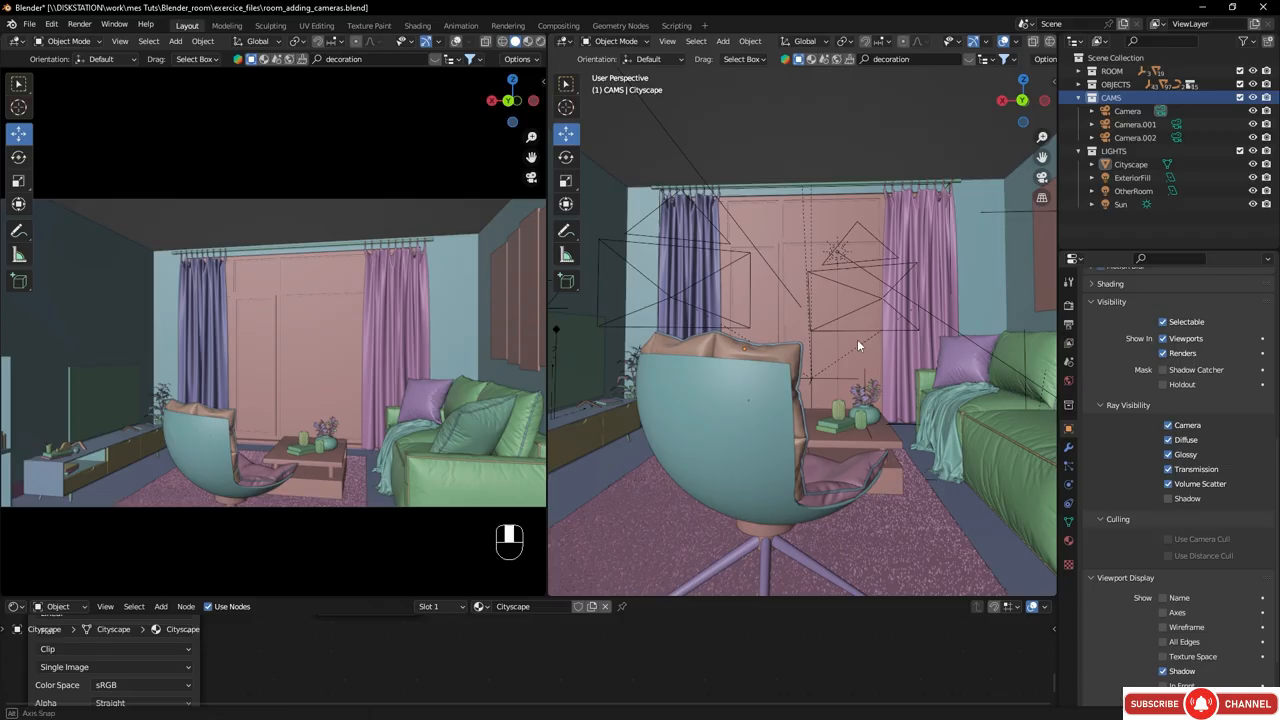
pyautogui.scroll(-5, 857, 339)
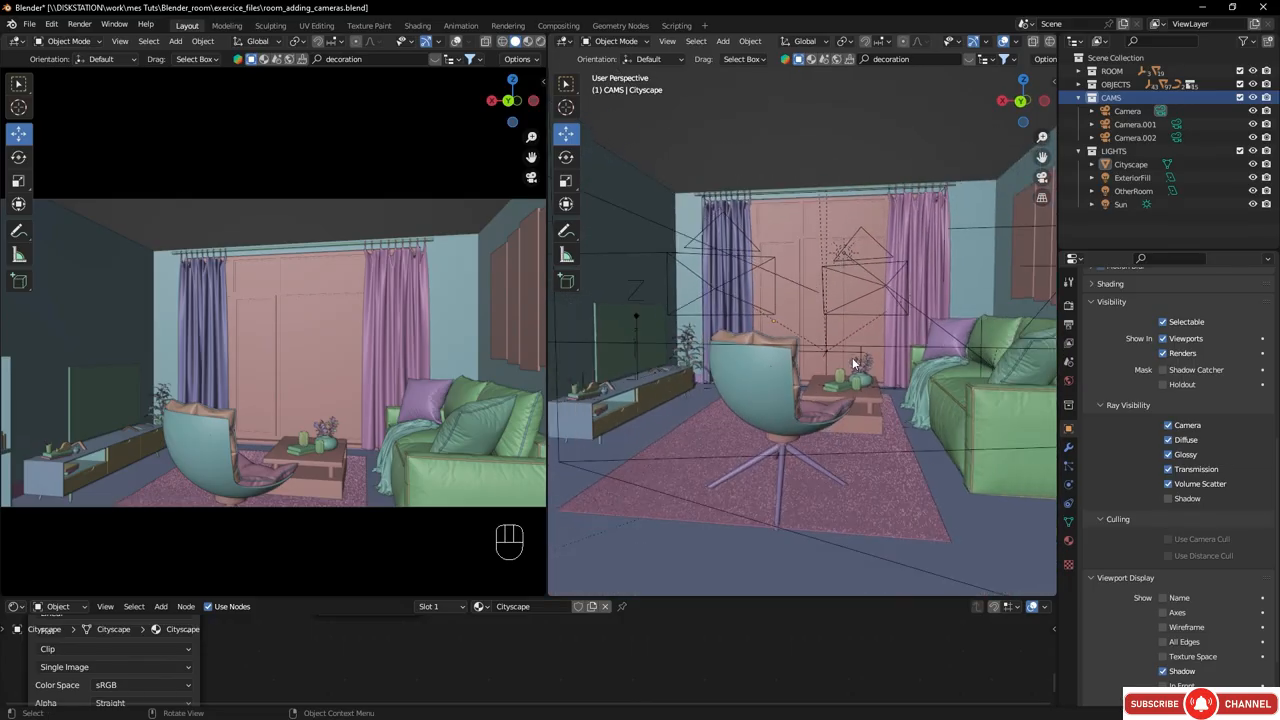
pyautogui.hotkey('shift', 'a')
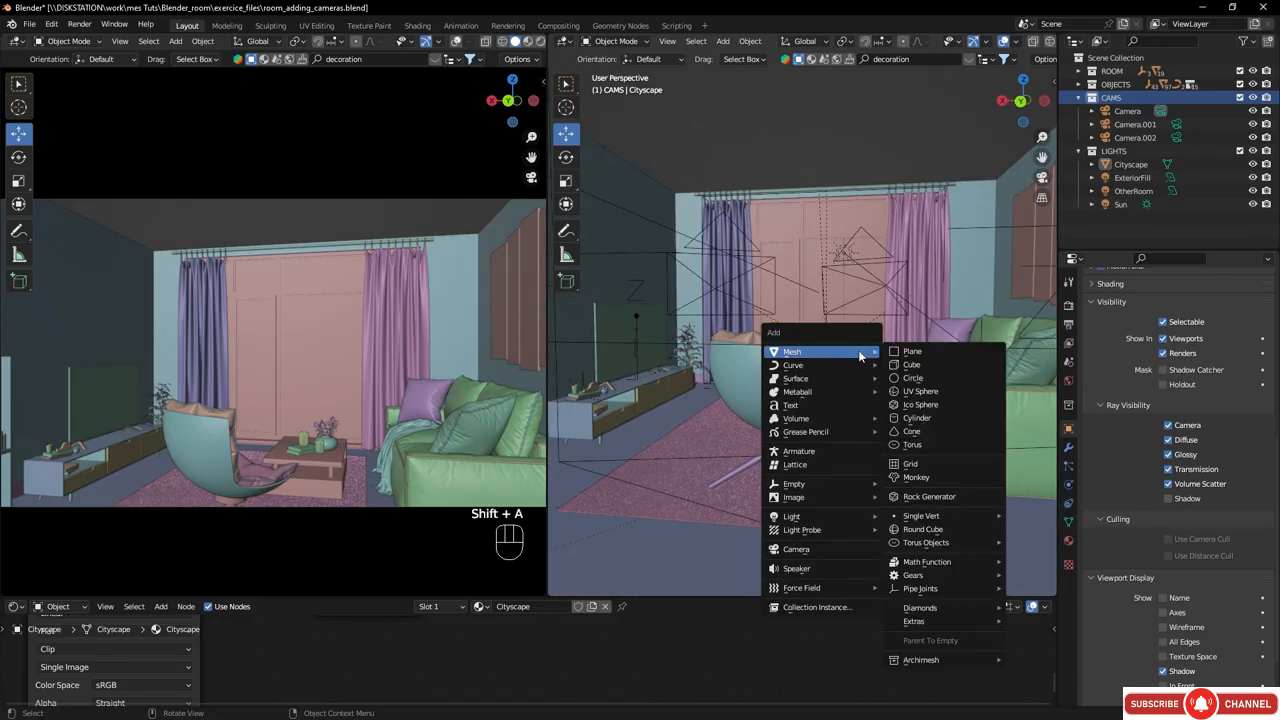
pyautogui.click(797, 549)
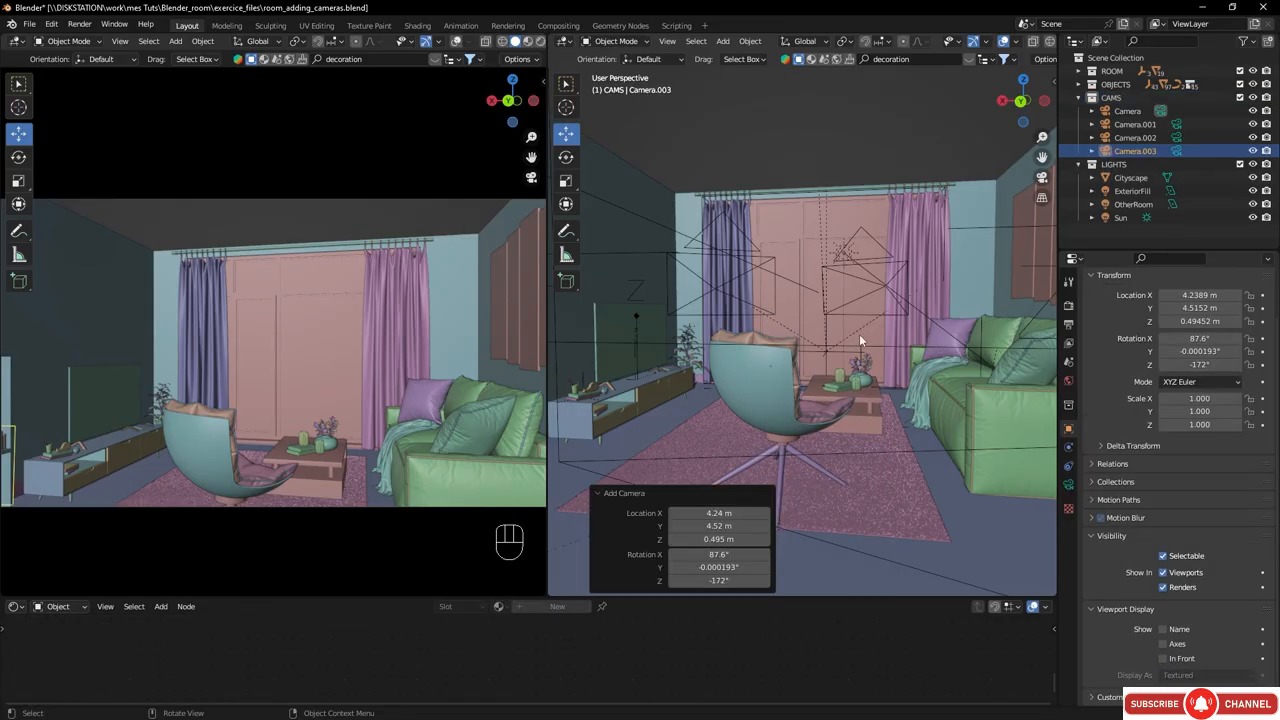
# - Make the new camera the scene's active camera and align it to the current view of the room
pyautogui.click(1104, 152)
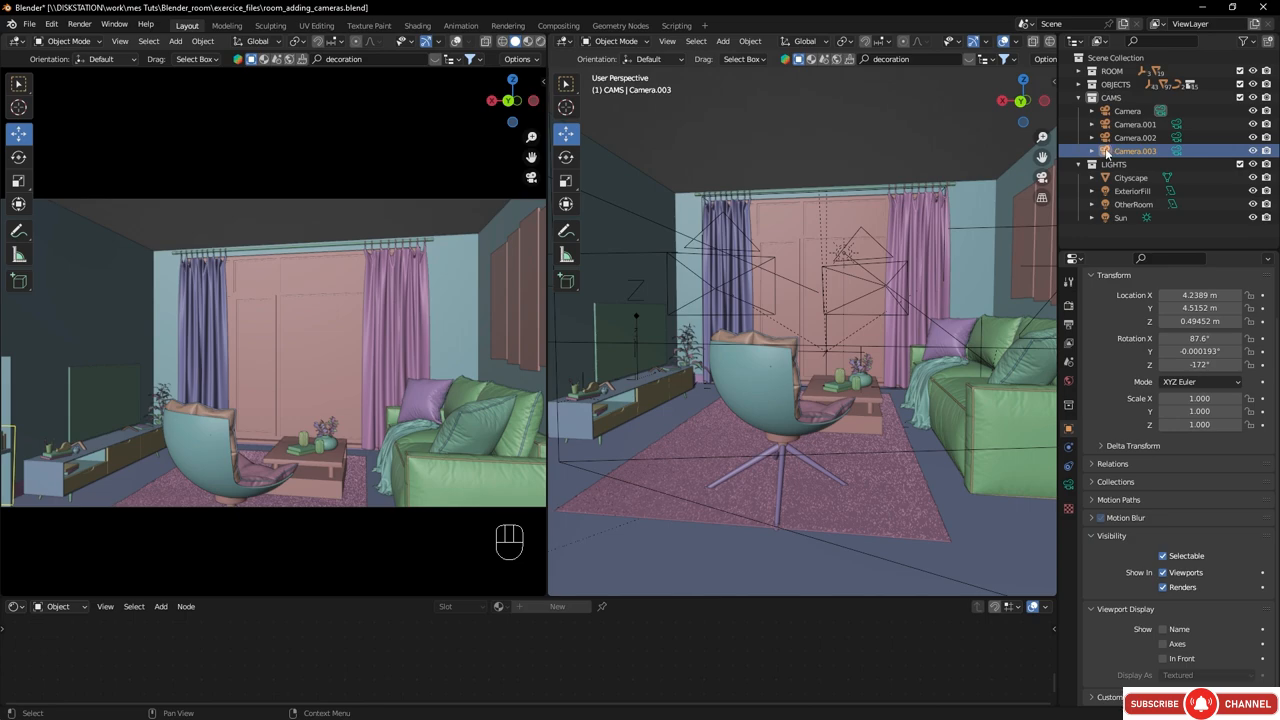
pyautogui.click(1068, 363)
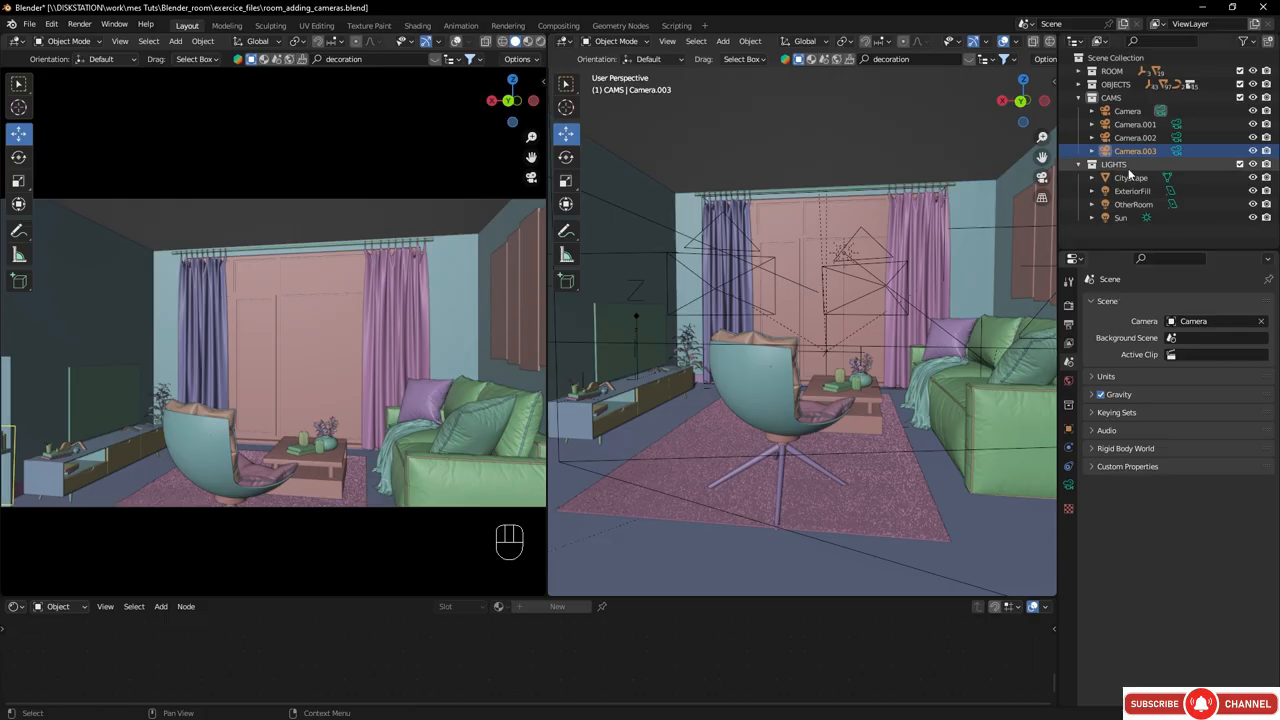
pyautogui.click(1105, 151)
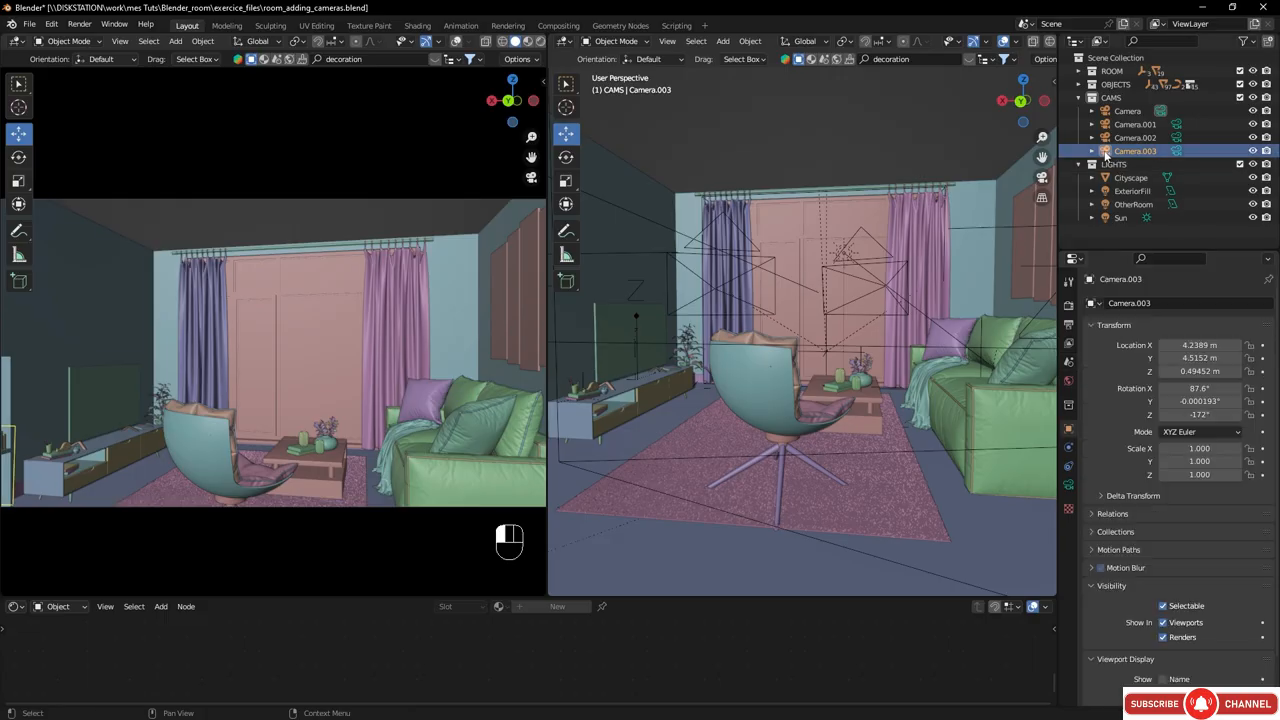
pyautogui.click(1175, 151)
pyautogui.moveTo(770, 295); pyautogui.dragTo(790, 310, button='middle')
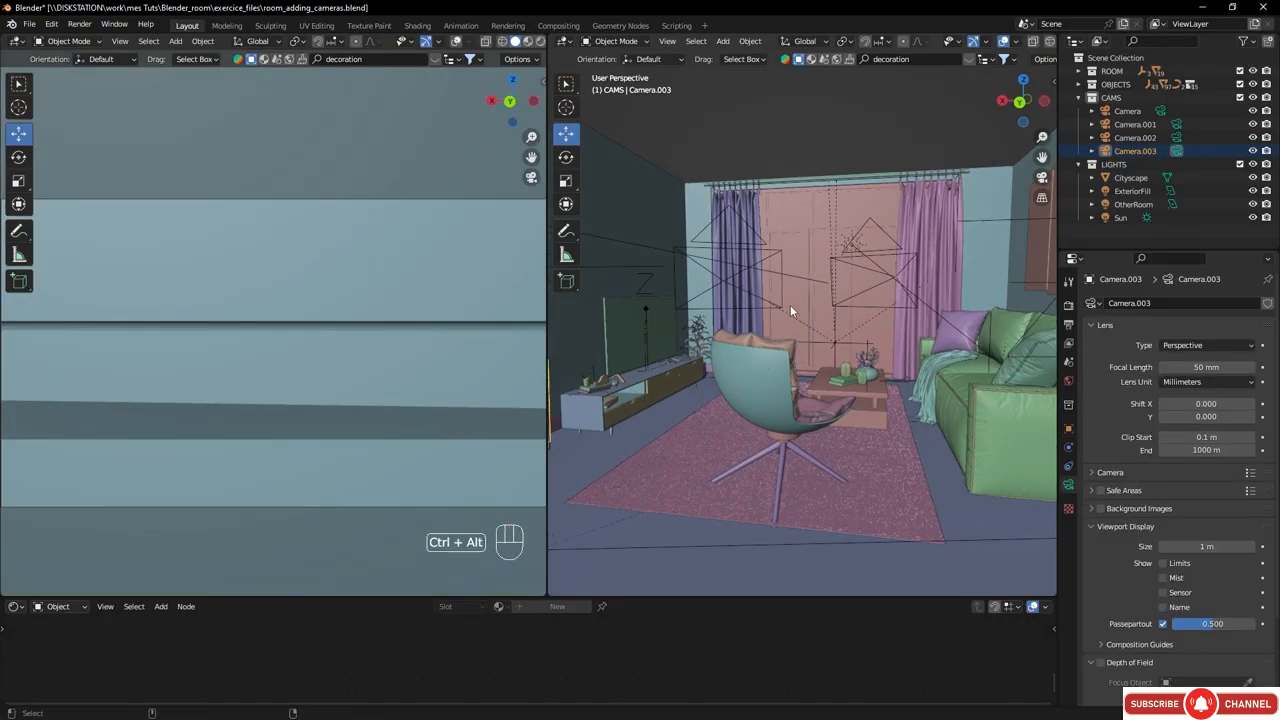
pyautogui.press('ctrl+alt+KP_0')
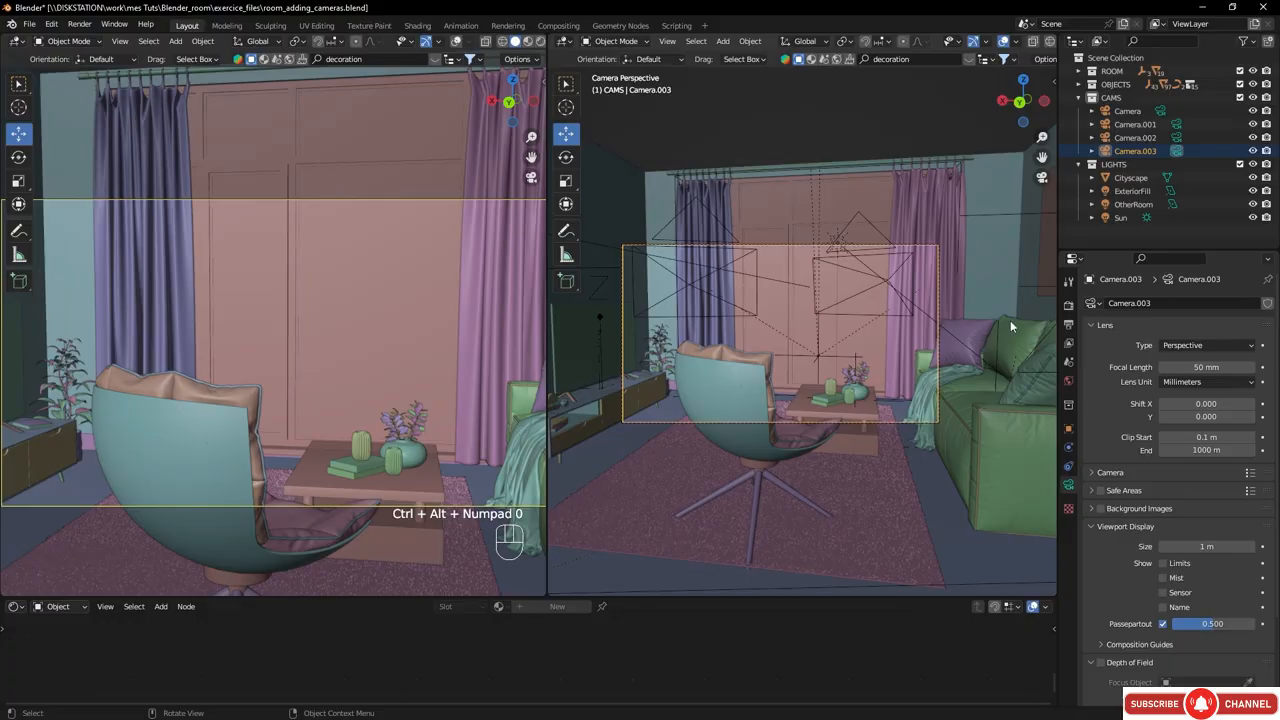
# - Set the new camera's focal length to 28 mm and its X rotation to 90°
pyautogui.click(1225, 368)
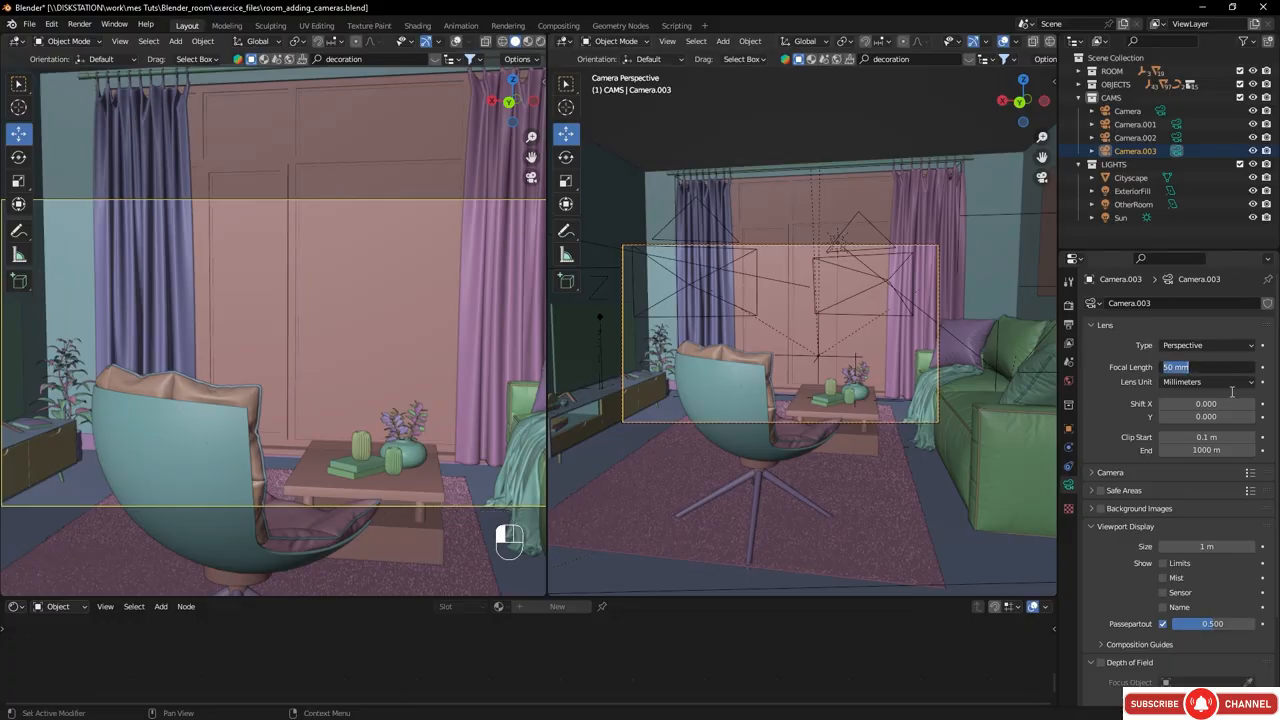
pyautogui.write('28')
pyautogui.press('Return')
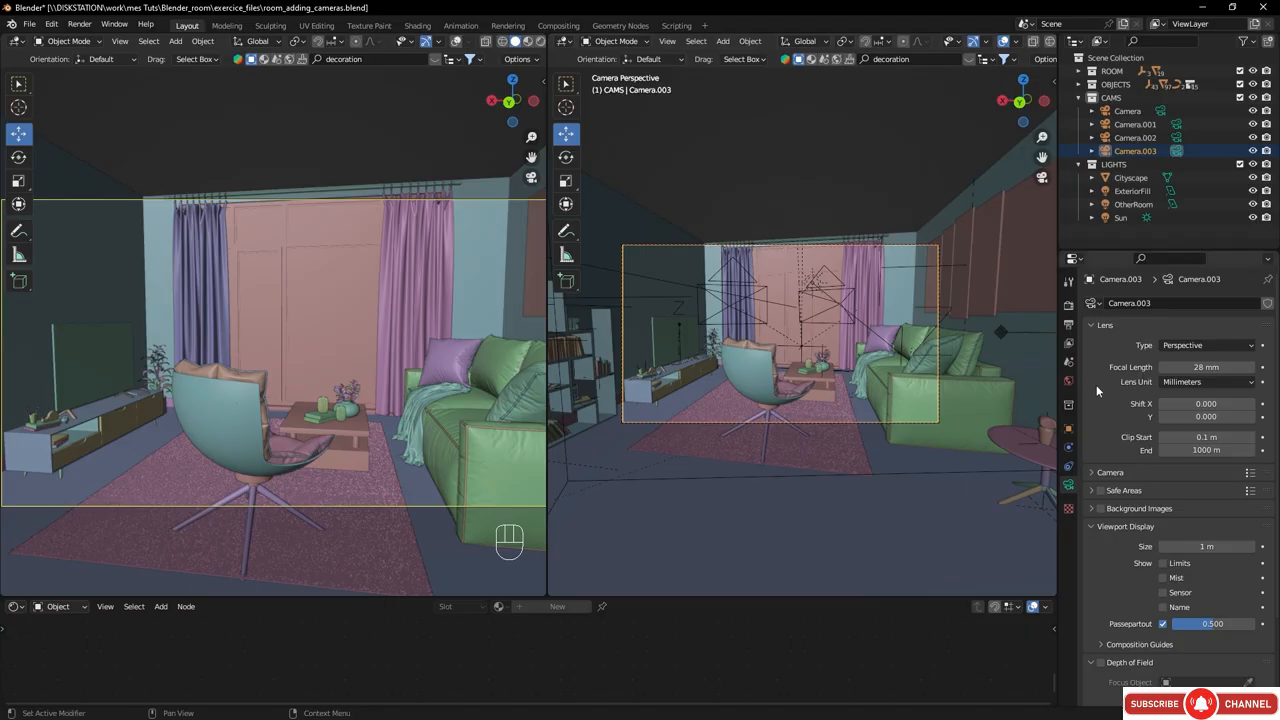
pyautogui.click(1068, 428)
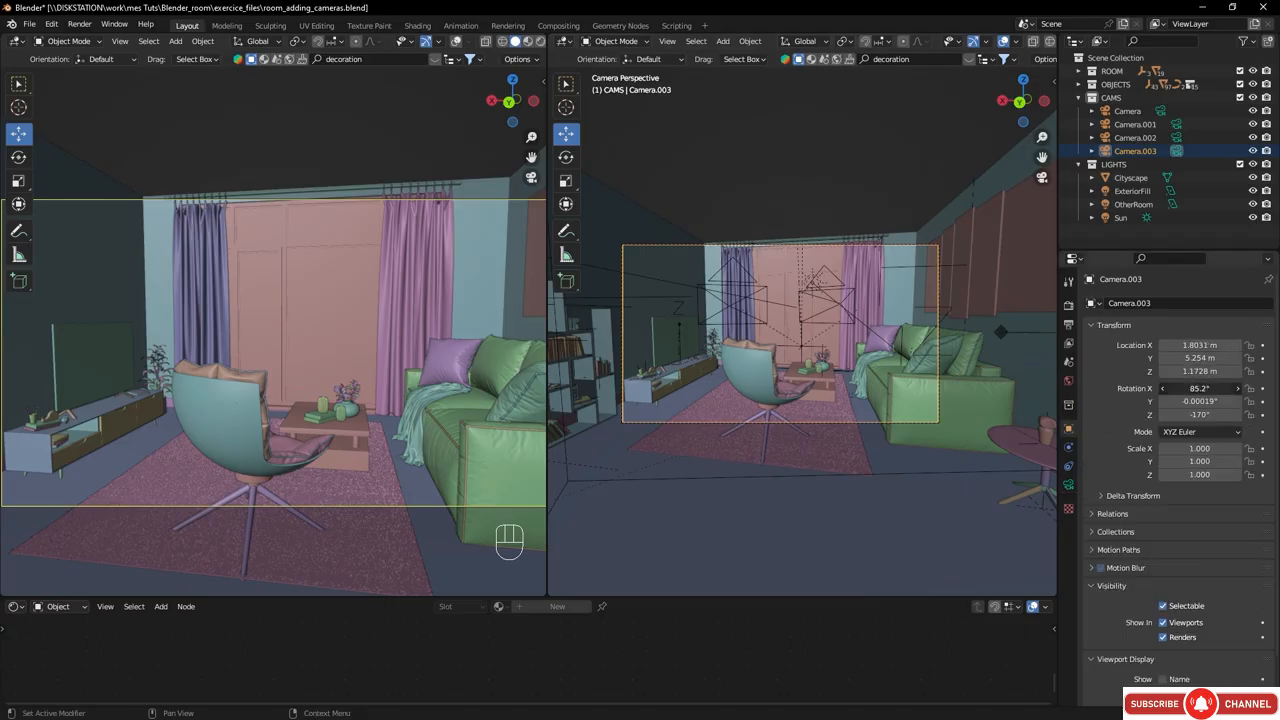
pyautogui.click(1200, 388)
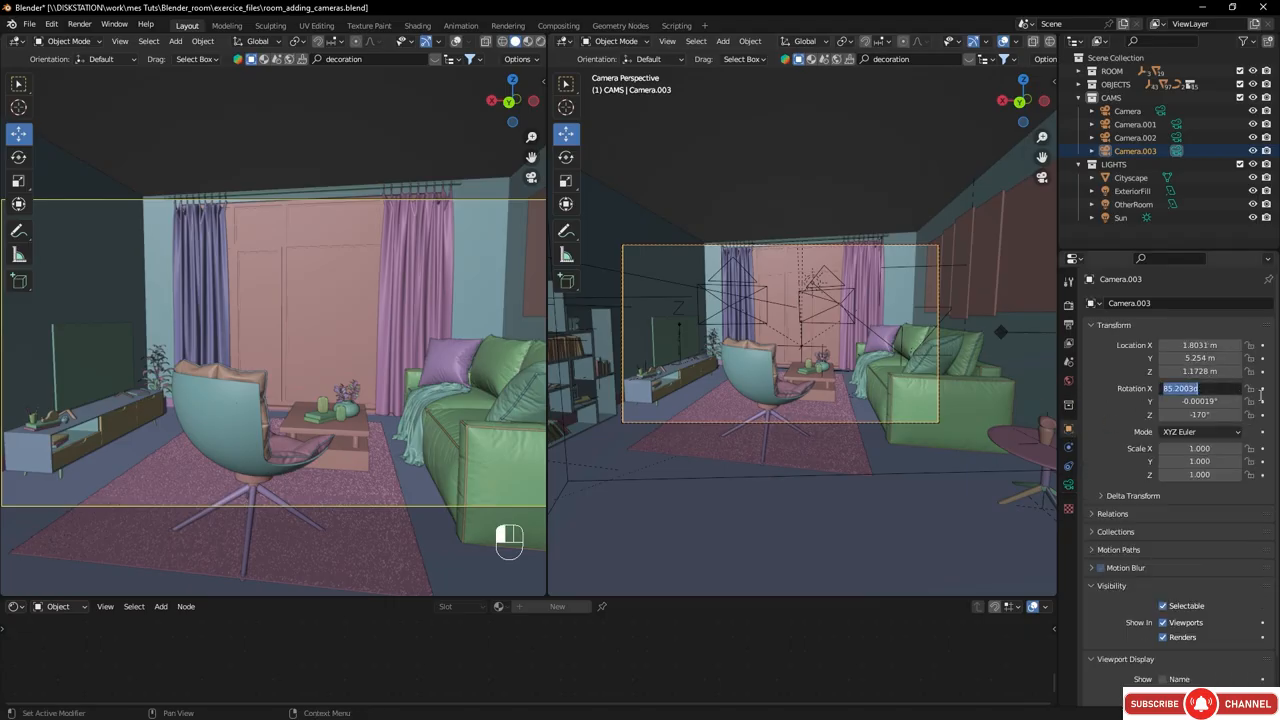
pyautogui.write('90')
pyautogui.press('Return')
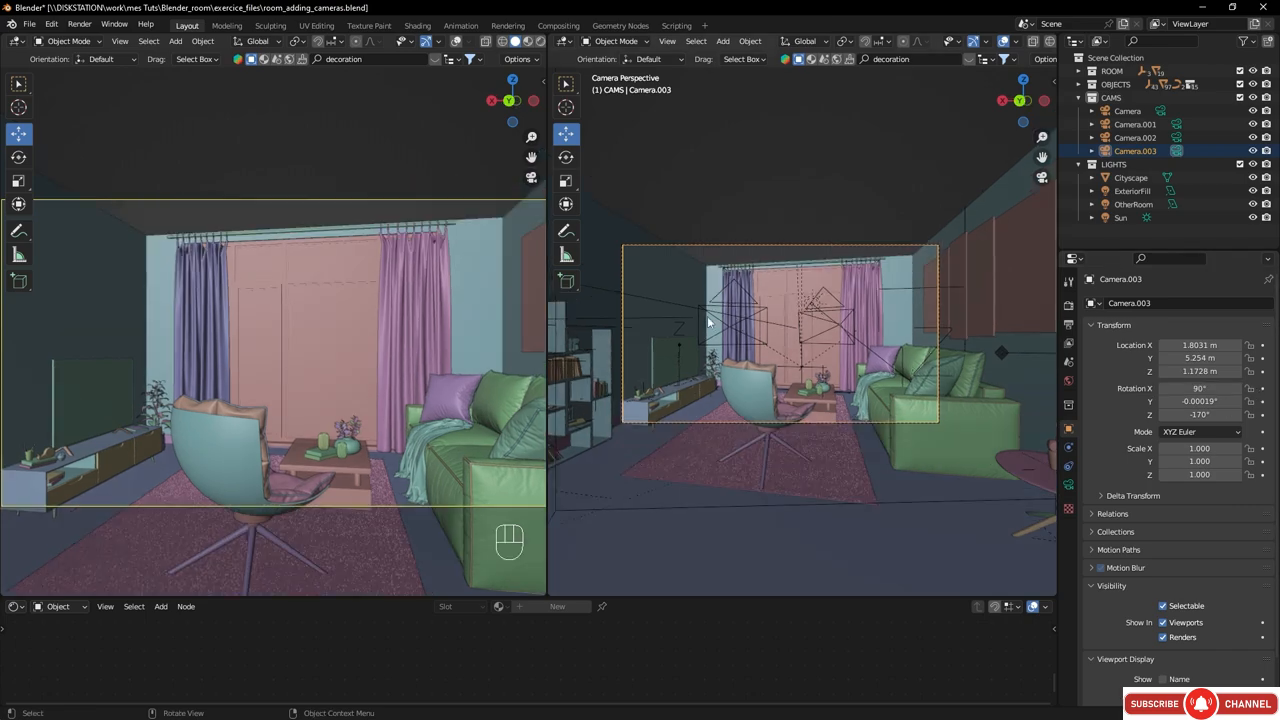
# - Raise the new camera's passepartout opacity to 1.000
pyautogui.click(1068, 484)
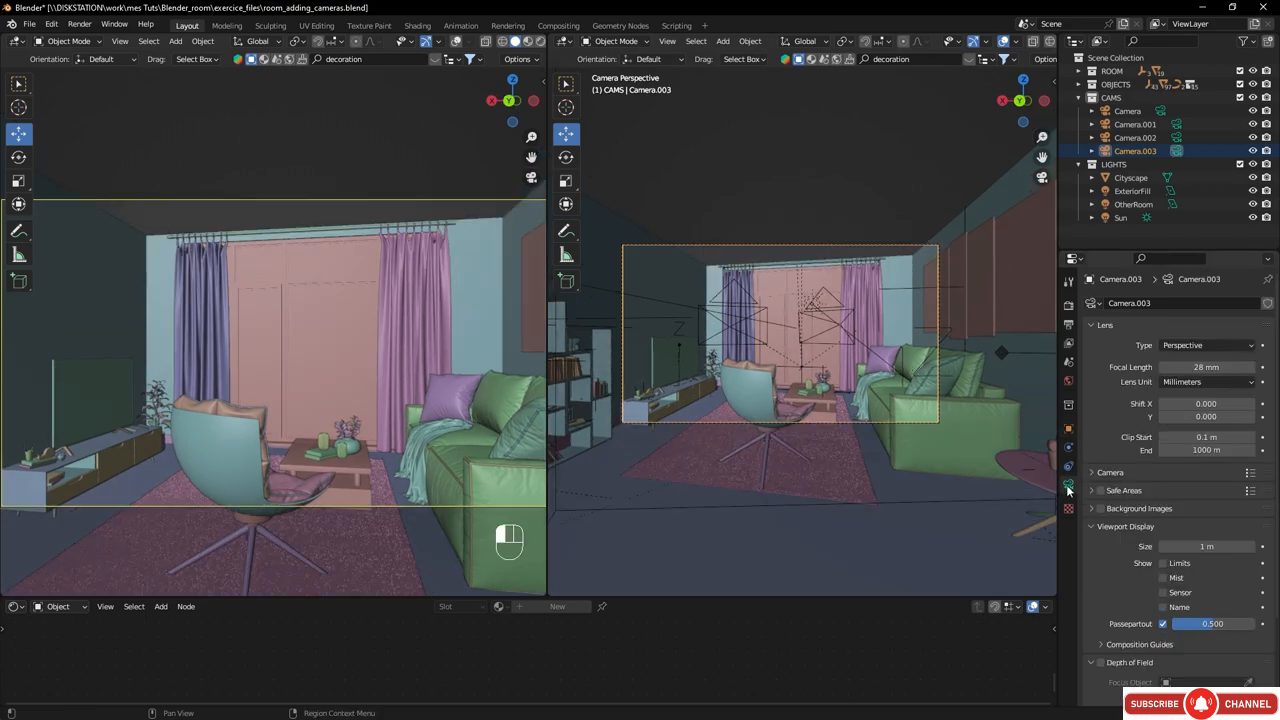
pyautogui.scroll(-4, 1113, 564)
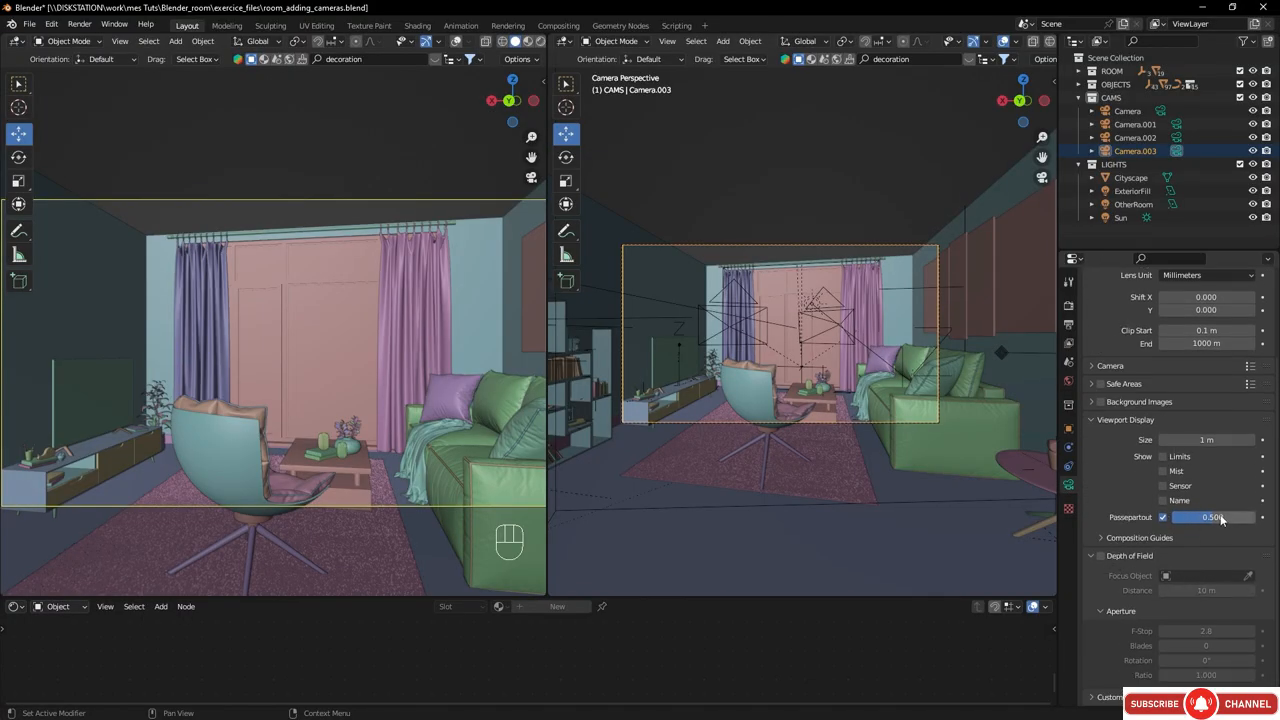
pyautogui.moveTo(1212, 517); pyautogui.dragTo(1262, 517)
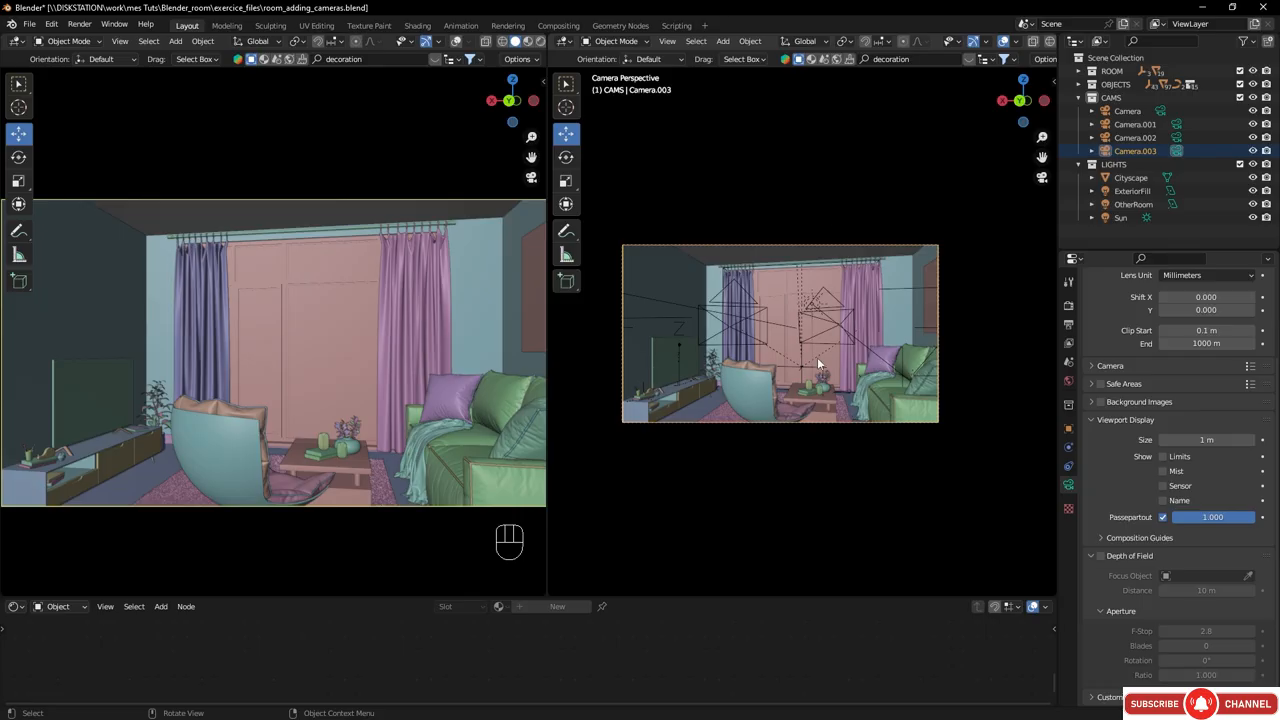
# - Turn the new camera about Z to about -178° so it faces the window wall more squarely
pyautogui.moveTo(803, 357)
pyautogui.mouseDown(button='middle')
pyautogui.moveTo(793, 336)
pyautogui.moveTo(785, 346)
pyautogui.mouseUp(button='middle')
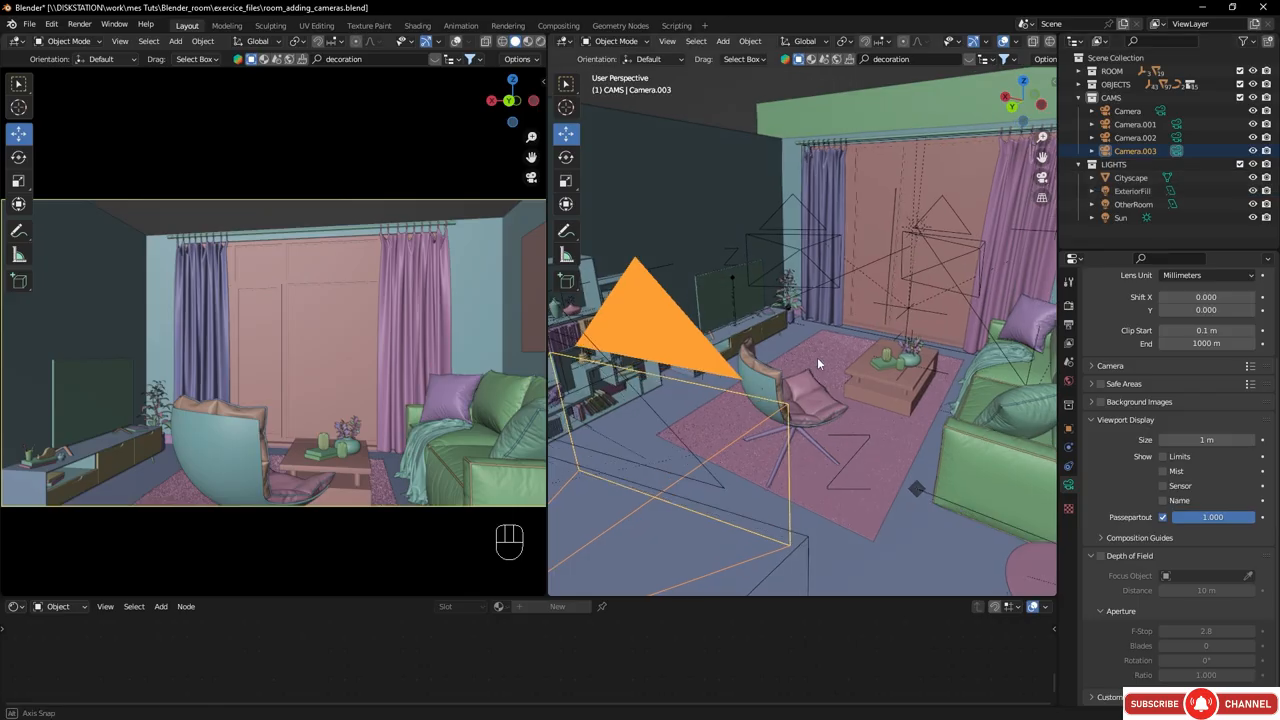
pyautogui.scroll(-6, 817, 357)
pyautogui.scroll(5, 848, 383)
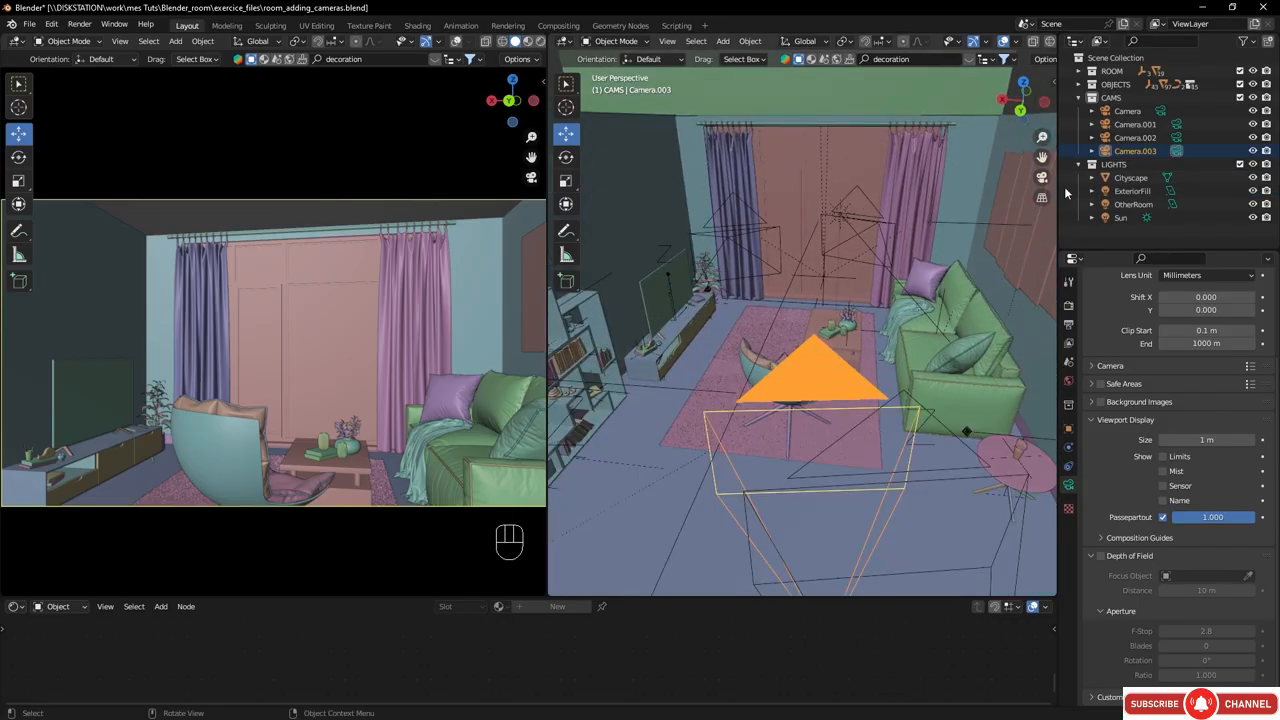
pyautogui.click(1130, 151)
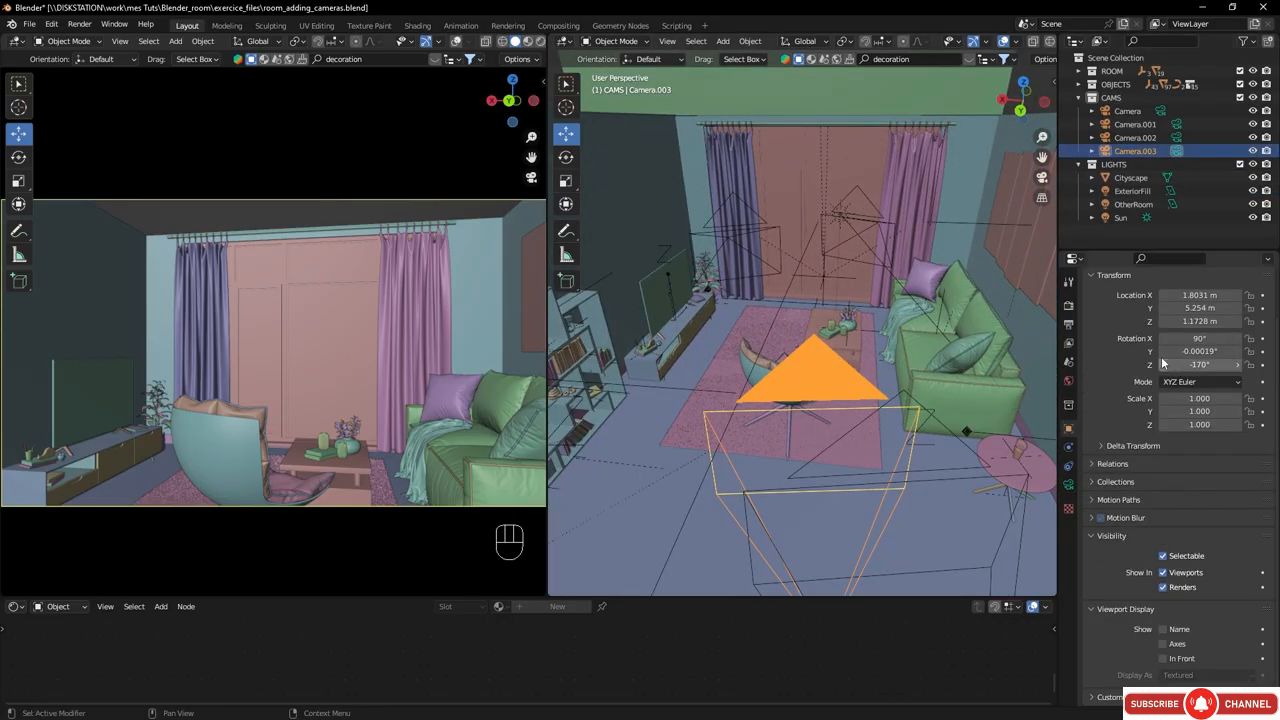
pyautogui.moveTo(1205, 364); pyautogui.dragTo(1160, 364)
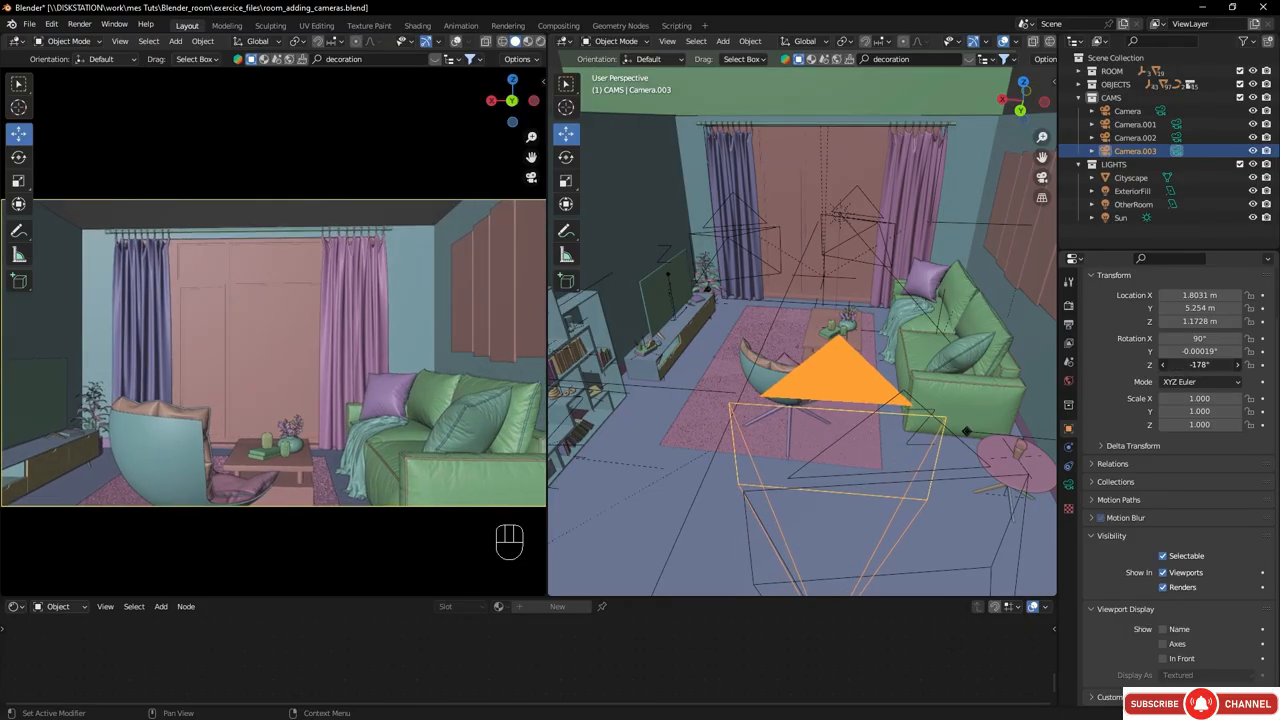
# - Set the new camera's Z rotation to -180° so it faces the window wall squarely
pyautogui.click(1228, 364)
pyautogui.write('-180')
pyautogui.press('Return')
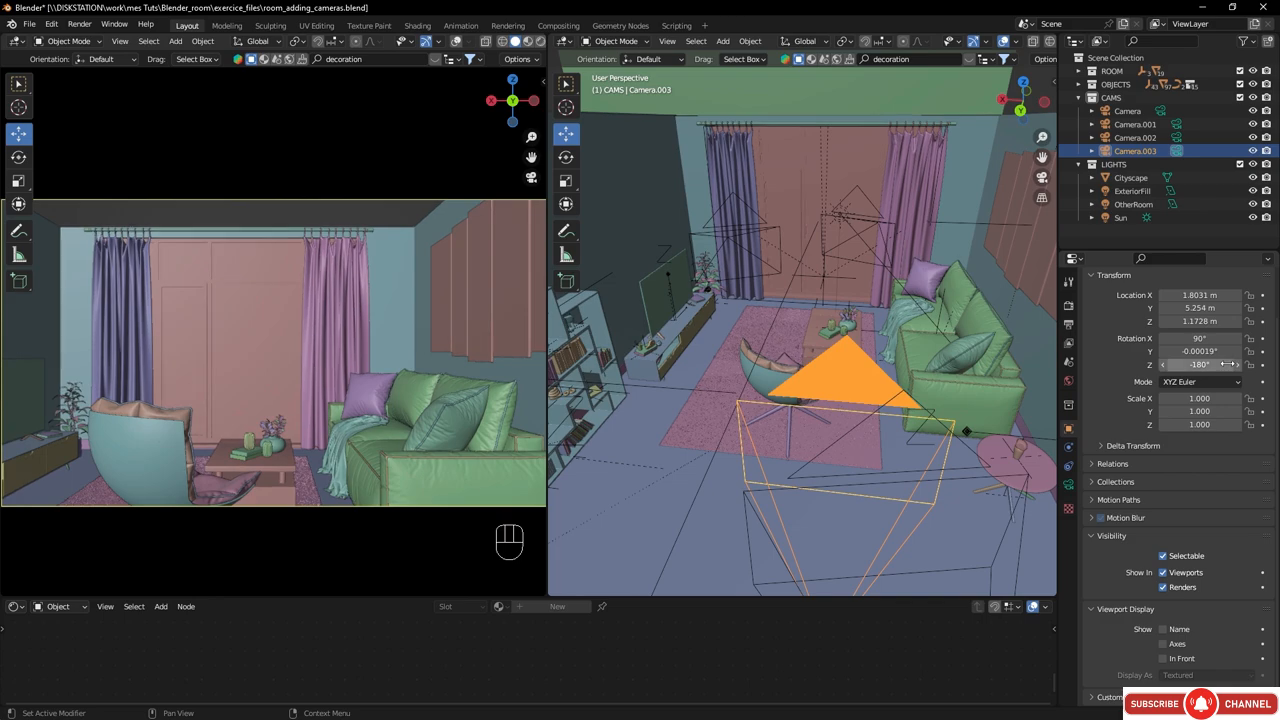
# - Reposition the new camera to about X 2.29 m, Y 5.44 m and a height of about 1.02 m
pyautogui.moveTo(859, 452); pyautogui.dragTo(816, 453, button='middle')
pyautogui.moveTo(743, 508); pyautogui.dragTo(677, 505)
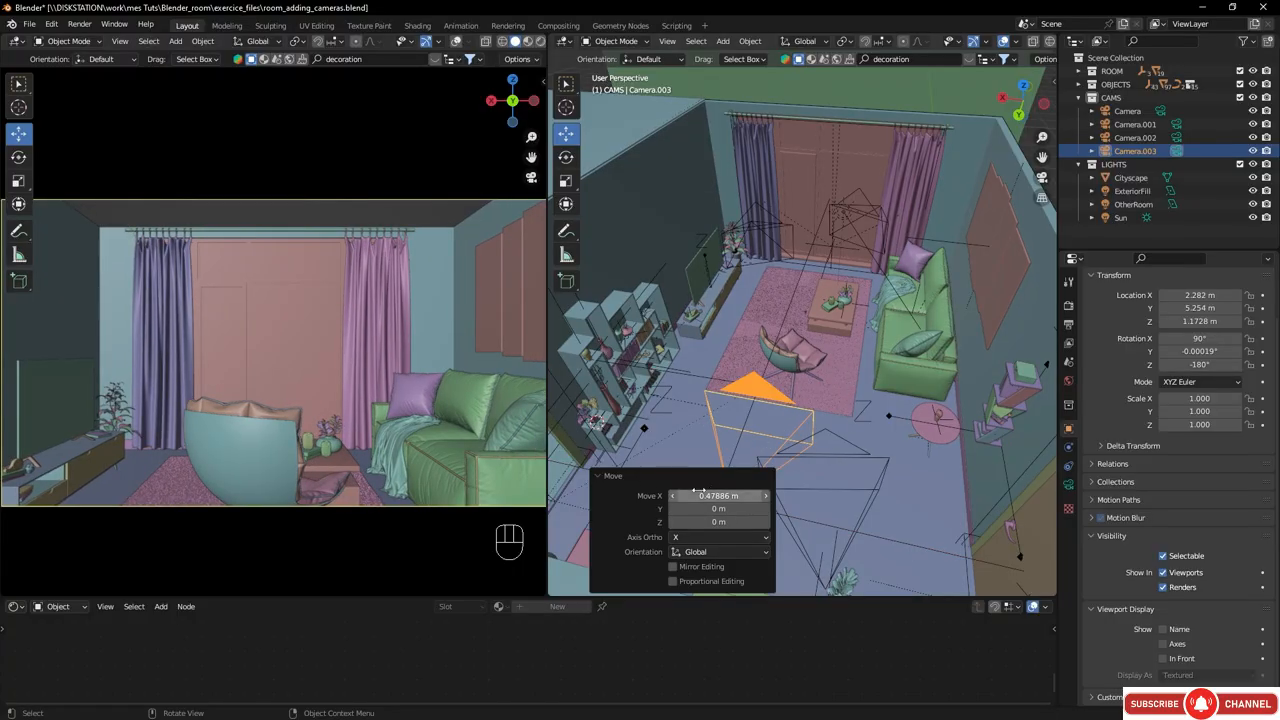
pyautogui.click(596, 475)
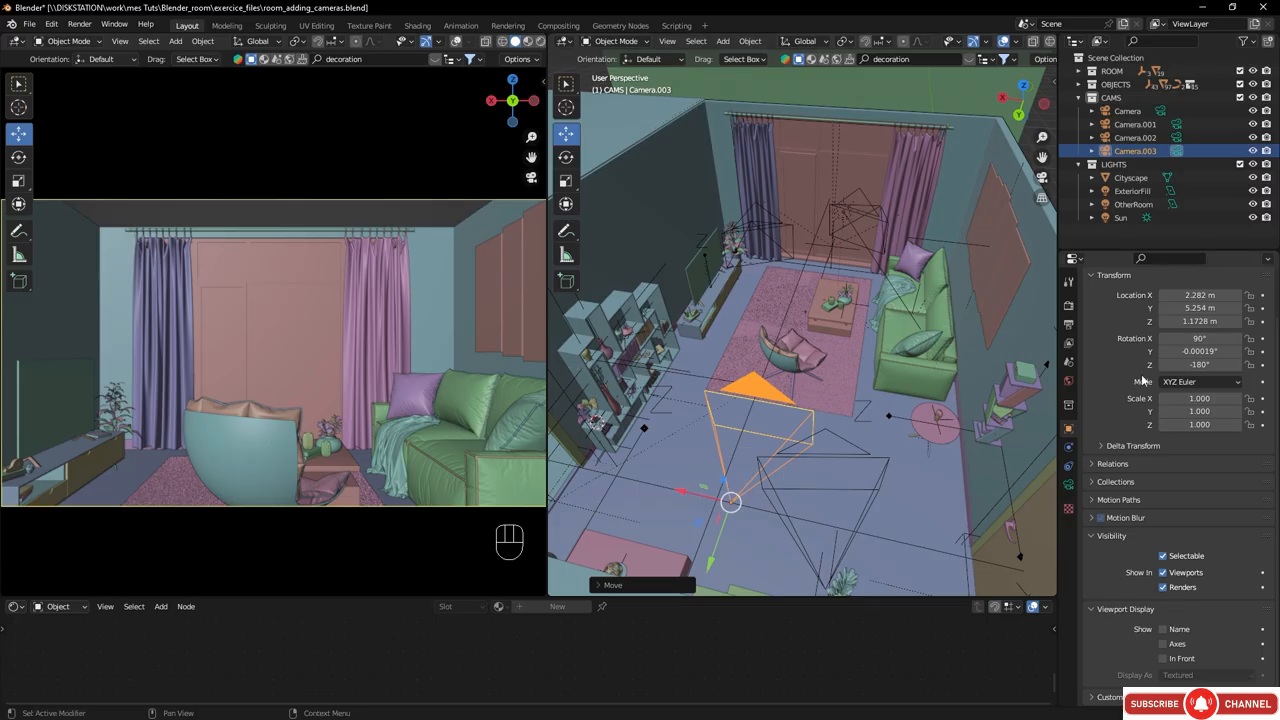
pyautogui.moveTo(1197, 322); pyautogui.dragTo(1166, 322)
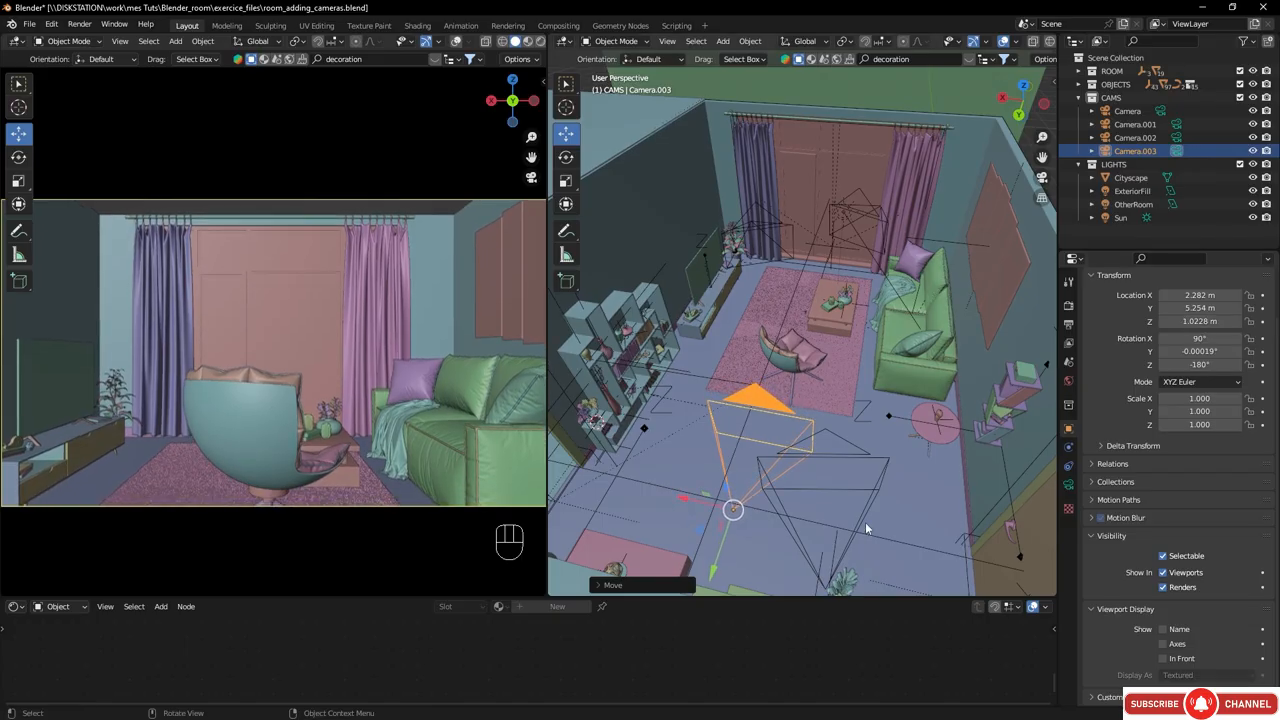
pyautogui.moveTo(721, 555); pyautogui.dragTo(697, 528)
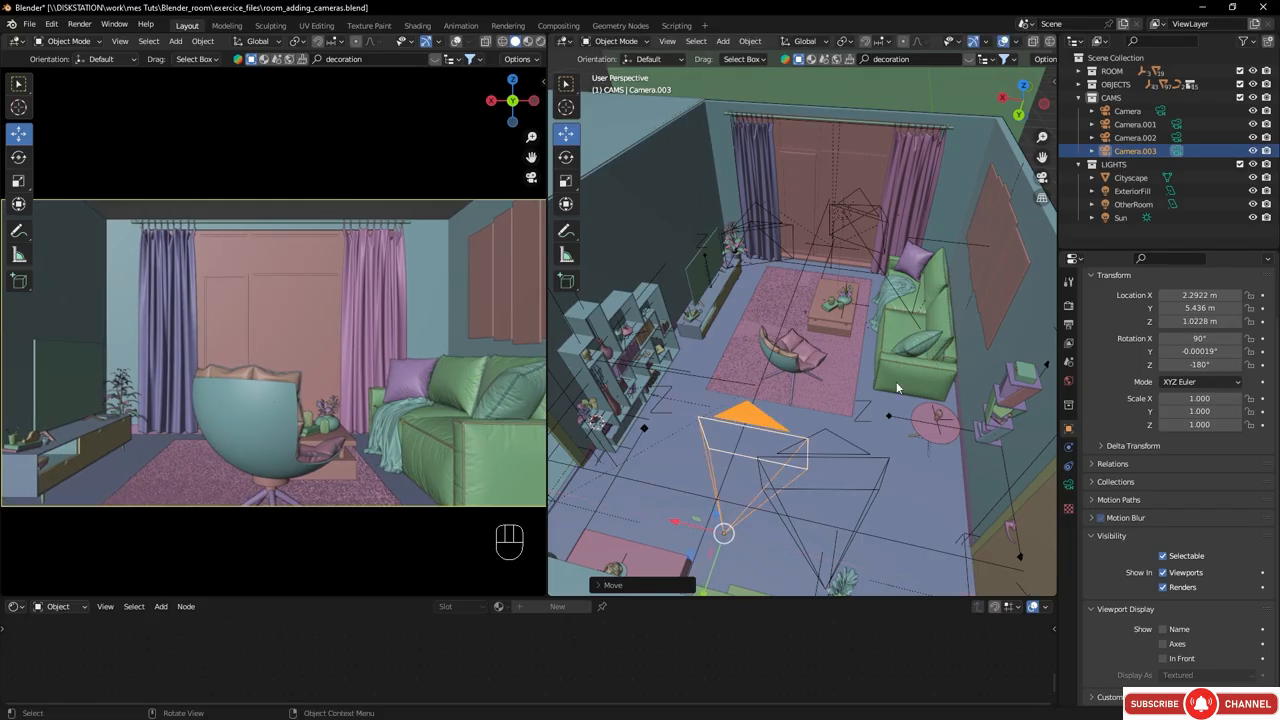
# - Set the new camera's focal length to 24 mm
pyautogui.click(1176, 151)
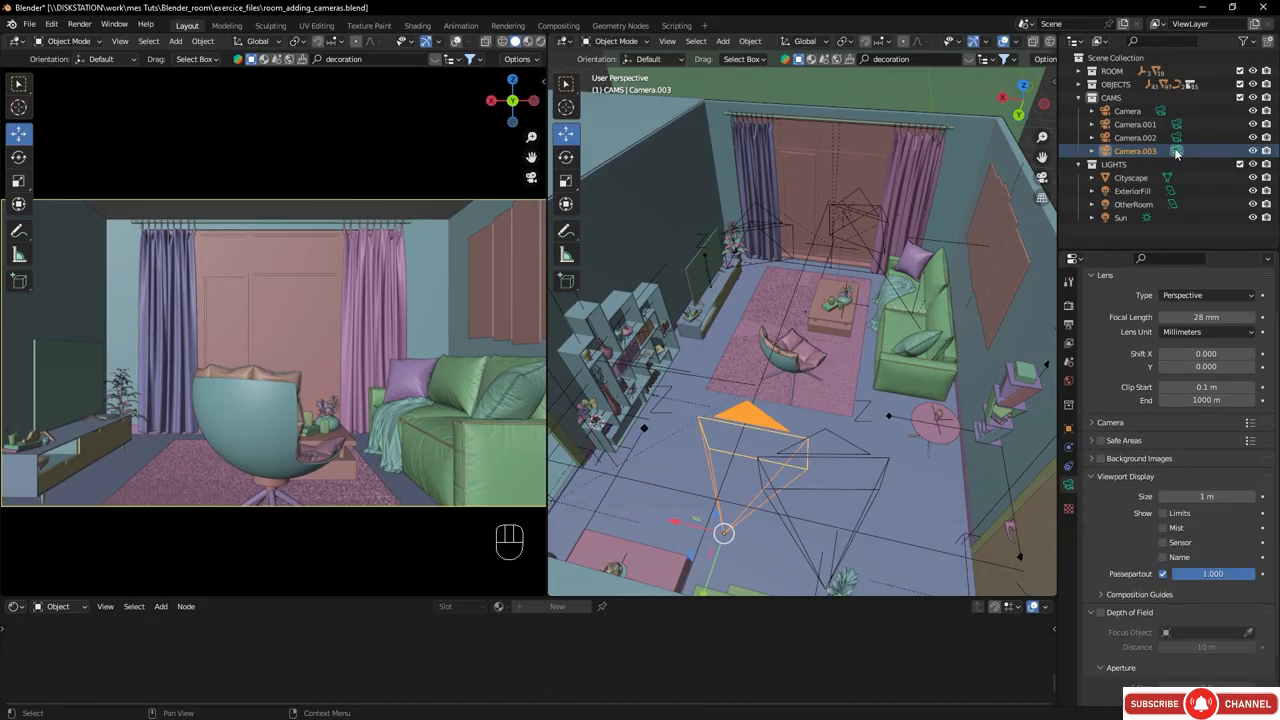
pyautogui.click(1218, 319)
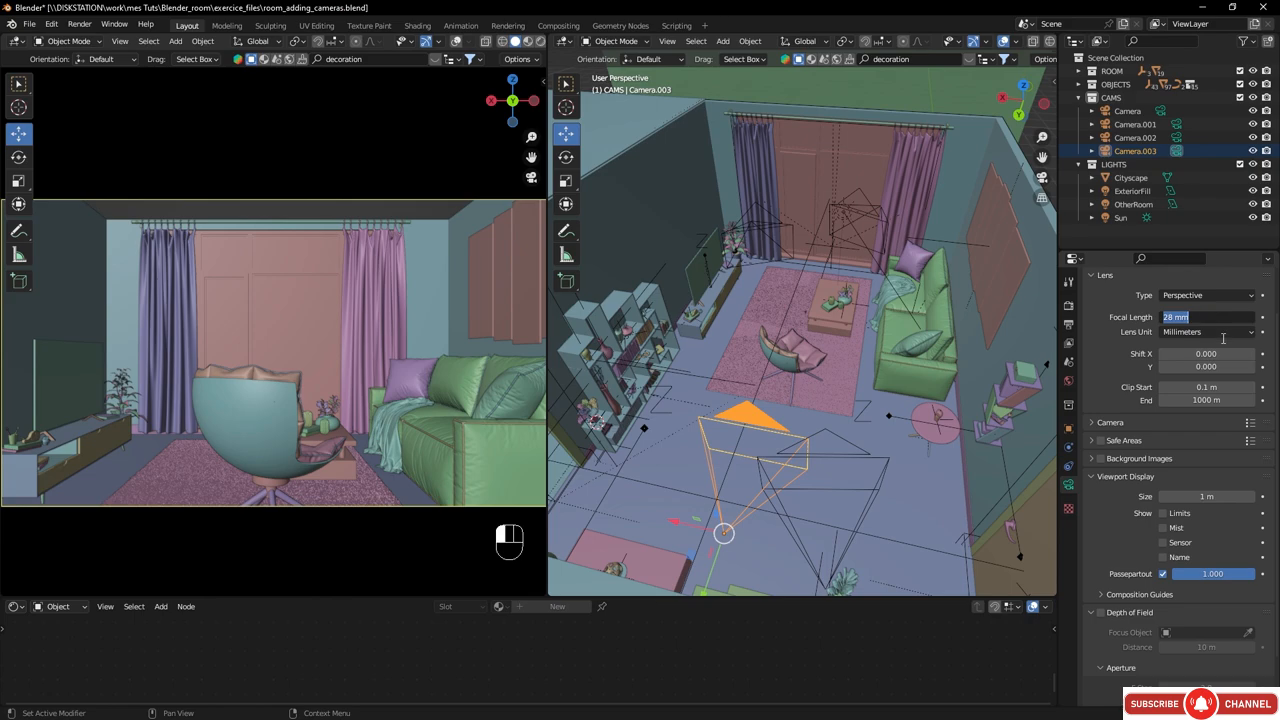
pyautogui.write('24')
pyautogui.press('Return')
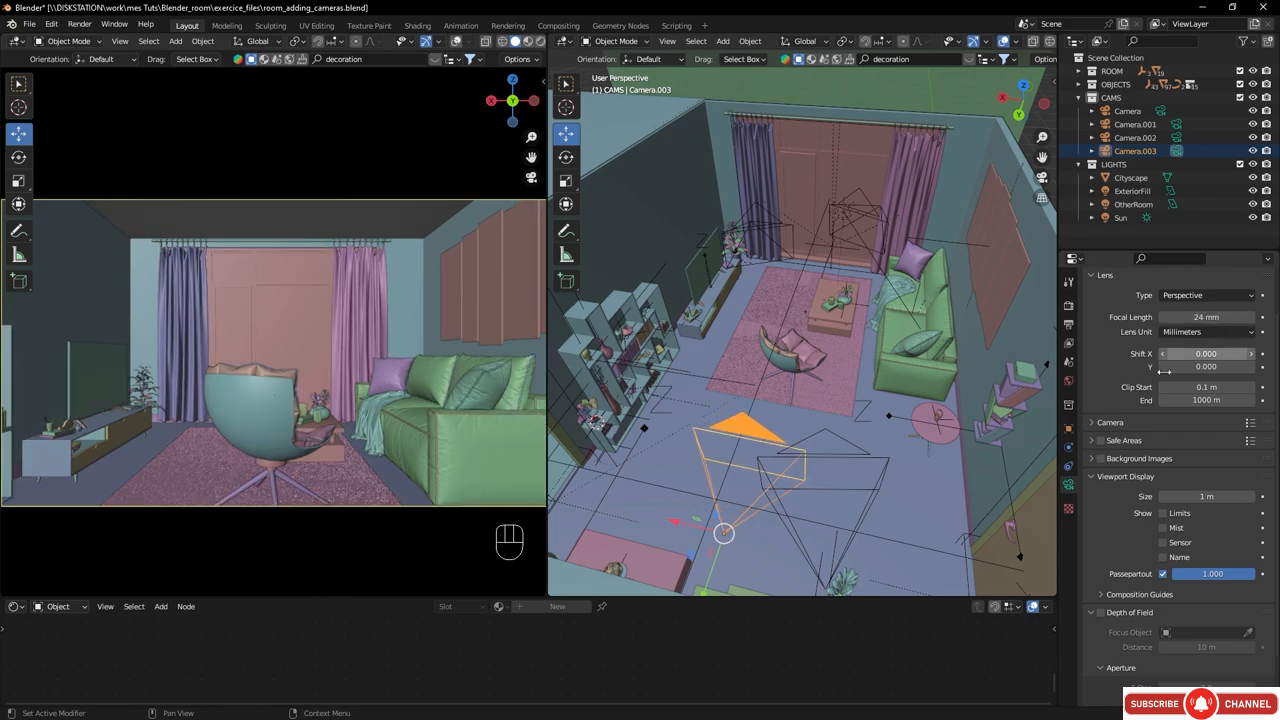
# - Move the new camera forward to about Y 5.24 m, raise it to about 1.27 m, and set its vertical lens shift to -0.040
pyautogui.moveTo(716, 564); pyautogui.dragTo(728, 538)
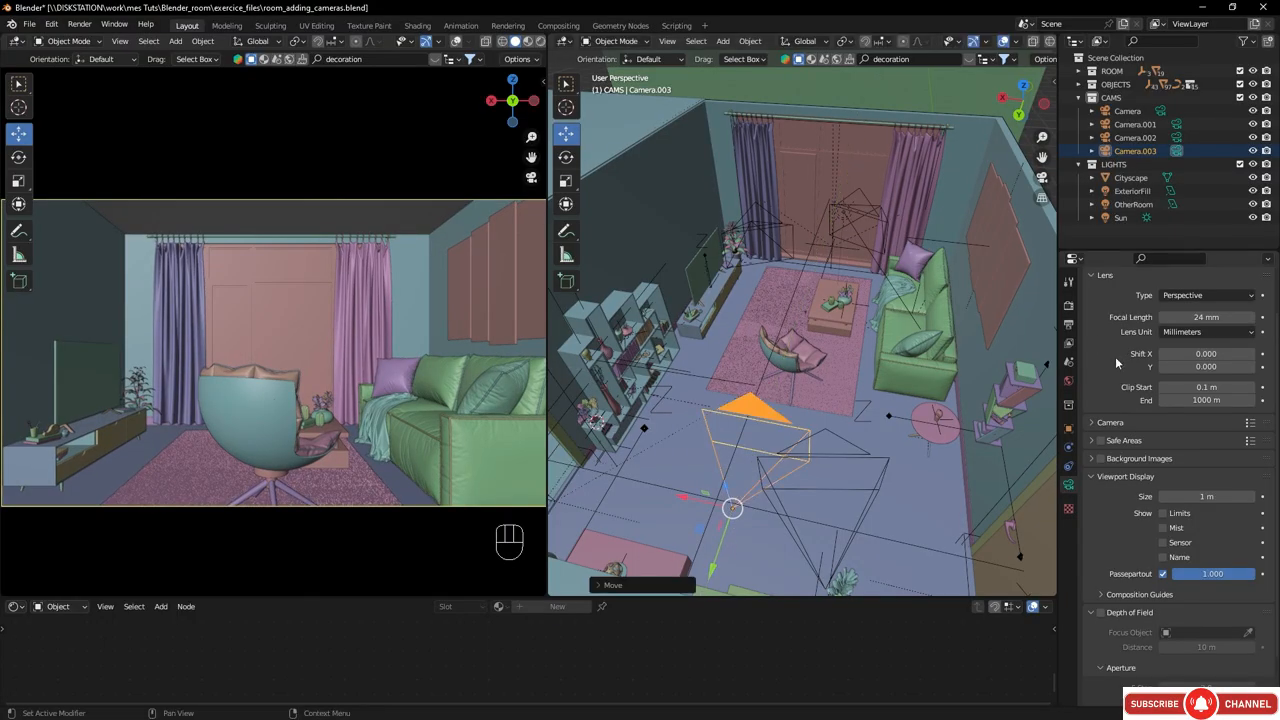
pyautogui.moveTo(727, 488); pyautogui.dragTo(722, 471)
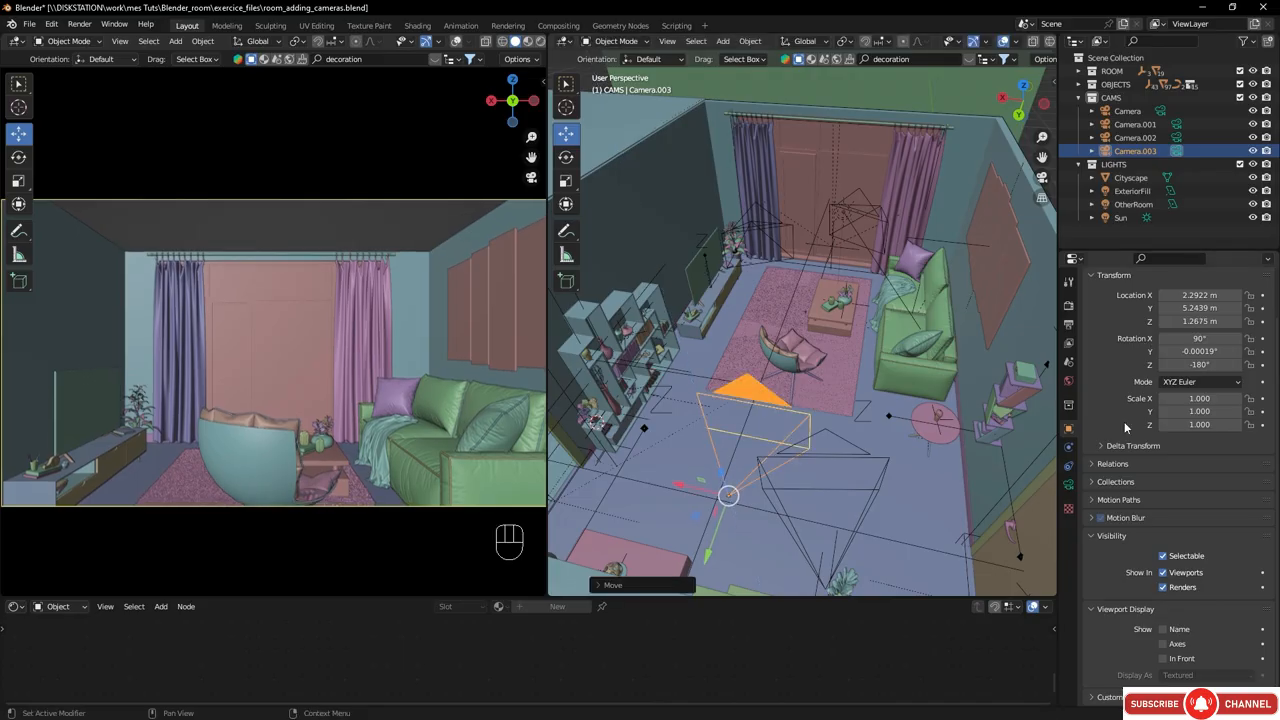
pyautogui.click(1069, 490)
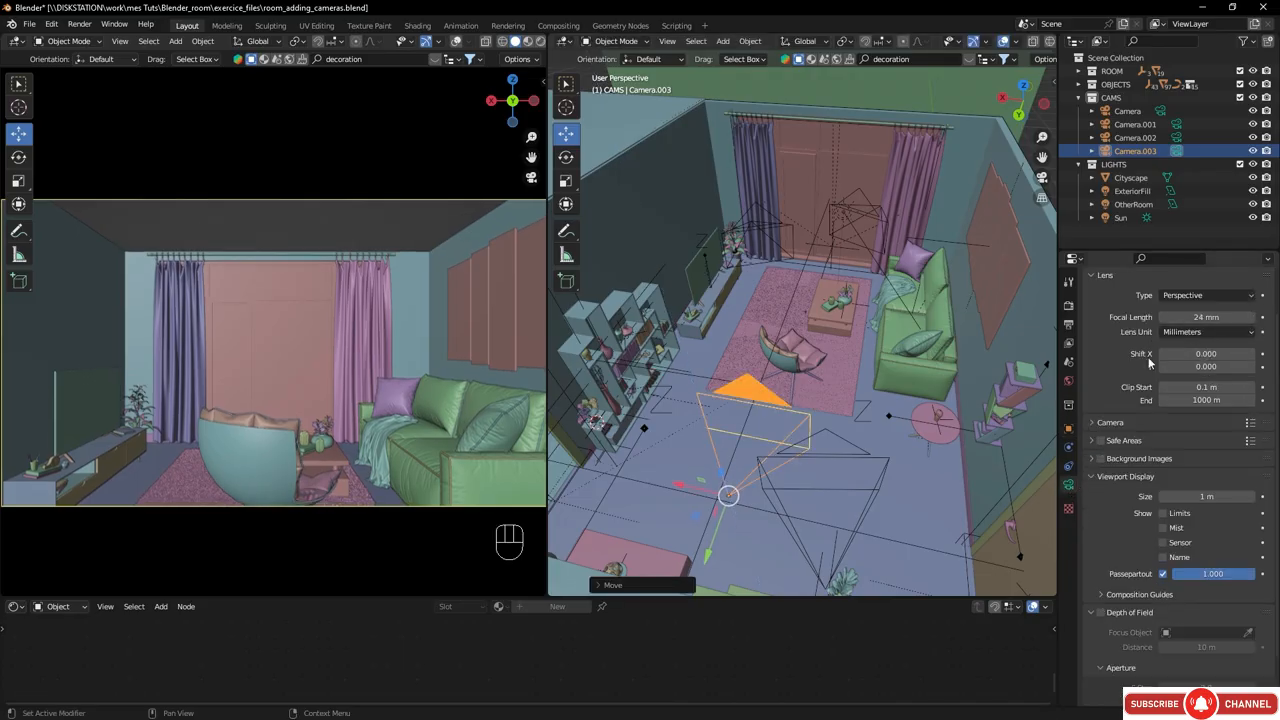
pyautogui.moveTo(1210, 366)
pyautogui.mouseDown()
pyautogui.moveTo(1240, 366)
pyautogui.moveTo(1206, 366)
pyautogui.mouseUp()
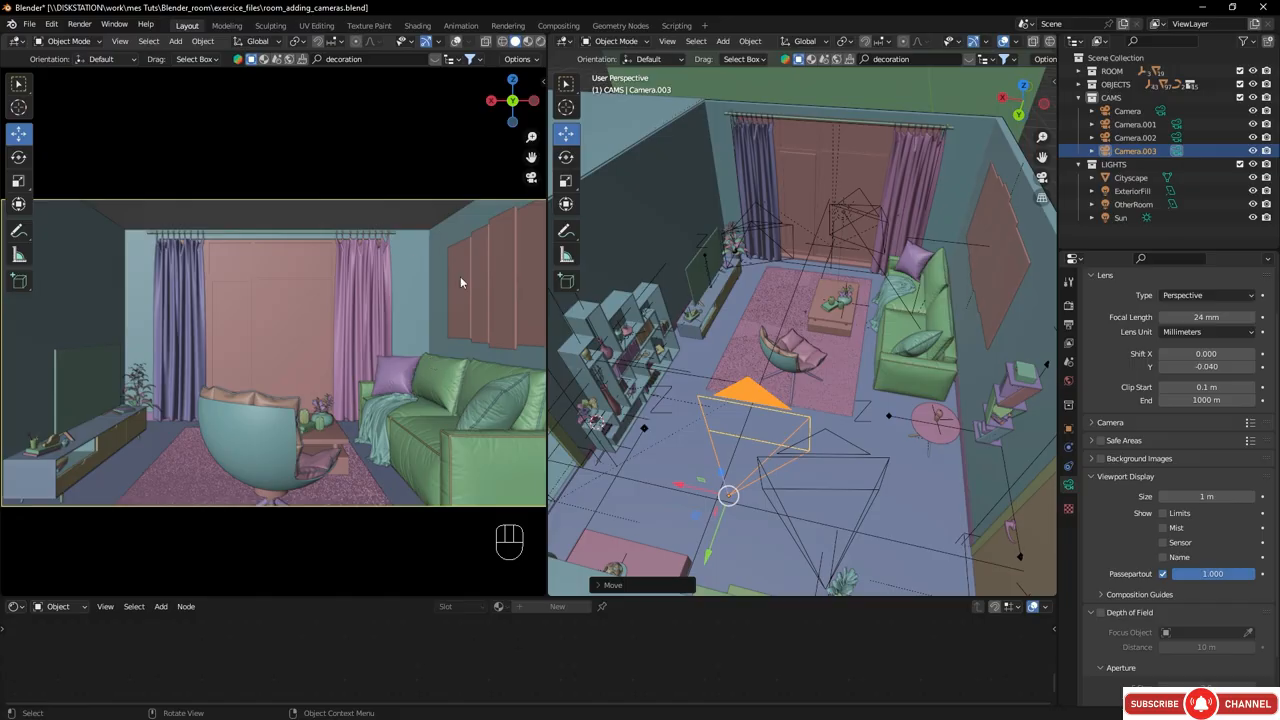
# - Try stronger vertical lens shifts of -0.240 and -0.070 on the new camera
pyautogui.click(1068, 428)
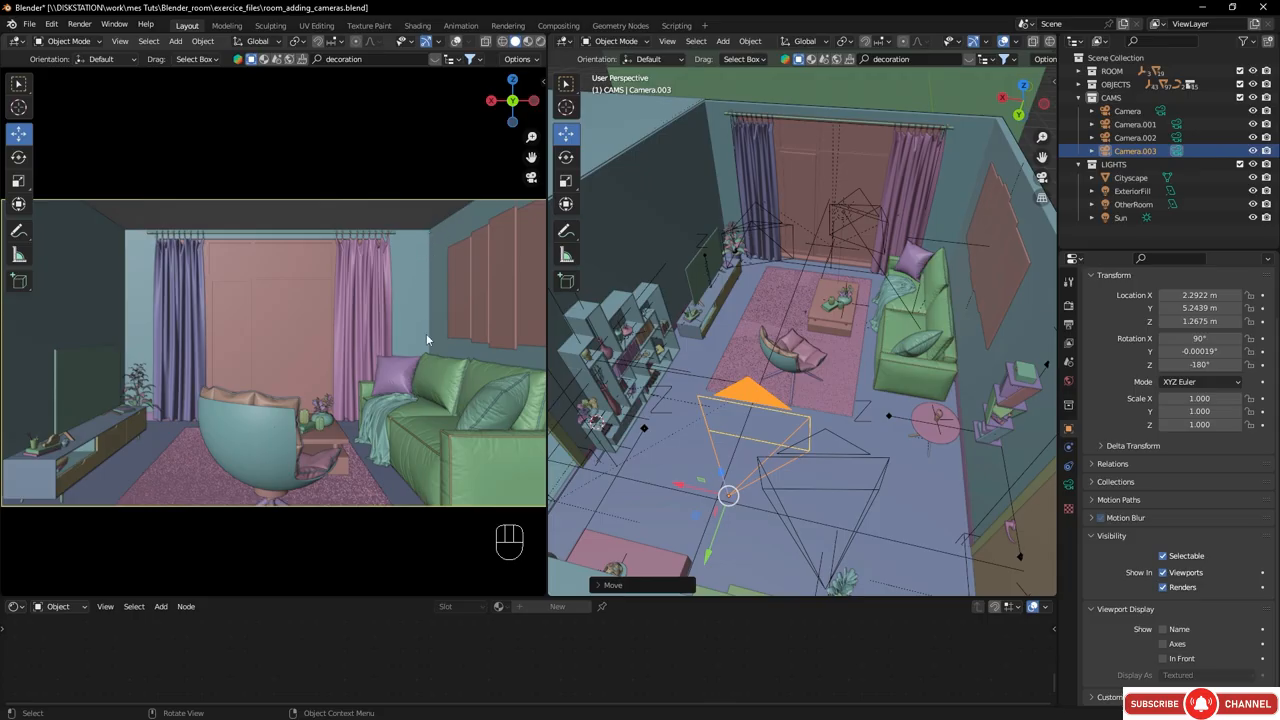
pyautogui.click(1068, 484)
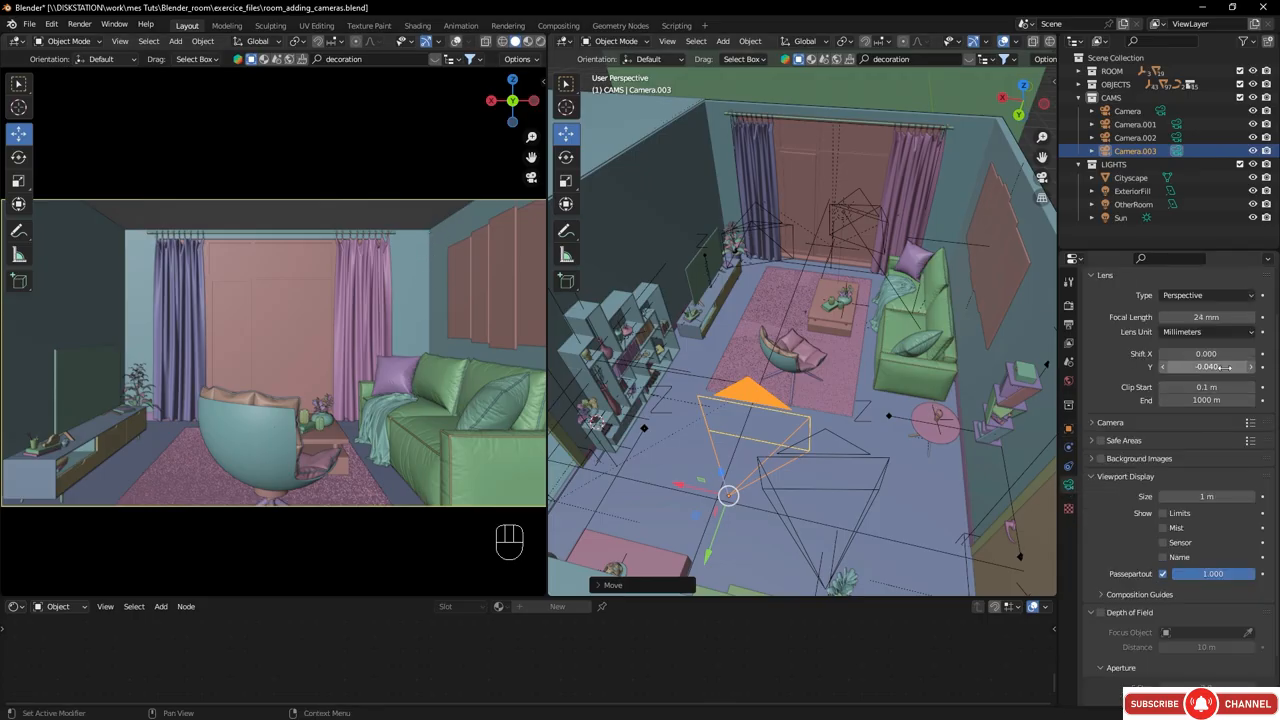
pyautogui.moveTo(1199, 366); pyautogui.dragTo(1155, 366)
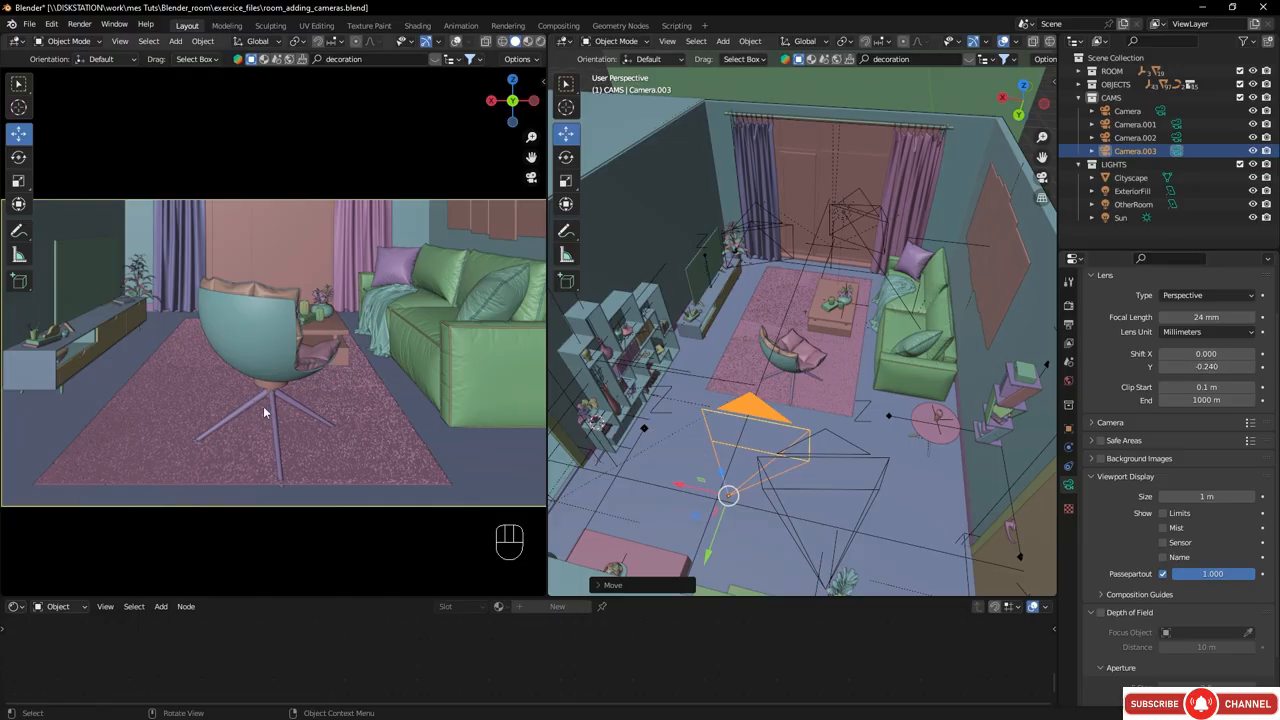
pyautogui.moveTo(1207, 366); pyautogui.dragTo(1244, 366)
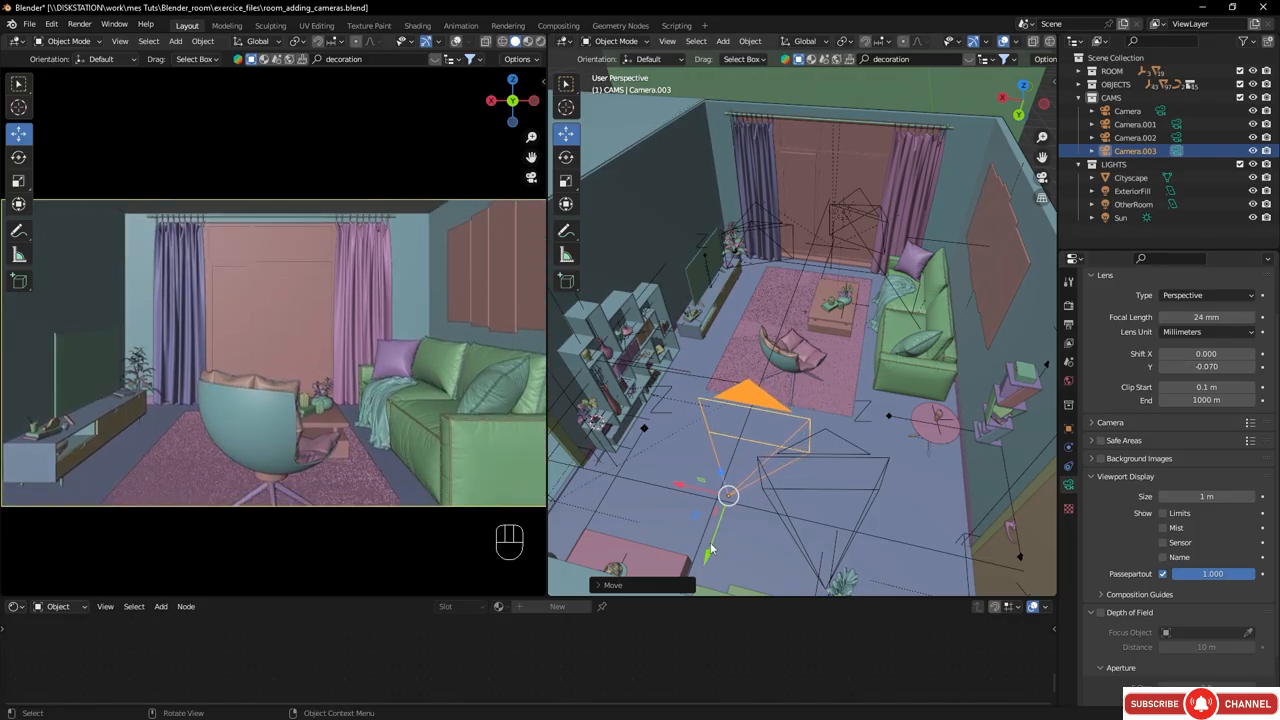
# - Pull the new camera slightly back from the window wall and set its vertical lens shift to -0.040
pyautogui.moveTo(710, 550); pyautogui.dragTo(701, 555)
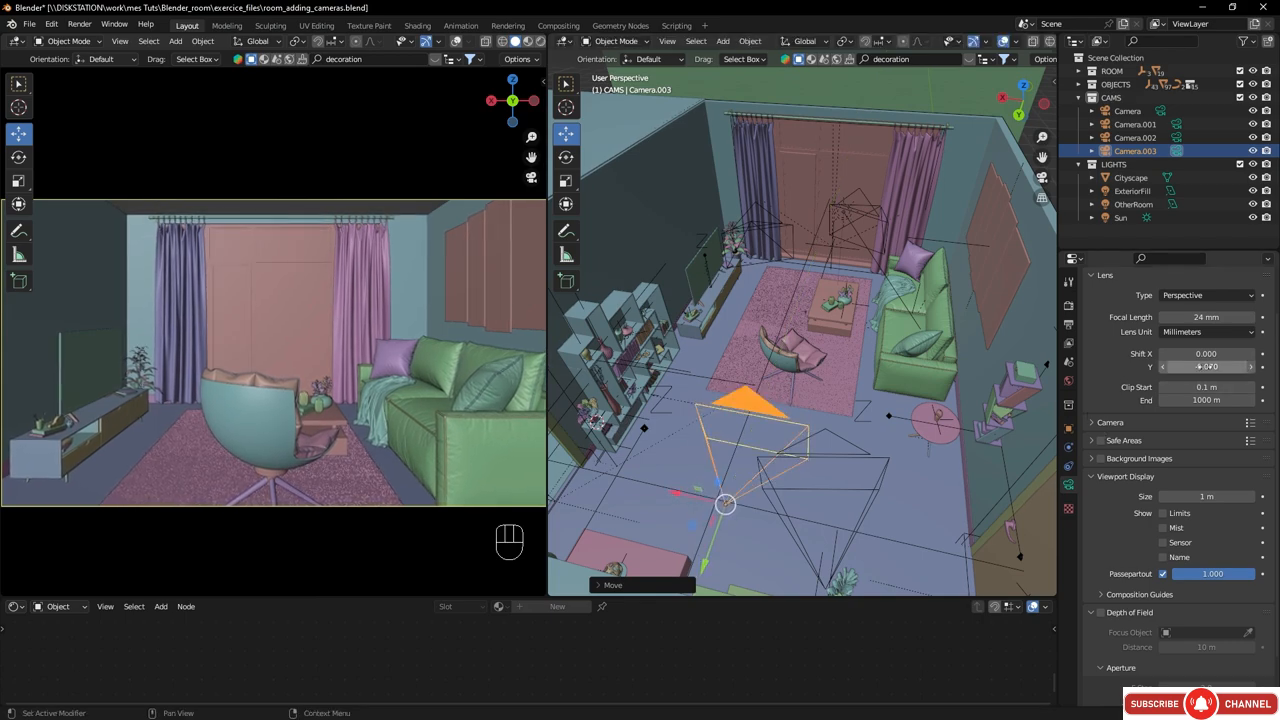
pyautogui.moveTo(1207, 366); pyautogui.dragTo(1207, 366)
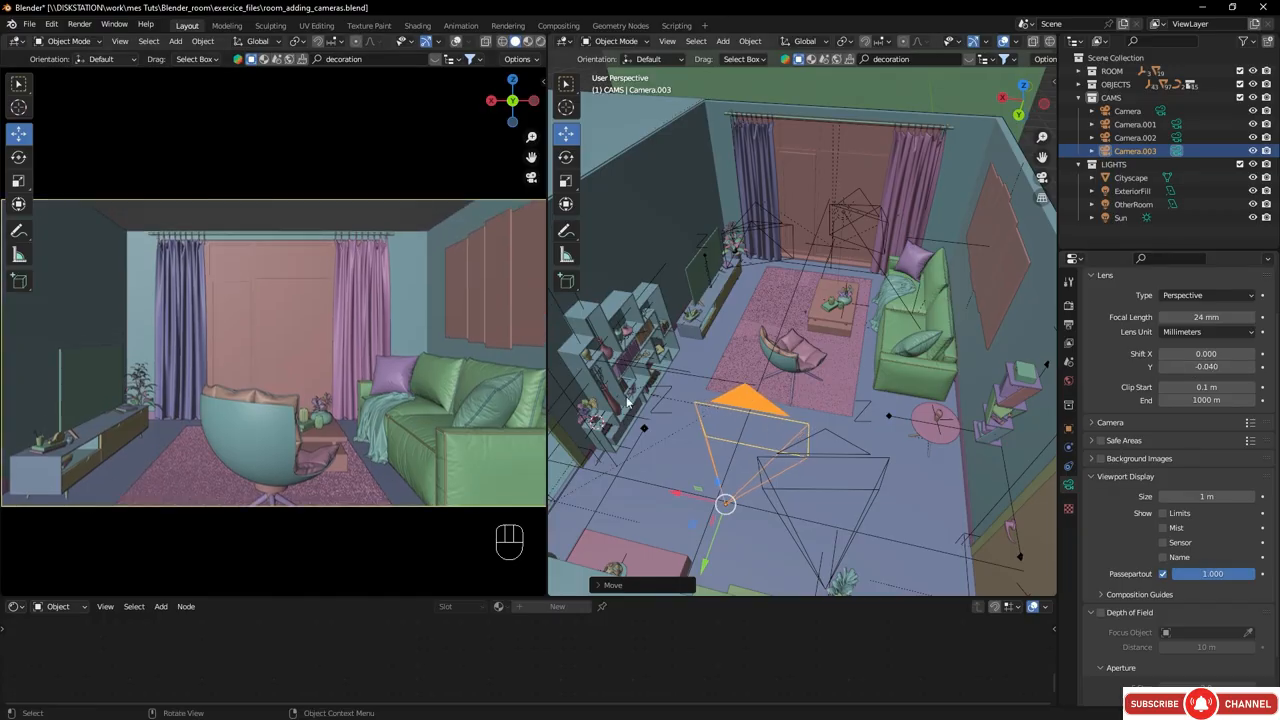
# - Select the Sofa G parent object and slide the whole sofa slightly along Y towards the window wall
pyautogui.click(900, 382)
pyautogui.moveTo(930, 404); pyautogui.dragTo(746, 284, button='middle')
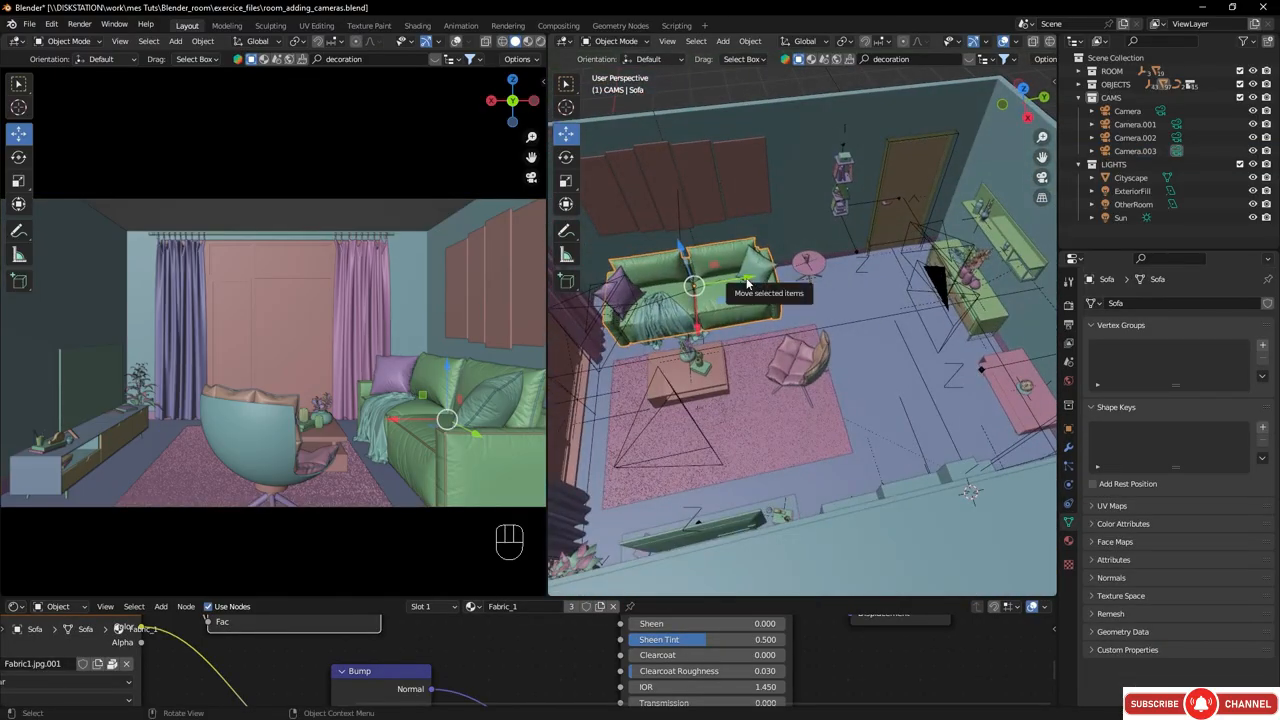
pyautogui.moveTo(746, 284); pyautogui.dragTo(735, 285)
pyautogui.hotkey('ctrl', 'z')
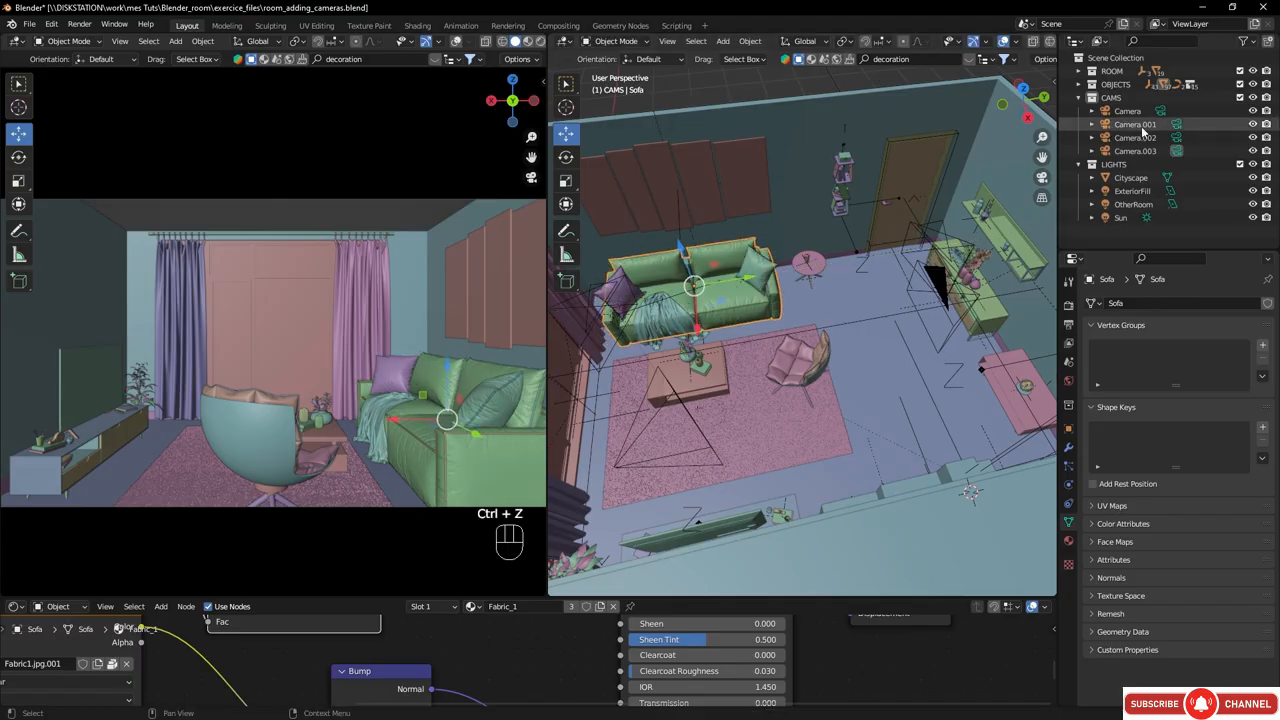
pyautogui.press('KP_Decimal')
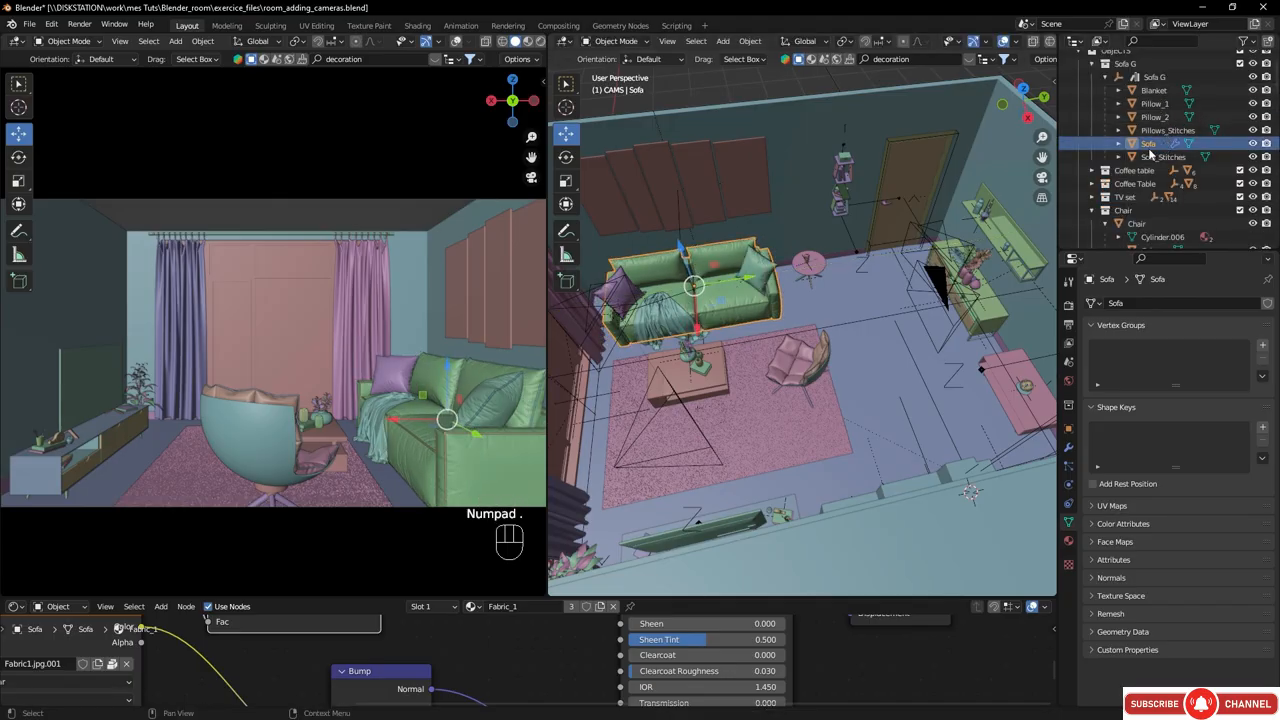
pyautogui.click(1153, 77)
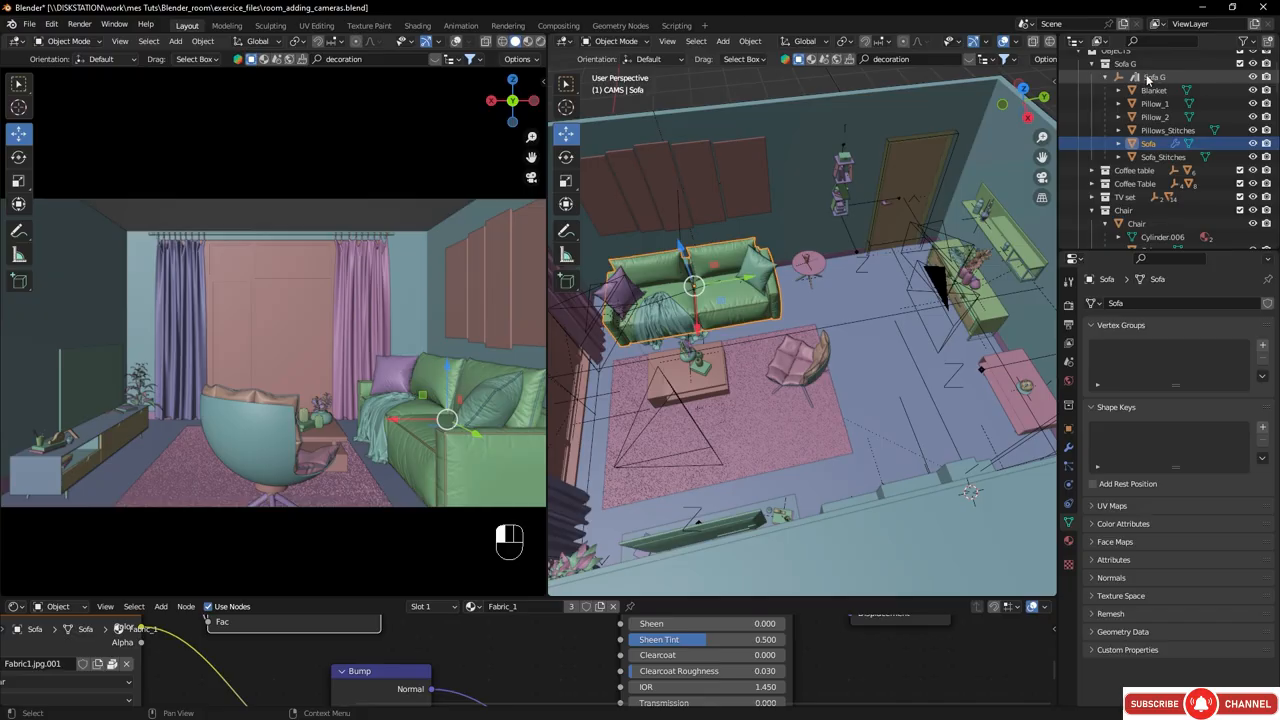
pyautogui.moveTo(758, 303); pyautogui.dragTo(745, 306)
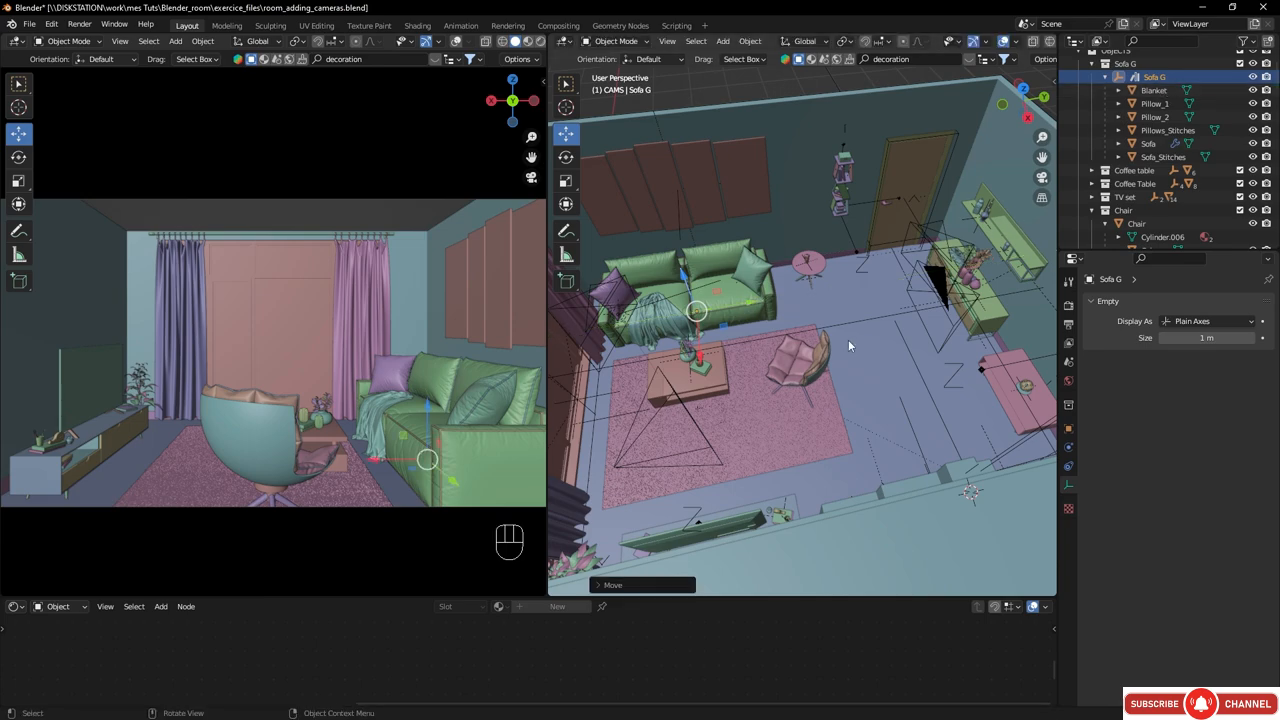
# - Move the framing camera a little further back from the window and slightly sideways towards the sofa wall
pyautogui.moveTo(848, 346); pyautogui.dragTo(822, 326, button='middle')
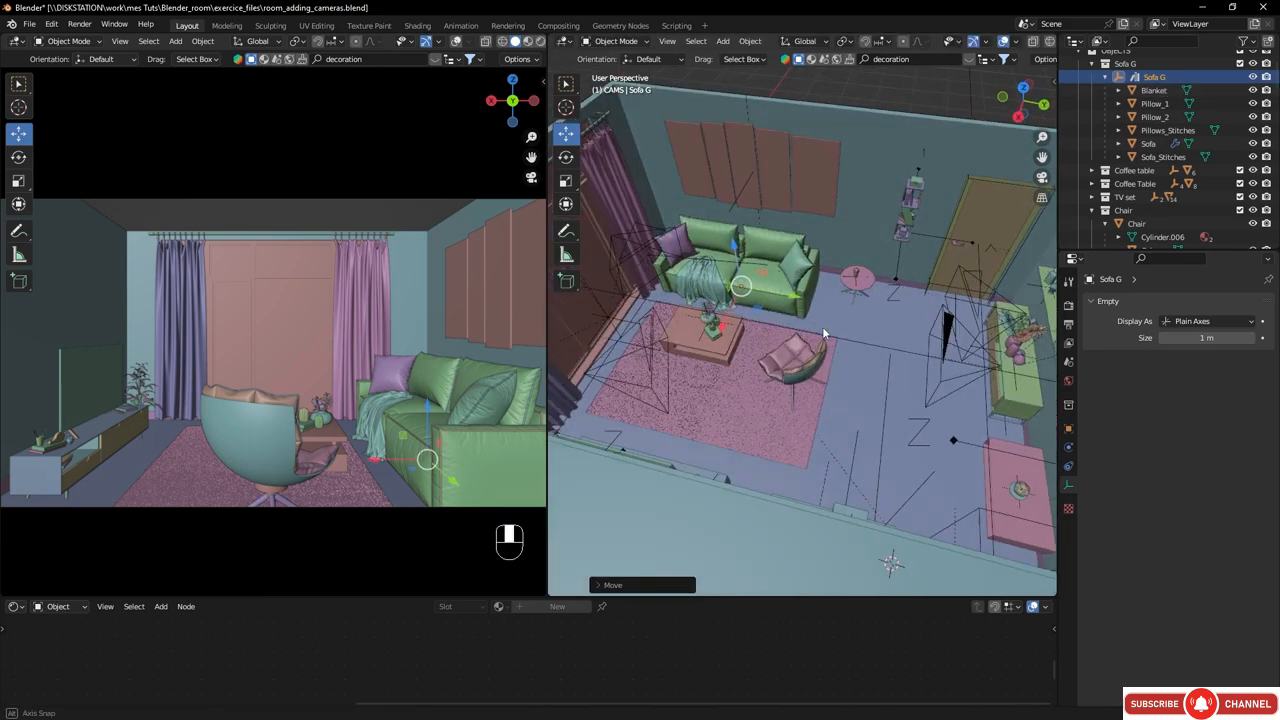
pyautogui.click(993, 369)
pyautogui.moveTo(1031, 372)
pyautogui.mouseDown()
pyautogui.moveTo(1048, 364)
pyautogui.moveTo(549, 361)
pyautogui.moveTo(1043, 364)
pyautogui.mouseUp()
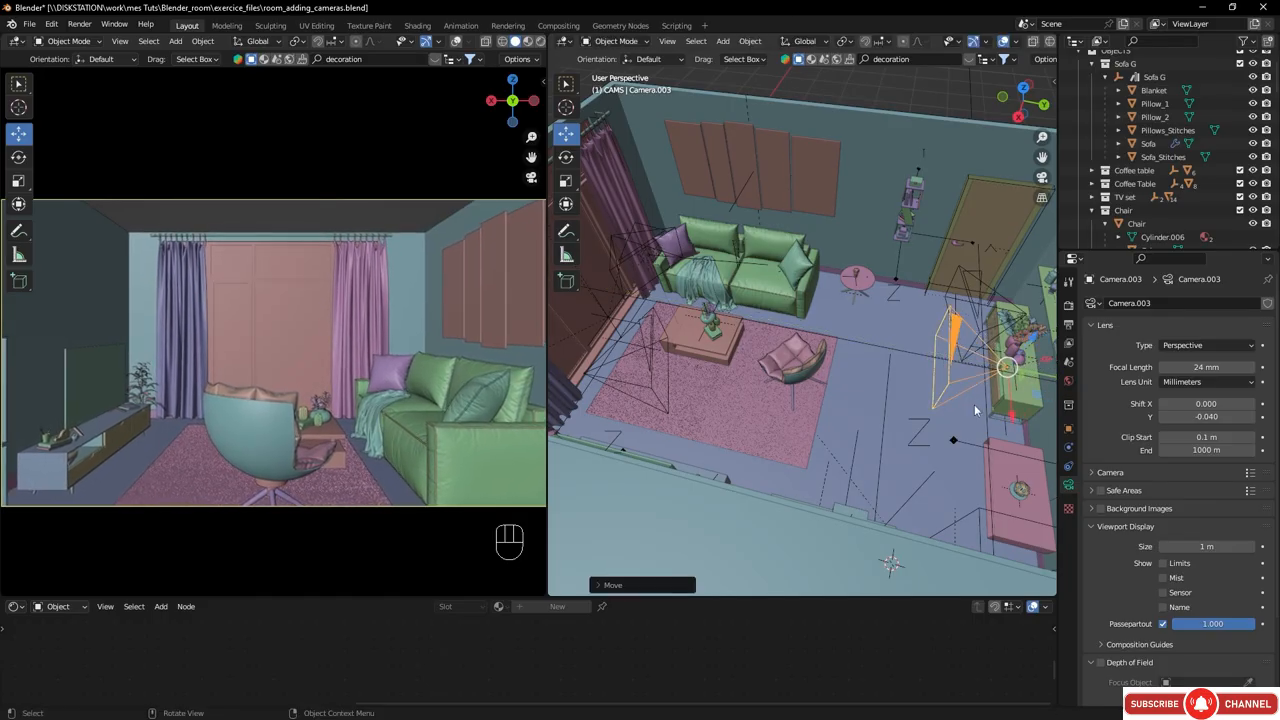
pyautogui.moveTo(1010, 418); pyautogui.dragTo(1014, 406)
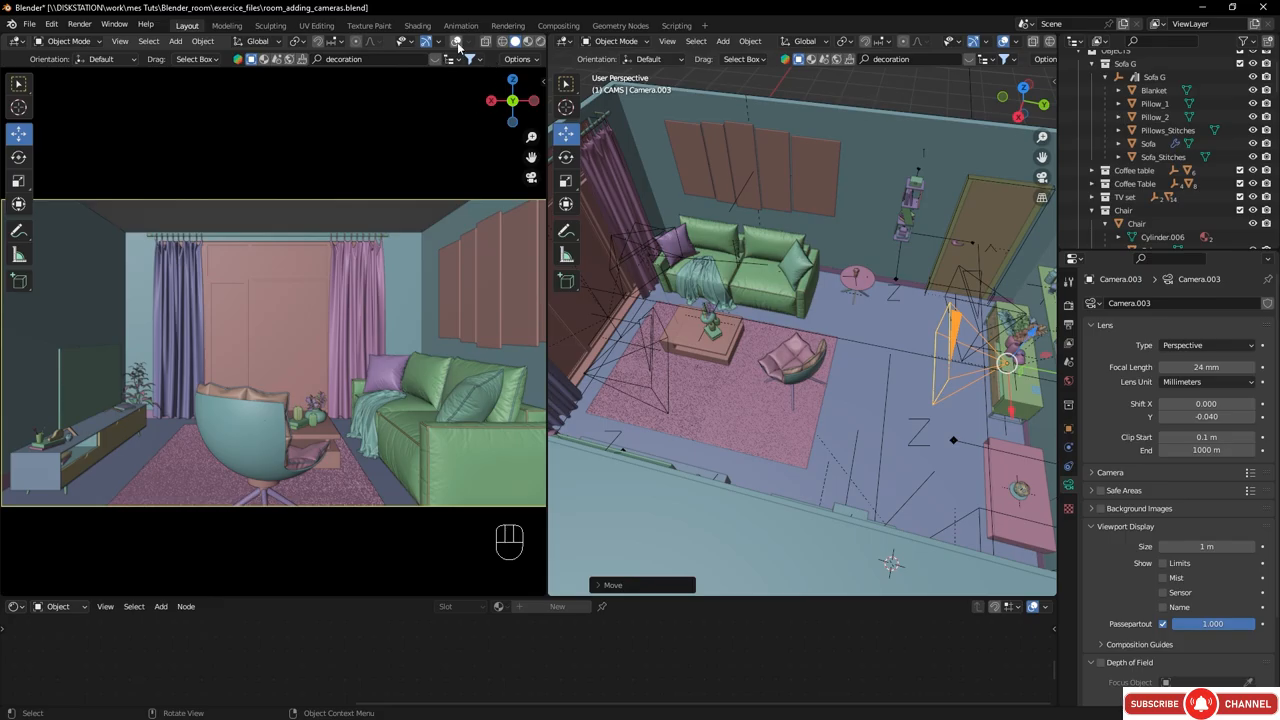
# - Switch the camera view to rendered shading to preview the new framing
pyautogui.moveTo(468, 43); pyautogui.dragTo(438, 42, button='middle')
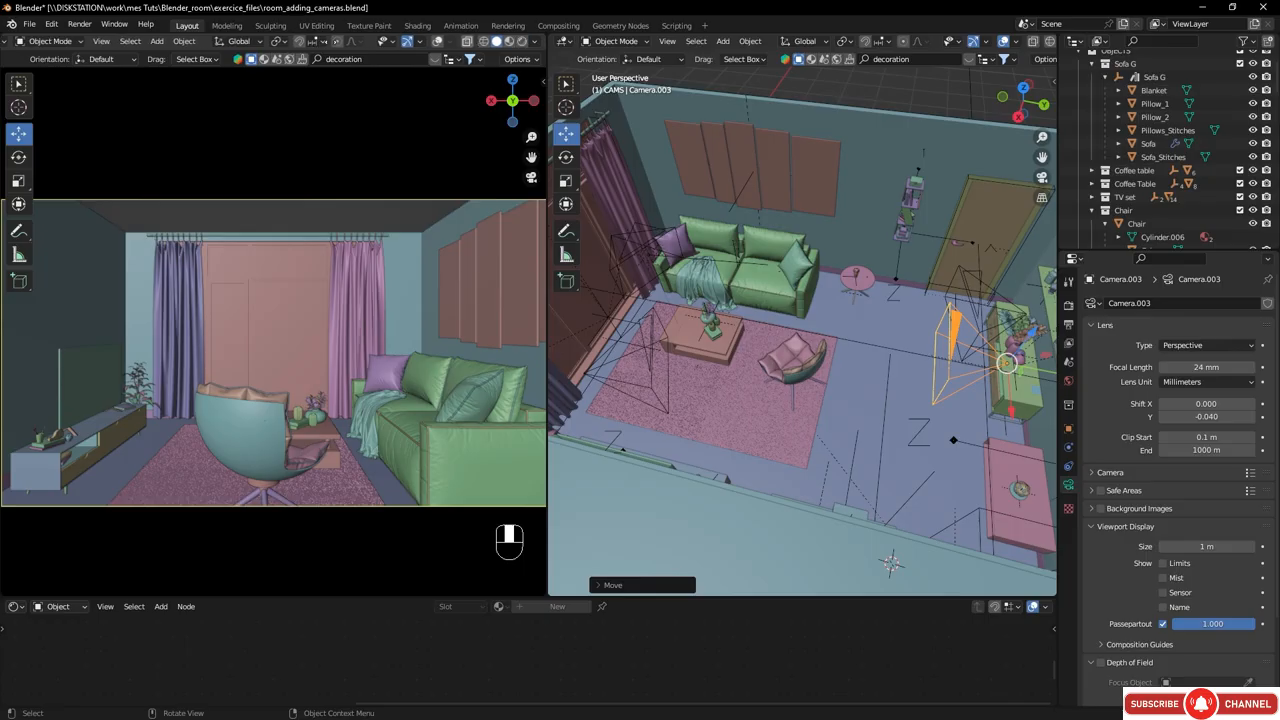
pyautogui.click(522, 42)
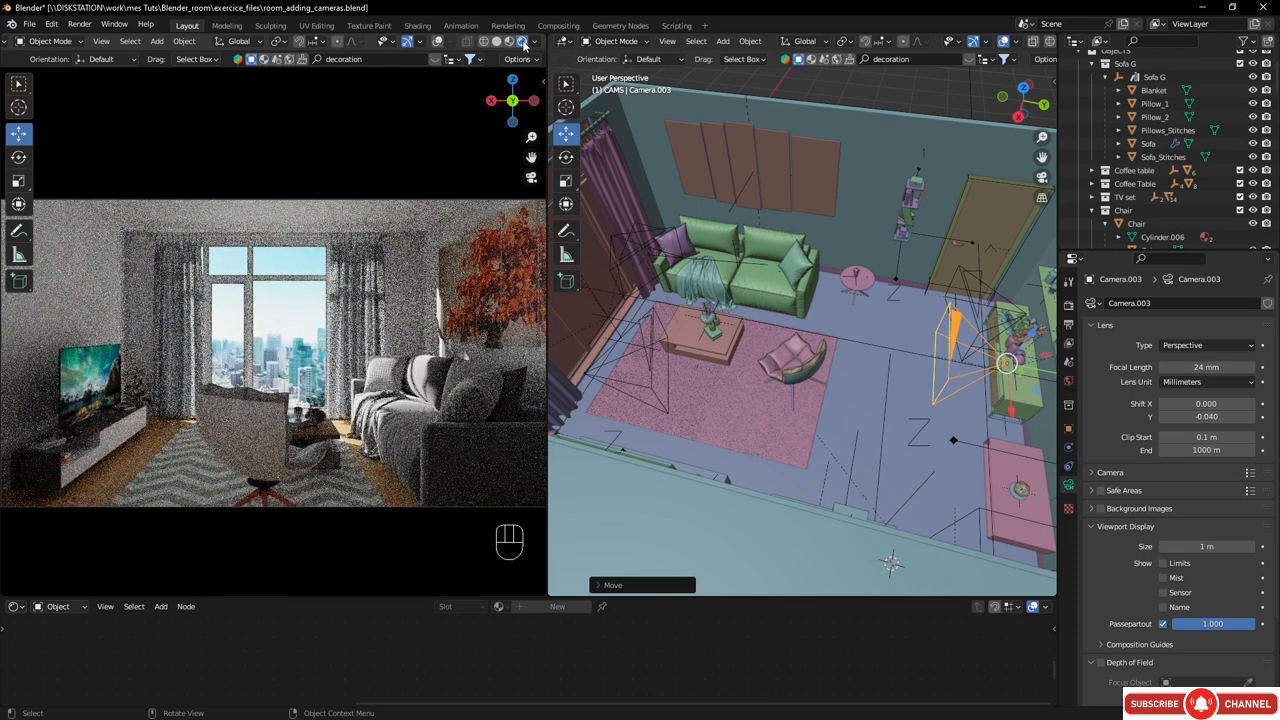
# - Select the Chair parent object and move the whole armchair along X towards the TV wall, away from the coffee table in the camera view
pyautogui.click(797, 378)
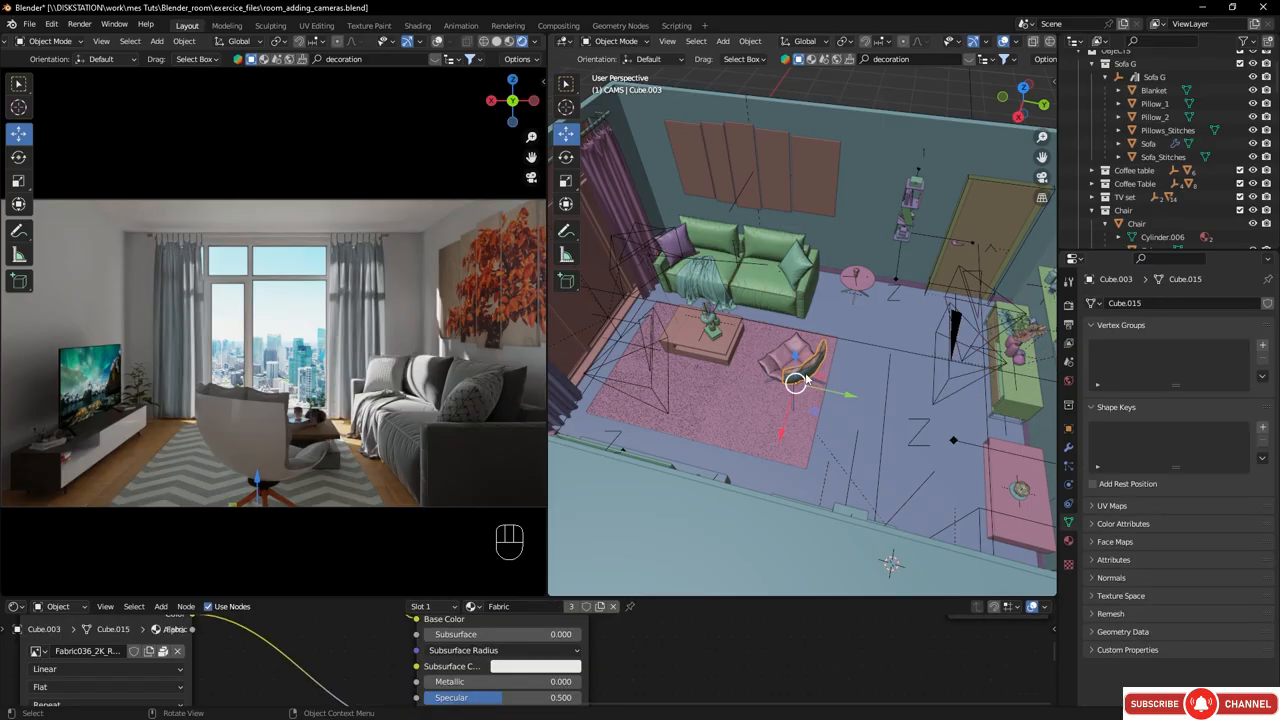
pyautogui.press('KP_Decimal')
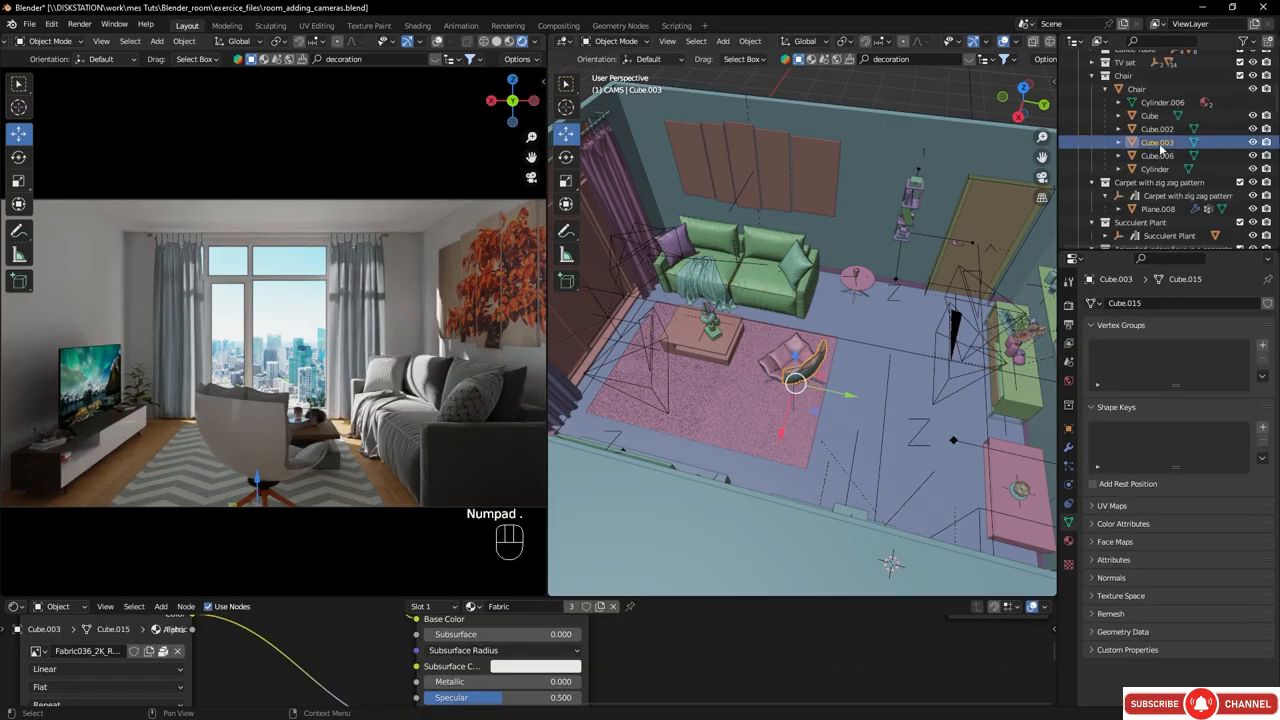
pyautogui.click(1134, 89)
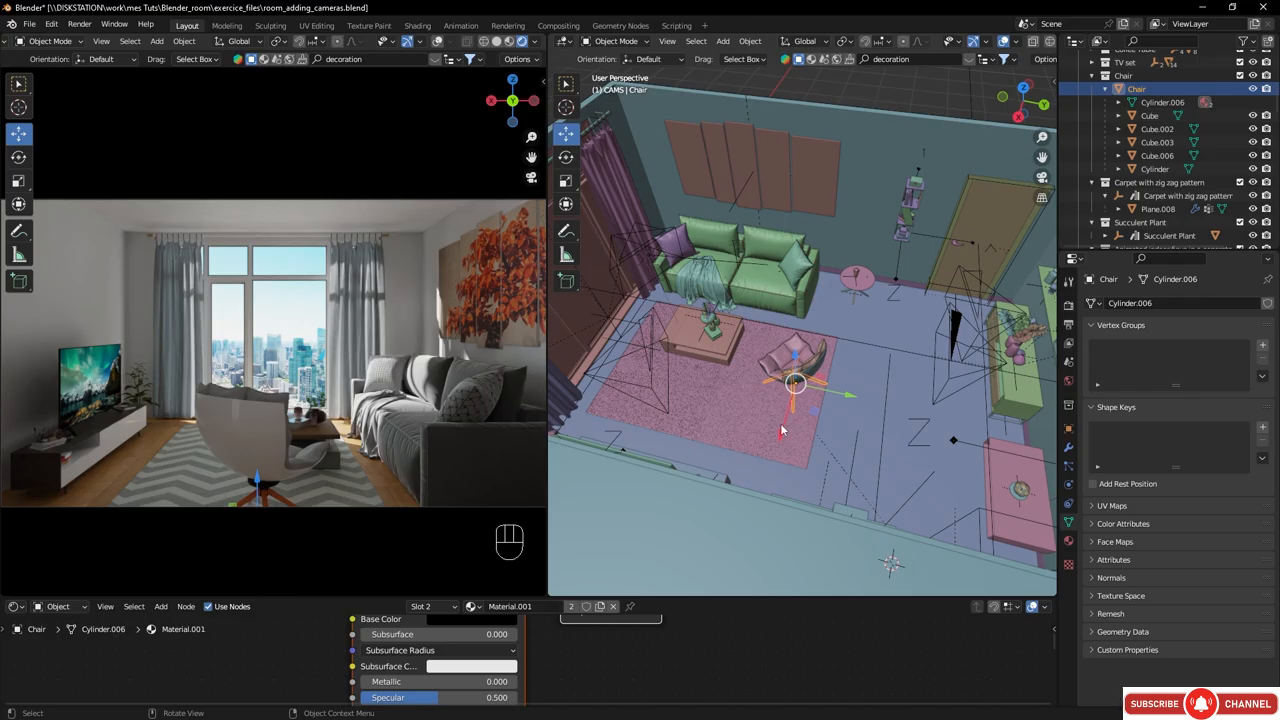
pyautogui.moveTo(781, 430); pyautogui.dragTo(768, 451)
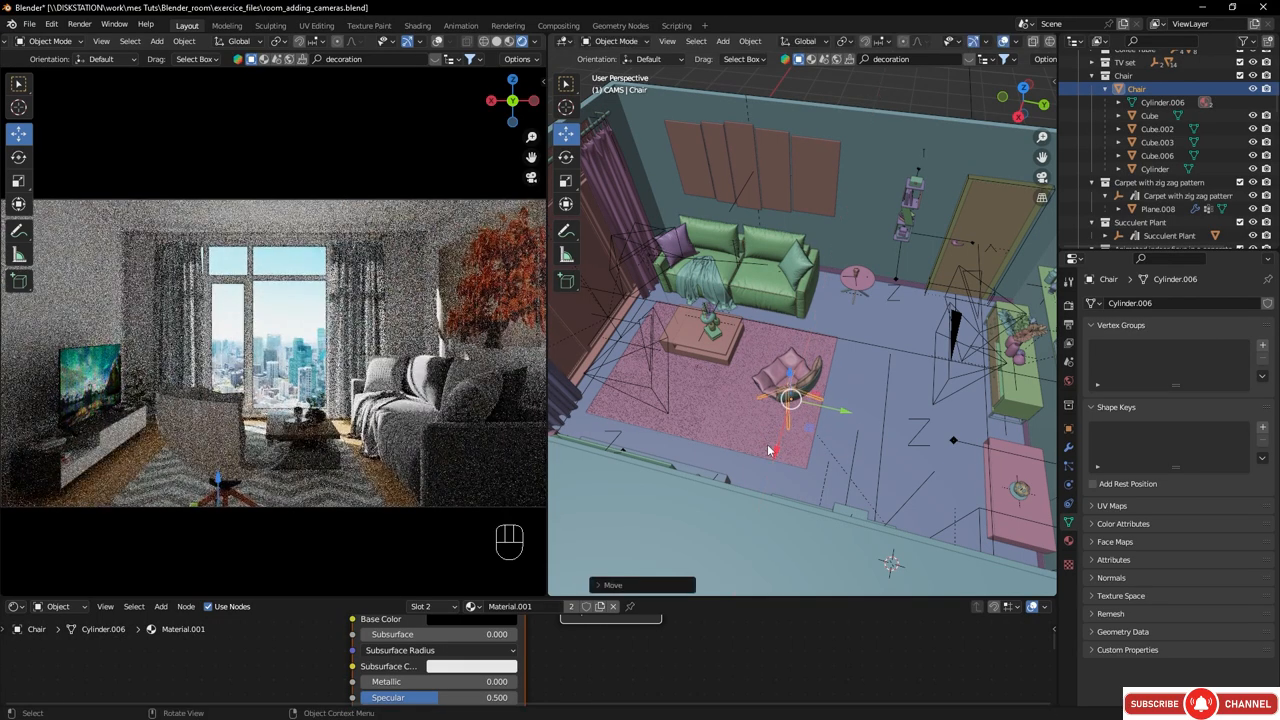
pyautogui.moveTo(777, 449); pyautogui.dragTo(776, 447)
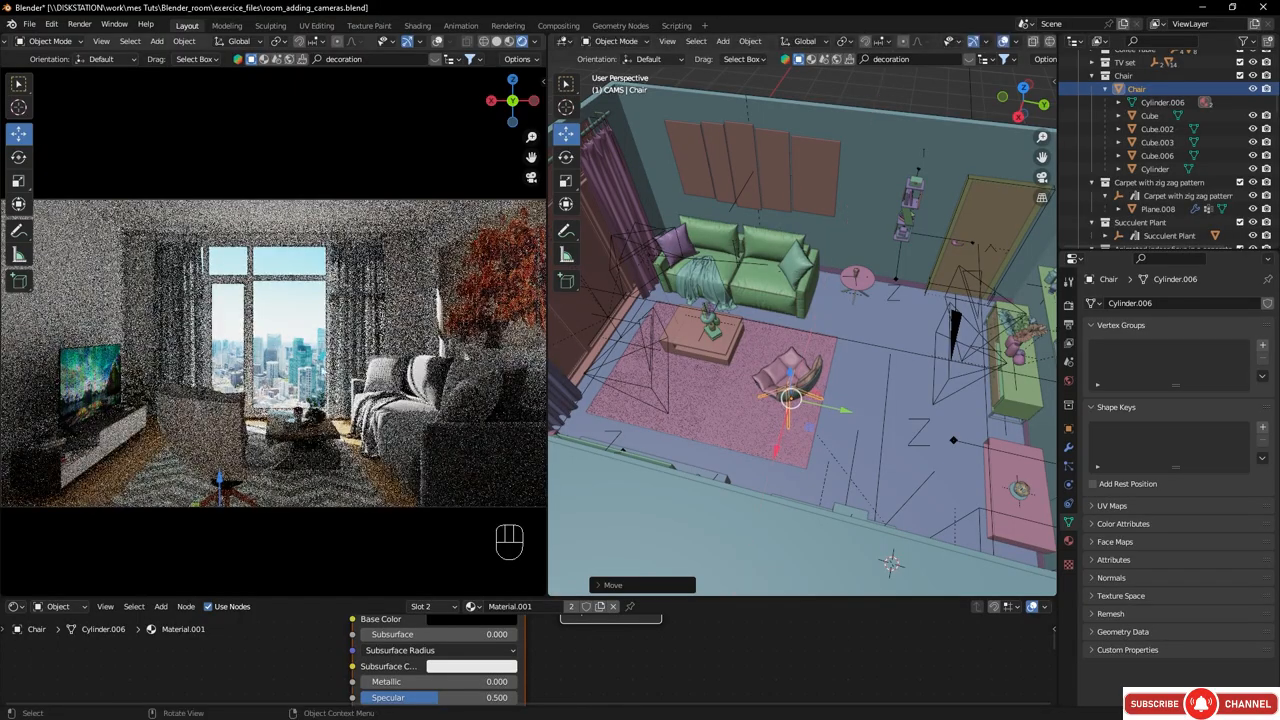
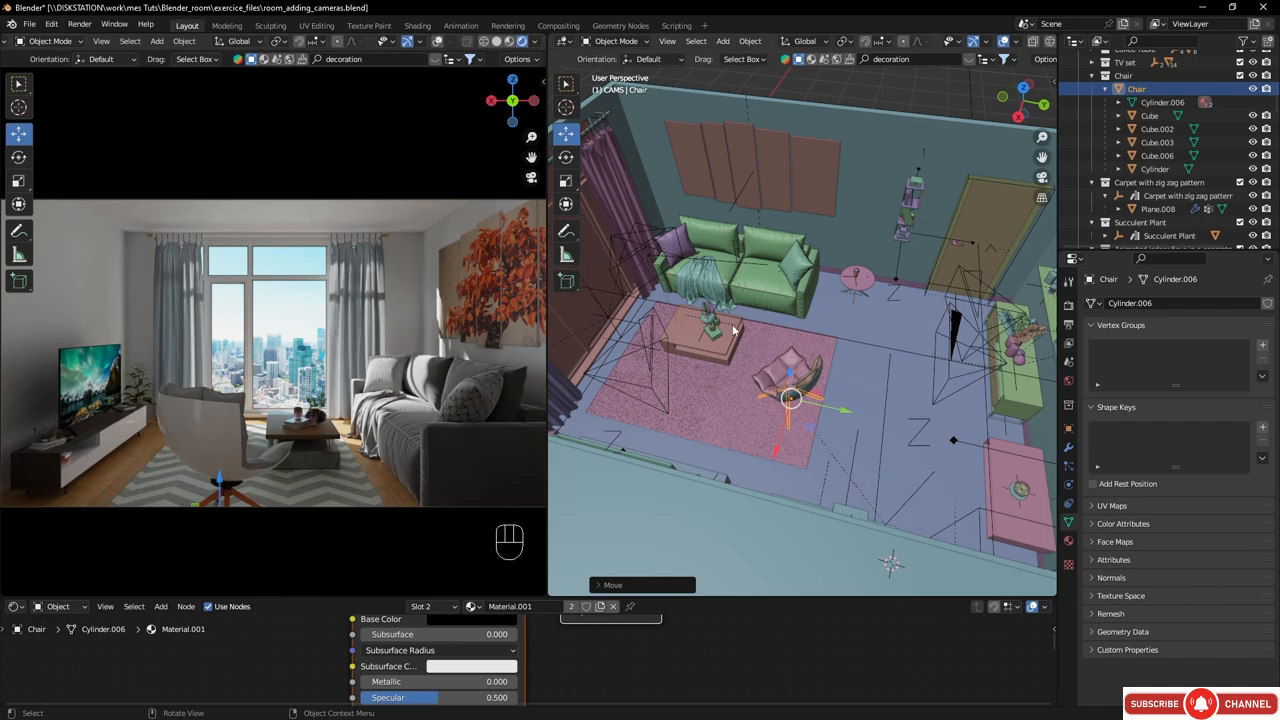
pyautogui.moveTo(760, 345)
pyautogui.mouseDown(button='middle')
pyautogui.moveTo(877, 326)
pyautogui.moveTo(767, 325)
pyautogui.mouseUp(button='middle')
pyautogui.scroll(6, 725, 350)
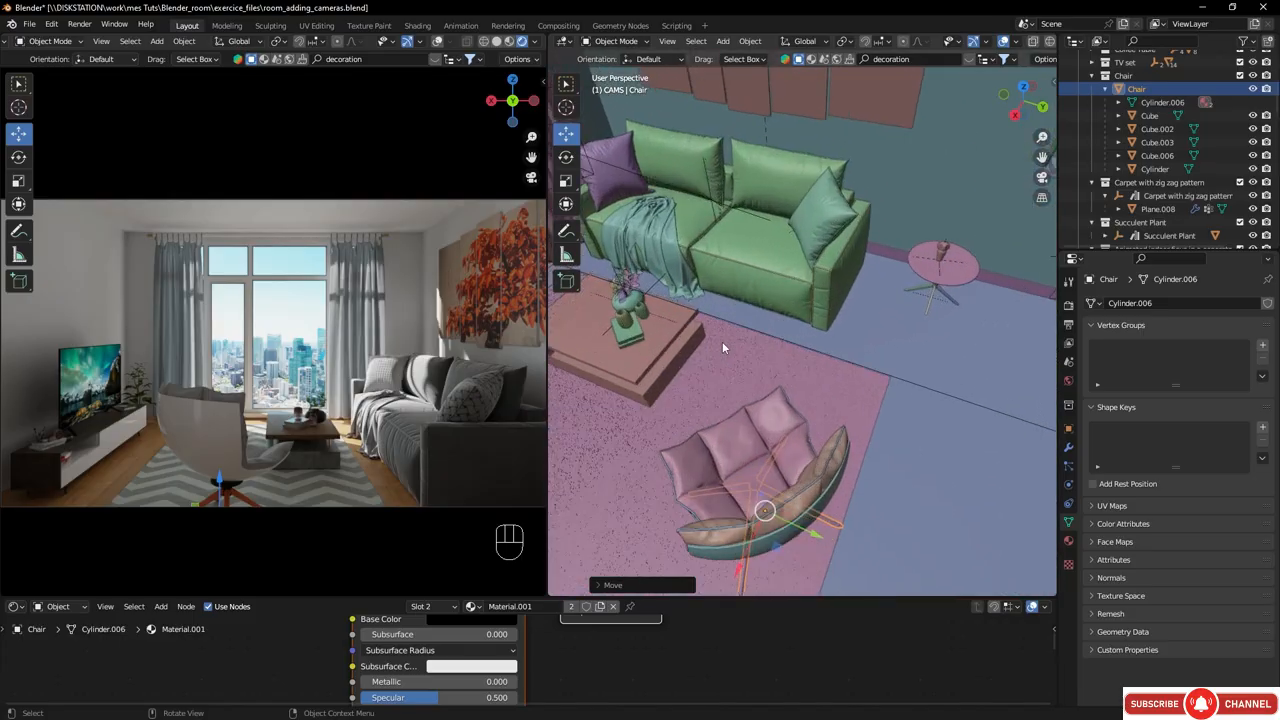
# - Bring the coffee table decoration and sofa into close view and add a new camera to the CAMS collection
pyautogui.keyDown('shift'); pyautogui.moveTo(683, 335); pyautogui.dragTo(828, 212, button='middle'); pyautogui.keyUp('shift')
pyautogui.keyDown('shift'); pyautogui.moveTo(750, 338); pyautogui.dragTo(806, 302, button='middle'); pyautogui.keyUp('shift')
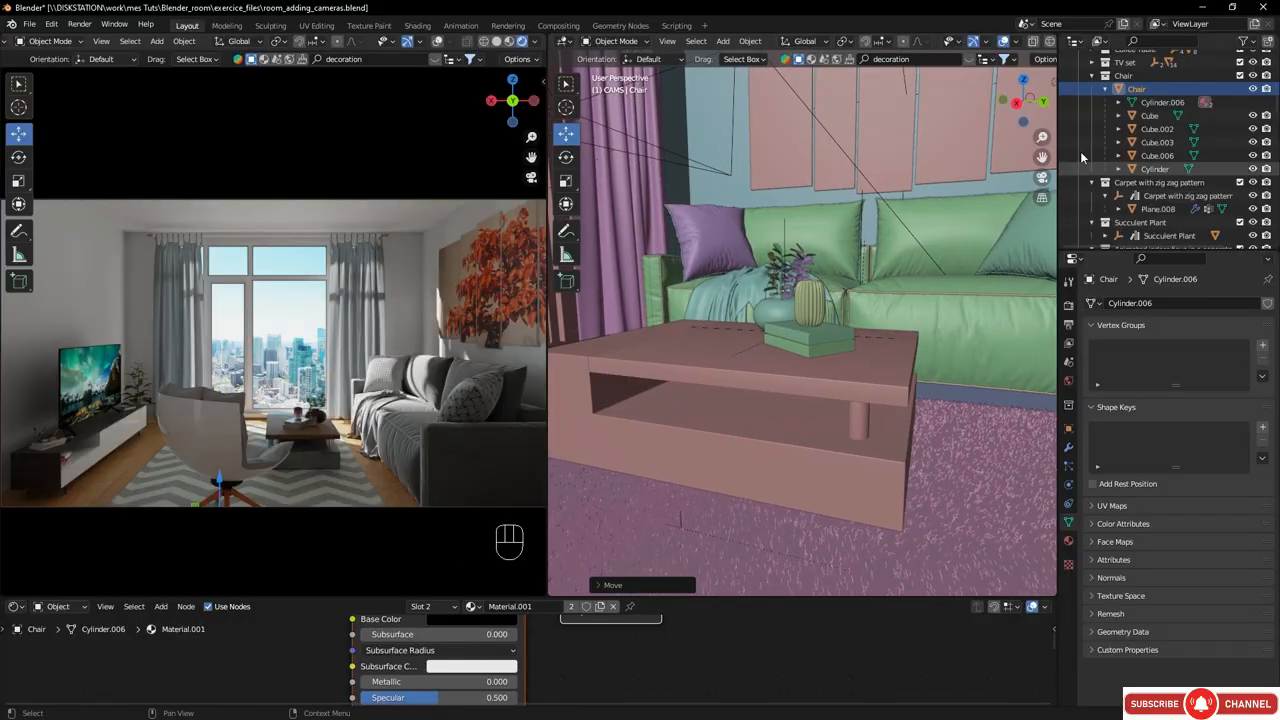
pyautogui.scroll(8, 1145, 184)
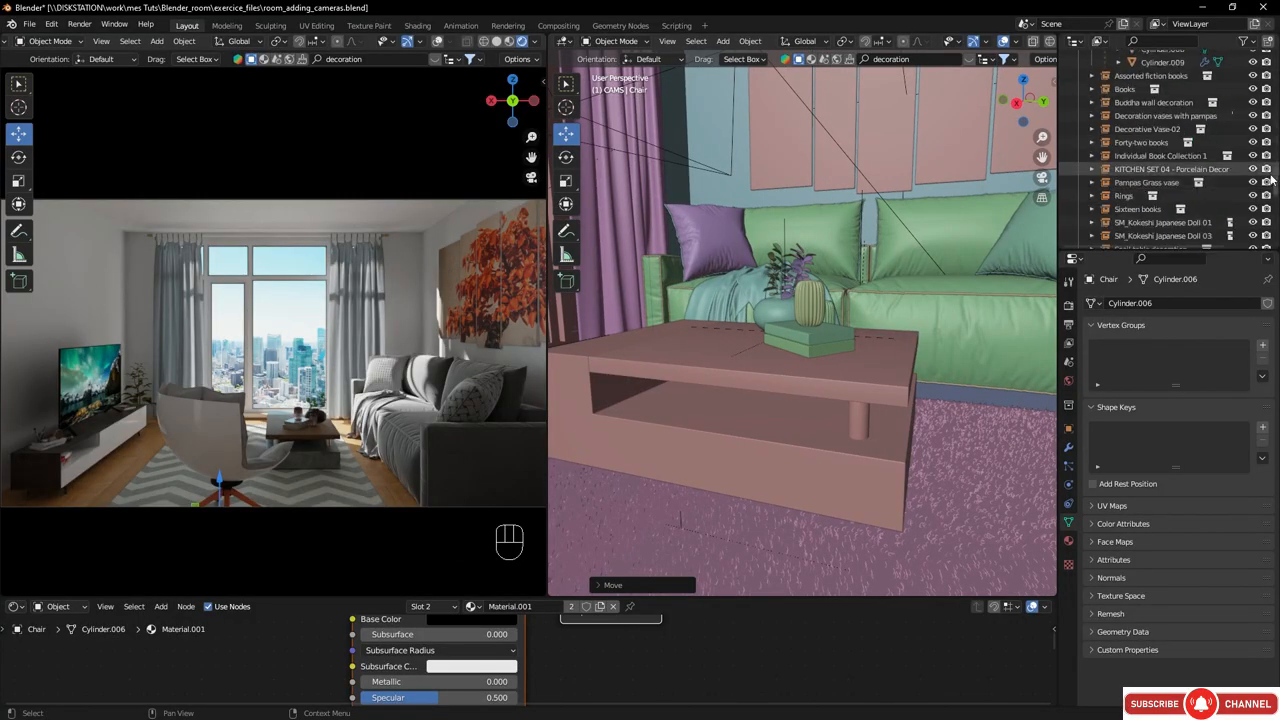
pyautogui.scroll(-10, 1150, 160)
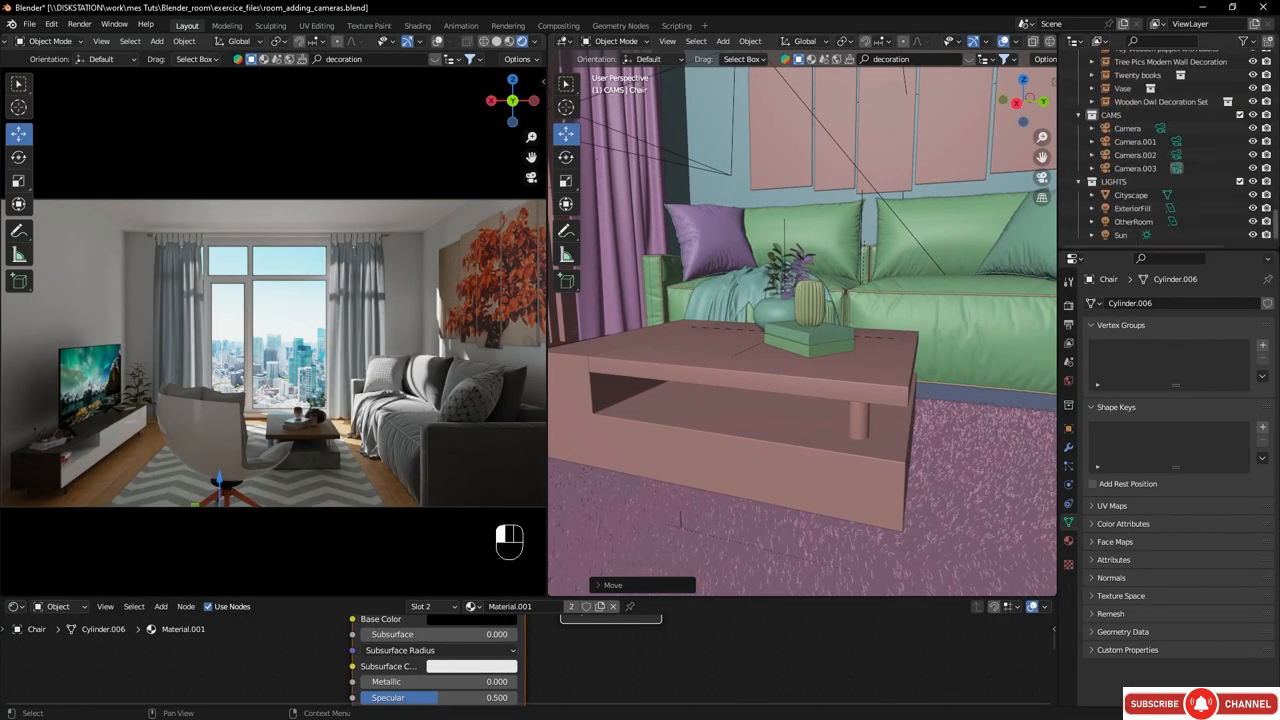
pyautogui.click(1105, 116)
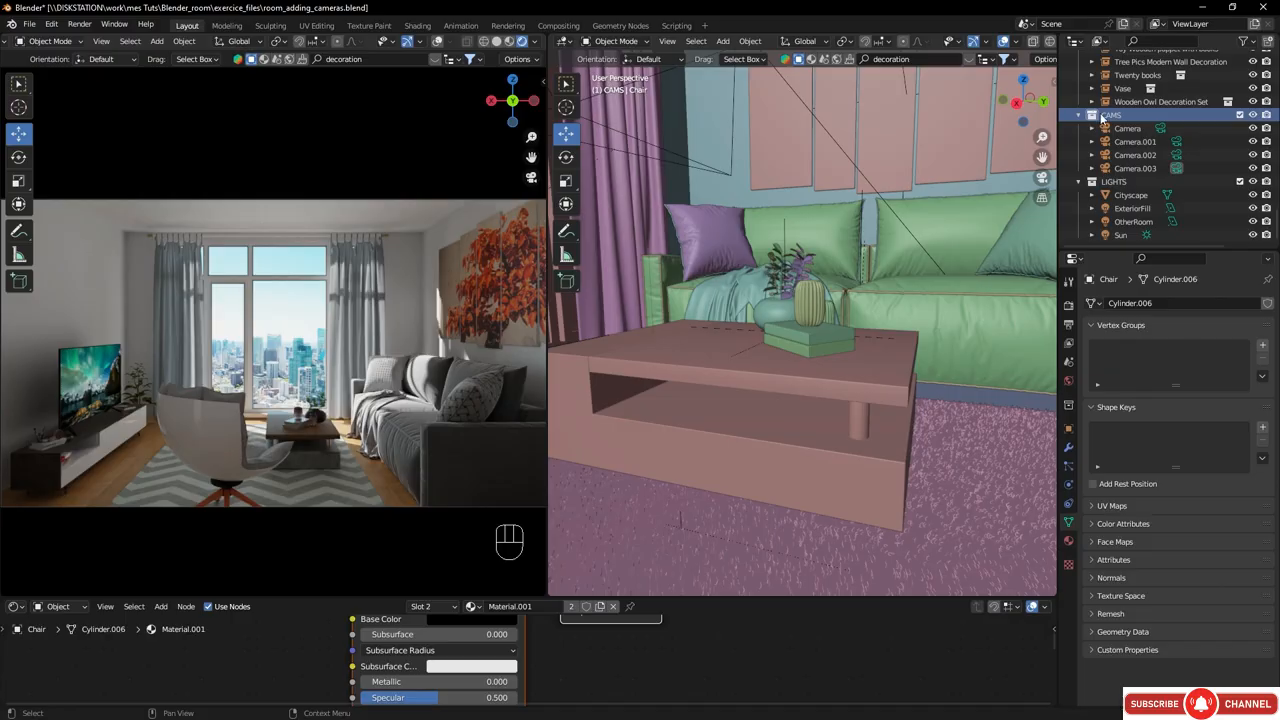
pyautogui.keyDown('shift'); pyautogui.moveTo(768, 338); pyautogui.dragTo(792, 325, button='middle'); pyautogui.keyUp('shift')
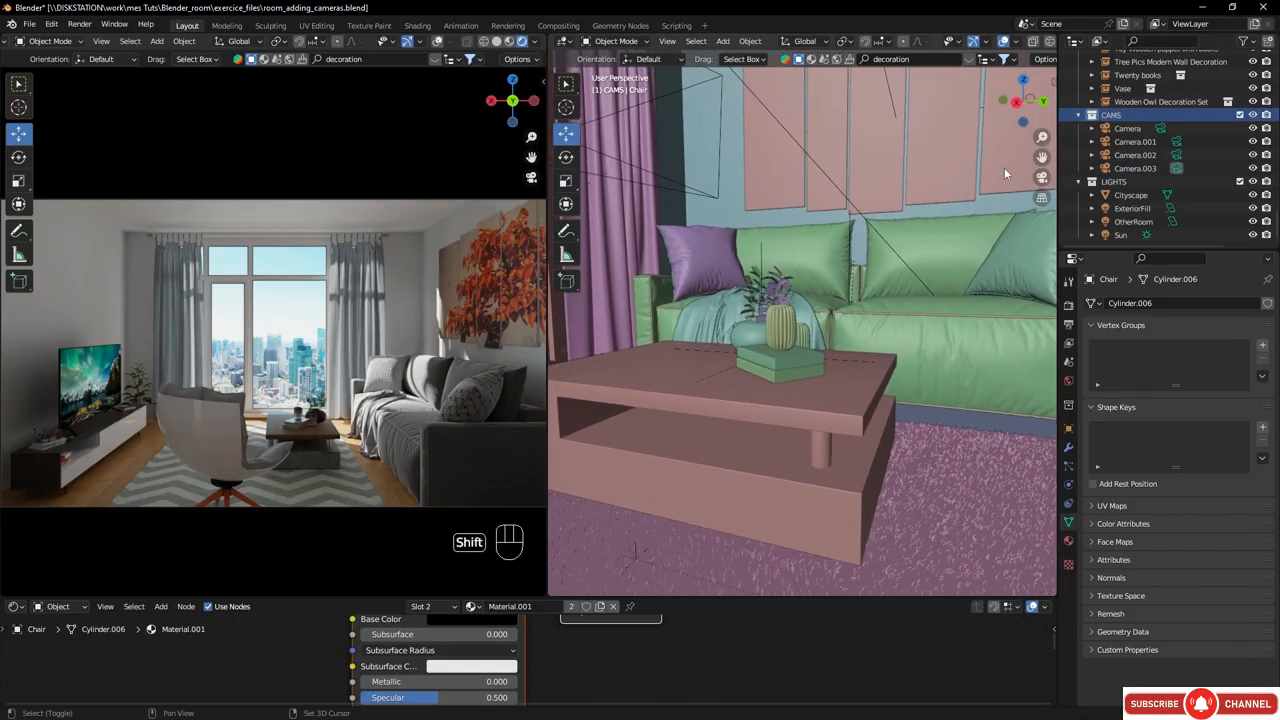
pyautogui.hotkey('shift', 'a')
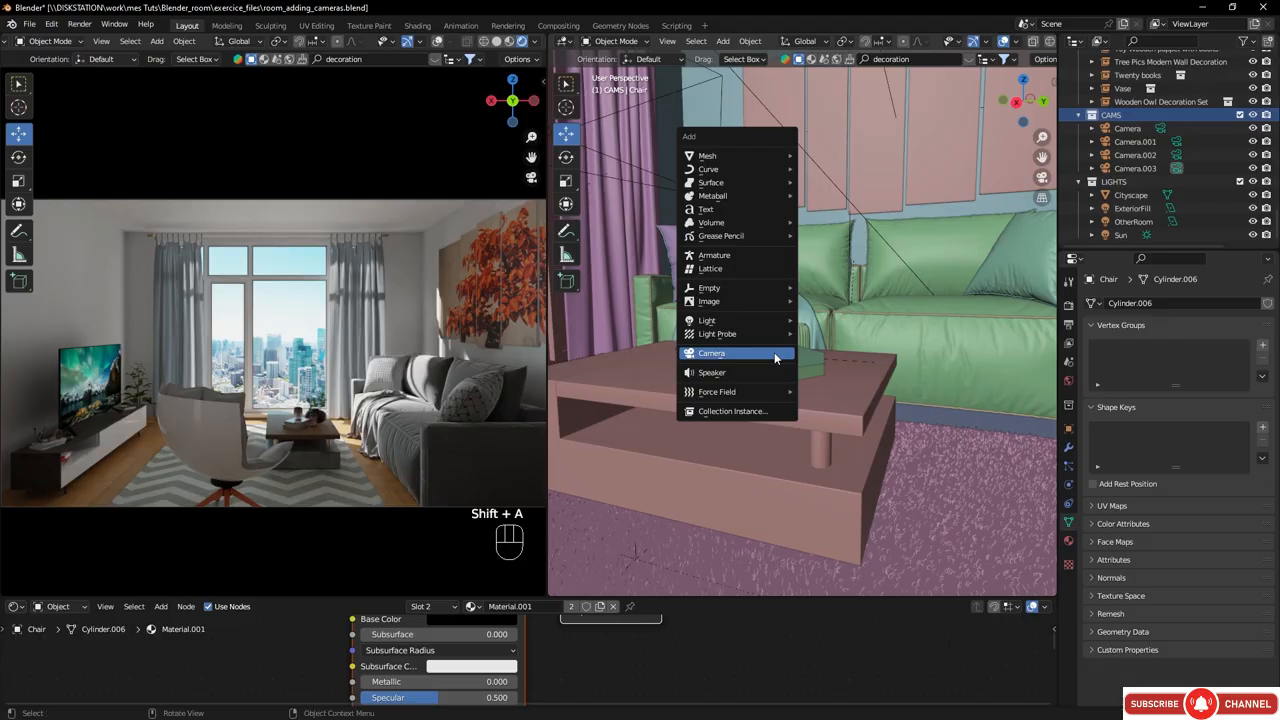
pyautogui.click(756, 356)
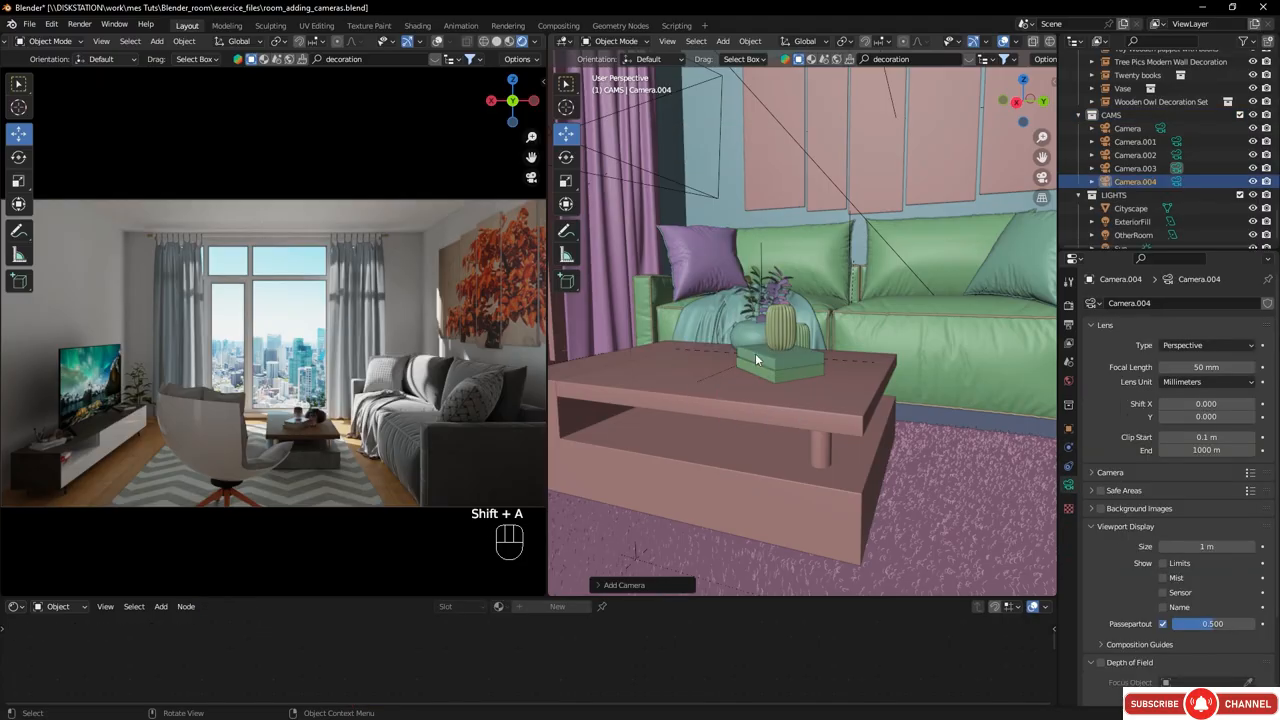
# - Make Camera.004 the active camera in solid shading and align it to the current view of the coffee table and sofa
pyautogui.click(1124, 185)
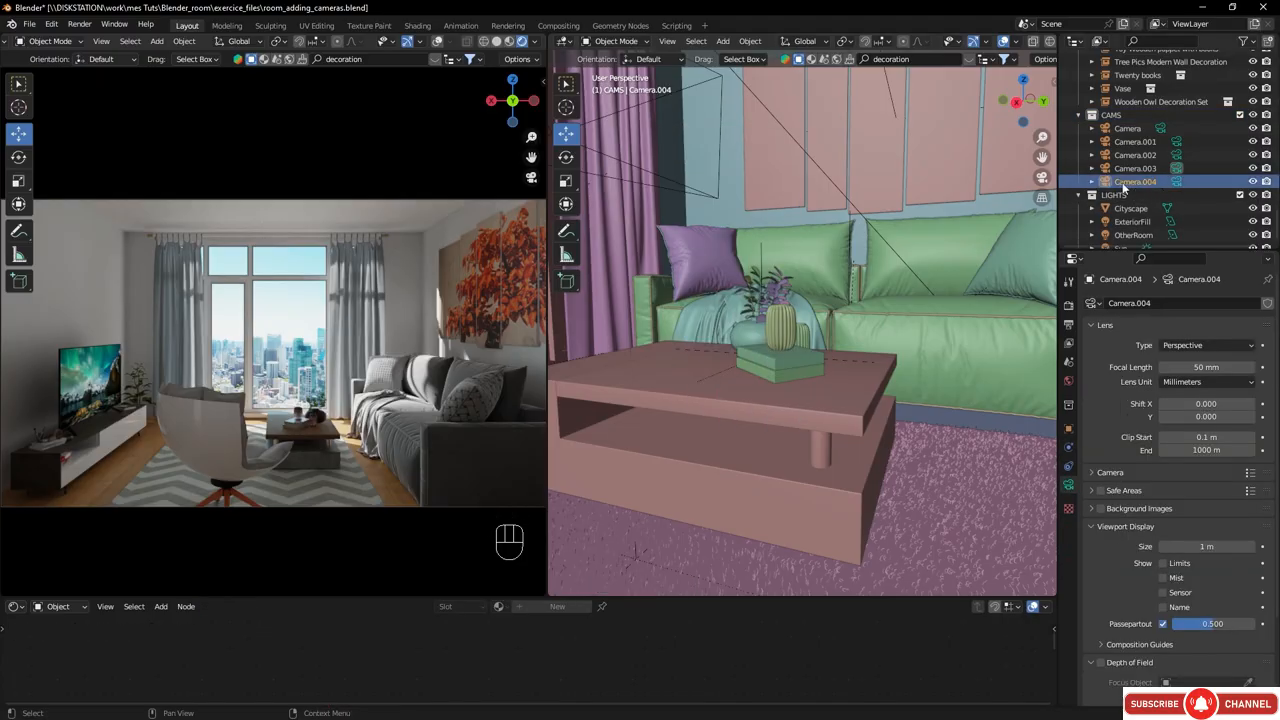
pyautogui.click(1177, 184)
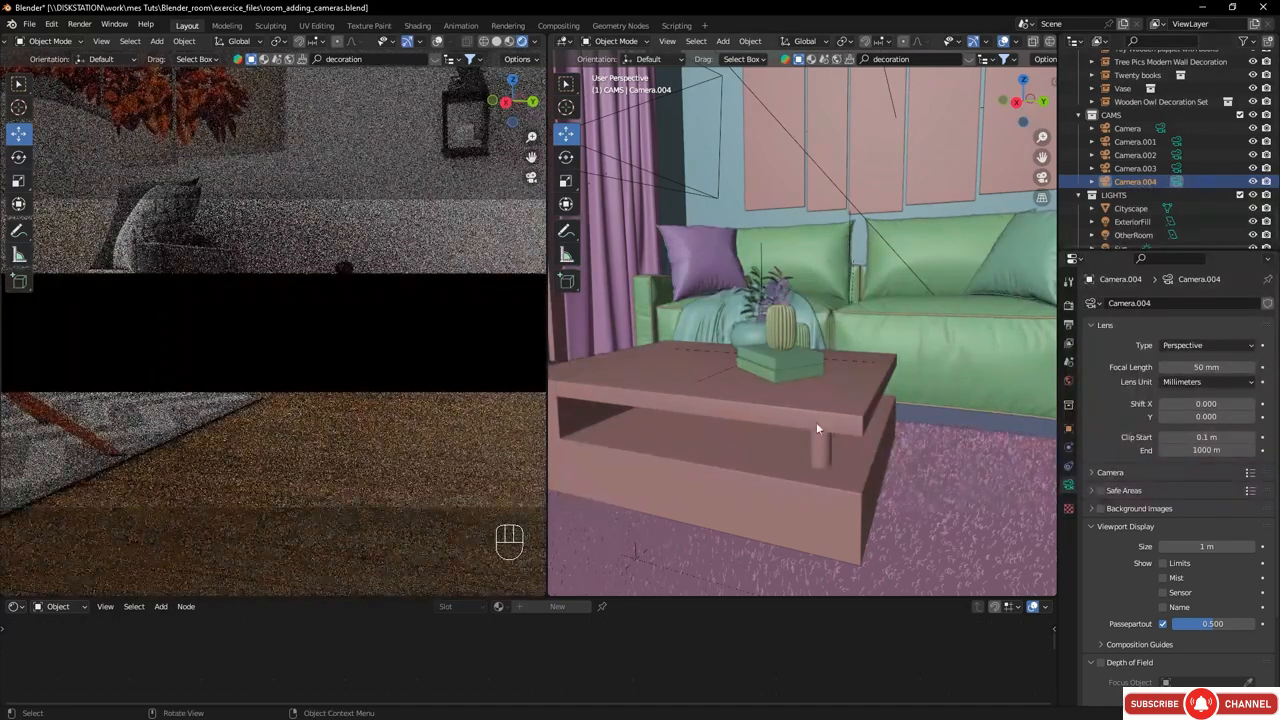
pyautogui.click(497, 41)
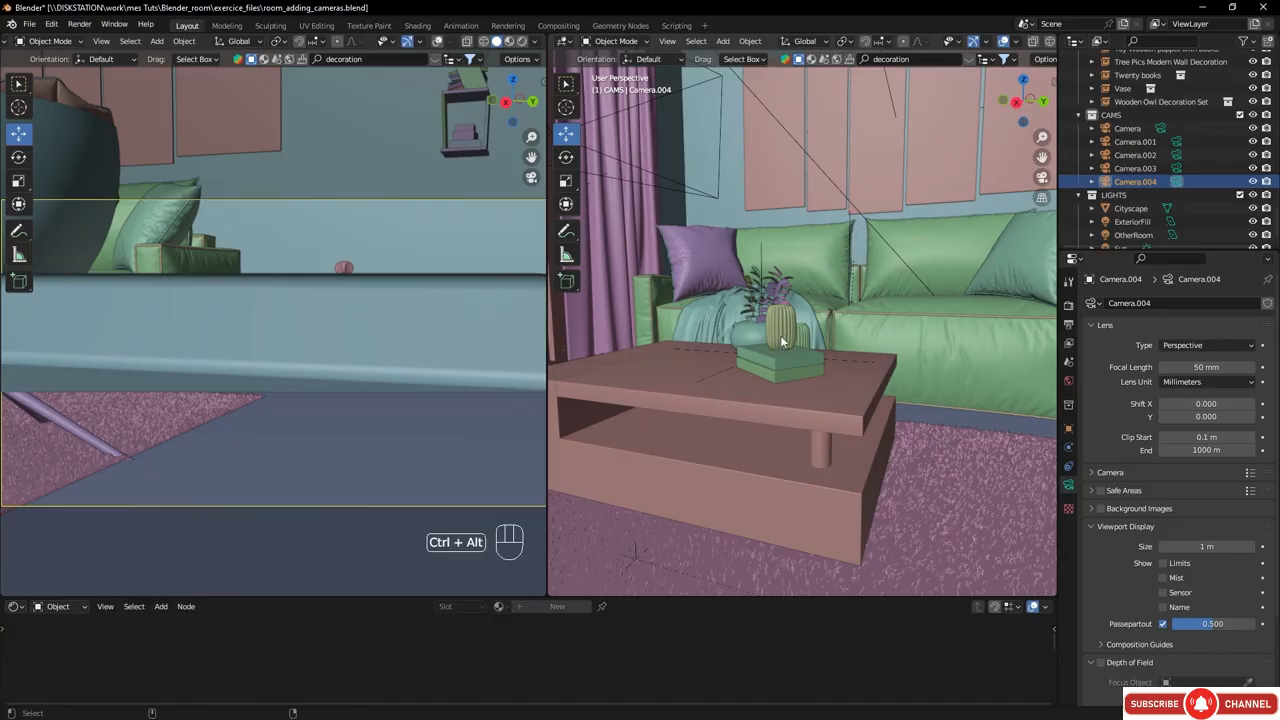
pyautogui.press('ctrl+alt+KP_0')
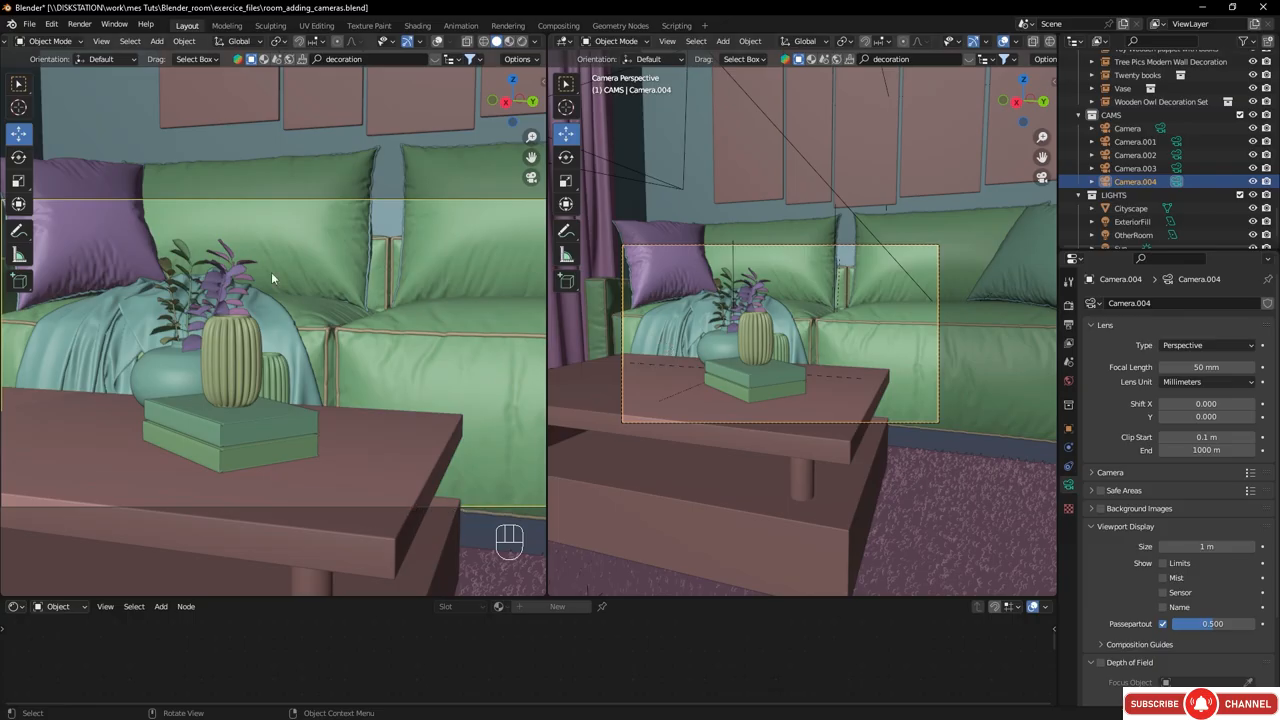
# - Set Camera.004's passepartout opacity to 1.000 and lock the camera to the view
pyautogui.moveTo(1210, 623); pyautogui.dragTo(1262, 623)
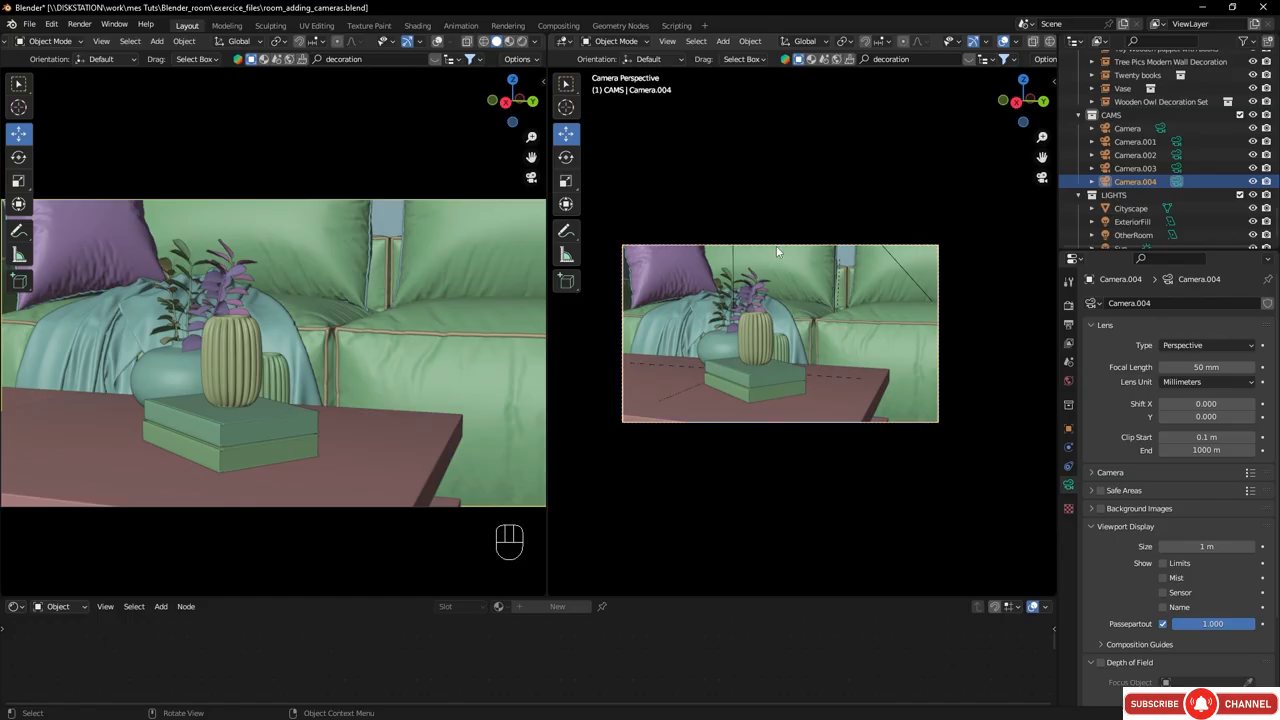
pyautogui.moveTo(776, 252); pyautogui.dragTo(767, 265, button='middle')
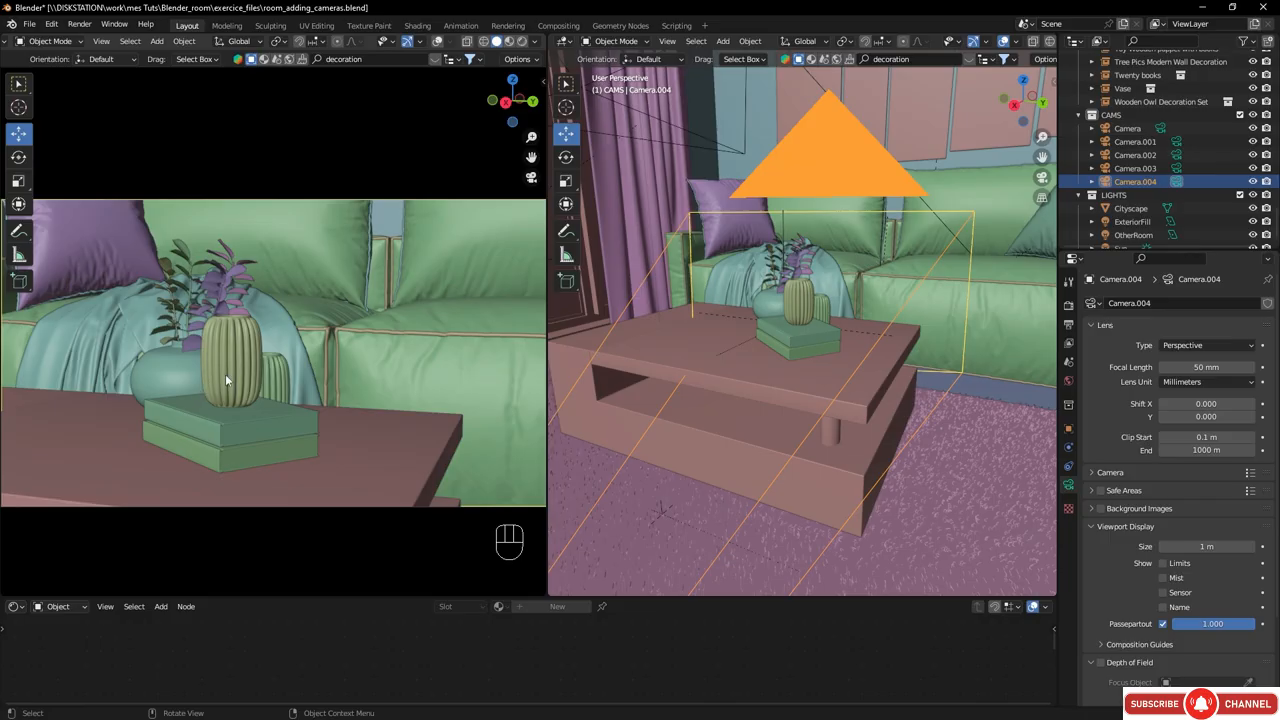
pyautogui.press('q')
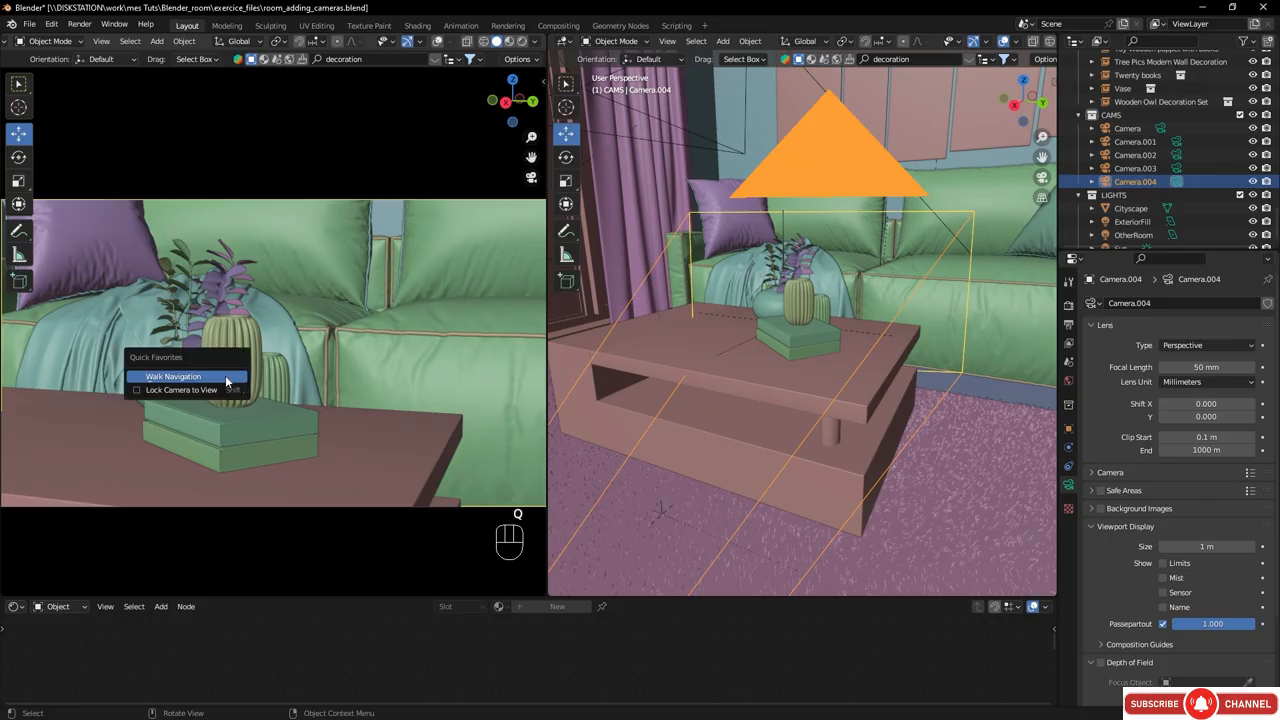
pyautogui.click(149, 390)
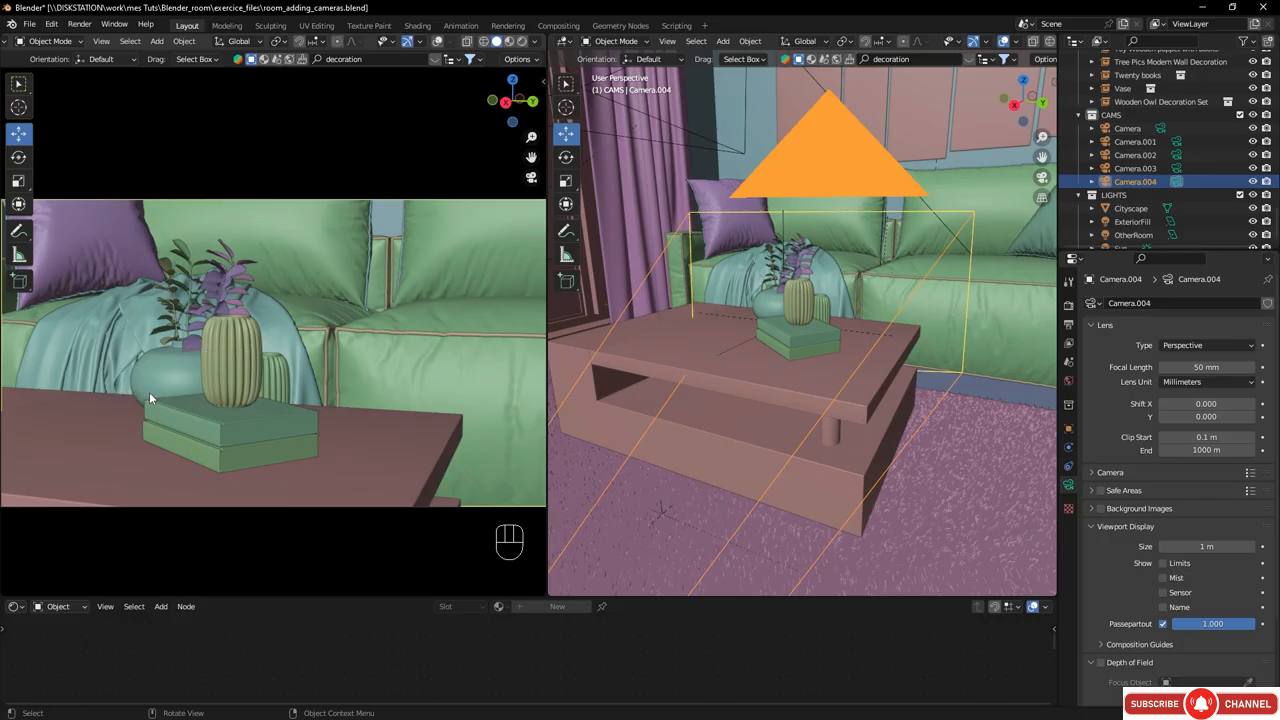
pyautogui.press('n')
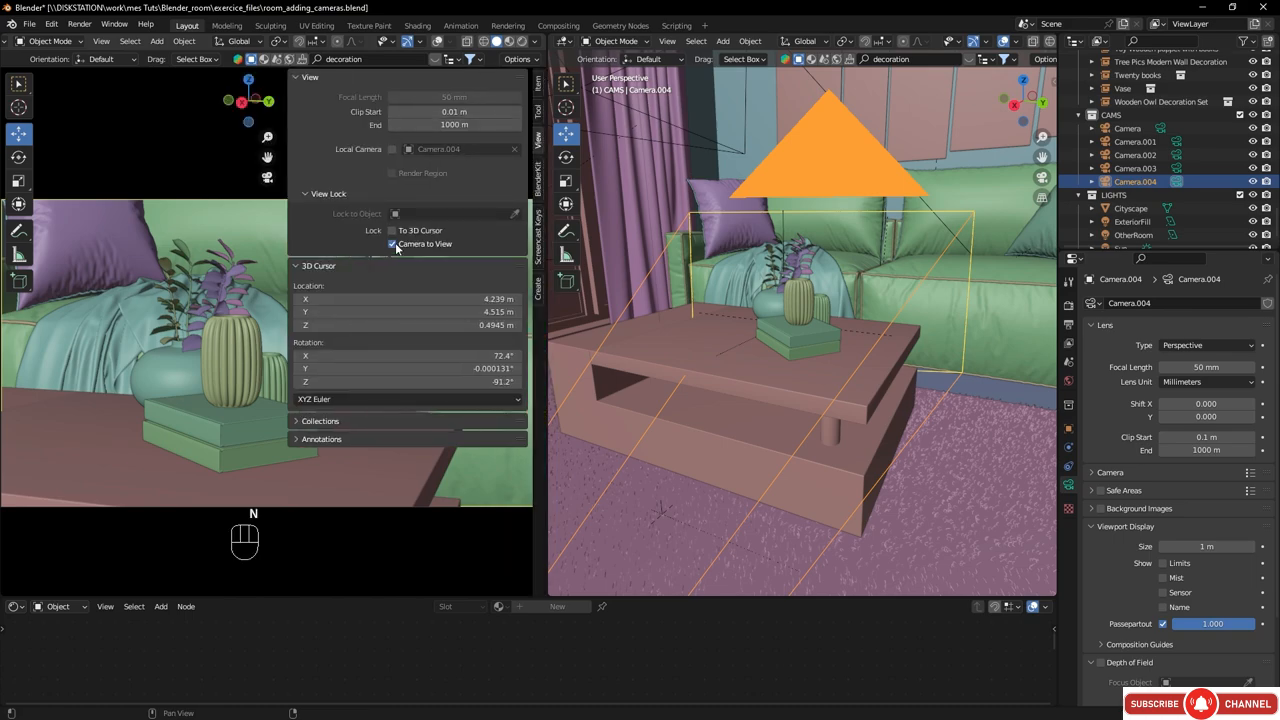
pyautogui.press('n')
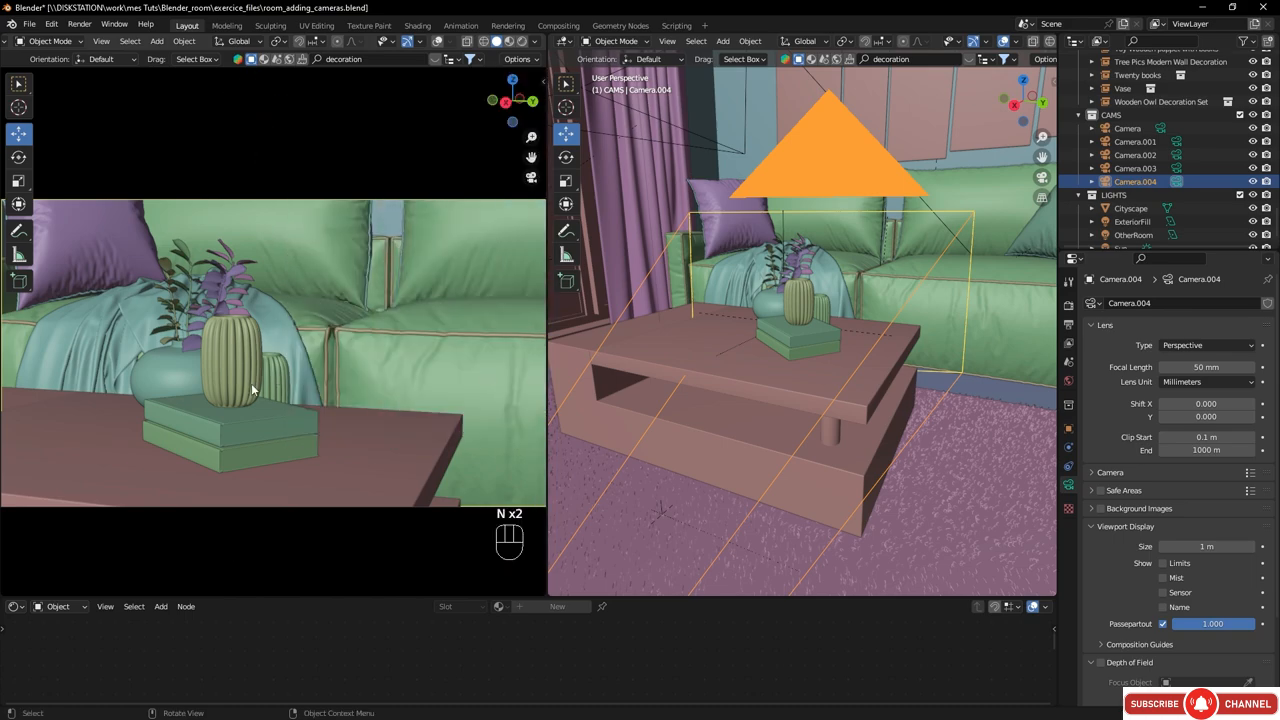
# - Refine Camera.004's framing in rendered shading so the table decoration sits low in the shot with the sofa cushions and armrest behind it
pyautogui.moveTo(242, 384); pyautogui.dragTo(257, 398, button='middle')
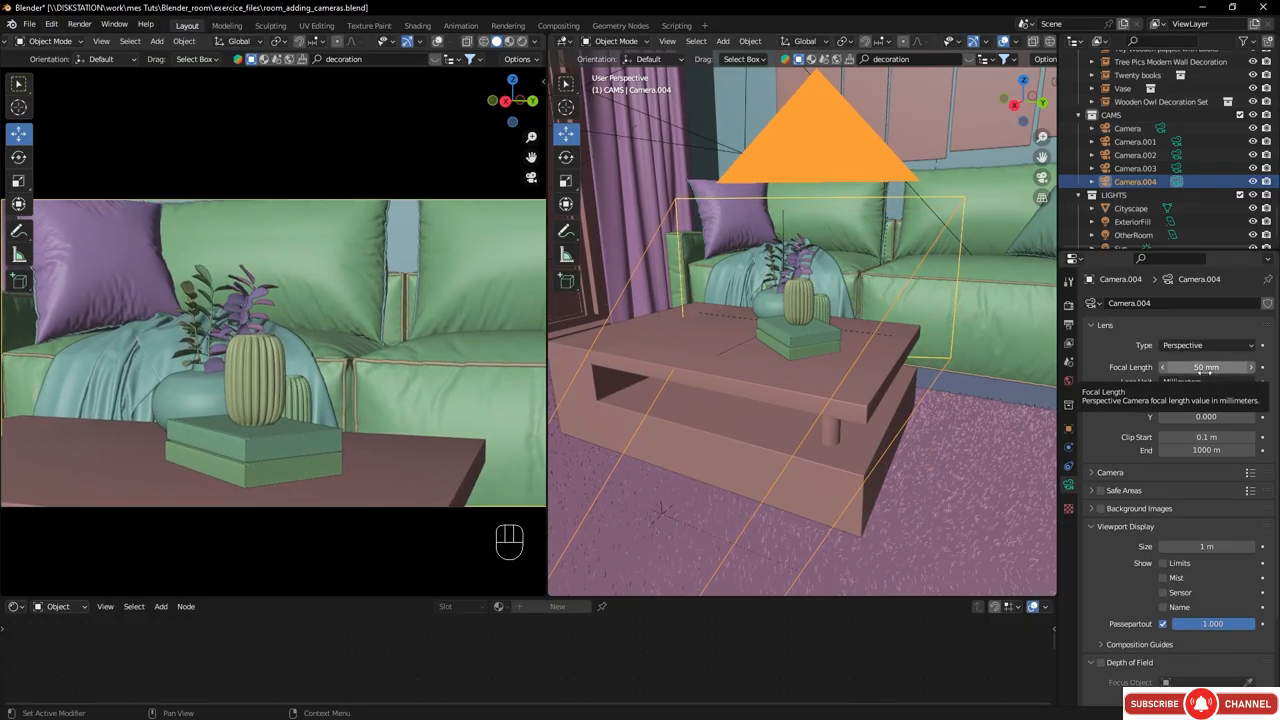
pyautogui.moveTo(348, 366); pyautogui.dragTo(352, 392, button='middle')
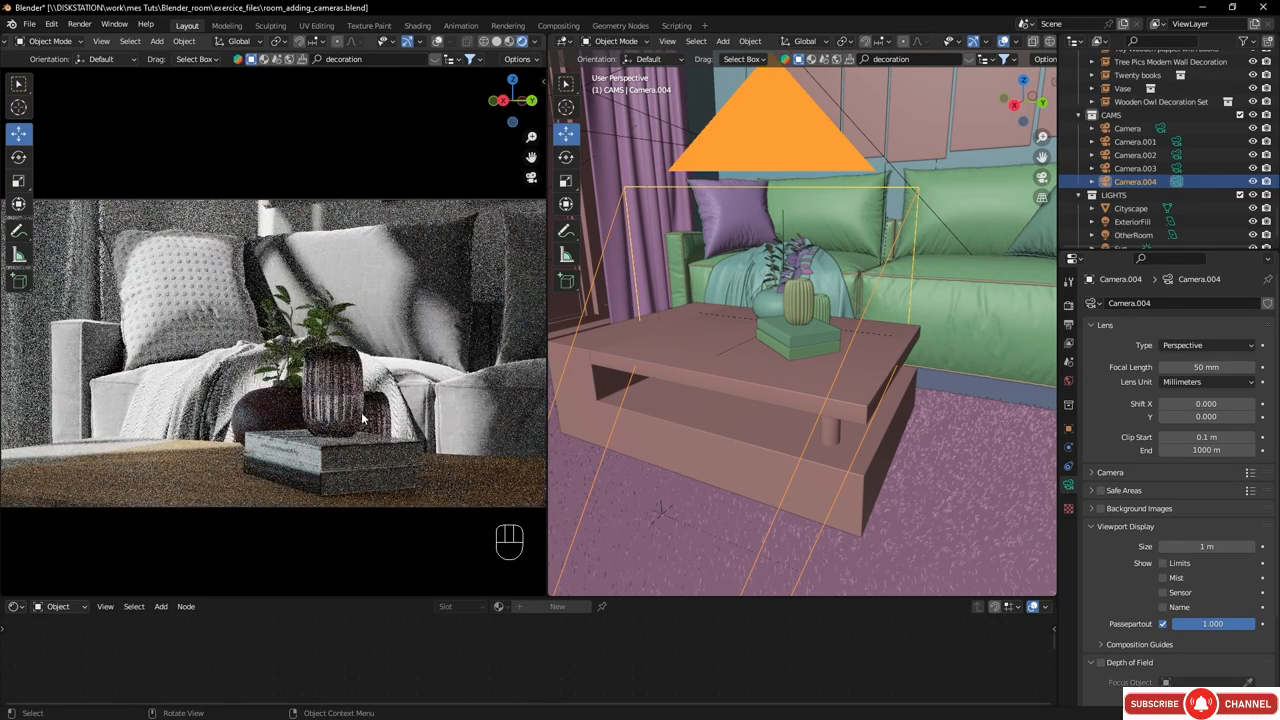
pyautogui.moveTo(329, 423); pyautogui.dragTo(344, 419, button='middle')
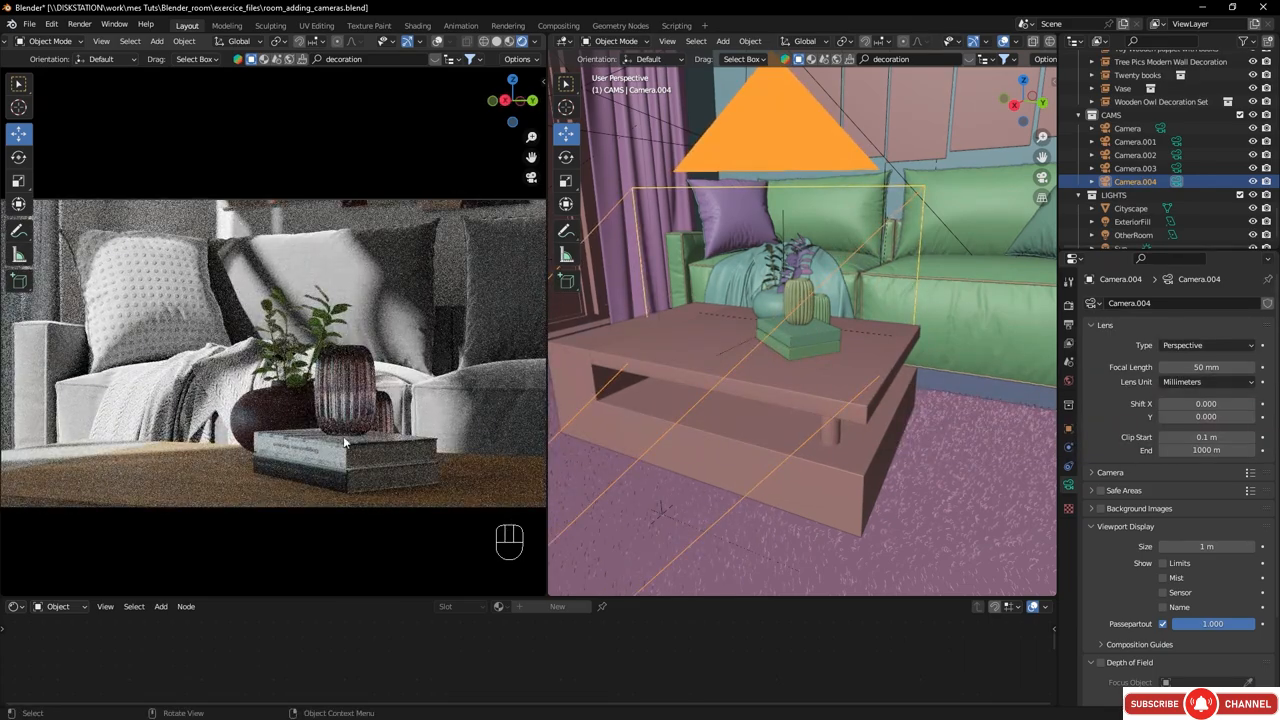
# - Rotate the Table decoration empty to -160° around Z and move it along X to 1.9219 m
pyautogui.click(803, 336)
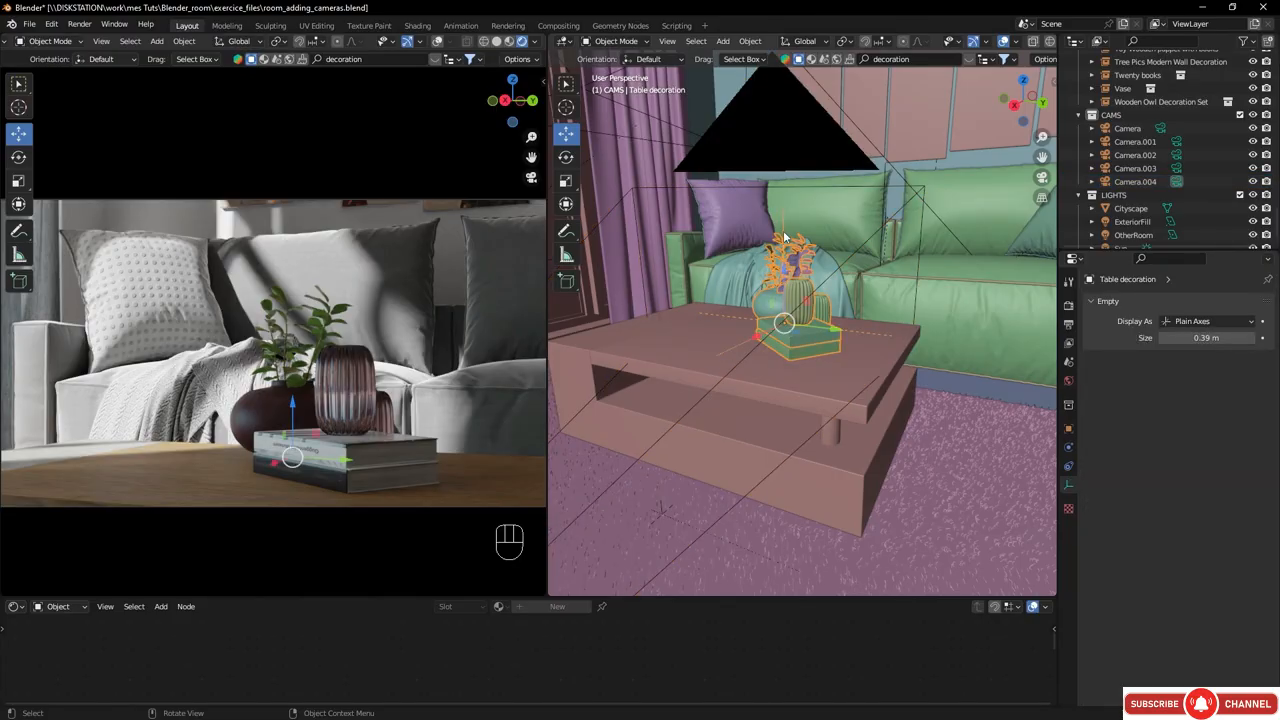
pyautogui.click(1068, 428)
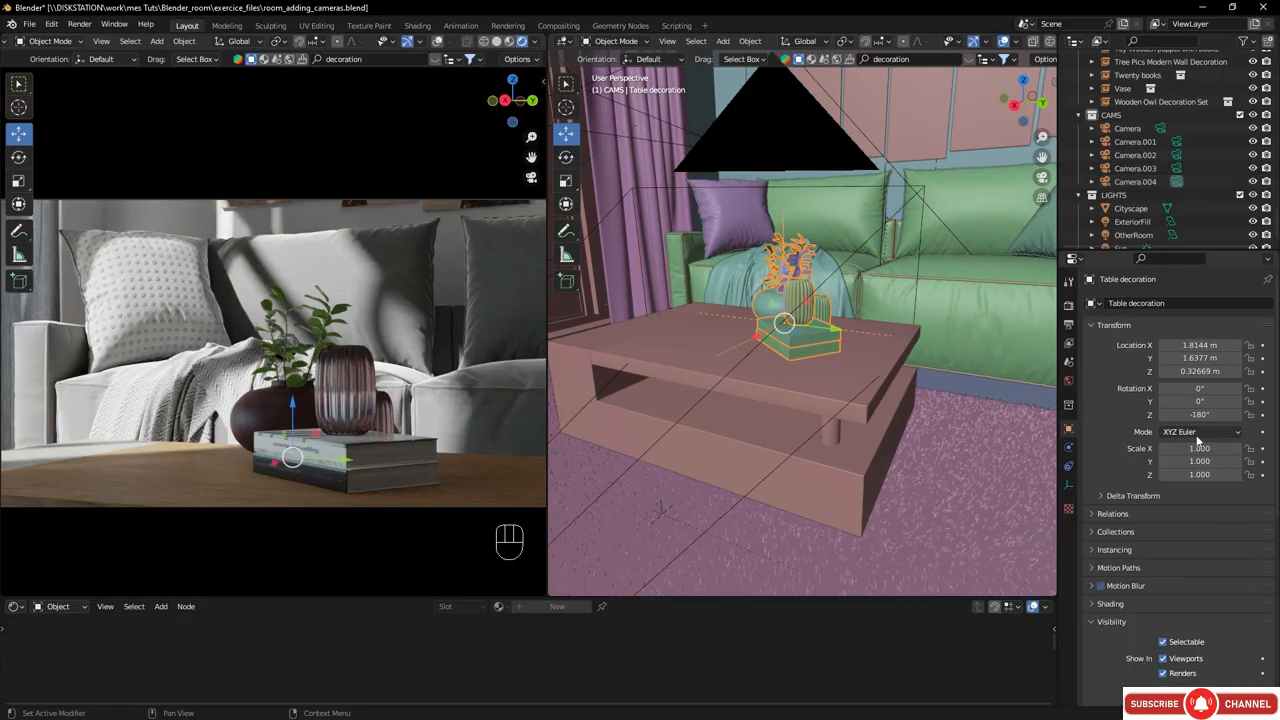
pyautogui.moveTo(1197, 414); pyautogui.dragTo(1217, 414)
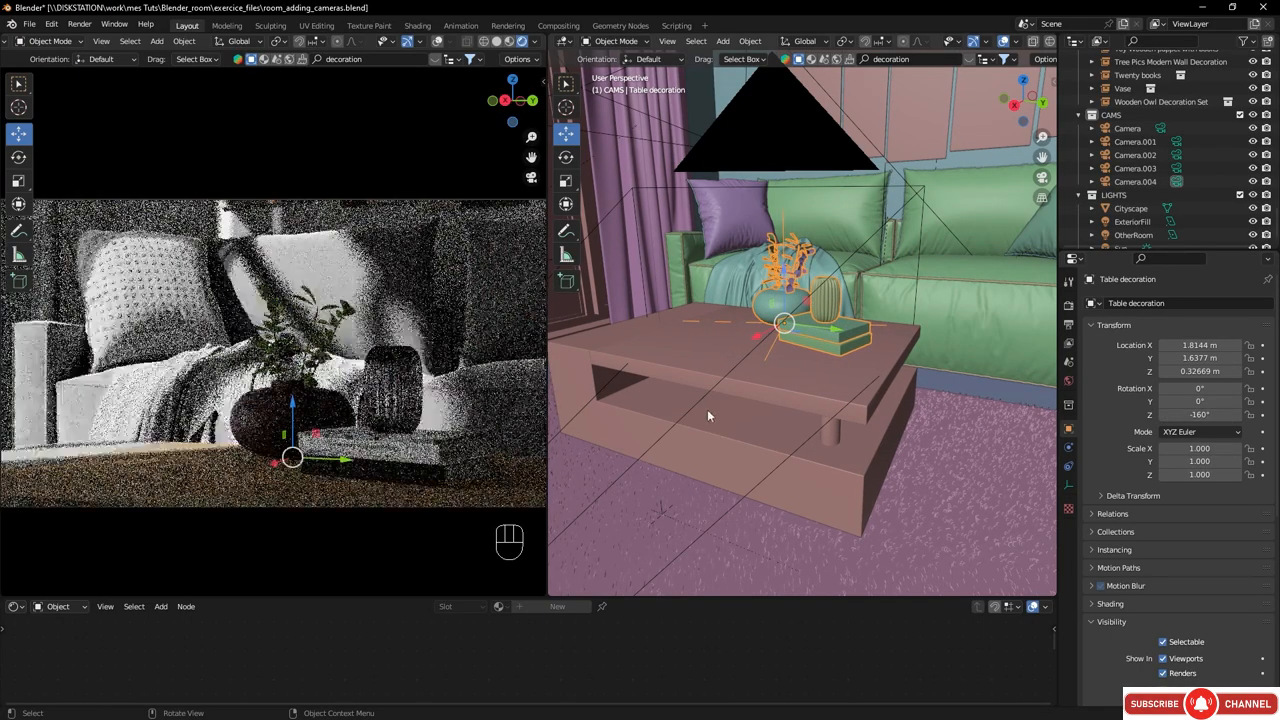
pyautogui.moveTo(760, 340); pyautogui.dragTo(743, 350)
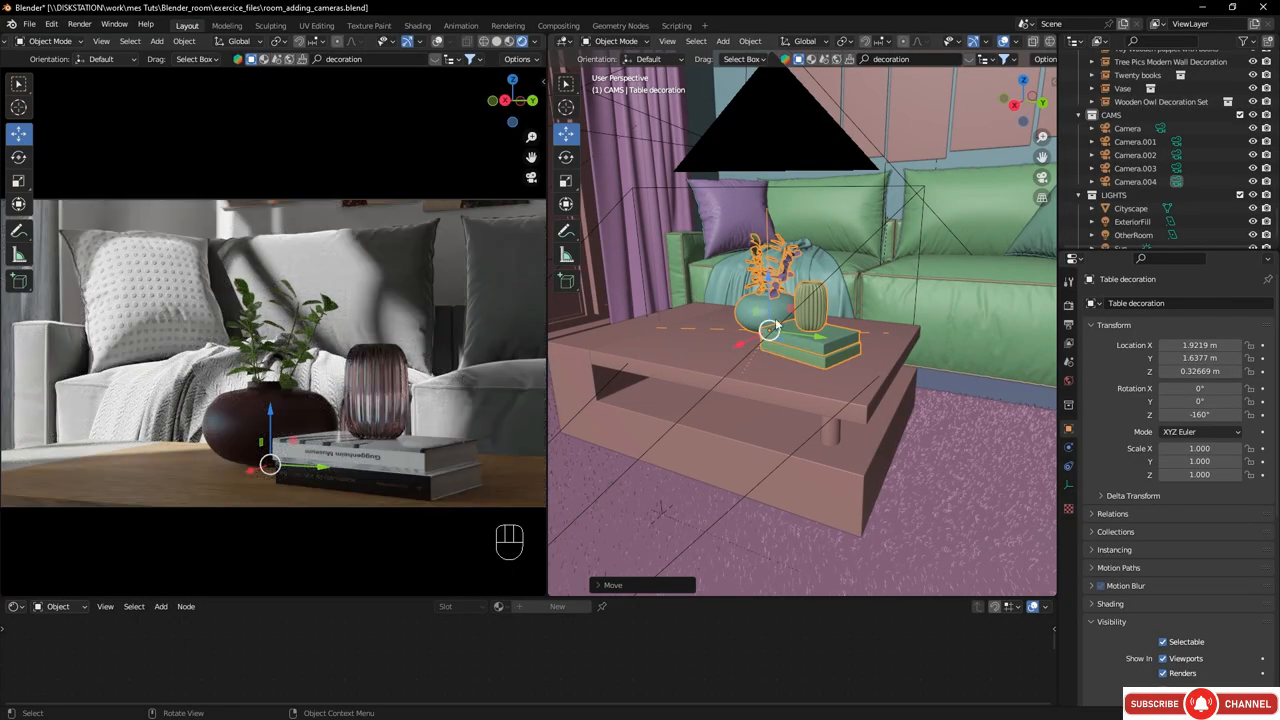
# - Set Camera.004's focal length to 80 mm and pull the camera back until both vases and the books fit in the frame
pyautogui.click(1134, 181)
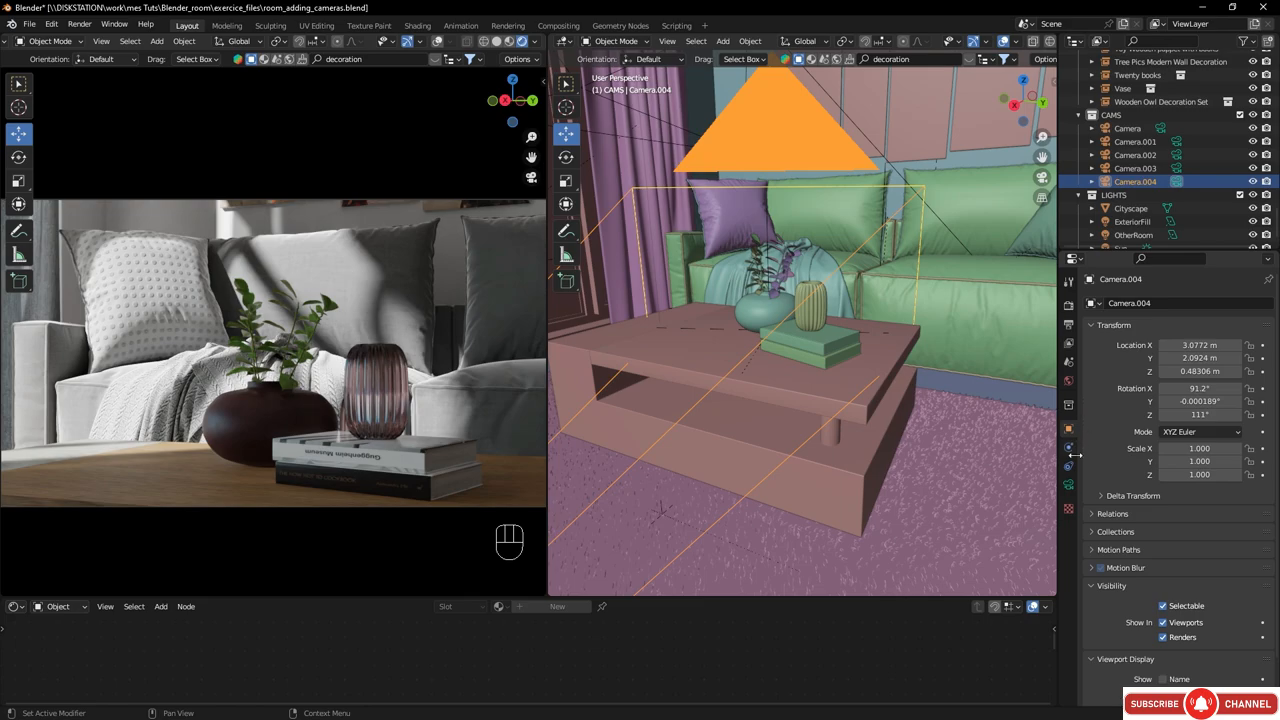
pyautogui.click(1068, 485)
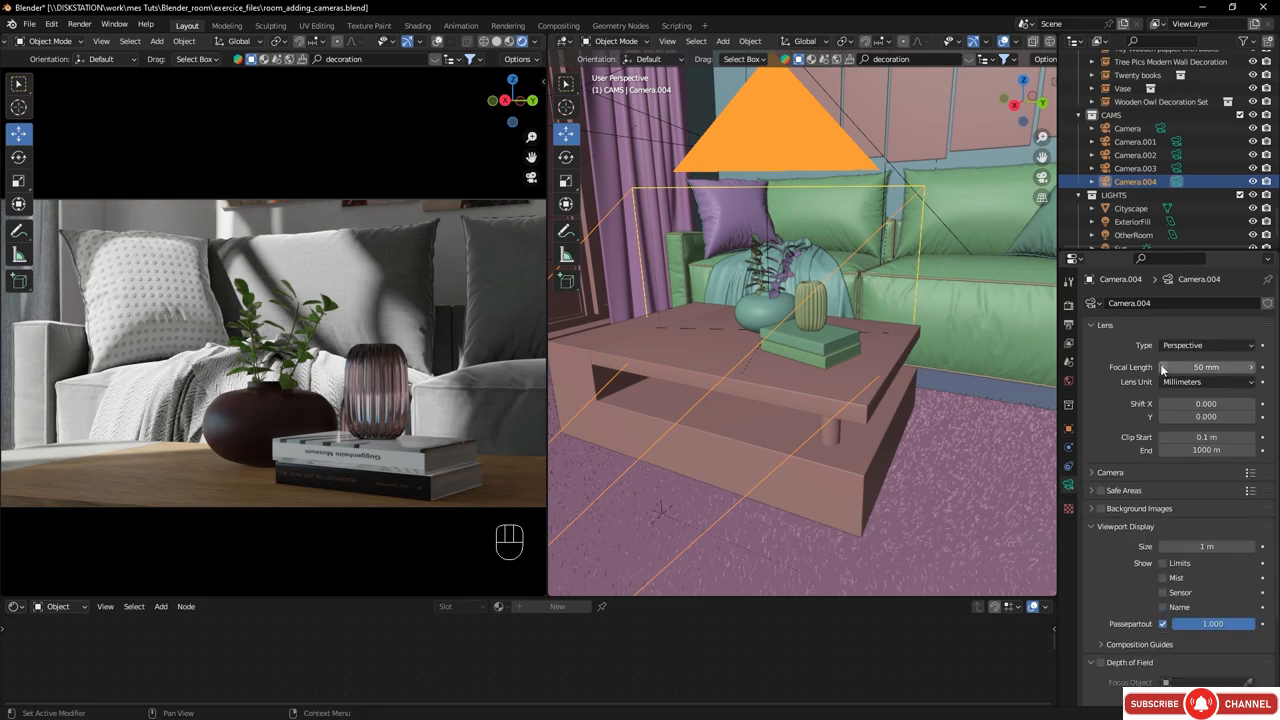
pyautogui.click(1212, 367)
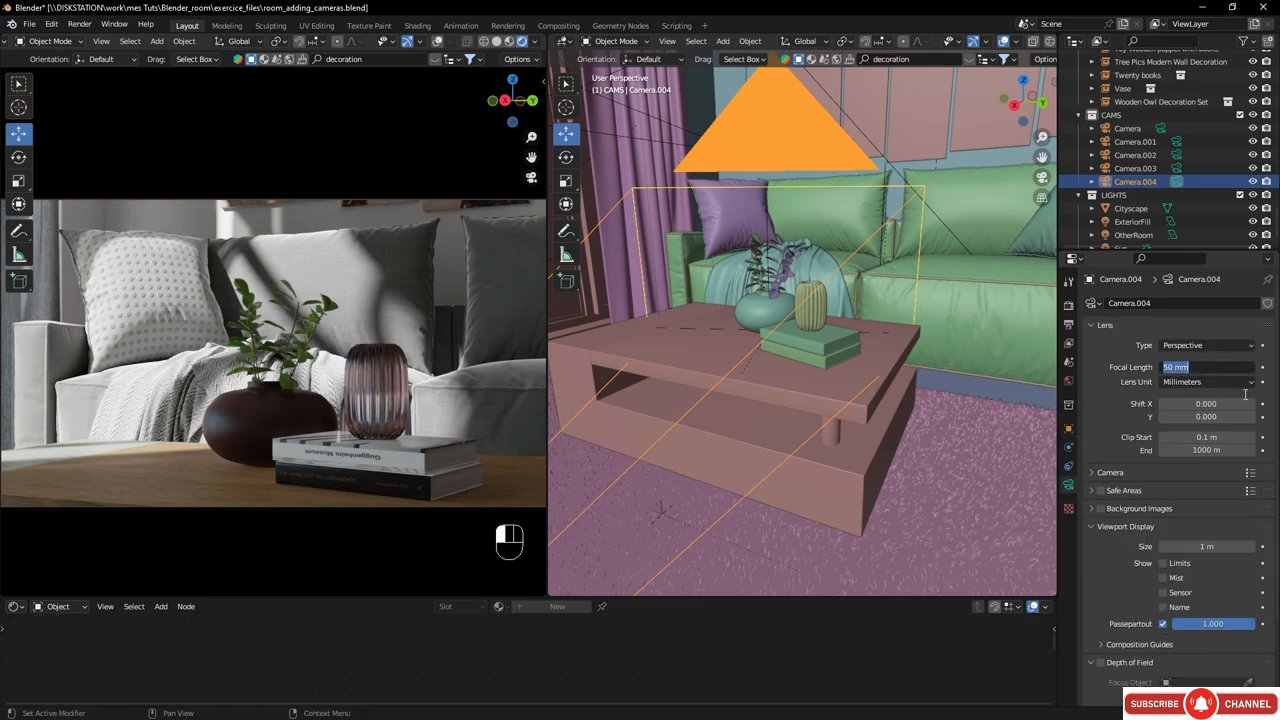
pyautogui.write('80')
pyautogui.press('Return')
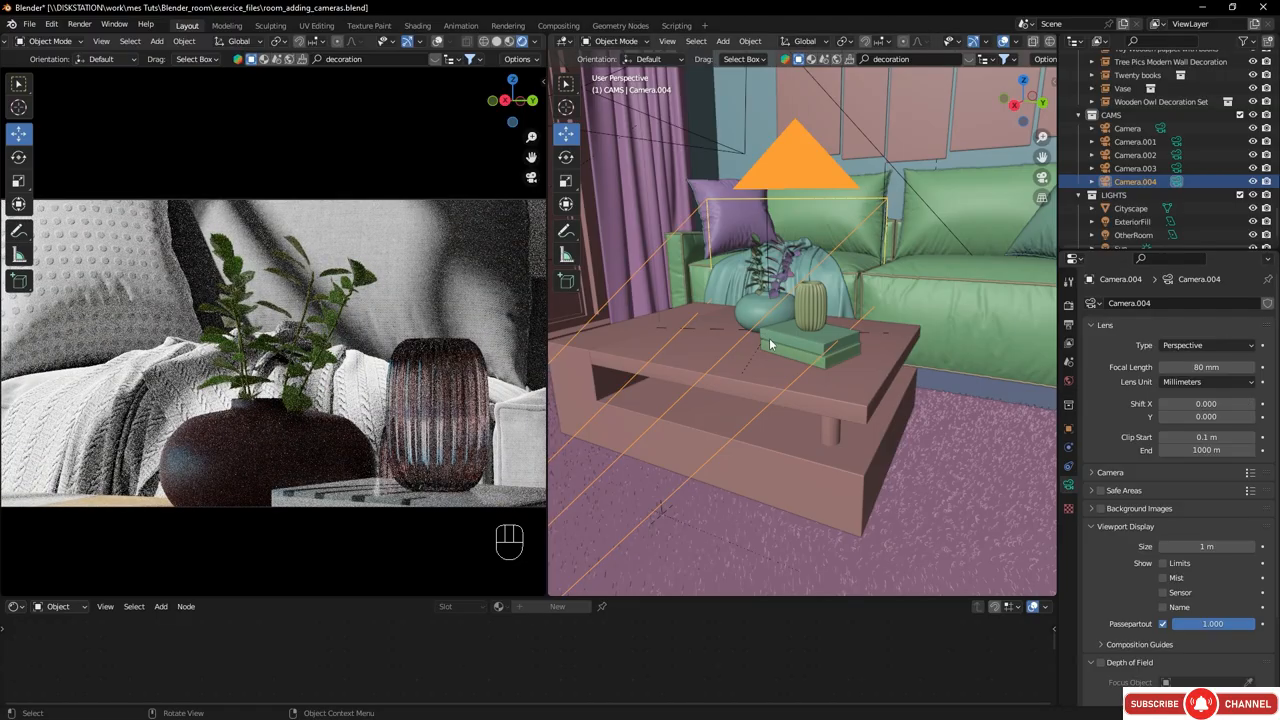
pyautogui.scroll(-5, 769, 338)
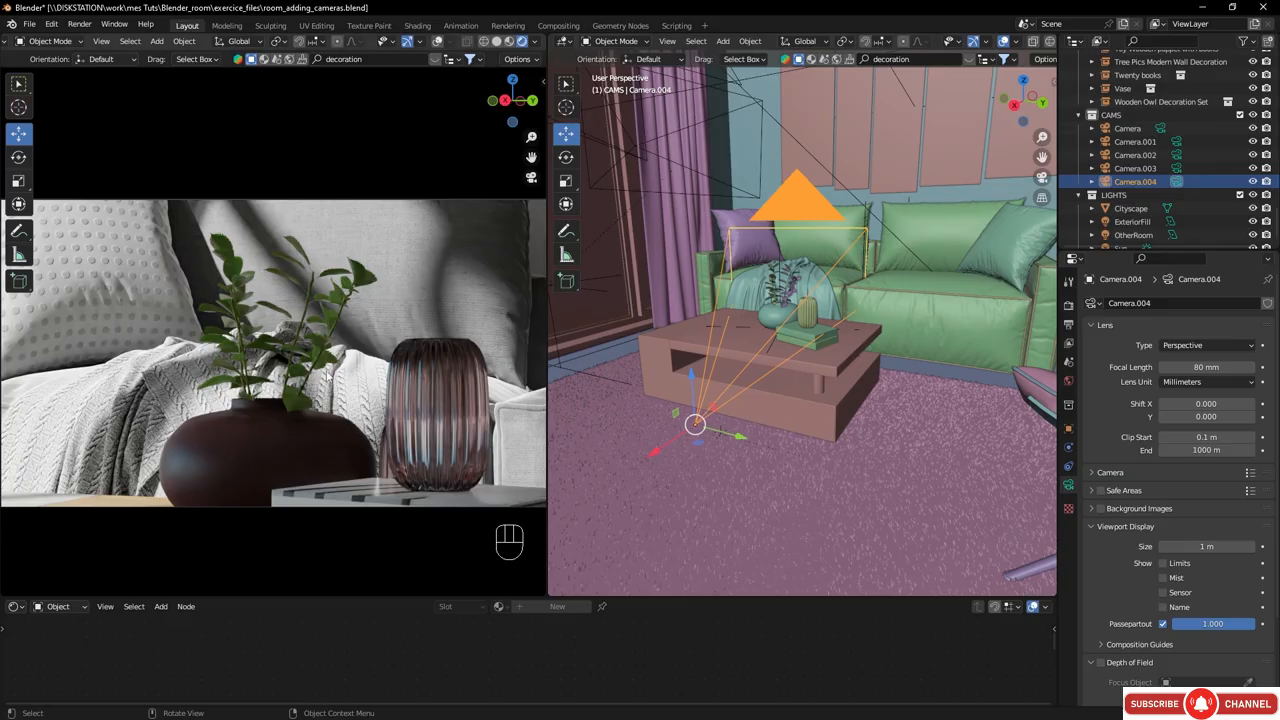
pyautogui.scroll(-4, 326, 375)
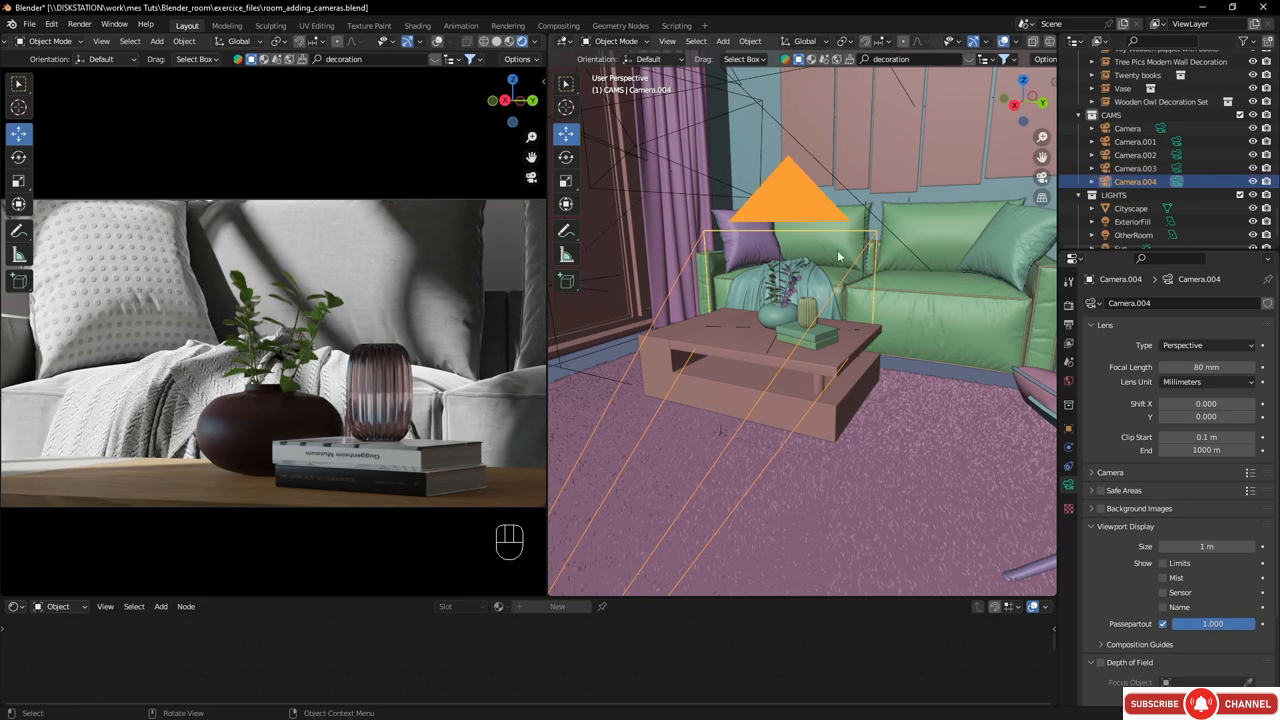
# - Add another camera to the CAMS collection as the active camera, aligned to a view of the bookshelf and doorway behind the armchair
pyautogui.moveTo(816, 281); pyautogui.dragTo(990, 308, button='middle')
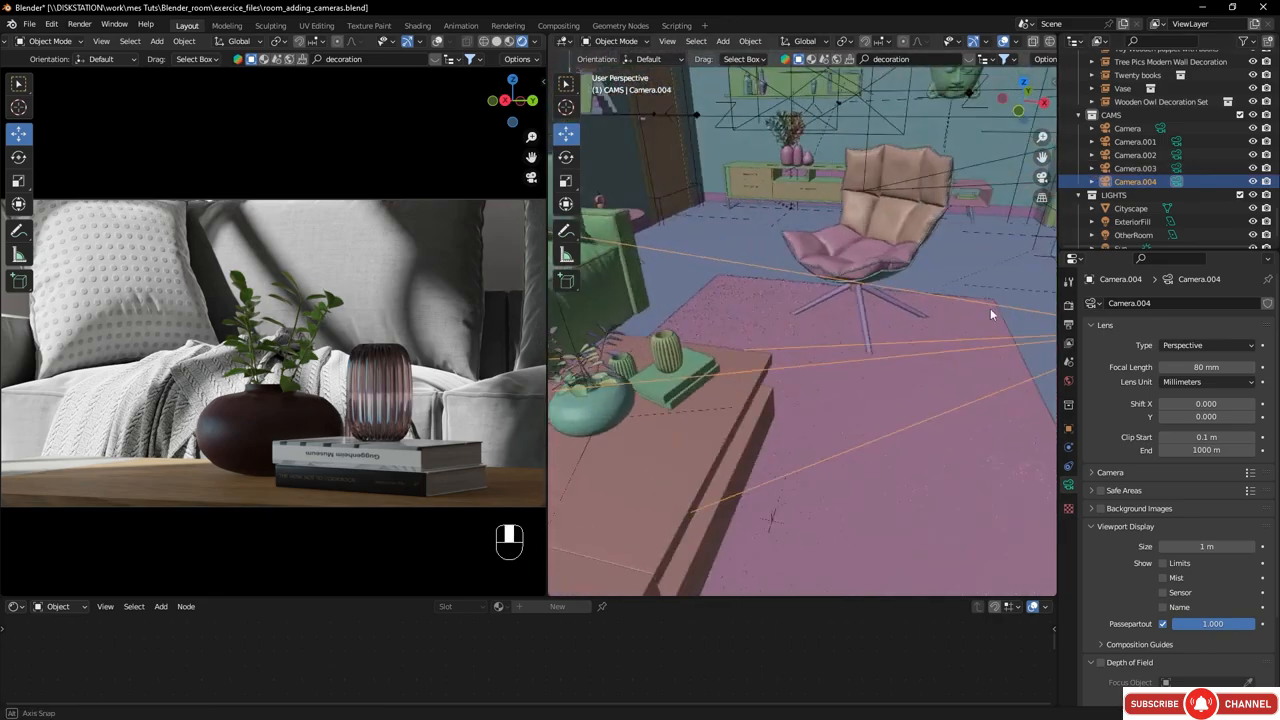
pyautogui.keyDown('shift'); pyautogui.moveTo(876, 256); pyautogui.dragTo(850, 314, button='middle'); pyautogui.keyUp('shift')
pyautogui.keyDown('shift'); pyautogui.moveTo(770, 342); pyautogui.dragTo(798, 380, button='middle'); pyautogui.keyUp('shift')
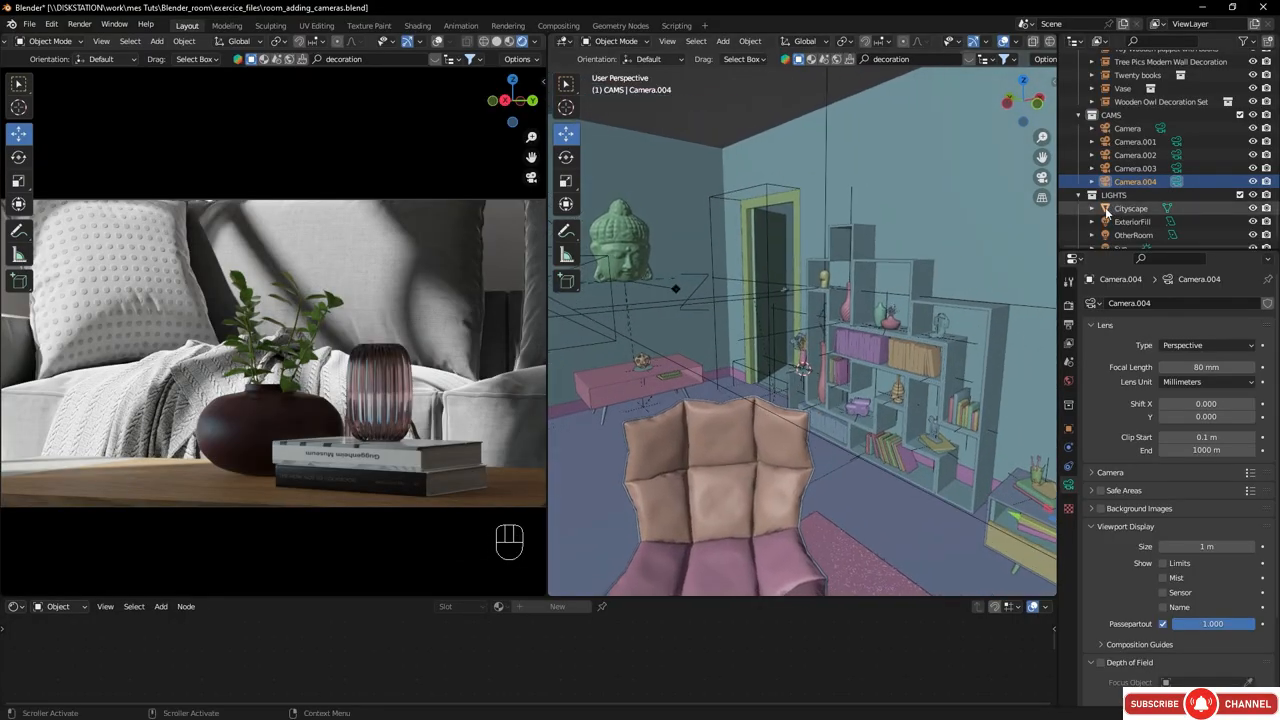
pyautogui.hotkey('shift', 'a')
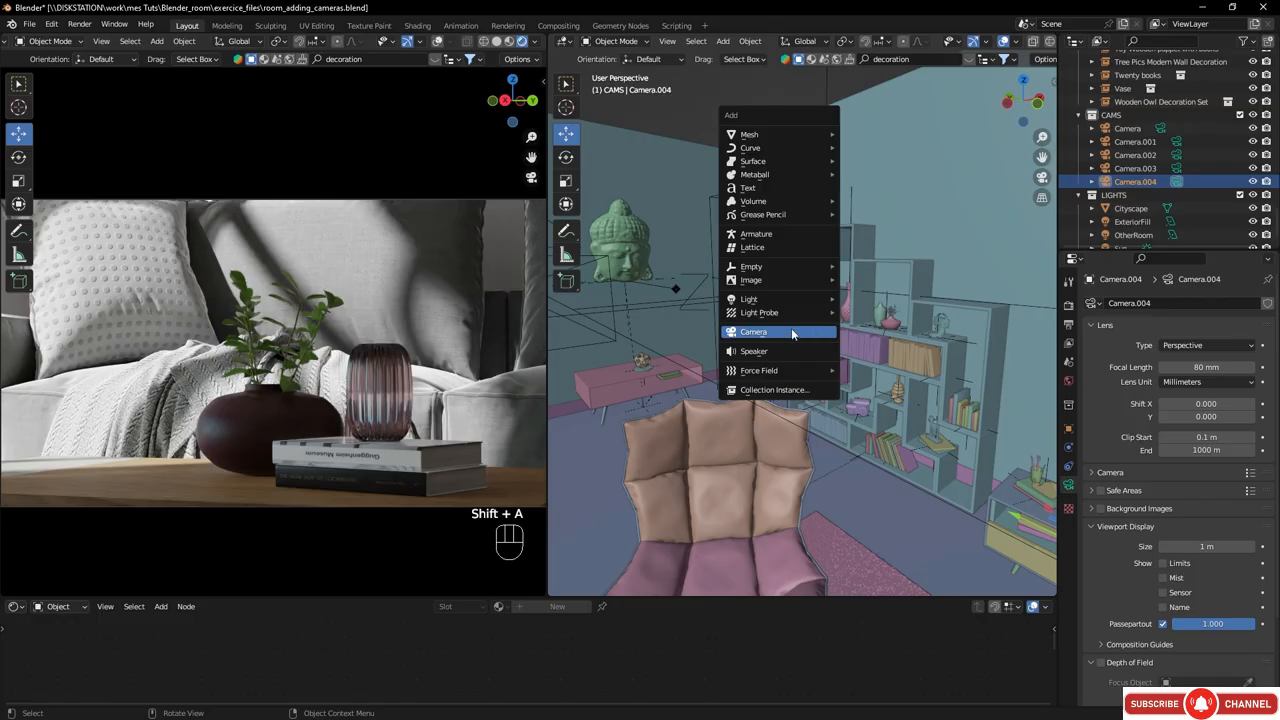
pyautogui.click(791, 331)
pyautogui.click(1177, 194)
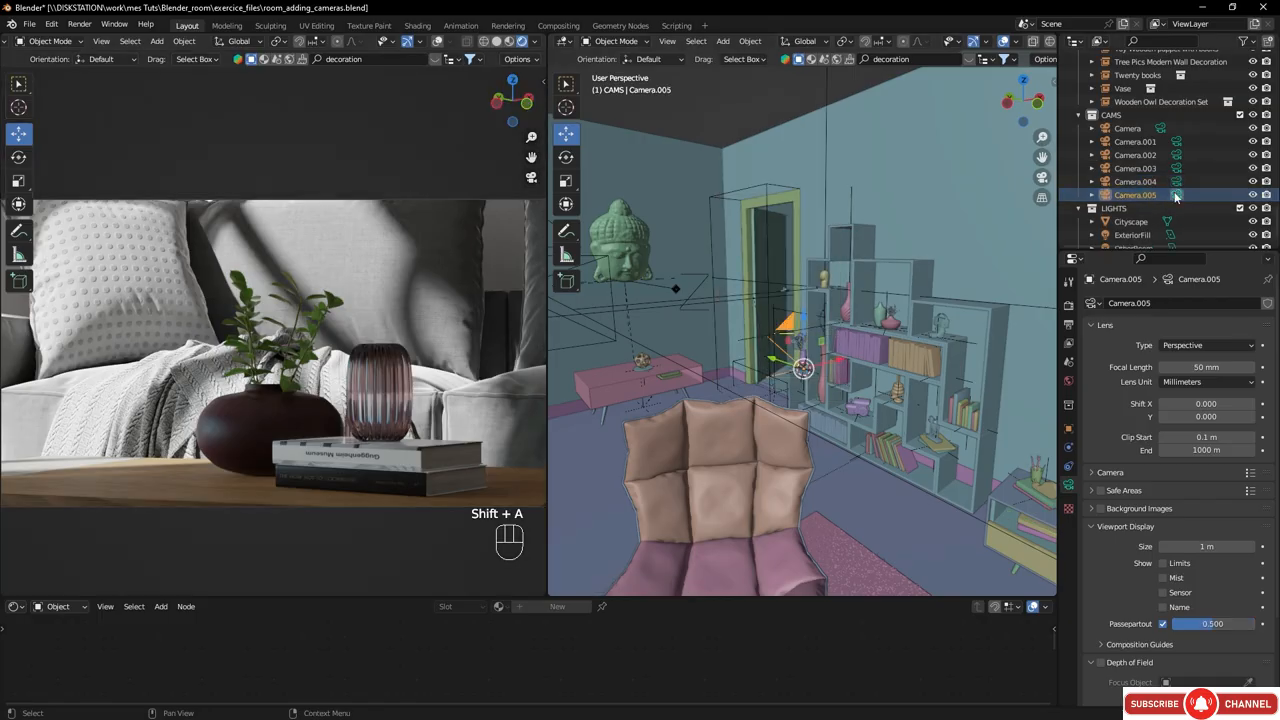
pyautogui.press('ctrl+alt+KP_0')
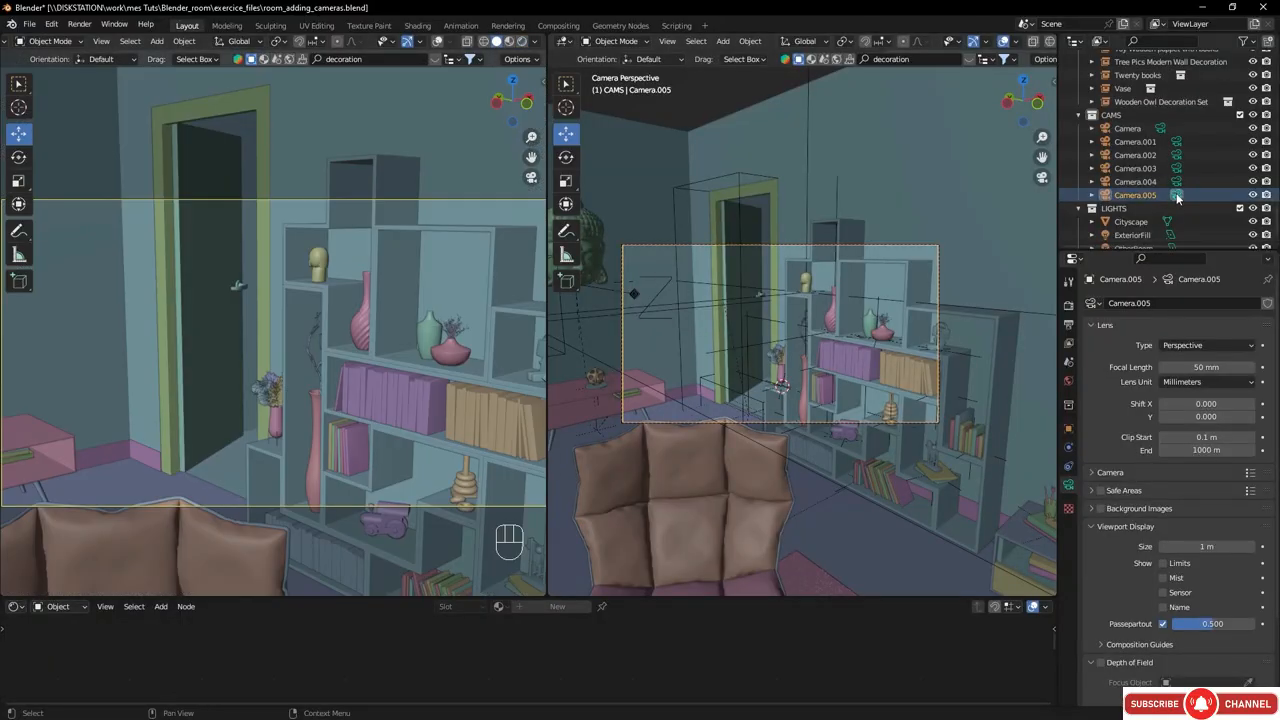
# - Raise Camera.005's passepartout to 1.000 and set its focal length to 28 mm
pyautogui.moveTo(1212, 623); pyautogui.dragTo(1252, 623)
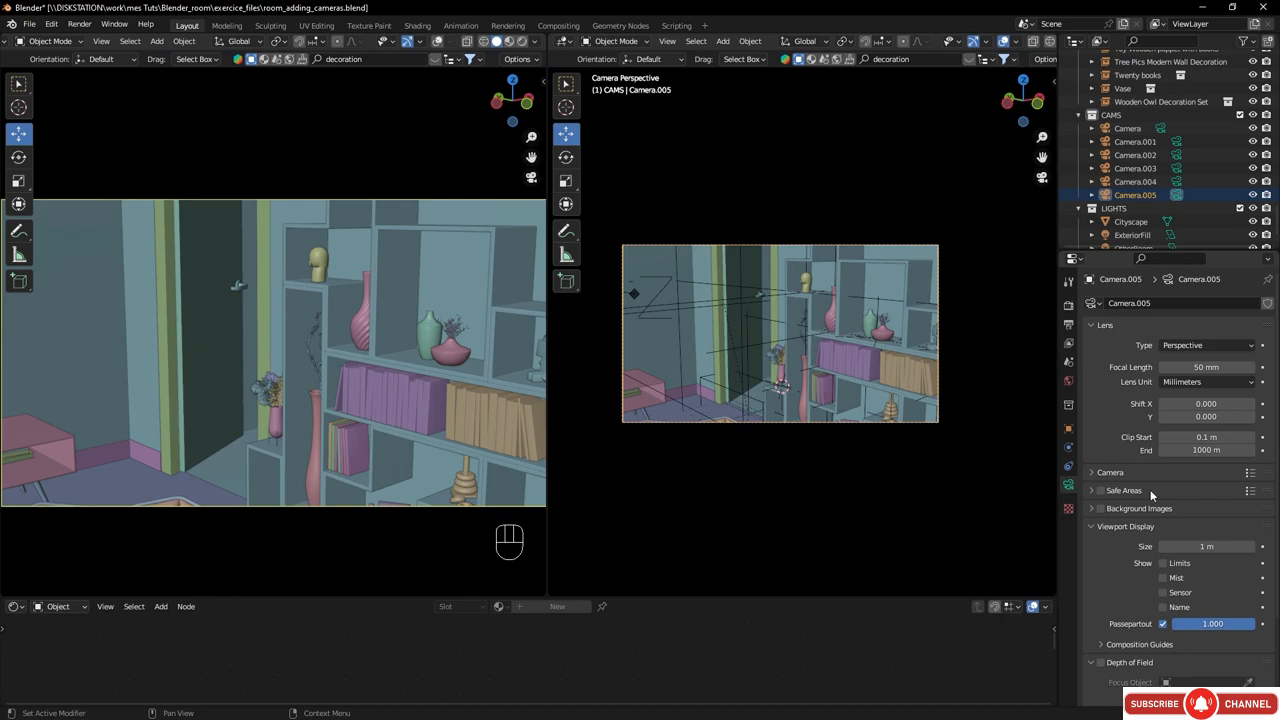
pyautogui.moveTo(786, 371)
pyautogui.mouseDown(button='middle')
pyautogui.moveTo(771, 366)
pyautogui.moveTo(778, 395)
pyautogui.mouseUp(button='middle')
pyautogui.scroll(-3, 778, 395)
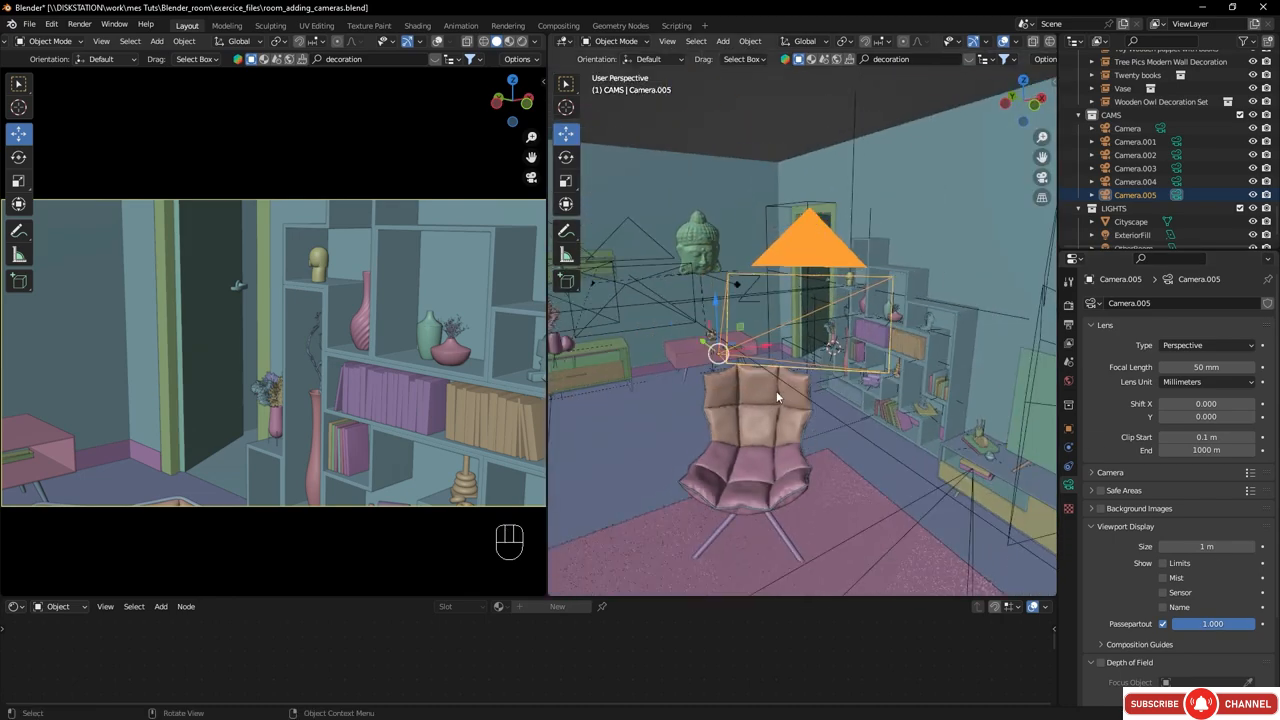
pyautogui.click(1222, 368)
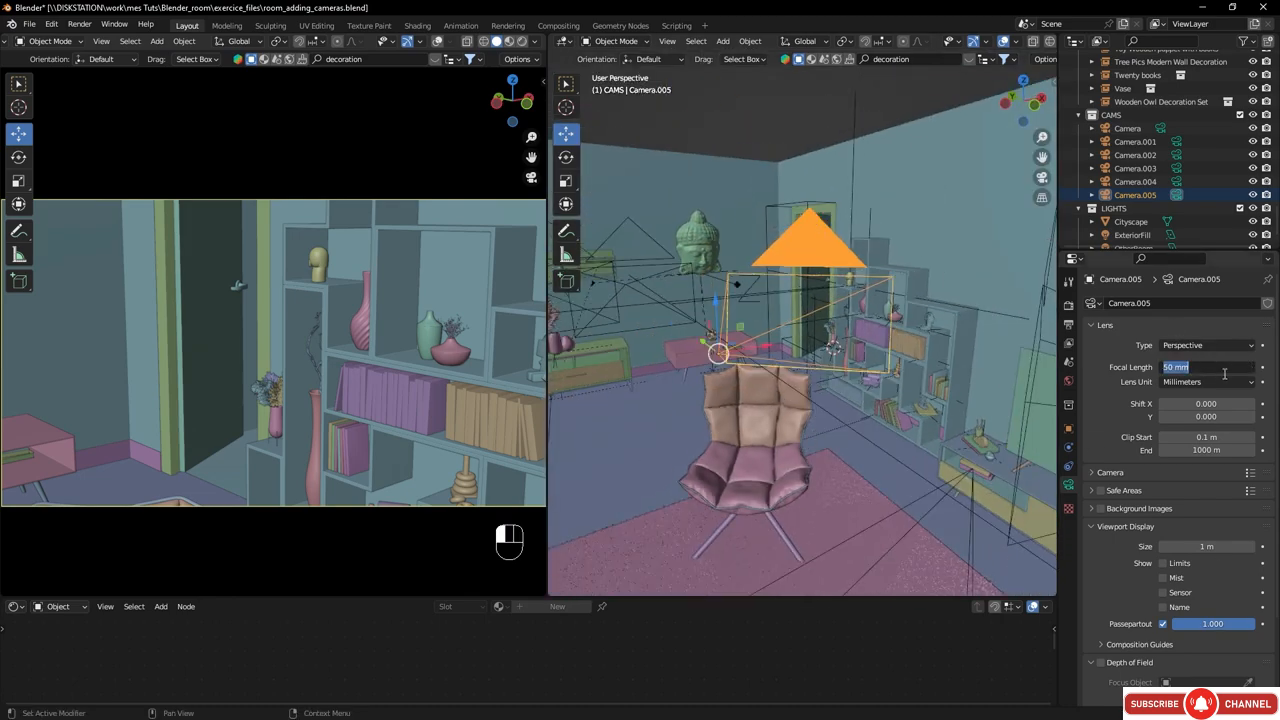
pyautogui.write('28')
pyautogui.press('Return')
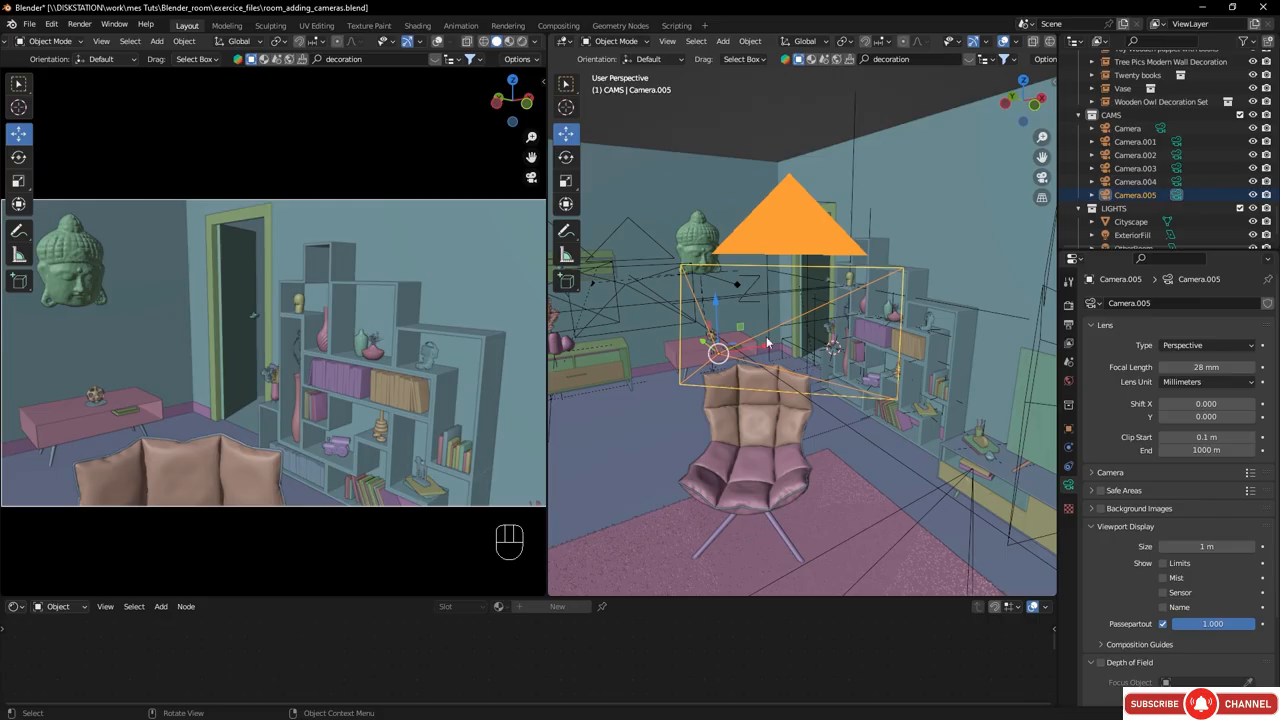
# - Move Camera.005 back slightly from the bookshelf and level it with an X rotation of 90°
pyautogui.moveTo(745, 367); pyautogui.dragTo(791, 409, button='middle')
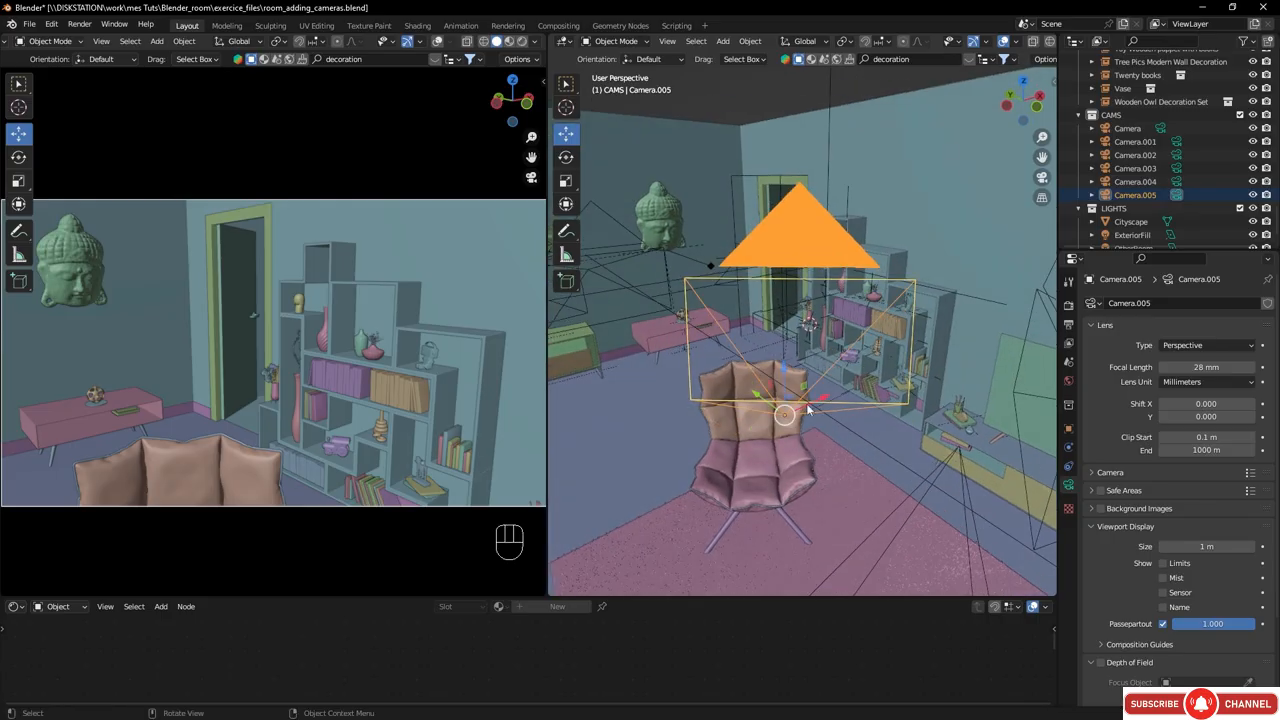
pyautogui.moveTo(821, 402); pyautogui.dragTo(763, 356)
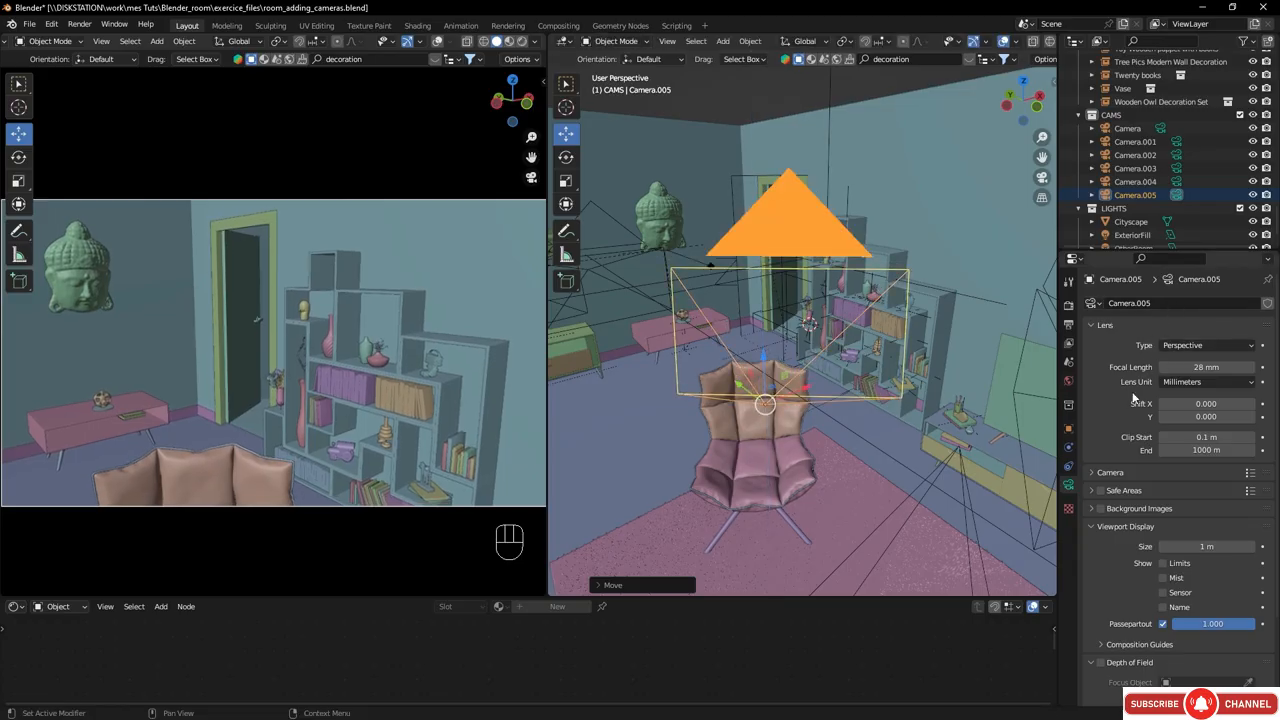
pyautogui.click(1068, 428)
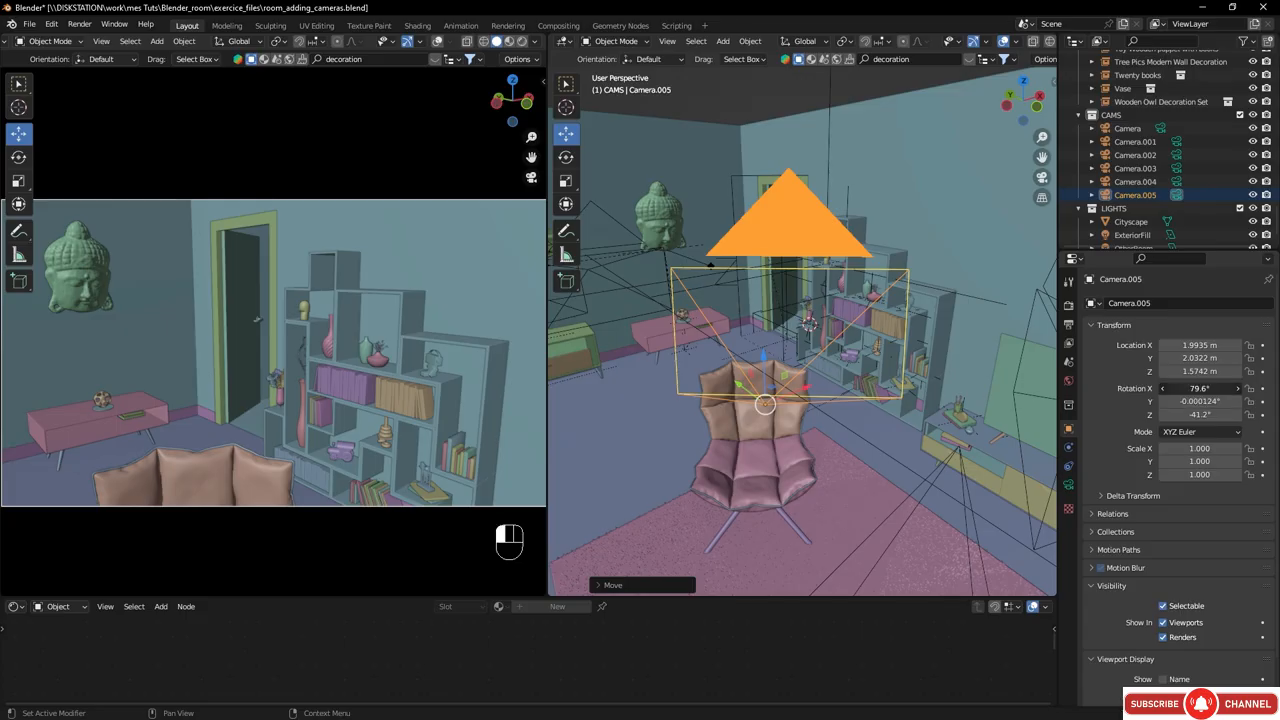
pyautogui.click(1236, 389)
pyautogui.write('90')
pyautogui.press('Return')
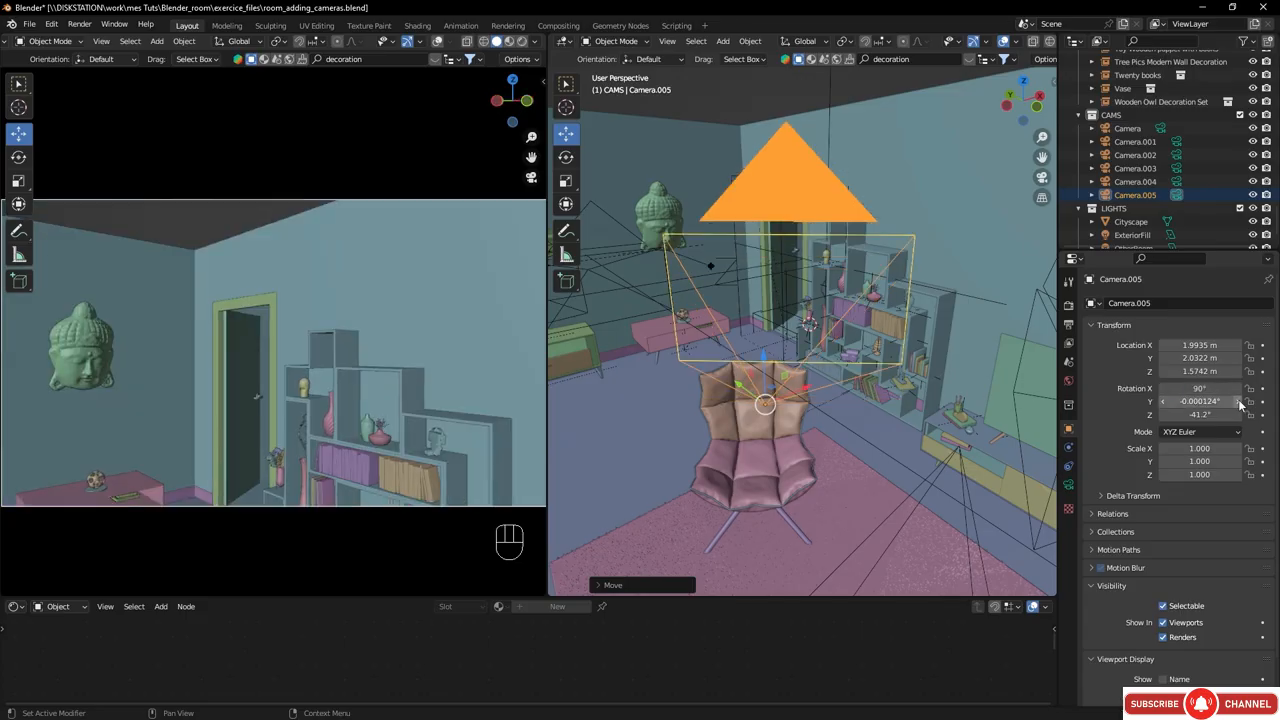
# - Set Camera.005's vertical shift to -0.130 and its focal length to 24 mm
pyautogui.click(1068, 485)
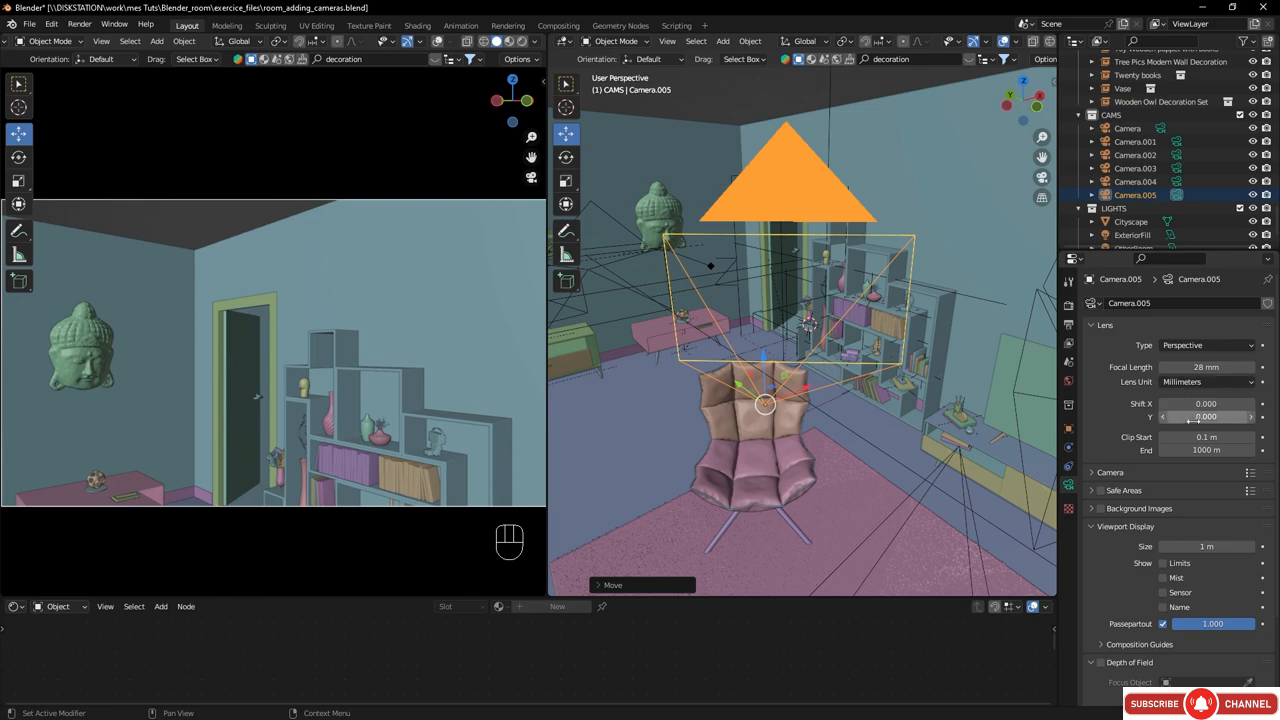
pyautogui.moveTo(1206, 416); pyautogui.dragTo(1176, 416)
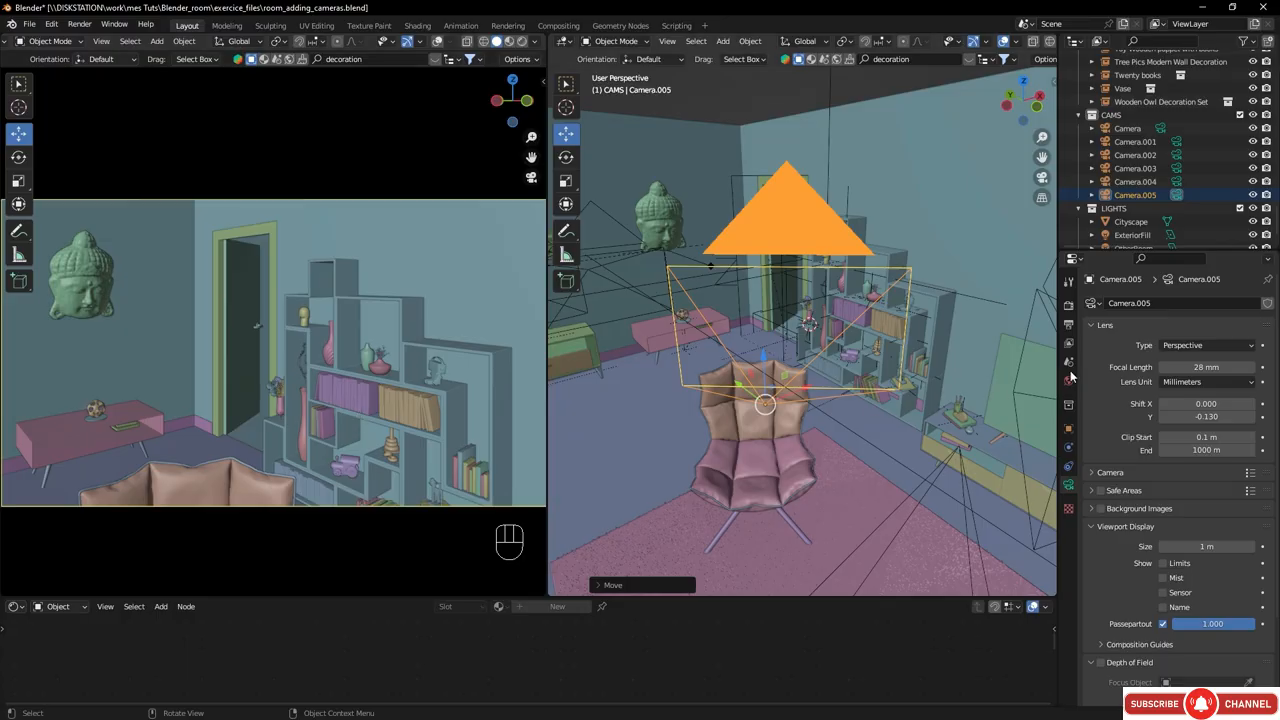
pyautogui.click(1222, 368)
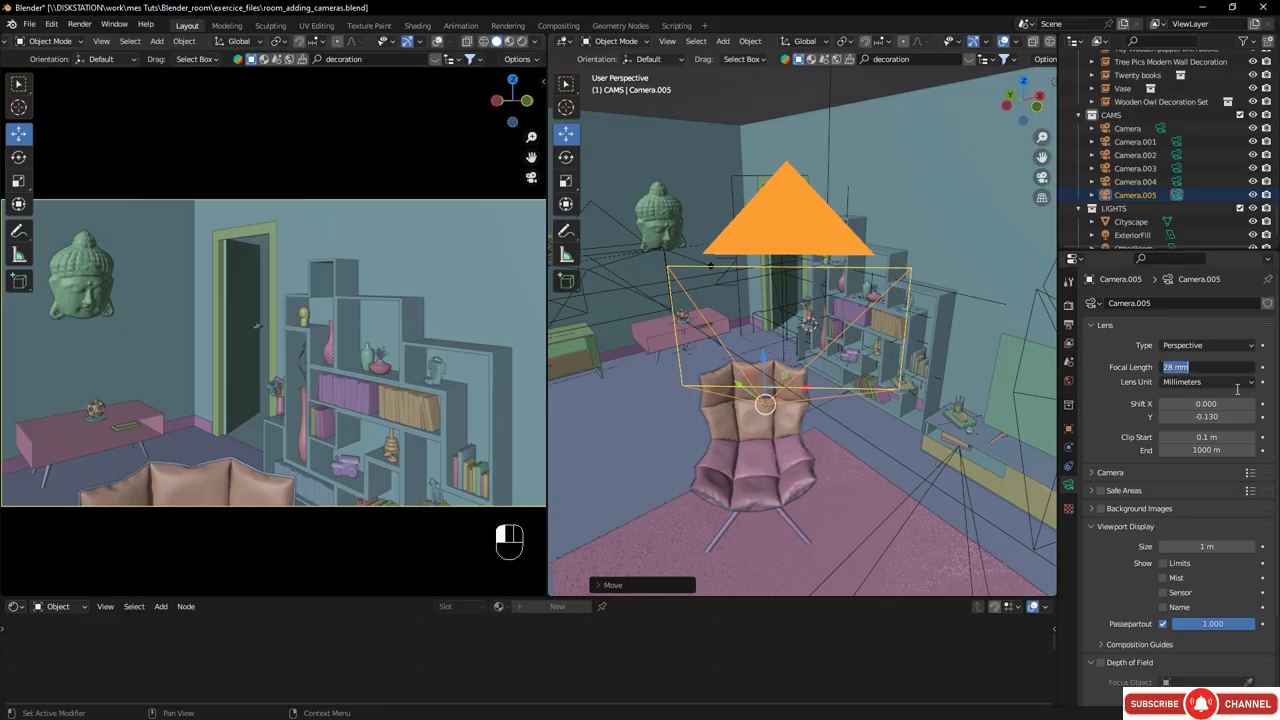
pyautogui.write('24')
pyautogui.press('Return')
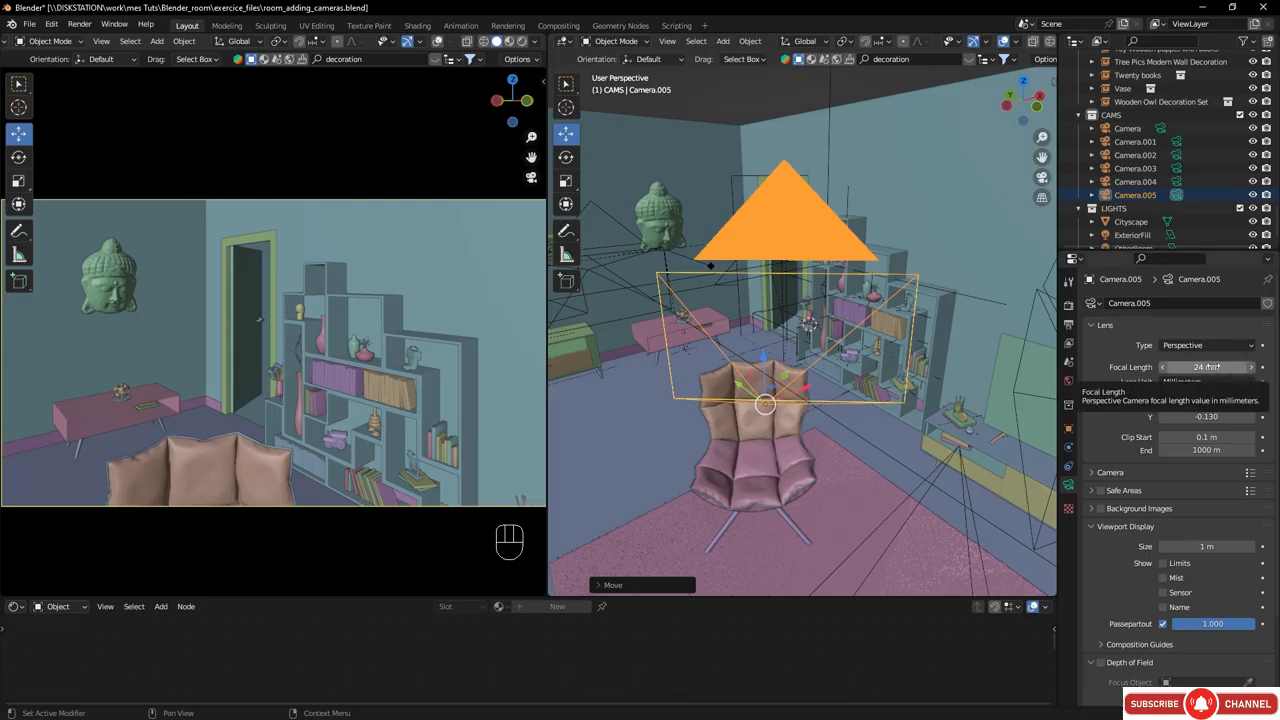
# - Switch the transform orientation to Local, move Camera.005 slightly backward along its viewing axis and lower it a little
pyautogui.moveTo(776, 367); pyautogui.dragTo(753, 380, button='middle')
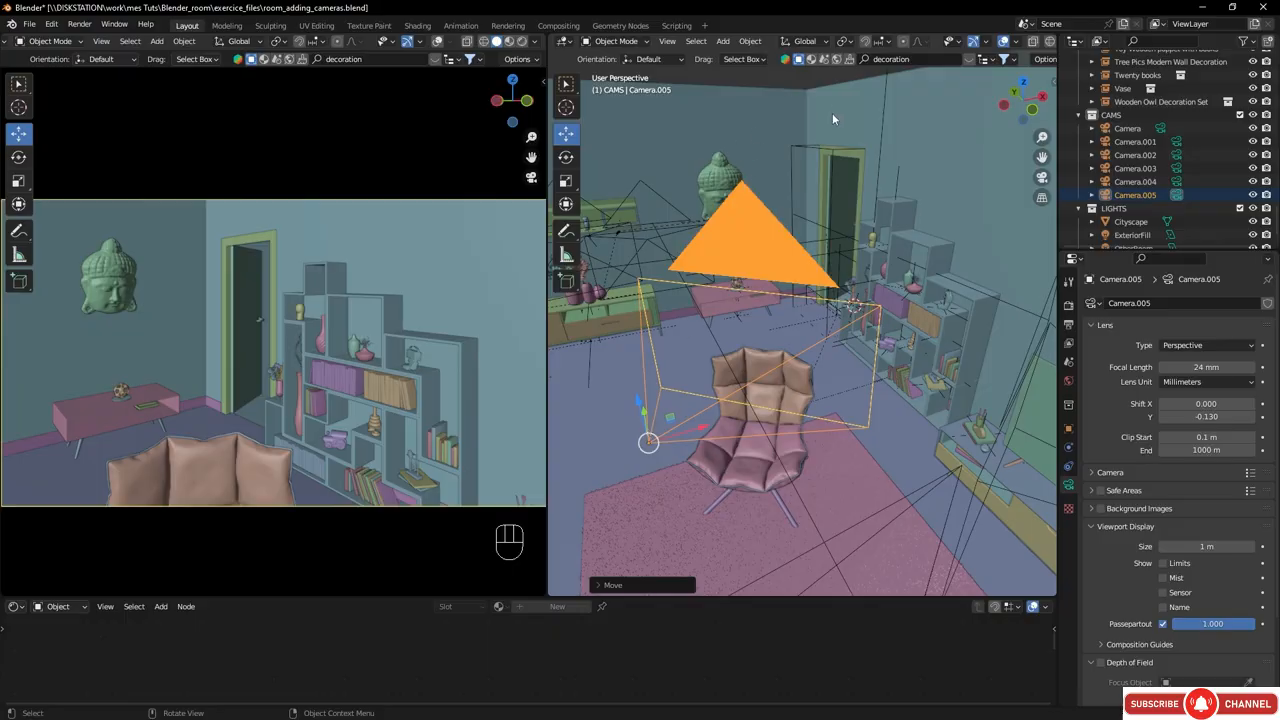
pyautogui.click(817, 44)
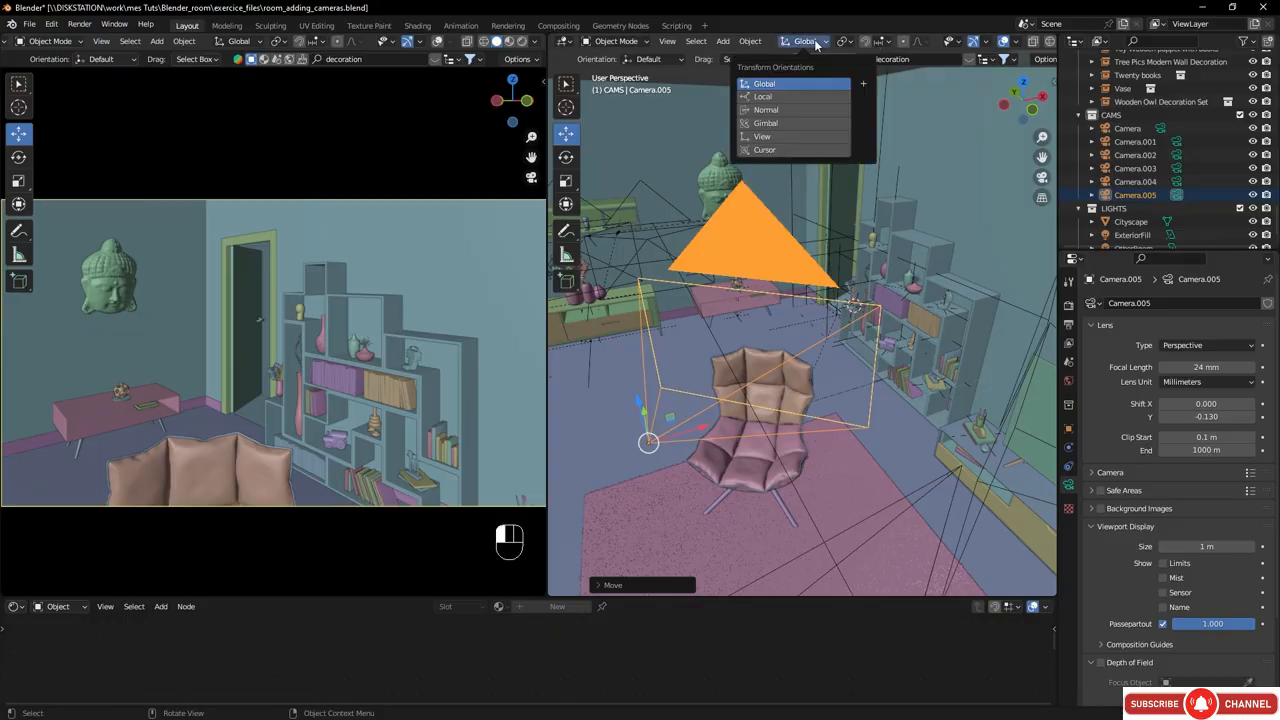
pyautogui.click(764, 96)
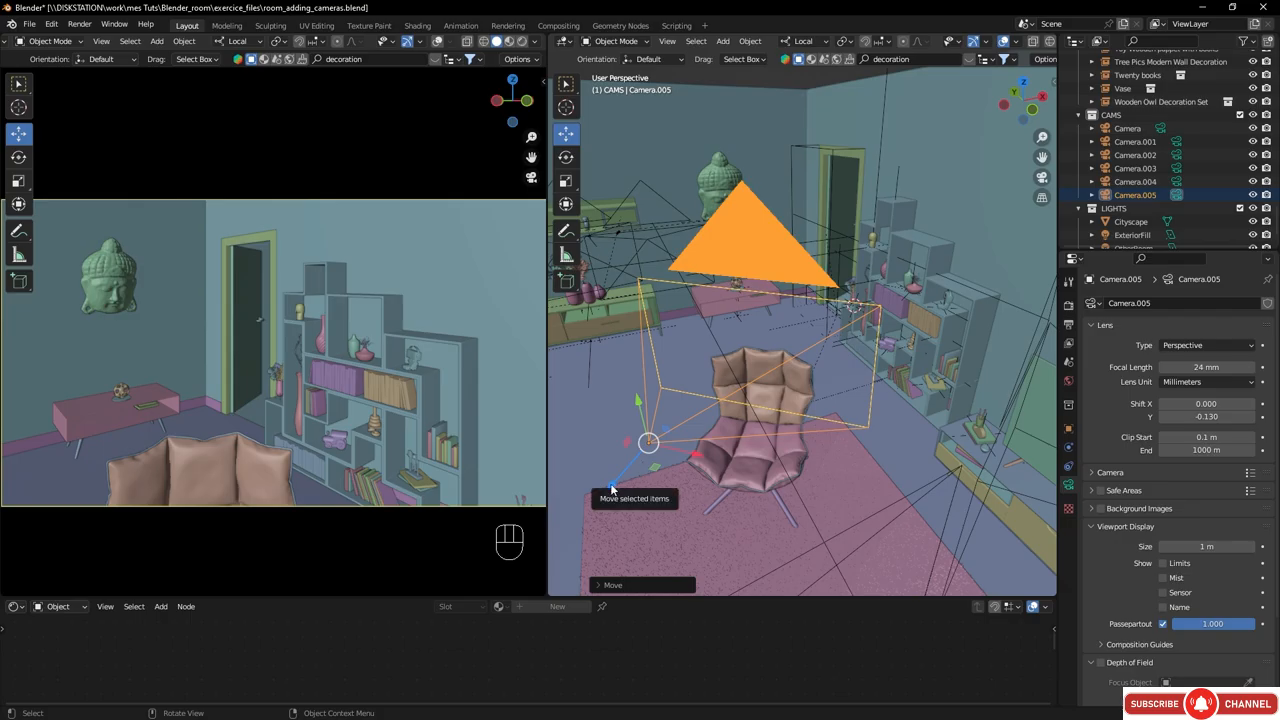
pyautogui.moveTo(613, 487); pyautogui.dragTo(594, 468)
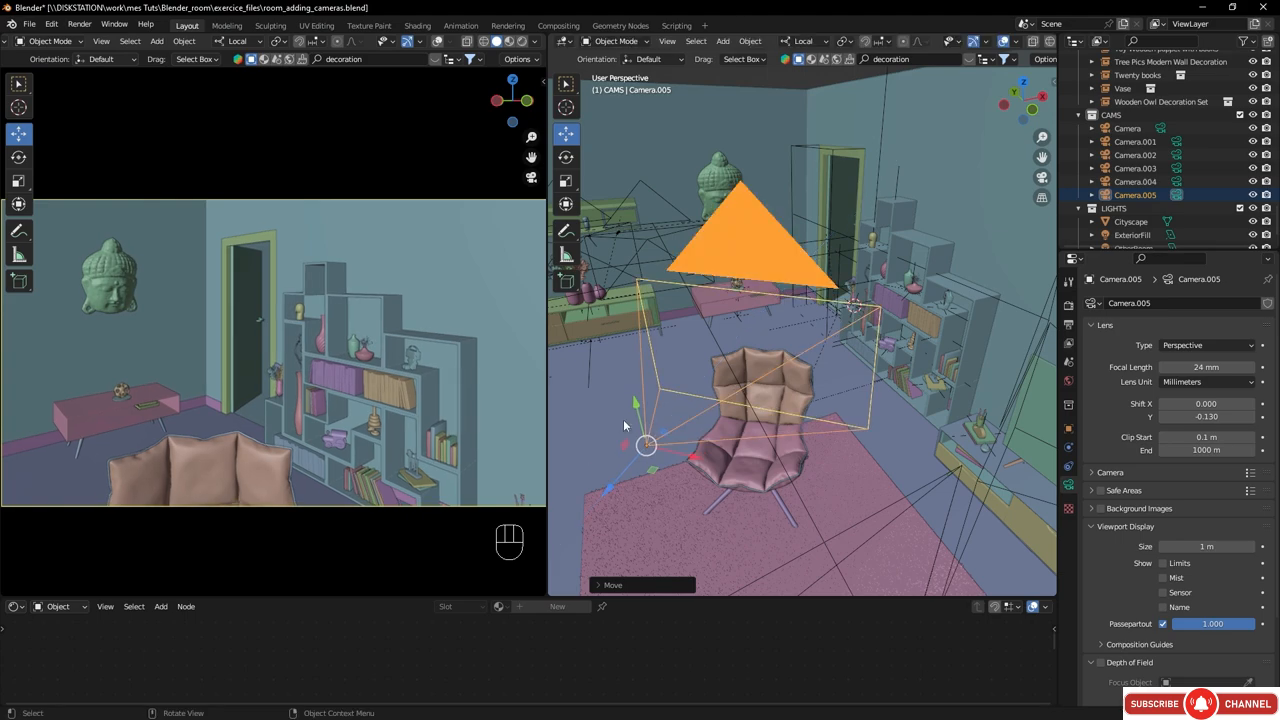
pyautogui.moveTo(636, 411); pyautogui.dragTo(687, 468)
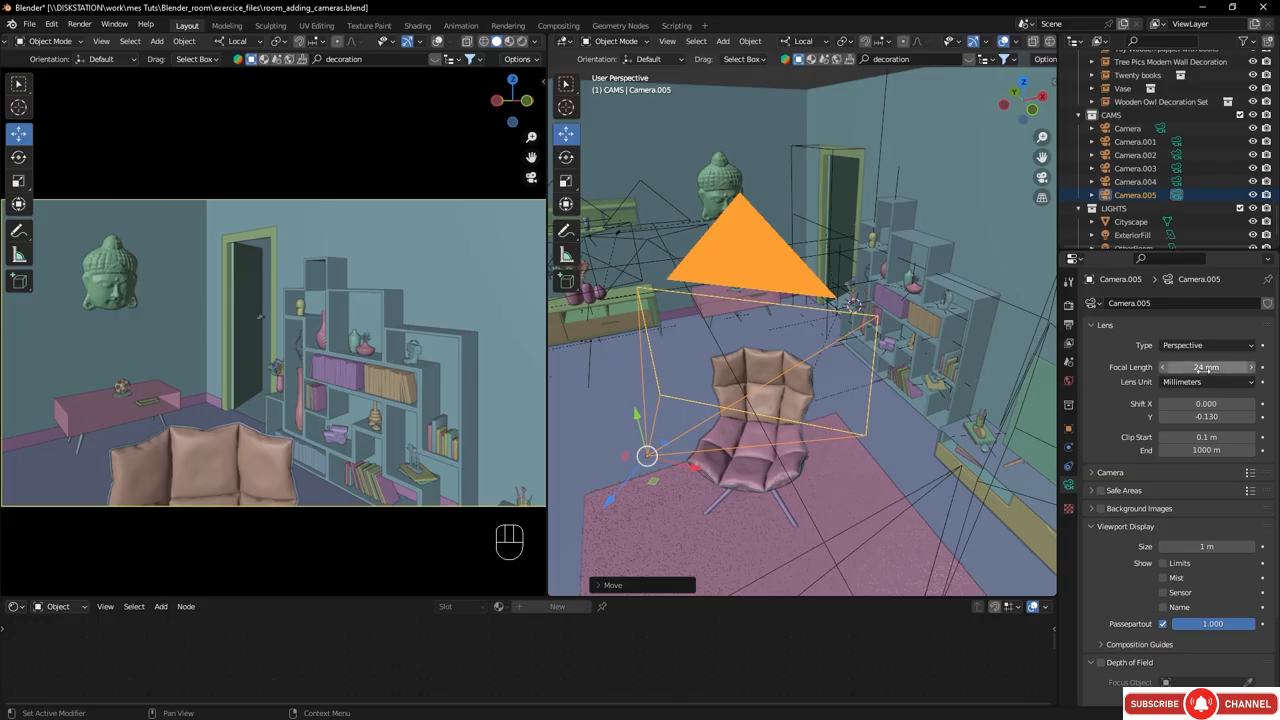
# - Set Camera.005's focal length to 28 mm, pull it back slightly along its local Z axis and preview the shot in rendered shading
pyautogui.click(1205, 368)
pyautogui.write('28')
pyautogui.press('Return')
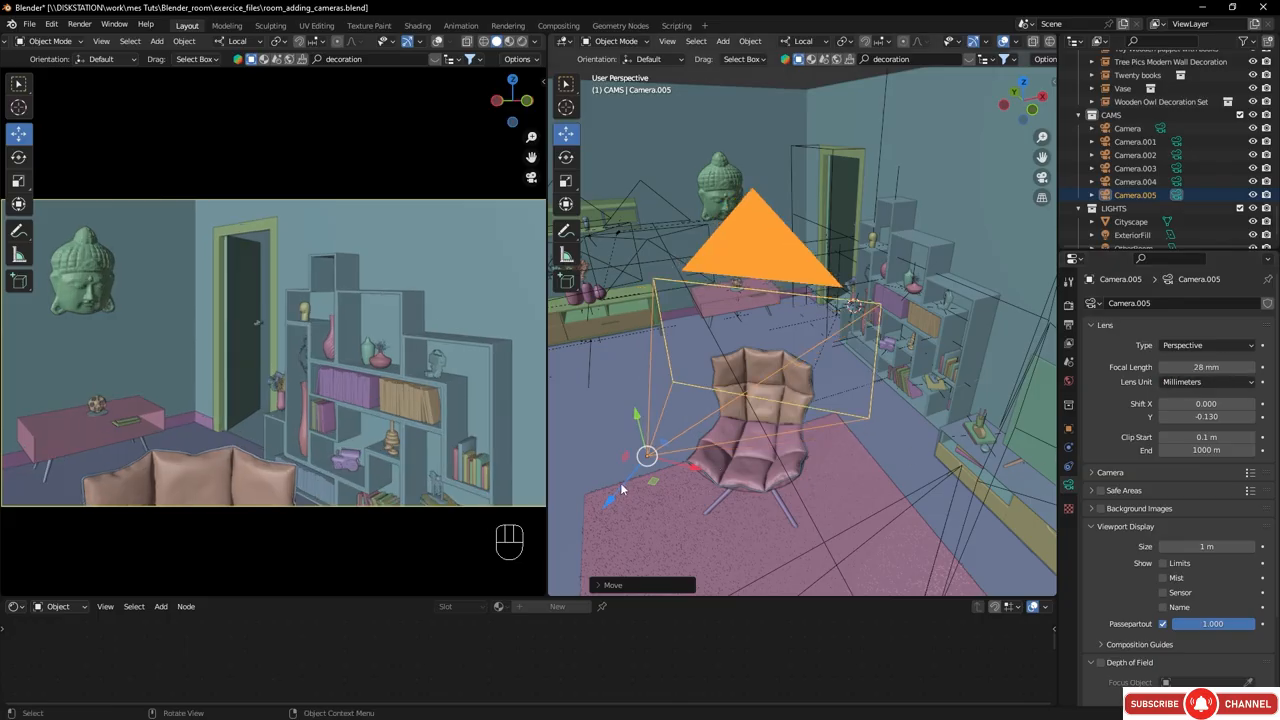
pyautogui.moveTo(621, 488)
pyautogui.mouseDown()
pyautogui.moveTo(605, 490)
pyautogui.moveTo(605, 507)
pyautogui.mouseUp()
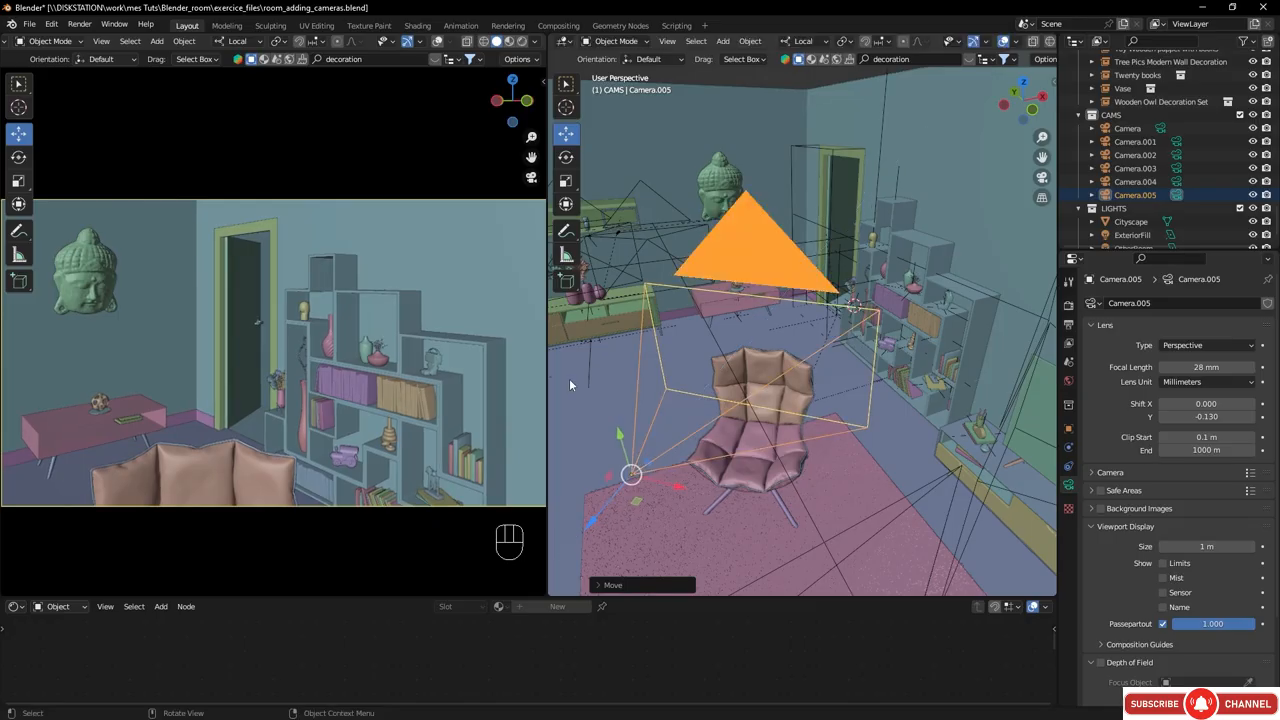
pyautogui.click(520, 42)
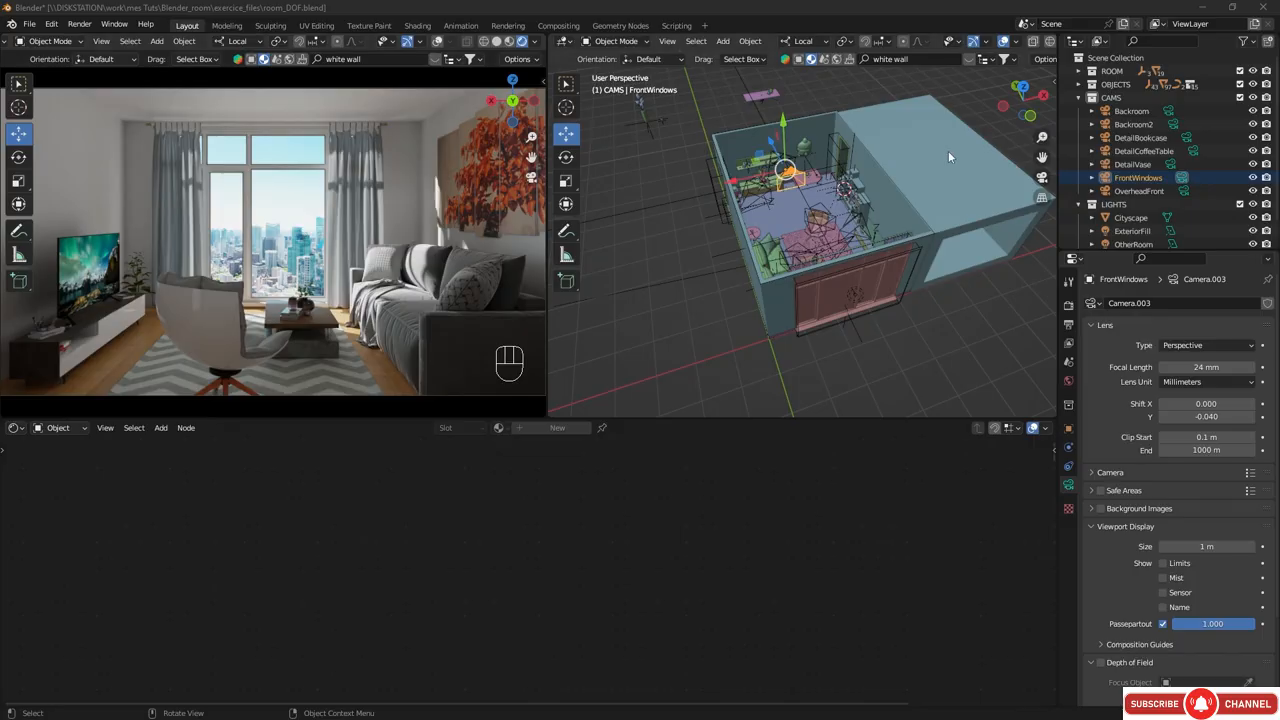
# - Make DetailCoffeeTable the active camera and enable its depth of field
pyautogui.click(1181, 150)
pyautogui.click(1193, 150)
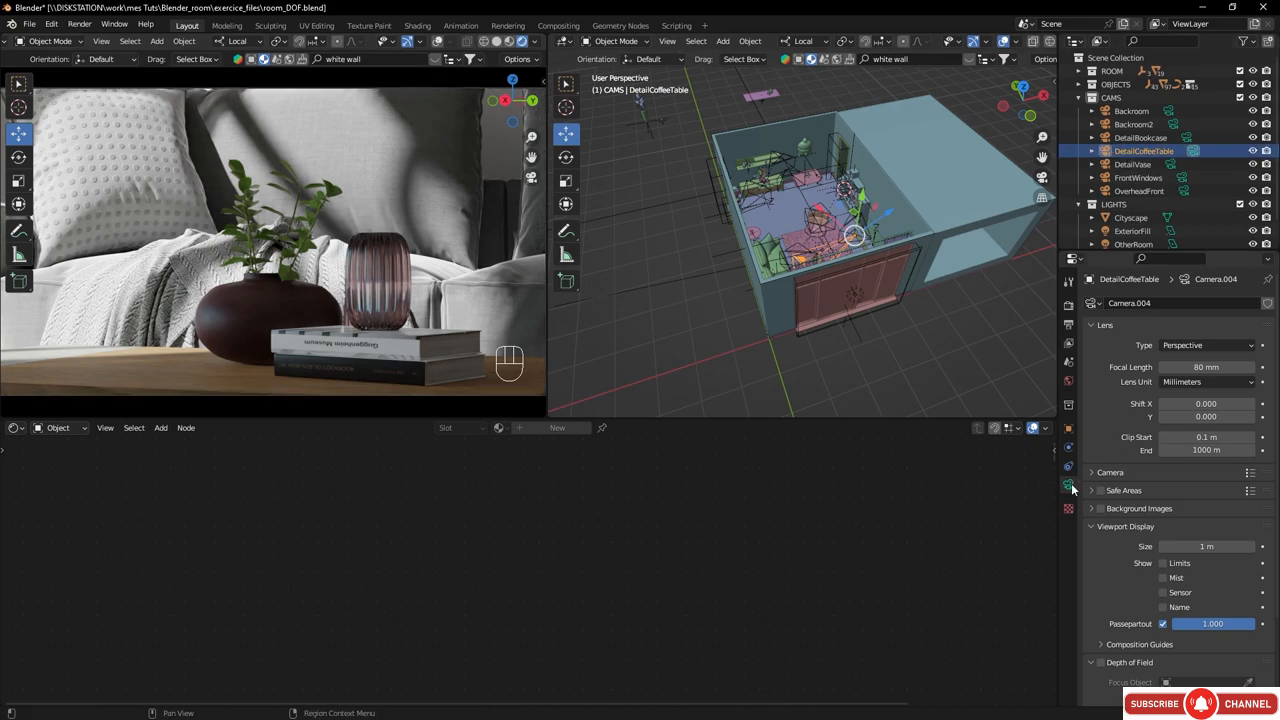
pyautogui.scroll(-3, 1112, 508)
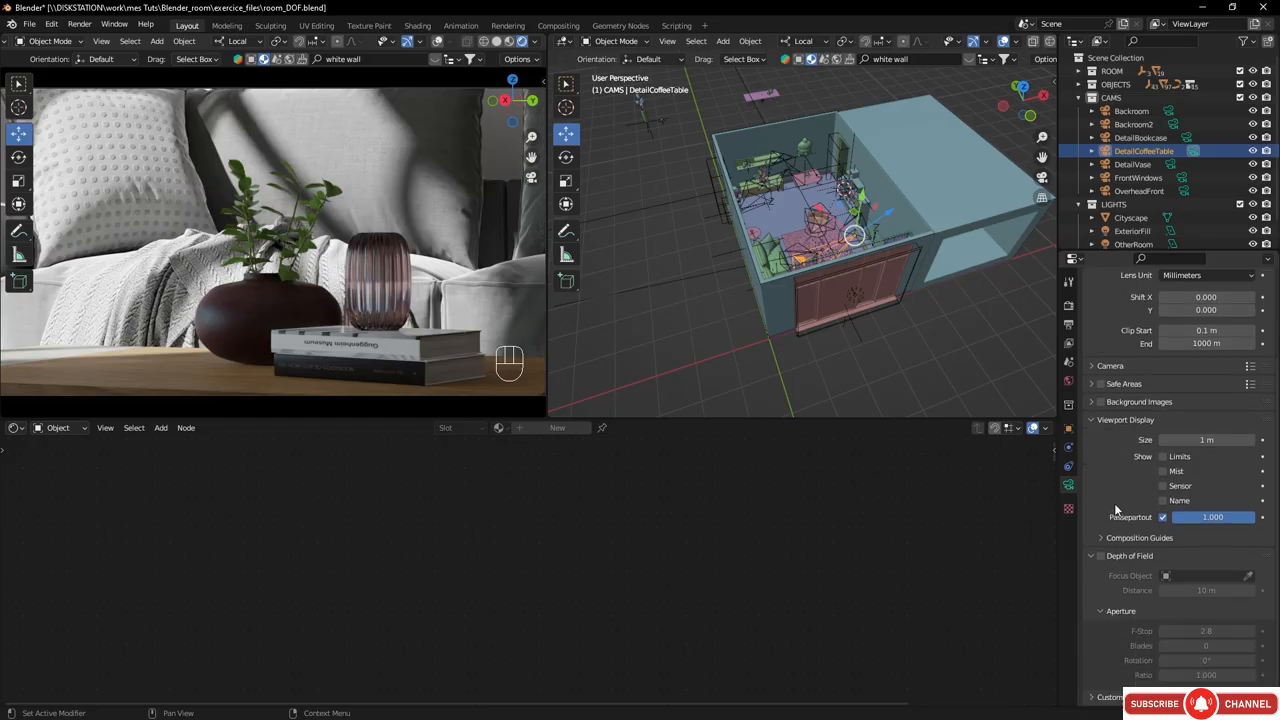
pyautogui.click(1101, 555)
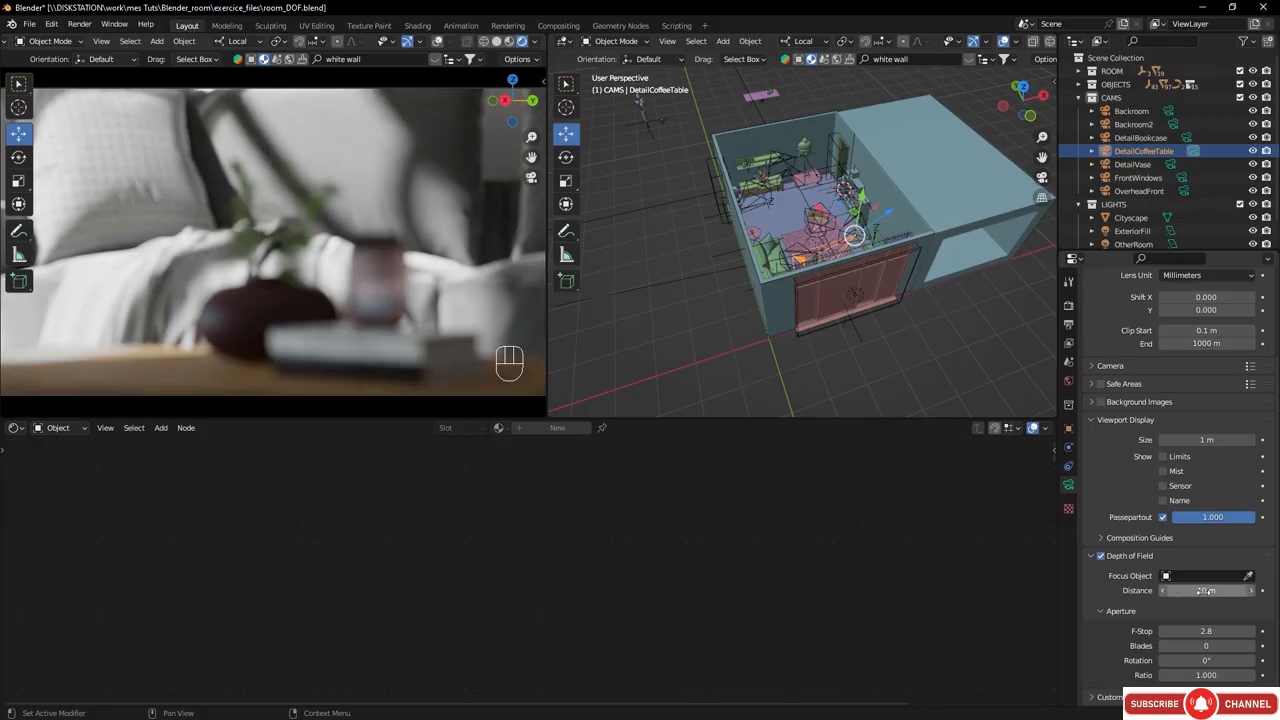
# - Display the DetailCoffeeTable camera's limits in the viewport and locate its focus marker beyond the room
pyautogui.moveTo(861, 220); pyautogui.dragTo(824, 199, button='middle')
pyautogui.scroll(4, 822, 276)
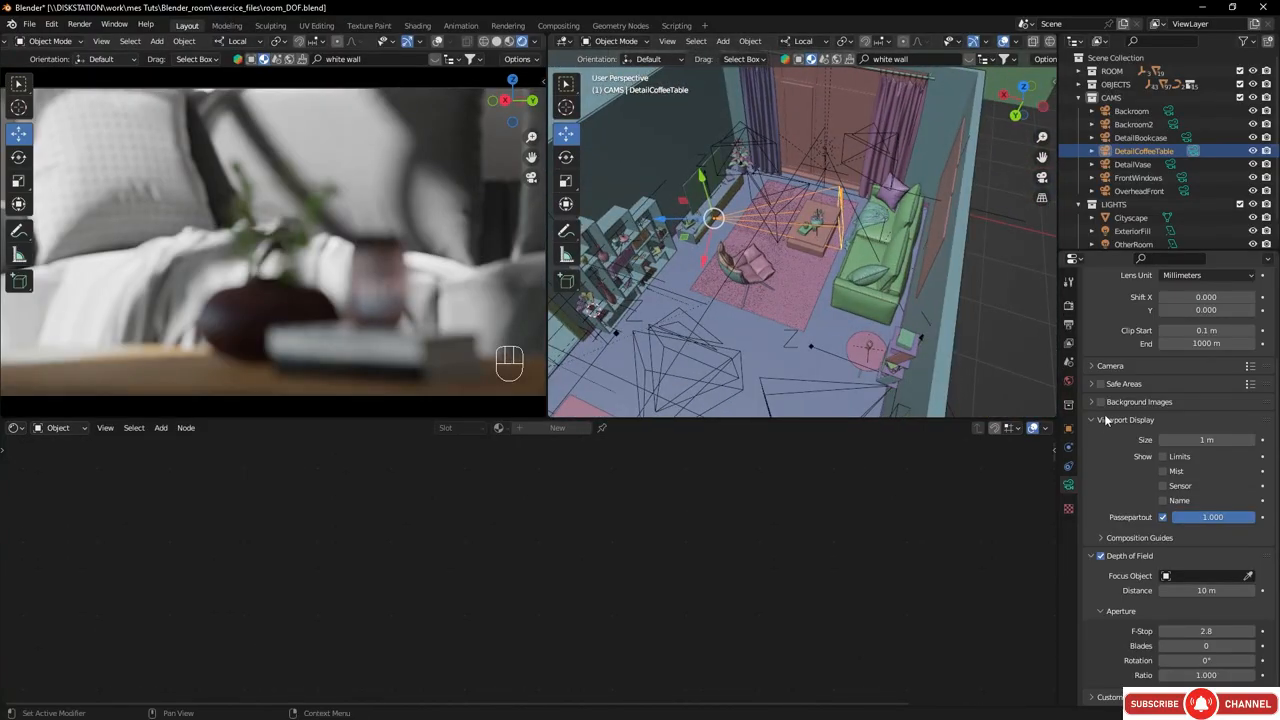
pyautogui.click(1163, 457)
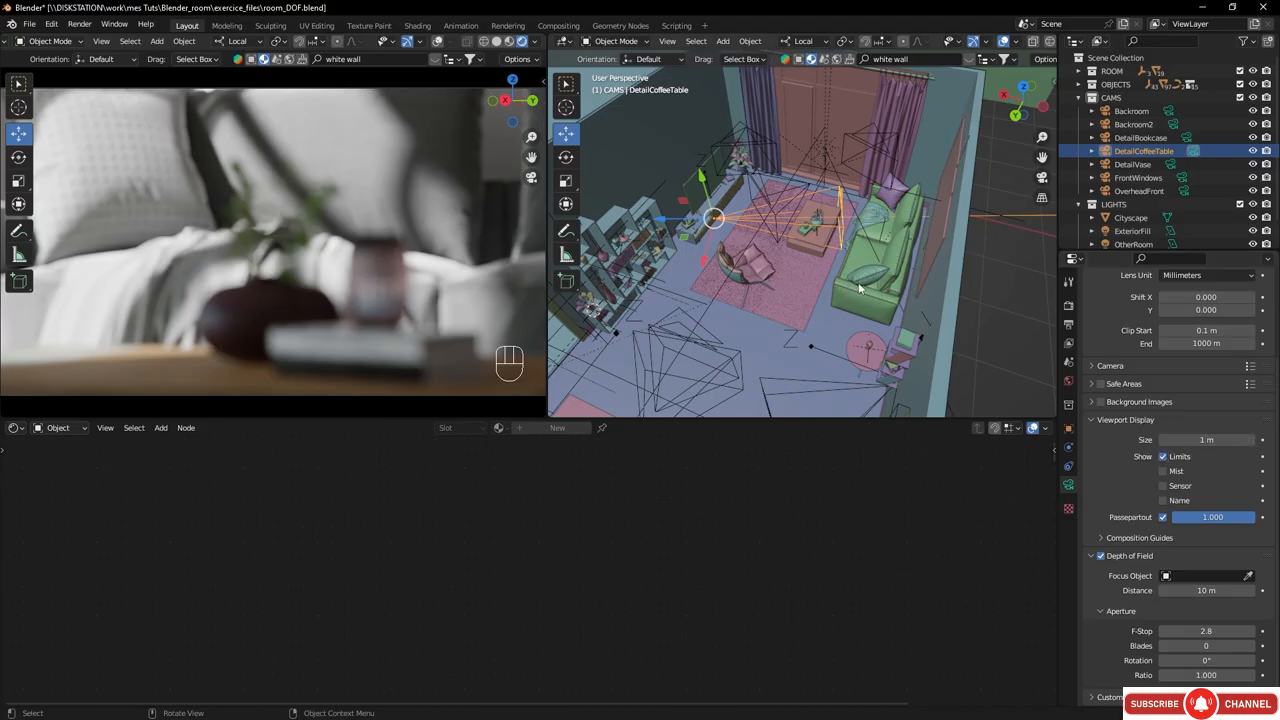
pyautogui.scroll(-3, 860, 287)
pyautogui.keyDown('shift'); pyautogui.moveTo(906, 251); pyautogui.dragTo(702, 261, button='middle'); pyautogui.keyUp('shift')
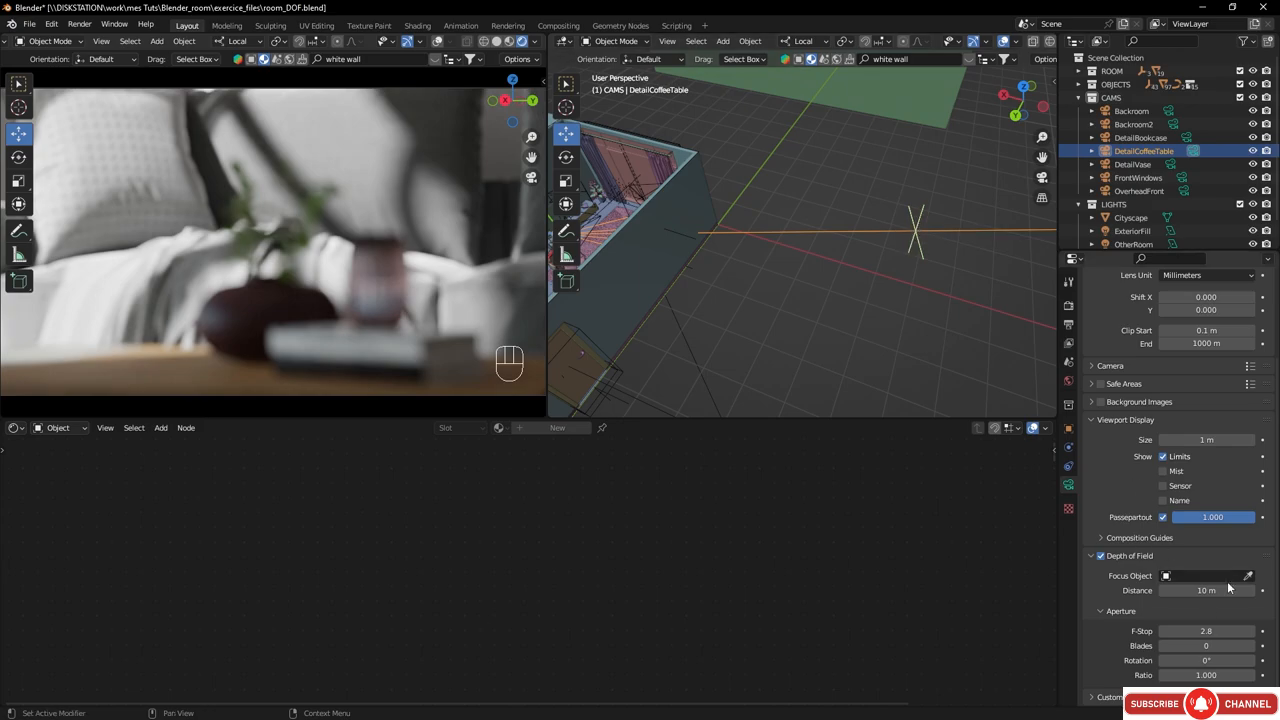
# - Reduce the DetailCoffeeTable camera's focus distance to about 1.6 m, placing the focus marker at the small vase on the books
pyautogui.moveTo(1224, 591); pyautogui.dragTo(1132, 591)
pyautogui.keyDown('shift'); pyautogui.moveTo(716, 284); pyautogui.dragTo(960, 313, button='middle'); pyautogui.keyUp('shift')
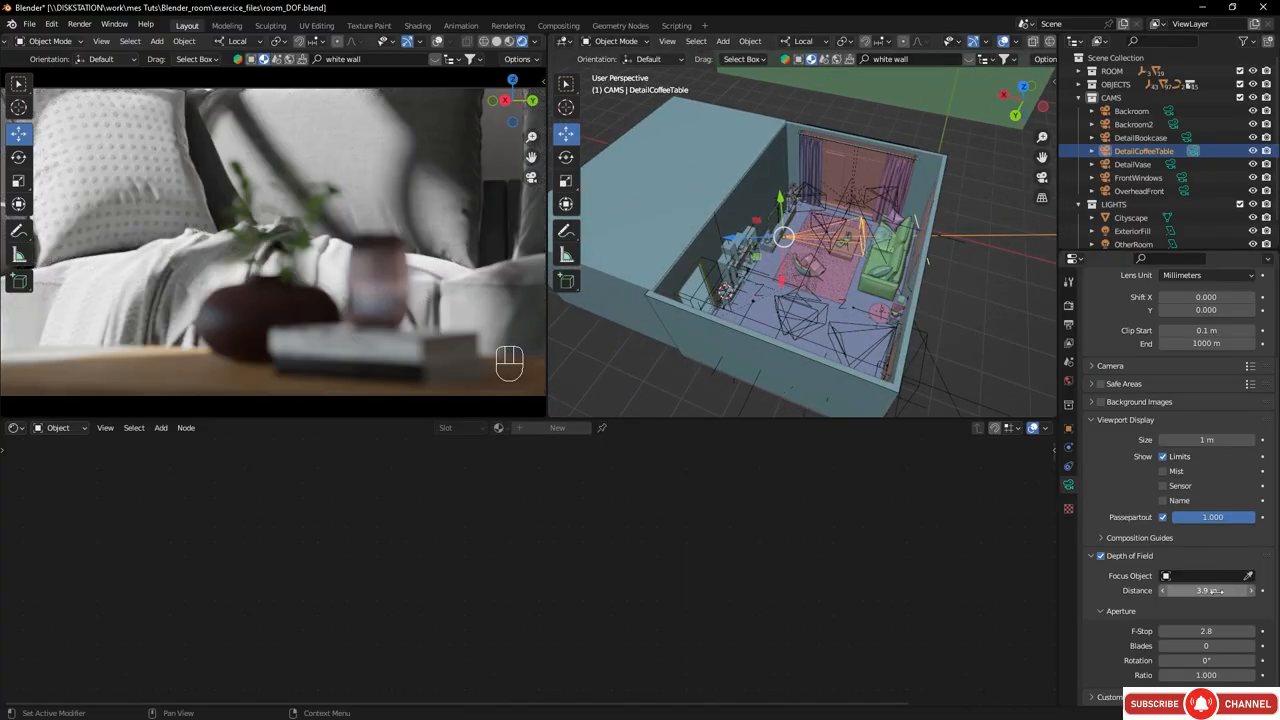
pyautogui.moveTo(1220, 590); pyautogui.dragTo(1192, 590)
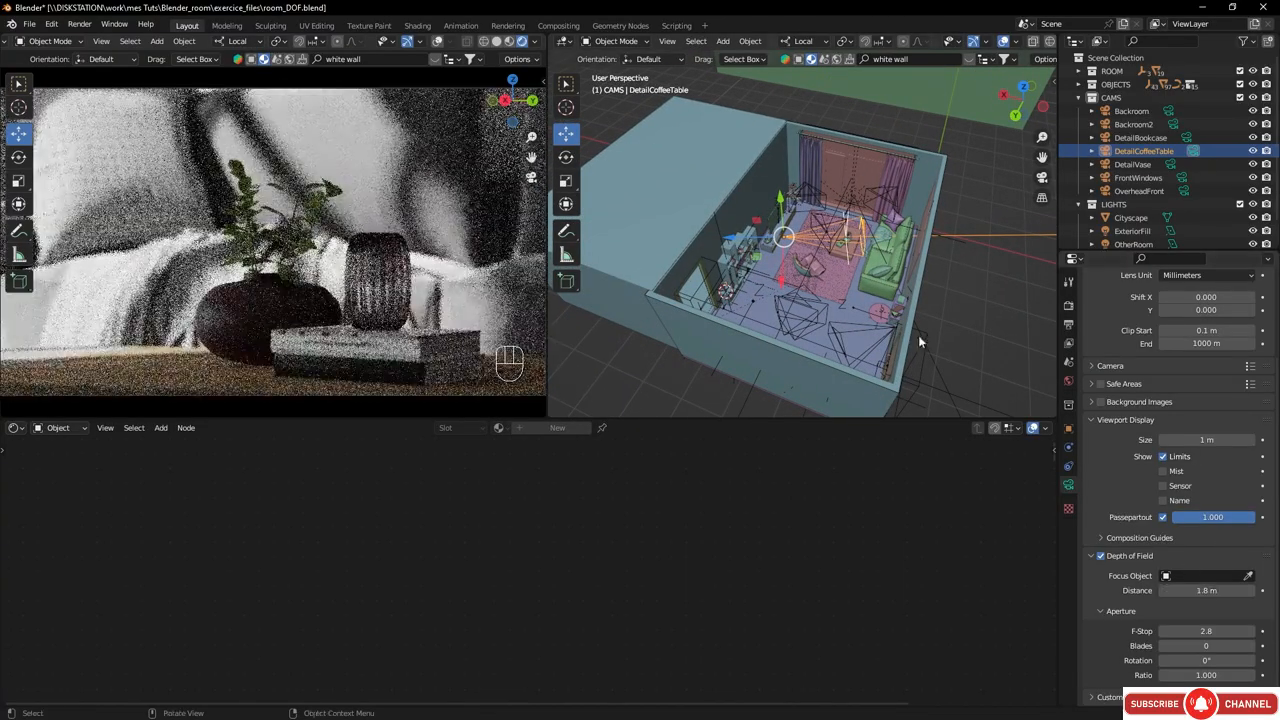
pyautogui.scroll(4, 853, 241)
pyautogui.scroll(6, 894, 270)
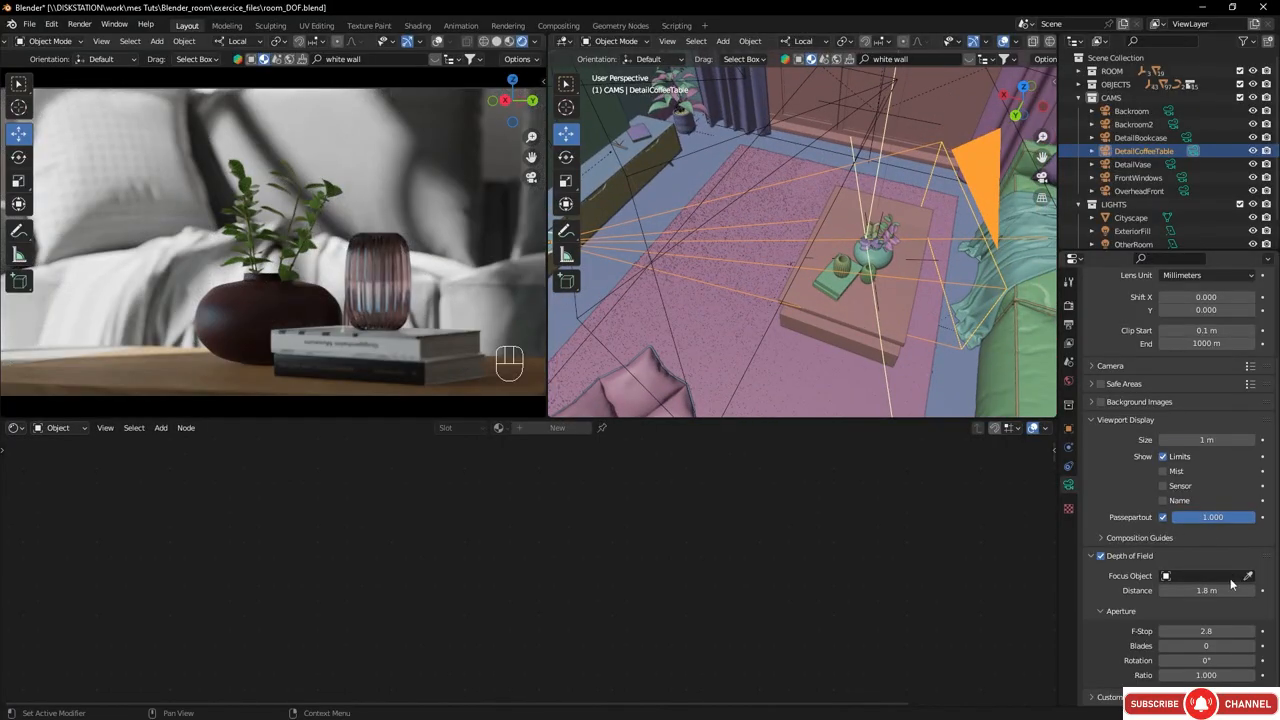
pyautogui.moveTo(1210, 590); pyautogui.dragTo(1195, 590)
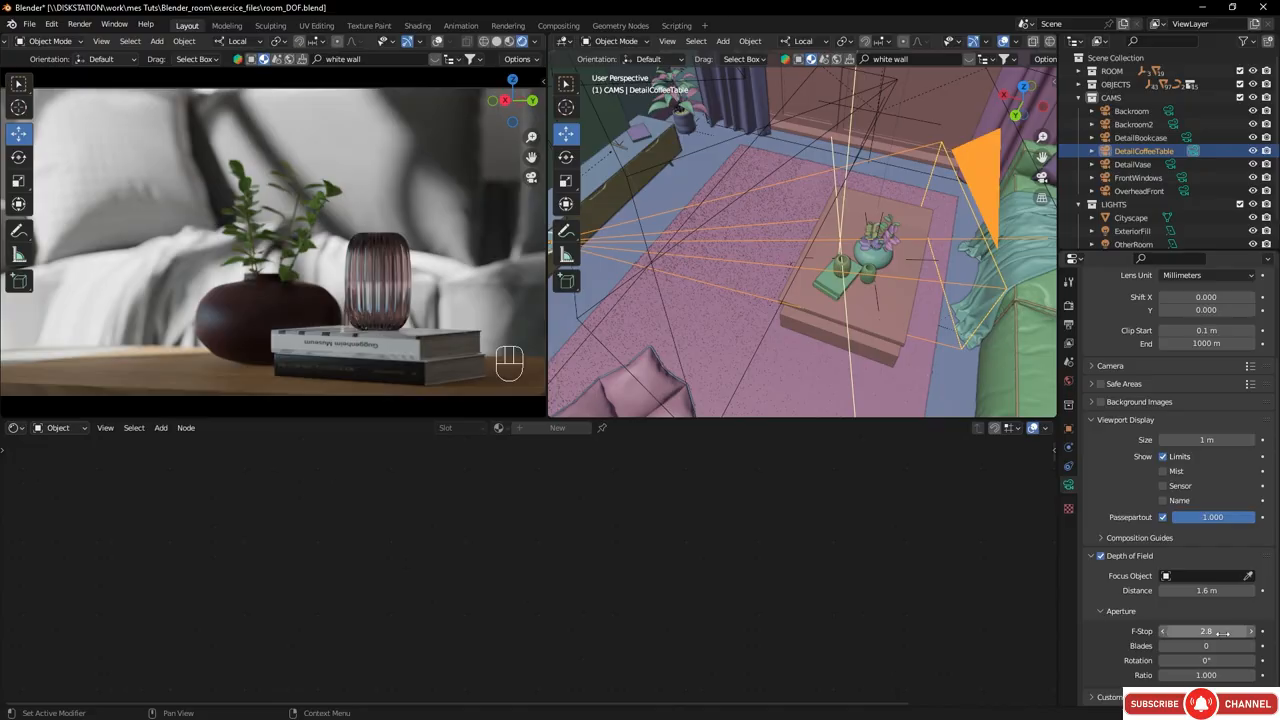
# - Try F-Stop values of 8.5 and 1.0 on the DetailCoffeeTable camera to compare the background blur
pyautogui.moveTo(1210, 629); pyautogui.dragTo(1256, 629)
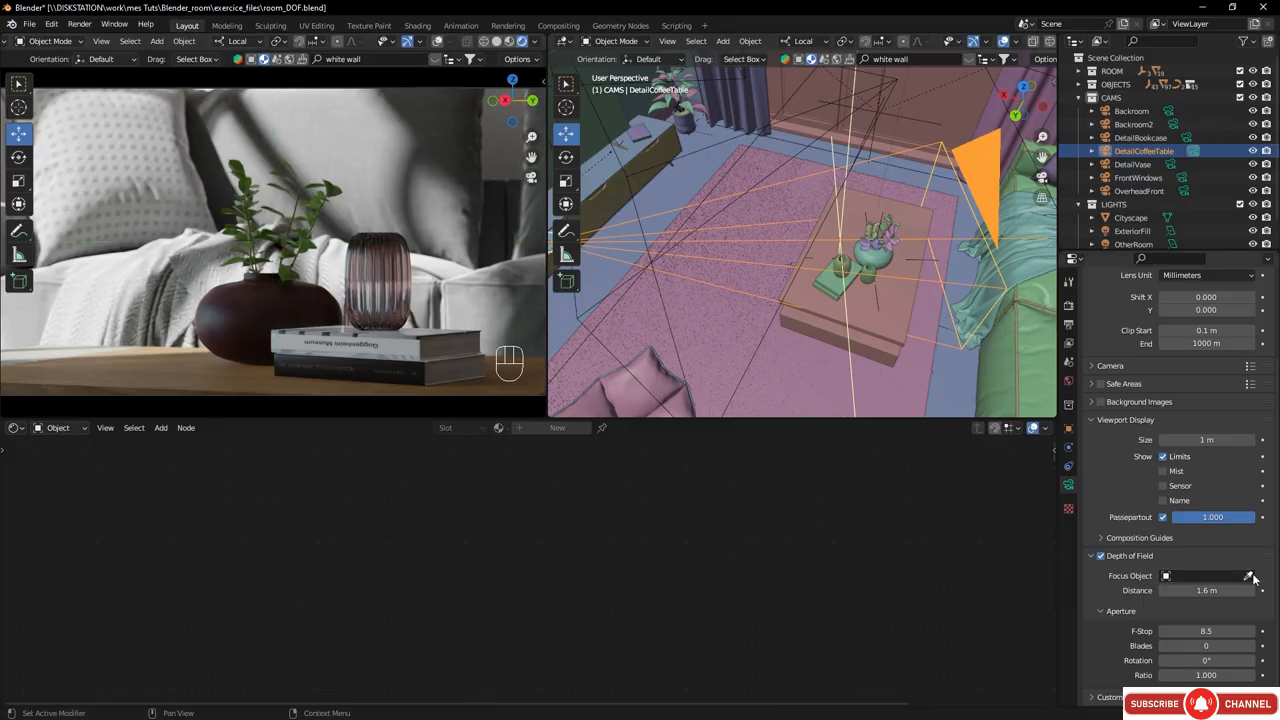
pyautogui.click(1206, 631)
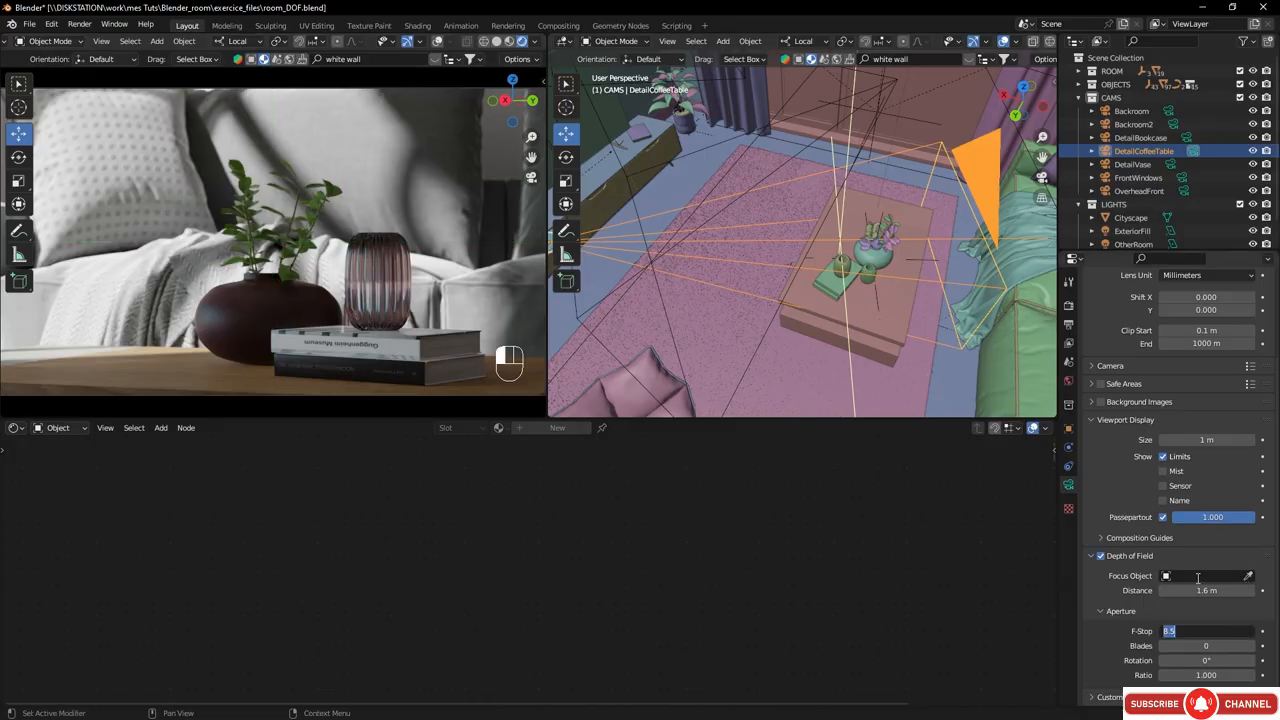
pyautogui.write('1')
pyautogui.press('Return')
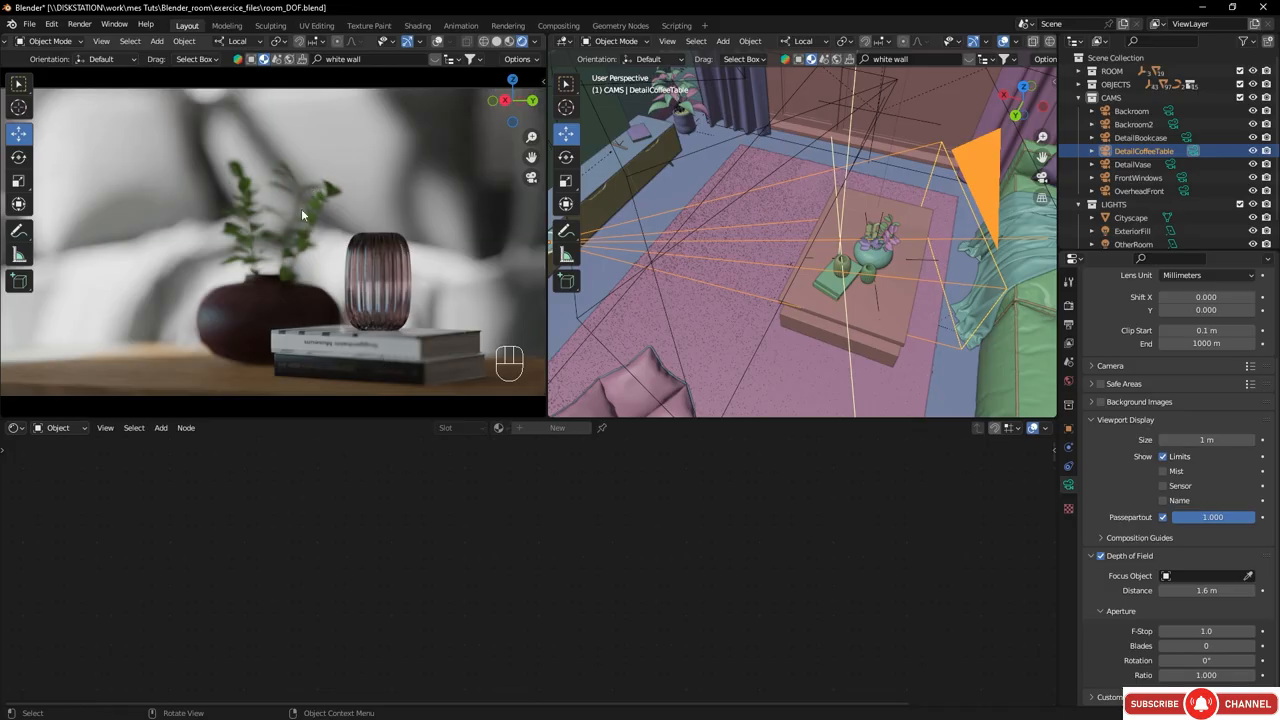
# - Set the DetailCoffeeTable camera's F-Stop to 4.0
pyautogui.doubleClick(1206, 591)
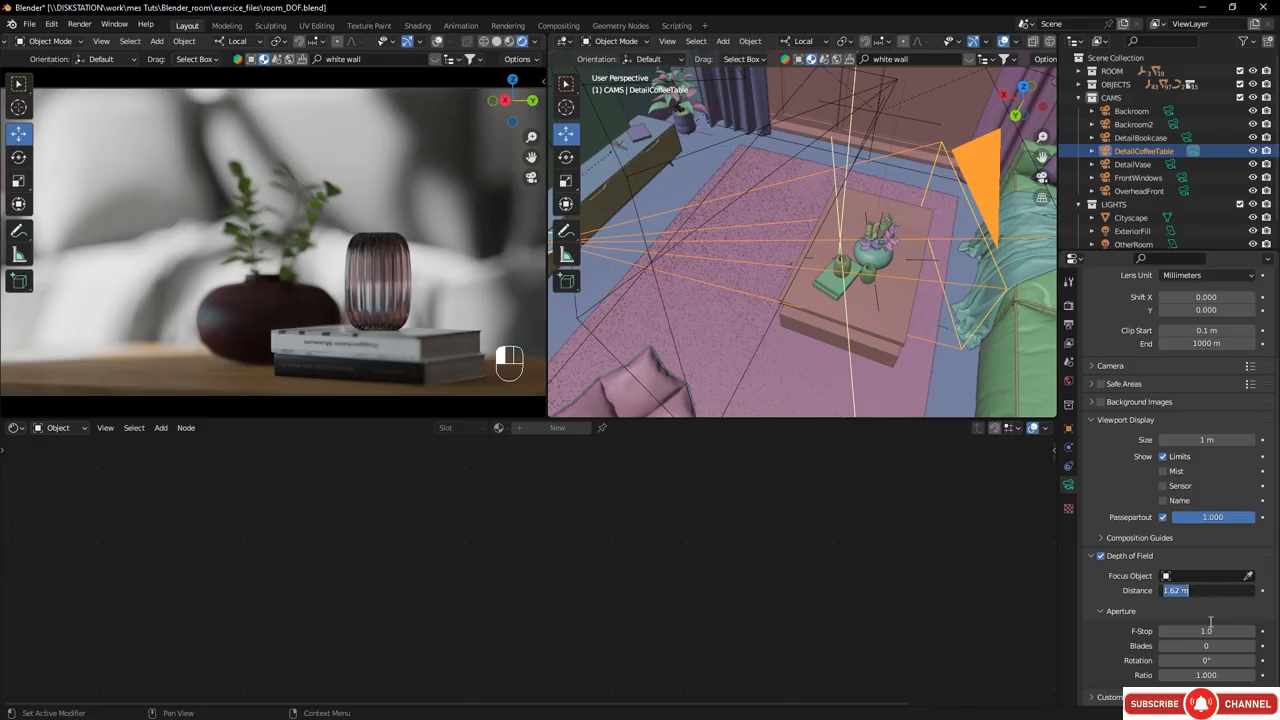
pyautogui.doubleClick(1214, 630)
pyautogui.write('4')
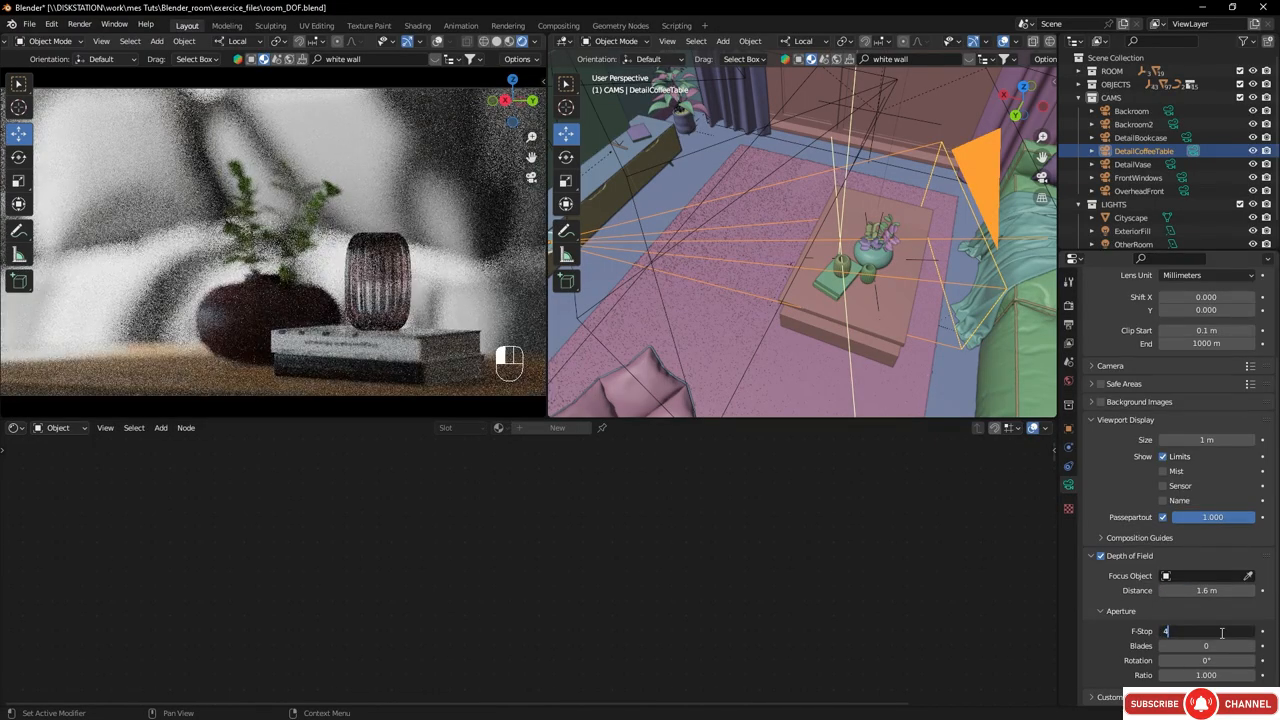
pyautogui.press('Return')
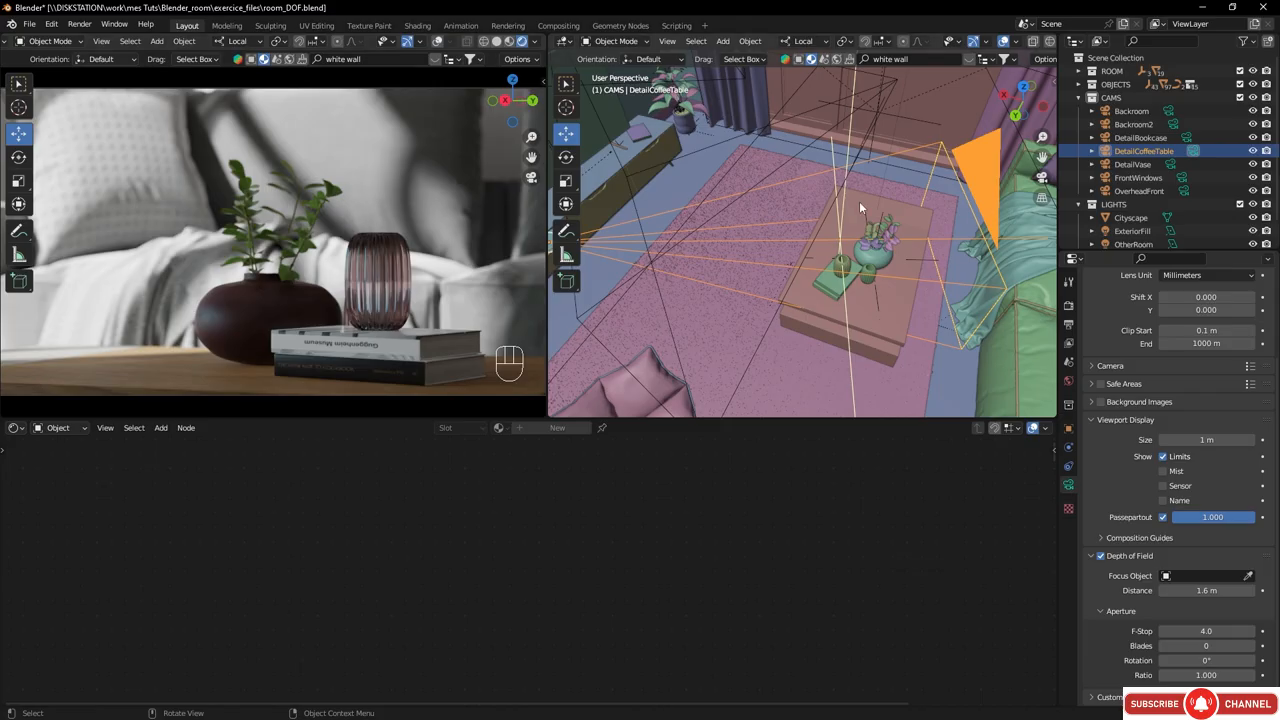
# - Make DetailVase the active camera, enable its depth of field and pick the glass decoration vase as its focus object
pyautogui.click(1171, 165)
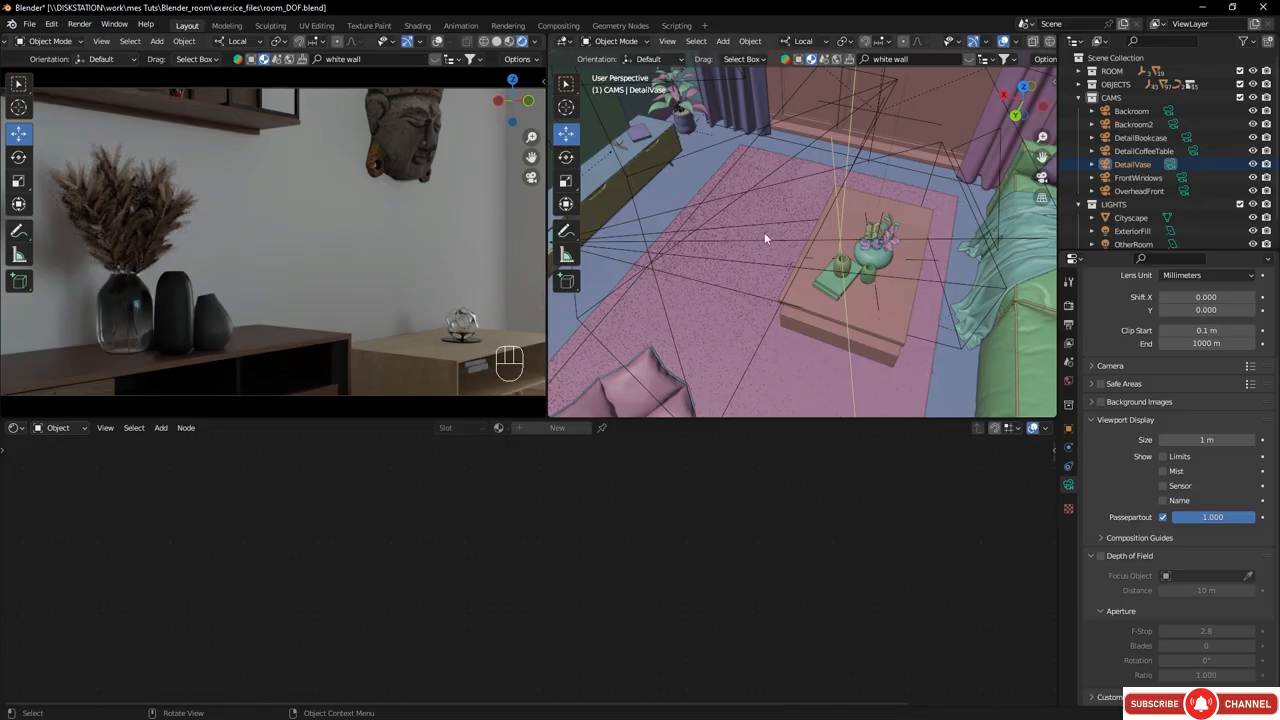
pyautogui.keyDown('shift'); pyautogui.moveTo(764, 232); pyautogui.dragTo(690, 268, button='middle'); pyautogui.keyUp('shift')
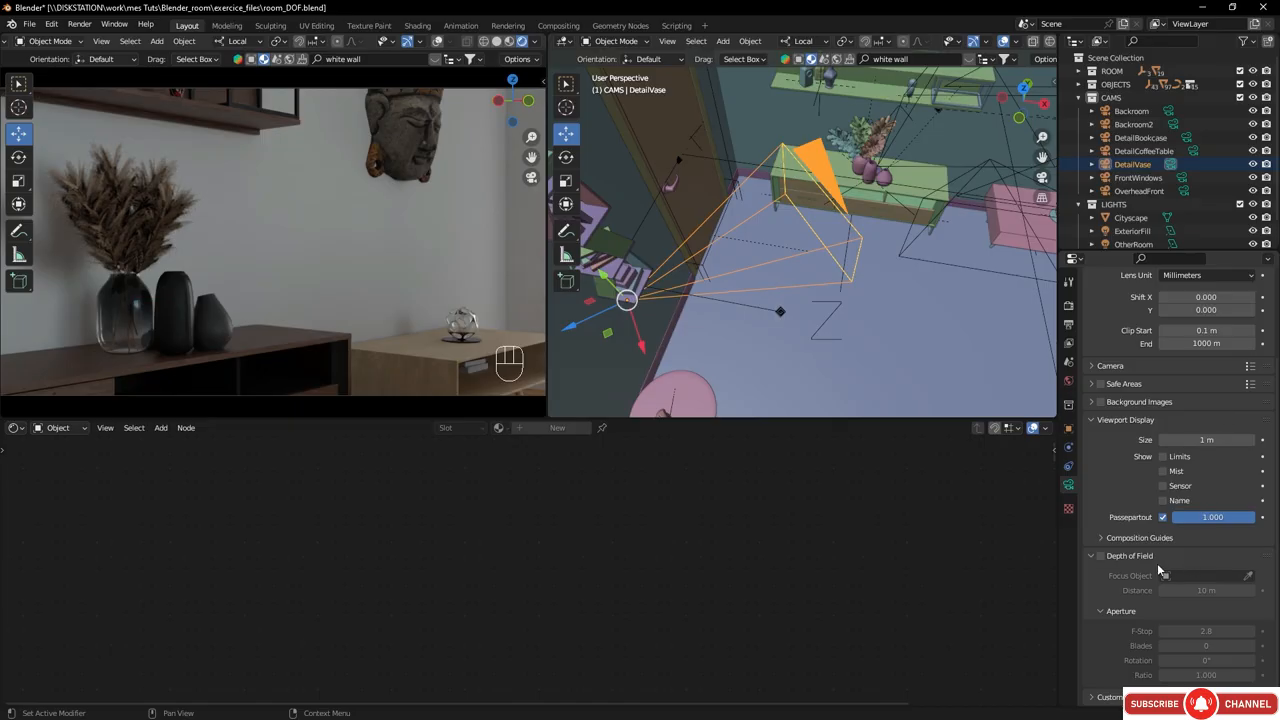
pyautogui.click(1104, 558)
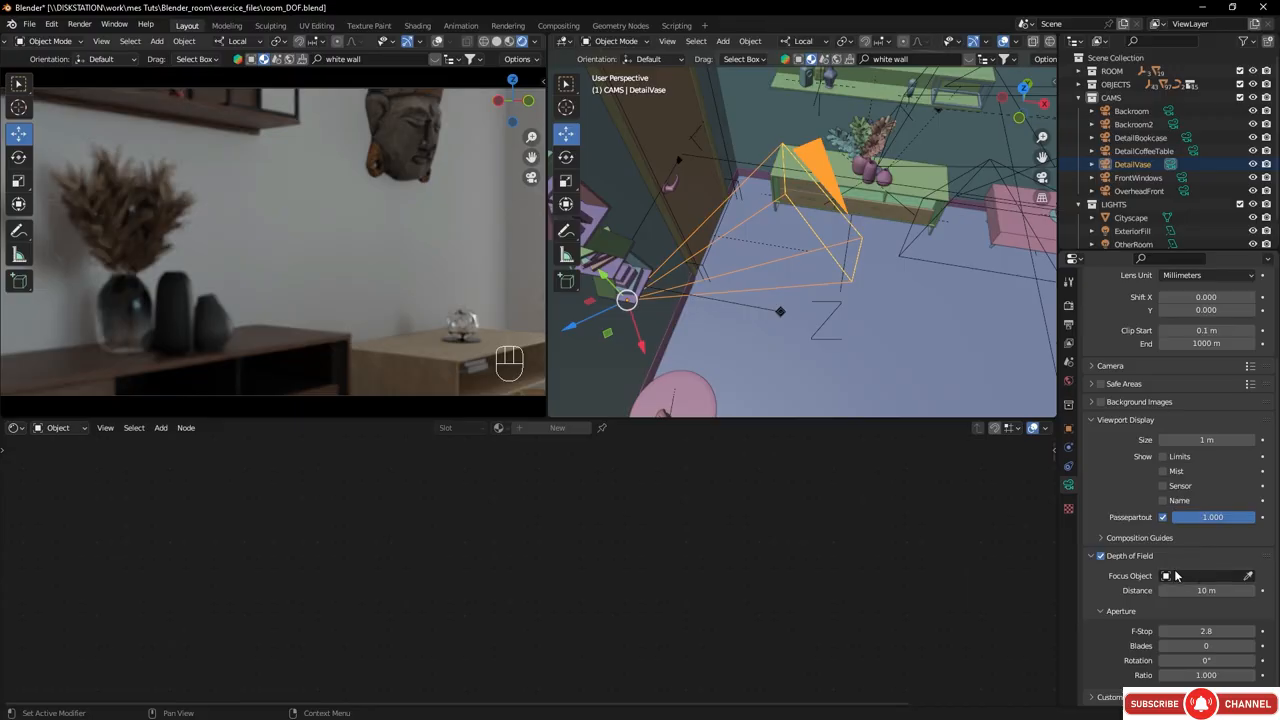
pyautogui.click(1248, 578)
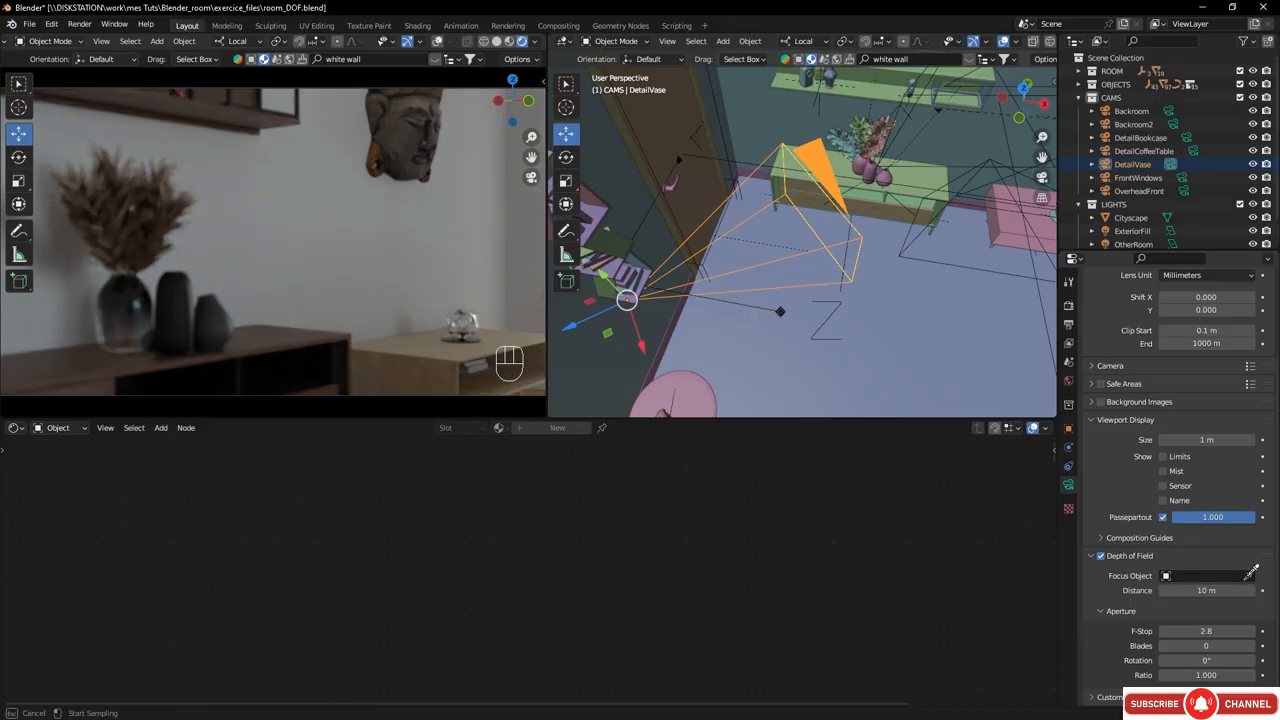
pyautogui.click(130, 292)
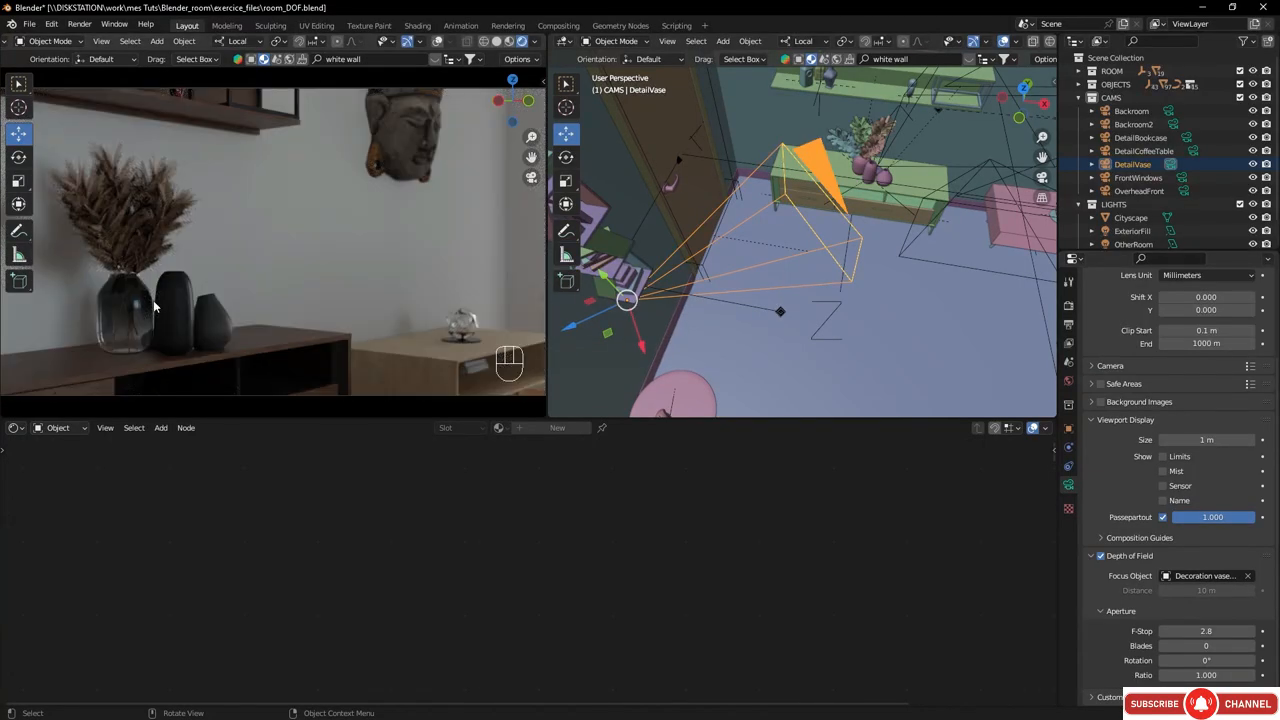
pyautogui.click(1163, 457)
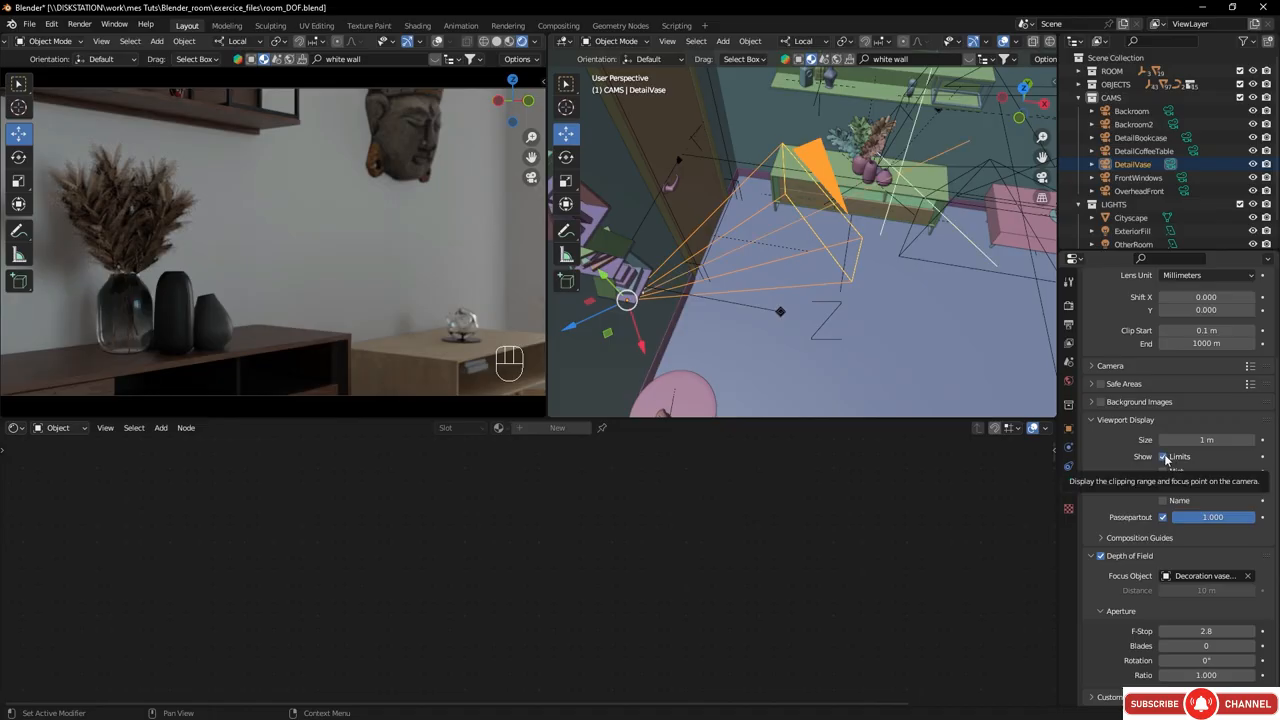
pyautogui.click(1163, 457)
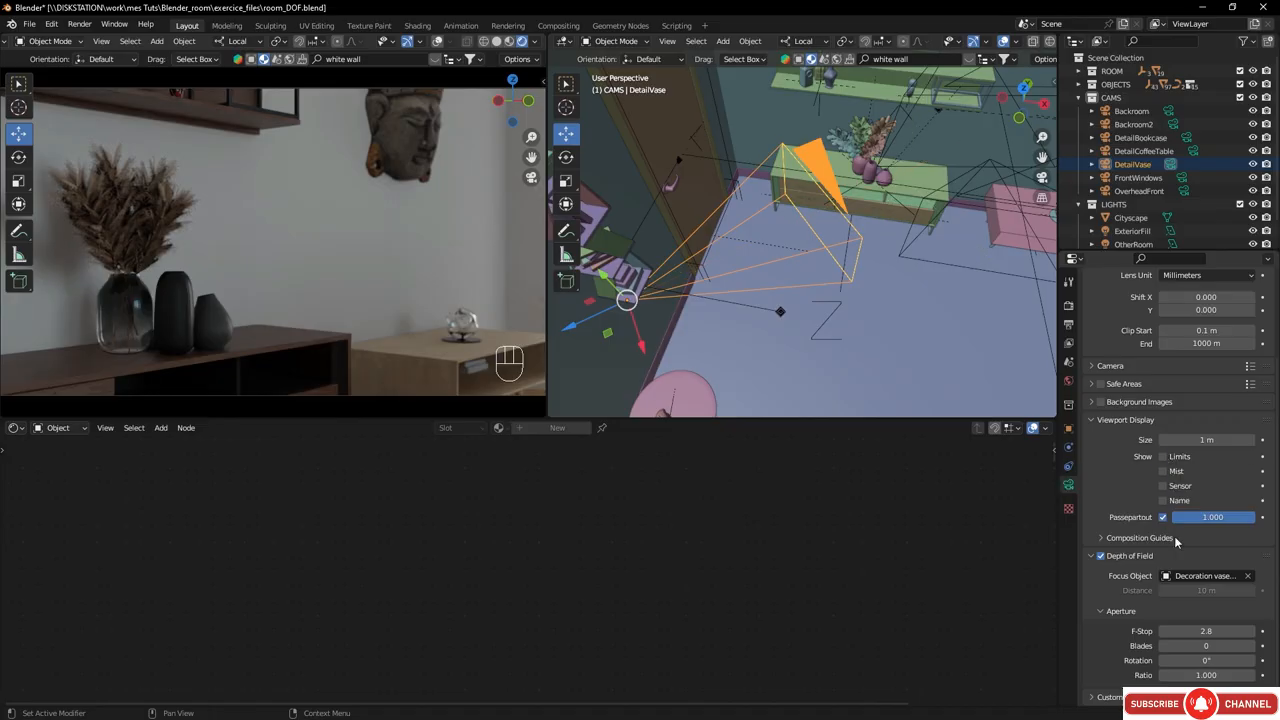
# - Set the DetailVase camera's F-Stop to 1.0
pyautogui.click(1208, 631)
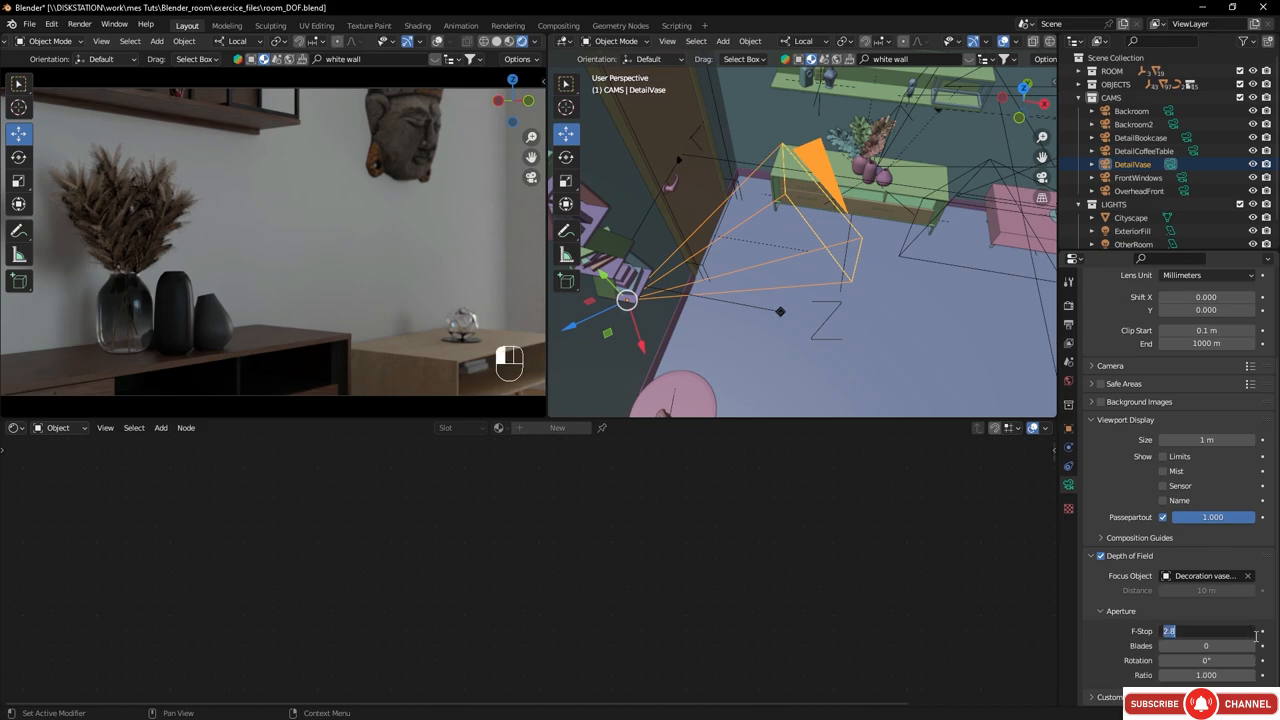
pyautogui.write('1')
pyautogui.press('Return')
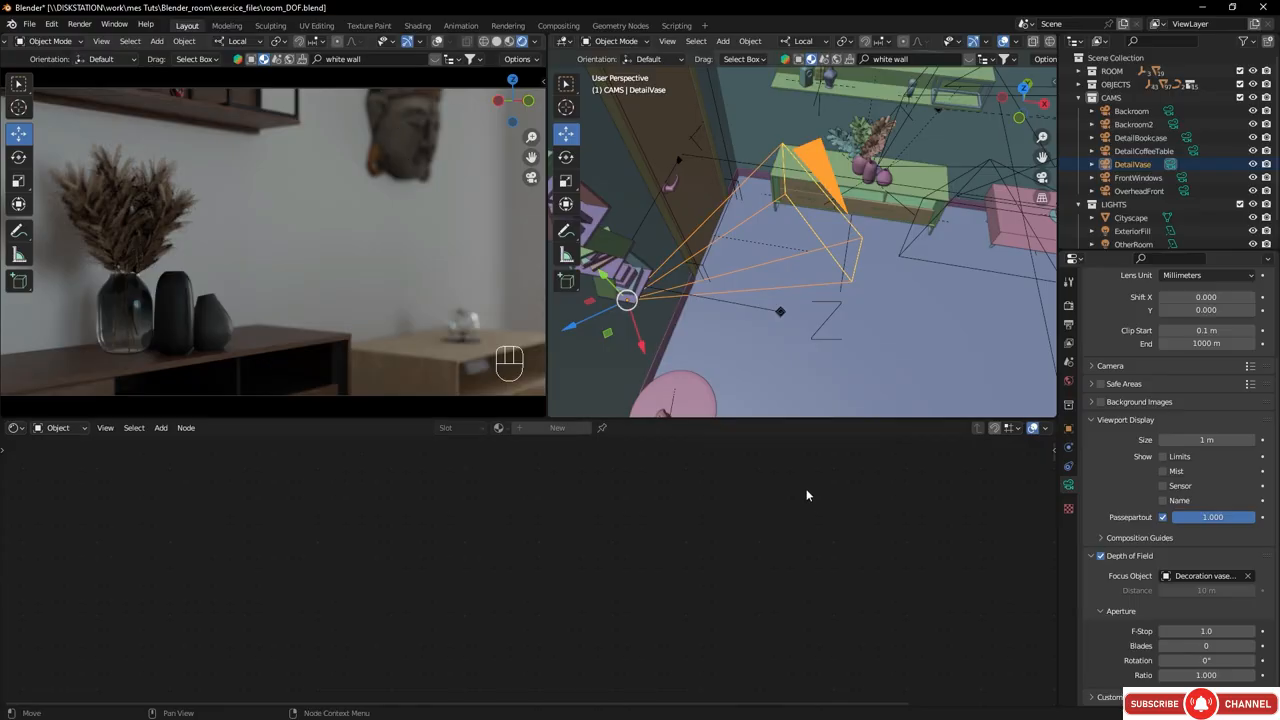
# - Replace the DetailVase camera's focus object with the steel art decoration on the light wooden sideboard
pyautogui.click(1246, 576)
pyautogui.click(1248, 576)
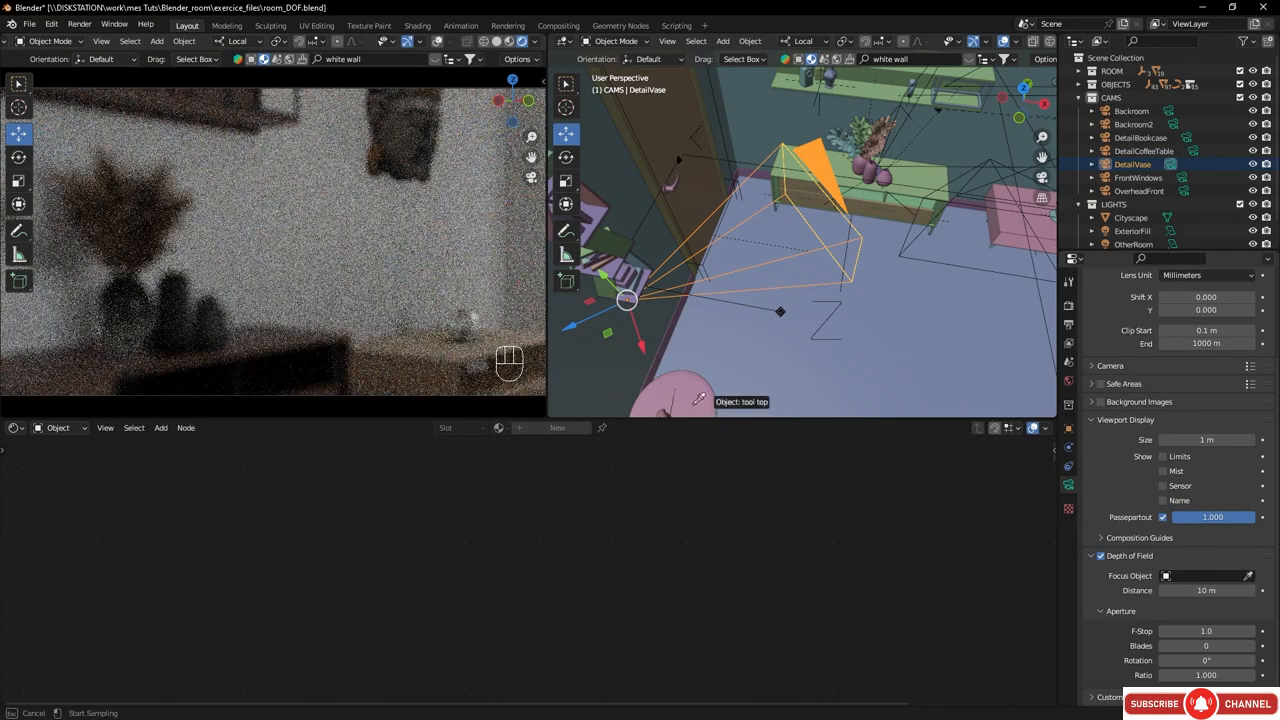
pyautogui.click(462, 325)
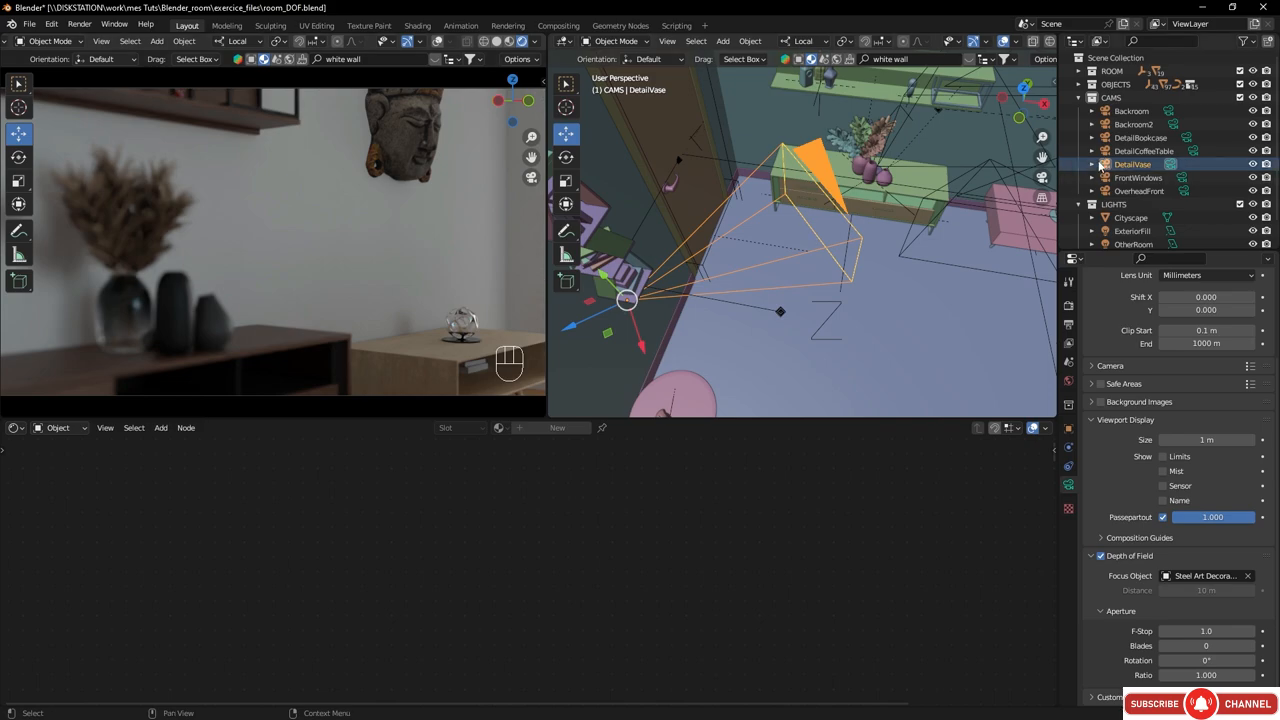
# - Enable depth of field on the FrontWindows camera and, with its limits displayed, reduce the focus distance to 3.5 m
pyautogui.click(1182, 178)
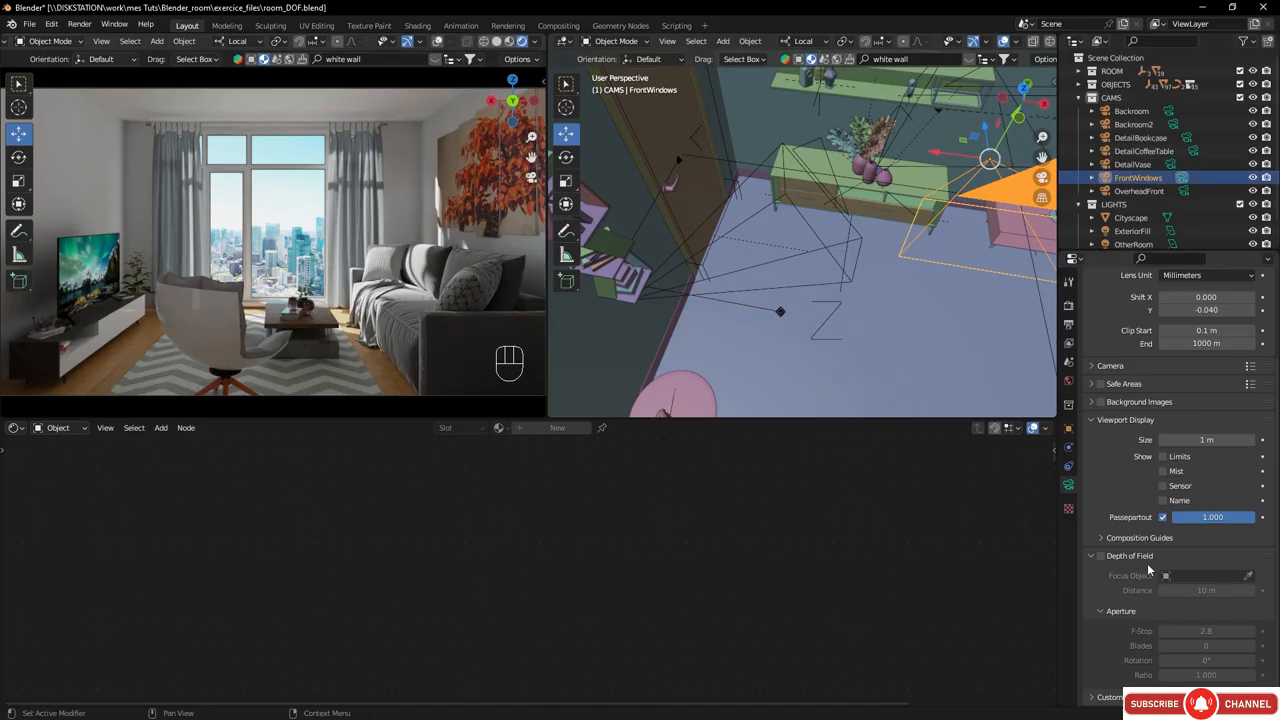
pyautogui.click(1101, 556)
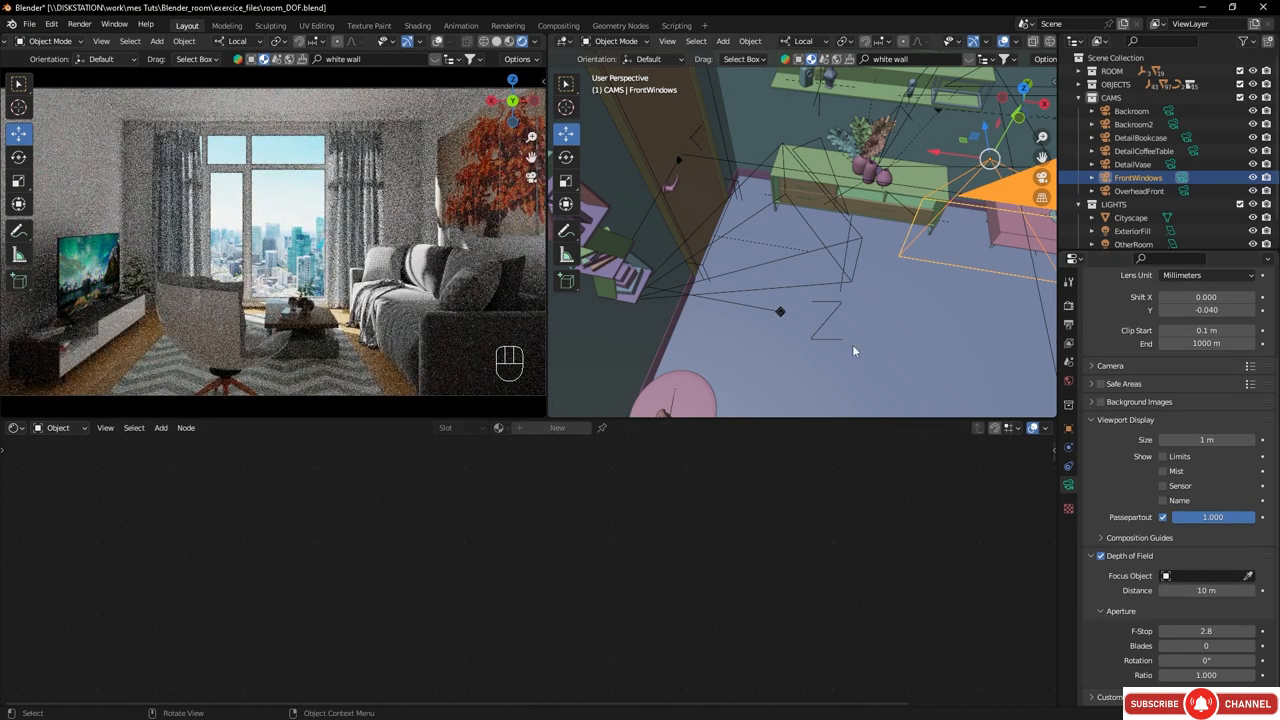
pyautogui.scroll(-6, 870, 321)
pyautogui.moveTo(880, 329); pyautogui.dragTo(824, 375, button='middle')
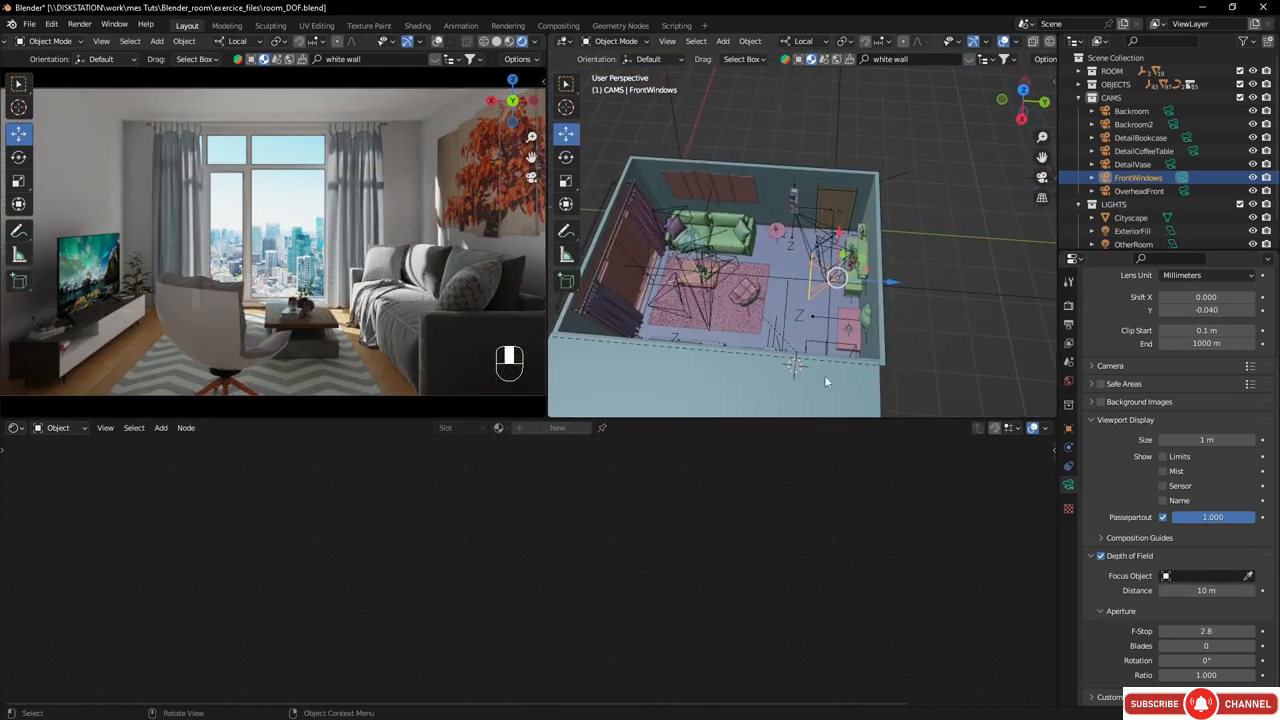
pyautogui.click(1163, 457)
pyautogui.moveTo(1205, 601); pyautogui.dragTo(1160, 601)
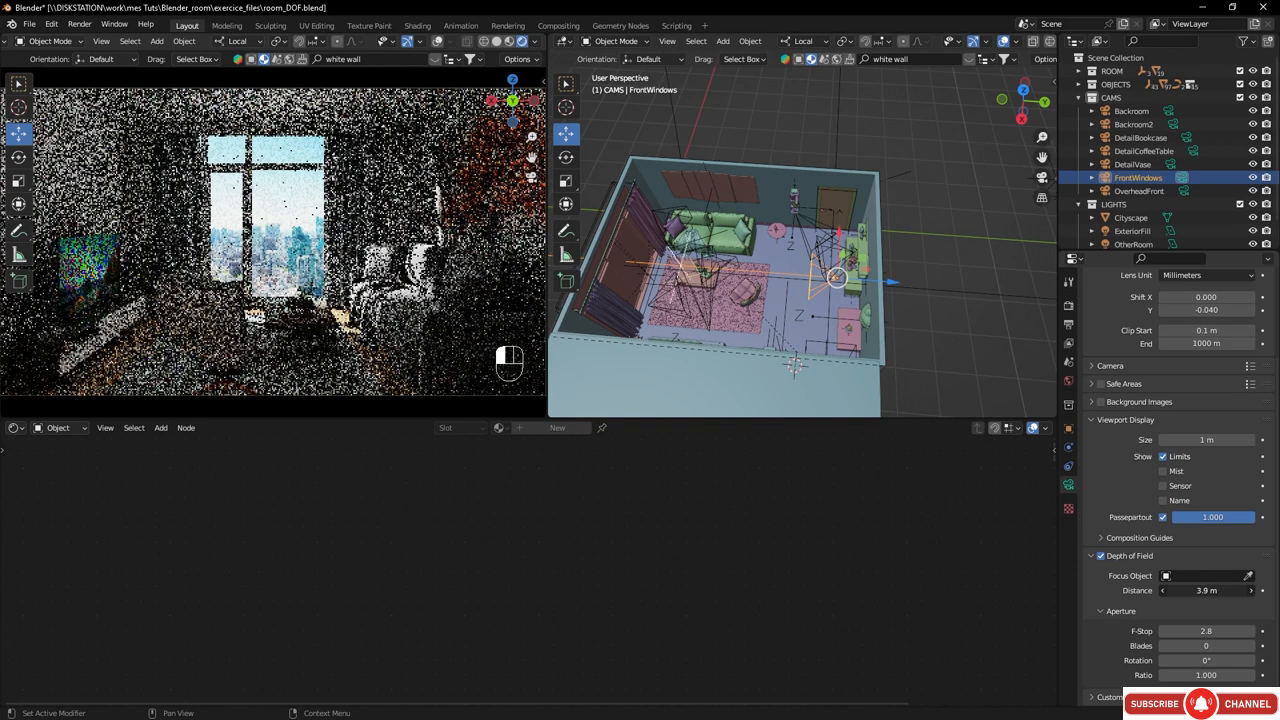
pyautogui.moveTo(1254, 590); pyautogui.dragTo(1240, 590)
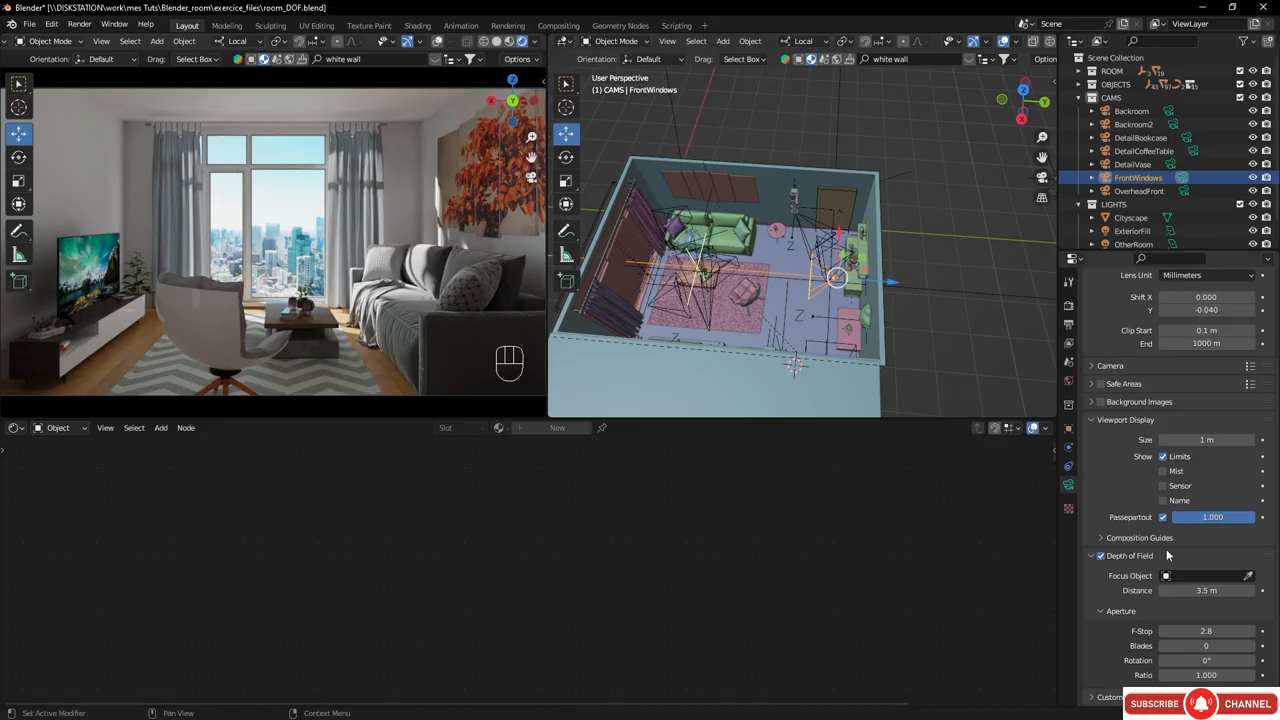
# - Try F-Stop values of 0.1 and 8.0 on the FrontWindows camera to compare the blur
pyautogui.click(1182, 178)
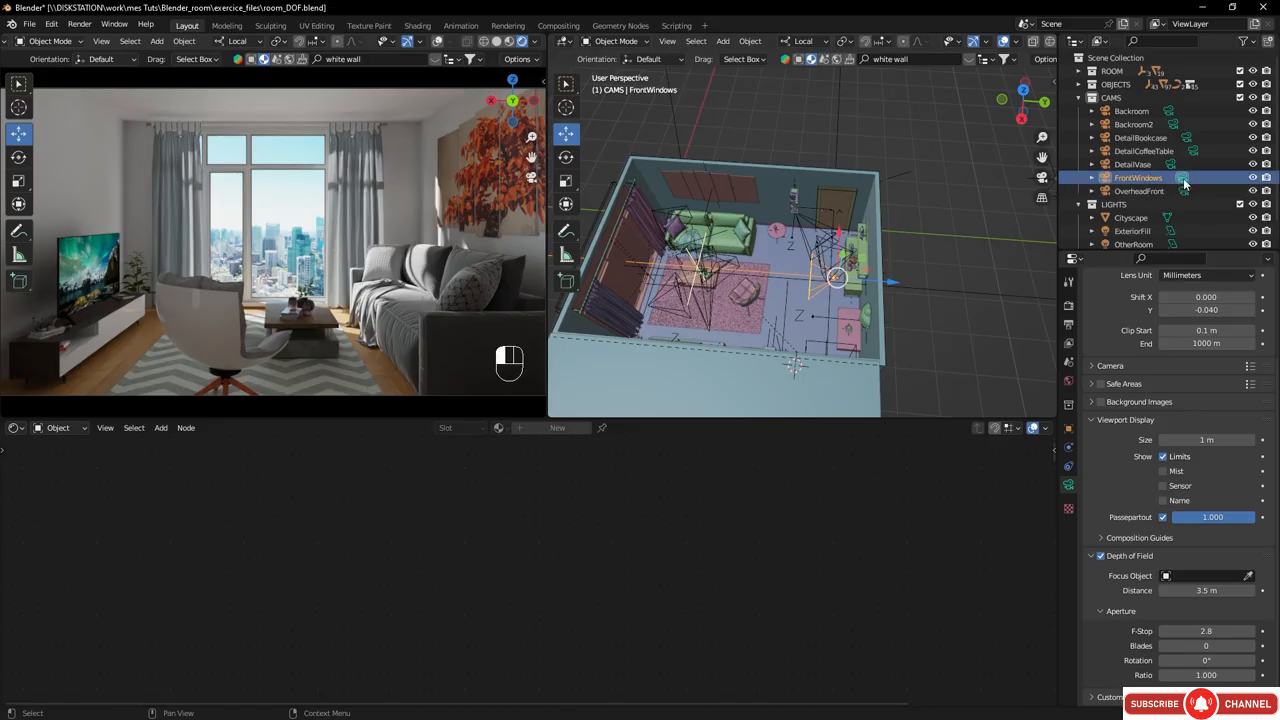
pyautogui.click(1246, 632)
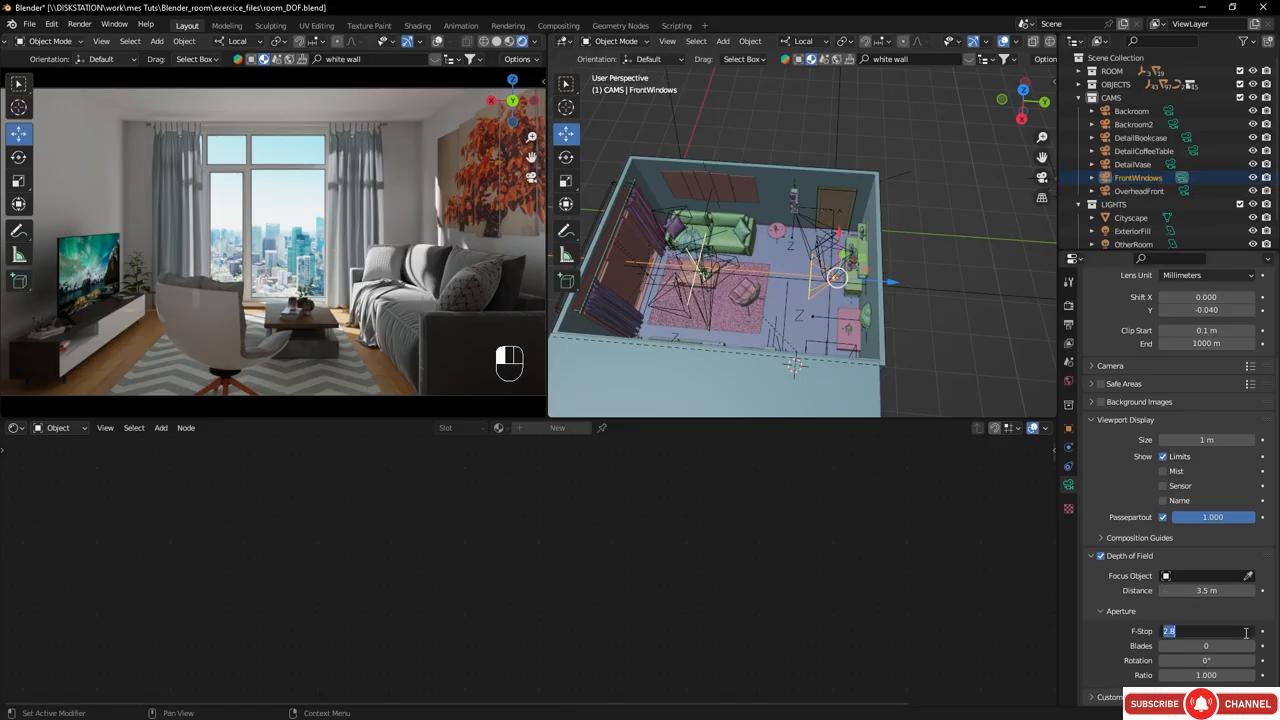
pyautogui.press('BackSpace')
pyautogui.write('.1')
pyautogui.press('Return')
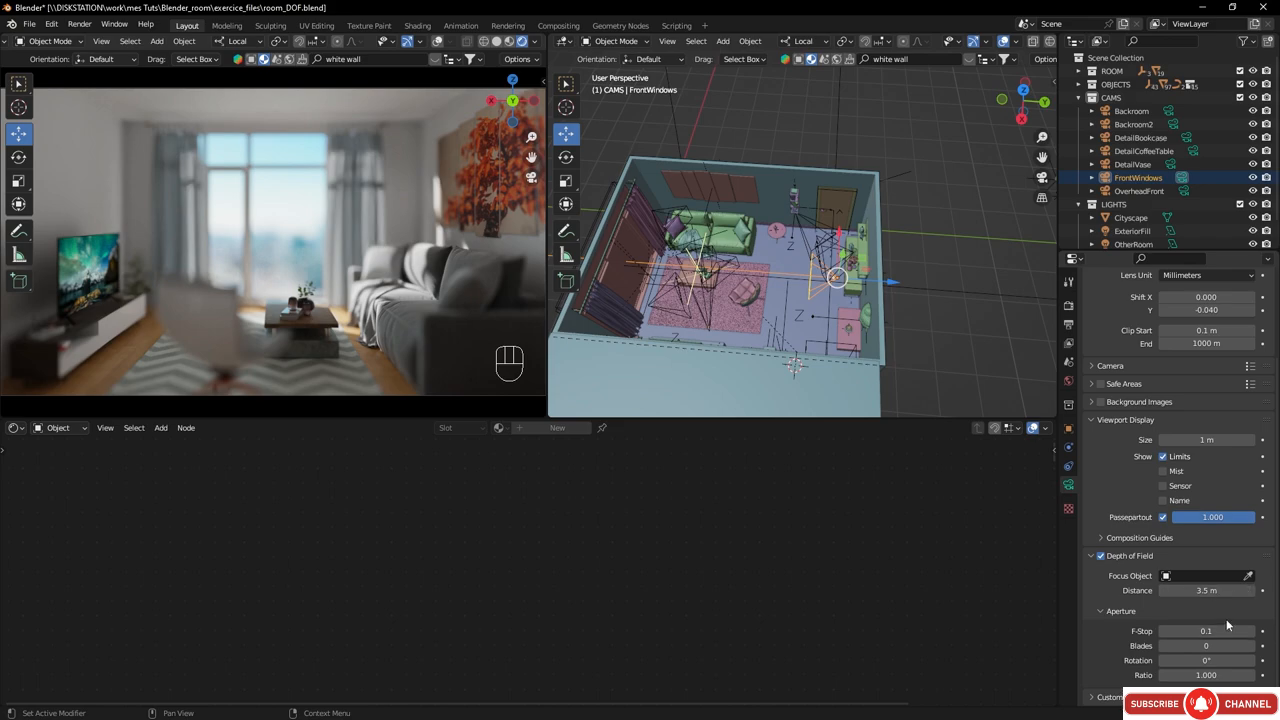
pyautogui.click(1208, 631)
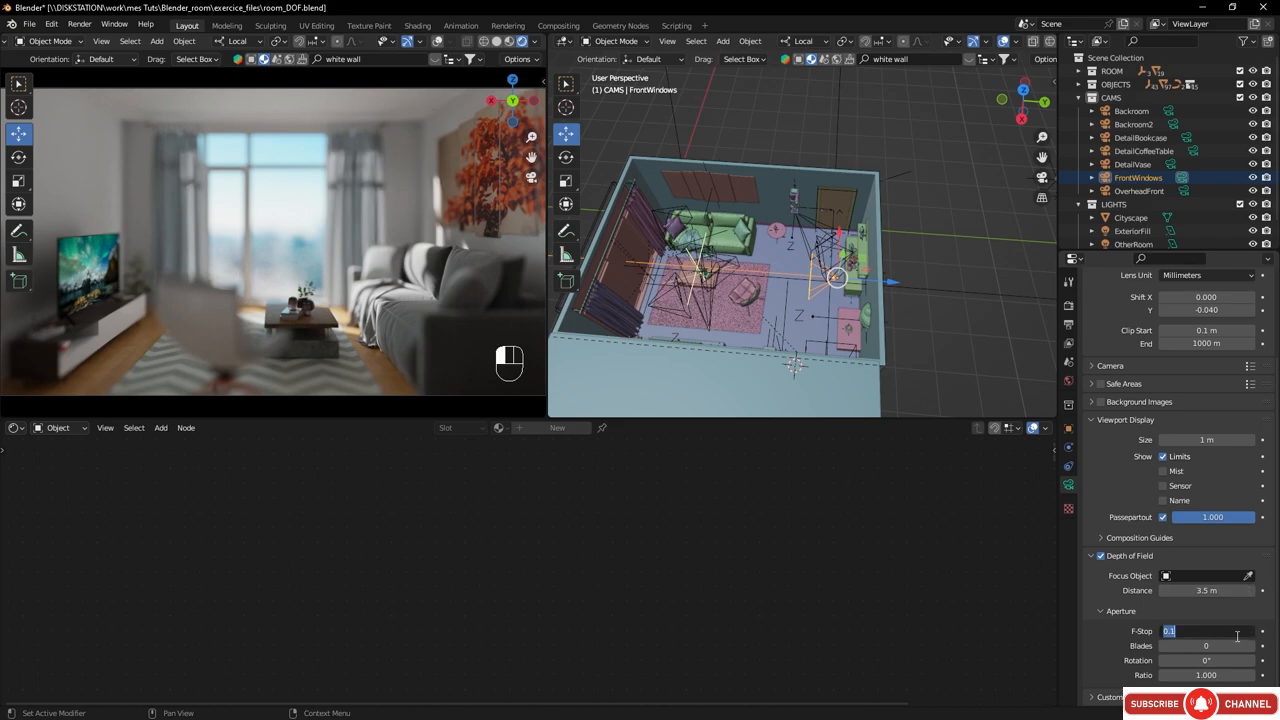
pyautogui.write('8')
pyautogui.press('Return')
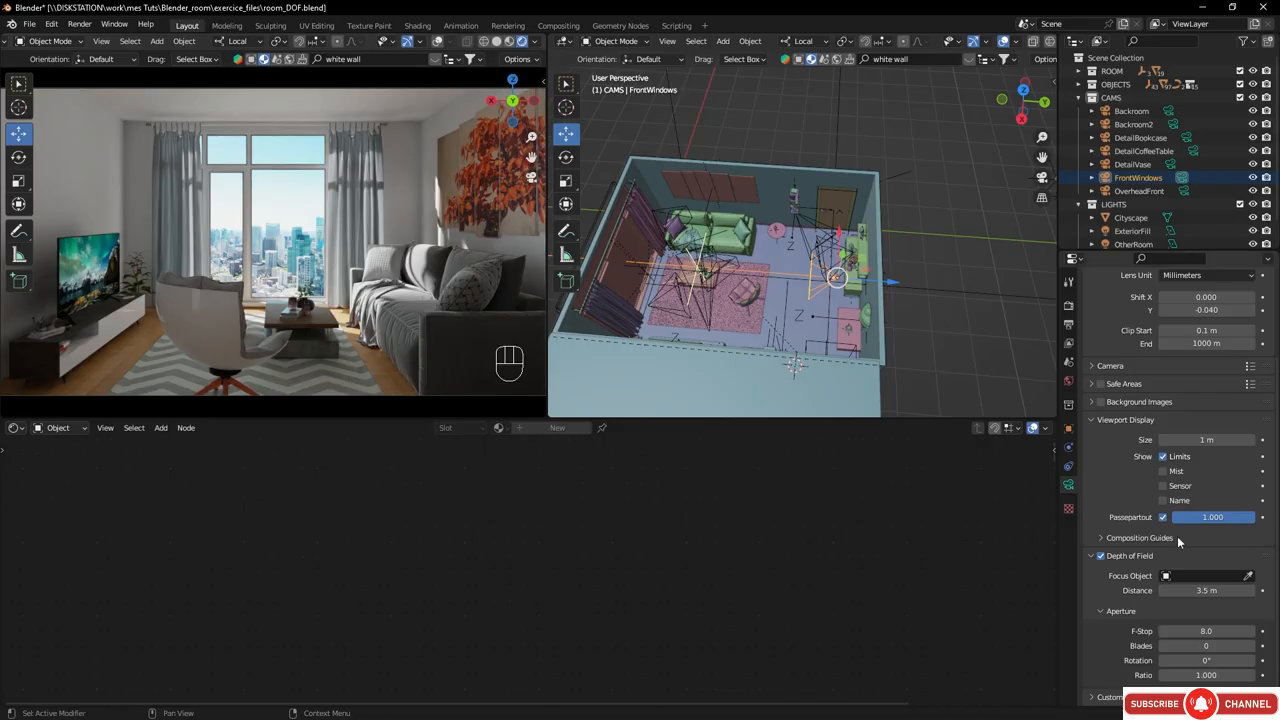
# - Set the FrontWindows camera's F-Stop to 4
pyautogui.click(1205, 631)
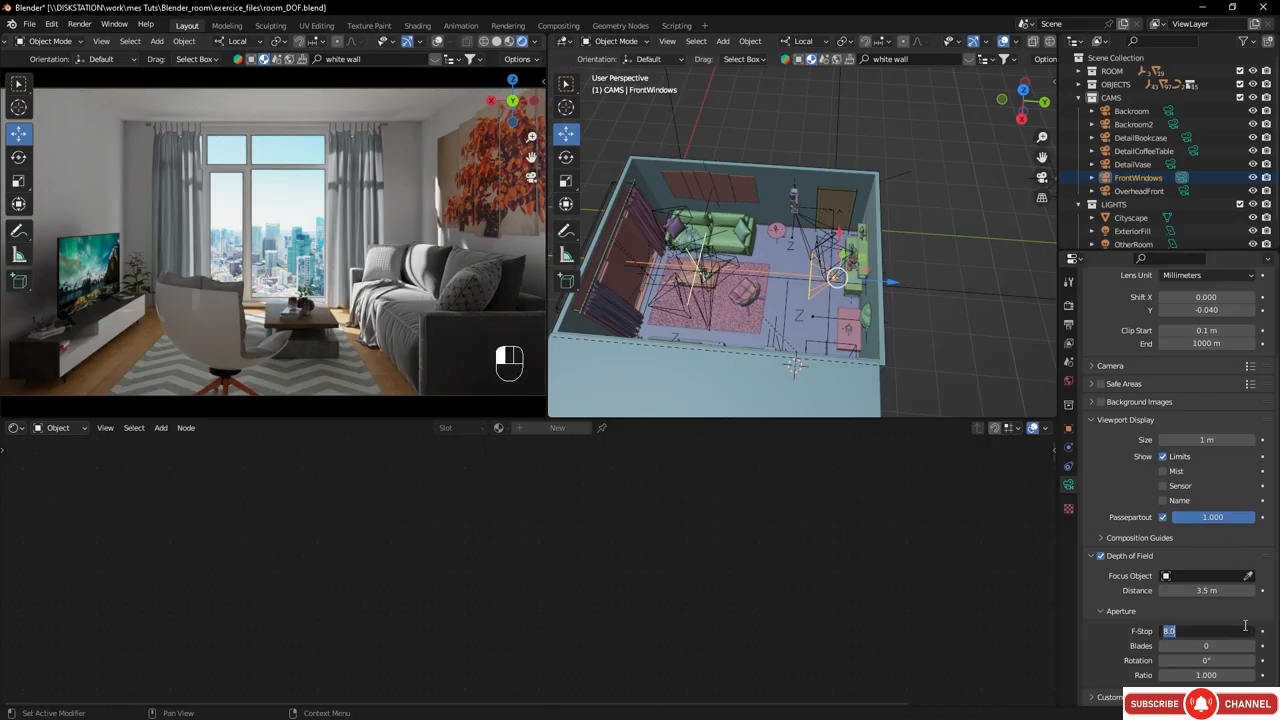
pyautogui.write('4')
pyautogui.press('Return')
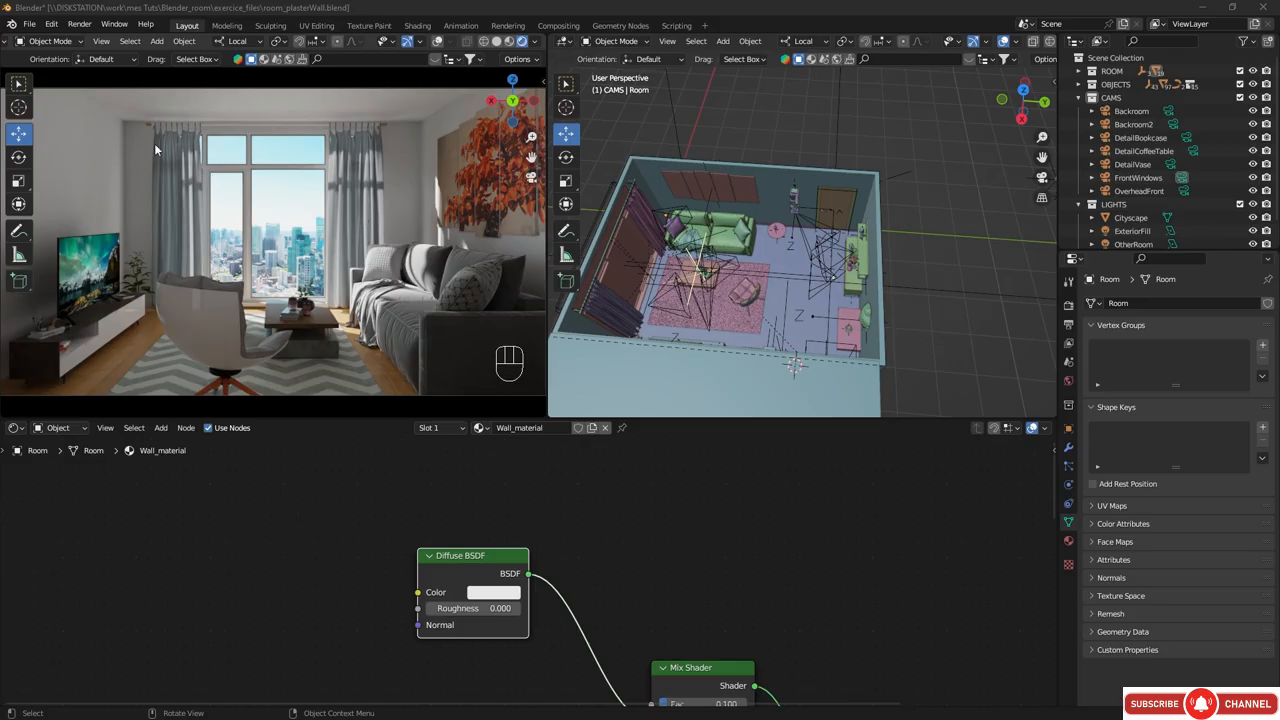
# - Examine the node setup of the room's Wall_material and make DetailBookcase the active camera
pyautogui.click(91, 177)
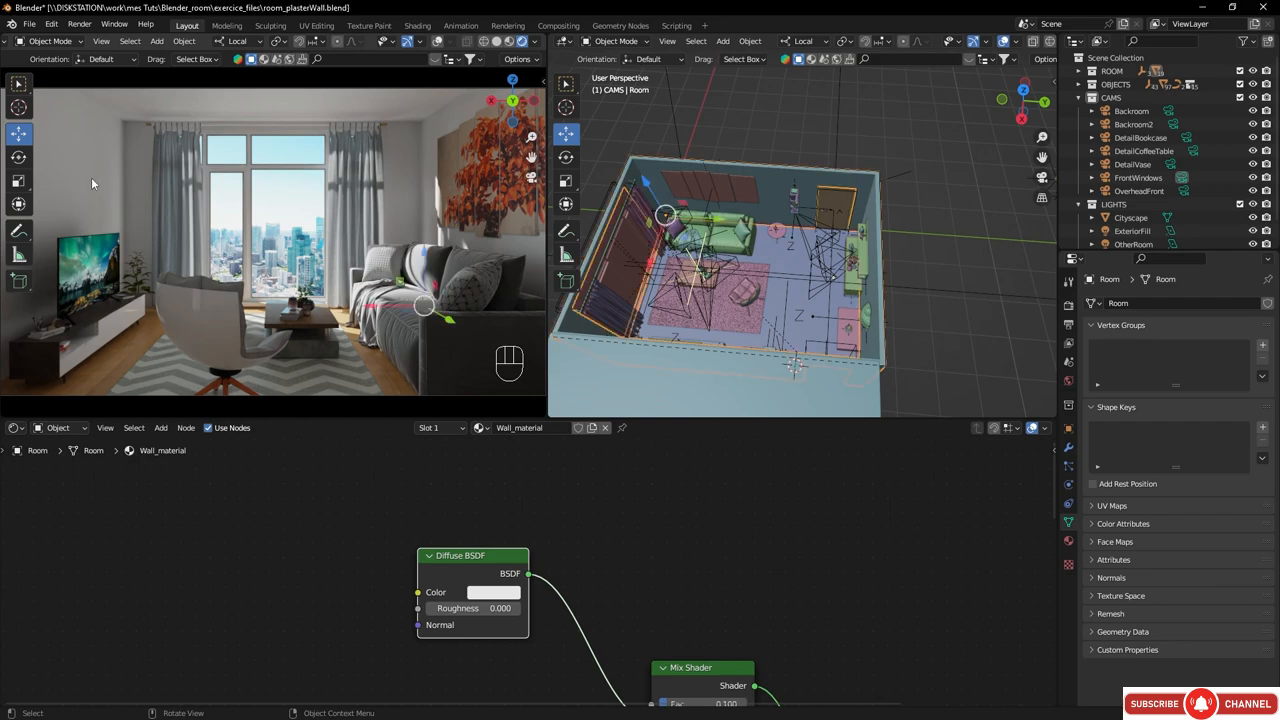
pyautogui.moveTo(512, 470); pyautogui.dragTo(504, 399, button='middle')
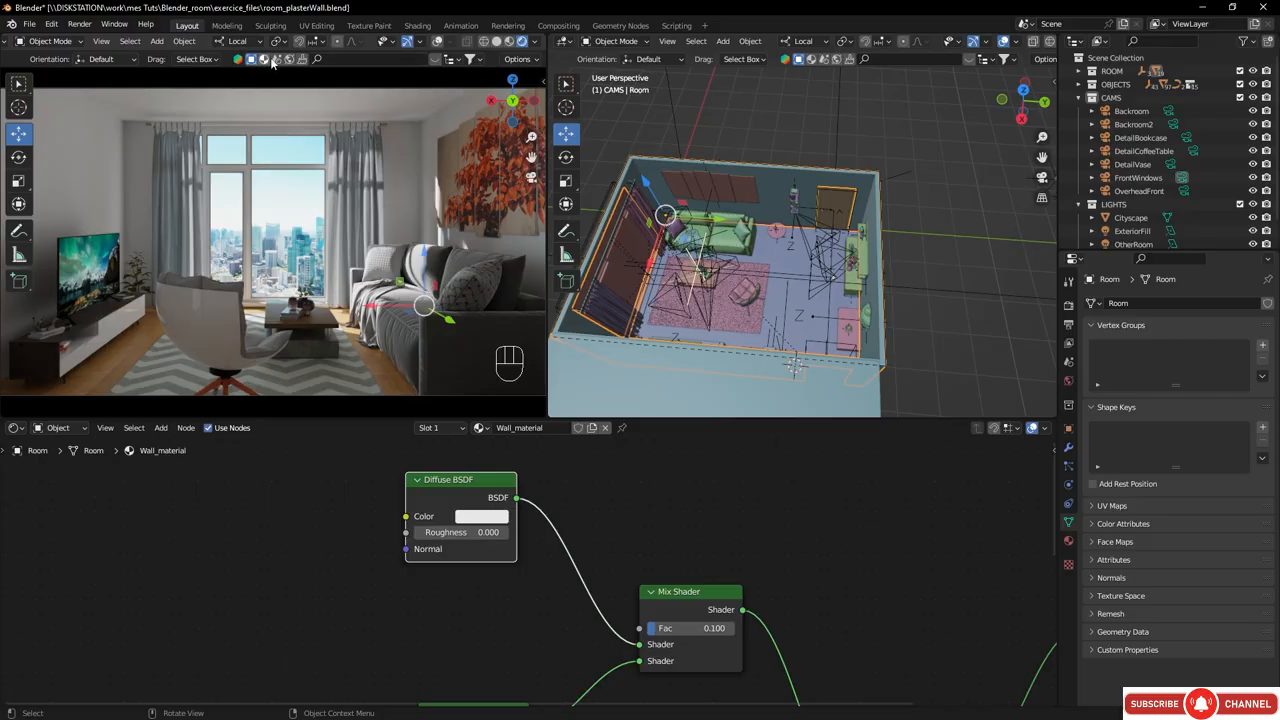
pyautogui.click(1184, 135)
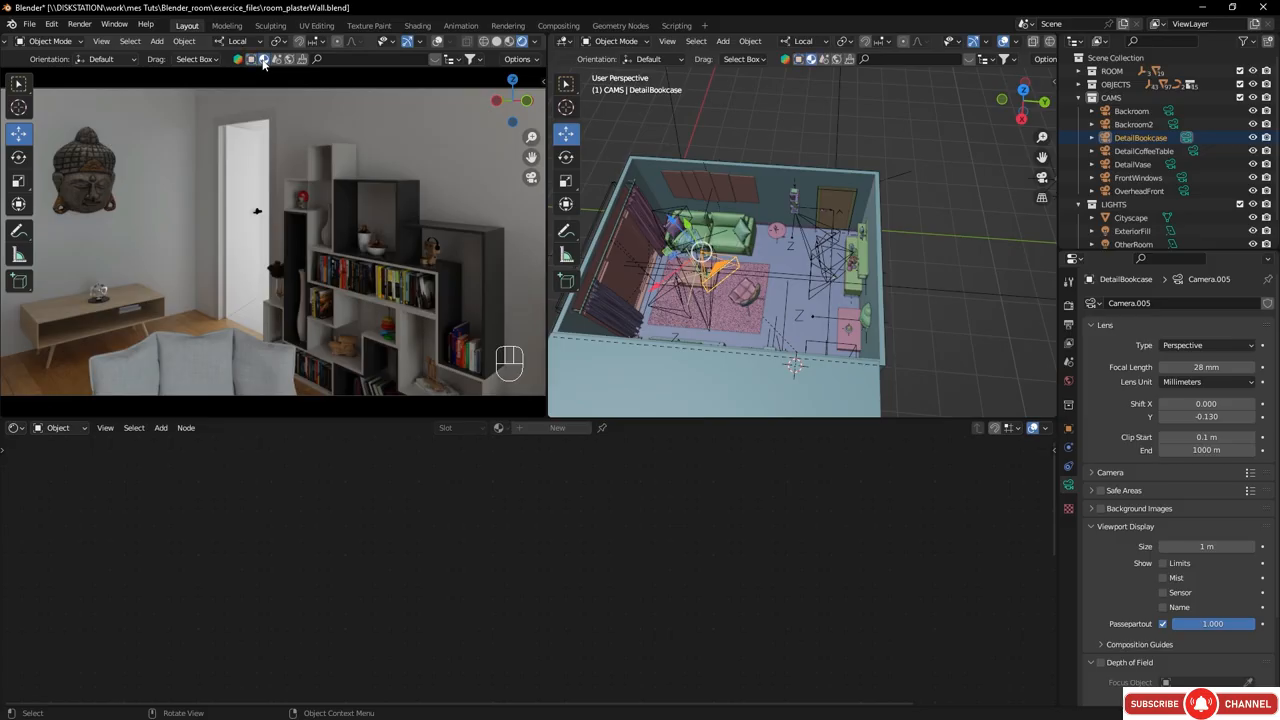
# - Search the online material library for "plaster", check the details of Plastered Wall and apply that material to the room's walls
pyautogui.click(357, 58)
pyautogui.write('plaster')
pyautogui.press('Return')
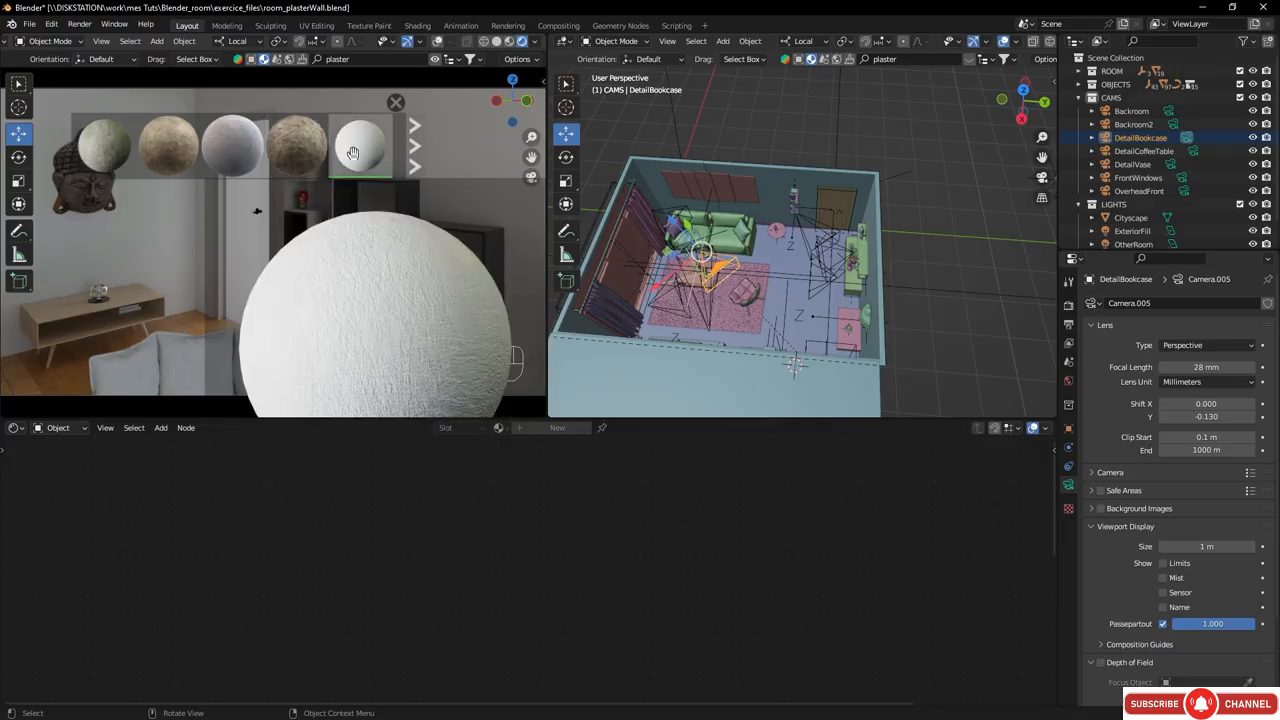
pyautogui.click(419, 152)
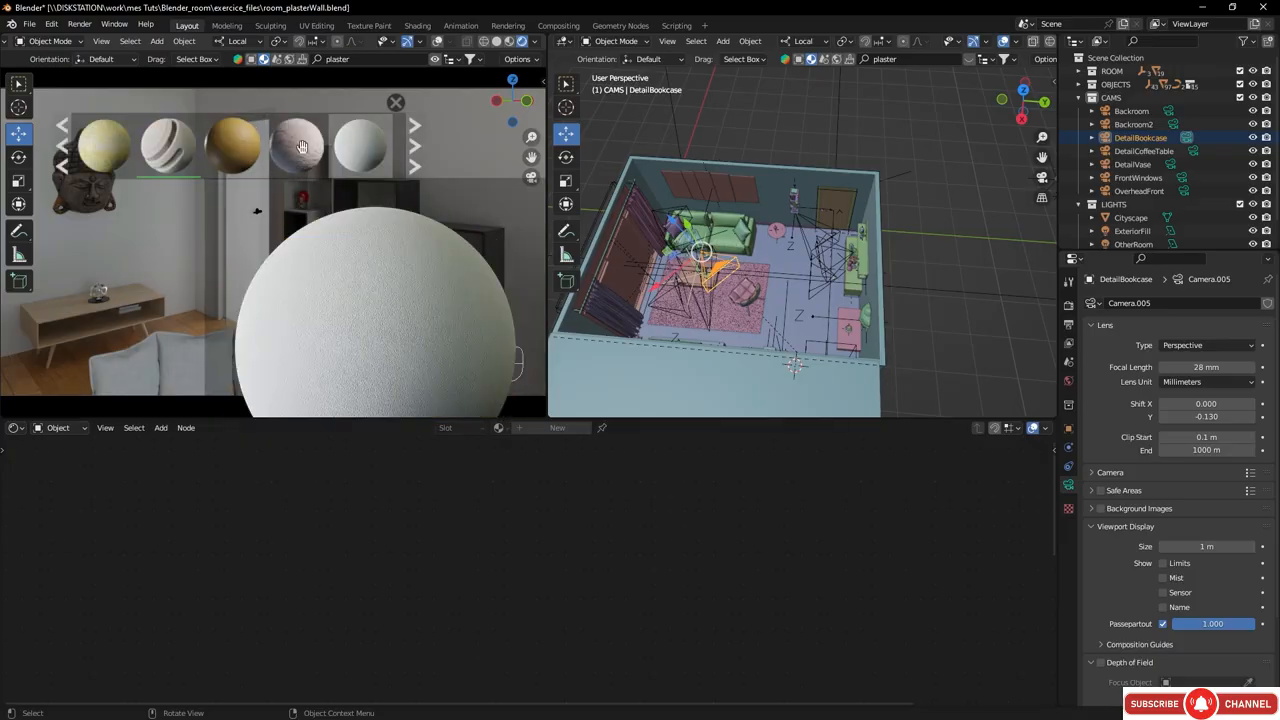
pyautogui.moveTo(160, 147)
pyautogui.click(418, 152)
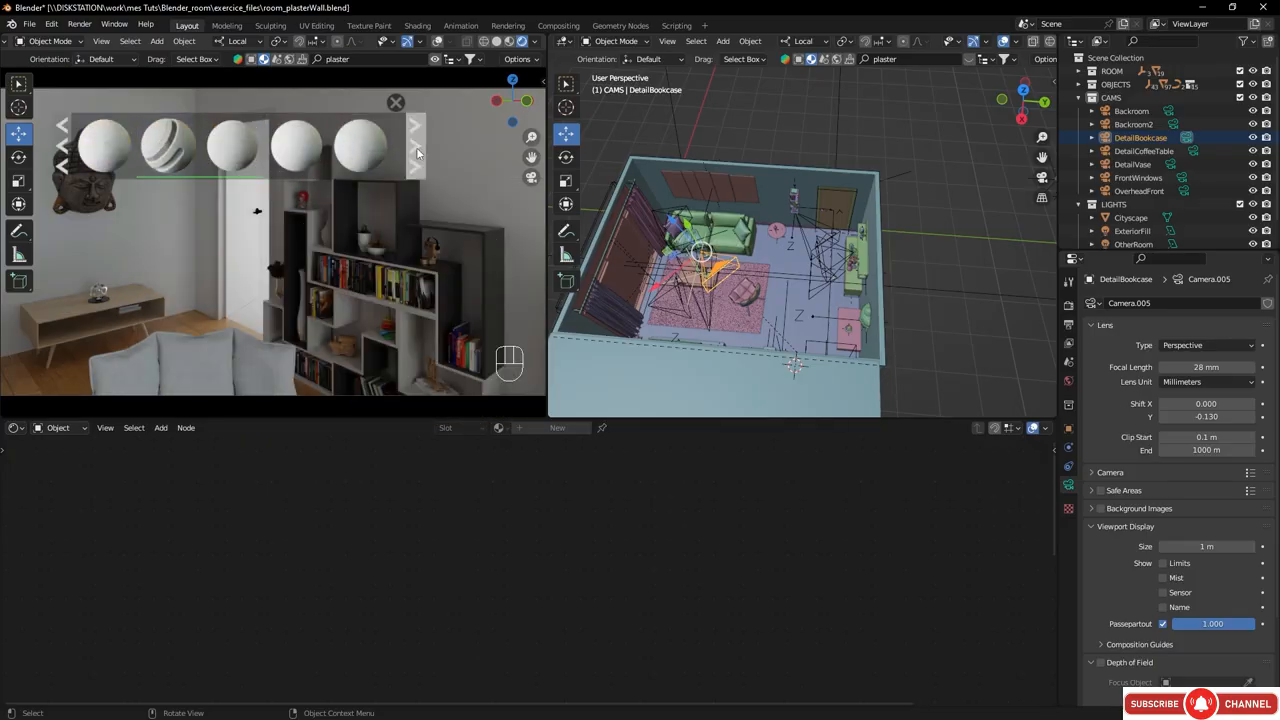
pyautogui.rightClick(165, 152)
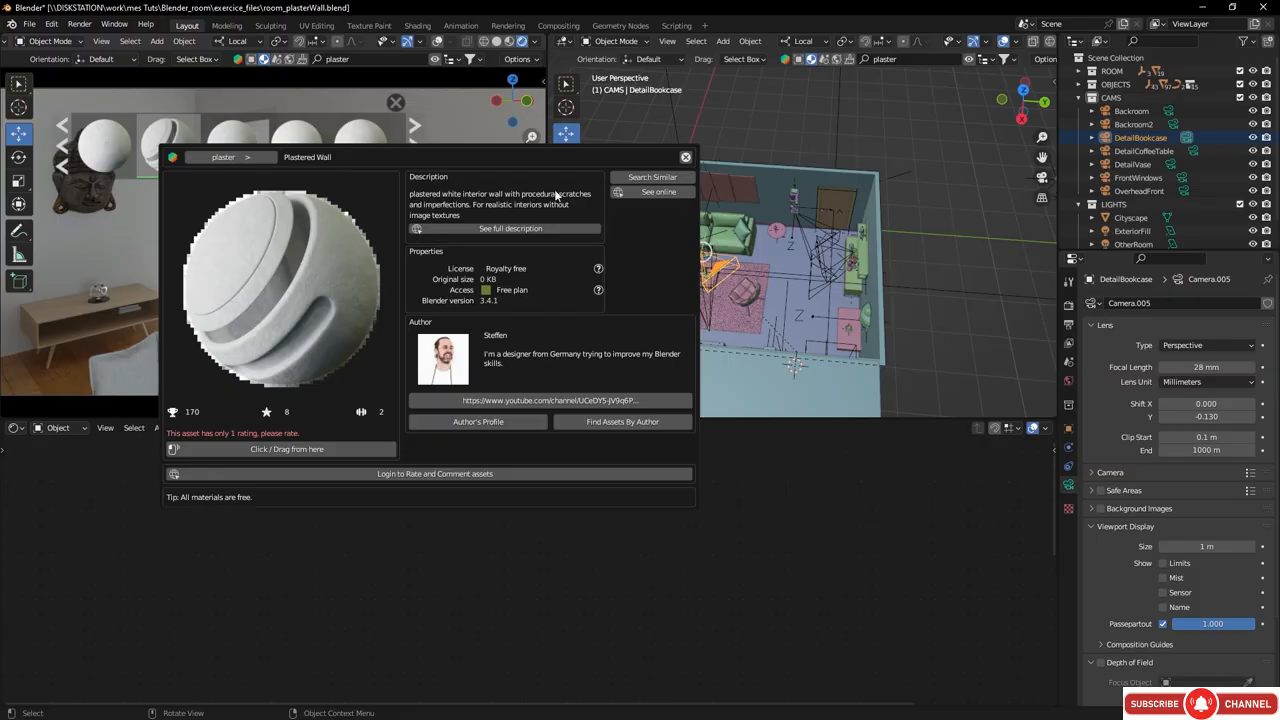
pyautogui.click(685, 157)
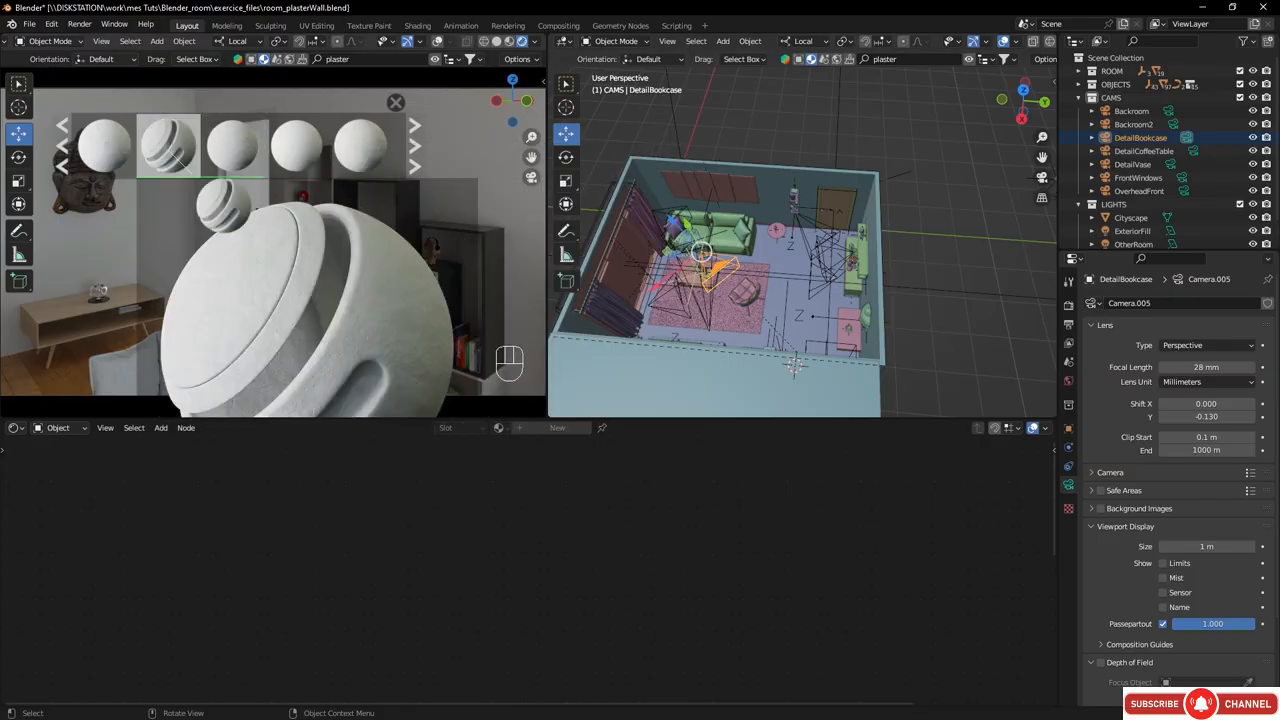
pyautogui.moveTo(165, 150); pyautogui.dragTo(257, 211)
pyautogui.moveTo(196, 283); pyautogui.dragTo(212, 292)
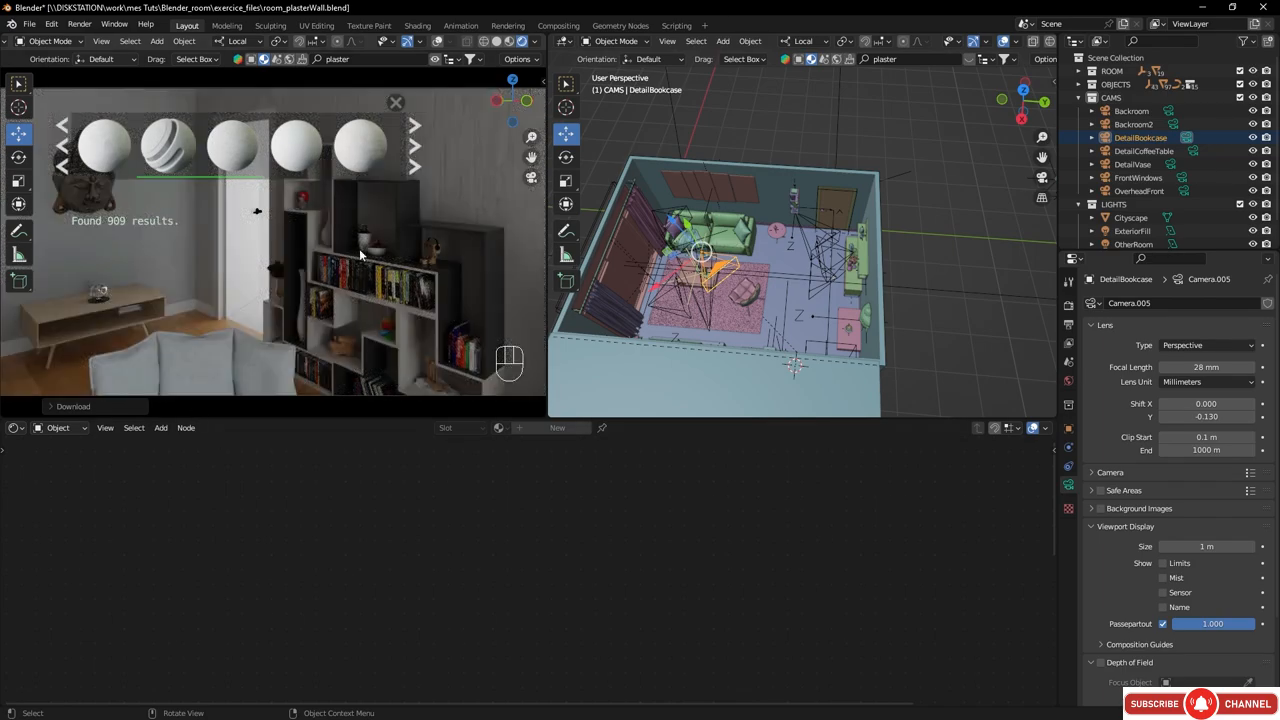
# - Close the material library results and set the main Mapping node's X, Y and Z scale to 7.2 in the room's Plastered Wall material
pyautogui.click(396, 102)
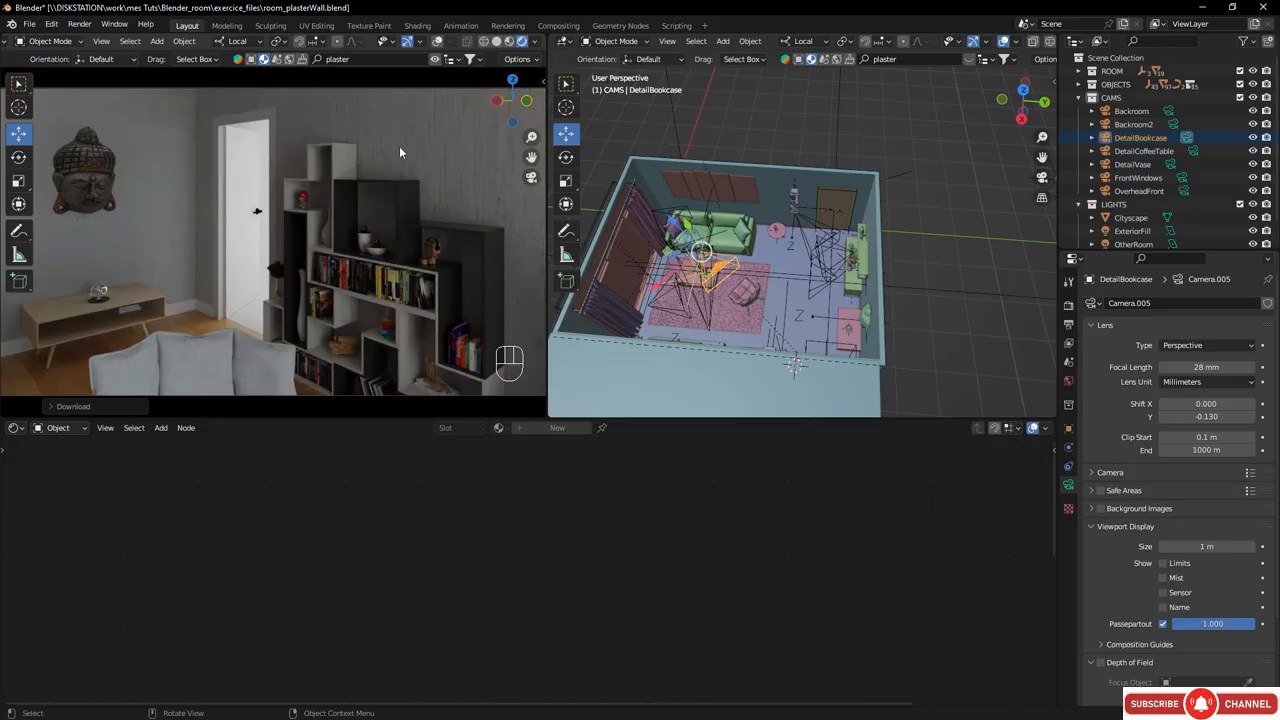
pyautogui.click(459, 158)
pyautogui.scroll(-2, 472, 528)
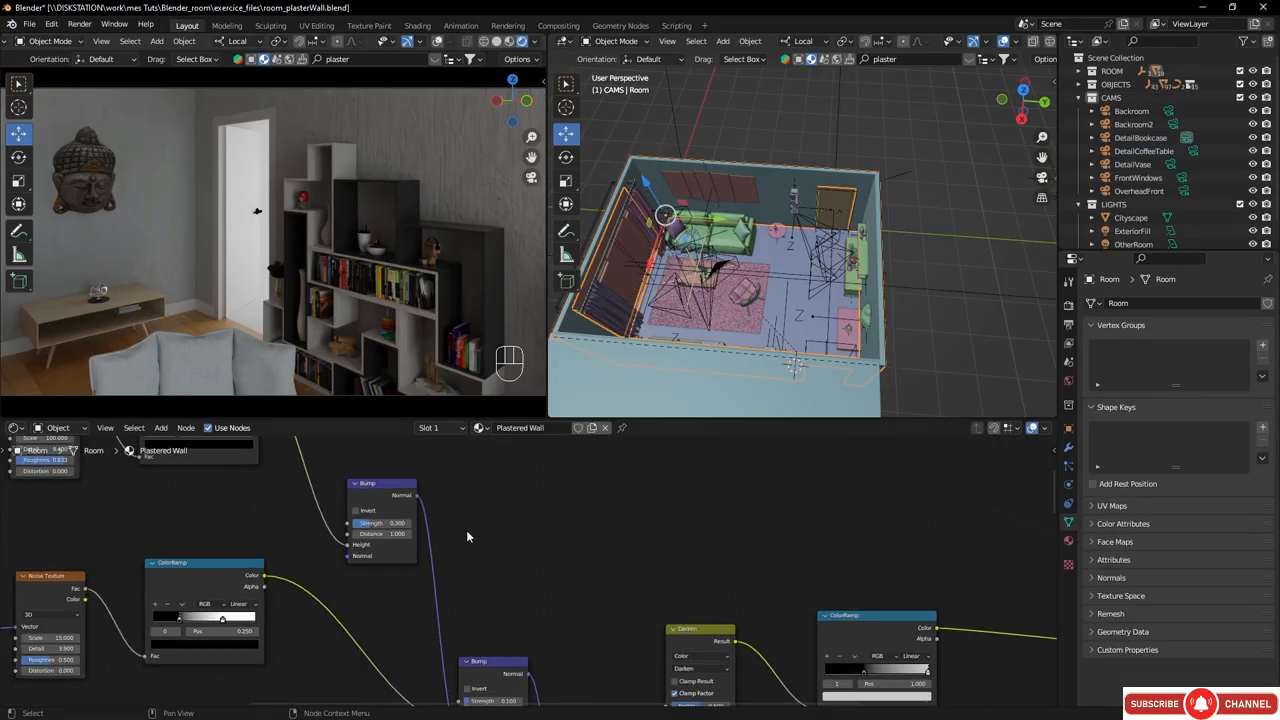
pyautogui.scroll(-3, 468, 537)
pyautogui.moveTo(463, 551); pyautogui.dragTo(648, 667, button='middle')
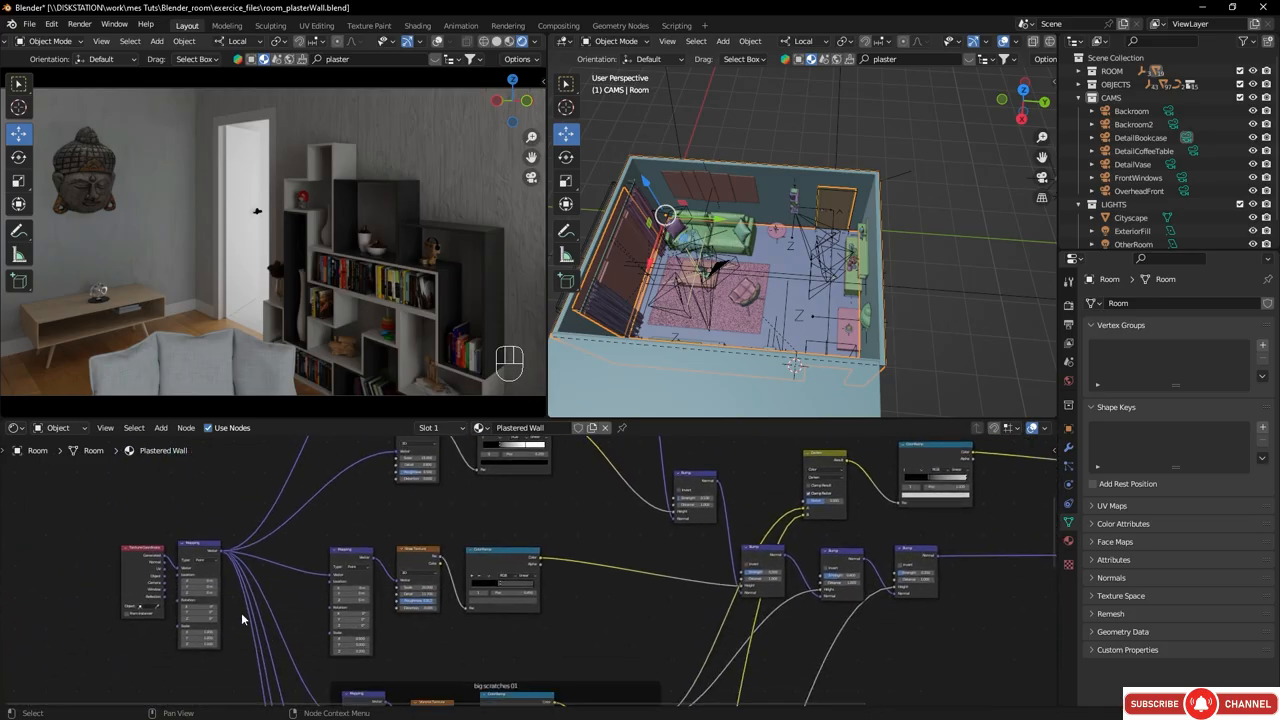
pyautogui.moveTo(242, 620); pyautogui.dragTo(369, 579, button='middle')
pyautogui.scroll(8, 331, 576)
pyautogui.moveTo(282, 545); pyautogui.dragTo(431, 578, button='middle')
pyautogui.scroll(3, 428, 595)
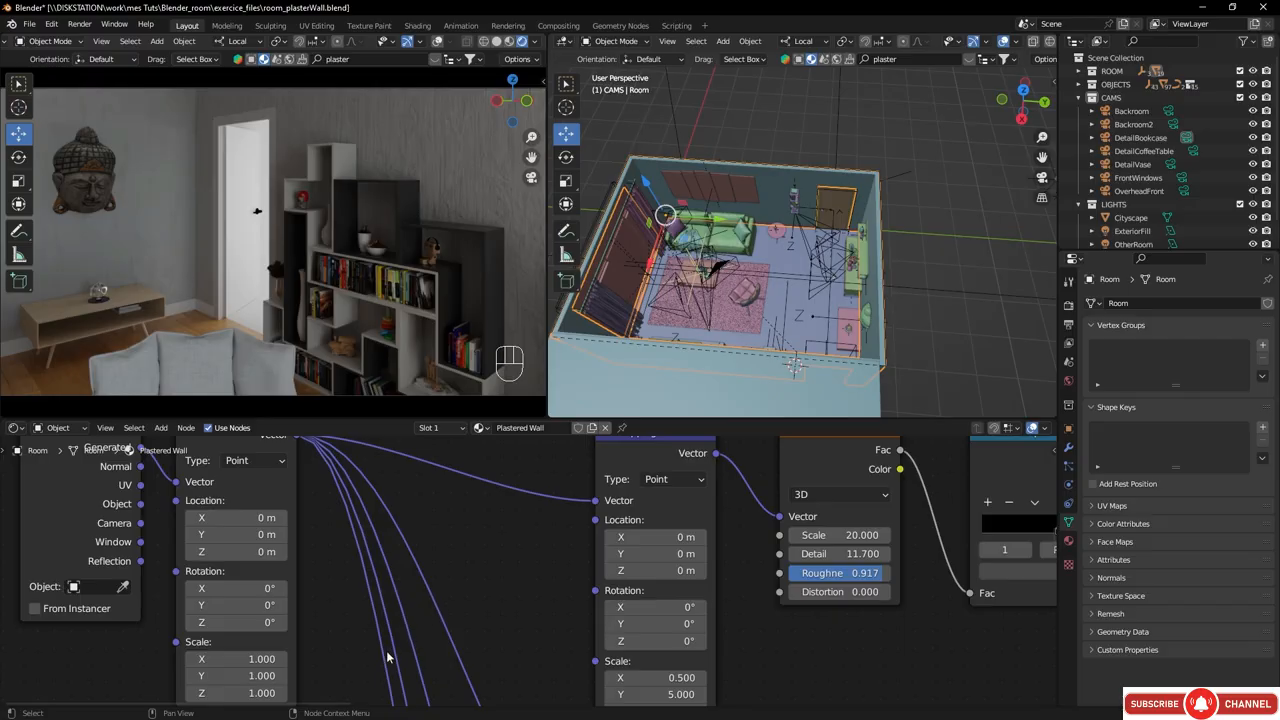
pyautogui.moveTo(389, 657); pyautogui.dragTo(389, 607, button='middle')
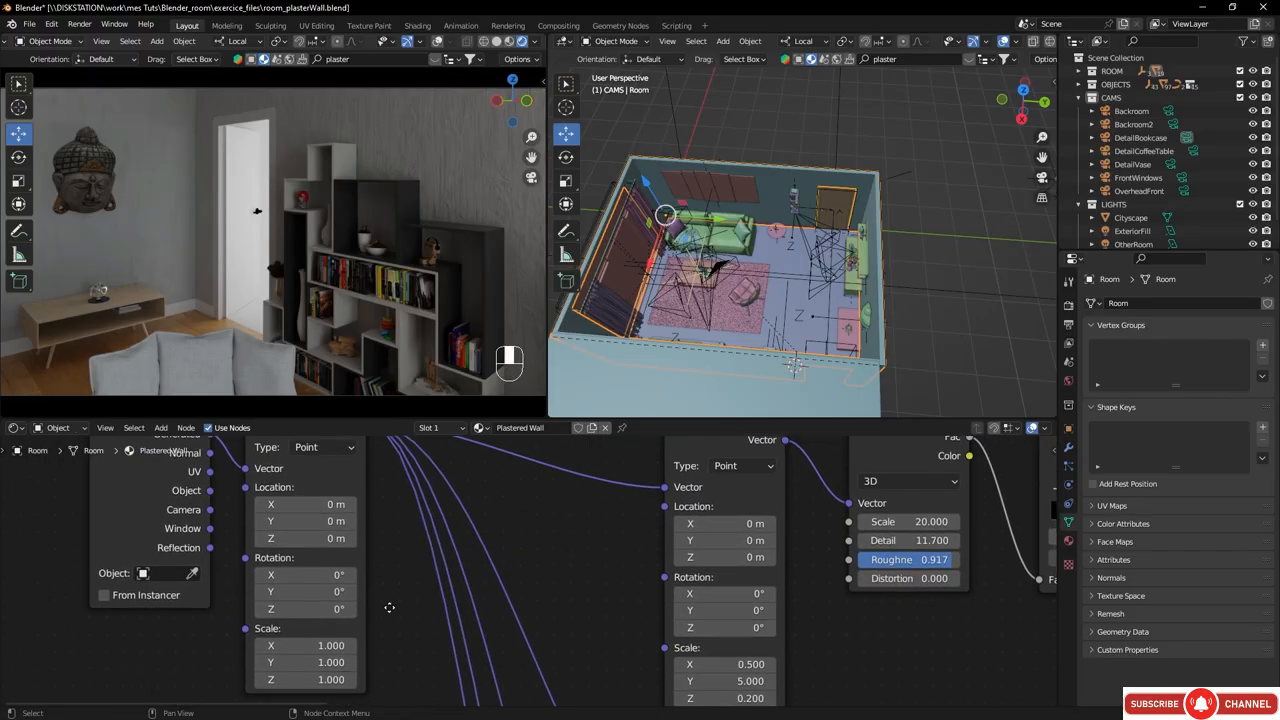
pyautogui.scroll(-1, 390, 608)
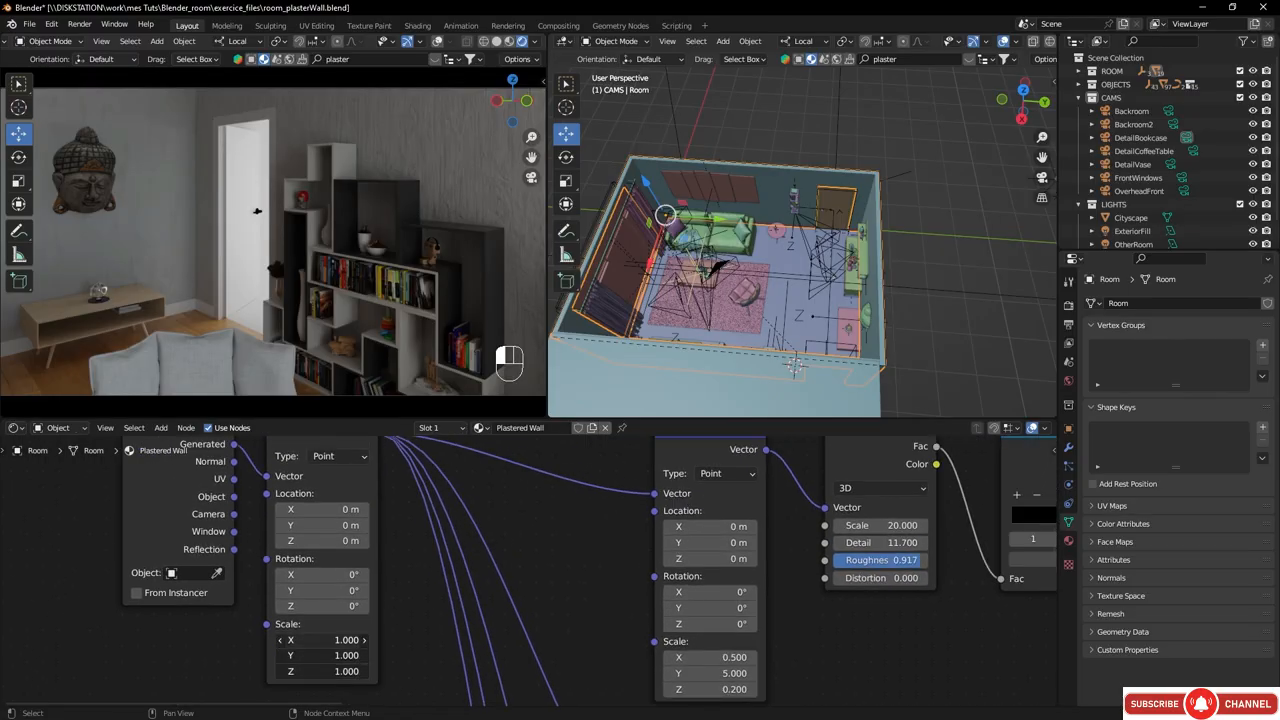
pyautogui.moveTo(322, 671); pyautogui.dragTo(384, 671)
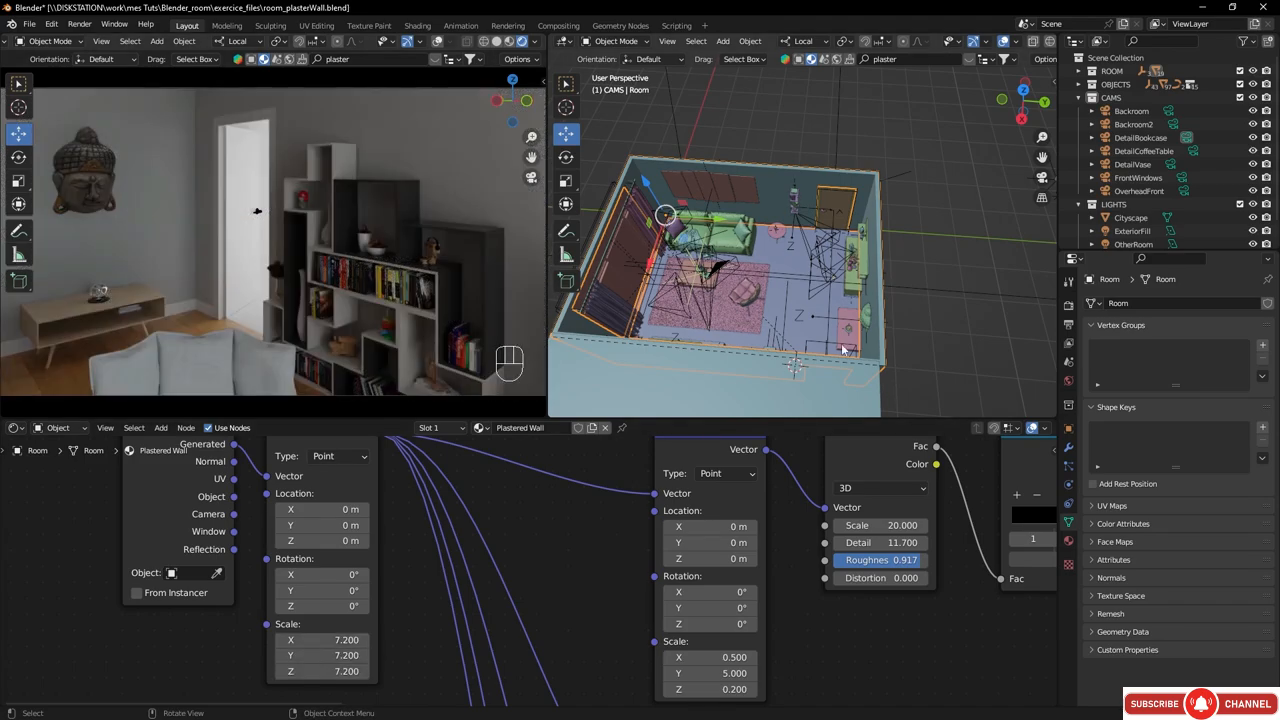
# - Turn off denoising for the viewport render and bring the bare wall beside the bookcase into close view
pyautogui.click(1068, 308)
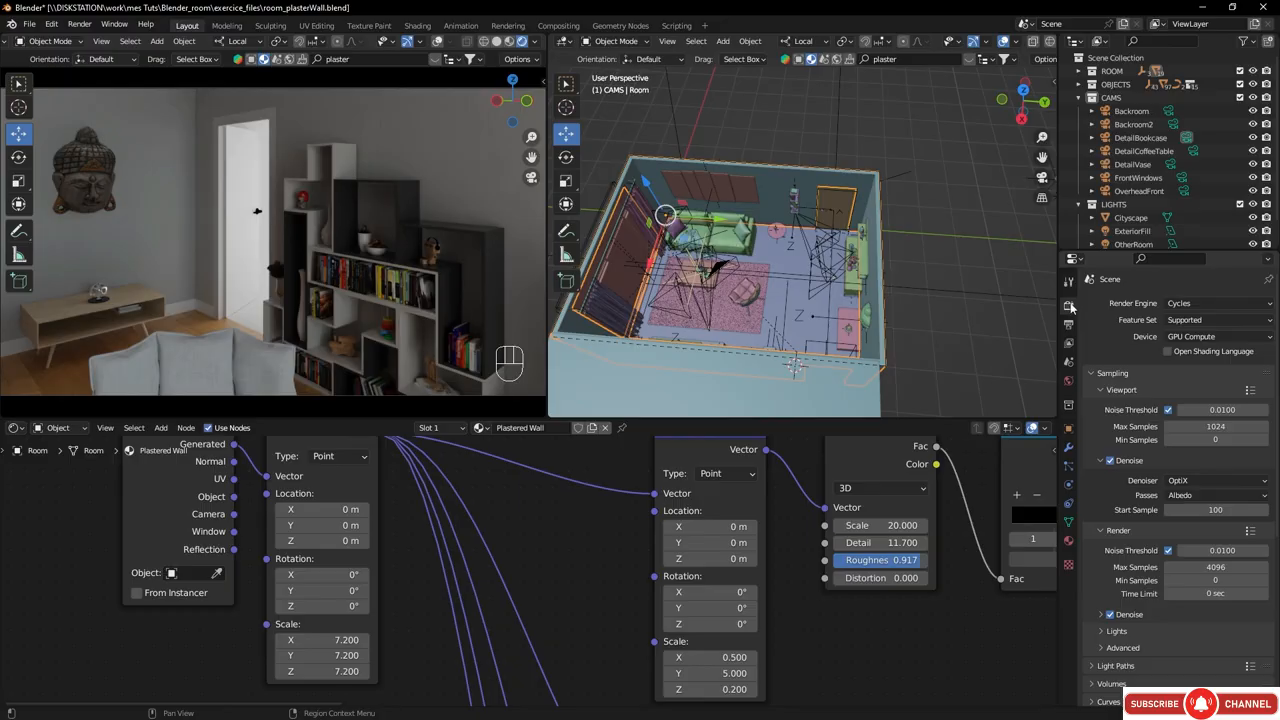
pyautogui.click(1110, 461)
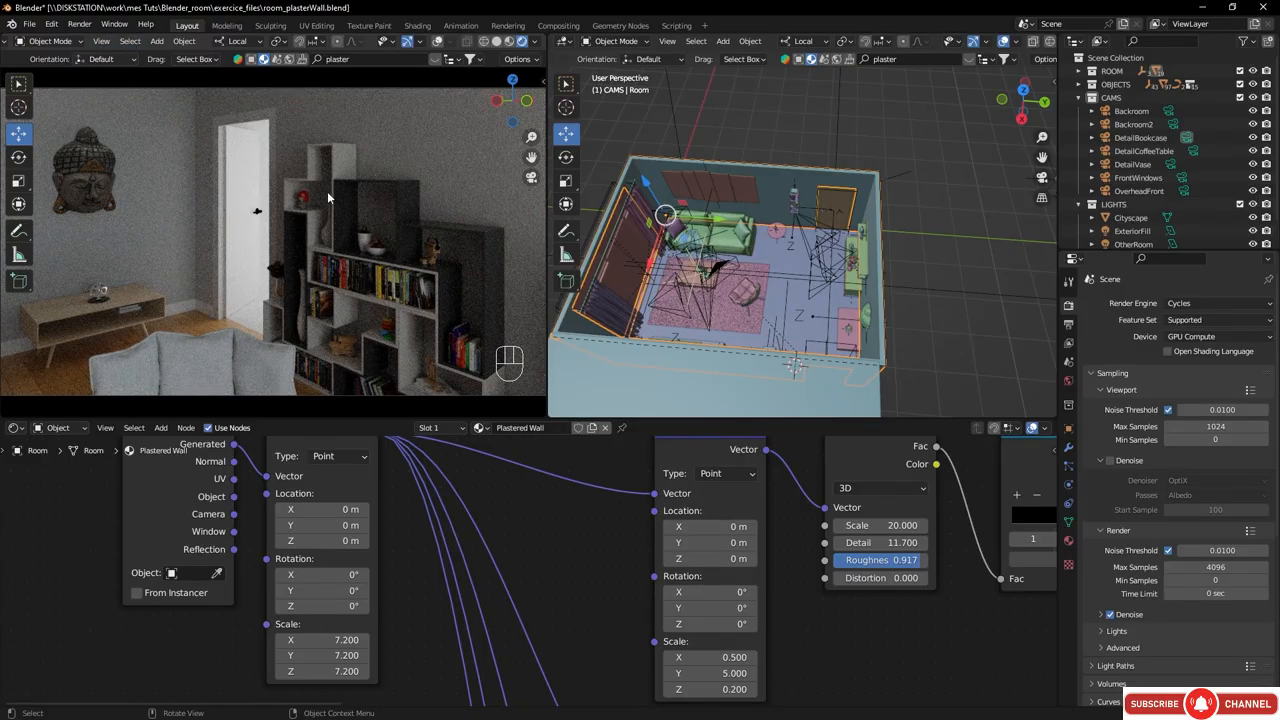
pyautogui.moveTo(352, 204); pyautogui.dragTo(172, 288, button='middle')
pyautogui.moveTo(395, 218); pyautogui.dragTo(240, 236, button='middle')
pyautogui.keyDown('shift'); pyautogui.moveTo(345, 236); pyautogui.dragTo(60, 236, button='middle'); pyautogui.keyUp('shift')
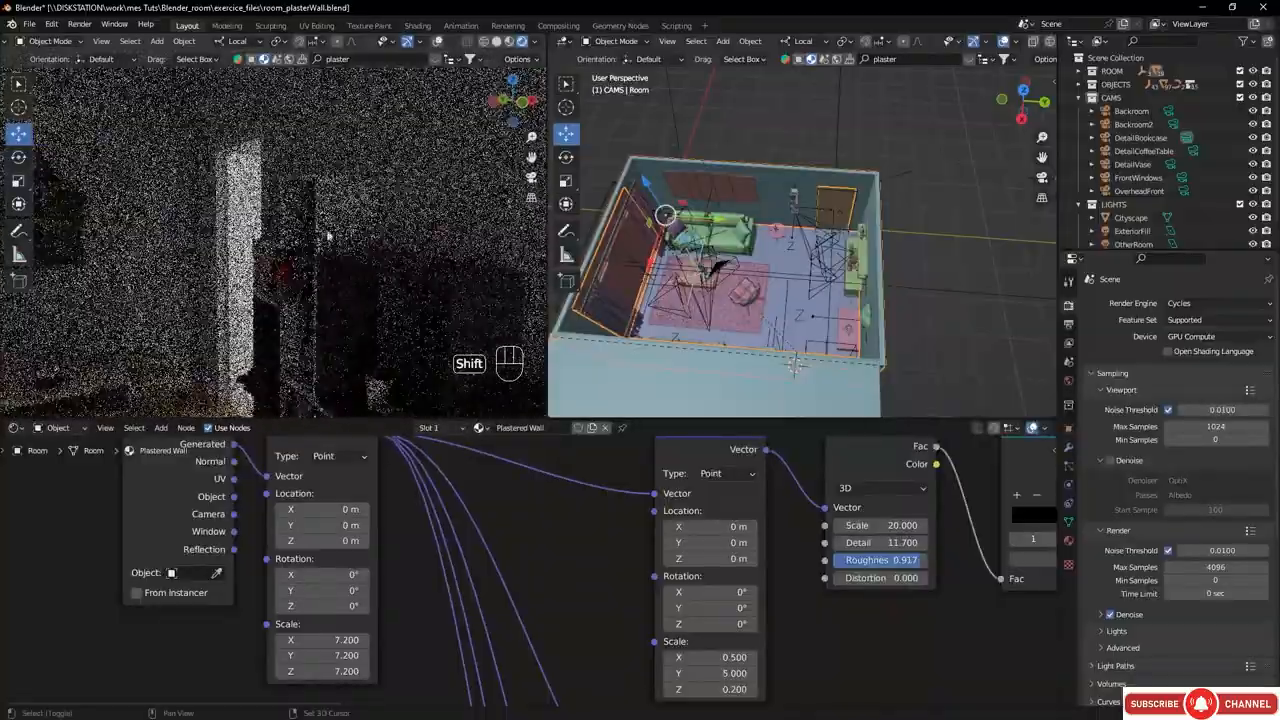
pyautogui.keyDown('shift'); pyautogui.moveTo(340, 232); pyautogui.dragTo(170, 228, button='middle'); pyautogui.keyUp('shift')
pyautogui.keyDown('shift'); pyautogui.moveTo(470, 222); pyautogui.dragTo(120, 235, button='middle'); pyautogui.keyUp('shift')
pyautogui.moveTo(337, 232); pyautogui.dragTo(371, 229, button='middle')
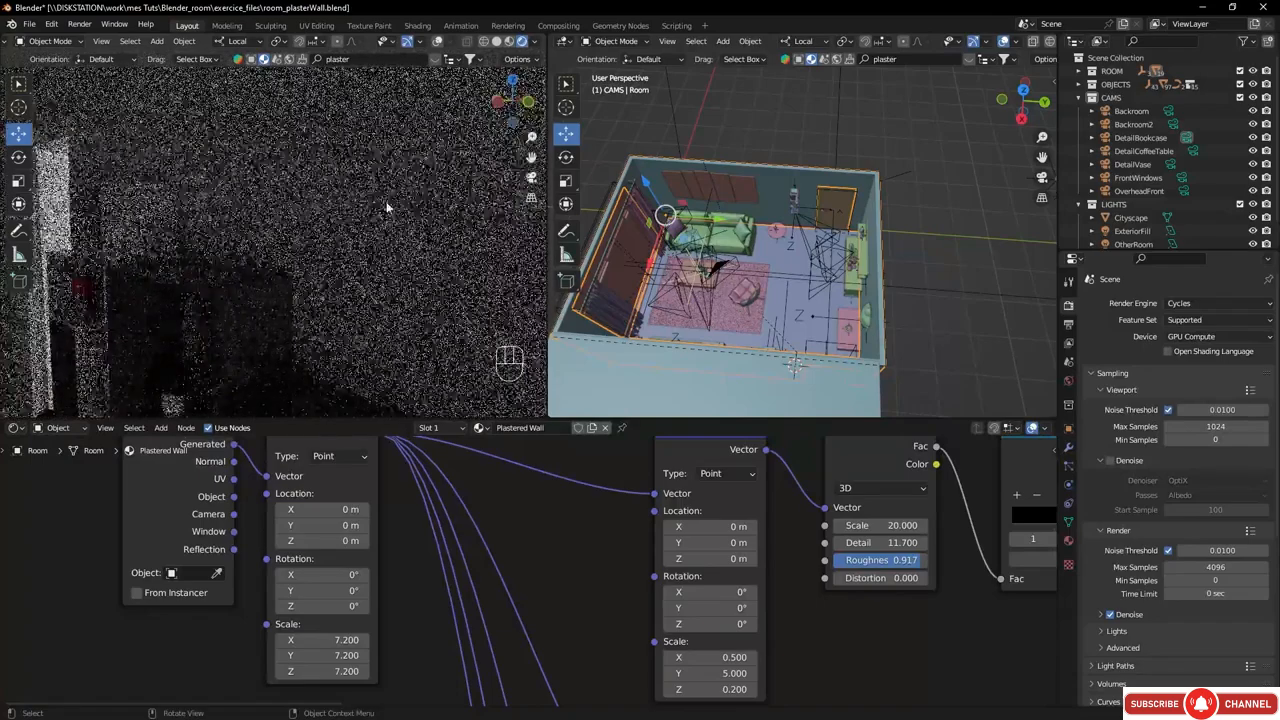
# - Restrict the viewport rendering to a region covering the bare wall and the upper part of the bookcase
pyautogui.click(102, 43)
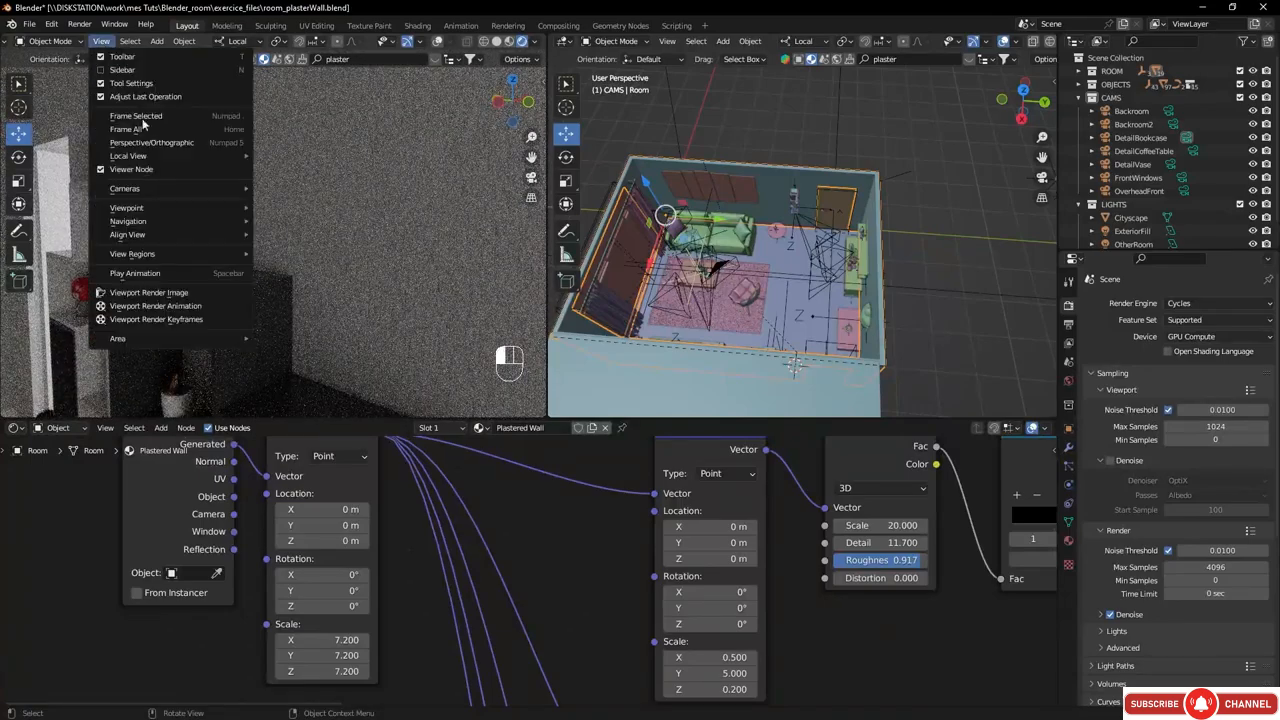
pyautogui.moveTo(161, 204)
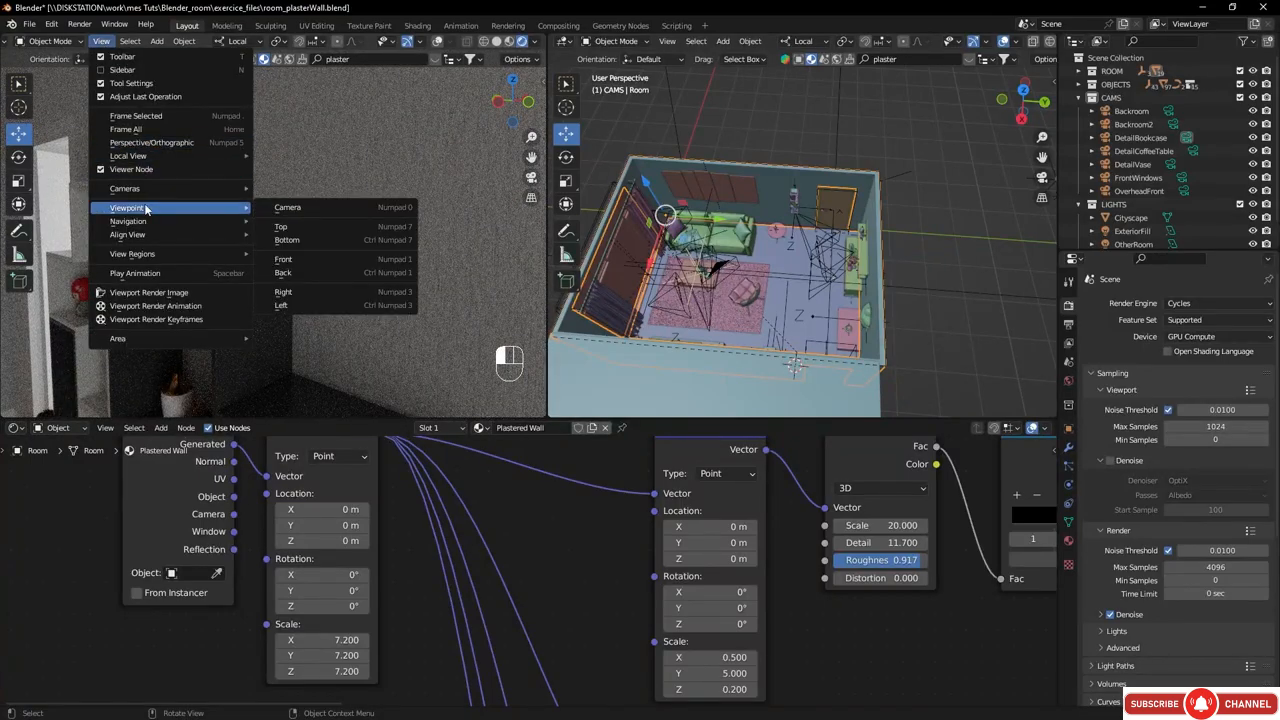
pyautogui.moveTo(170, 256)
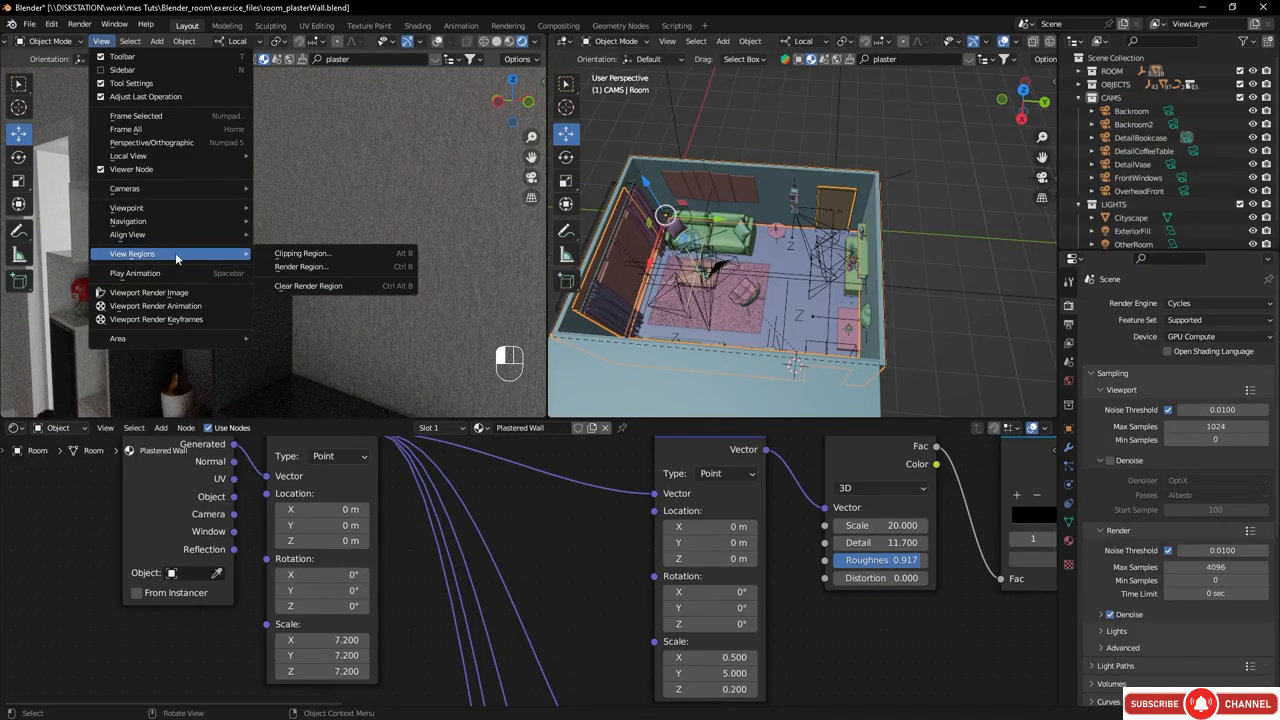
pyautogui.click(328, 272)
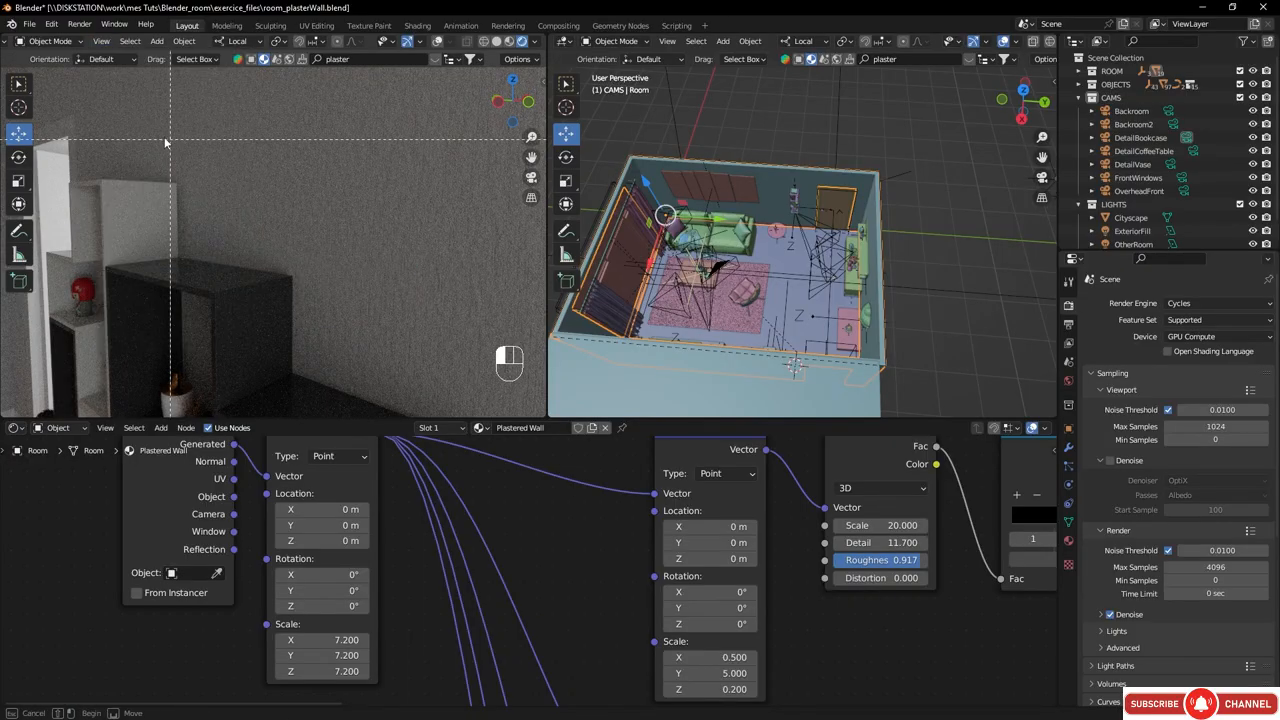
pyautogui.moveTo(108, 105); pyautogui.dragTo(478, 340)
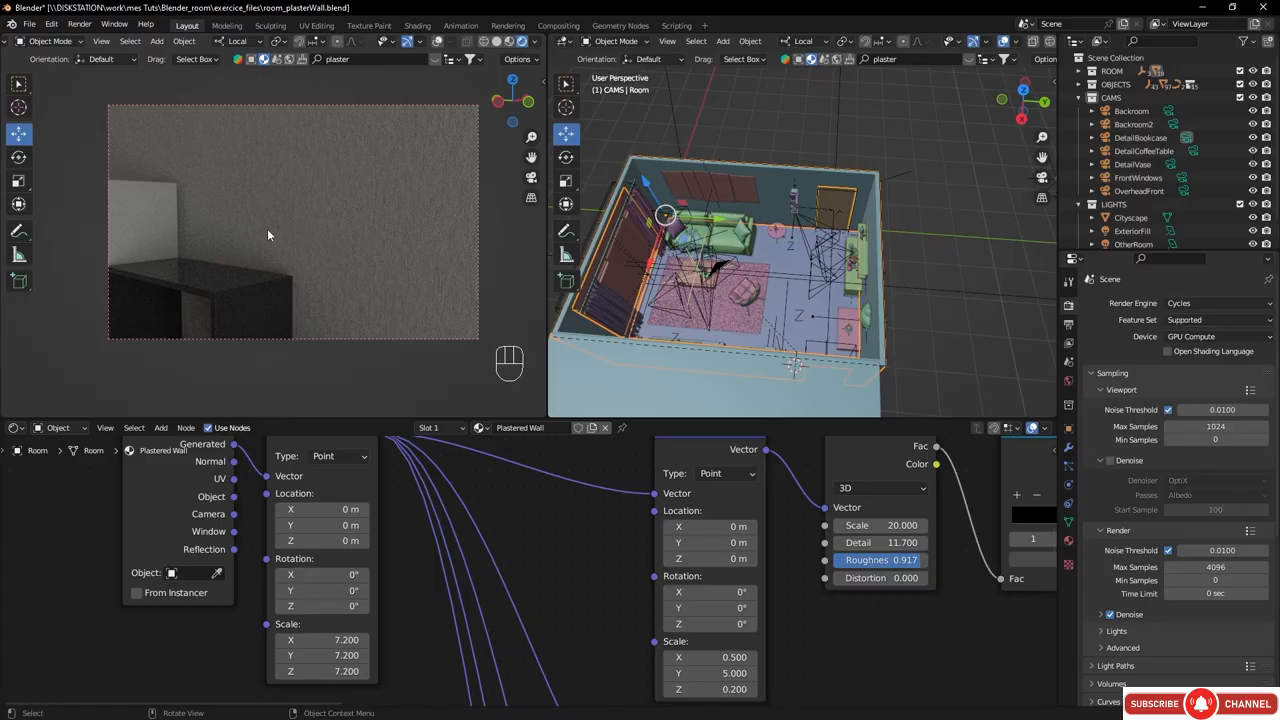
# - Set the strength of the first of the three Bump nodes chained in a row before the Principled BSDF to 0.2
pyautogui.moveTo(849, 645); pyautogui.dragTo(606, 463, button='middle')
pyautogui.scroll(-5, 806, 553)
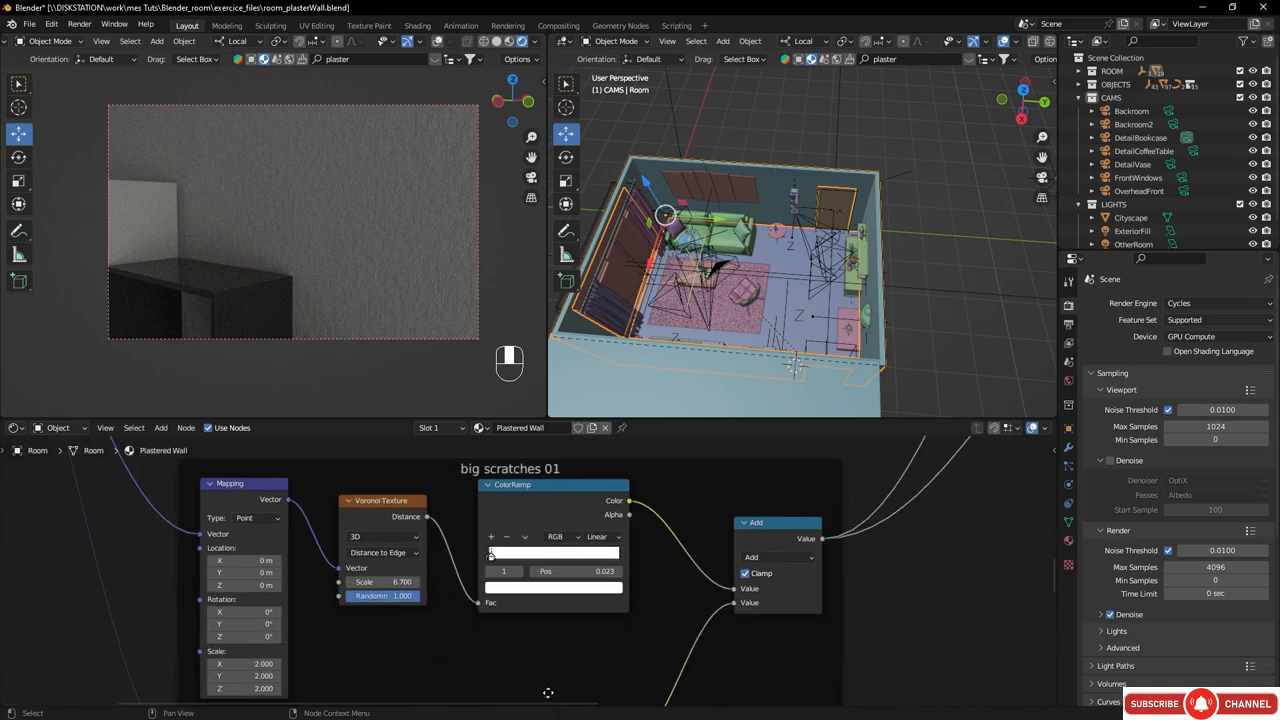
pyautogui.moveTo(845, 541); pyautogui.dragTo(534, 652, button='middle')
pyautogui.moveTo(842, 517); pyautogui.dragTo(565, 628, button='middle')
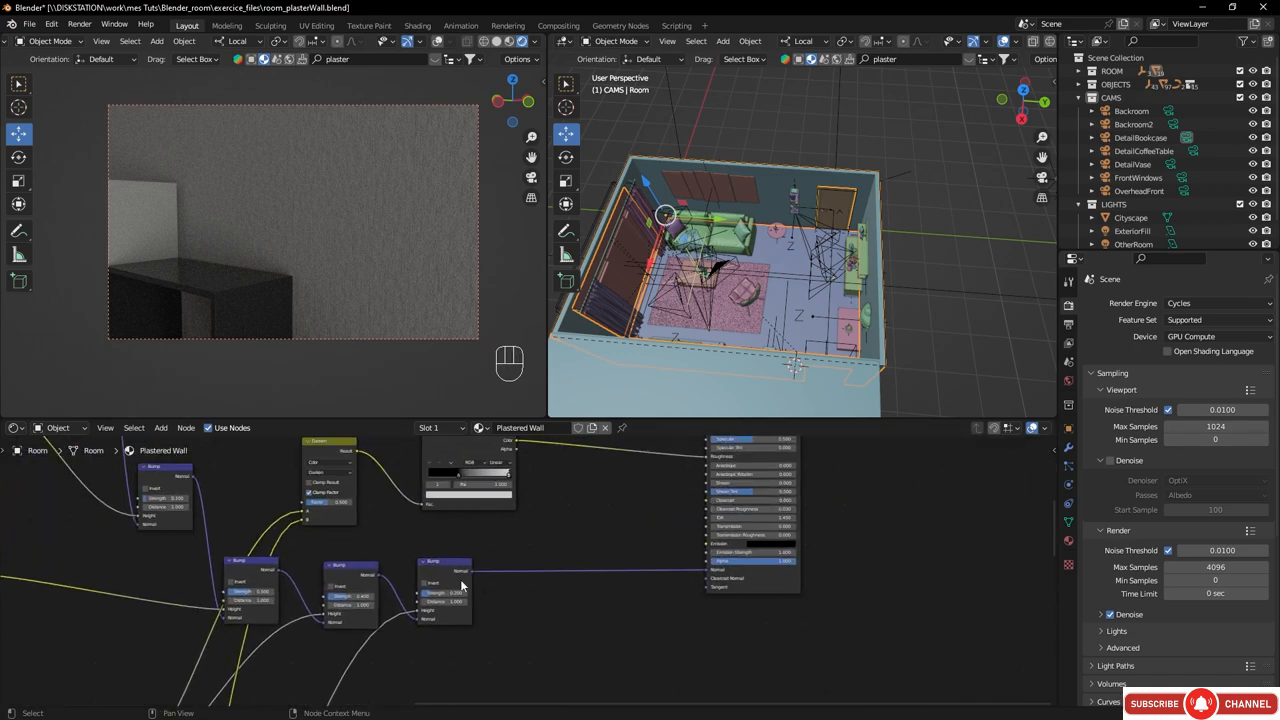
pyautogui.moveTo(478, 592); pyautogui.dragTo(682, 529, button='middle')
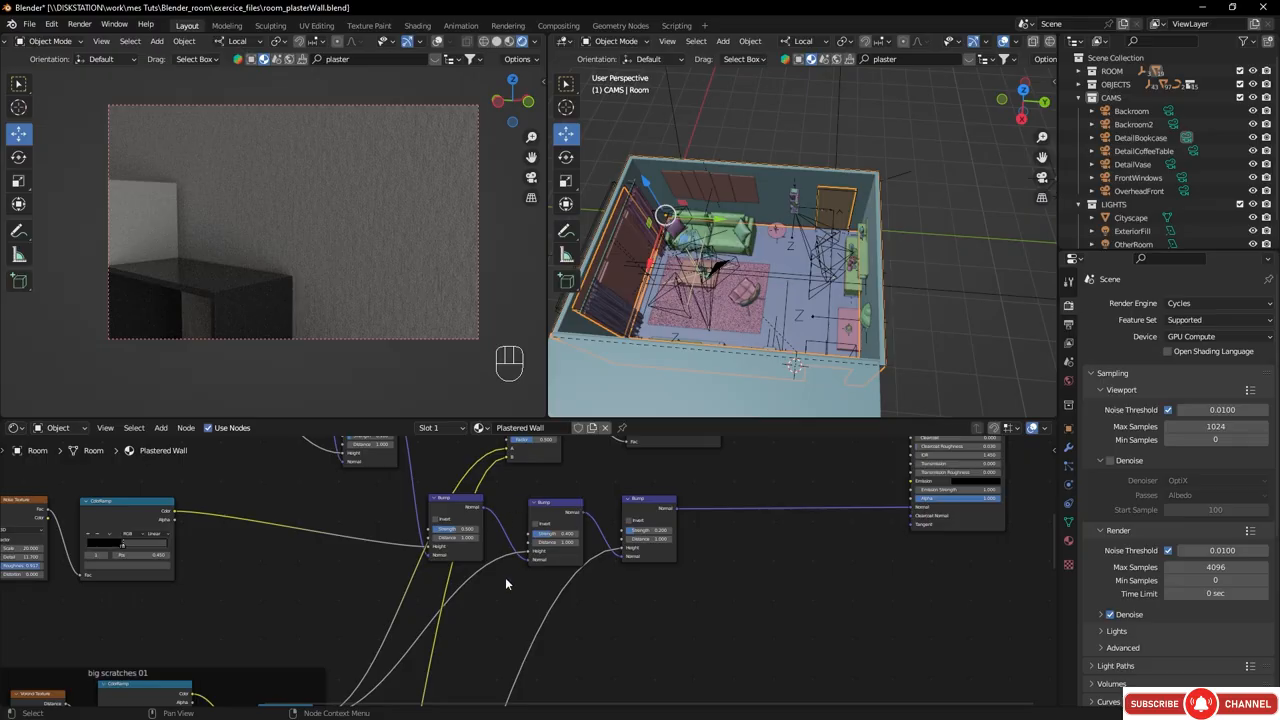
pyautogui.scroll(4, 506, 576)
pyautogui.moveTo(509, 574); pyautogui.dragTo(506, 619, button='middle')
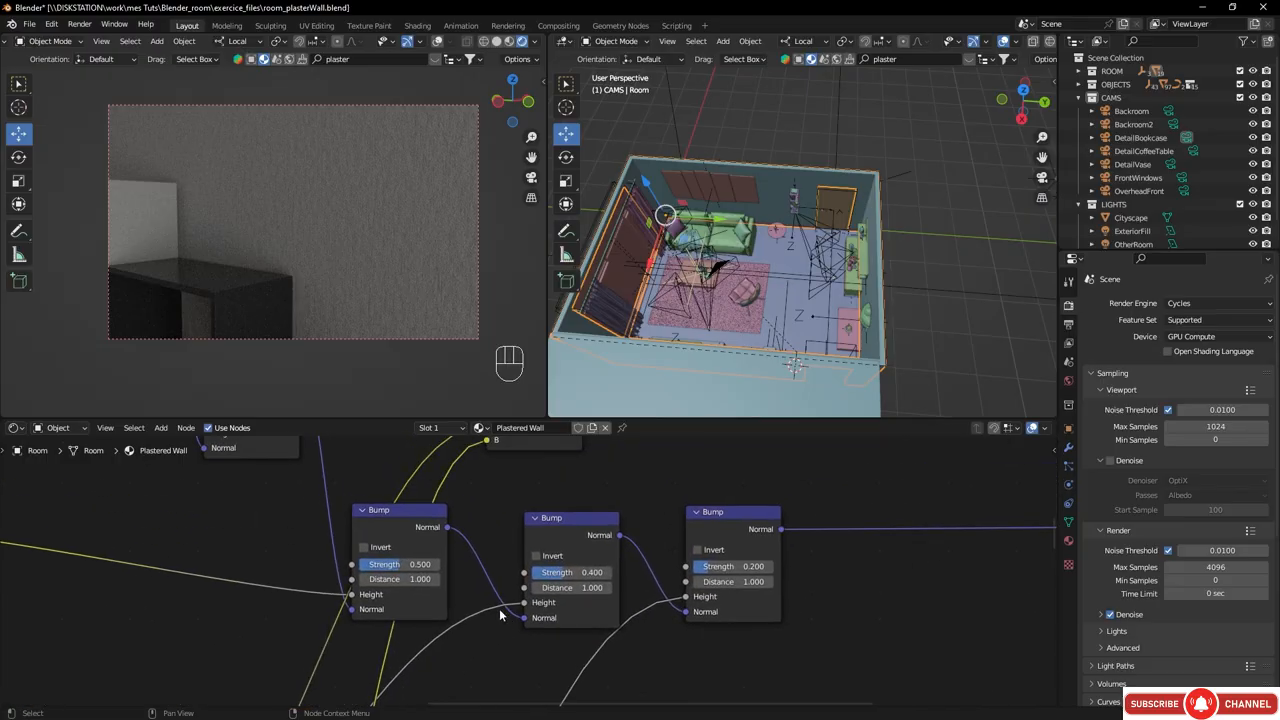
pyautogui.scroll(1, 480, 605)
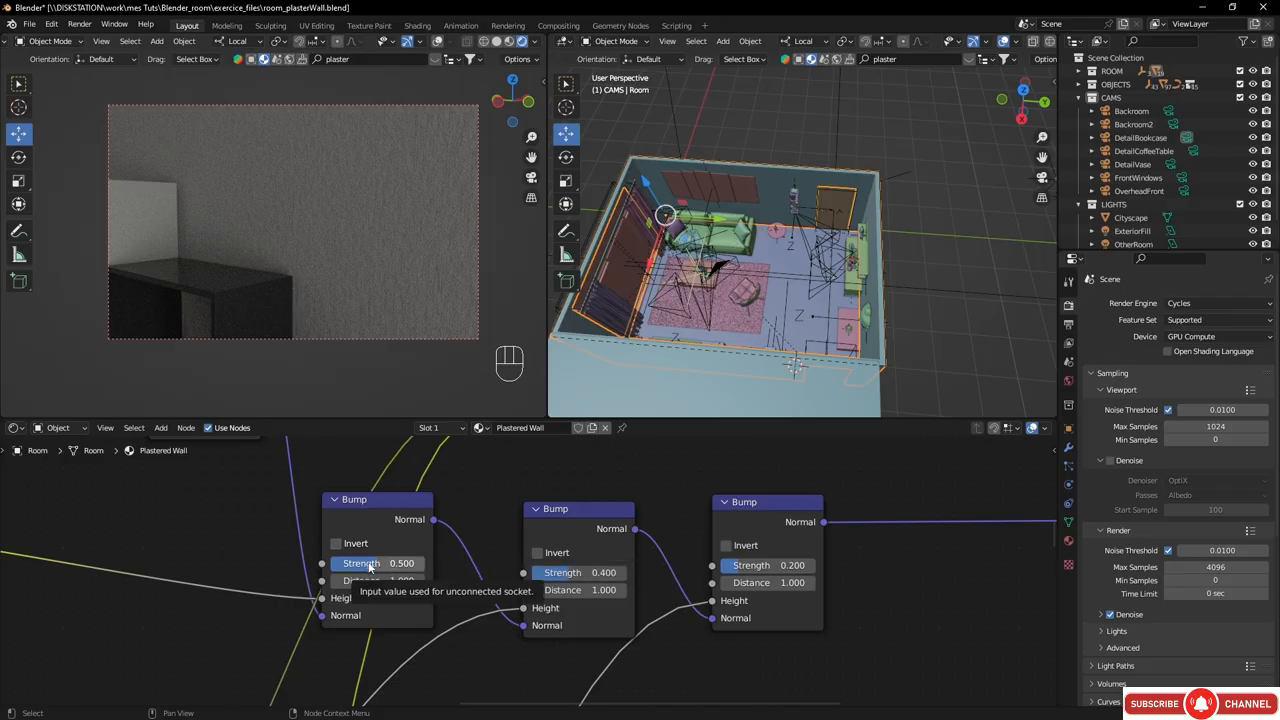
pyautogui.moveTo(366, 567); pyautogui.dragTo(366, 566)
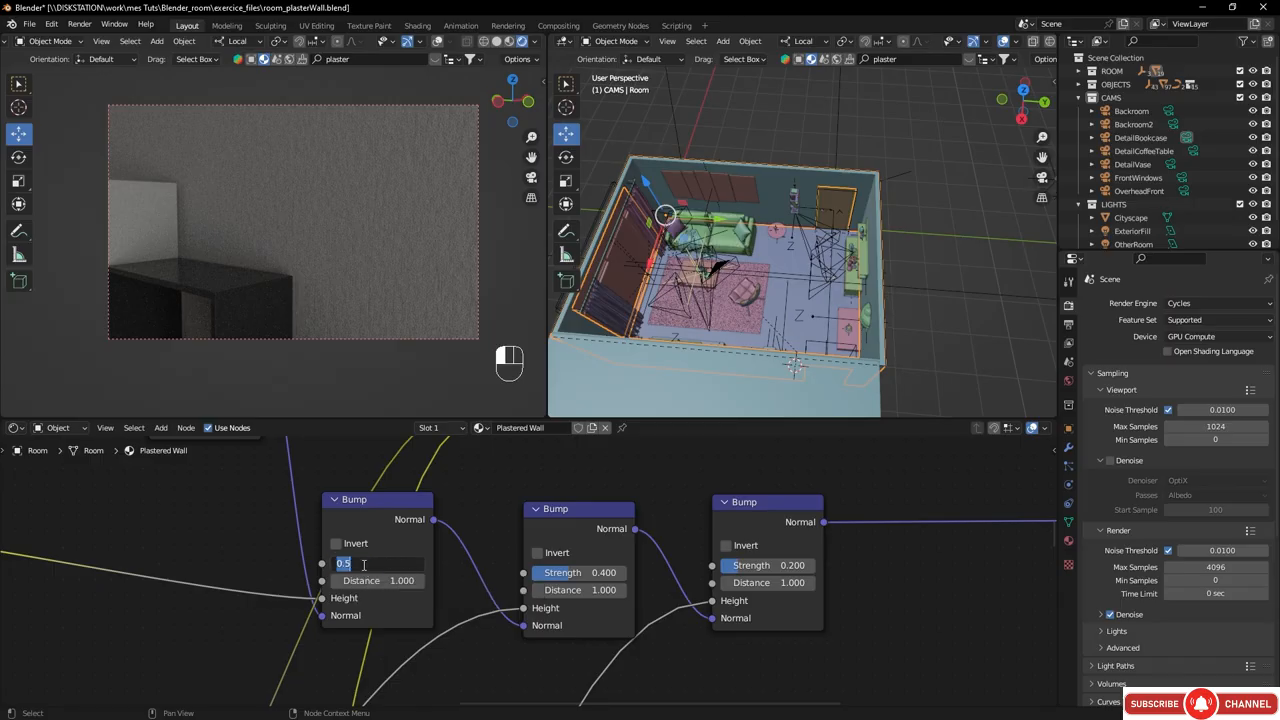
pyautogui.write('.2')
# - Set the strength of the second Bump node in the row to 0.1 and of the third to 0.05
pyautogui.click(594, 573)
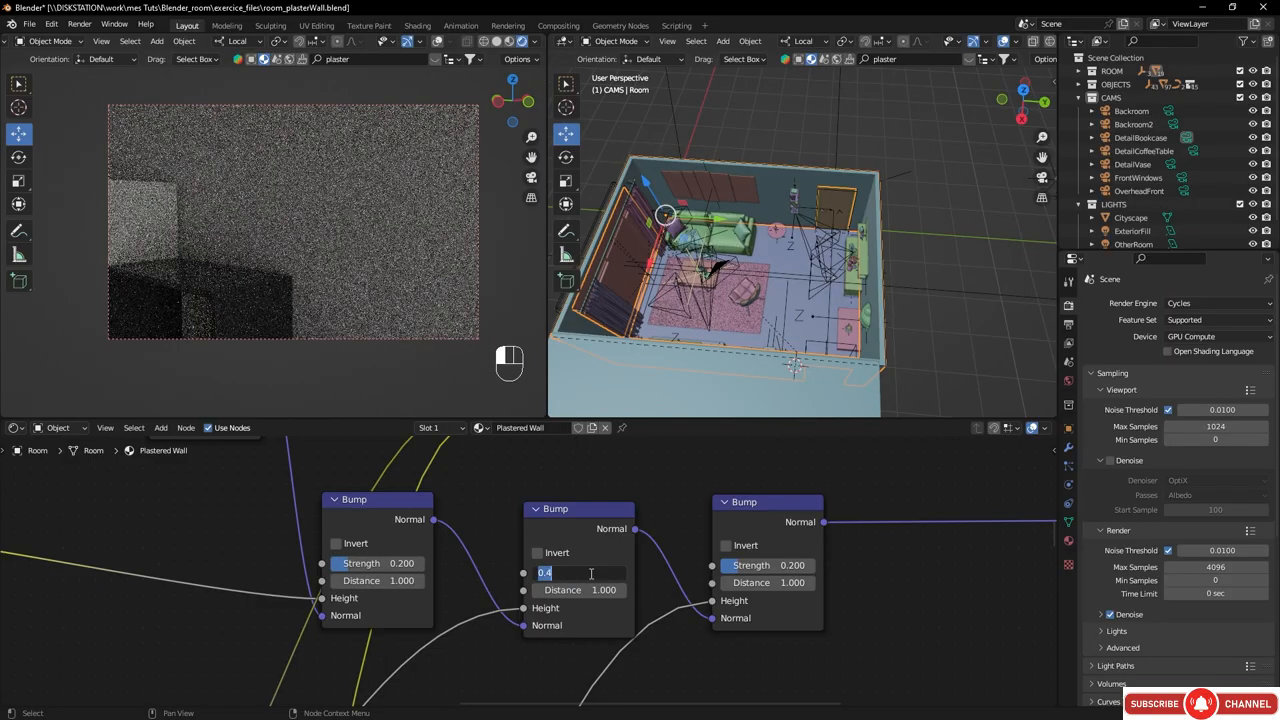
pyautogui.press('BackSpace')
pyautogui.write('.1')
pyautogui.press('Return')
pyautogui.click(770, 566)
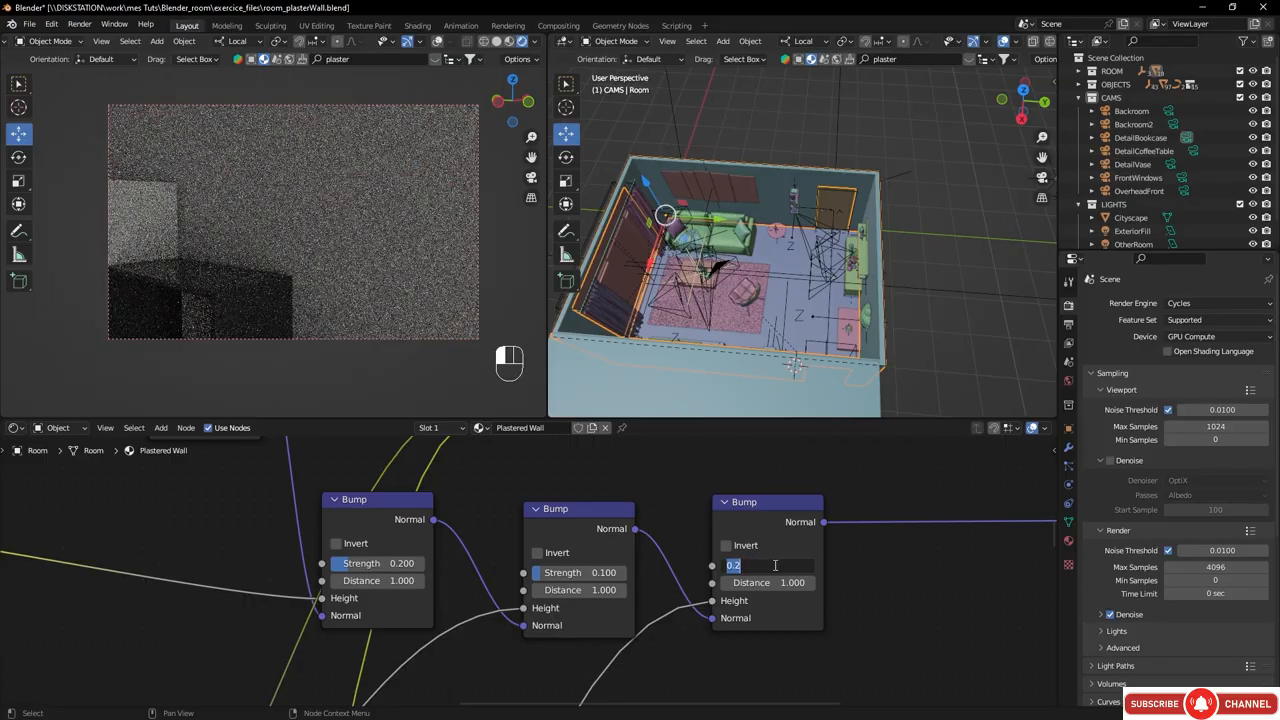
pyautogui.write('0.05')
pyautogui.press('Return')
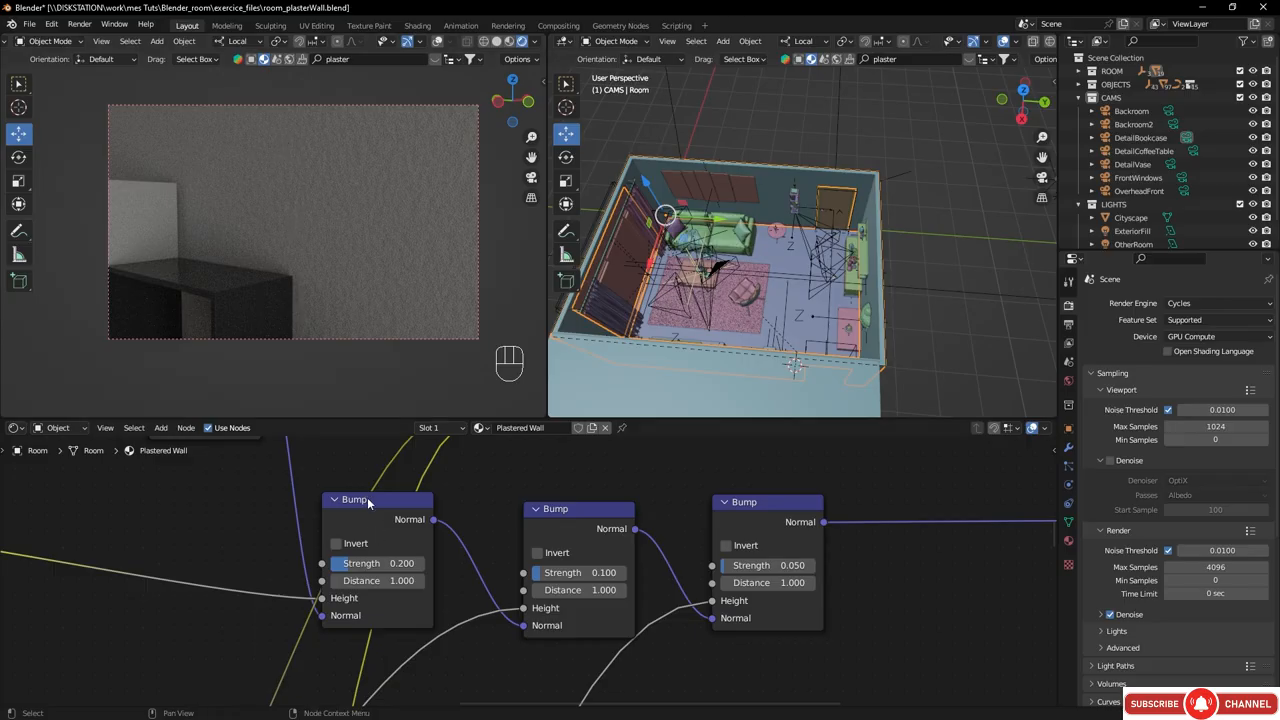
# - Clear the viewport render region and return to the DetailBookcase camera view
pyautogui.click(100, 42)
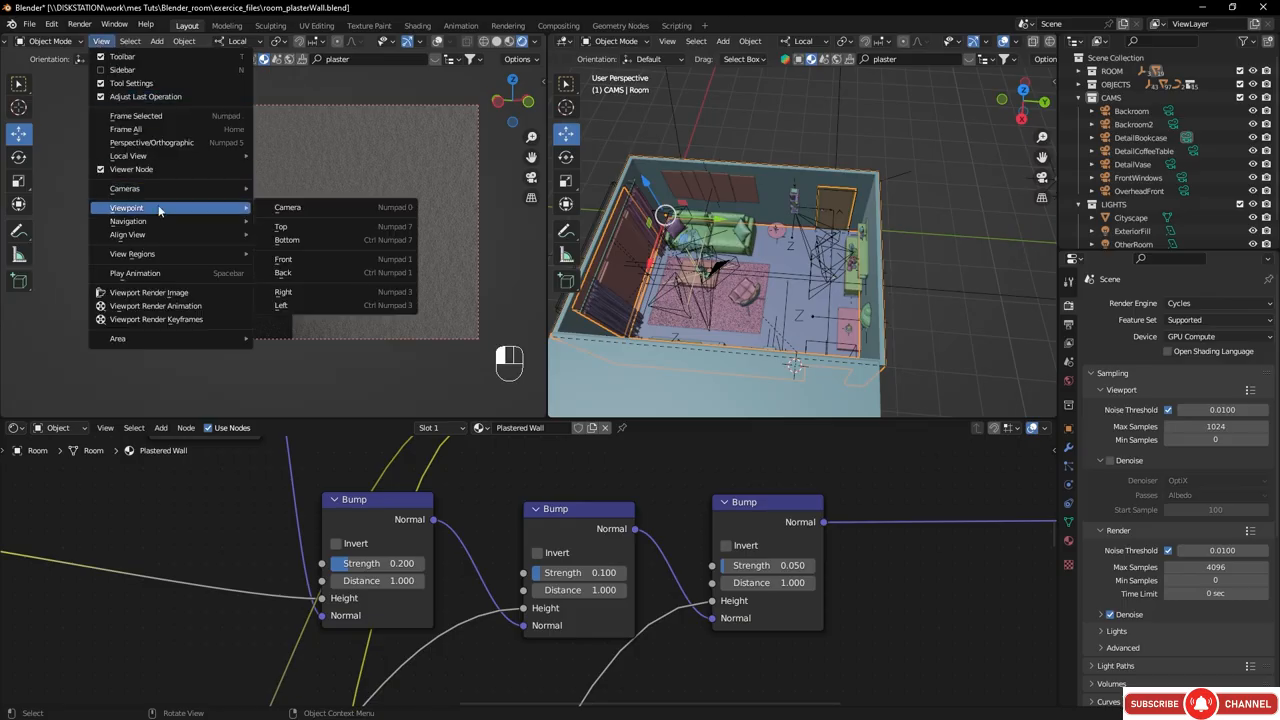
pyautogui.moveTo(143, 254)
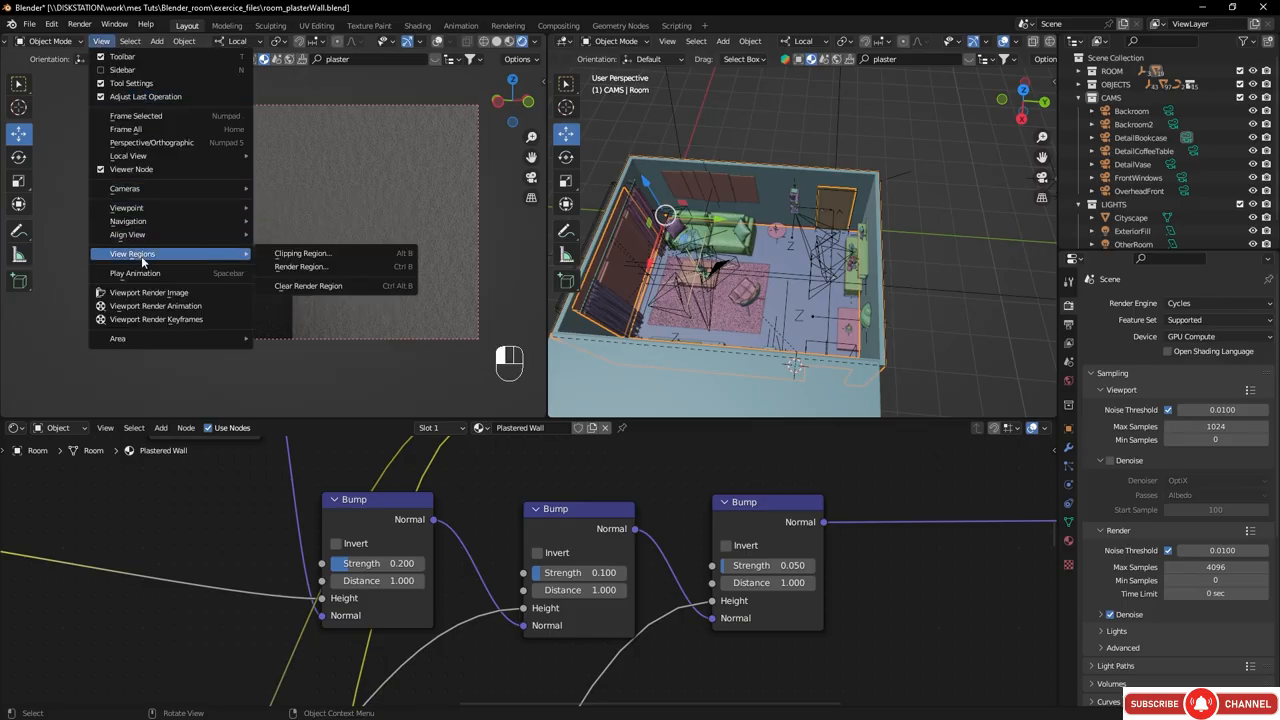
pyautogui.click(388, 290)
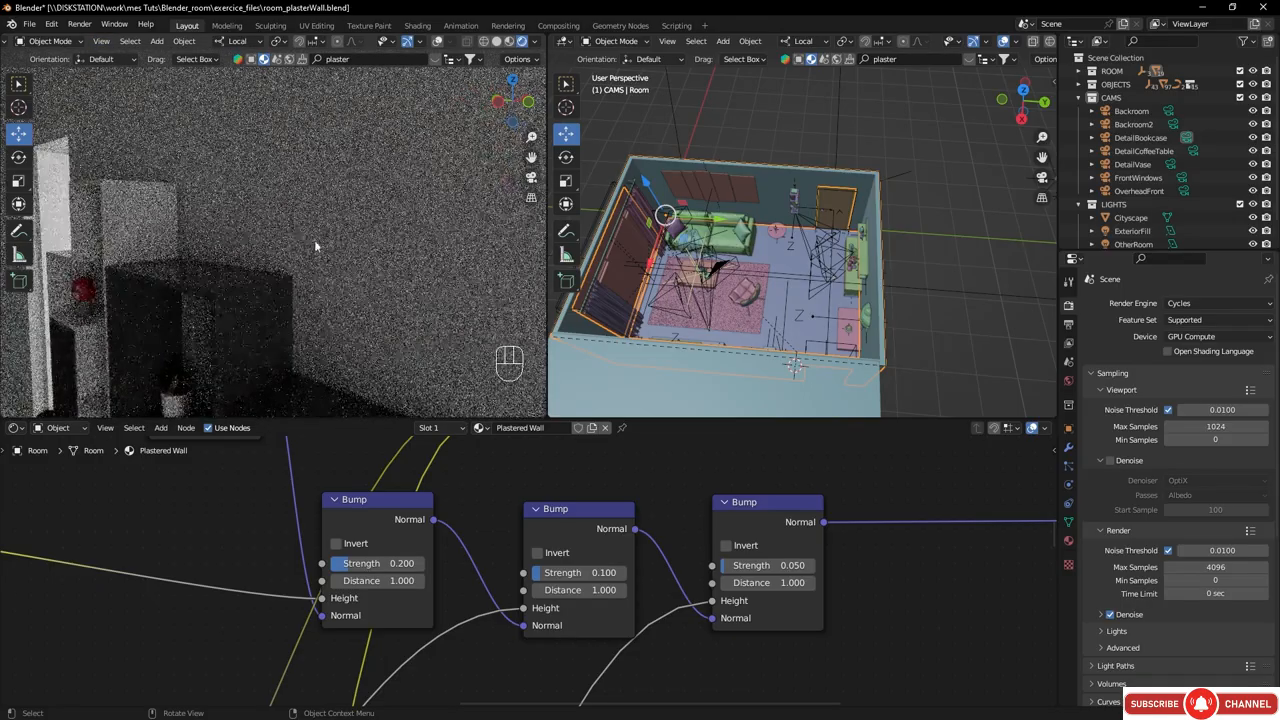
pyautogui.click(1185, 137)
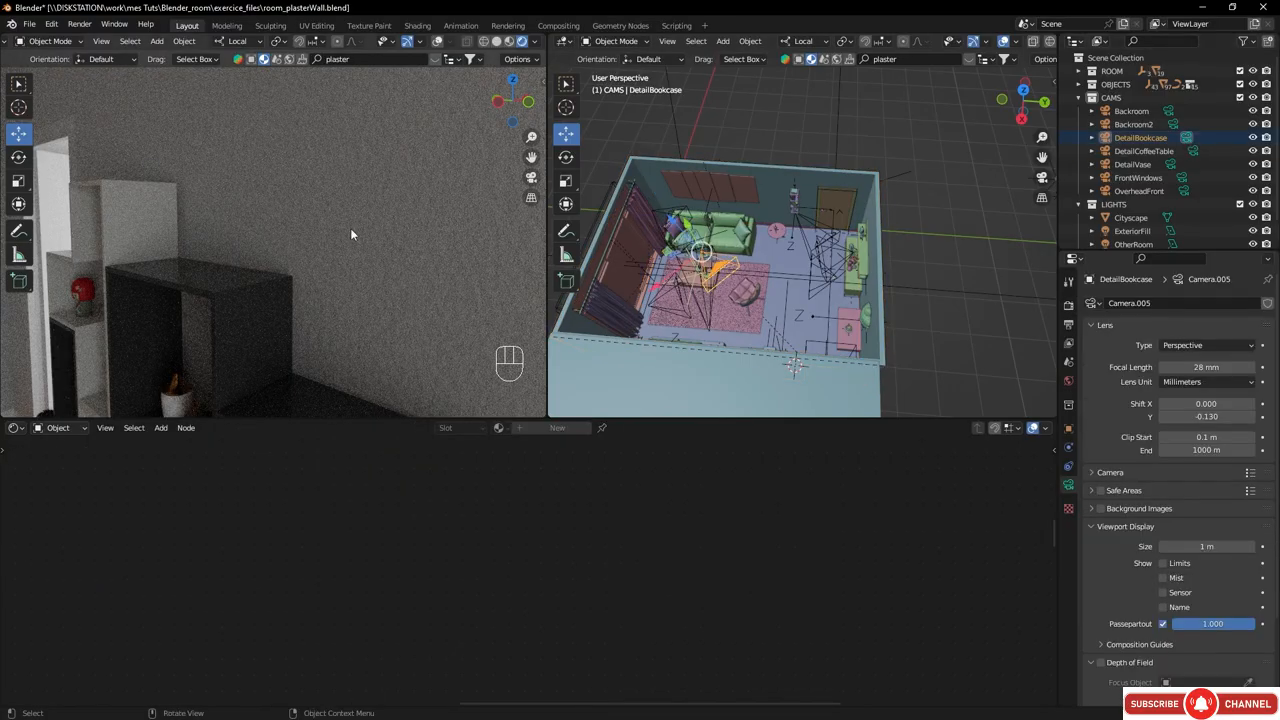
pyautogui.press('KP_0')
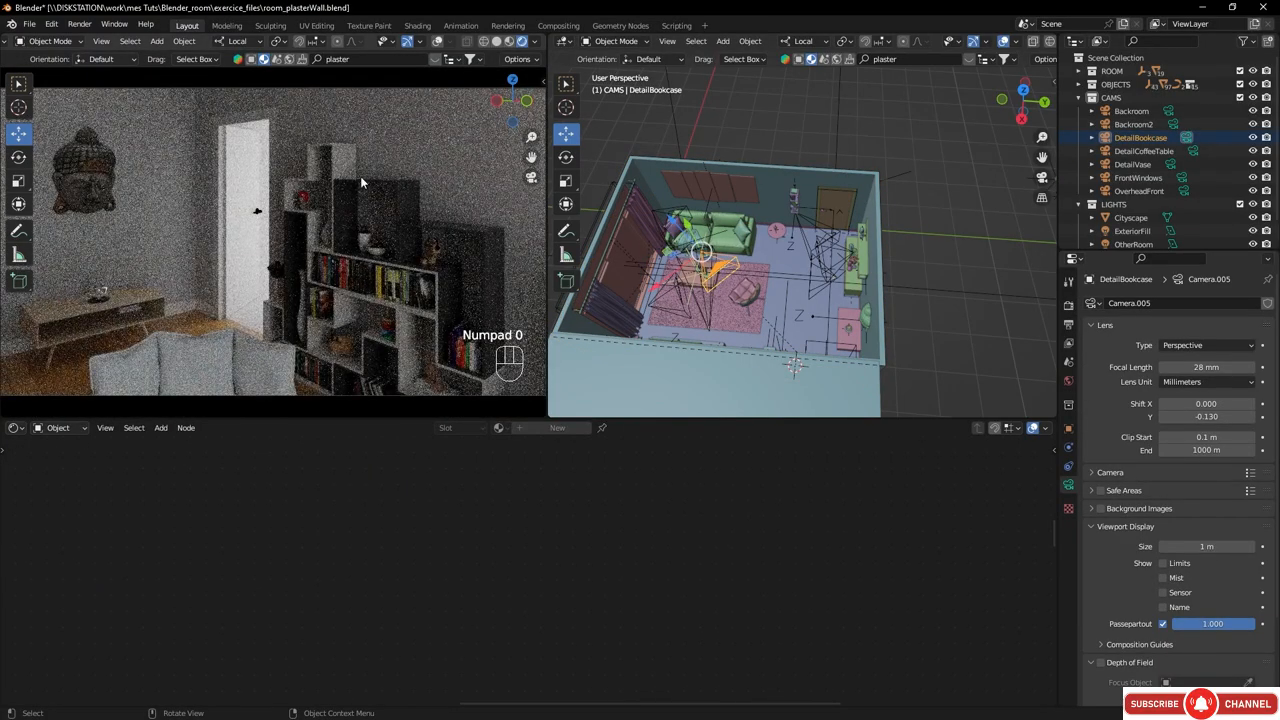
# - Insert a Gamma node in the Plastered Wall material between the ColorRamp and the Principled BSDF's Base Color
pyautogui.click(457, 133)
pyautogui.moveTo(630, 502); pyautogui.dragTo(525, 609, button='middle')
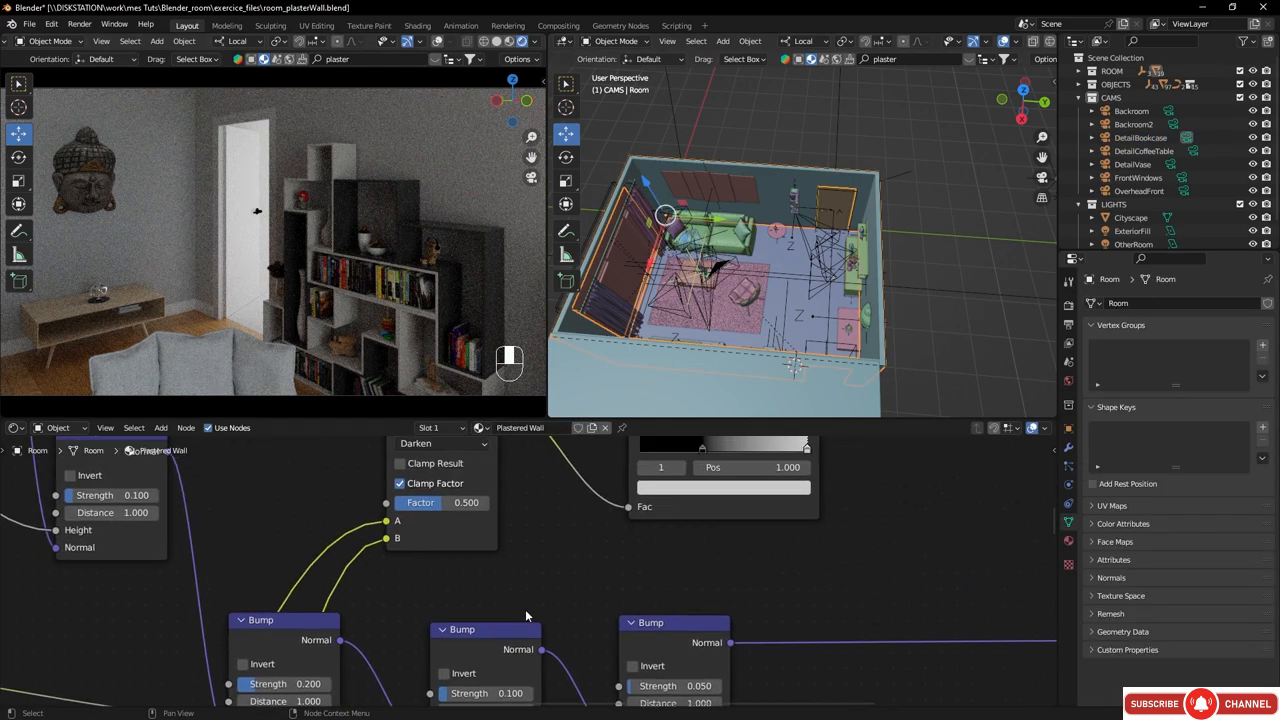
pyautogui.moveTo(563, 516); pyautogui.dragTo(523, 623, button='middle')
pyautogui.moveTo(522, 532); pyautogui.dragTo(466, 604, button='middle')
pyautogui.scroll(-5, 562, 586)
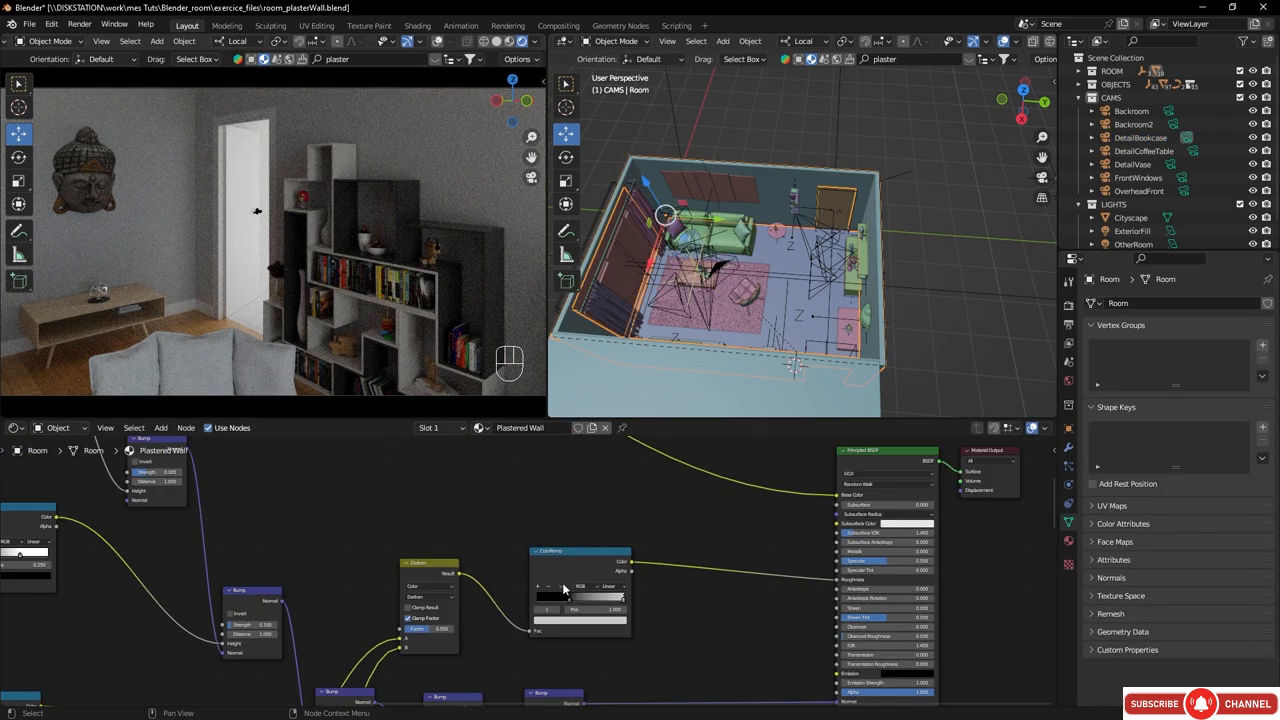
pyautogui.moveTo(562, 582); pyautogui.dragTo(216, 491)
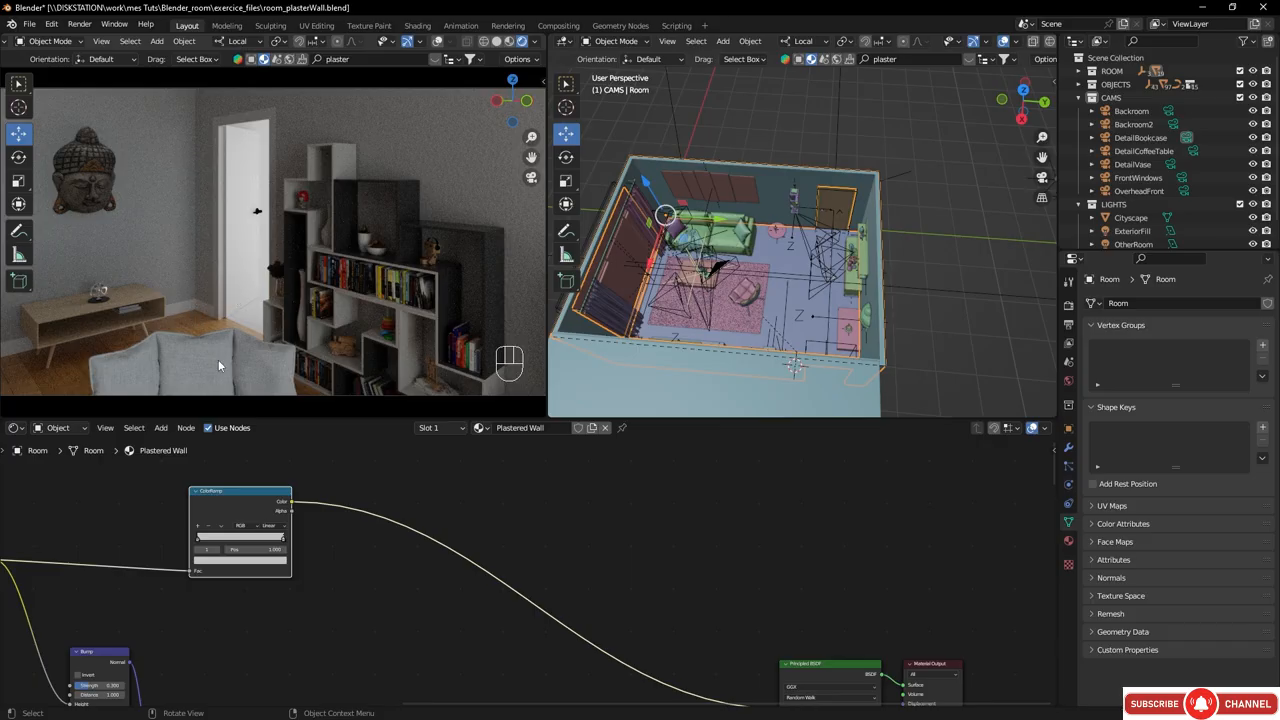
pyautogui.scroll(2, 314, 541)
pyautogui.moveTo(251, 520); pyautogui.dragTo(316, 556, button='middle')
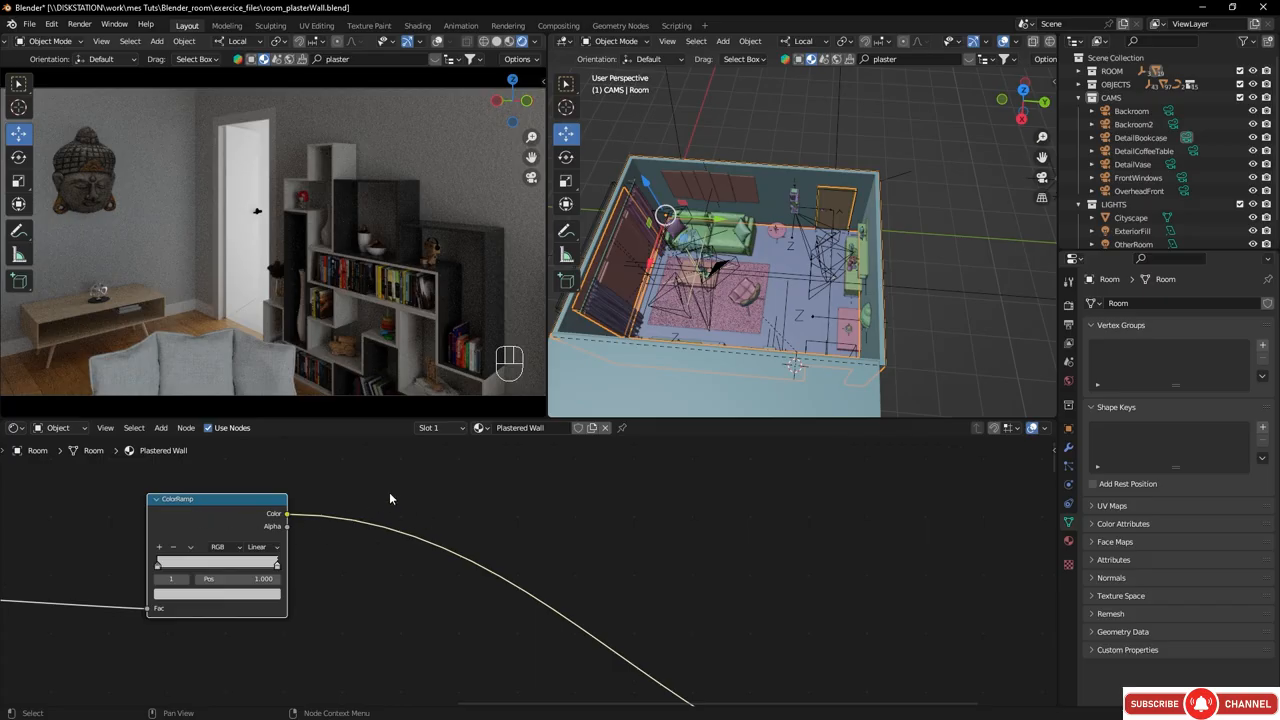
pyautogui.hotkey('shift', 'a')
pyautogui.write('ga')
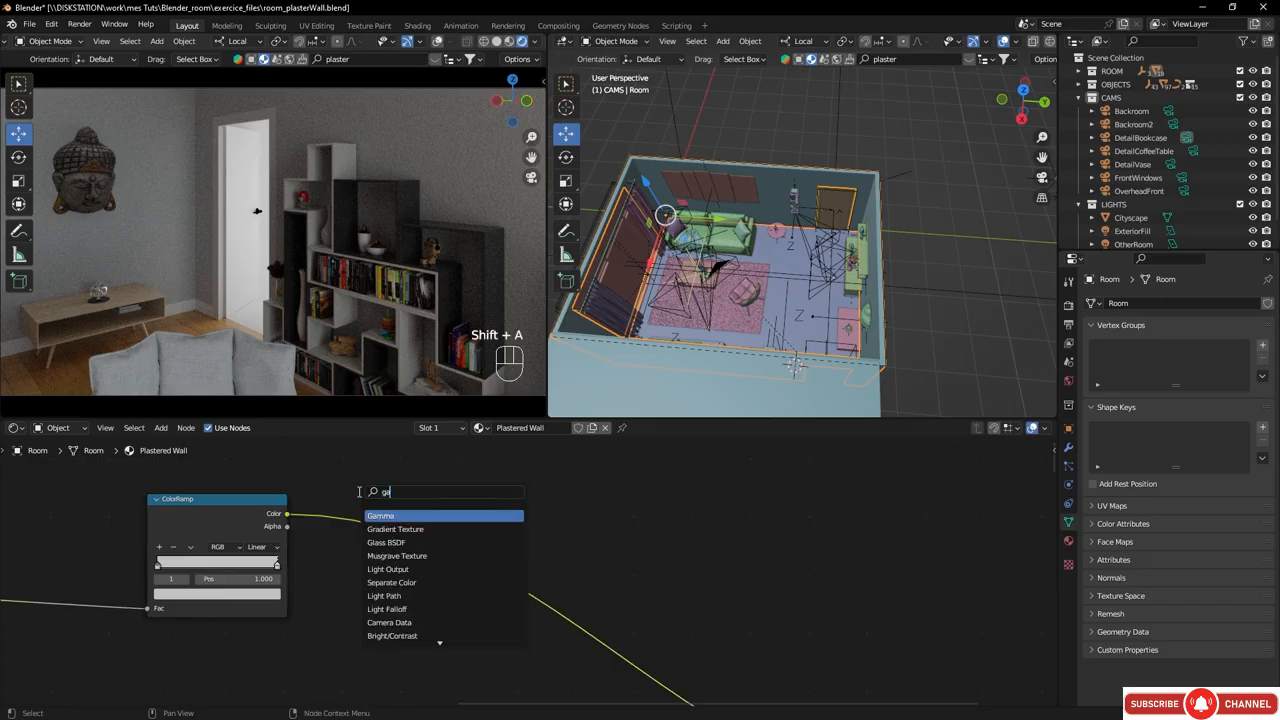
pyautogui.press('Return')
pyautogui.click(471, 564)
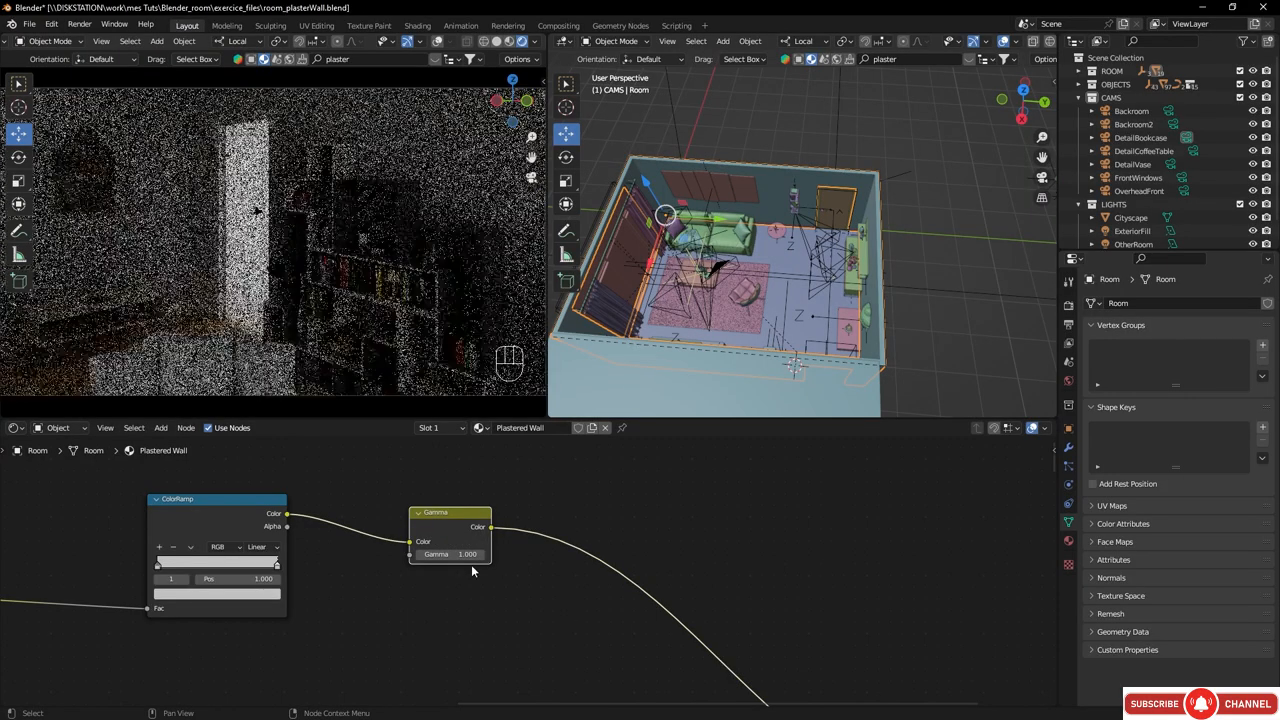
# - Set the Gamma node's value to 0.7
pyautogui.click(421, 556)
pyautogui.click(421, 556)
pyautogui.click(421, 556)
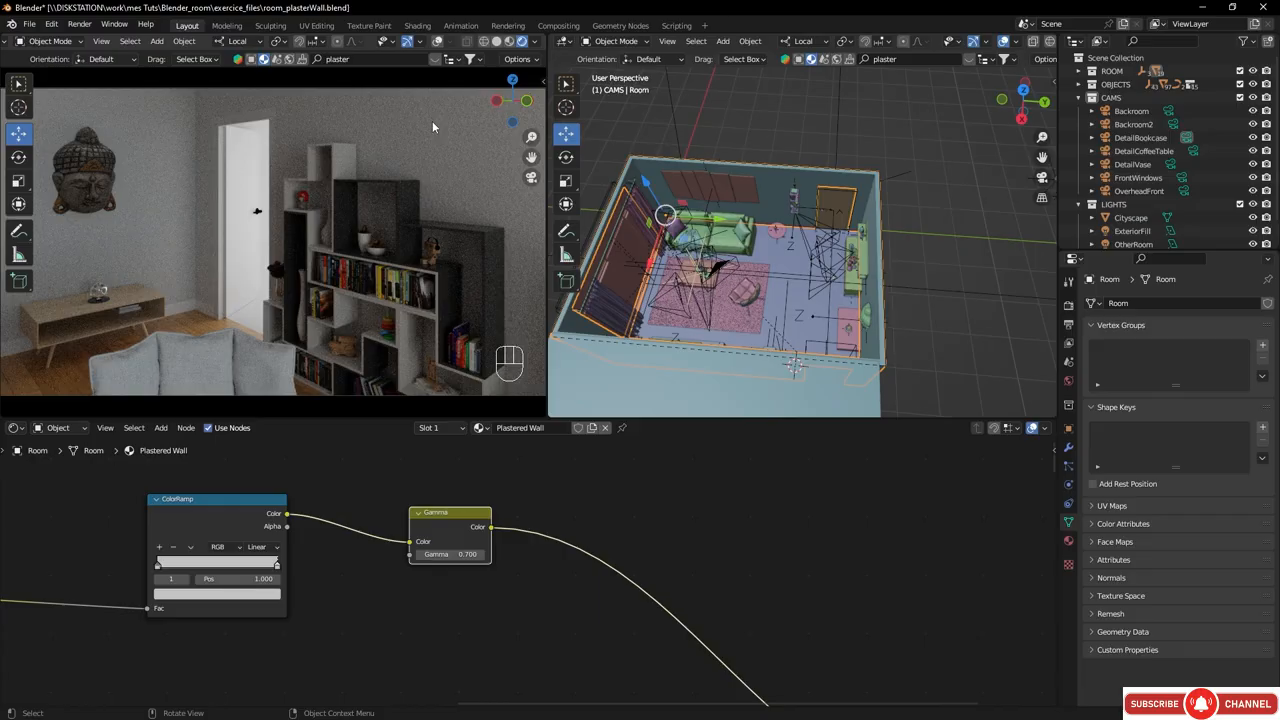
# - Check the room through the DetailCoffeeTable, Backroom and Backroom2 cameras, then enable viewport denoising in the Cycles sampling settings
pyautogui.click(1193, 151)
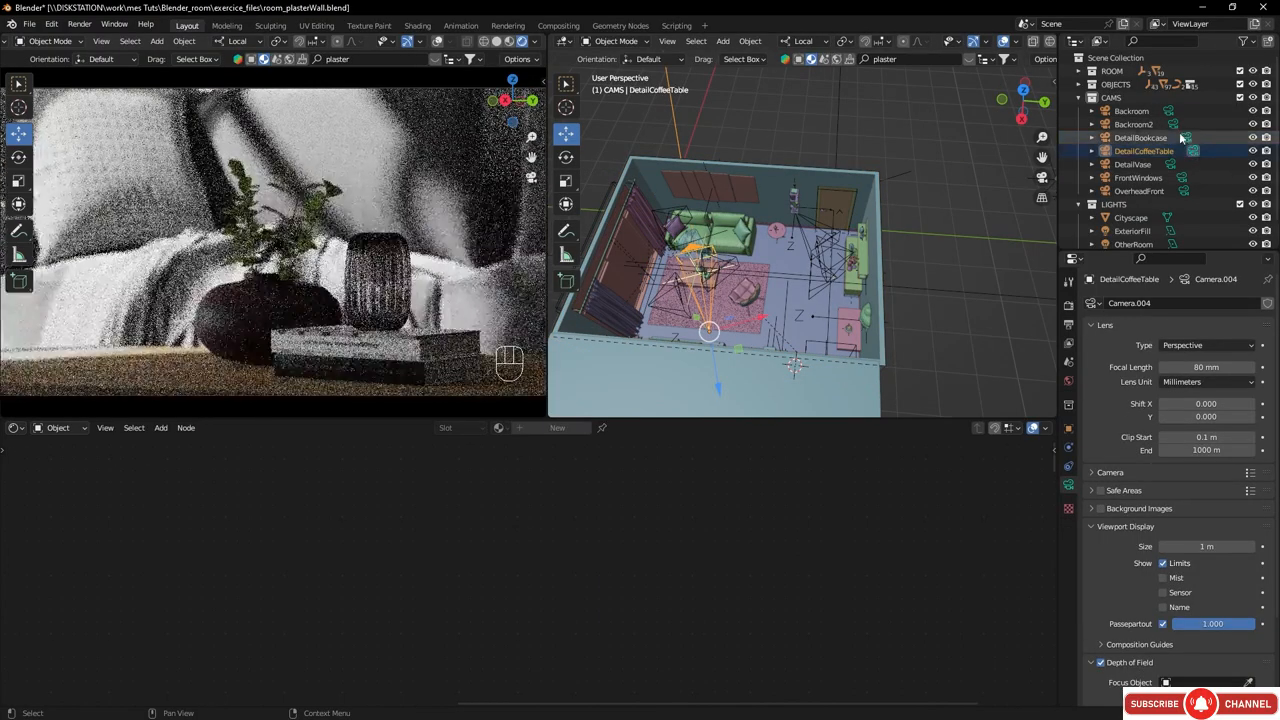
pyautogui.click(1170, 112)
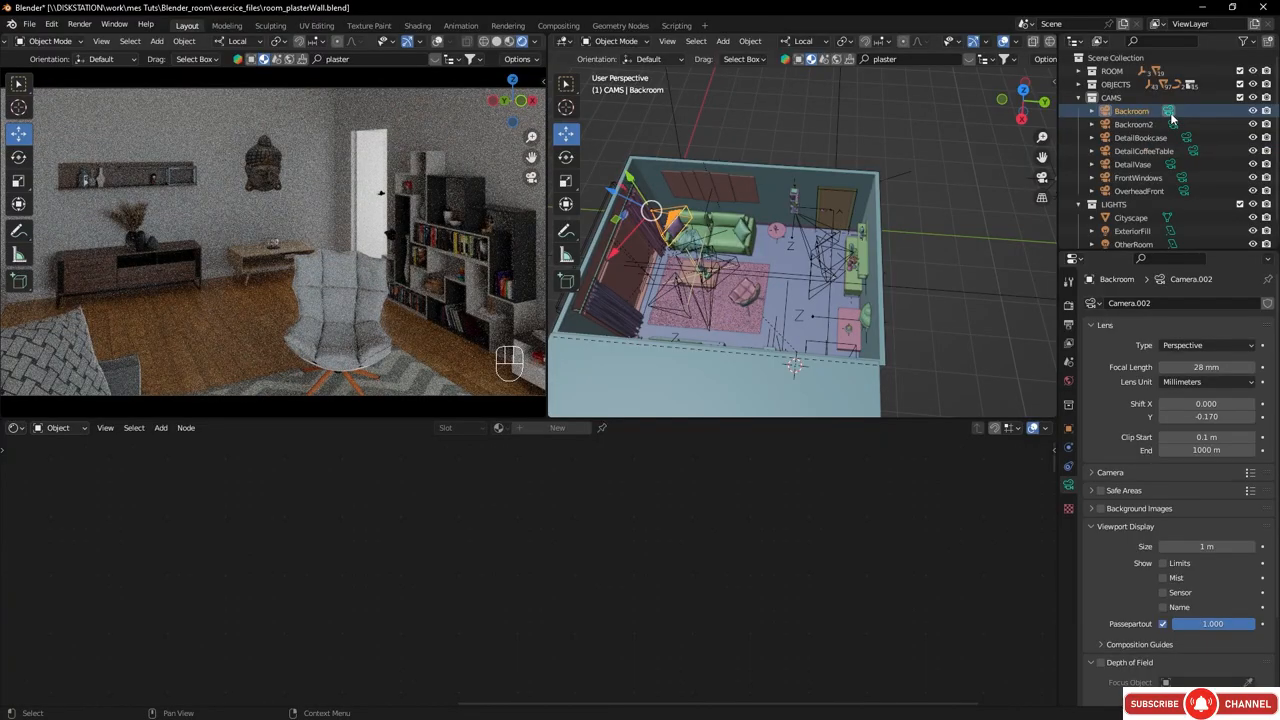
pyautogui.click(1173, 124)
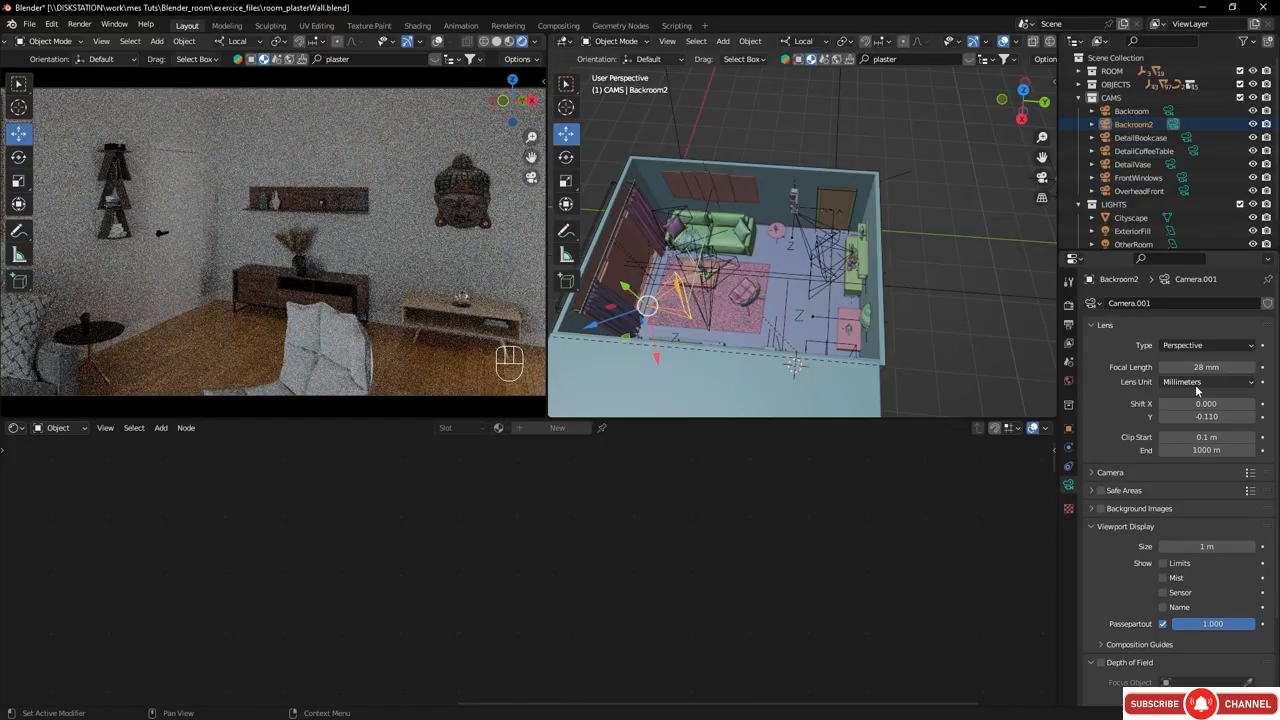
pyautogui.click(1068, 305)
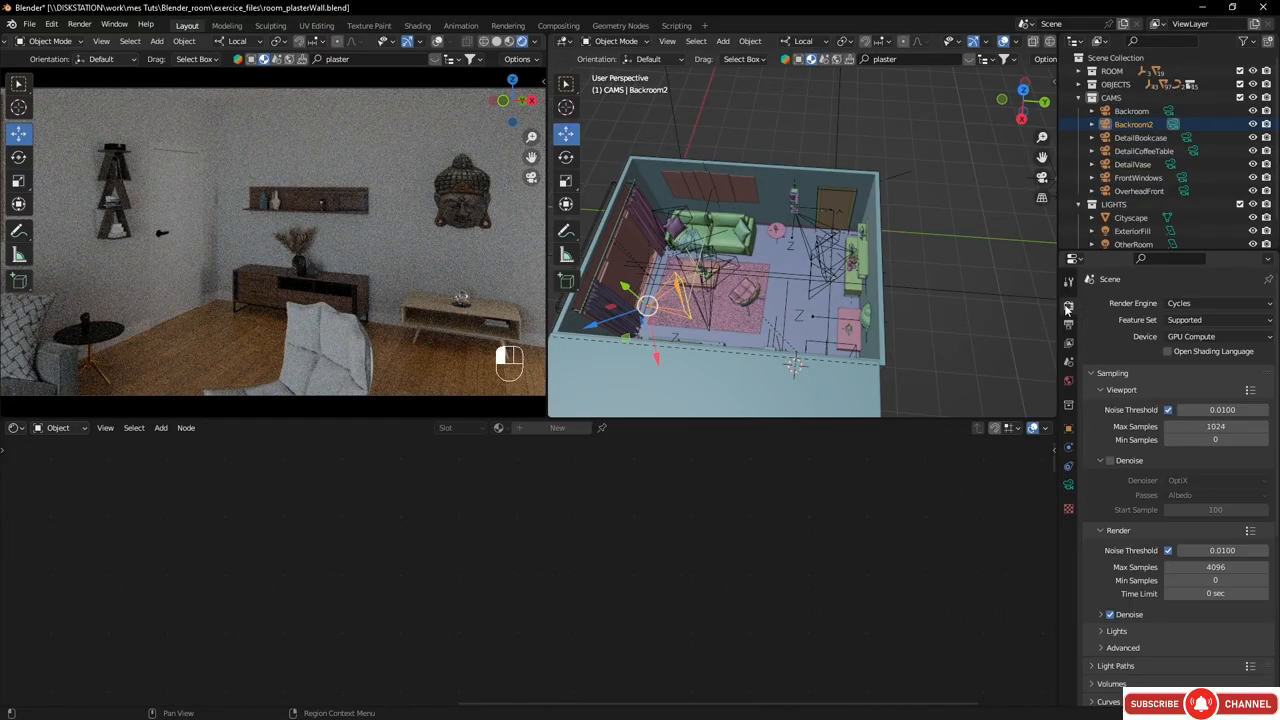
pyautogui.click(1129, 460)
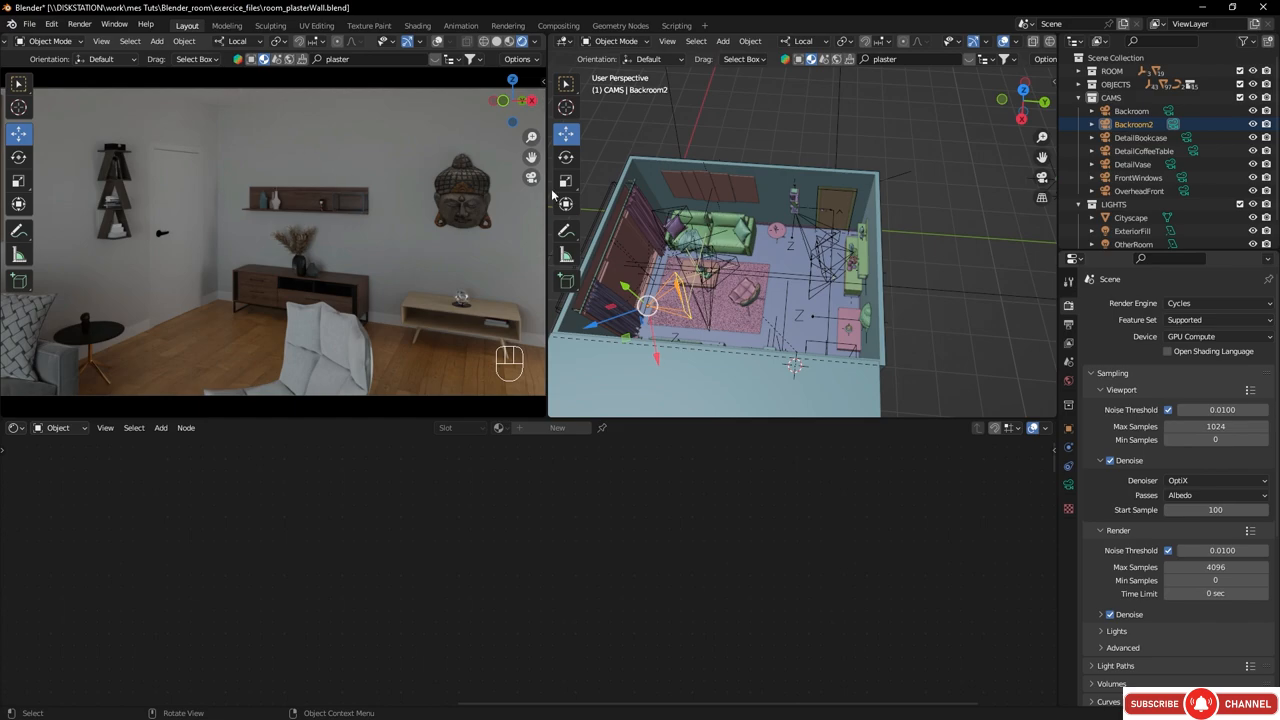
# - Set the power of the ExteriorFill area light to 150 W
pyautogui.scroll(-1, 1138, 191)
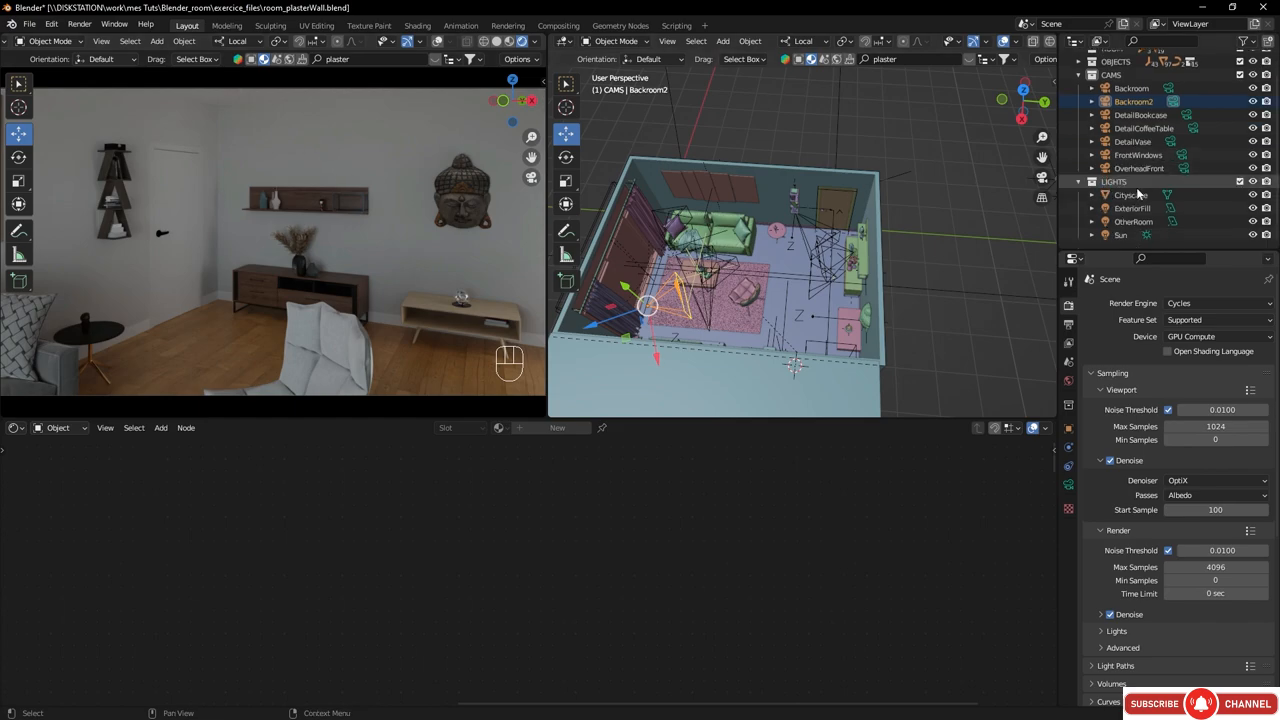
pyautogui.click(1172, 209)
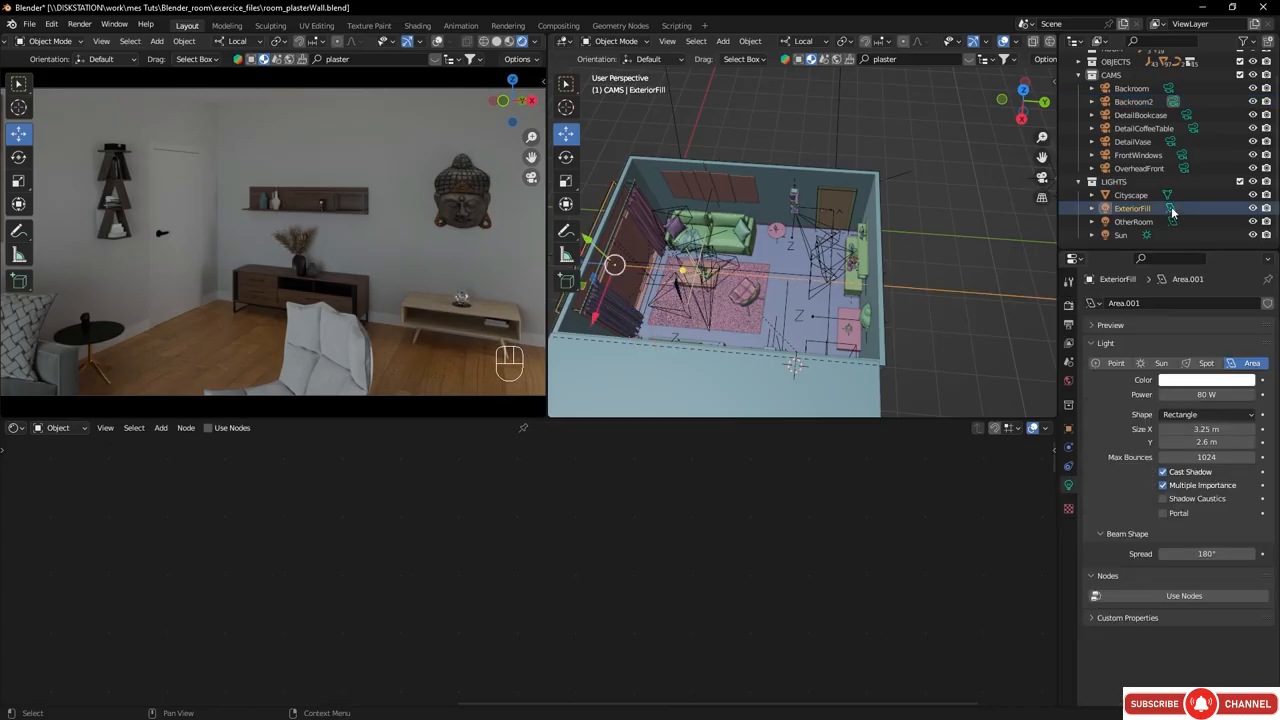
pyautogui.click(1207, 394)
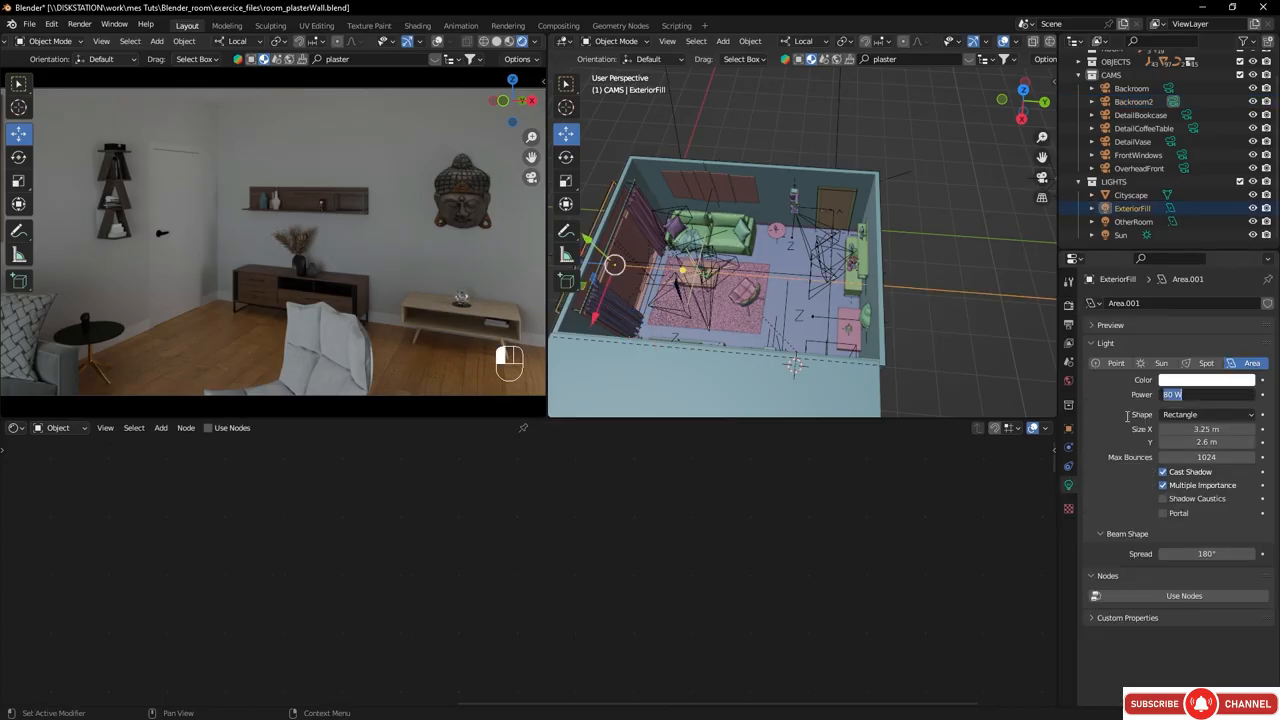
pyautogui.write('150')
pyautogui.press('Return')
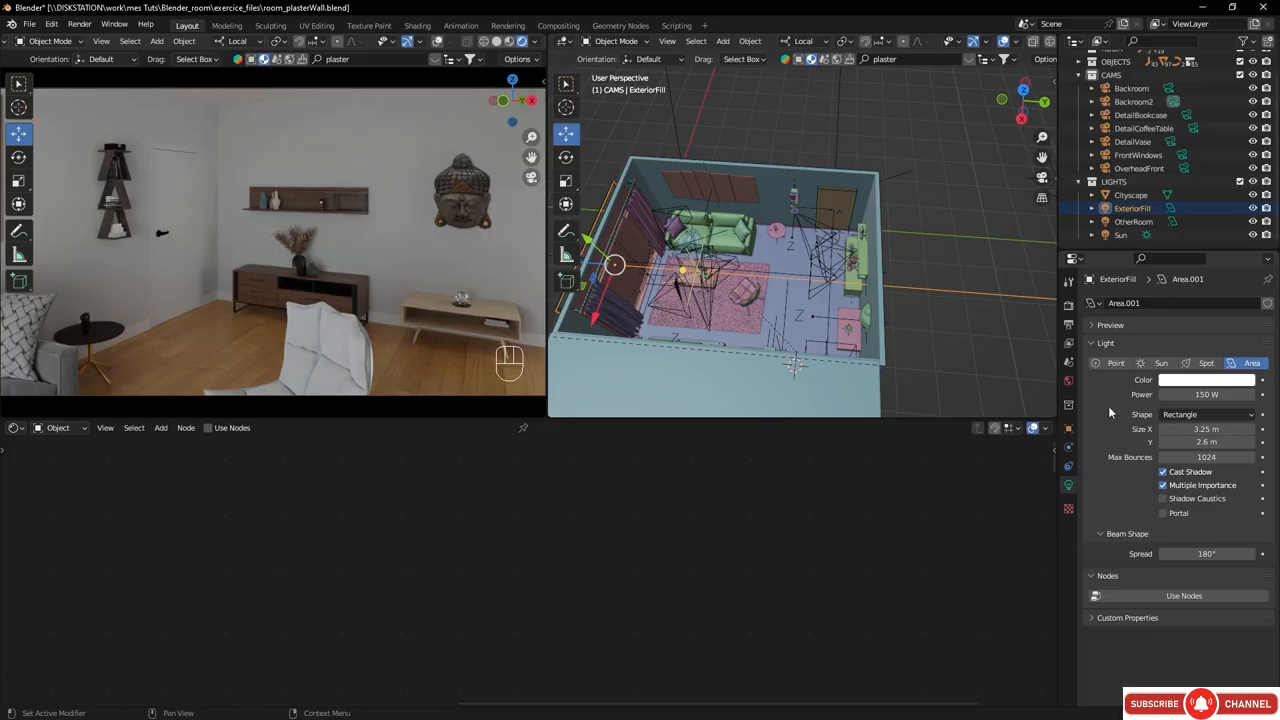
# - Set the wall material's Gamma node to 0.8 and switch to the DetailBookcase camera view
pyautogui.click(397, 242)
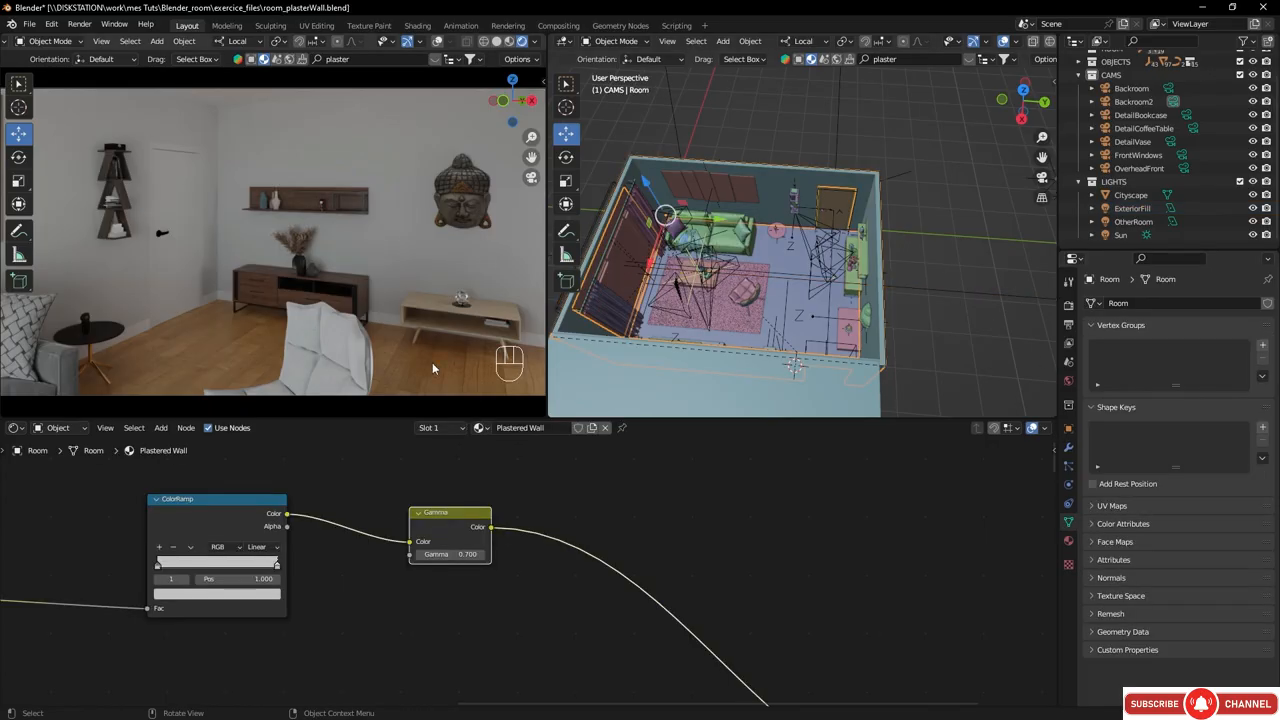
pyautogui.click(482, 555)
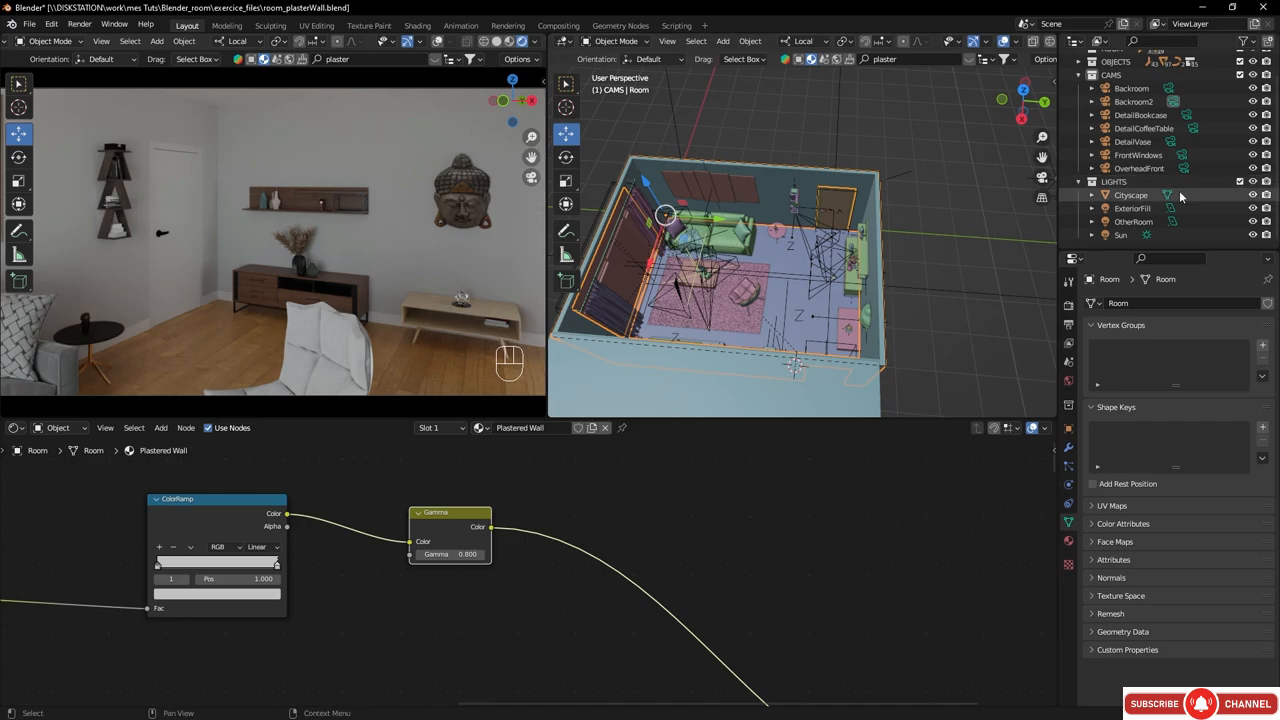
pyautogui.click(1185, 114)
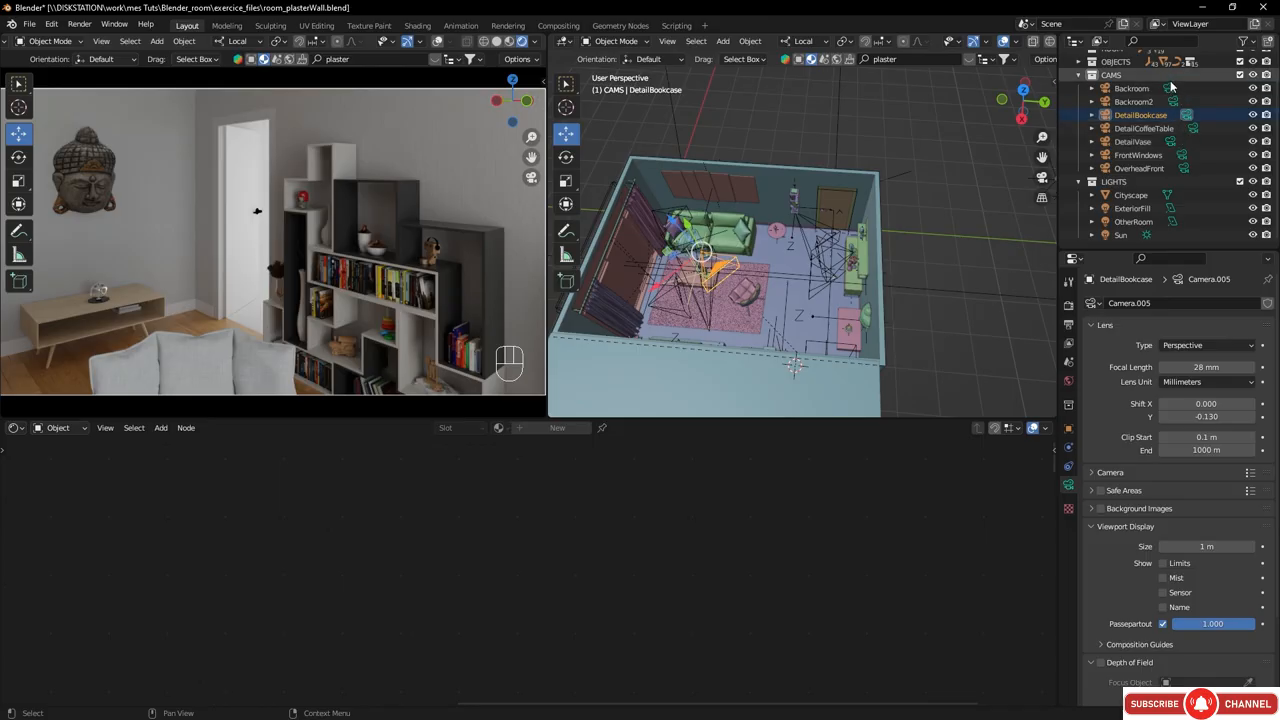
# - View the room through the FrontWindows camera, and disable depth of field on the DetailVase camera
pyautogui.click(1182, 157)
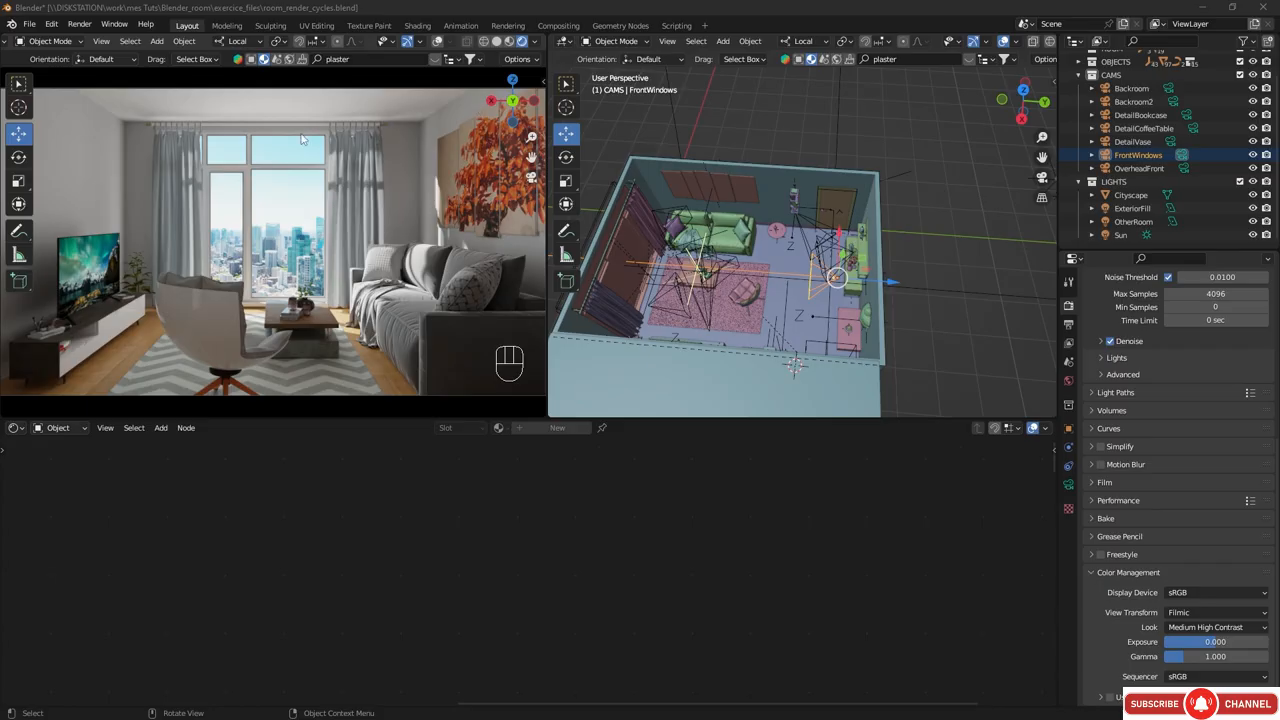
pyautogui.click(1172, 143)
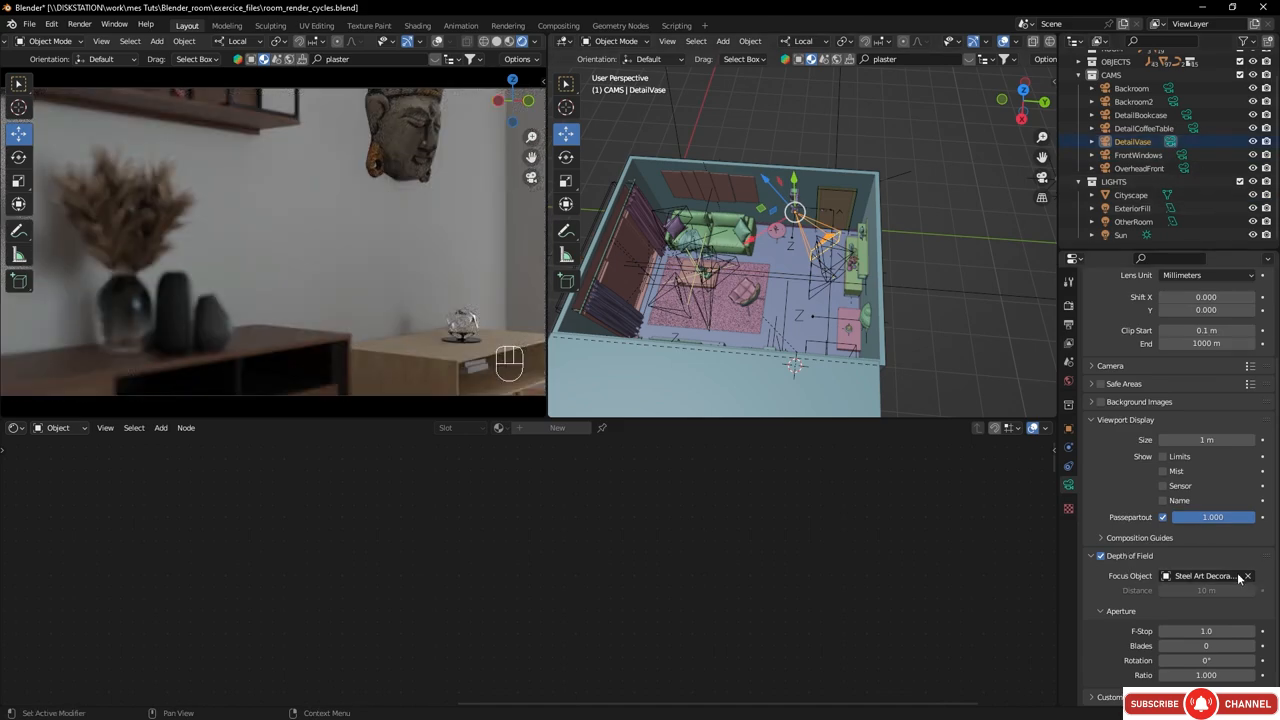
pyautogui.click(1099, 556)
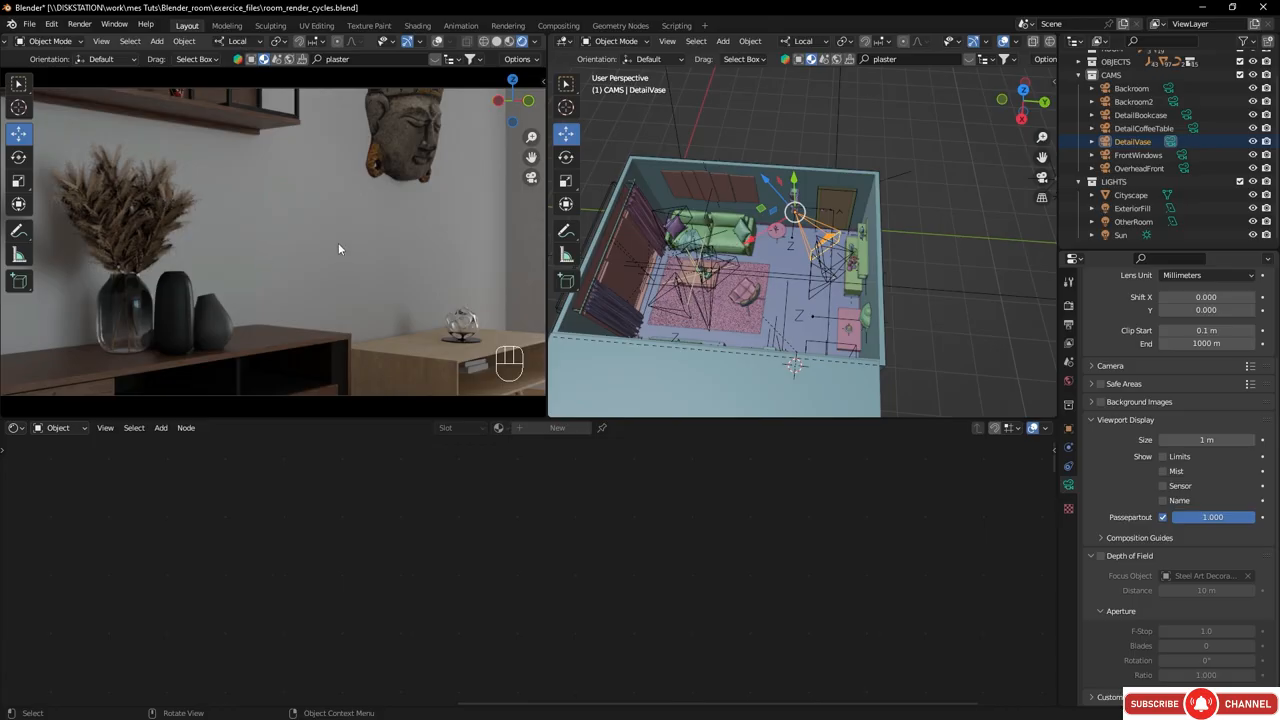
# - Open the Light Paths render settings to examine the maximum bounces, clamping and caustics
pyautogui.click(1069, 306)
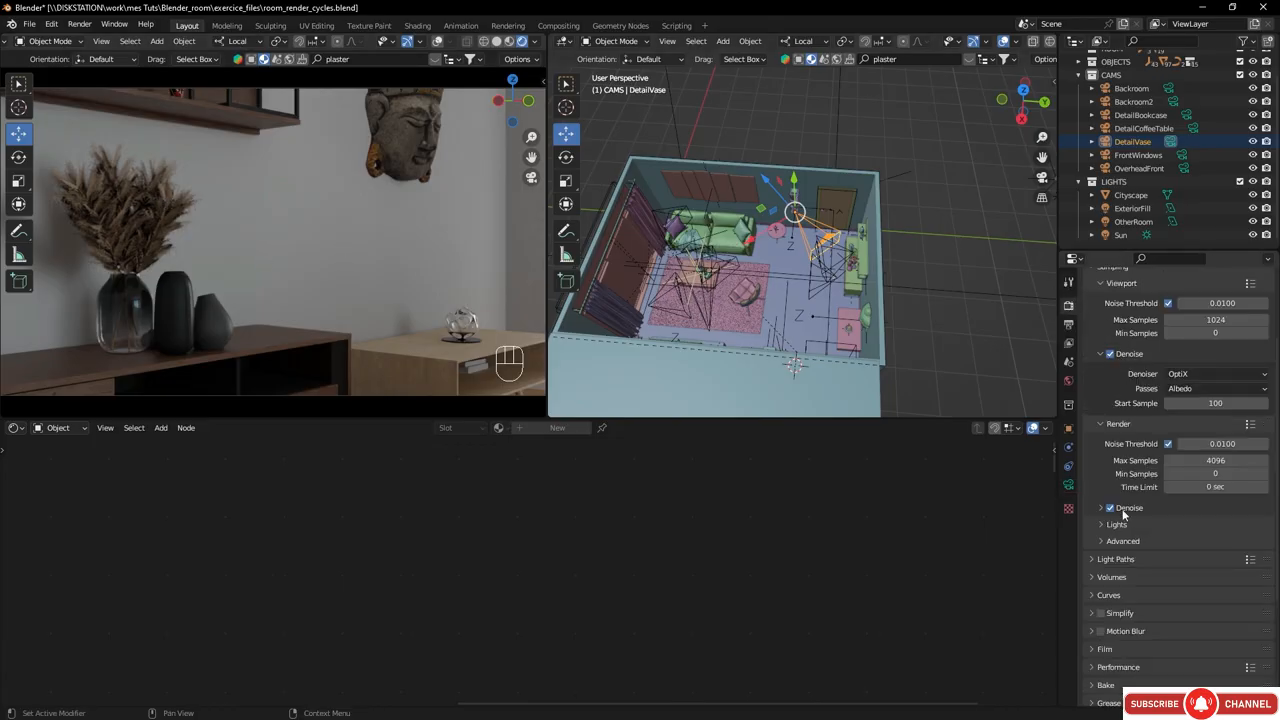
pyautogui.click(1097, 559)
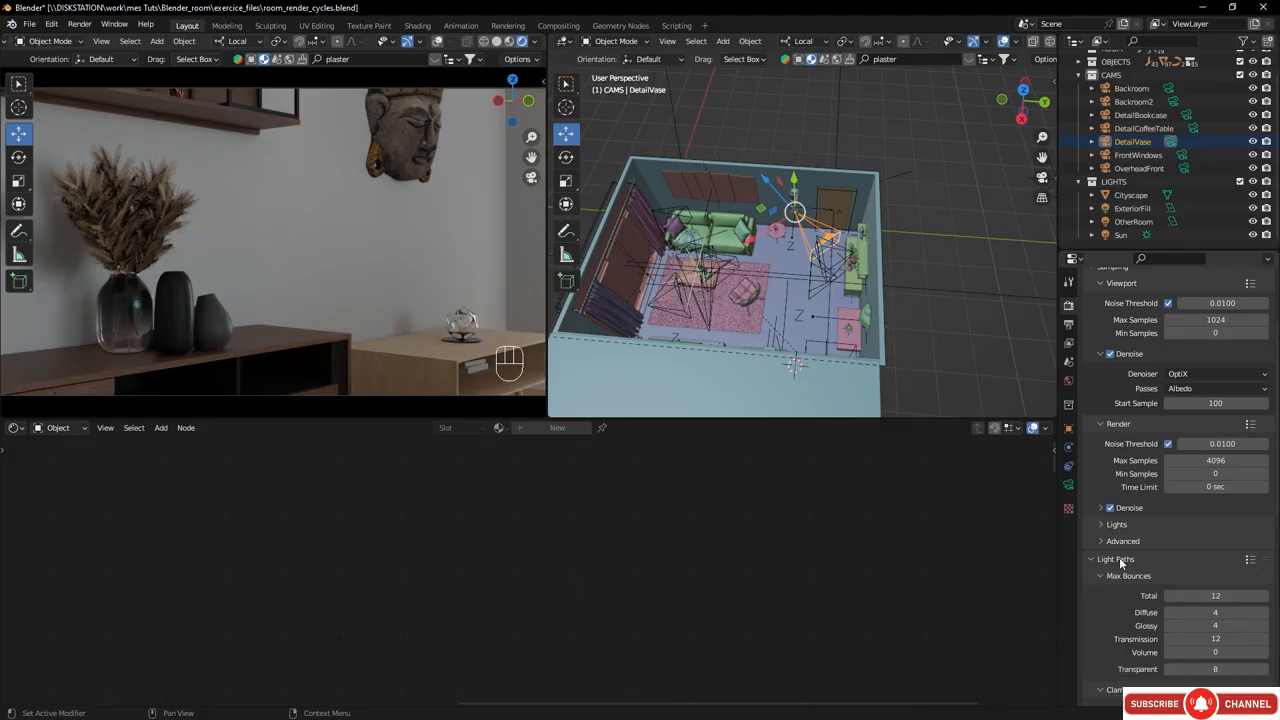
pyautogui.scroll(-3, 1115, 560)
pyautogui.scroll(-2, 1115, 560)
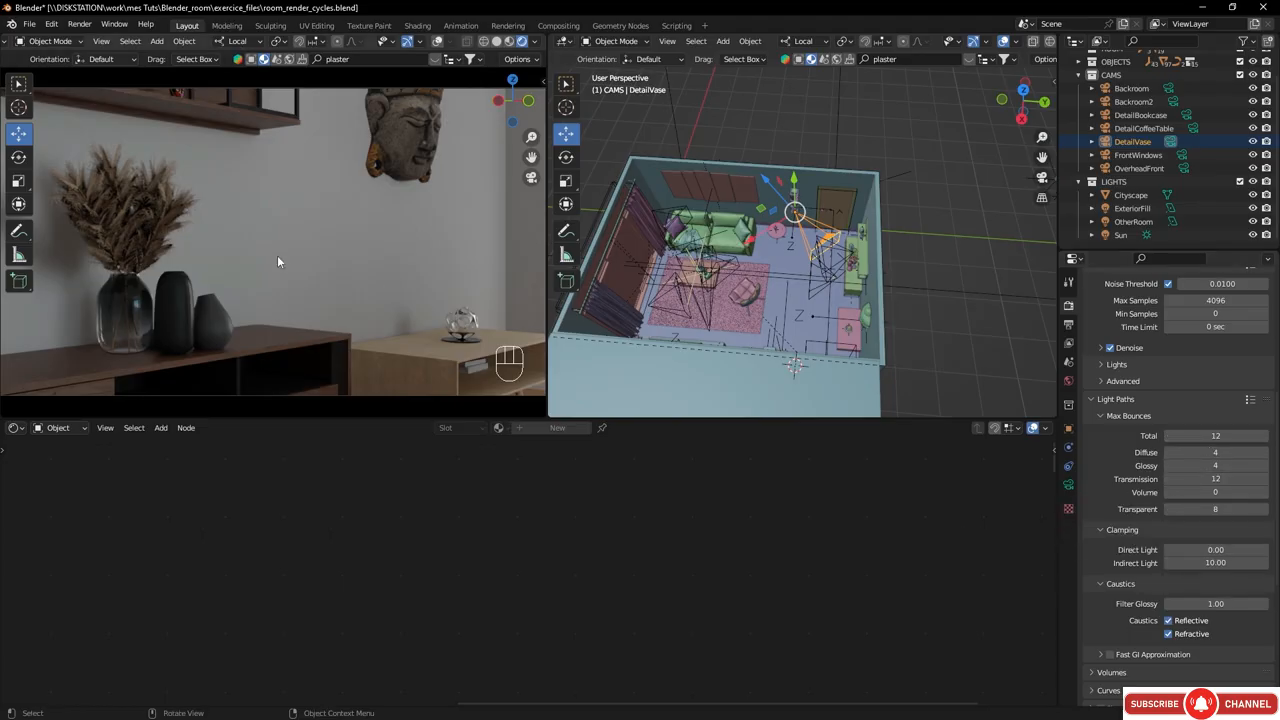
# - Select the vases with pampas grass, locate the object in the scene hierarchy and inspect its contents
pyautogui.click(135, 208)
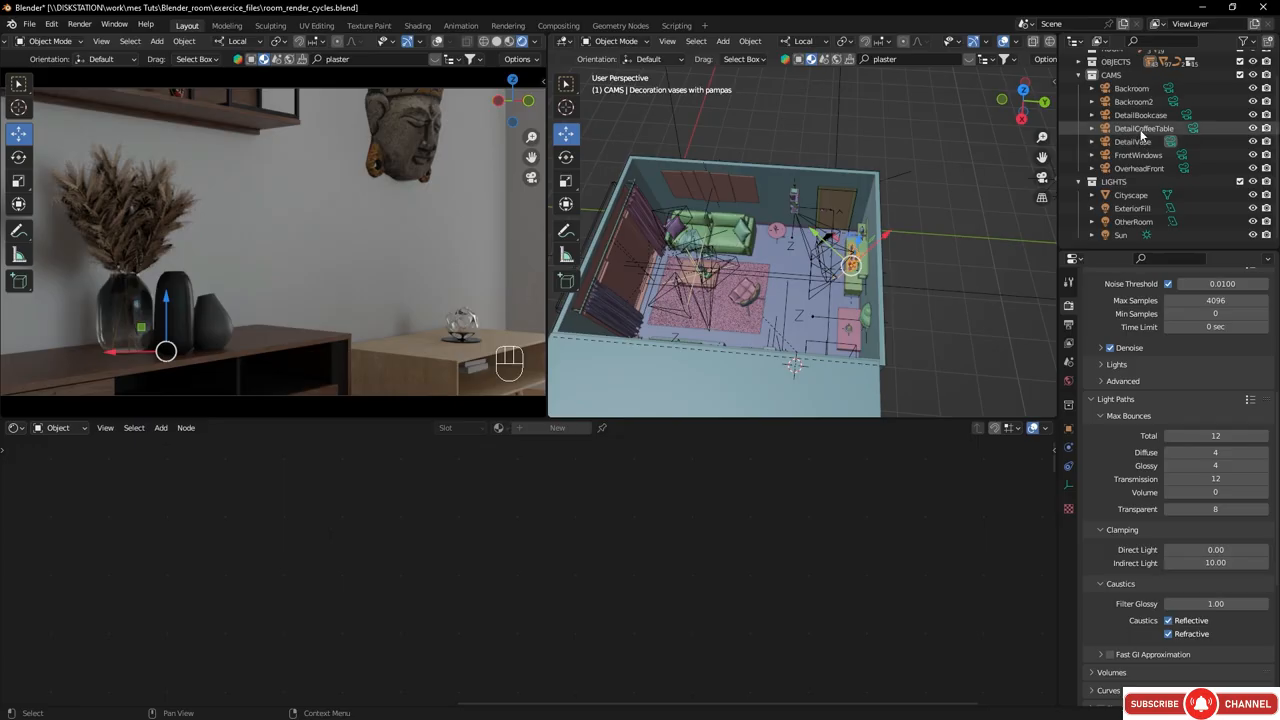
pyautogui.press('KP_Decimal')
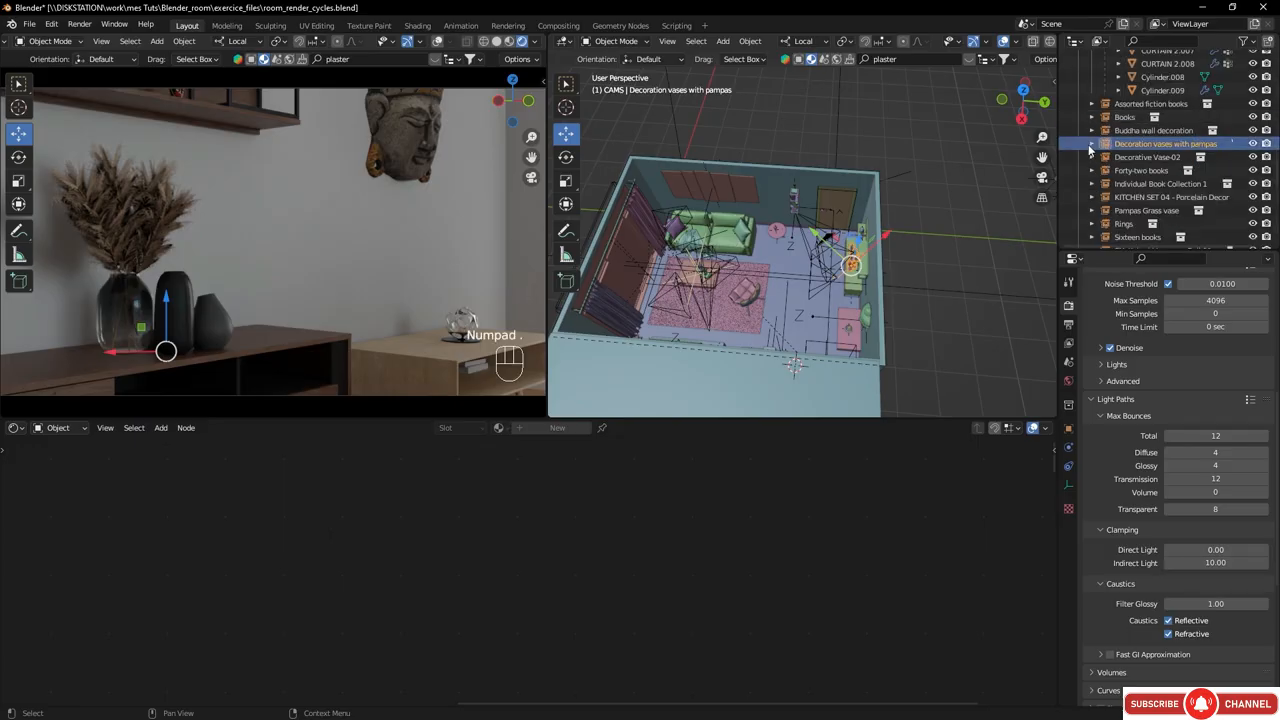
pyautogui.click(1092, 144)
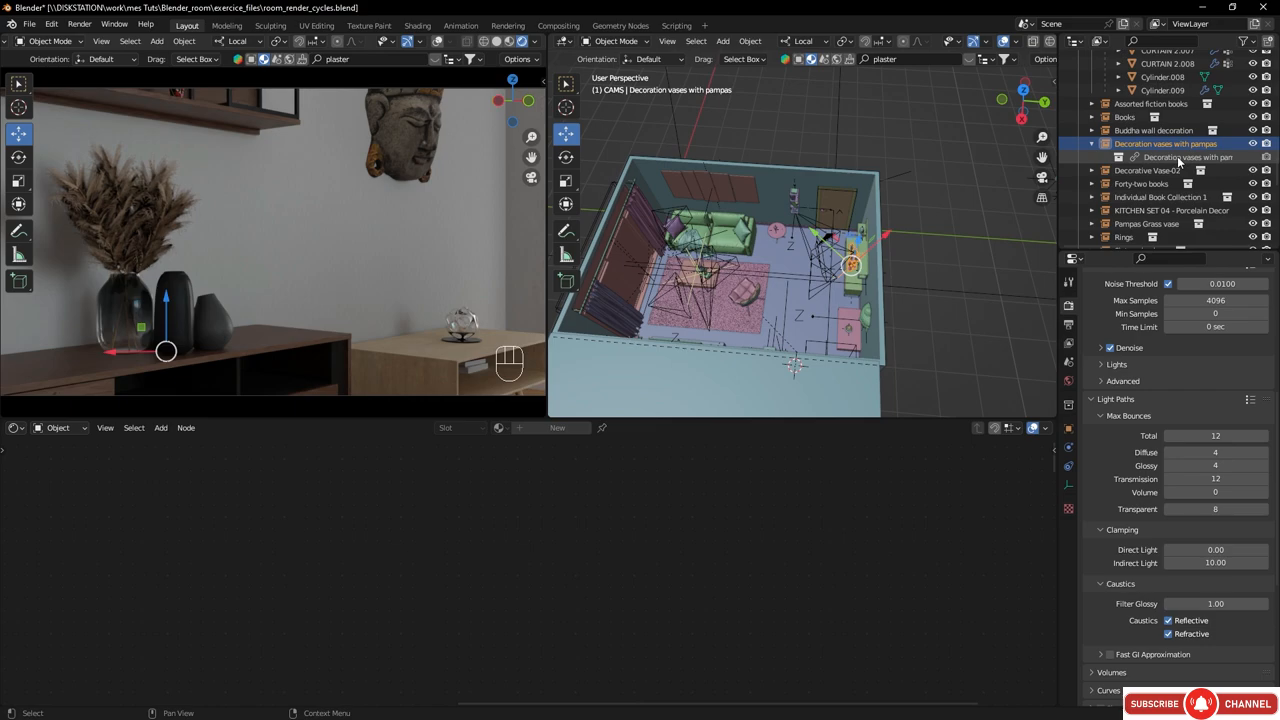
pyautogui.click(1092, 144)
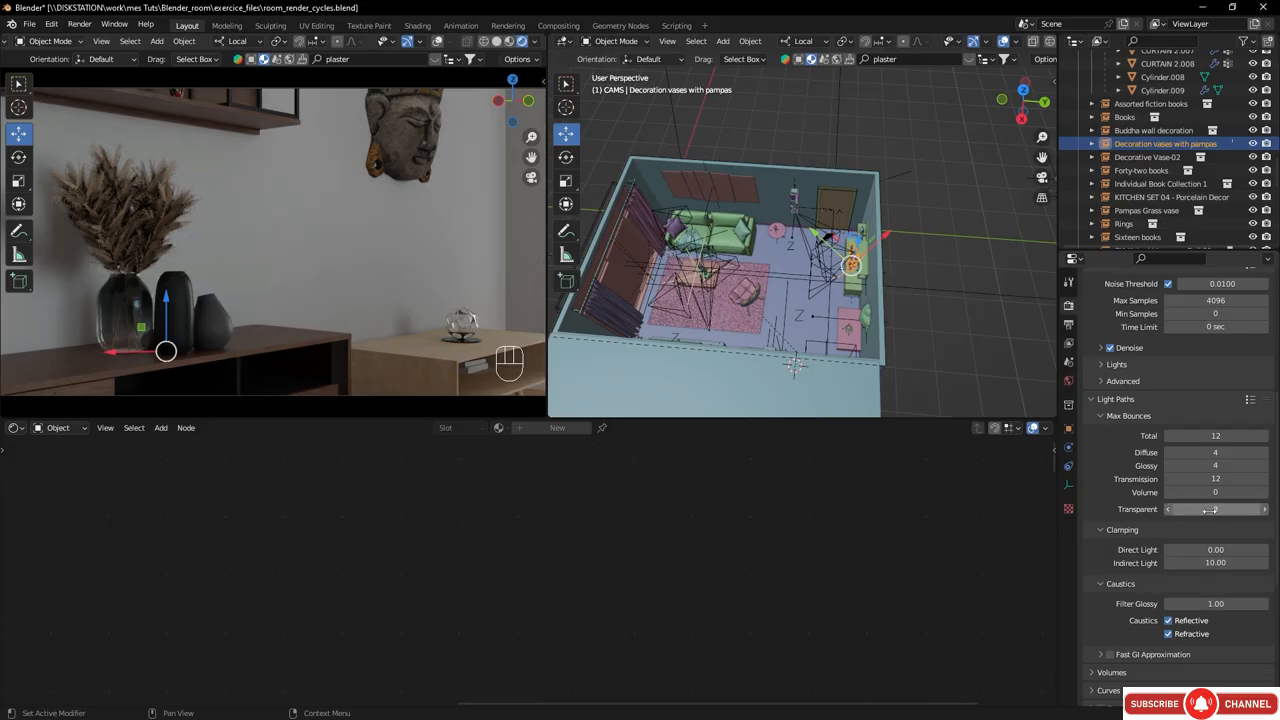
# - Set the maximum transparent bounces to 29 and the transmission bounces to 18
pyautogui.moveTo(1210, 510); pyautogui.dragTo(1247, 510)
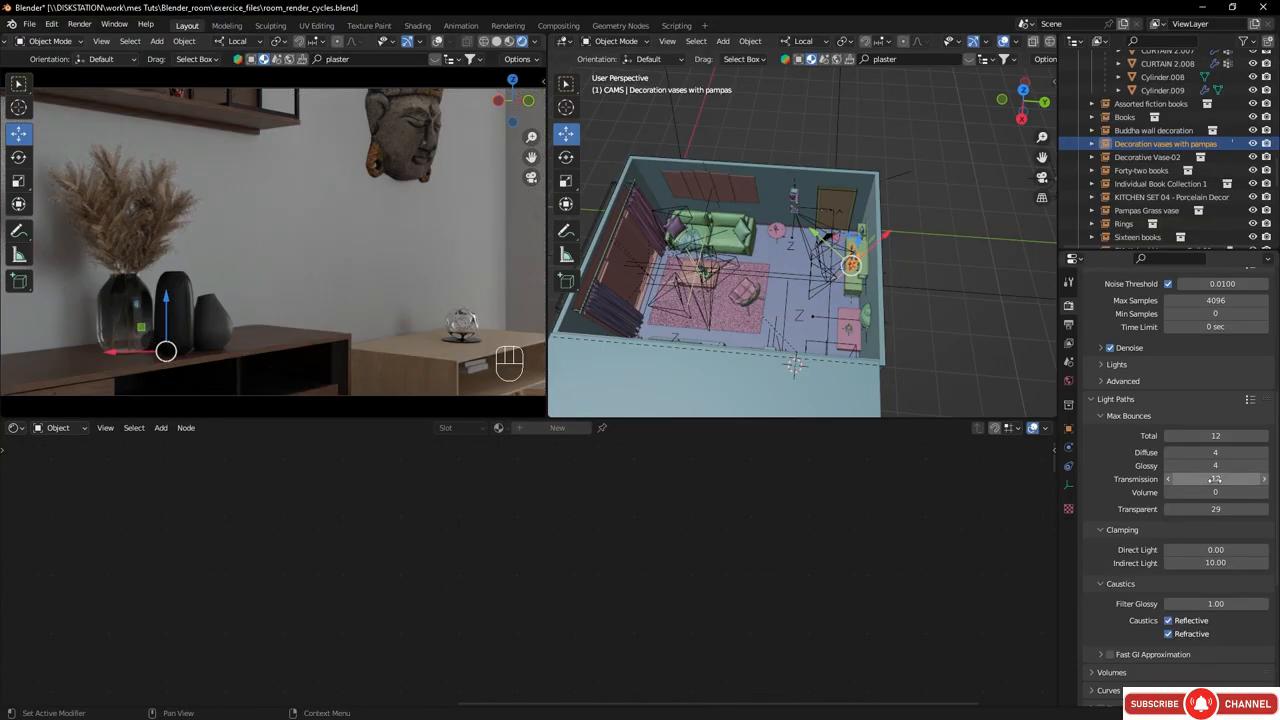
pyautogui.moveTo(1212, 482); pyautogui.dragTo(1226, 482)
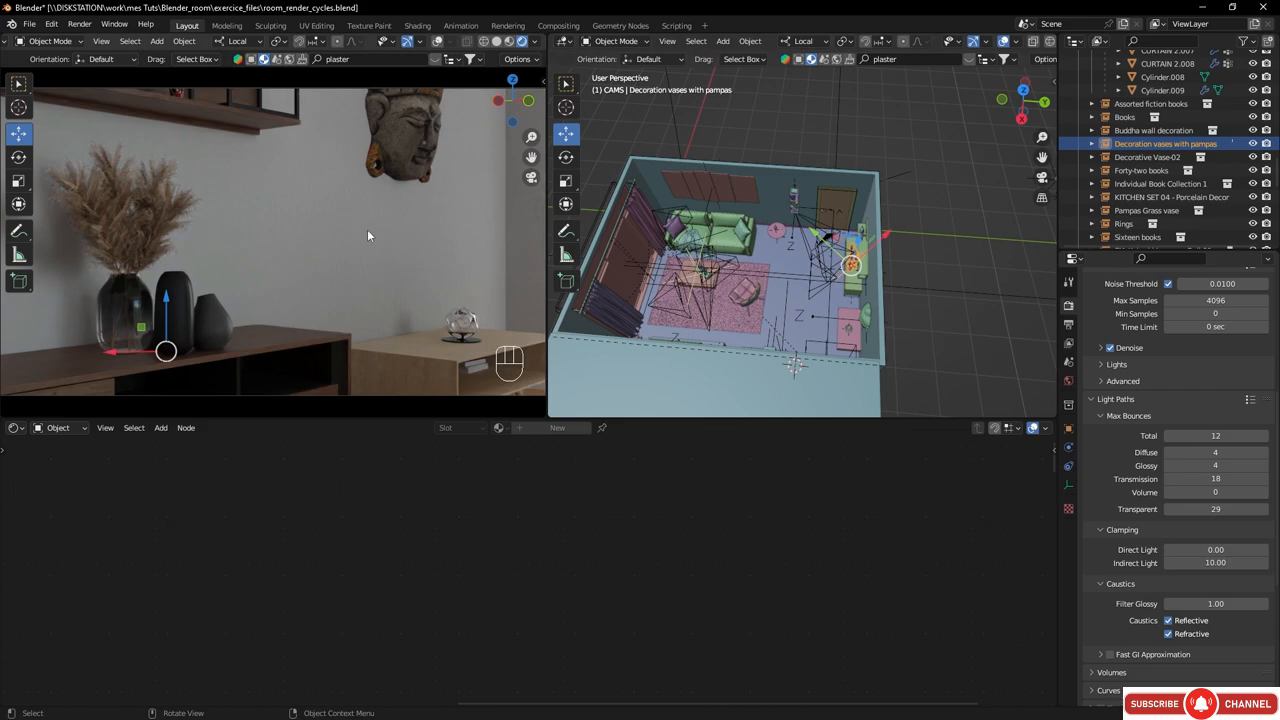
# - Apply the Full Global Illumination light paths preset, and show the overlays in the camera viewport with the vases deselected
pyautogui.click(1252, 404)
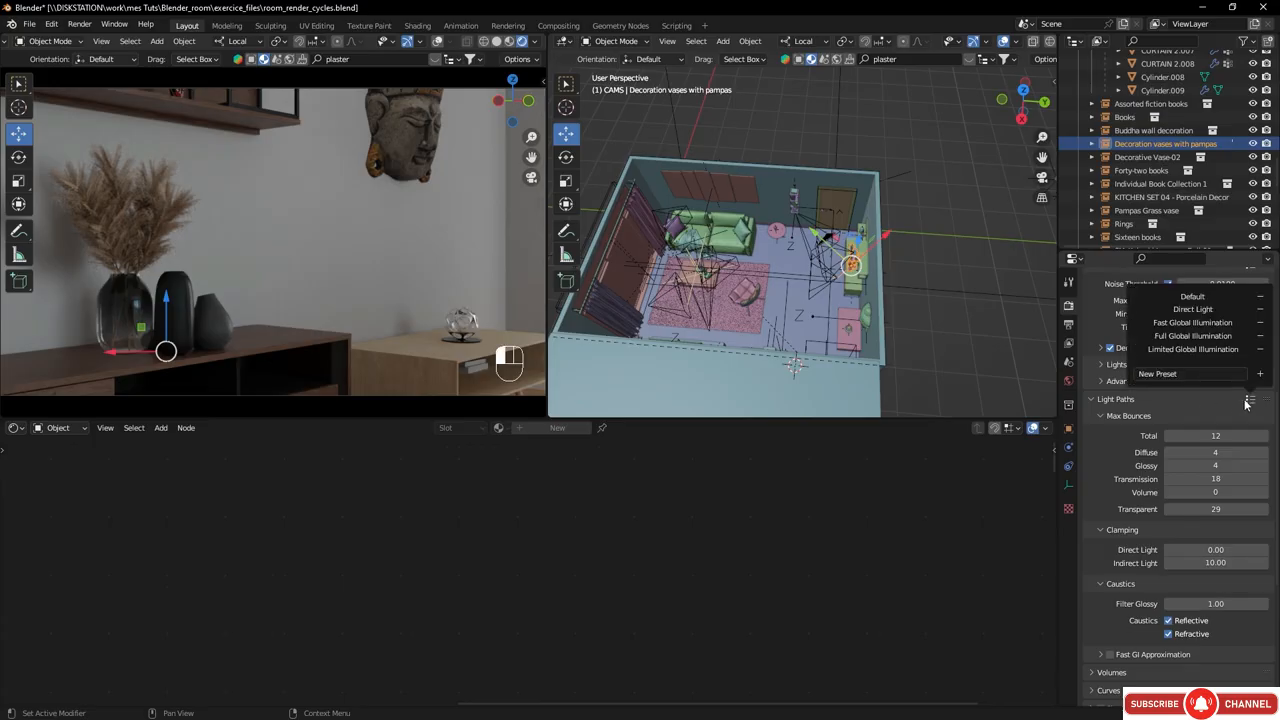
pyautogui.click(1194, 336)
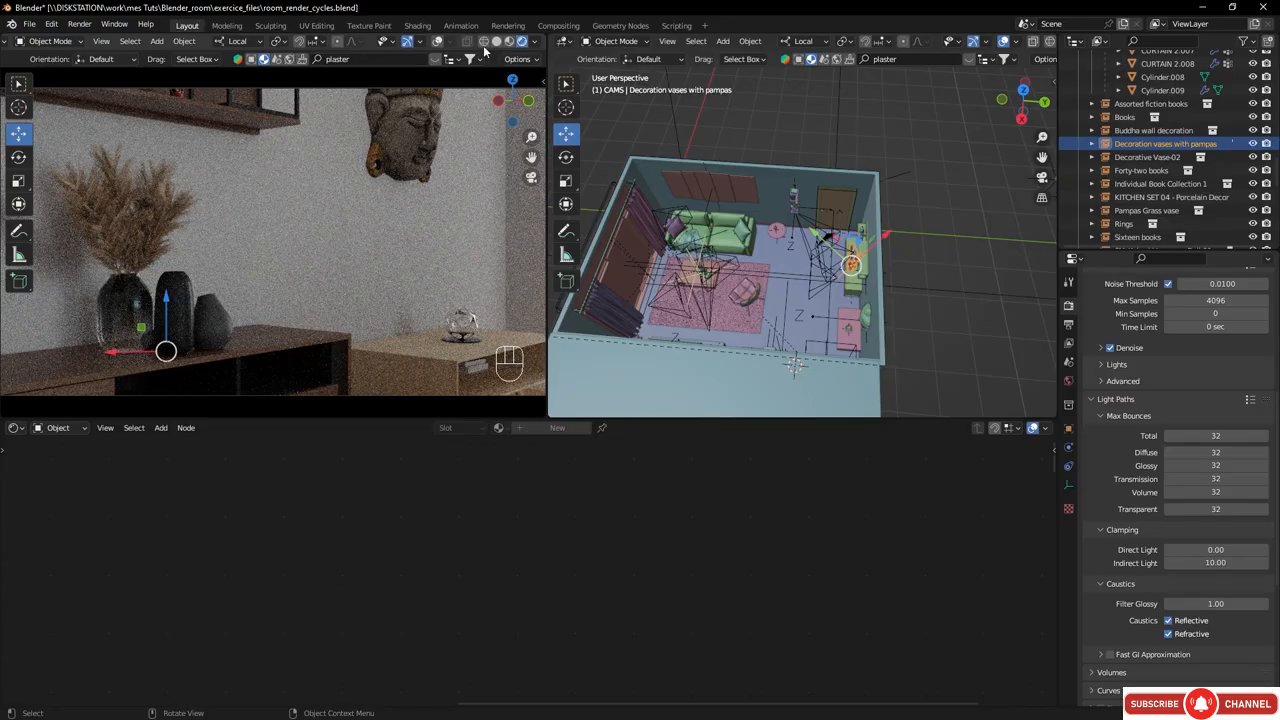
pyautogui.click(437, 41)
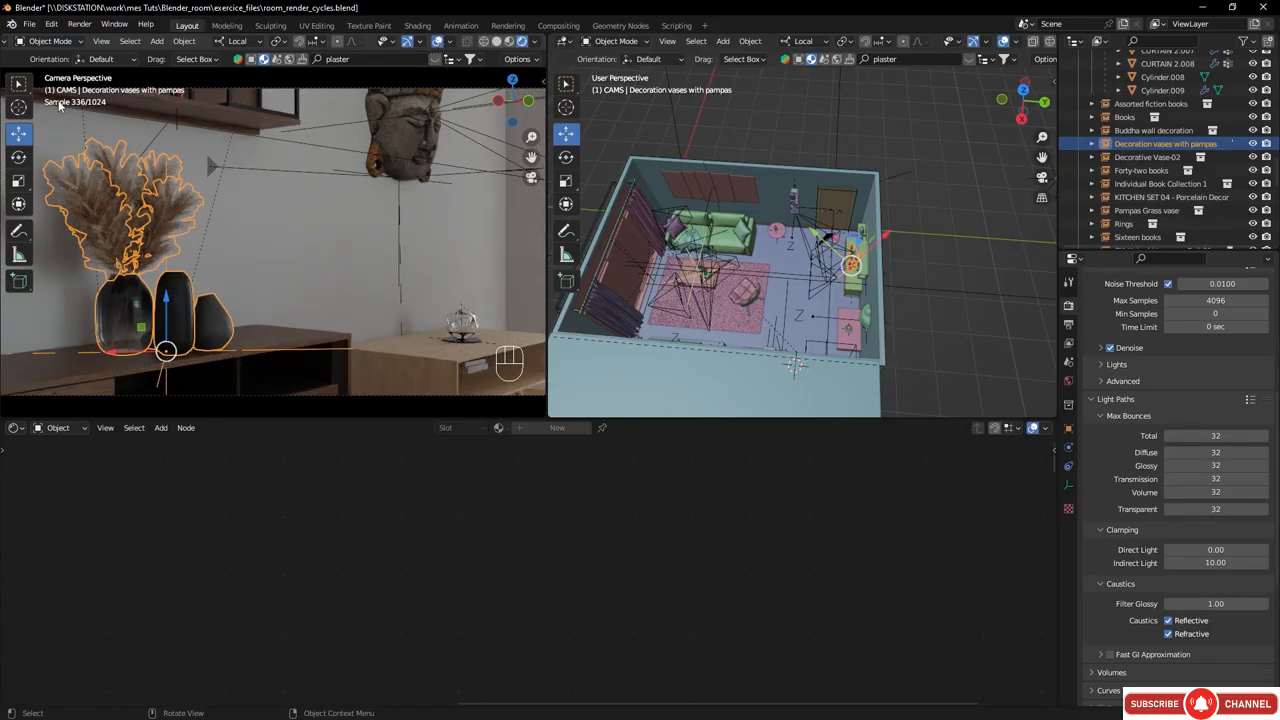
pyautogui.click(954, 219)
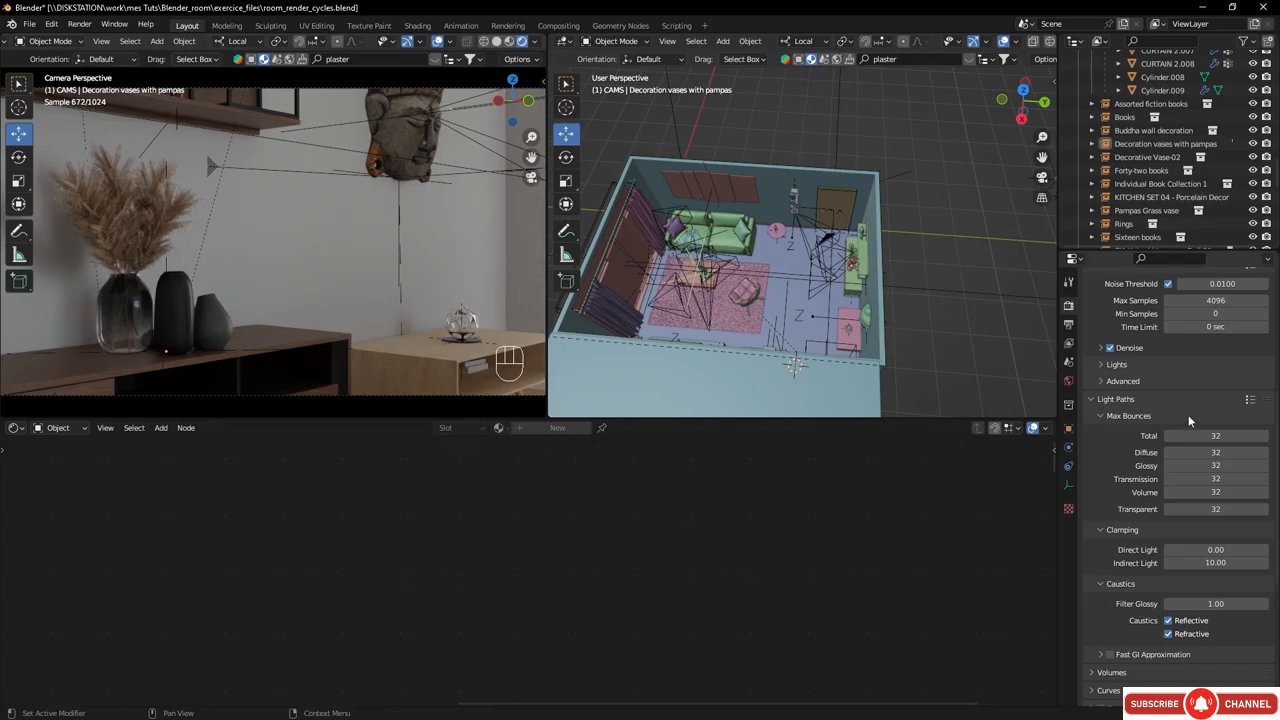
# - Apply the Limited Global Illumination light paths preset, and set the maximum diffuse bounces to 4 and glossy bounces to 8
pyautogui.click(1250, 400)
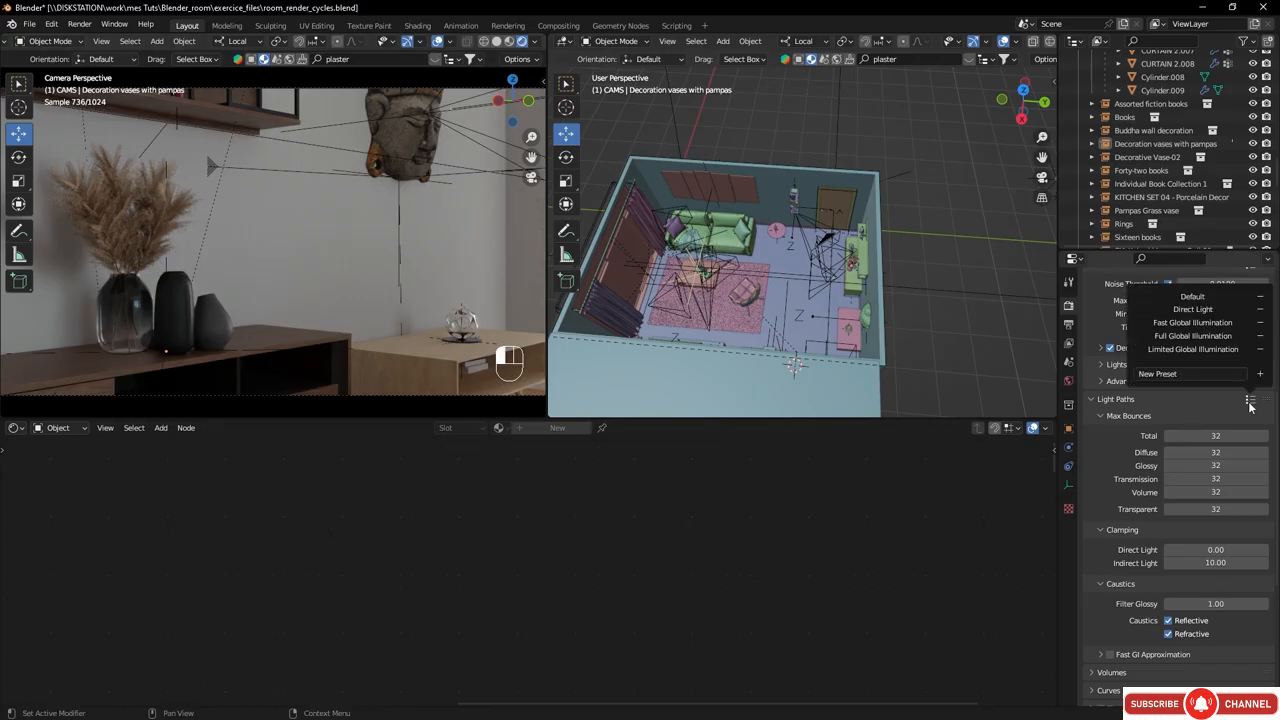
pyautogui.click(1190, 350)
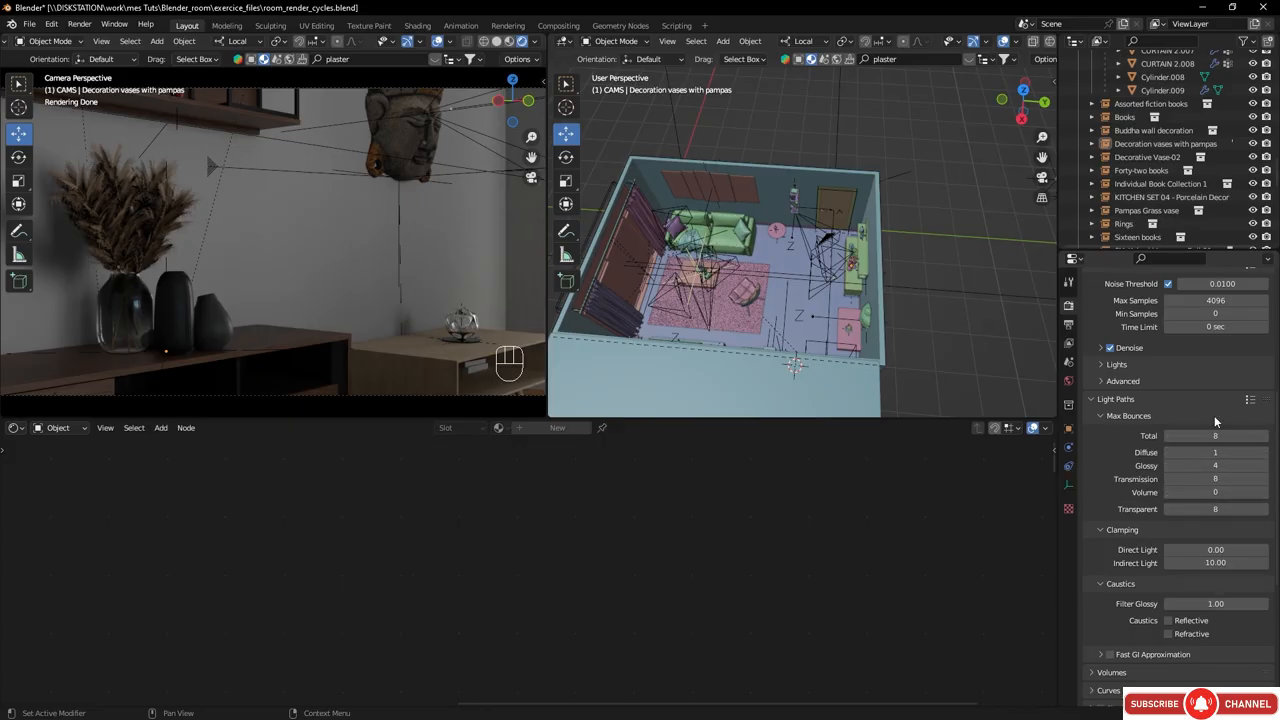
pyautogui.click(1267, 454)
pyautogui.click(1267, 454)
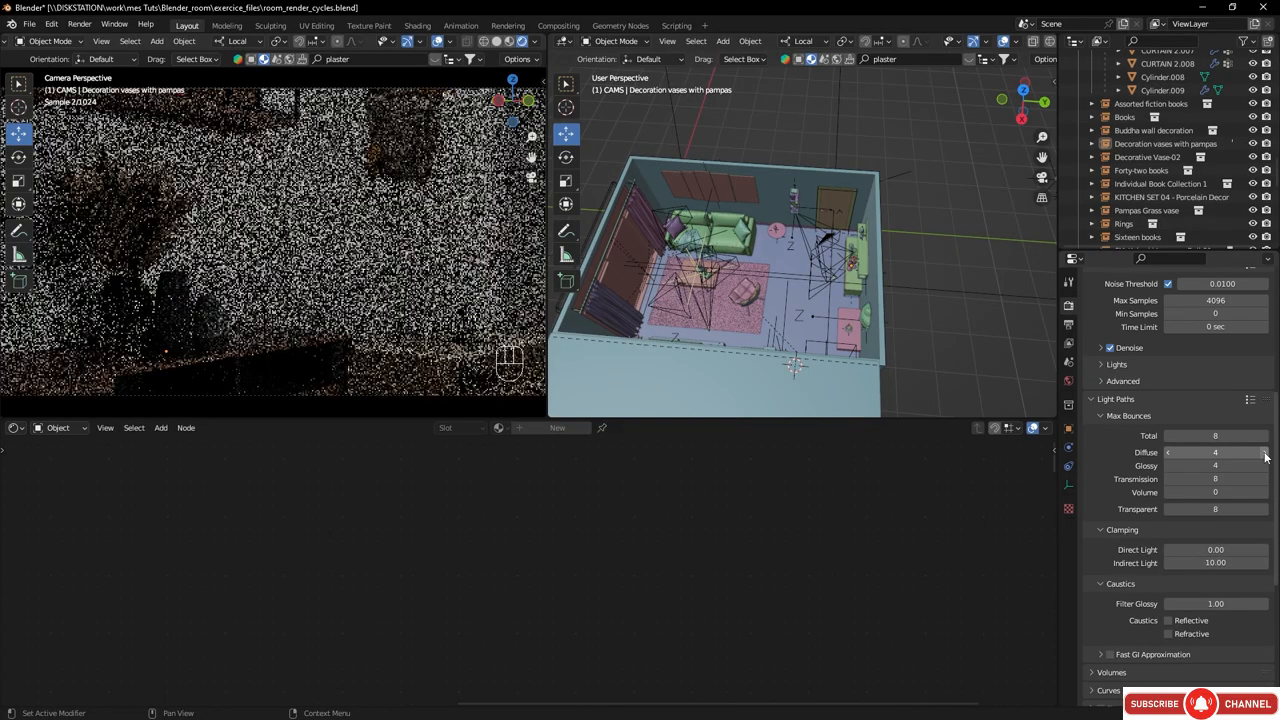
pyautogui.click(1267, 454)
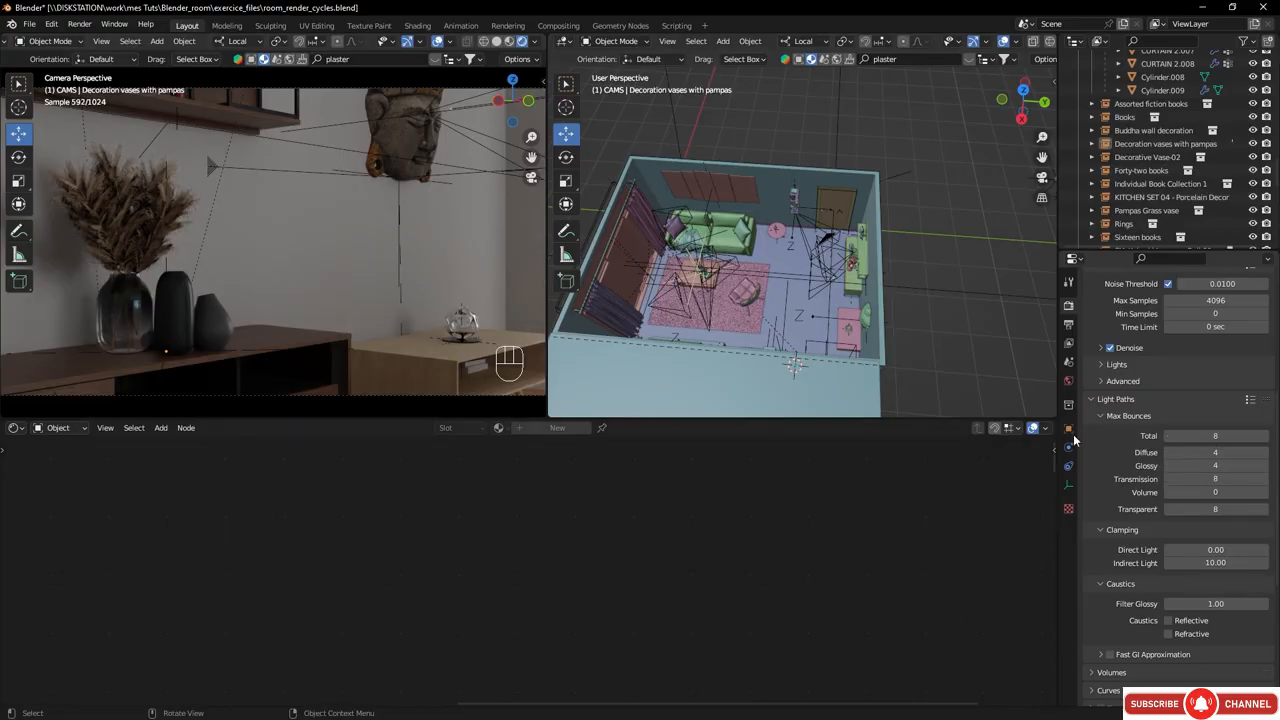
pyautogui.click(1229, 466)
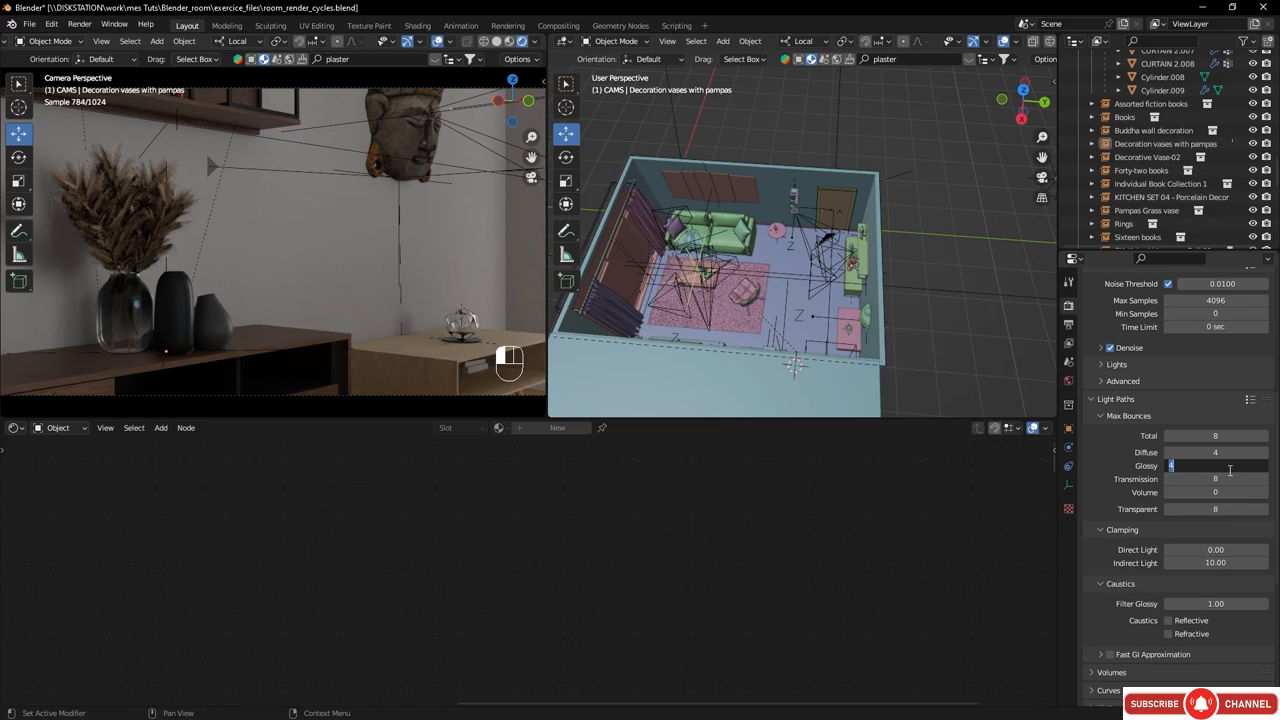
pyautogui.write('8')
pyautogui.press('Return')
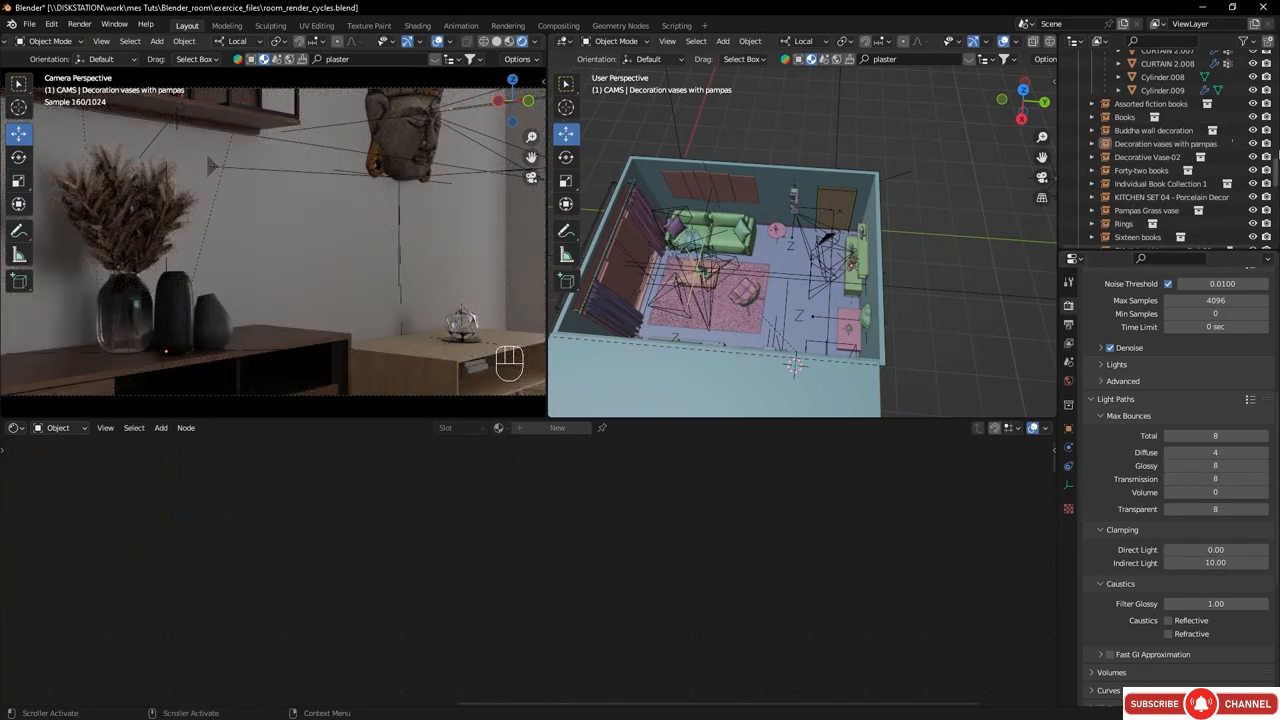
# - Look through the DetailCoffeeTable camera and test the glass vase with the maximum transmission bounces at 1 and 19
pyautogui.scroll(-5, 1270, 170)
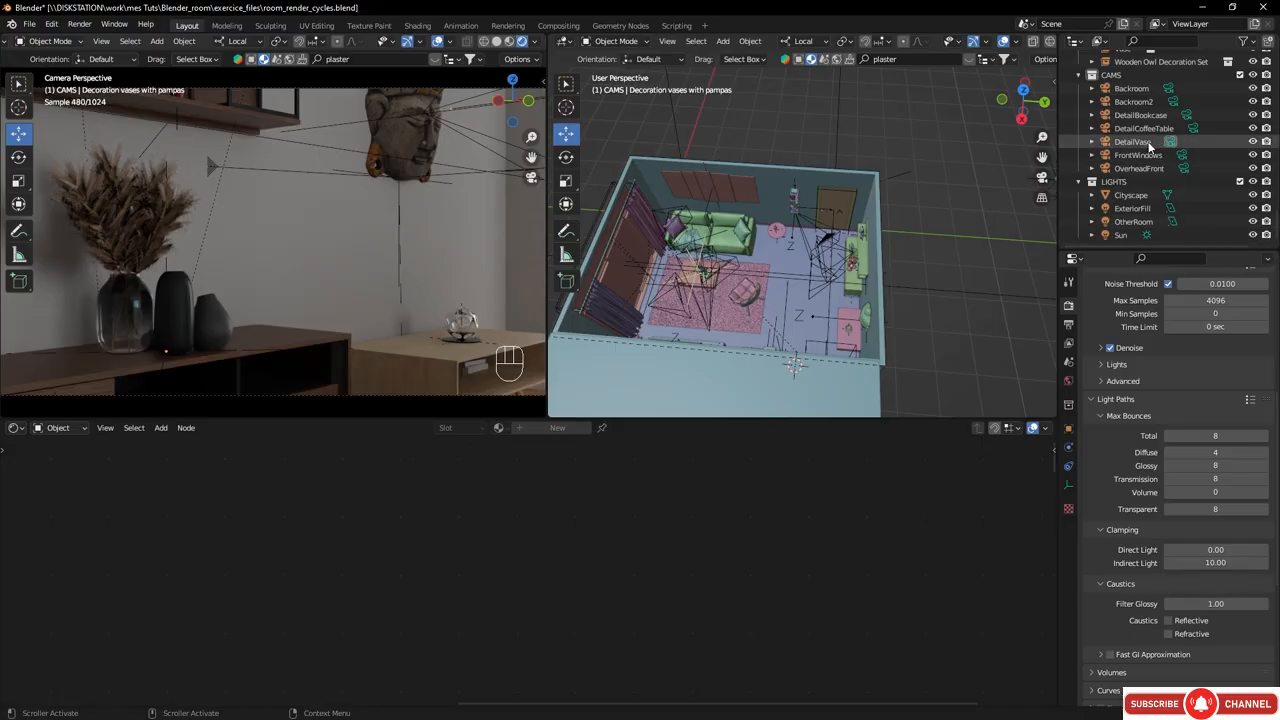
pyautogui.click(1194, 130)
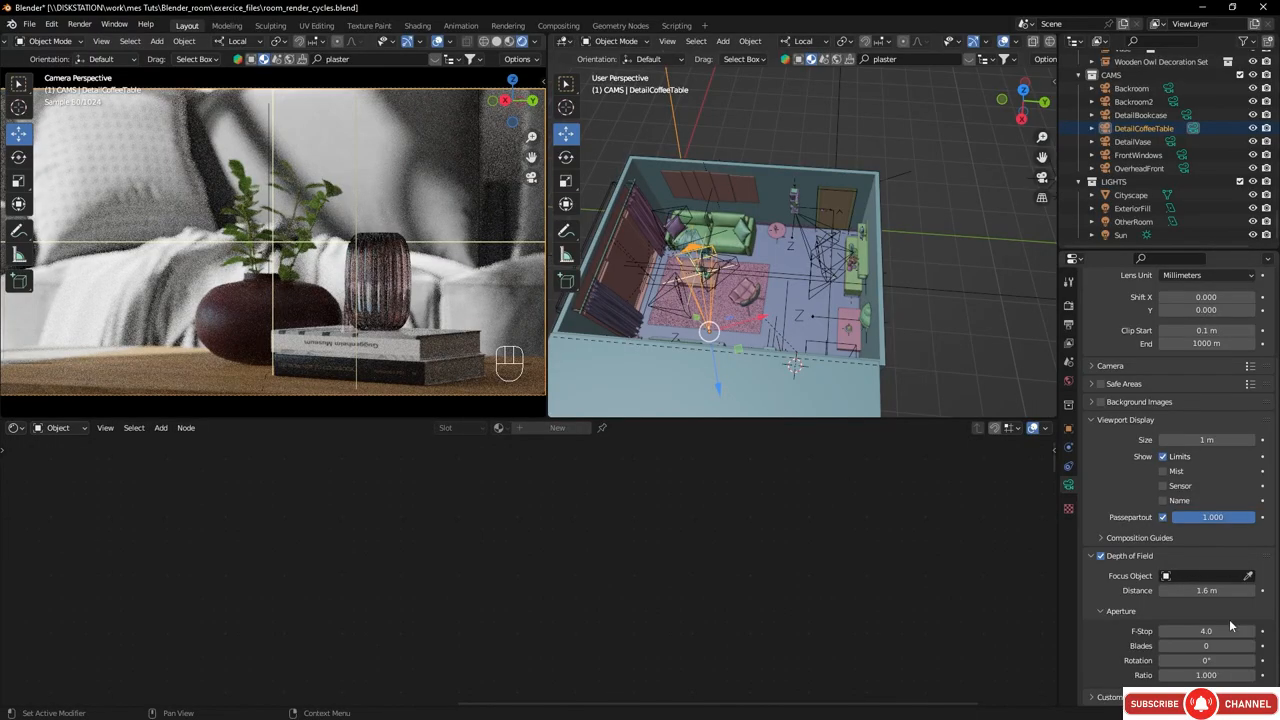
pyautogui.click(1068, 305)
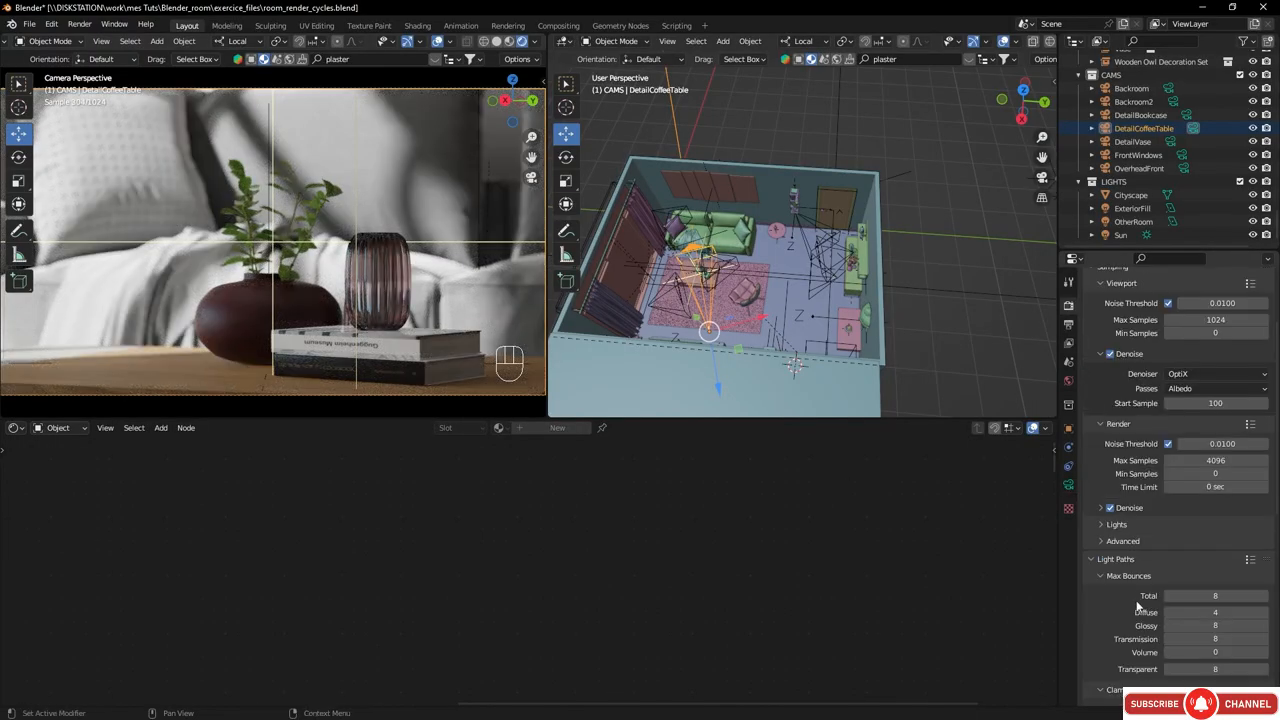
pyautogui.scroll(-1, 1137, 606)
pyautogui.click(1215, 612)
pyautogui.write('1')
pyautogui.press('Return')
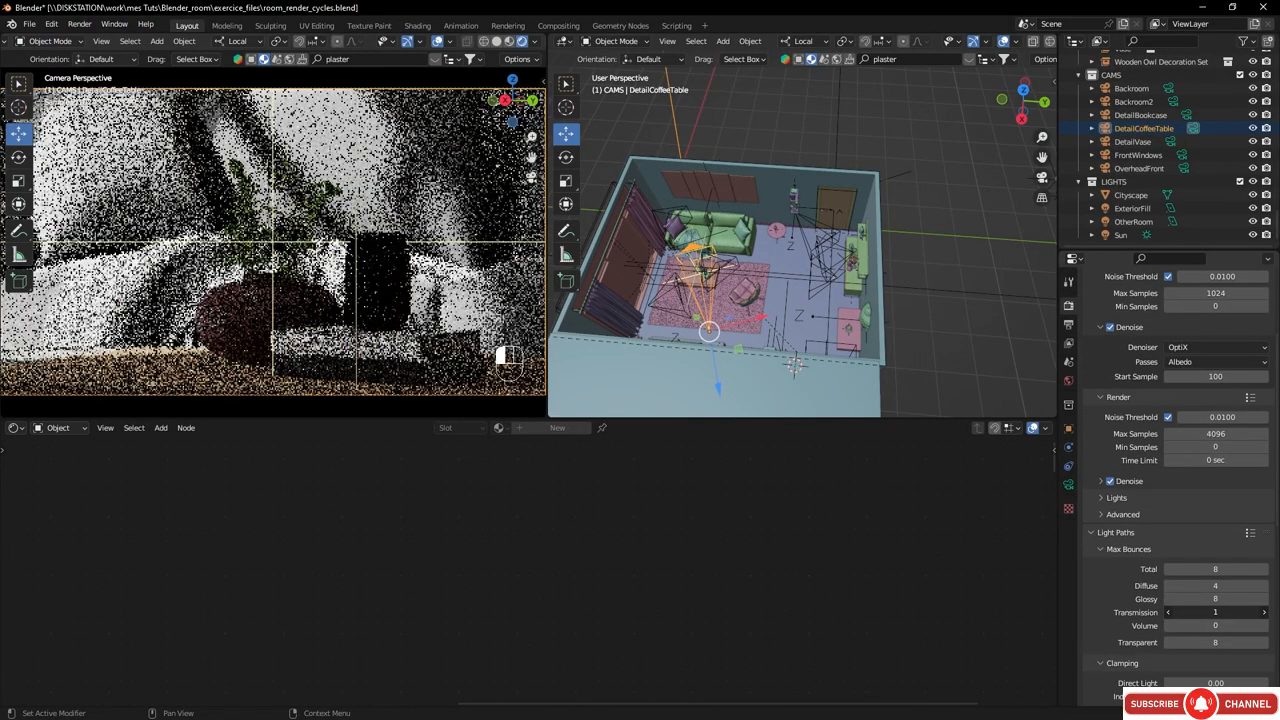
pyautogui.moveTo(1192, 613); pyautogui.dragTo(1225, 613)
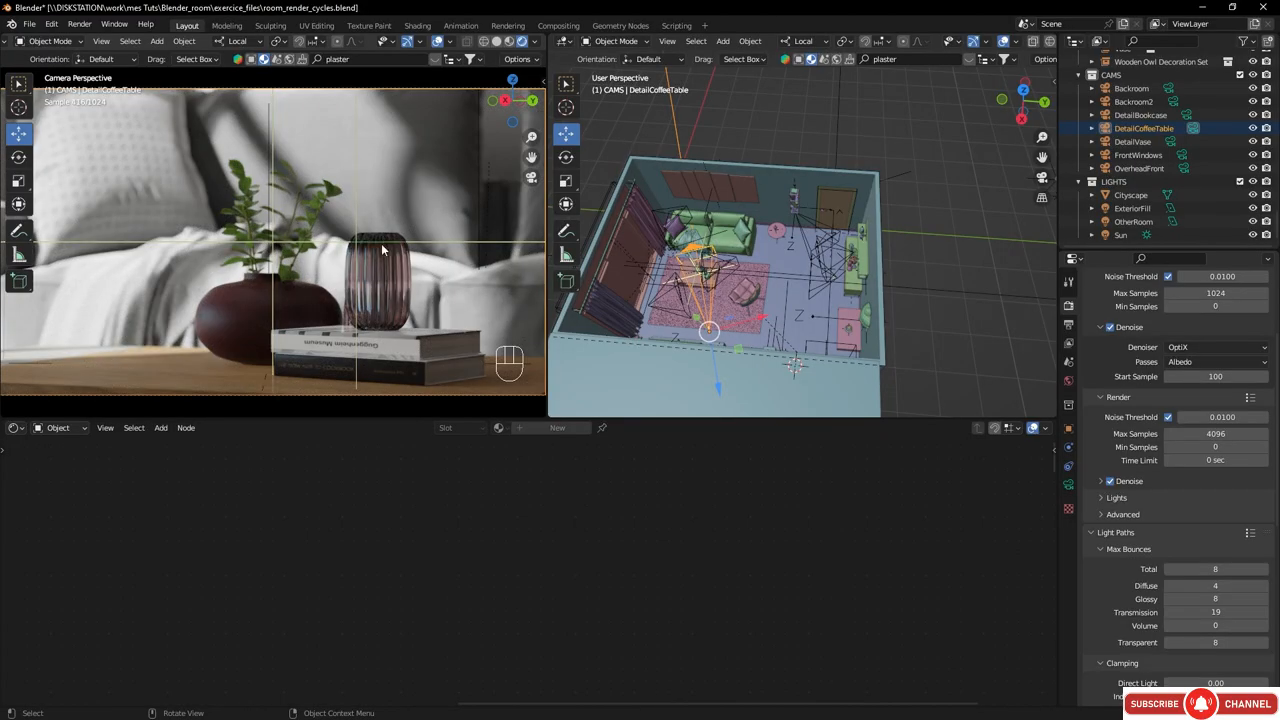
# - Set both the maximum transmission bounces and the maximum transparent bounces to 16
pyautogui.click(1224, 613)
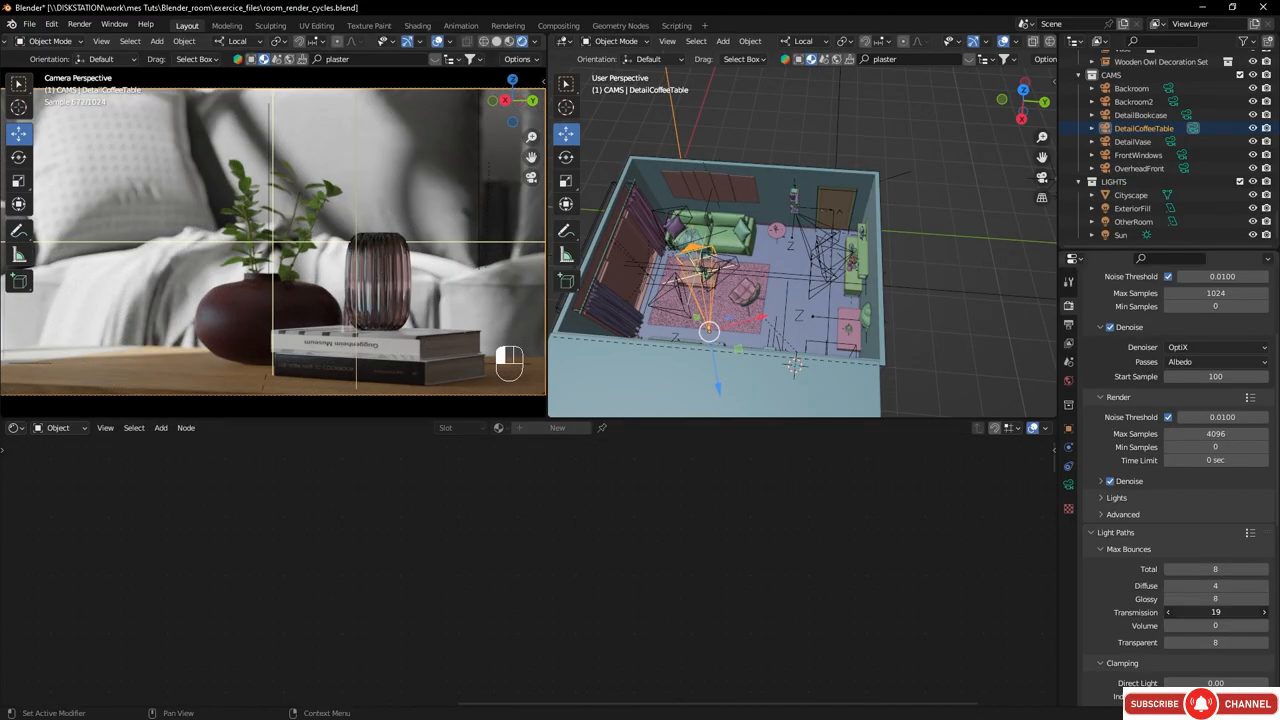
pyautogui.write('16')
pyautogui.press('Return')
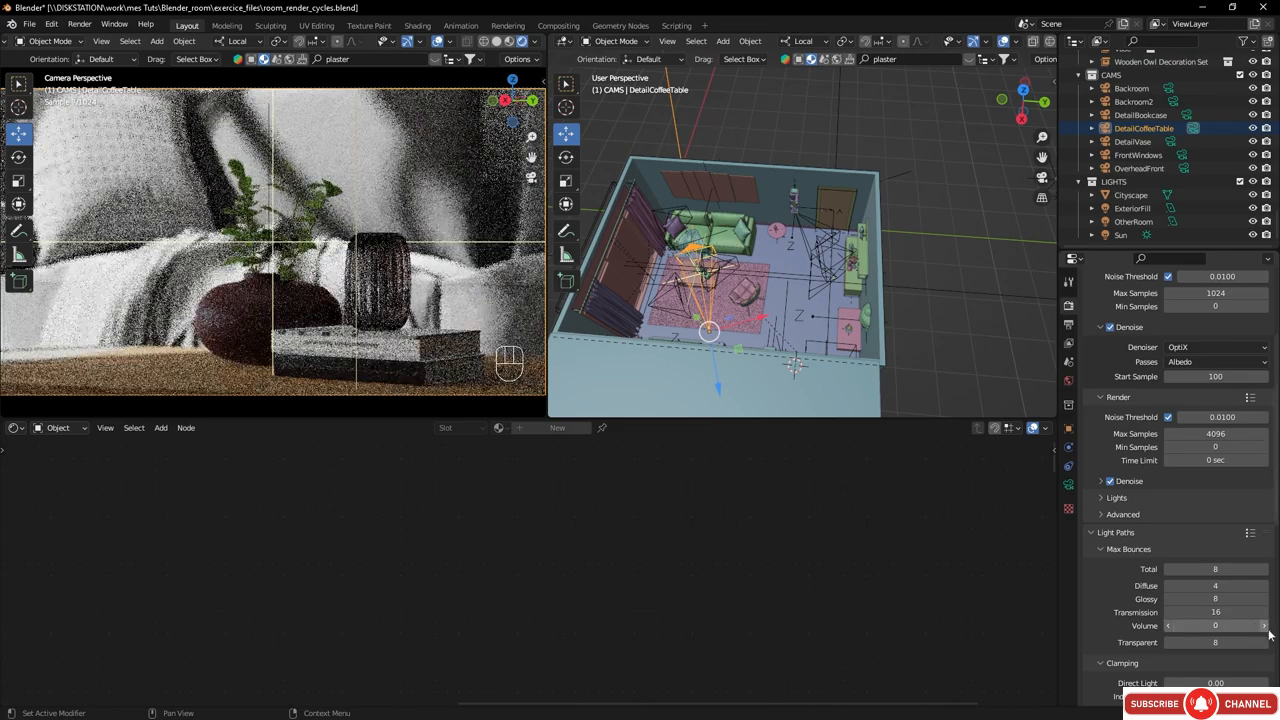
pyautogui.click(1239, 644)
pyautogui.write('16')
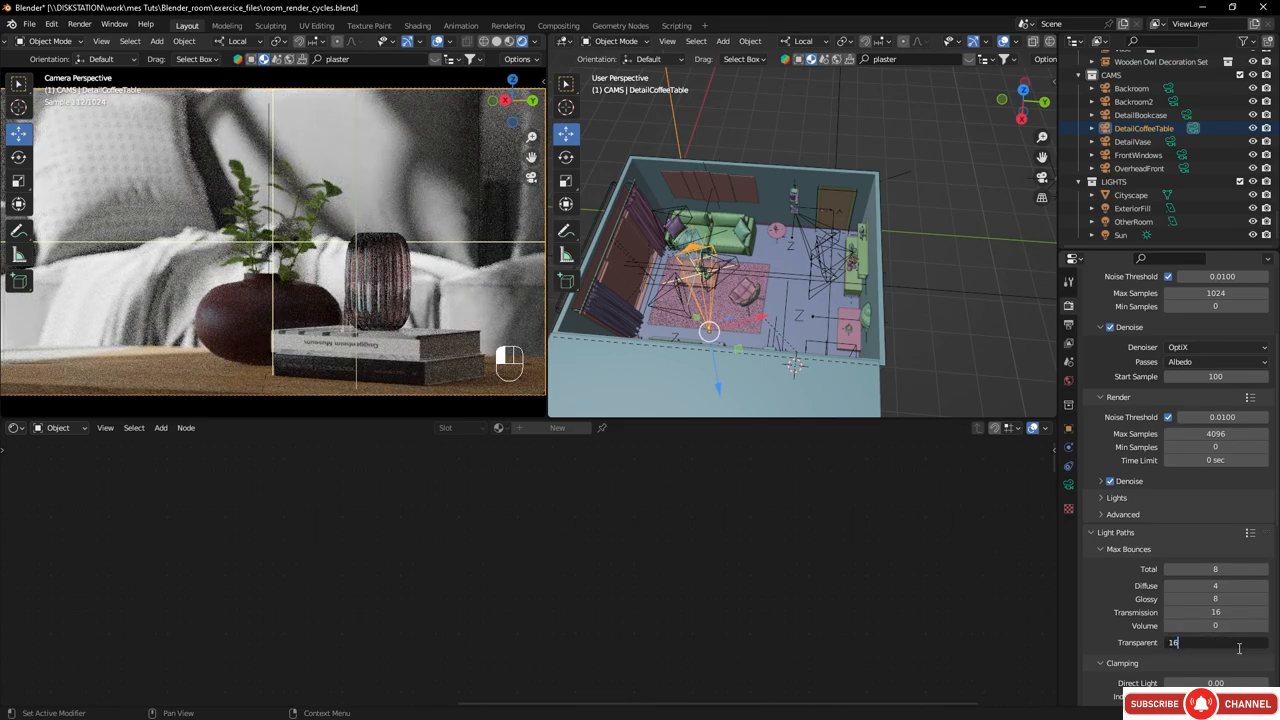
pyautogui.press('Return')
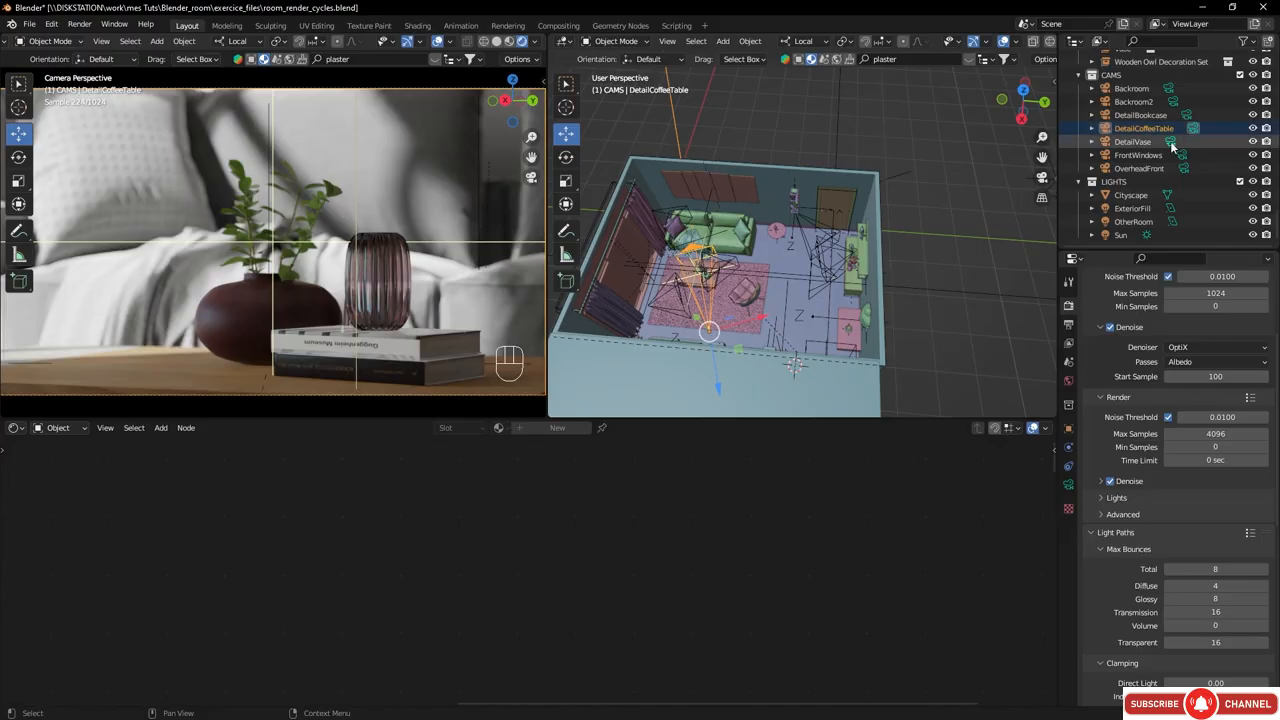
# - Look through the DetailVase camera and set the maximum glossy bounces to 12 and diffuse bounces to 6
pyautogui.click(1170, 141)
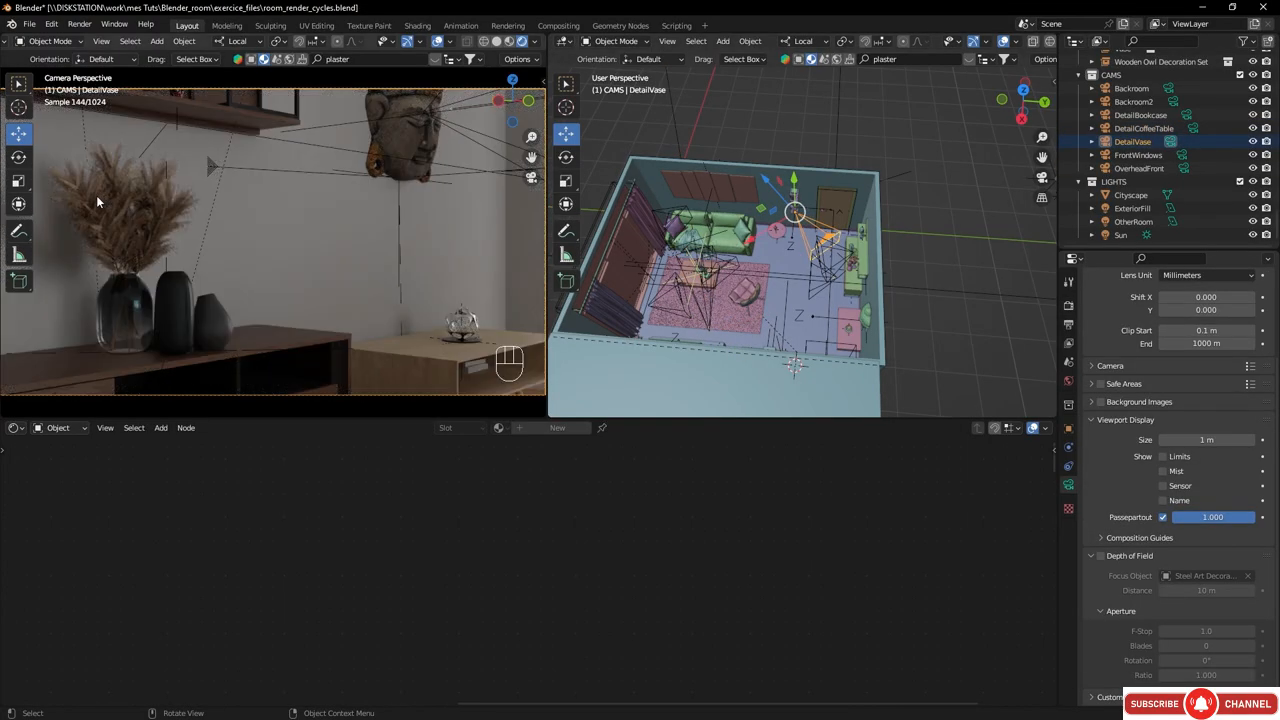
pyautogui.click(1068, 305)
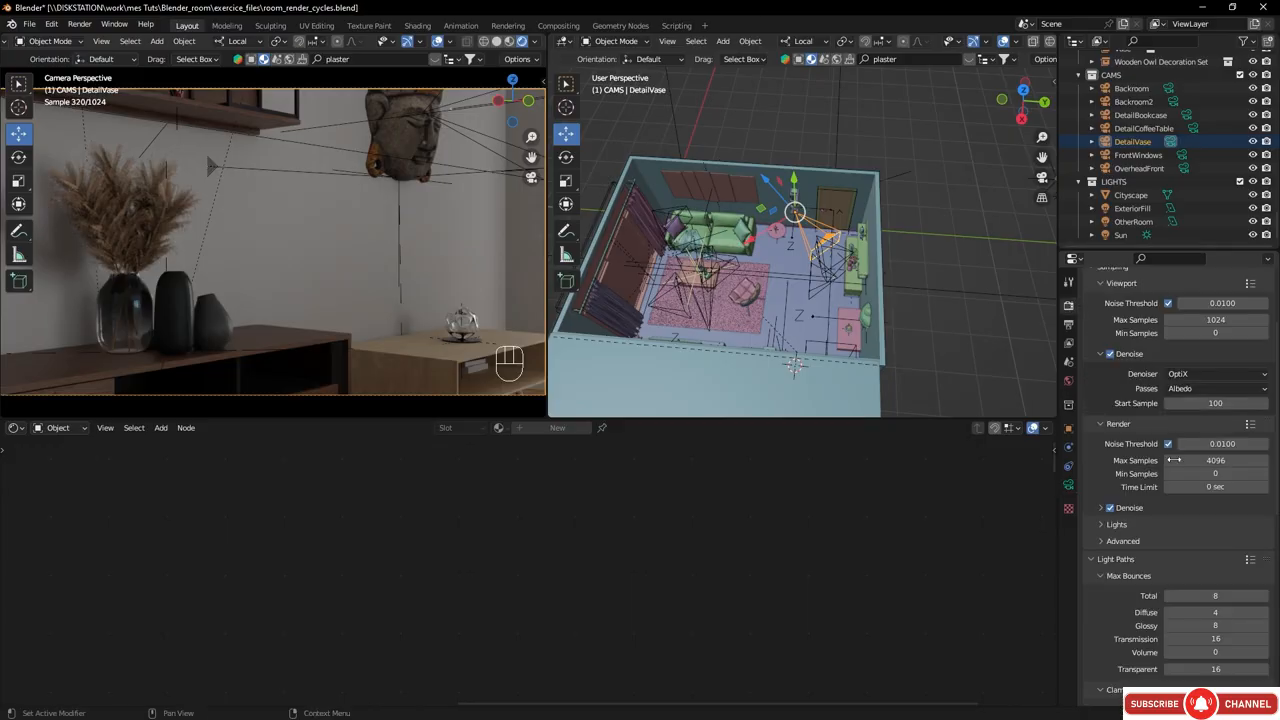
pyautogui.click(1227, 626)
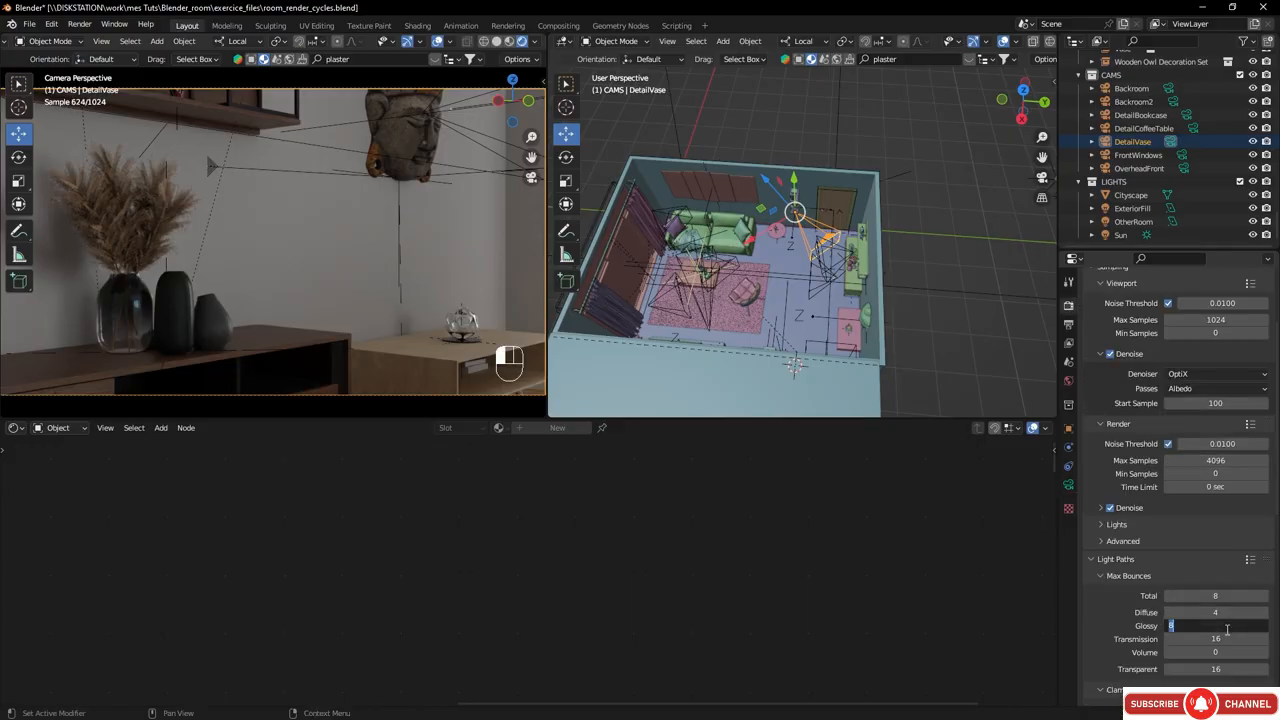
pyautogui.write('12')
pyautogui.press('Return')
pyautogui.click(1222, 612)
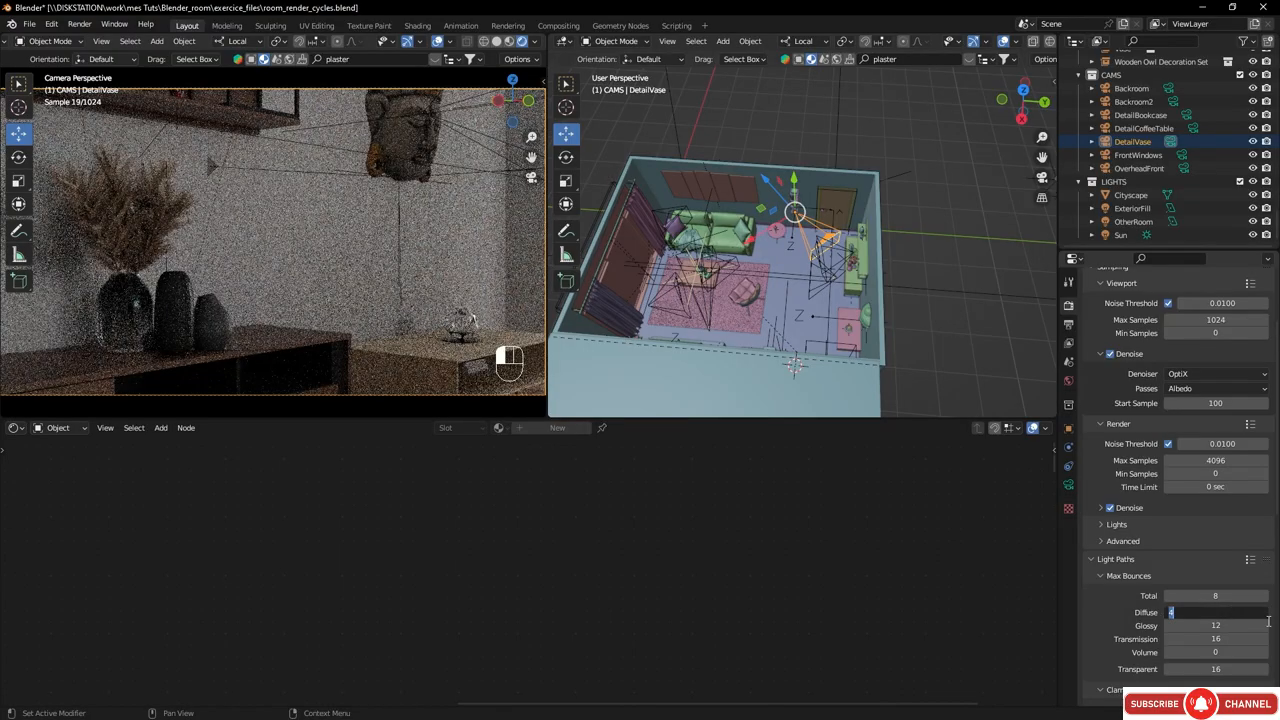
pyautogui.write('6')
pyautogui.press('Return')
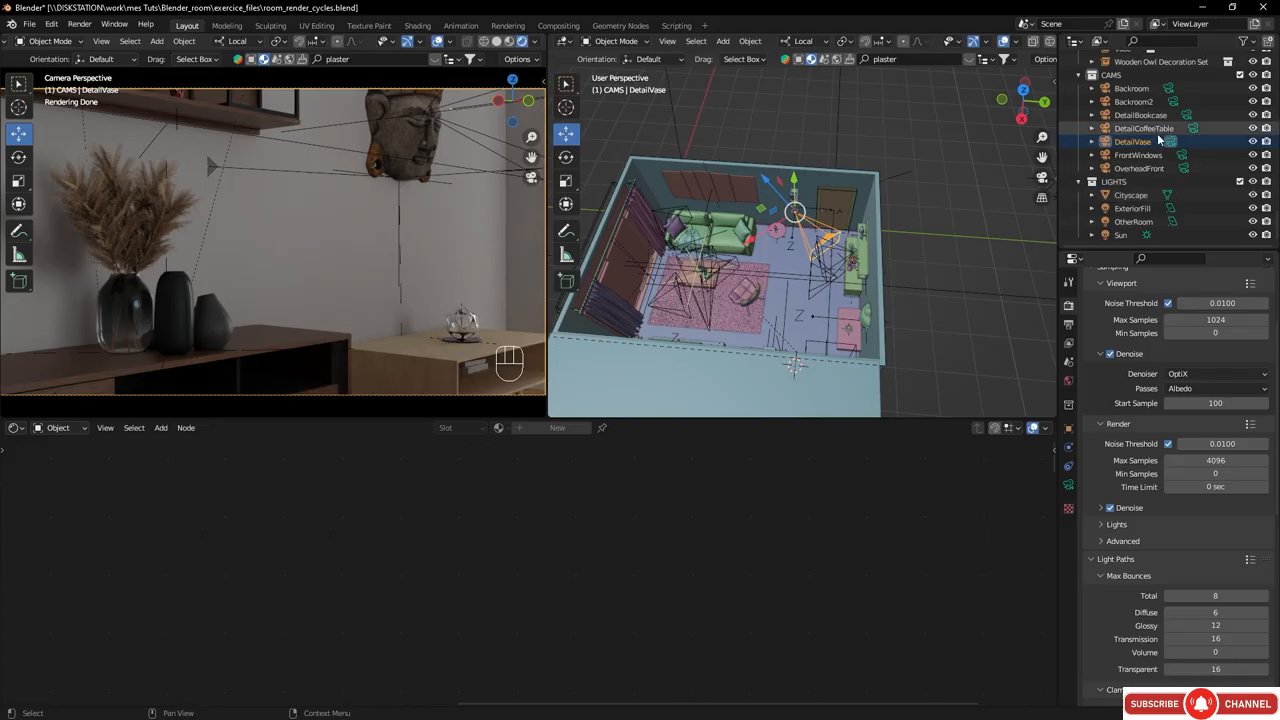
# - Make FrontWindows the active camera and return to the render sampling settings
pyautogui.scroll(4, 1128, 351)
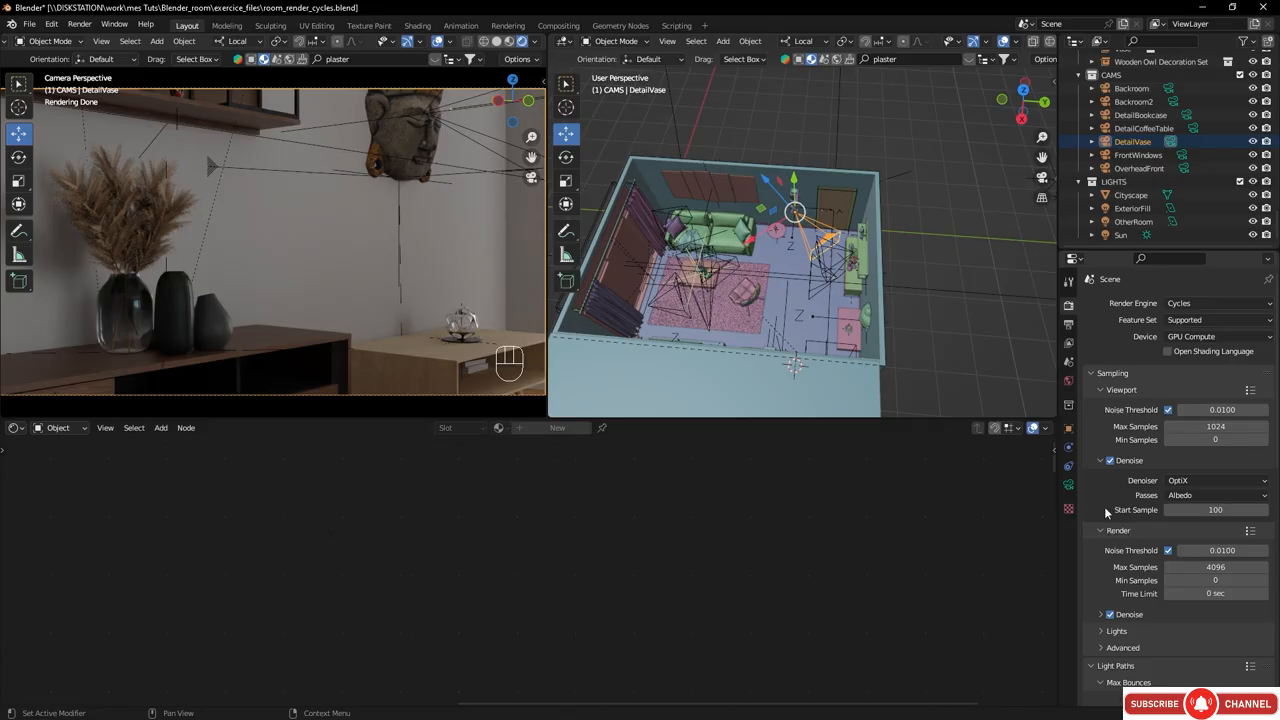
pyautogui.scroll(-2, 1105, 508)
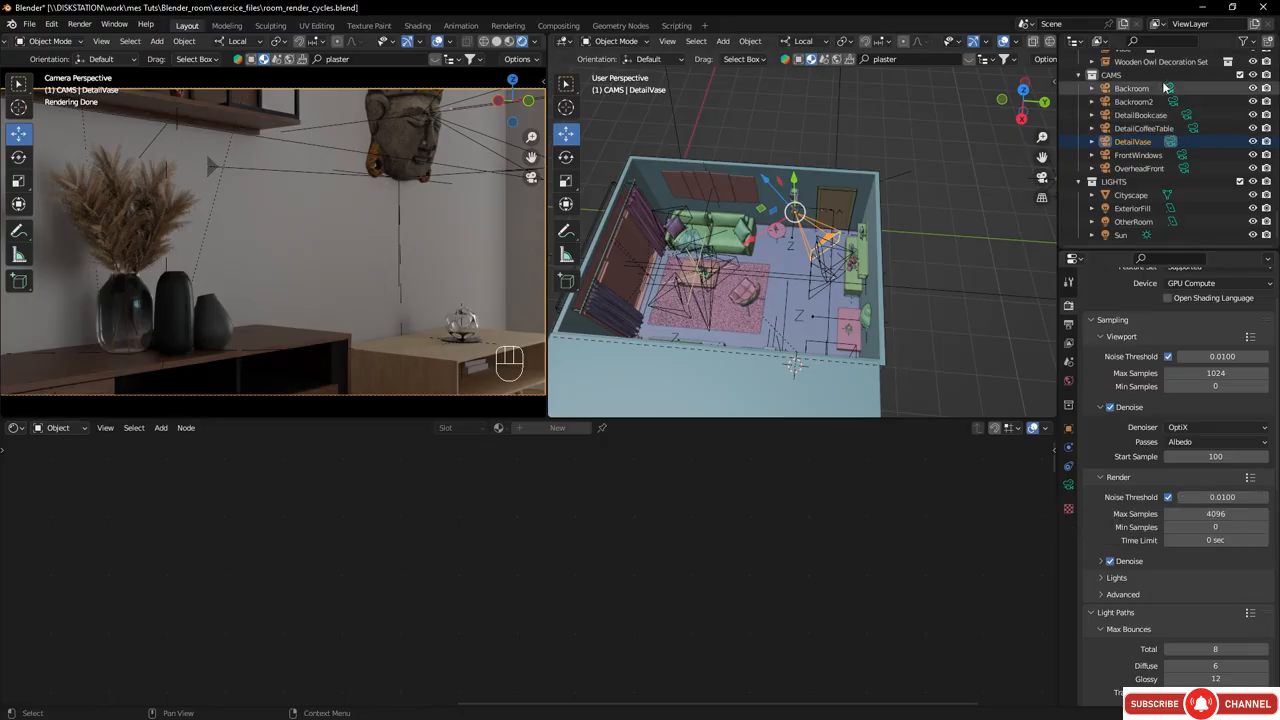
pyautogui.click(1181, 157)
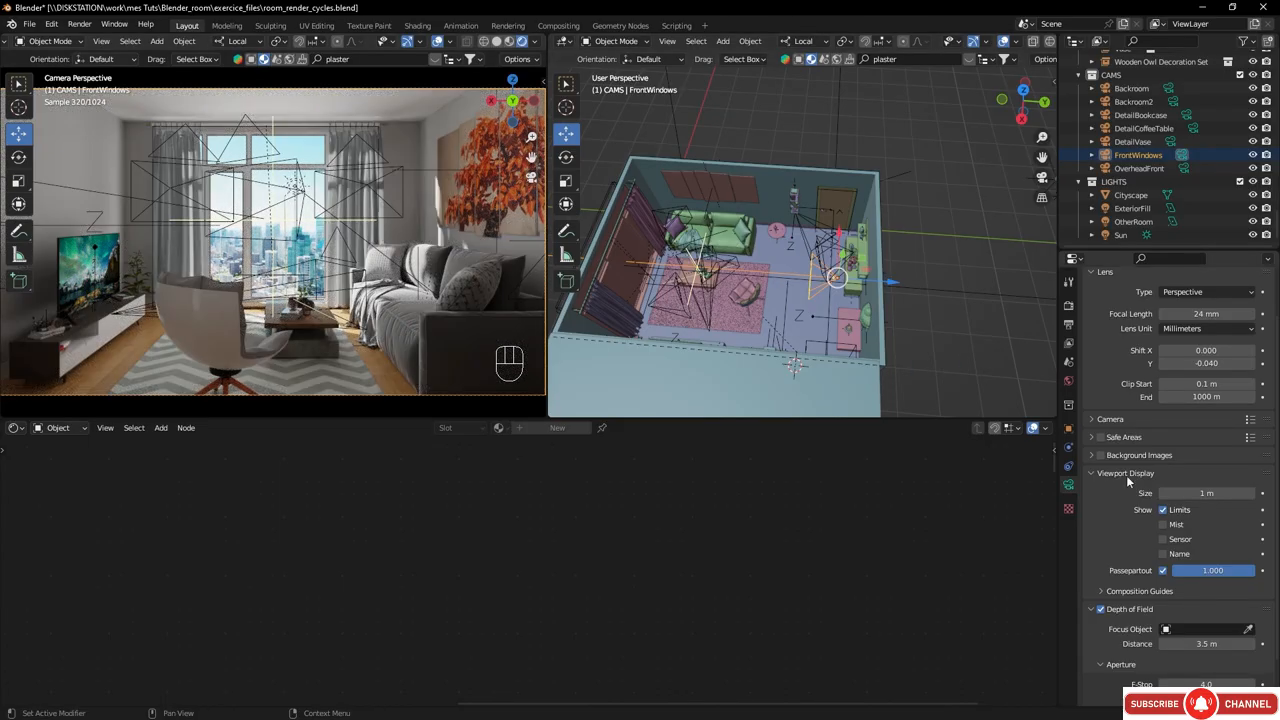
pyautogui.click(1068, 305)
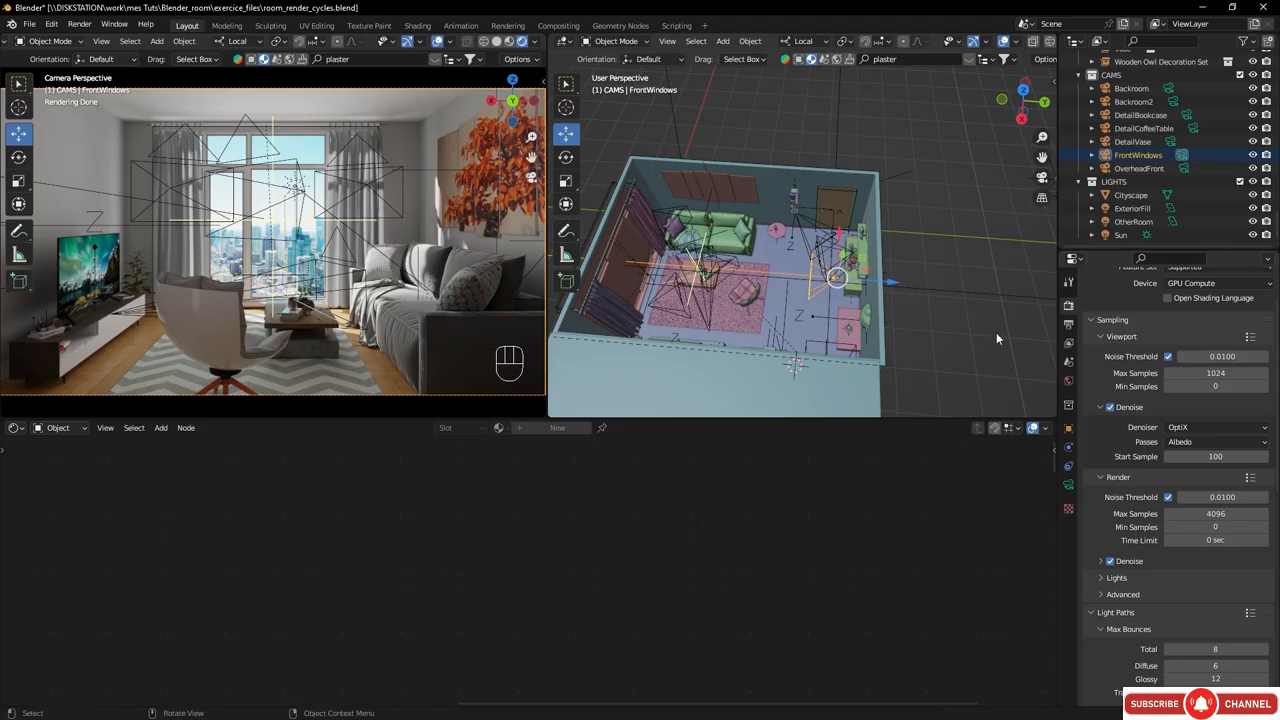
# - Test the viewport noise threshold at 0.1 and 0.001, and with the threshold disabled
pyautogui.click(1226, 356)
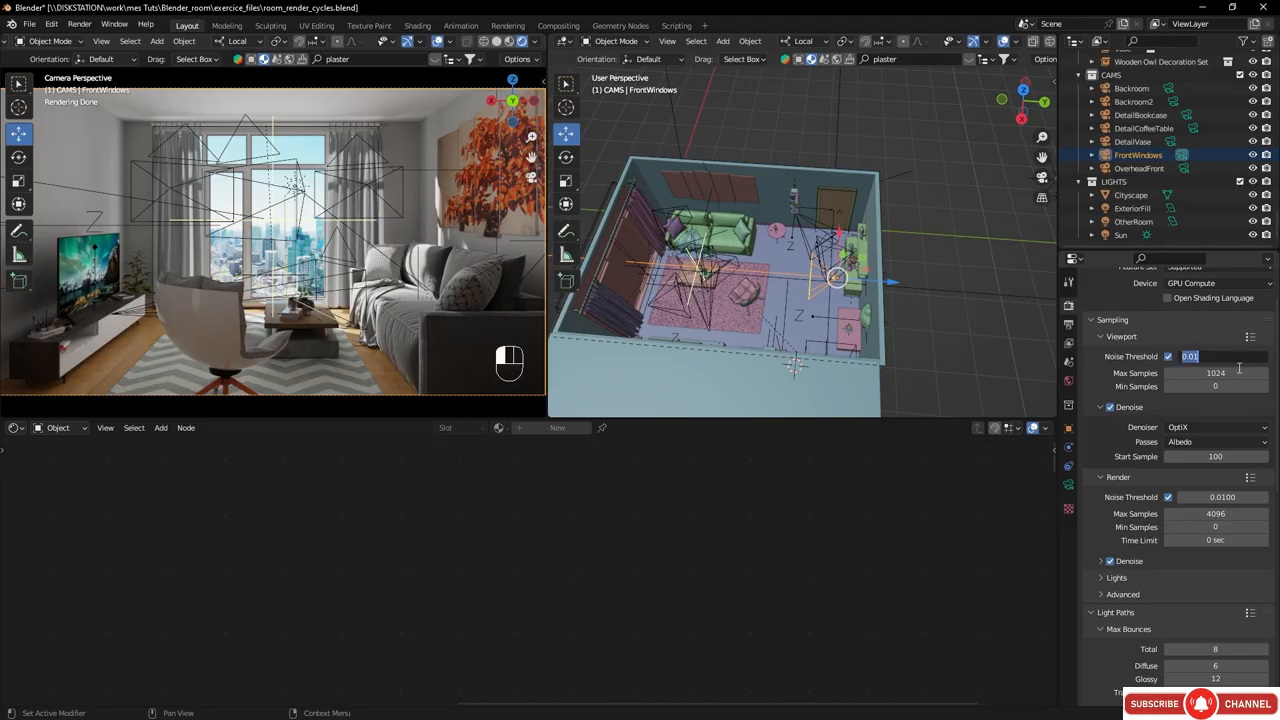
pyautogui.write('0.1')
pyautogui.press('Return')
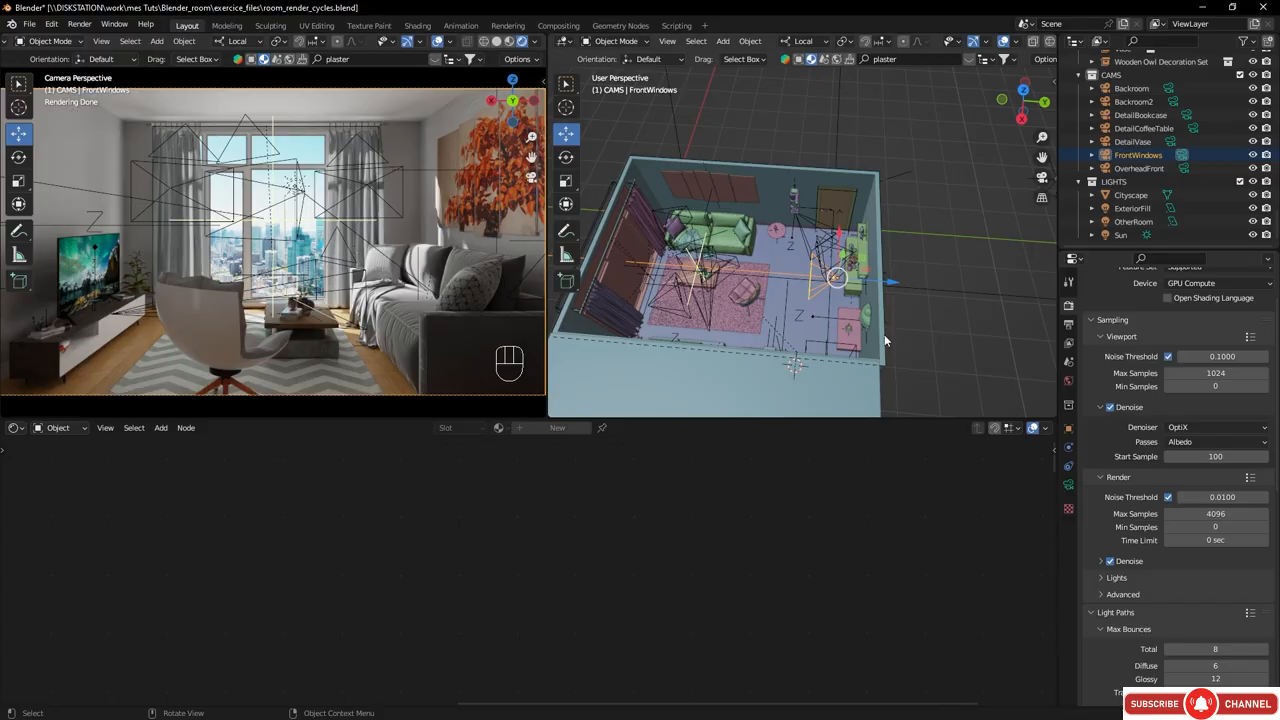
pyautogui.click(1216, 356)
pyautogui.write('.001')
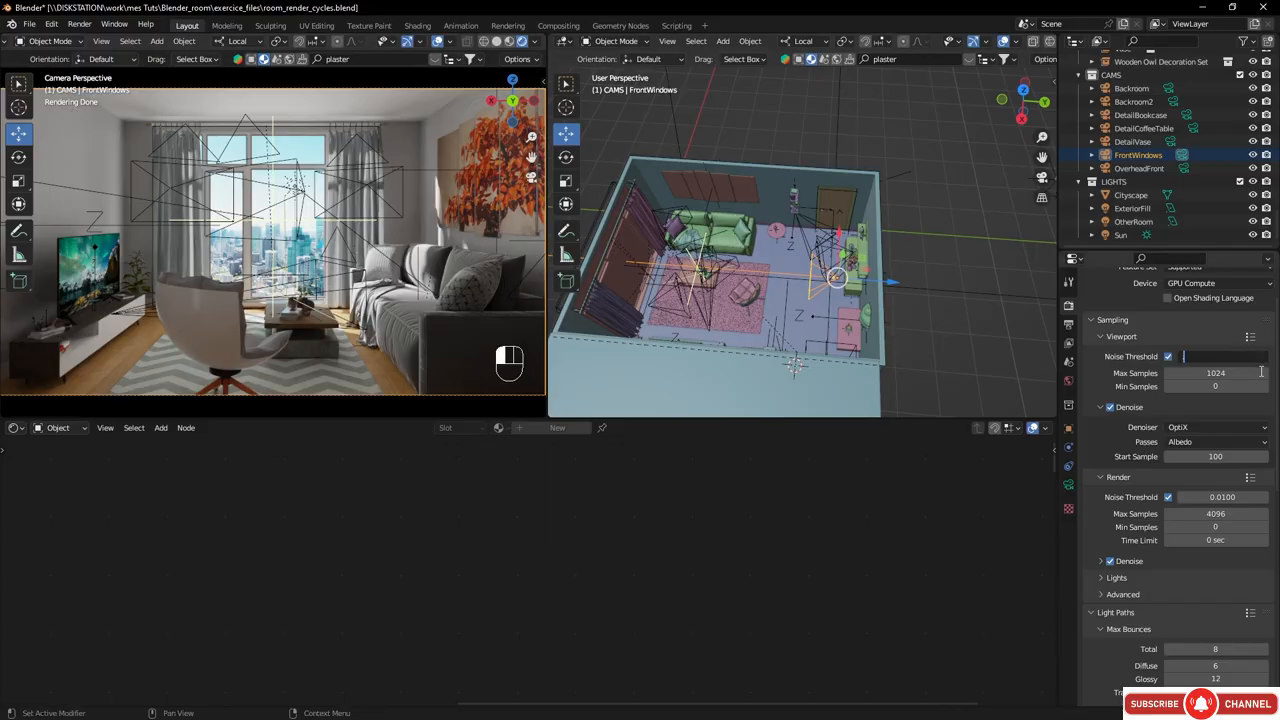
pyautogui.press('Return')
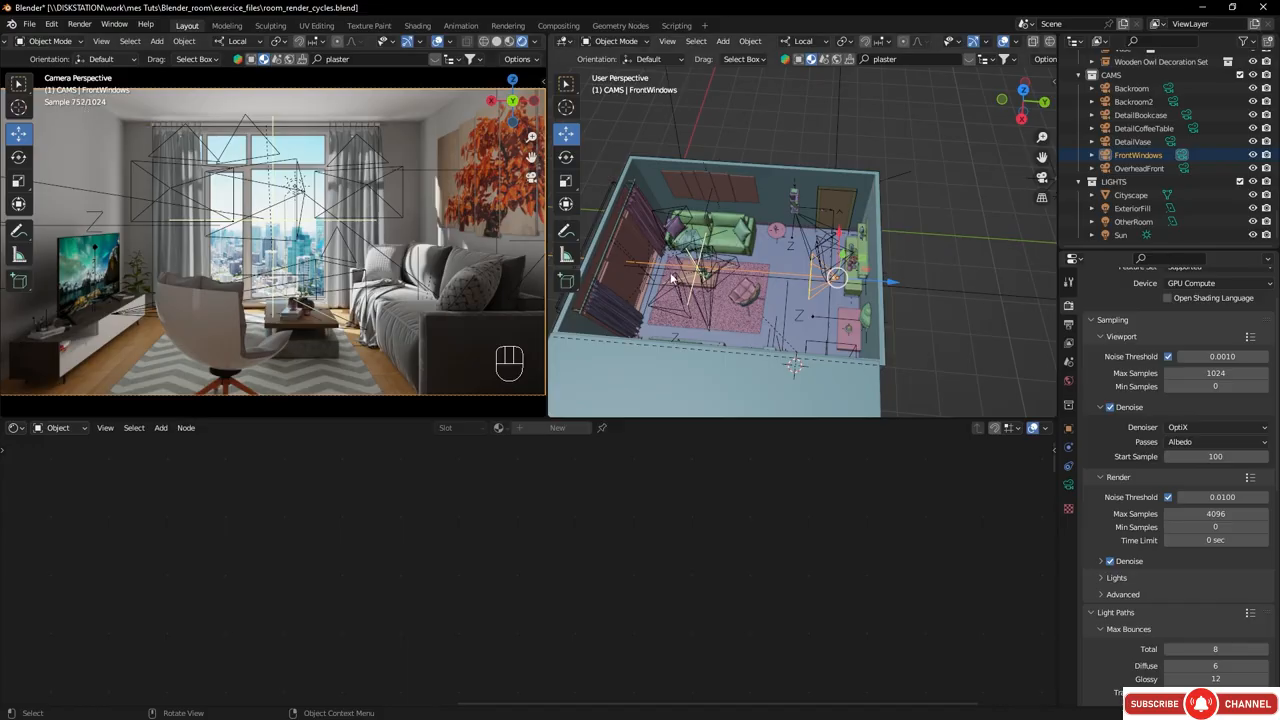
pyautogui.click(1168, 356)
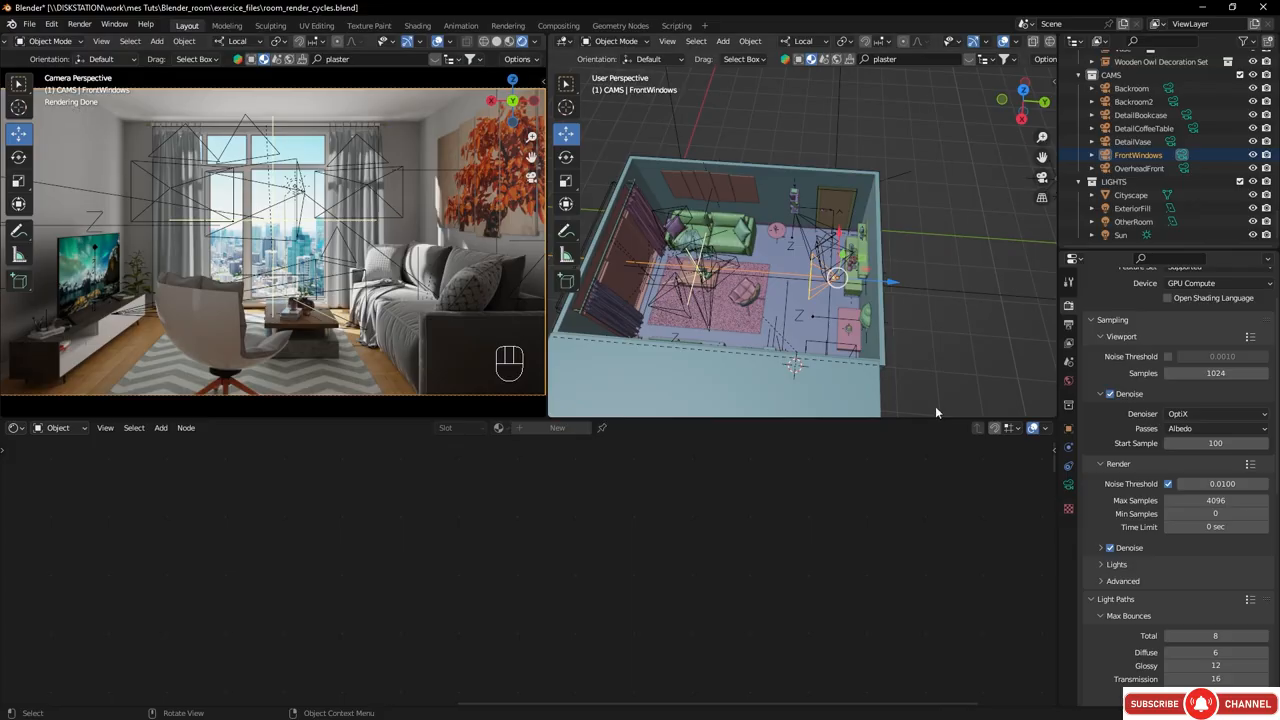
pyautogui.click(1168, 356)
# - Set the viewport noise threshold to 0.01 and the final render's noise threshold to 0.005
pyautogui.click(1230, 357)
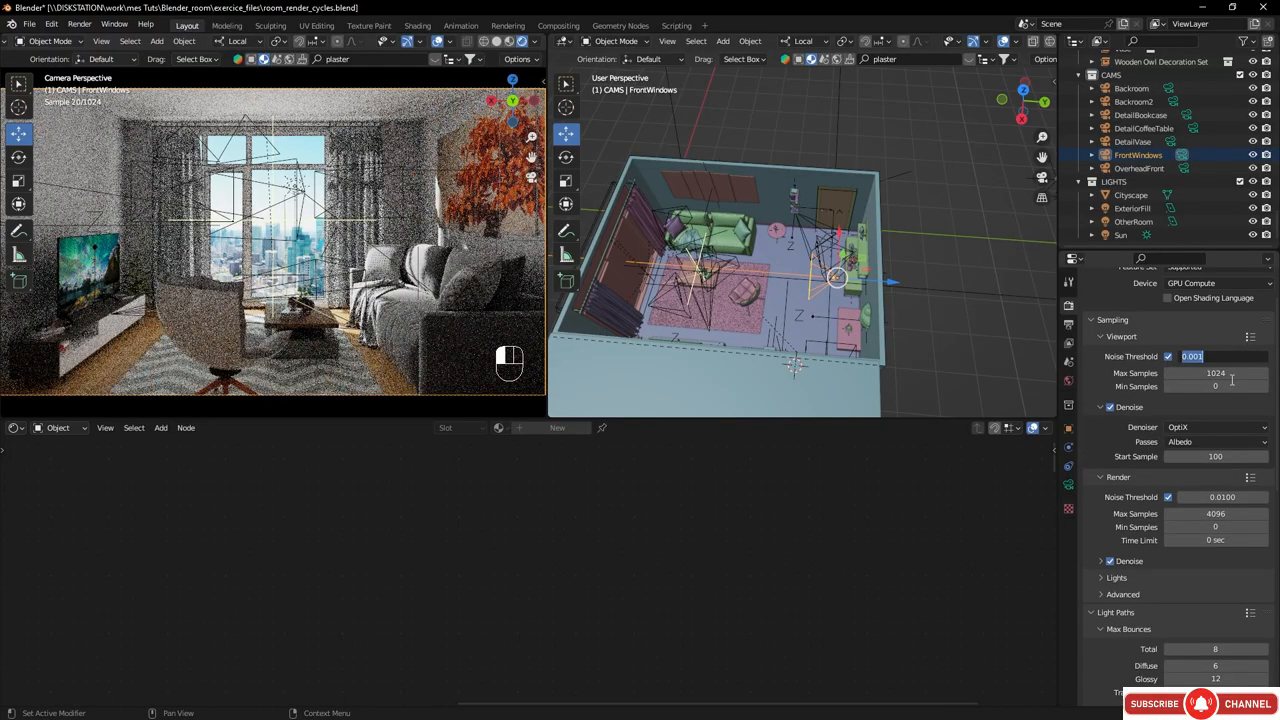
pyautogui.write('.01')
pyautogui.press('Return')
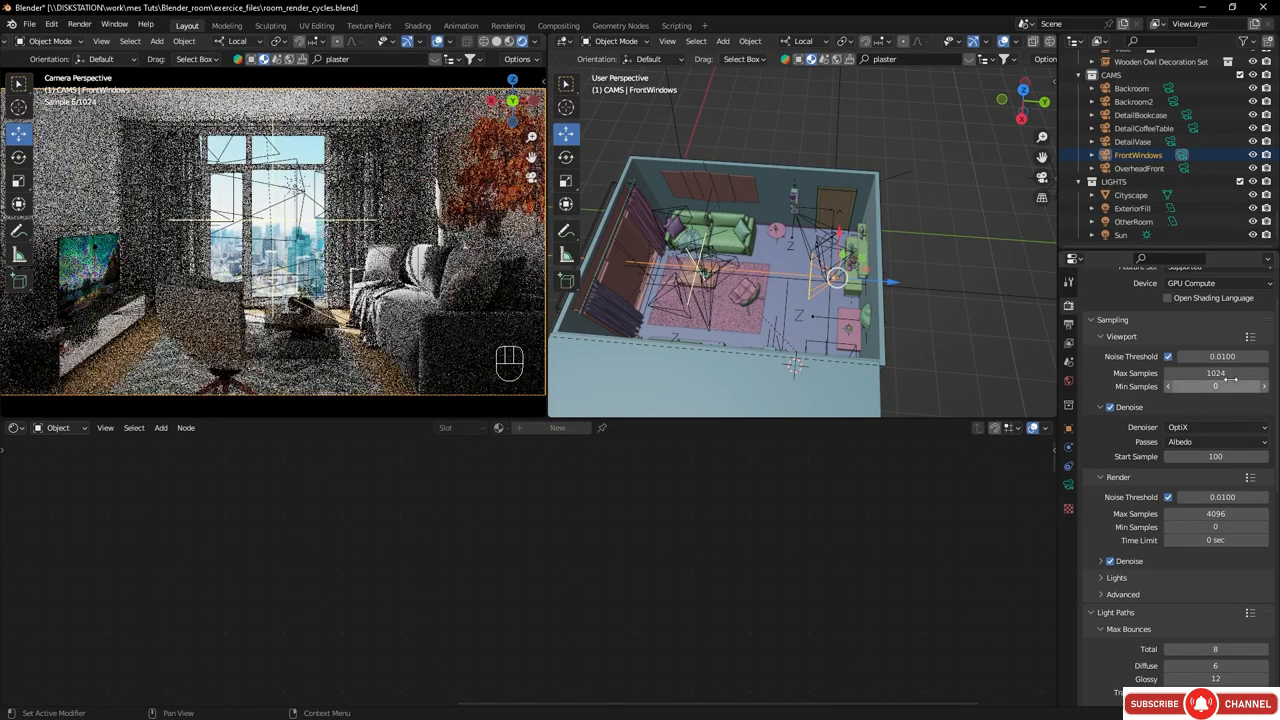
pyautogui.click(1232, 497)
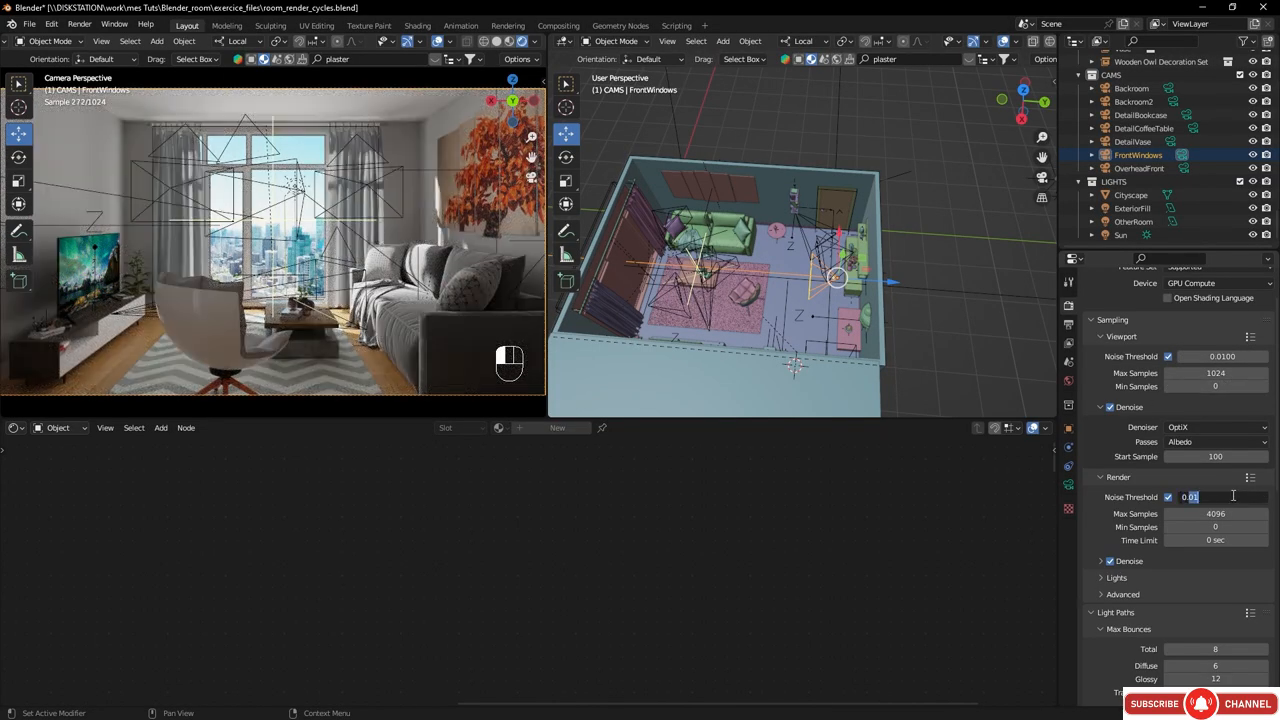
pyautogui.write('0.005')
pyautogui.press('Return')
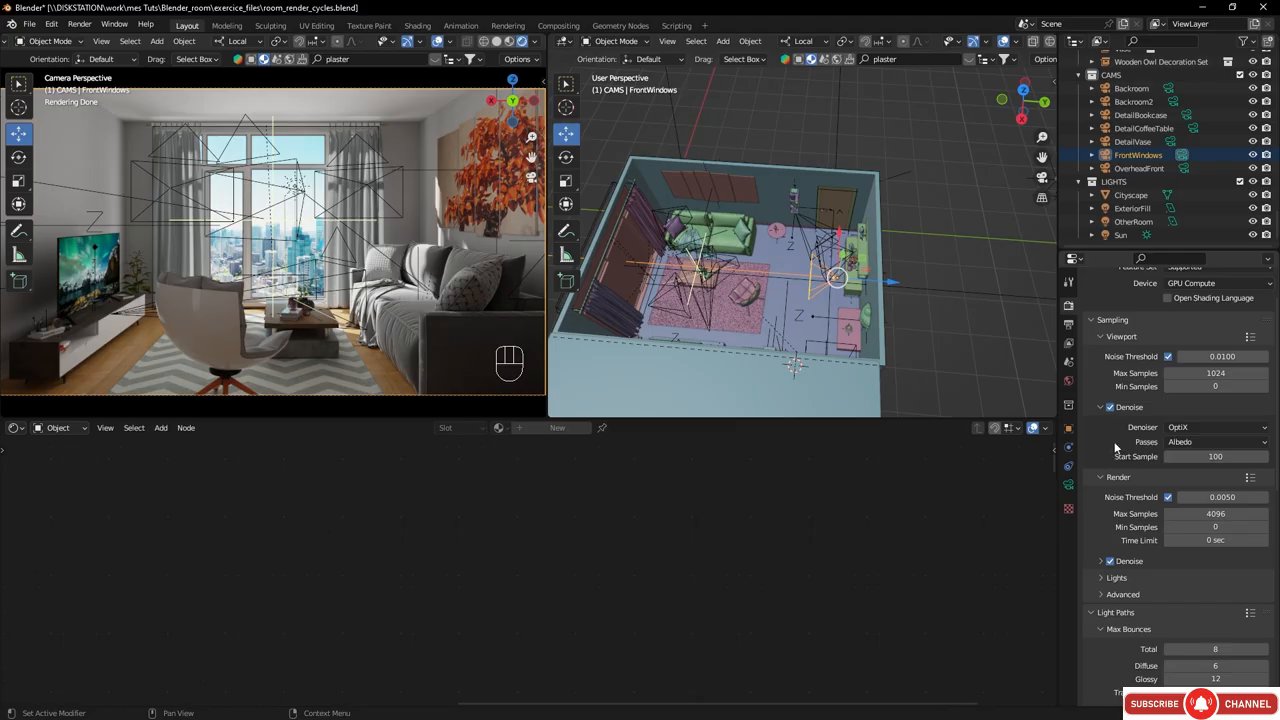
# - Expand the final render's denoise settings to examine the denoiser, passes and prefilter
pyautogui.click(1099, 563)
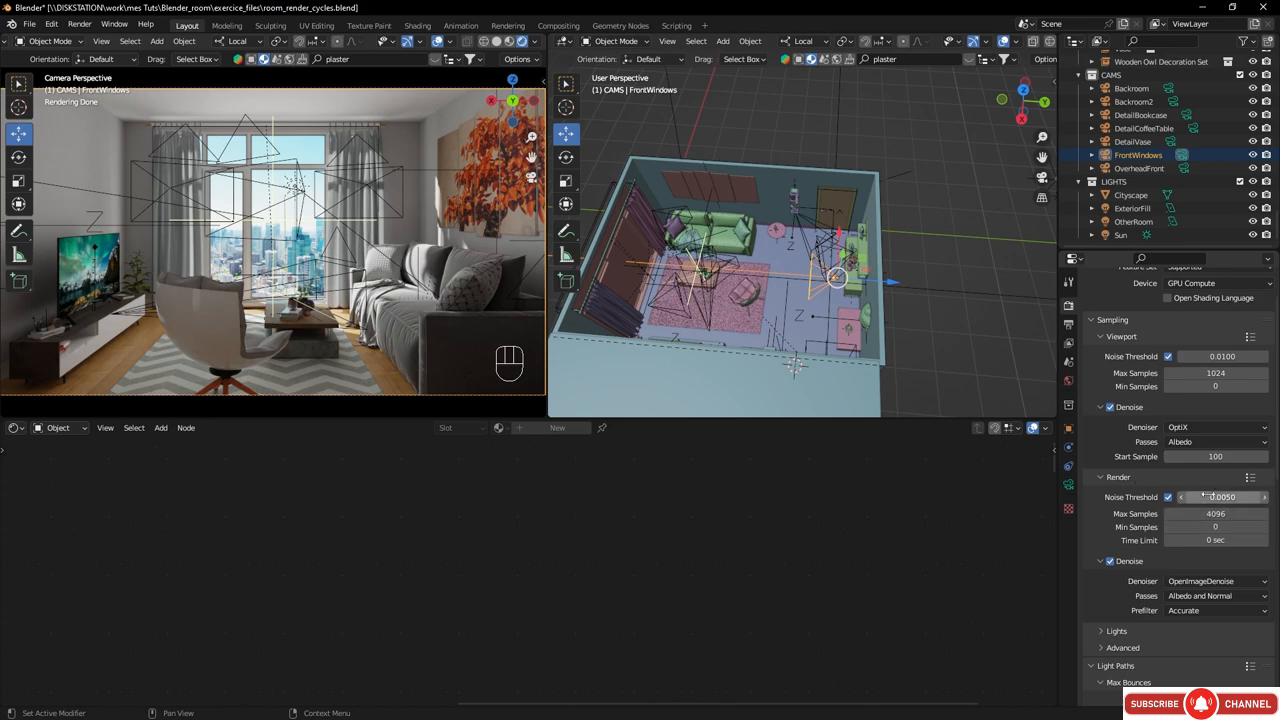
pyautogui.rightClick(1121, 481)
pyautogui.rightClick(1116, 548)
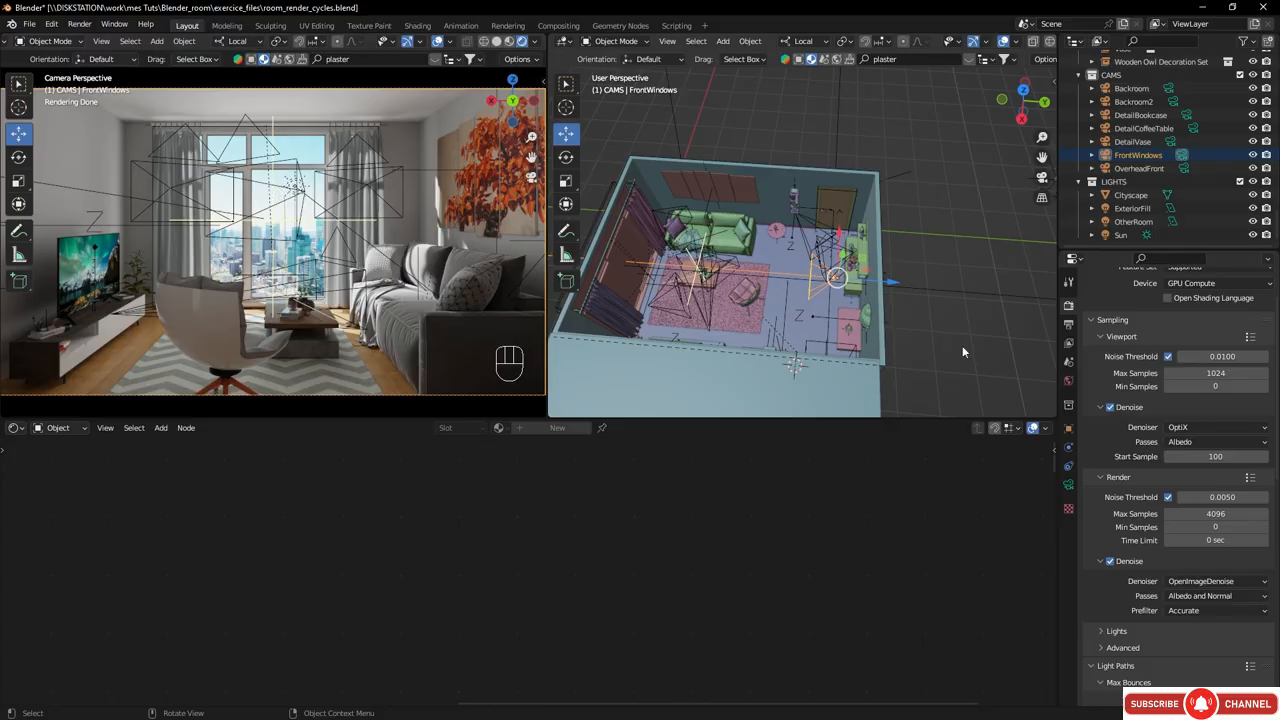
# - Switch the Cycles render device to CPU and examine the Path Guiding option
pyautogui.scroll(2, 1119, 301)
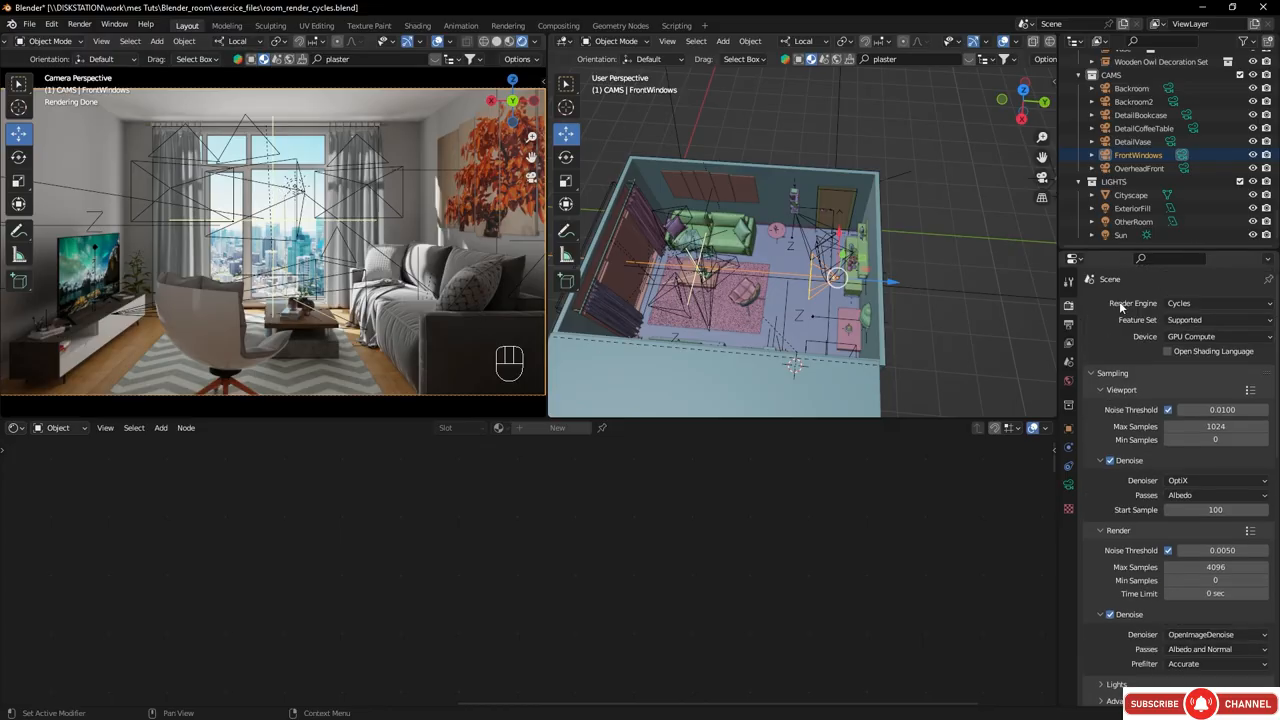
pyautogui.click(1190, 337)
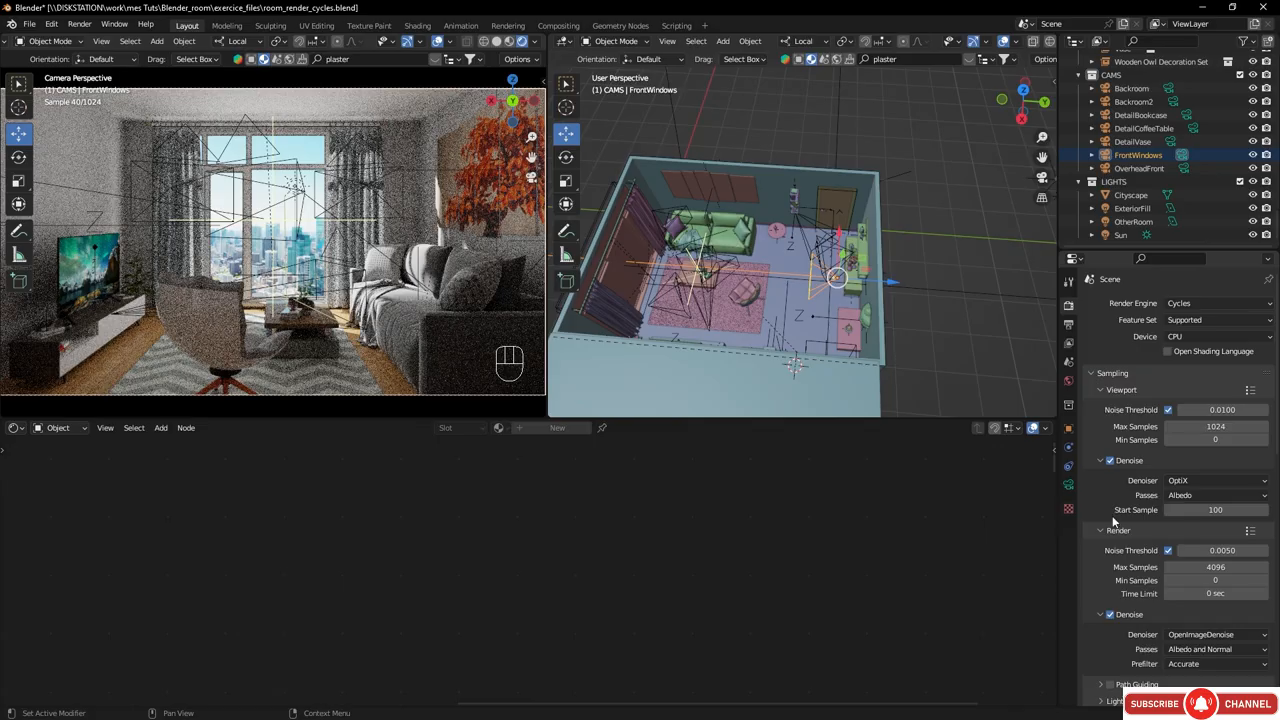
pyautogui.scroll(-5, 1107, 540)
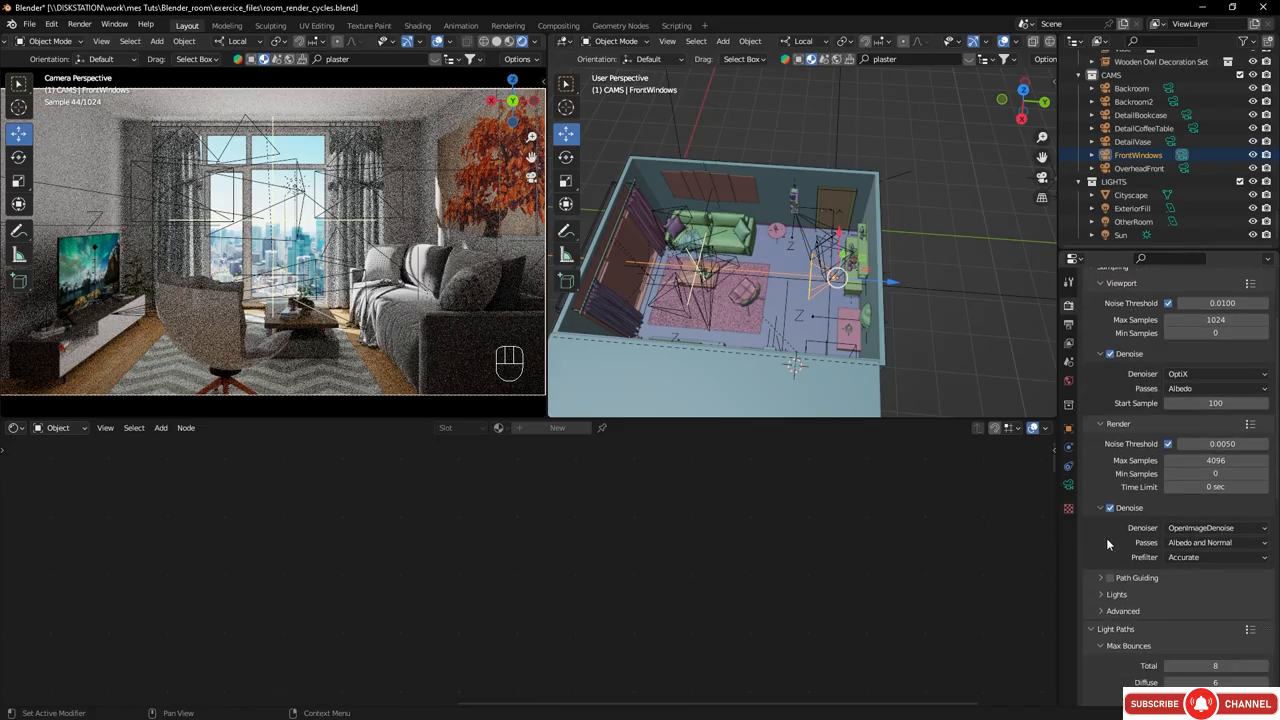
# - Enable Fast GI Approximation with 2 viewport bounces and 3 render bounces
pyautogui.scroll(-5, 1107, 535)
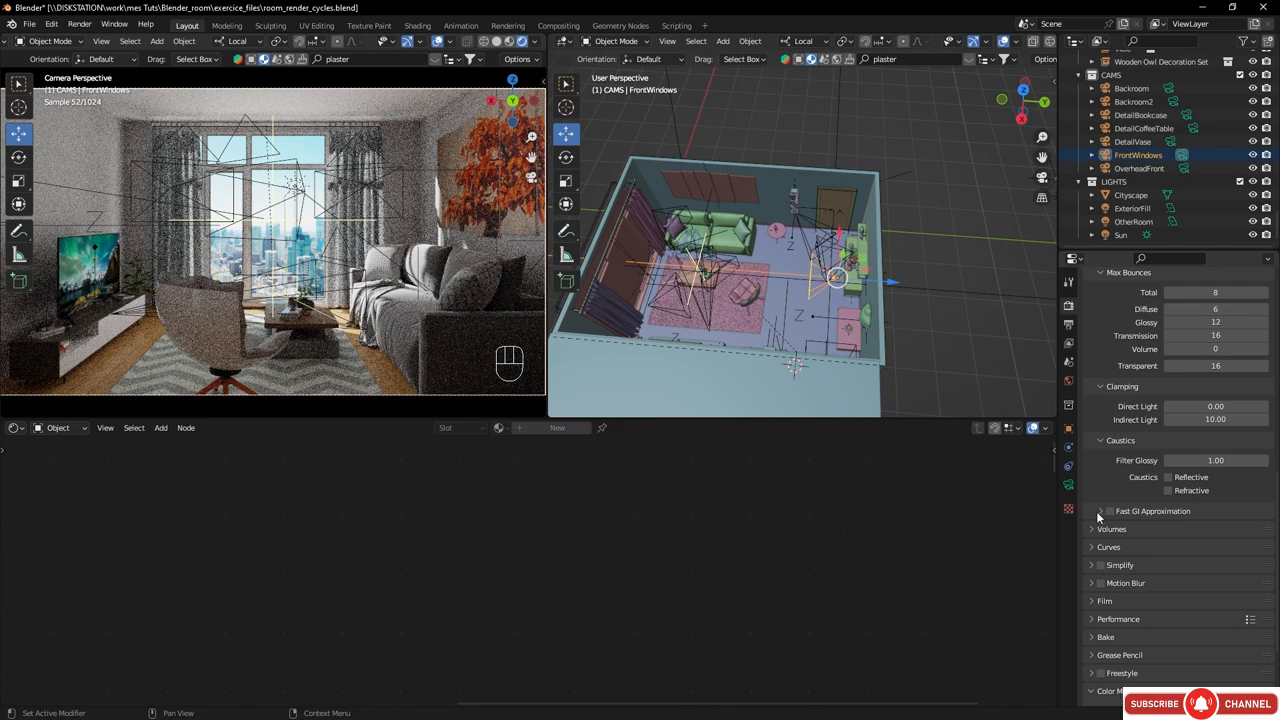
pyautogui.click(1099, 511)
pyautogui.click(1112, 512)
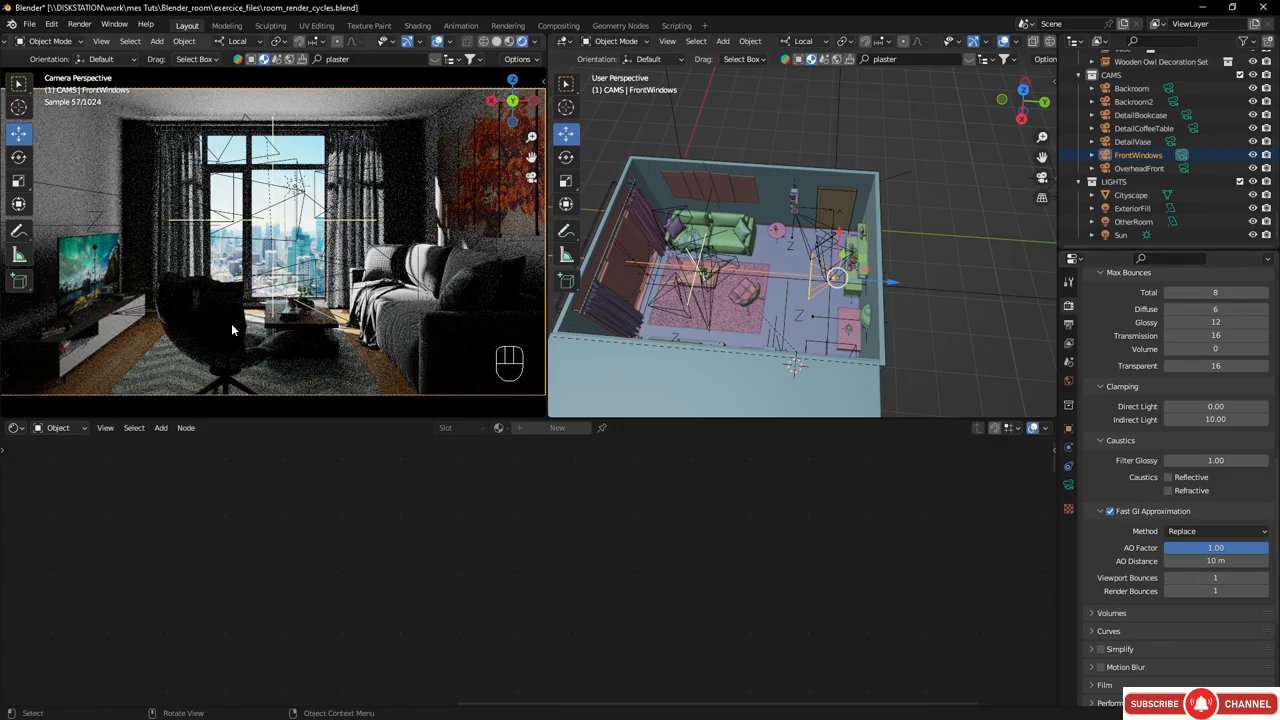
pyautogui.click(1265, 578)
pyautogui.click(1265, 578)
pyautogui.click(1265, 591)
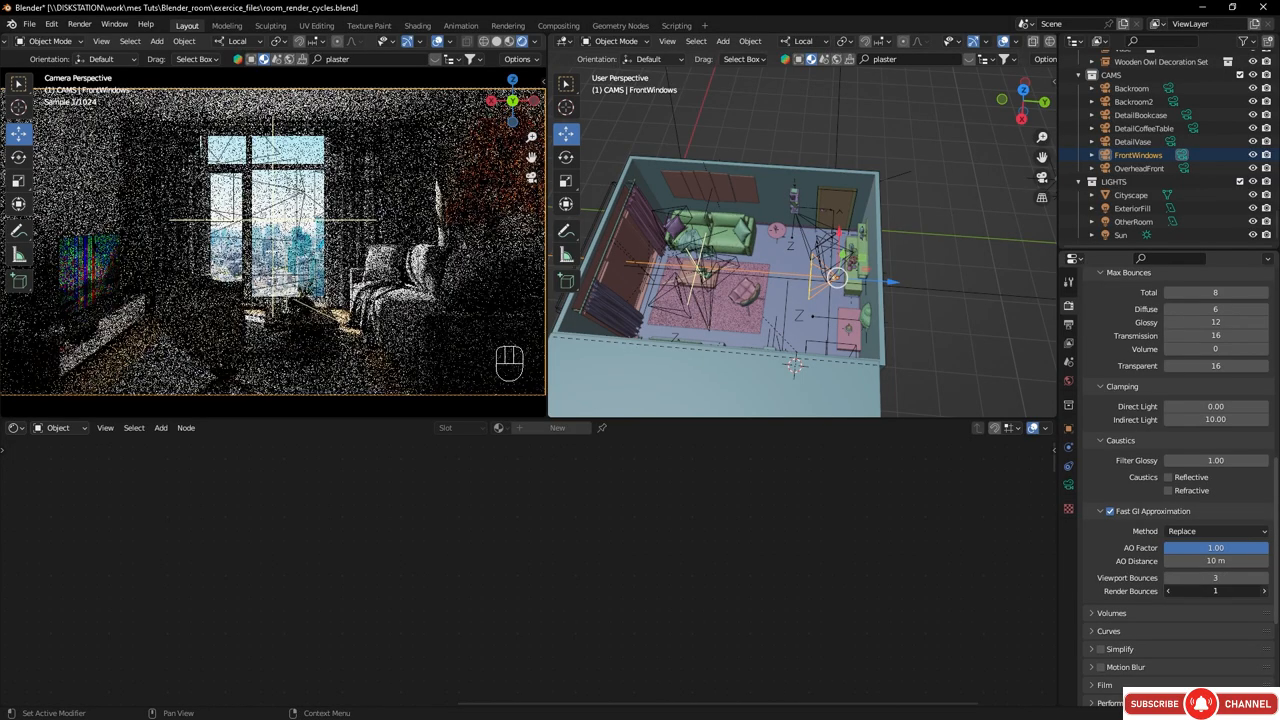
pyautogui.click(1265, 591)
pyautogui.click(1167, 578)
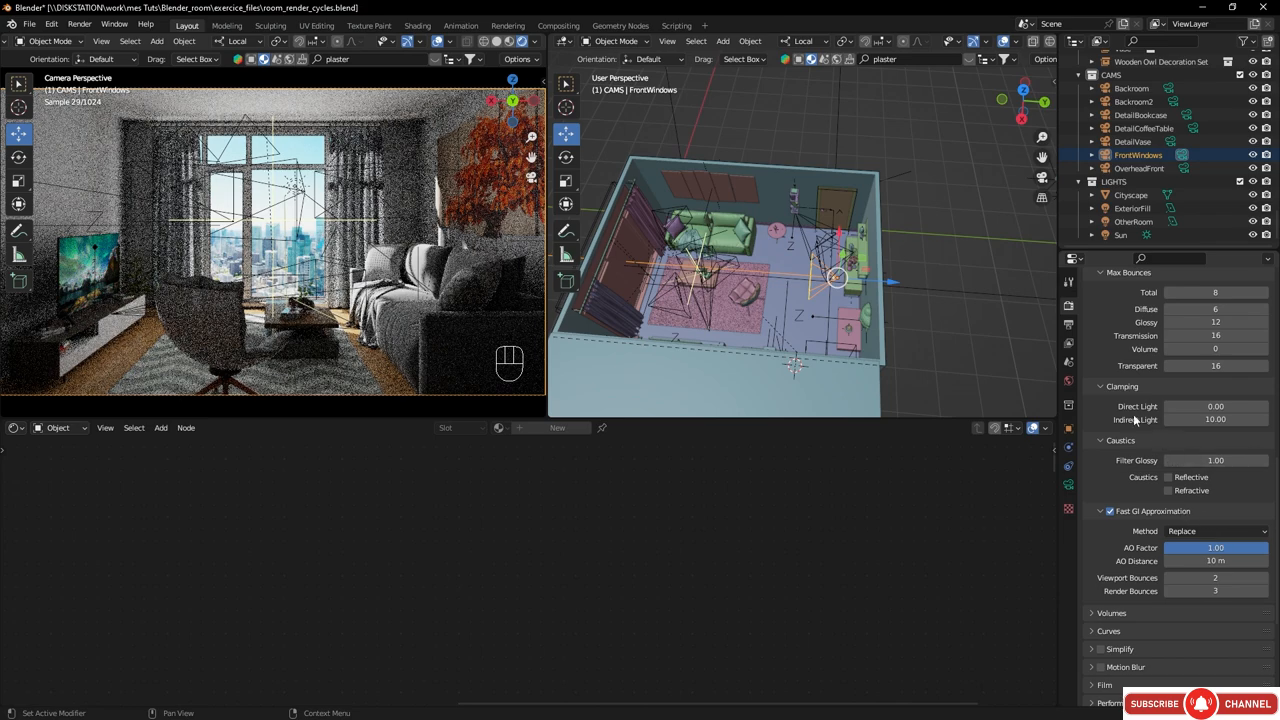
# - Set the Cycles render device back to GPU Compute
pyautogui.scroll(15, 1112, 348)
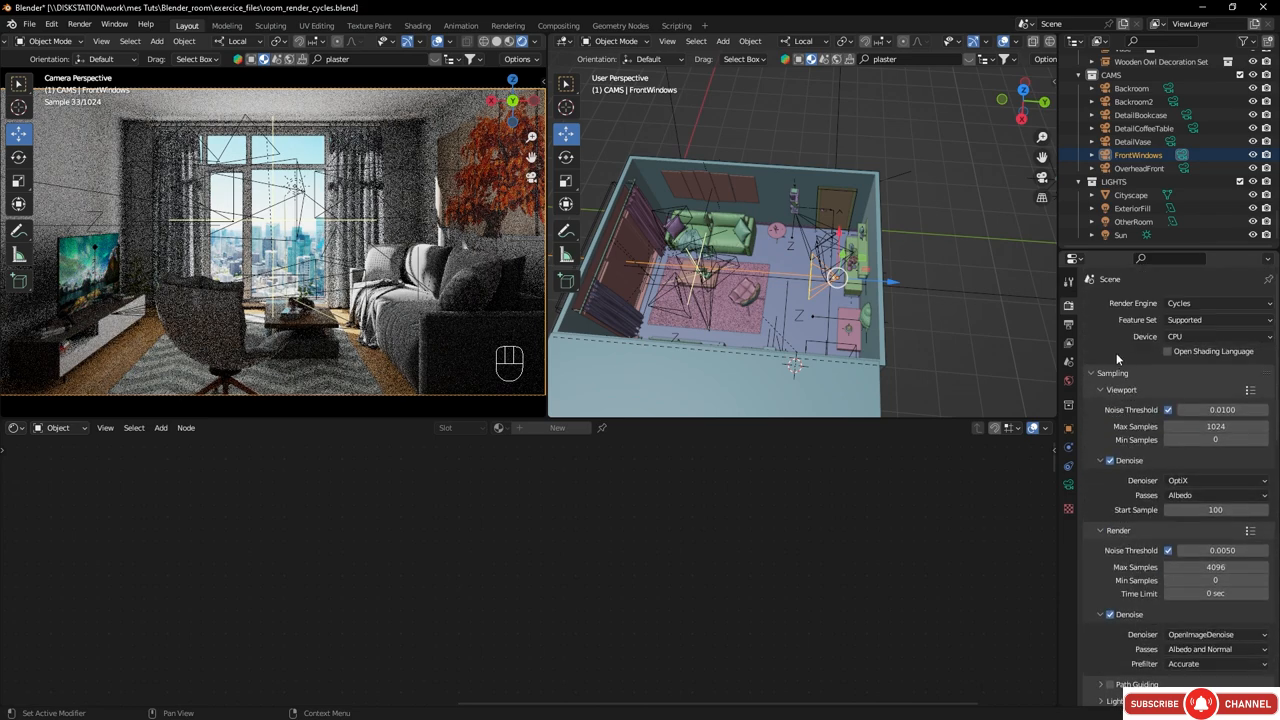
pyautogui.click(1175, 337)
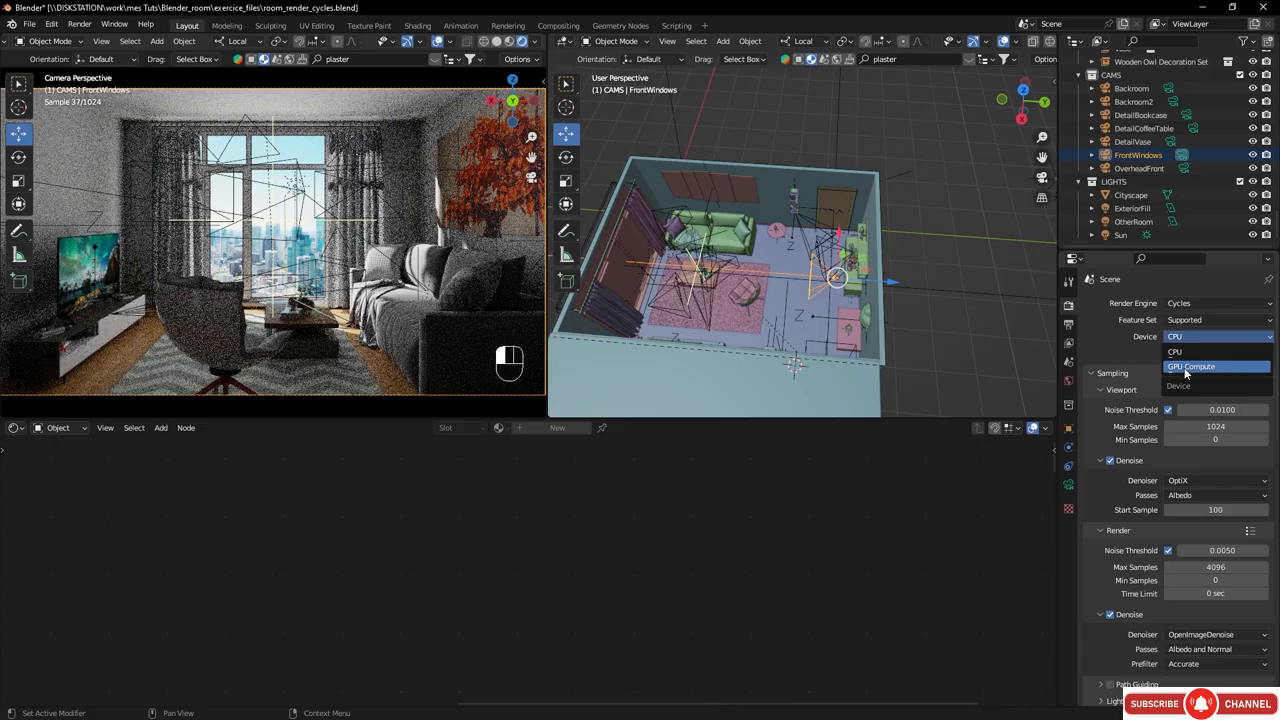
pyautogui.click(1190, 367)
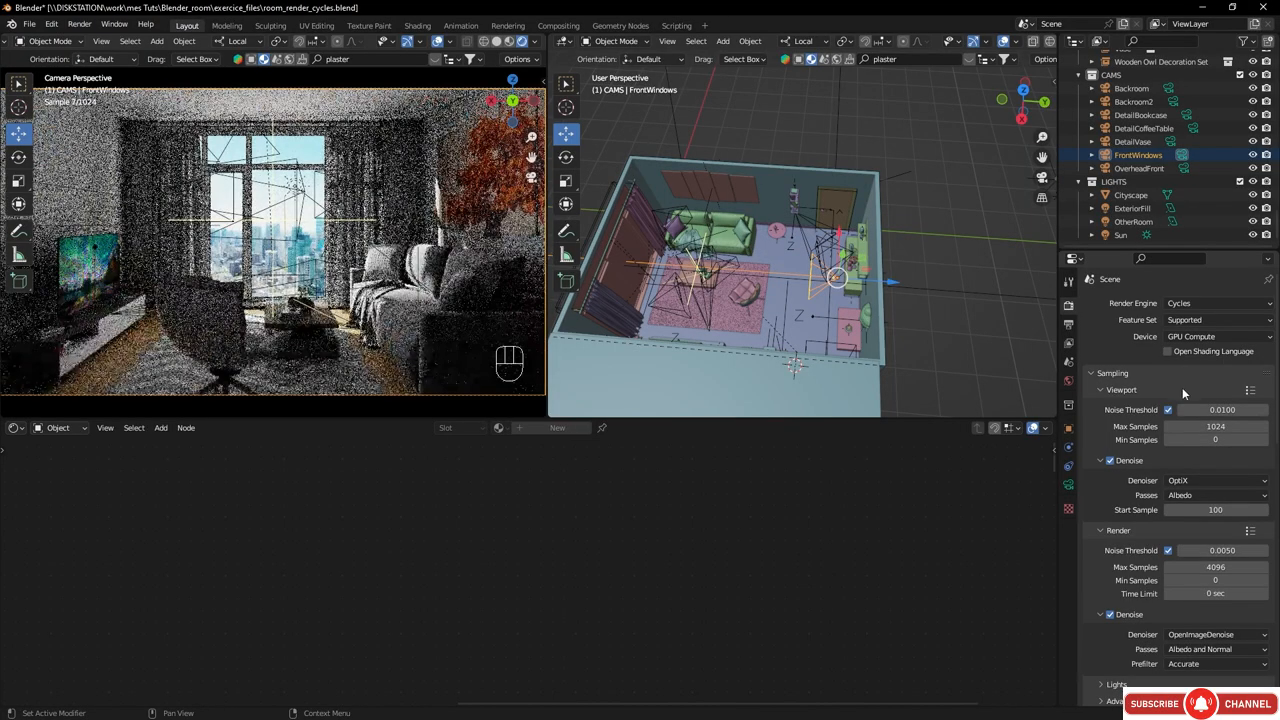
# - Test Fast GI Approximation with AO Factor 0.45, AO Distance 0.9 m and 3 viewport bounces, and turn it off
pyautogui.scroll(-15, 1127, 508)
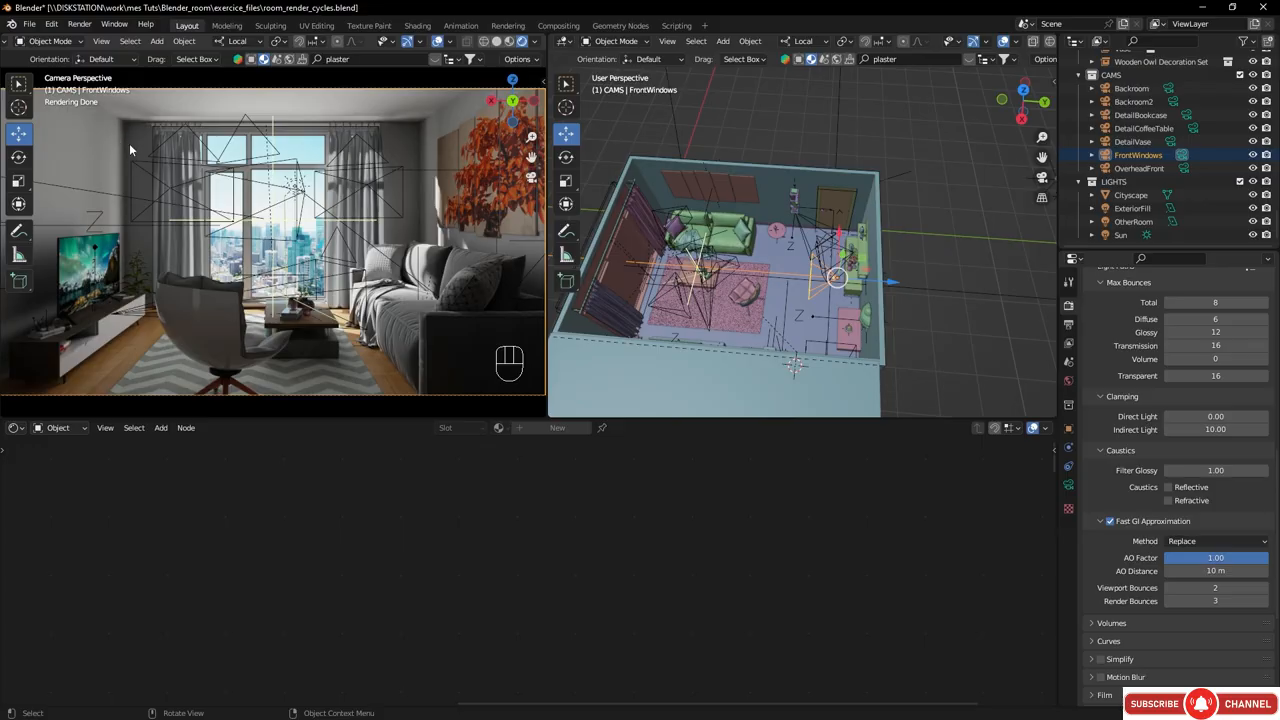
pyautogui.moveTo(1215, 570); pyautogui.dragTo(1148, 570)
pyautogui.moveTo(1232, 566); pyautogui.dragTo(1207, 566)
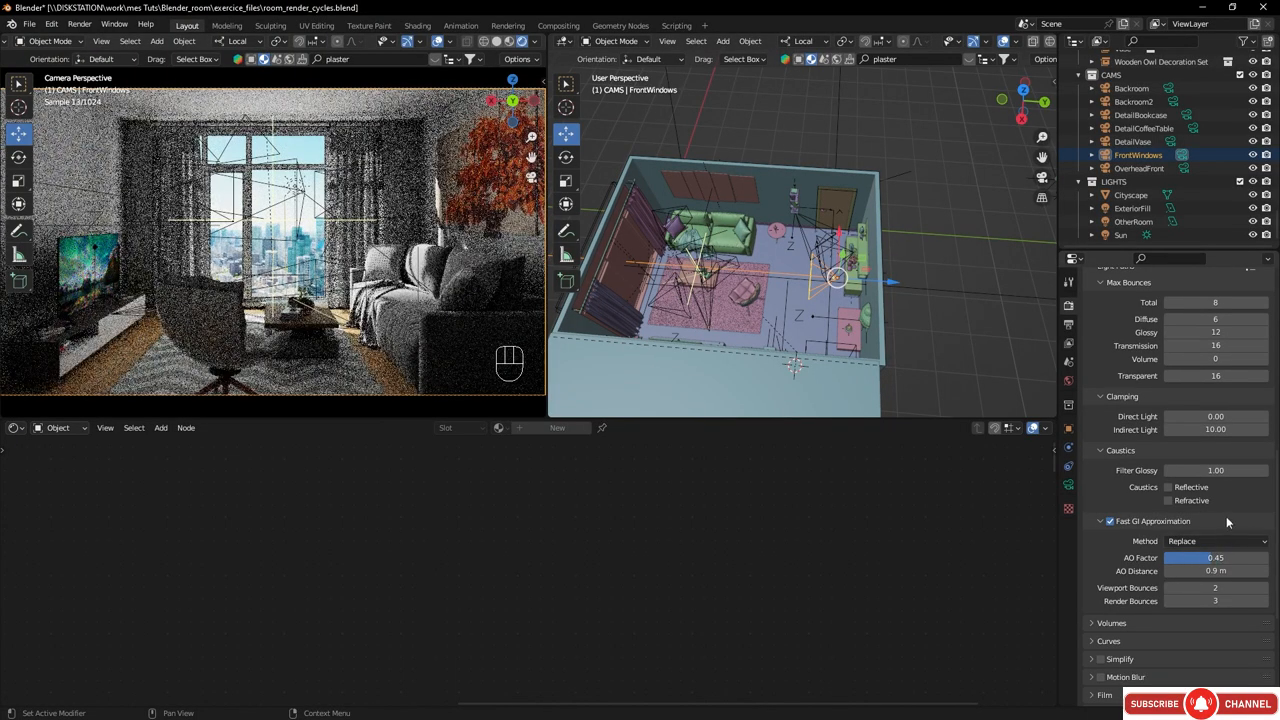
pyautogui.click(1263, 593)
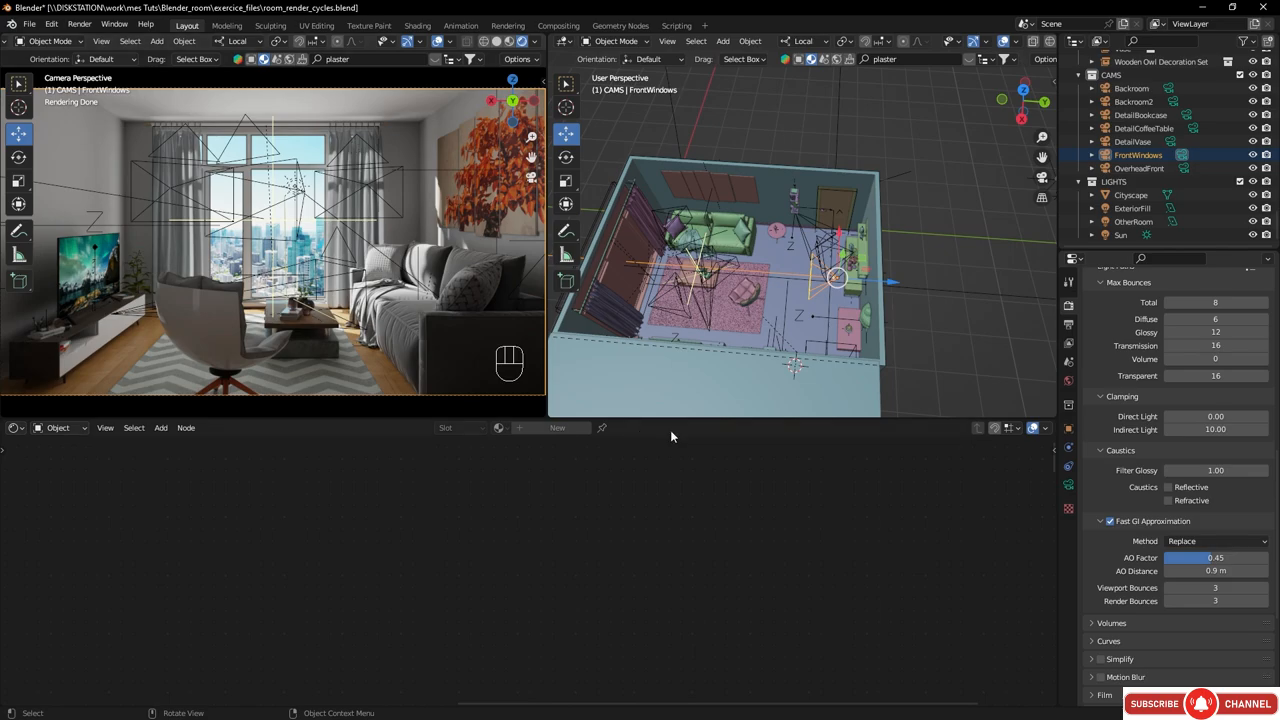
pyautogui.click(1110, 522)
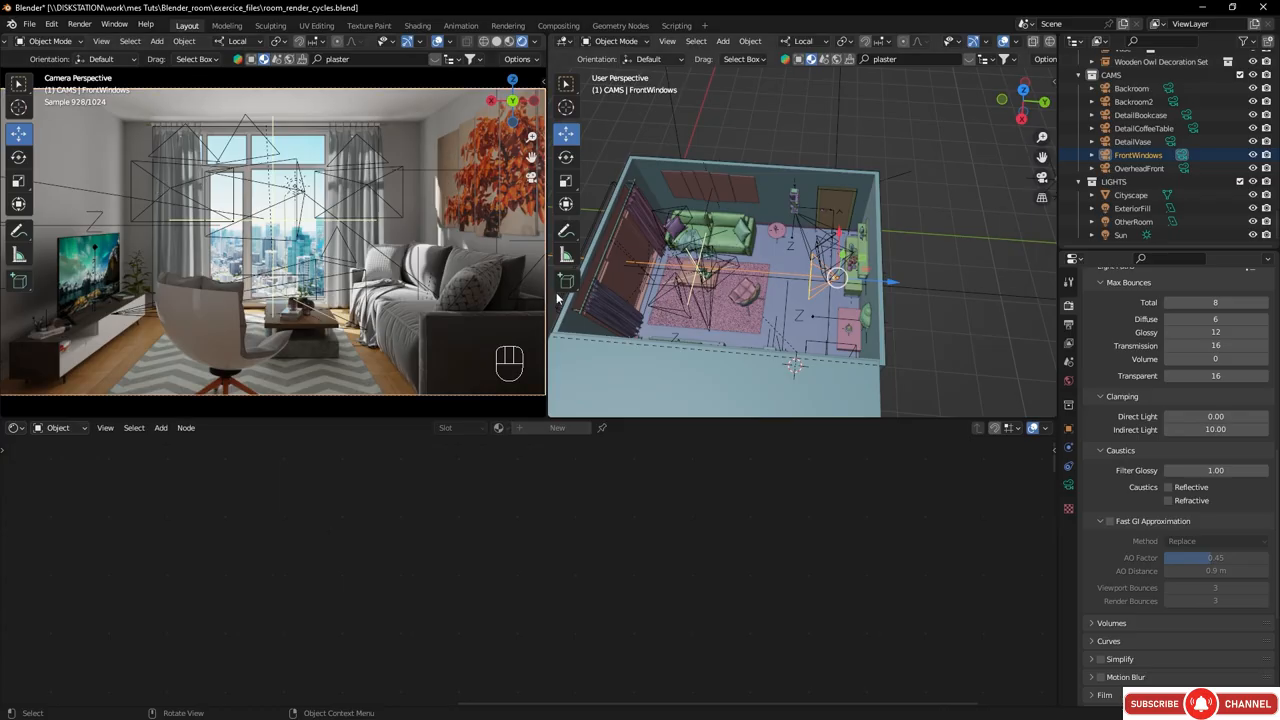
# - Render a still image from the FrontWindows camera with the current Cycles settings
pyautogui.click(77, 24)
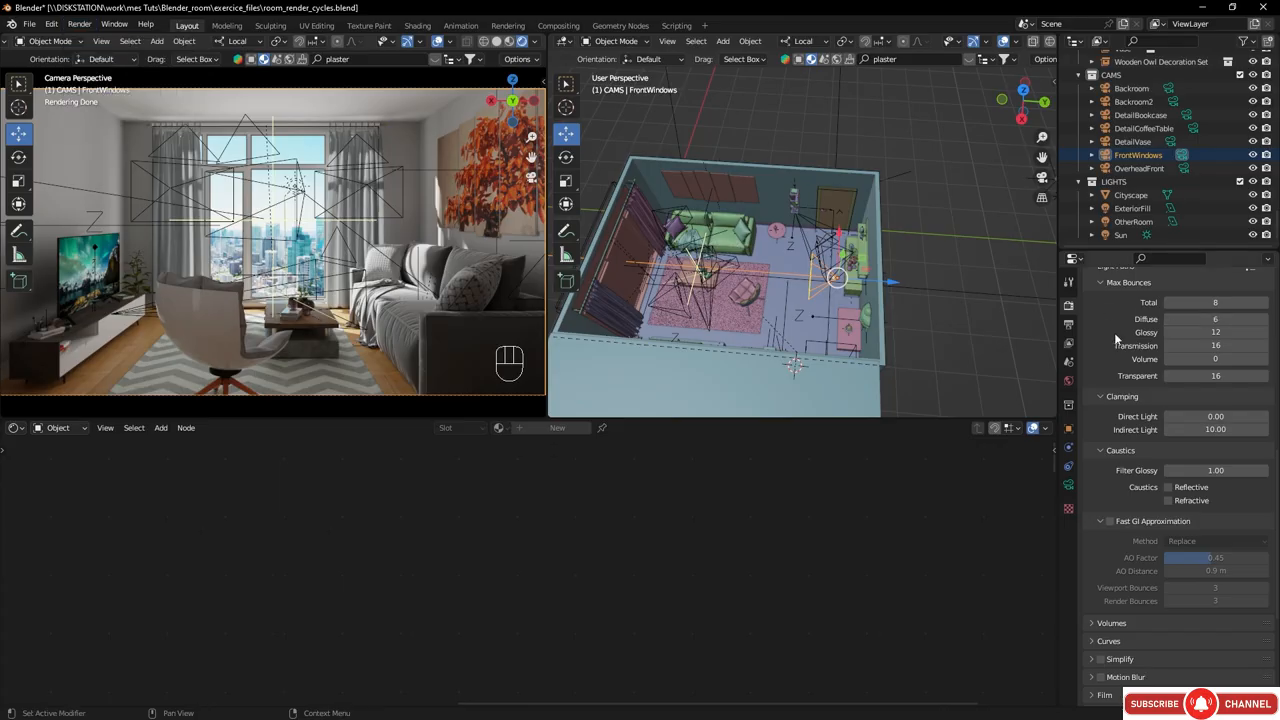
pyautogui.scroll(8, 1120, 345)
pyautogui.scroll(4, 1127, 362)
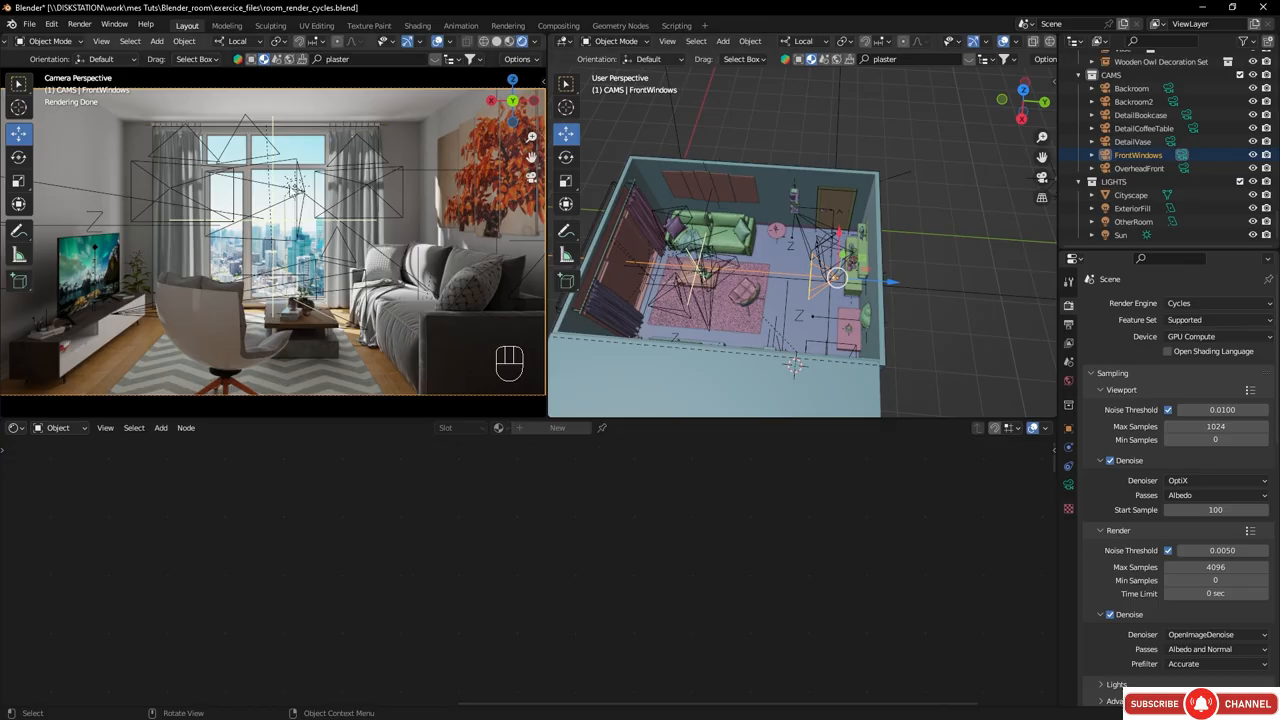
pyautogui.click(76, 25)
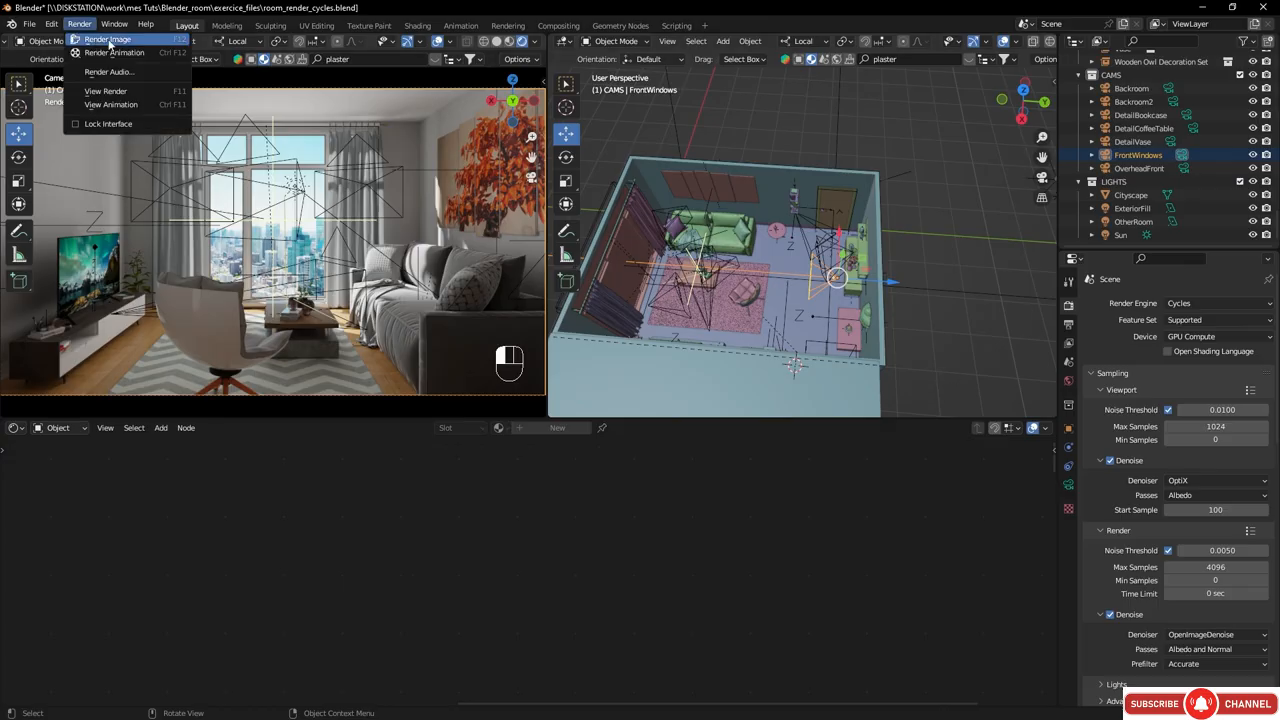
pyautogui.click(108, 40)
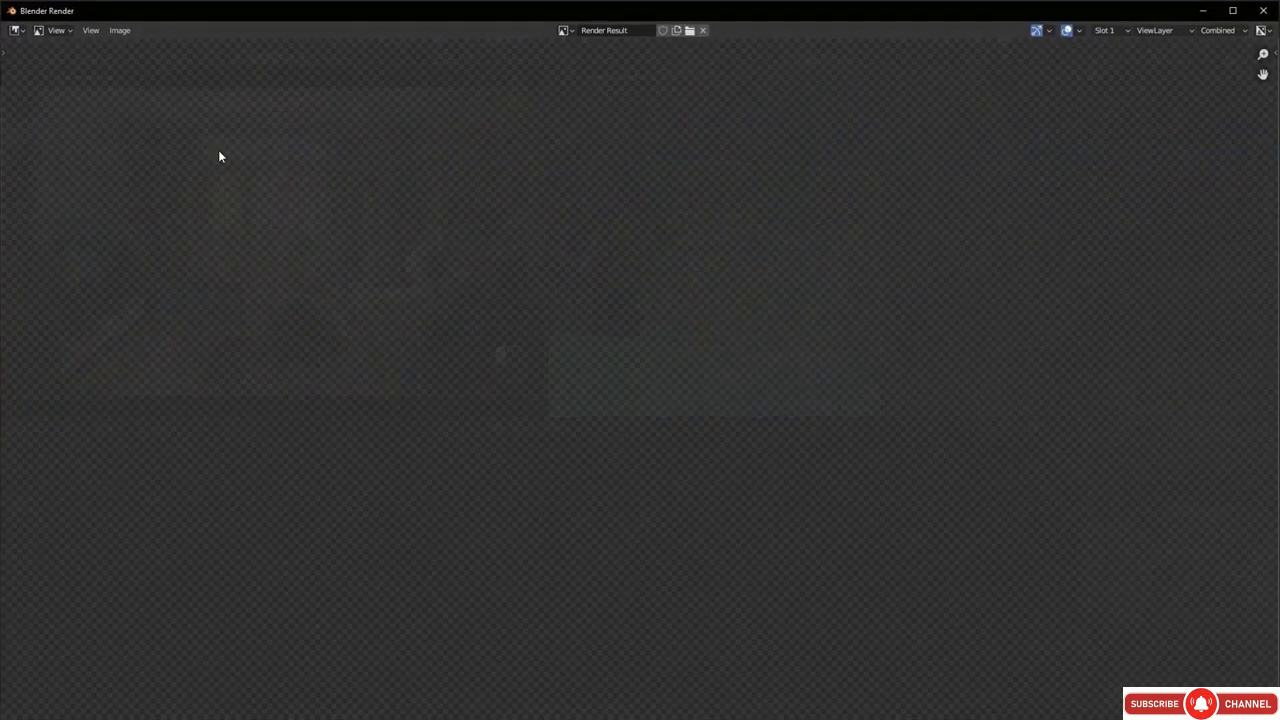
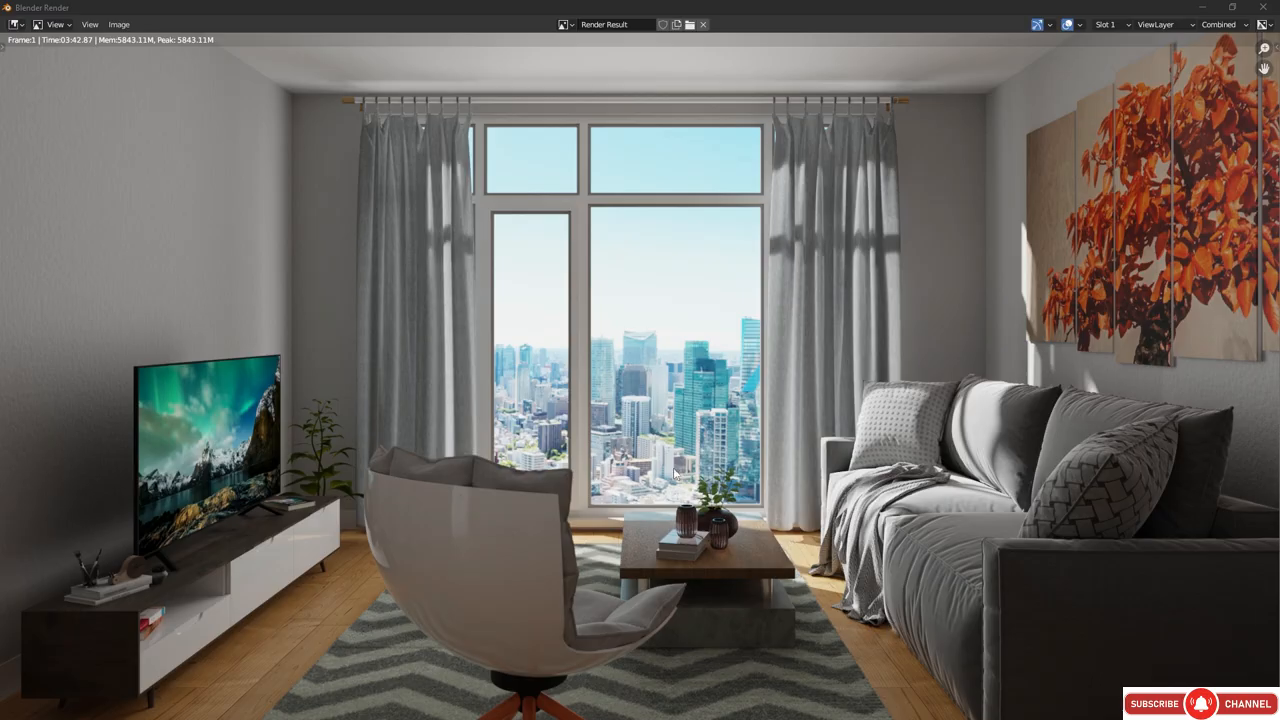
# - Examine the file format options for saving the rendered image, without saving it
pyautogui.click(119, 24)
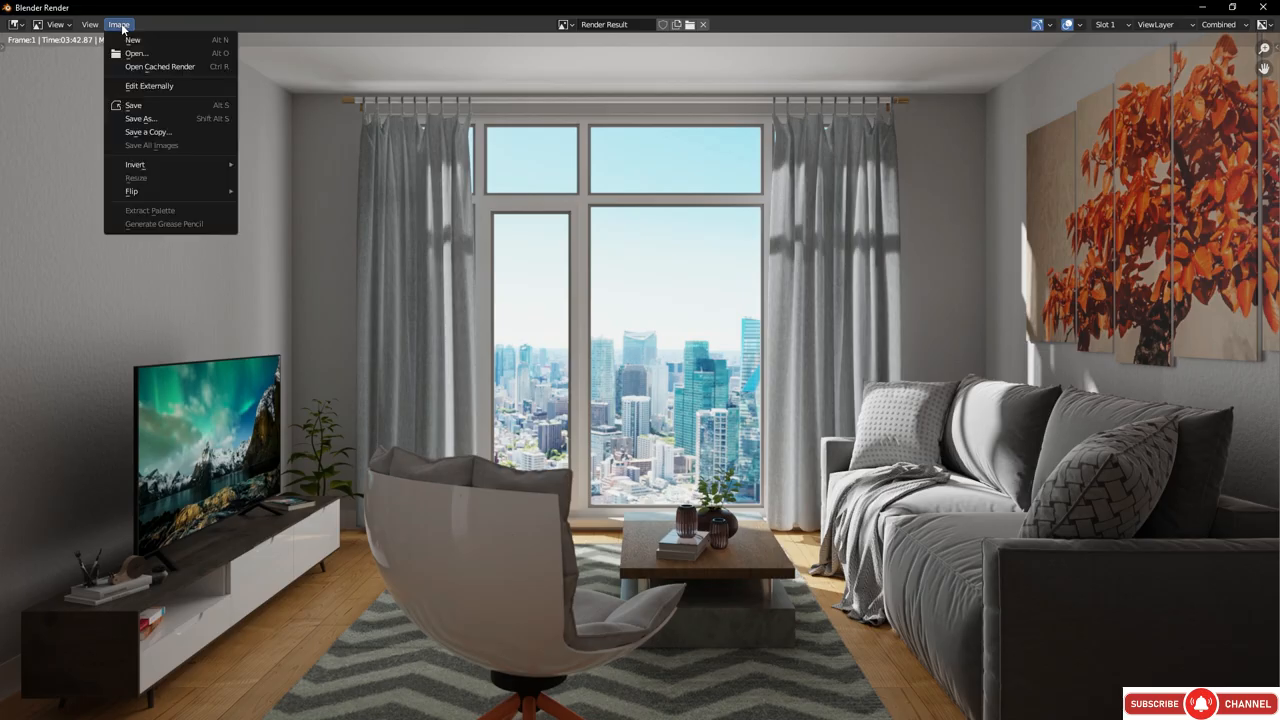
pyautogui.click(144, 120)
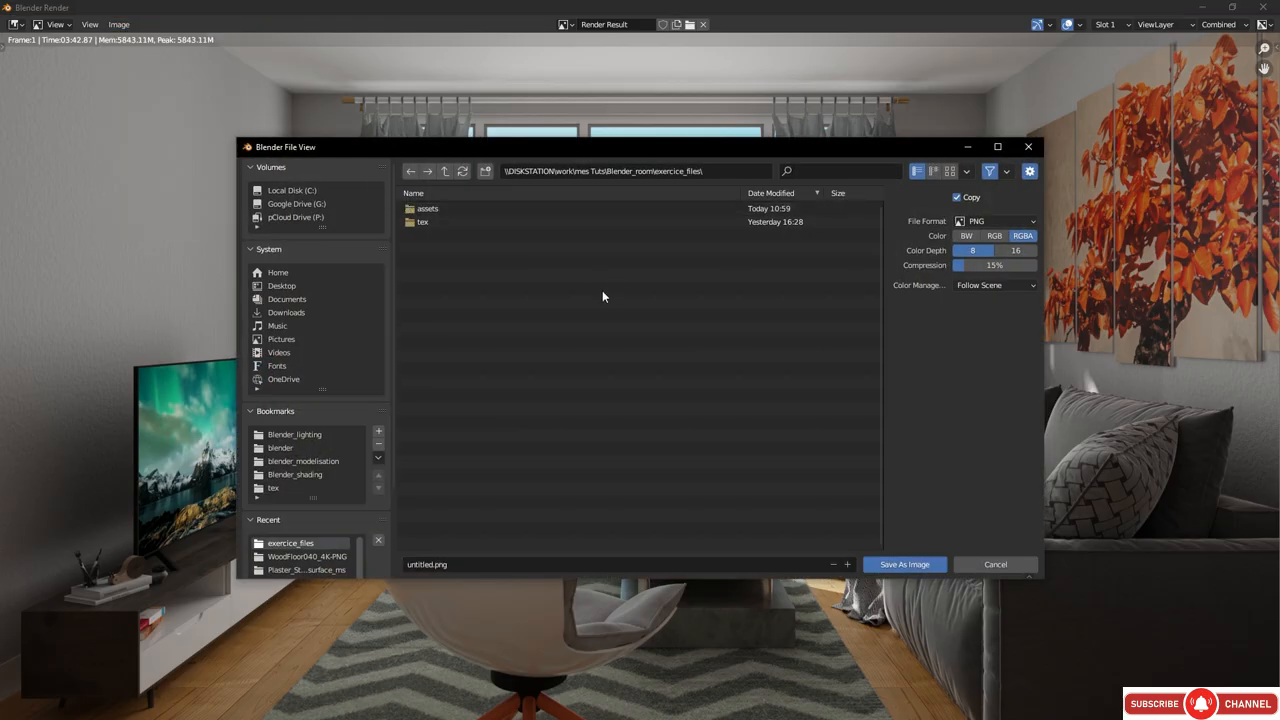
pyautogui.click(1008, 565)
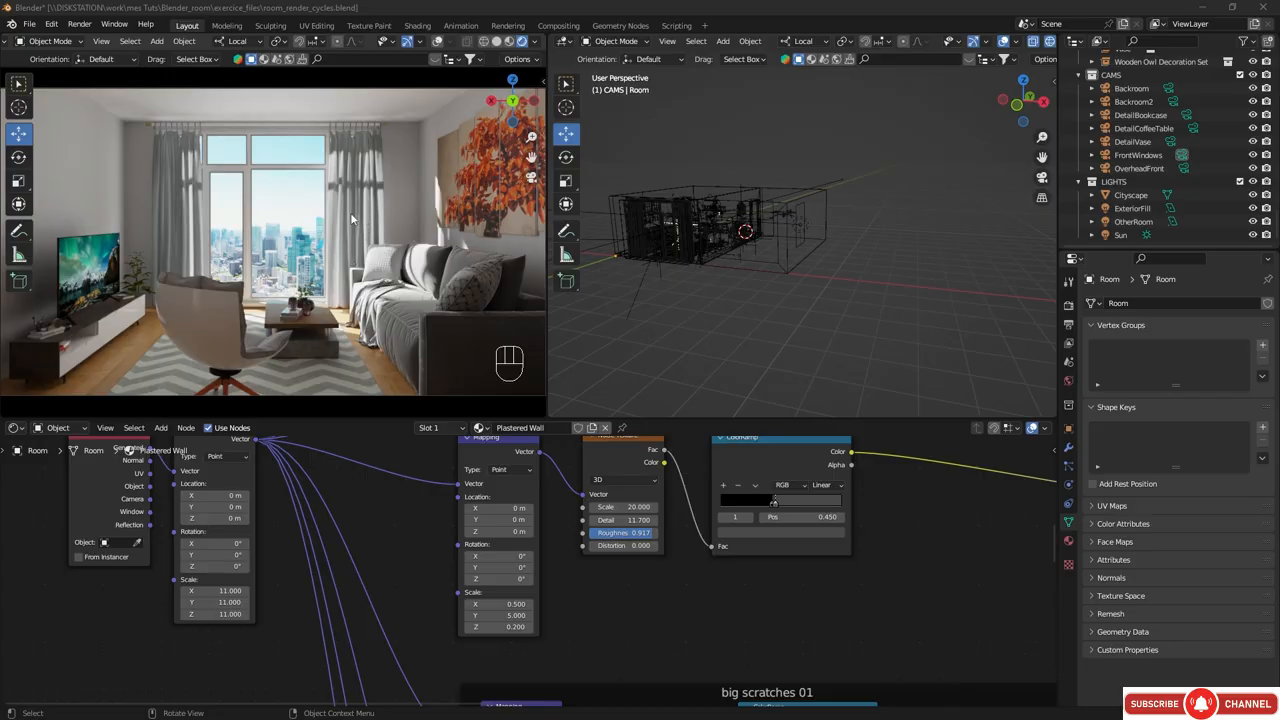
# - Look around the room in the rendered viewport and switch the render engine from Cycles to Eevee
pyautogui.moveTo(306, 232); pyautogui.dragTo(306, 243, button='middle')
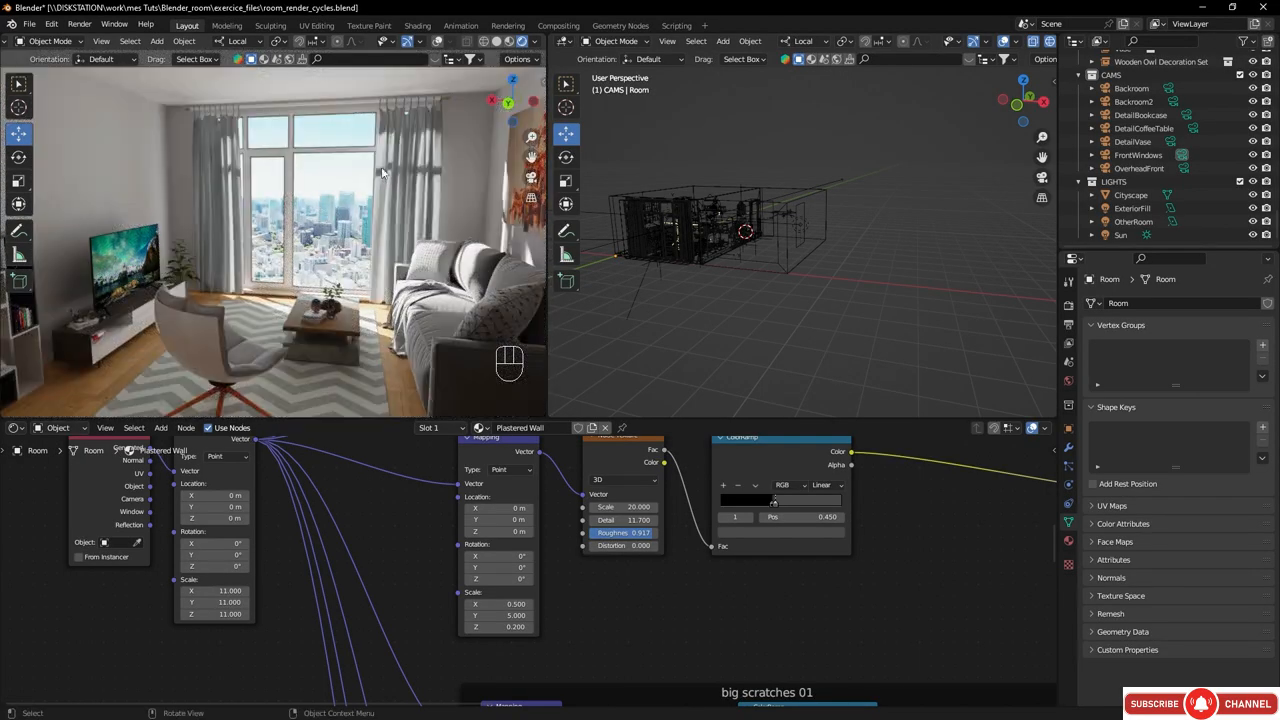
pyautogui.moveTo(317, 222); pyautogui.dragTo(66, 218, button='middle')
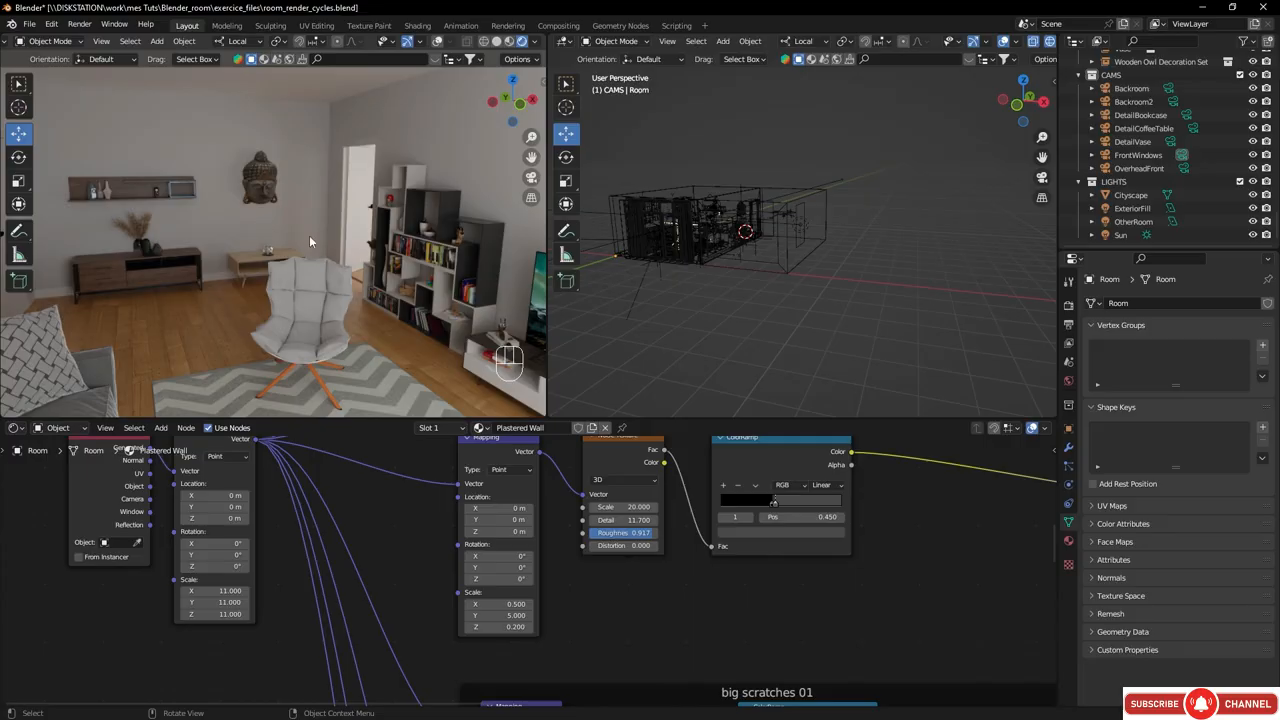
pyautogui.moveTo(312, 256); pyautogui.dragTo(530, 270, button='middle')
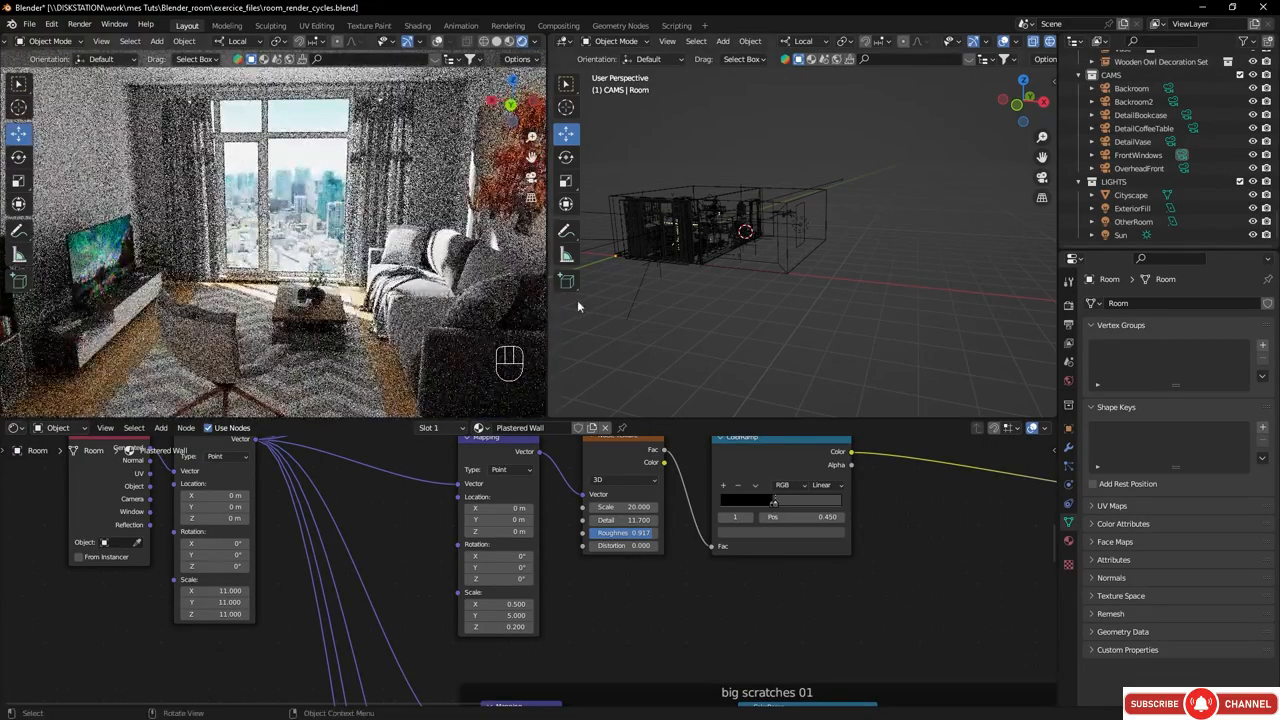
pyautogui.click(1069, 305)
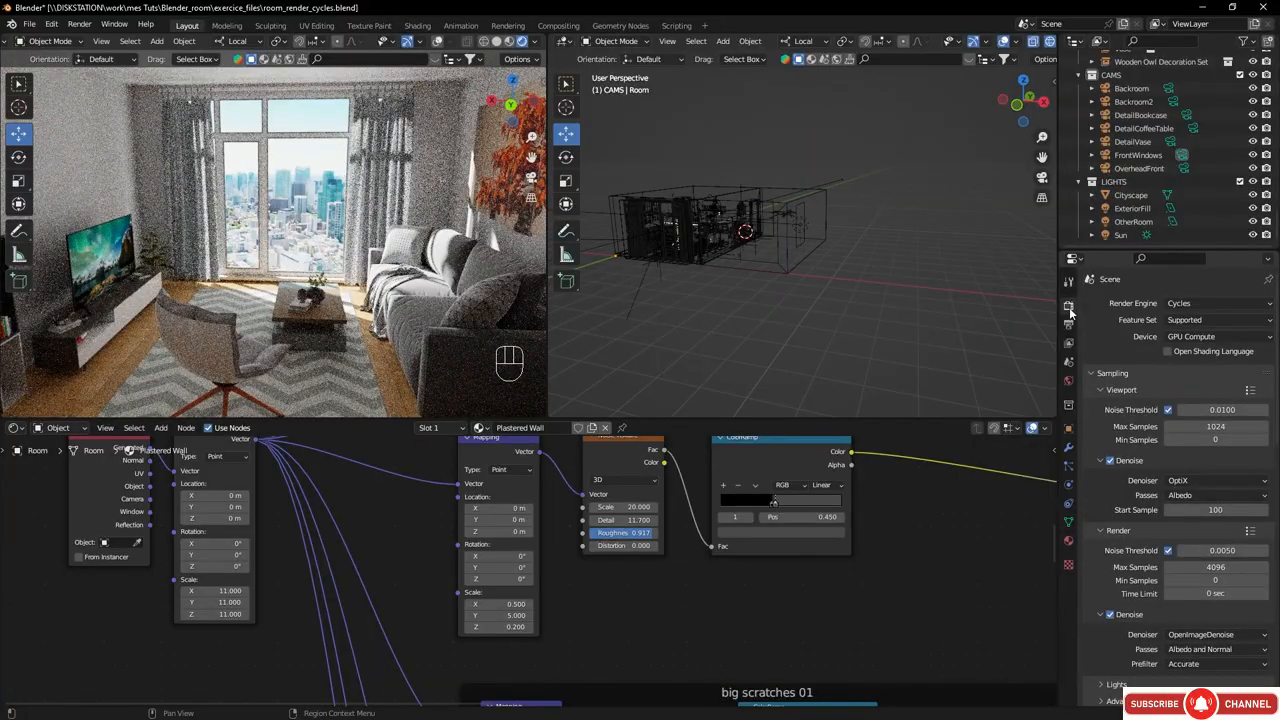
pyautogui.click(1180, 303)
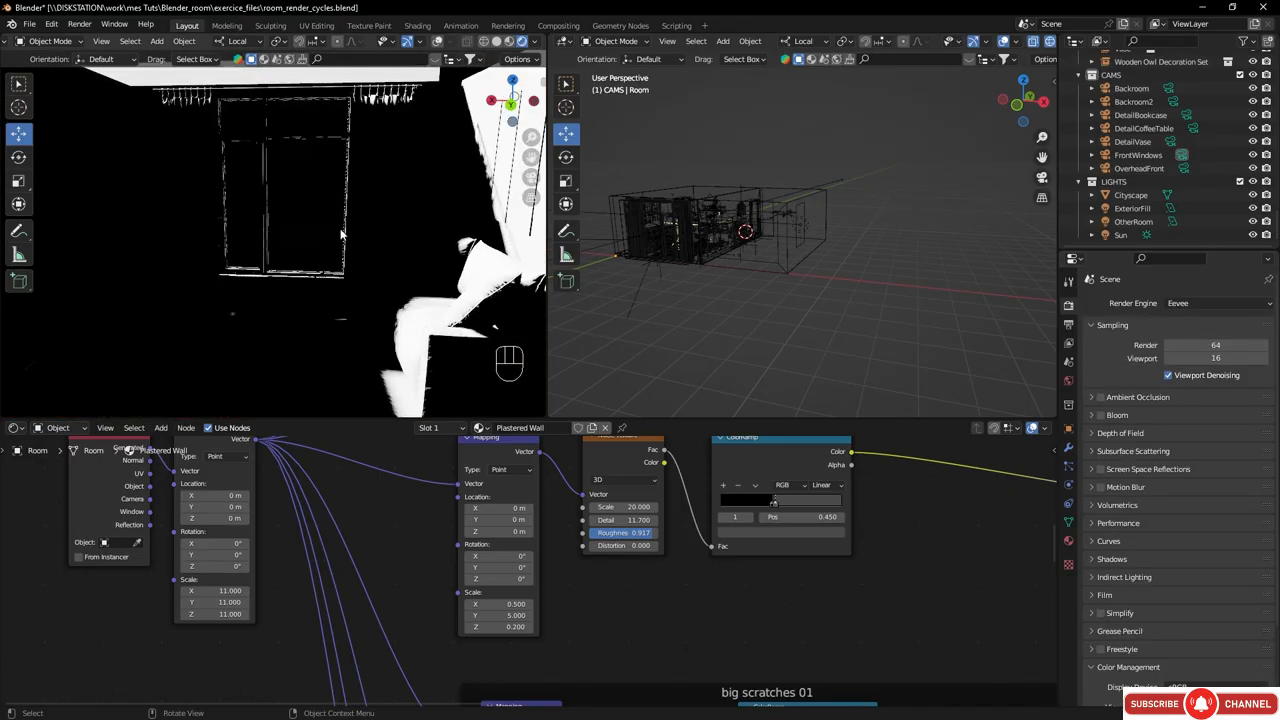
# - Show the overlays in the rendered viewport, inspect the Eevee result and return to the camera view
pyautogui.click(437, 42)
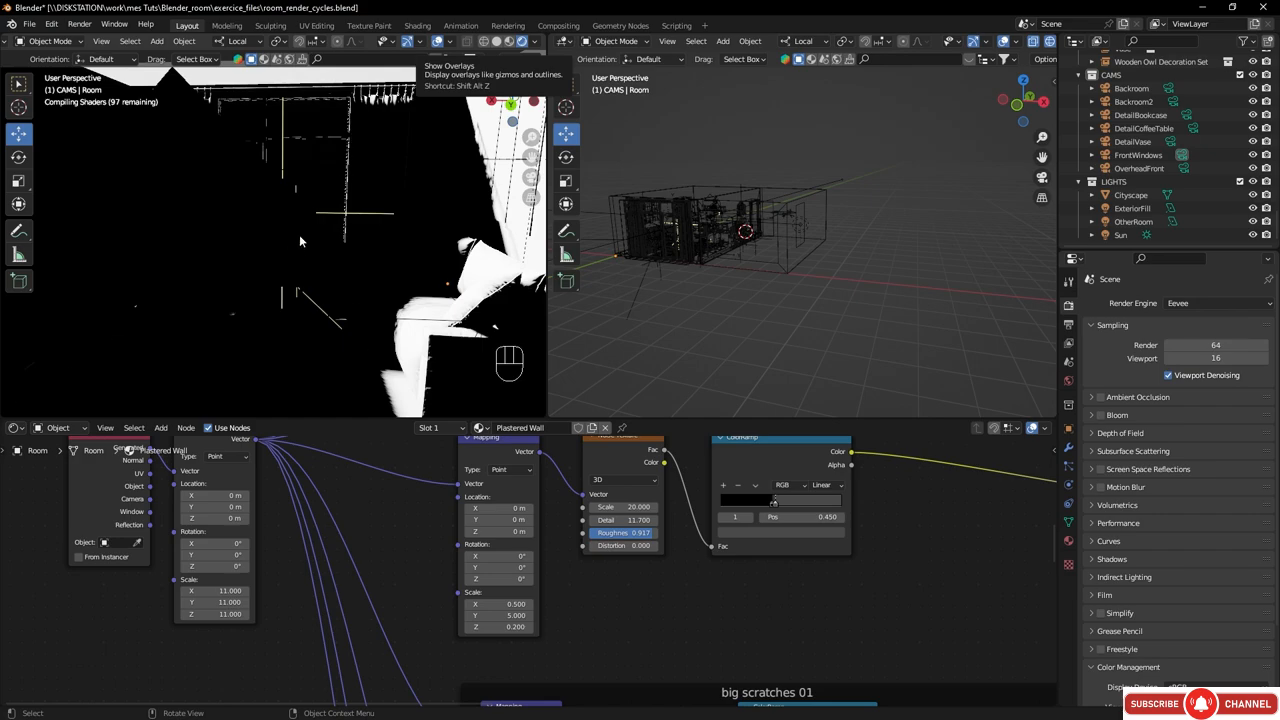
pyautogui.moveTo(271, 246)
pyautogui.mouseDown(button='middle')
pyautogui.moveTo(288, 227)
pyautogui.moveTo(269, 235)
pyautogui.mouseUp(button='middle')
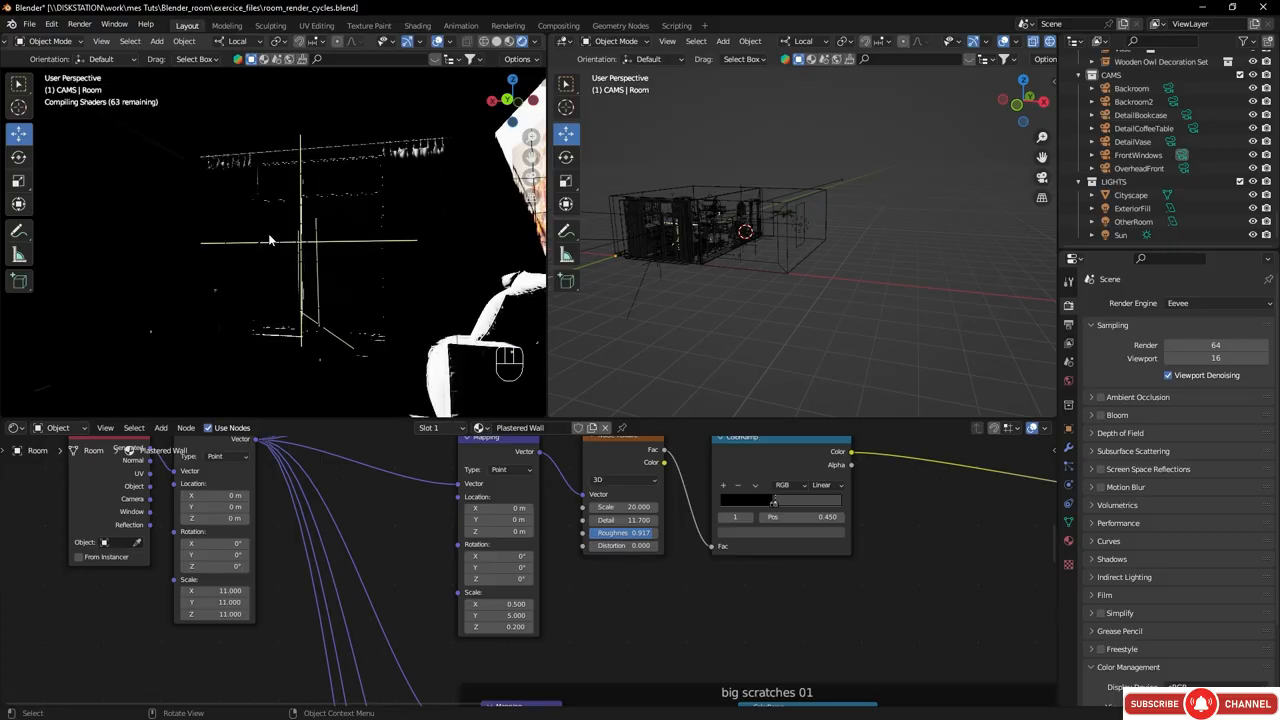
pyautogui.moveTo(302, 258)
pyautogui.mouseDown(button='middle')
pyautogui.moveTo(339, 257)
pyautogui.moveTo(322, 264)
pyautogui.mouseUp(button='middle')
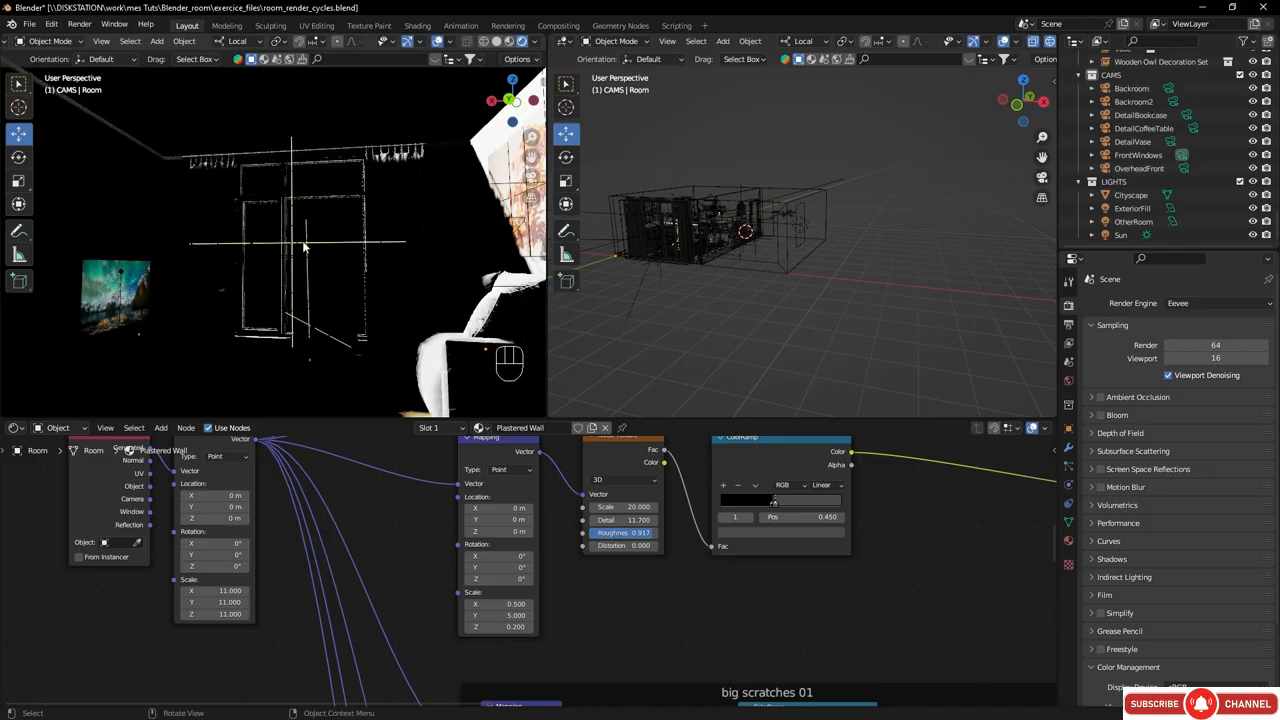
pyautogui.moveTo(302, 240); pyautogui.dragTo(325, 256, button='middle')
pyautogui.press('KP_0')
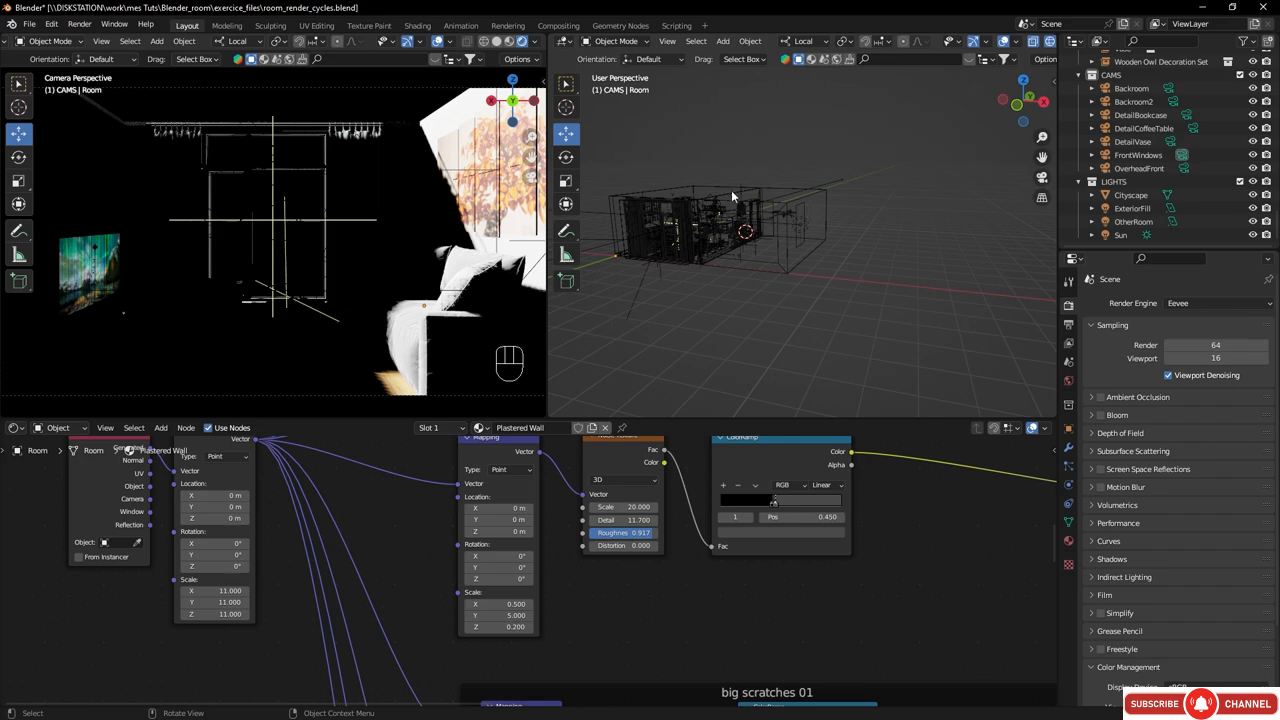
# - Switch the second viewport from wireframe to solid shading and select the Window object between the curtains
pyautogui.moveTo(732, 188); pyautogui.dragTo(867, 227, button='middle')
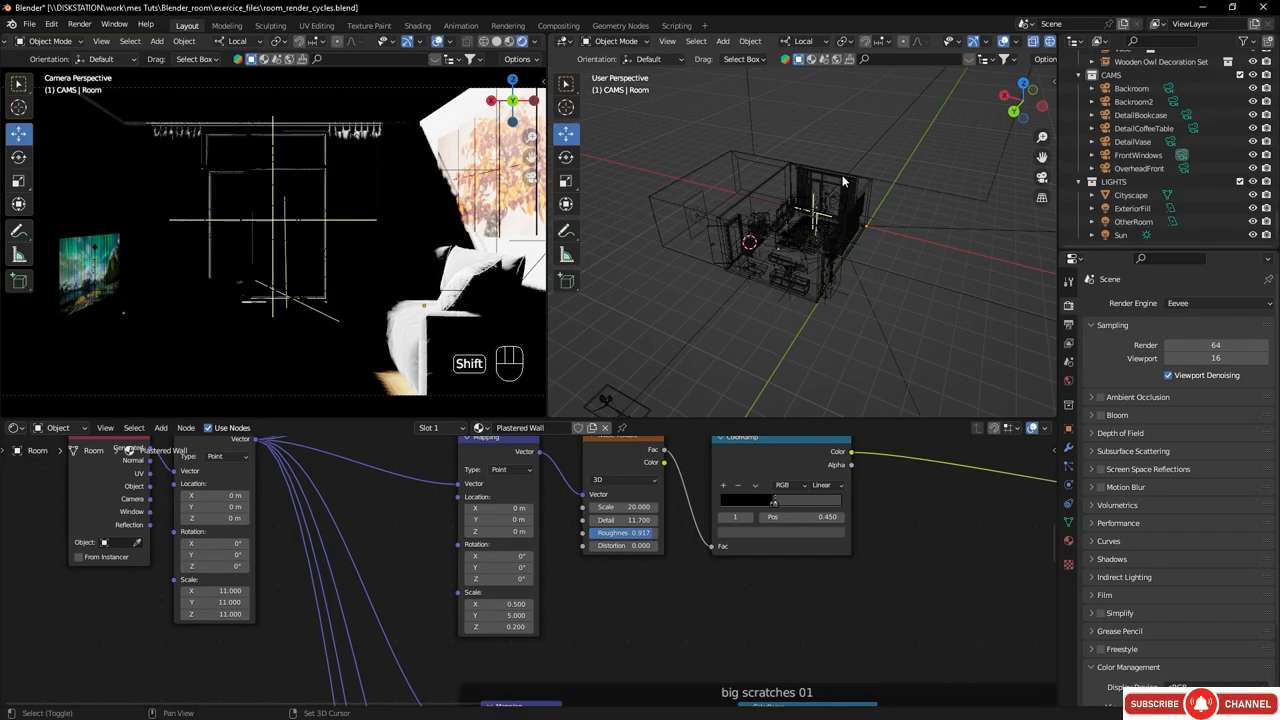
pyautogui.hotkey('shift', 'z')
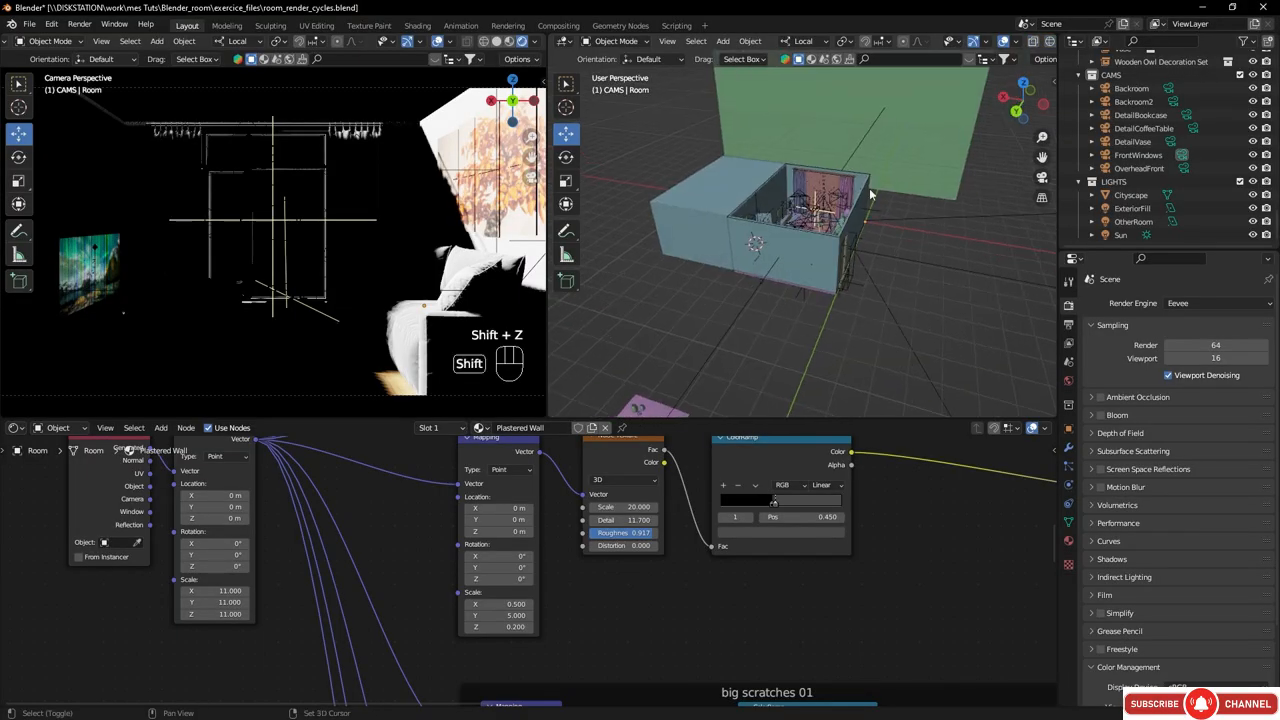
pyautogui.moveTo(826, 186); pyautogui.dragTo(790, 220, button='middle')
pyautogui.scroll(8, 832, 207)
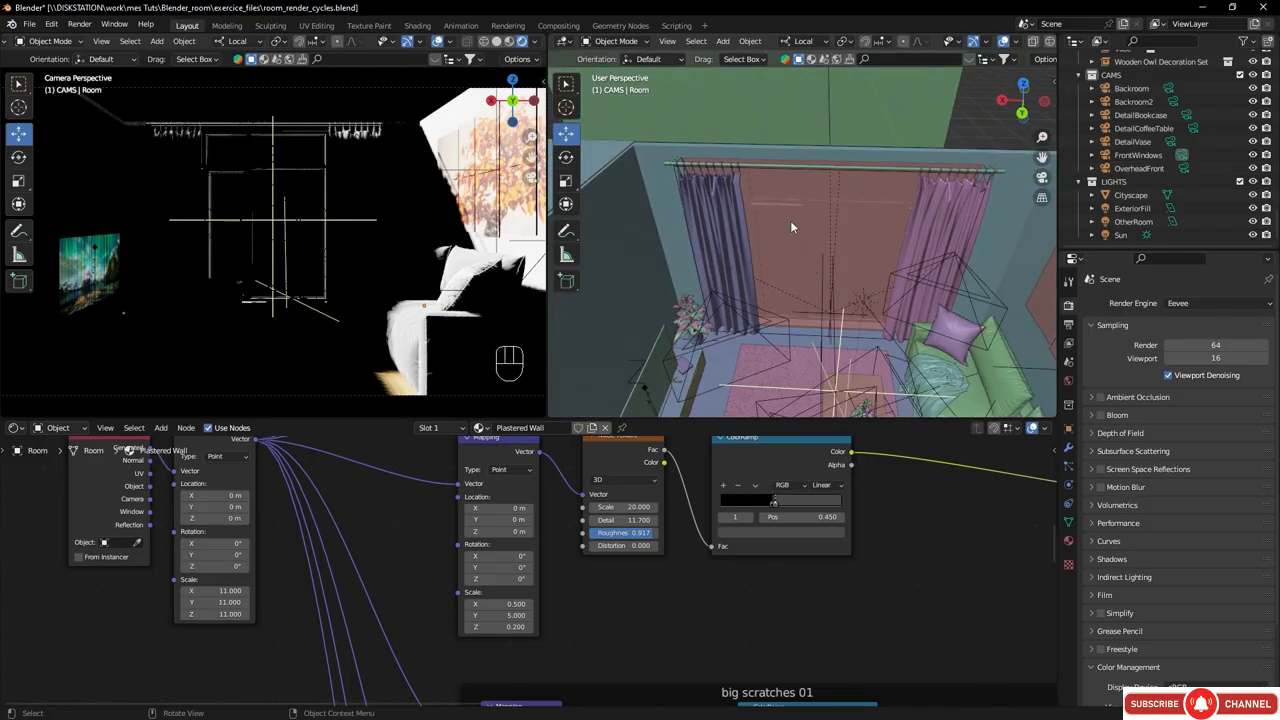
pyautogui.click(775, 220)
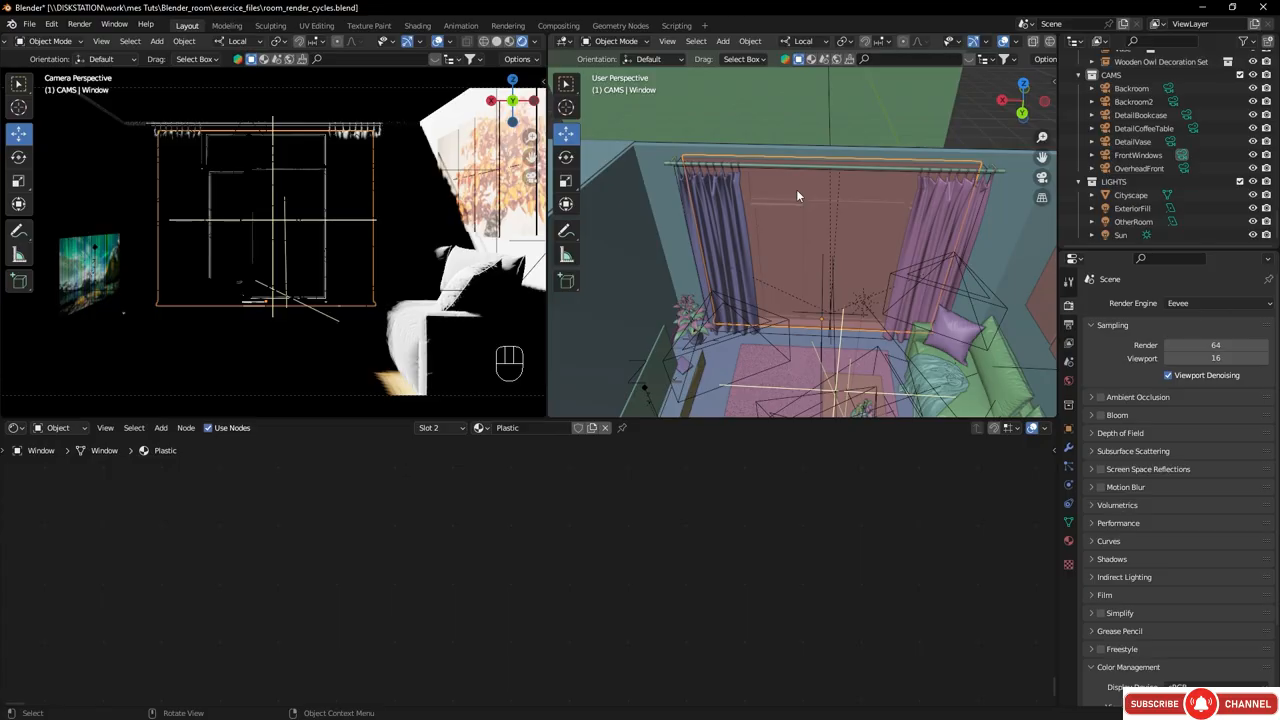
# - Show the node tree of the Window object's Glass material and delete its disconnected Principled BSDF node
pyautogui.click(451, 428)
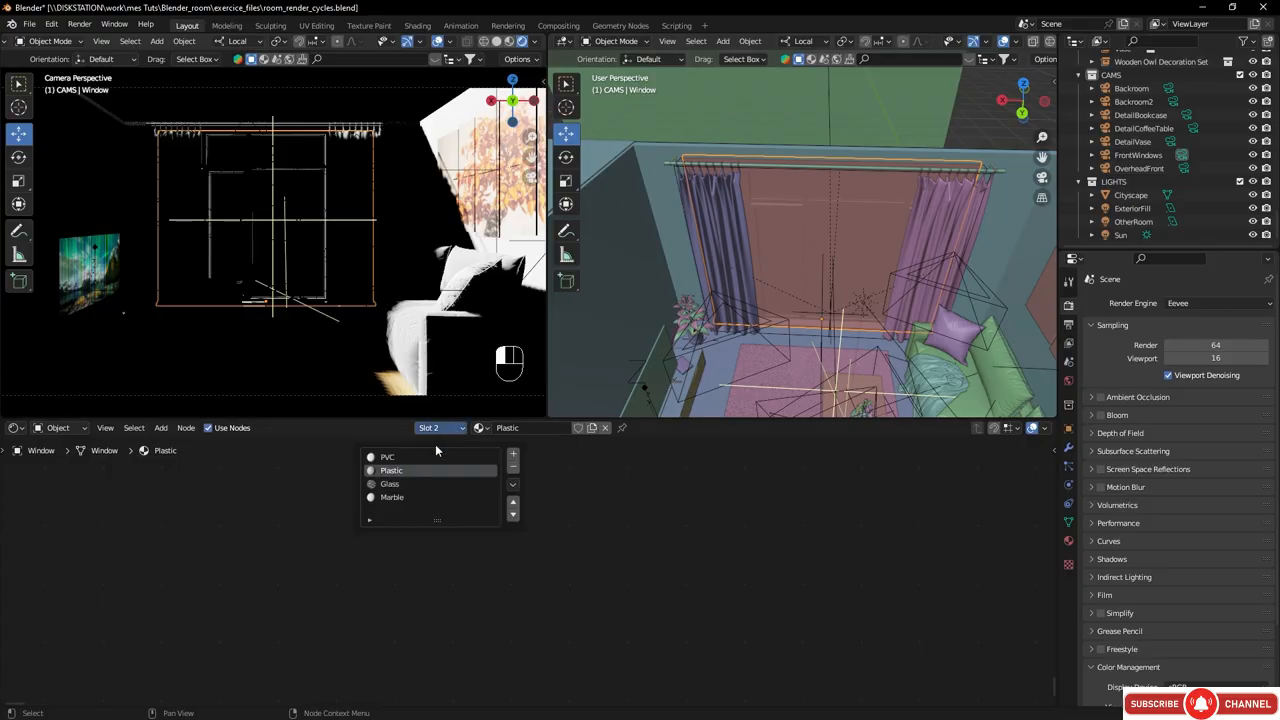
pyautogui.click(390, 485)
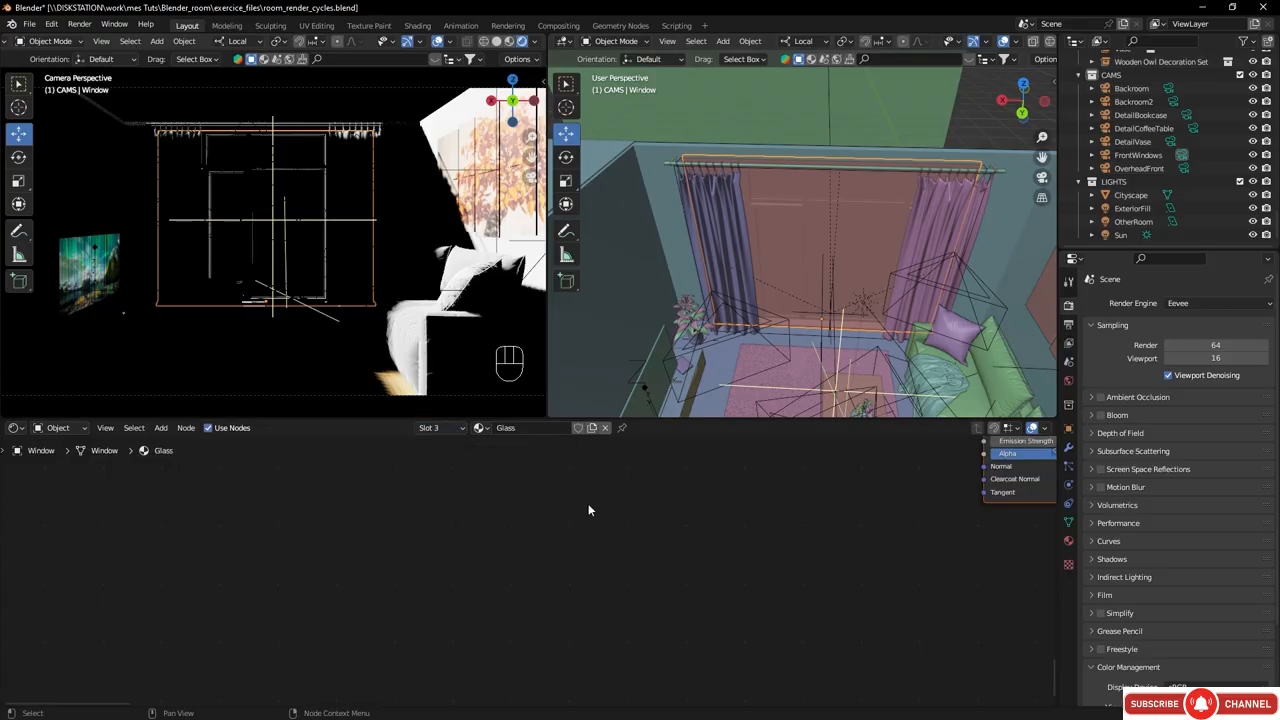
pyautogui.press('Home')
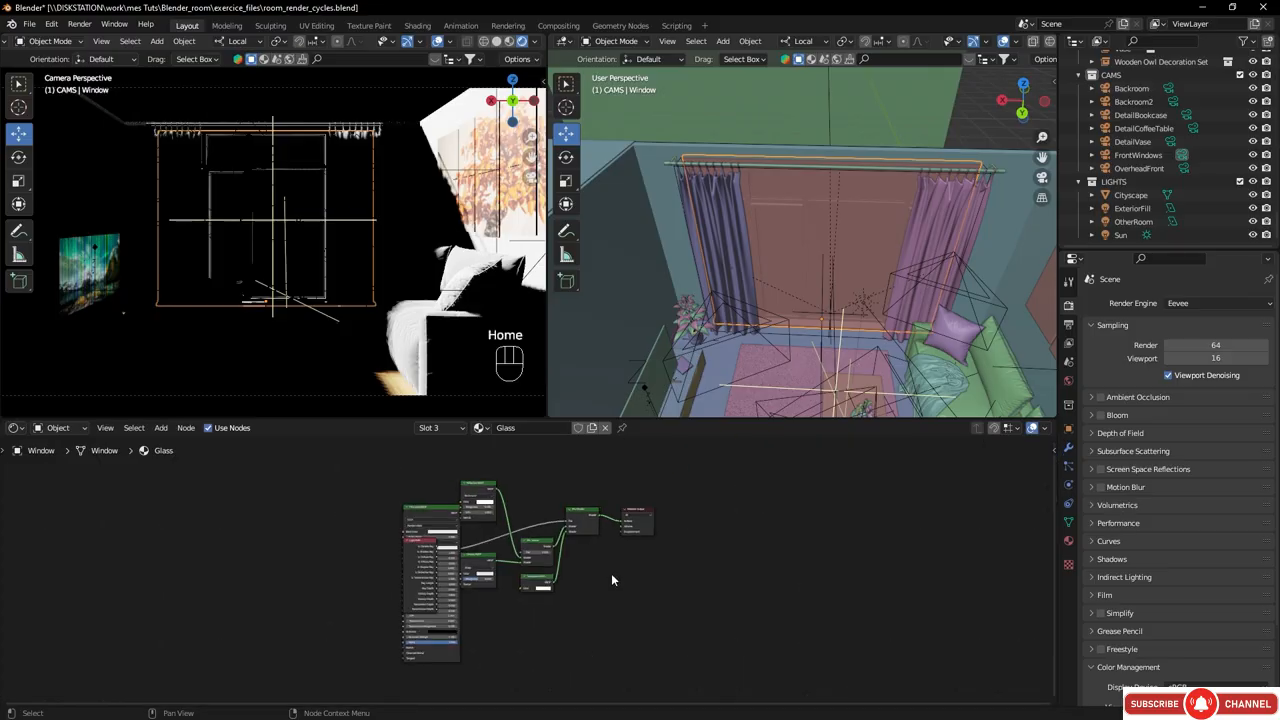
pyautogui.scroll(3, 582, 556)
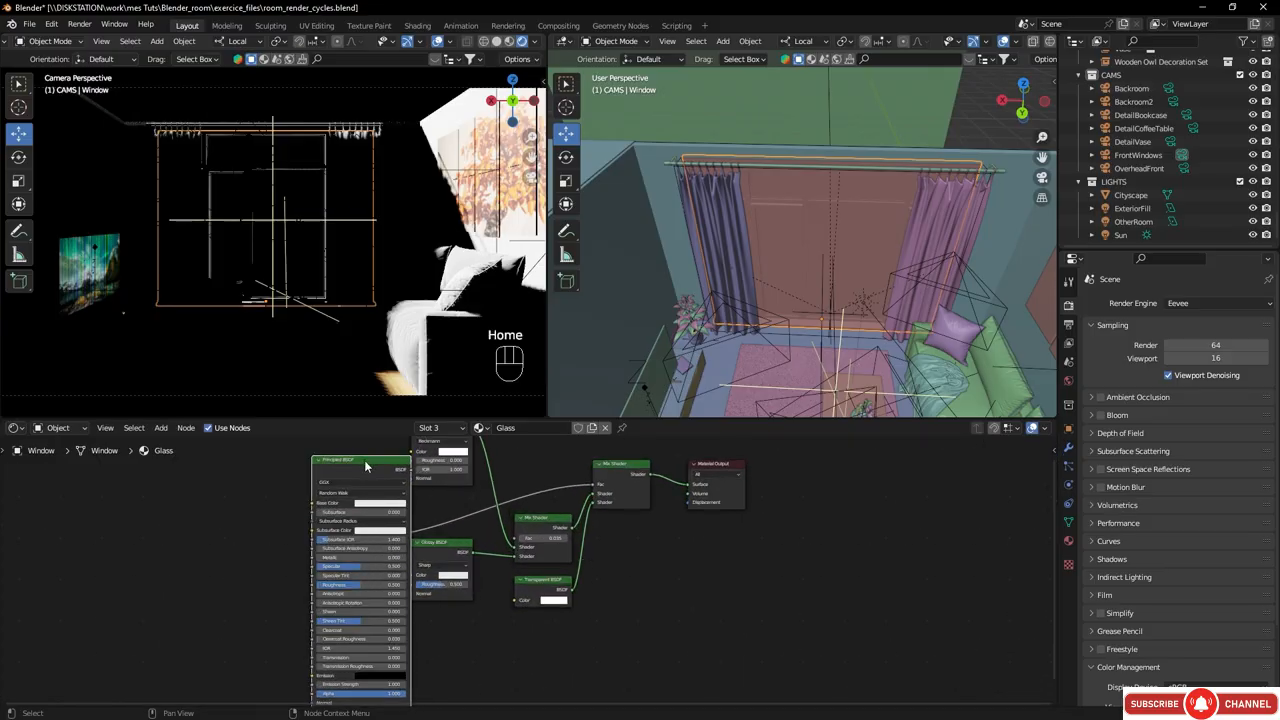
pyautogui.moveTo(364, 460); pyautogui.dragTo(147, 476)
pyautogui.press('Delete')
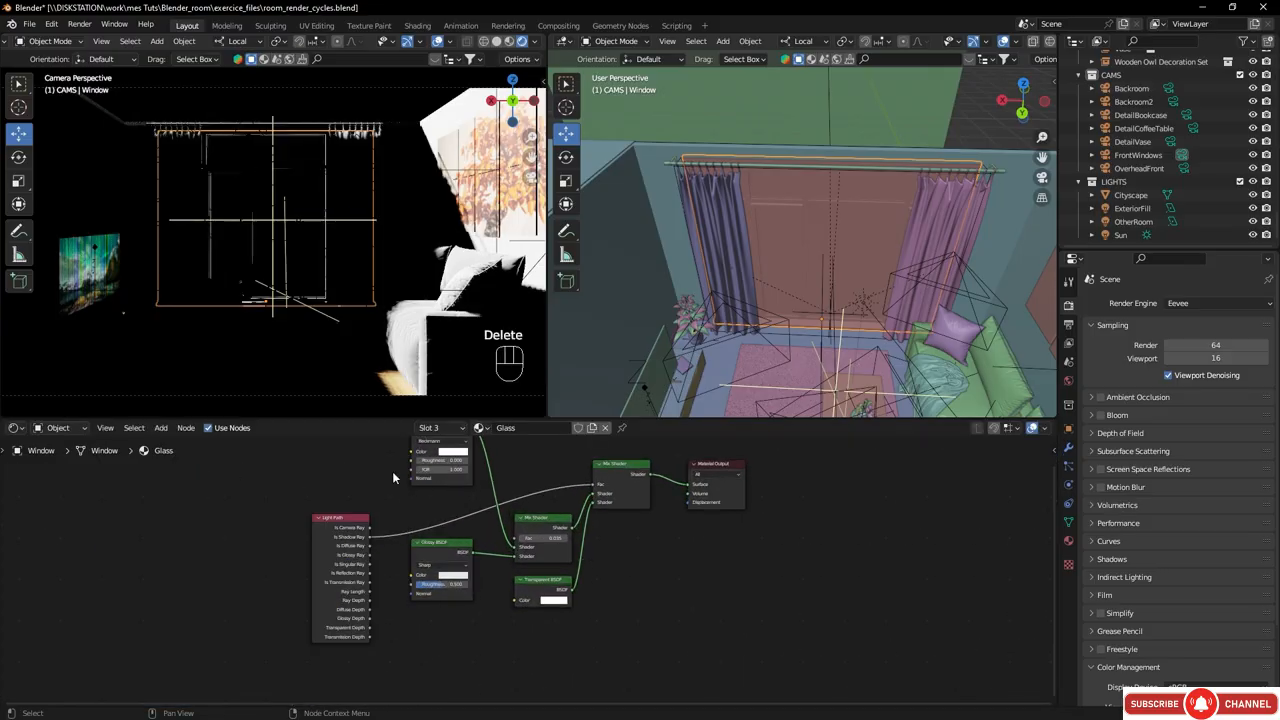
# - Set the Shadow Mode of the window's Glass material to None in its material settings
pyautogui.moveTo(613, 490); pyautogui.dragTo(531, 537, button='middle')
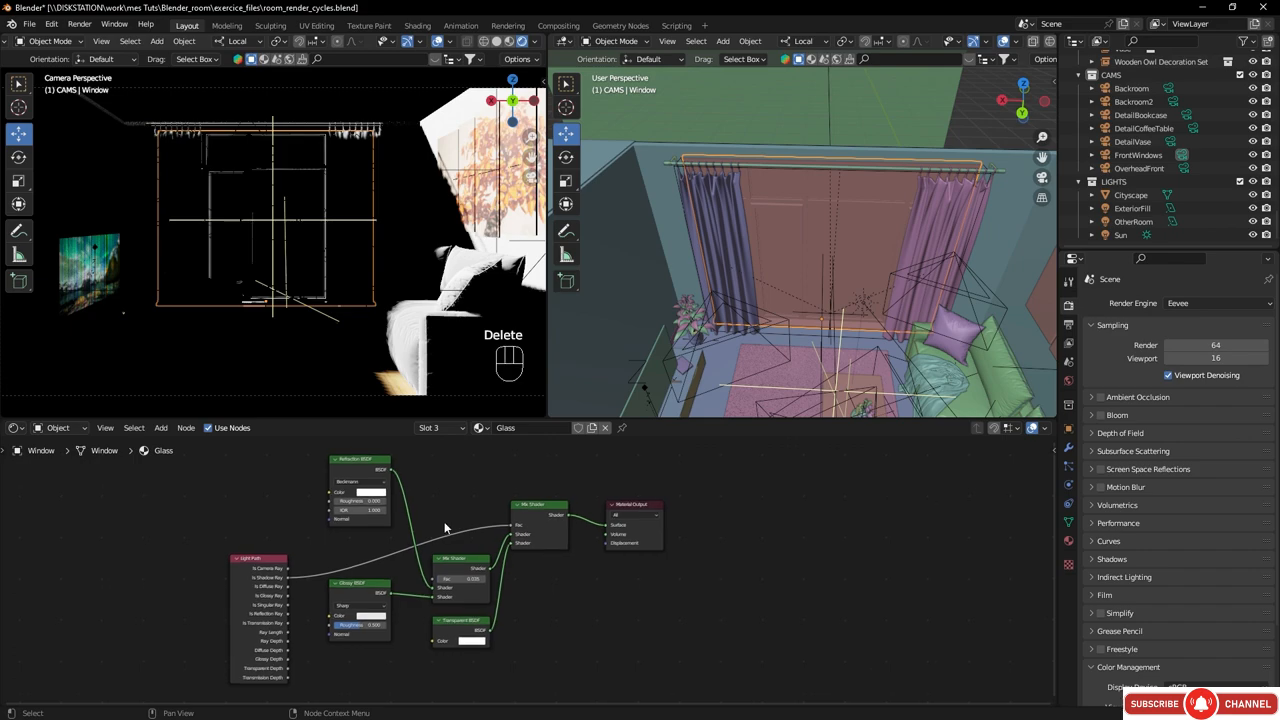
pyautogui.scroll(2, 443, 501)
pyautogui.moveTo(352, 478); pyautogui.dragTo(332, 570, button='middle')
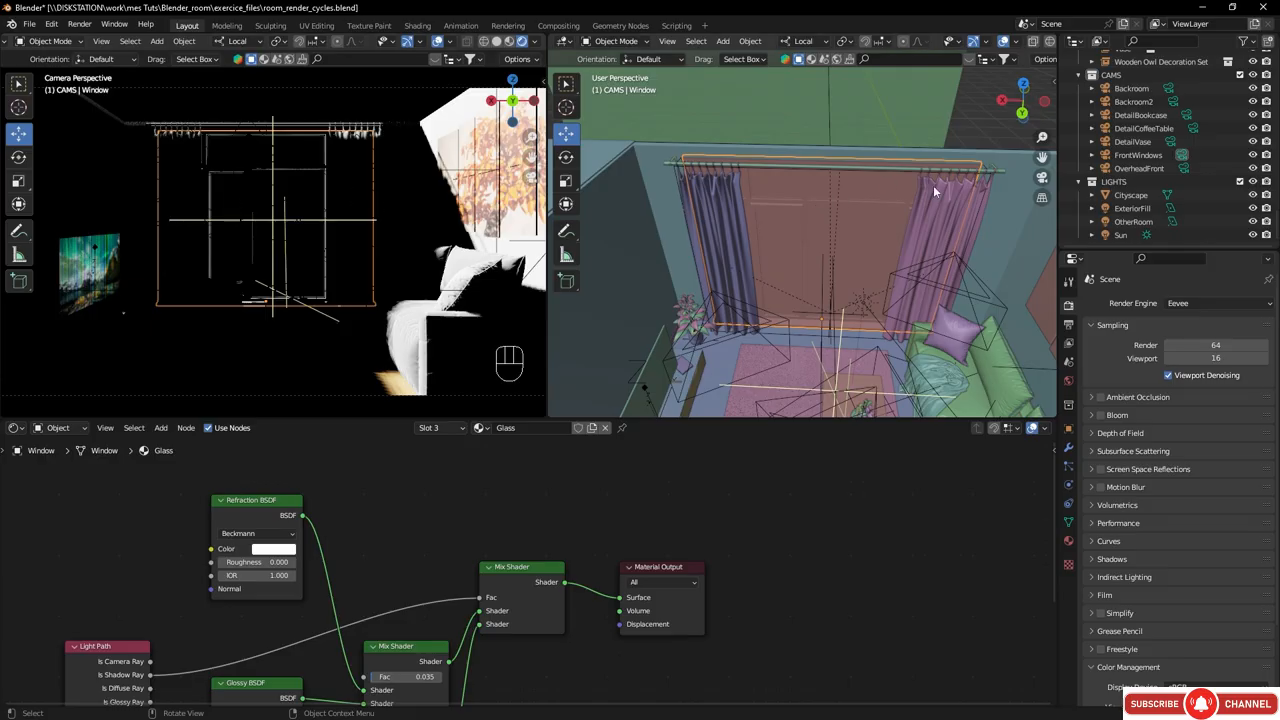
pyautogui.click(1070, 541)
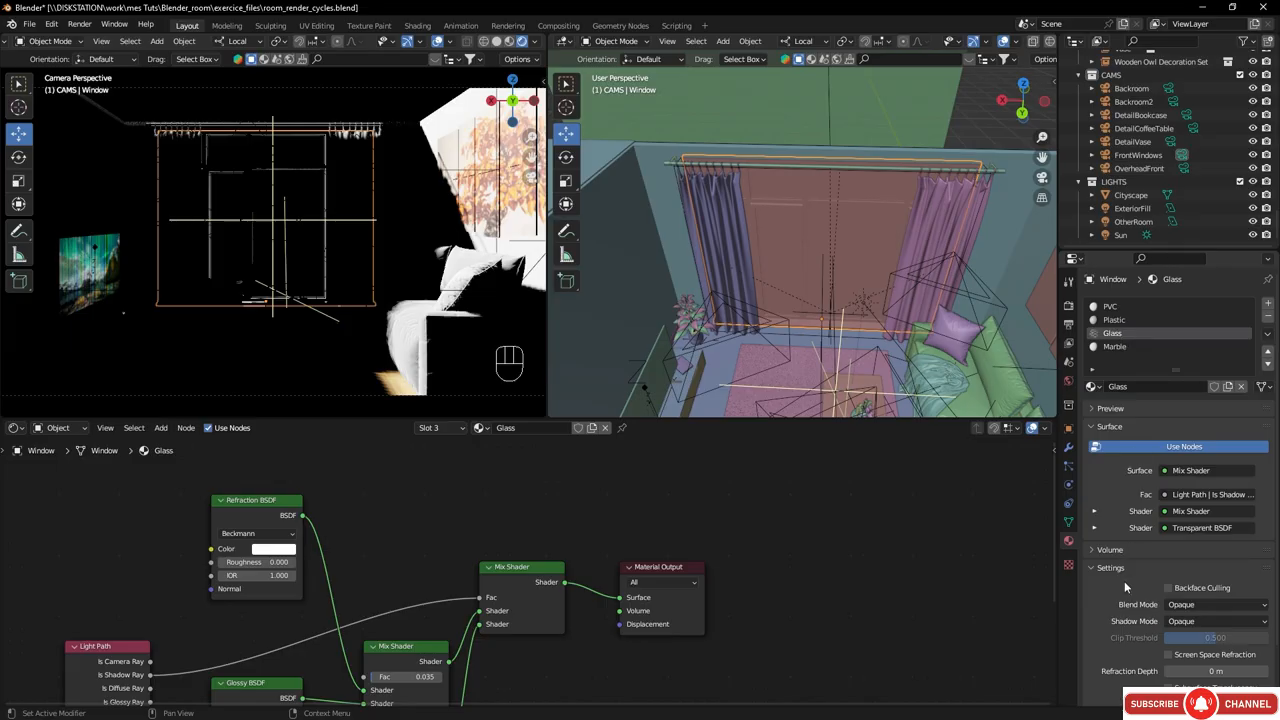
pyautogui.scroll(-2, 1124, 578)
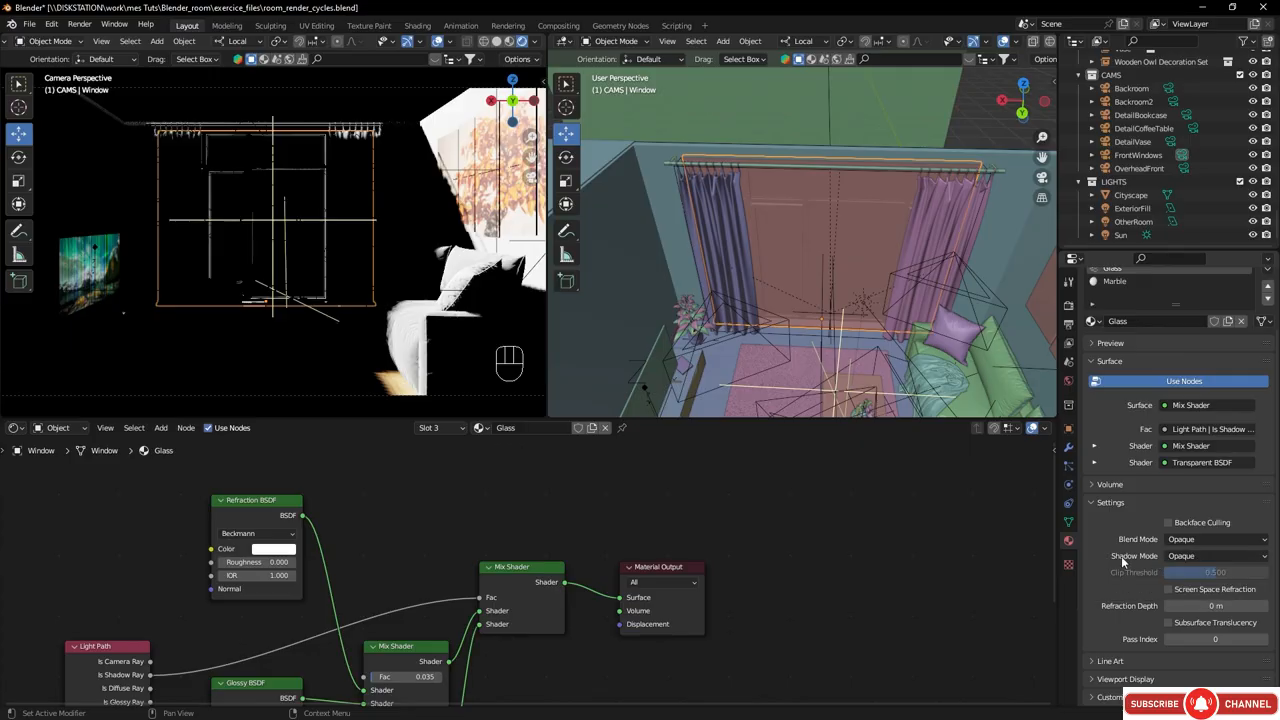
pyautogui.click(1196, 558)
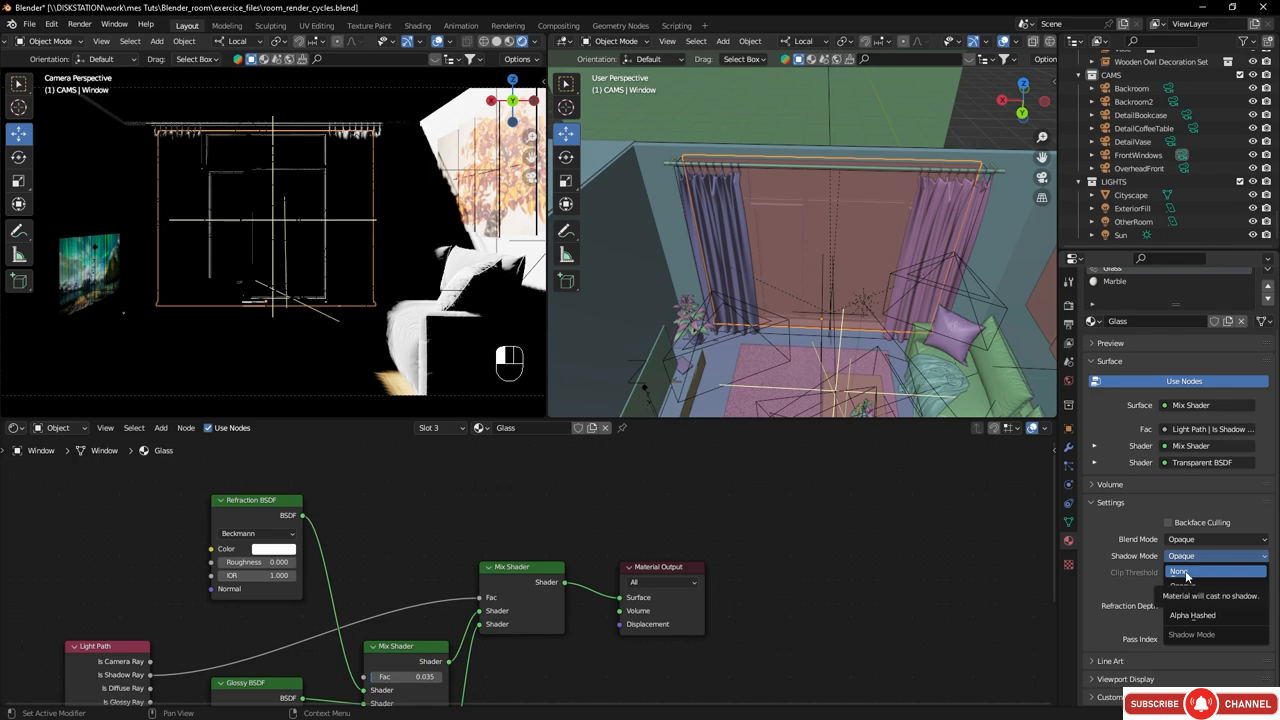
pyautogui.click(1185, 572)
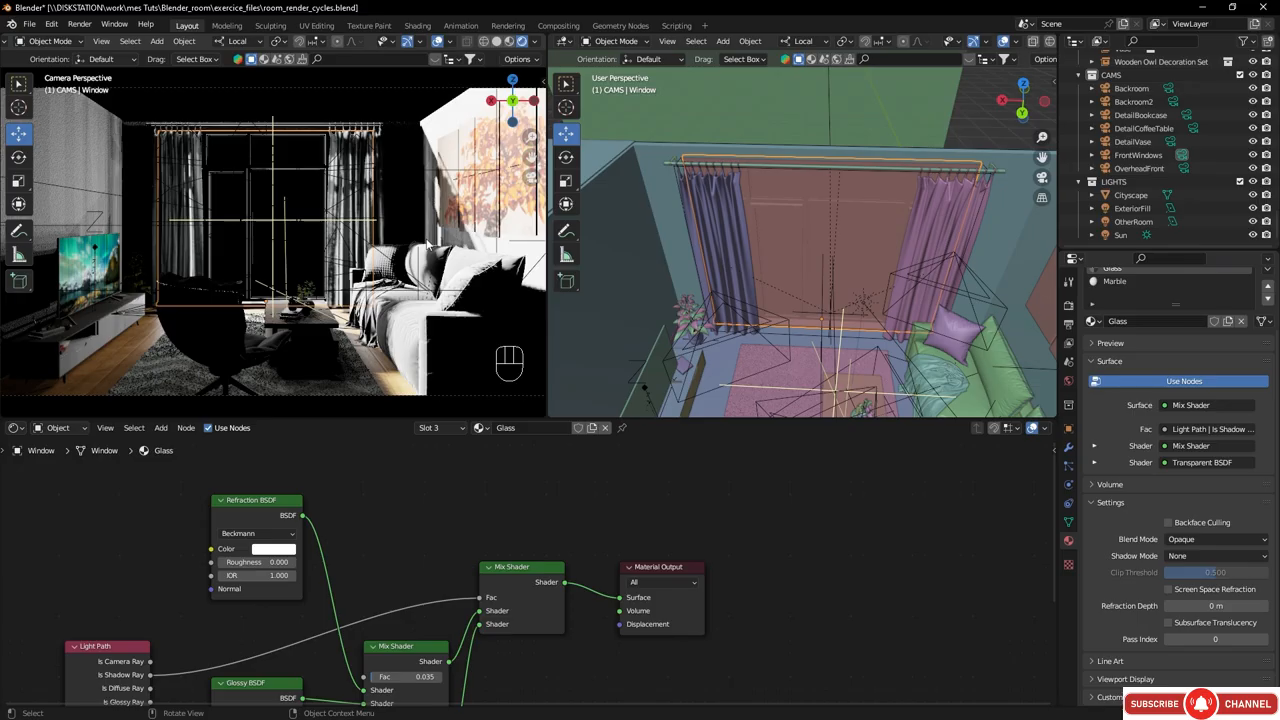
# - Check the Sun light's effect on the room by hiding and showing it in the viewport
pyautogui.moveTo(962, 214); pyautogui.dragTo(801, 205, button='middle')
pyautogui.moveTo(748, 250); pyautogui.dragTo(867, 221, button='middle')
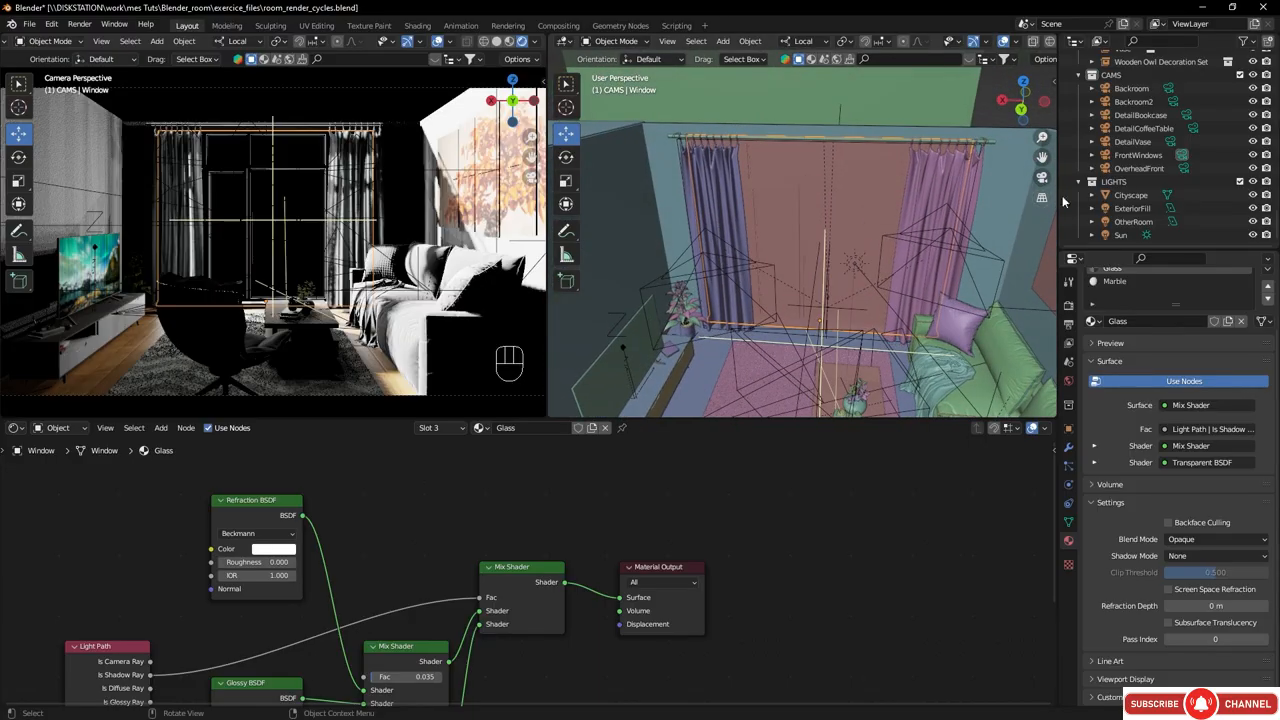
pyautogui.click(1253, 208)
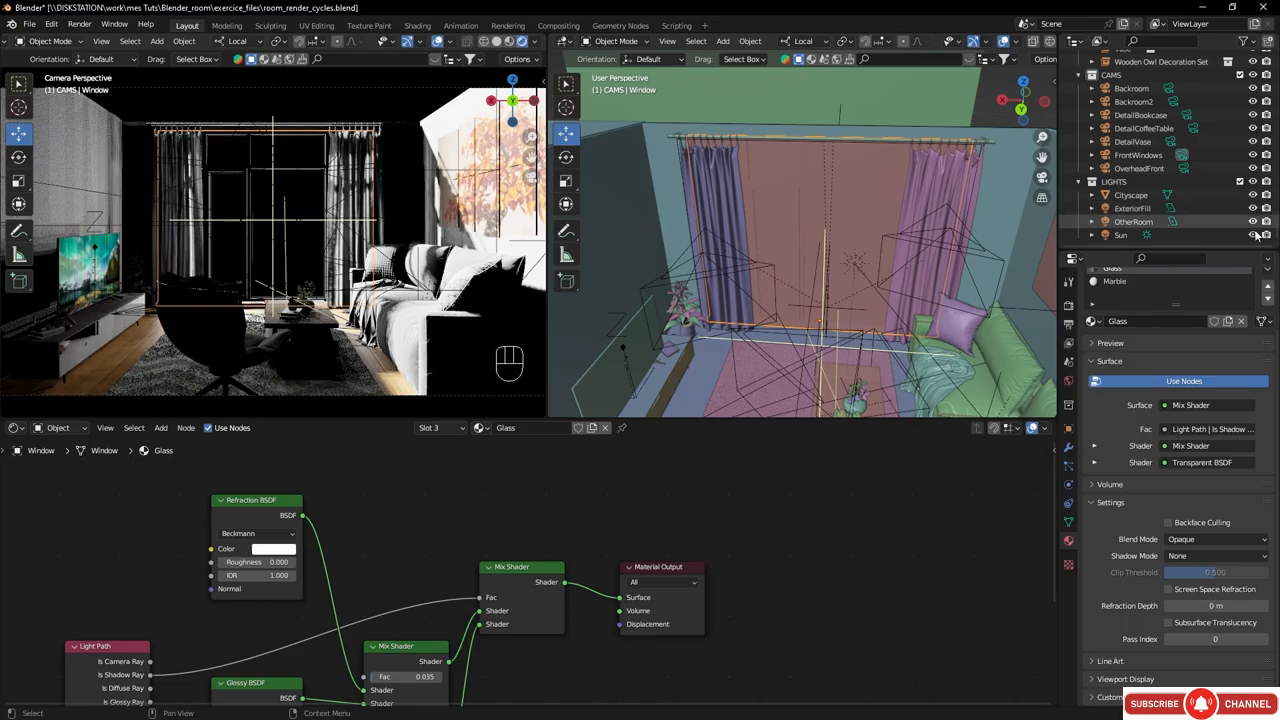
pyautogui.click(1255, 235)
pyautogui.click(1255, 235)
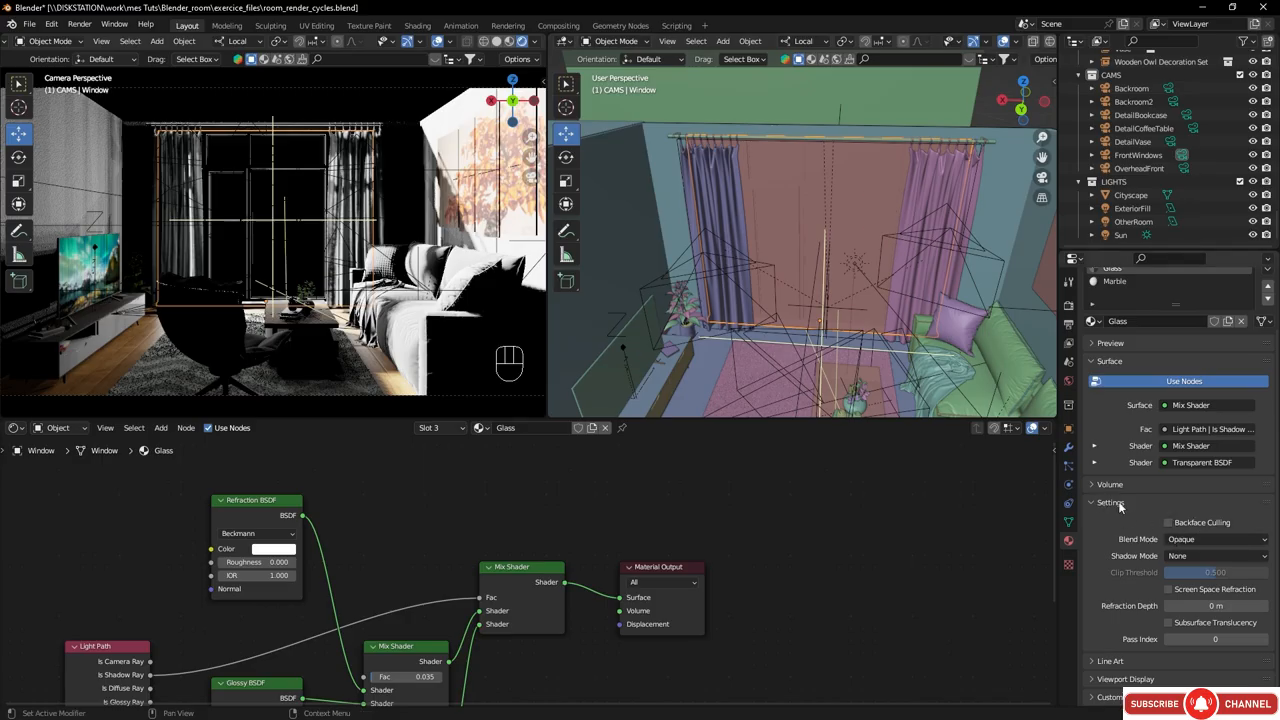
# - Set the Glass material's Blend Mode to Alpha Blend and enable Screen Space Refraction
pyautogui.click(1190, 541)
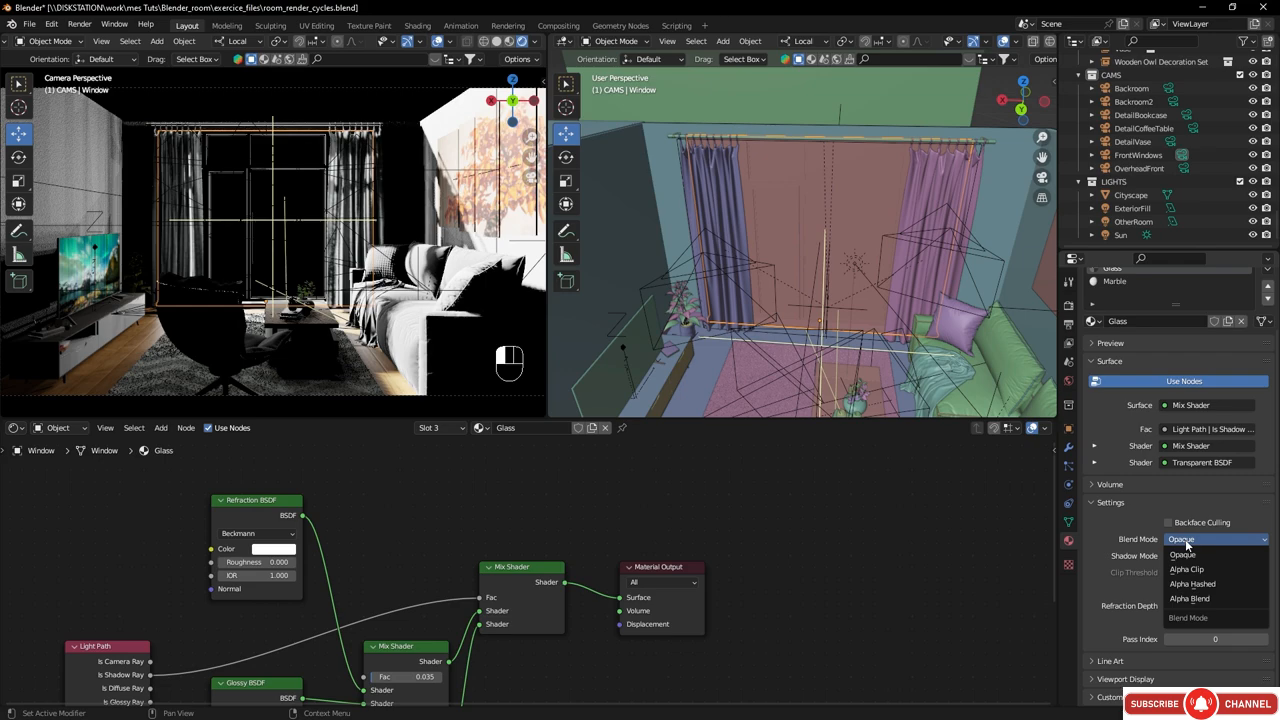
pyautogui.click(1192, 599)
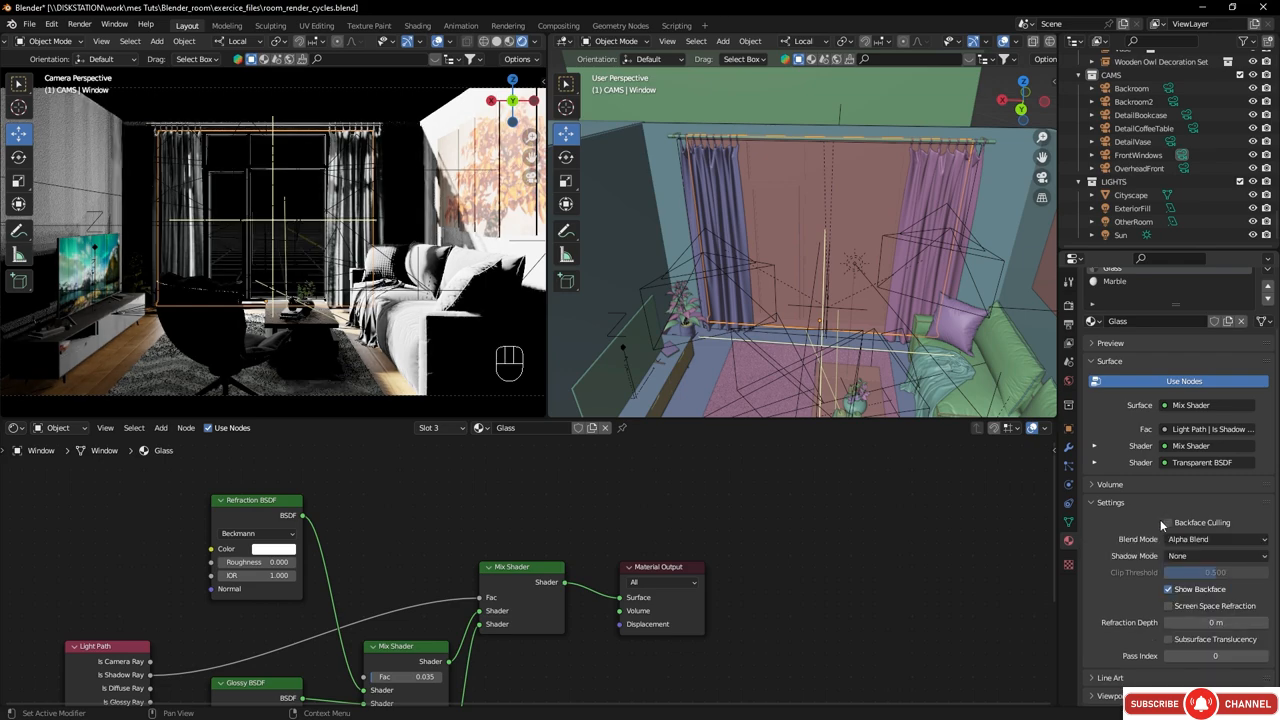
pyautogui.click(1170, 607)
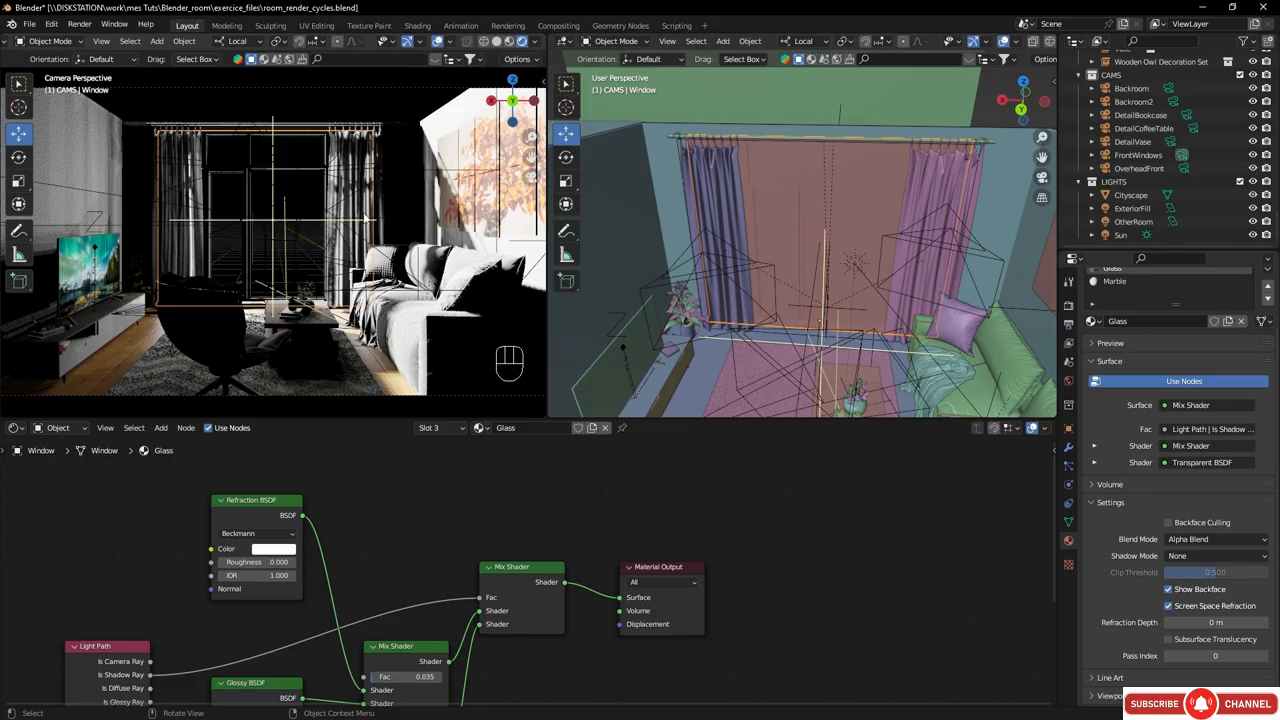
# - Select the Cityscape plane outside the room and set its Material Output target to Cycles
pyautogui.moveTo(368, 201); pyautogui.dragTo(368, 150, button='middle')
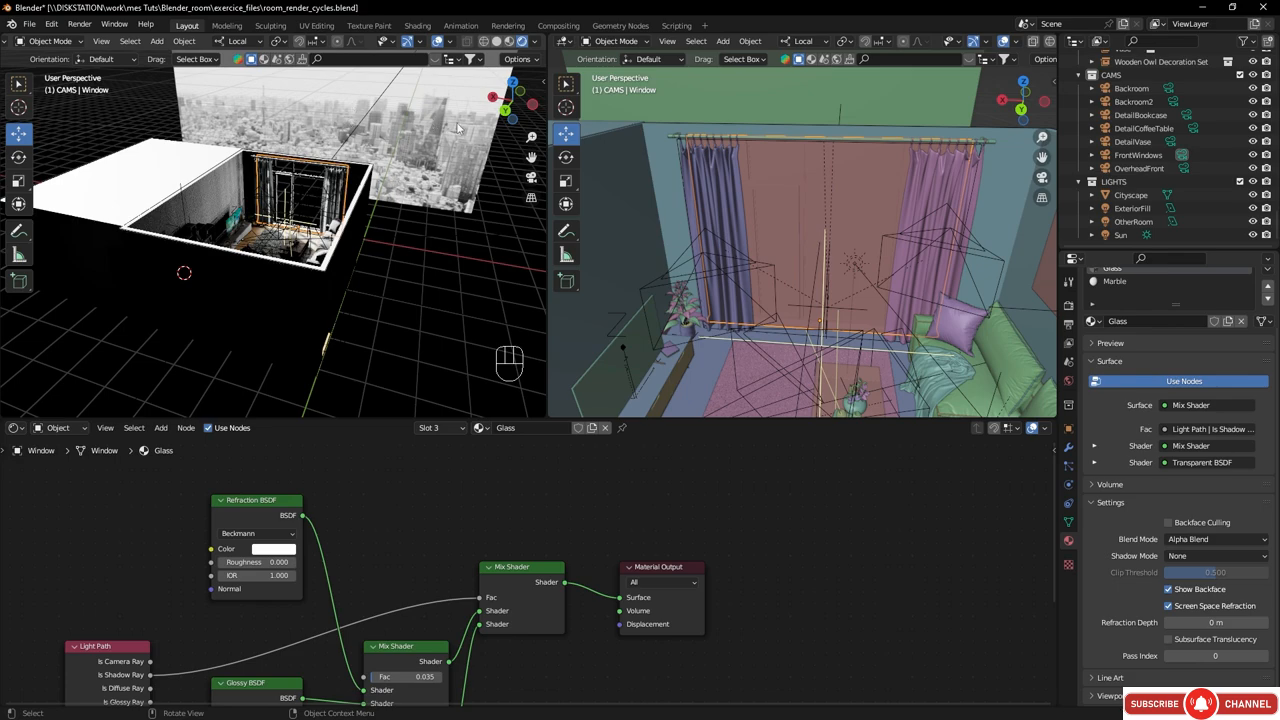
pyautogui.click(412, 127)
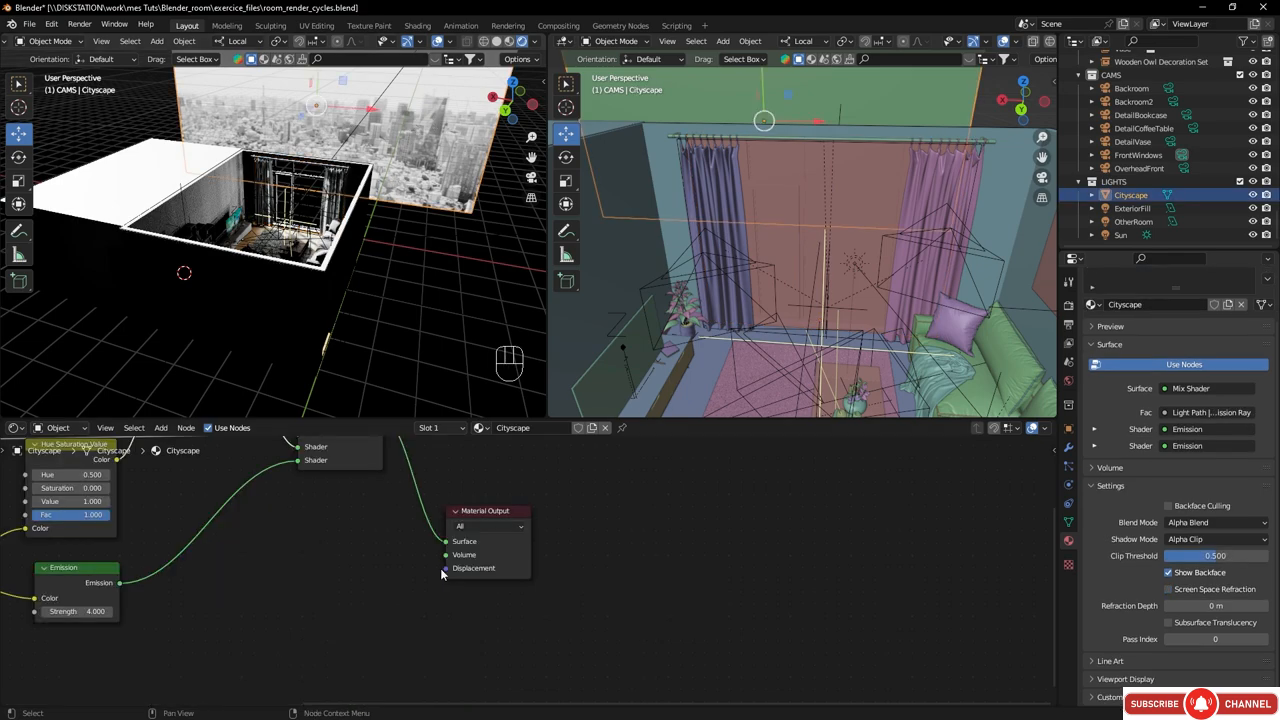
pyautogui.moveTo(360, 505); pyautogui.dragTo(426, 553, button='middle')
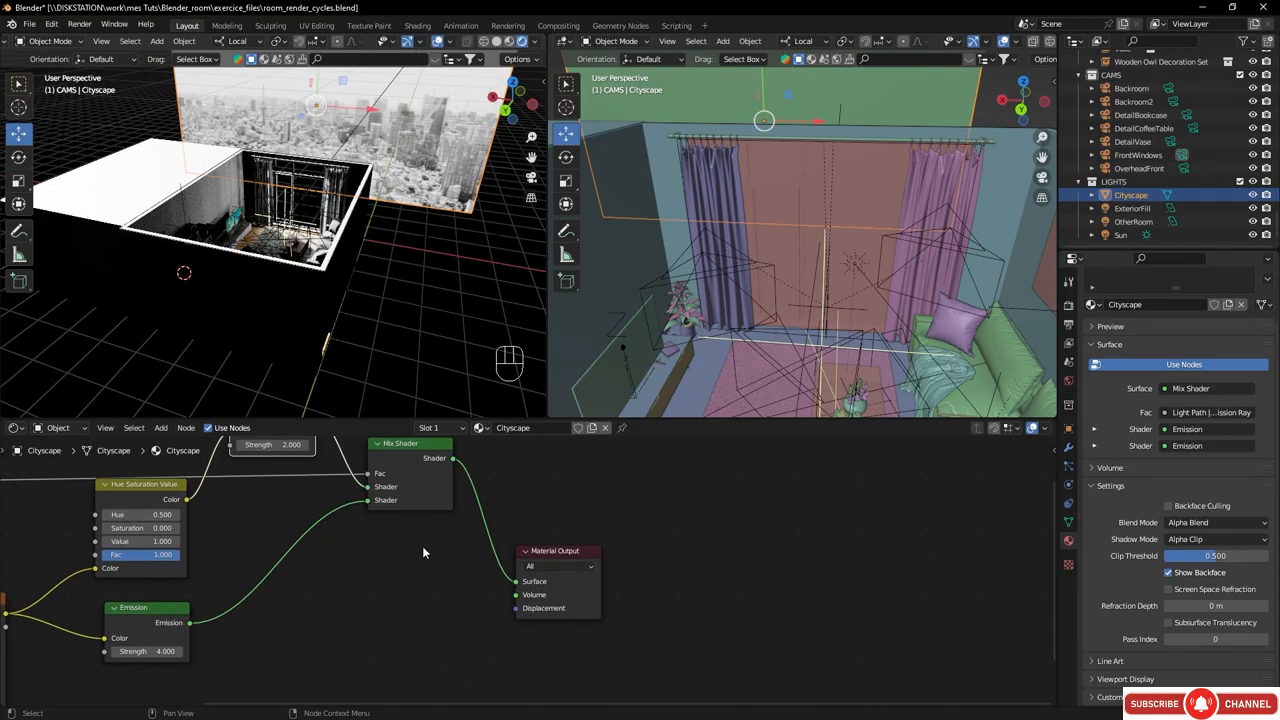
pyautogui.scroll(-2, 420, 550)
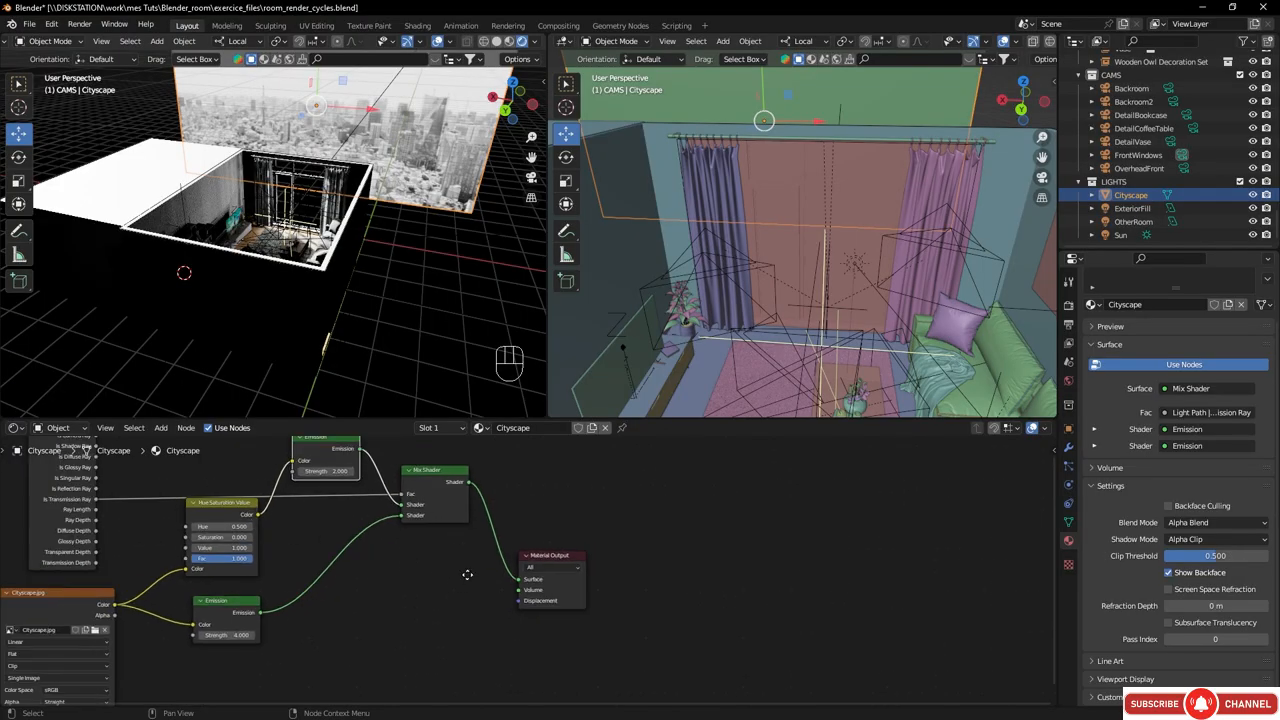
pyautogui.moveTo(467, 575); pyautogui.dragTo(363, 575, button='middle')
pyautogui.scroll(3, 414, 577)
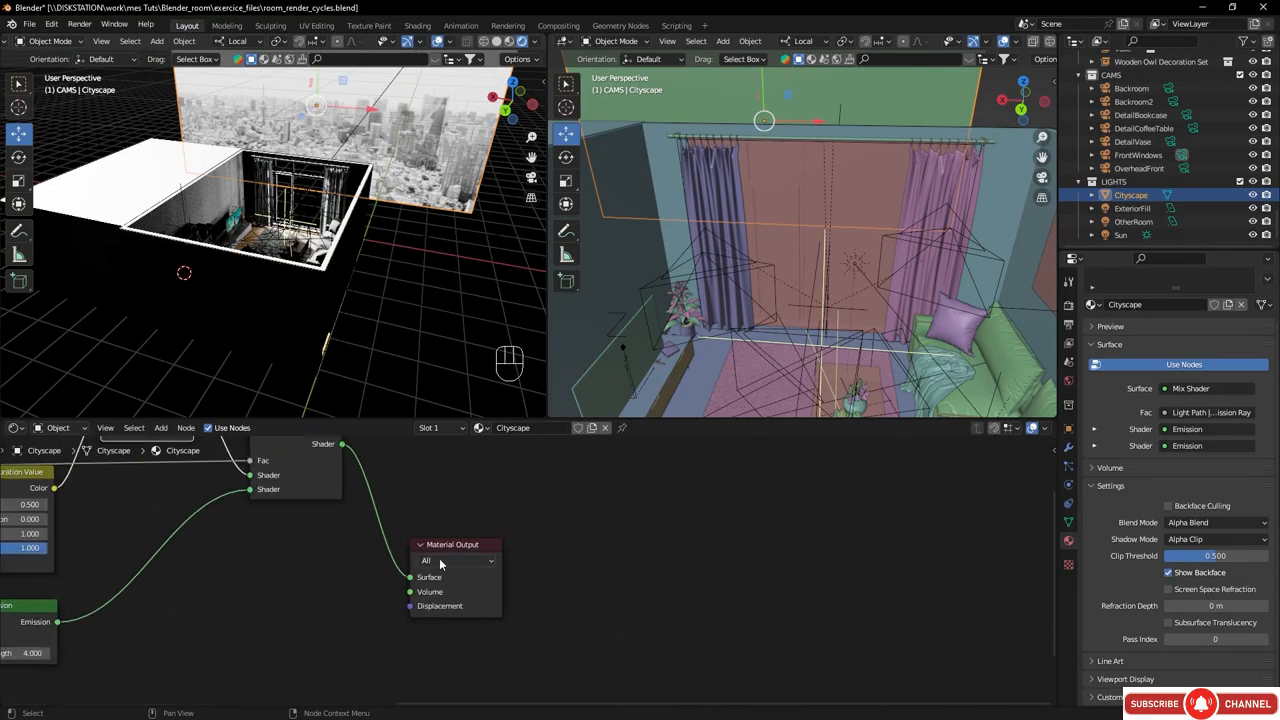
pyautogui.click(440, 562)
pyautogui.click(430, 603)
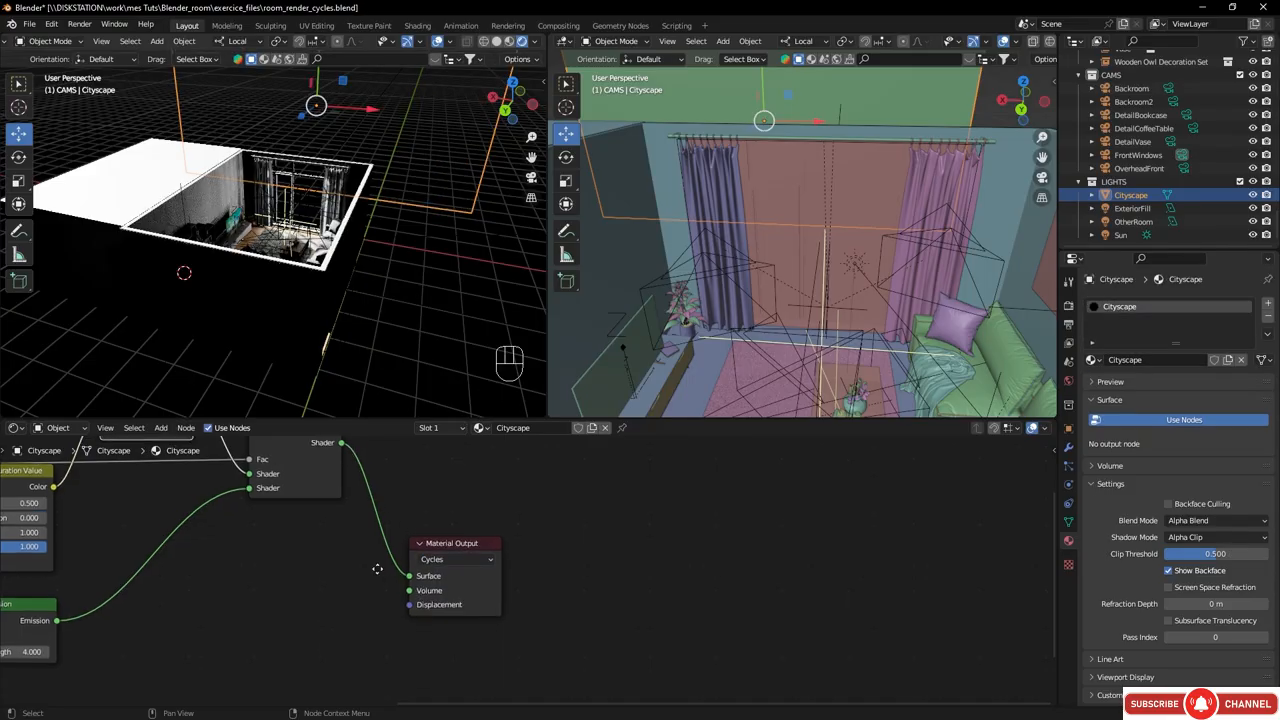
# - Duplicate the Cityscape's Material Output node, target the copy to Eevee, and connect the strength 4.000 Emission shader to its Surface input
pyautogui.moveTo(393, 578); pyautogui.dragTo(389, 488, button='middle')
pyautogui.hotkey('shift', 'd')
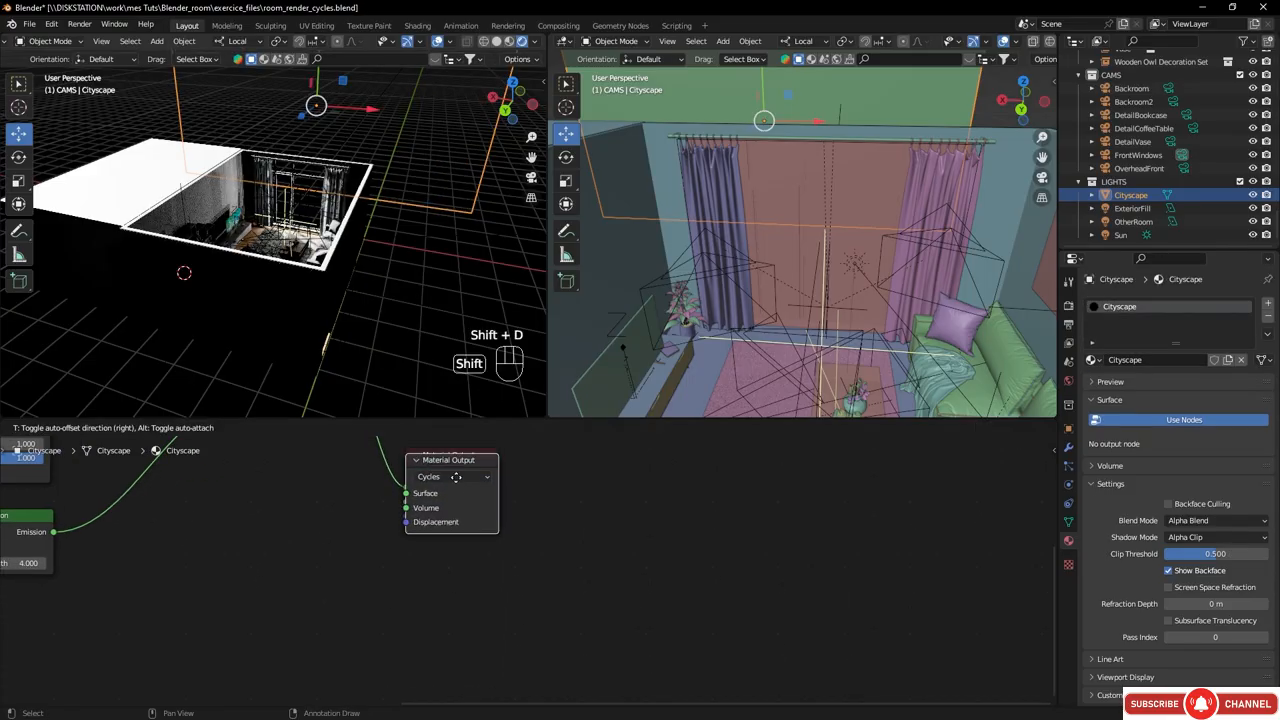
pyautogui.click(461, 571)
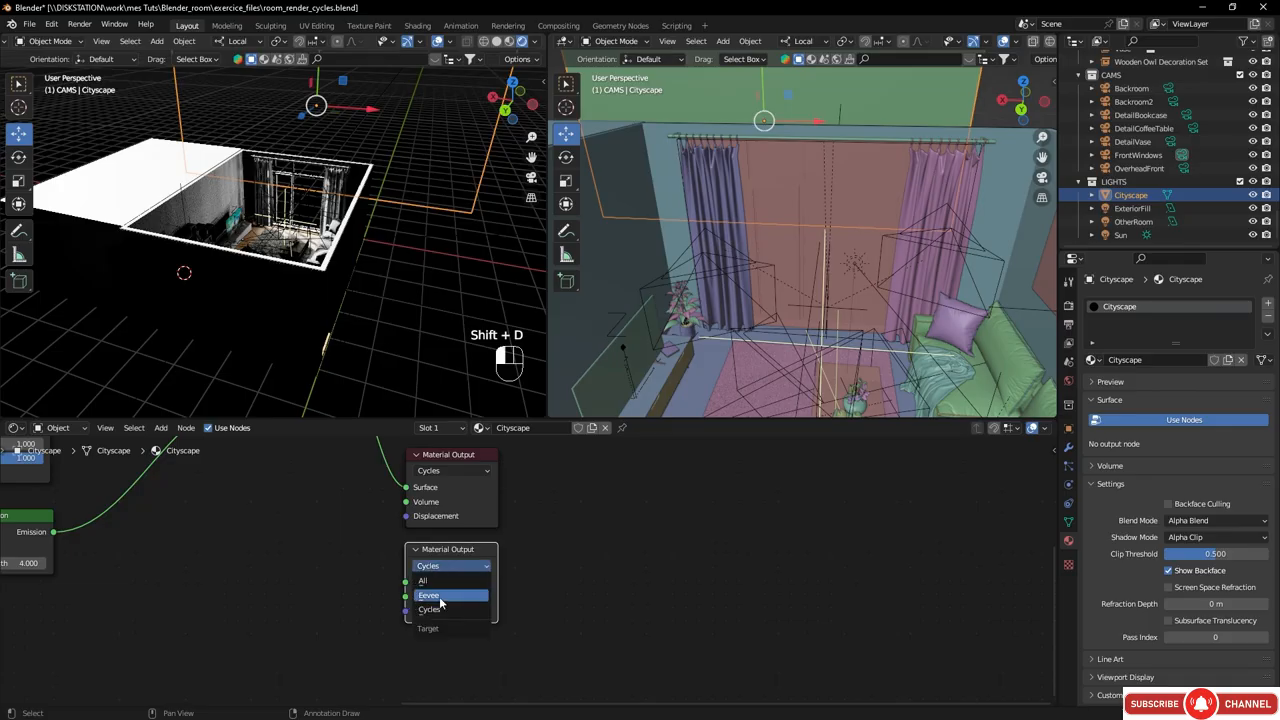
pyautogui.click(414, 603)
pyautogui.moveTo(145, 570); pyautogui.dragTo(333, 585, button='middle')
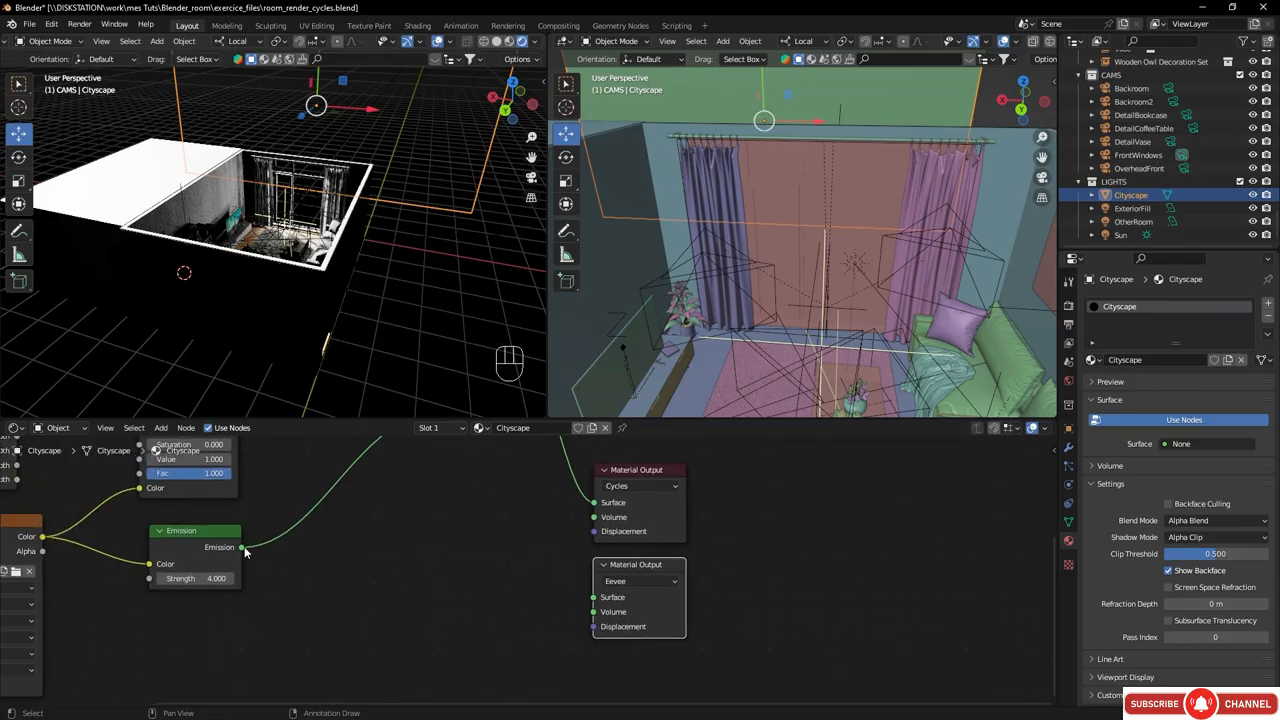
pyautogui.moveTo(244, 550); pyautogui.dragTo(594, 598)
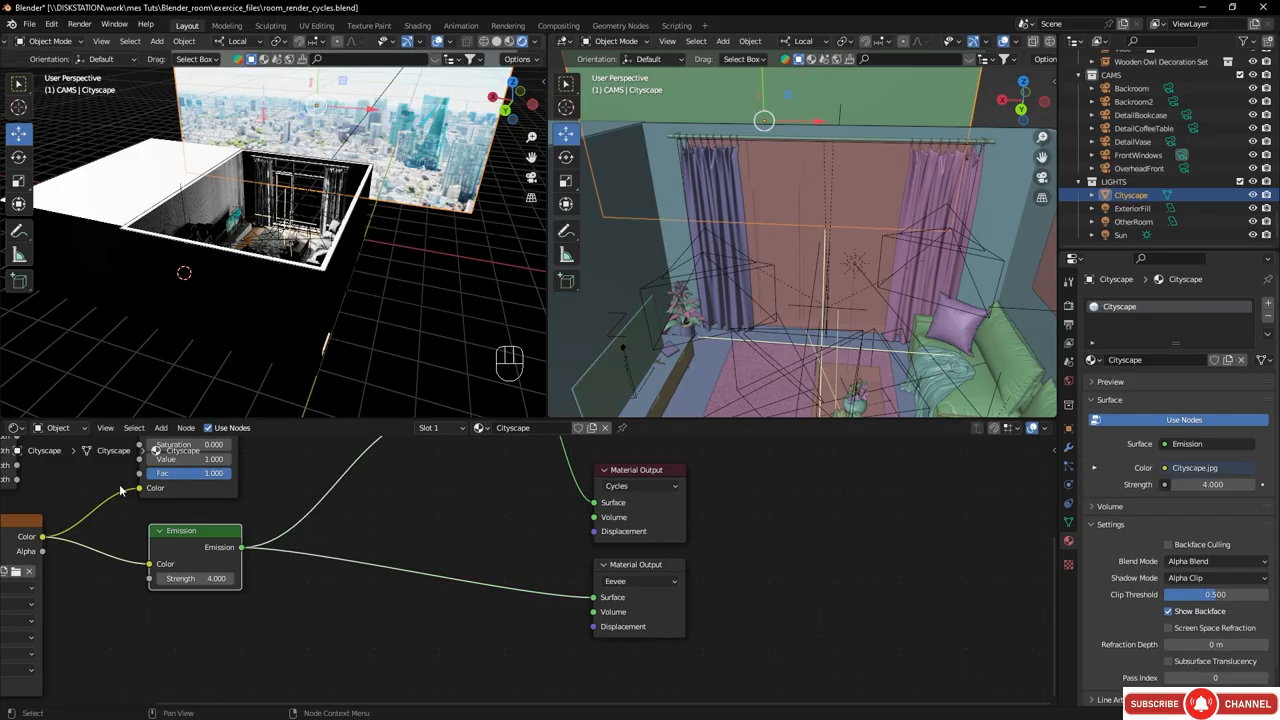
# - Set the Cityscape material's Shadow Mode to None and its Blend Mode to Opaque
pyautogui.moveTo(122, 490); pyautogui.dragTo(271, 544, button='middle')
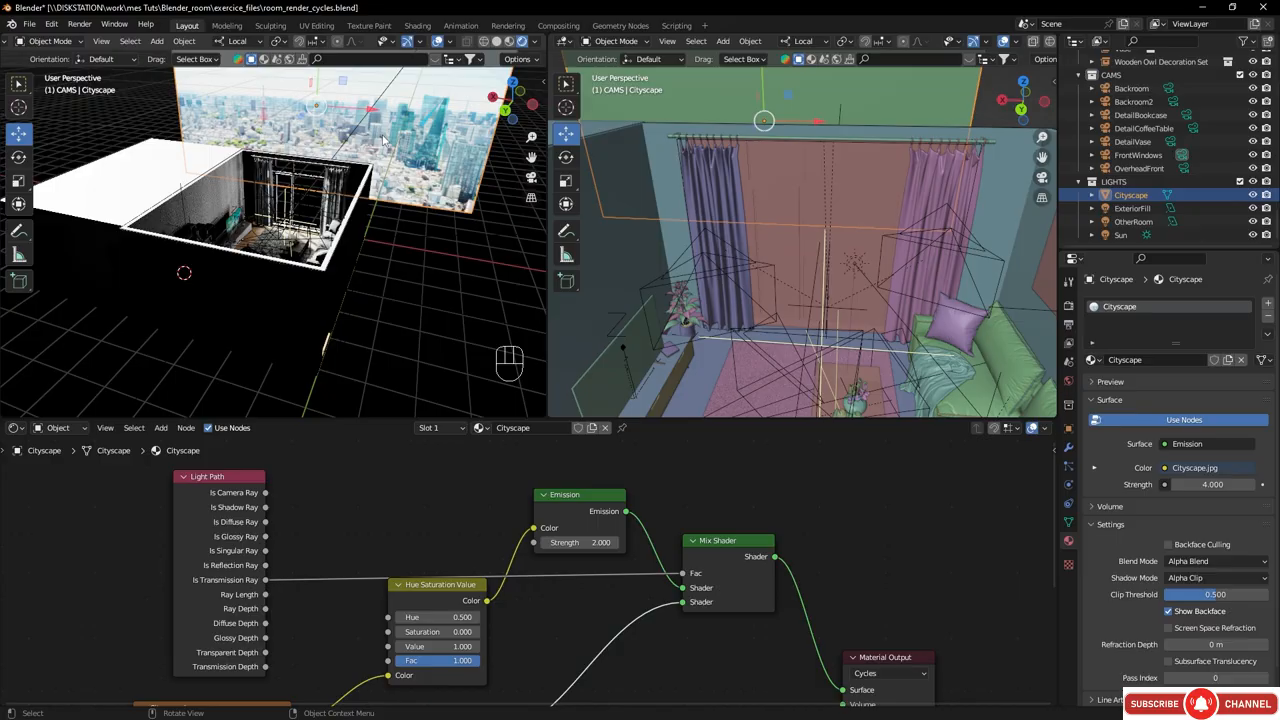
pyautogui.moveTo(696, 656); pyautogui.dragTo(450, 470, button='middle')
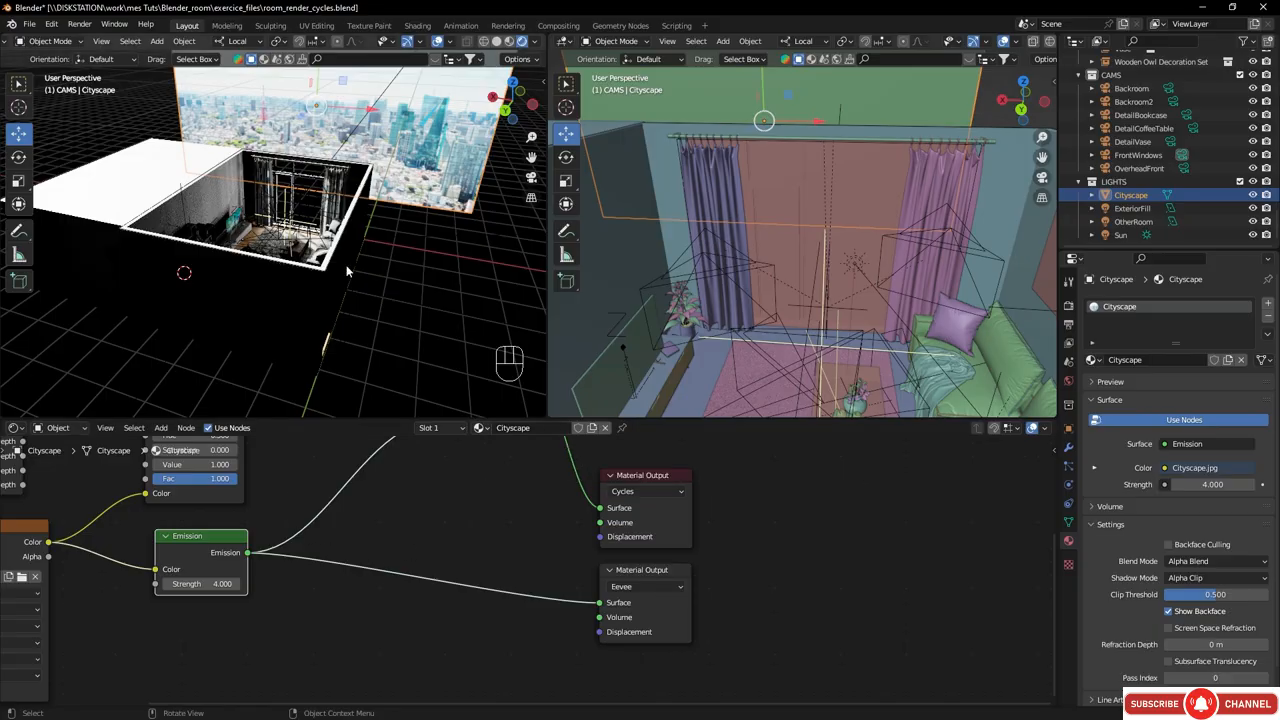
pyautogui.moveTo(288, 208); pyautogui.dragTo(336, 152, button='middle')
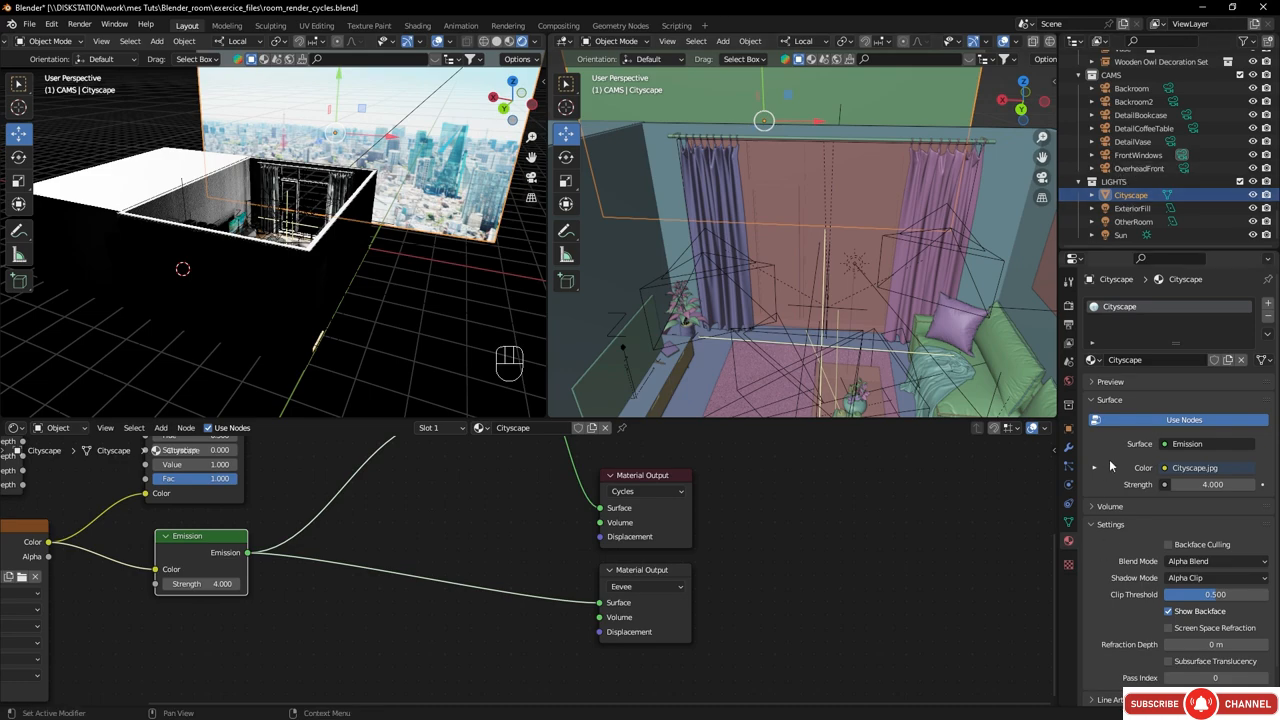
pyautogui.click(1192, 579)
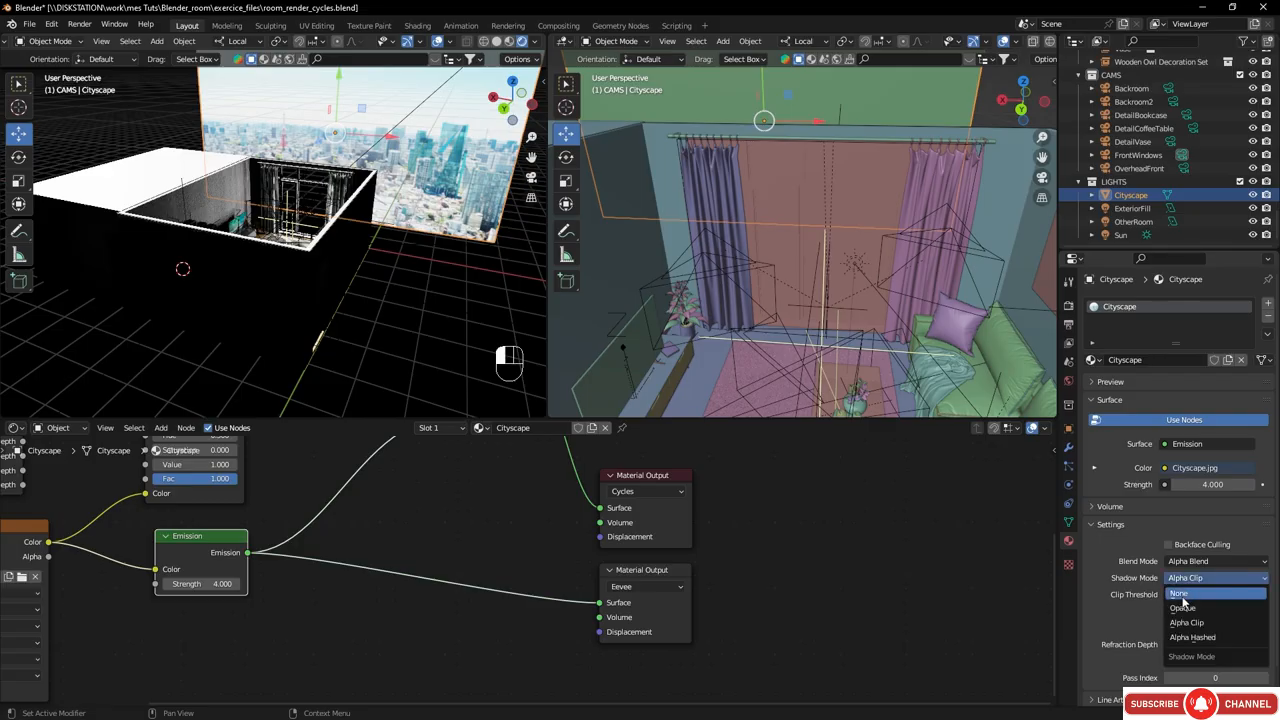
pyautogui.click(1183, 595)
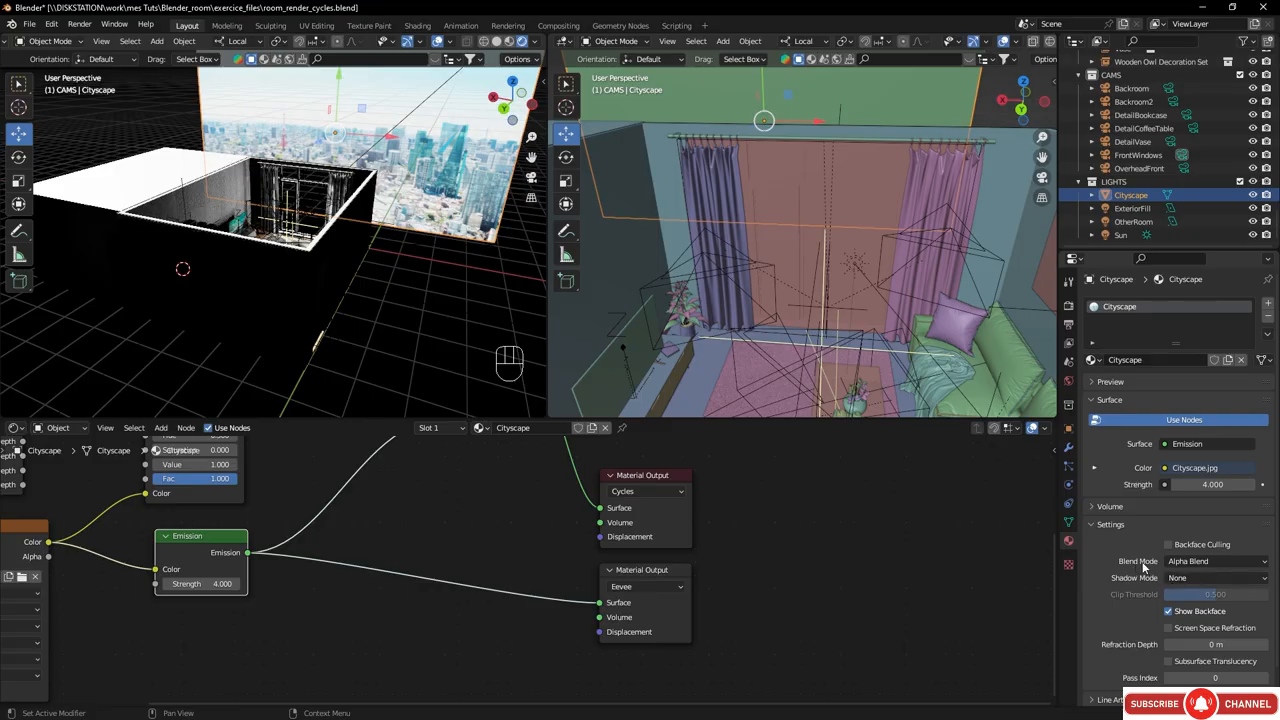
pyautogui.click(1196, 562)
pyautogui.click(1187, 562)
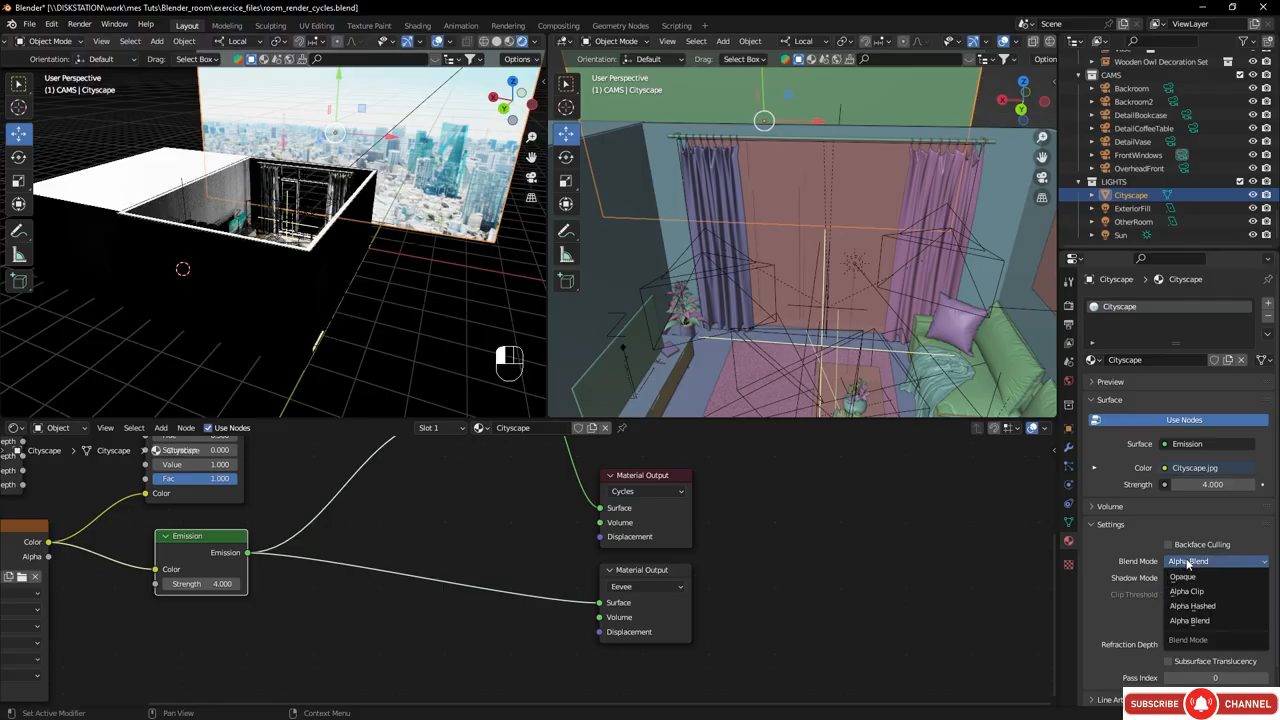
pyautogui.click(1183, 580)
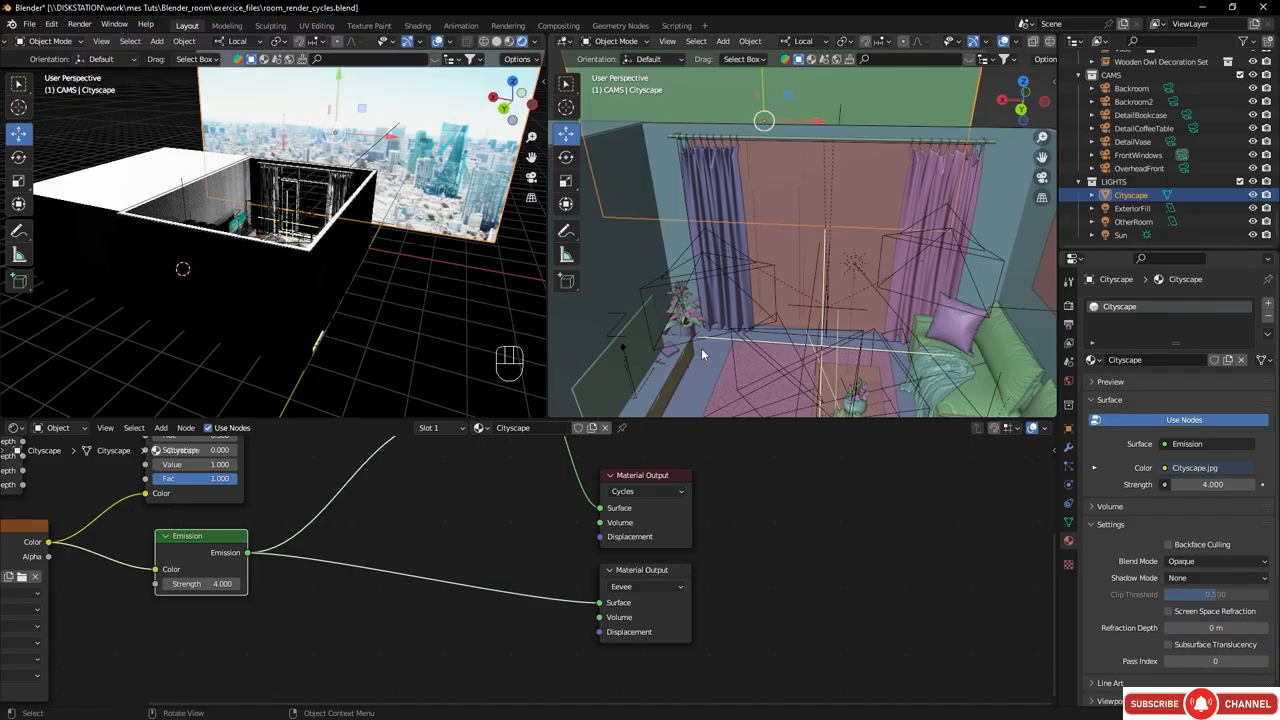
pyautogui.moveTo(336, 214); pyautogui.dragTo(309, 195, button='middle')
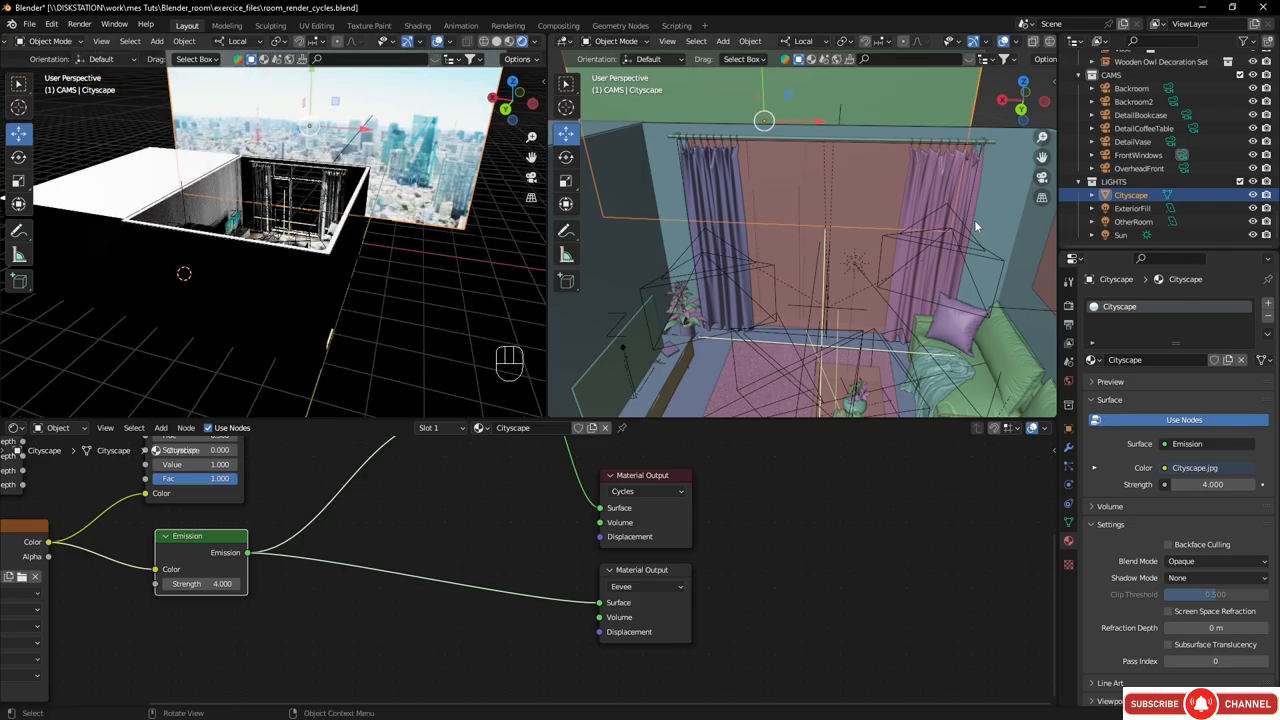
# - Select the room's Window object to bring up its Glass material
pyautogui.click(293, 186)
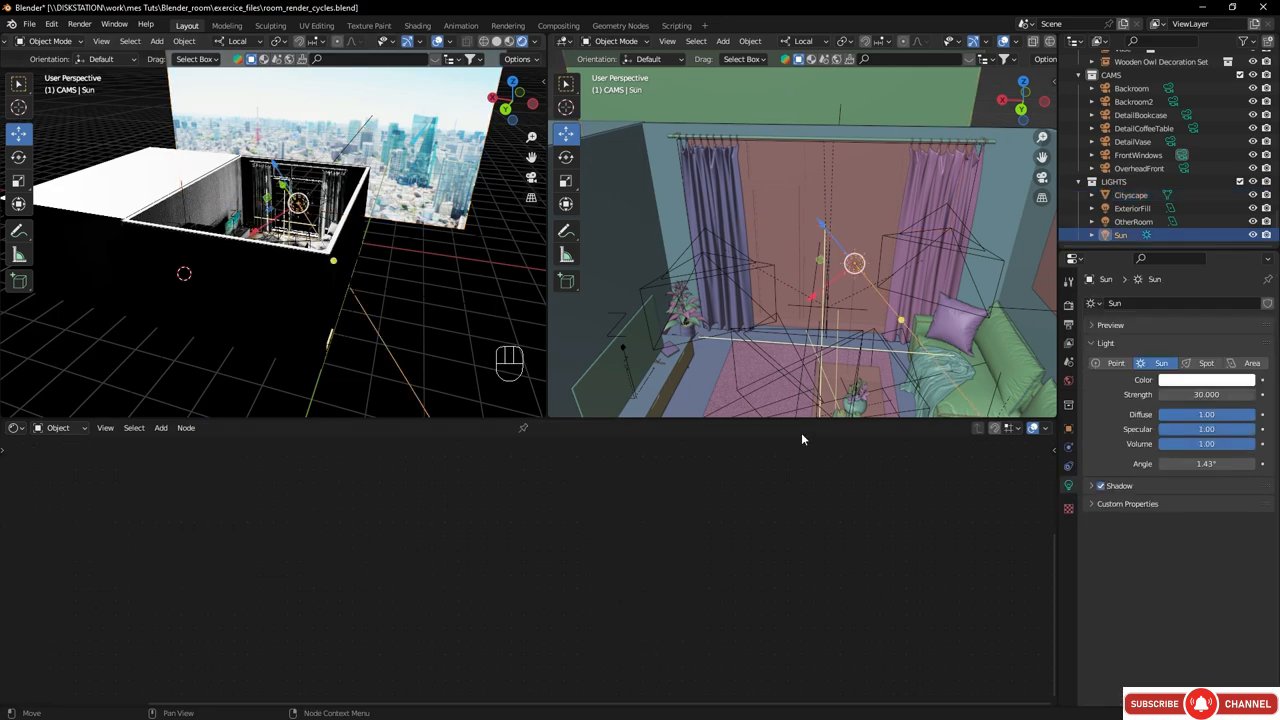
pyautogui.moveTo(293, 190); pyautogui.dragTo(346, 190, button='middle')
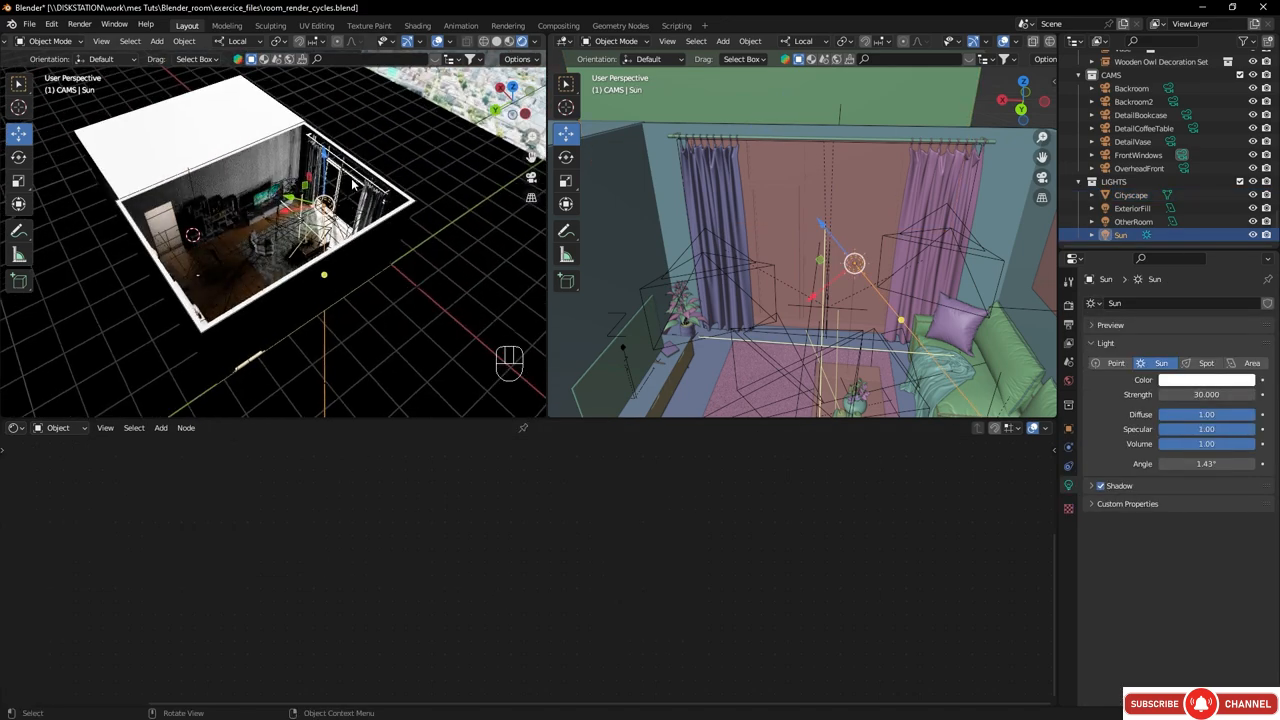
pyautogui.click(352, 183)
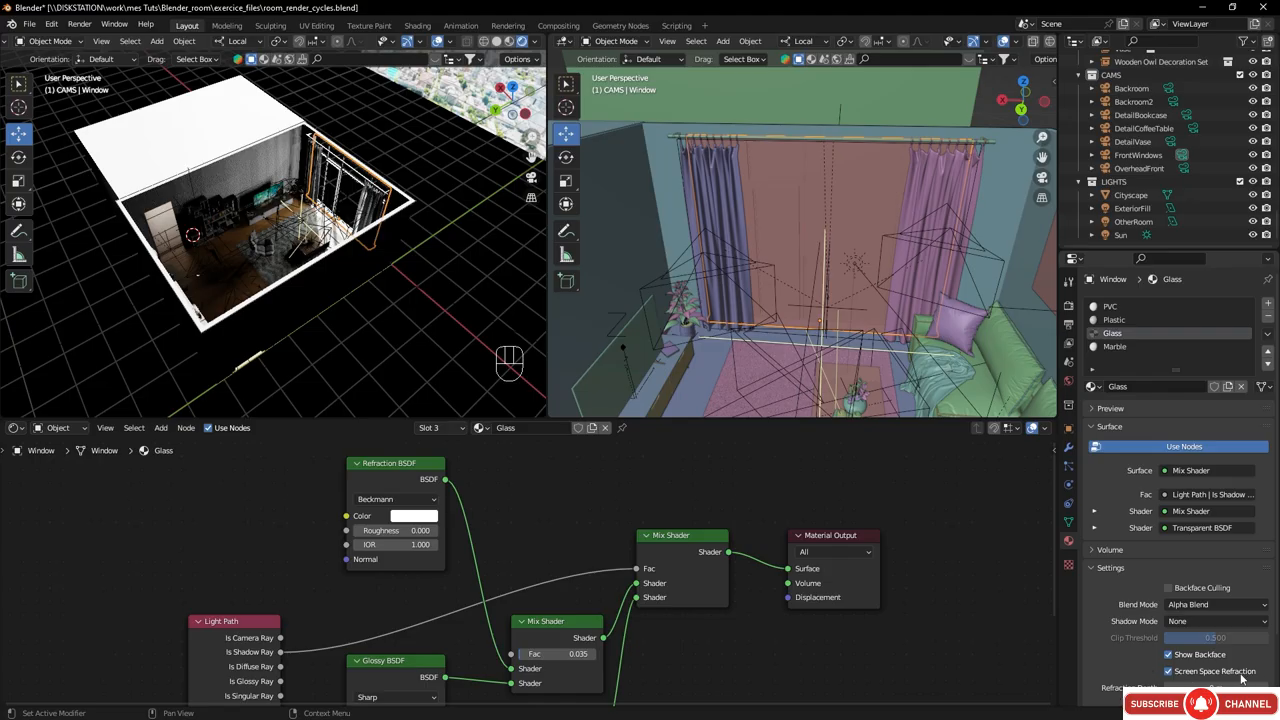
# - Enable Screen Space Reflections with Refraction in the scene's Eevee render settings
pyautogui.click(1070, 306)
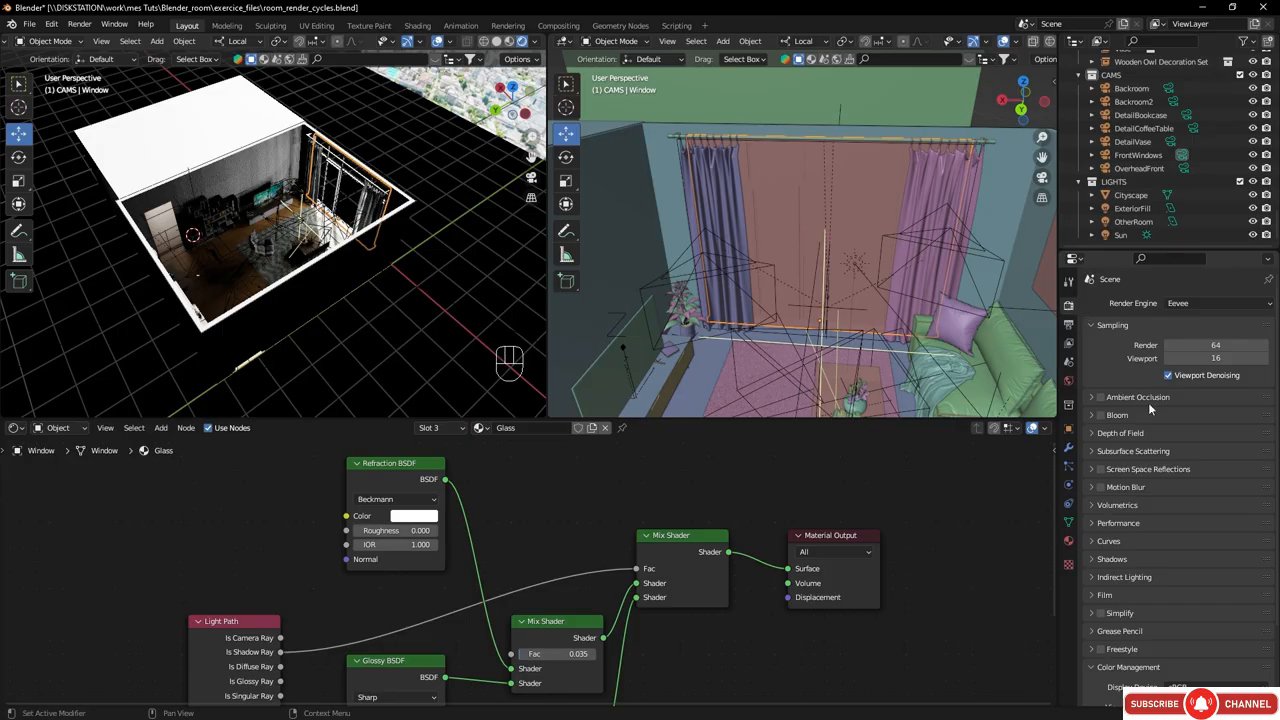
pyautogui.click(1101, 469)
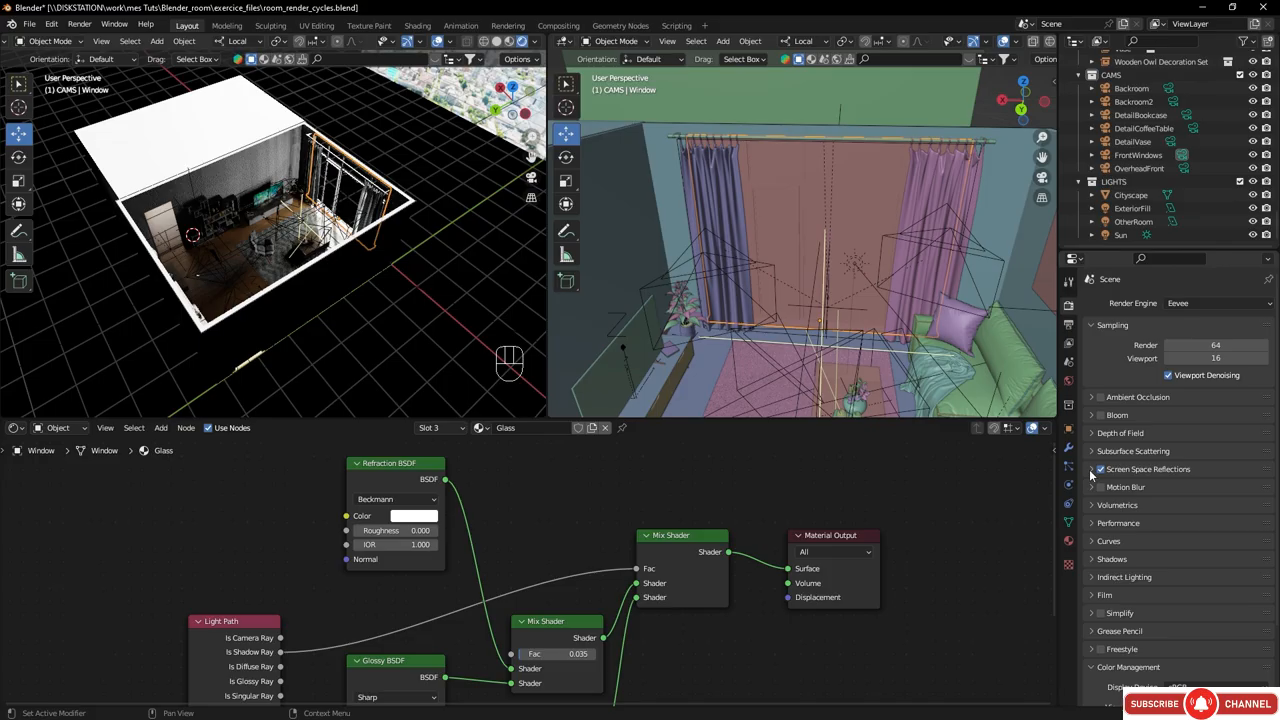
pyautogui.click(1091, 470)
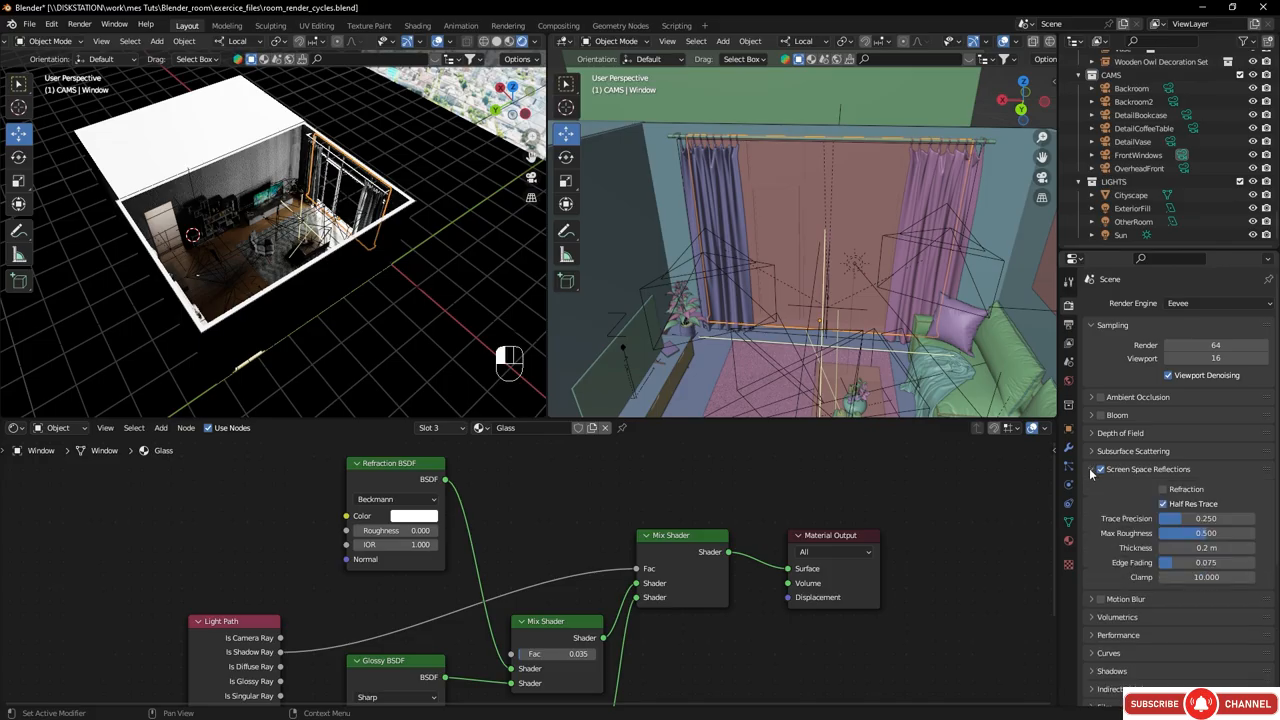
pyautogui.click(1163, 490)
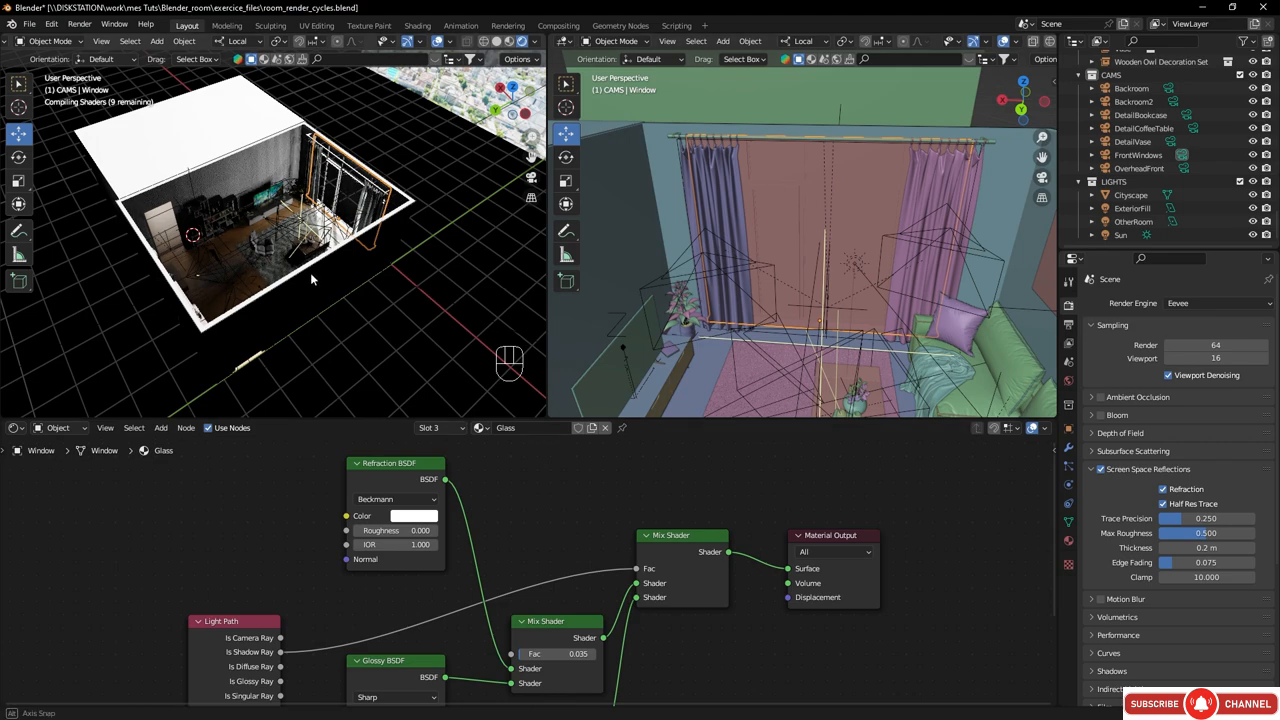
pyautogui.moveTo(310, 272)
pyautogui.mouseDown(button='middle')
pyautogui.moveTo(380, 232)
pyautogui.moveTo(355, 235)
pyautogui.moveTo(318, 270)
pyautogui.mouseUp(button='middle')
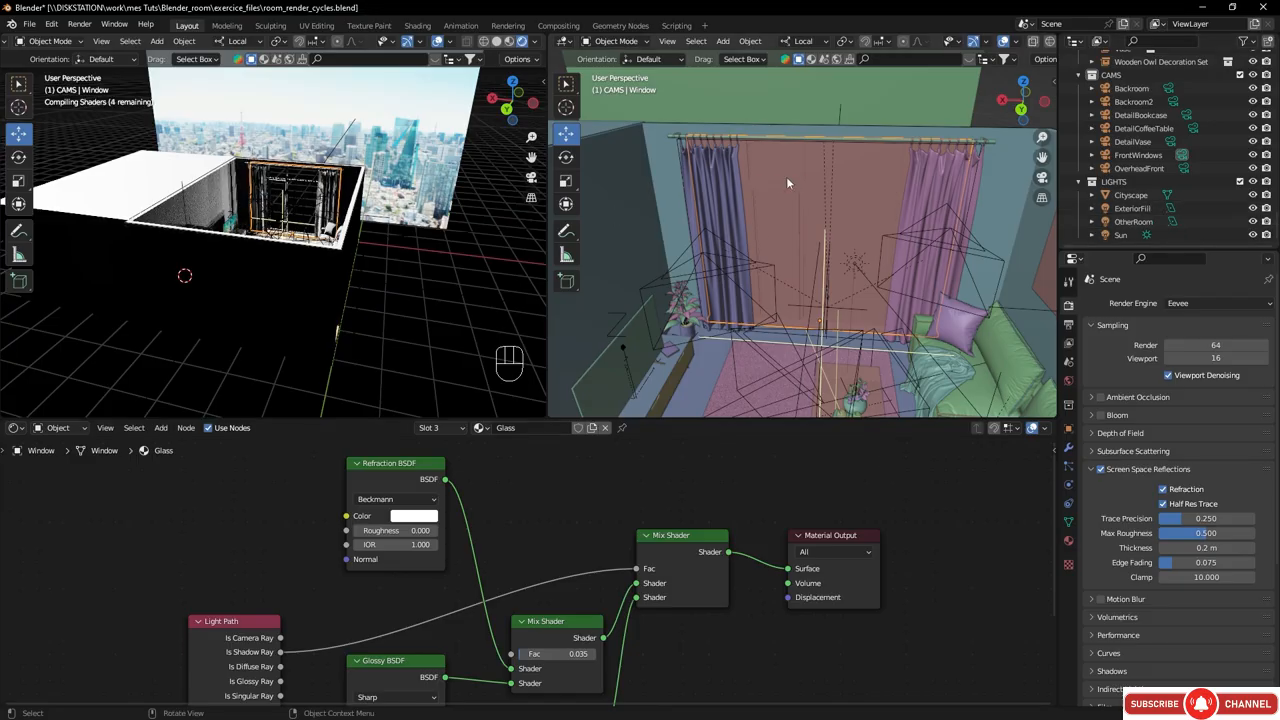
# - Try Alpha Hashed as the window Glass material's Blend Mode and restore it to Alpha Blend
pyautogui.click(1069, 542)
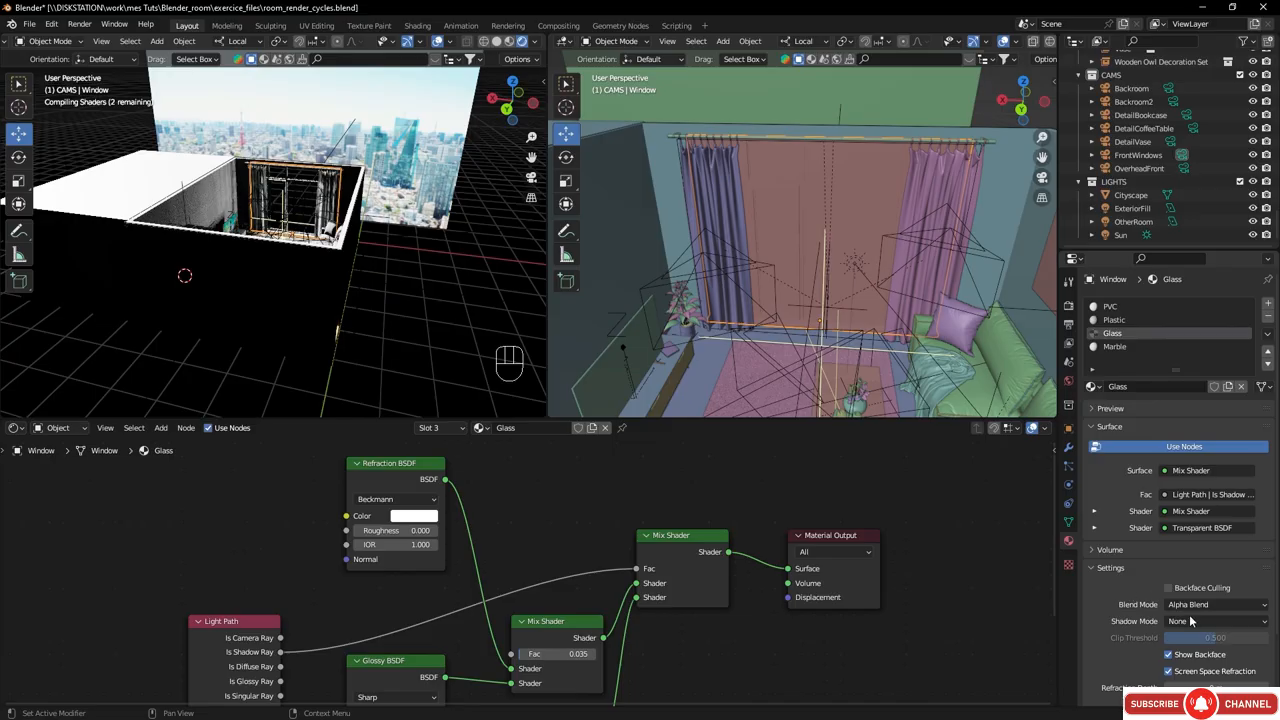
pyautogui.scroll(-2, 1189, 614)
pyautogui.click(1200, 525)
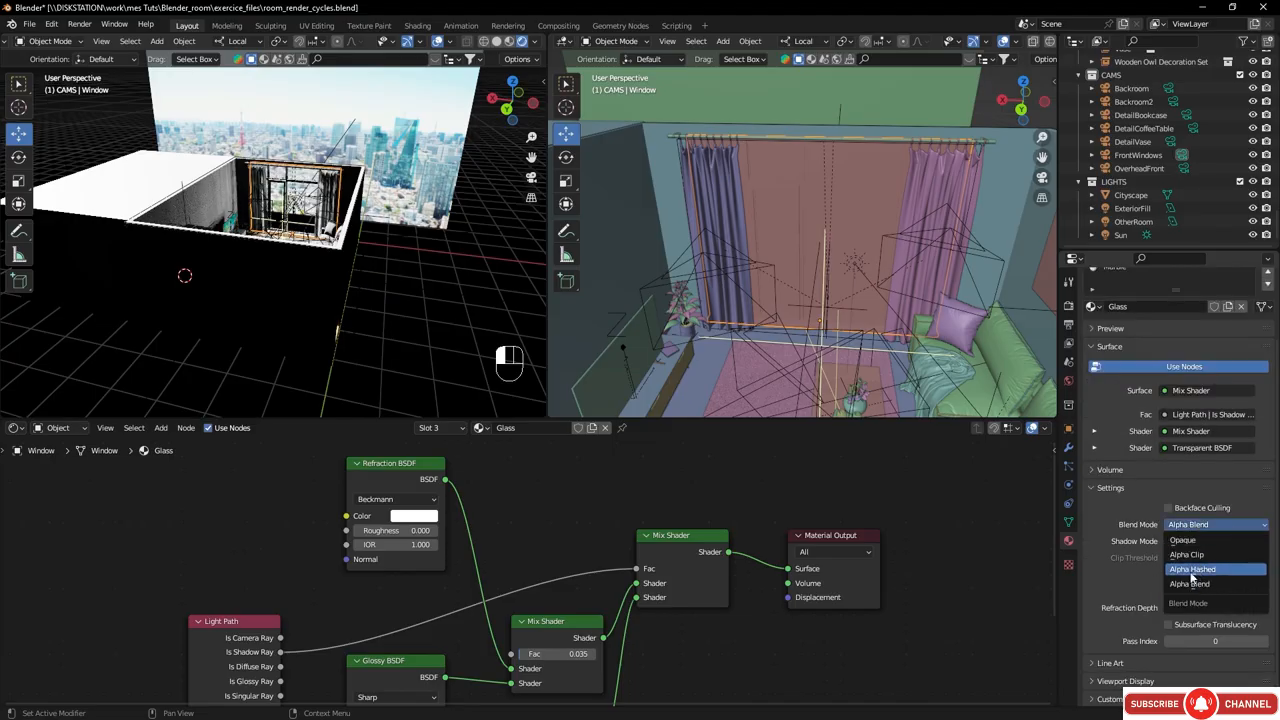
pyautogui.click(1191, 569)
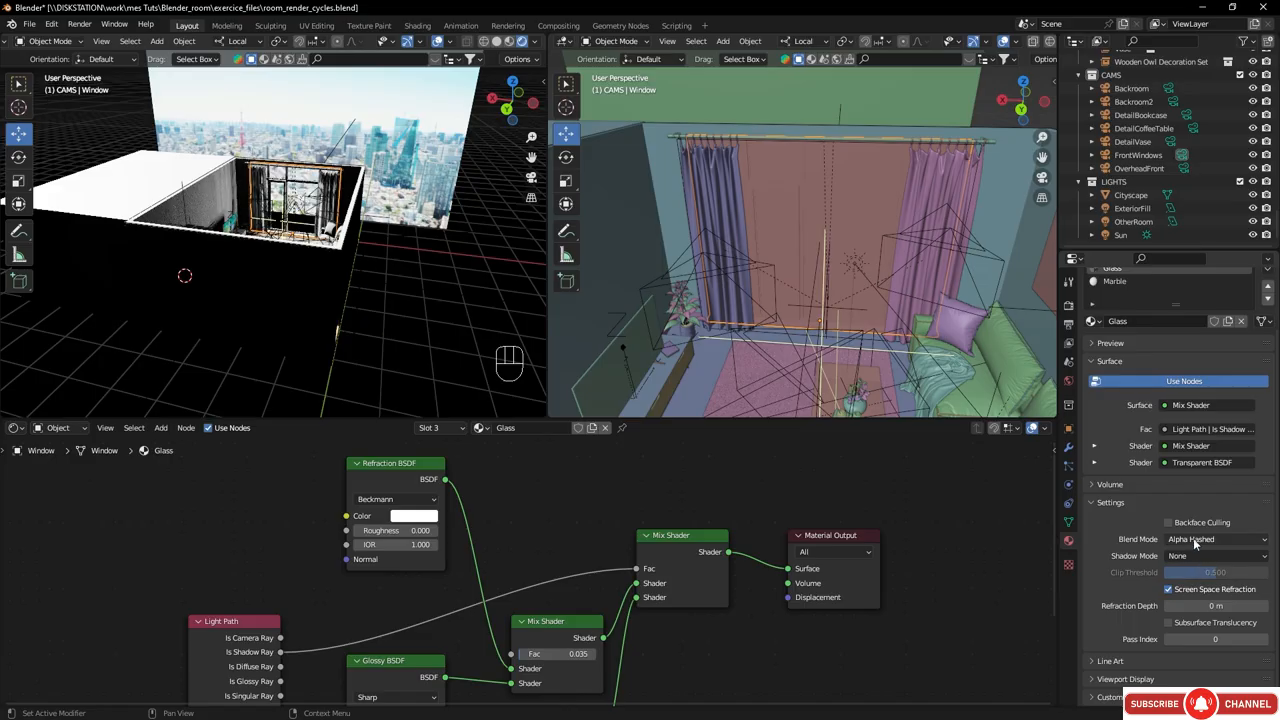
pyautogui.click(1201, 540)
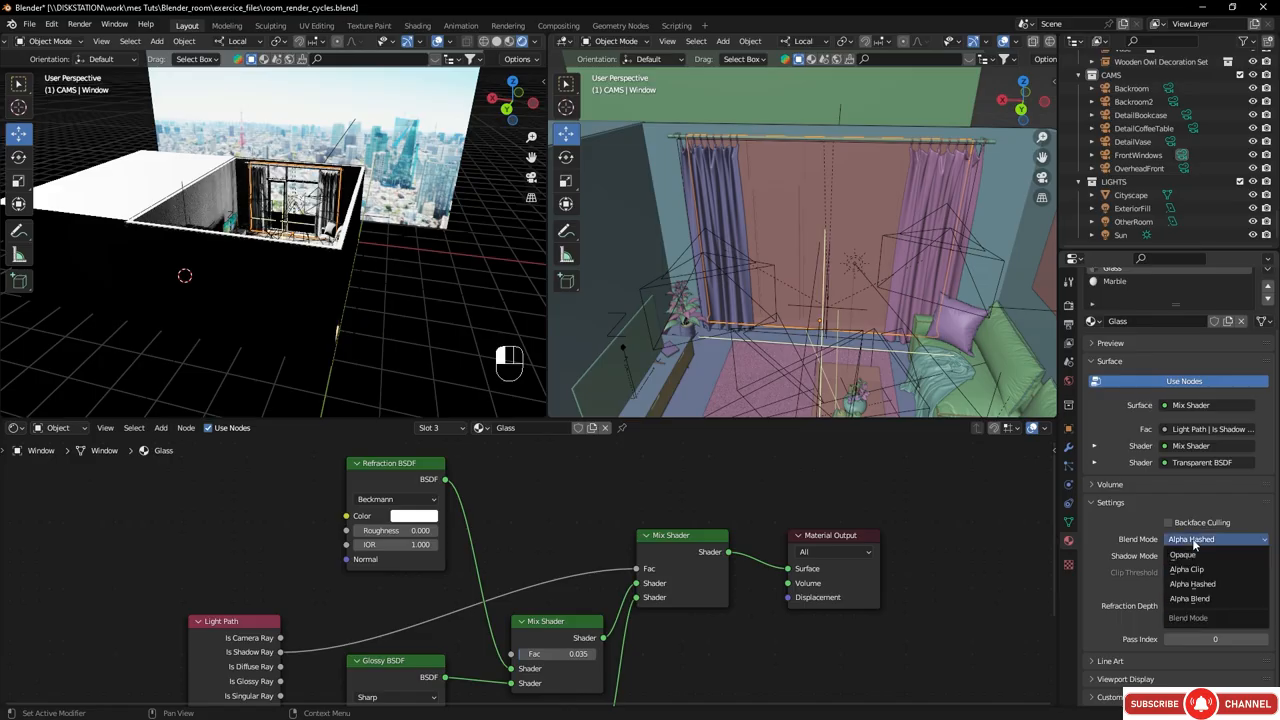
pyautogui.click(1196, 599)
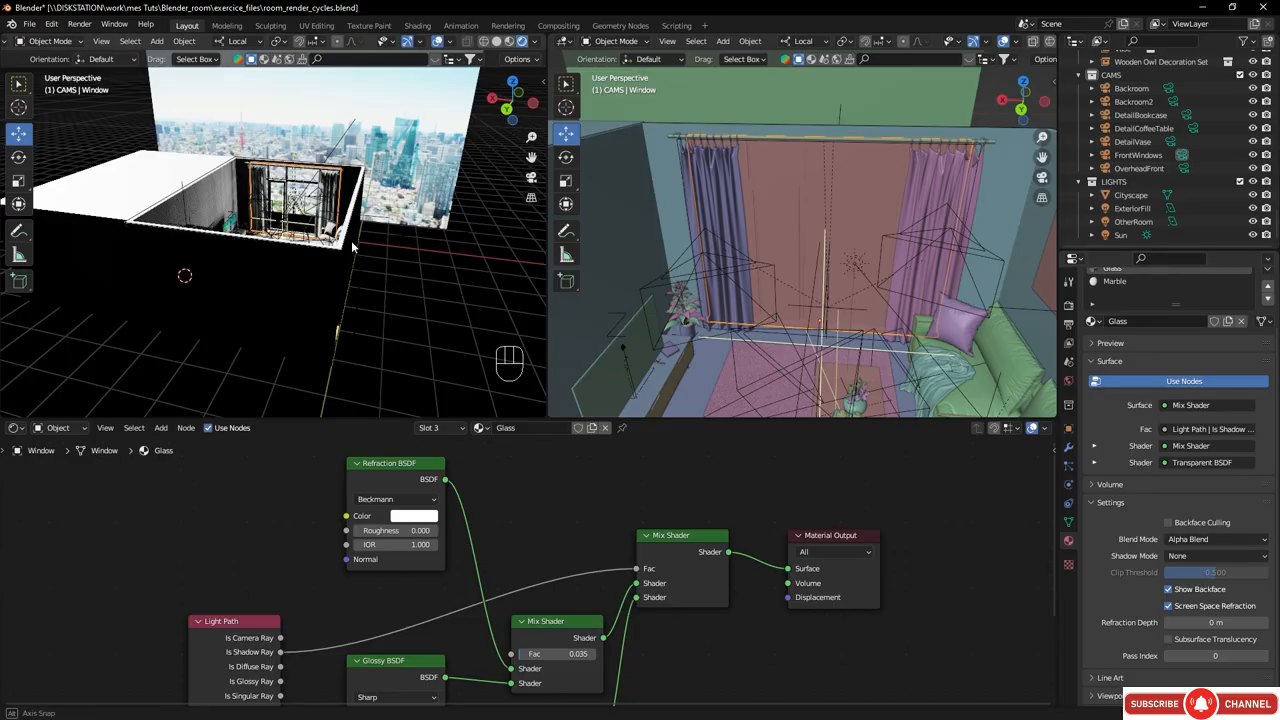
# - Fold the OBJECTS collection and the Window_Group, and unfold the ROOM collection in the outliner
pyautogui.moveTo(486, 264); pyautogui.dragTo(356, 244, button='middle')
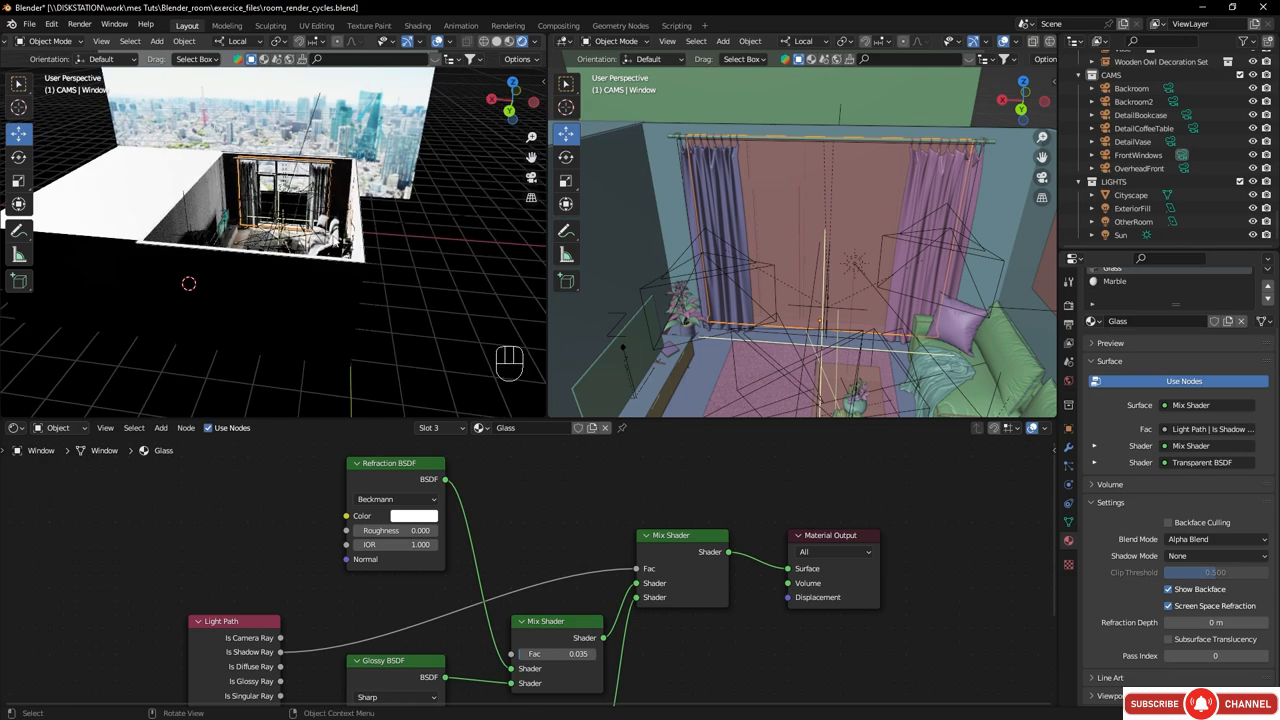
pyautogui.press('KP_0')
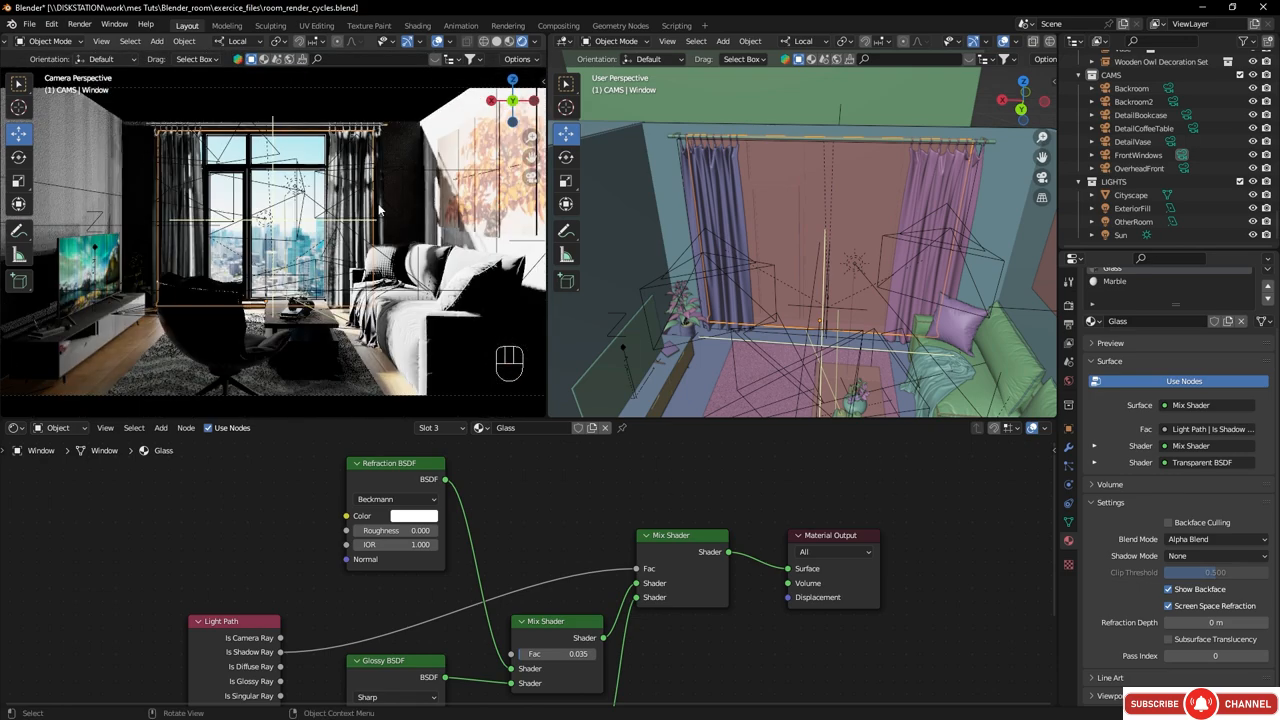
pyautogui.moveTo(345, 180); pyautogui.dragTo(388, 226, button='middle')
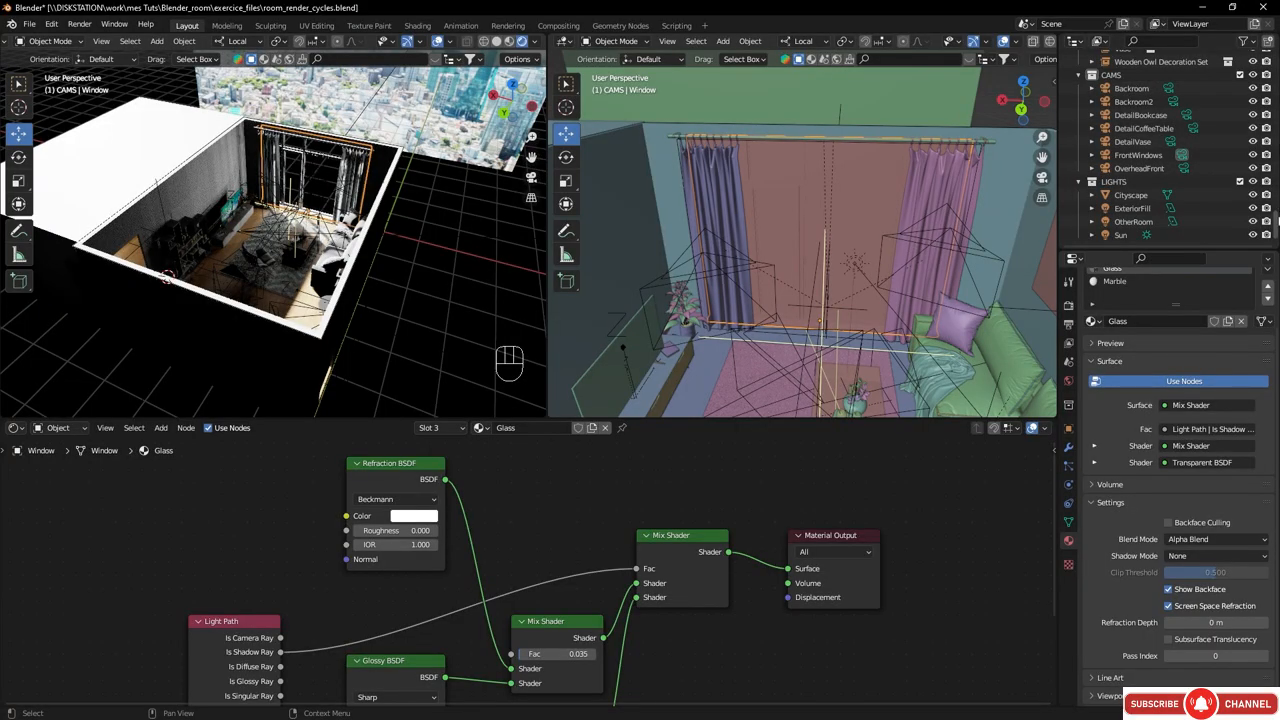
pyautogui.scroll(10, 1180, 150)
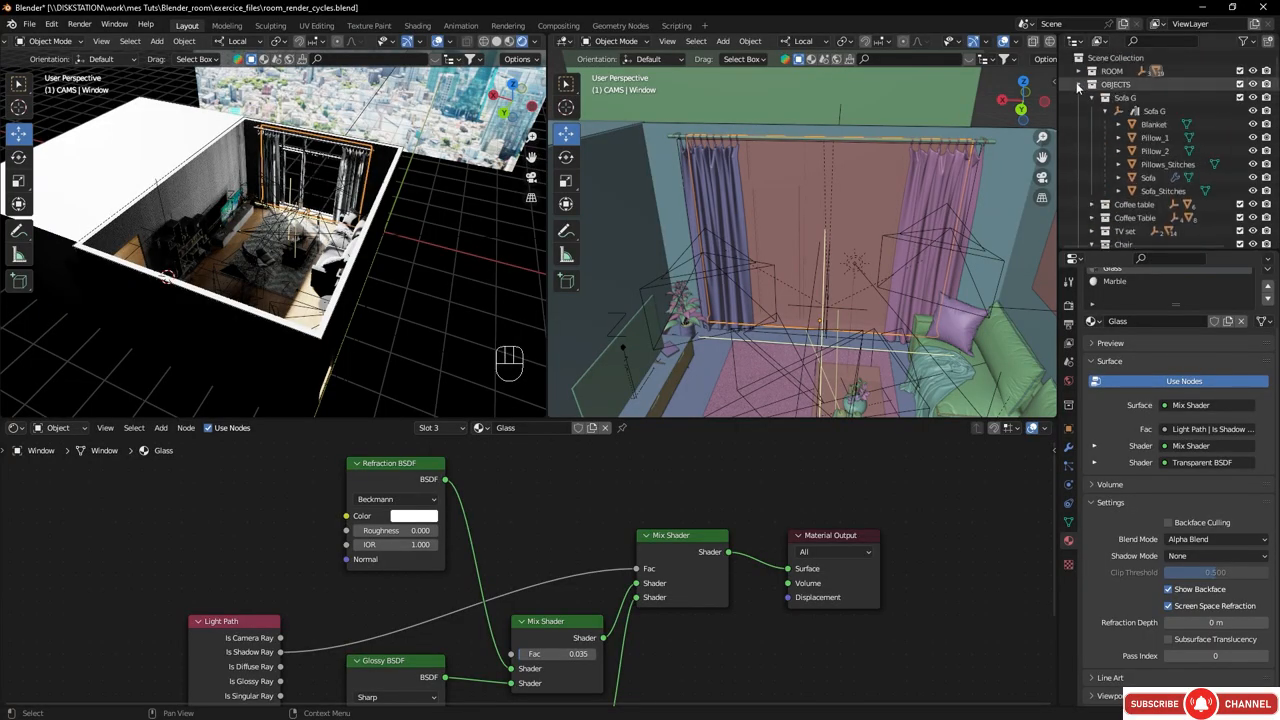
pyautogui.click(1078, 86)
pyautogui.click(1080, 72)
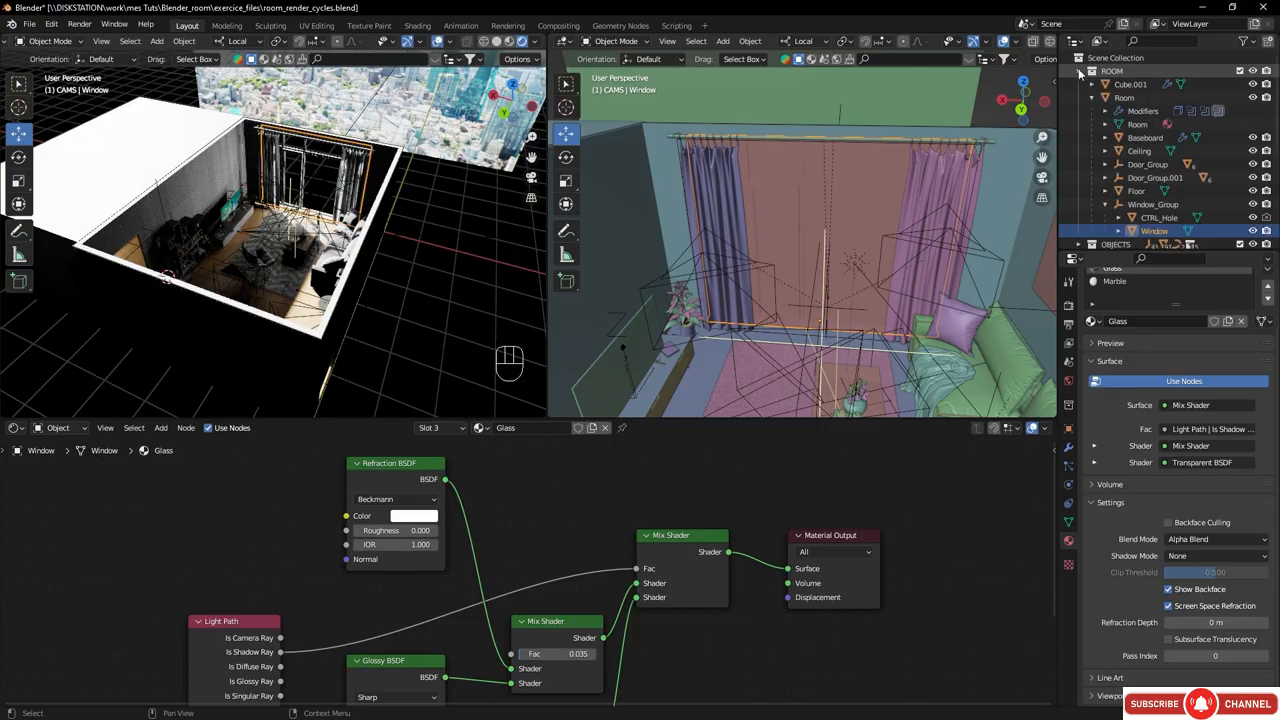
pyautogui.click(1105, 204)
# - Set the Ceiling object's viewport display to Solid
pyautogui.click(1140, 152)
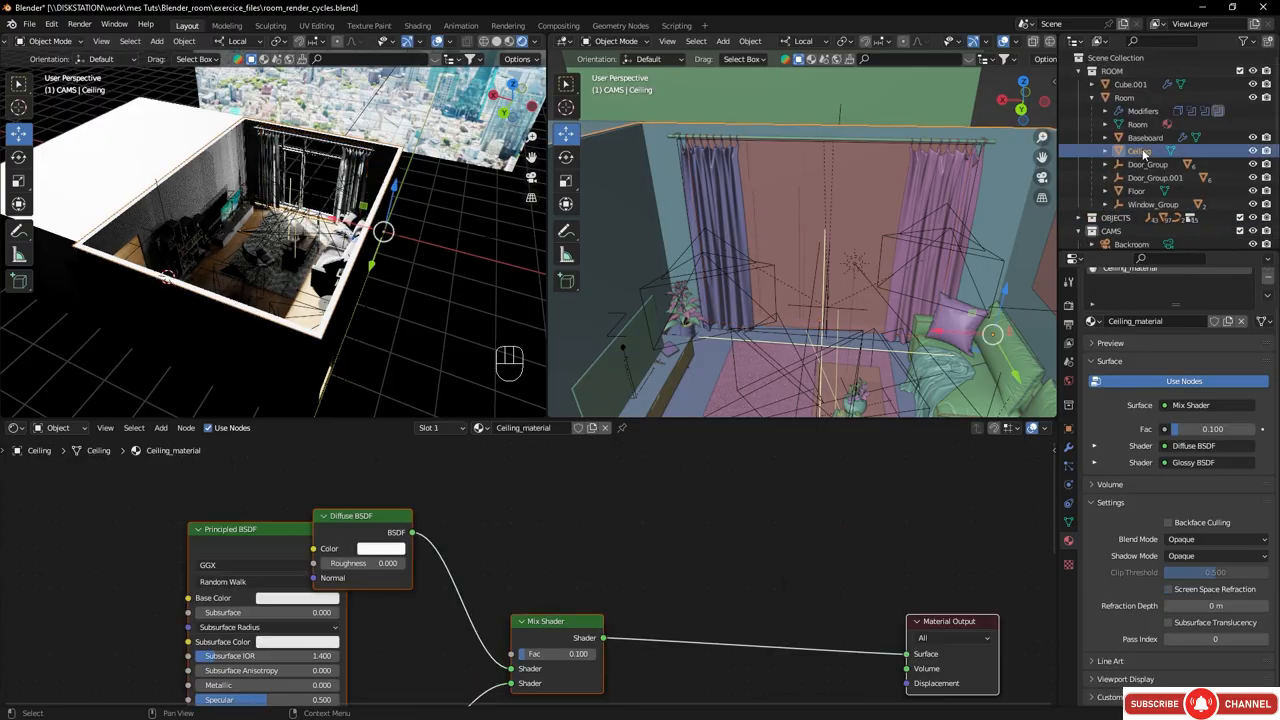
pyautogui.click(1068, 428)
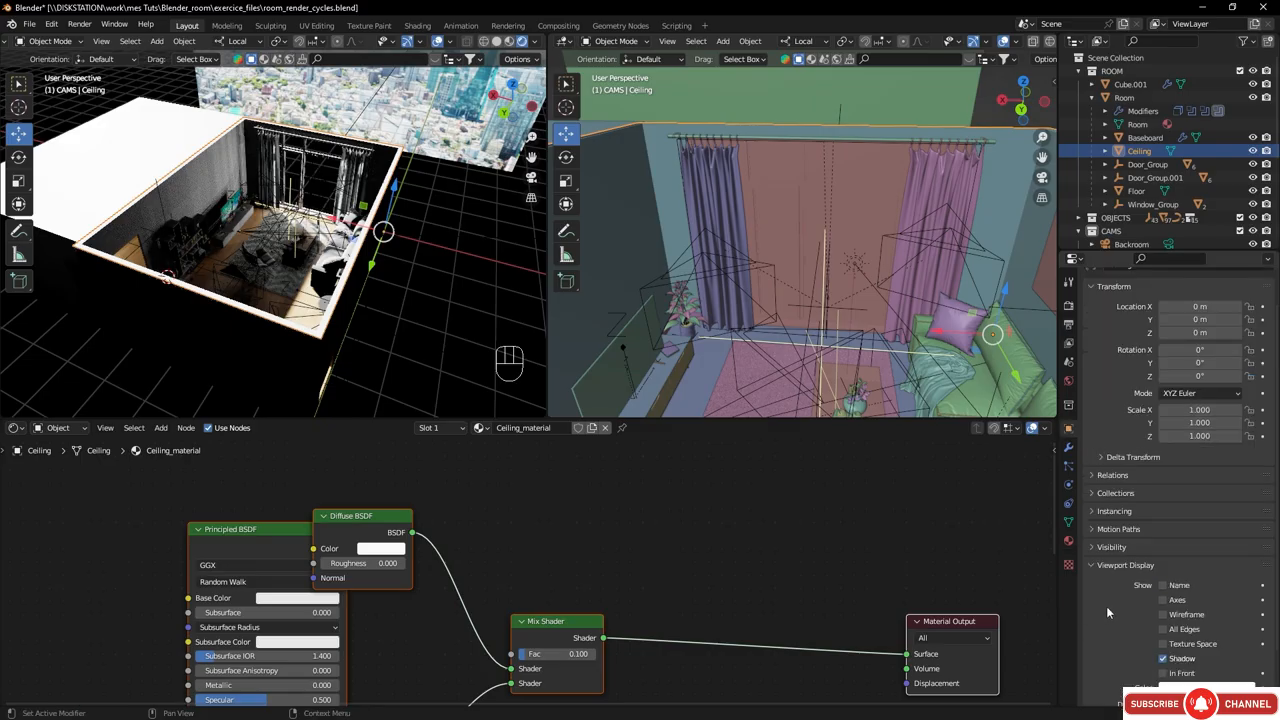
pyautogui.scroll(-2, 1110, 605)
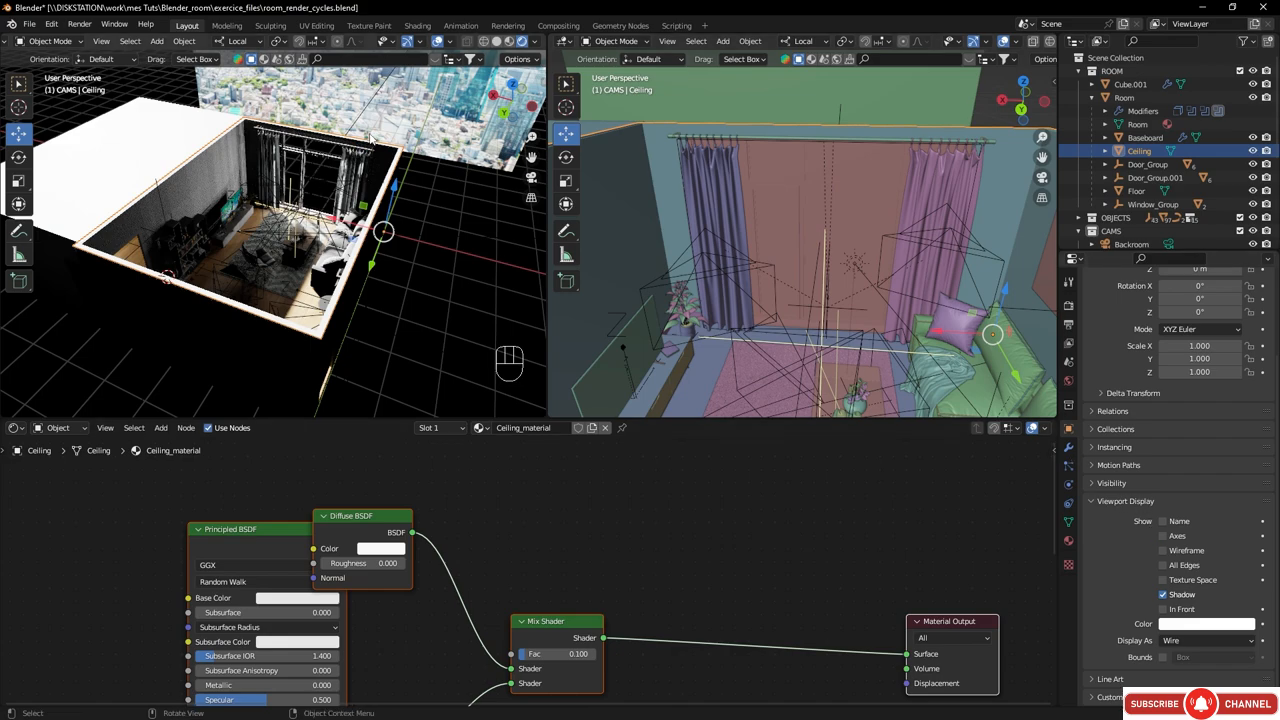
pyautogui.scroll(-1, 370, 140)
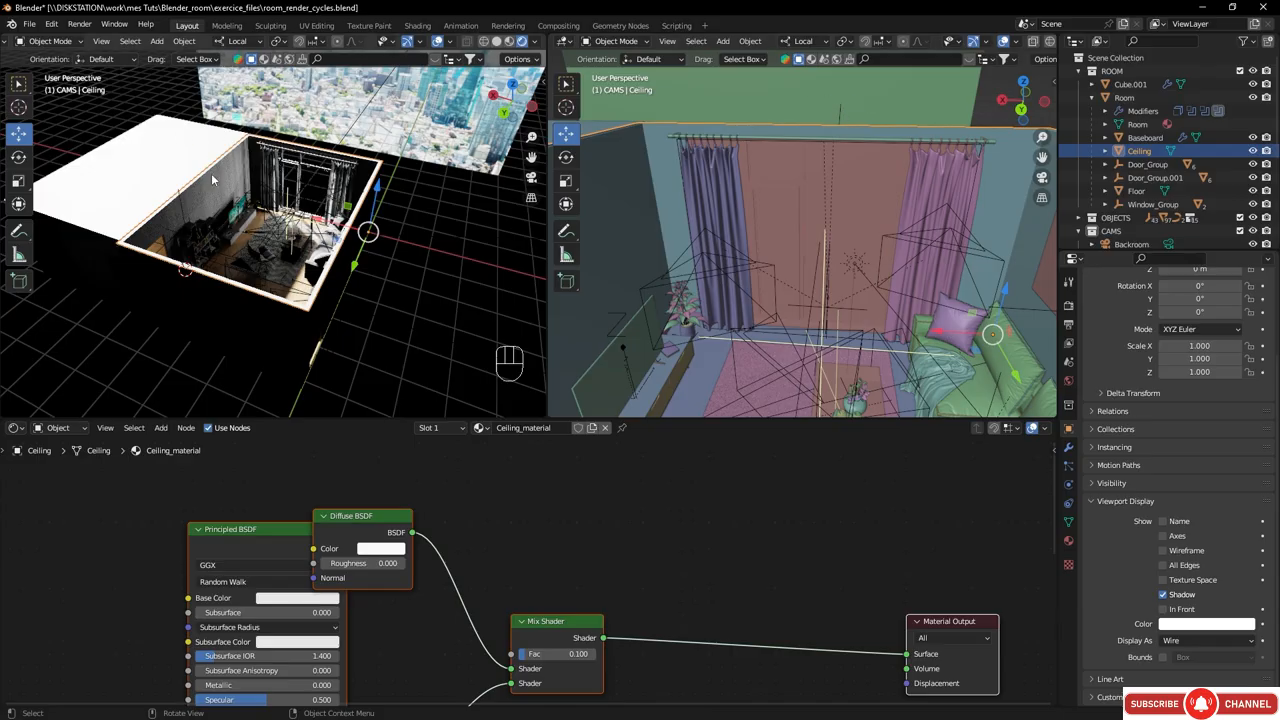
pyautogui.click(1181, 645)
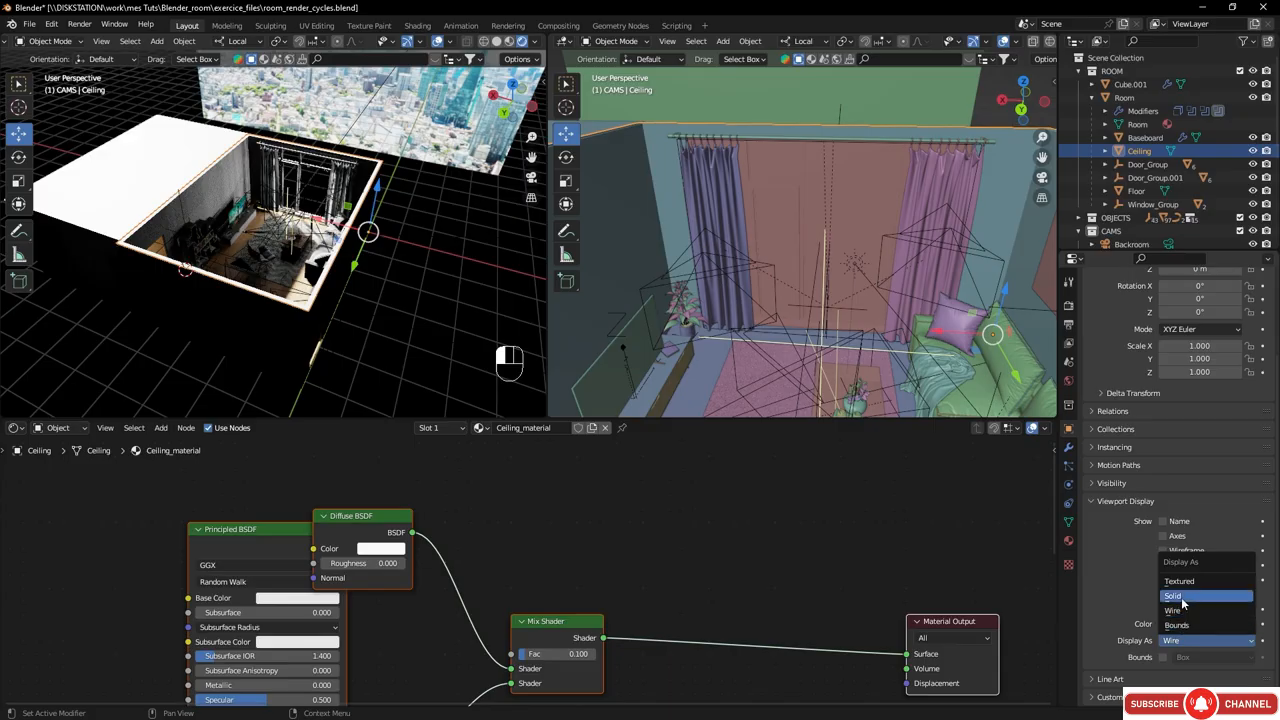
pyautogui.click(1182, 598)
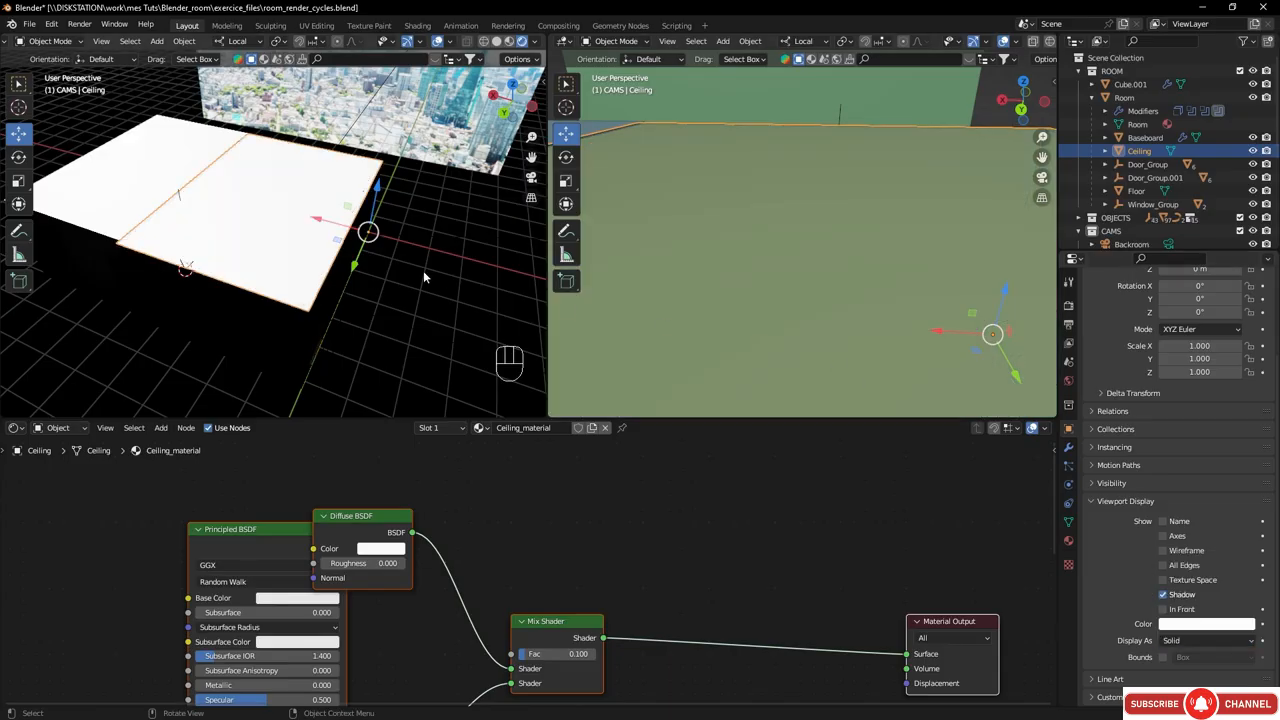
# - Show the rendered viewport through the active camera with the overlays hidden
pyautogui.moveTo(298, 235); pyautogui.dragTo(315, 222, button='middle')
pyautogui.press('KP_0')
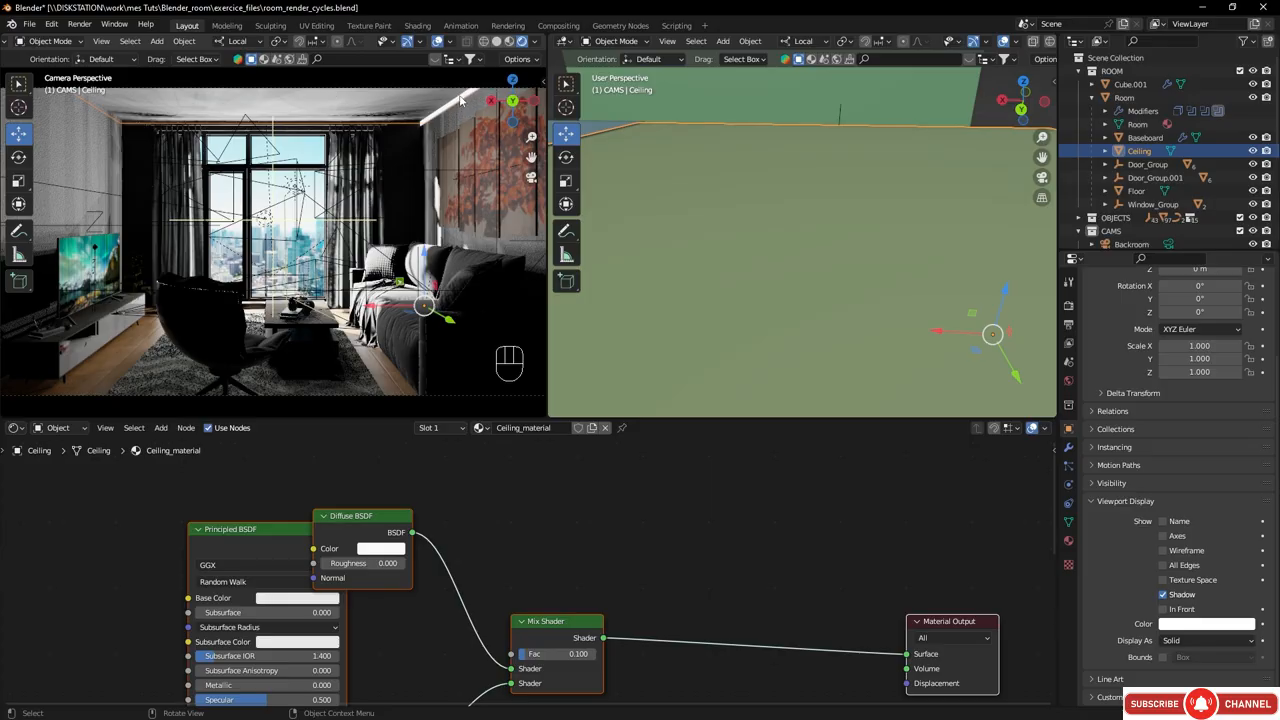
pyautogui.click(437, 41)
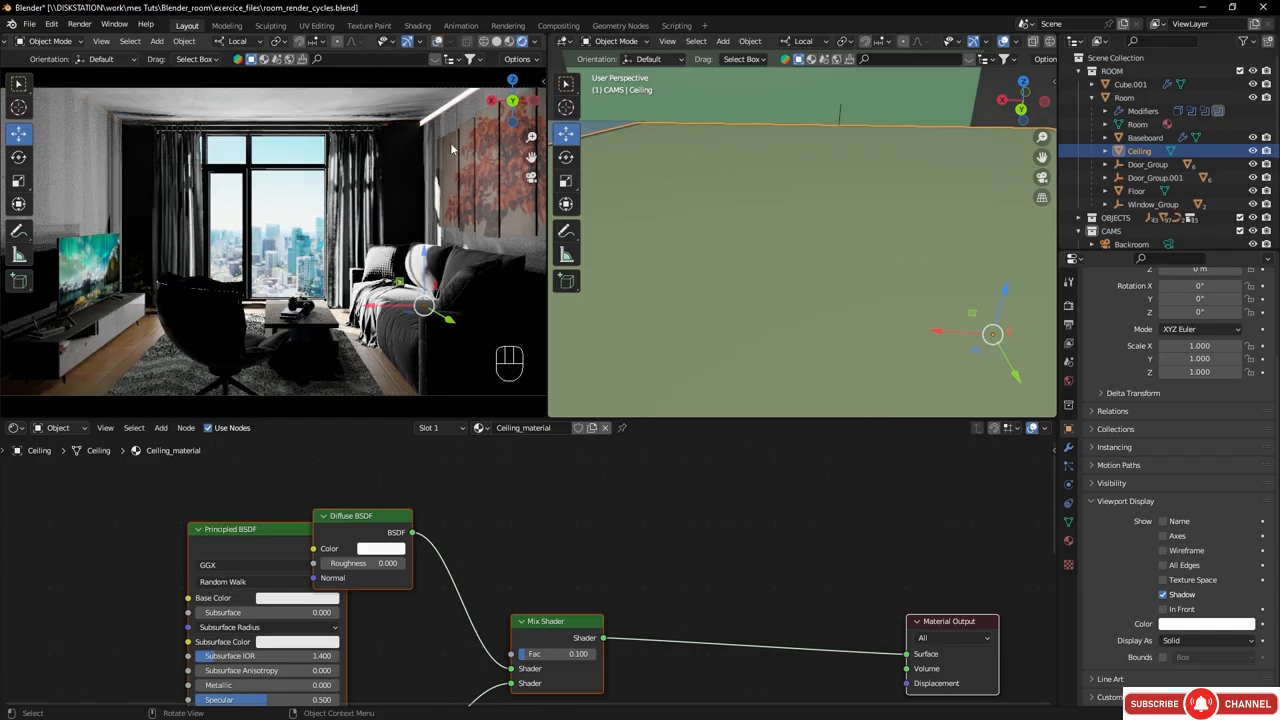
# - Add a Solidify modifier to the ceiling and set its thickness to -0.07 m
pyautogui.moveTo(689, 185); pyautogui.dragTo(745, 218, button='middle')
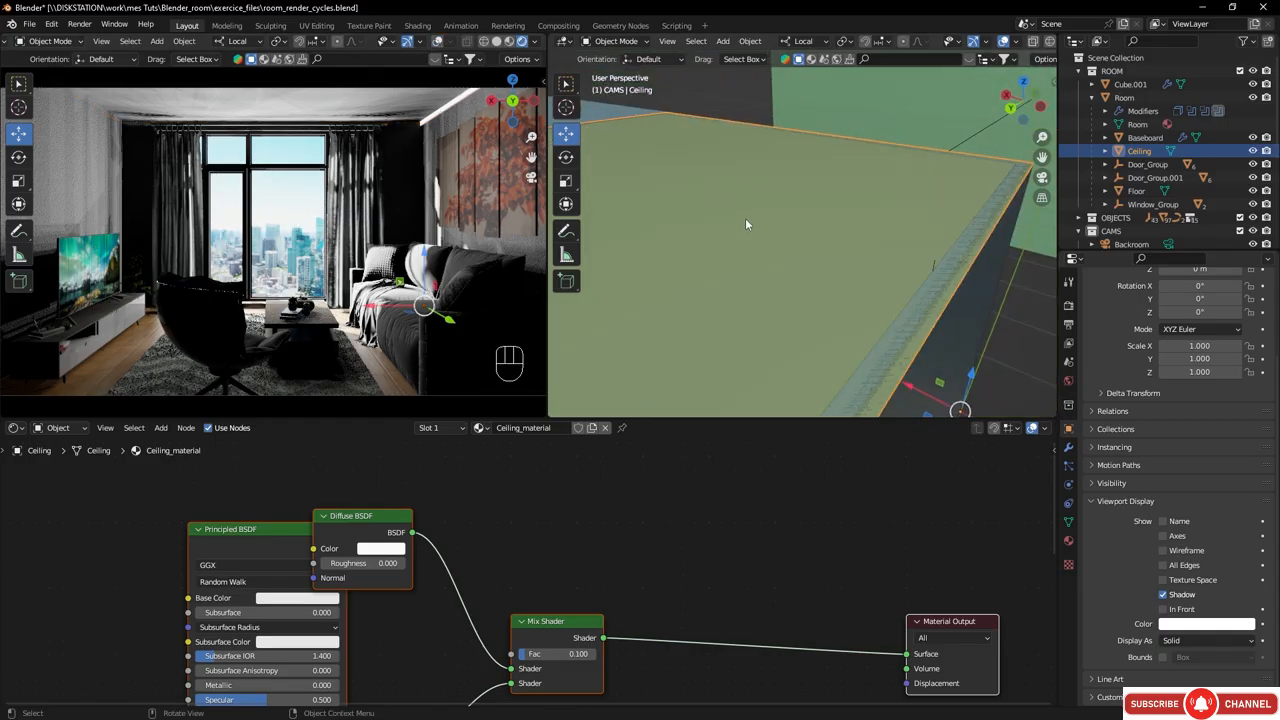
pyautogui.scroll(-5, 746, 220)
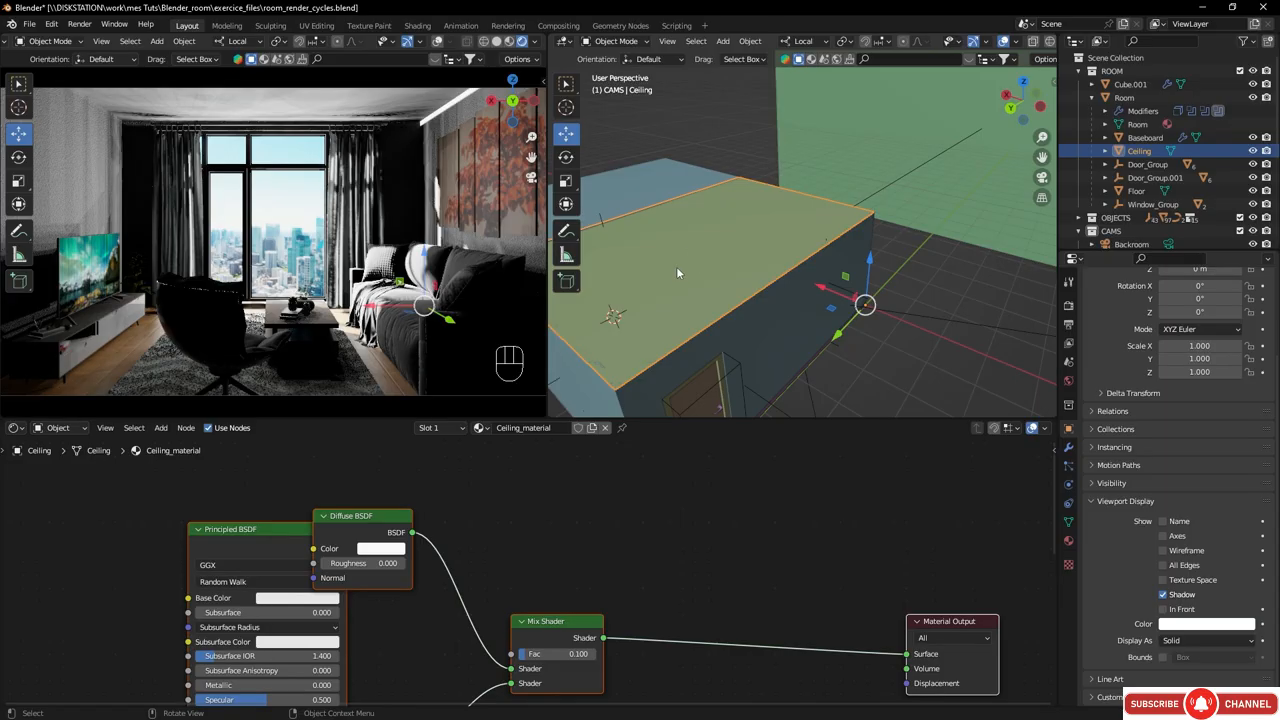
pyautogui.moveTo(676, 266); pyautogui.dragTo(720, 266, button='middle')
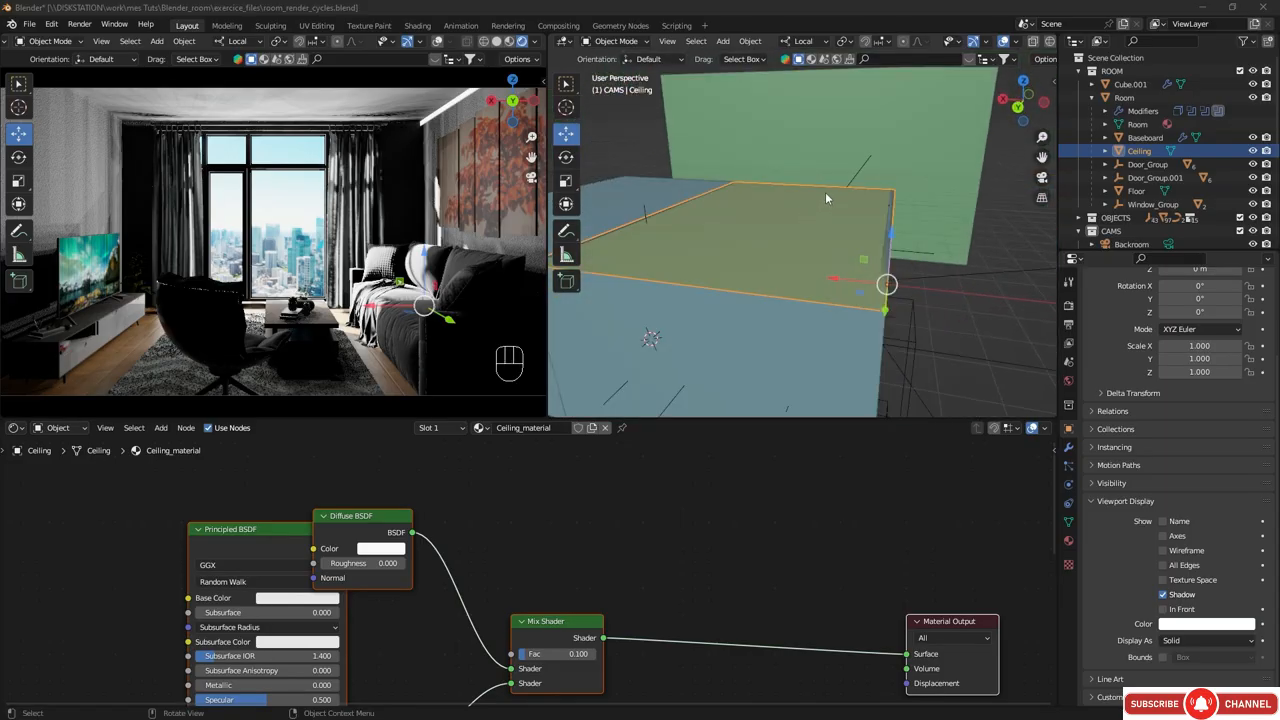
pyautogui.click(1068, 449)
pyautogui.click(1118, 304)
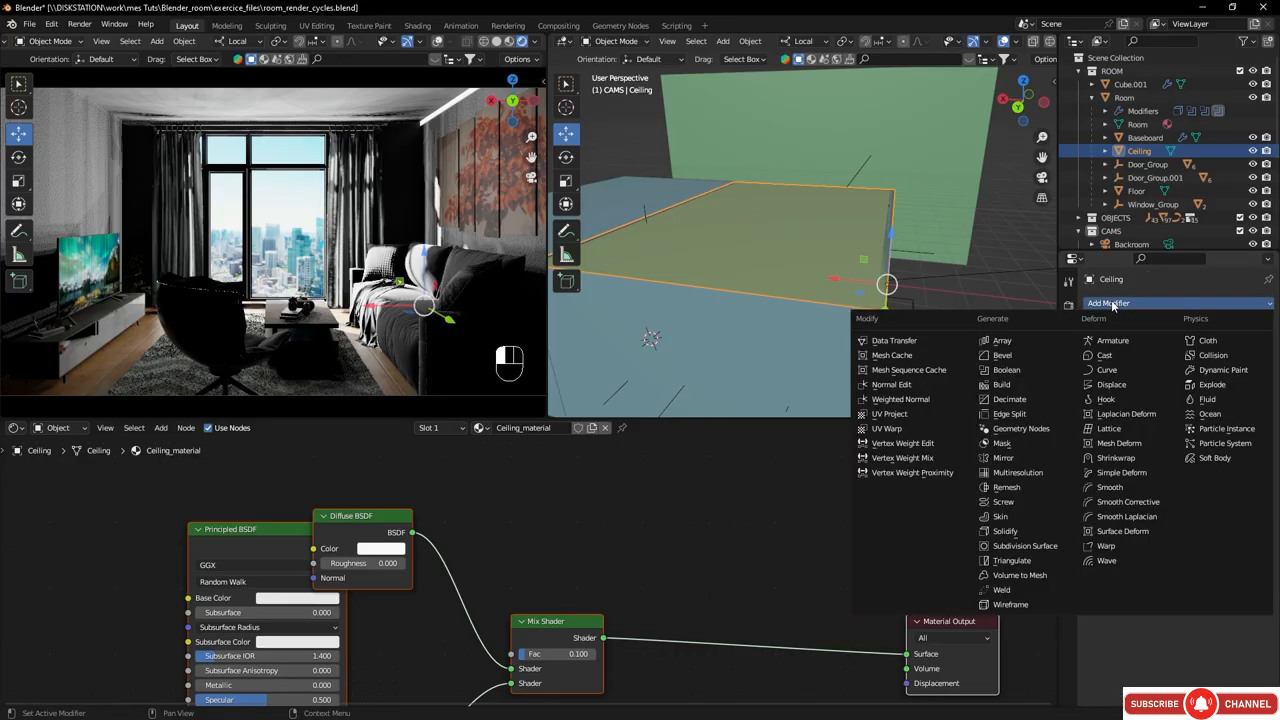
pyautogui.click(1018, 531)
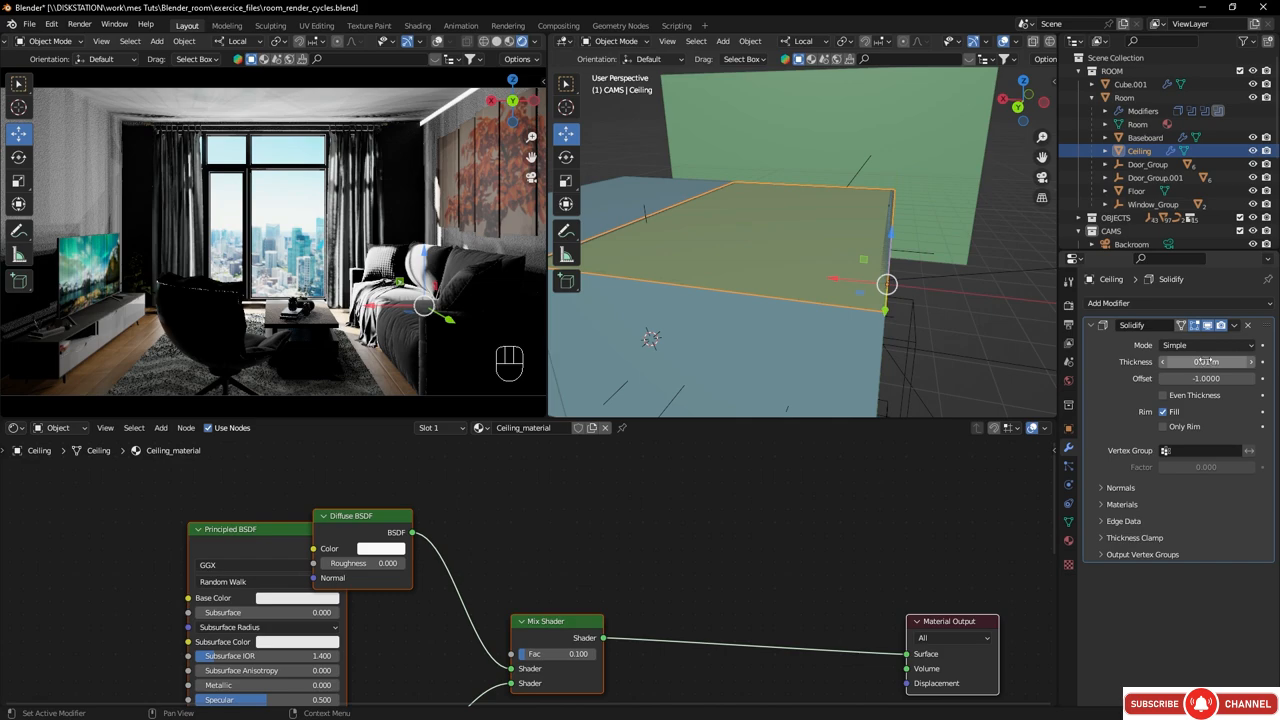
pyautogui.moveTo(1207, 361); pyautogui.dragTo(1158, 361)
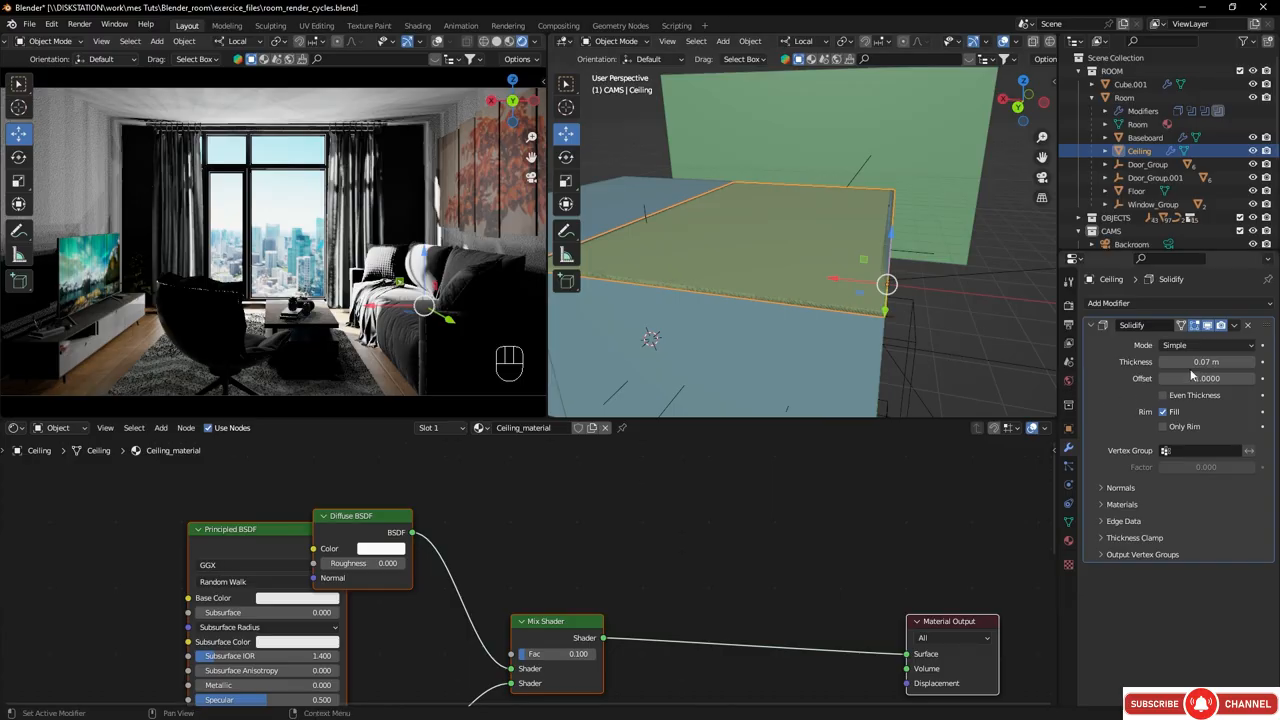
pyautogui.moveTo(1193, 362); pyautogui.dragTo(1159, 362)
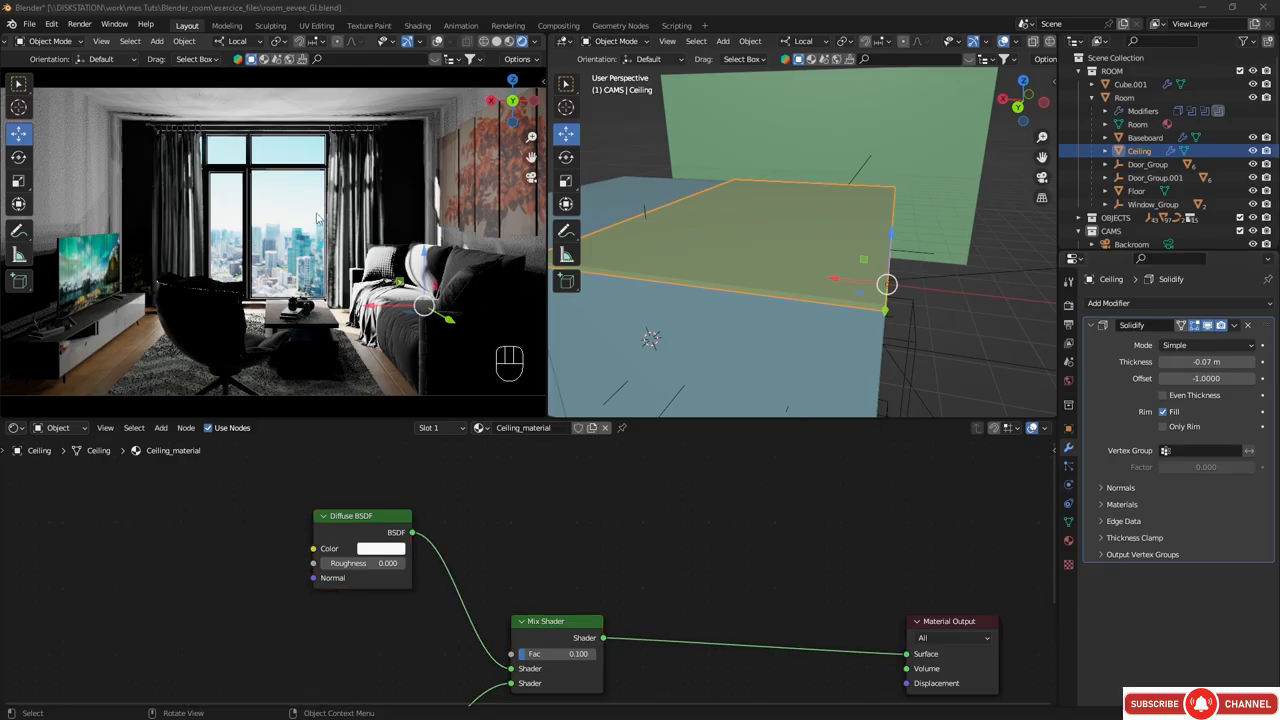
# - Make the LIGHTS collection active and switch the camera viewport to solid shading
pyautogui.scroll(-5, 1125, 130)
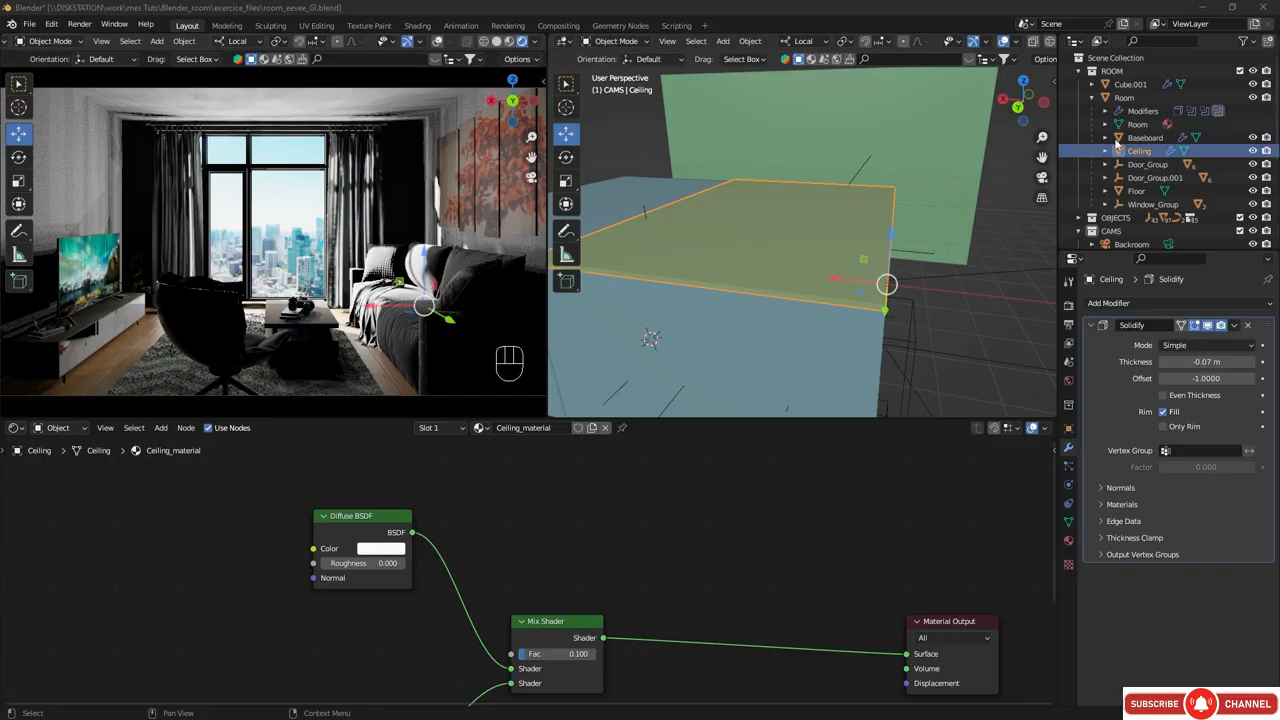
pyautogui.click(1105, 206)
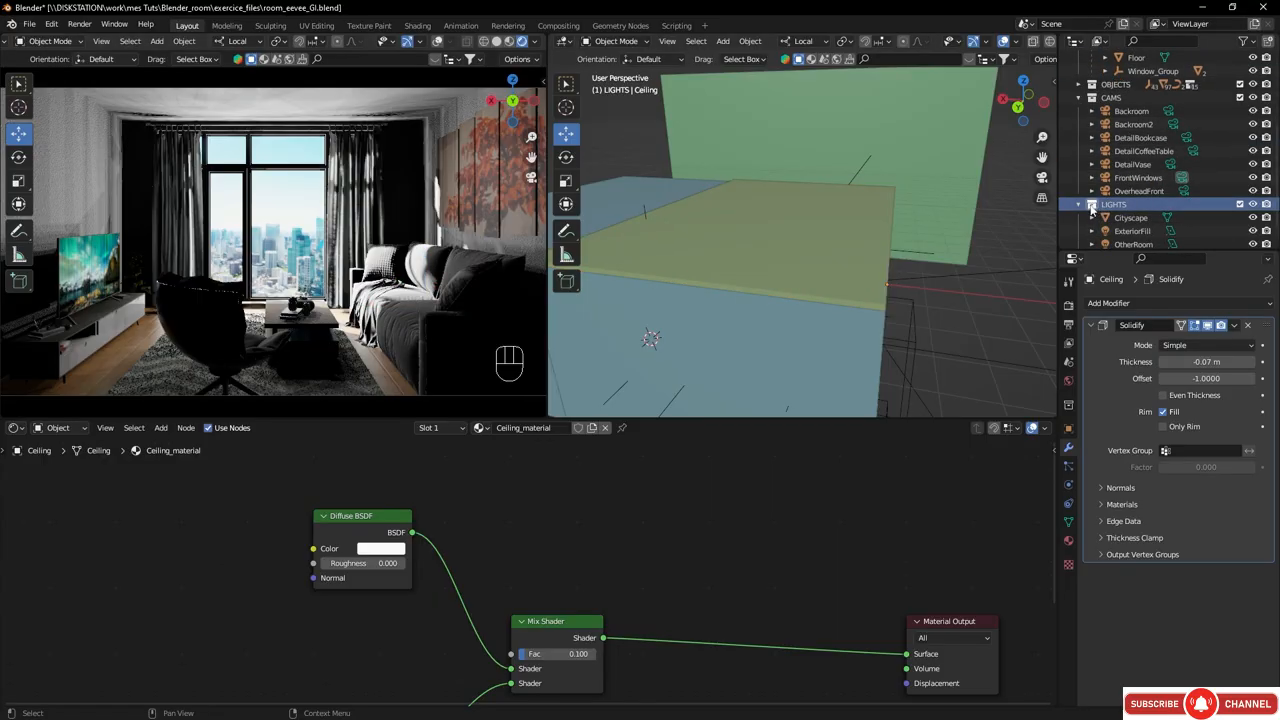
pyautogui.moveTo(725, 237); pyautogui.dragTo(777, 347, button='middle')
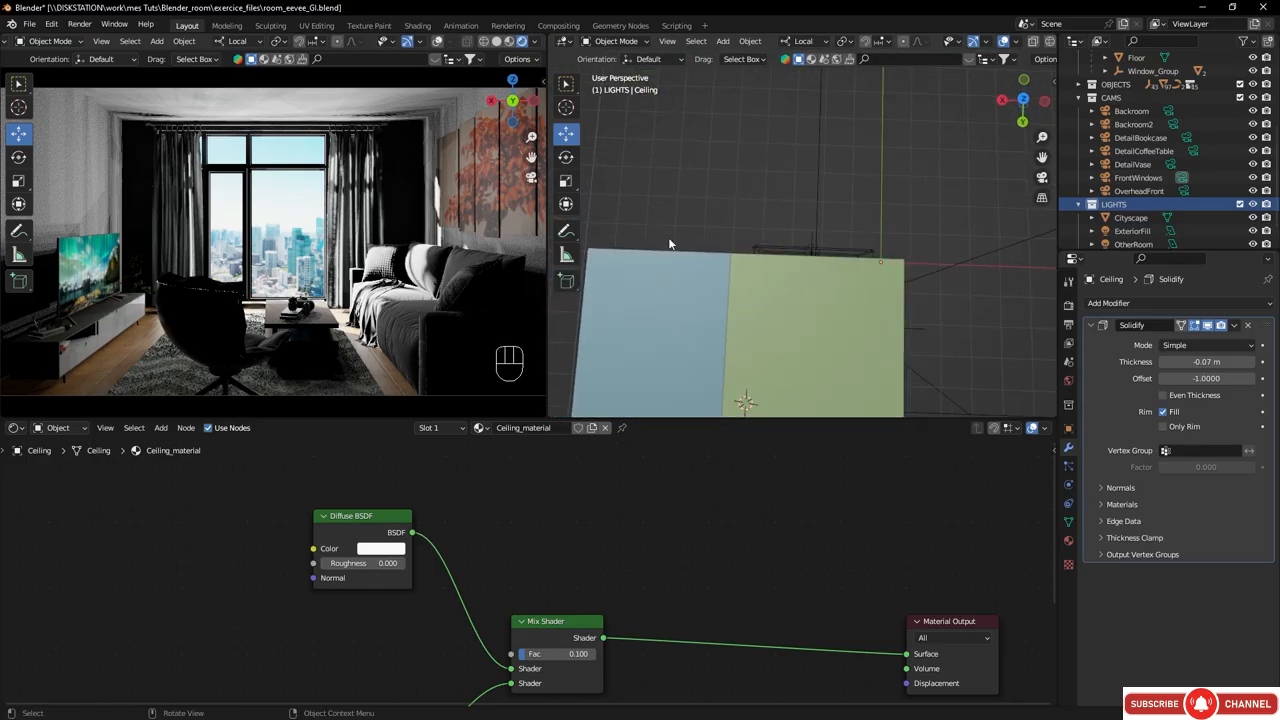
pyautogui.click(497, 42)
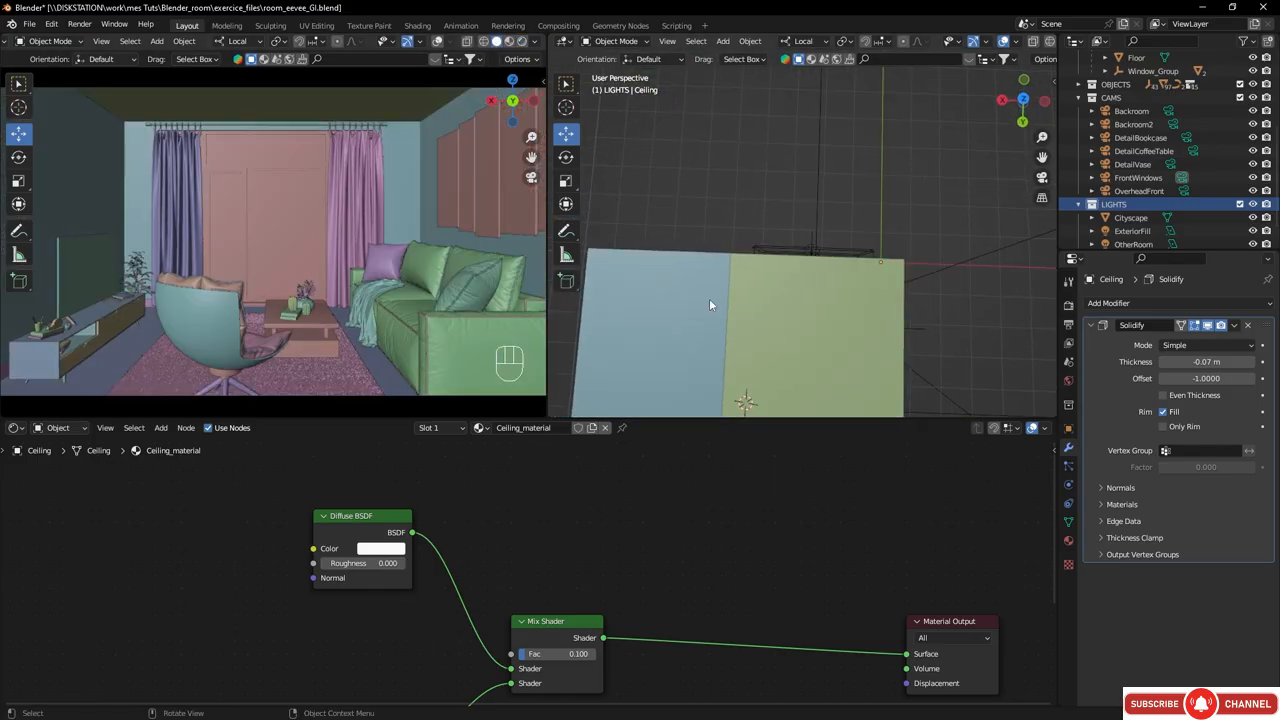
# - Show the room in a top orthographic wireframe view and snap the 3D cursor to the world origin
pyautogui.moveTo(709, 298)
pyautogui.keyDown('shift'); pyautogui.mouseDown(button='middle')
pyautogui.moveTo(755, 227)
pyautogui.moveTo(760, 181)
pyautogui.moveTo(770, 211)
pyautogui.moveTo(759, 196)
pyautogui.mouseUp(button='middle'); pyautogui.keyUp('shift')
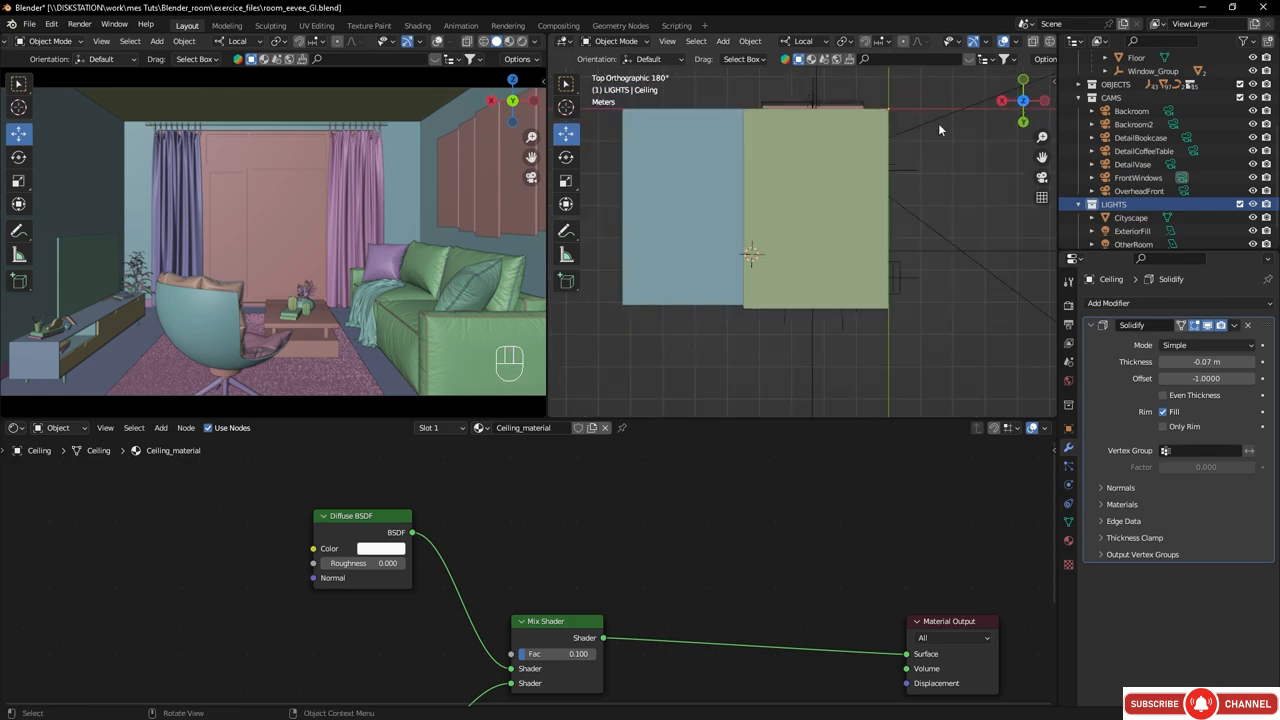
pyautogui.hotkey('shift', 'z')
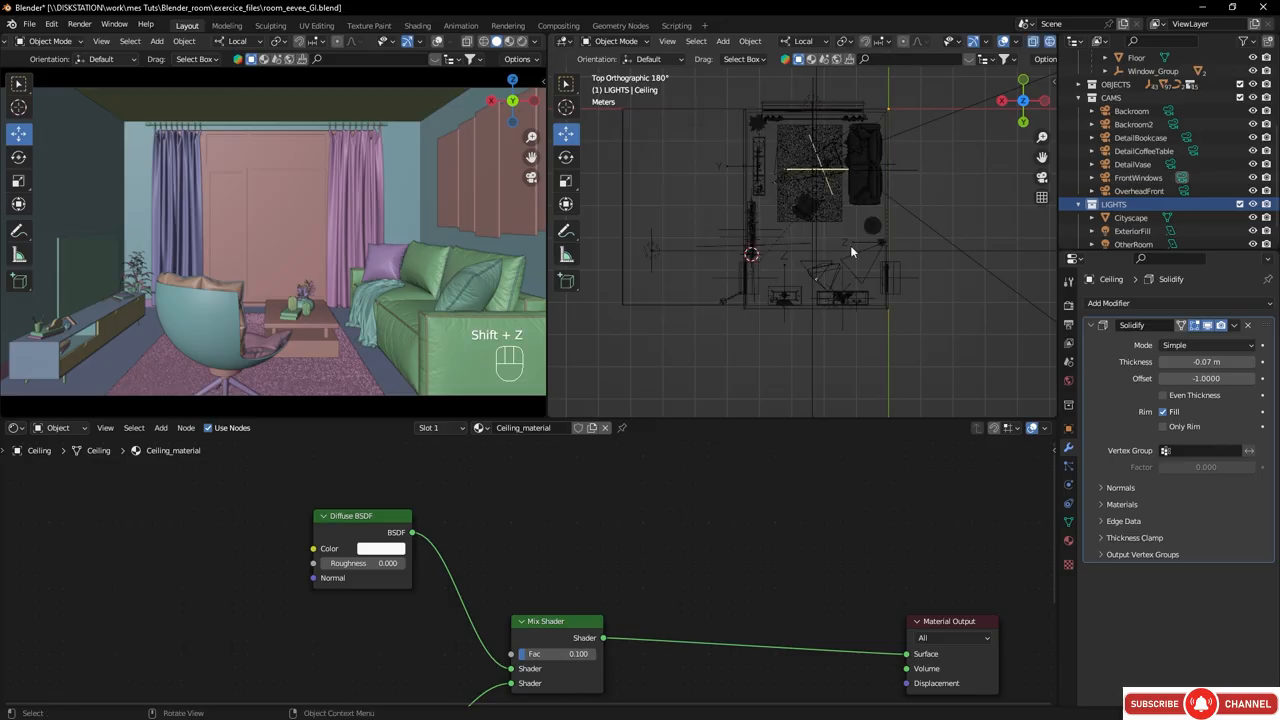
pyautogui.keyDown('shift'); pyautogui.moveTo(793, 226); pyautogui.dragTo(802, 263, button='middle'); pyautogui.keyUp('shift')
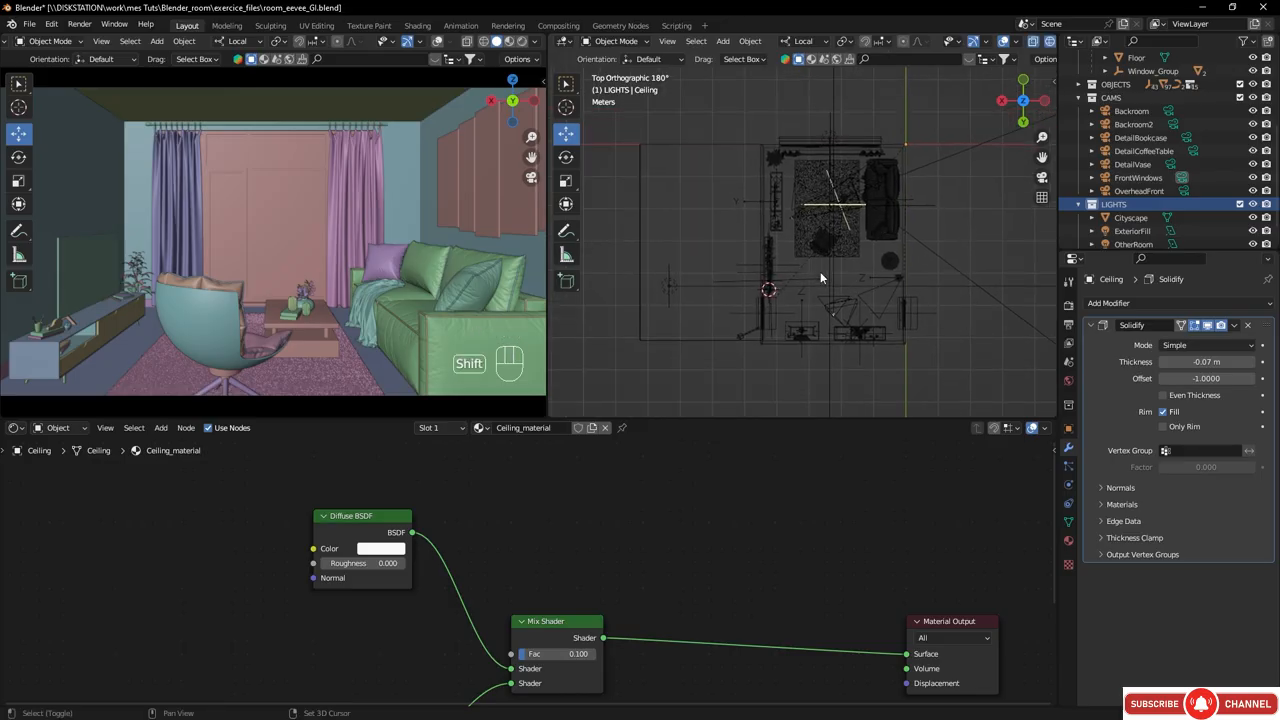
pyautogui.hotkey('shift', 's')
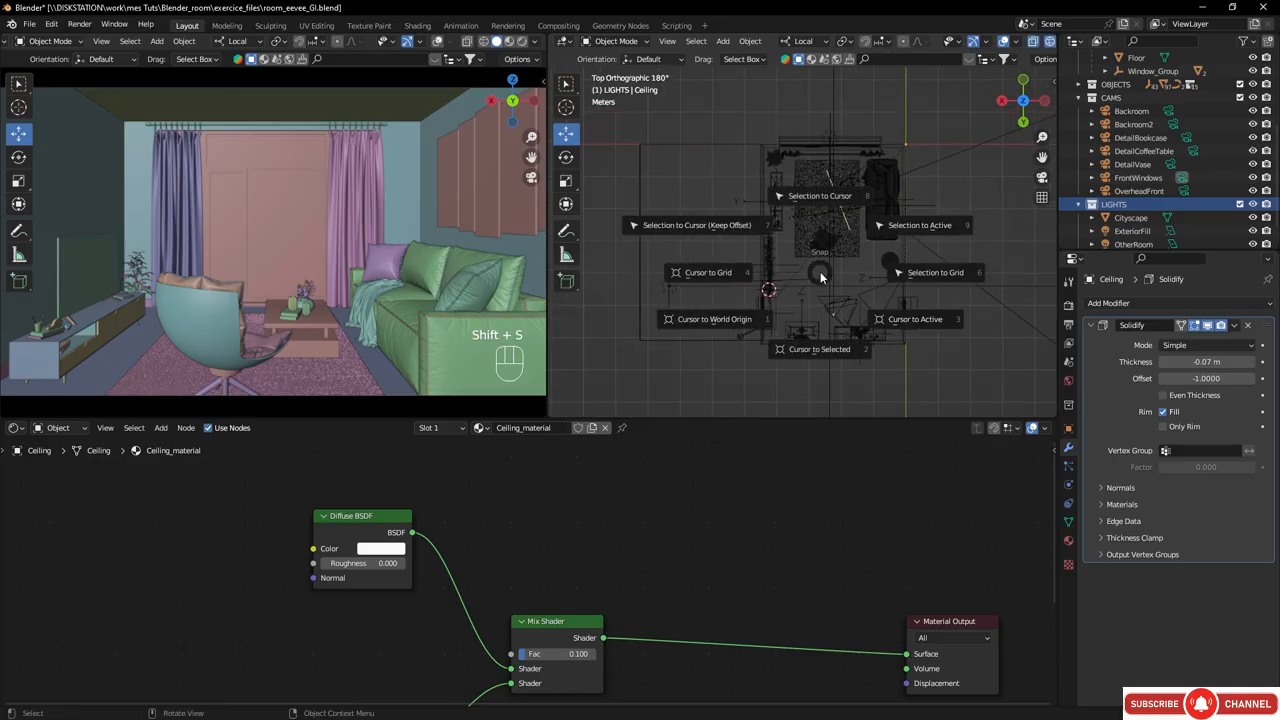
pyautogui.click(704, 320)
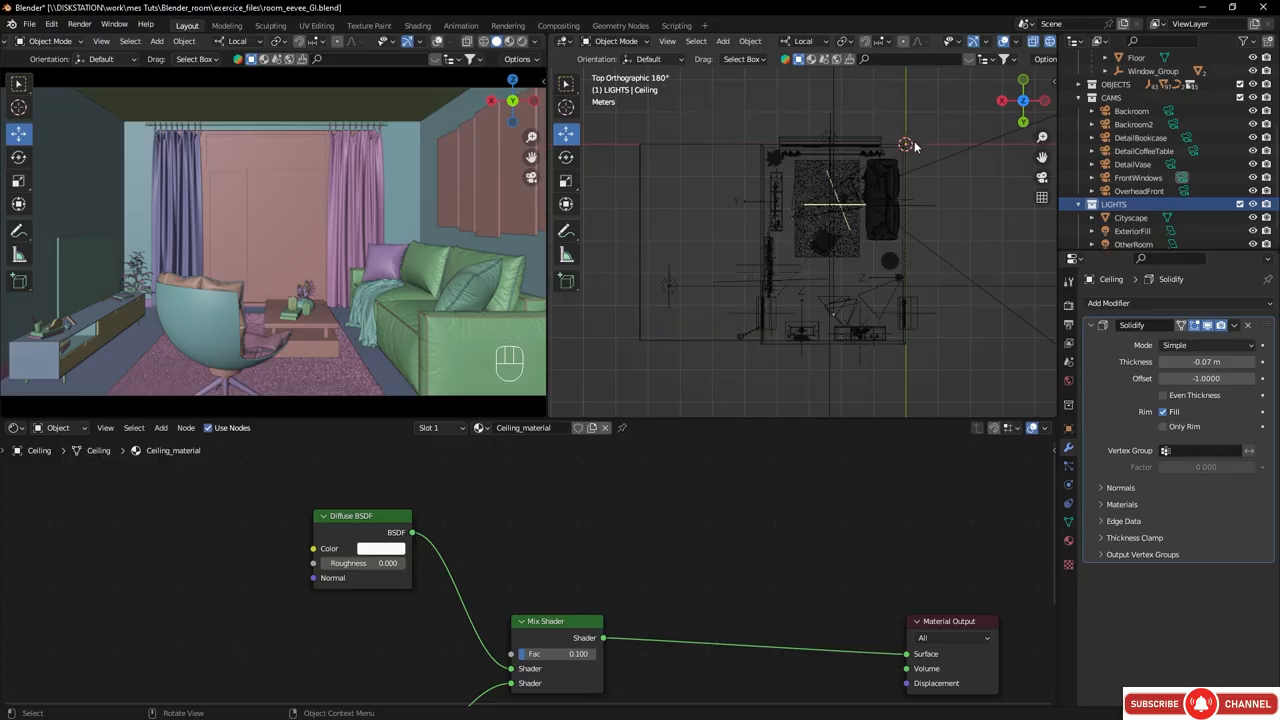
# - Add an Irradiance Volume light probe at the 3D cursor
pyautogui.press('shift')
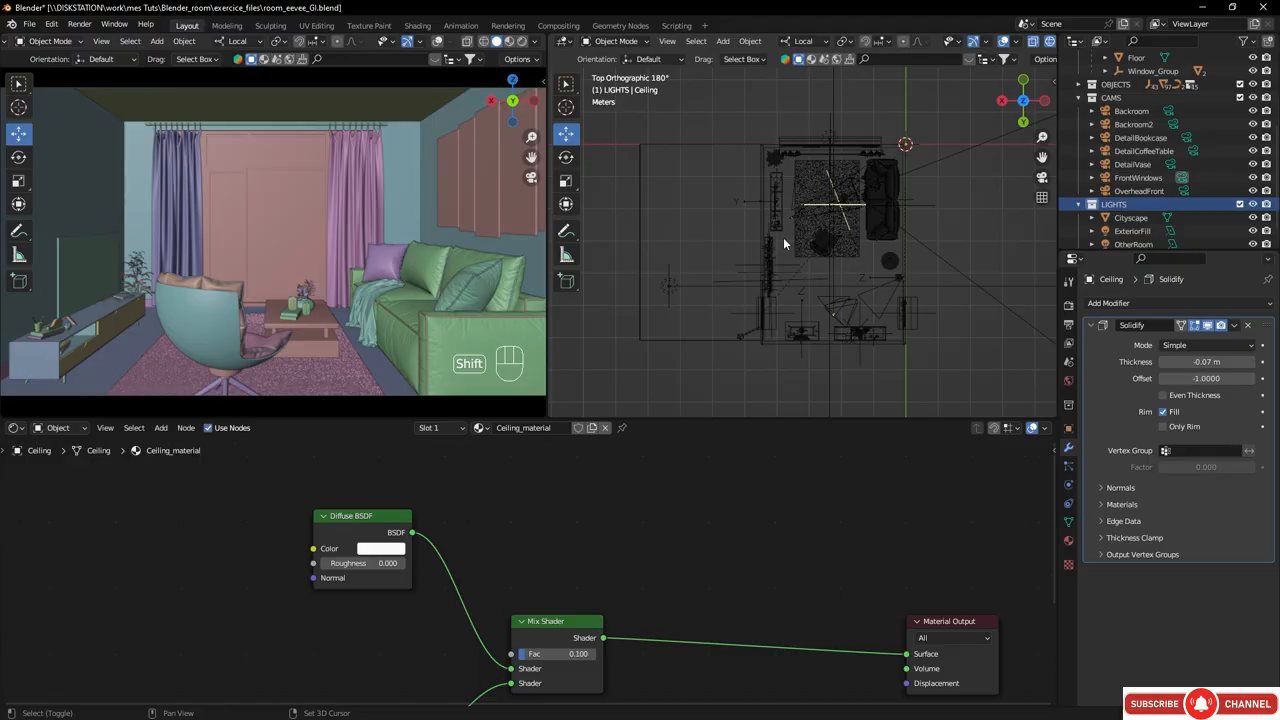
pyautogui.hotkey('shift', 'a')
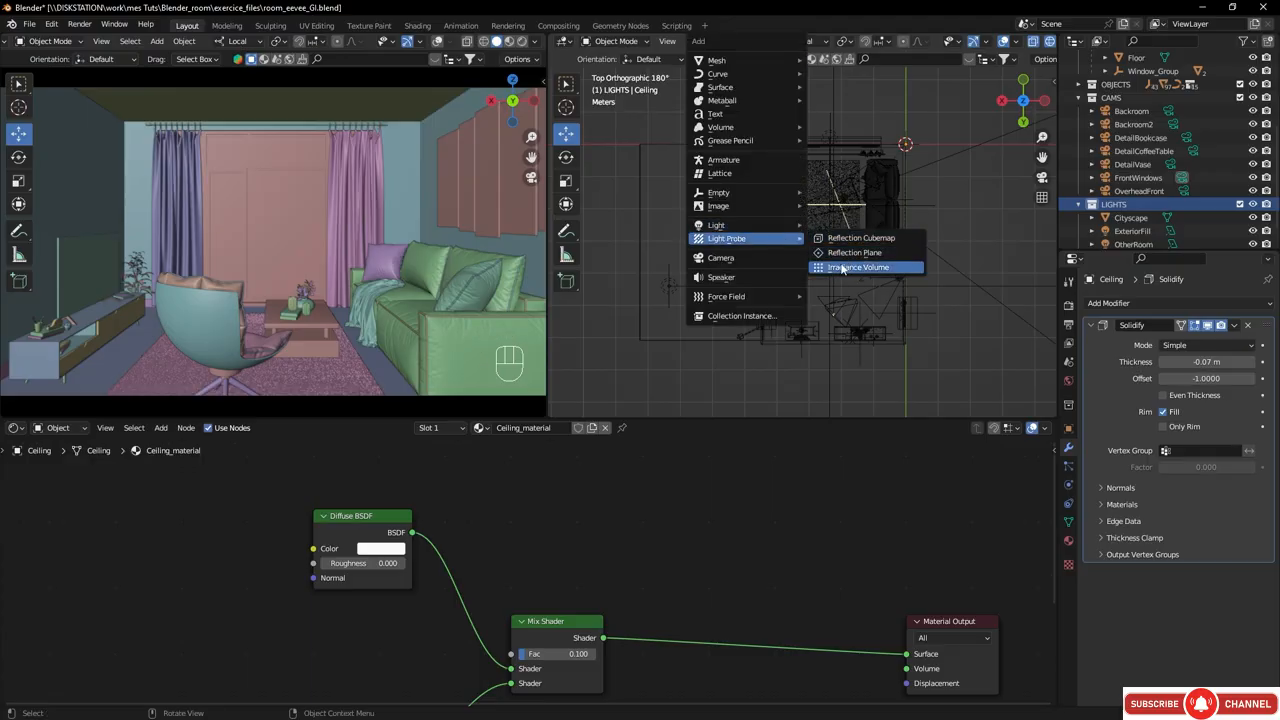
pyautogui.click(857, 267)
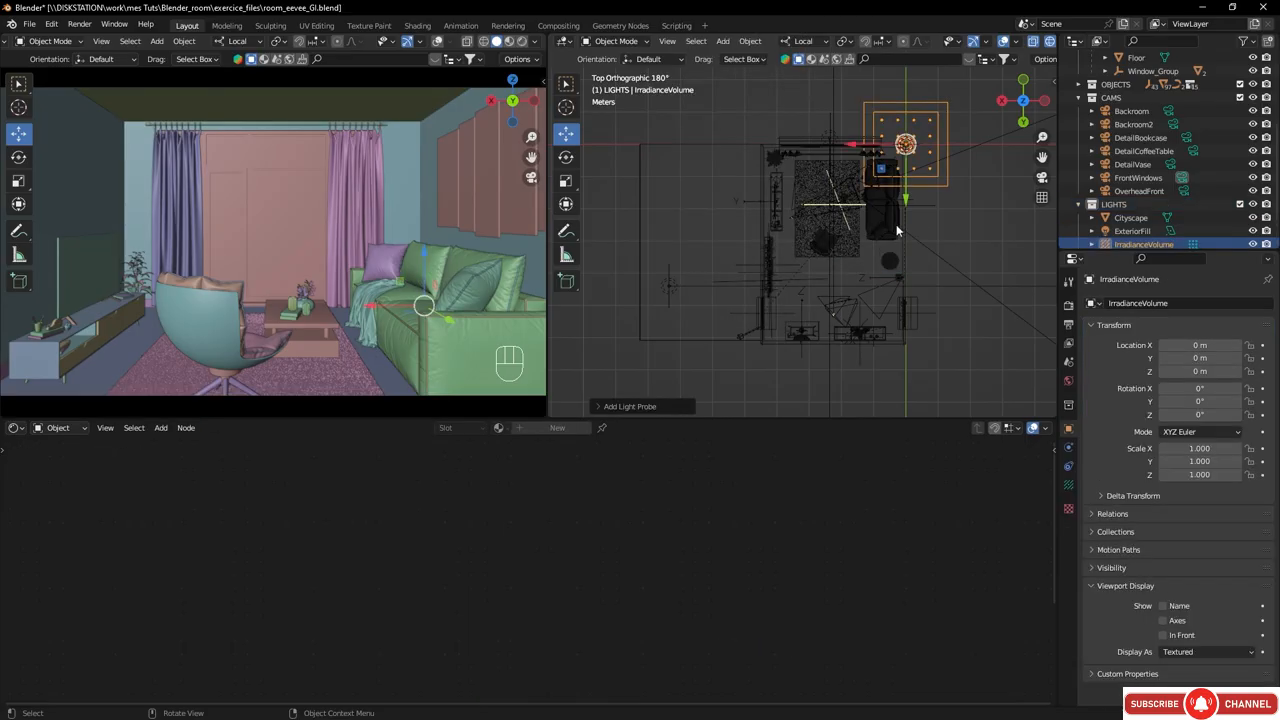
# - Move the irradiance volume freehand into the living room, to about X 2.13 m and Y 3.23 m
pyautogui.moveTo(857, 267); pyautogui.dragTo(884, 233, button='middle')
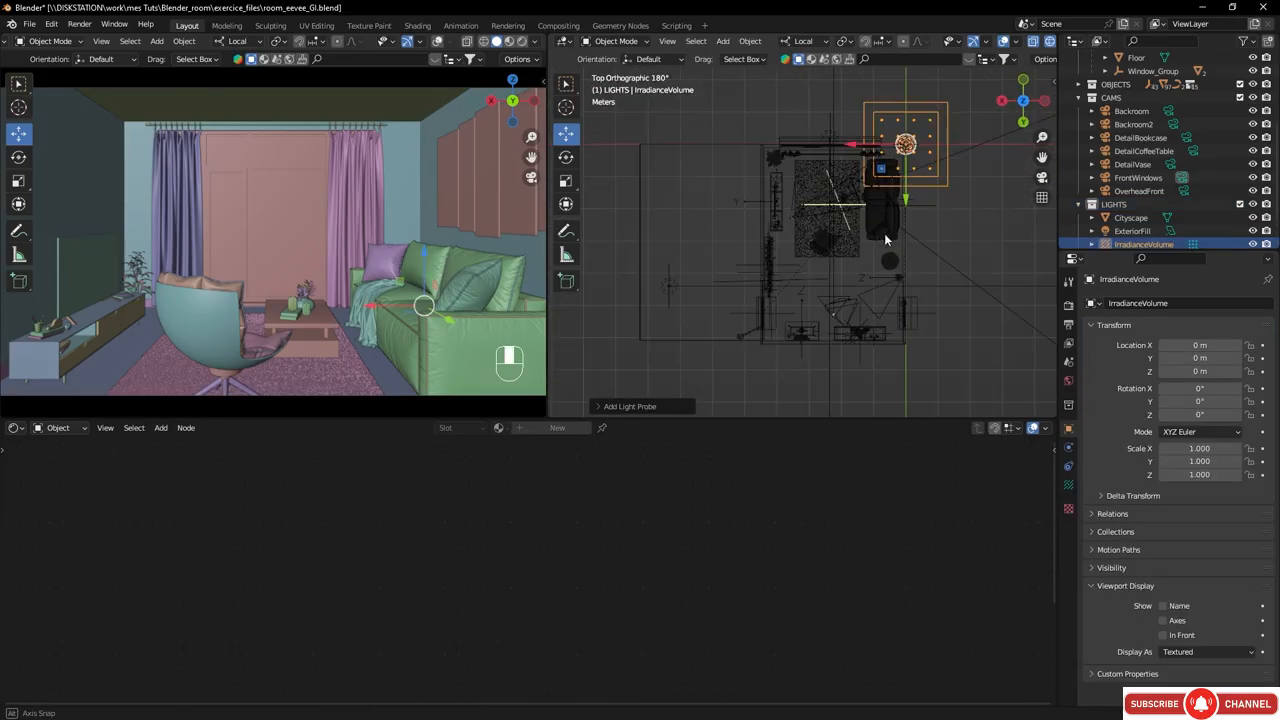
pyautogui.click(566, 203)
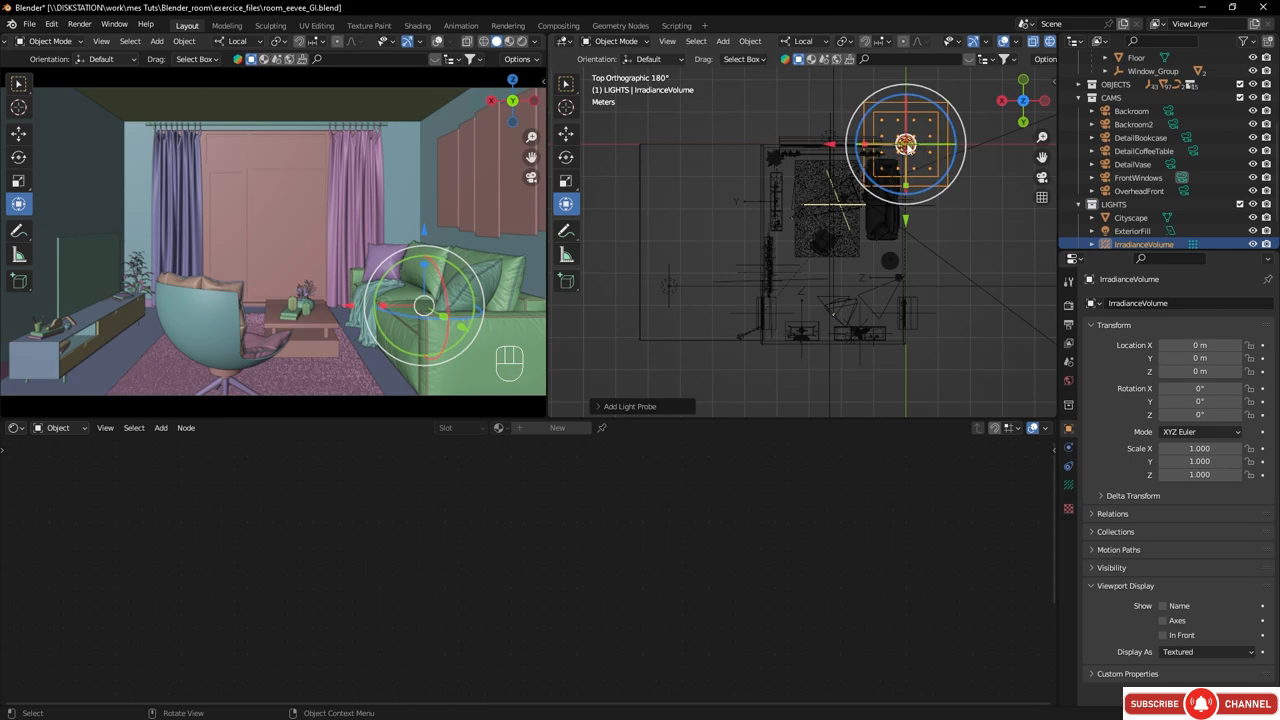
pyautogui.moveTo(905, 145); pyautogui.dragTo(837, 249)
# - Scale the irradiance volume along X to about 2.55 so it spans the living room's width
pyautogui.press('s')
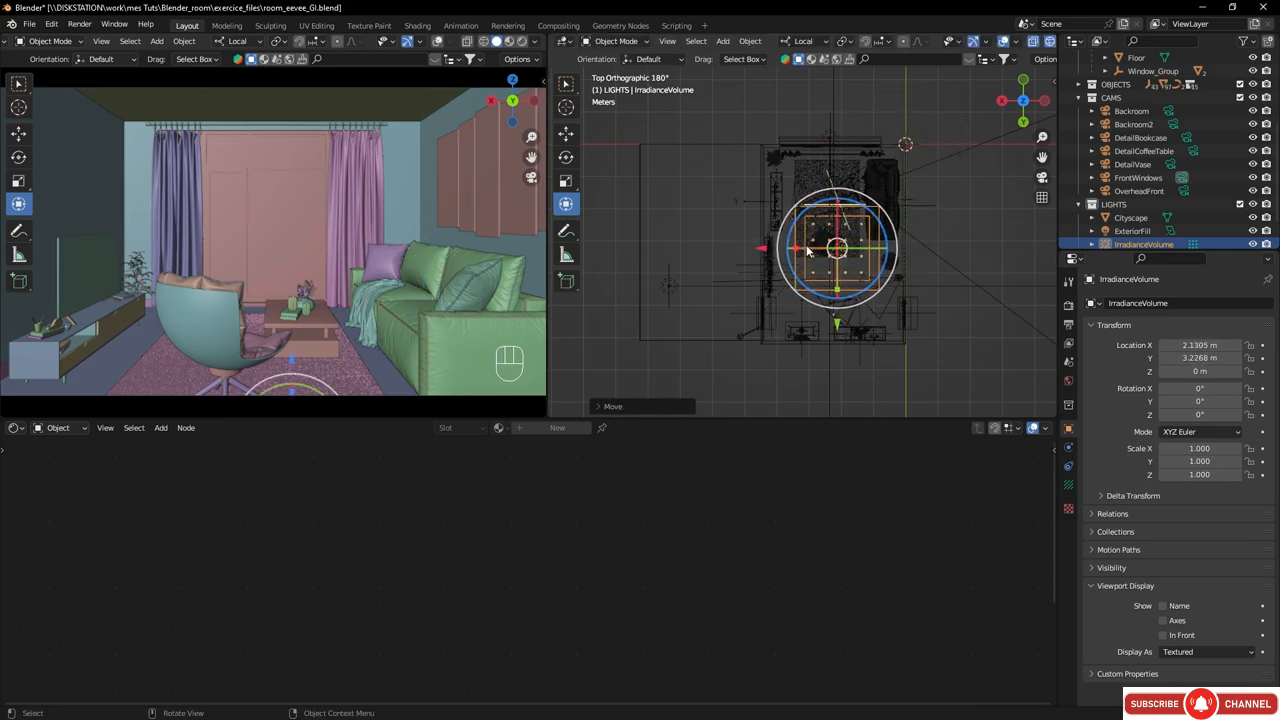
pyautogui.press('x')
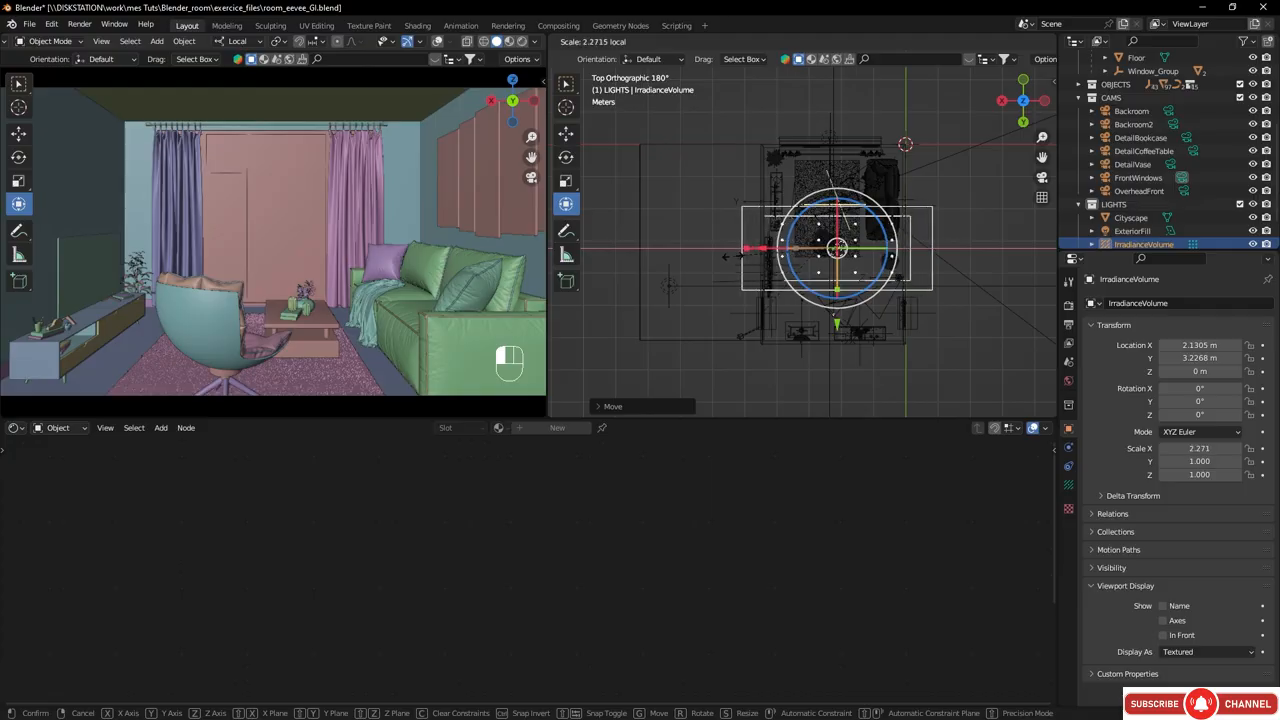
pyautogui.click(727, 260)
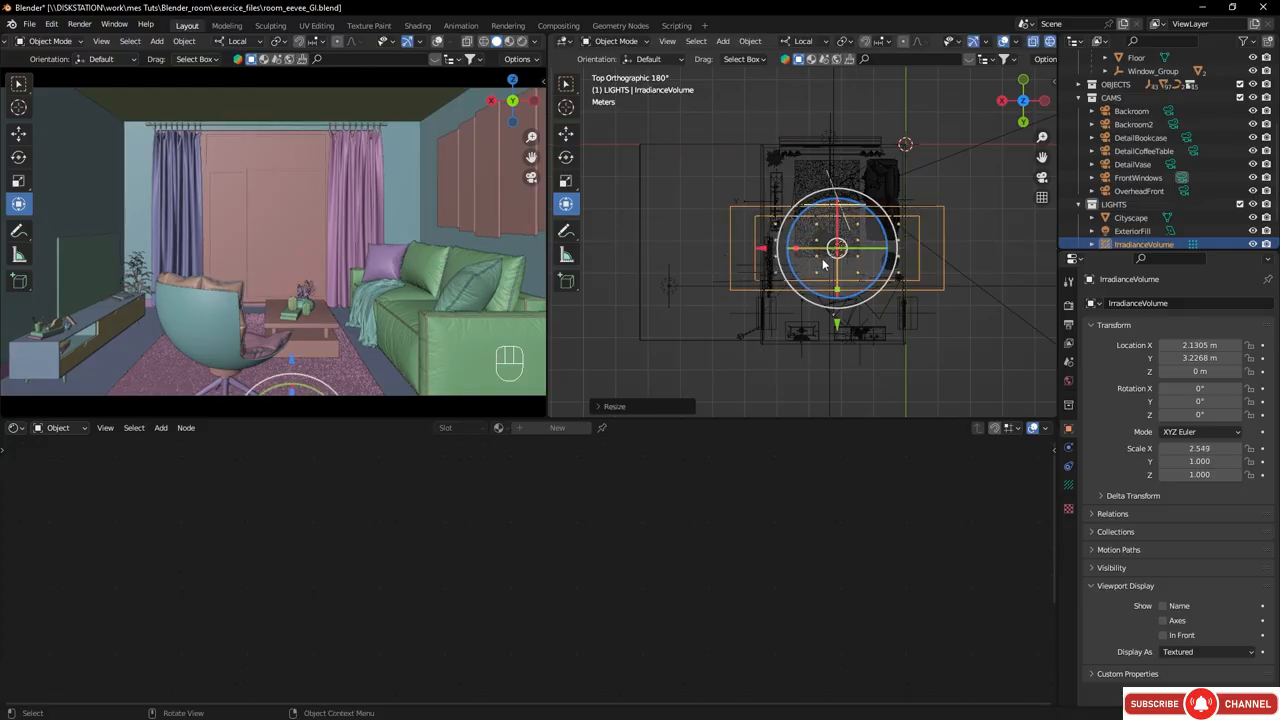
pyautogui.scroll(3, 787, 228)
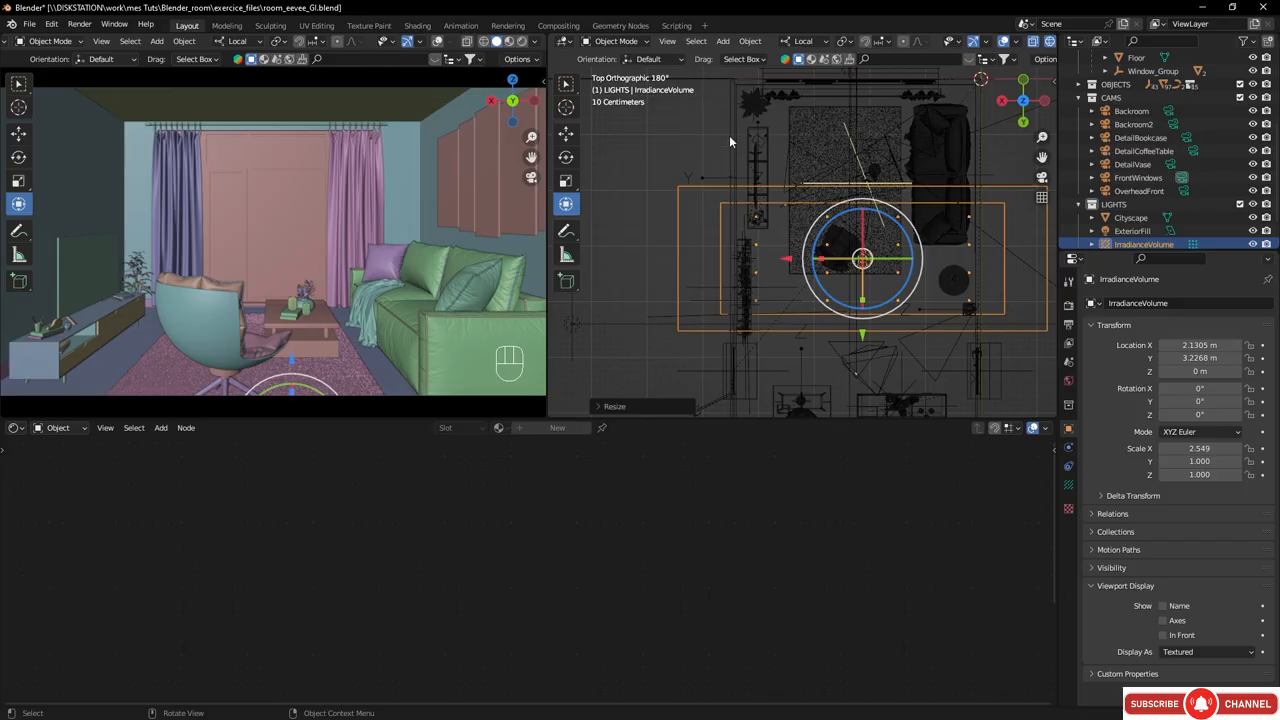
pyautogui.scroll(-3, 871, 249)
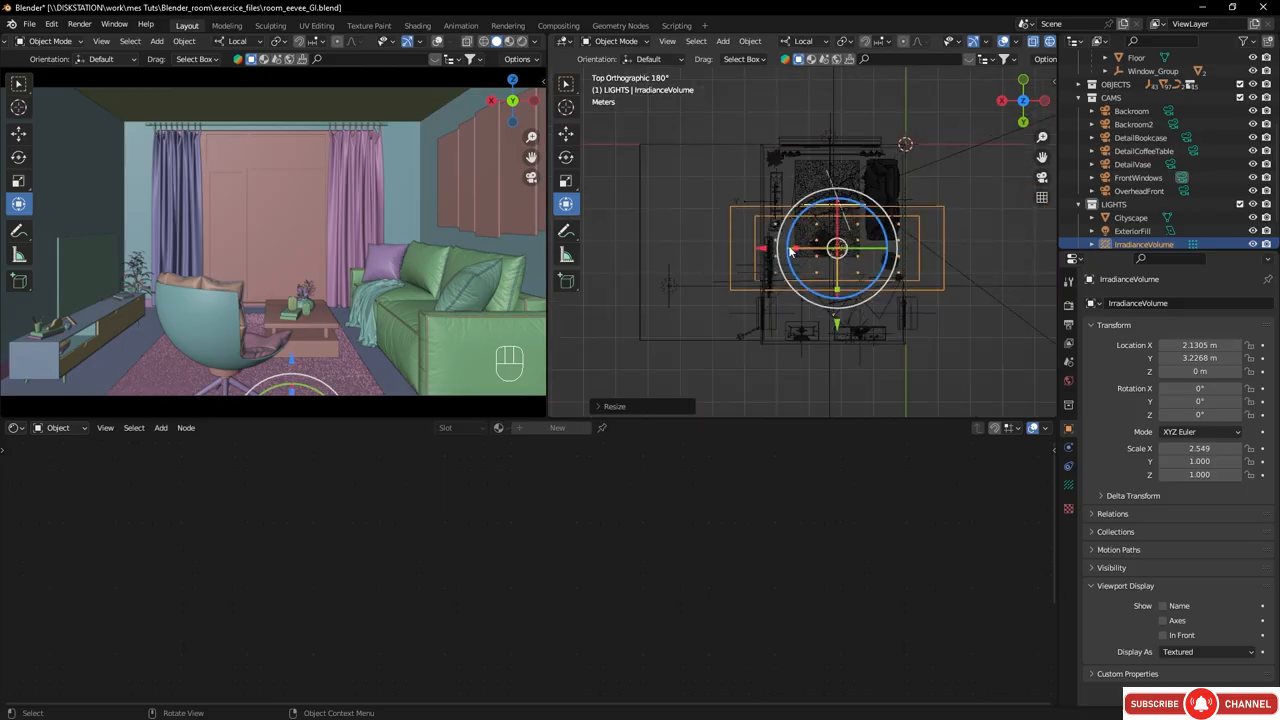
# - Maximize the top view and fit the irradiance volume to the room's footprint, scaling it to about 2.34 in X and 3.14 in Y
pyautogui.moveTo(789, 251); pyautogui.dragTo(800, 262)
pyautogui.hotkey('ctrl', 'space')
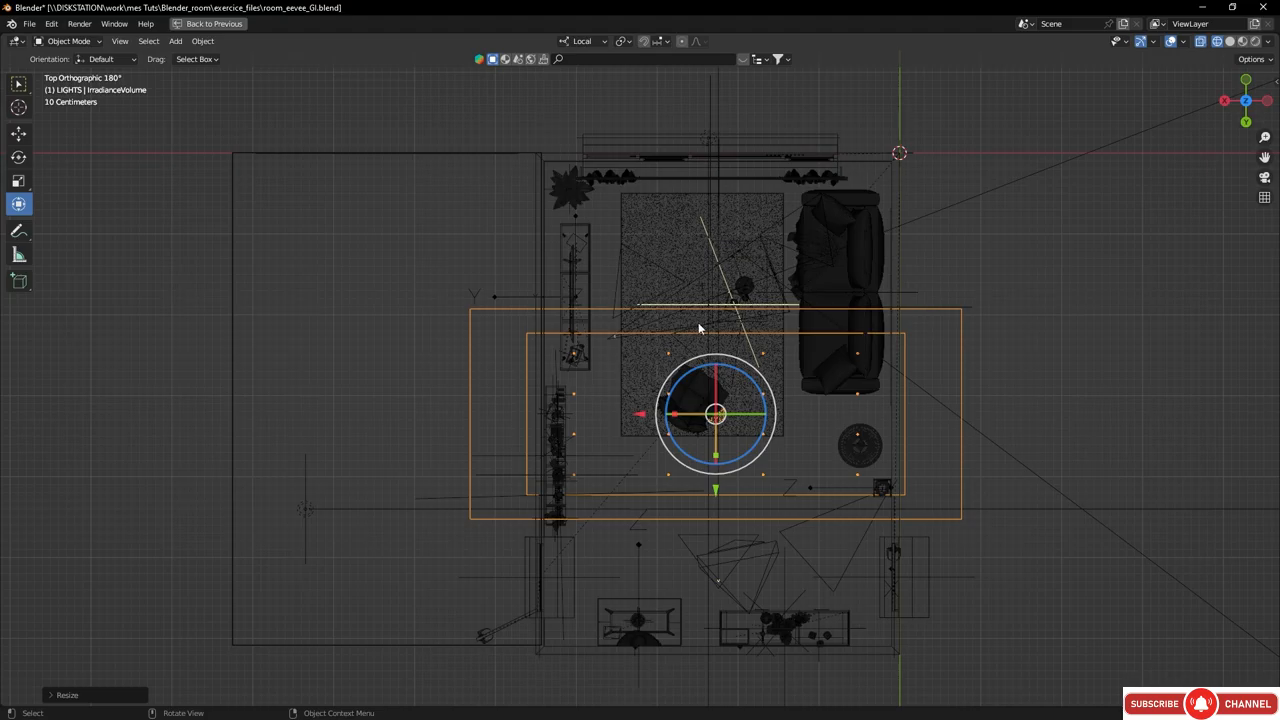
pyautogui.moveTo(716, 455)
pyautogui.mouseDown()
pyautogui.moveTo(715, 548)
pyautogui.moveTo(715, 451)
pyautogui.mouseUp()
# - Fit the irradiance volume to the room in side view, positioned at about Y 3.06 m and Z 1.38 m with Z scale about 1.42
pyautogui.moveTo(805, 361); pyautogui.dragTo(657, 209, button='middle')
pyautogui.moveTo(624, 350); pyautogui.dragTo(618, 234)
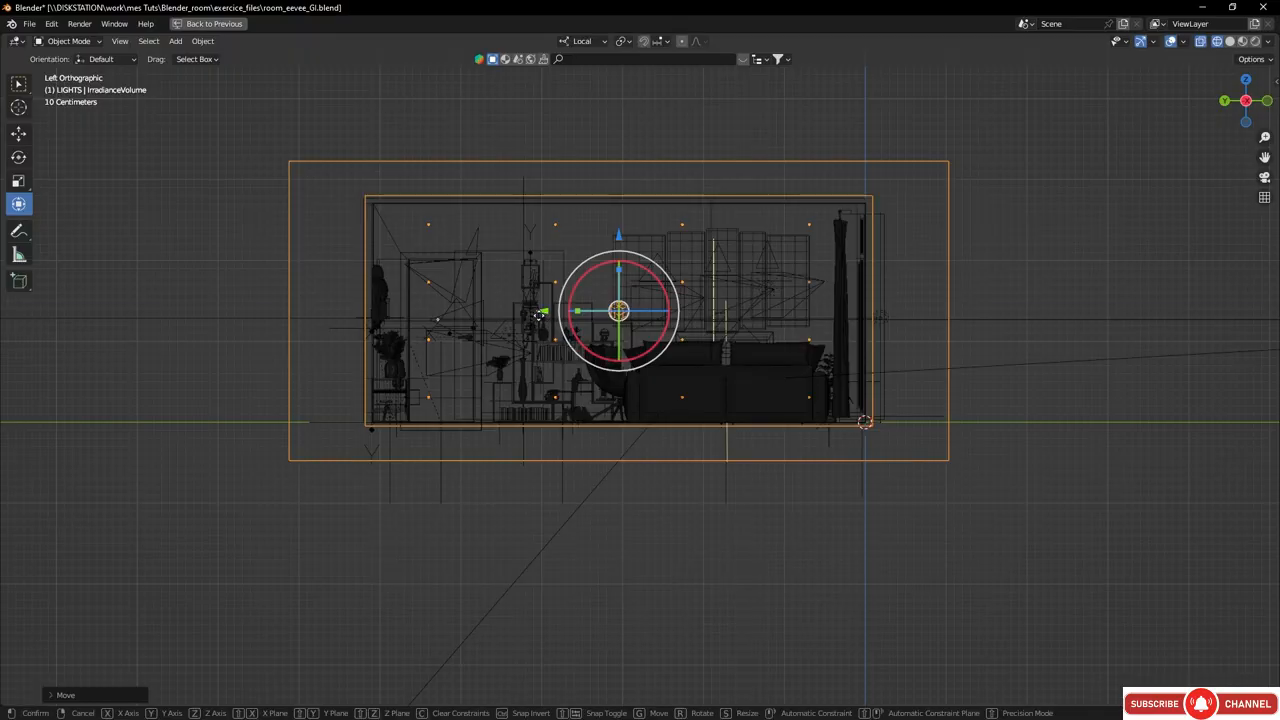
pyautogui.moveTo(540, 316); pyautogui.dragTo(540, 315)
pyautogui.moveTo(540, 315); pyautogui.dragTo(744, 352, button='middle')
pyautogui.hotkey('ctrl', 'space')
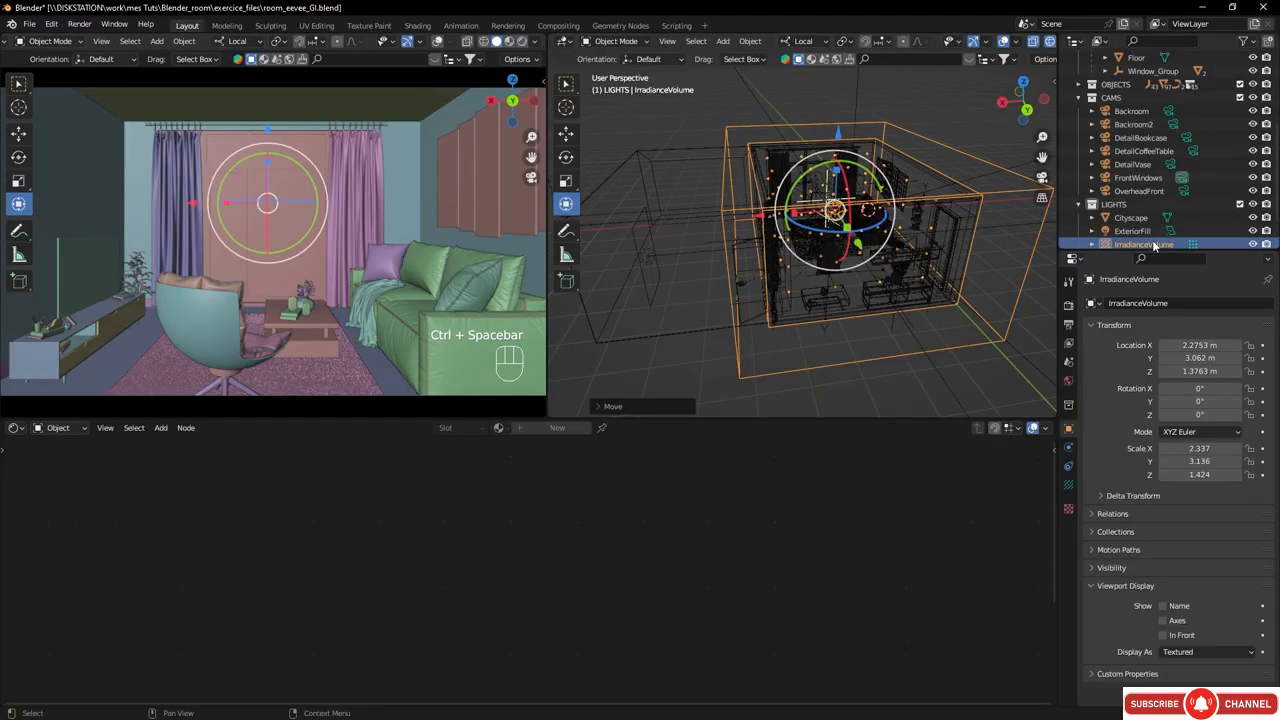
# - Set the irradiance volume's probe resolution in X to 5 and check the sample points' distribution across the room
pyautogui.scroll(-2, 1150, 249)
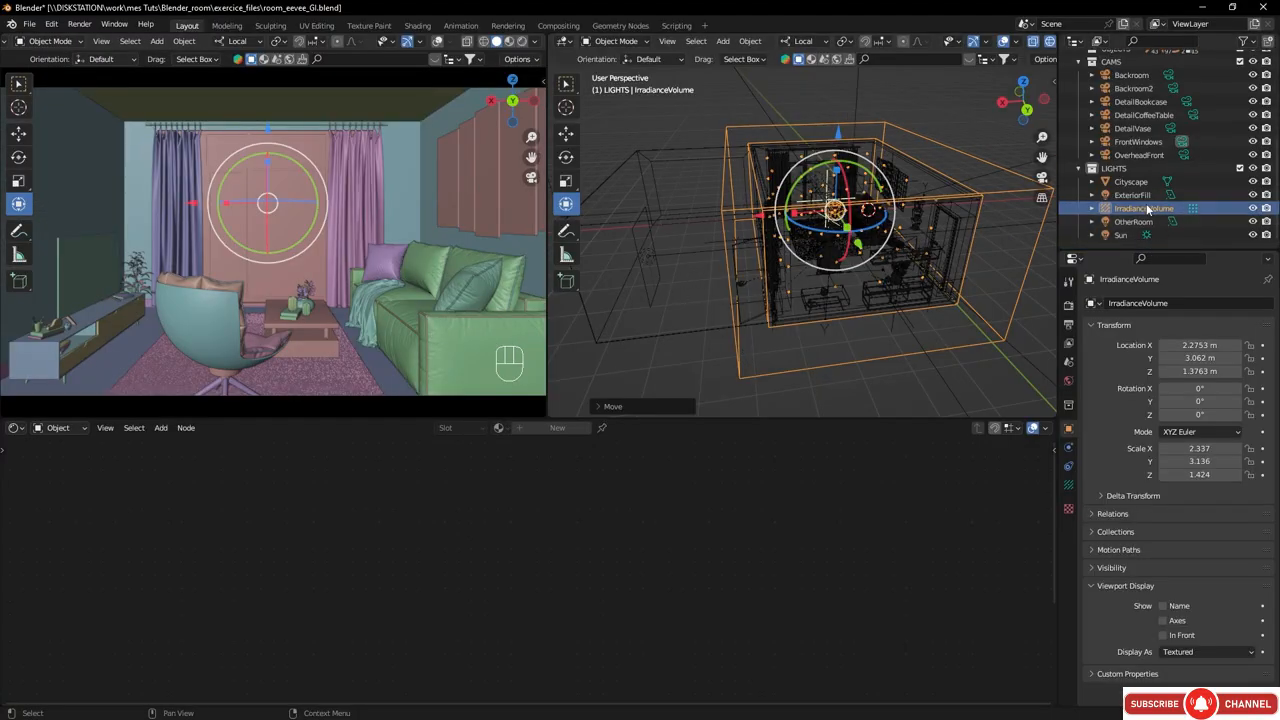
pyautogui.moveTo(884, 226); pyautogui.dragTo(634, 226, button='middle')
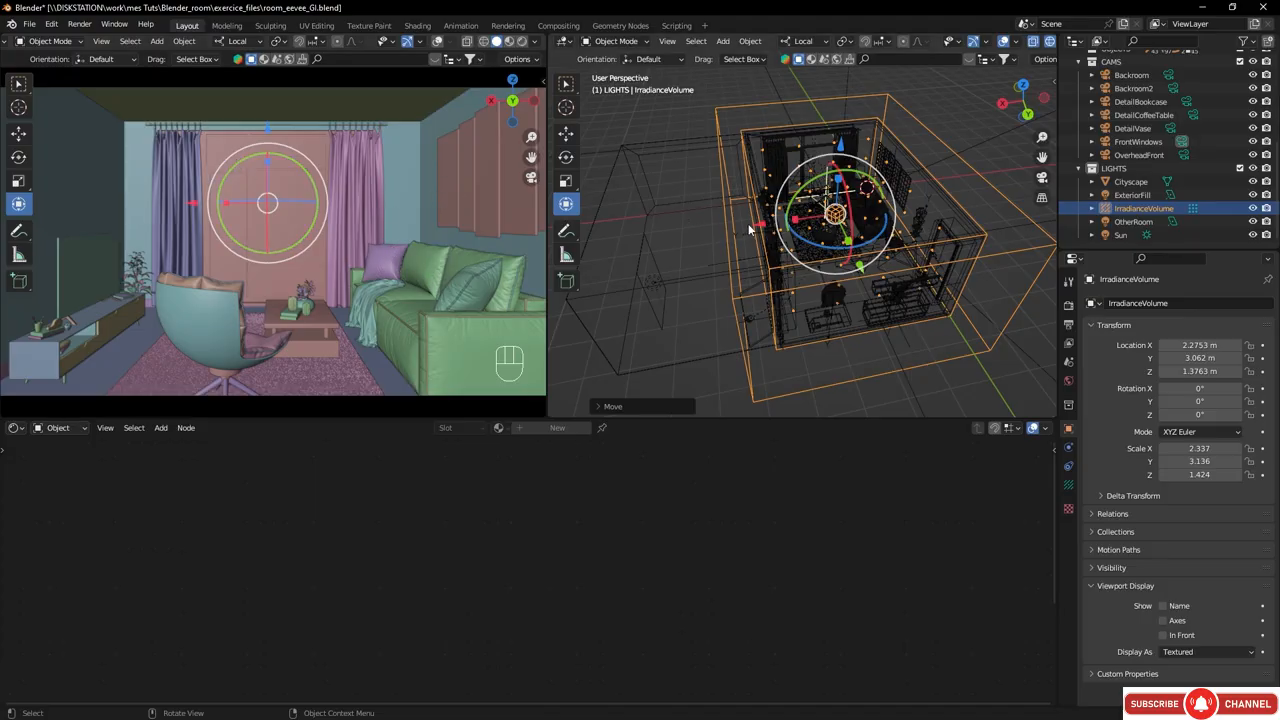
pyautogui.moveTo(748, 230); pyautogui.dragTo(757, 167, button='middle')
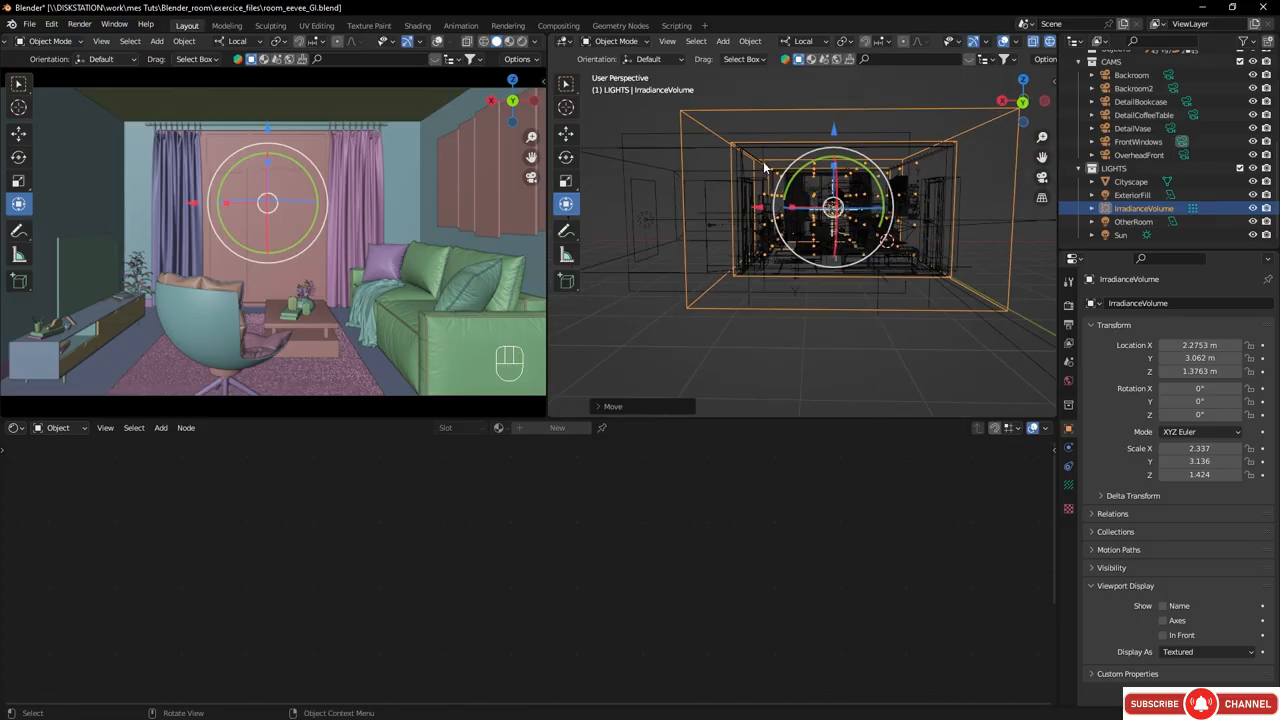
pyautogui.moveTo(831, 208); pyautogui.dragTo(957, 292, button='middle')
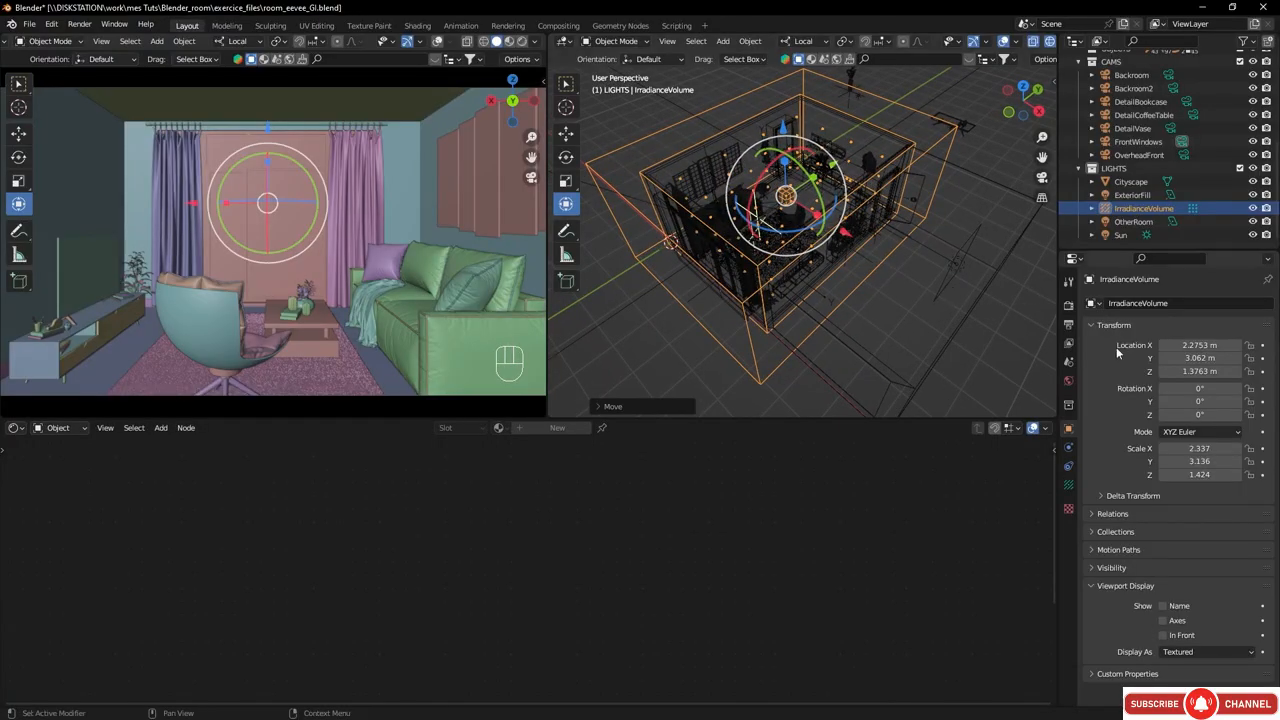
pyautogui.click(1069, 486)
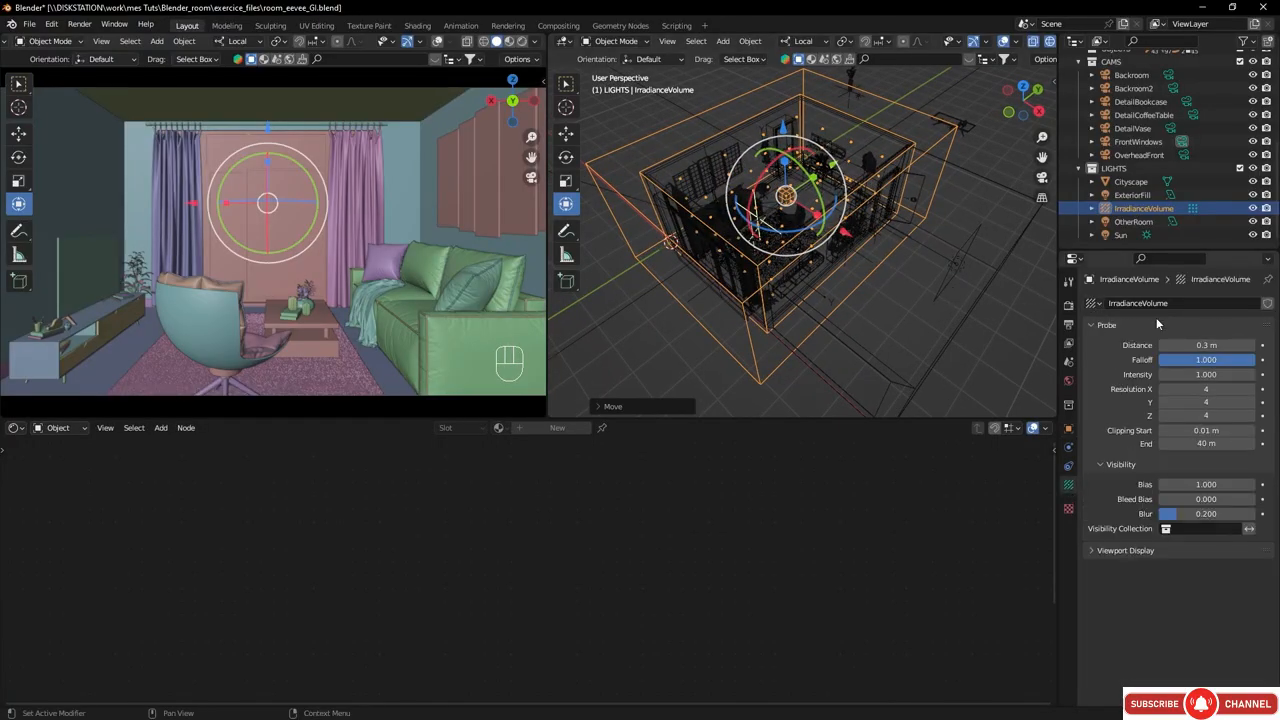
pyautogui.moveTo(730, 254); pyautogui.dragTo(828, 236, button='middle')
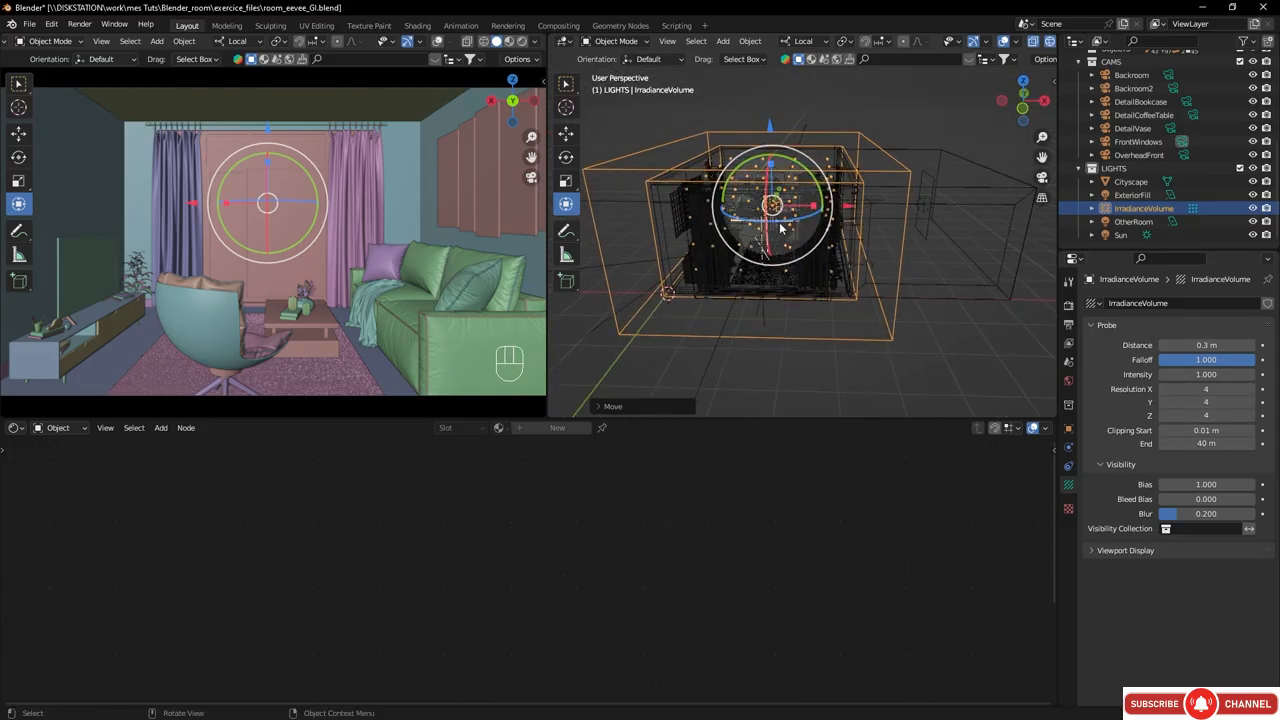
pyautogui.moveTo(733, 233); pyautogui.dragTo(762, 245, button='middle')
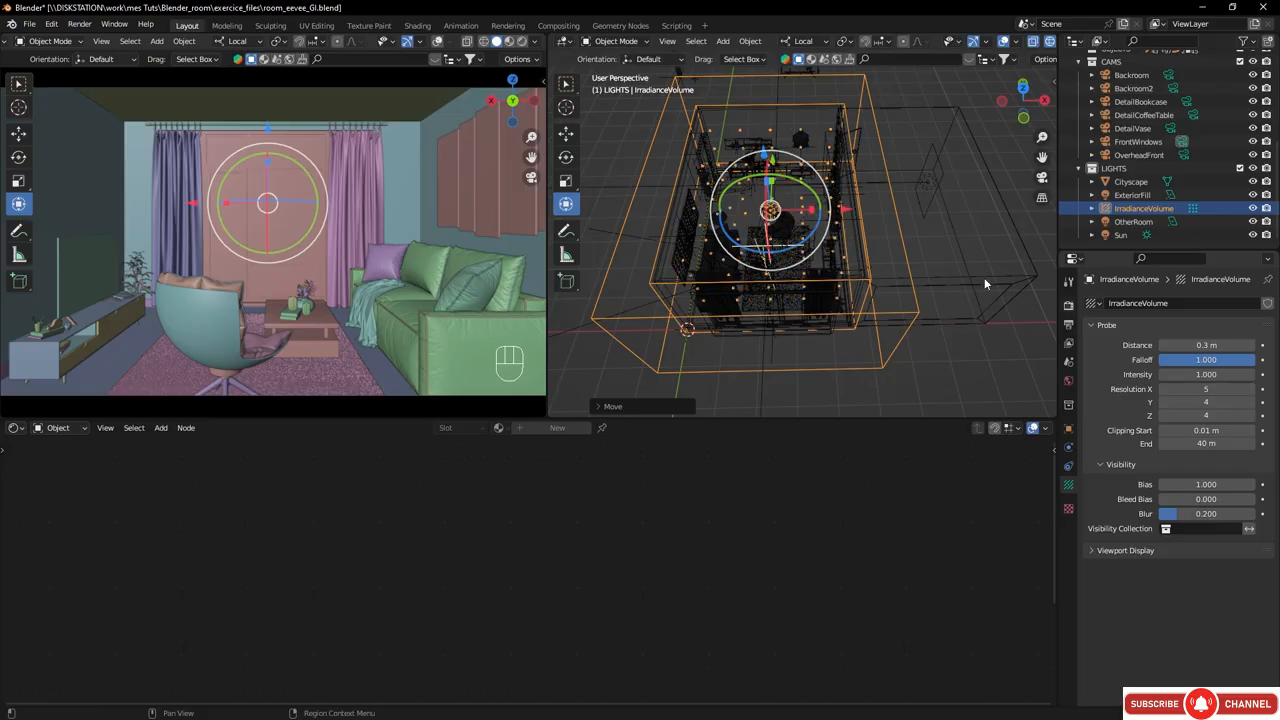
pyautogui.moveTo(770, 240)
pyautogui.mouseDown(button='middle')
pyautogui.moveTo(778, 130)
pyautogui.moveTo(565, 125)
pyautogui.moveTo(1020, 141)
pyautogui.moveTo(1045, 125)
pyautogui.moveTo(576, 110)
pyautogui.moveTo(815, 132)
pyautogui.moveTo(866, 240)
pyautogui.moveTo(741, 267)
pyautogui.moveTo(855, 178)
pyautogui.moveTo(790, 240)
pyautogui.moveTo(755, 253)
pyautogui.mouseUp(button='middle')
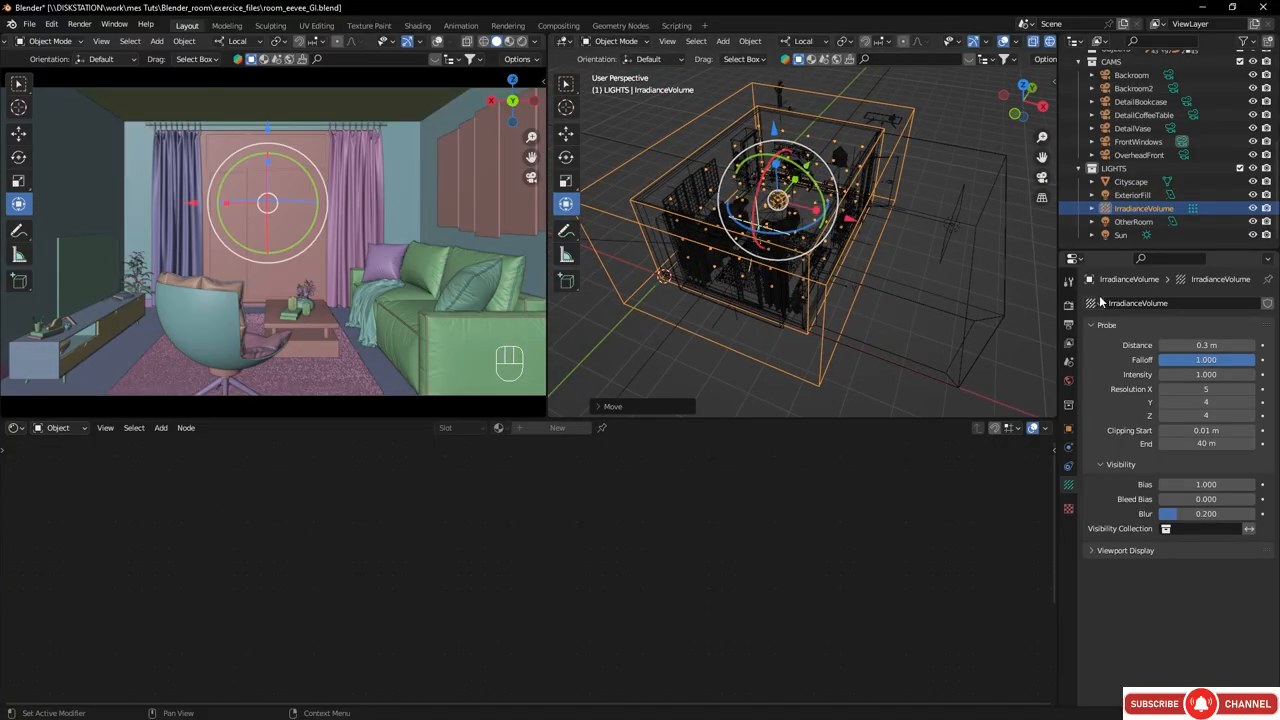
# - Set the Eevee indirect lighting's diffuse bounces to 5 and bake the indirect lighting
pyautogui.click(1067, 306)
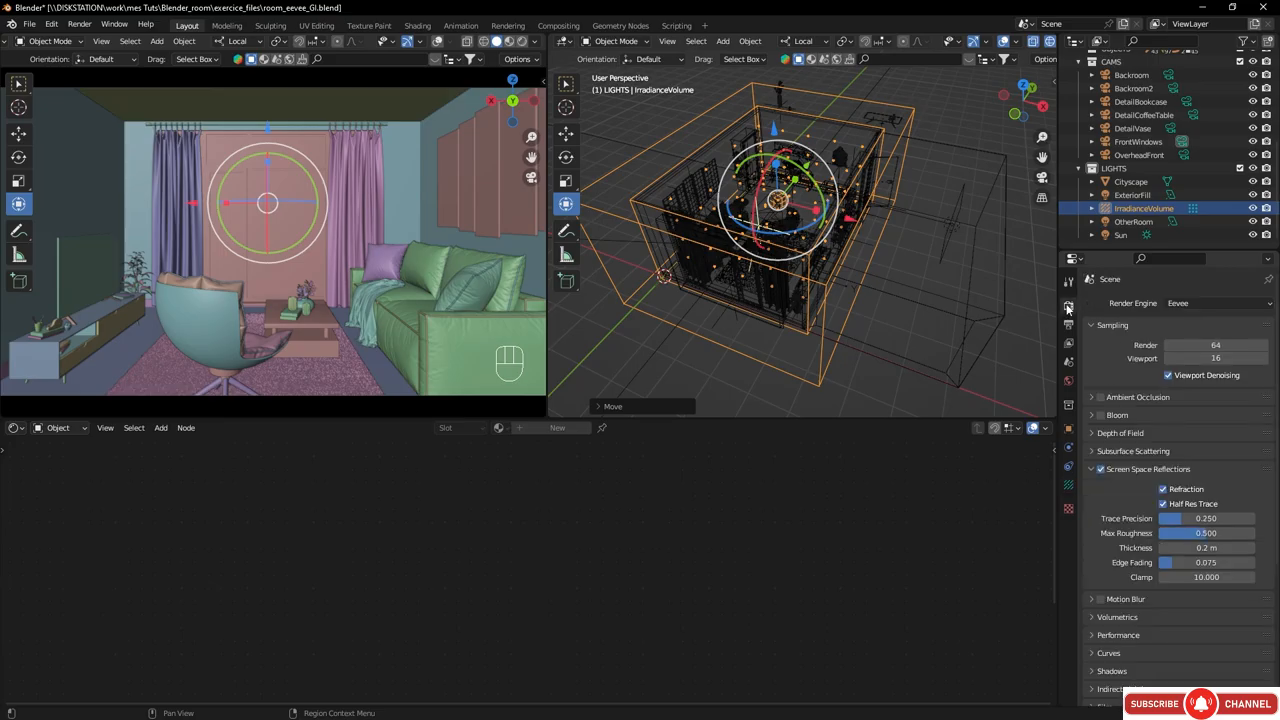
pyautogui.click(1096, 472)
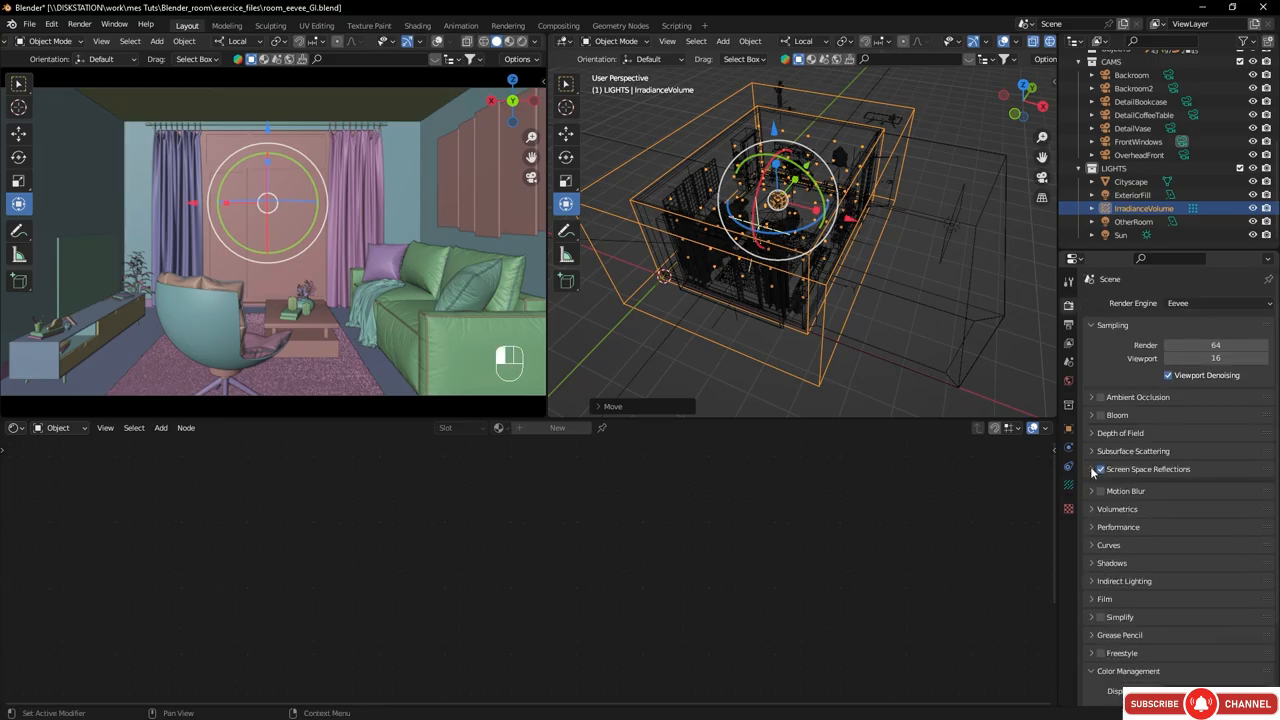
pyautogui.click(1089, 578)
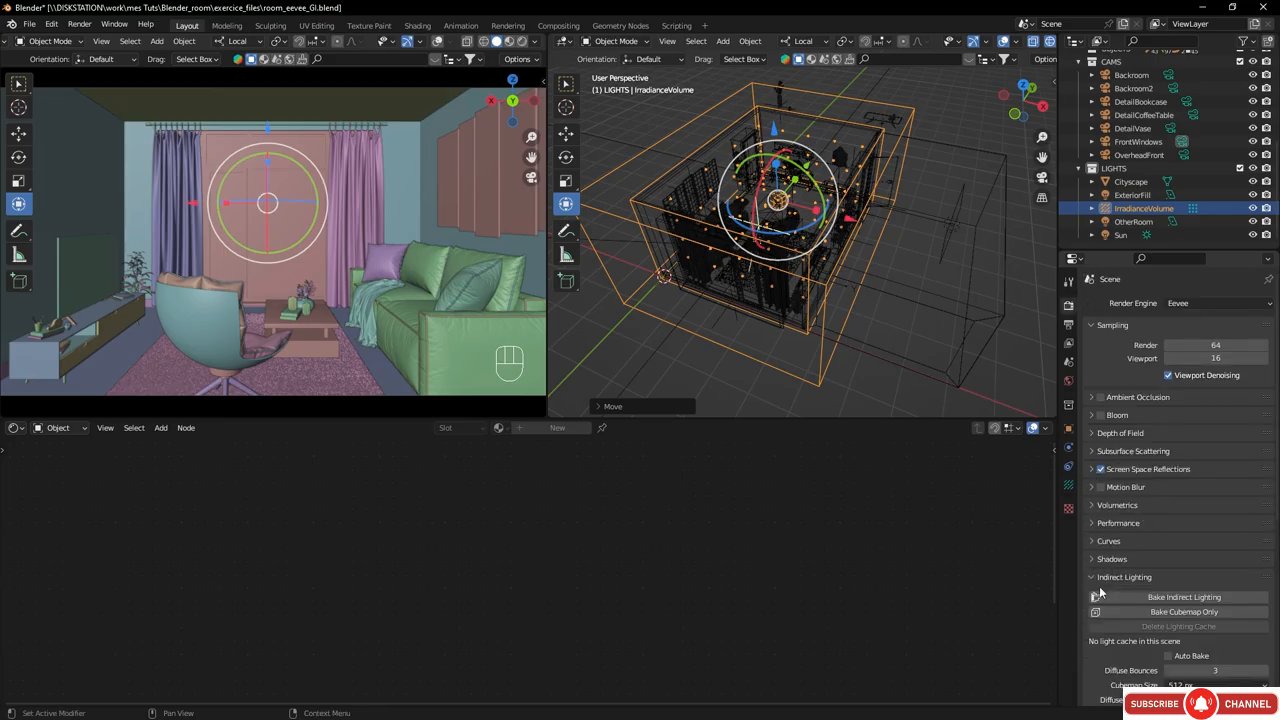
pyautogui.scroll(-5, 1094, 578)
pyautogui.click(1096, 575)
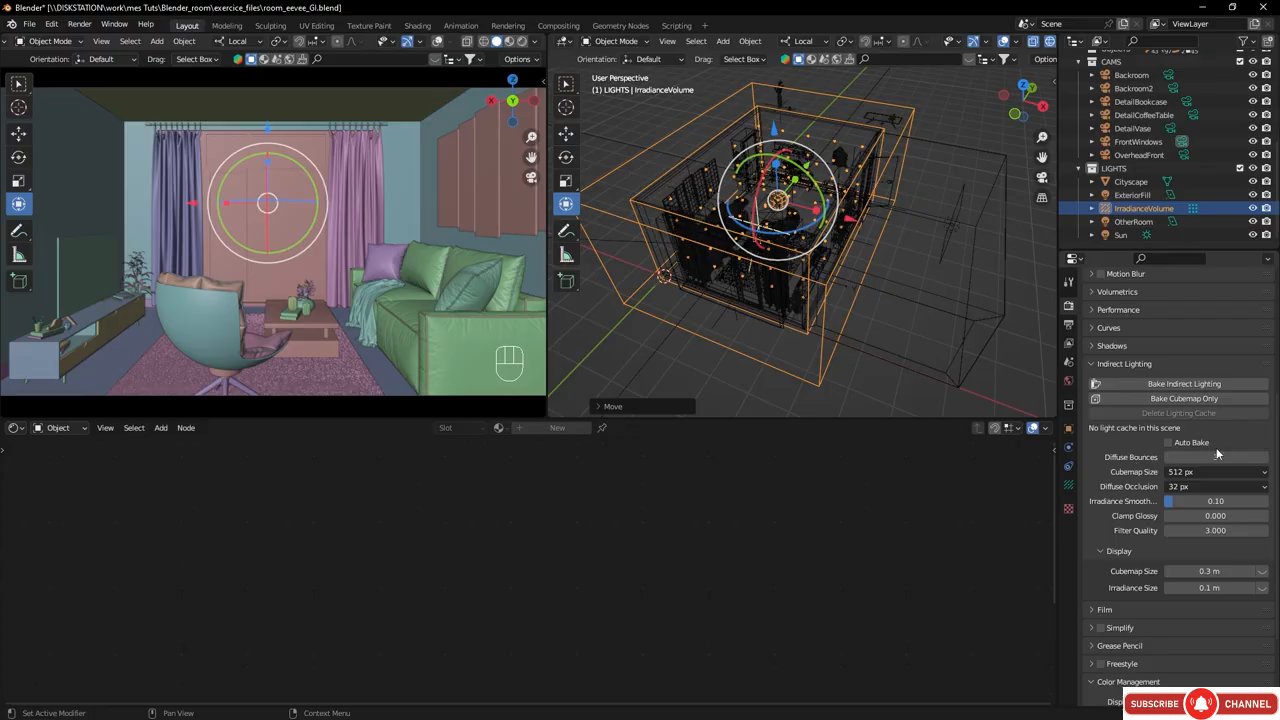
pyautogui.click(1265, 459)
pyautogui.click(1266, 461)
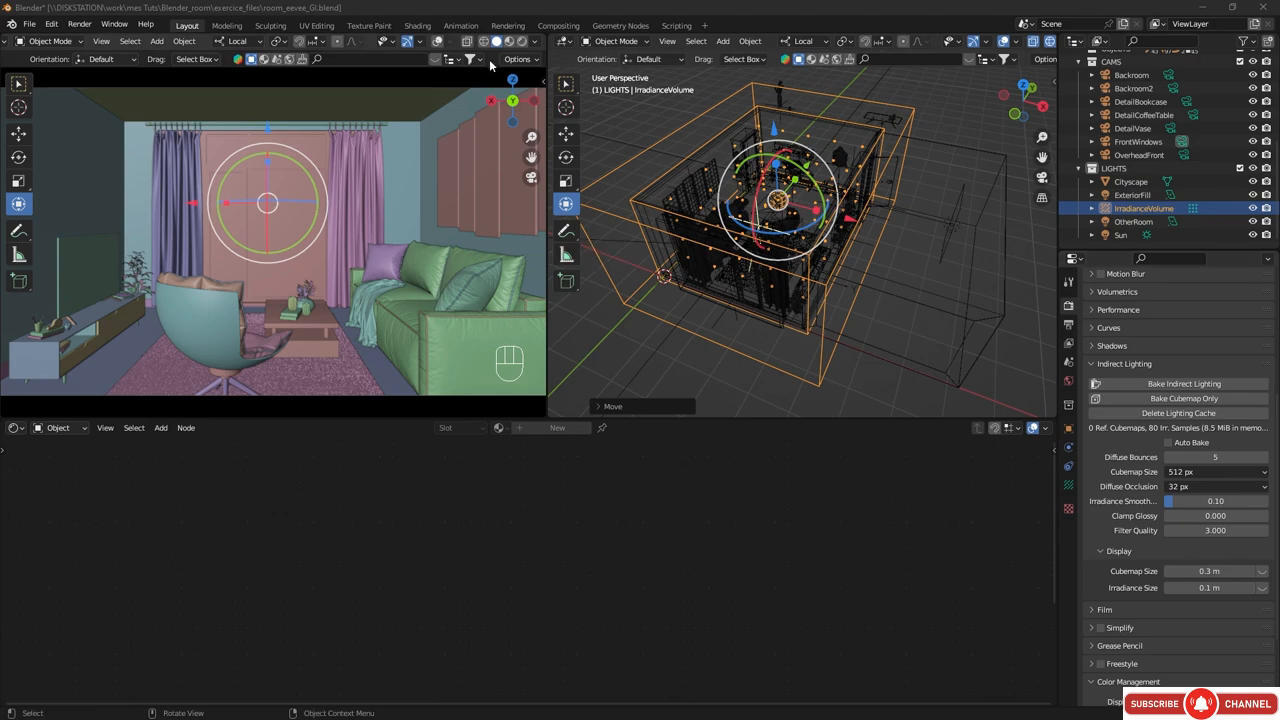
# - Show the camera viewport in rendered shading and turn the view towards the back of the room to check the baked lighting
pyautogui.click(522, 42)
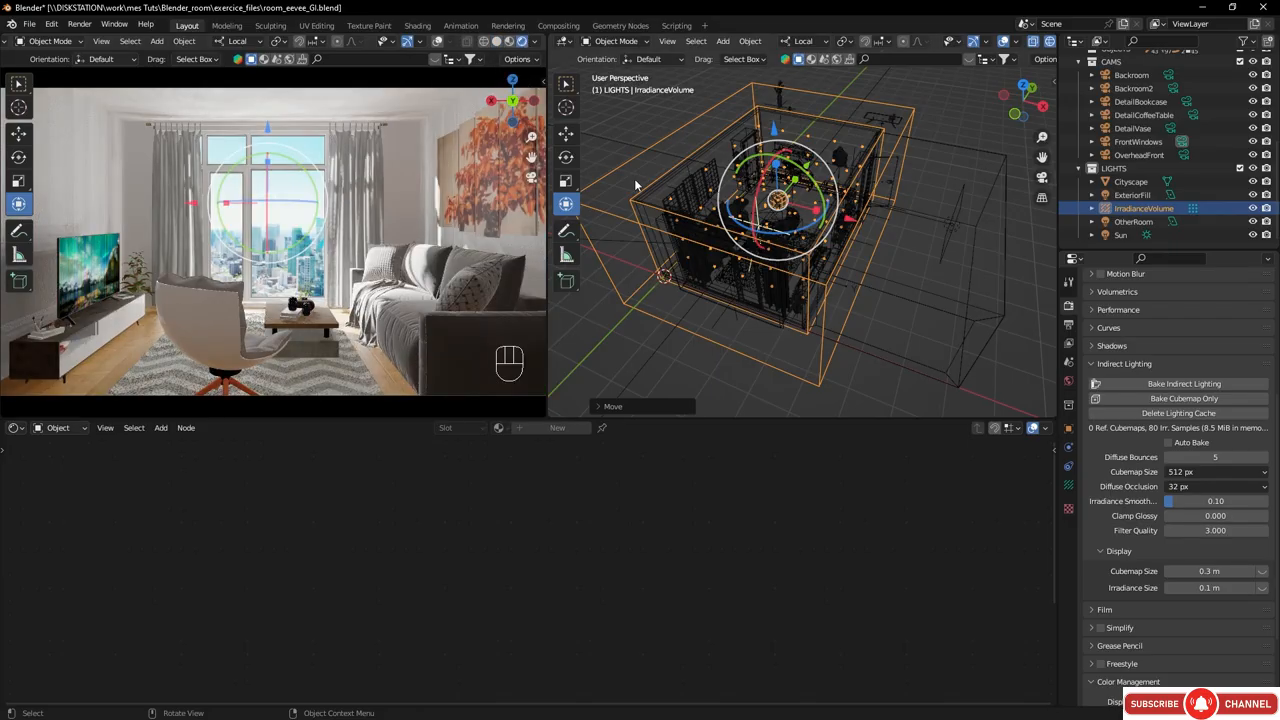
pyautogui.moveTo(310, 222); pyautogui.dragTo(530, 206, button='middle')
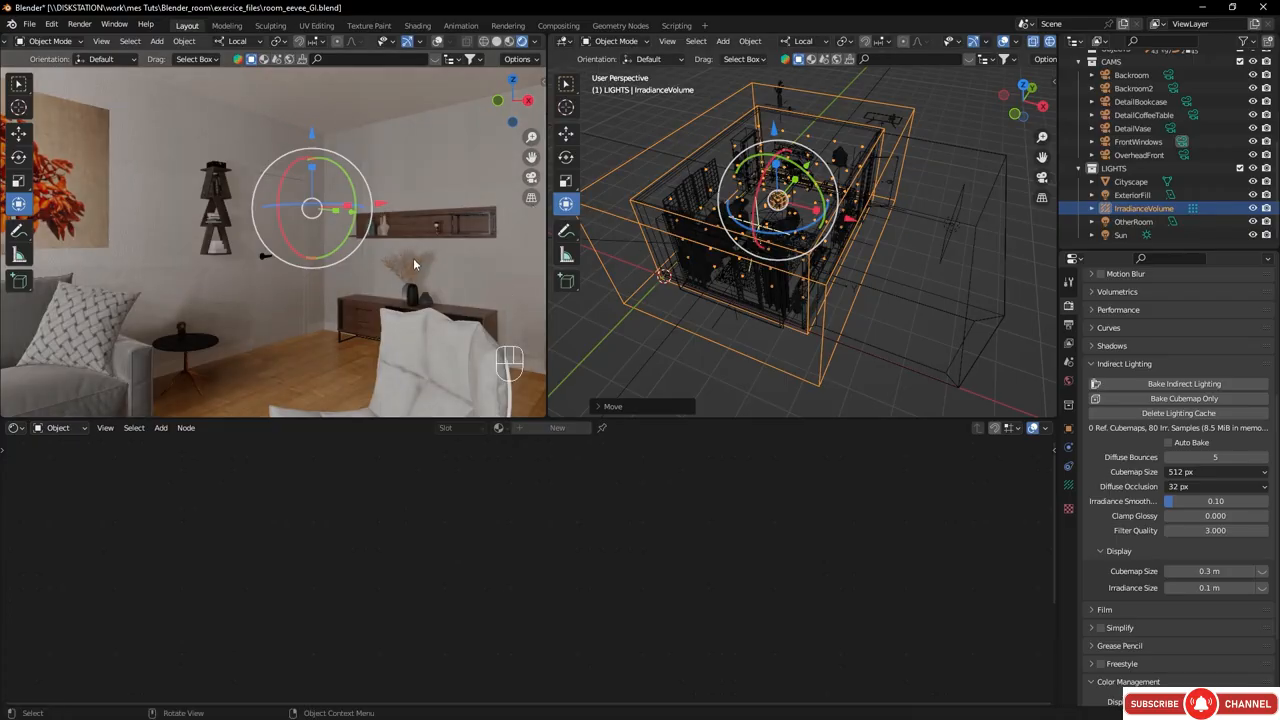
pyautogui.moveTo(413, 258); pyautogui.dragTo(541, 264, button='middle')
pyautogui.moveTo(376, 233); pyautogui.dragTo(343, 243, button='middle')
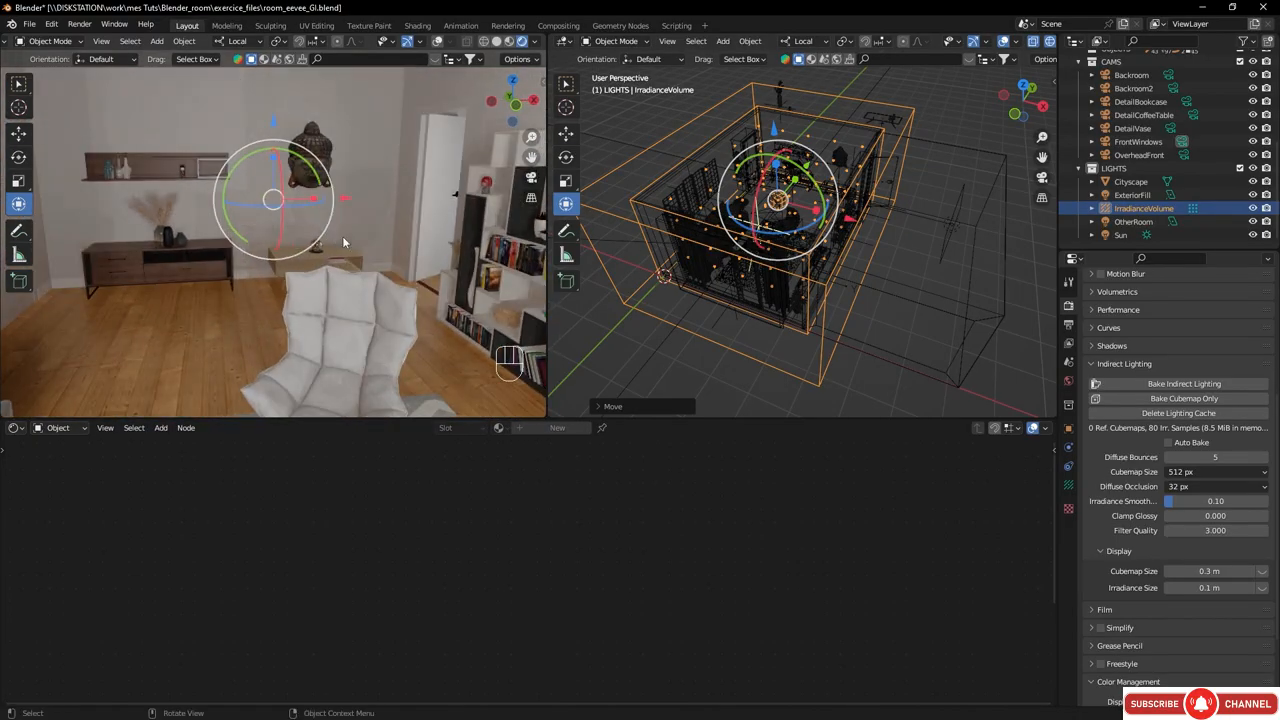
# - Walk through the rendered room and examine the baked lighting around the window, the doorway and the bookcase
pyautogui.press('F3')
pyautogui.press('Return')
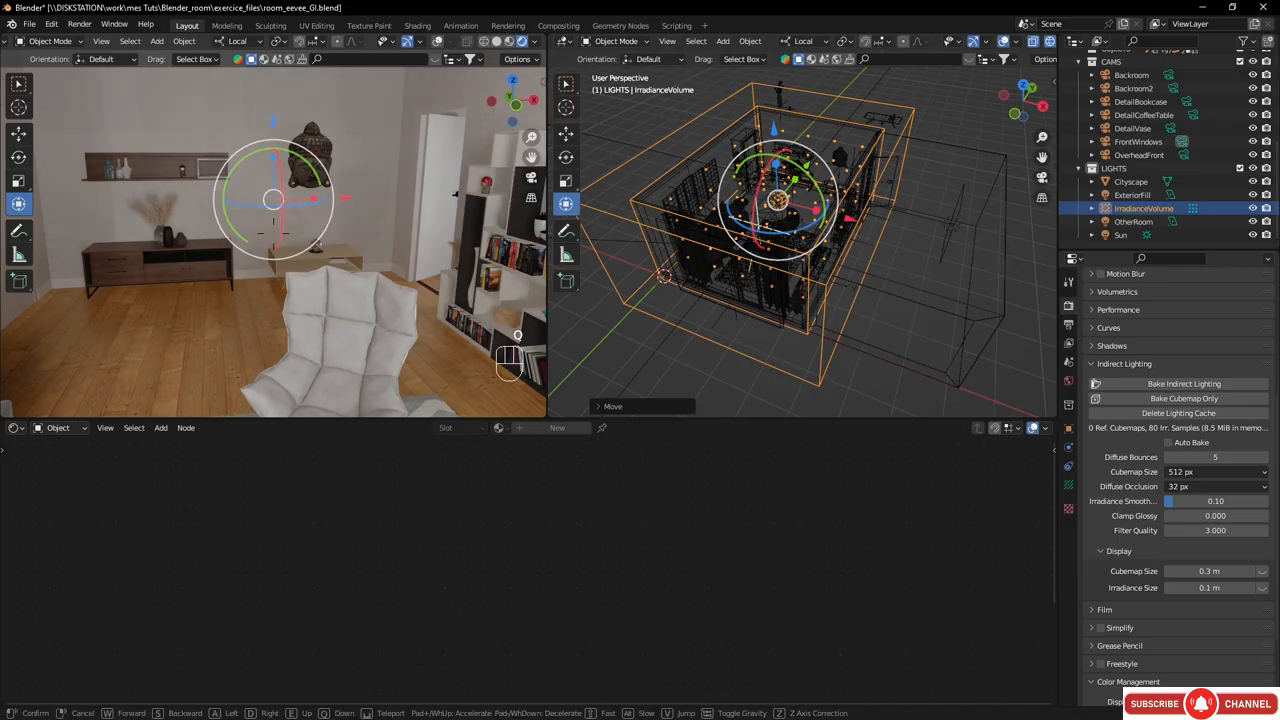
pyautogui.press('w')
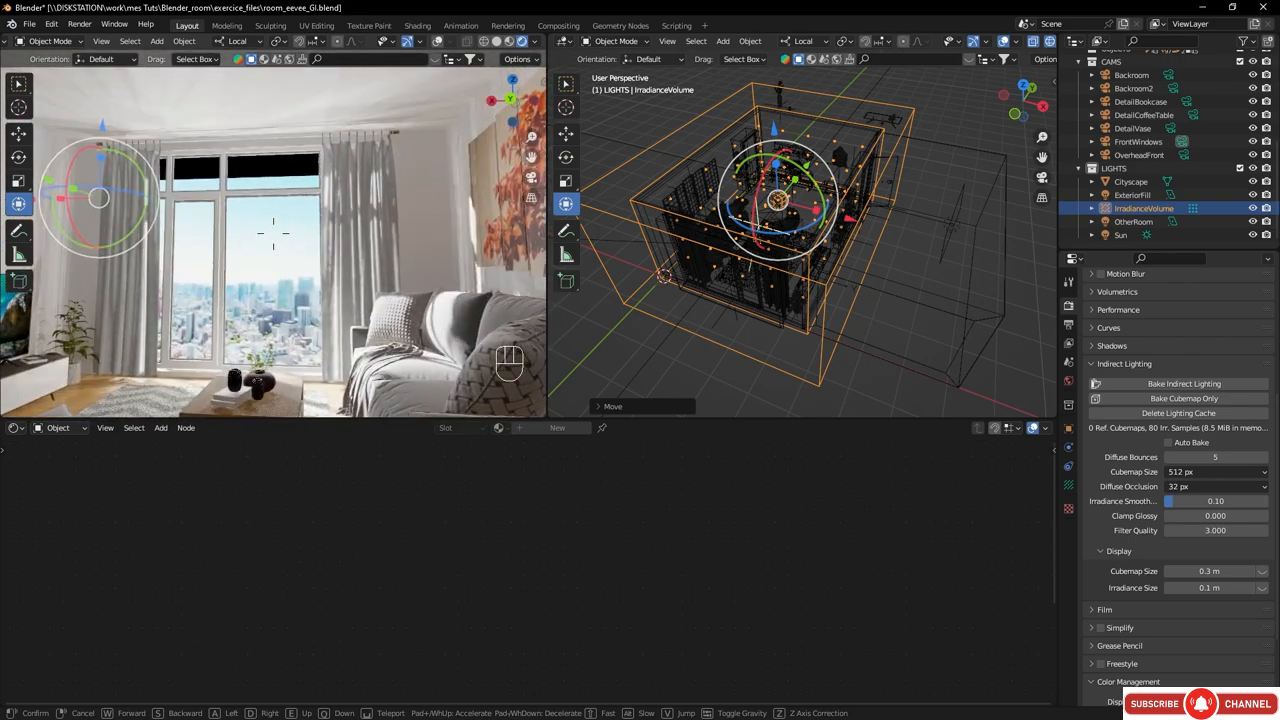
pyautogui.press('w')
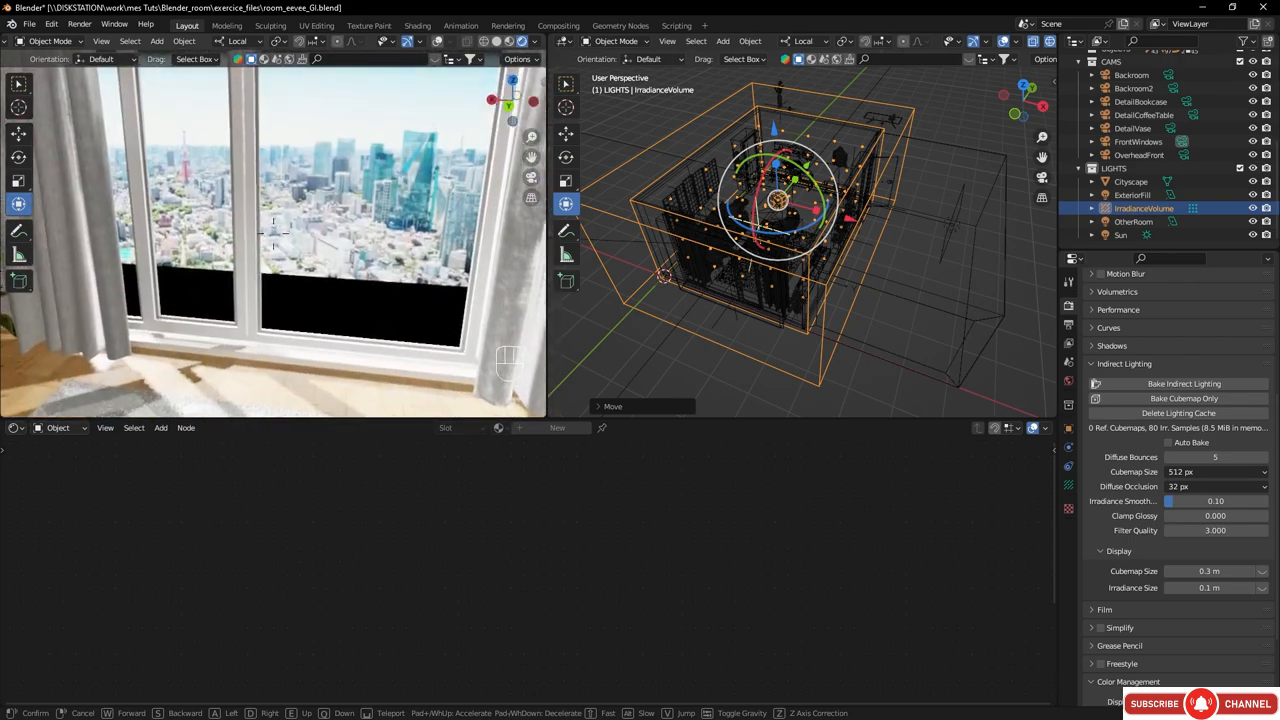
pyautogui.press('w')
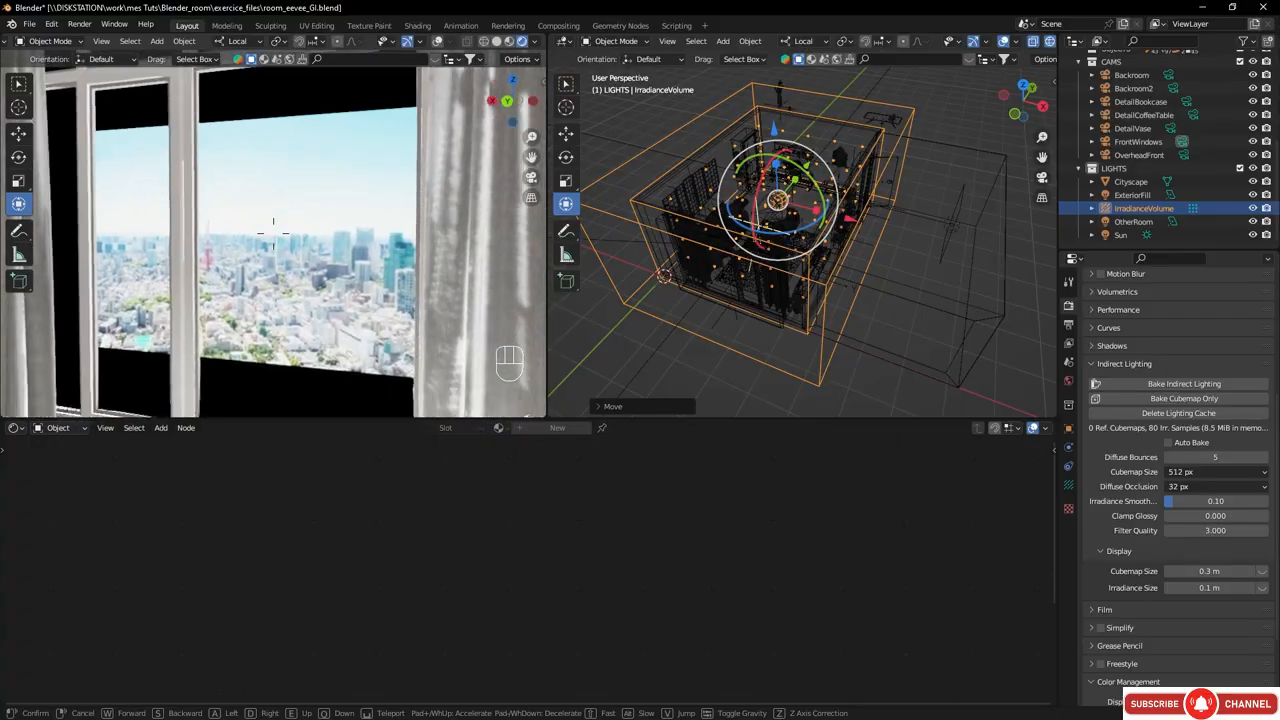
pyautogui.press('s')
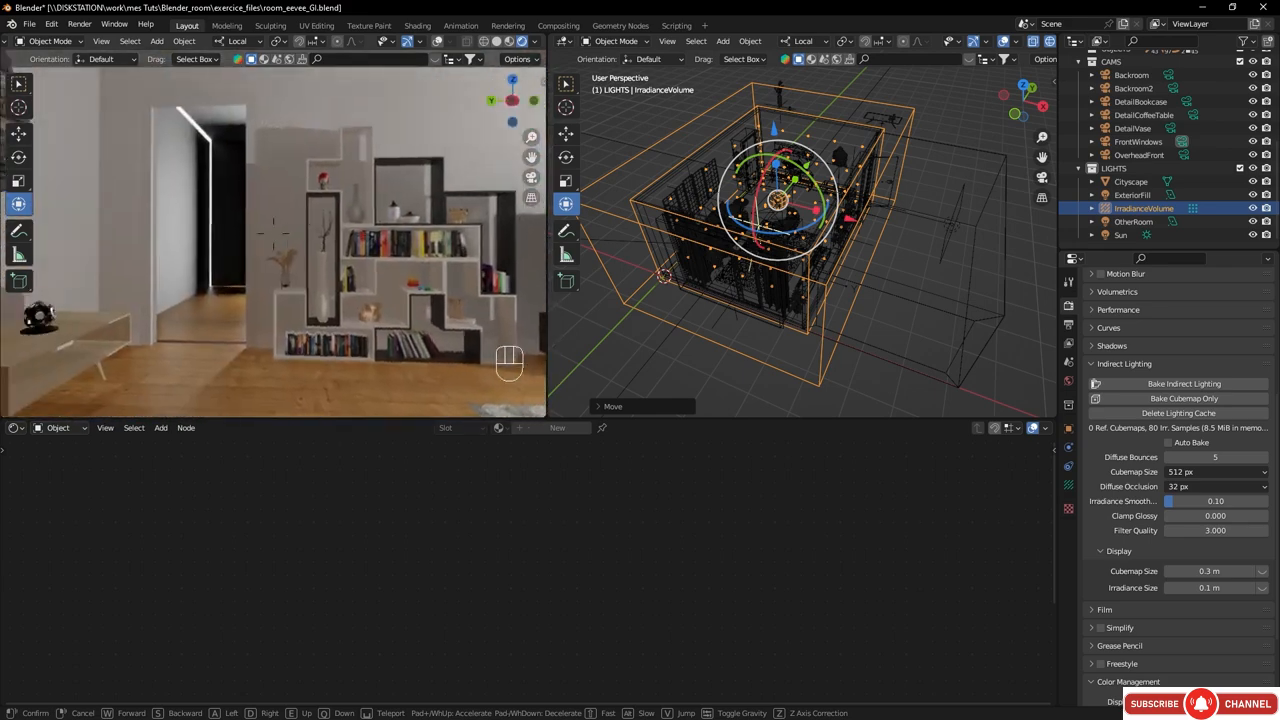
pyautogui.press('w')
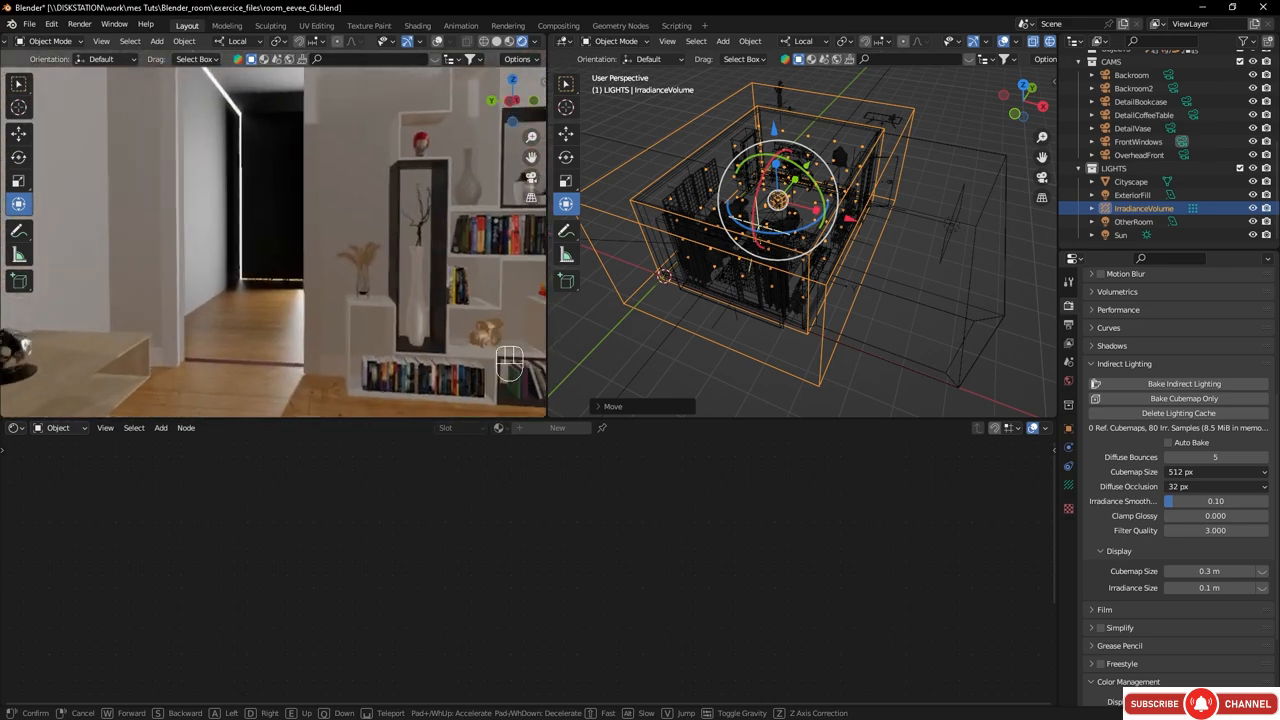
pyautogui.press('w')
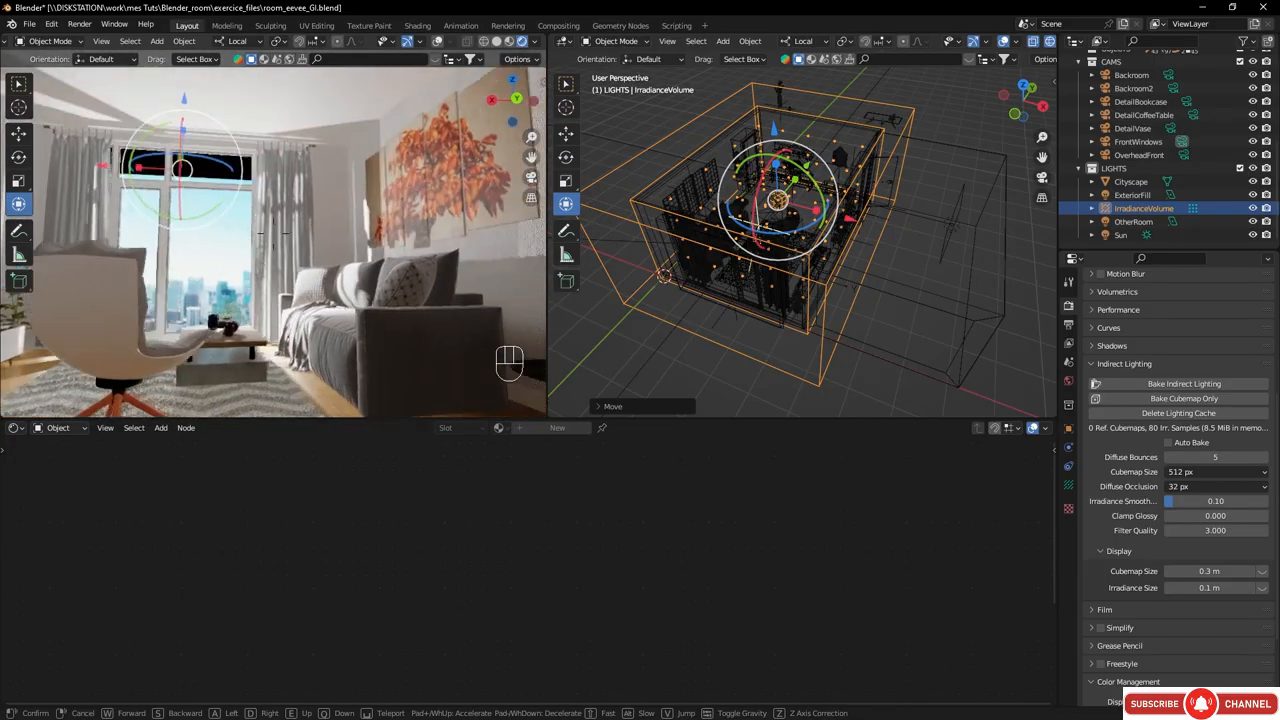
# - Walk outside around the window facade and back inside to inspect the baked lighting, and return to the camera view
pyautogui.press('s')
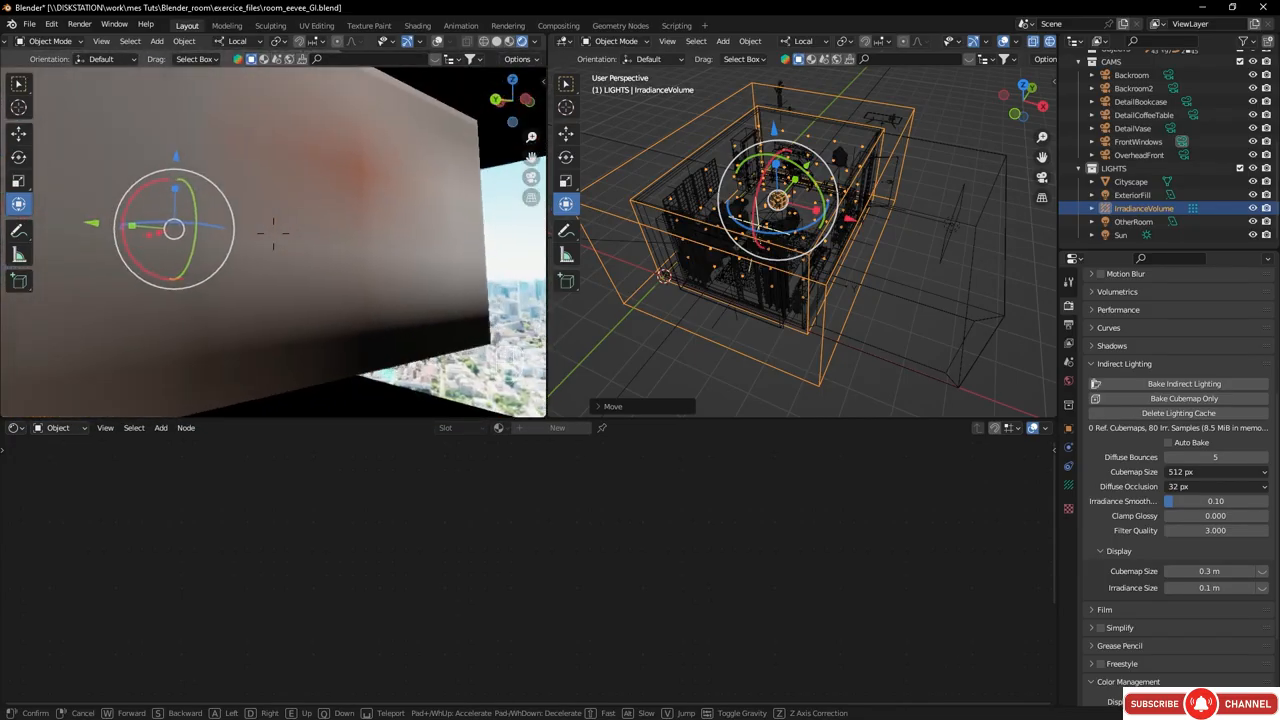
pyautogui.press('d')
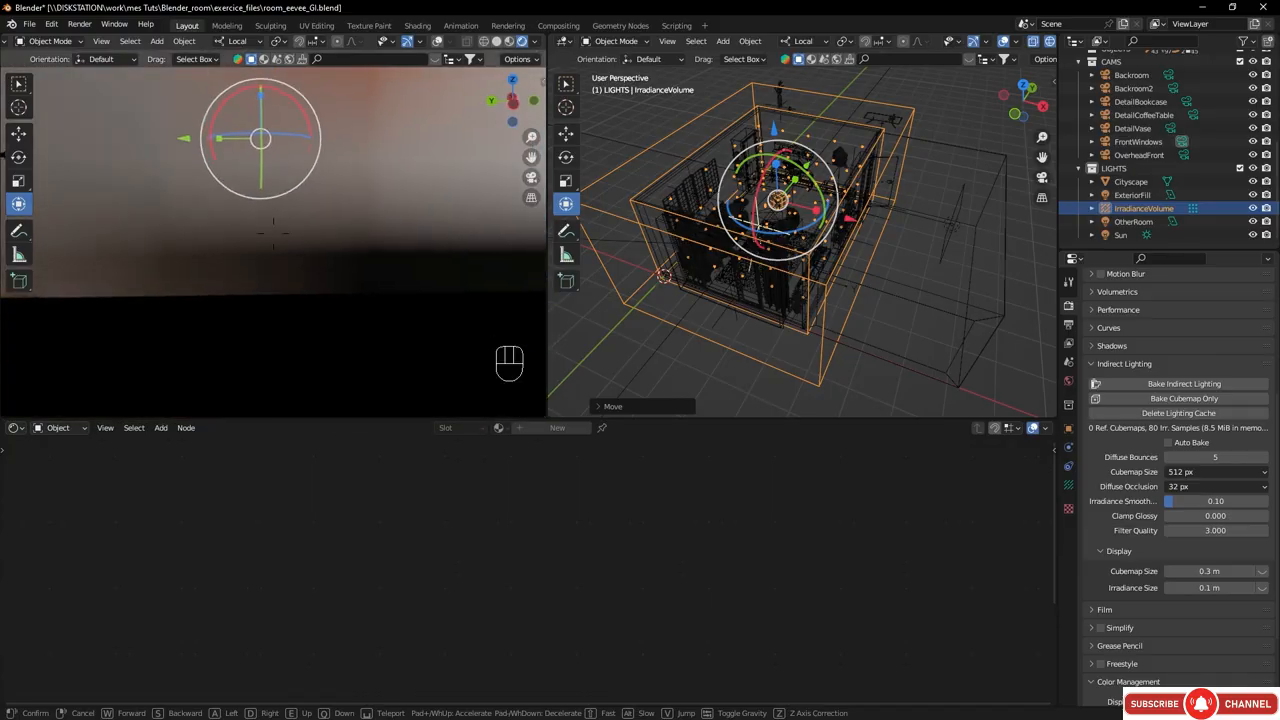
pyautogui.press('d')
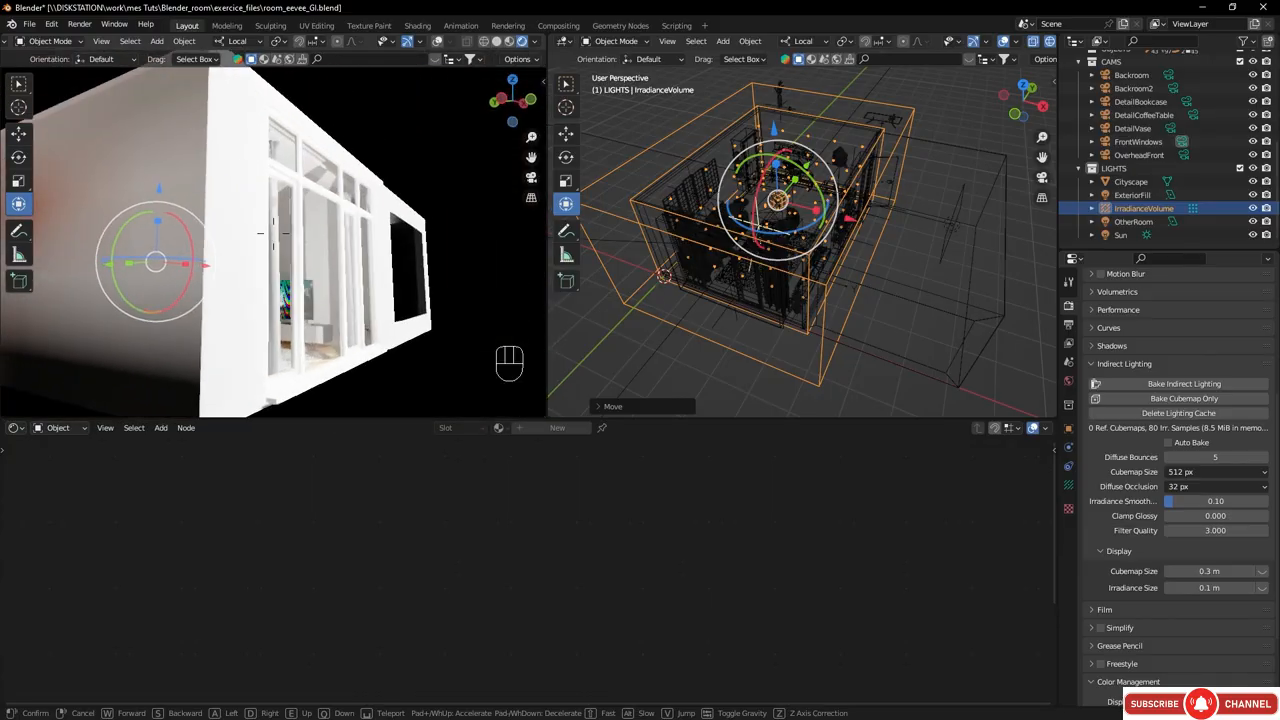
pyautogui.press('d')
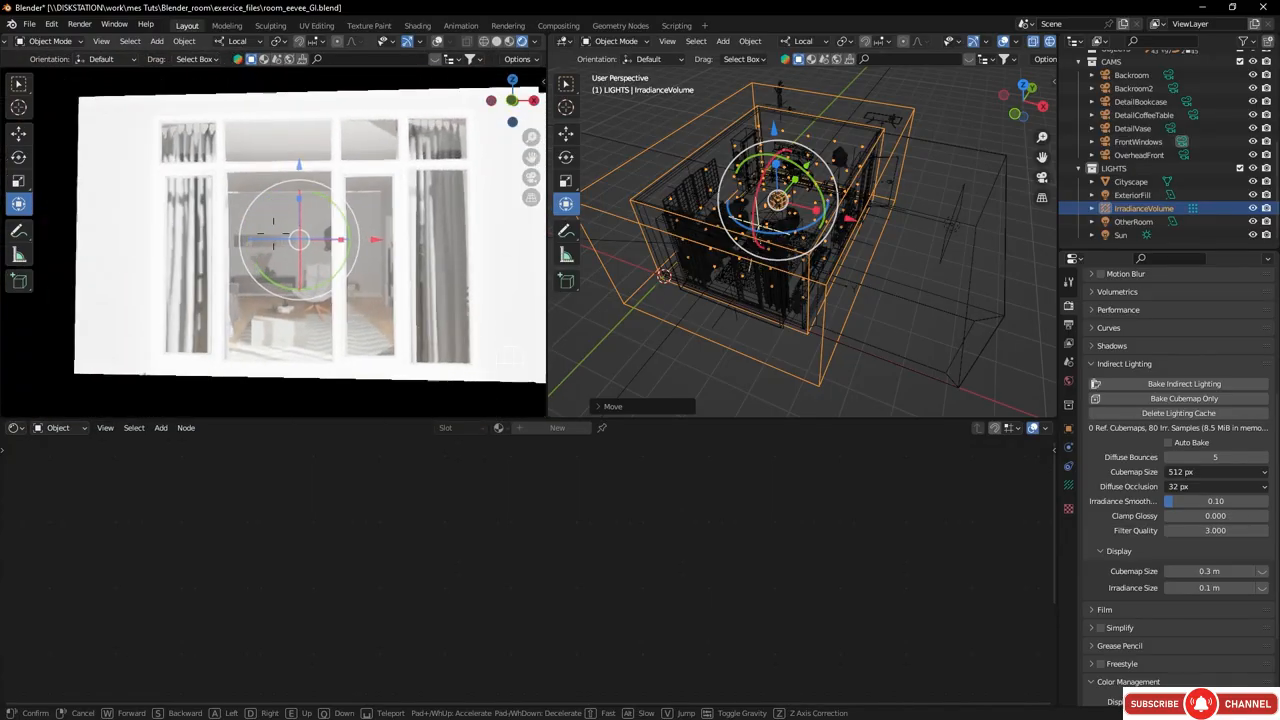
pyautogui.press('w')
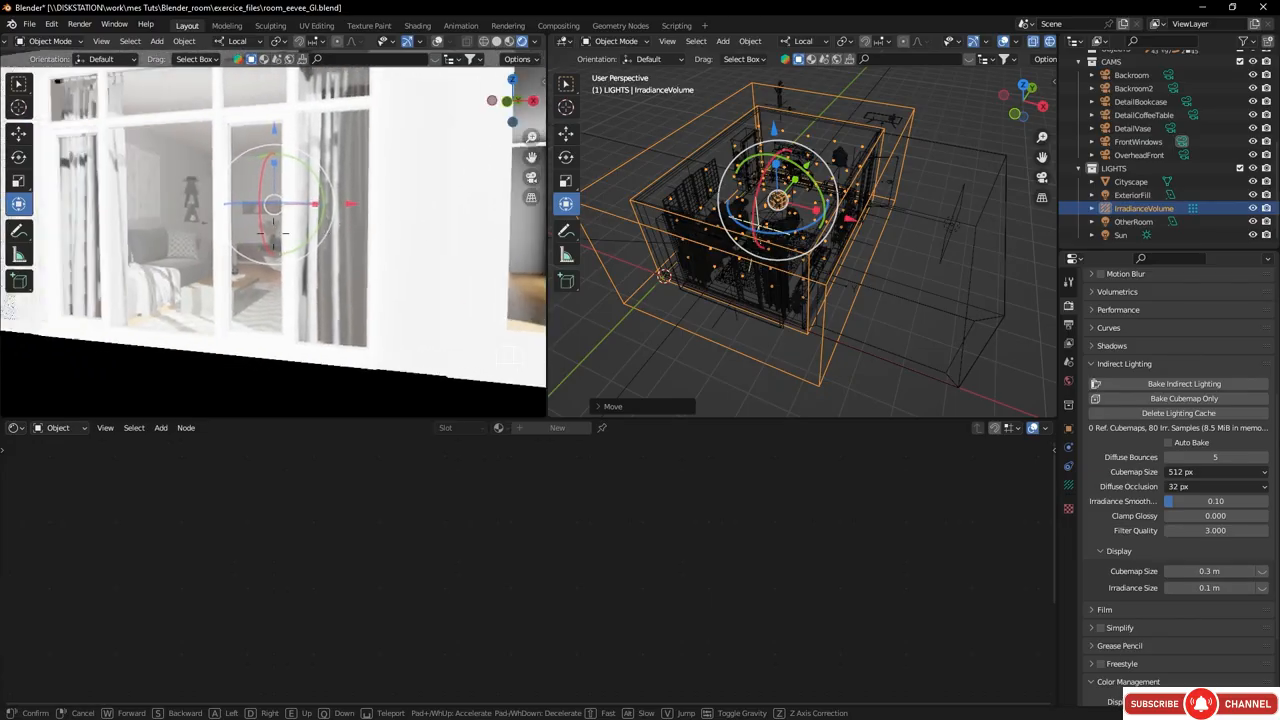
pyautogui.press('w')
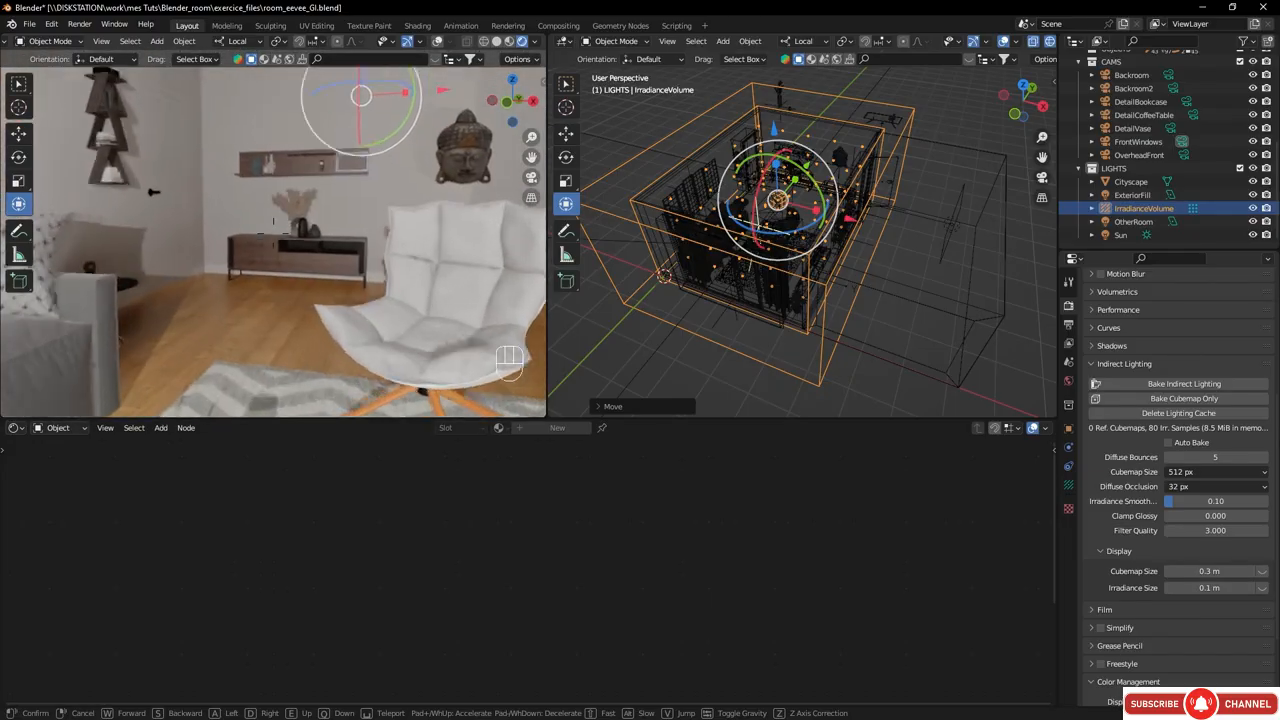
pyautogui.press('w')
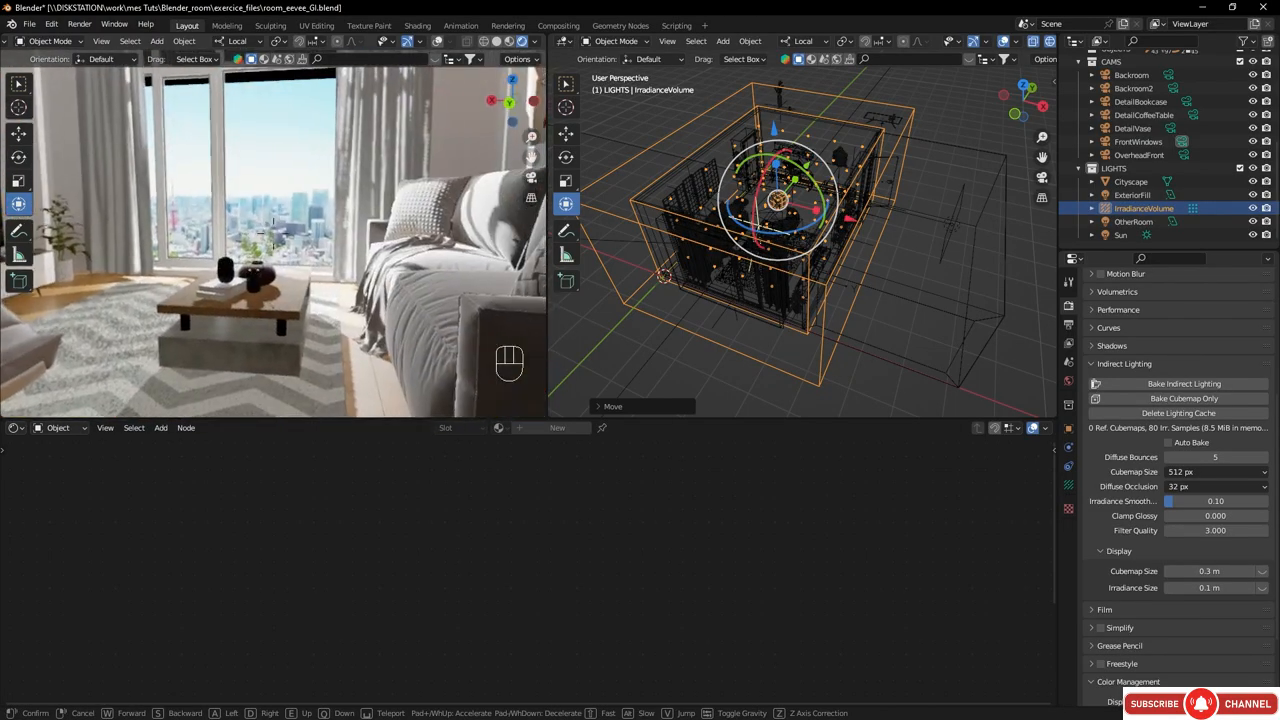
pyautogui.press('w')
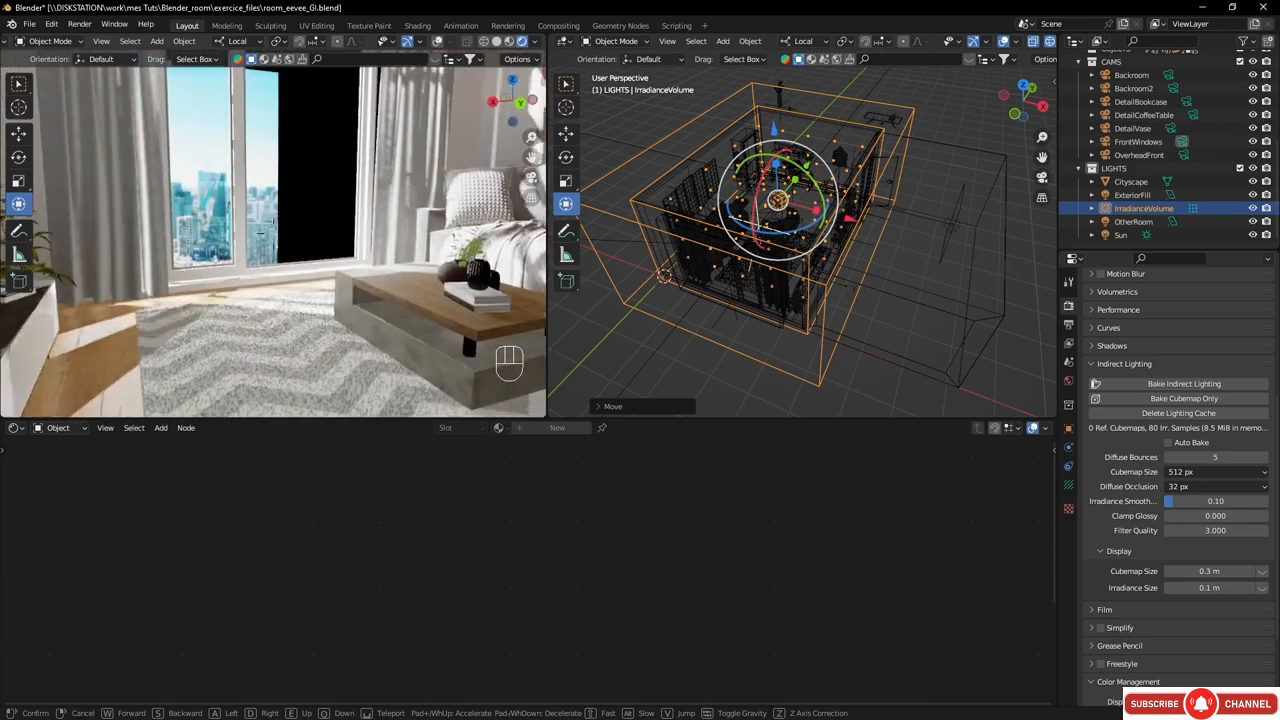
pyautogui.press('w')
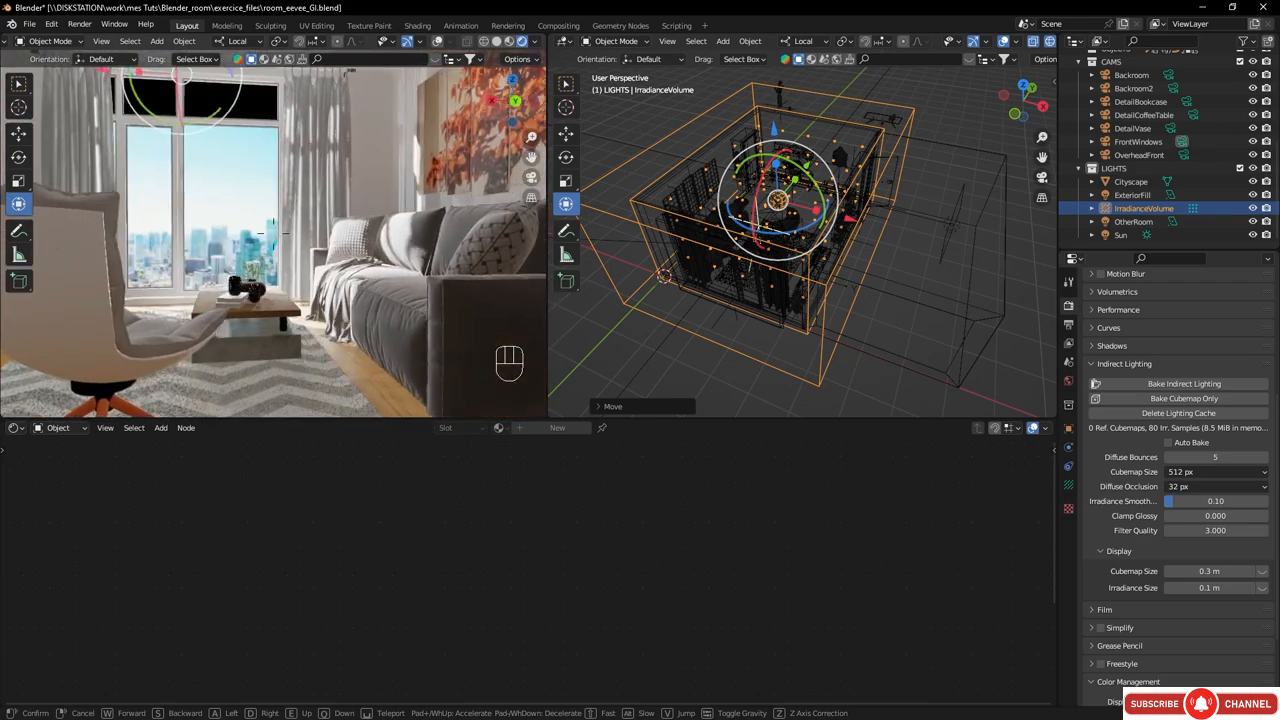
pyautogui.click(282, 230)
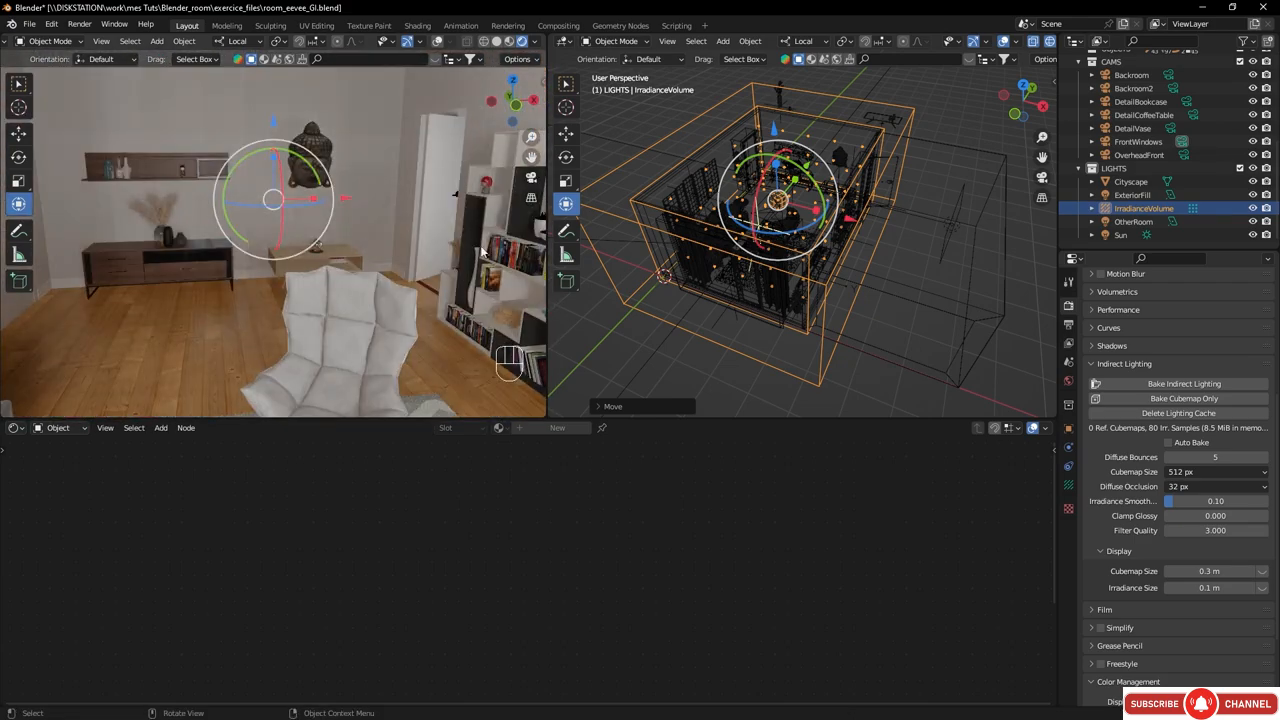
pyautogui.press('KP_0')
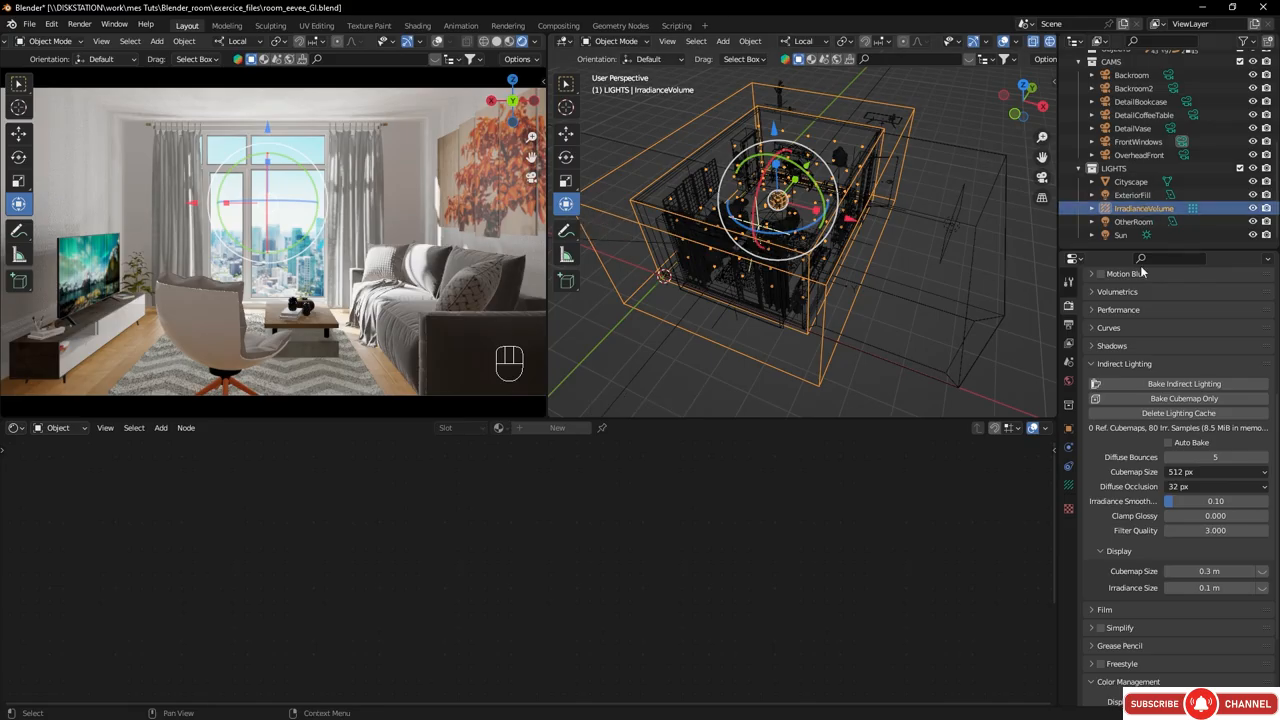
# - Review the irradiance volume's probe settings and the scene's indirect lighting bake settings
pyautogui.click(1192, 208)
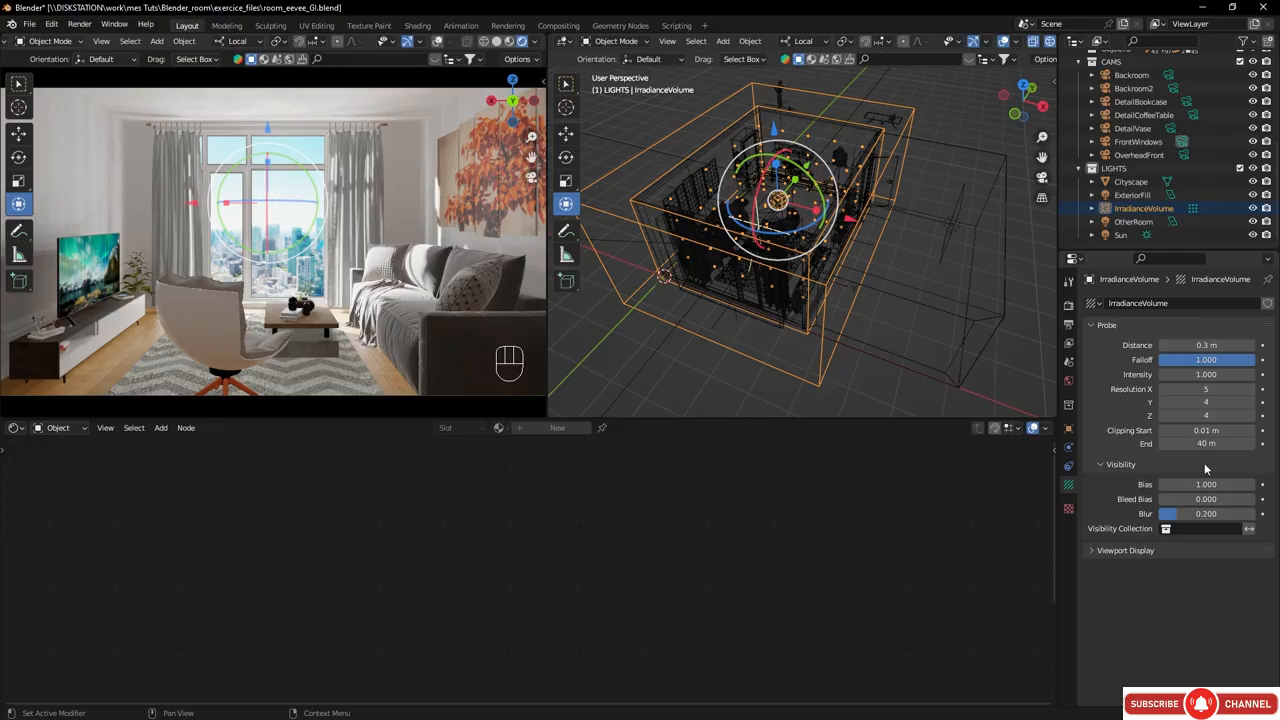
pyautogui.click(1069, 306)
pyautogui.scroll(-5, 1160, 576)
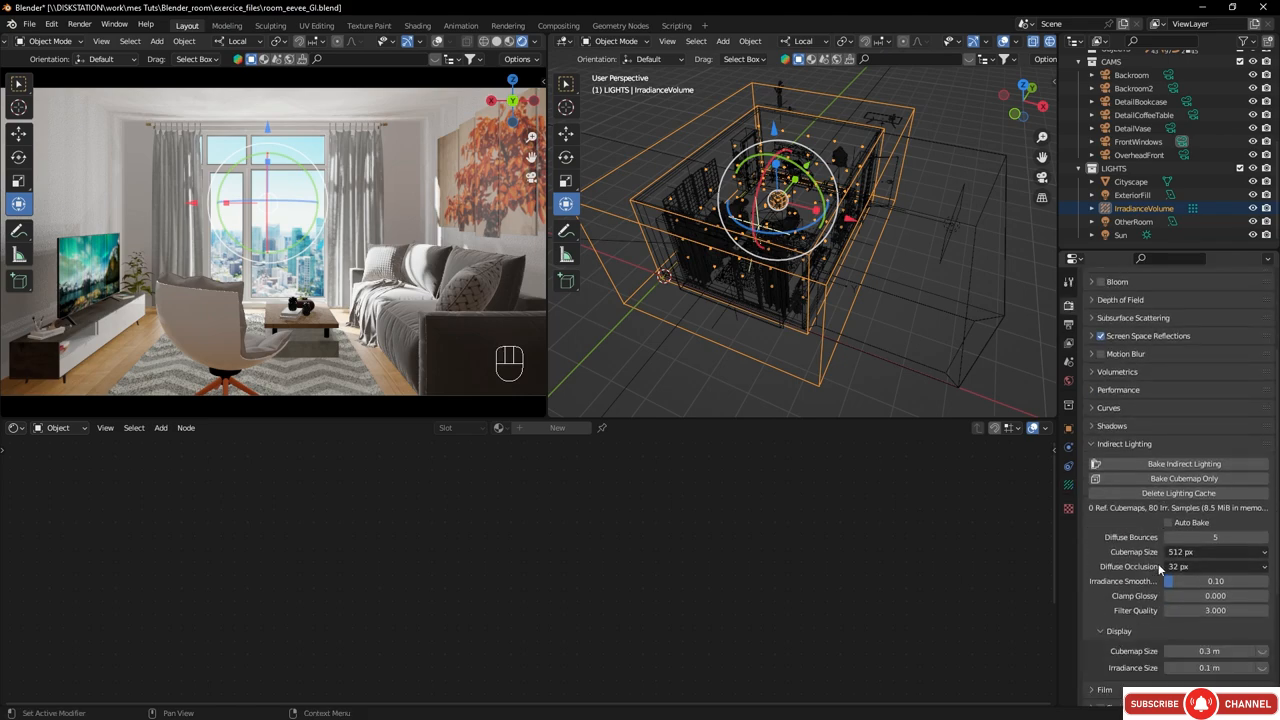
pyautogui.click(1213, 472)
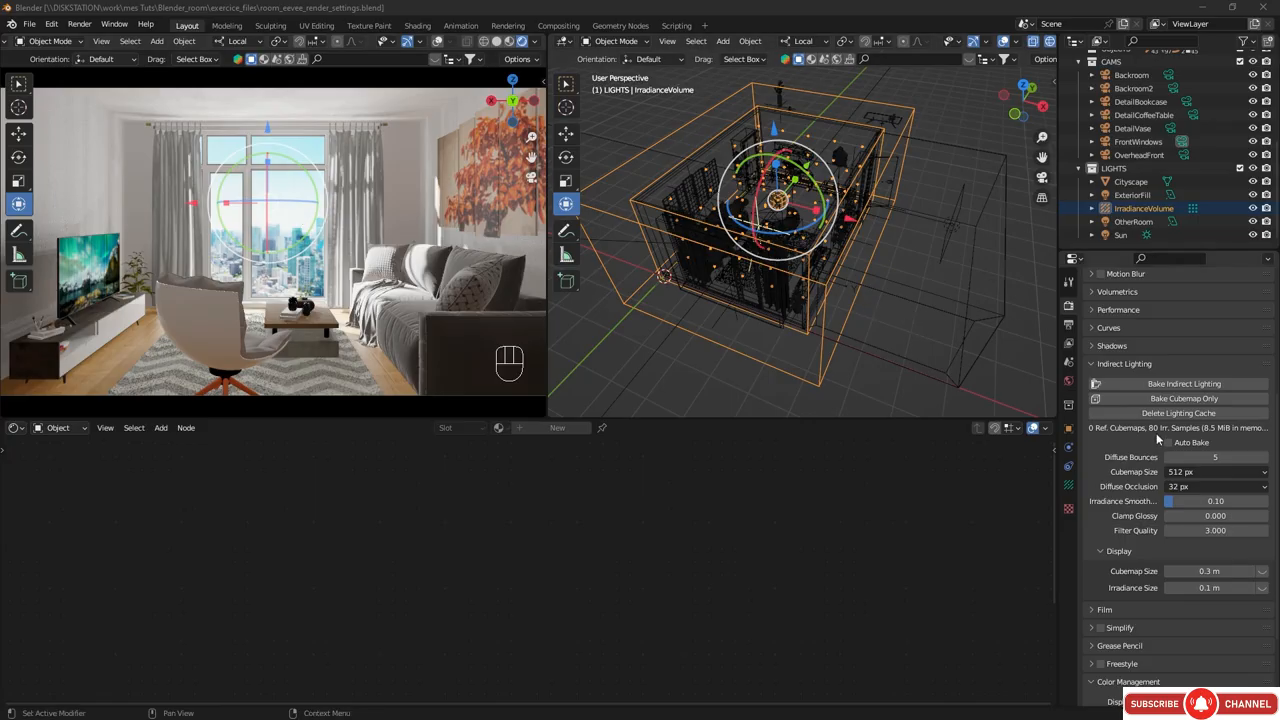
# - Set the Eevee viewport samples to 64 and check the rendered room from several angles
pyautogui.scroll(6, 1149, 440)
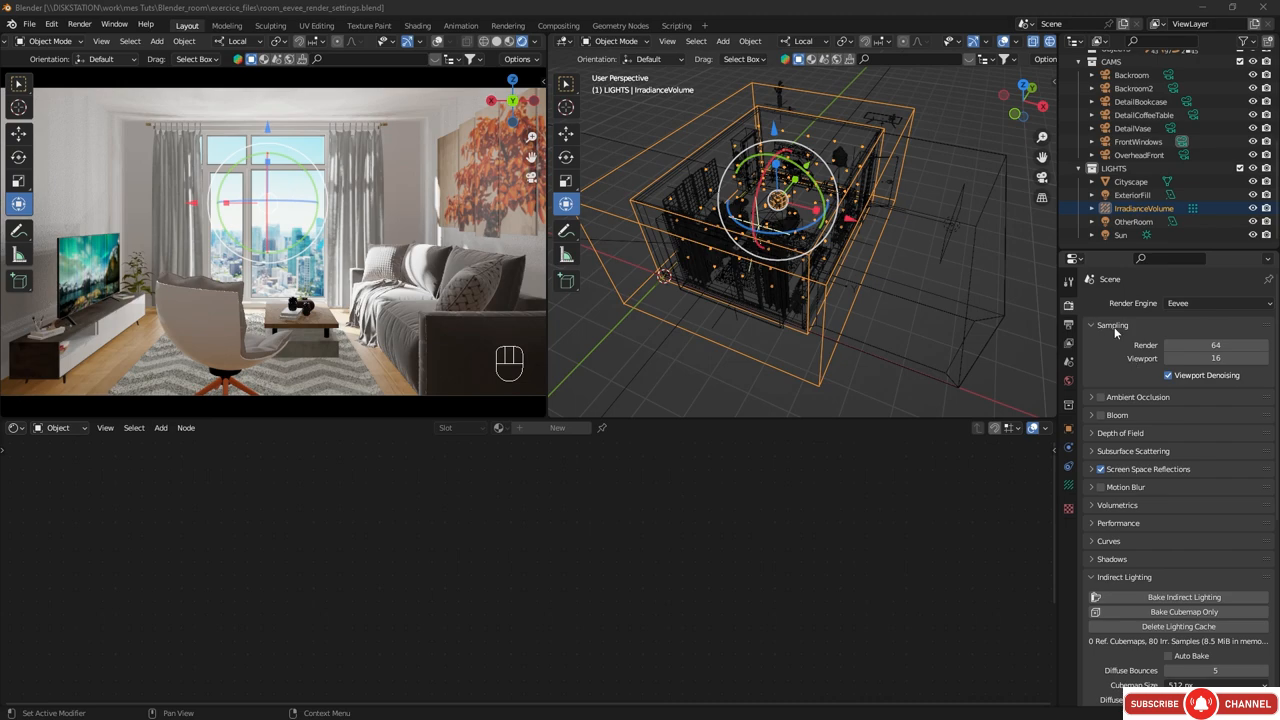
pyautogui.moveTo(336, 255); pyautogui.dragTo(265, 222, button='middle')
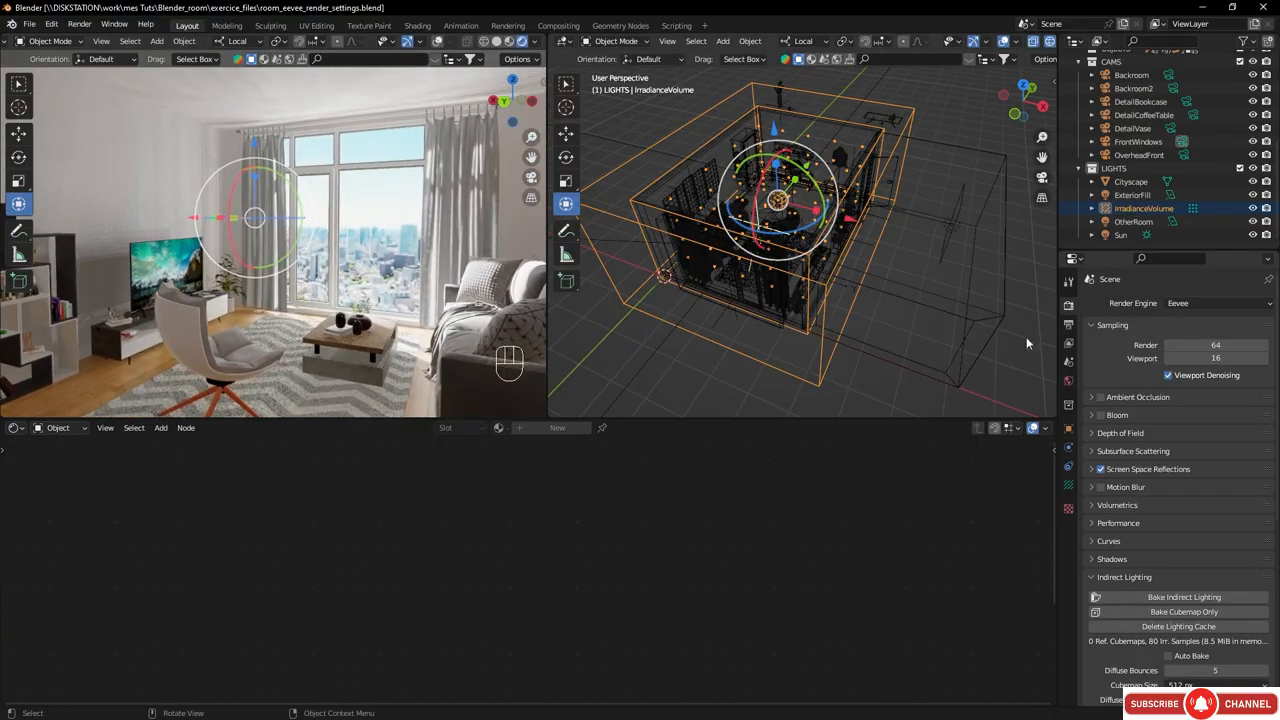
pyautogui.click(1216, 358)
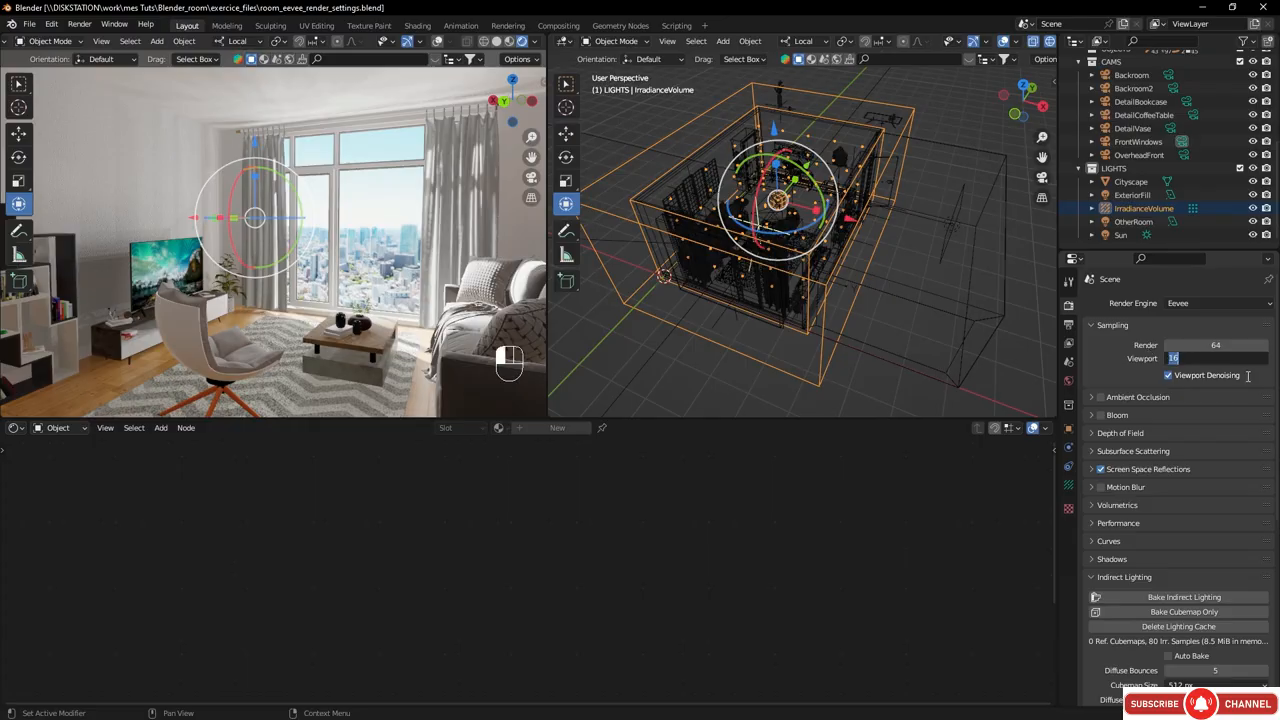
pyautogui.write('64')
pyautogui.press('Return')
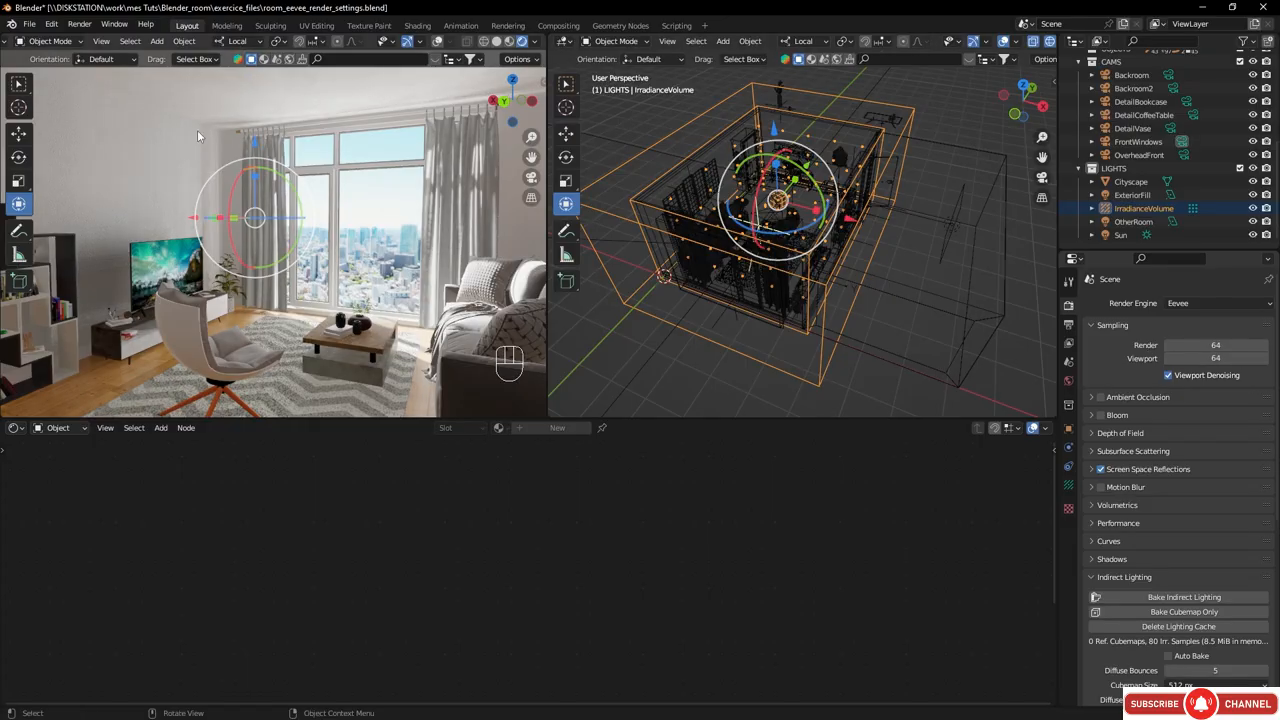
pyautogui.moveTo(197, 130); pyautogui.dragTo(173, 140, button='middle')
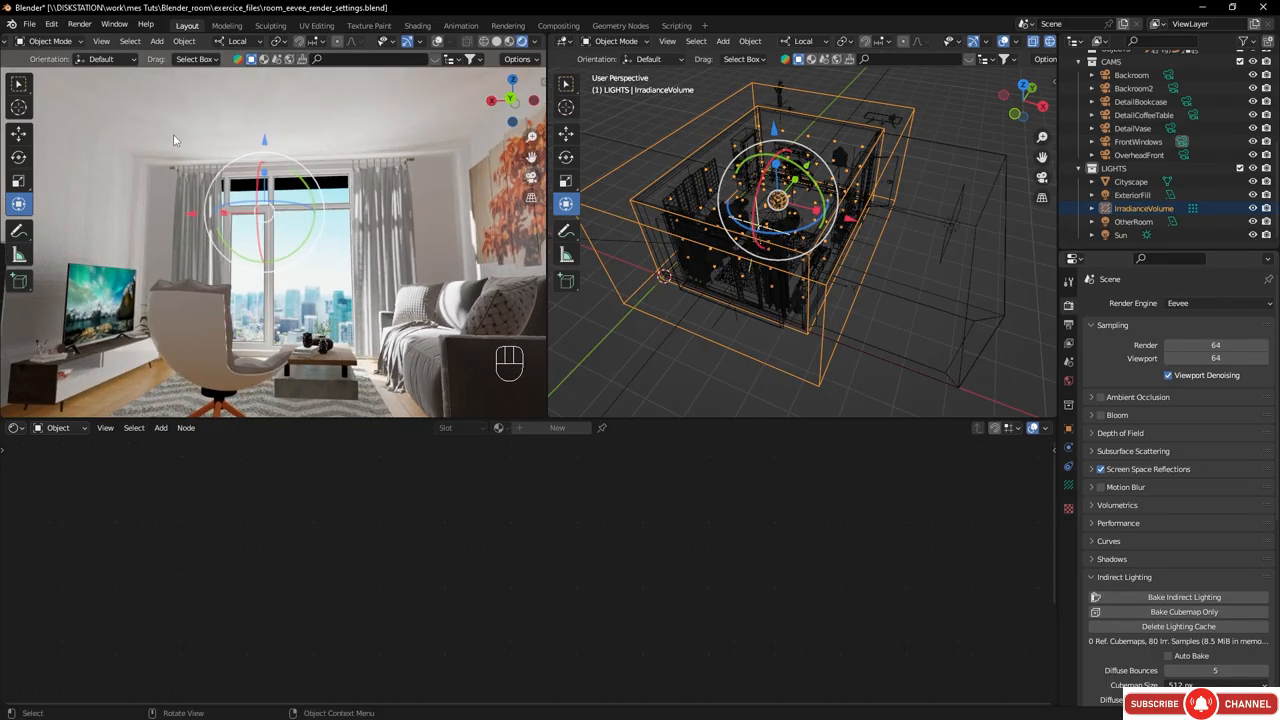
pyautogui.moveTo(190, 215); pyautogui.dragTo(281, 209, button='middle')
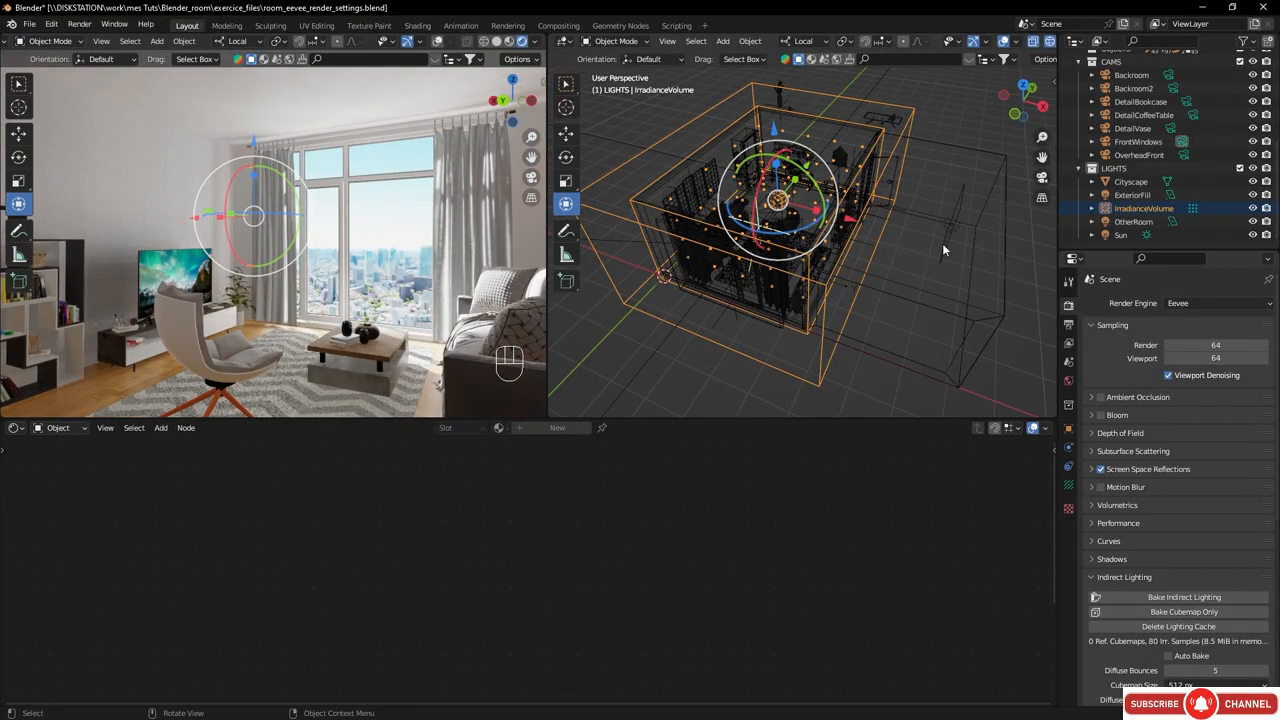
# - Set both the viewport and the render samples to 128
pyautogui.click(1236, 359)
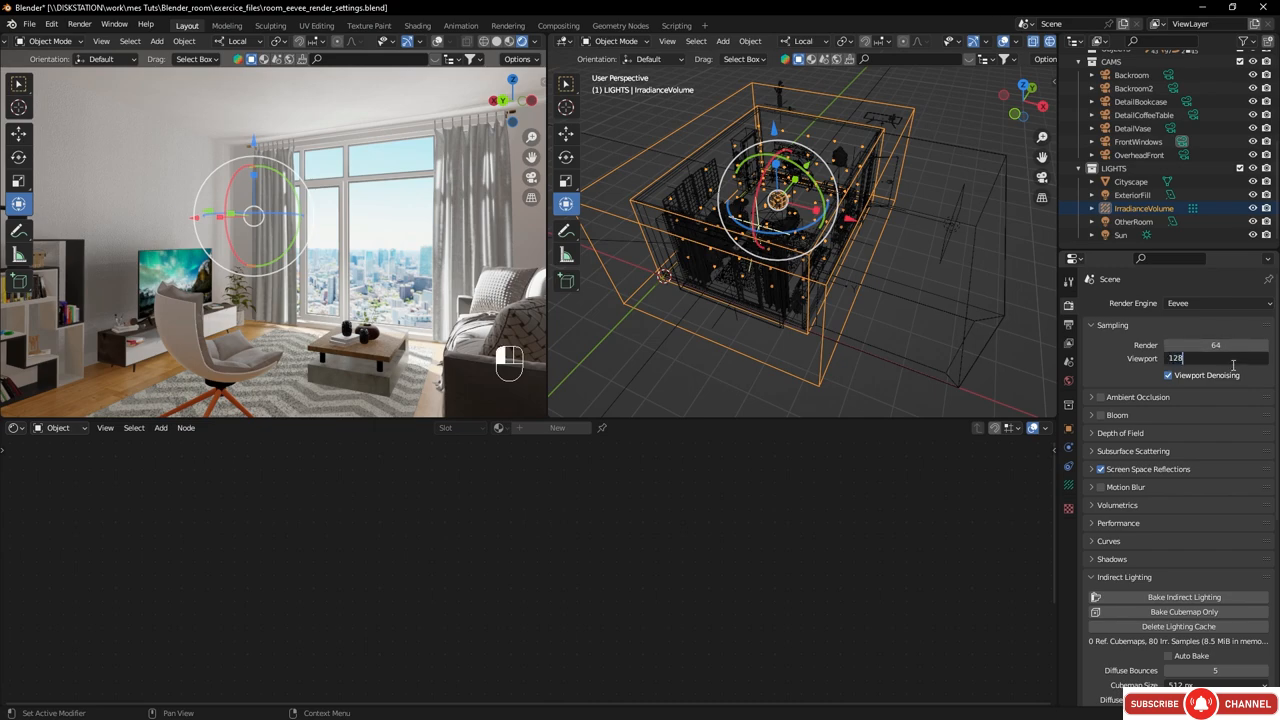
pyautogui.write('128')
pyautogui.press('Return')
pyautogui.click(1238, 346)
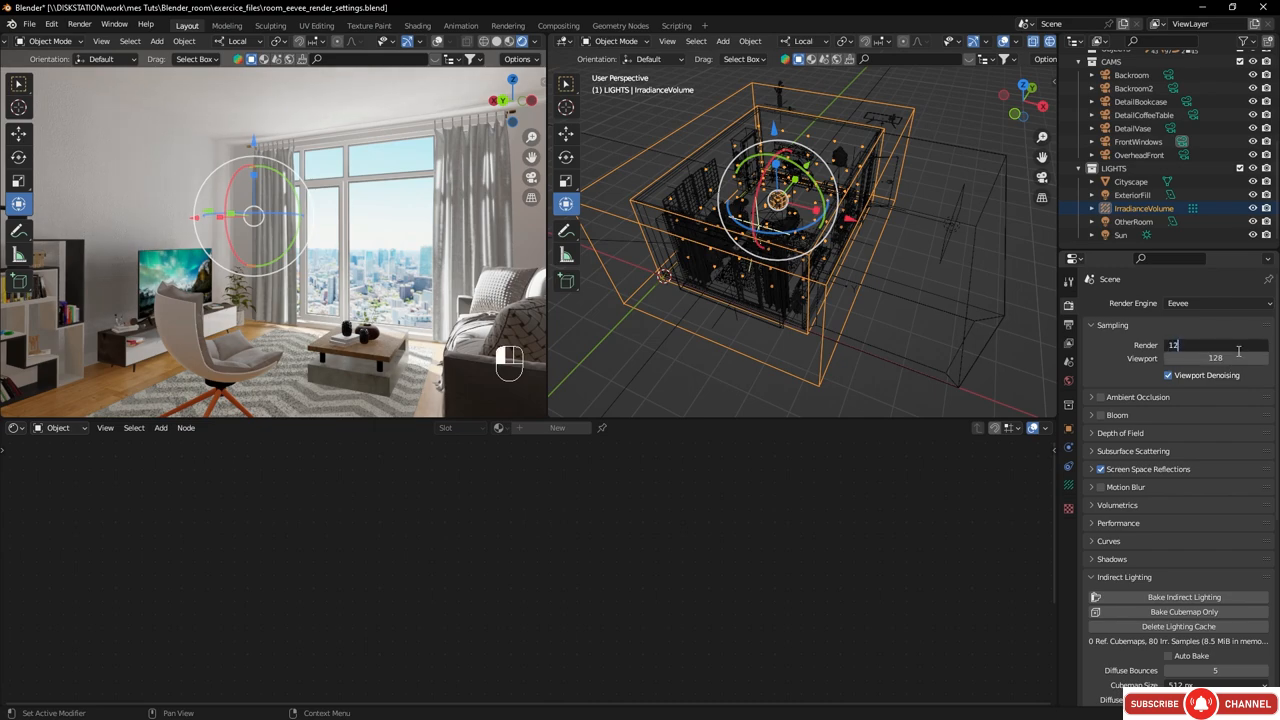
pyautogui.write('128')
pyautogui.press('Return')
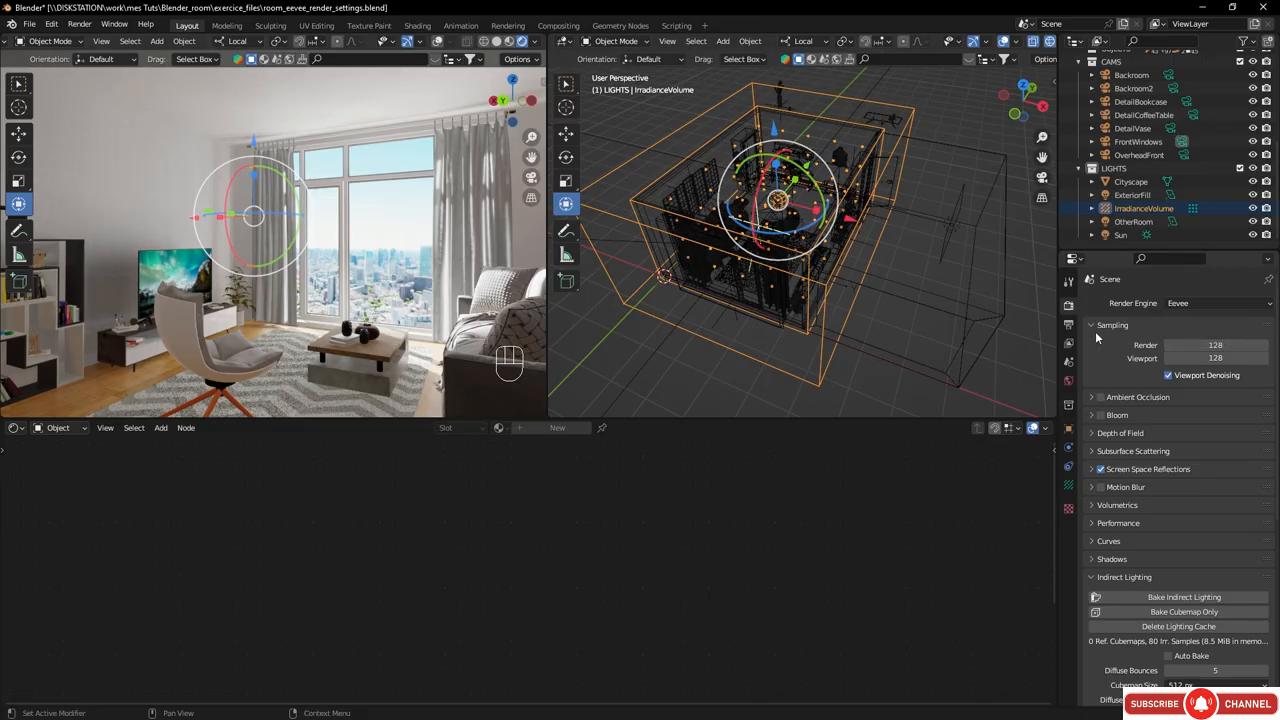
# - Enable high bit depth for the Eevee shadows and set both cube size and cascade size to 4096 px
pyautogui.click(1093, 579)
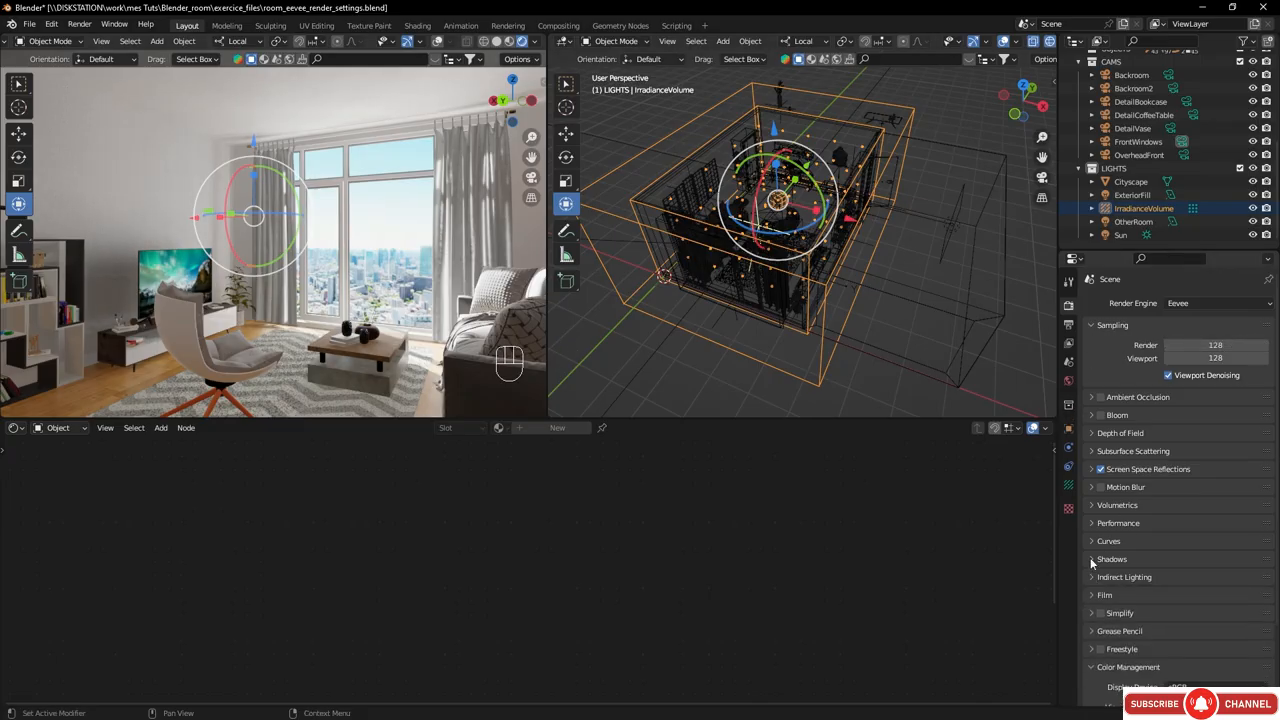
pyautogui.click(1104, 559)
pyautogui.scroll(-2, 1104, 578)
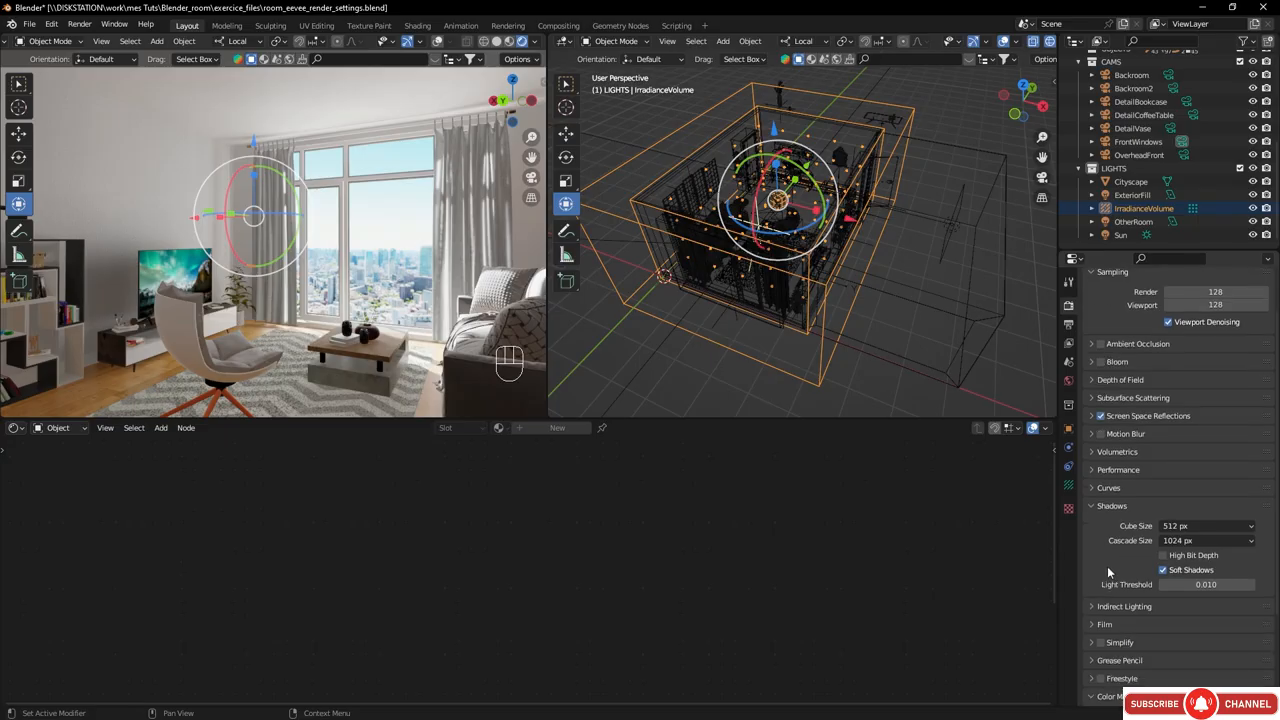
pyautogui.click(1162, 555)
pyautogui.click(1184, 524)
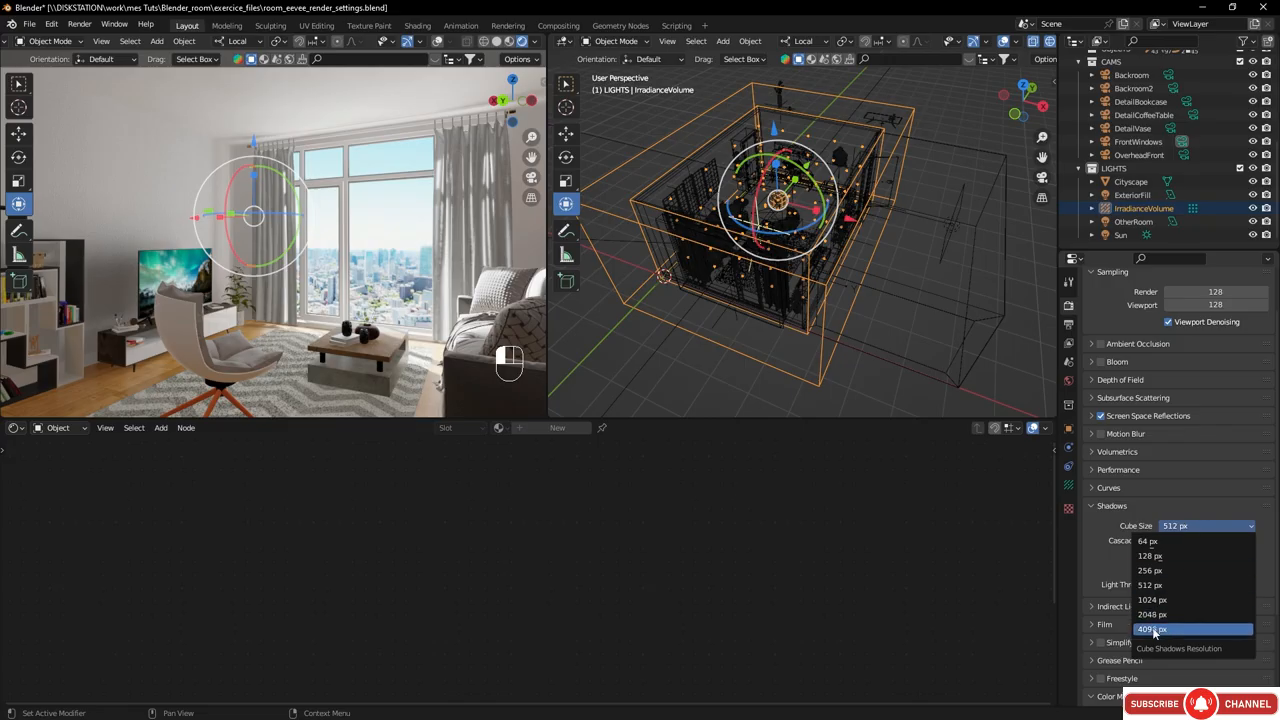
pyautogui.click(1157, 629)
pyautogui.click(1186, 541)
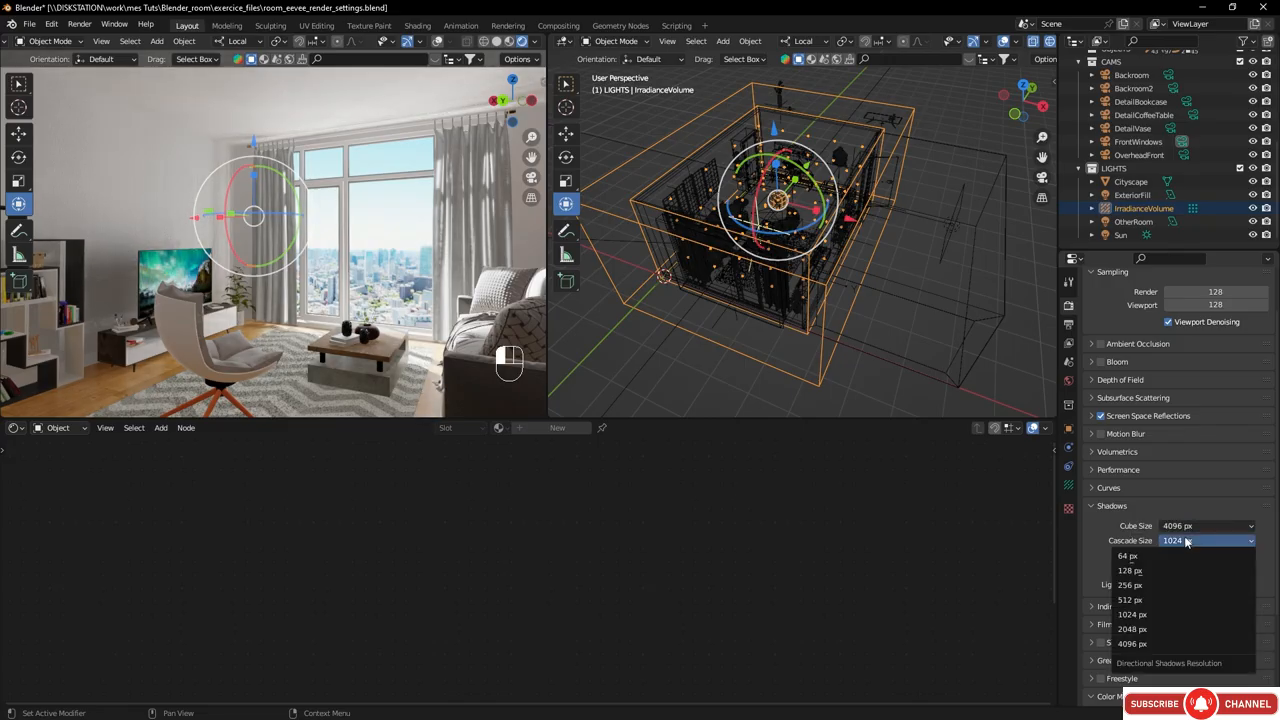
pyautogui.click(1138, 645)
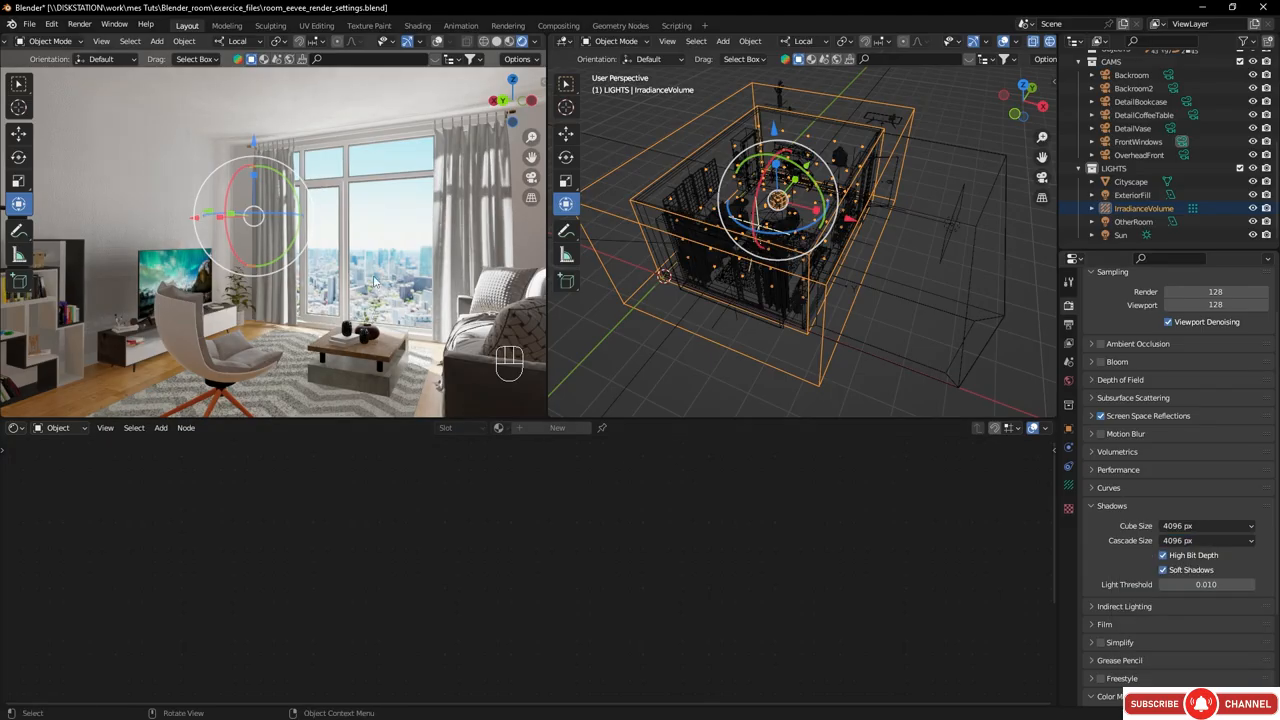
# - Set the shadow mode of the window curtain's Fabric 01 material to Alpha Hashed
pyautogui.moveTo(540, 300); pyautogui.dragTo(463, 296, button='middle')
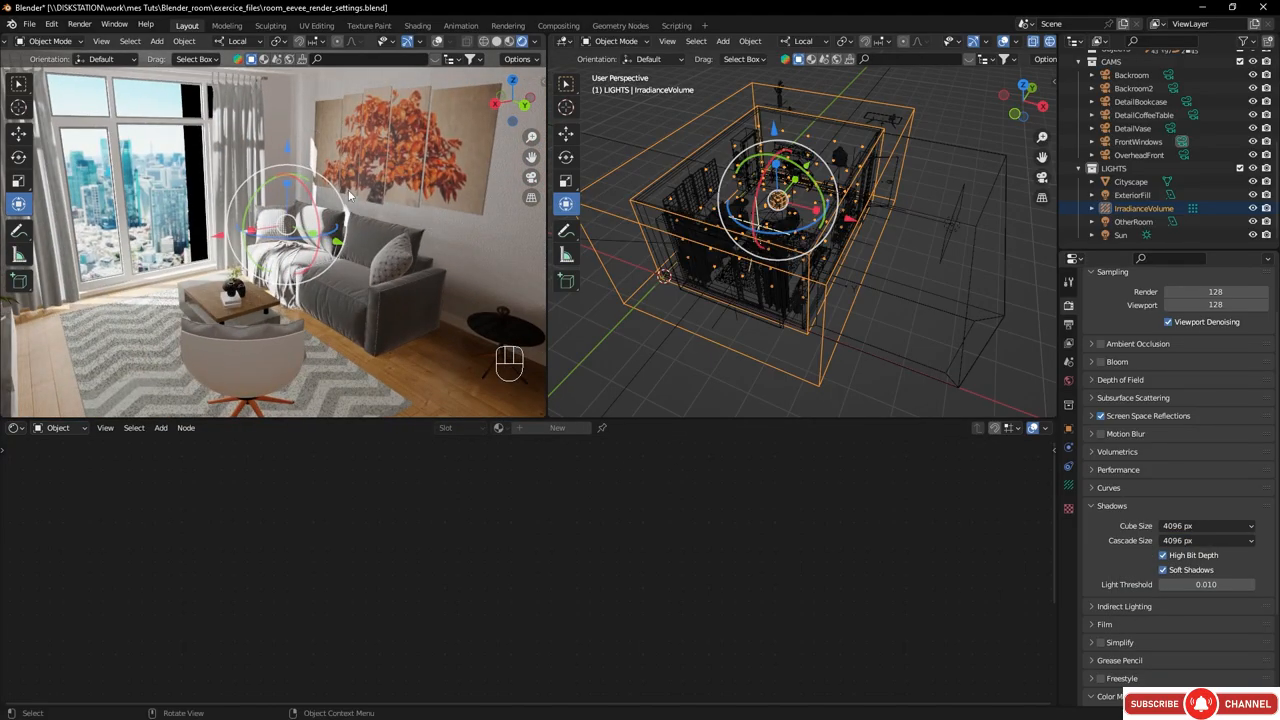
pyautogui.moveTo(349, 194); pyautogui.dragTo(295, 219, button='middle')
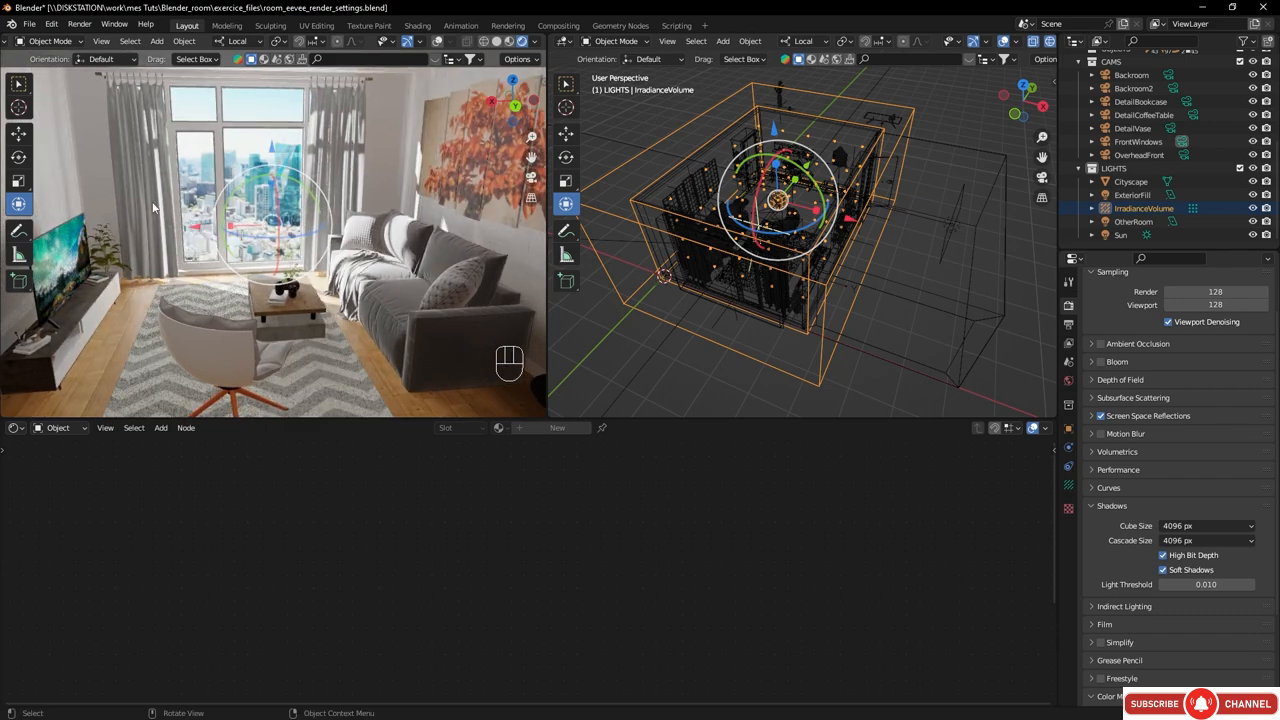
pyautogui.click(144, 150)
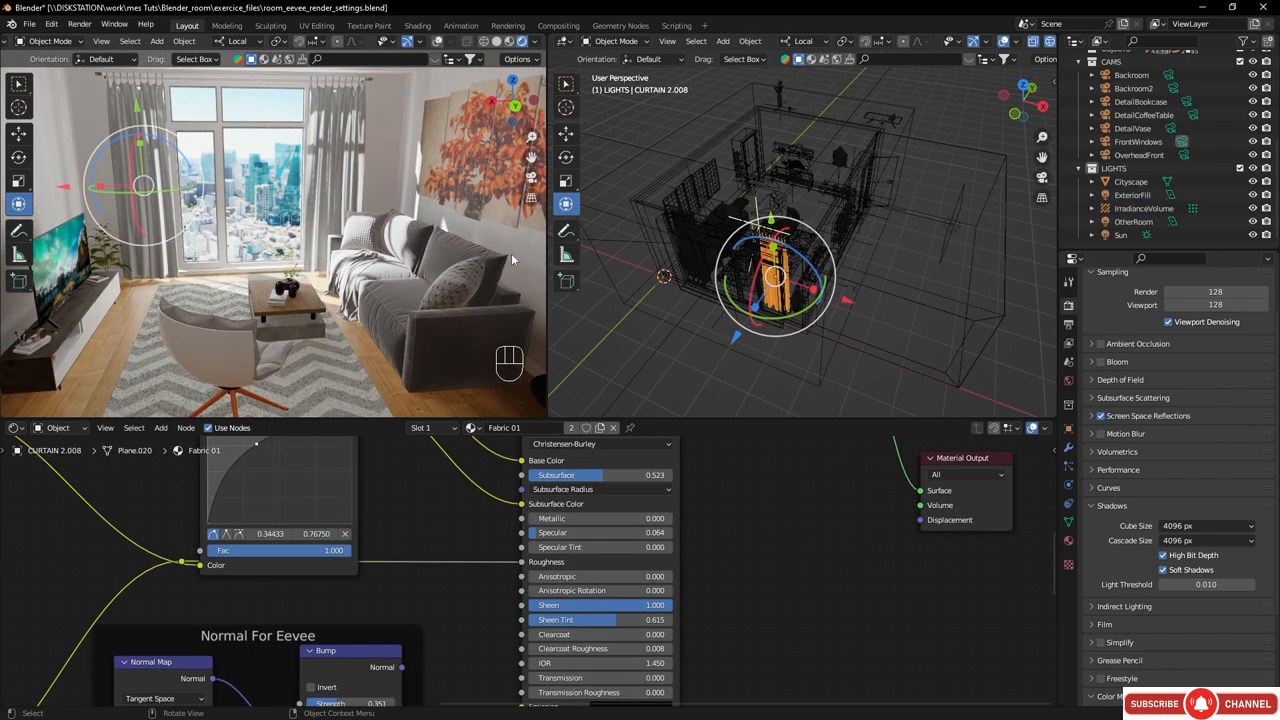
pyautogui.click(1067, 542)
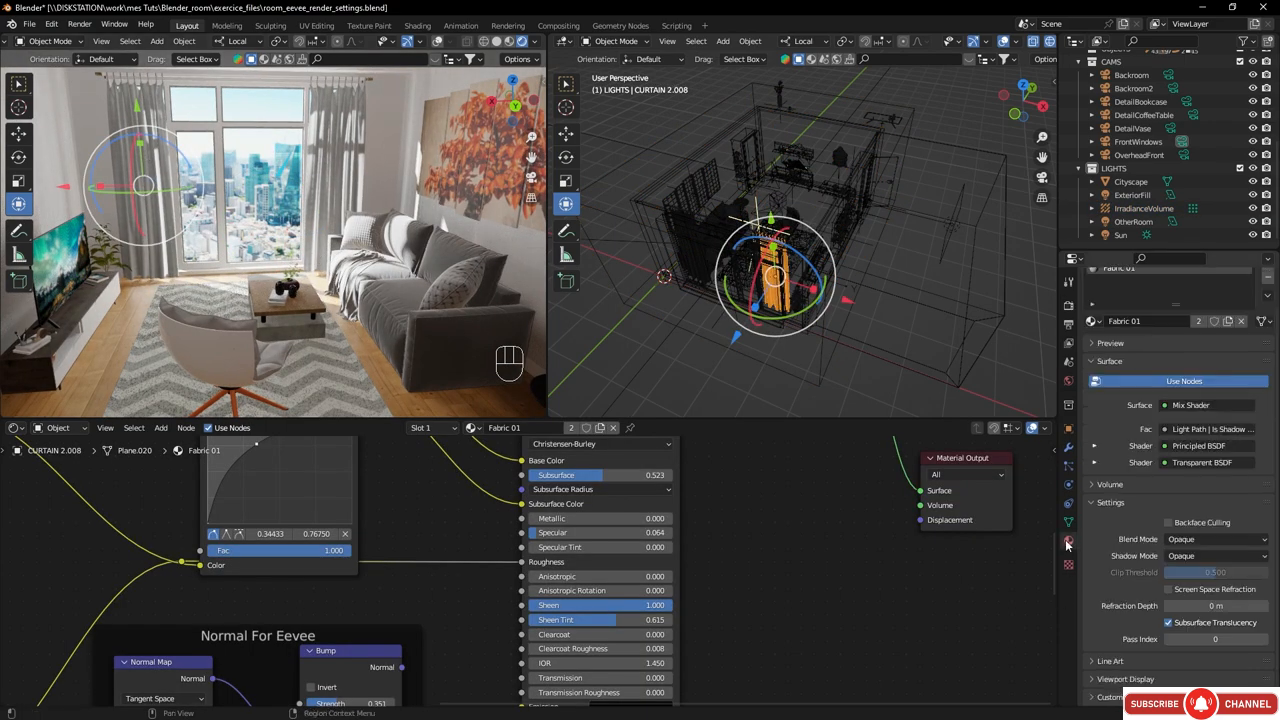
pyautogui.click(1190, 558)
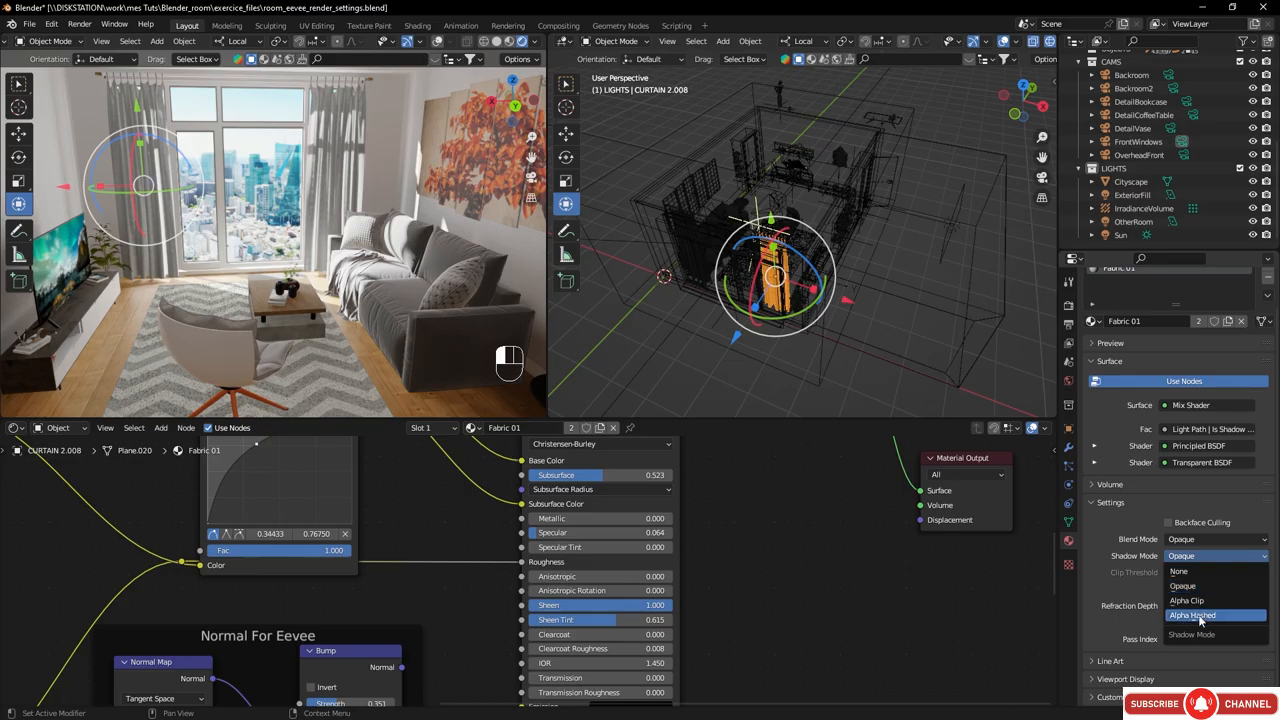
pyautogui.click(1200, 616)
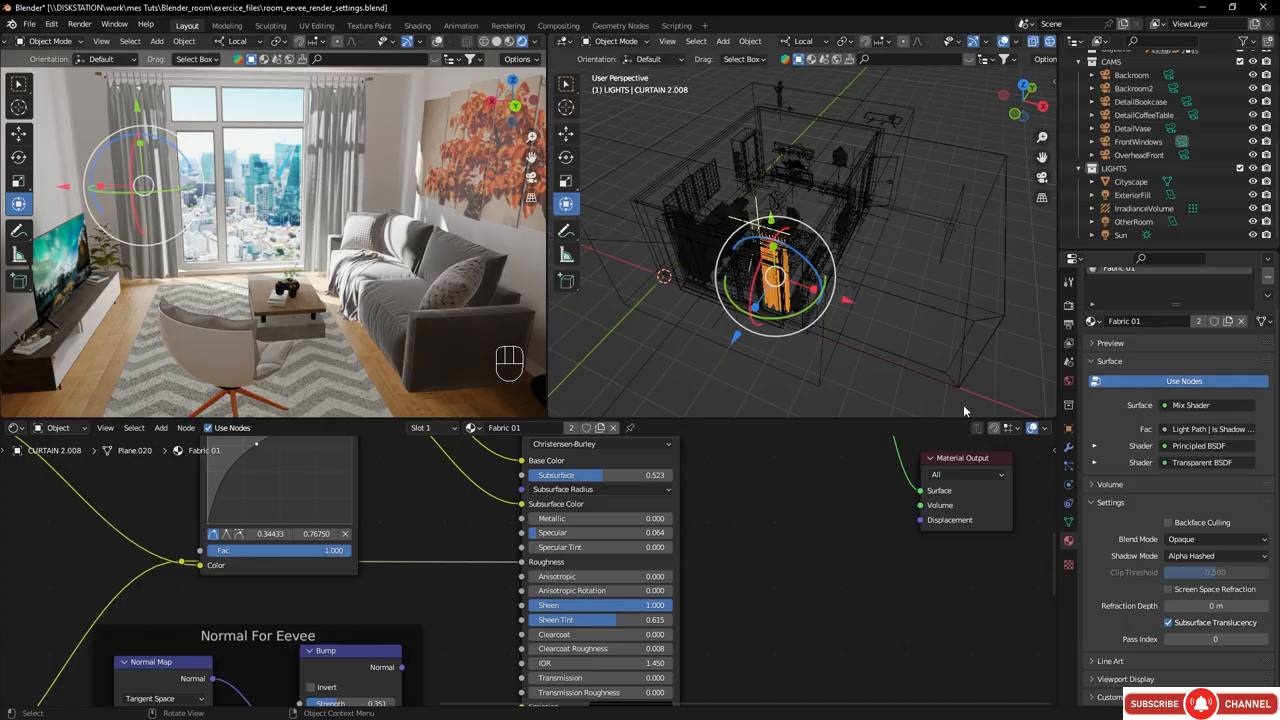
# - Check the rendered room through the Backroom camera and through the Backroom2 camera
pyautogui.click(1068, 308)
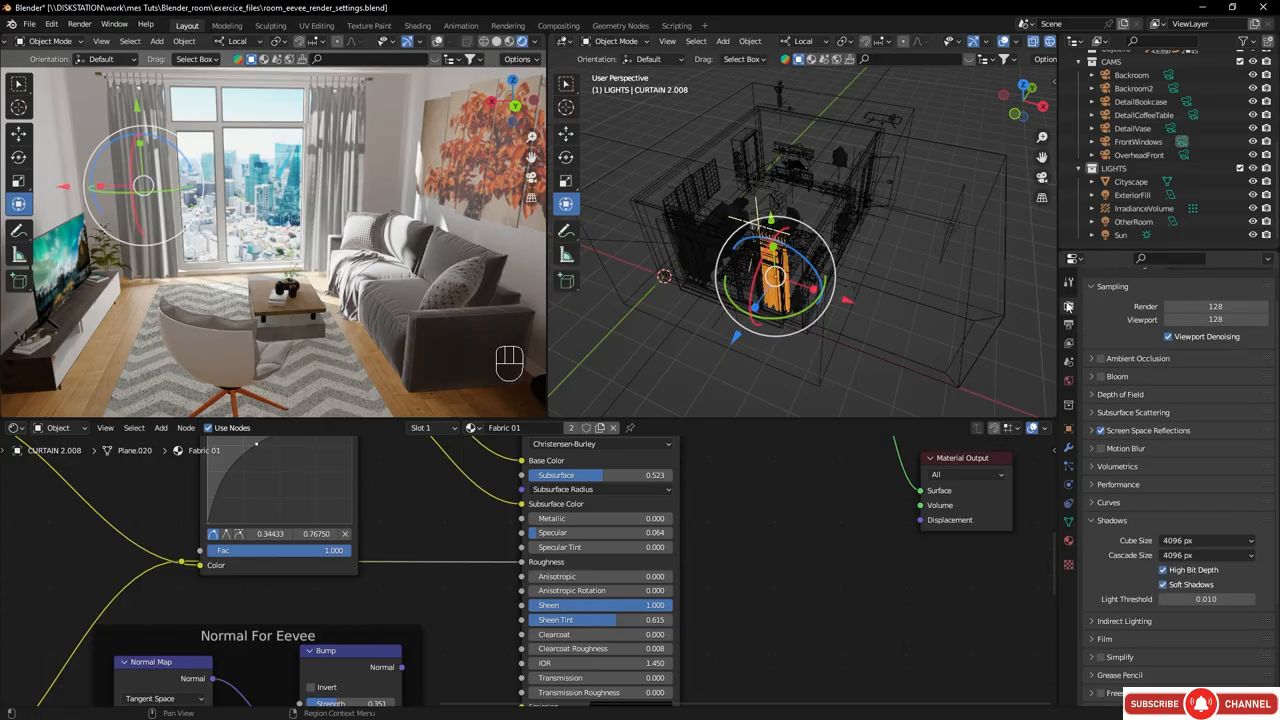
pyautogui.click(1095, 521)
pyautogui.scroll(2, 1122, 385)
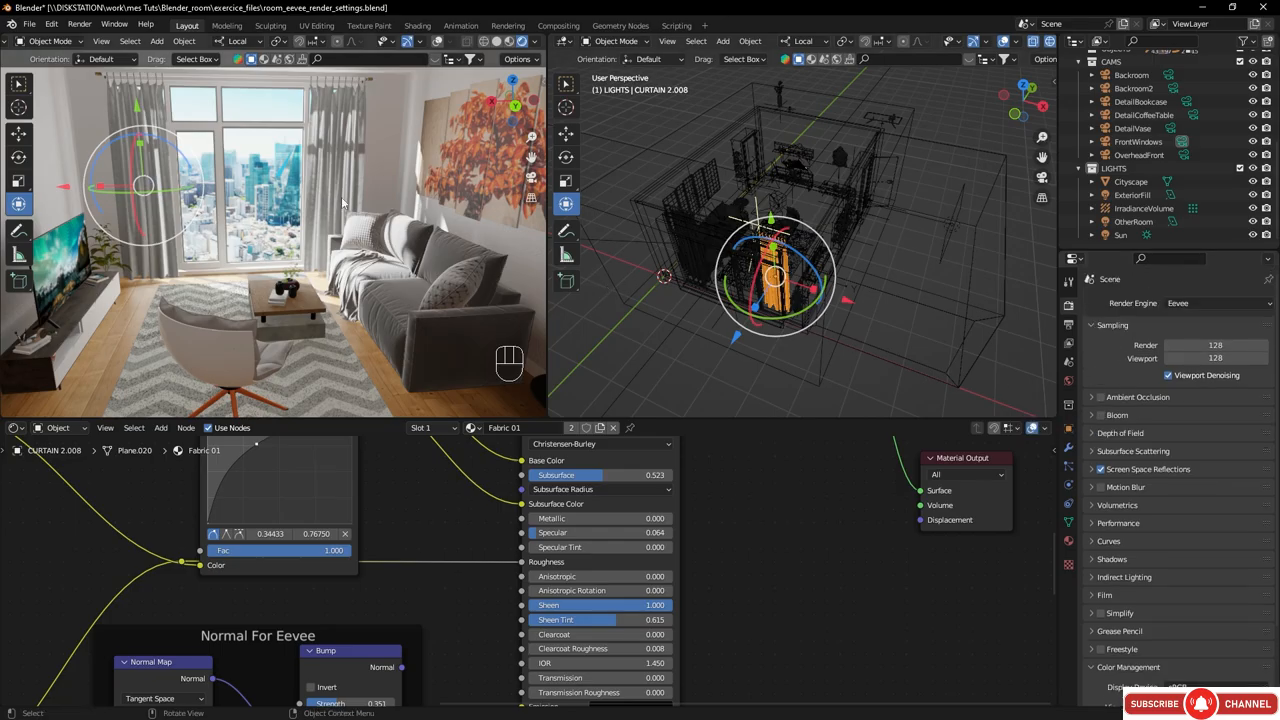
pyautogui.moveTo(342, 203); pyautogui.dragTo(230, 168, button='middle')
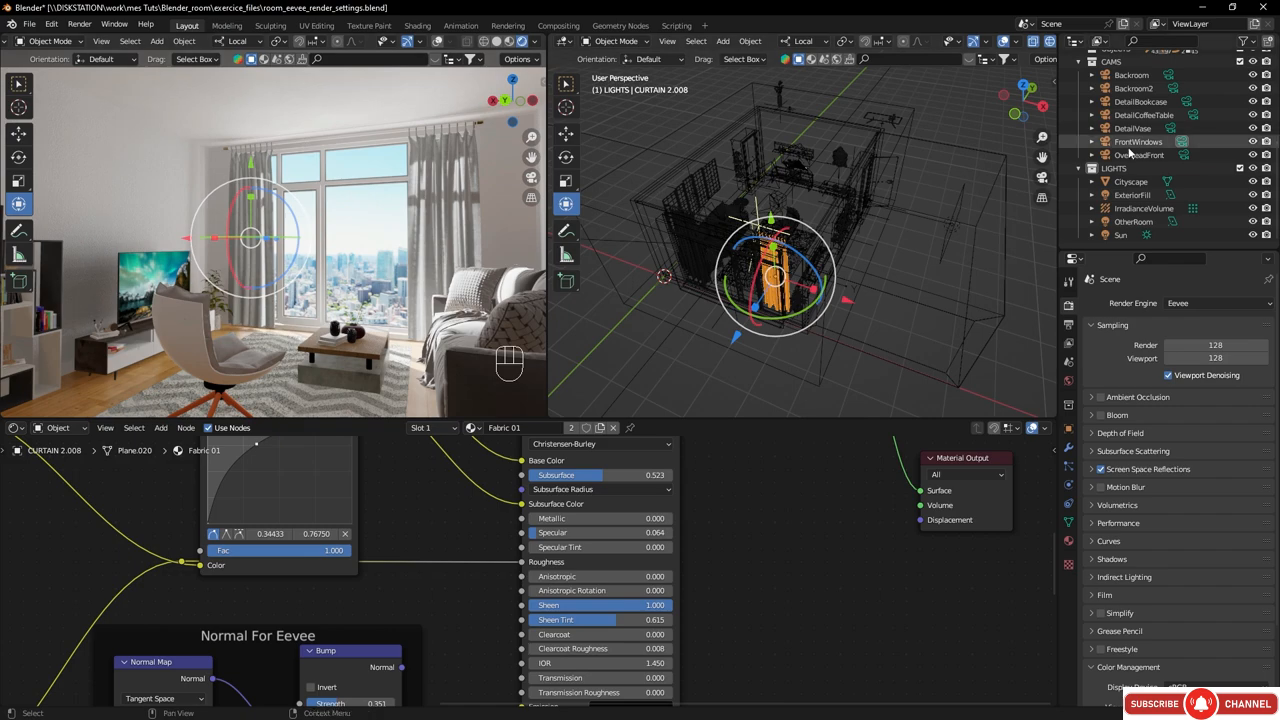
pyautogui.scroll(3, 1170, 135)
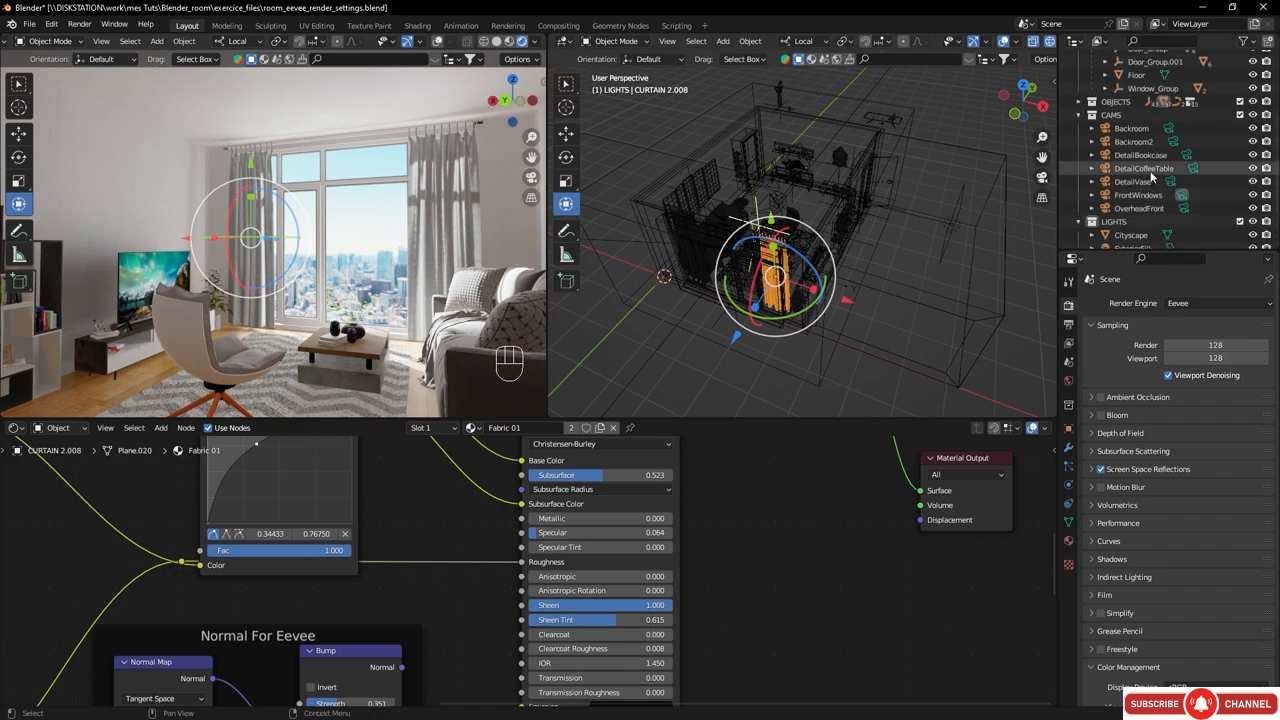
pyautogui.click(1171, 128)
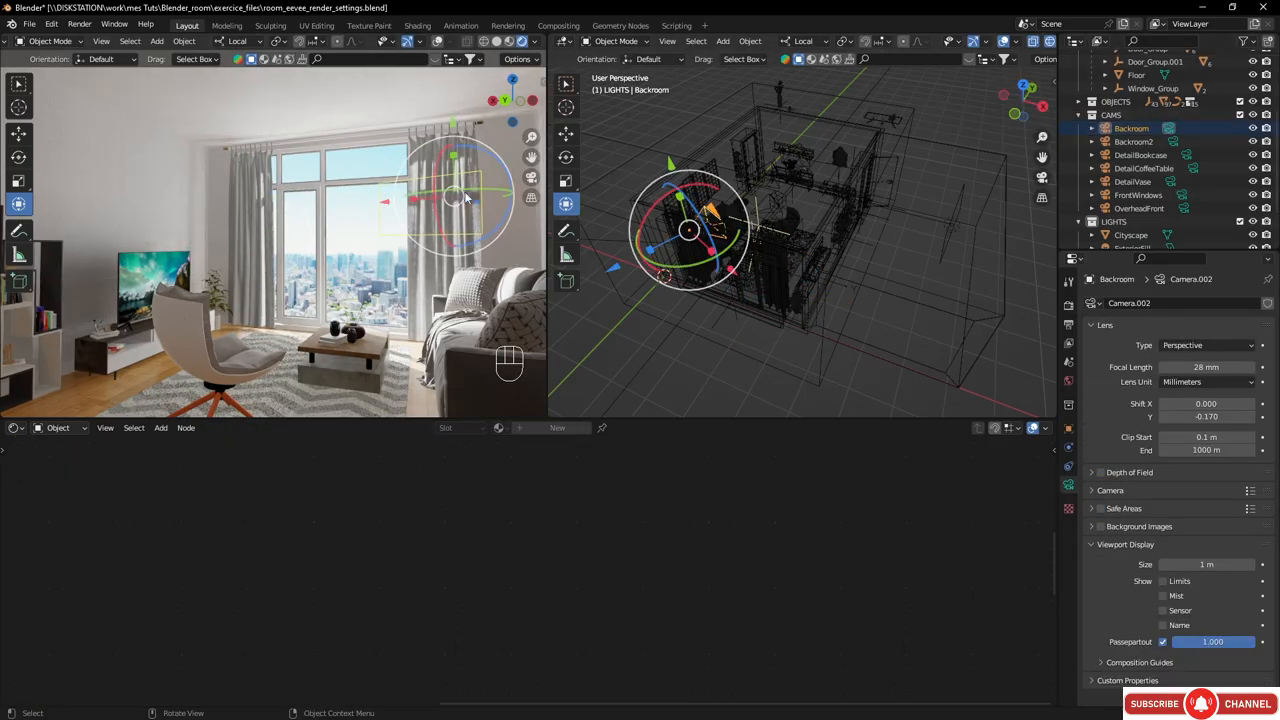
pyautogui.press('KP_0')
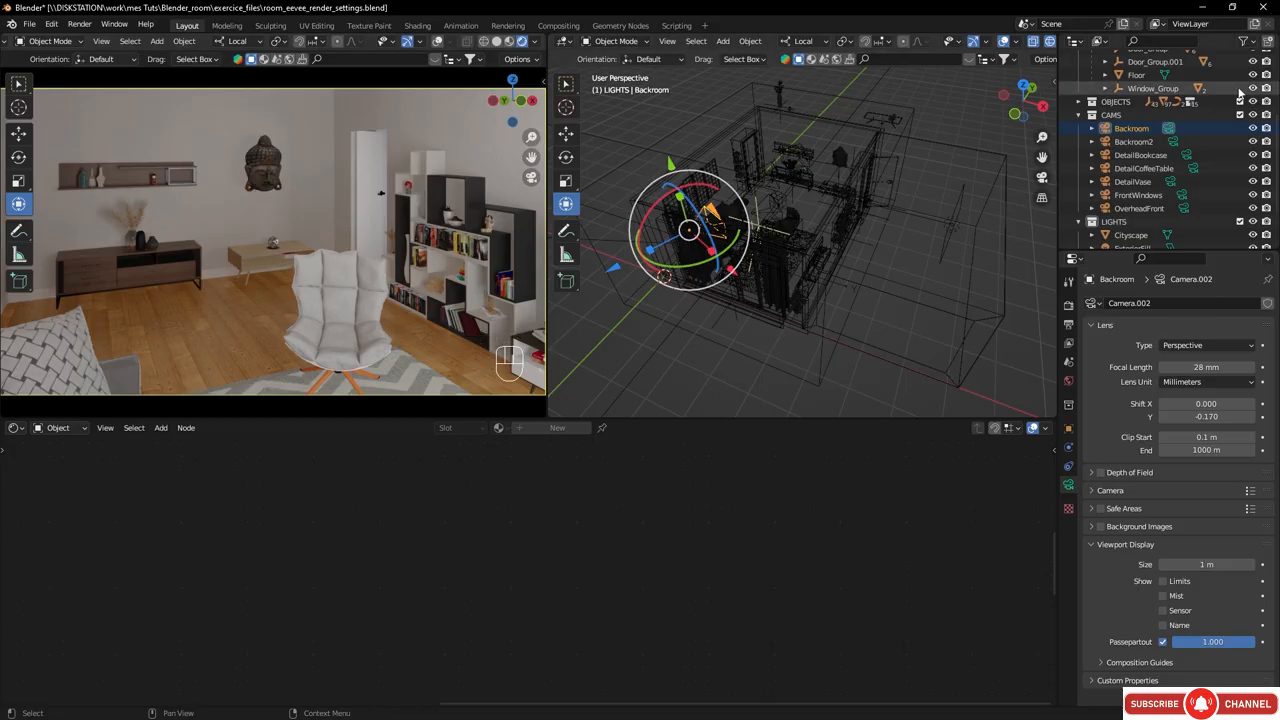
pyautogui.click(1174, 142)
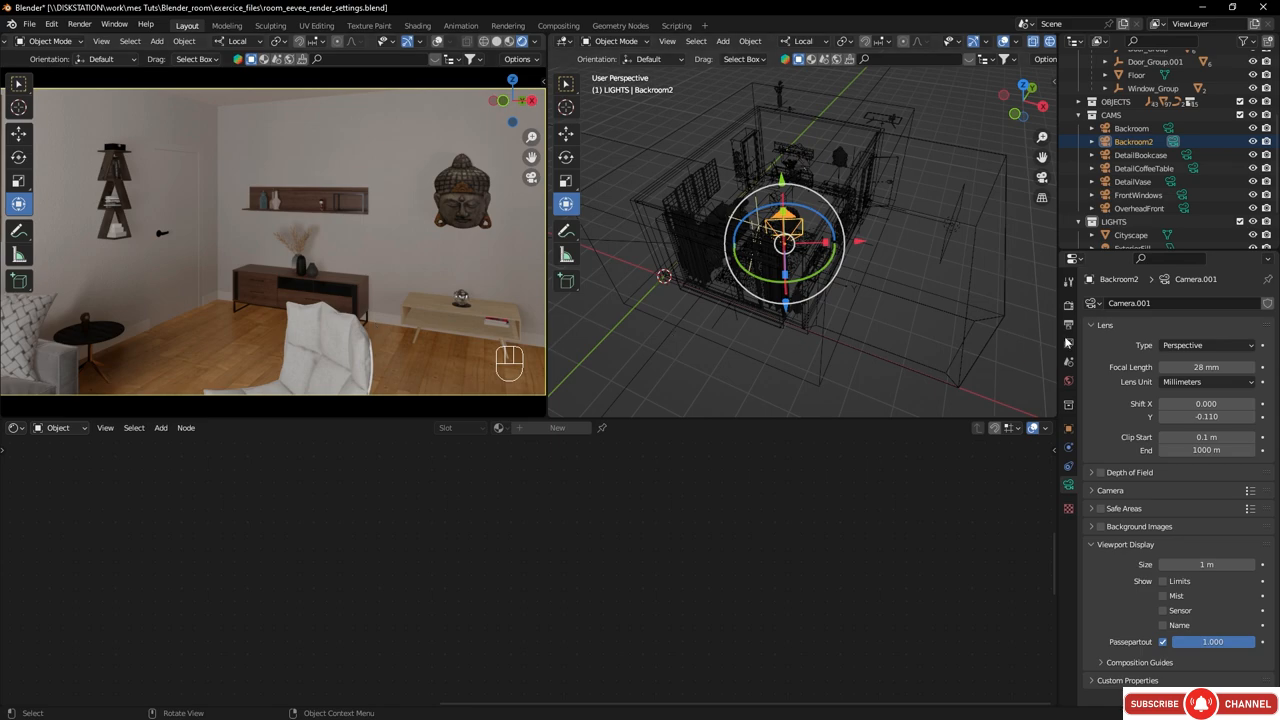
# - Enable ambient occlusion in the Eevee render settings and set its distance to 0.31 m
pyautogui.click(1068, 304)
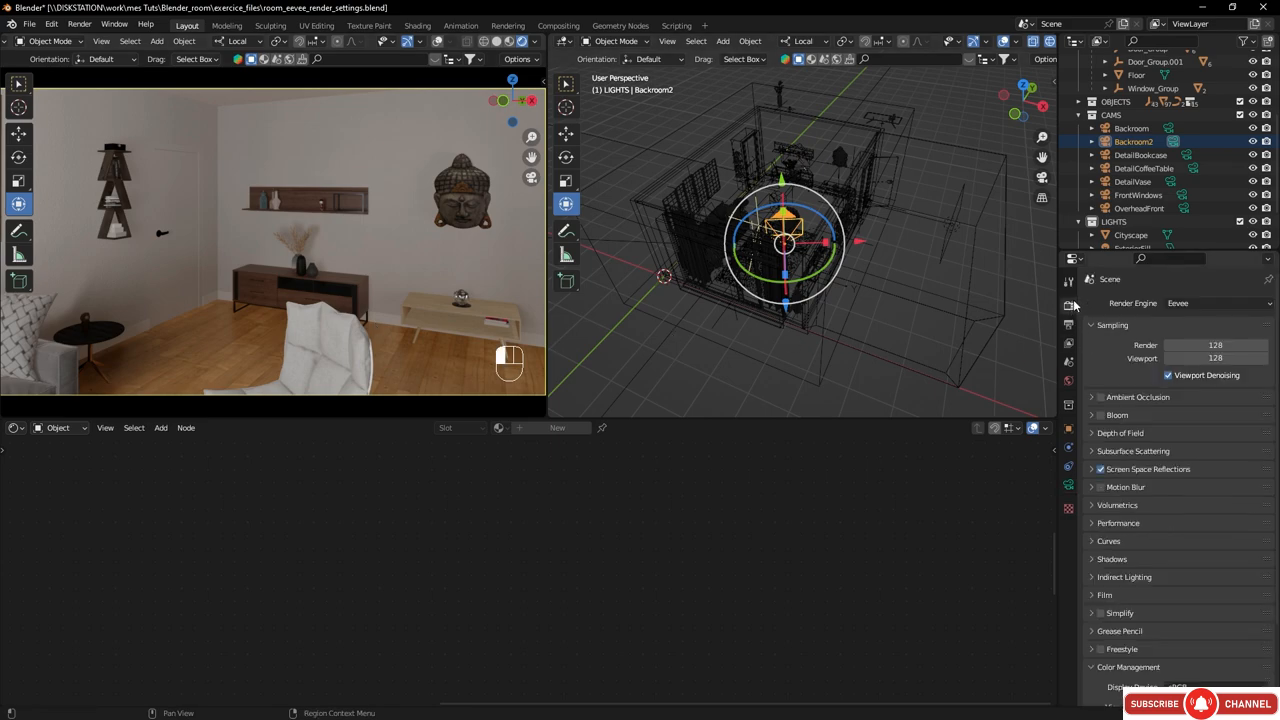
pyautogui.click(1101, 398)
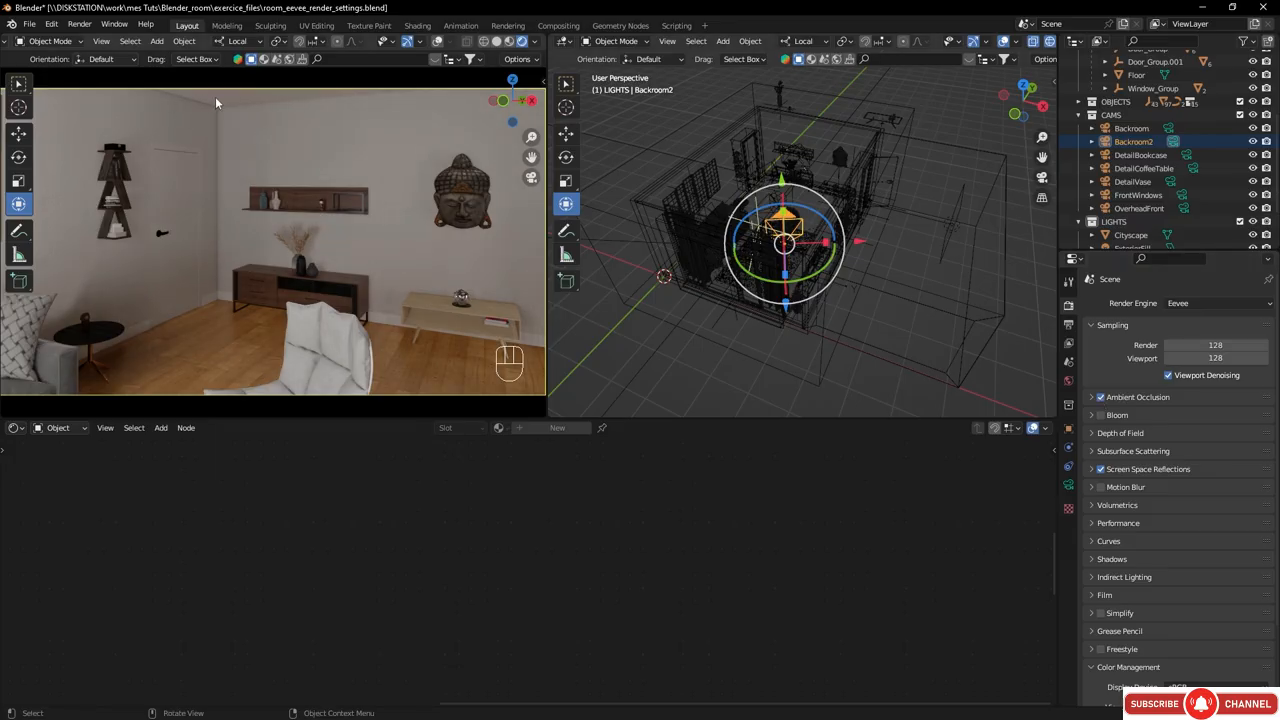
pyautogui.click(1101, 398)
pyautogui.click(1091, 397)
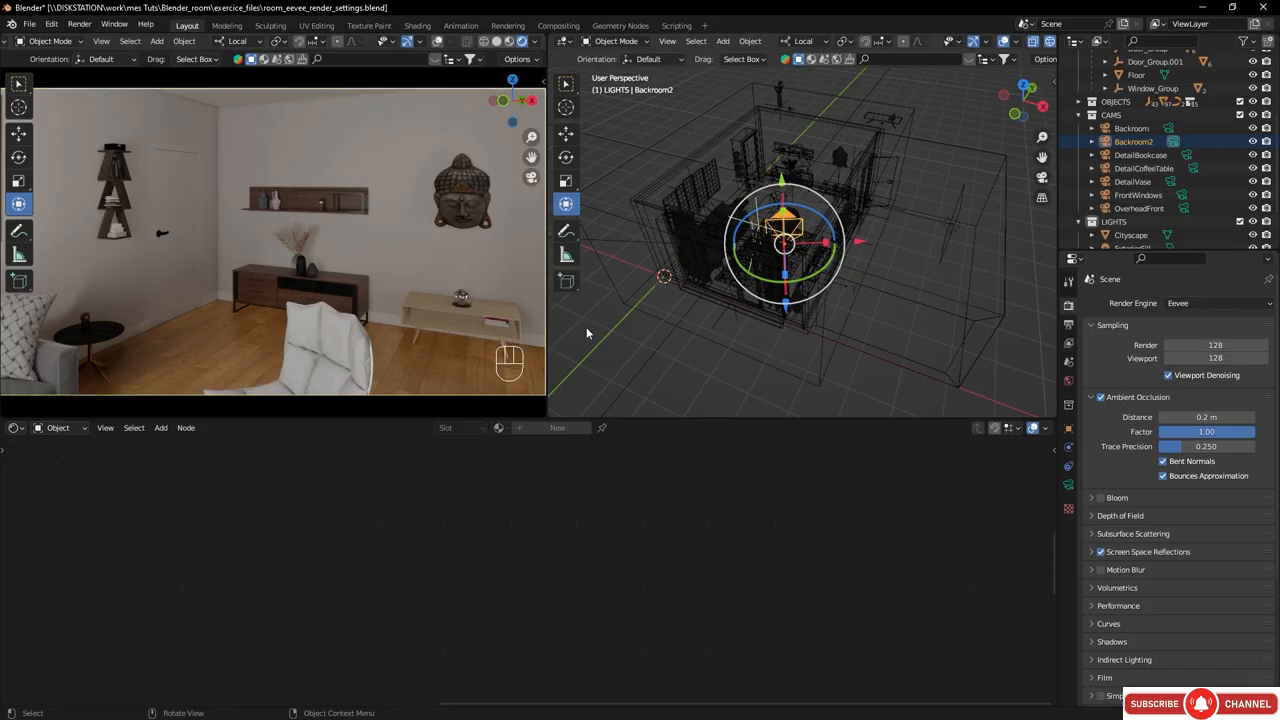
pyautogui.moveTo(1205, 417)
pyautogui.mouseDown()
pyautogui.moveTo(1225, 417)
pyautogui.moveTo(1203, 417)
pyautogui.mouseUp()
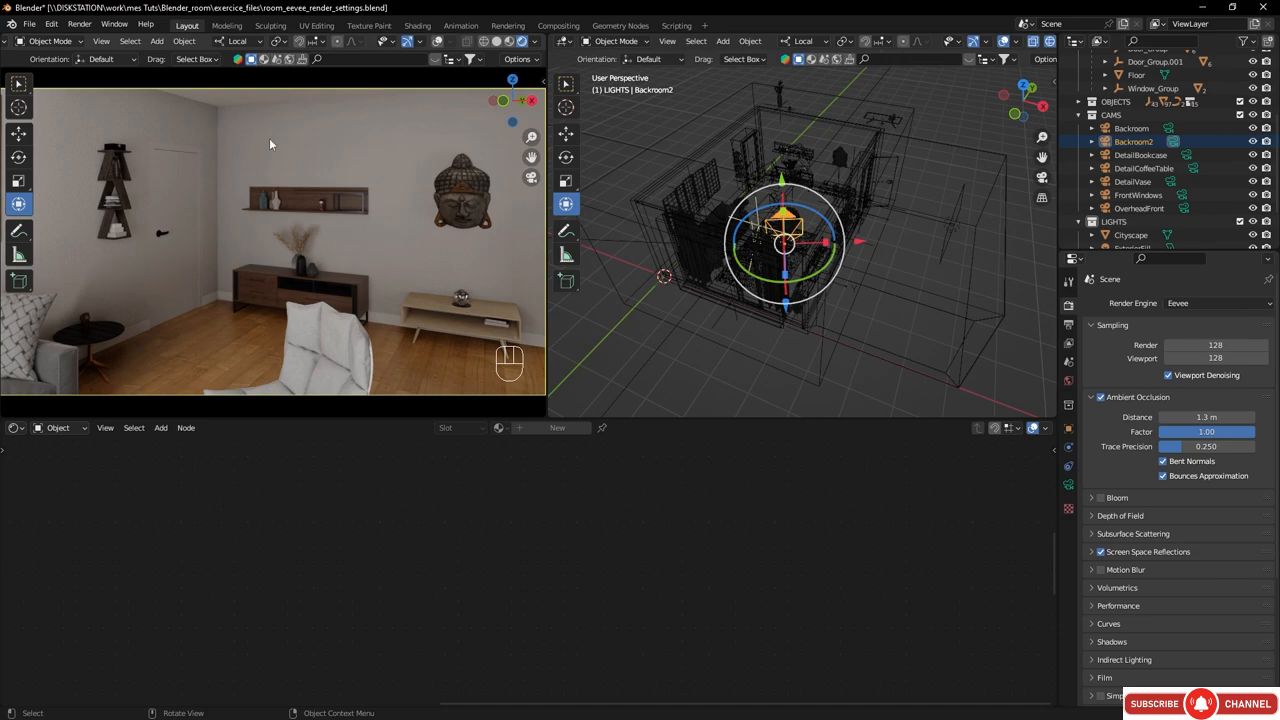
pyautogui.moveTo(1205, 417)
pyautogui.mouseDown()
pyautogui.moveTo(1180, 417)
pyautogui.moveTo(1208, 417)
pyautogui.moveTo(1205, 432)
pyautogui.moveTo(1168, 432)
pyautogui.moveTo(1254, 432)
pyautogui.mouseUp()
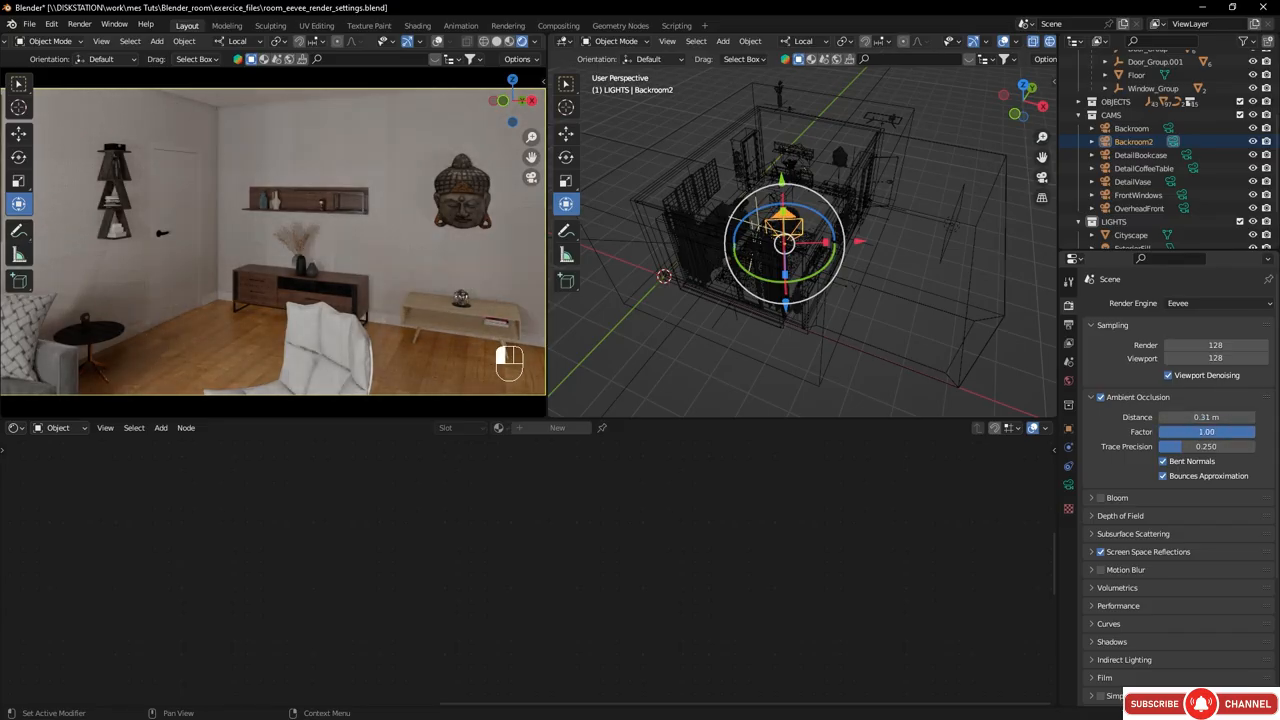
# - Try ambient occlusion factors of 2 and 4, and return the factor to 1
pyautogui.click(1194, 433)
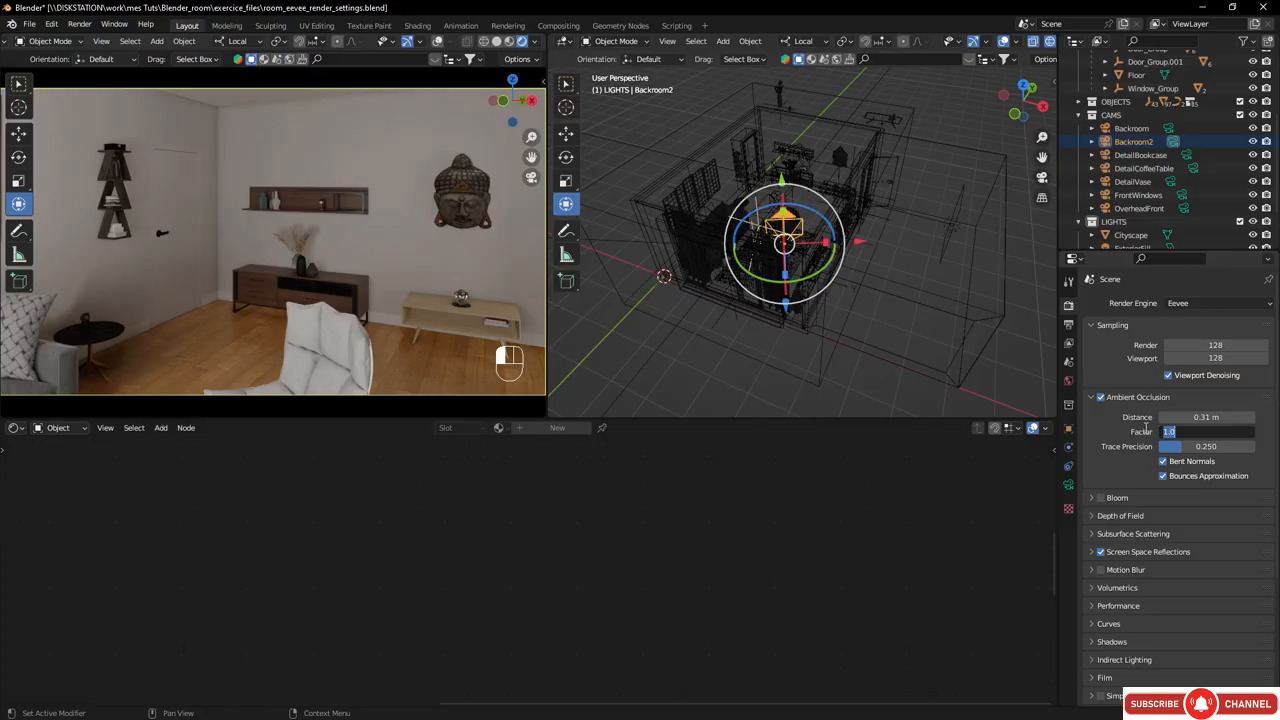
pyautogui.write('2')
pyautogui.press('Return')
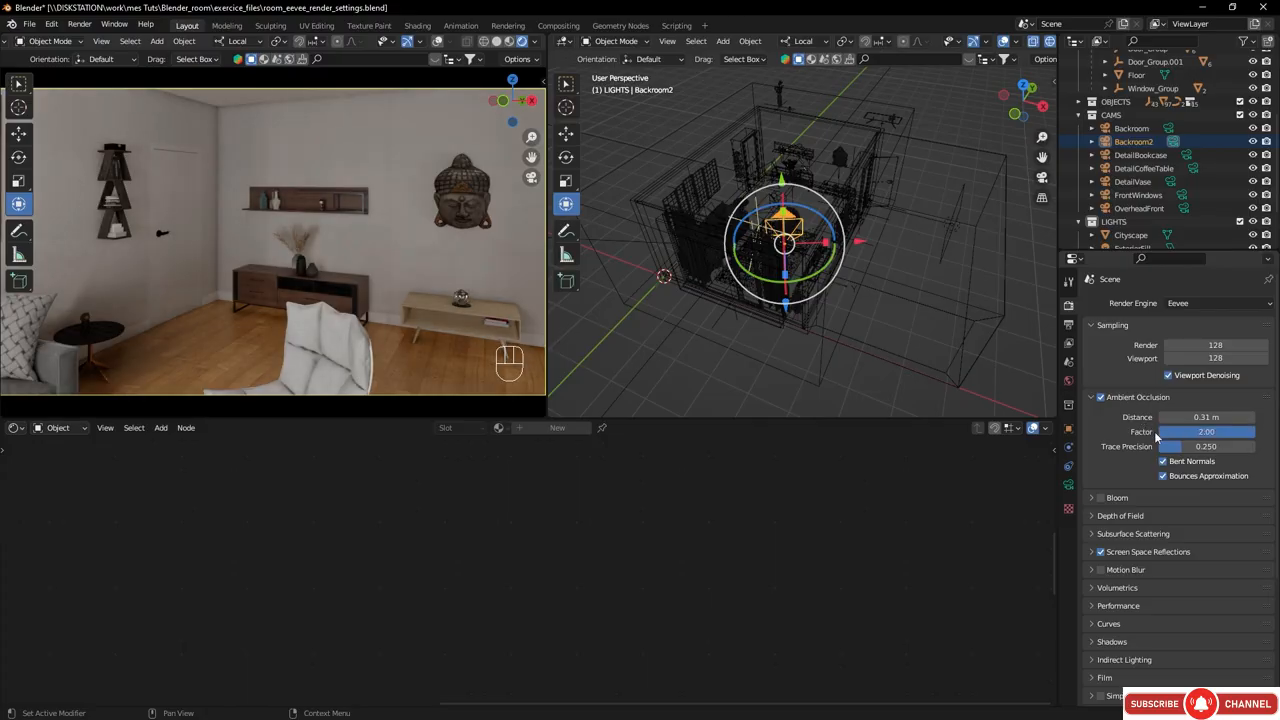
pyautogui.click(1187, 433)
pyautogui.write('4')
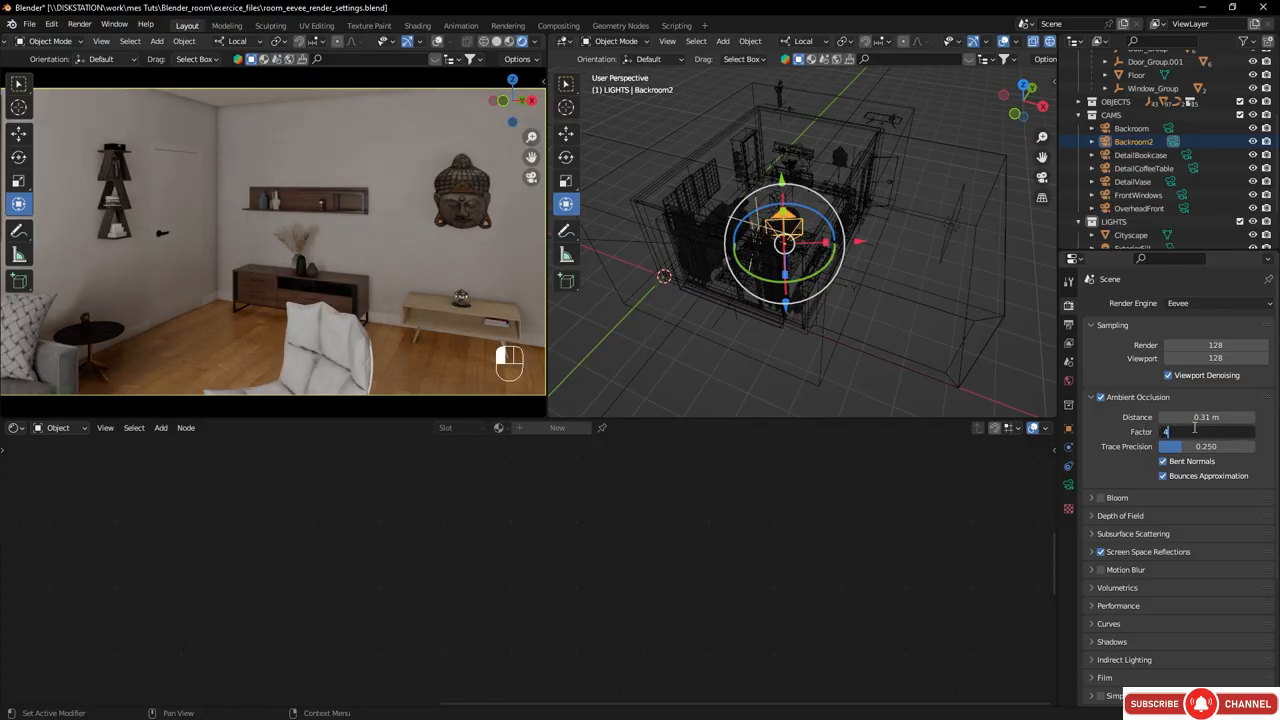
pyautogui.press('Return')
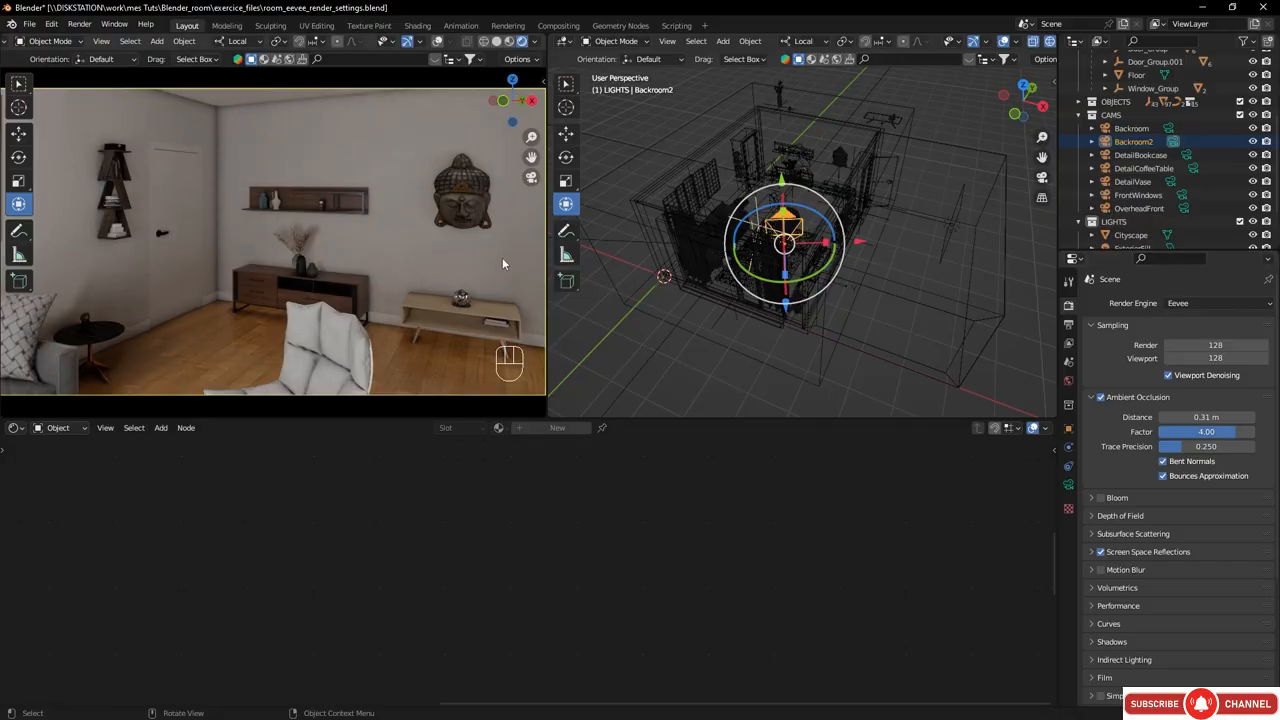
pyautogui.click(1198, 431)
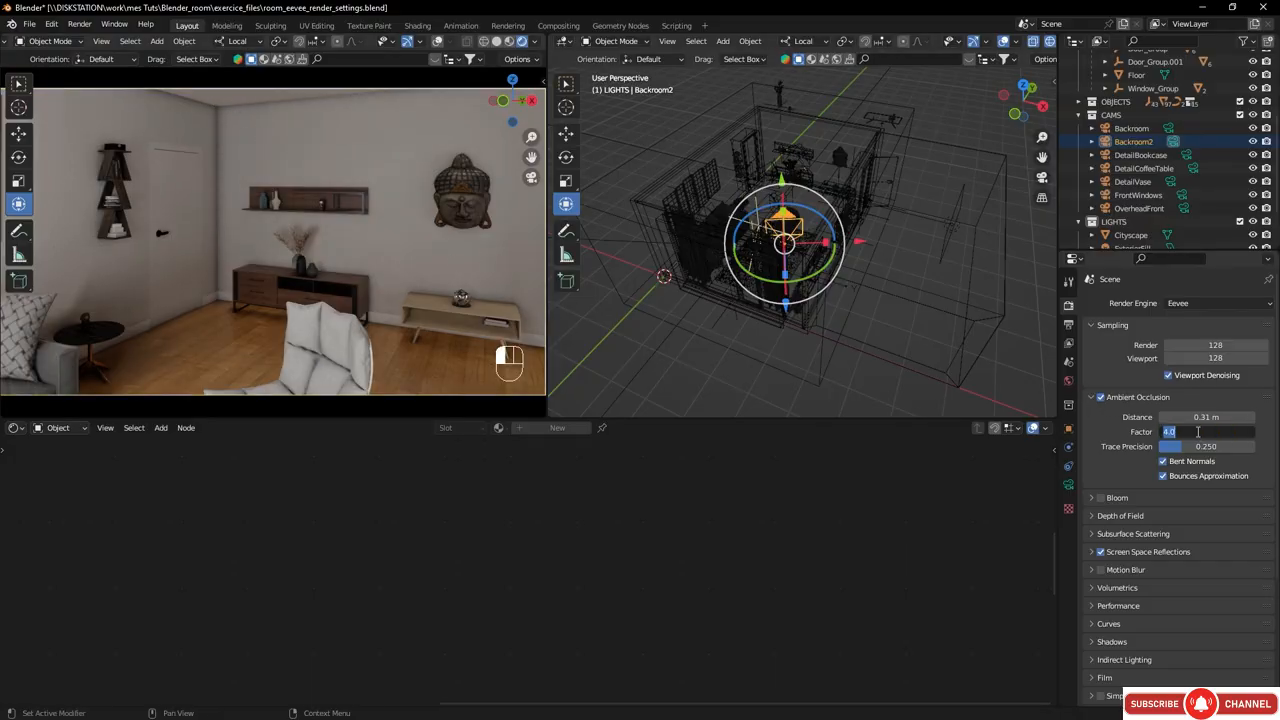
pyautogui.write('1')
pyautogui.press('Return')
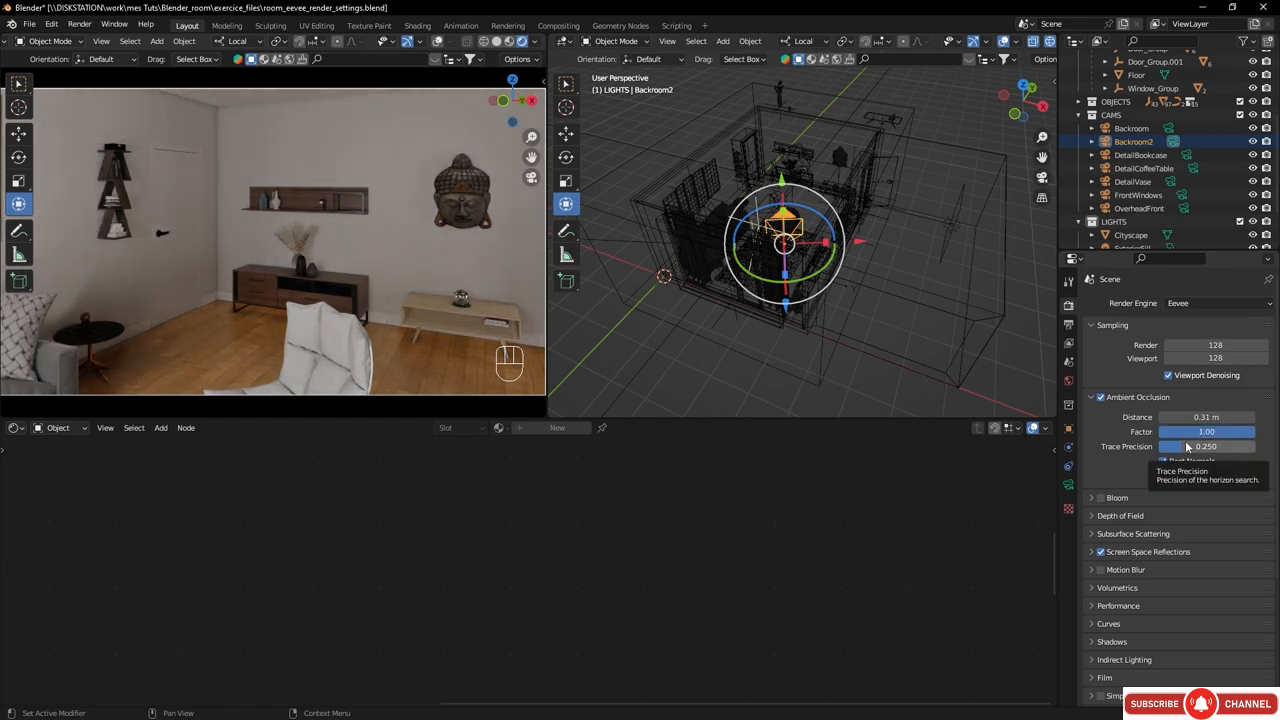
# - Set the ambient occlusion trace precision to about 0.849 and turn on High Quality Normals for performance
pyautogui.moveTo(1181, 451); pyautogui.dragTo(1240, 451)
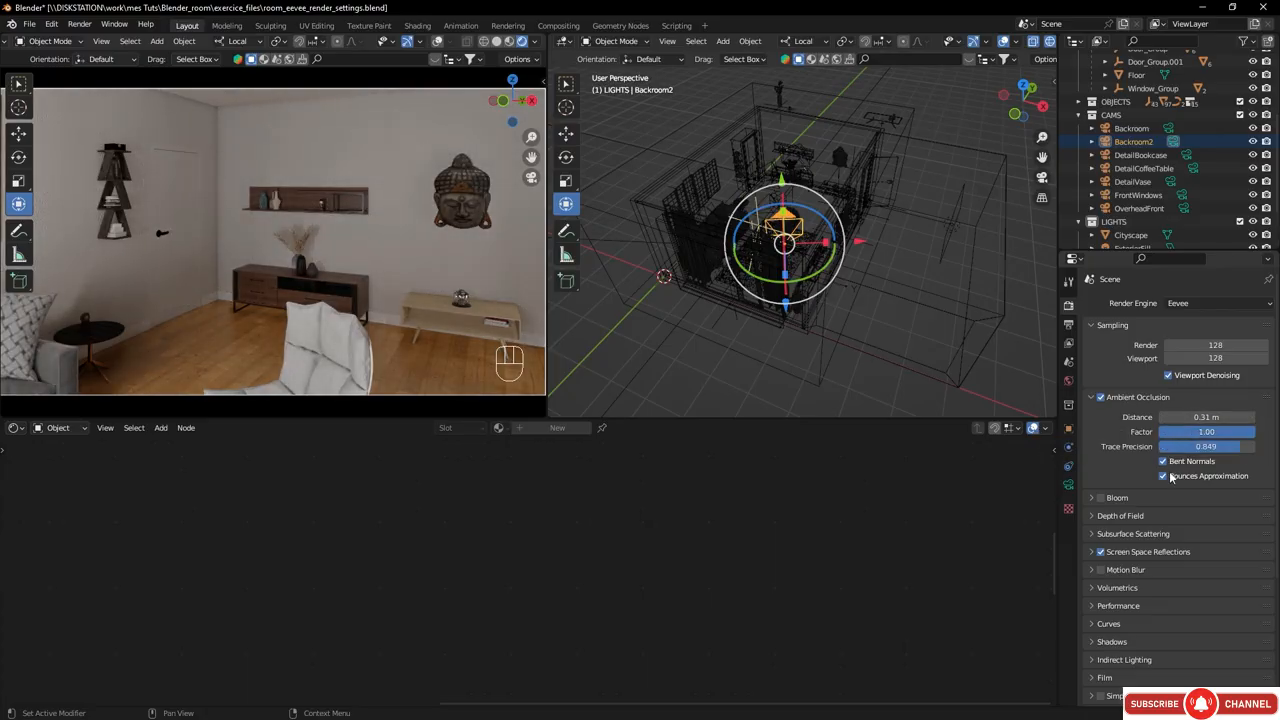
pyautogui.click(1092, 397)
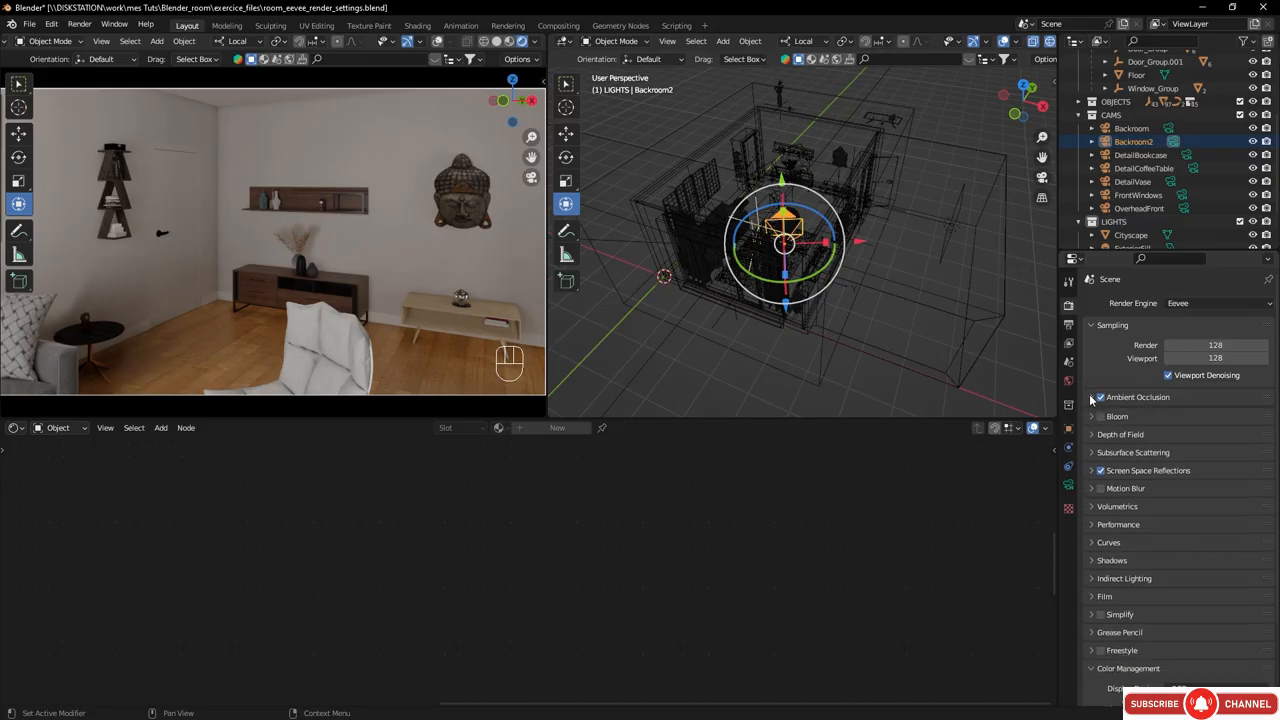
pyautogui.click(1092, 524)
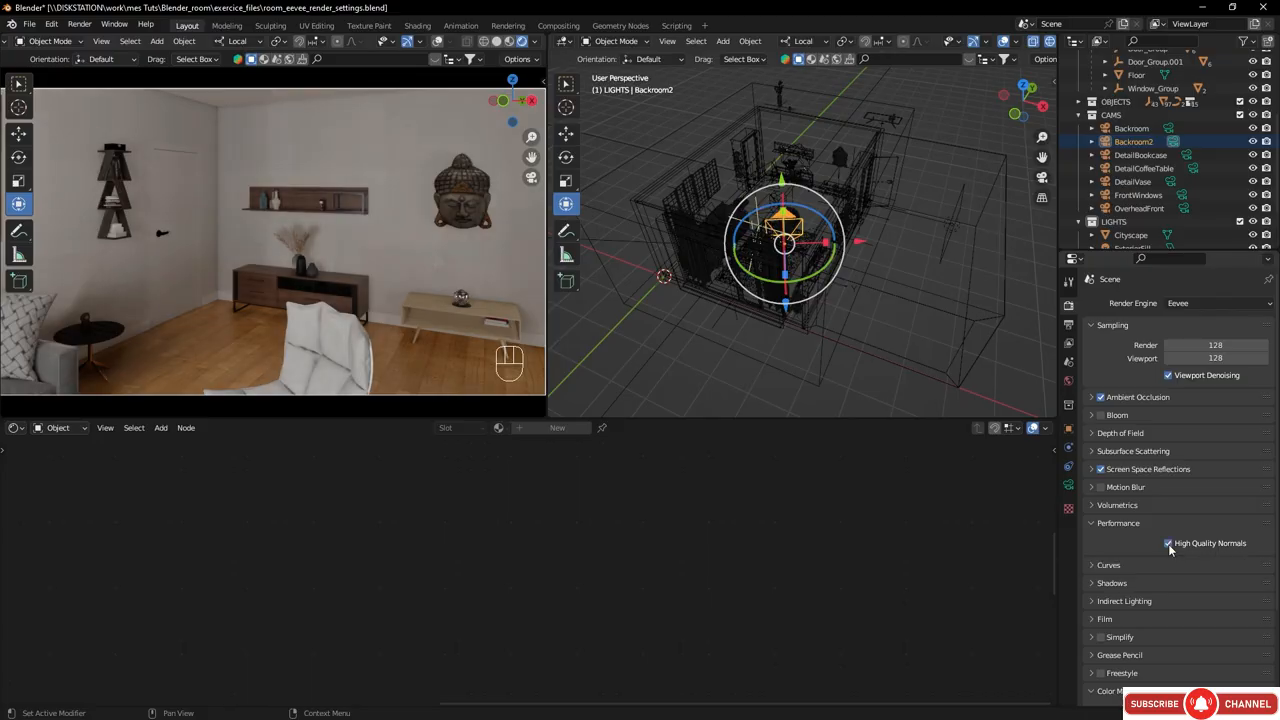
pyautogui.click(1169, 546)
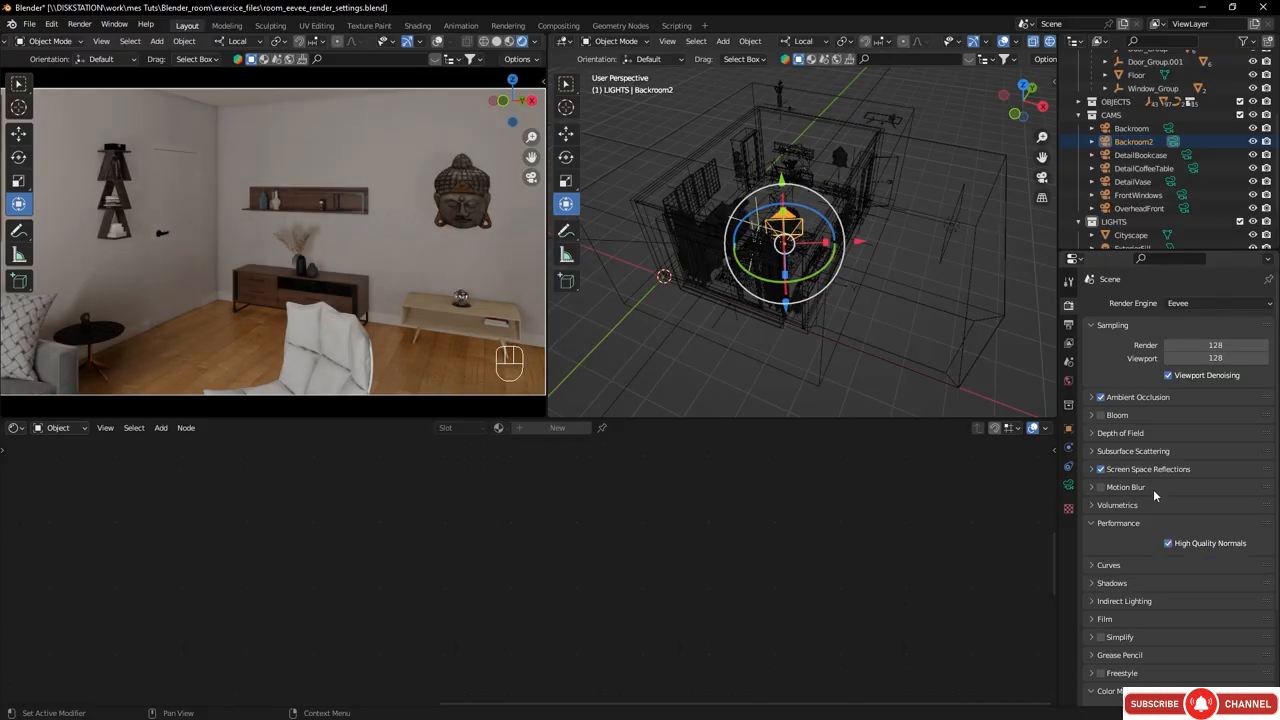
# - Switch the scene to the FrontWindows camera and enable Bloom in the Eevee render settings
pyautogui.click(1181, 196)
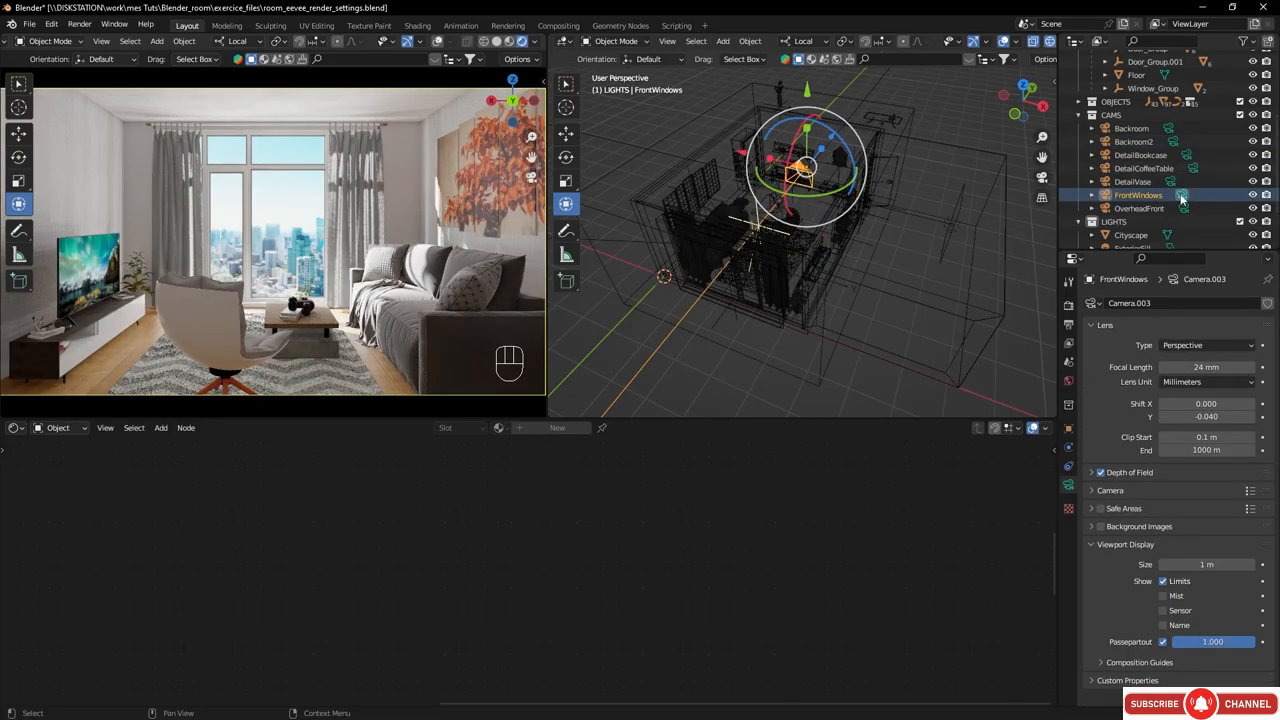
pyautogui.click(1100, 326)
pyautogui.click(1068, 306)
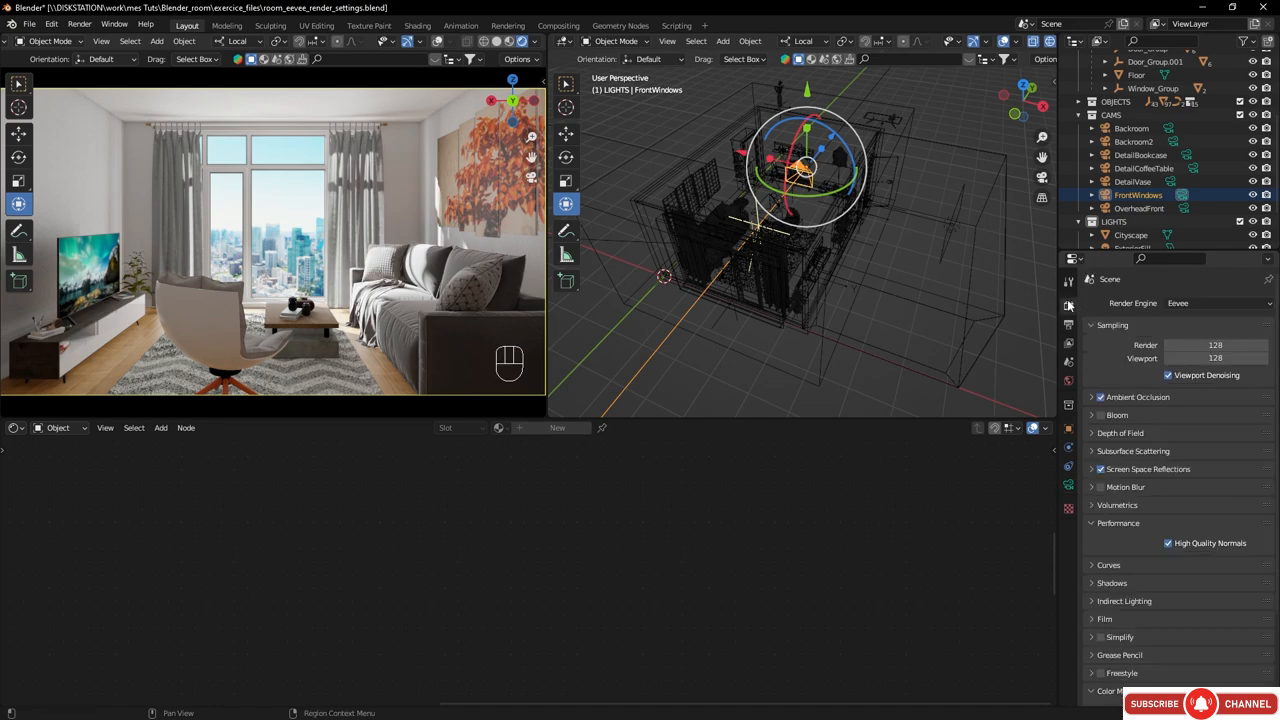
pyautogui.click(1101, 416)
pyautogui.click(1095, 416)
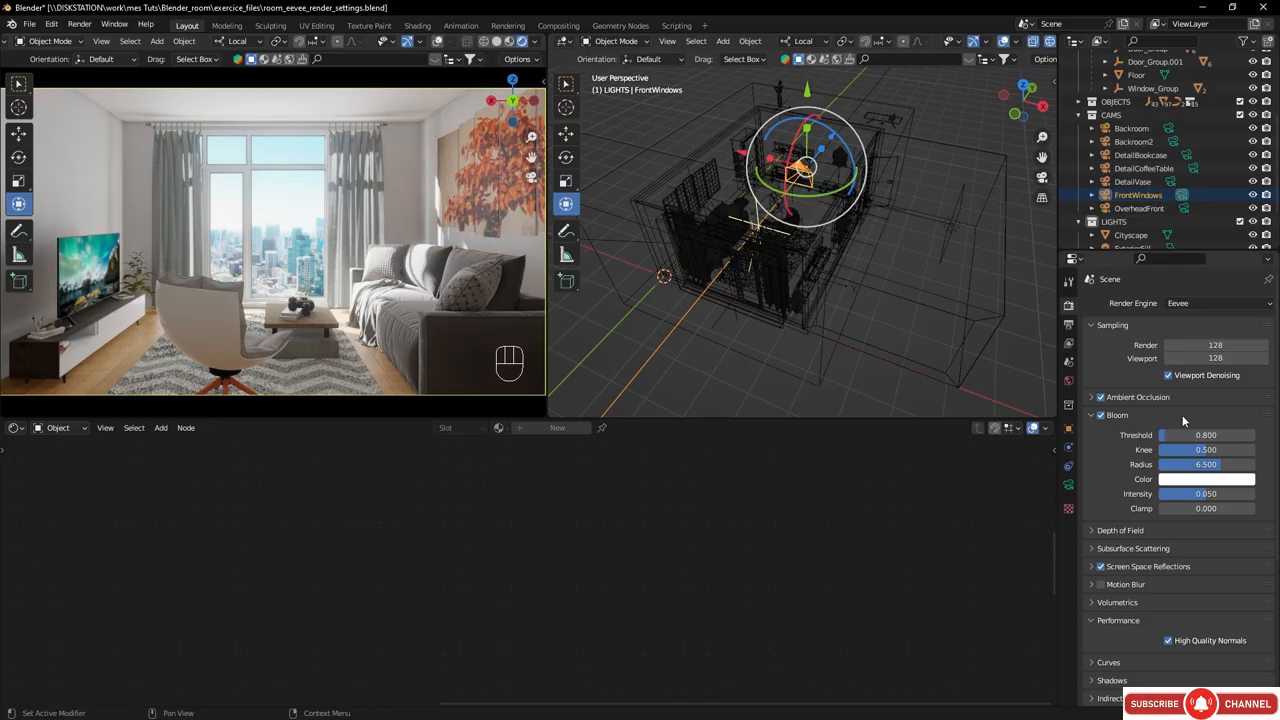
# - Set the bloom intensity to 0.055, try a threshold of about 0.392 and reset the threshold to its default
pyautogui.moveTo(1214, 494)
pyautogui.mouseDown()
pyautogui.moveTo(1249, 494)
pyautogui.moveTo(1222, 494)
pyautogui.mouseUp()
pyautogui.moveTo(1192, 438)
pyautogui.mouseDown()
pyautogui.moveTo(1150, 438)
pyautogui.moveTo(1167, 434)
pyautogui.mouseUp()
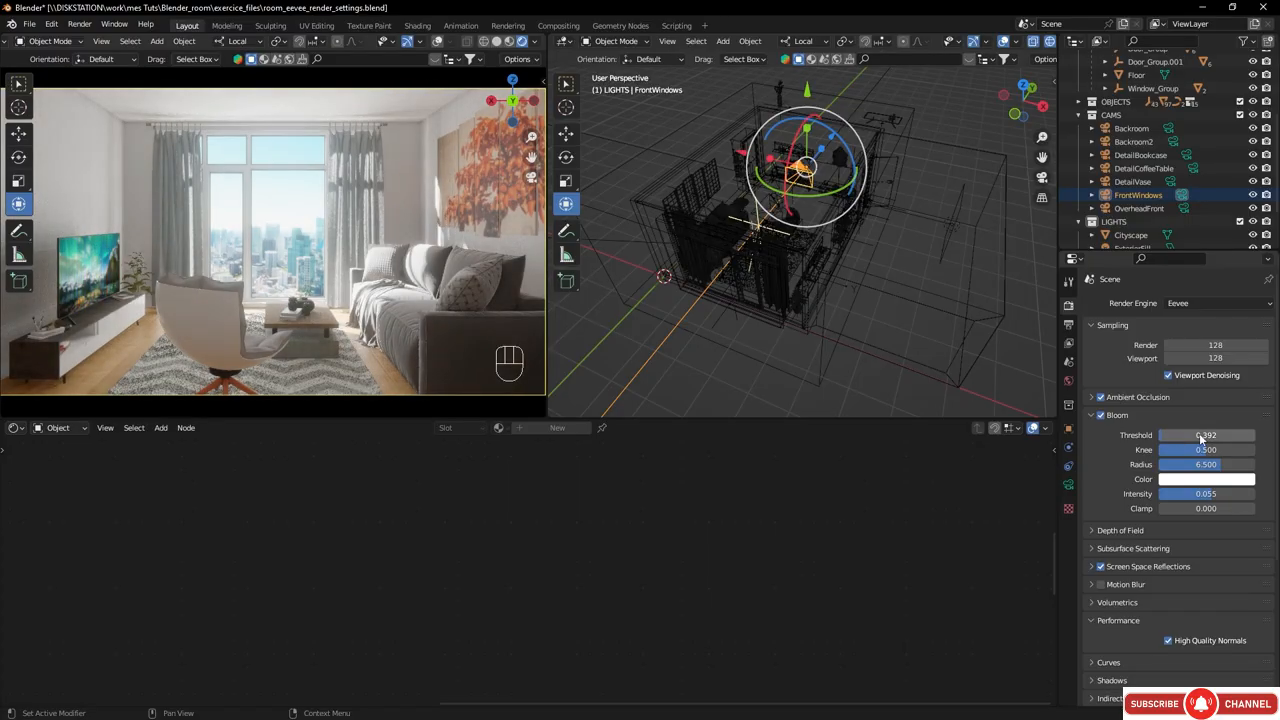
pyautogui.press('BackSpace')
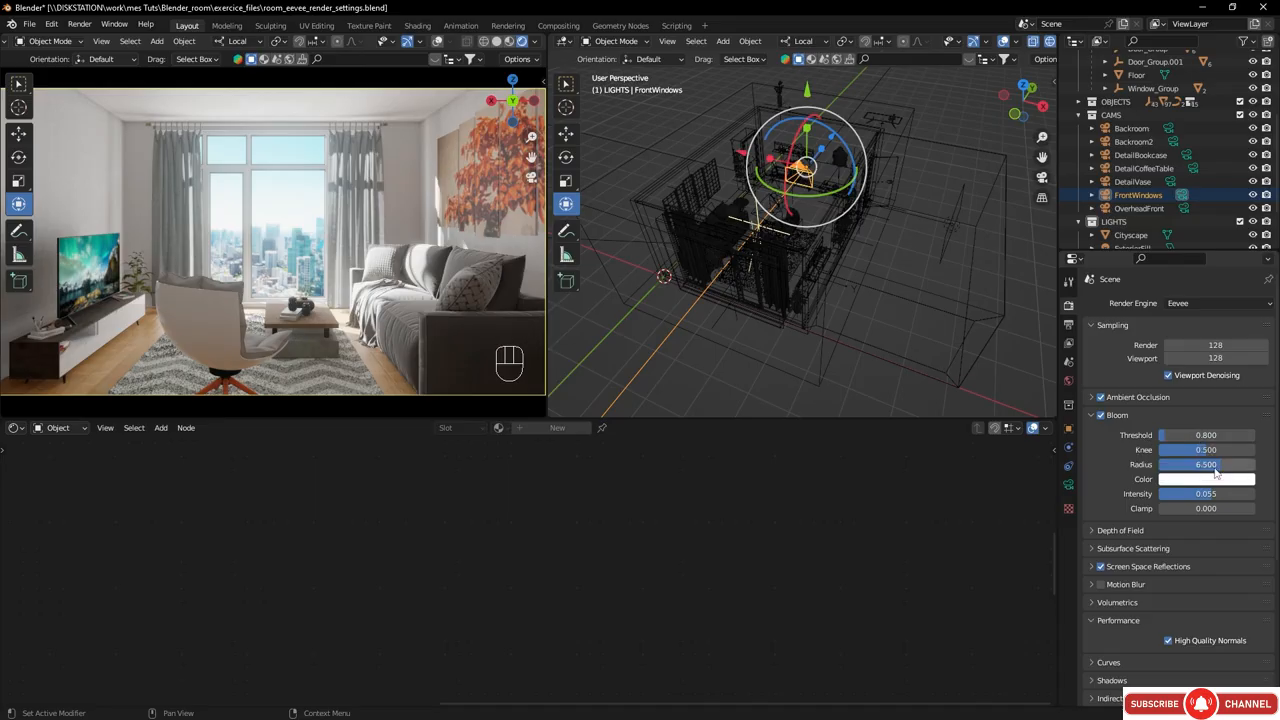
# - Set the bloom radius to about 7.112 and tint the bloom colour light blue with a hue of about 0.593
pyautogui.moveTo(1217, 466)
pyautogui.mouseDown()
pyautogui.moveTo(1153, 466)
pyautogui.moveTo(1225, 466)
pyautogui.mouseUp()
pyautogui.click(1193, 480)
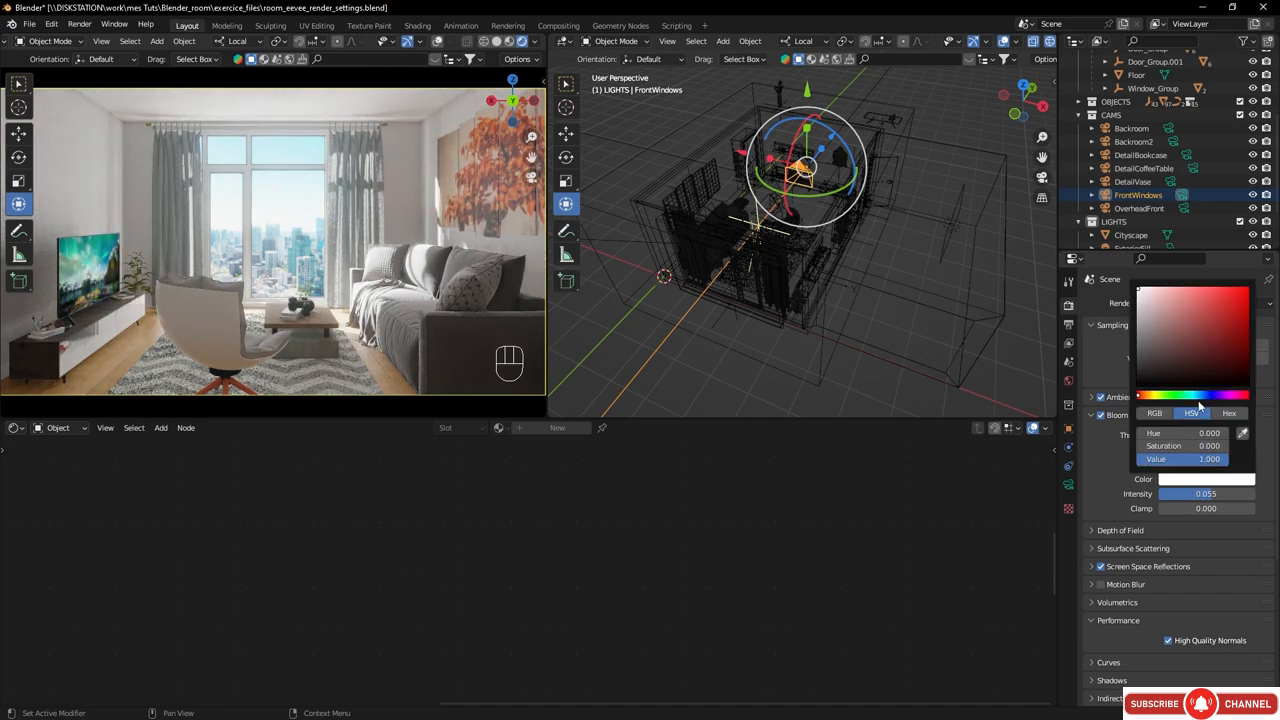
pyautogui.click(1150, 289)
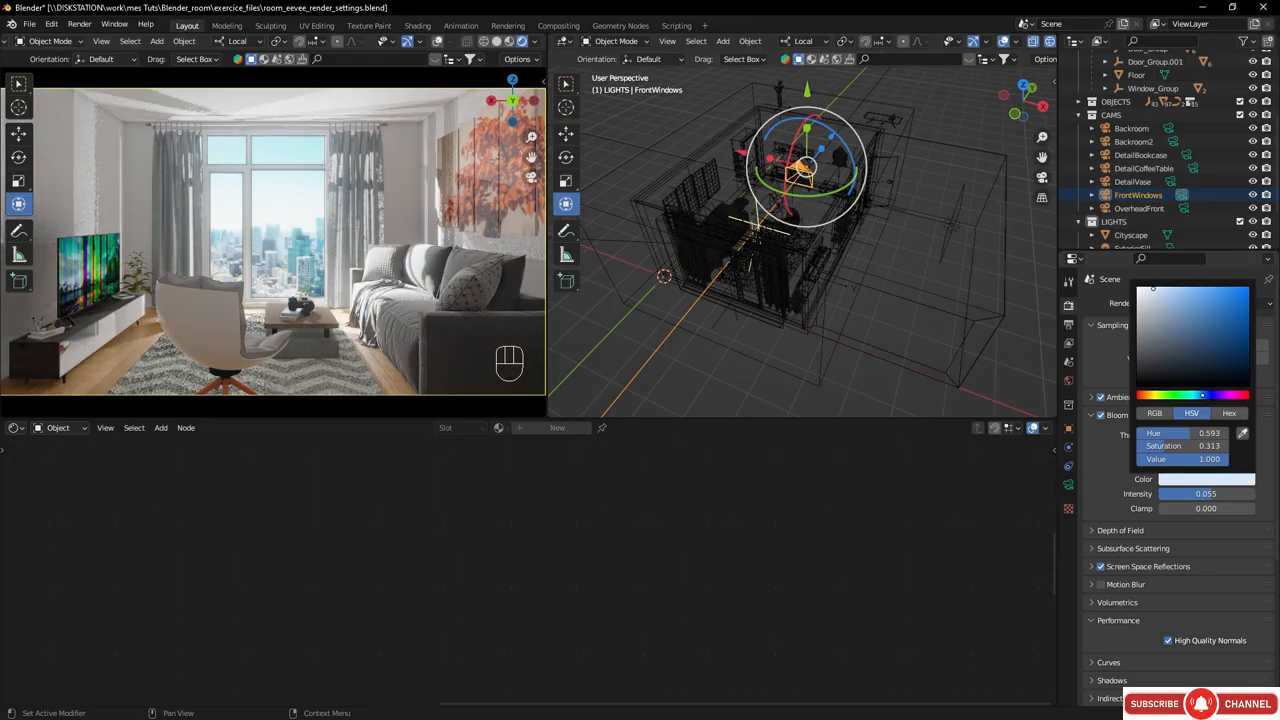
pyautogui.click(1168, 289)
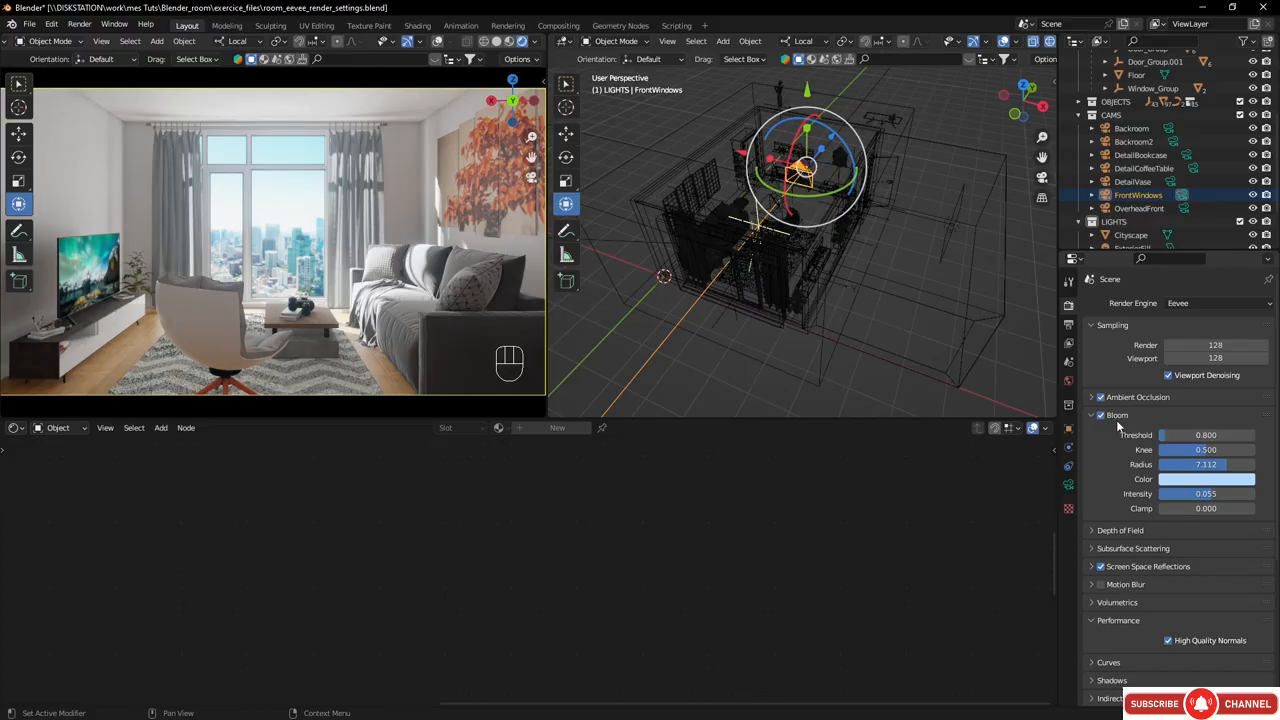
# - Walk through the rendered room and examine the reflections and lighting on the floor, armchair, shelf decorations, television and sofa
pyautogui.moveTo(333, 273); pyautogui.dragTo(349, 305, button='middle')
pyautogui.press('Up')
pyautogui.press('Up')
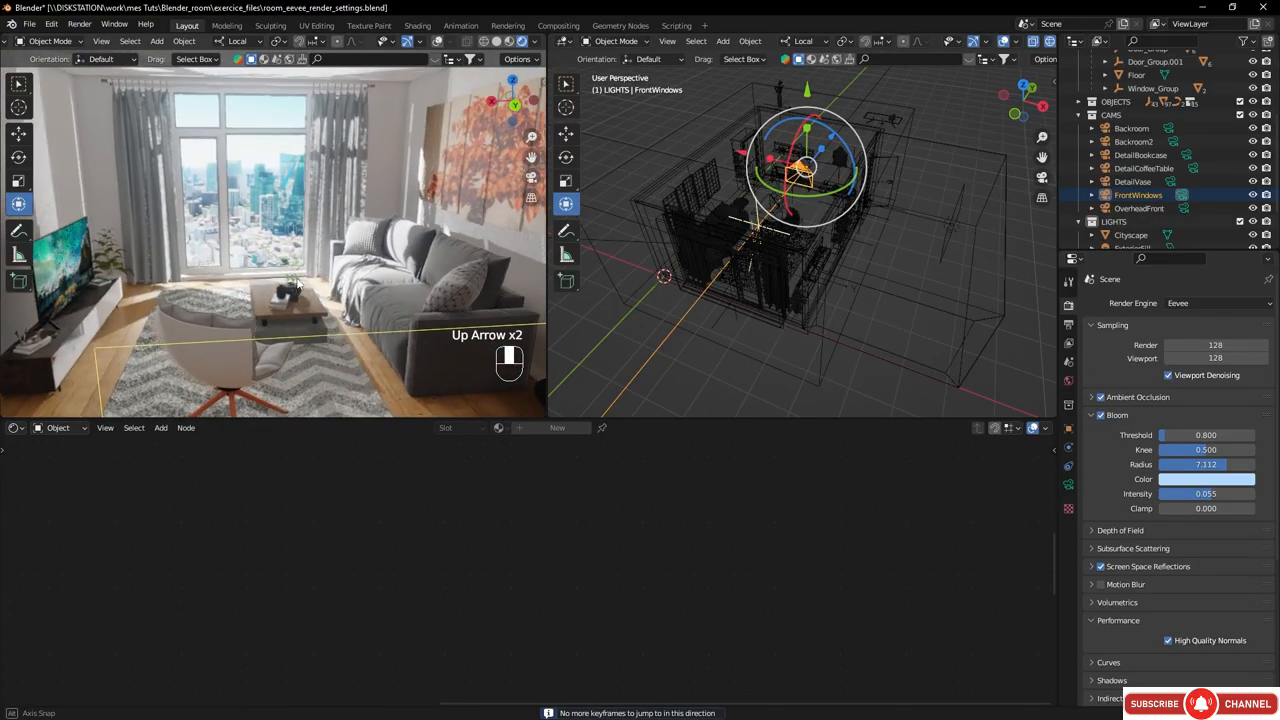
pyautogui.press('q')
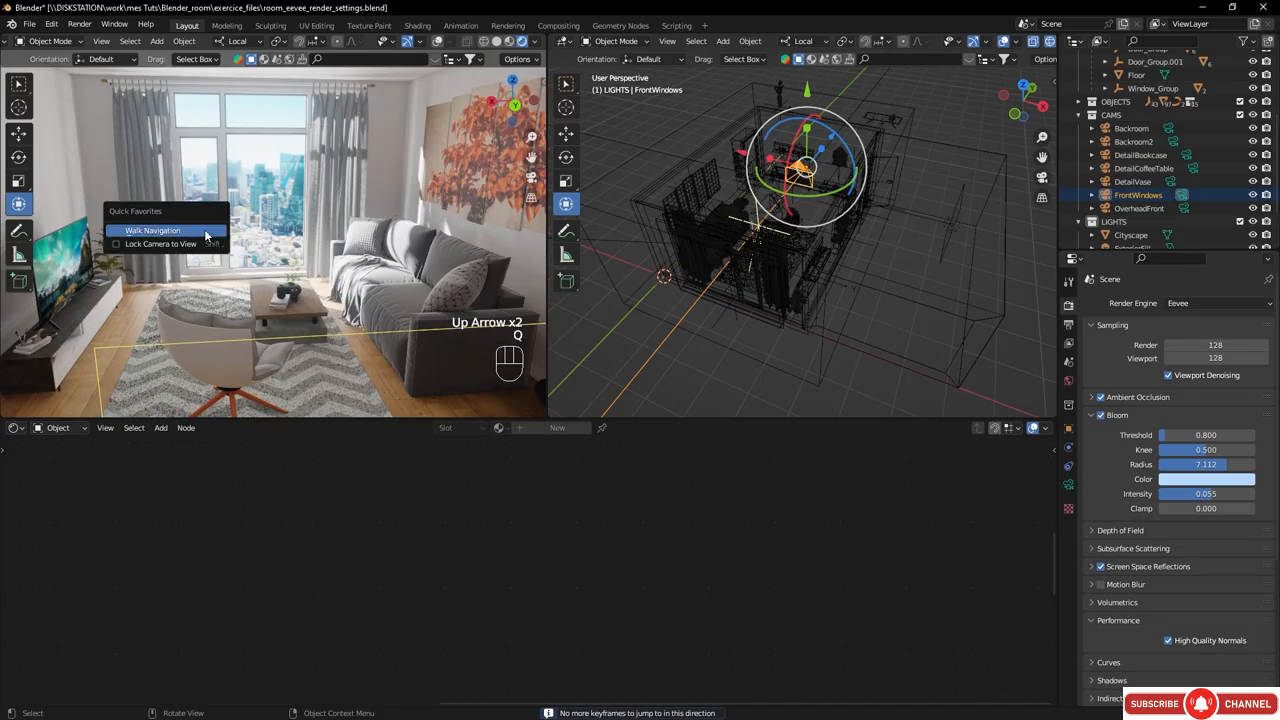
pyautogui.click(150, 230)
pyautogui.press('w')
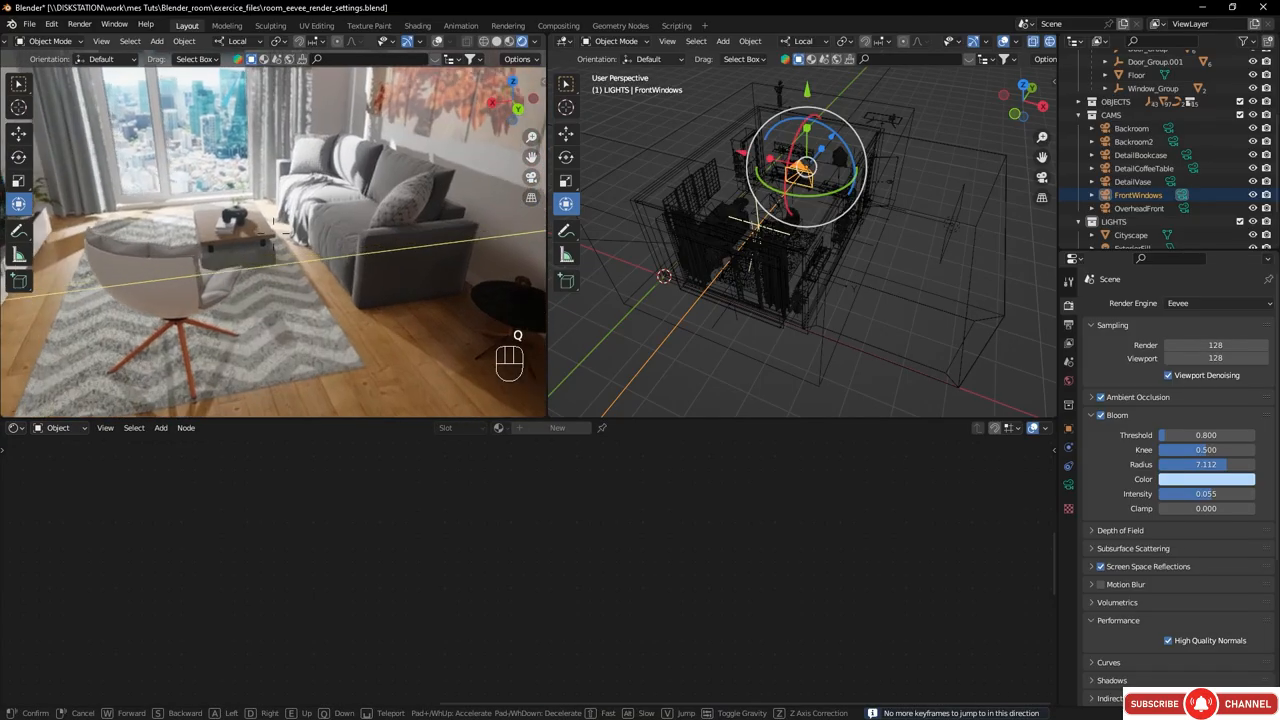
pyautogui.press('a')
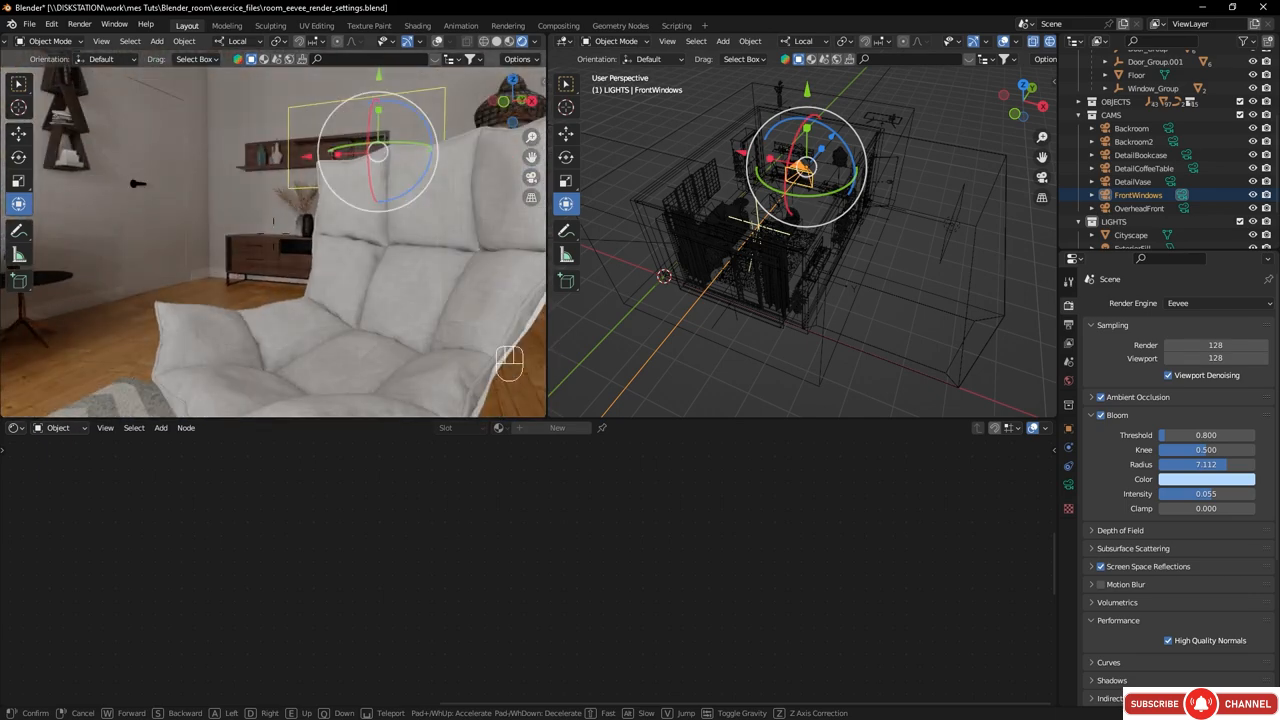
pyautogui.press('w')
pyautogui.press('w')
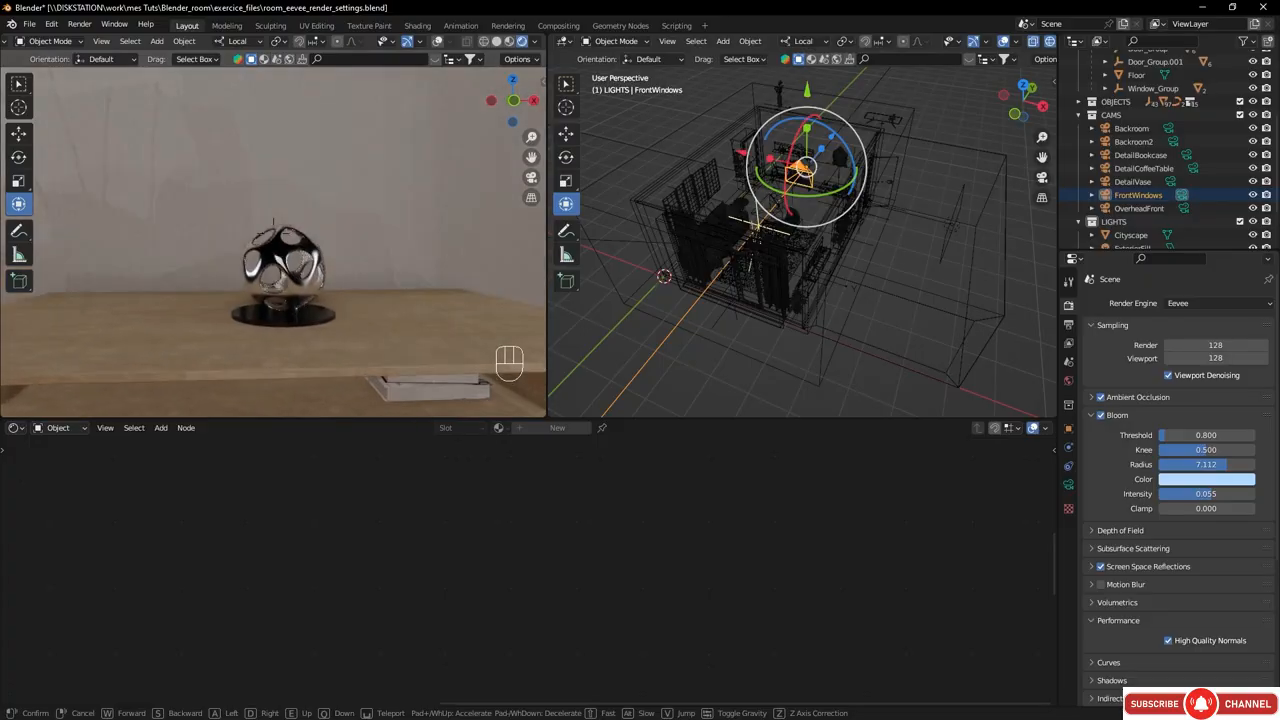
pyautogui.press('a')
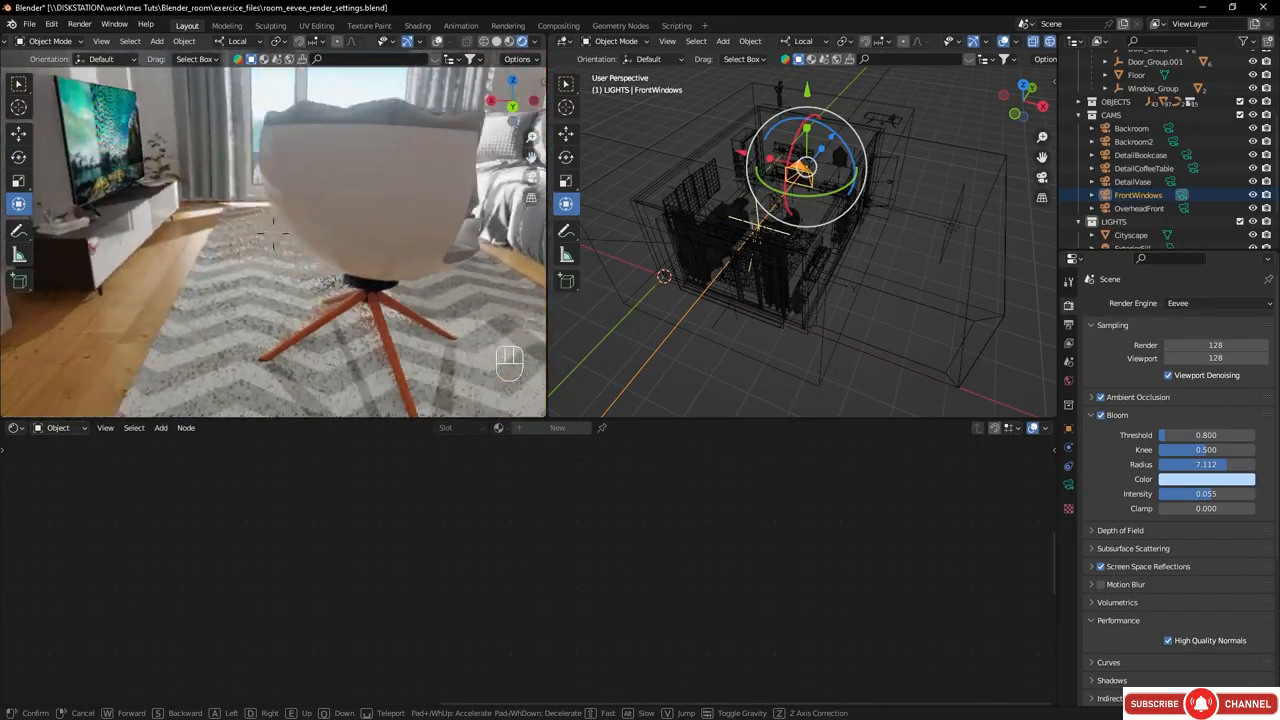
pyautogui.press('w')
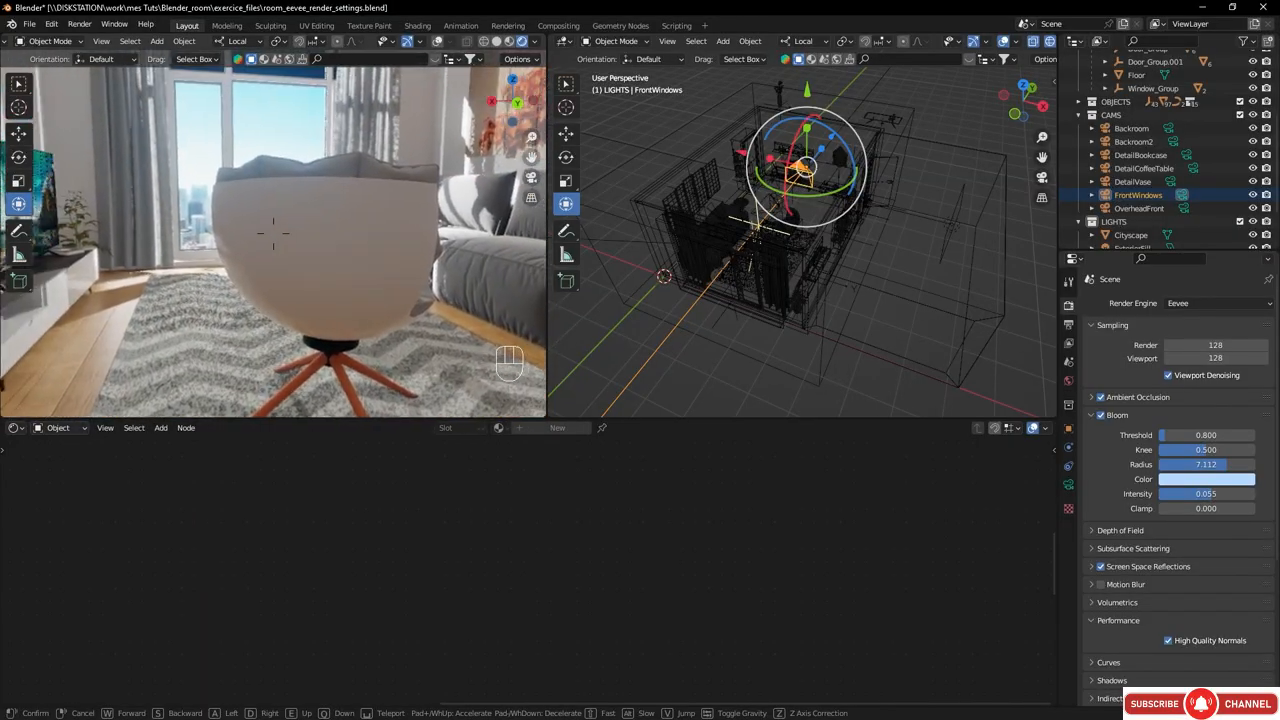
pyautogui.press('s')
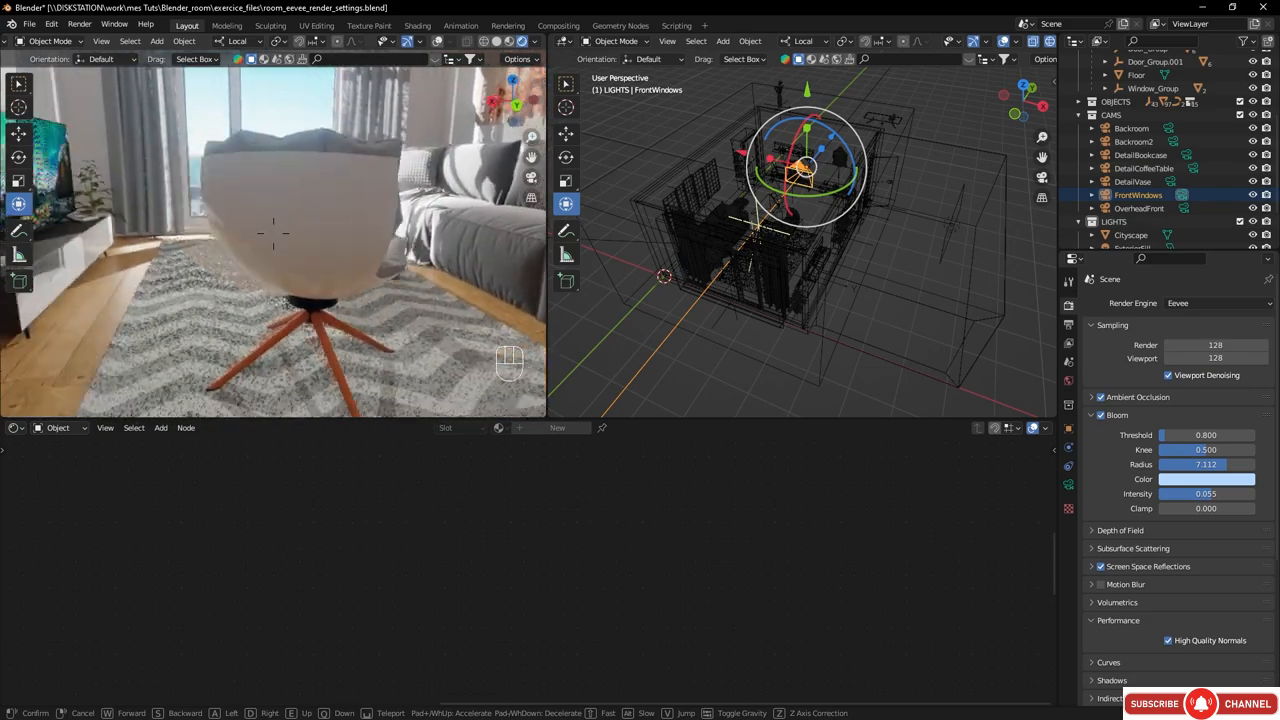
pyautogui.press('w')
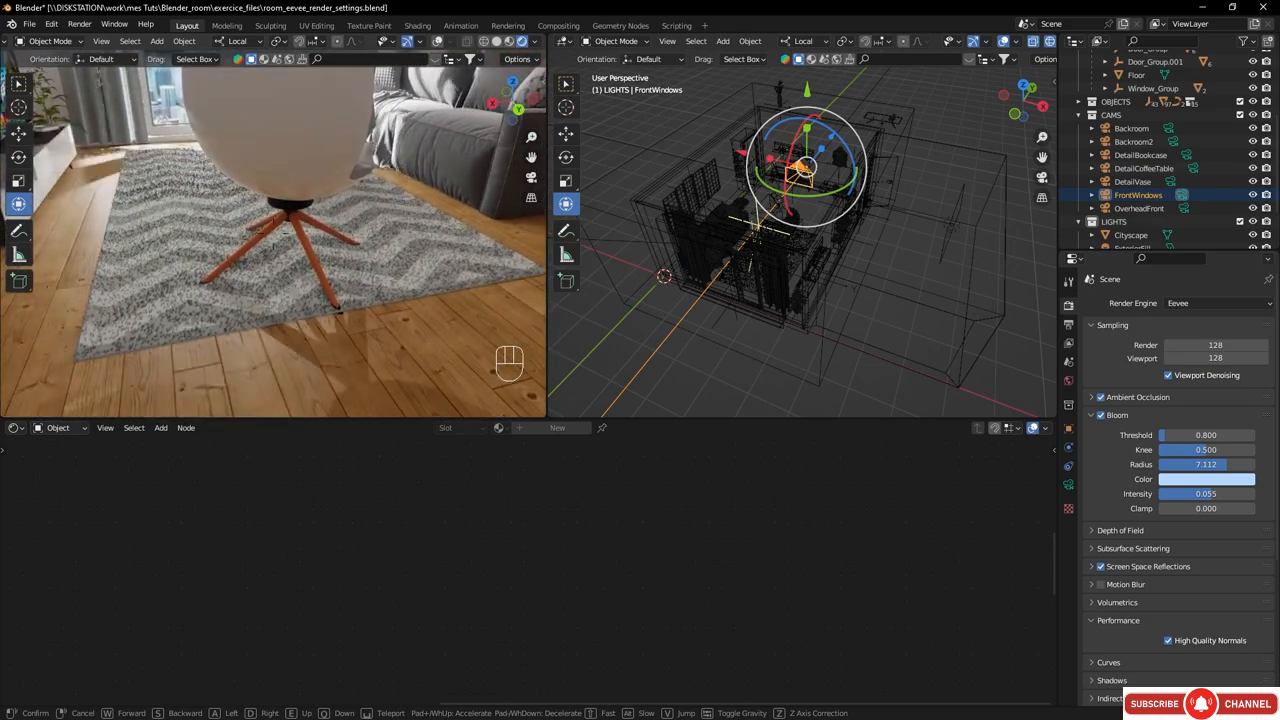
pyautogui.press('s')
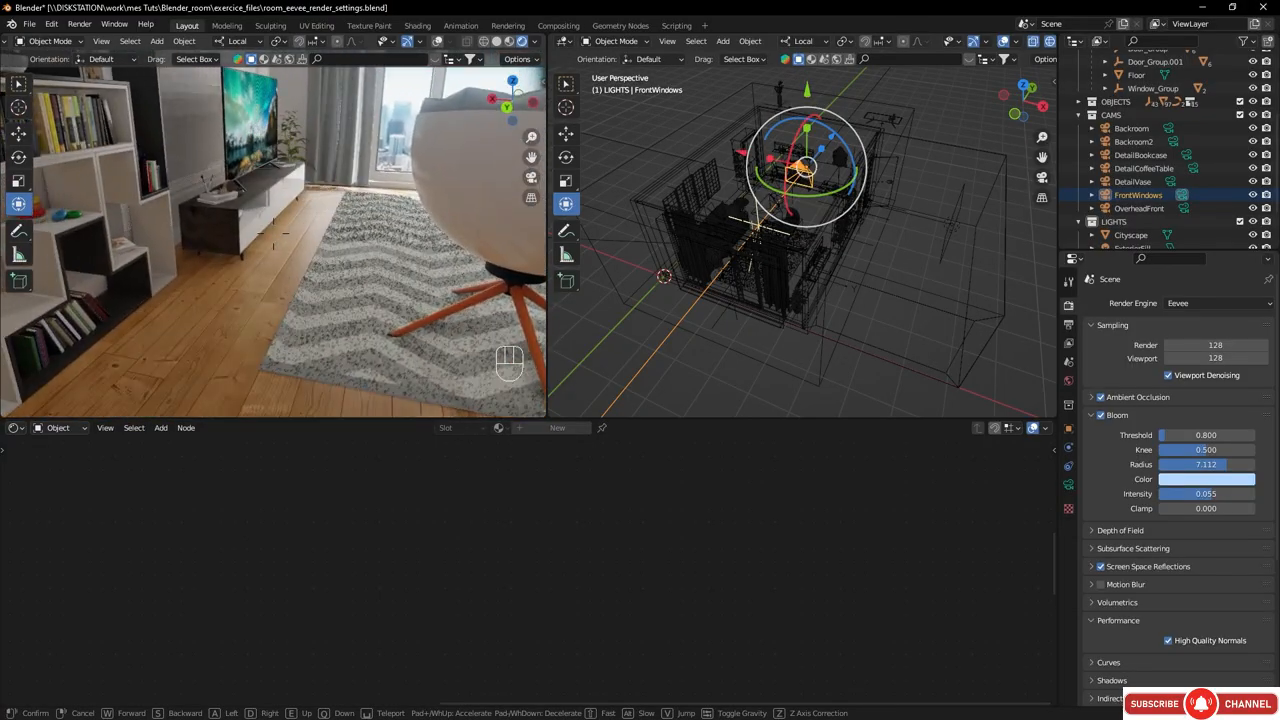
pyautogui.press('d')
pyautogui.press('d')
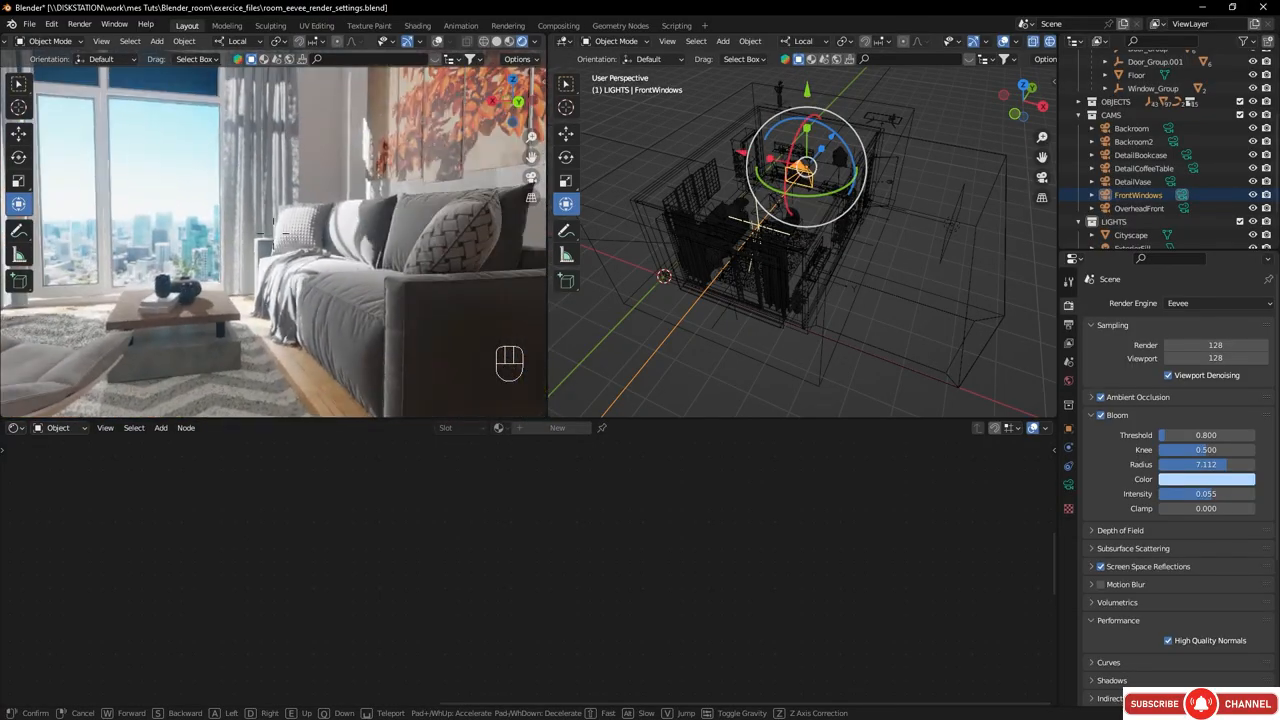
pyautogui.press('d')
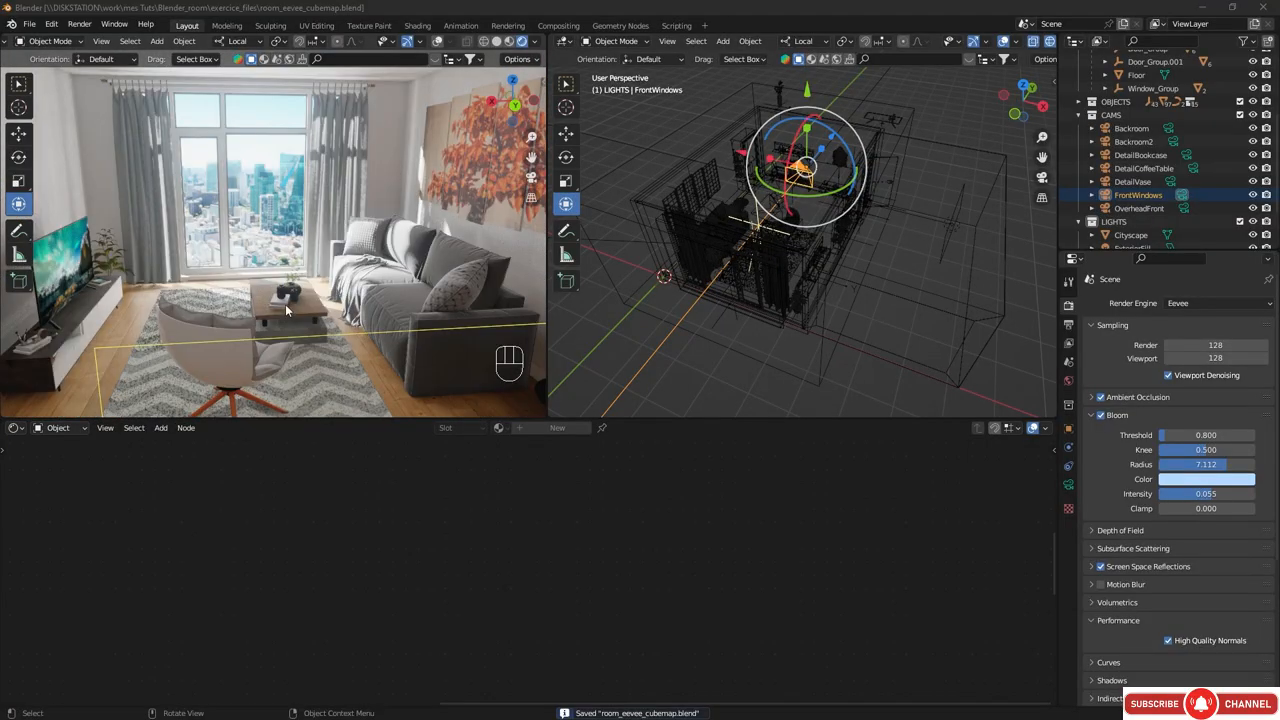
# - Make the LIGHTS collection active and add a Reflection Cubemap light probe to it
pyautogui.moveTo(285, 304); pyautogui.dragTo(308, 316)
pyautogui.moveTo(308, 316); pyautogui.dragTo(240, 295, button='middle')
pyautogui.scroll(5, 285, 256)
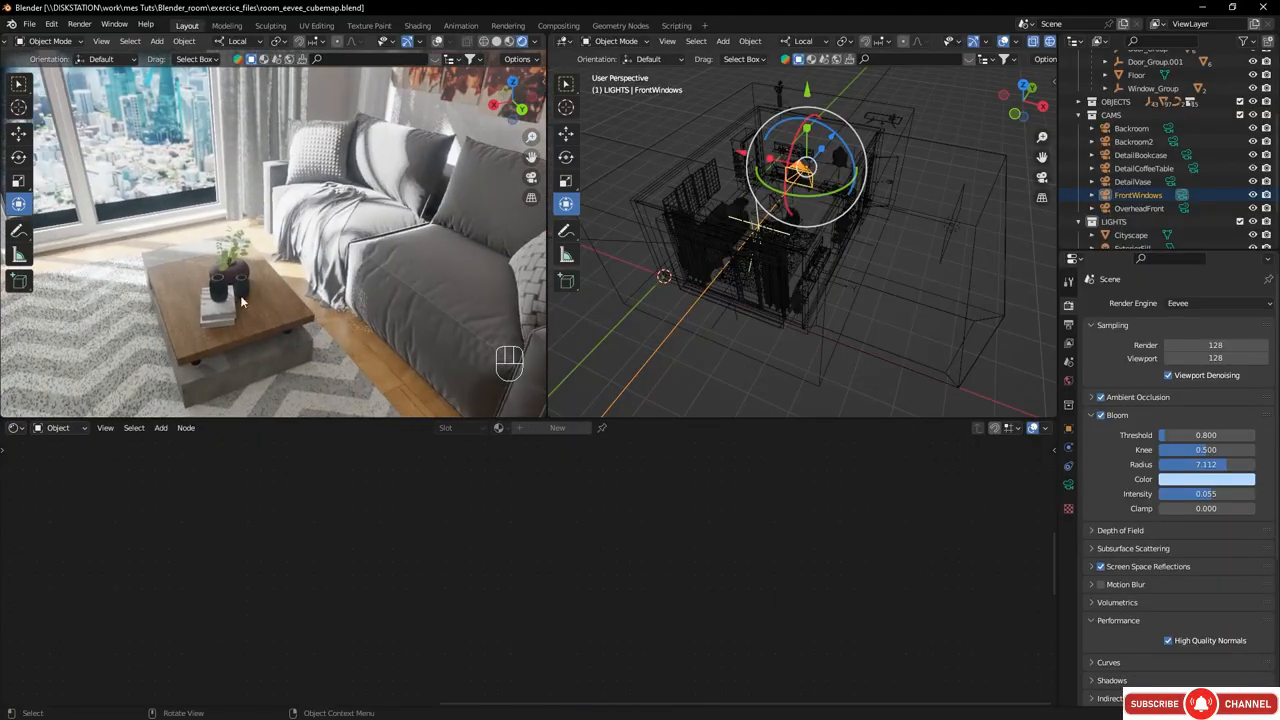
pyautogui.click(221, 291)
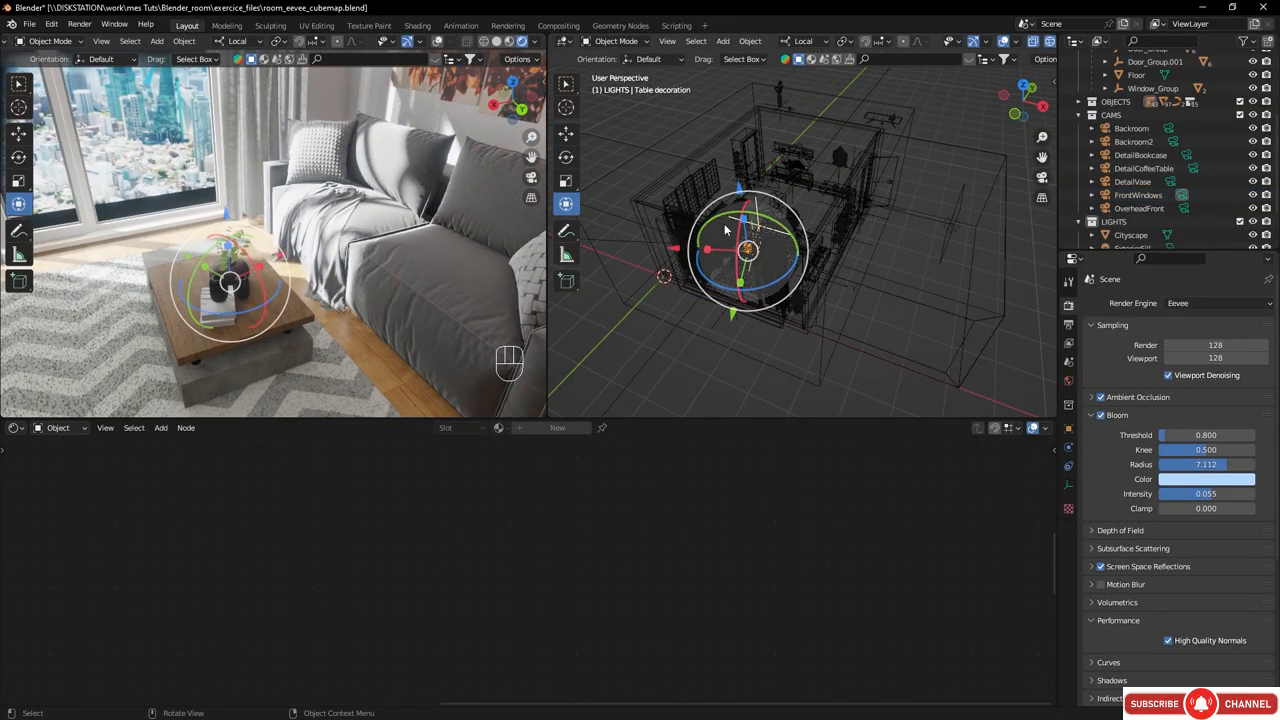
pyautogui.scroll(-2, 1115, 185)
pyautogui.click(1110, 169)
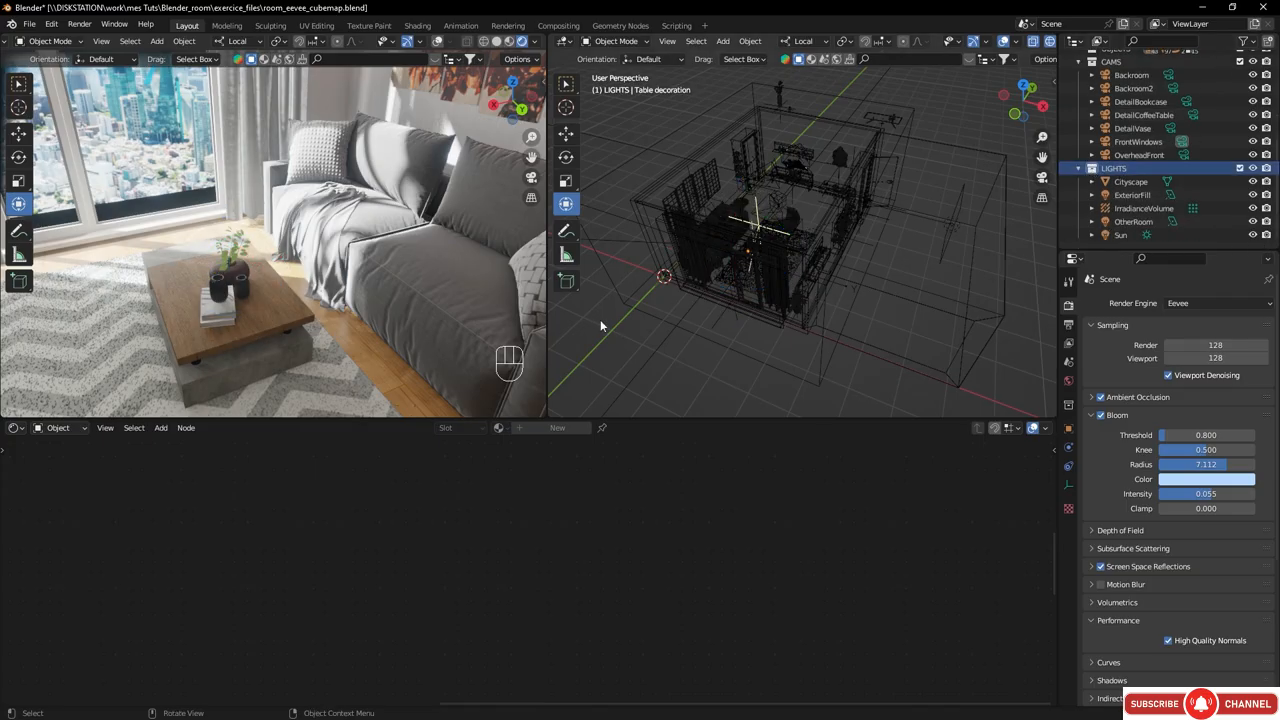
pyautogui.hotkey('shift', 'a')
pyautogui.moveTo(735, 292)
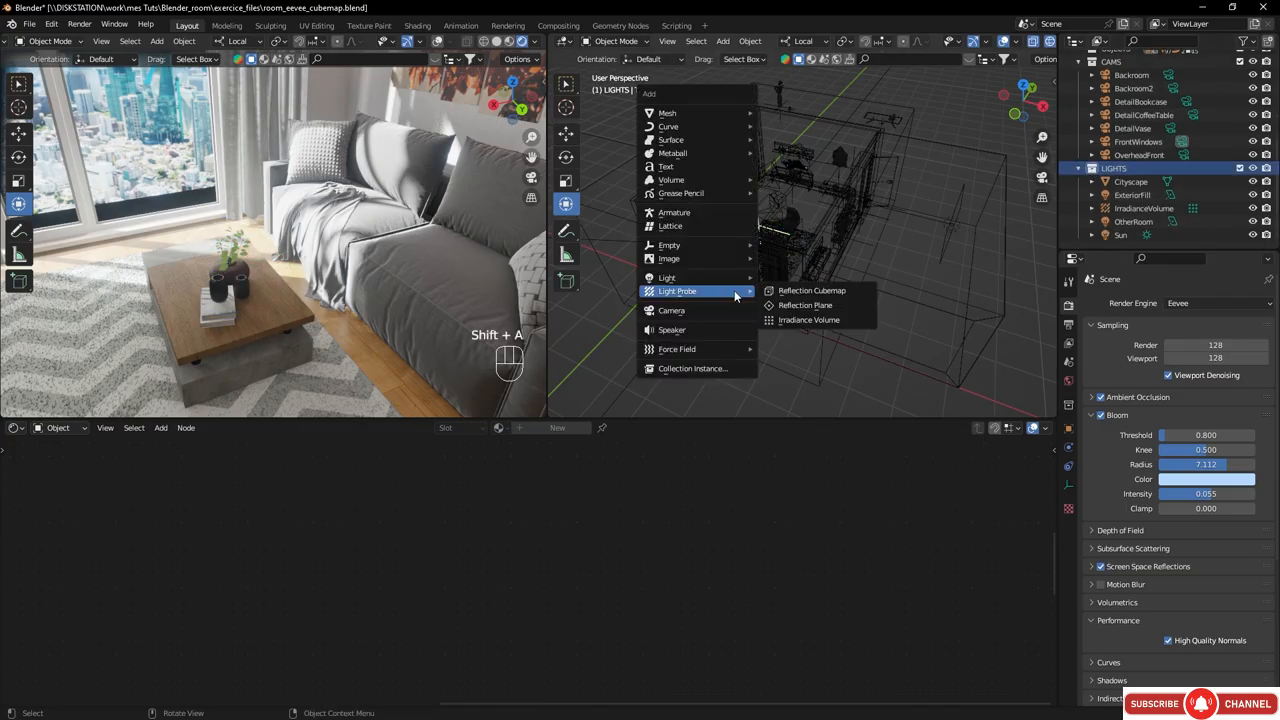
pyautogui.click(816, 291)
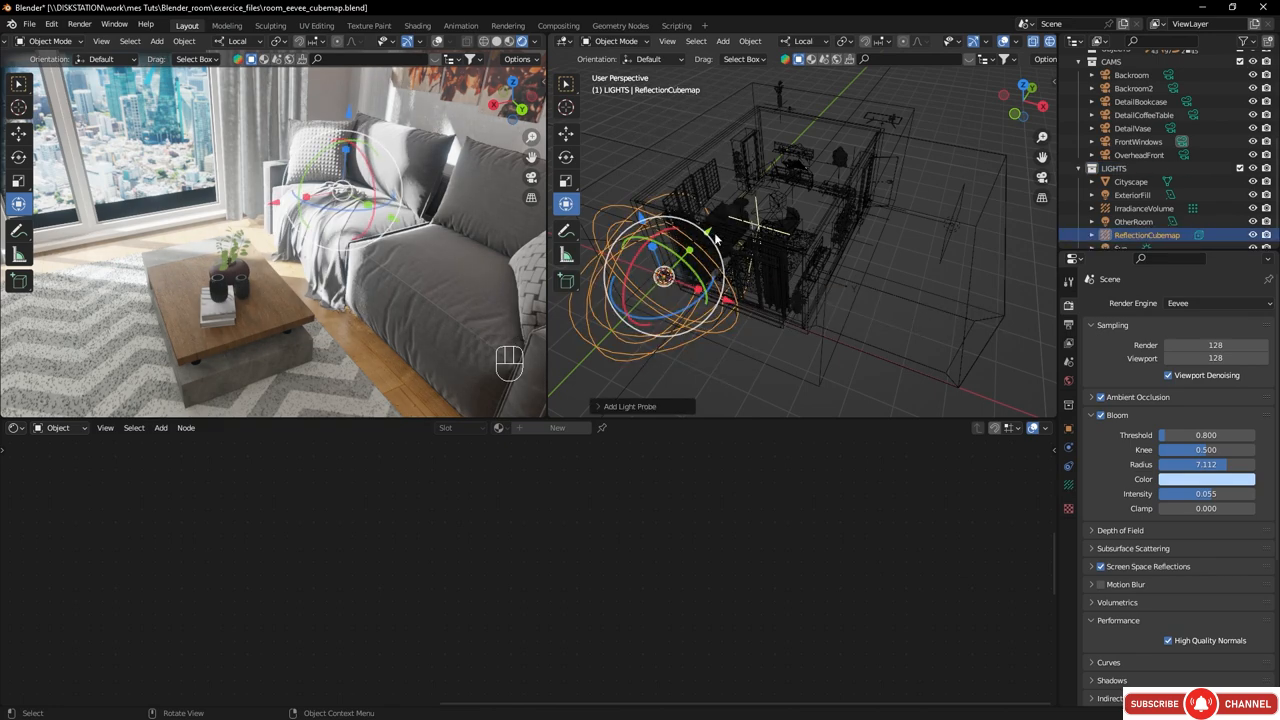
# - Show overlays in the rendered view, place the 3D cursor on the coffee table decoration and snap the reflection cubemap to it
pyautogui.moveTo(676, 281); pyautogui.dragTo(475, 245, button='middle')
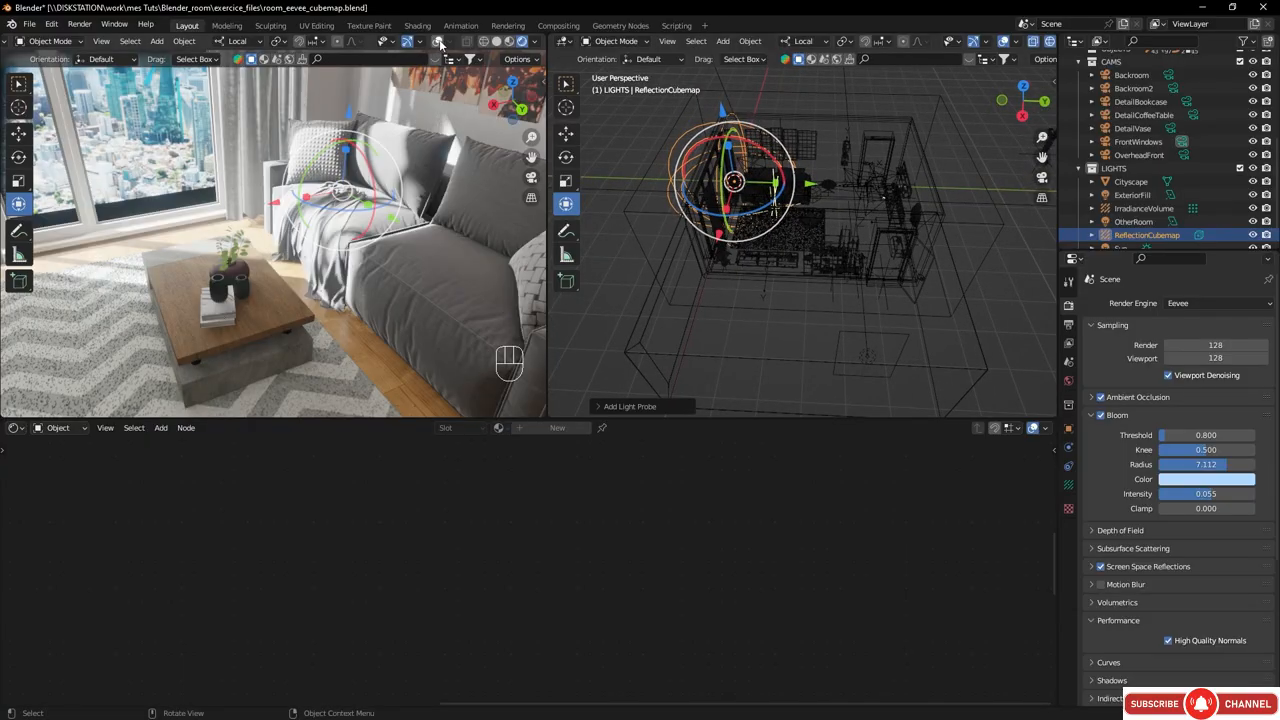
pyautogui.click(438, 42)
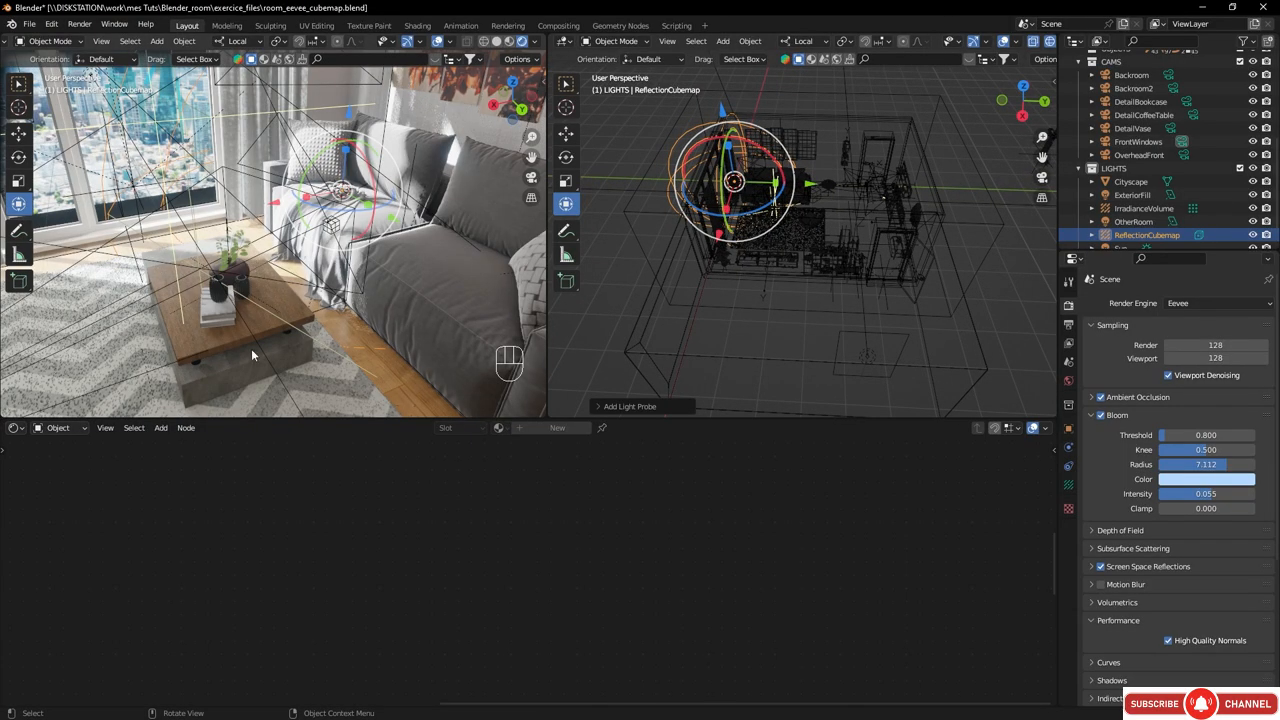
pyautogui.keyDown('shift'); pyautogui.rightClick(220, 292); pyautogui.keyUp('shift')
pyautogui.moveTo(216, 307); pyautogui.dragTo(545, 293, button='middle')
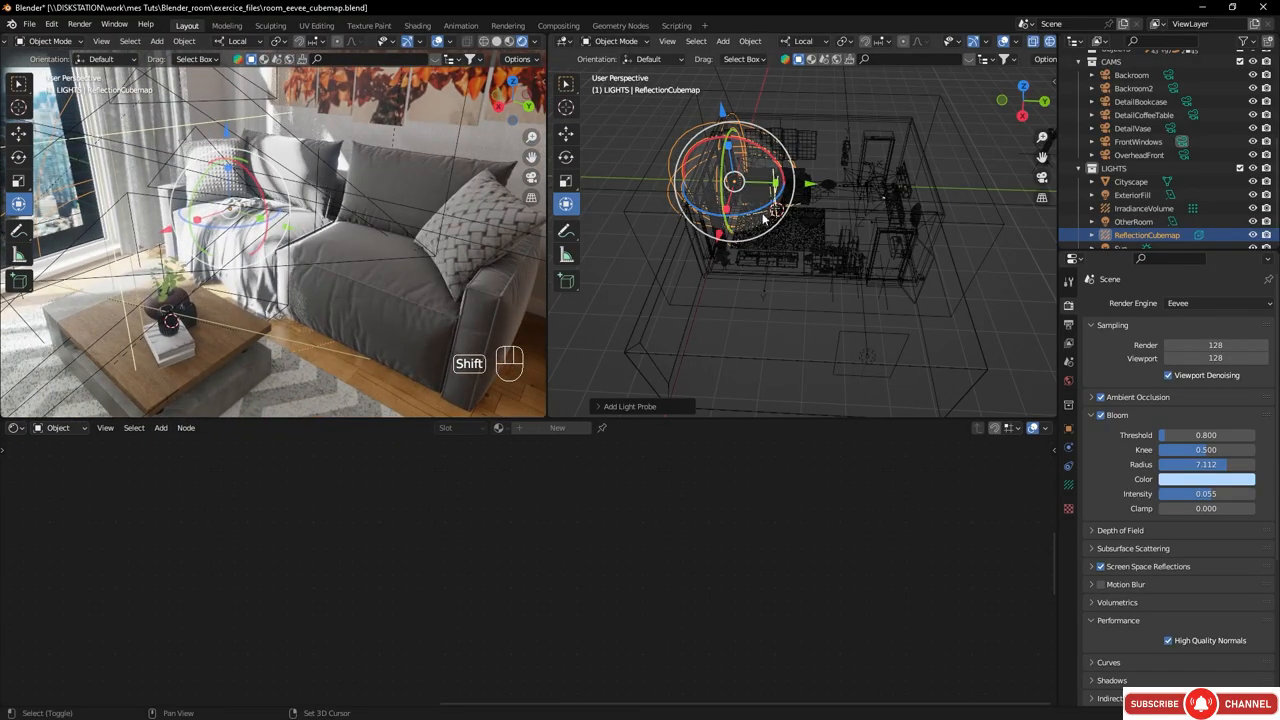
pyautogui.hotkey('shift', 's')
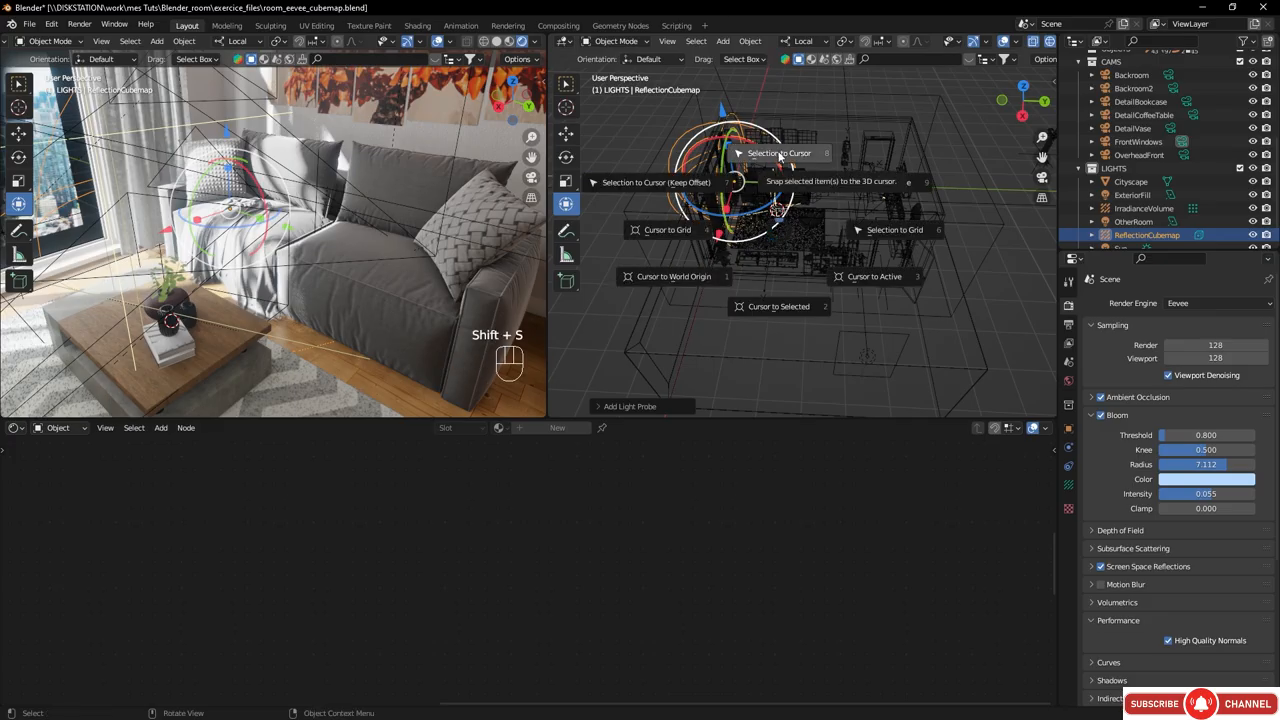
pyautogui.click(778, 153)
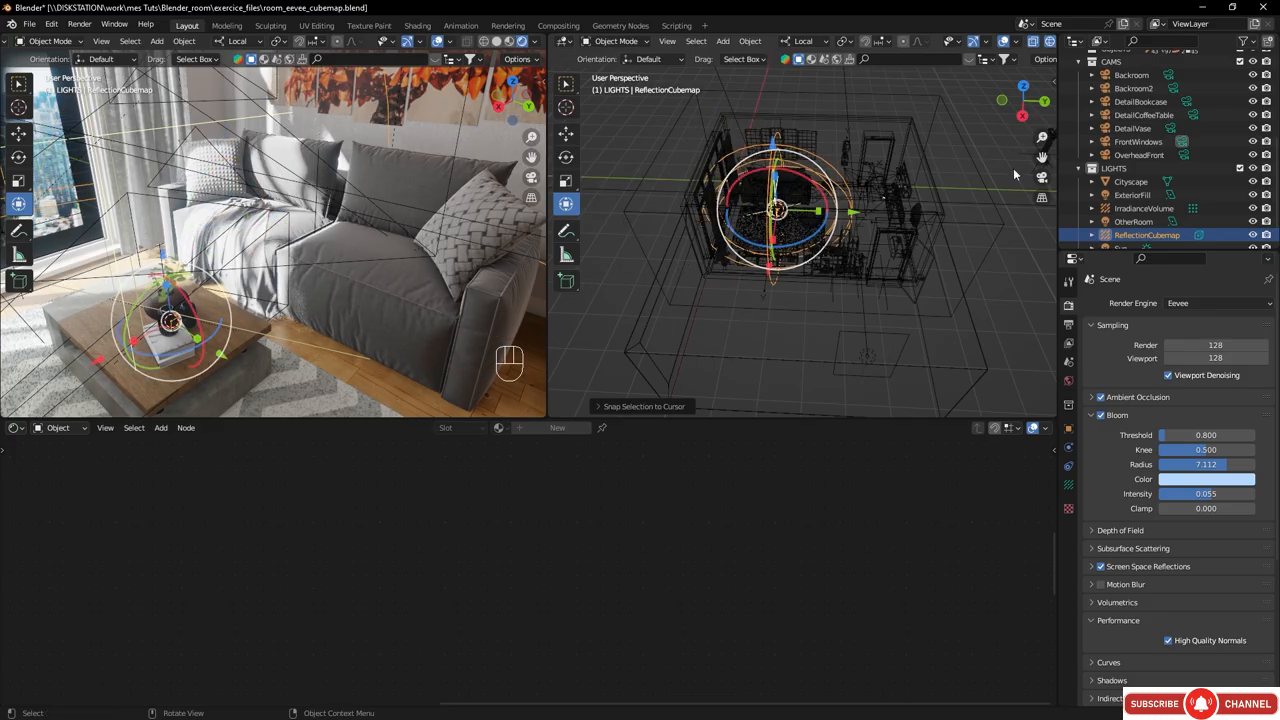
# - Change the reflection cubemap's probe type to Box and set its size to 3 m
pyautogui.click(1198, 235)
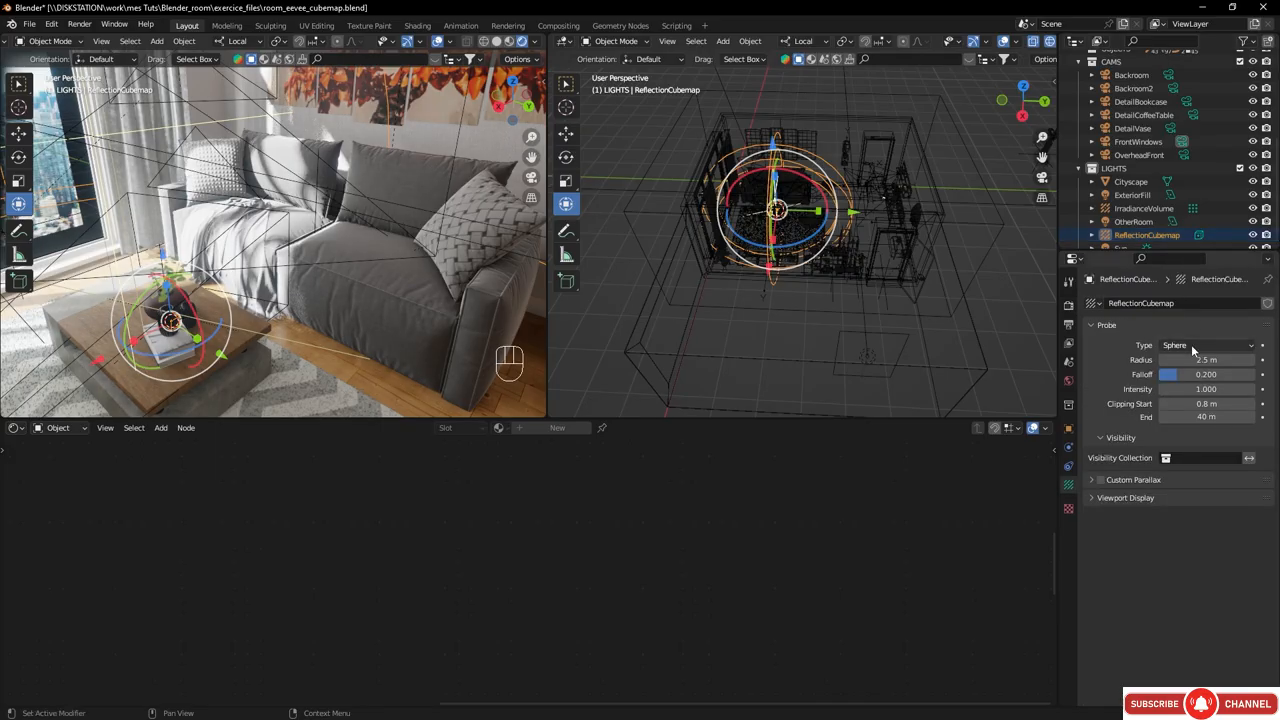
pyautogui.click(1165, 346)
pyautogui.click(1176, 376)
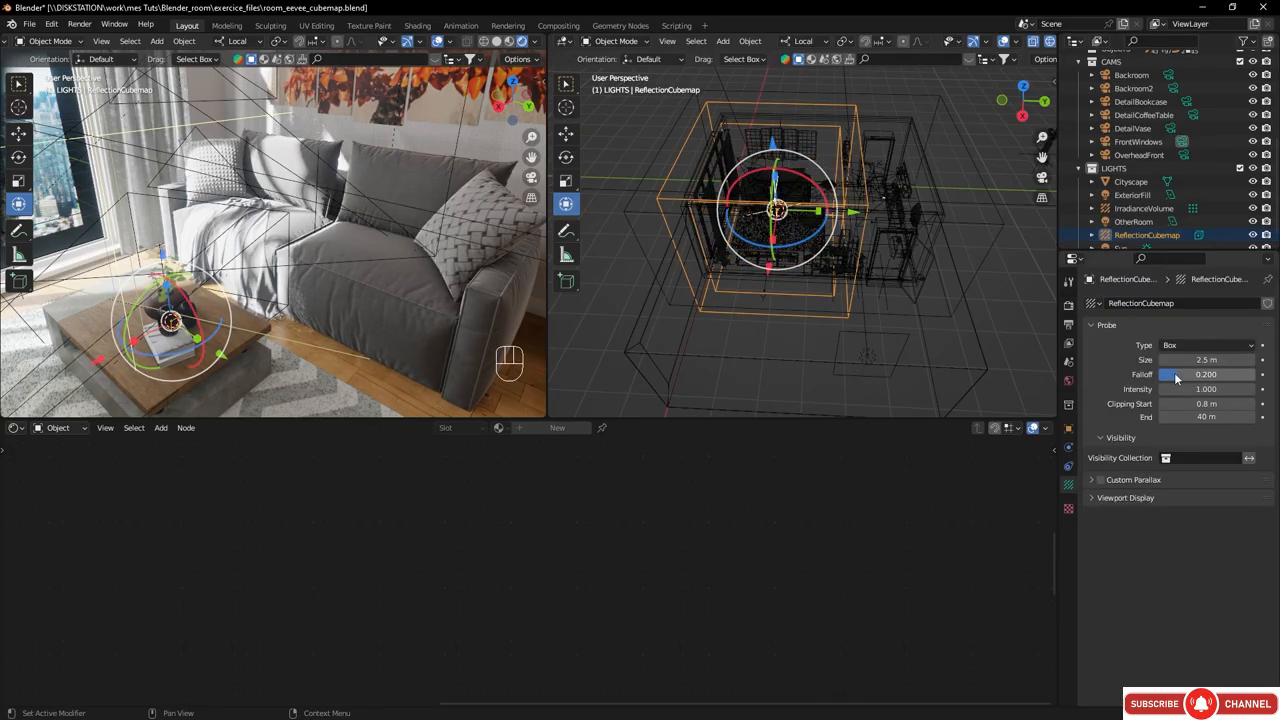
pyautogui.moveTo(832, 268); pyautogui.dragTo(678, 226, button='middle')
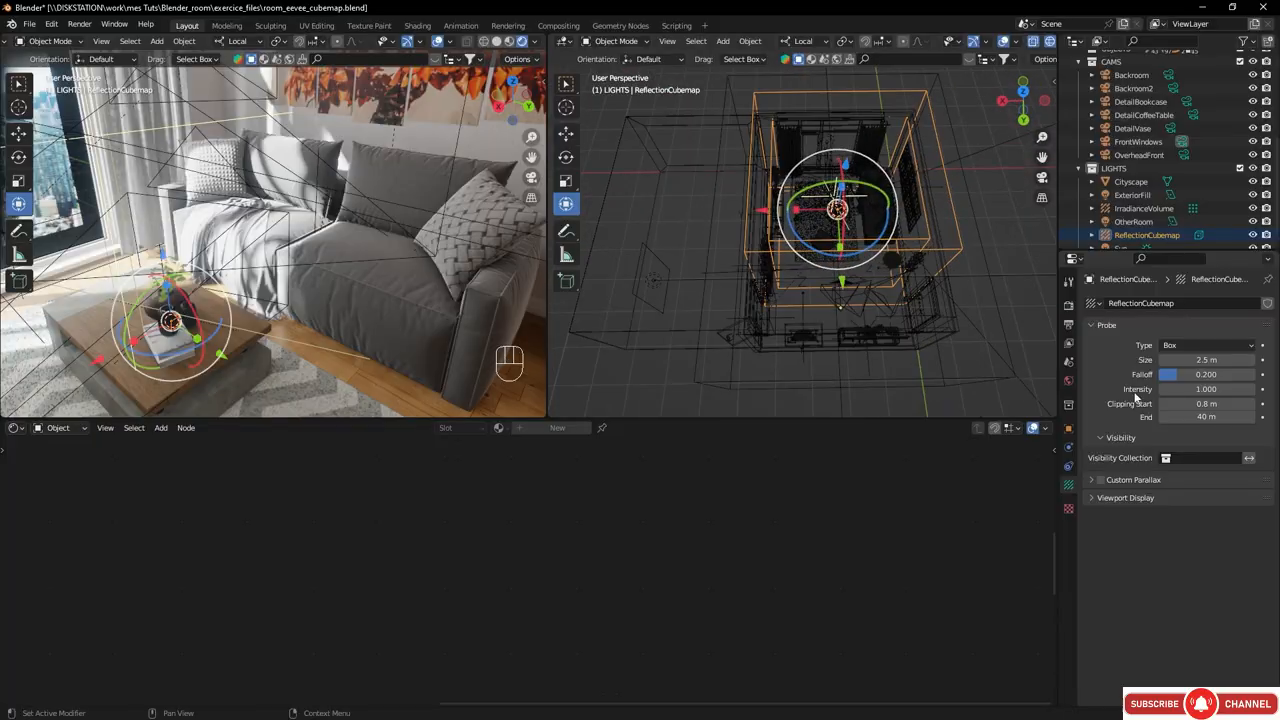
pyautogui.moveTo(1226, 360)
pyautogui.mouseDown()
pyautogui.moveTo(1186, 360)
pyautogui.moveTo(1219, 360)
pyautogui.mouseUp()
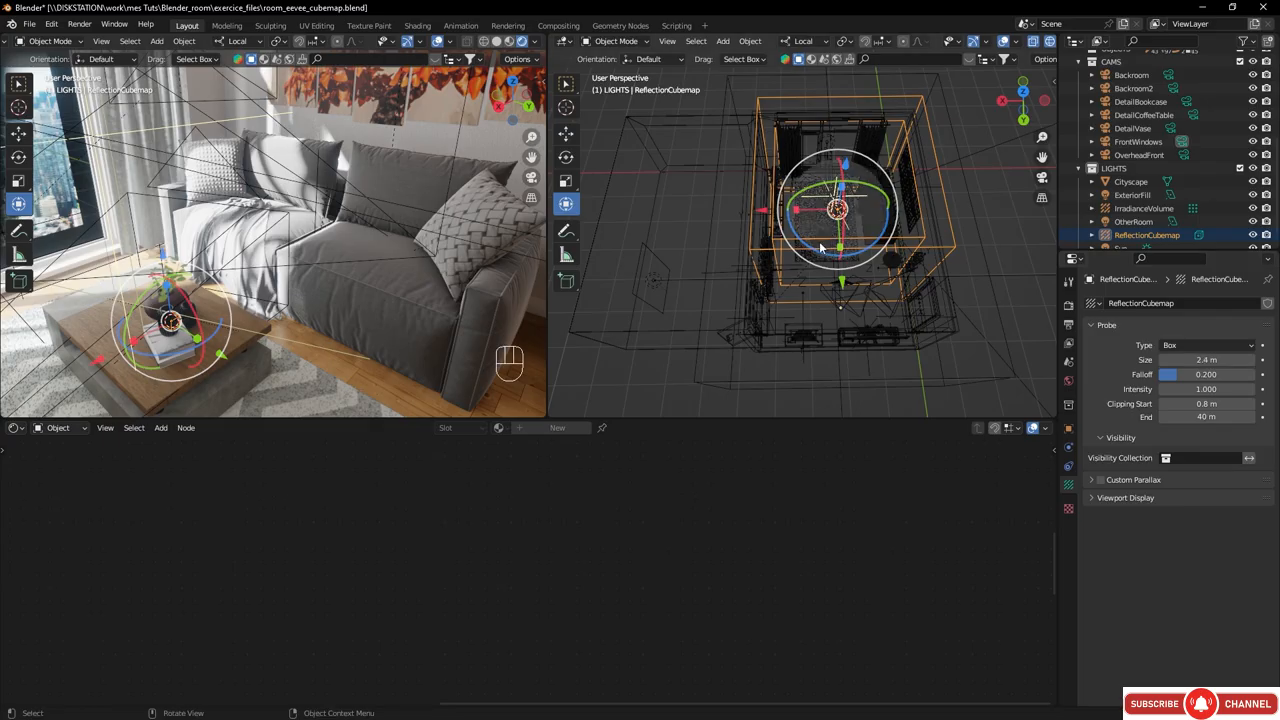
pyautogui.moveTo(835, 300)
pyautogui.mouseDown(button='middle')
pyautogui.moveTo(828, 330)
pyautogui.moveTo(820, 287)
pyautogui.mouseUp(button='middle')
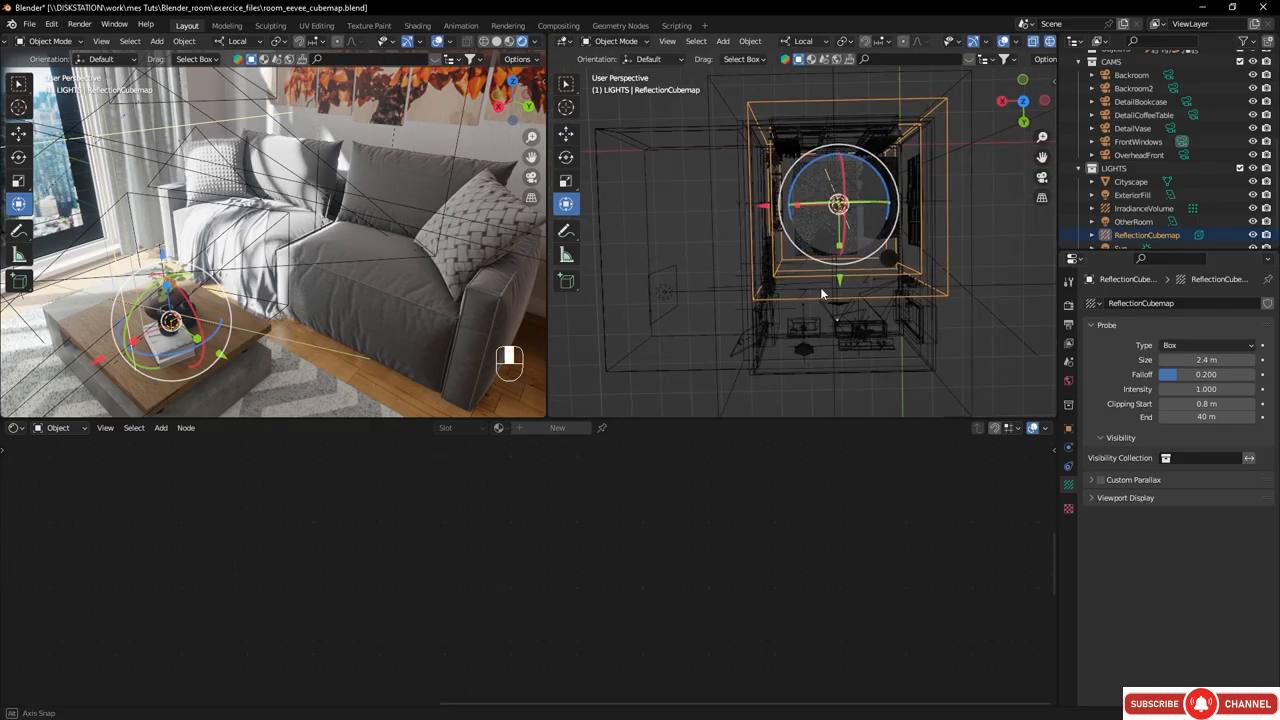
pyautogui.moveTo(1200, 360); pyautogui.dragTo(1234, 360)
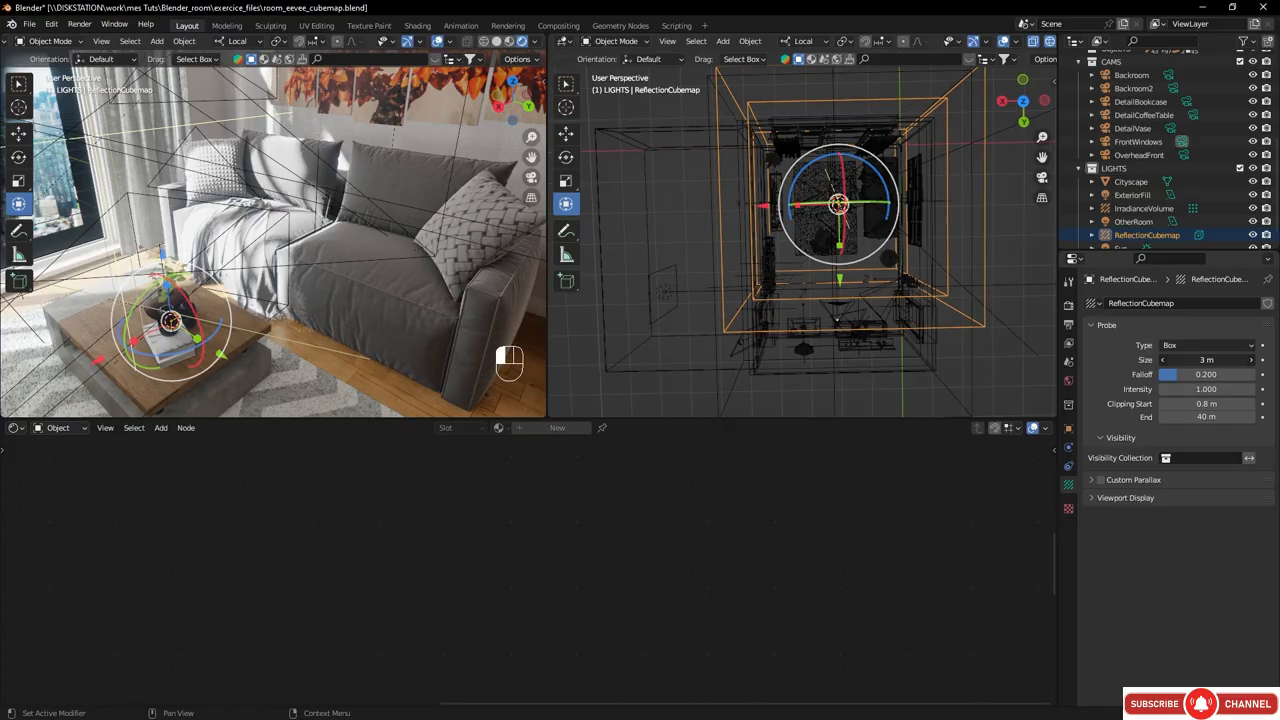
# - Place the 3D cursor on the vases atop the dark sideboard and add a second Reflection Cubemap light probe there
pyautogui.moveTo(929, 297); pyautogui.dragTo(757, 232, button='middle')
pyautogui.moveTo(338, 286); pyautogui.dragTo(135, 232, button='middle')
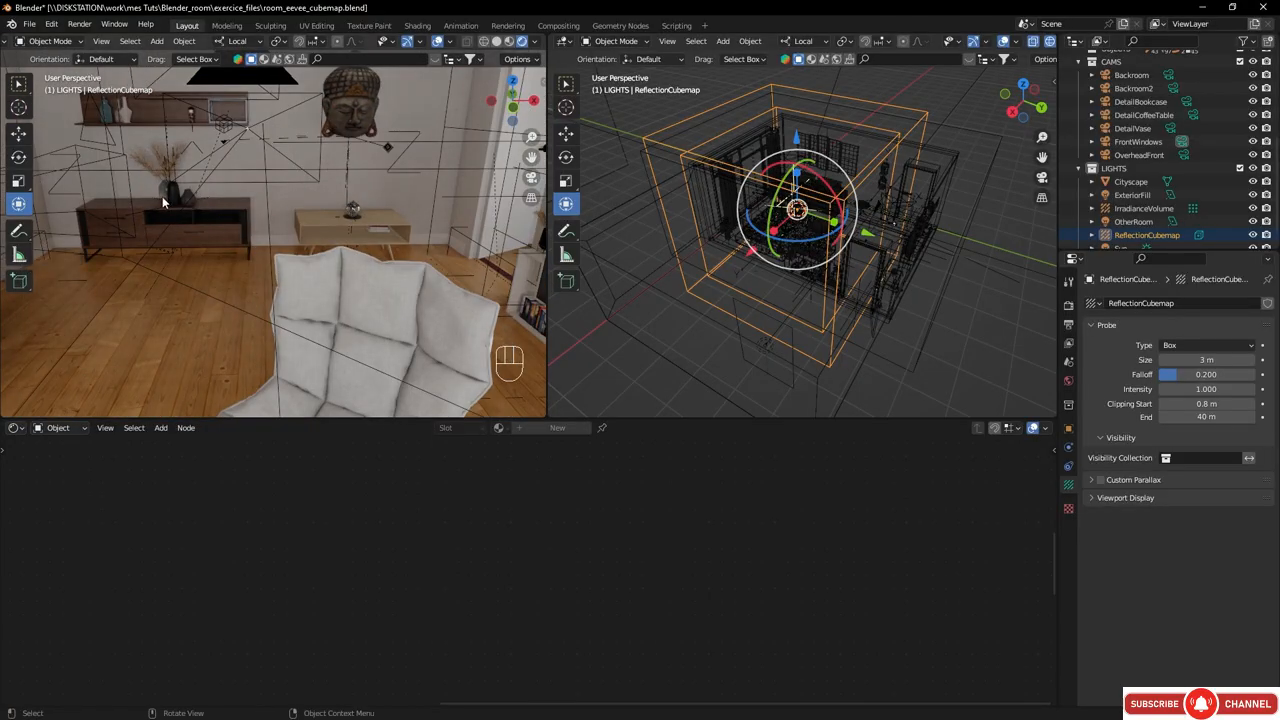
pyautogui.press('shift')
pyautogui.keyDown('shift'); pyautogui.rightClick(165, 194); pyautogui.keyUp('shift')
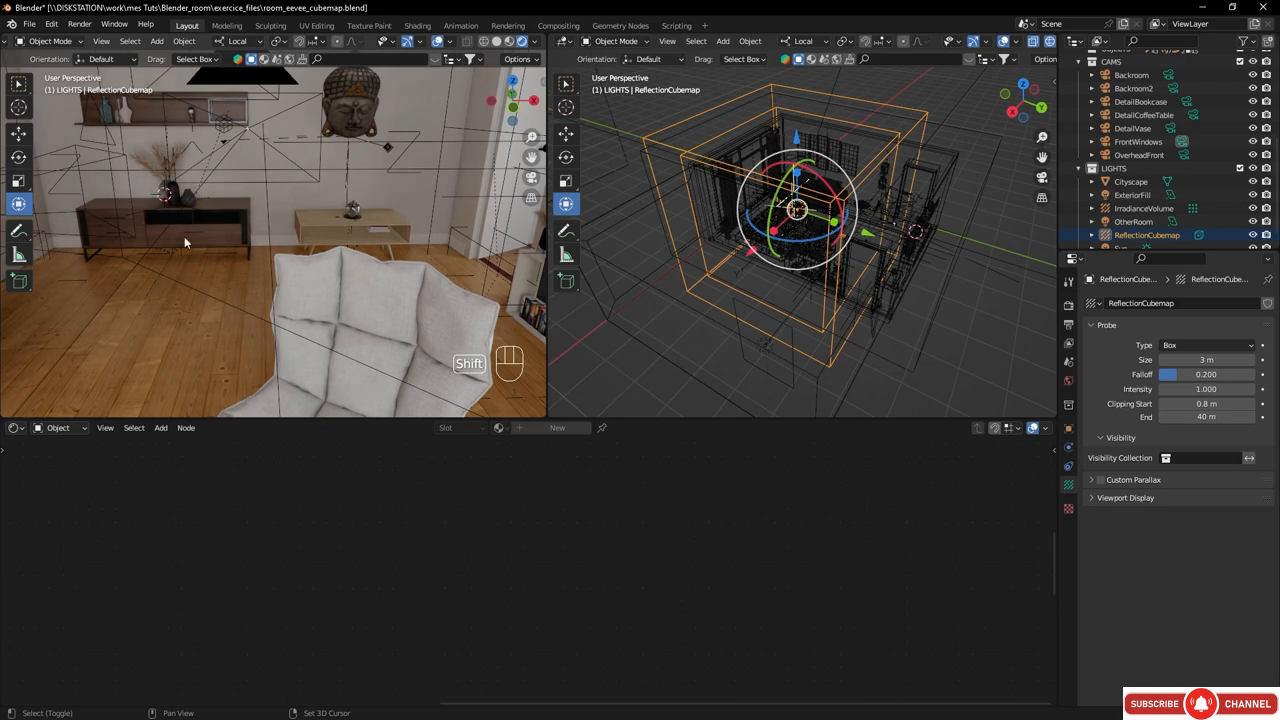
pyautogui.hotkey('shift', 'a')
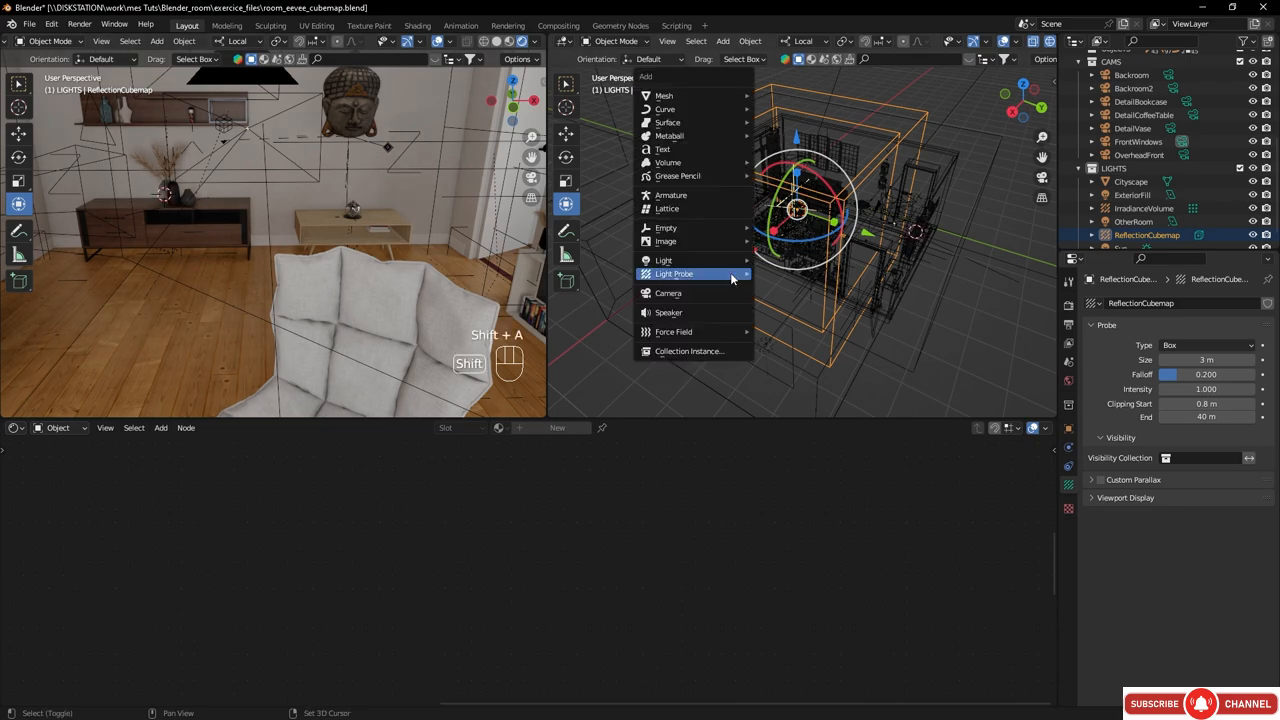
pyautogui.moveTo(730, 273)
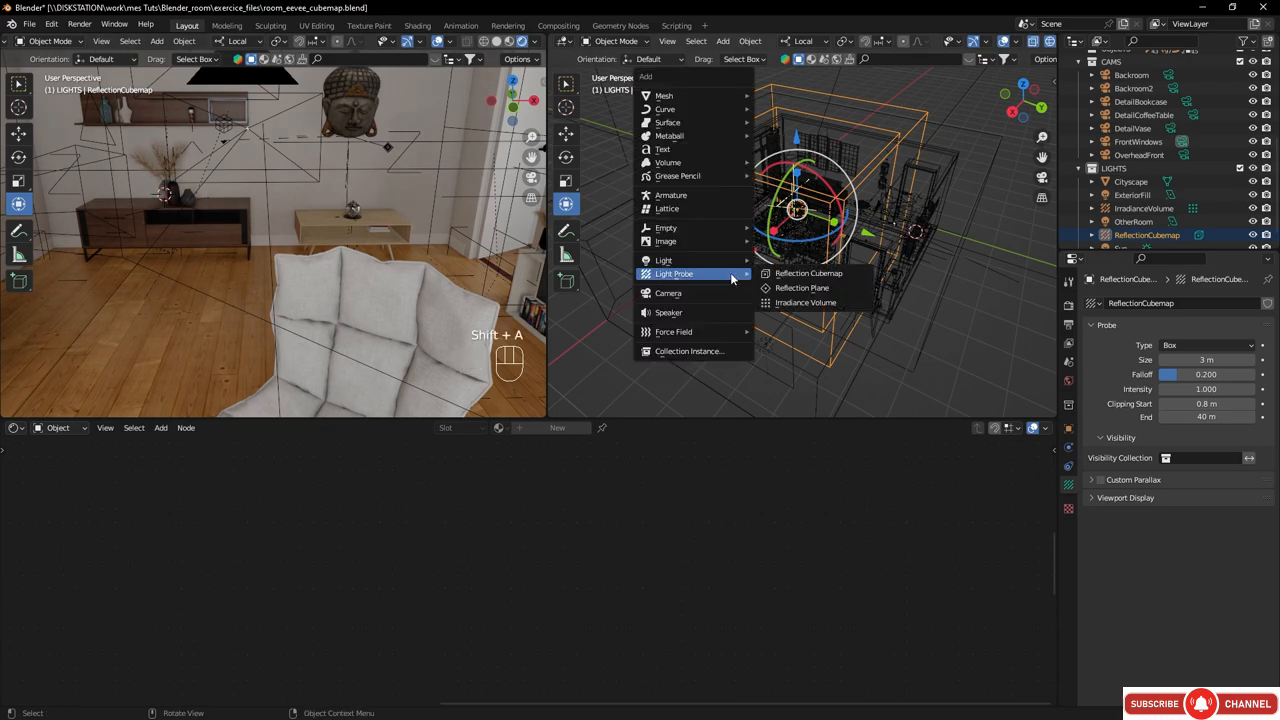
pyautogui.click(812, 274)
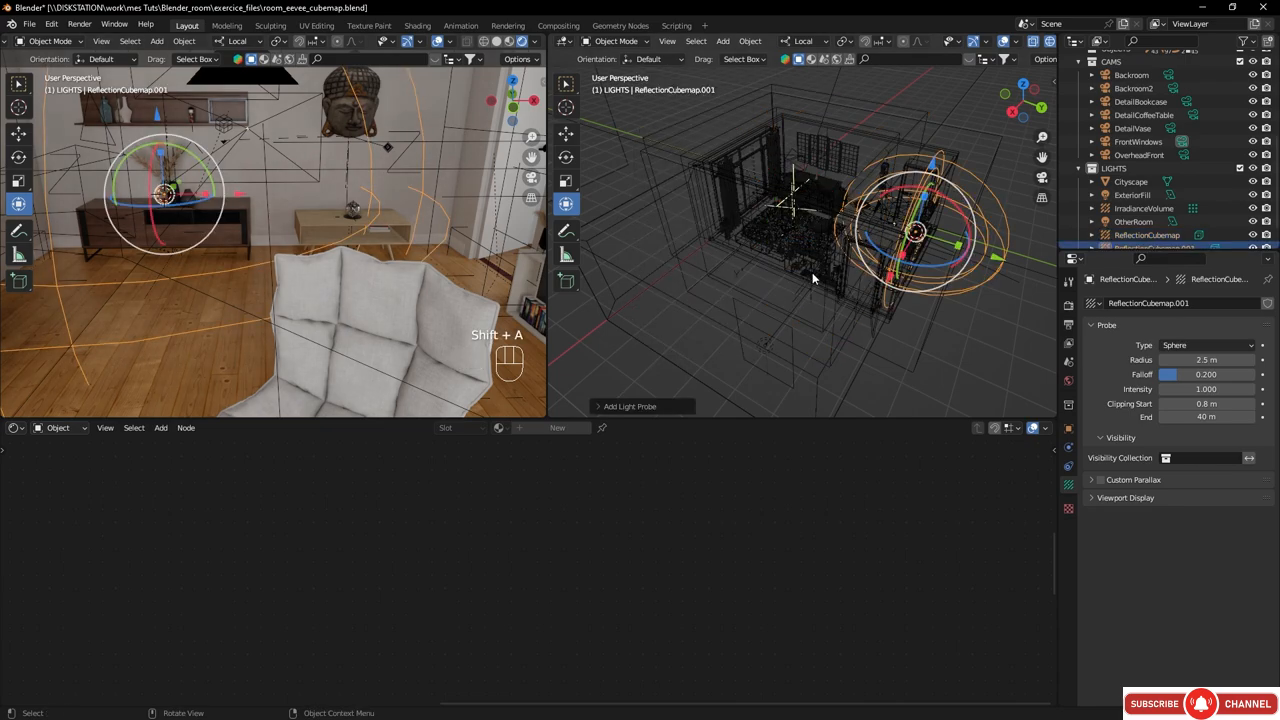
# - Change the second reflection cubemap's probe type to Box and set its size to 3.1 m
pyautogui.click(1179, 344)
pyautogui.click(1180, 372)
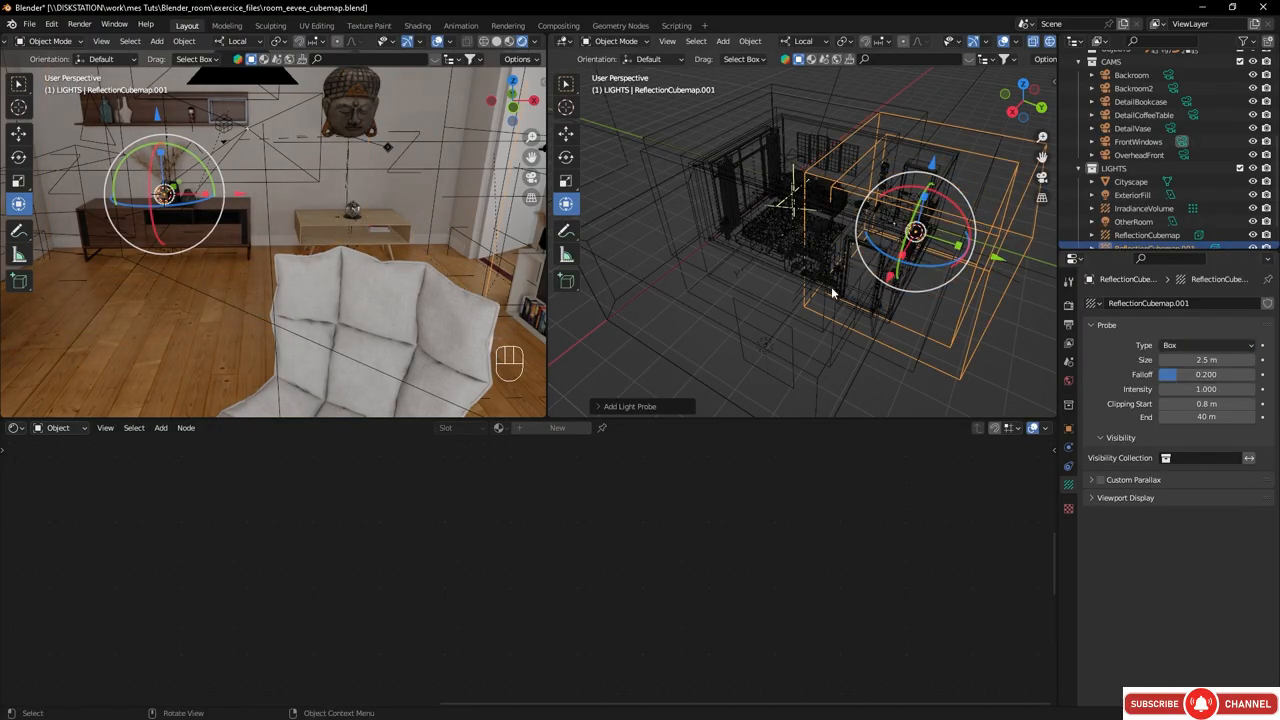
pyautogui.moveTo(846, 268); pyautogui.dragTo(730, 205, button='middle')
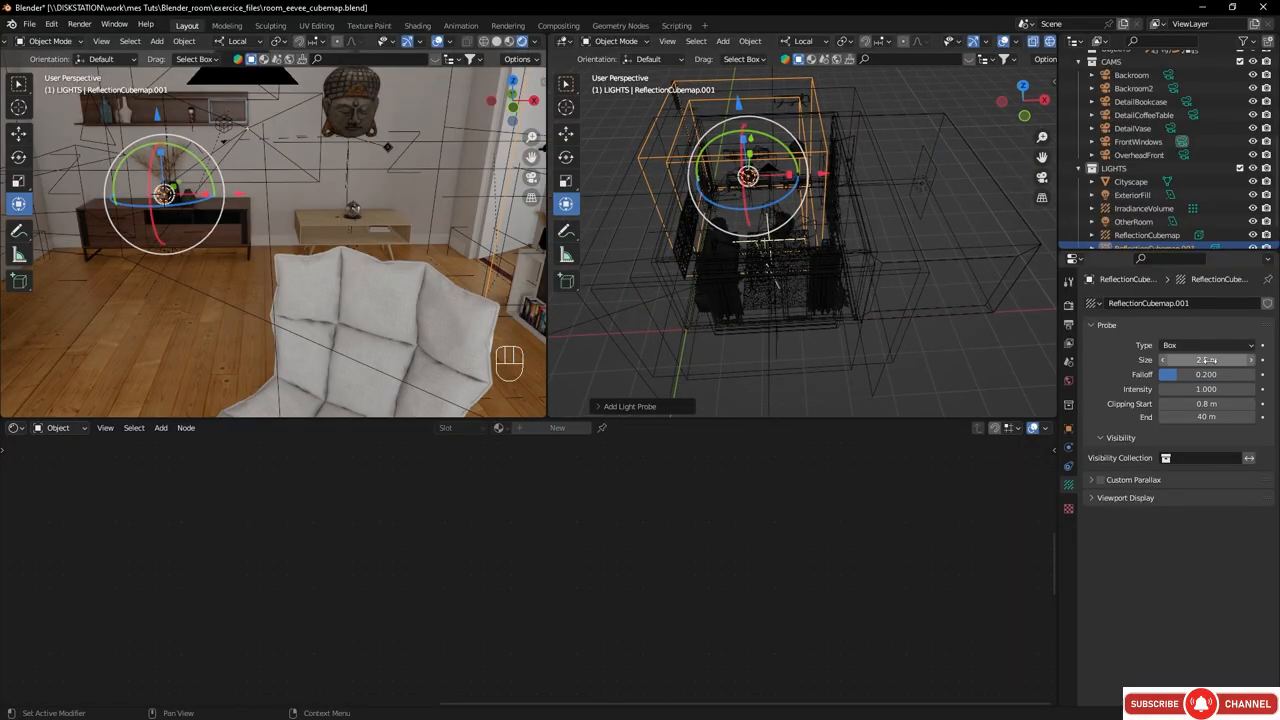
pyautogui.moveTo(1205, 359); pyautogui.dragTo(1229, 359)
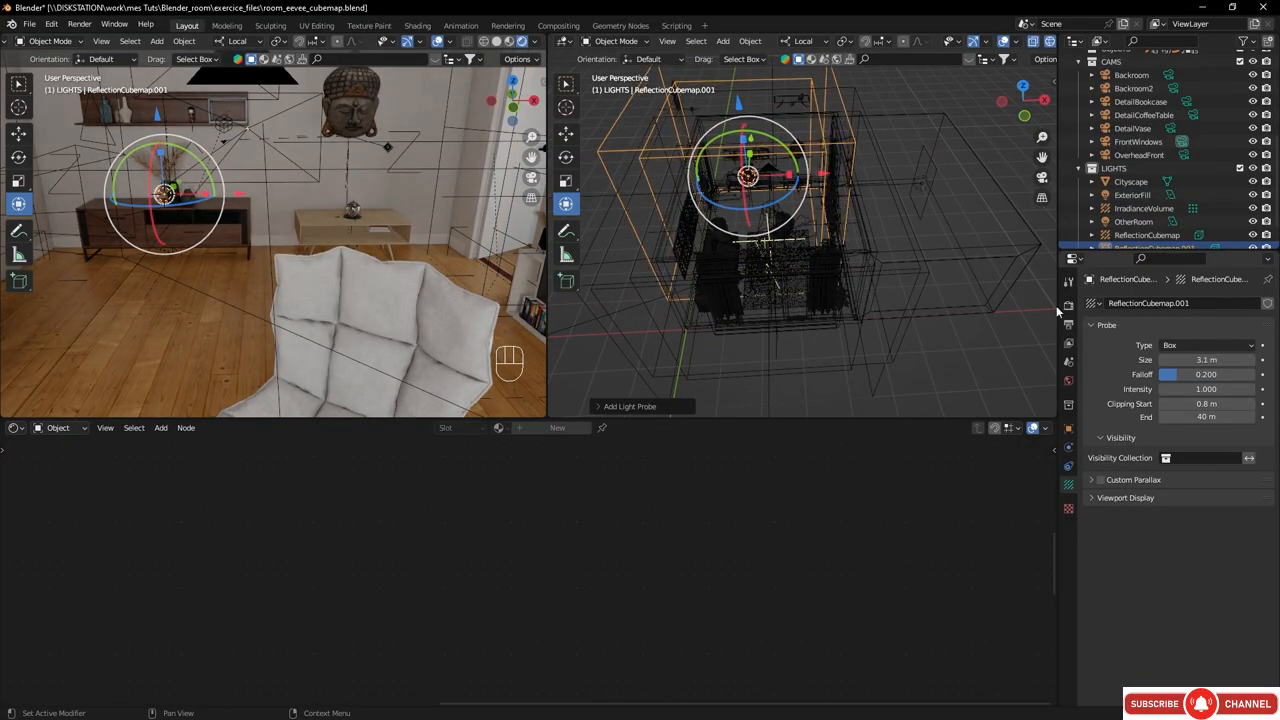
pyautogui.moveTo(838, 203); pyautogui.dragTo(725, 196, button='middle')
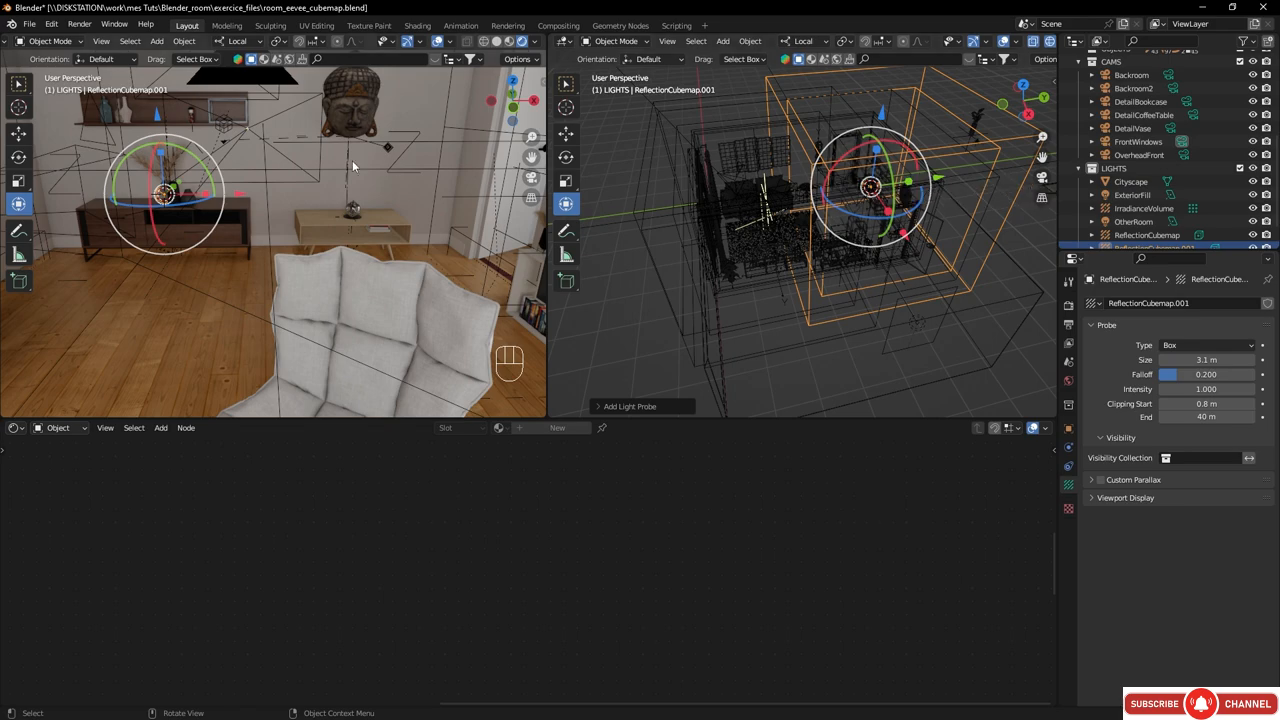
# - Set the indirect lighting Cubemap Size to 1024 px in the render settings and bake the cubemaps only
pyautogui.moveTo(353, 166); pyautogui.dragTo(276, 245, button='middle')
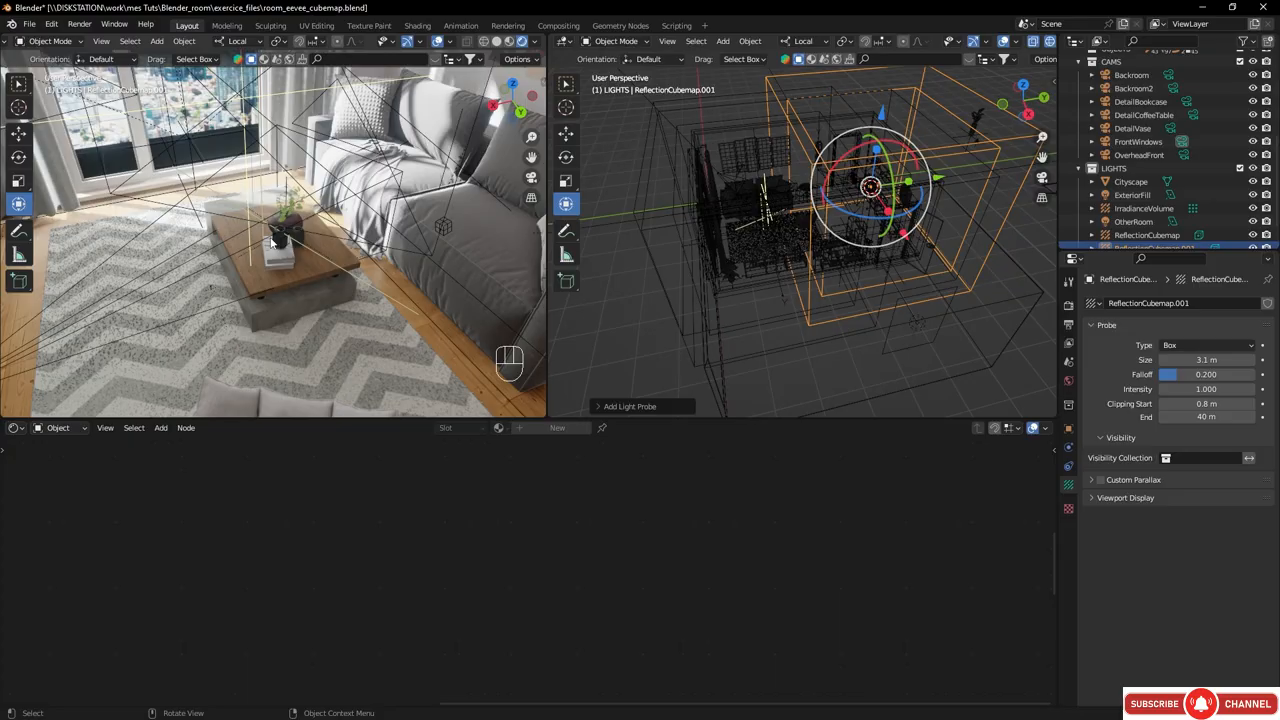
pyautogui.click(1069, 306)
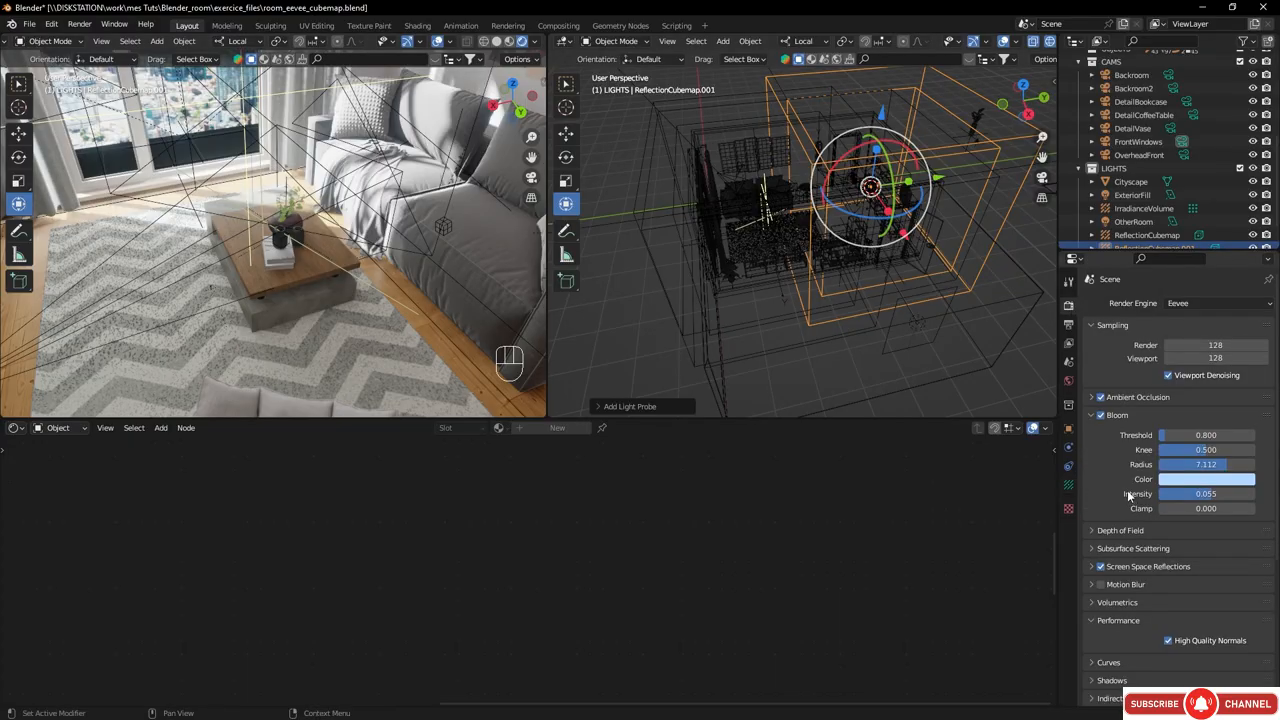
pyautogui.scroll(-5, 1128, 494)
pyautogui.click(1089, 483)
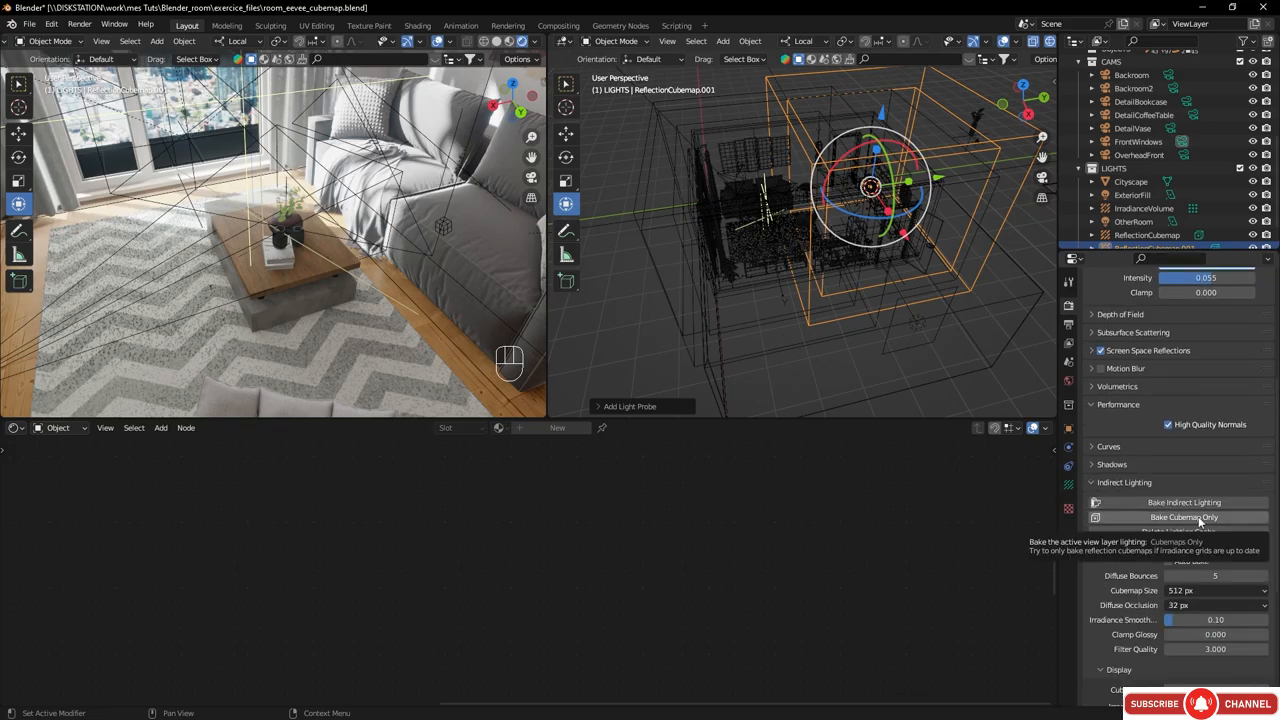
pyautogui.click(1203, 597)
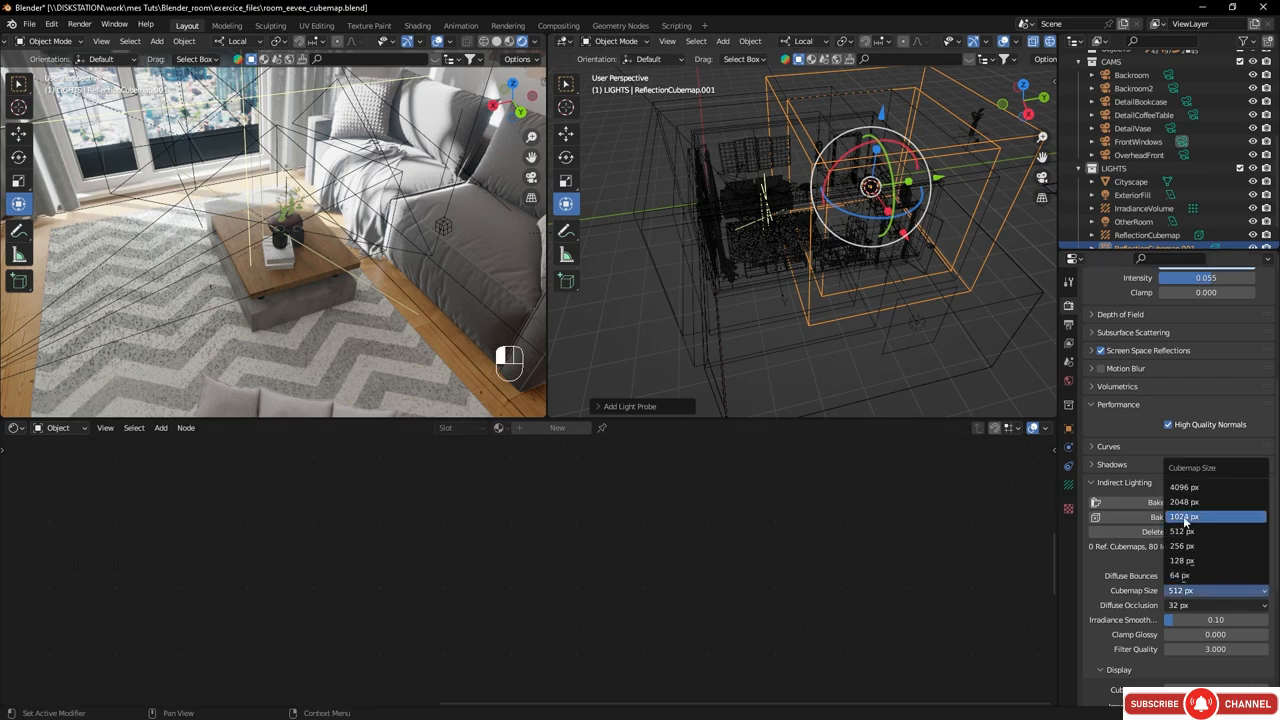
pyautogui.click(1192, 518)
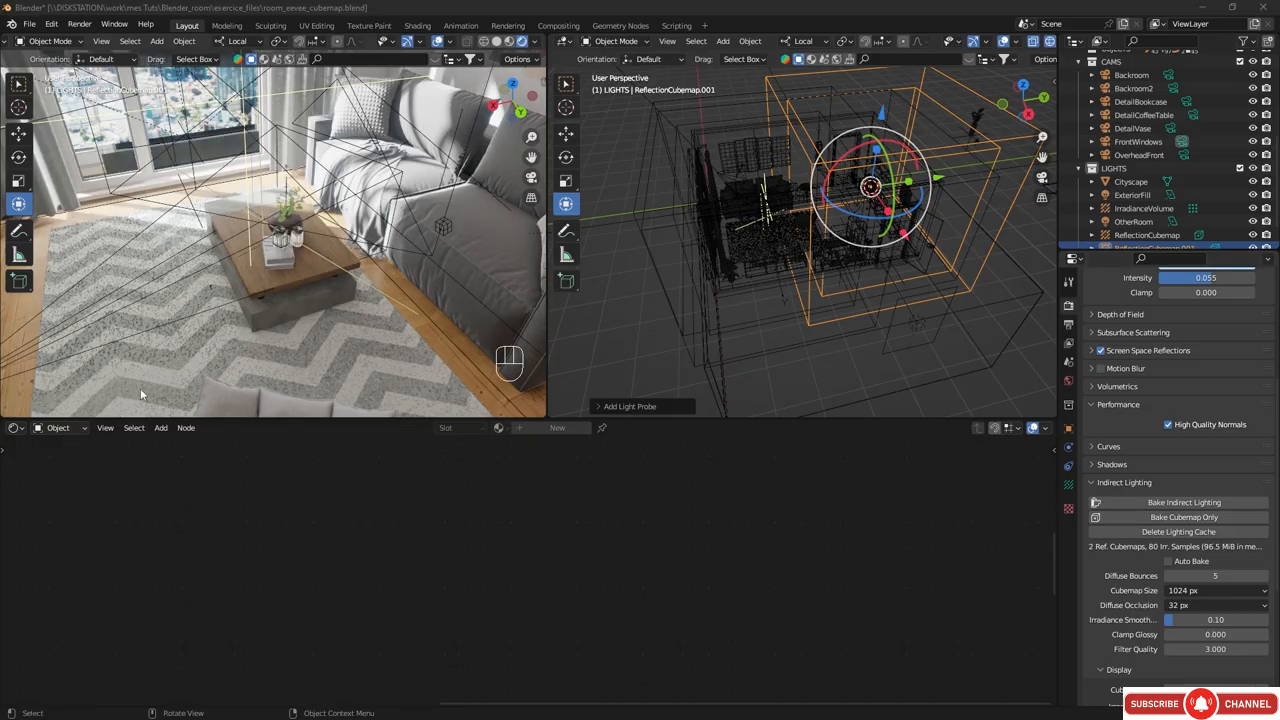
# - Hide the overlays in the rendered view and check the reflections on the coffee table decorations
pyautogui.moveTo(316, 253); pyautogui.dragTo(378, 178, button='middle')
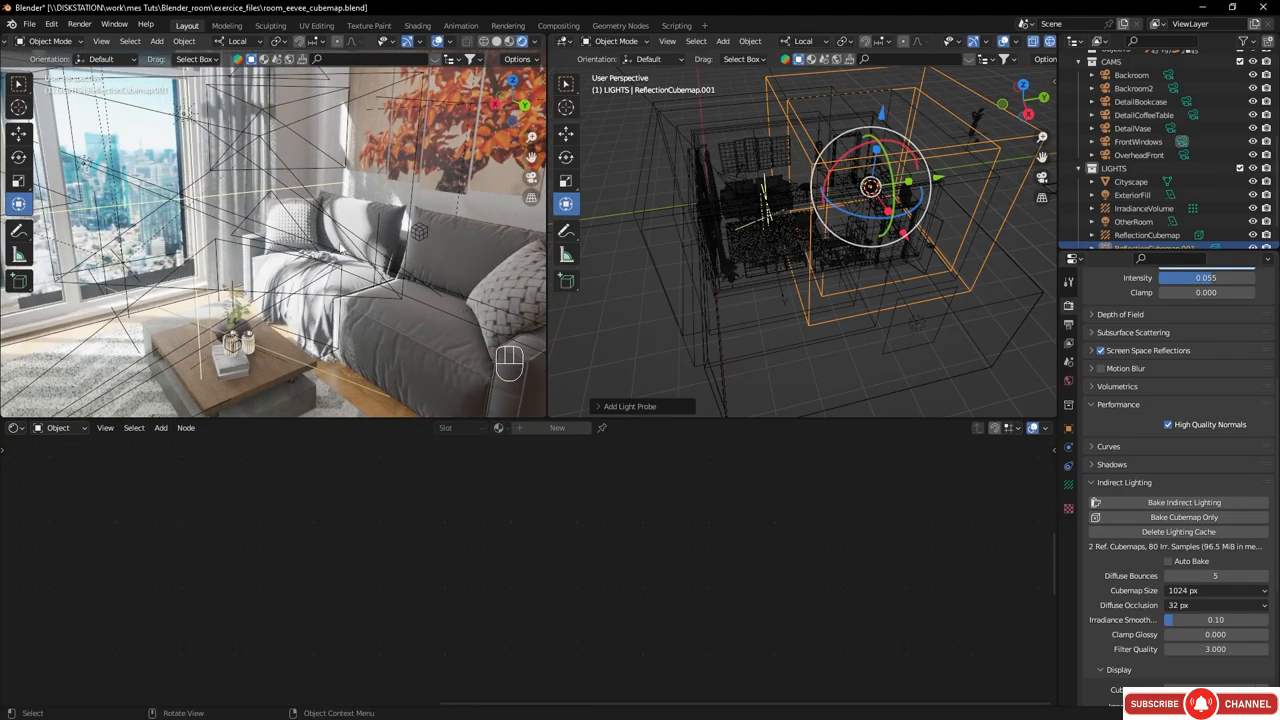
pyautogui.click(437, 42)
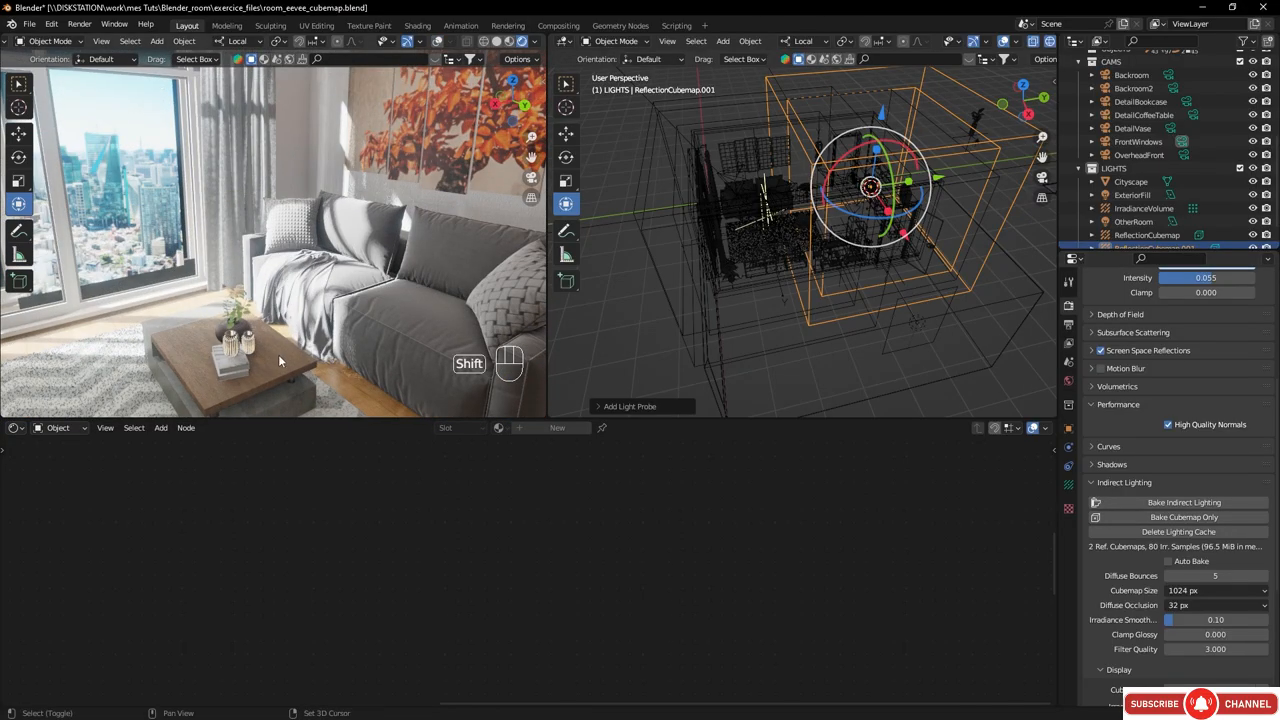
pyautogui.keyDown('shift'); pyautogui.moveTo(280, 356); pyautogui.dragTo(276, 232, button='middle'); pyautogui.keyUp('shift')
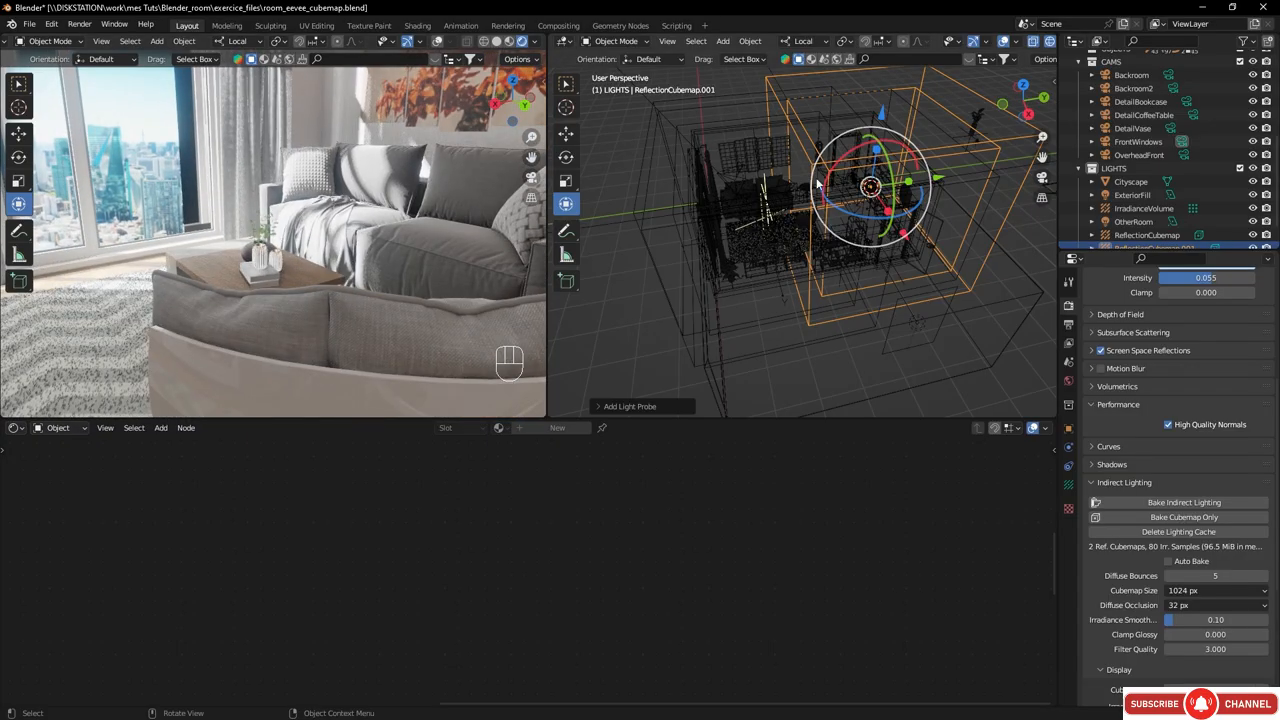
# - View the room through the active camera and check the reflections from the DetailCoffeeTable and DetailVase cameras
pyautogui.press('KP_0')
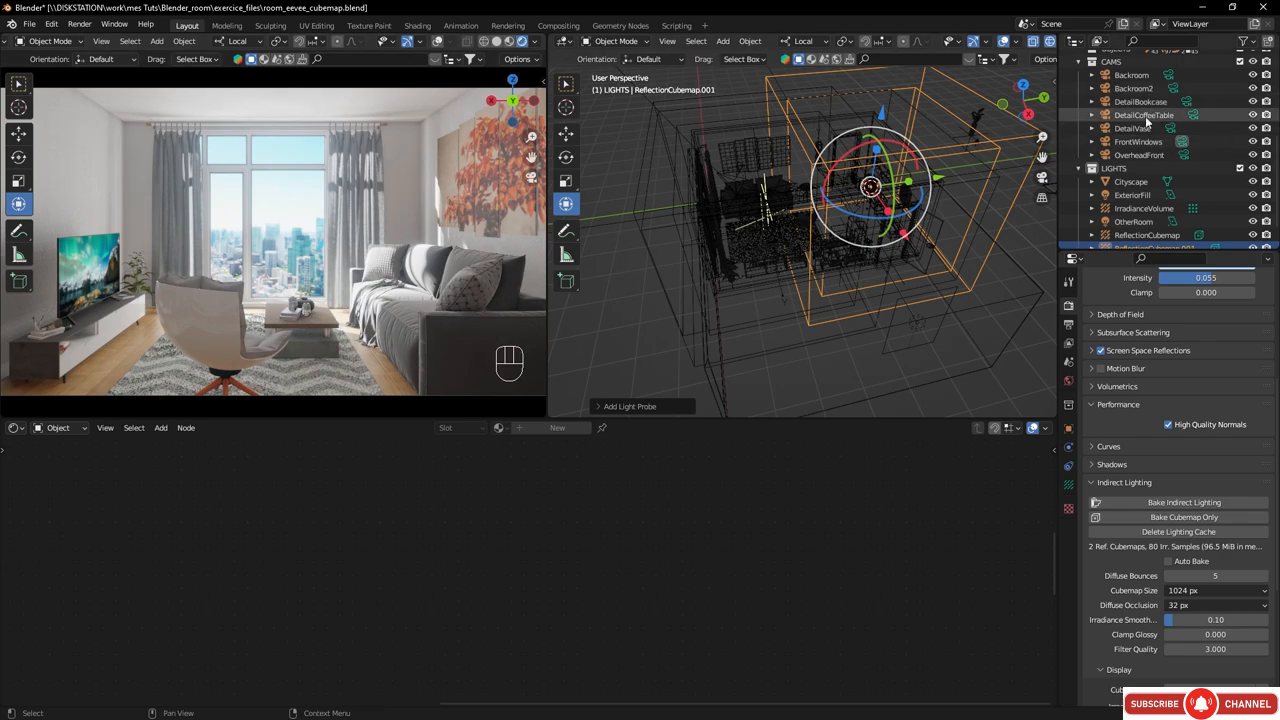
pyautogui.click(1192, 116)
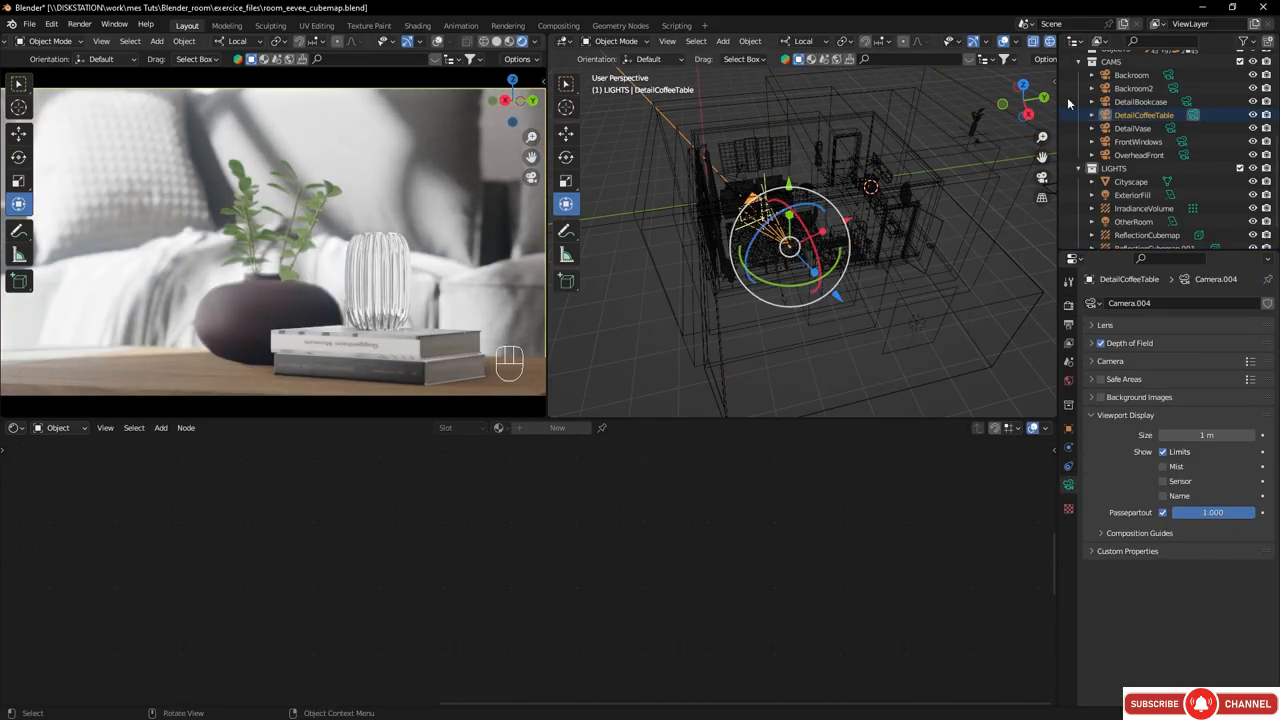
pyautogui.click(1171, 130)
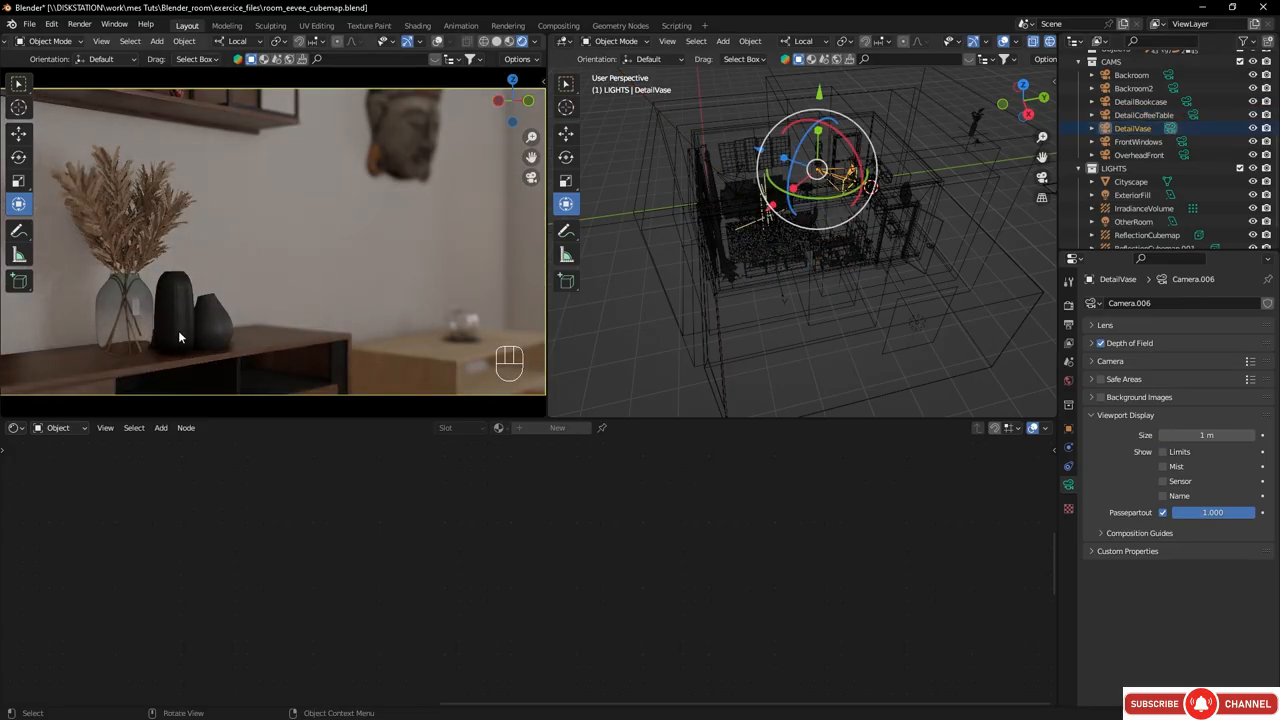
# - Examine the reflections on the steel art decoration, bookcase ornaments, television cabinet, armchair shell and coffee table
pyautogui.moveTo(431, 279); pyautogui.dragTo(236, 240, button='middle')
pyautogui.click(460, 285)
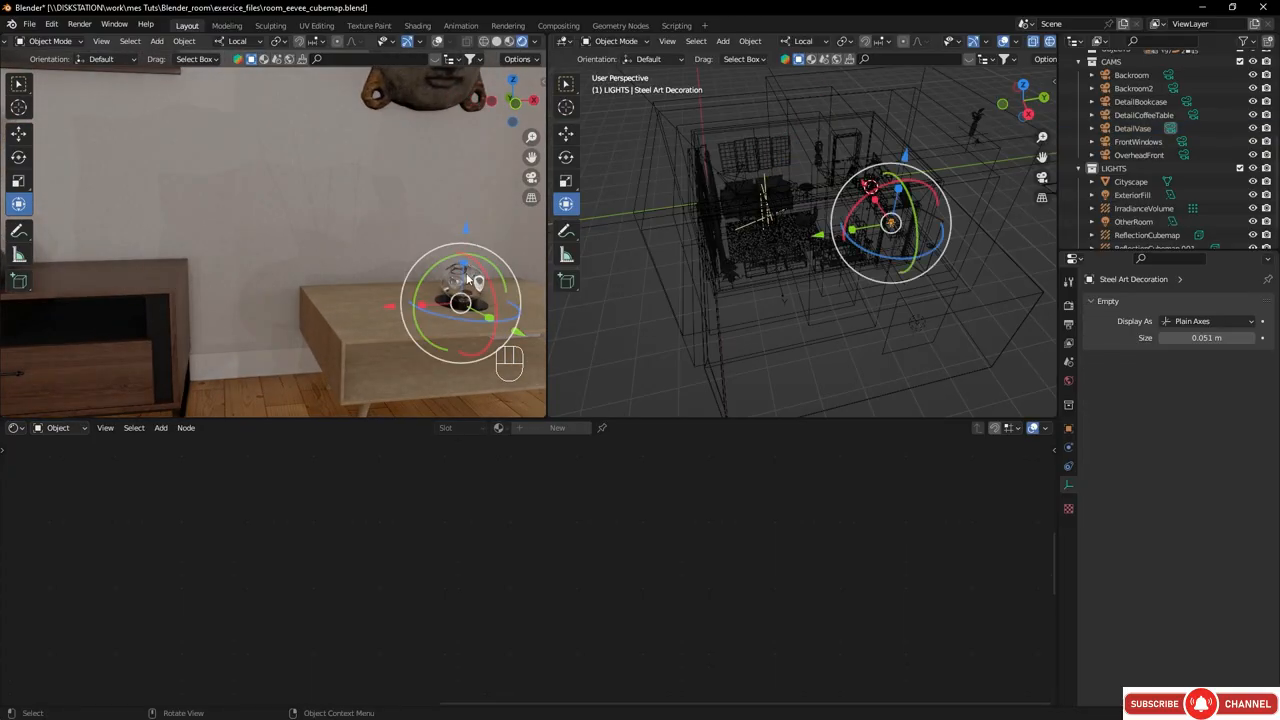
pyautogui.press('KP_Decimal')
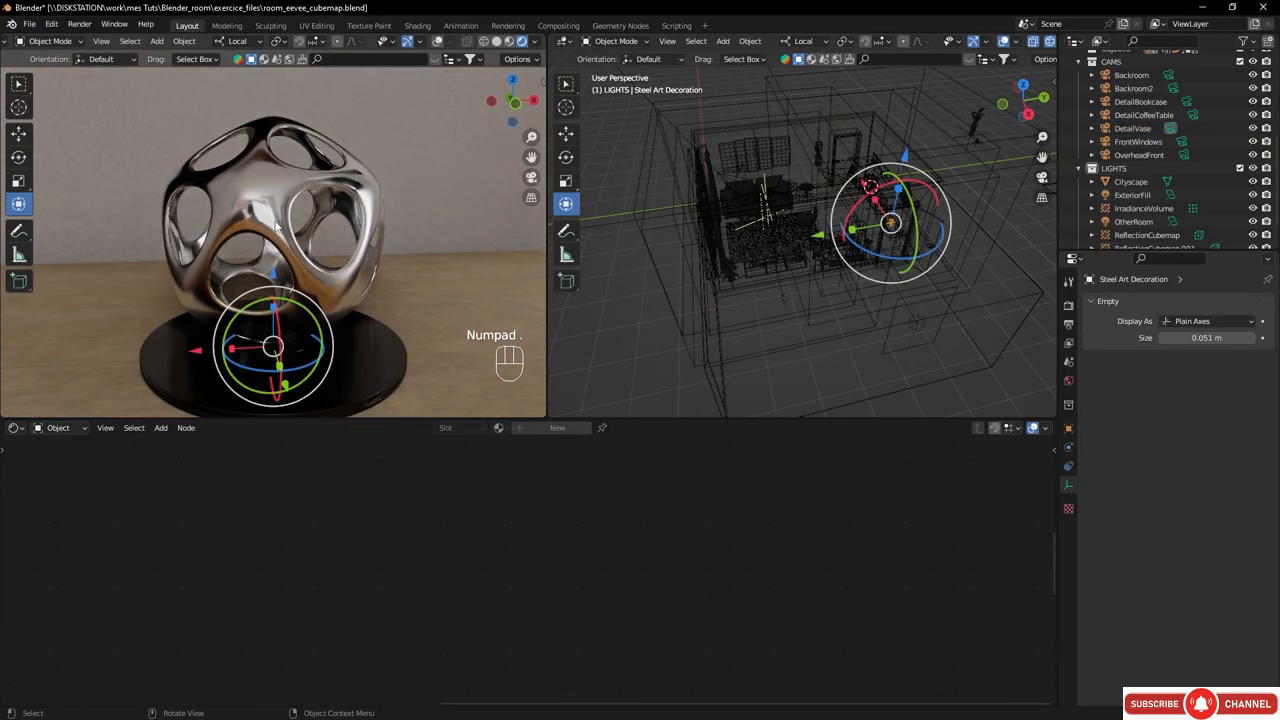
pyautogui.moveTo(276, 226); pyautogui.dragTo(105, 244, button='middle')
pyautogui.scroll(-10, 262, 230)
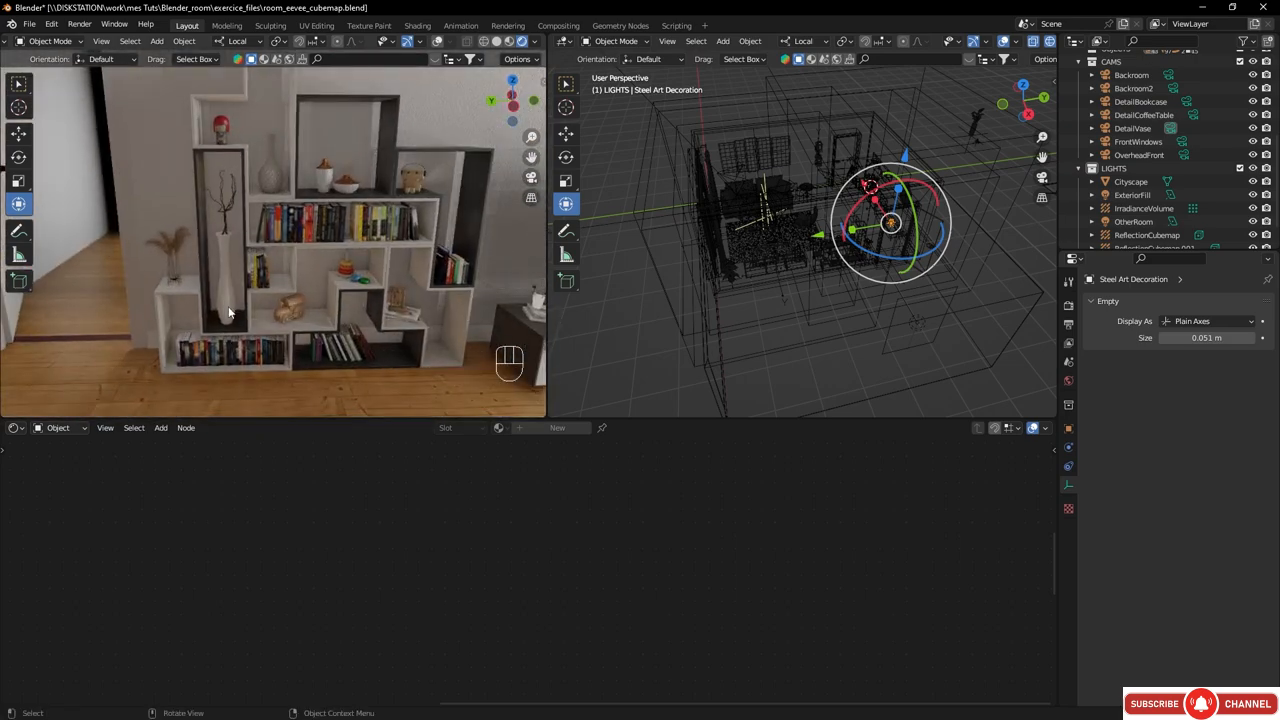
pyautogui.scroll(6, 229, 313)
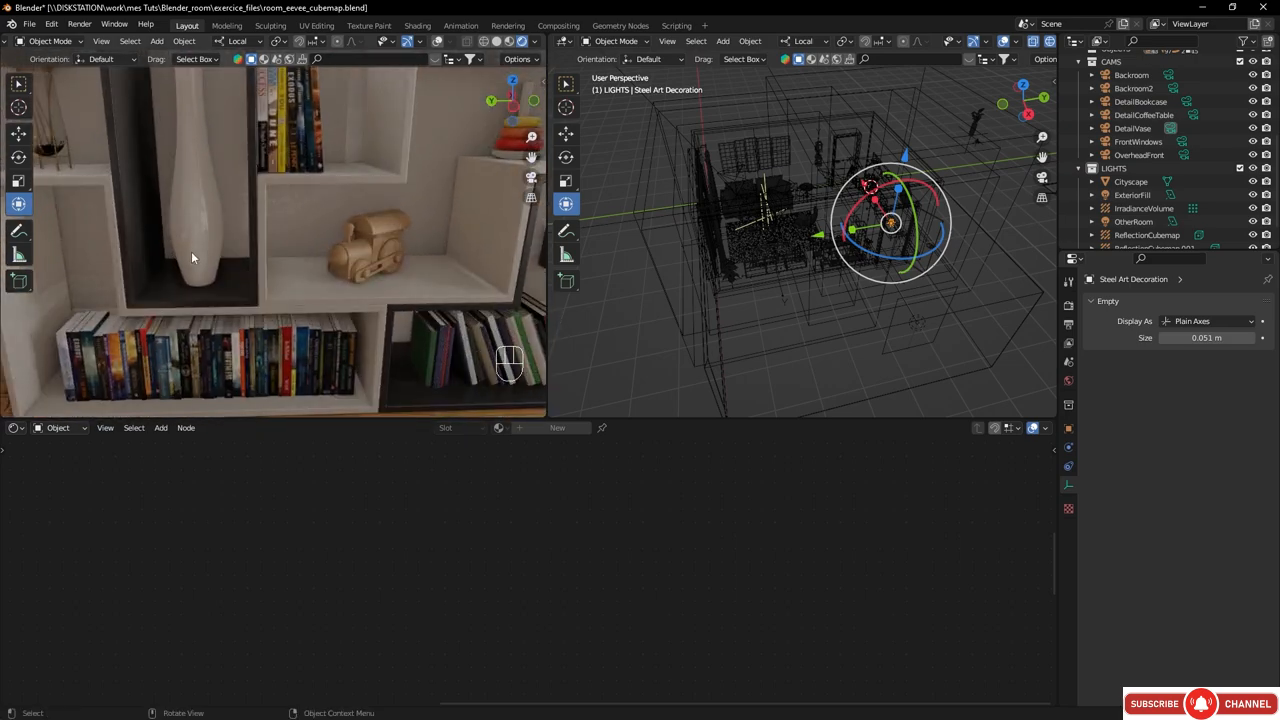
pyautogui.moveTo(194, 254); pyautogui.dragTo(213, 200, button='middle')
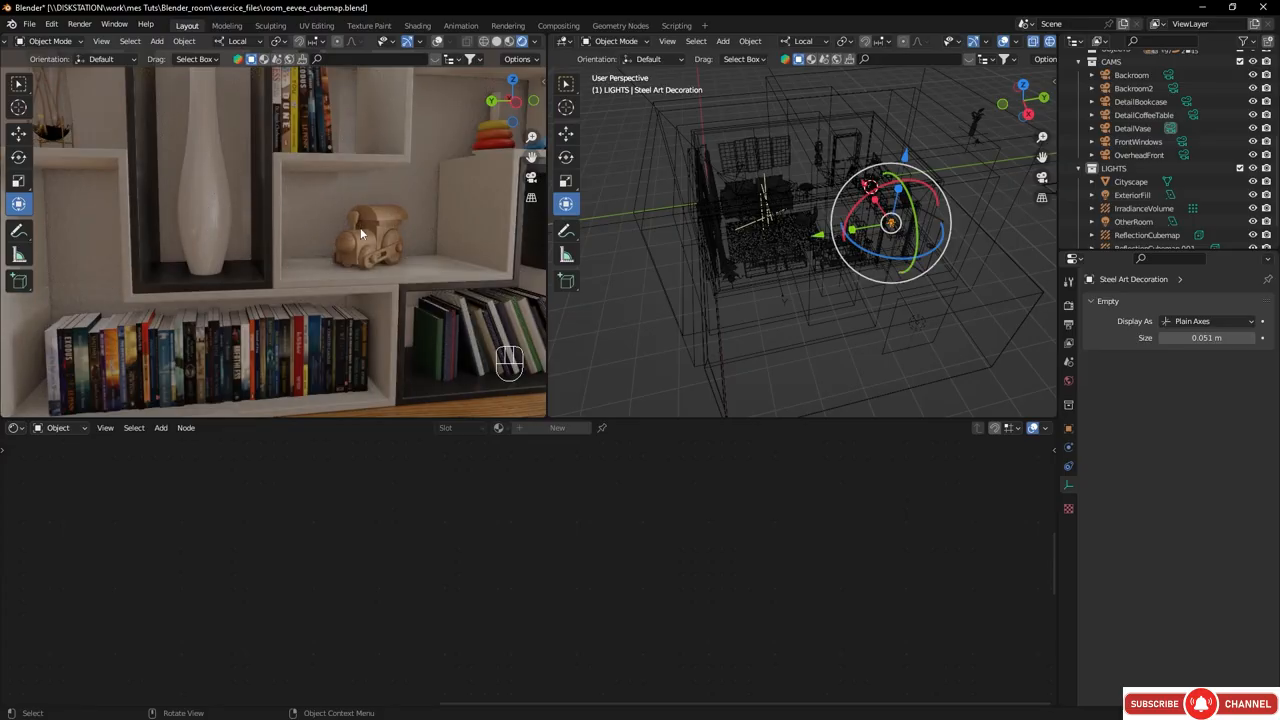
pyautogui.moveTo(362, 233)
pyautogui.keyDown('shift'); pyautogui.mouseDown(button='middle')
pyautogui.moveTo(451, 234)
pyautogui.moveTo(287, 218)
pyautogui.moveTo(139, 226)
pyautogui.moveTo(357, 246)
pyautogui.moveTo(337, 237)
pyautogui.mouseUp(button='middle'); pyautogui.keyUp('shift')
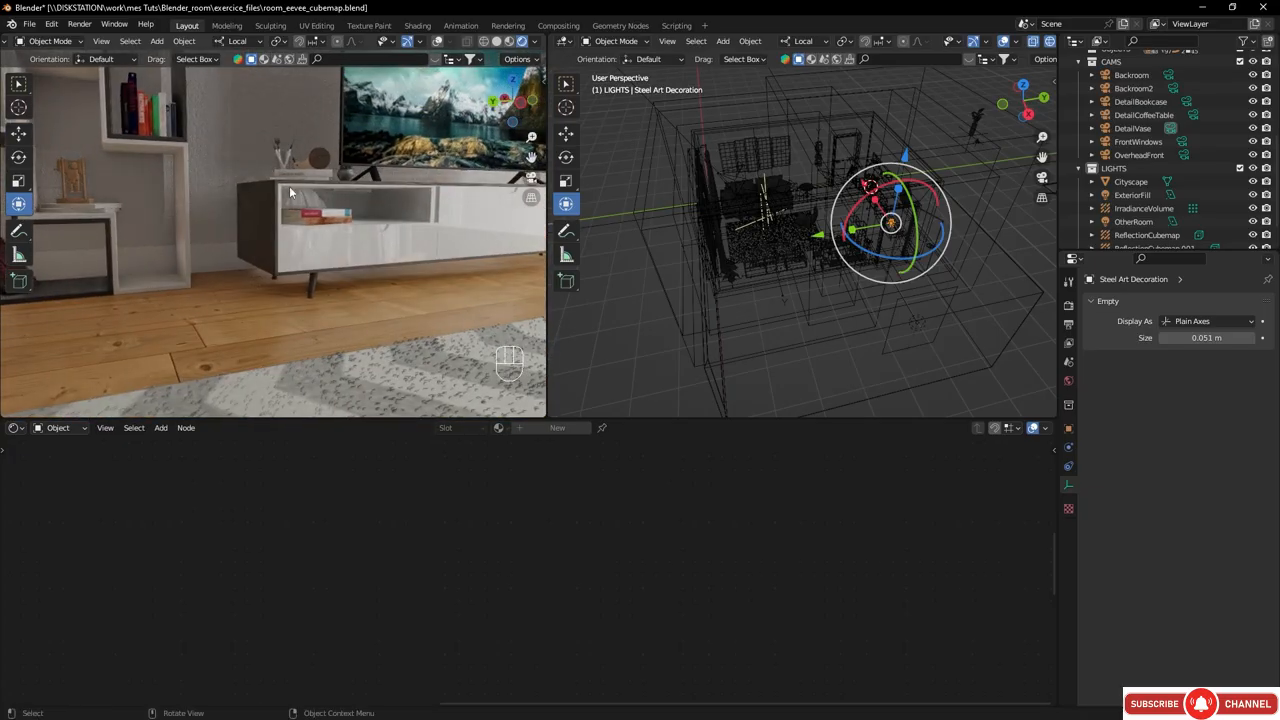
pyautogui.keyDown('shift'); pyautogui.moveTo(309, 234); pyautogui.dragTo(272, 314, button='middle'); pyautogui.keyUp('shift')
pyautogui.scroll(-4, 274, 311)
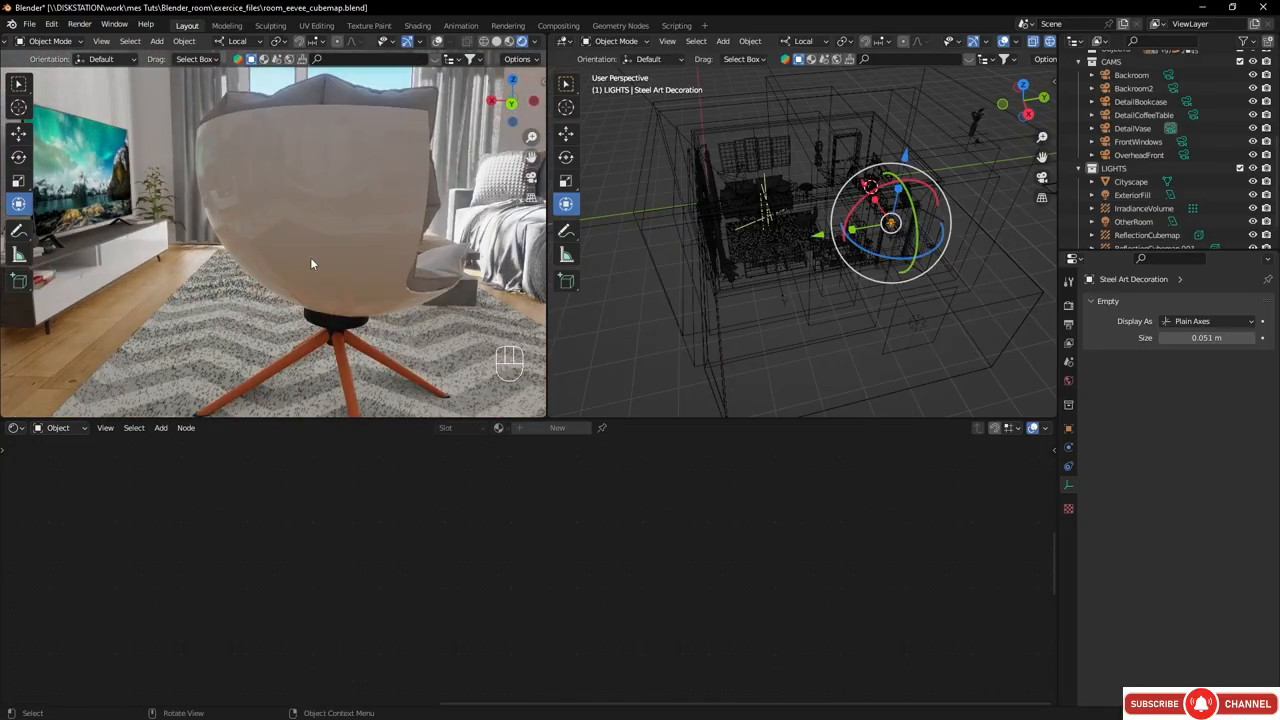
pyautogui.moveTo(316, 189); pyautogui.dragTo(348, 183, button='middle')
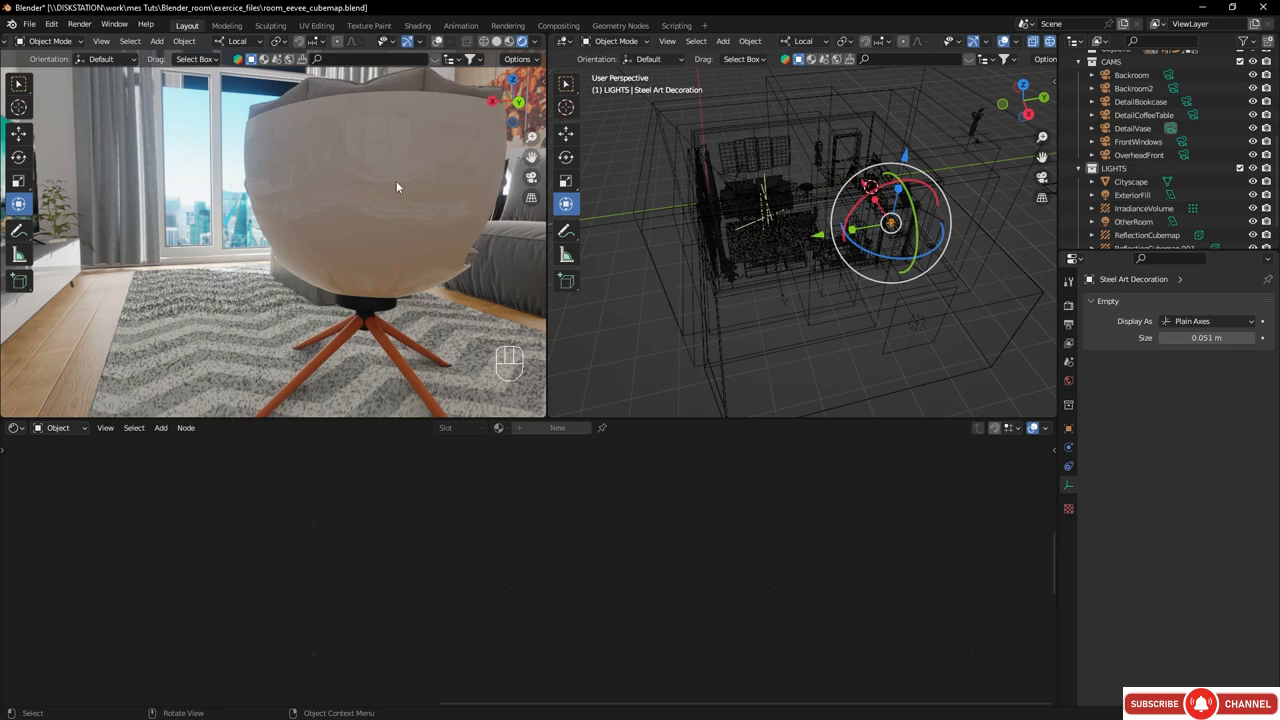
pyautogui.moveTo(396, 183); pyautogui.dragTo(298, 221, button='middle')
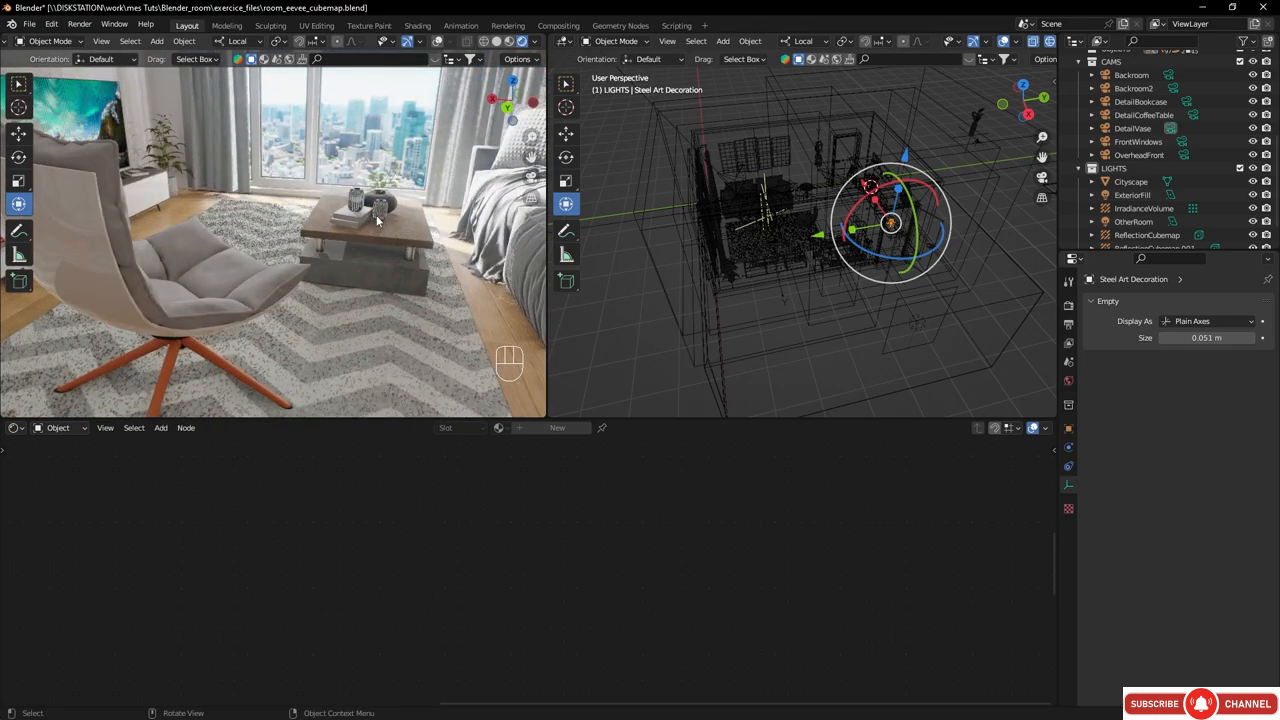
pyautogui.moveTo(236, 240); pyautogui.dragTo(355, 218, button='middle')
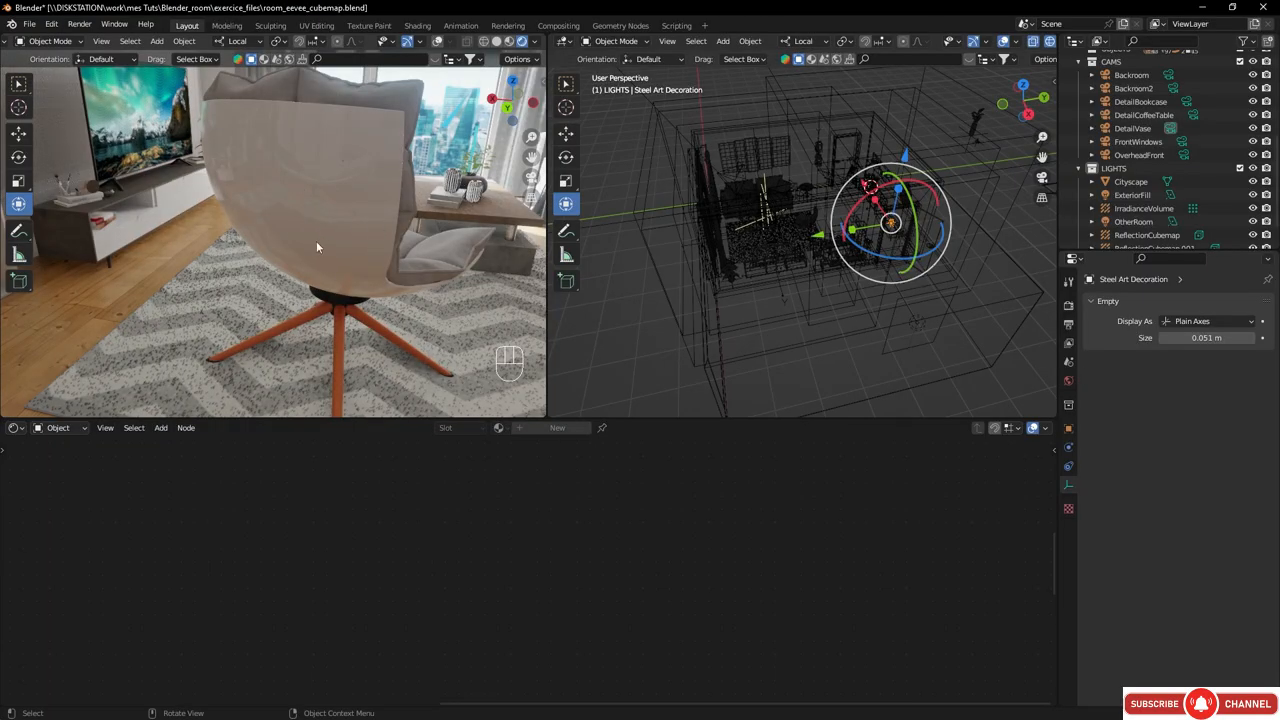
pyautogui.scroll(-6, 310, 235)
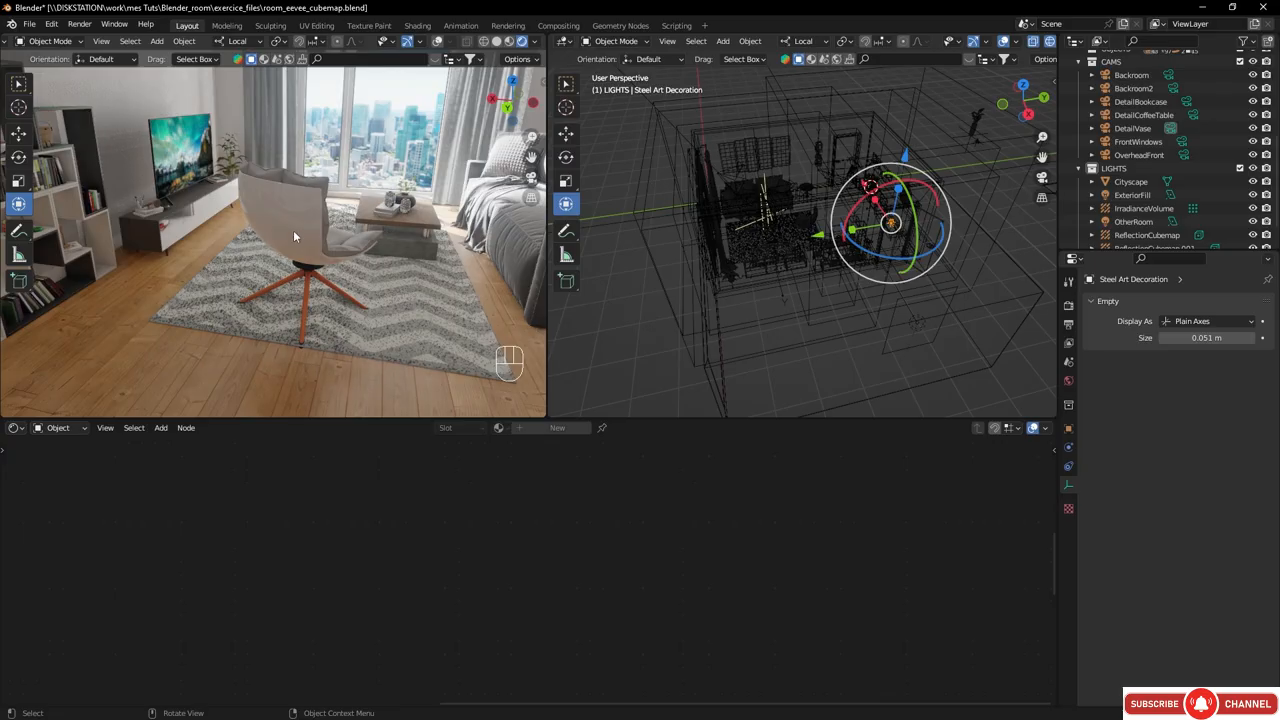
# - Return to the camera view and make FrontWindows the active camera
pyautogui.press('KP_0')
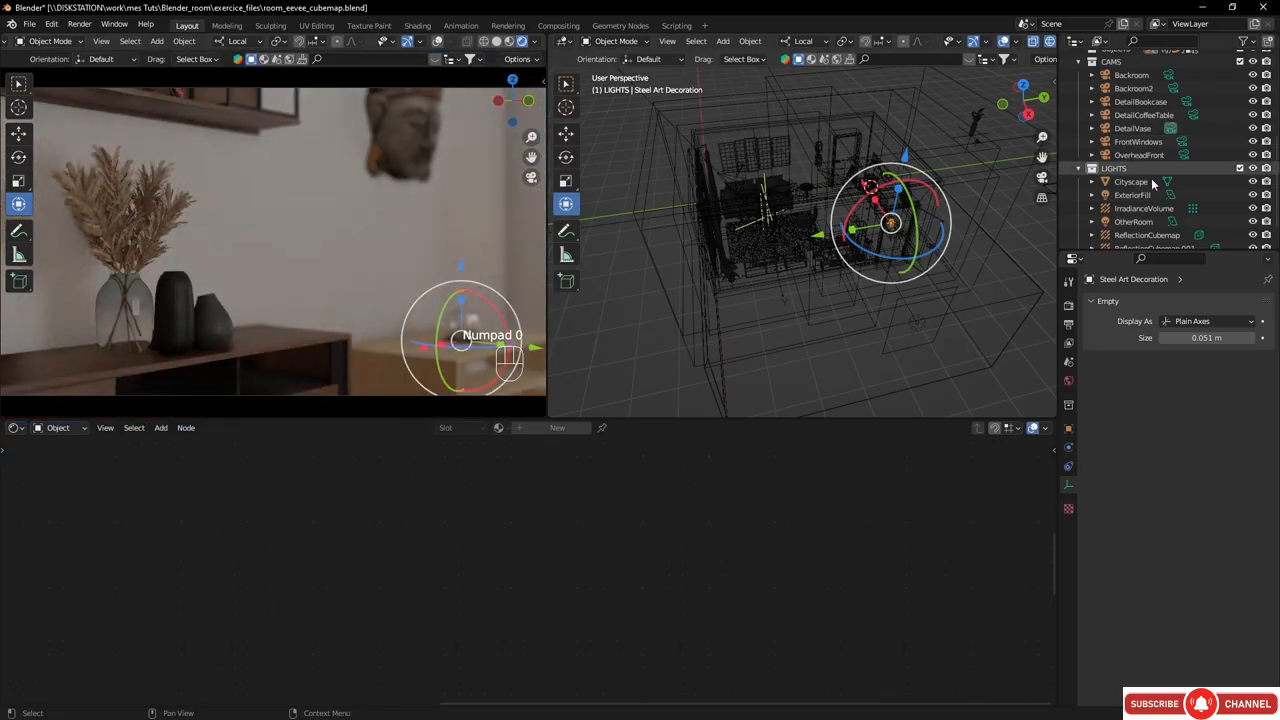
pyautogui.scroll(-2, 1151, 182)
pyautogui.scroll(2, 1152, 150)
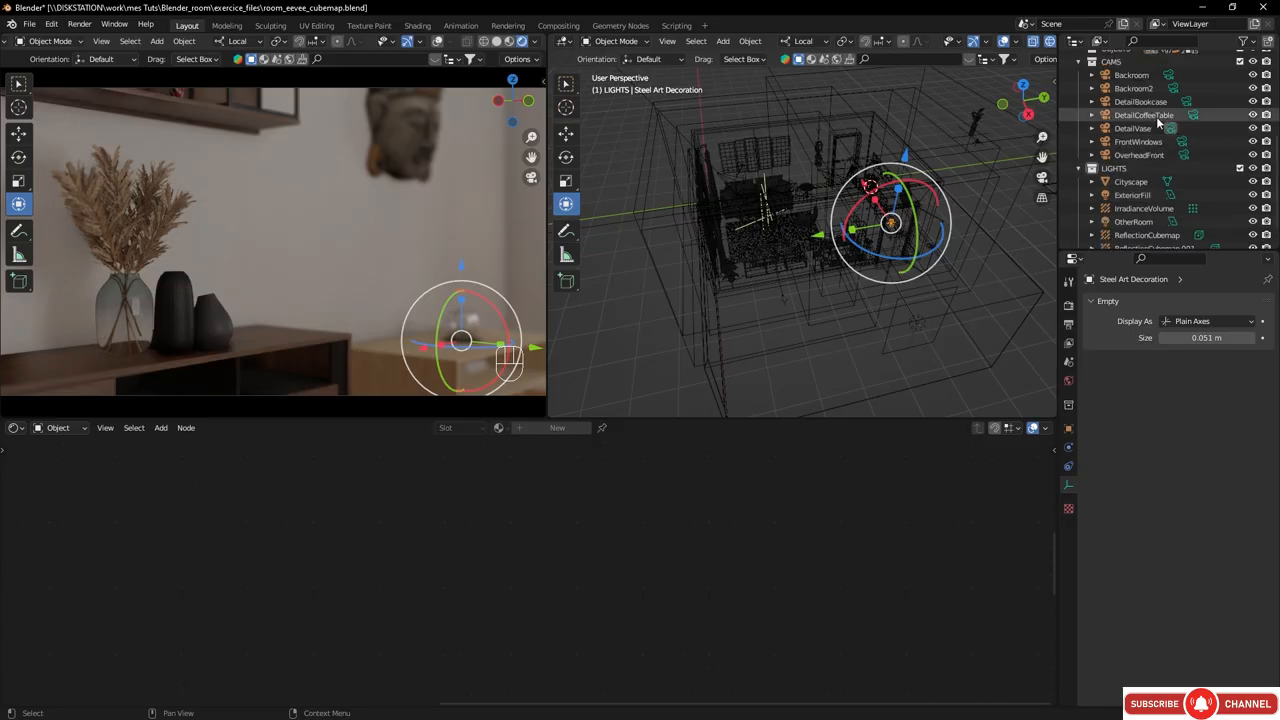
pyautogui.click(1181, 142)
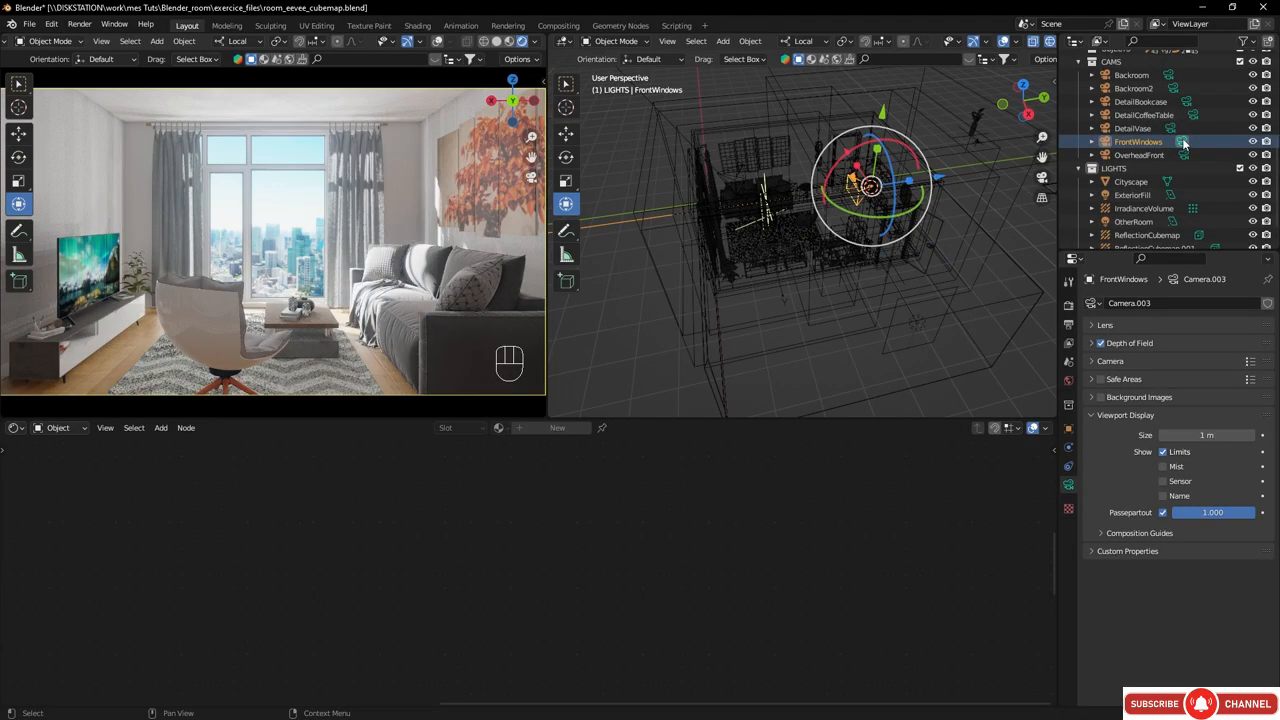
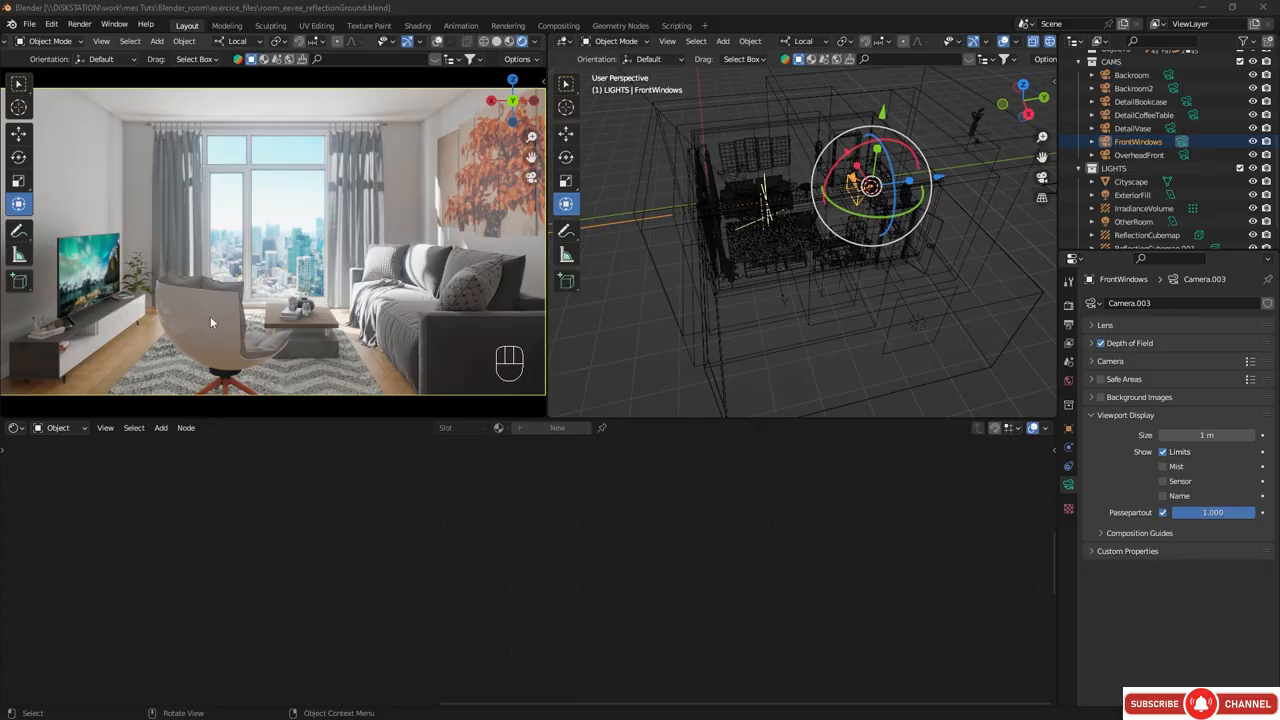
# - Hide the rug under the armchair to expose the wooden floor
pyautogui.moveTo(209, 320); pyautogui.dragTo(217, 327, button='middle')
pyautogui.keyDown('shift'); pyautogui.moveTo(217, 327); pyautogui.dragTo(324, 268, button='middle'); pyautogui.keyUp('shift')
pyautogui.click(326, 257)
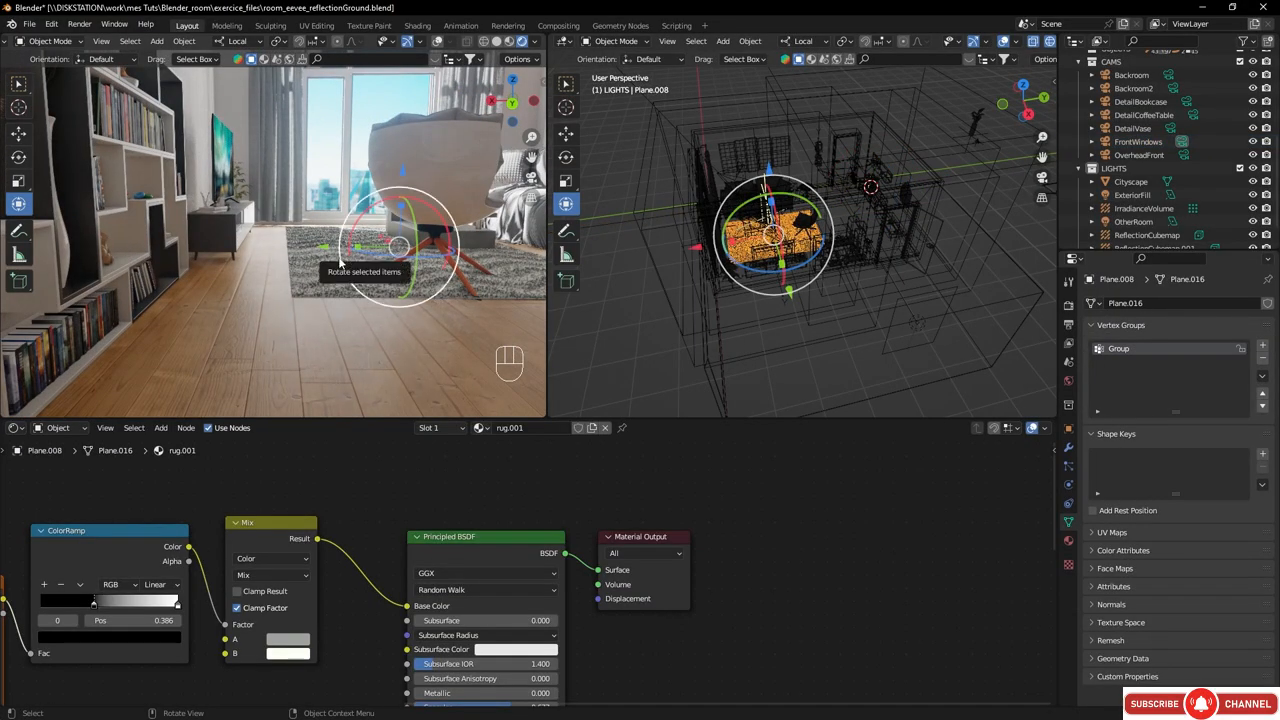
pyautogui.press('h')
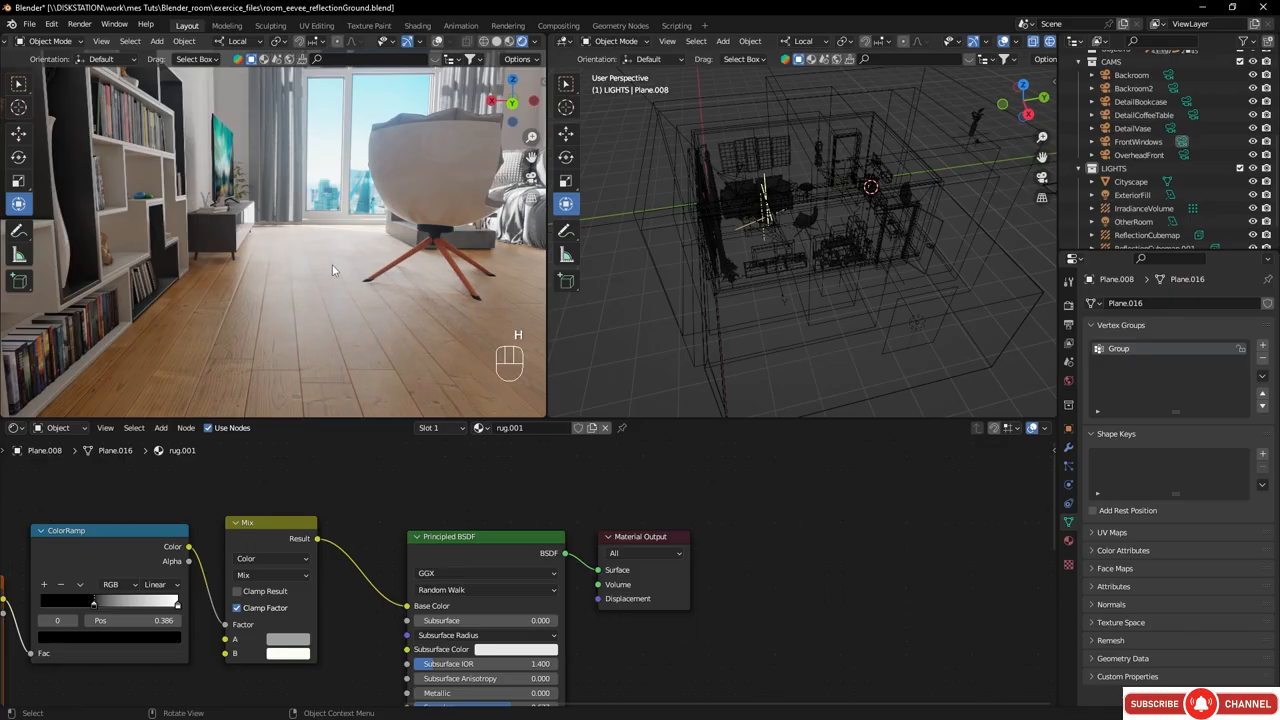
# - Disconnect the Gamma node from the floor material's Roughness input and set the Principled BSDF roughness to 0
pyautogui.moveTo(332, 266); pyautogui.dragTo(334, 259, button='middle')
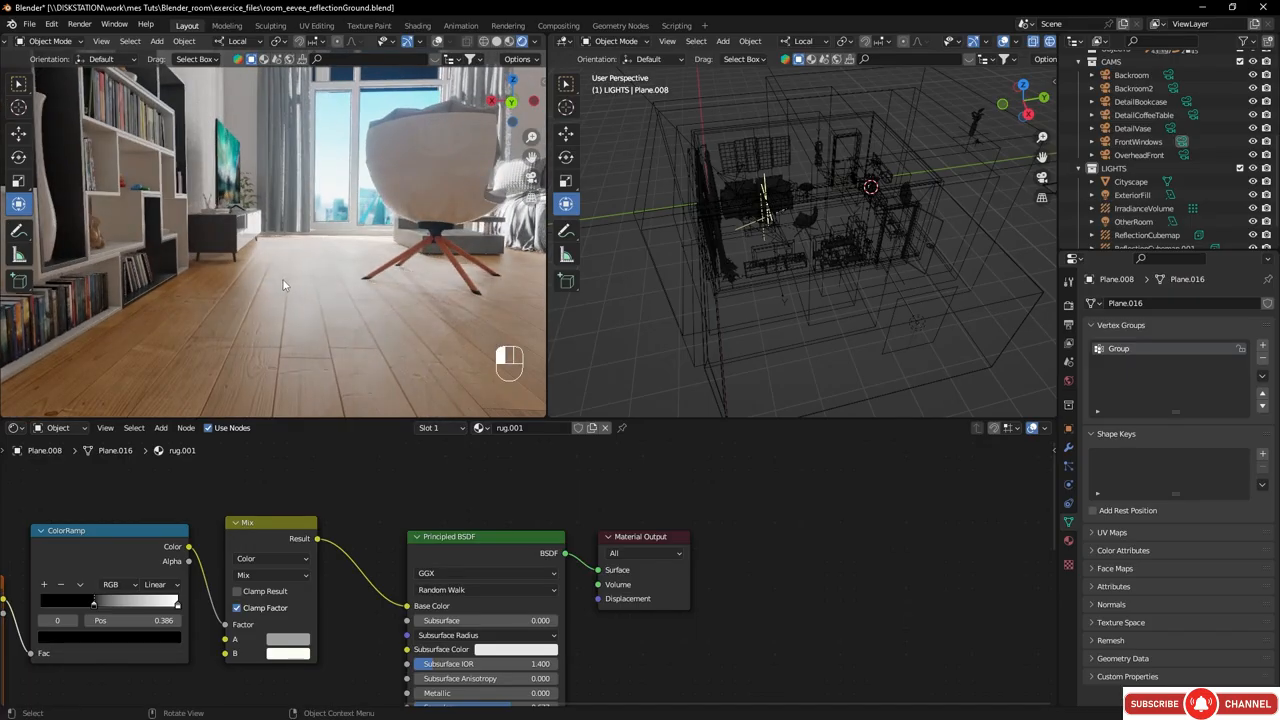
pyautogui.click(284, 284)
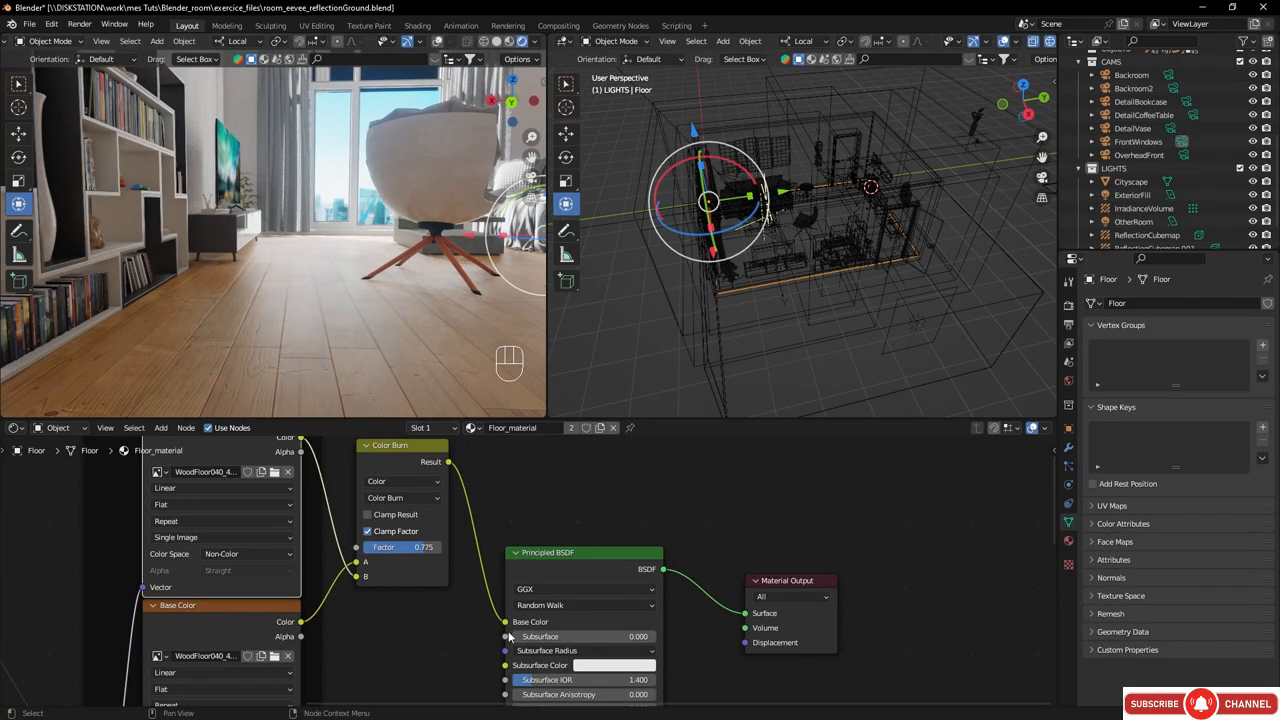
pyautogui.moveTo(485, 692); pyautogui.dragTo(479, 545, button='middle')
pyautogui.scroll(-2, 479, 545)
pyautogui.moveTo(501, 597); pyautogui.dragTo(477, 578)
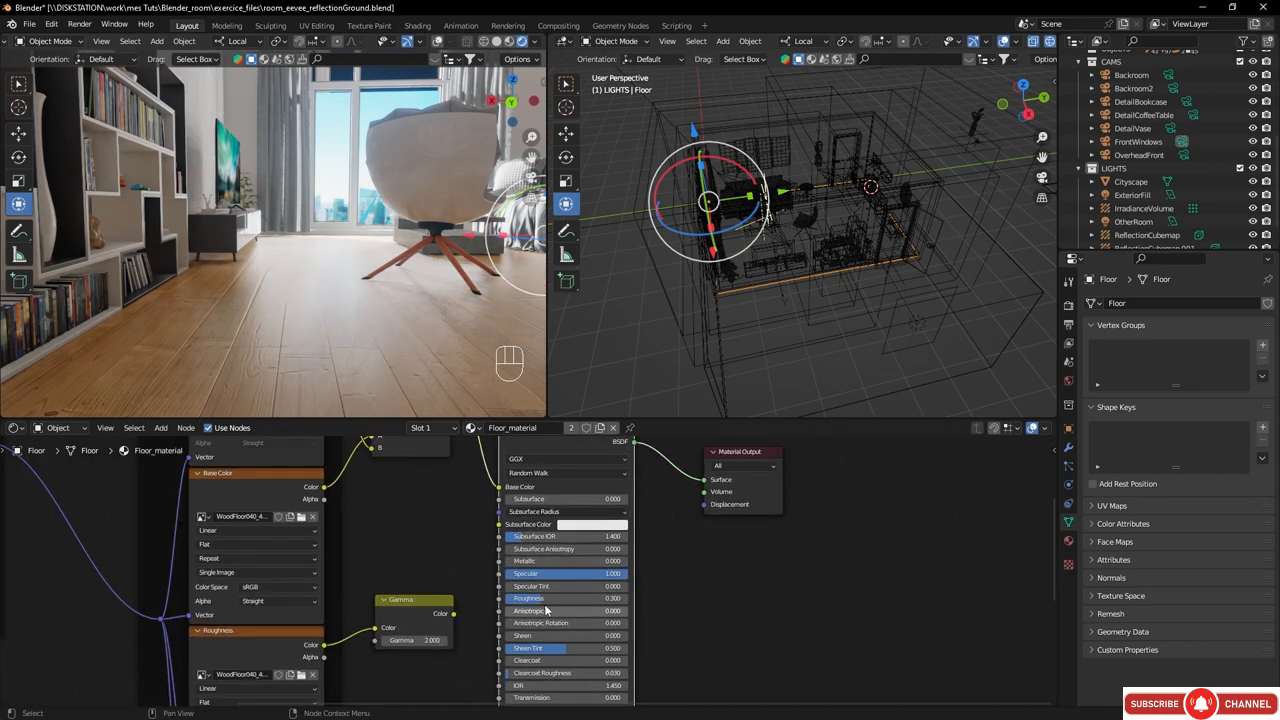
pyautogui.moveTo(546, 600); pyautogui.dragTo(505, 600)
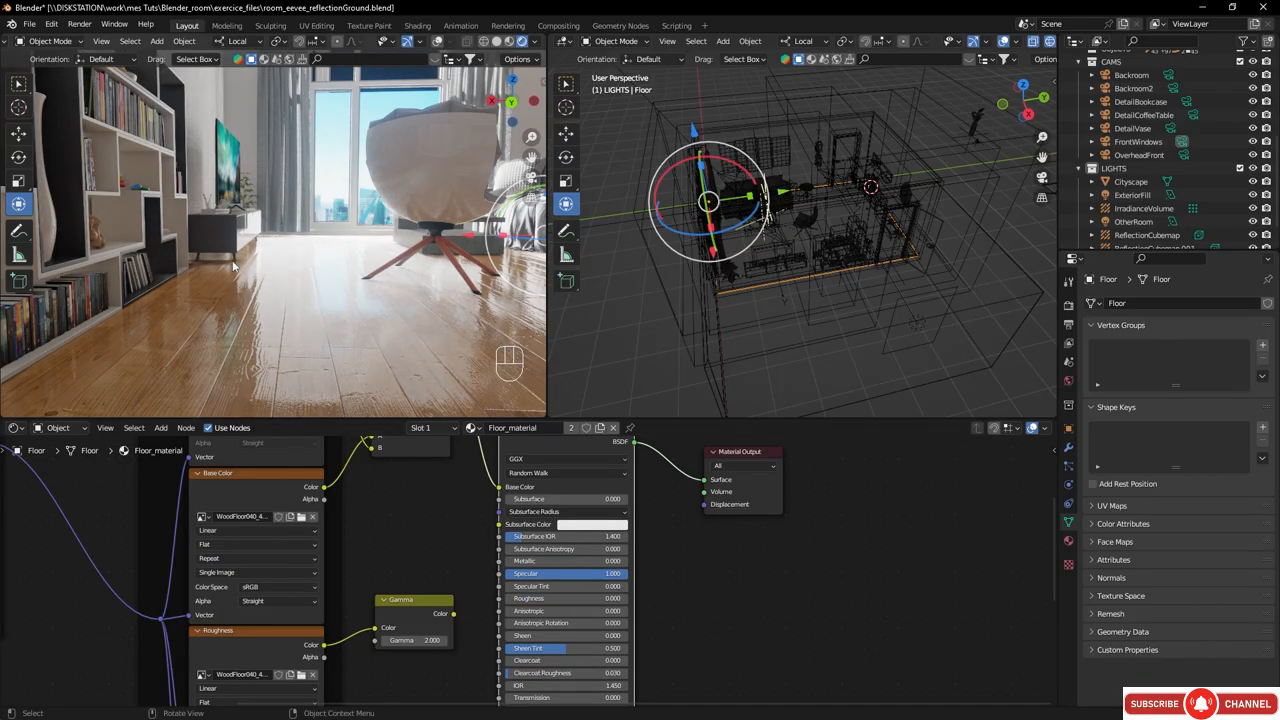
# - Disconnect the Normal Map from the floor's Principled BSDF and inspect the floor reflections around the television cabinet and coffee table
pyautogui.moveTo(454, 554); pyautogui.dragTo(437, 417, button='middle')
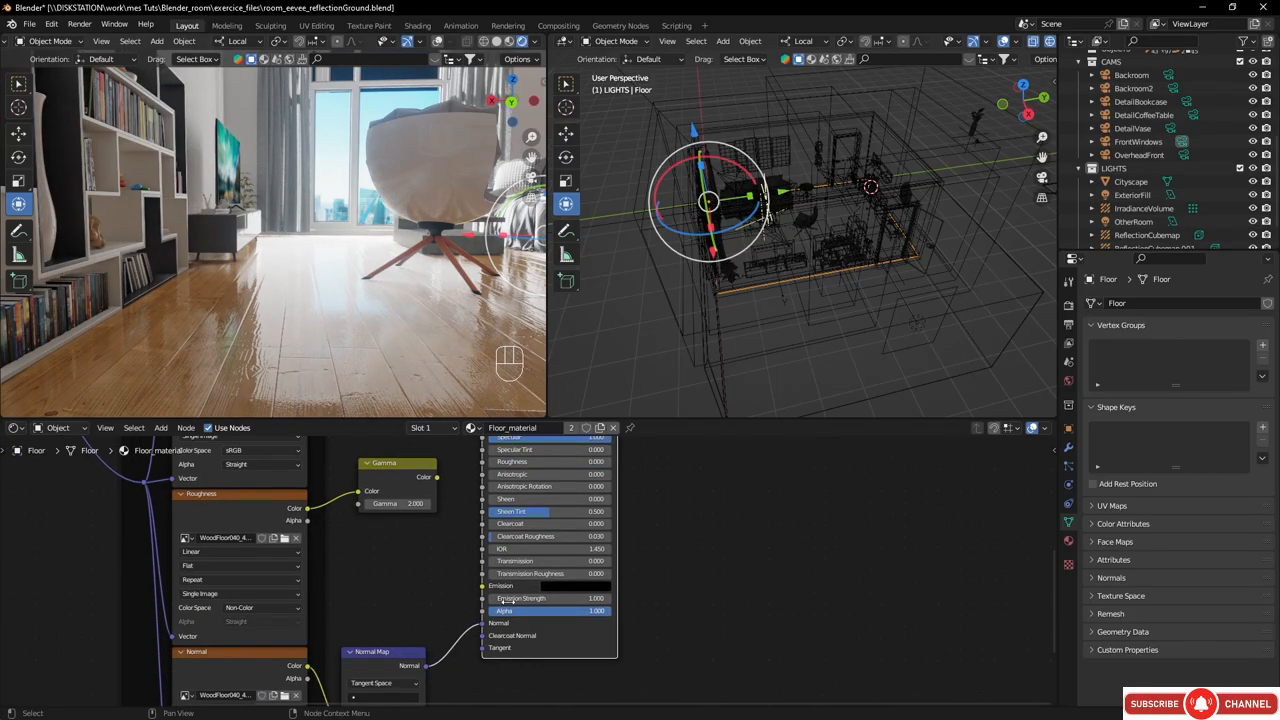
pyautogui.moveTo(487, 624); pyautogui.dragTo(455, 618)
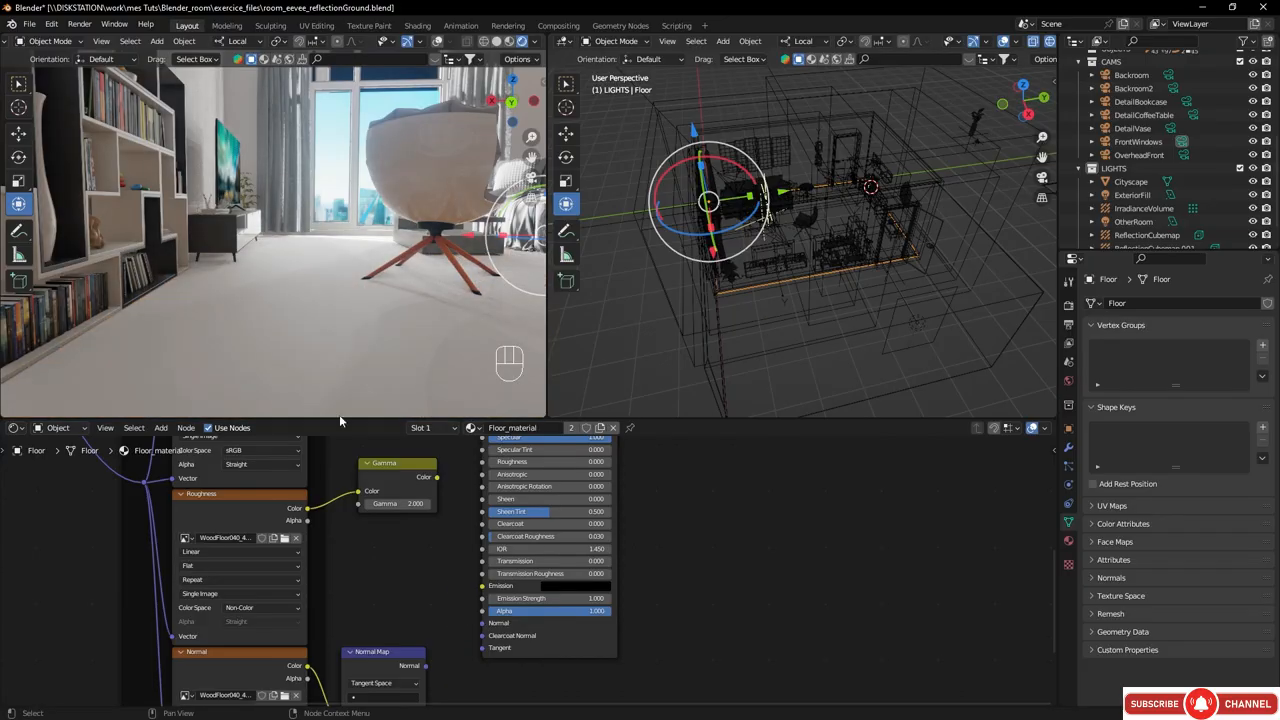
pyautogui.moveTo(313, 300)
pyautogui.mouseDown(button='middle')
pyautogui.moveTo(286, 291)
pyautogui.moveTo(300, 296)
pyautogui.moveTo(296, 318)
pyautogui.moveTo(327, 301)
pyautogui.moveTo(304, 302)
pyautogui.mouseUp(button='middle')
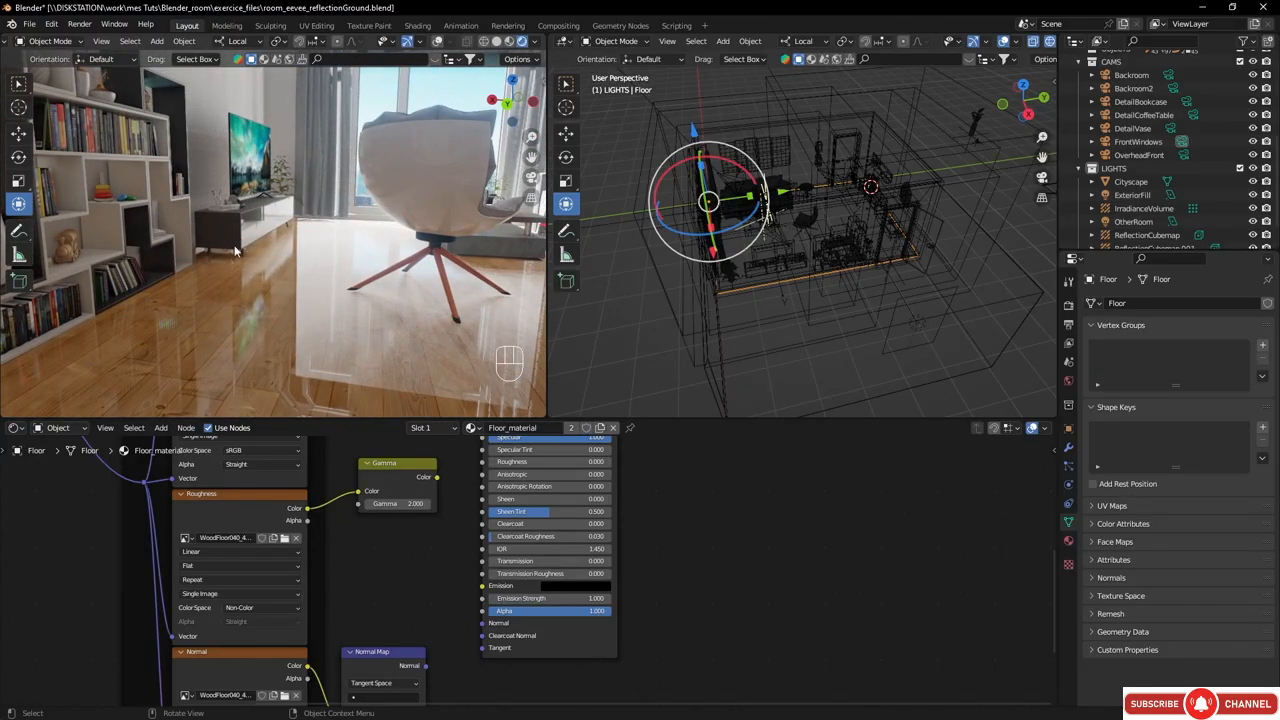
pyautogui.moveTo(246, 291); pyautogui.dragTo(102, 338, button='middle')
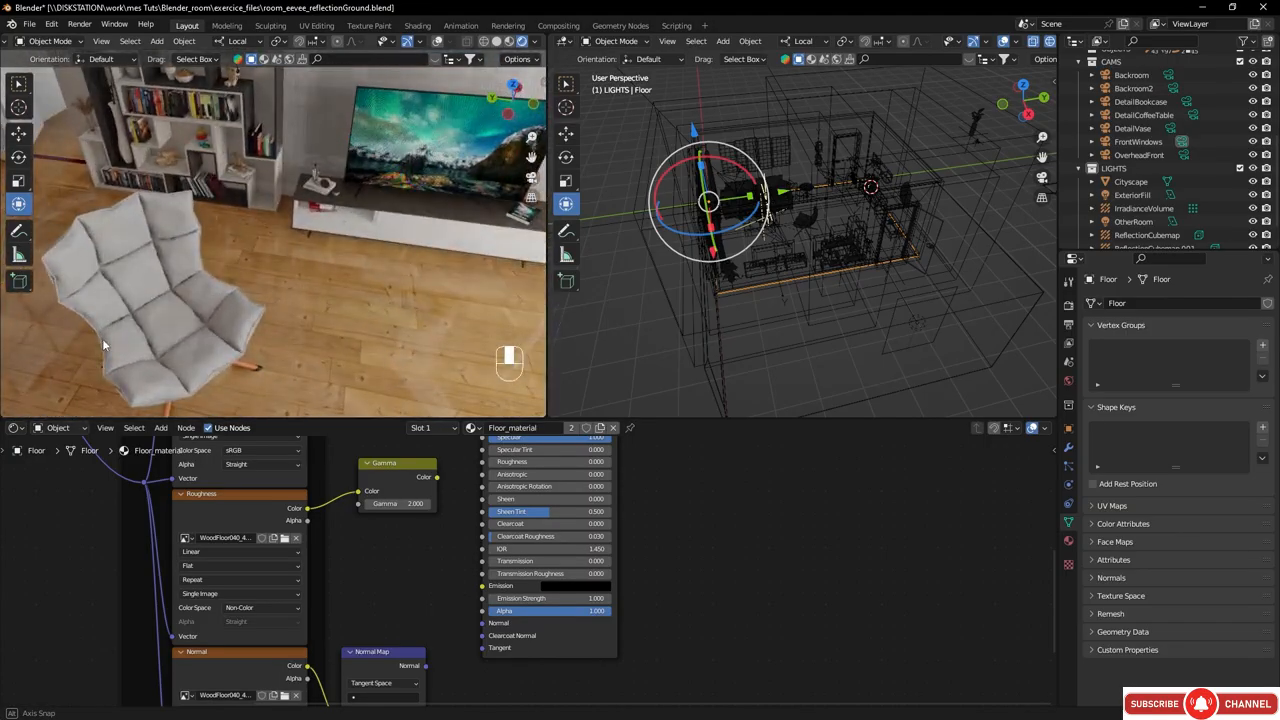
pyautogui.moveTo(253, 338); pyautogui.dragTo(304, 258, button='middle')
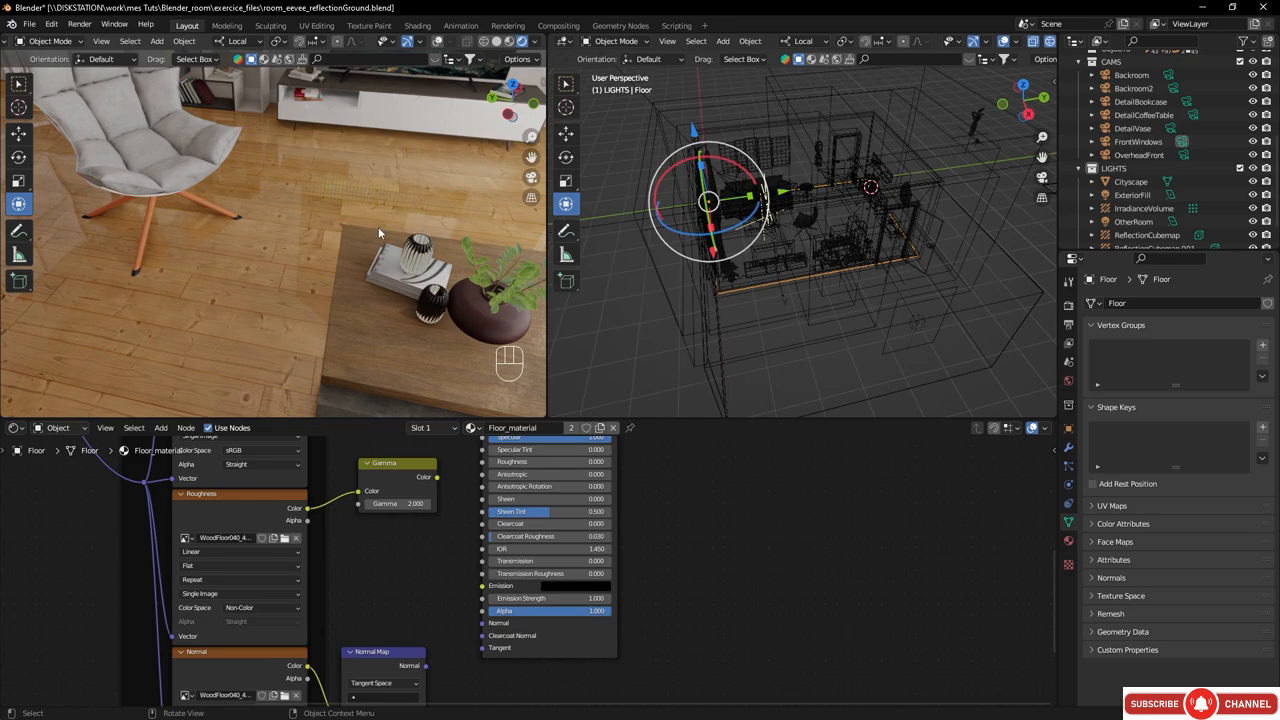
pyautogui.moveTo(378, 227); pyautogui.dragTo(465, 194, button='middle')
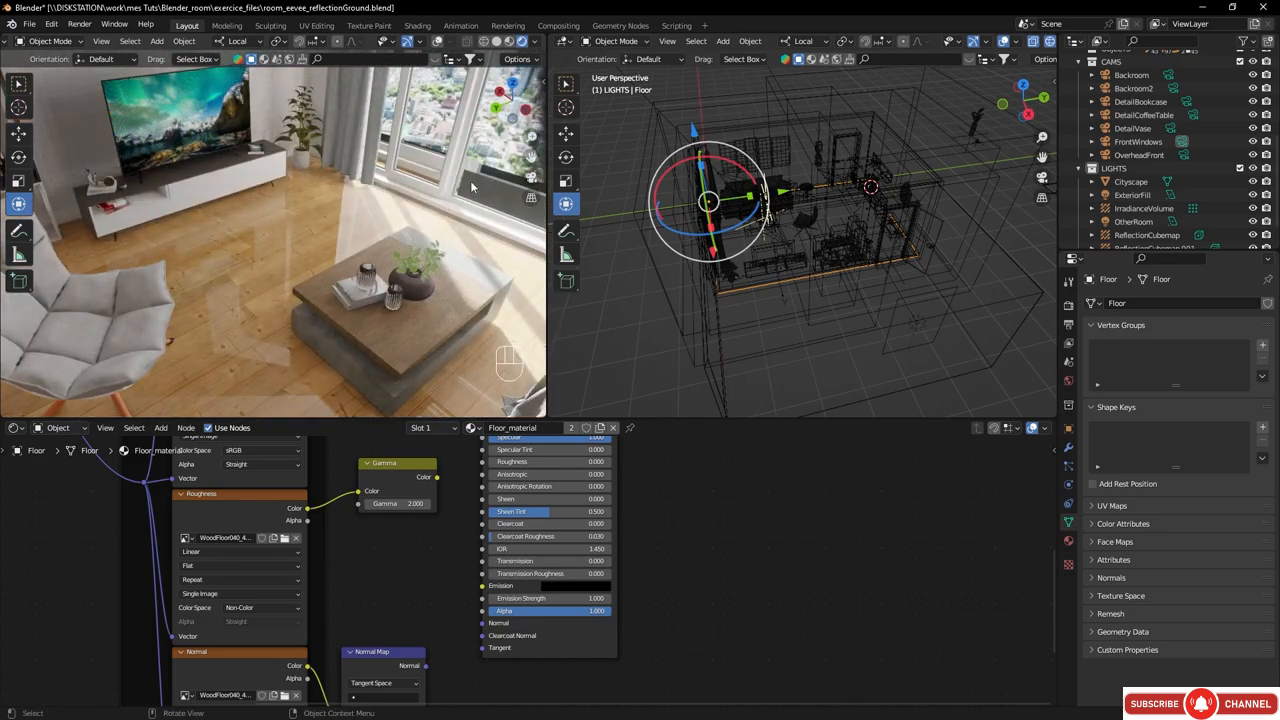
# - Turn Screen Space Reflections off and back on to compare the reflections on the floor
pyautogui.click(1068, 307)
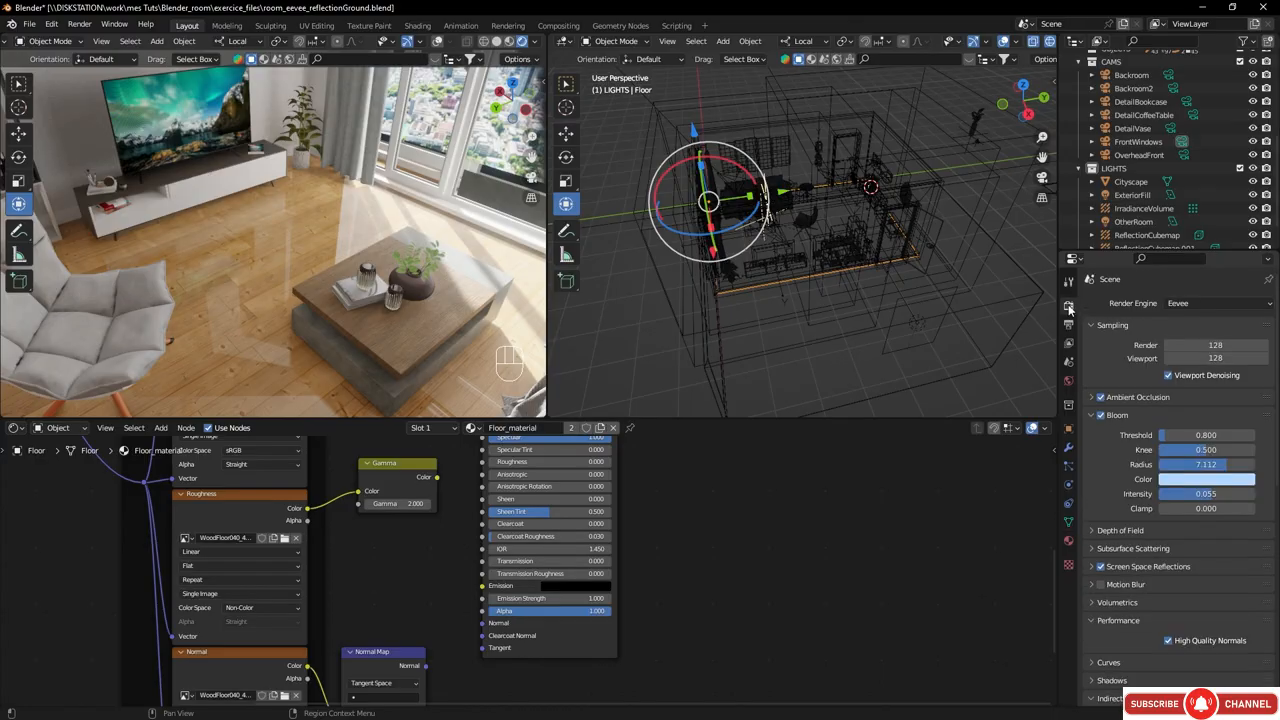
pyautogui.click(1091, 567)
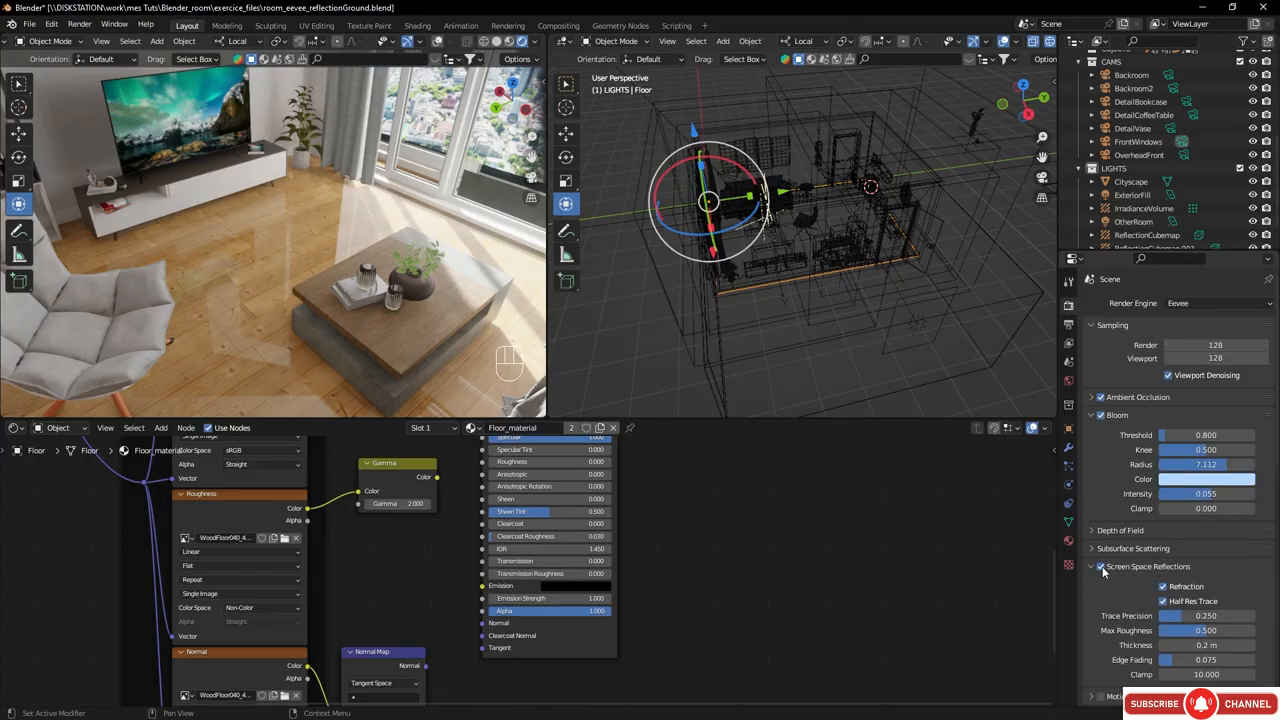
pyautogui.click(1101, 567)
pyautogui.moveTo(313, 307); pyautogui.dragTo(432, 348, button='middle')
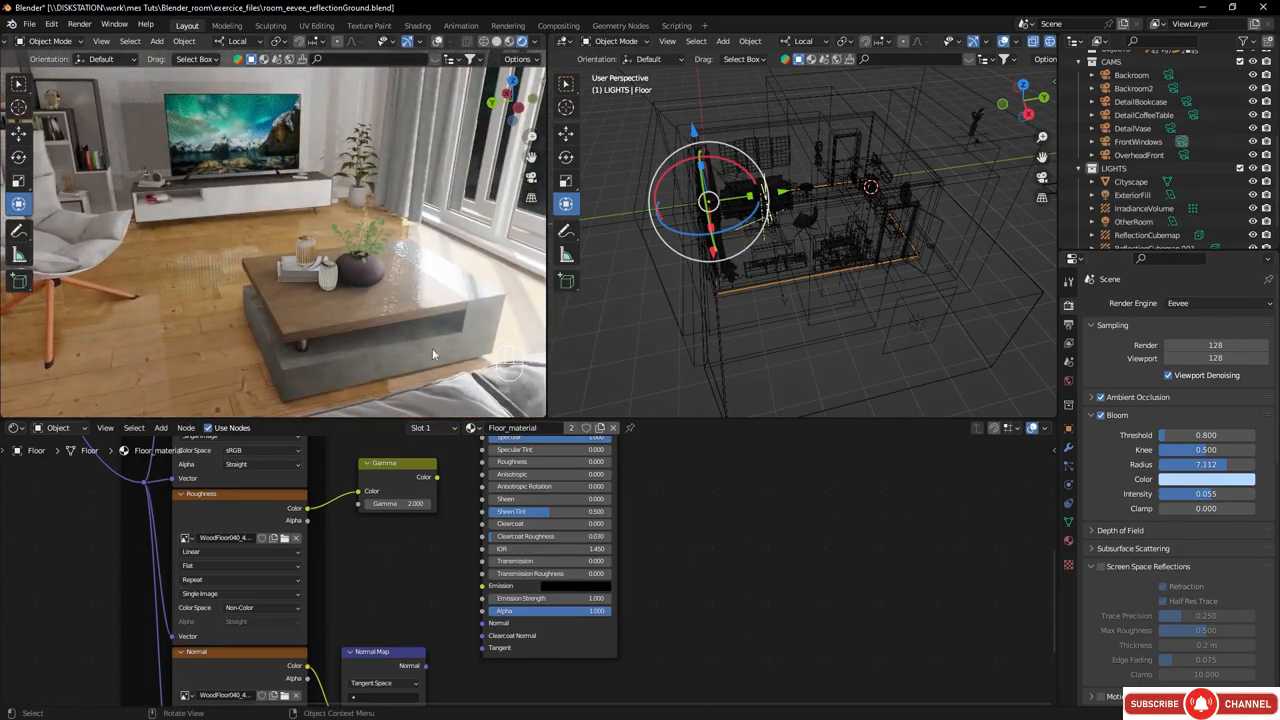
pyautogui.click(1101, 567)
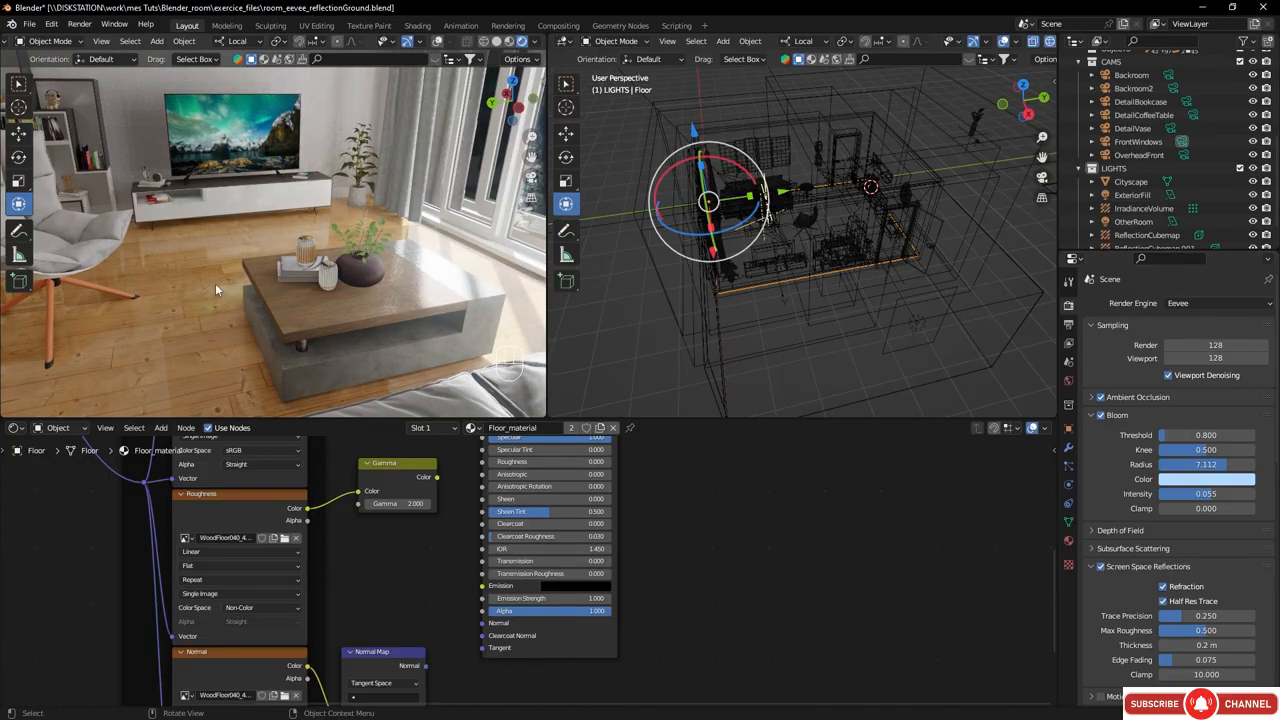
# - Show the overlays in the rendered view while looking down at the floor beside the coffee table
pyautogui.moveTo(215, 290); pyautogui.dragTo(340, 359, button='middle')
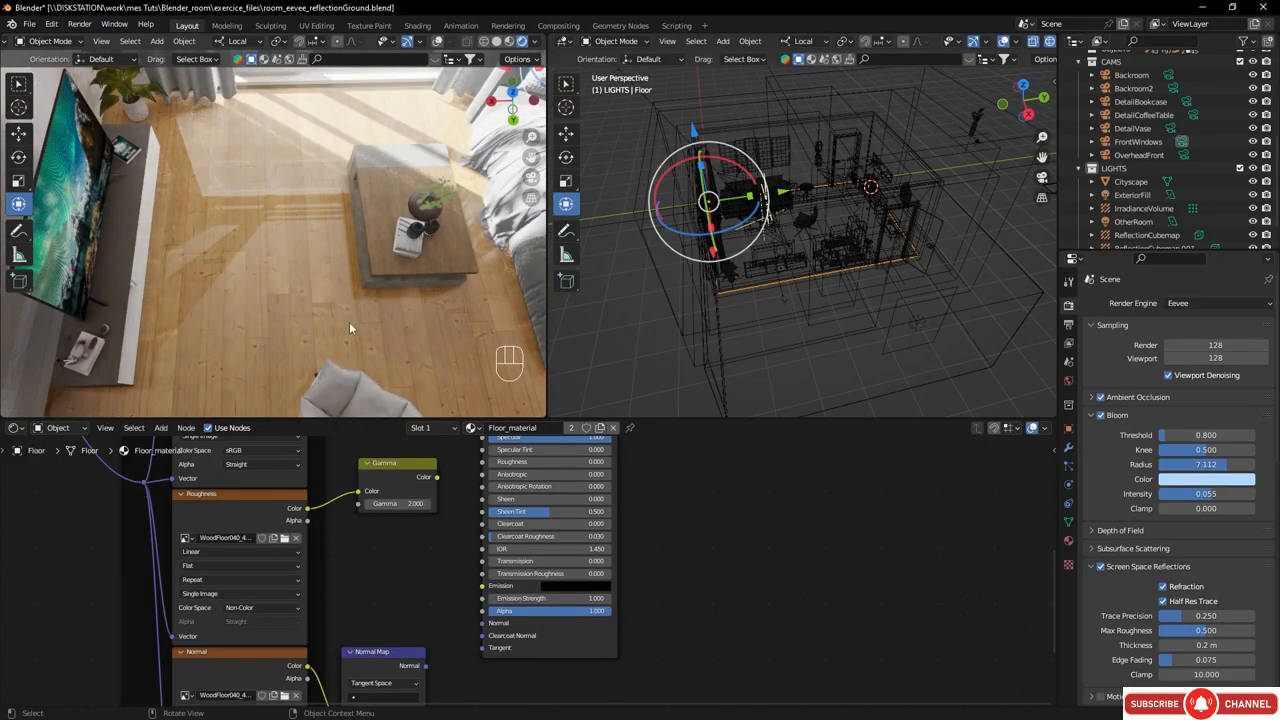
pyautogui.press('shift')
pyautogui.moveTo(757, 212)
pyautogui.mouseDown(button='middle')
pyautogui.moveTo(762, 281)
pyautogui.moveTo(718, 252)
pyautogui.moveTo(742, 226)
pyautogui.mouseUp(button='middle')
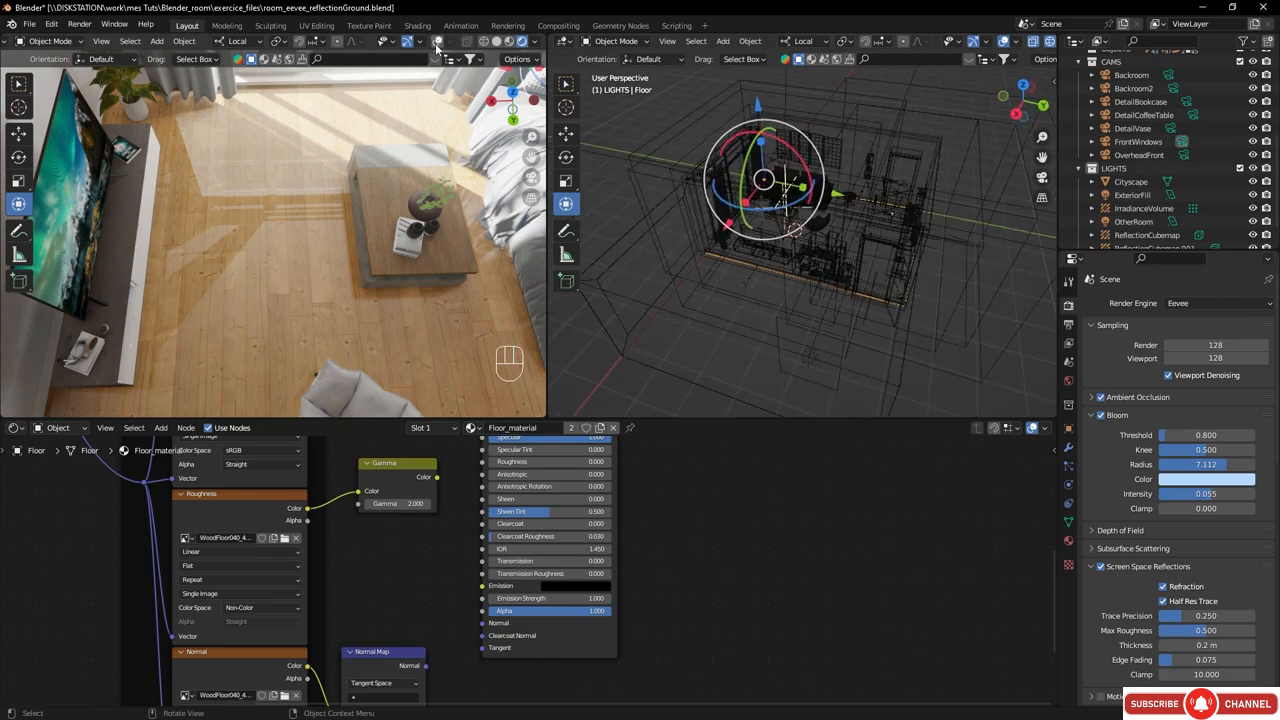
pyautogui.click(437, 42)
pyautogui.moveTo(374, 291); pyautogui.dragTo(345, 262, button='middle')
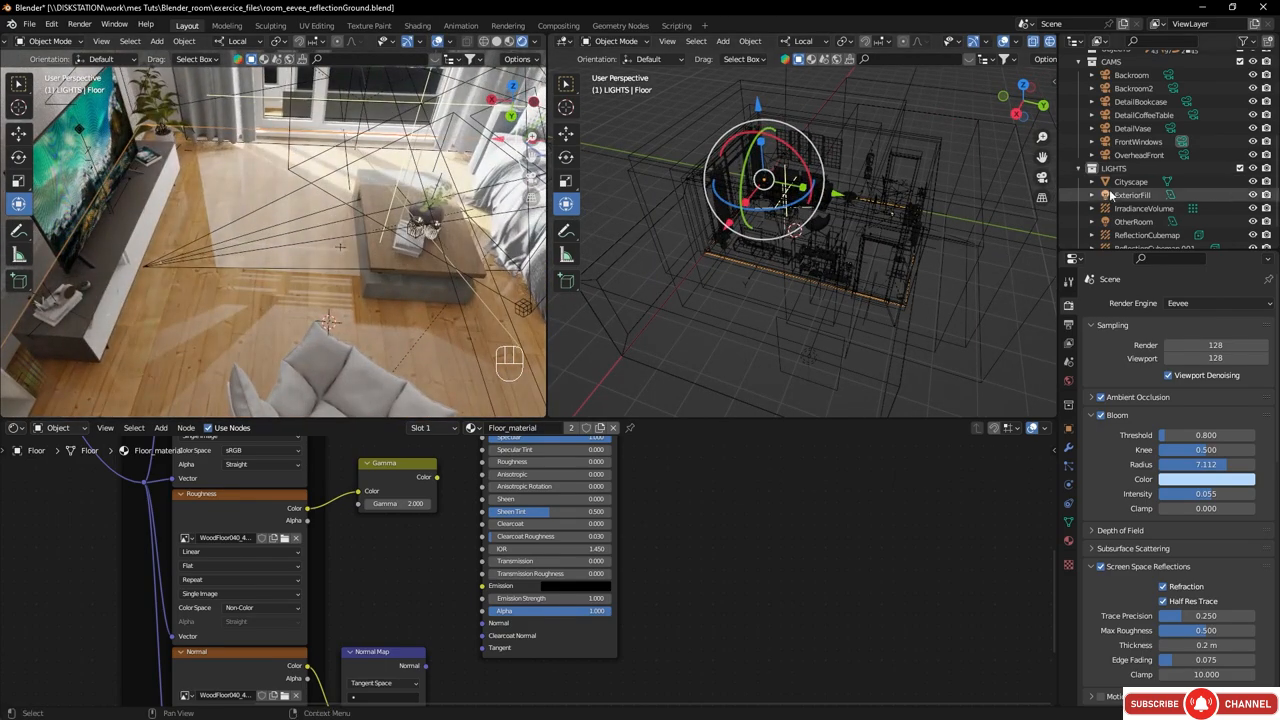
# - Add a Reflection Plane light probe to the LIGHTS collection
pyautogui.scroll(-1, 1150, 150)
pyautogui.click(1093, 143)
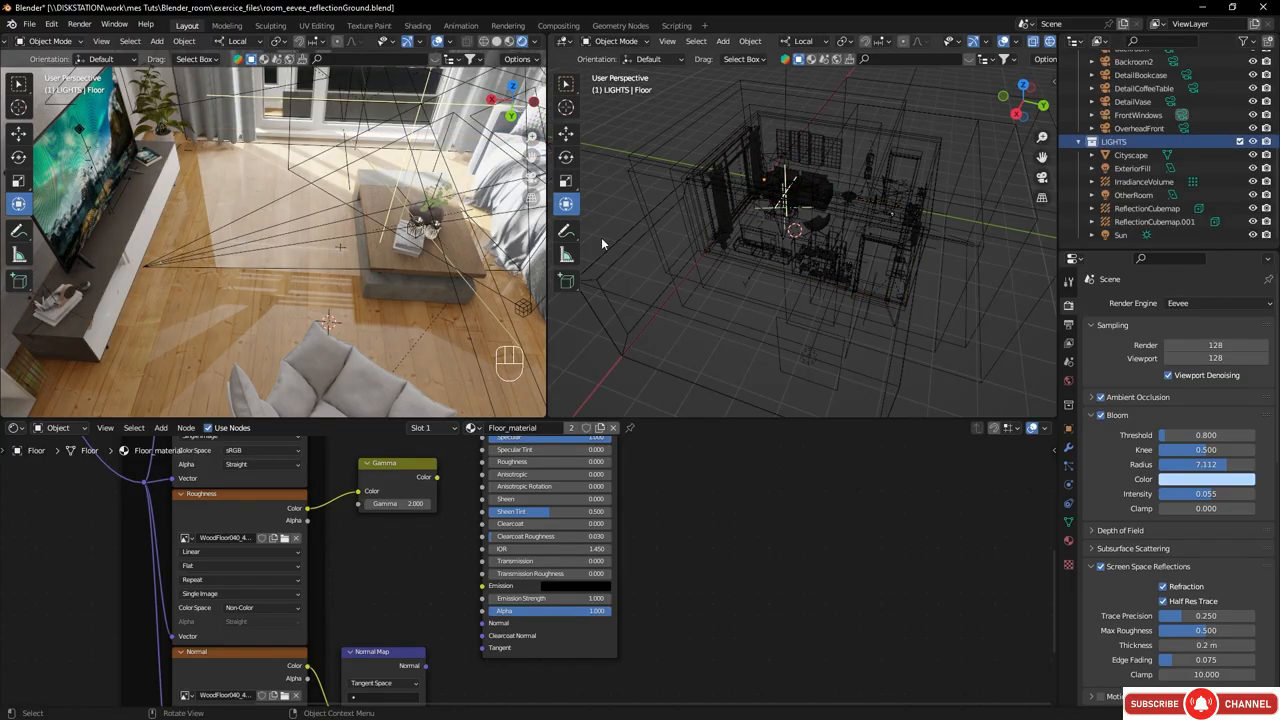
pyautogui.hotkey('shift', 'a')
pyautogui.moveTo(409, 270)
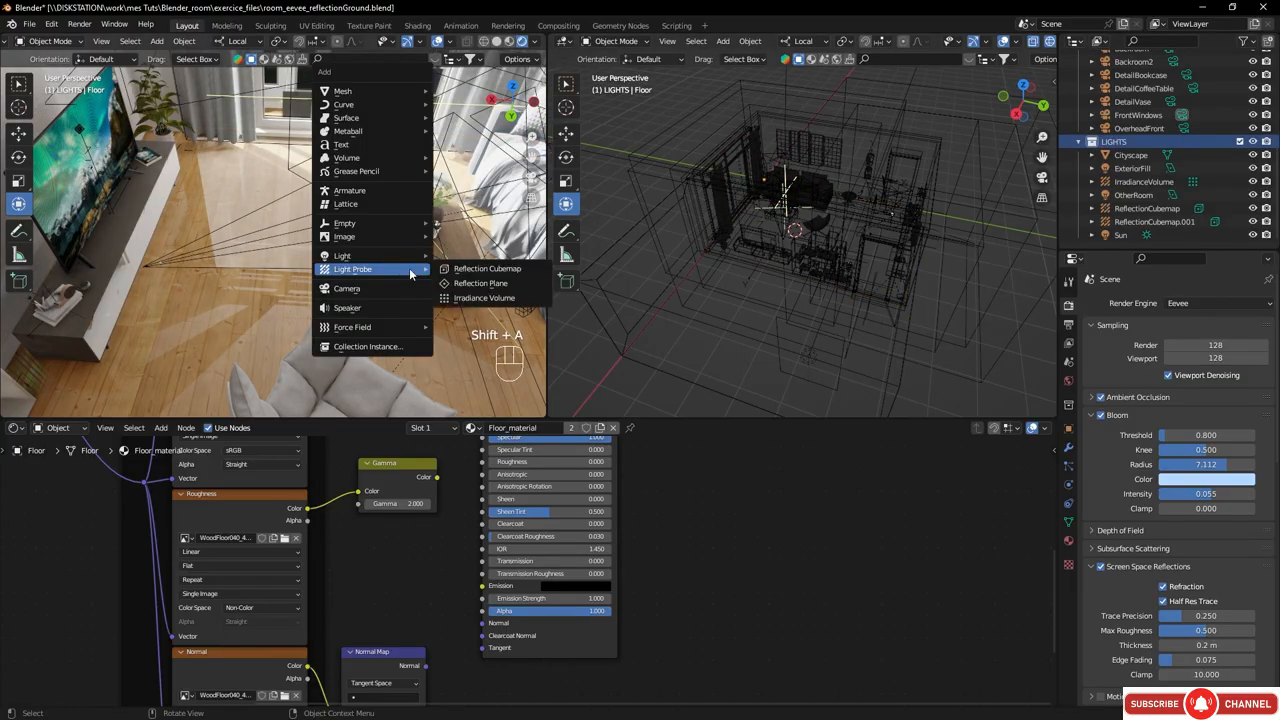
pyautogui.click(474, 287)
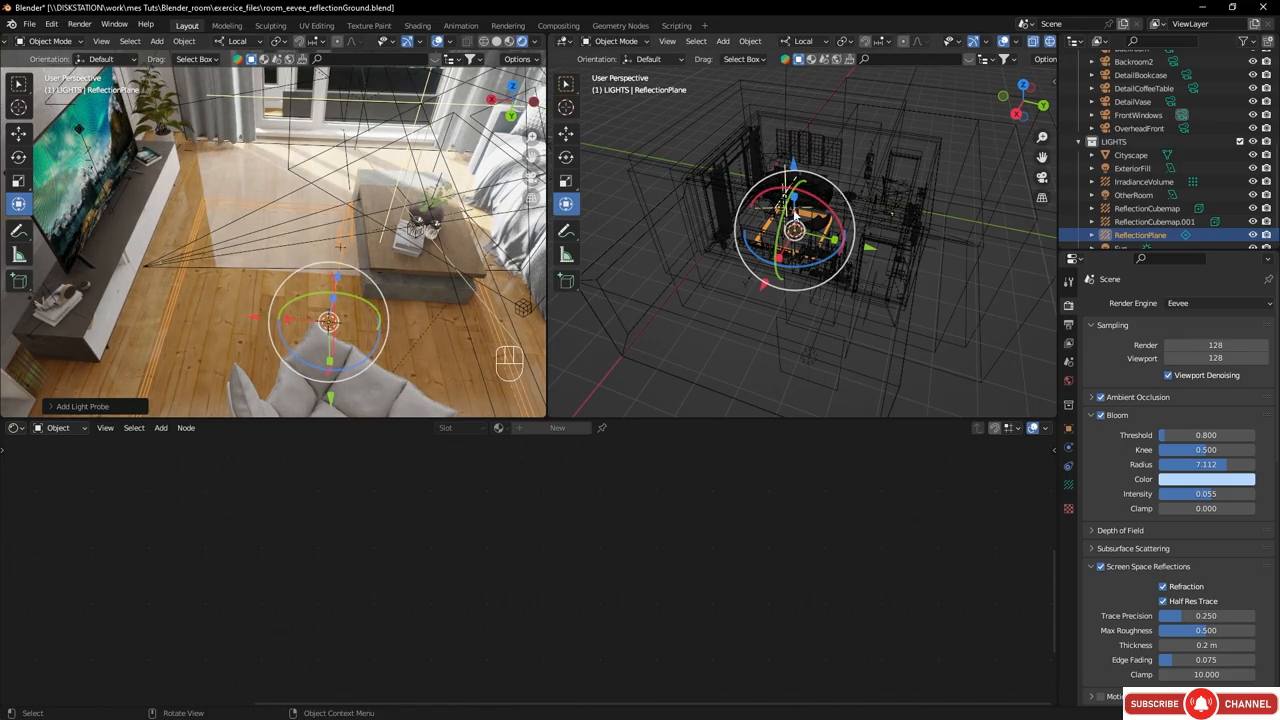
# - From the top view, scale and move the reflection plane until it covers the whole living room floor
pyautogui.keyDown('alt'); pyautogui.moveTo(795, 212); pyautogui.dragTo(828, 219, button='middle'); pyautogui.keyUp('alt')
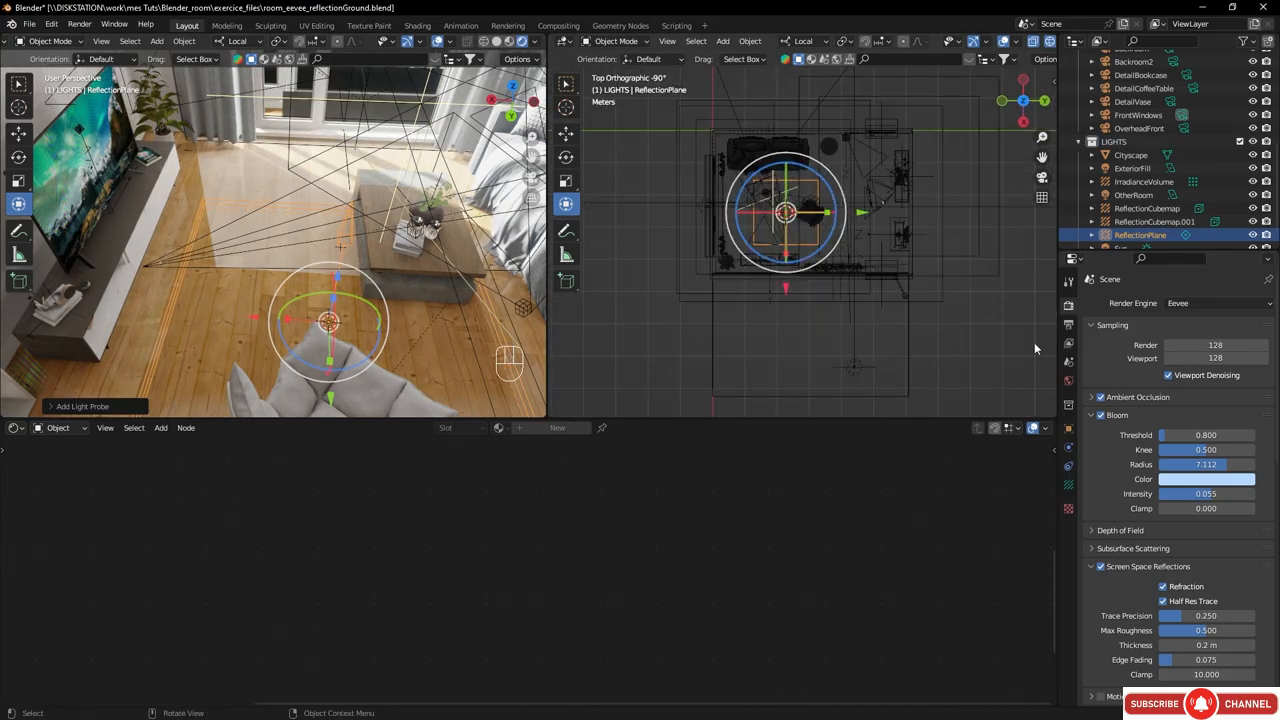
pyautogui.click(1068, 486)
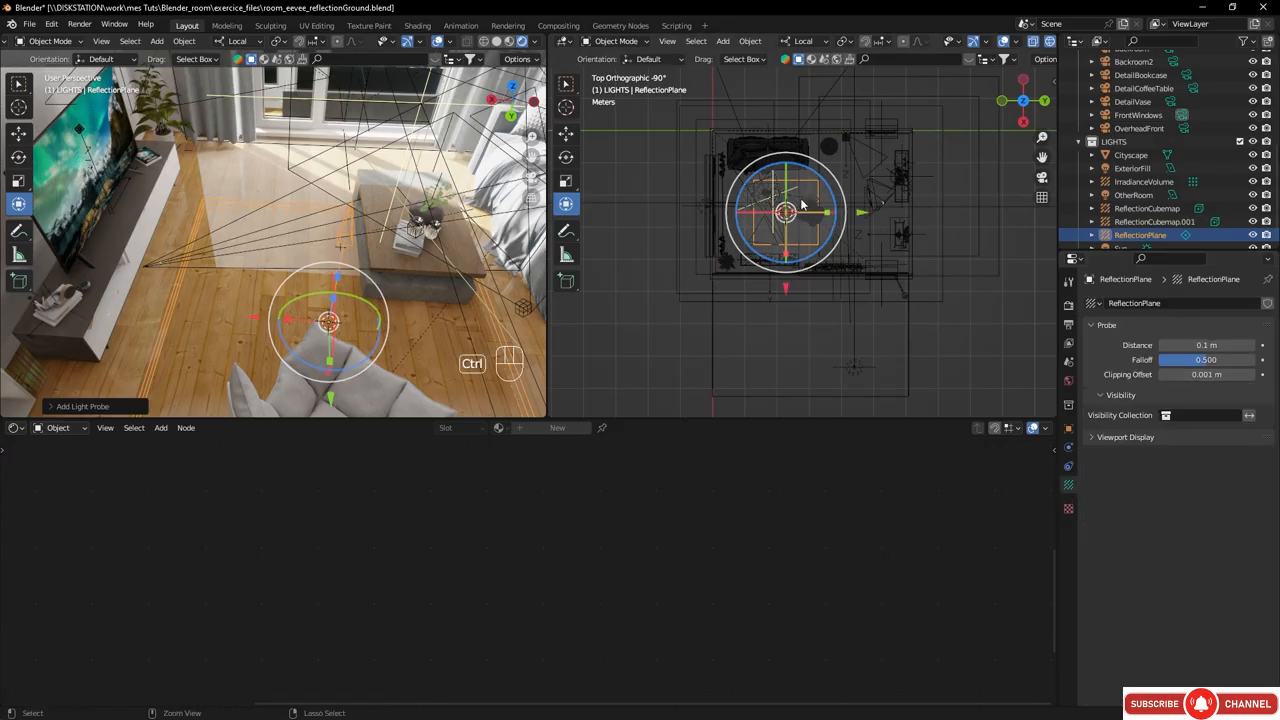
pyautogui.hotkey('ctrl', 'space')
pyautogui.press('s')
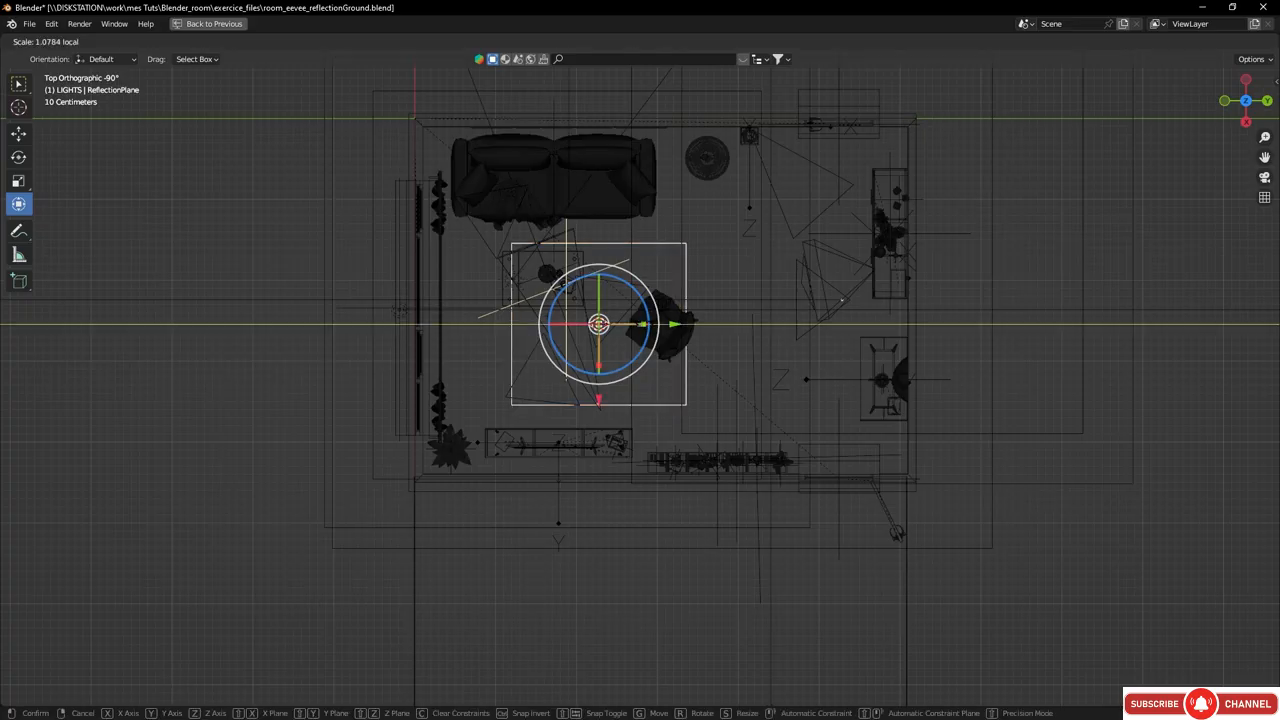
pyautogui.click(674, 330)
pyautogui.press('g')
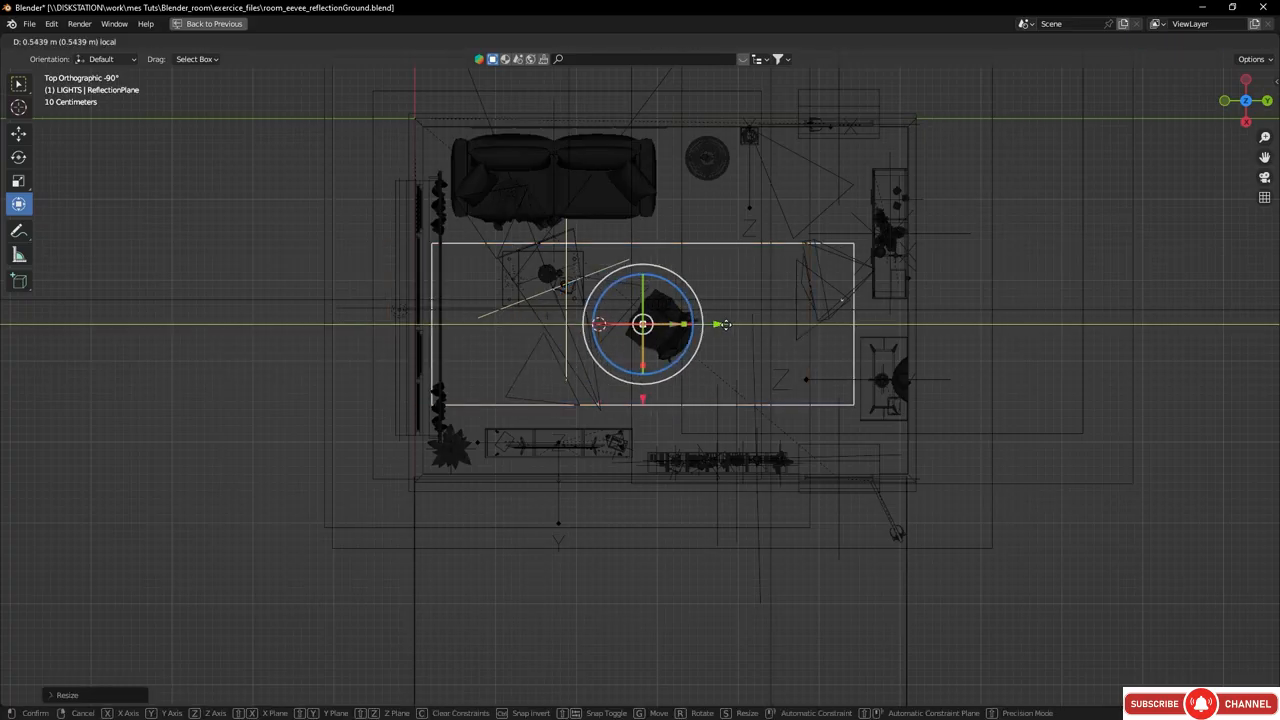
pyautogui.click(733, 336)
pyautogui.moveTo(710, 327); pyautogui.dragTo(737, 326)
pyautogui.moveTo(671, 377); pyautogui.dragTo(663, 402)
pyautogui.moveTo(663, 340); pyautogui.dragTo(704, 300)
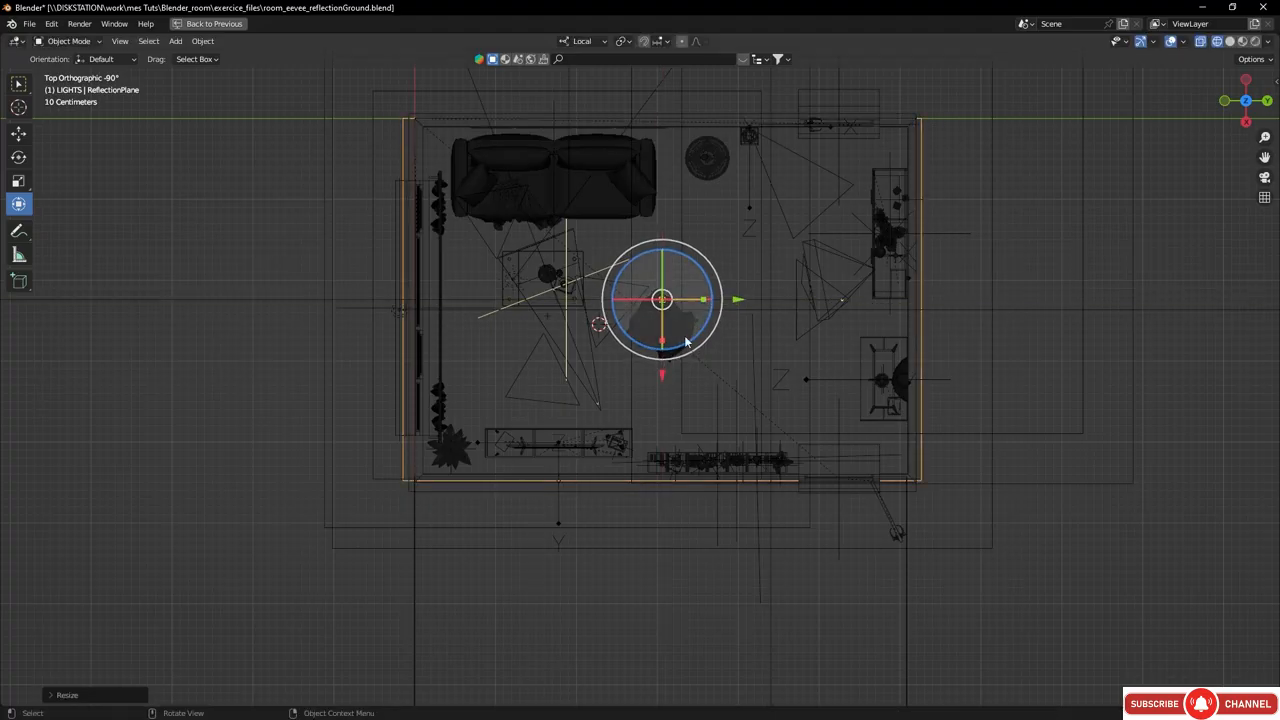
pyautogui.moveTo(662, 342); pyautogui.dragTo(662, 352)
pyautogui.moveTo(662, 352); pyautogui.dragTo(462, 265, button='middle')
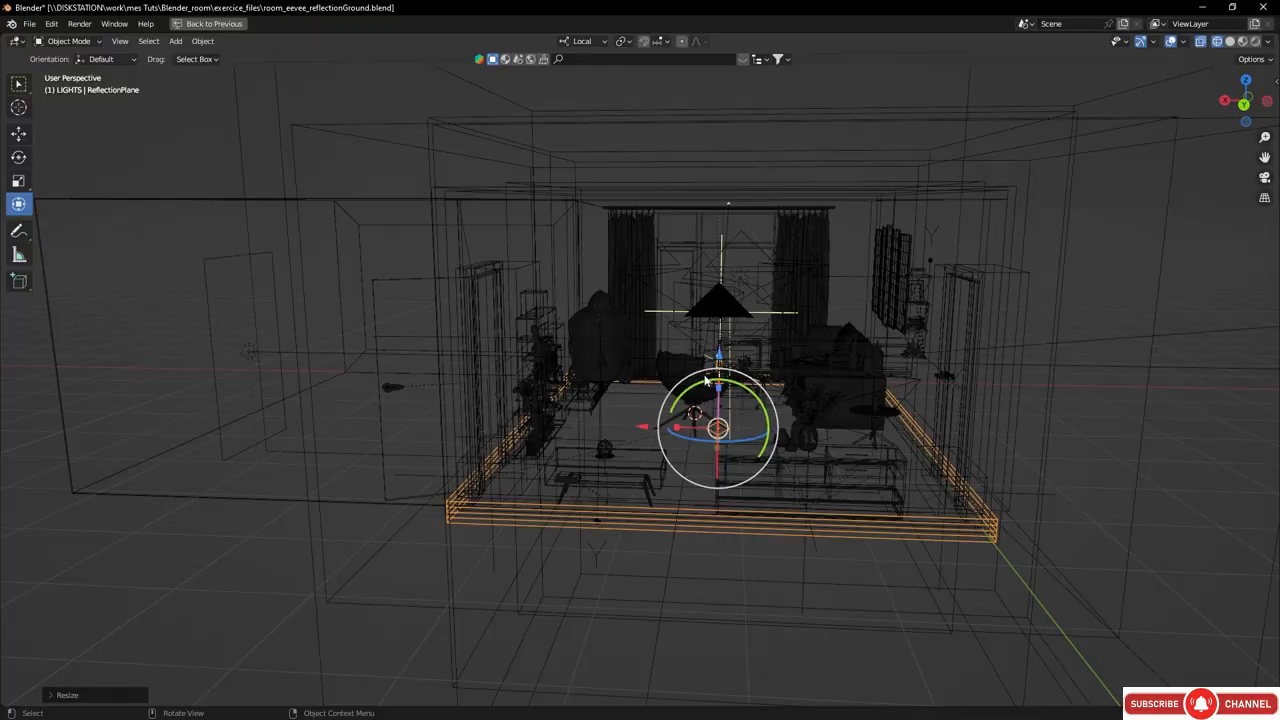
# - Raise the reflection plane slightly at floor level and check the floor reflections beneath the armchair
pyautogui.hotkey('ctrl', 'space')
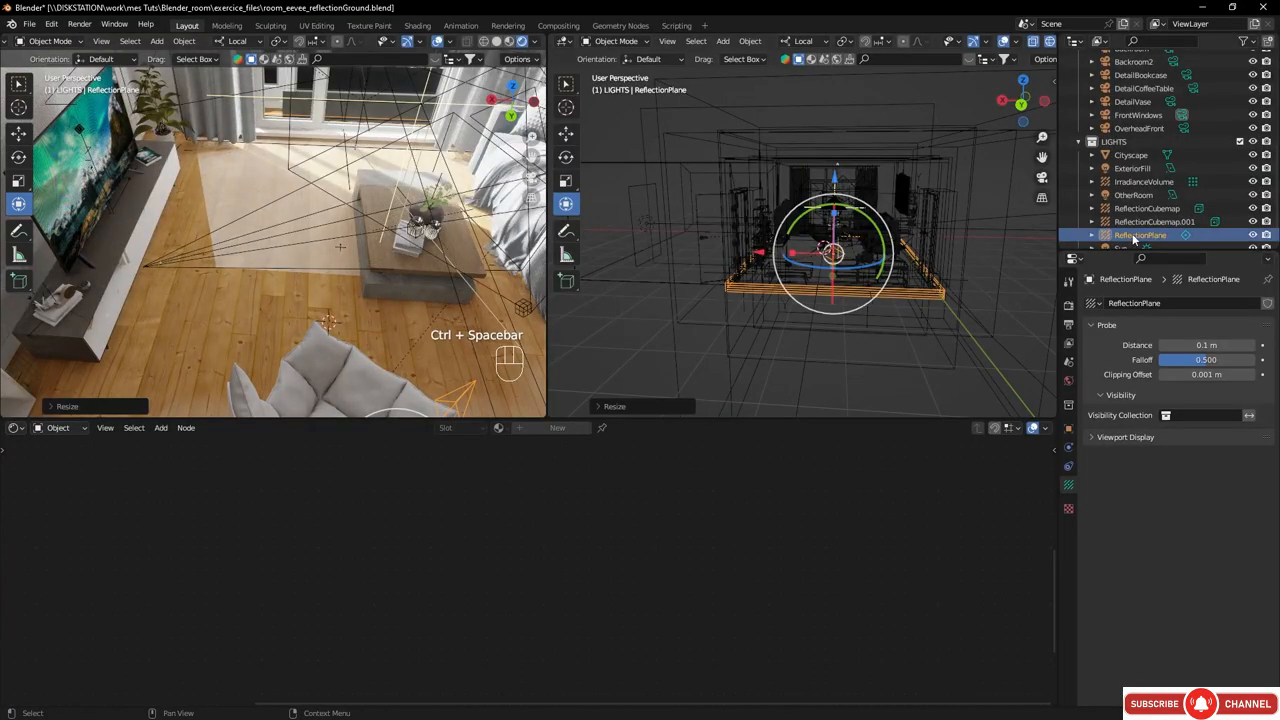
pyautogui.moveTo(424, 254); pyautogui.dragTo(434, 182, button='middle')
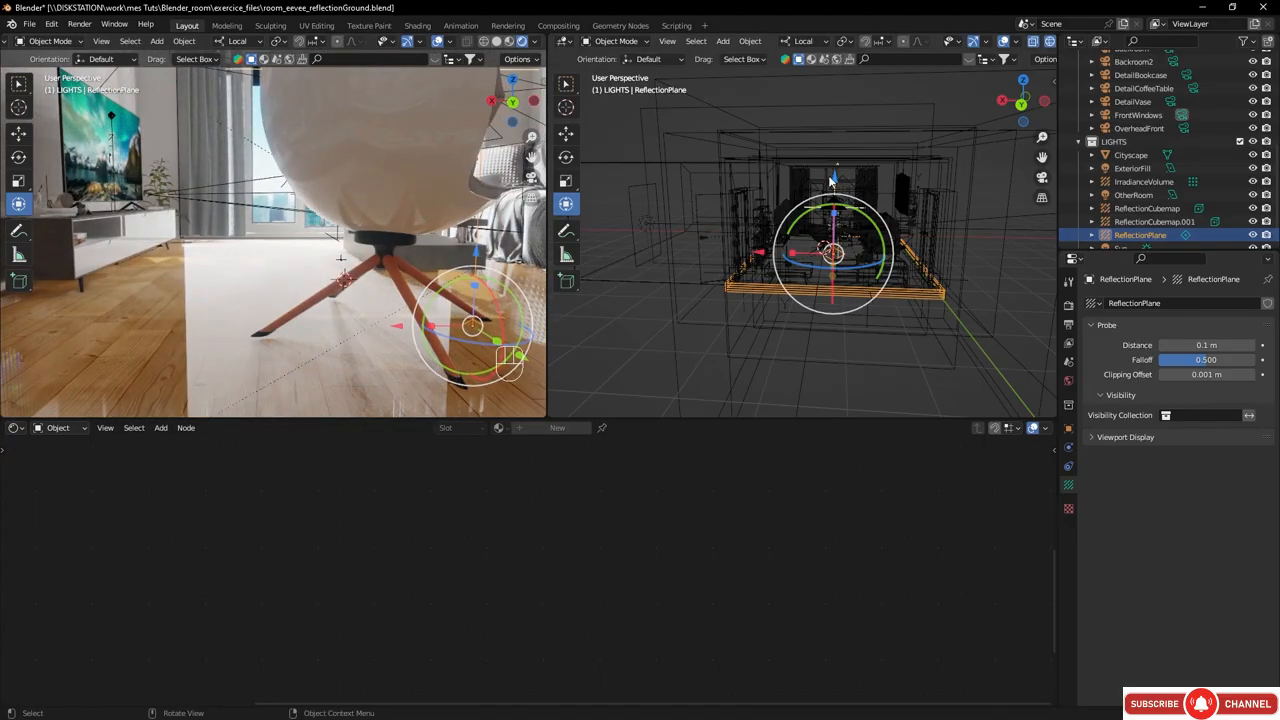
pyautogui.moveTo(838, 183); pyautogui.dragTo(838, 177)
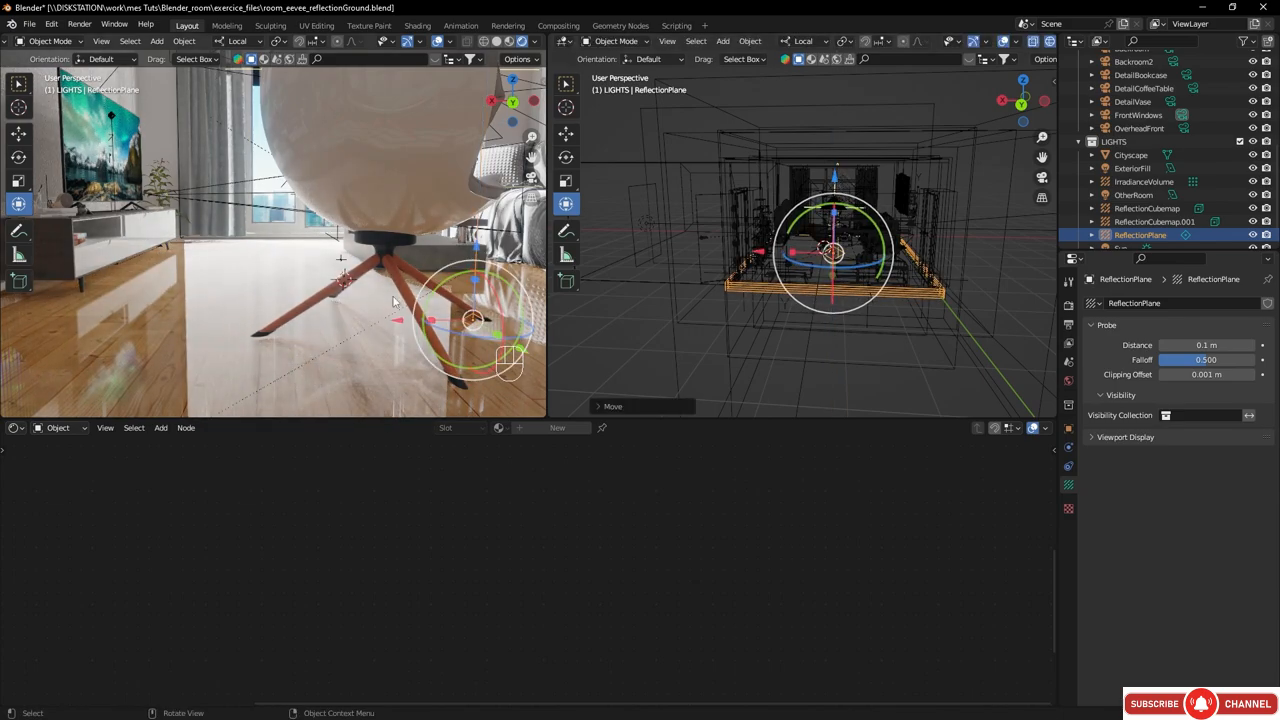
pyautogui.moveTo(183, 272); pyautogui.dragTo(150, 292, button='middle')
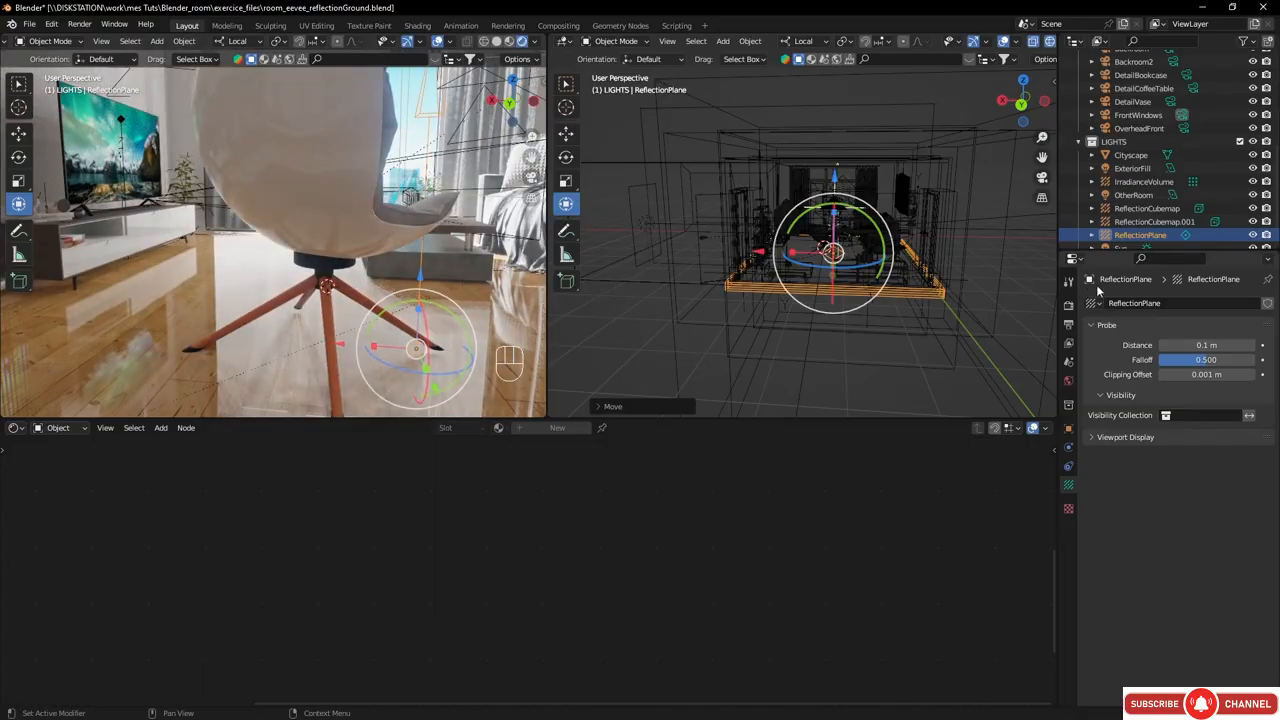
# - Set the reflection plane probe's distance to 0.2 m and its falloff to 0.527
pyautogui.click(1188, 237)
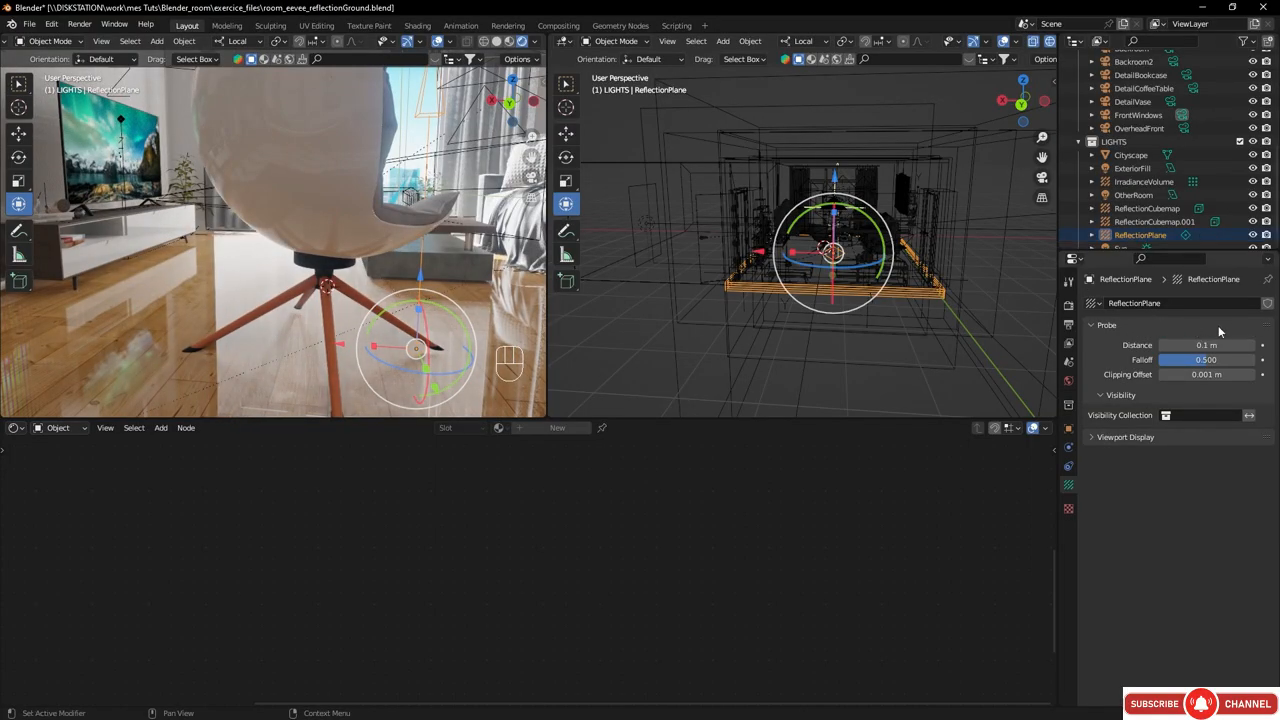
pyautogui.moveTo(1218, 345)
pyautogui.mouseDown()
pyautogui.moveTo(1258, 345)
pyautogui.moveTo(1241, 345)
pyautogui.mouseUp()
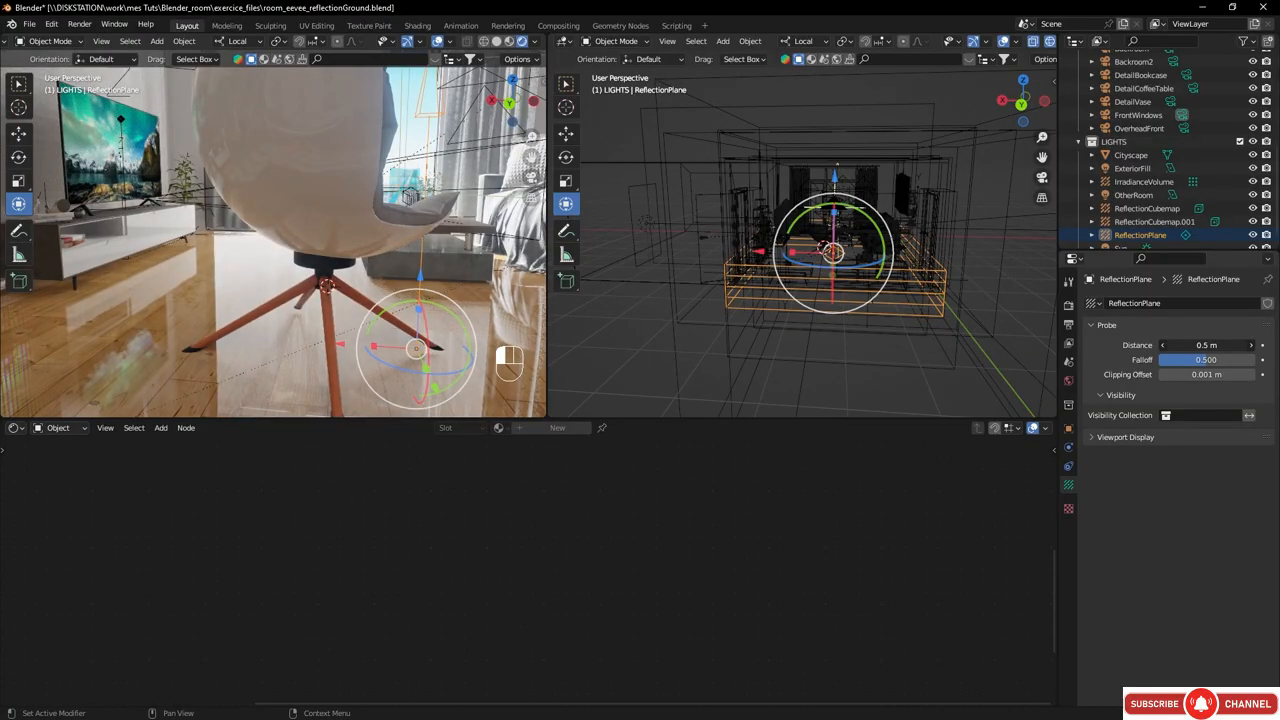
pyautogui.moveTo(1241, 345)
pyautogui.mouseDown()
pyautogui.moveTo(1224, 345)
pyautogui.moveTo(1224, 361)
pyautogui.moveTo(1240, 361)
pyautogui.mouseUp()
pyautogui.moveTo(1213, 360); pyautogui.dragTo(1210, 361)
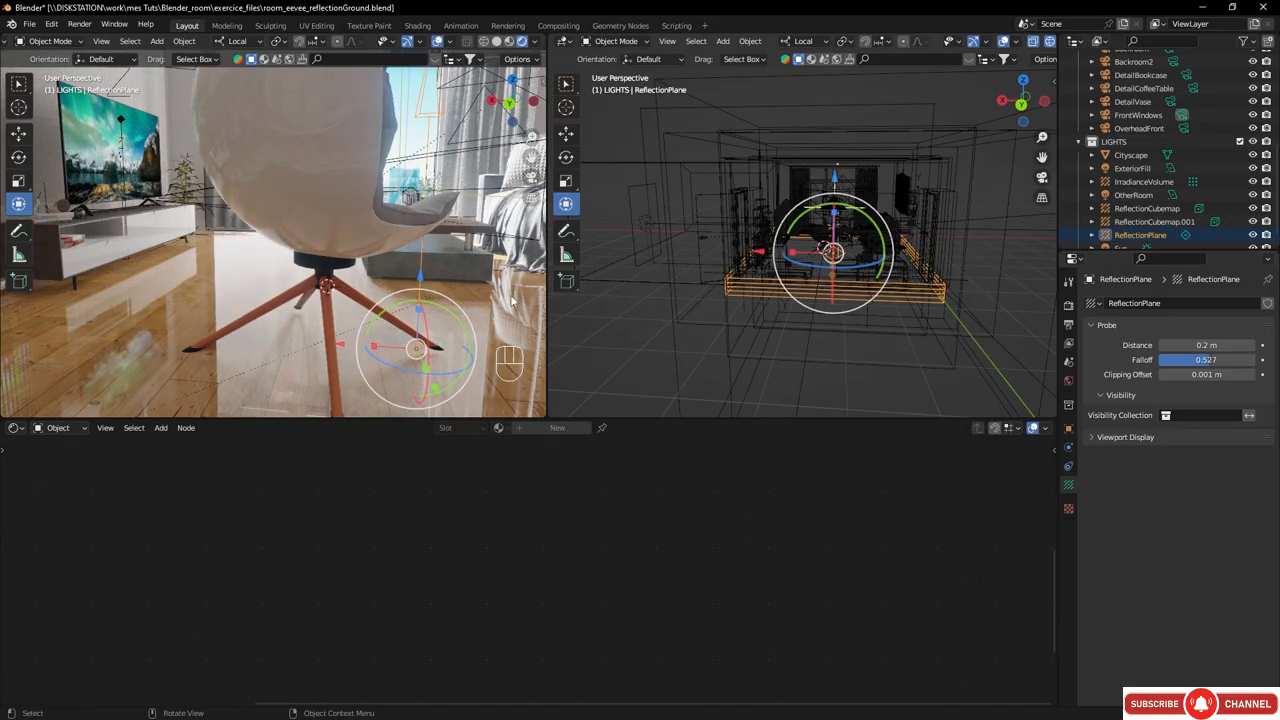
# - Toggle the reflection plane's visibility and compare the floor reflections from different angles in the rendered view
pyautogui.moveTo(164, 276); pyautogui.dragTo(434, 62, button='middle')
pyautogui.moveTo(282, 262); pyautogui.dragTo(319, 242, button='middle')
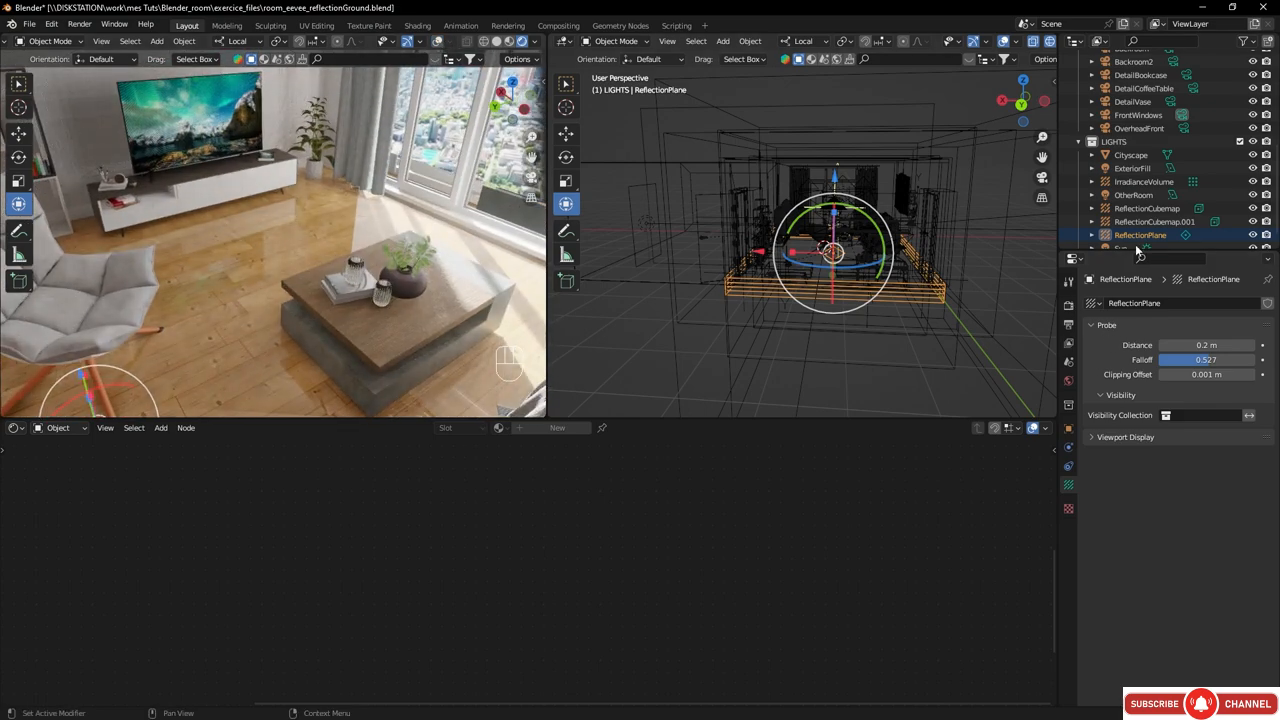
pyautogui.click(1252, 234)
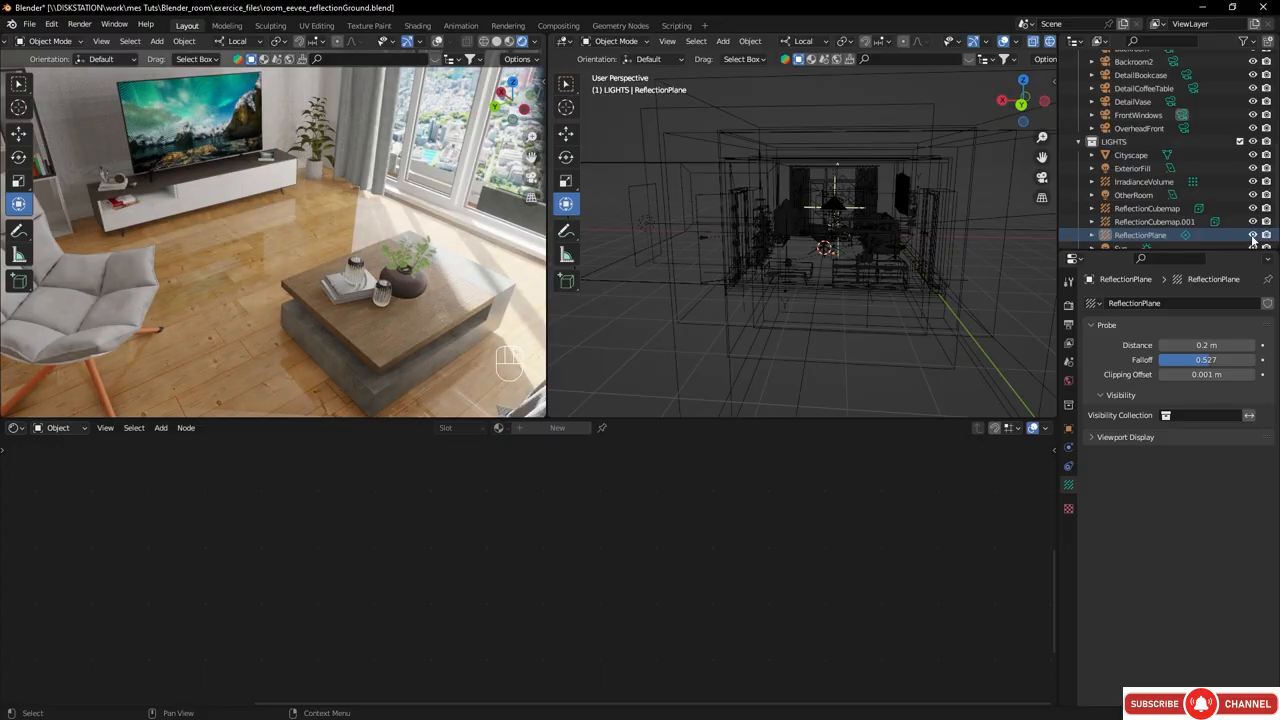
pyautogui.click(1252, 234)
pyautogui.click(1252, 234)
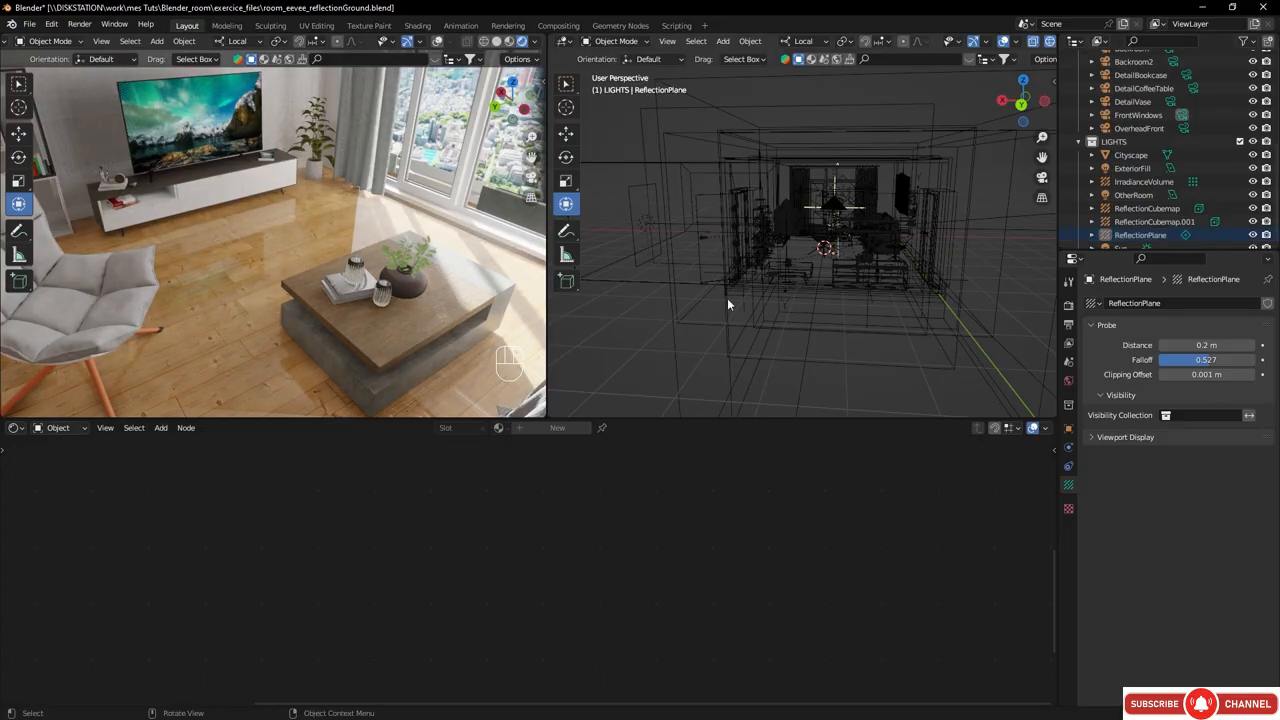
pyautogui.moveTo(420, 300); pyautogui.dragTo(464, 293, button='middle')
pyautogui.moveTo(404, 354); pyautogui.dragTo(386, 314, button='middle')
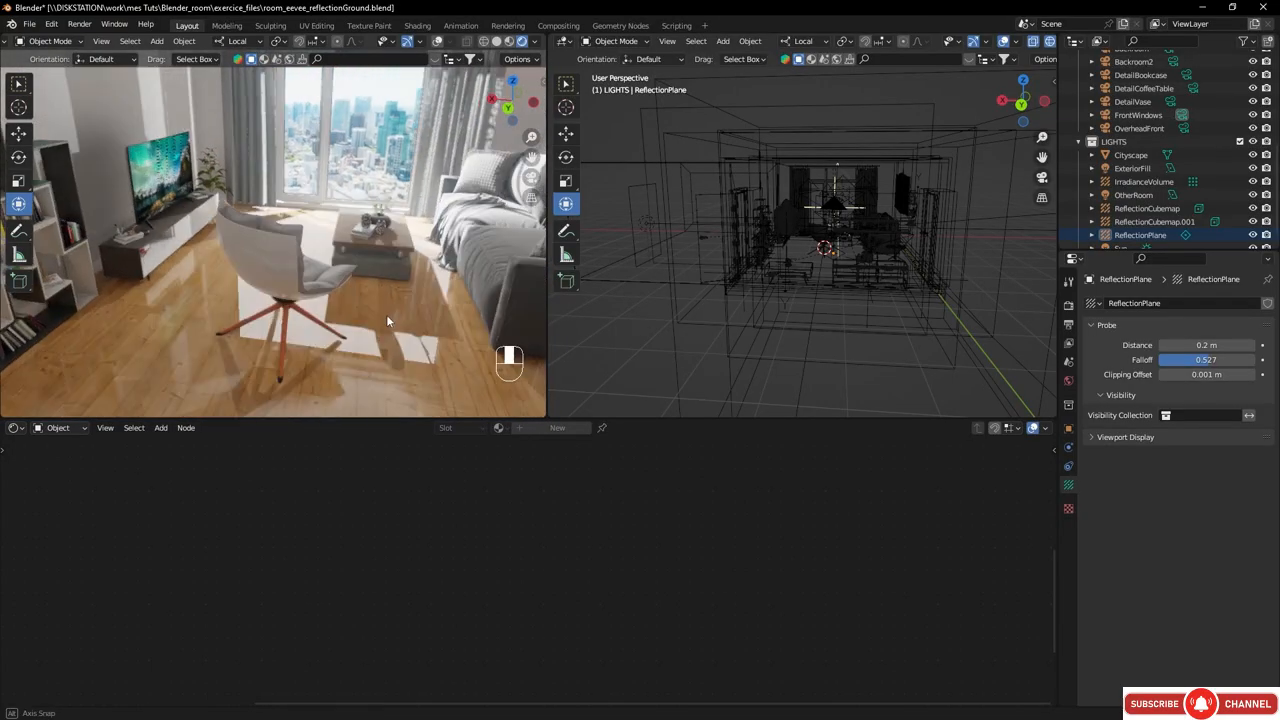
# - In the floor material, connect the Normal Map output to the shader's Normal input and the Gamma output to its Roughness input
pyautogui.click(132, 345)
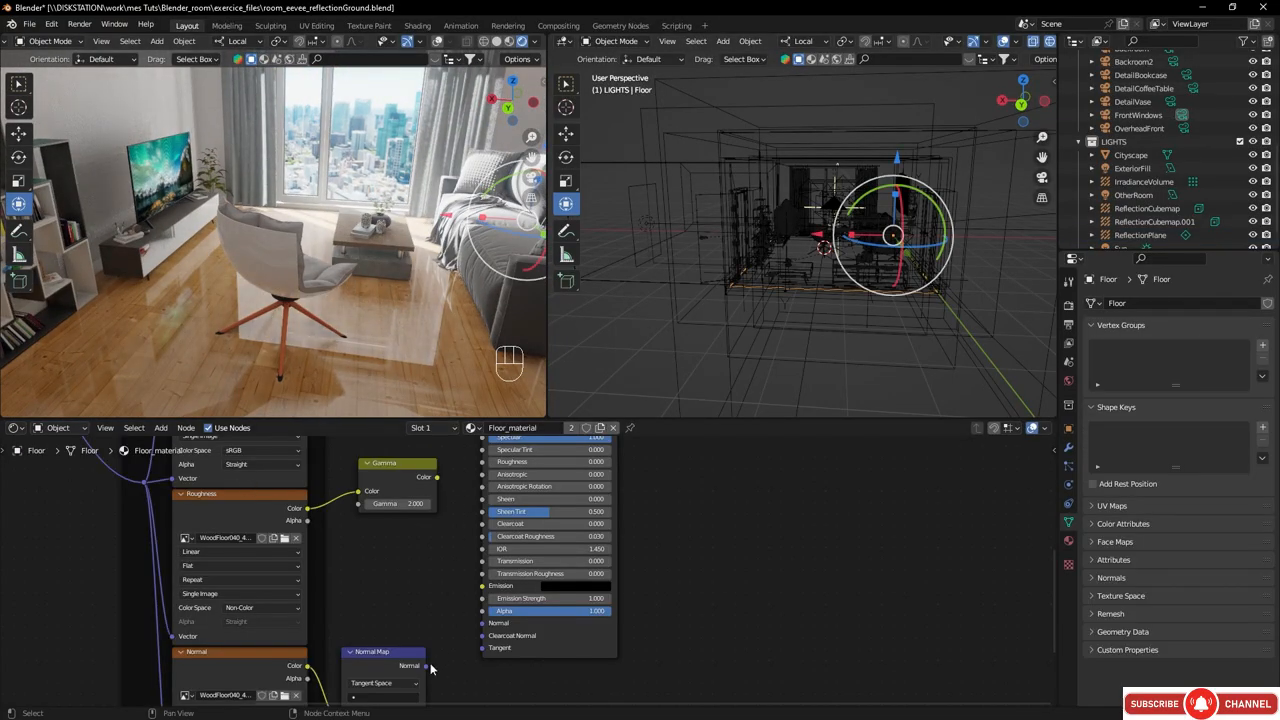
pyautogui.moveTo(427, 666); pyautogui.dragTo(482, 623)
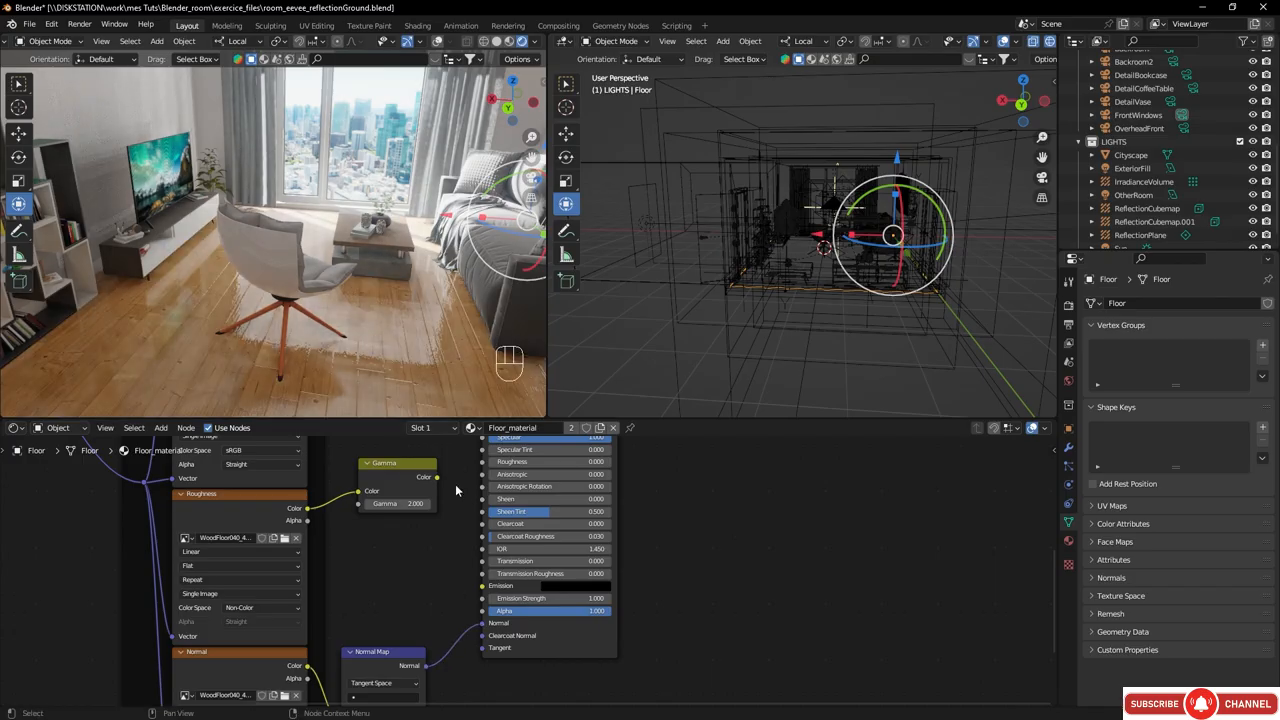
pyautogui.moveTo(438, 481); pyautogui.dragTo(482, 474)
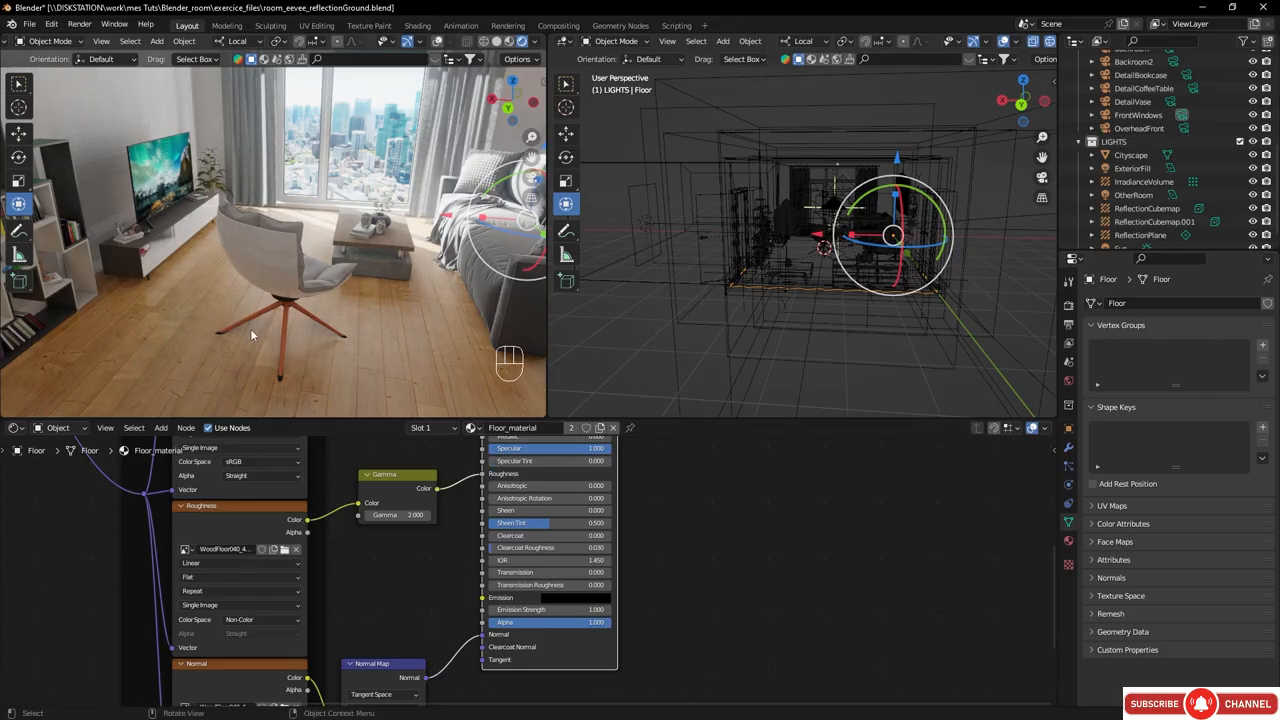
pyautogui.moveTo(250, 328); pyautogui.dragTo(164, 290, button='middle')
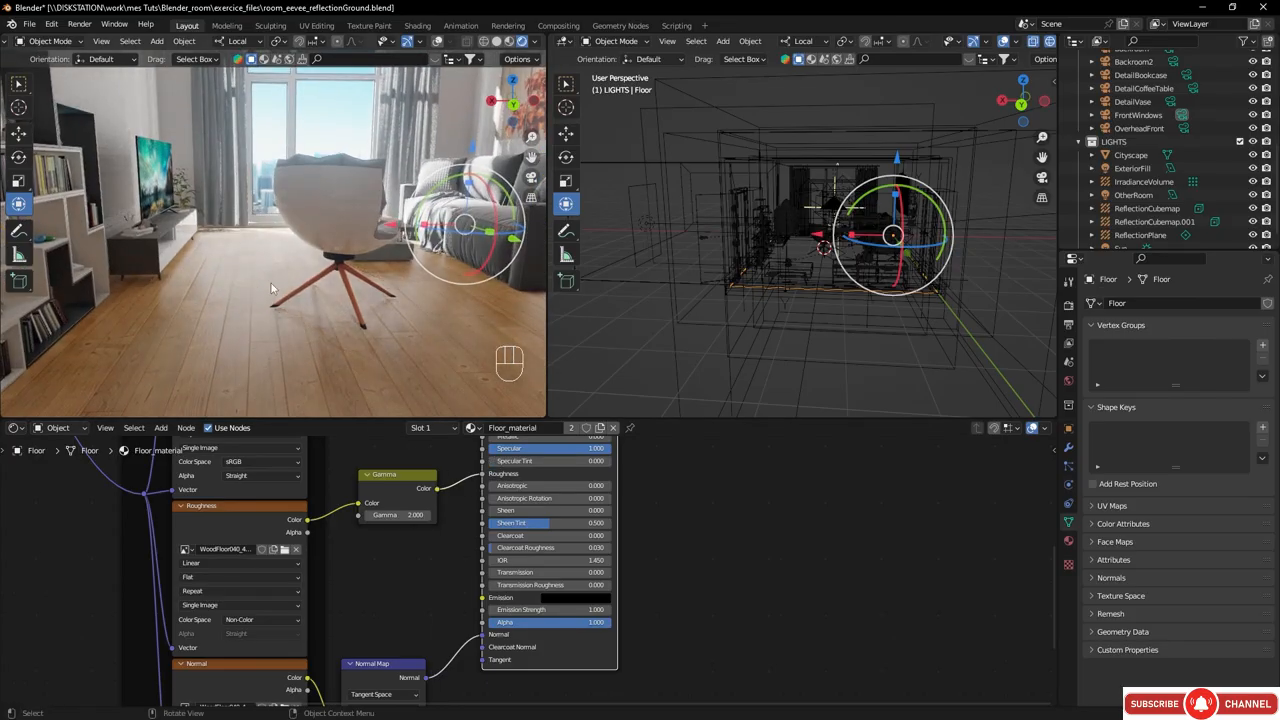
pyautogui.moveTo(332, 288); pyautogui.dragTo(389, 308, button='middle')
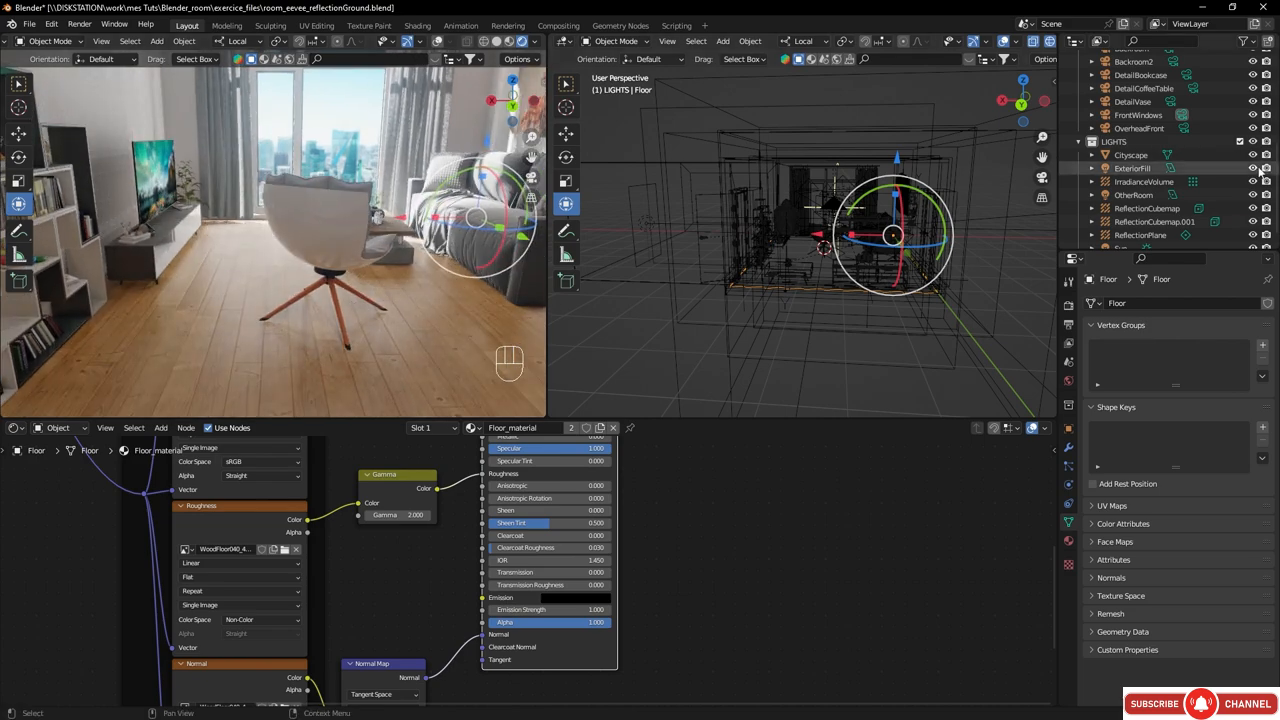
# - Unhide the zig zag carpet mesh Plane.008 in the OBJECTS collection and view the room through the active camera with nothing selected
pyautogui.scroll(6, 1180, 140)
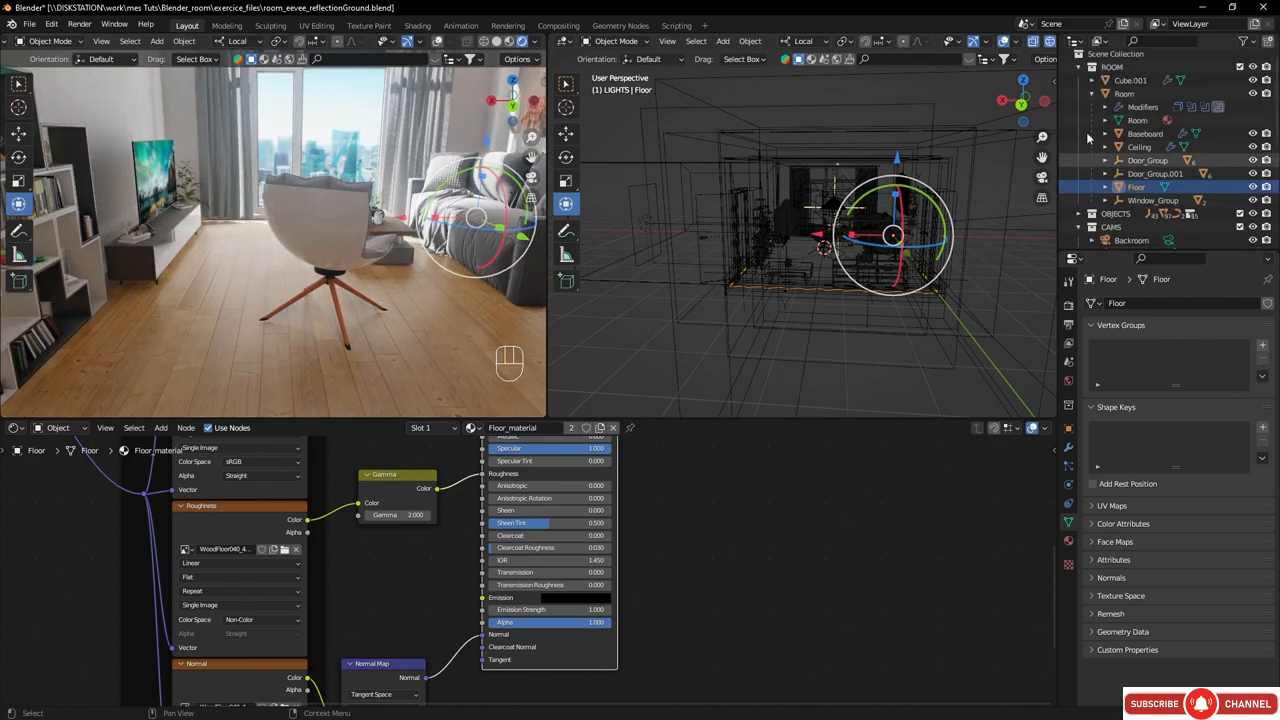
pyautogui.click(1078, 67)
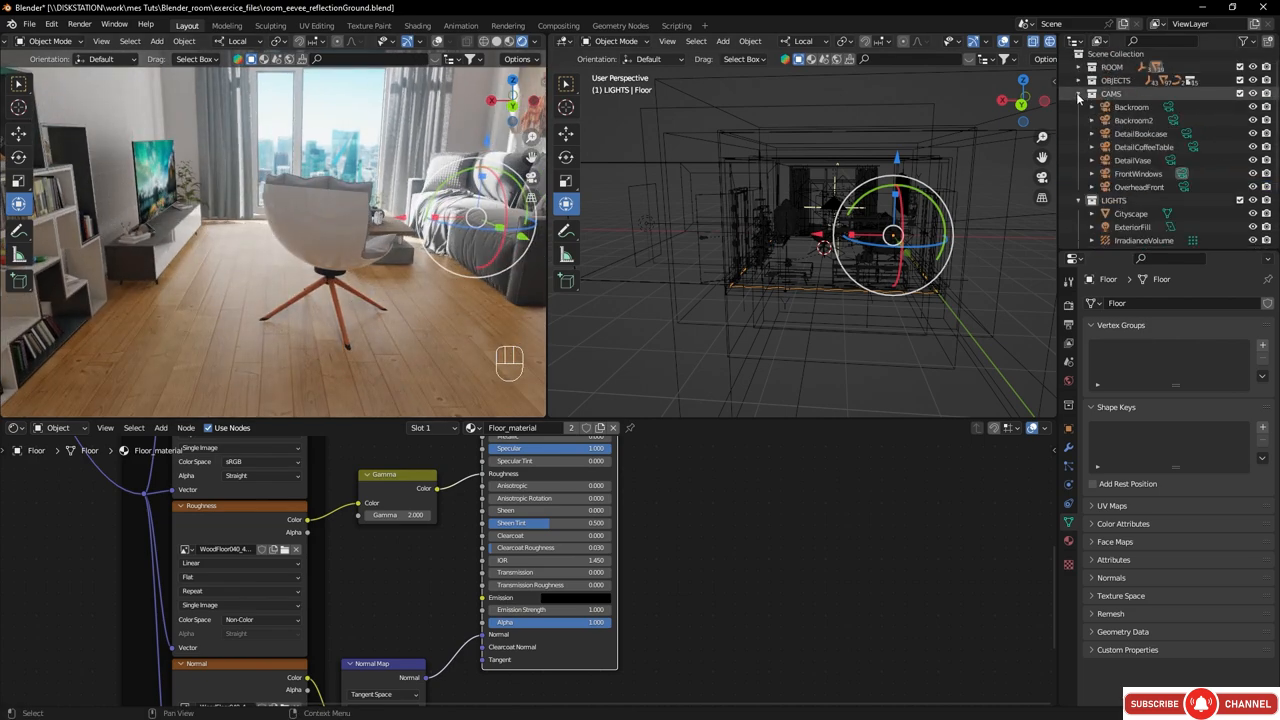
pyautogui.click(1078, 93)
pyautogui.click(1078, 85)
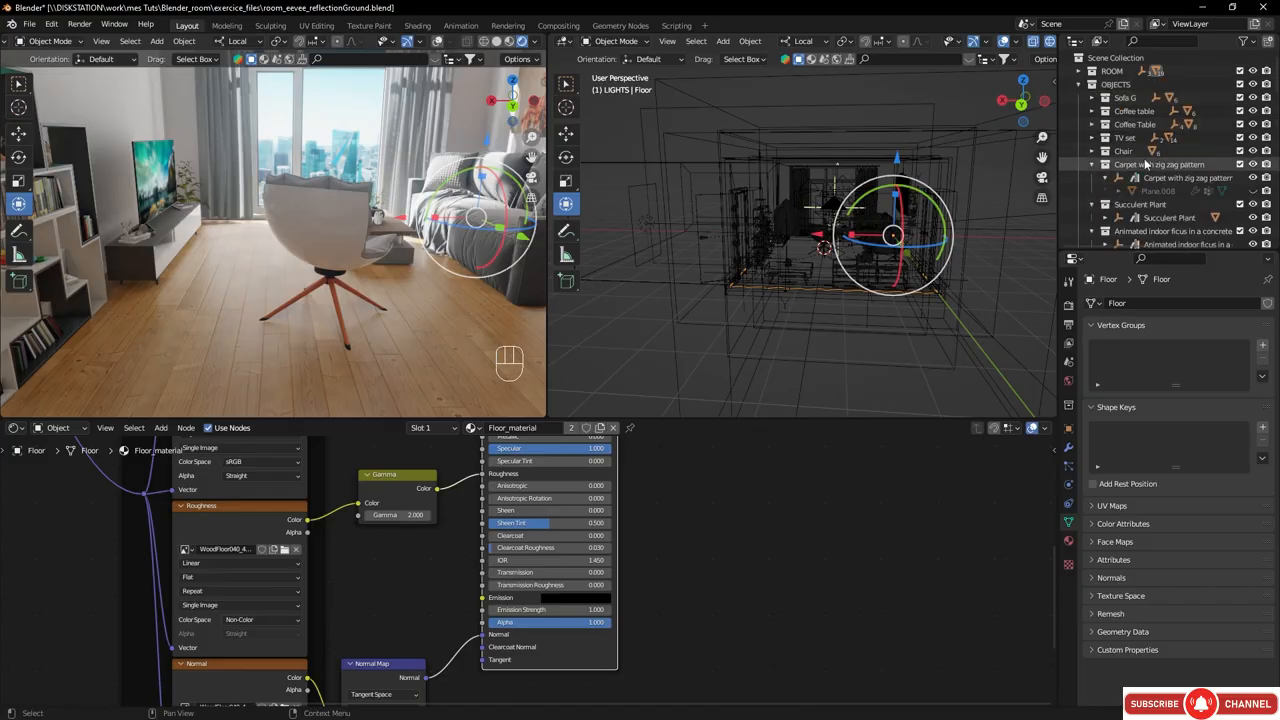
pyautogui.click(1091, 151)
pyautogui.scroll(-2, 1093, 158)
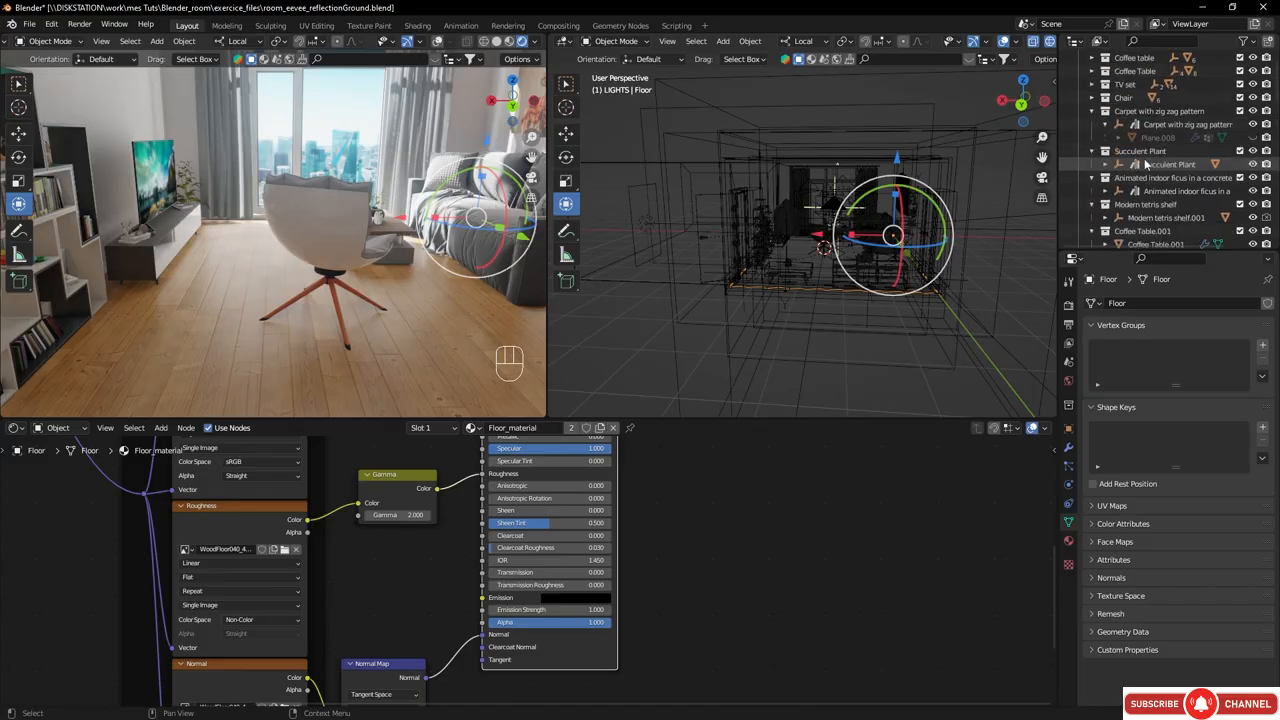
pyautogui.click(1252, 137)
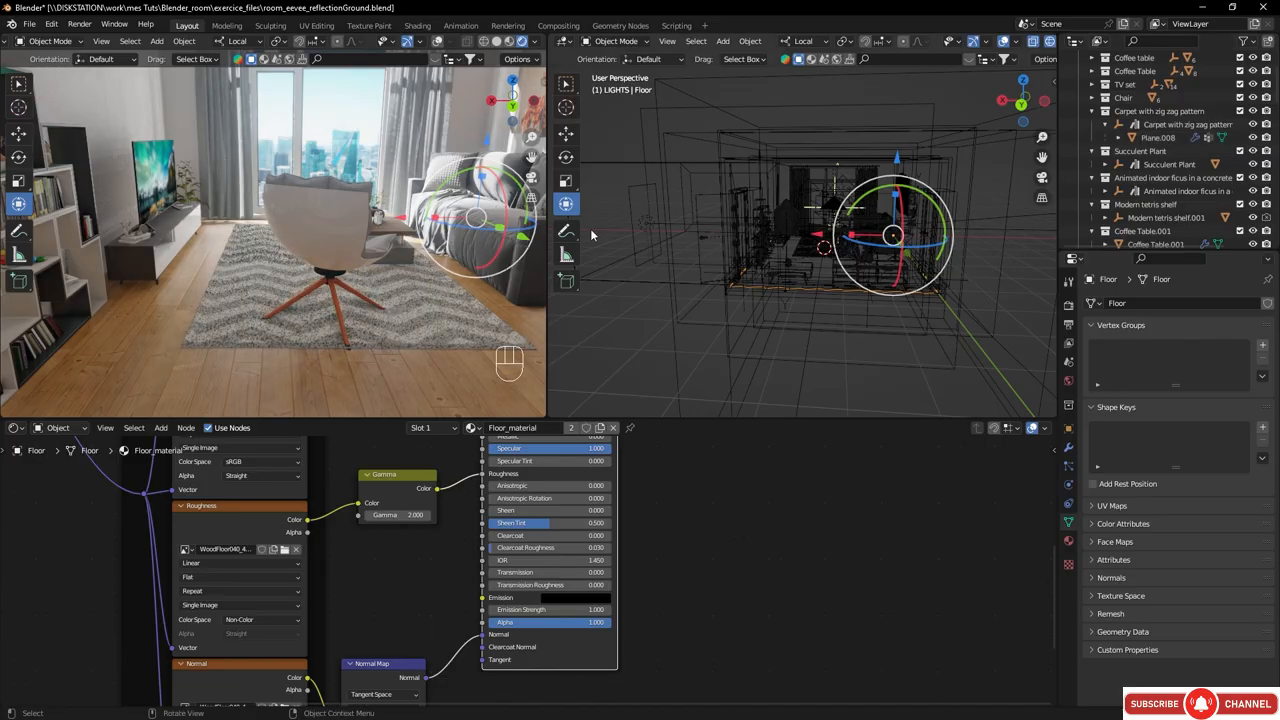
pyautogui.press('KP_0')
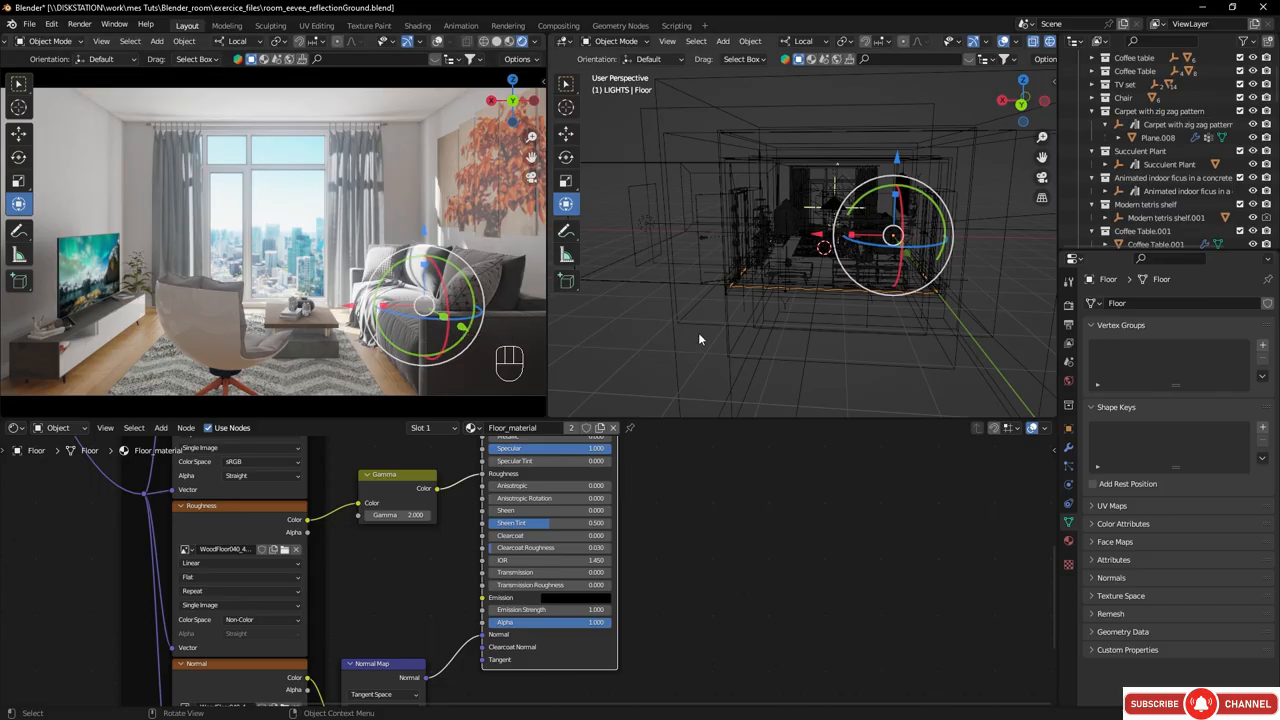
pyautogui.click(616, 361)
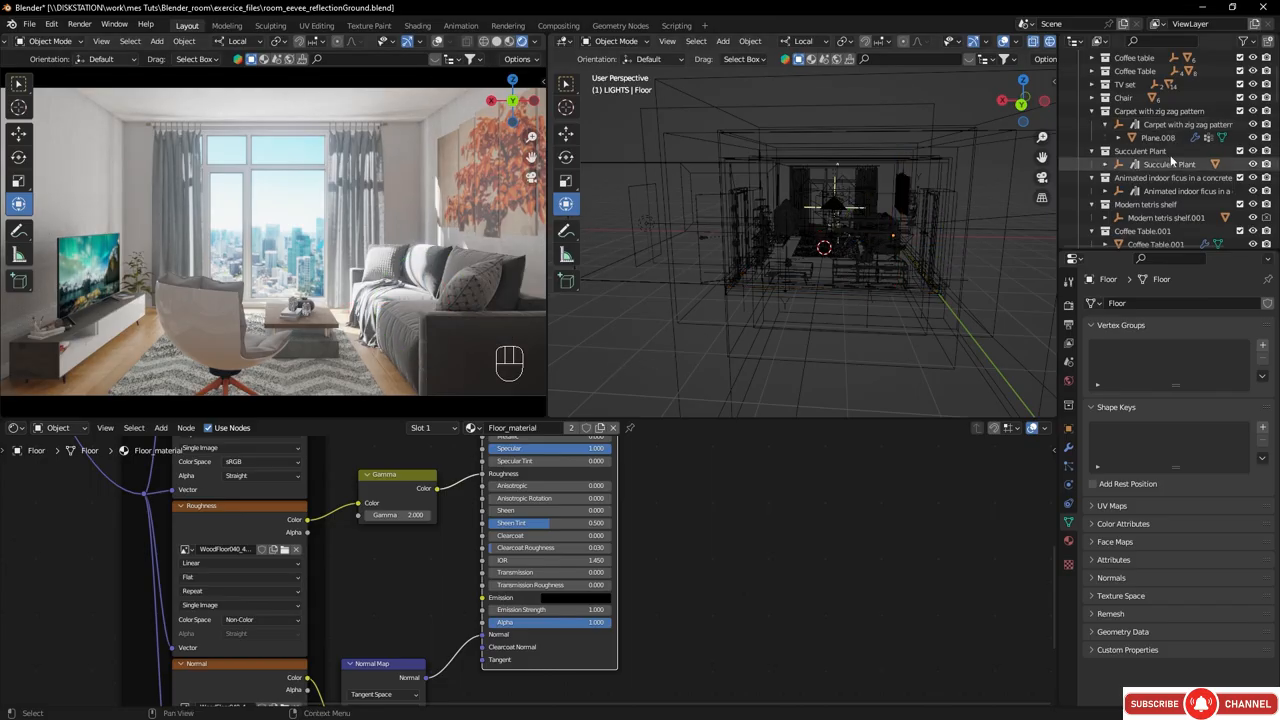
# - Collapse the other collections and inspect the lighting through each camera in CAMS, from Backroom to OverheadFront
pyautogui.scroll(2, 1150, 137)
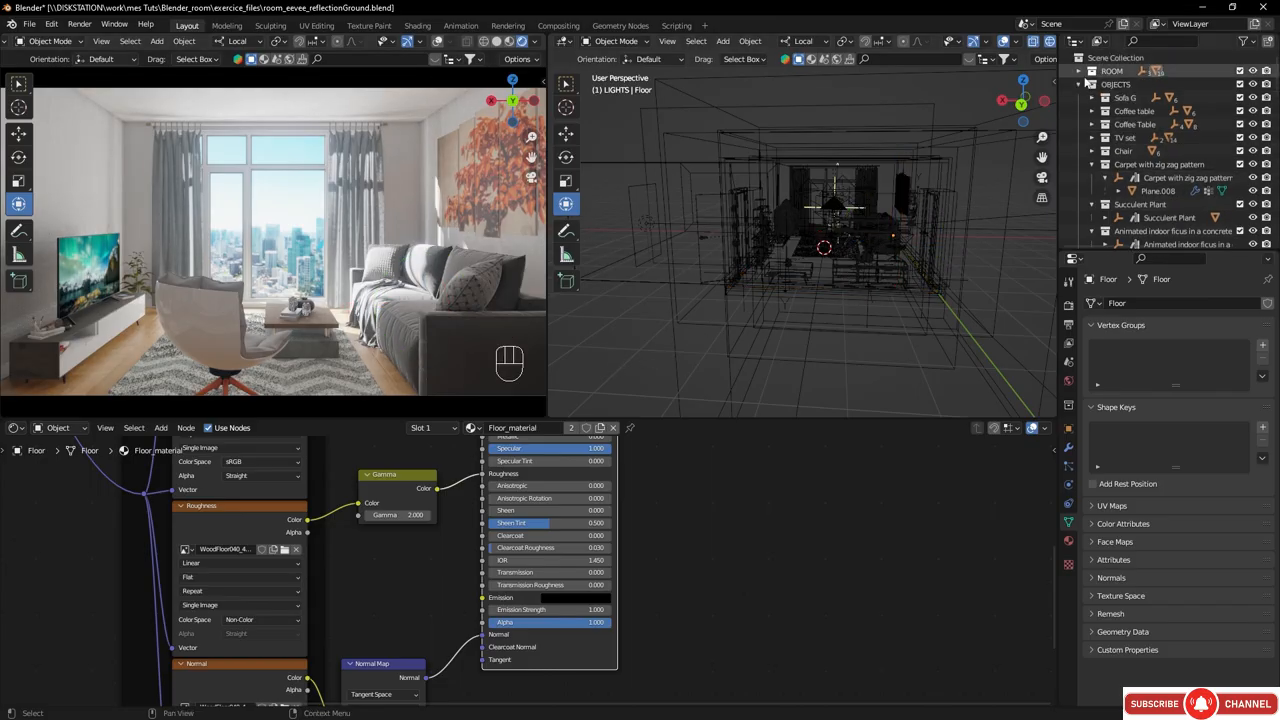
pyautogui.click(1078, 85)
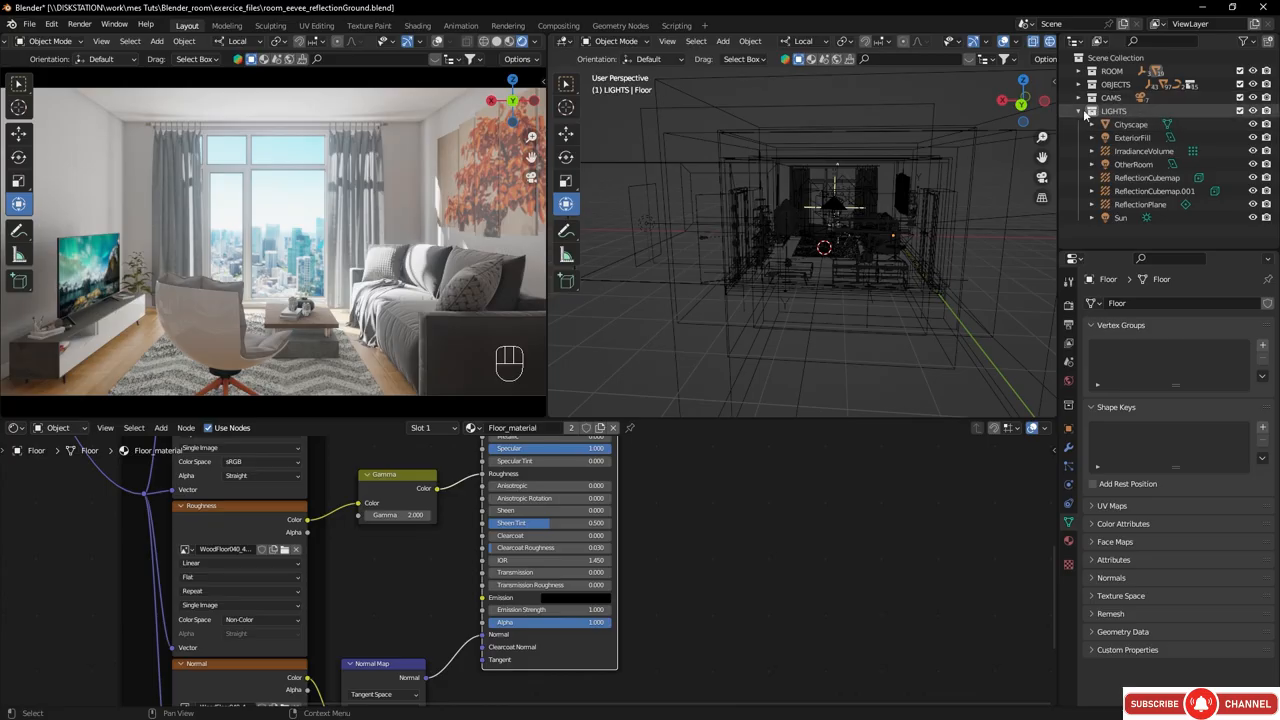
pyautogui.click(1078, 111)
pyautogui.click(1078, 98)
pyautogui.click(1169, 112)
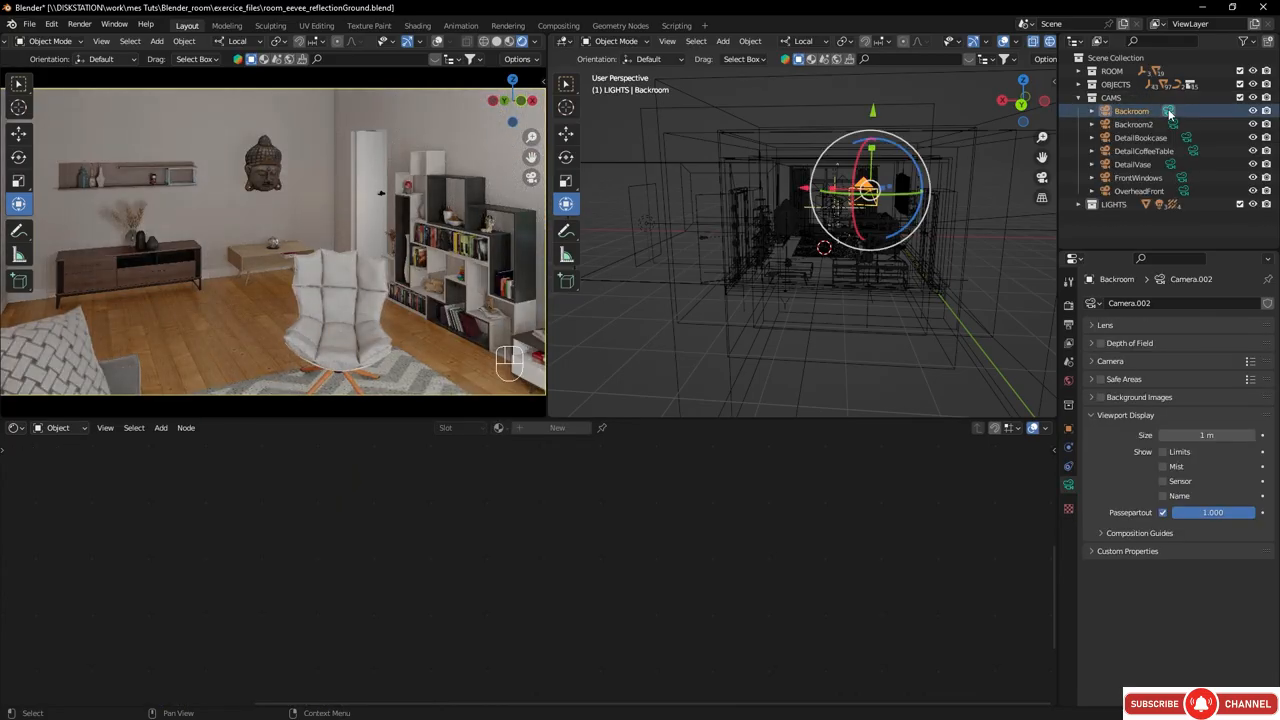
pyautogui.click(1172, 129)
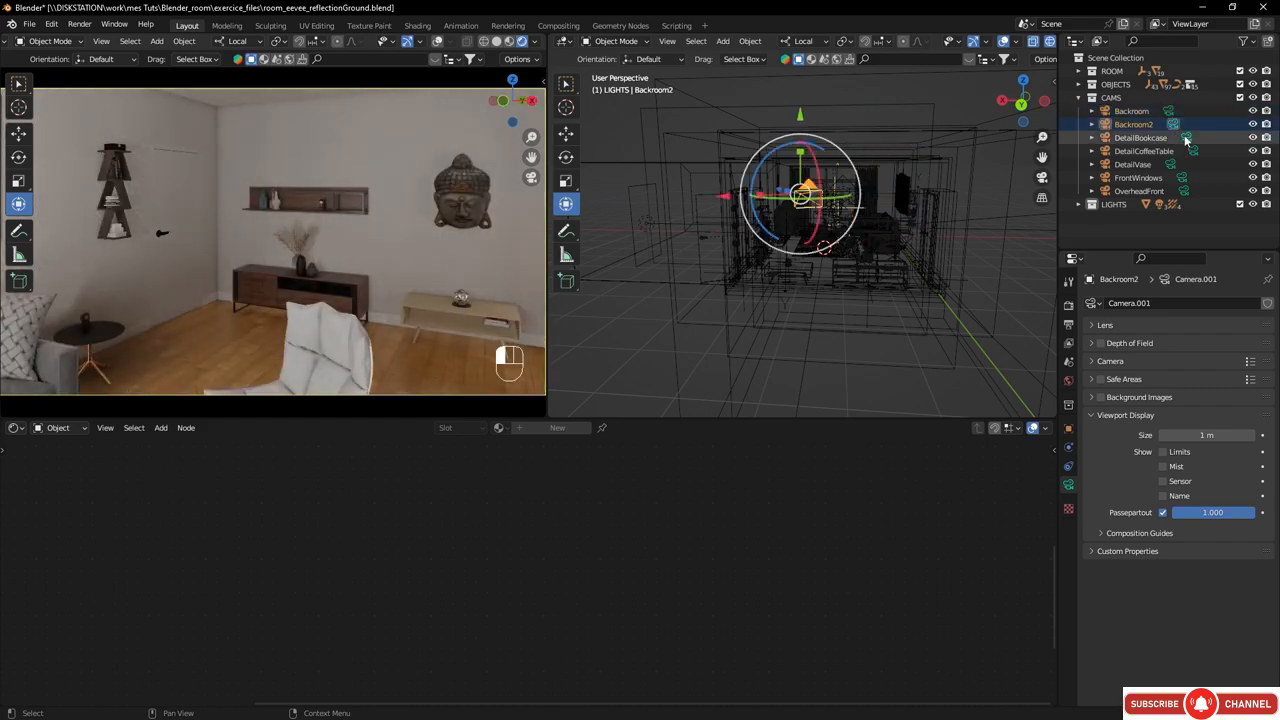
pyautogui.click(1185, 137)
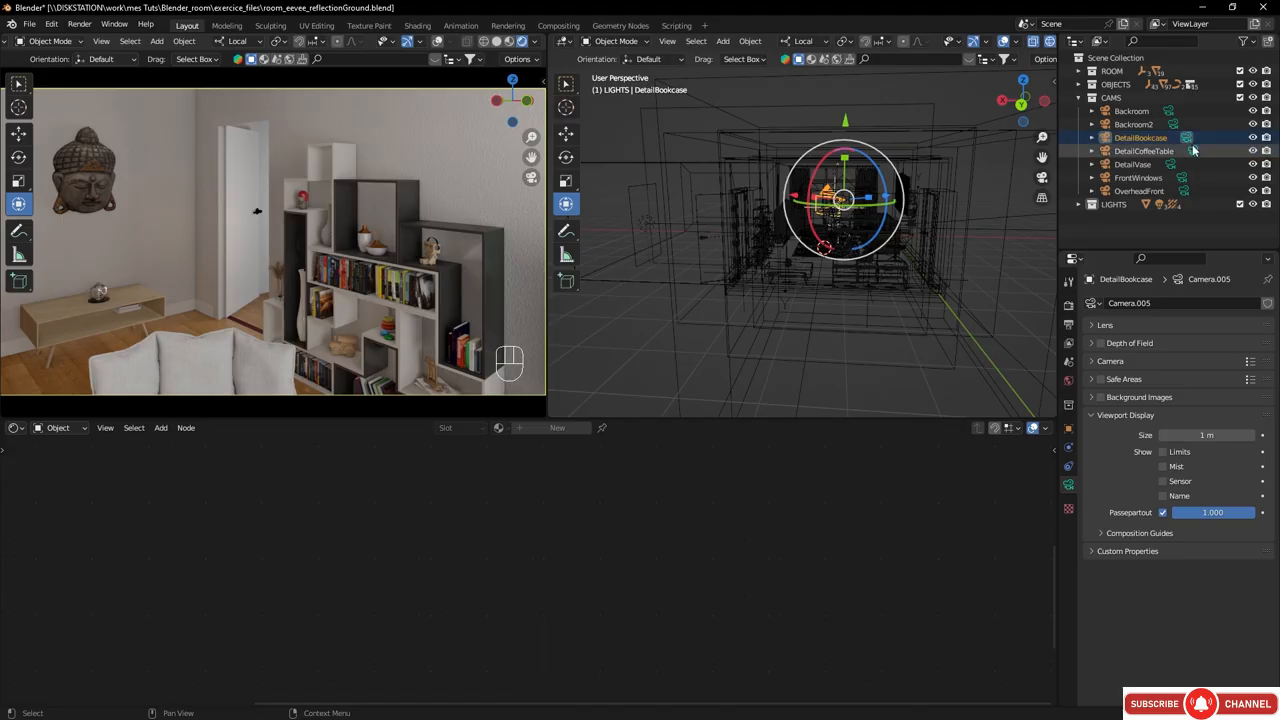
pyautogui.click(1193, 150)
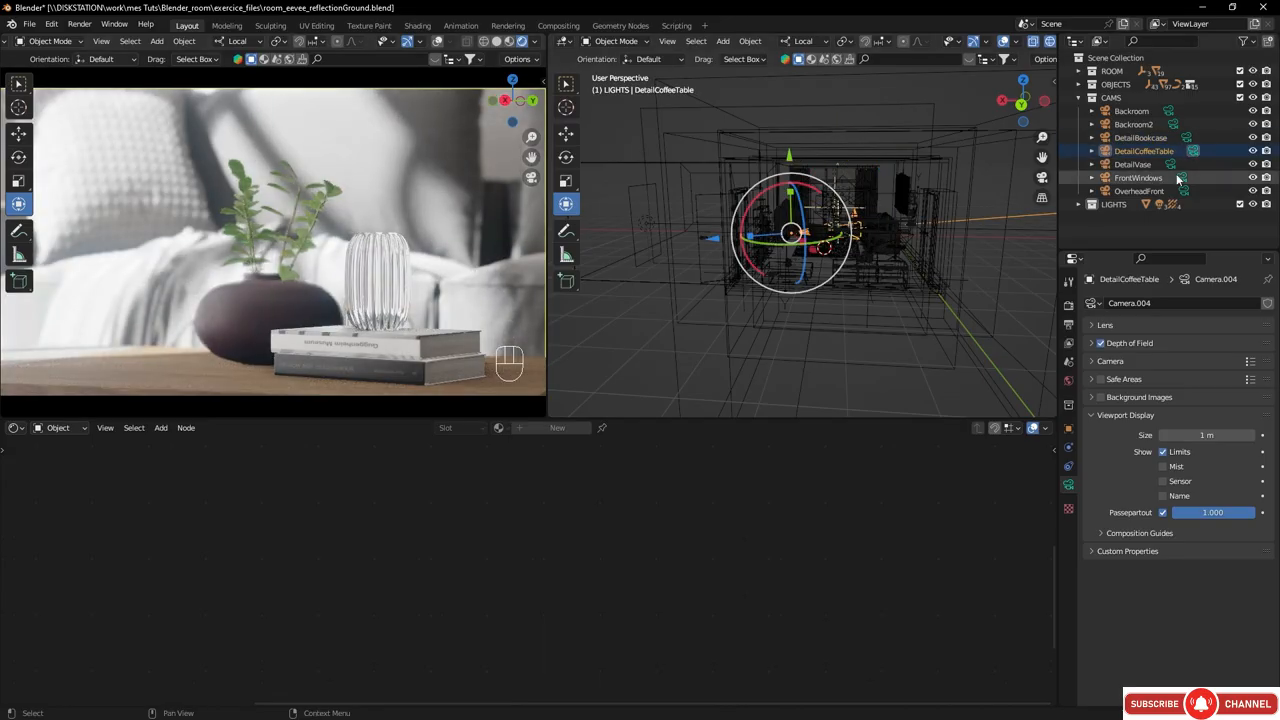
pyautogui.click(1174, 165)
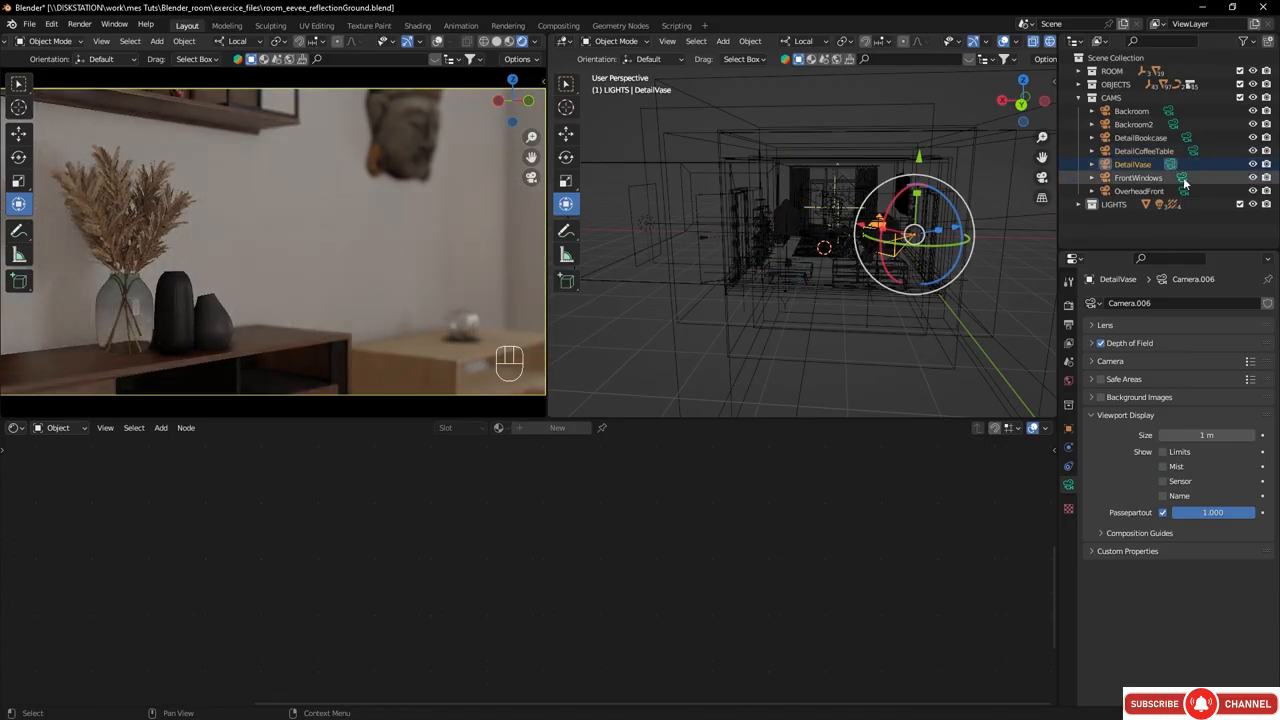
pyautogui.click(1183, 178)
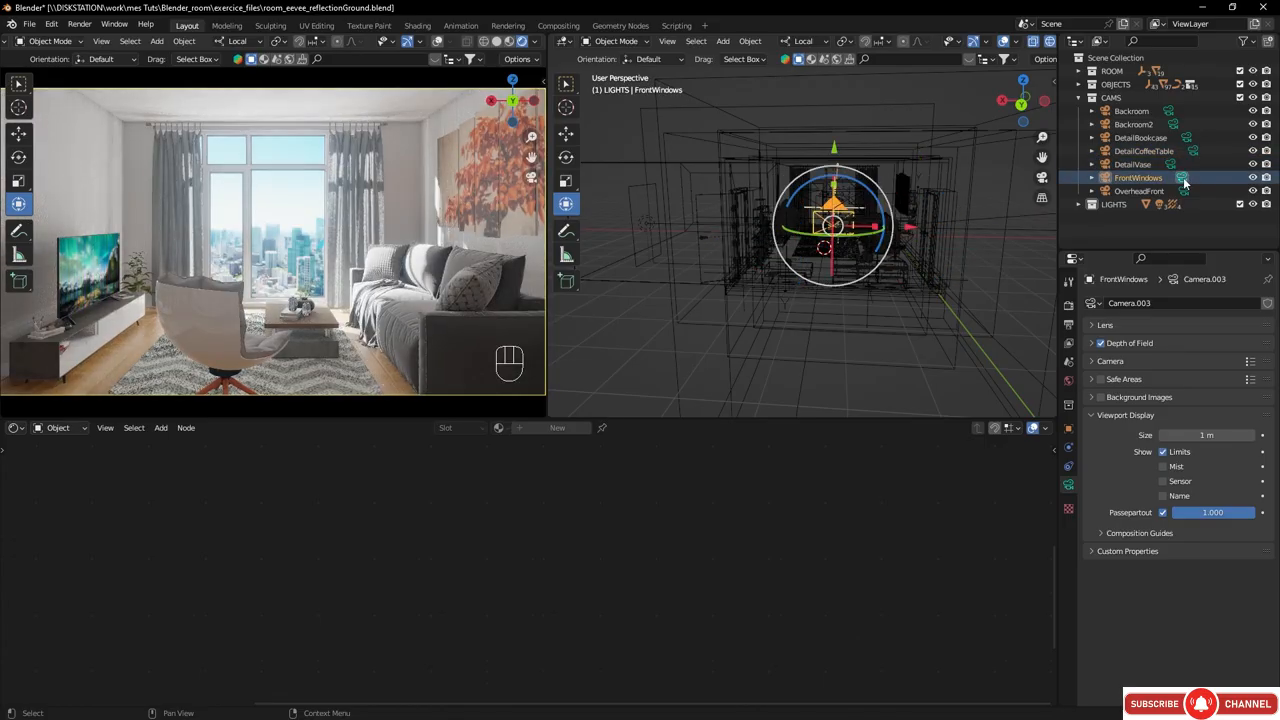
pyautogui.click(1182, 191)
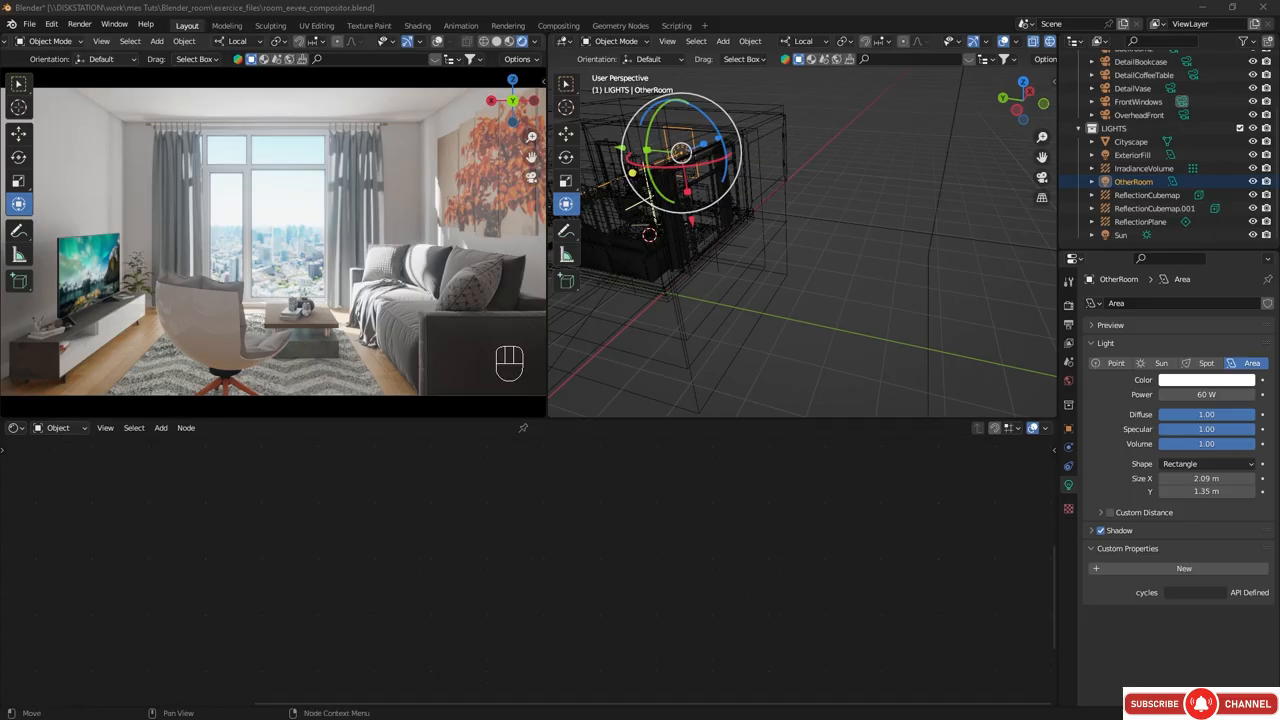
# - Switch the shader node editor to the Compositor and enable Use Nodes
pyautogui.click(16, 429)
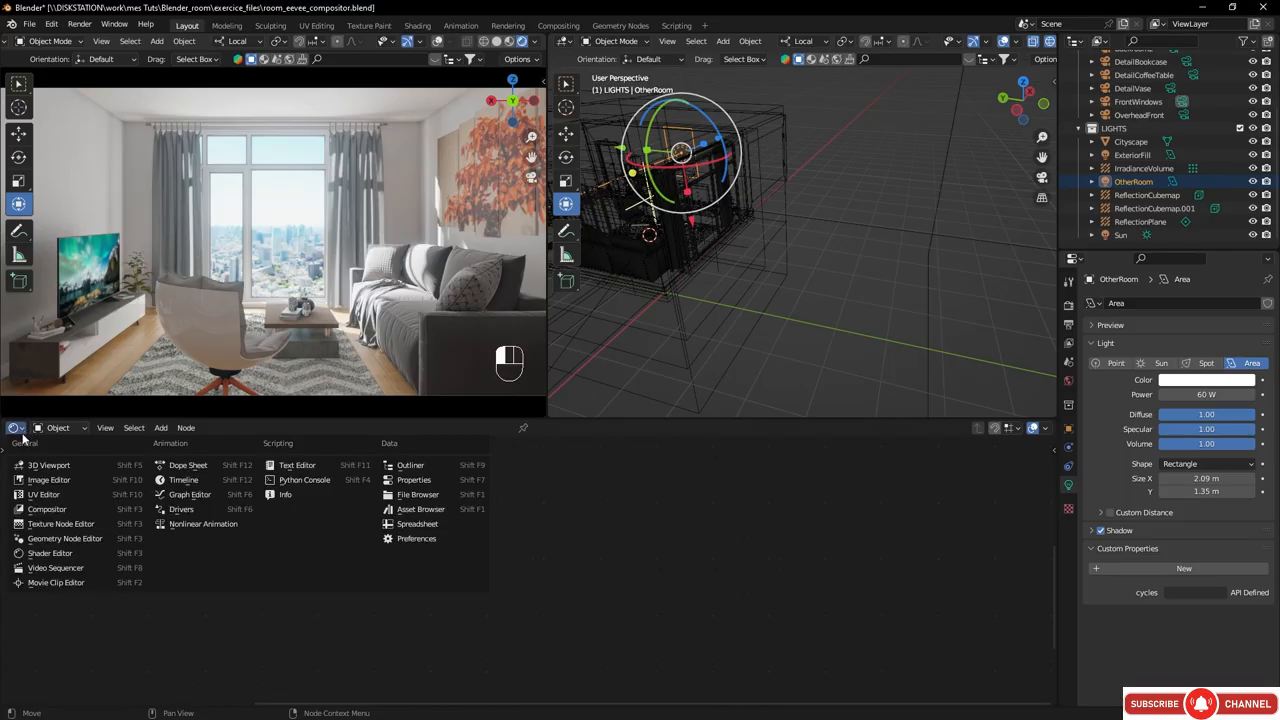
pyautogui.click(45, 511)
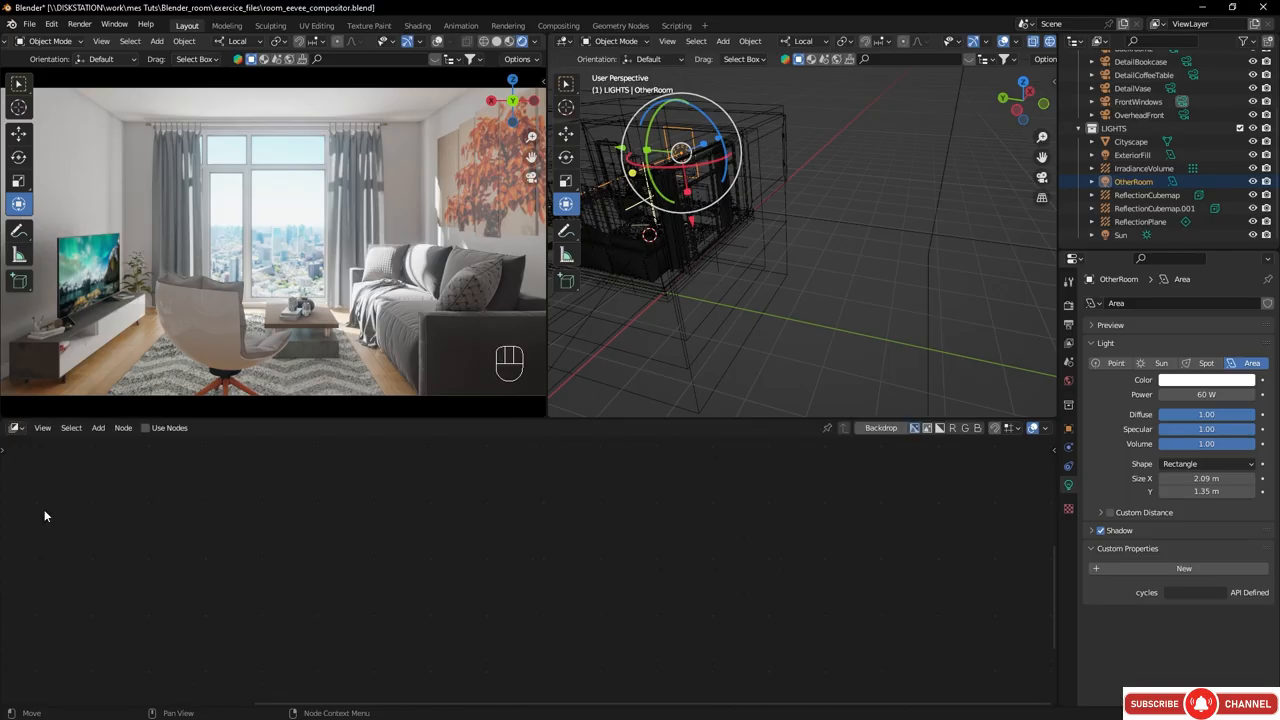
pyautogui.click(145, 427)
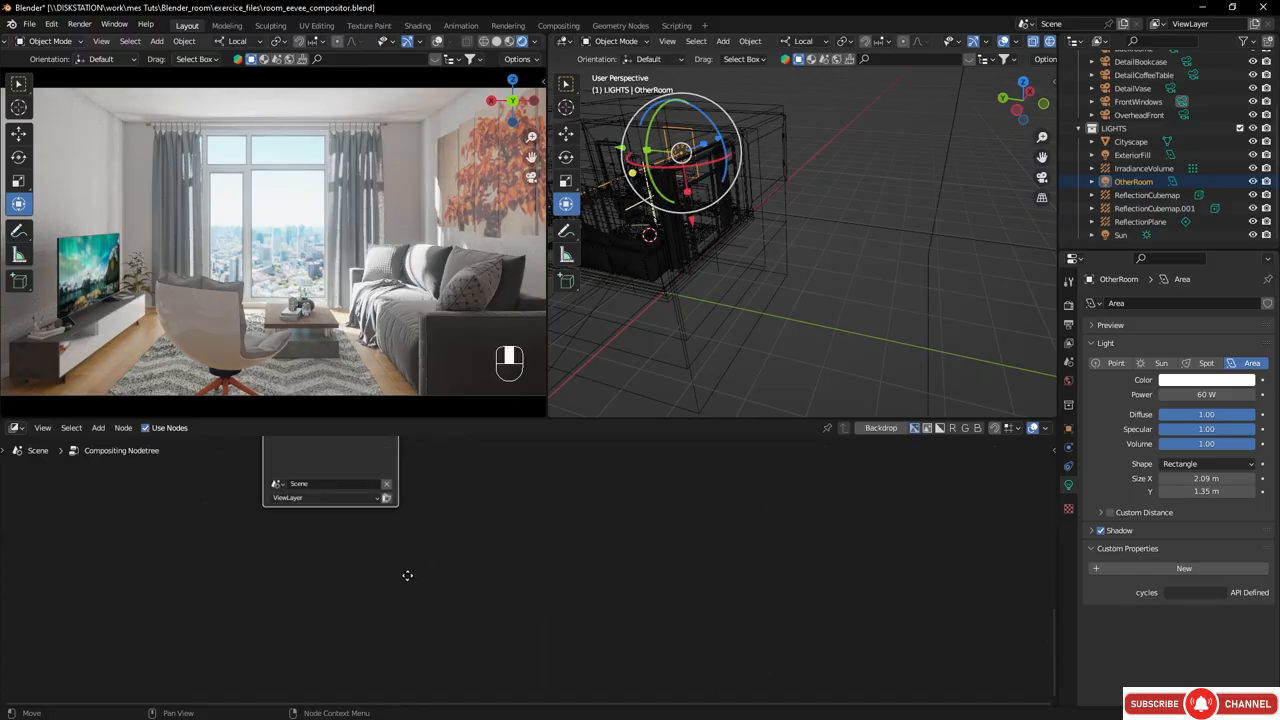
pyautogui.scroll(-2, 425, 564)
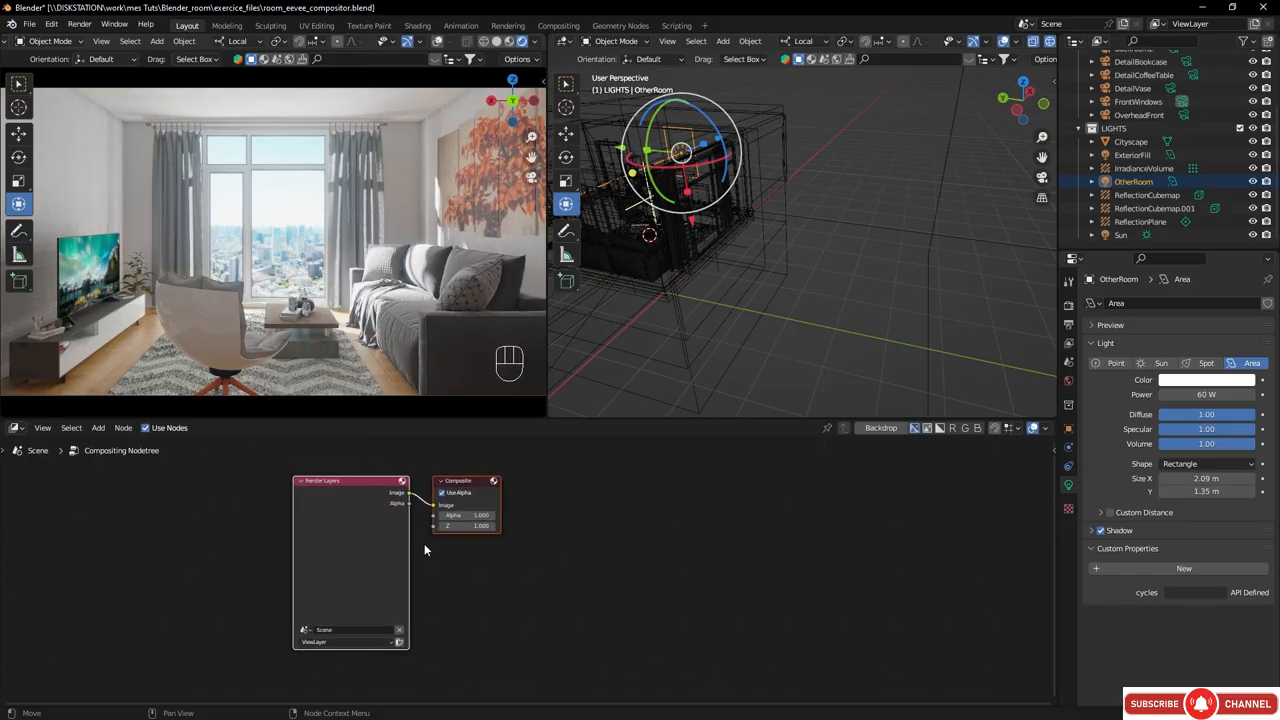
# - Move the Composite and Render Layers nodes apart to leave room between them
pyautogui.moveTo(422, 543); pyautogui.dragTo(327, 559, button='middle')
pyautogui.moveTo(385, 511); pyautogui.dragTo(660, 482)
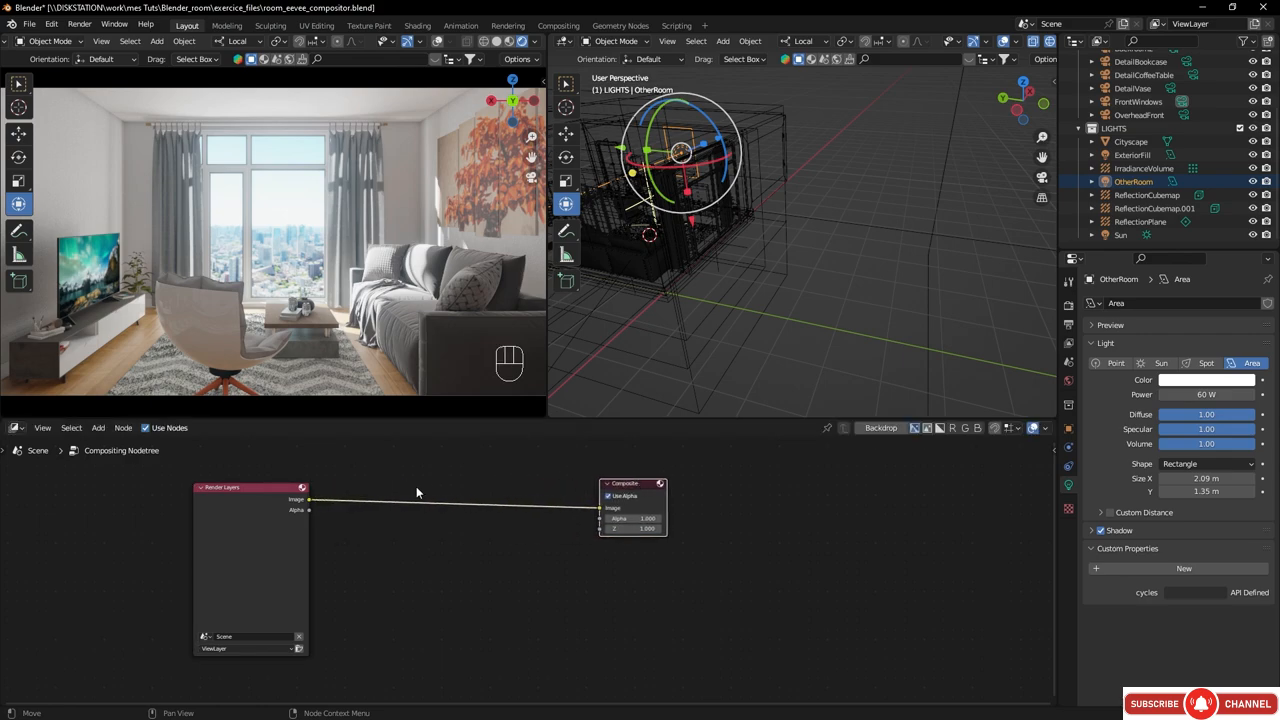
pyautogui.moveTo(259, 494); pyautogui.dragTo(204, 490)
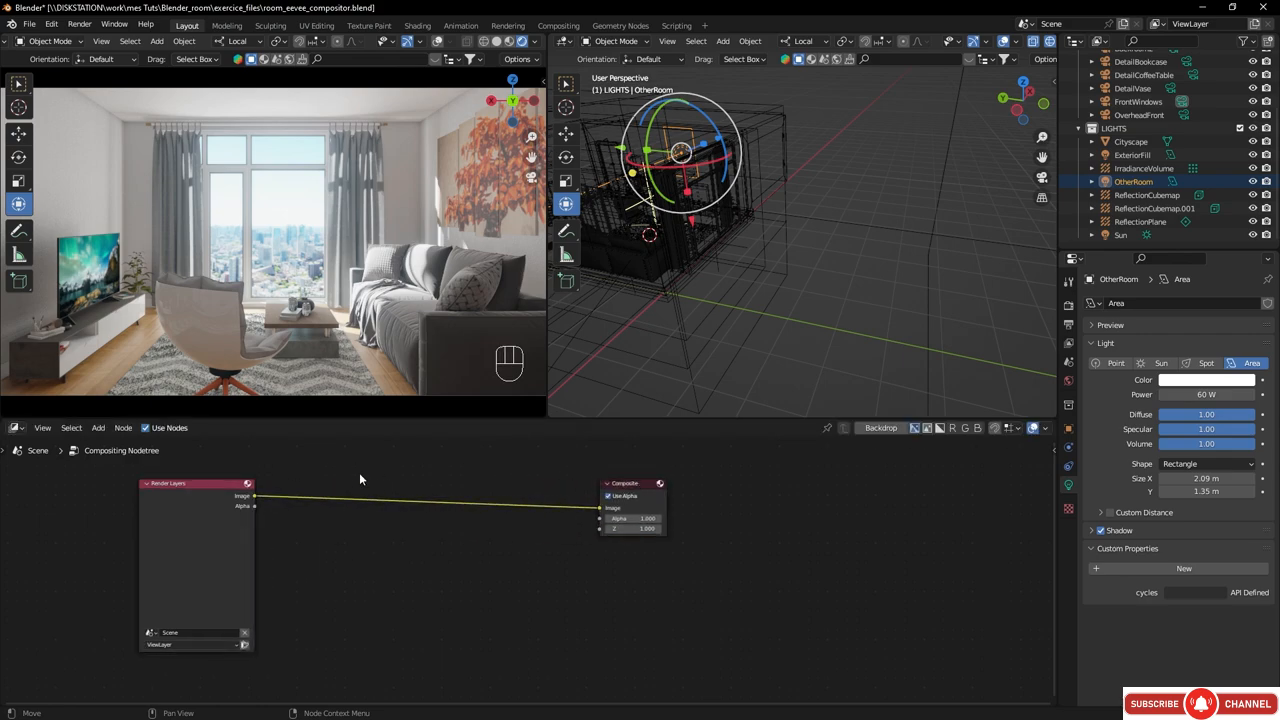
# - Insert an Exposure node between the Render Layers and Composite nodes and set its exposure to 1.5
pyautogui.hotkey('shift', 'a')
pyautogui.click(336, 474)
pyautogui.write('ex')
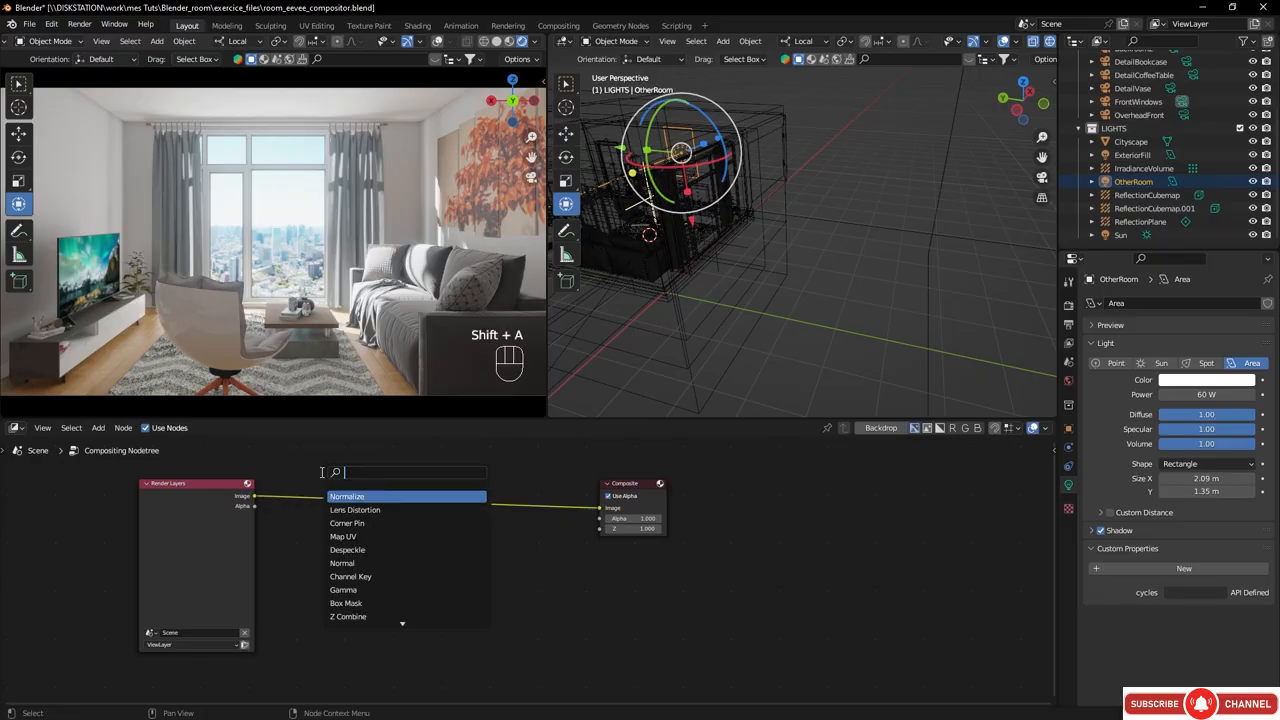
pyautogui.click(367, 496)
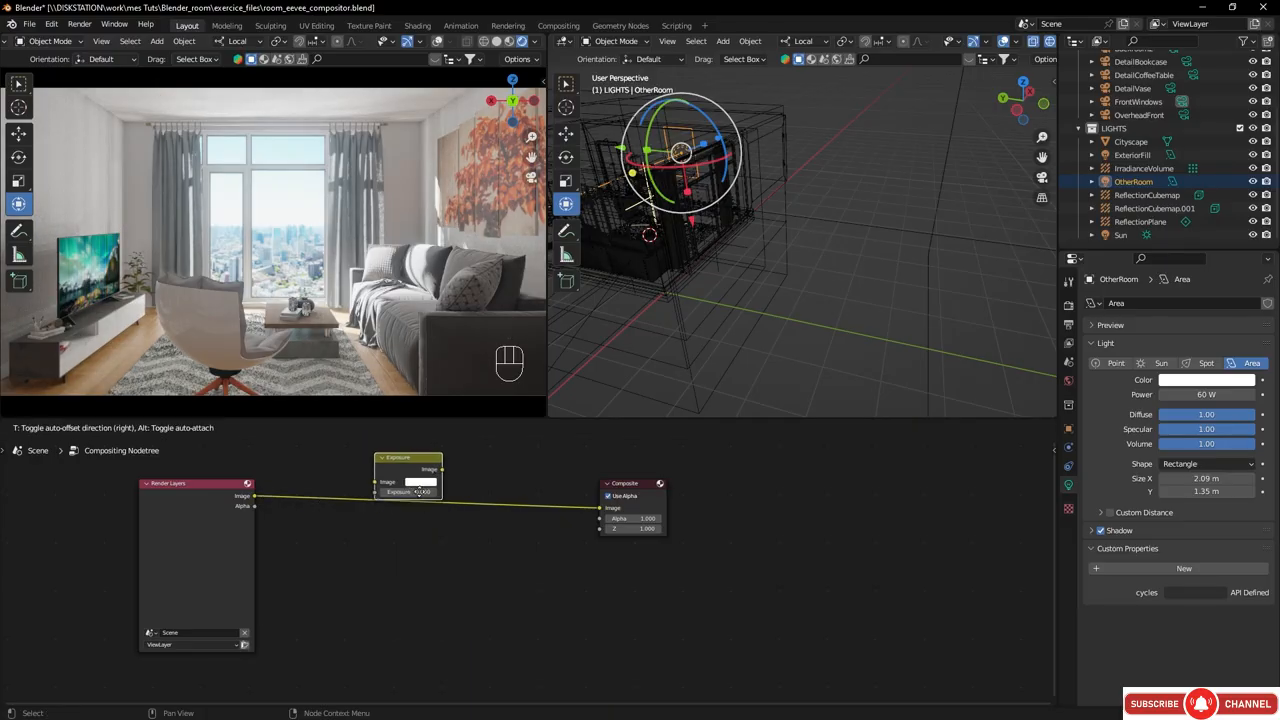
pyautogui.click(430, 514)
pyautogui.click(430, 514)
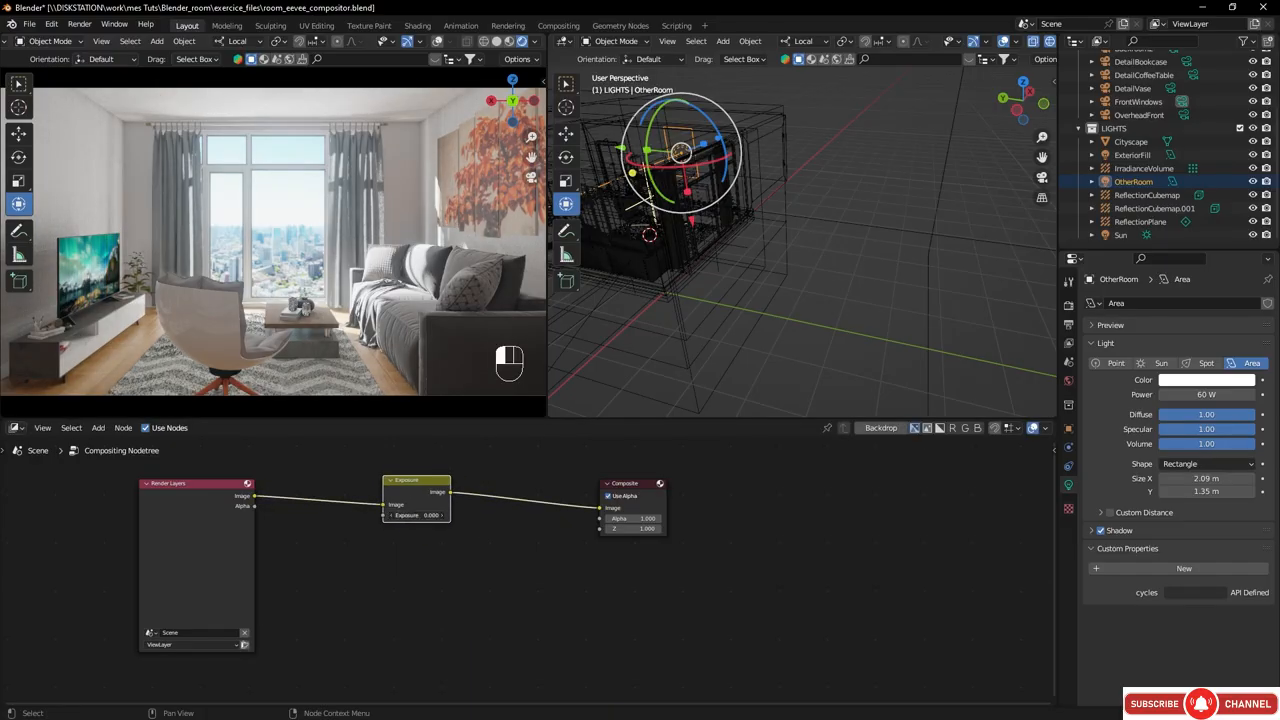
pyautogui.moveTo(424, 515); pyautogui.dragTo(454, 515)
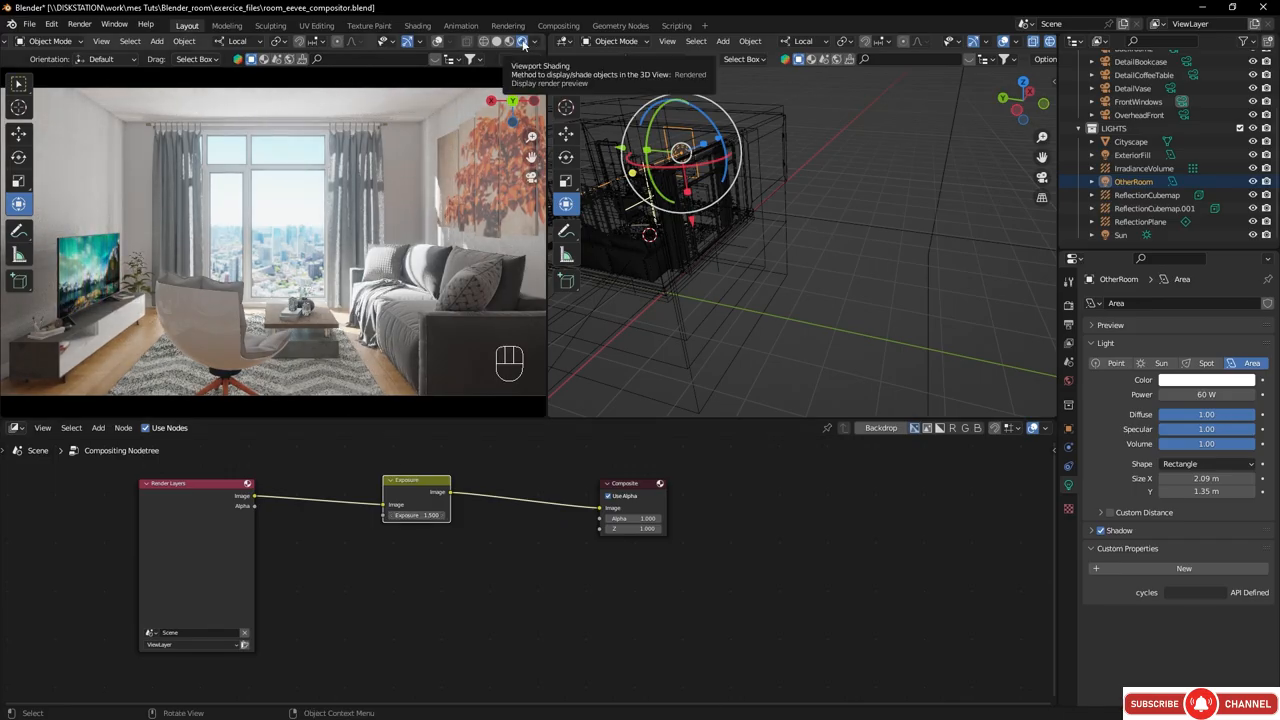
# - Enable the viewport compositor for the Camera view and reset the Exposure node's exposure to 0
pyautogui.click(535, 42)
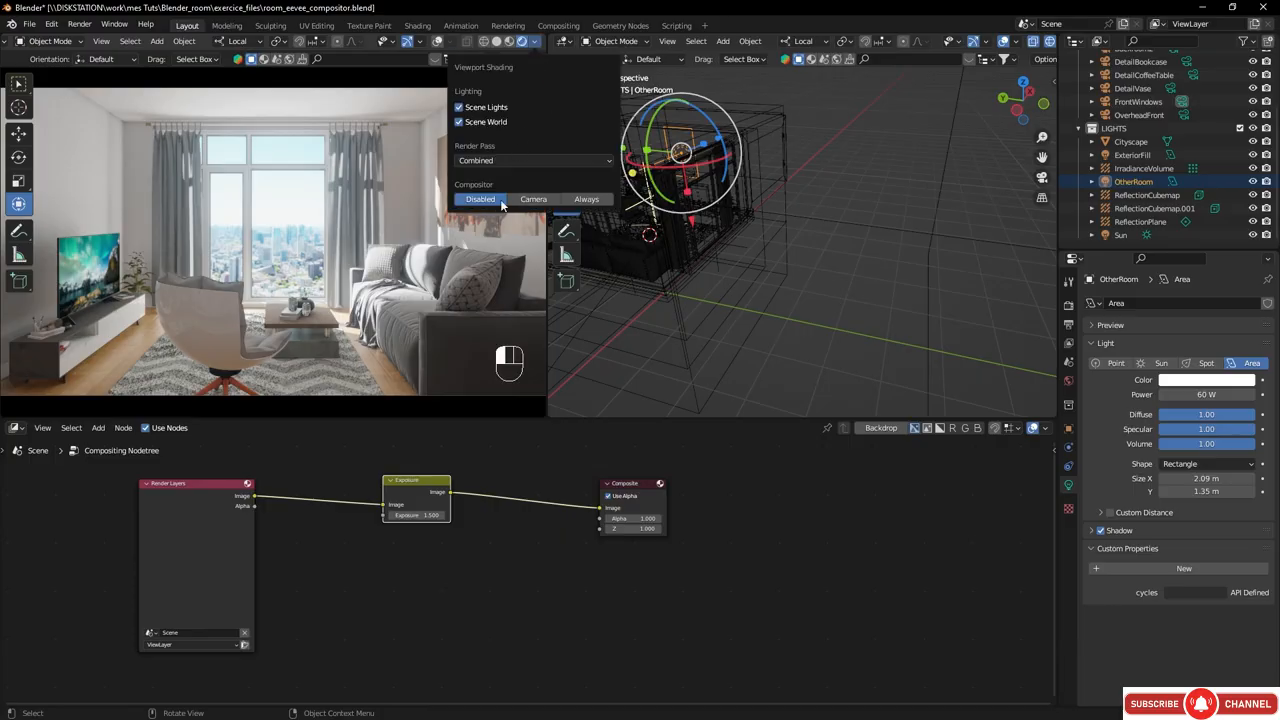
pyautogui.click(534, 199)
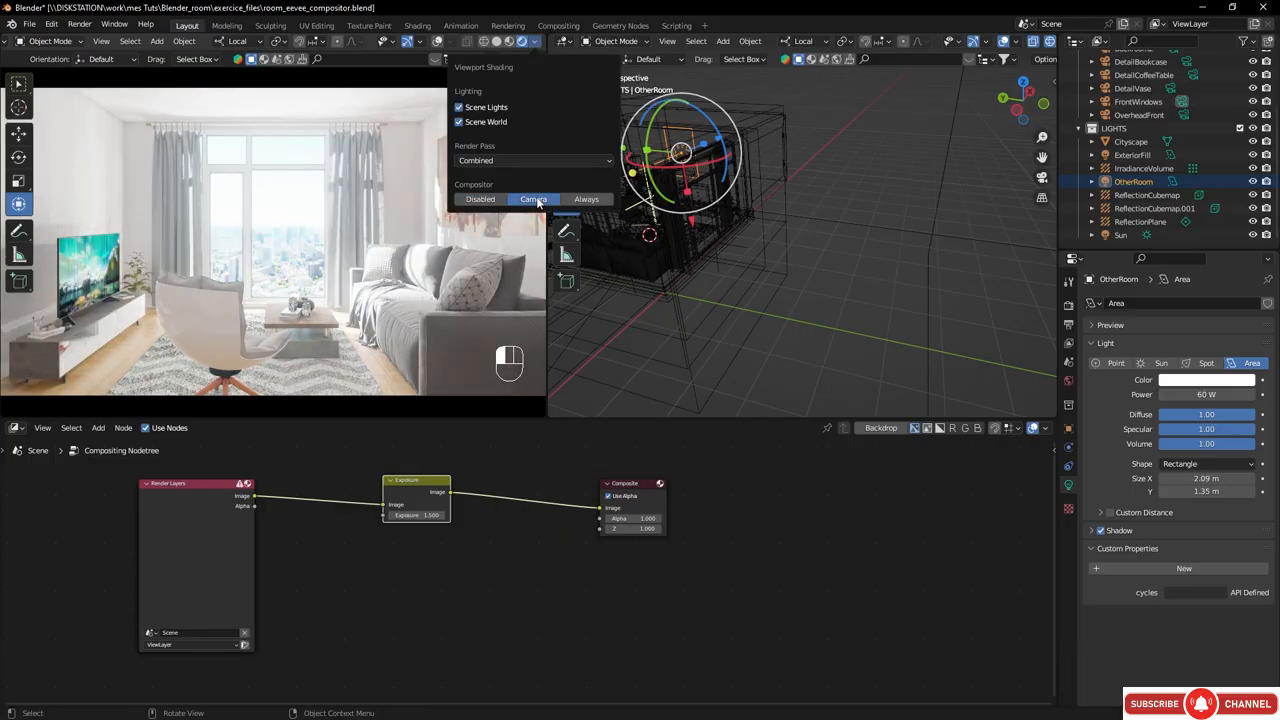
pyautogui.moveTo(424, 516); pyautogui.dragTo(395, 516)
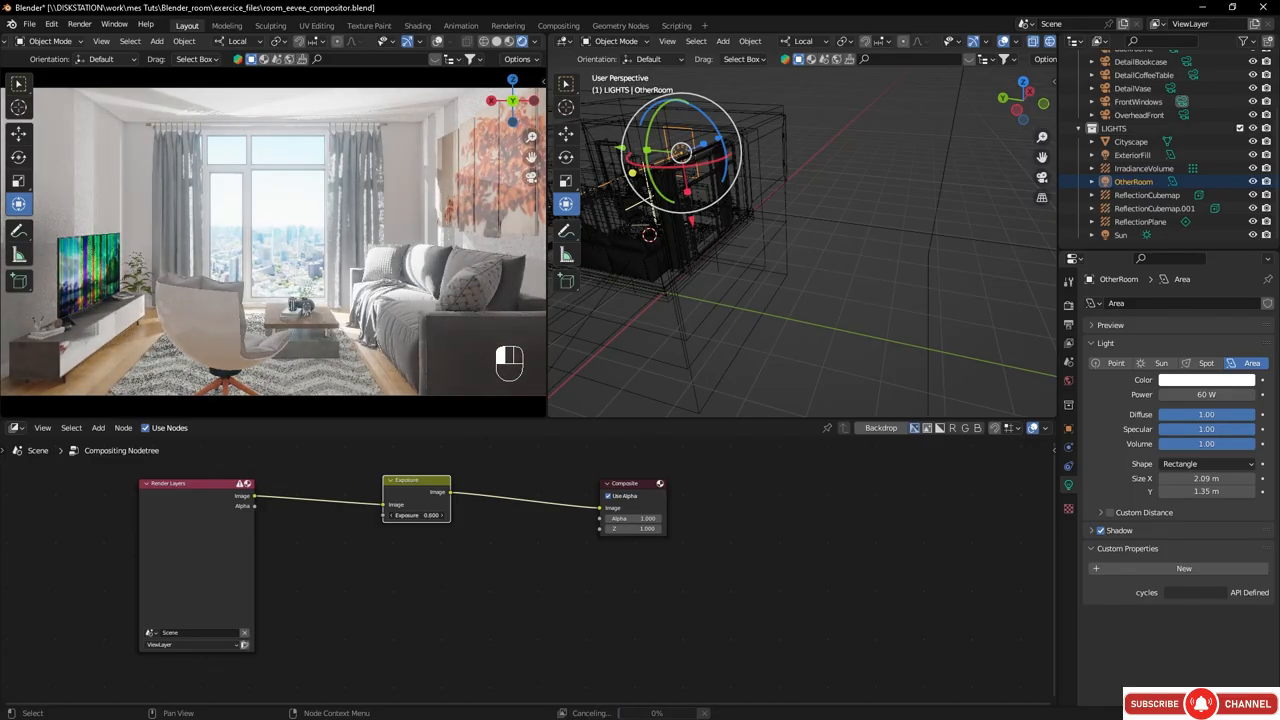
pyautogui.click(424, 516)
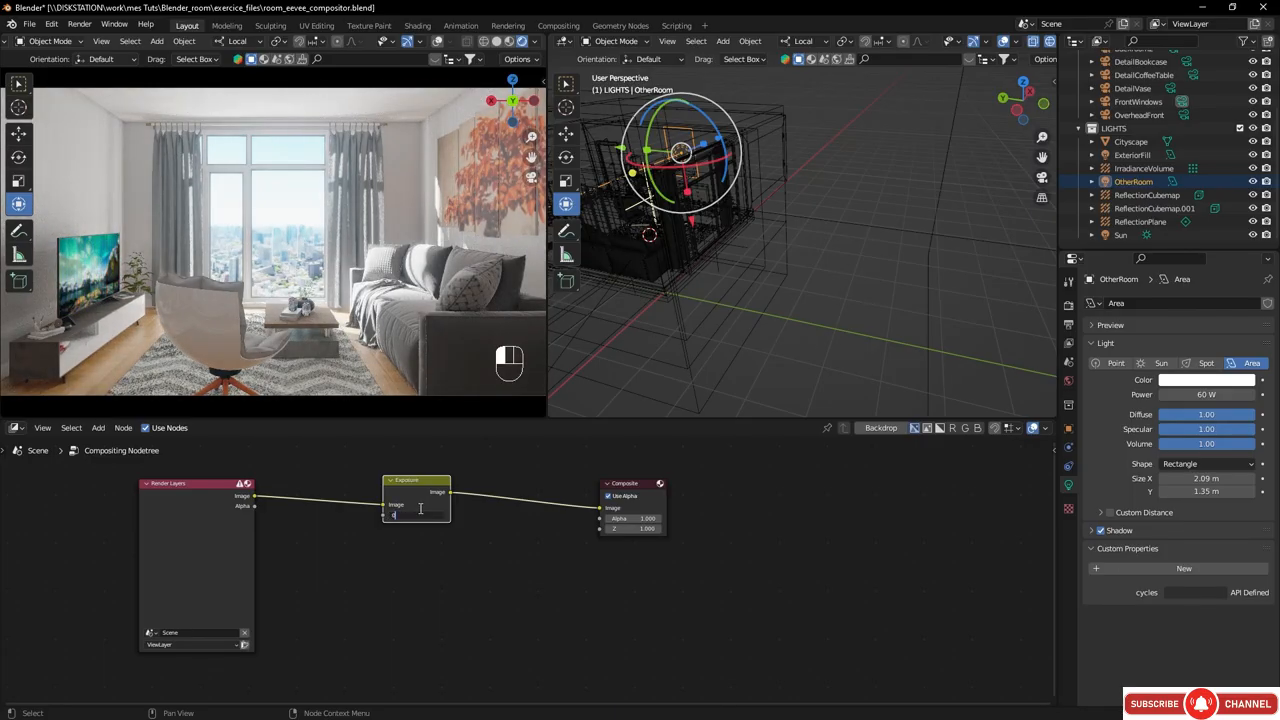
pyautogui.write('0')
pyautogui.press('Return')
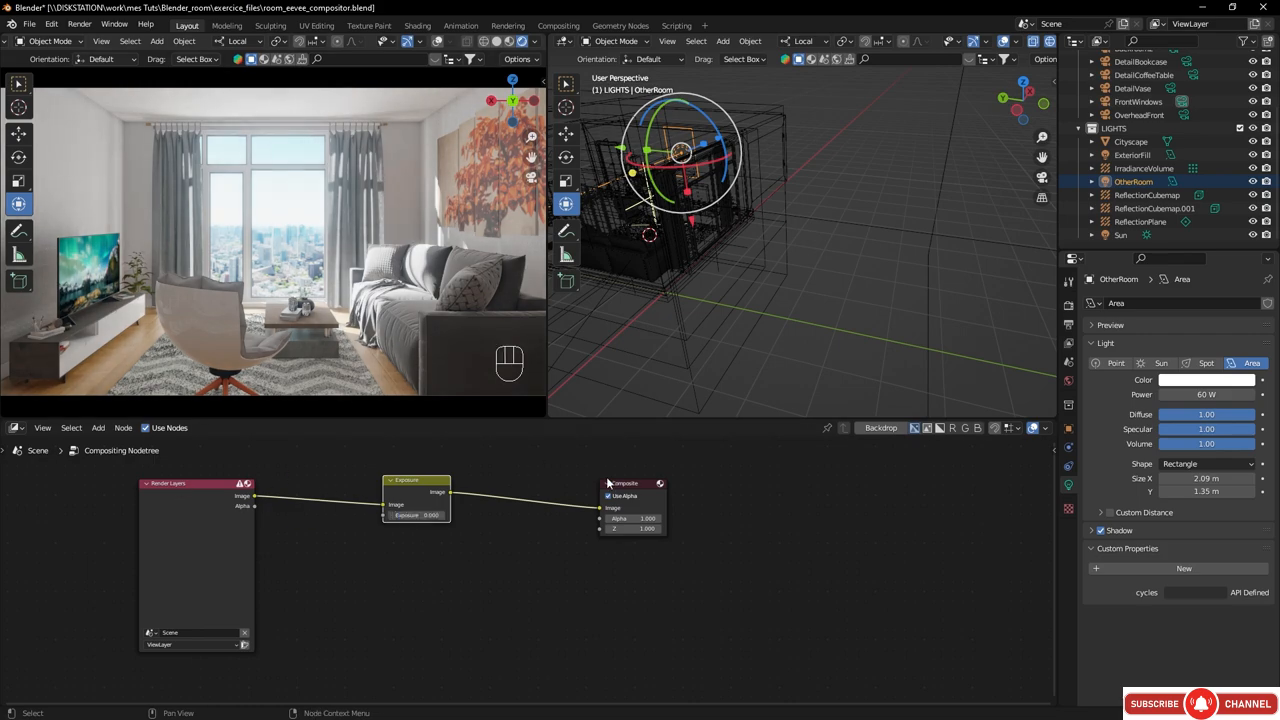
# - Move the Exposure and Composite nodes farther from Render Layers and turn off Bloom in the Eevee render settings
pyautogui.moveTo(720, 462); pyautogui.dragTo(388, 548)
pyautogui.moveTo(440, 482); pyautogui.dragTo(612, 480)
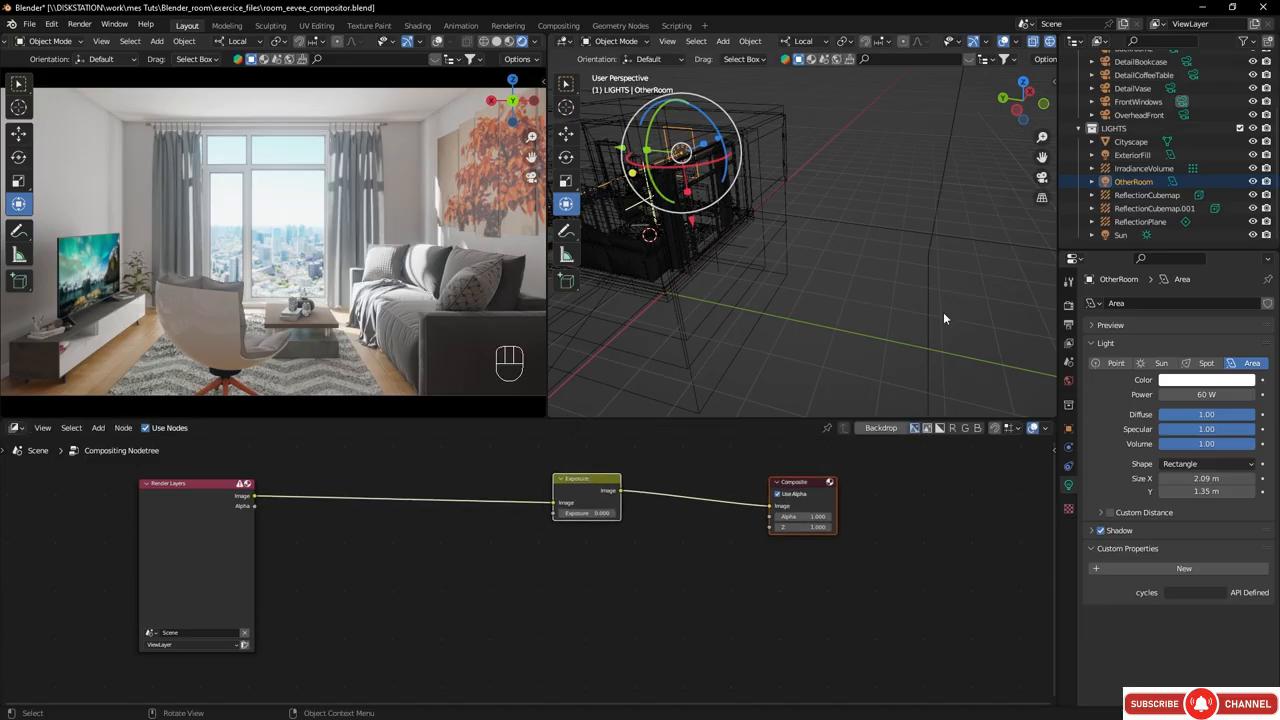
pyautogui.click(1068, 305)
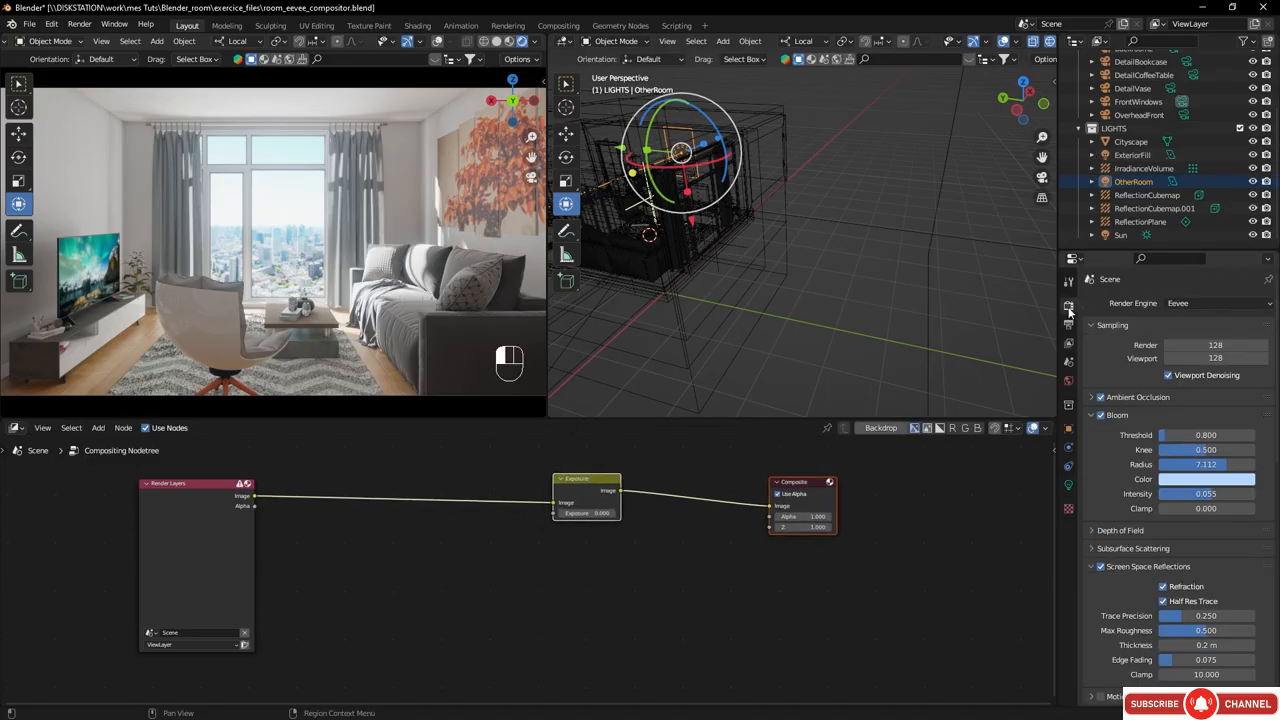
pyautogui.click(1101, 415)
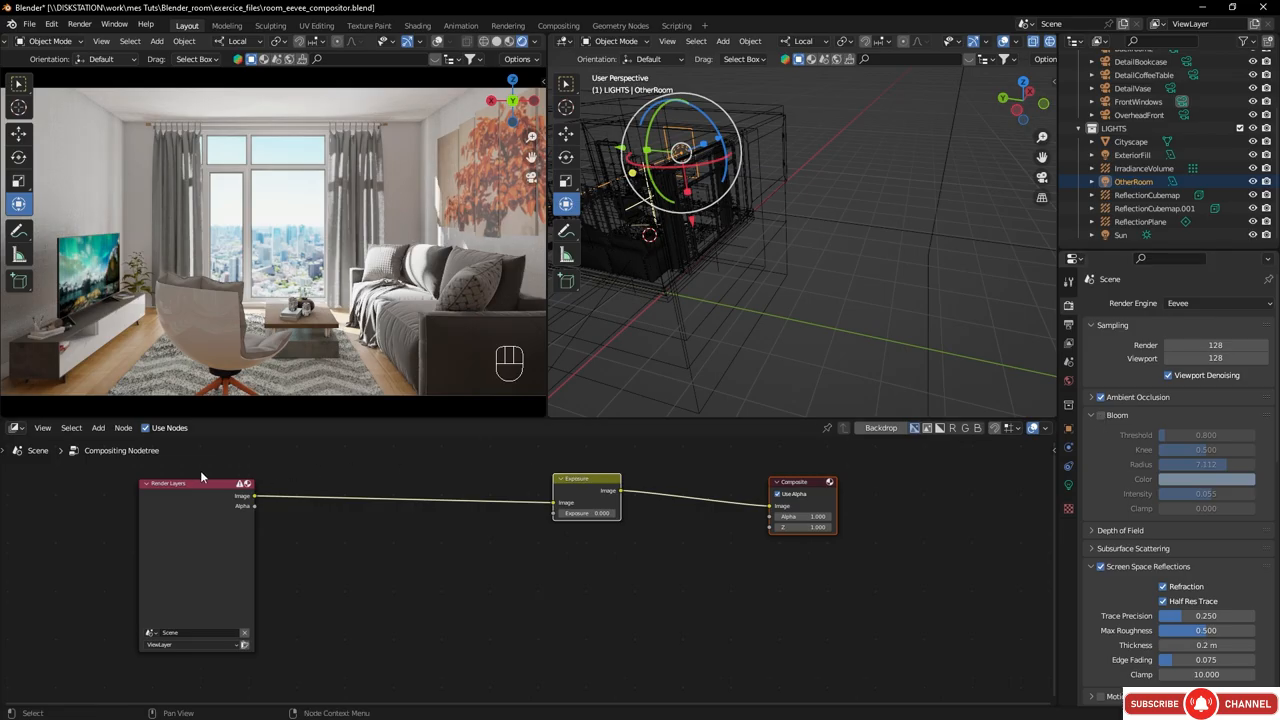
# - Move Render Layers farther away and insert a Glare node between it and the Exposure node
pyautogui.moveTo(201, 477); pyautogui.dragTo(149, 480)
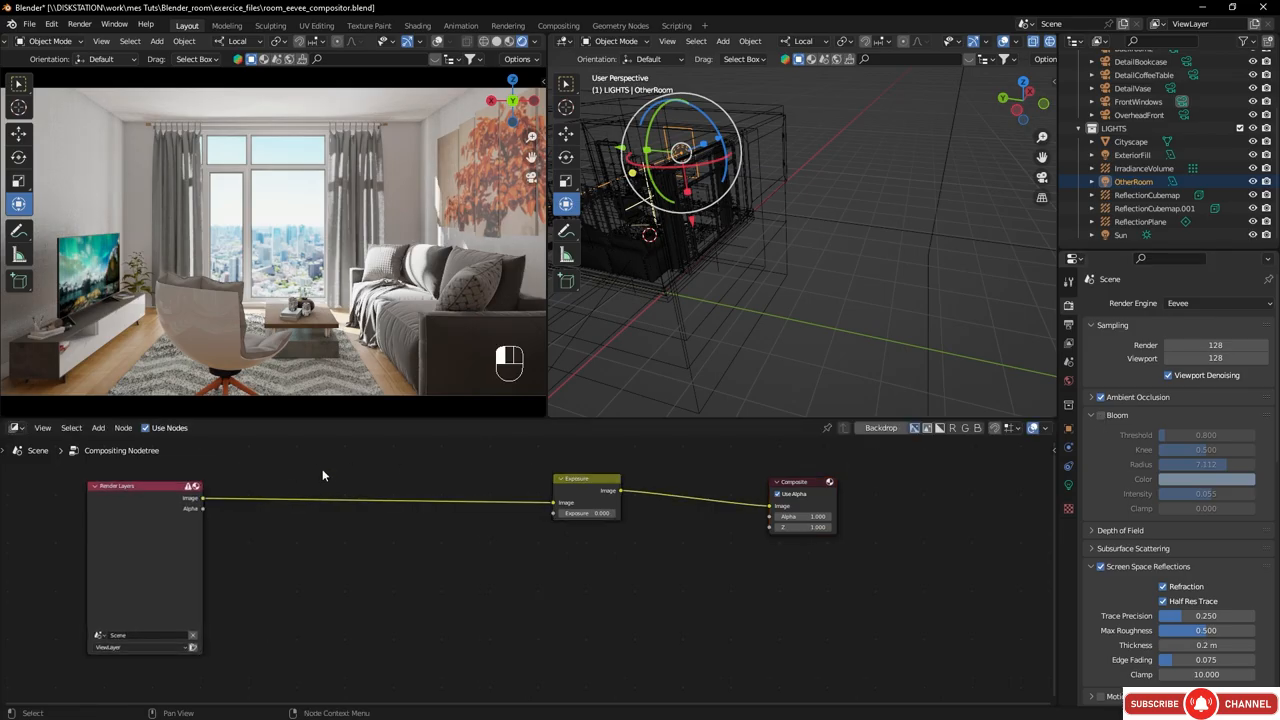
pyautogui.hotkey('shift', 'a')
pyautogui.click(290, 469)
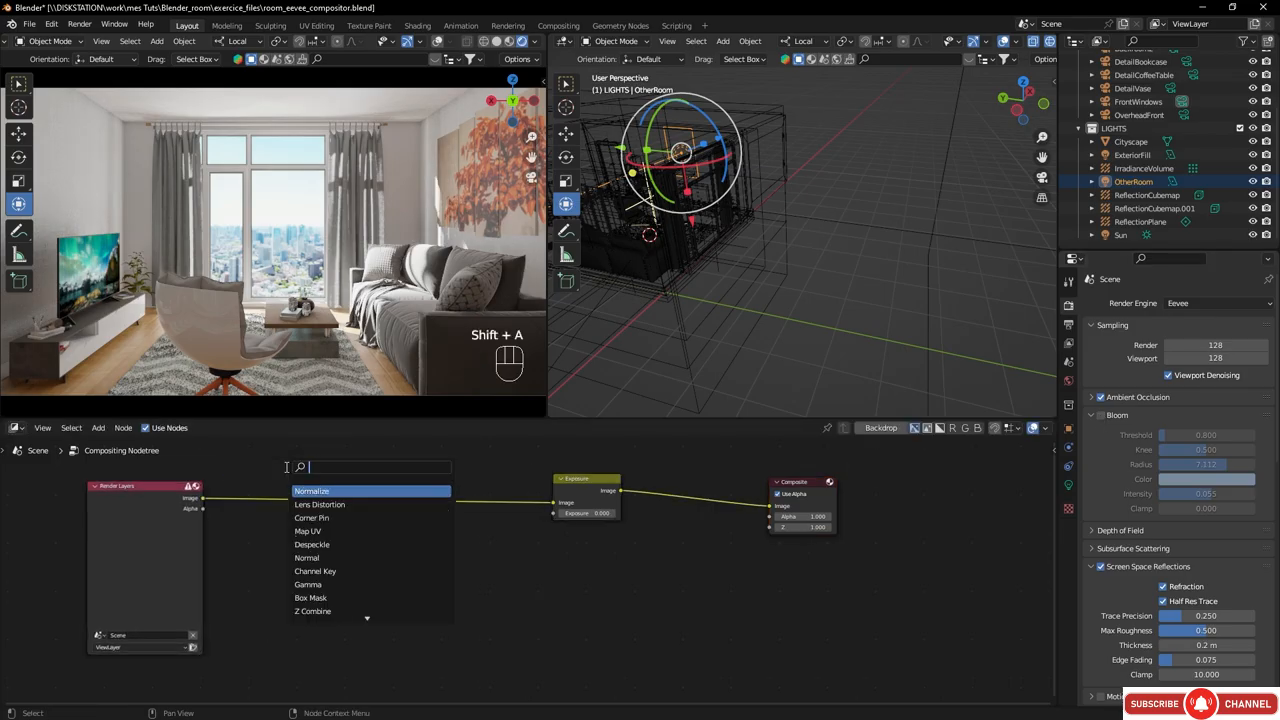
pyautogui.write('gla')
pyautogui.click(308, 490)
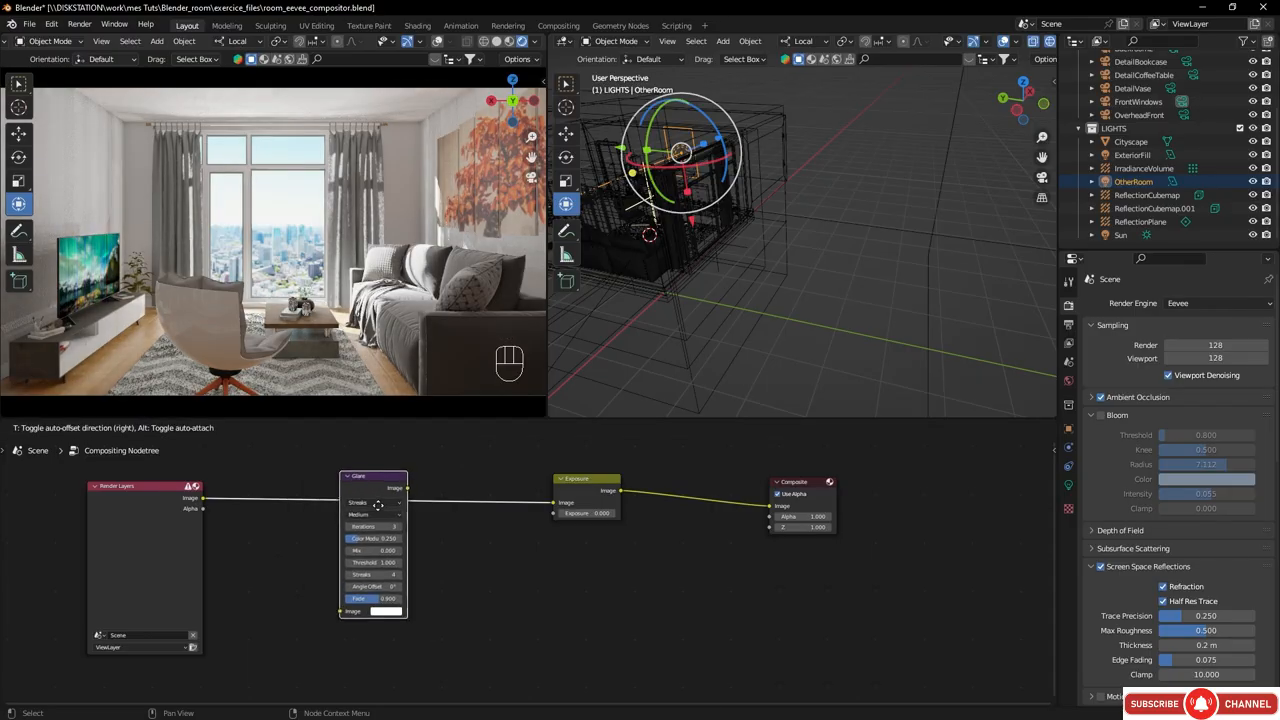
pyautogui.click(382, 505)
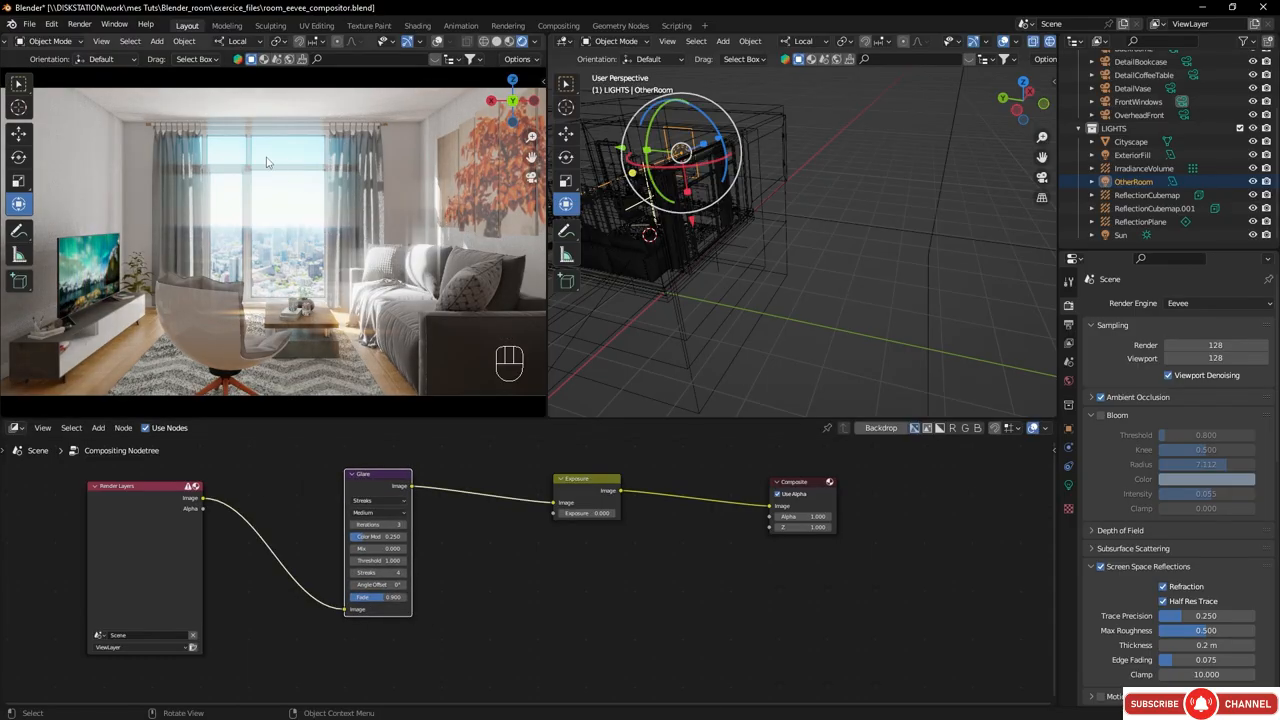
# - Try the Ghosts, Simple Star and Fog Glow types on the Glare node
pyautogui.click(390, 500)
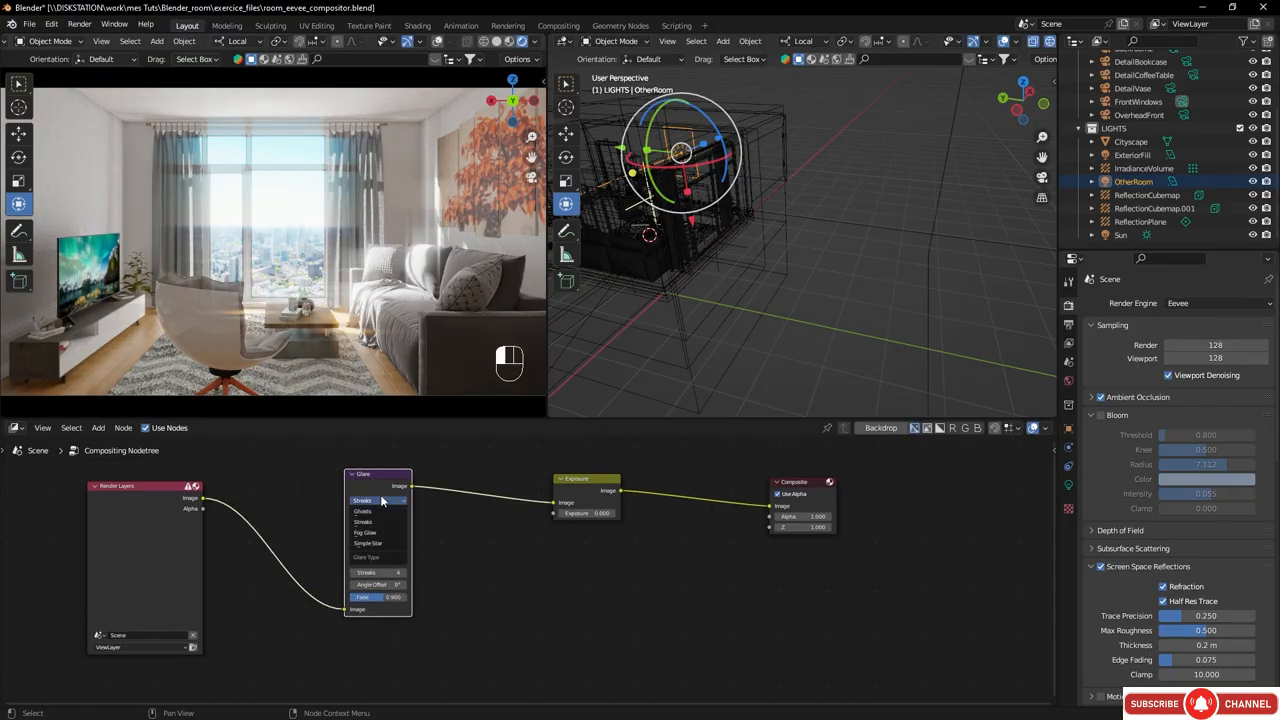
pyautogui.click(379, 511)
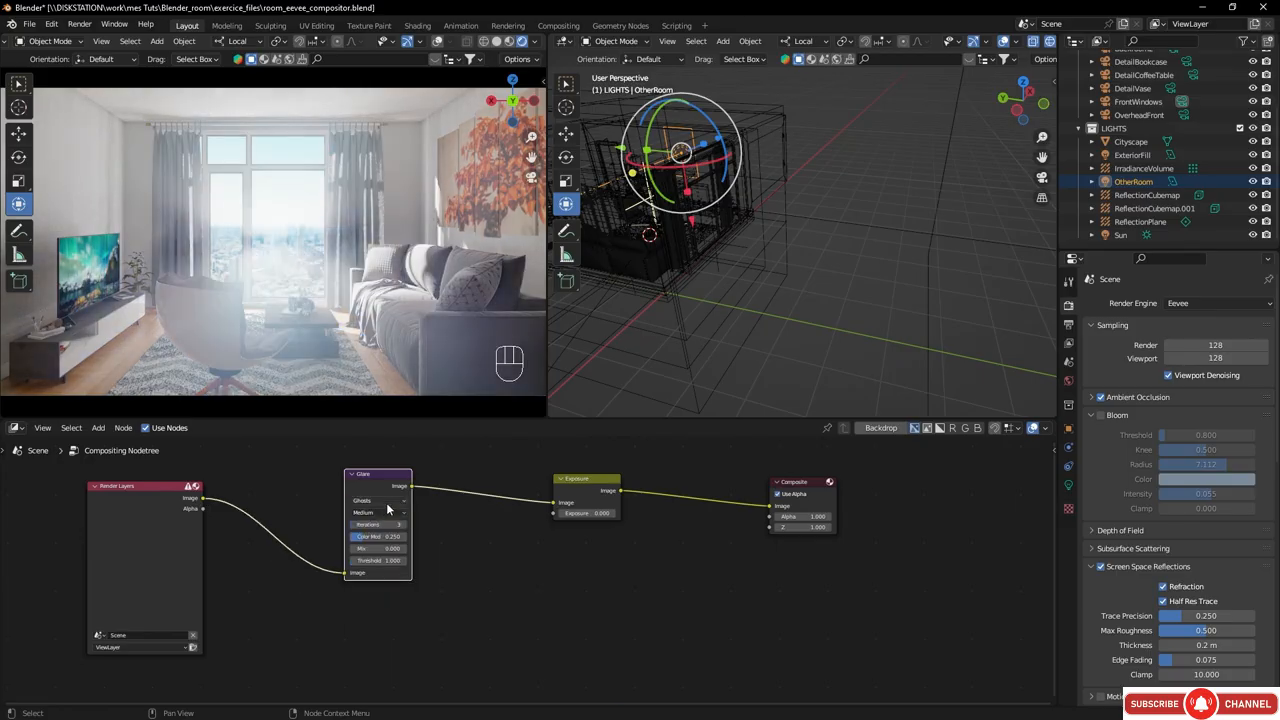
pyautogui.click(378, 500)
pyautogui.click(370, 543)
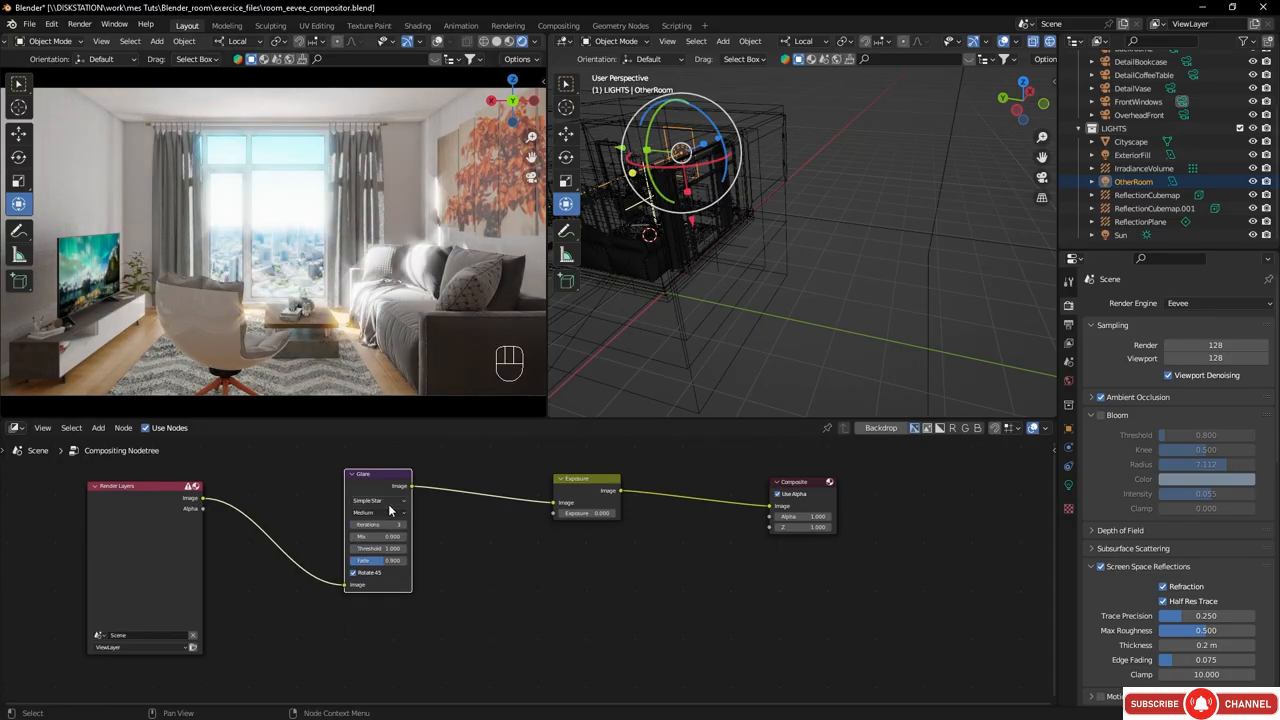
pyautogui.click(372, 503)
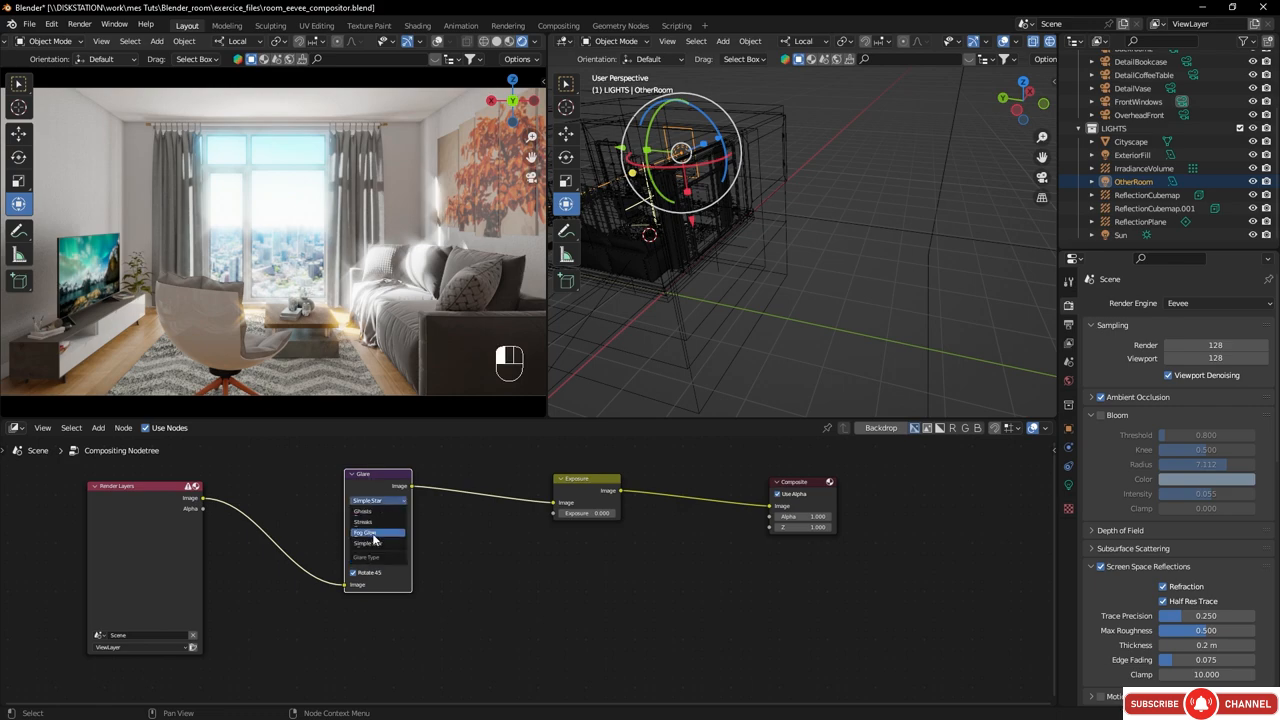
pyautogui.click(370, 534)
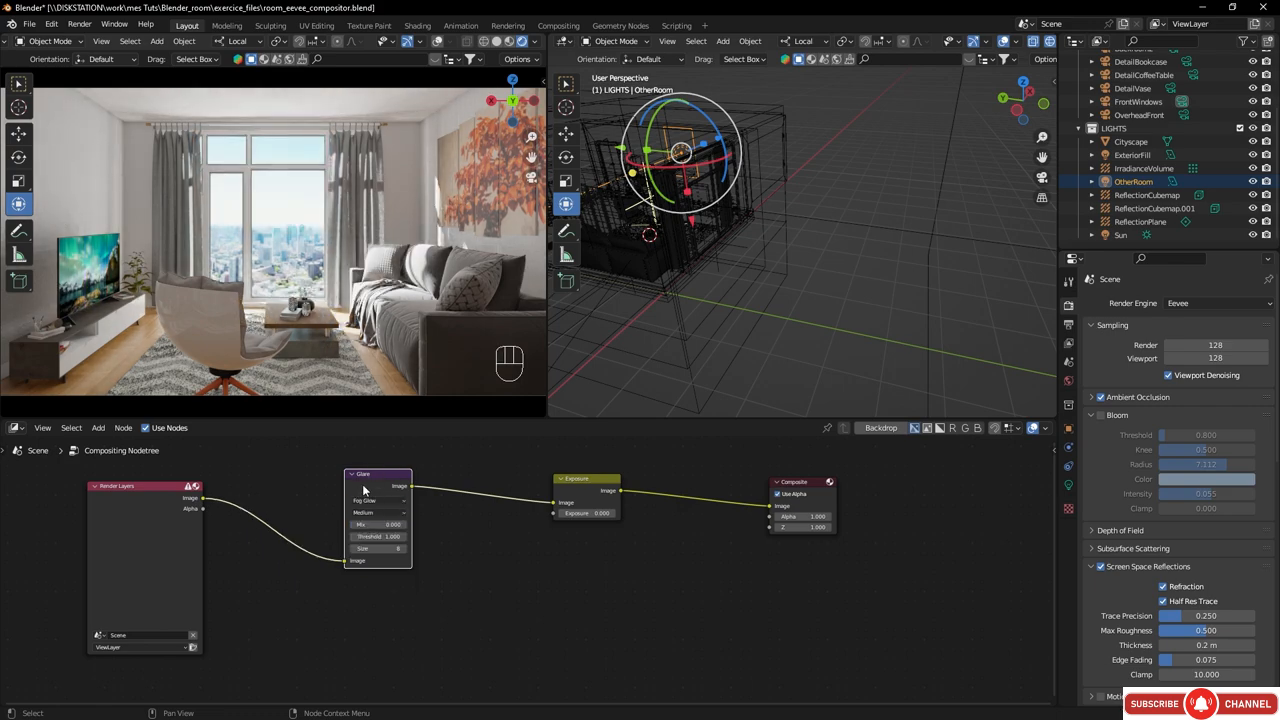
# - Set the Glare node's type to Ghosts and its Mix to -0.8
pyautogui.click(372, 501)
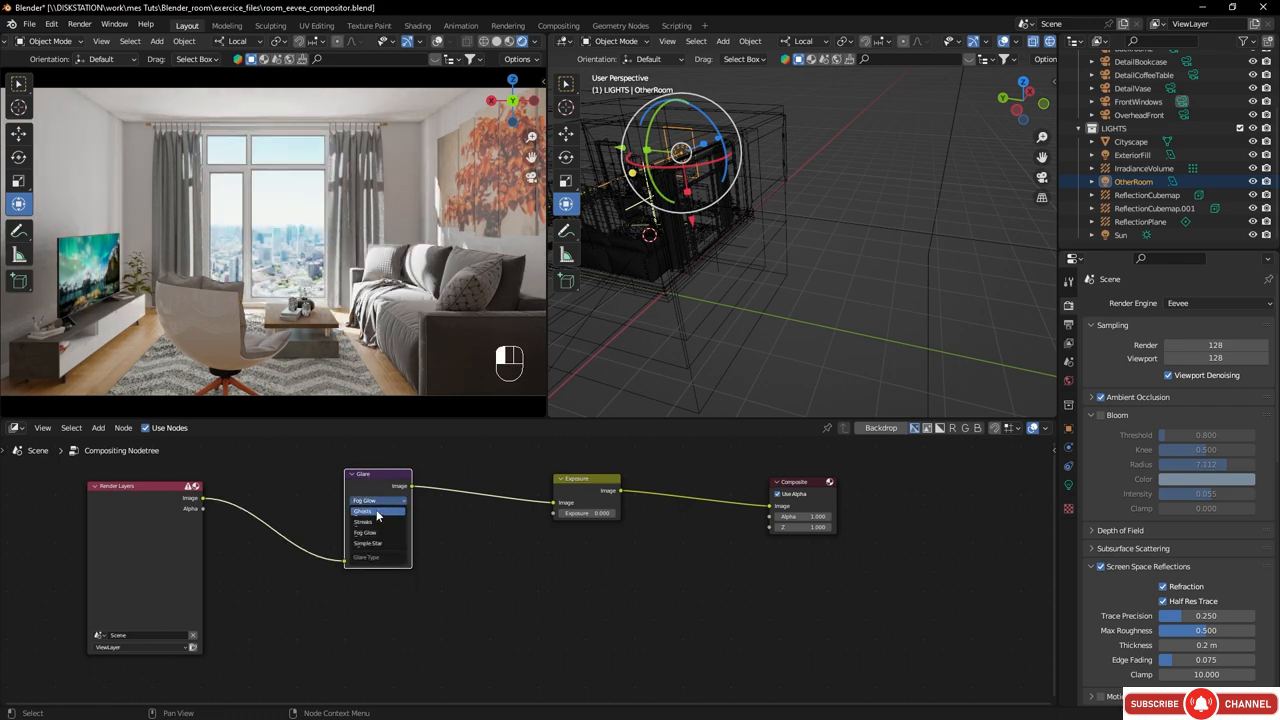
pyautogui.click(370, 512)
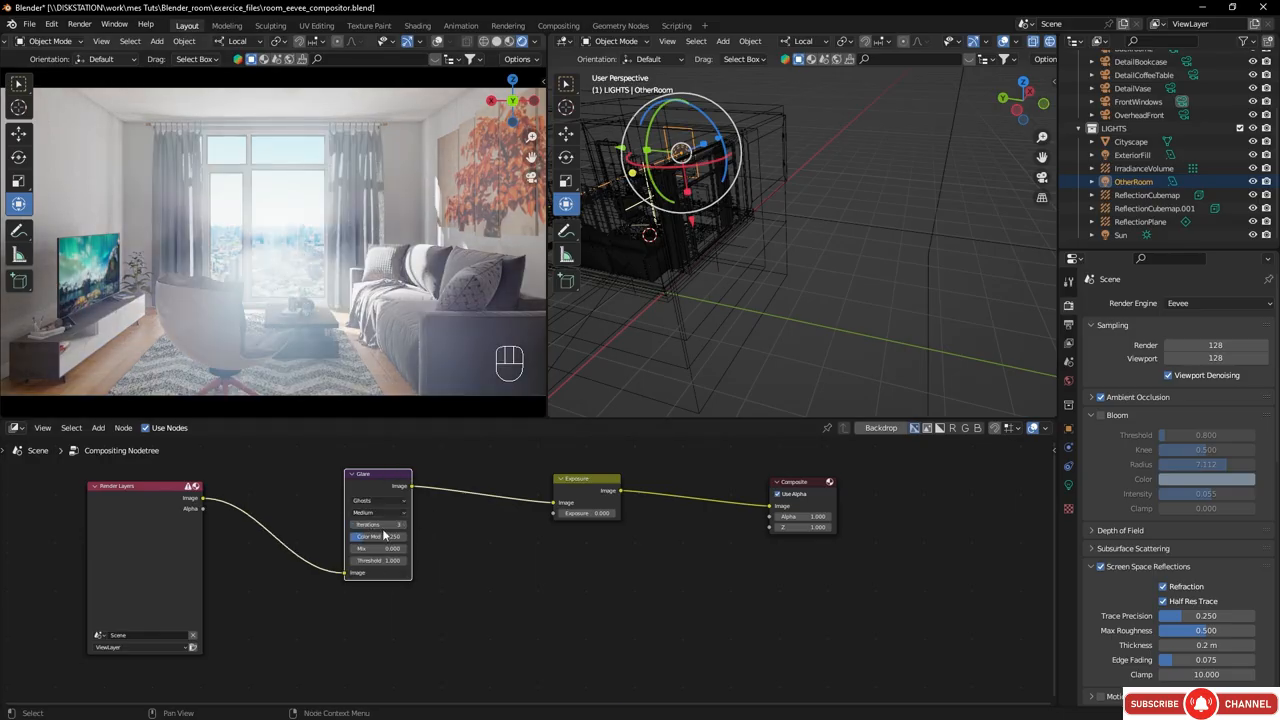
pyautogui.moveTo(368, 549); pyautogui.dragTo(341, 549)
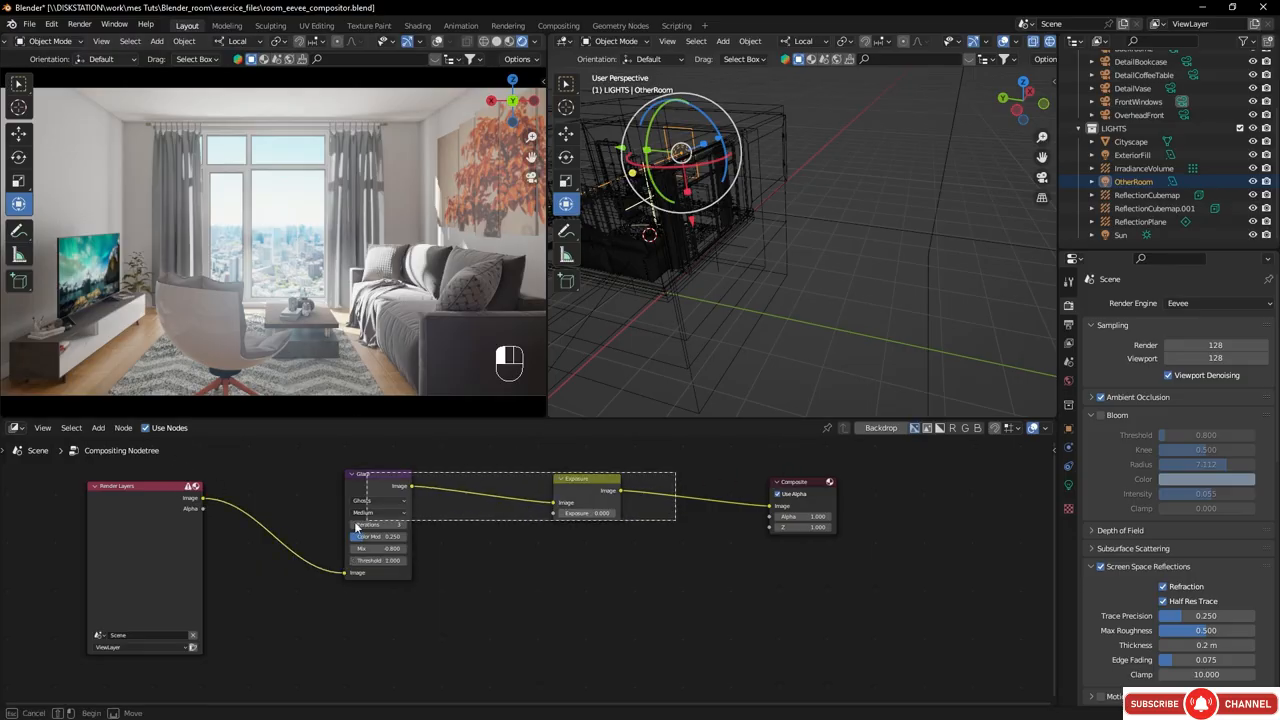
# - Move the Glare and Exposure nodes closer to Composite, leaving room after Render Layers
pyautogui.moveTo(385, 476); pyautogui.dragTo(492, 483)
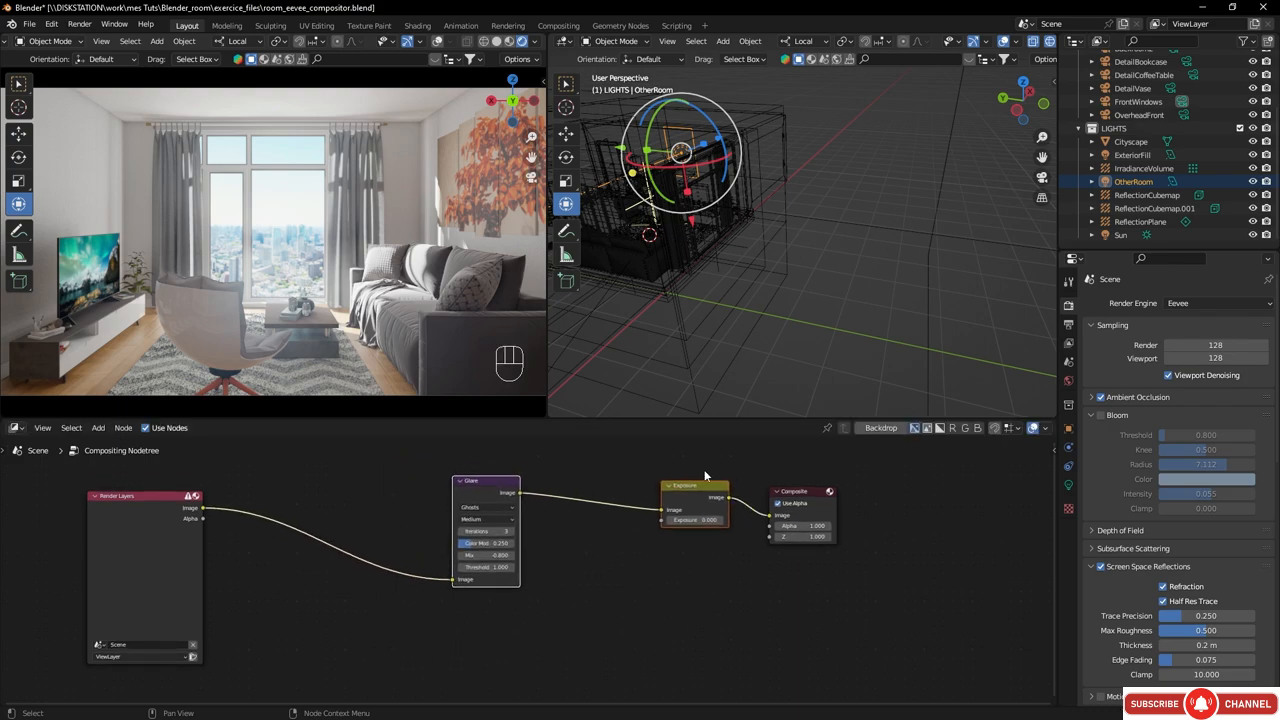
pyautogui.moveTo(692, 485); pyautogui.dragTo(650, 486)
pyautogui.moveTo(522, 489); pyautogui.dragTo(566, 493)
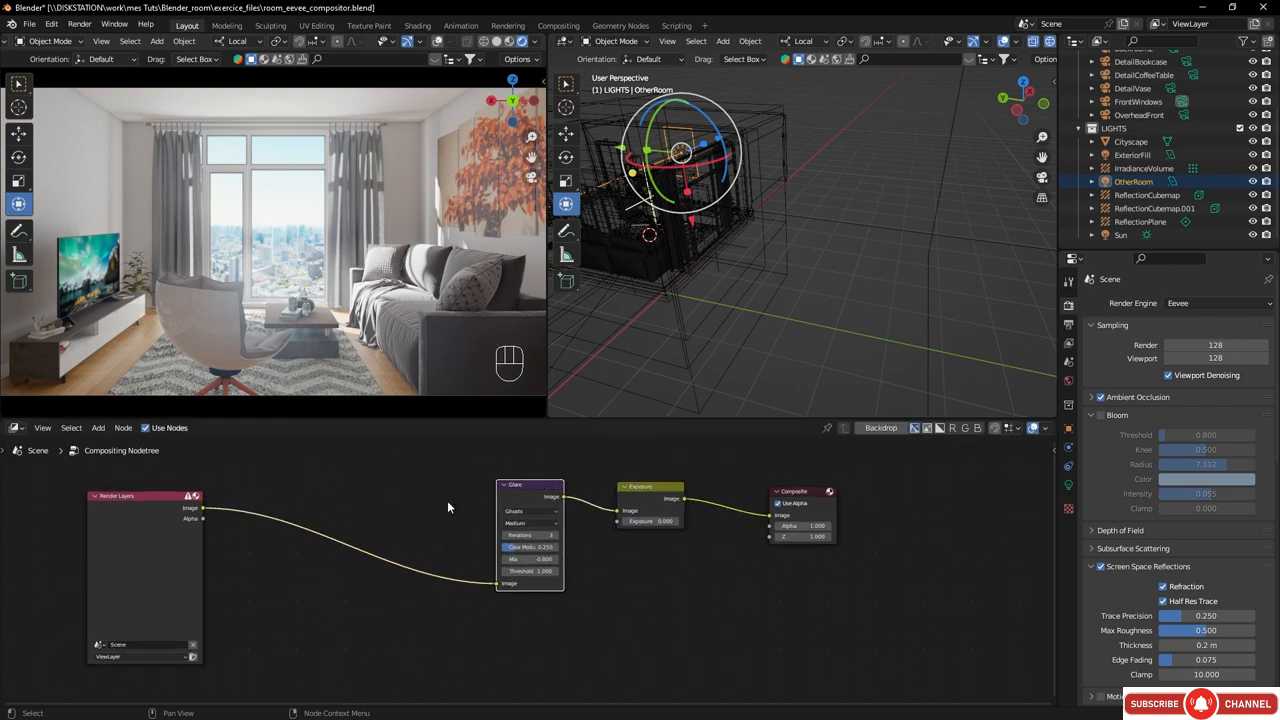
# - Insert a Gaussian Blur node between Render Layers and Glare and set its X and Y size to 36
pyautogui.hotkey('shift', 'a')
pyautogui.click(268, 480)
pyautogui.write('blu')
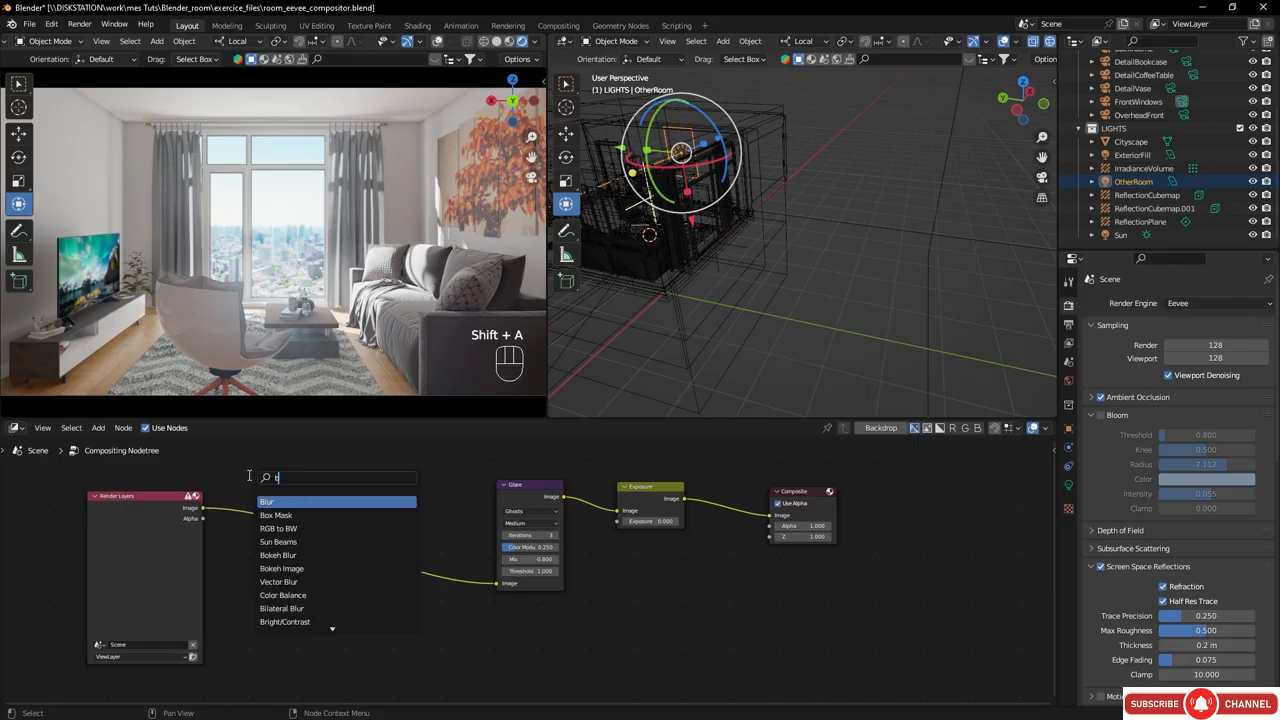
pyautogui.click(290, 502)
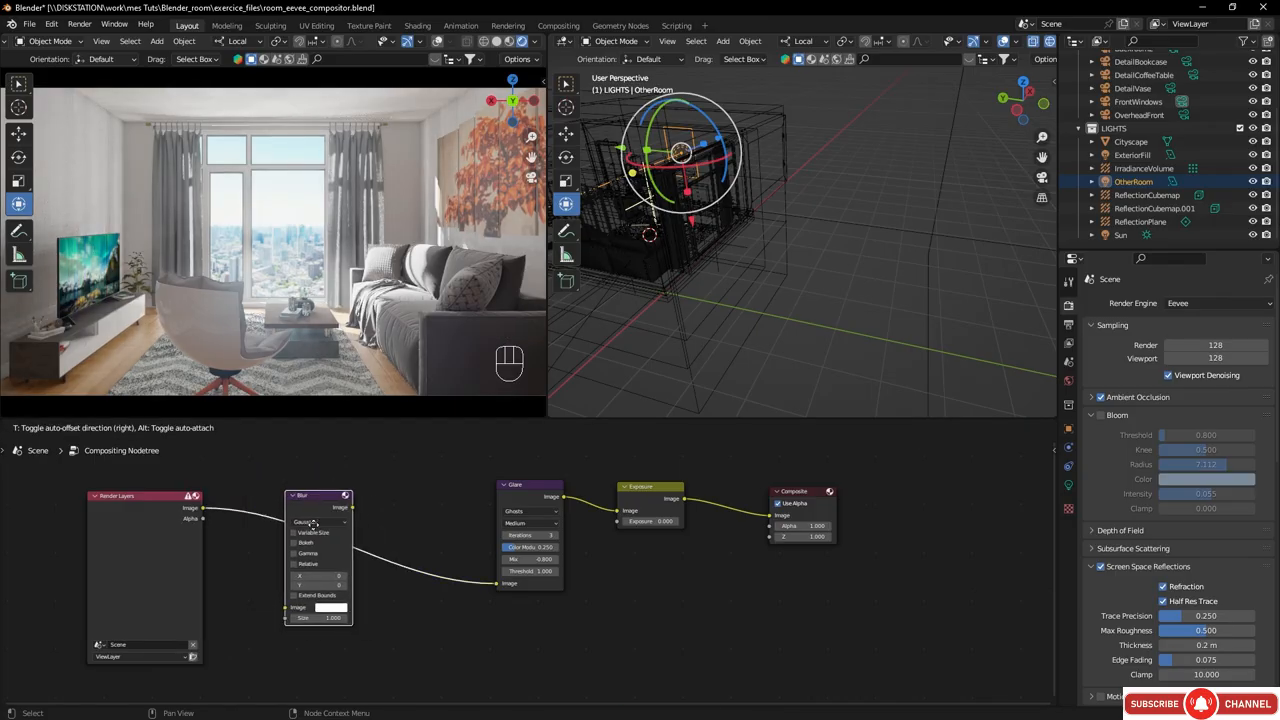
pyautogui.click(387, 553)
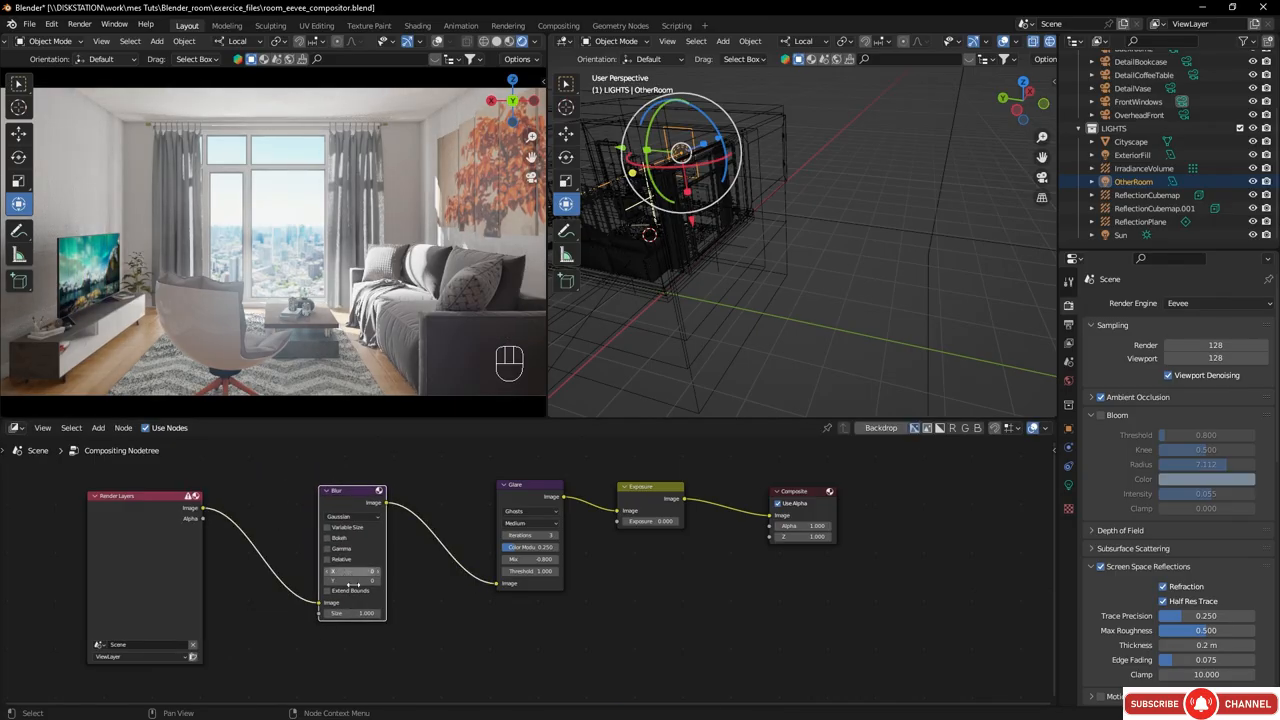
pyautogui.scroll(3, 353, 584)
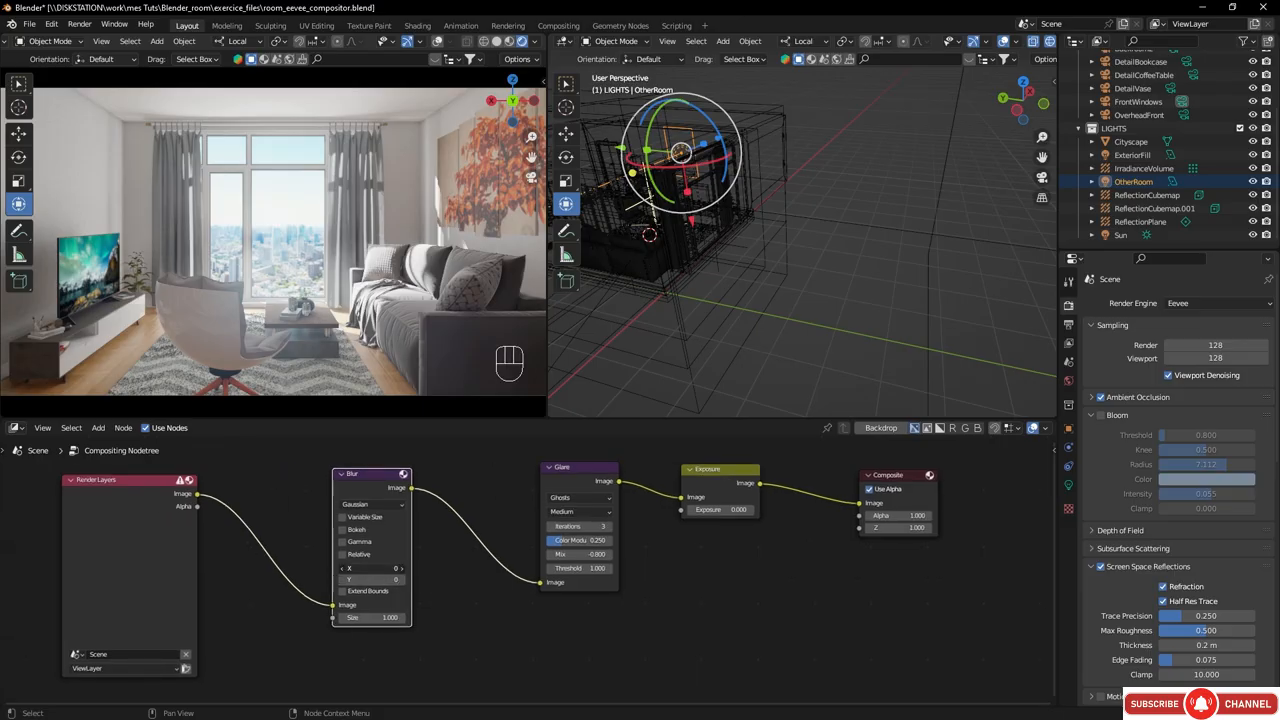
pyautogui.moveTo(372, 568); pyautogui.dragTo(412, 580)
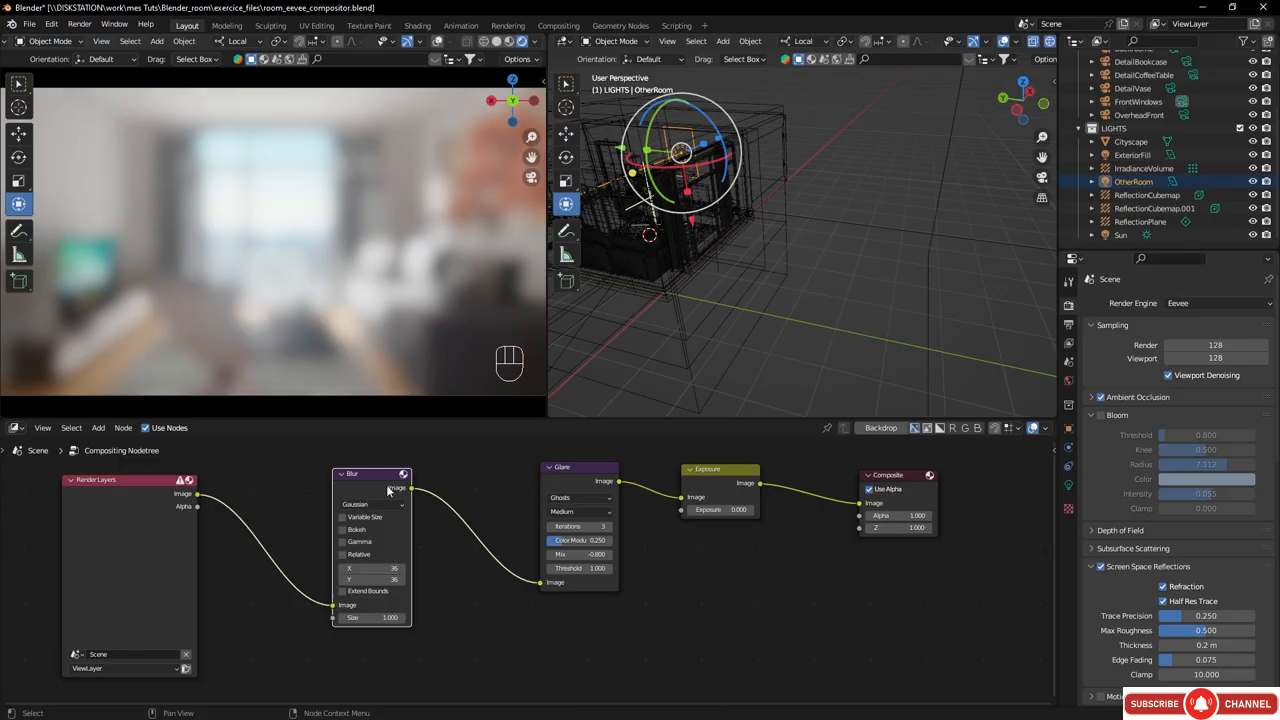
# - Insert a Mix node between the Blur and Glare nodes
pyautogui.hotkey('shift', 'a')
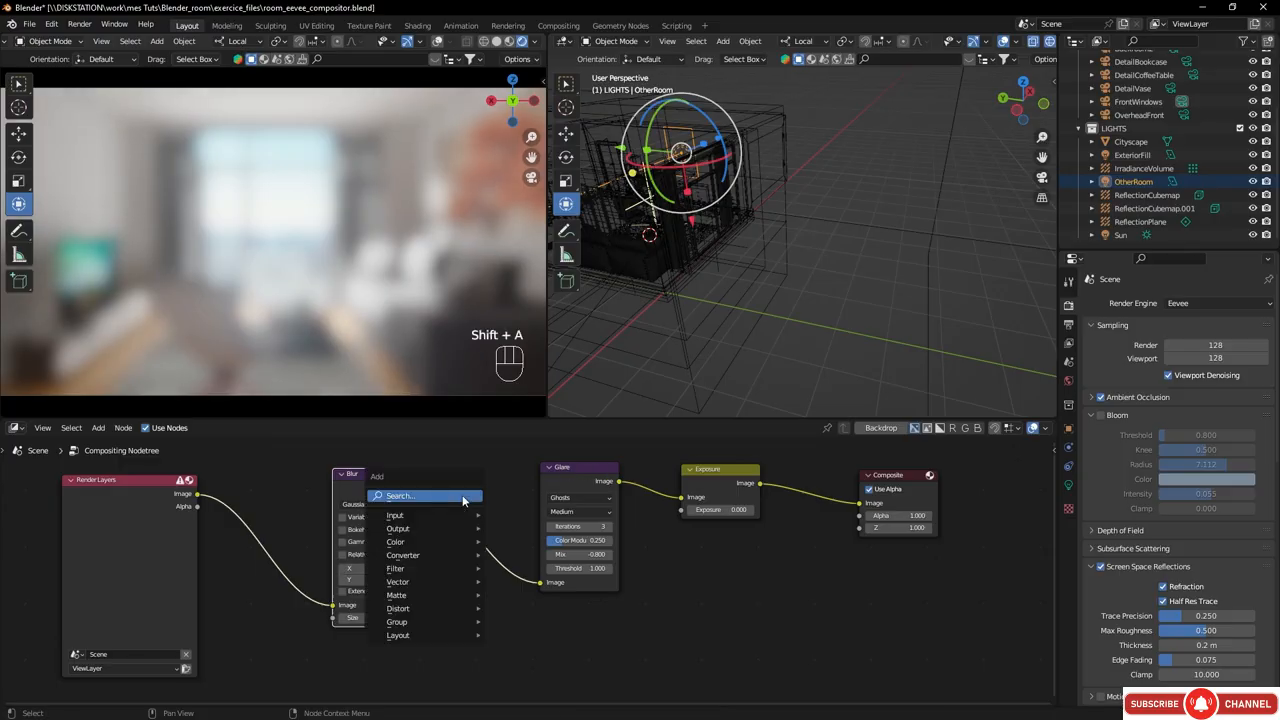
pyautogui.click(434, 495)
pyautogui.write('mi')
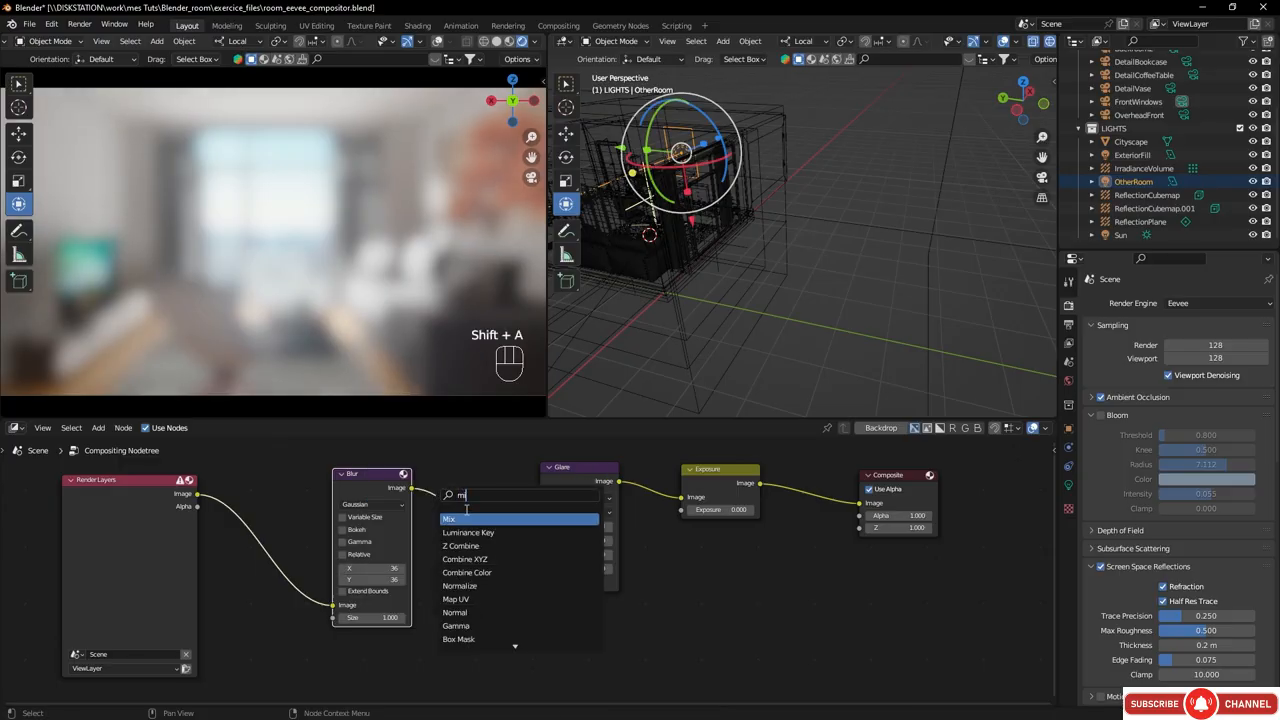
pyautogui.click(452, 518)
pyautogui.click(490, 462)
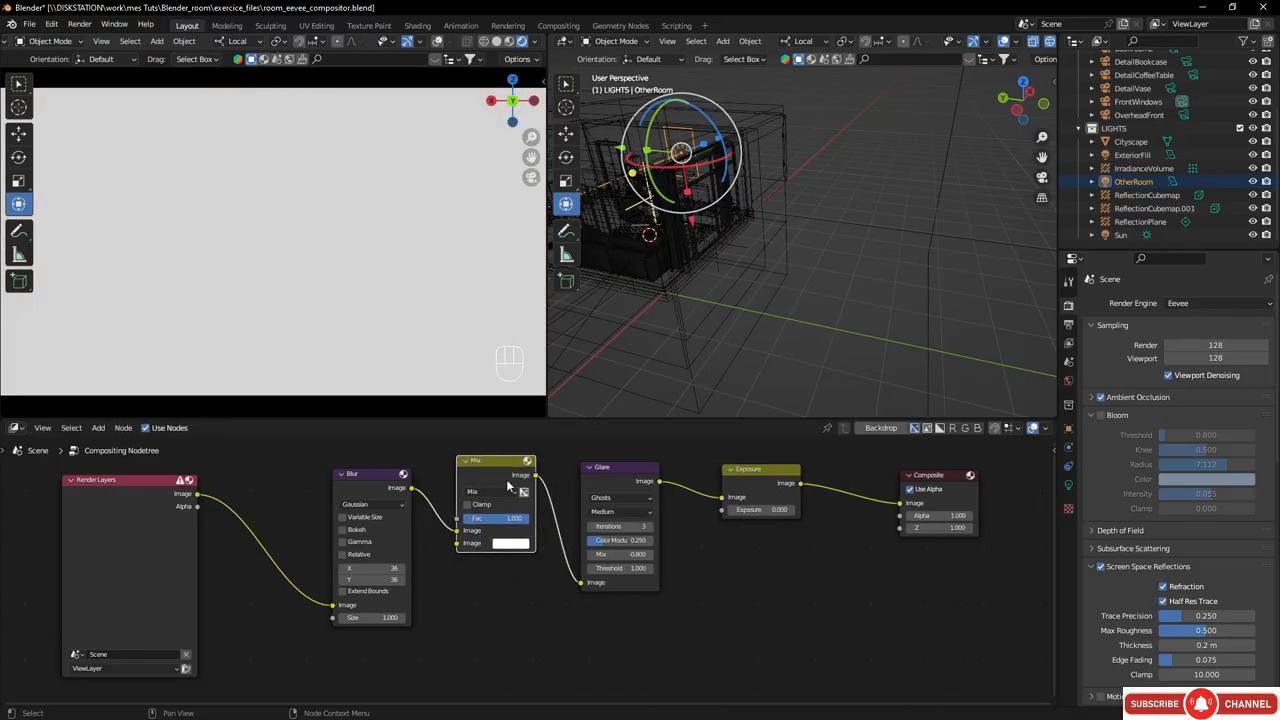
pyautogui.moveTo(490, 461); pyautogui.dragTo(504, 458)
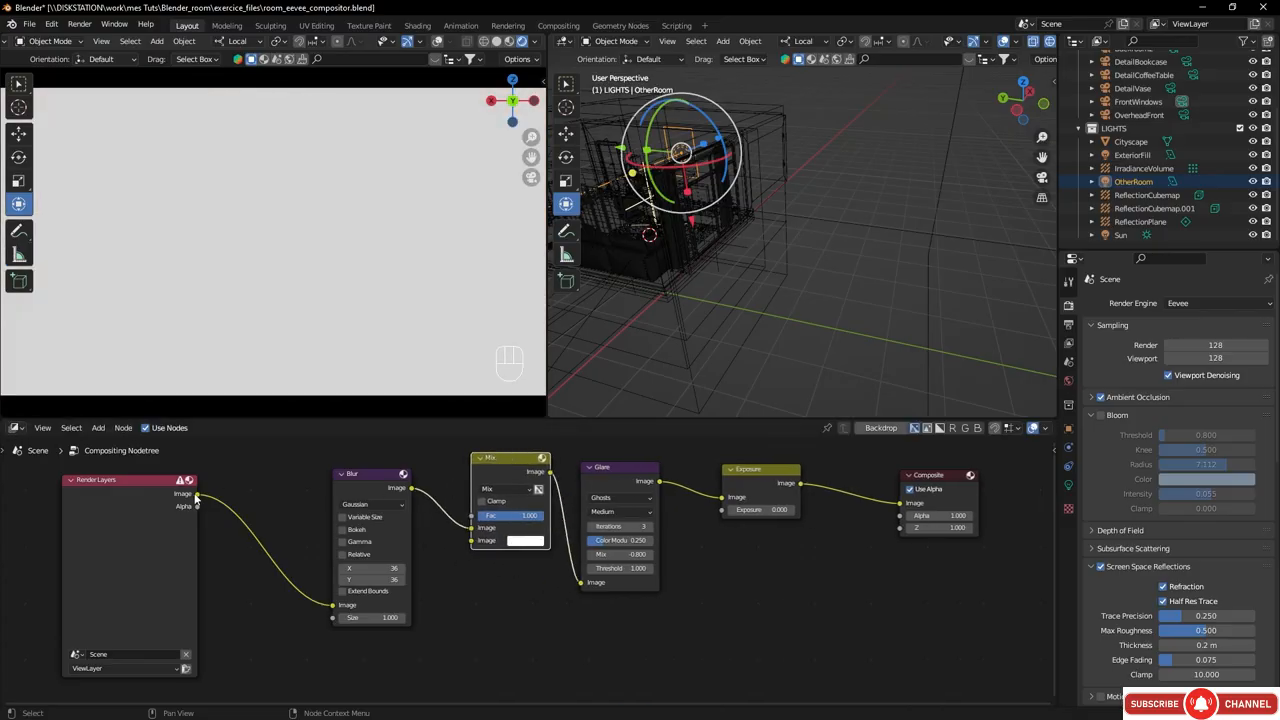
# - Connect the Render Layers image to the Mix node's second image input and set its blend mode to Add
pyautogui.moveTo(197, 494); pyautogui.dragTo(471, 541)
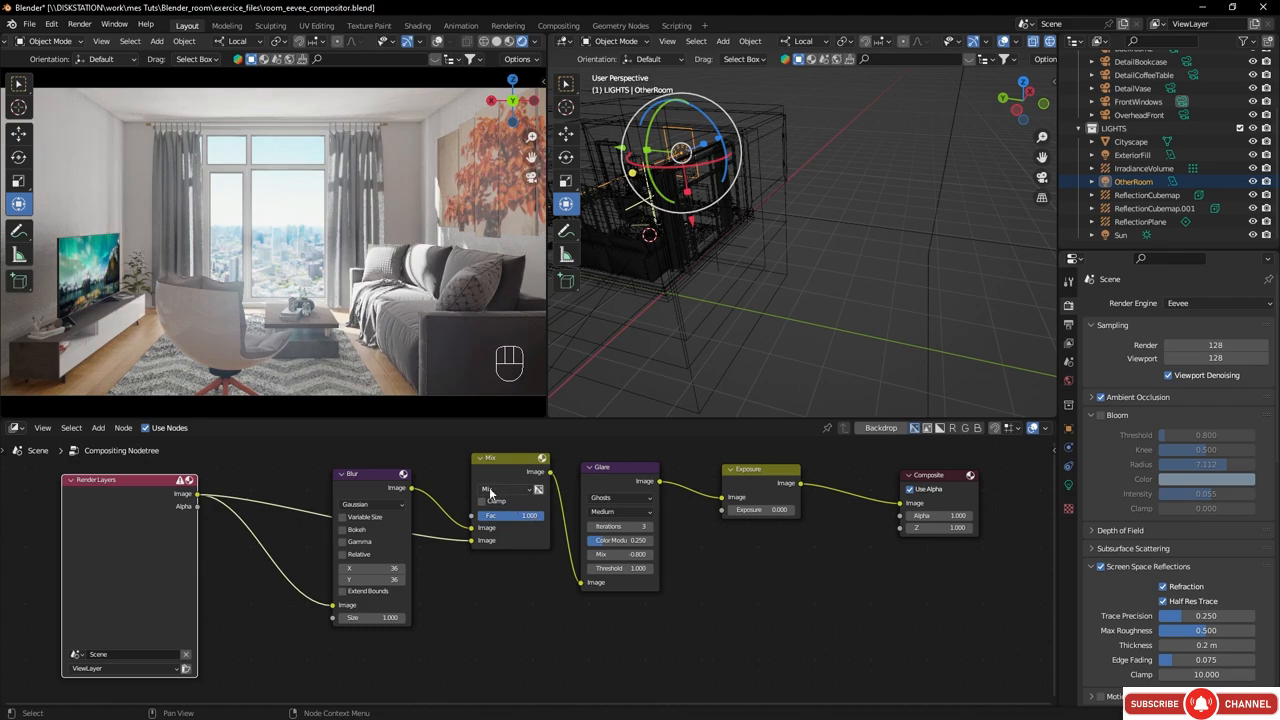
pyautogui.click(490, 489)
pyautogui.click(491, 380)
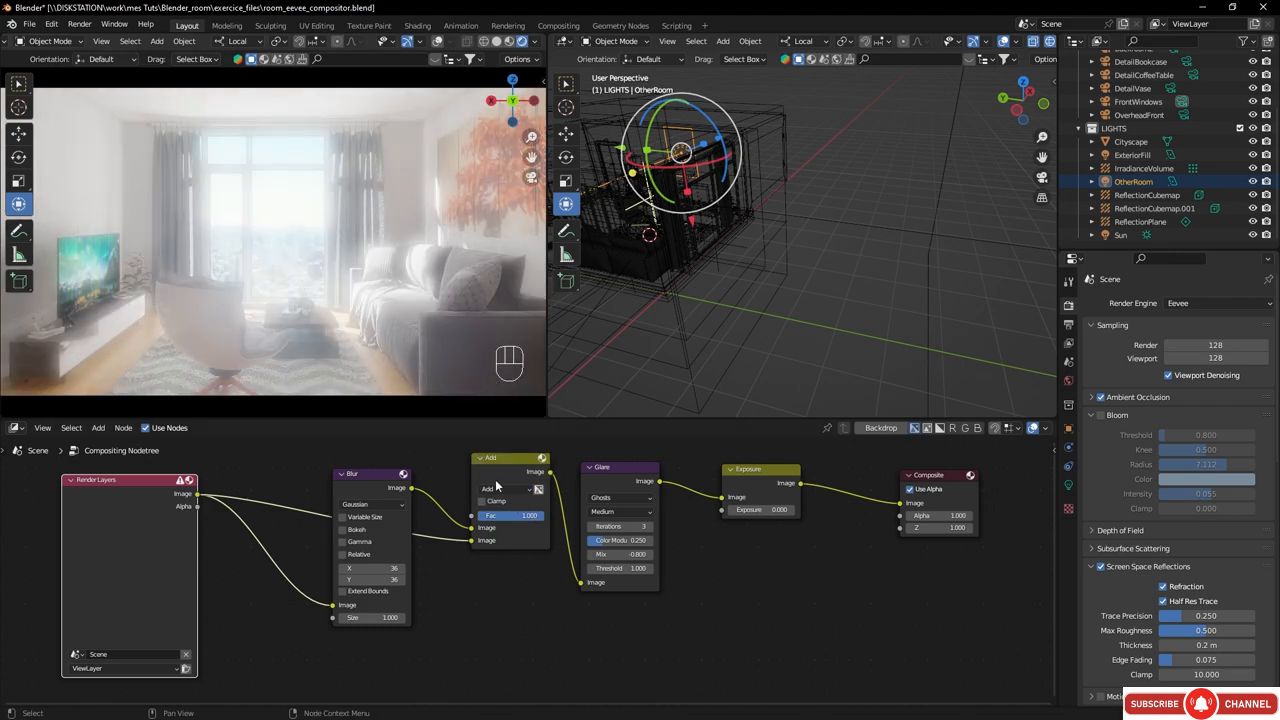
# - Swap the Add node's inputs so Render Layers feeds the first and Blur the second, and set its factor to about 0.175
pyautogui.moveTo(528, 517); pyautogui.dragTo(472, 540)
pyautogui.moveTo(372, 467); pyautogui.dragTo(372, 566)
pyautogui.moveTo(512, 517); pyautogui.dragTo(521, 517)
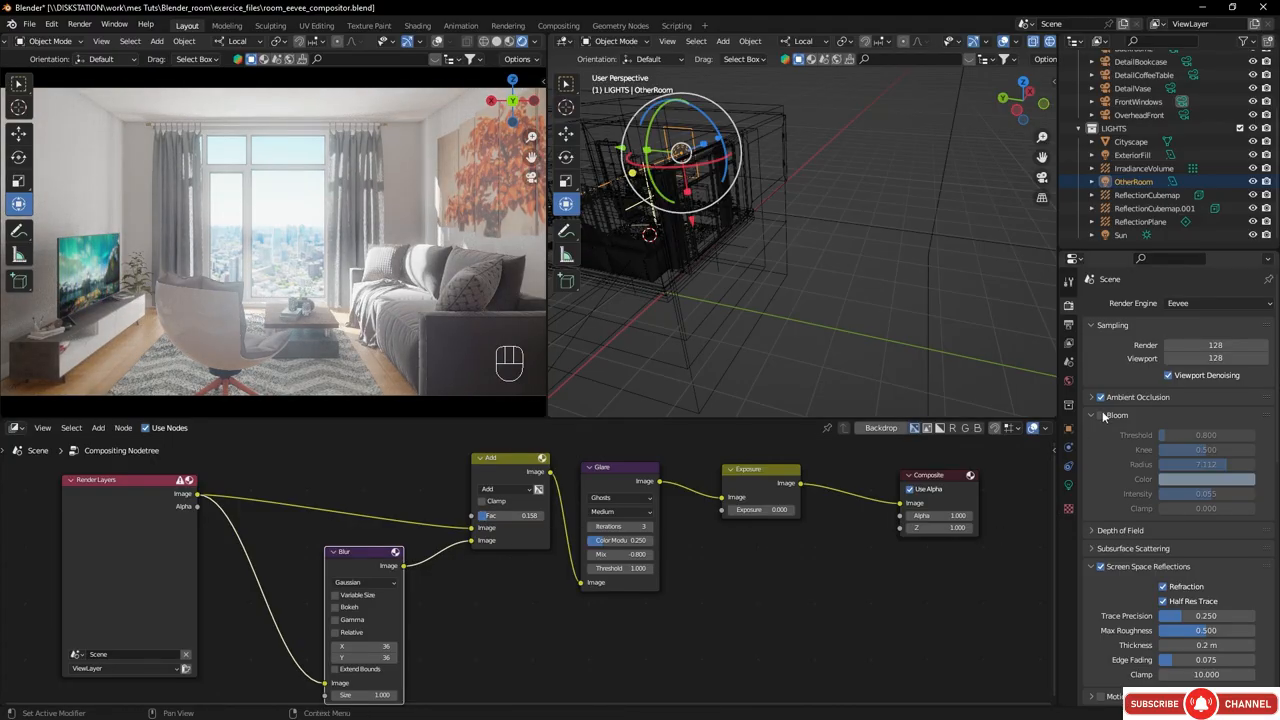
pyautogui.moveTo(511, 518); pyautogui.dragTo(514, 518)
pyautogui.moveTo(489, 467); pyautogui.dragTo(463, 471)
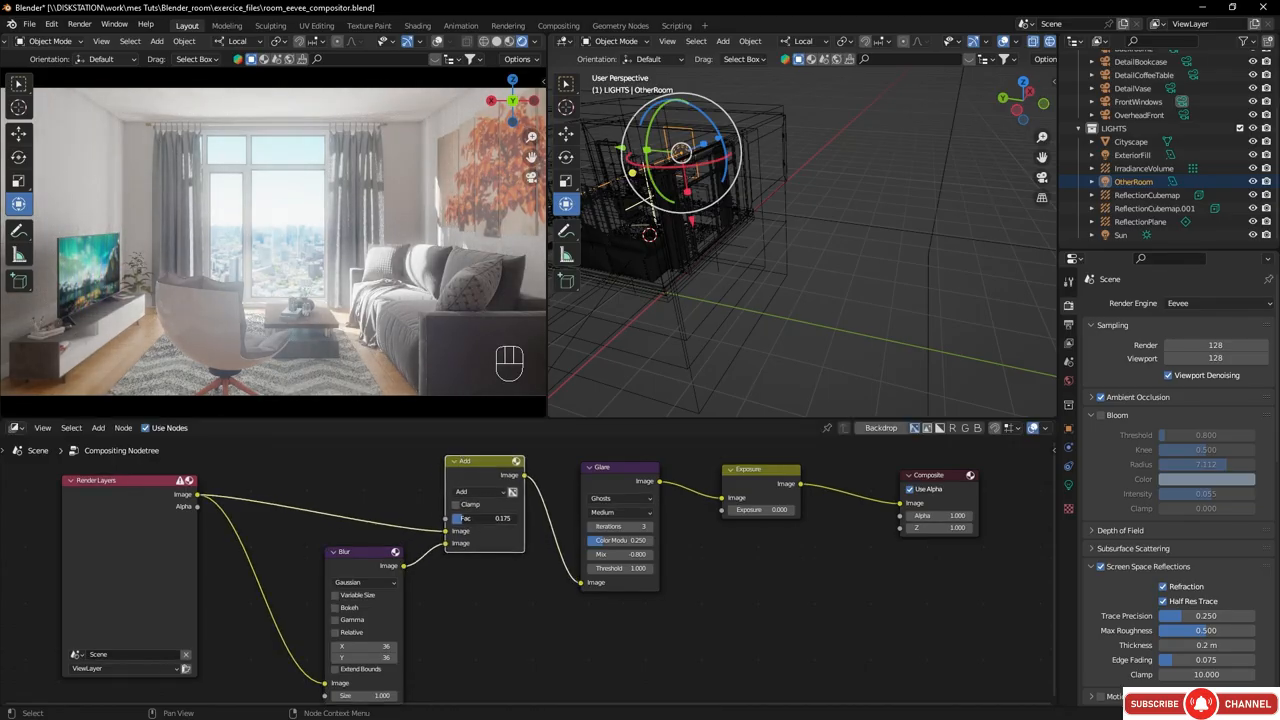
# - Set the Add node's factor to about 0.142 and switch the Glare node to Streaks at High quality
pyautogui.moveTo(487, 518); pyautogui.dragTo(489, 518)
pyautogui.click(612, 467)
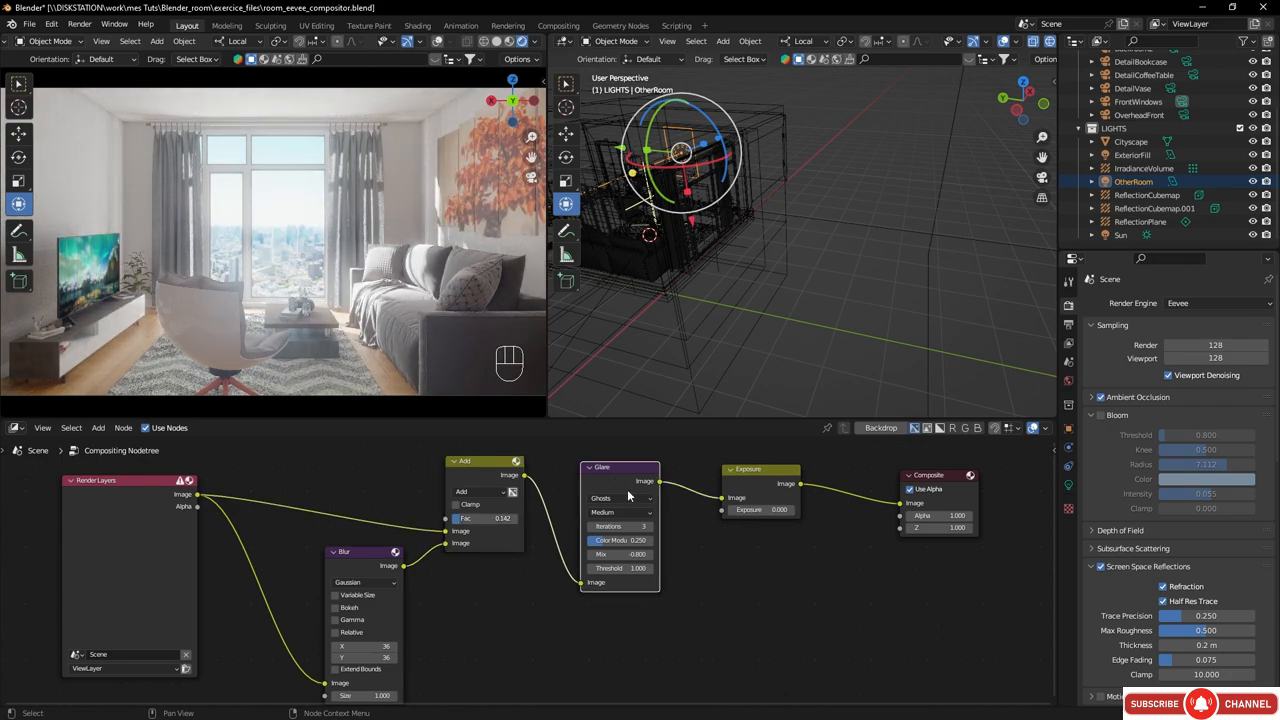
pyautogui.click(617, 499)
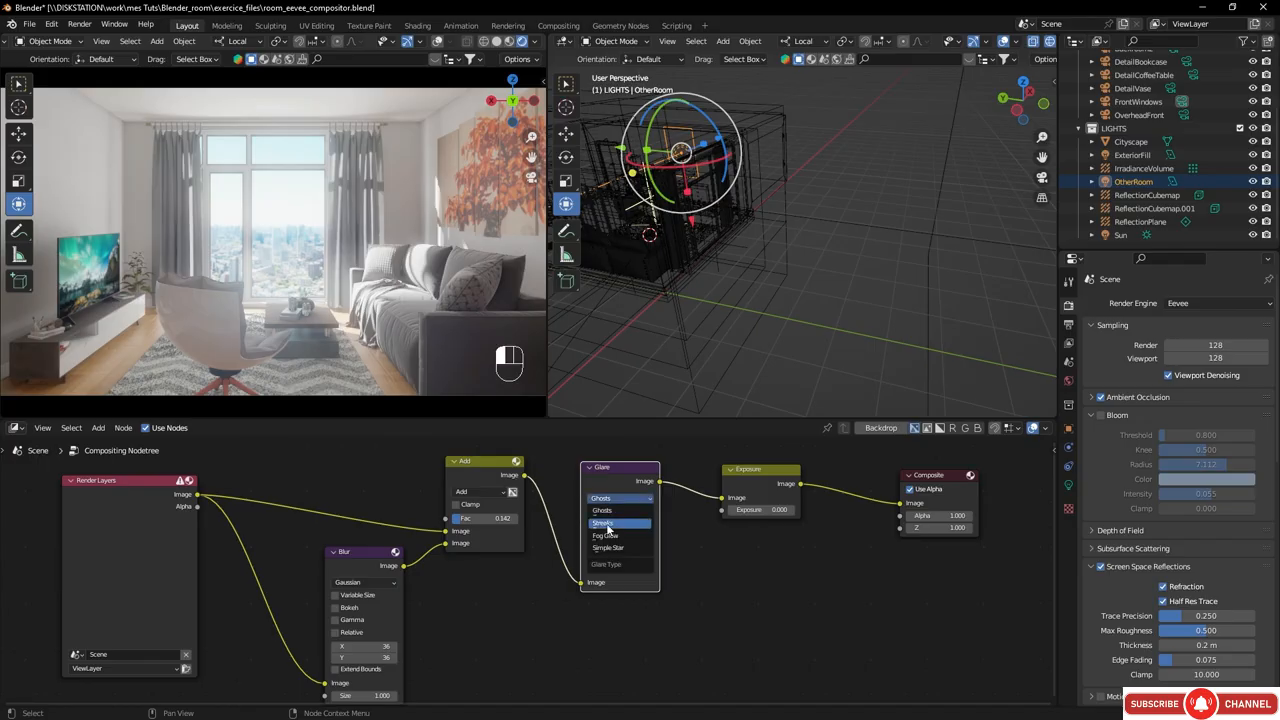
pyautogui.click(605, 524)
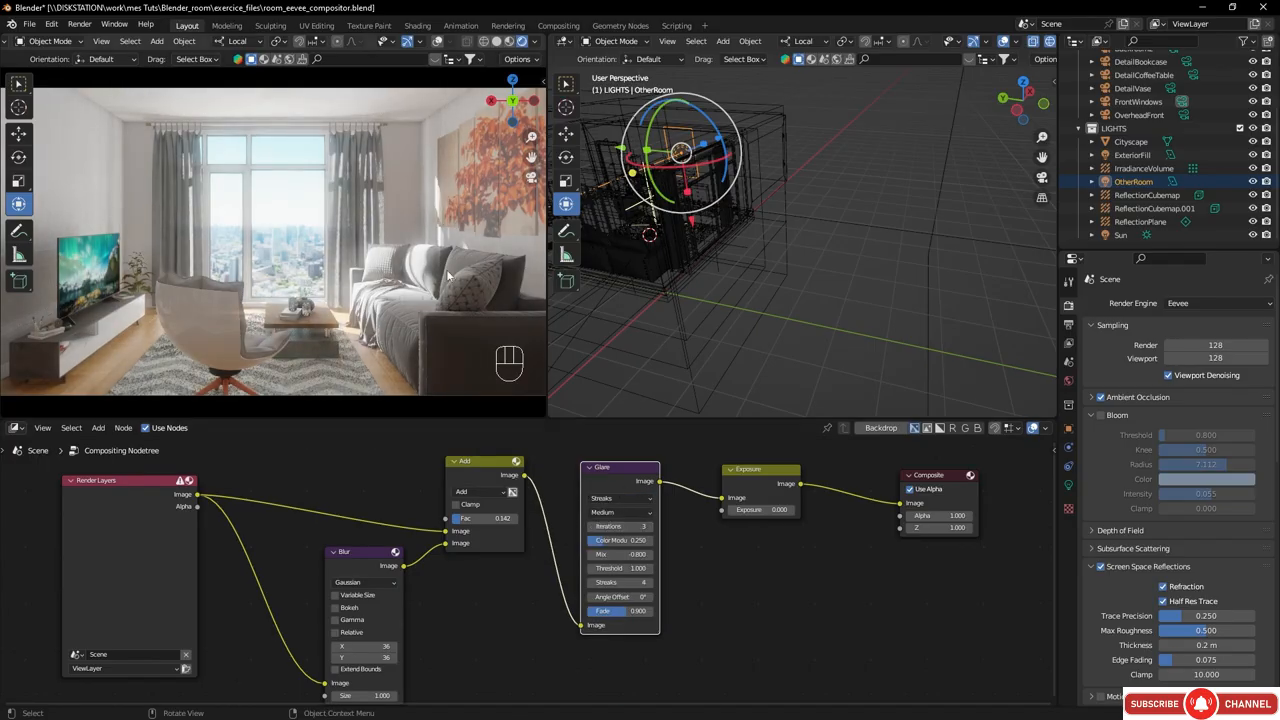
pyautogui.click(606, 517)
pyautogui.click(612, 502)
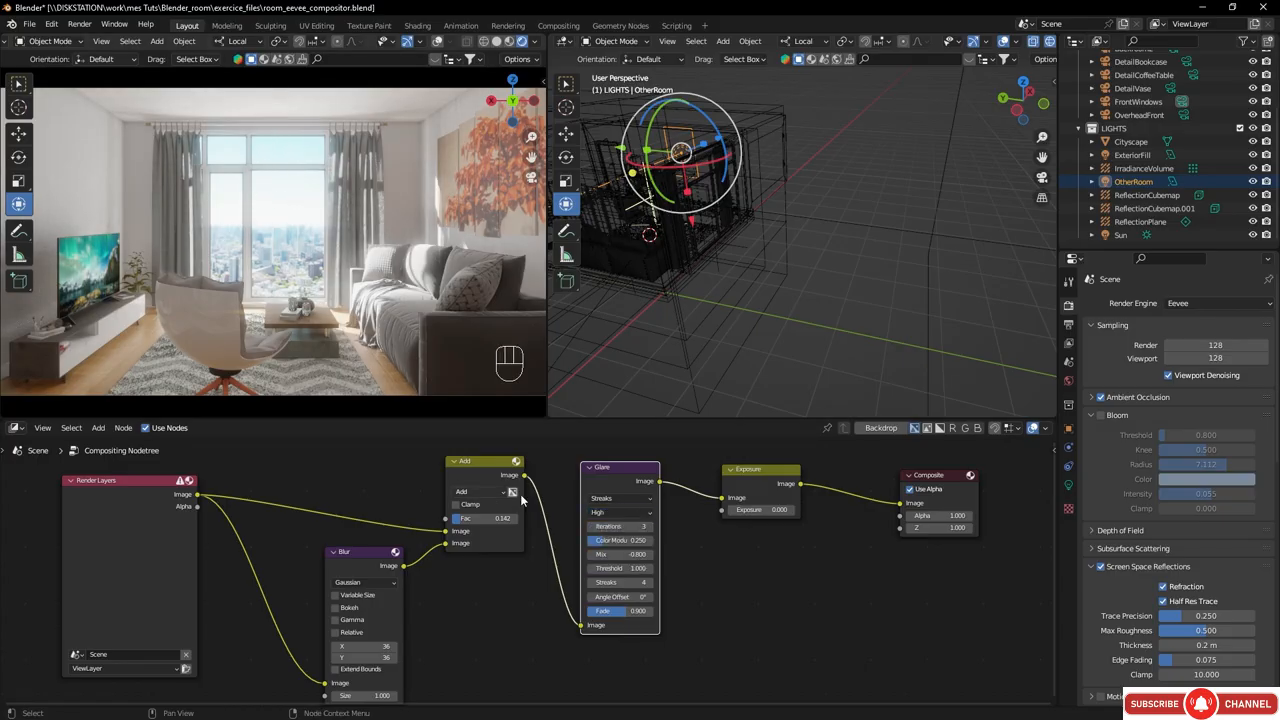
# - Mute and unmute the Glare node and the Blur node in turn to compare their effect on the image
pyautogui.middleClick(620, 467)
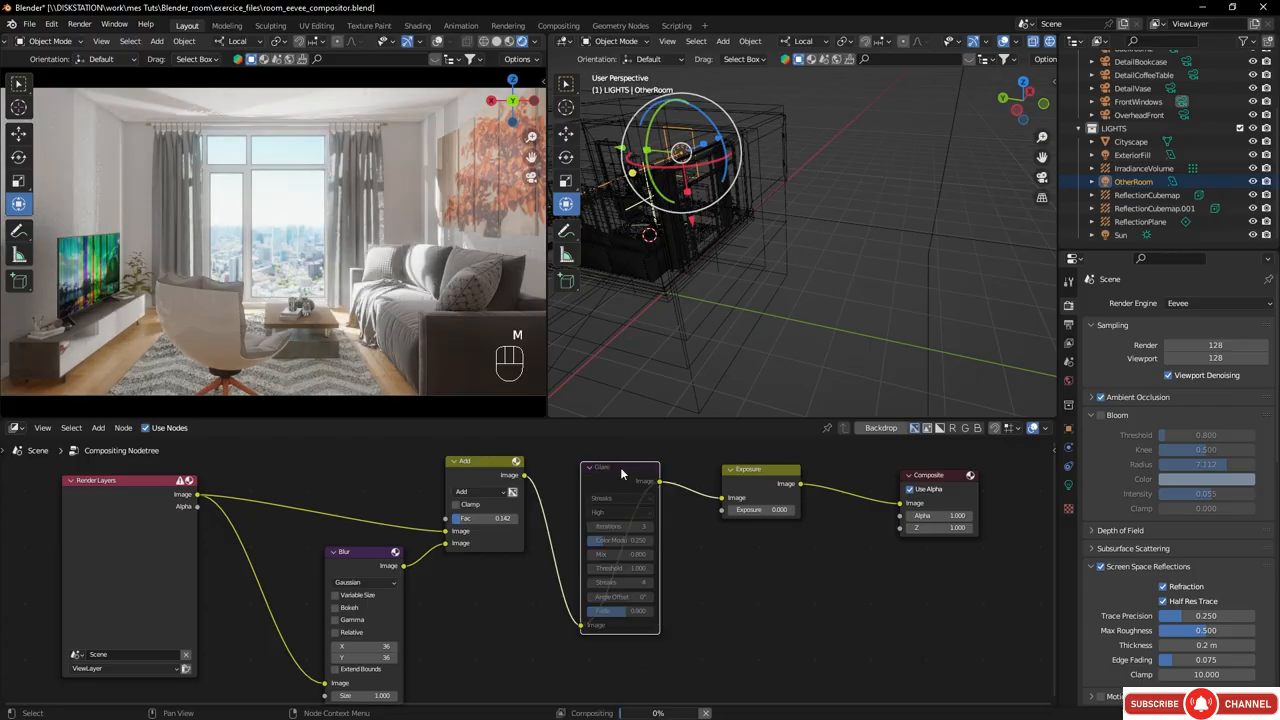
pyautogui.middleClick(620, 467)
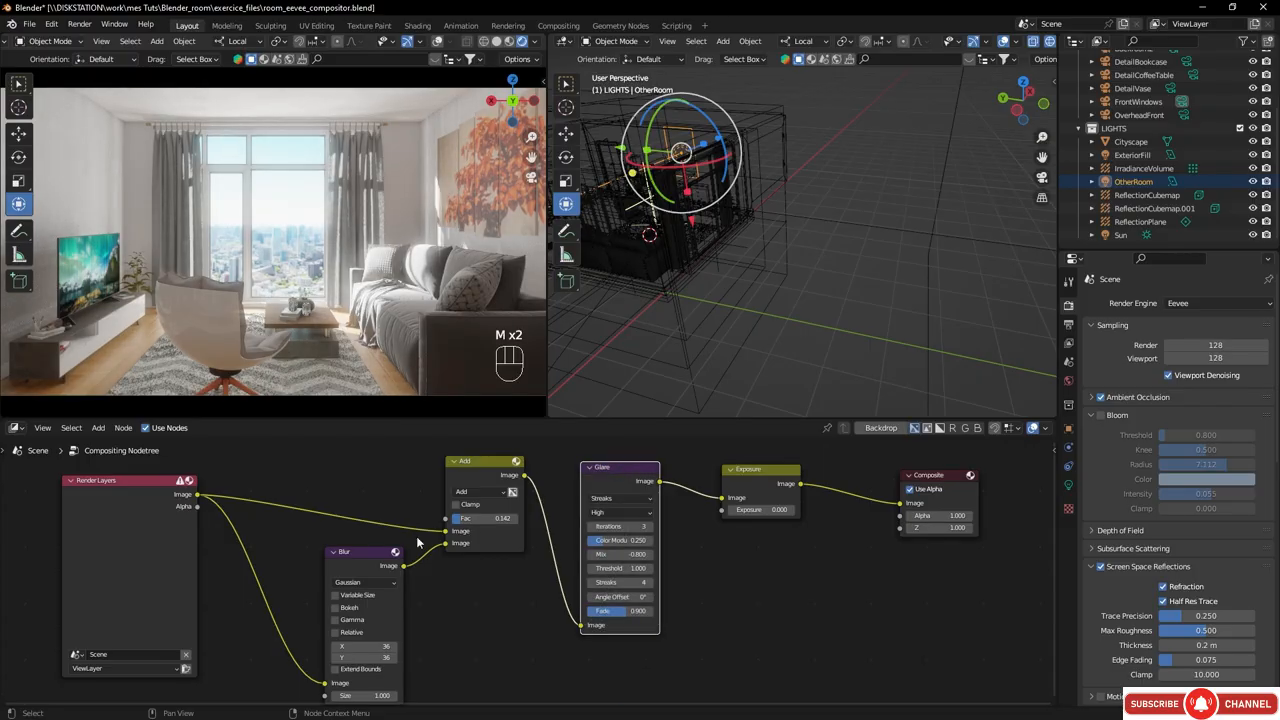
pyautogui.click(358, 556)
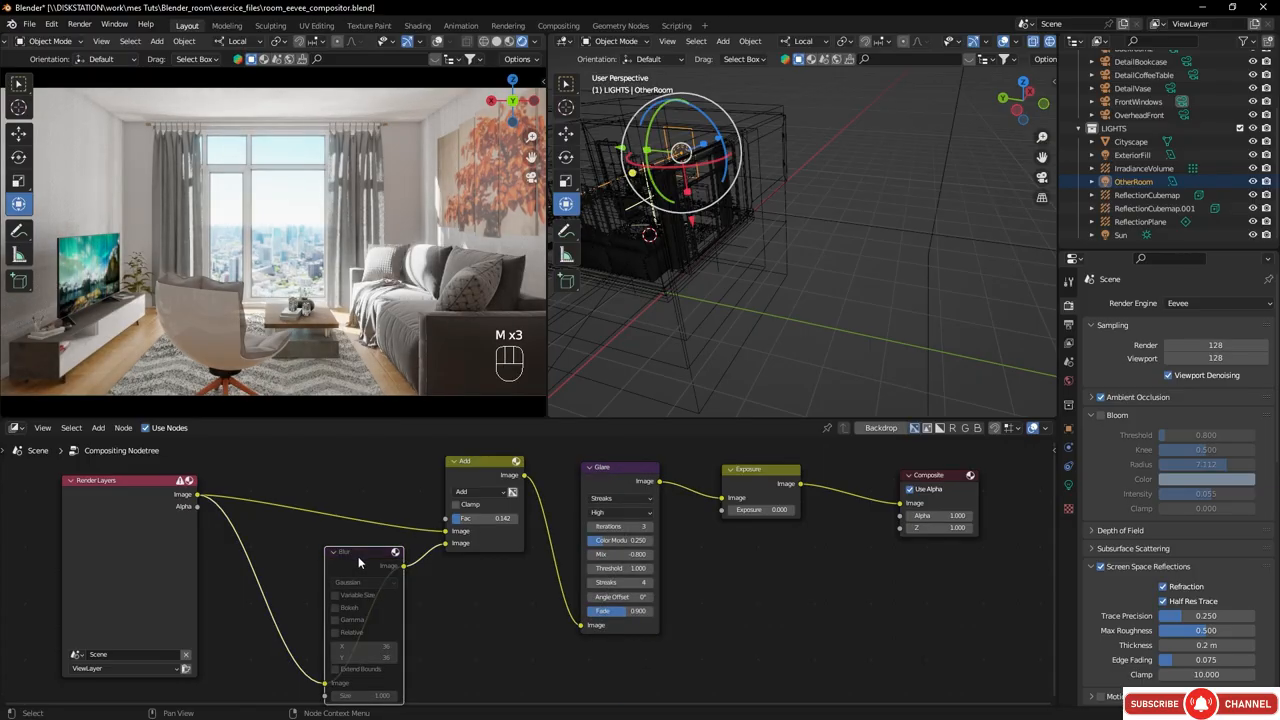
pyautogui.press('m')
pyautogui.press('m')
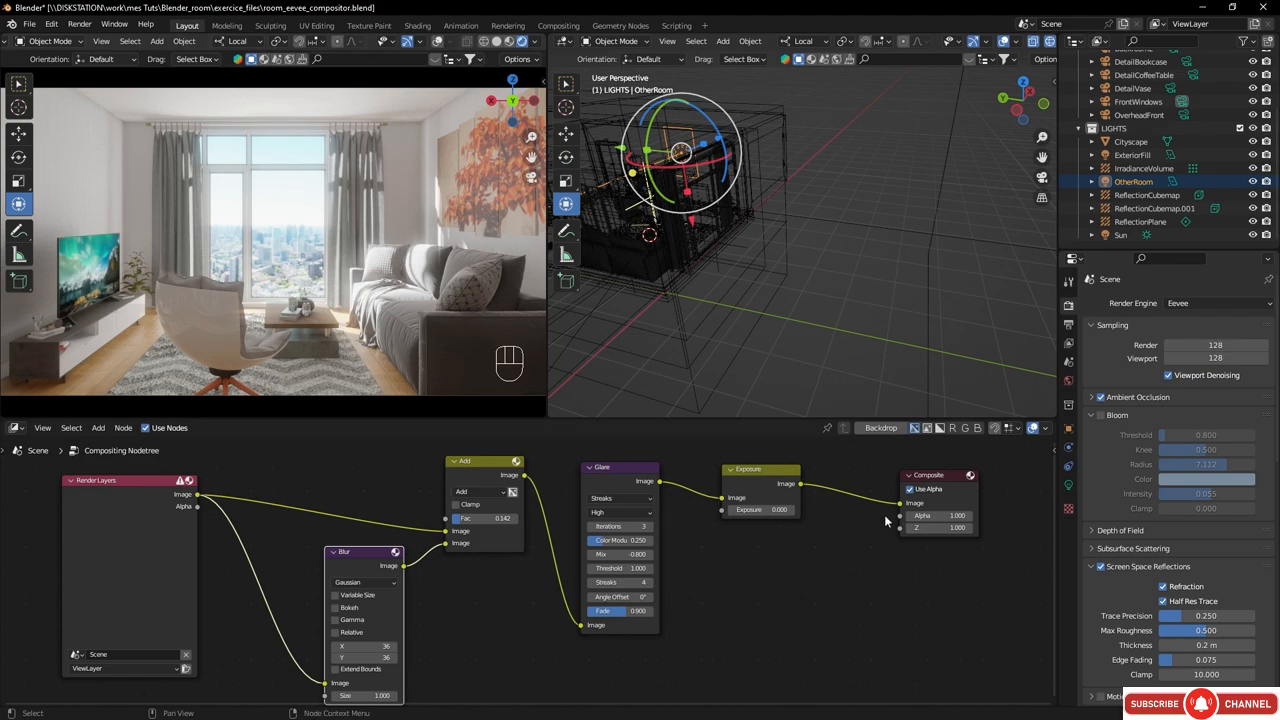
# - Add an Ellipse Mask node above the node chain and connect its mask to the Composite image input
pyautogui.scroll(-1, 580, 509)
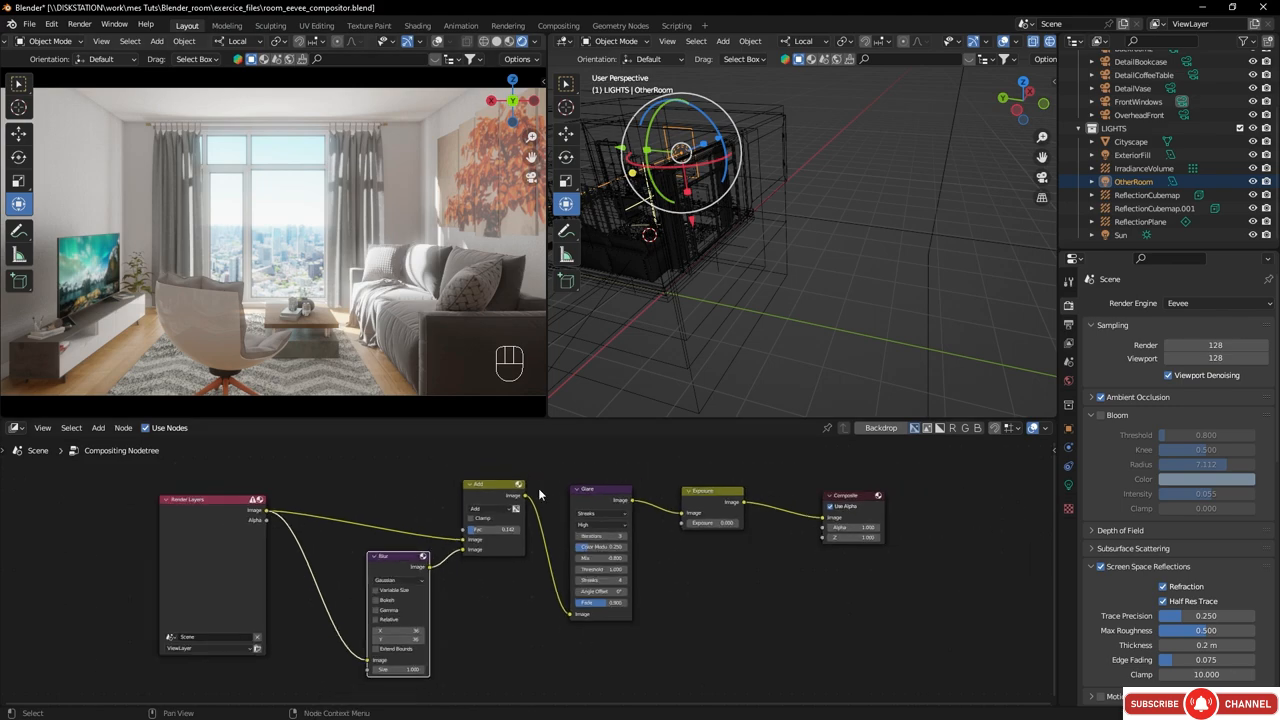
pyautogui.moveTo(398, 477); pyautogui.dragTo(377, 520, button='middle')
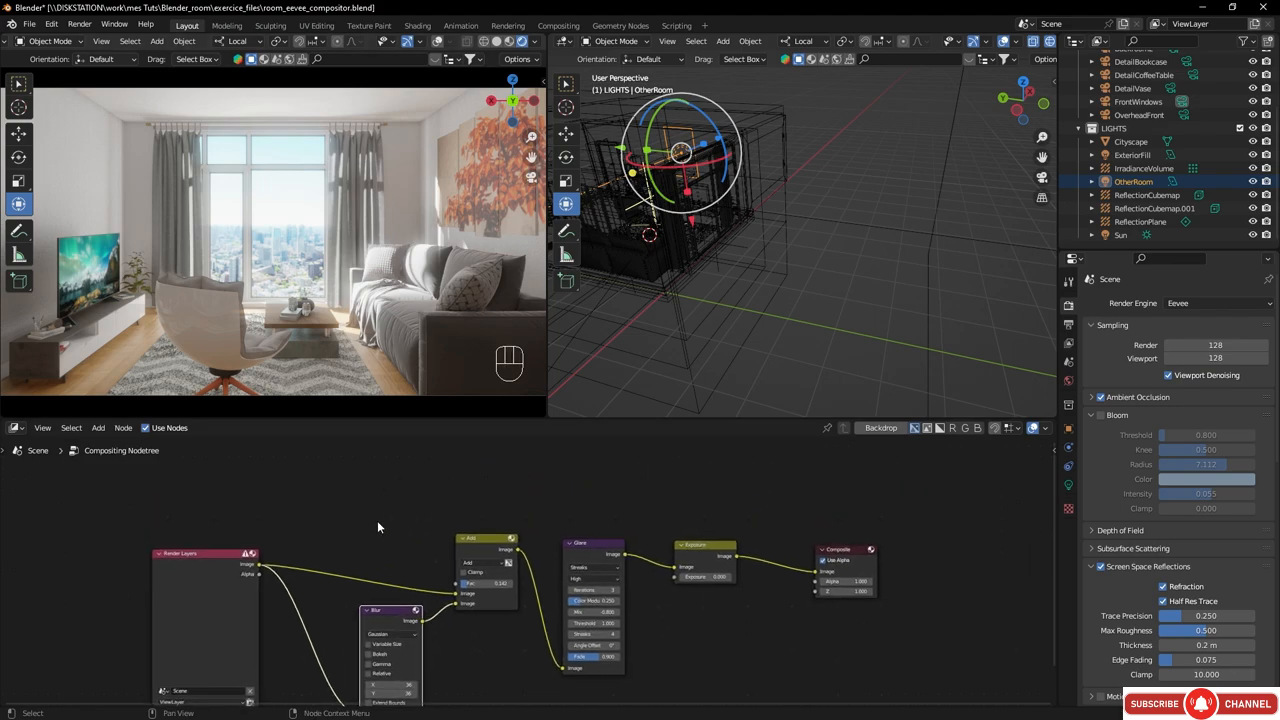
pyautogui.hotkey('shift', 'a')
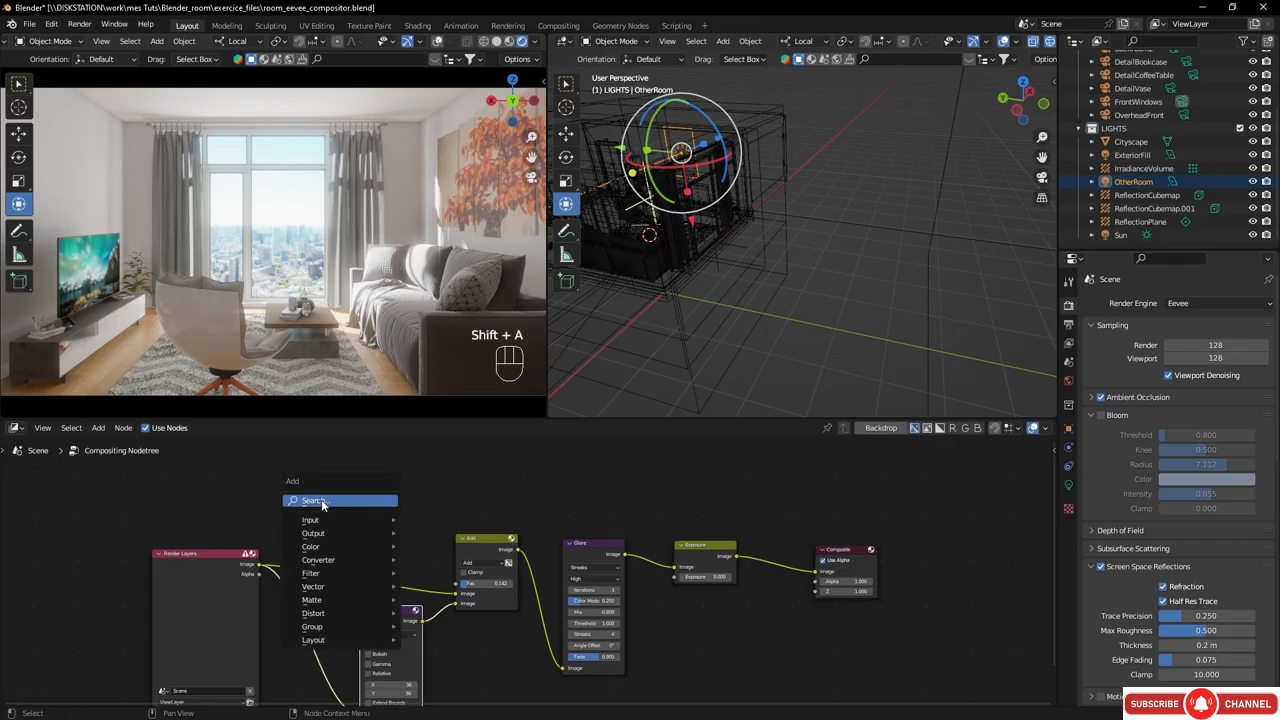
pyautogui.click(321, 501)
pyautogui.write('e')
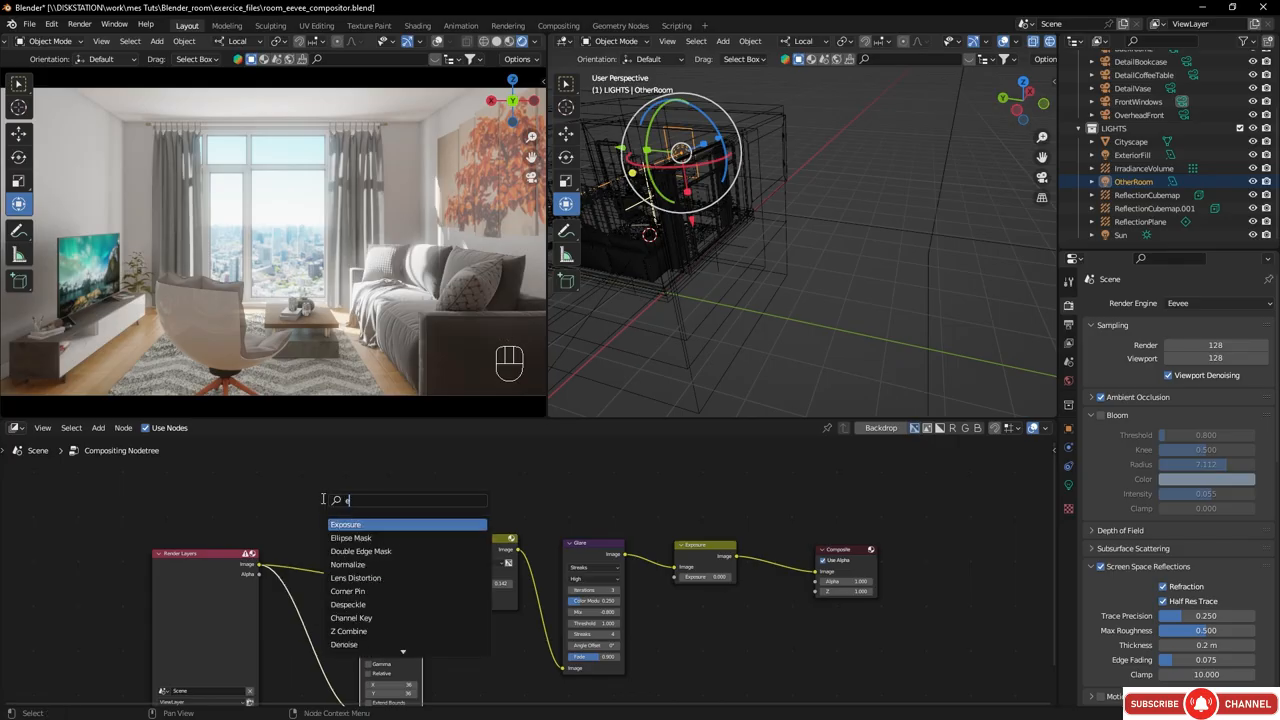
pyautogui.write('ll')
pyautogui.press('Return')
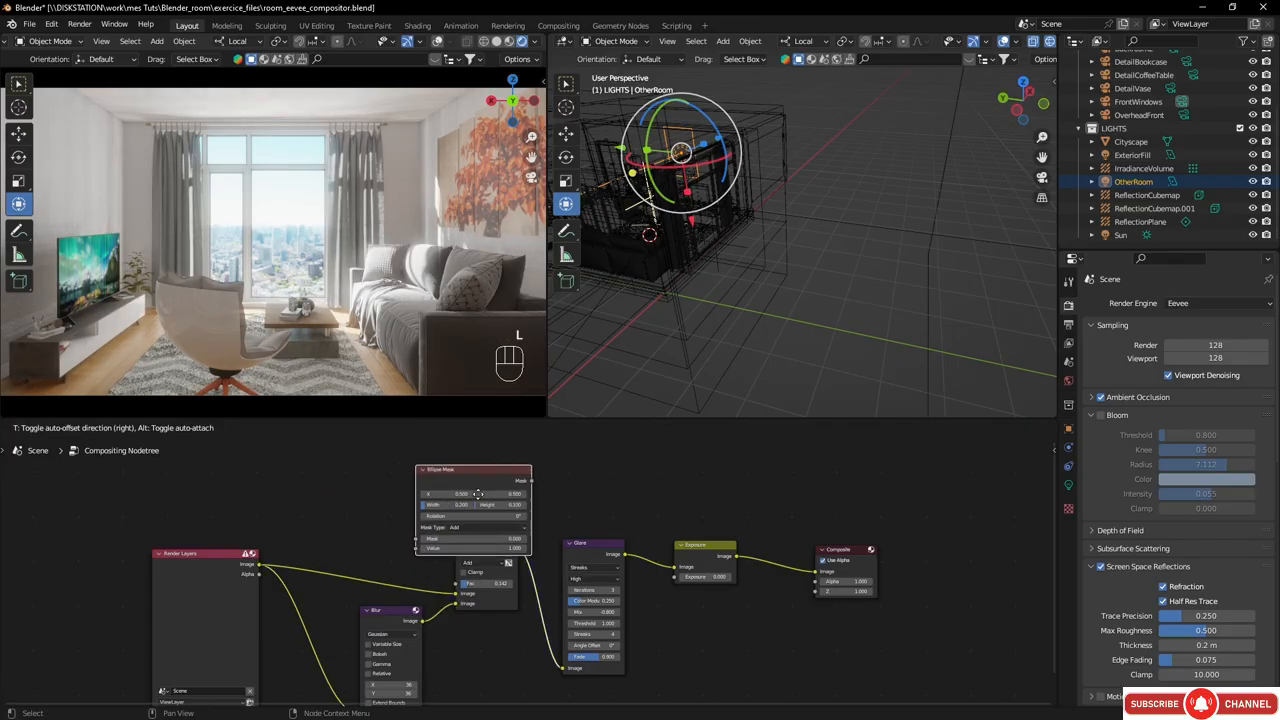
pyautogui.click(513, 457)
pyautogui.moveTo(587, 481); pyautogui.dragTo(551, 505, button='middle')
pyautogui.moveTo(505, 470); pyautogui.dragTo(780, 594)
pyautogui.moveTo(474, 477); pyautogui.dragTo(406, 468)
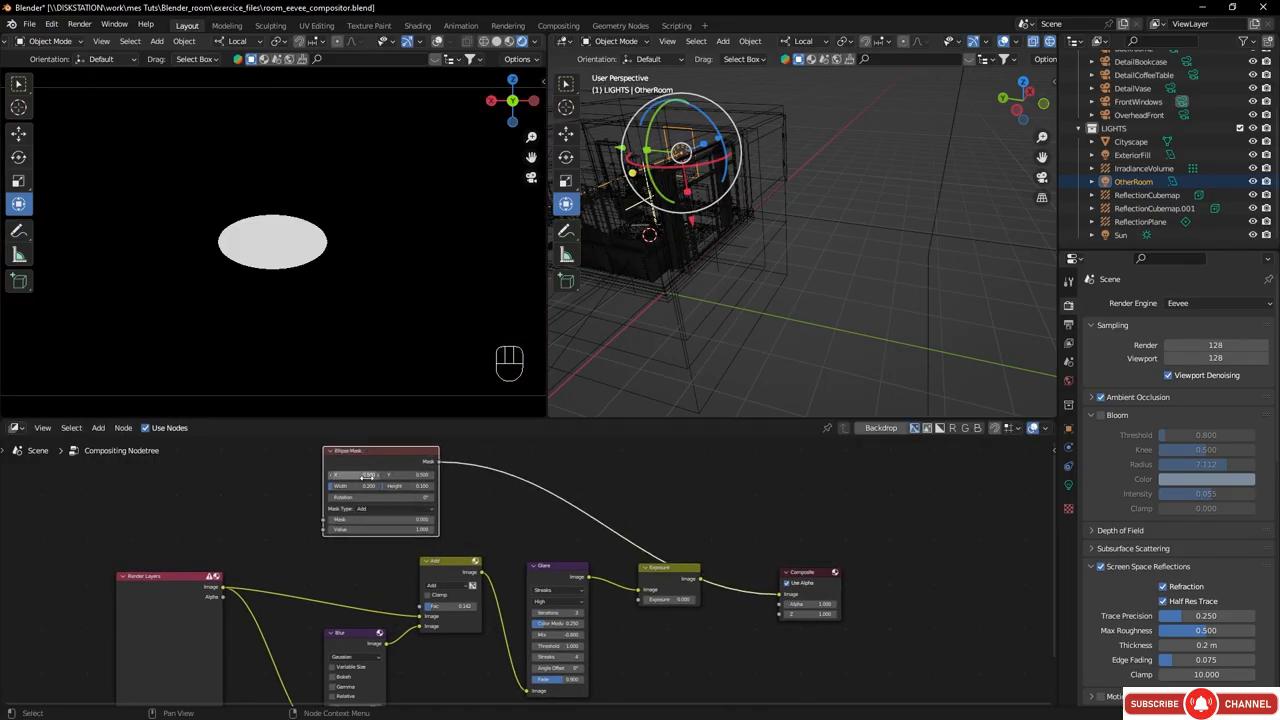
# - Enlarge the ellipse mask to a width of about 1.083 and a height of about 0.667
pyautogui.scroll(2, 366, 486)
pyautogui.moveTo(366, 486); pyautogui.dragTo(376, 566, button='middle')
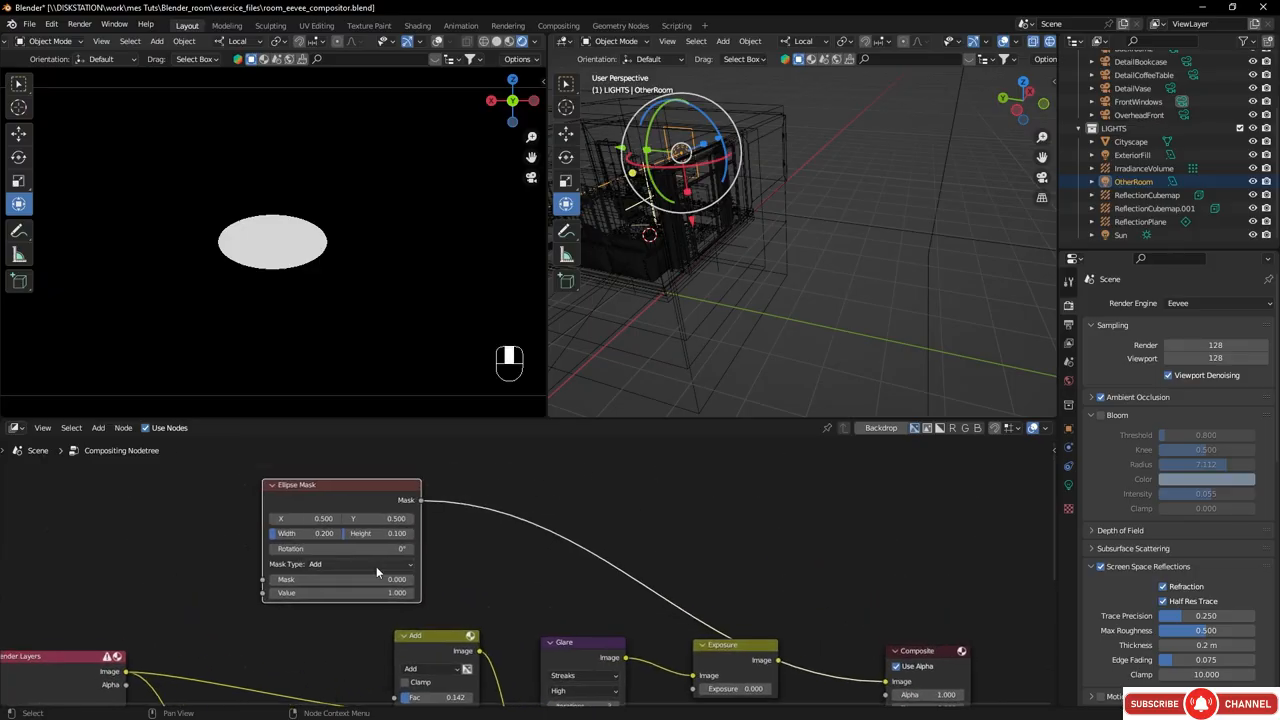
pyautogui.moveTo(318, 536); pyautogui.dragTo(460, 541)
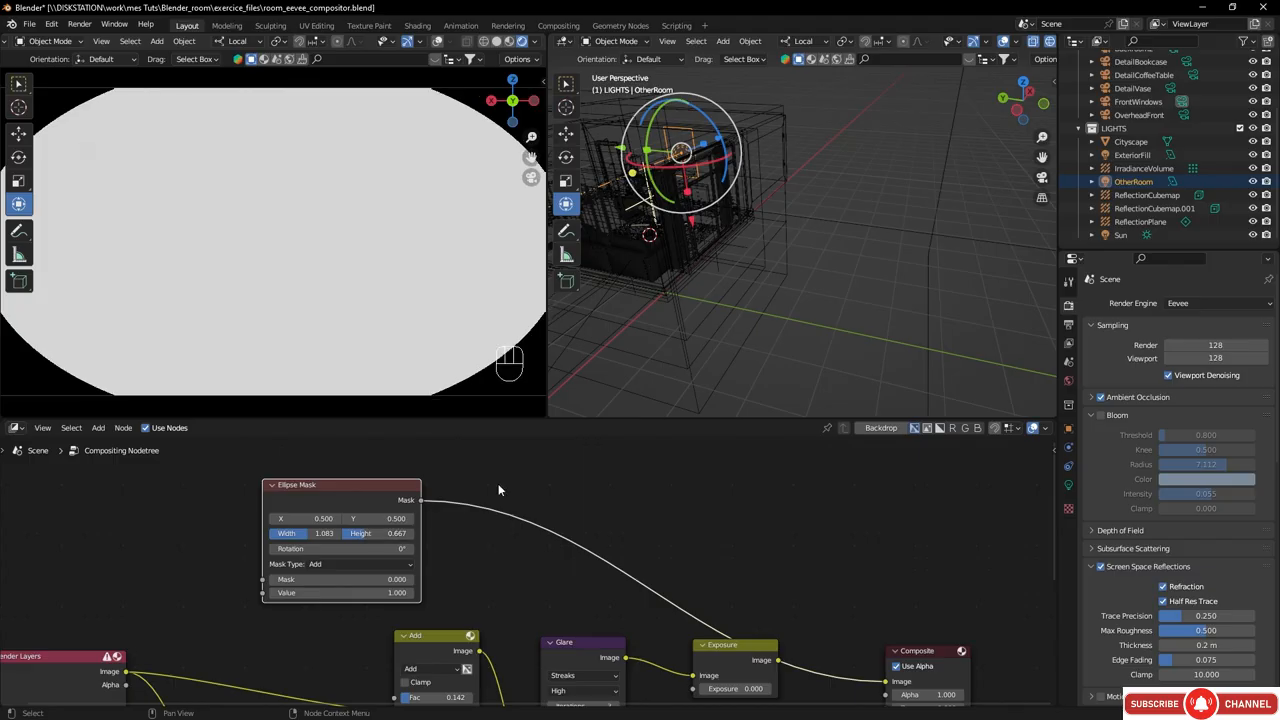
# - Insert a Gaussian Blur node between Ellipse Mask and Composite and set its X and Y size to about 233
pyautogui.hotkey('shift', 'a')
pyautogui.write('bl')
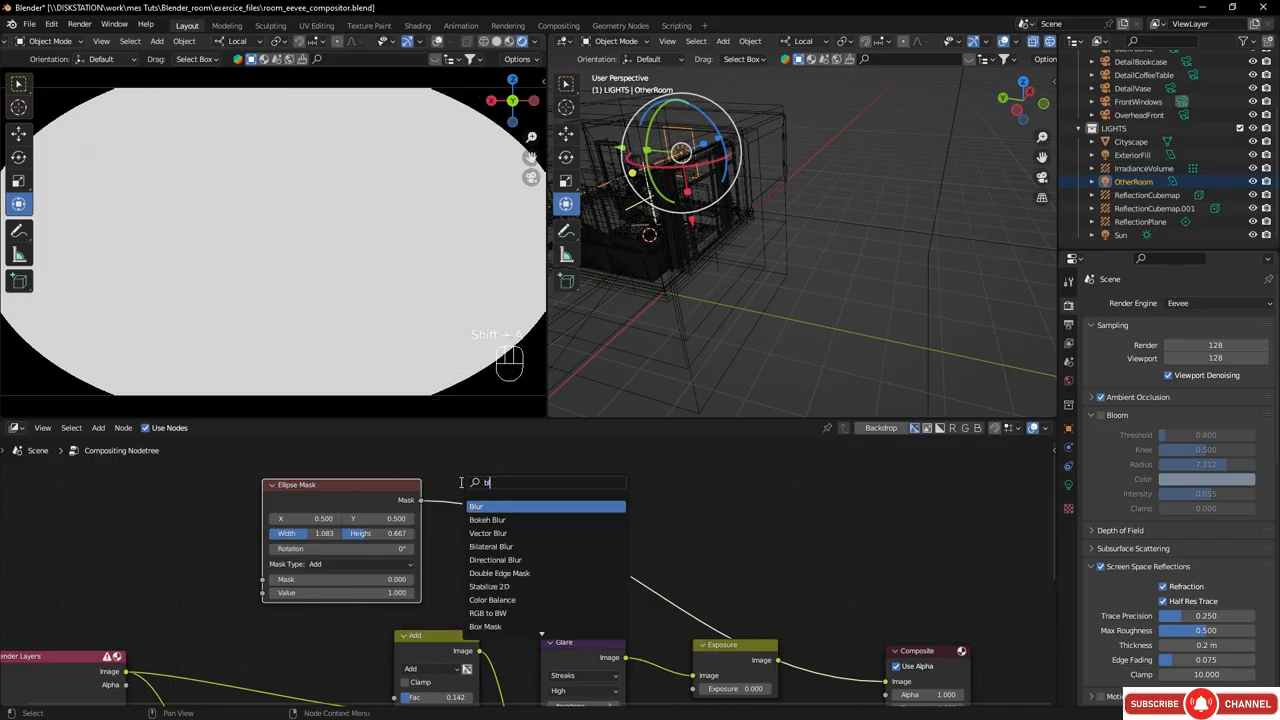
pyautogui.click(478, 506)
pyautogui.click(511, 493)
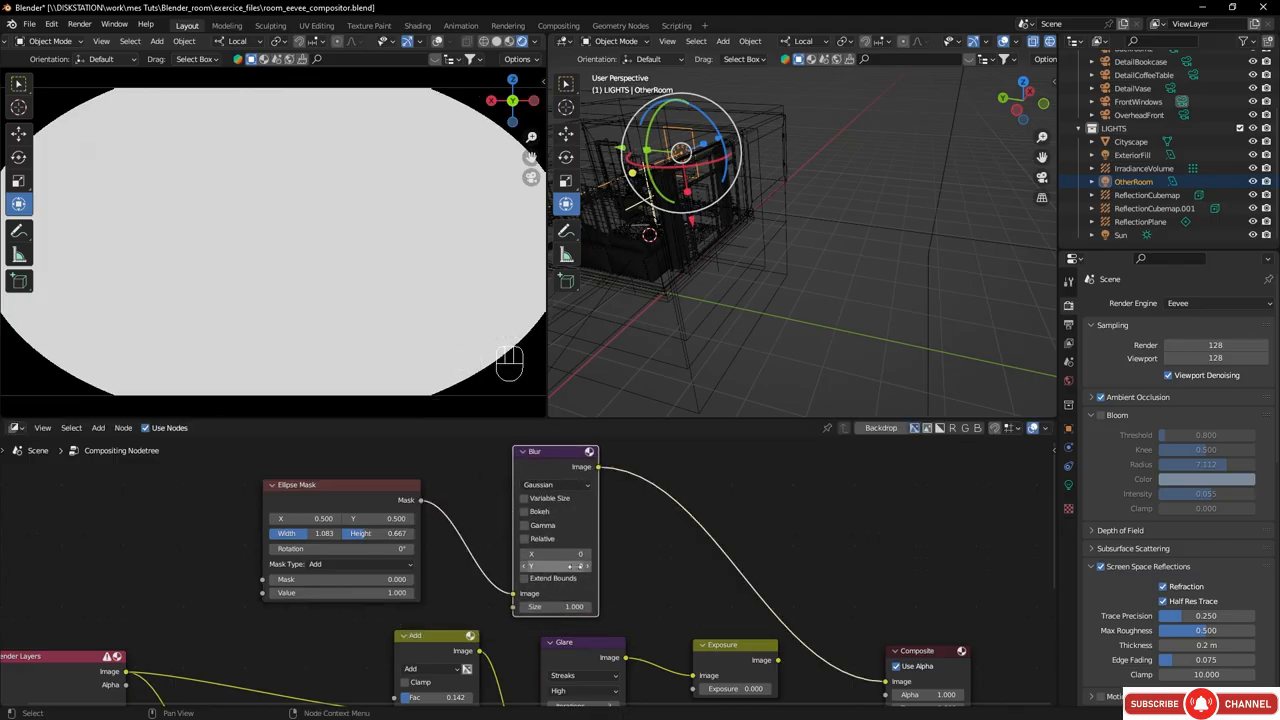
pyautogui.moveTo(550, 554); pyautogui.dragTo(654, 596)
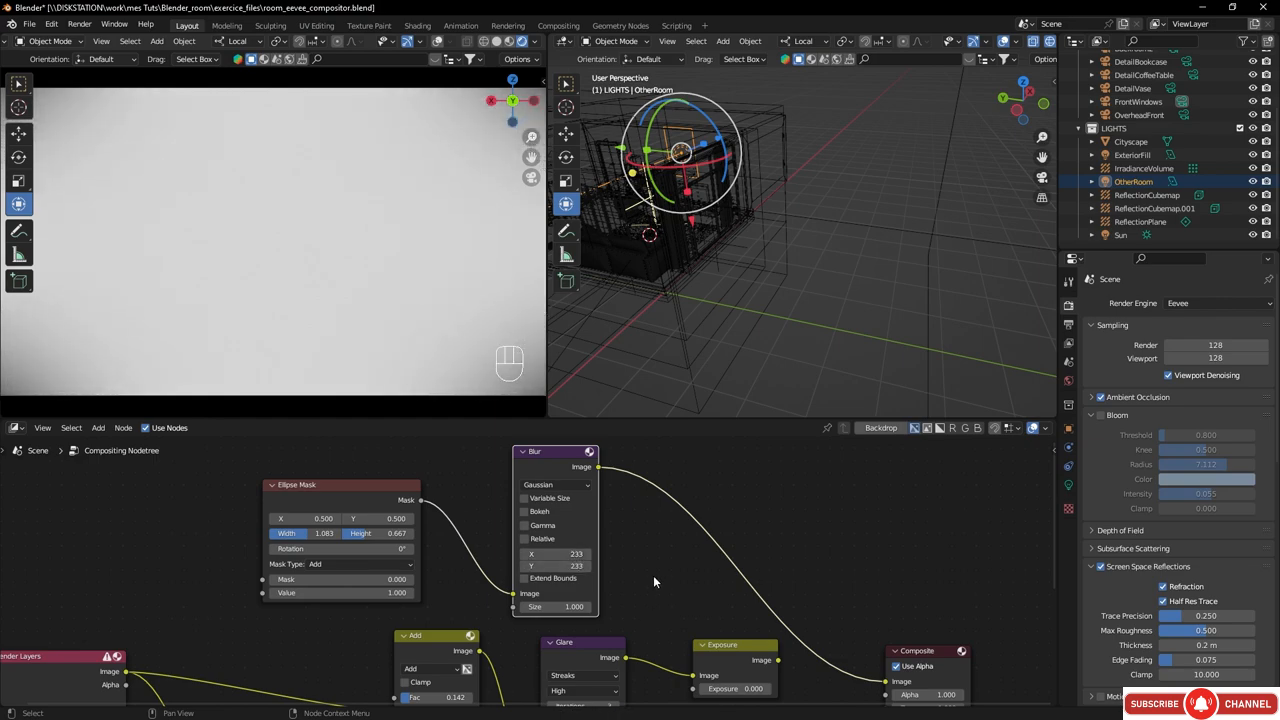
# - Place a new Mix node above the Composite node, clear of the existing links
pyautogui.scroll(-1, 651, 576)
pyautogui.moveTo(644, 582); pyautogui.dragTo(493, 570, button='middle')
pyautogui.scroll(-1, 493, 570)
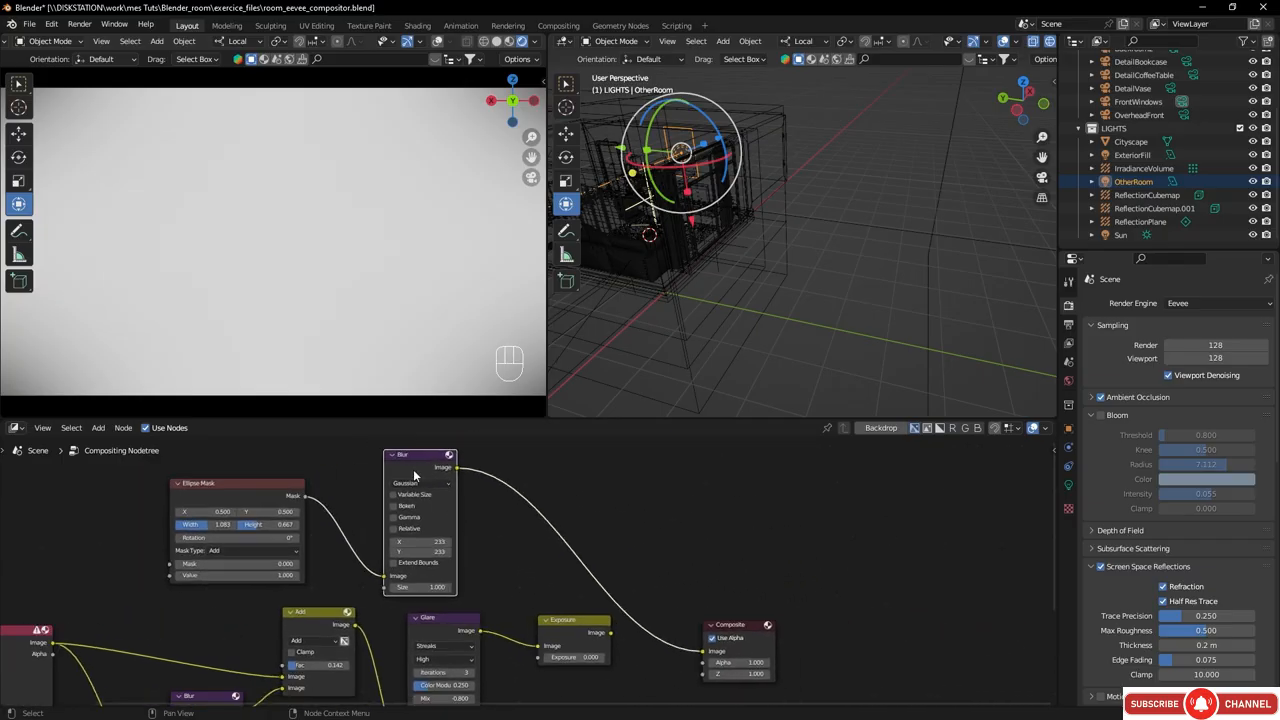
pyautogui.moveTo(530, 598); pyautogui.dragTo(472, 589, button='middle')
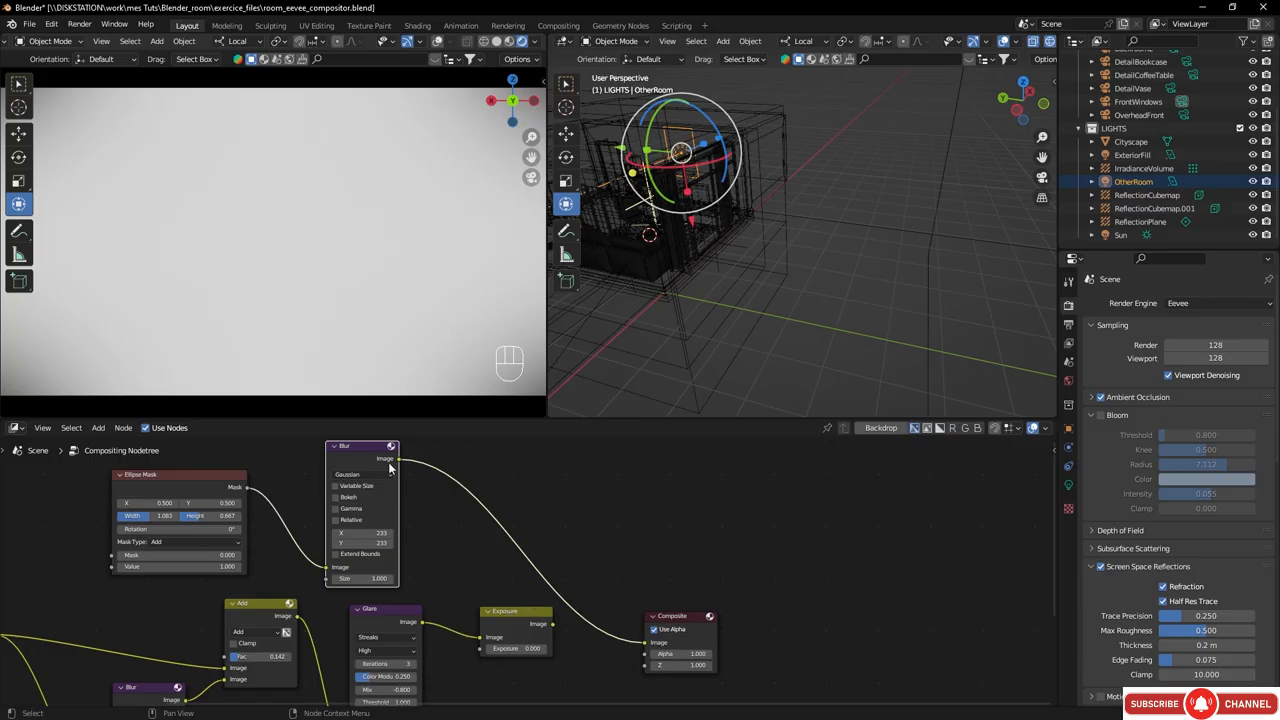
pyautogui.hotkey('shift', 'a')
pyautogui.write('mix')
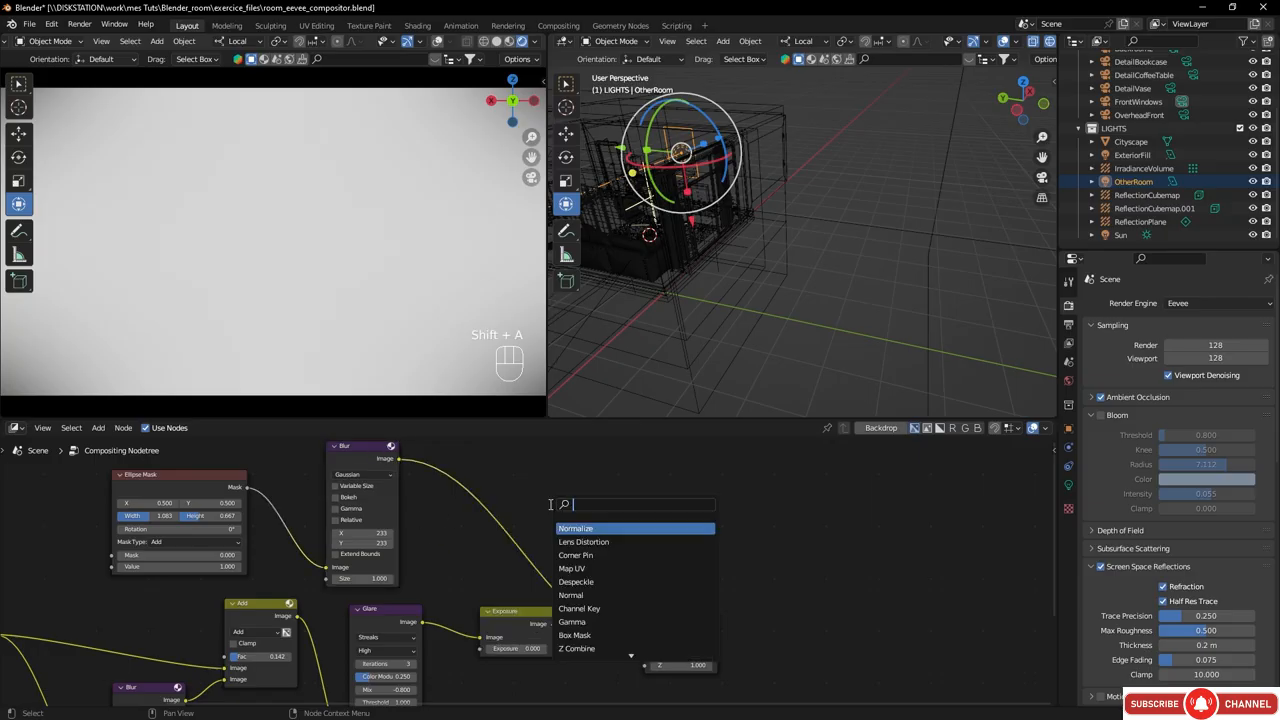
pyautogui.press('Return')
pyautogui.click(577, 515)
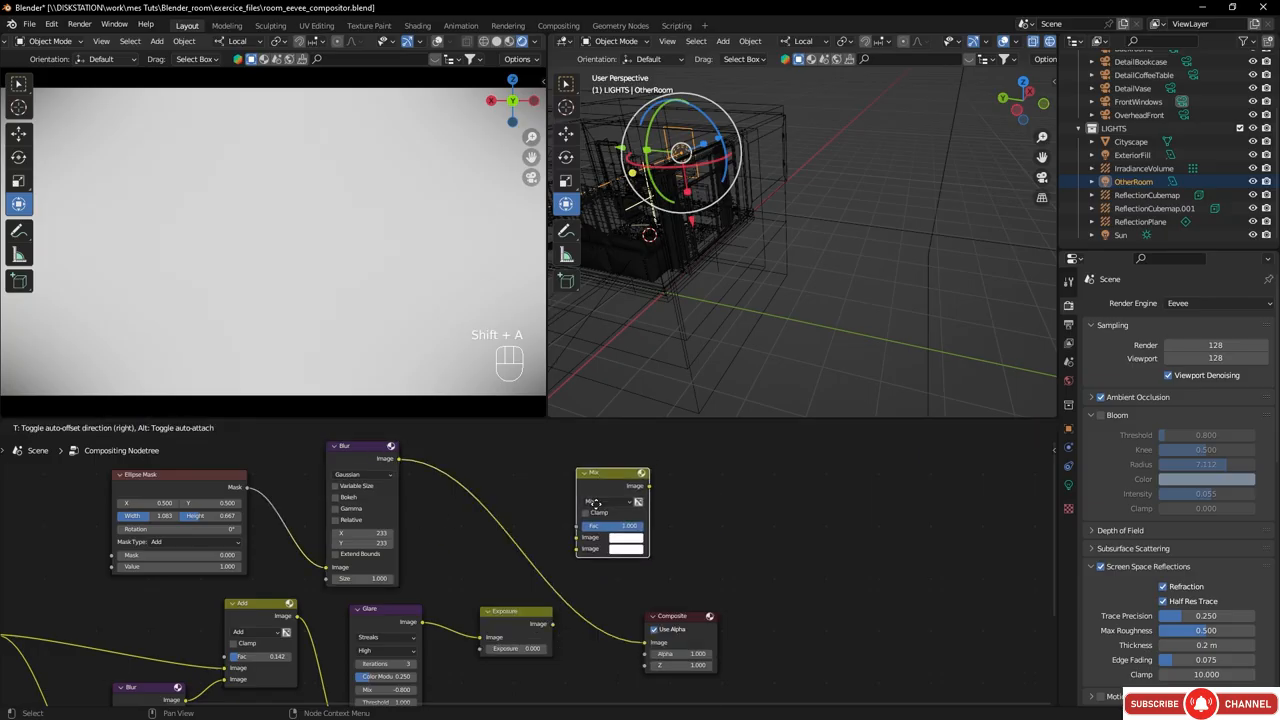
# - Combine the mask Blur and Exposure outputs in the Mix node with Multiply blending and feed the result to Composite
pyautogui.moveTo(401, 458); pyautogui.dragTo(586, 540)
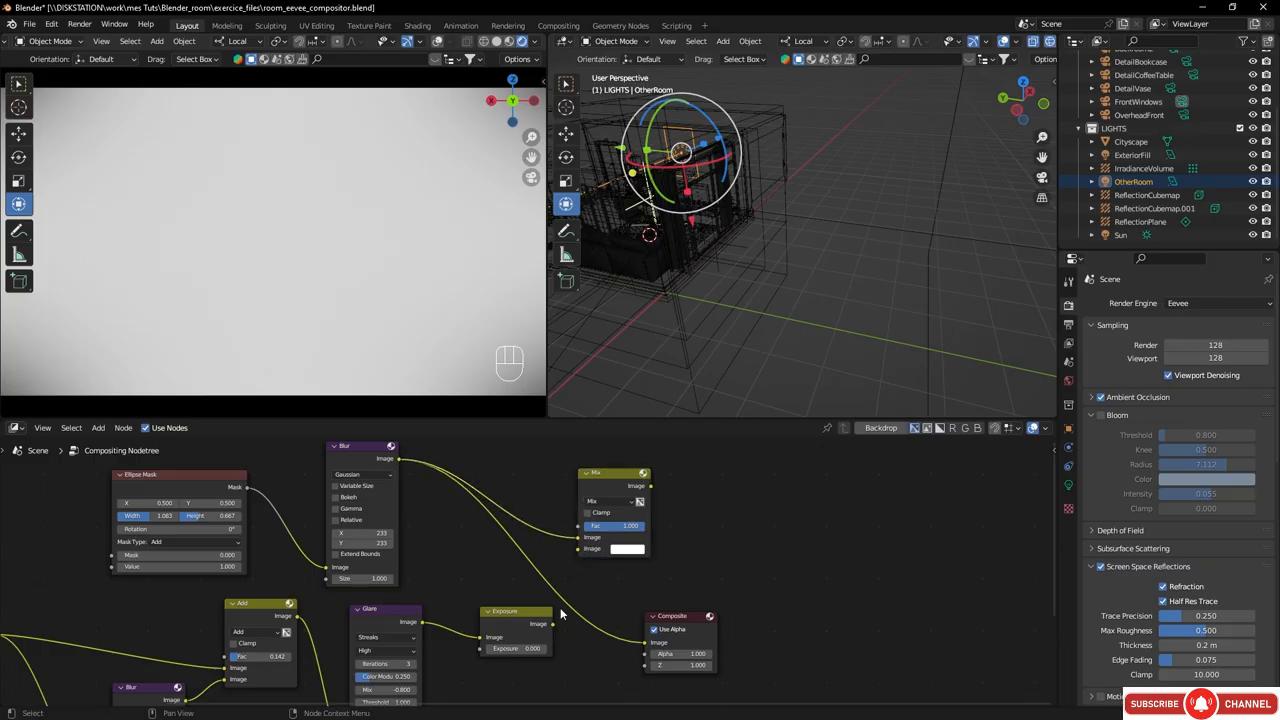
pyautogui.moveTo(552, 624); pyautogui.dragTo(582, 548)
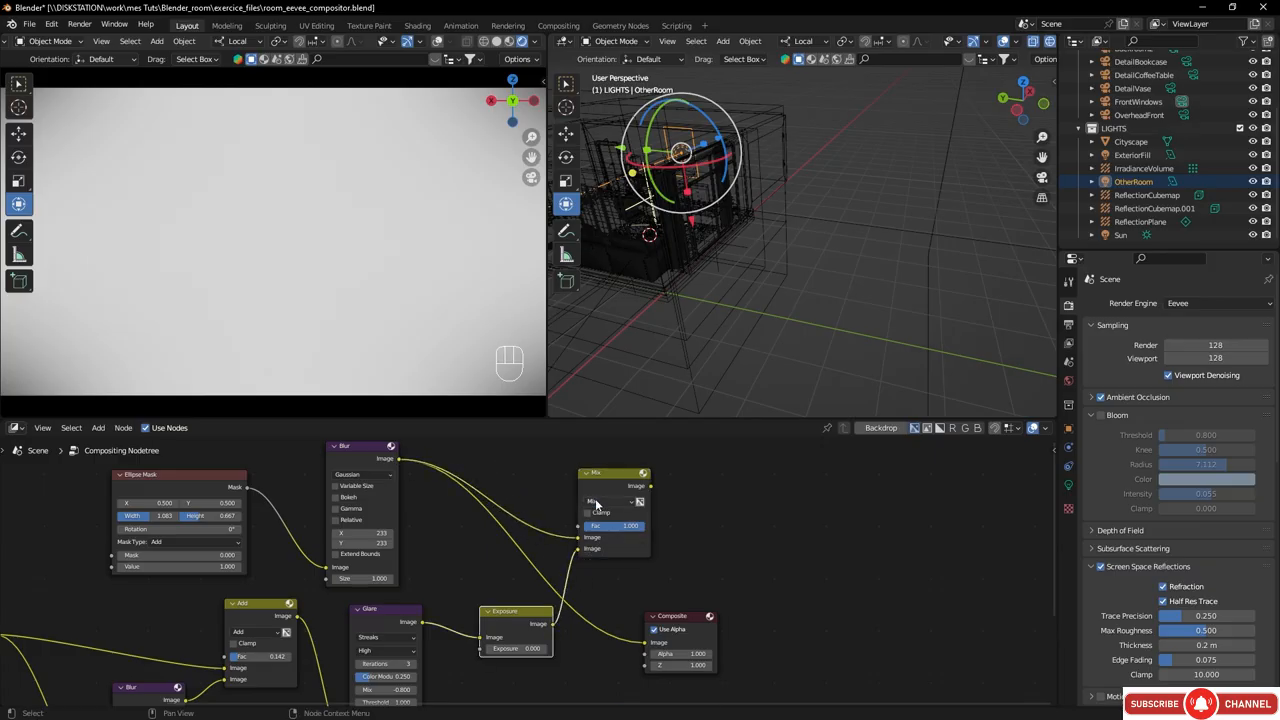
pyautogui.click(594, 503)
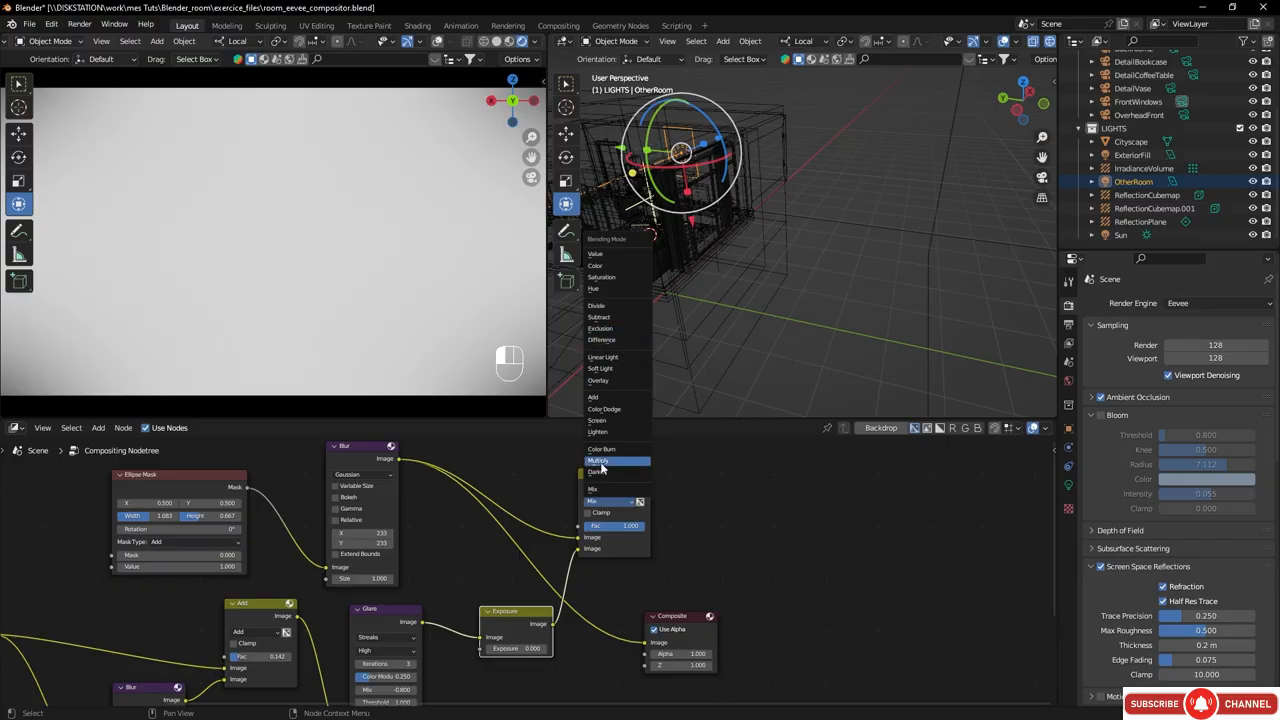
pyautogui.click(599, 460)
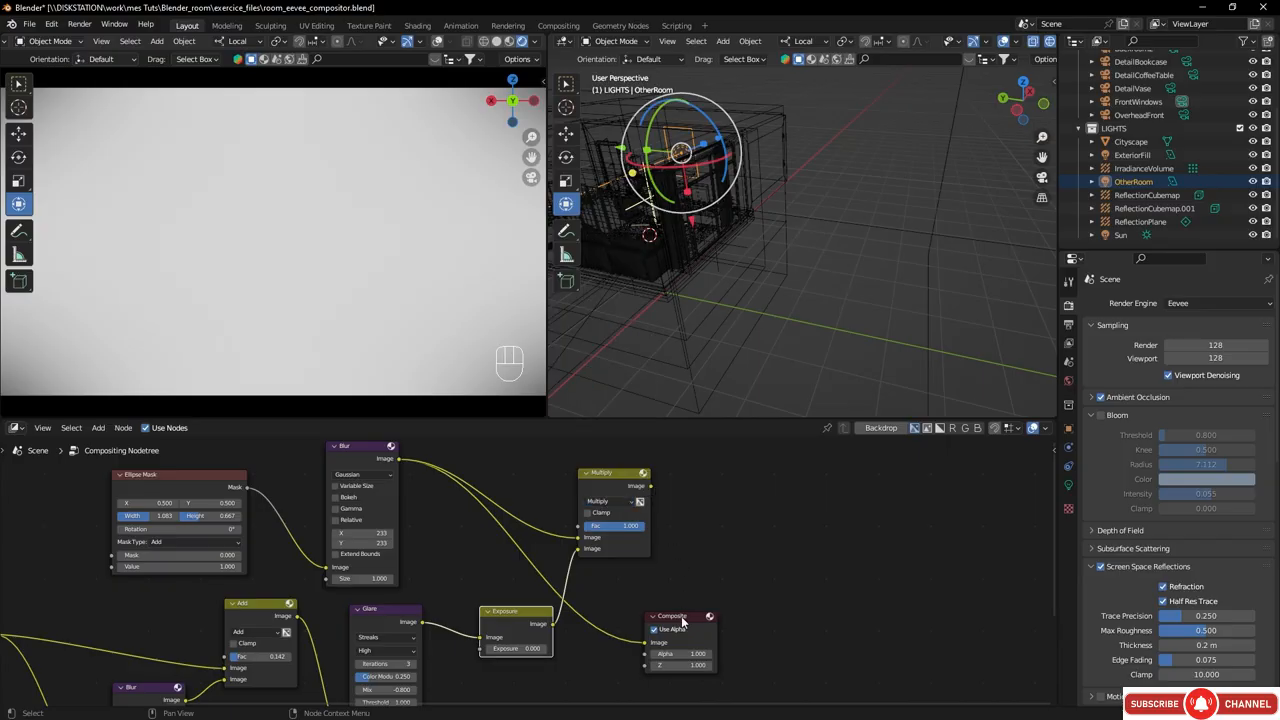
pyautogui.moveTo(681, 616); pyautogui.dragTo(776, 601)
pyautogui.moveTo(650, 488); pyautogui.dragTo(740, 627)
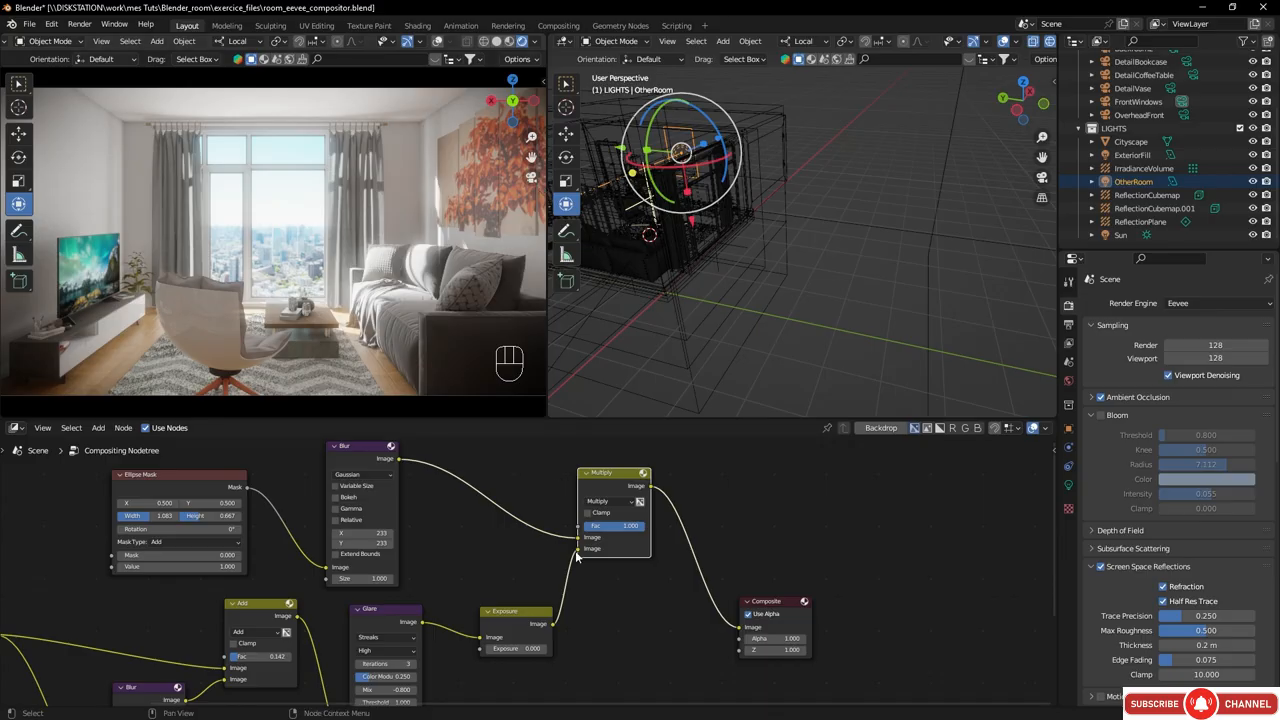
# - Swap the Multiply inputs so Exposure feeds the first and the mask Blur the second, and set its factor to about 0.86
pyautogui.moveTo(580, 549); pyautogui.dragTo(580, 537)
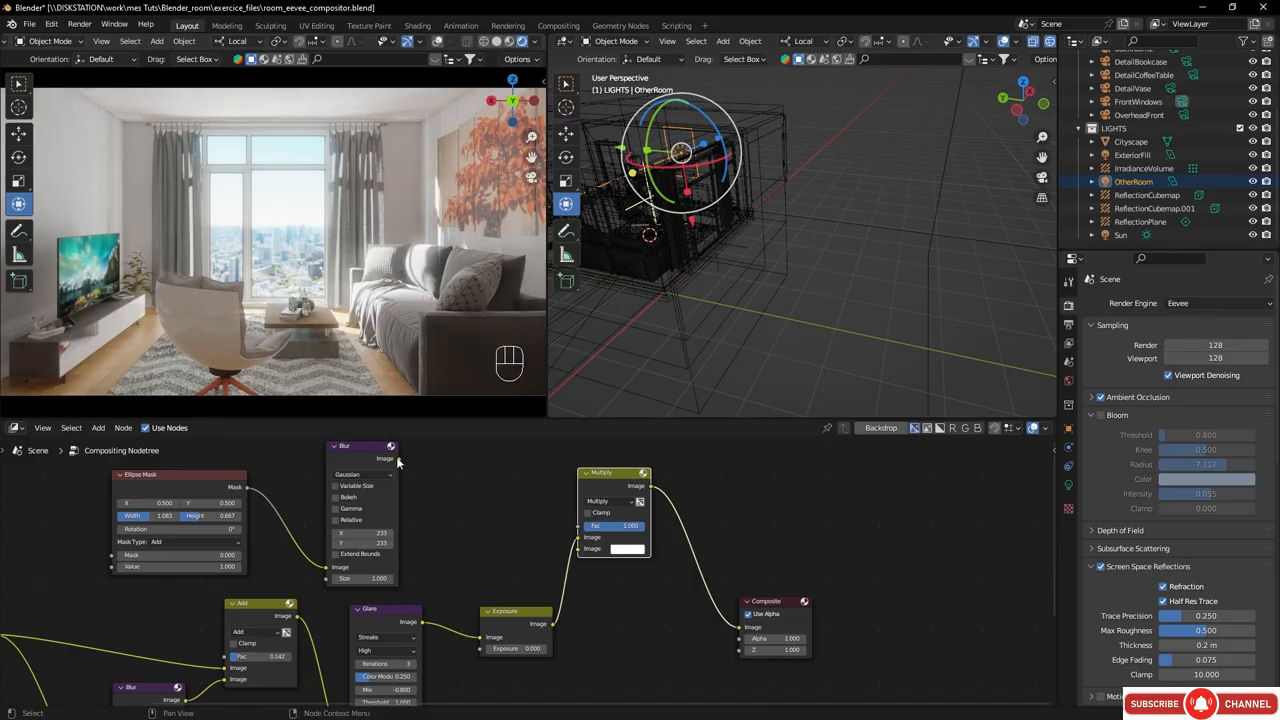
pyautogui.moveTo(396, 456); pyautogui.dragTo(624, 529)
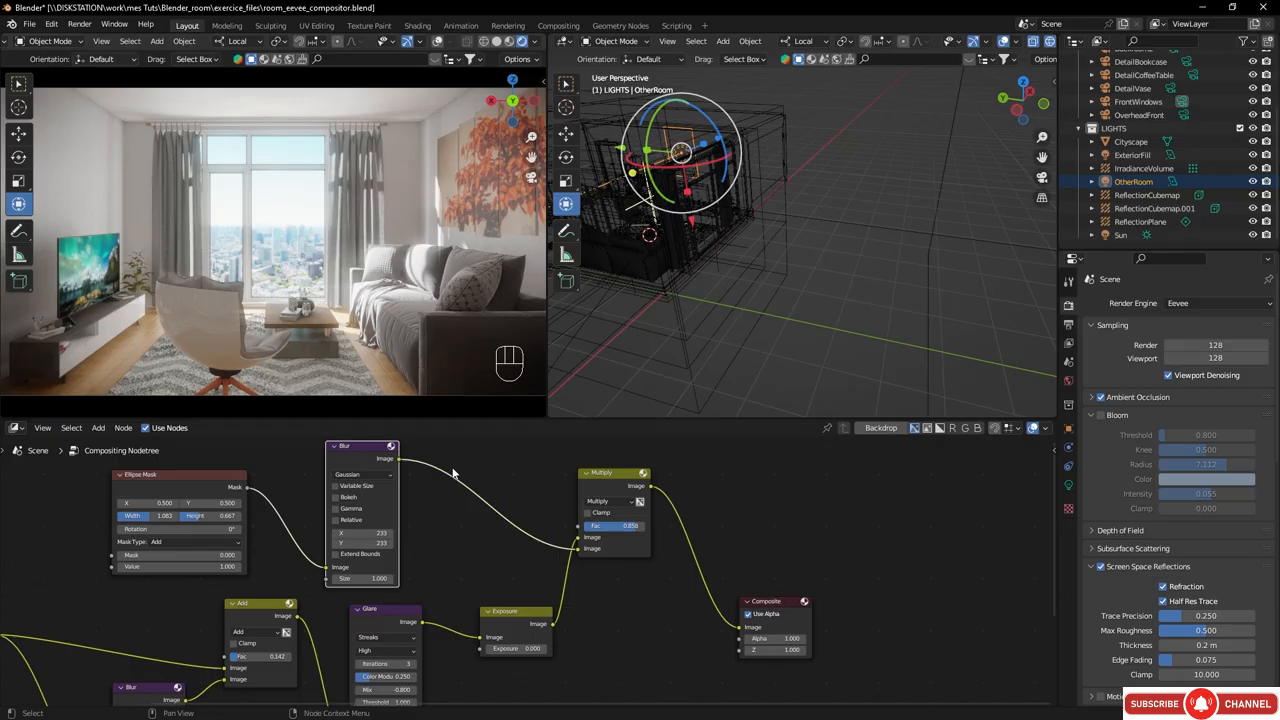
# - Insert a Lens Distortion node between the Exposure and Multiply nodes
pyautogui.hotkey('shift', 'a')
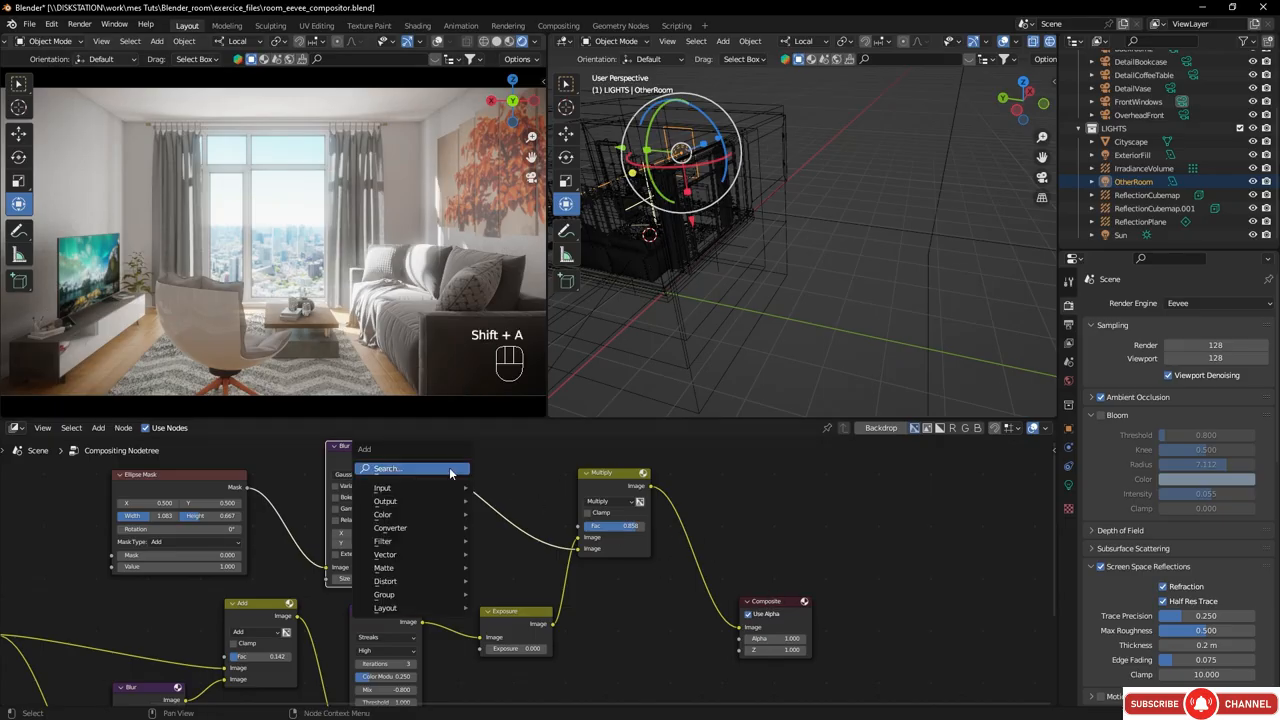
pyautogui.click(388, 476)
pyautogui.write('dis')
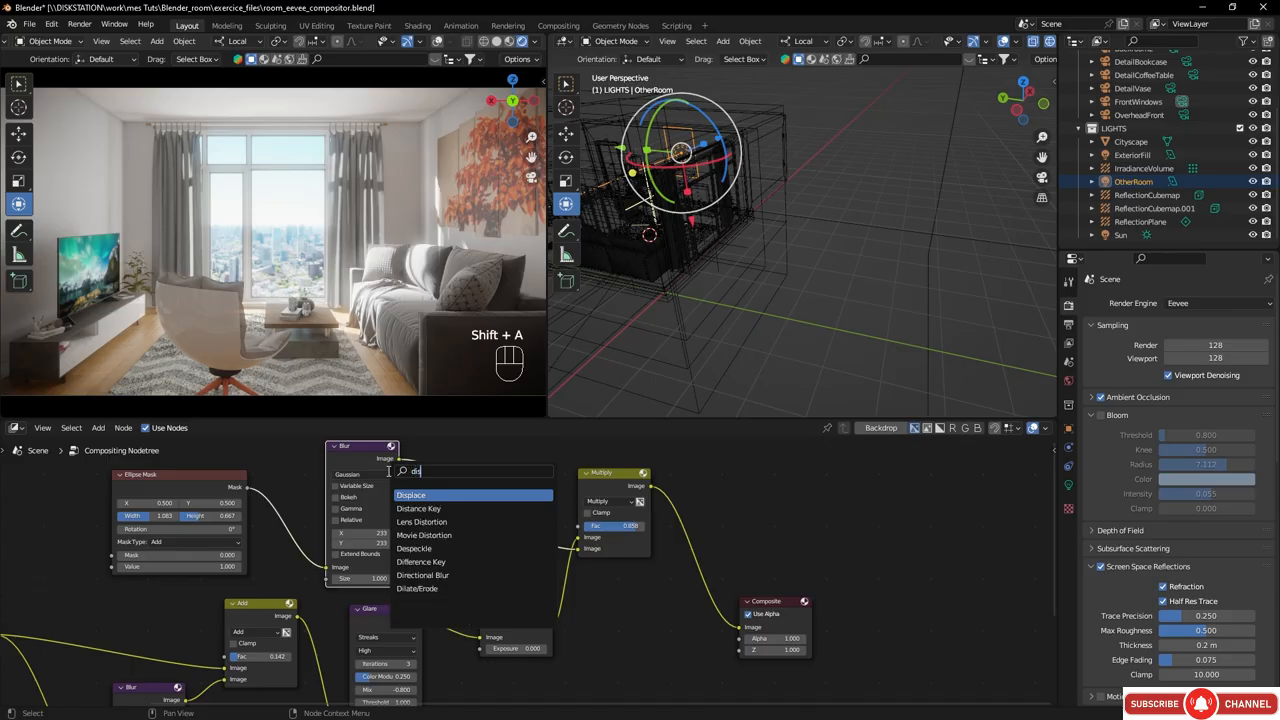
pyautogui.click(420, 522)
pyautogui.moveTo(637, 611); pyautogui.dragTo(590, 525)
pyautogui.moveTo(677, 492); pyautogui.dragTo(552, 566, button='middle')
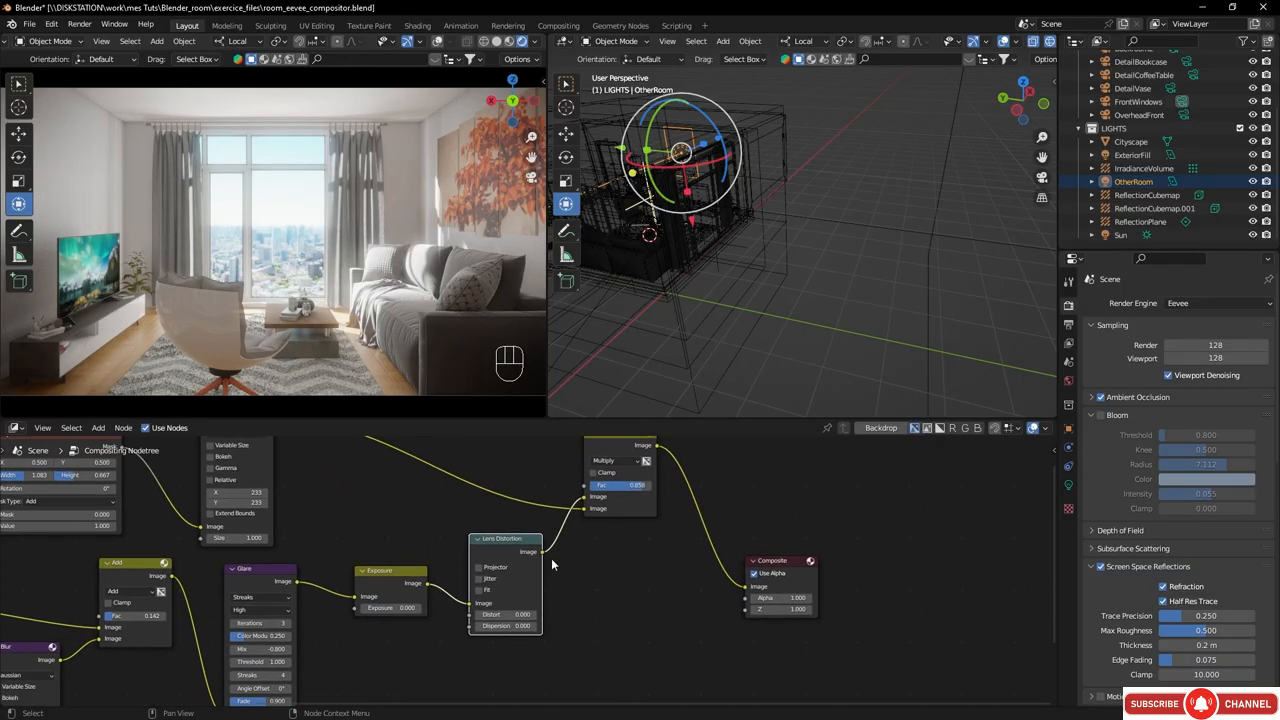
# - Set the Lens Distortion node's Distort value to 0.010
pyautogui.moveTo(515, 614)
pyautogui.mouseDown()
pyautogui.moveTo(495, 614)
pyautogui.moveTo(515, 614)
pyautogui.mouseUp()
pyautogui.scroll(2, 545, 624)
pyautogui.scroll(3, 545, 619)
pyautogui.keyDown('shift'); pyautogui.moveTo(545, 619); pyautogui.dragTo(524, 538, button='middle'); pyautogui.keyUp('shift')
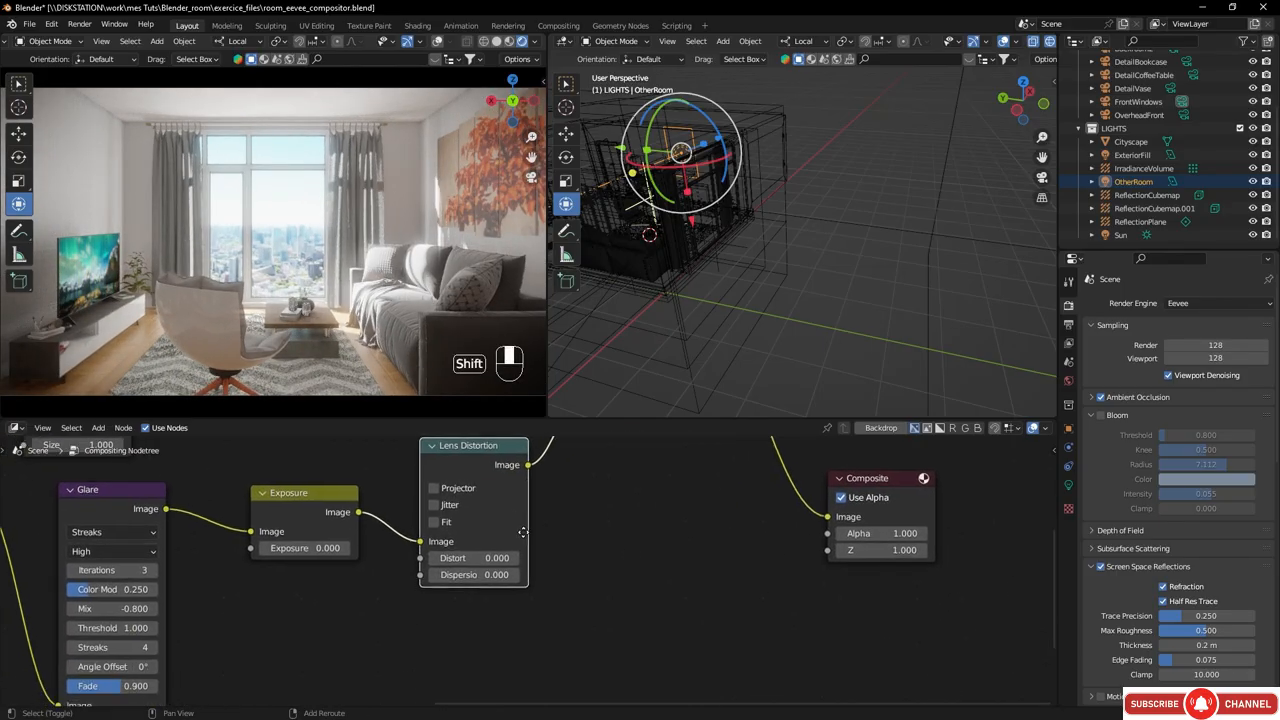
pyautogui.keyDown('shift'); pyautogui.moveTo(494, 557); pyautogui.dragTo(496, 558); pyautogui.keyUp('shift')
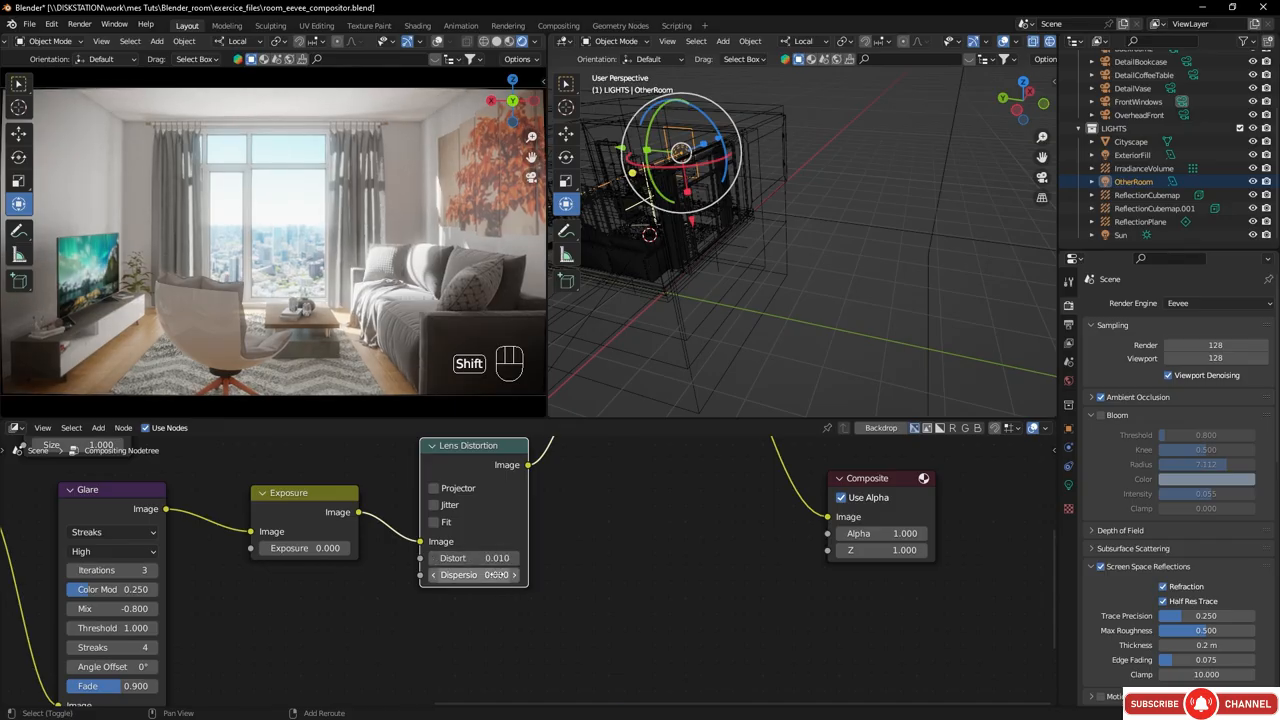
# - Set the Lens Distortion node's Dispersion value to 0.010
pyautogui.keyDown('shift'); pyautogui.moveTo(498, 574); pyautogui.dragTo(516, 574); pyautogui.keyUp('shift')
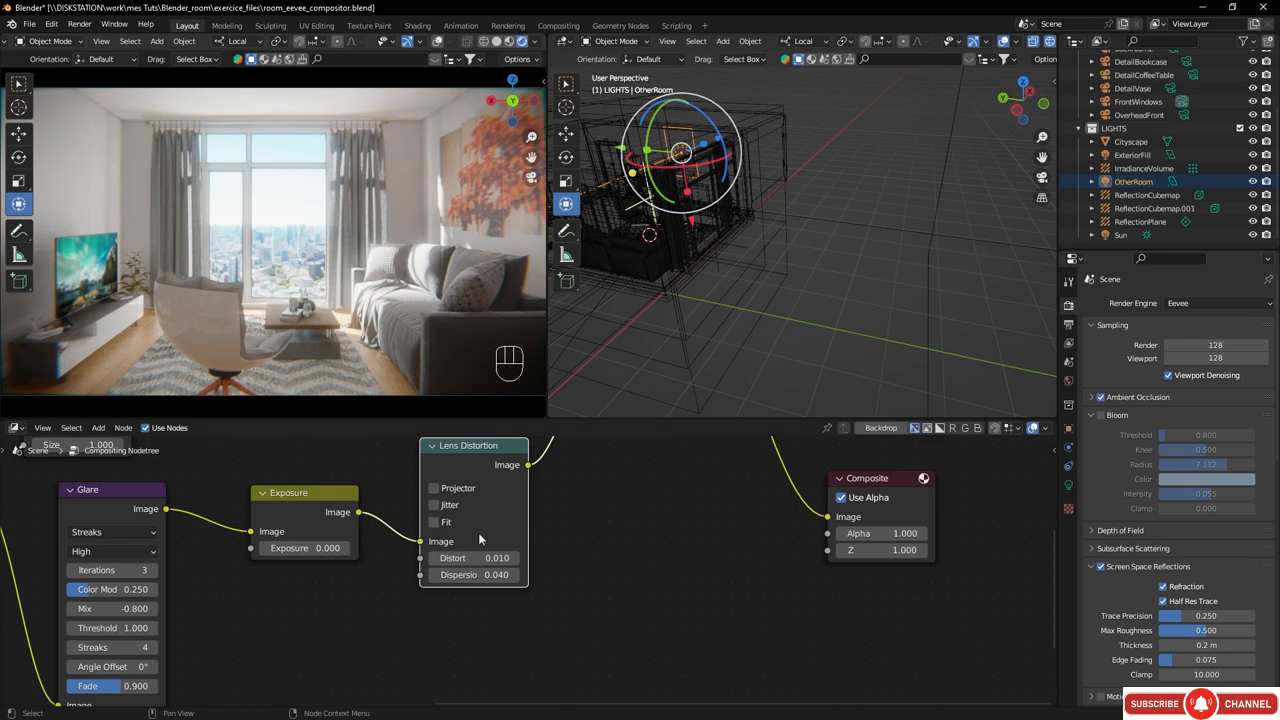
pyautogui.keyDown('shift'); pyautogui.moveTo(500, 574); pyautogui.dragTo(490, 575); pyautogui.keyUp('shift')
pyautogui.click(490, 574)
pyautogui.write('.01')
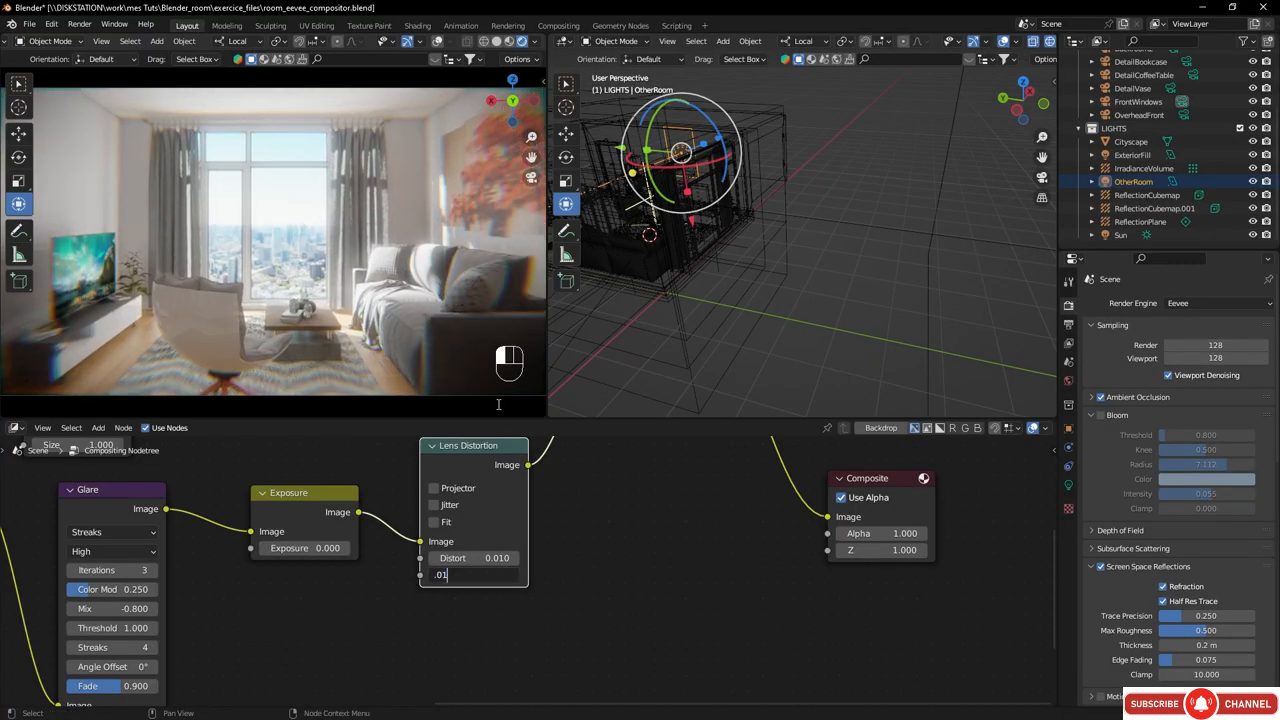
pyautogui.press('Return')
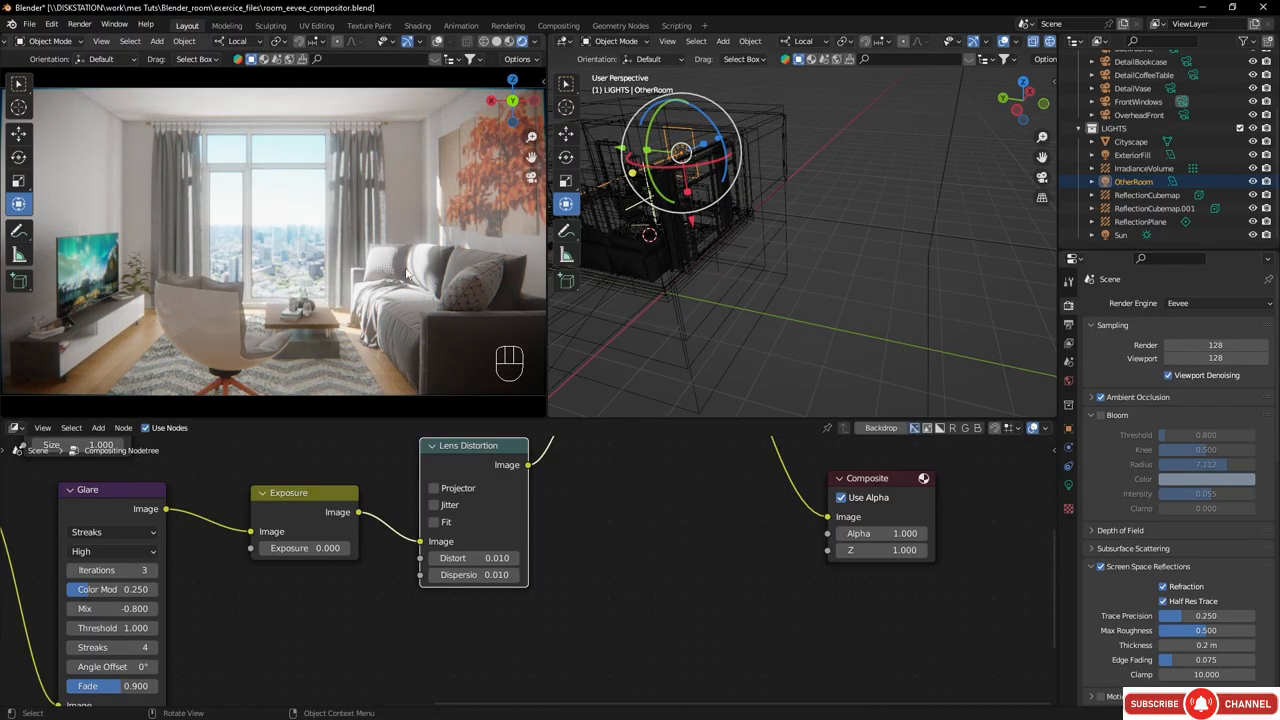
# - Toggle muting of the Lens Distortion node to compare the render with and without it
pyautogui.press('m')
pyautogui.press('m')
pyautogui.press('m')
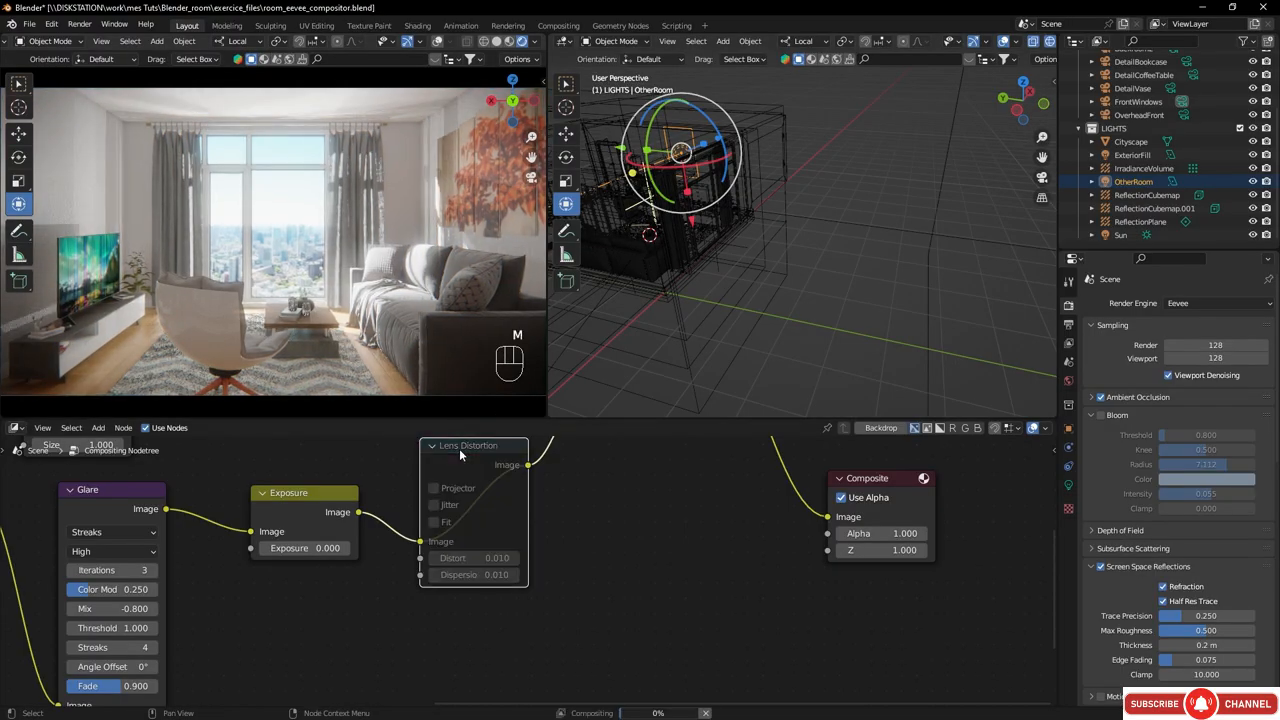
pyautogui.press('m')
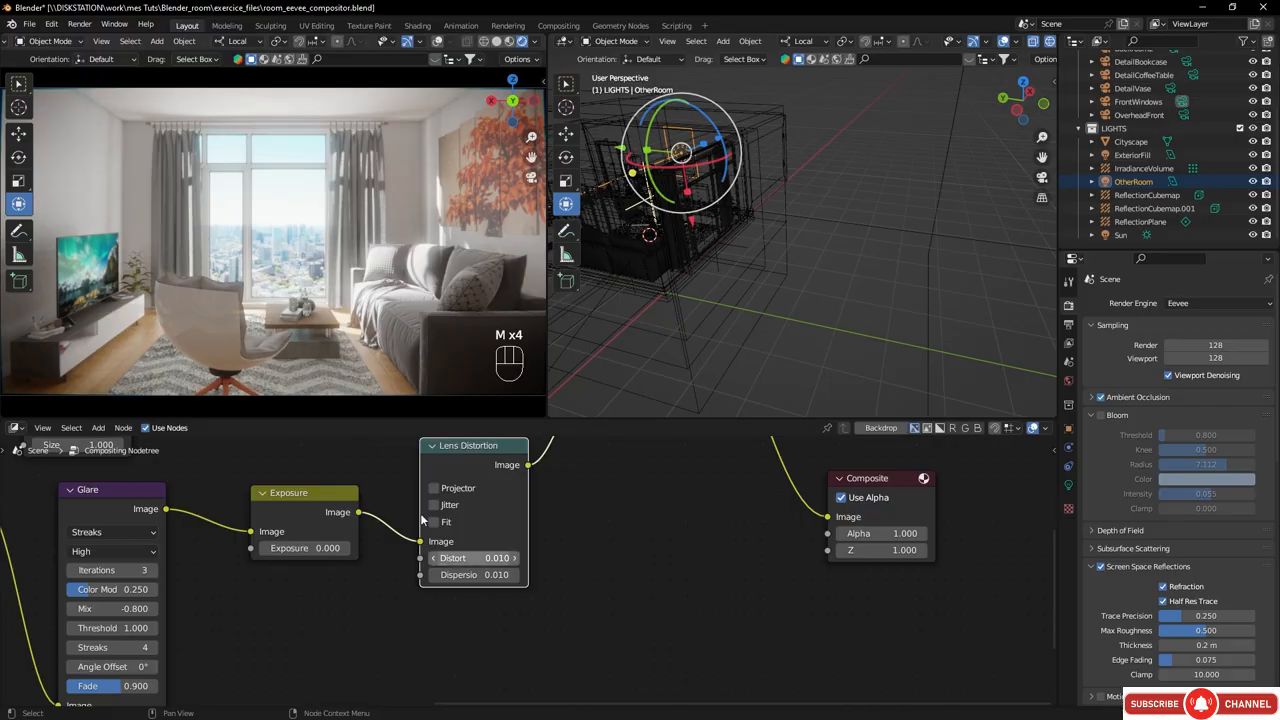
# - Move Render Layers away from the other nodes and branch its Image output to Add and Blur through one reroute, deleting the spare reroute
pyautogui.scroll(-3, 310, 506)
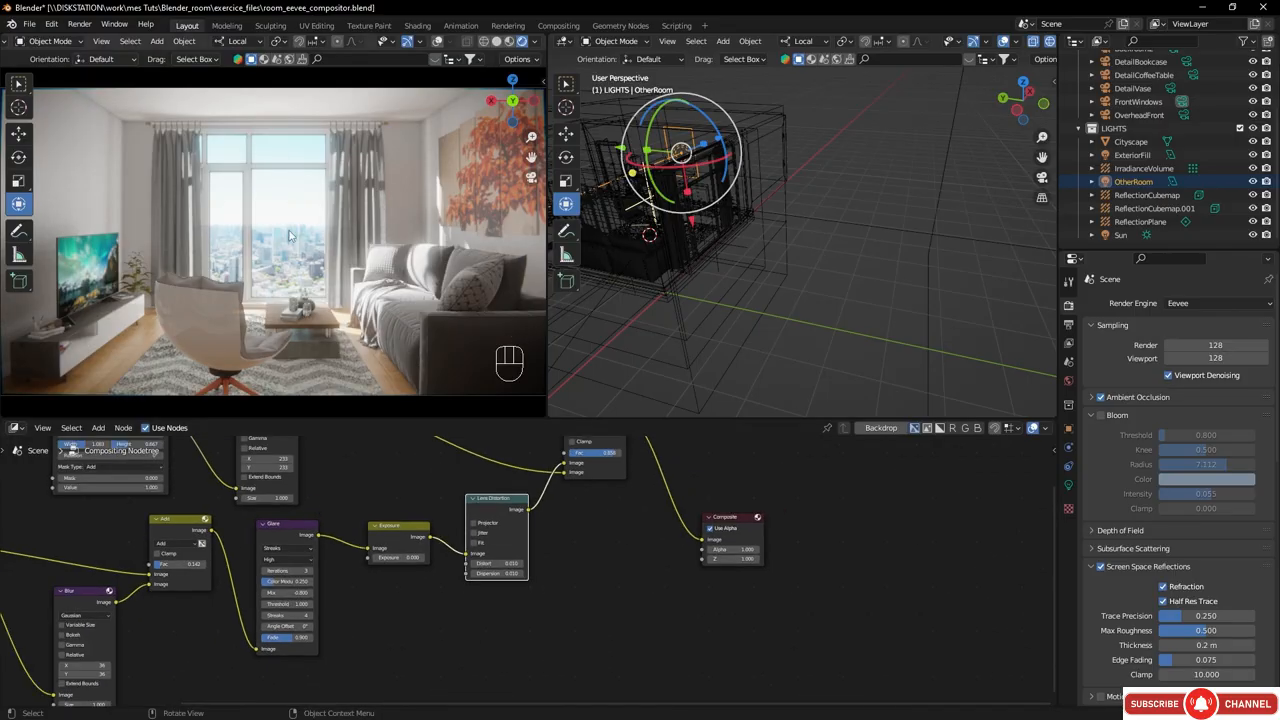
pyautogui.moveTo(169, 529); pyautogui.dragTo(459, 522, button='middle')
pyautogui.click(165, 524)
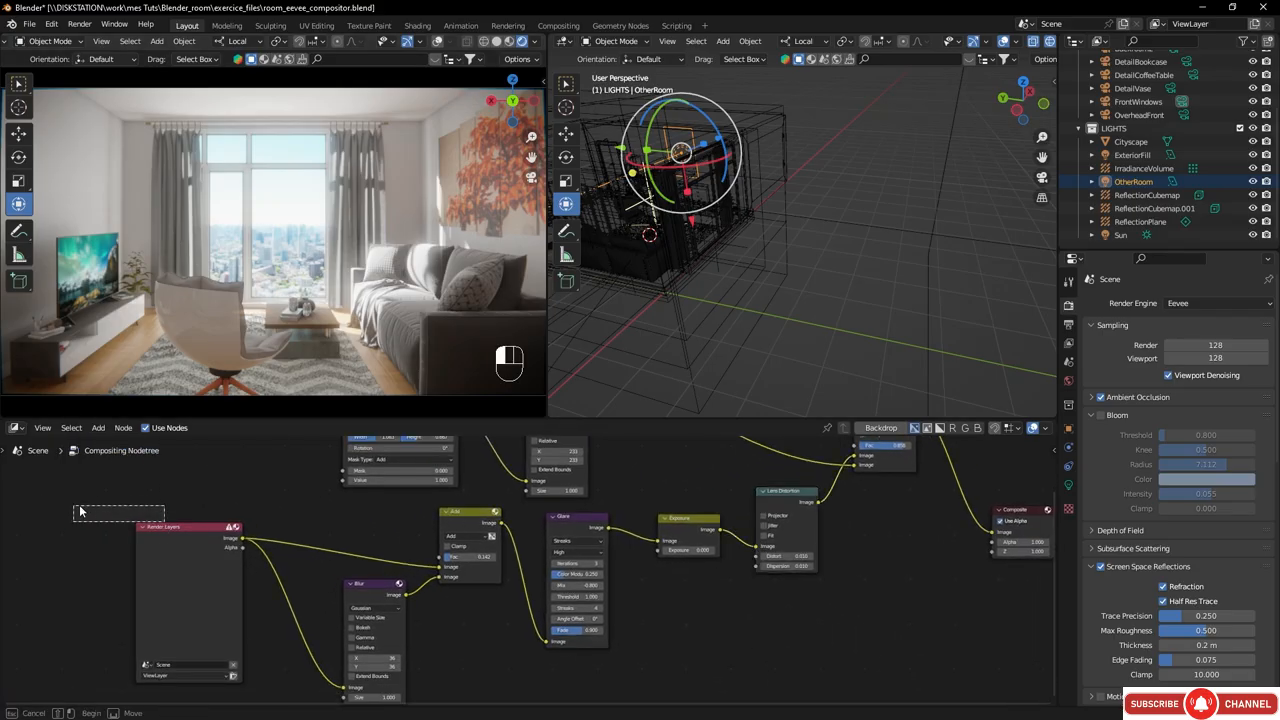
pyautogui.moveTo(169, 525); pyautogui.dragTo(48, 503)
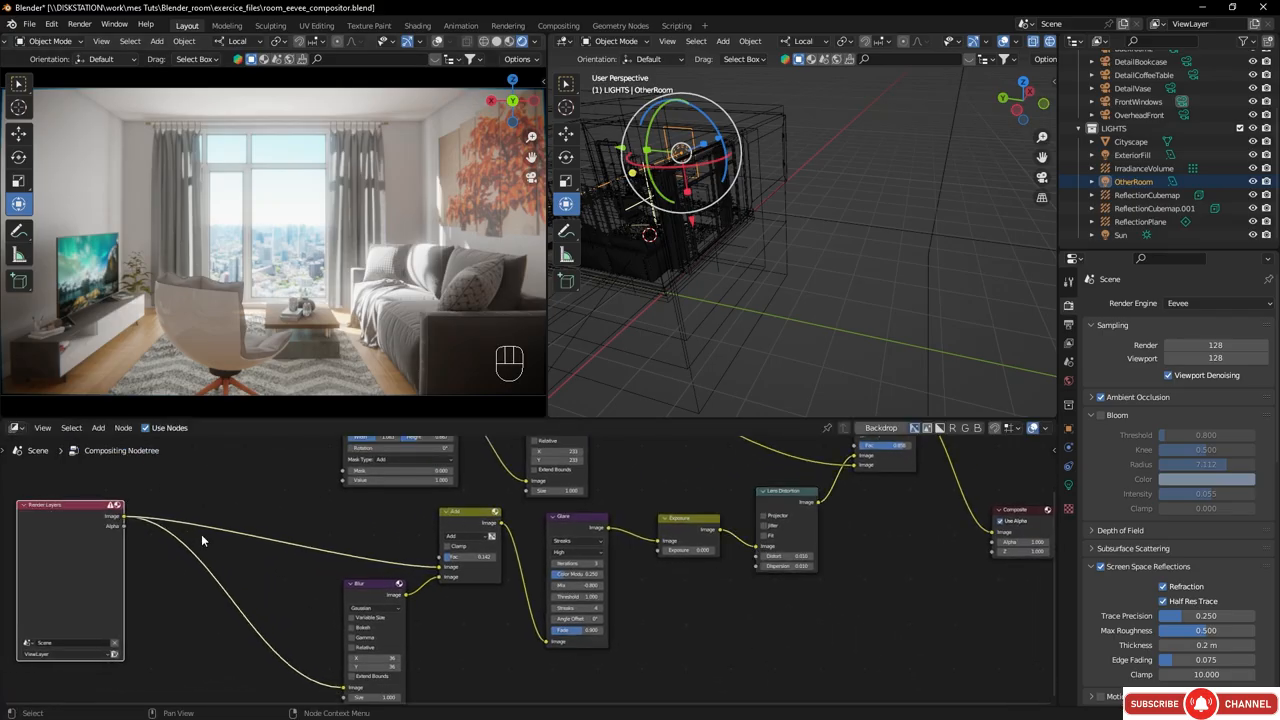
pyautogui.keyDown('shift'); pyautogui.moveTo(242, 508); pyautogui.dragTo(224, 605, button='right'); pyautogui.keyUp('shift')
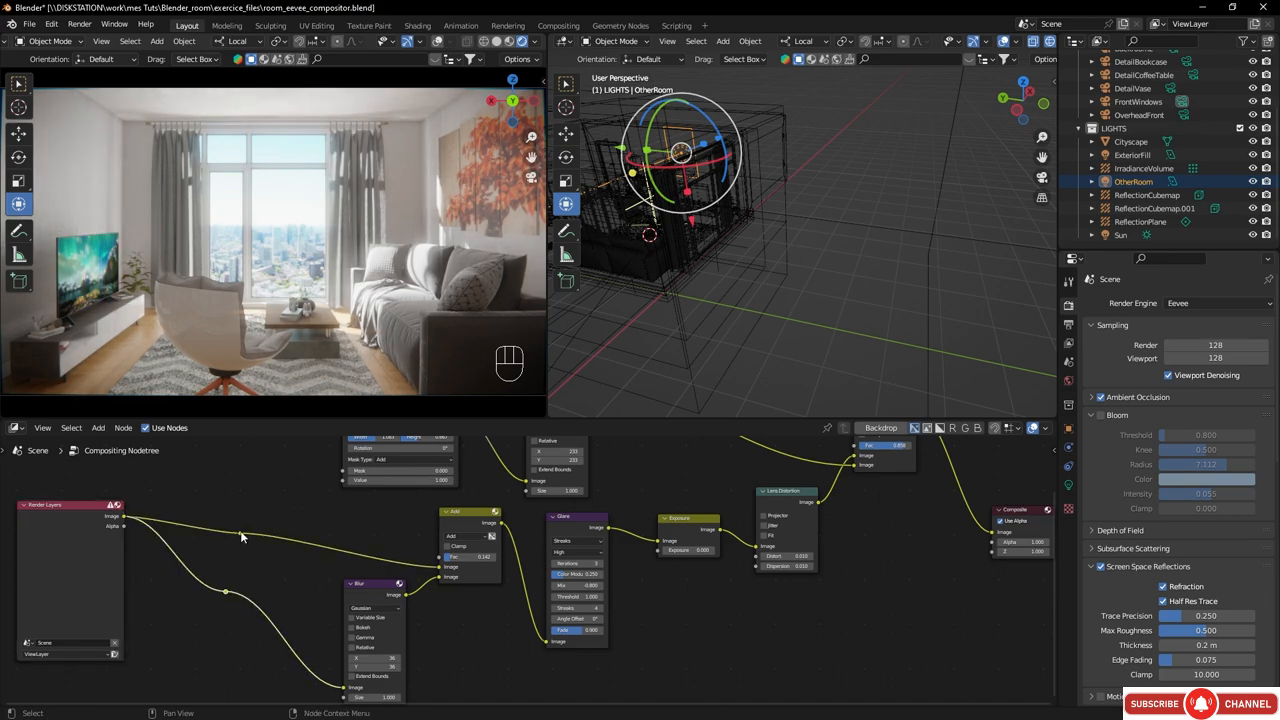
pyautogui.moveTo(124, 518); pyautogui.dragTo(130, 519)
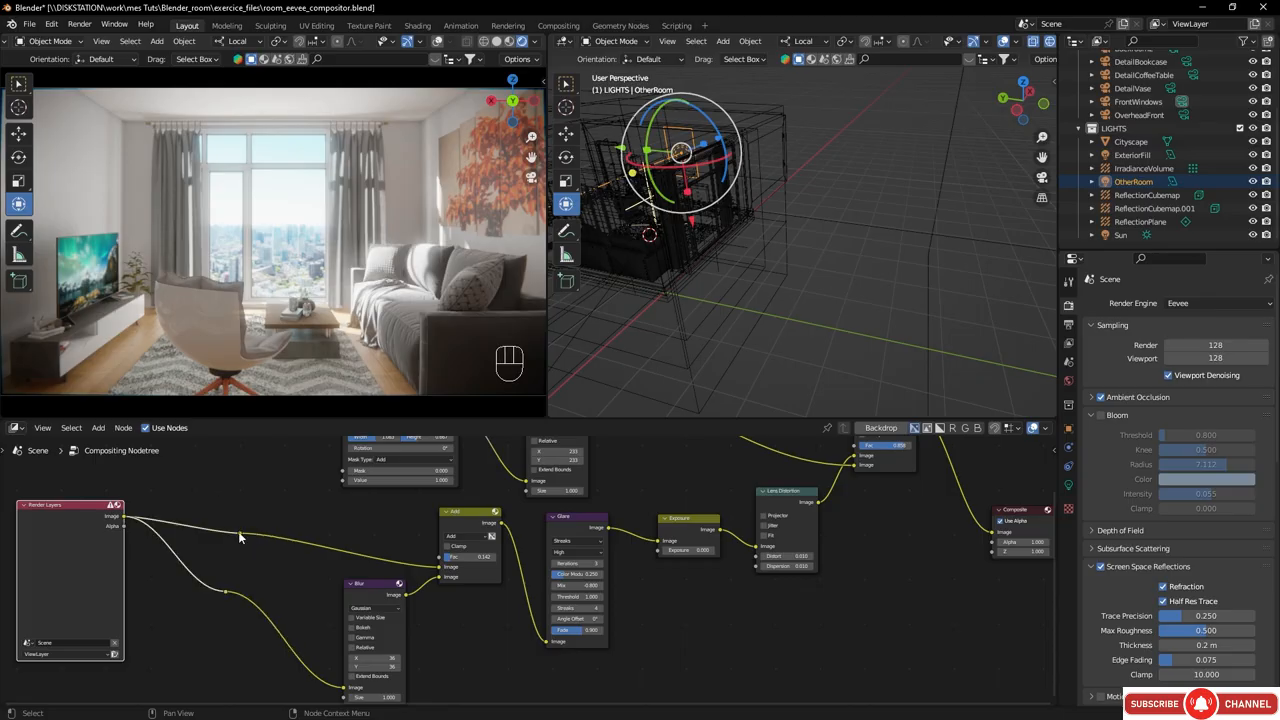
pyautogui.moveTo(238, 531); pyautogui.dragTo(343, 648)
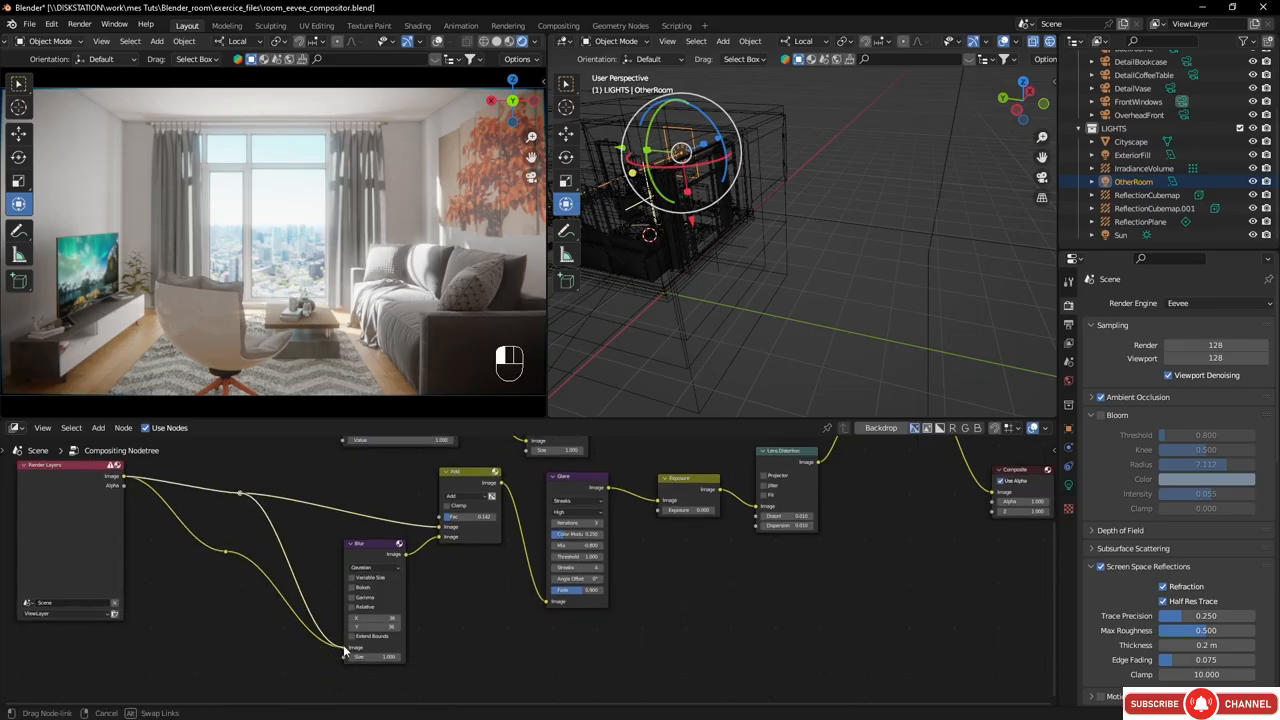
pyautogui.click(226, 552)
pyautogui.press('Delete')
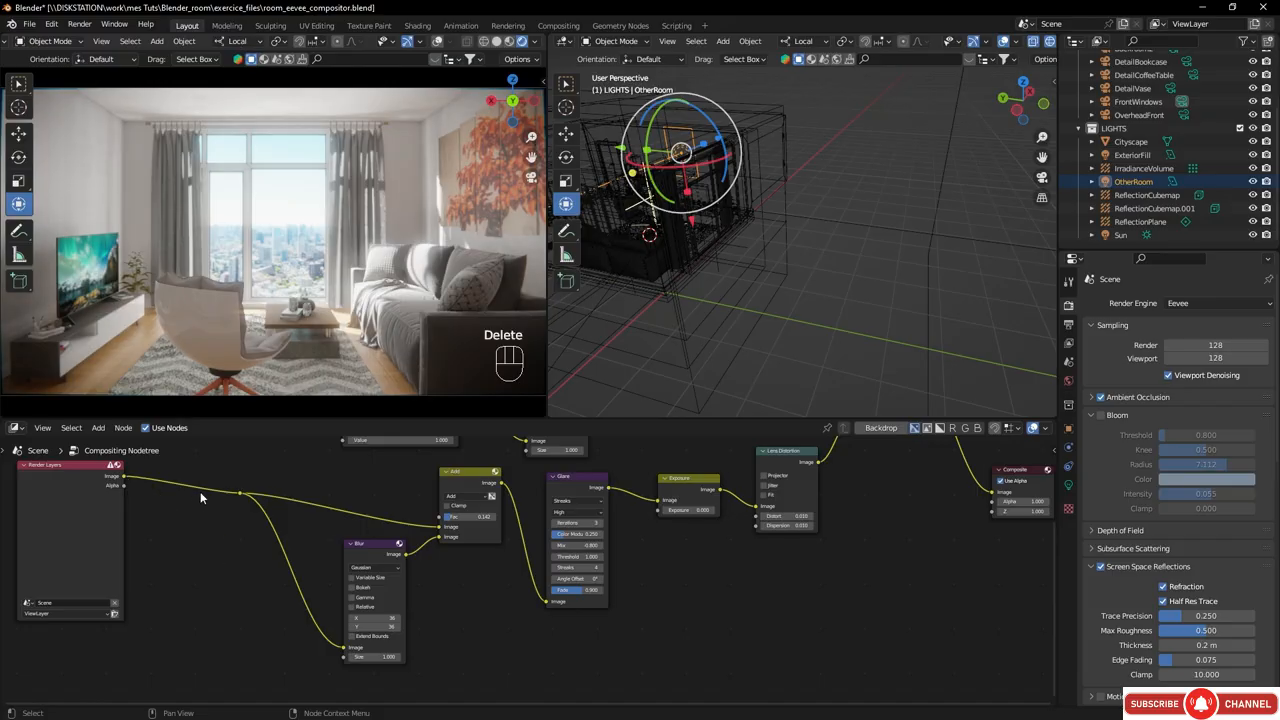
# - Insert a Color Balance node on the link between Render Layers and the reroute point
pyautogui.moveTo(69, 465); pyautogui.dragTo(163, 519, button='middle')
pyautogui.moveTo(163, 519); pyautogui.dragTo(101, 521)
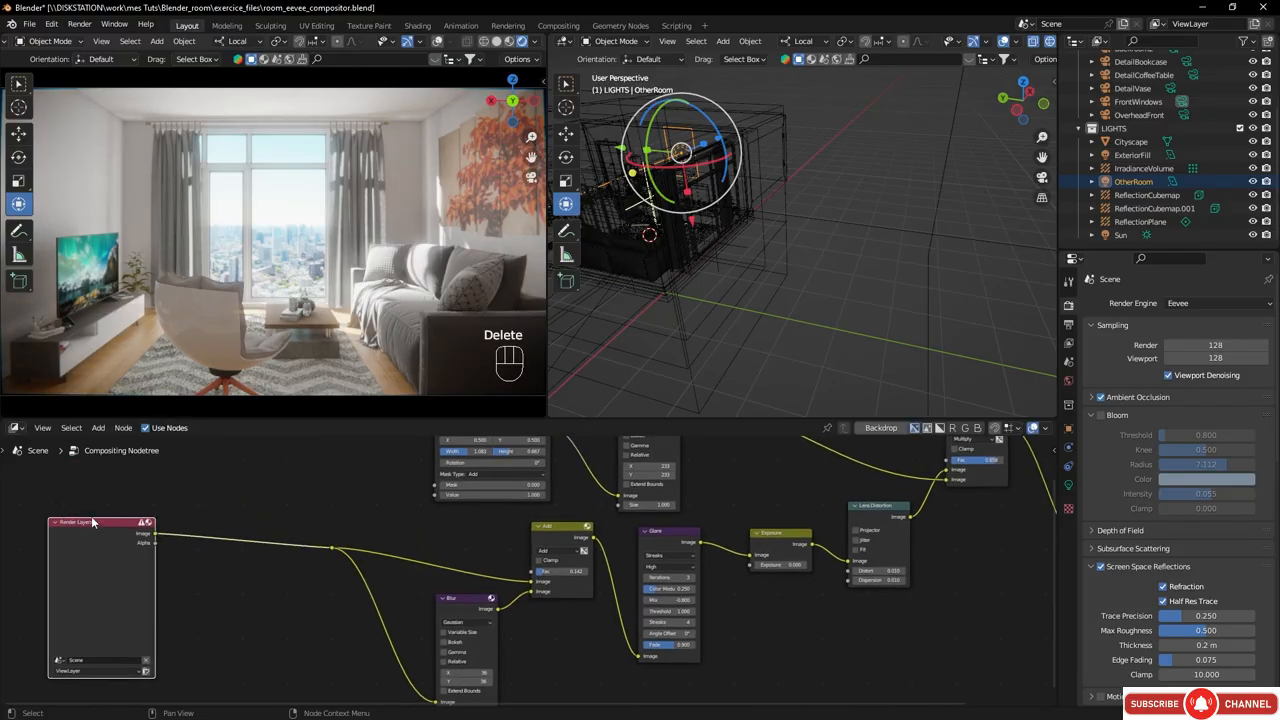
pyautogui.hotkey('shift', 'a')
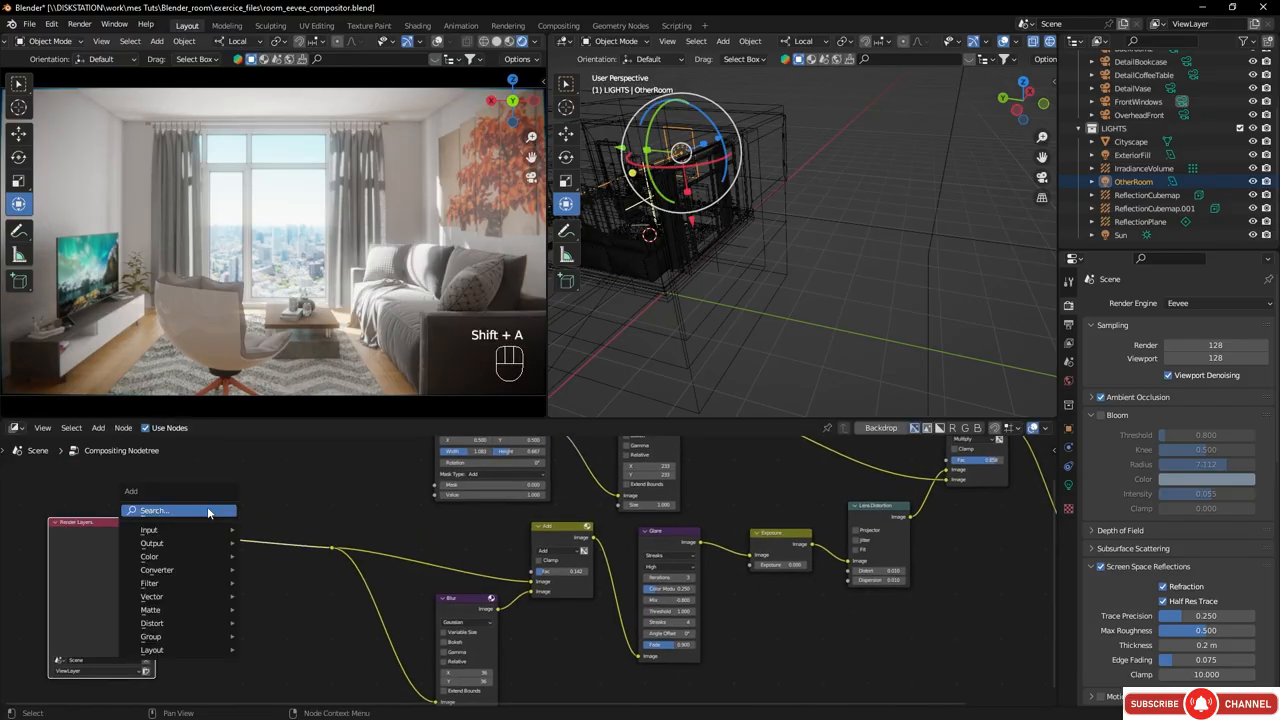
pyautogui.write('bala')
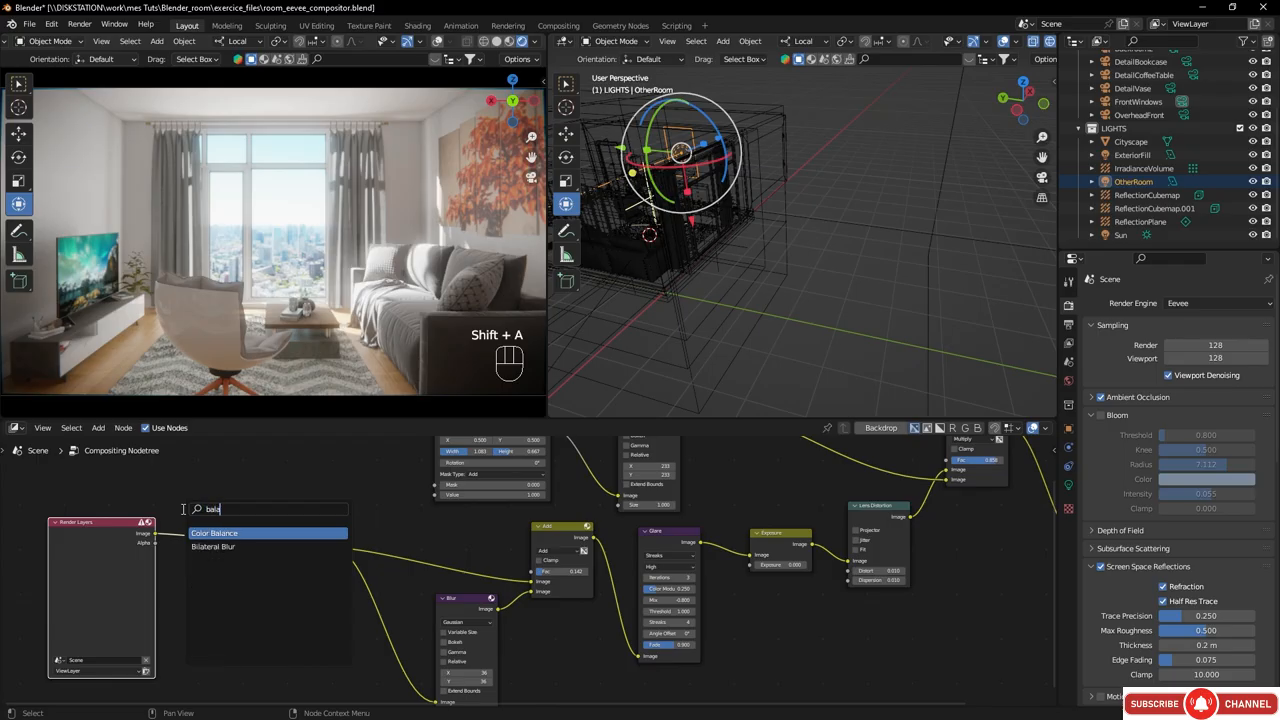
pyautogui.press('Return')
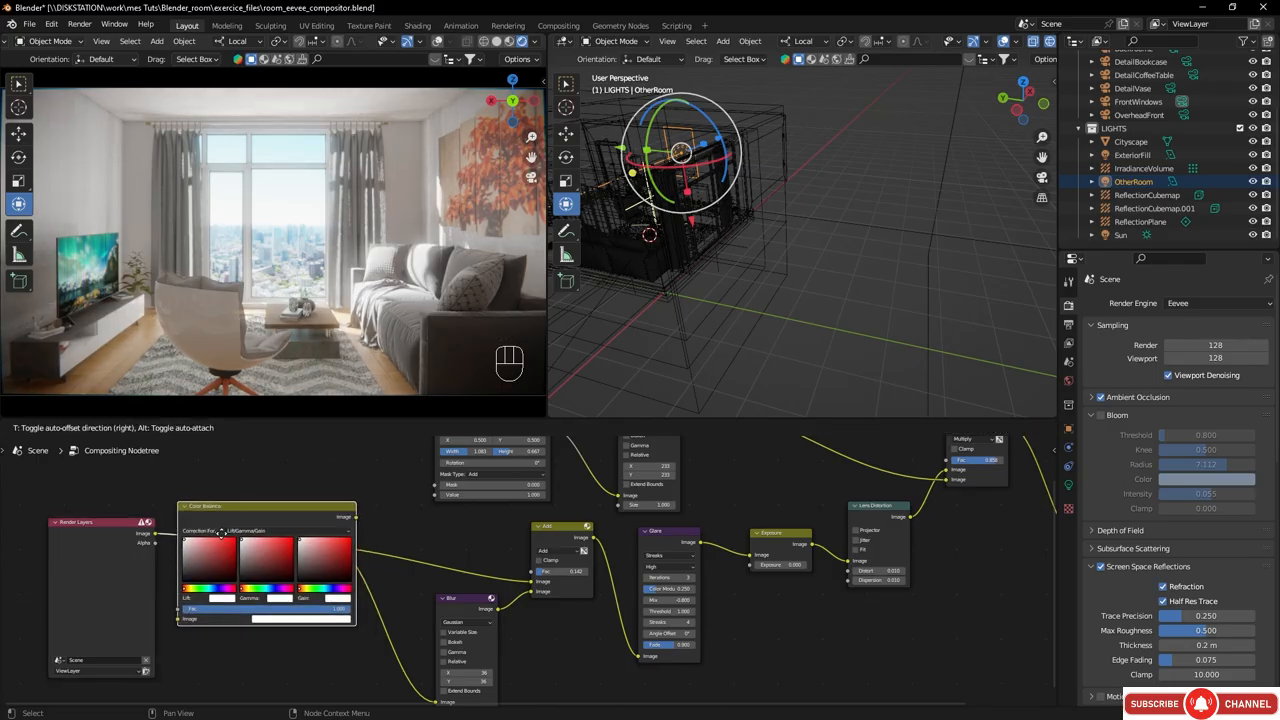
pyautogui.click(226, 538)
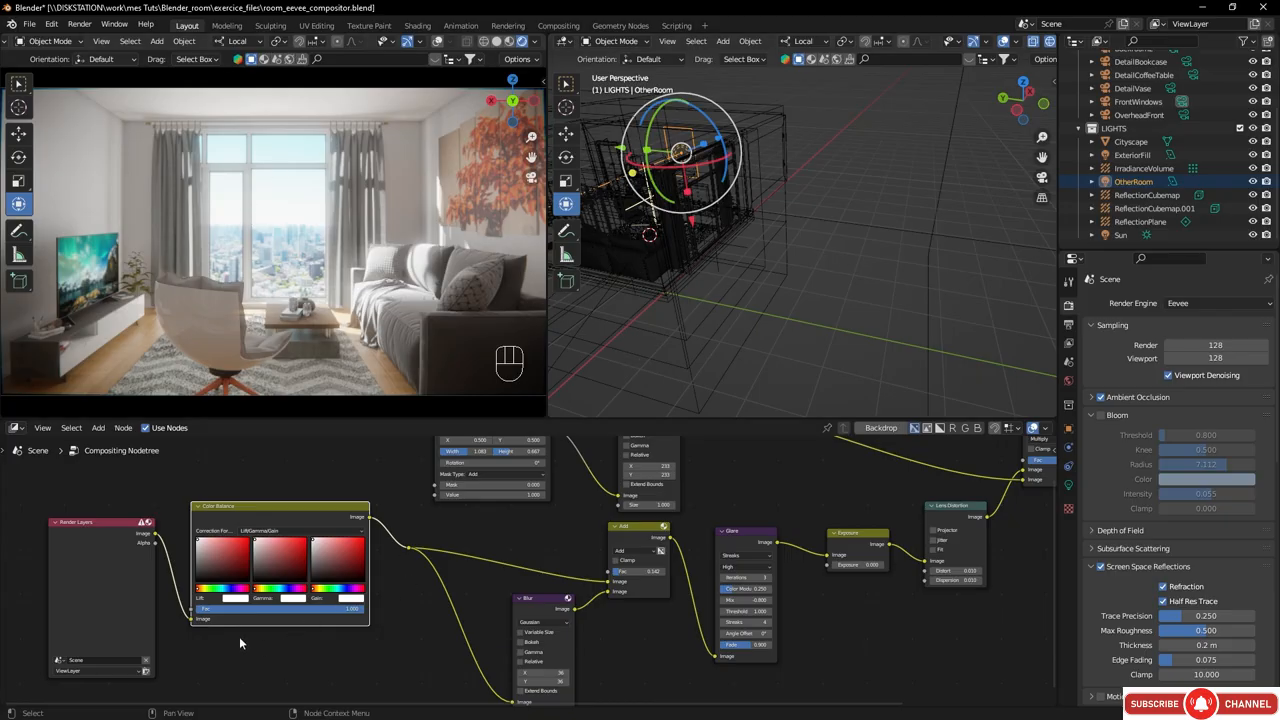
# - Raise the Color Balance node's Lift value to about 1.10
pyautogui.scroll(3, 238, 636)
pyautogui.moveTo(366, 621); pyautogui.dragTo(482, 598, button='middle')
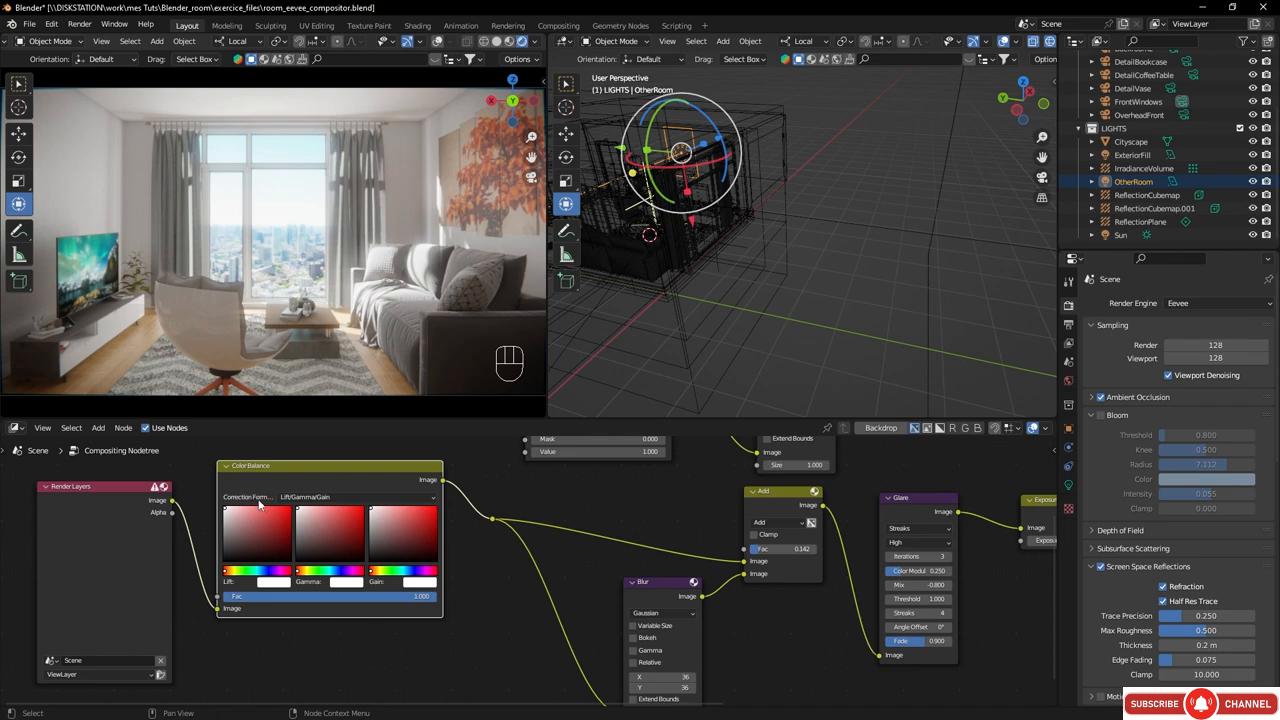
pyautogui.click(274, 583)
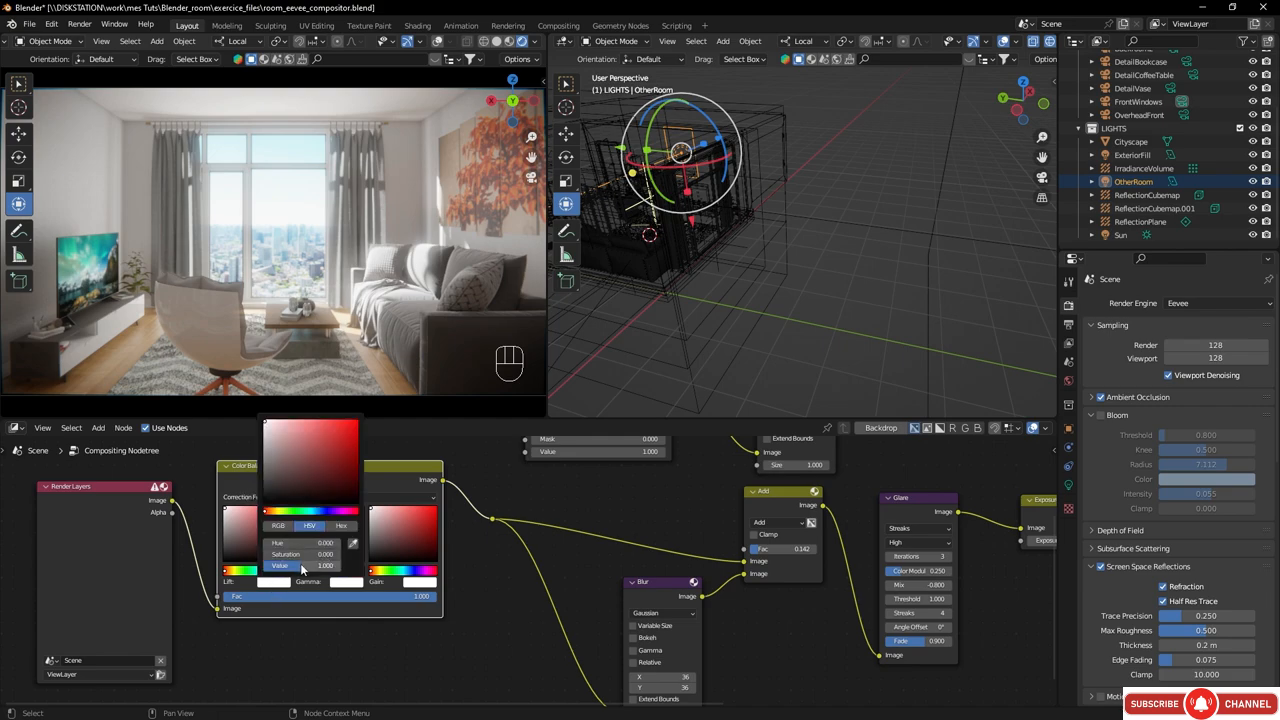
pyautogui.moveTo(302, 566); pyautogui.dragTo(302, 566)
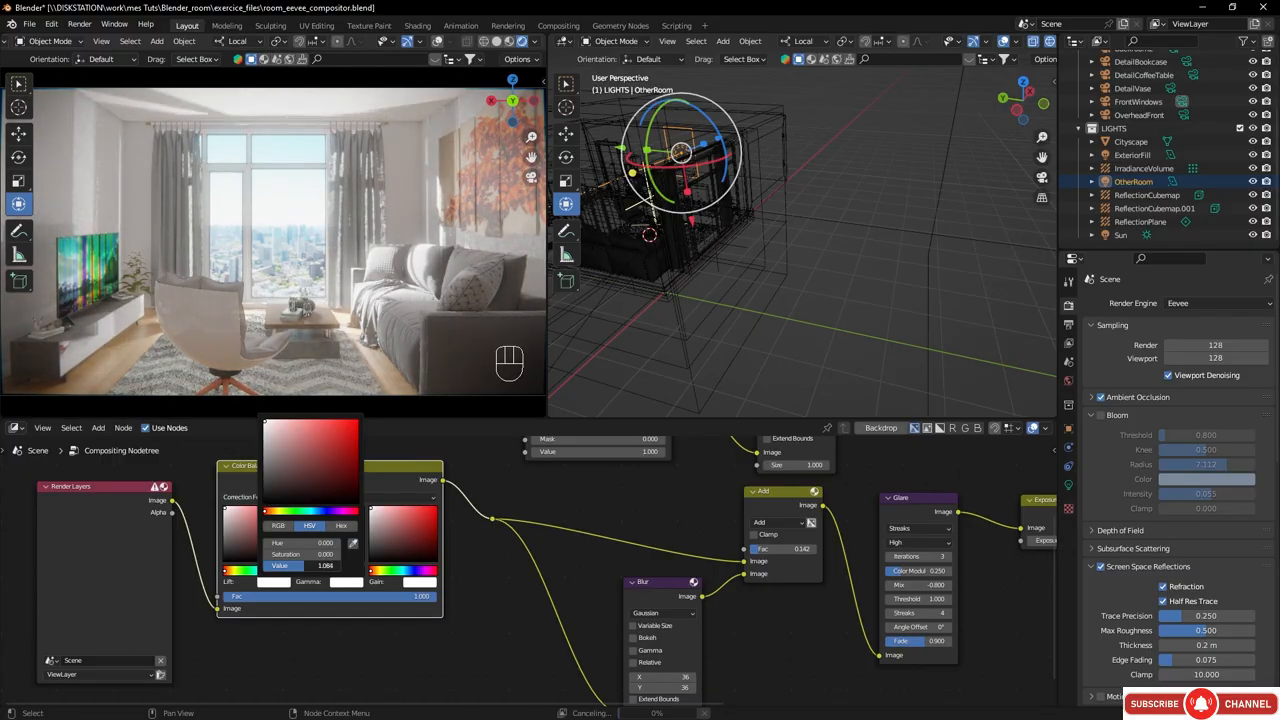
pyautogui.moveTo(302, 566); pyautogui.dragTo(310, 566)
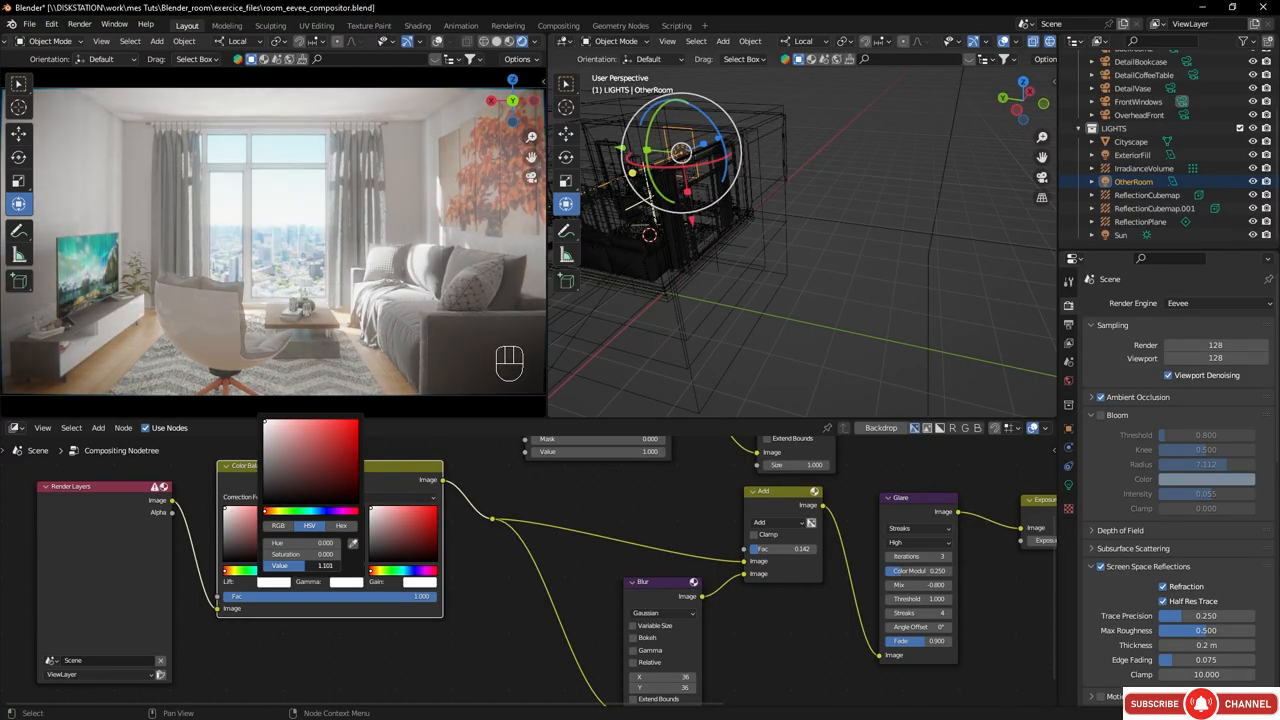
# - Lower the Color Balance node's Gamma value to about 0.85 and try adjusting its Gain value
pyautogui.click(346, 583)
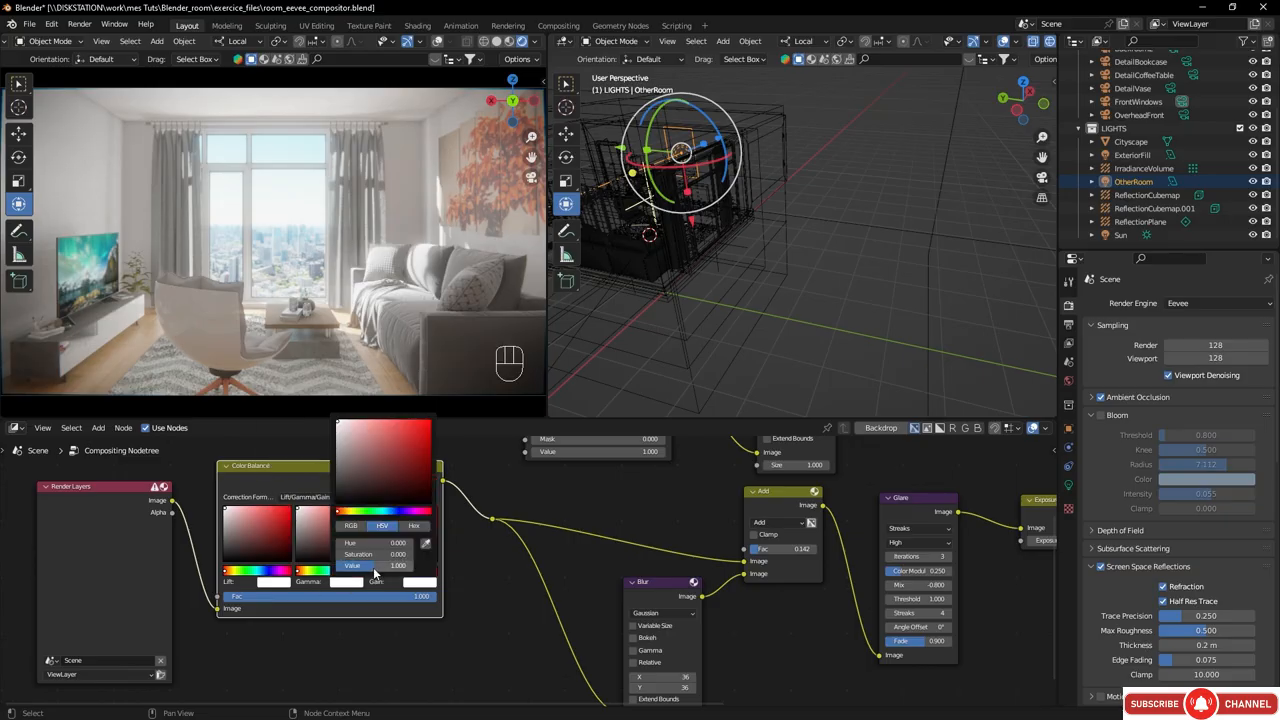
pyautogui.moveTo(374, 569); pyautogui.dragTo(351, 569)
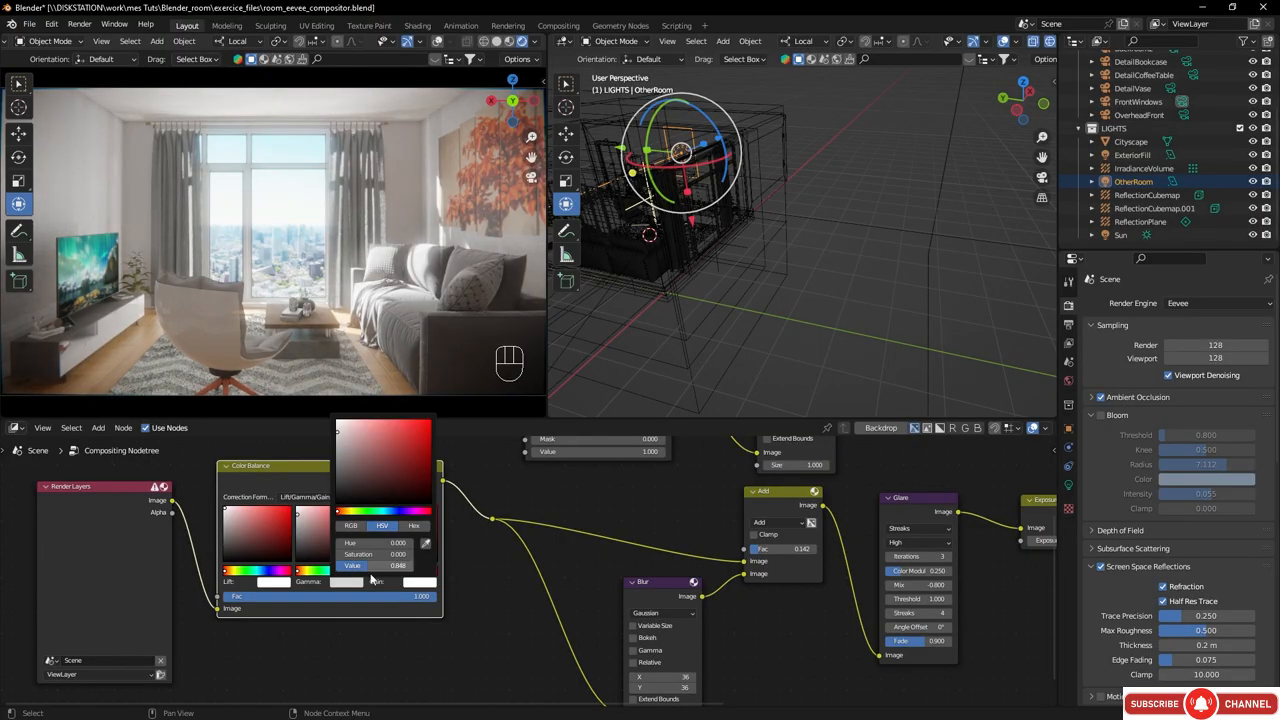
pyautogui.click(421, 584)
pyautogui.moveTo(447, 566); pyautogui.dragTo(450, 566)
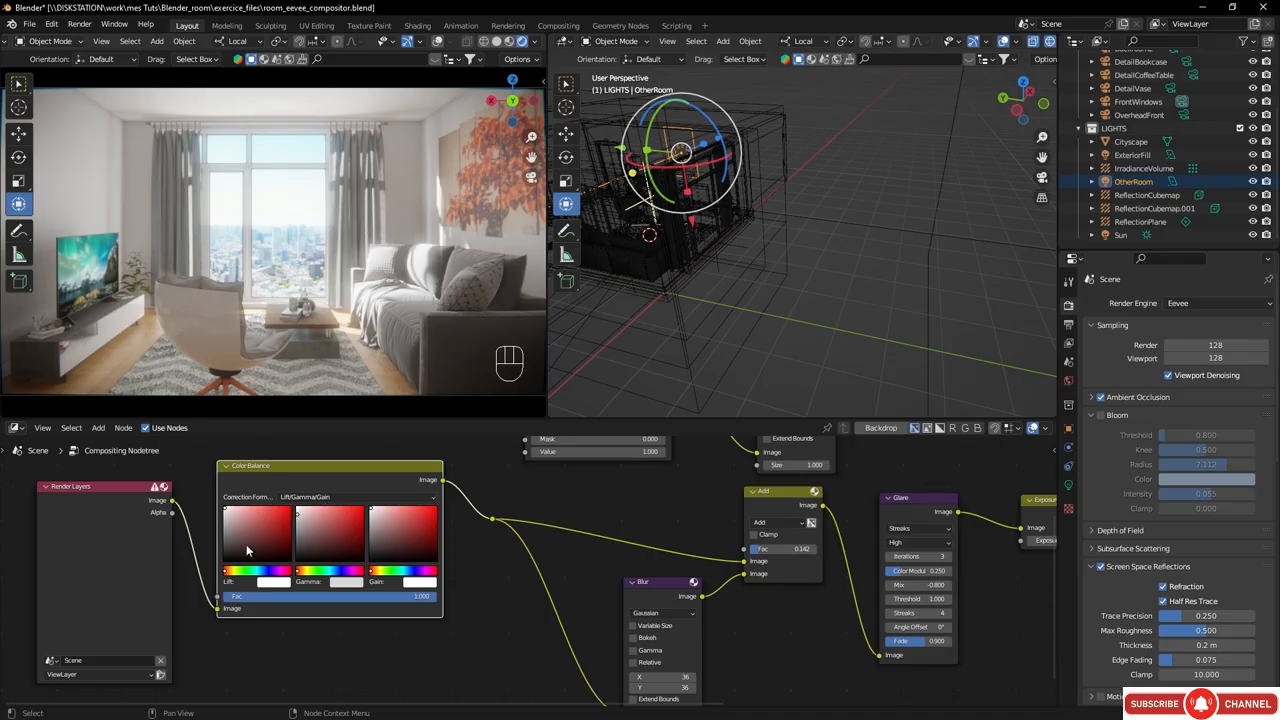
# - Tint the Color Balance Lift pale orange with hue about 0.091 and saturation about 0.107, and raise its value slightly above 1
pyautogui.moveTo(231, 572); pyautogui.dragTo(231, 572)
pyautogui.click(235, 512)
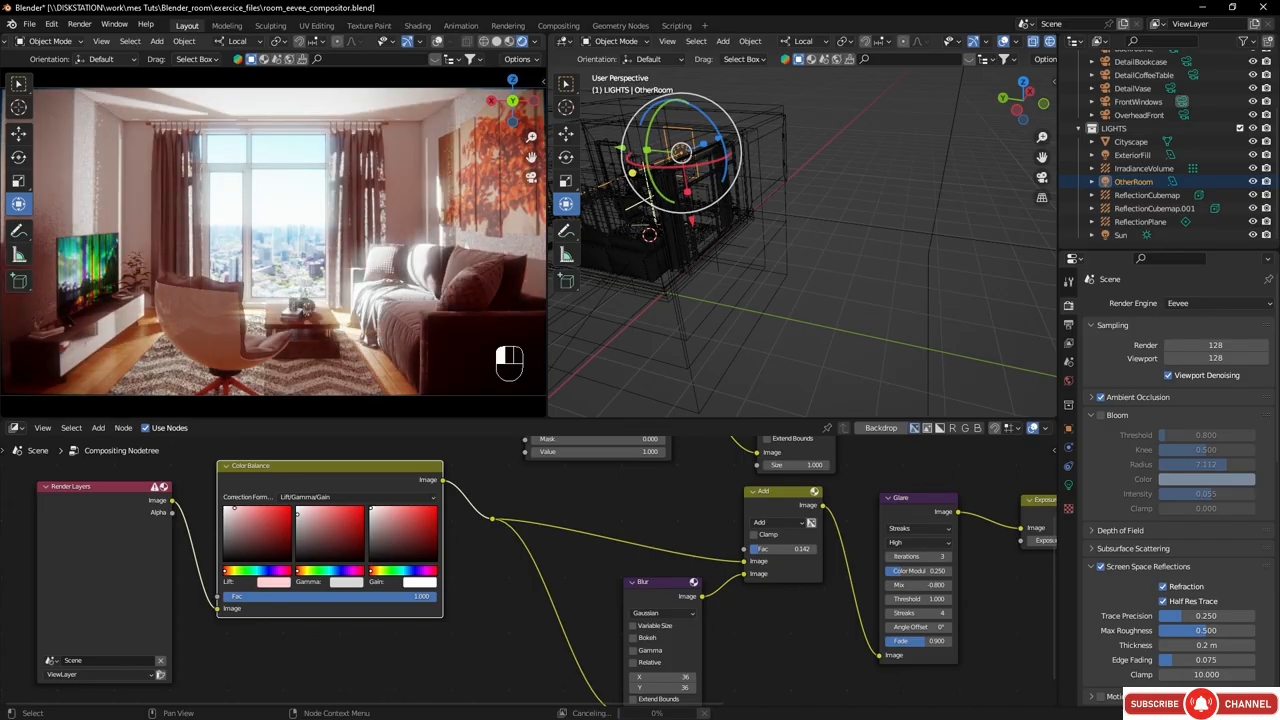
pyautogui.click(227, 571)
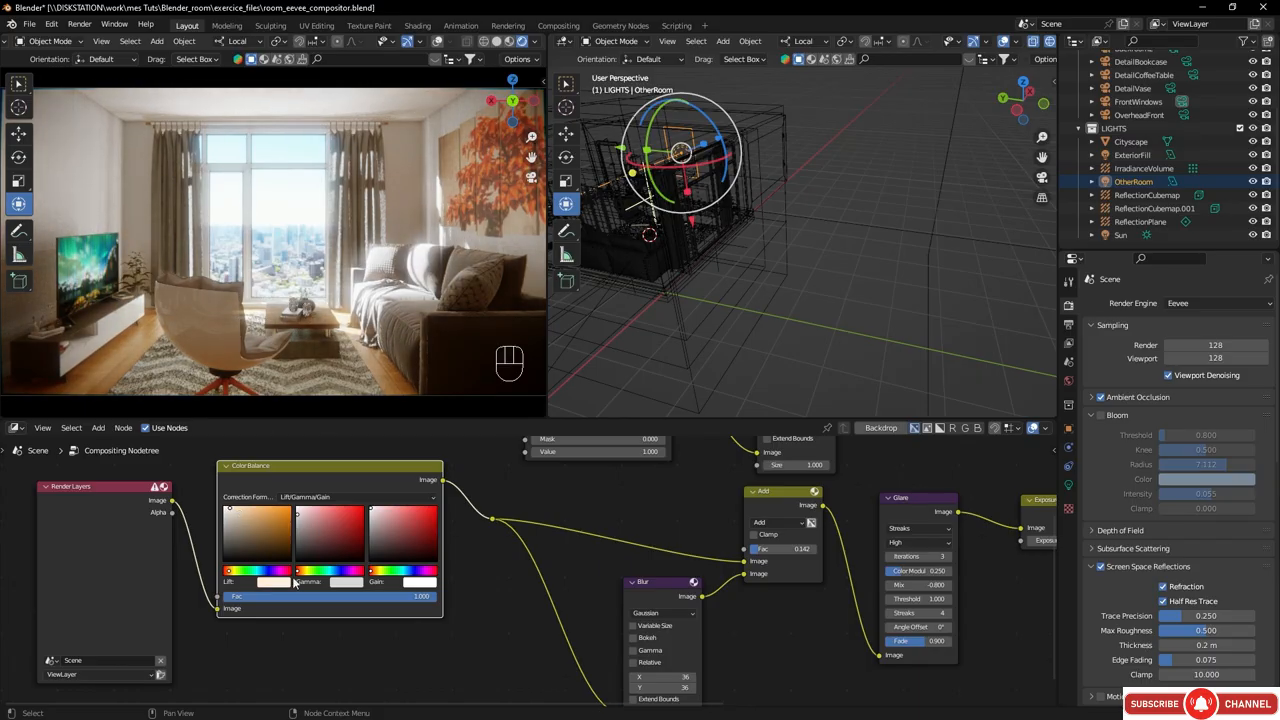
pyautogui.click(273, 583)
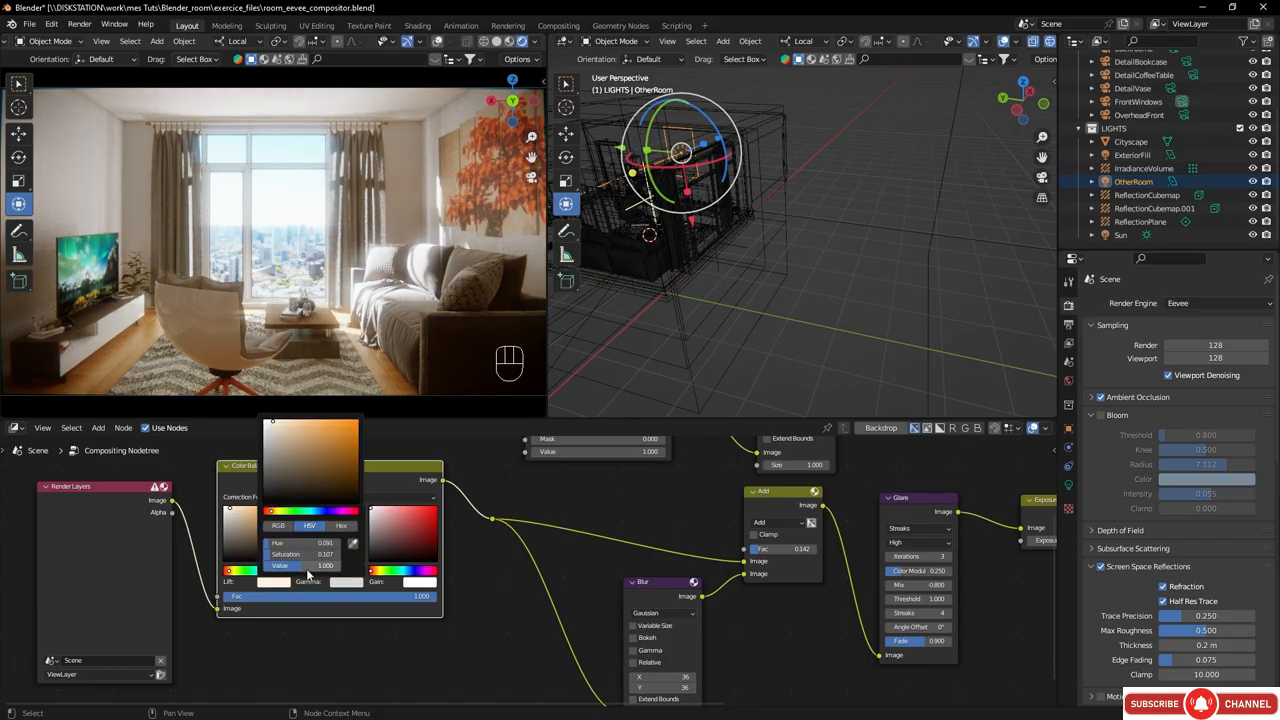
pyautogui.moveTo(303, 566); pyautogui.dragTo(307, 566)
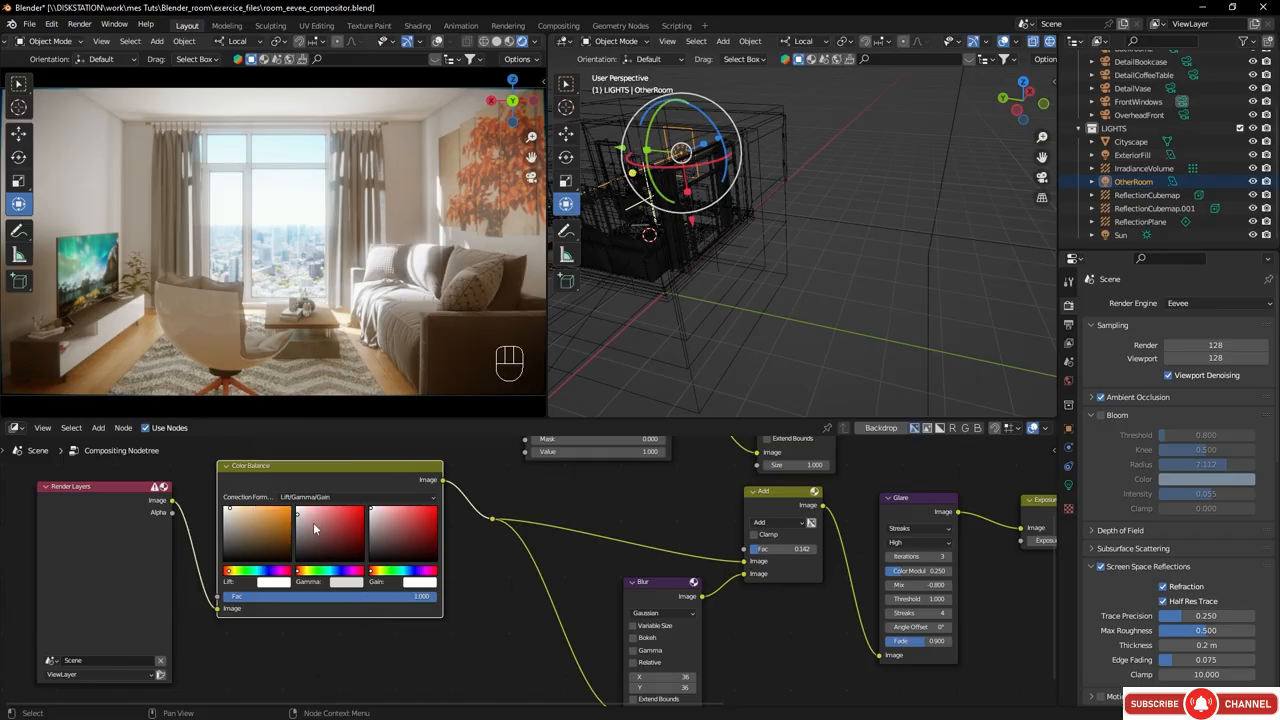
# - Tint the Color Balance Gain pale blue with hue about 0.549 and saturation about 0.131, and raise its value slightly
pyautogui.click(407, 571)
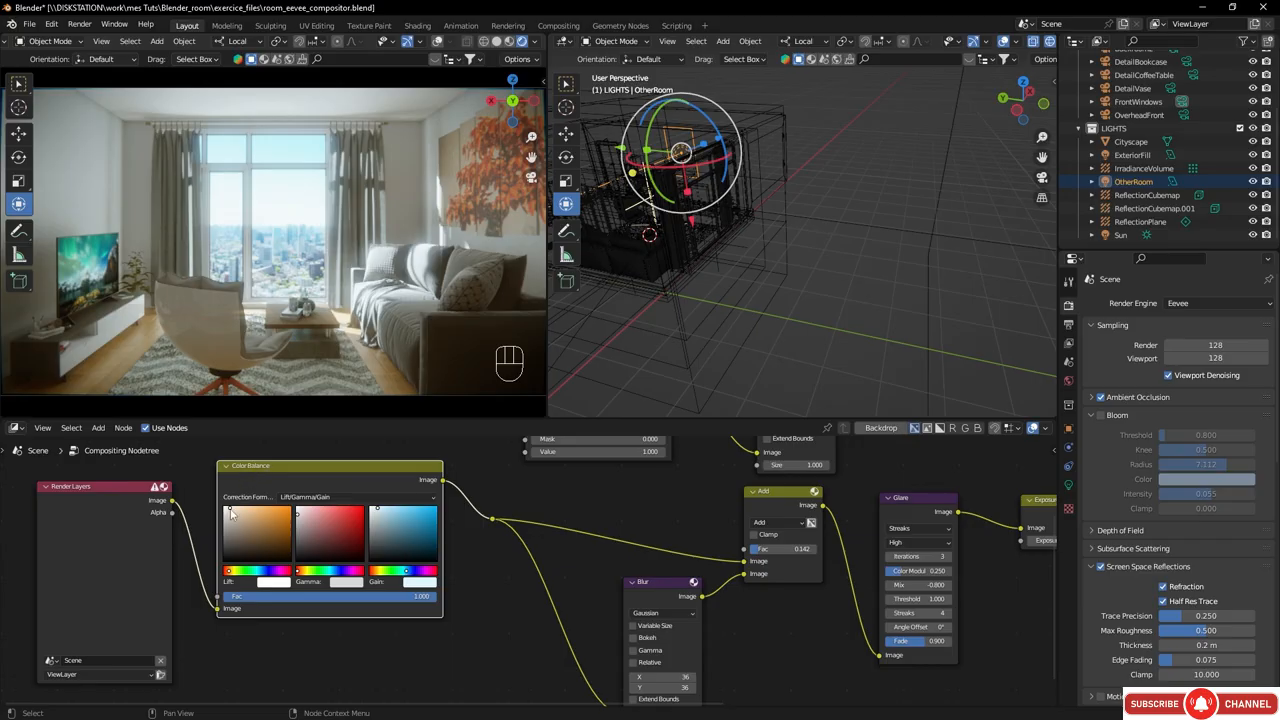
pyautogui.click(418, 582)
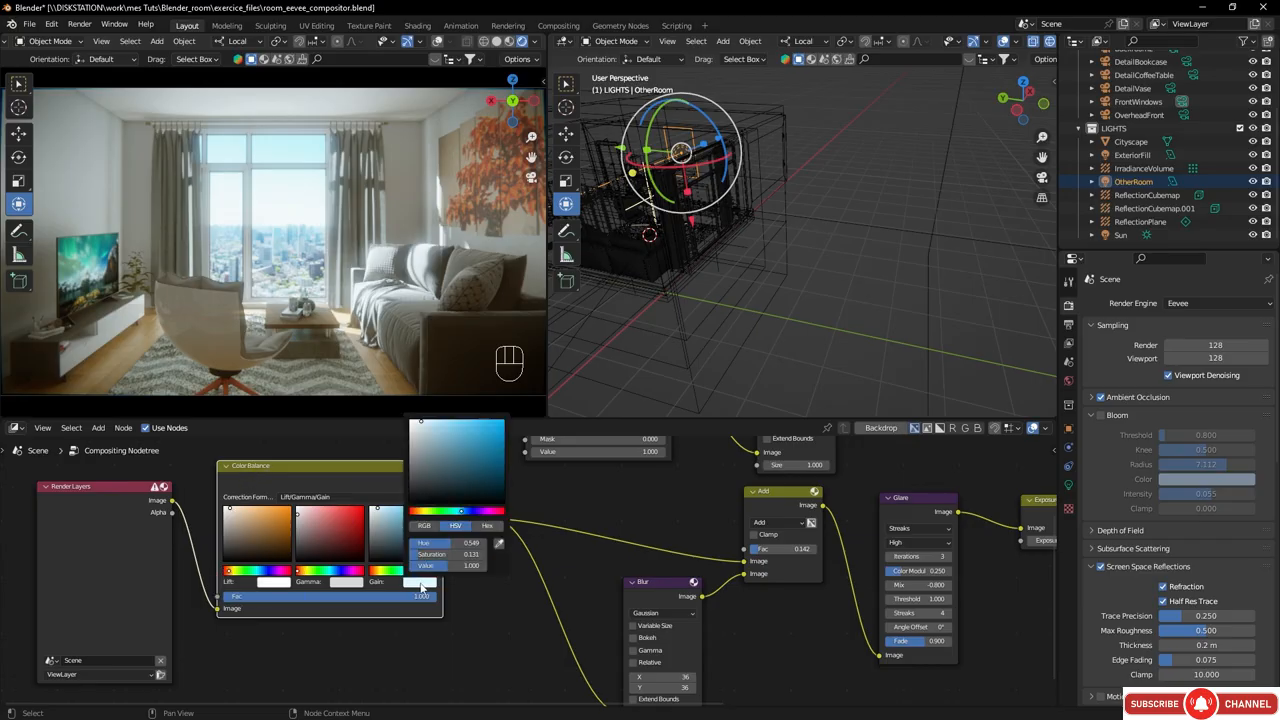
pyautogui.moveTo(453, 569); pyautogui.dragTo(460, 565)
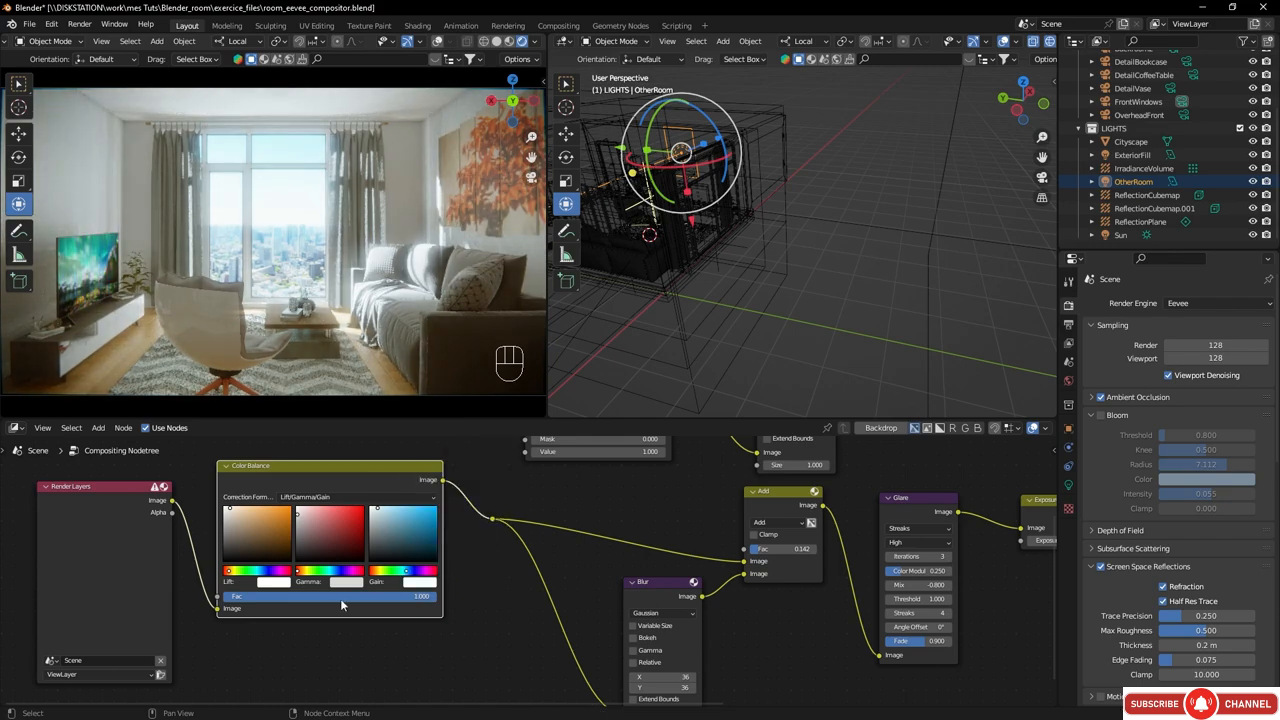
# - Raise the Color Balance node's Gamma value slightly to brighten the midtones
pyautogui.click(272, 582)
pyautogui.click(344, 584)
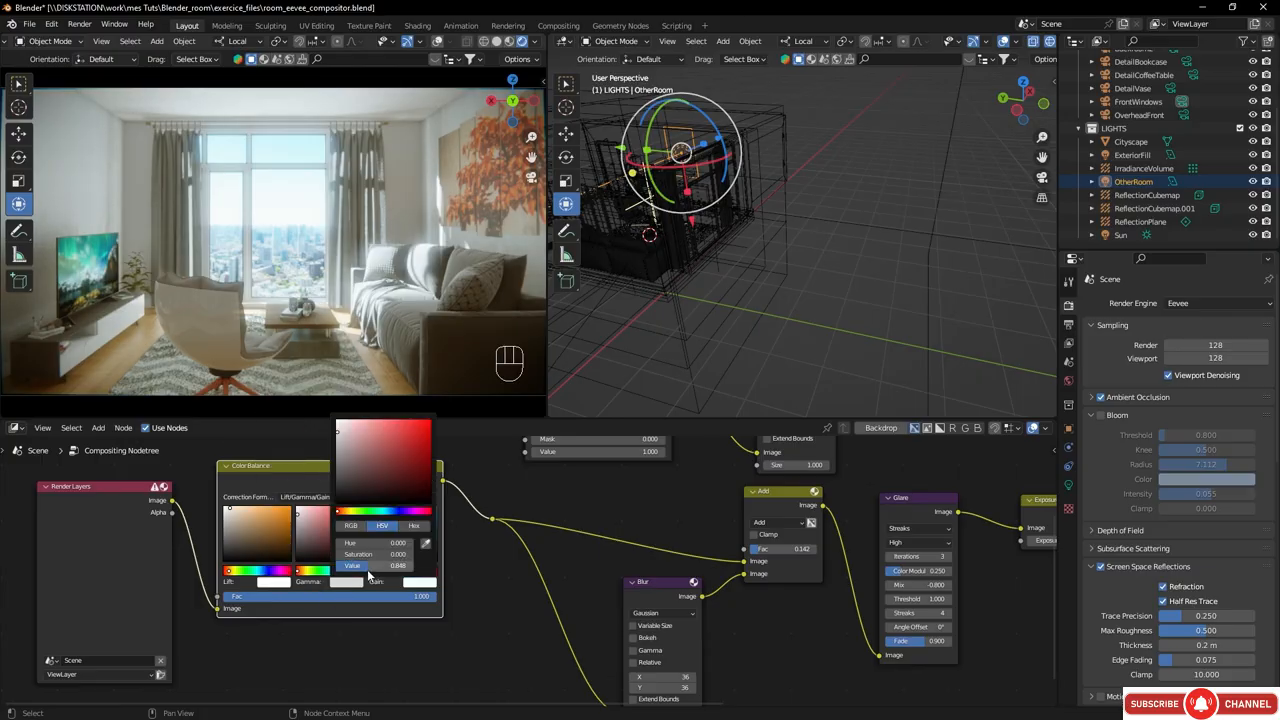
pyautogui.moveTo(368, 569)
pyautogui.mouseDown()
pyautogui.moveTo(420, 569)
pyautogui.moveTo(374, 567)
pyautogui.mouseUp()
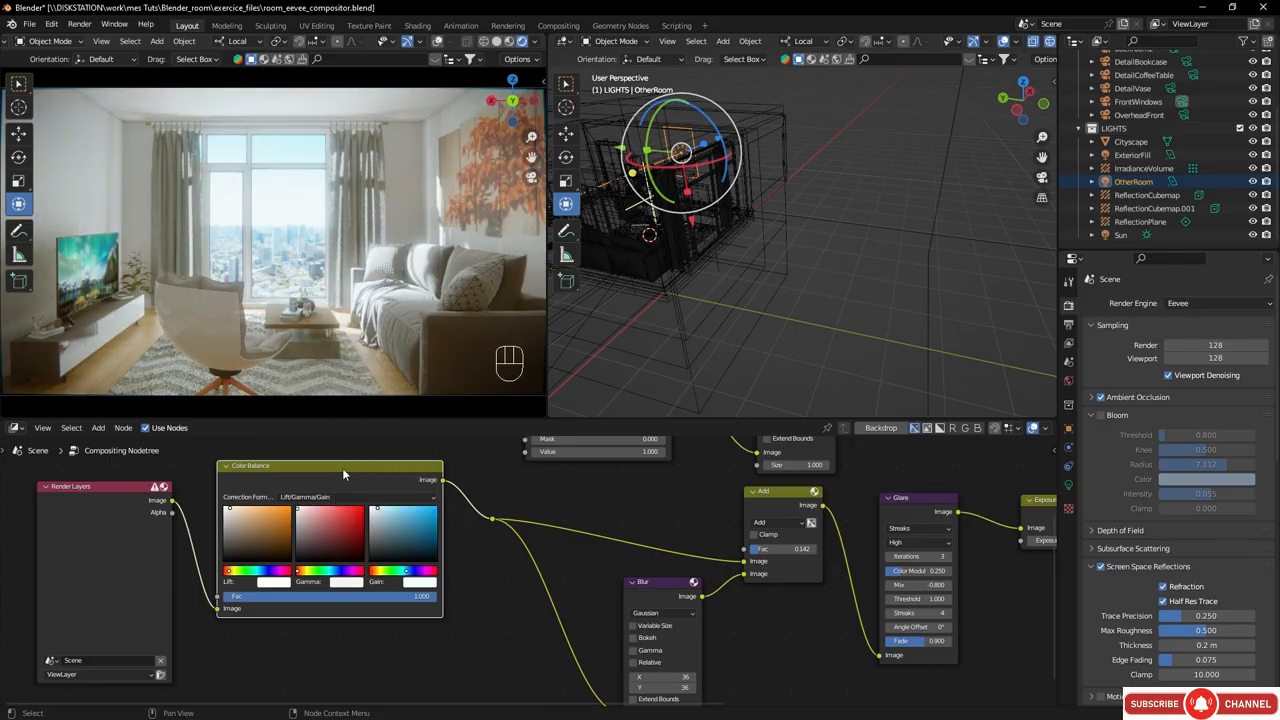
# - Toggle muting of the Color Balance node to compare the graded and ungraded image
pyautogui.press('m')
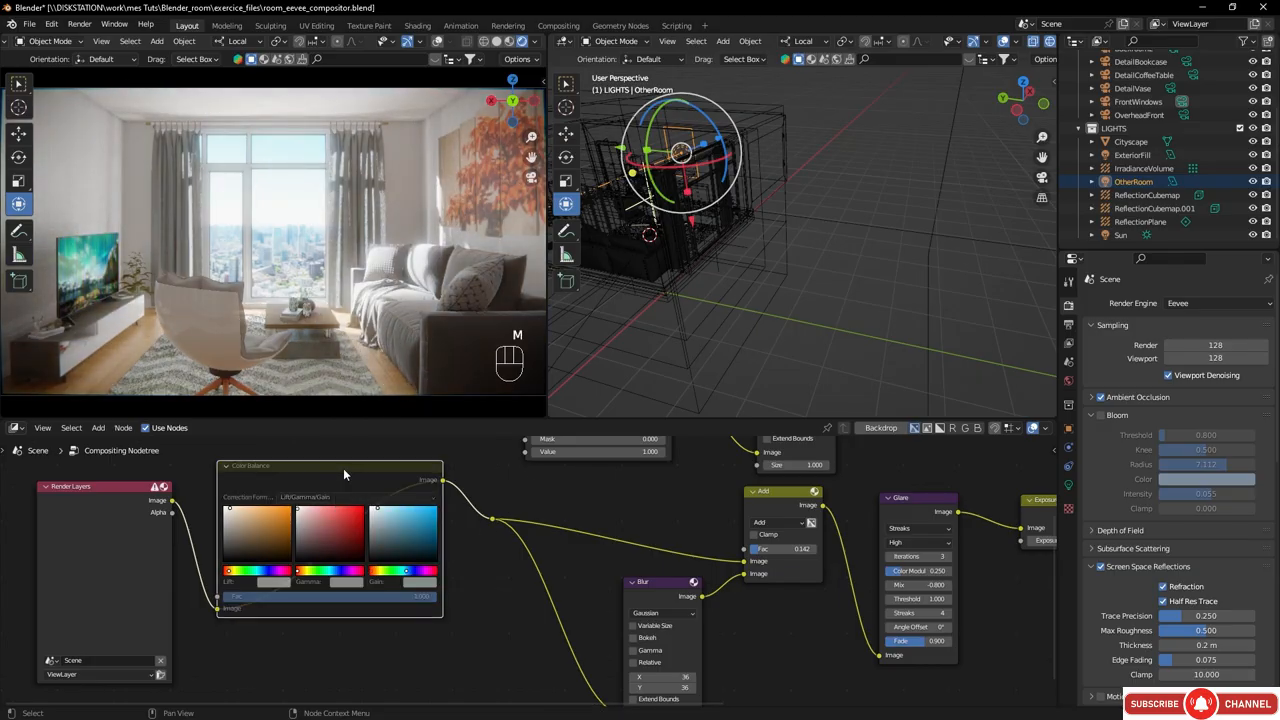
pyautogui.press('m')
pyautogui.press('m')
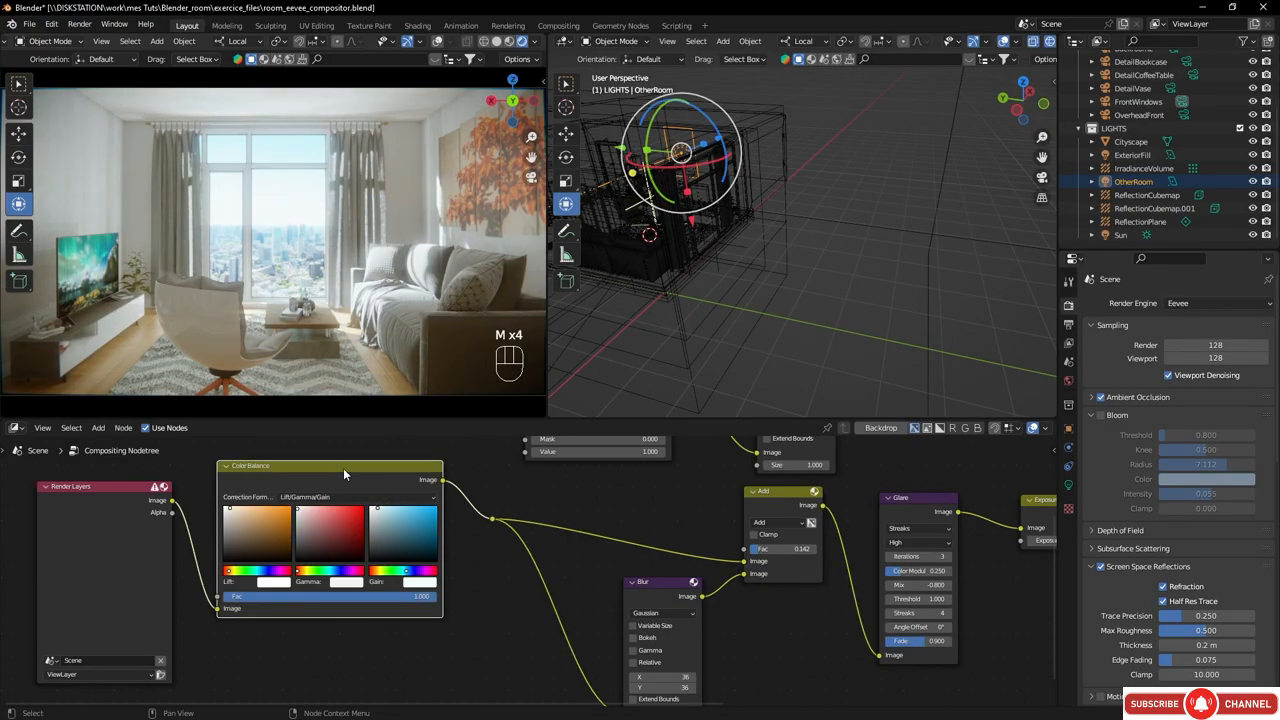
# - Lower the Exposure node's value to -0.200 to darken the composited image slightly
pyautogui.middleClick(343, 468)
pyautogui.middleClick(343, 468)
pyautogui.moveTo(694, 504); pyautogui.dragTo(396, 522, button='middle')
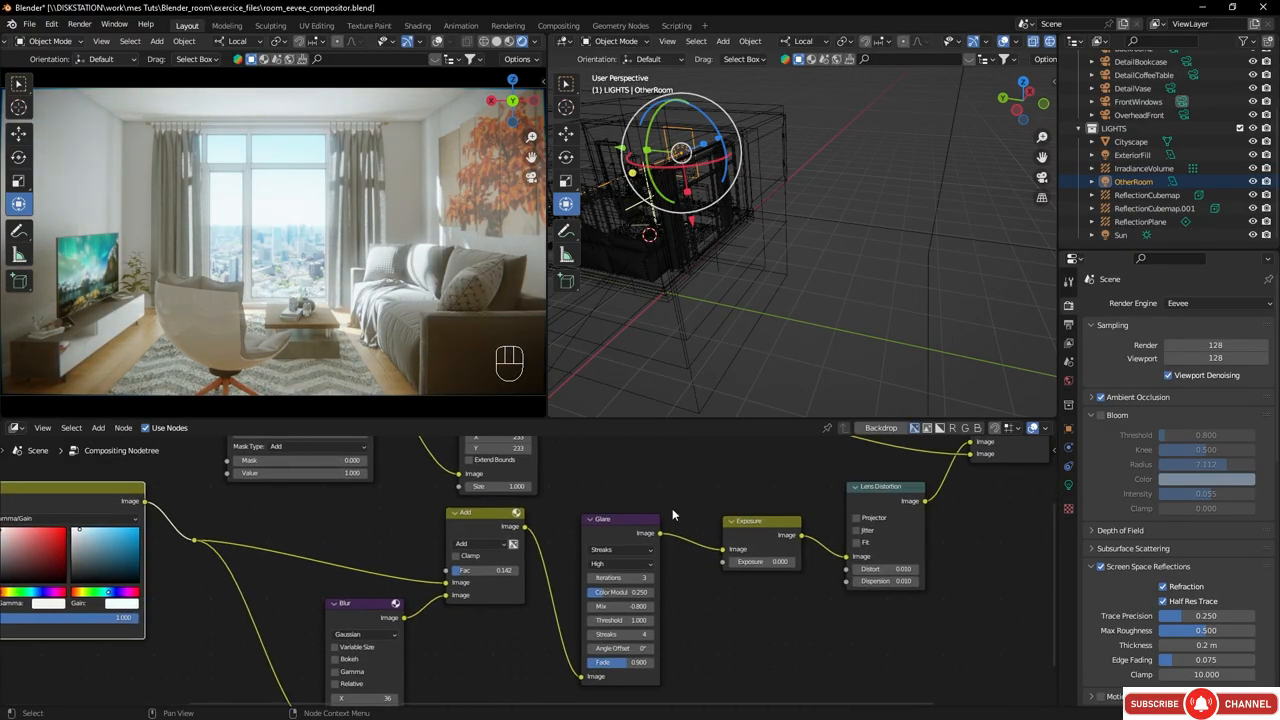
pyautogui.moveTo(733, 482); pyautogui.dragTo(591, 510, button='middle')
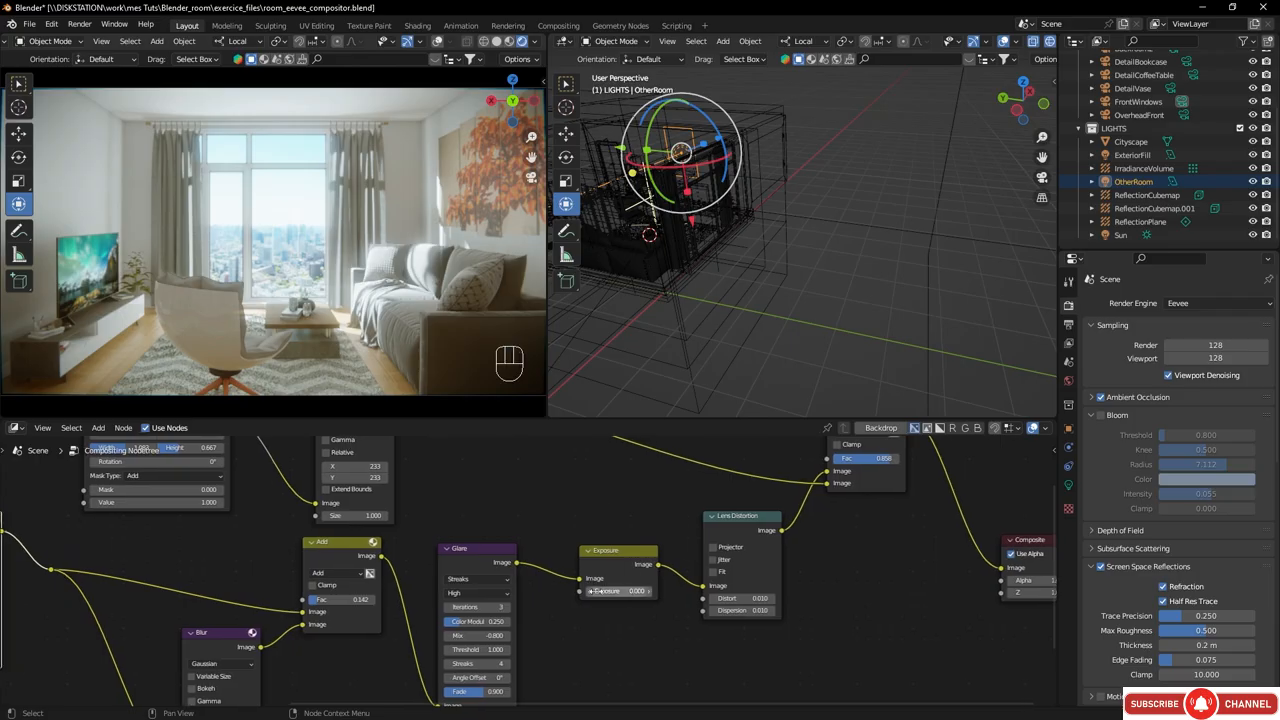
pyautogui.moveTo(593, 591); pyautogui.dragTo(560, 591)
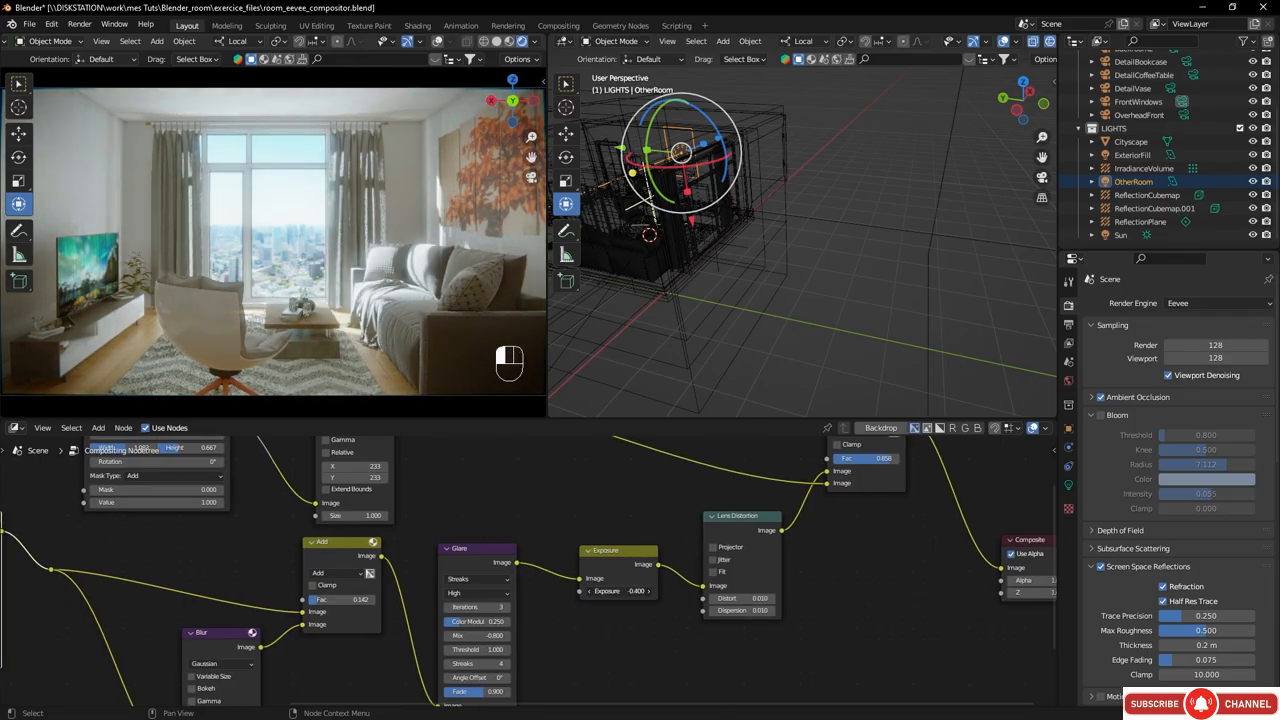
pyautogui.click(648, 591)
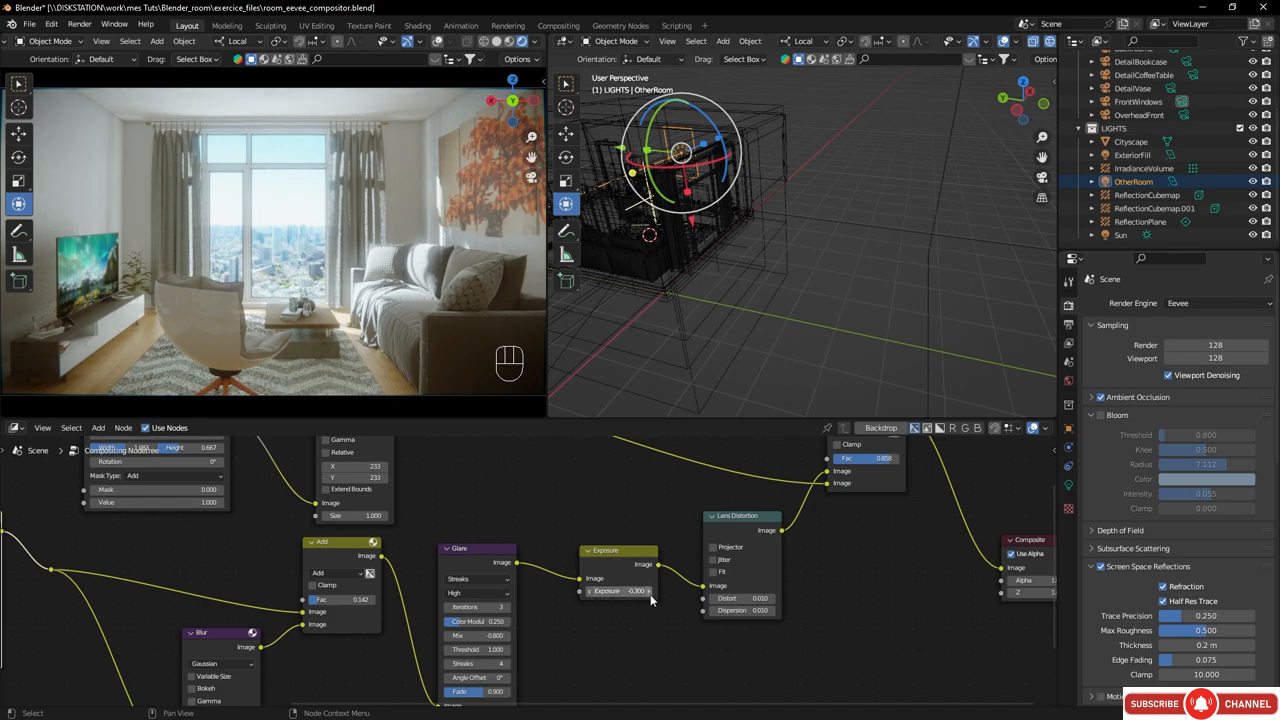
pyautogui.click(648, 591)
# - Leave the camera view and set the viewport compositor to Always so the effects also show outside the camera
pyautogui.moveTo(542, 510); pyautogui.dragTo(207, 615, button='middle')
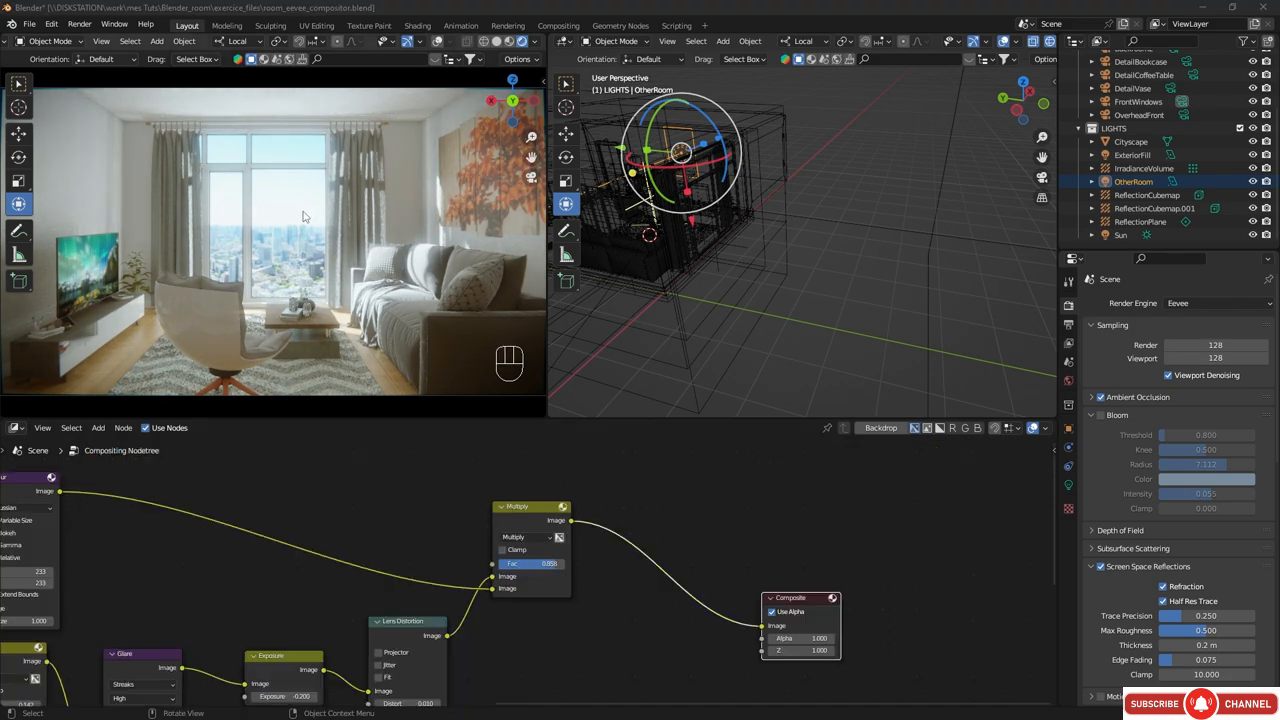
pyautogui.moveTo(289, 226); pyautogui.dragTo(462, 76, button='middle')
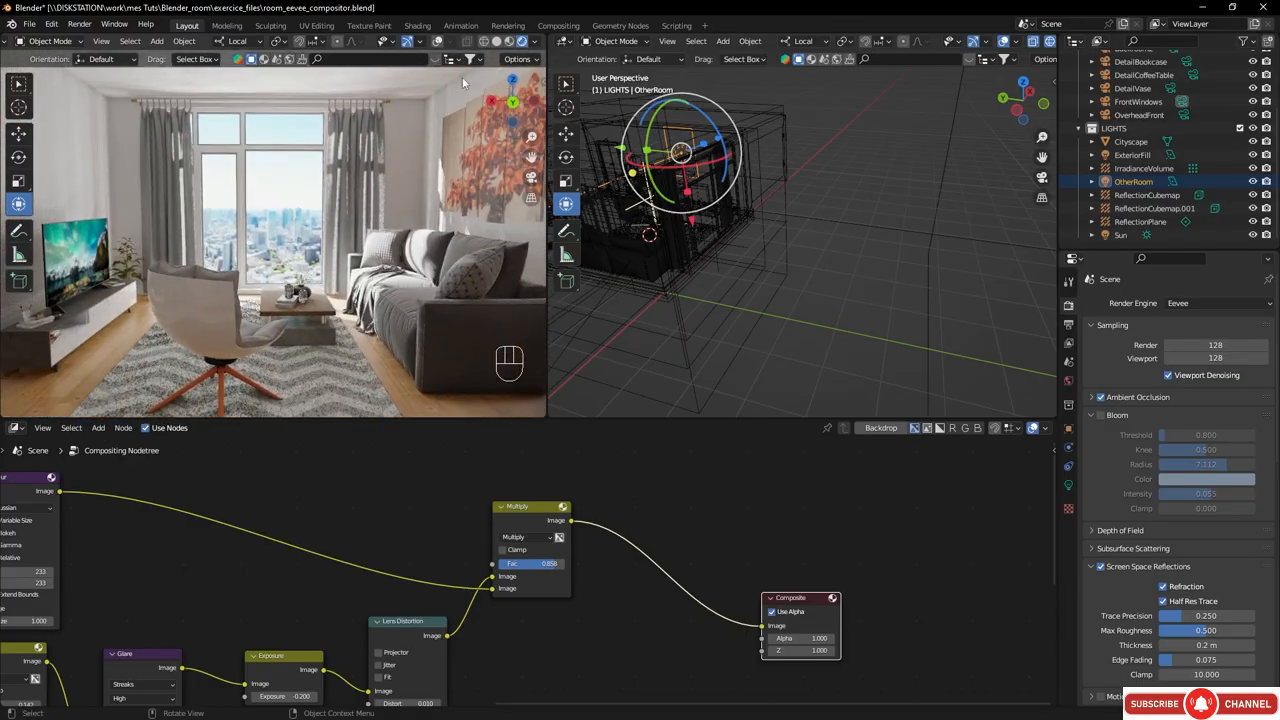
pyautogui.click(538, 43)
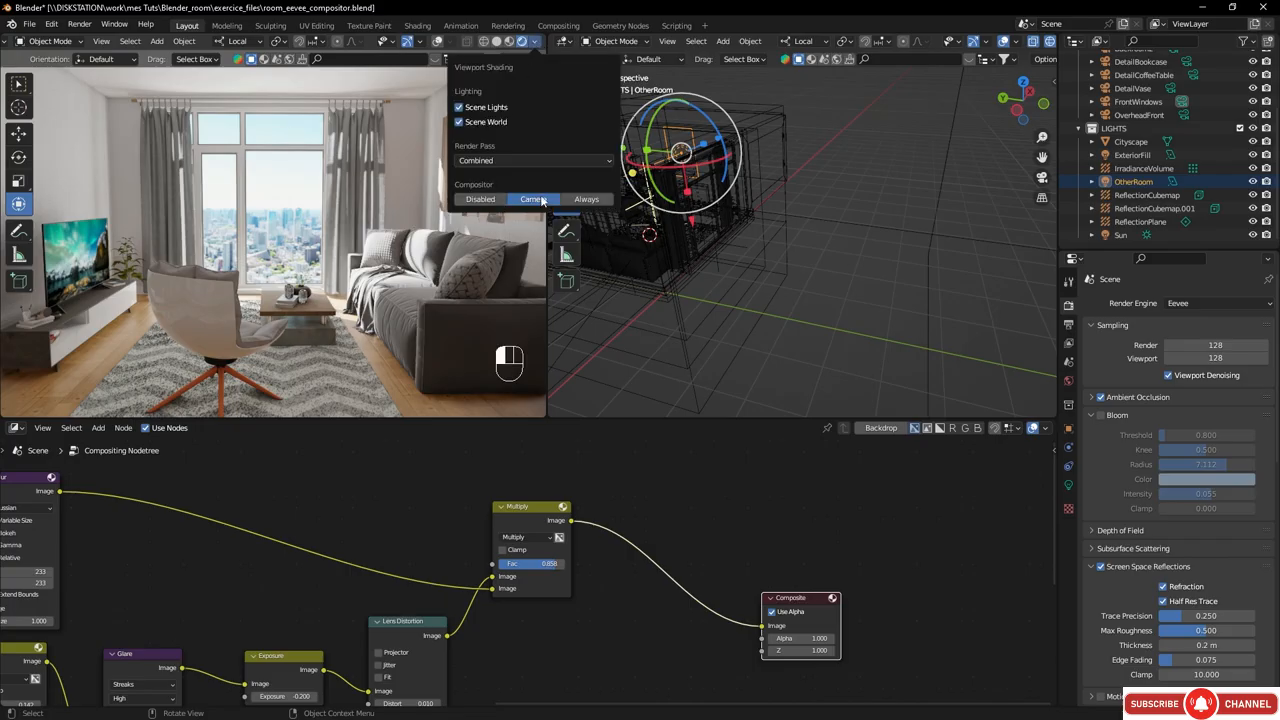
pyautogui.click(600, 200)
pyautogui.moveTo(175, 240)
pyautogui.mouseDown(button='middle')
pyautogui.moveTo(515, 251)
pyautogui.moveTo(351, 245)
pyautogui.moveTo(193, 264)
pyautogui.moveTo(337, 248)
pyautogui.mouseUp(button='middle')
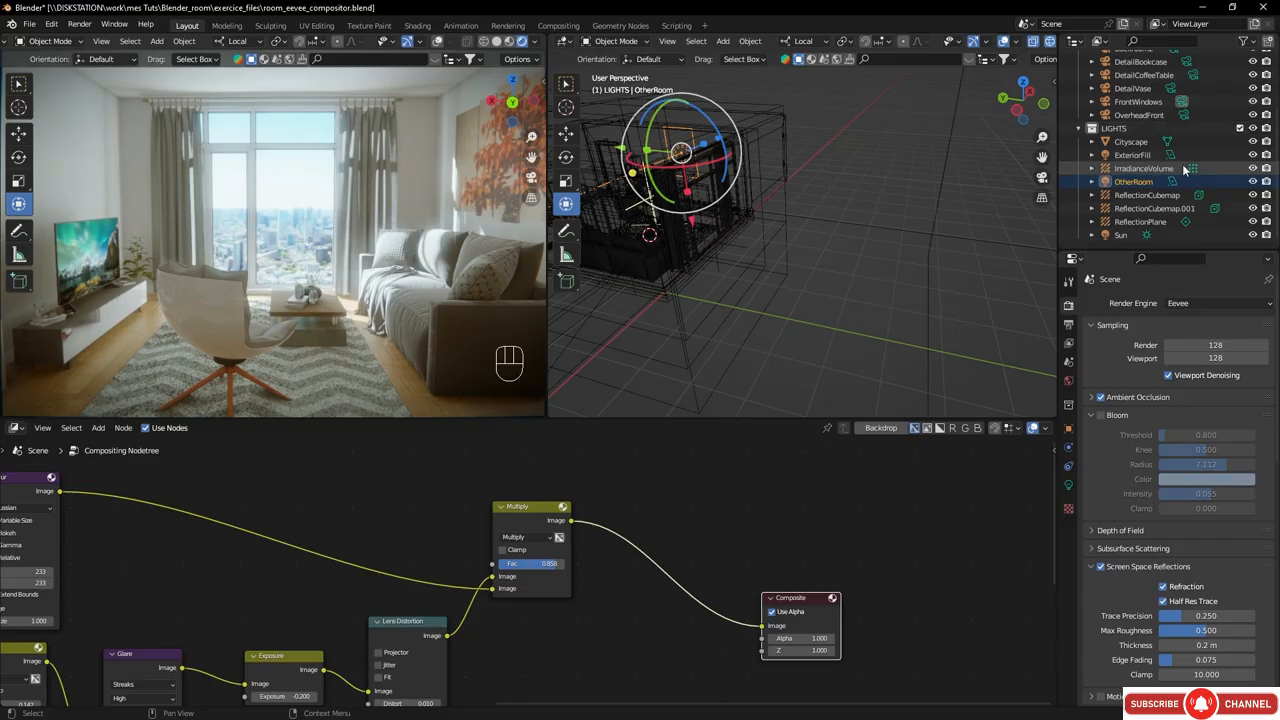
# - Preview the composited room through the Backroom camera and the Backroom2 camera
pyautogui.scroll(2, 1160, 125)
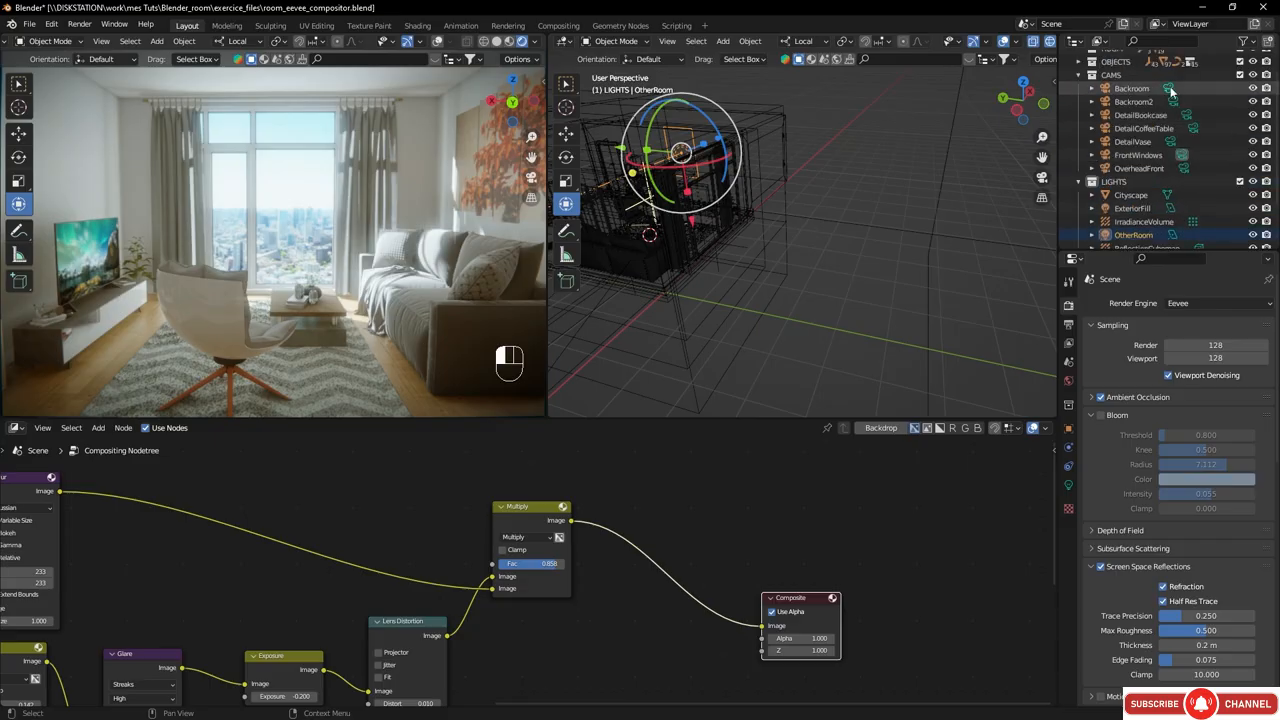
pyautogui.click(1171, 90)
pyautogui.click(1170, 88)
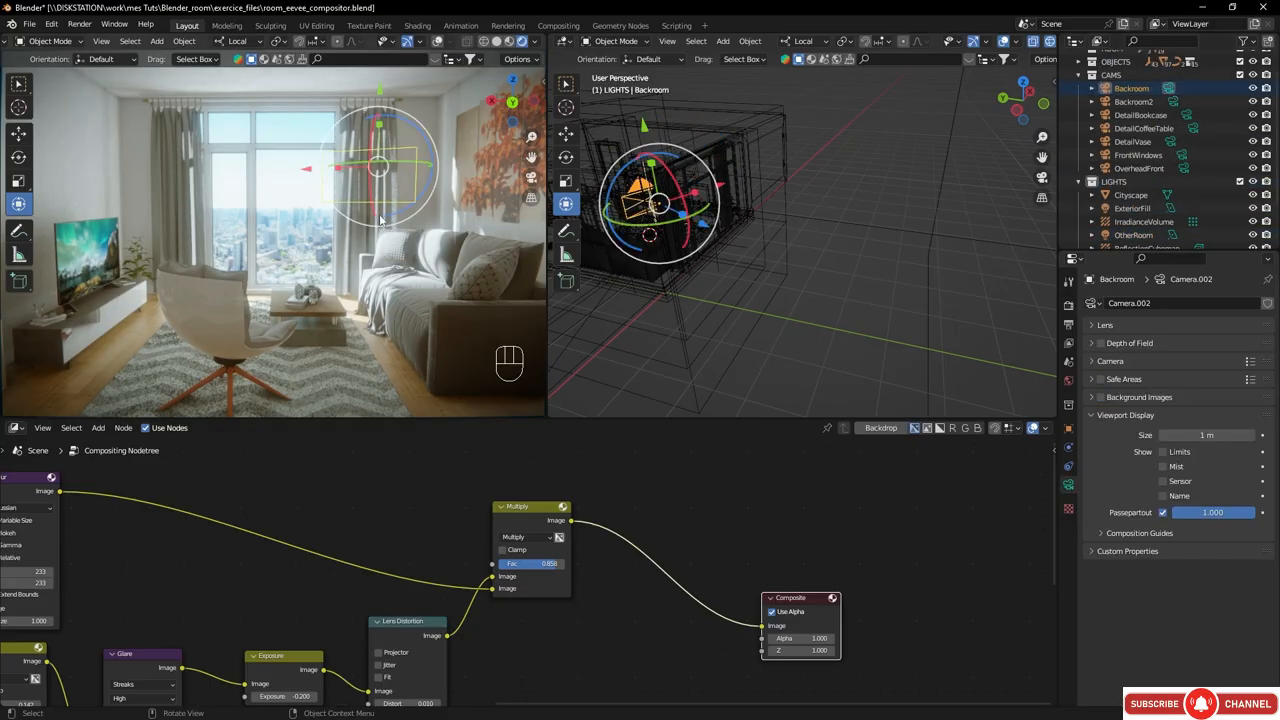
pyautogui.press('KP_0')
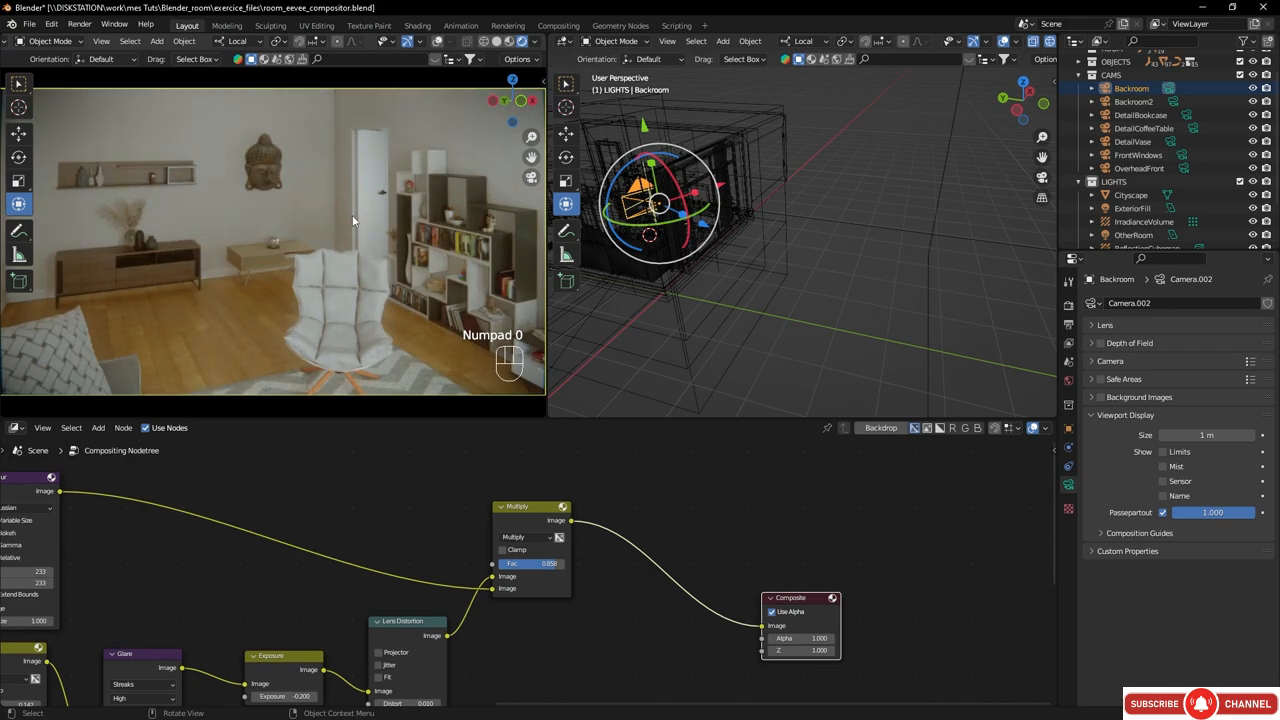
pyautogui.click(1172, 102)
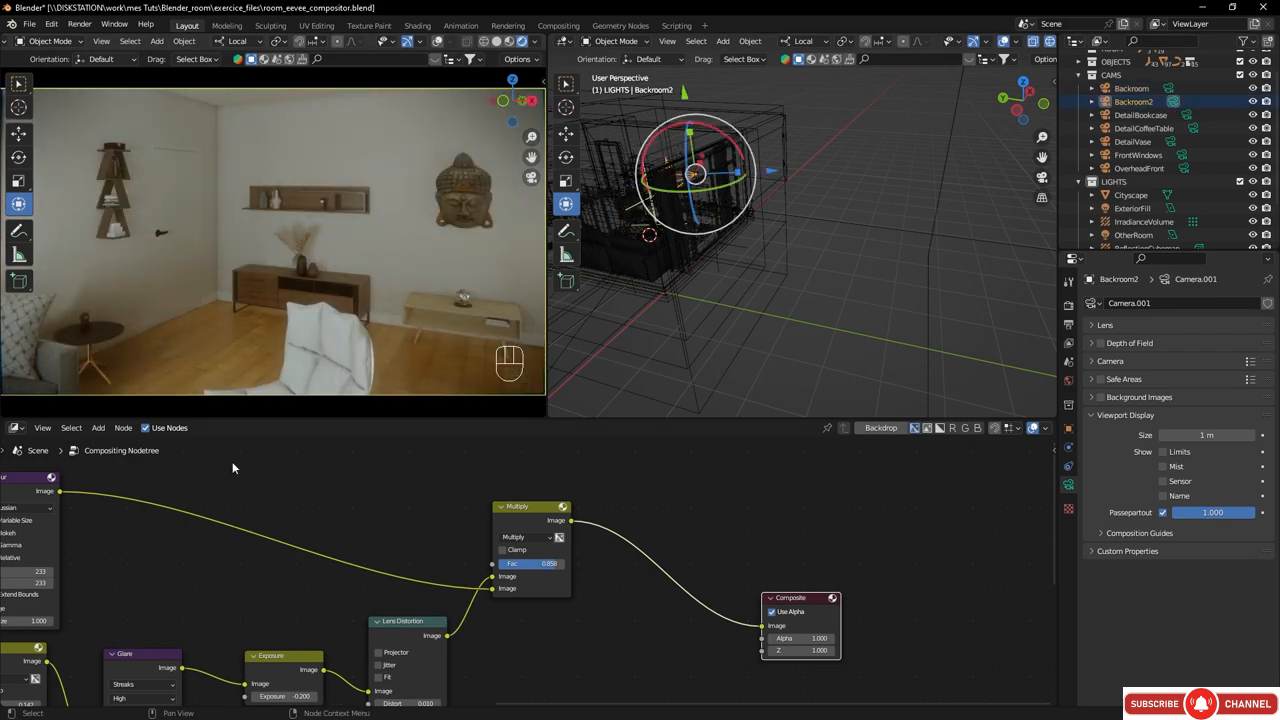
# - Mute and unmute the Color Balance node to compare the grading in the Backroom2 camera view
pyautogui.moveTo(233, 461); pyautogui.dragTo(671, 431, button='middle')
pyautogui.moveTo(166, 626); pyautogui.dragTo(414, 576, button='middle')
pyautogui.click(207, 547)
pyautogui.press('m')
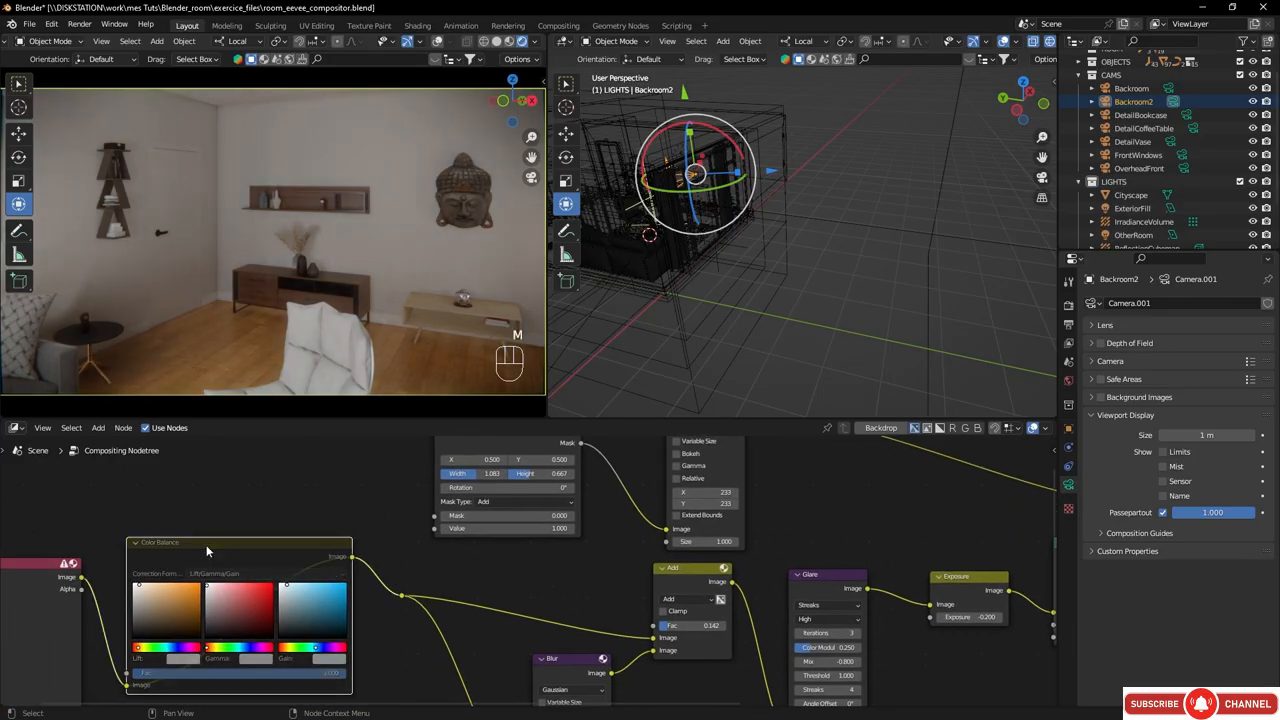
pyautogui.press('m')
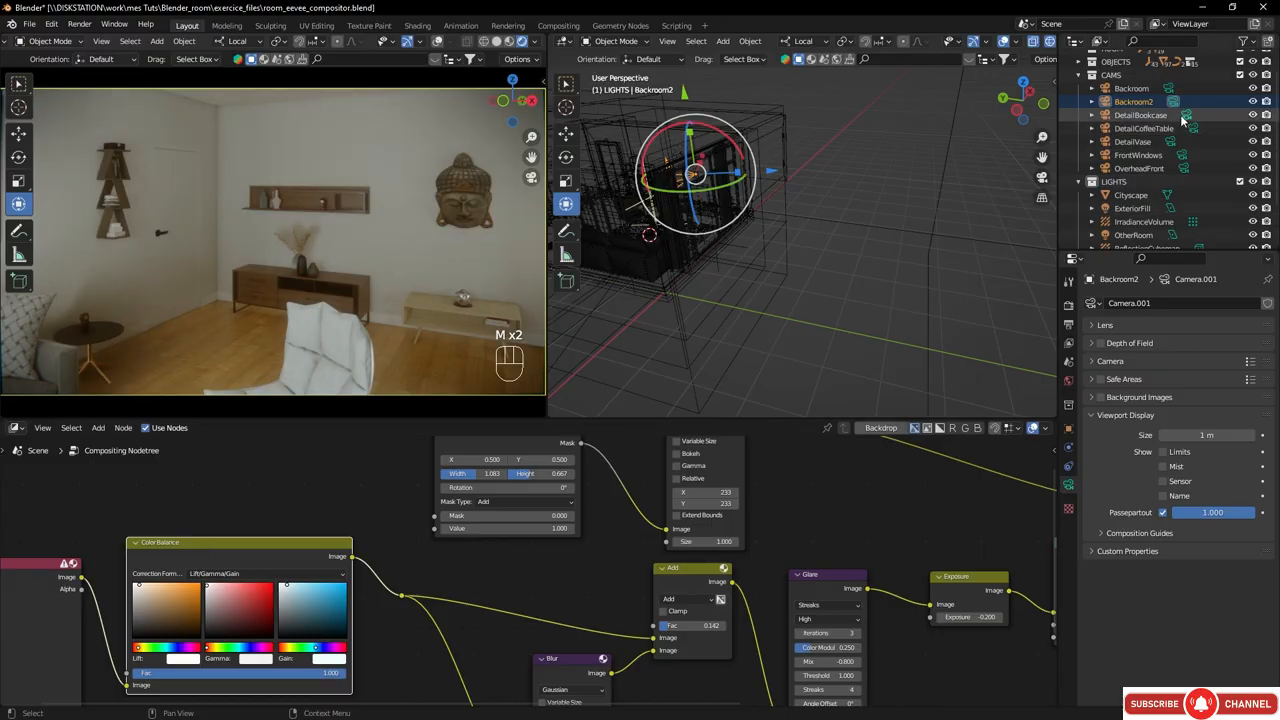
# - Switch back to the FrontWindows camera and toggle Eevee's Bloom on and off to compare its effect, leaving it disabled
pyautogui.click(1182, 155)
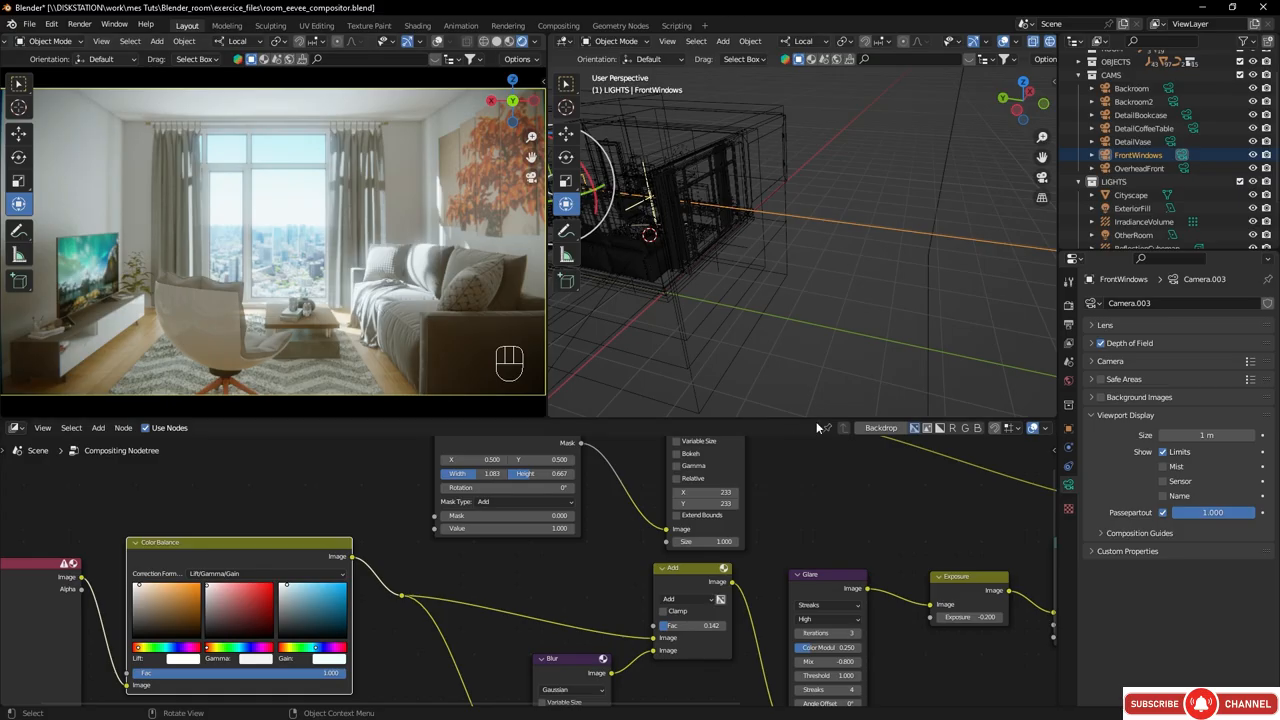
pyautogui.click(1068, 304)
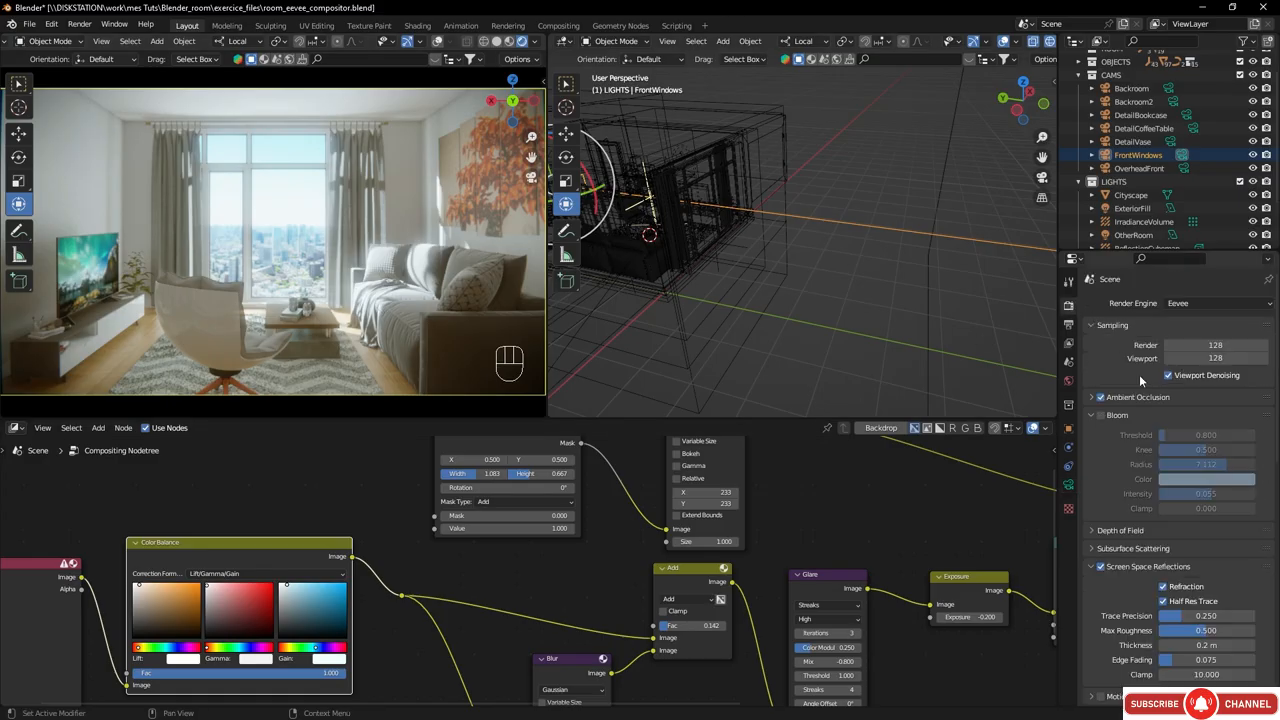
pyautogui.click(1104, 414)
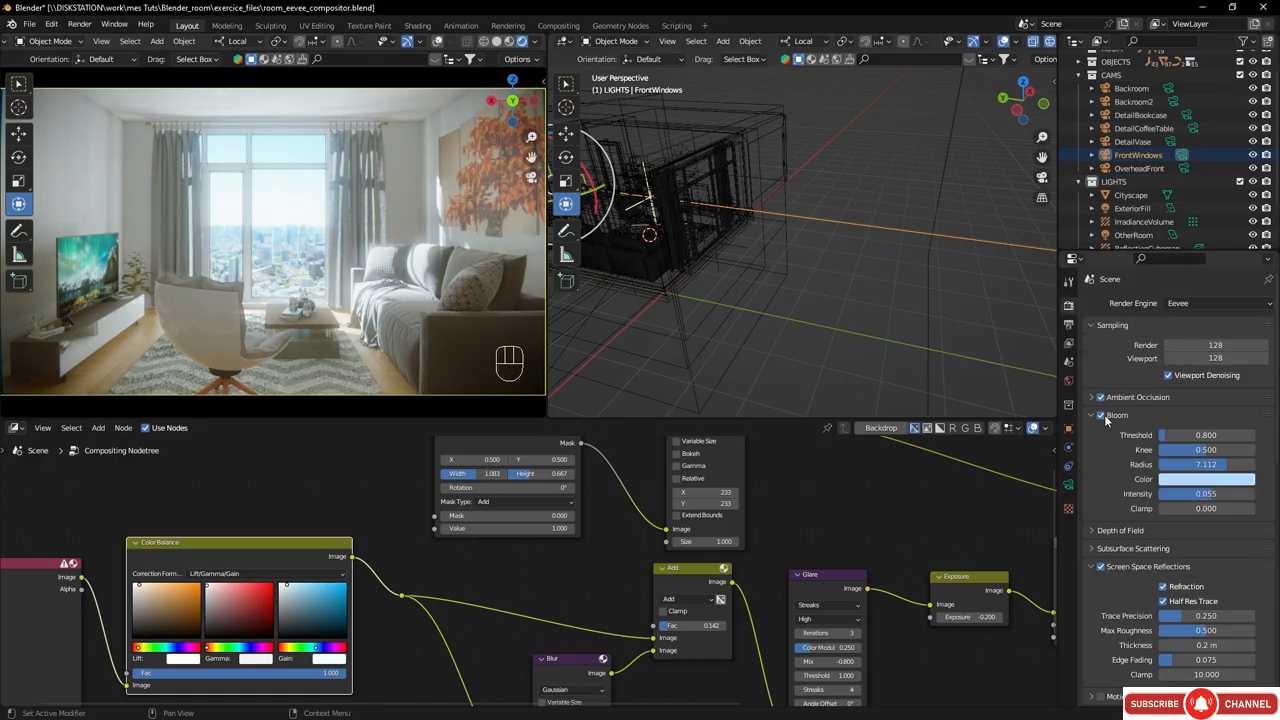
pyautogui.click(1104, 414)
pyautogui.click(1104, 415)
pyautogui.click(1104, 415)
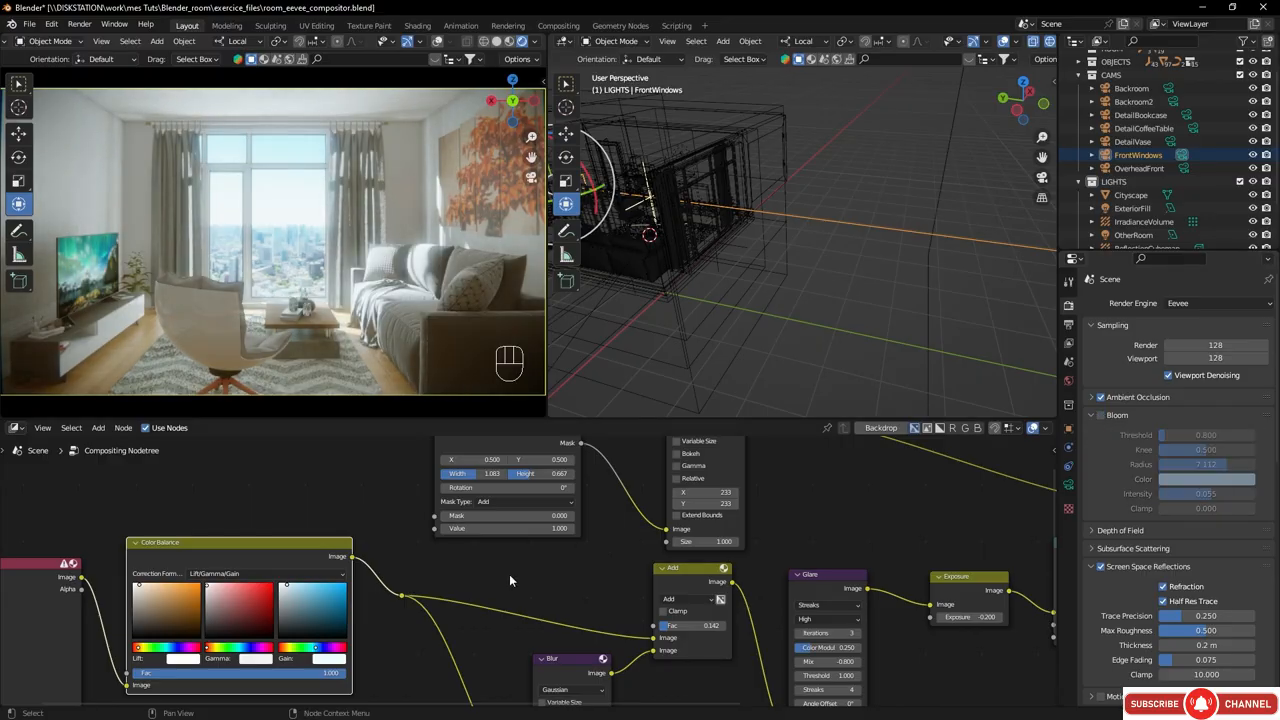
pyautogui.moveTo(509, 574); pyautogui.dragTo(441, 477, button='middle')
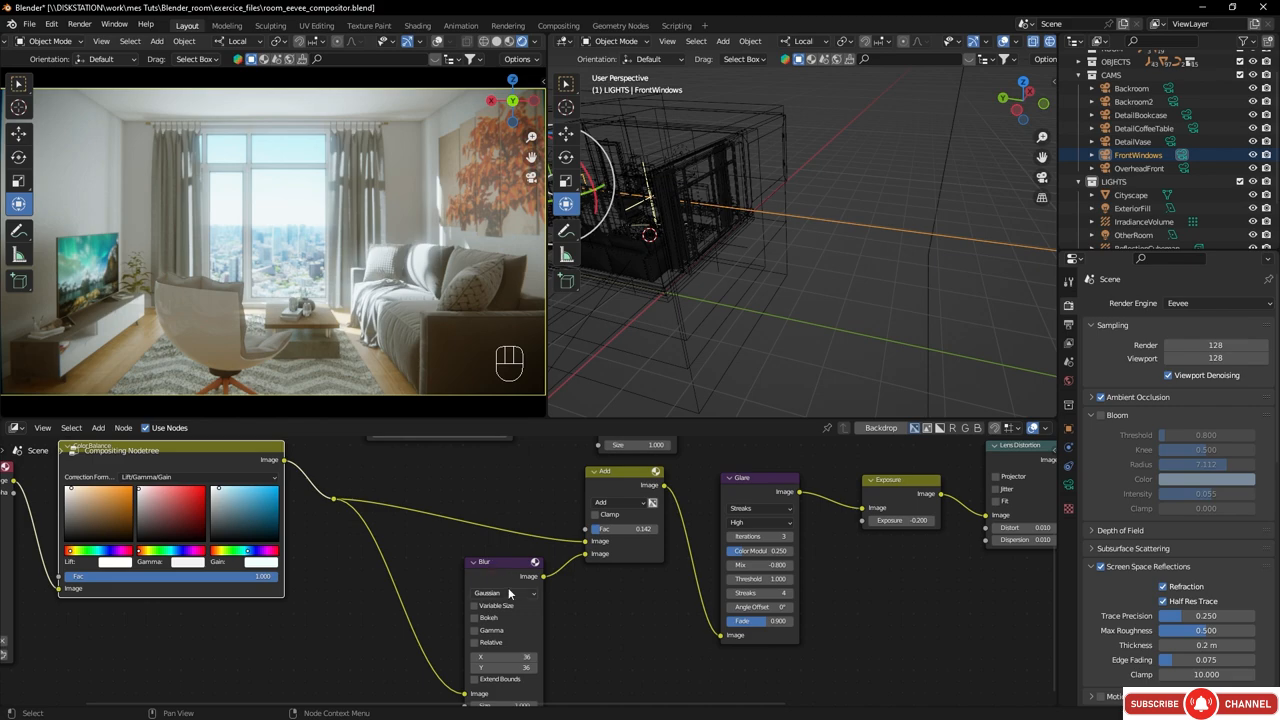
pyautogui.scroll(-1, 436, 569)
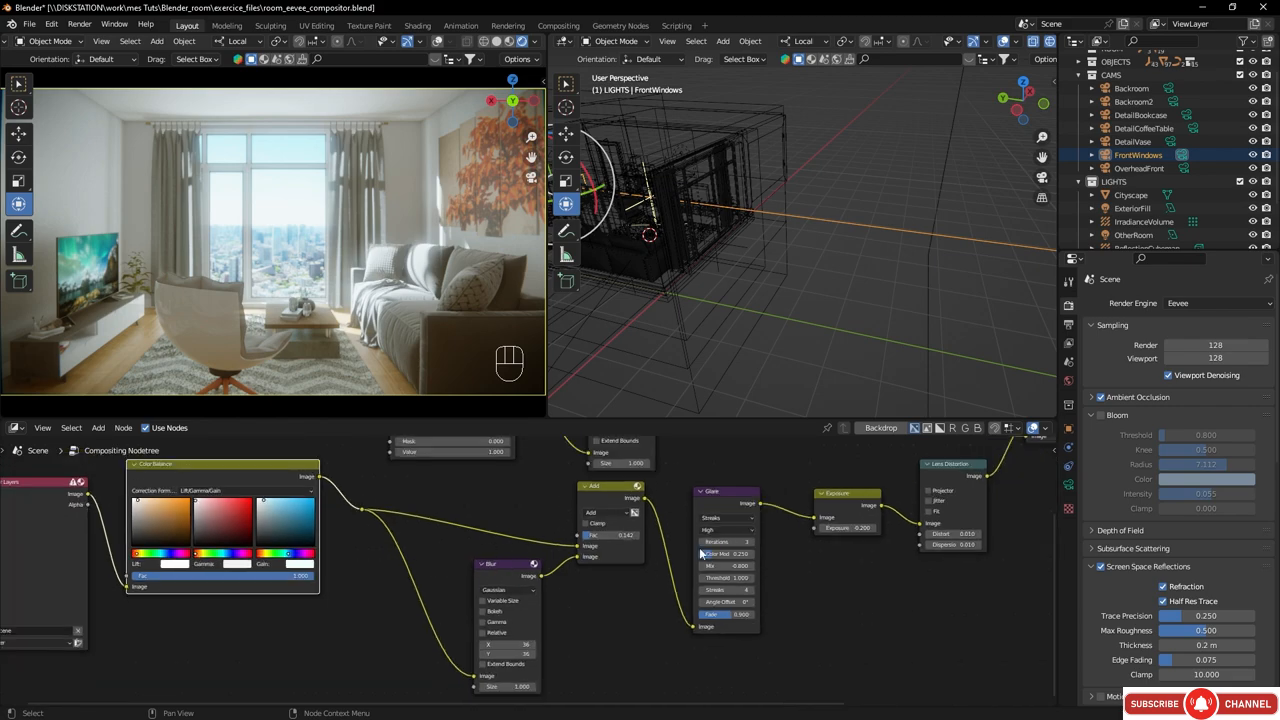
pyautogui.moveTo(436, 569); pyautogui.dragTo(293, 666, button='middle')
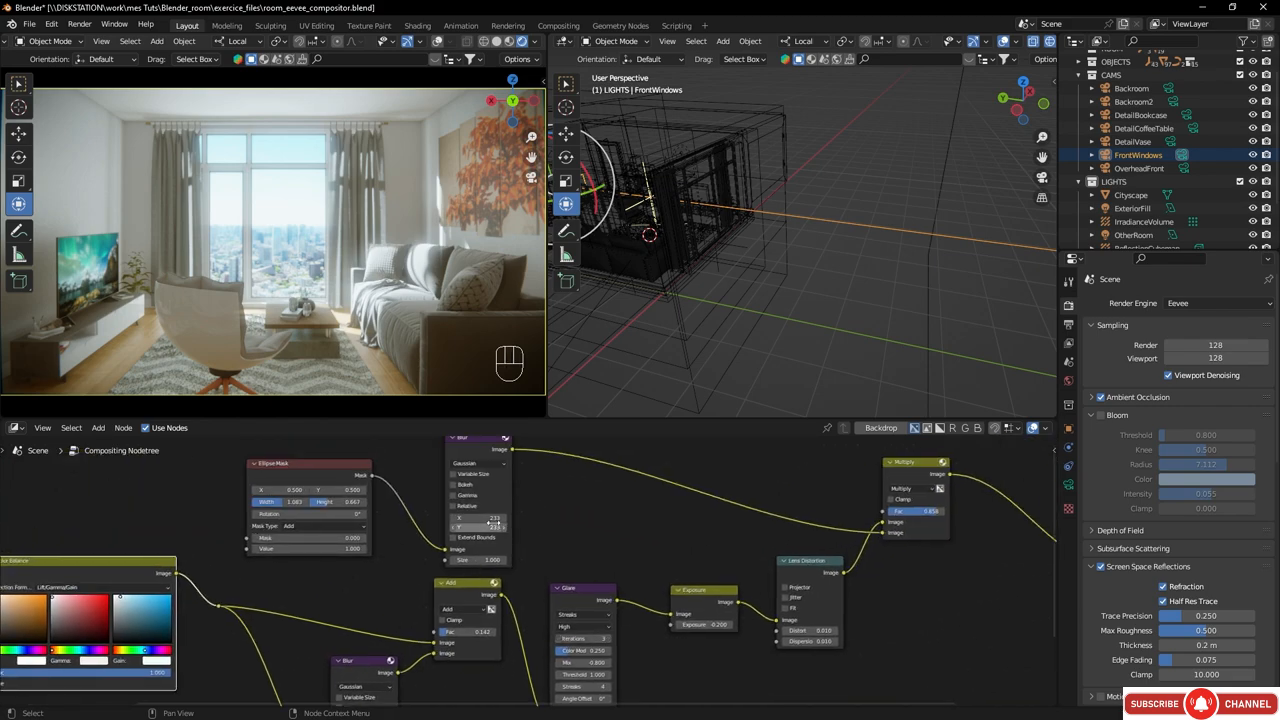